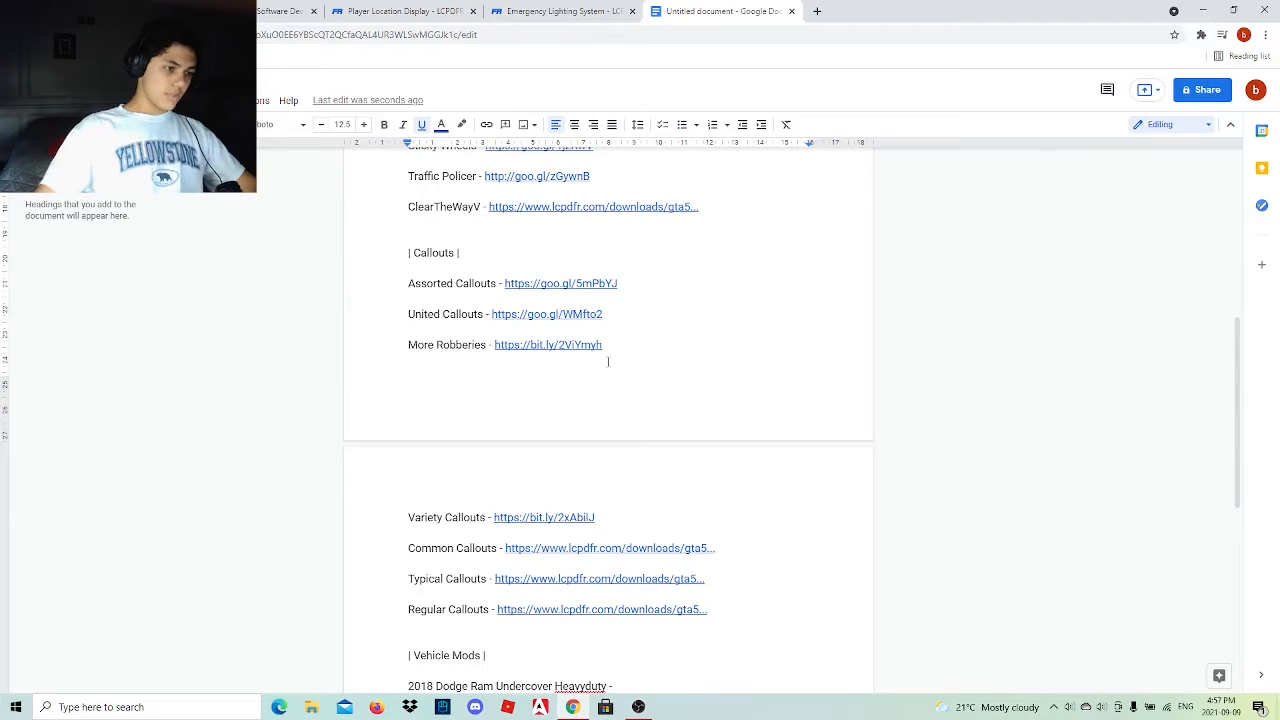
Open the ScripthookV link in the Scripts section of the document and continue through the YouTube redirect to its site.
scroll(607, 362, down, 2)
scroll(607, 362, up, 6)
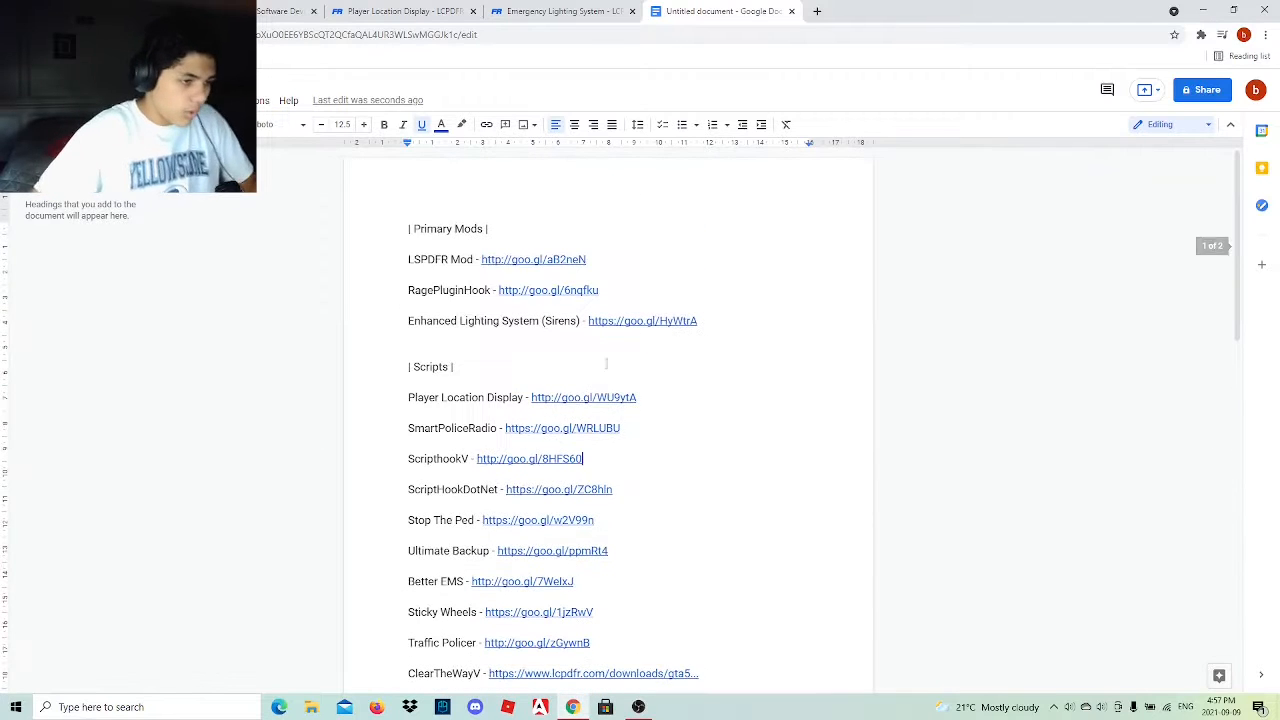
click(555, 459)
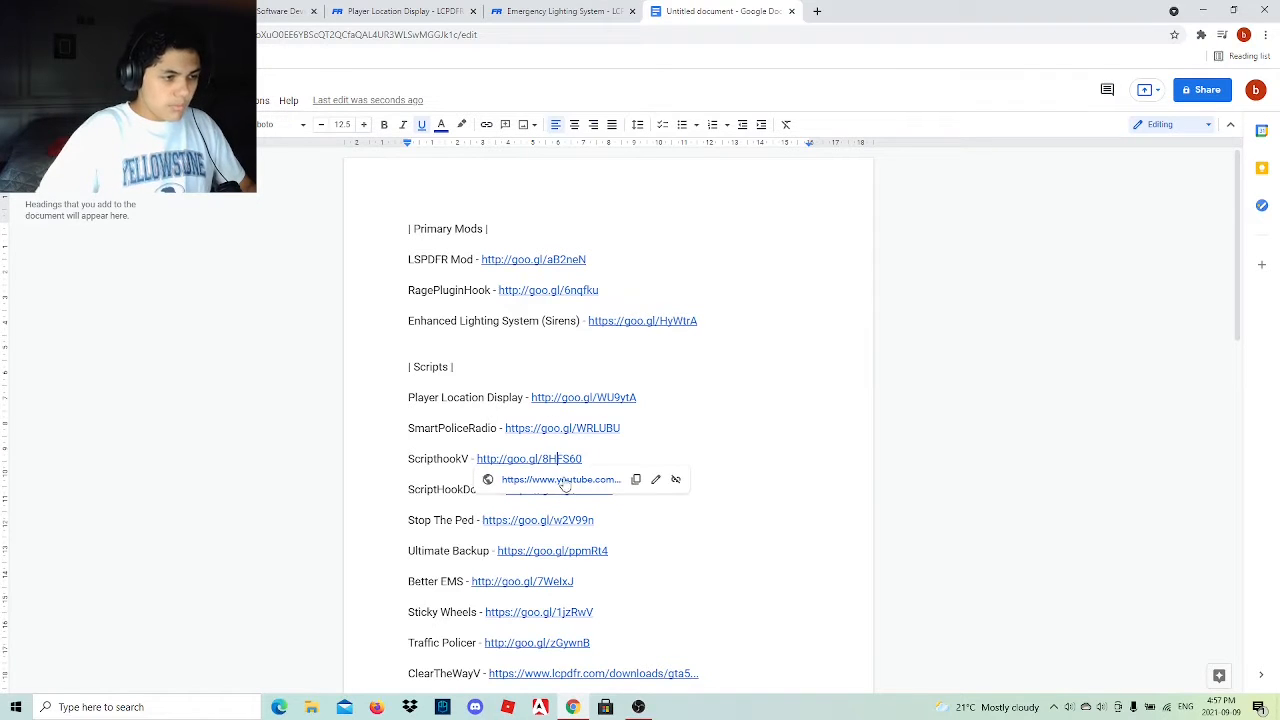
click(563, 480)
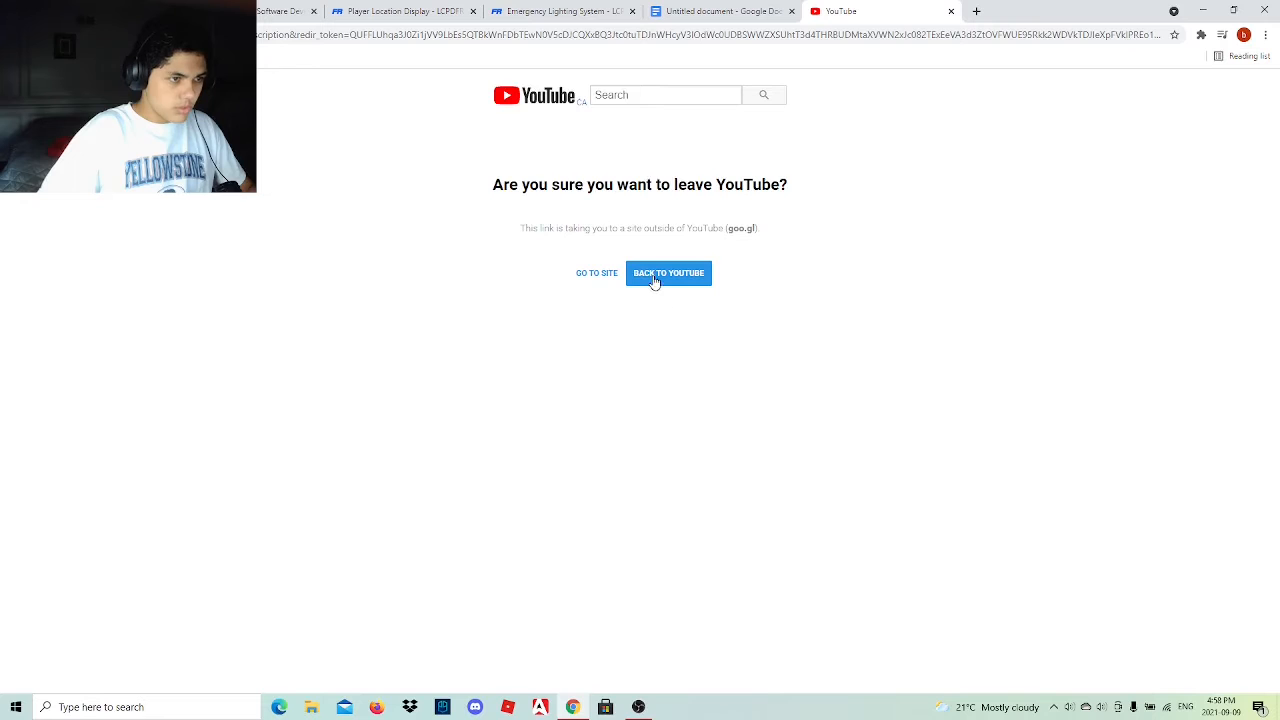
click(603, 274)
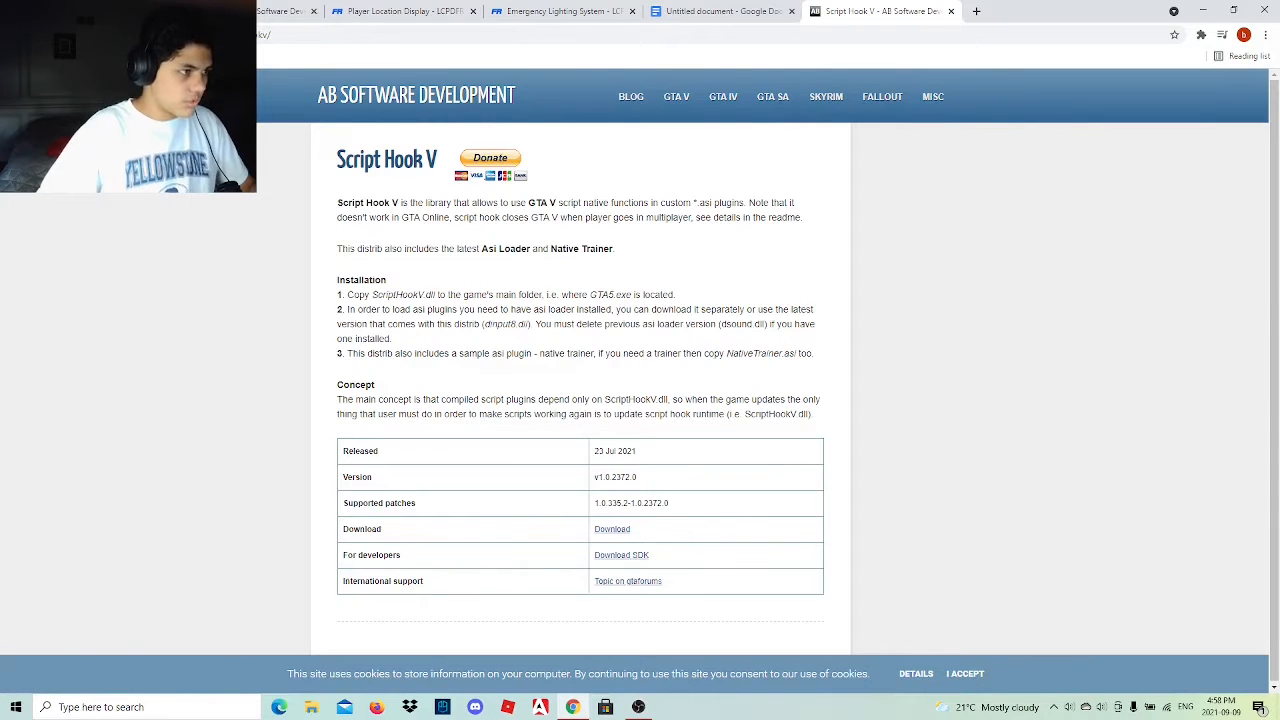
Close the YouTube video page and the older duplicate Script Hook V page.
key(ctrl+1)
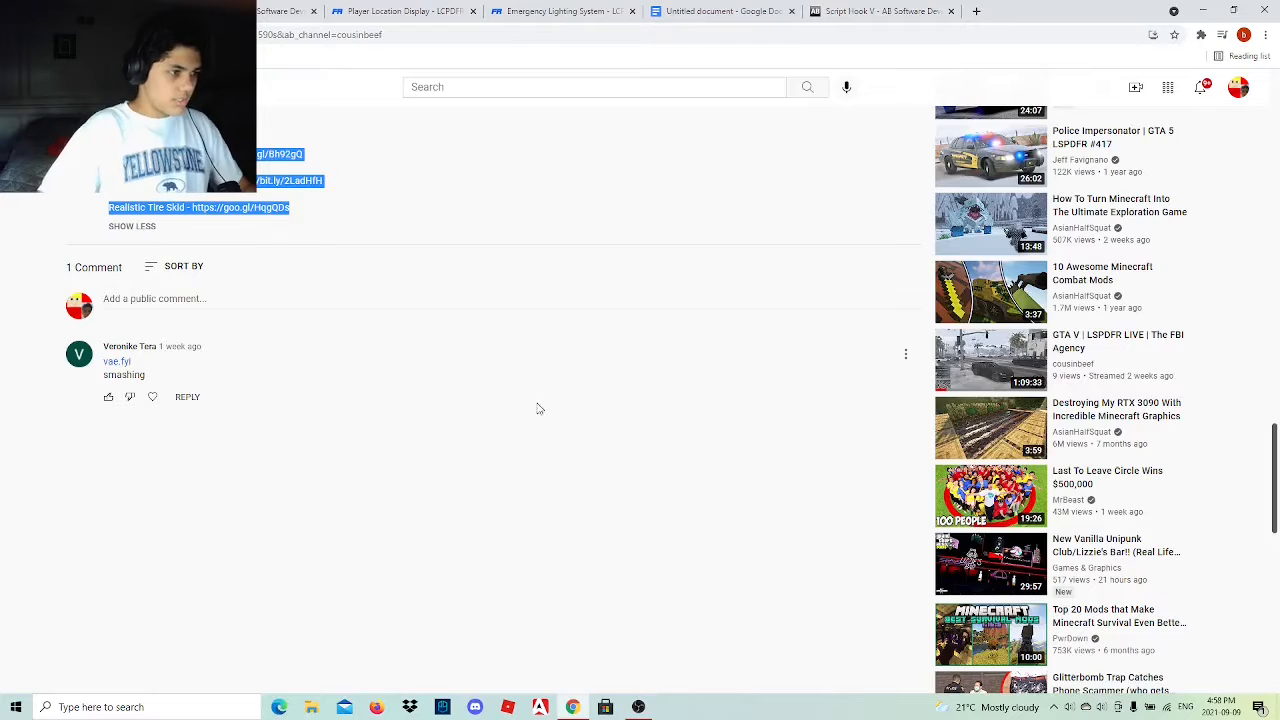
scroll(477, 389, up, 10)
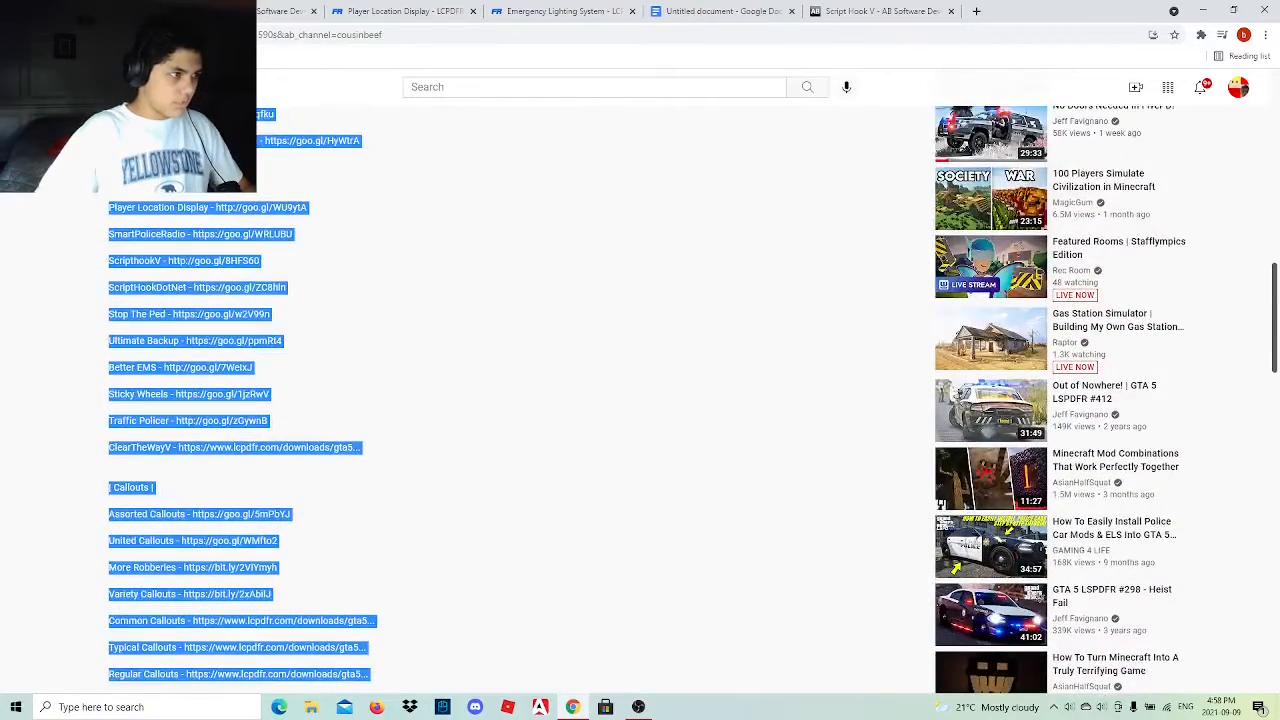
click(154, 11)
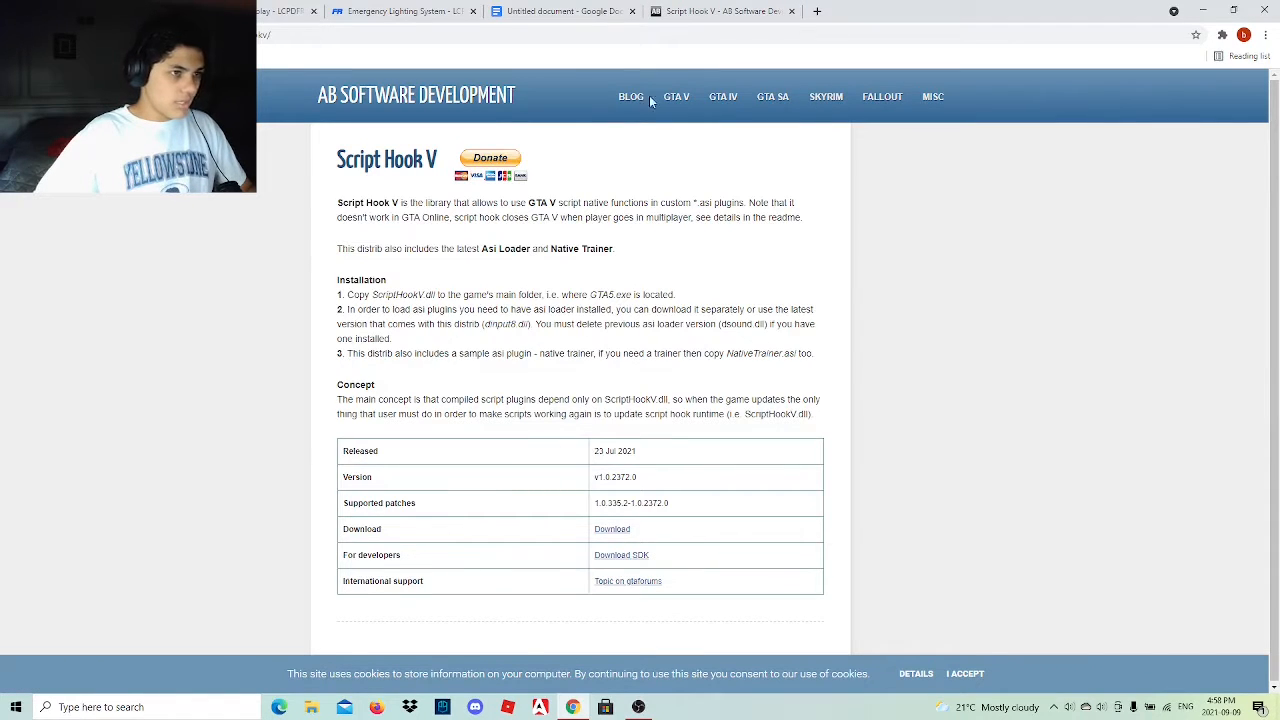
click(155, 11)
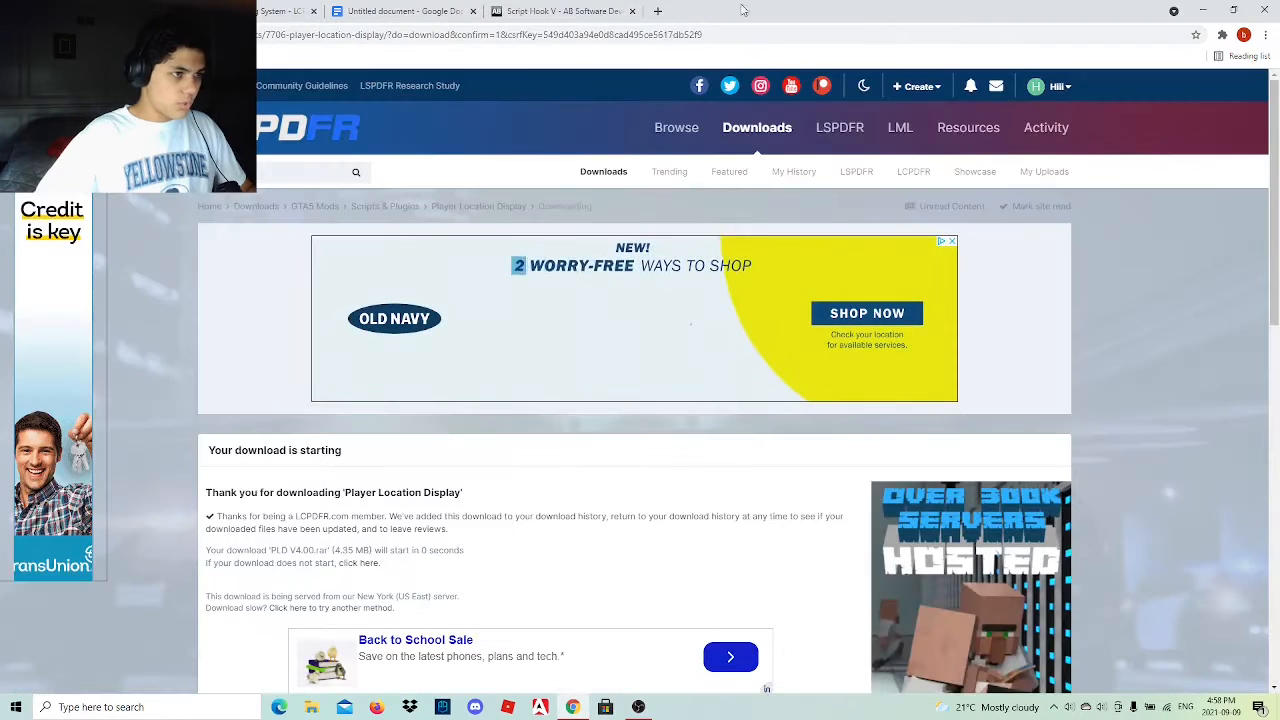
Download the Script Hook V v1.0.2372.0 zip from the AB Software Development page.
click(565, 11)
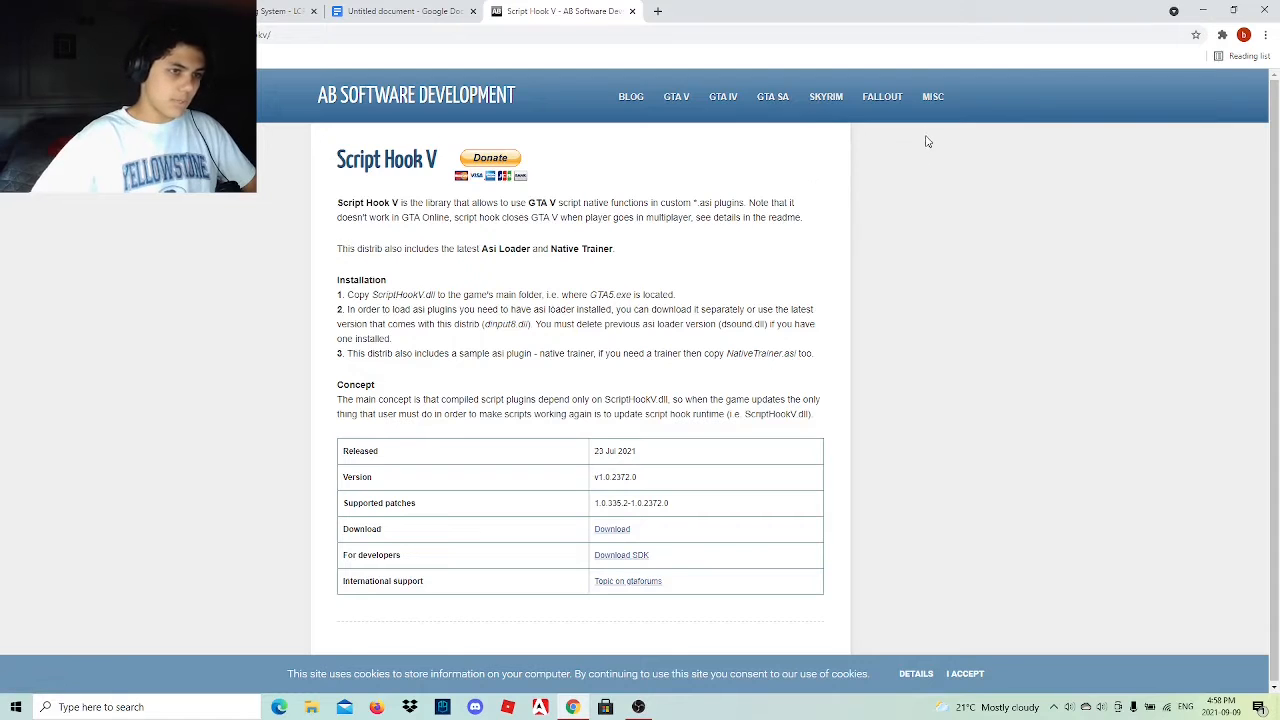
click(611, 530)
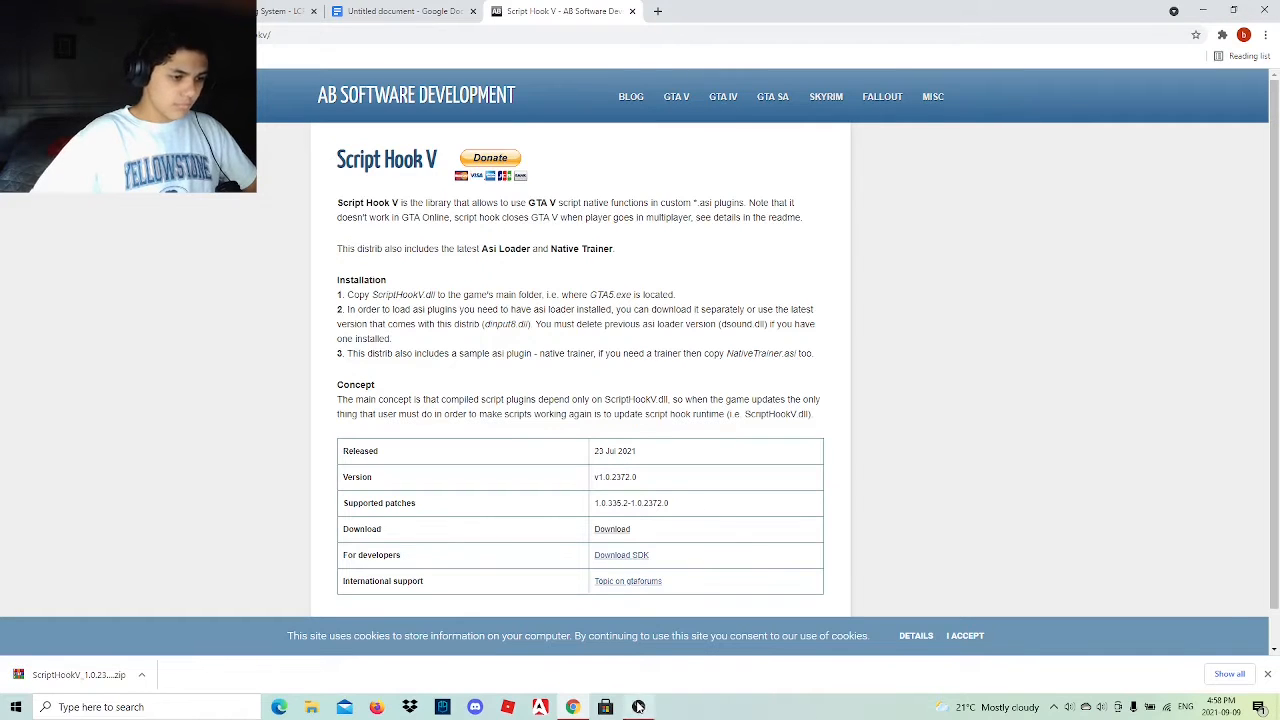
click(638, 707)
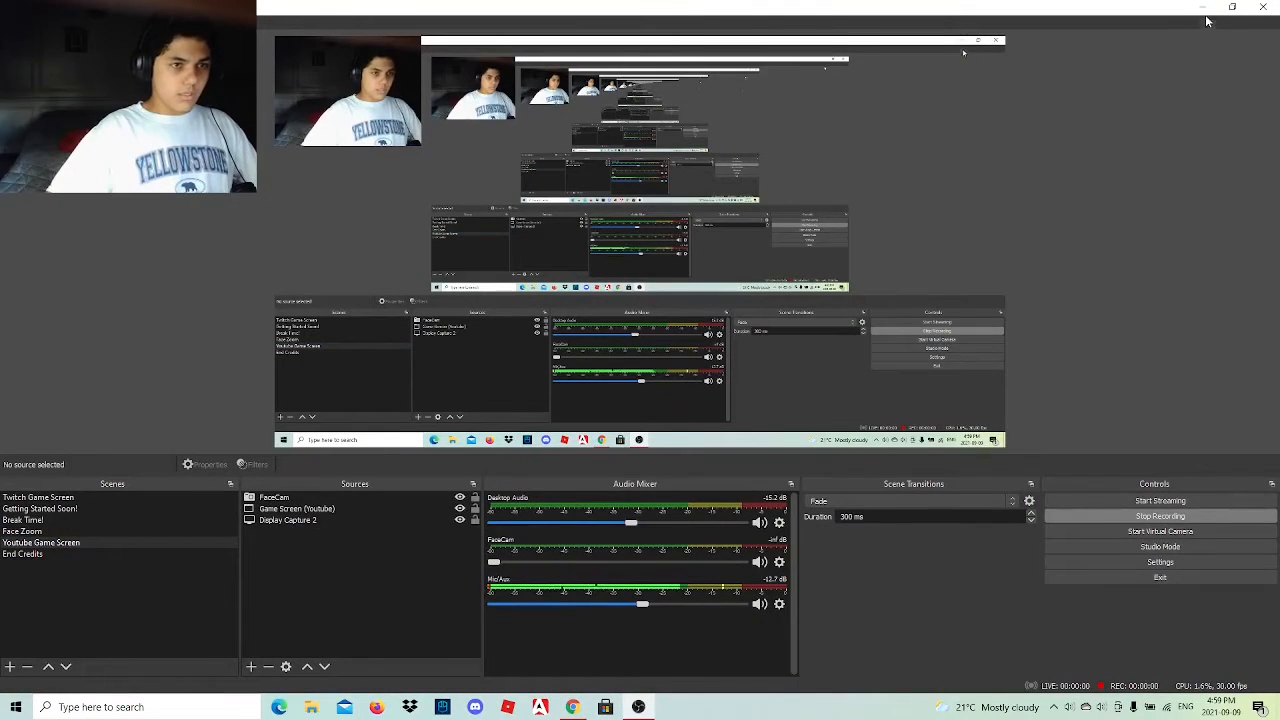
click(1202, 7)
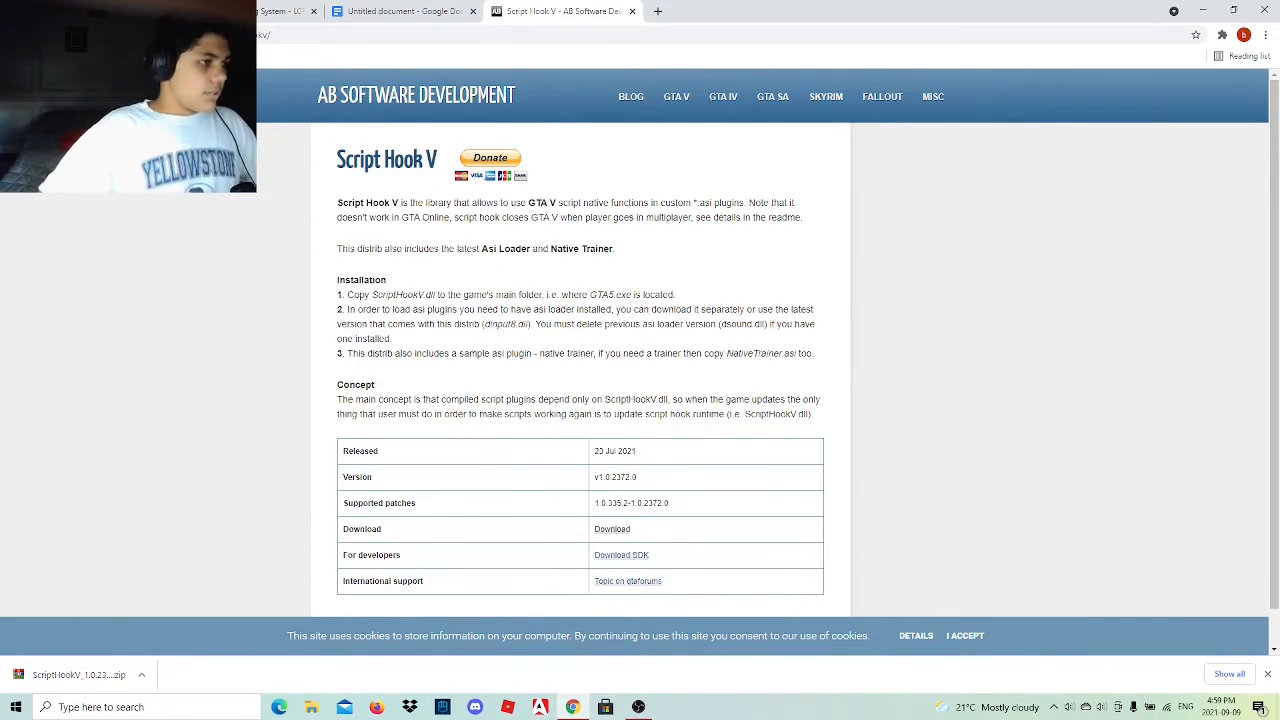
Return to the mod list document and open the ScriptHookDotNet link, continuing through the YouTube redirect to its site.
click(420, 10)
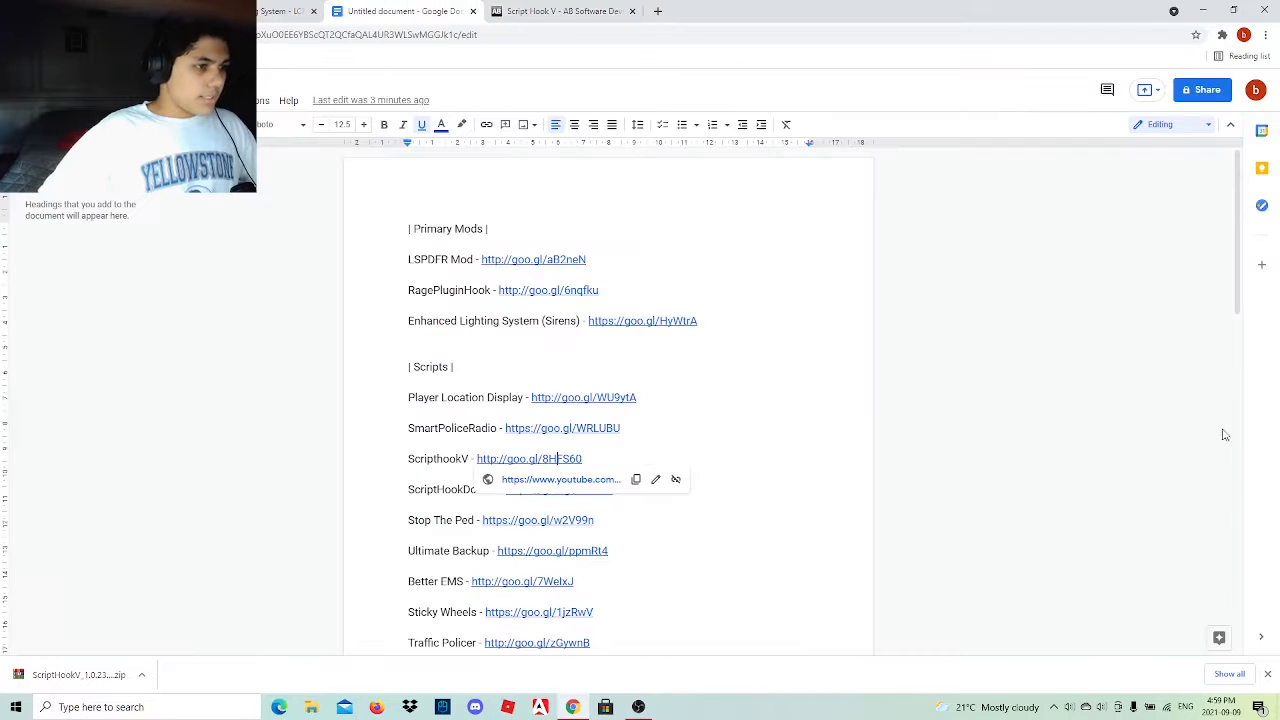
click(894, 450)
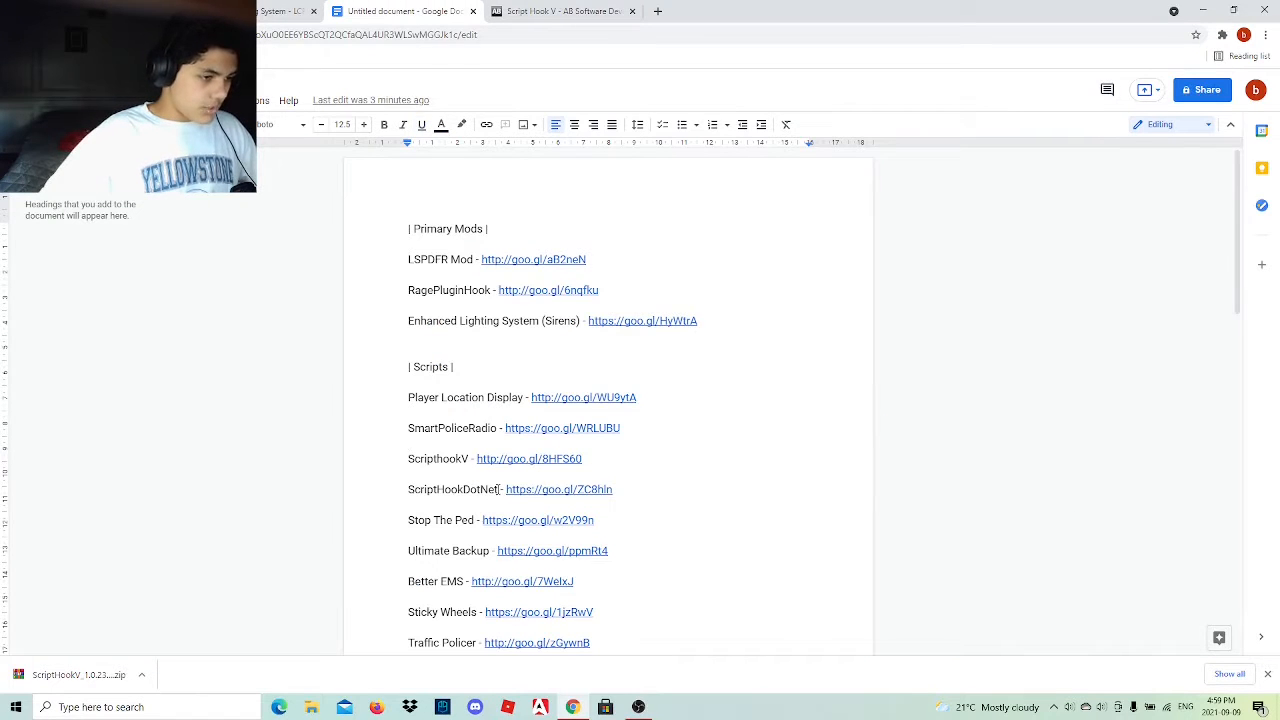
click(533, 492)
click(566, 516)
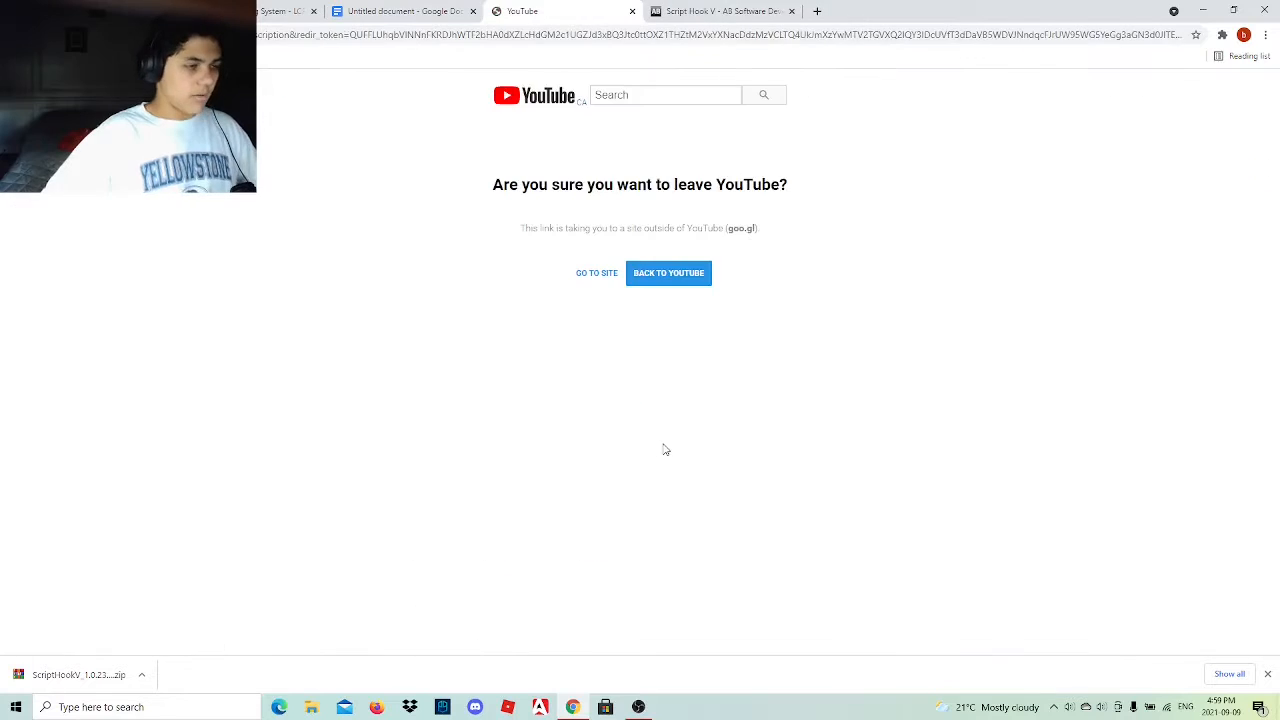
click(602, 275)
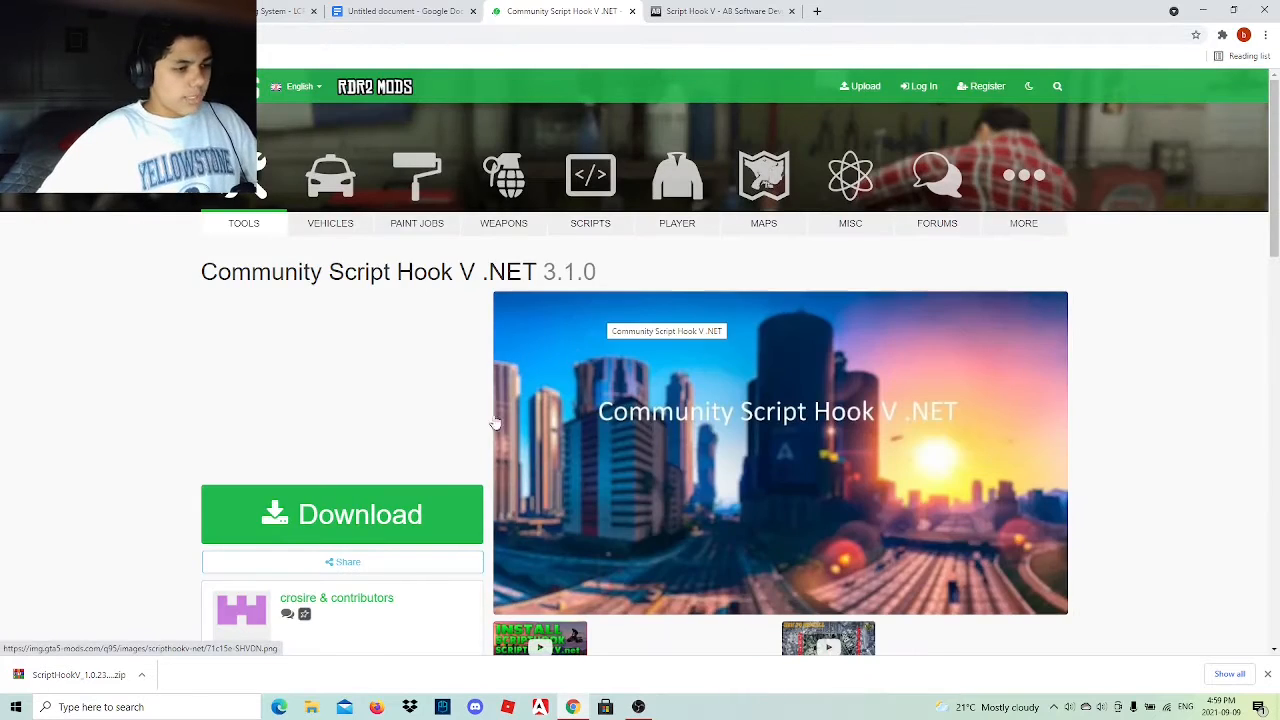
Follow the Community Script Hook V .NET download to the v3.1.0 GitHub release and download ScriptHookVDotNet.zip.
scroll(405, 520, down, 4)
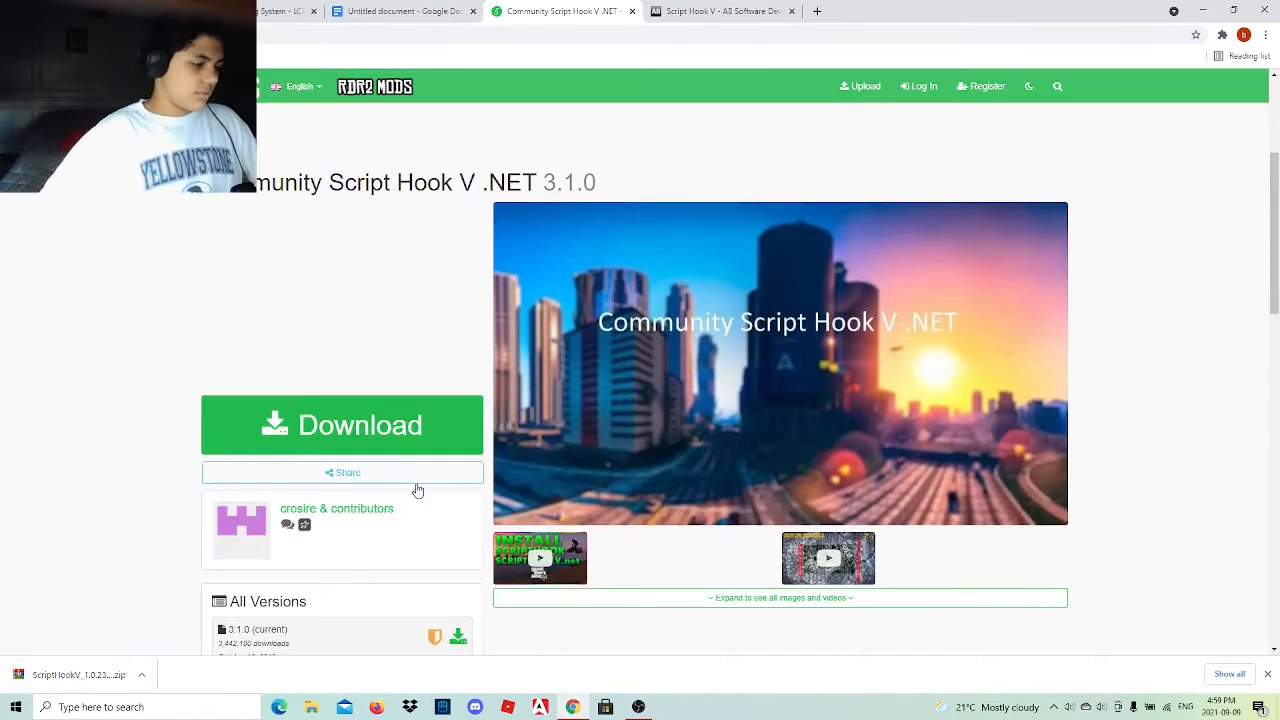
click(383, 427)
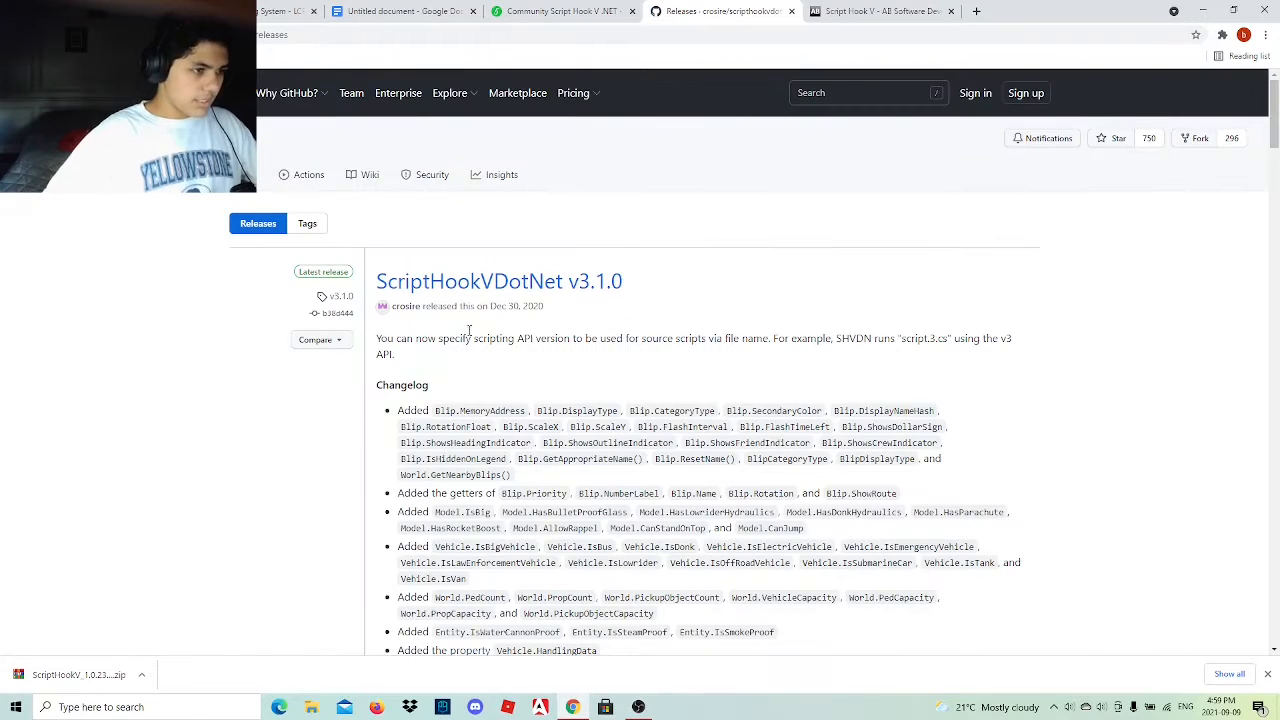
click(500, 283)
scroll(592, 428, down, 5)
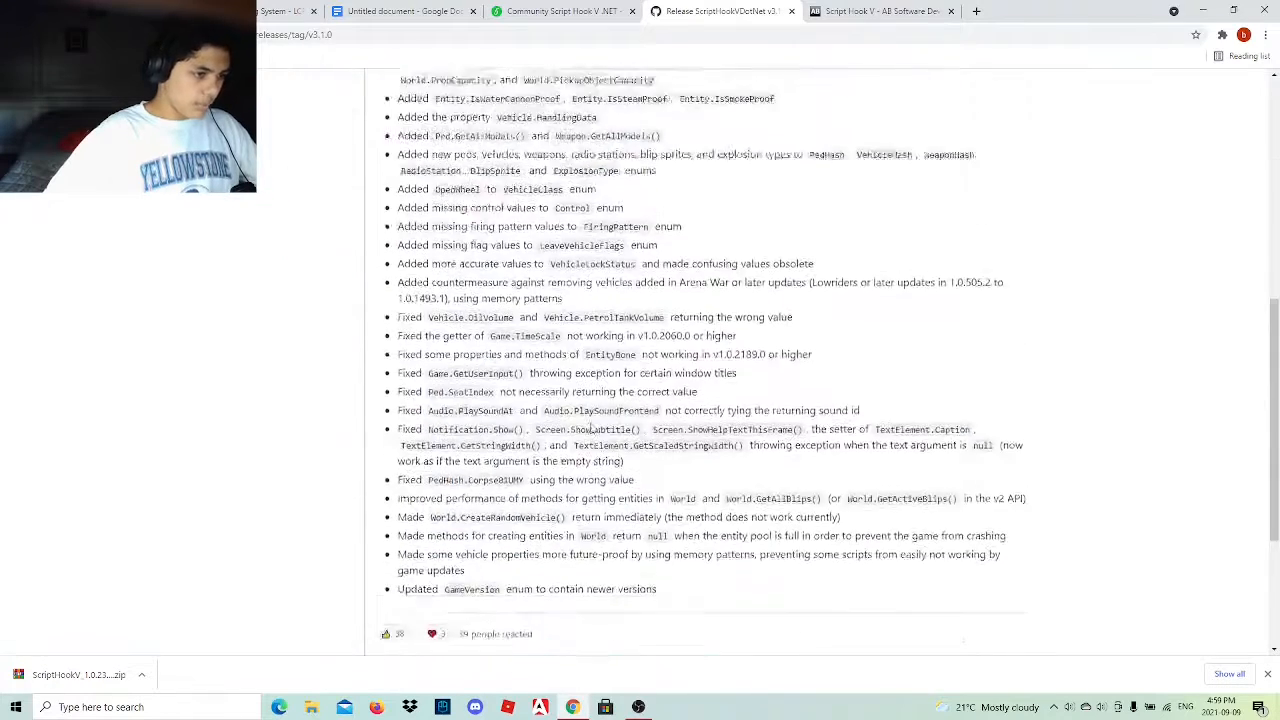
scroll(592, 428, down, 2)
click(455, 511)
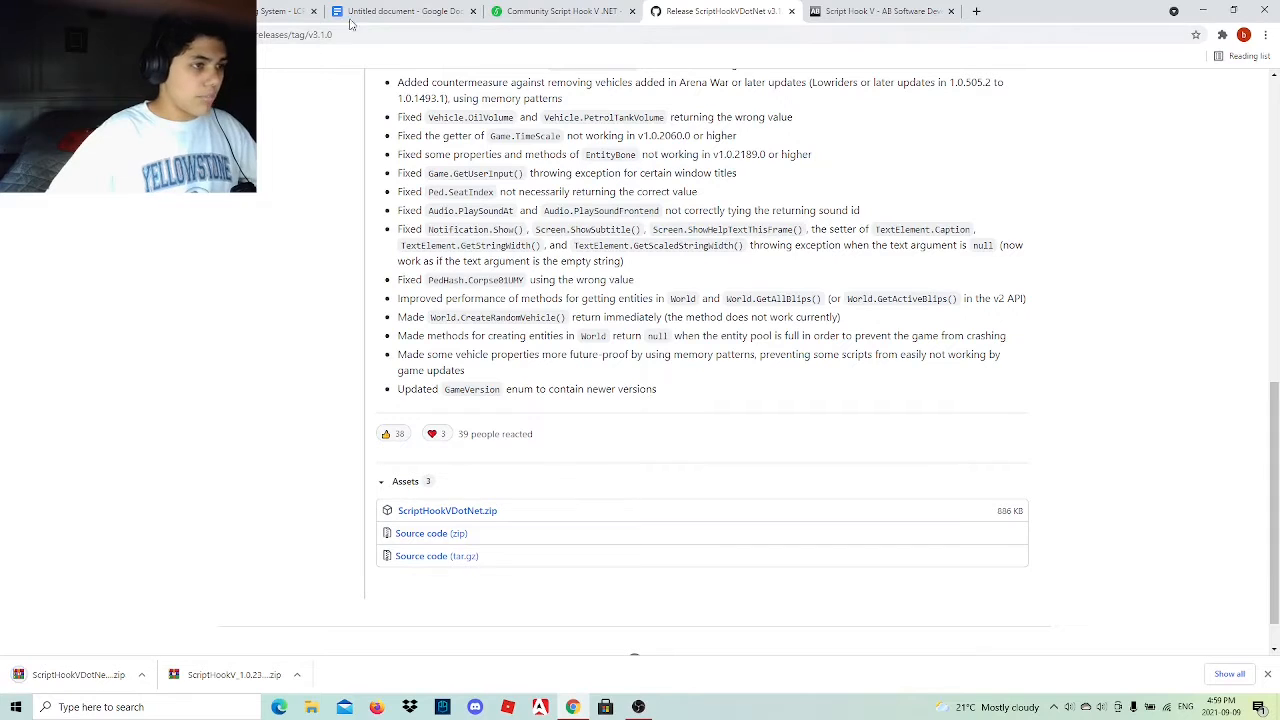
Close the Community Script Hook V .NET page and the ScriptHookVDotNet GitHub release page.
click(525, 11)
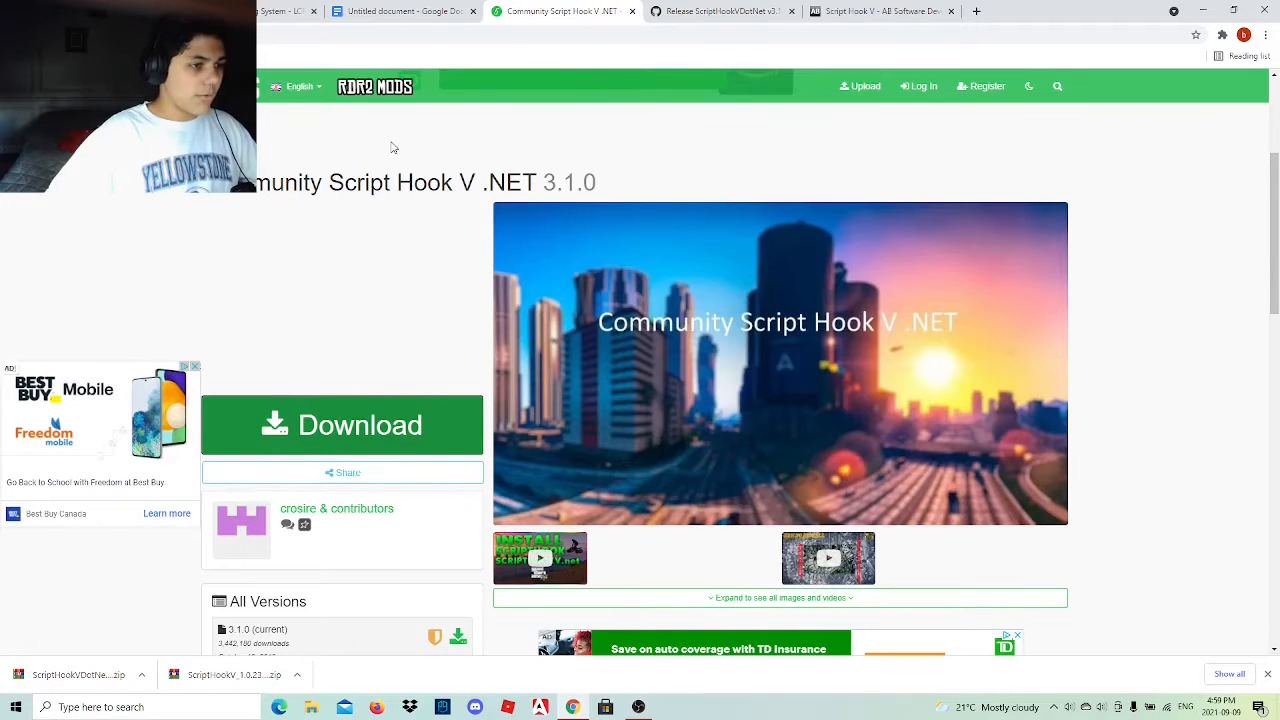
click(631, 11)
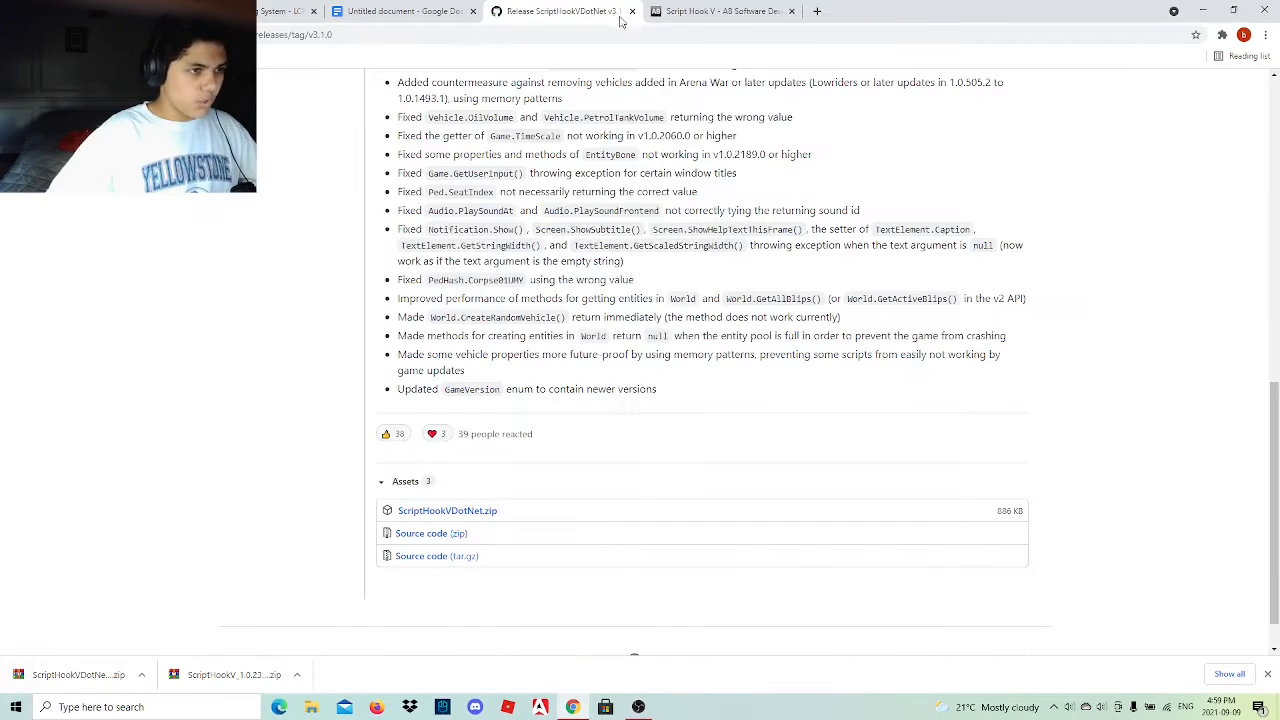
click(631, 11)
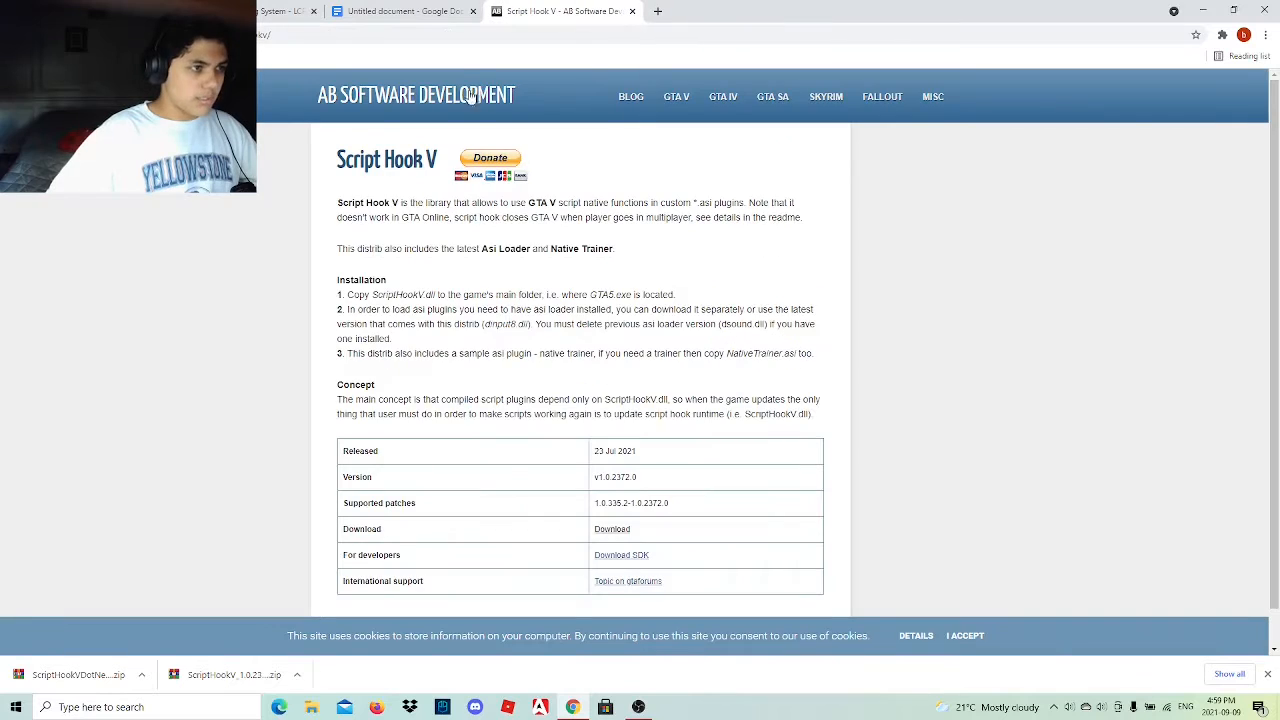
Return to the mod list document and open the LSPDFR Mod link under Primary Mods.
click(427, 14)
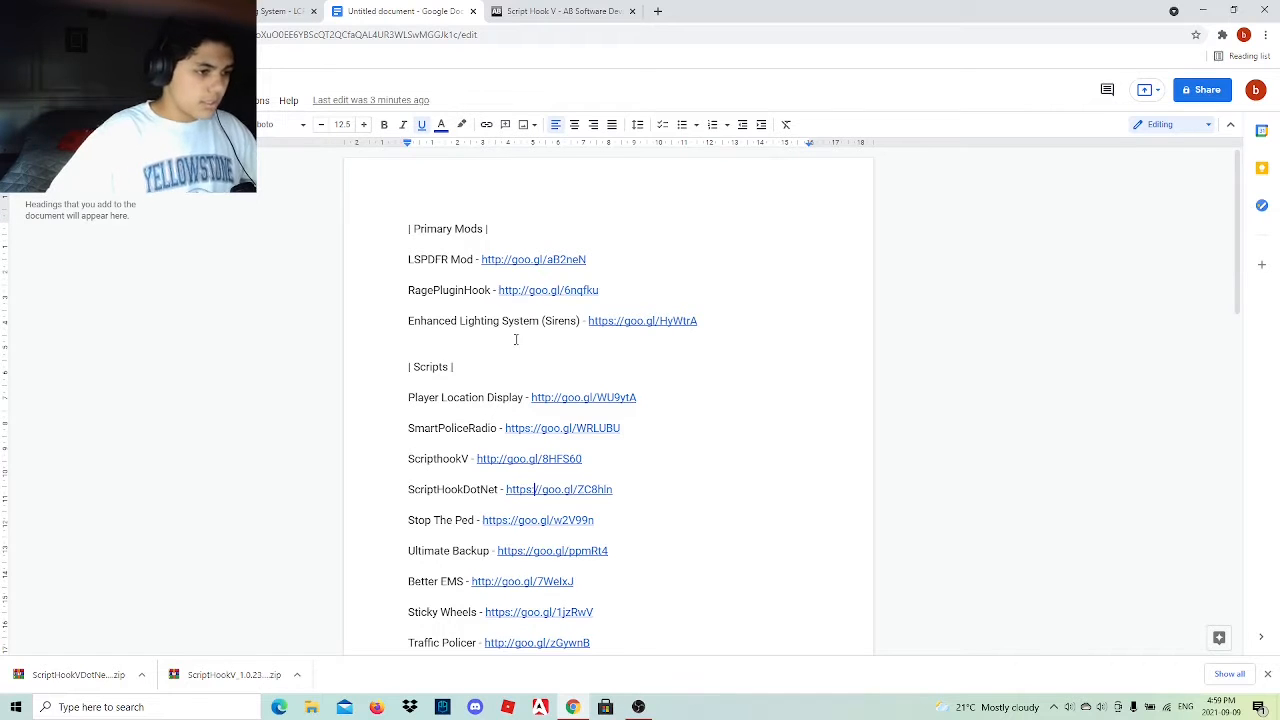
click(494, 259)
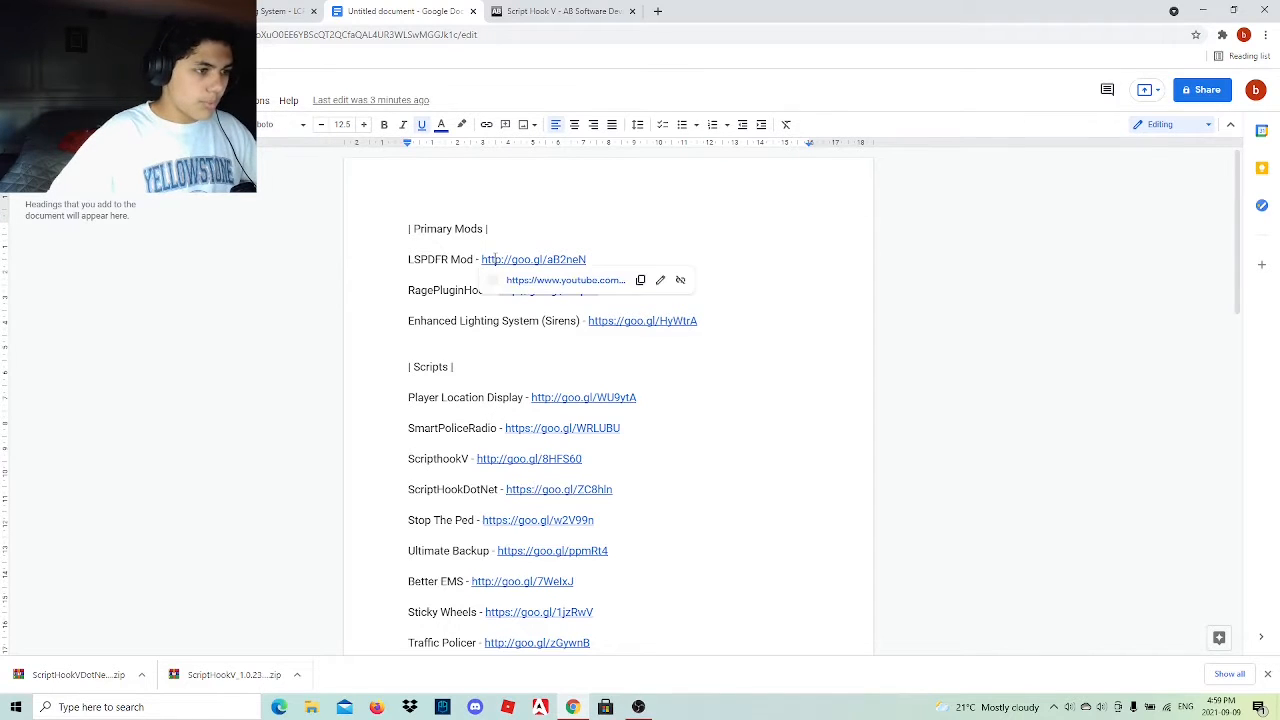
click(590, 283)
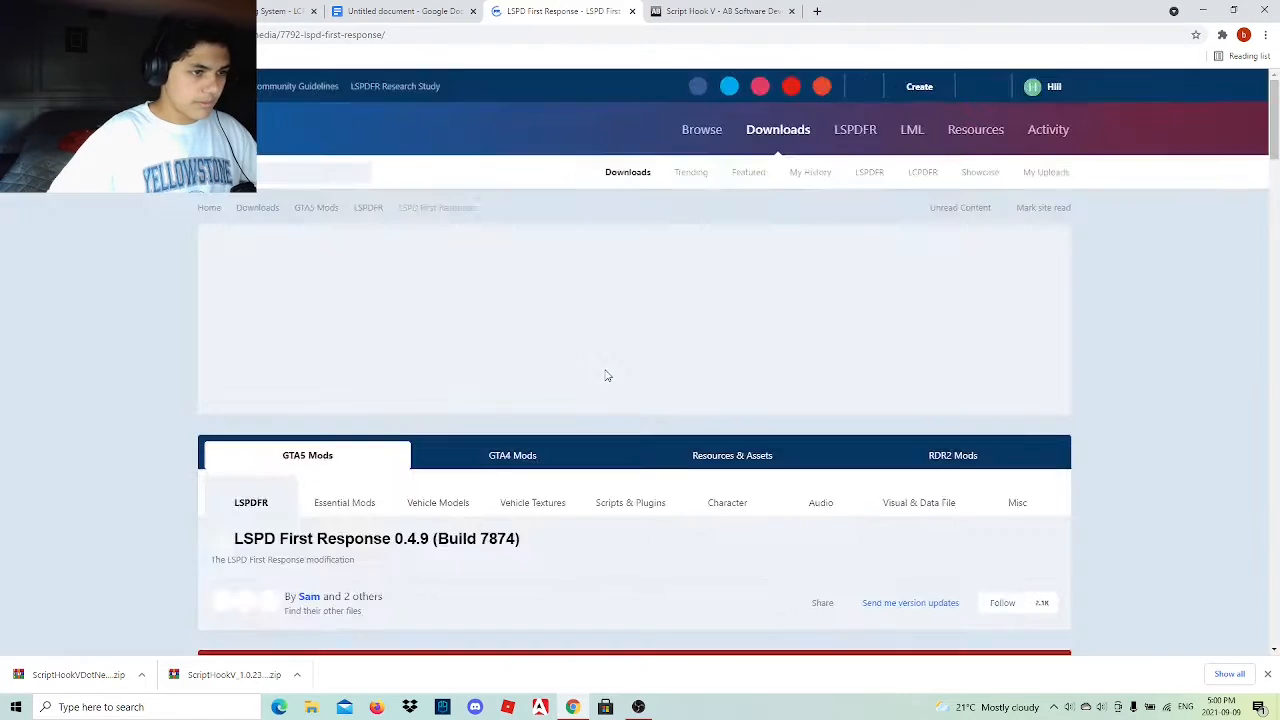
Look through the screenshot gallery on the LSPD First Response page and close the image viewer.
scroll(413, 405, down, 4)
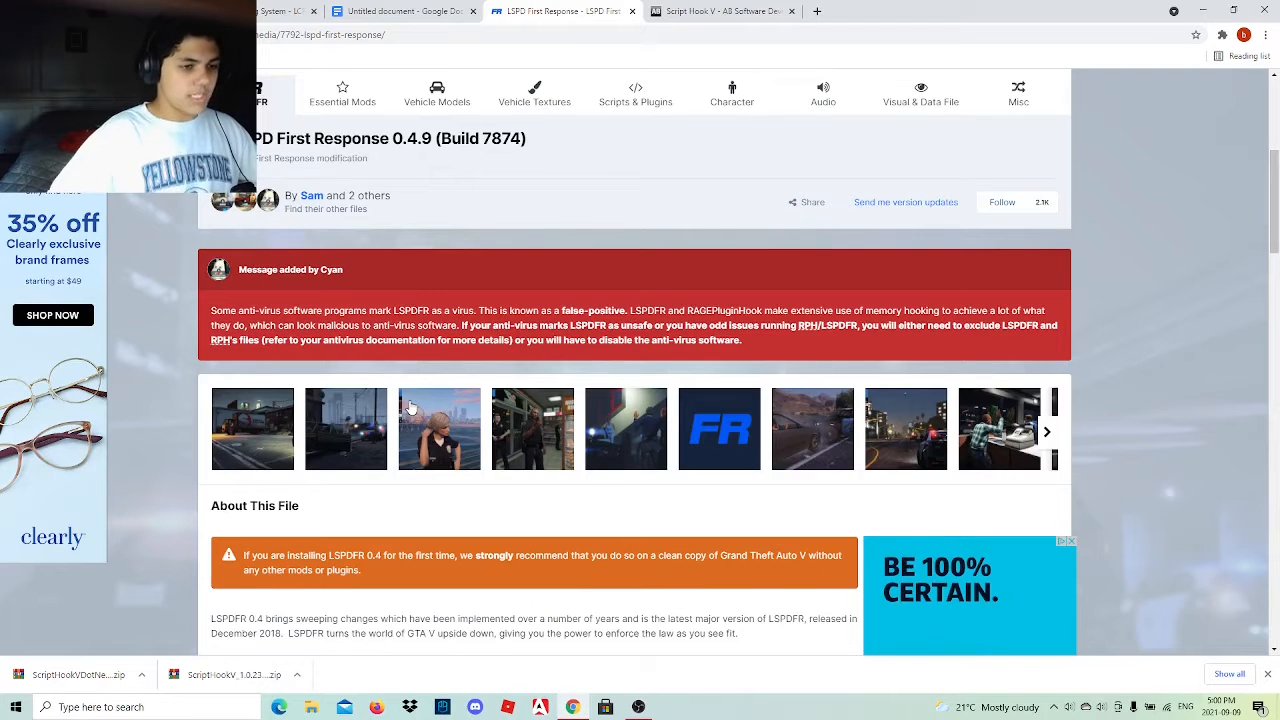
click(287, 438)
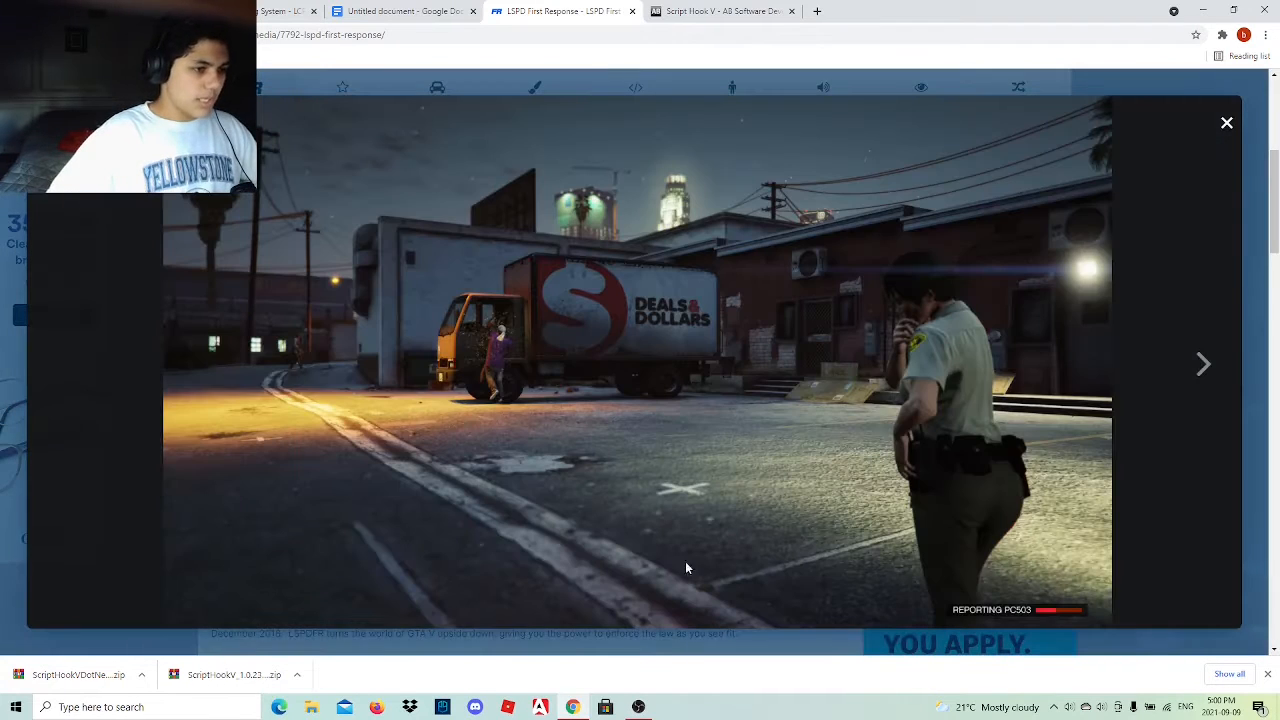
click(1204, 368)
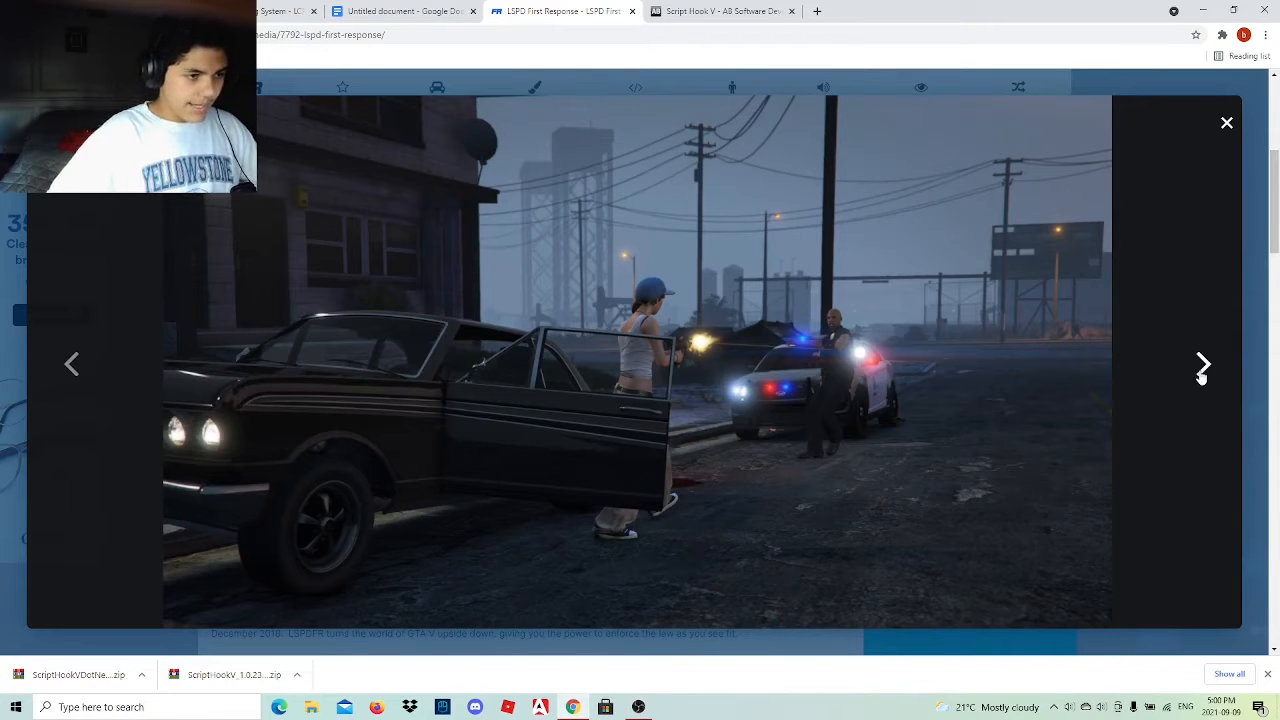
click(1204, 368)
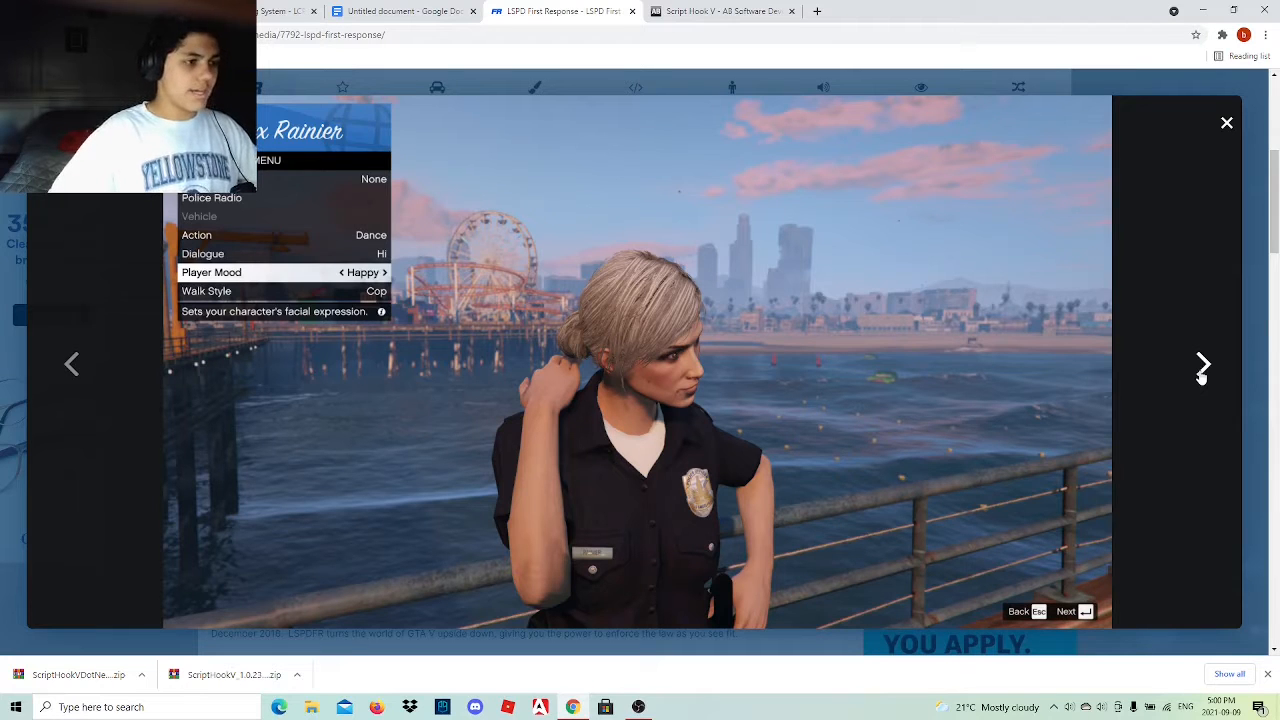
click(1204, 368)
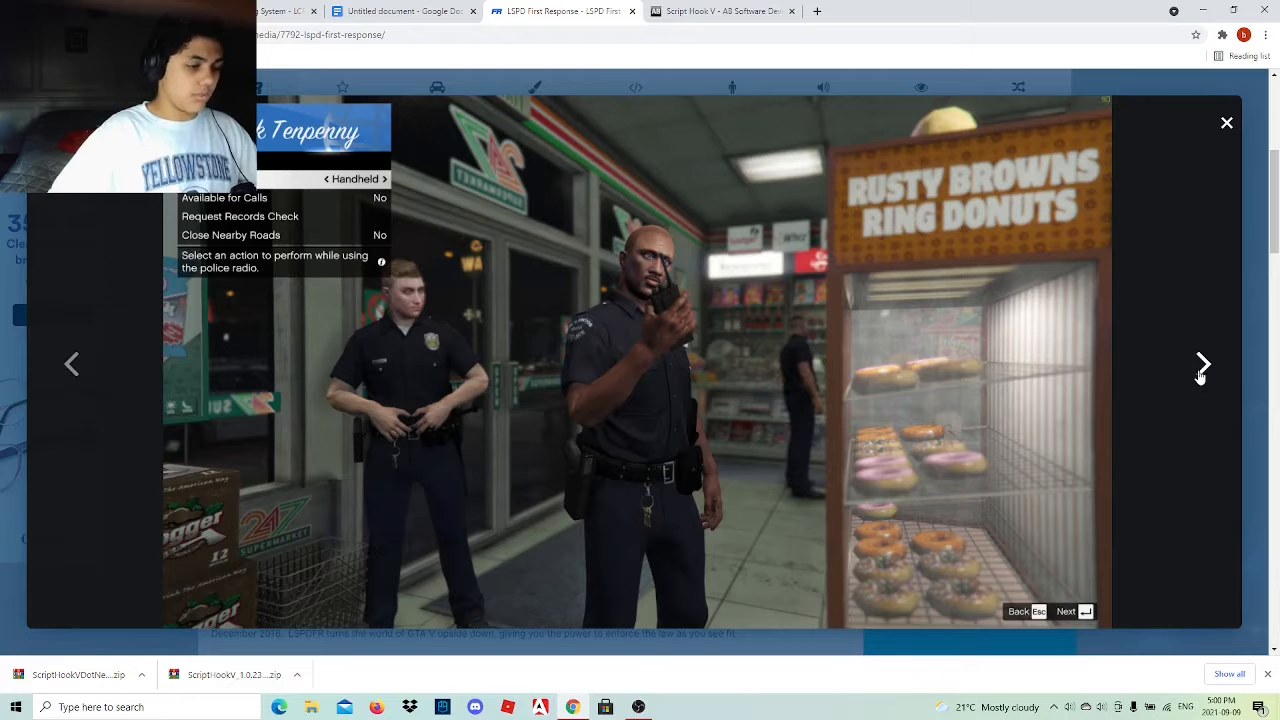
click(1201, 370)
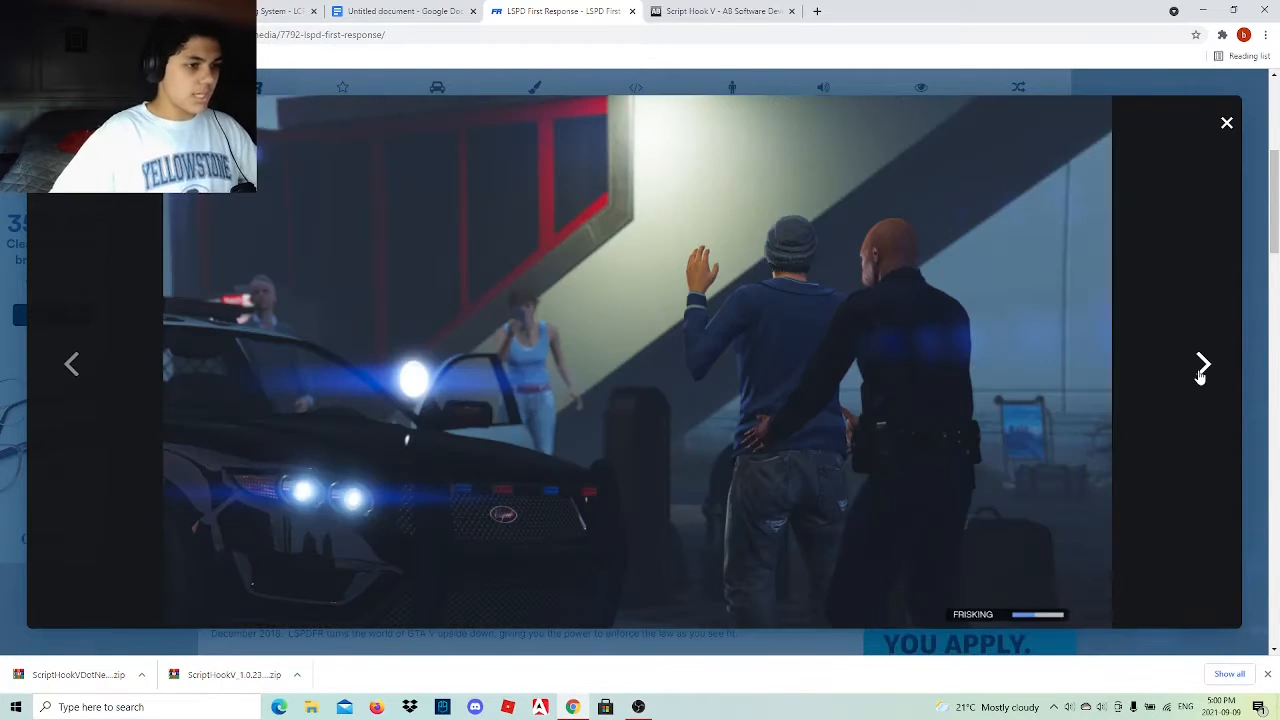
click(1201, 370)
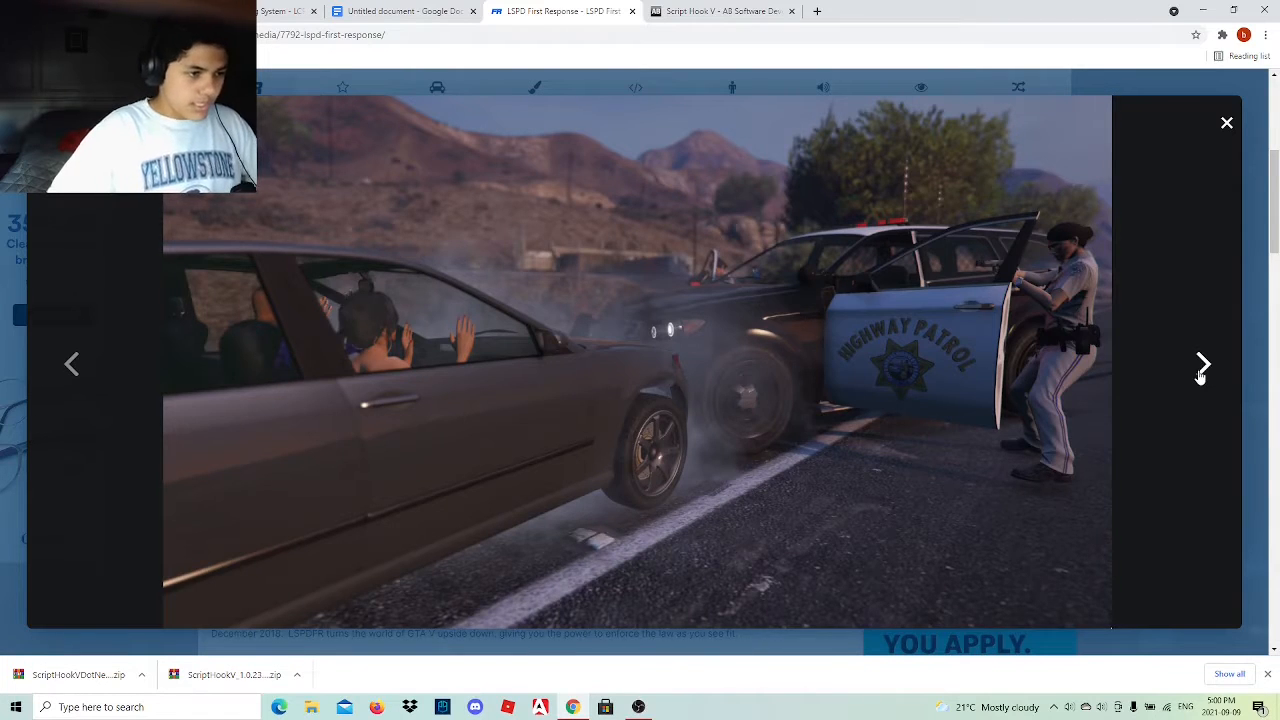
click(1201, 370)
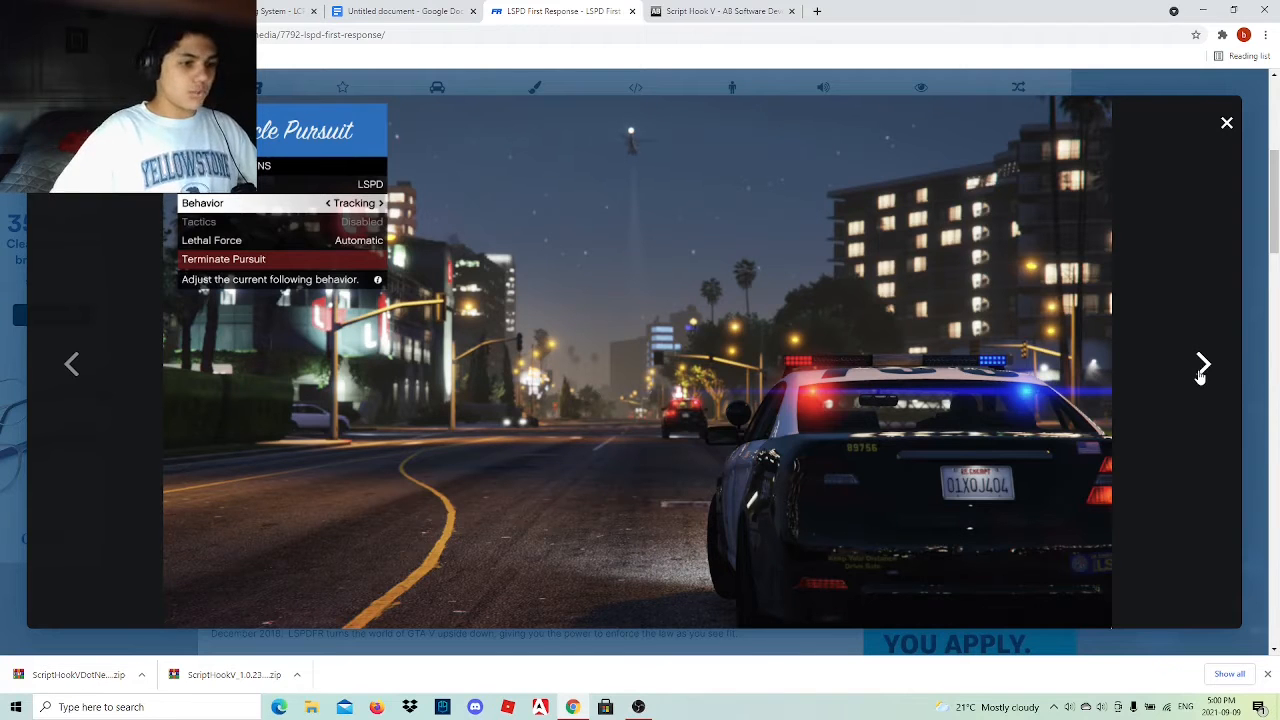
click(1206, 367)
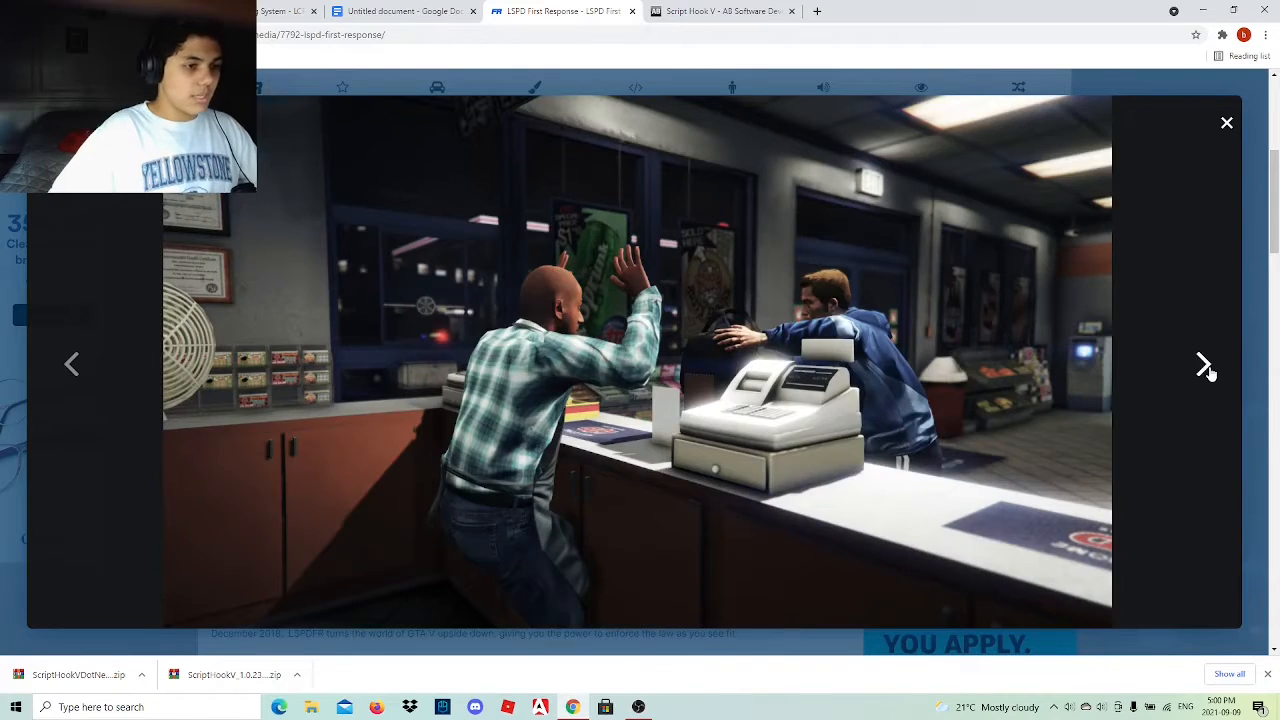
click(1206, 369)
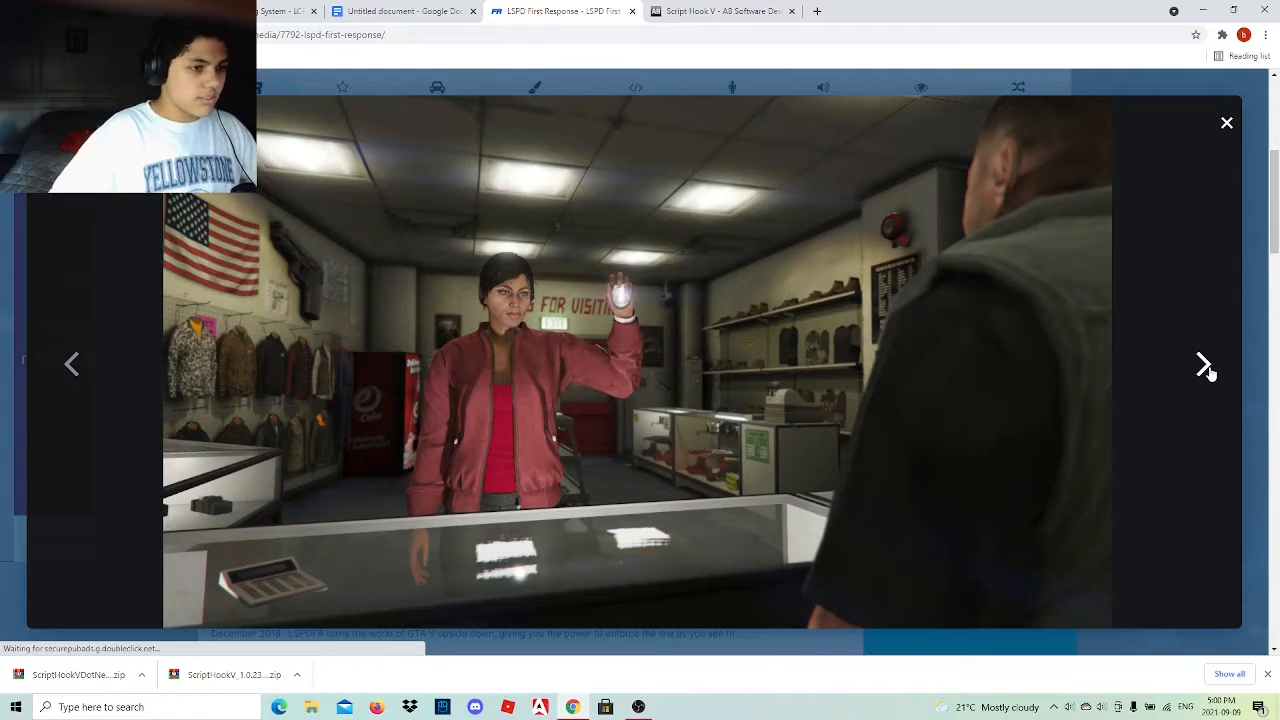
click(1206, 368)
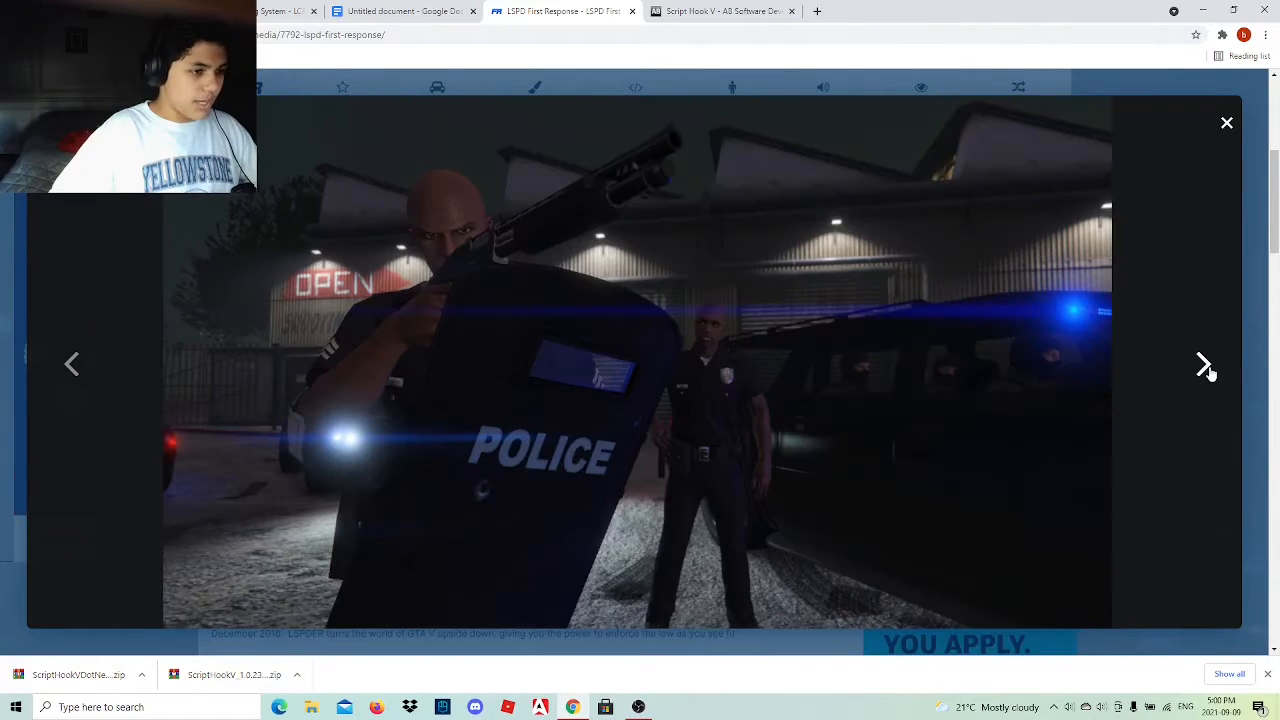
click(1206, 369)
right_click(1208, 370)
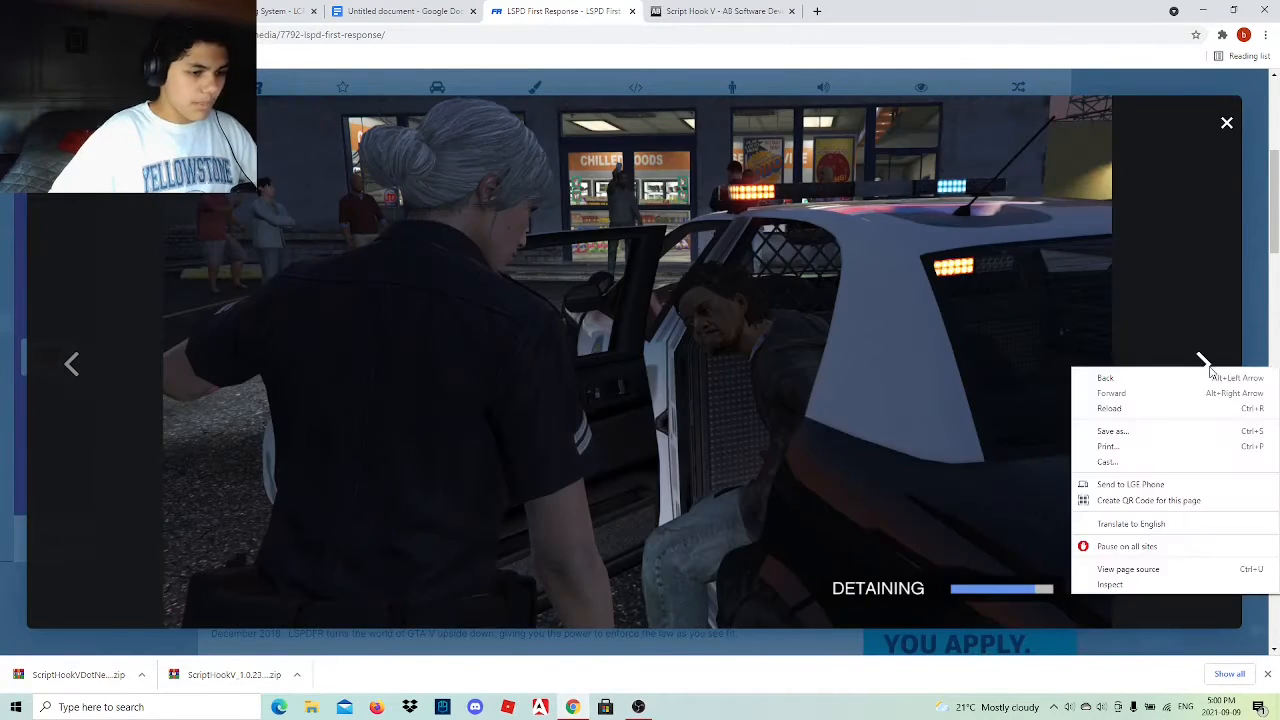
click(1177, 335)
click(1203, 364)
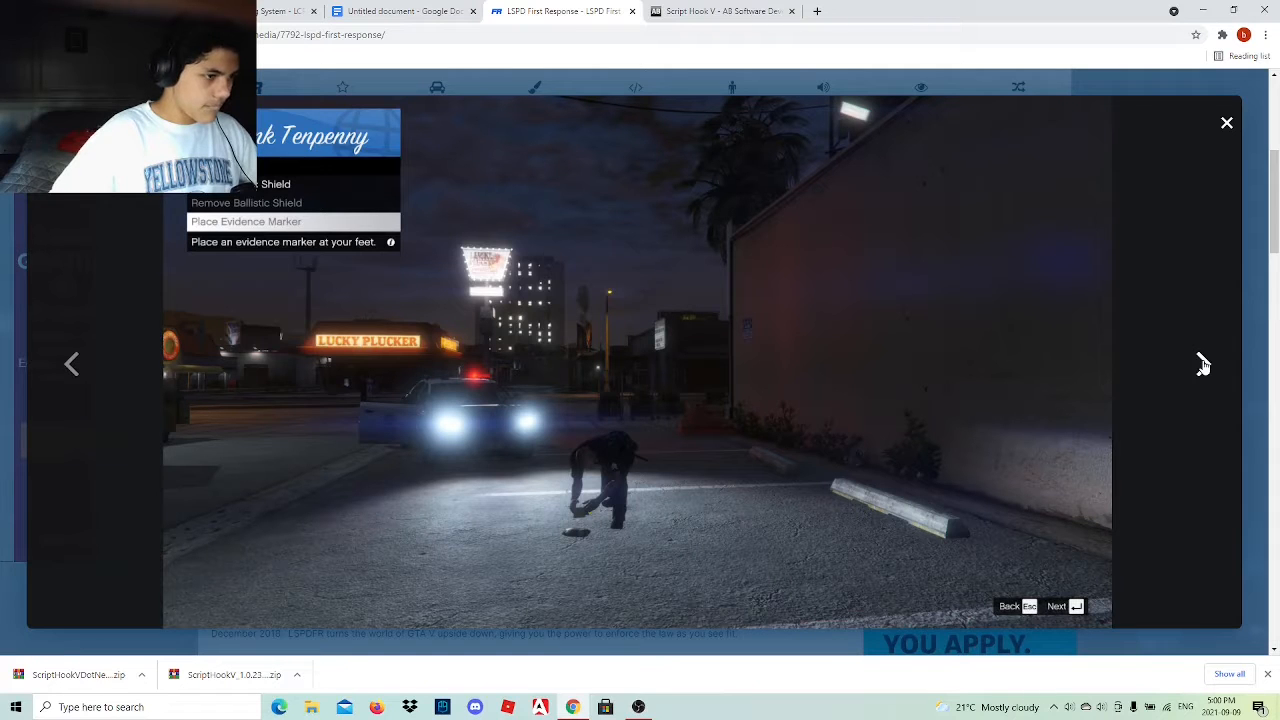
click(1203, 365)
click(1203, 365)
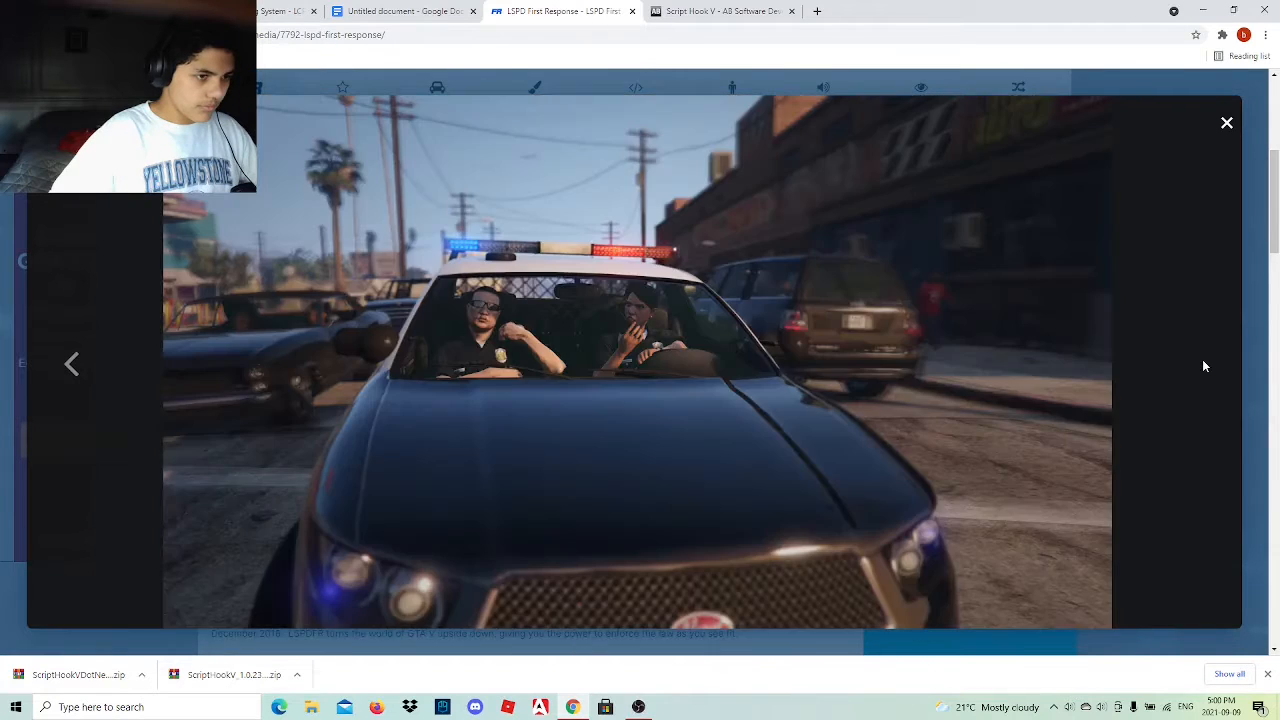
click(1227, 123)
Start the LSPD First Response 0.4.9 (Build 7874) file download and agree to the download terms.
scroll(1019, 278, down, 5)
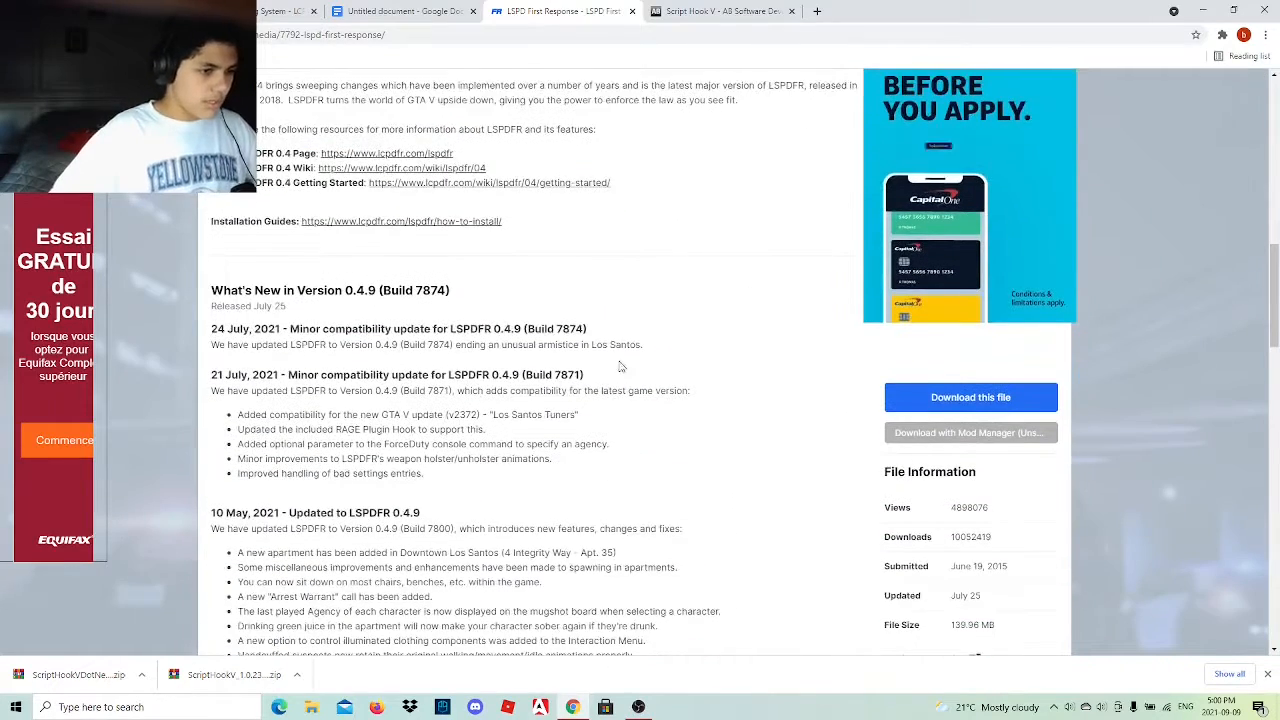
scroll(514, 408, up, 2)
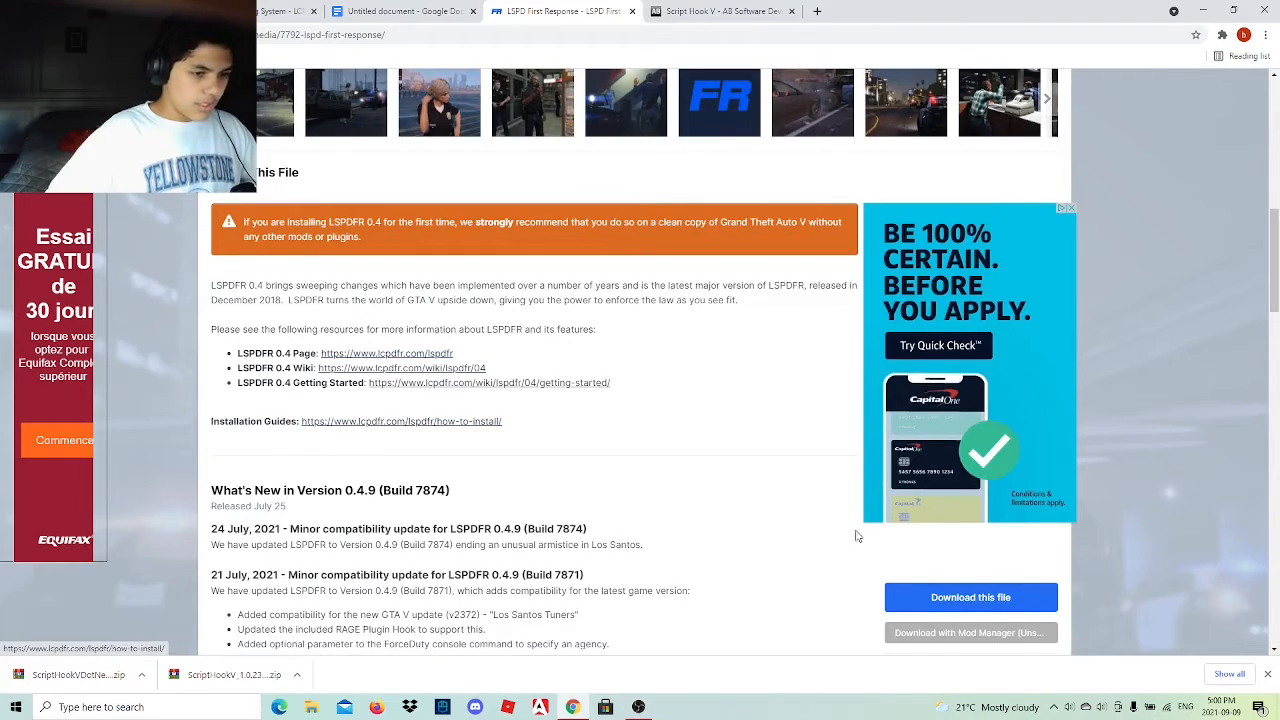
scroll(800, 548, down, 1)
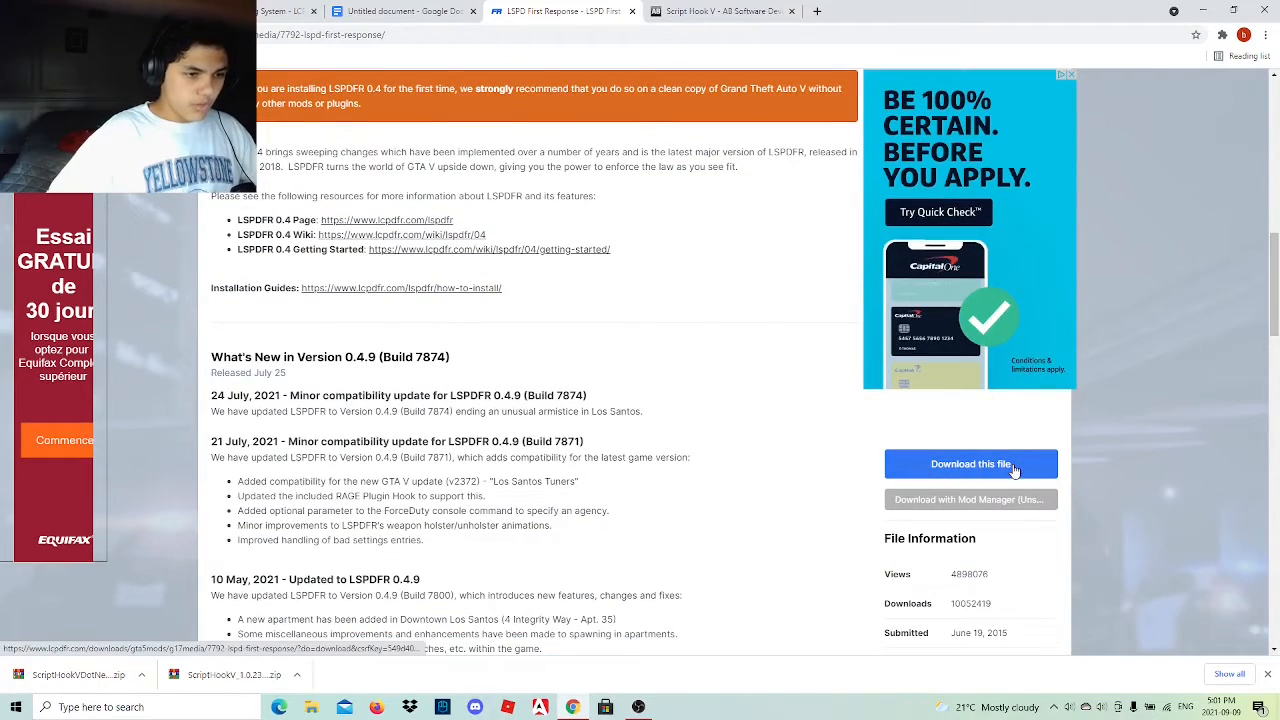
click(953, 467)
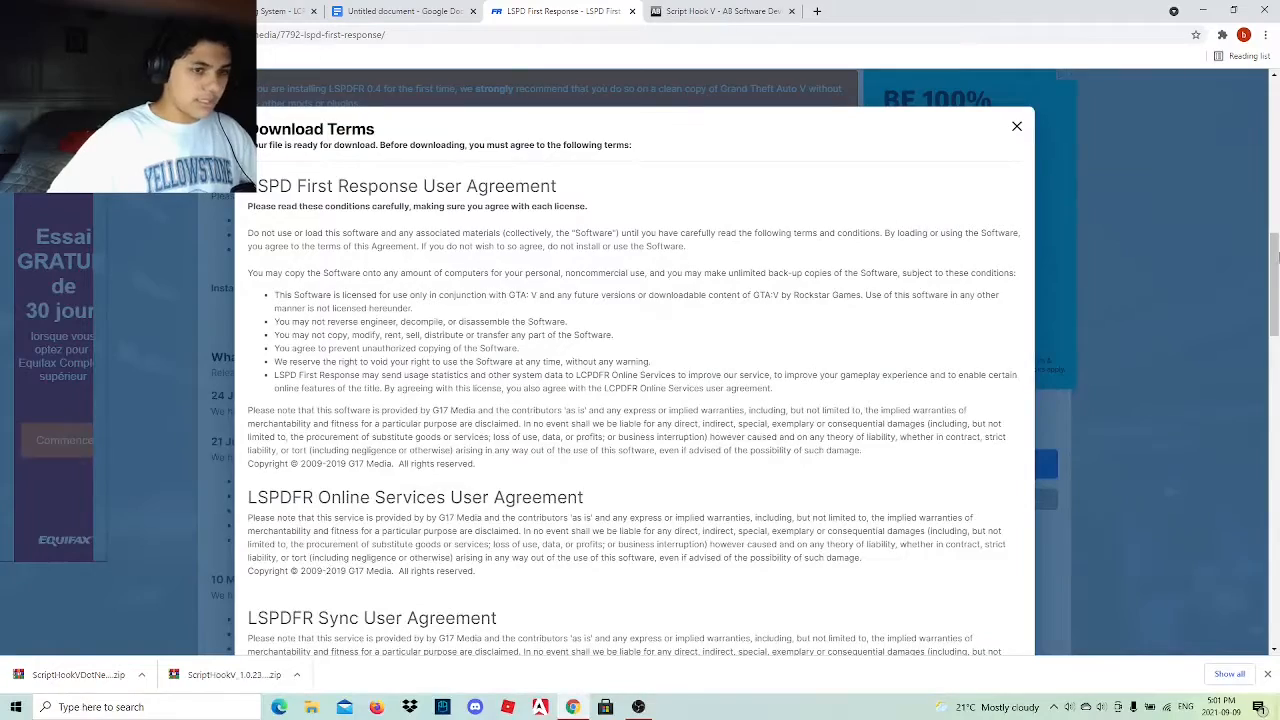
drag(1277, 258, 1261, 496)
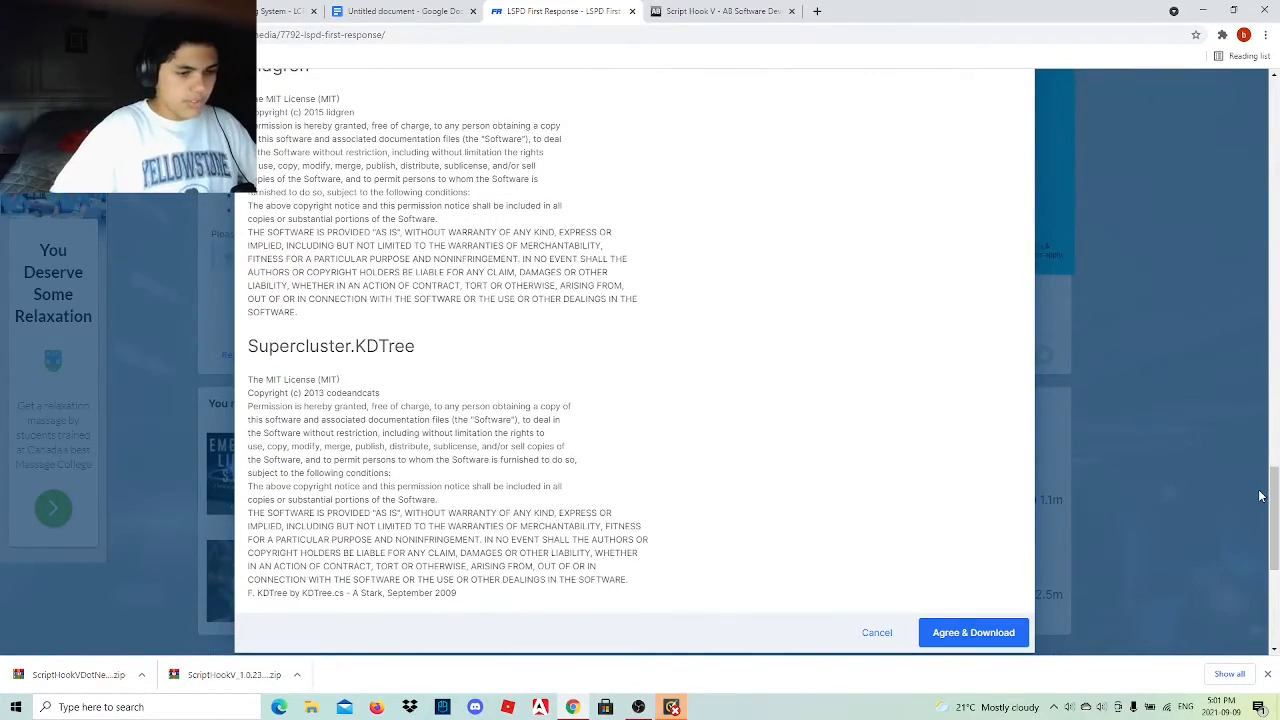
scroll(730, 380, up, 15)
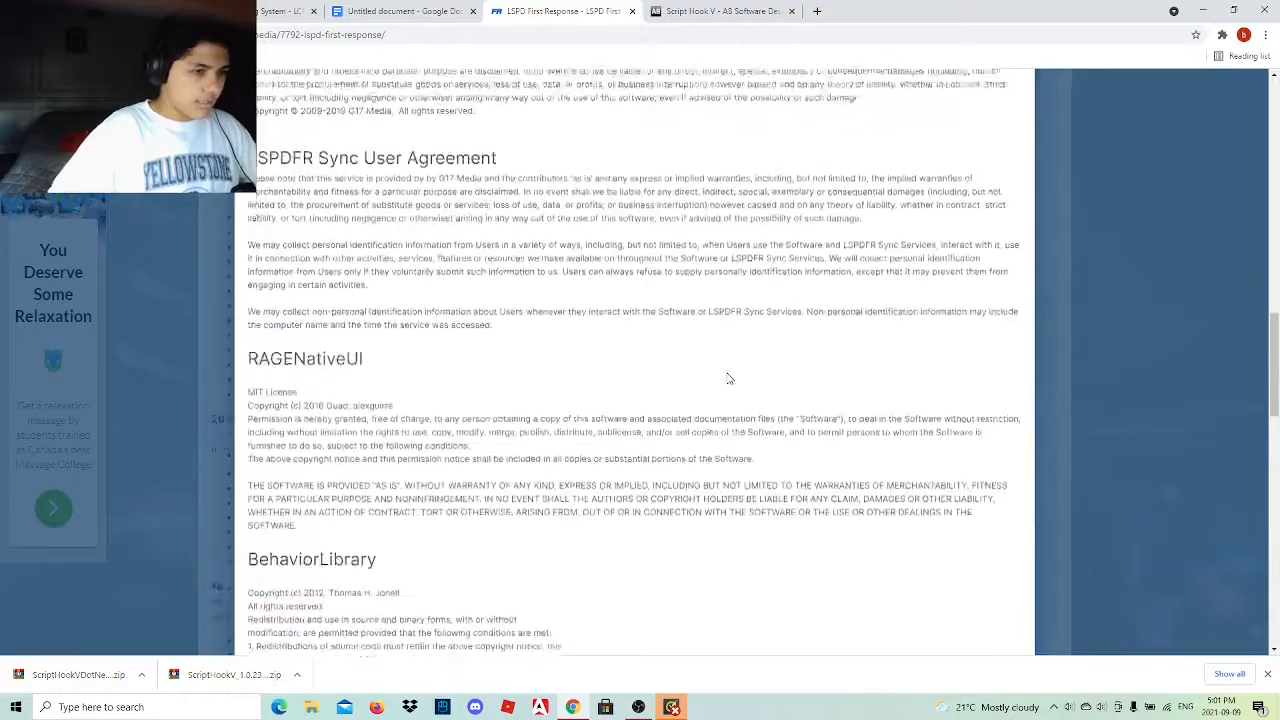
scroll(730, 380, down, 4)
scroll(730, 380, down, 12)
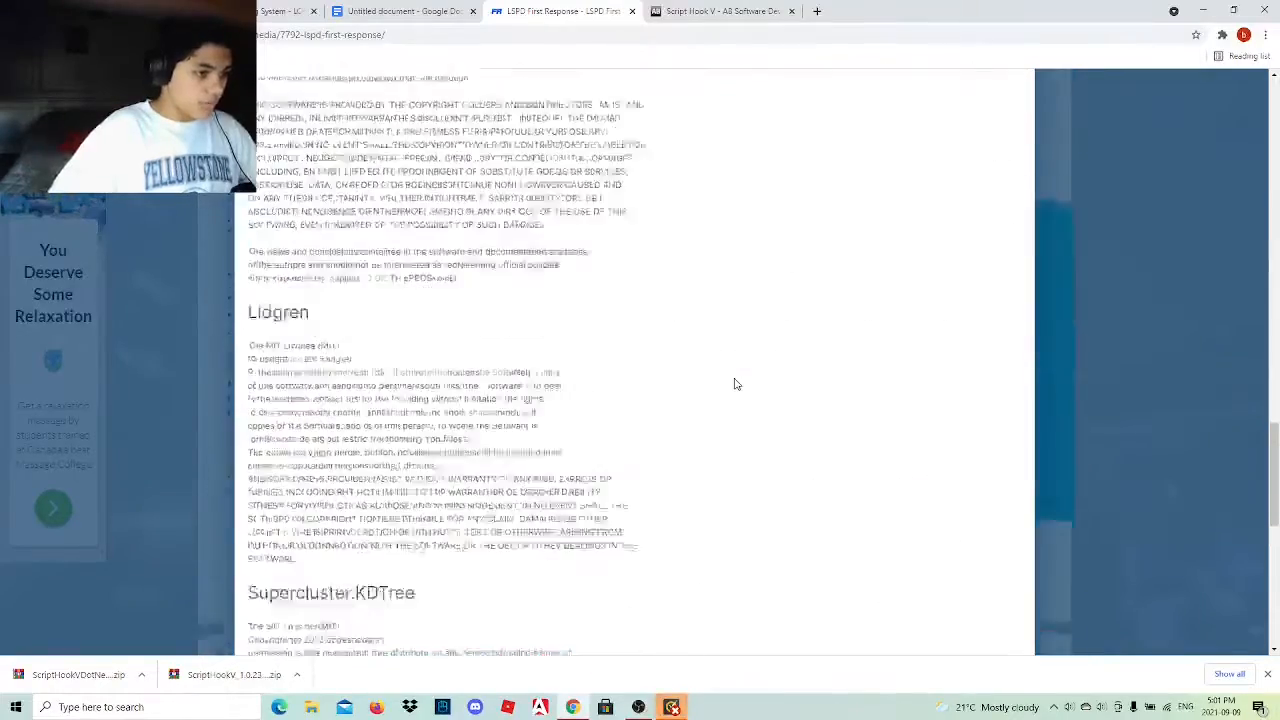
click(978, 498)
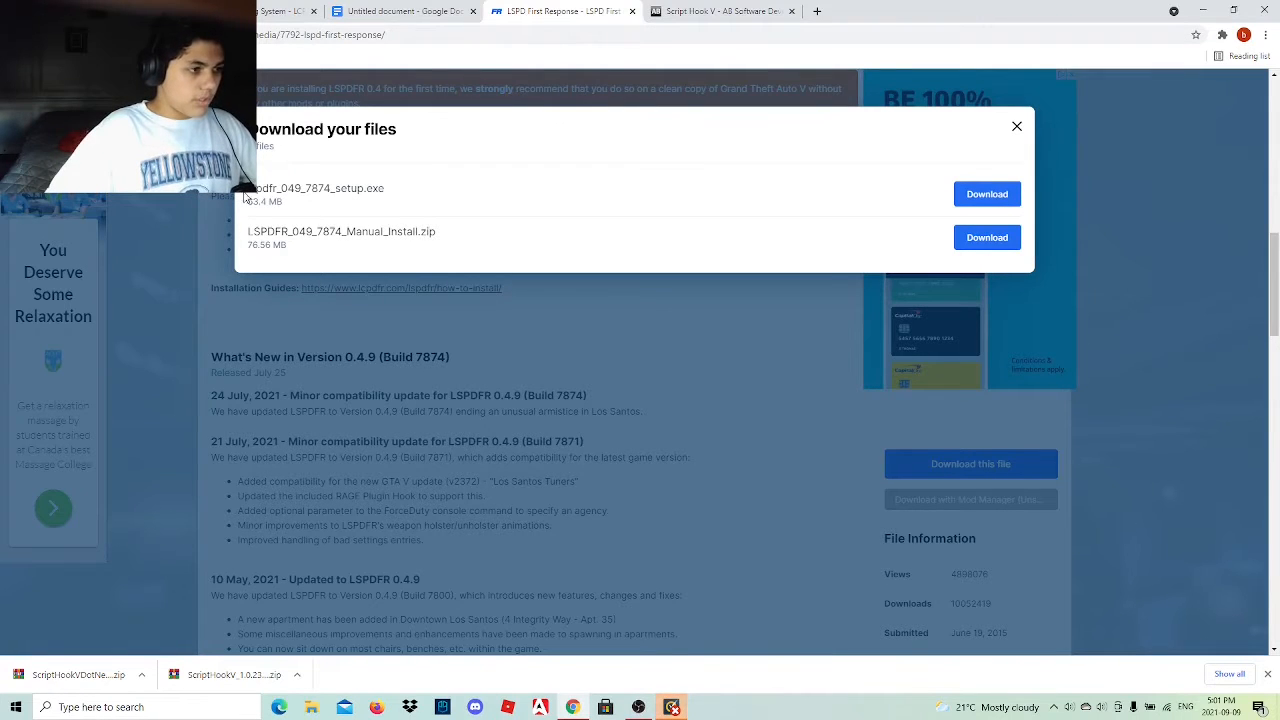
Highlight the setup.exe file name in the download list, then clear the selection and close the Norton Security window.
drag(312, 188, 393, 199)
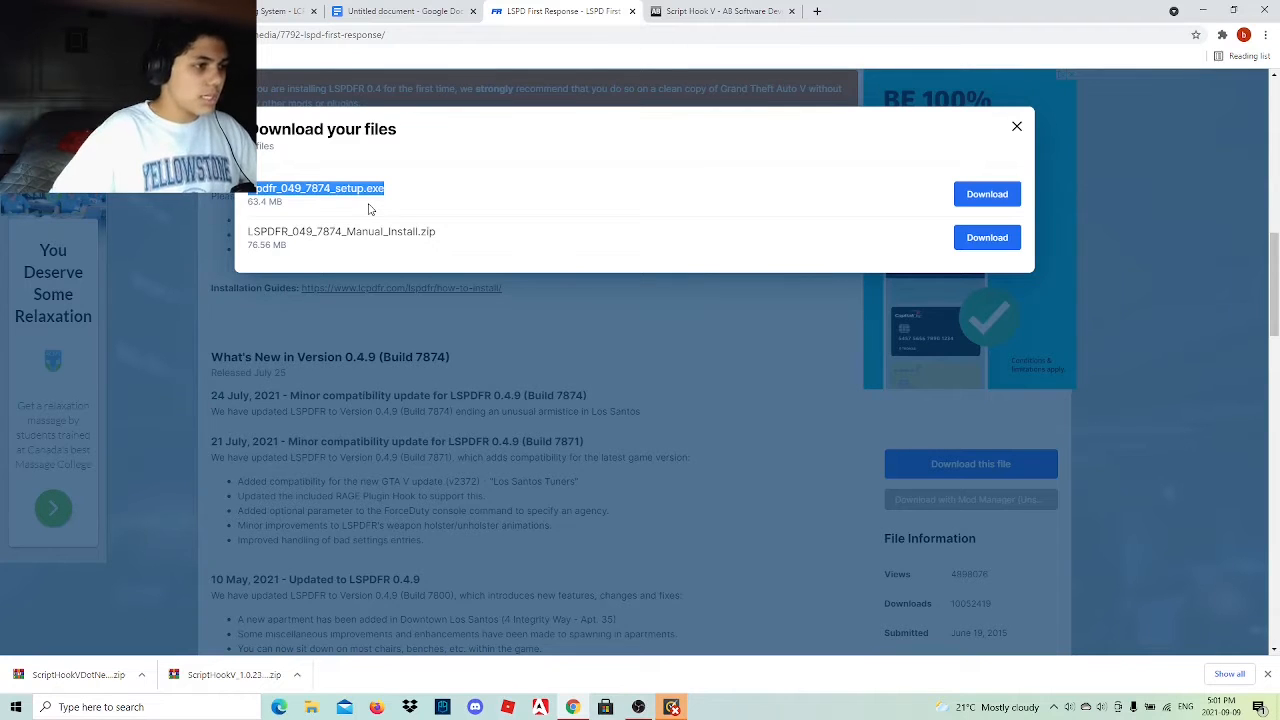
click(408, 196)
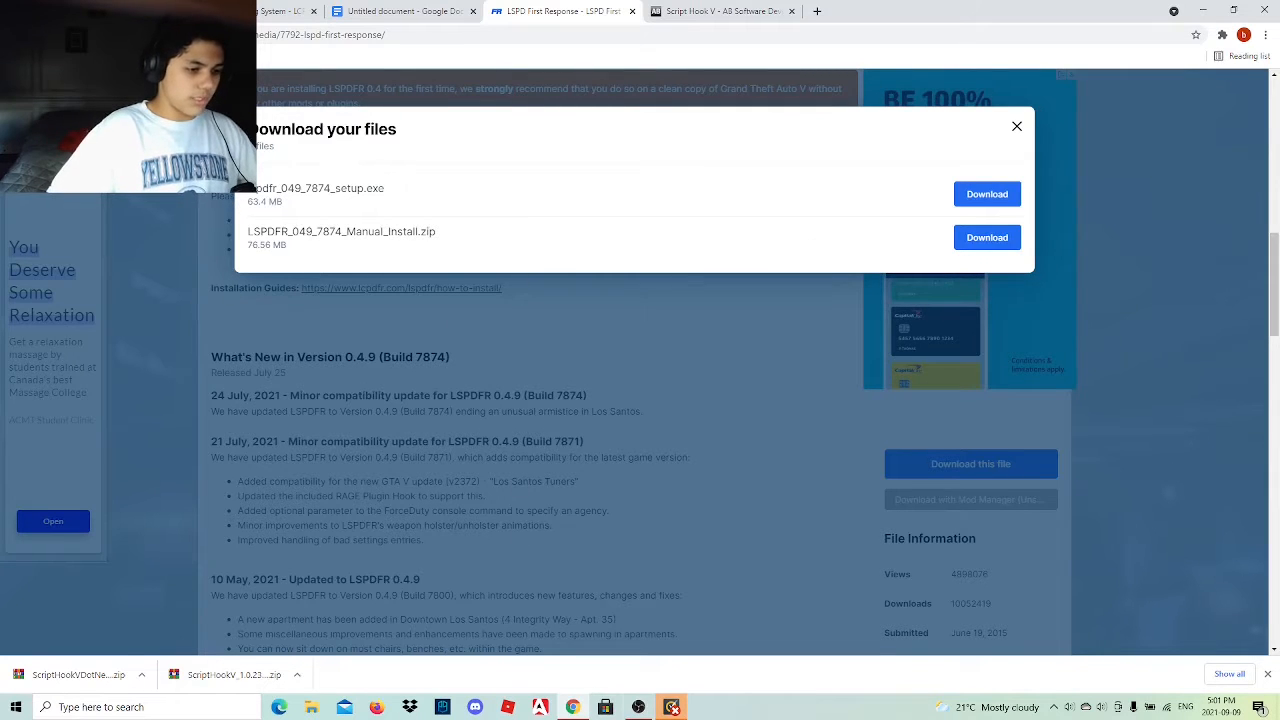
mouse_move(674, 706)
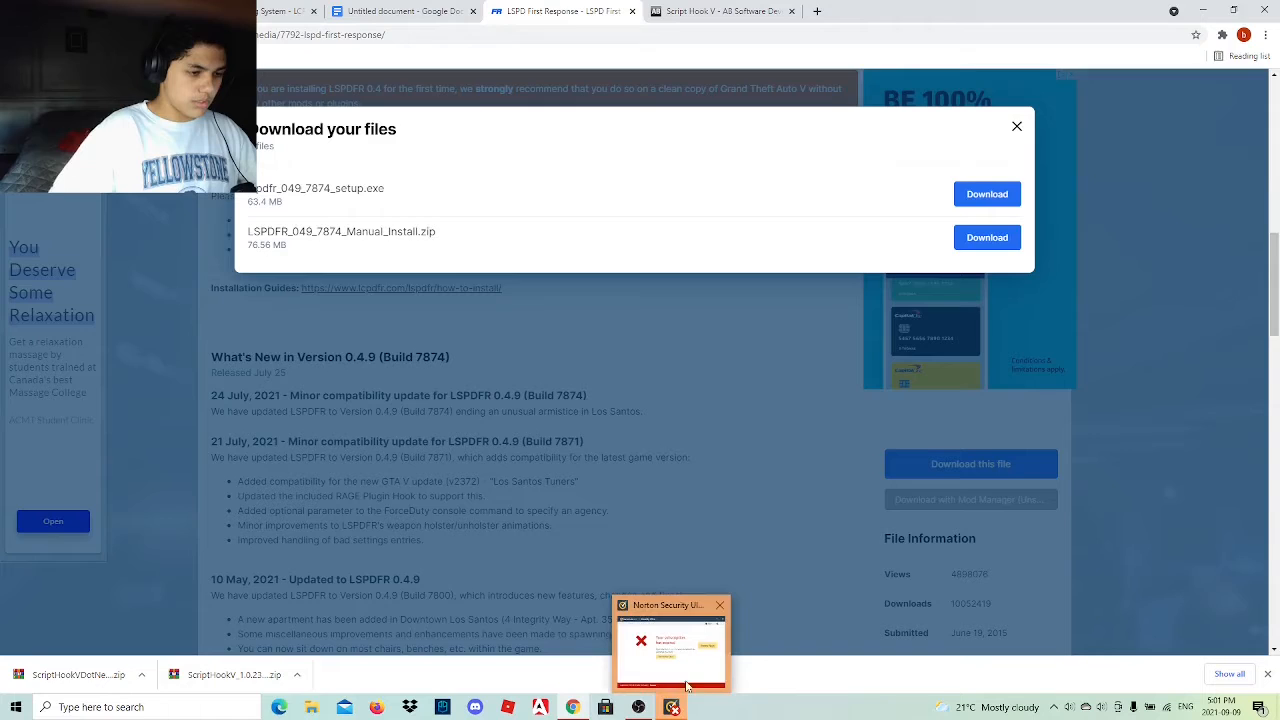
click(720, 606)
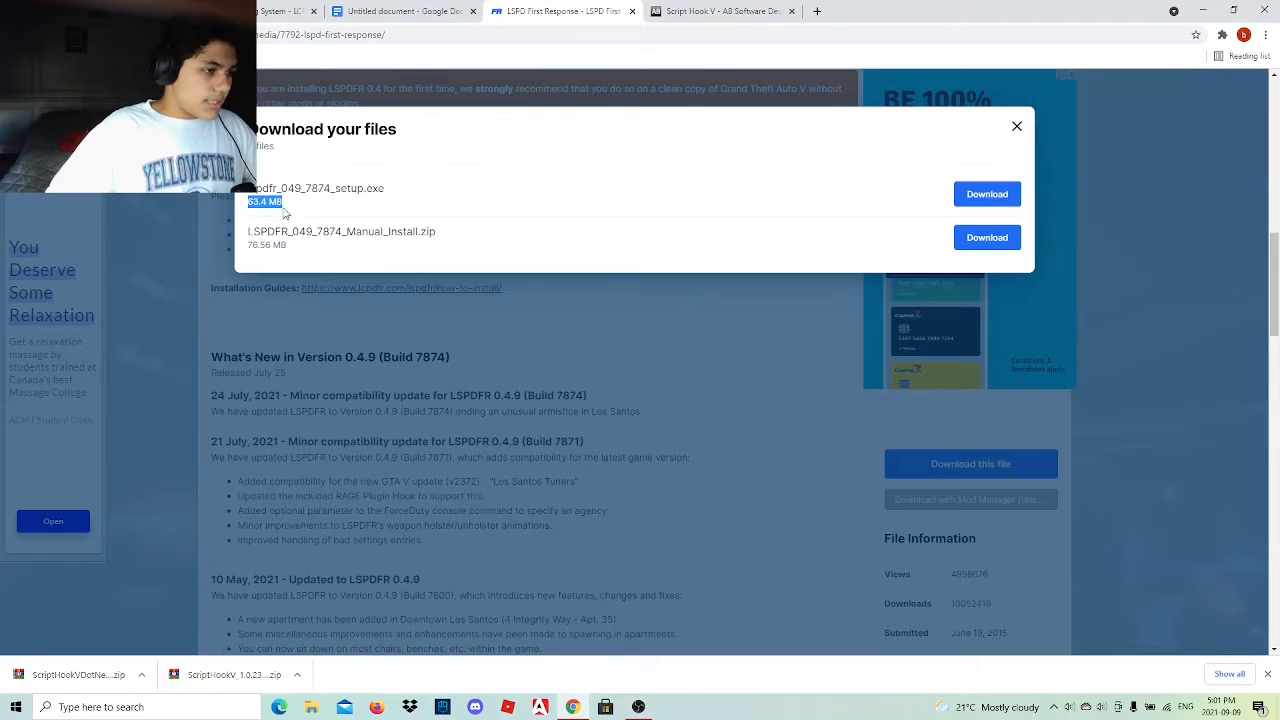
Check the manual install's file size and download LSPDFR_049_7874_Manual_Install.zip.
drag(250, 244, 287, 246)
click(294, 253)
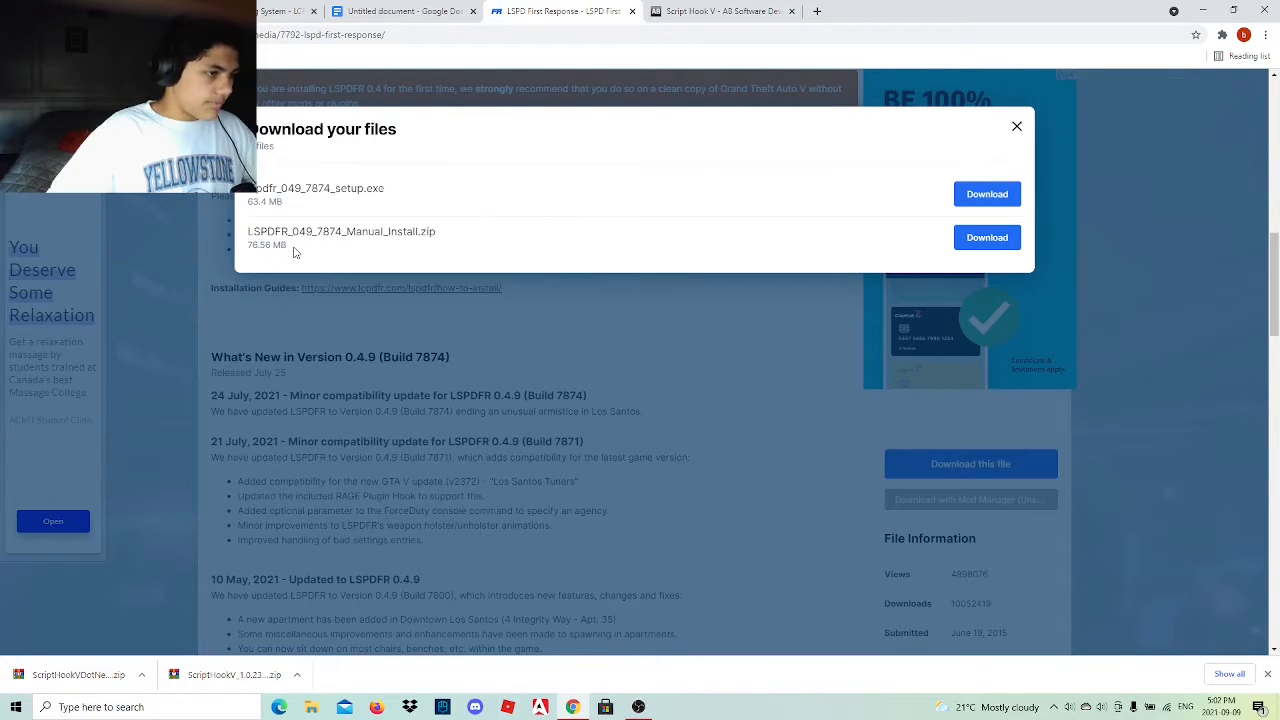
click(985, 239)
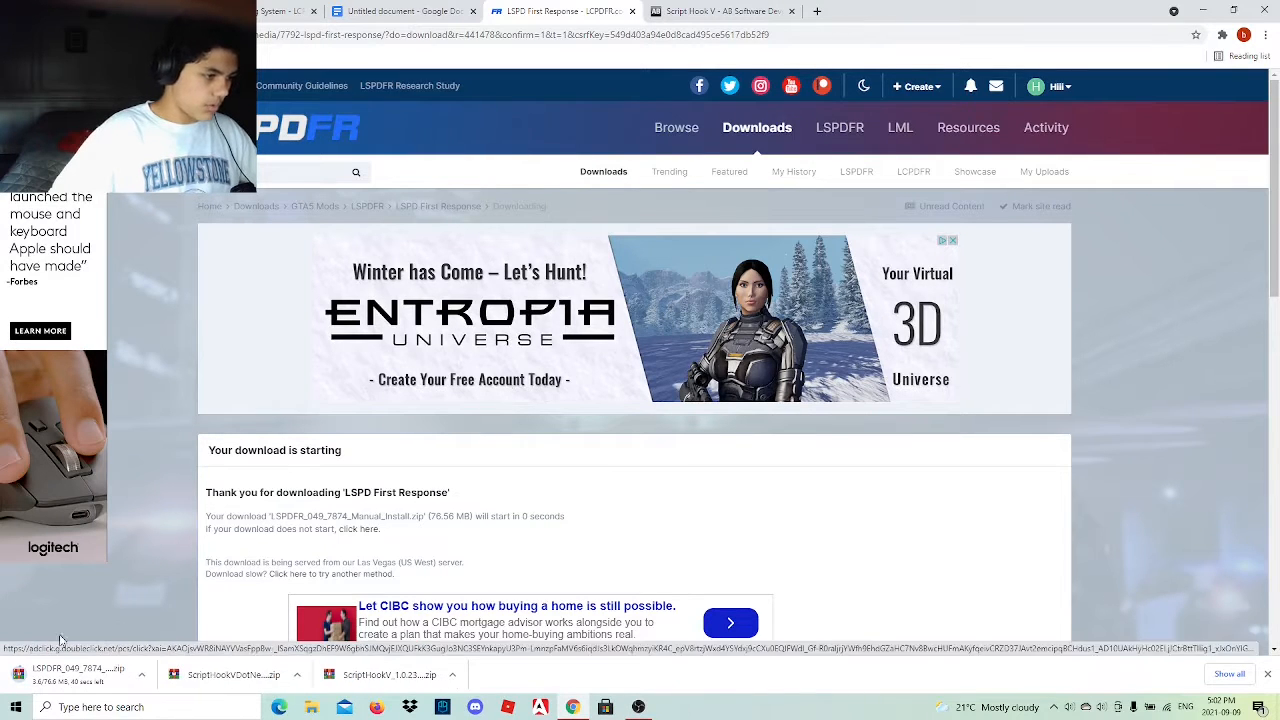
Shrink and reposition the browser window, and place the downloaded ScriptHookVDotNet, ScriptHookV and LSPDFR manual install zips on the desktop.
click(1233, 10)
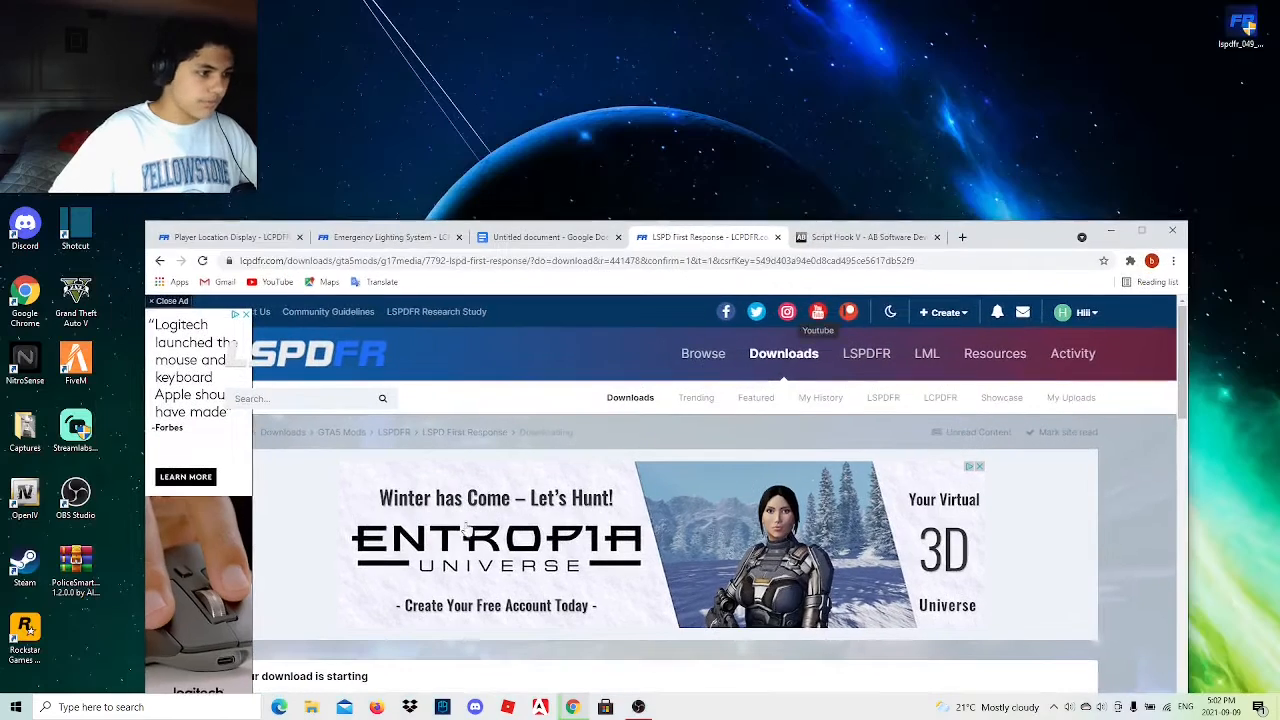
drag(983, 245, 893, 177)
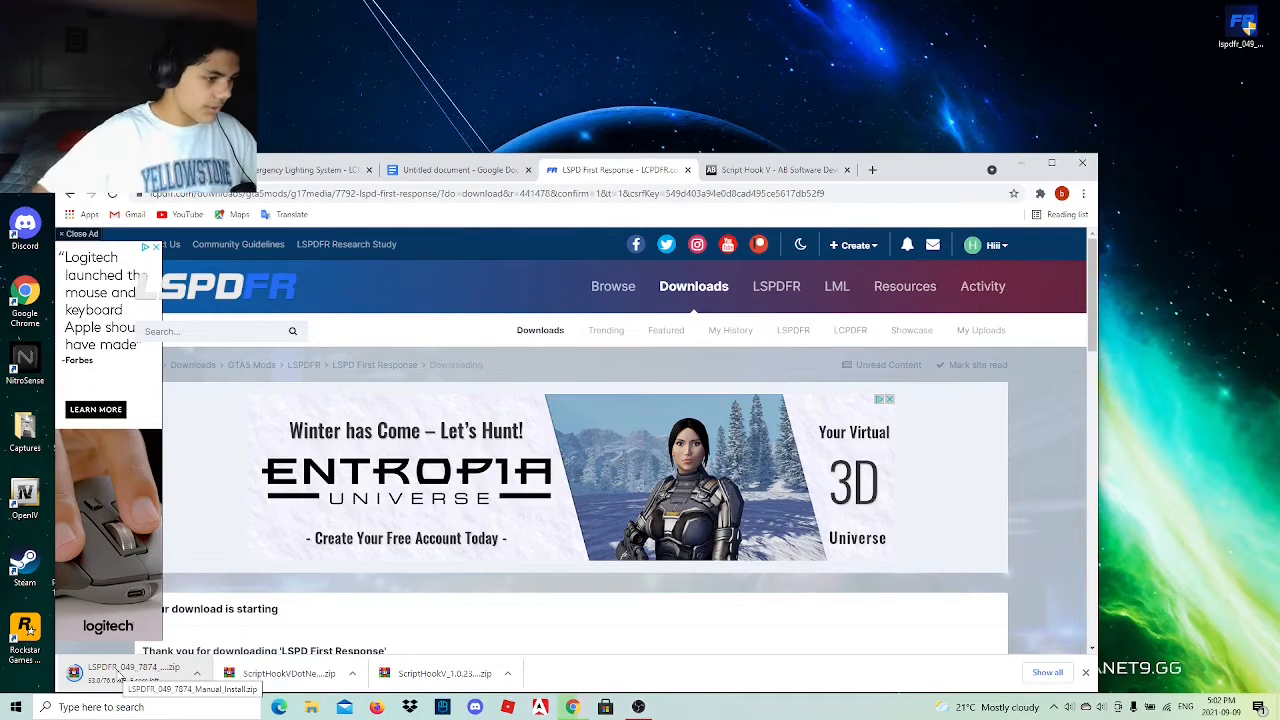
drag(289, 673, 1142, 72)
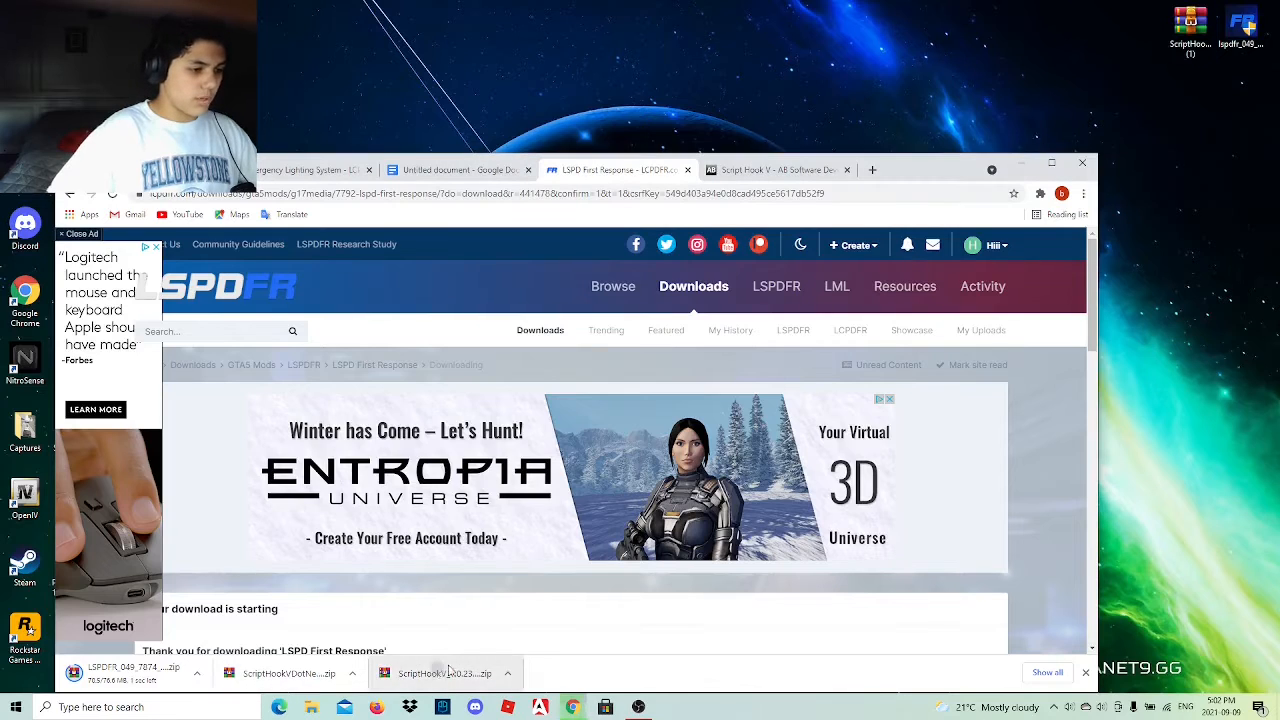
drag(449, 672, 1140, 35)
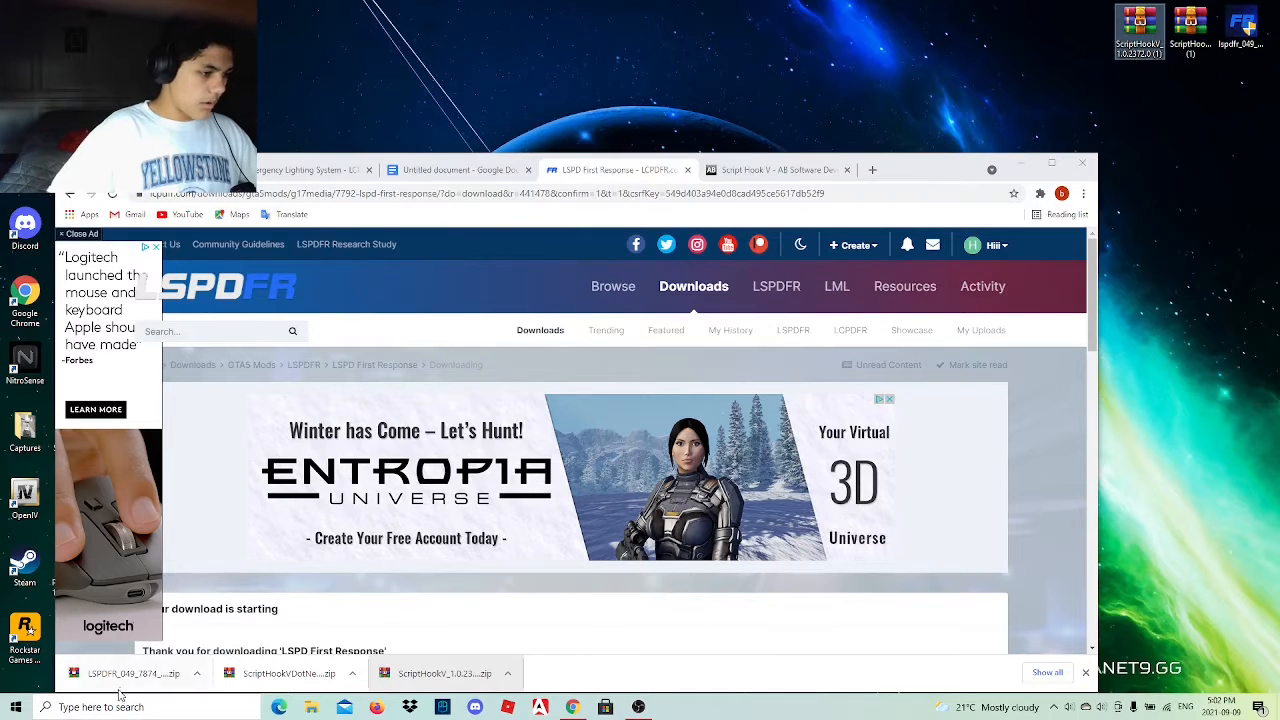
drag(120, 693, 1078, 22)
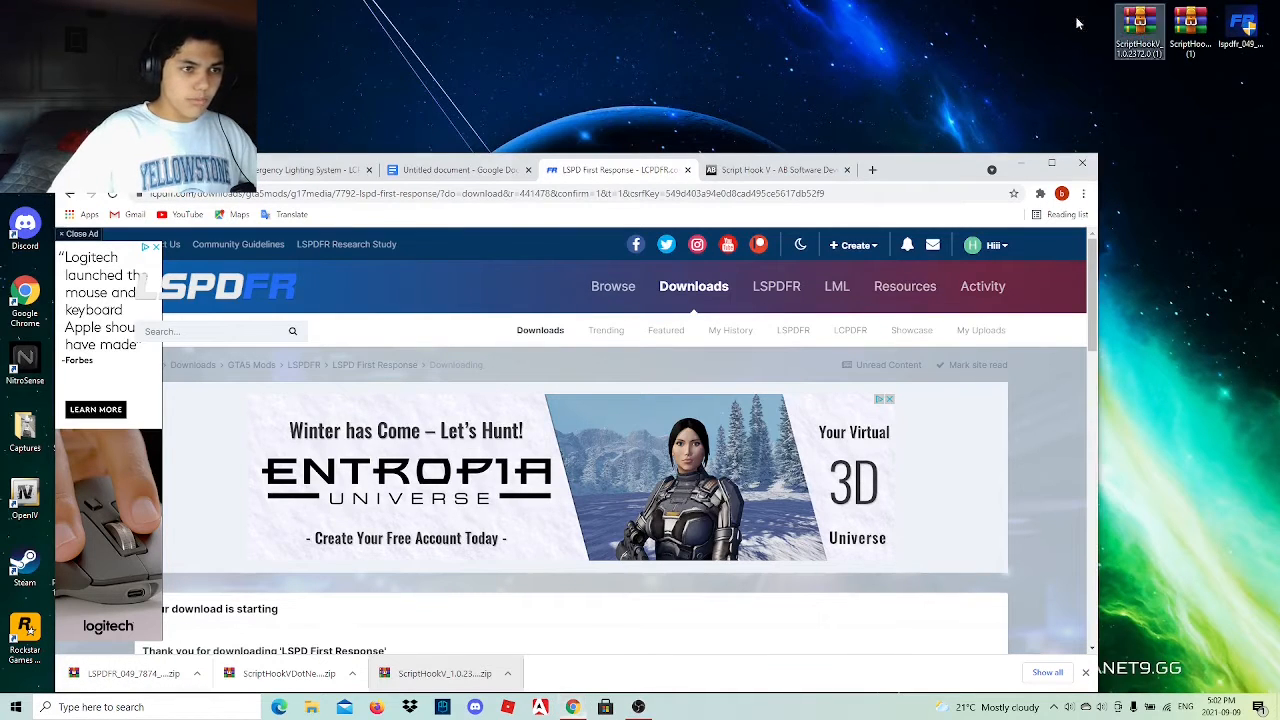
Open the LSPDFR manual install archive from the desktop and bring the browser window back to the front.
double_click(1090, 28)
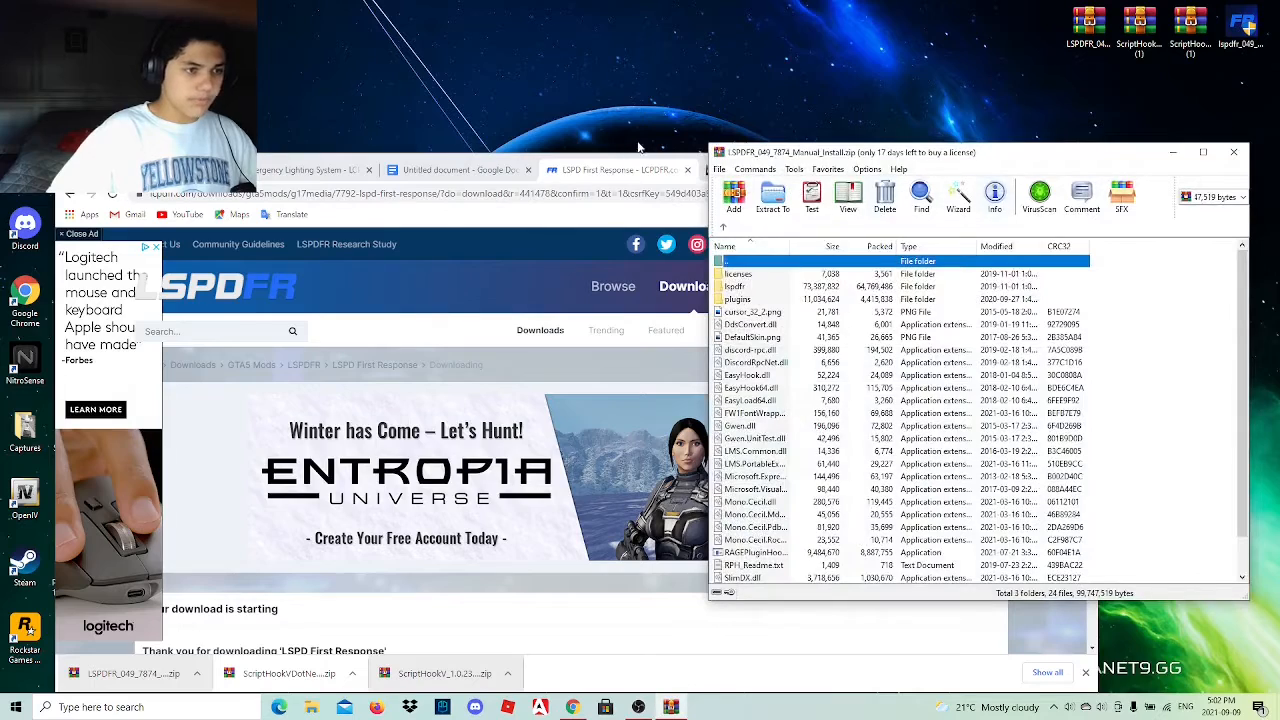
click(597, 221)
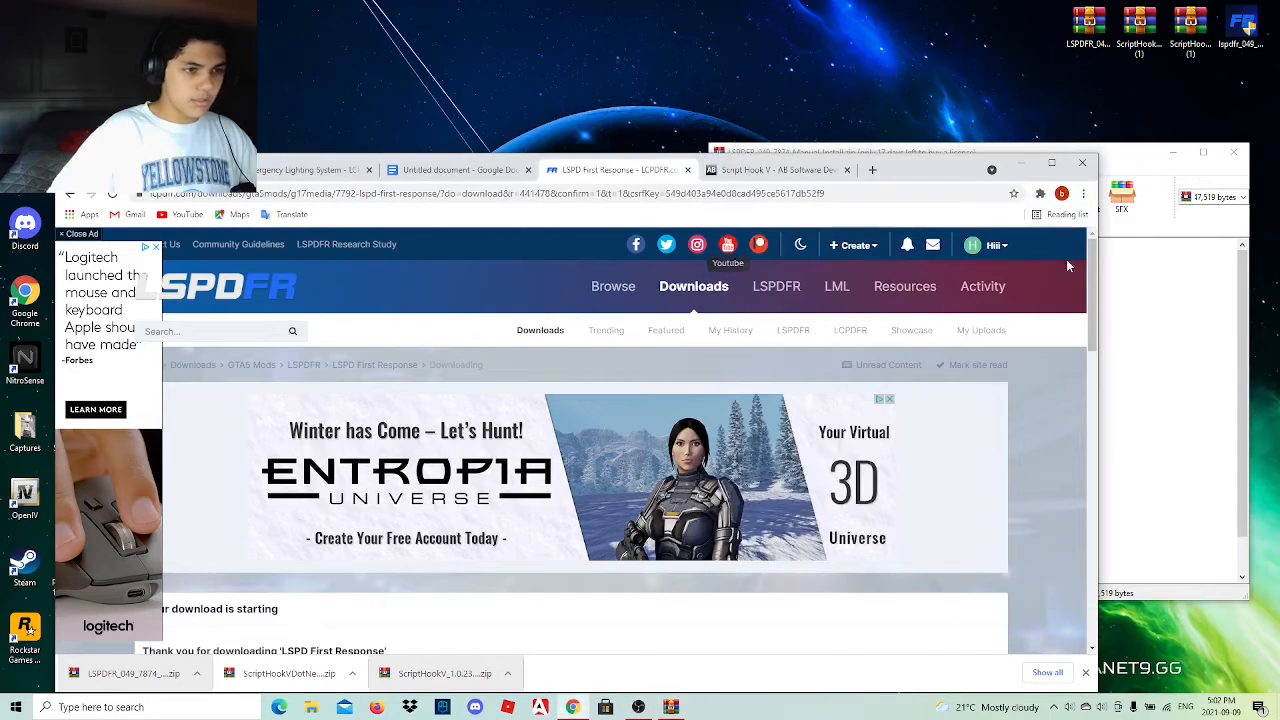
Minimize the browser, then open a File Explorer window and place it, narrowed, beside the LSPDFR manual install archive.
click(1019, 164)
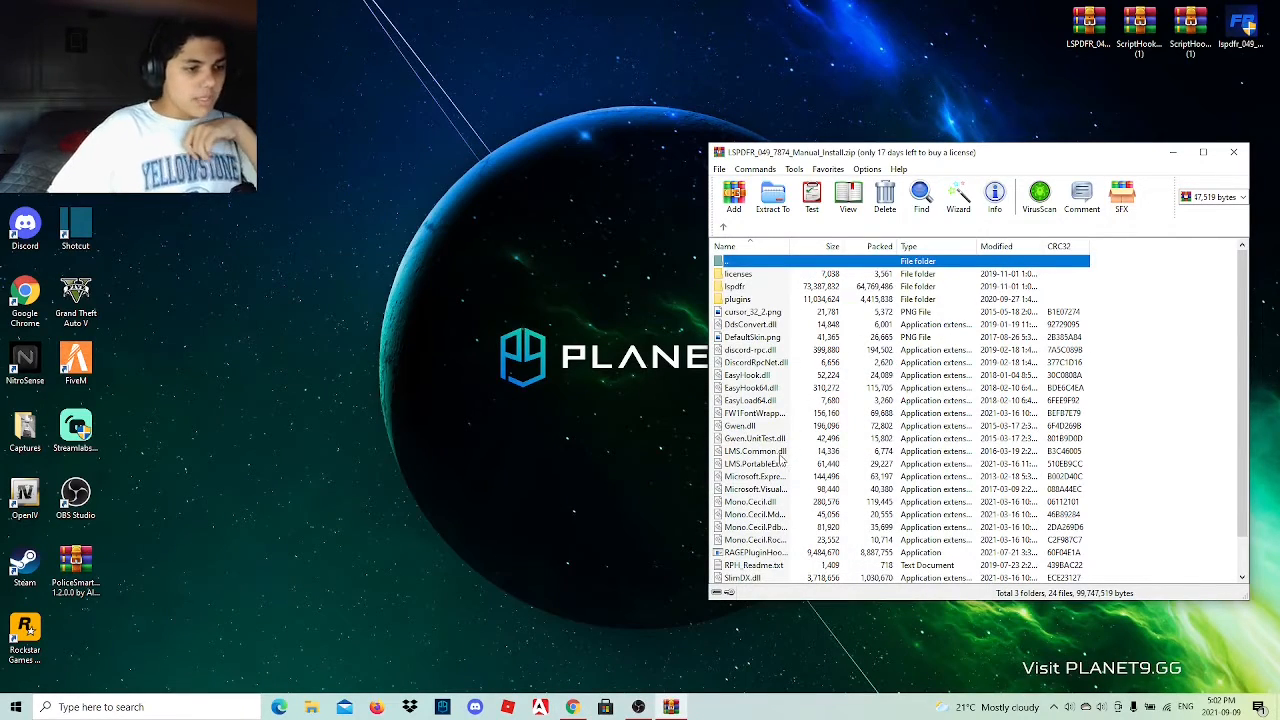
scroll(783, 458, down, 1)
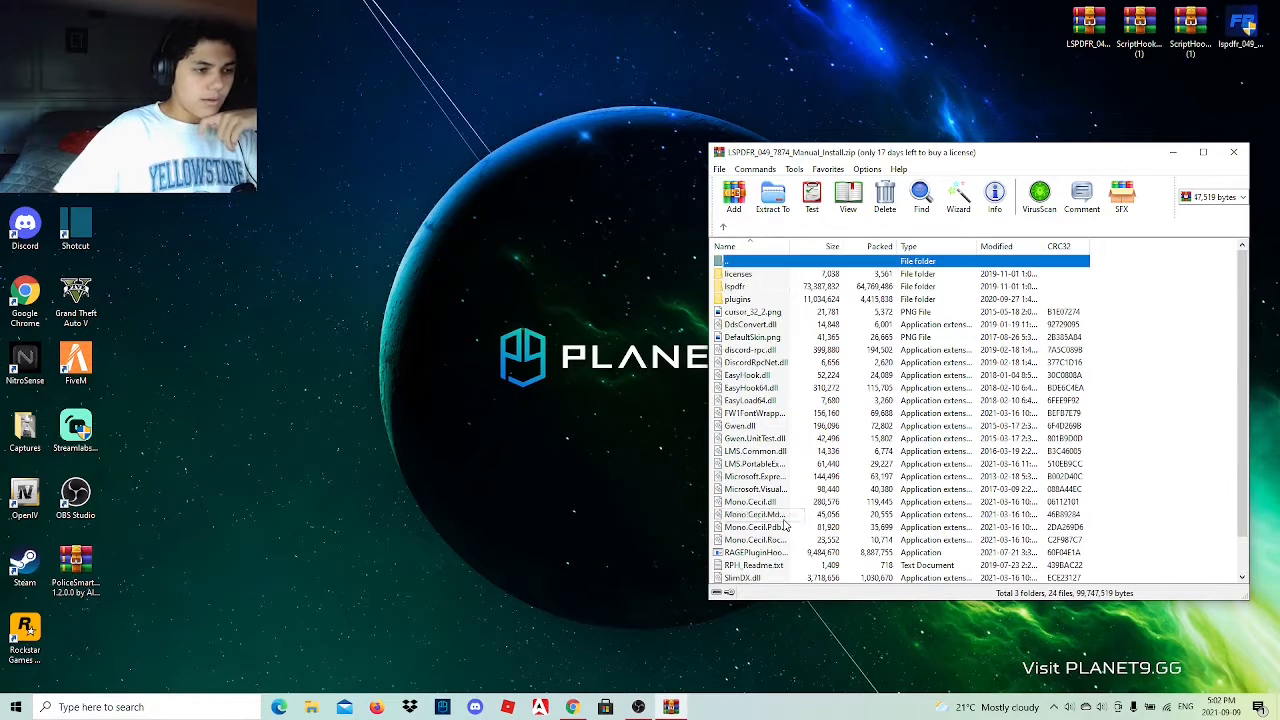
scroll(780, 515, up, 1)
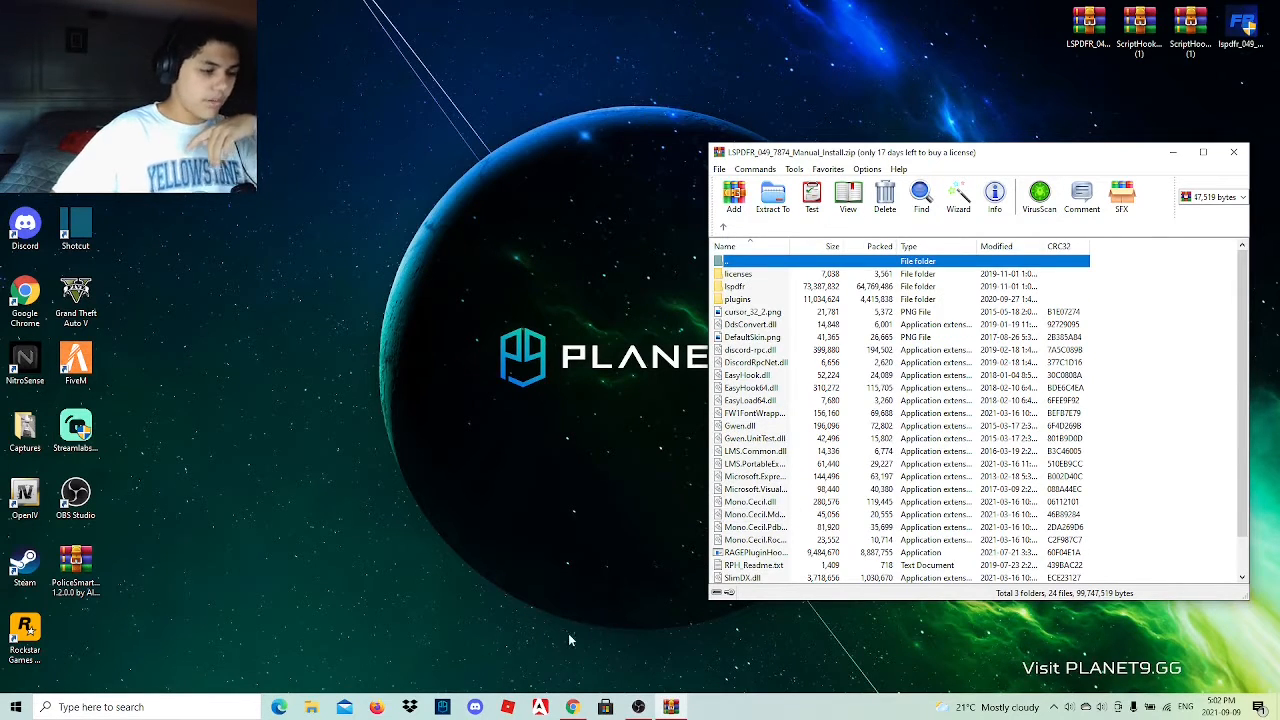
click(311, 707)
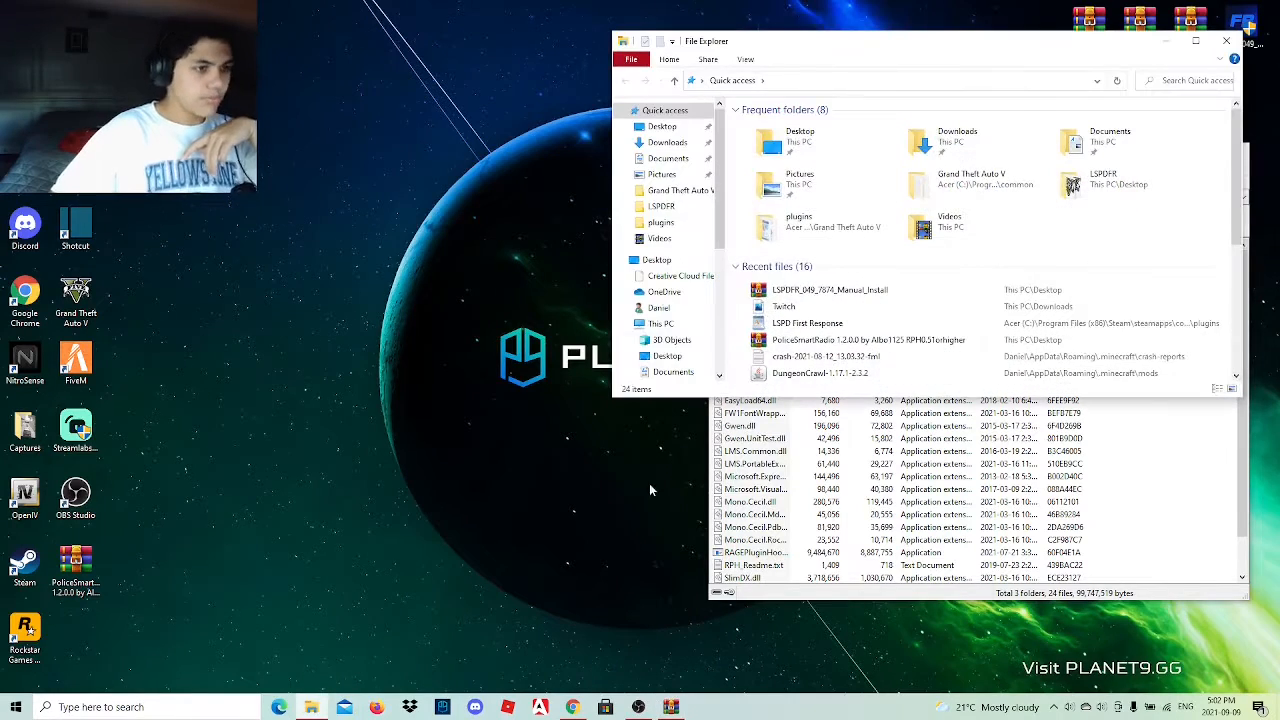
drag(913, 51, 365, 184)
drag(700, 317, 541, 317)
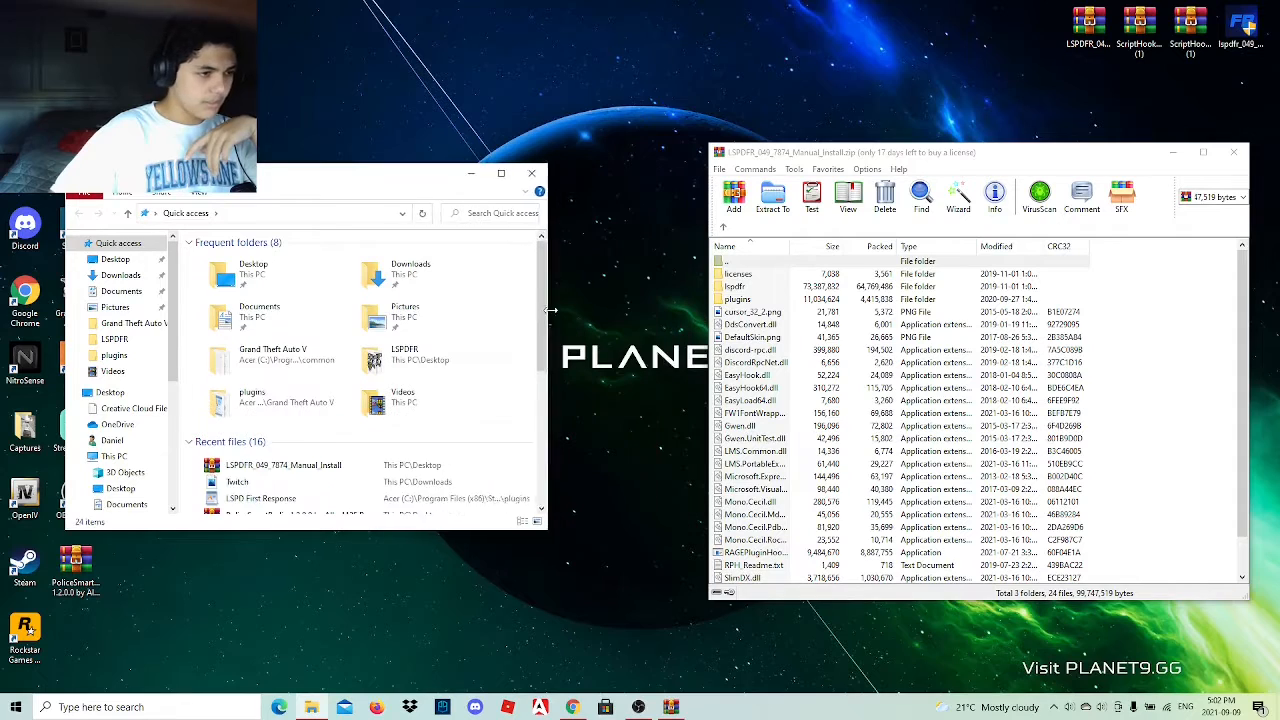
Open the Grand Theft Auto V folder, move its window up and make it taller to show more files.
click(125, 323)
drag(379, 179, 379, 50)
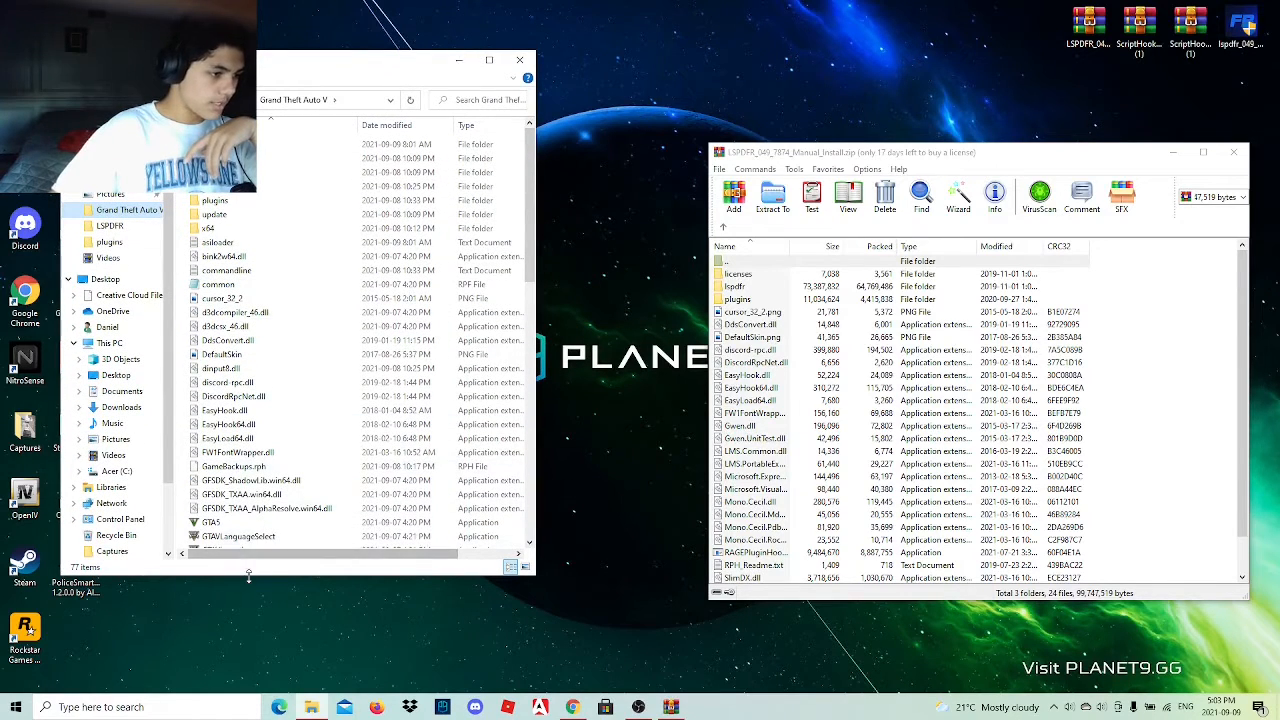
drag(249, 576, 249, 650)
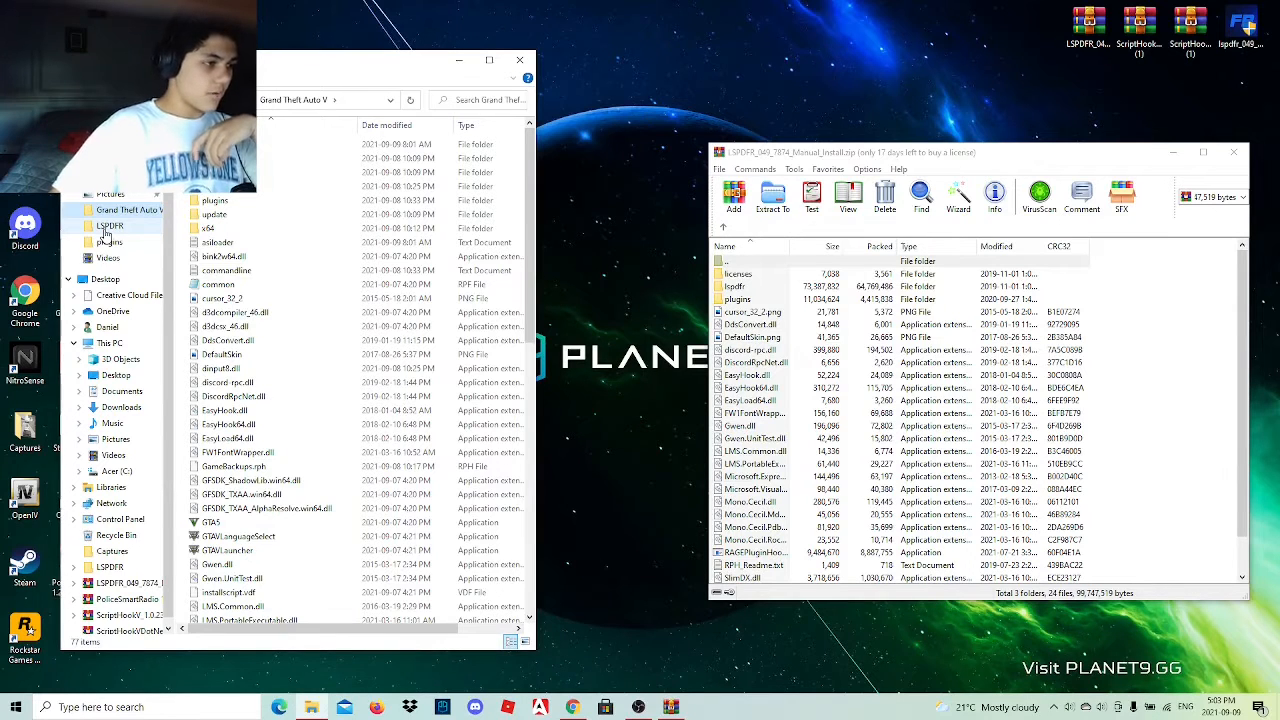
Compare the contents of the LSPDFR and Grand Theft Auto V folders with the files in the manual install archive.
click(107, 230)
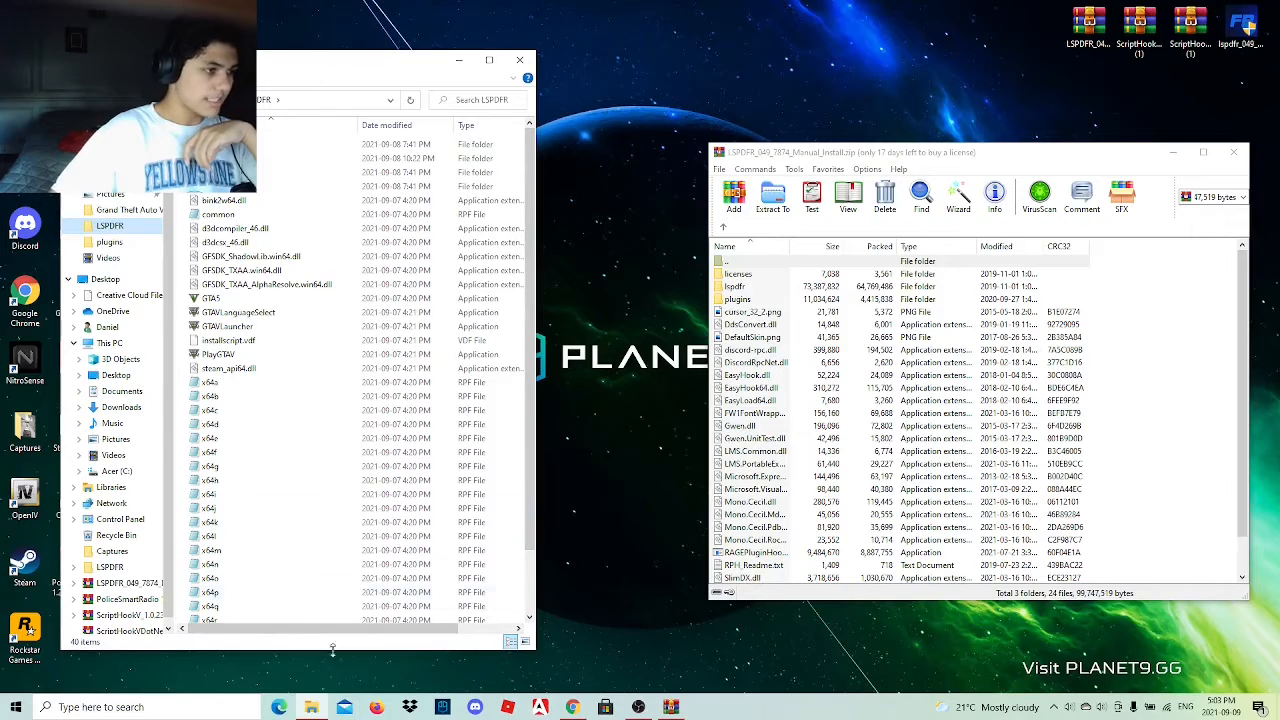
click(128, 211)
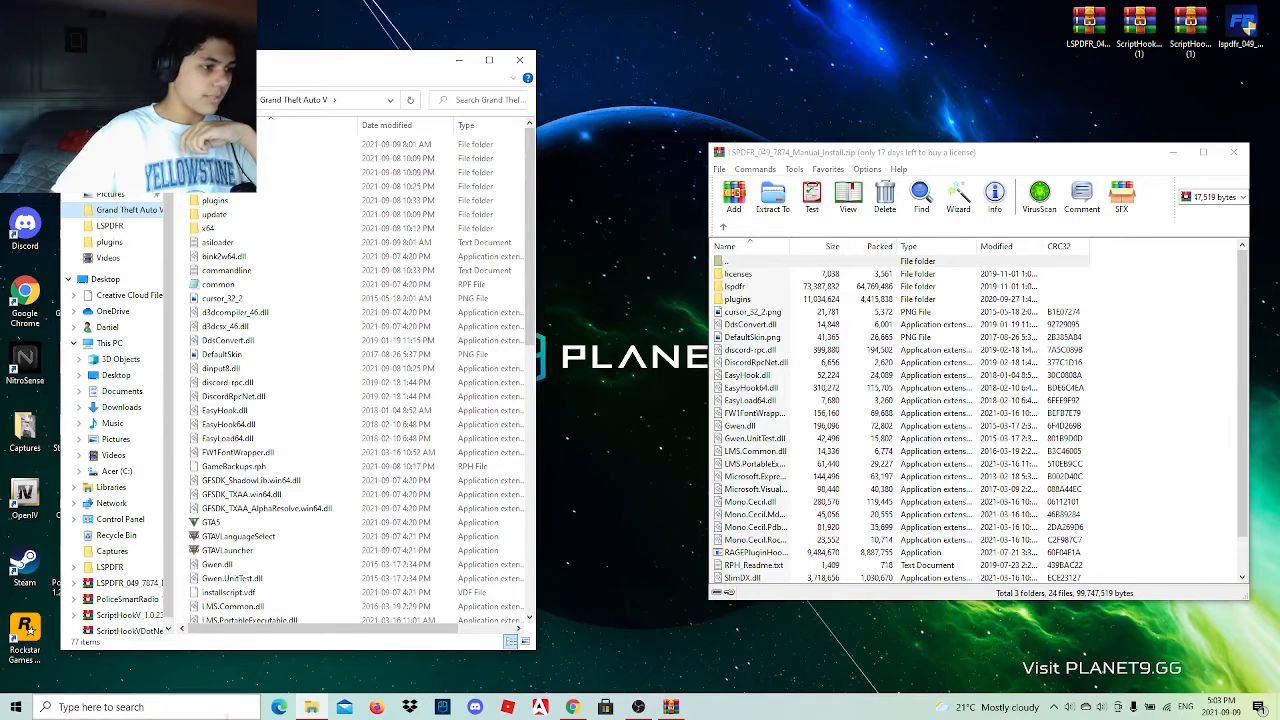
click(124, 229)
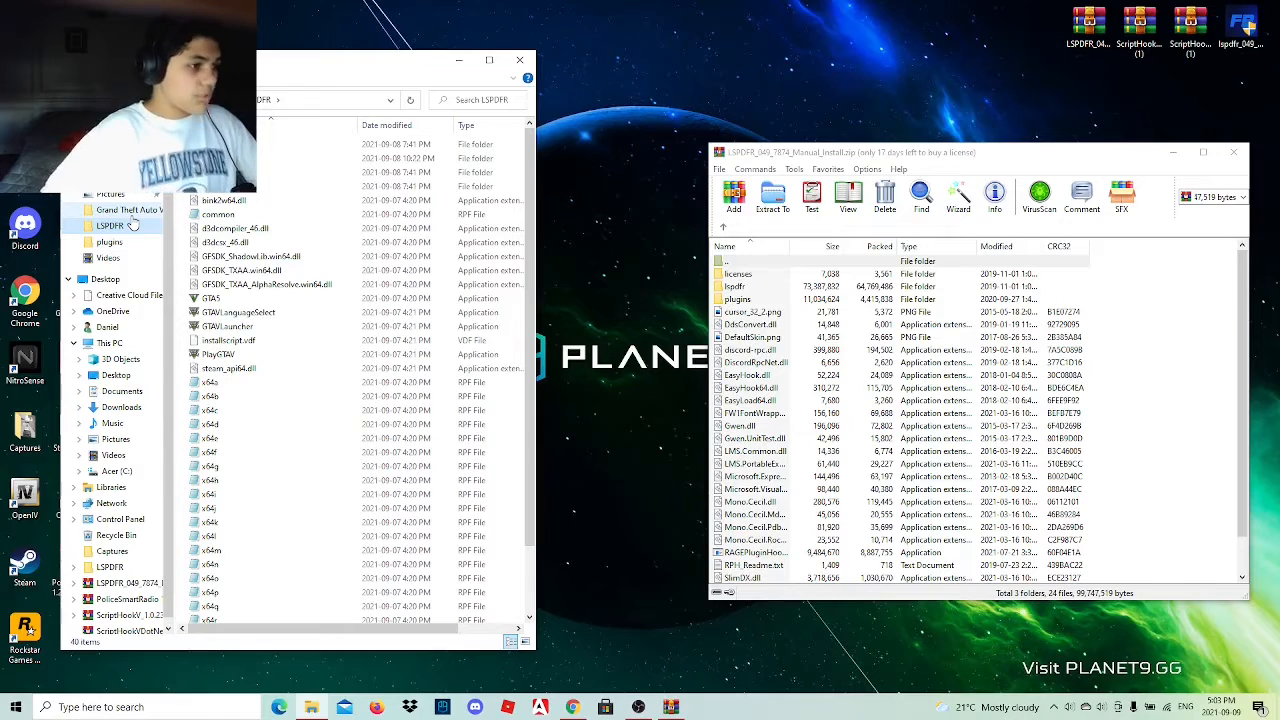
click(132, 214)
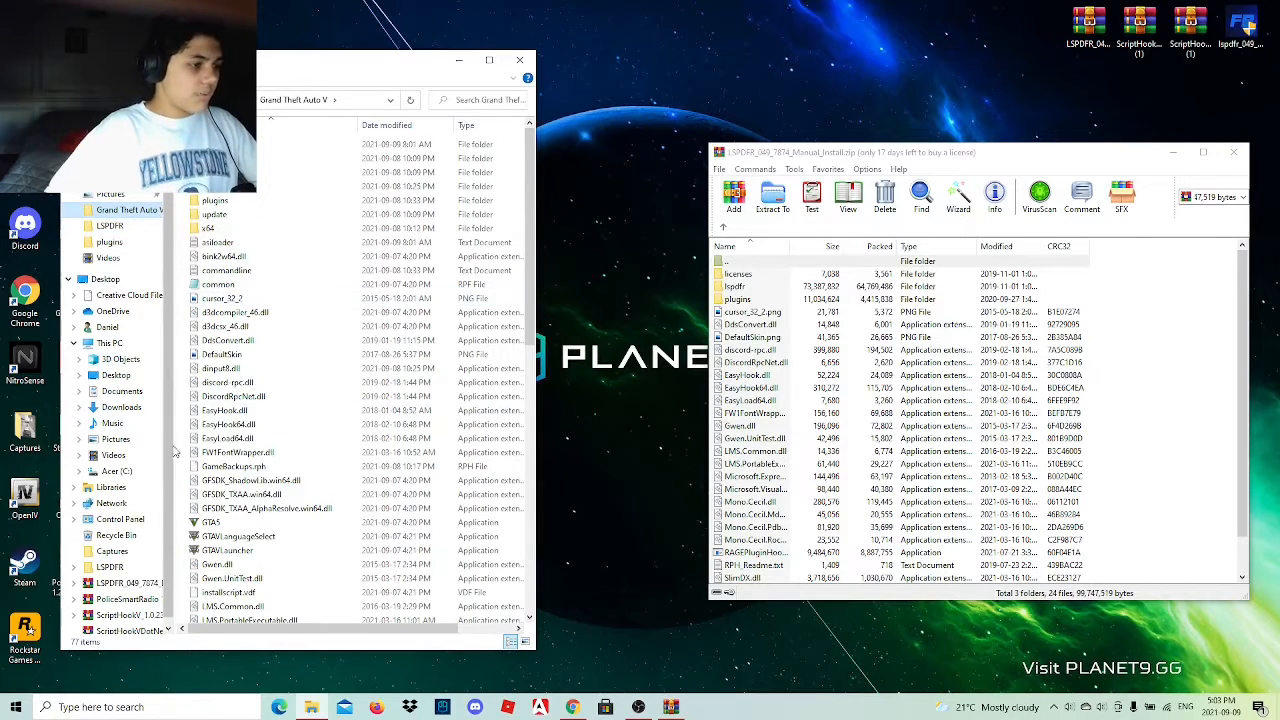
scroll(331, 407, down, 5)
scroll(333, 420, down, 9)
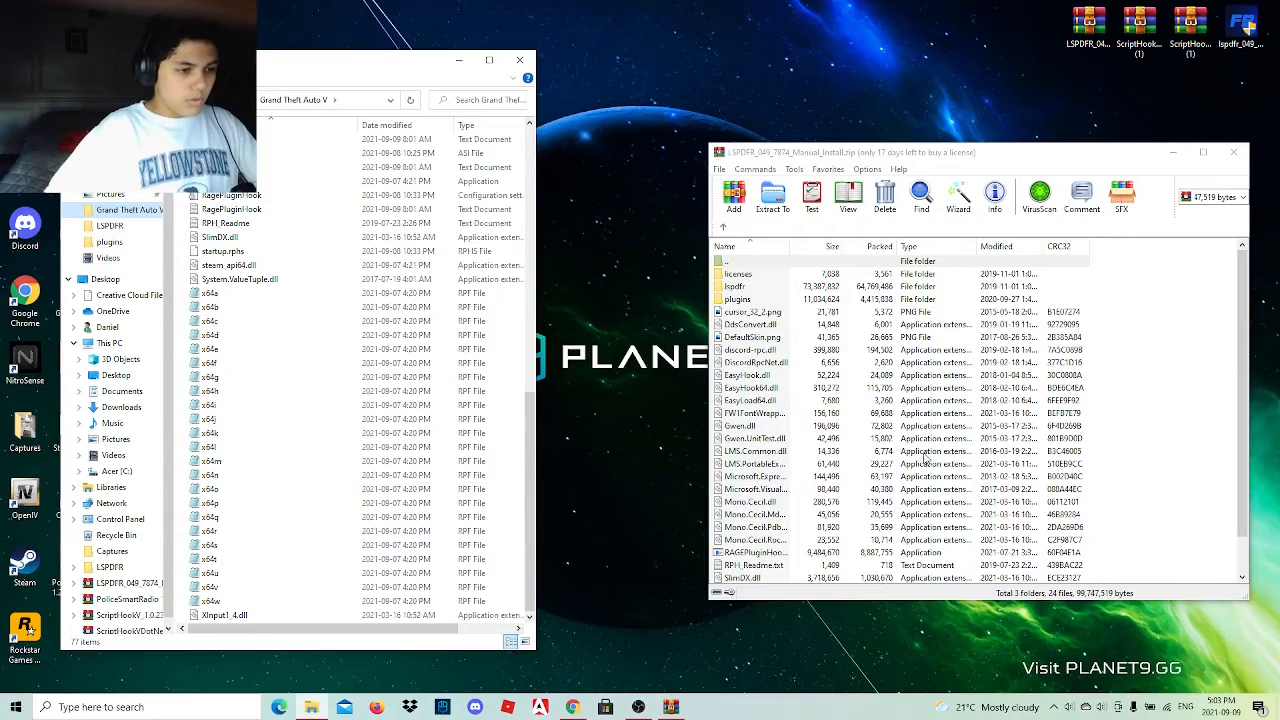
scroll(927, 458, down, 1)
scroll(400, 395, up, 12)
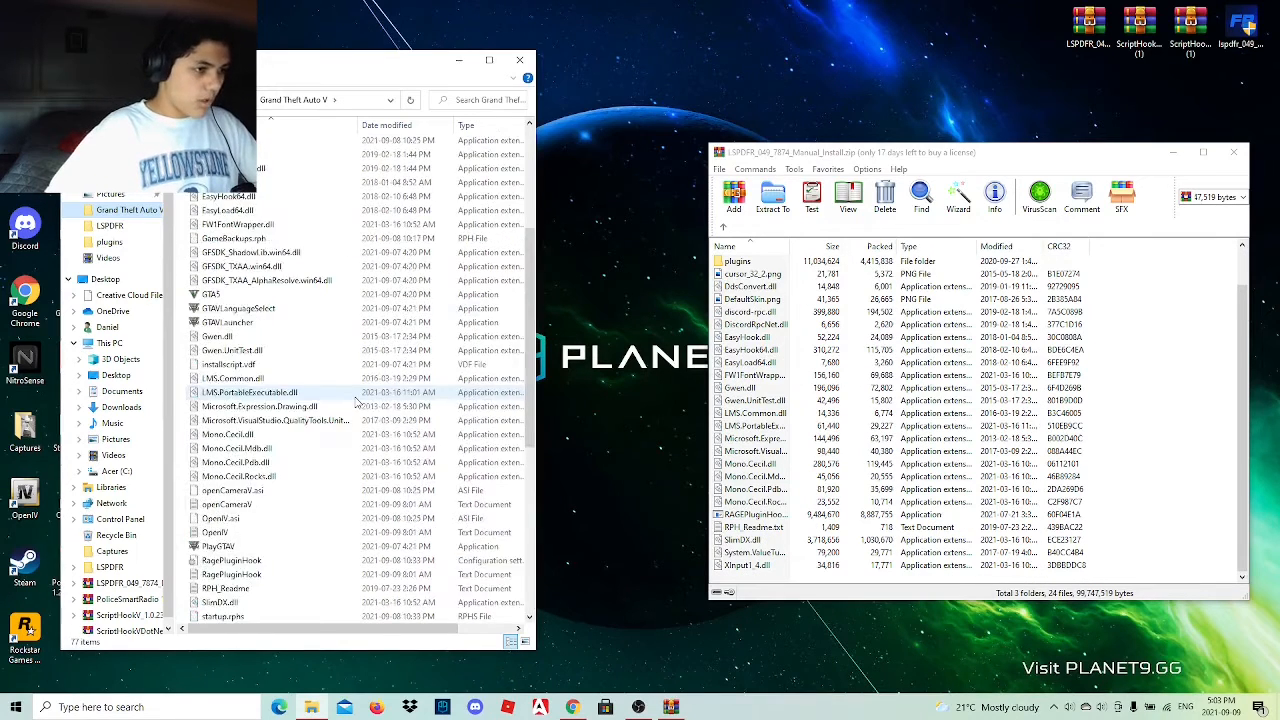
scroll(400, 395, up, 3)
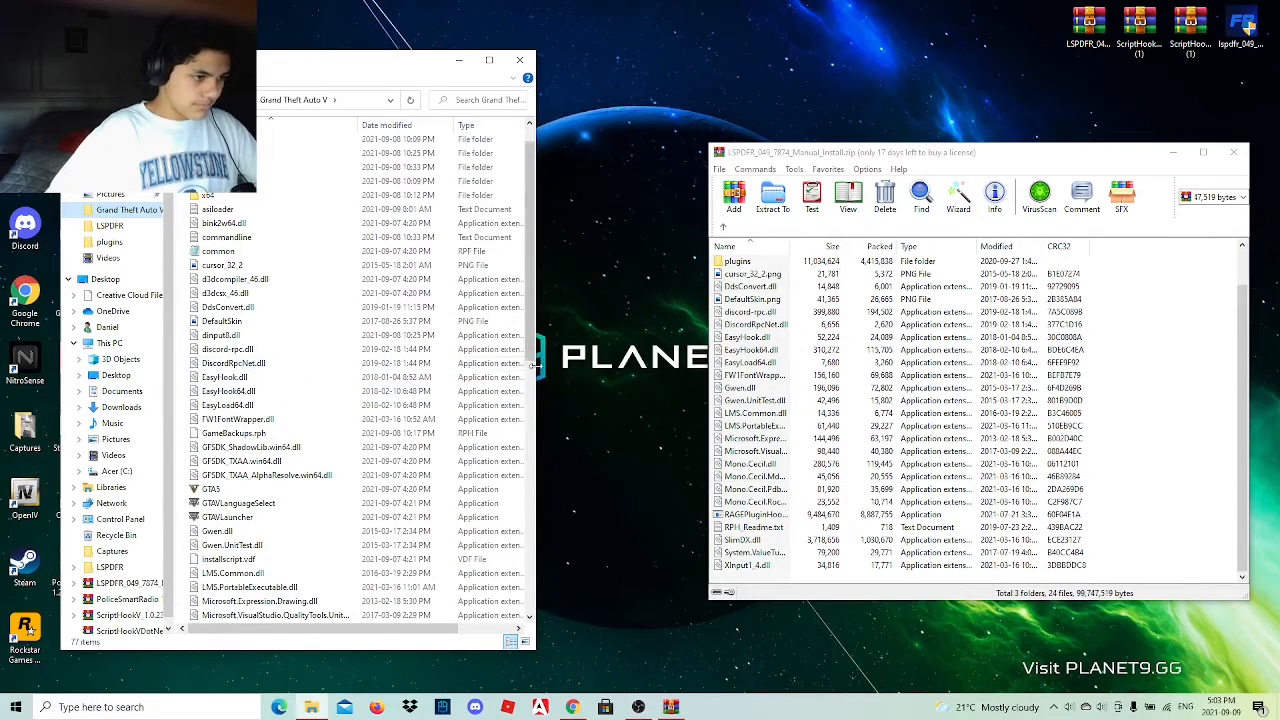
Arrange the Grand Theft Auto V folder and the LSPDFR archive side by side, each filling half the screen.
drag(536, 370, 693, 364)
key(super+Left)
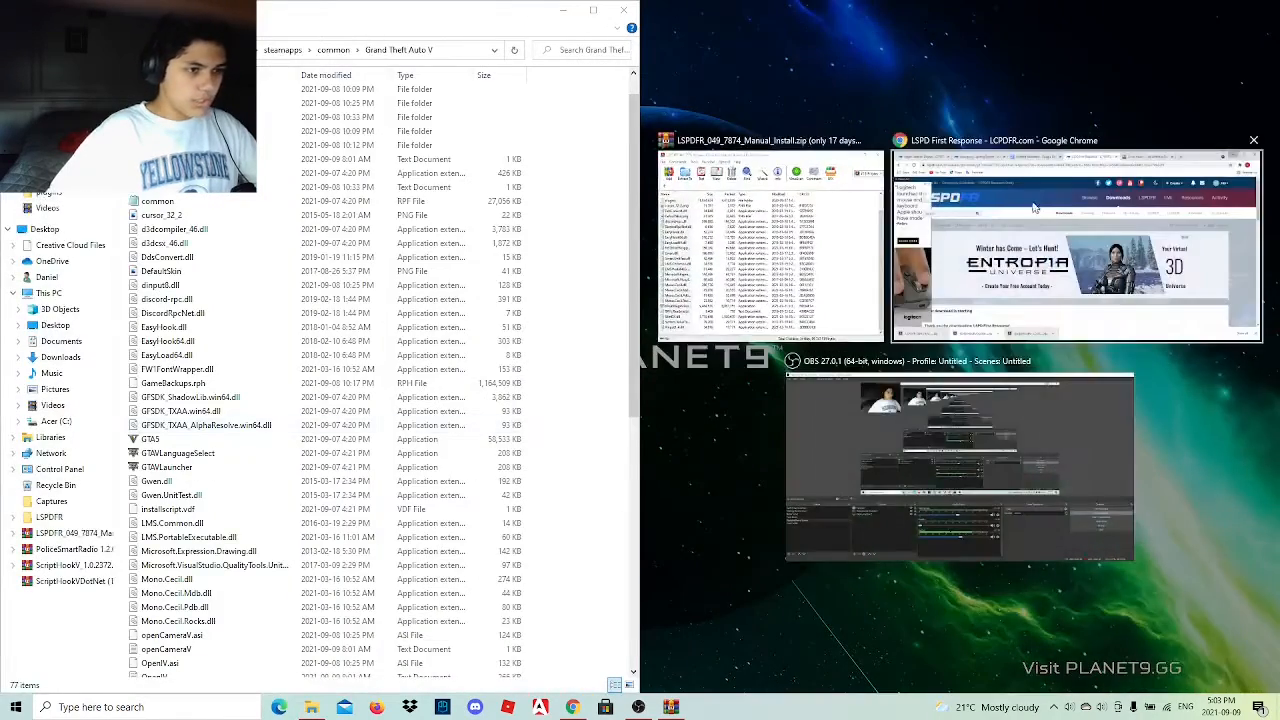
click(810, 255)
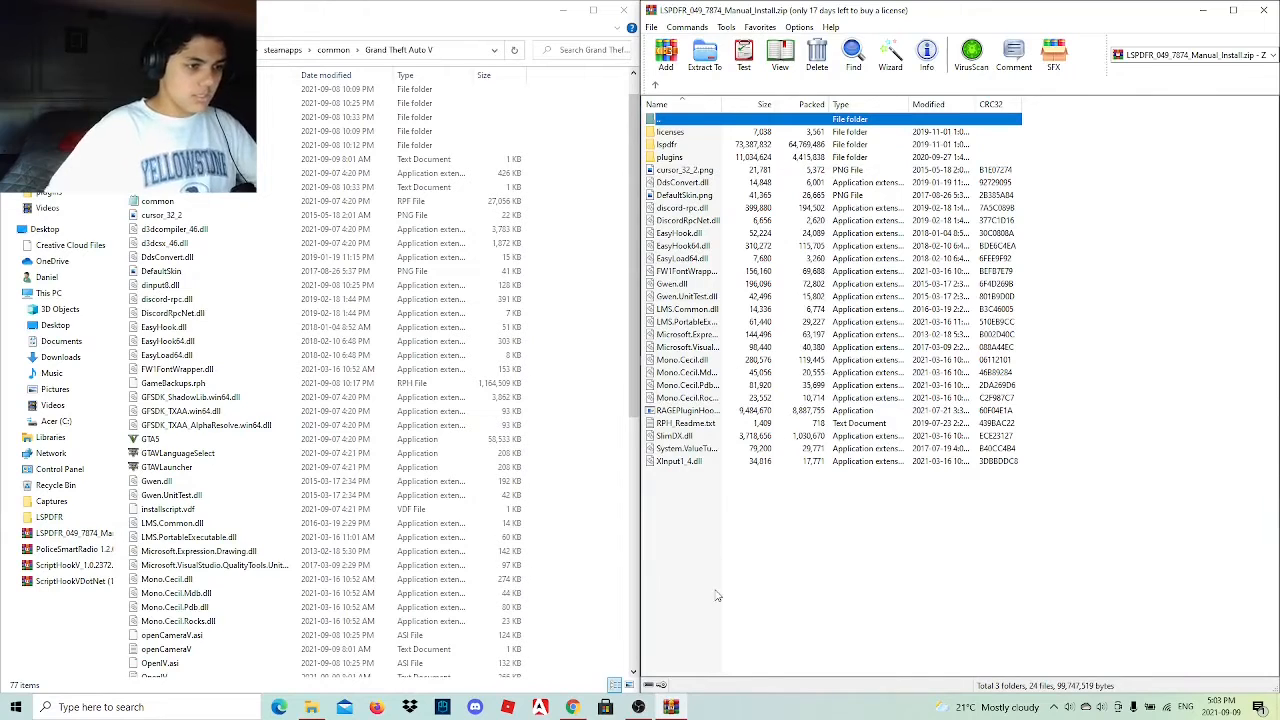
Extract the archive's lspdfr and plugins folders and all its loose files into the Grand Theft Auto V folder, replacing the existing files.
drag(704, 542, 760, 147)
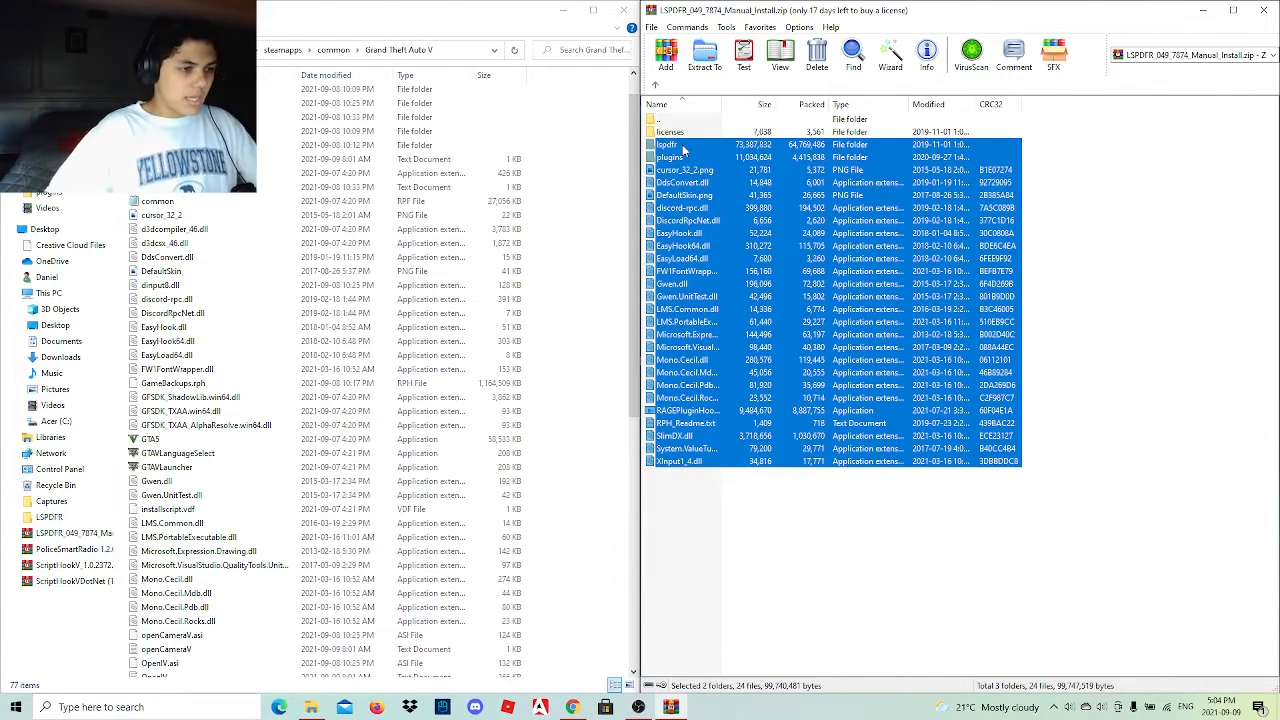
drag(670, 203, 619, 341)
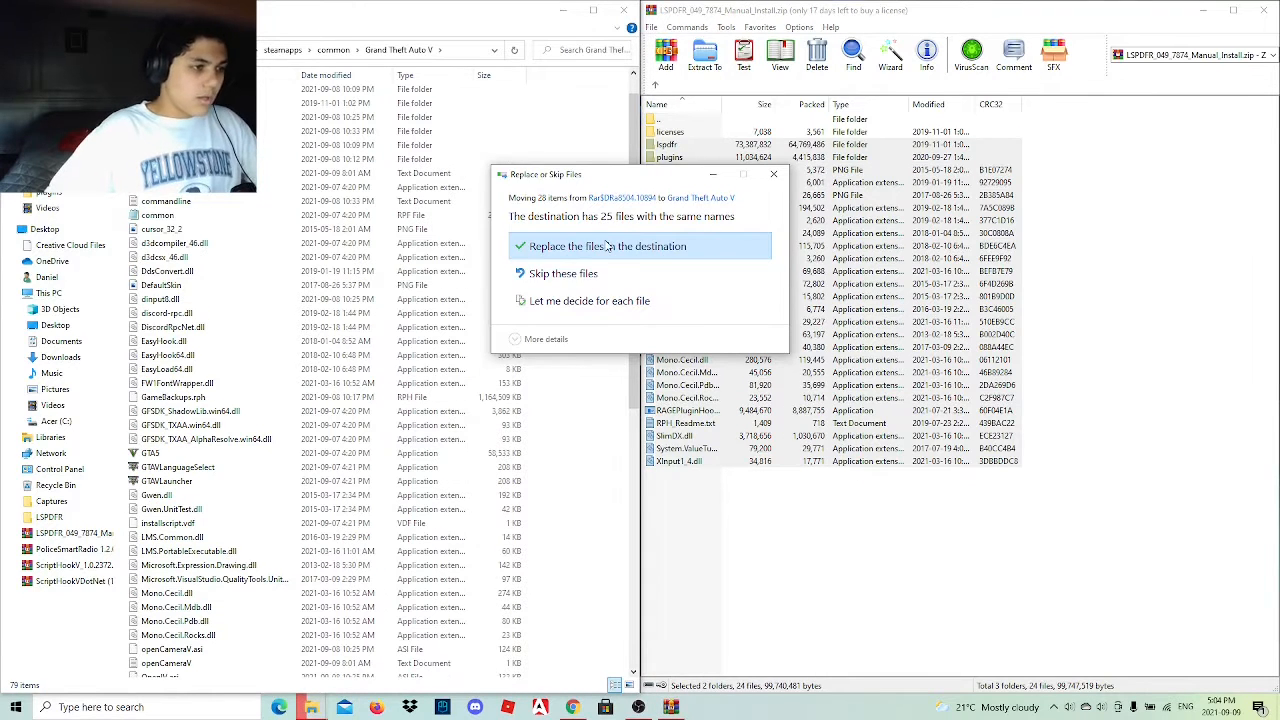
click(607, 244)
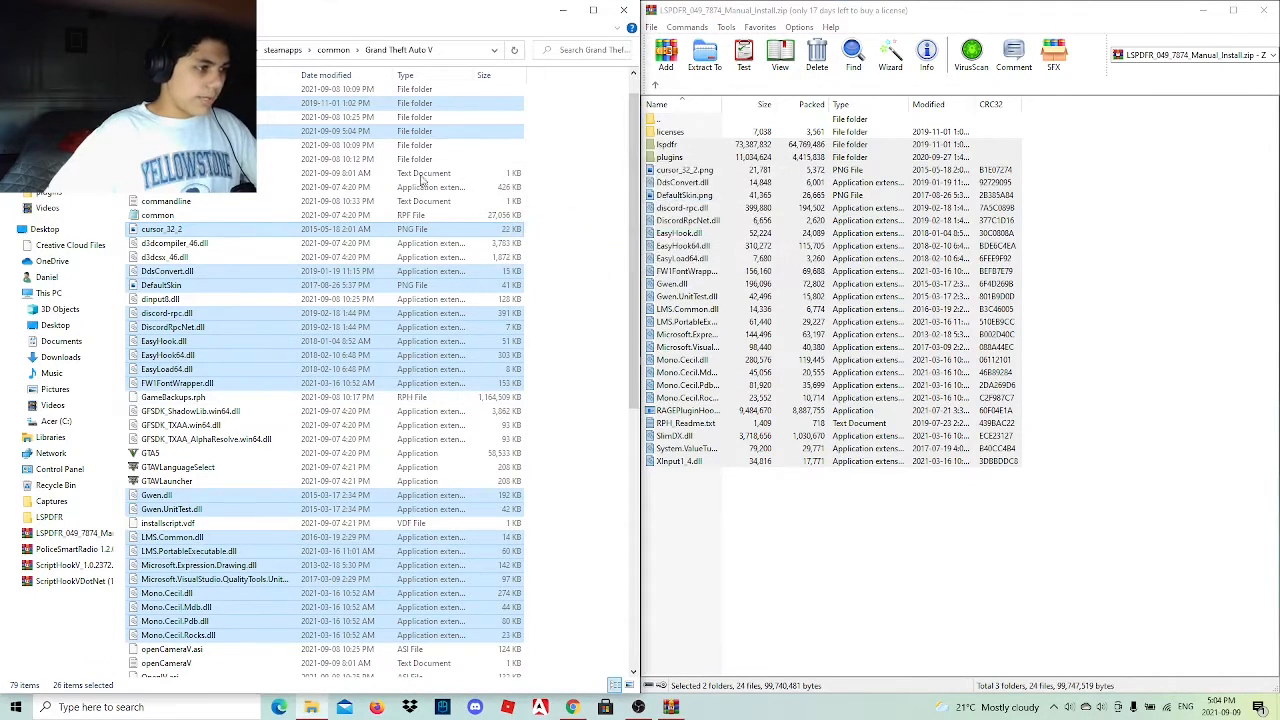
Check the contents of the plugins and lspdfr folders and the rest of the Grand Theft Auto V directory.
scroll(337, 514, up, 1)
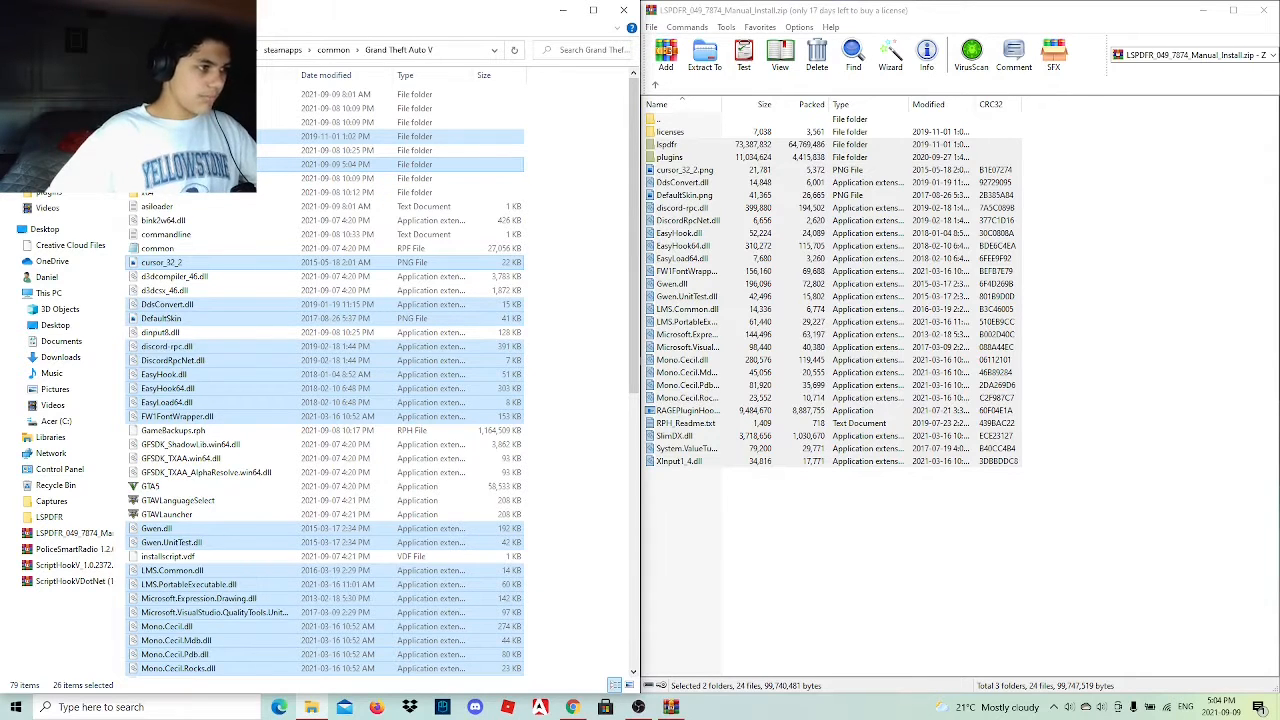
double_click(180, 164)
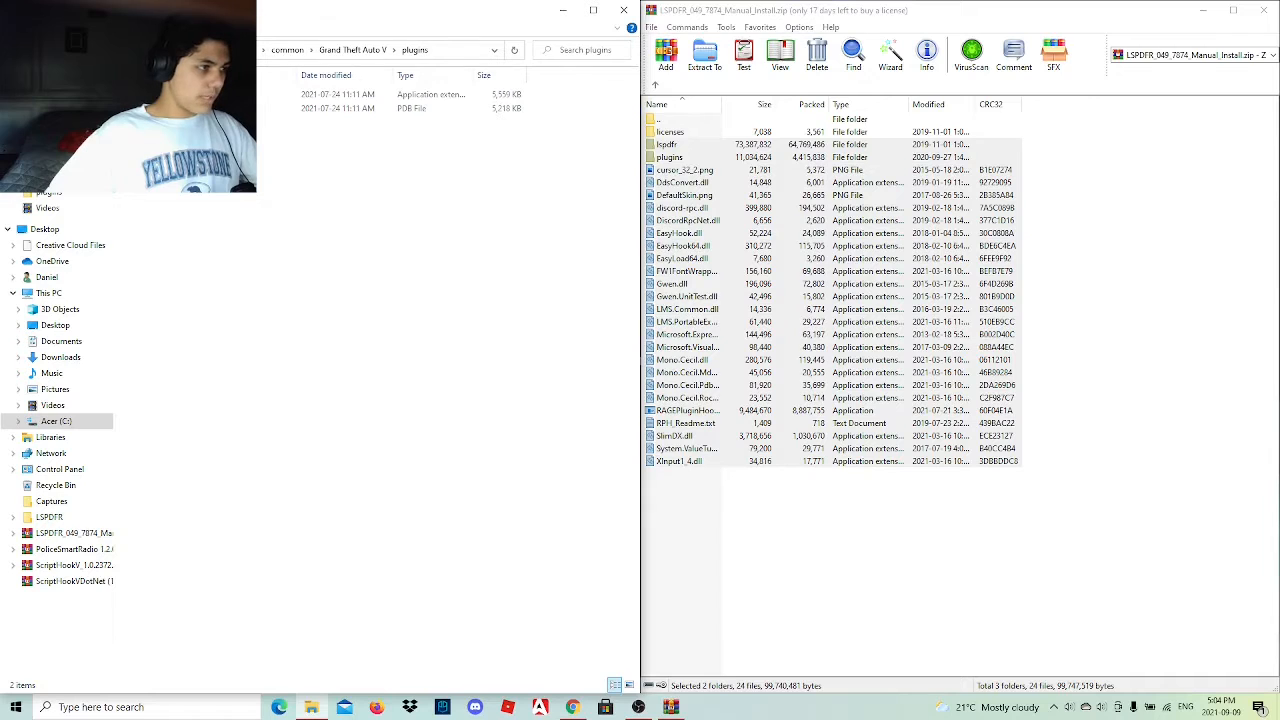
click(15, 50)
double_click(180, 137)
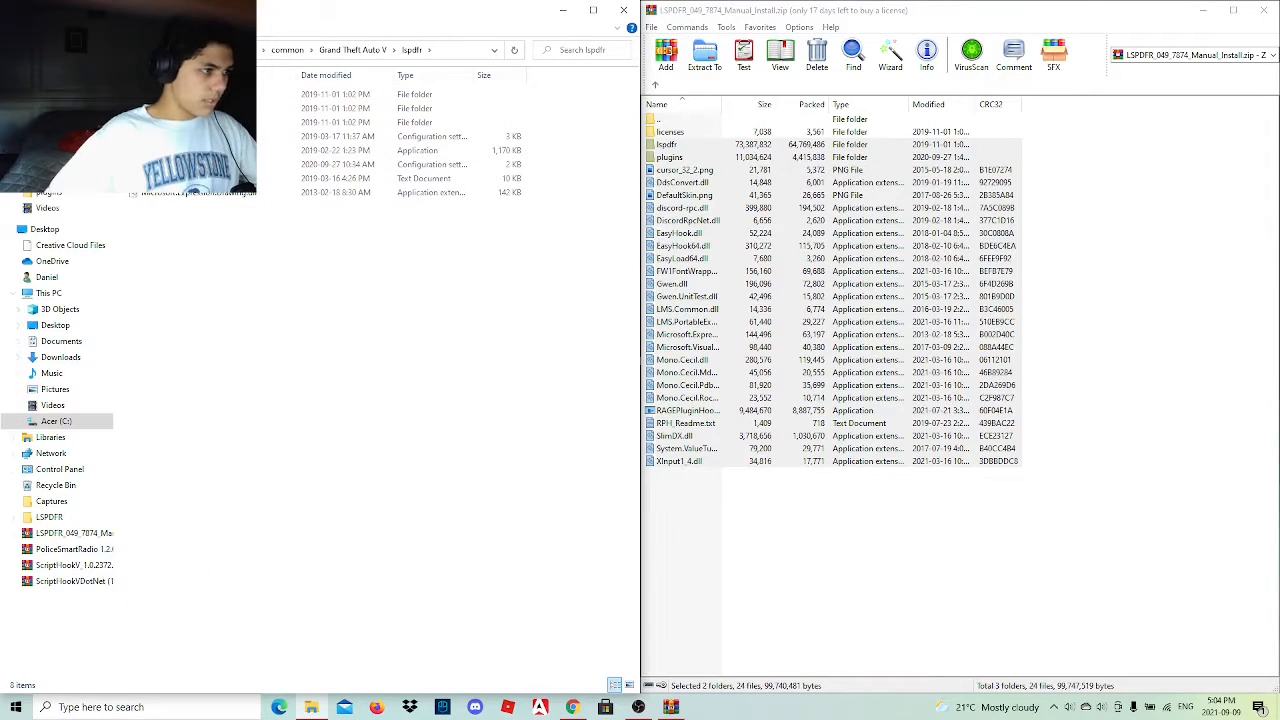
click(15, 50)
scroll(535, 525, down, 8)
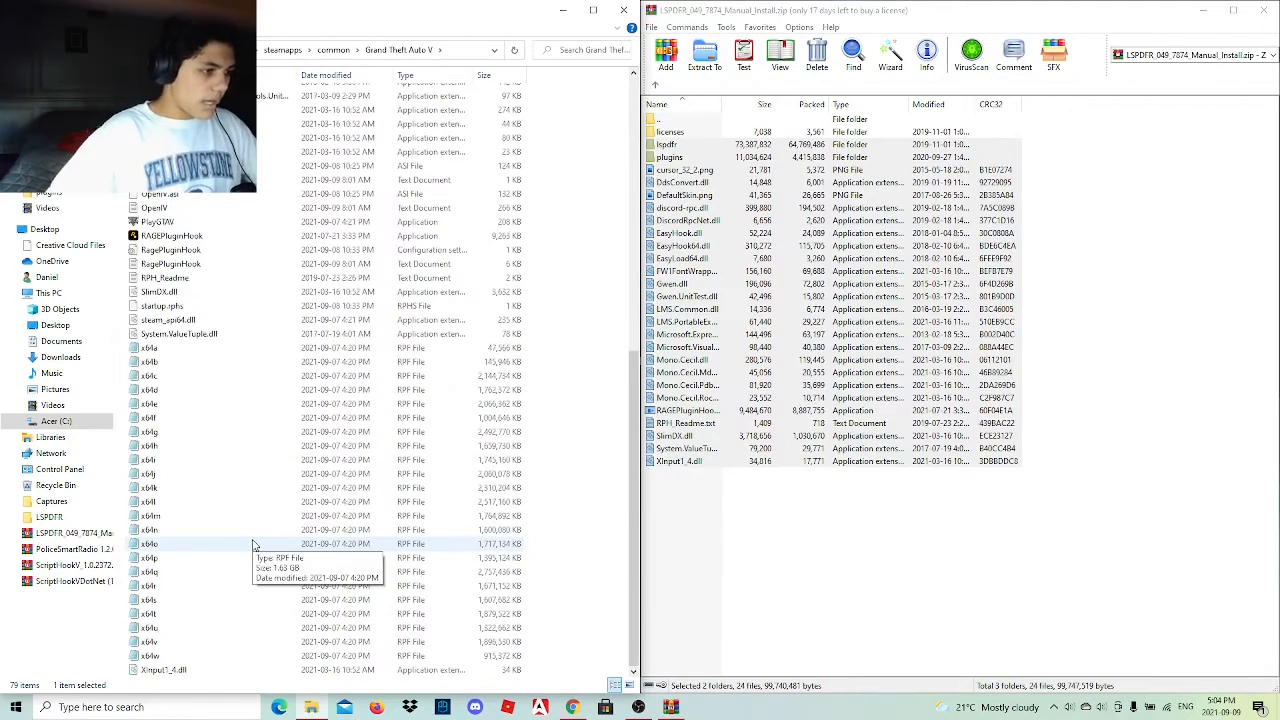
scroll(253, 545, up, 2)
scroll(253, 545, up, 7)
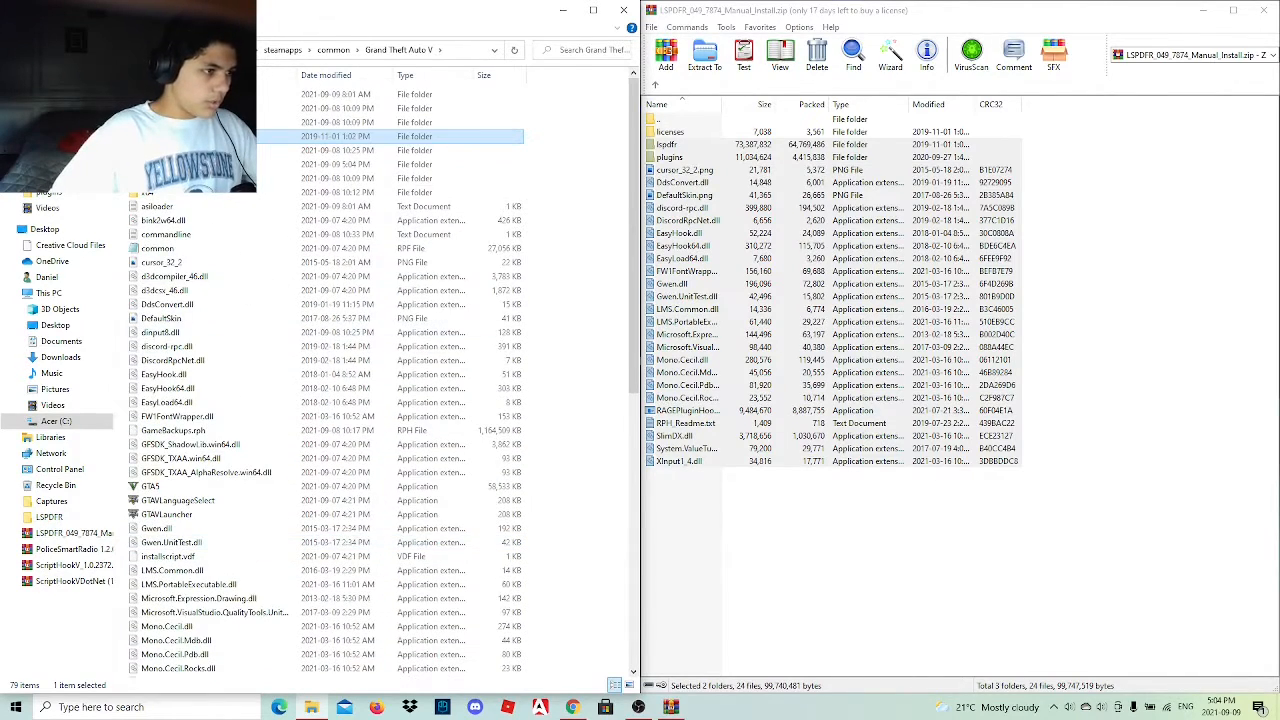
Run the LSPDFR Configurator from the lspdfr folder, advance to RAGE Plugin Hook Setup and open the license disclaimer.
double_click(305, 137)
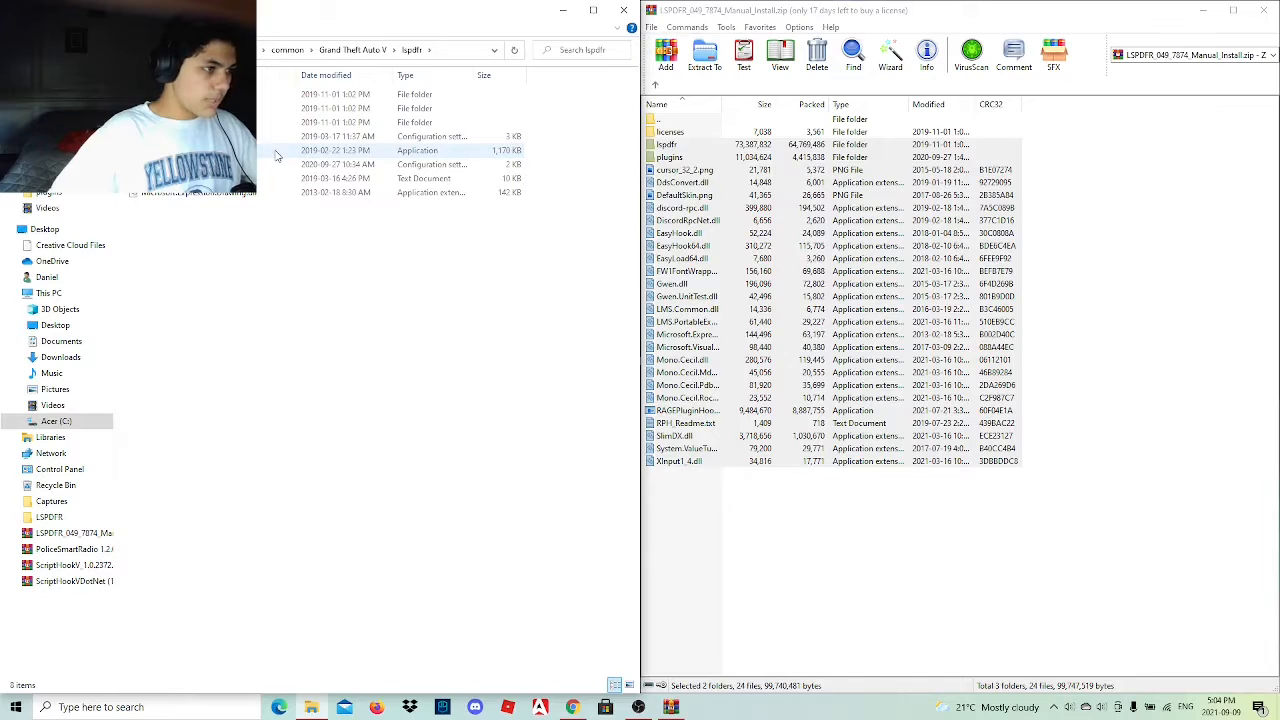
double_click(277, 151)
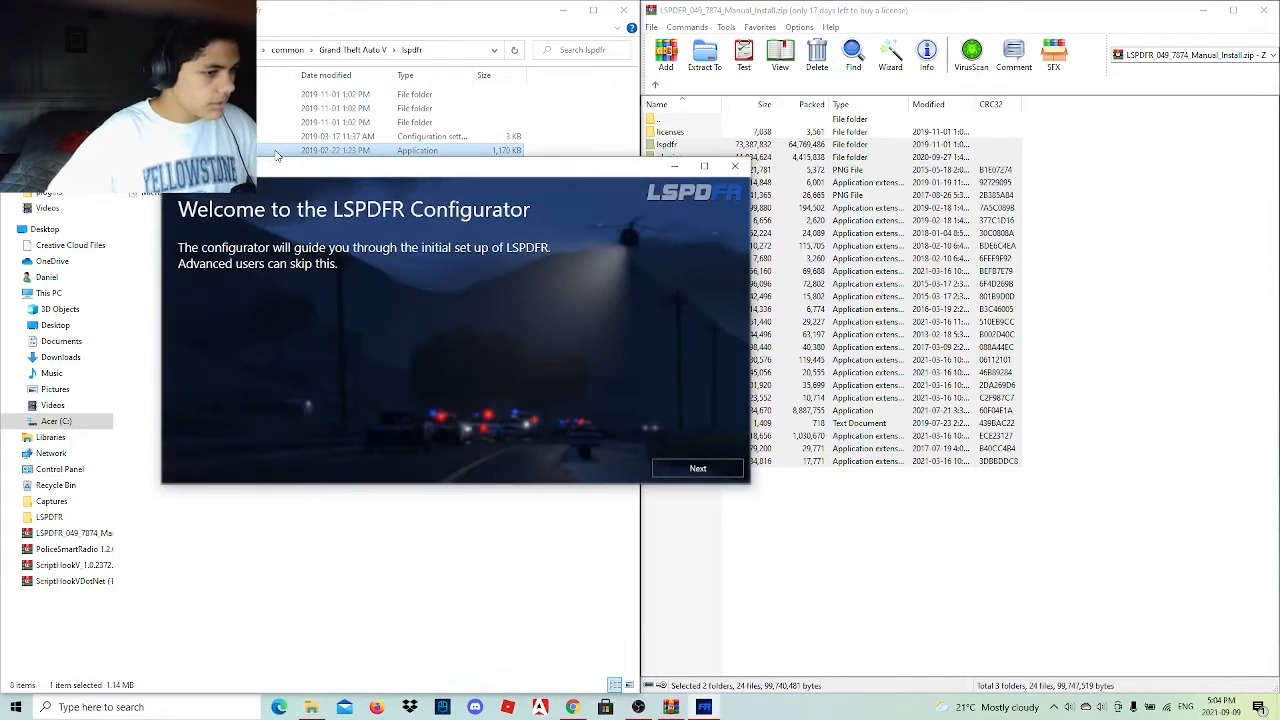
click(692, 472)
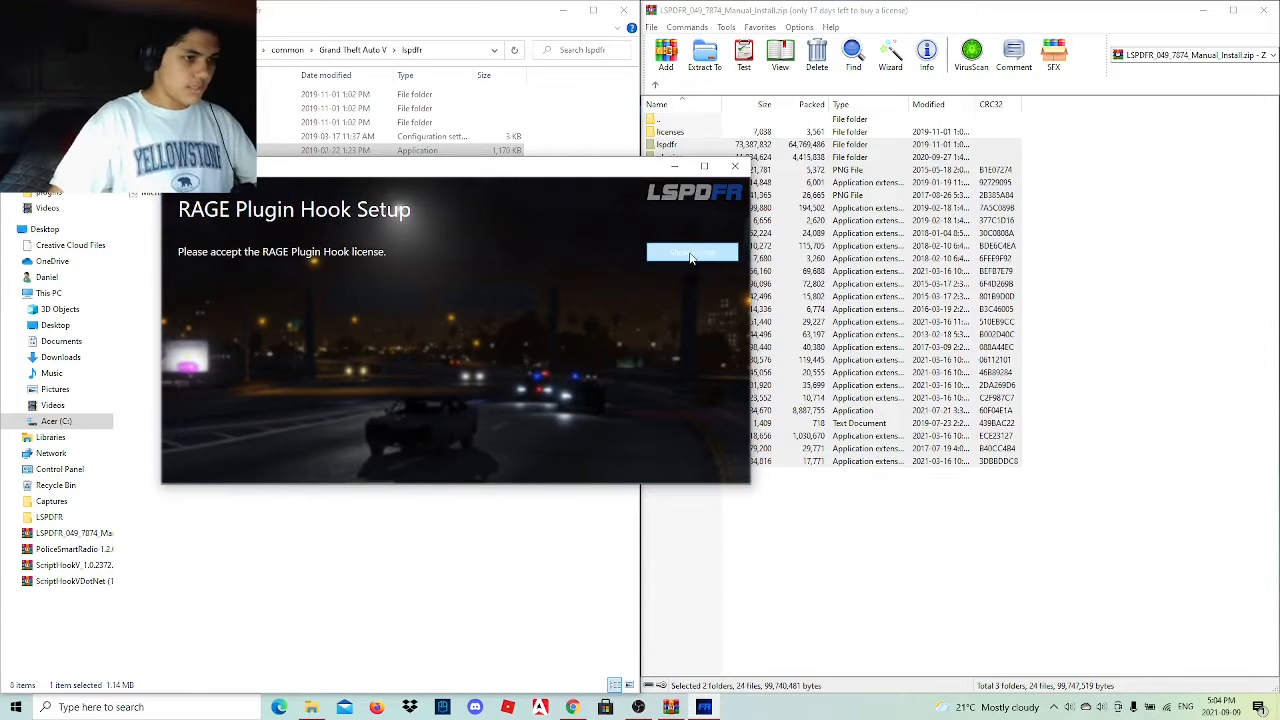
click(689, 255)
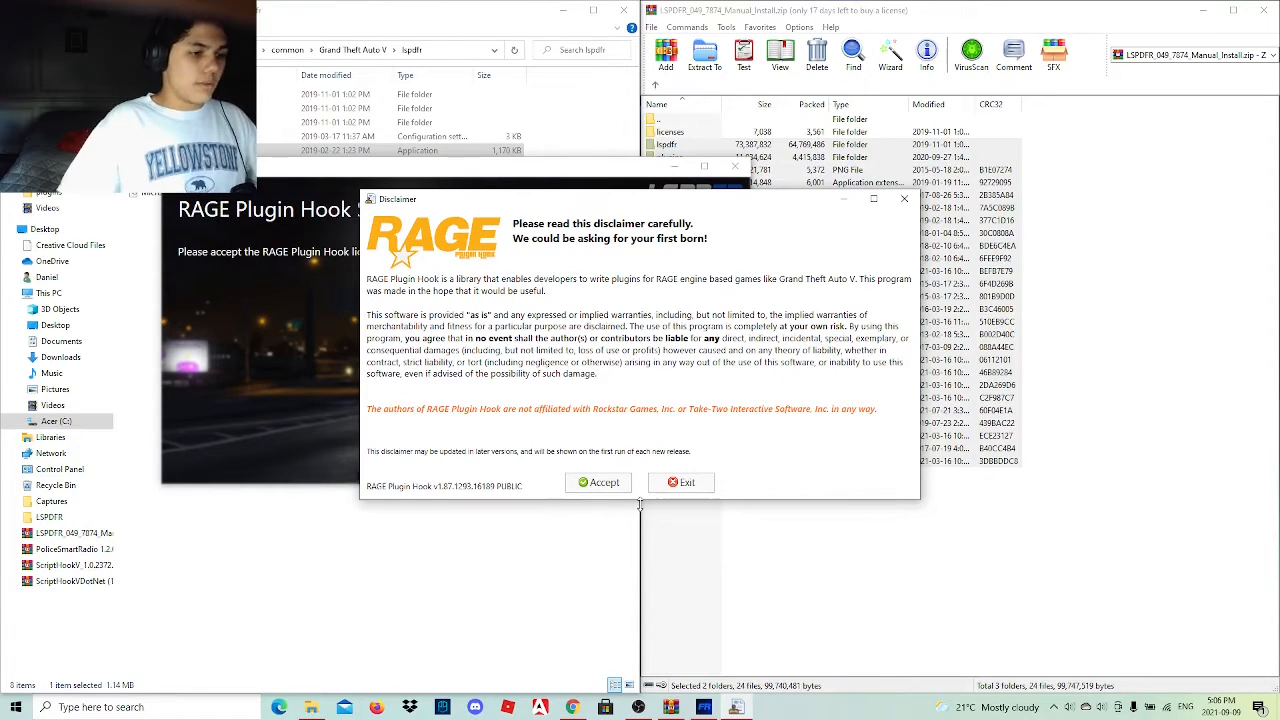
Resize the RAGE Plugin Hook disclaimer window and accept the disclaimer.
drag(640, 503, 641, 600)
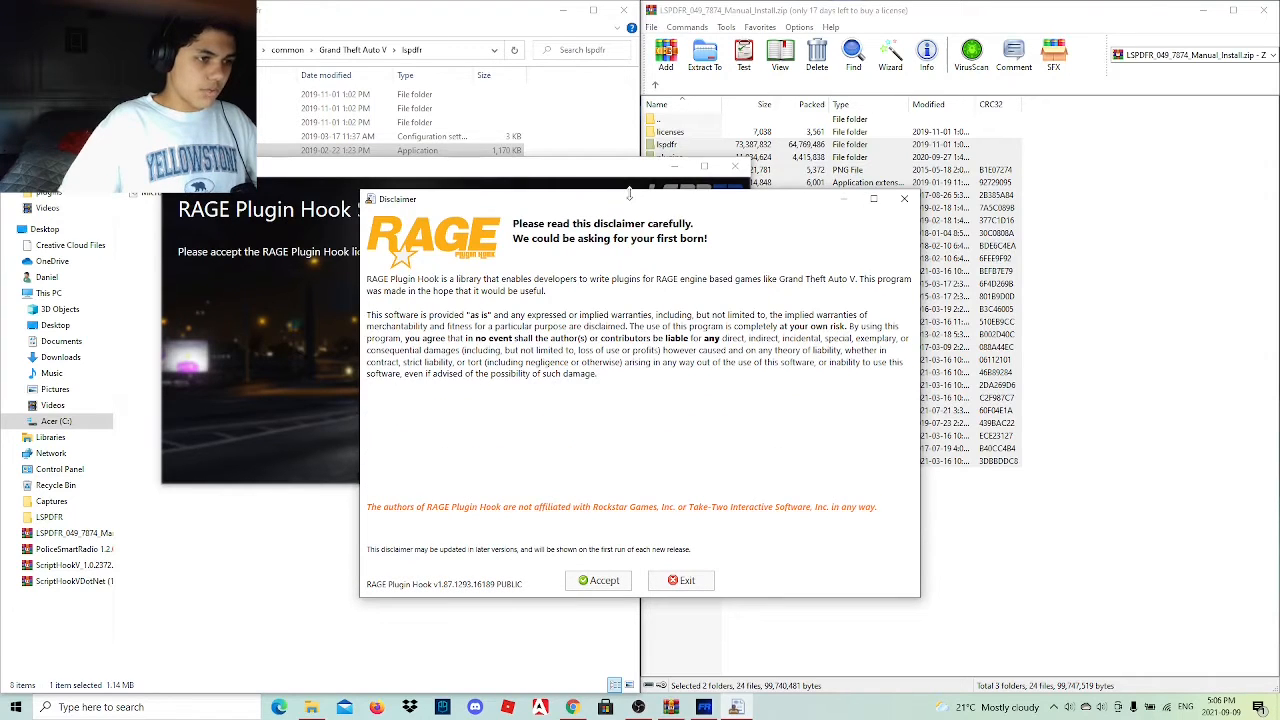
drag(630, 192, 616, 77)
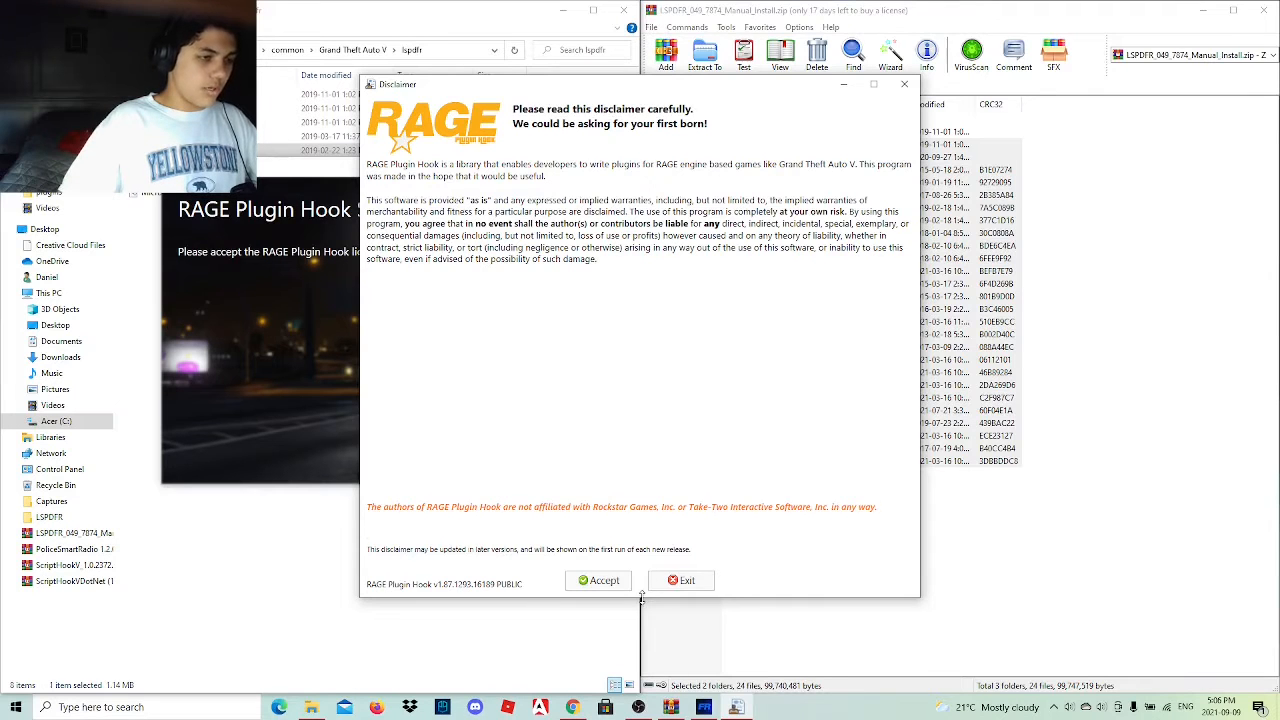
drag(641, 597, 641, 379)
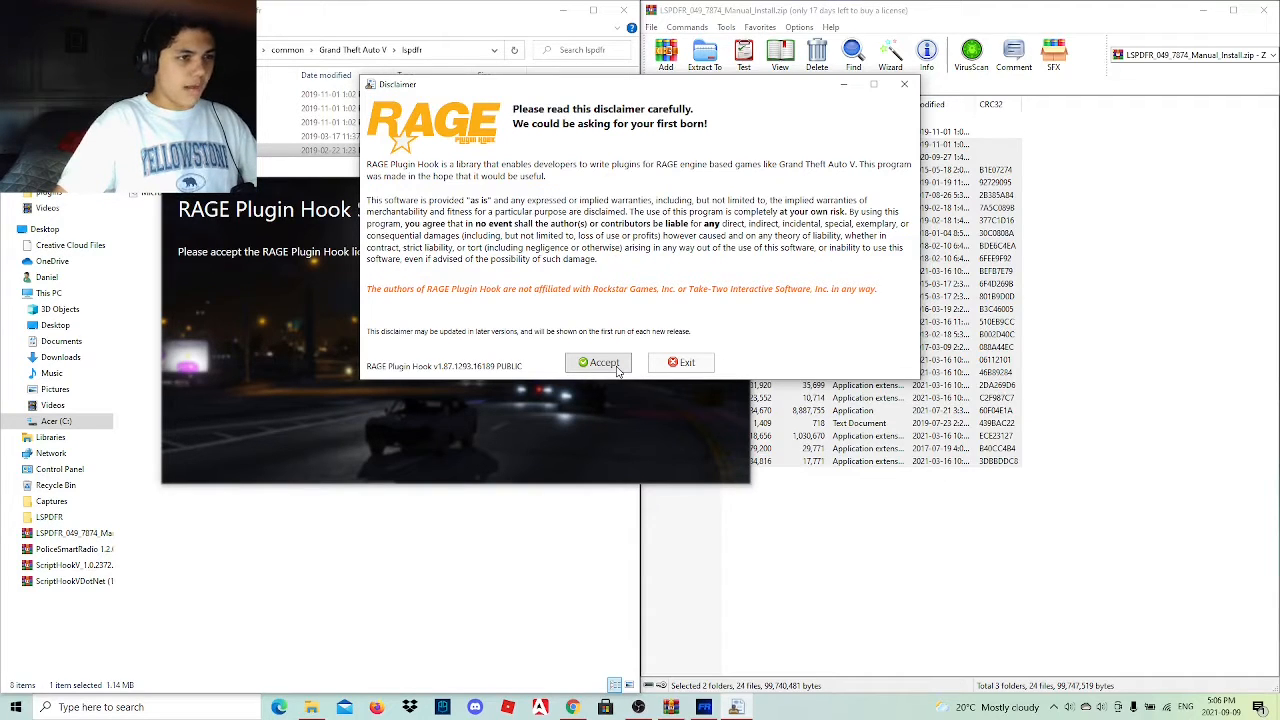
click(616, 366)
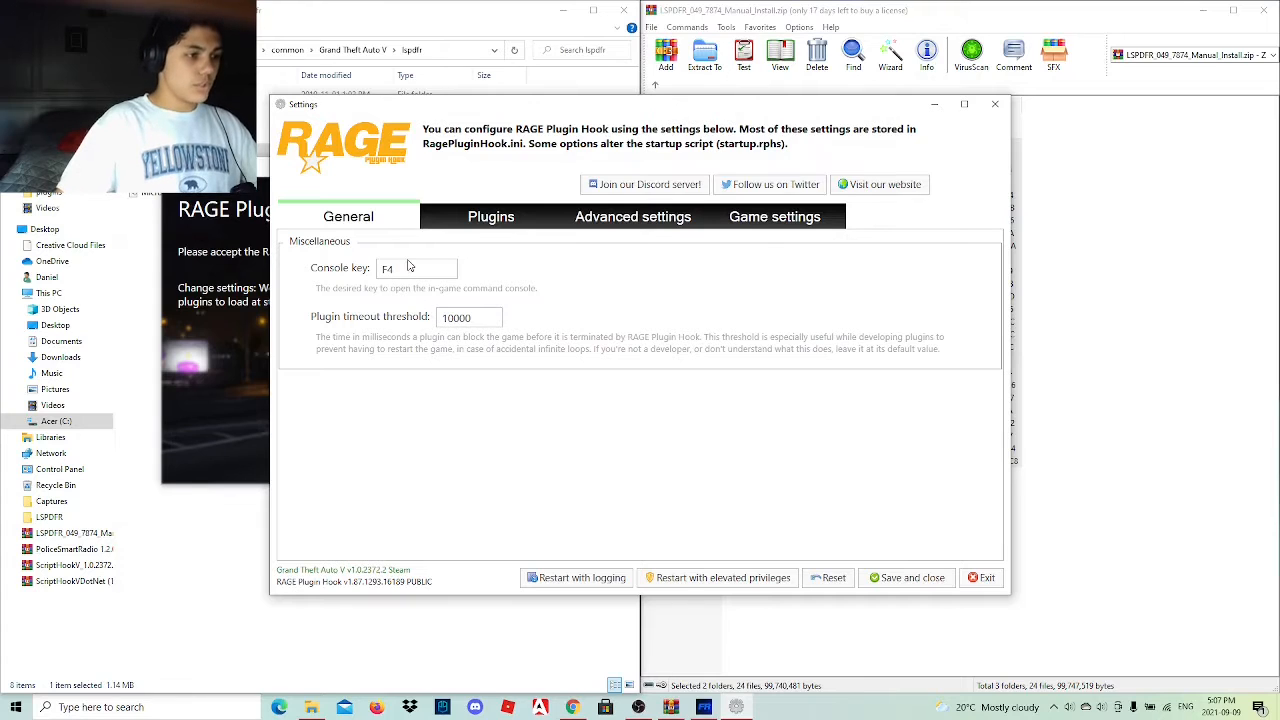
Set the RAGE Plugin Hook console key to 9.
click(378, 273)
click(382, 316)
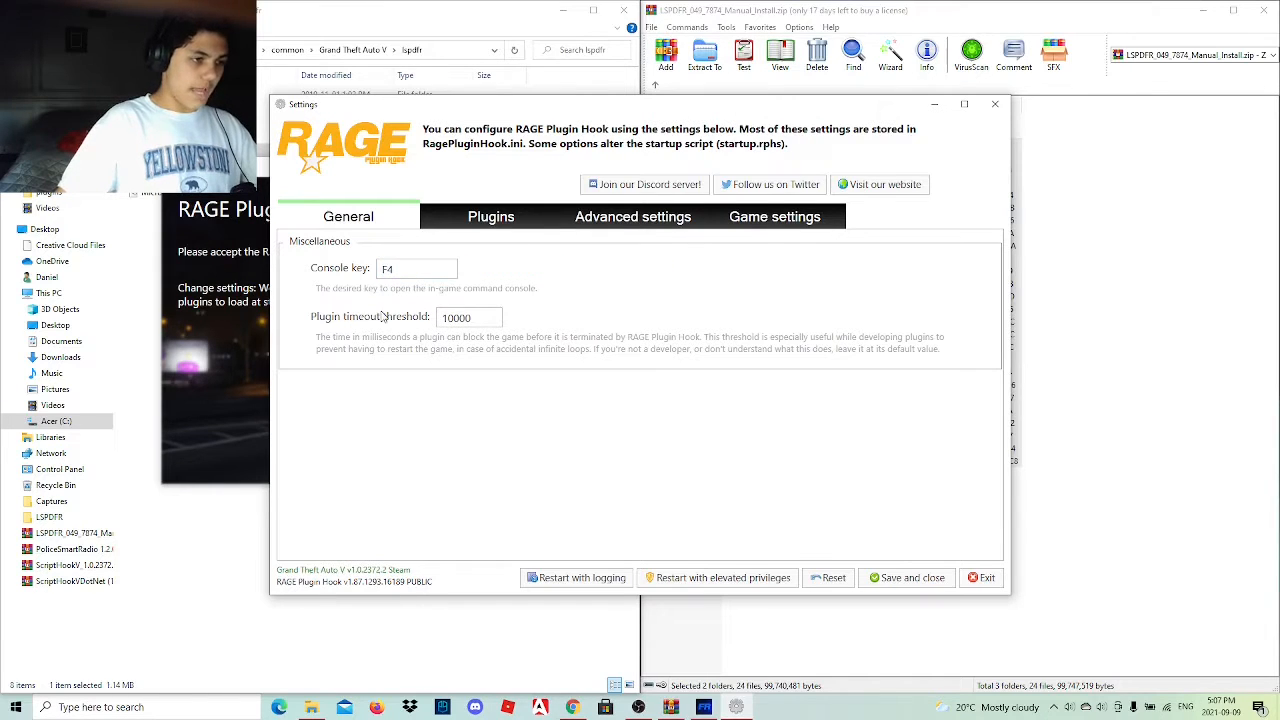
click(408, 269)
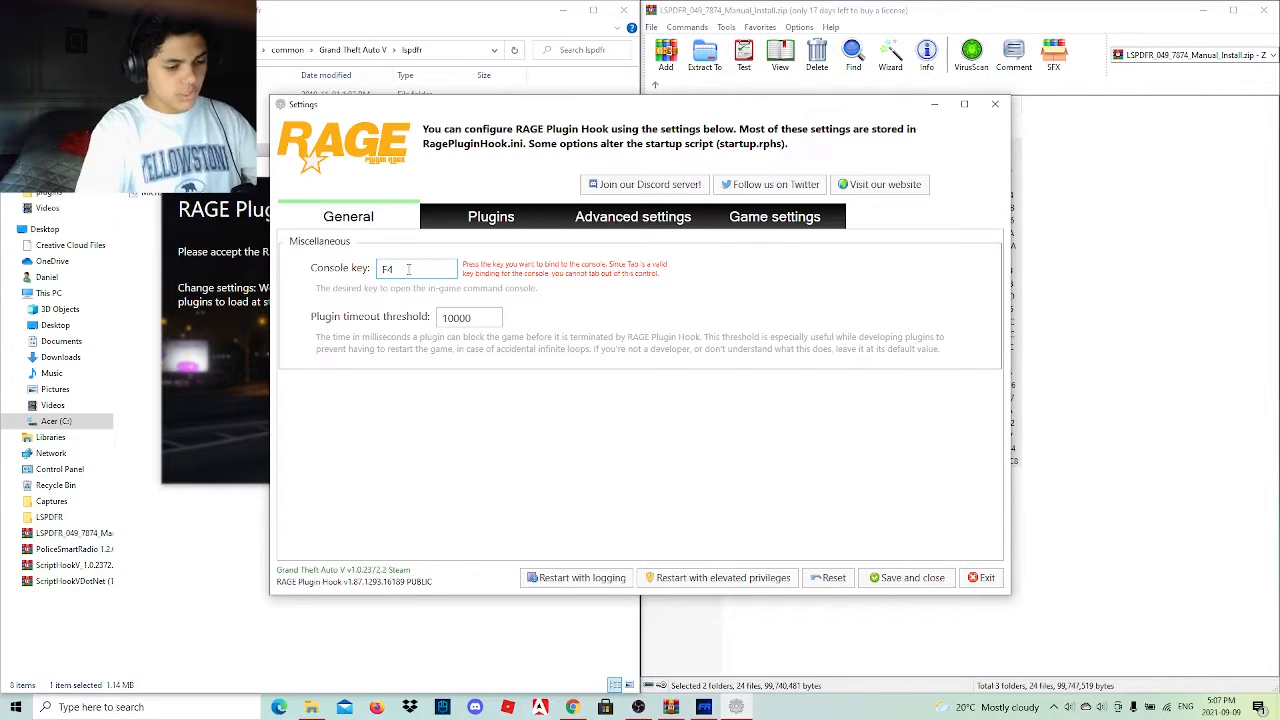
key(BackSpace)
key(9)
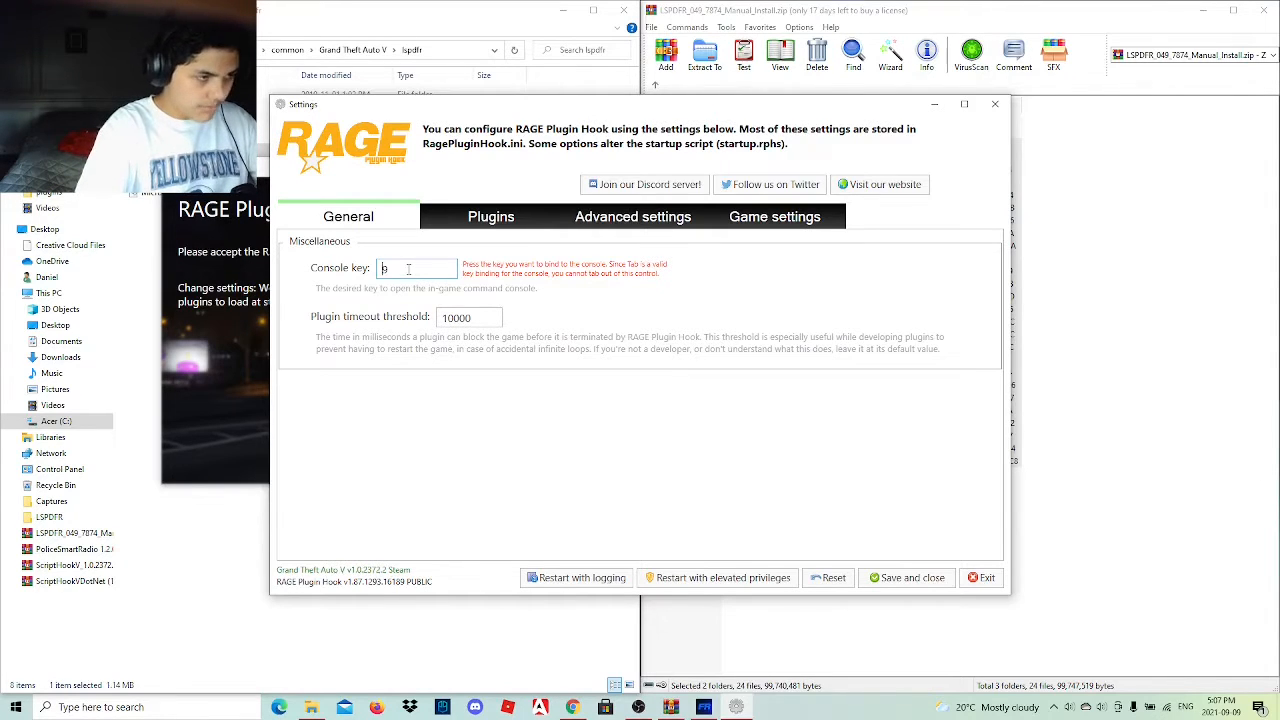
Set the RAGE Plugin Hook console key to F4.
key(Right)
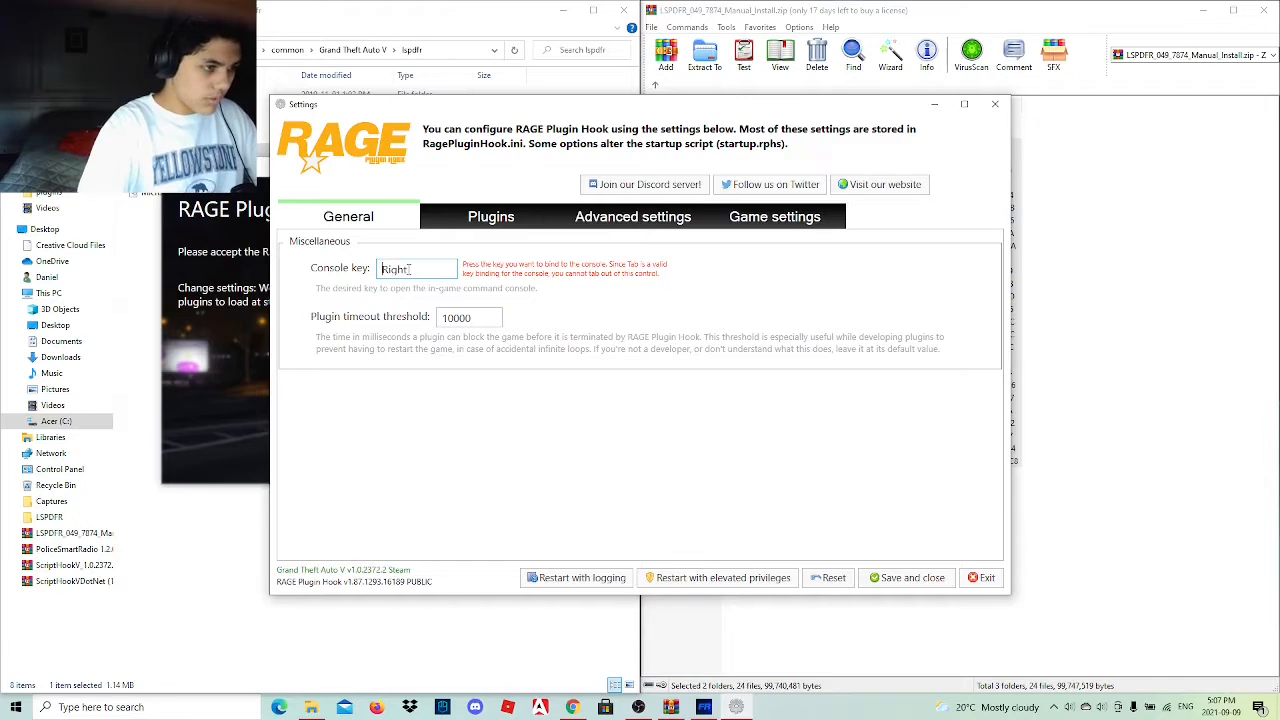
key(BackSpace)
key(F9)
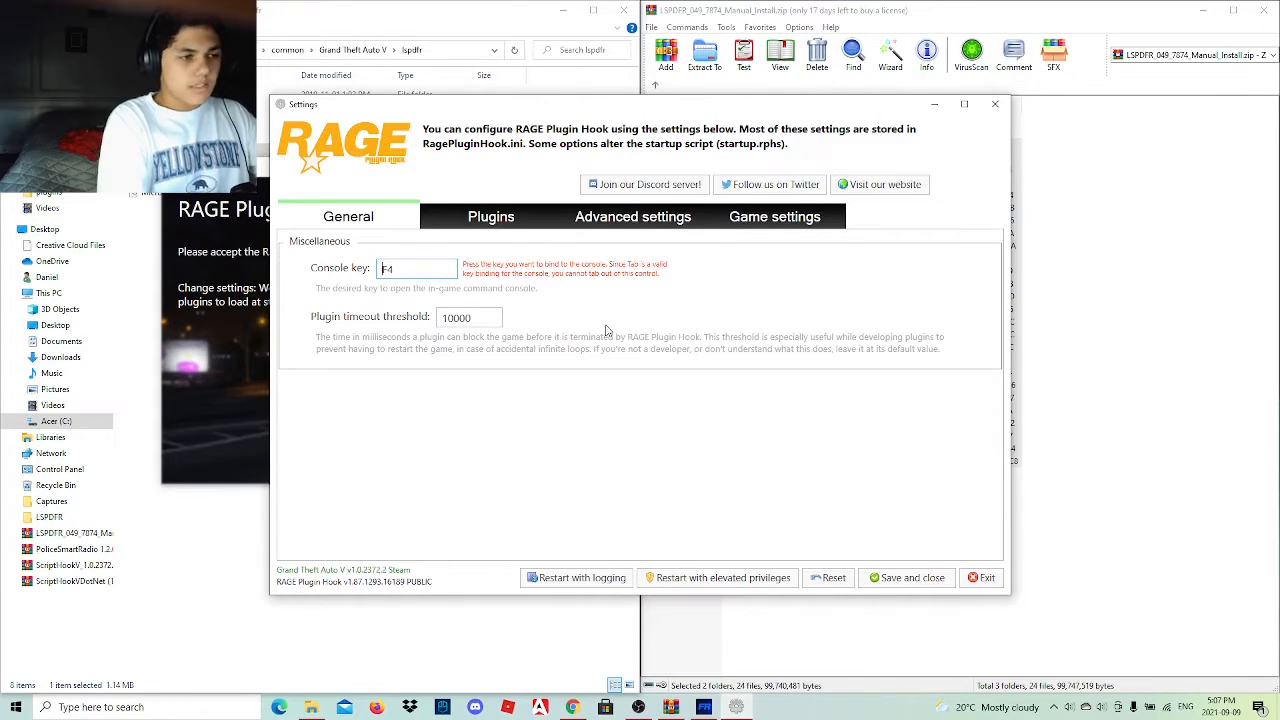
Review the startup plugins, the advanced command line switches and the revert game version options in the RAGE Plugin Hook settings.
click(499, 230)
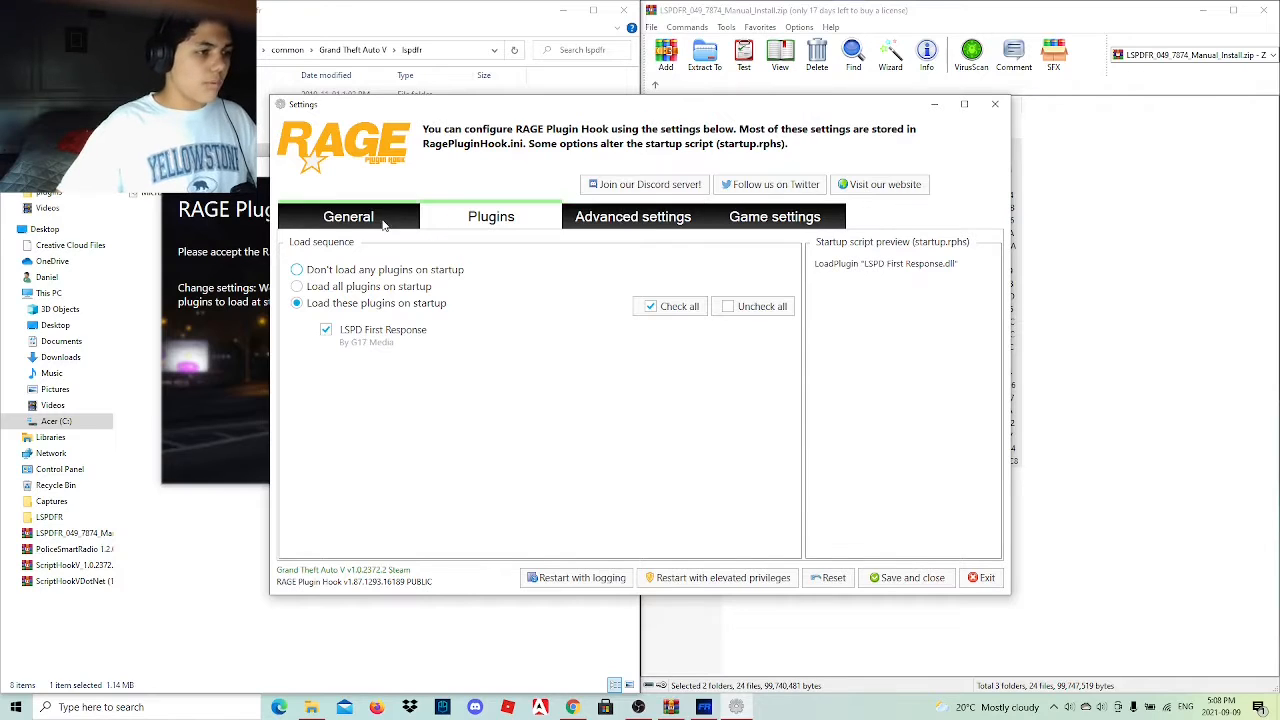
click(338, 224)
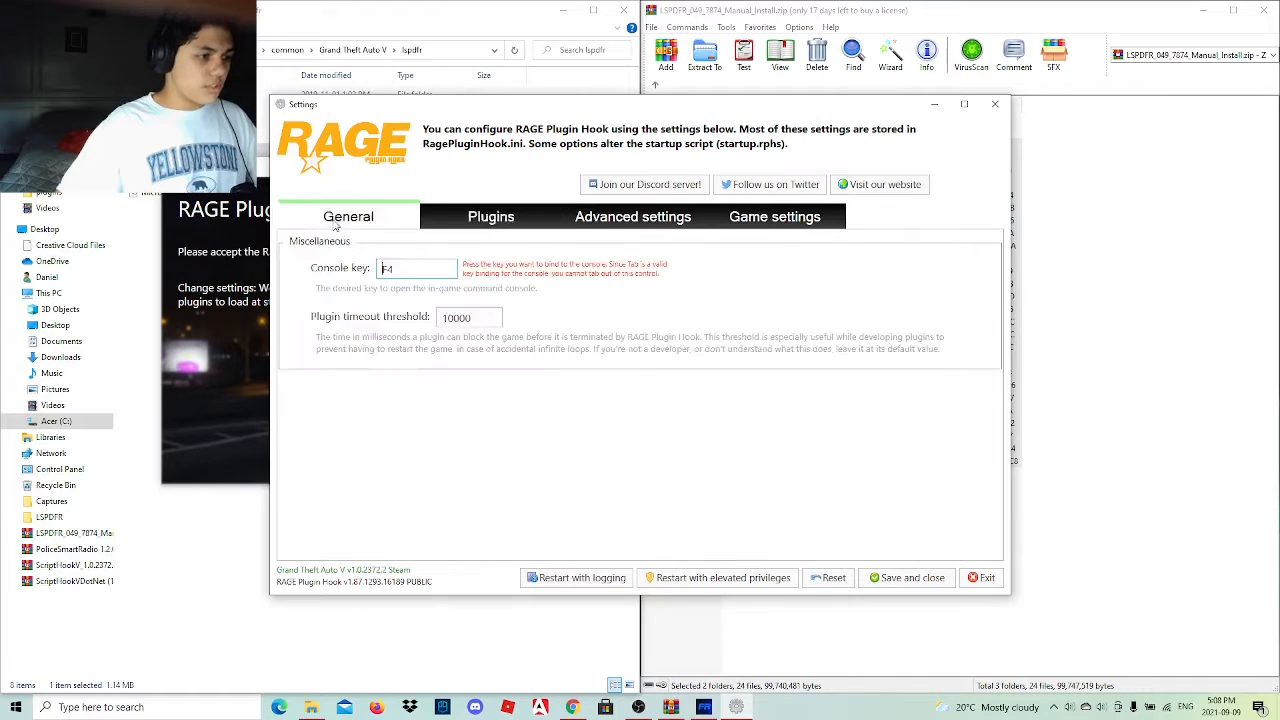
click(493, 222)
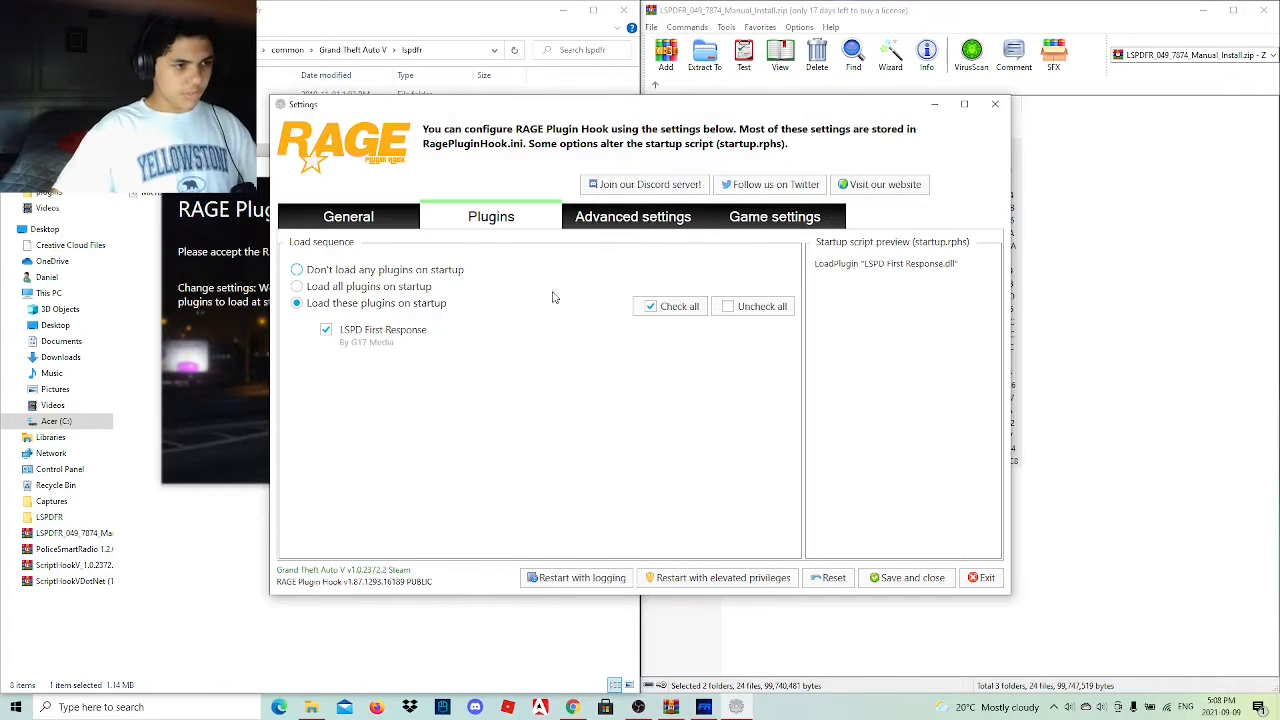
click(658, 228)
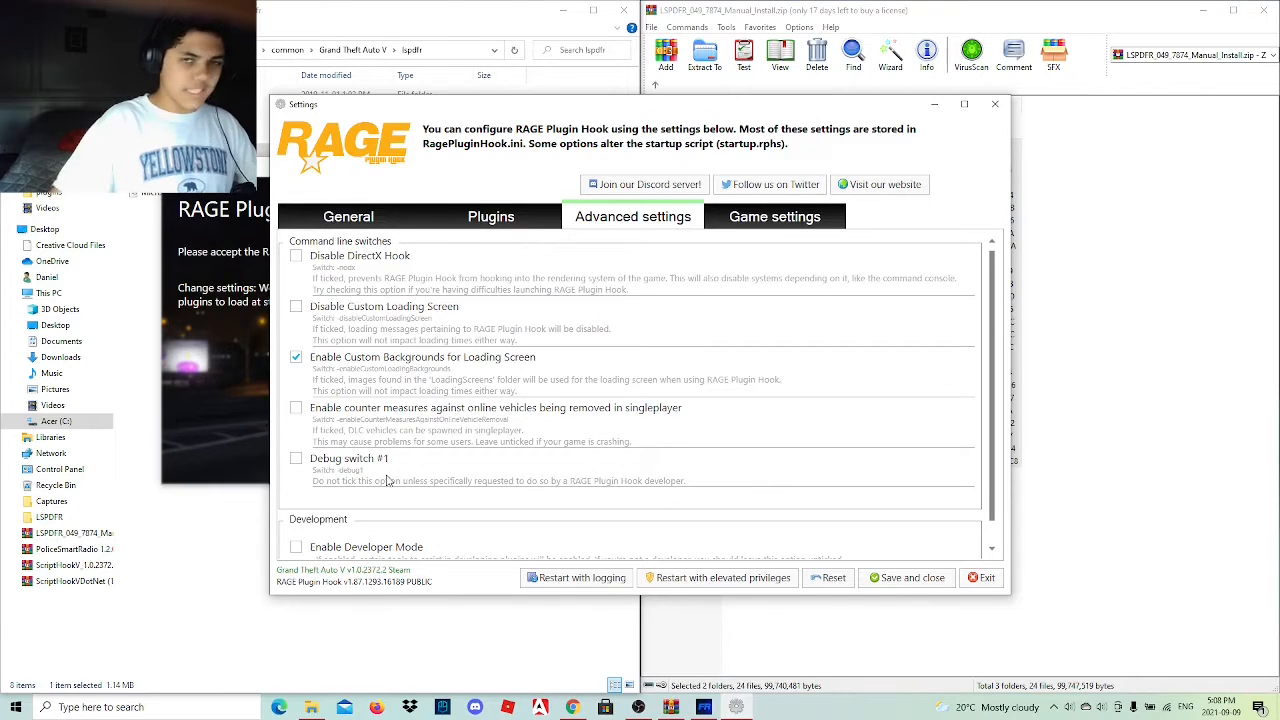
click(725, 228)
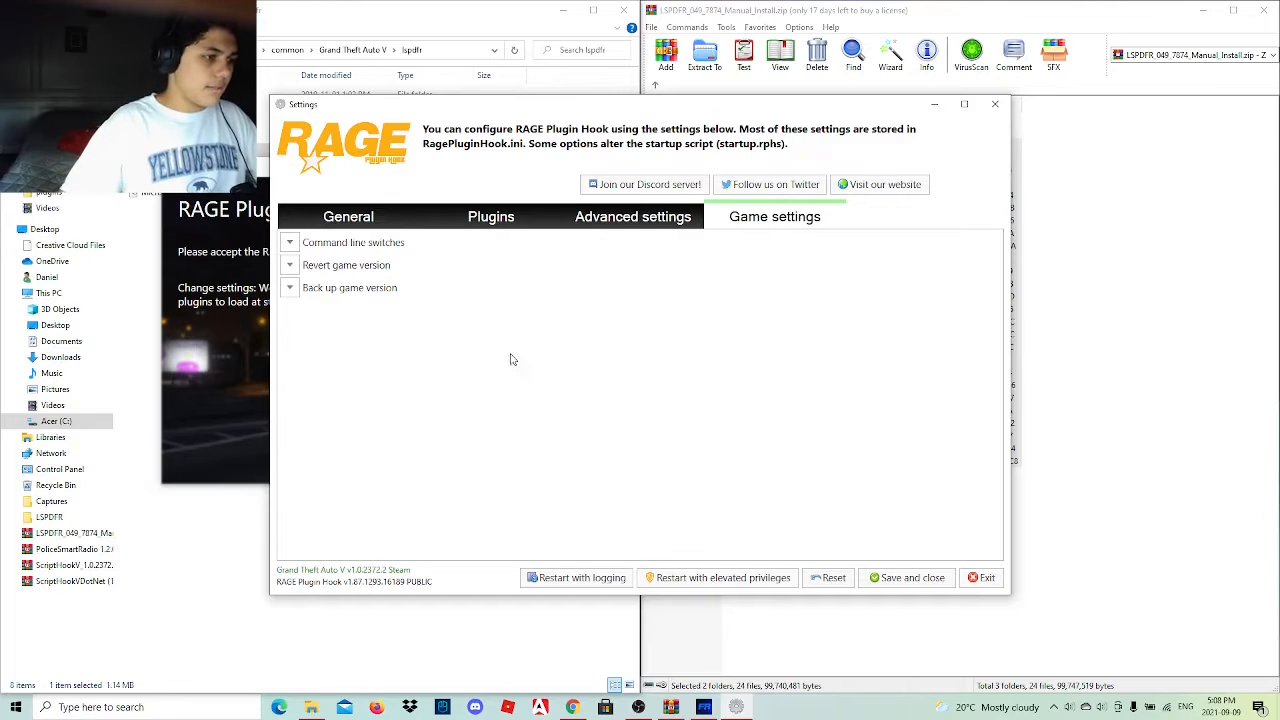
click(291, 266)
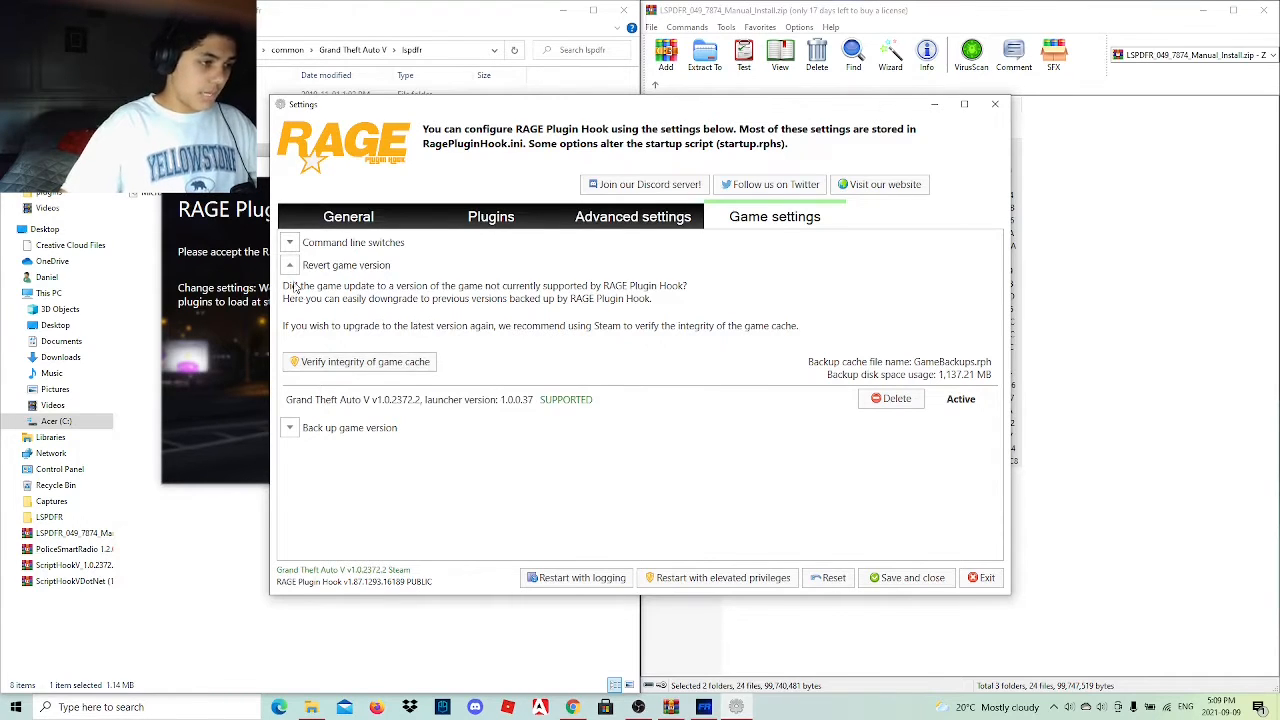
click(290, 265)
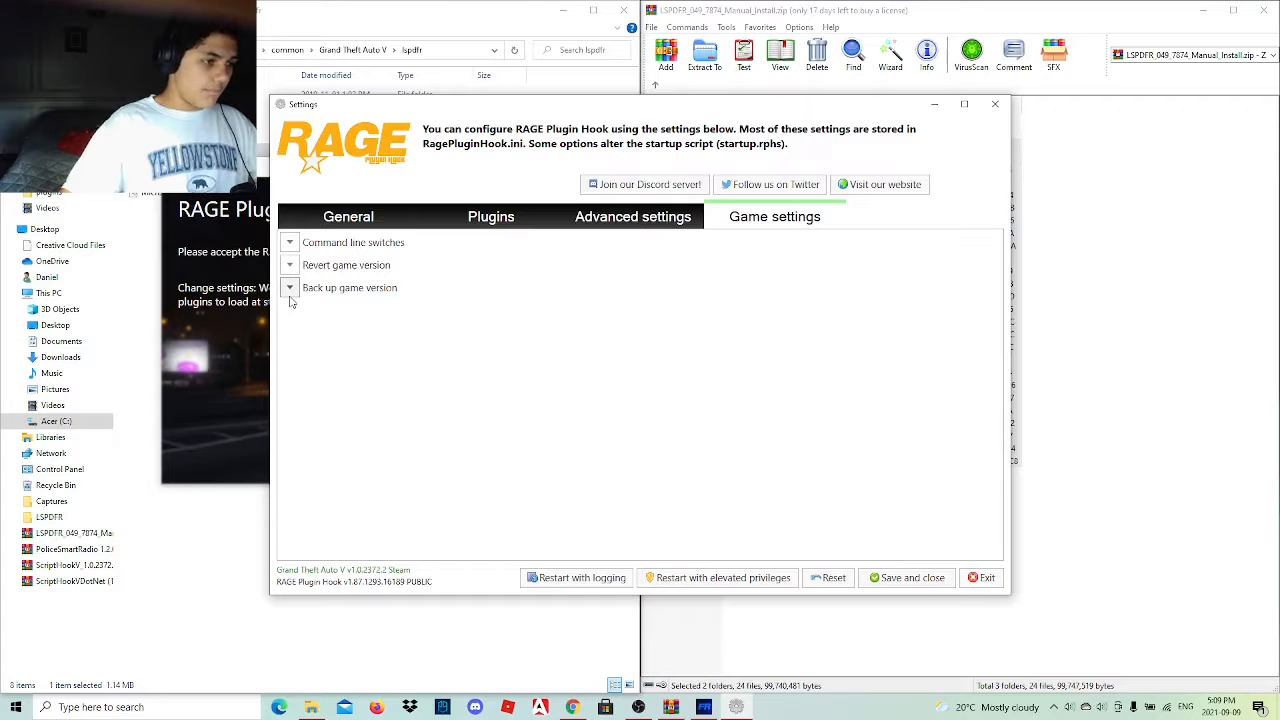
Back up the current game version and save the RAGE Plugin Hook settings, acknowledging the notice about reopening them.
click(290, 289)
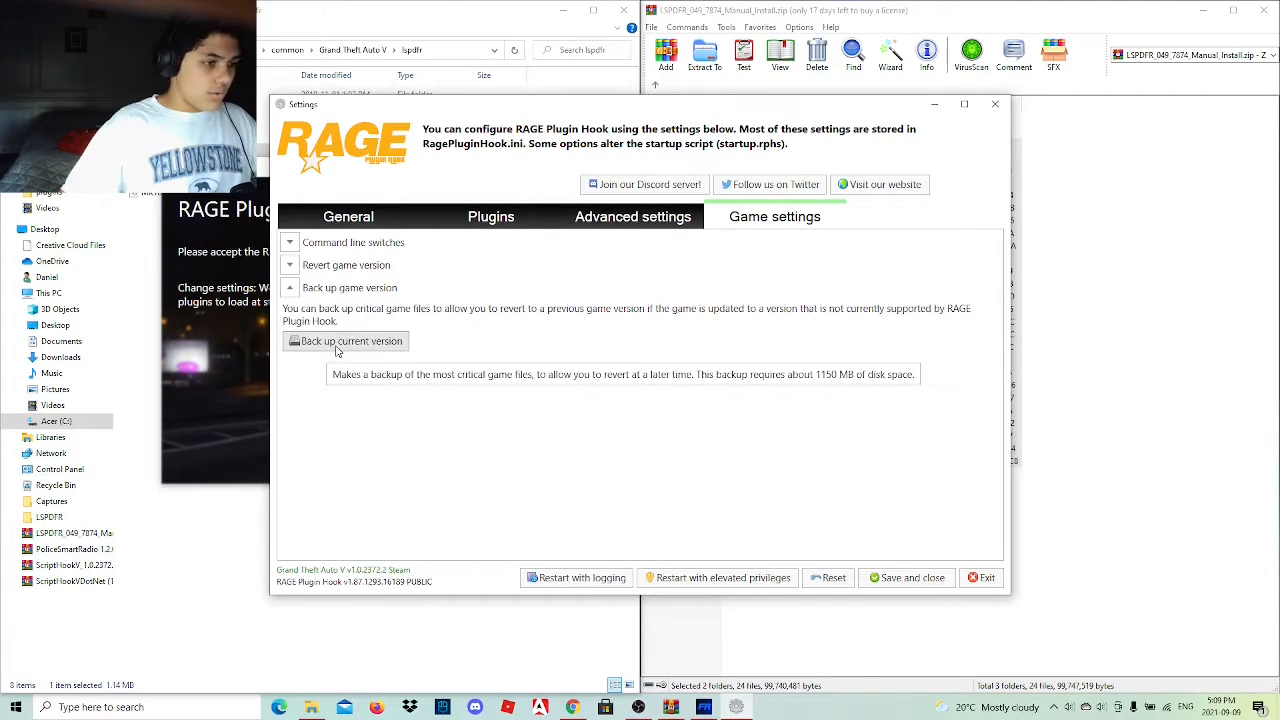
click(340, 342)
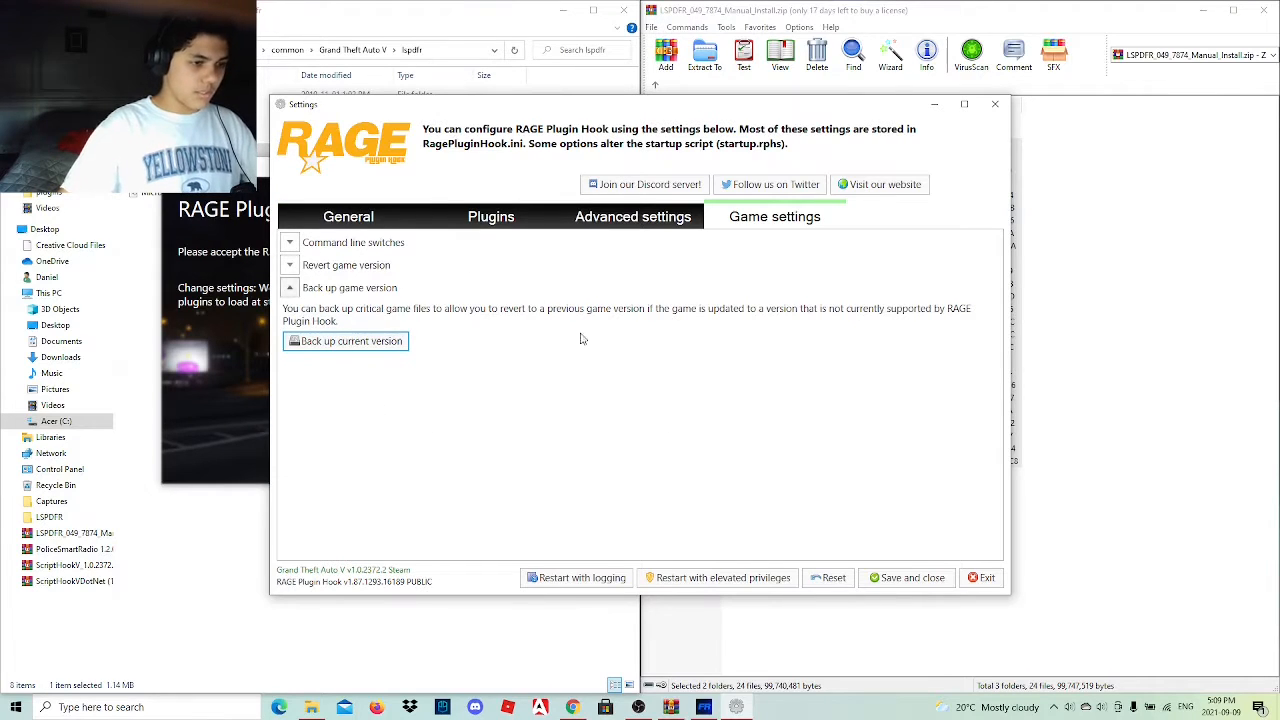
click(886, 586)
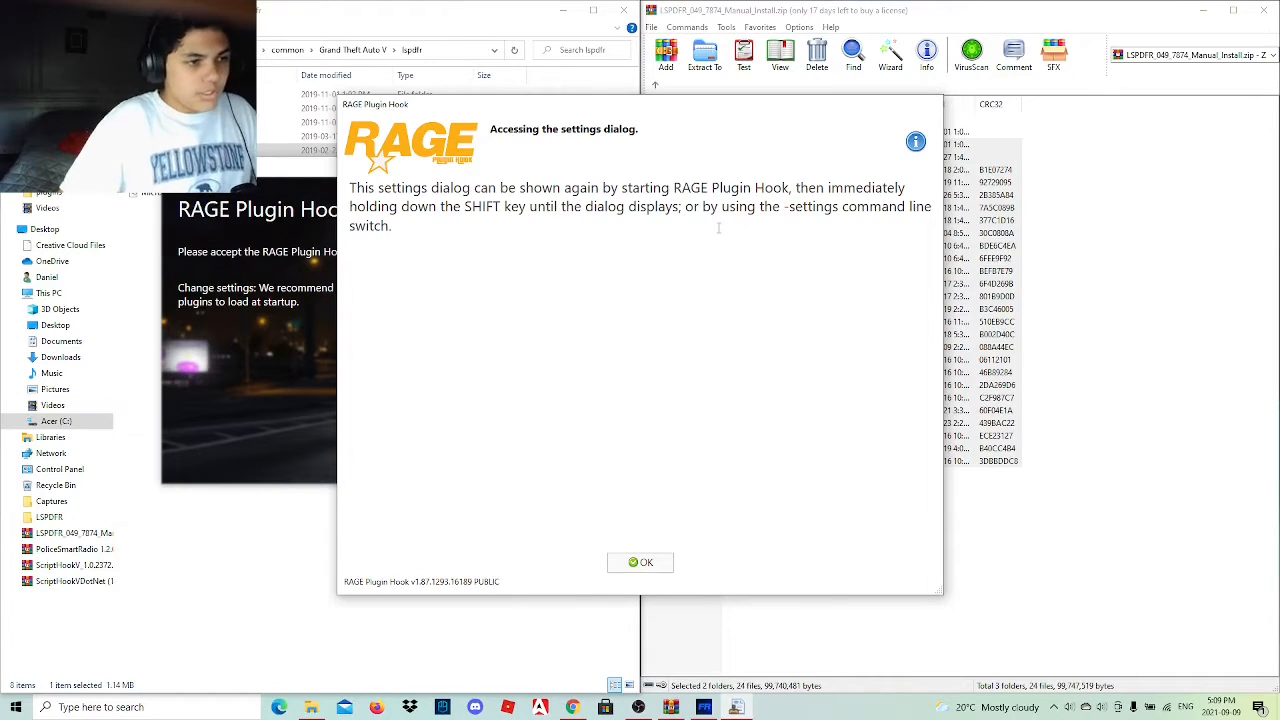
click(642, 566)
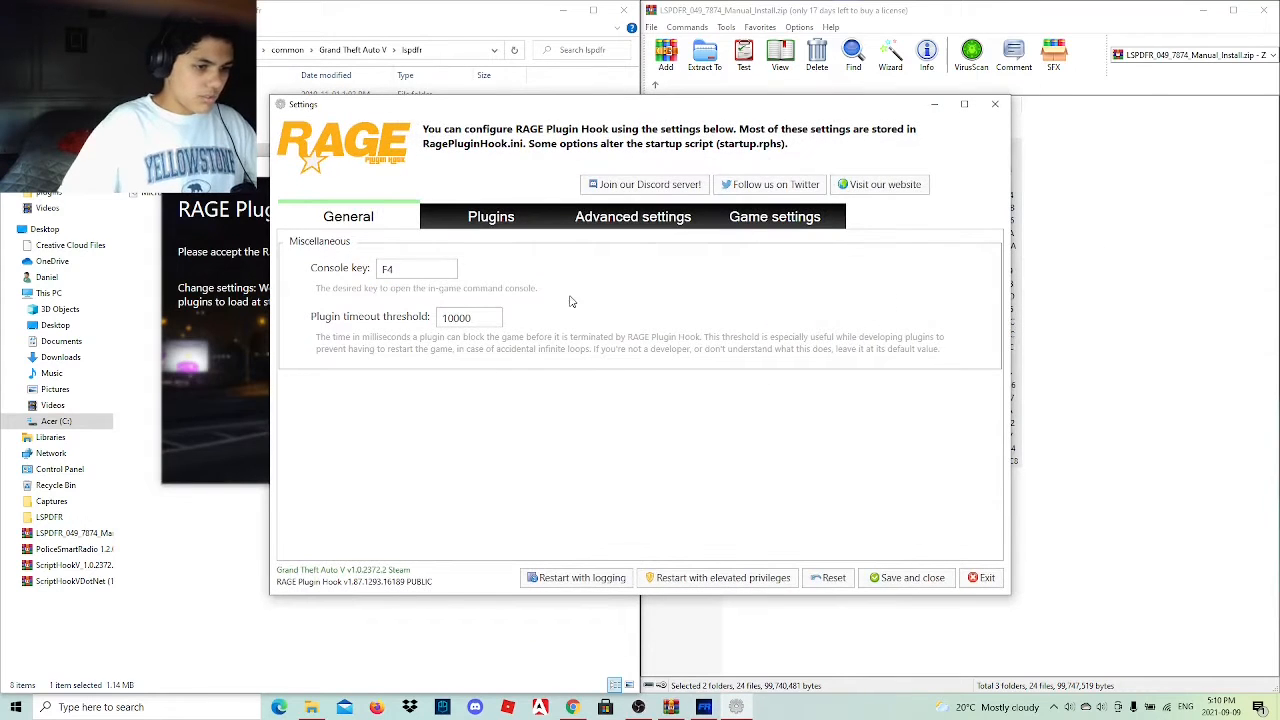
Recheck the plugin, advanced and game settings, save them and exit the LSPDFR configurator.
click(518, 228)
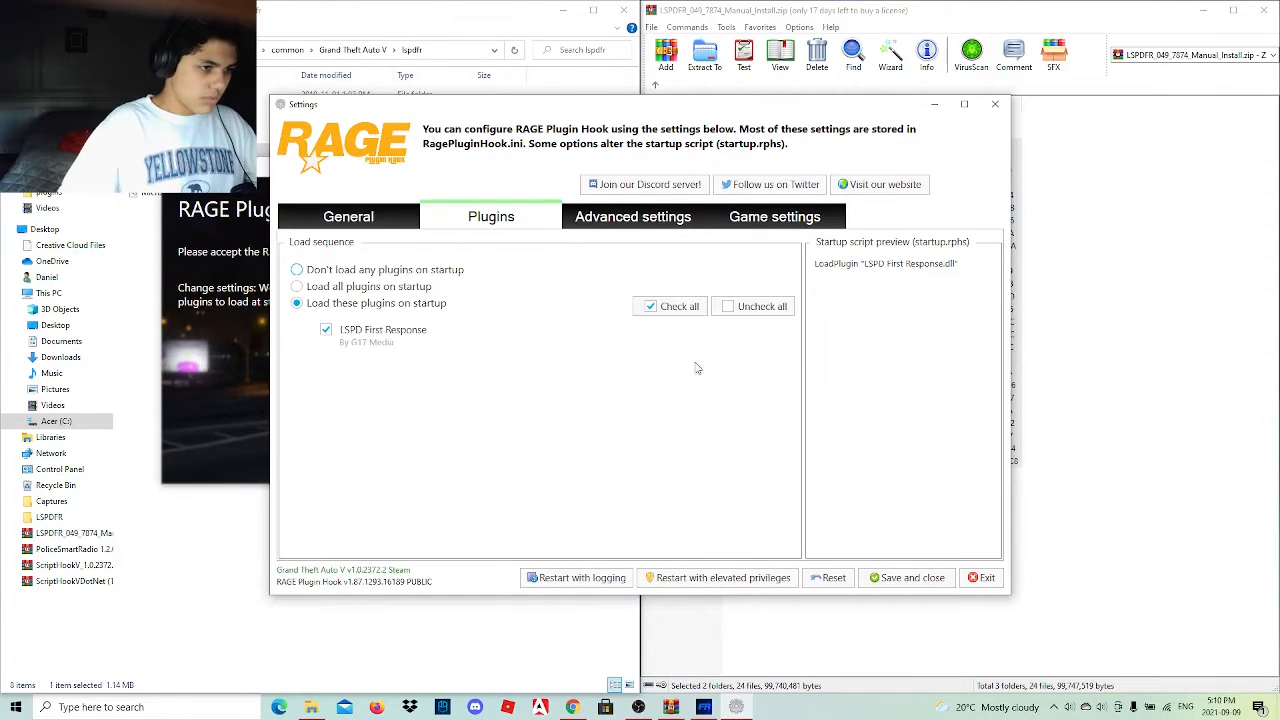
click(660, 227)
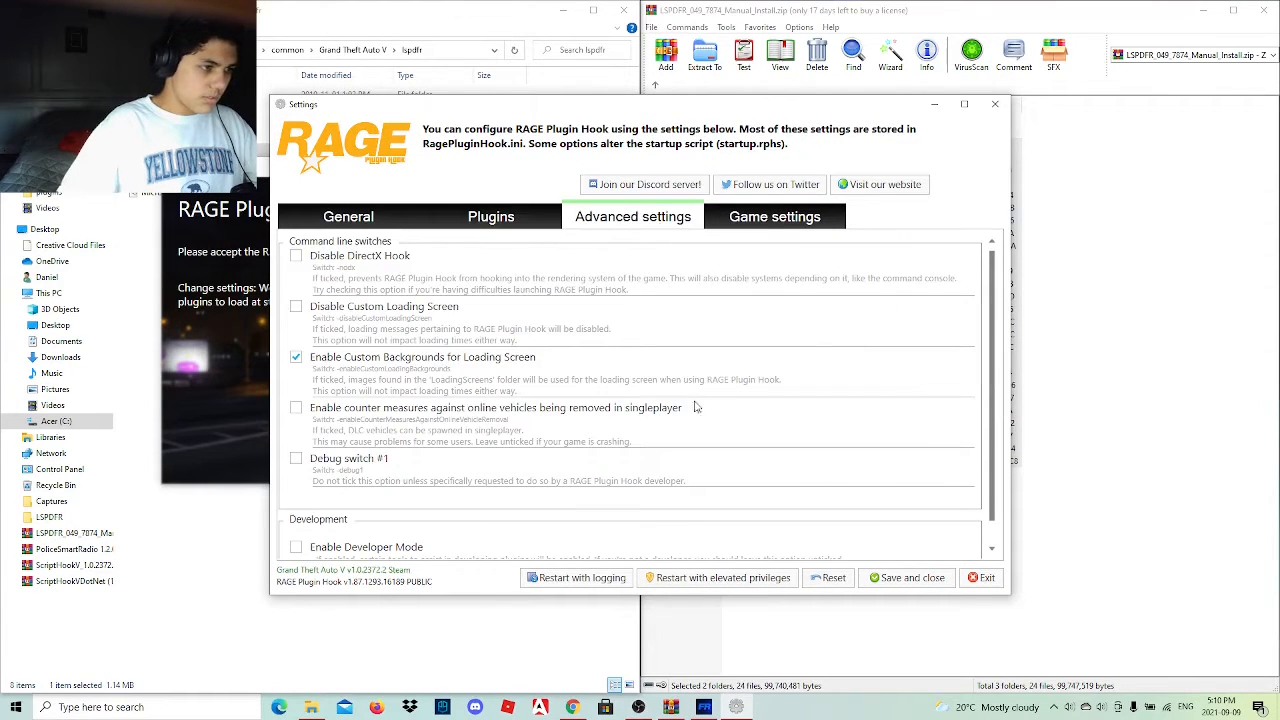
click(803, 229)
click(650, 222)
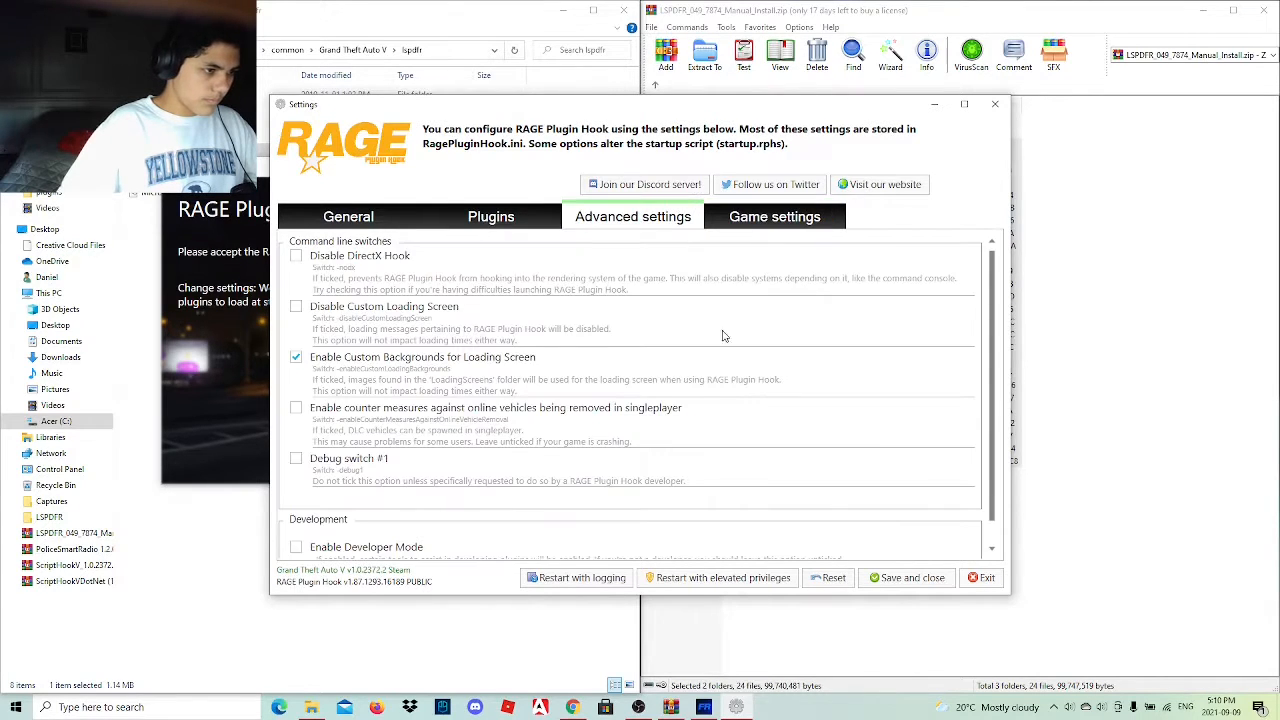
click(906, 578)
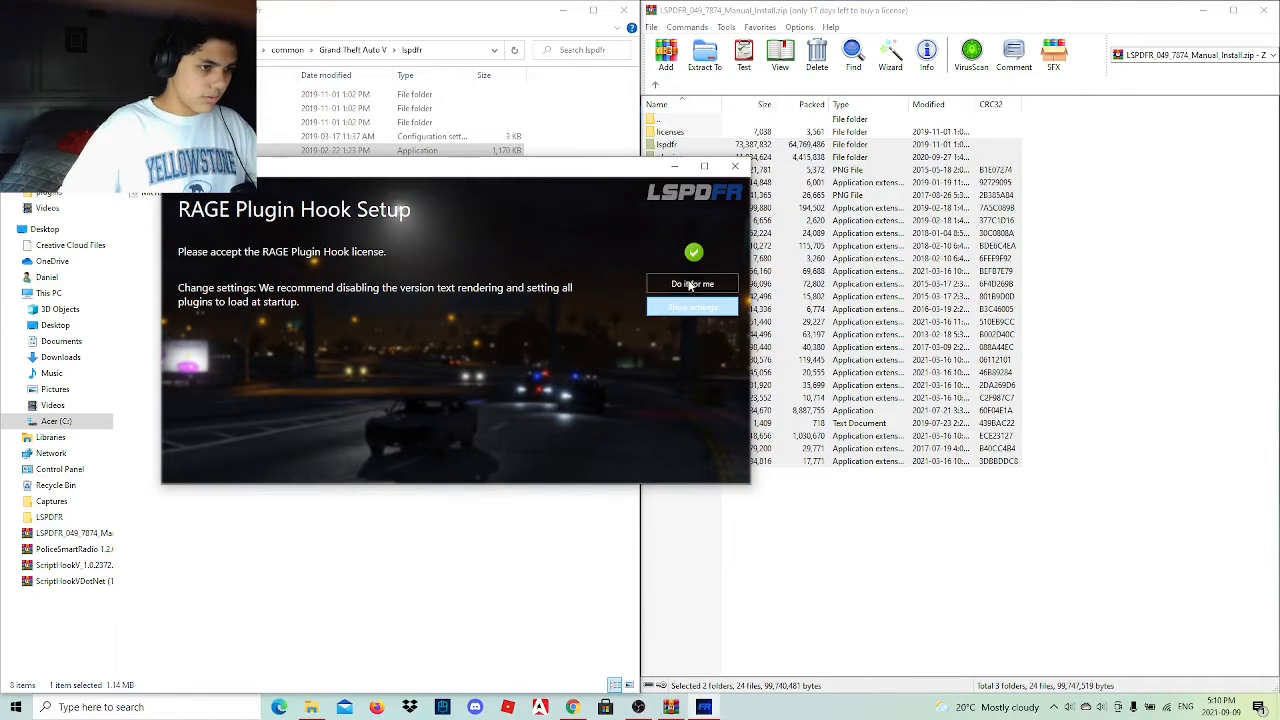
click(735, 166)
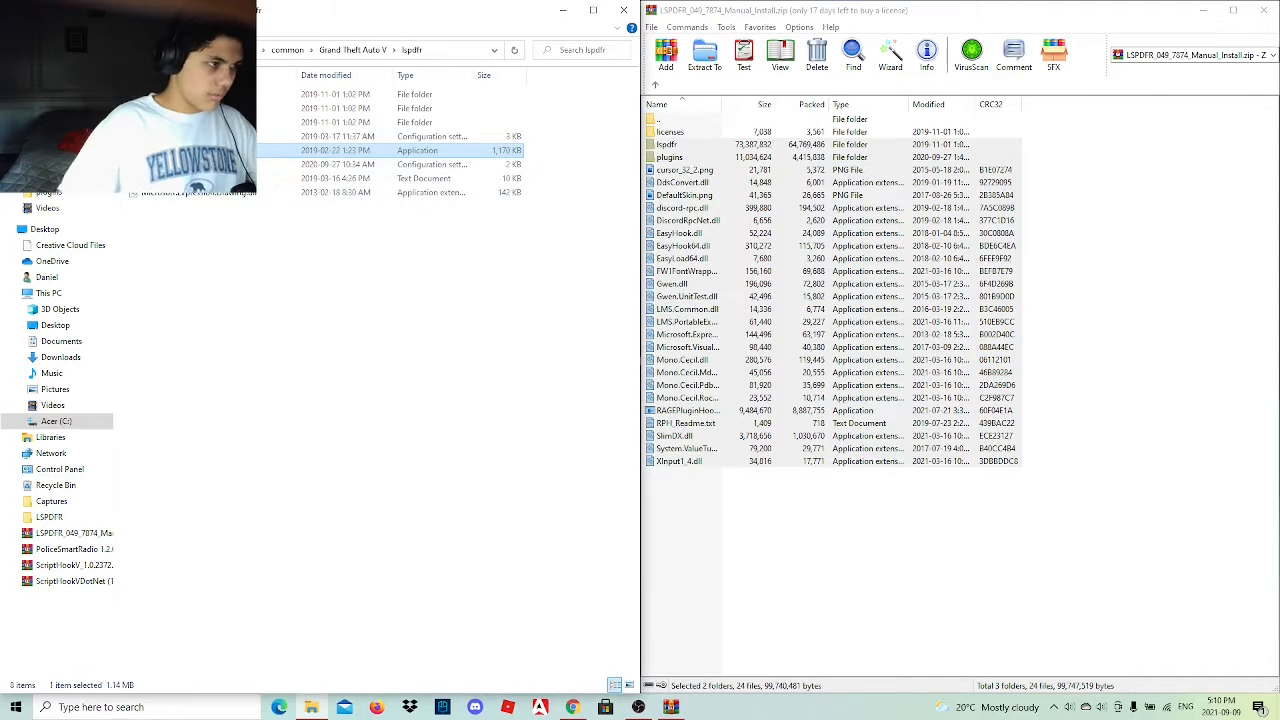
Rerun the LSPDFR configurator, accept the RAGE Plugin Hook license and have the recommended settings applied automatically.
click(694, 466)
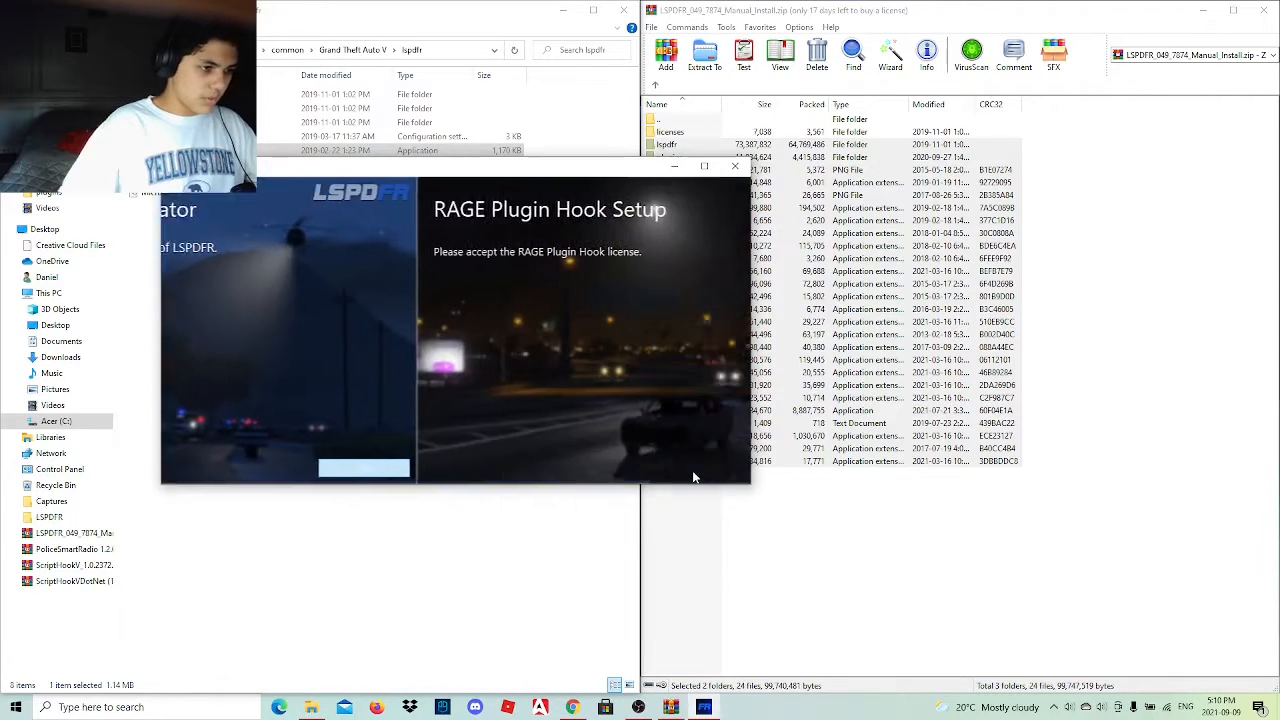
click(692, 250)
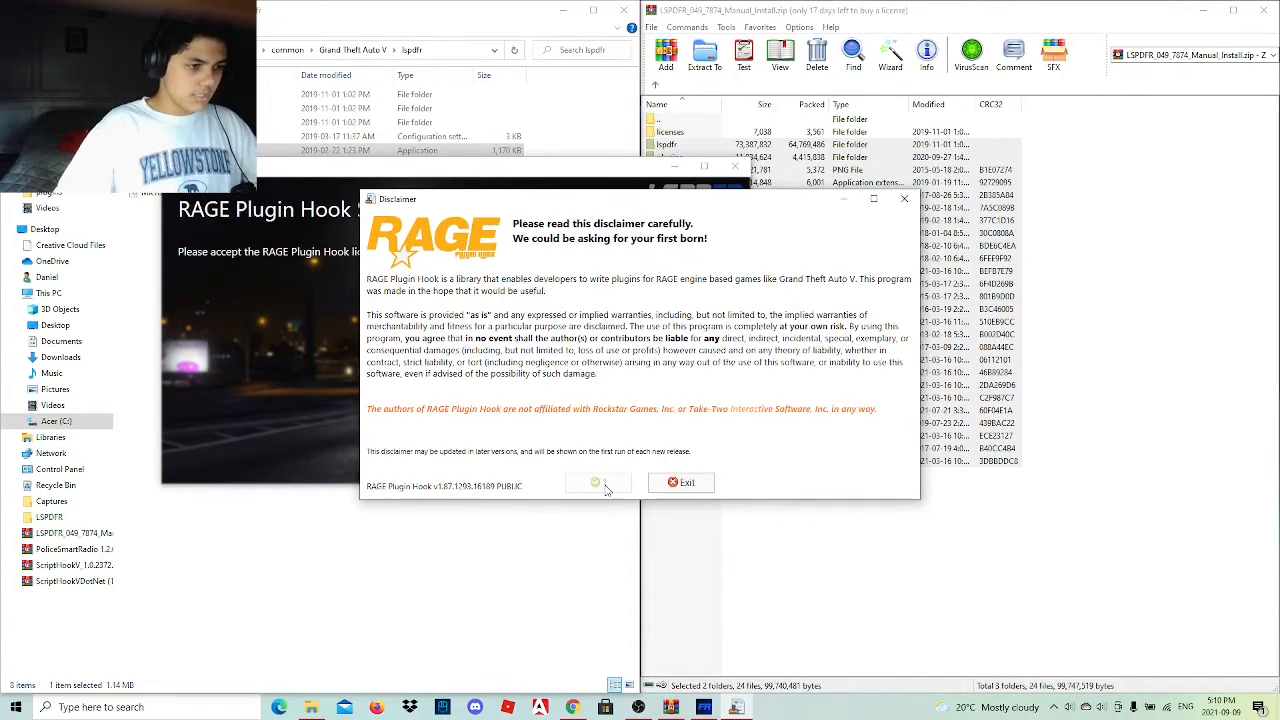
click(600, 484)
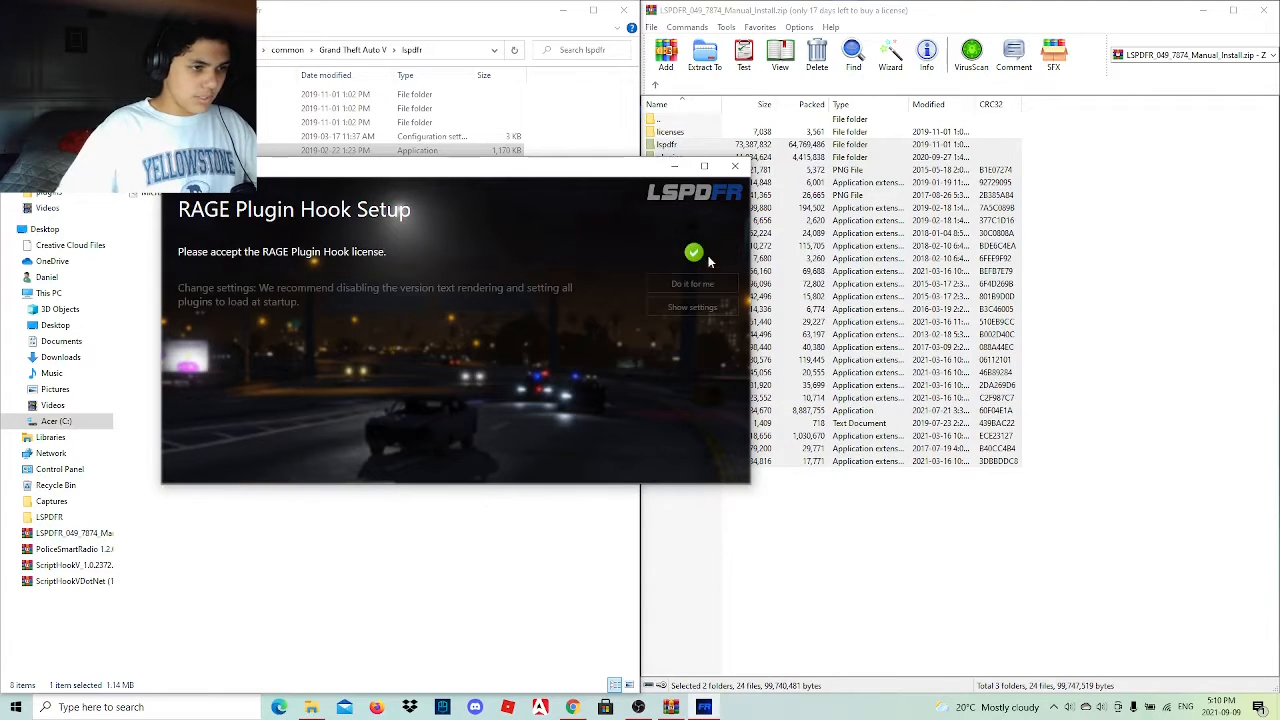
click(692, 284)
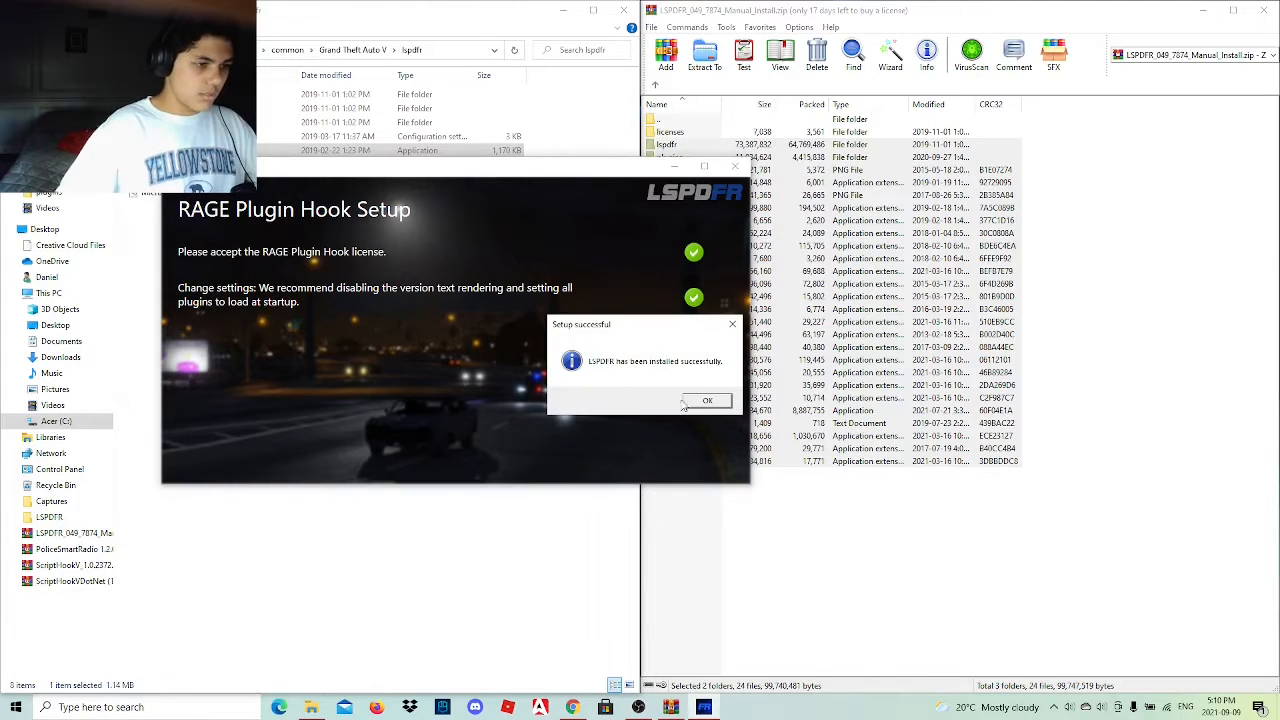
click(688, 402)
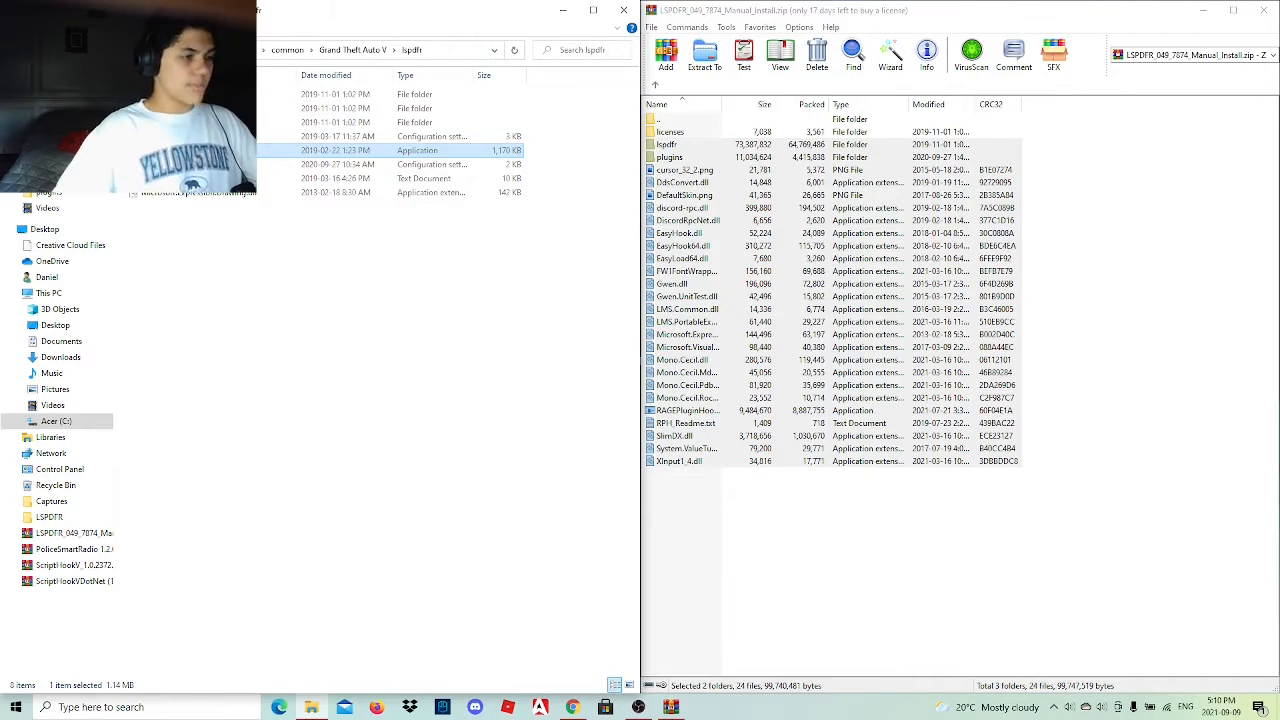
Check for RAGEPluginHook in the Grand Theft Auto V folder, and clear the desktop by closing the LSPDFR archive and minimizing the folder.
click(14, 50)
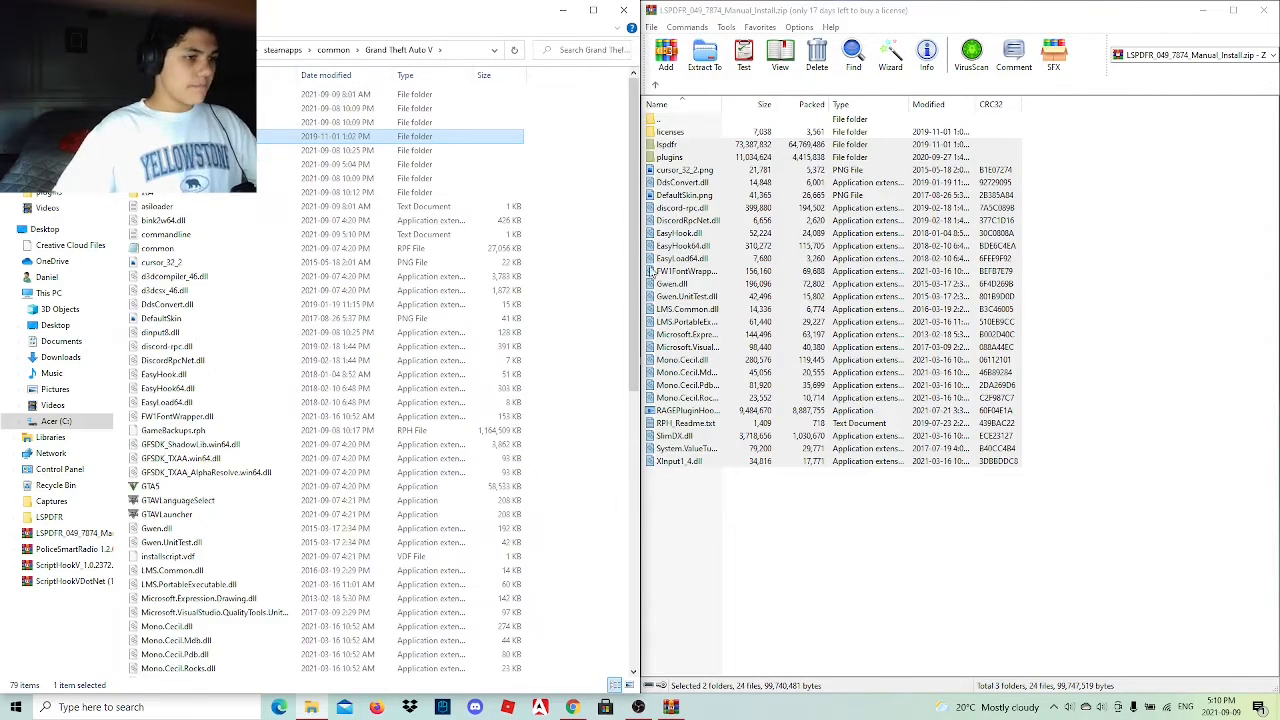
scroll(272, 483, down, 6)
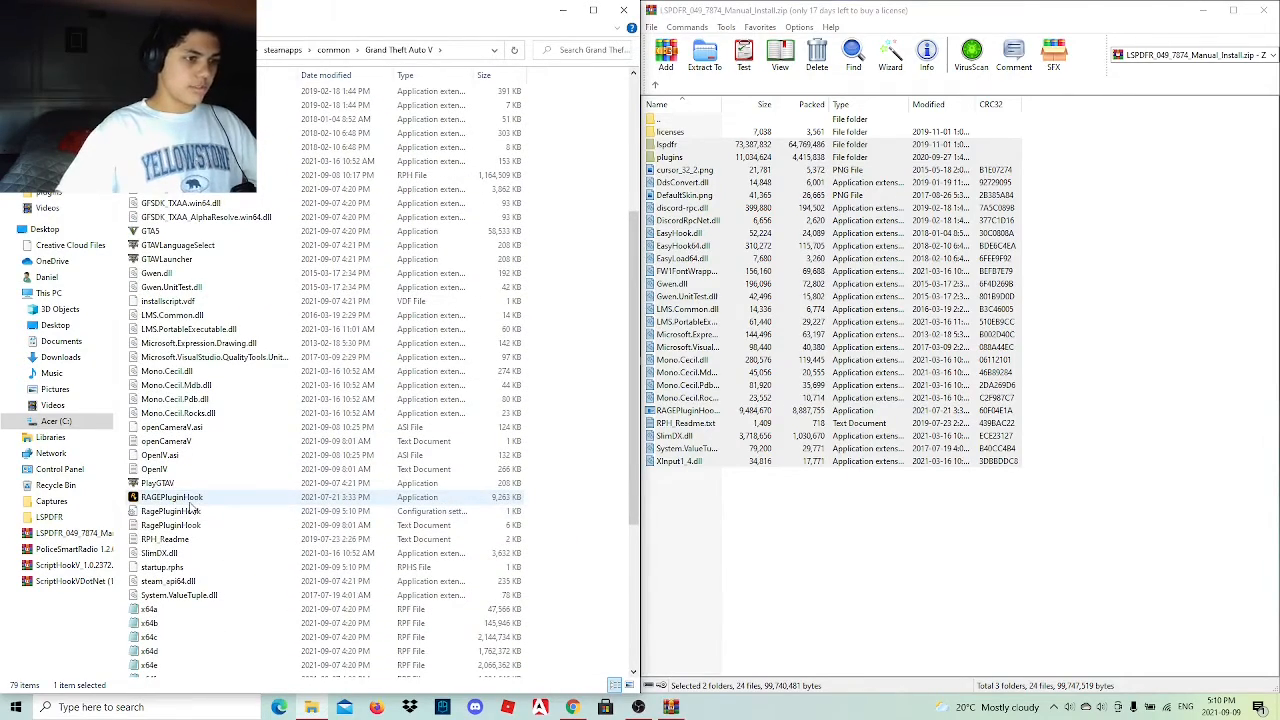
click(717, 494)
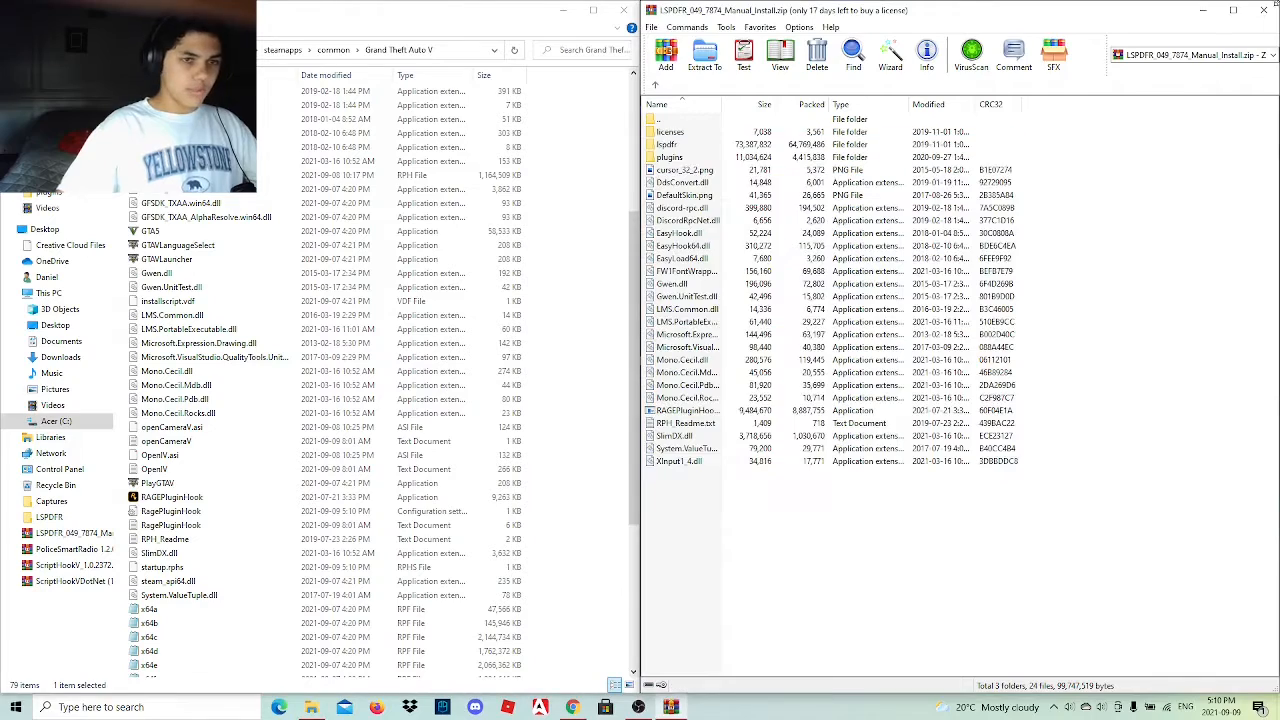
click(1265, 10)
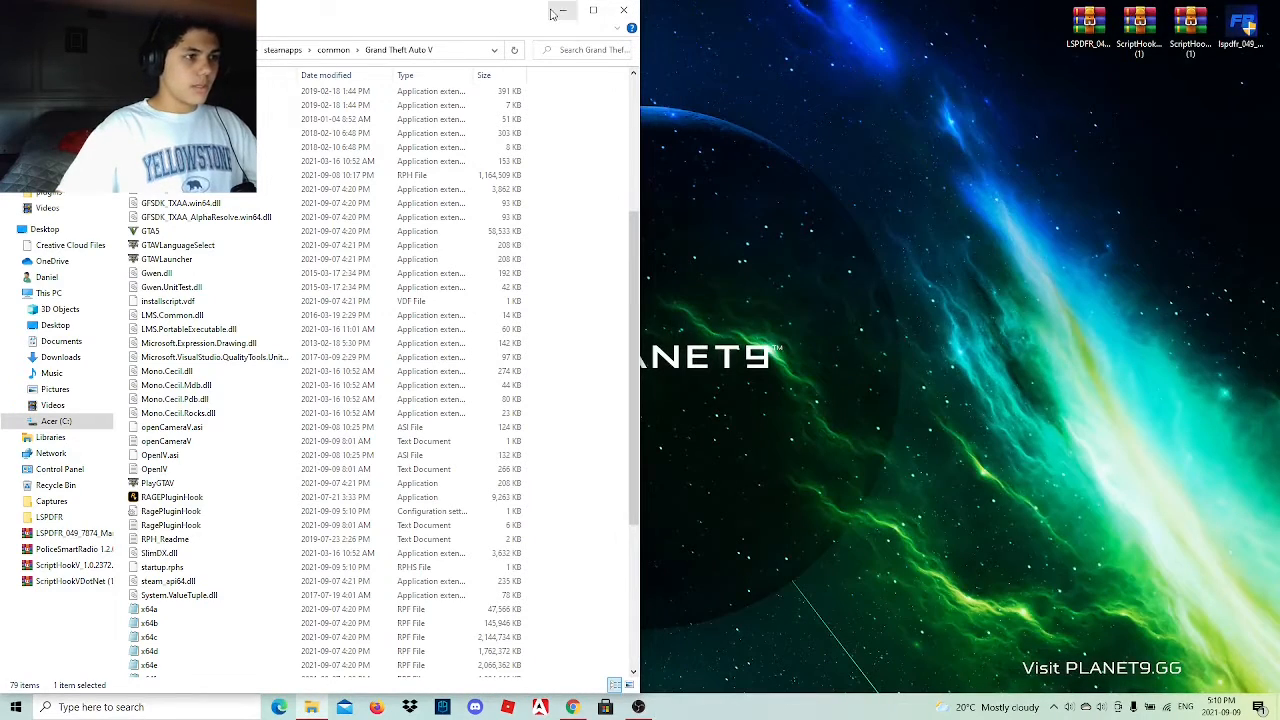
click(553, 12)
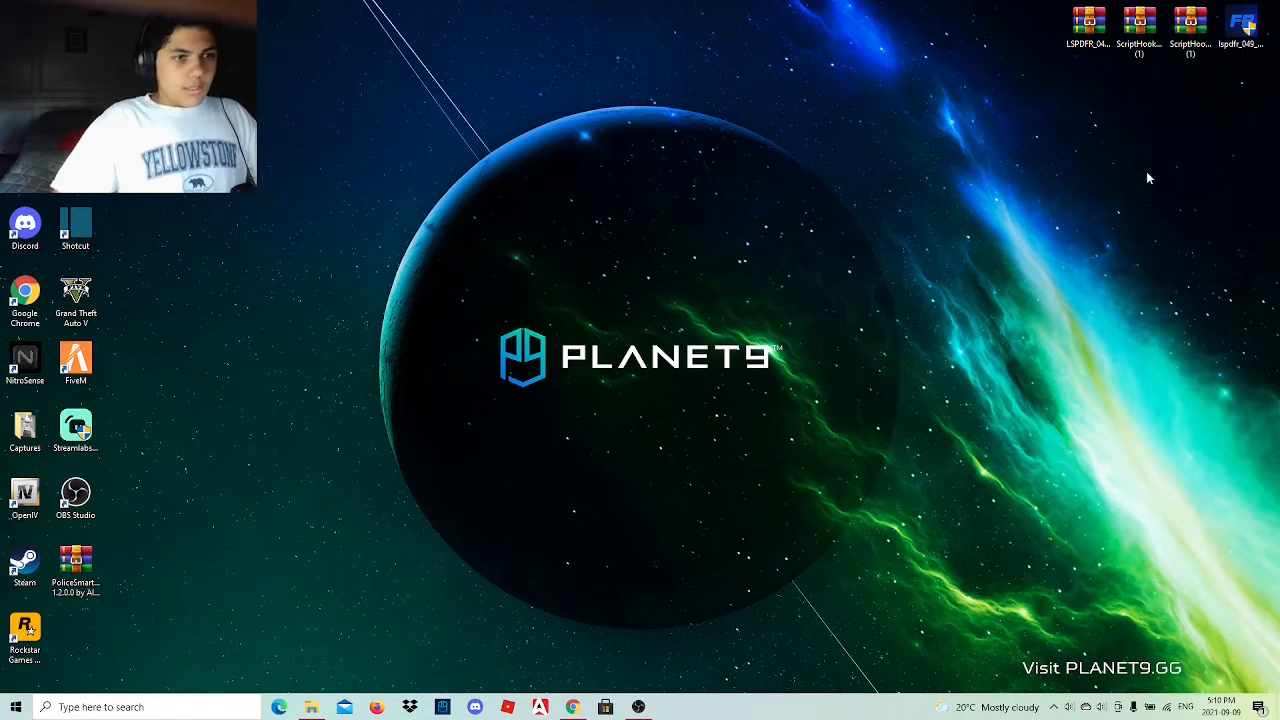
Run the lspdfr_049_7874_setup installer in English and accept its license agreement to reach the install location choice.
click(1241, 28)
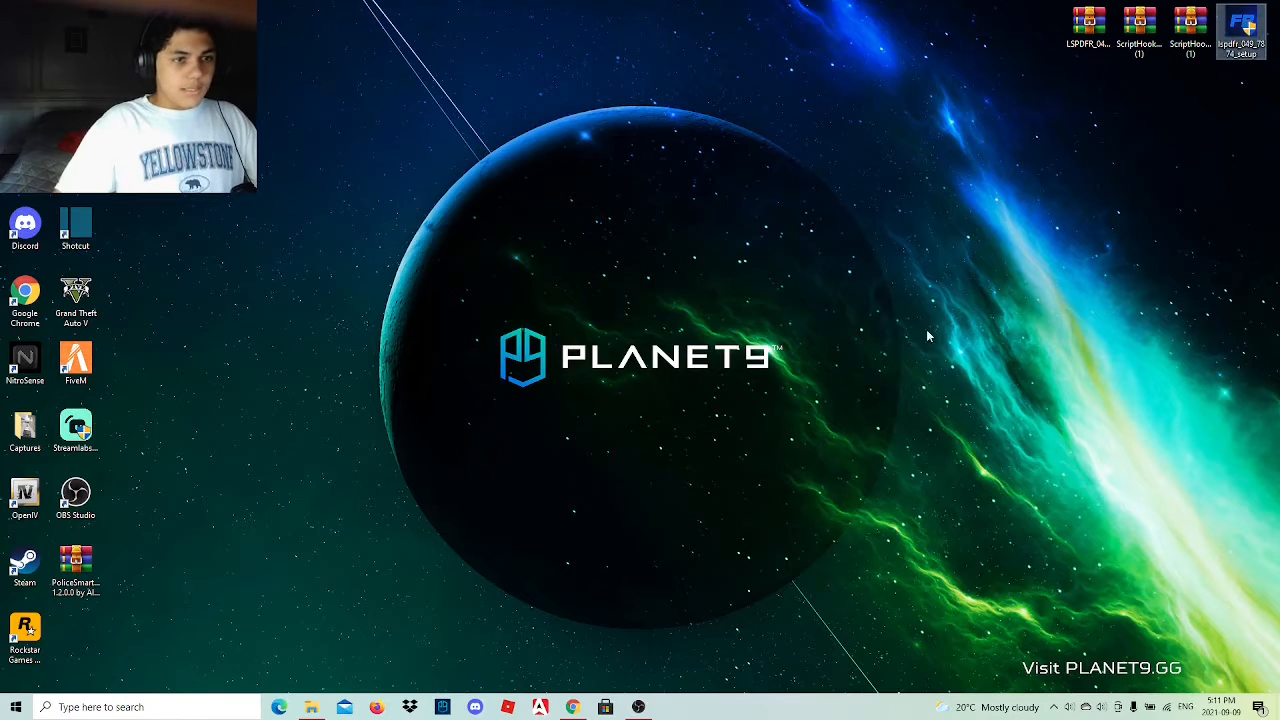
double_click(1236, 26)
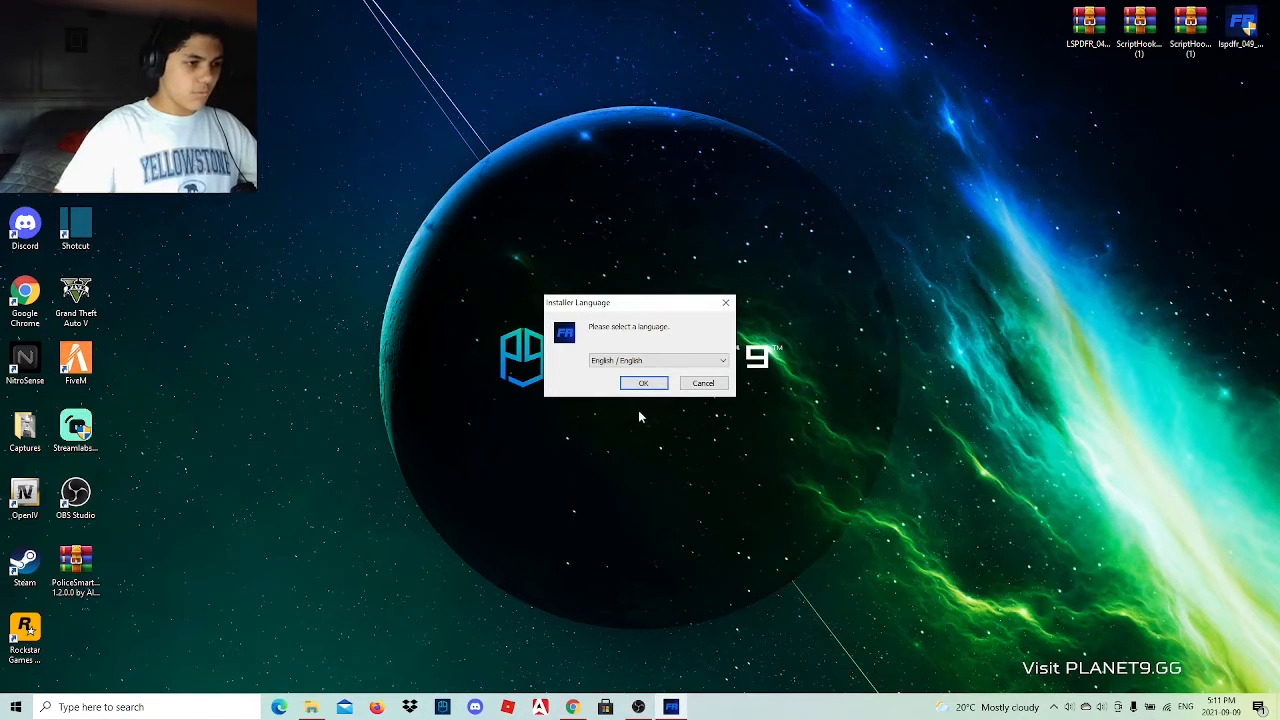
click(645, 383)
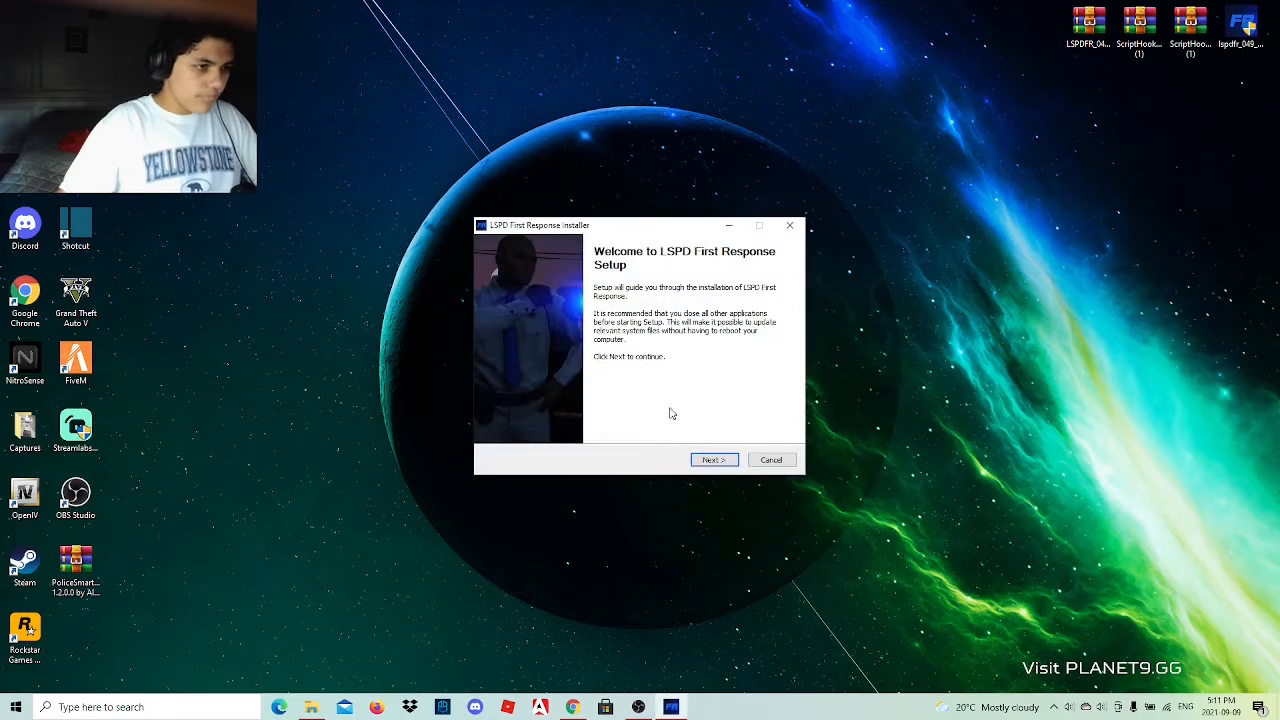
click(714, 460)
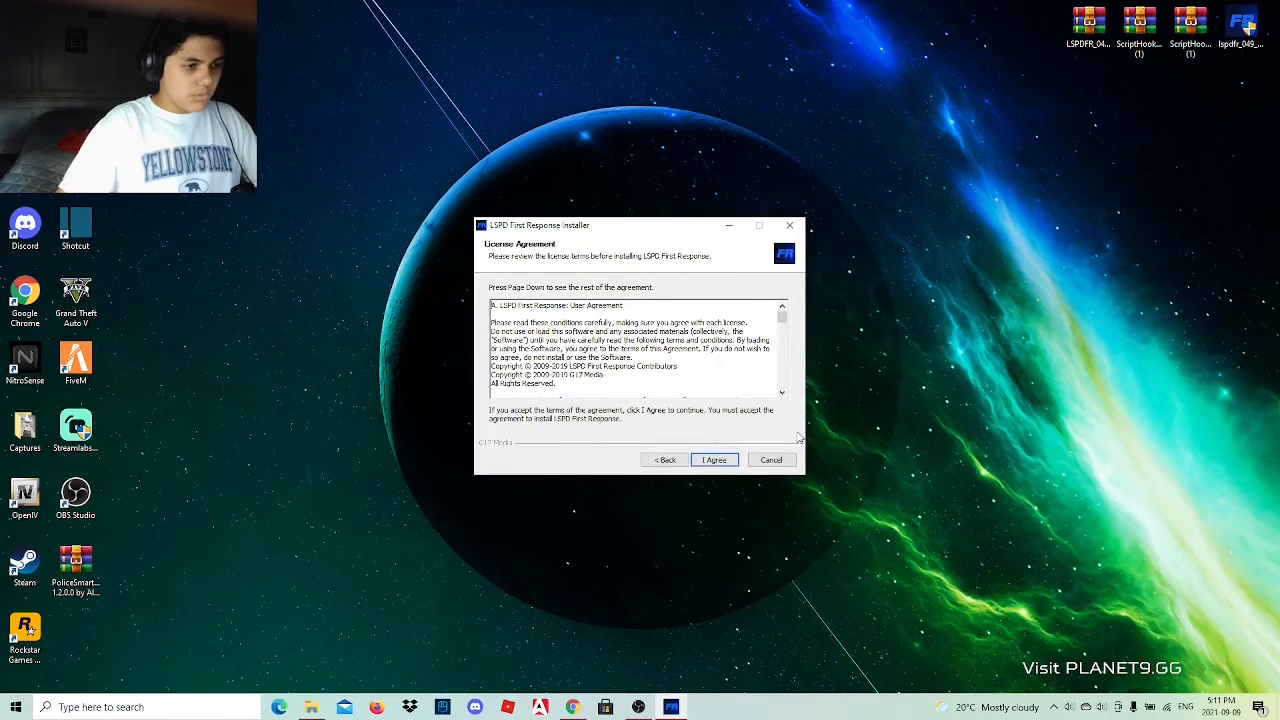
drag(782, 316, 758, 434)
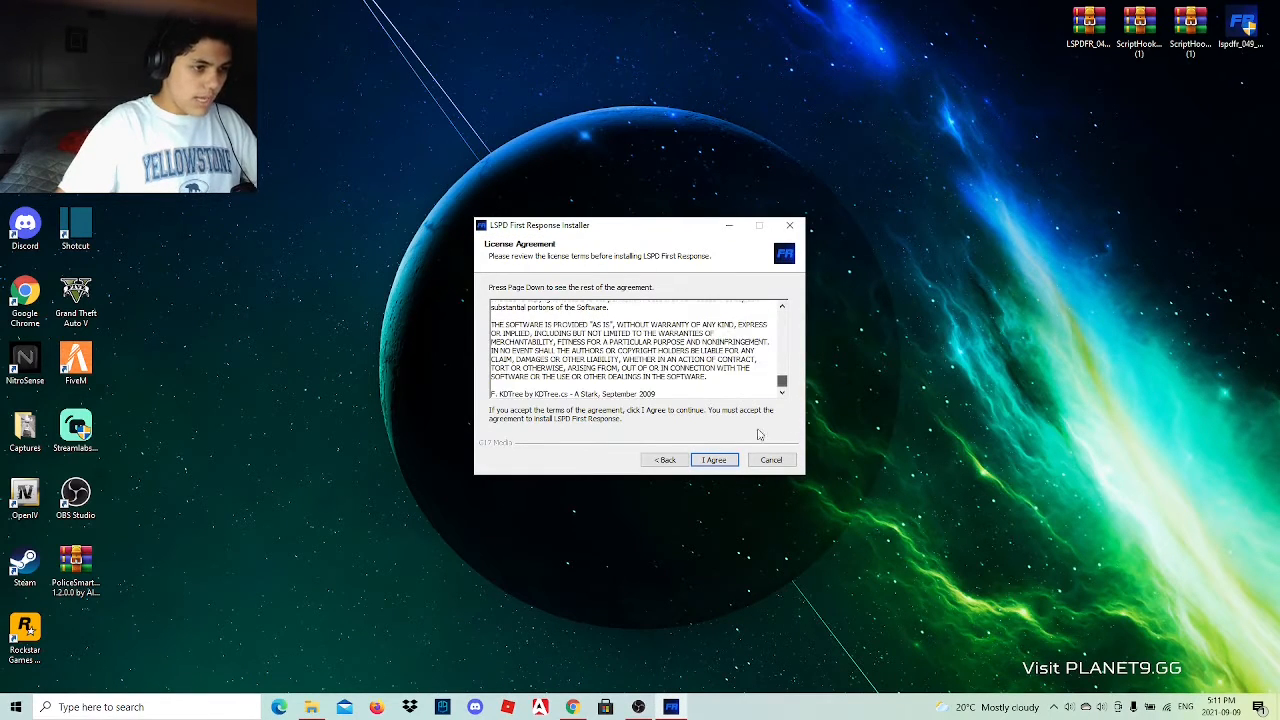
click(710, 460)
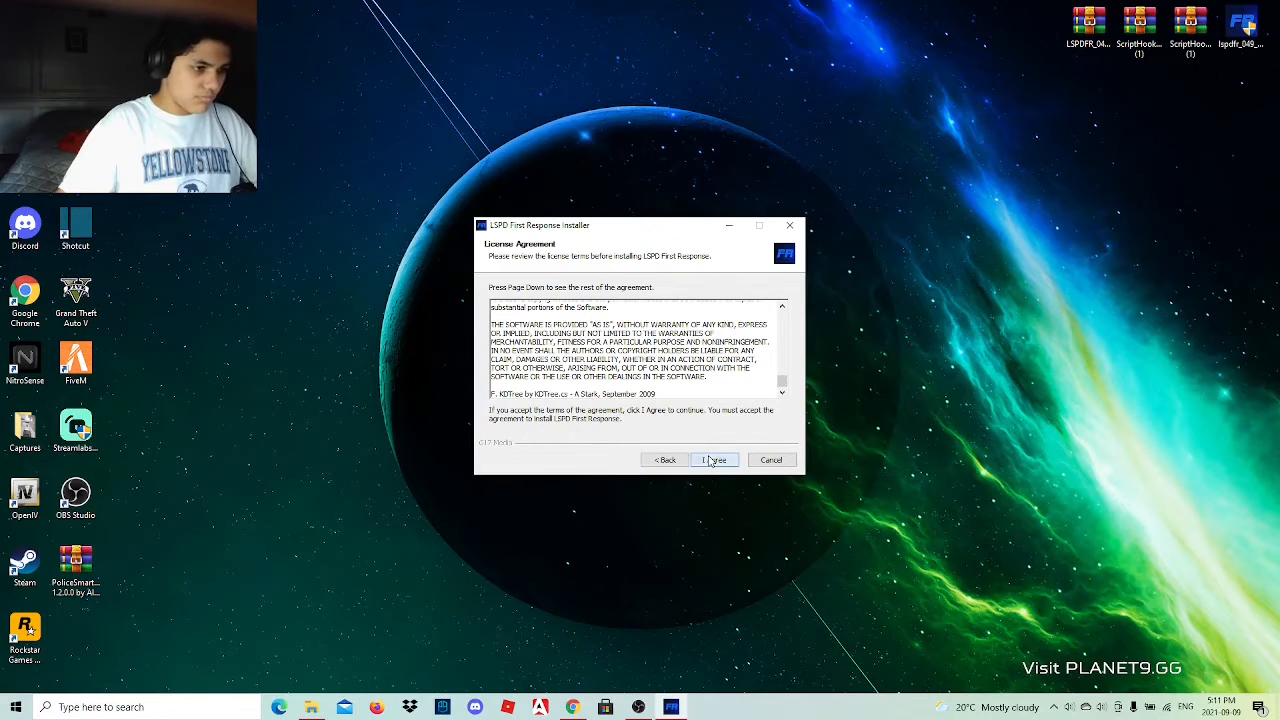
click(710, 460)
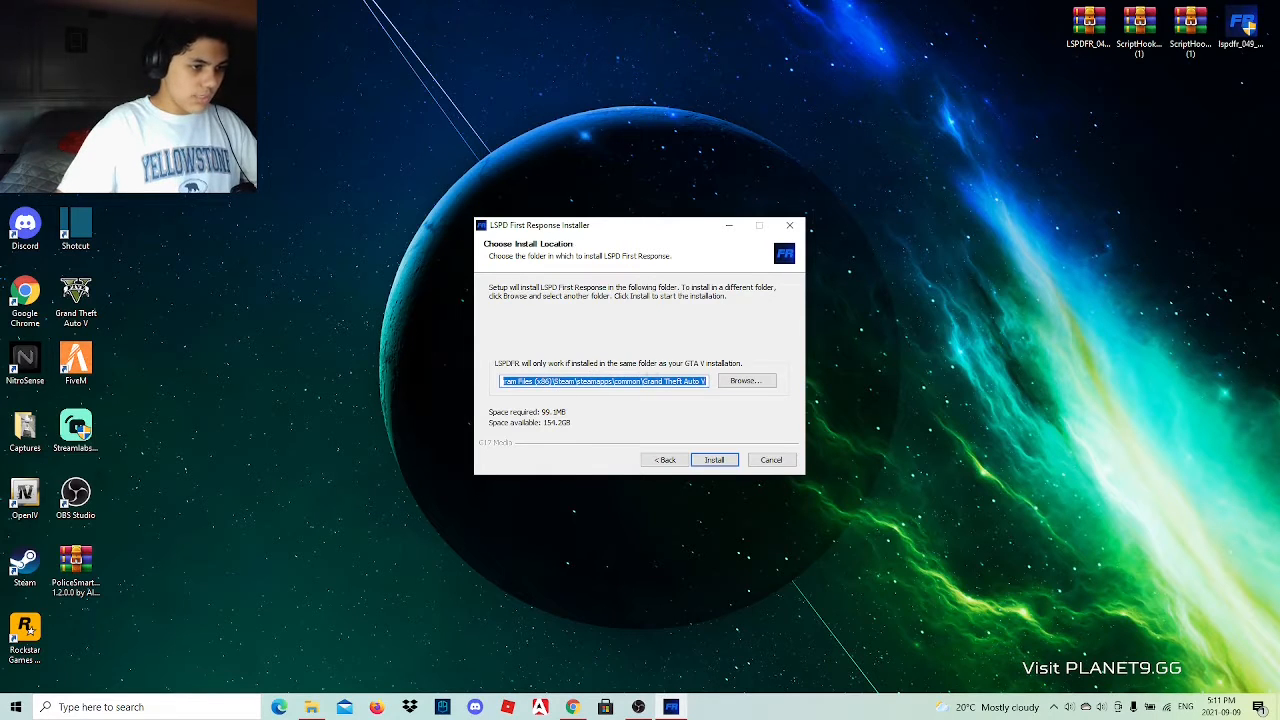
Install LSPD First Response into the Grand Theft Auto V folder and finish setup with the First Time Configurator launched.
click(720, 457)
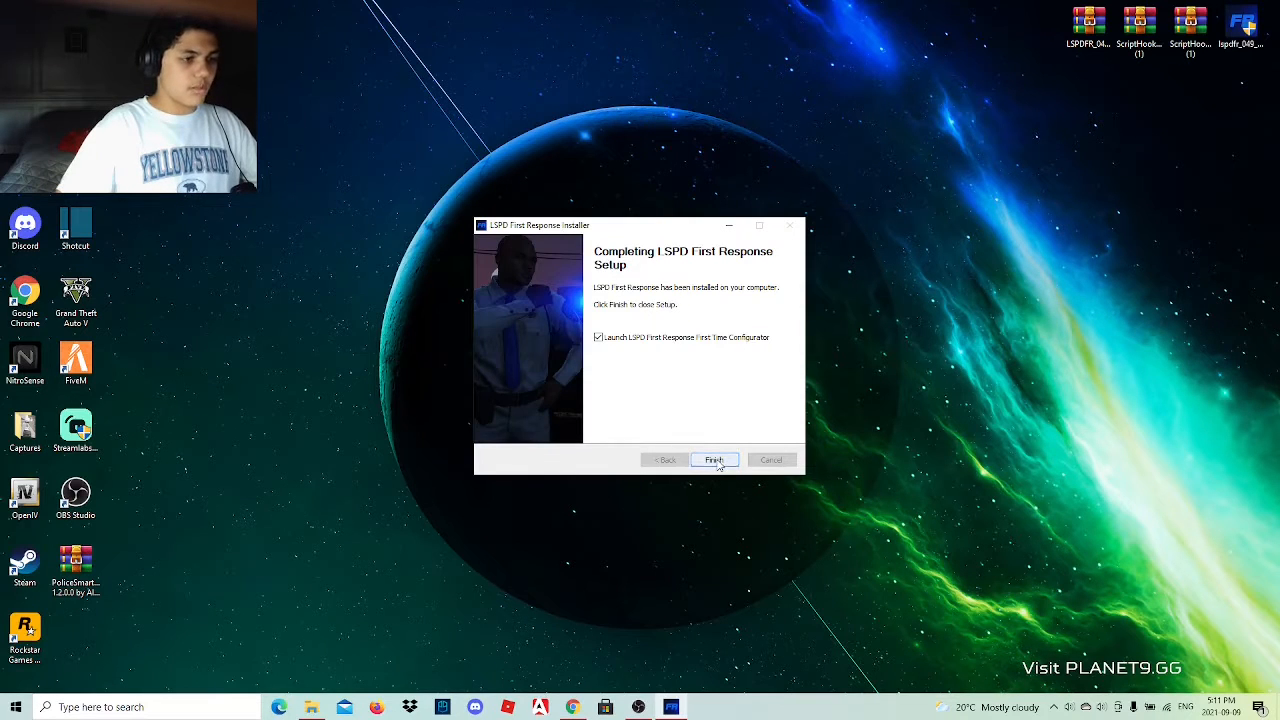
click(714, 460)
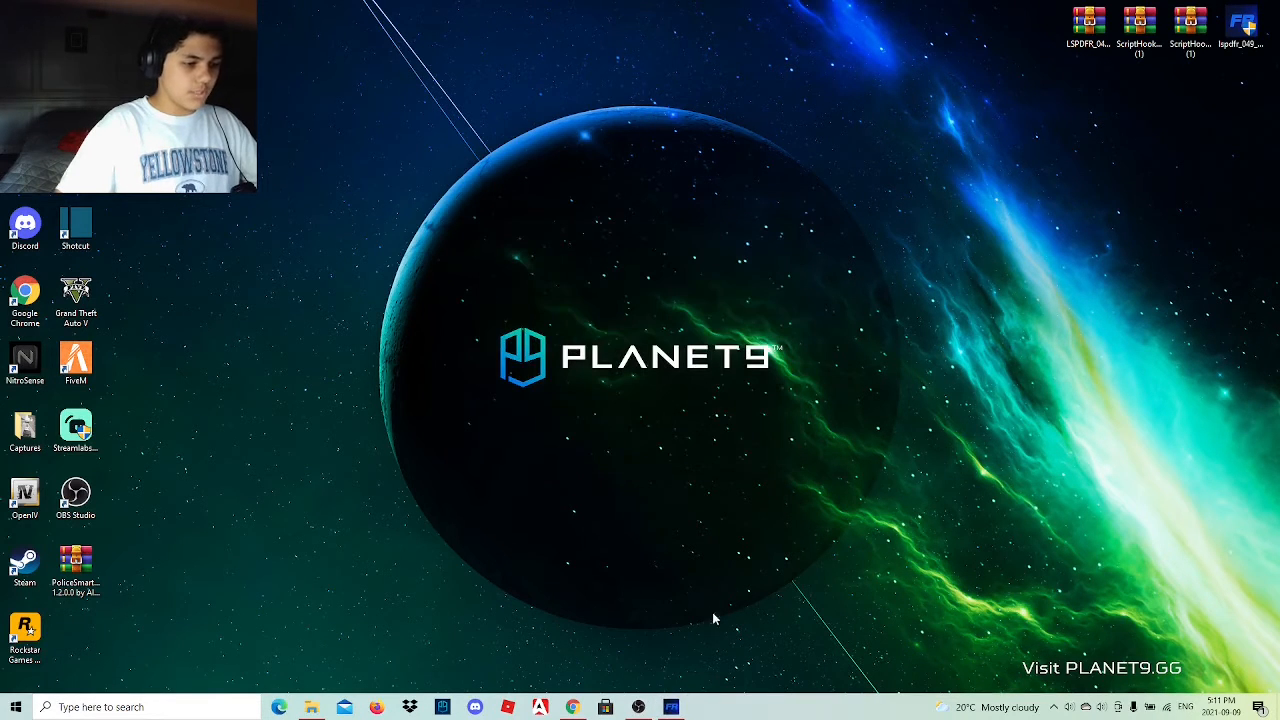
right_click(686, 684)
click(615, 562)
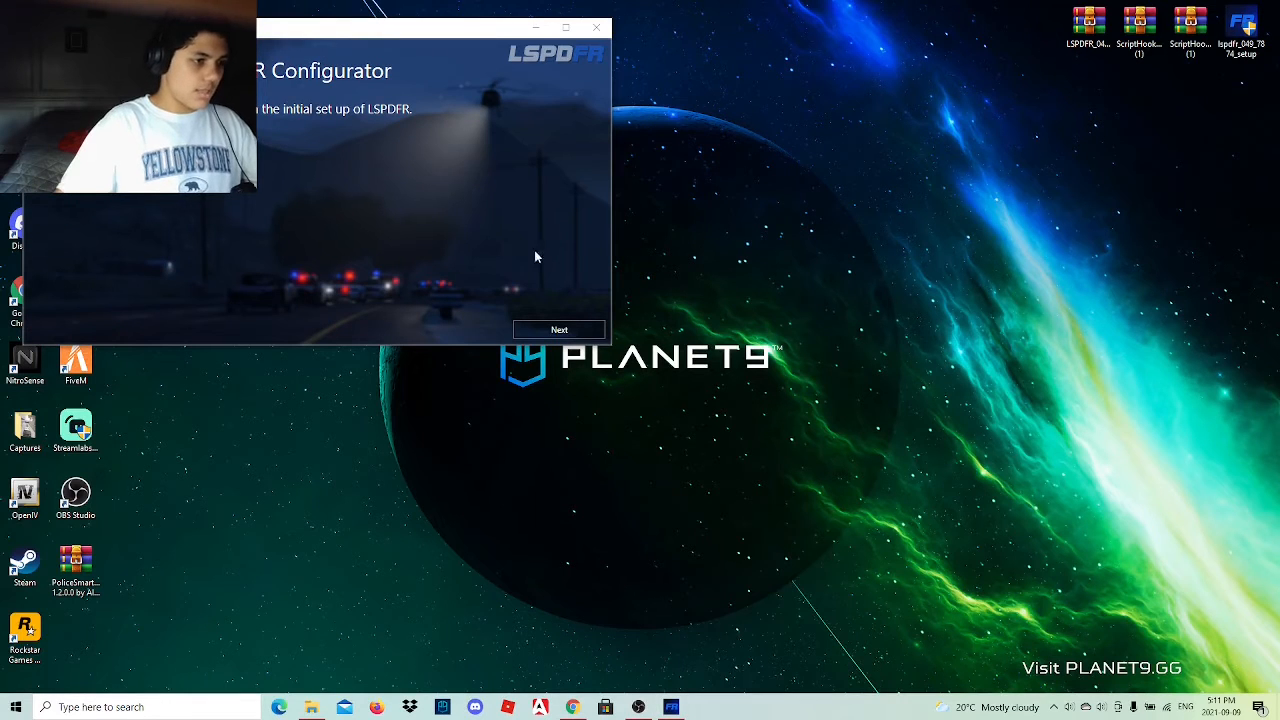
Accept the RAGE Plugin Hook license in the LSPDFR Configurator, have the recommended settings applied automatically and complete the setup.
click(559, 328)
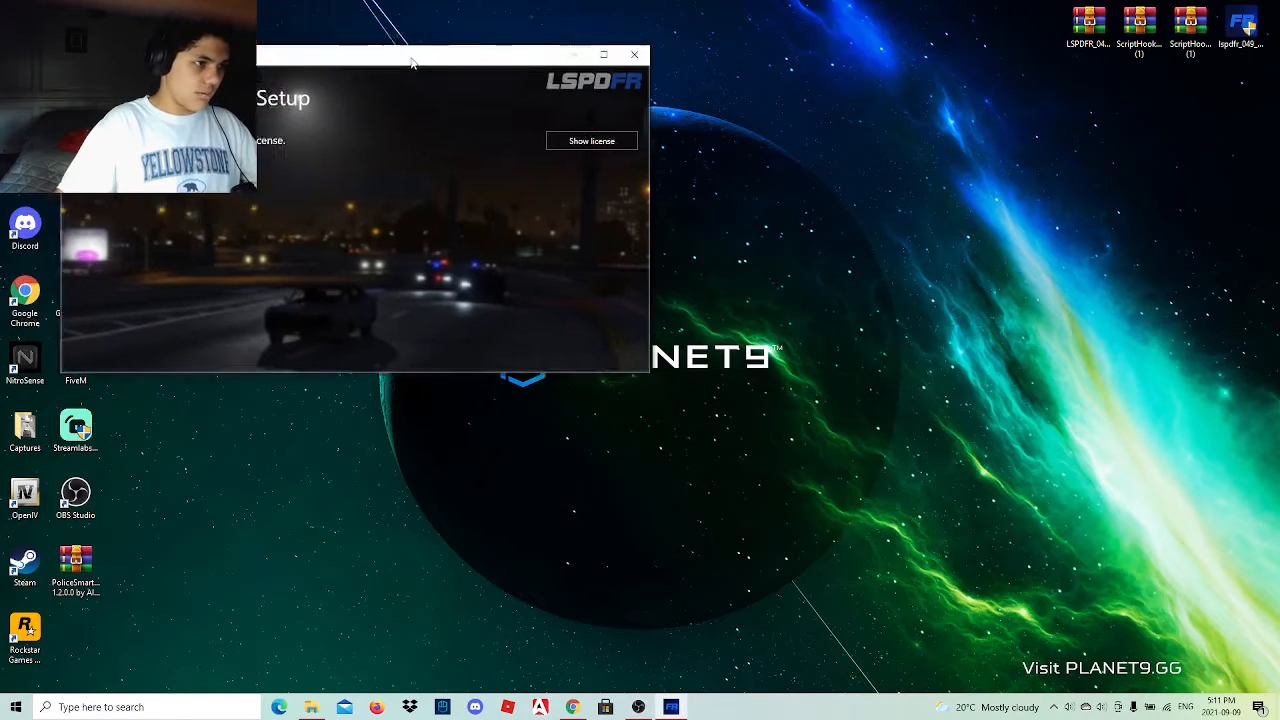
click(840, 249)
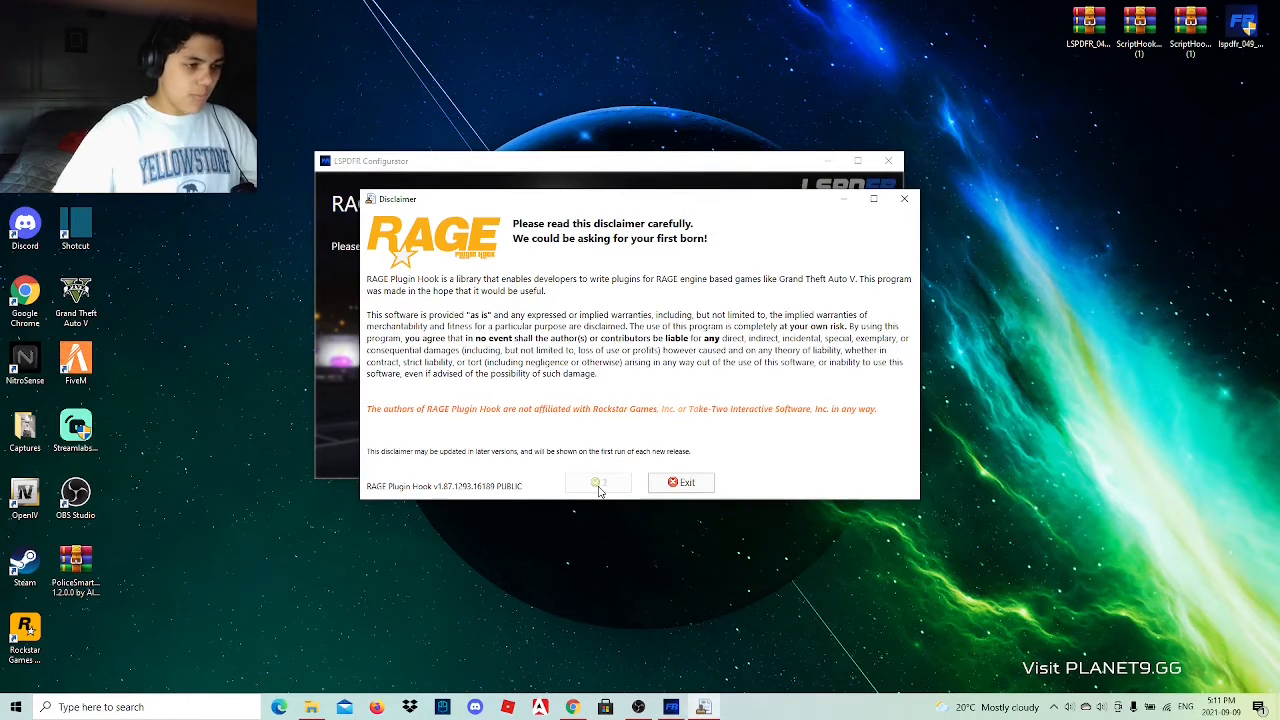
click(599, 486)
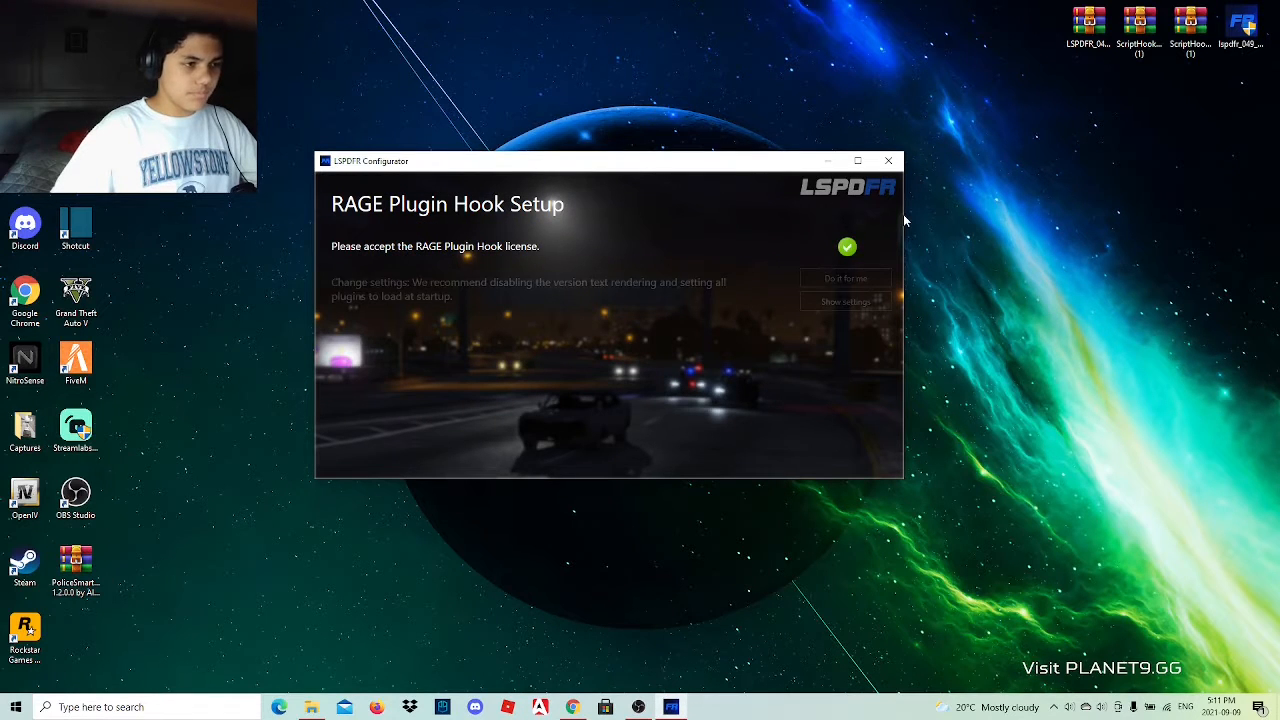
click(853, 280)
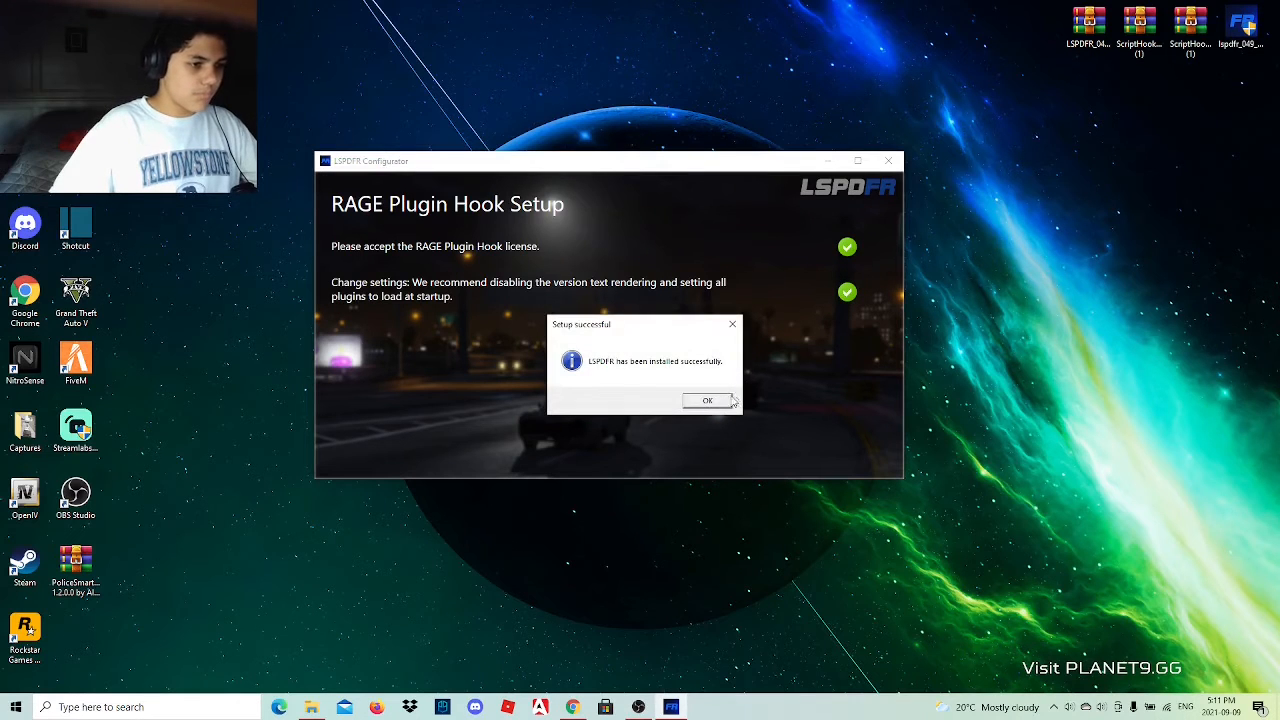
click(715, 401)
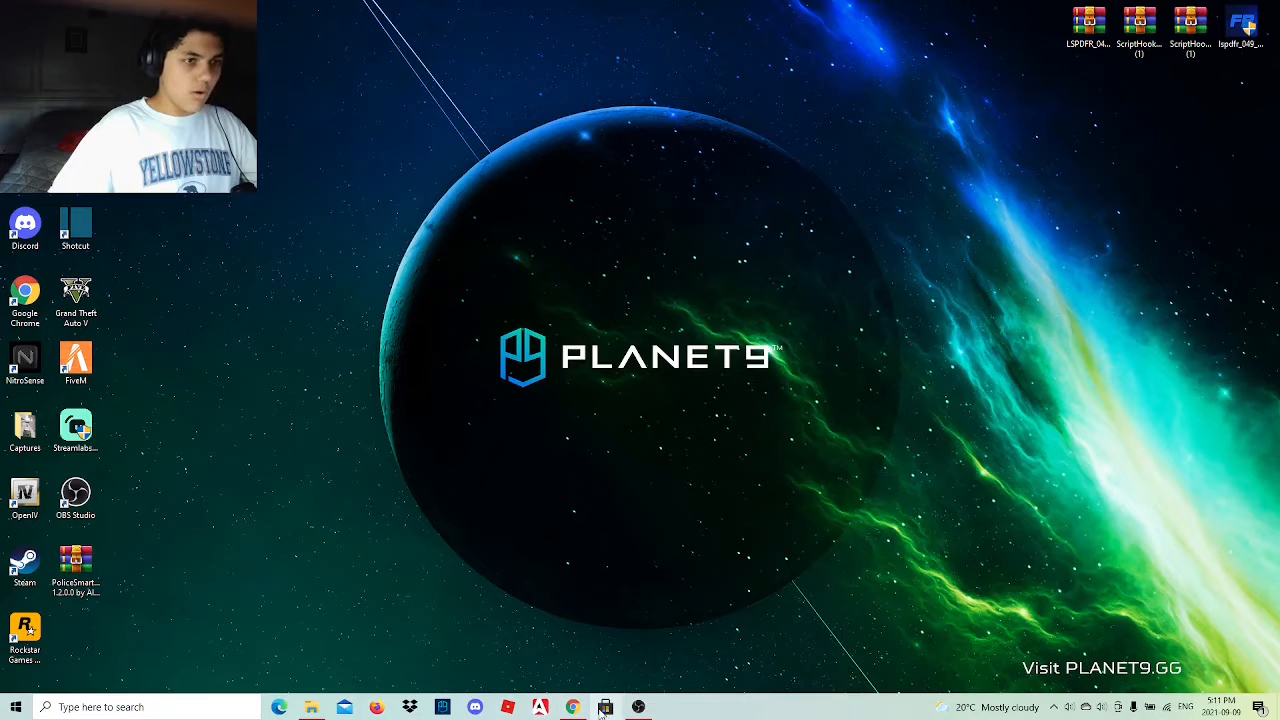
Copy the six ScriptHookVDotNet files, without the license and readme, from the ScriptHookVDotNet archive into the Grand Theft Auto V folder and close the archive.
mouse_move(578, 710)
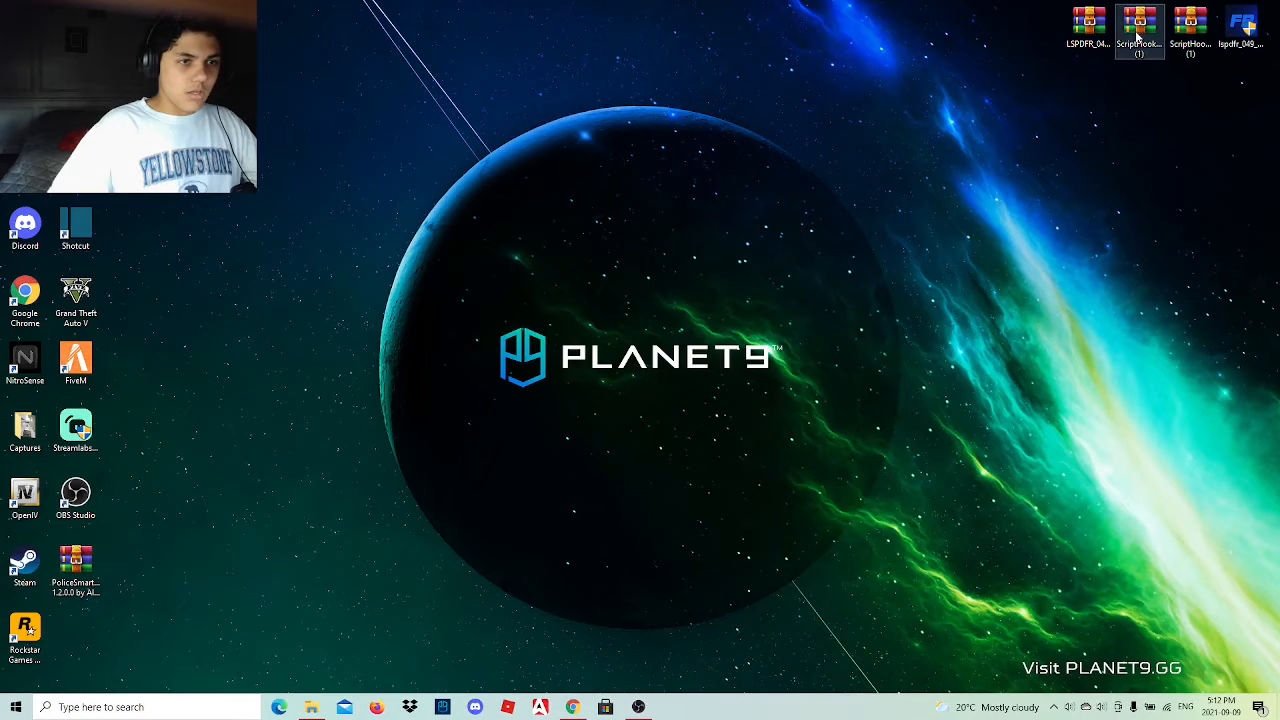
double_click(1176, 33)
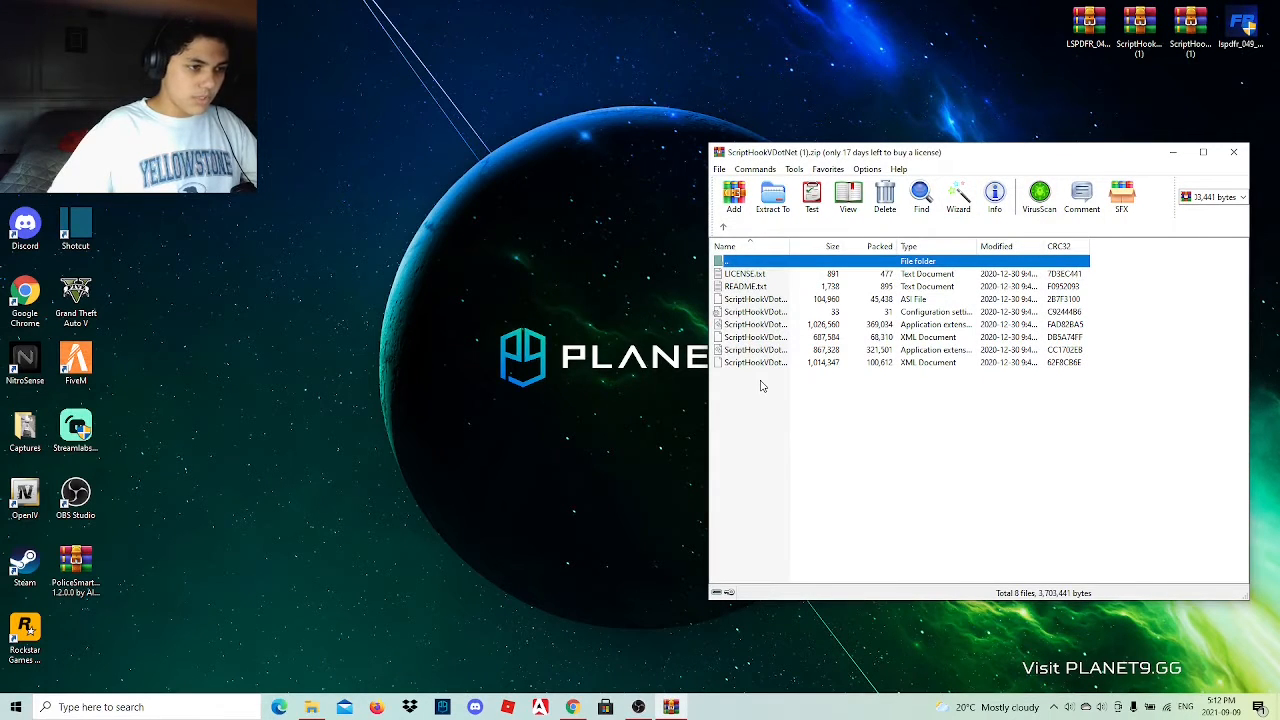
click(311, 707)
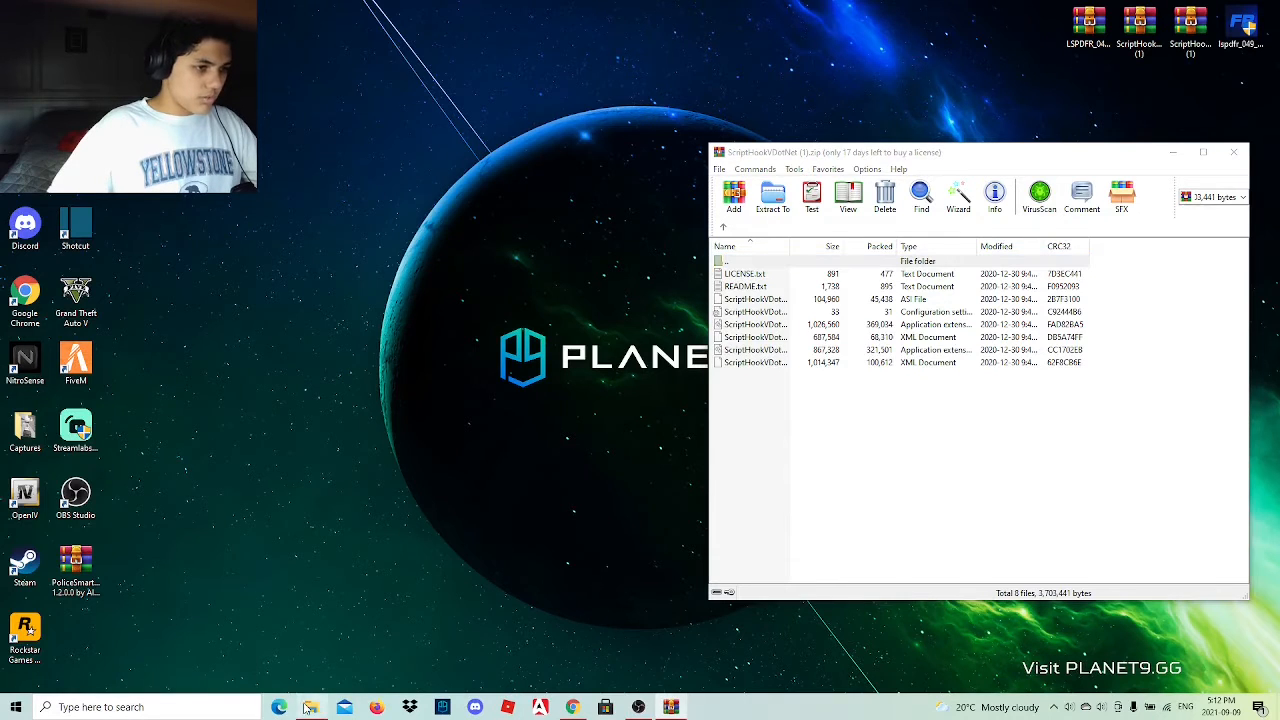
click(763, 440)
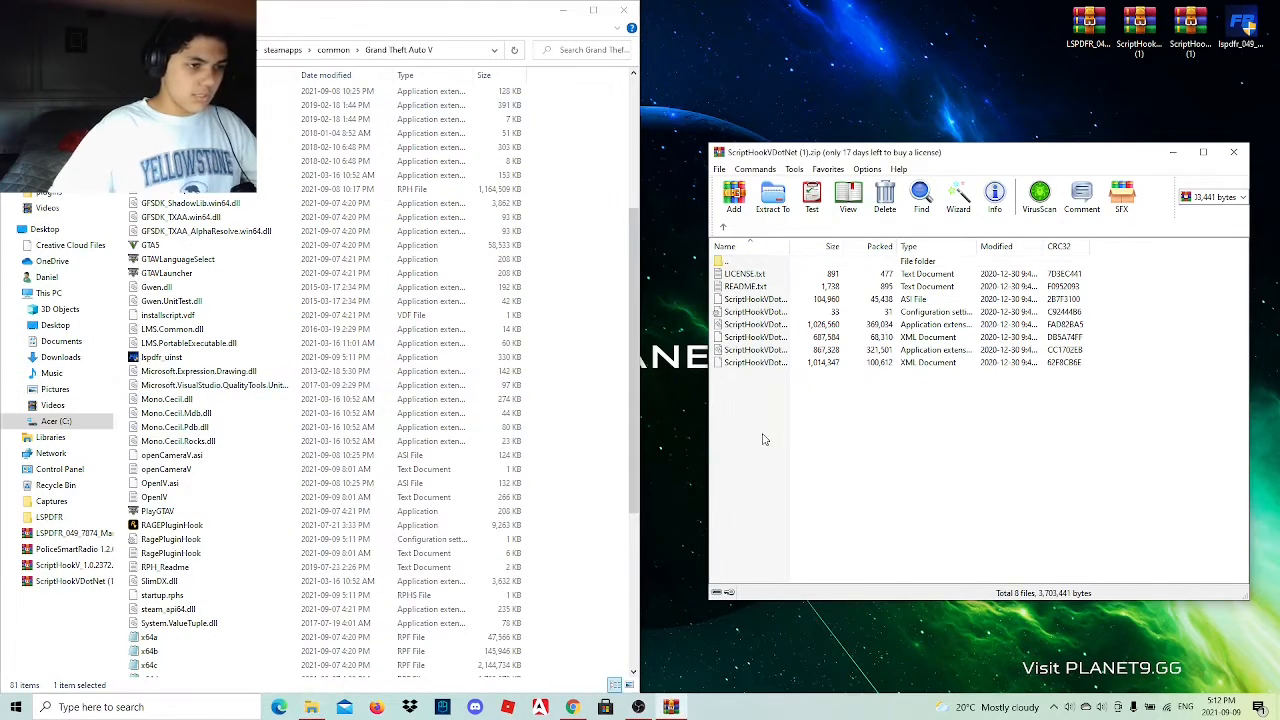
drag(760, 441, 598, 328)
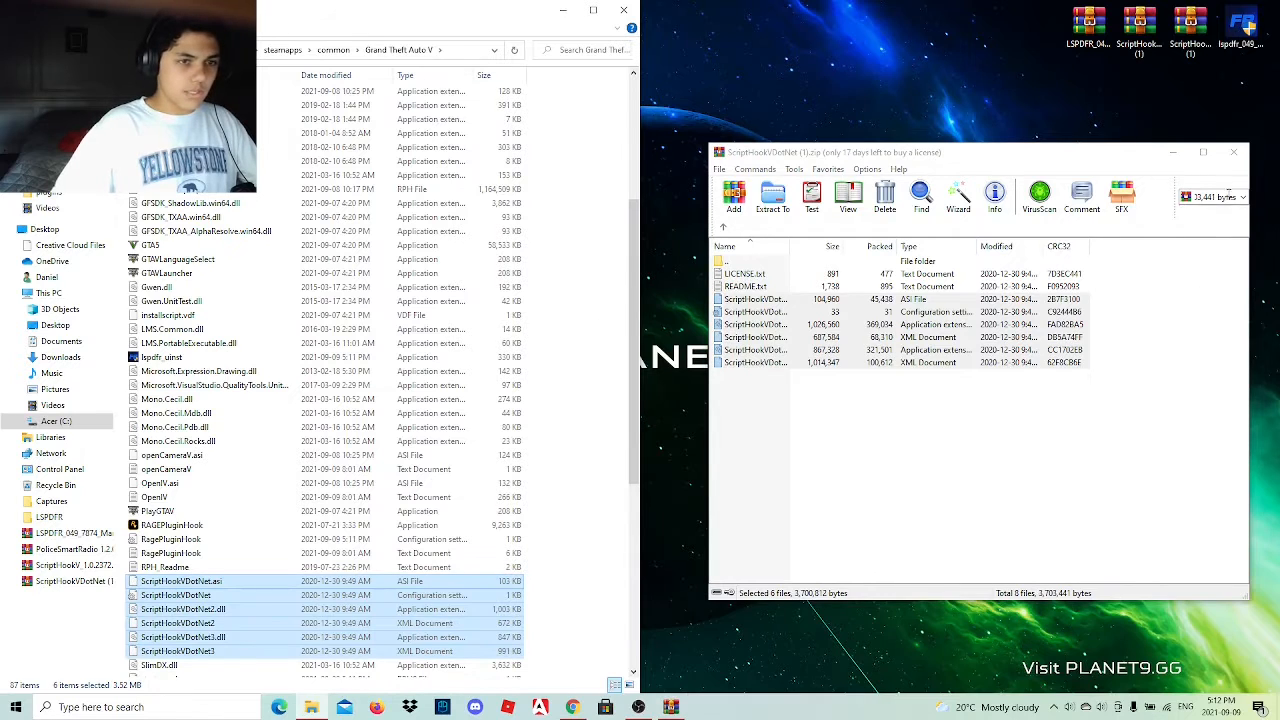
click(1233, 152)
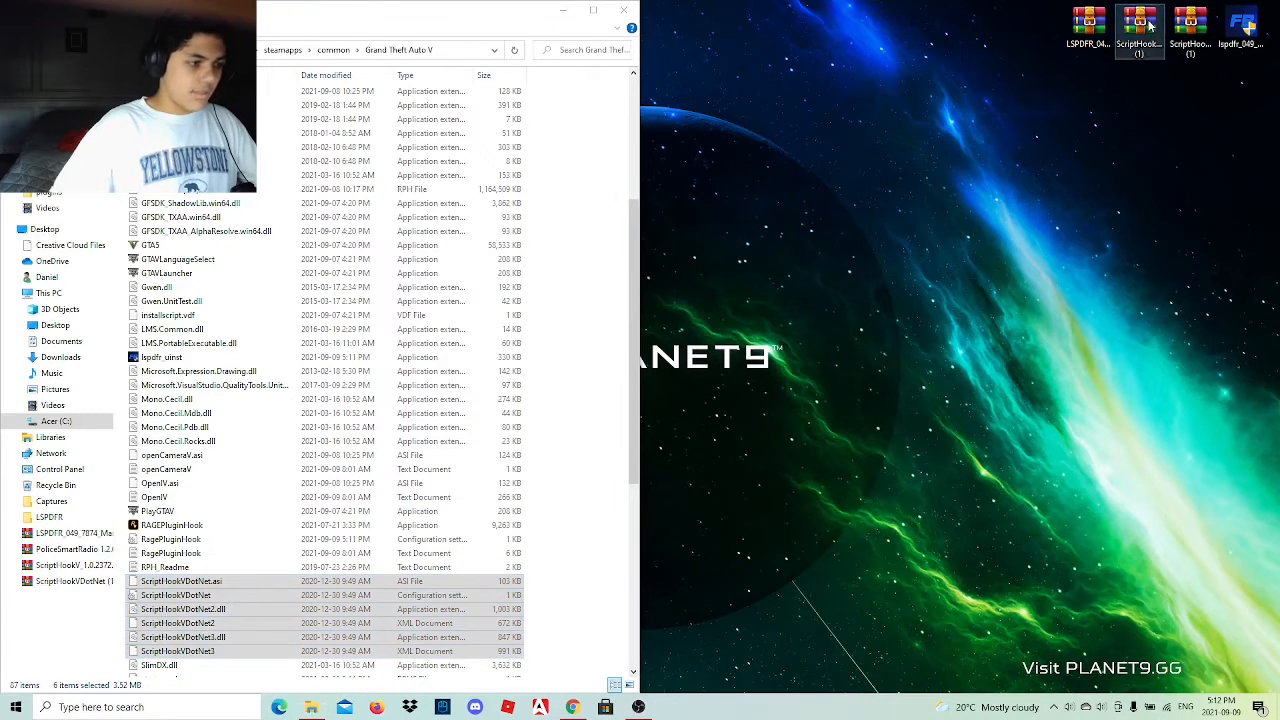
Copy dinput8.dll and ScriptHookV.dll from the ScriptHookV archive's bin folder into the Grand Theft Auto V folder, replacing the existing dinput8.dll, and close the archive.
double_click(1150, 27)
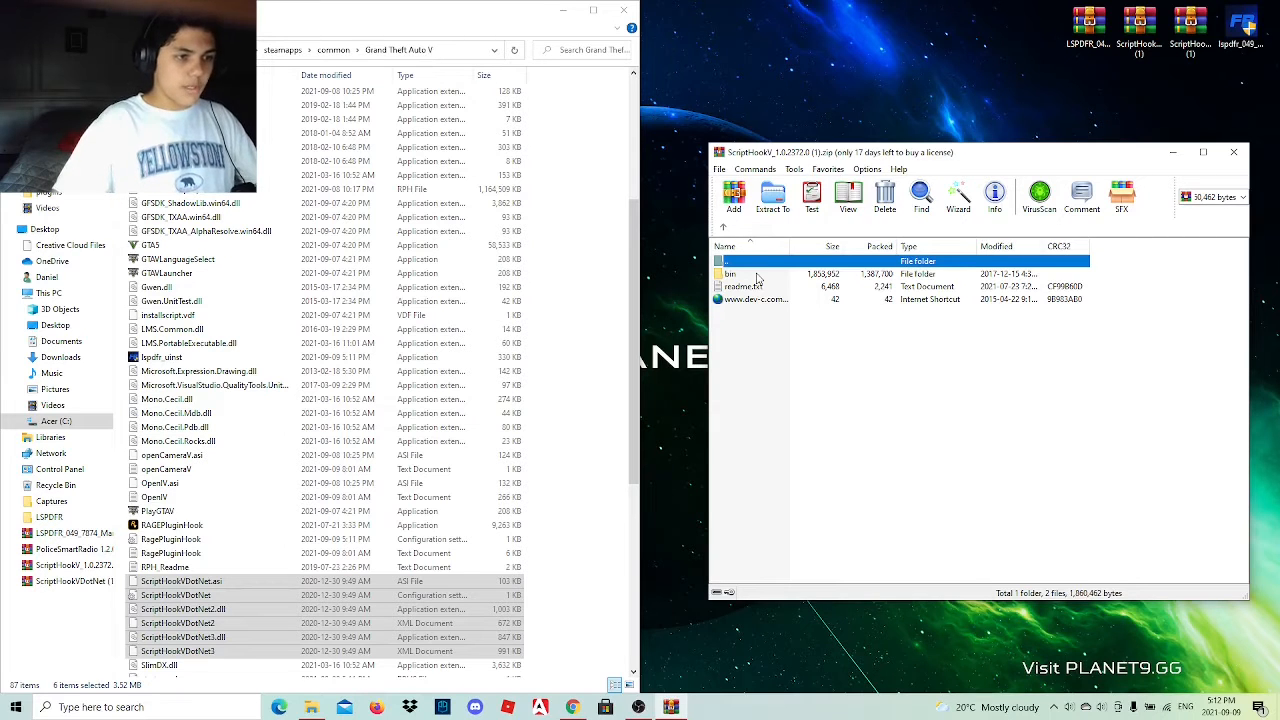
double_click(740, 273)
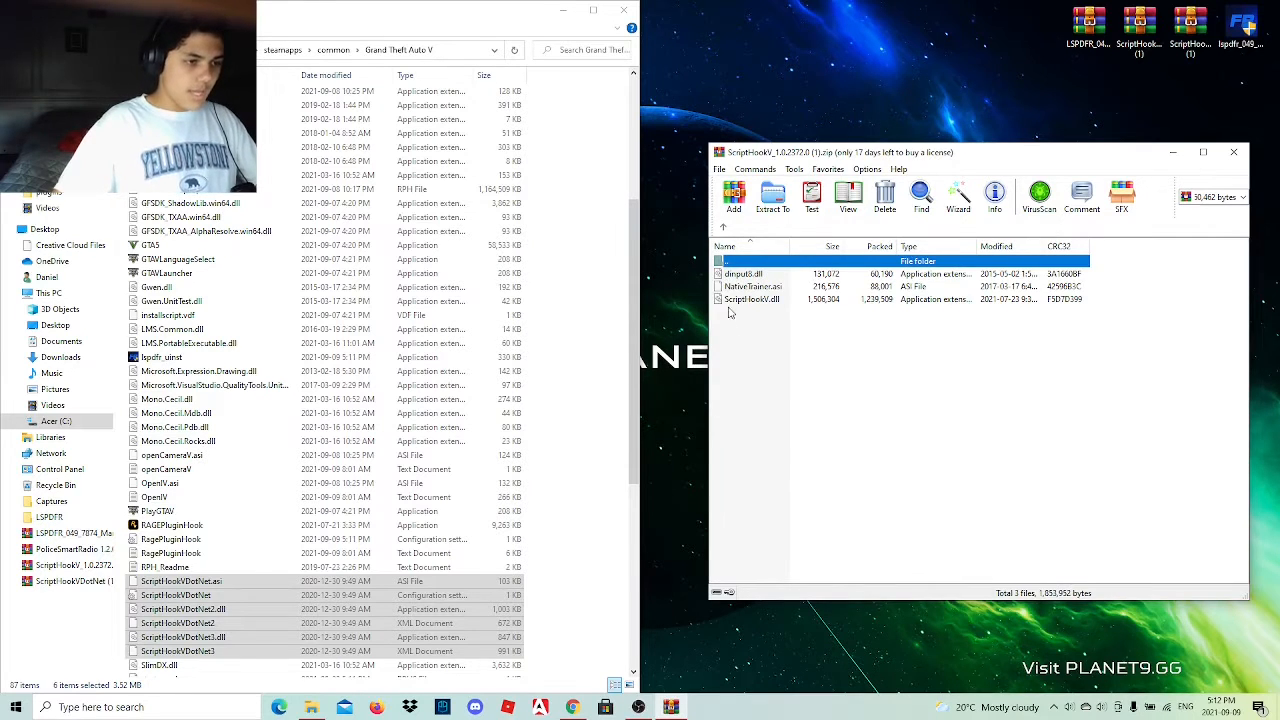
click(800, 288)
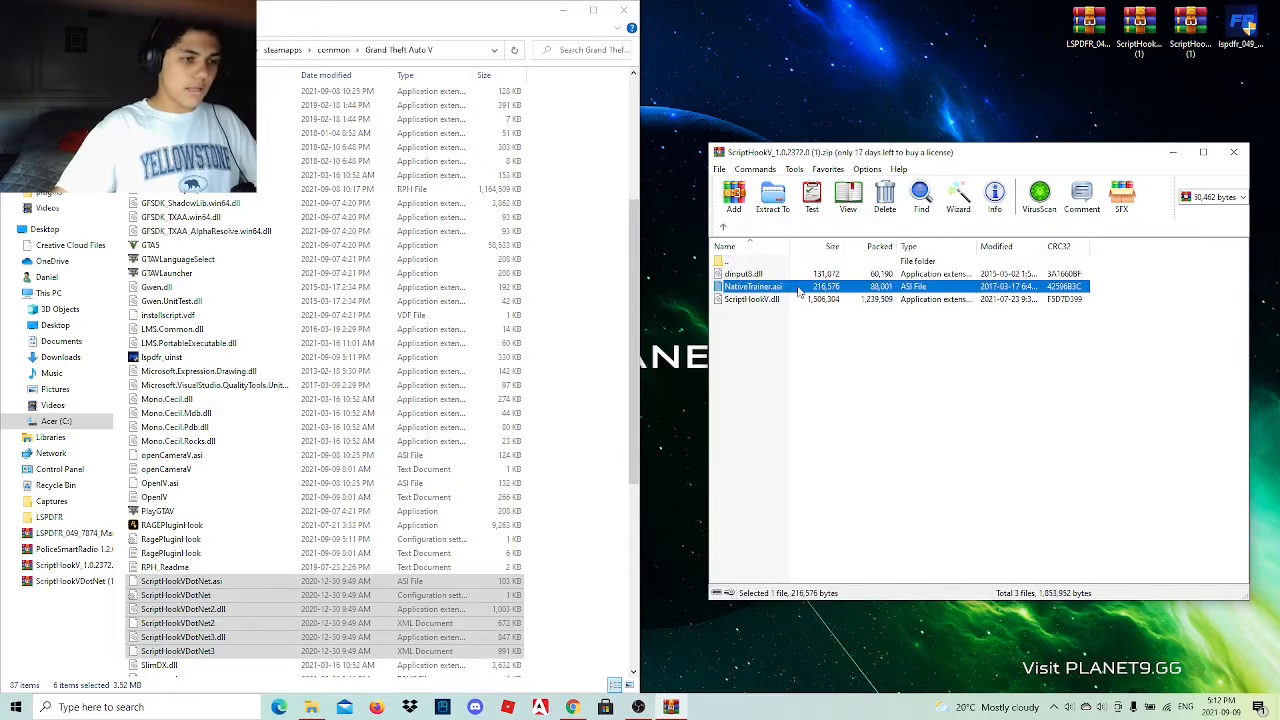
click(858, 441)
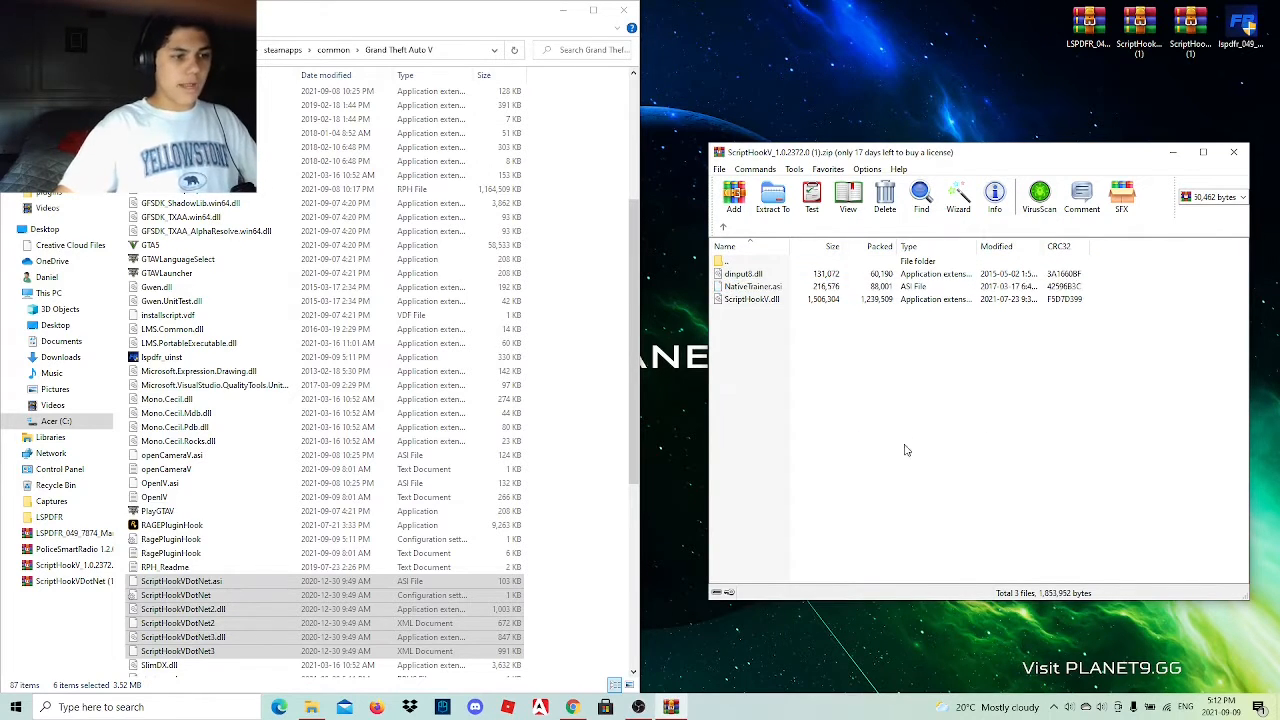
click(755, 300)
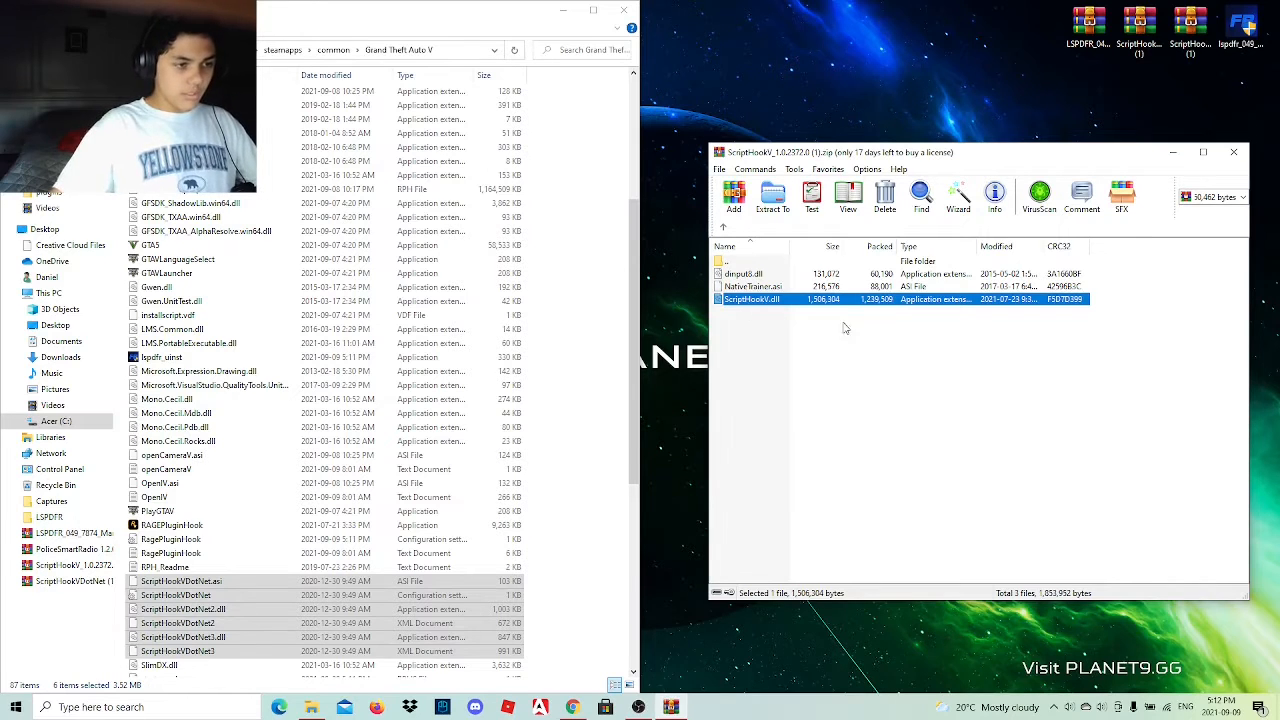
ctrl+click(772, 276)
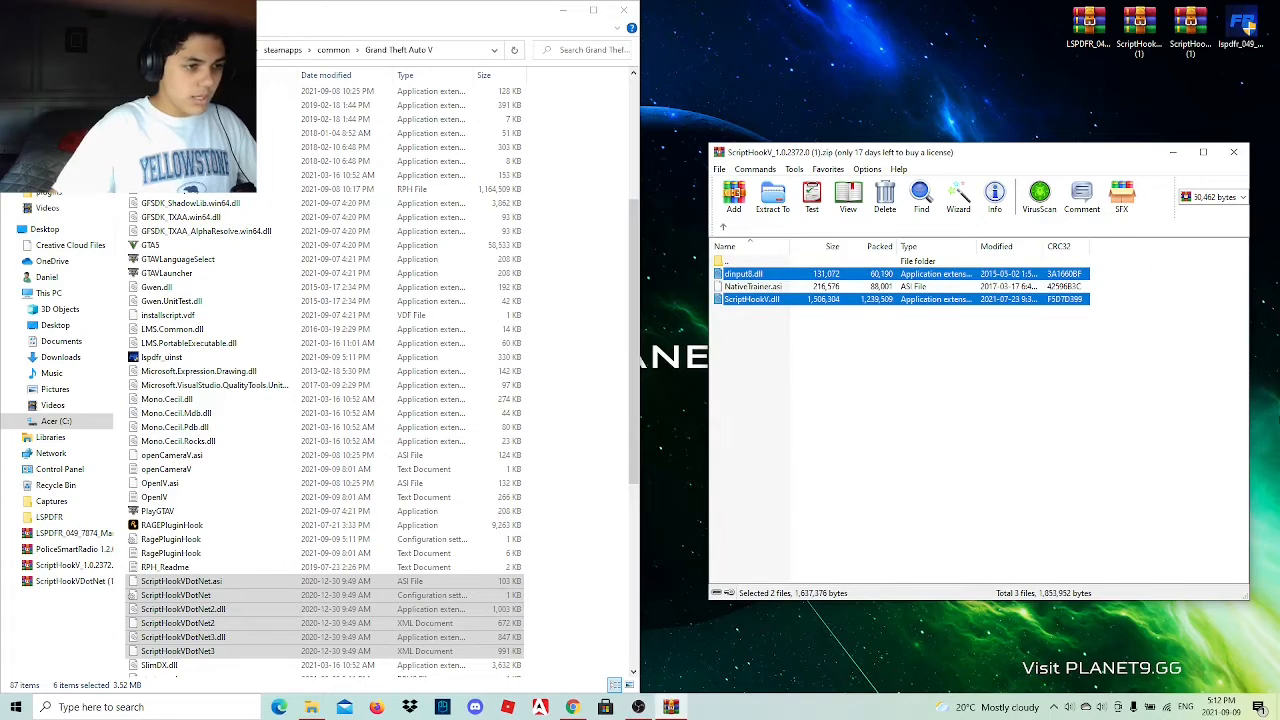
drag(768, 275, 562, 423)
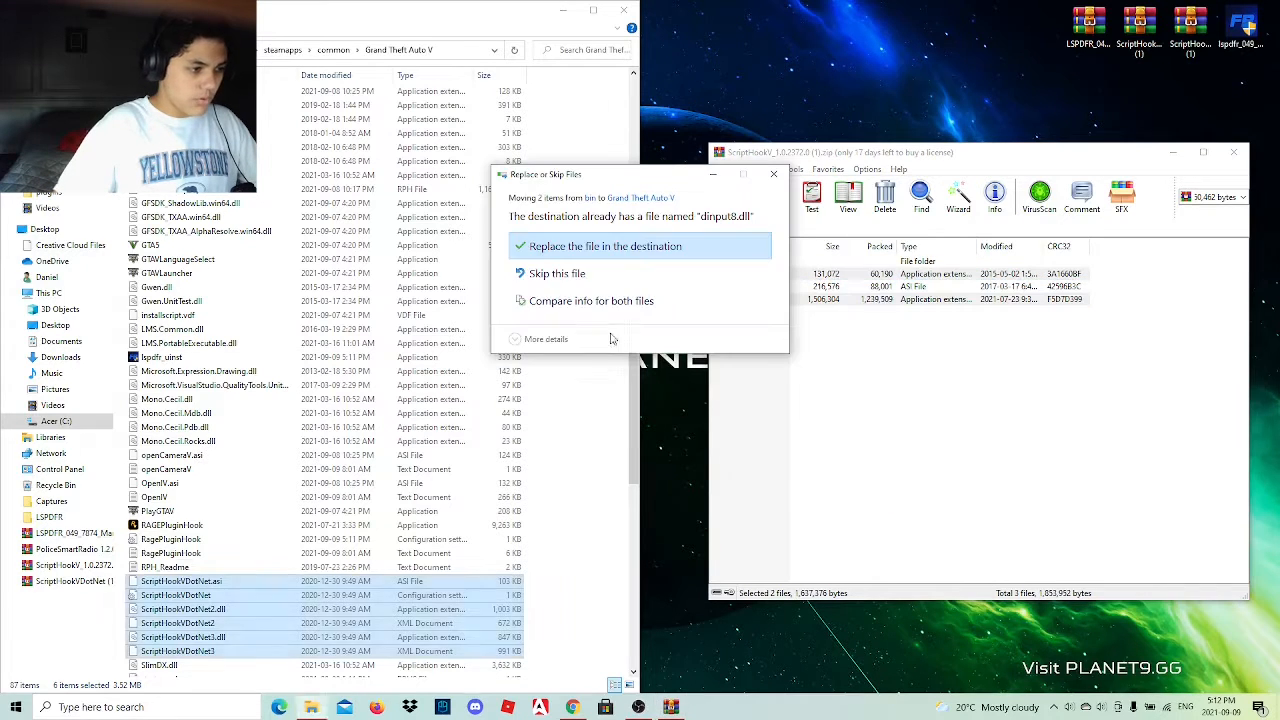
click(647, 249)
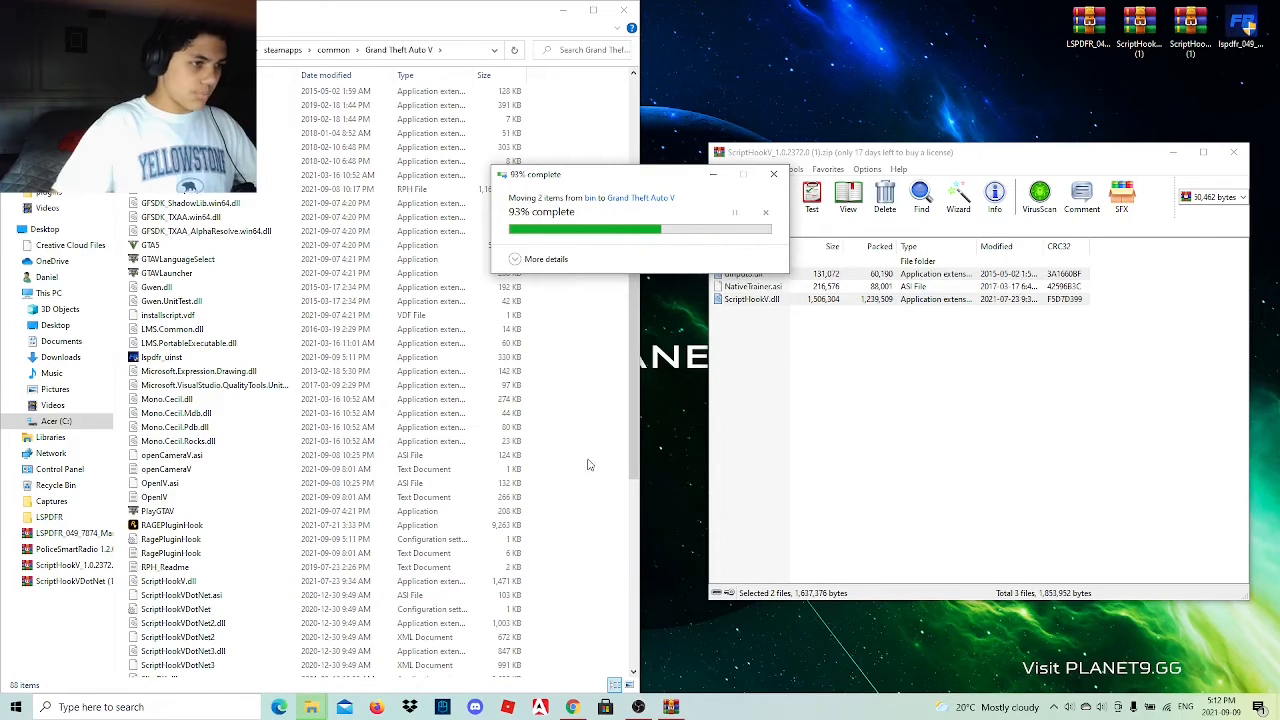
click(1233, 152)
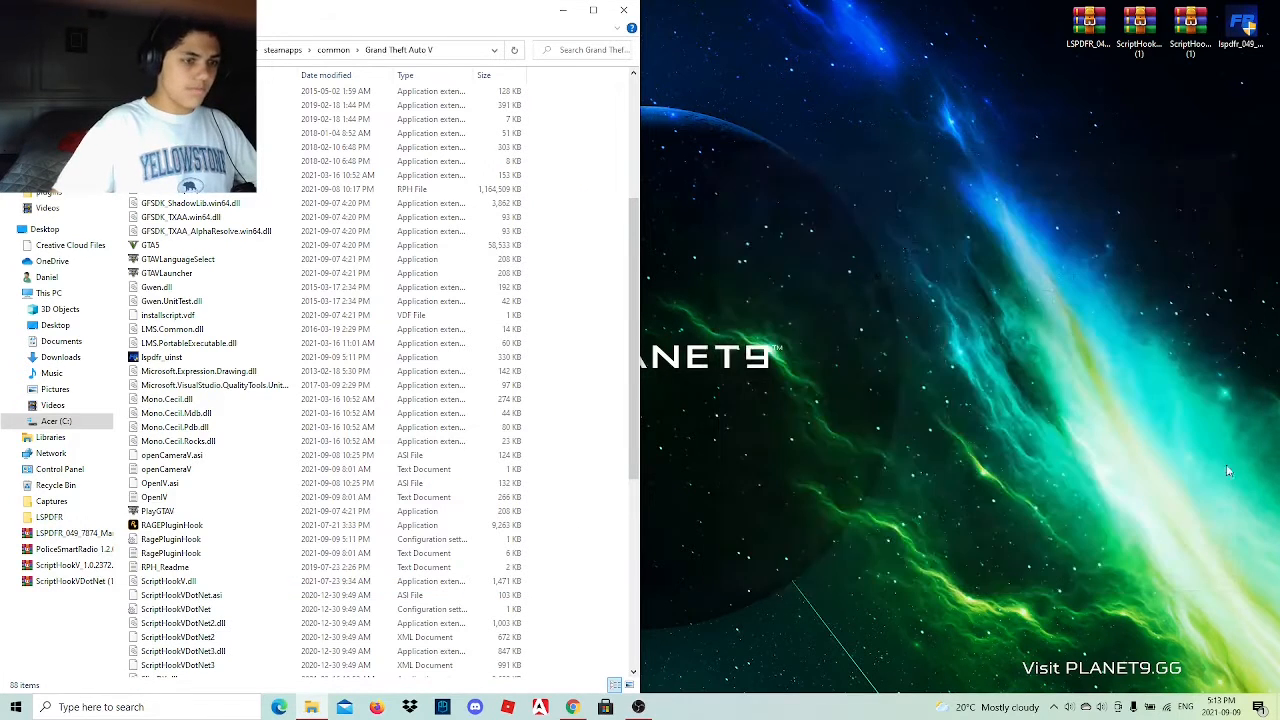
Switch to Chrome and follow the Player Location Display link in the Google Docs mod list through to its LSPDFR download page.
click(572, 707)
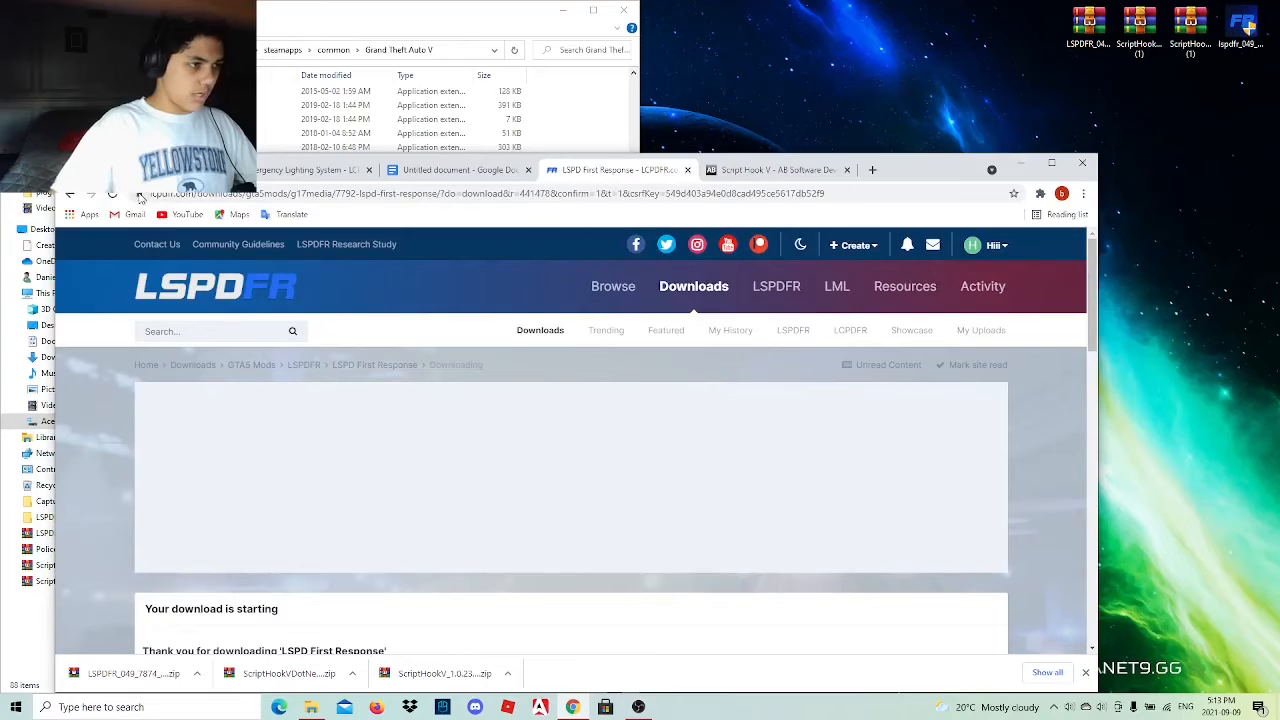
click(474, 177)
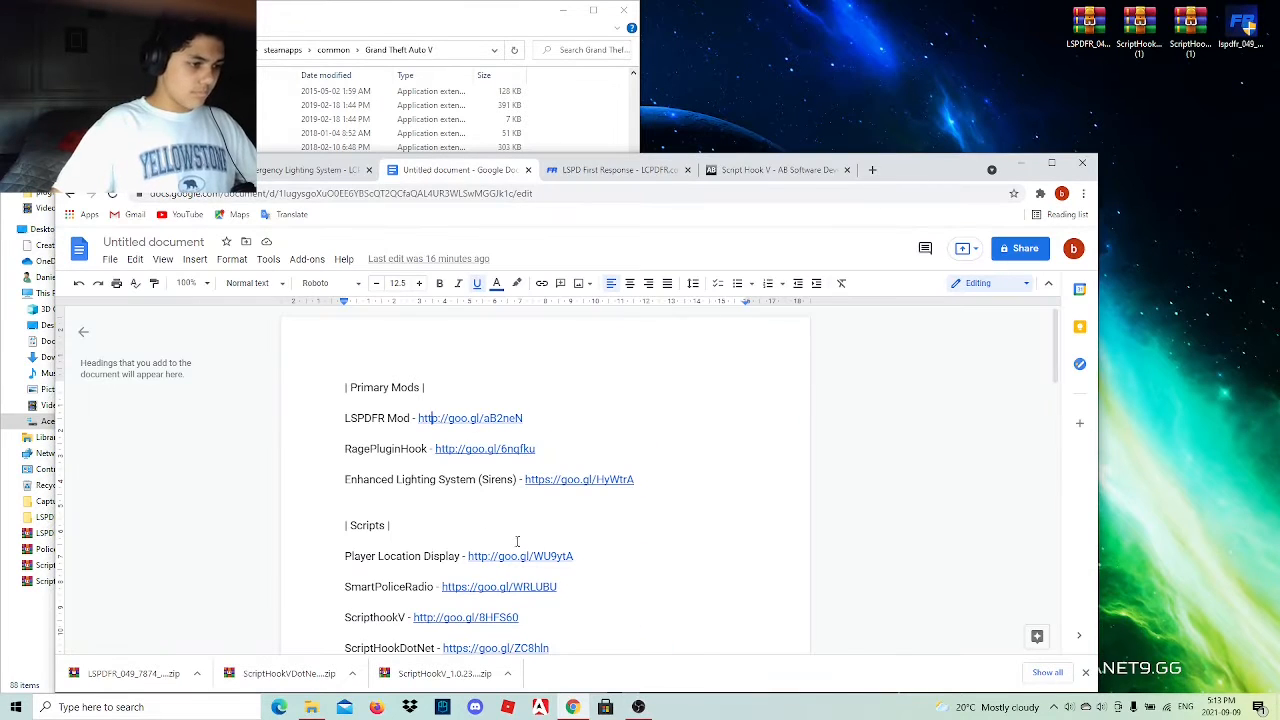
scroll(517, 541, down, 1)
click(523, 492)
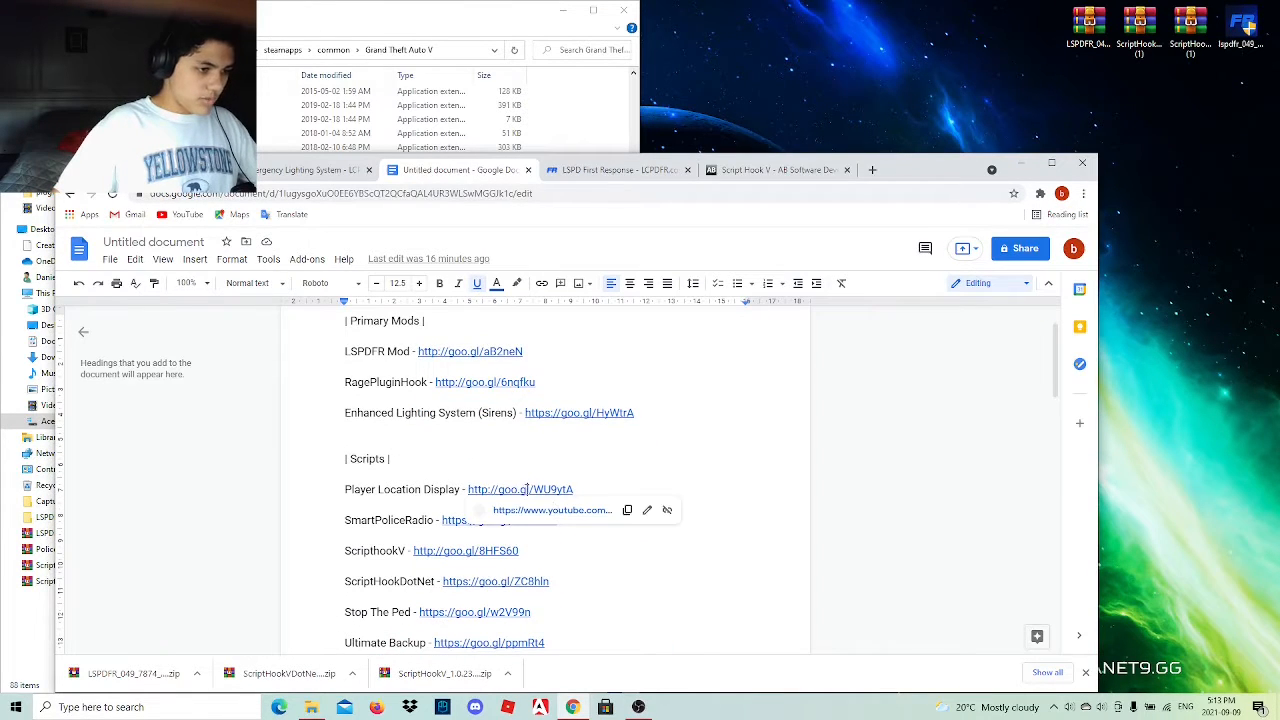
click(555, 508)
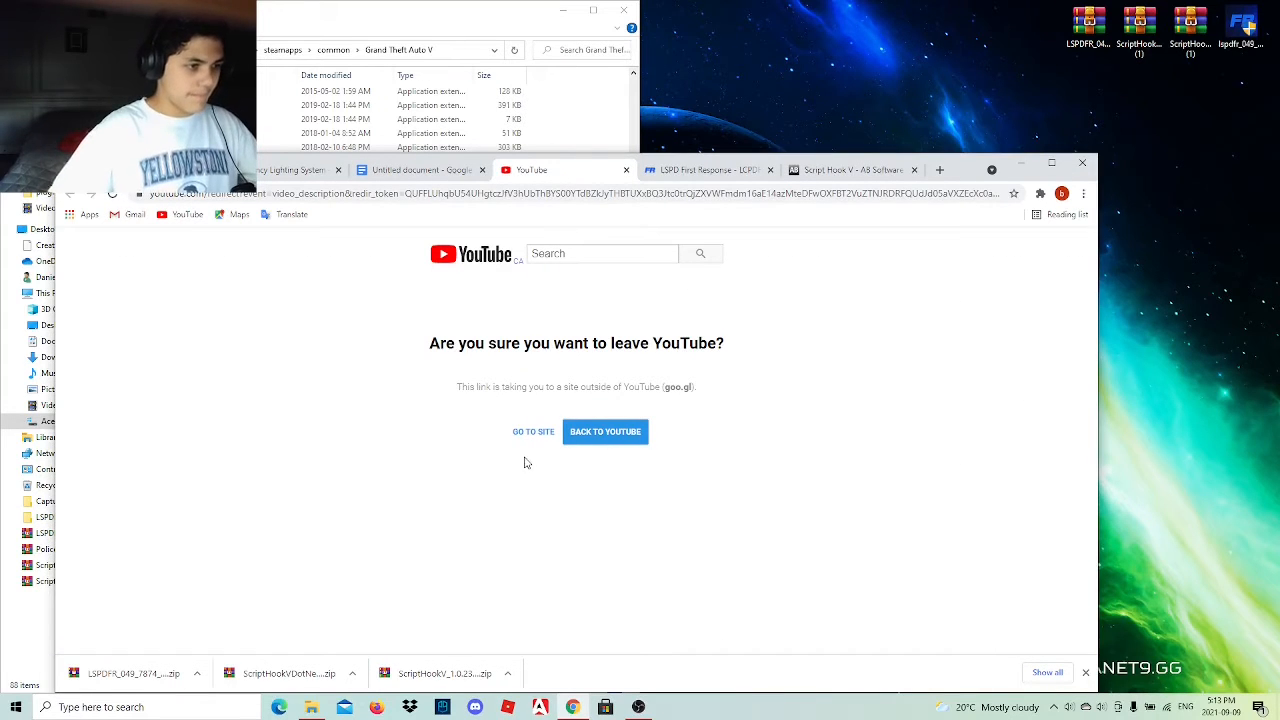
click(531, 433)
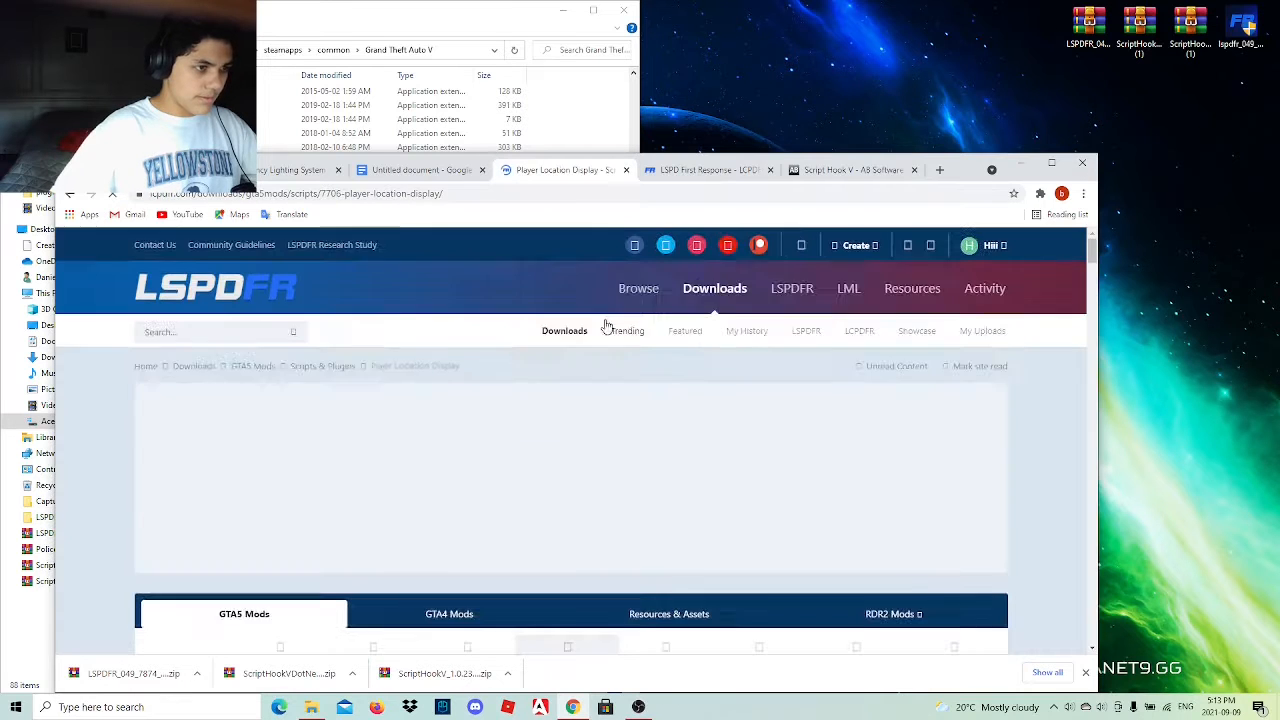
Examine the Player Location Display page's description and installation notes, and enlarge the MP player list screenshot to inspect the in-game location text.
scroll(591, 446, down, 5)
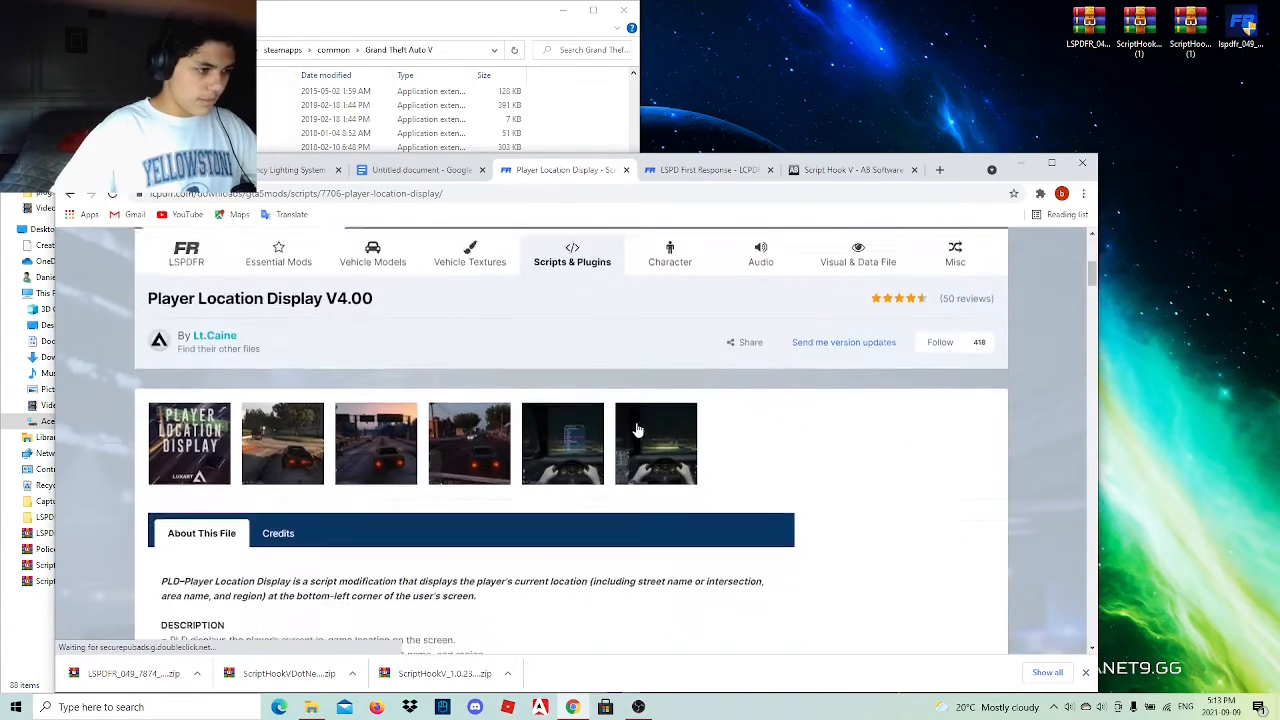
scroll(258, 440, down, 6)
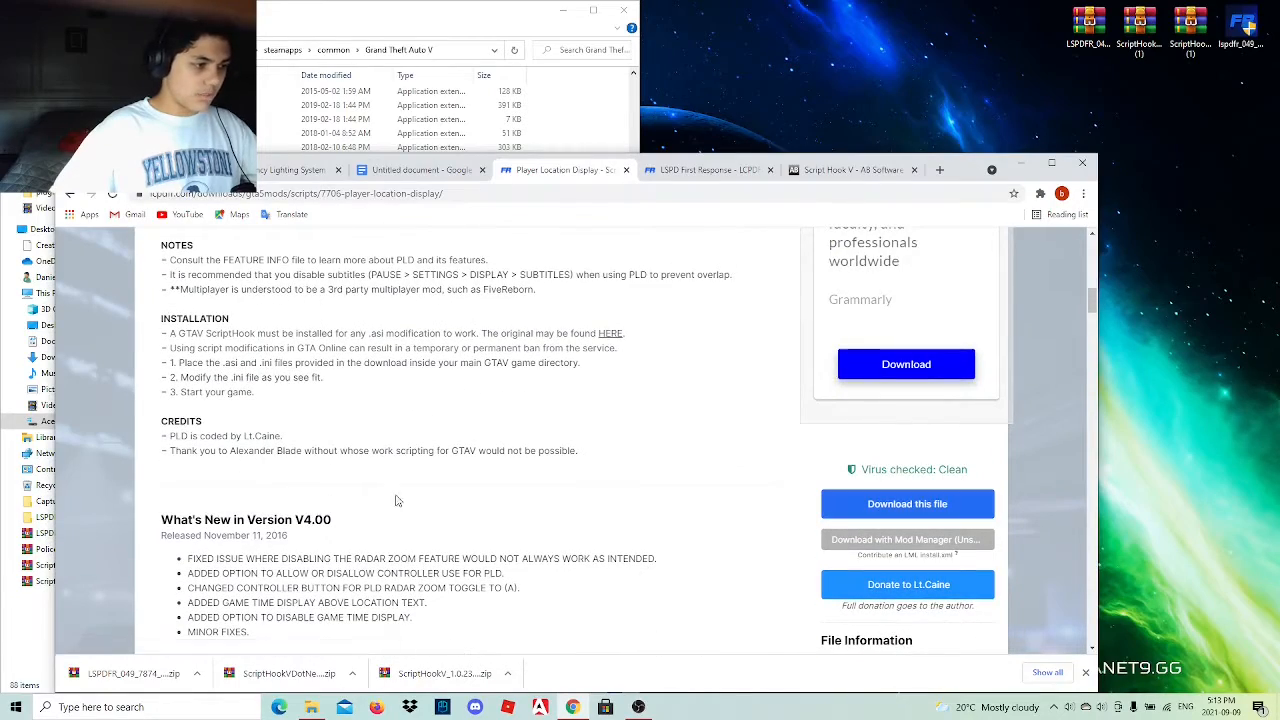
scroll(400, 500, up, 5)
scroll(420, 500, down, 3)
scroll(443, 500, up, 1)
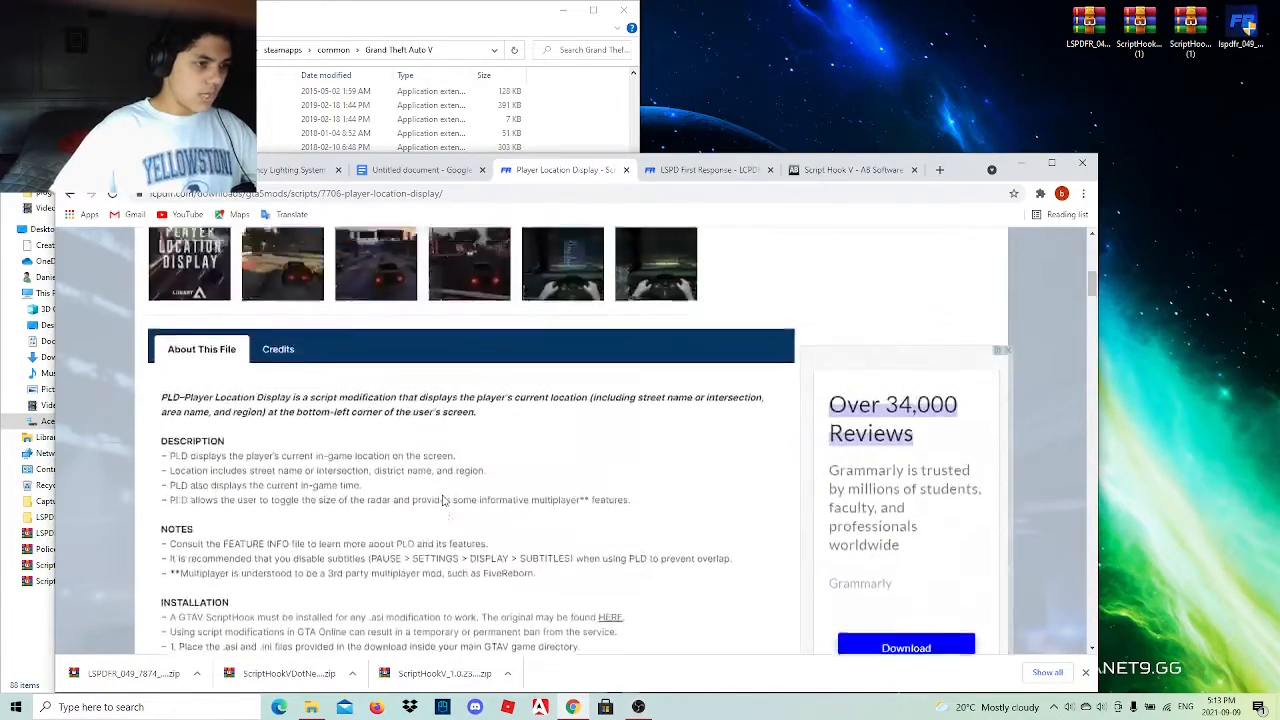
scroll(443, 500, up, 3)
click(565, 508)
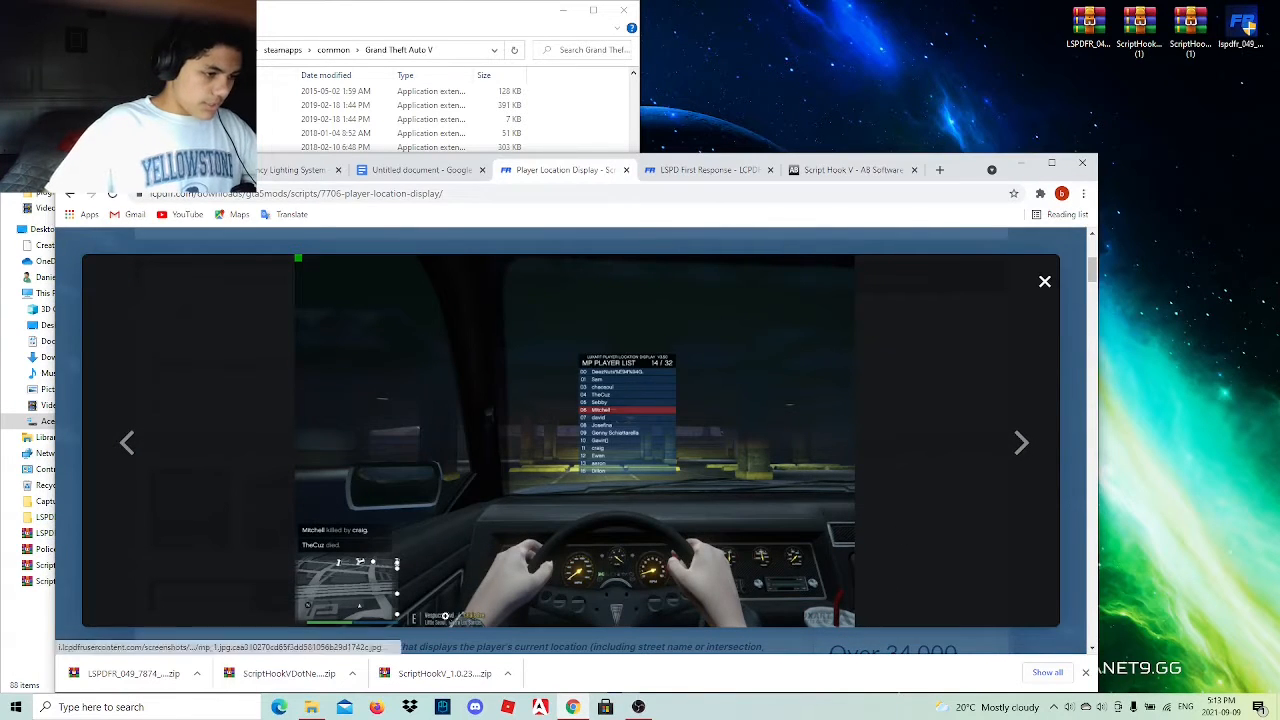
click(450, 617)
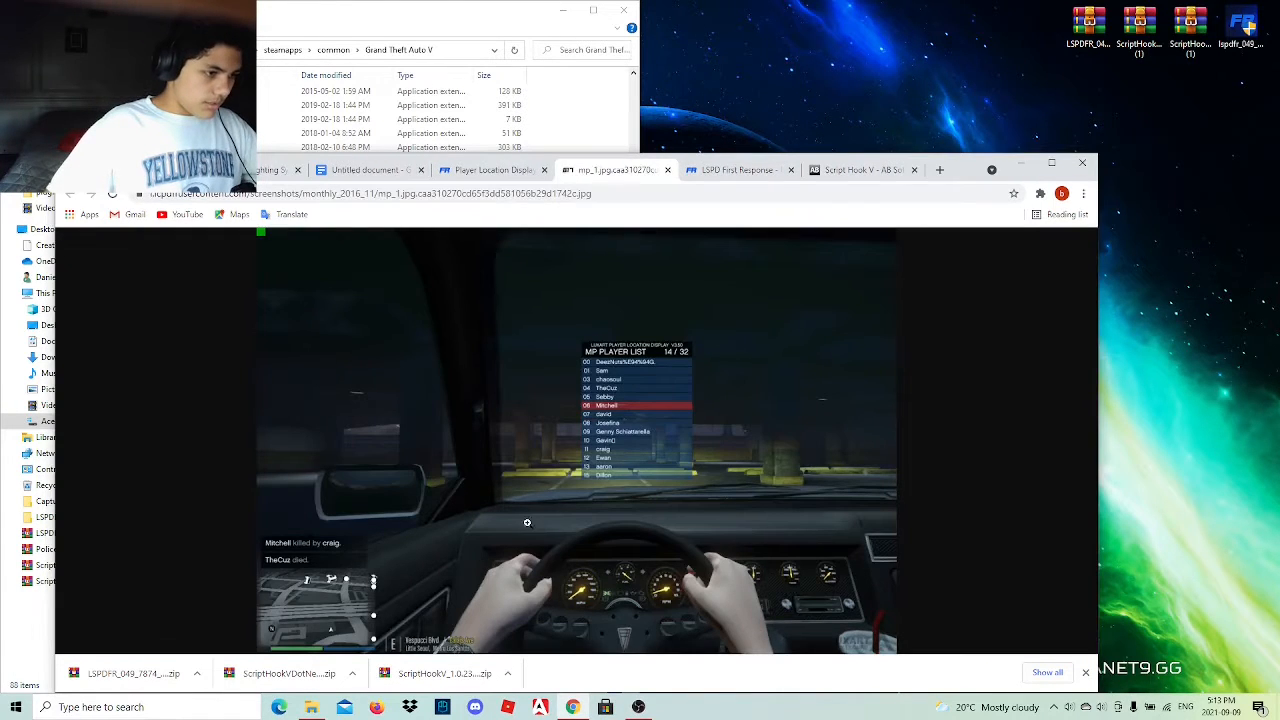
click(431, 637)
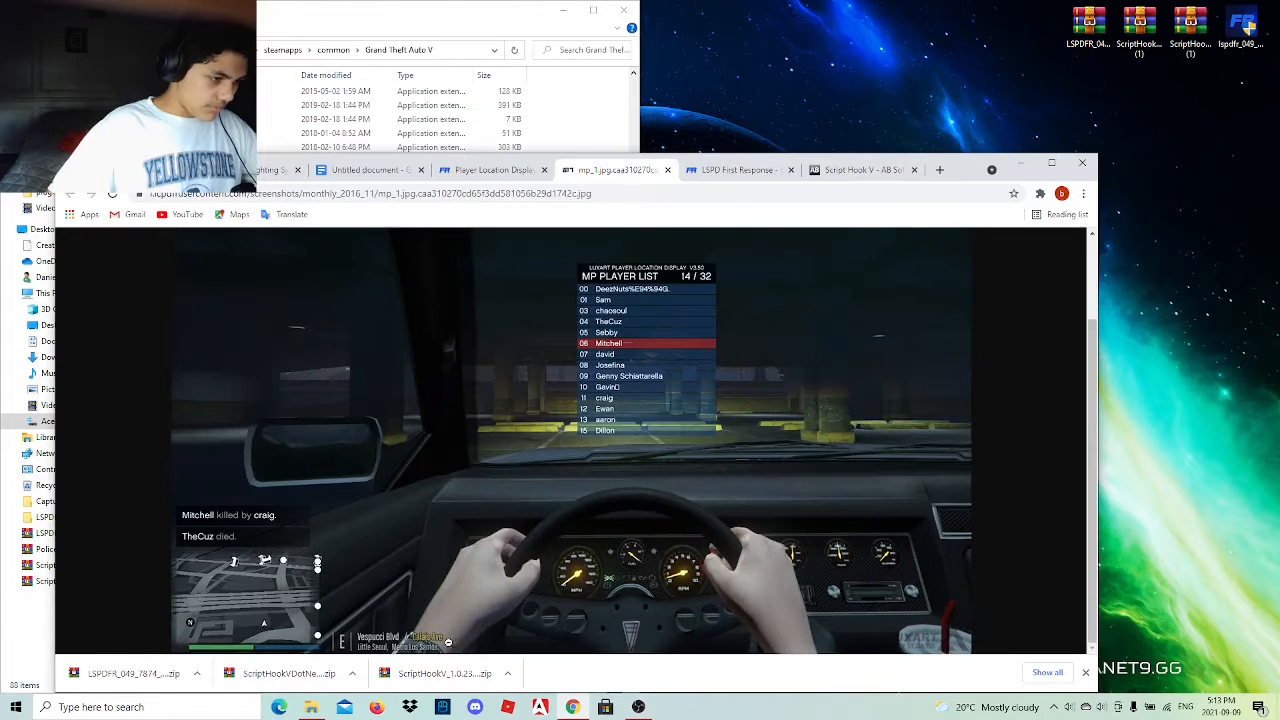
click(291, 490)
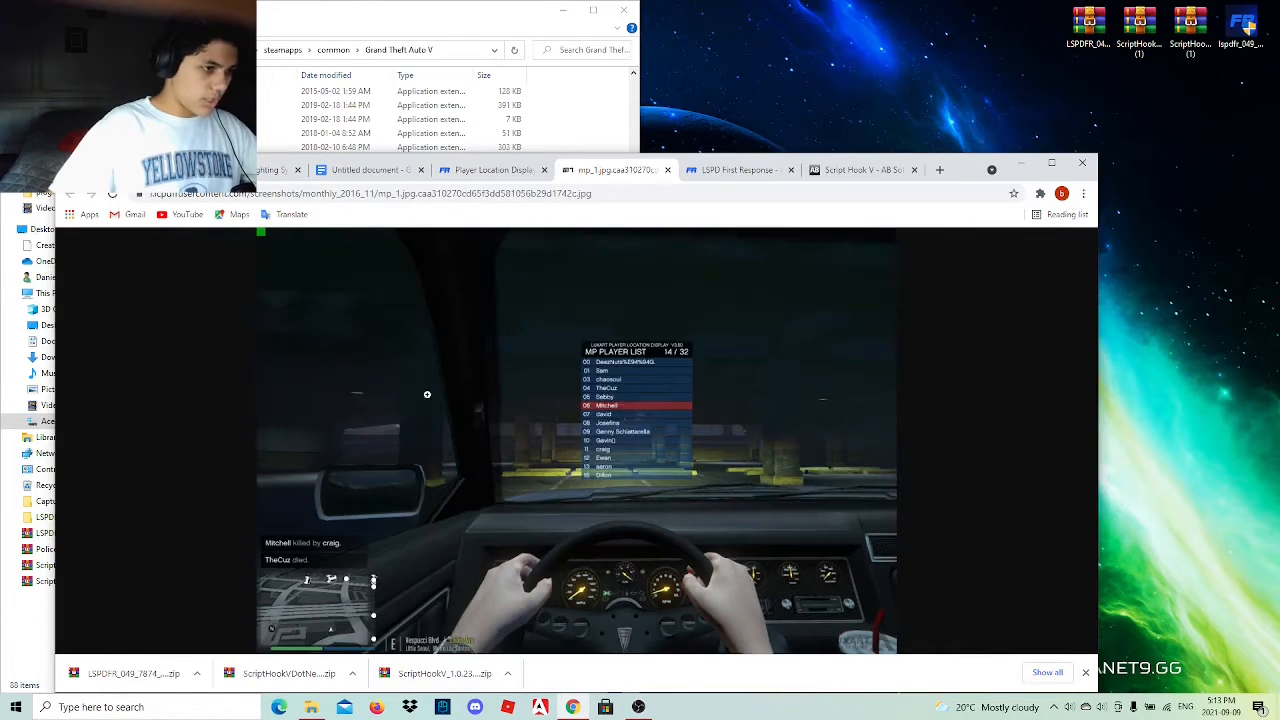
Inspect the on-screen location text in the Player Location Display street-crossing screenshot at full size, then close the image viewer.
click(668, 171)
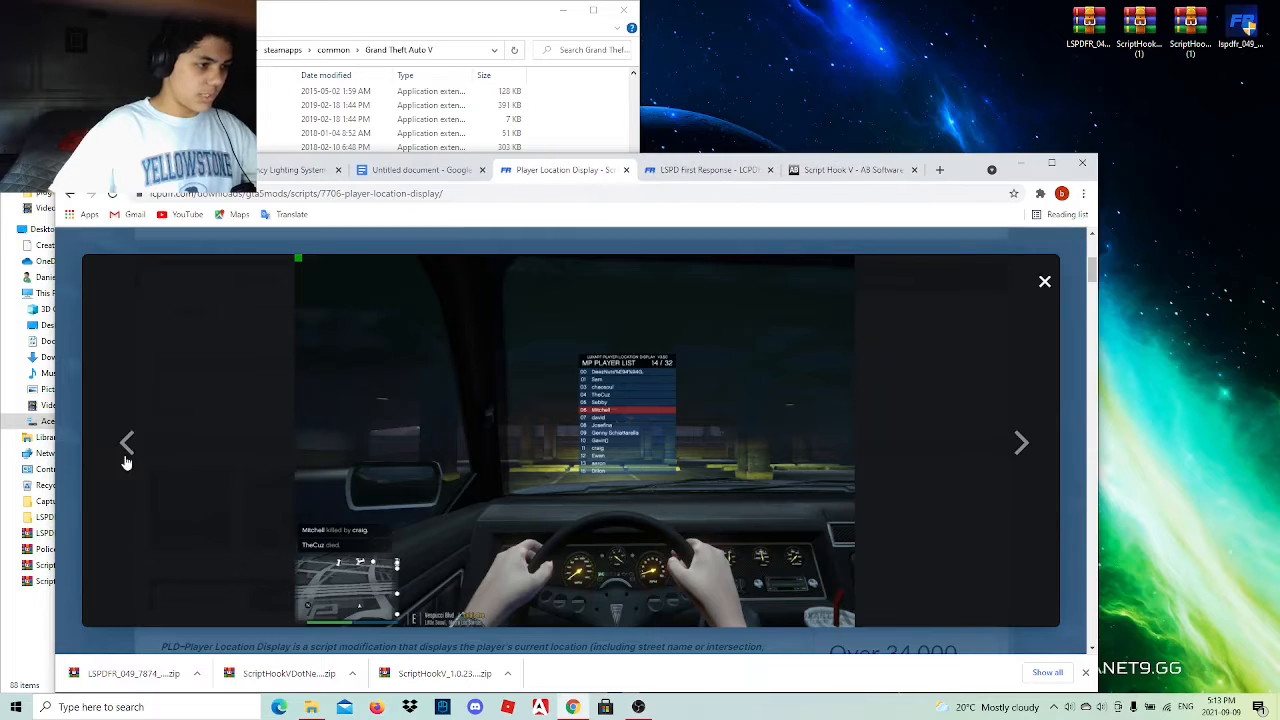
click(124, 458)
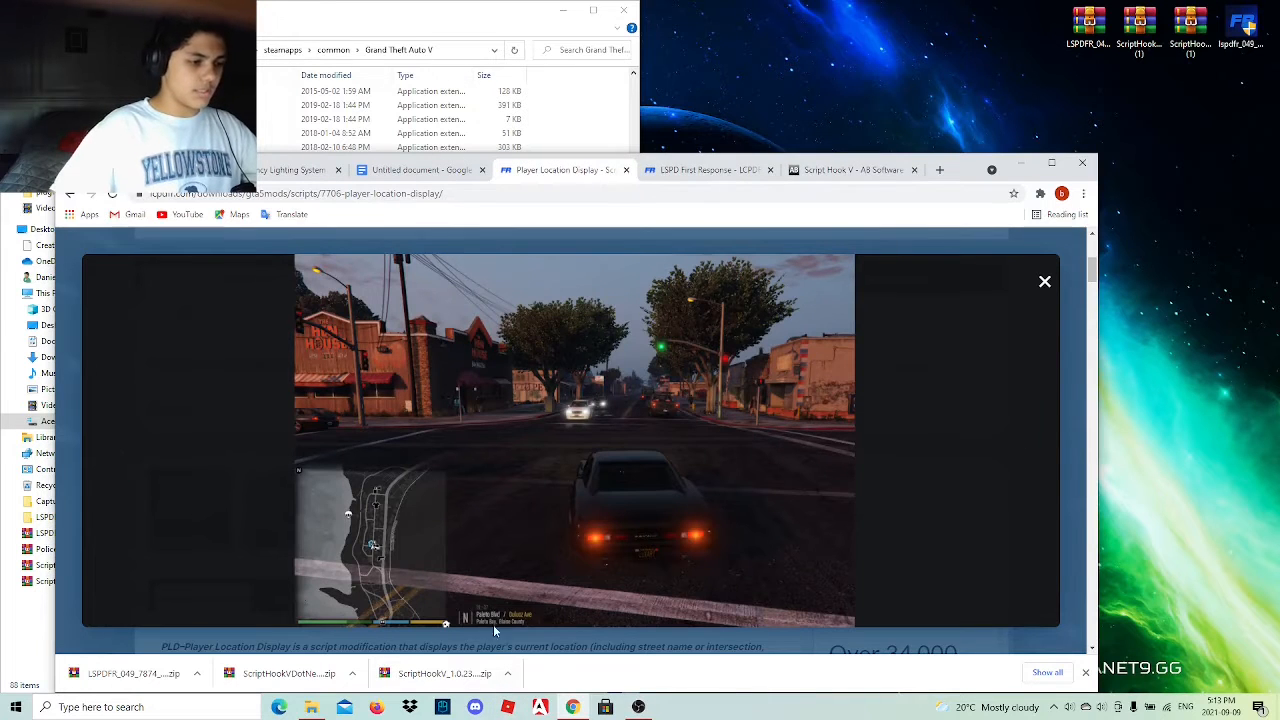
click(493, 622)
click(478, 644)
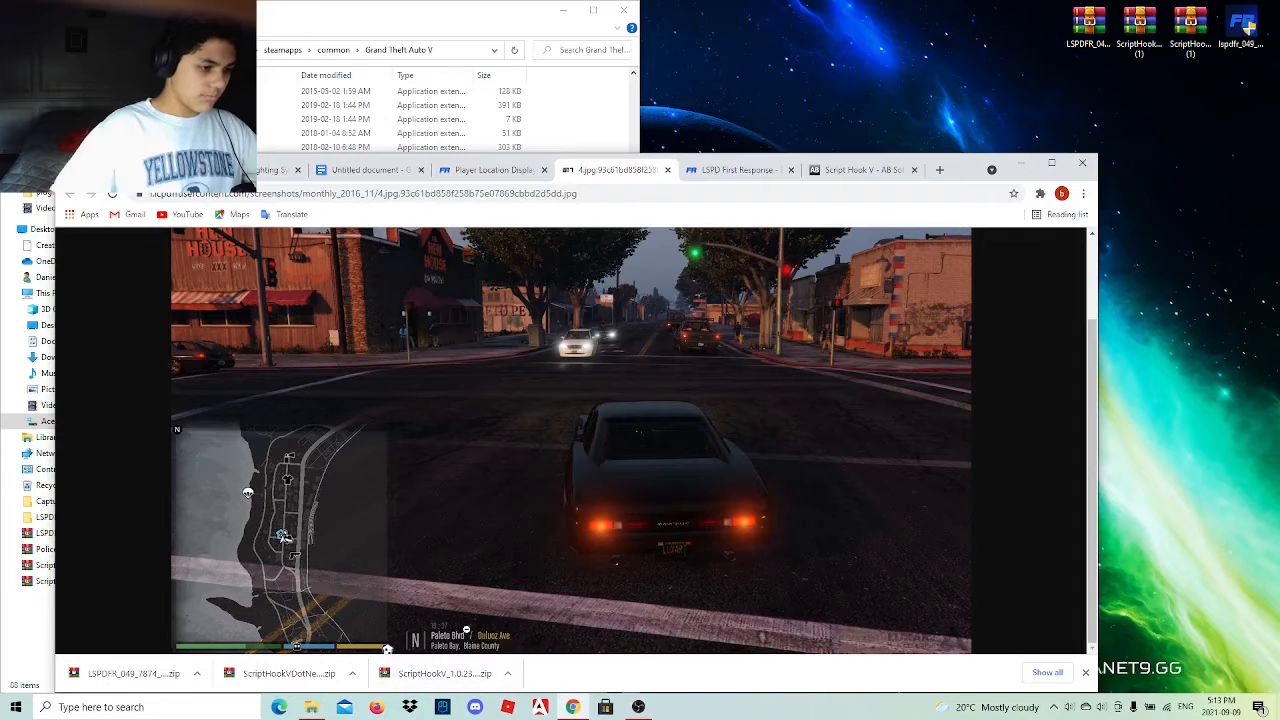
click(860, 328)
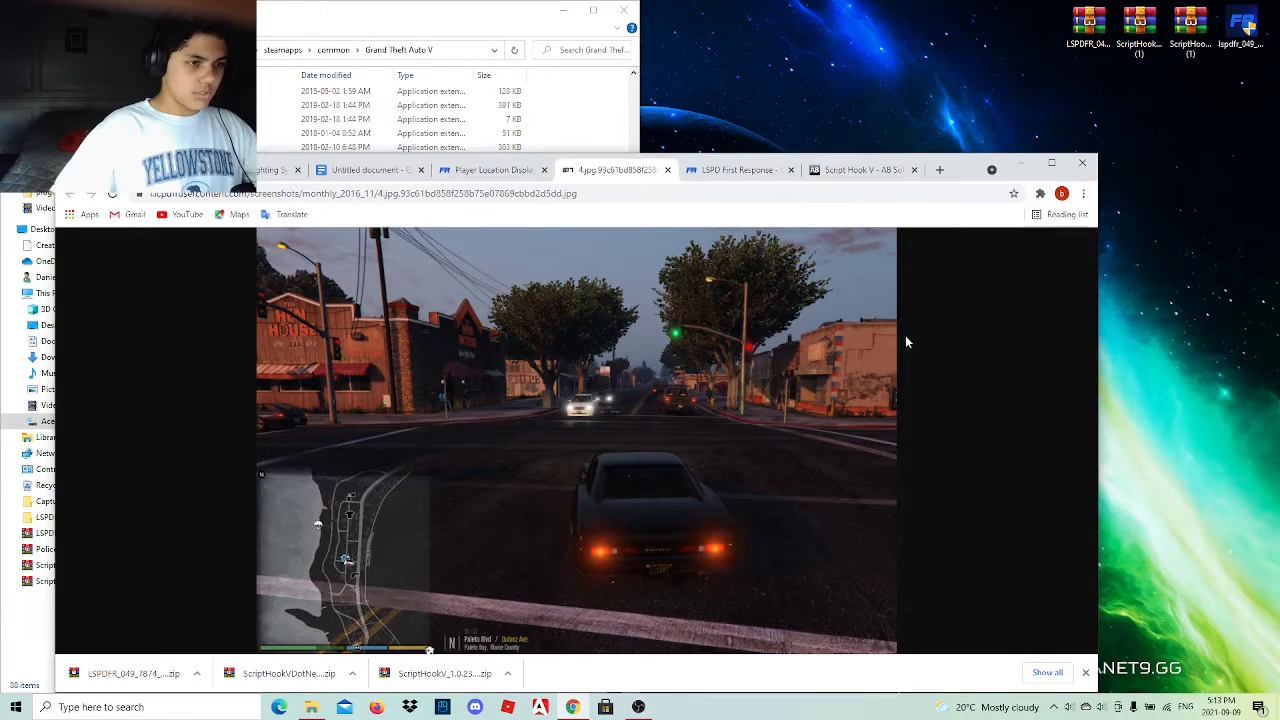
click(668, 170)
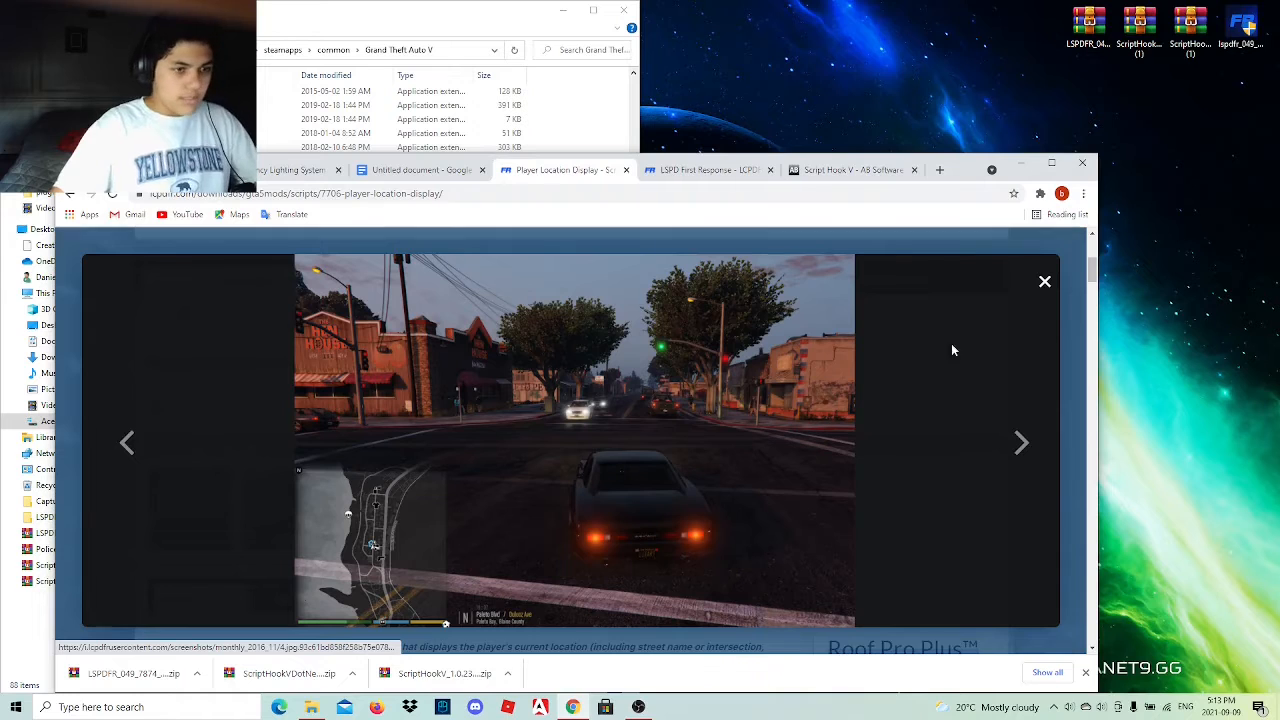
click(1044, 284)
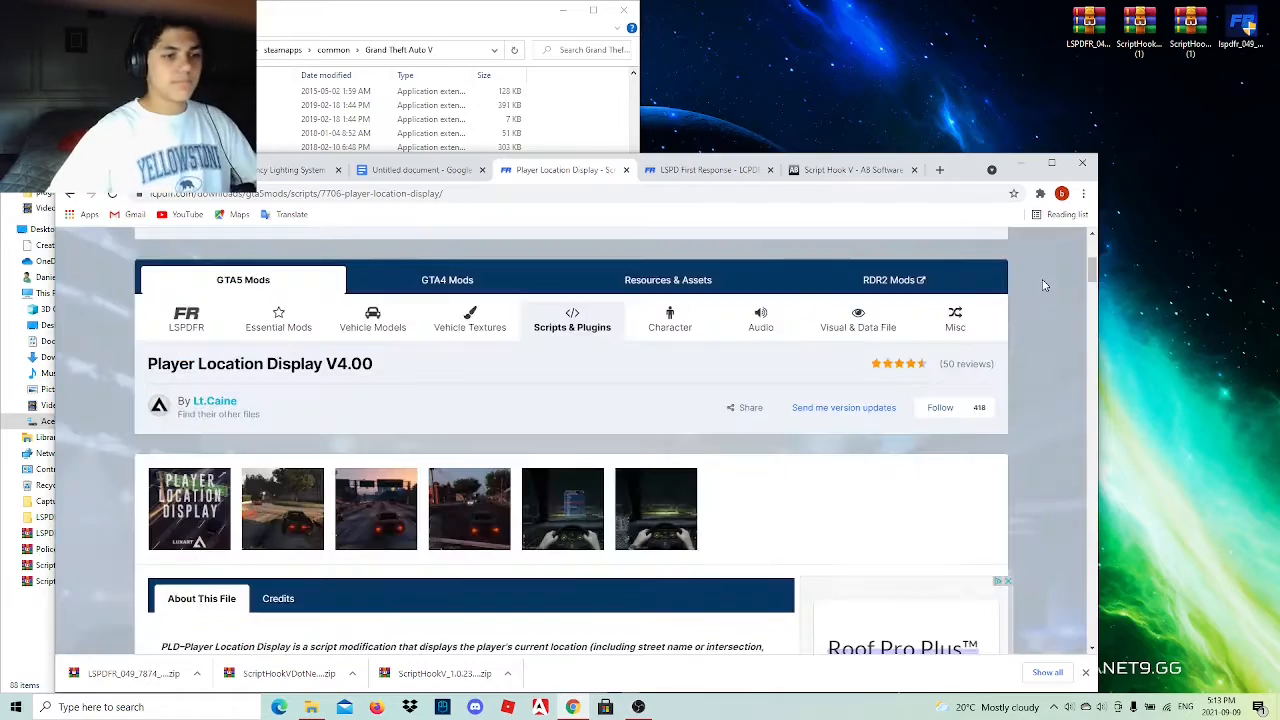
Download Player Location Display V4.00, place PLD V4.00 (2).rar on the desktop, open it and minimize Chrome.
scroll(537, 441, down, 8)
click(848, 572)
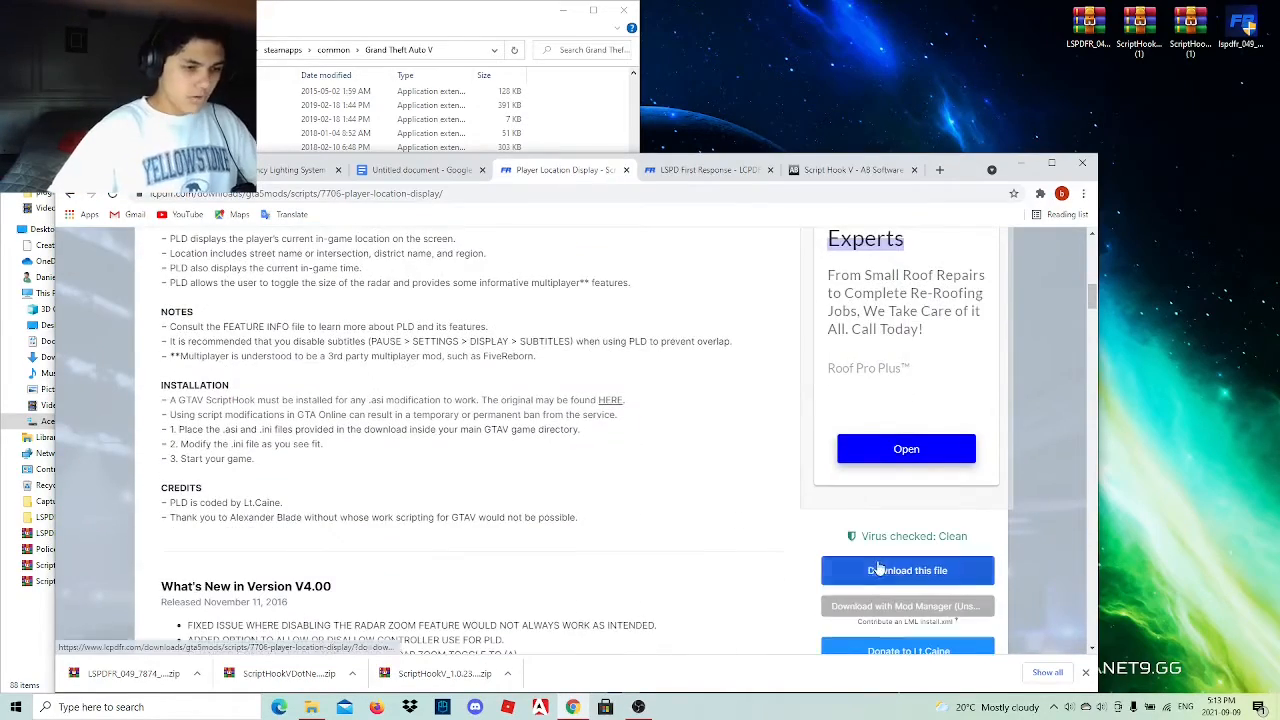
click(908, 440)
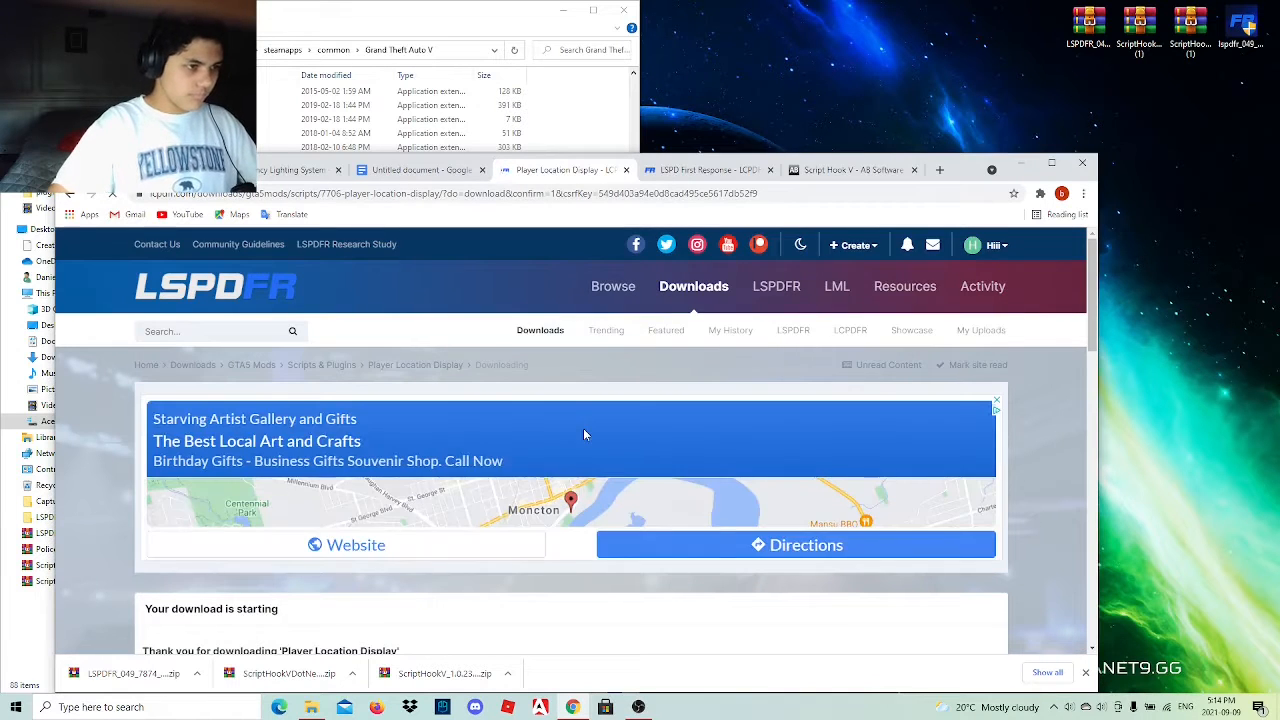
scroll(583, 430, down, 3)
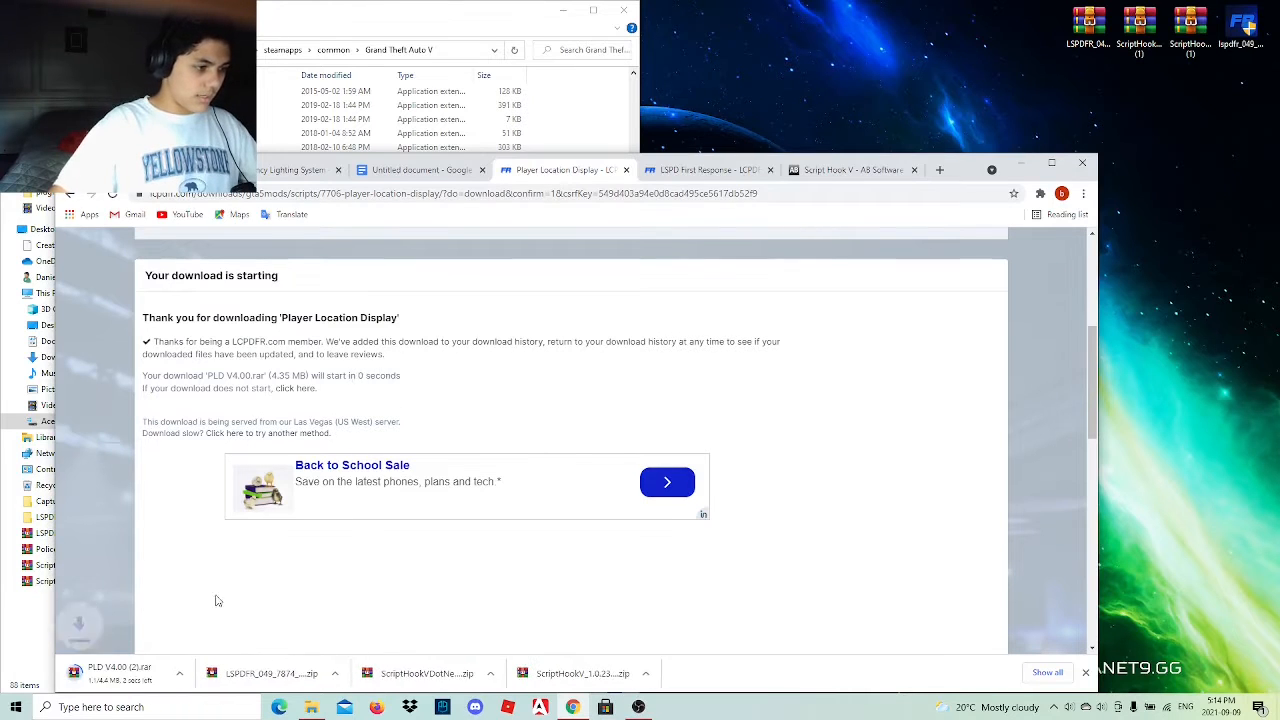
drag(130, 677, 1040, 35)
double_click(1038, 28)
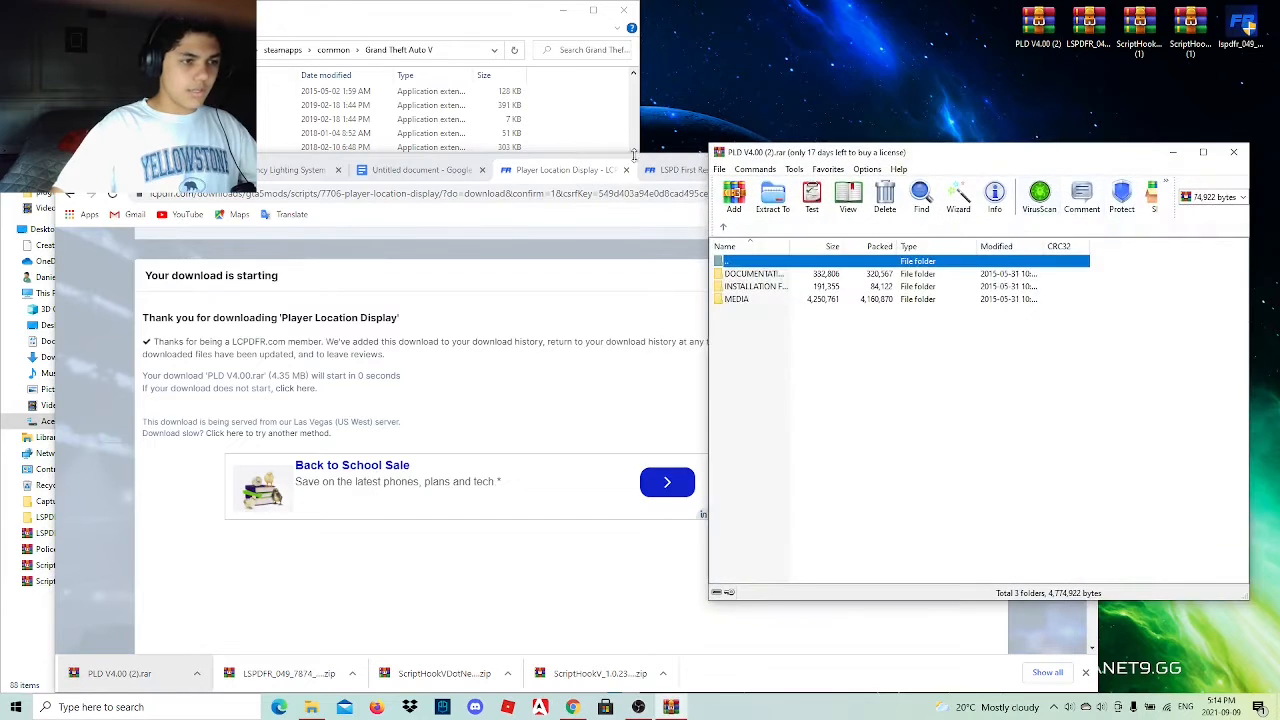
click(612, 256)
click(1022, 163)
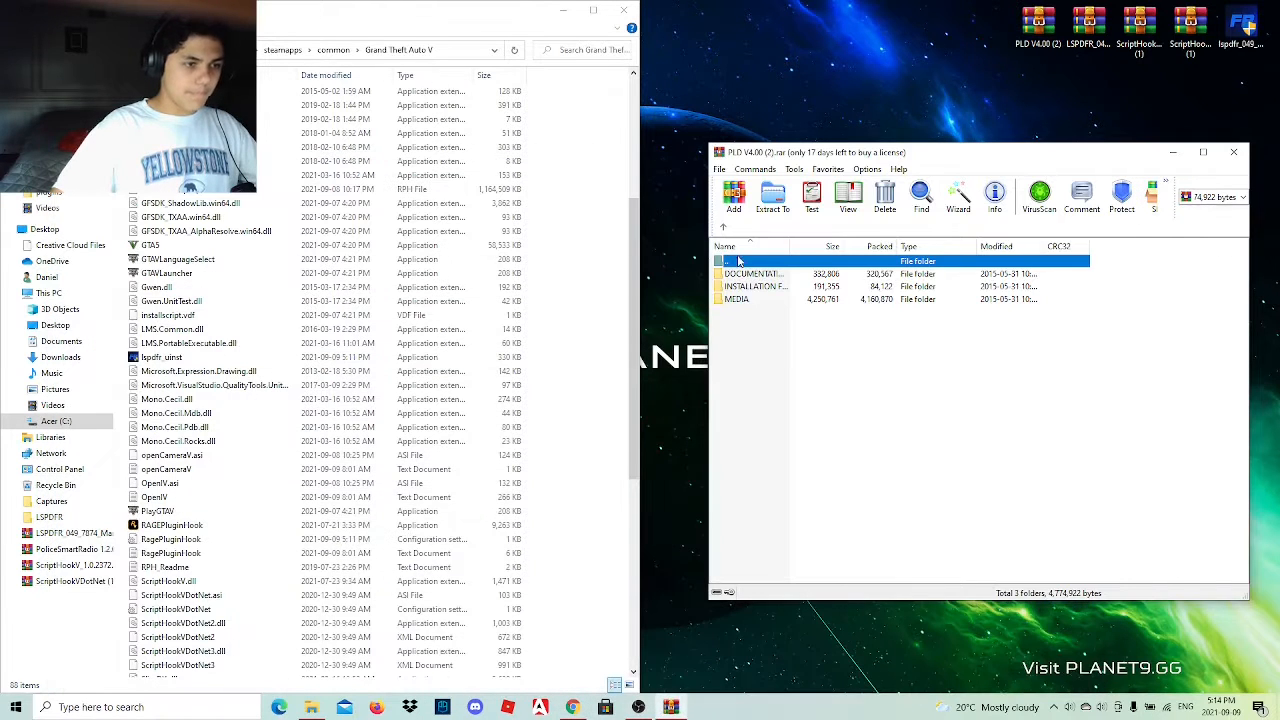
Read INFO (PLD).pdf in the PLD archive's documentation folder, close it and return to the archive's root.
double_click(791, 274)
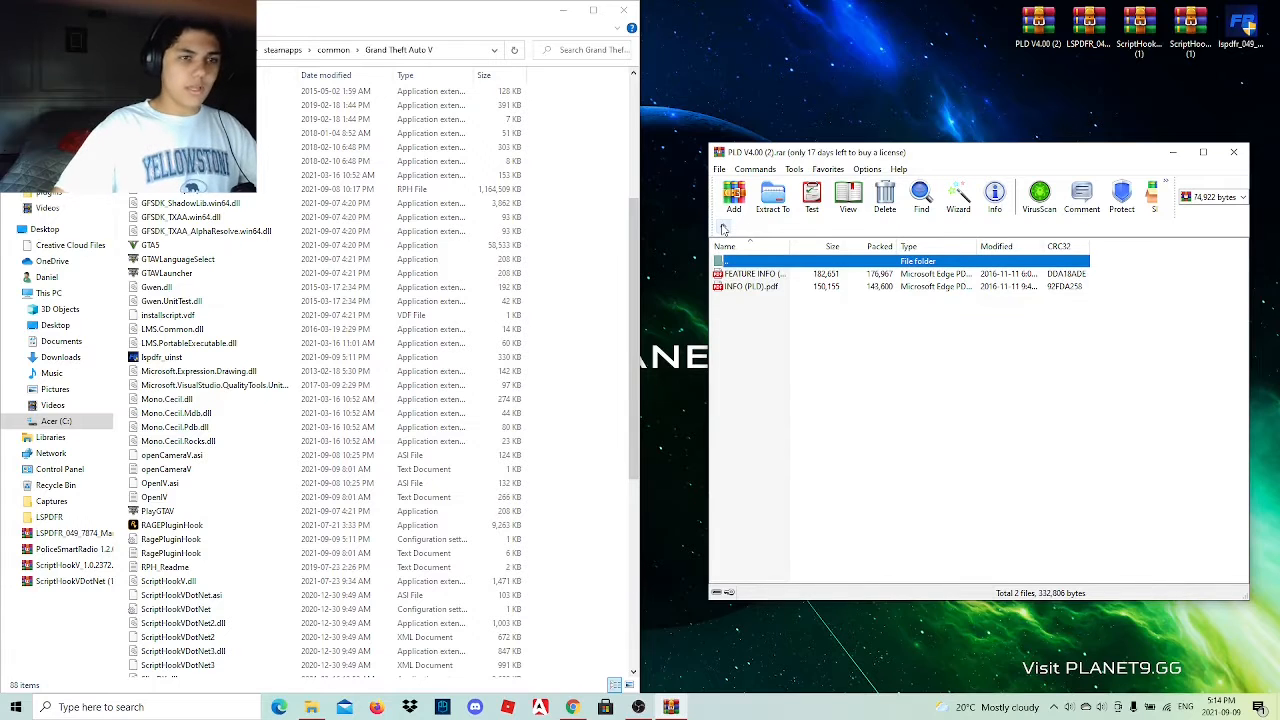
double_click(783, 286)
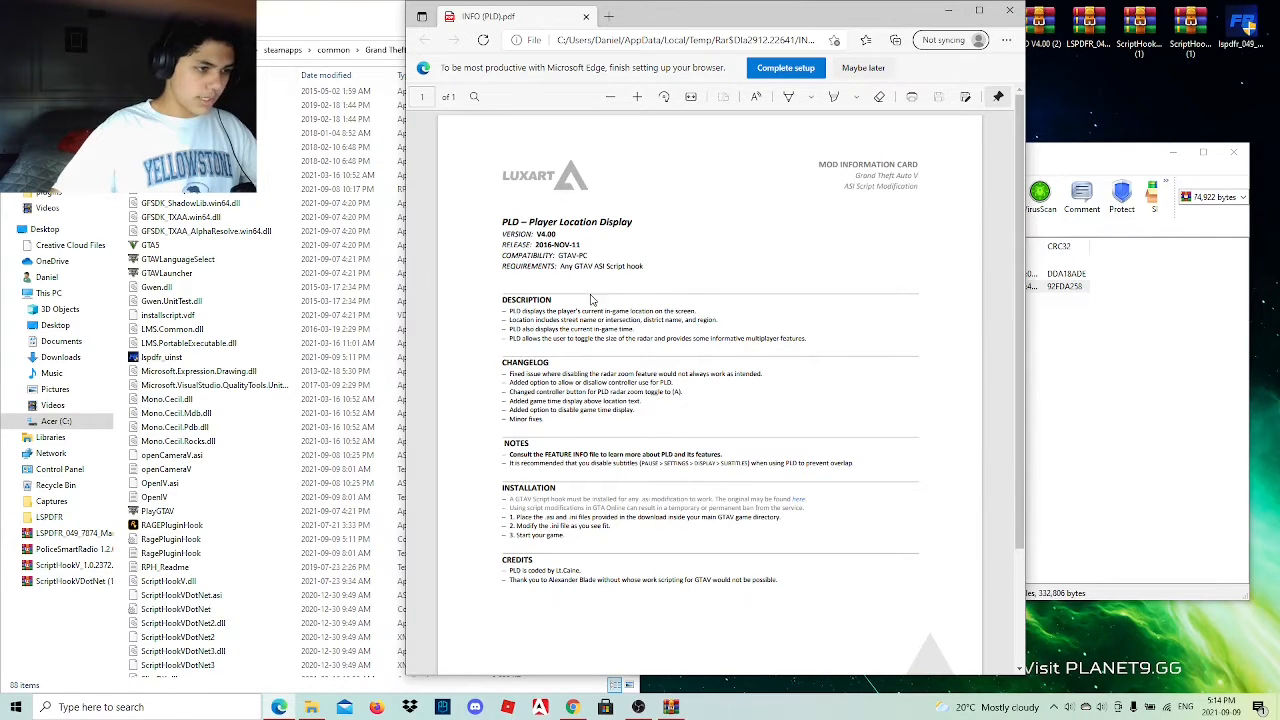
click(1009, 10)
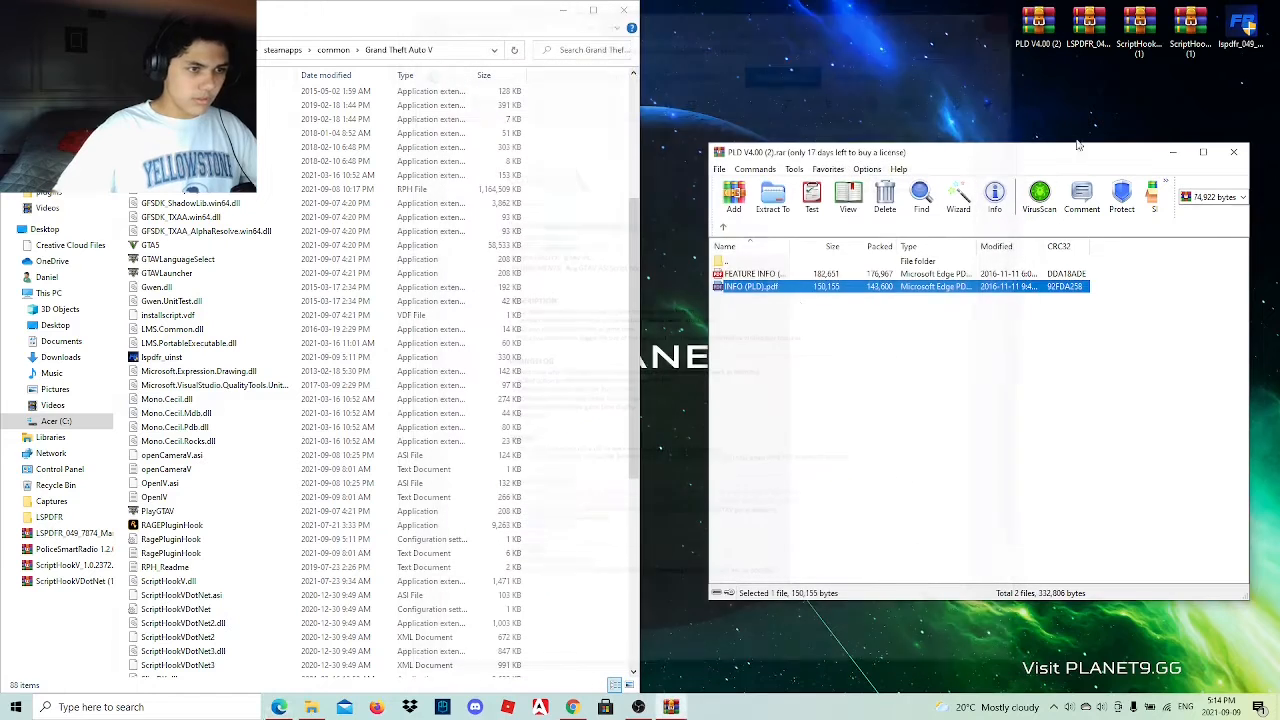
click(724, 226)
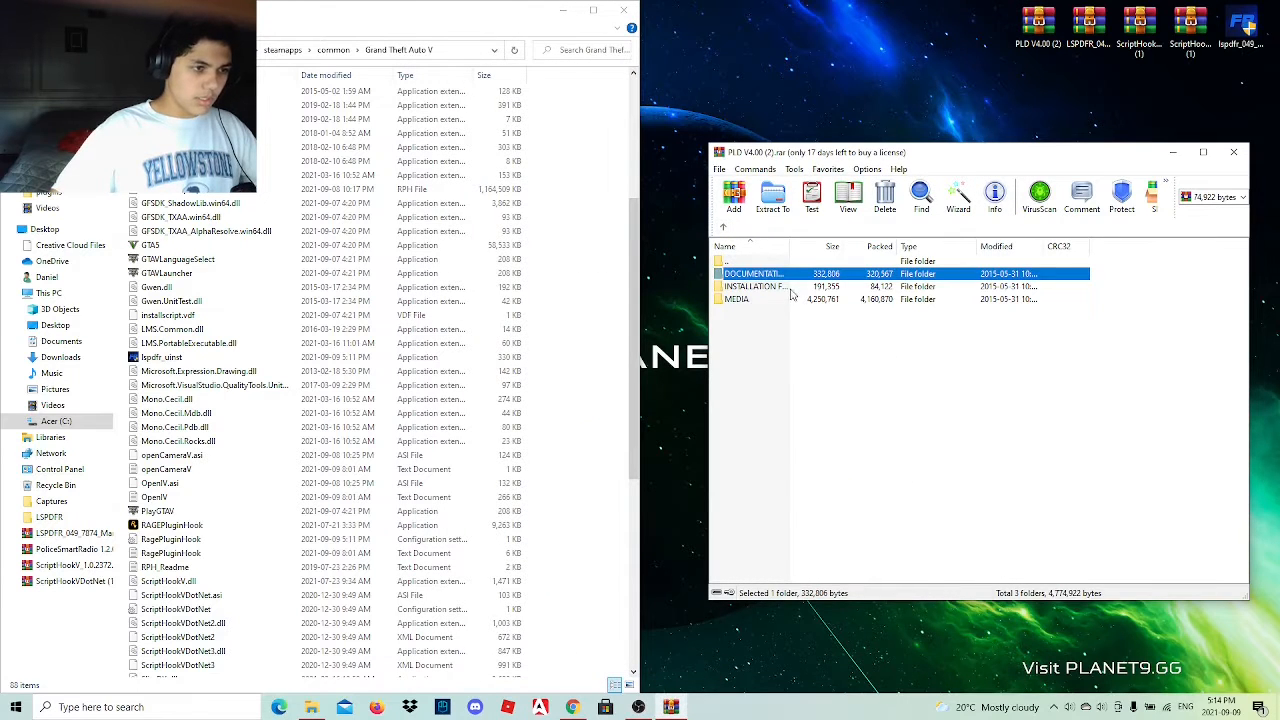
Copy PLD.asi and PLD.ini from the PLD archive's installation folder into the Grand Theft Auto V folder and close the archive.
double_click(798, 290)
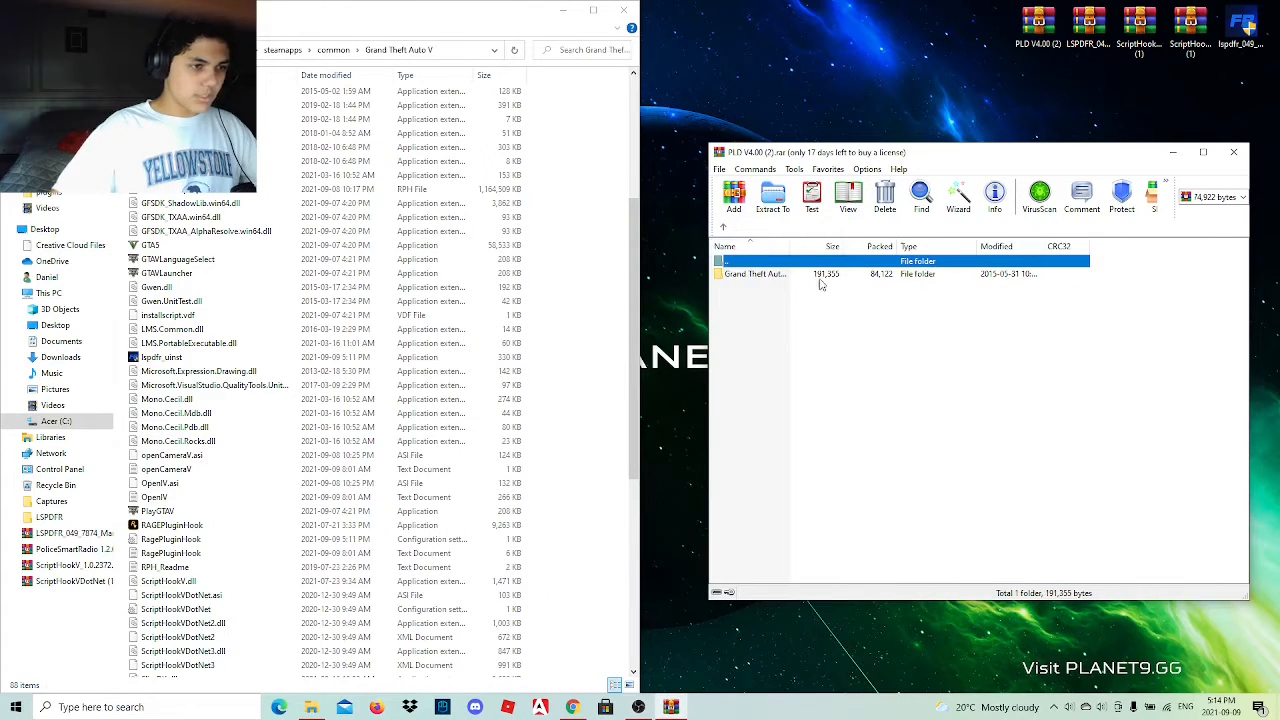
double_click(822, 276)
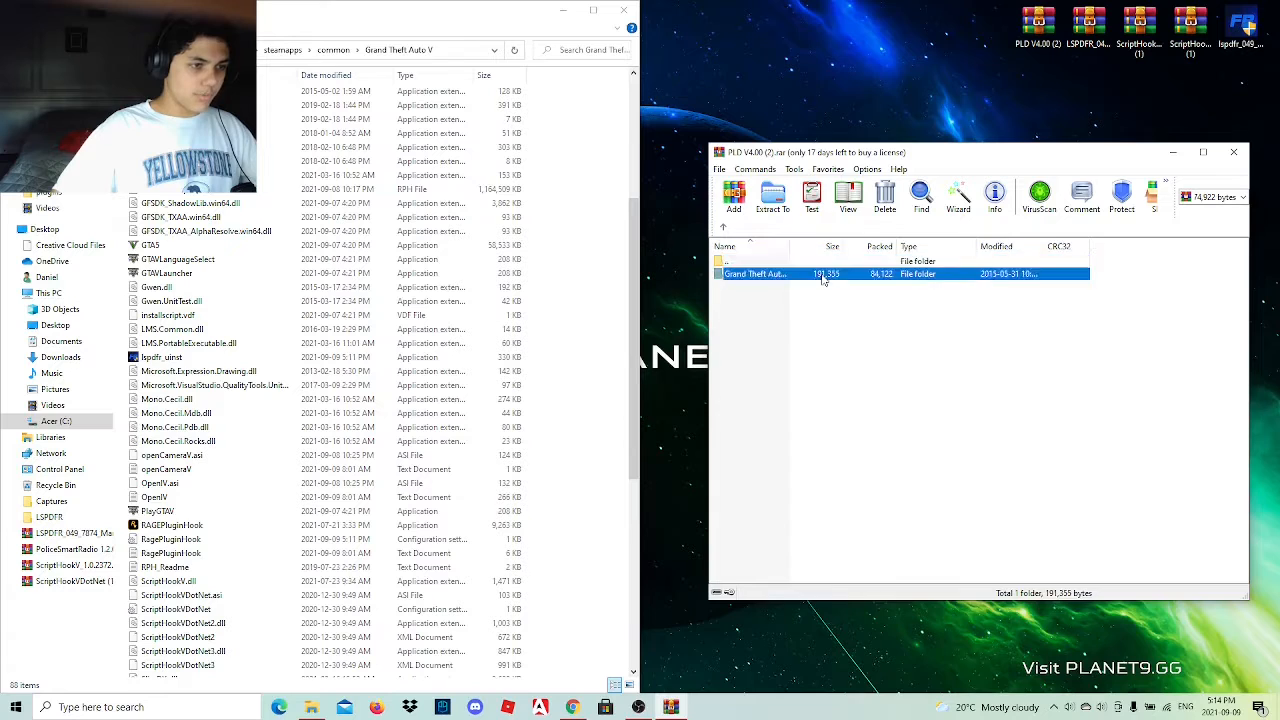
click(757, 327)
drag(745, 298, 866, 266)
drag(623, 258, 560, 312)
click(1233, 152)
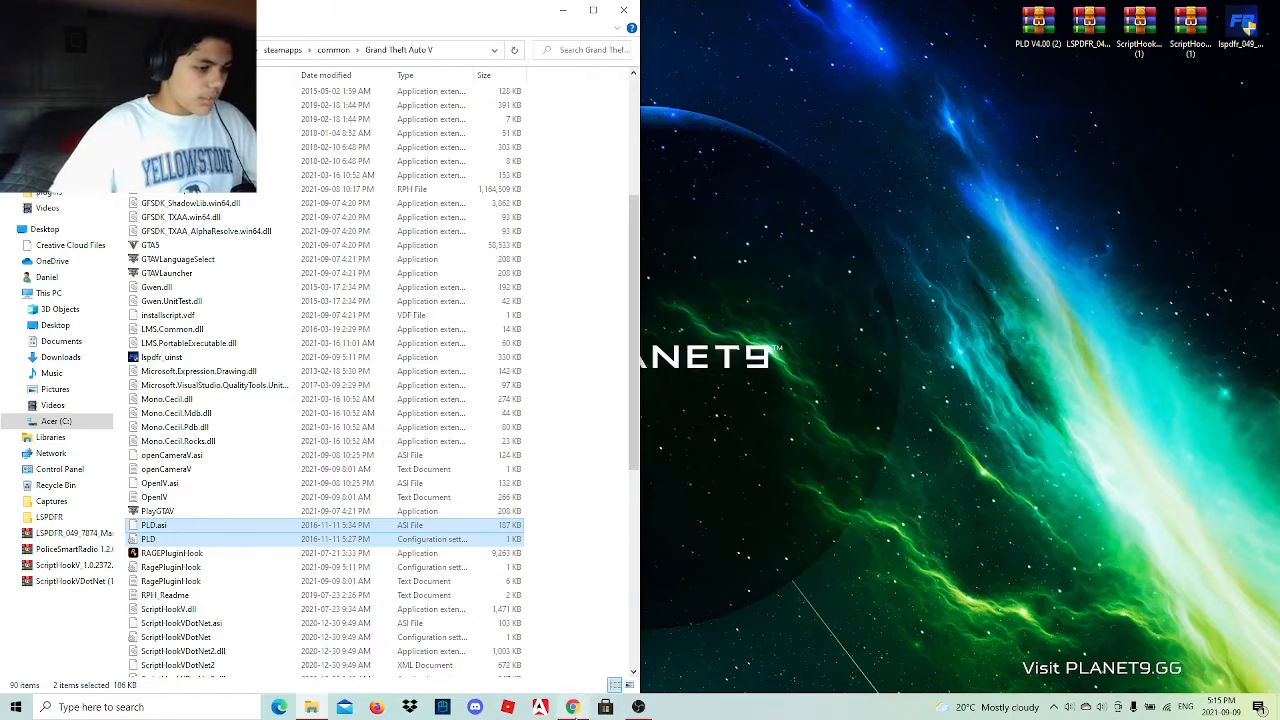
Switch back to Chrome and follow the SmartPoliceRadio link in the Google Docs mod list through to its LSPDFR download page.
click(572, 707)
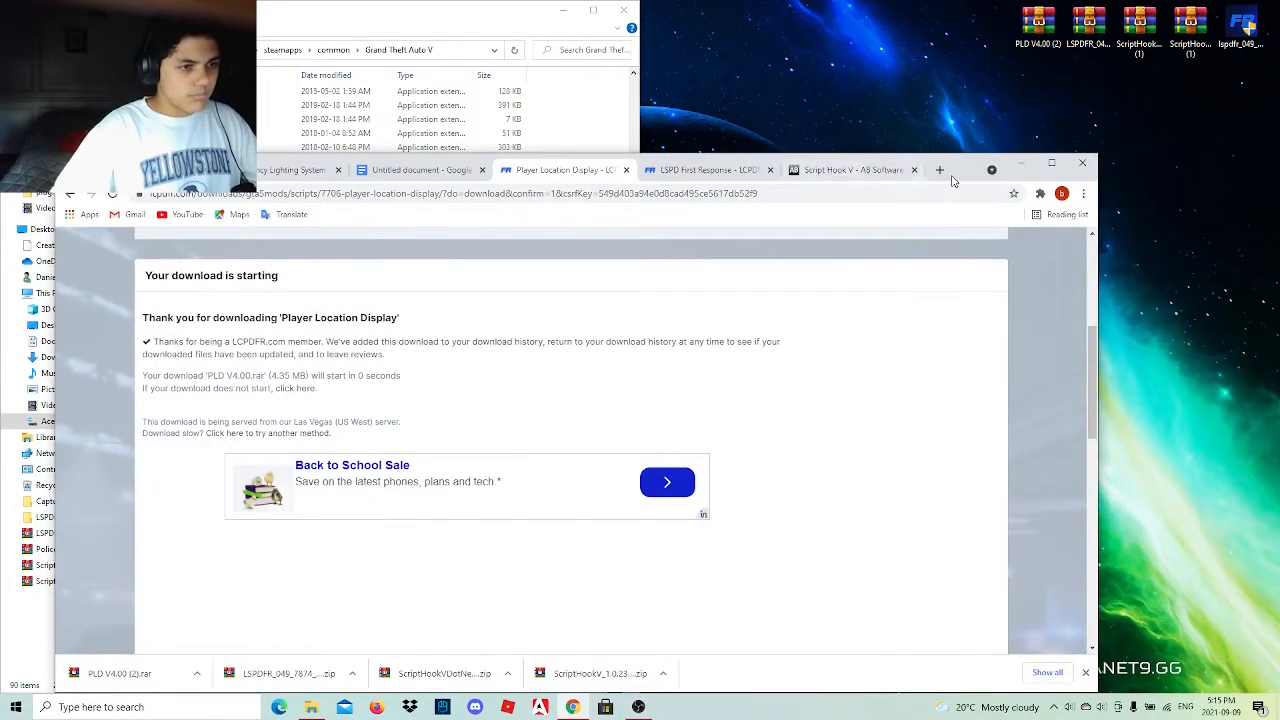
drag(955, 168, 1169, 141)
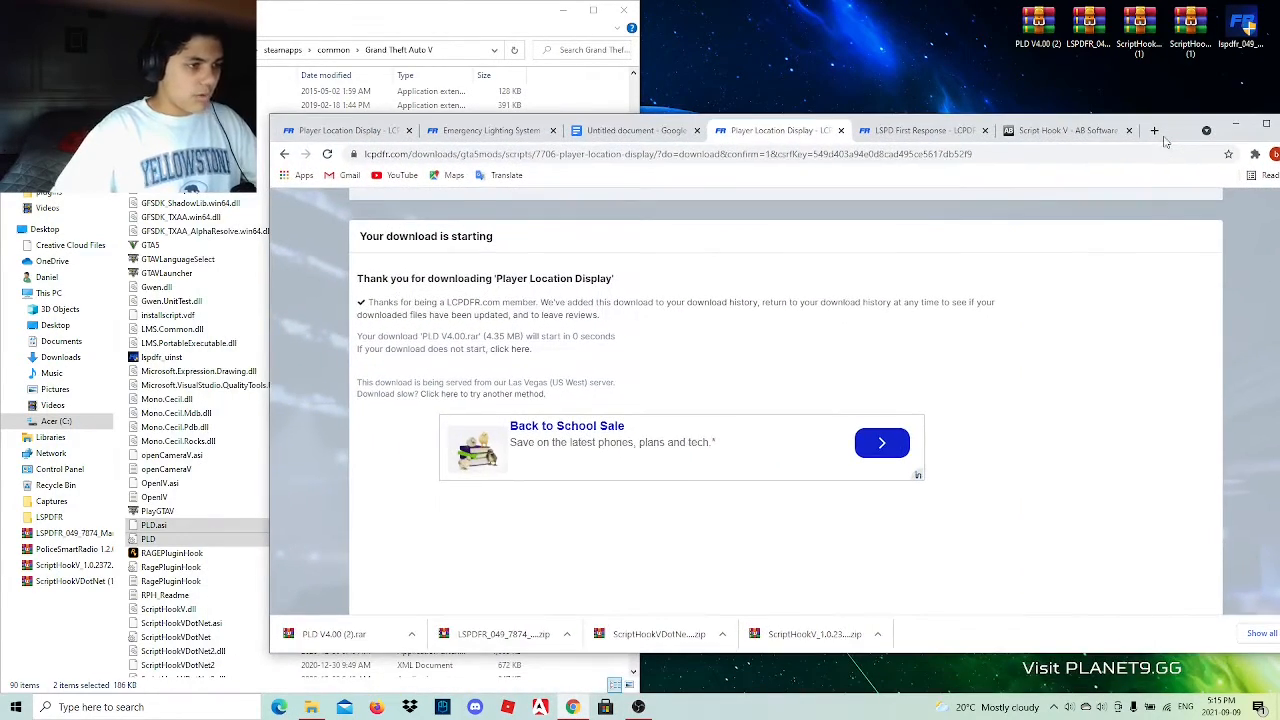
click(630, 131)
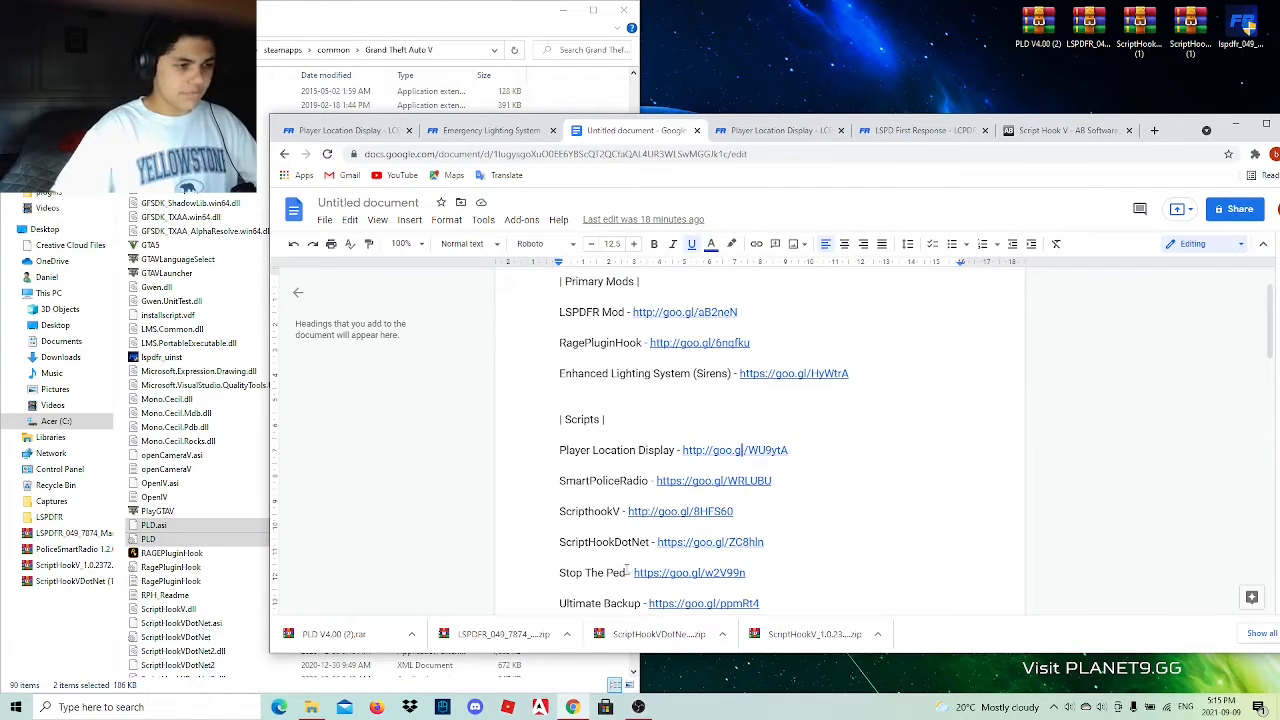
click(685, 481)
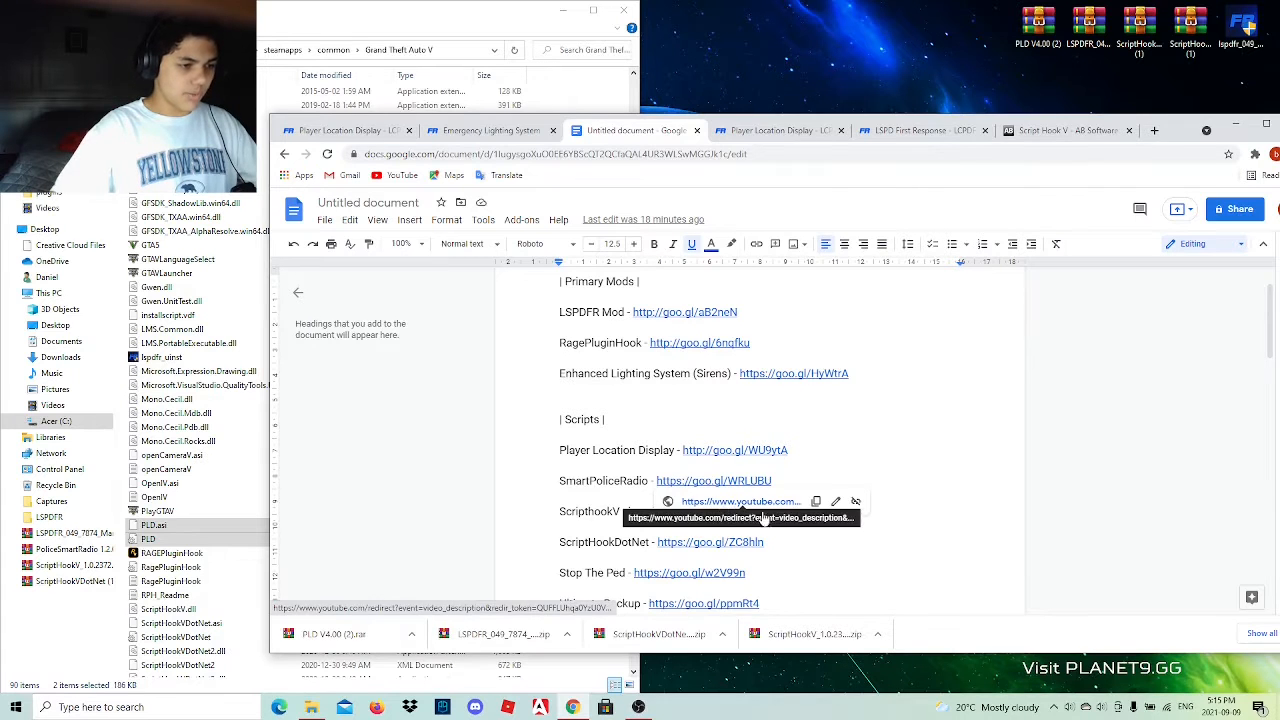
scroll(879, 548, down, 2)
scroll(772, 502, down, 2)
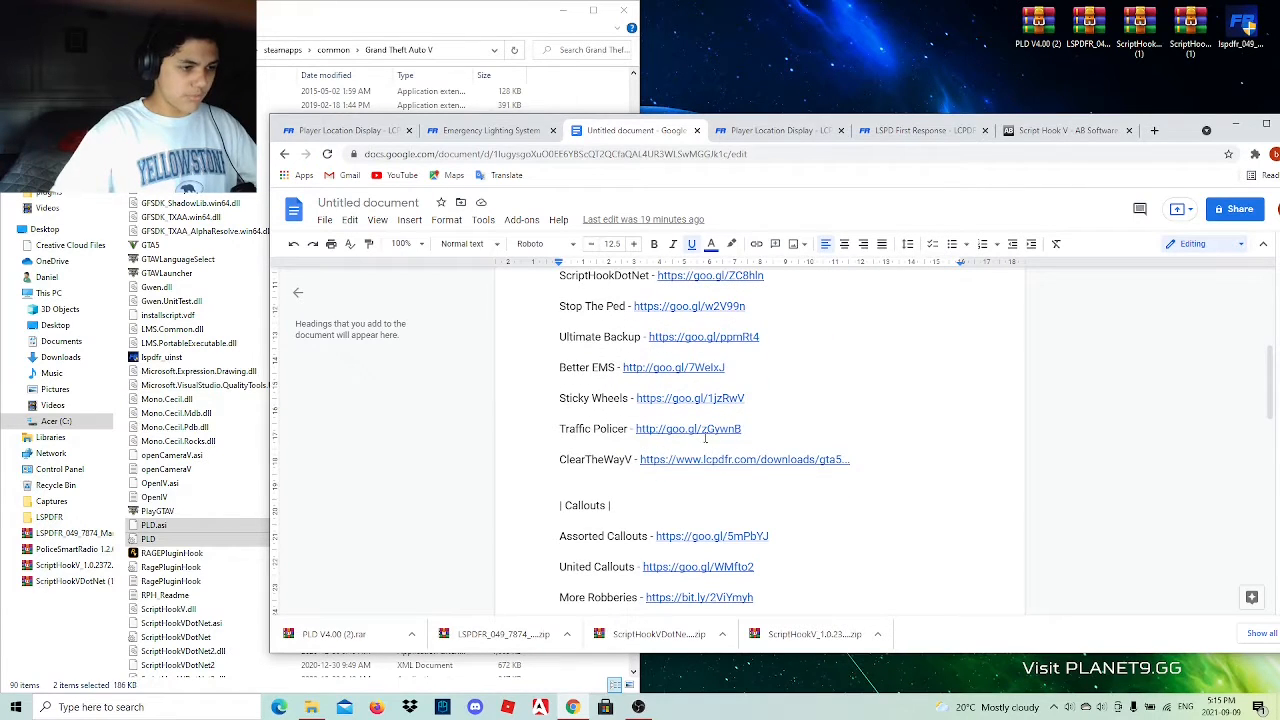
scroll(705, 437, up, 3)
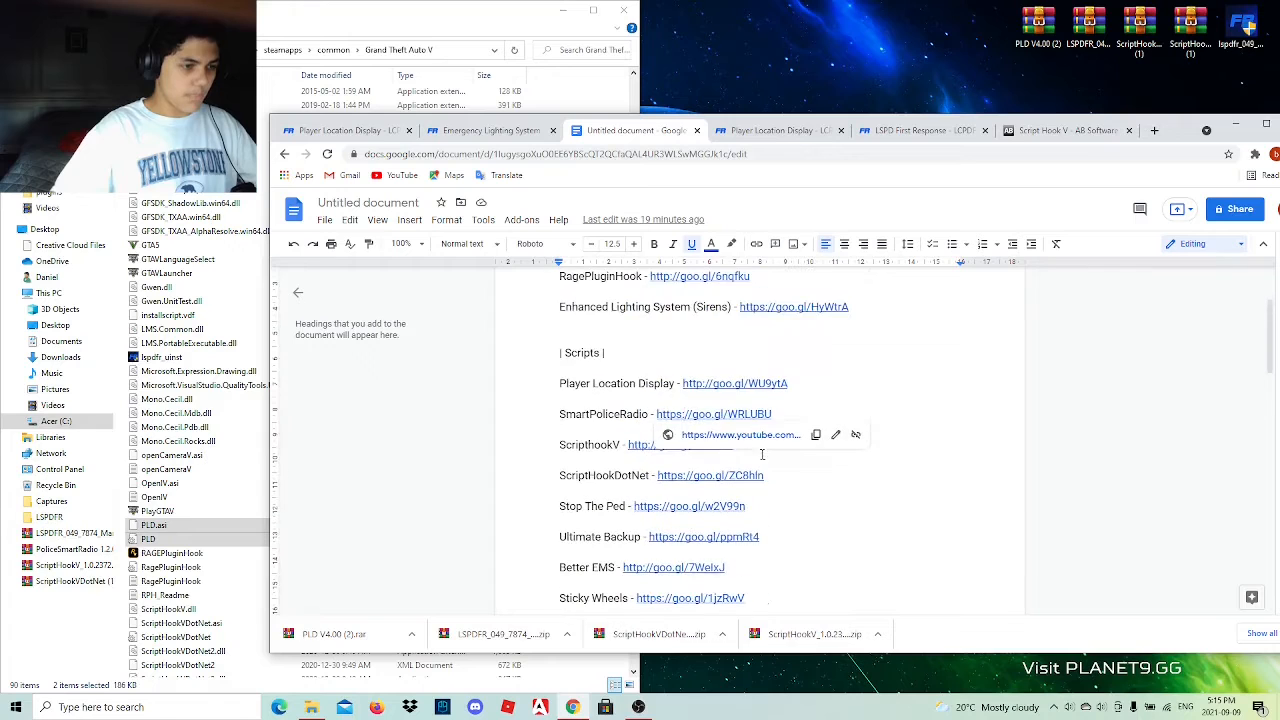
click(714, 437)
click(748, 393)
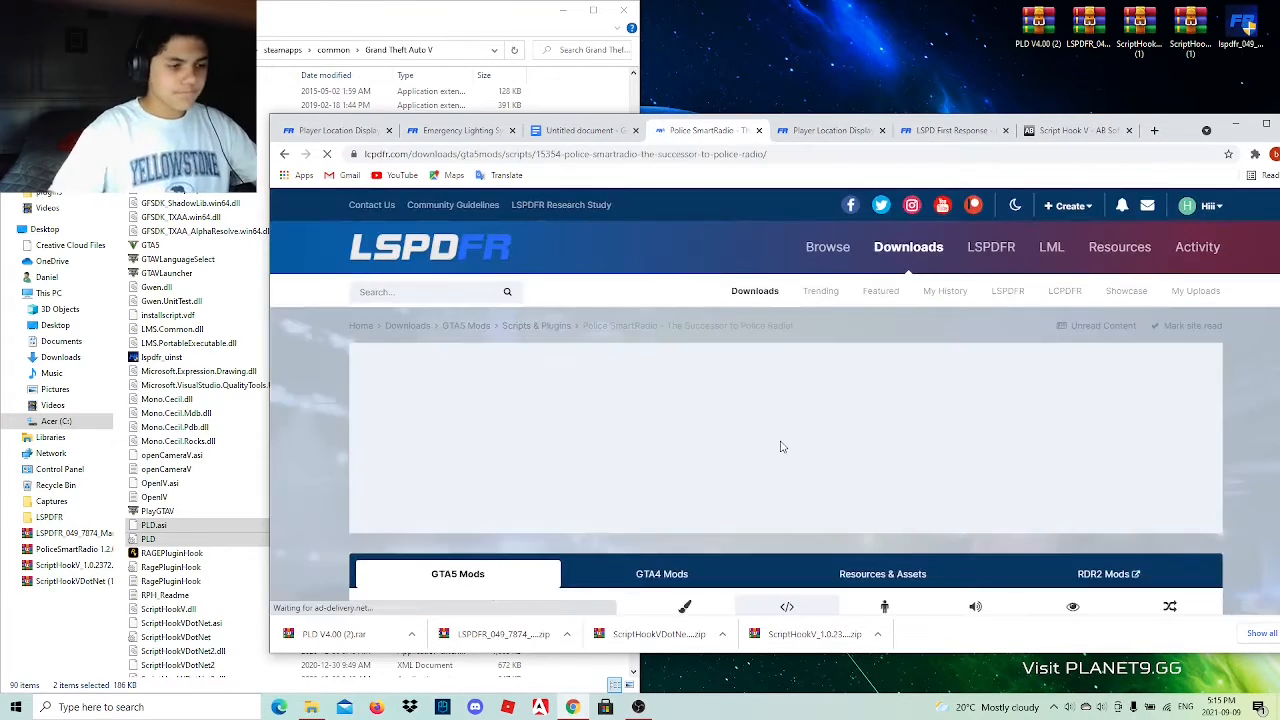
View the first screenshot on the Police SmartRadio page enlarged, then close it.
scroll(850, 448, down, 6)
scroll(680, 459, down, 2)
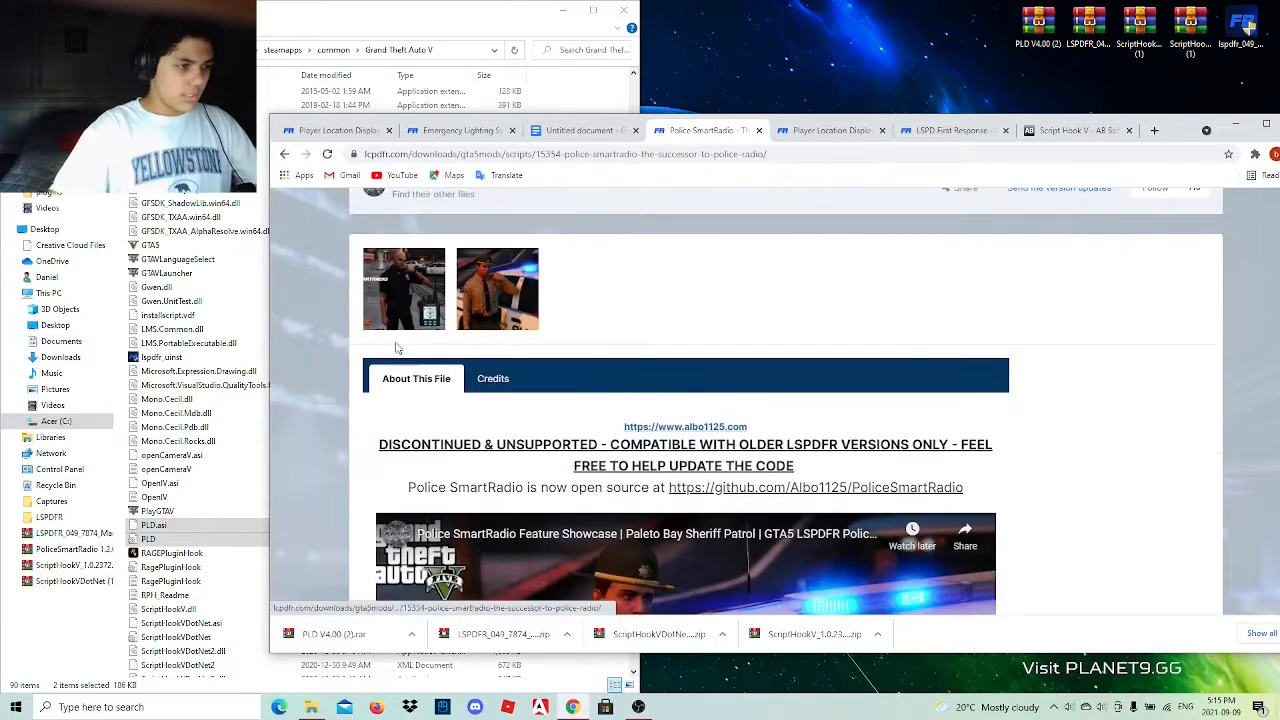
click(405, 287)
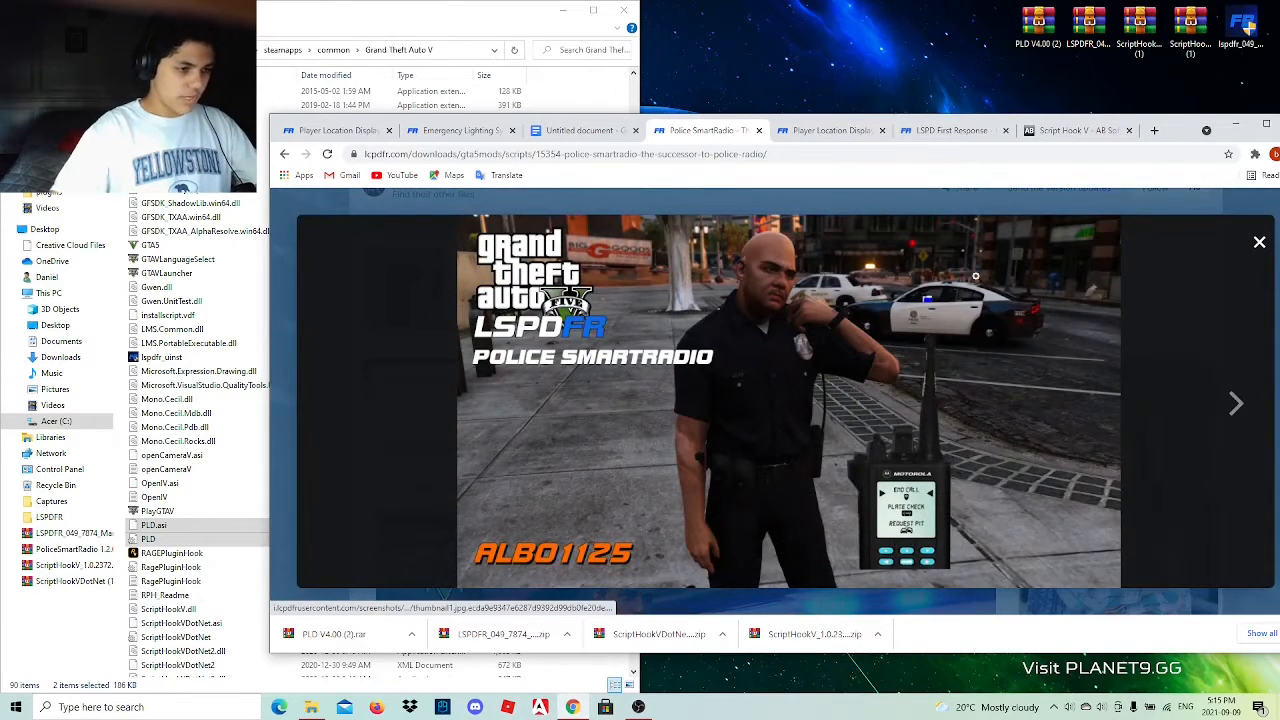
click(1259, 242)
Compare the file sizes of the two PoliceSmartRadio versions offered and download PoliceSmartRadio 1.1.2.0 by Albo1125.
scroll(790, 324, down, 2)
scroll(788, 325, down, 4)
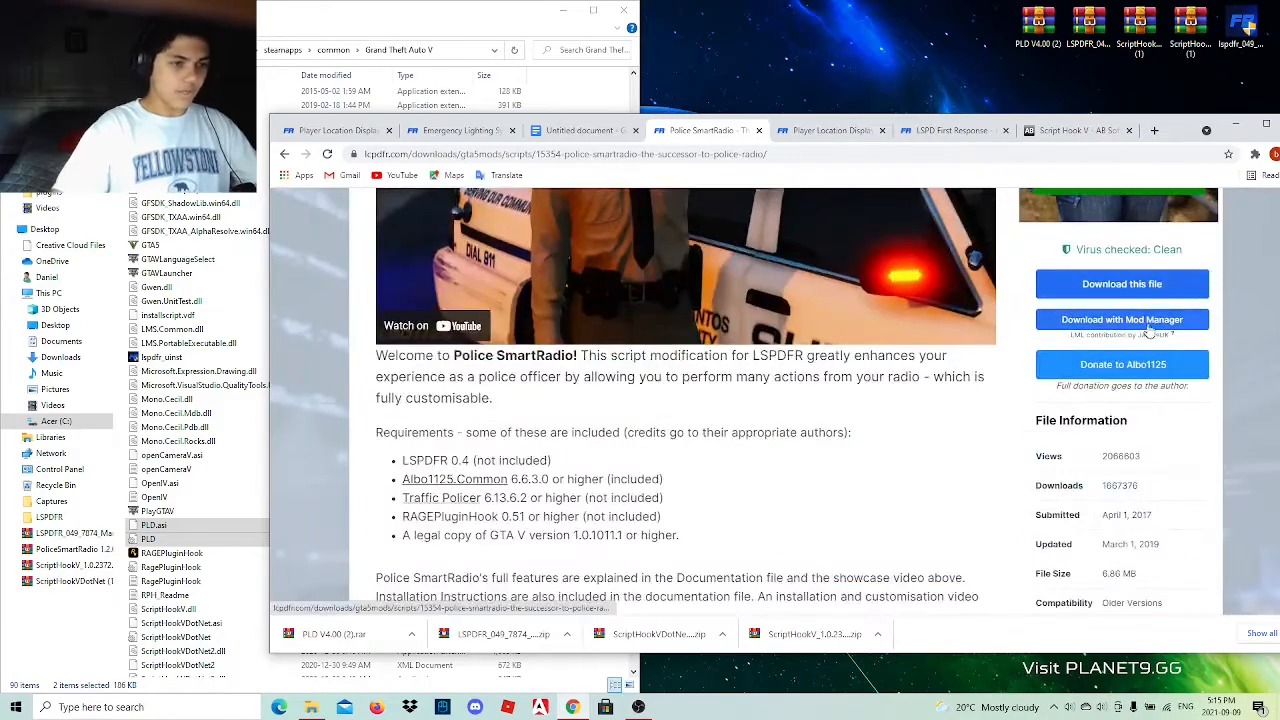
click(1146, 295)
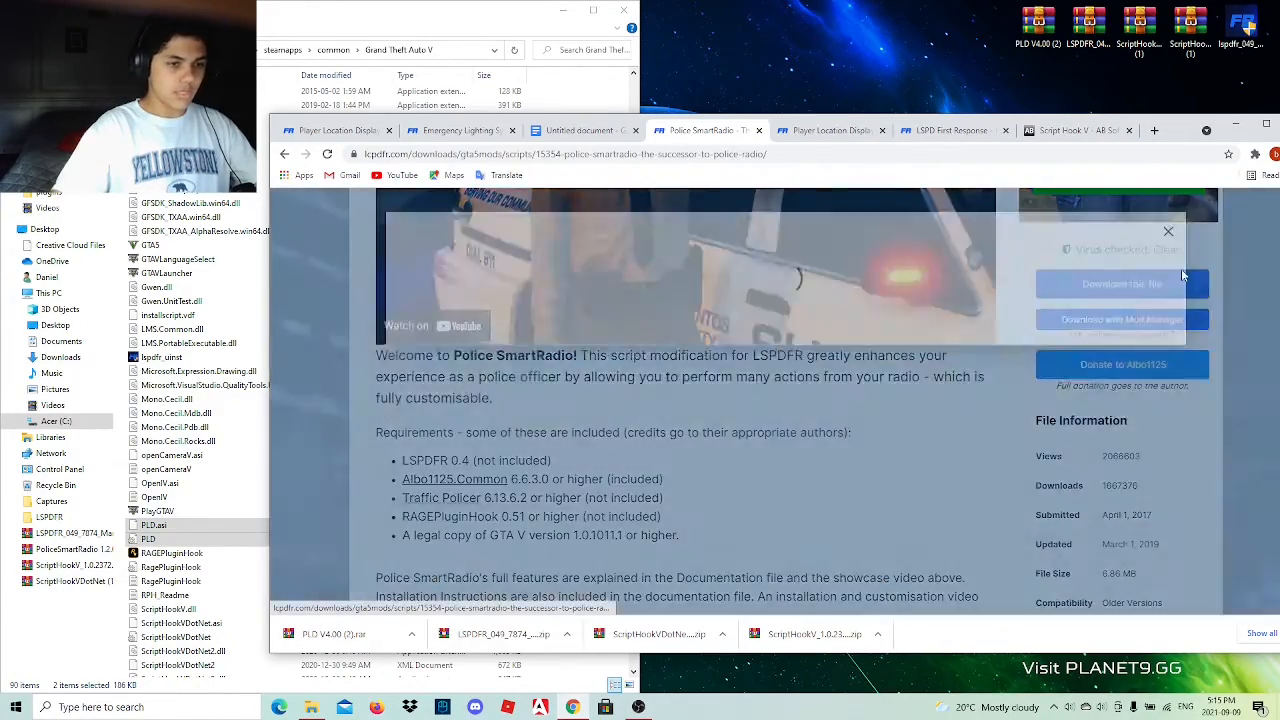
click(1052, 558)
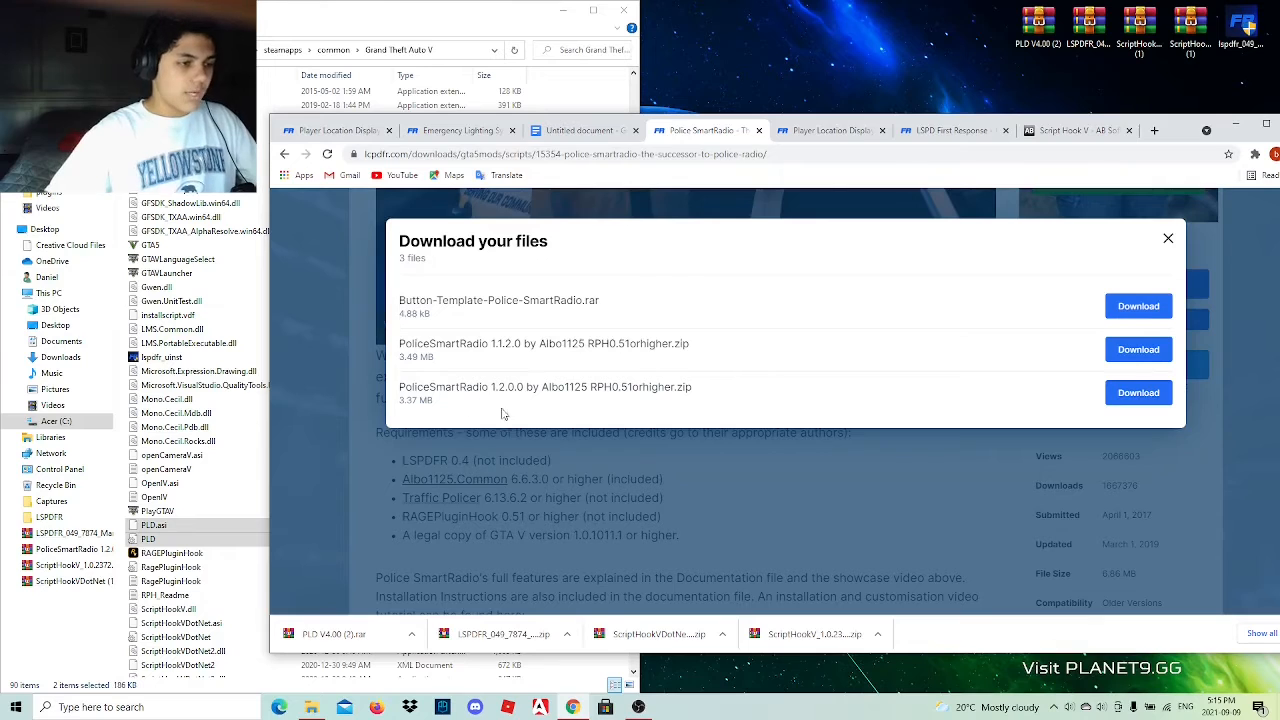
drag(396, 402, 430, 400)
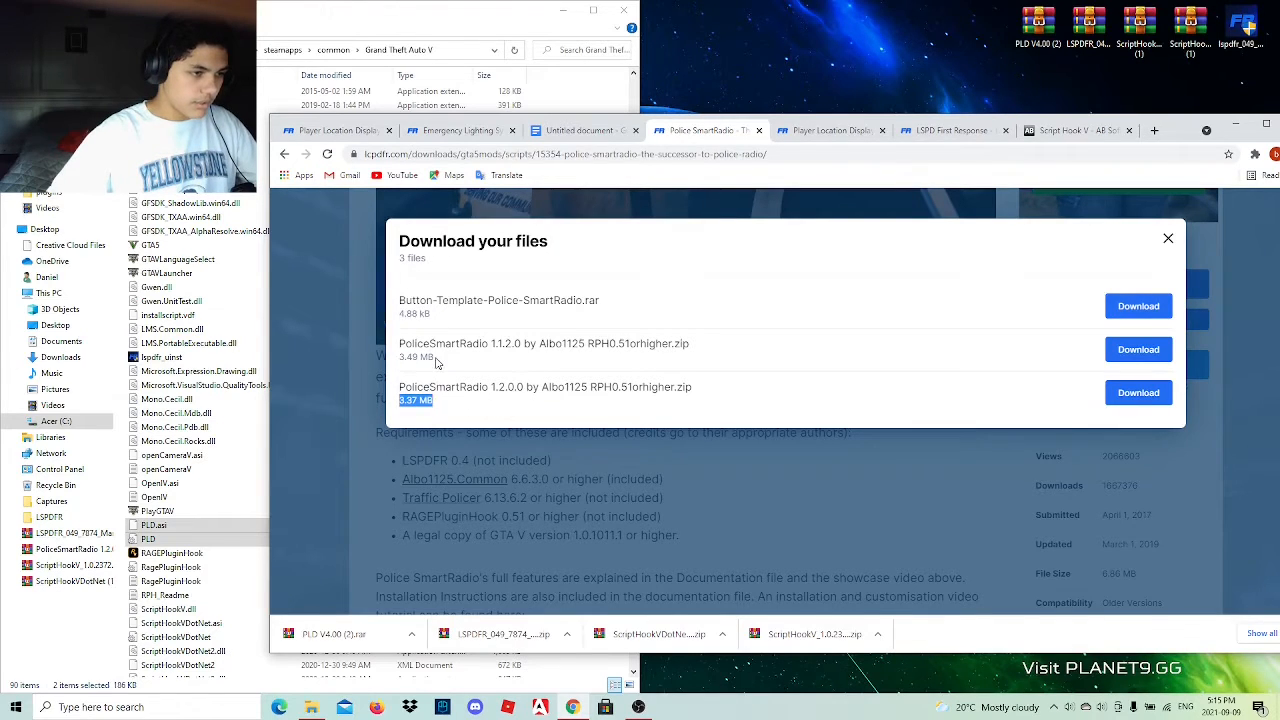
click(436, 363)
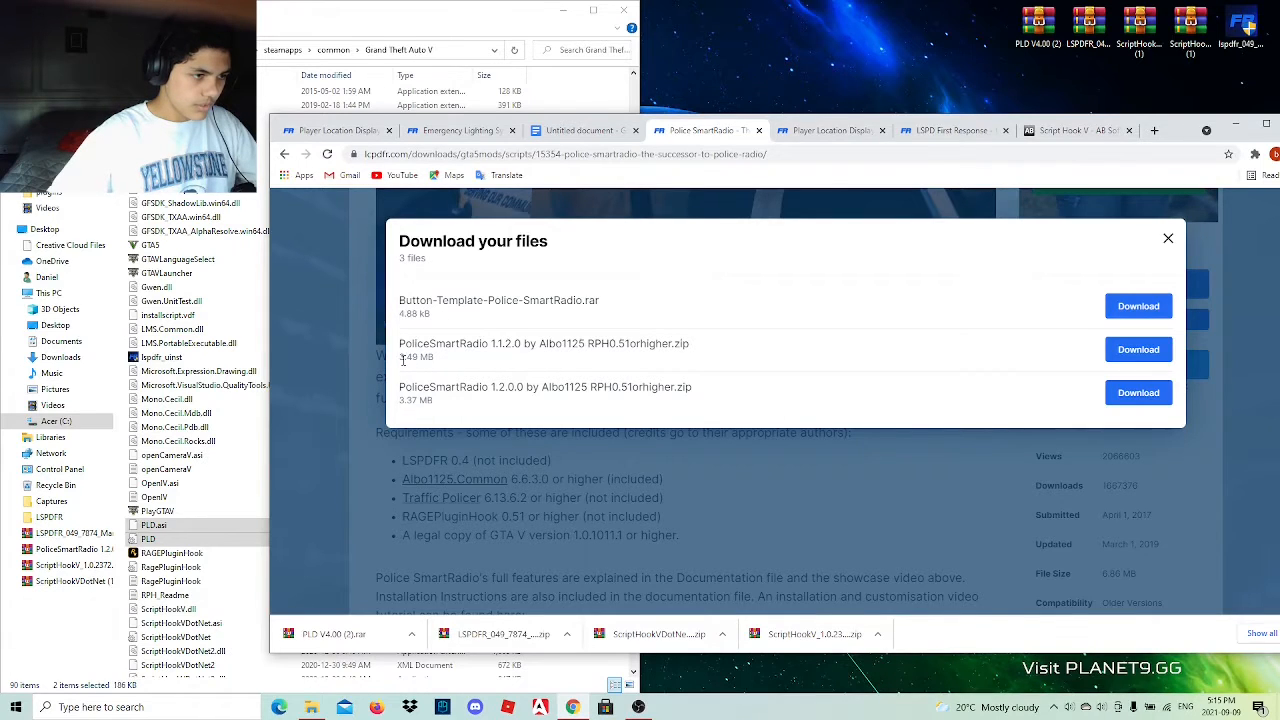
drag(401, 359, 441, 370)
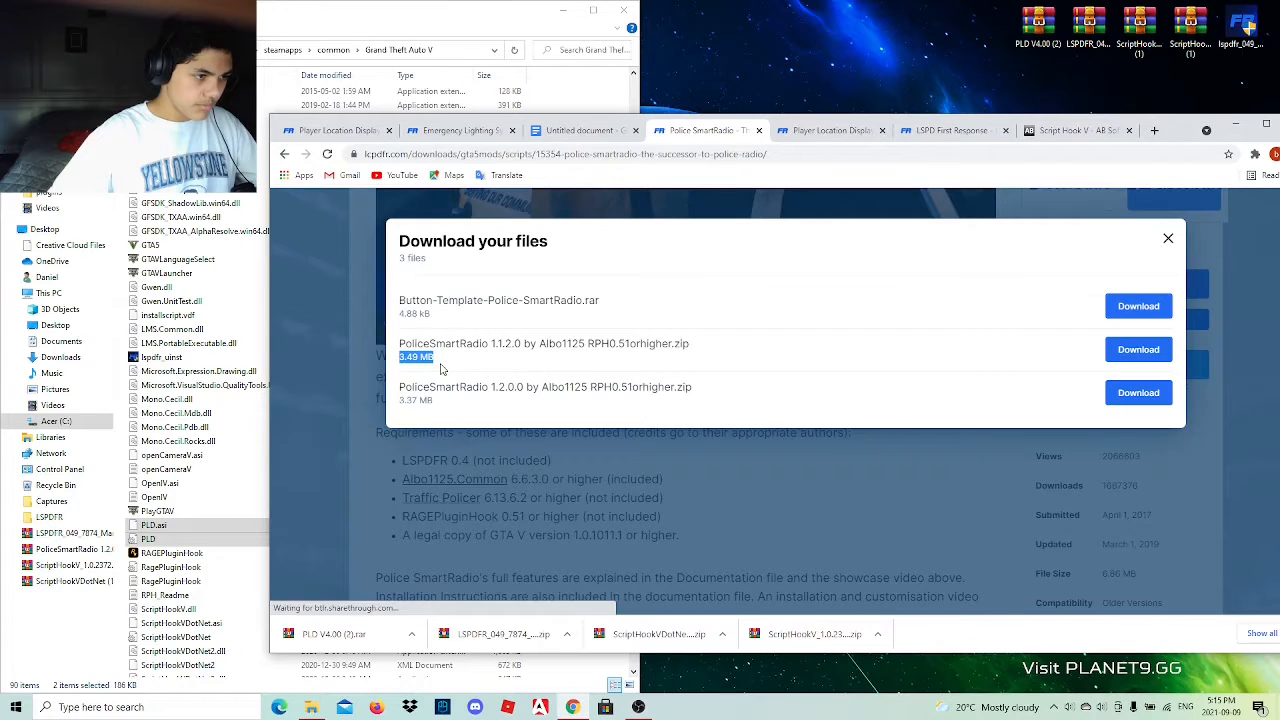
click(474, 360)
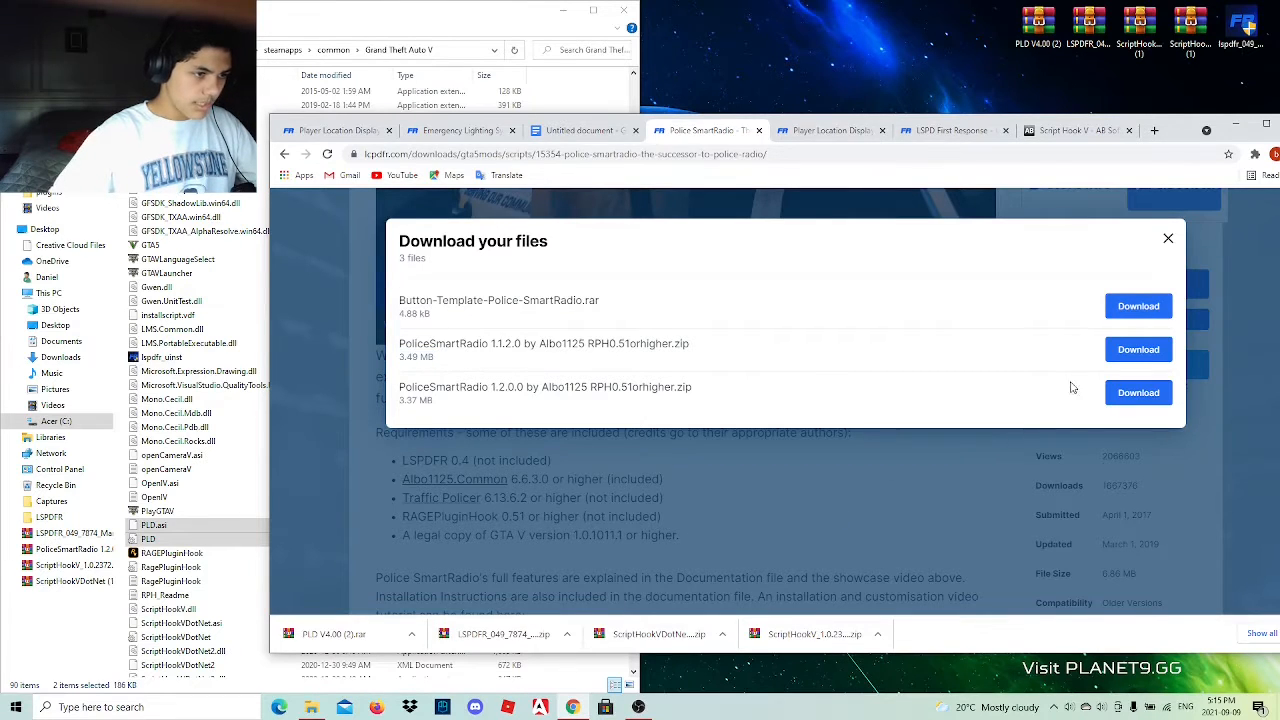
click(1132, 352)
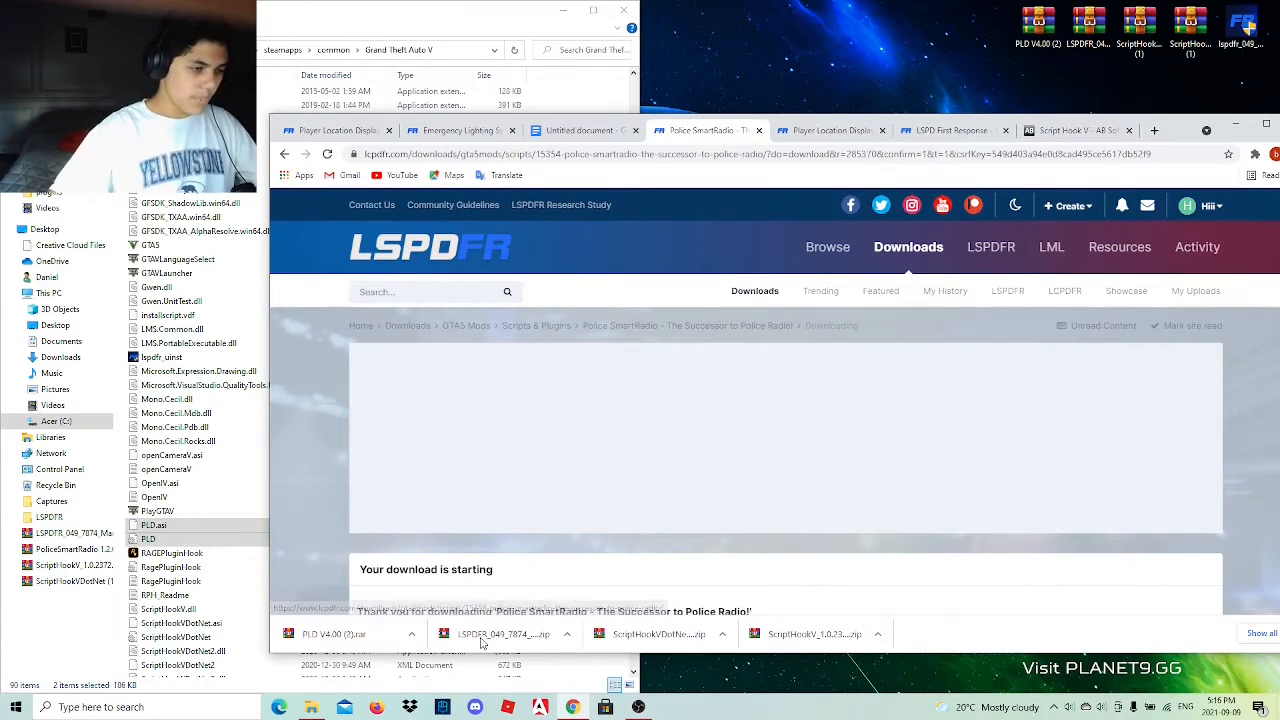
Follow the Traffic Policer link in the Google Docs mod list and place the downloaded PoliceSmartRadio 1.1.2.0 archive on the desktop.
click(590, 133)
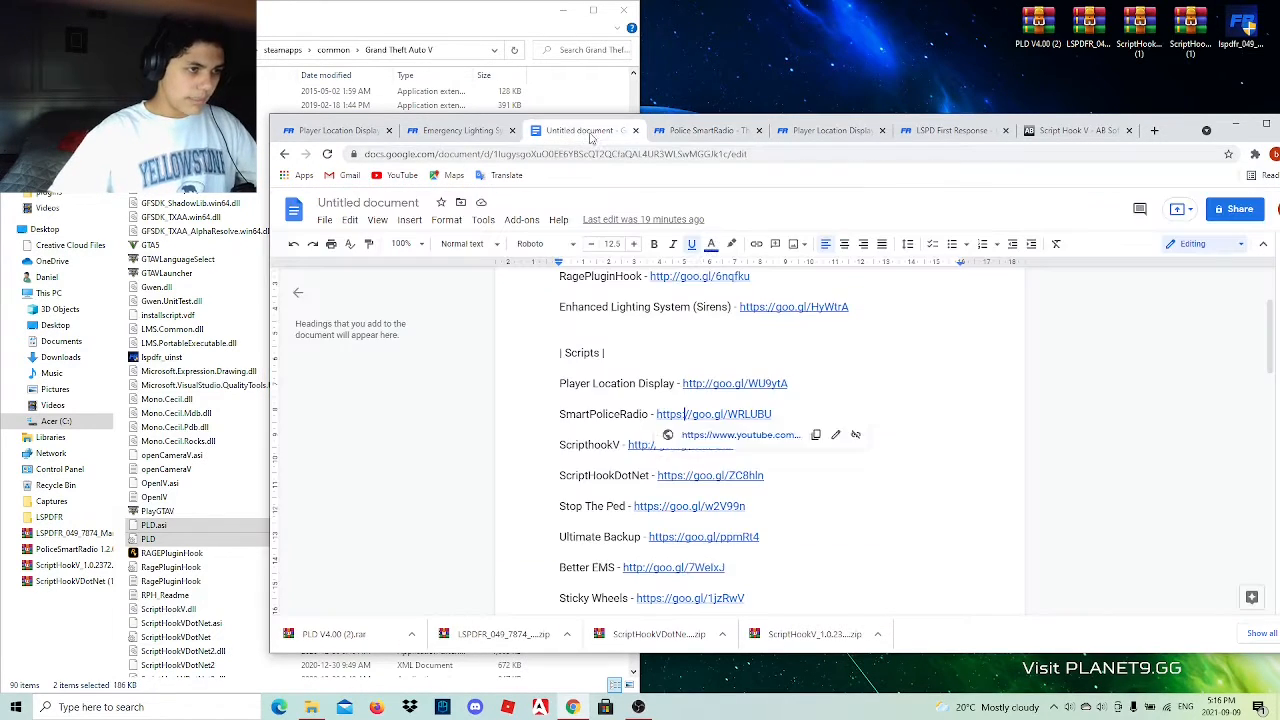
scroll(735, 535, down, 2)
click(653, 495)
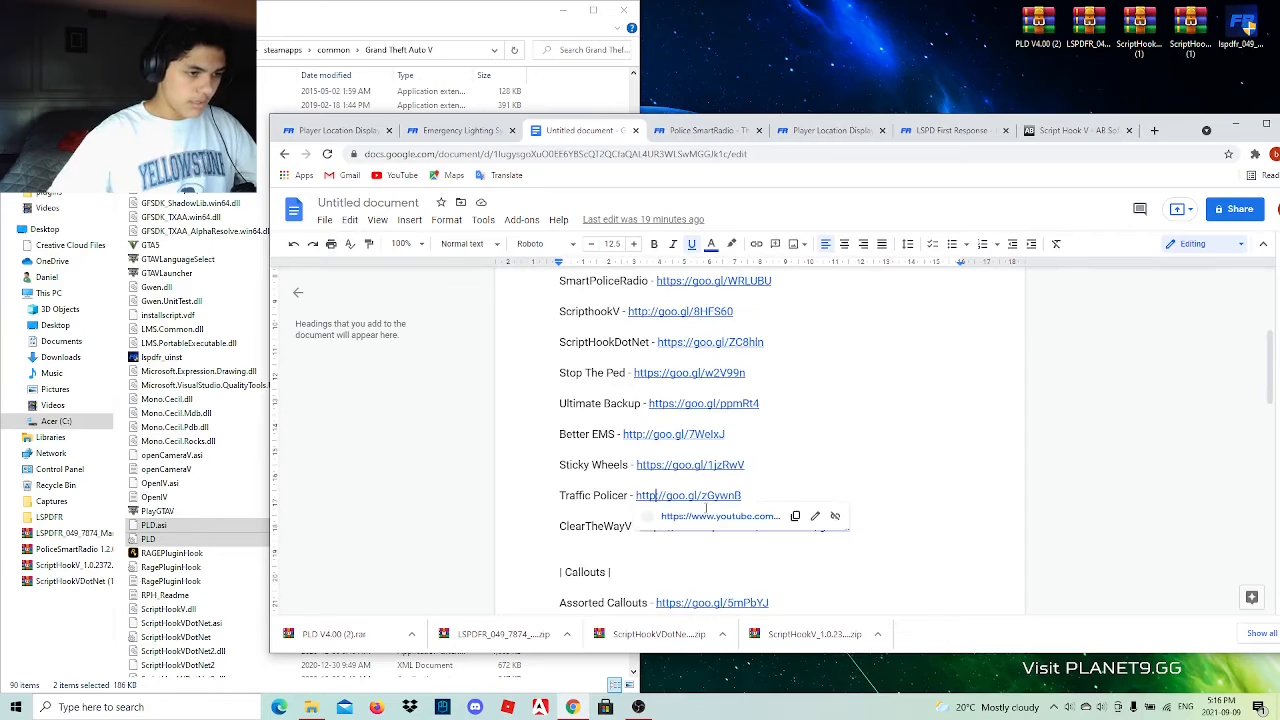
click(716, 518)
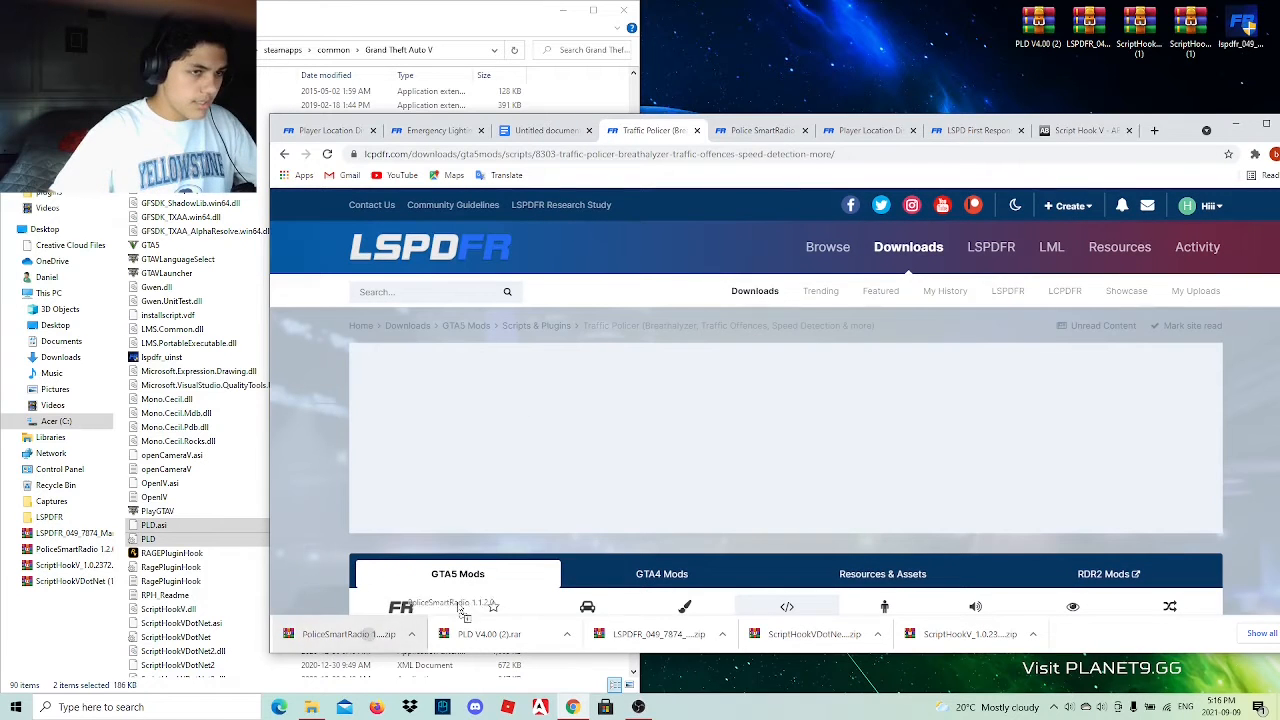
drag(462, 612, 985, 42)
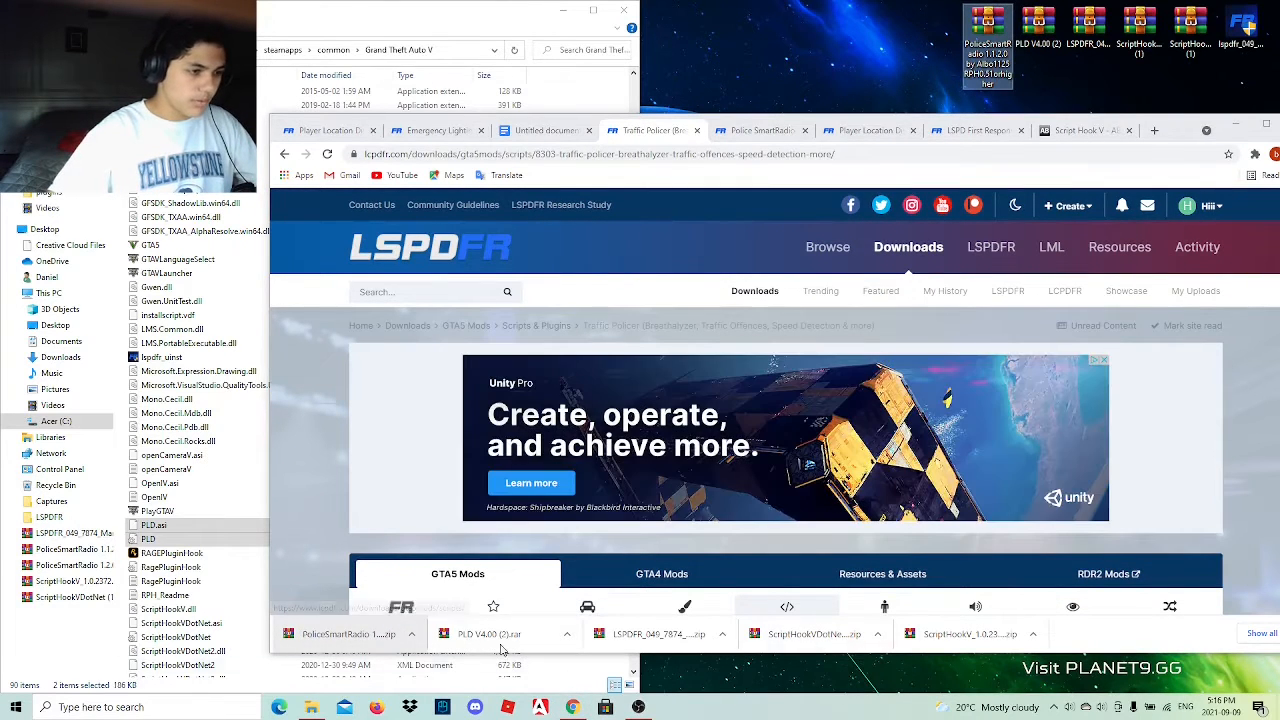
Agree to the Traffic Policer download terms and download the main file, Traffic_Policer_6_16.0.0_by_Albo1125_-_MinRPH_0.51.zip.
scroll(887, 600, down, 6)
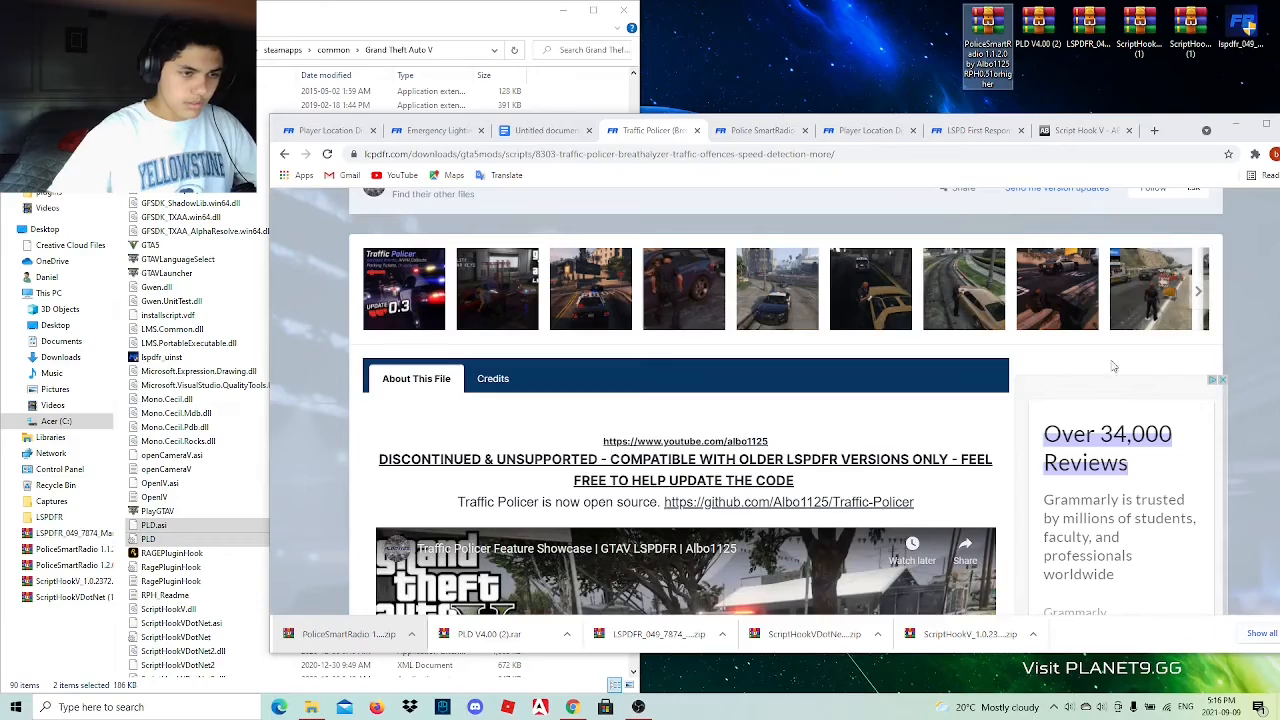
drag(1176, 132, 1109, 147)
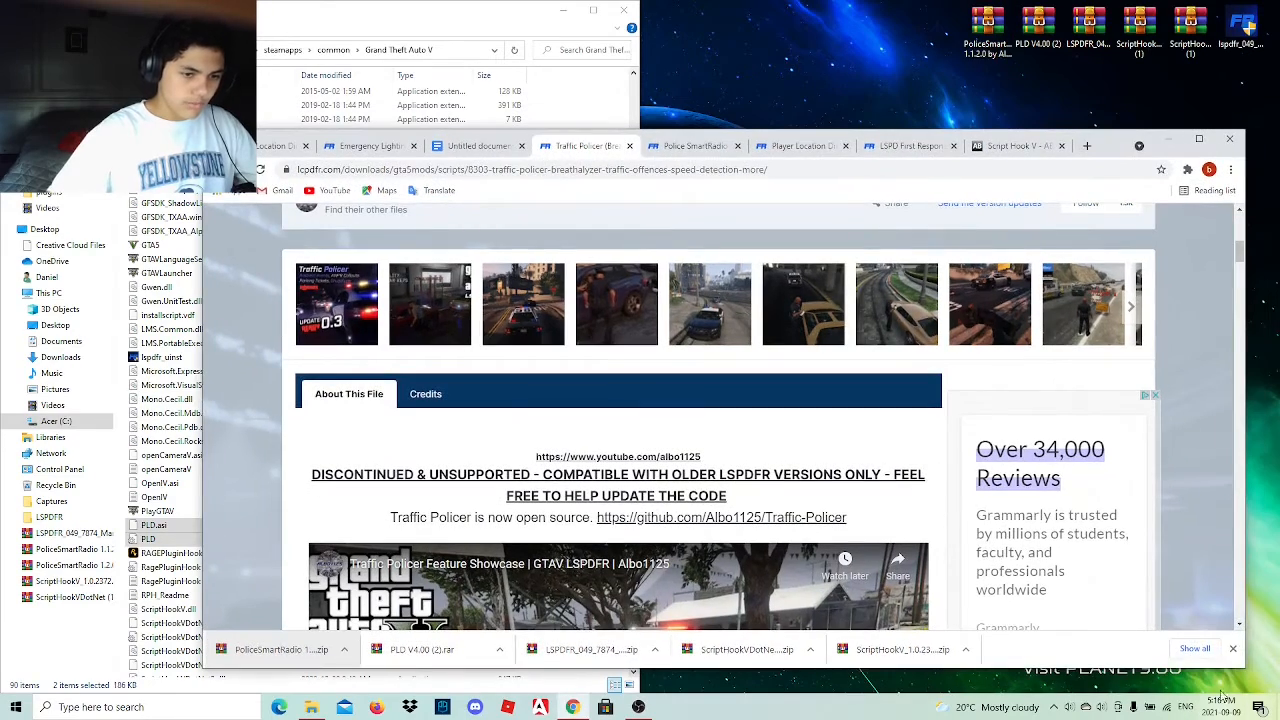
click(1234, 651)
scroll(1060, 385, down, 5)
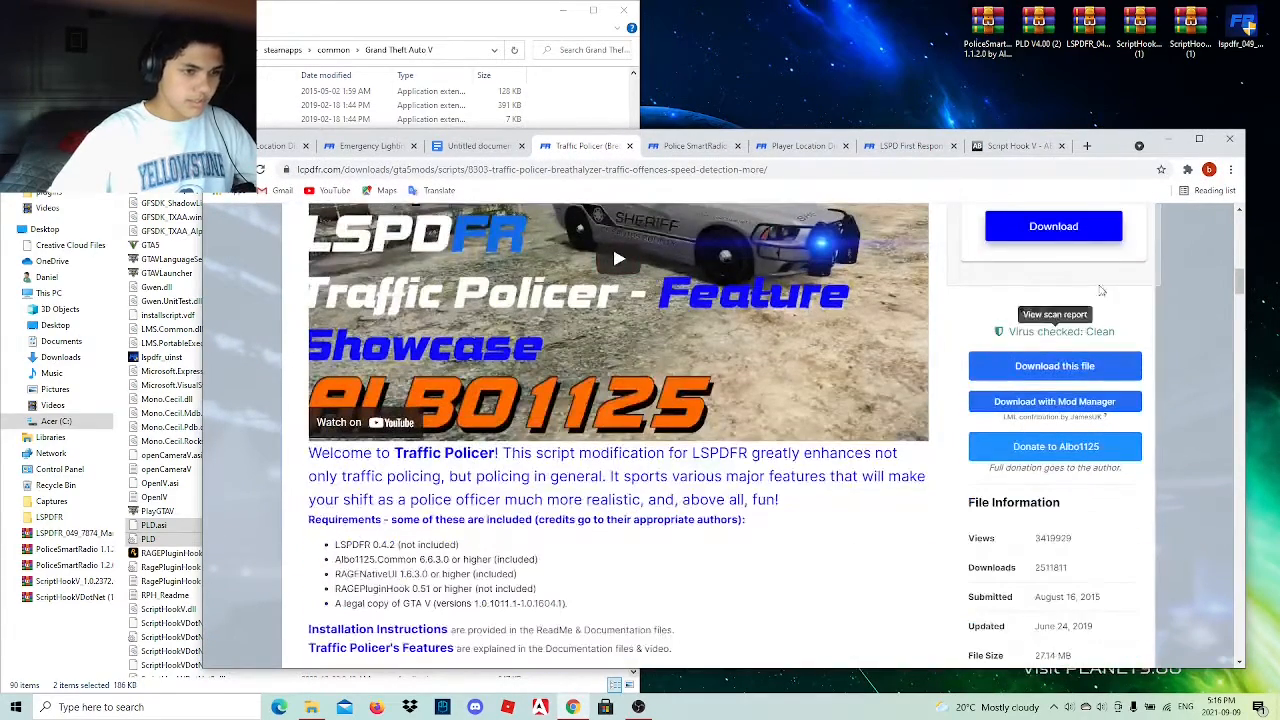
click(1058, 376)
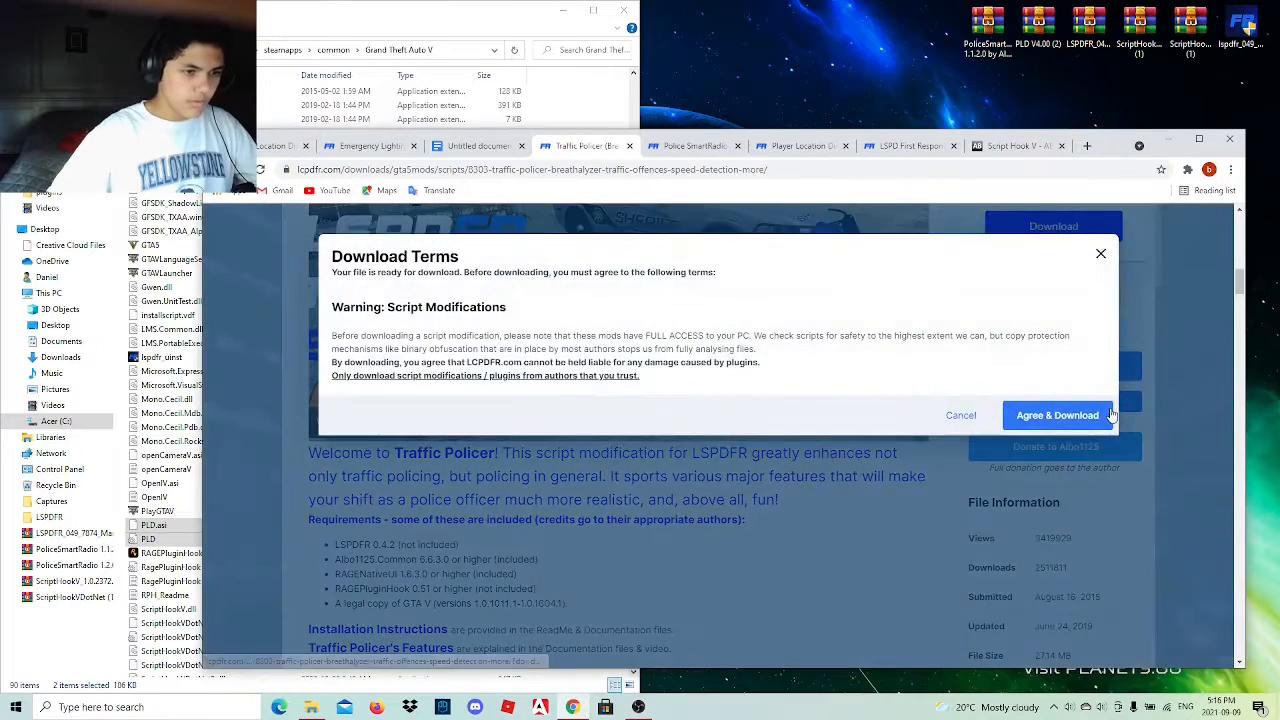
click(1060, 415)
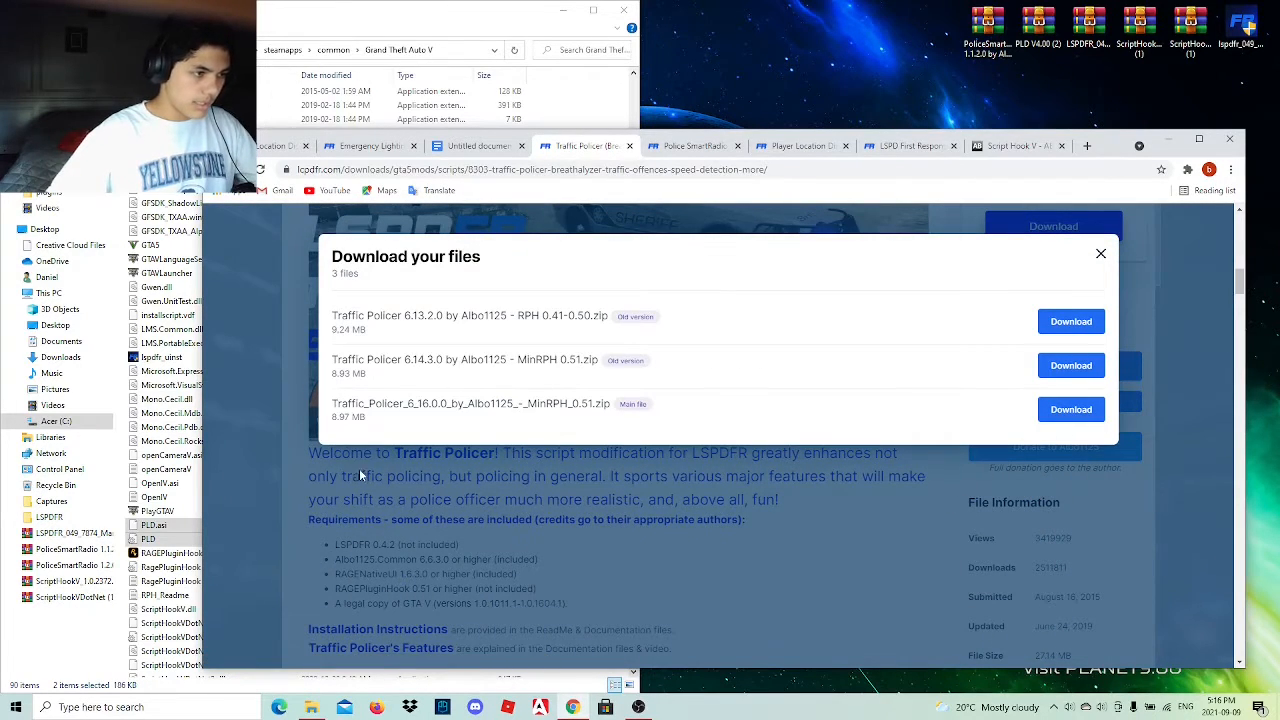
click(1071, 409)
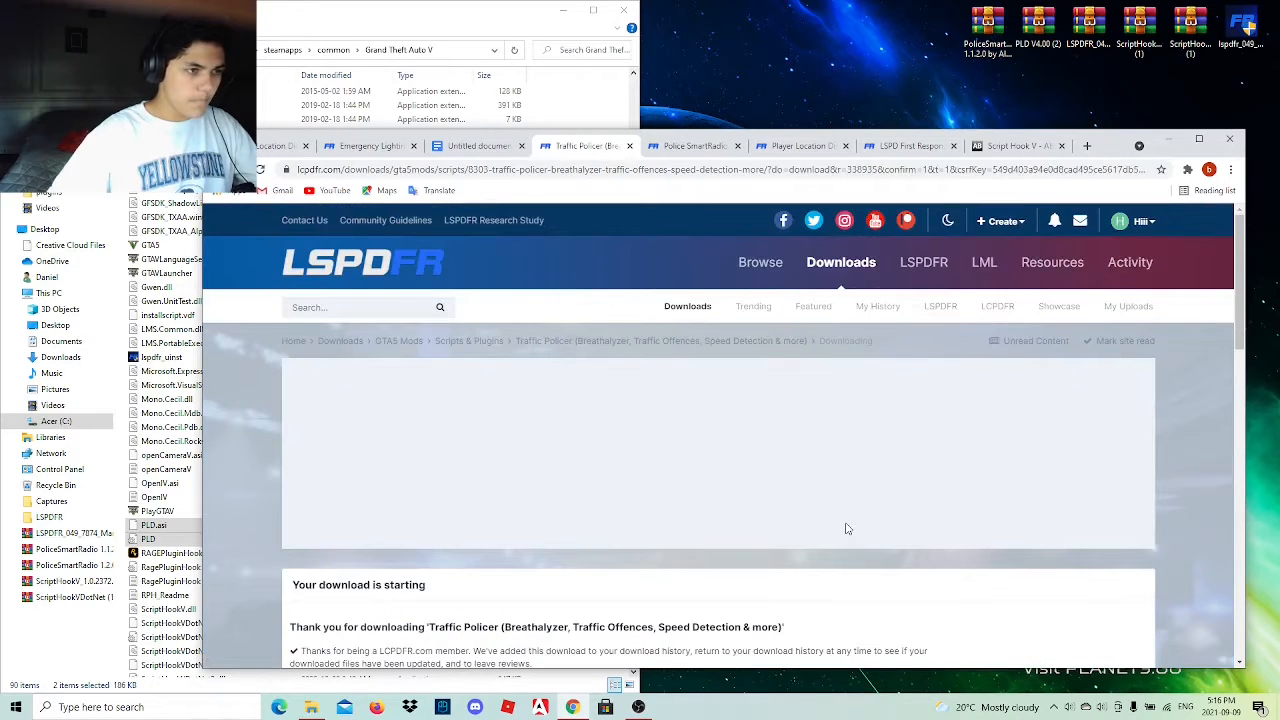
Search Google for "albo1125 common file" from the Police SmartRadio page's tab and open the first Albo1125.Common 6.6.4.0 result on LCPDFR.com.
click(698, 148)
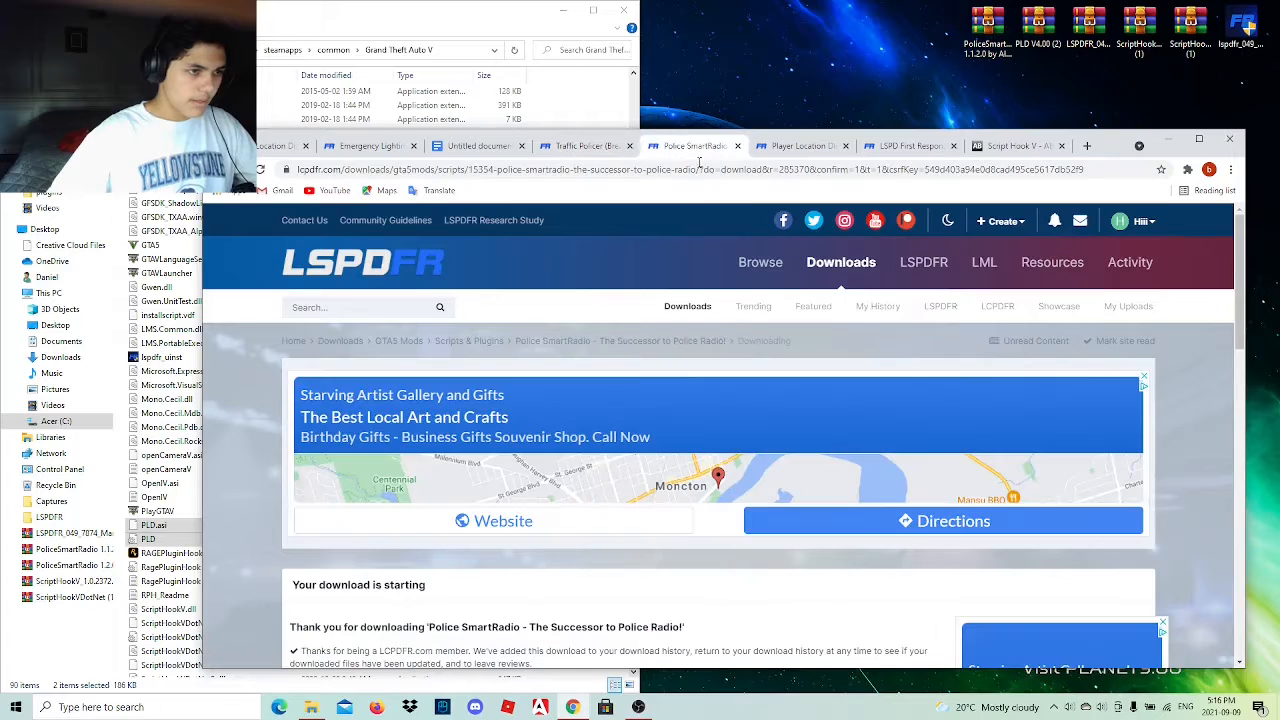
click(745, 176)
text(albo)
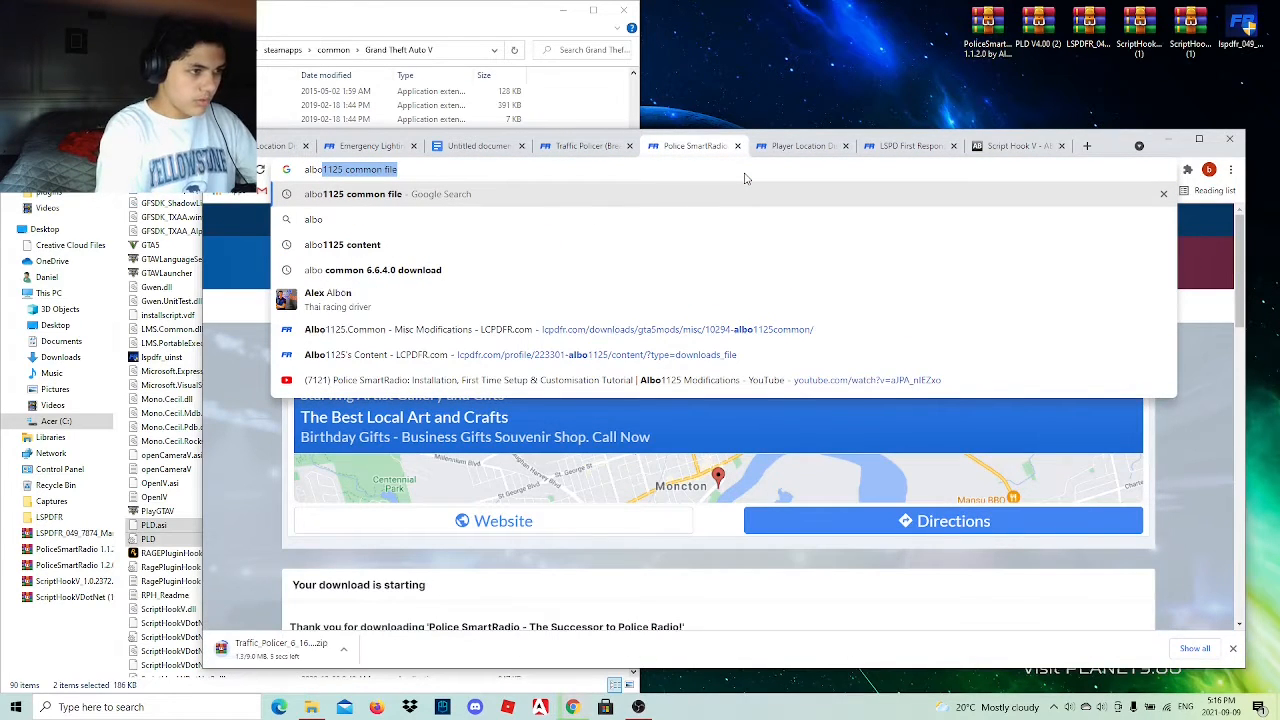
key(Return)
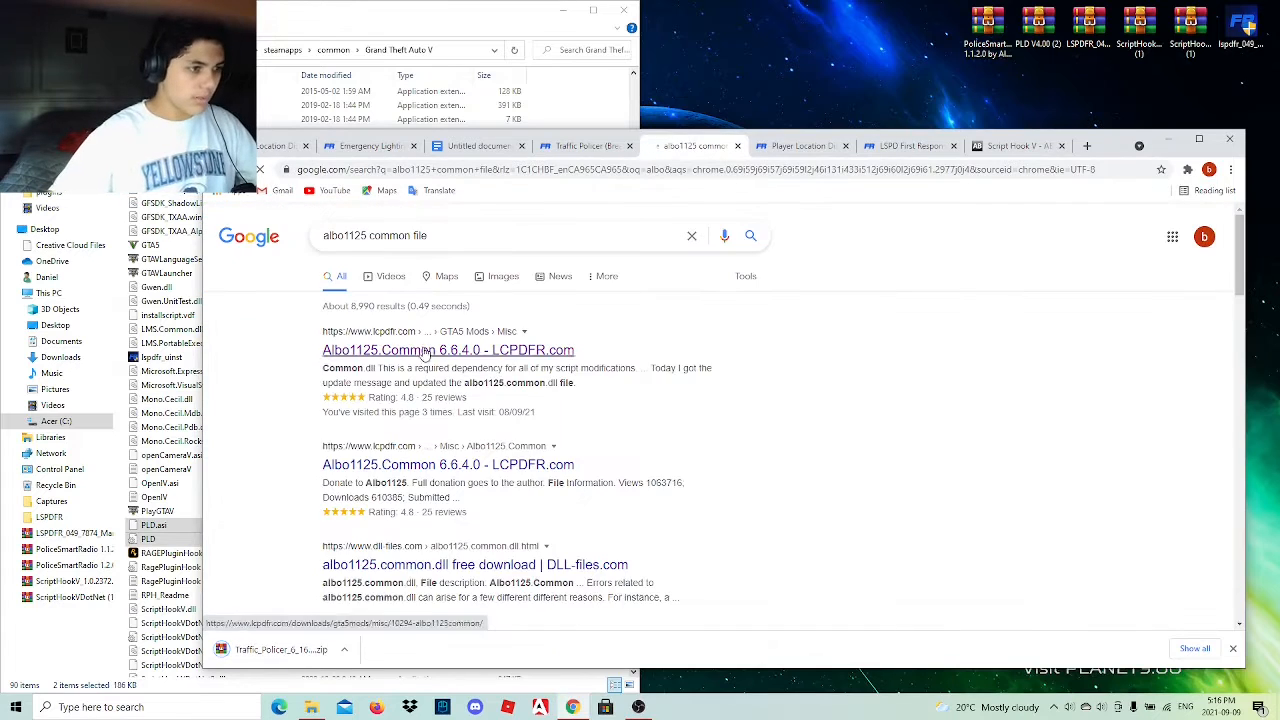
click(411, 356)
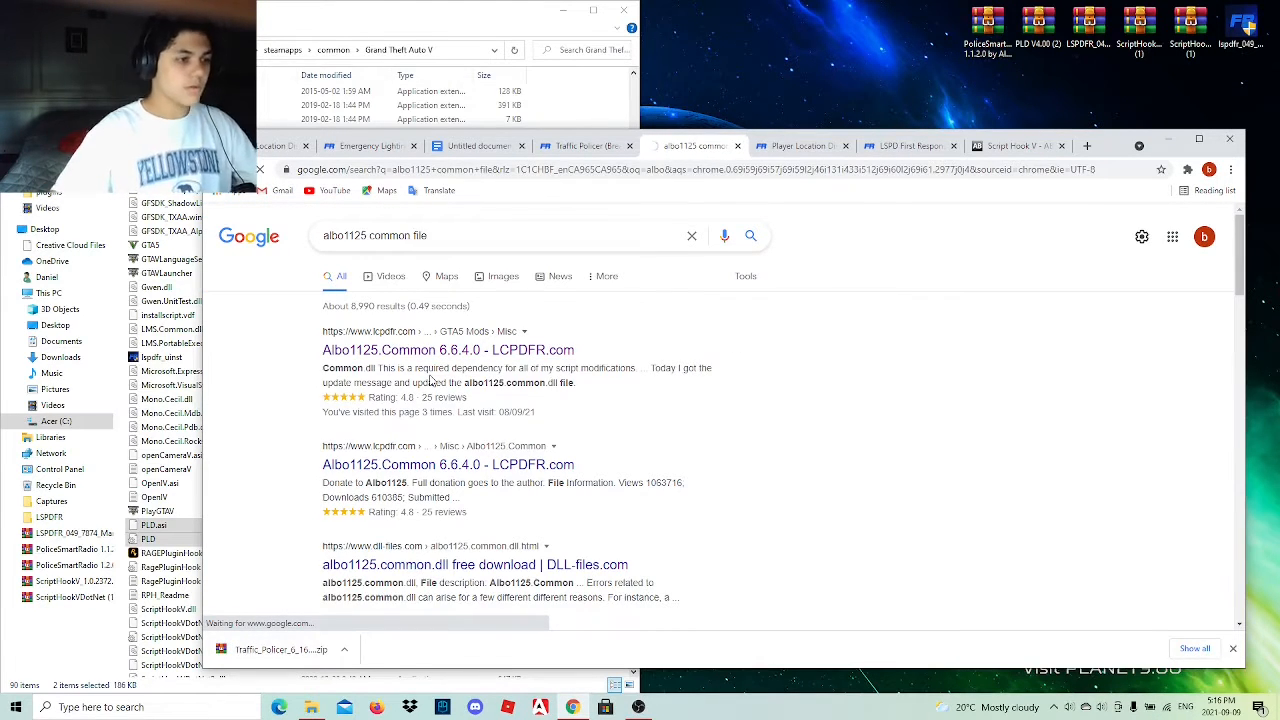
Download the Albo1125.Common 6.6.4.0 file from its LCPDFR page.
scroll(511, 443, down, 4)
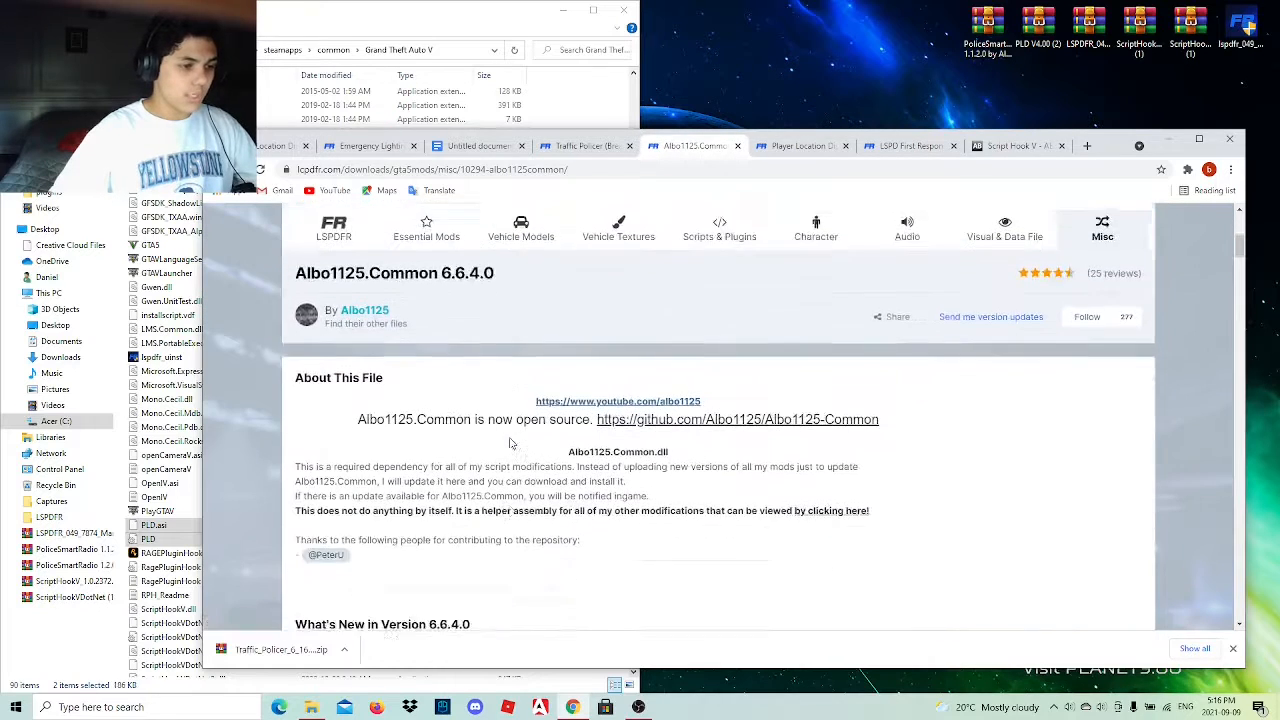
scroll(511, 443, down, 5)
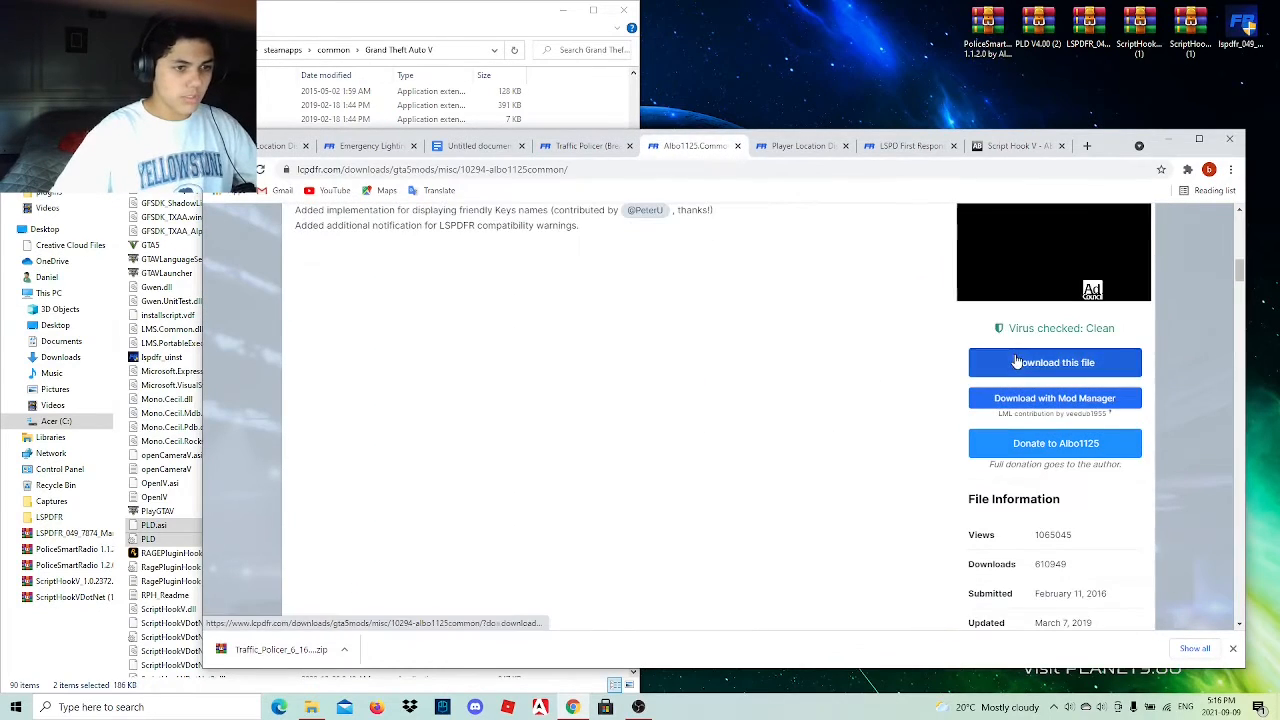
click(1016, 362)
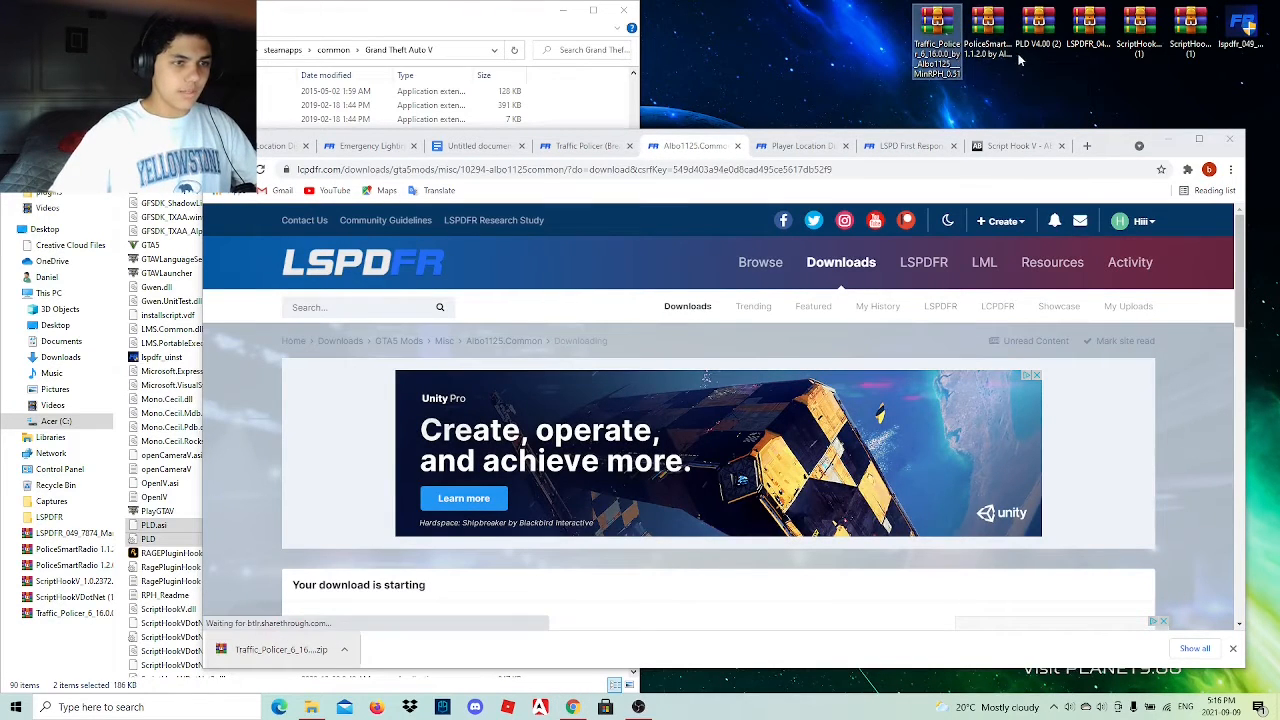
Delete the PLD, LSPDFR and ScriptHook archives and the LSPDFR installer from the desktop, keeping Traffic Policer and PoliceSmartRadio.
drag(1033, 64, 1245, 27)
right_click(1245, 27)
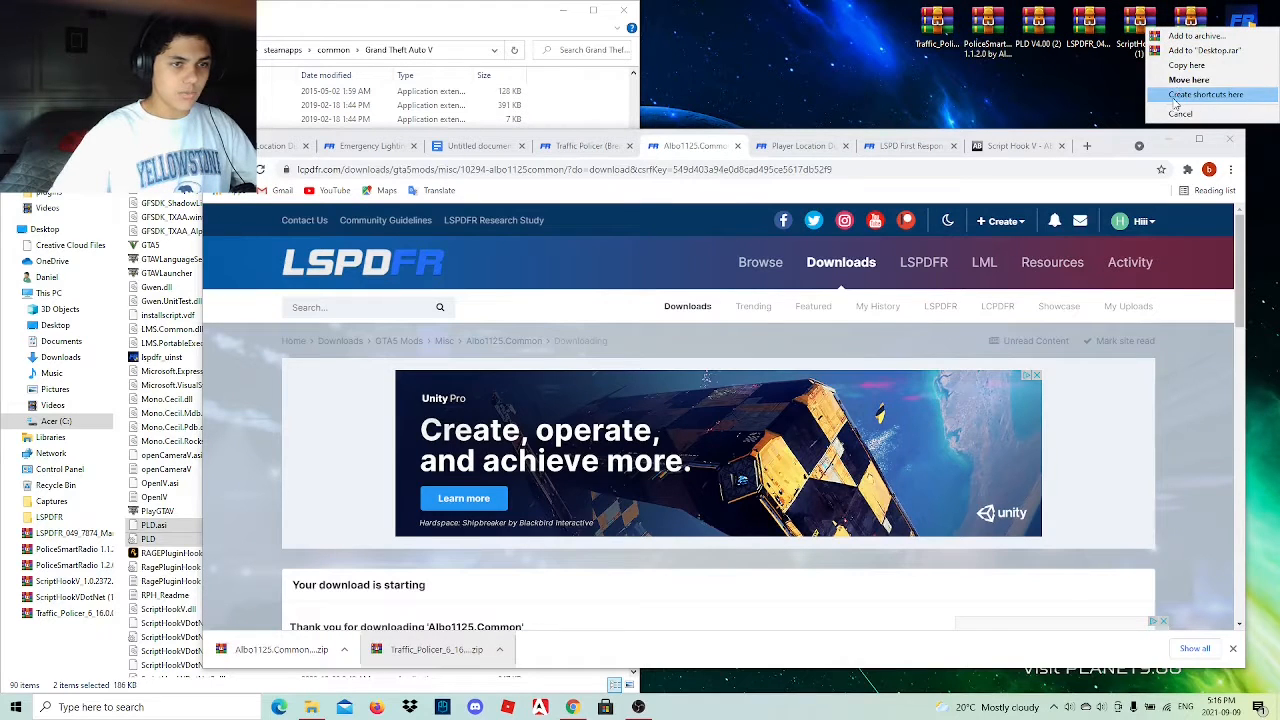
click(1115, 94)
right_click(1113, 37)
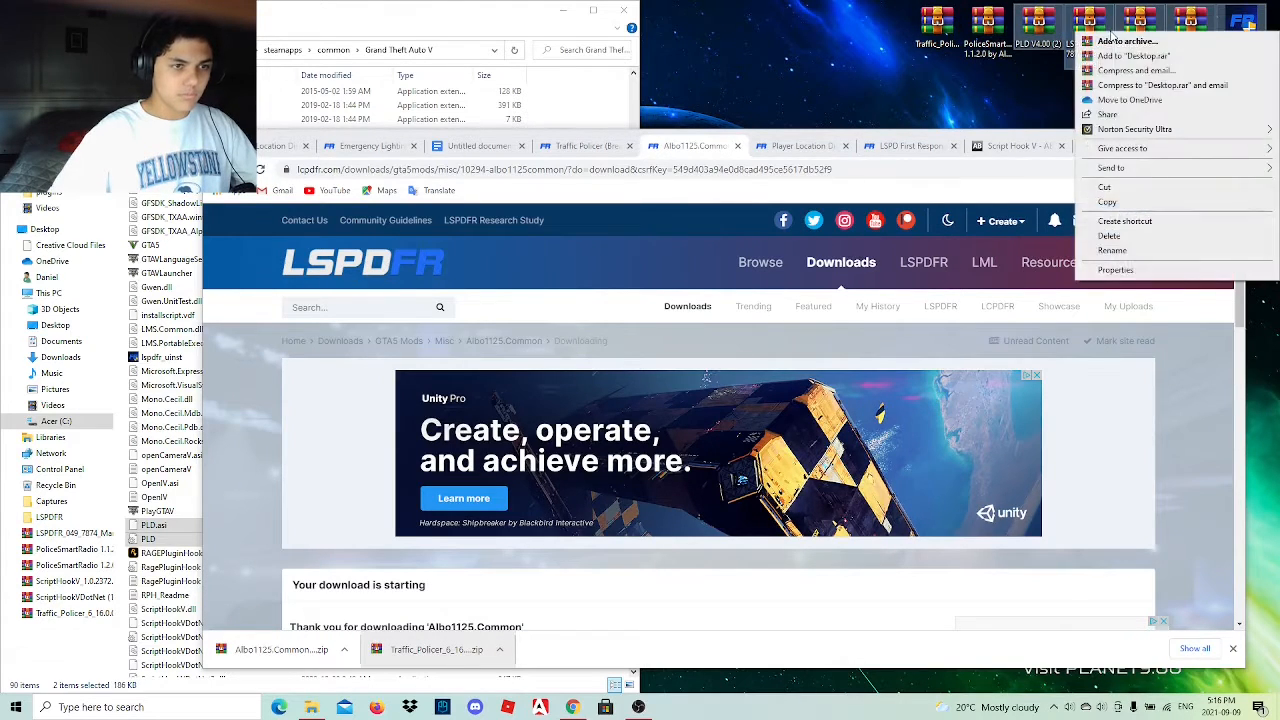
click(1109, 236)
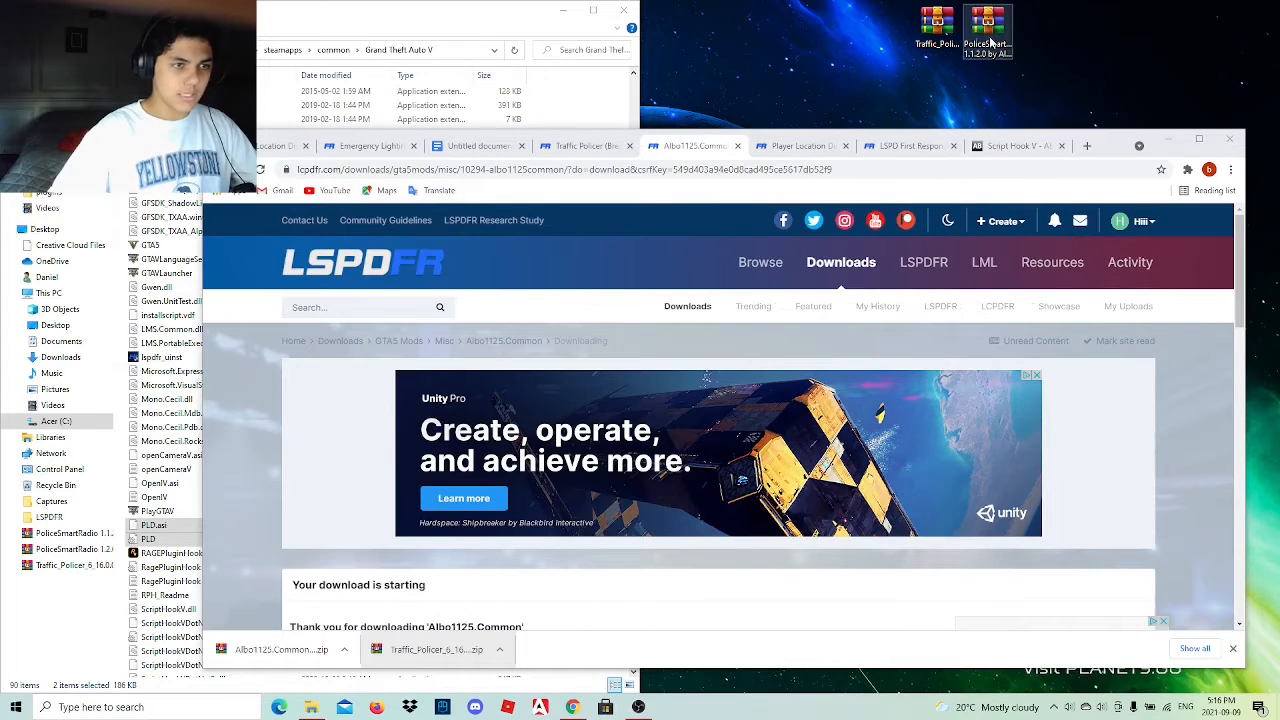
Line up the Traffic Policer and PoliceSmartRadio archives with the downloaded Albo1125.Common archive on the desktop and minimize Chrome.
drag(1021, 35, 1190, 33)
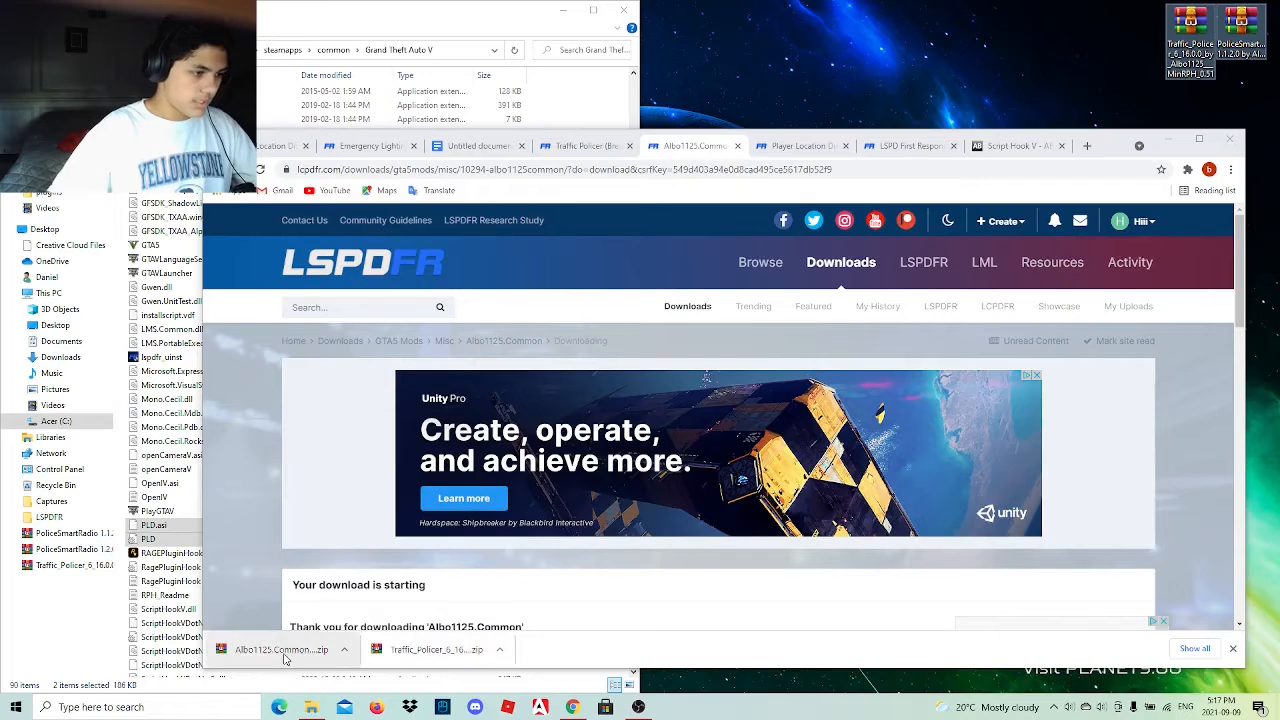
drag(275, 649, 1135, 35)
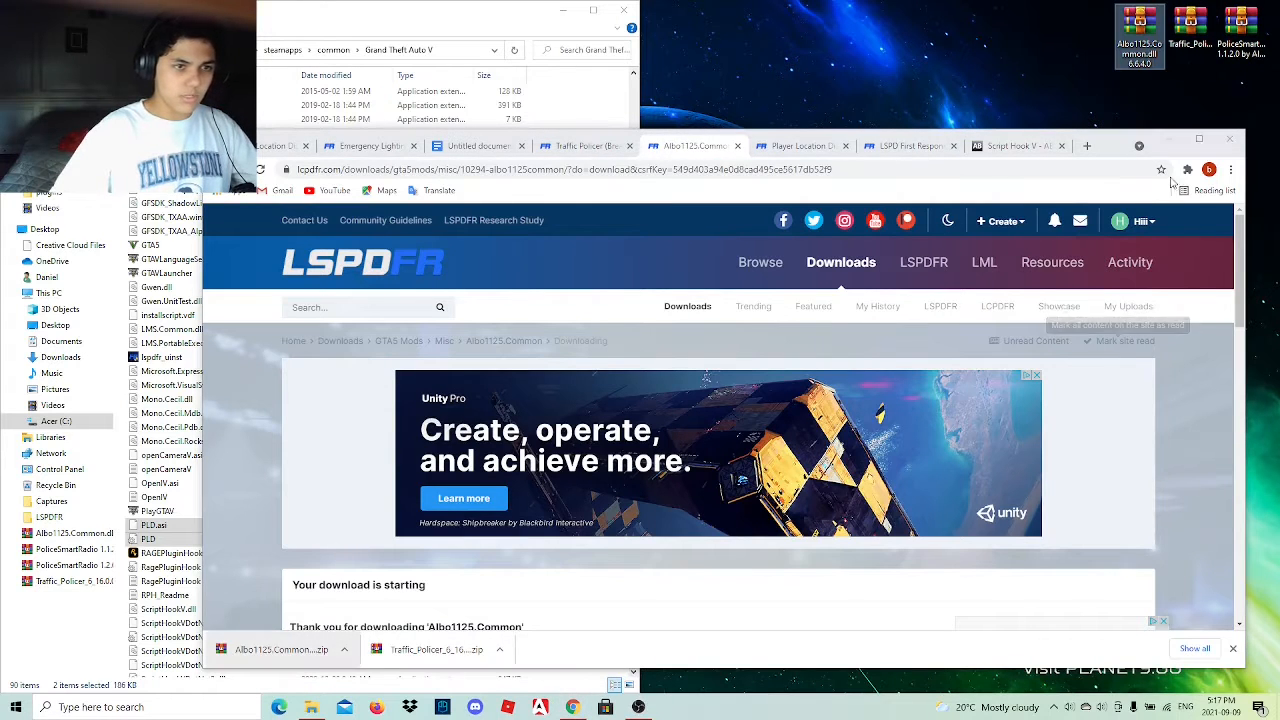
click(1168, 139)
click(1021, 172)
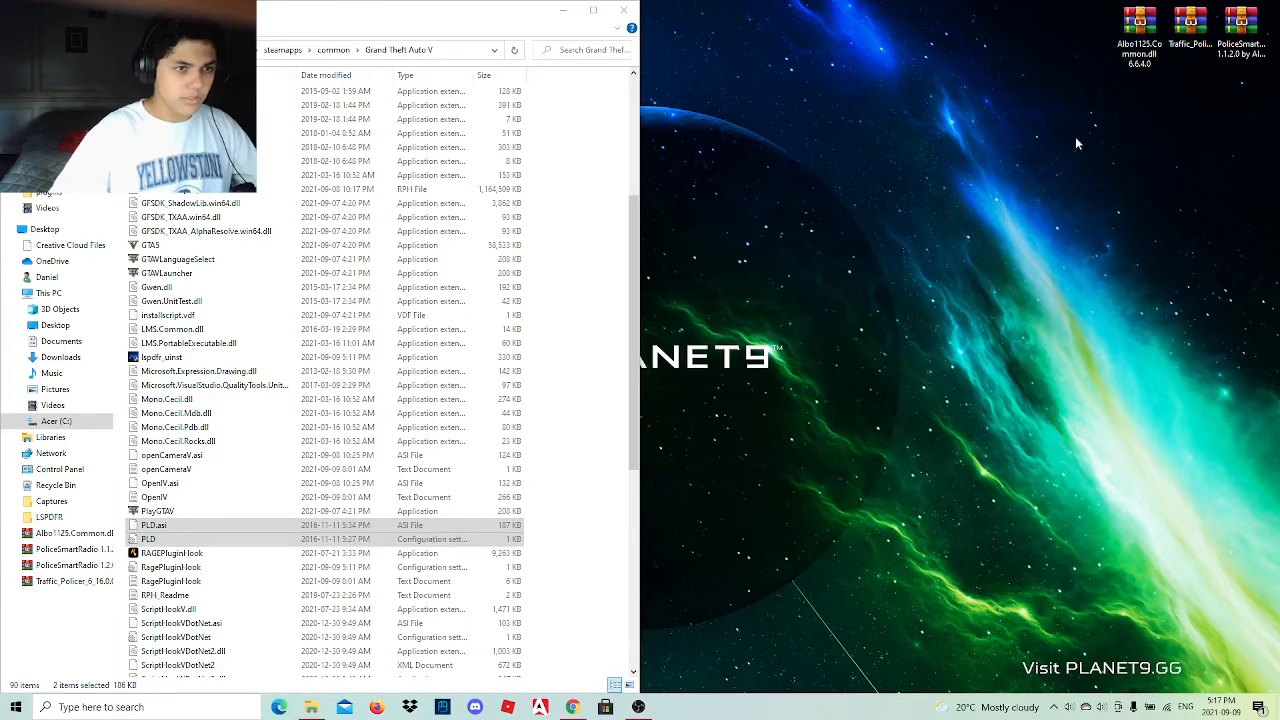
Open the Traffic Policer archive from the desktop and go into its inner Grand Theft Auto V folder.
click(1186, 28)
double_click(1186, 28)
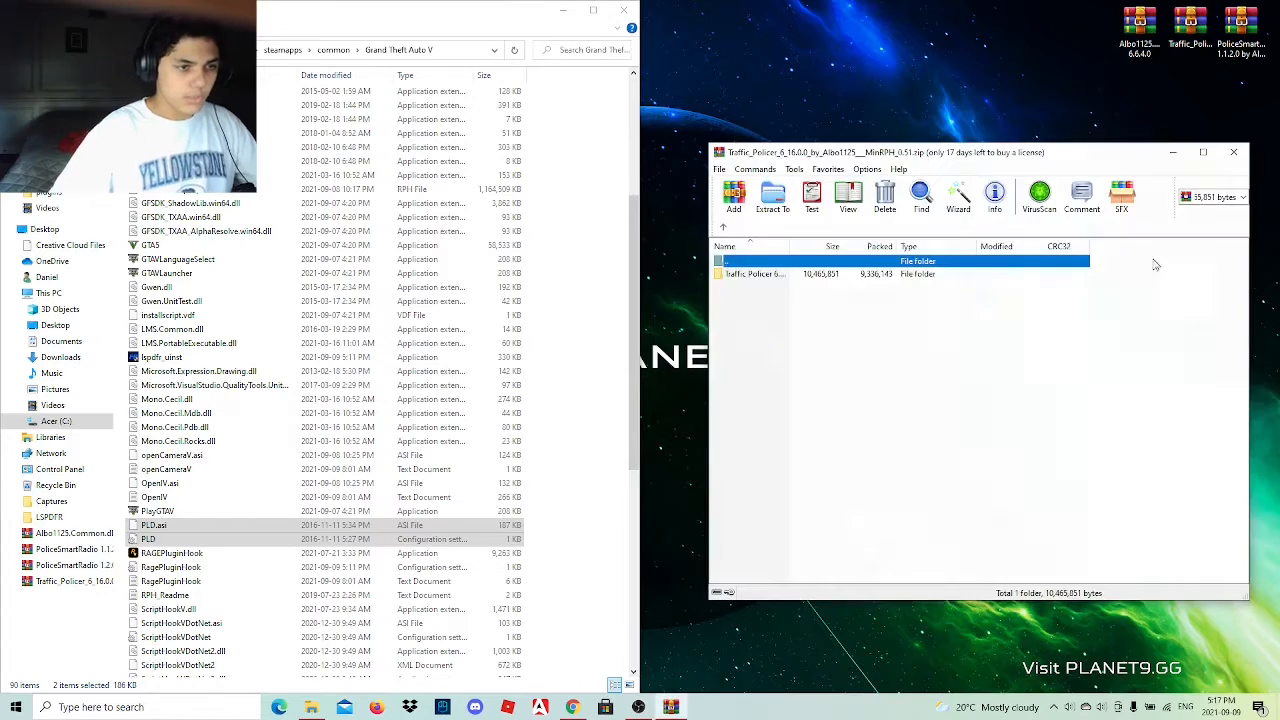
double_click(813, 275)
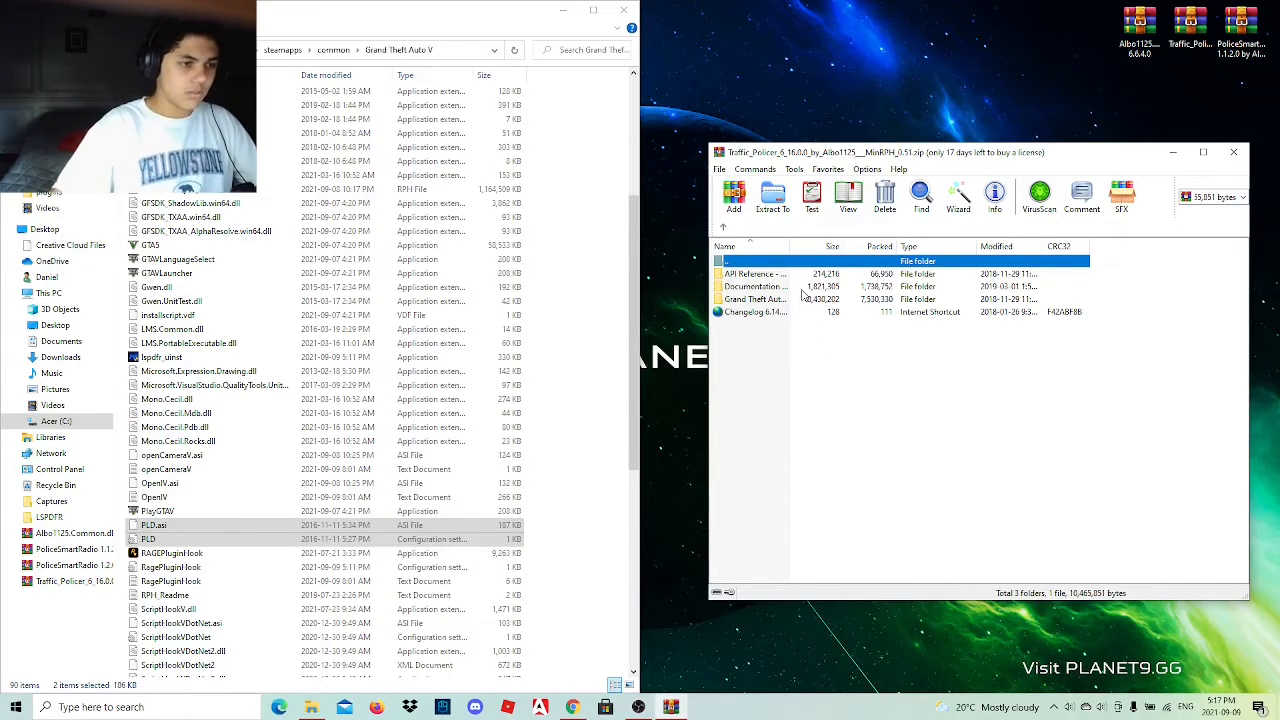
double_click(803, 297)
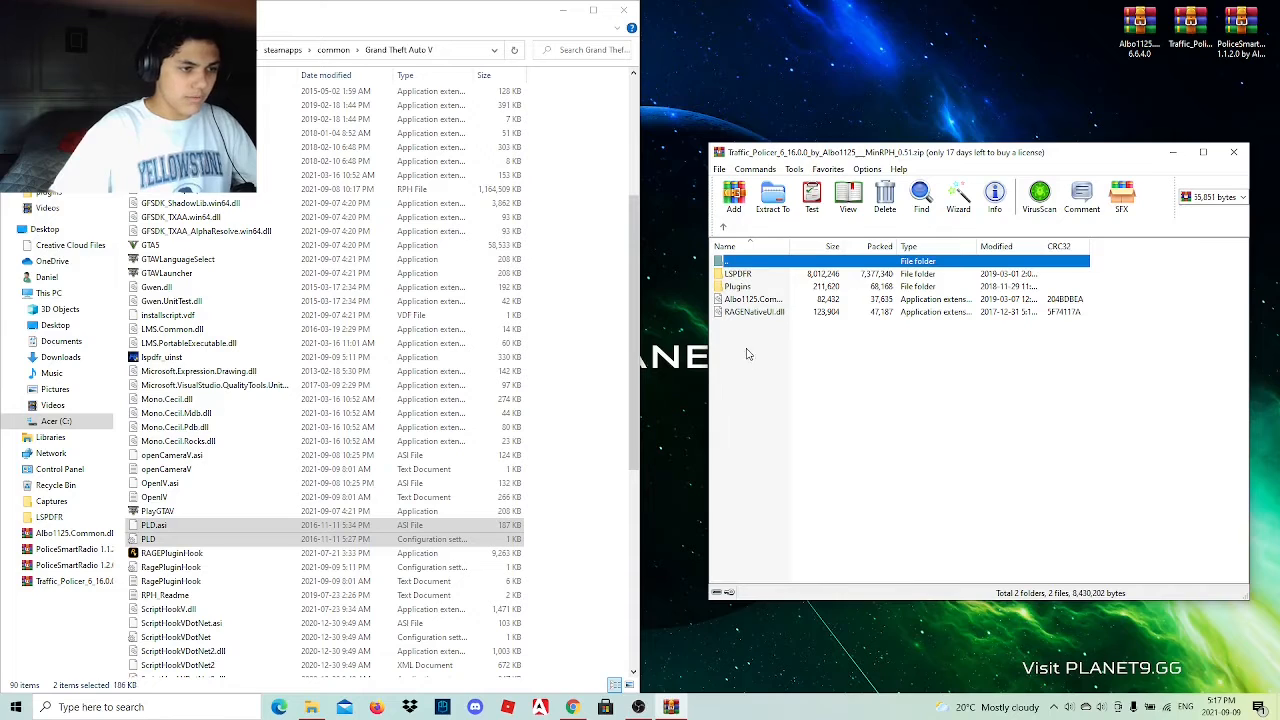
Copy LSPDFR, Plugins and RAGENativeUI.dll from the Traffic Policer archive into the Grand Theft Auto V game folder and close the archive.
click(749, 314)
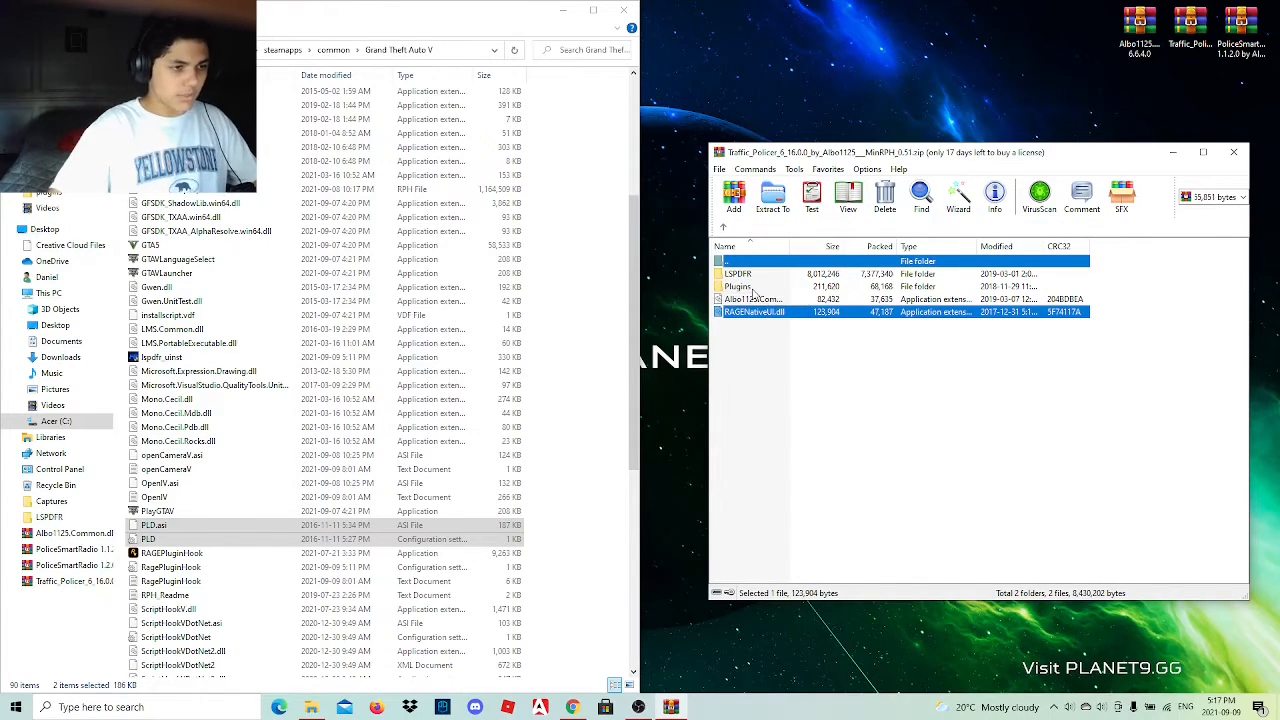
ctrl+click(758, 288)
click(765, 352)
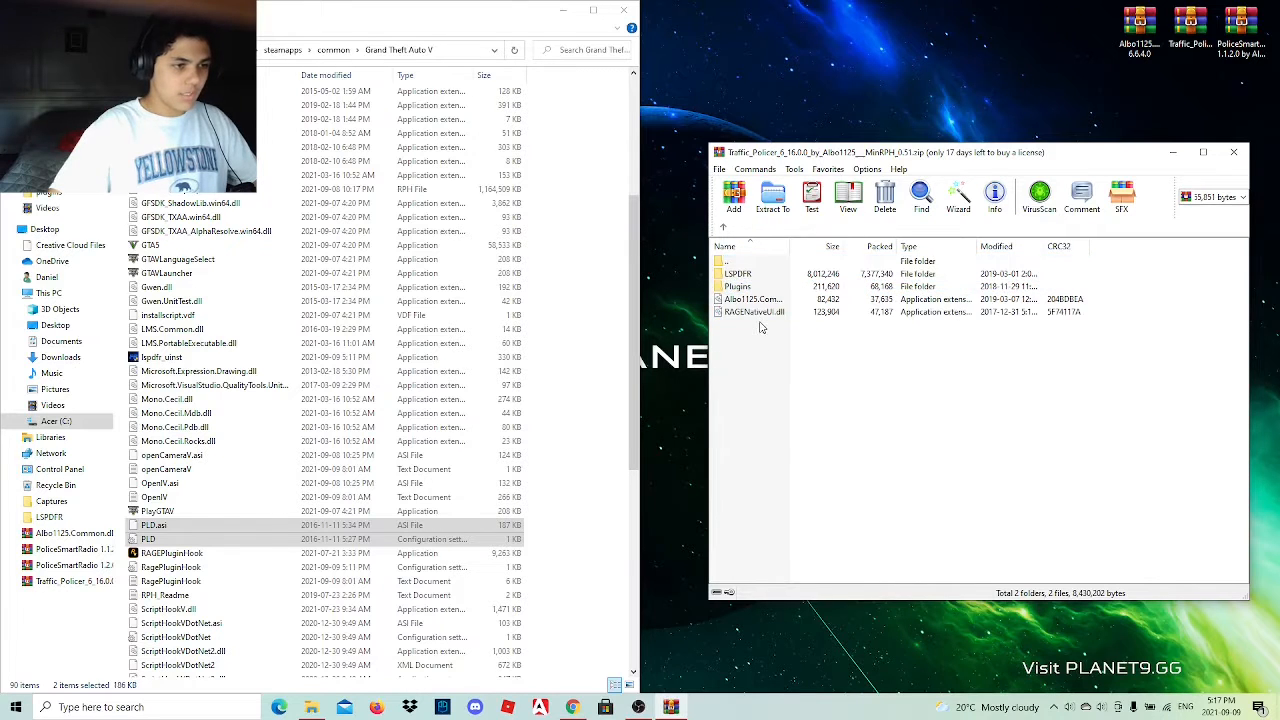
click(760, 312)
ctrl+click(758, 290)
ctrl+click(759, 274)
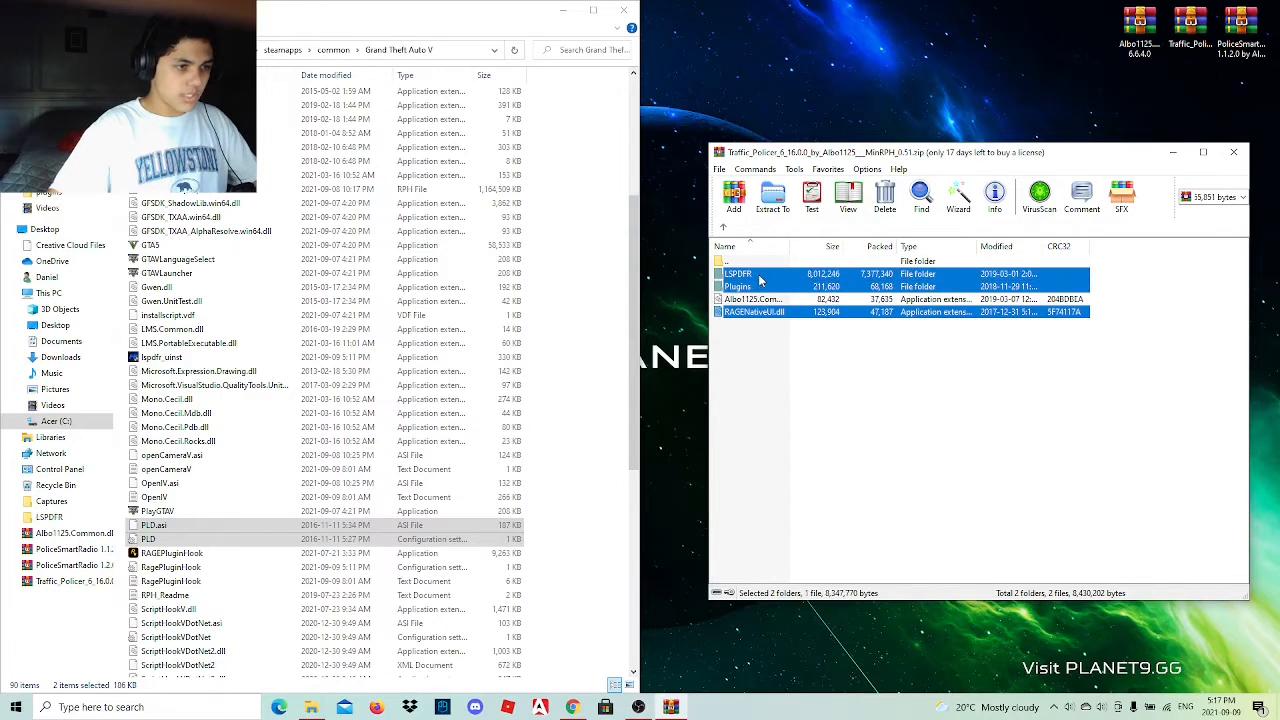
drag(946, 314, 581, 338)
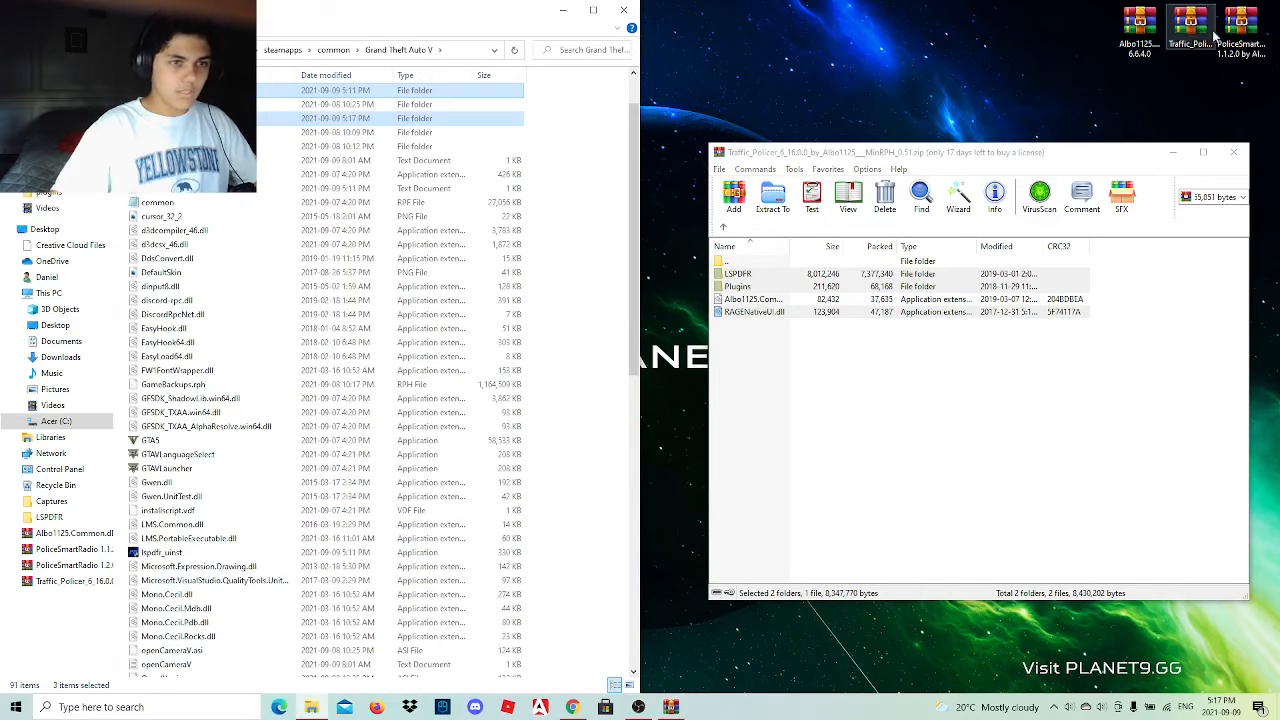
click(1236, 156)
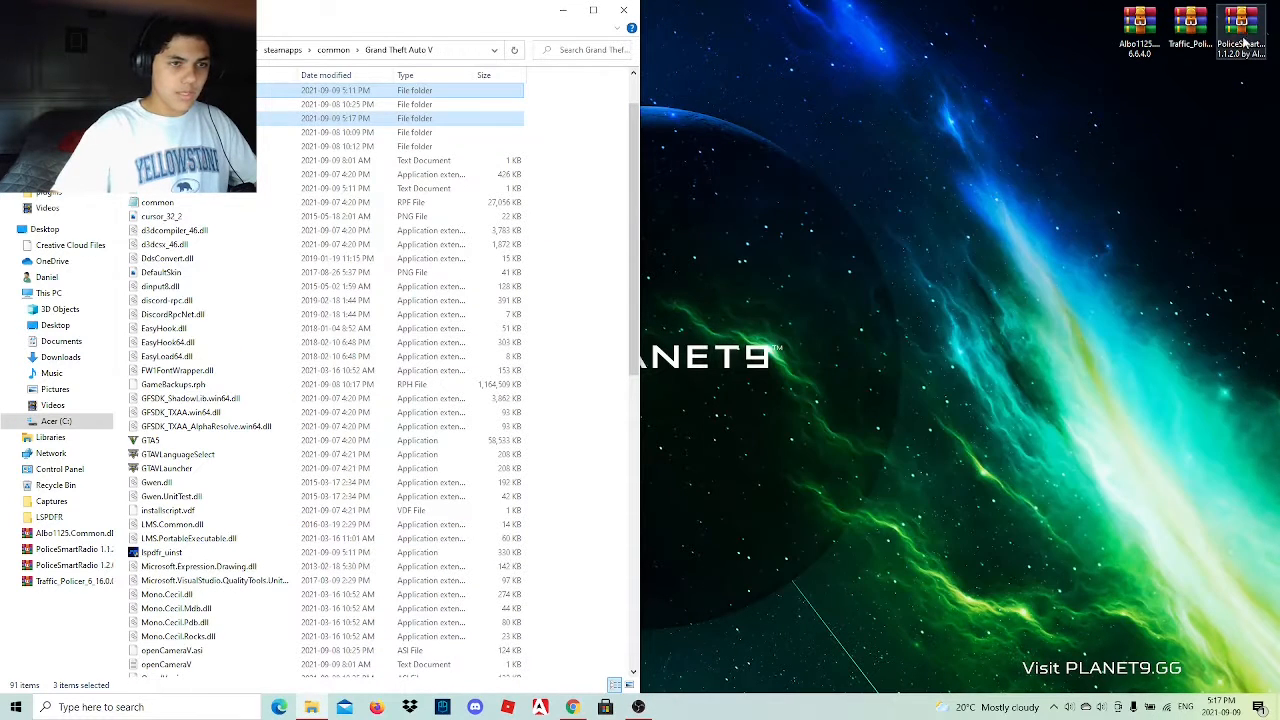
Open the PoliceSmartRadio 1.1.2.0 archive and copy the Plugins folder from its Grand Theft Auto folder into the game's folder.
double_click(1240, 32)
double_click(797, 277)
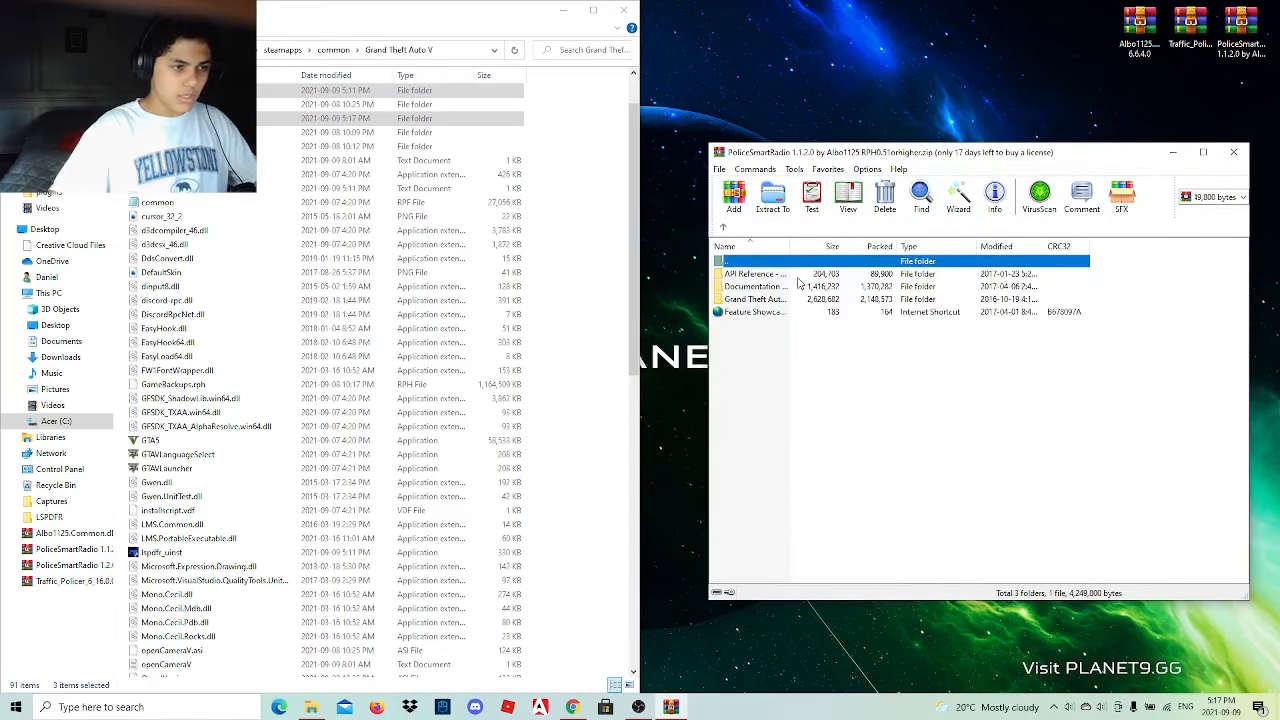
double_click(793, 299)
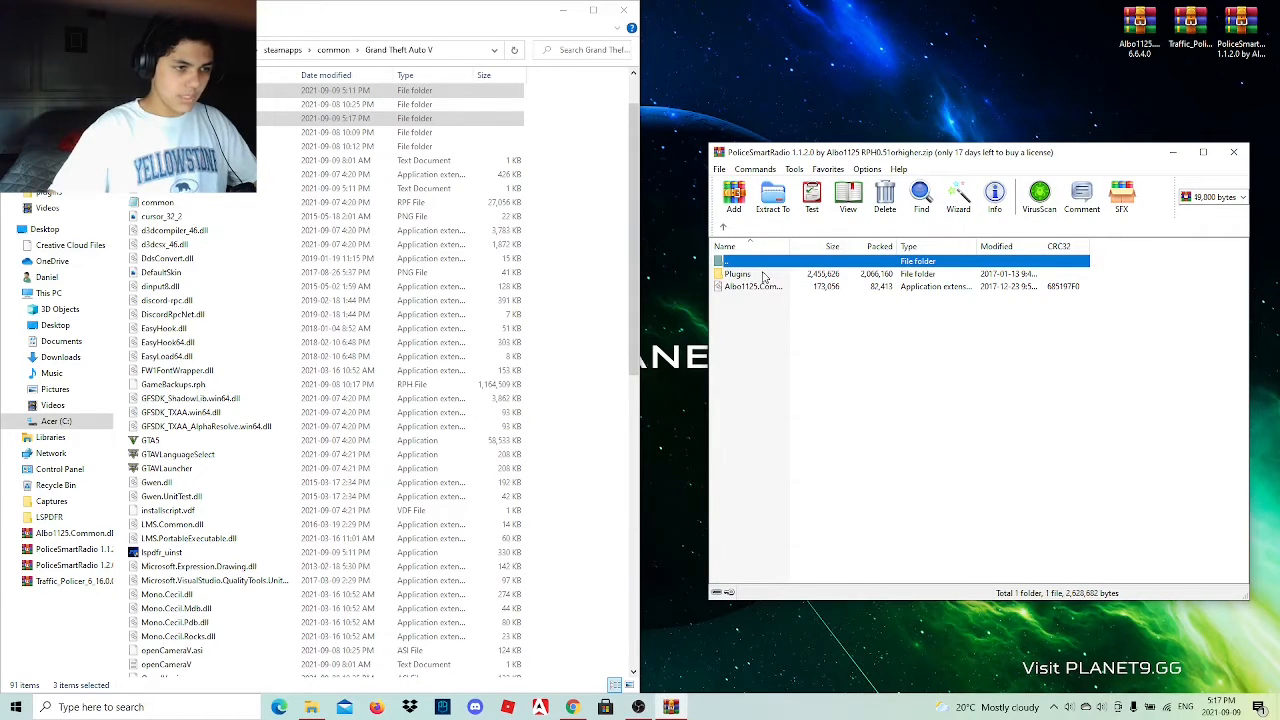
click(756, 277)
click(747, 364)
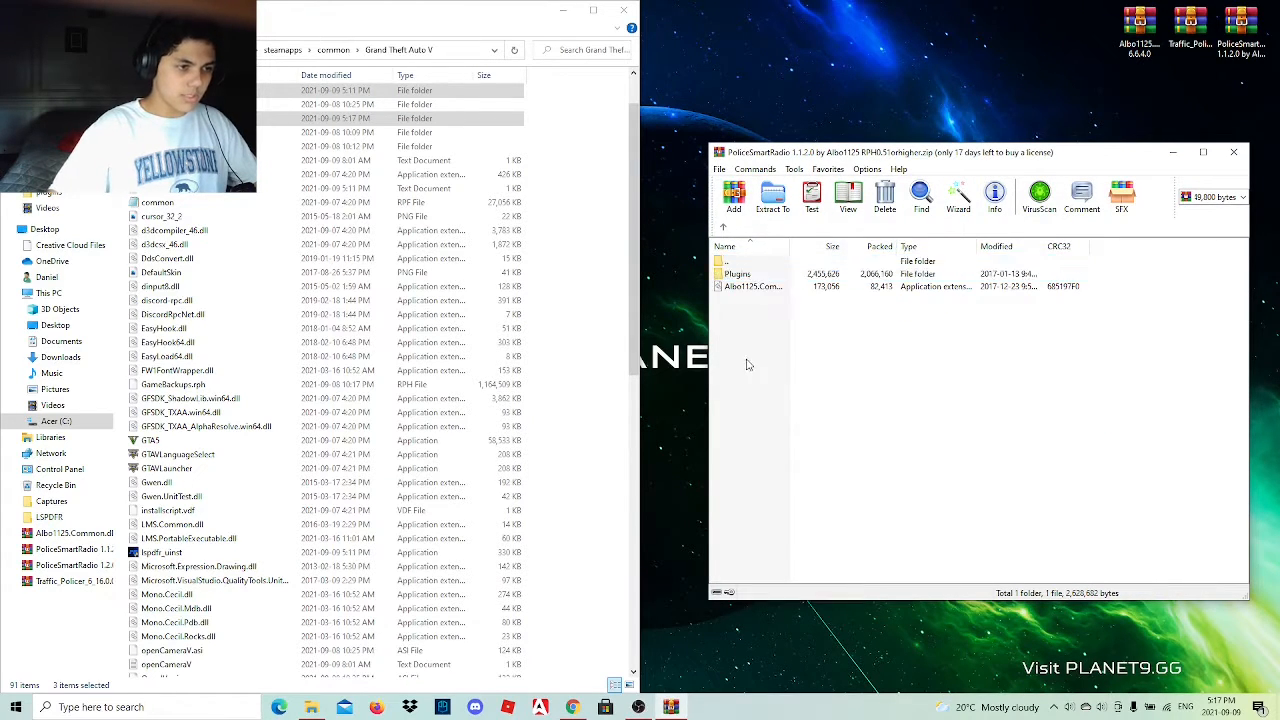
drag(747, 284, 603, 303)
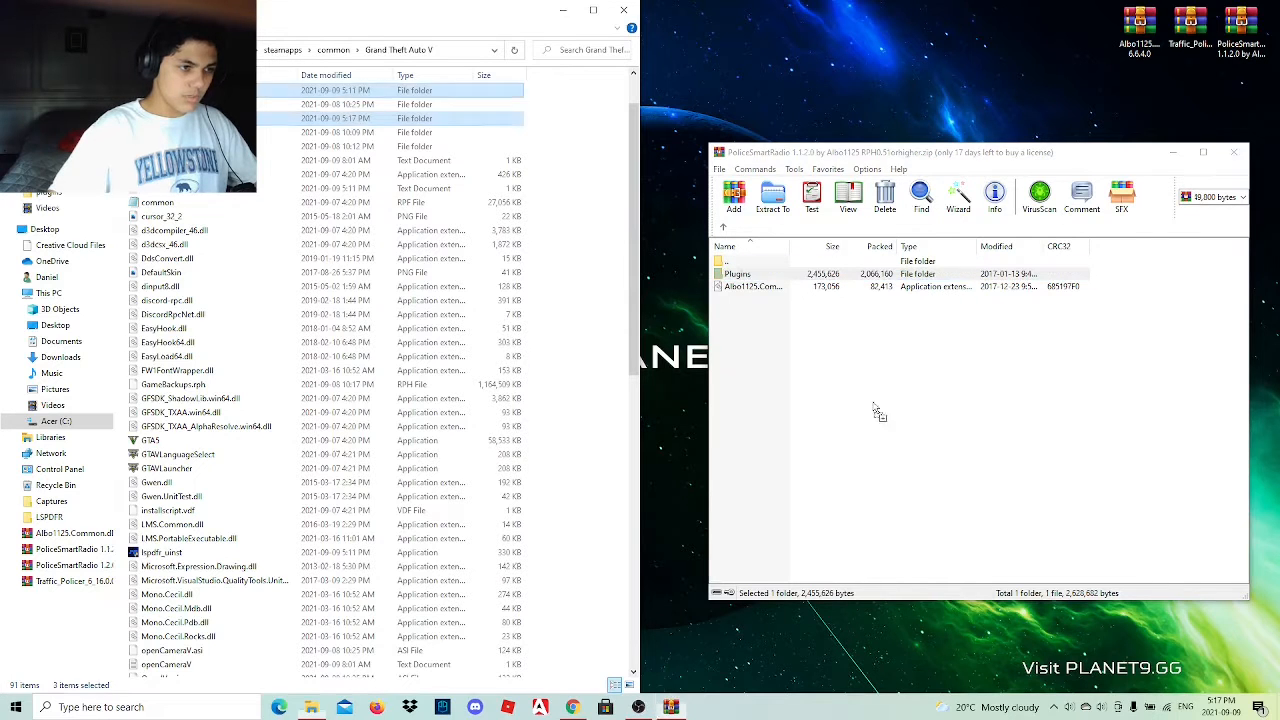
Close the PoliceSmartRadio archive and copy Albo1125.Common.dll from its 6.6.4.0 archive's inner Grand Theft Auto V folder into the game folder.
click(1234, 153)
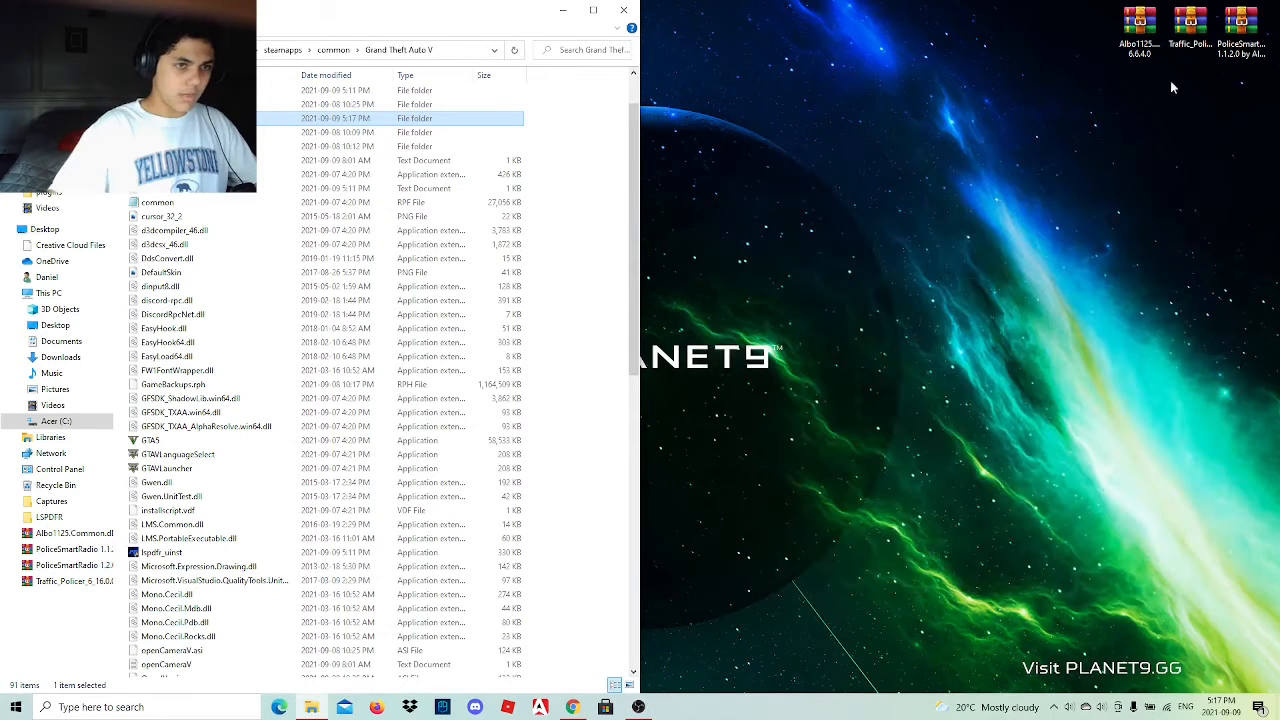
mouse_move(1136, 28)
mouse_down()
mouse_move(1088, 216)
mouse_move(1003, 218)
mouse_move(1105, 55)
mouse_move(1130, 40)
mouse_up()
double_click(1139, 30)
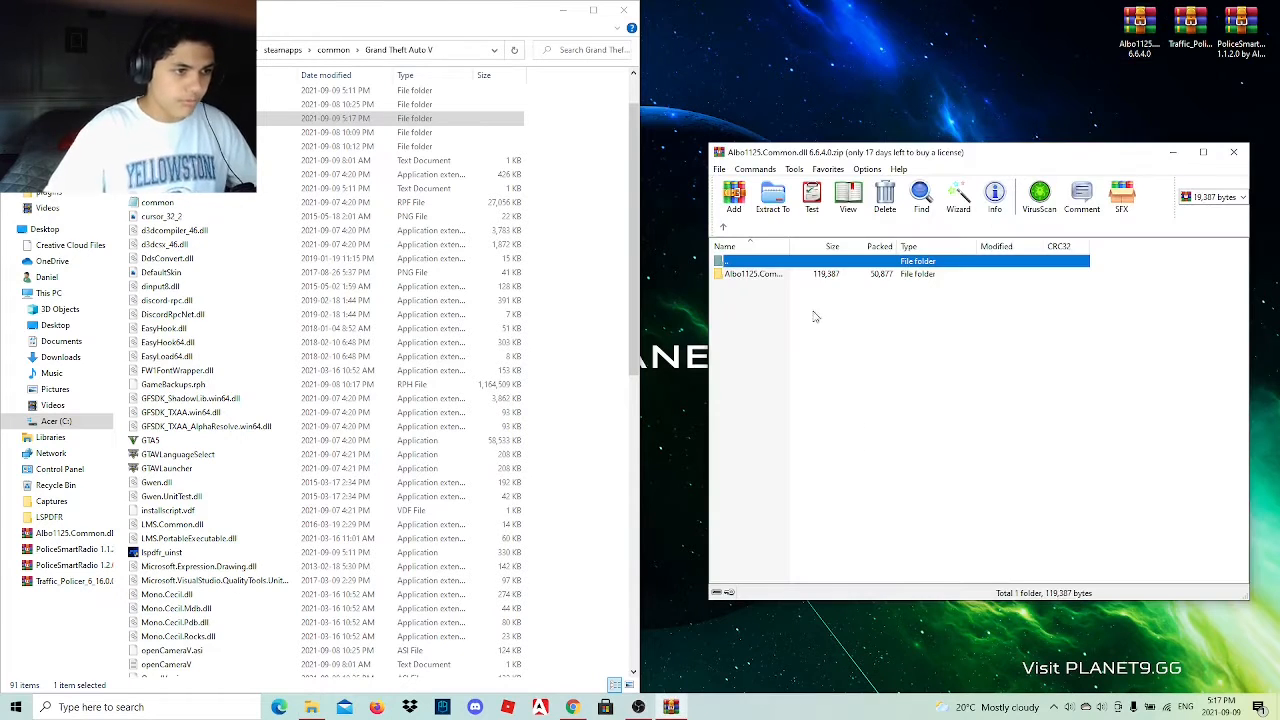
double_click(800, 279)
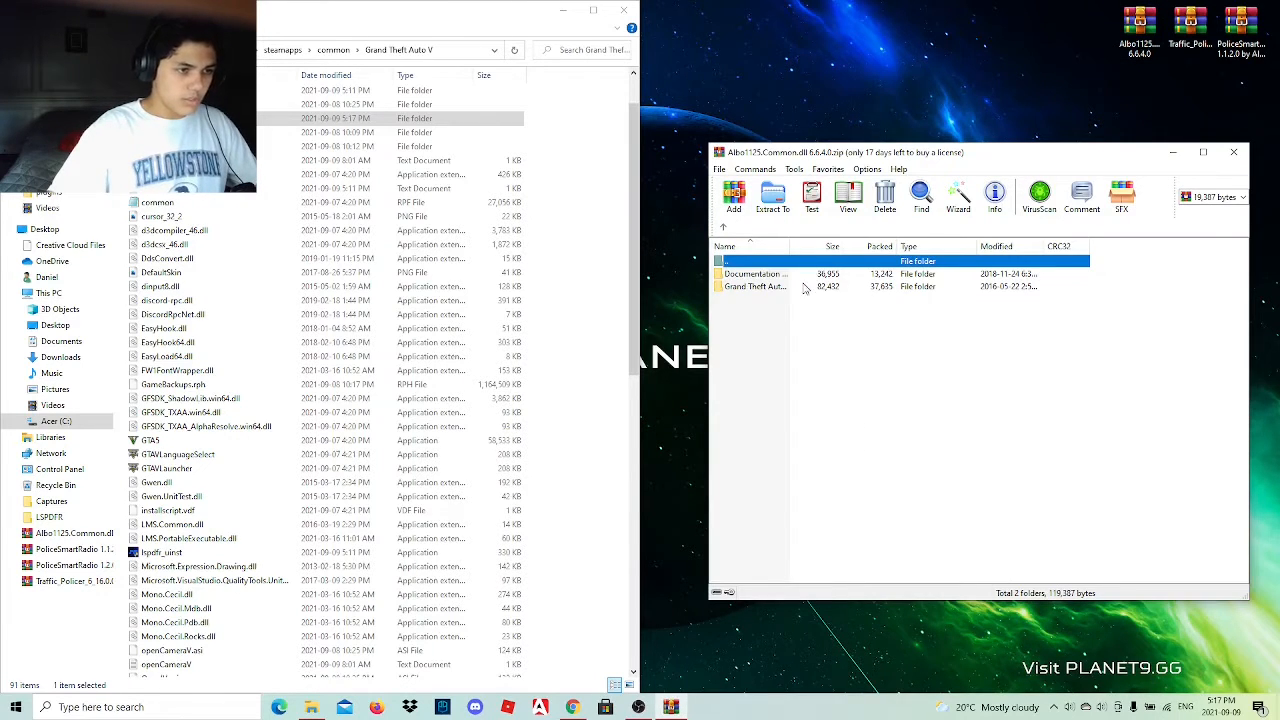
double_click(805, 287)
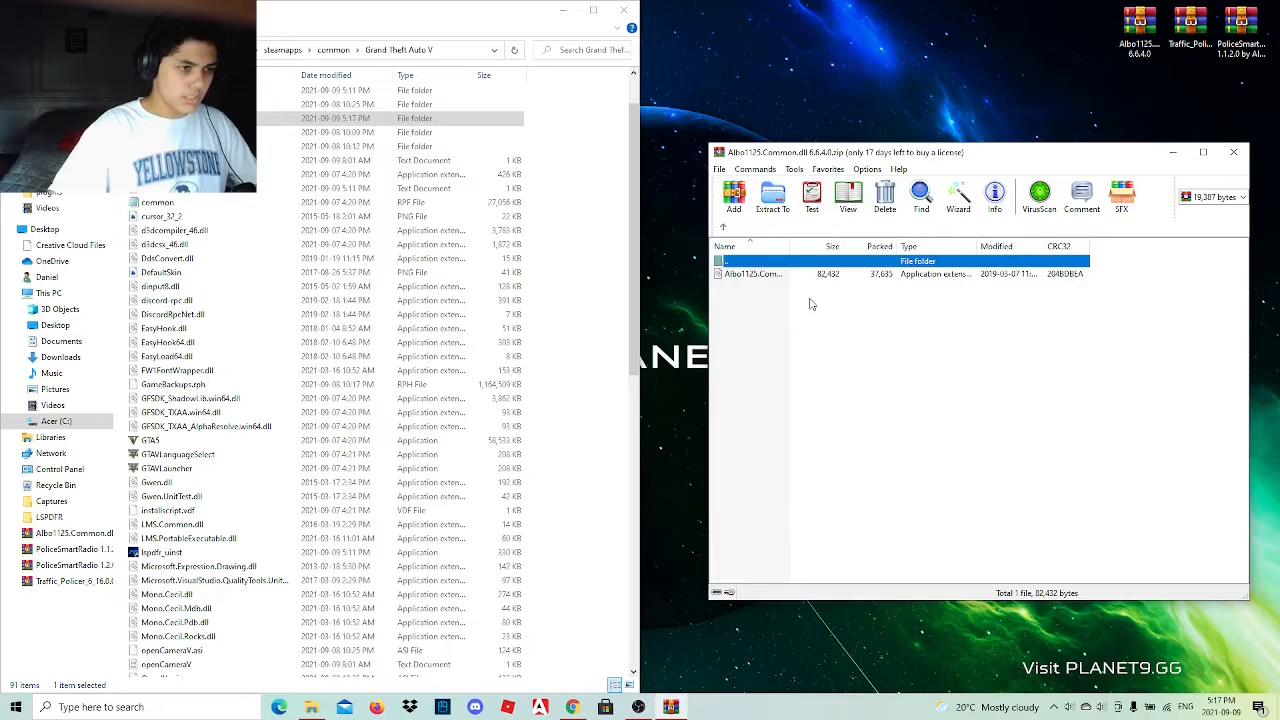
click(740, 274)
drag(584, 245, 581, 235)
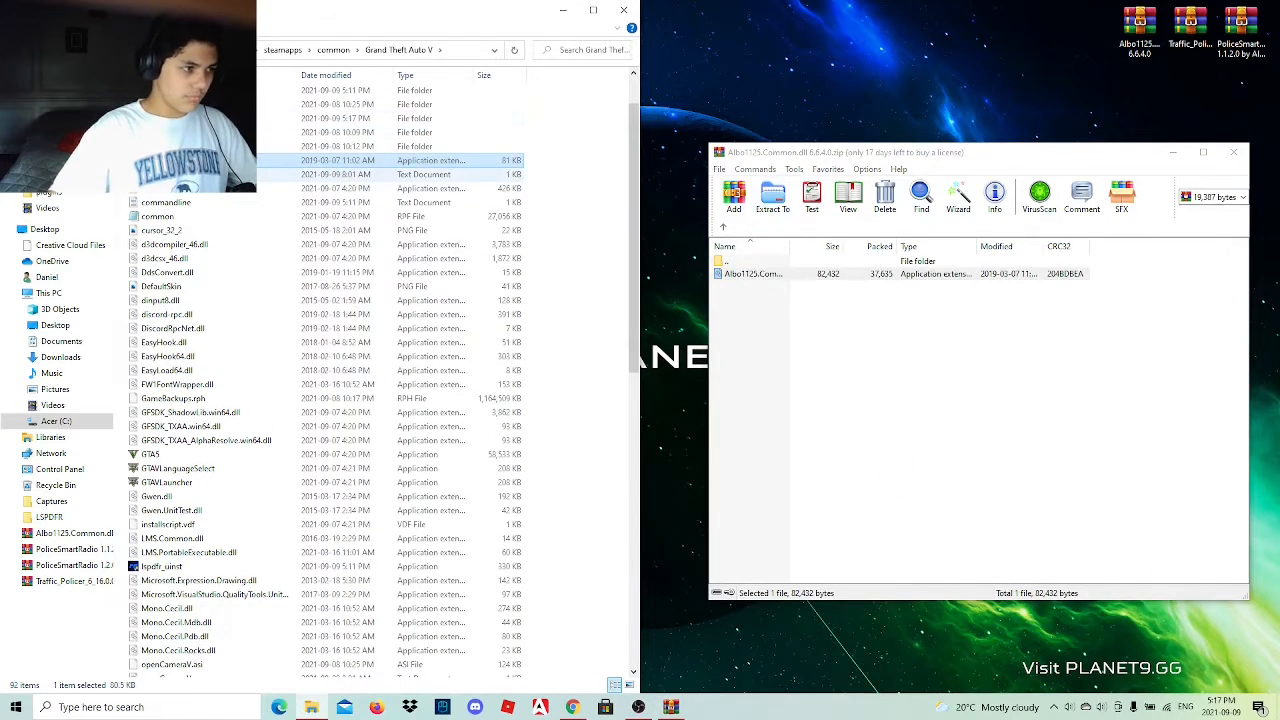
Close the Albo1125.Common archive and delete the Albo1125.Common, Traffic Policer and PoliceSmartRadio 1.1.2.0 archives from the desktop.
click(1233, 152)
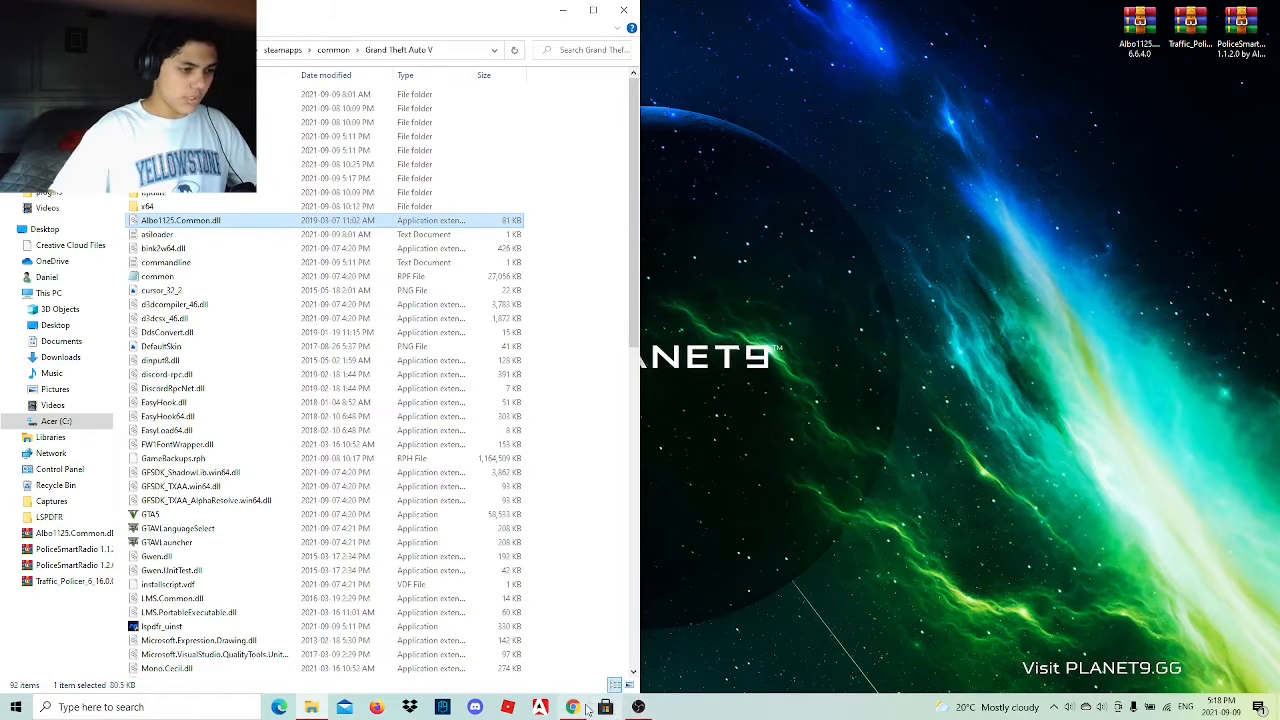
right_click(1221, 10)
click(1048, 290)
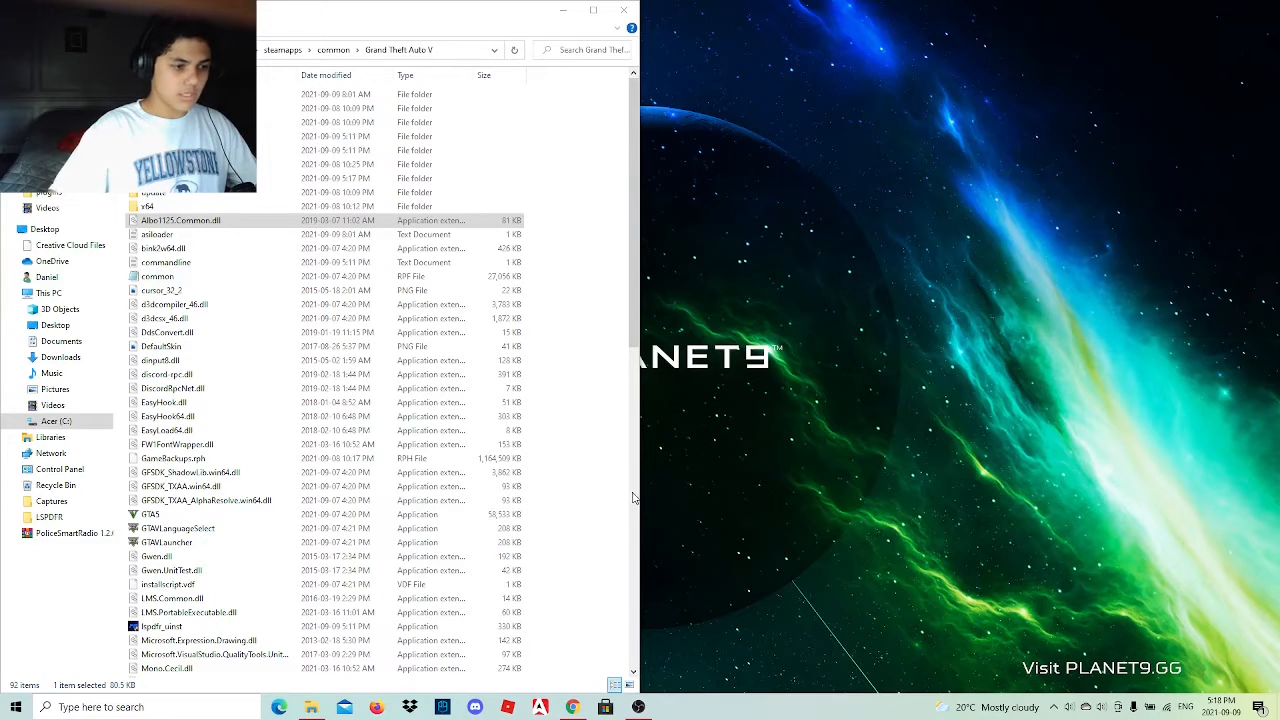
Switch to Chrome and close every LSPDFR and Script Hook V download tab, keeping only the Google Docs link document.
click(572, 706)
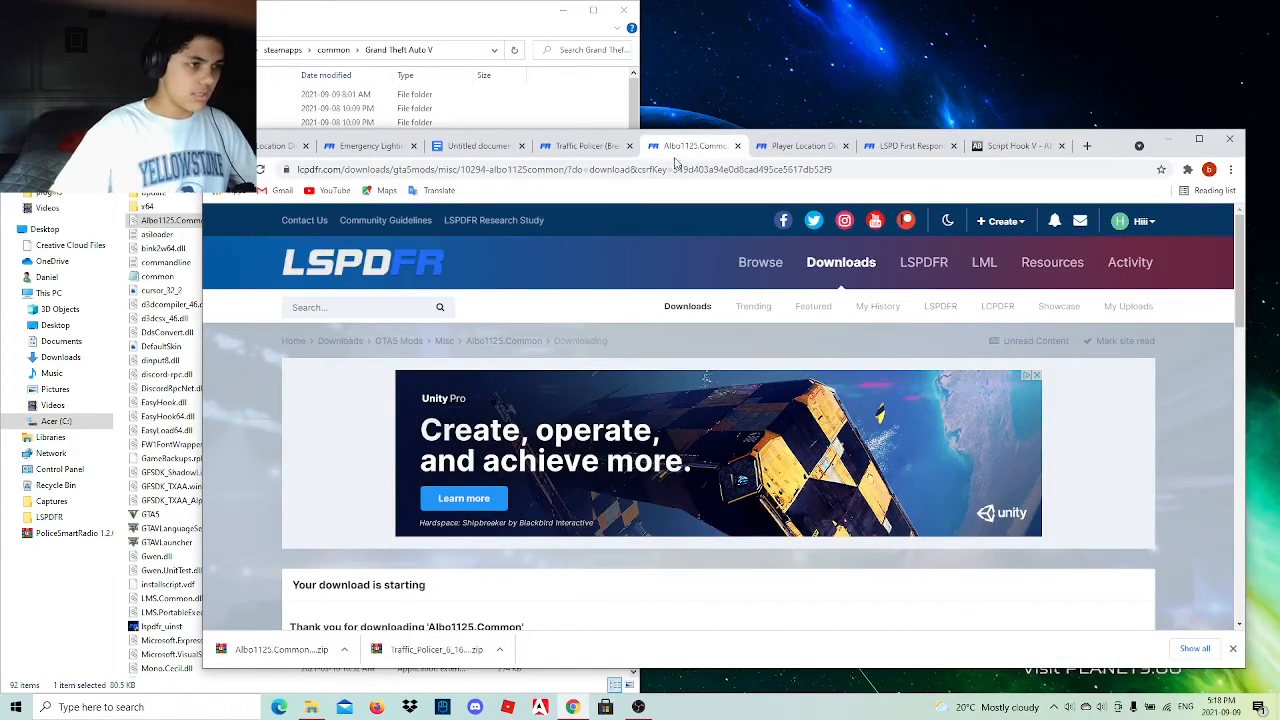
click(306, 146)
click(306, 146)
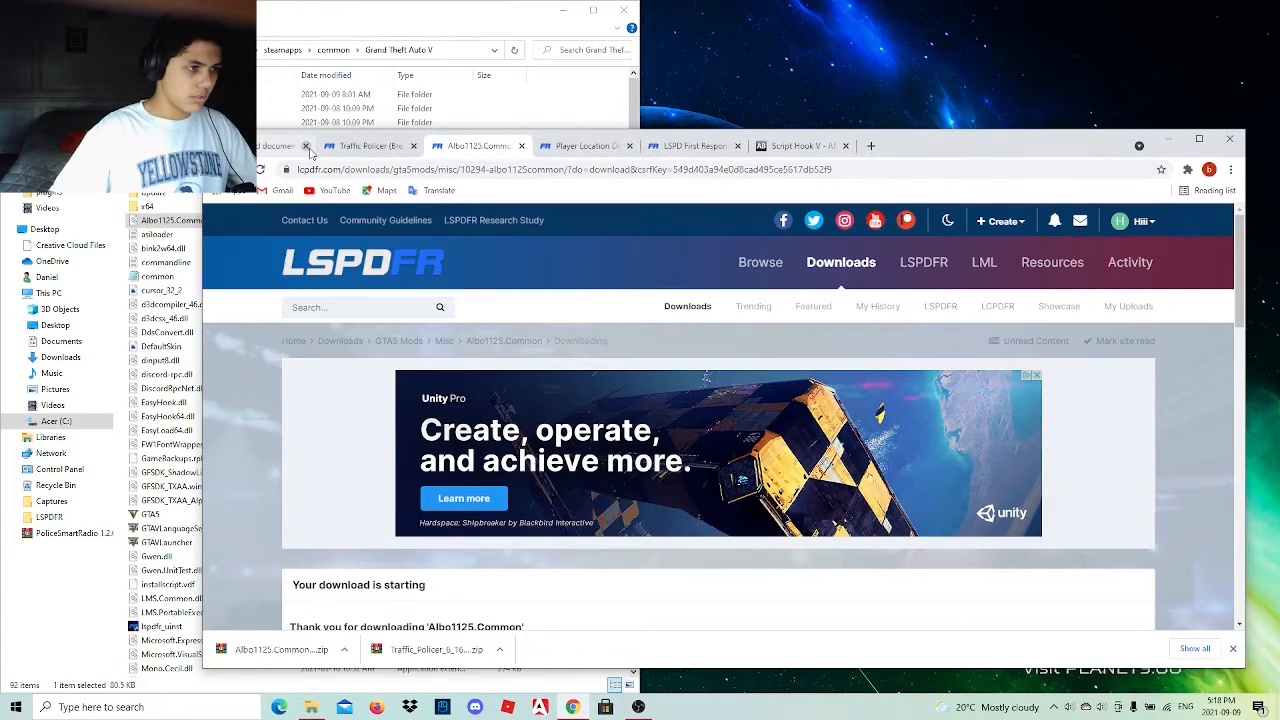
click(413, 146)
click(414, 146)
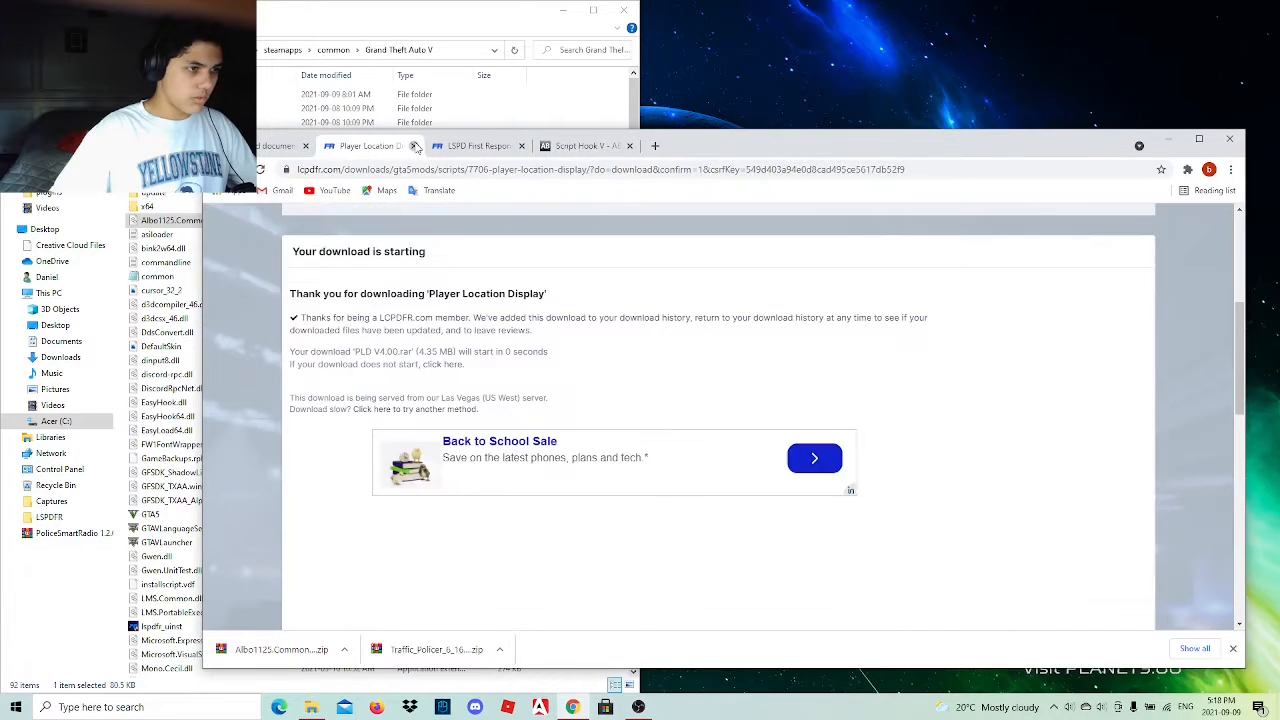
click(414, 146)
click(414, 146)
click(414, 146)
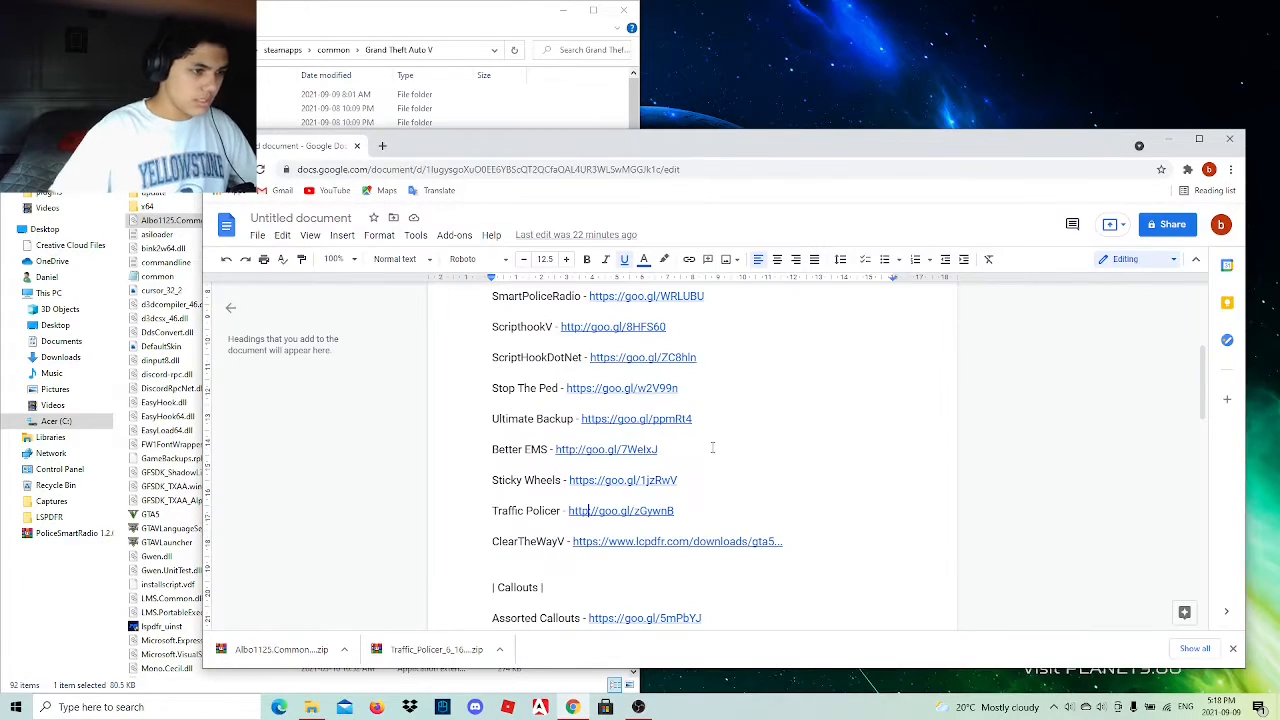
Place the cursor after the Stop The Ped link in the Scripts list and snap the Chrome window beside the game folder window.
scroll(571, 509, up, 1)
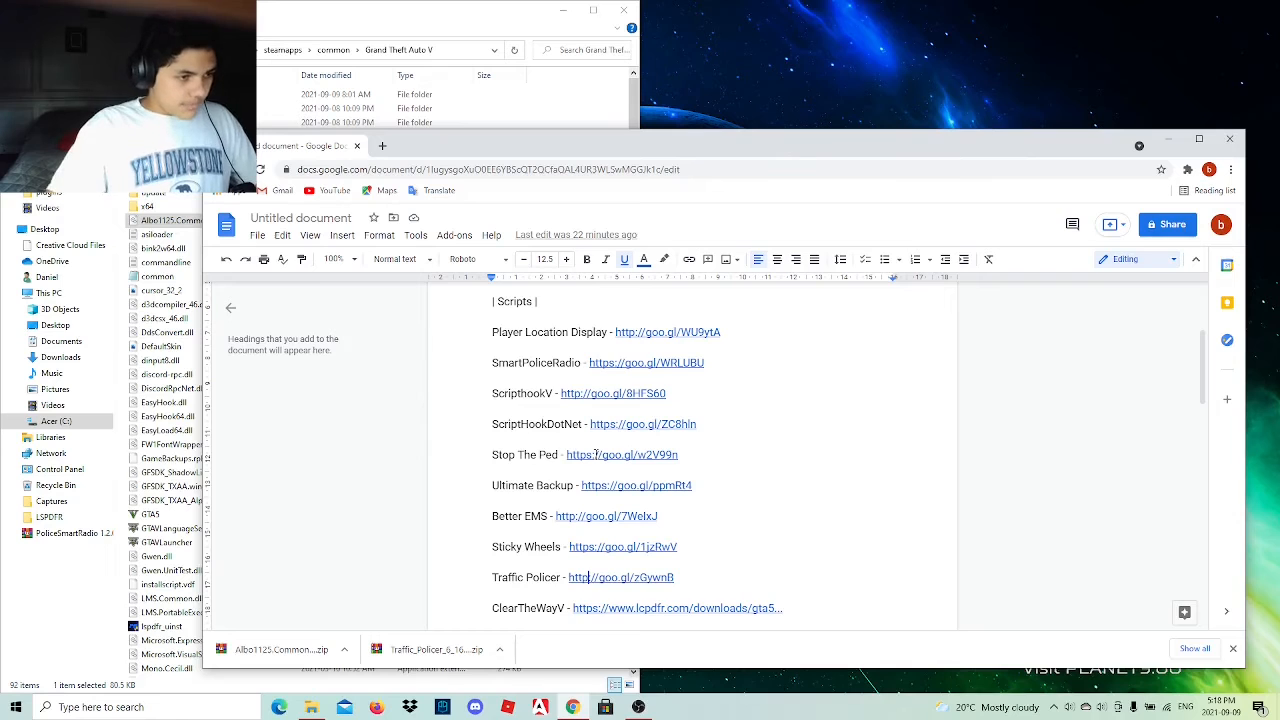
drag(569, 454, 700, 455)
click(700, 455)
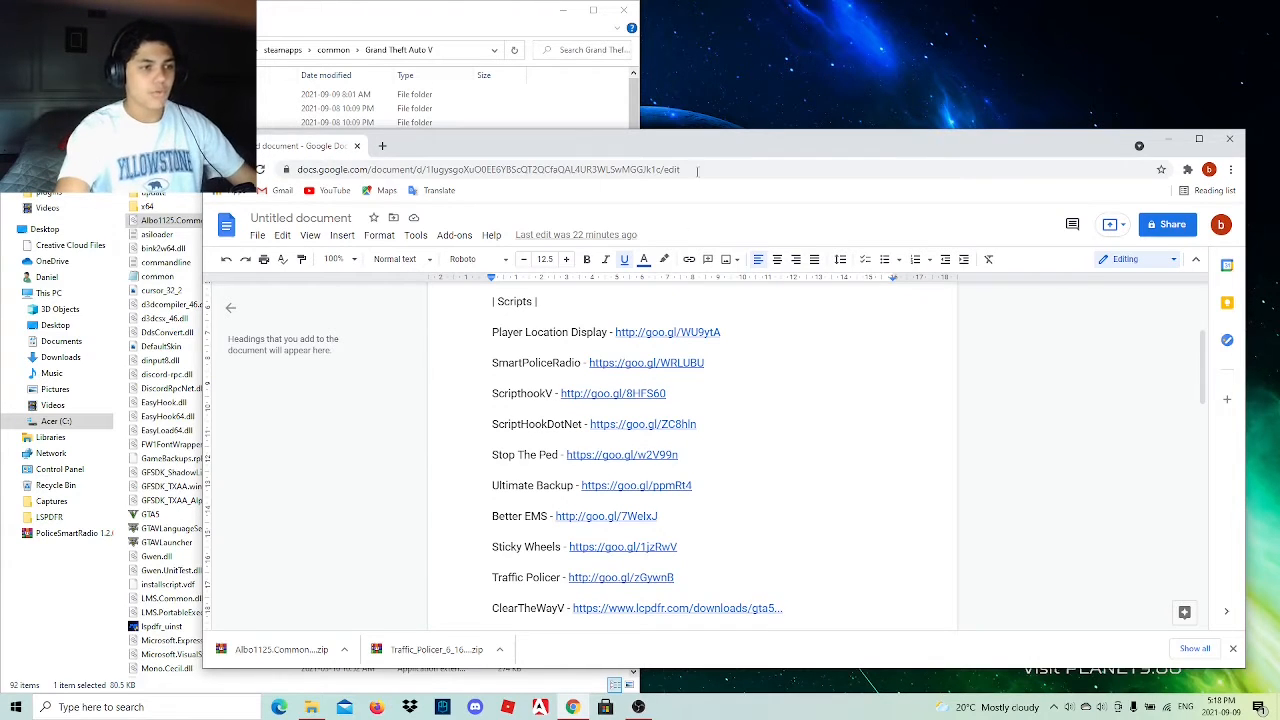
key(super+Right)
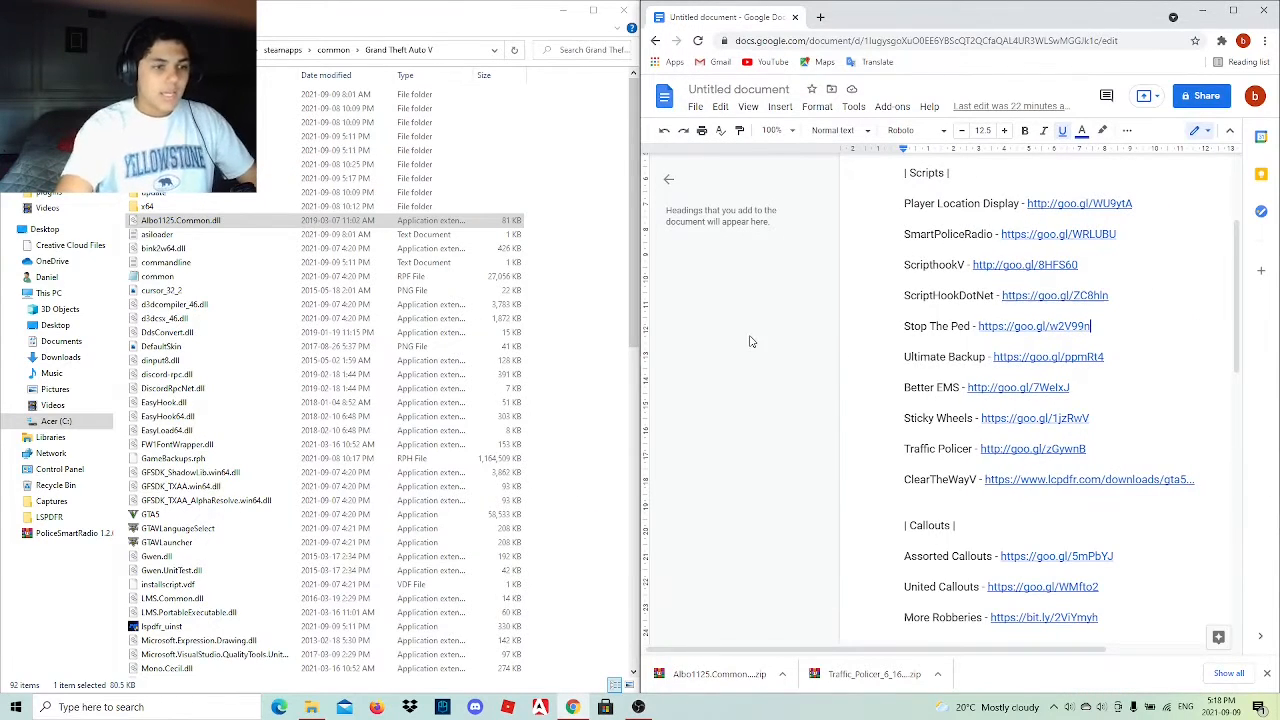
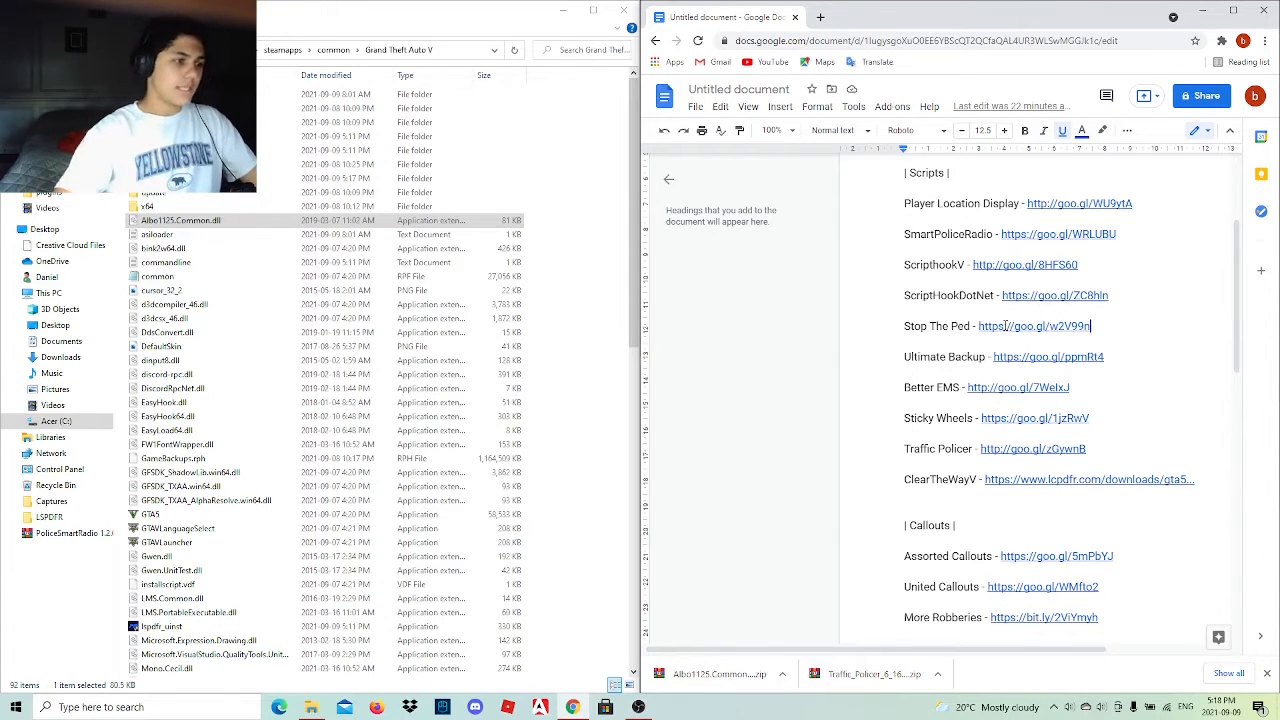
Open the Stop The Ped link from the Scripts list and continue past the YouTube redirect warning to the external site.
click(1005, 326)
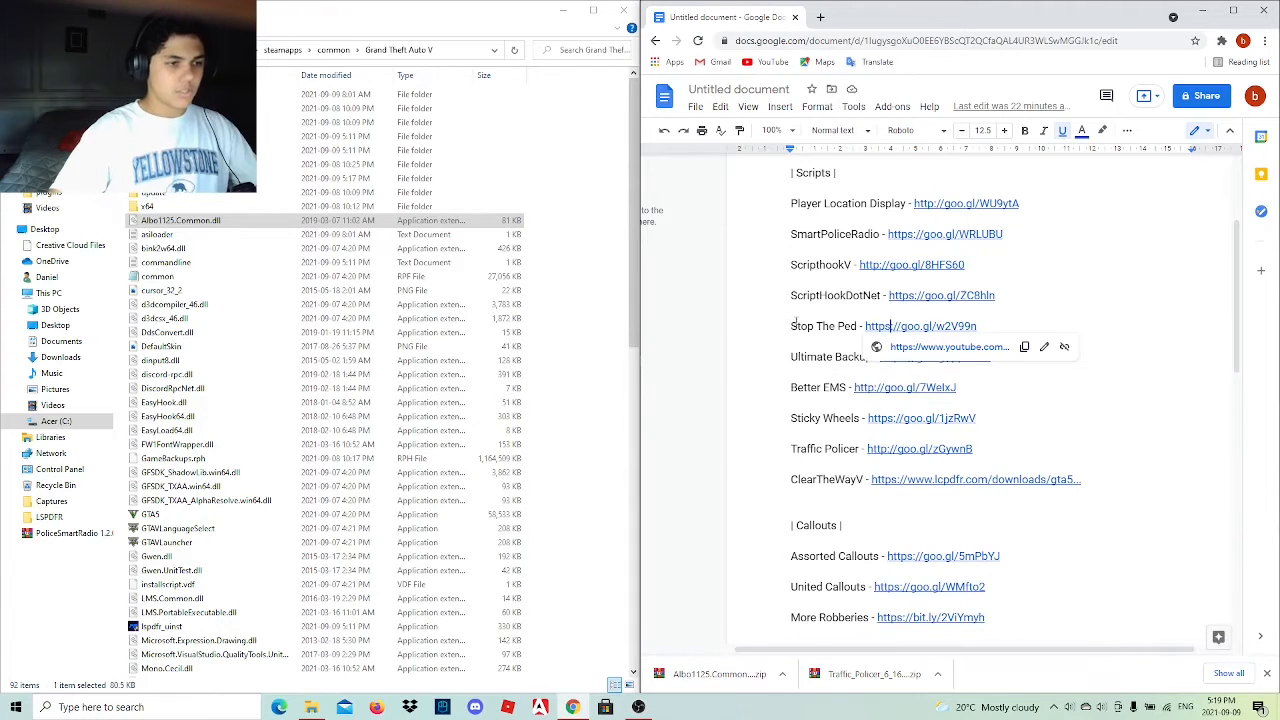
drag(790, 326, 1002, 331)
click(1002, 331)
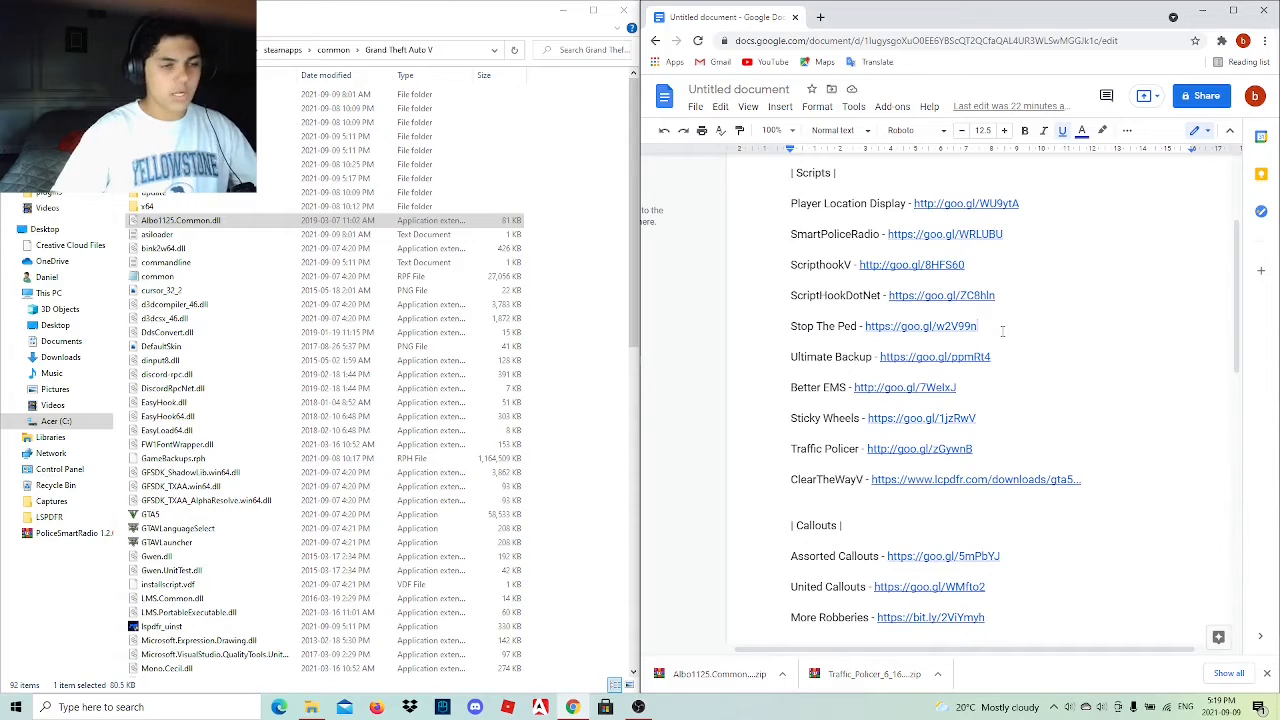
click(850, 328)
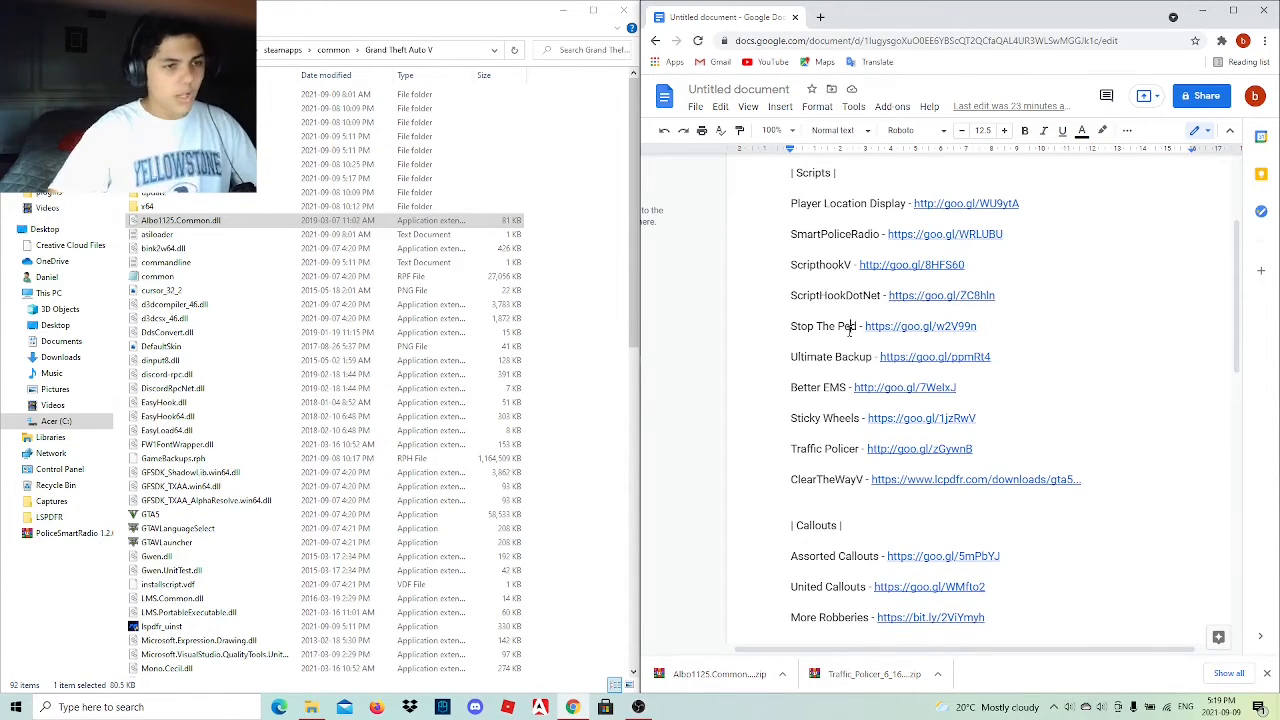
click(924, 326)
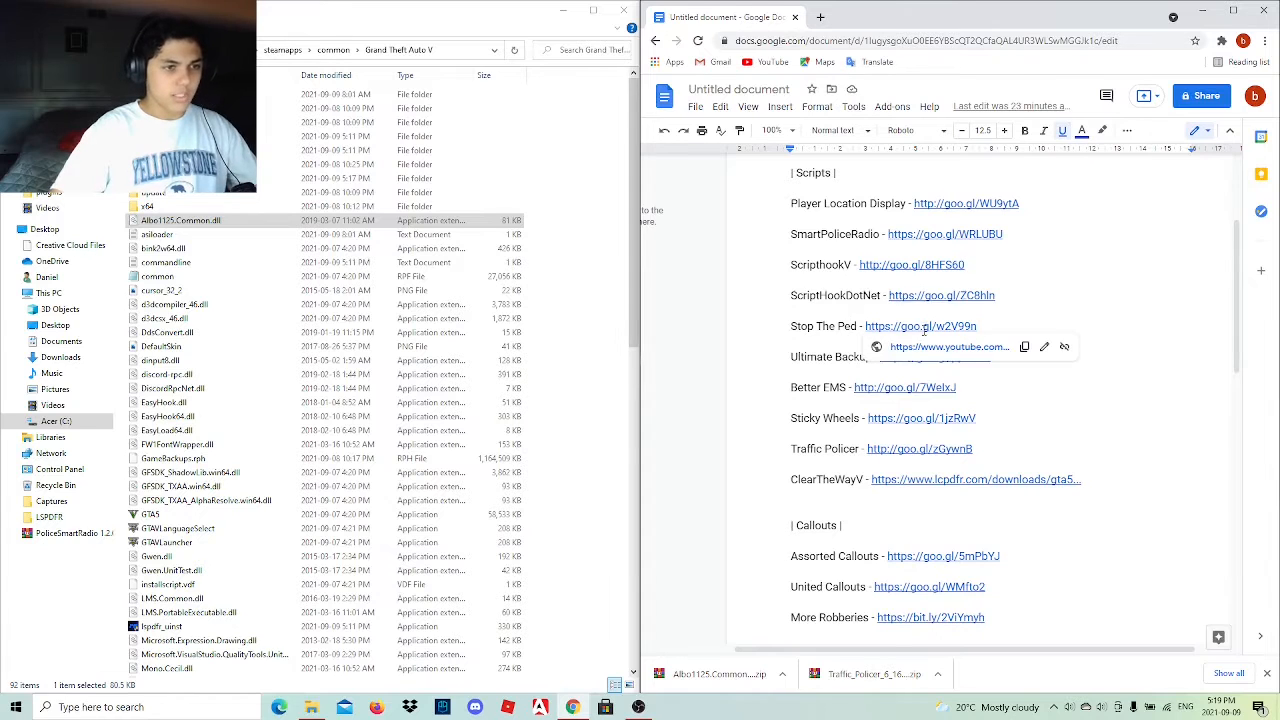
click(928, 348)
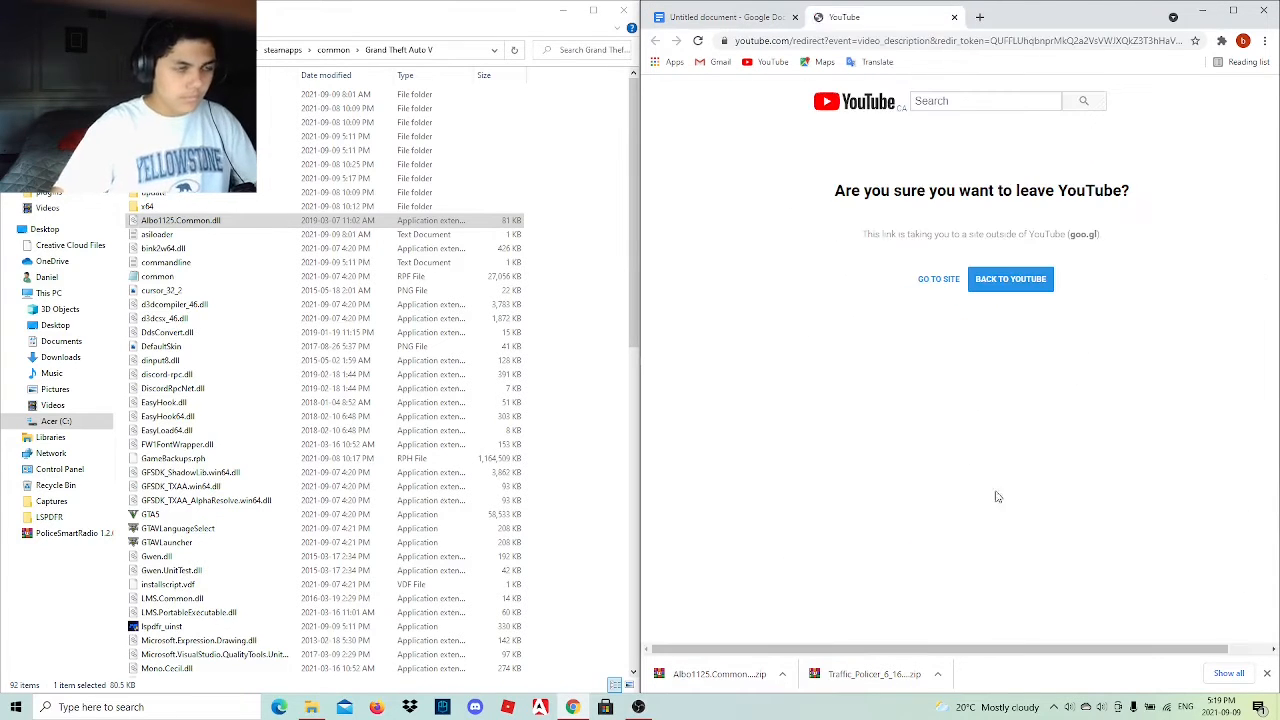
click(924, 279)
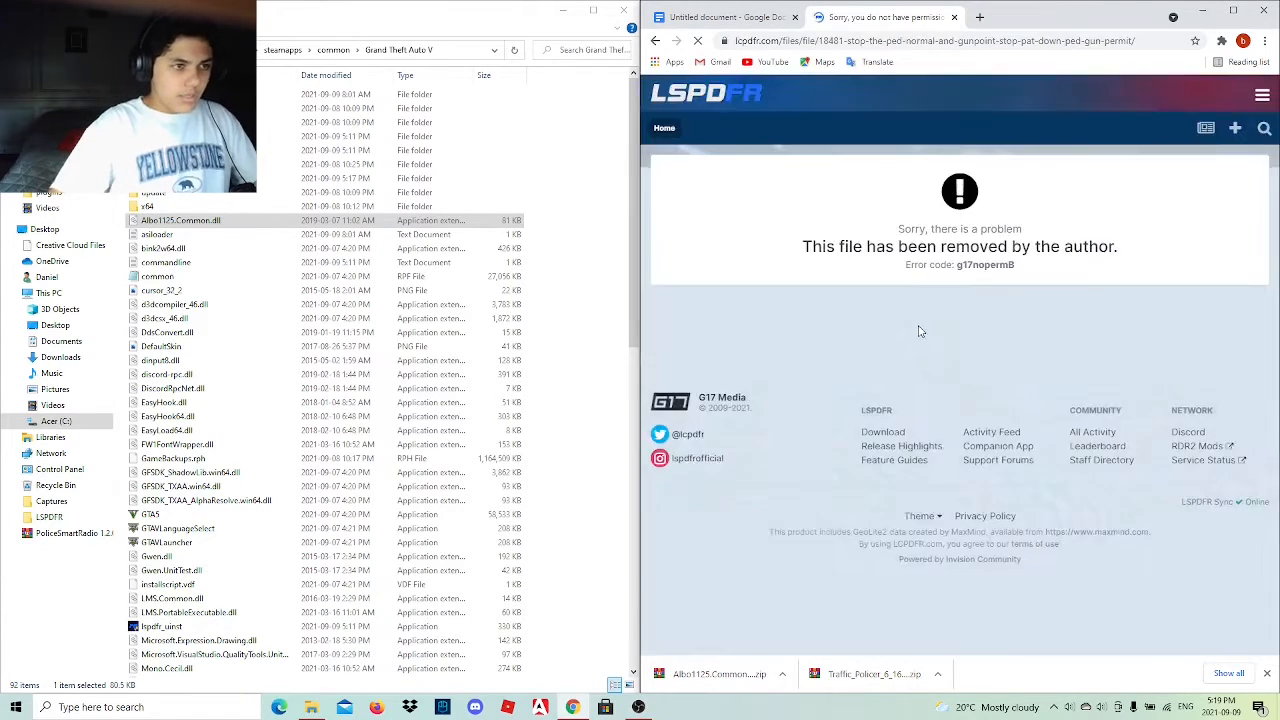
Search the web for "stop the ped" and open the Stop The Ped (v4.9.5.0) page on BejoIjo Plugins.
click(934, 41)
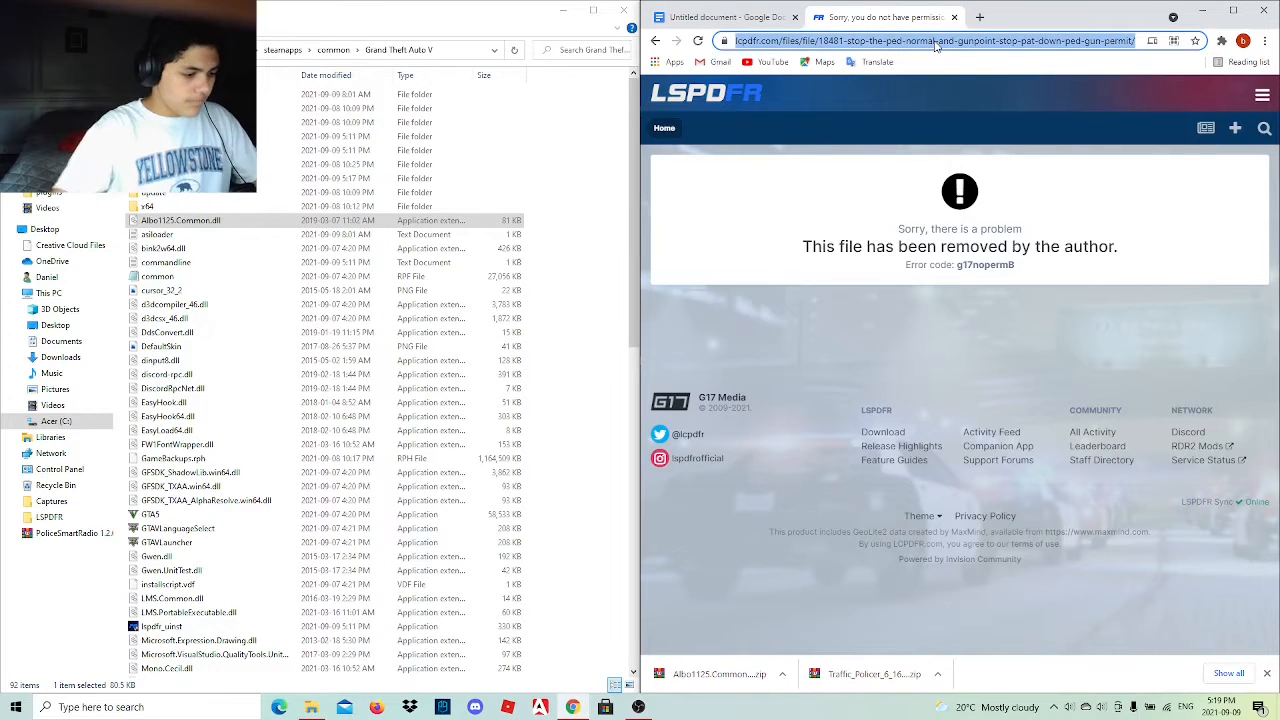
text(stop the )
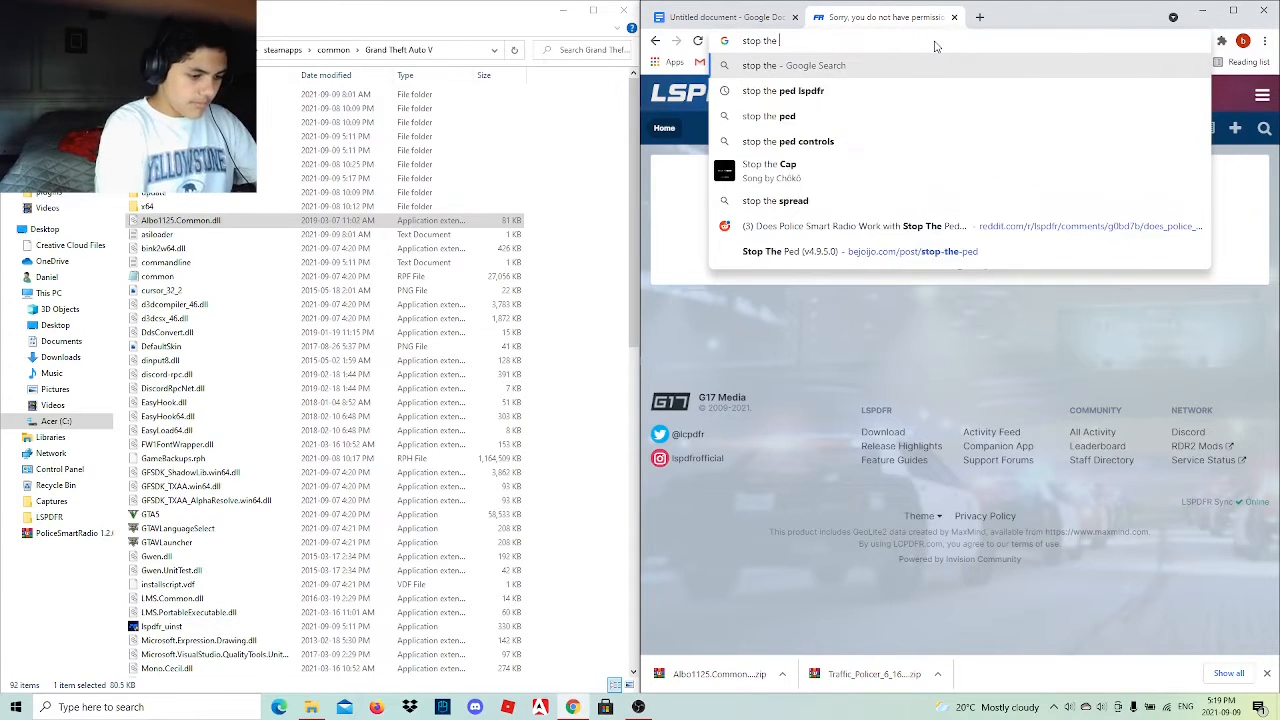
text(ped)
key(Return)
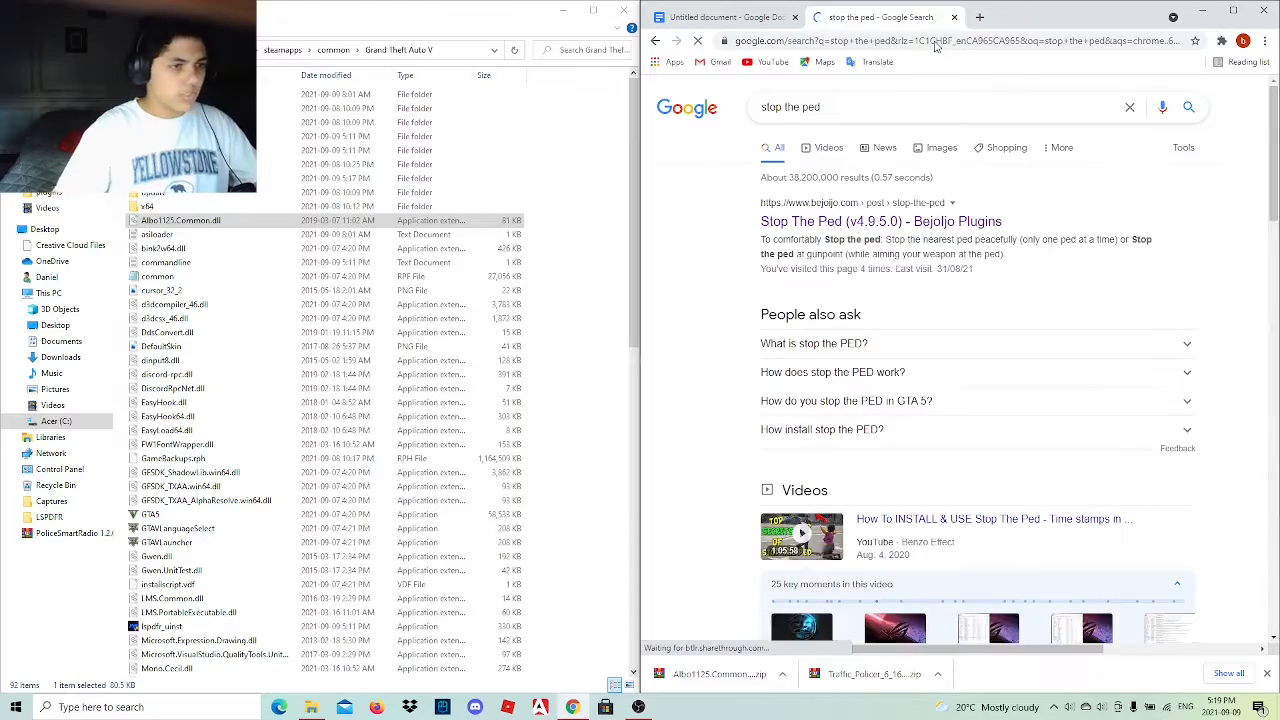
click(878, 222)
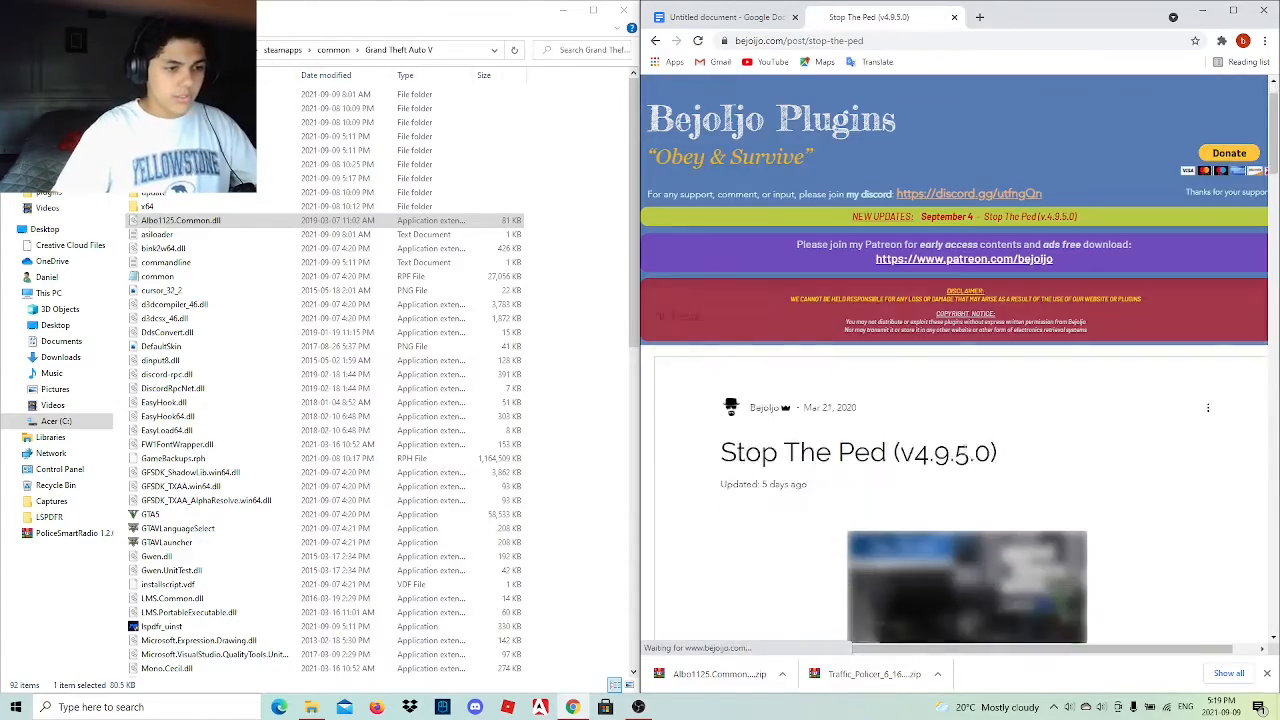
Download StopThePed_4.9.5.0.rar from the download section at the end of the plugin page.
scroll(963, 467, down, 15)
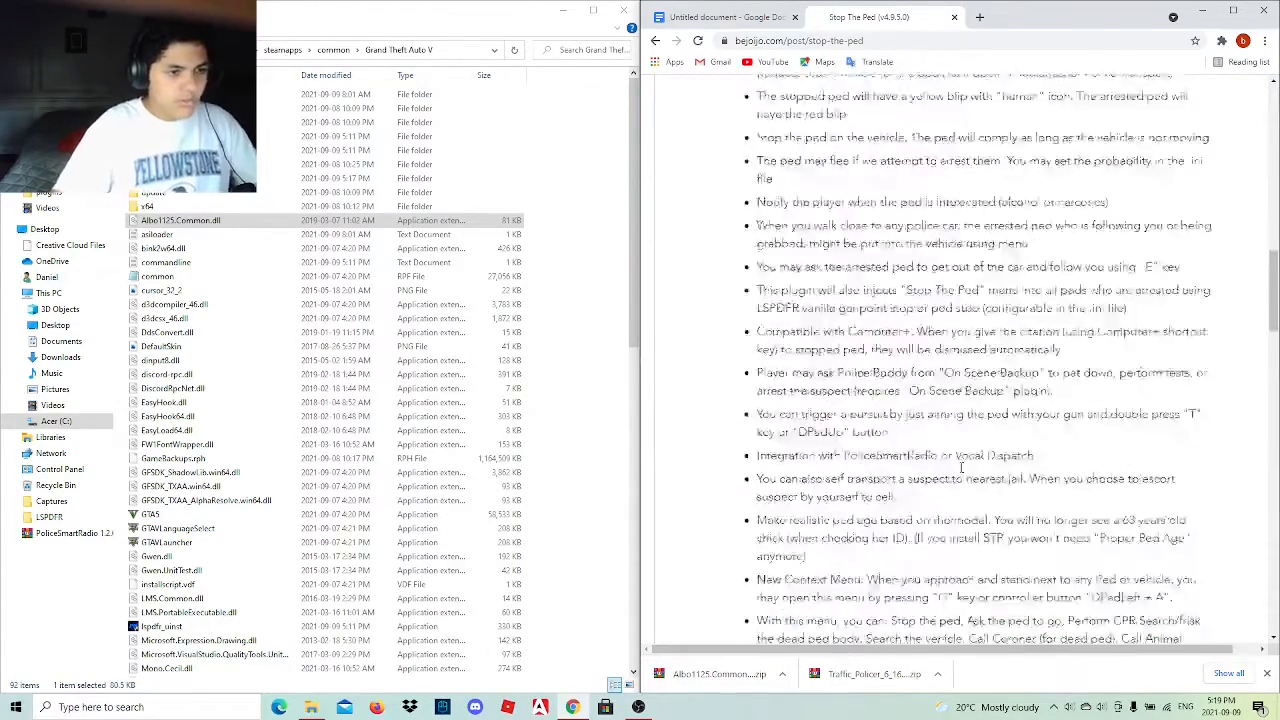
scroll(961, 467, down, 12)
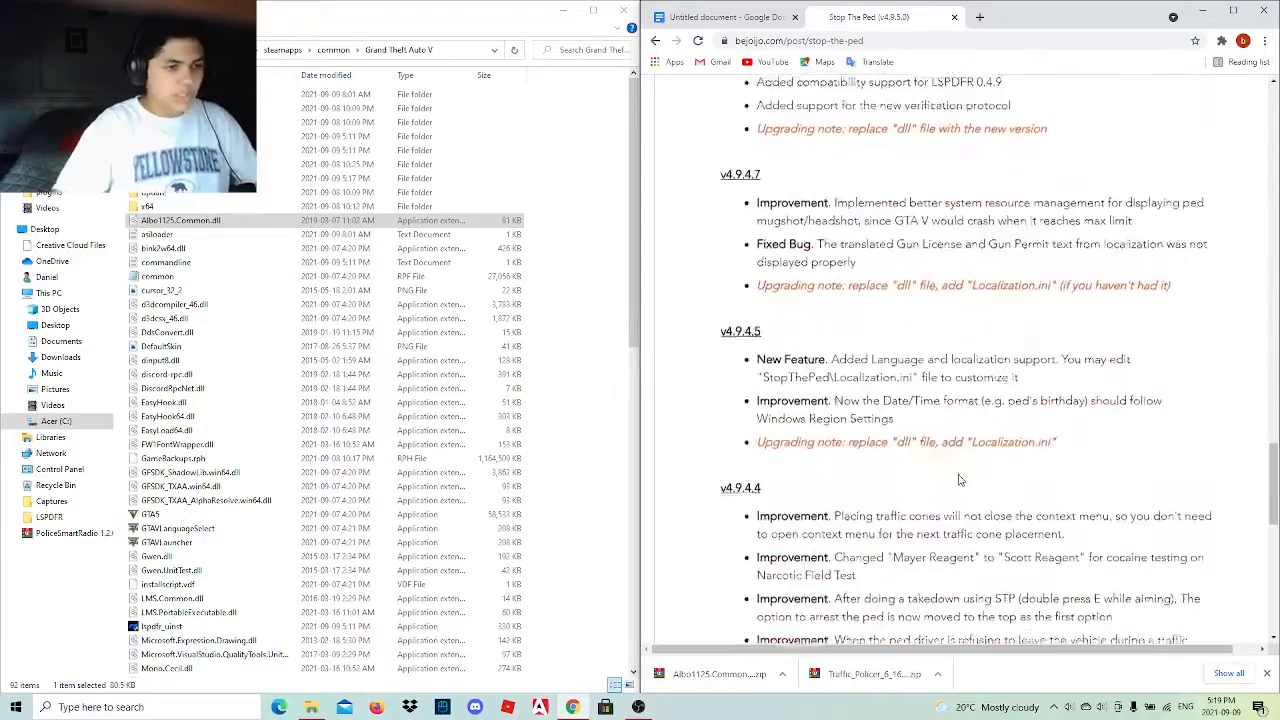
scroll(960, 481, down, 5)
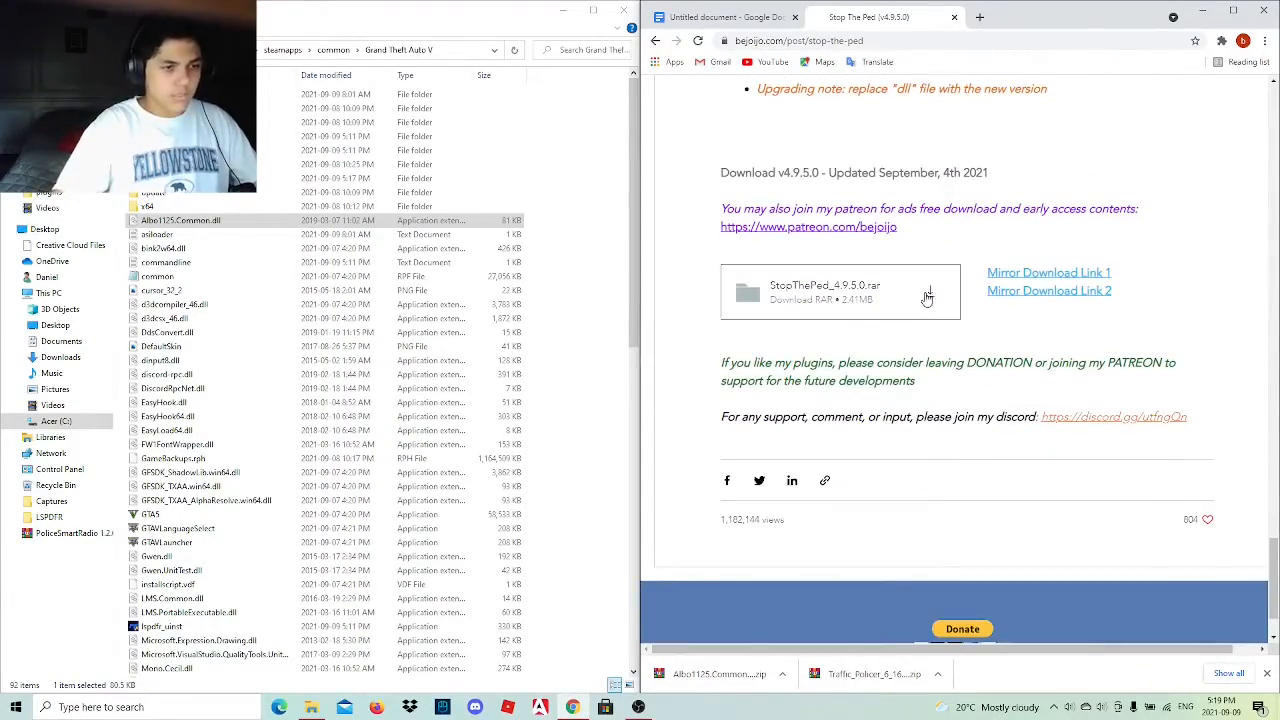
click(928, 296)
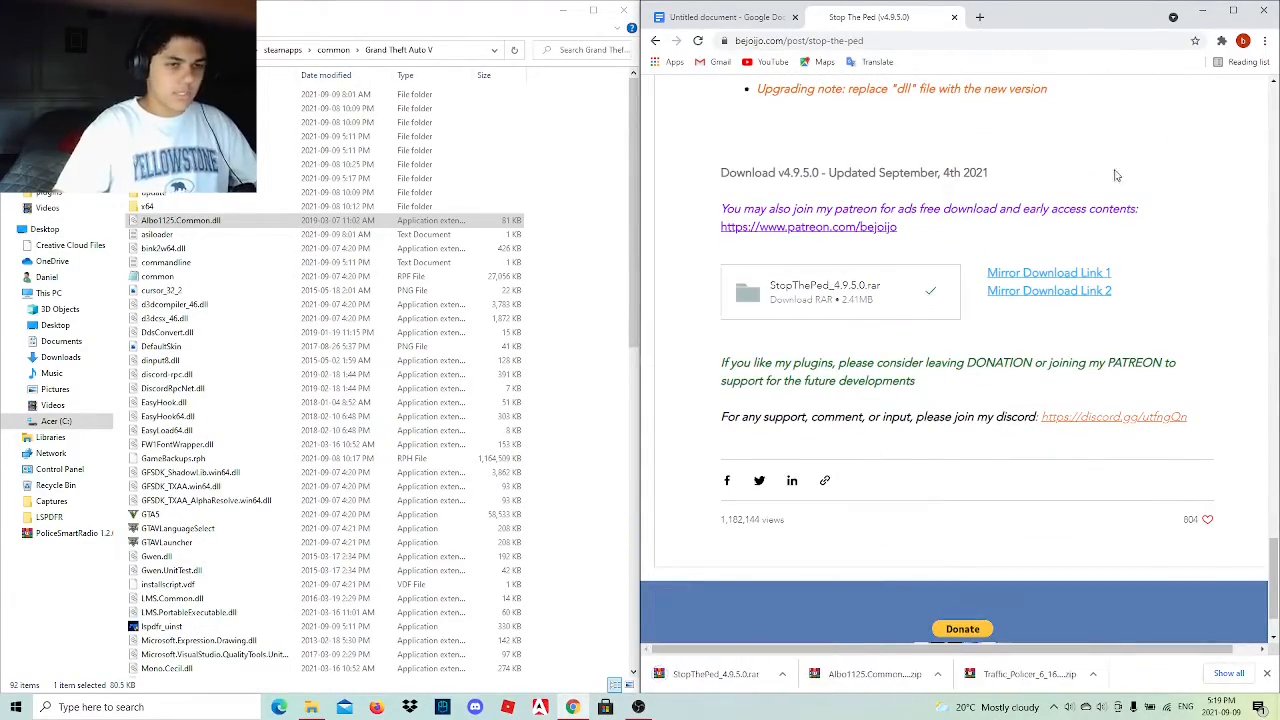
Shrink the Chrome window to uncover the desktop, put the downloaded StopThePed_4.9.5.0 archive there and minimize Chrome.
click(1220, 12)
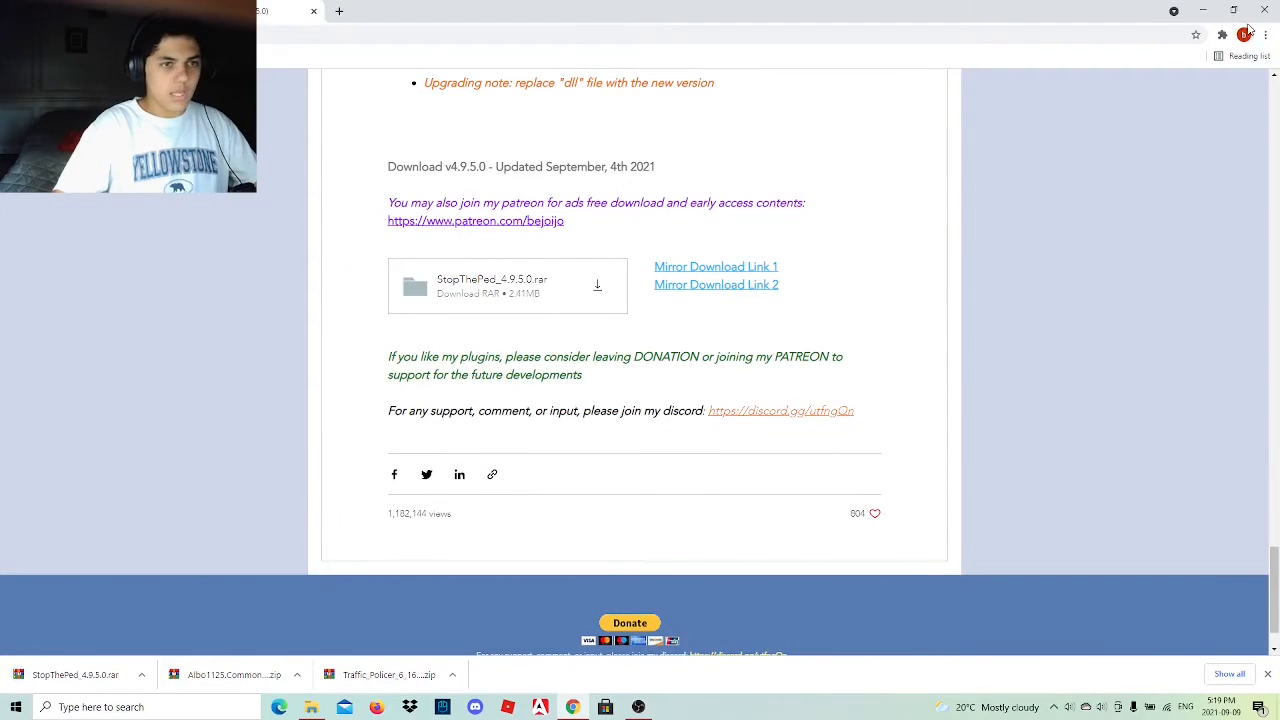
click(1225, 12)
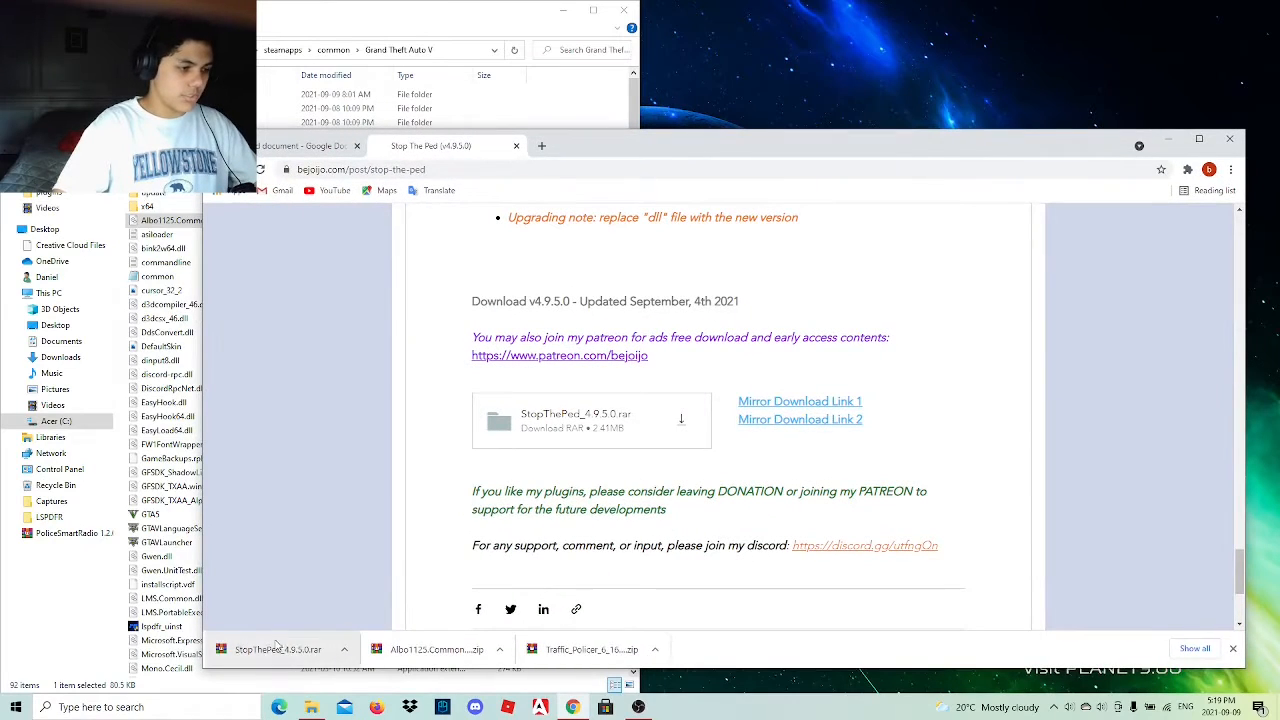
drag(604, 706, 1235, 35)
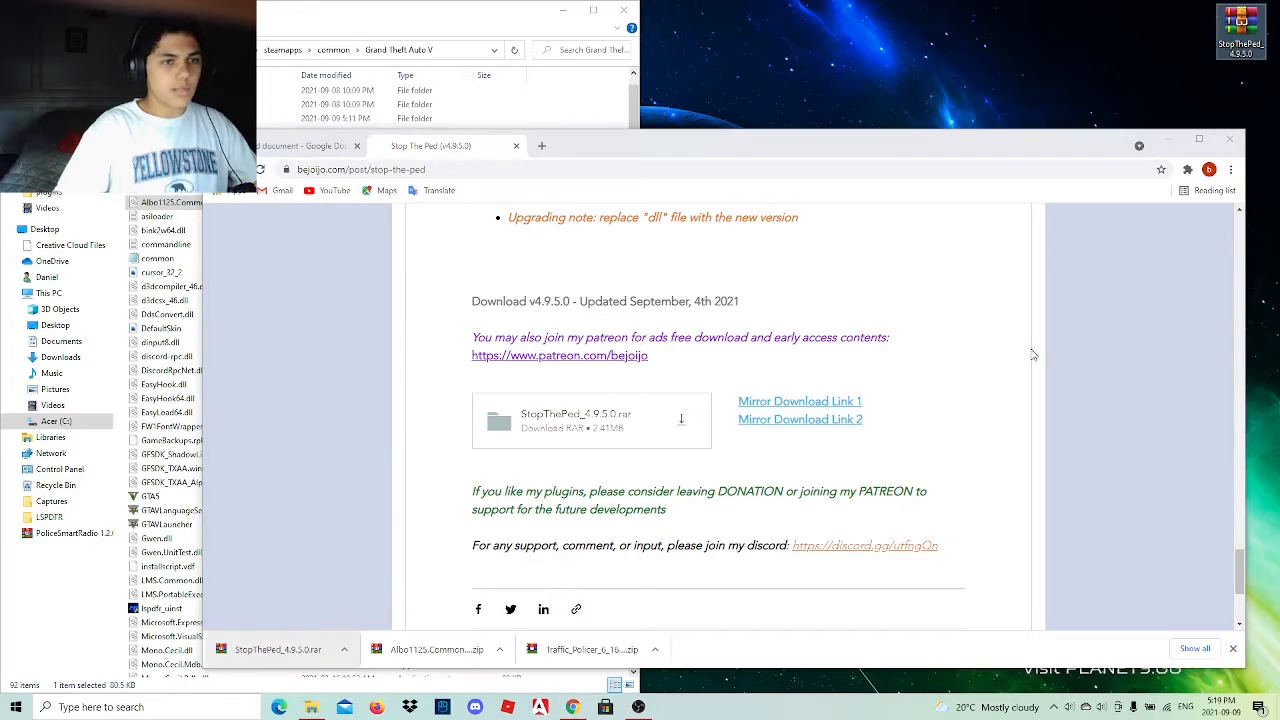
click(1169, 138)
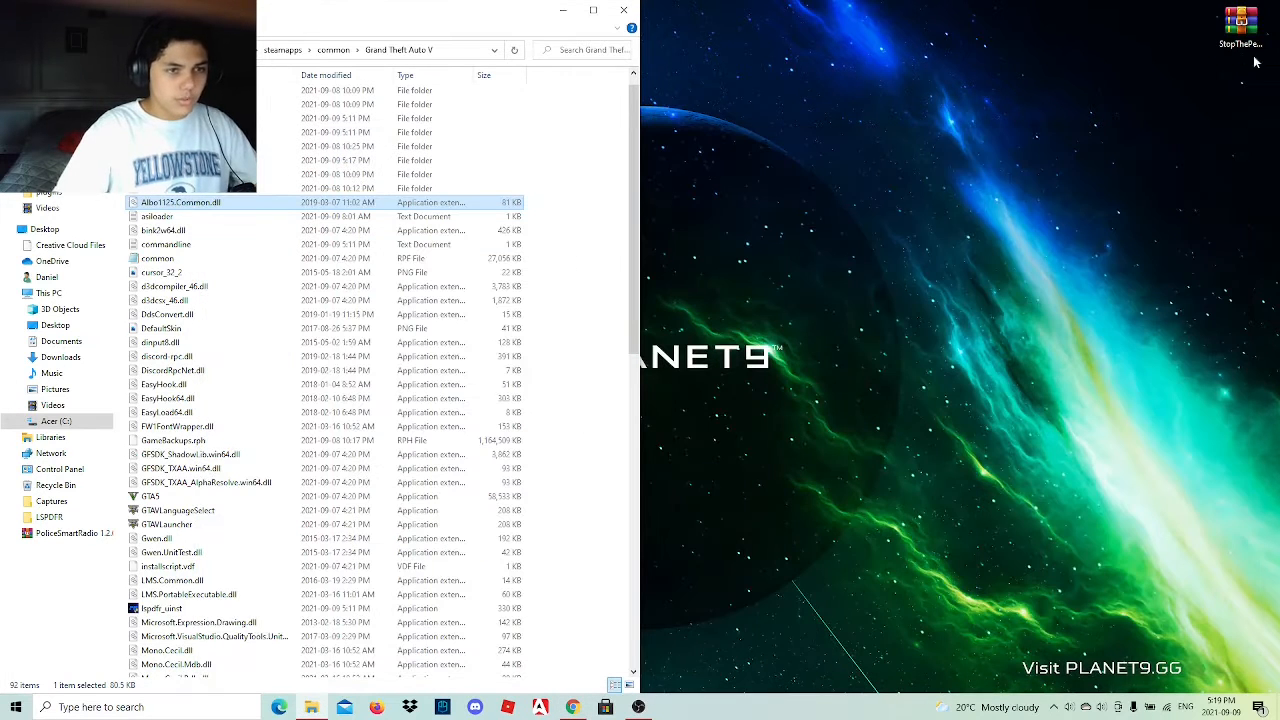
Open the StopThePed_4.9.5.0 archive and copy the Plugins folder from its StopThePed folder into the Grand Theft Auto V folder.
double_click(1240, 28)
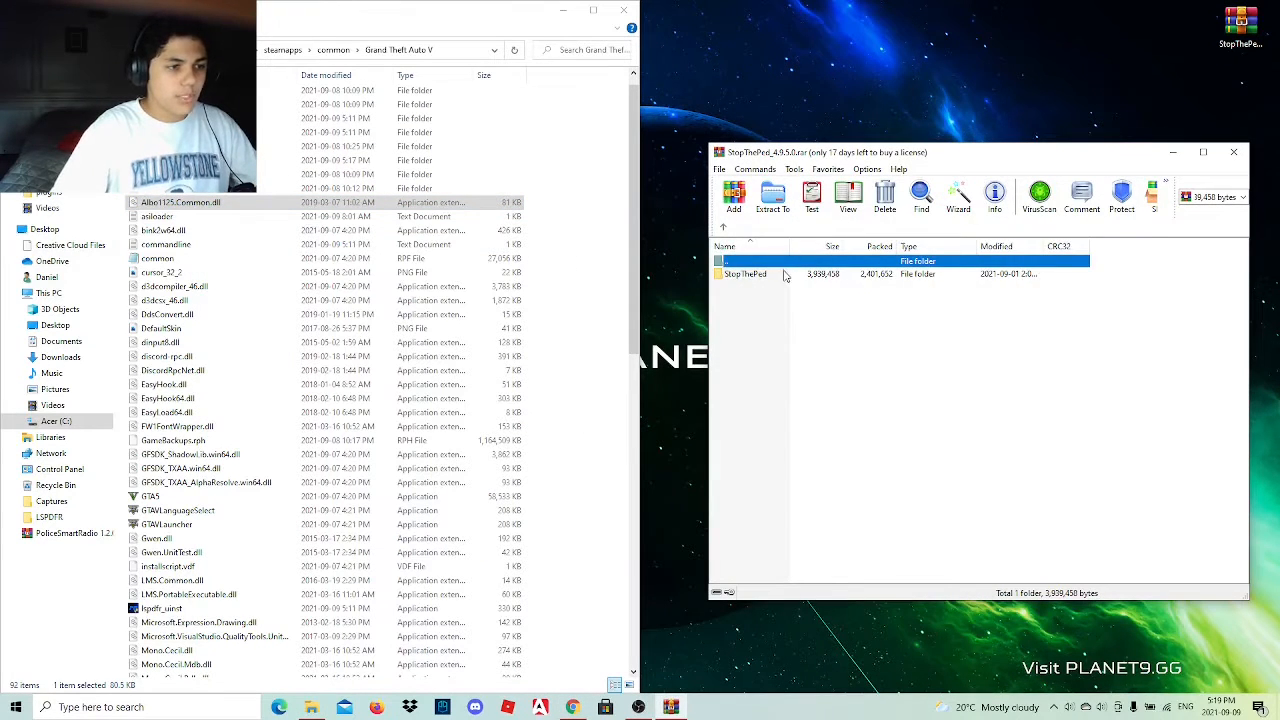
double_click(785, 275)
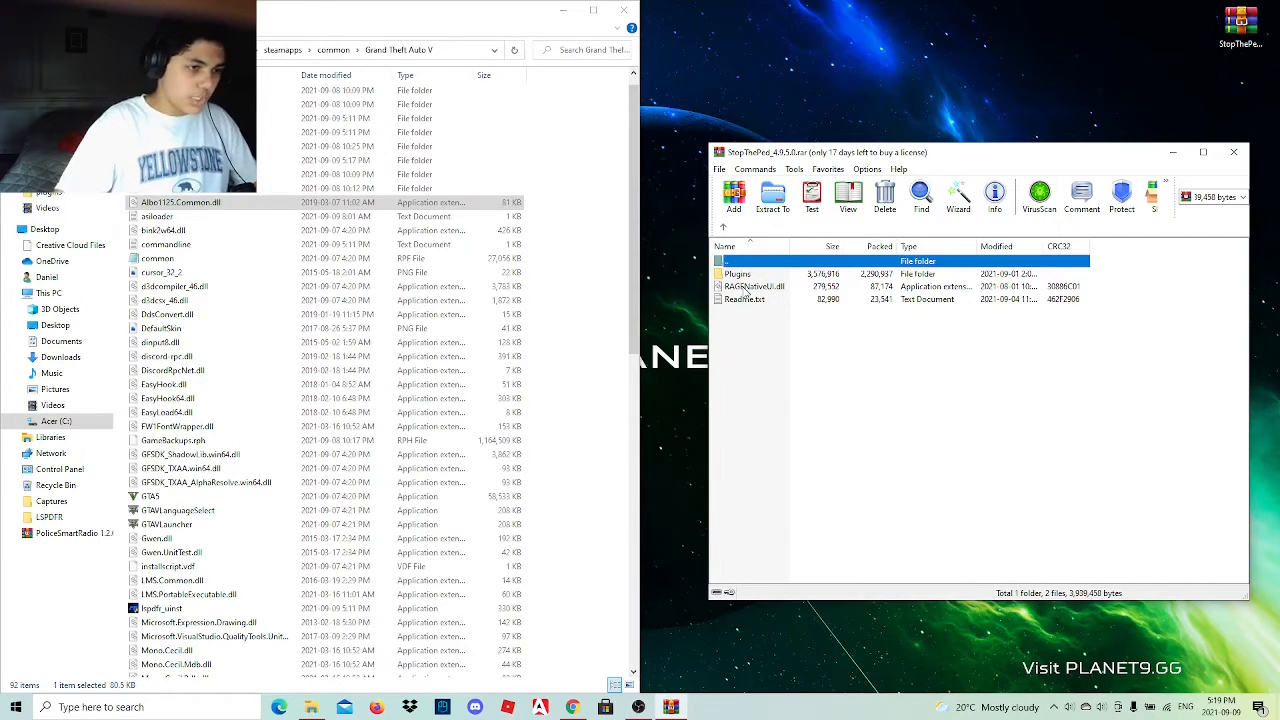
drag(737, 277, 605, 242)
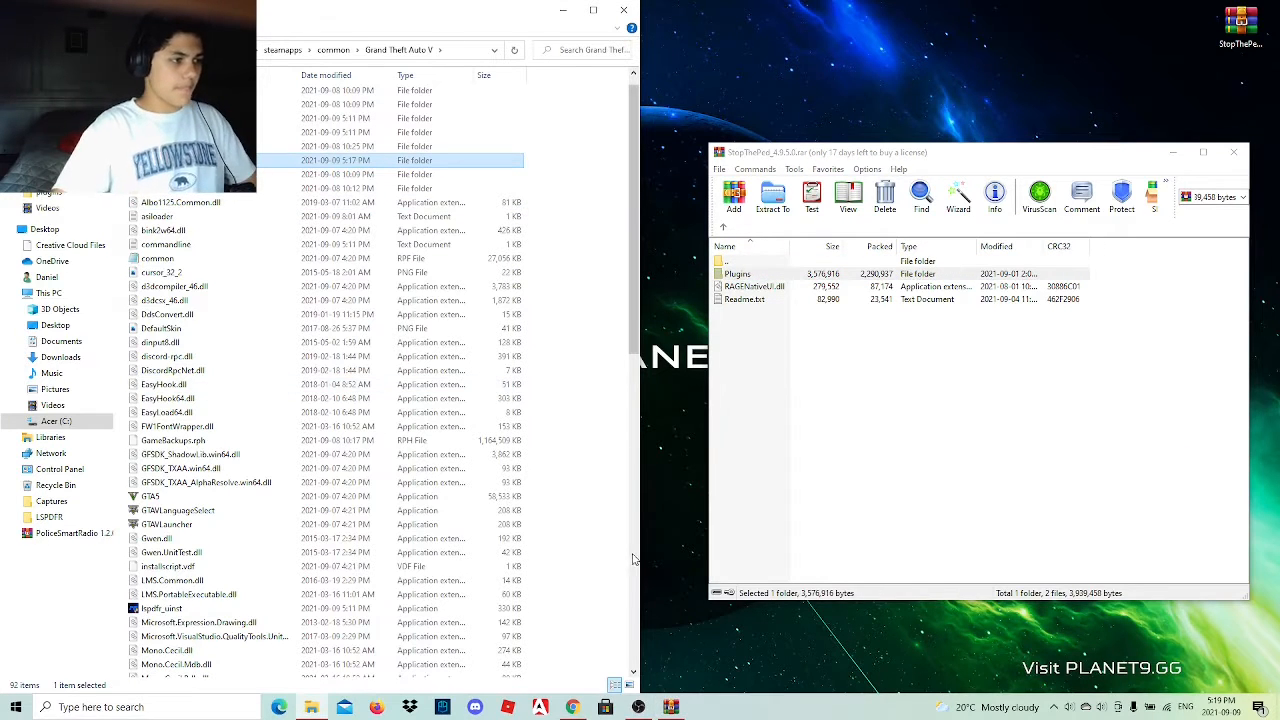
Close the Stop The Ped archive and delete it from the desktop.
click(1233, 152)
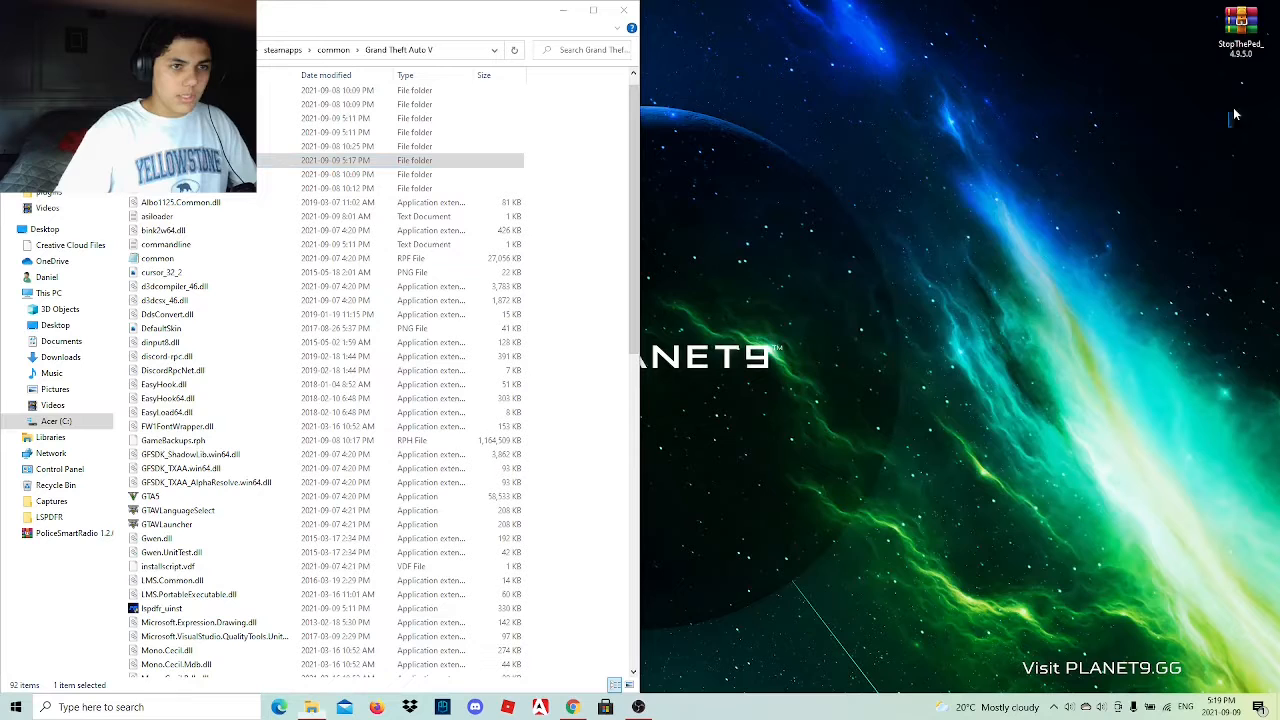
right_click(1240, 28)
click(1127, 274)
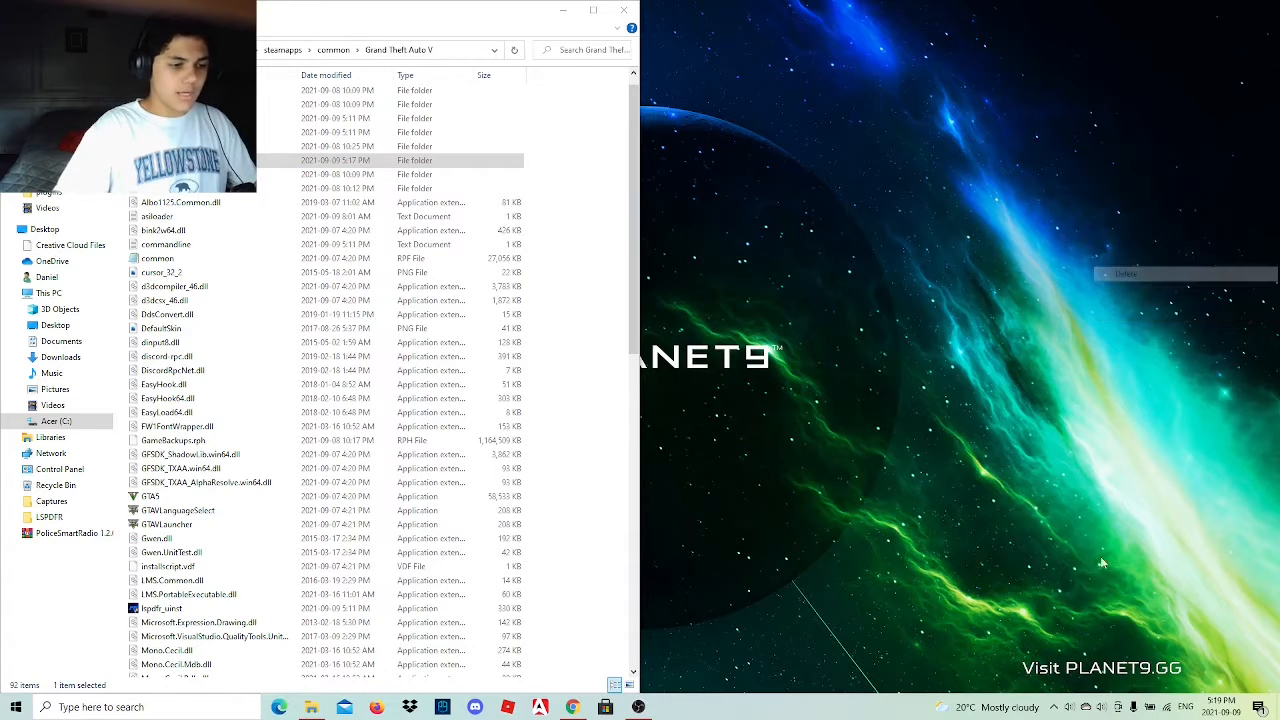
Switch to Chrome and close the Stop The Ped tab, keeping the Google Docs link document open.
click(571, 707)
click(322, 146)
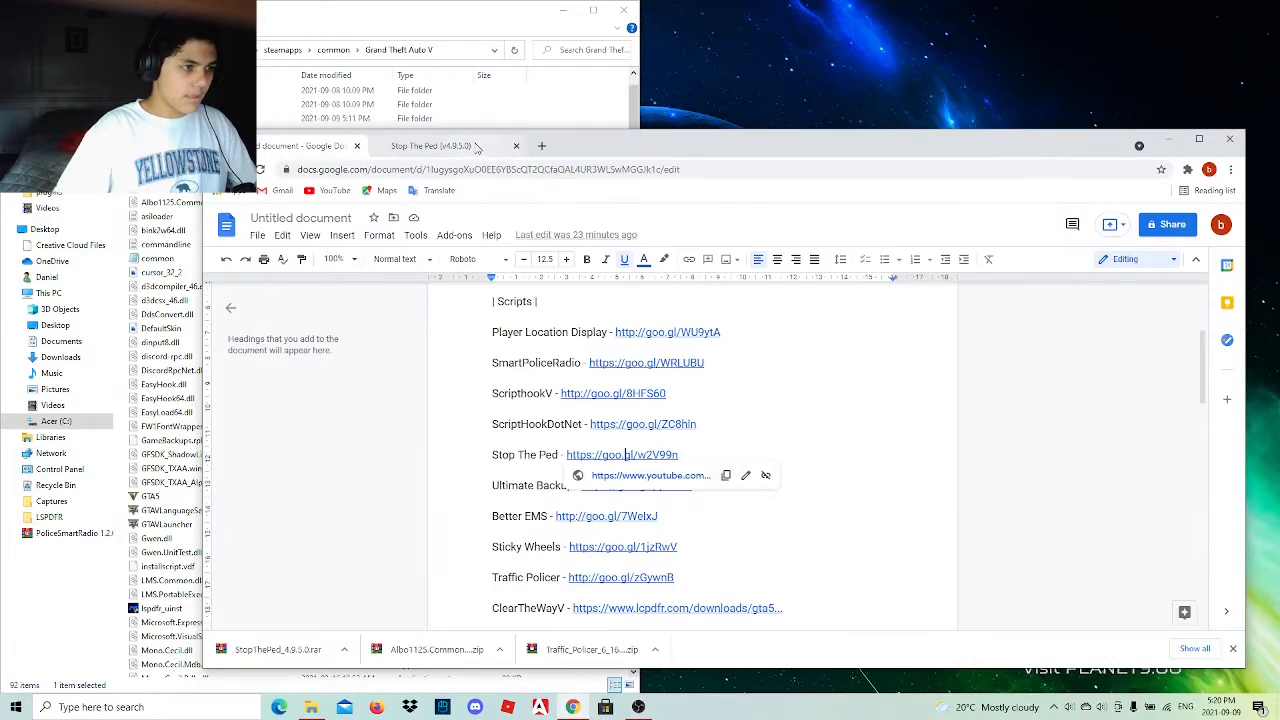
click(517, 146)
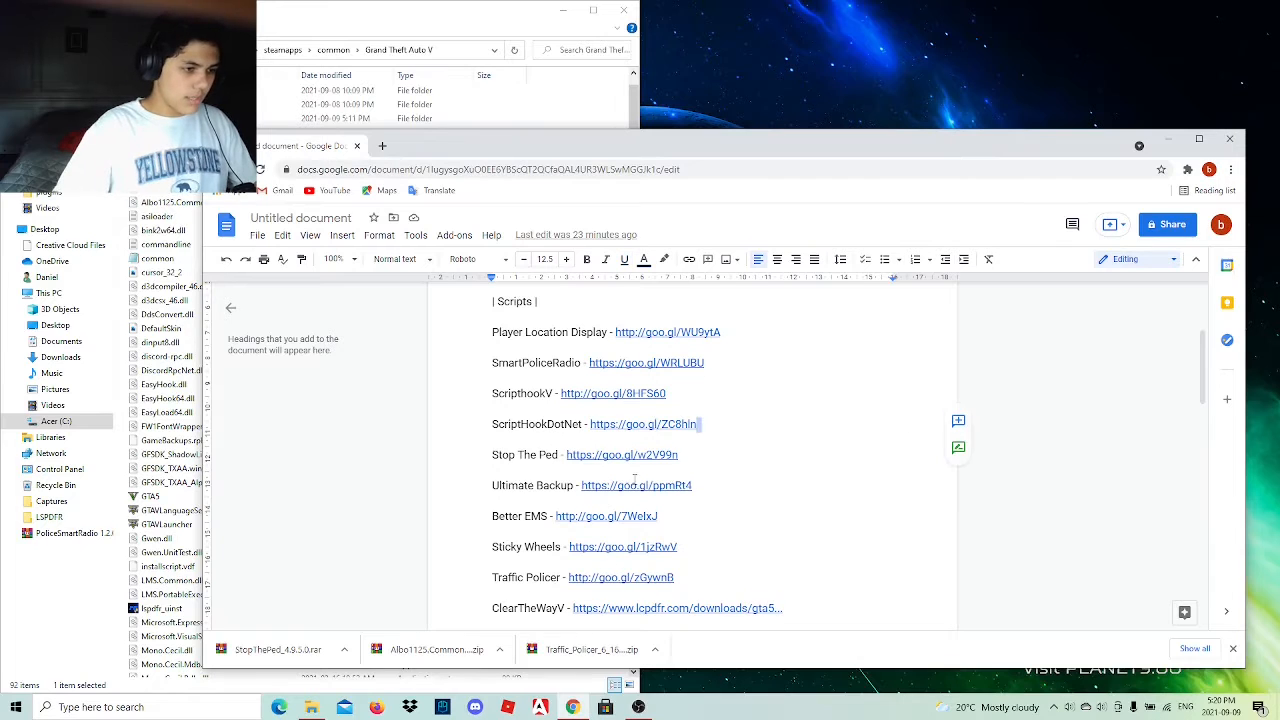
Open the Ultimate Backup link from the Scripts list and continue through the YouTube redirect to the LSPDFR file page.
click(627, 487)
click(631, 510)
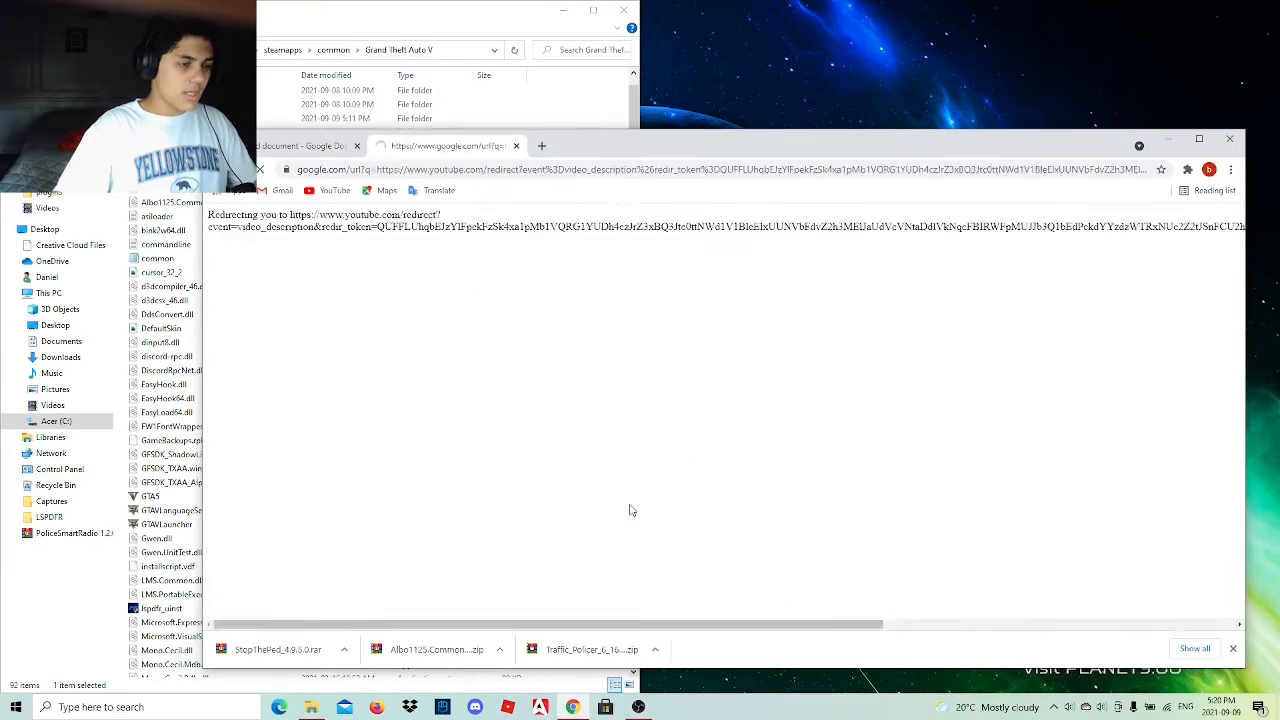
click(679, 408)
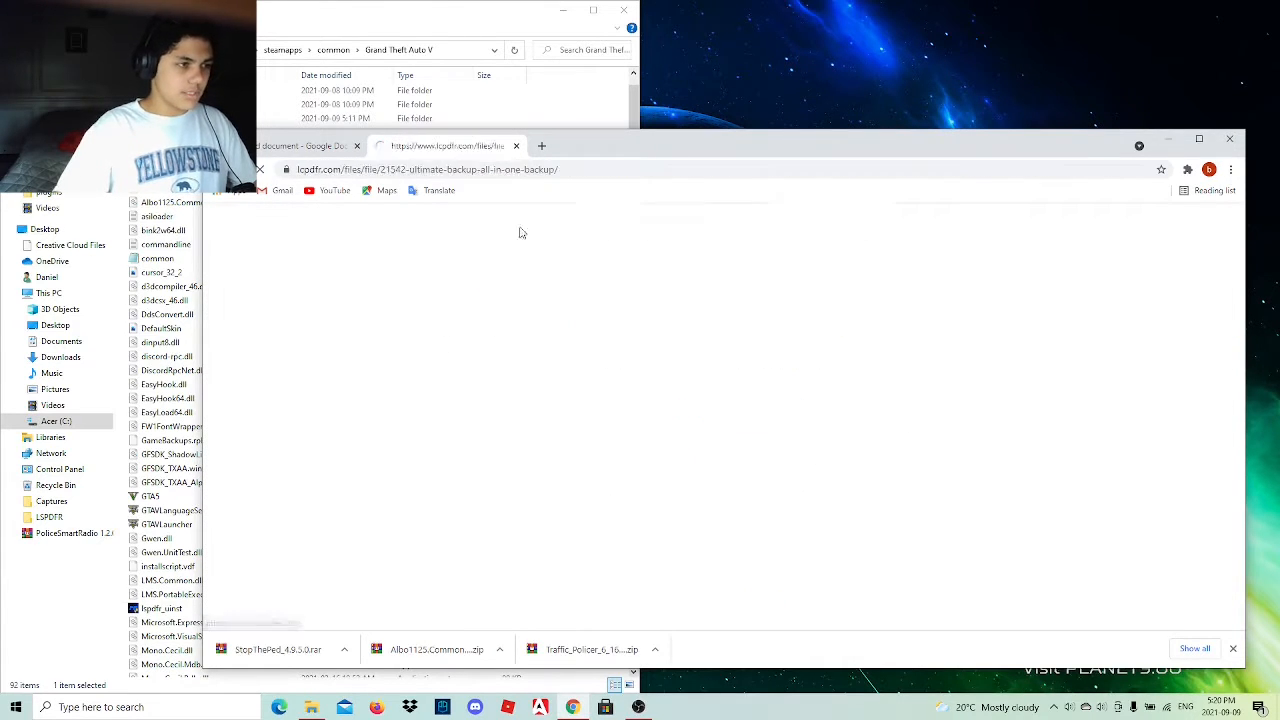
Search the web for "ultimate backup" and open the Ultimate Backup (v1.8.5.7) page on BejoIjo Plugins.
click(520, 172)
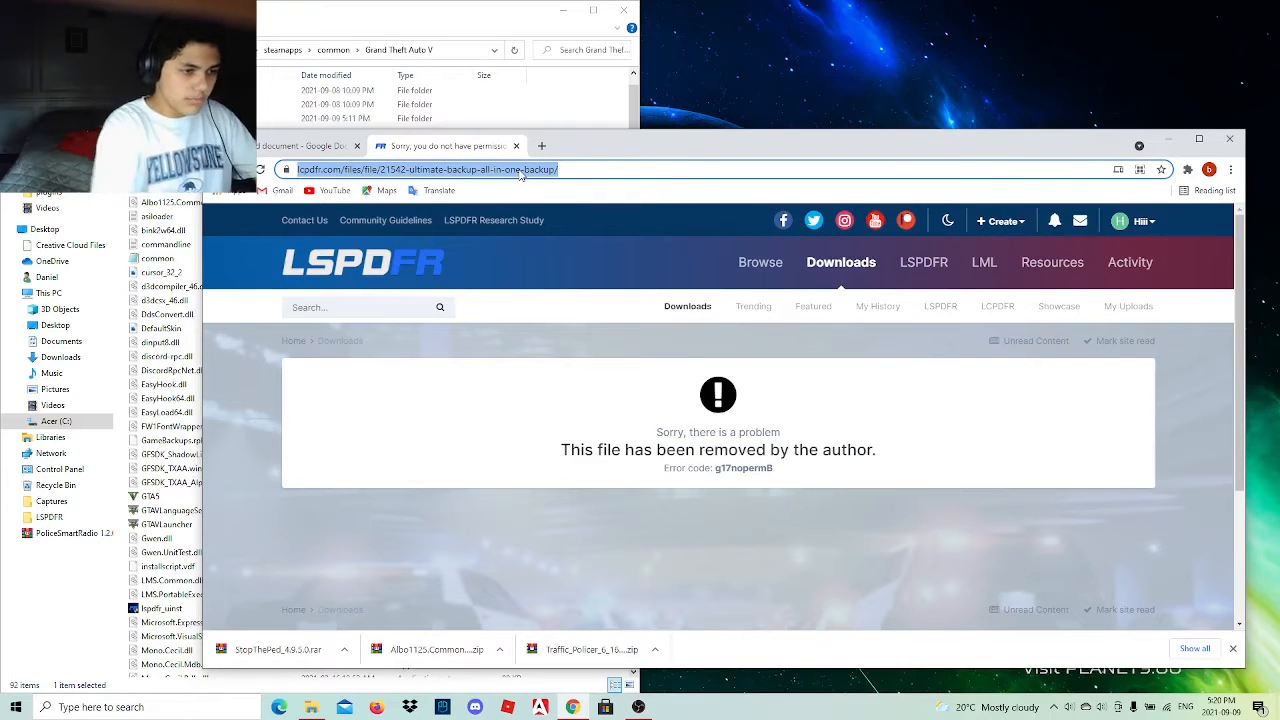
text(ult)
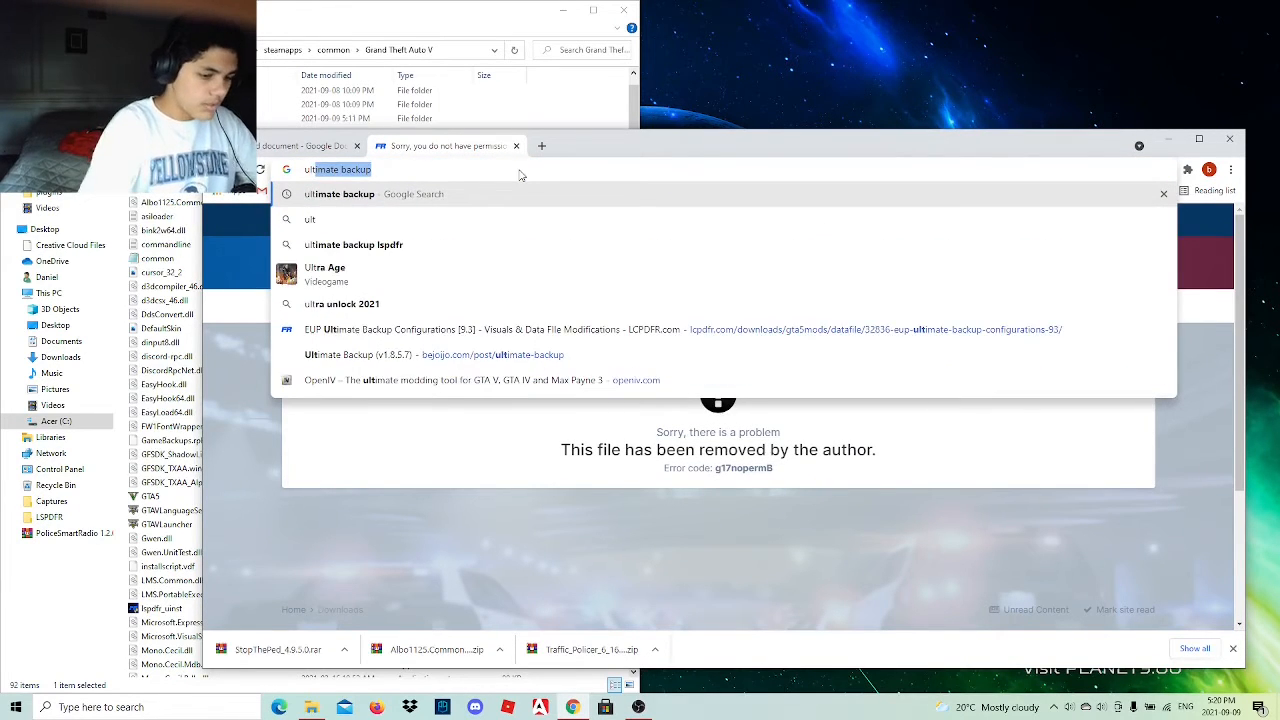
key(Return)
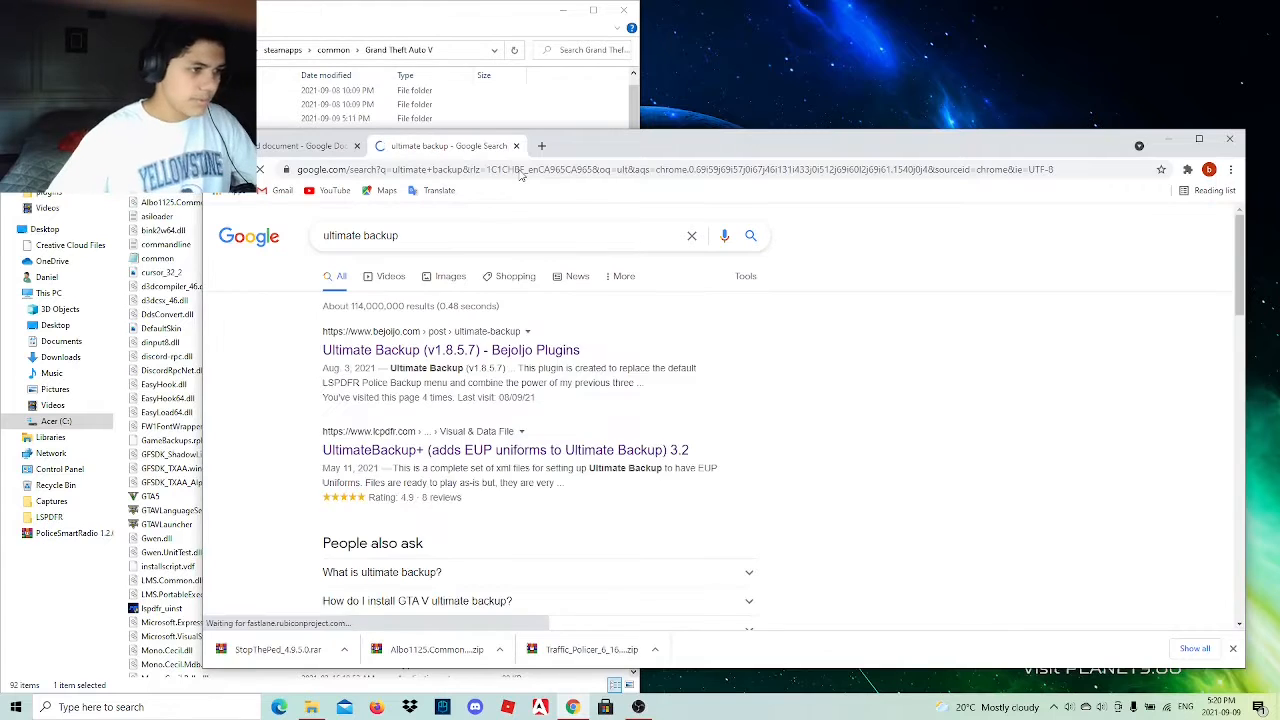
click(400, 347)
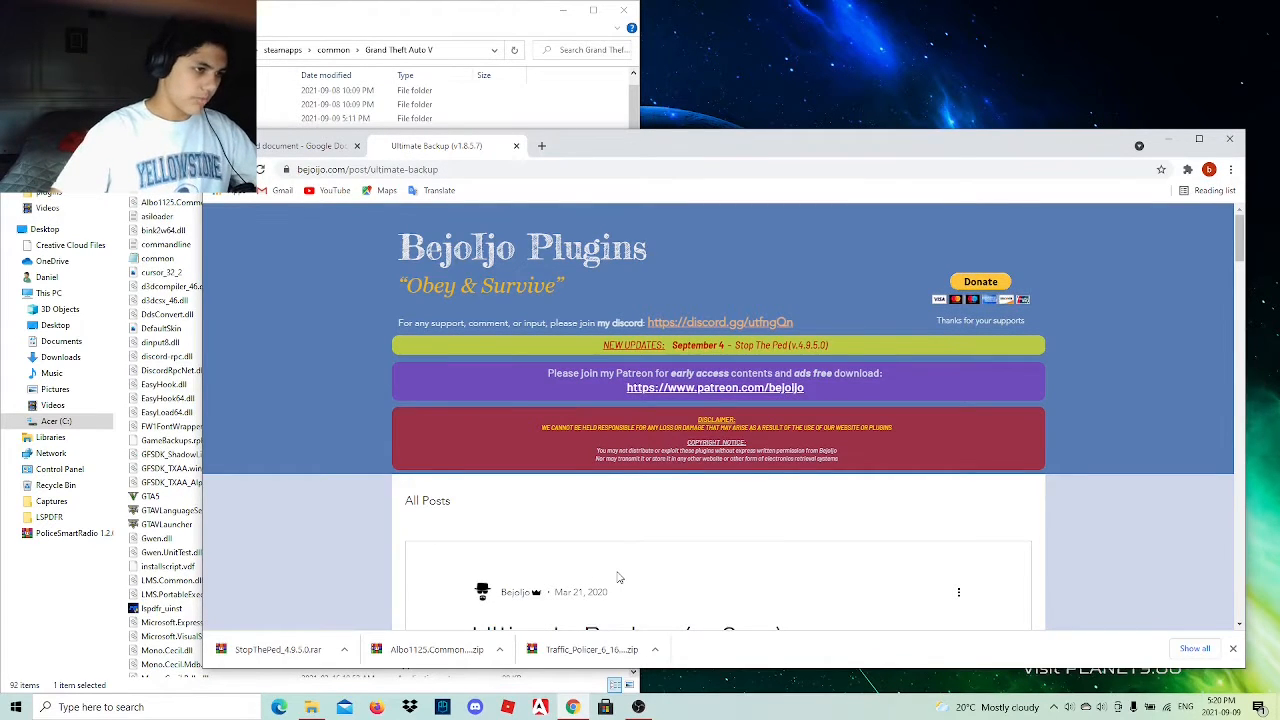
Download the Ultimate Backup v1.8.5.7 RAR archive from the end of the plugin page.
scroll(618, 577, down, 10)
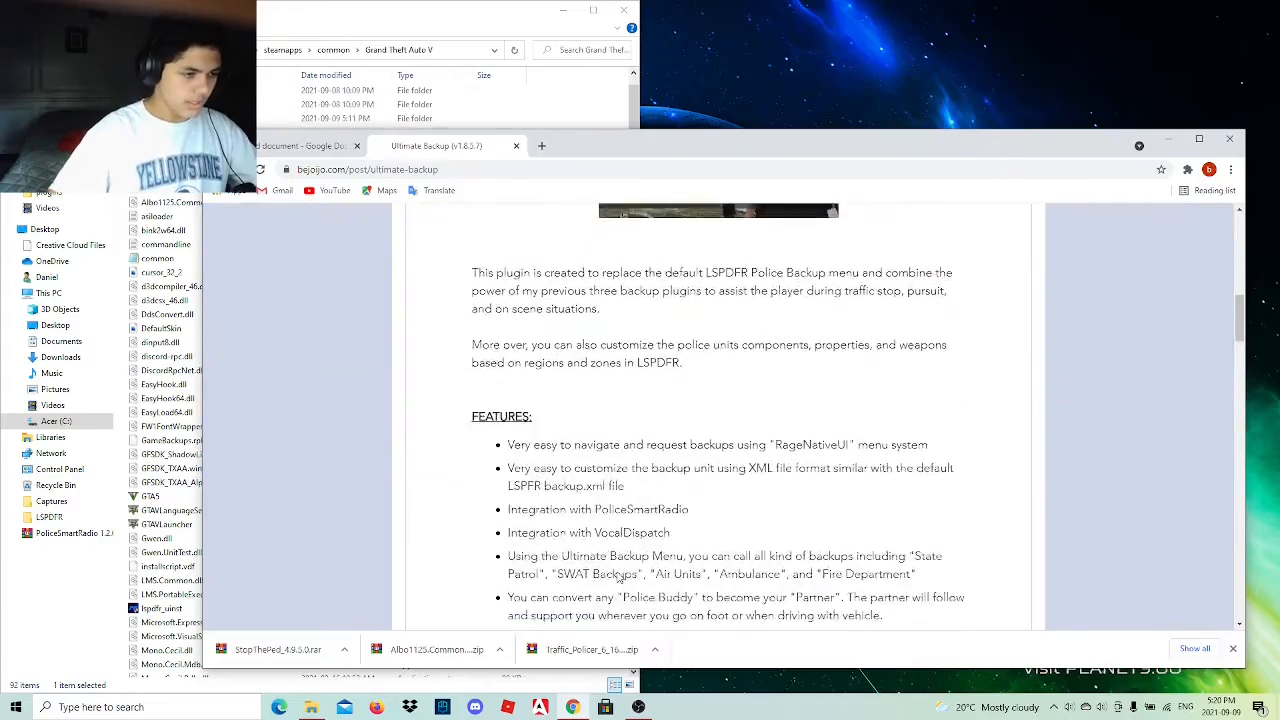
scroll(618, 577, down, 15)
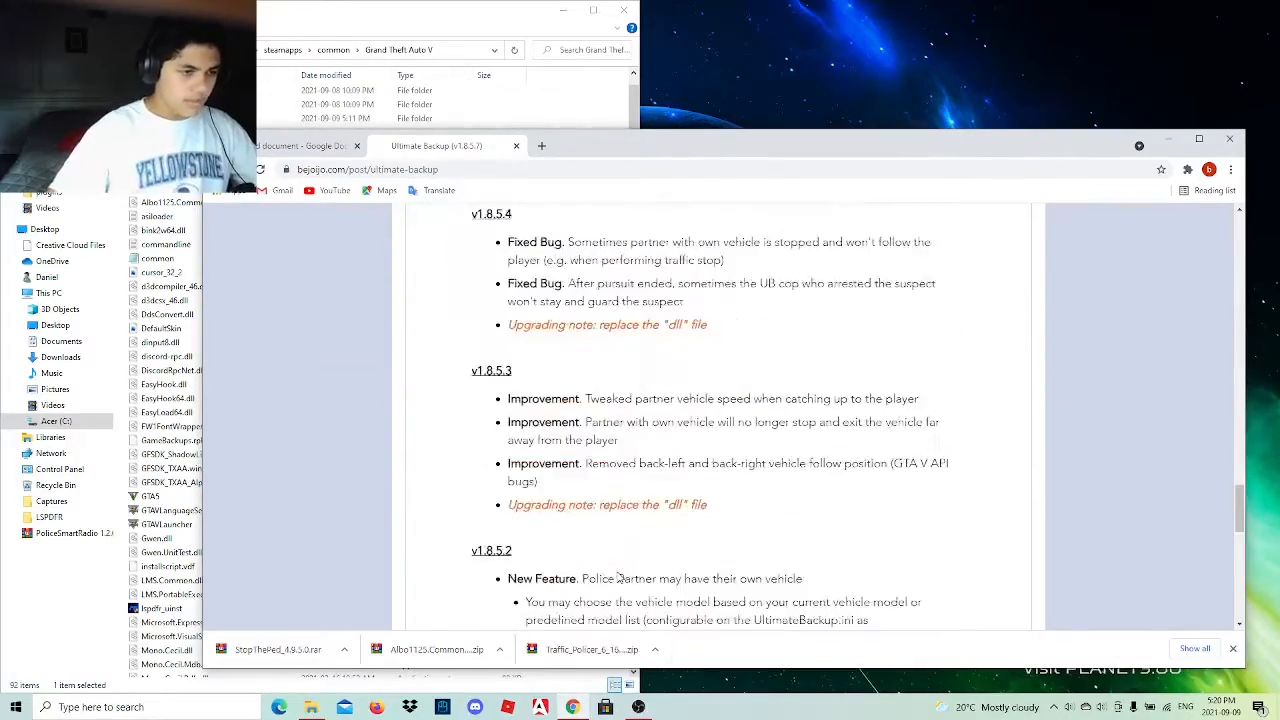
scroll(618, 577, down, 15)
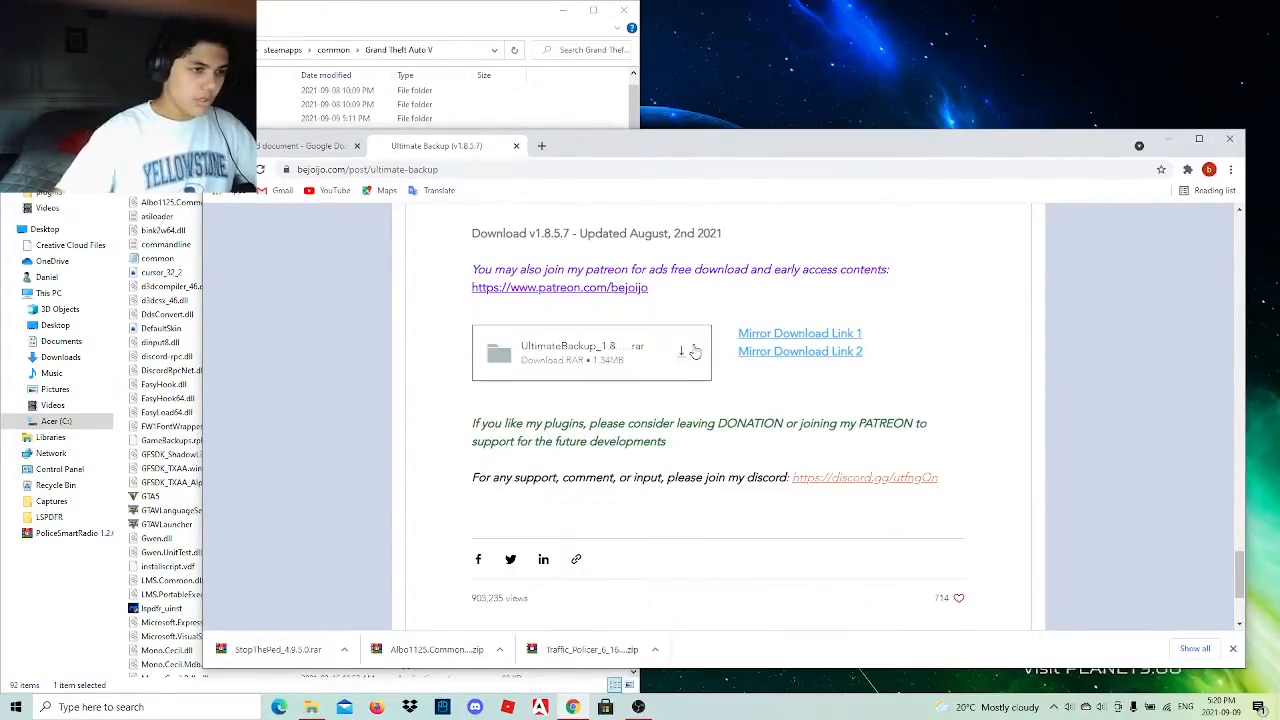
click(679, 357)
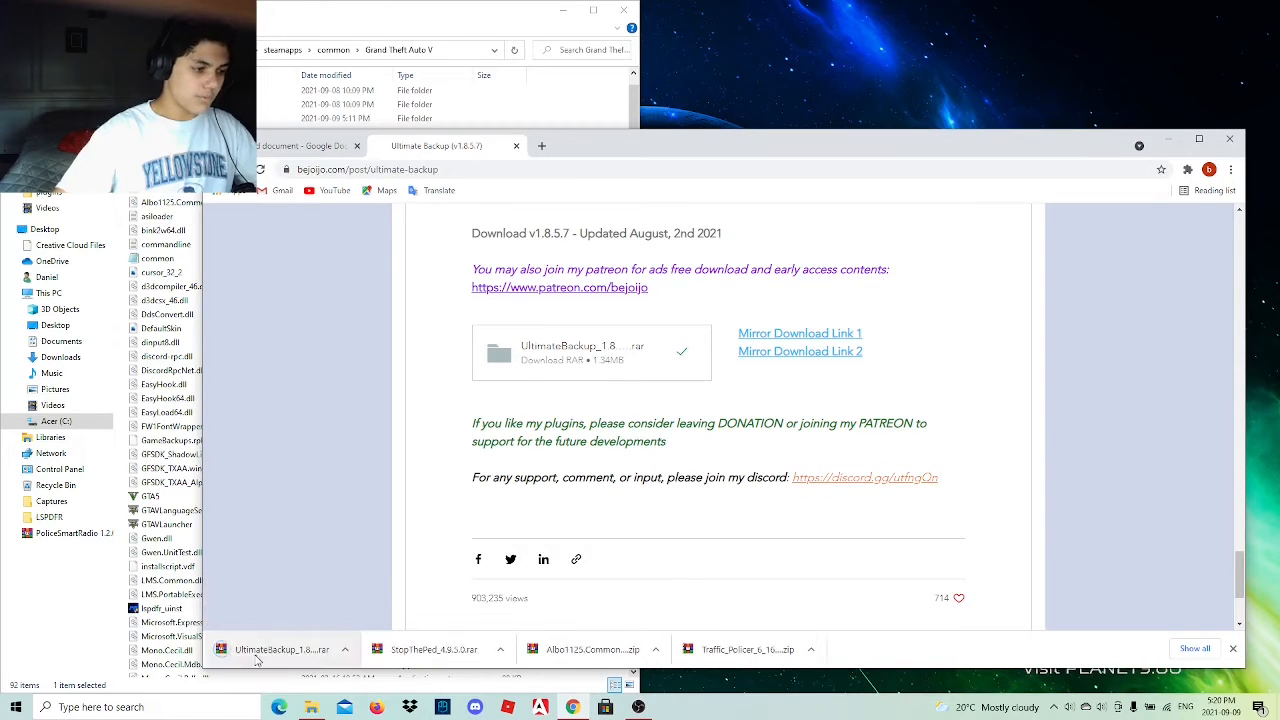
Place the downloaded UltimateBackup_1.8.5.7 archive on the desktop and open its UltimateBackup folder in WinRAR.
drag(818, 402, 1215, 45)
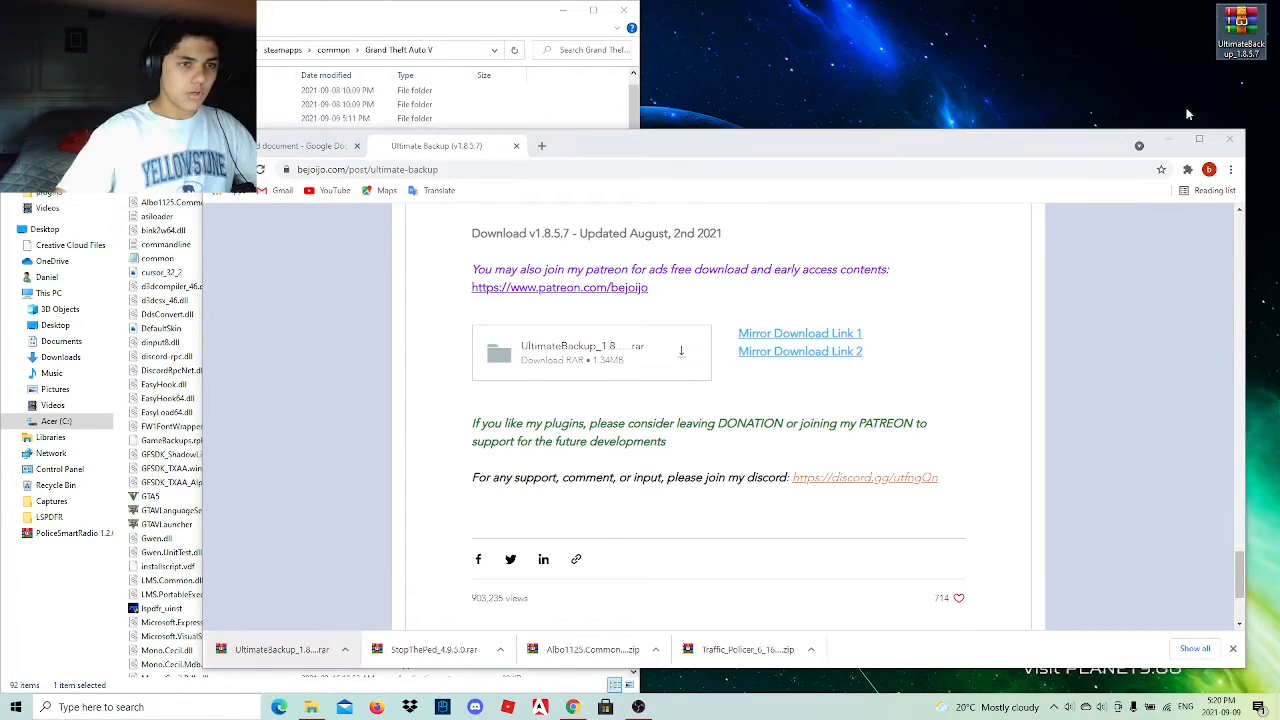
click(1173, 140)
double_click(1240, 30)
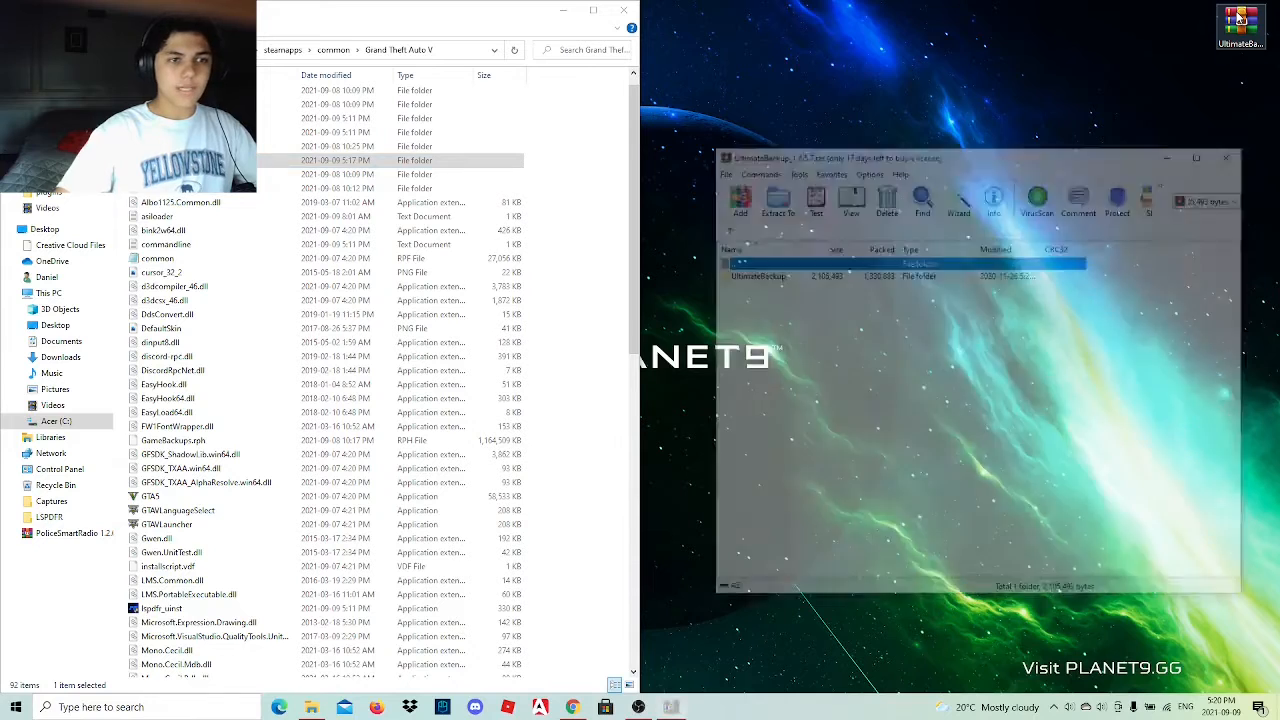
double_click(860, 274)
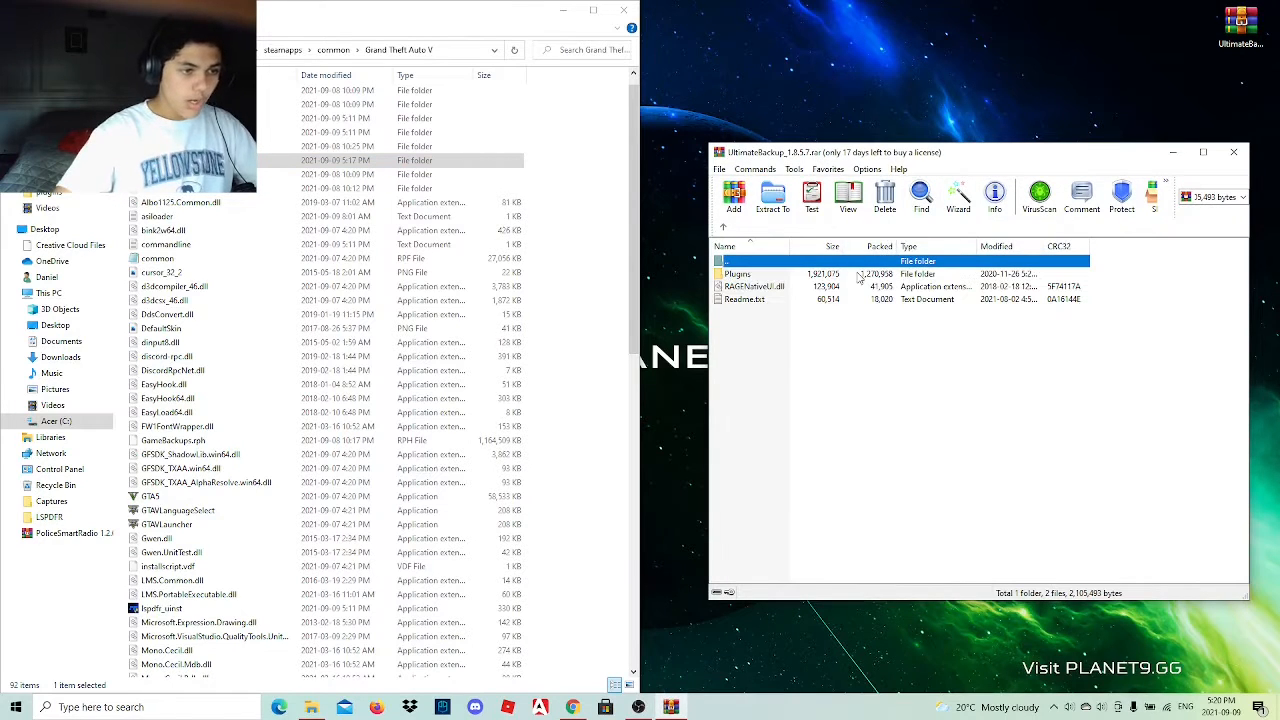
Copy the archive's Plugins folder into the Grand Theft Auto V folder, replacing files with the same names, and close the archive.
click(791, 360)
drag(758, 276, 588, 272)
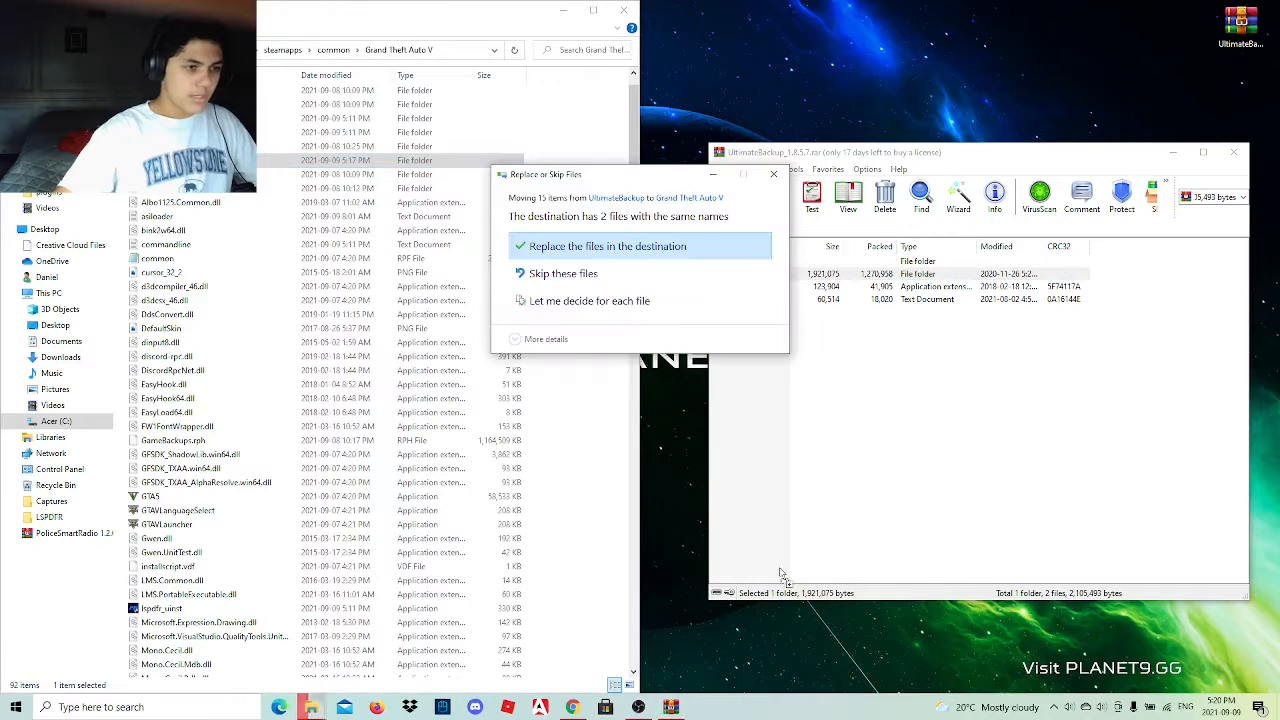
click(545, 244)
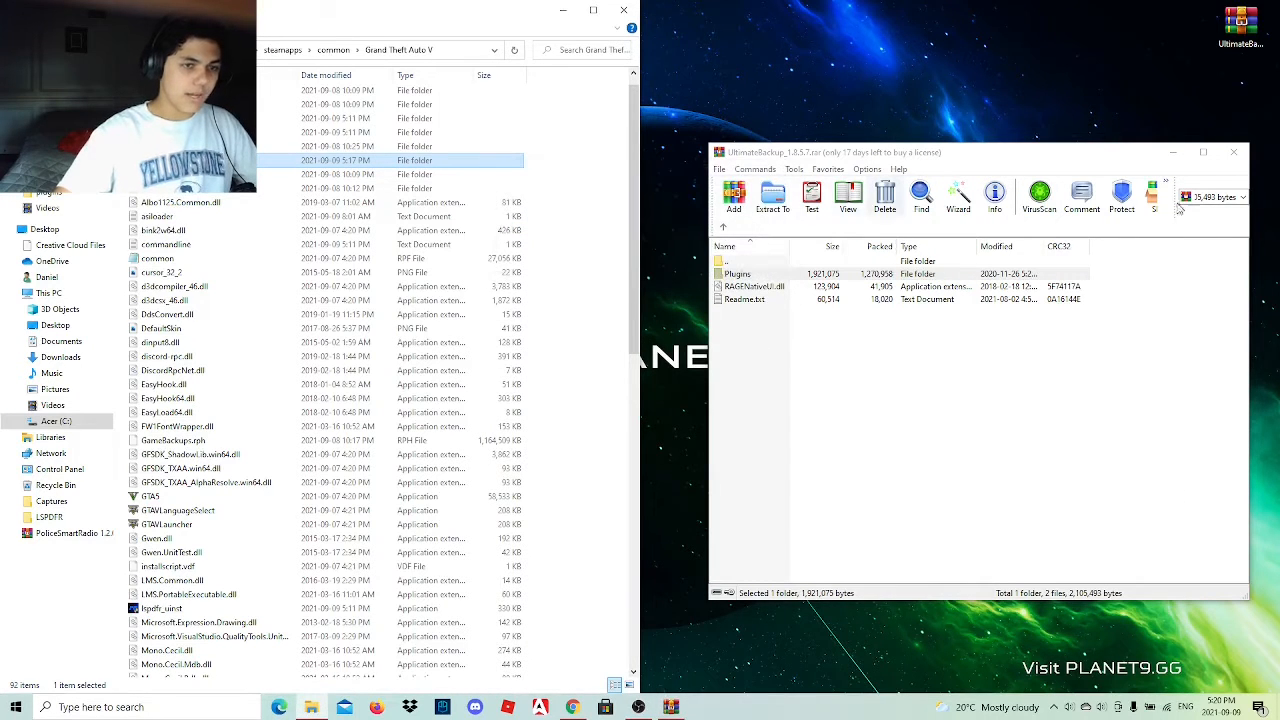
click(1233, 152)
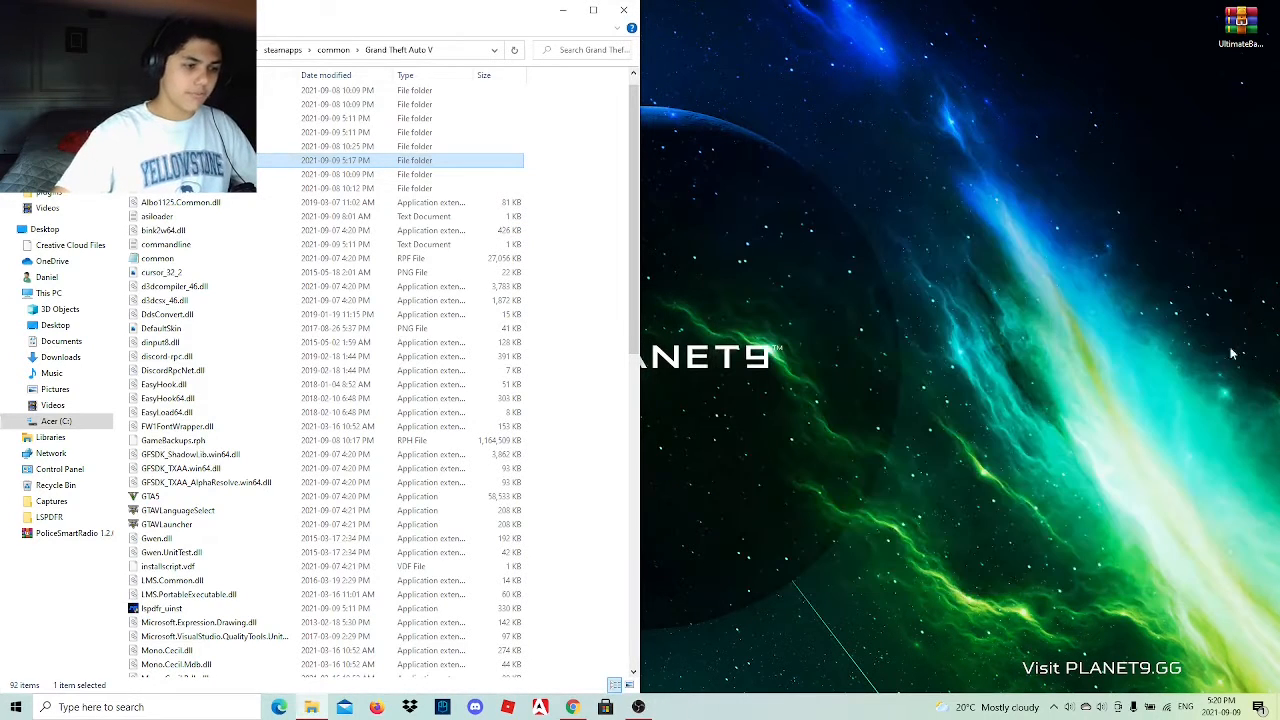
Switch to Chrome and return to the Google Docs link document, closing the Ultimate Backup page.
click(573, 708)
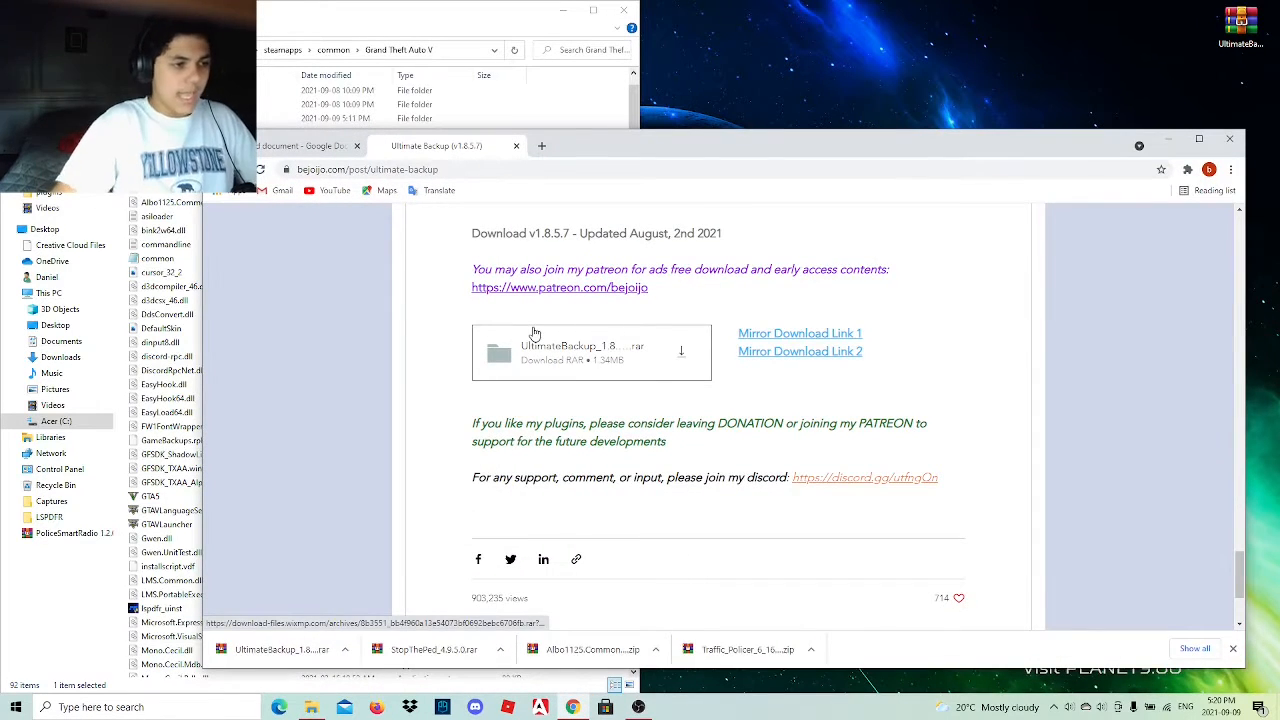
click(308, 147)
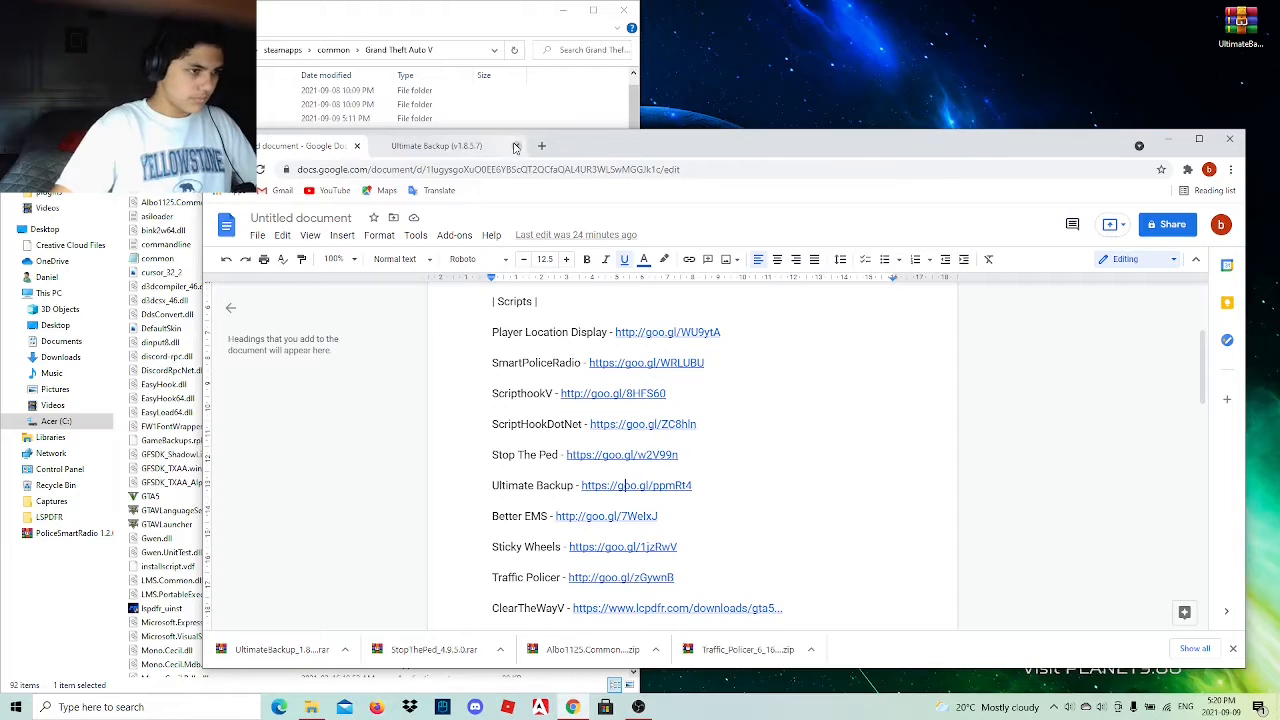
click(515, 147)
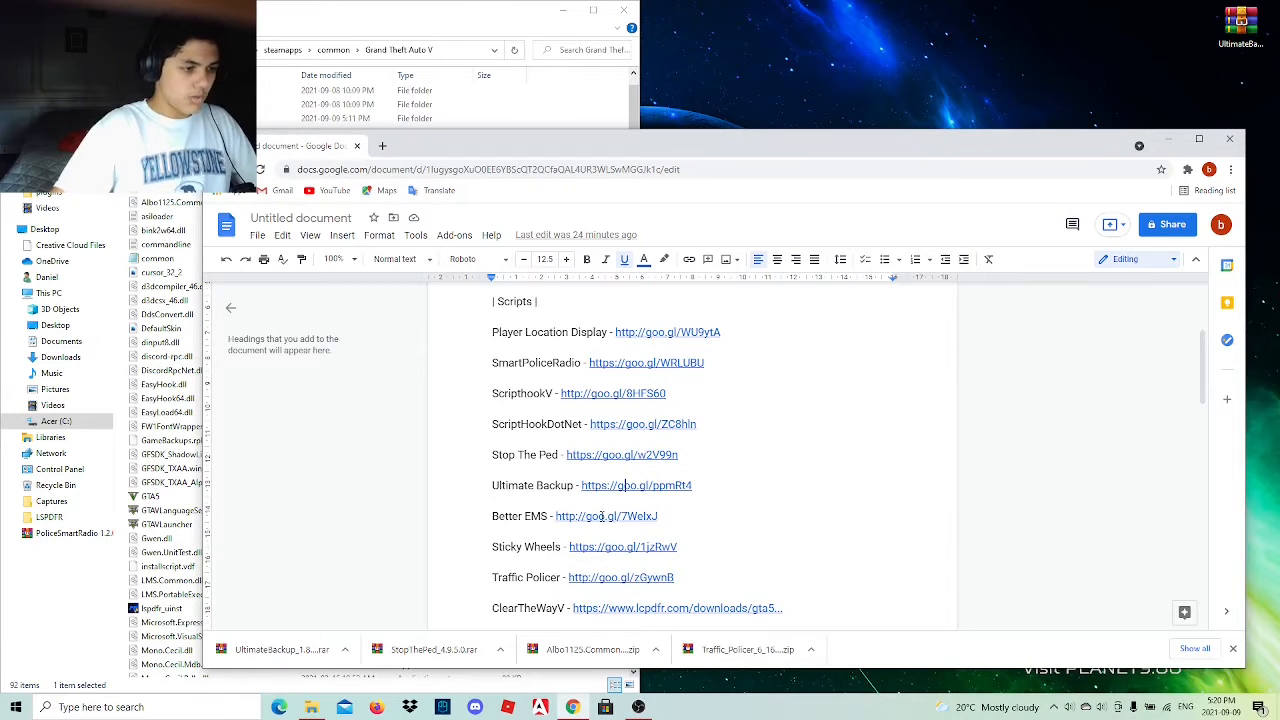
Open the Better EMS link from the Scripts list and continue through the YouTube redirect to its site.
click(602, 516)
click(659, 540)
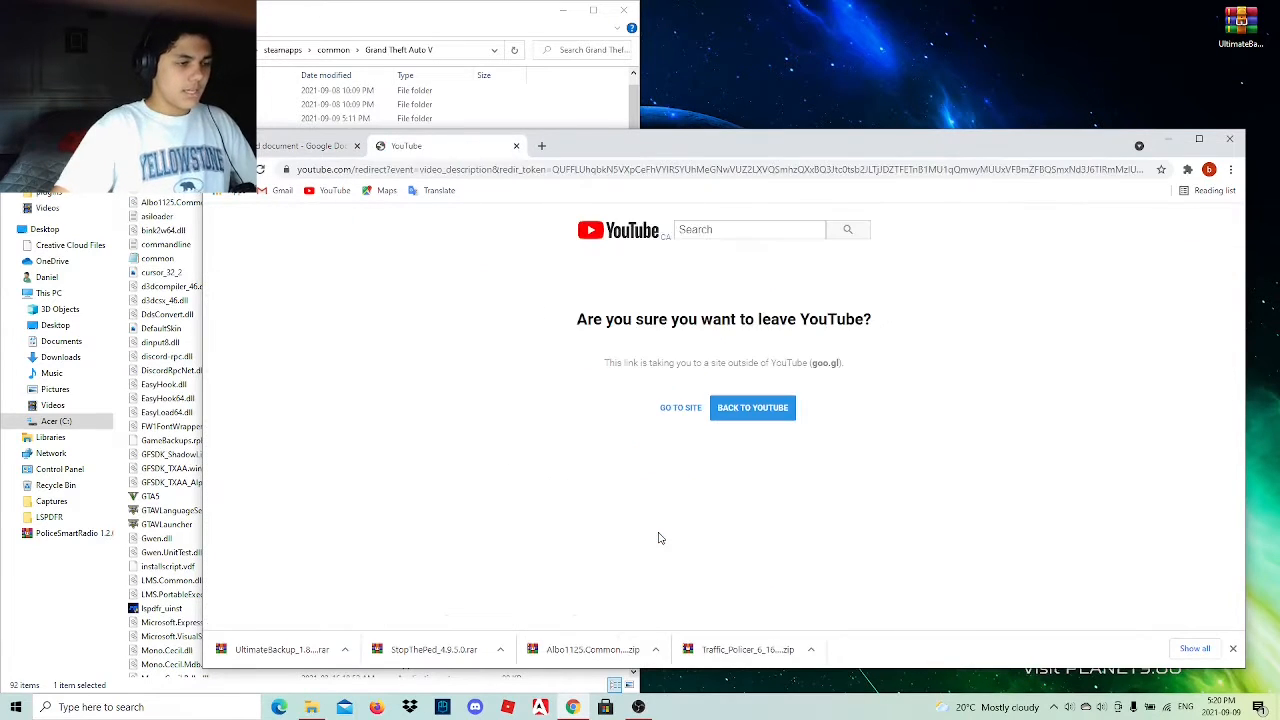
click(683, 412)
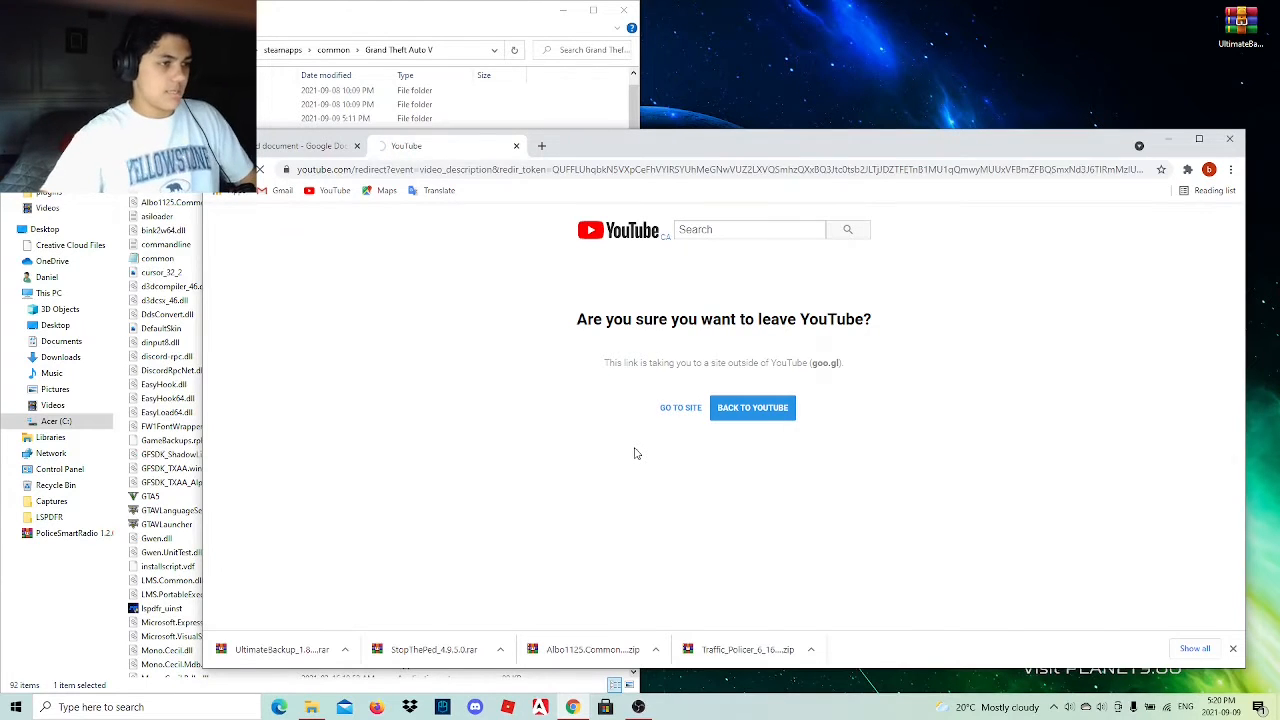
Browse the first three screenshots in the Better EMS page's image gallery.
scroll(630, 445, down, 5)
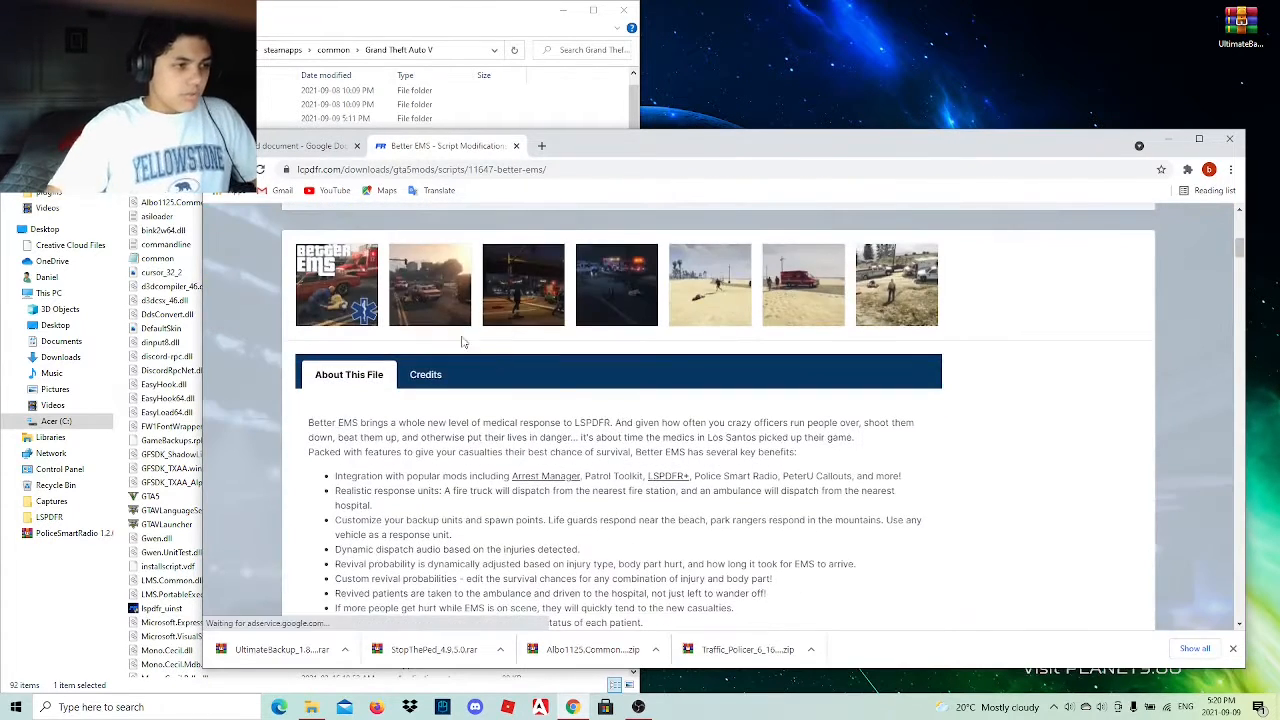
click(329, 270)
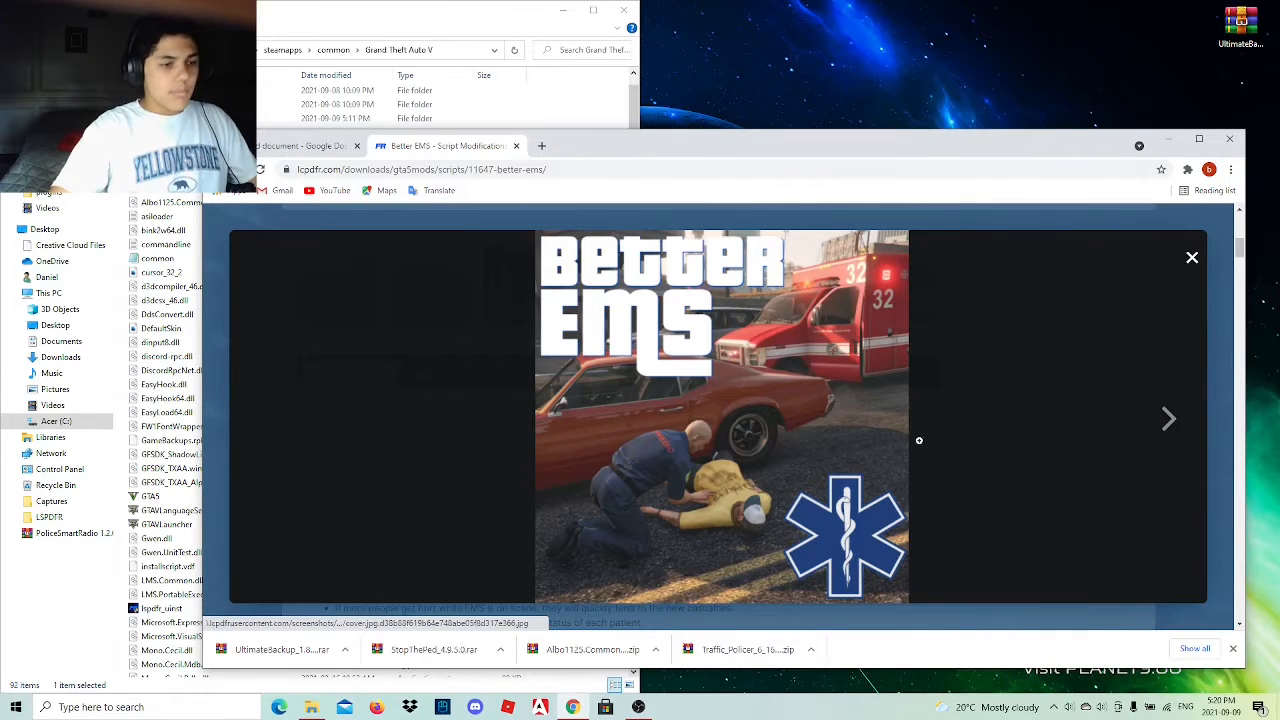
click(1170, 420)
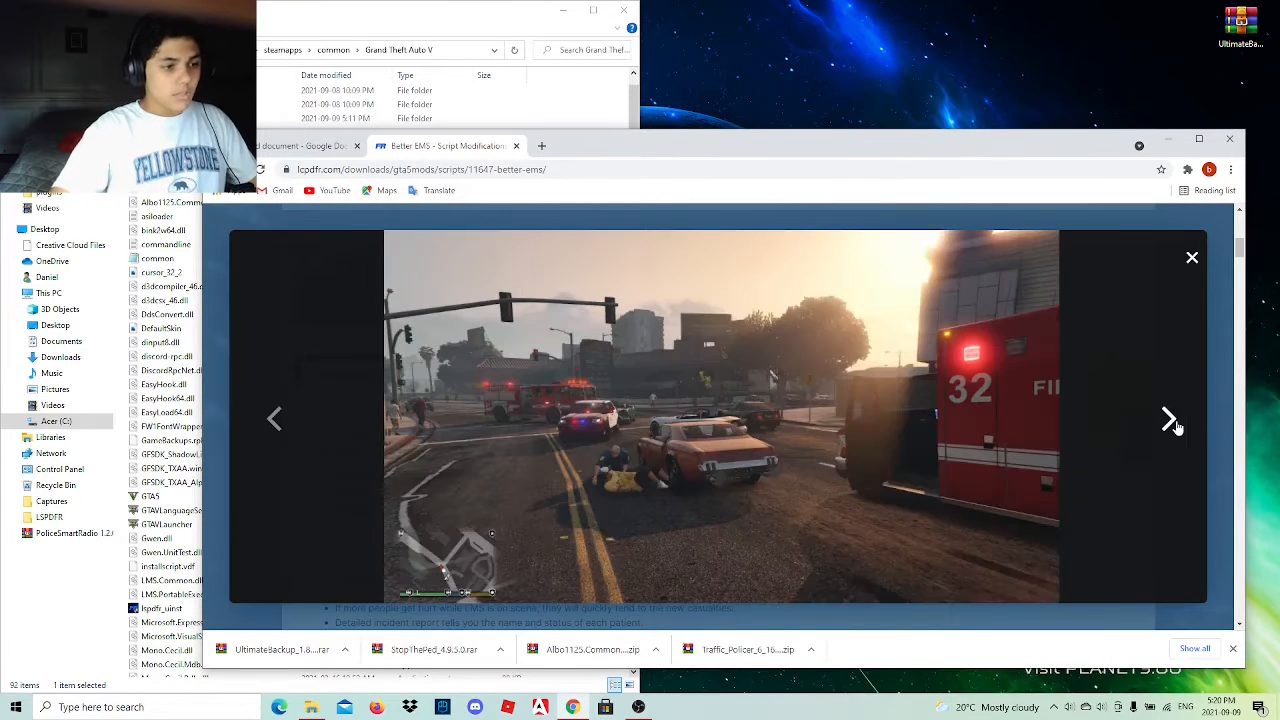
click(1170, 420)
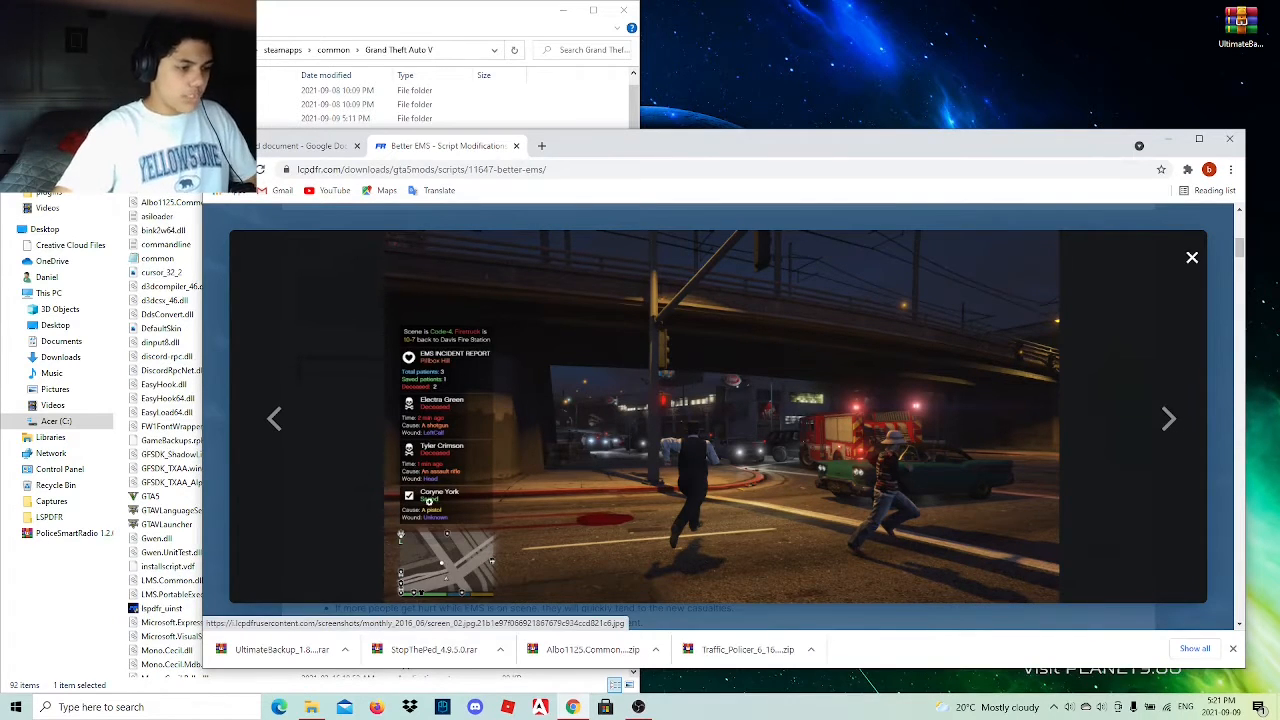
Examine the EMS incident report screenshot at full size, and close both the image and the gallery.
click(432, 505)
click(436, 473)
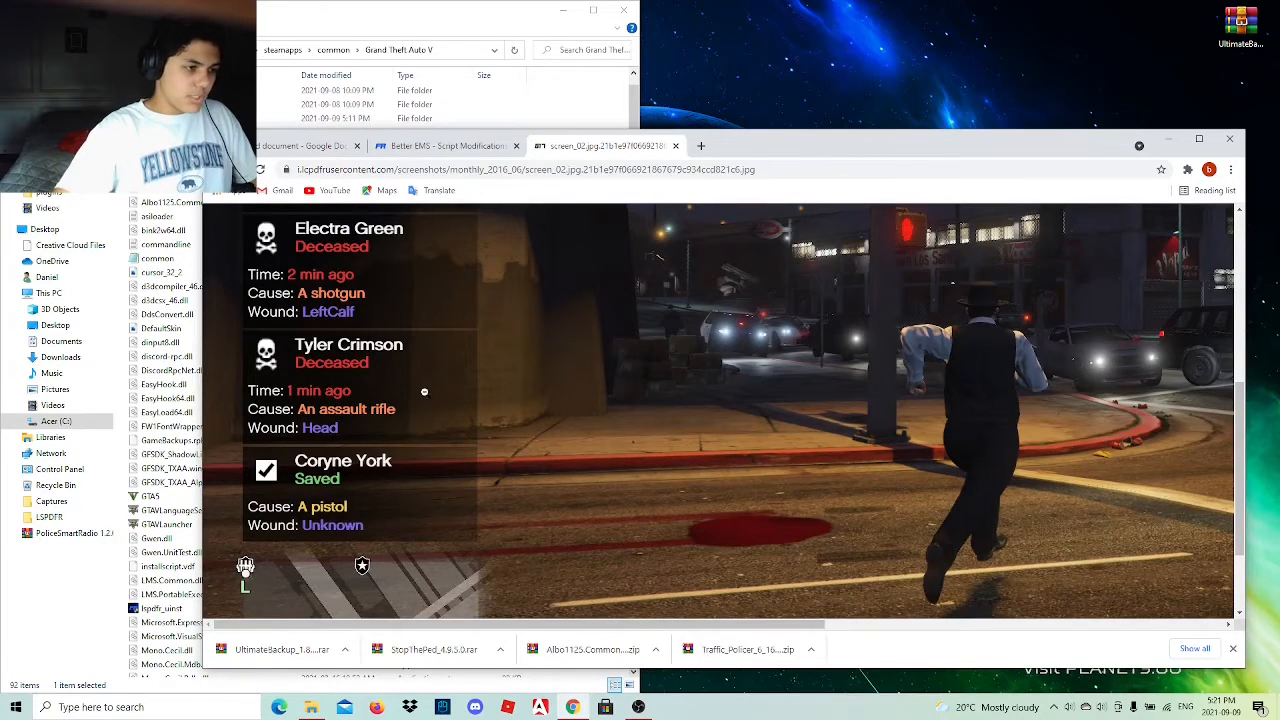
scroll(424, 397, up, 2)
scroll(424, 397, up, 2)
scroll(424, 397, down, 2)
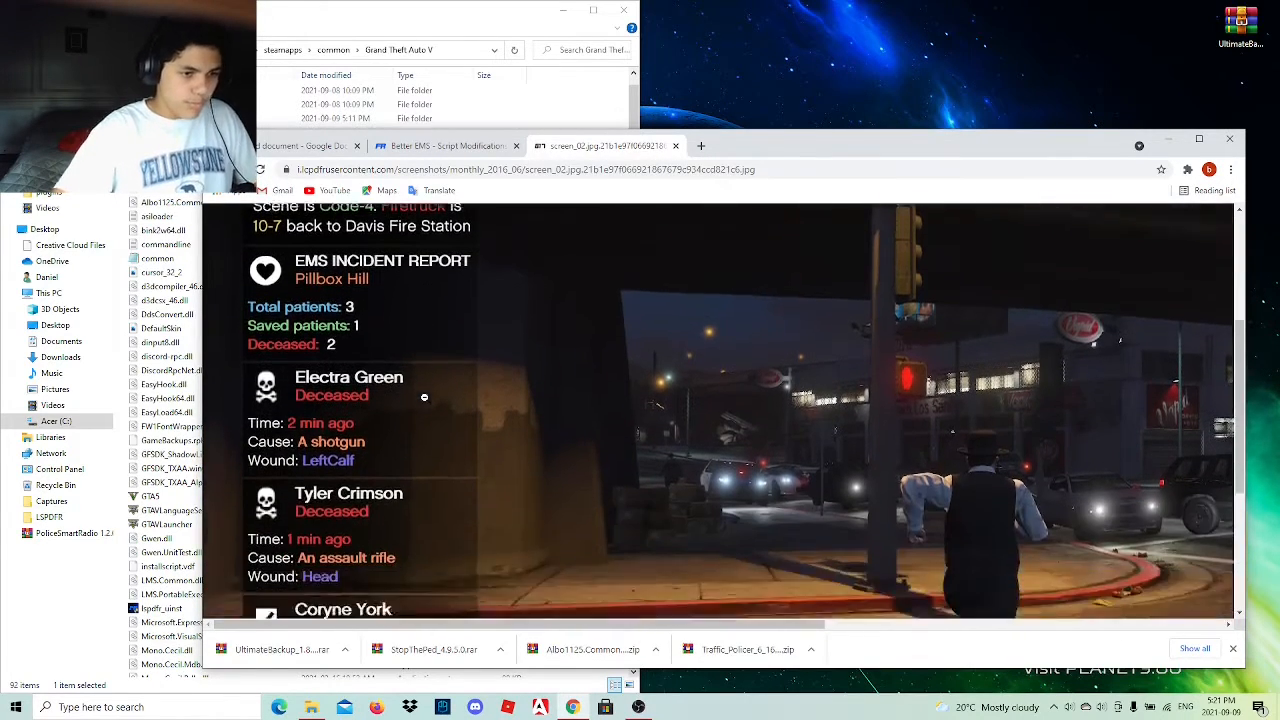
click(675, 146)
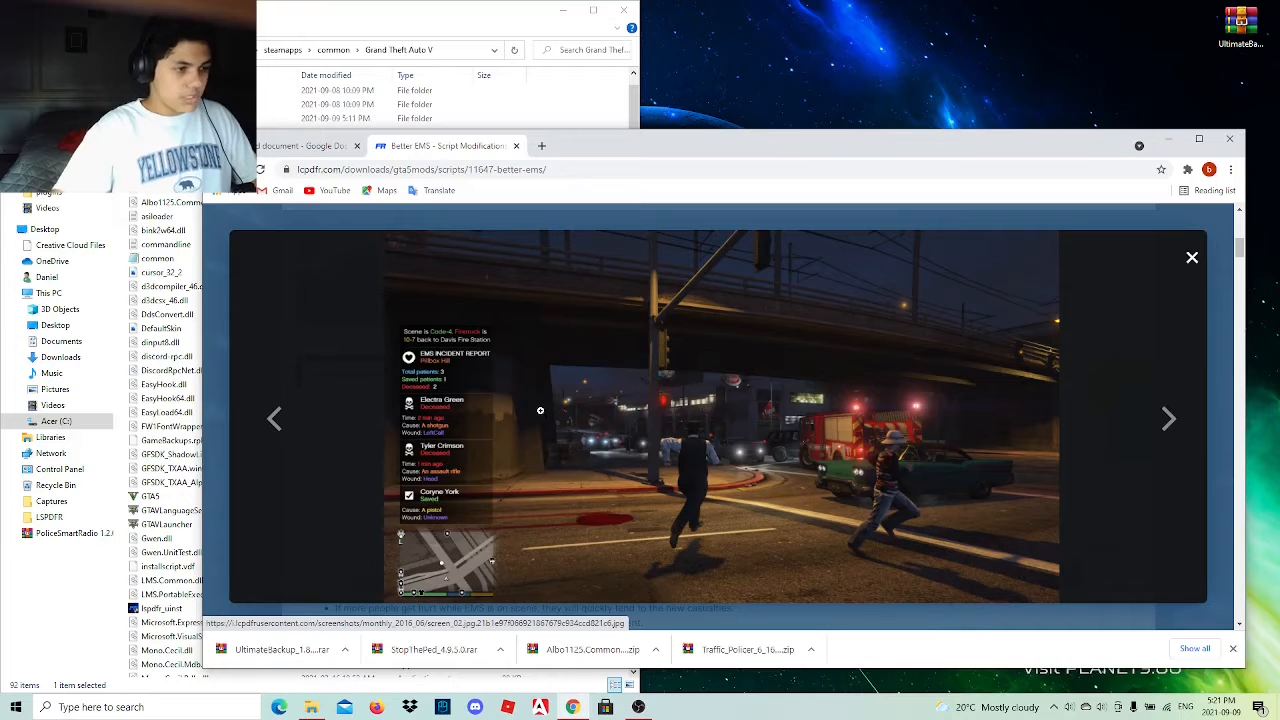
click(1192, 260)
Download the Better EMS file from its page, agreeing to the script modification download terms.
scroll(1000, 450, down, 5)
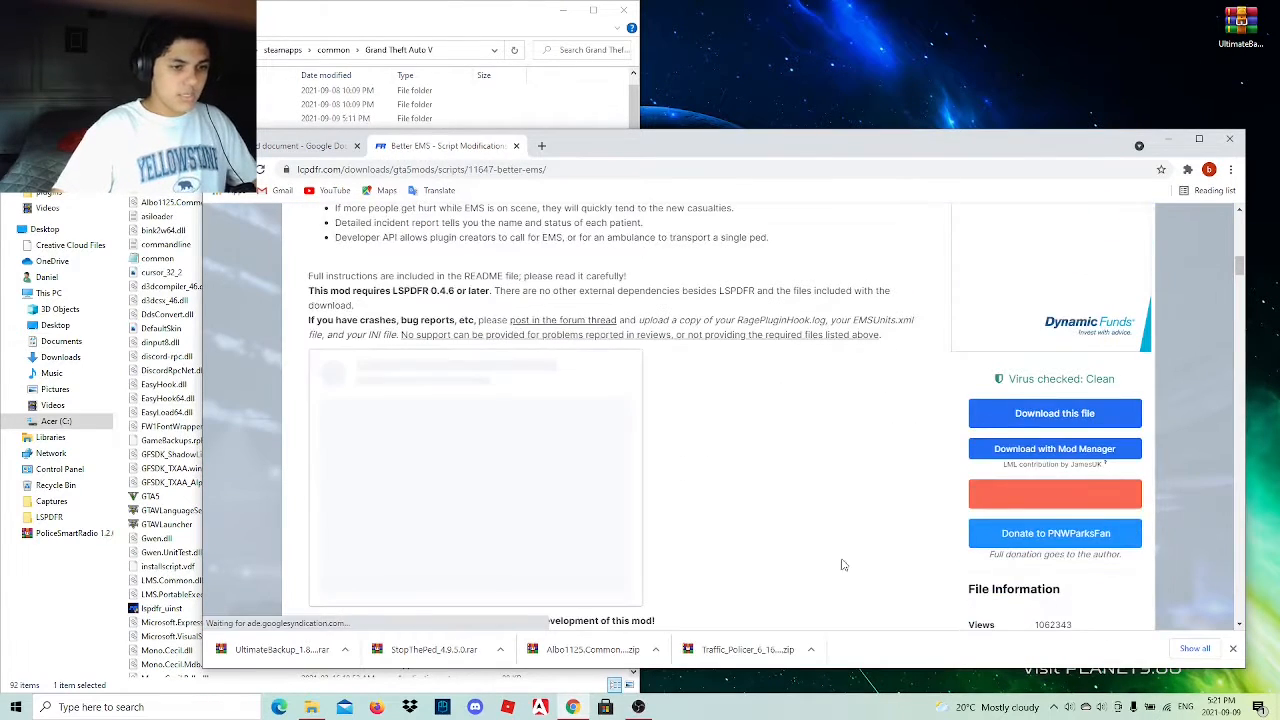
click(1045, 416)
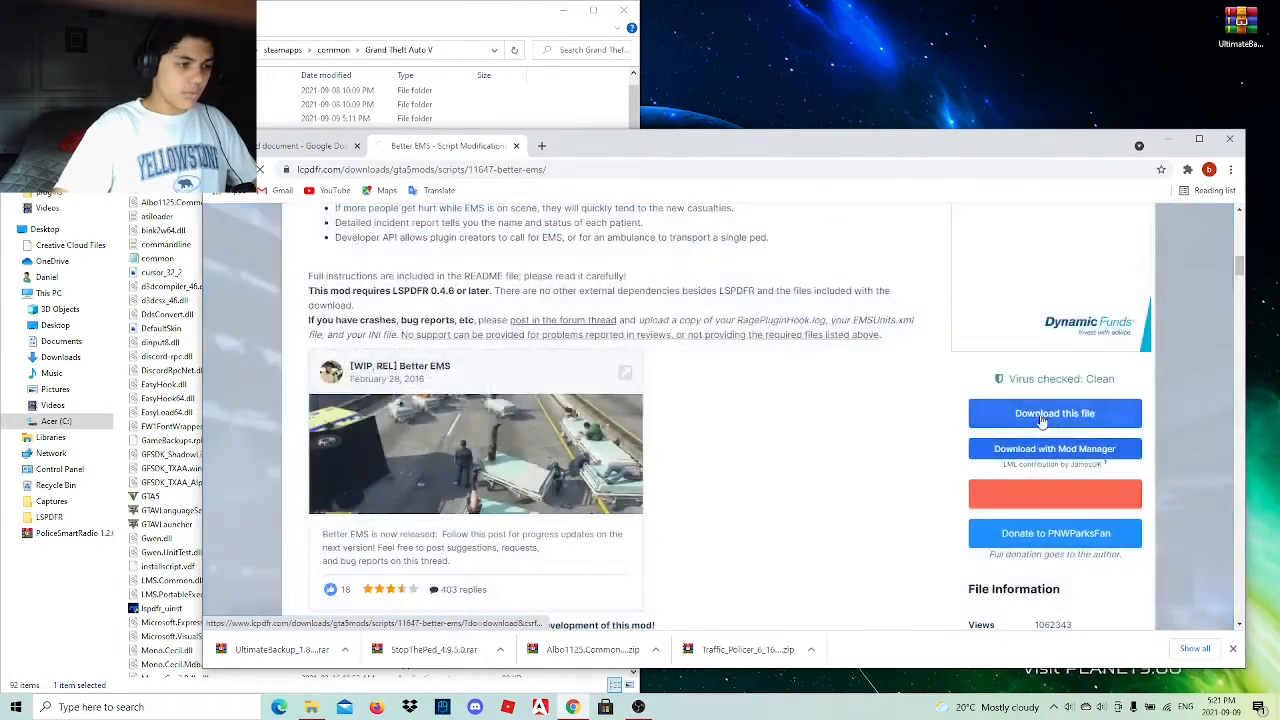
click(1042, 419)
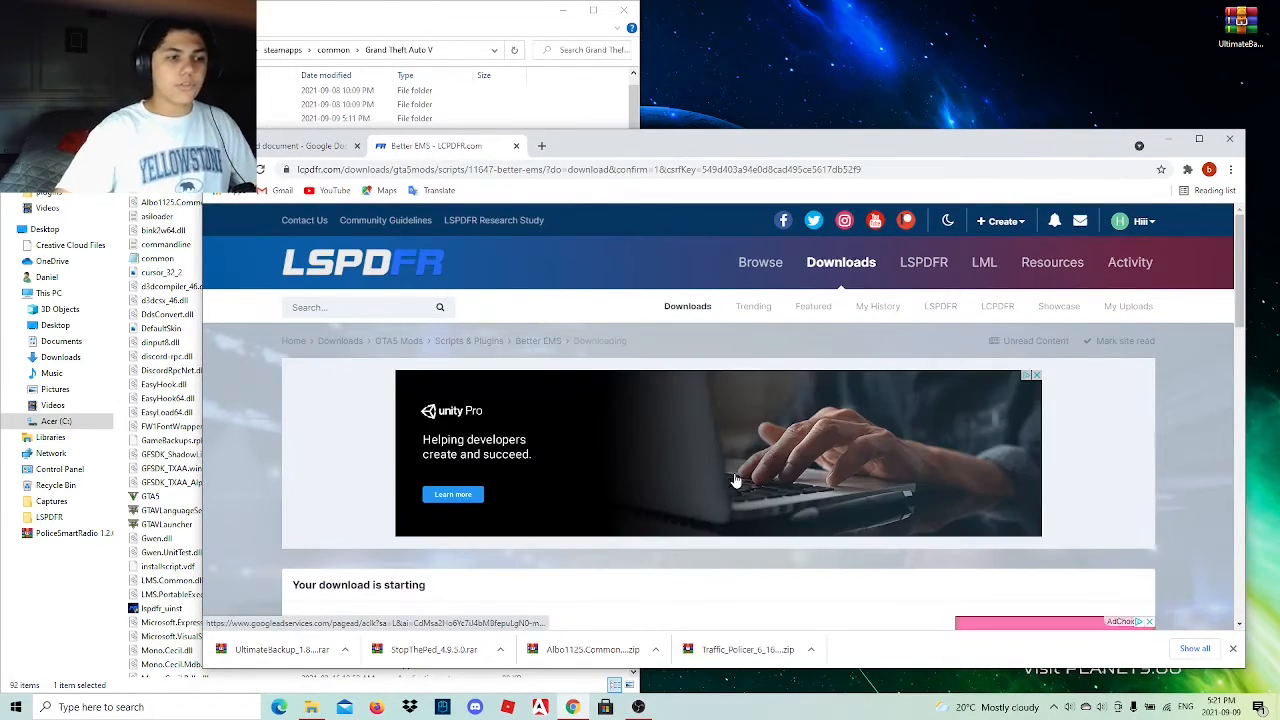
scroll(735, 480, down, 3)
scroll(735, 480, down, 2)
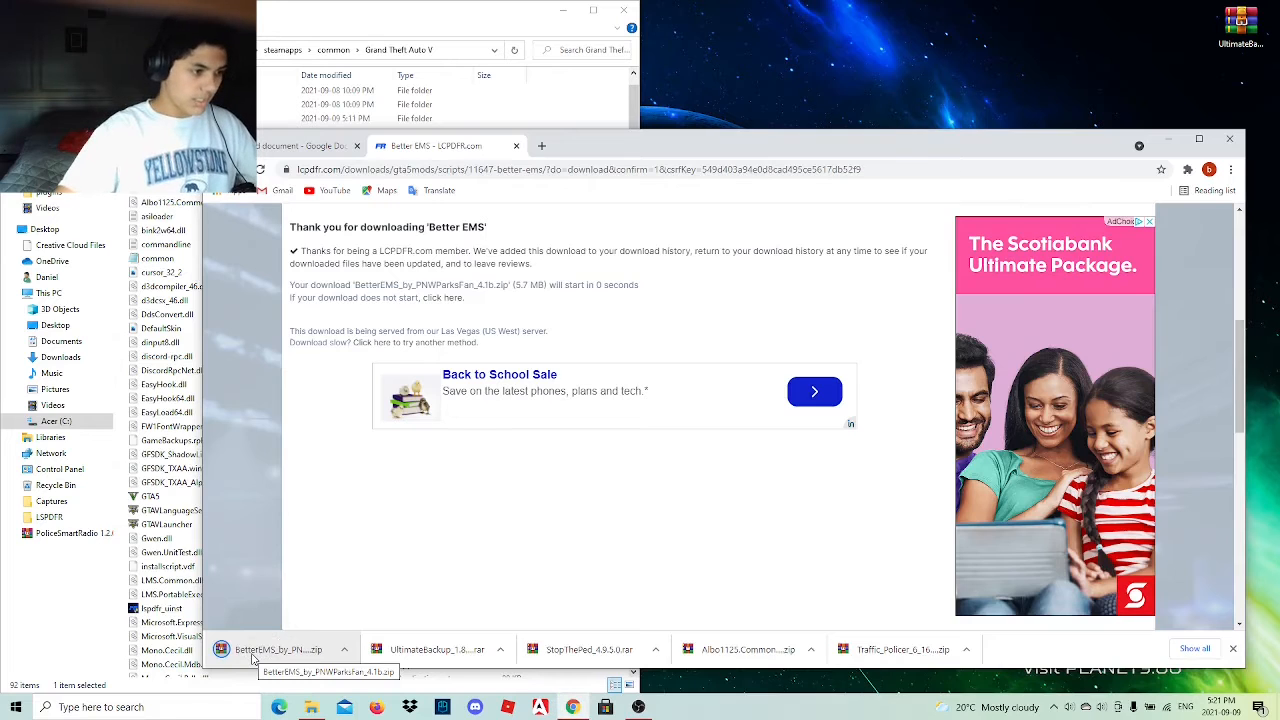
Place the downloaded Better EMS 4.1b zip on the desktop and open it in WinRAR.
drag(253, 657, 1192, 28)
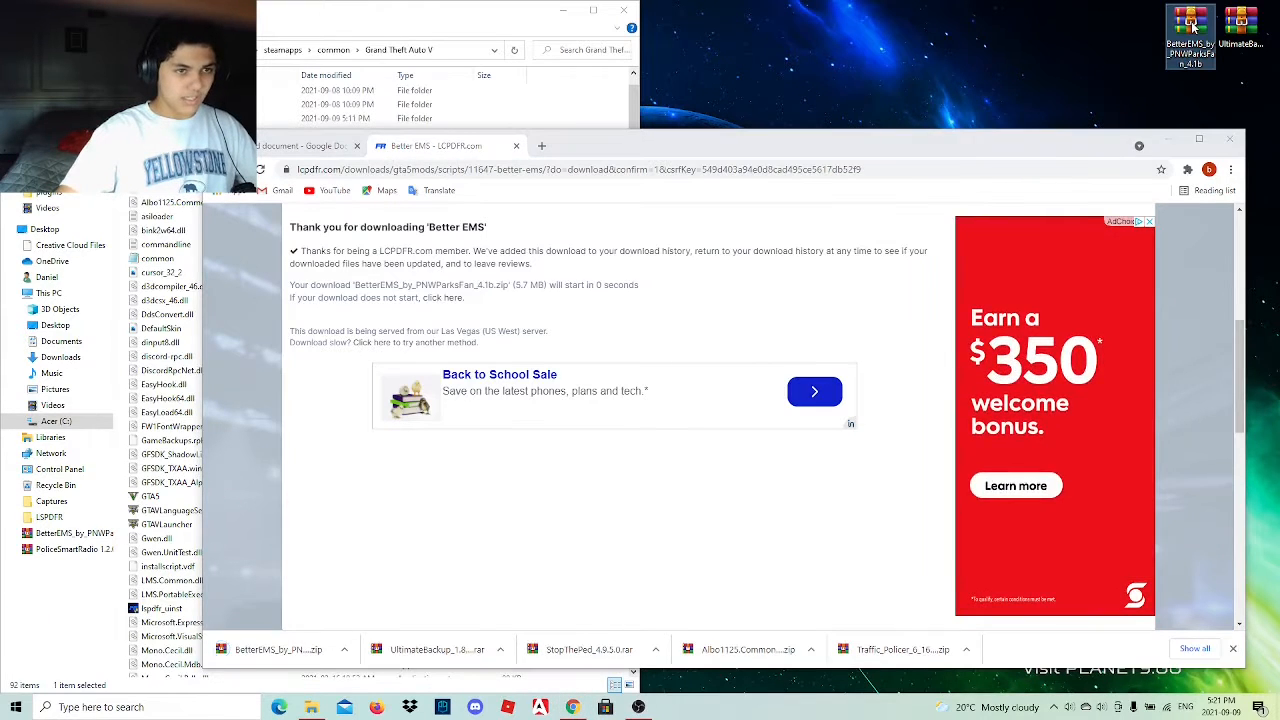
double_click(1192, 28)
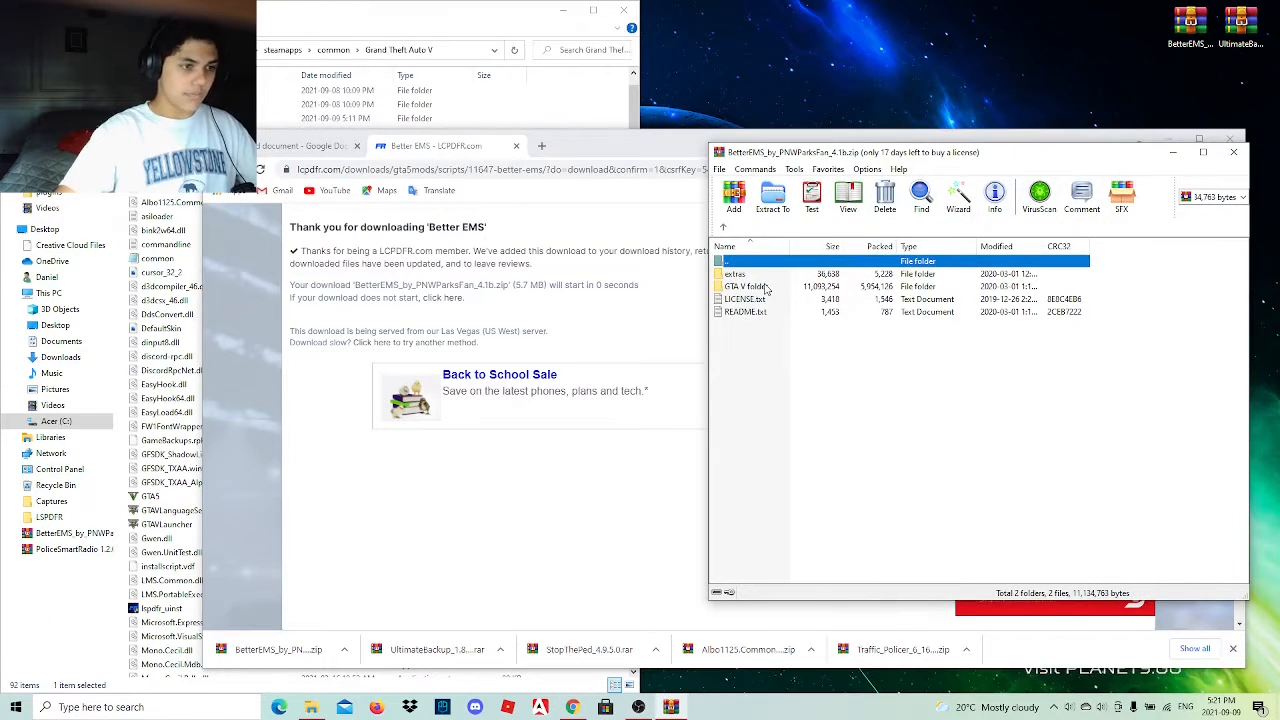
Open my_EMSUnits.xml from the archive's extras folder in Notepad, examine the Fire Station Headquarters line, and close the file.
double_click(766, 275)
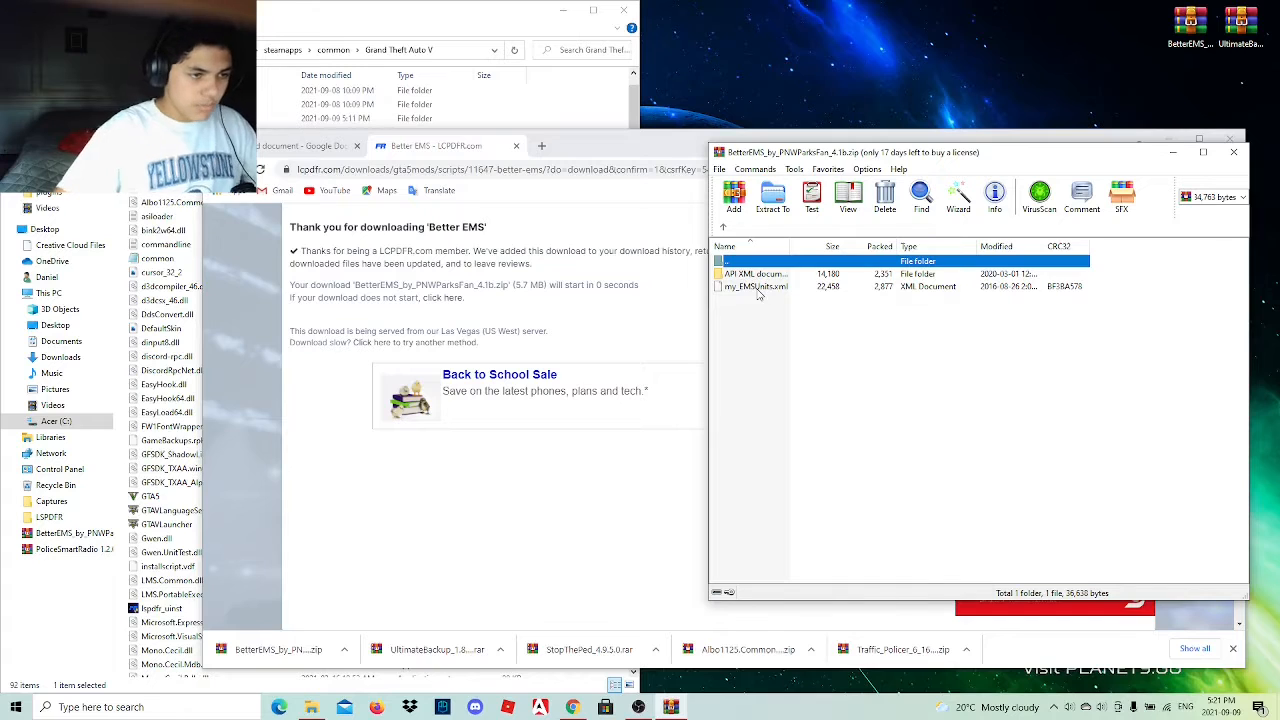
double_click(757, 288)
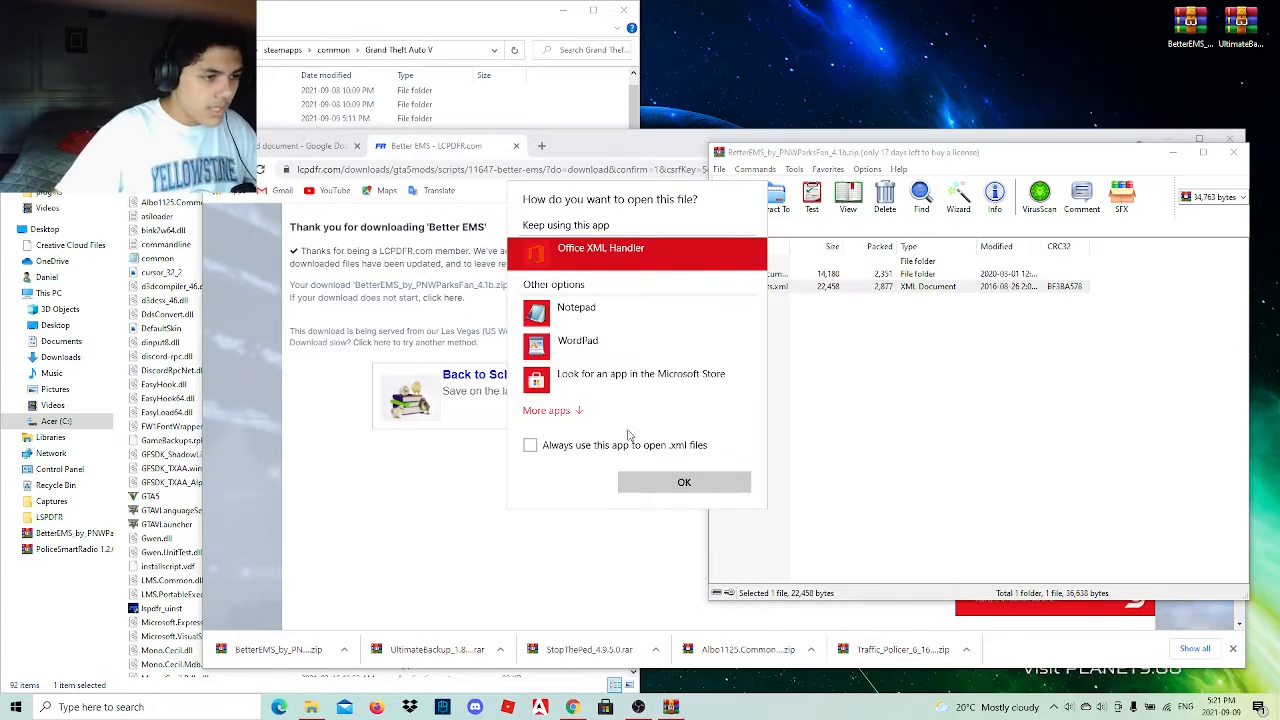
click(590, 310)
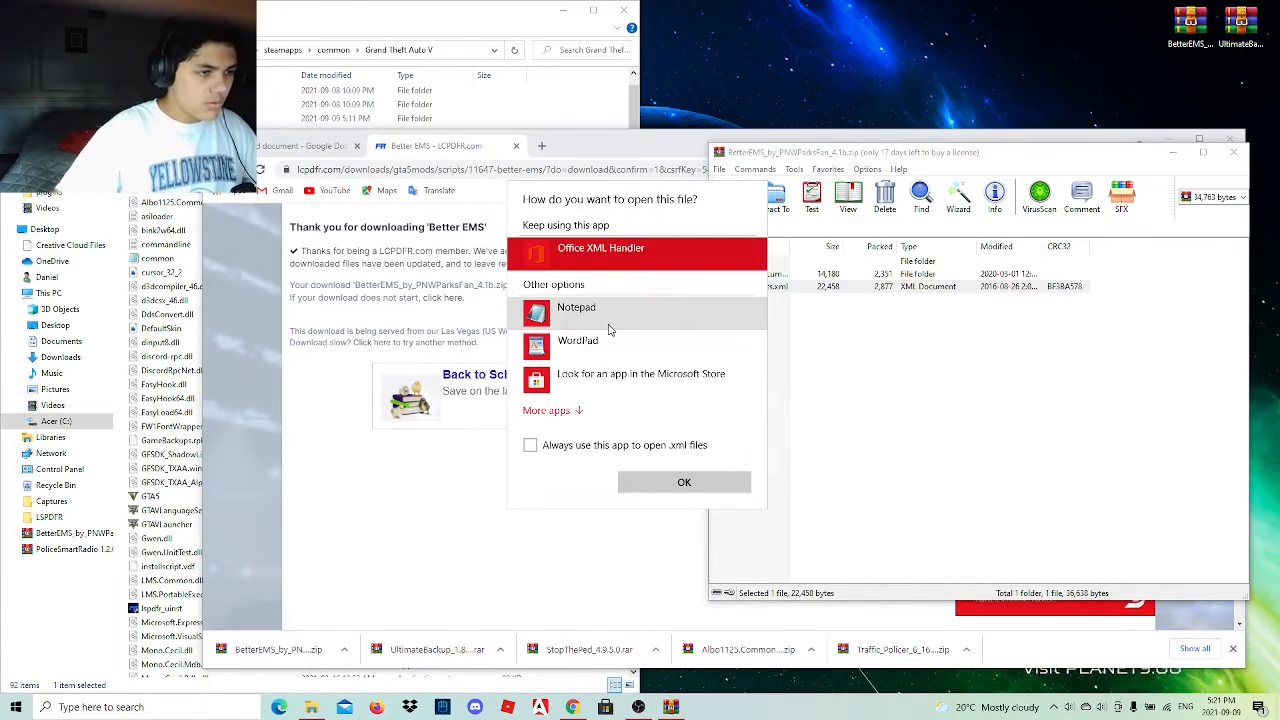
click(678, 482)
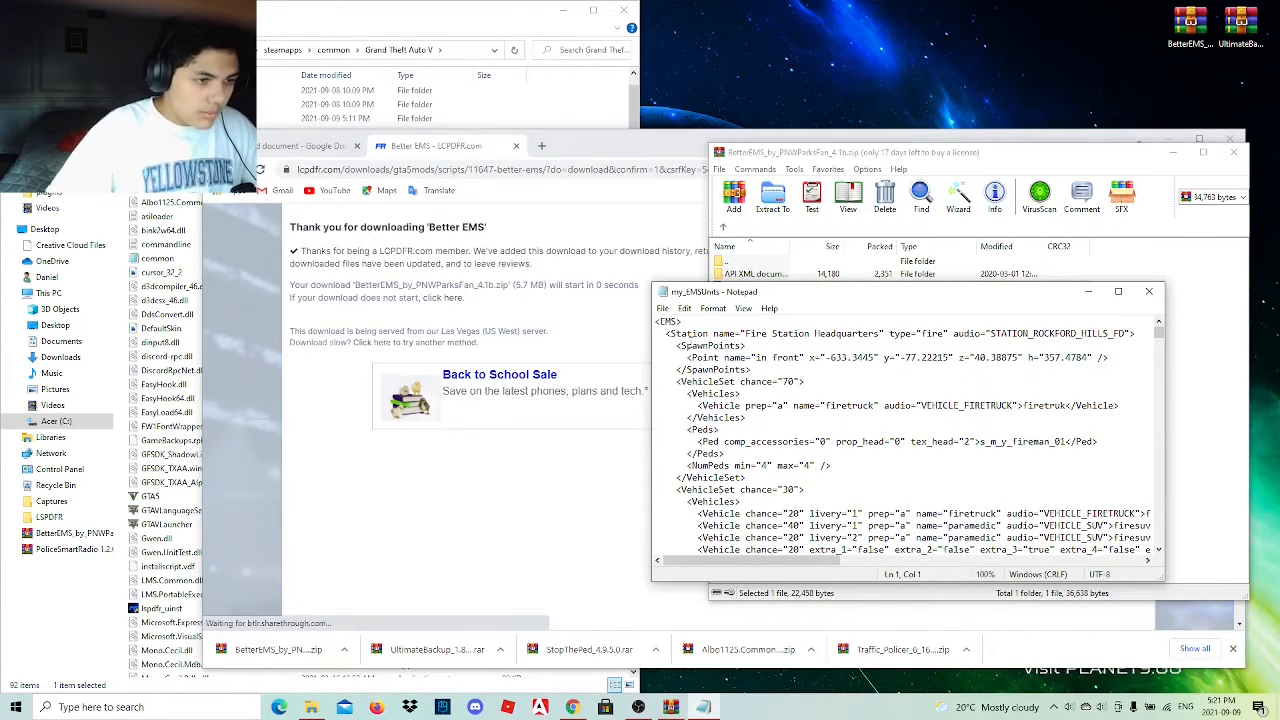
drag(744, 333, 1126, 340)
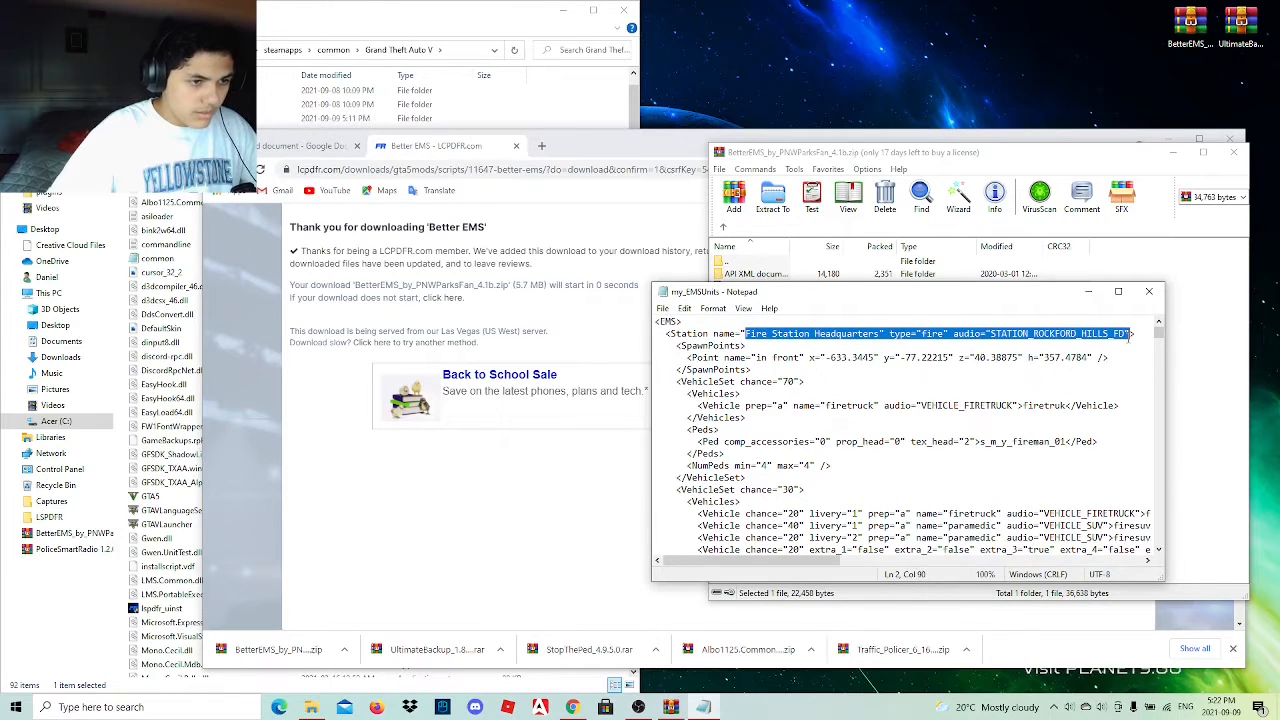
click(1148, 291)
click(795, 293)
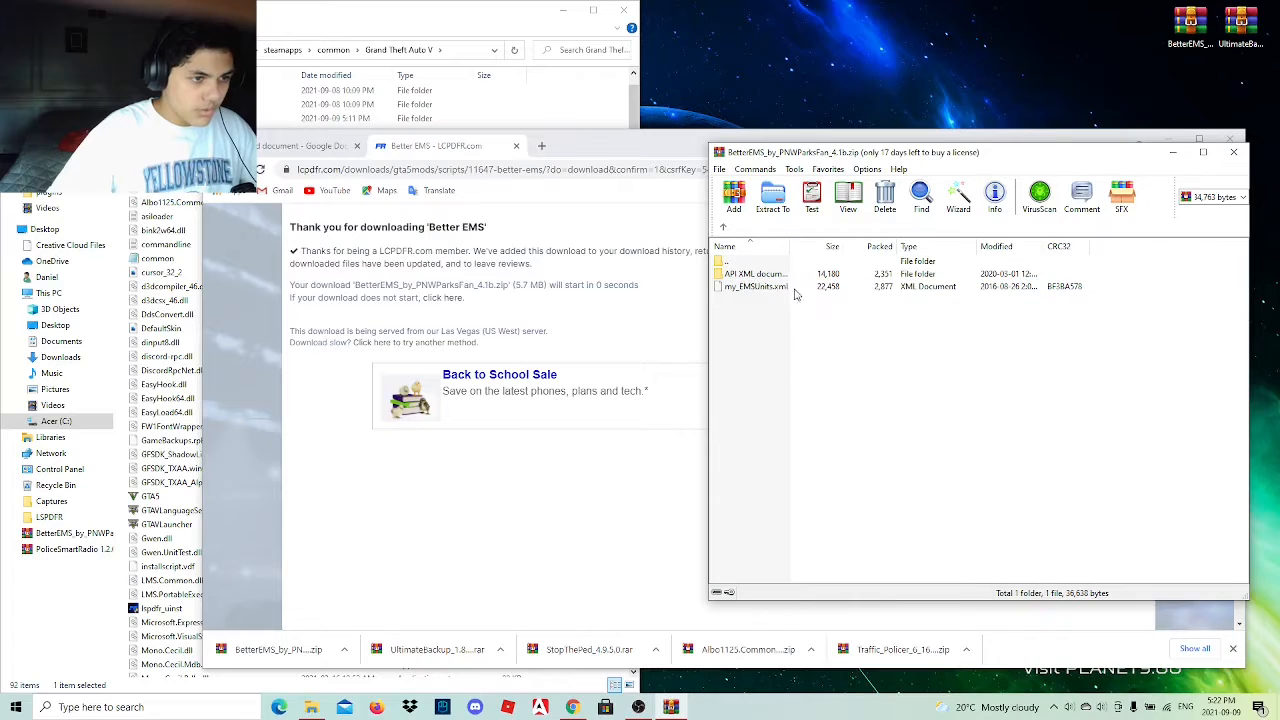
View BetterEMS.XML from the API XML documentation folder in Notepad and close it.
double_click(793, 274)
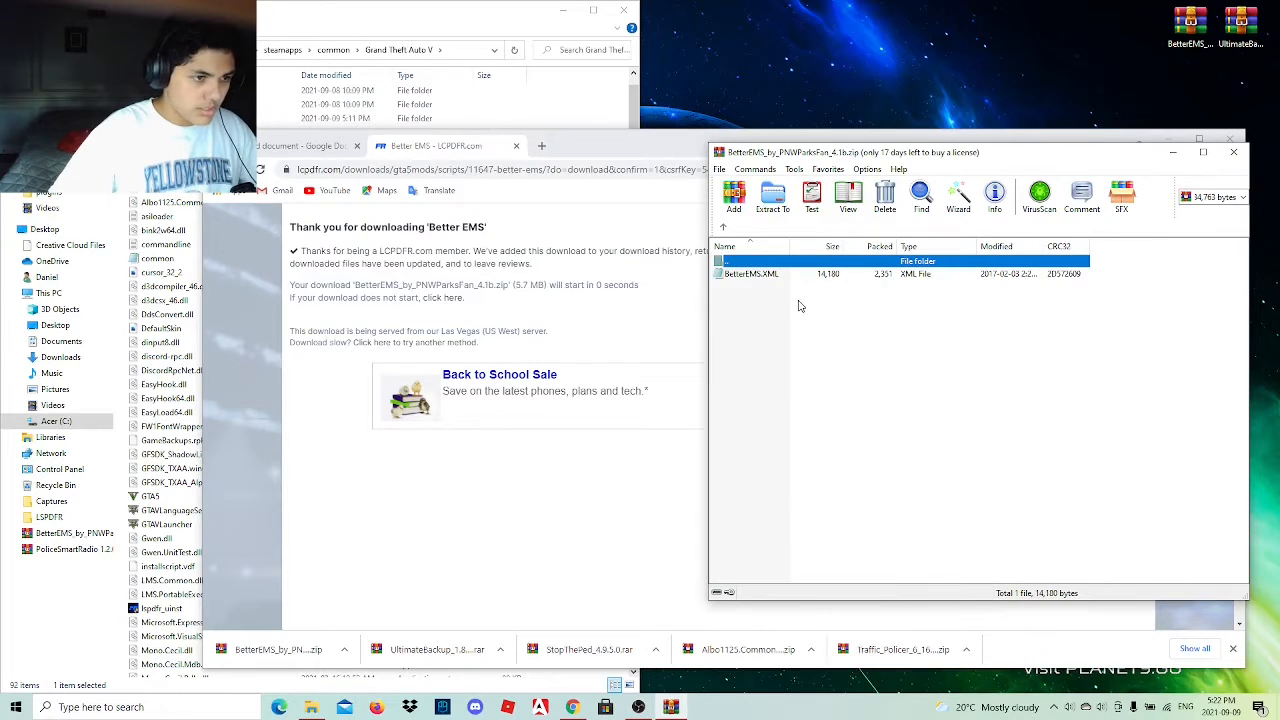
click(799, 306)
double_click(787, 275)
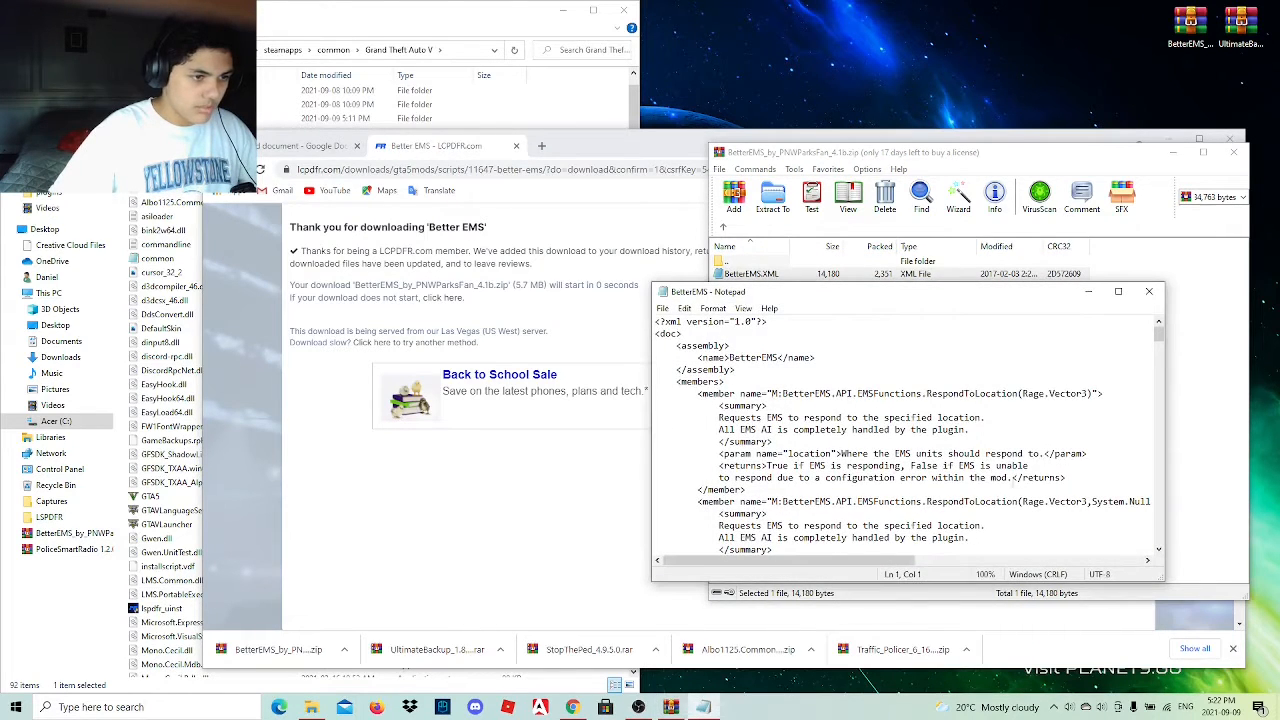
click(1149, 291)
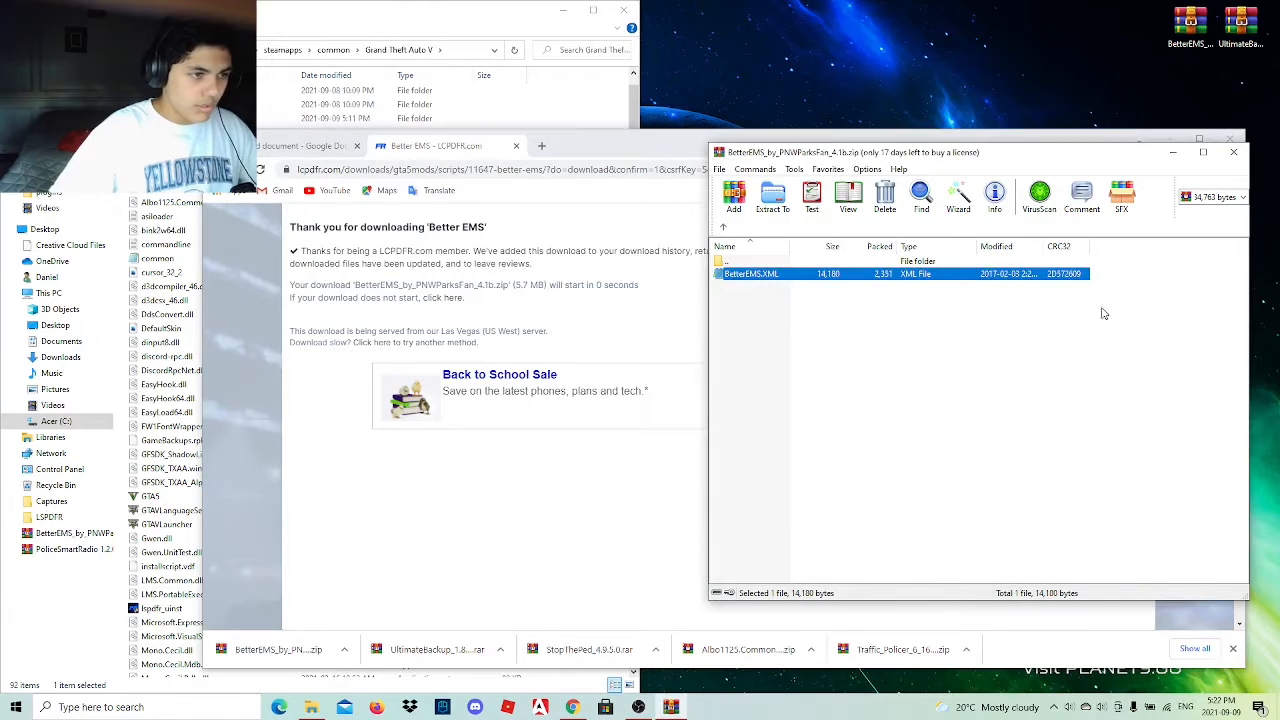
Copy LSPDFR, Plugins, ParksTools.dll and ParksTools.pdb from the Better EMS archive's GTA V folder into Grand Theft Auto V, replacing existing files.
click(722, 228)
click(722, 228)
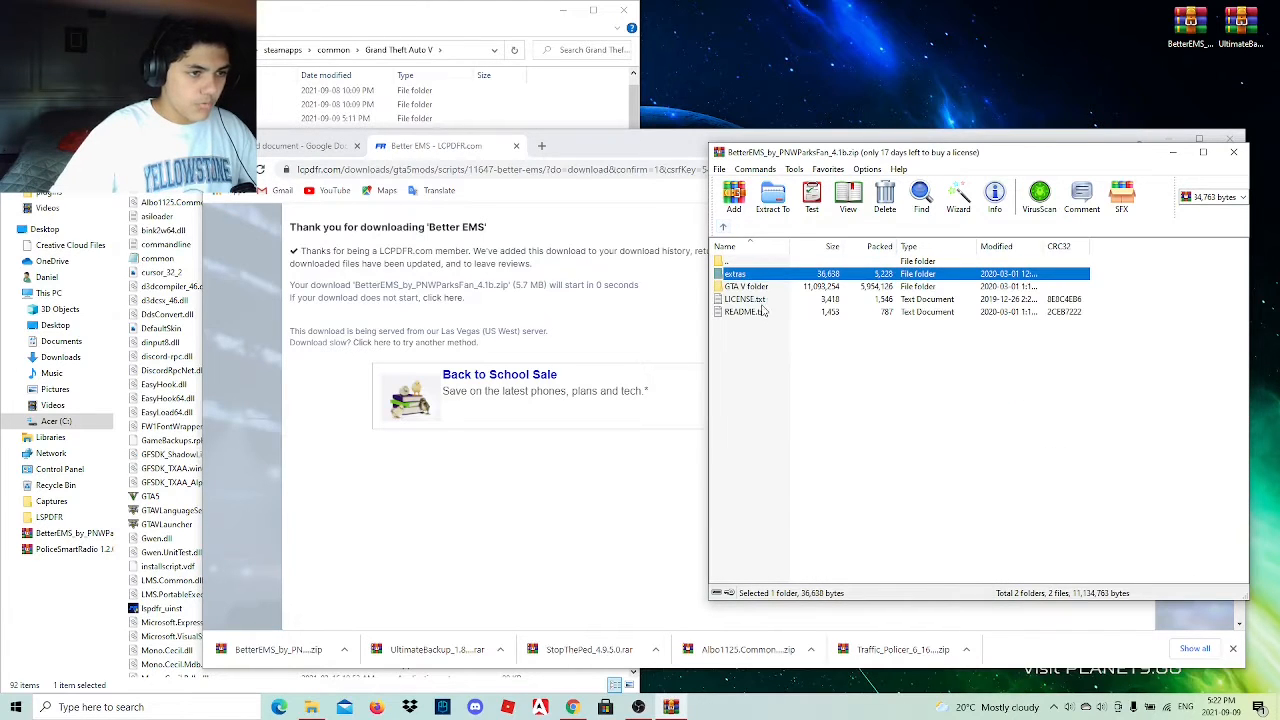
double_click(783, 289)
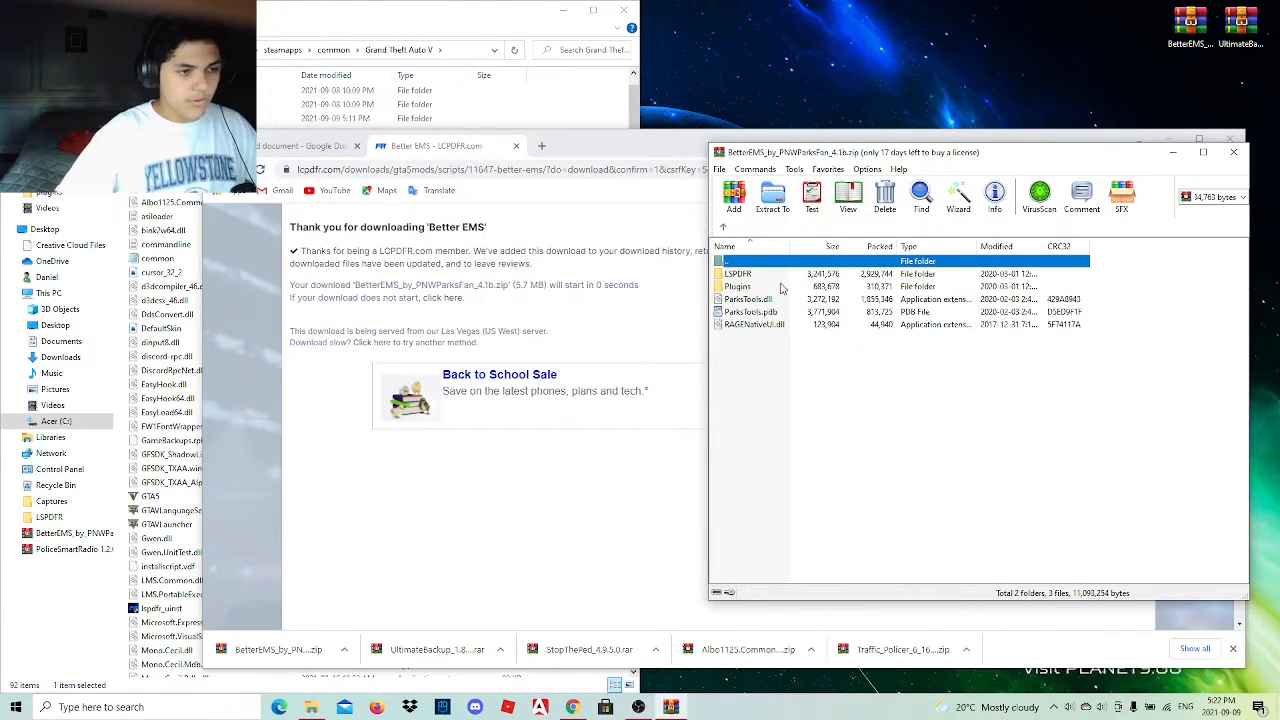
click(773, 337)
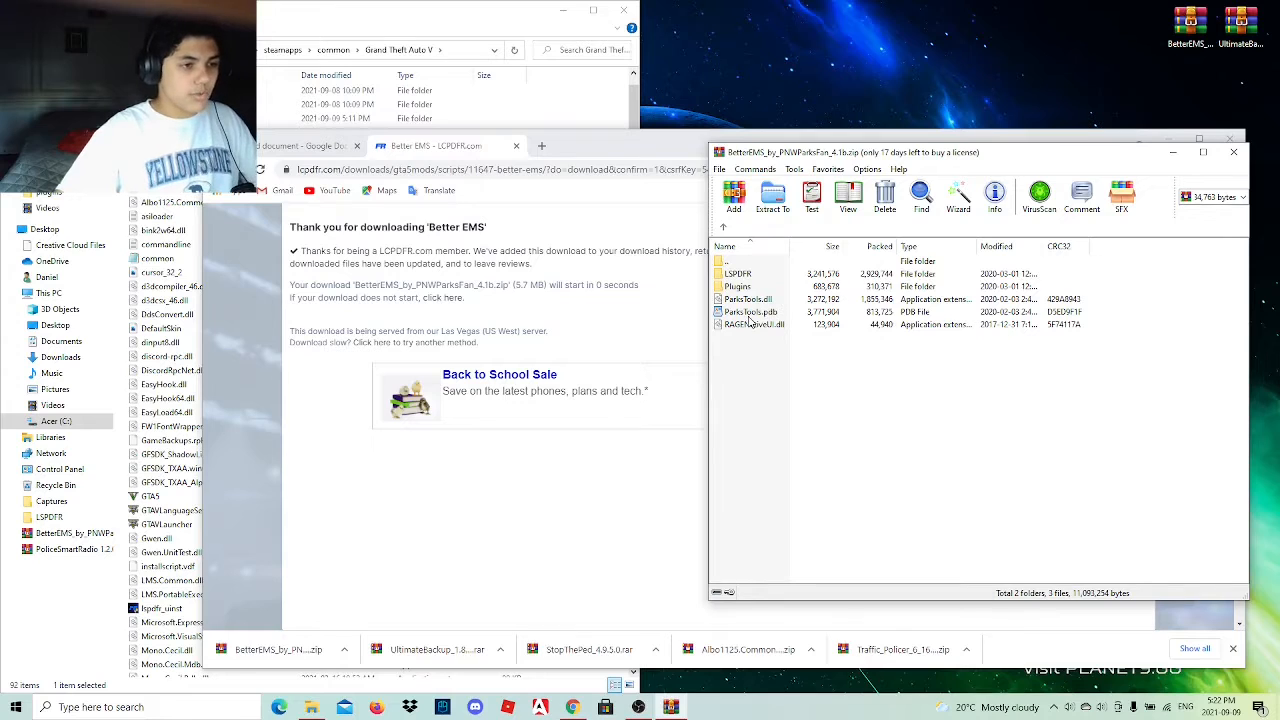
click(750, 312)
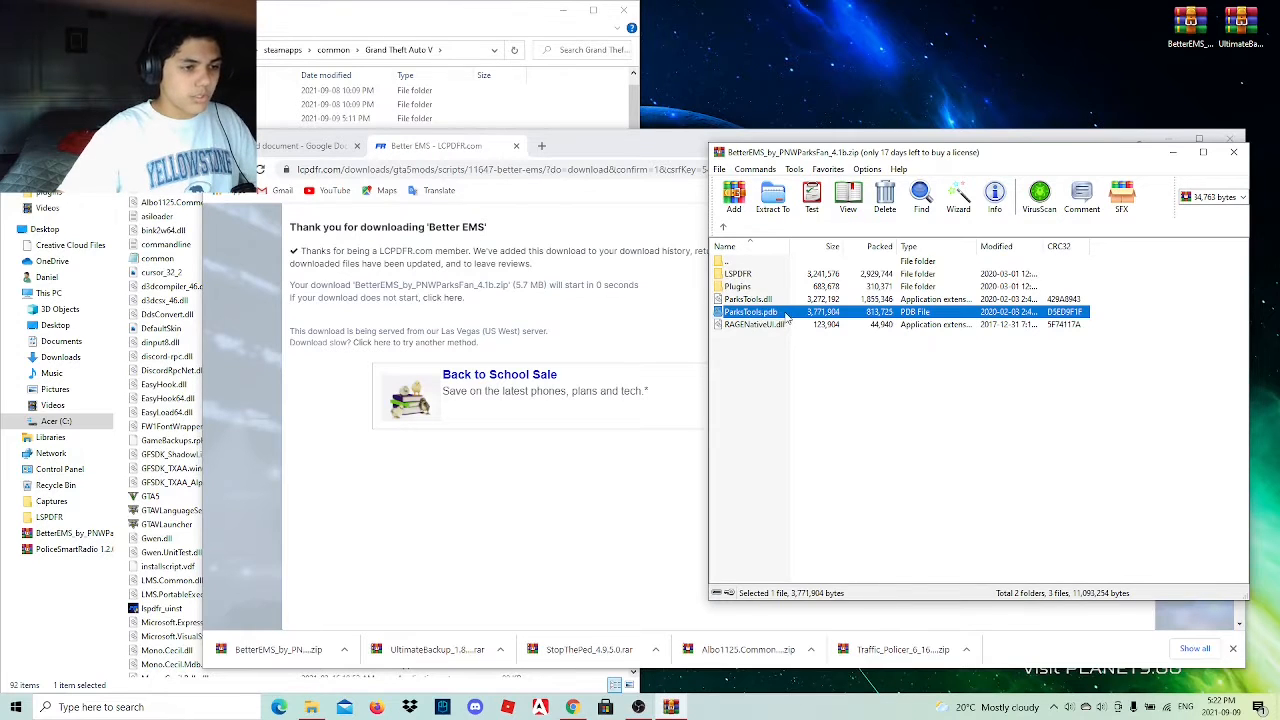
ctrl+click(788, 300)
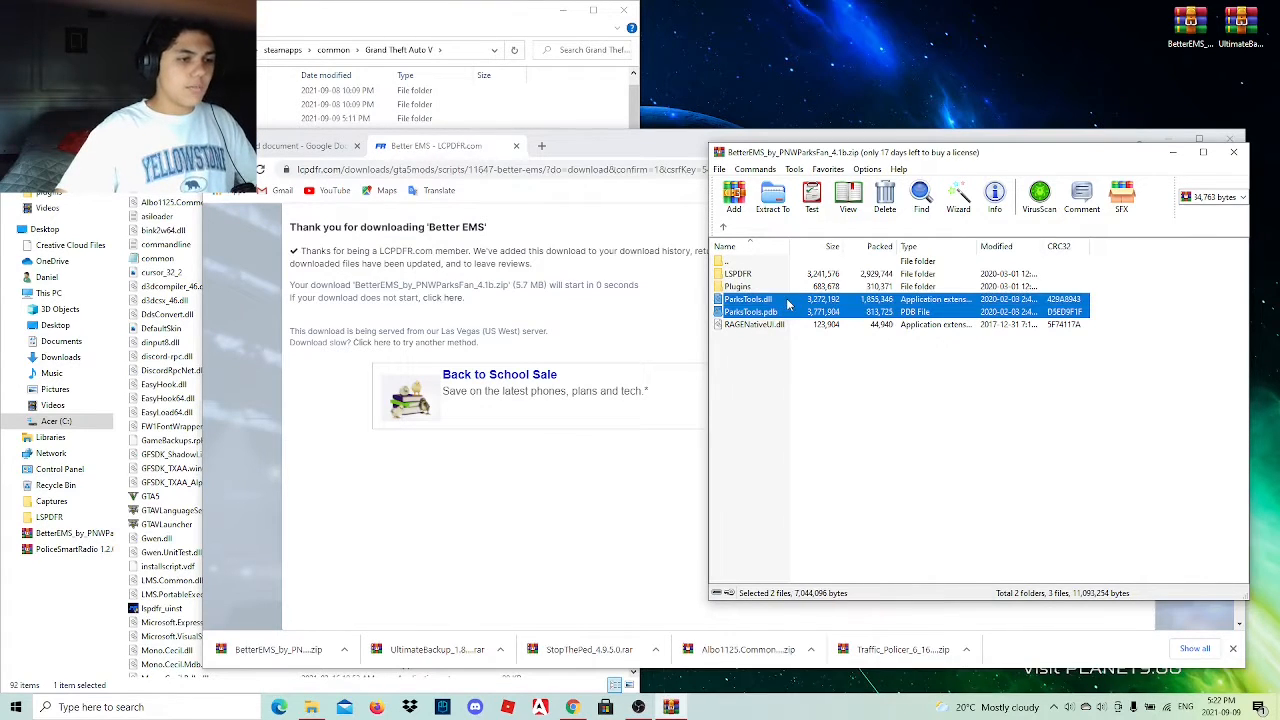
ctrl+click(785, 287)
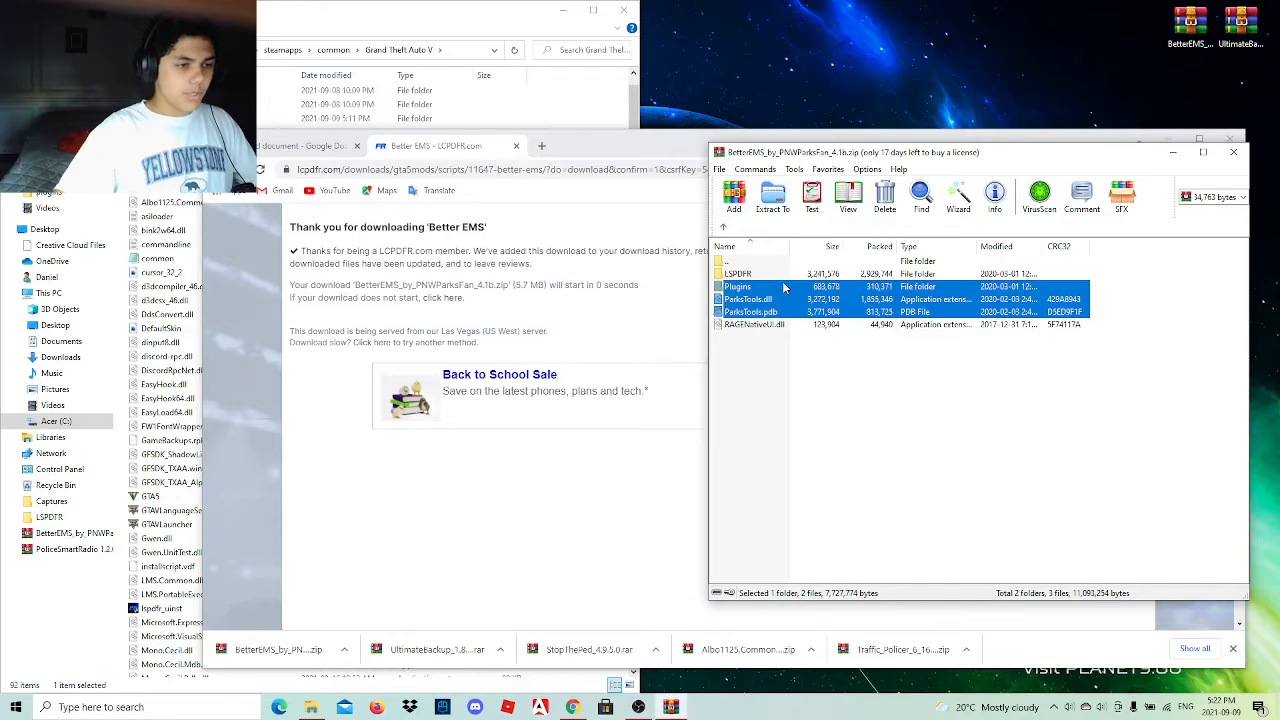
ctrl+click(786, 274)
click(637, 158)
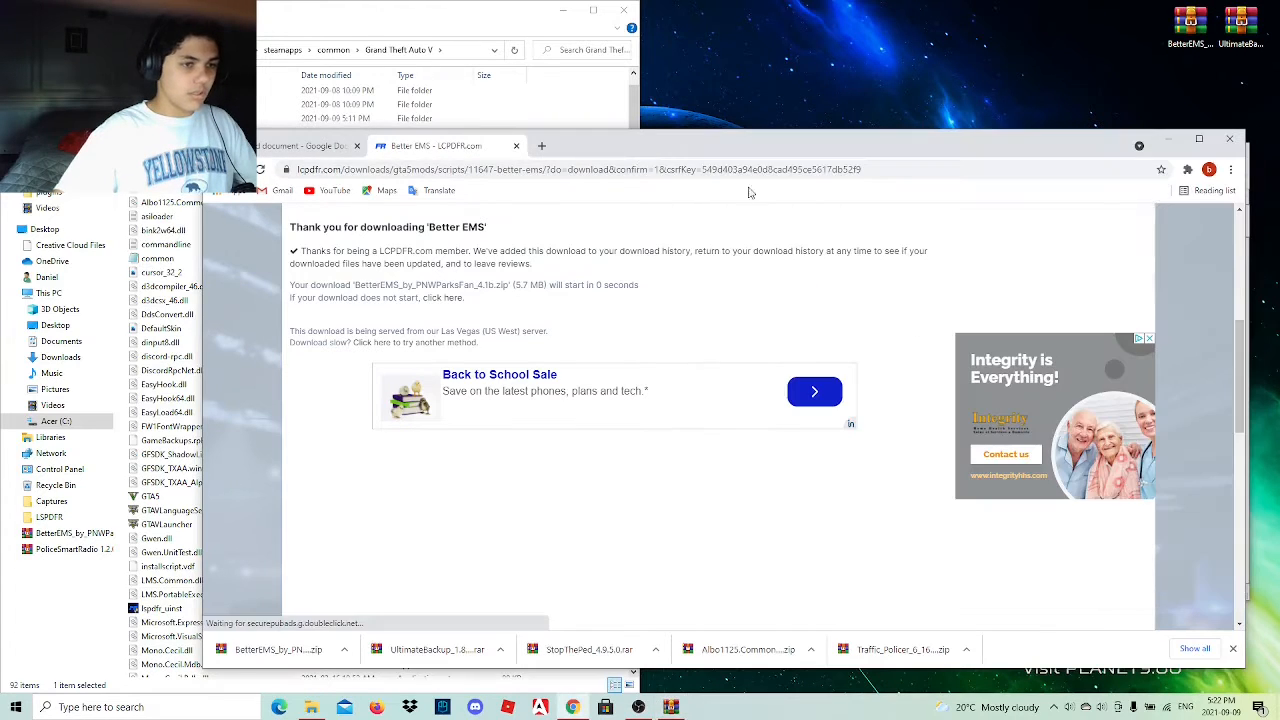
click(1168, 140)
drag(875, 298, 612, 292)
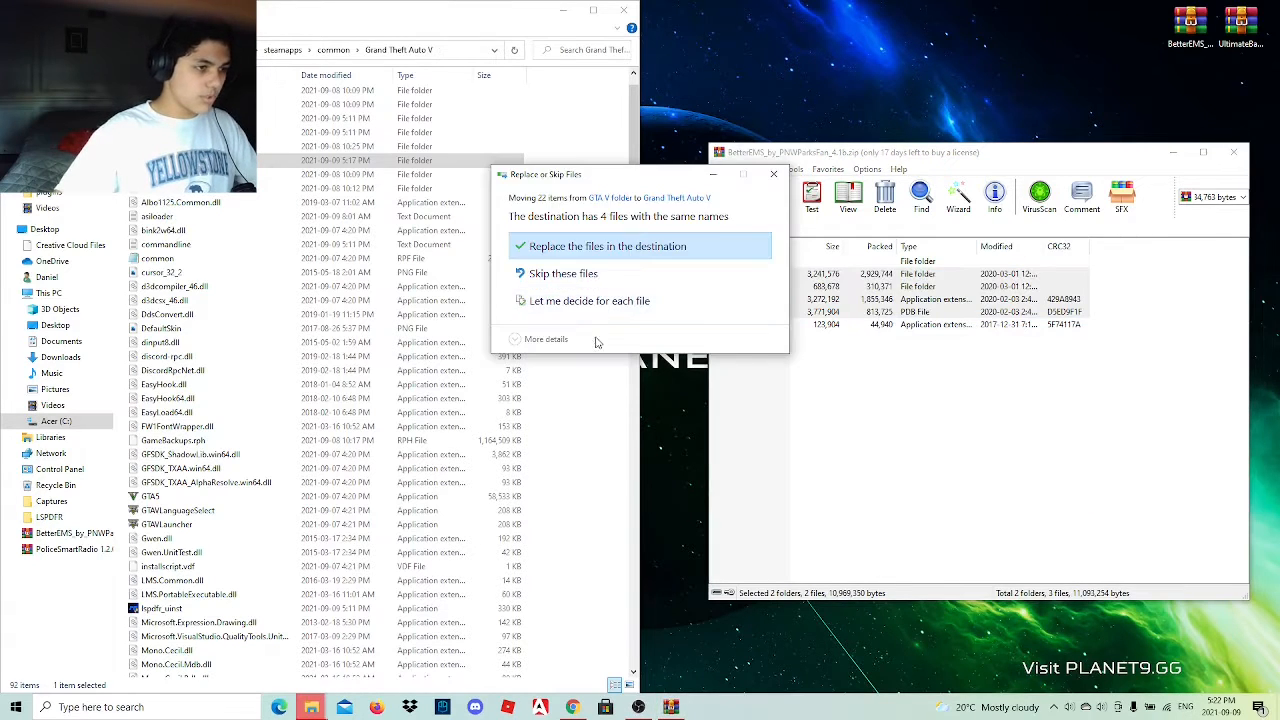
click(610, 246)
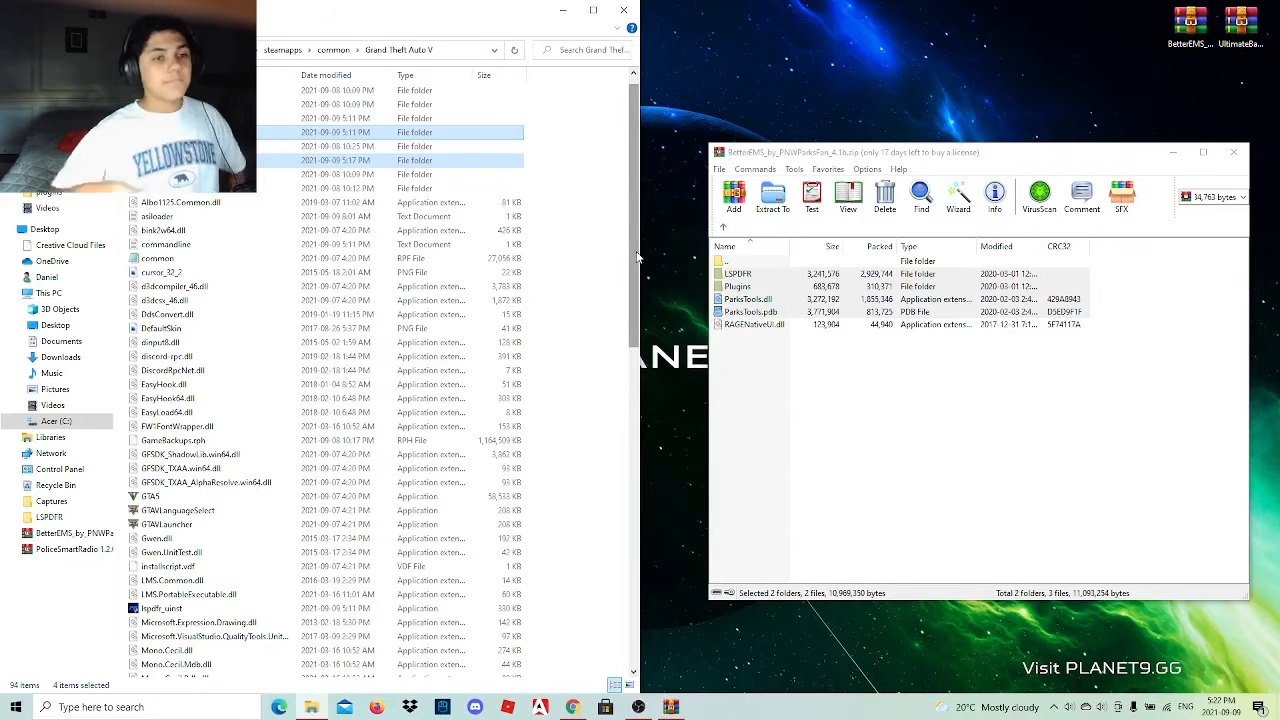
Close the Better EMS archive and delete the Better EMS and Ultimate Backup archives from the desktop.
click(1233, 152)
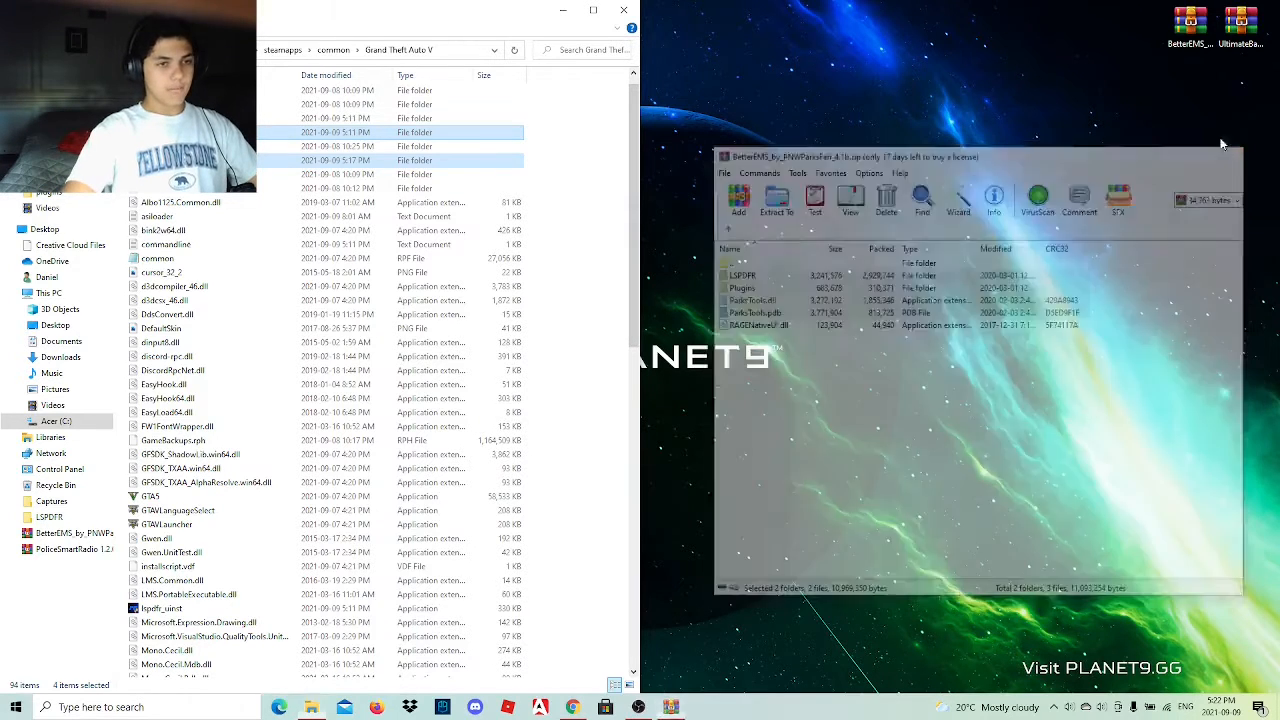
drag(1138, 28, 1262, 18)
right_click(1240, 30)
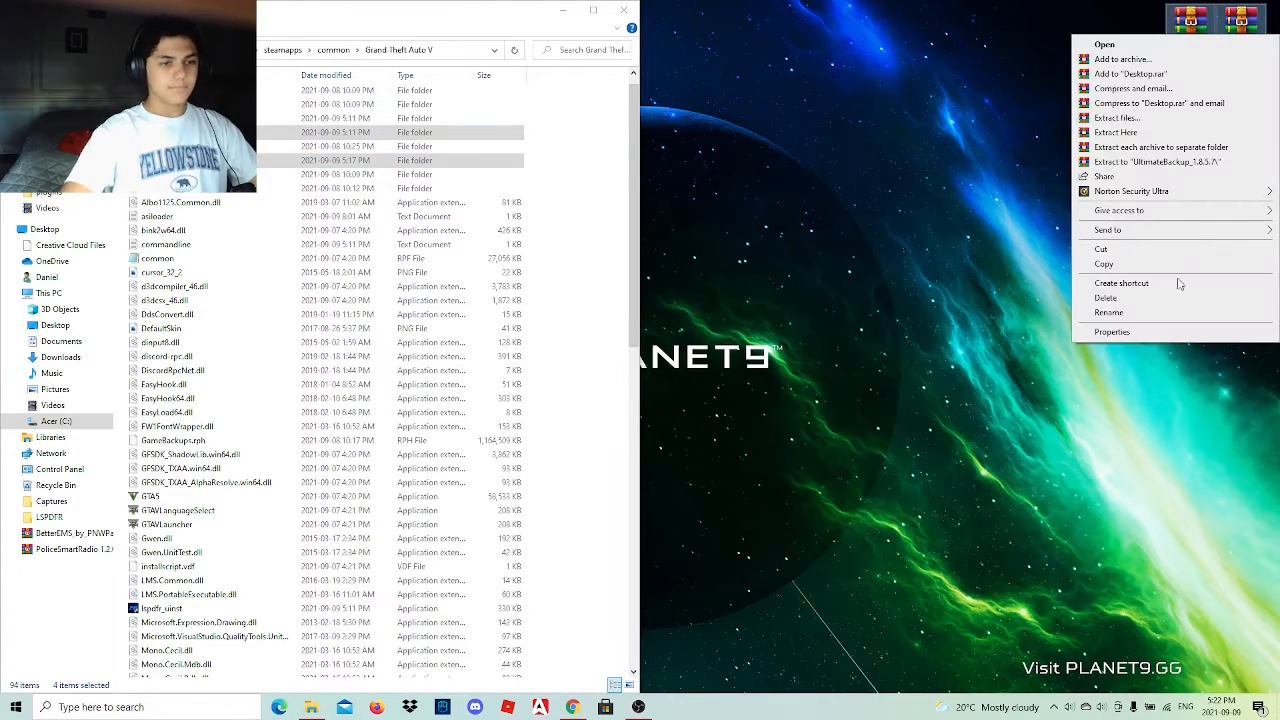
click(1167, 298)
Examine the LSPDFR subfolder inside the game's plugins folder and return to the Grand Theft Auto V folder.
click(607, 192)
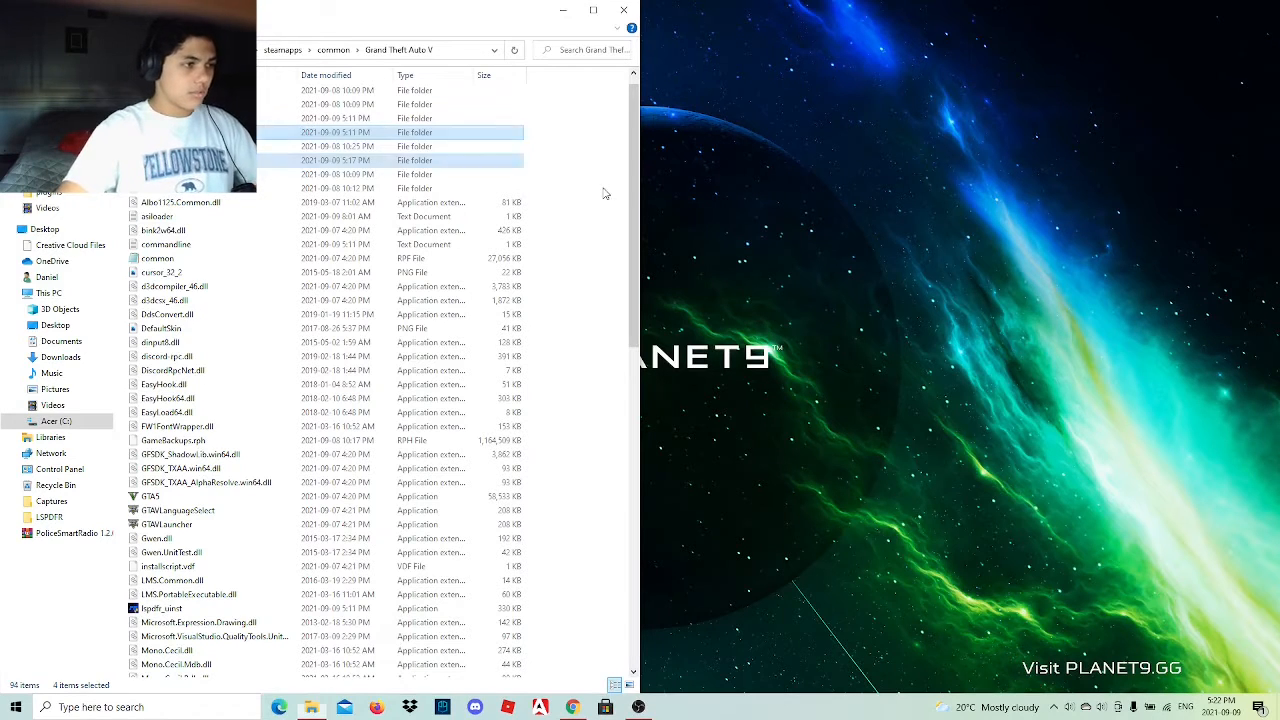
double_click(391, 132)
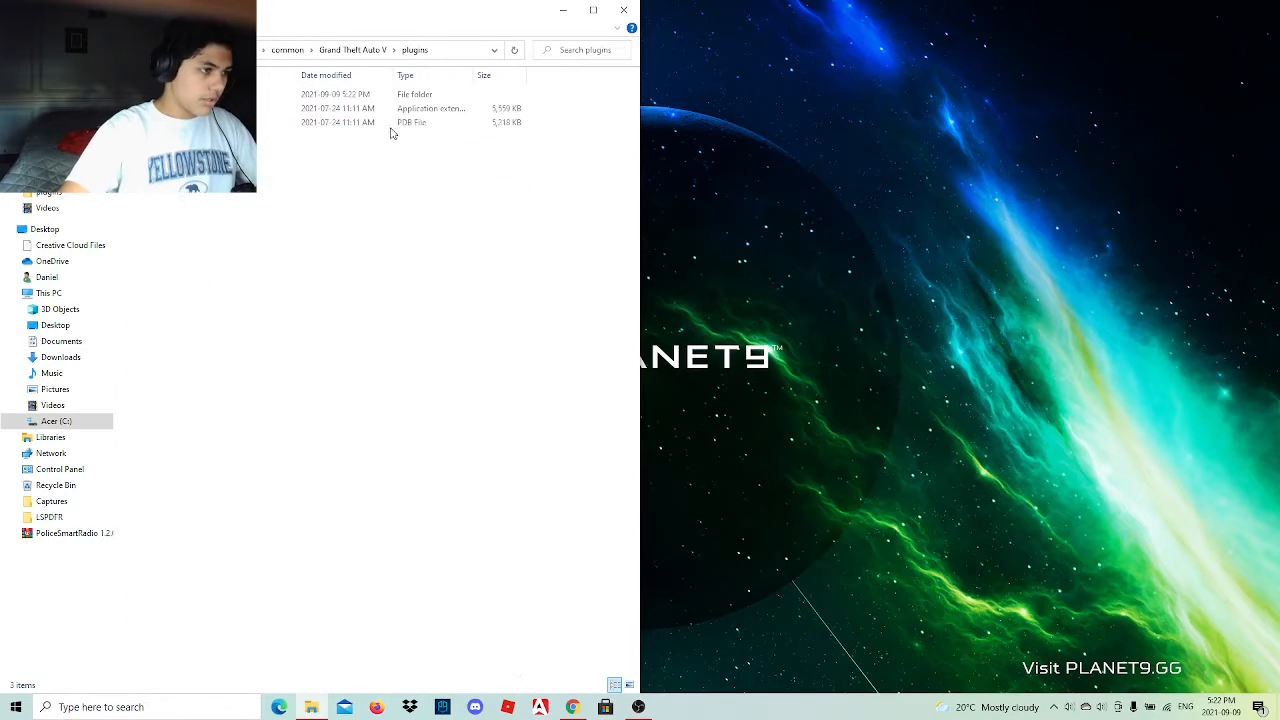
double_click(340, 94)
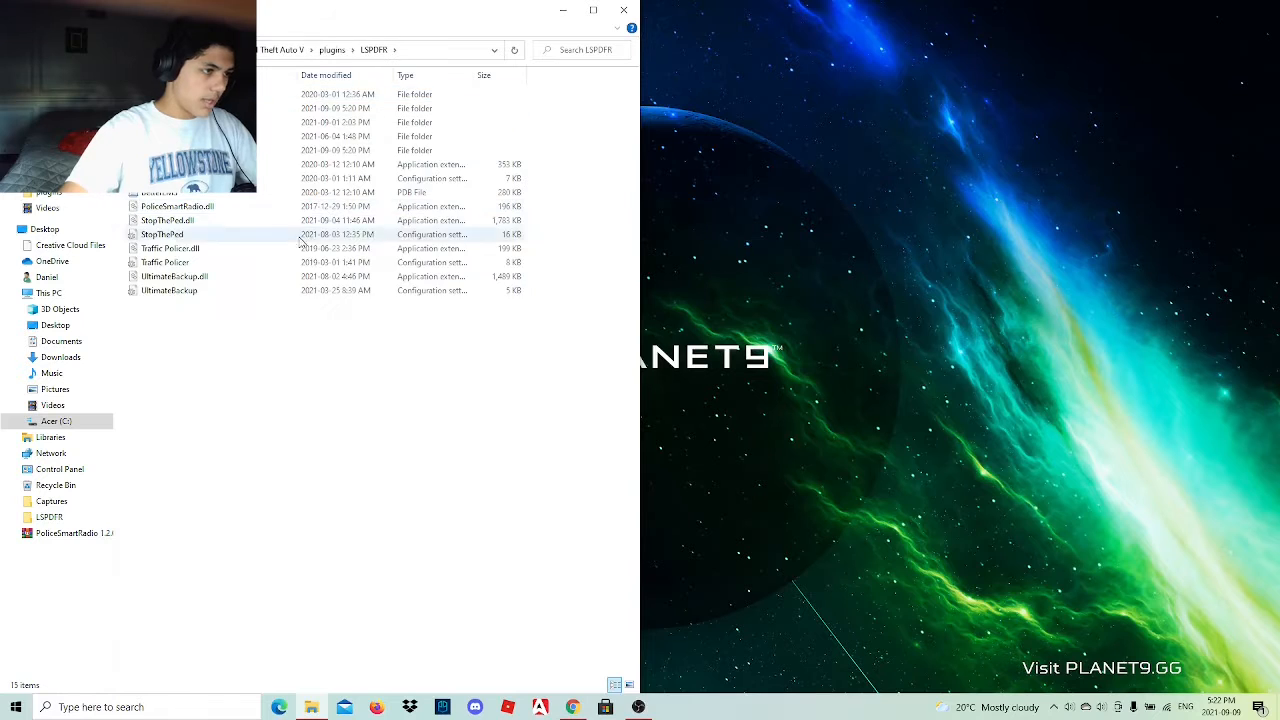
key(alt+Left)
key(alt+Left)
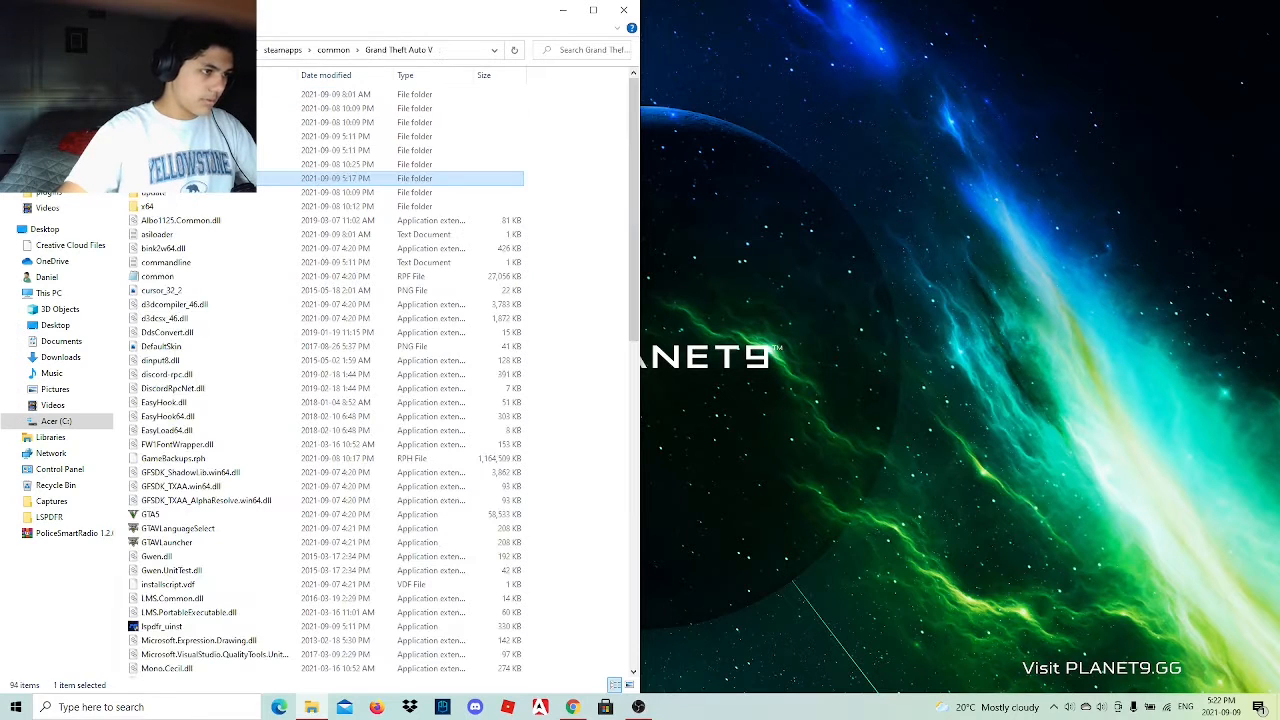
Close the Better EMS page in Chrome and open the Sticky Wheels link from the document's script list, continuing past the YouTube redirect.
click(572, 707)
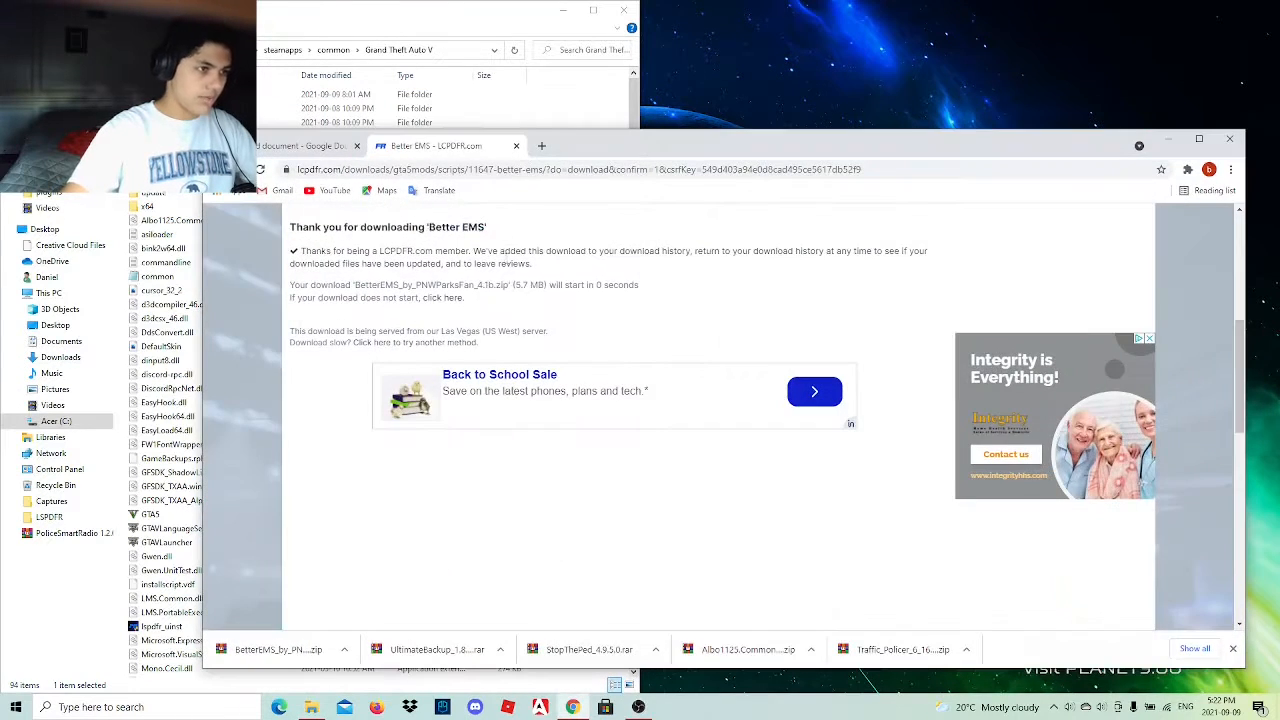
click(516, 146)
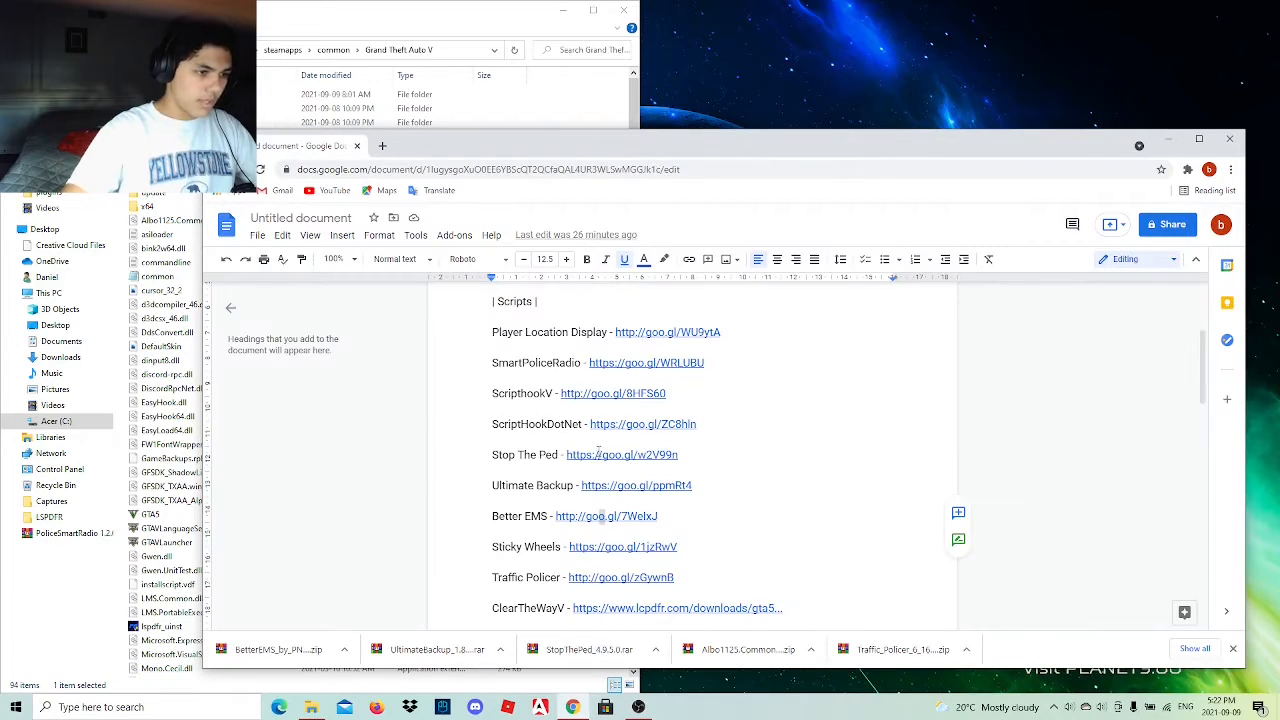
click(692, 537)
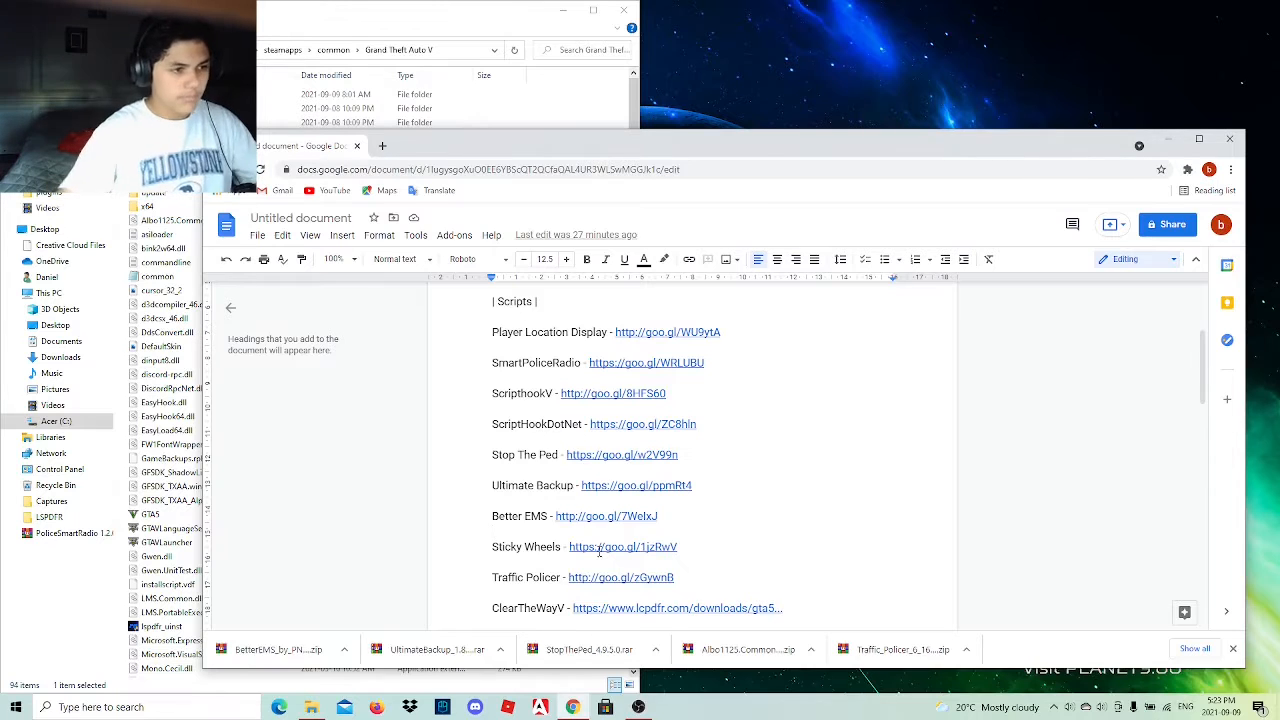
click(616, 547)
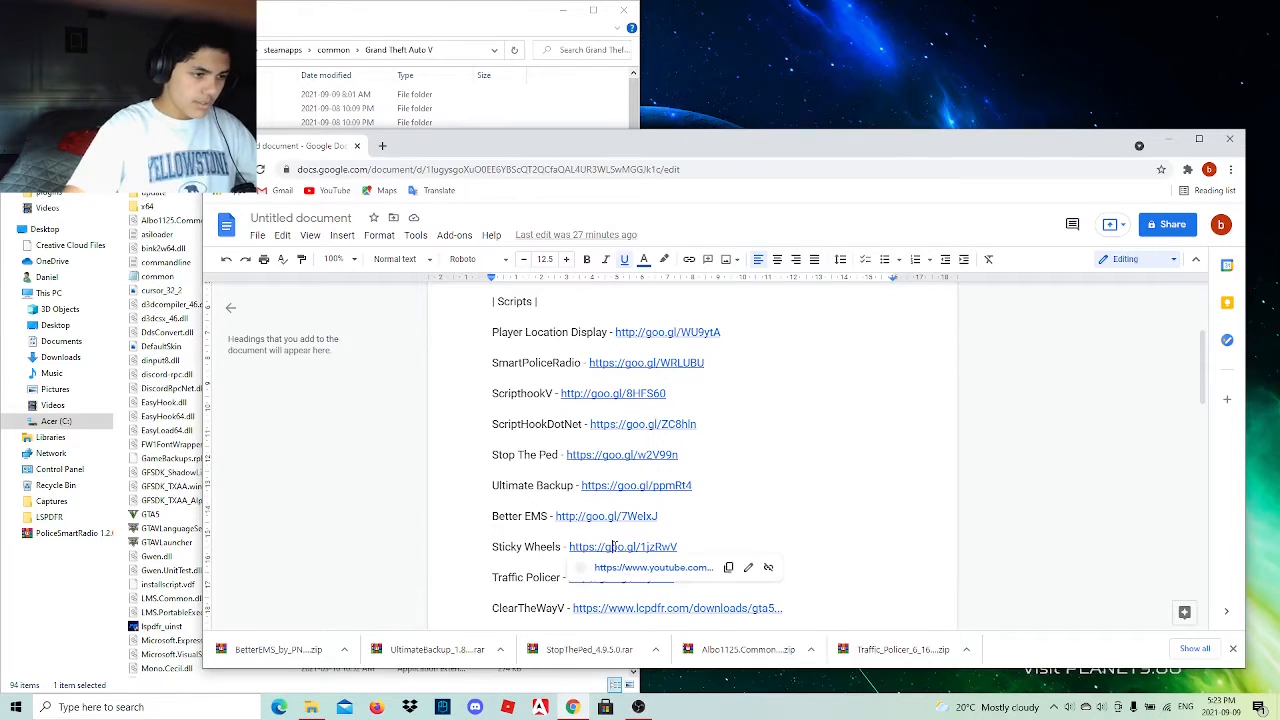
click(627, 570)
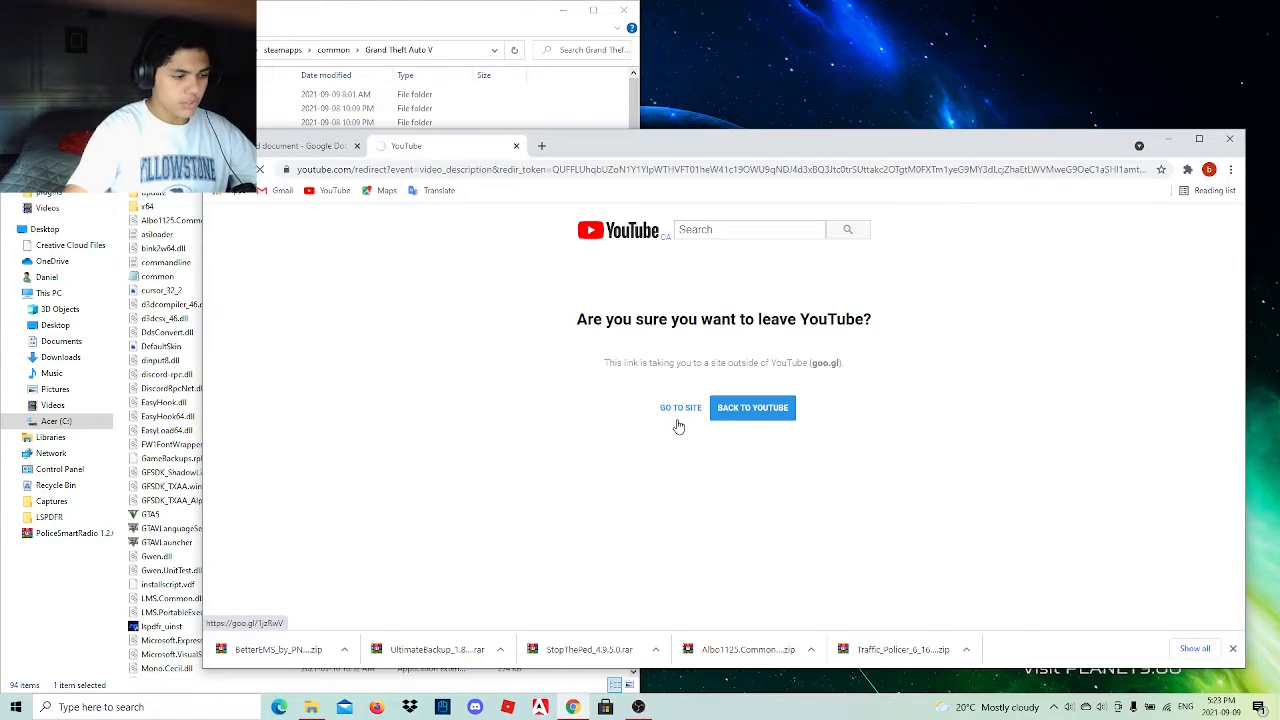
click(677, 421)
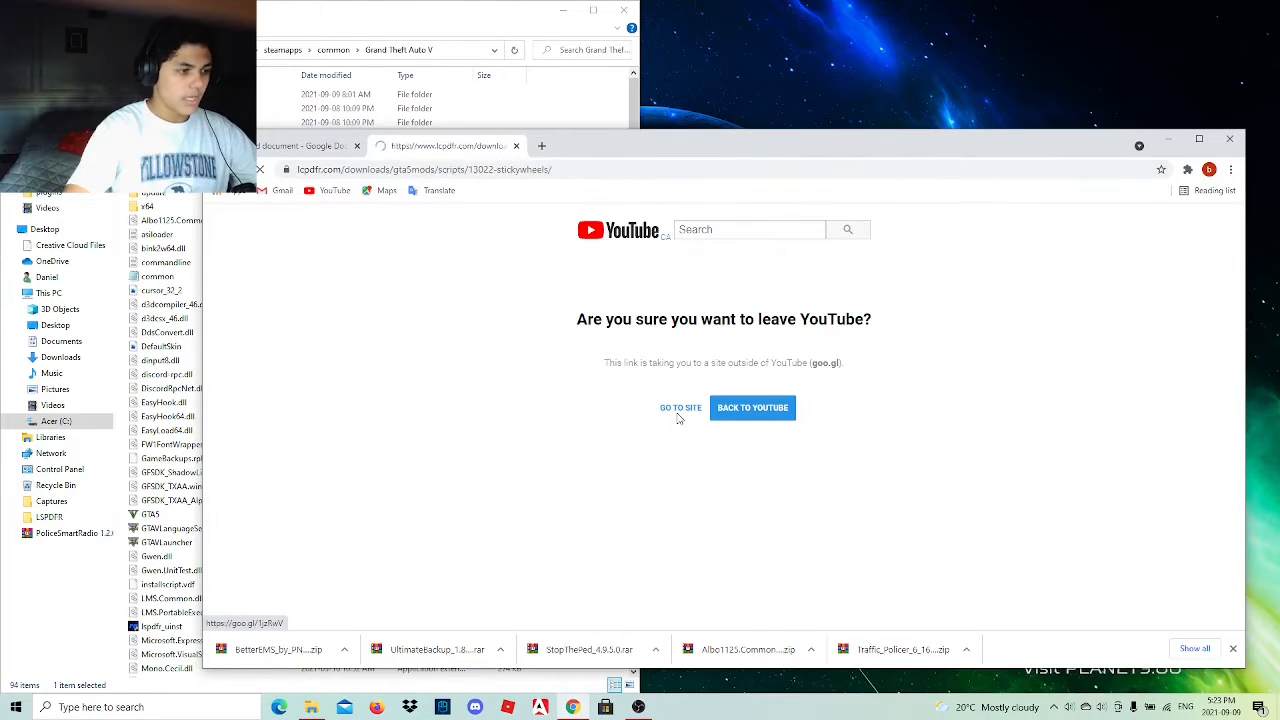
Watch the StickyWheels preview video on the mod page and pause it.
scroll(570, 439, down, 3)
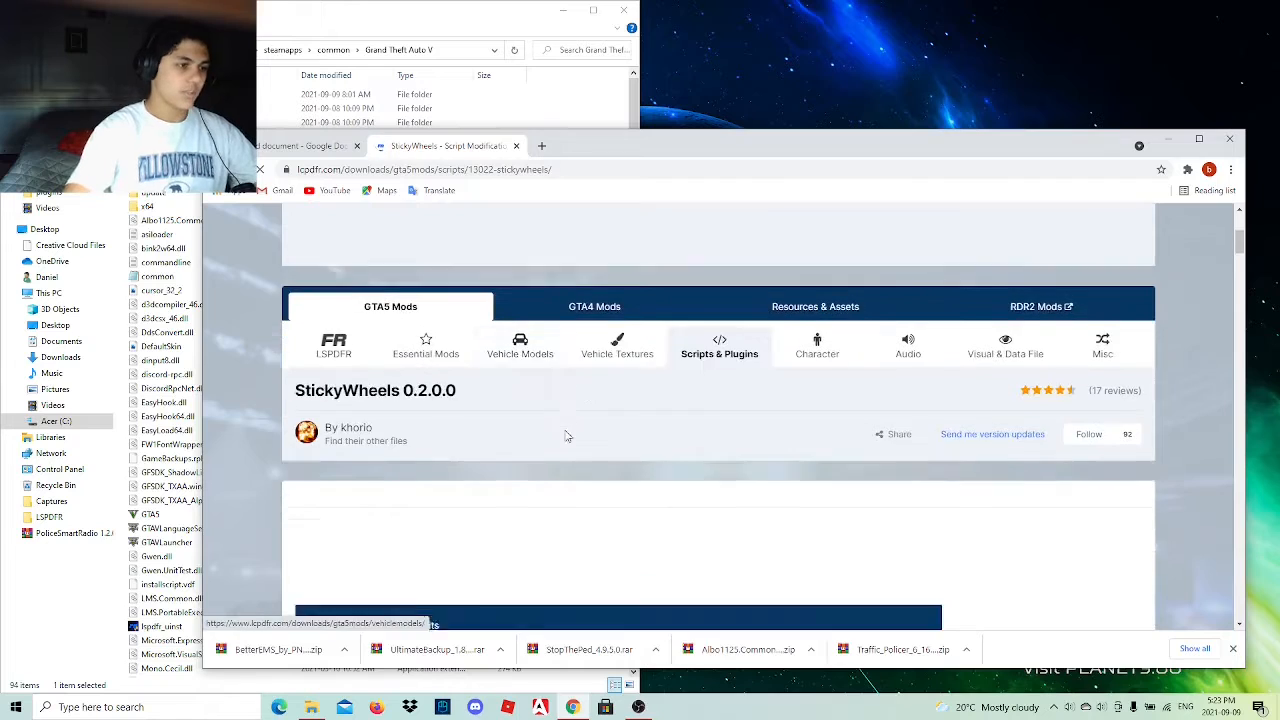
scroll(565, 442, down, 4)
scroll(561, 445, down, 2)
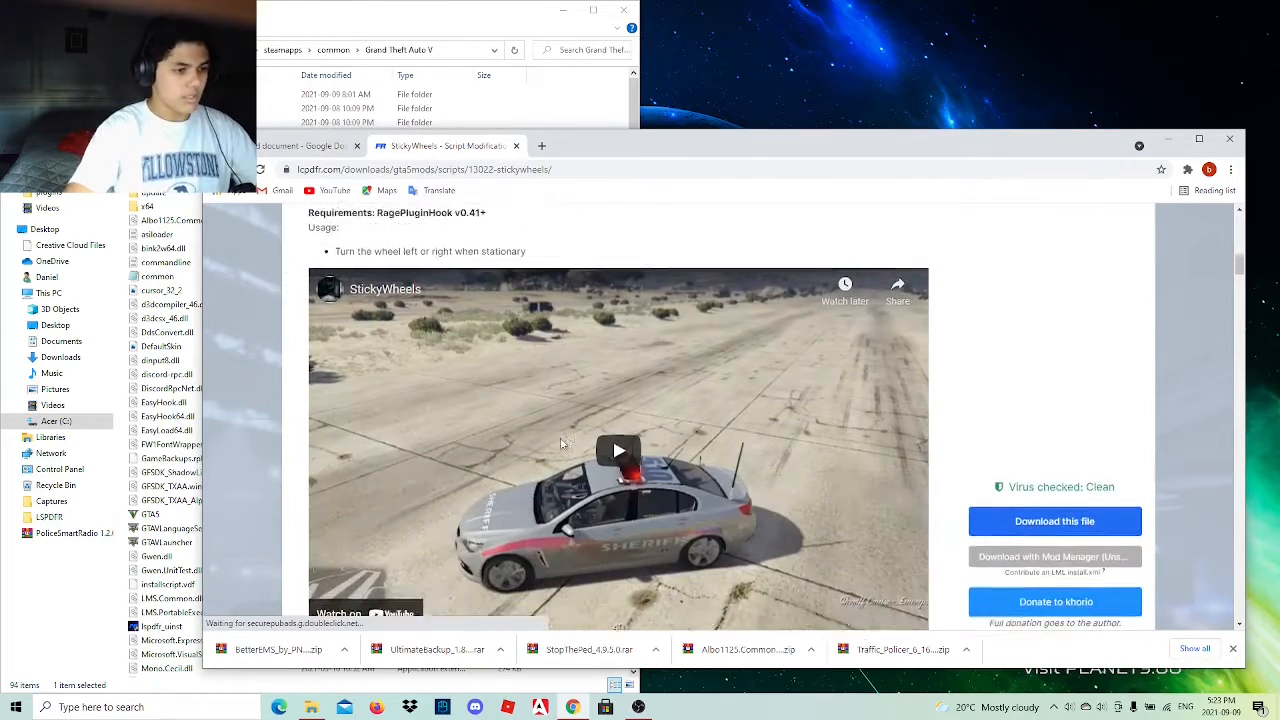
click(607, 428)
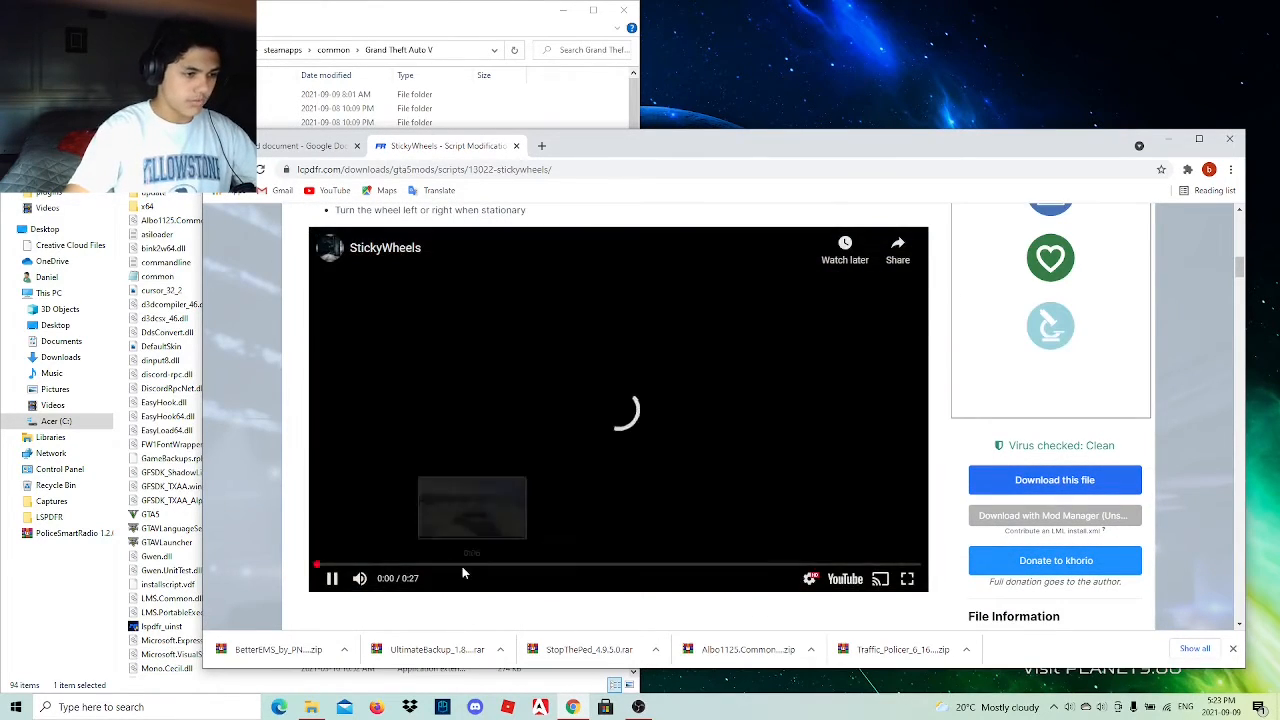
scroll(462, 566, down, 1)
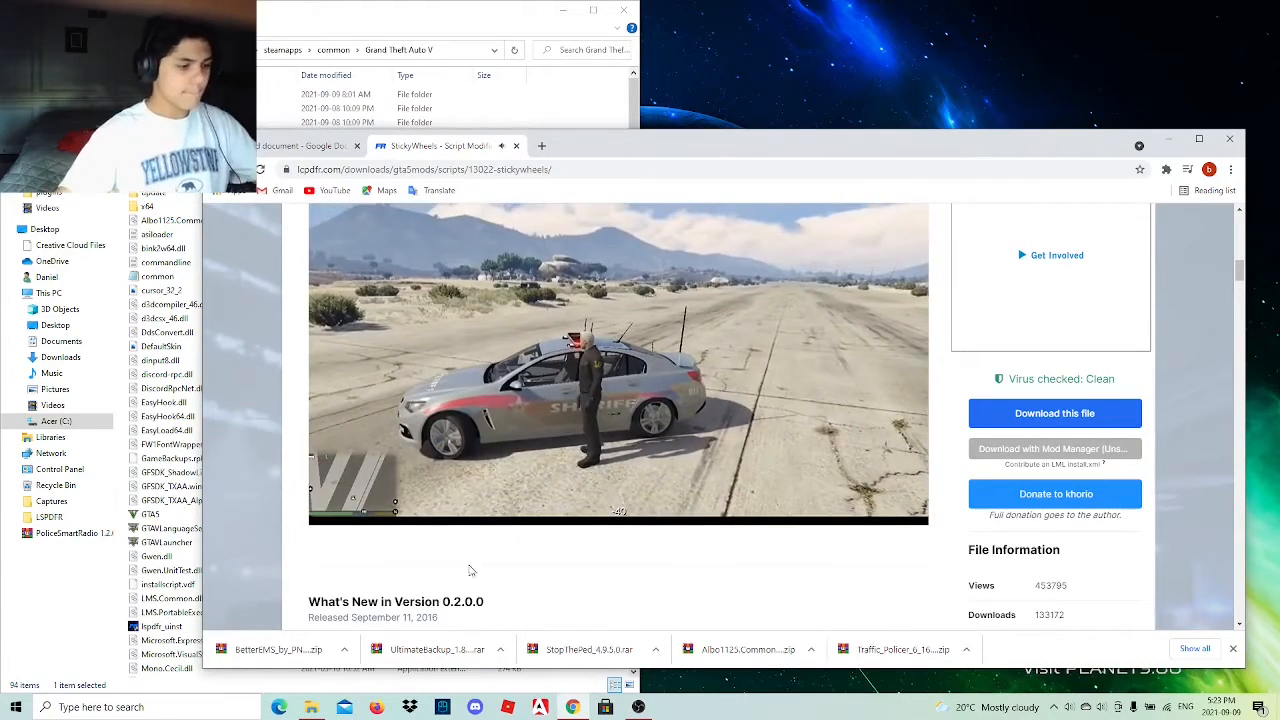
scroll(900, 450, up, 1)
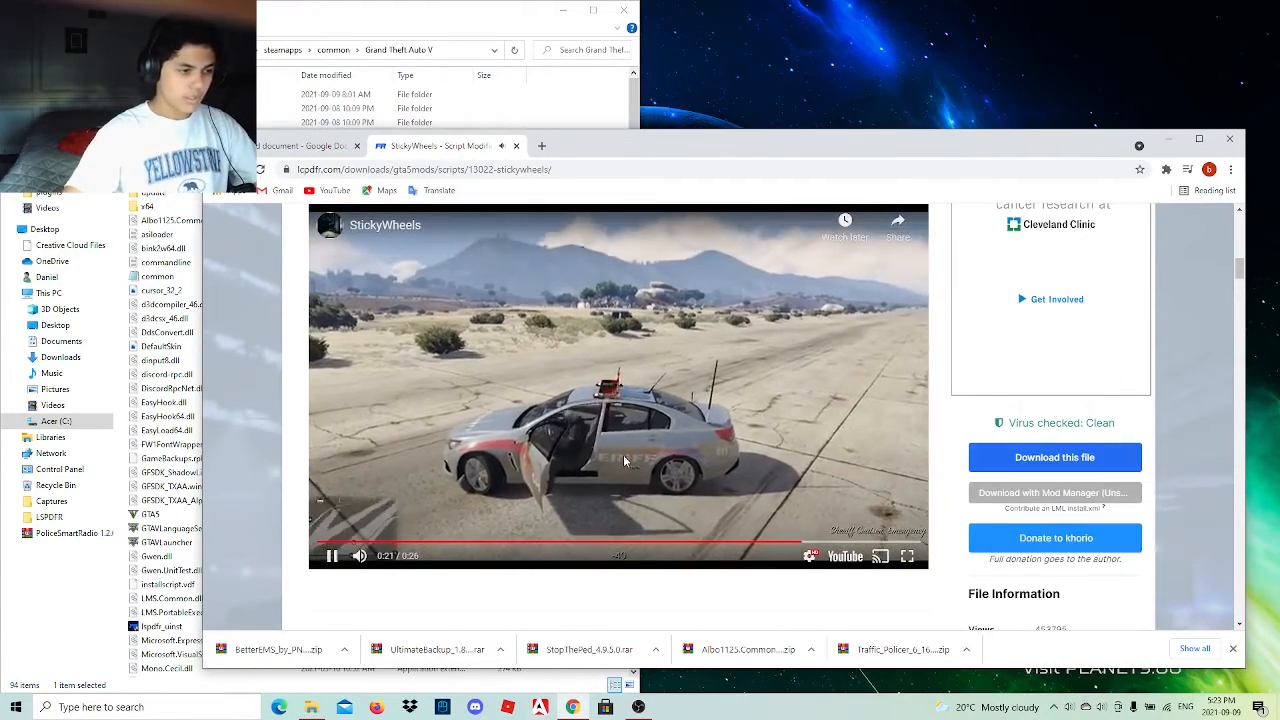
click(615, 465)
Download the StickyWheels file, confirming the download, place the archive on the desktop, and minimize the browser.
click(1046, 455)
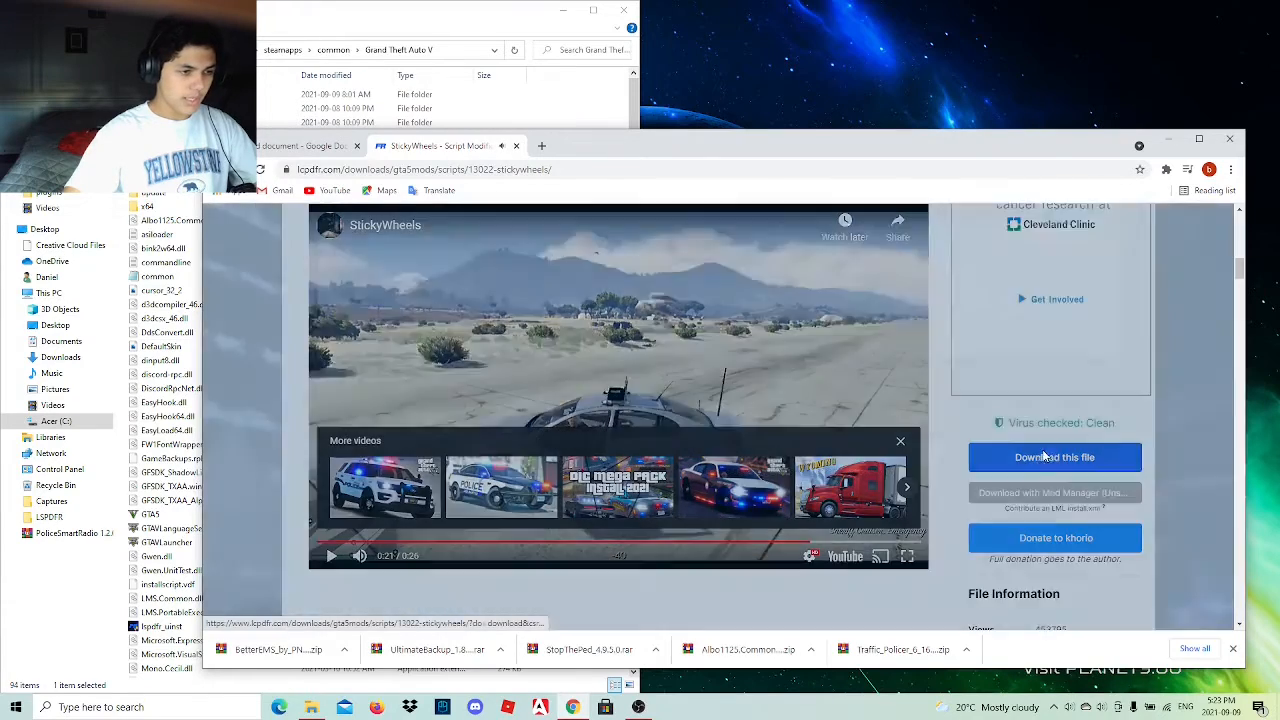
click(1065, 414)
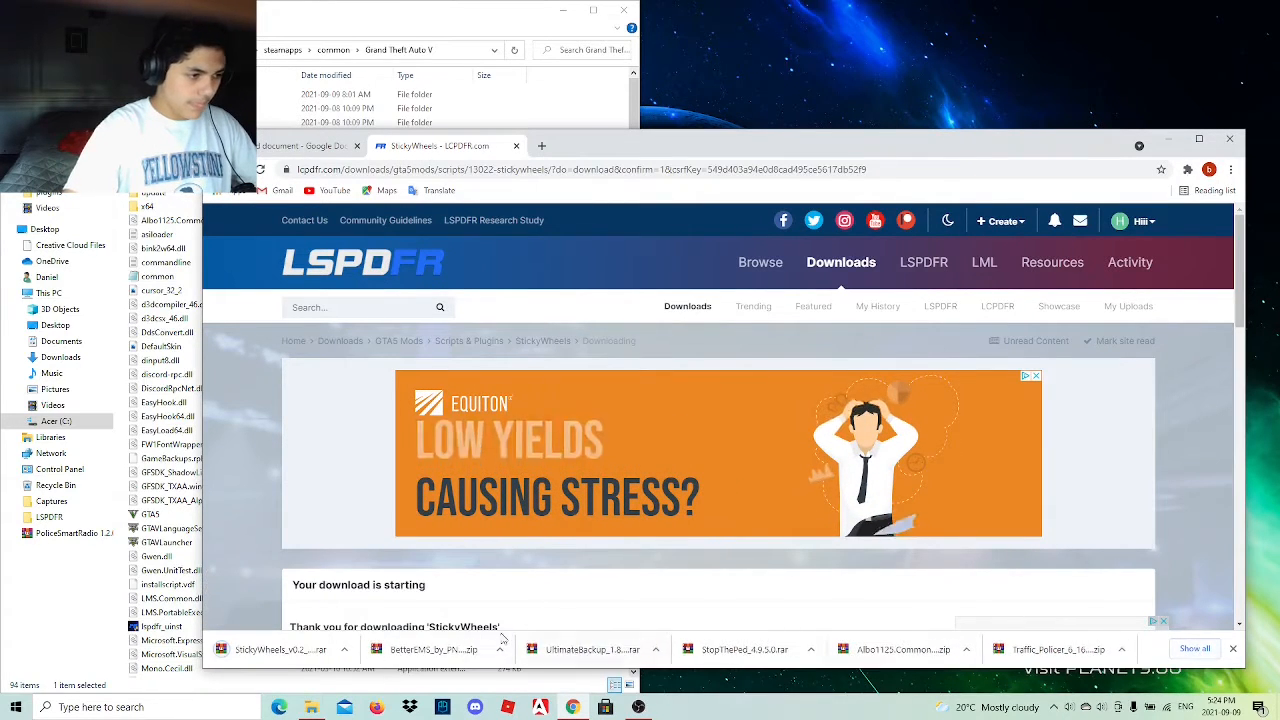
drag(262, 649, 1234, 38)
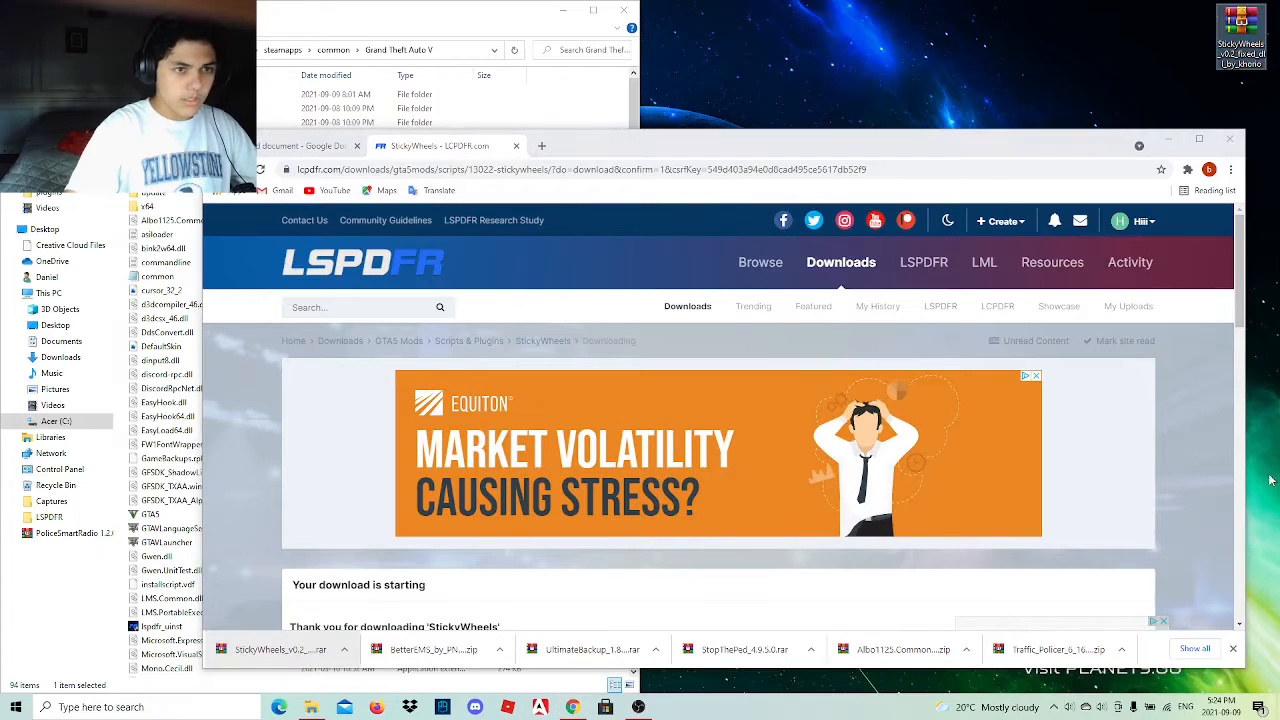
click(1232, 648)
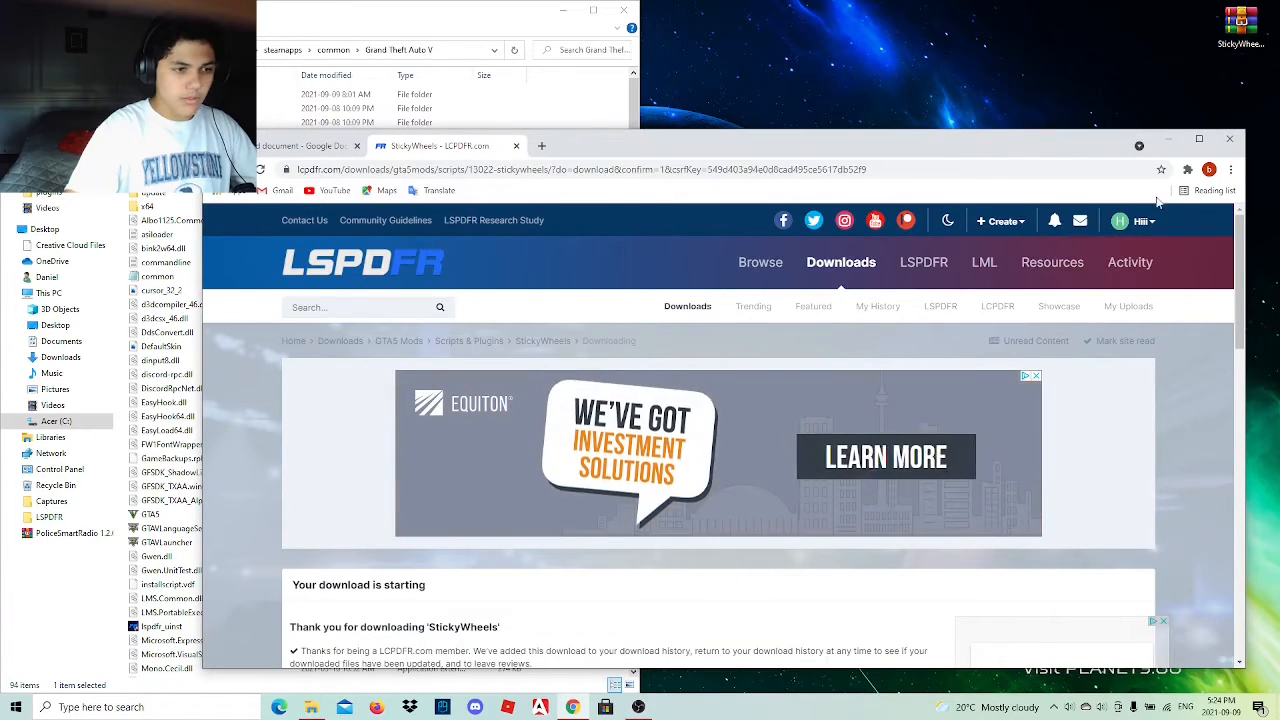
click(1170, 138)
Copy the Plugins folder from the Grand Theft Auto folder of the StickyWheels archive into the Grand Theft Auto V directory.
double_click(1235, 52)
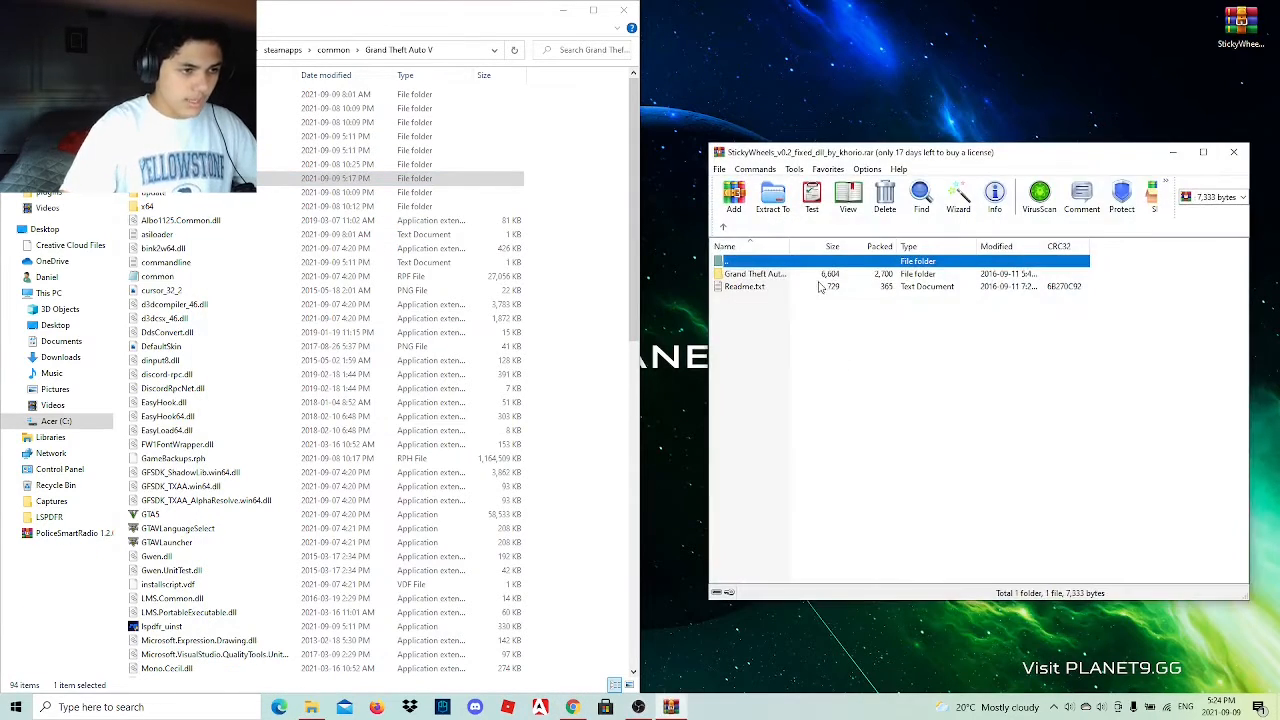
double_click(818, 276)
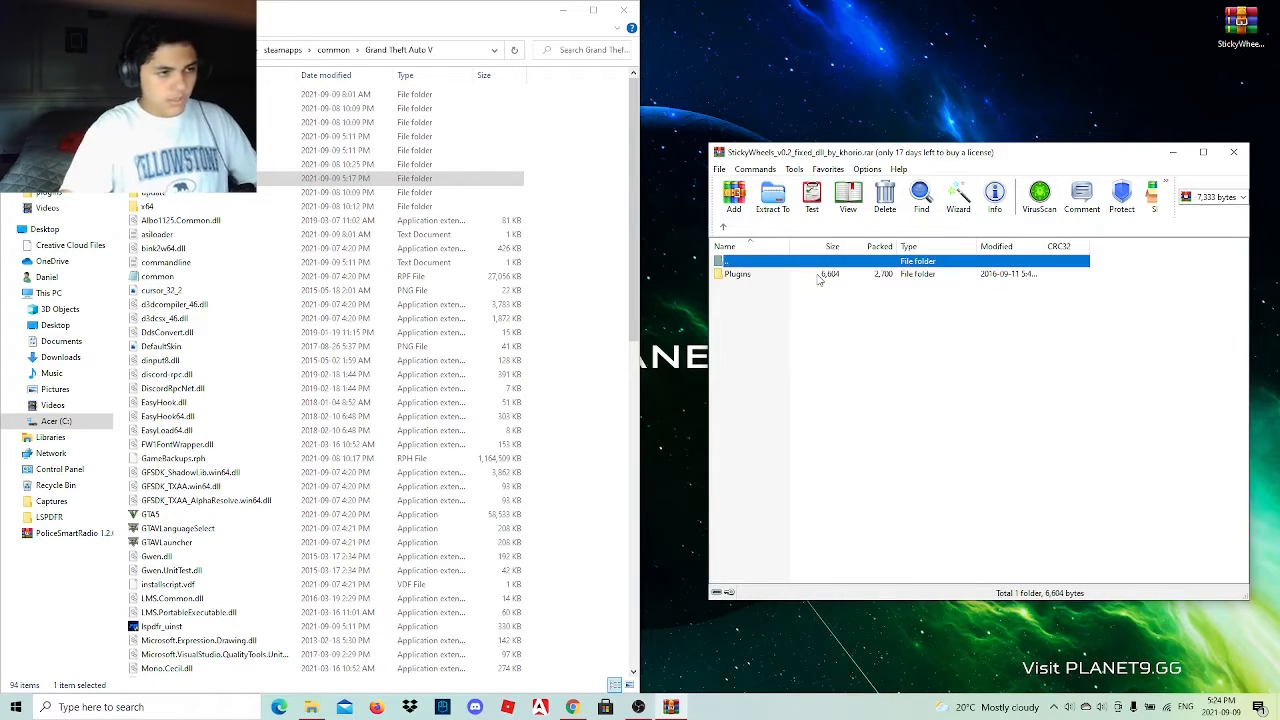
drag(759, 270, 590, 305)
Close the StickyWheels archive and delete it from the desktop.
click(1233, 152)
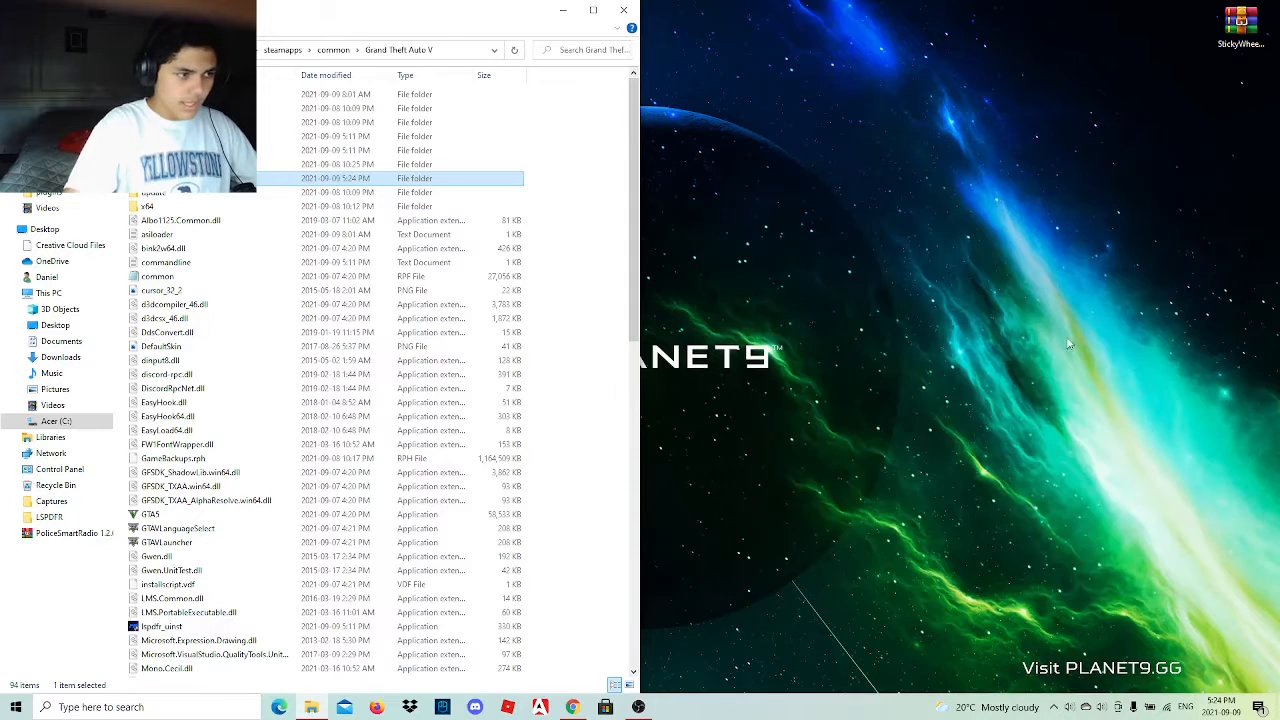
click(1240, 22)
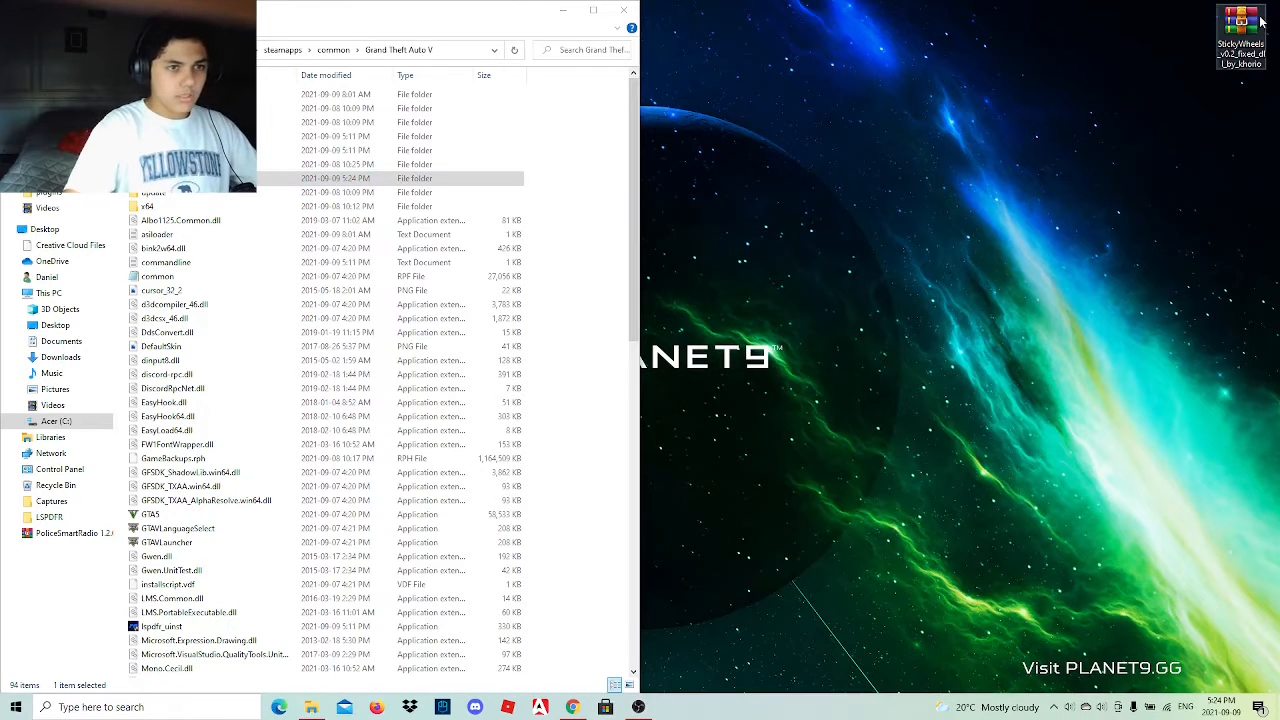
right_click(1240, 22)
click(1106, 283)
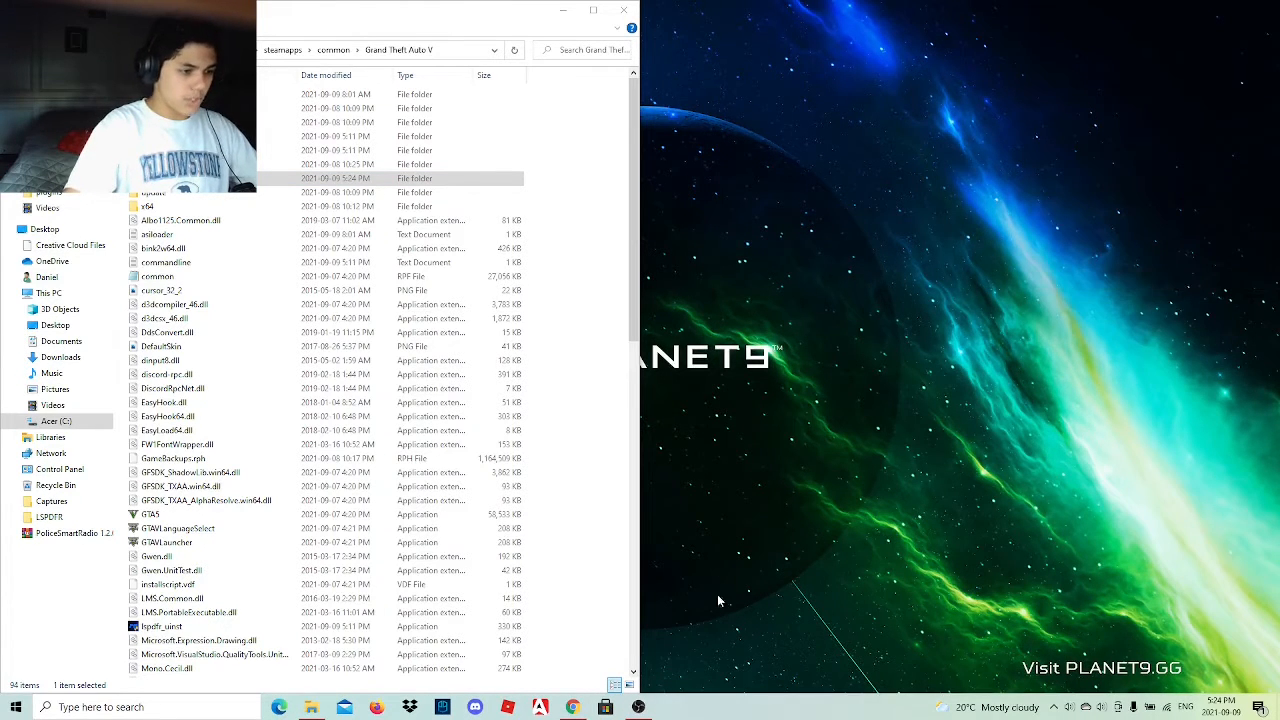
Switch back to the browser and close the StickyWheels page to return to the link list document.
click(570, 707)
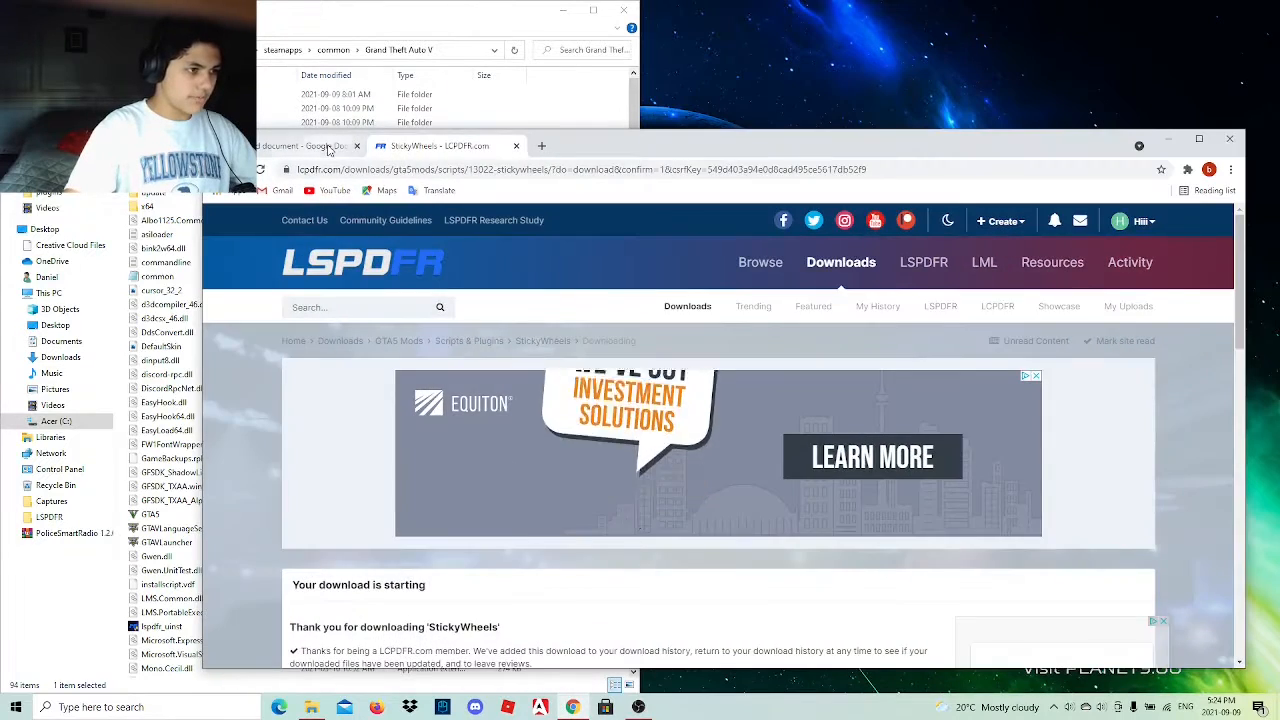
click(326, 147)
click(499, 148)
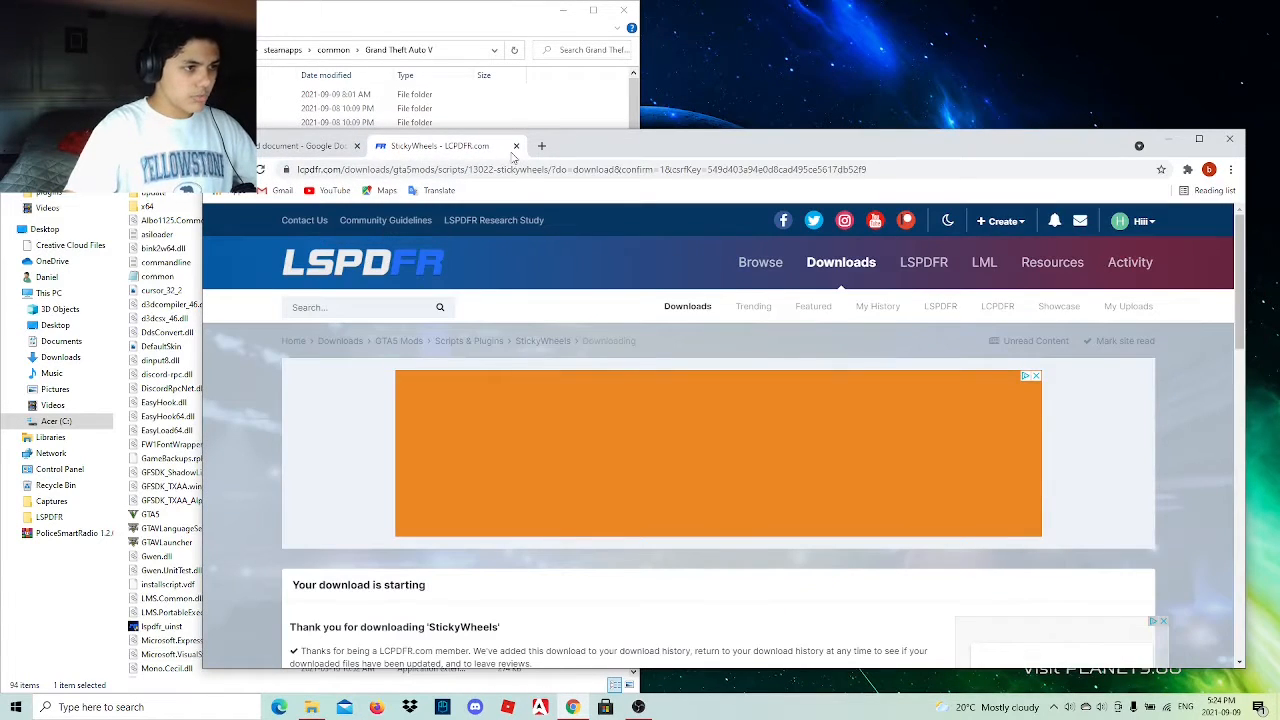
click(516, 146)
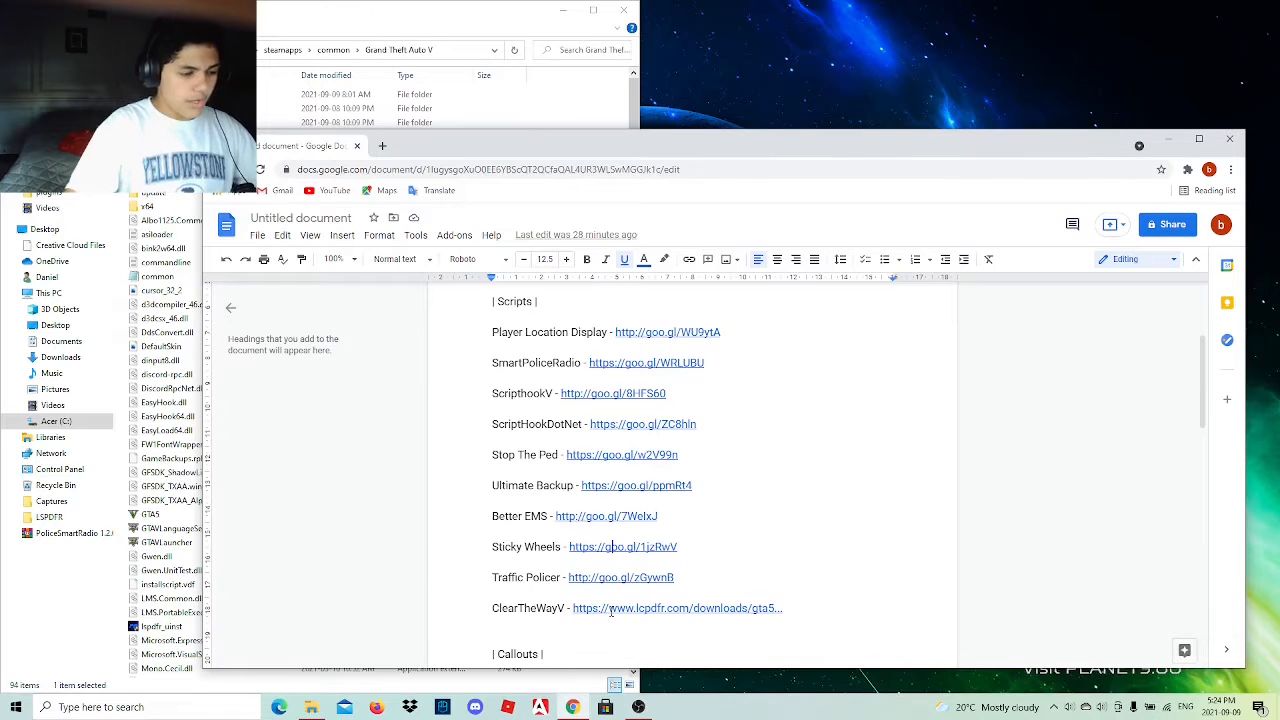
Look over the Traffic Policer and ClearTheWayV entries, and open the Assorted Callouts link from the Callouts section.
drag(490, 610, 789, 617)
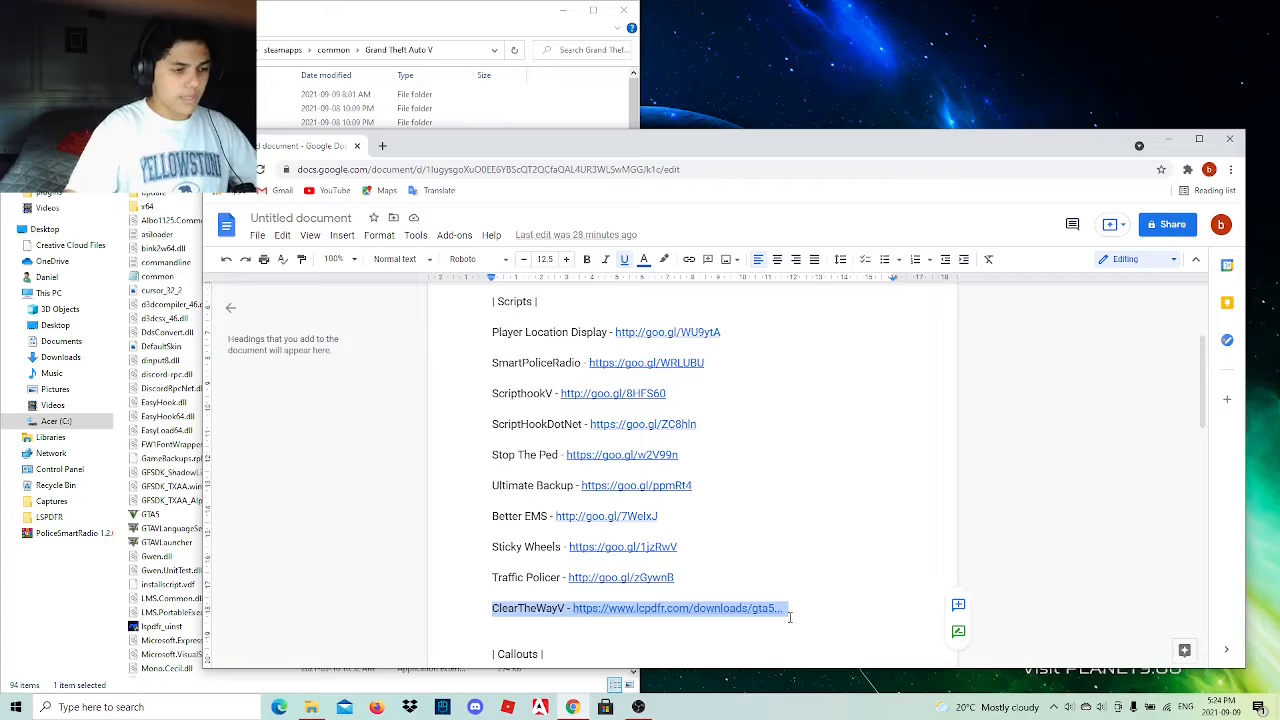
drag(789, 617, 579, 577)
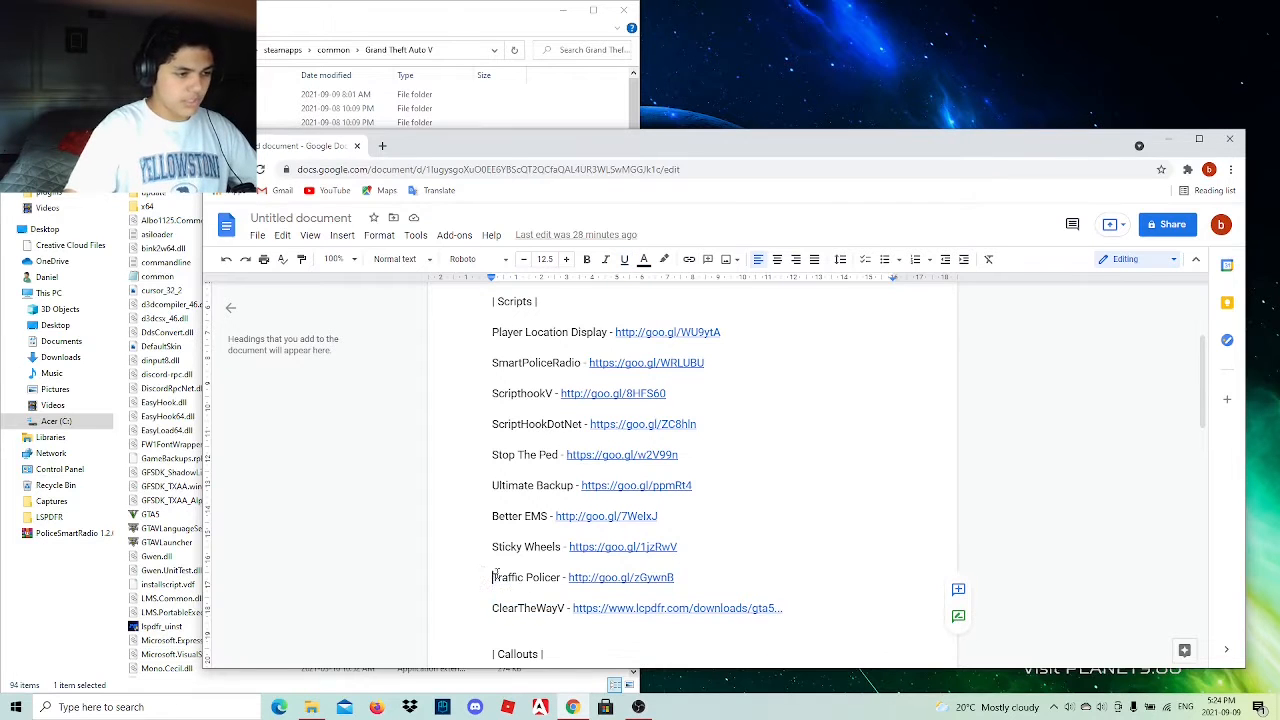
drag(494, 577, 673, 578)
scroll(622, 570, down, 2)
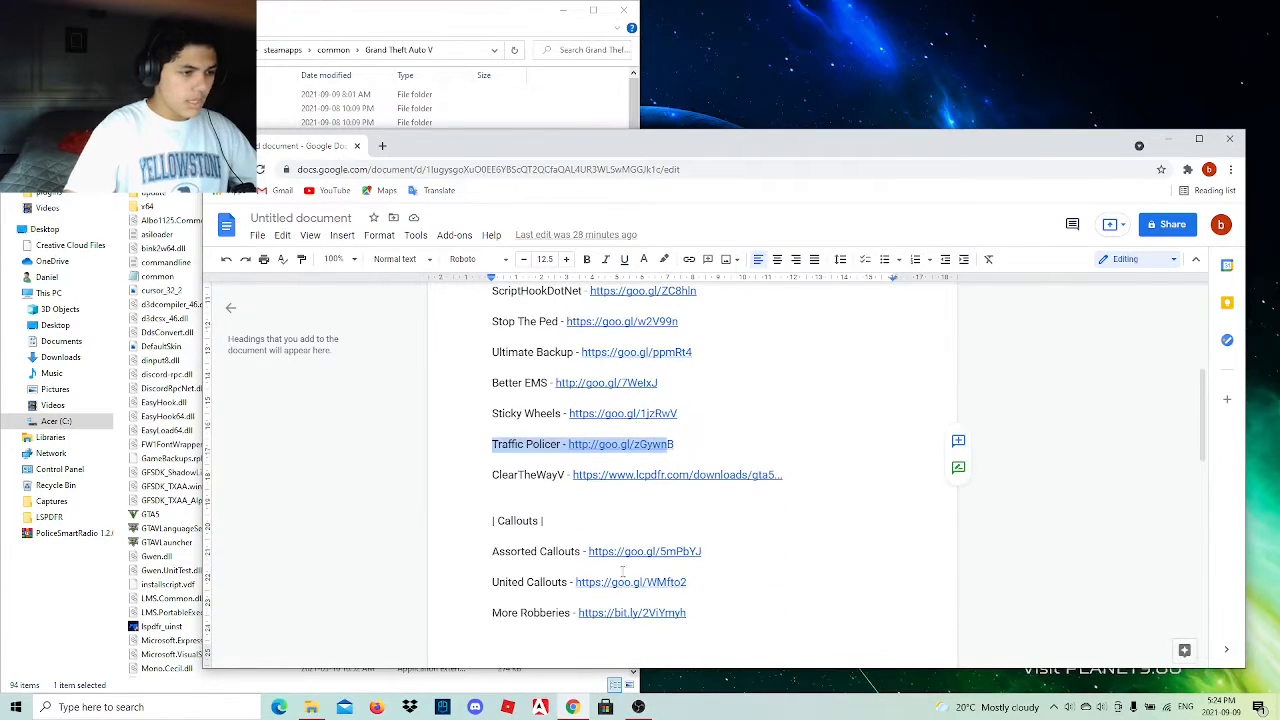
click(466, 540)
scroll(540, 515, down, 2)
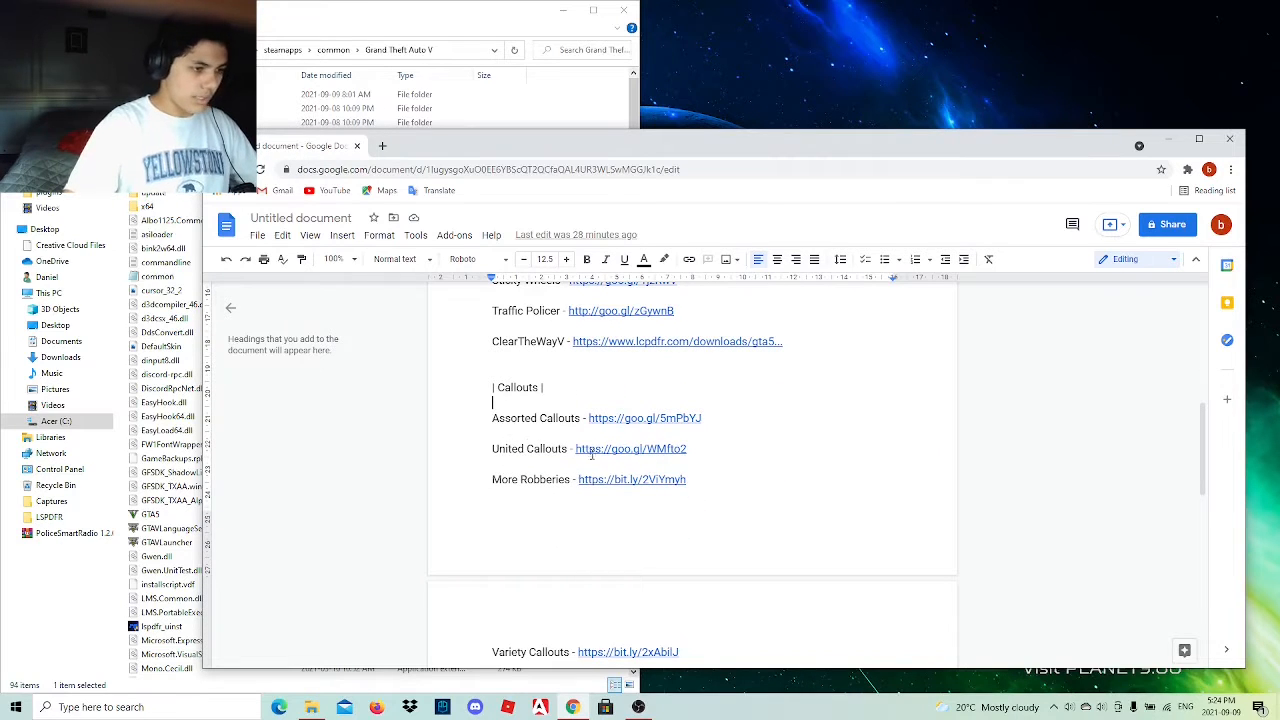
click(613, 420)
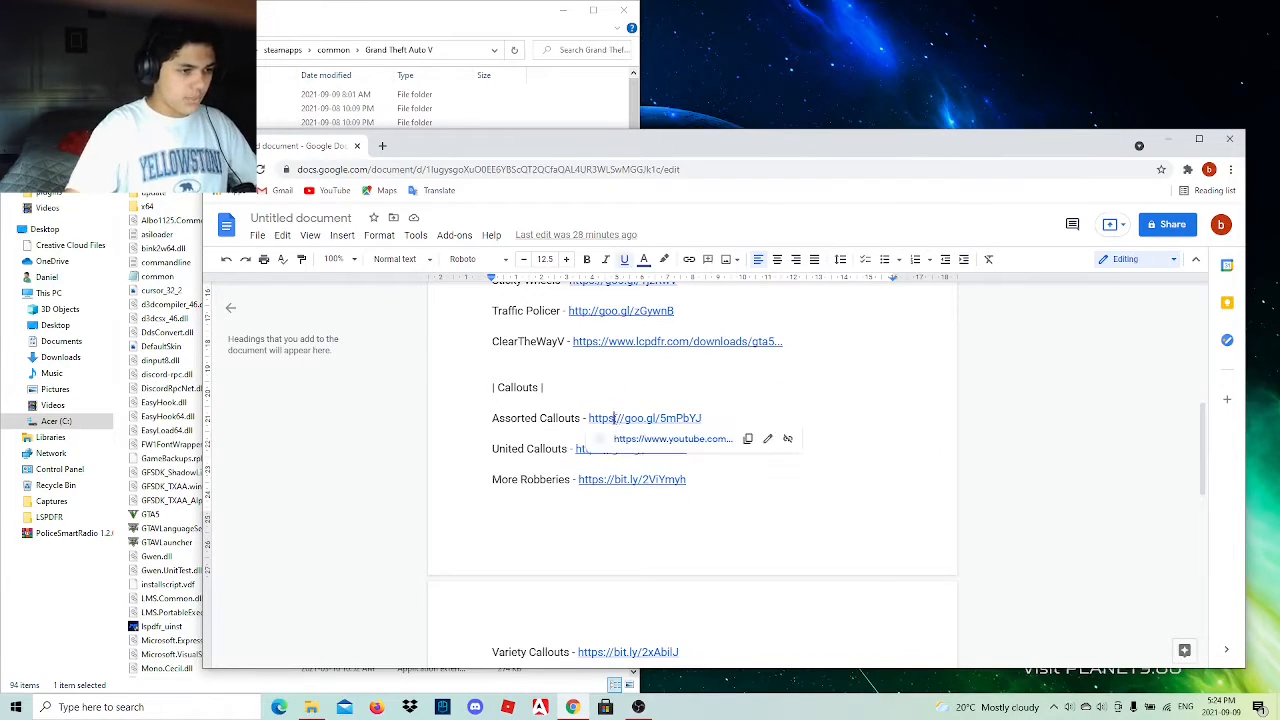
click(670, 441)
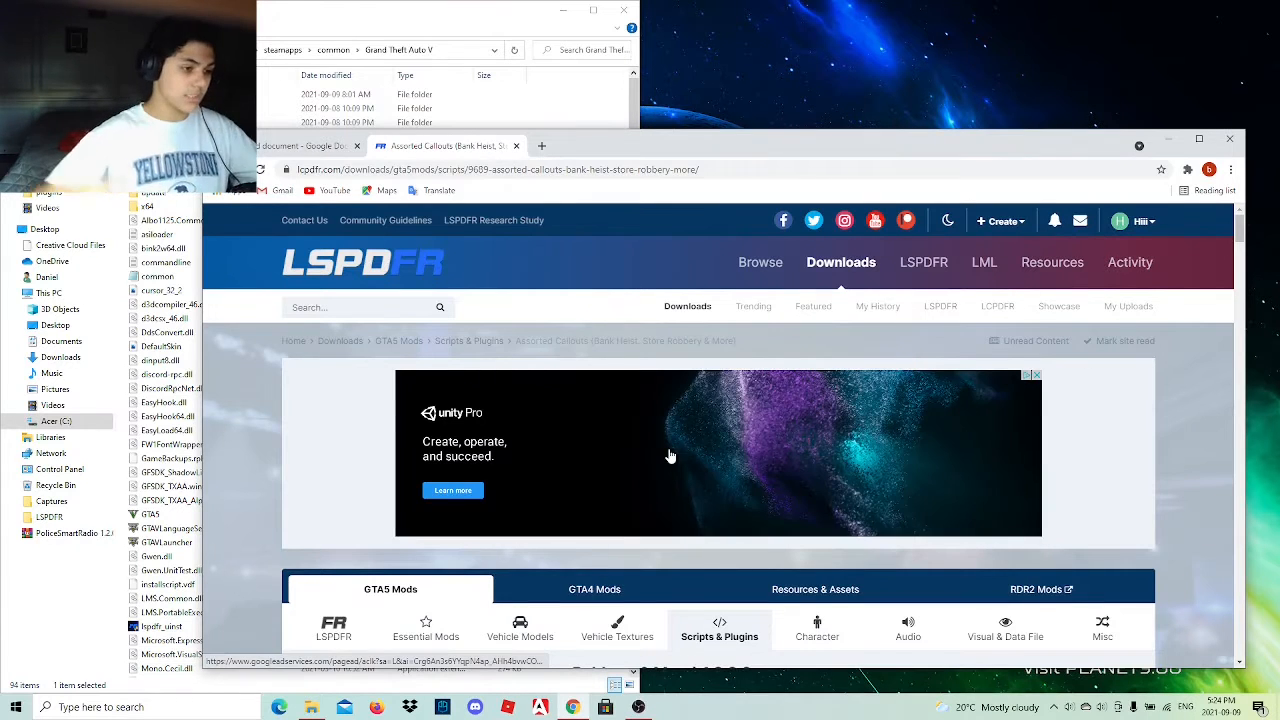
Download the Assorted Callouts 1.2.0.0 main file, agreeing to the download terms, and place the archive on the desktop.
scroll(670, 456, down, 6)
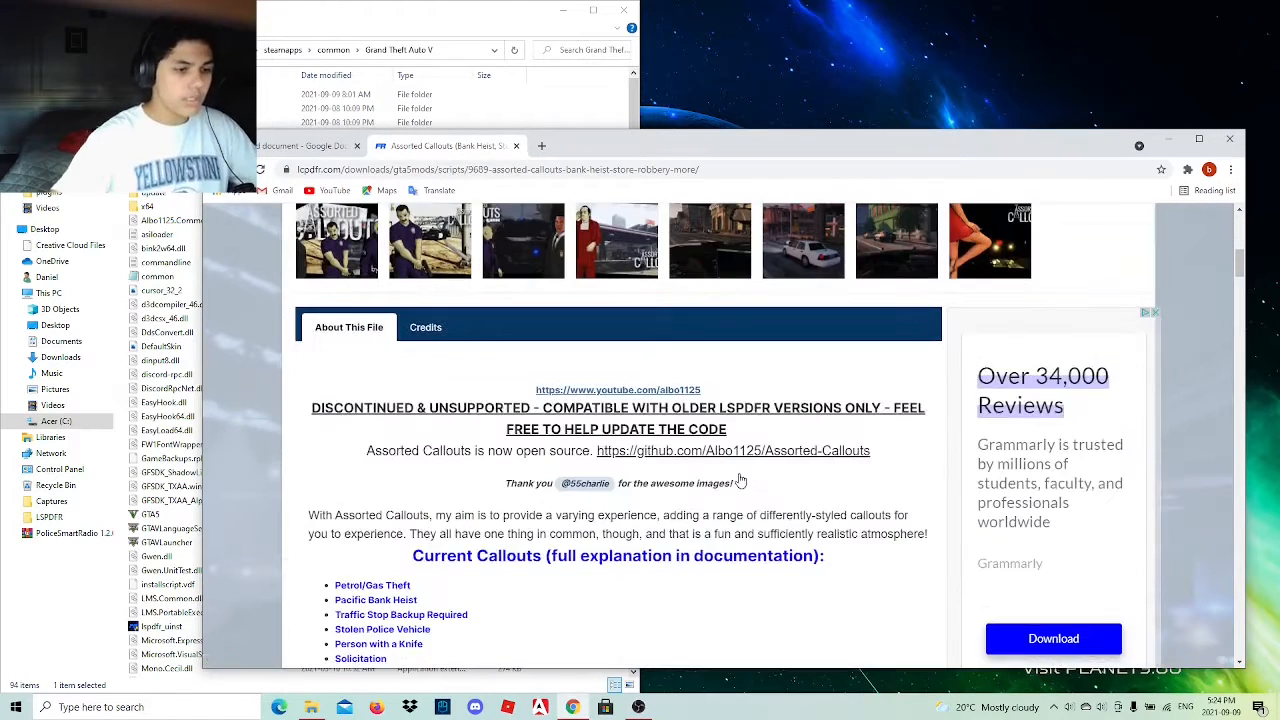
scroll(740, 470, down, 2)
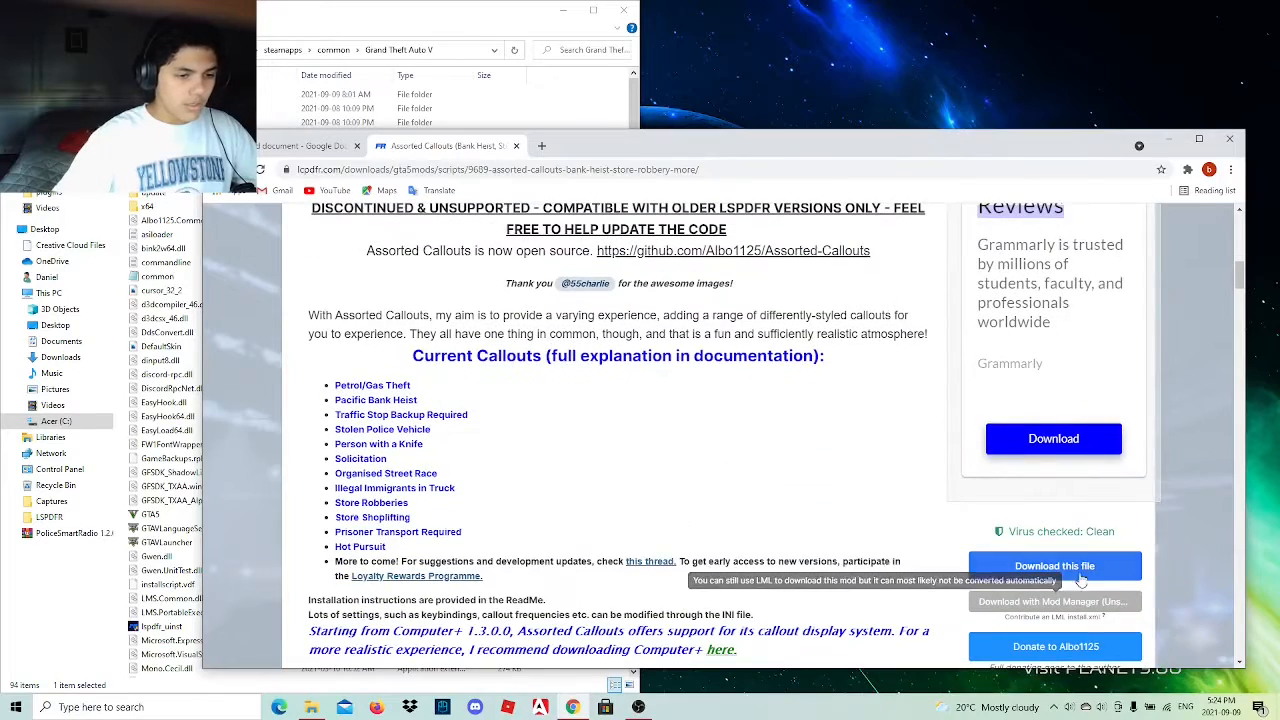
click(1080, 572)
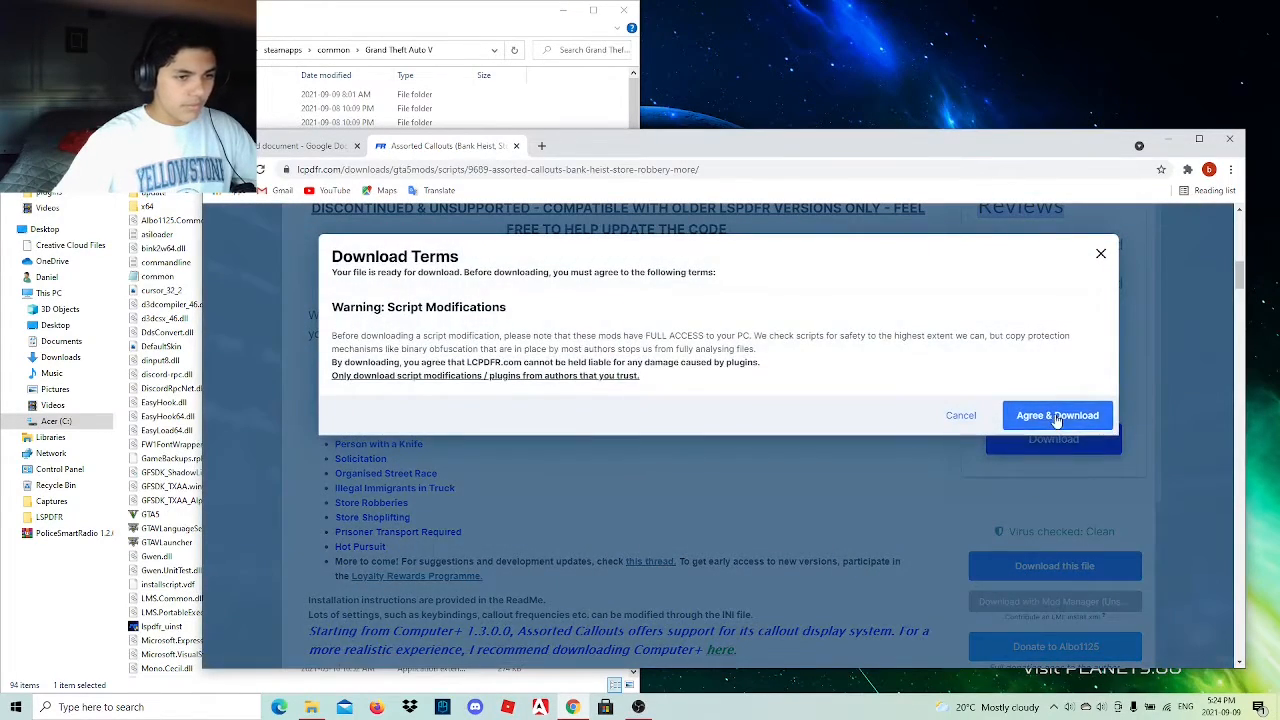
click(1057, 417)
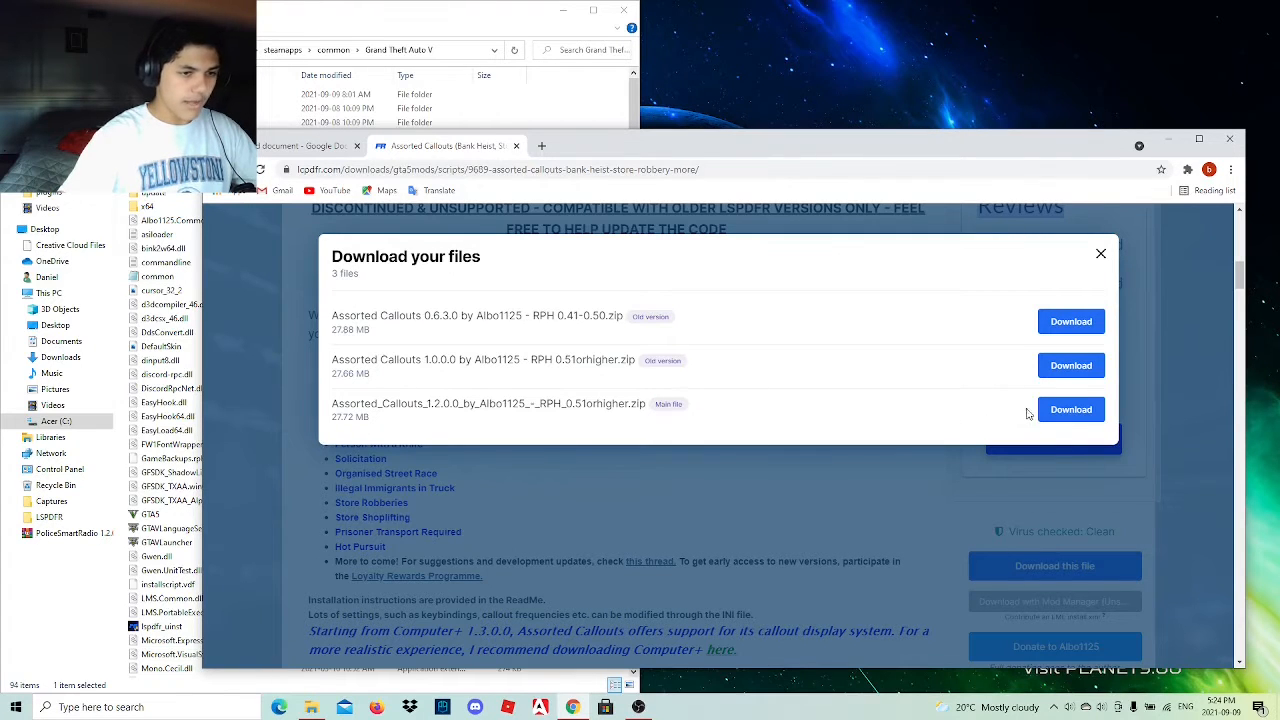
click(1062, 410)
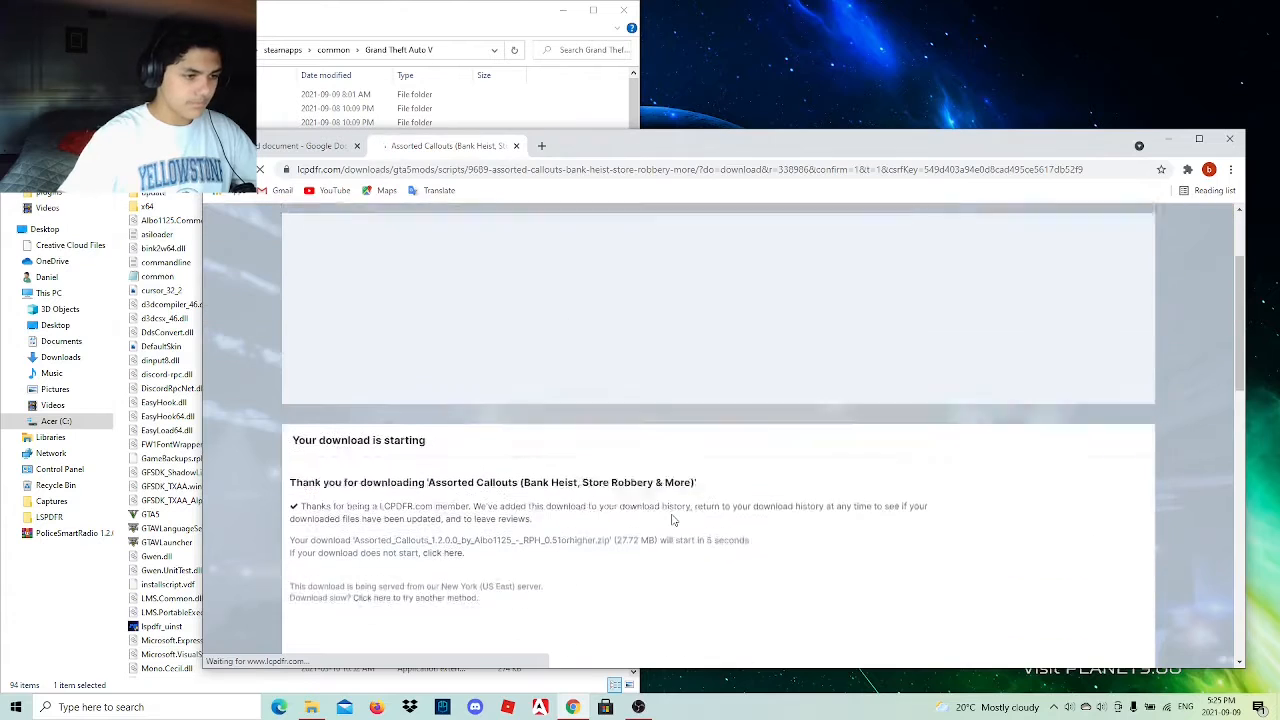
scroll(673, 520, down, 1)
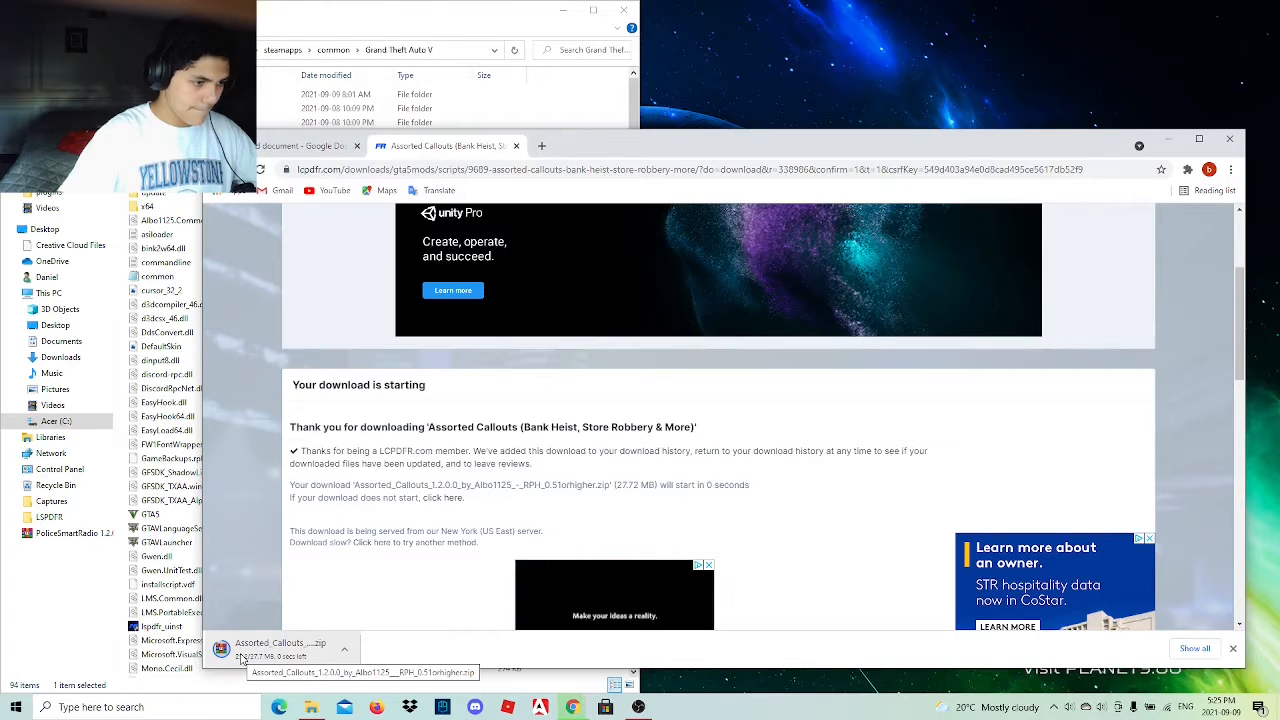
drag(241, 657, 1240, 35)
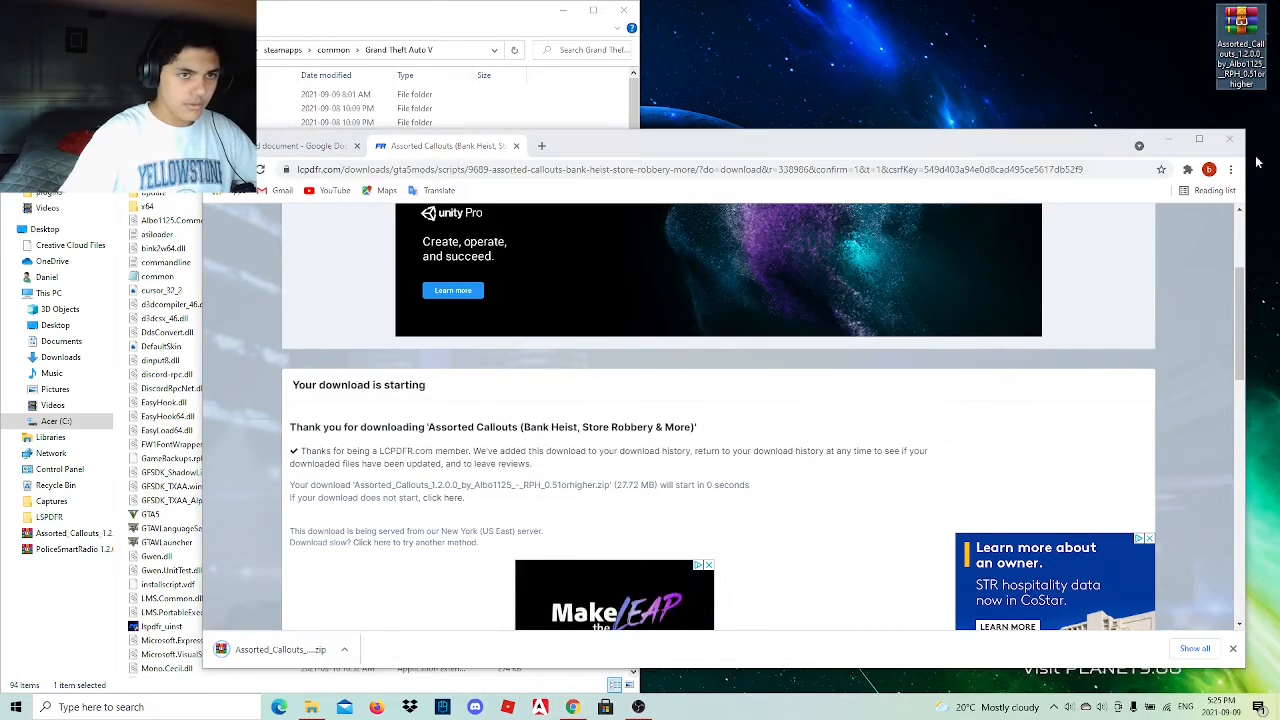
Turn on the ad-blocking extension for the download page and close that page to return to the link list.
click(1187, 169)
click(1050, 266)
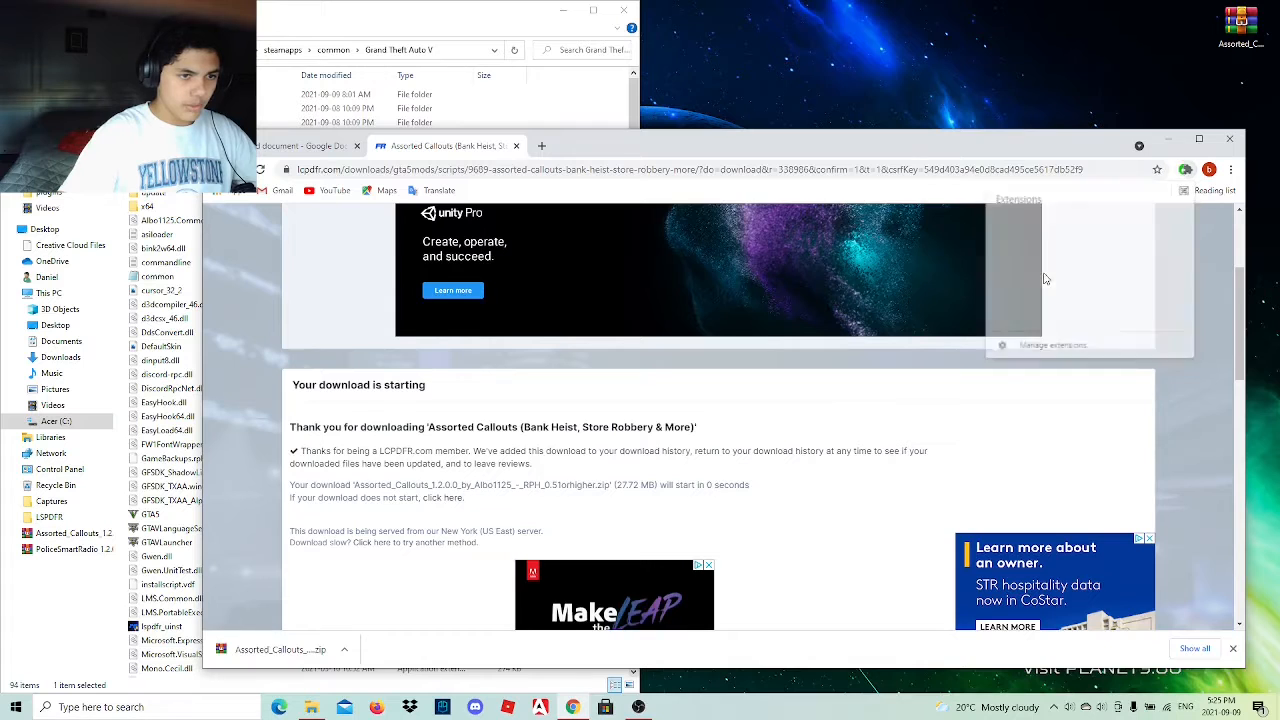
click(1066, 381)
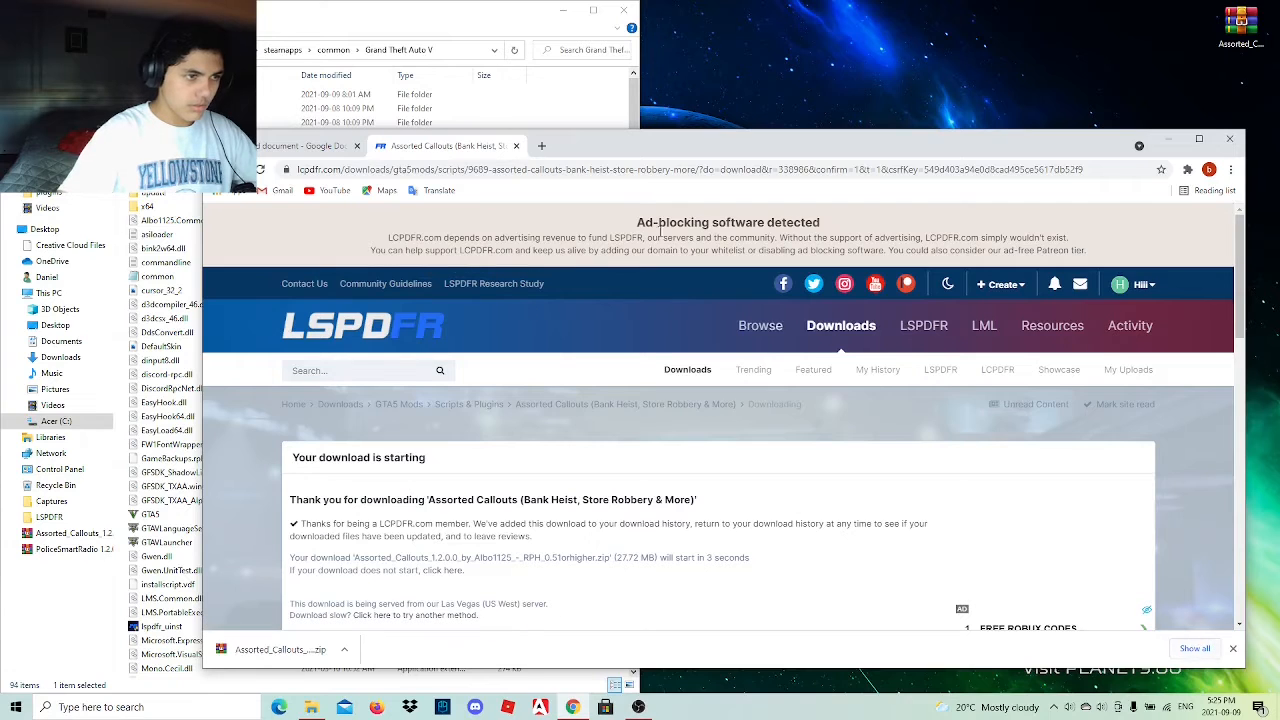
click(517, 146)
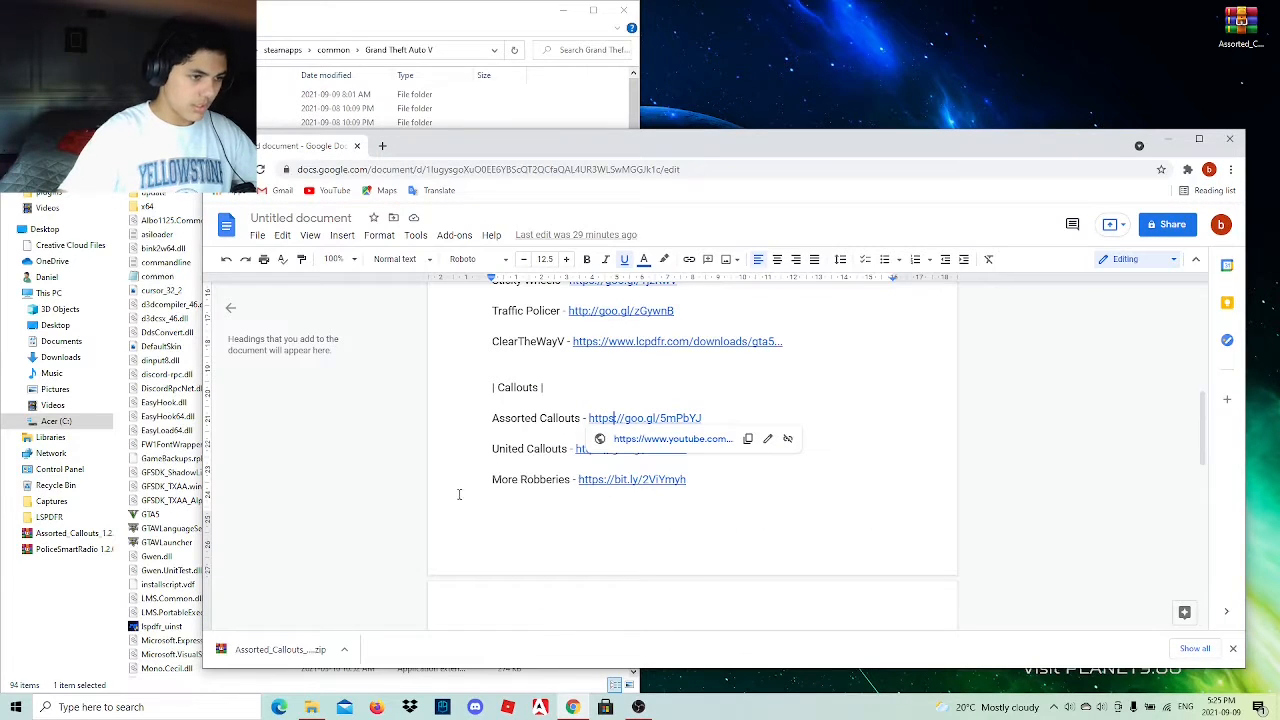
click(864, 438)
Open the Assorted Callouts archive, minimize the browser, and go to the archive's Grand Theft Auto V folder.
double_click(1241, 24)
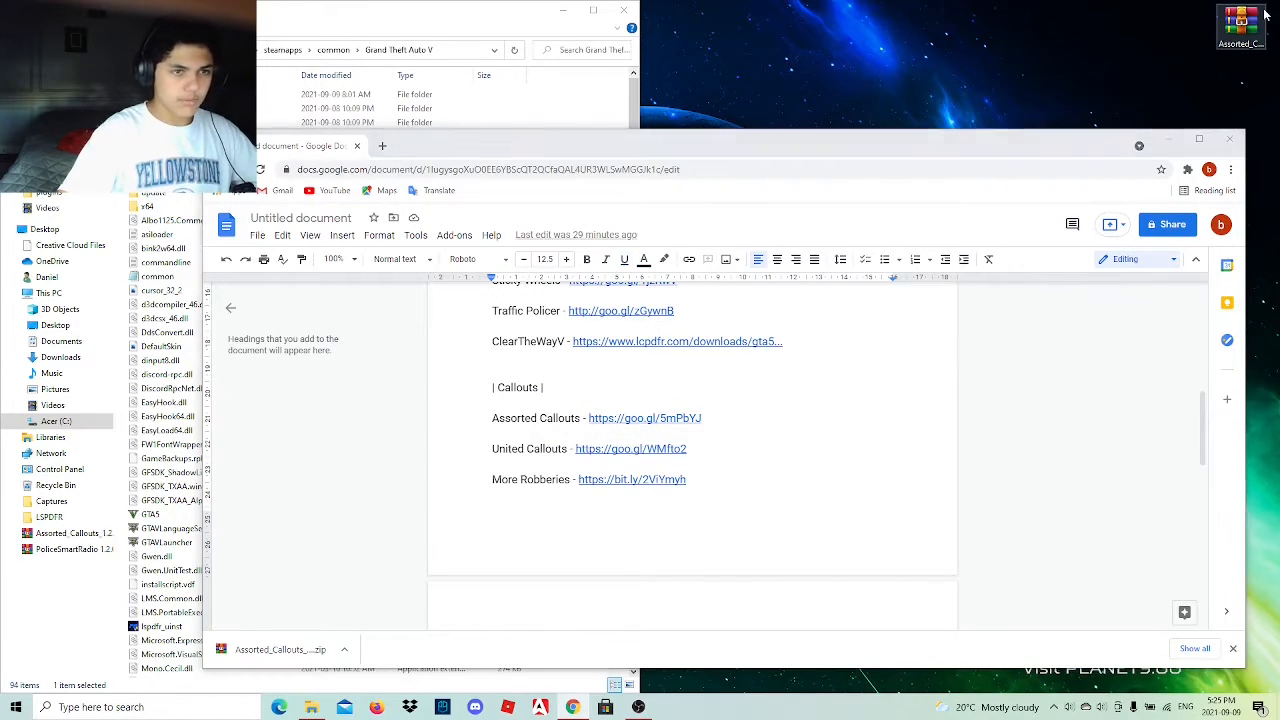
click(1166, 138)
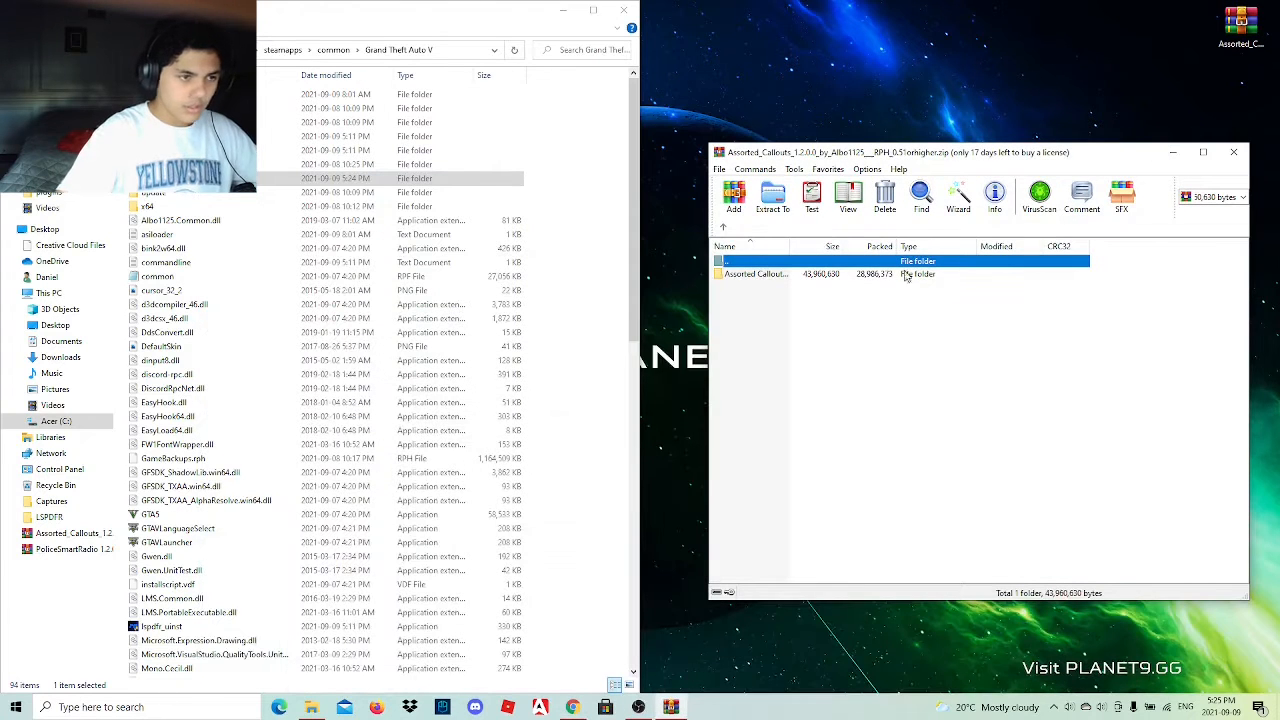
double_click(788, 276)
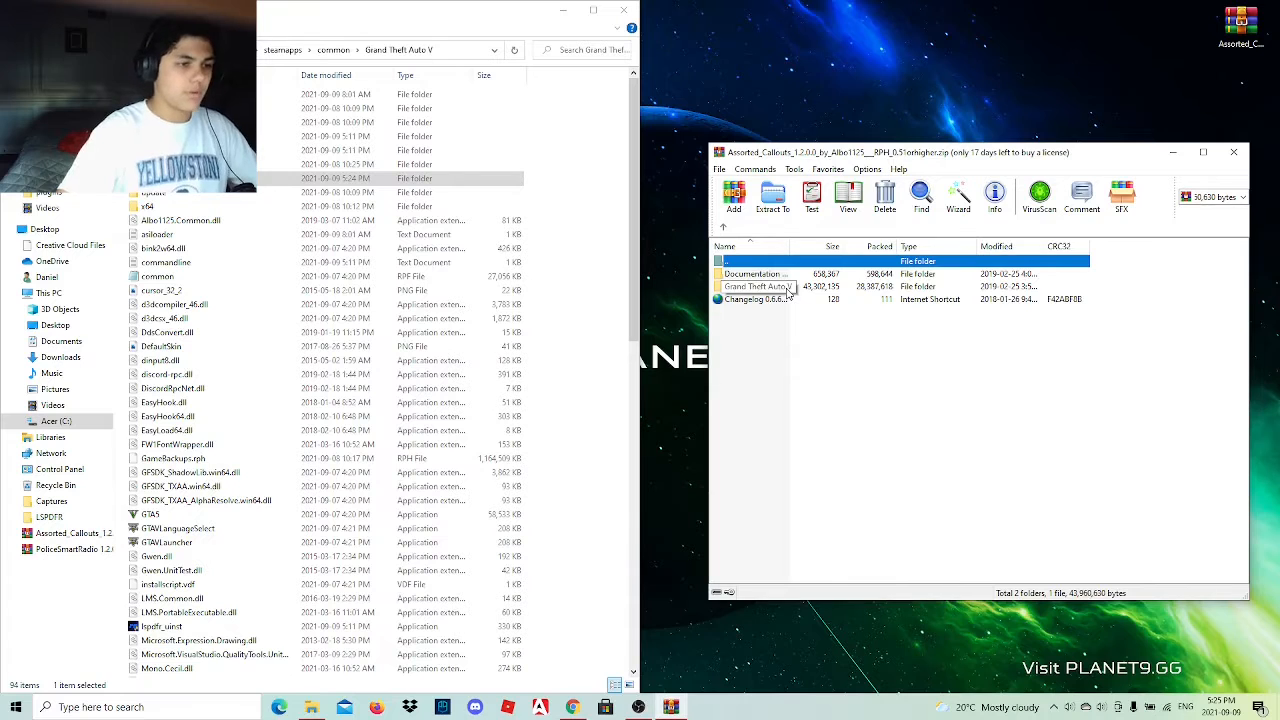
double_click(788, 287)
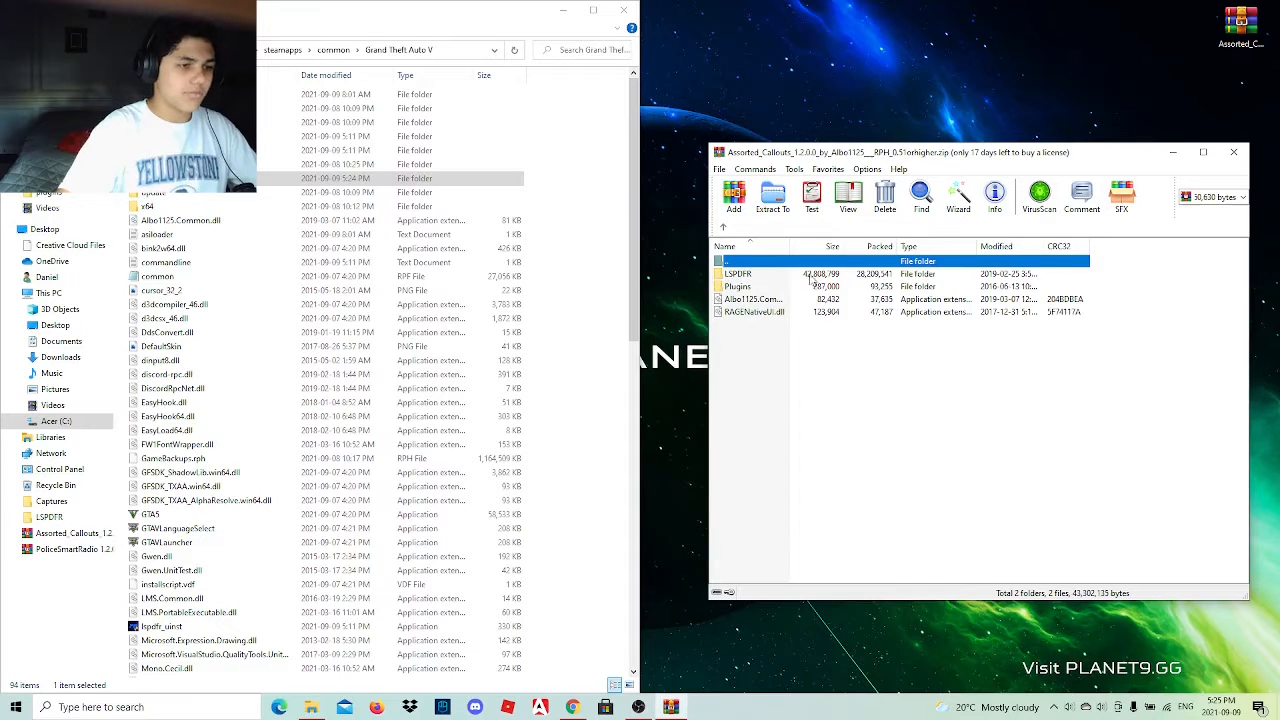
Copy the LSPDFR and Plugins folders from the Assorted Callouts archive into the Grand Theft Auto V directory and close the archive.
ctrl+click(757, 285)
click(753, 330)
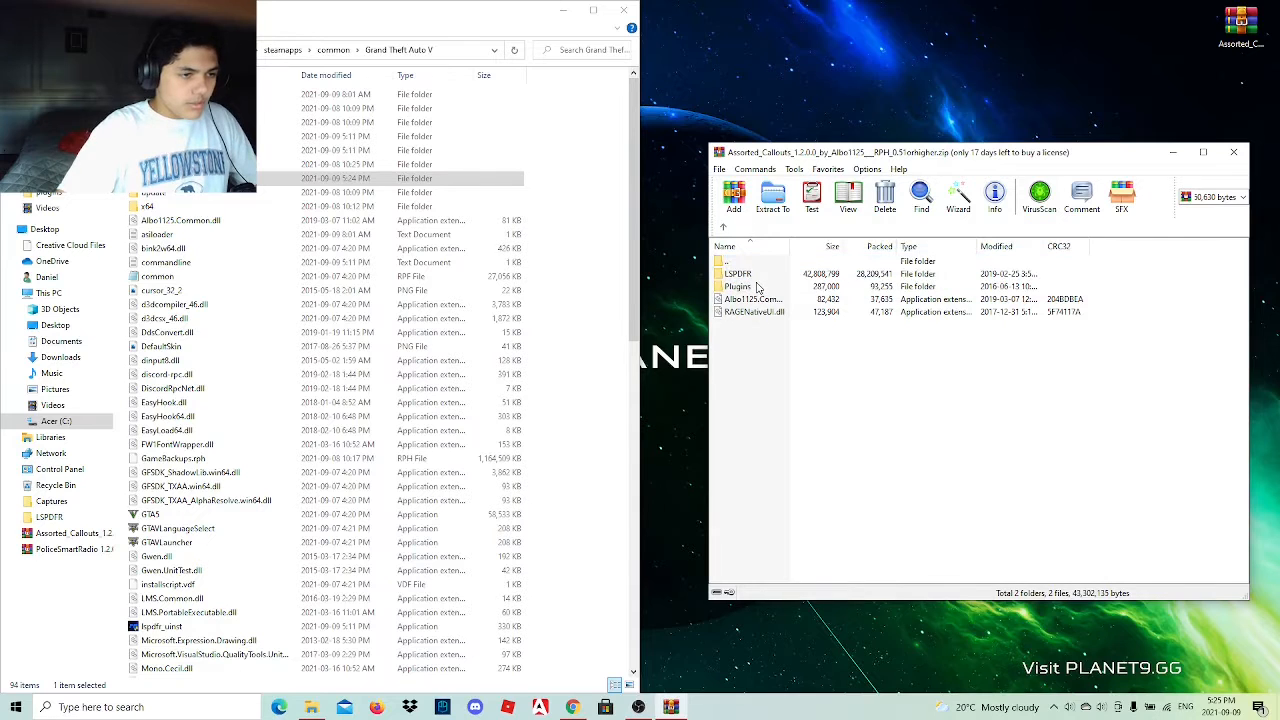
double_click(758, 286)
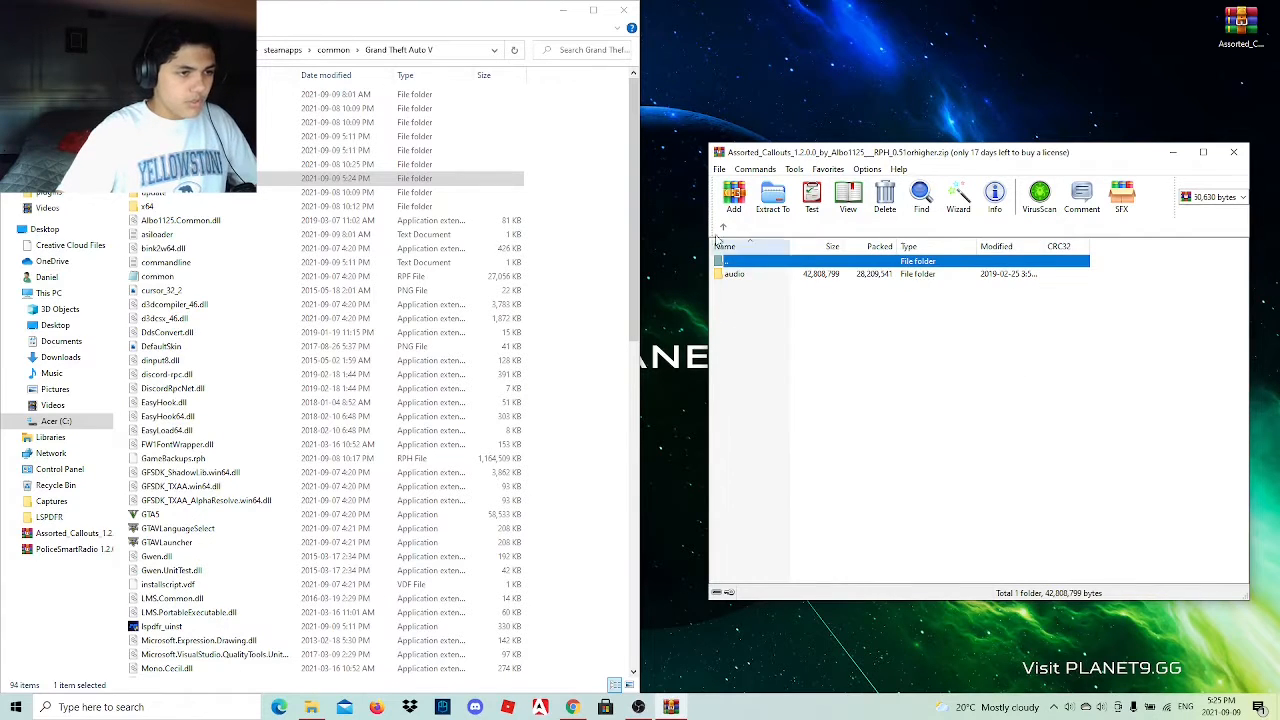
click(722, 227)
ctrl+click(827, 288)
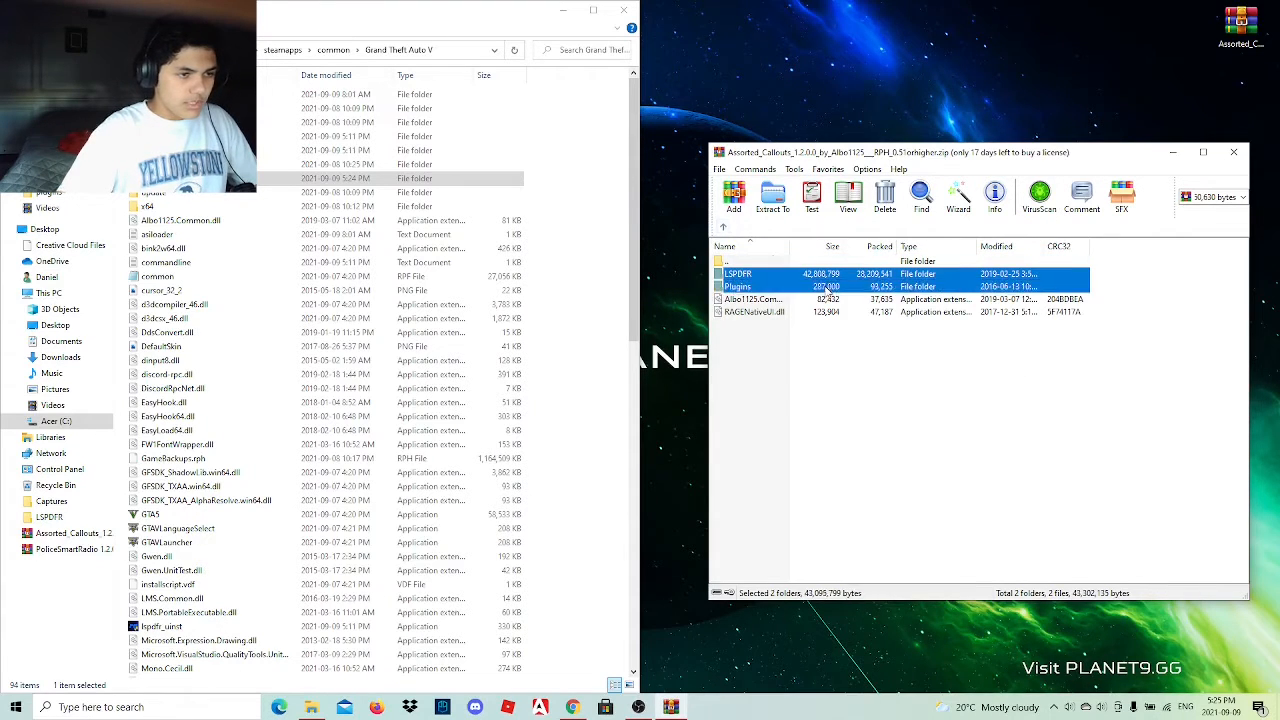
drag(590, 275, 588, 272)
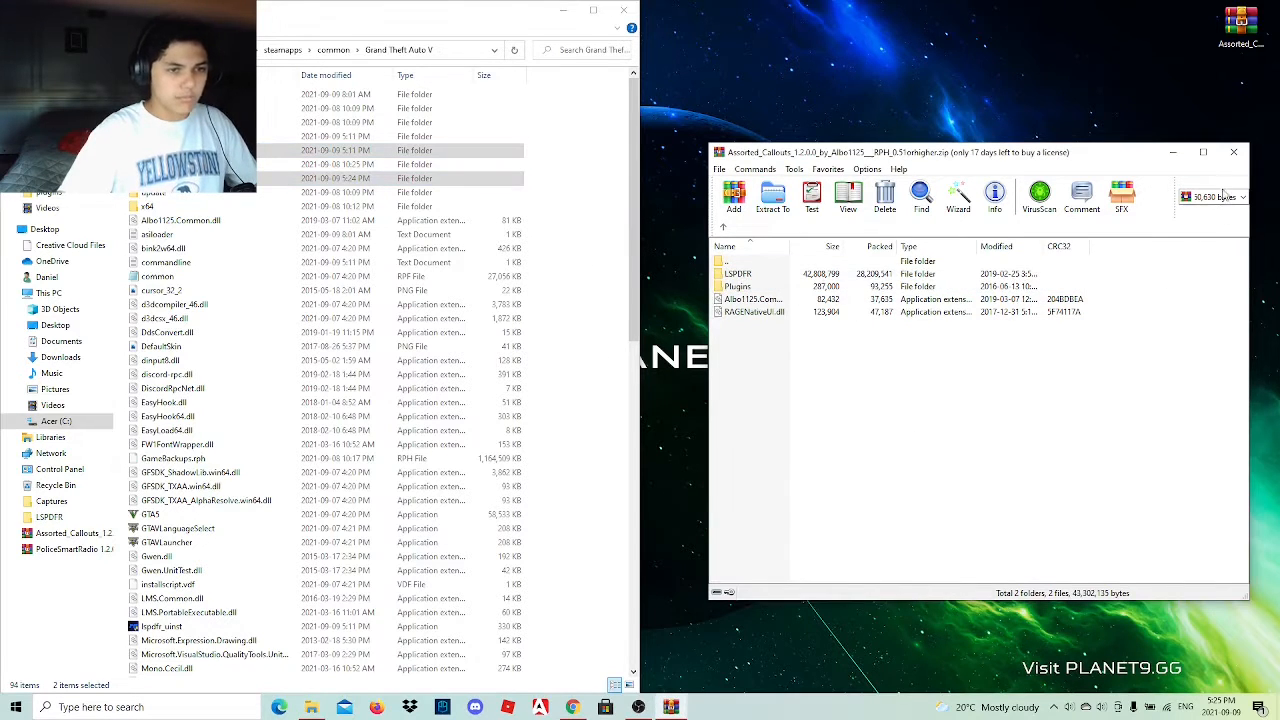
click(1233, 152)
Return to the browser and open the United Callouts link from the list, continuing past YouTube's leave-site page.
click(572, 707)
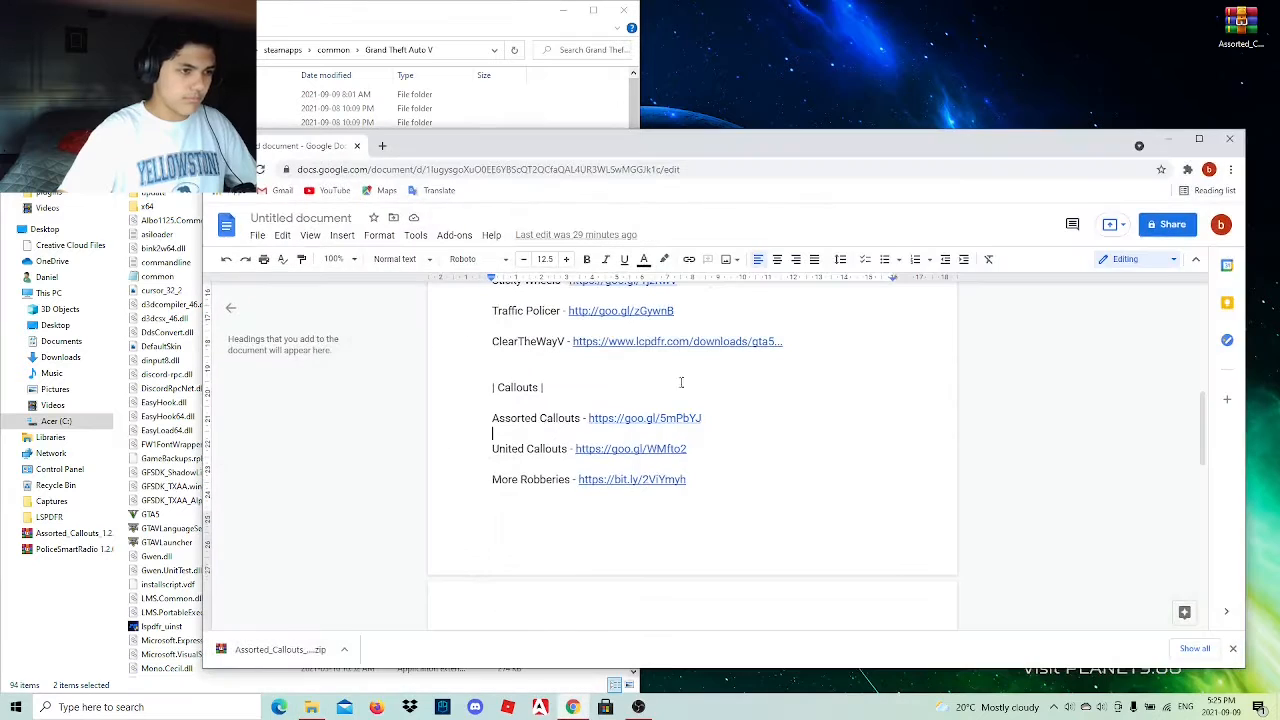
click(617, 449)
click(656, 472)
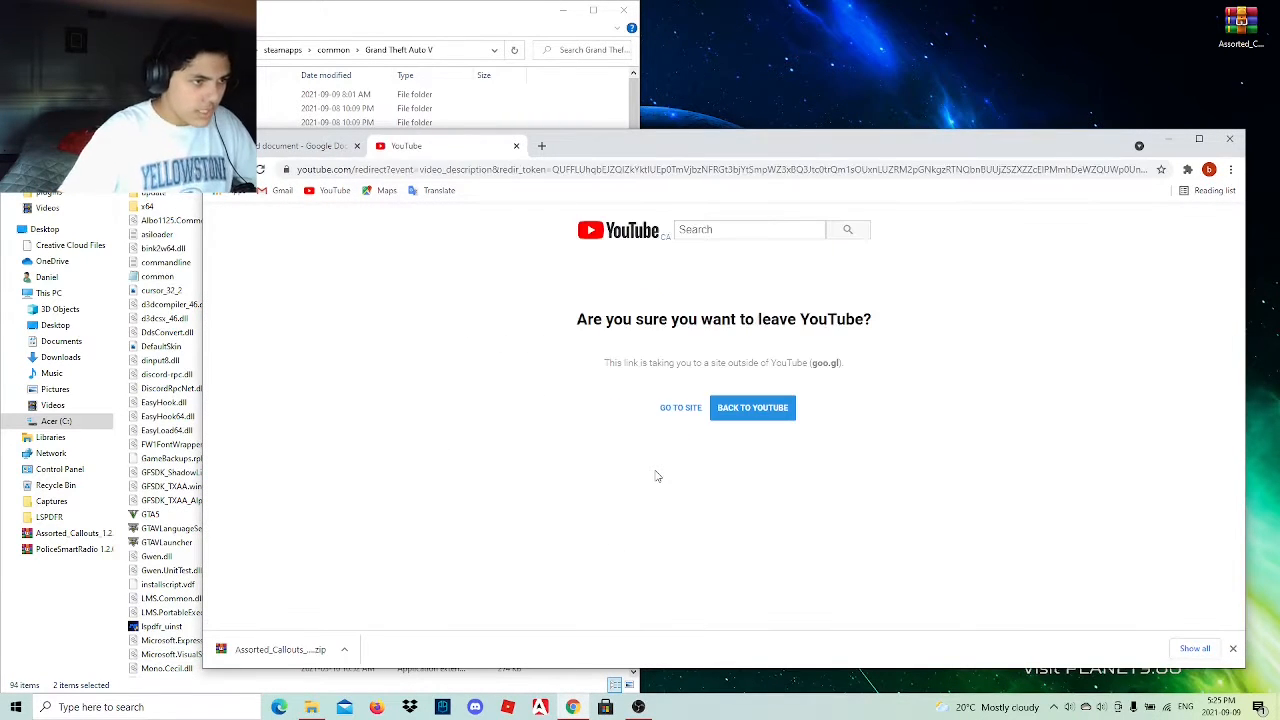
click(682, 409)
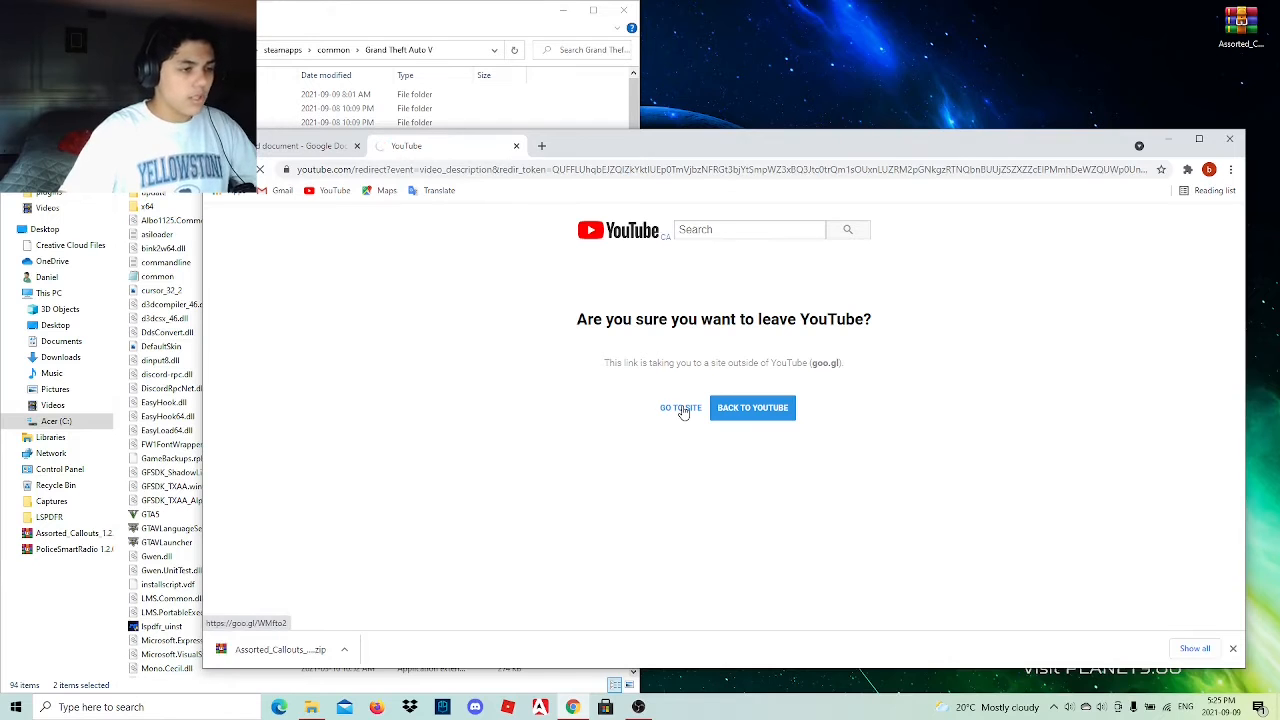
View several UnitedCallouts screenshots on the mod page, close the image viewer, and go to the file's download section.
scroll(655, 455, down, 3)
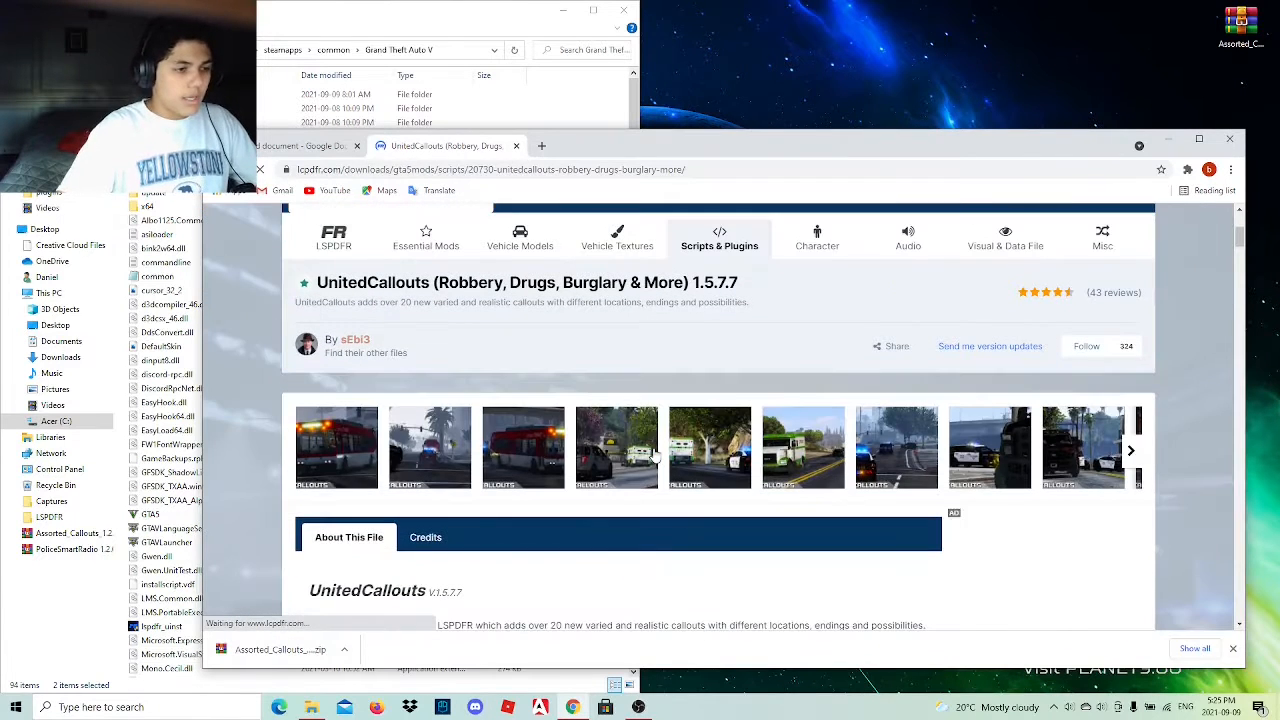
click(523, 470)
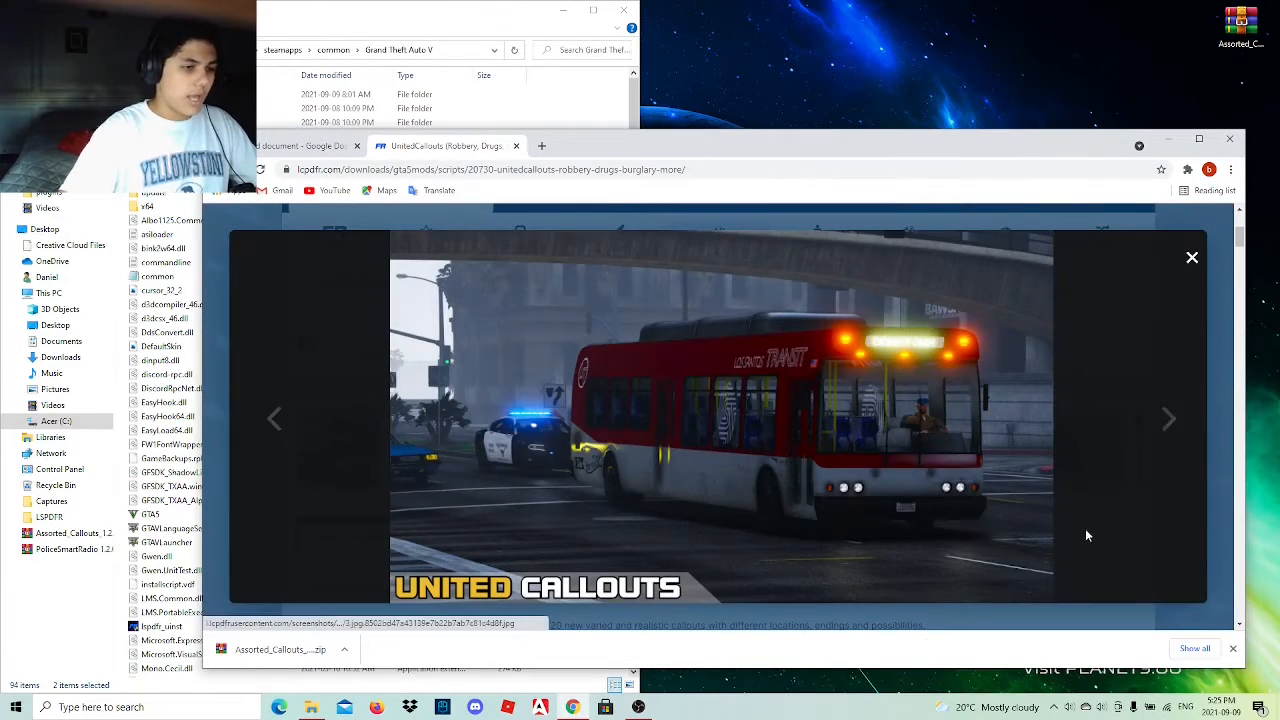
click(1168, 420)
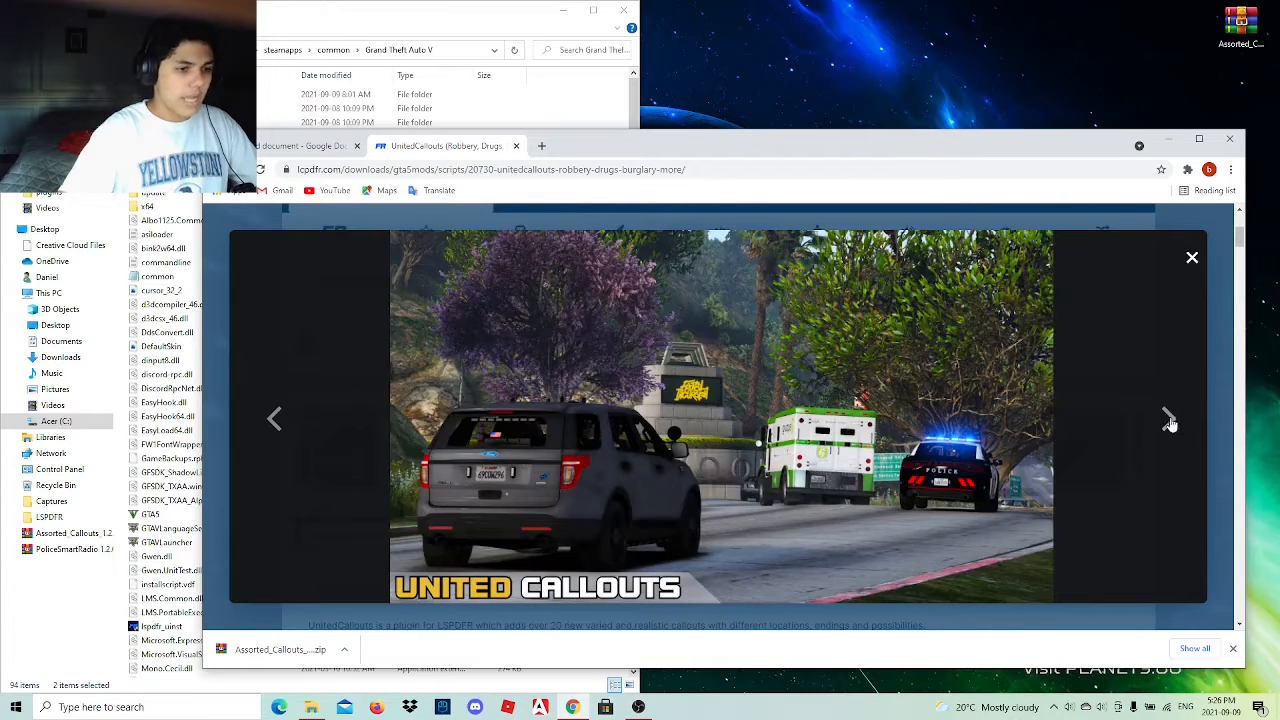
click(1170, 421)
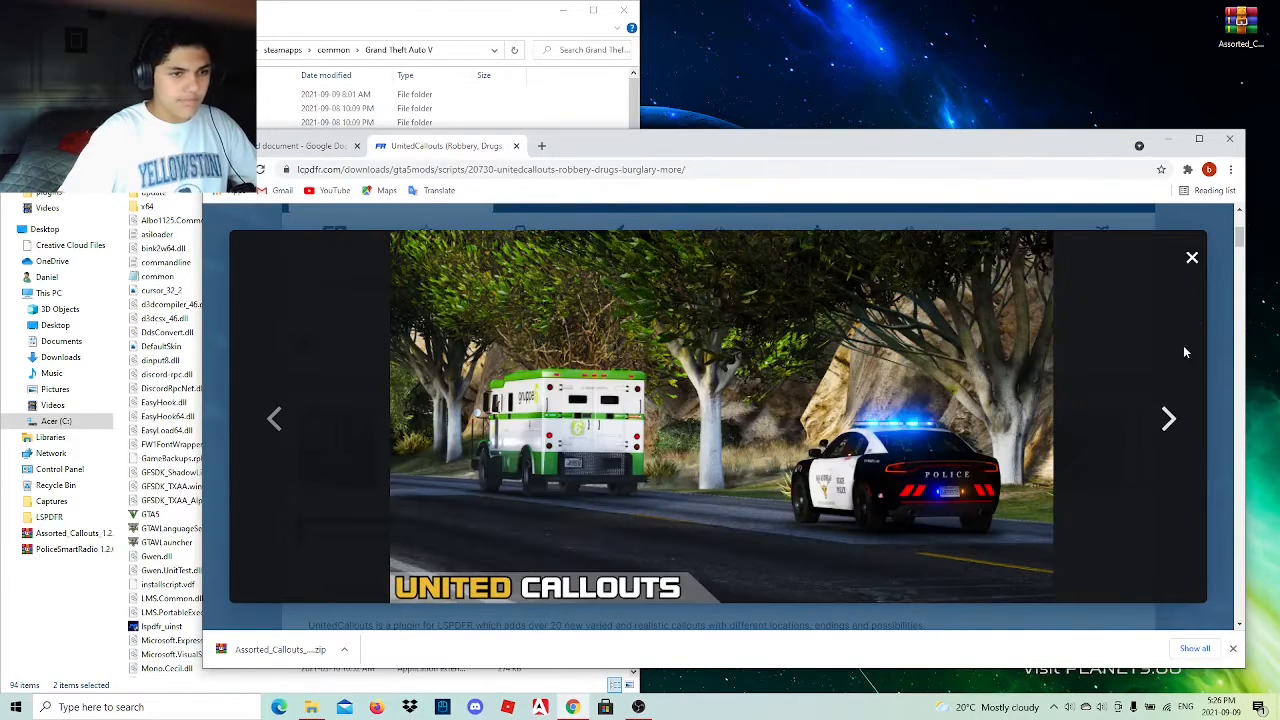
click(1192, 257)
scroll(846, 437, down, 4)
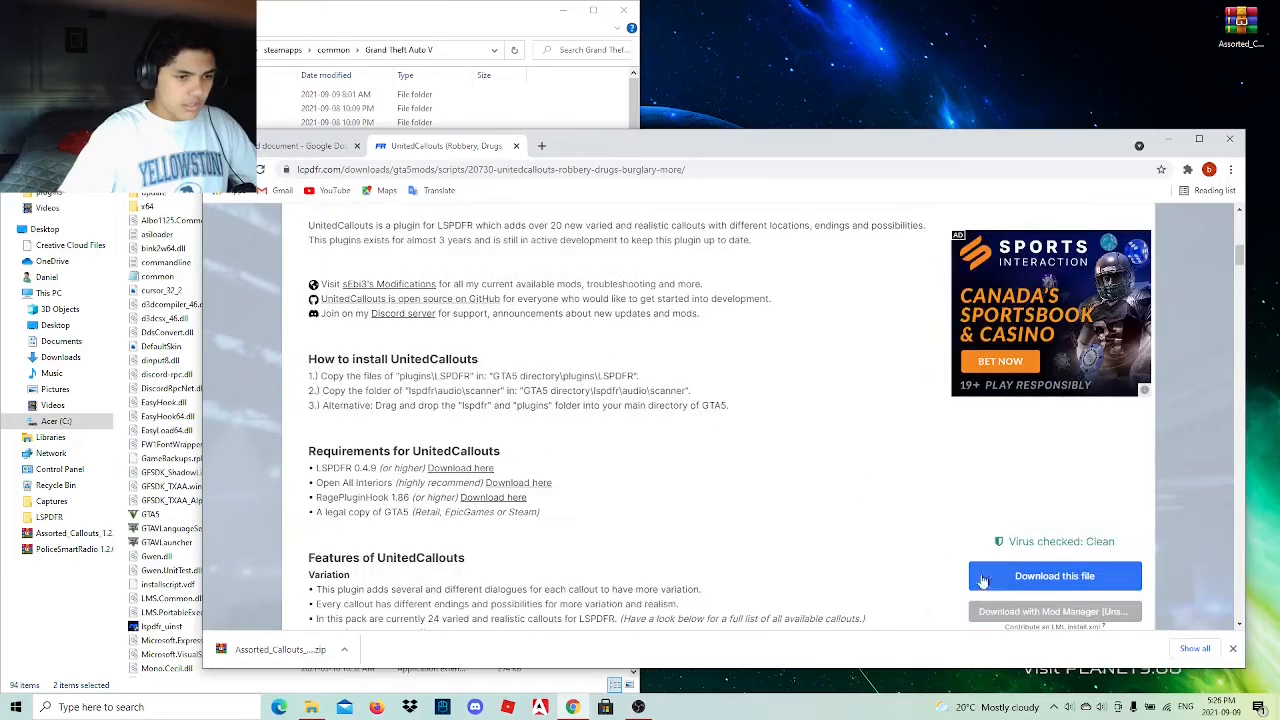
Download the UnitedCallouts file, agreeing to the download terms, and place the downloaded archive on the desktop.
click(983, 578)
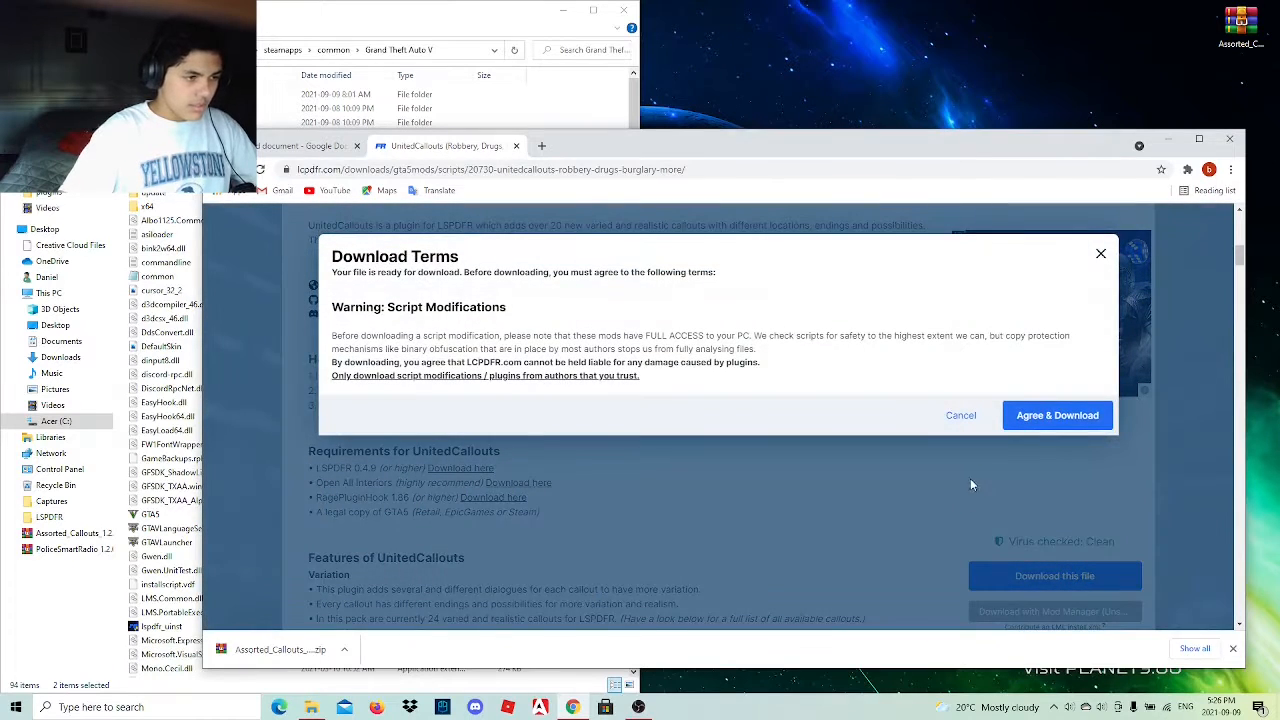
click(1045, 425)
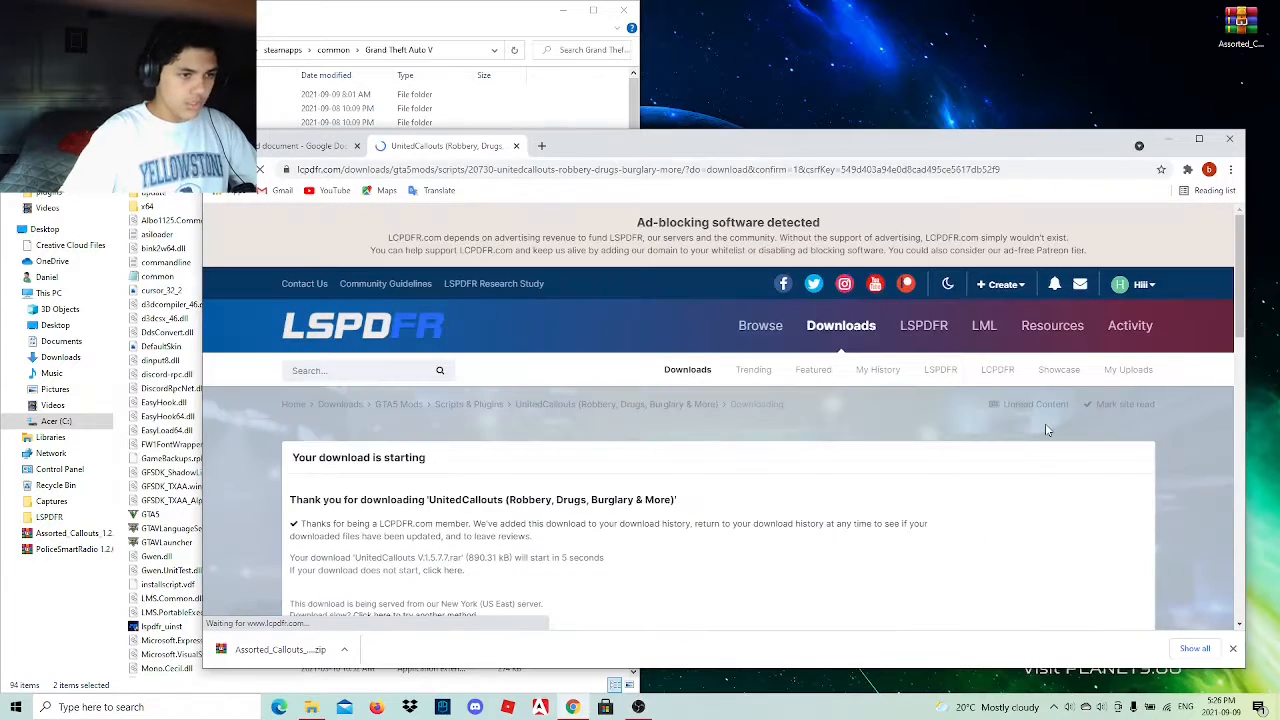
scroll(755, 438, down, 2)
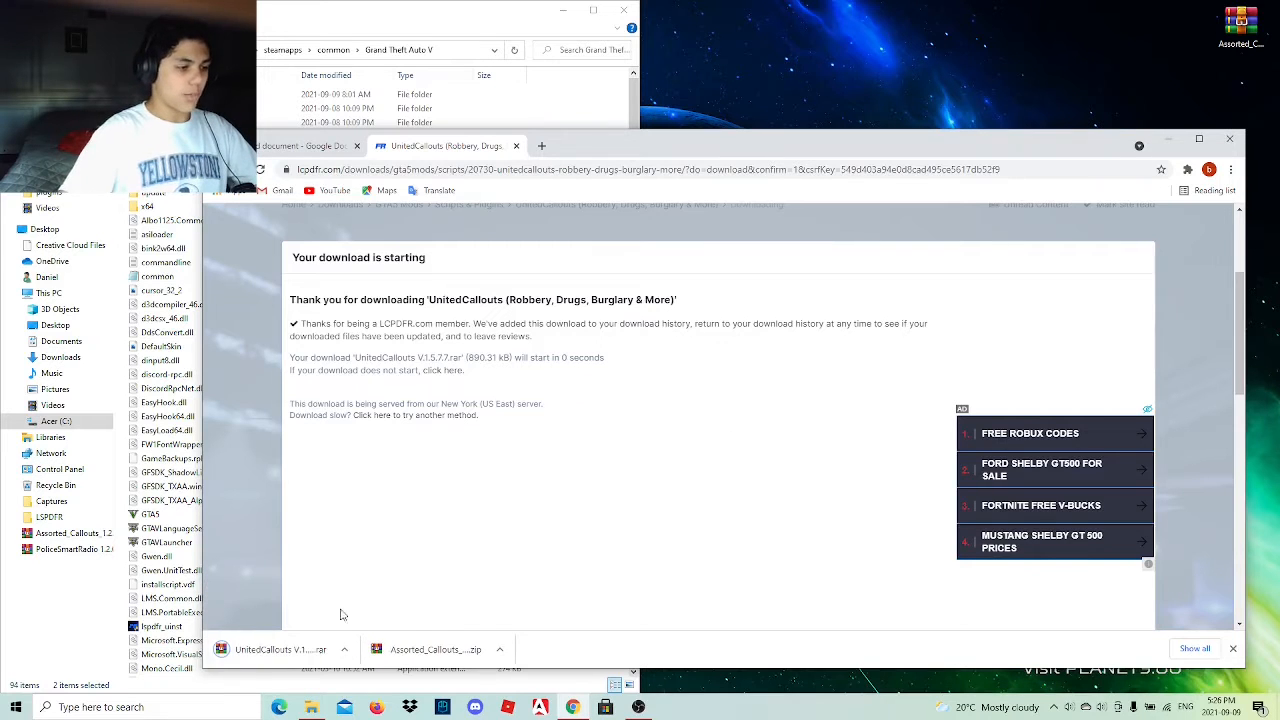
drag(300, 649, 1190, 40)
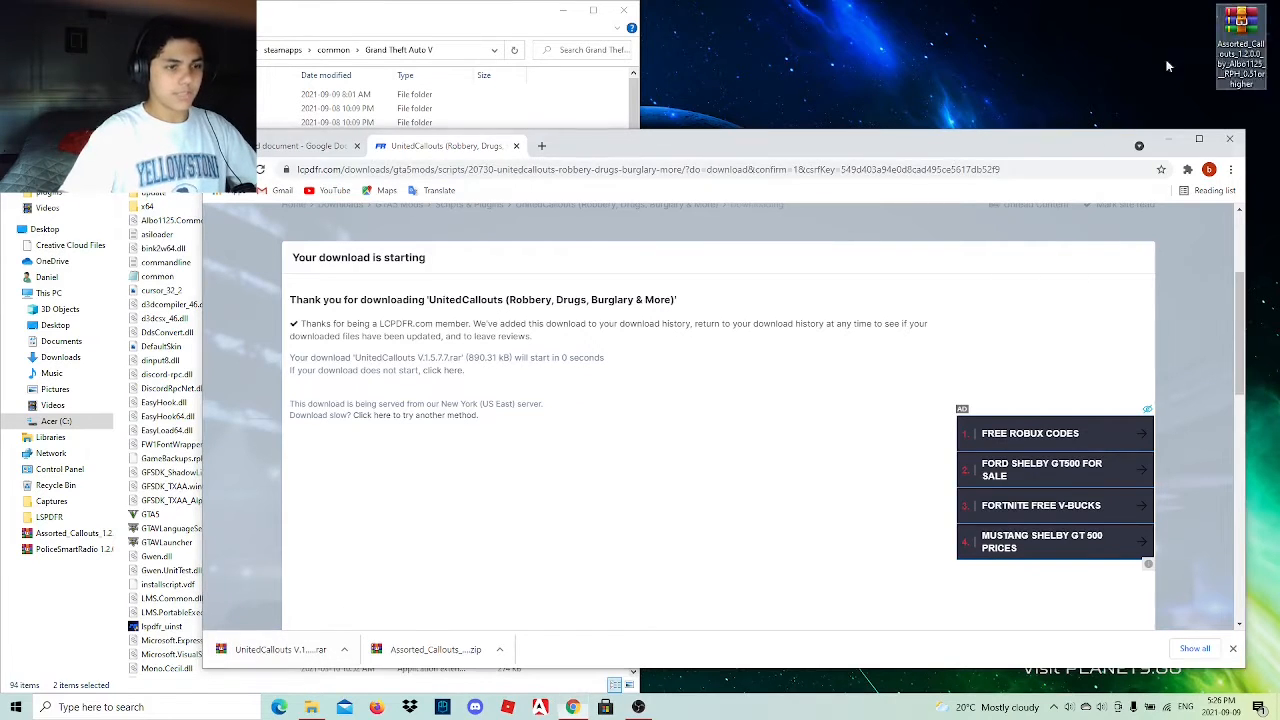
scroll(884, 430, up, 2)
scroll(813, 458, down, 4)
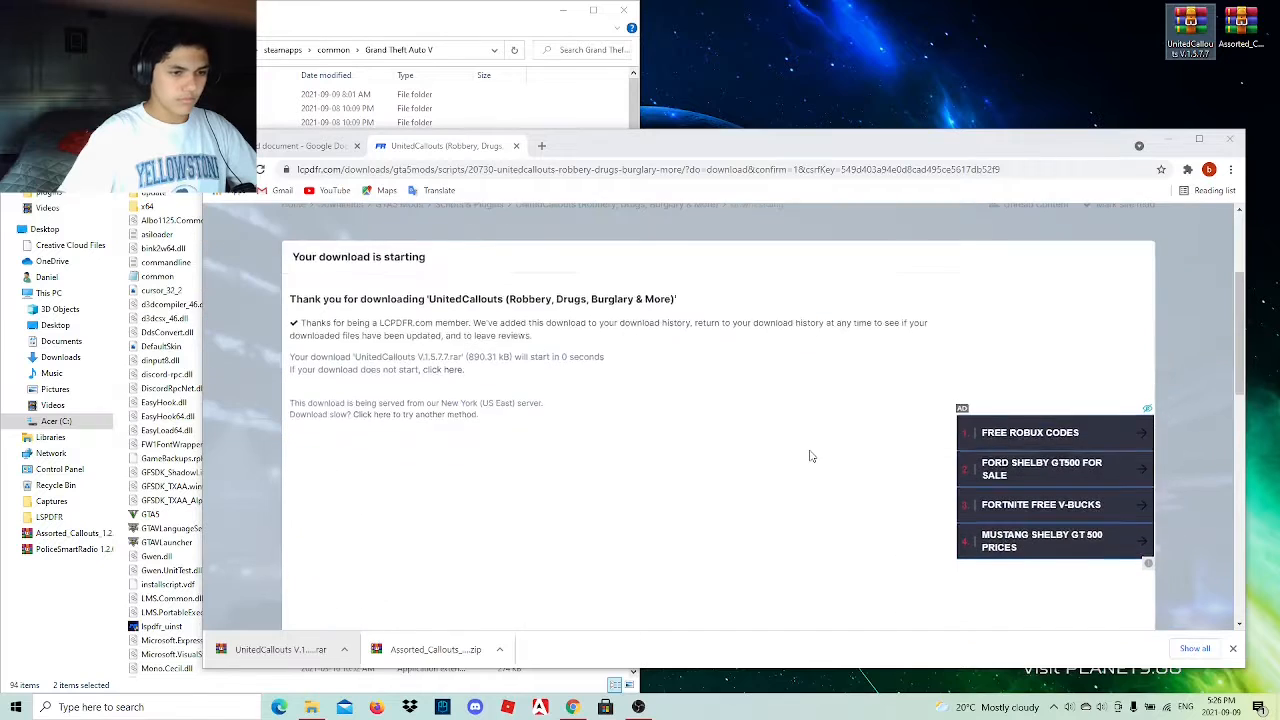
scroll(1052, 448, down, 2)
scroll(804, 444, up, 7)
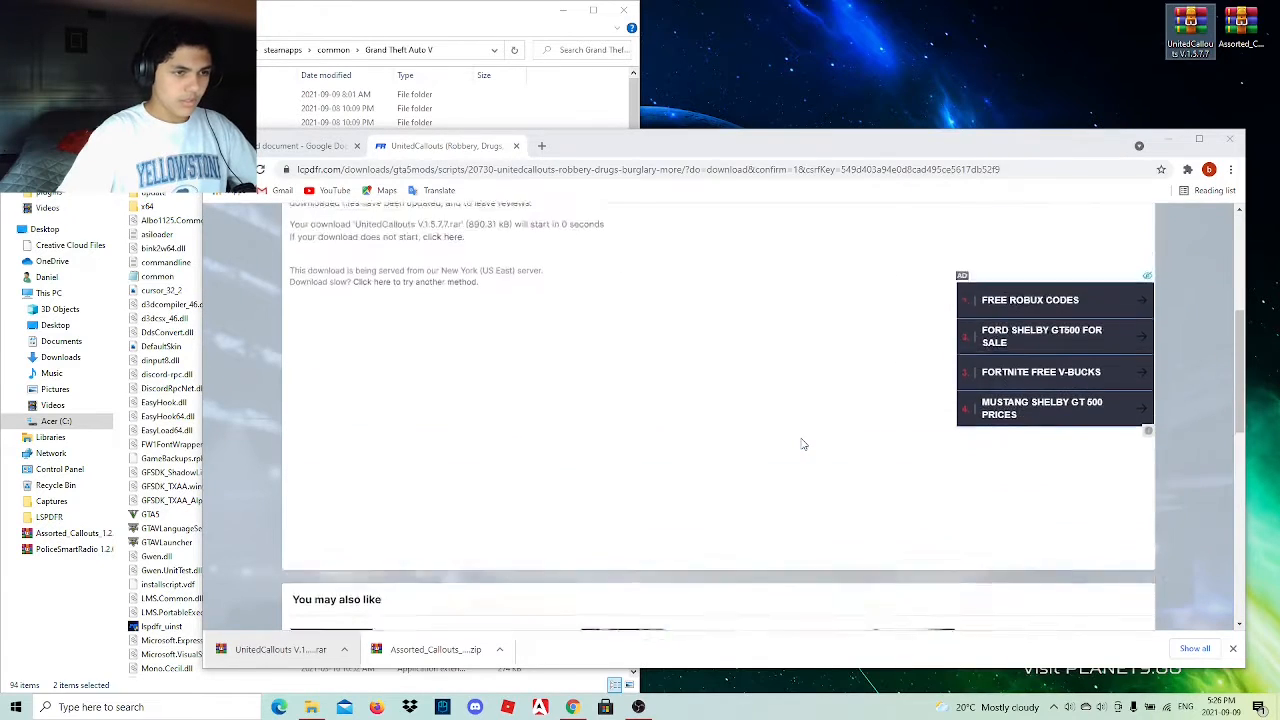
click(1189, 170)
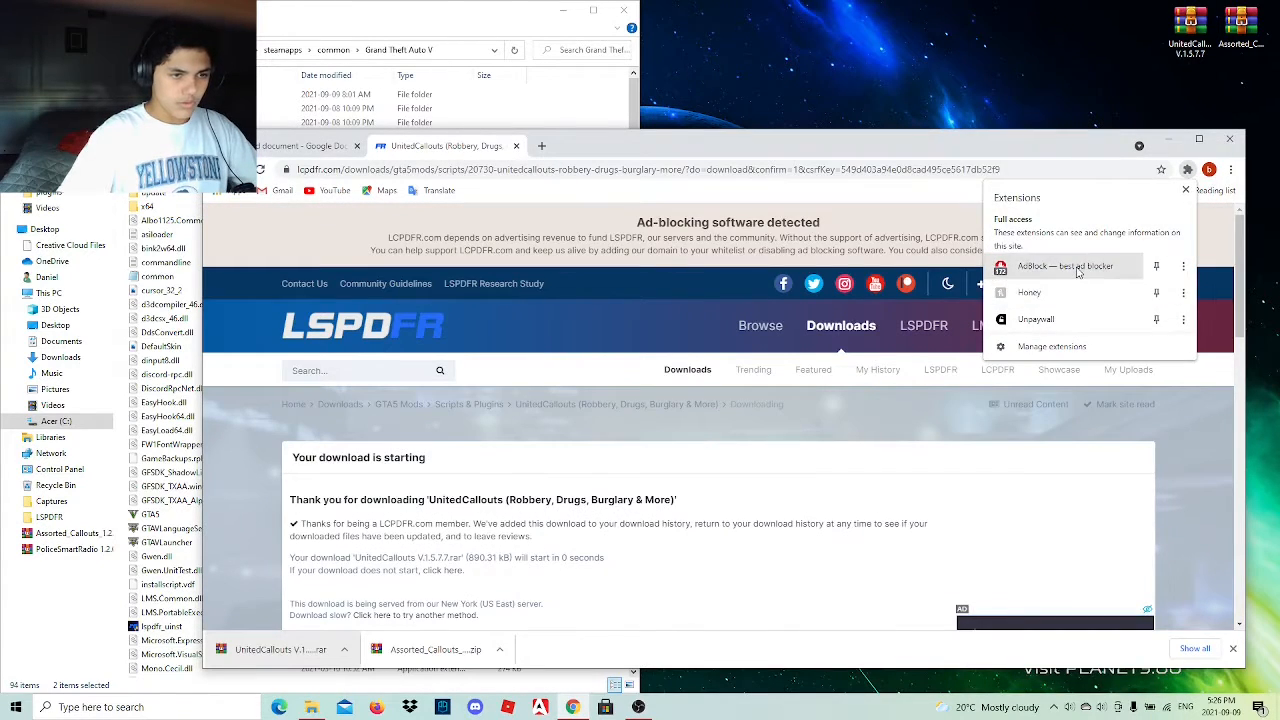
click(1075, 265)
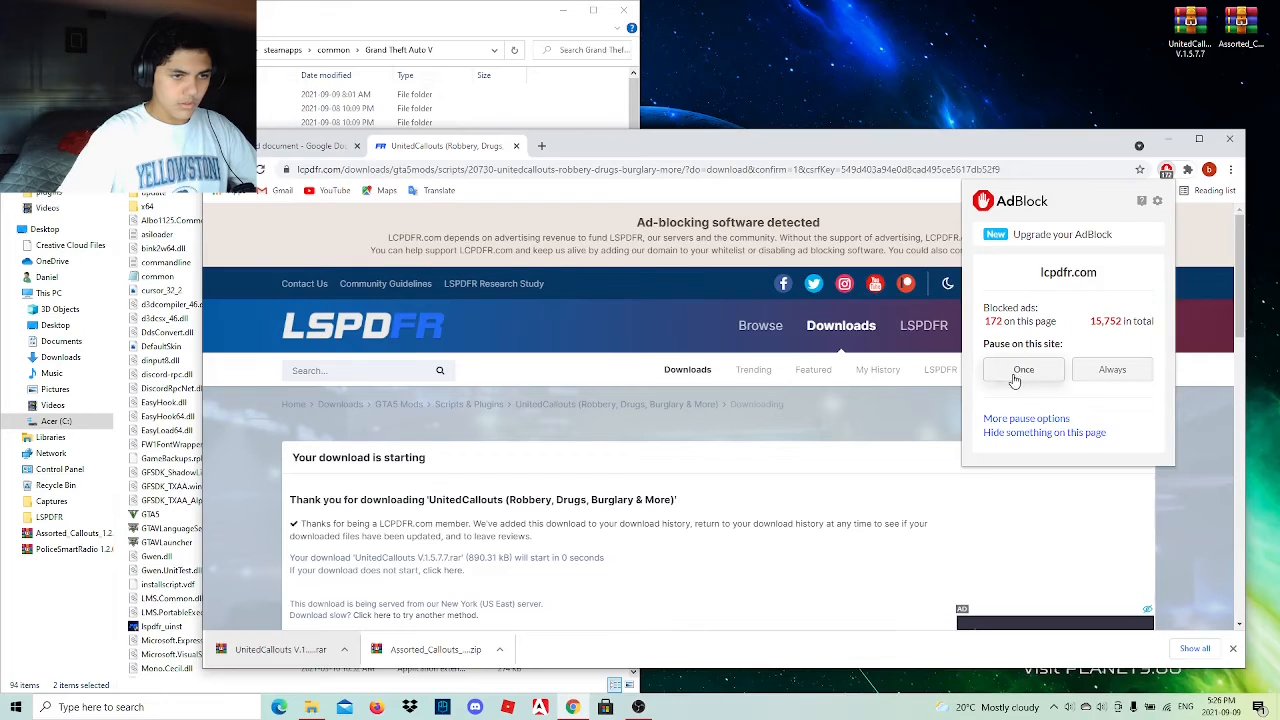
click(957, 433)
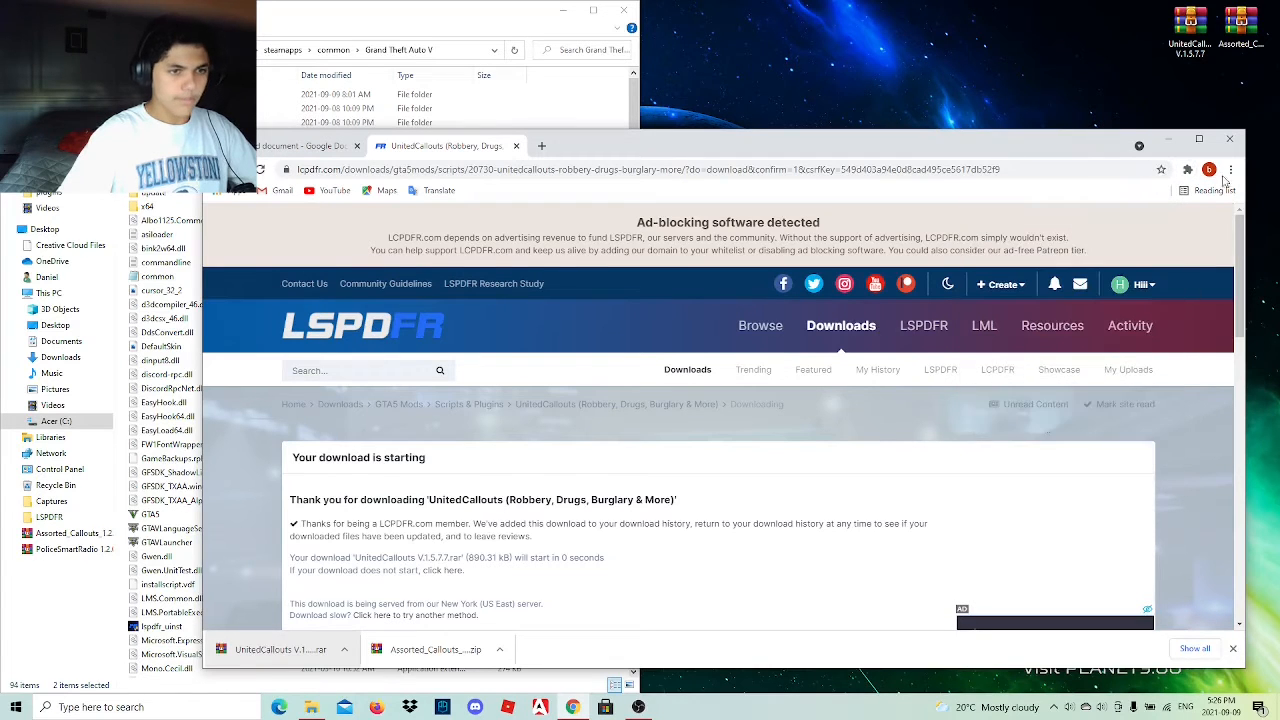
Copy the lspdfr and Plugins folders from the UnitedCallouts archive's Grand Theft Auto V folder into the game directory and close the archive.
click(1170, 140)
double_click(1190, 30)
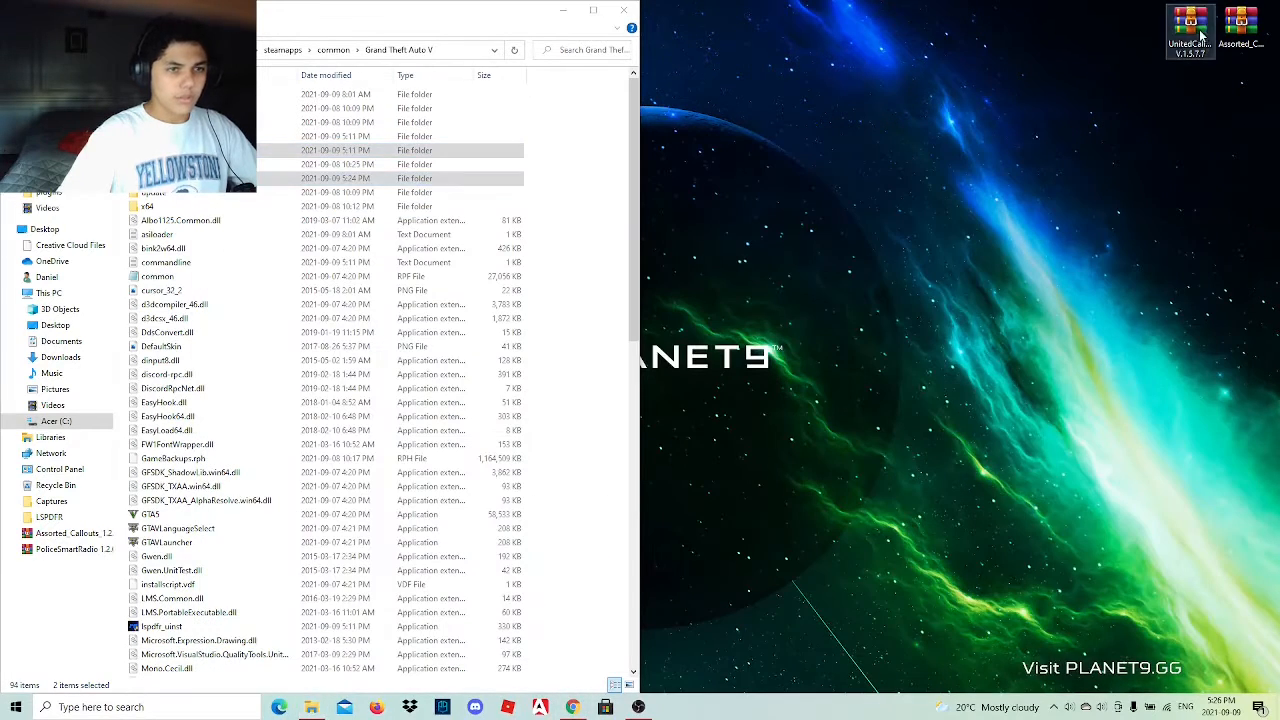
double_click(910, 279)
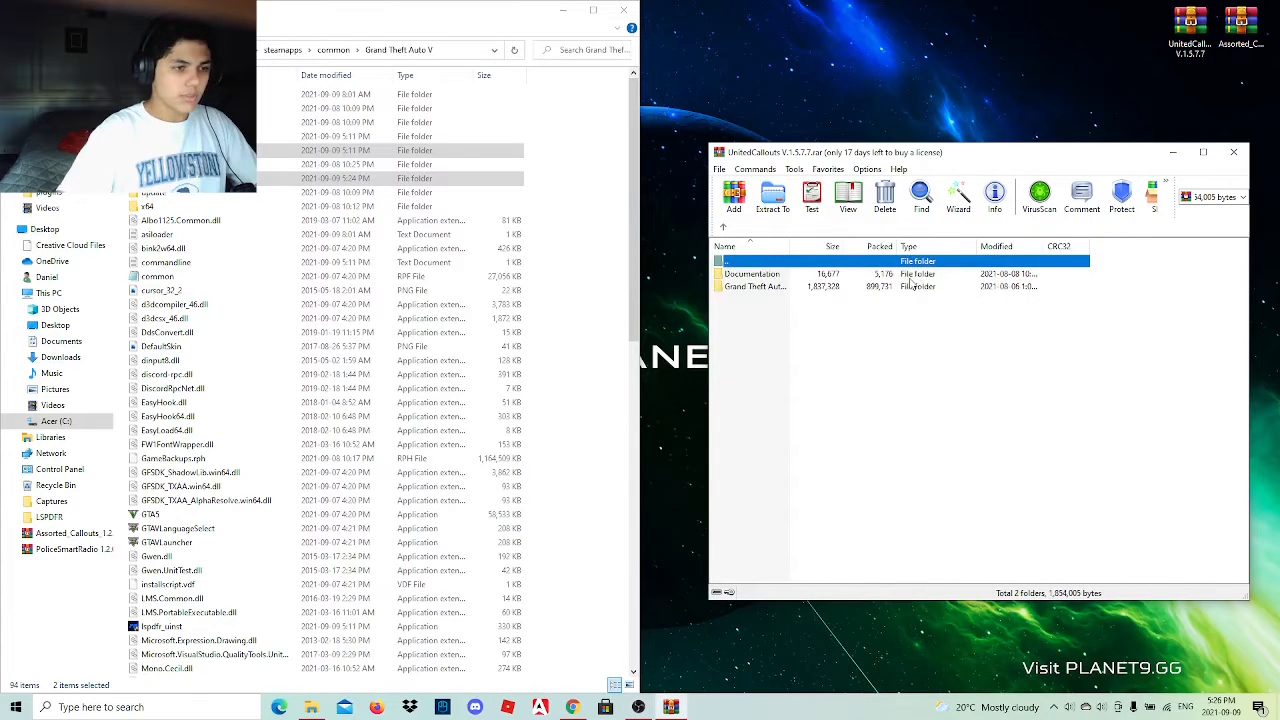
double_click(789, 288)
drag(775, 310, 772, 283)
drag(613, 277, 615, 280)
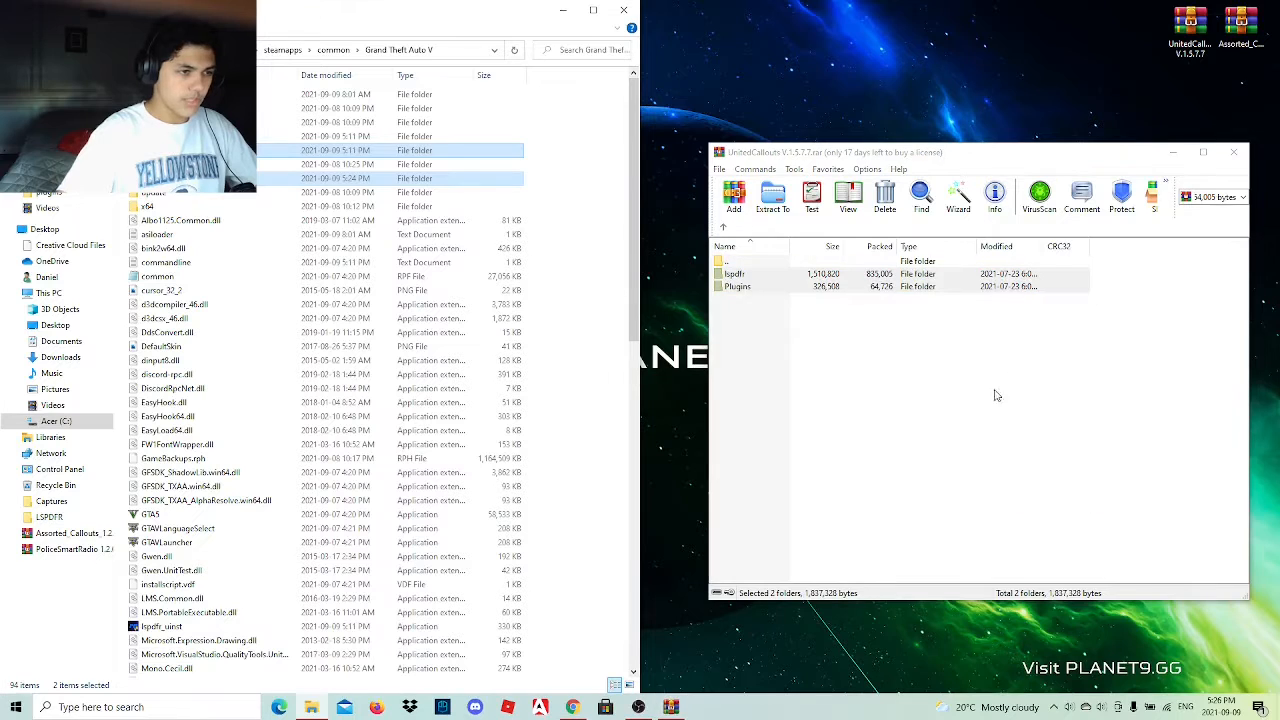
click(1233, 152)
Delete the UnitedCallouts and Assorted Callouts archives from the desktop.
drag(1141, 19, 1264, 52)
right_click(1240, 30)
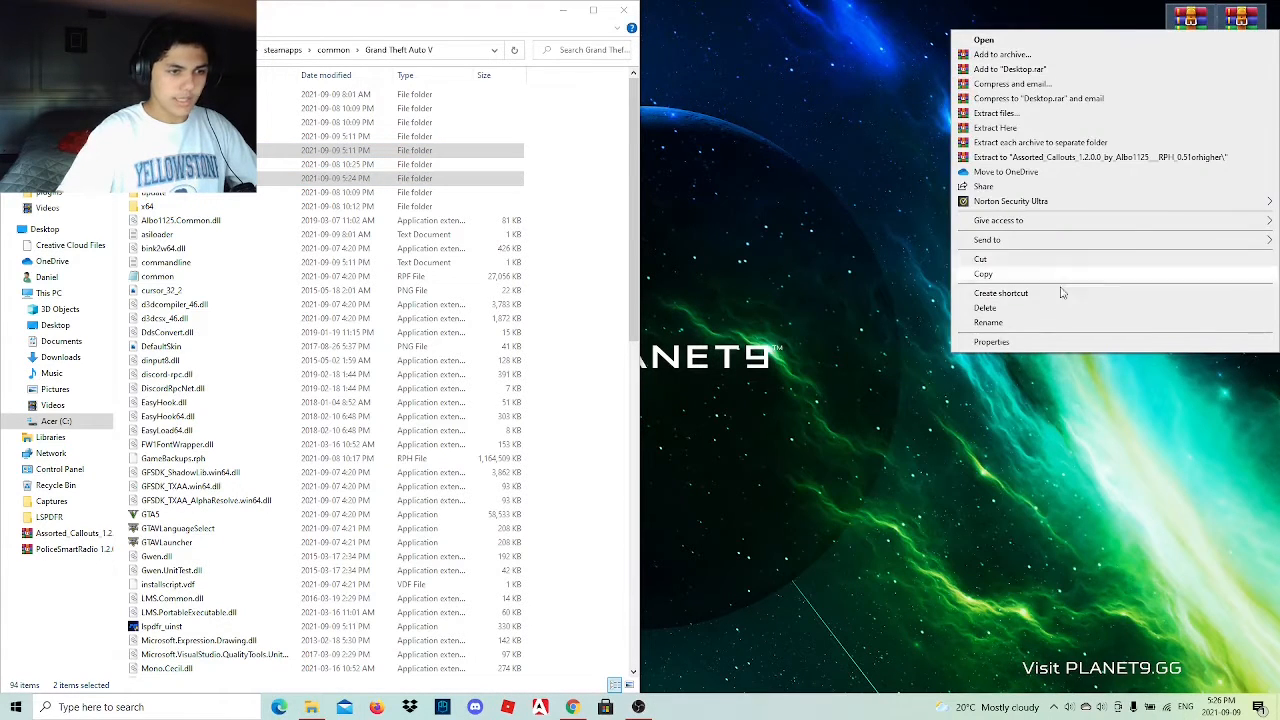
click(1038, 309)
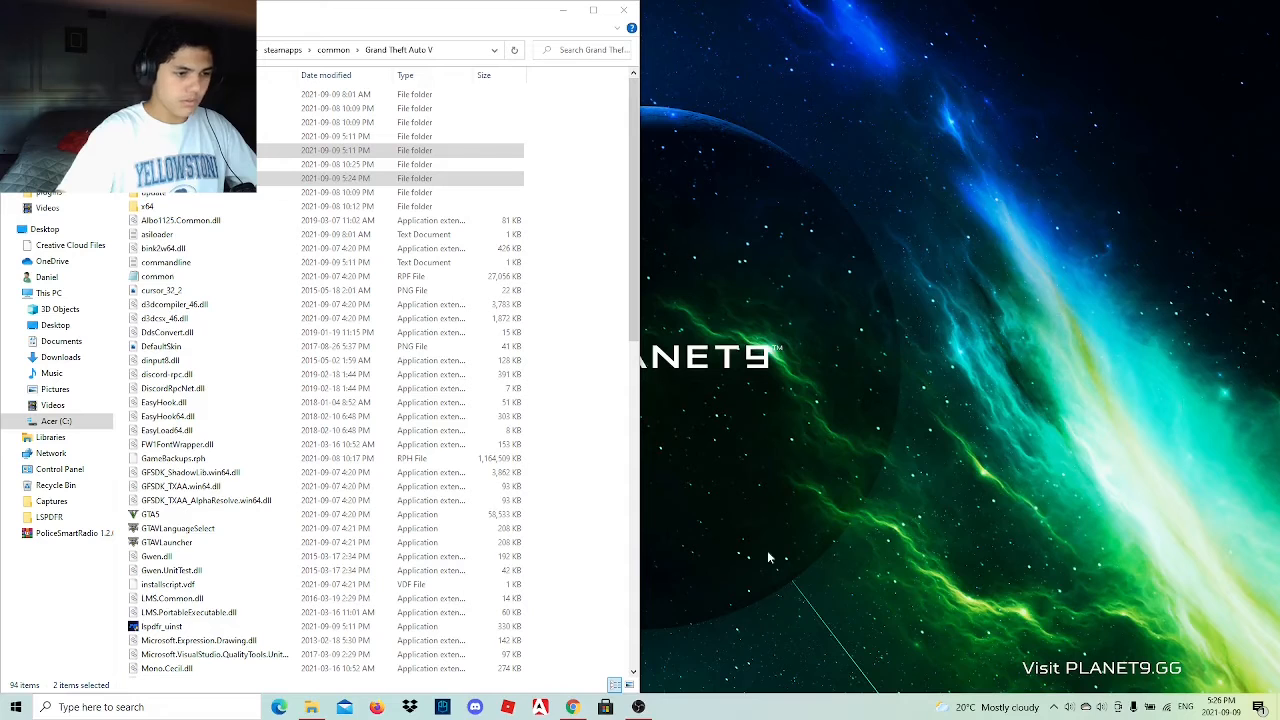
Return to the browser, close the UnitedCallouts page, and open the More Robberies link from the list, continuing past YouTube's leave-site page.
click(572, 707)
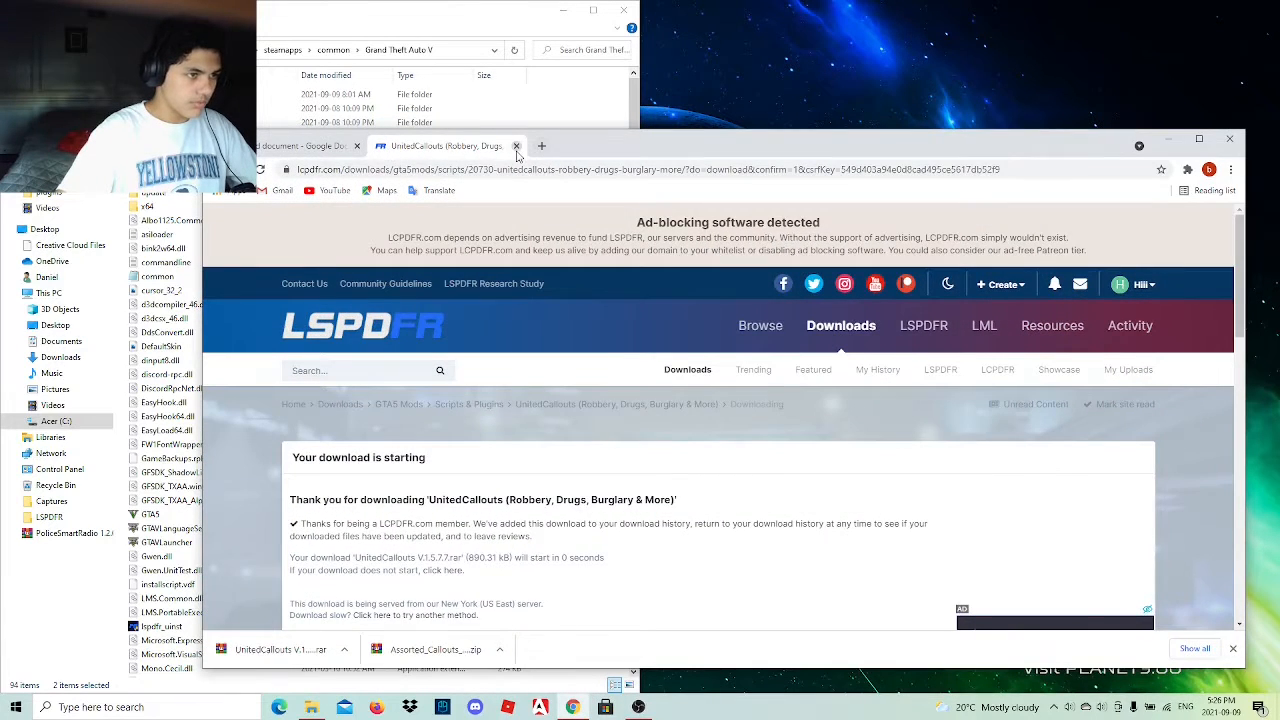
click(516, 146)
click(616, 479)
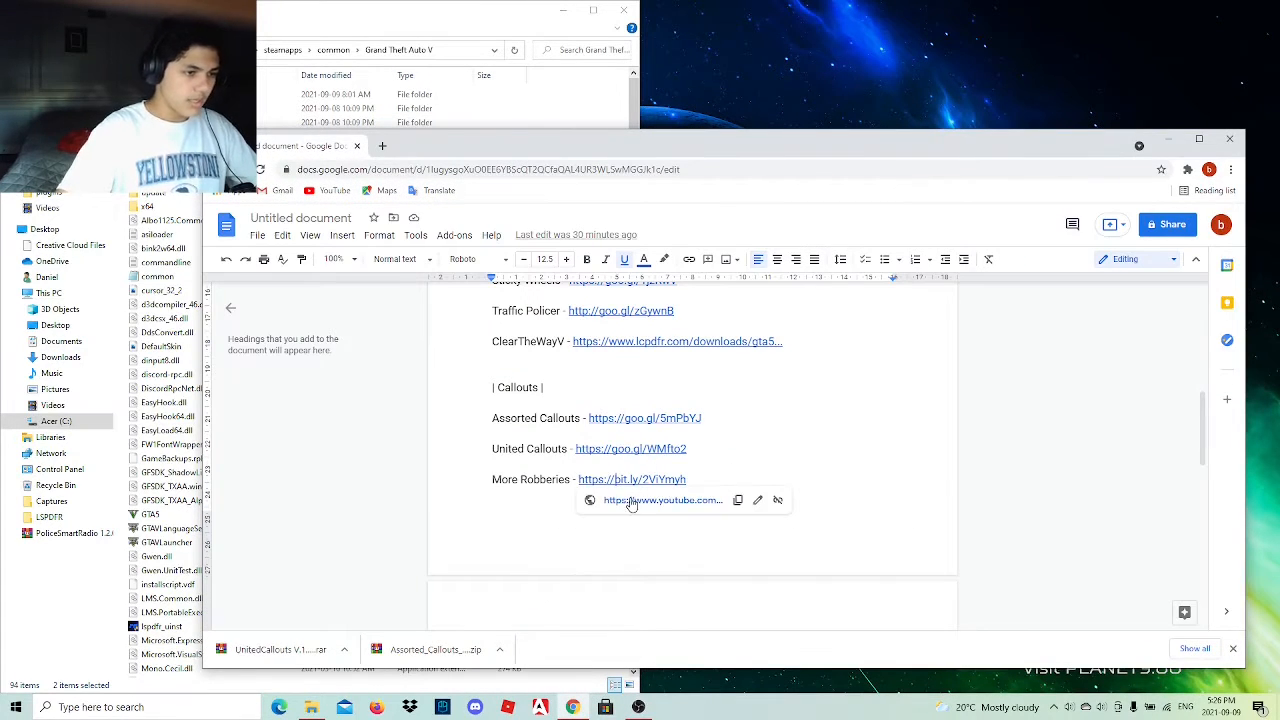
click(631, 500)
click(667, 412)
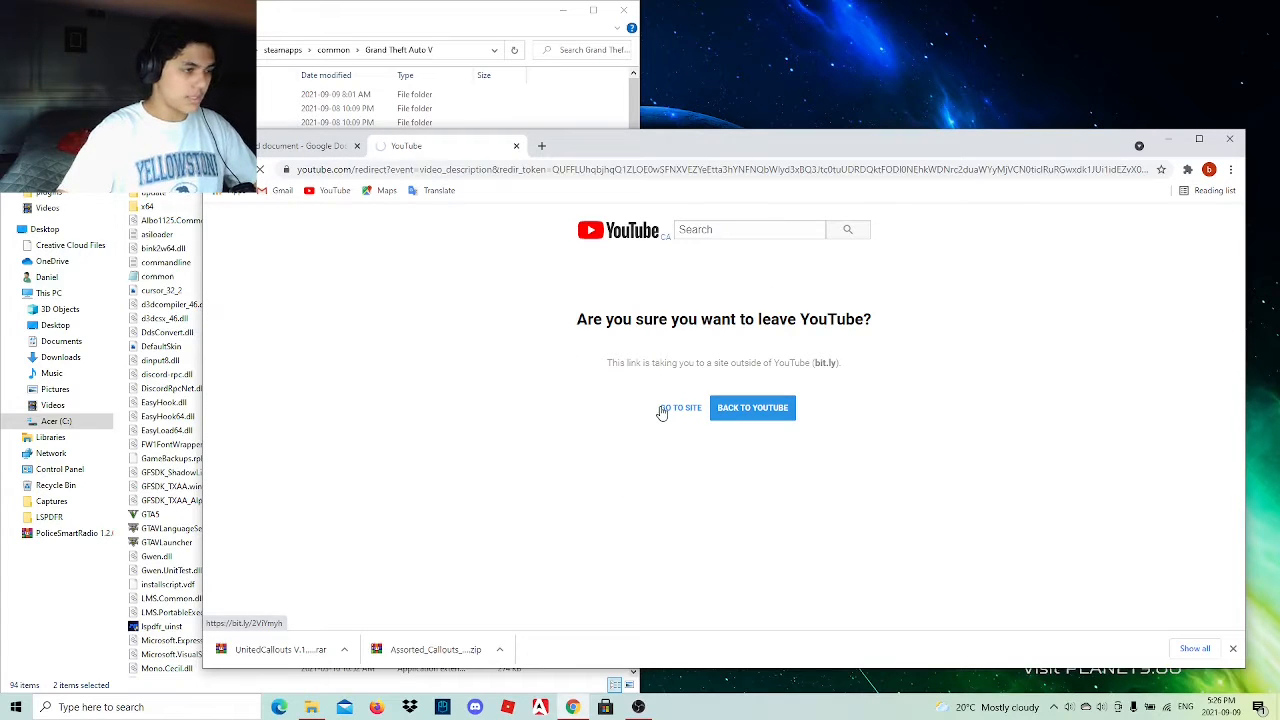
Download the More Robberies 1.6.0 file, agreeing to the download terms, and place the downloaded archive on the desktop.
scroll(517, 491, down, 3)
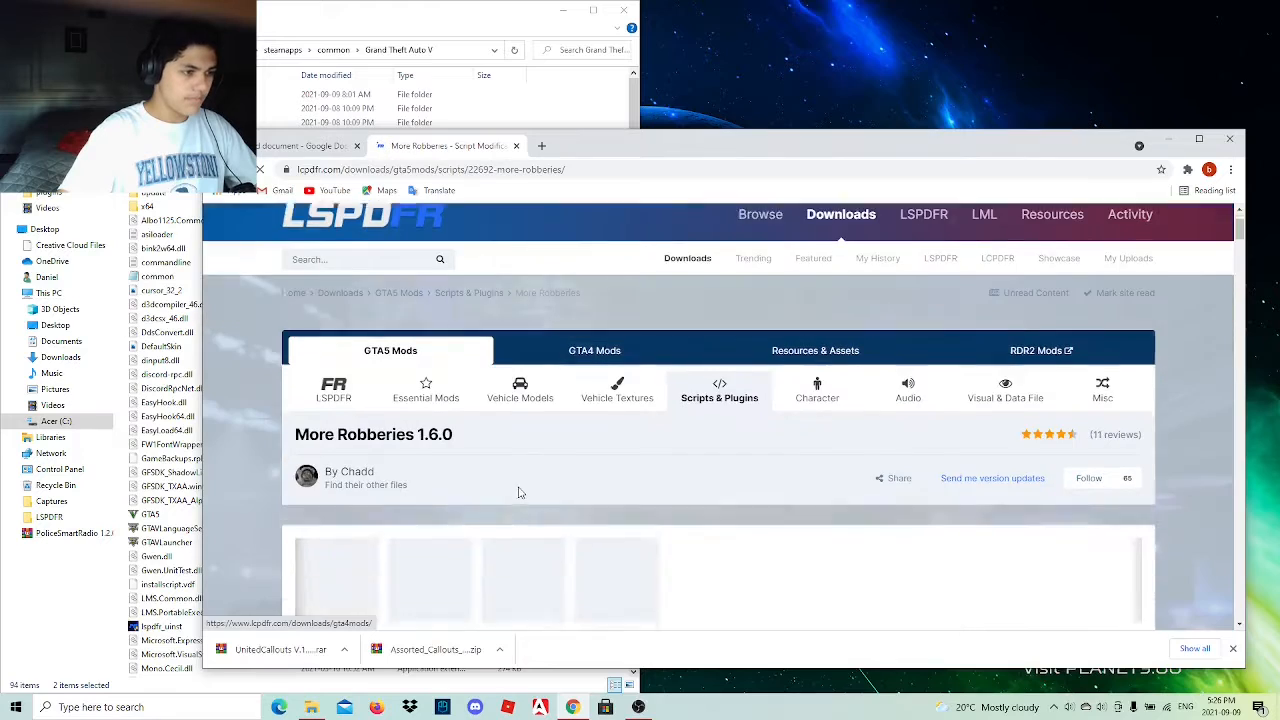
scroll(499, 501, down, 5)
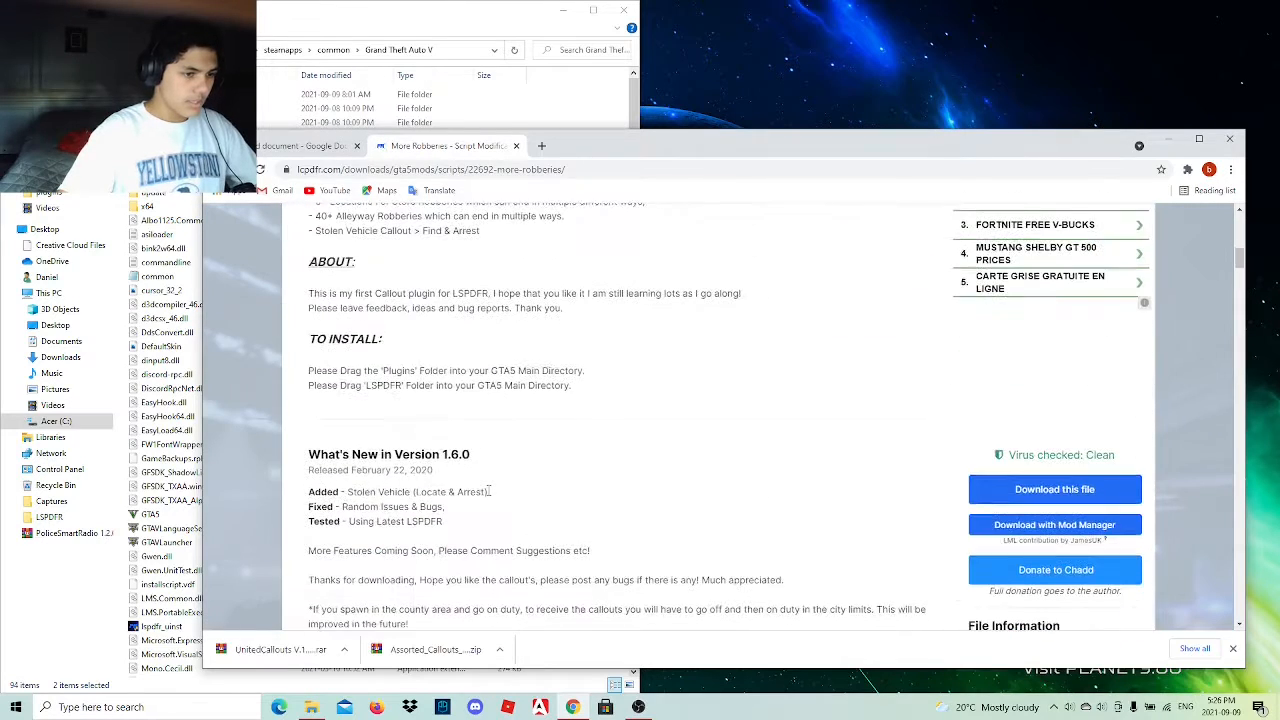
scroll(494, 501, up, 5)
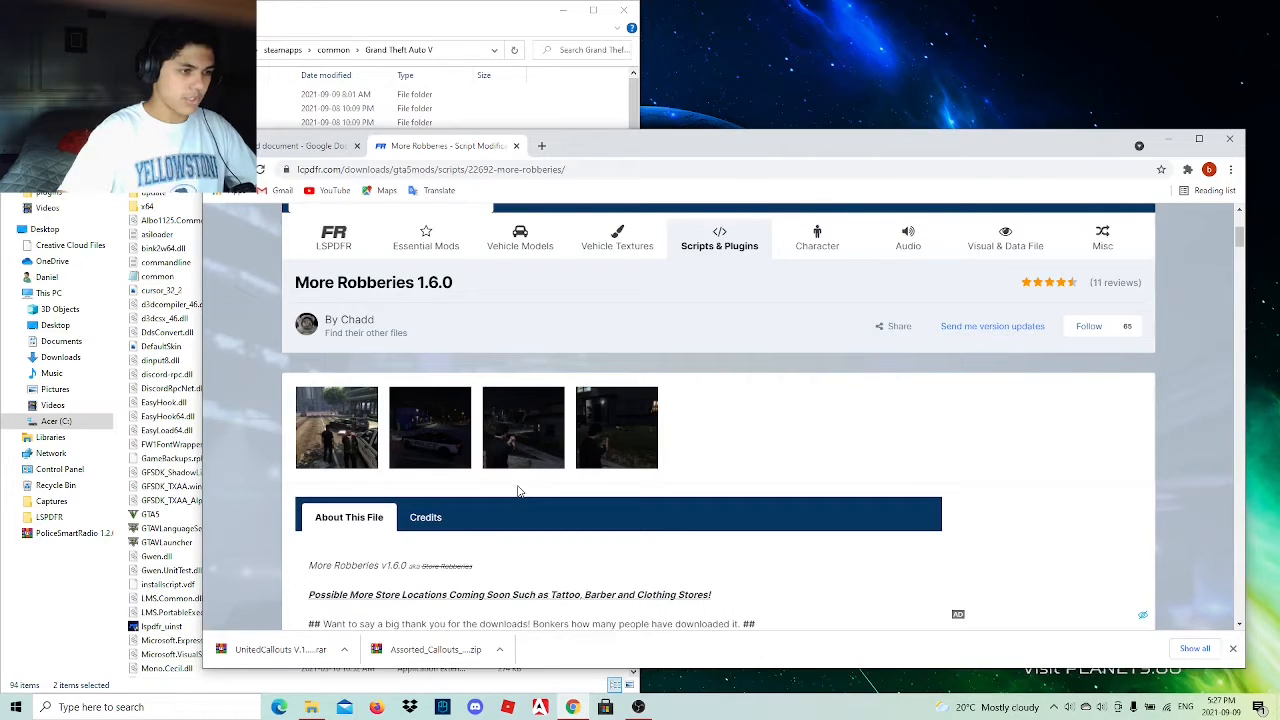
scroll(517, 491, down, 5)
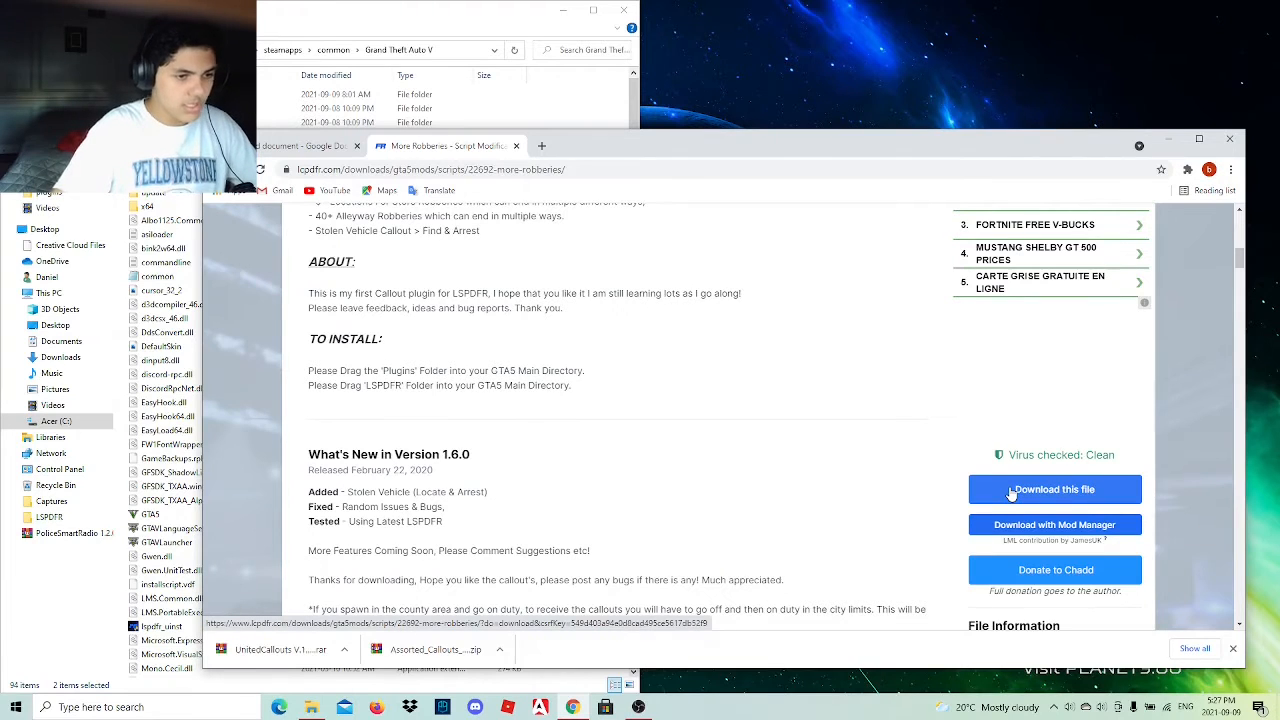
click(1010, 489)
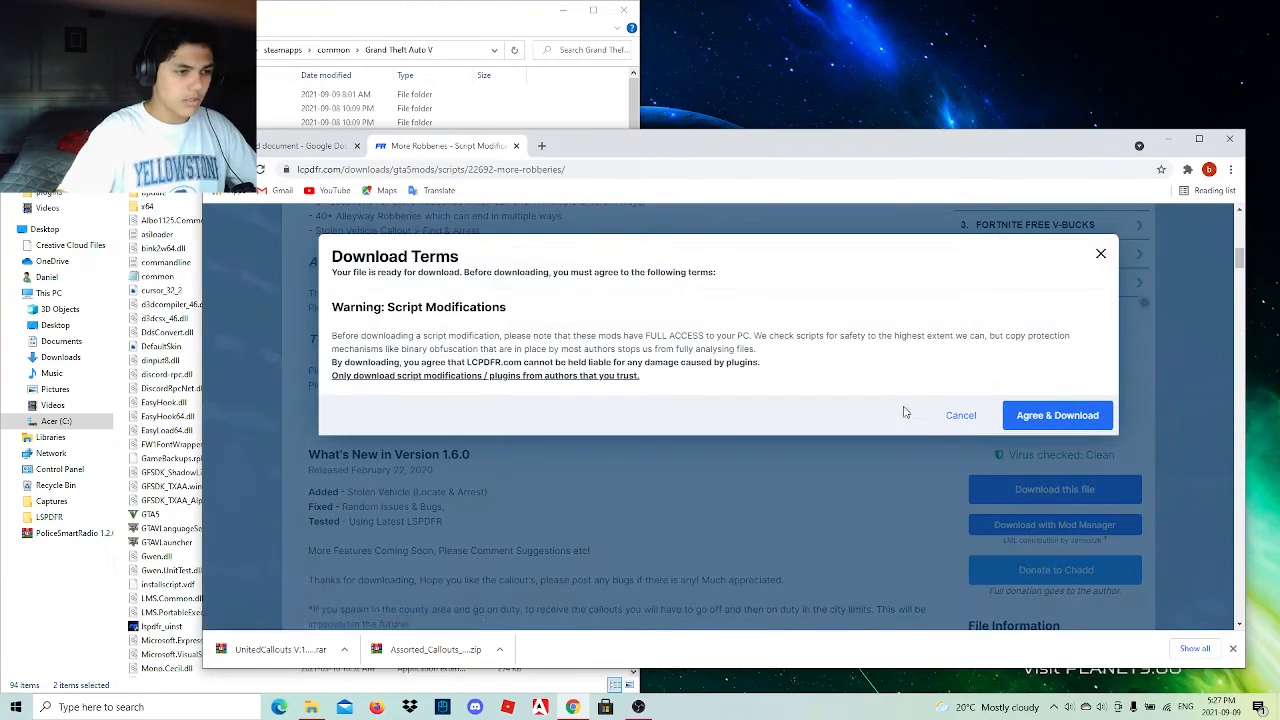
click(1040, 416)
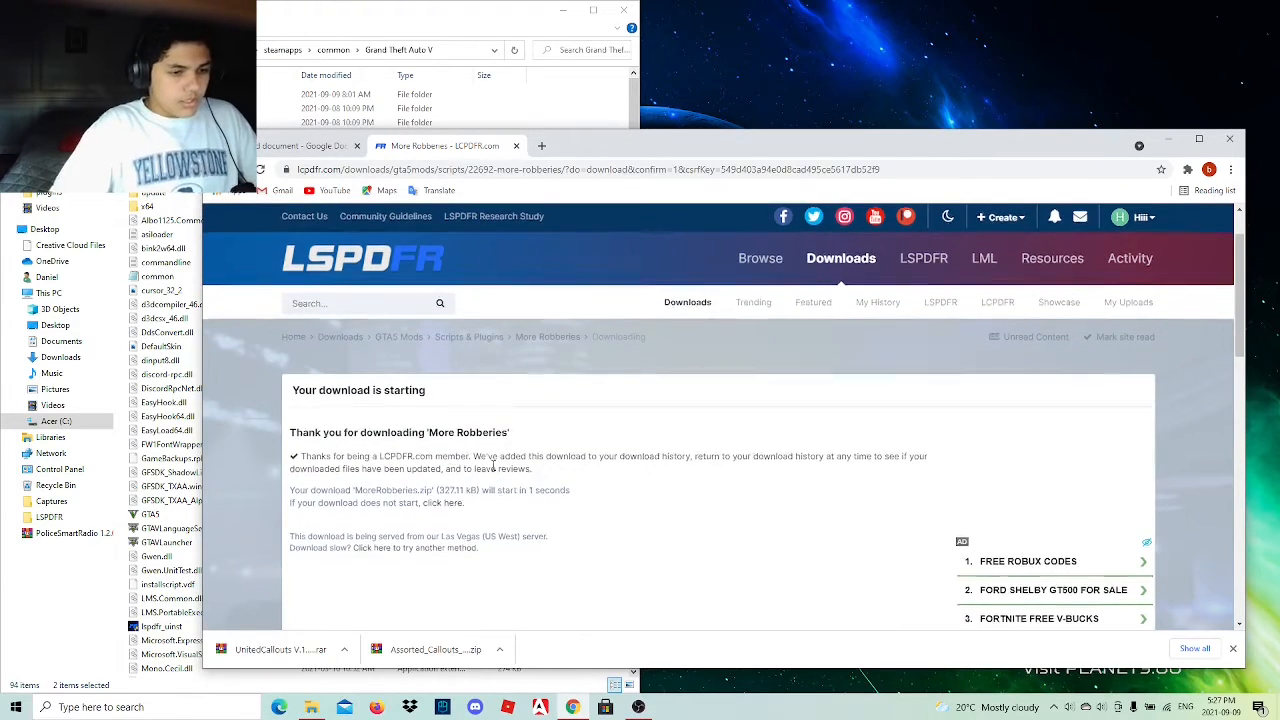
scroll(492, 470, down, 3)
scroll(480, 462, down, 2)
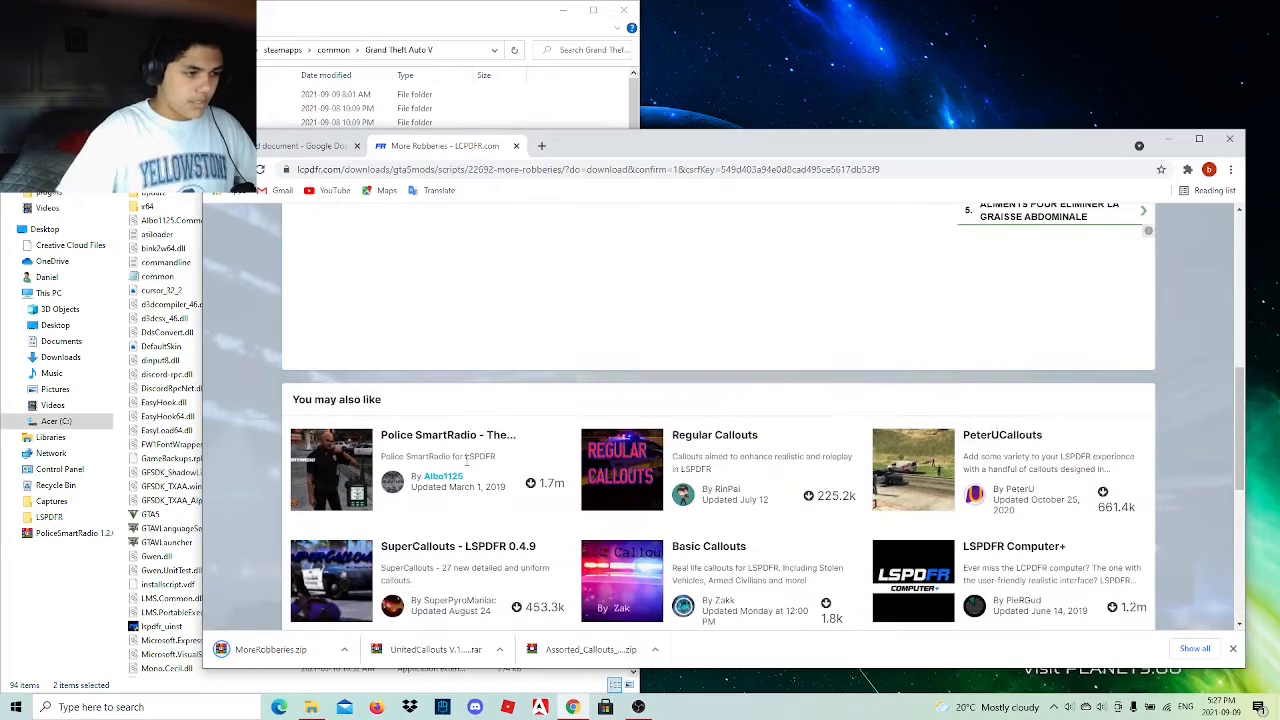
mouse_move(440, 478)
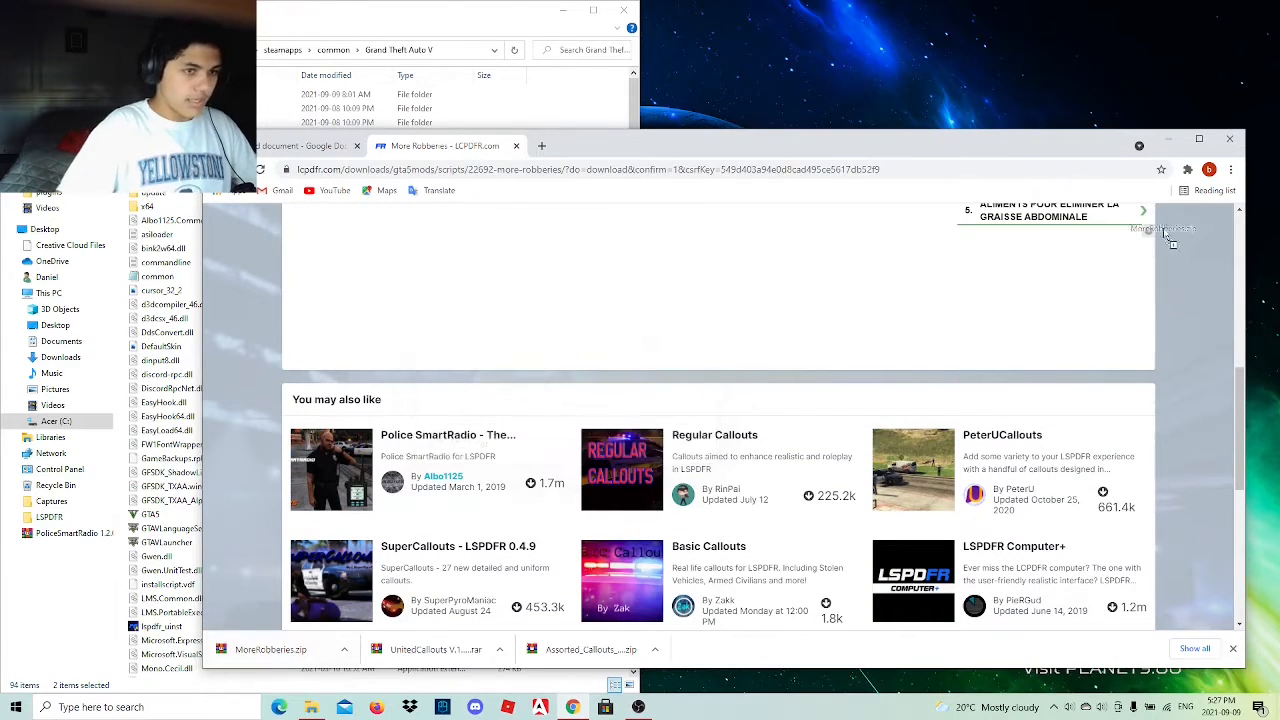
drag(1248, 27, 1246, 27)
Minimize the browser, copy the LSPDFR and Plugins folders from the MoreRobberies archive into the Grand Theft Auto V directory, and close the archive.
click(1167, 139)
double_click(1243, 24)
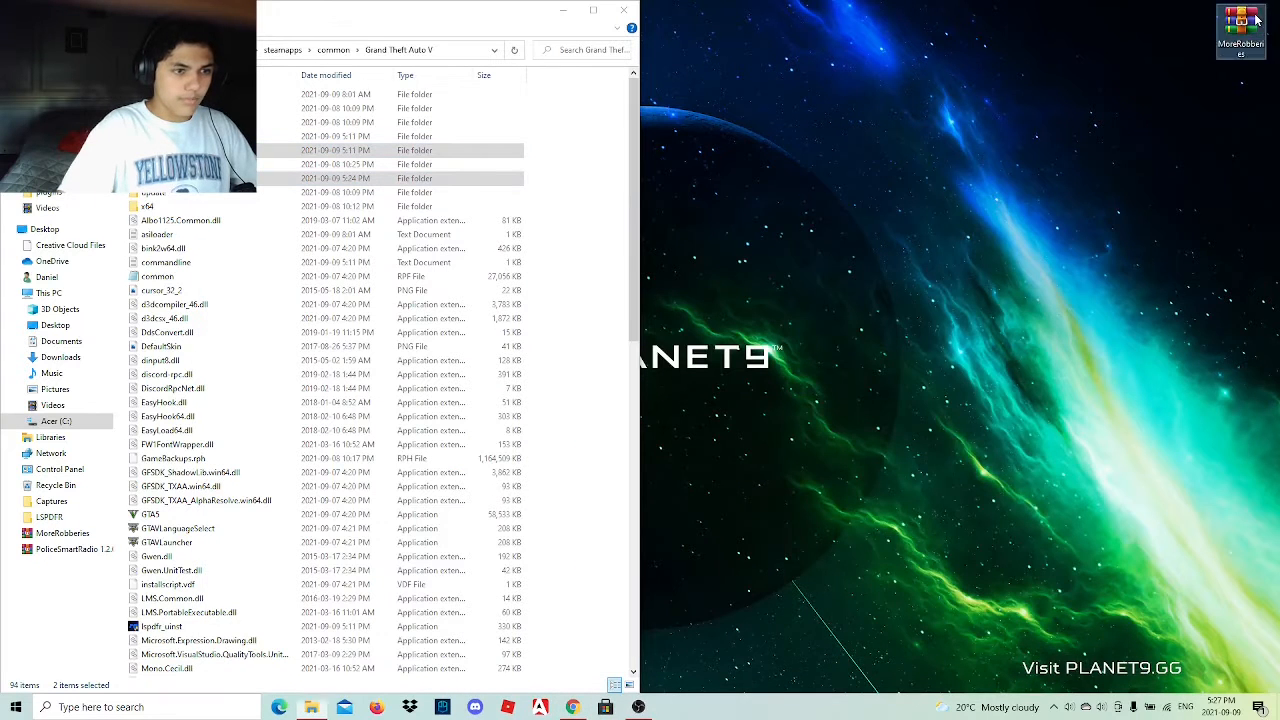
double_click(833, 278)
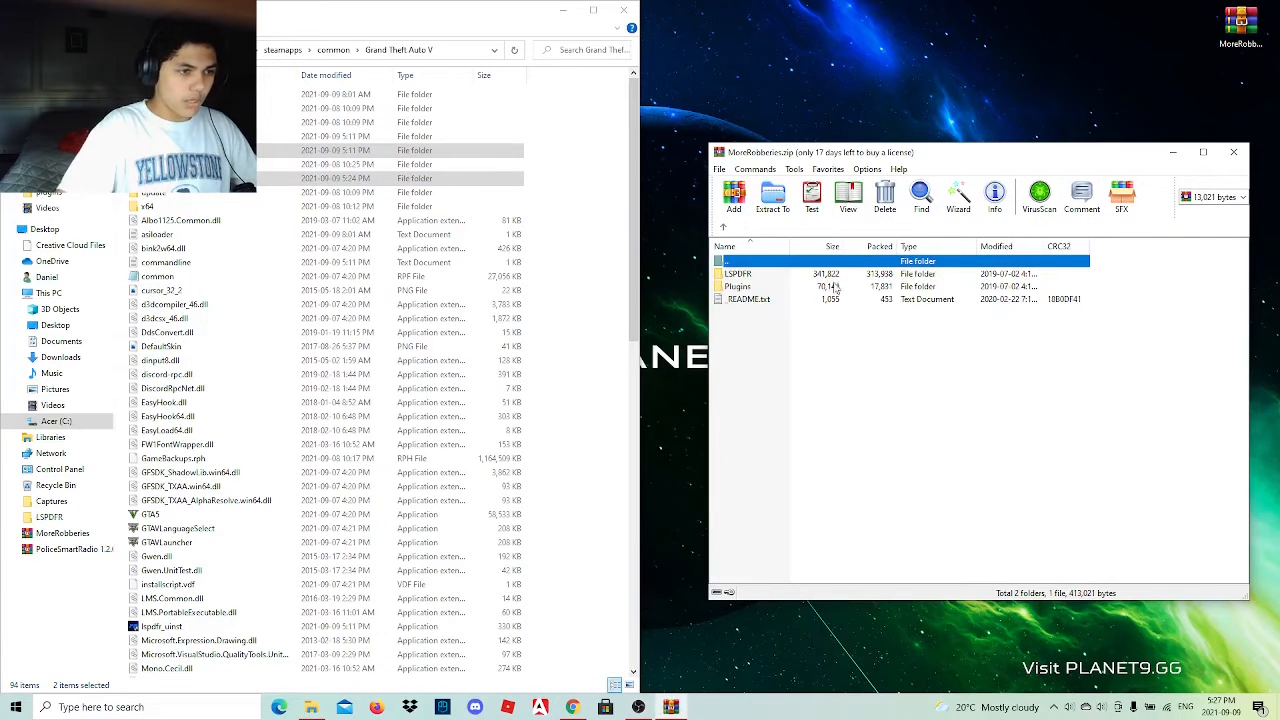
ctrl+click(764, 287)
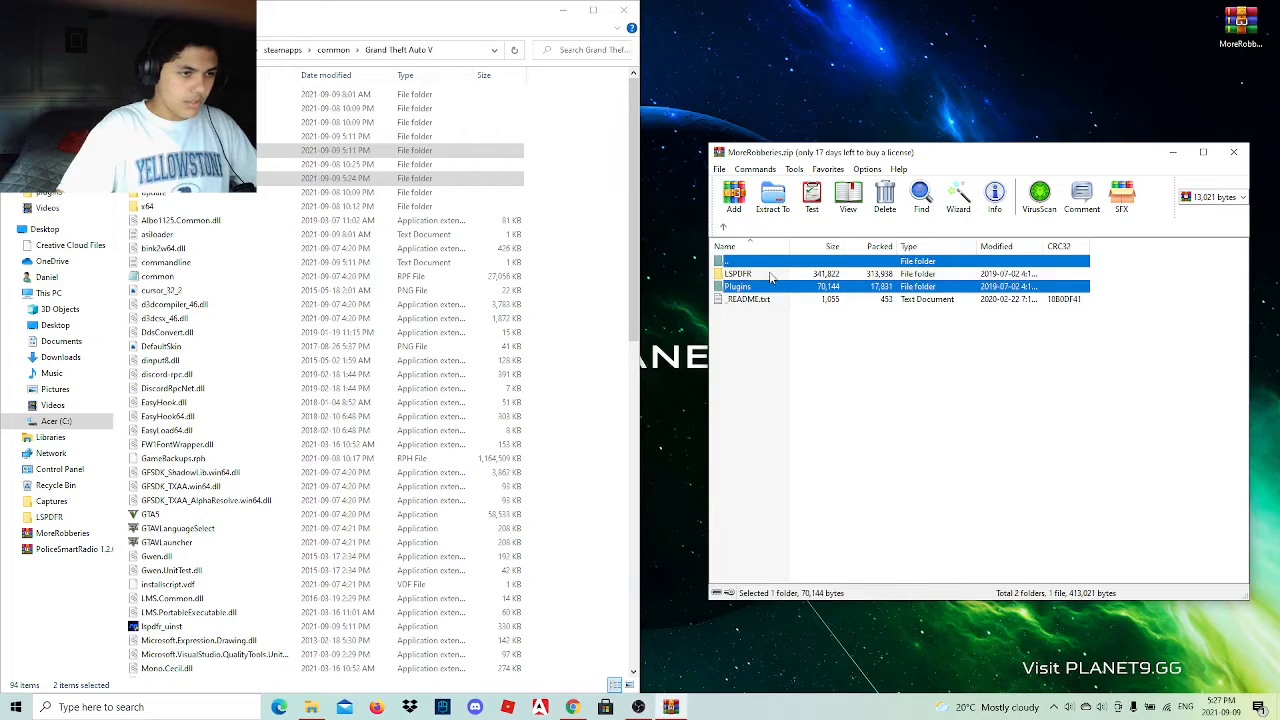
ctrl+click(772, 275)
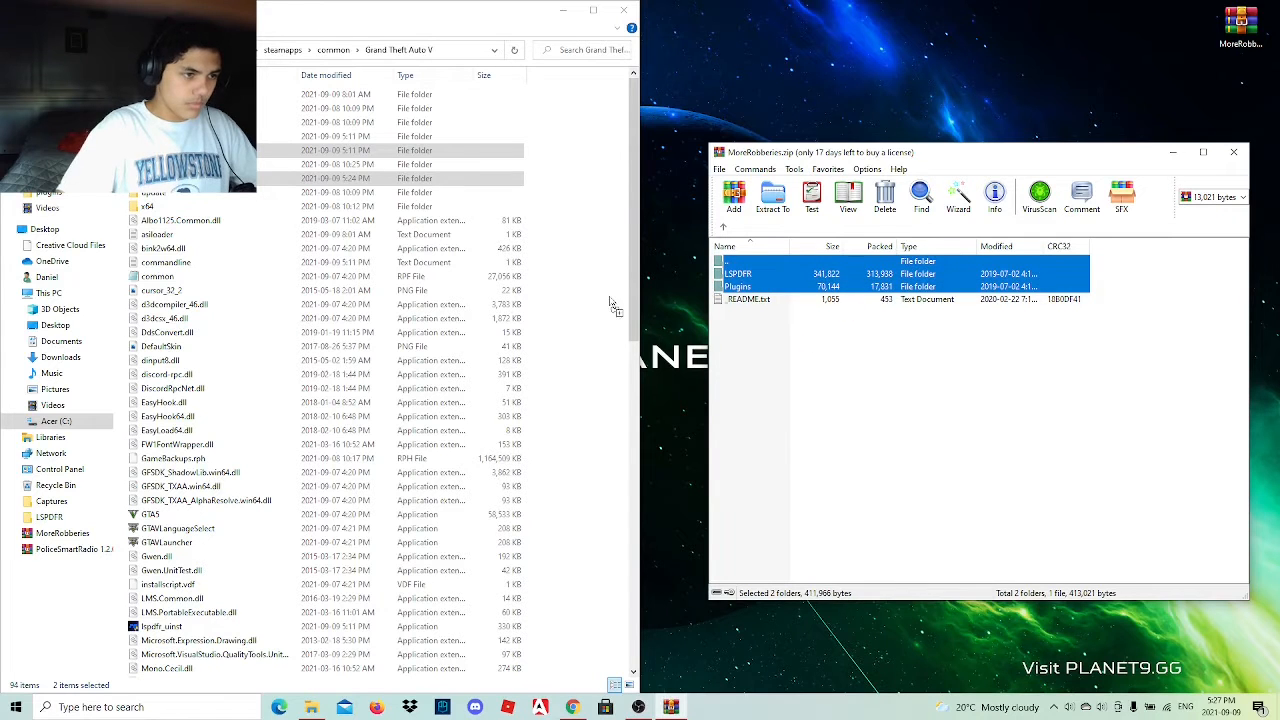
drag(612, 304, 611, 302)
click(871, 385)
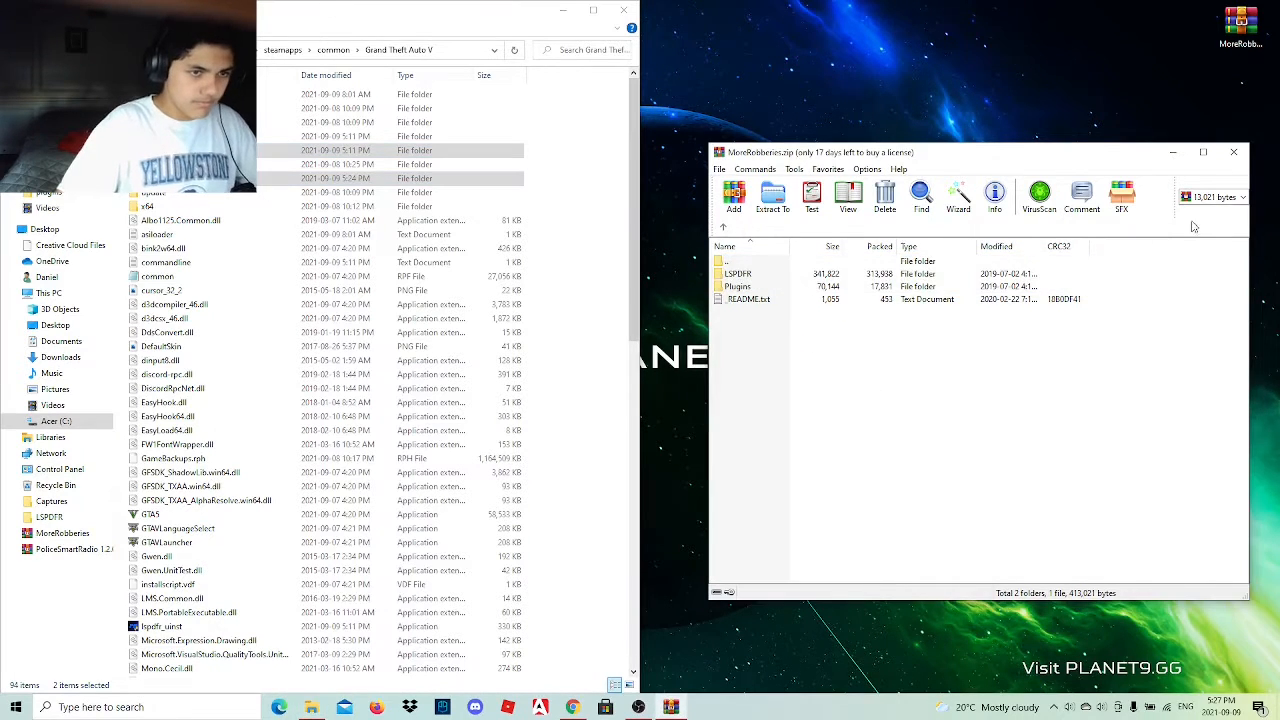
click(1232, 154)
Delete the MoreRobberies archive from the desktop.
click(1240, 28)
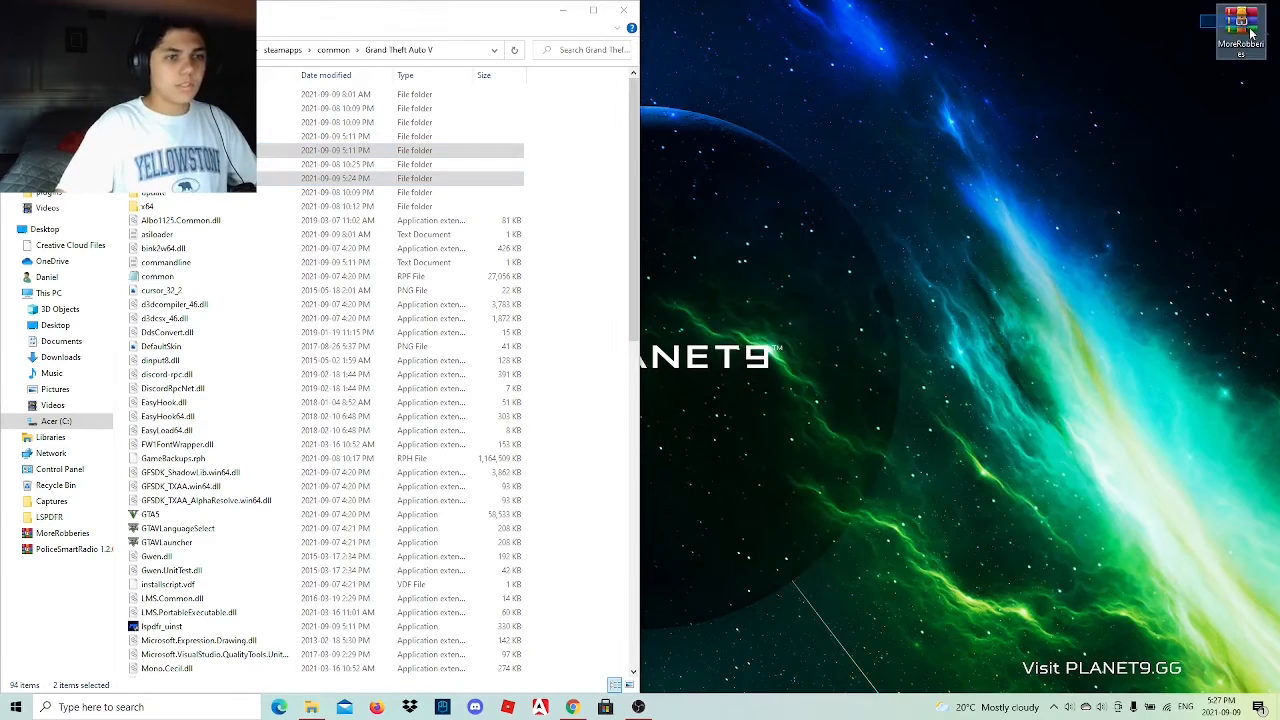
right_click(1240, 28)
click(1140, 277)
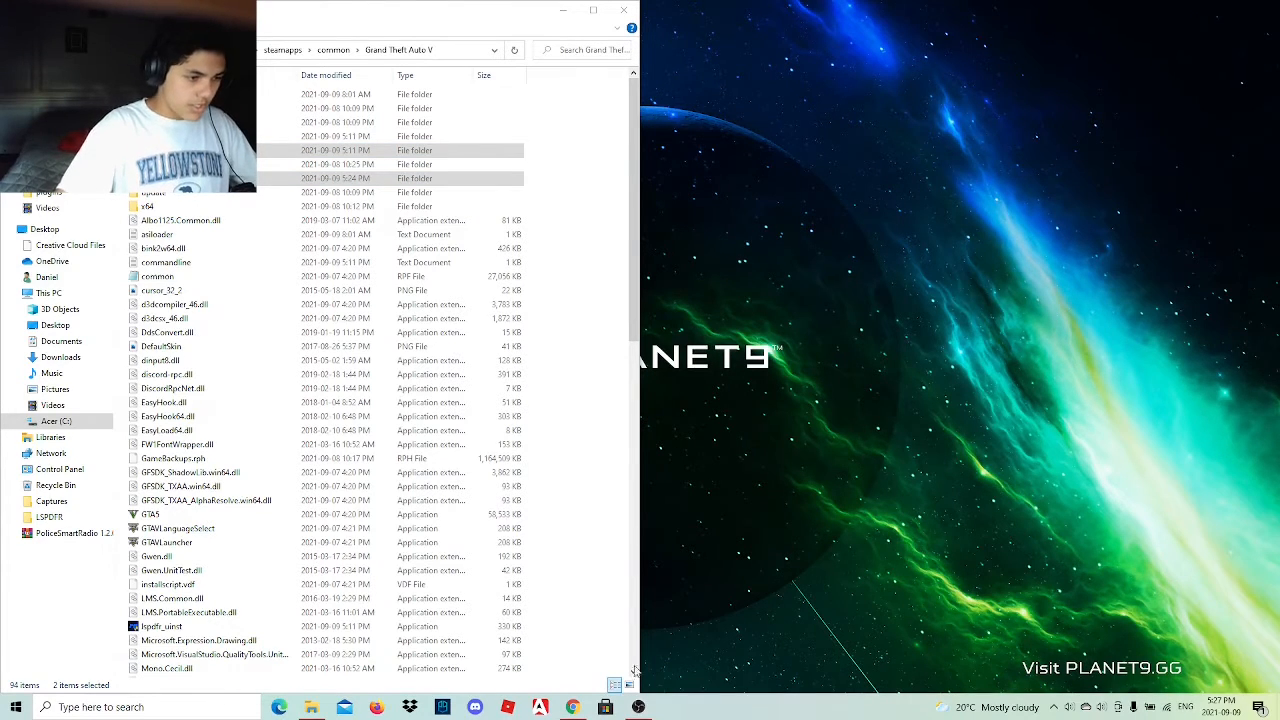
Return to the browser, close the More Robberies page, and open the Variety Callouts link from the list.
click(572, 707)
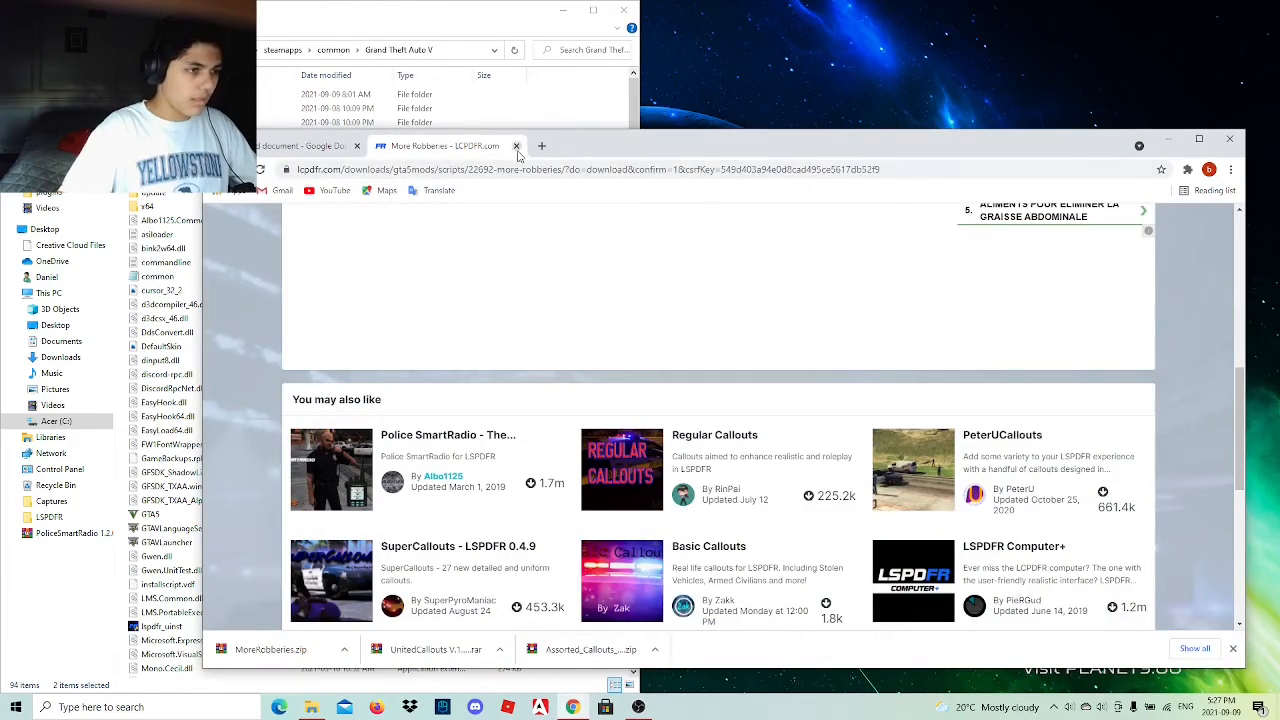
click(516, 146)
scroll(539, 489, down, 3)
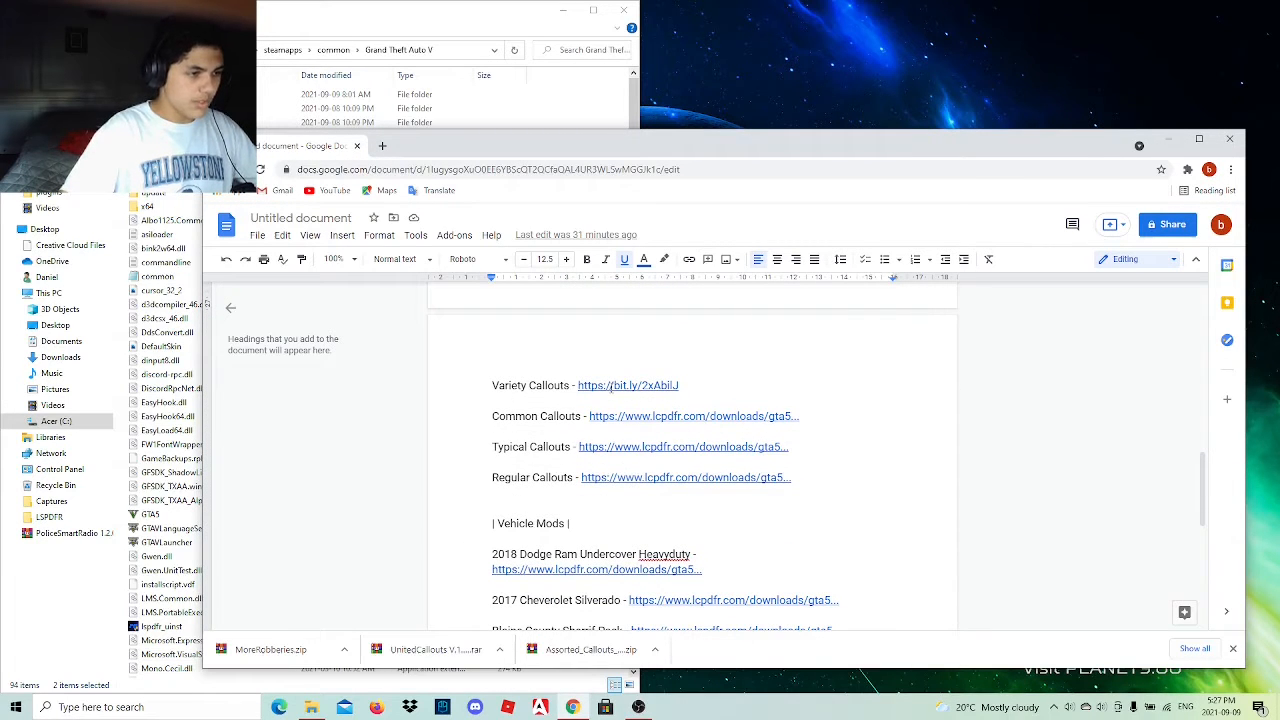
click(610, 386)
click(630, 410)
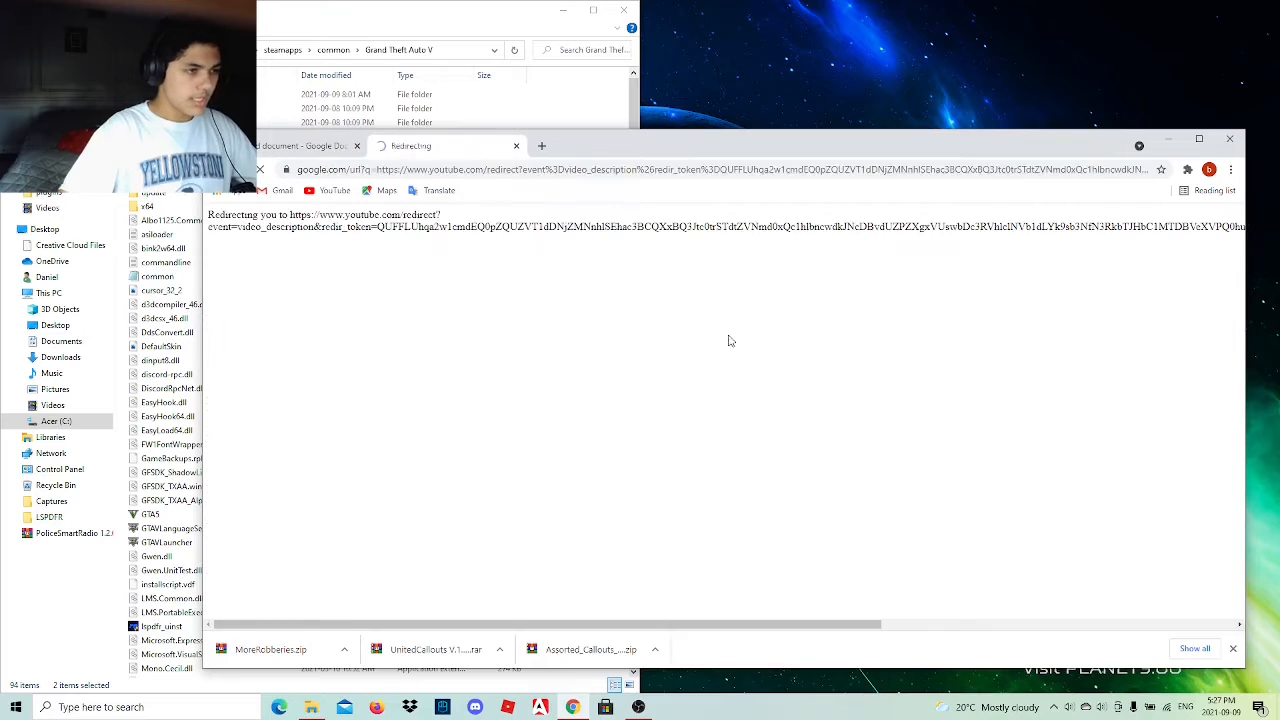
Continue through the redirect to the Variety Callouts 2.5.6 page and review its list of callouts.
click(665, 411)
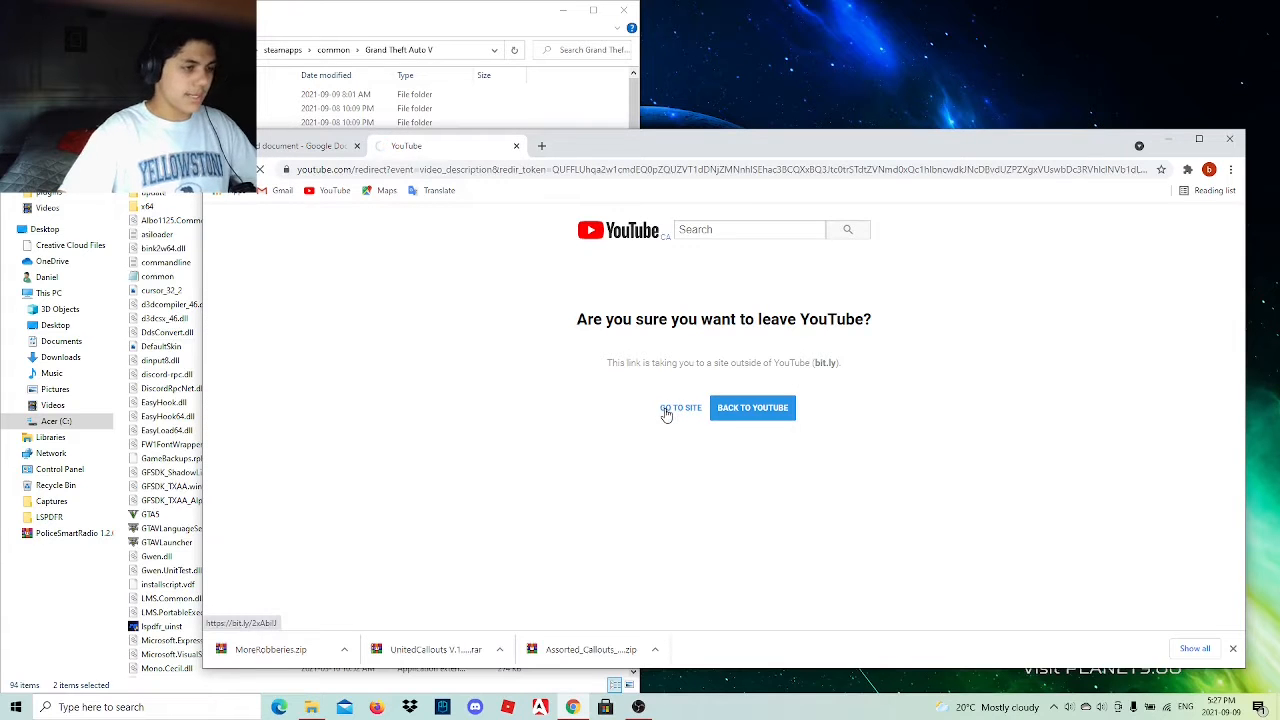
scroll(494, 466, down, 3)
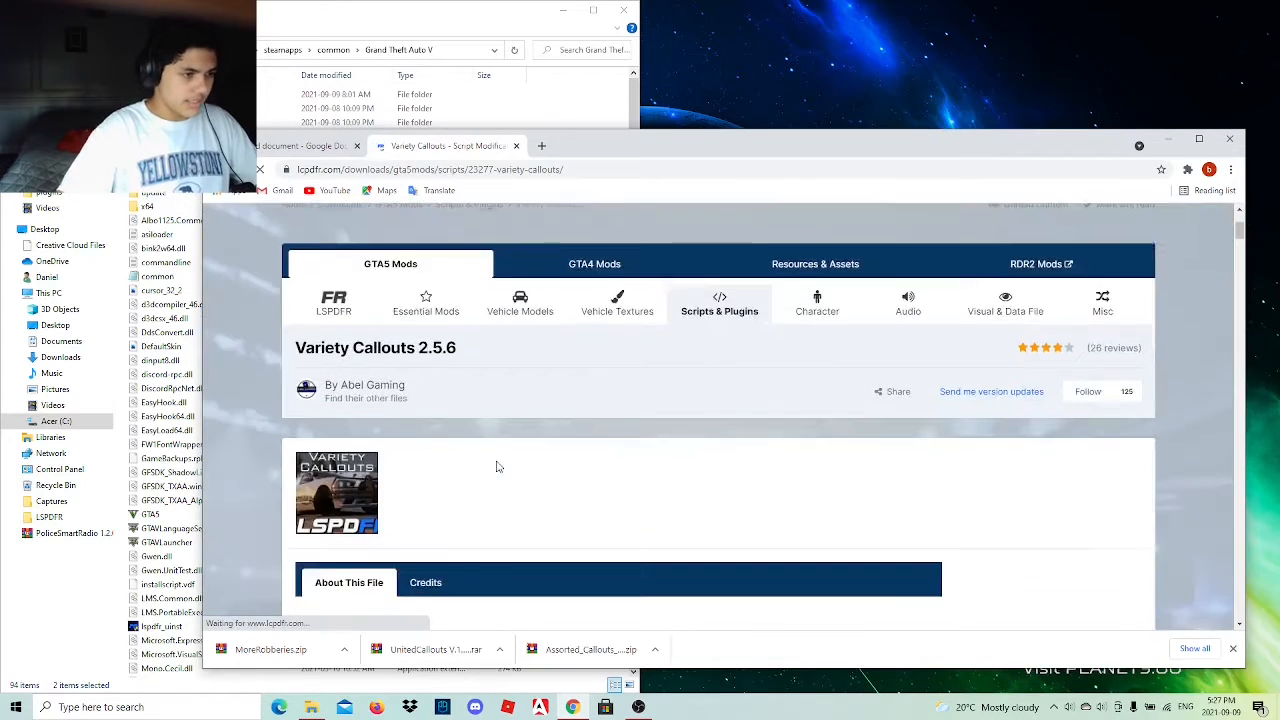
scroll(340, 333, down, 3)
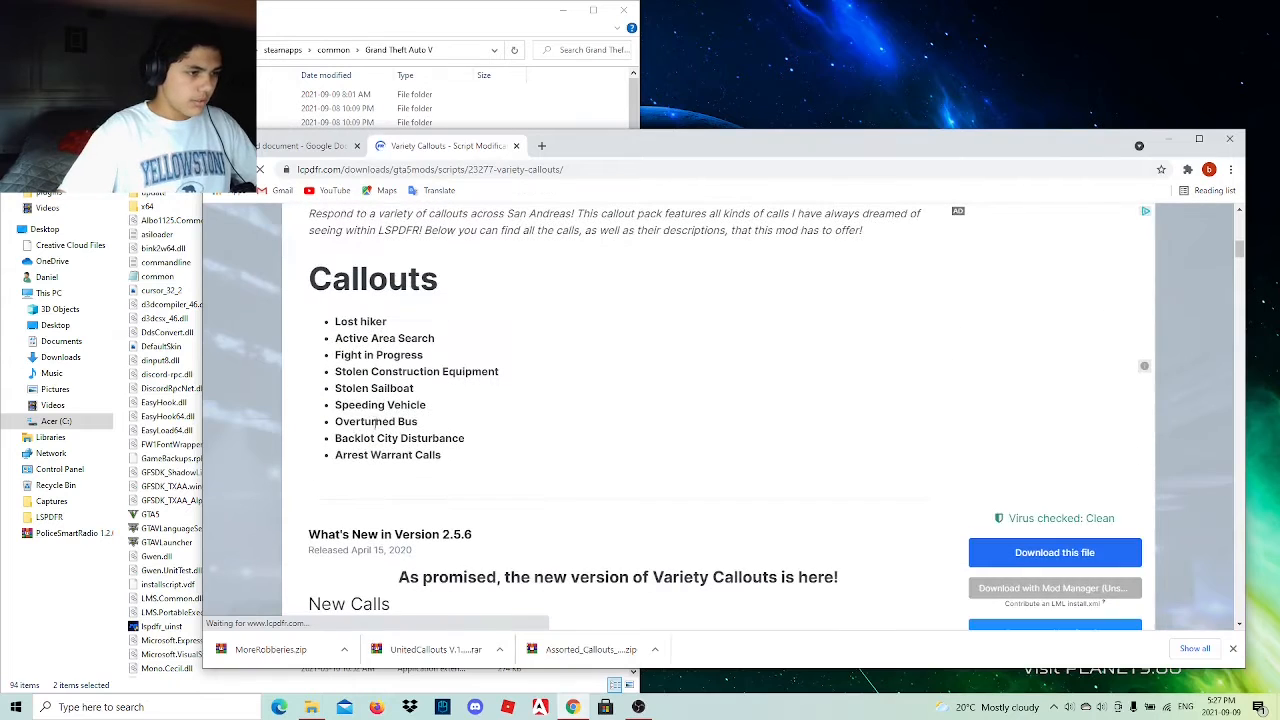
drag(337, 327, 500, 455)
scroll(500, 455, down, 2)
click(499, 459)
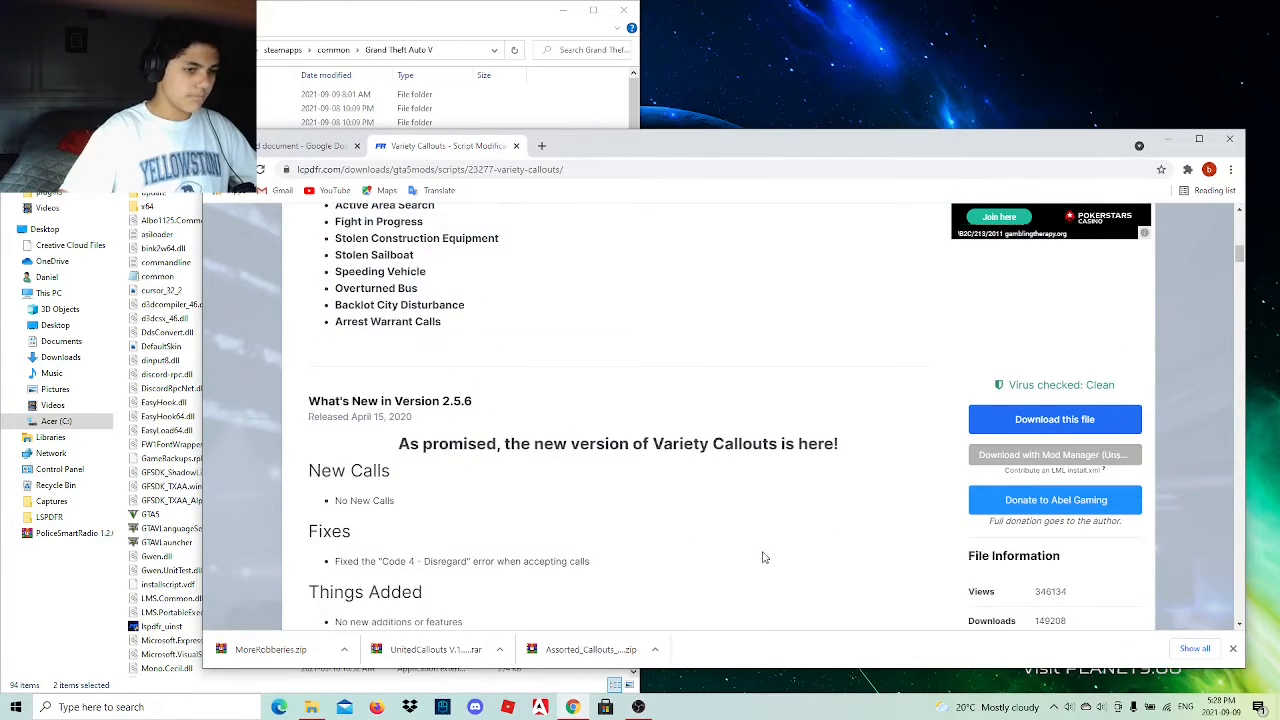
Download the main file Variety Callouts 2.5.6.zip, agreeing to the download terms, and place the downloaded archive on the desktop.
click(1043, 422)
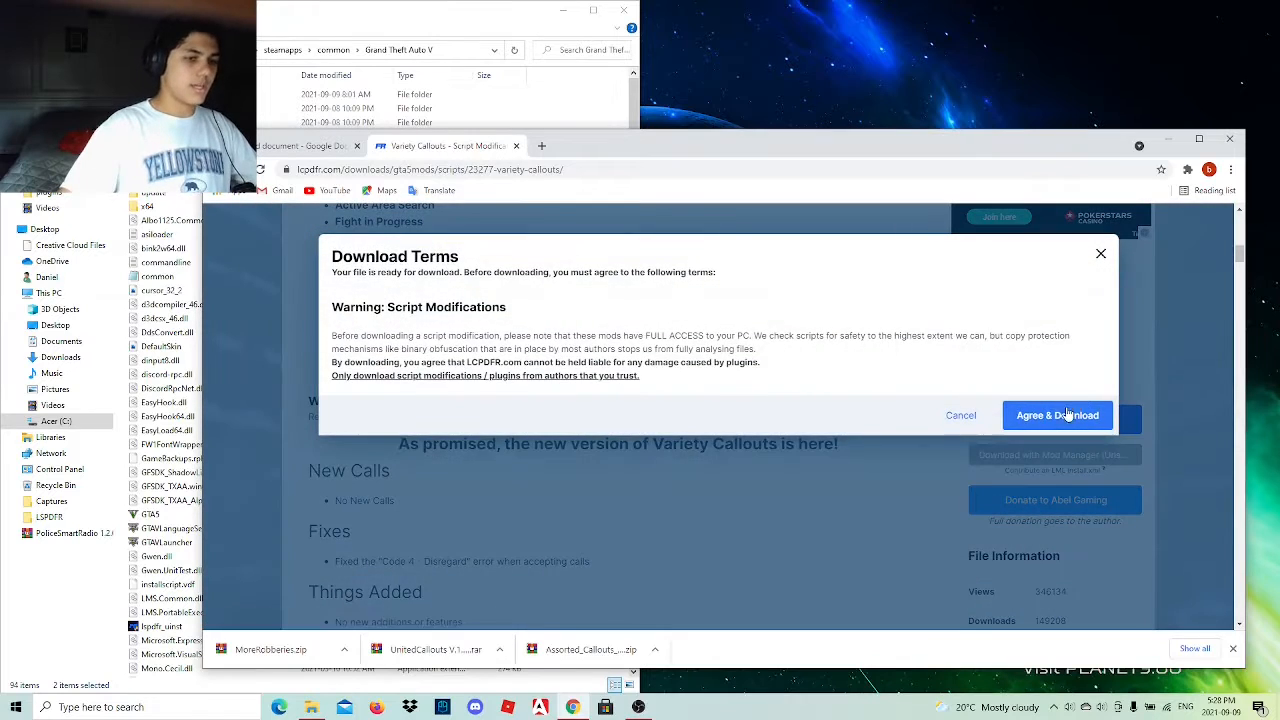
click(1066, 414)
scroll(870, 462, down, 3)
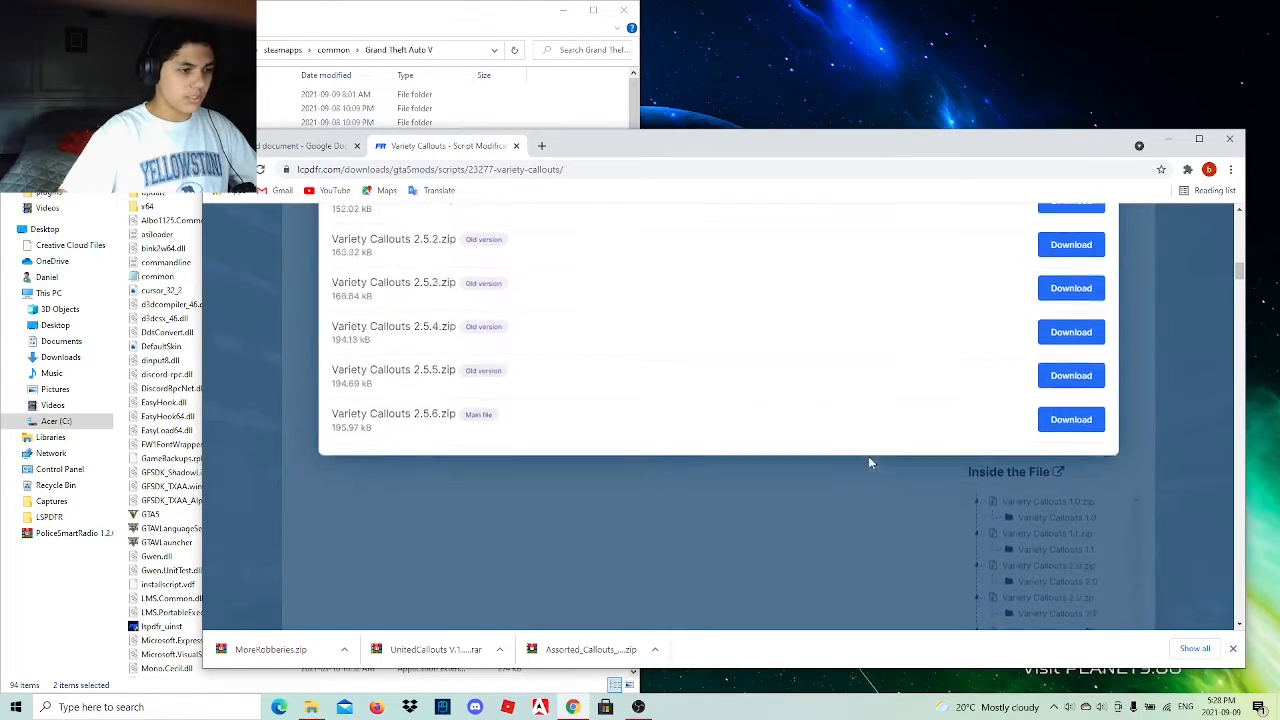
scroll(865, 463, up, 1)
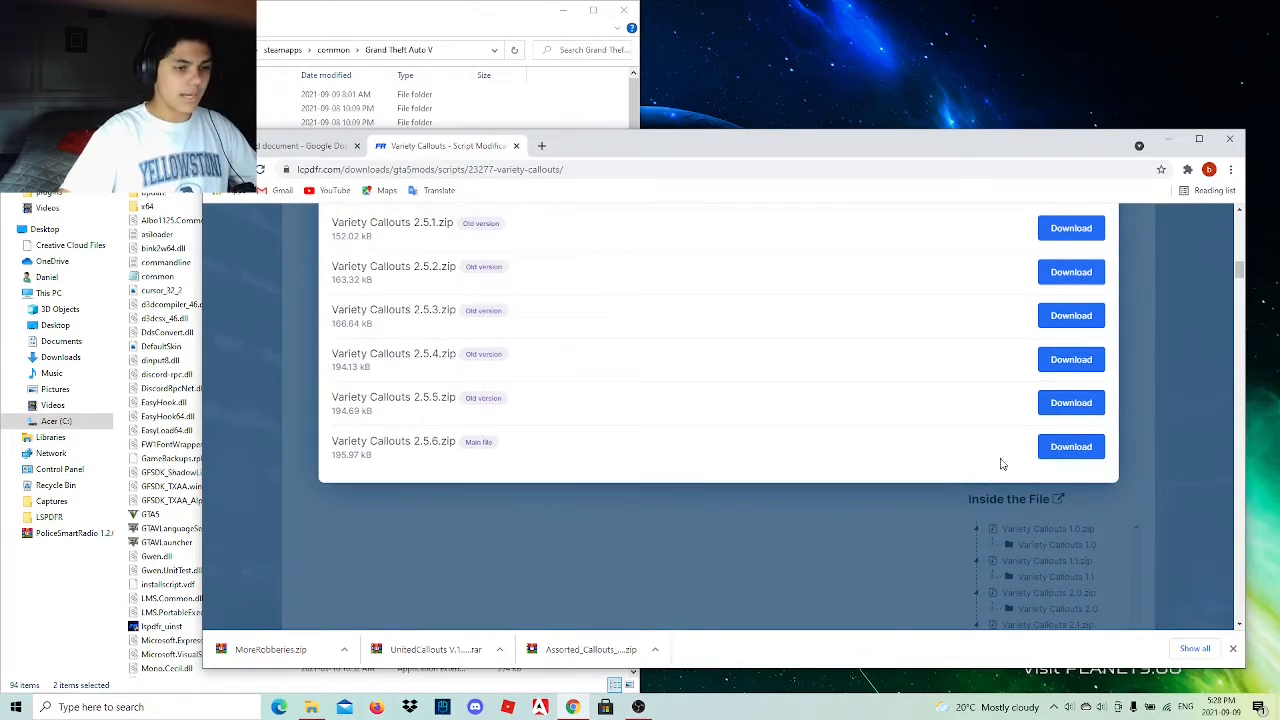
click(1070, 447)
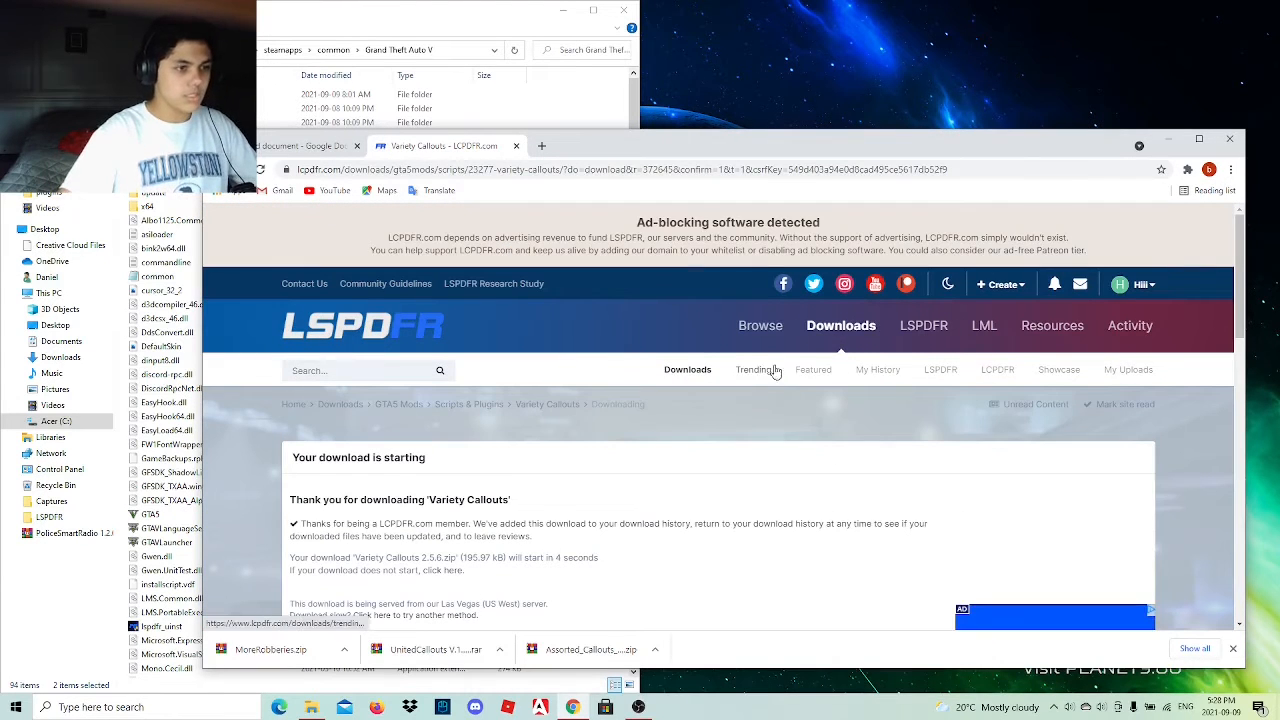
scroll(703, 334, down, 2)
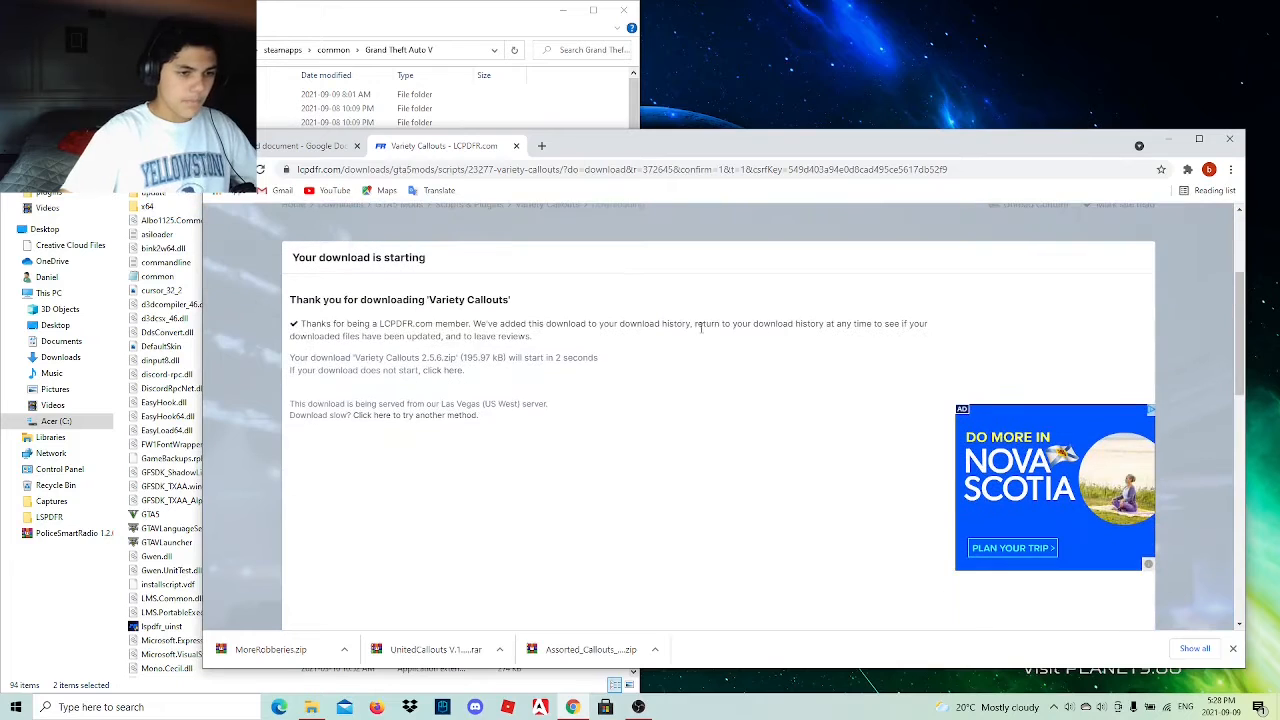
drag(932, 394, 860, 218)
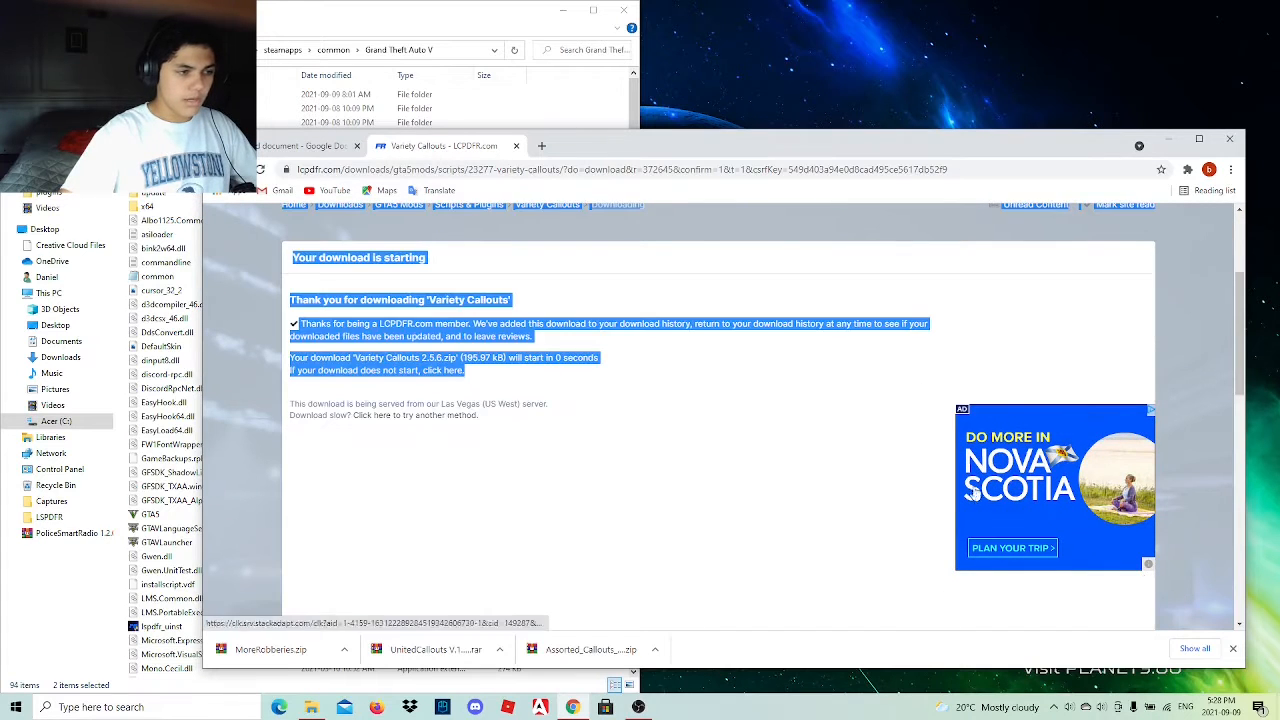
click(765, 437)
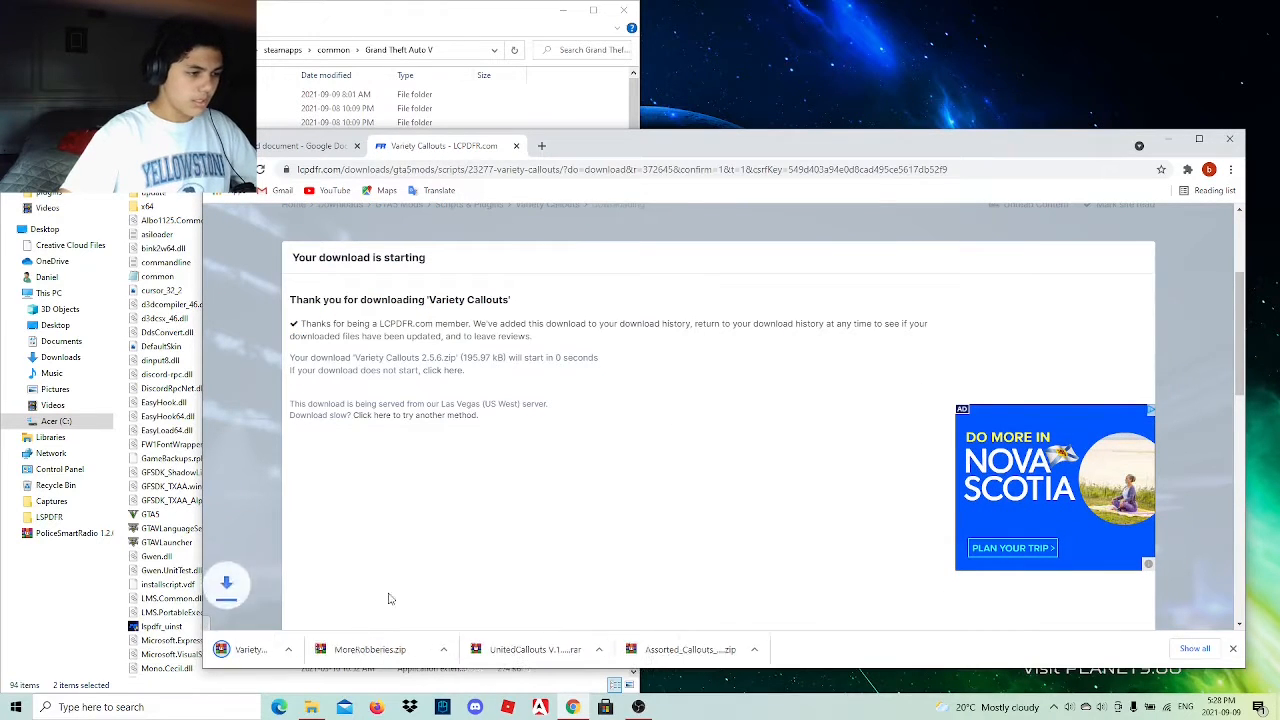
drag(1235, 60, 1236, 58)
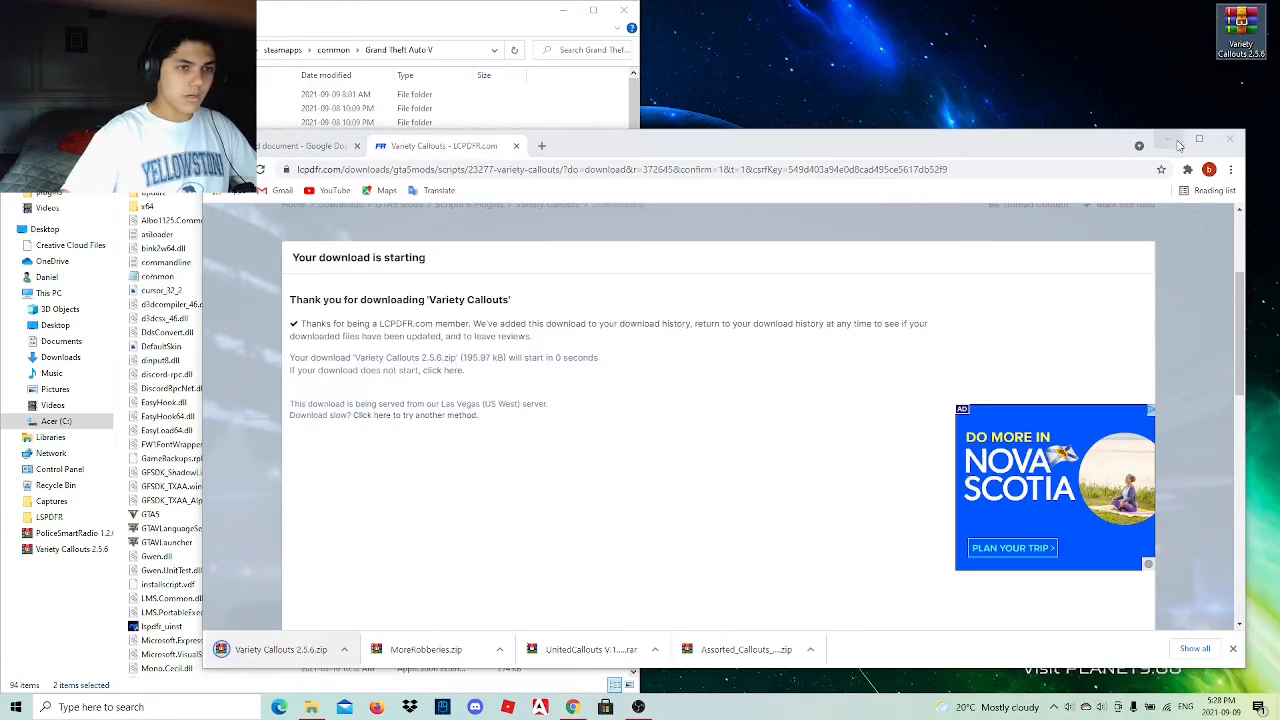
Go back to the link list, open the Common Callouts link, and continue through the redirect to its mod page.
click(310, 146)
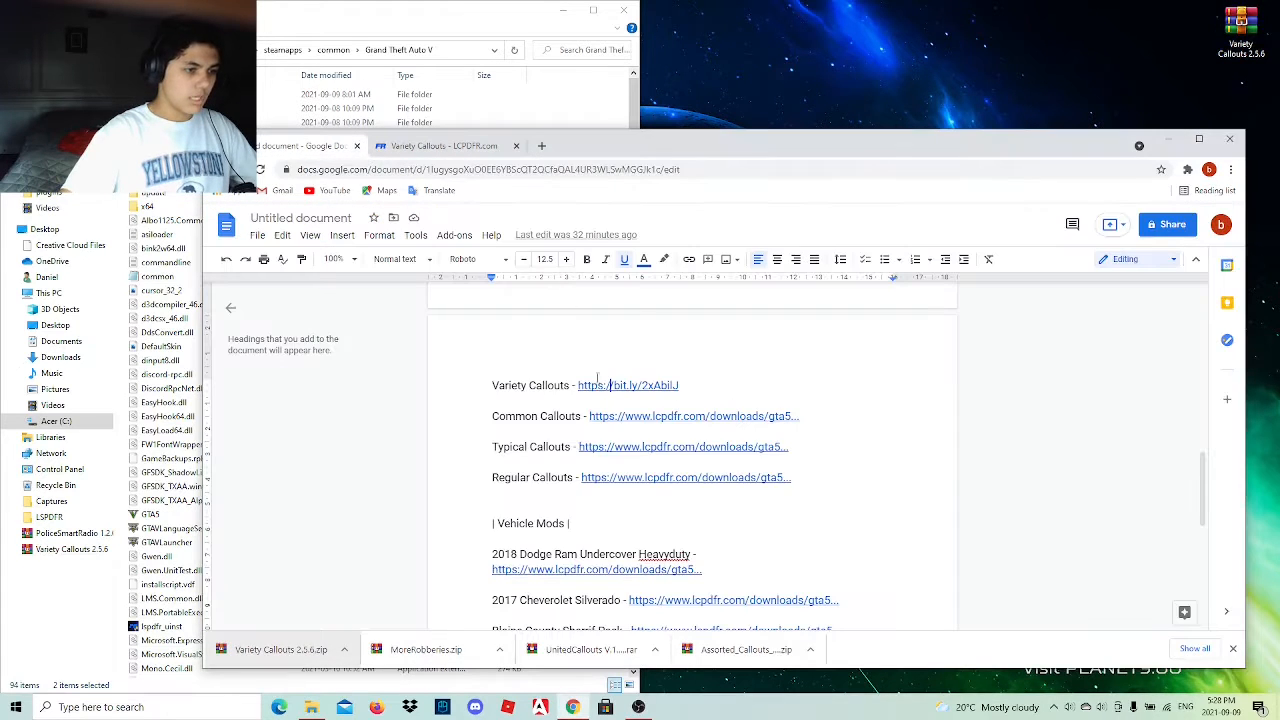
click(627, 416)
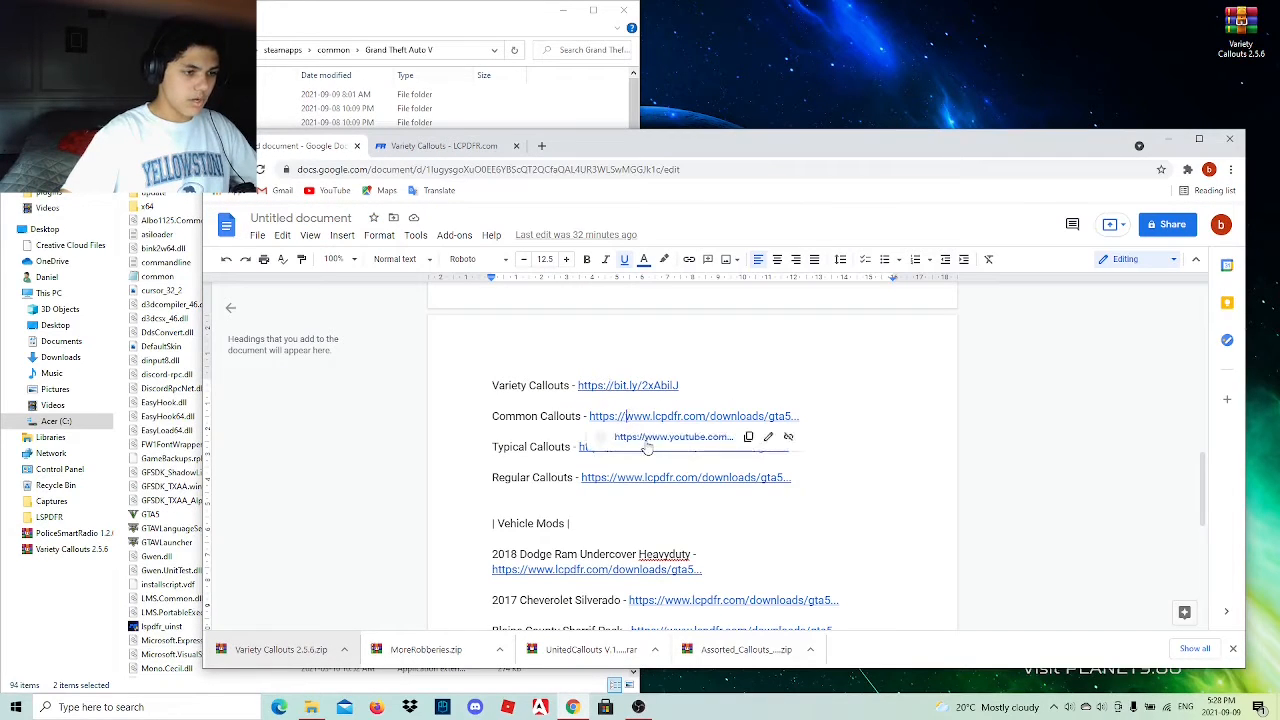
click(647, 440)
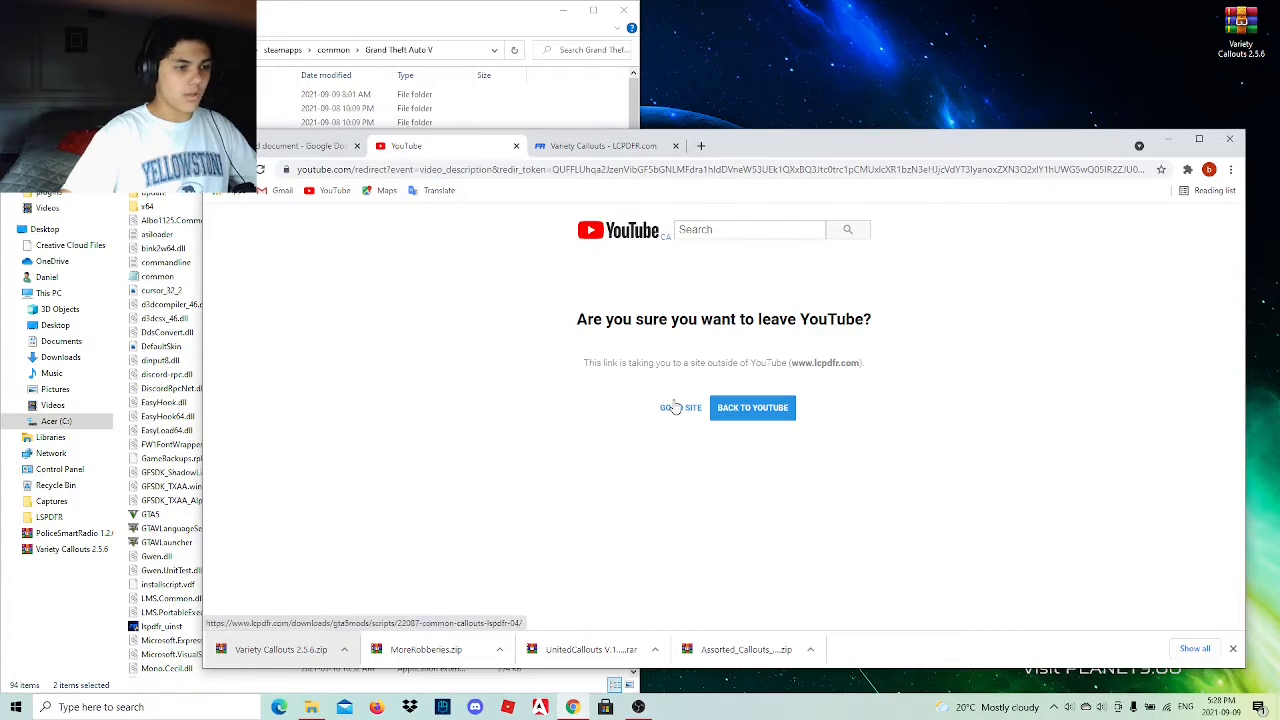
click(674, 407)
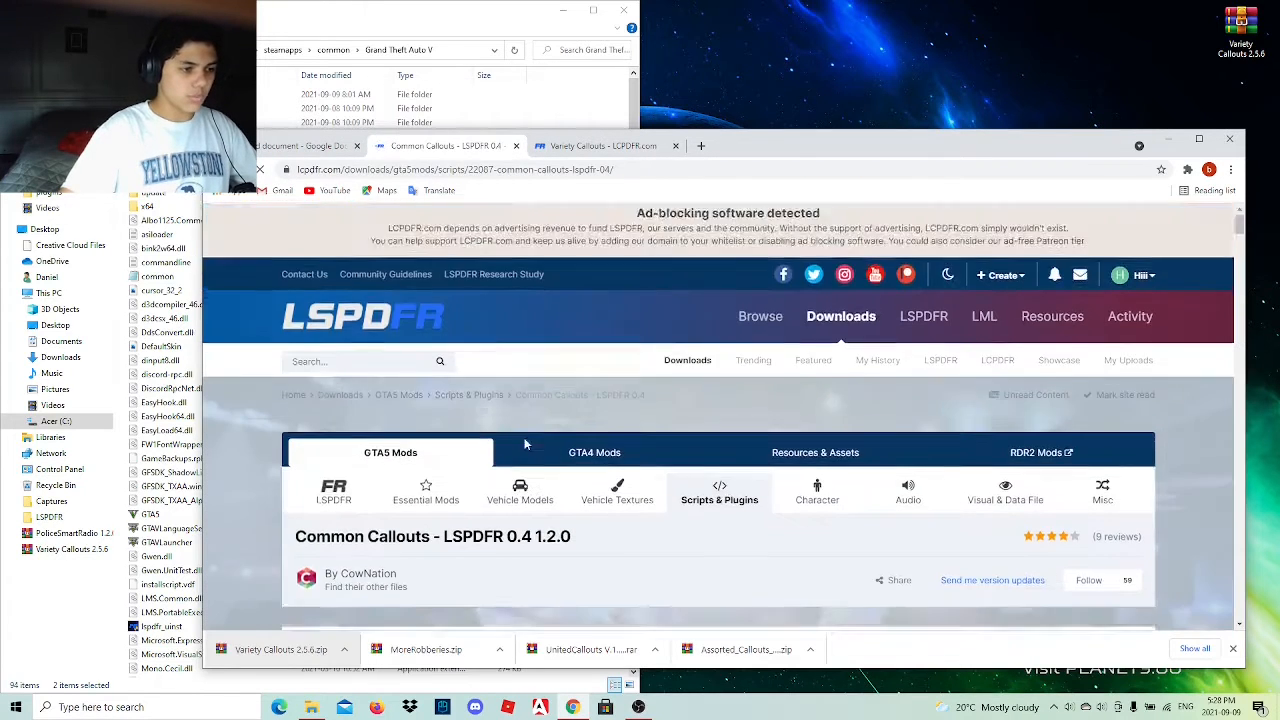
Download CommonCallouts v1.2.0.zip, agreeing to the download terms, and place the downloaded archive on the desktop.
scroll(523, 440, down, 3)
scroll(523, 440, down, 3)
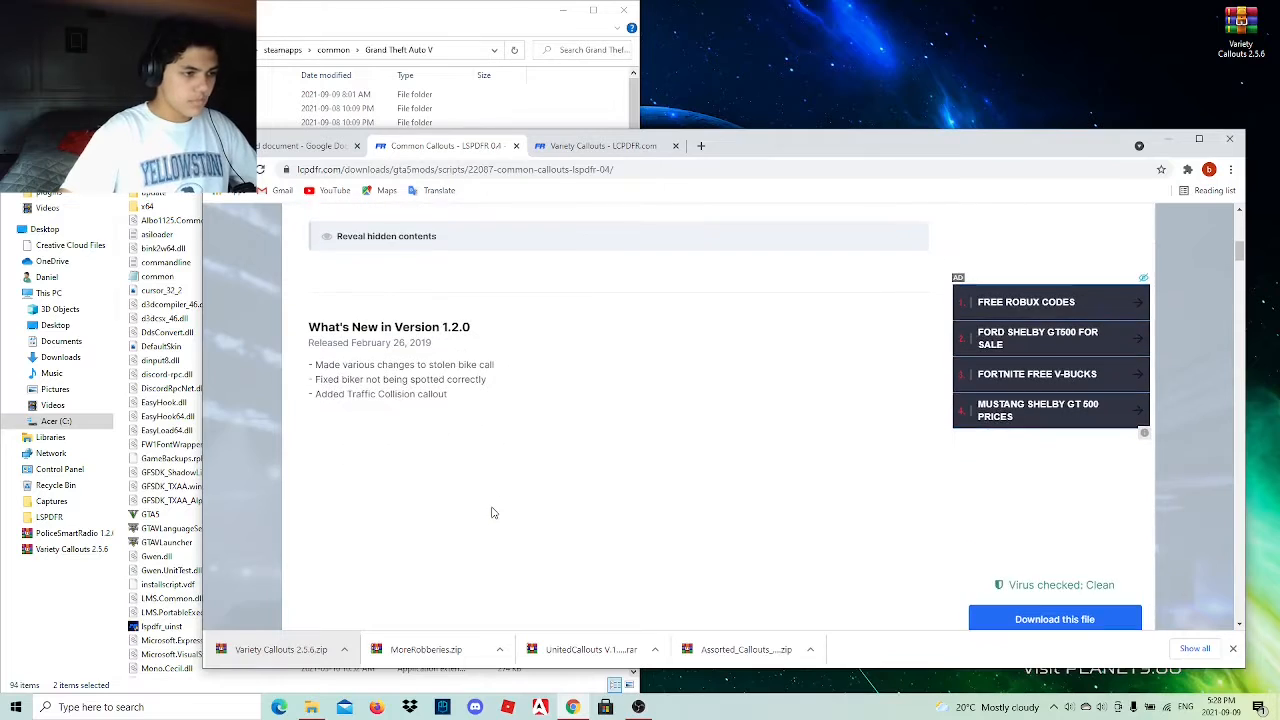
scroll(802, 536, down, 2)
click(1110, 418)
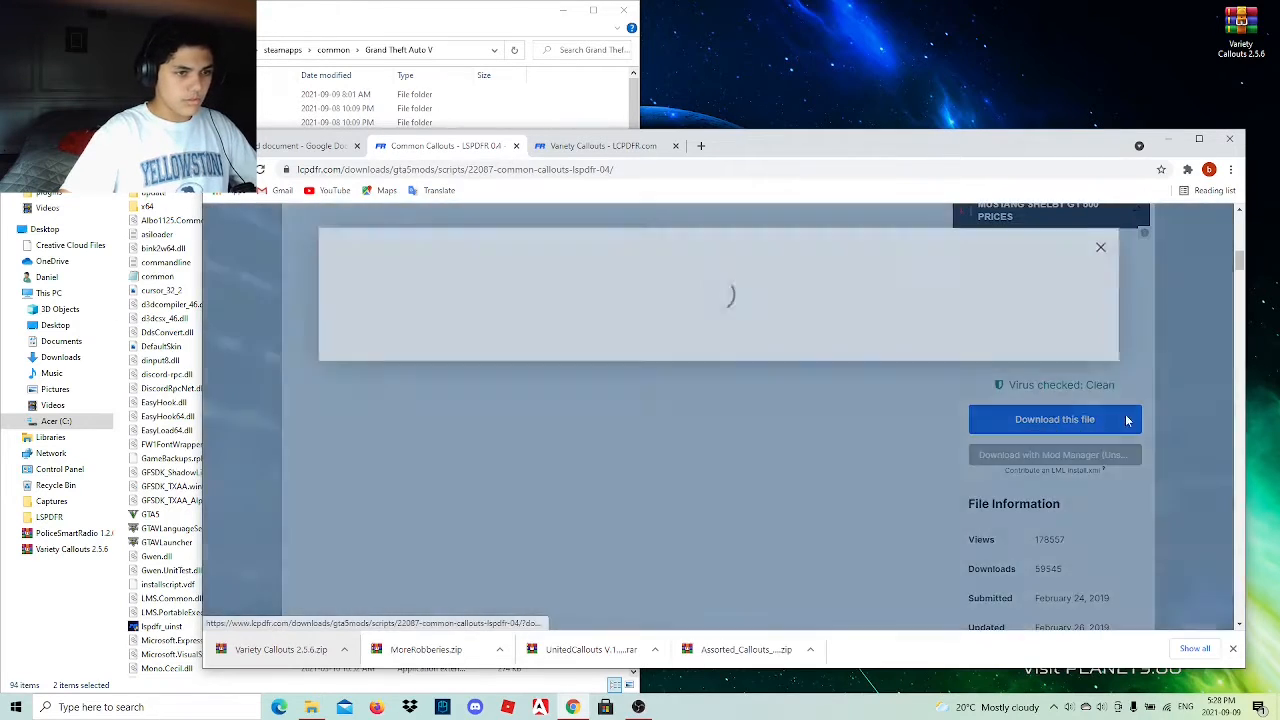
click(1075, 410)
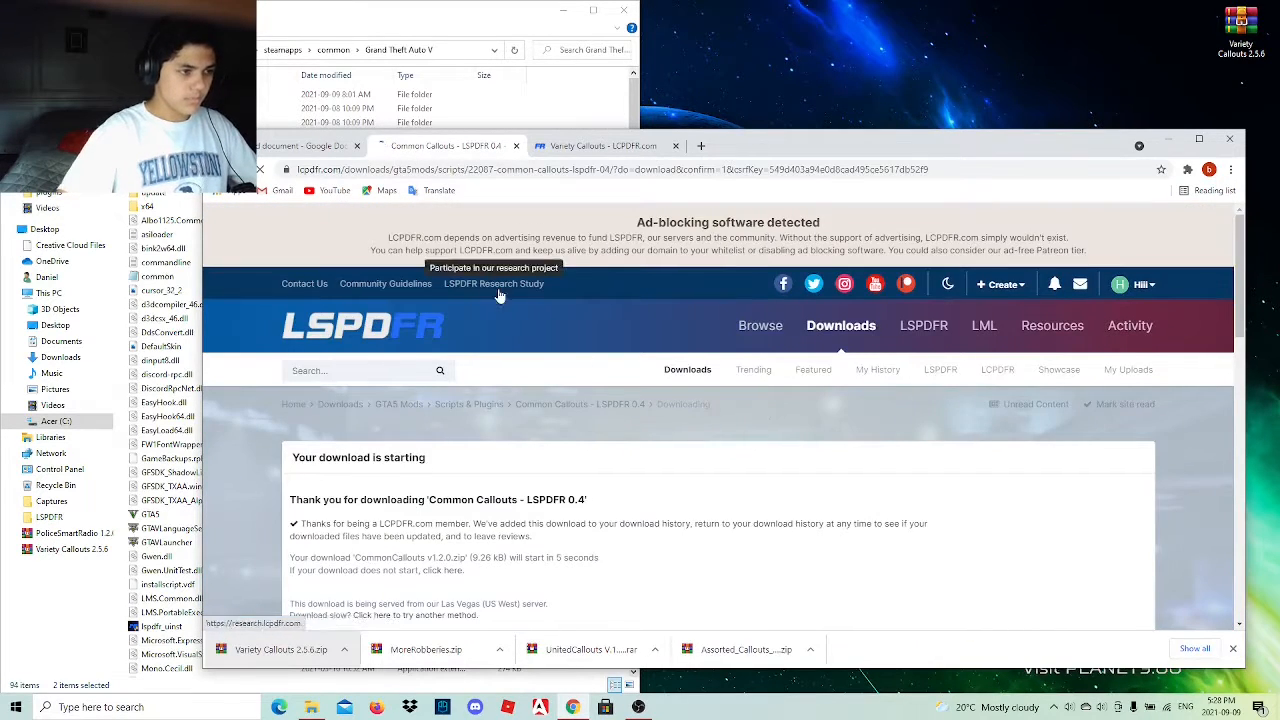
scroll(600, 383, down, 5)
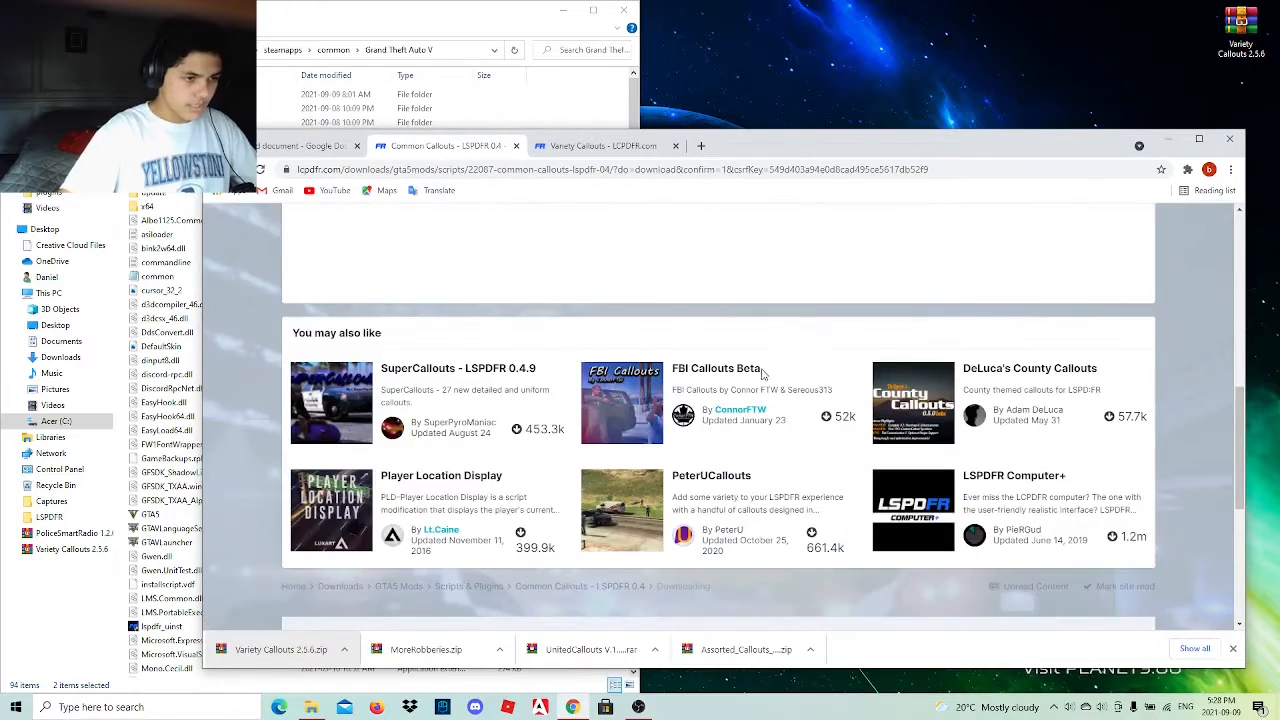
scroll(706, 383, up, 3)
scroll(709, 431, down, 3)
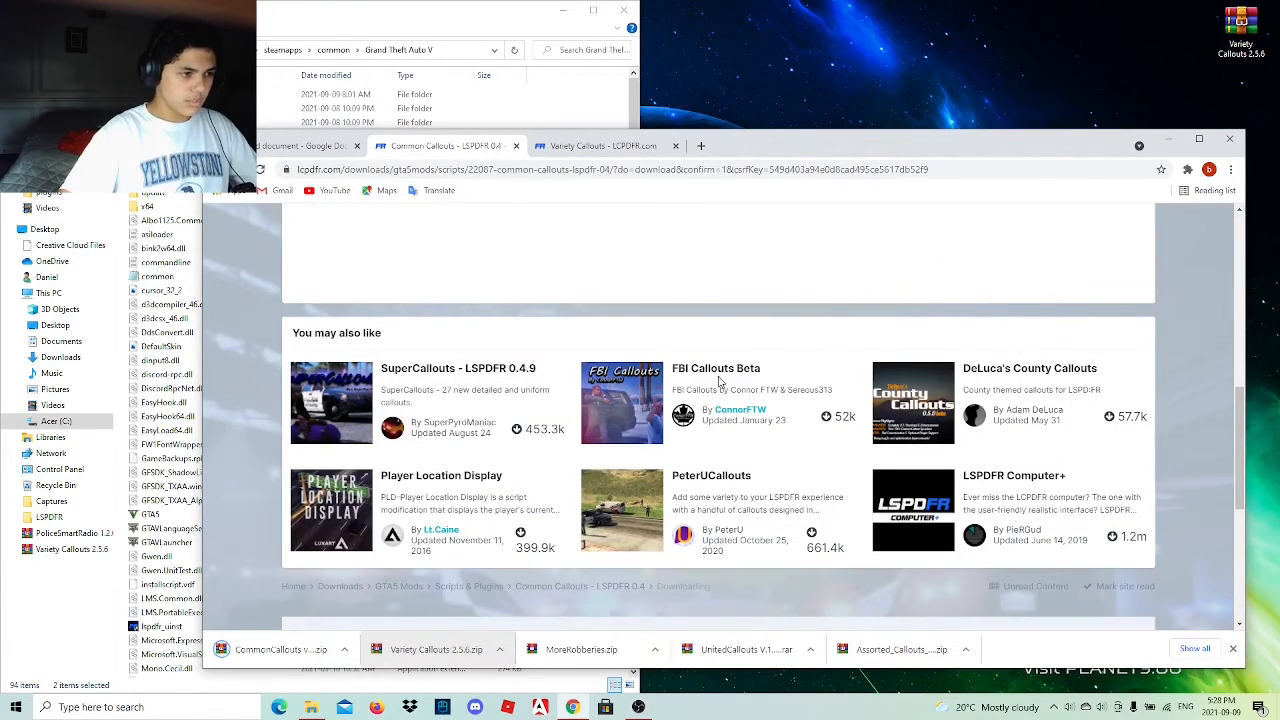
scroll(720, 380, up, 5)
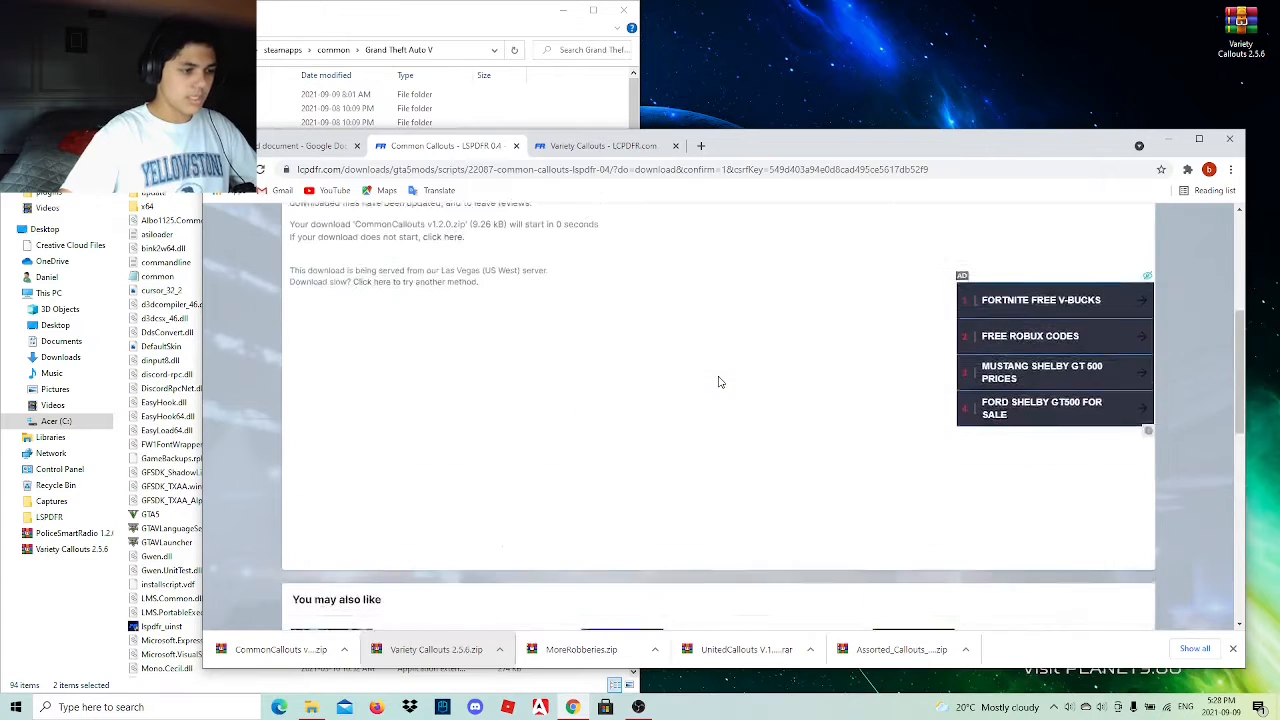
drag(300, 650, 1190, 35)
Minimize the browser and copy the plugins folder from the Variety Callouts 2.5.6 archive into the Grand Theft Auto V directory.
click(1169, 138)
double_click(1240, 30)
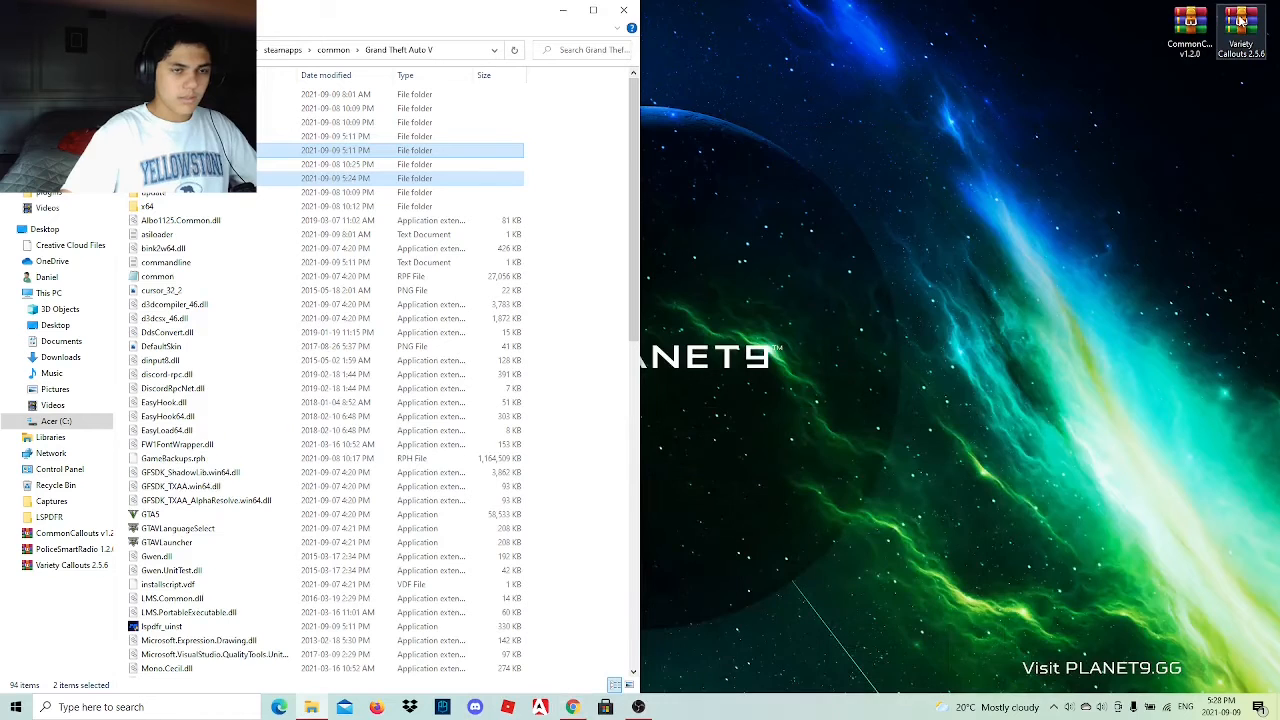
double_click(900, 273)
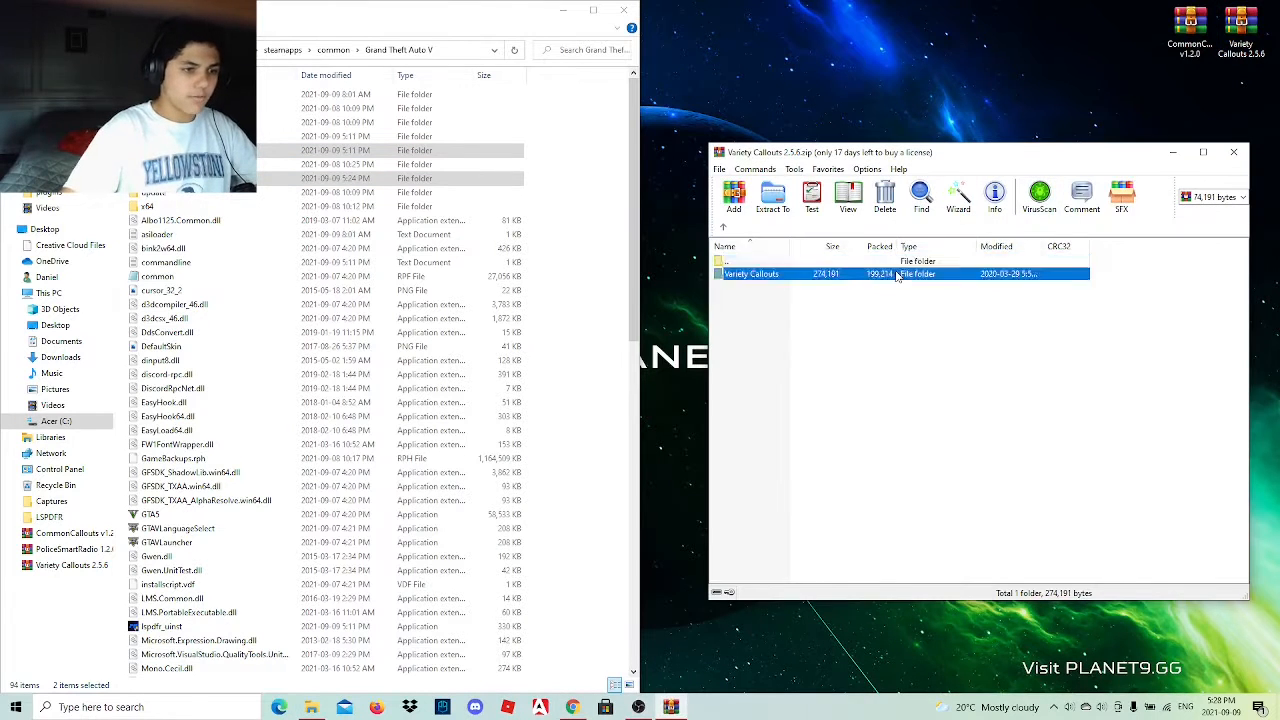
drag(797, 275, 840, 285)
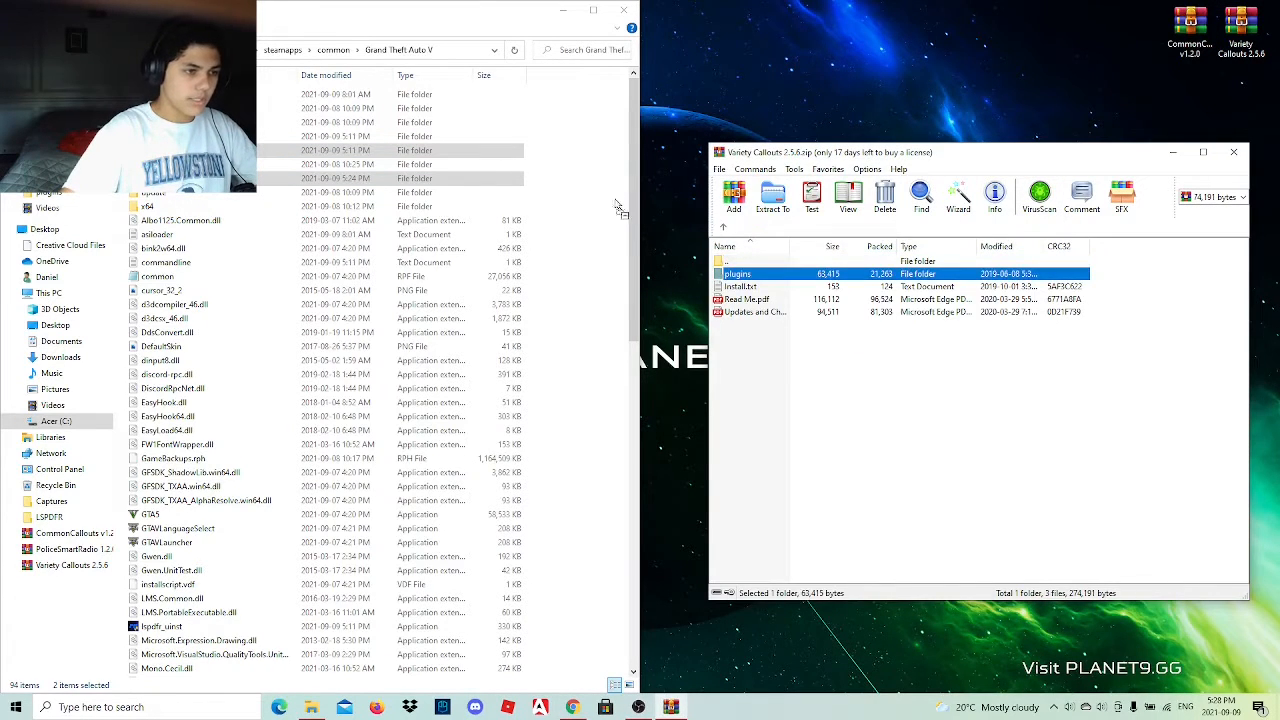
drag(618, 208, 620, 210)
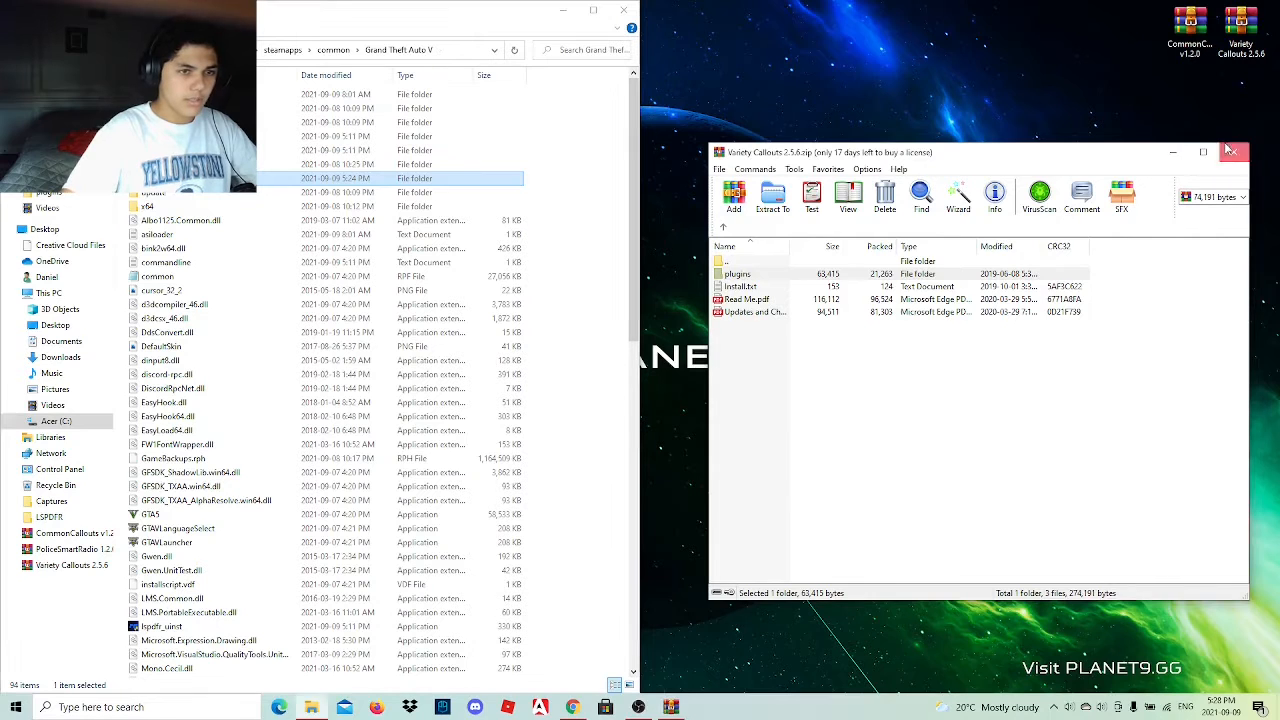
Copy CommonCallouts.dll from the CommonCallouts v1.2.0 archive into the Grand Theft Auto V directory, and close both archive windows.
double_click(1190, 30)
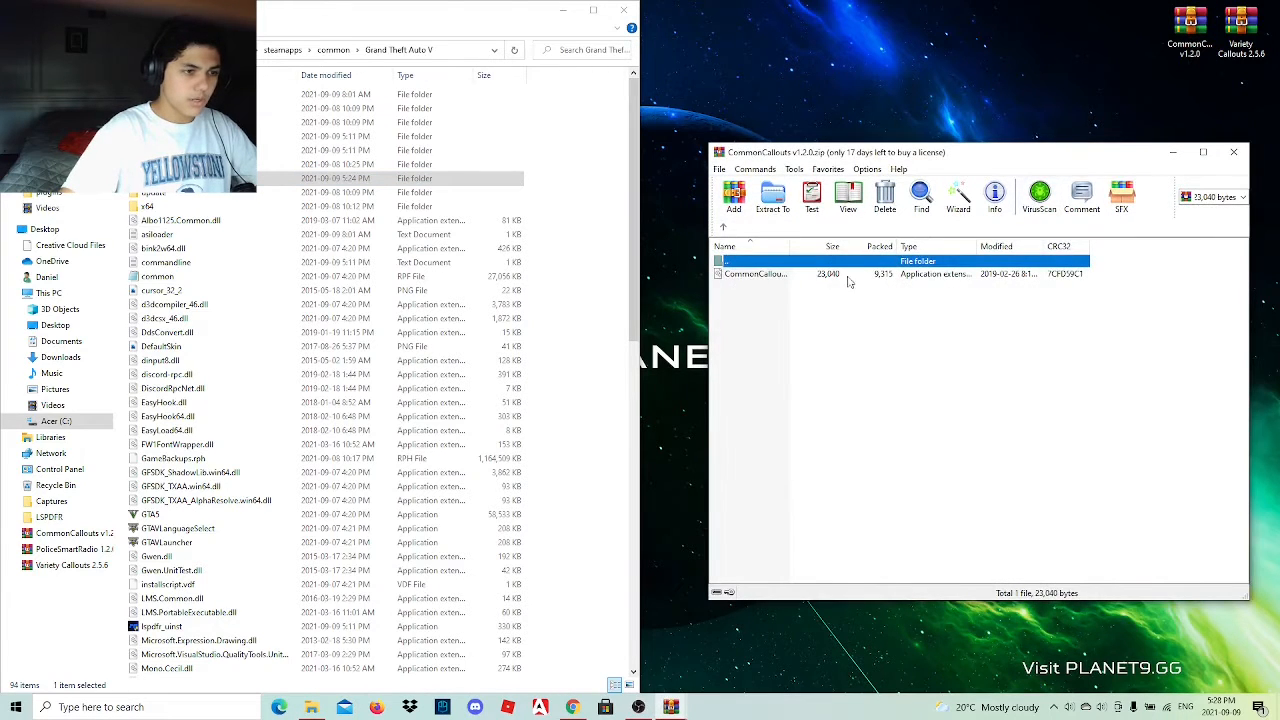
drag(787, 275, 820, 272)
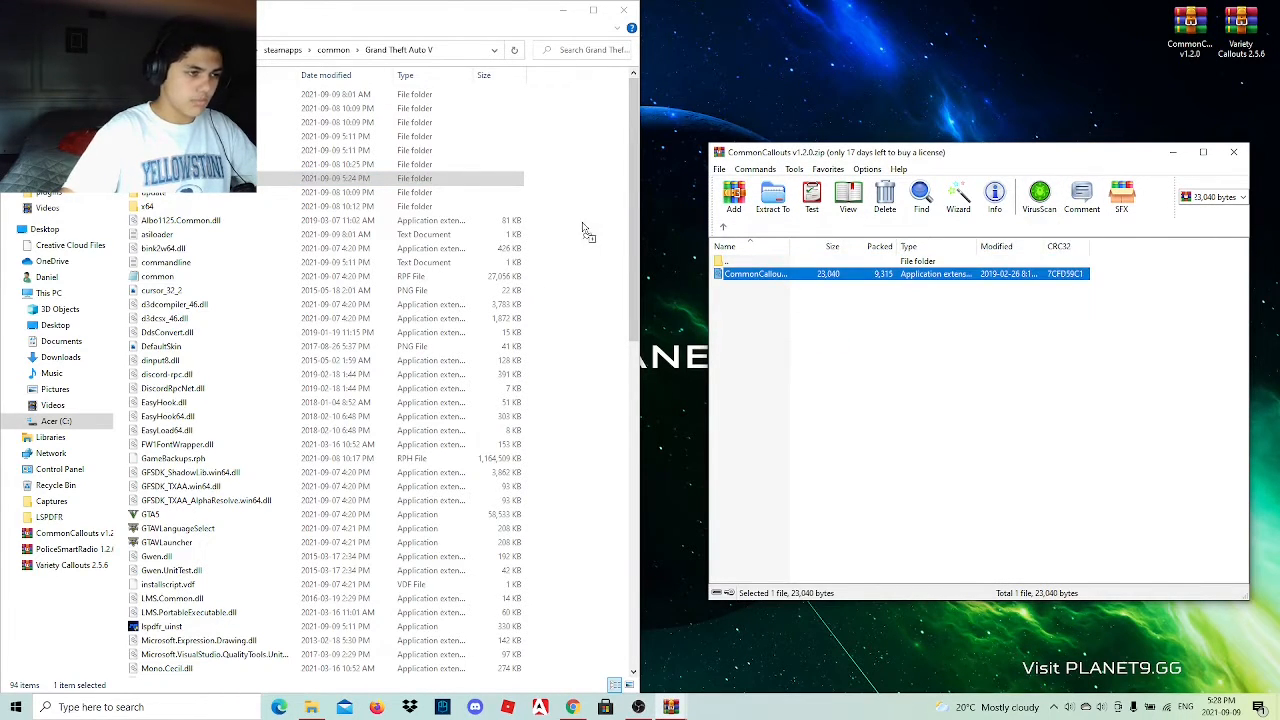
drag(587, 231, 586, 229)
click(1238, 153)
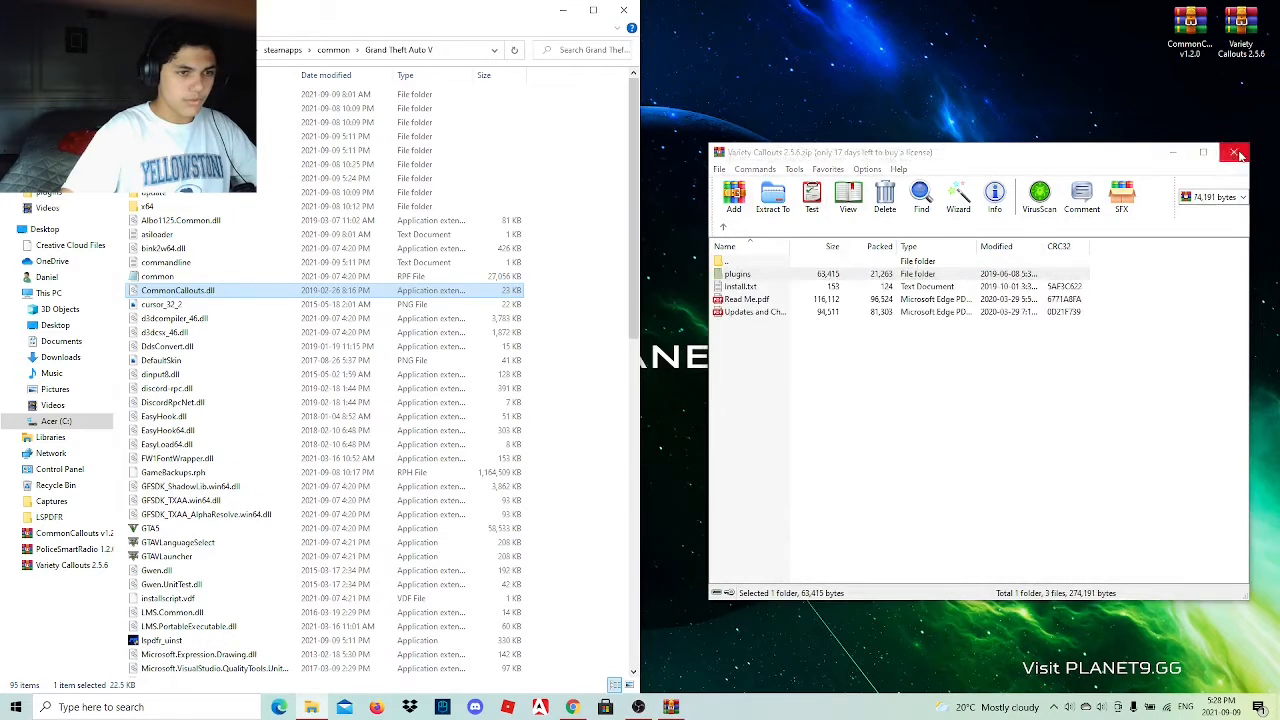
click(1238, 153)
Return to the browser and close the Common Callouts and Variety Callouts download pages.
mouse_move(573, 707)
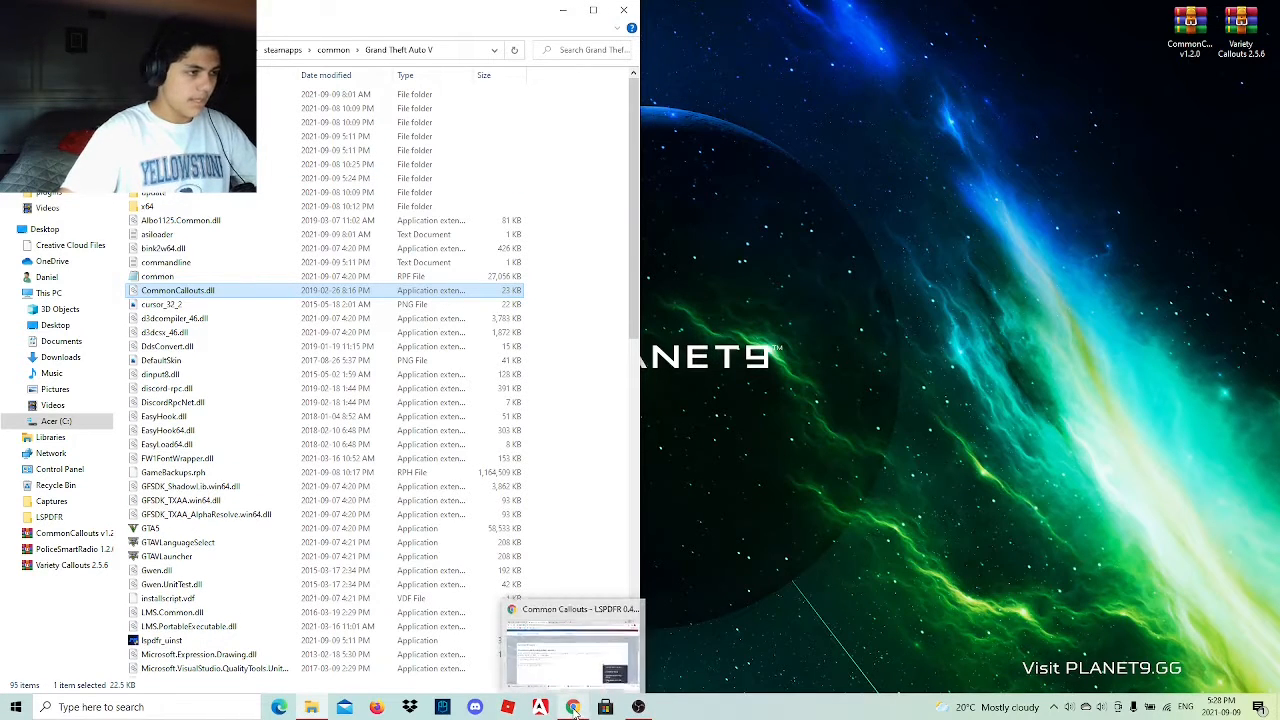
click(573, 650)
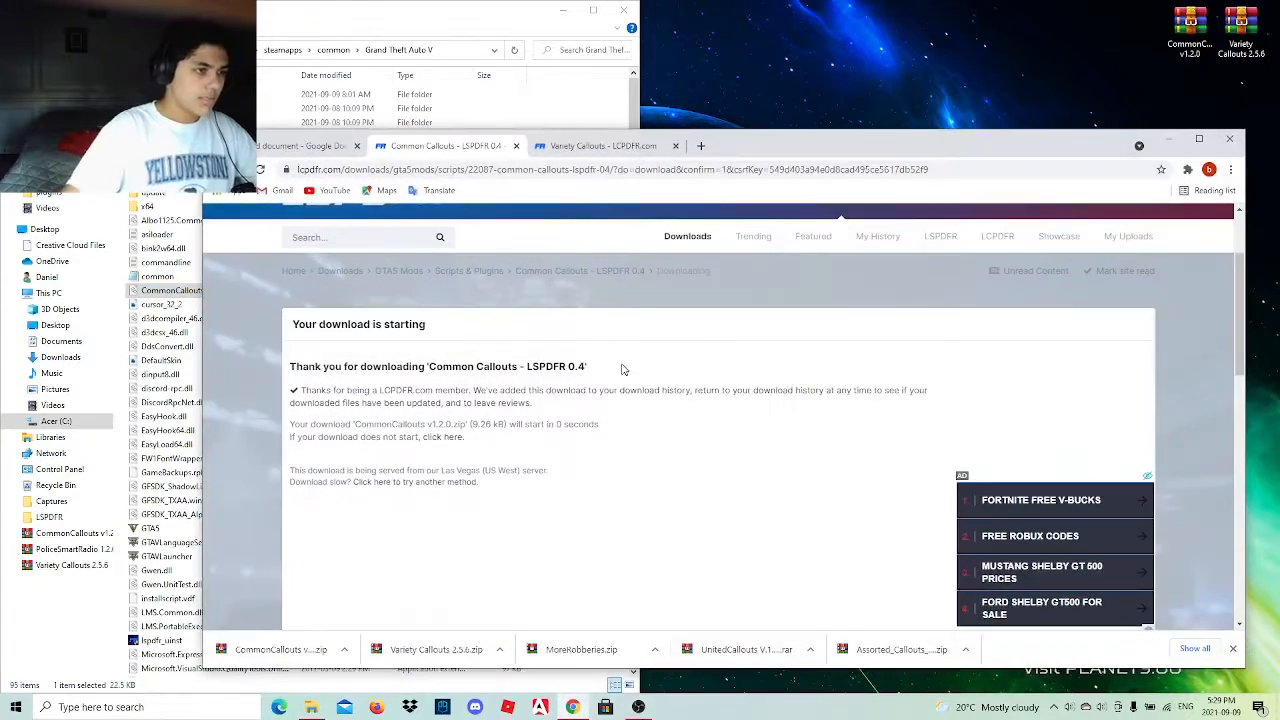
click(300, 146)
click(505, 147)
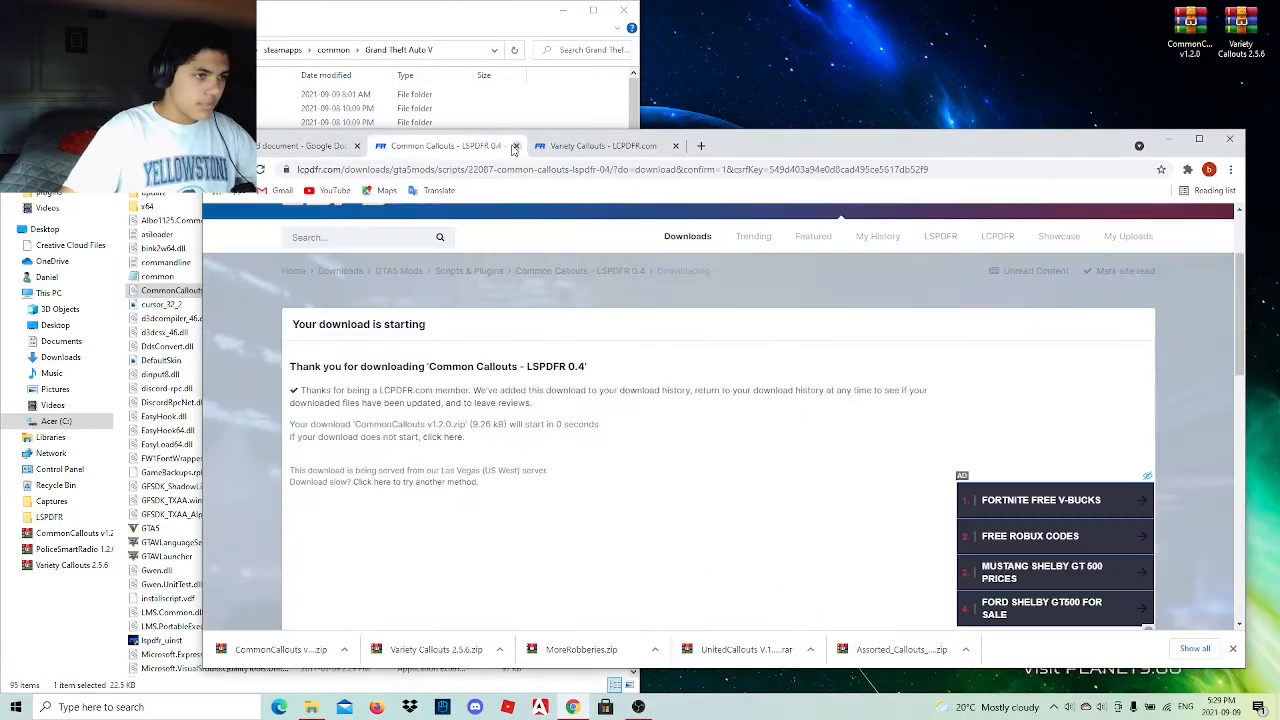
click(515, 146)
click(515, 146)
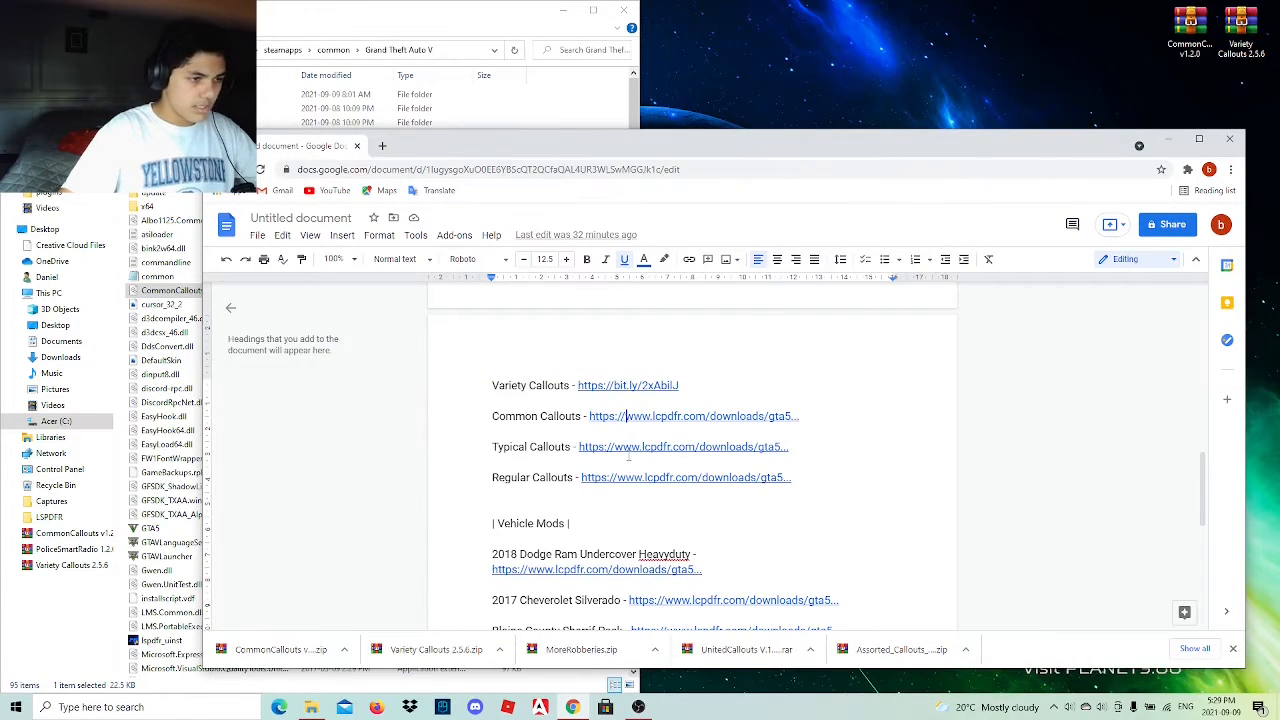
Open the Typical Callouts link from the list and continue through the redirect to its mod page.
click(626, 447)
click(677, 472)
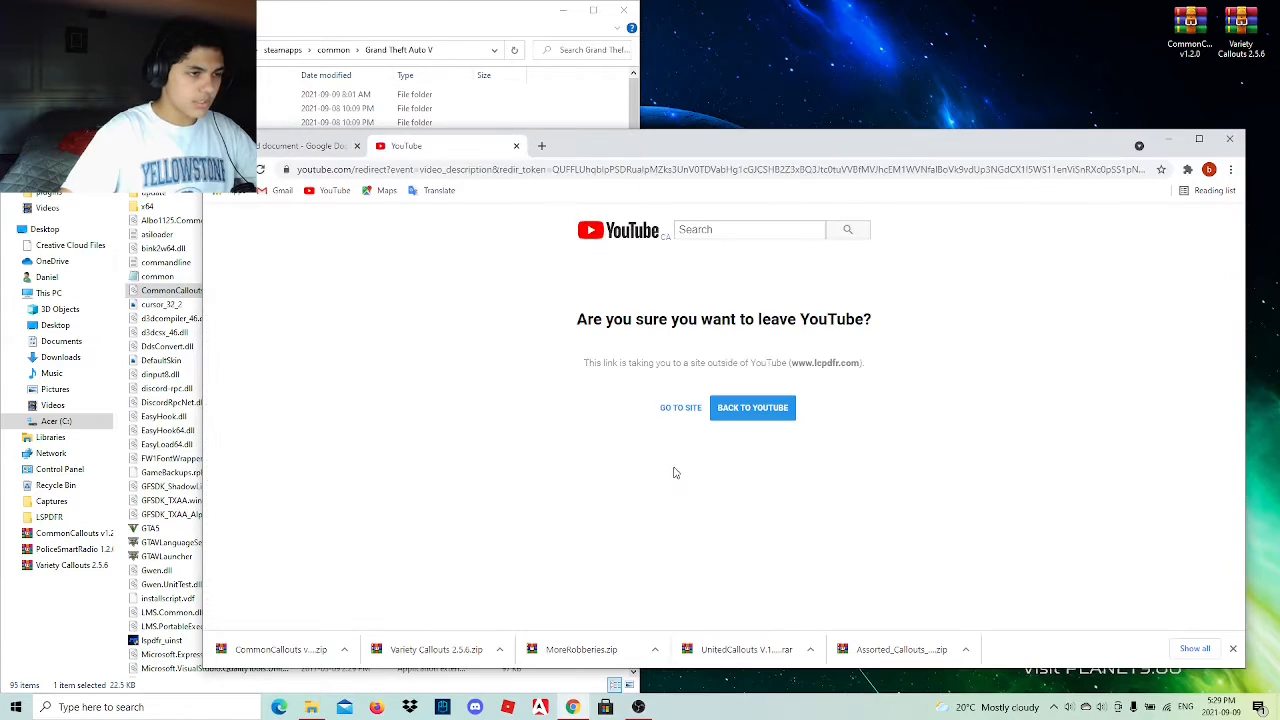
click(676, 408)
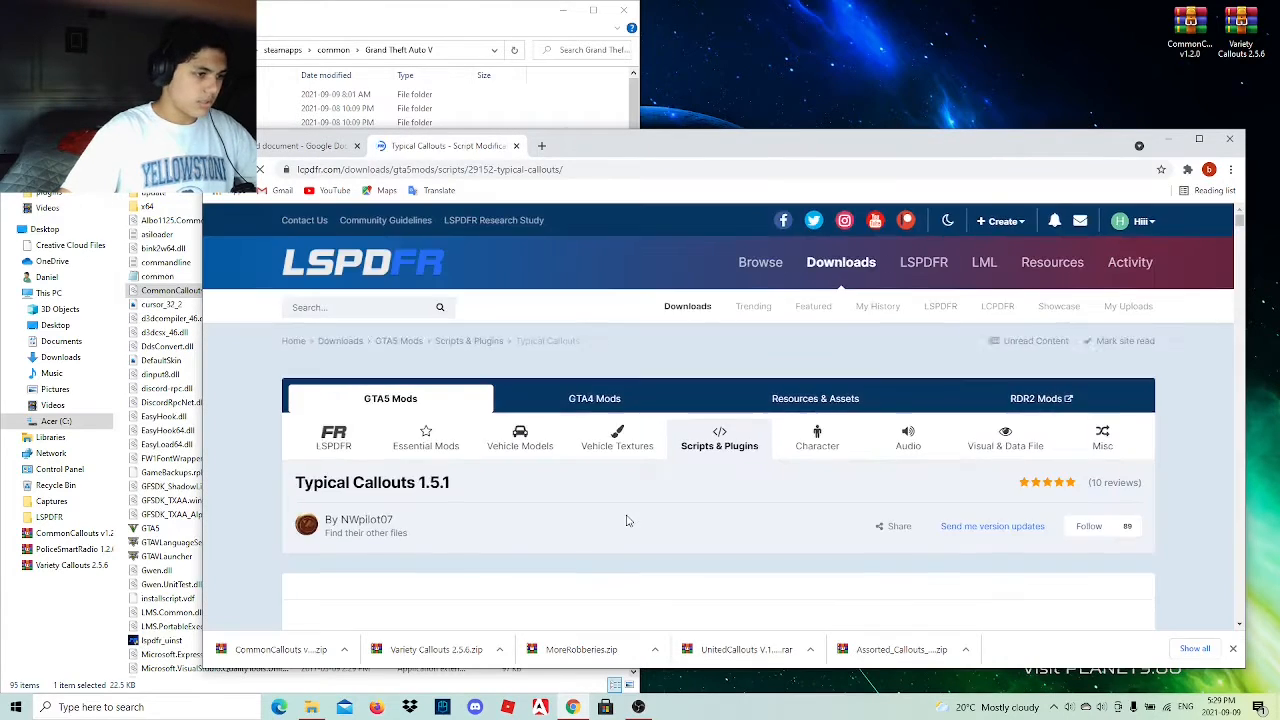
Agree to the download terms and download the main file Typical Callouts v1.5.1.zip, clearing the older entries from the browser's download bar.
scroll(577, 517, down, 3)
scroll(577, 517, down, 4)
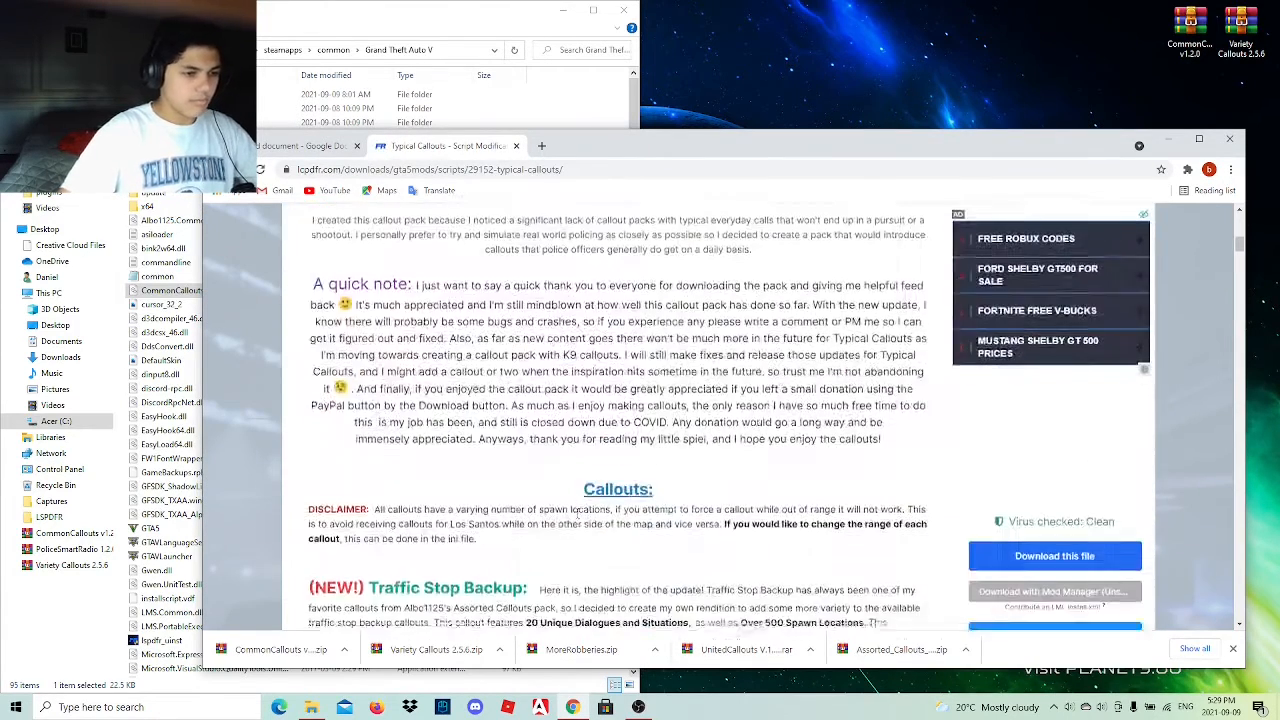
scroll(577, 513, down, 2)
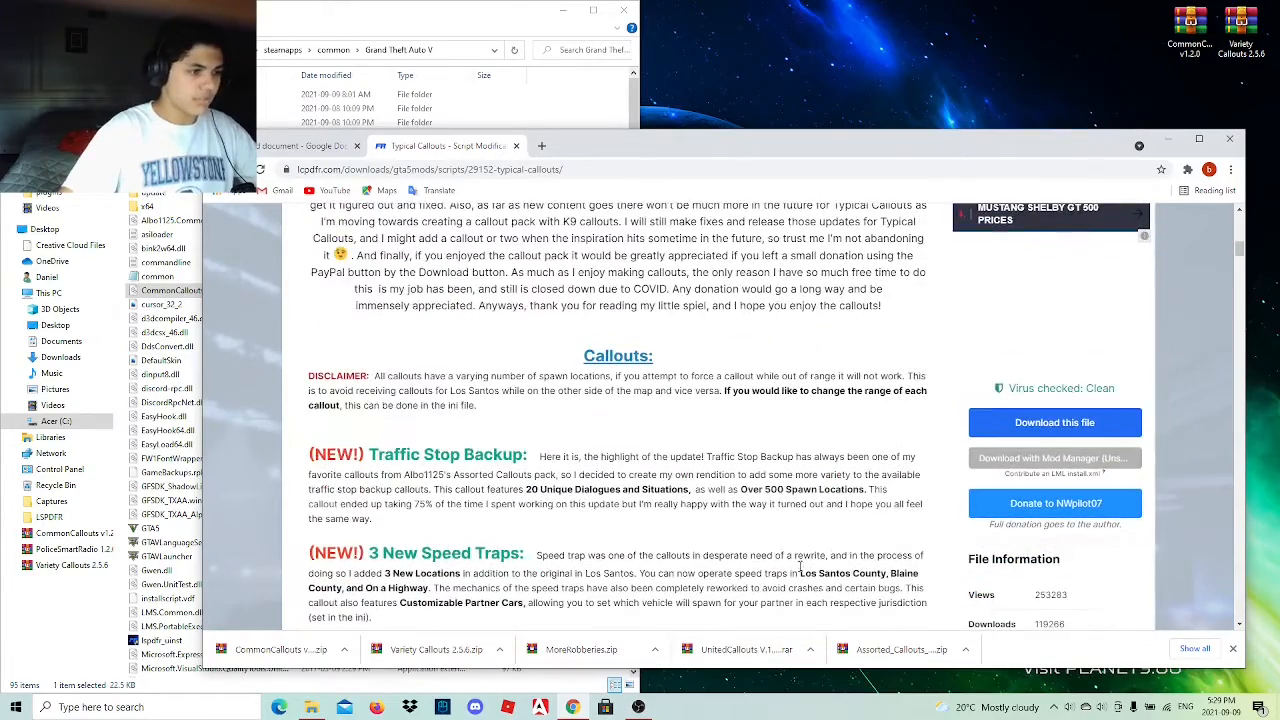
click(1050, 422)
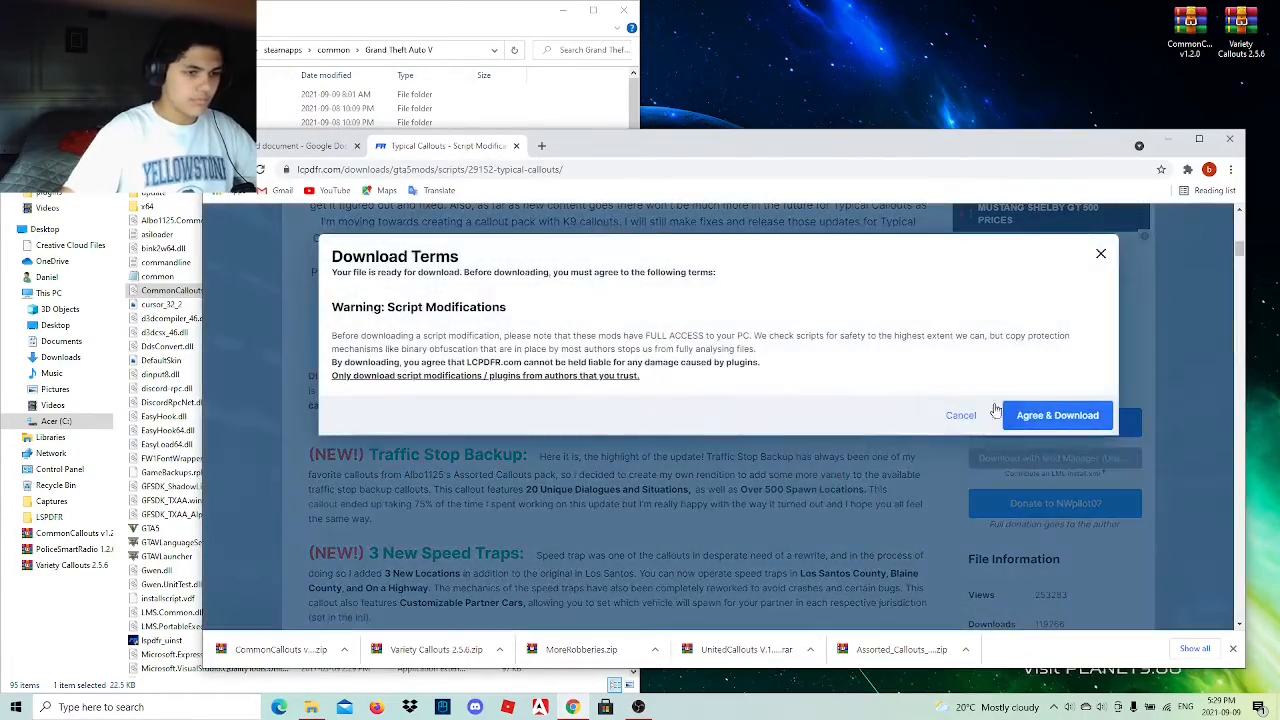
click(1030, 412)
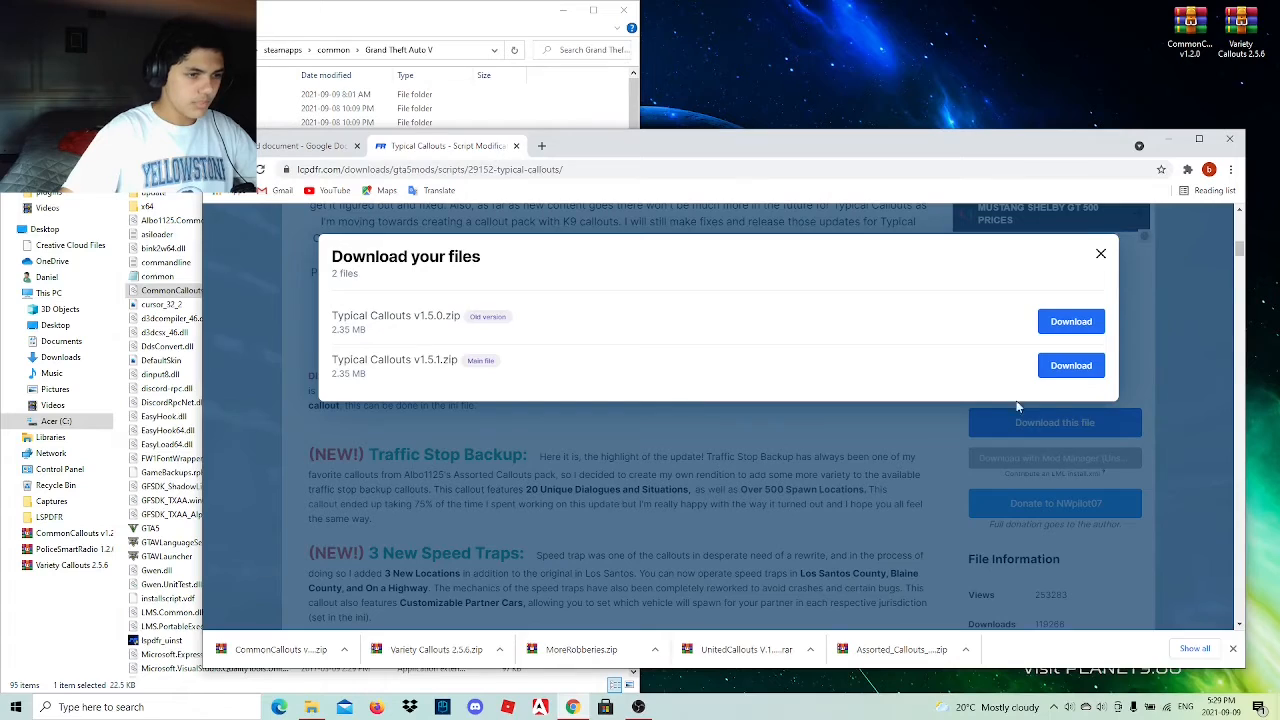
click(1071, 365)
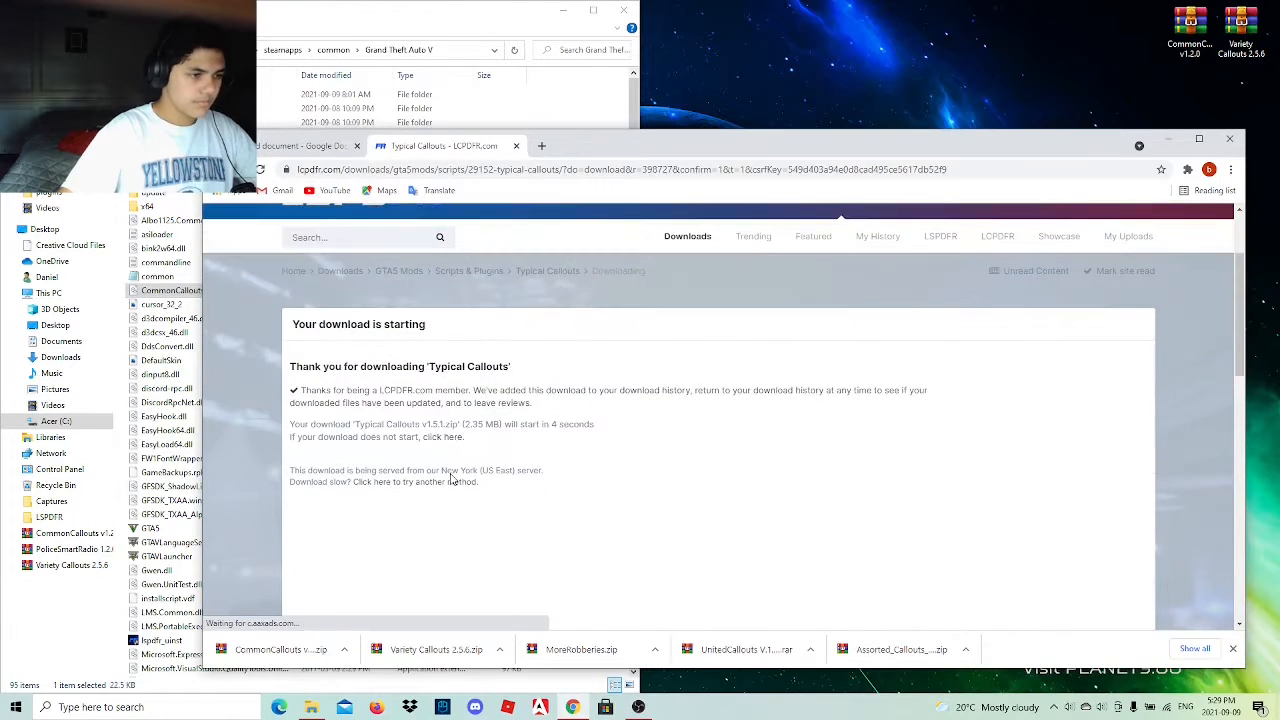
scroll(452, 480, down, 1)
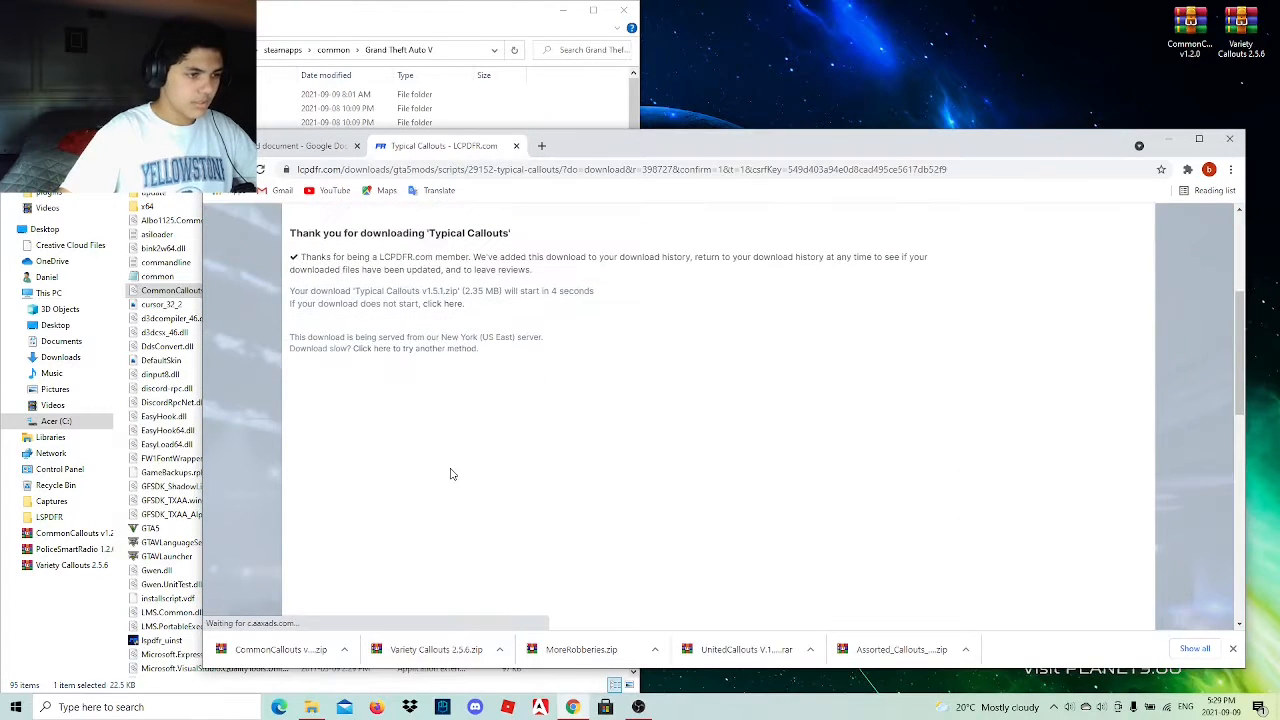
click(1232, 650)
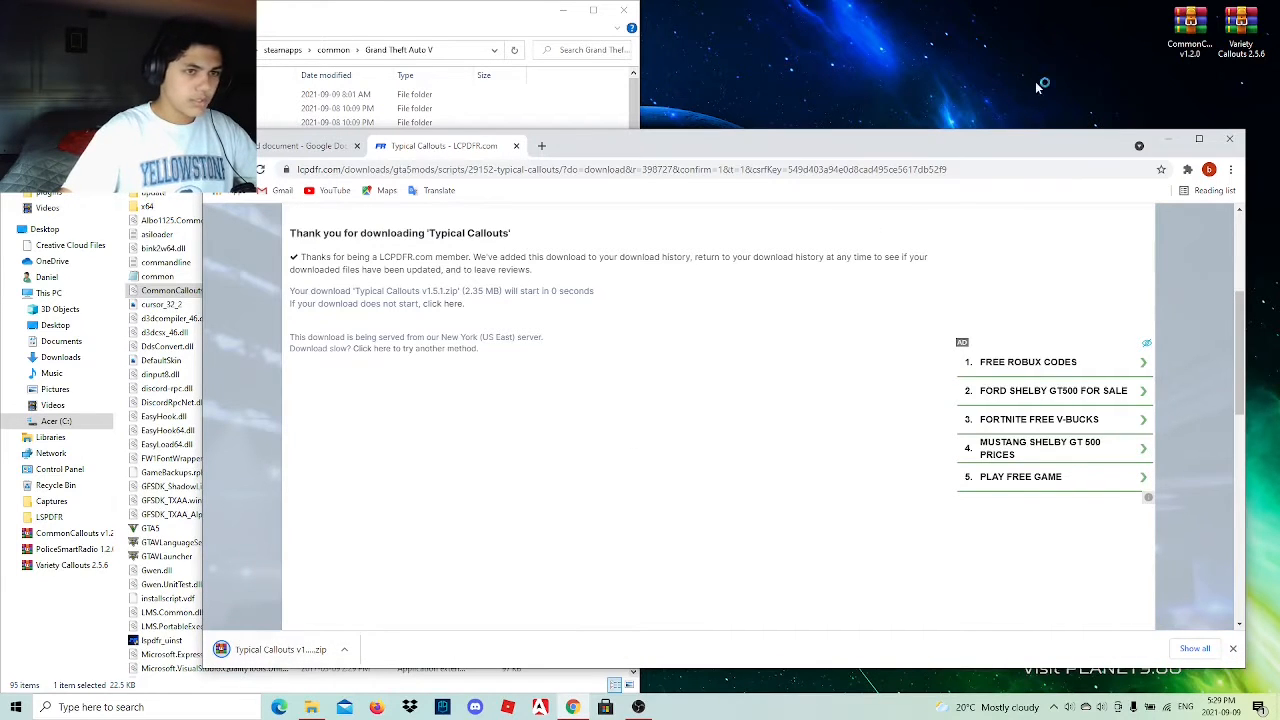
Place the Typical Callouts v1.5.1 archive on the desktop and copy its lspdfr and plugins folders into the Grand Theft Auto V directory.
drag(1128, 42, 1138, 36)
double_click(1139, 32)
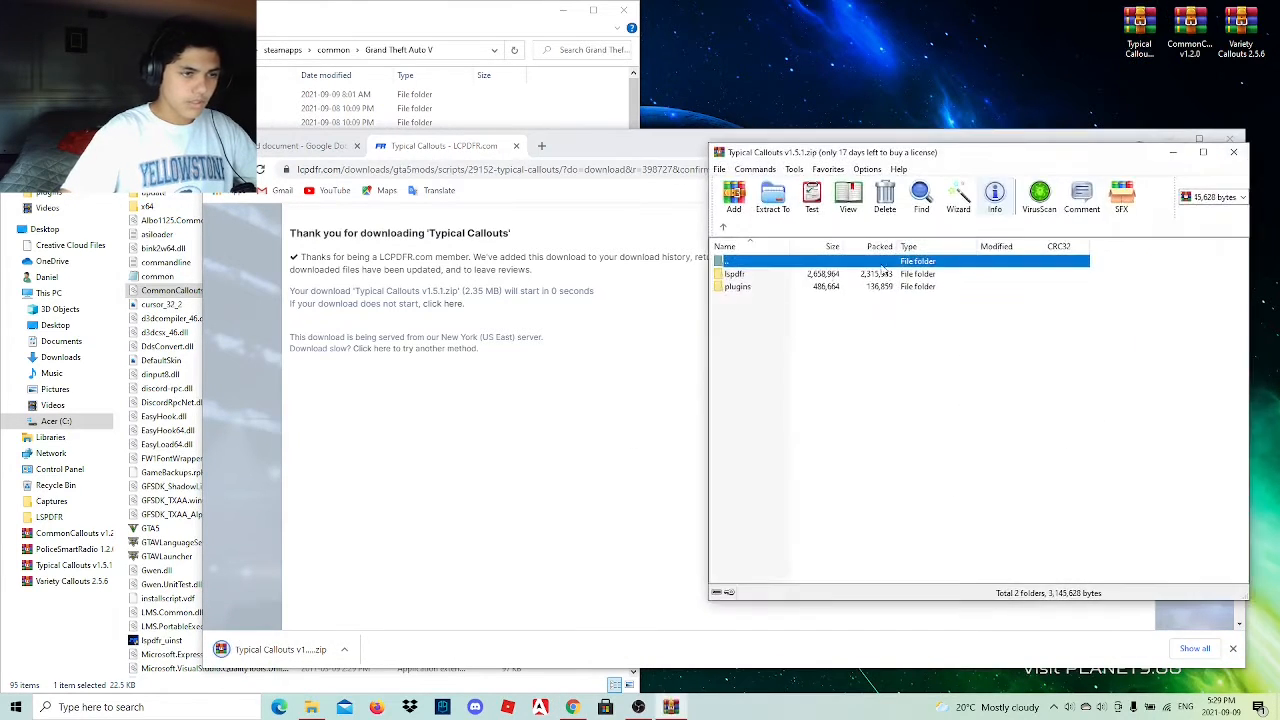
click(812, 135)
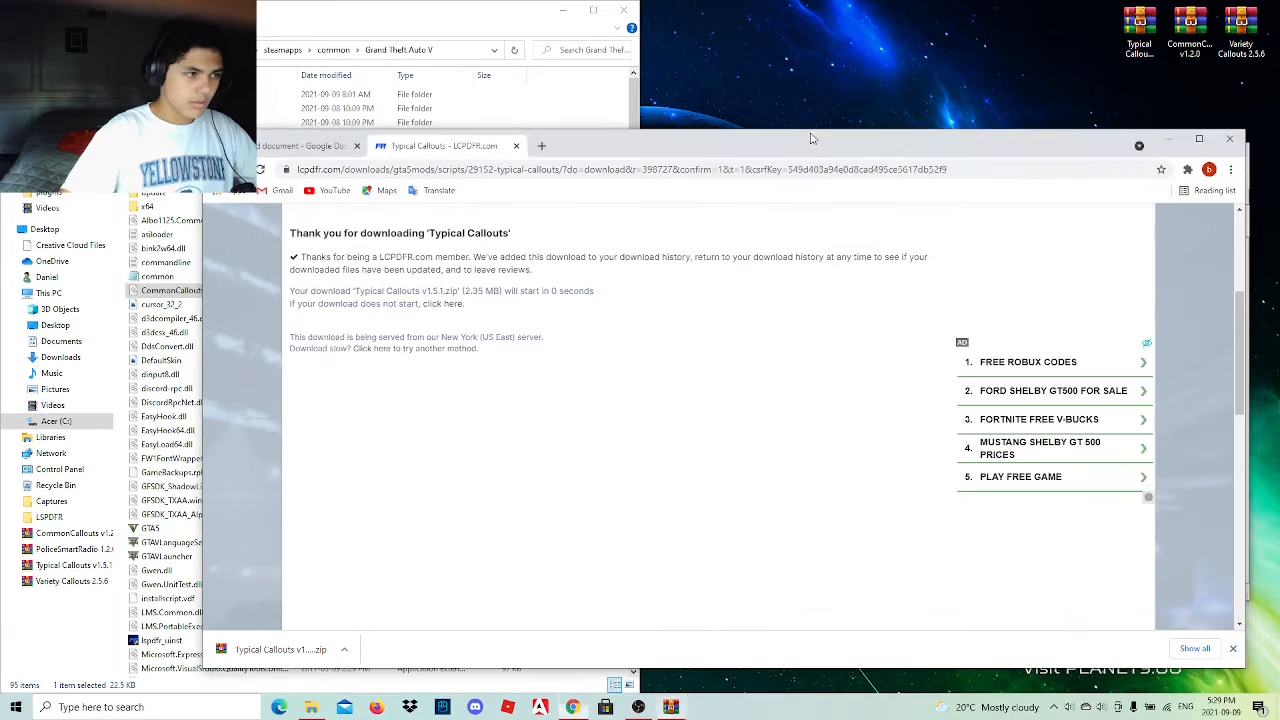
click(1163, 140)
drag(762, 330, 774, 277)
drag(606, 322, 605, 320)
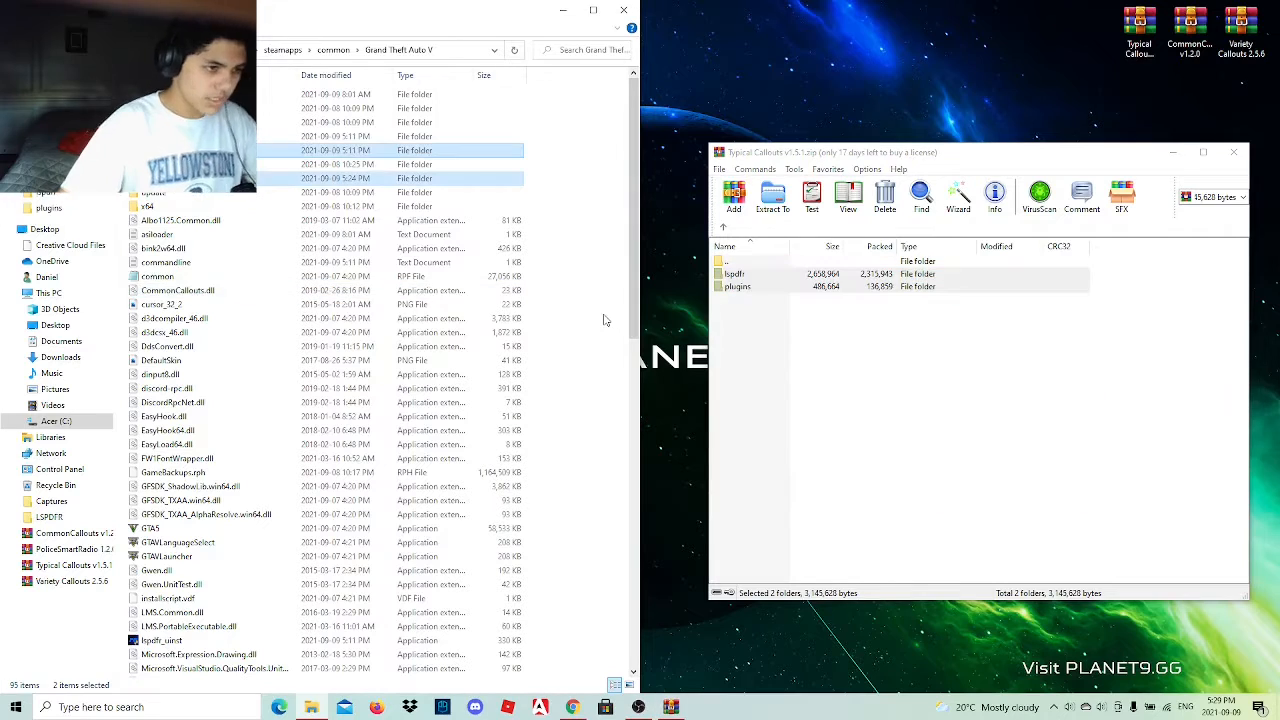
click(1236, 153)
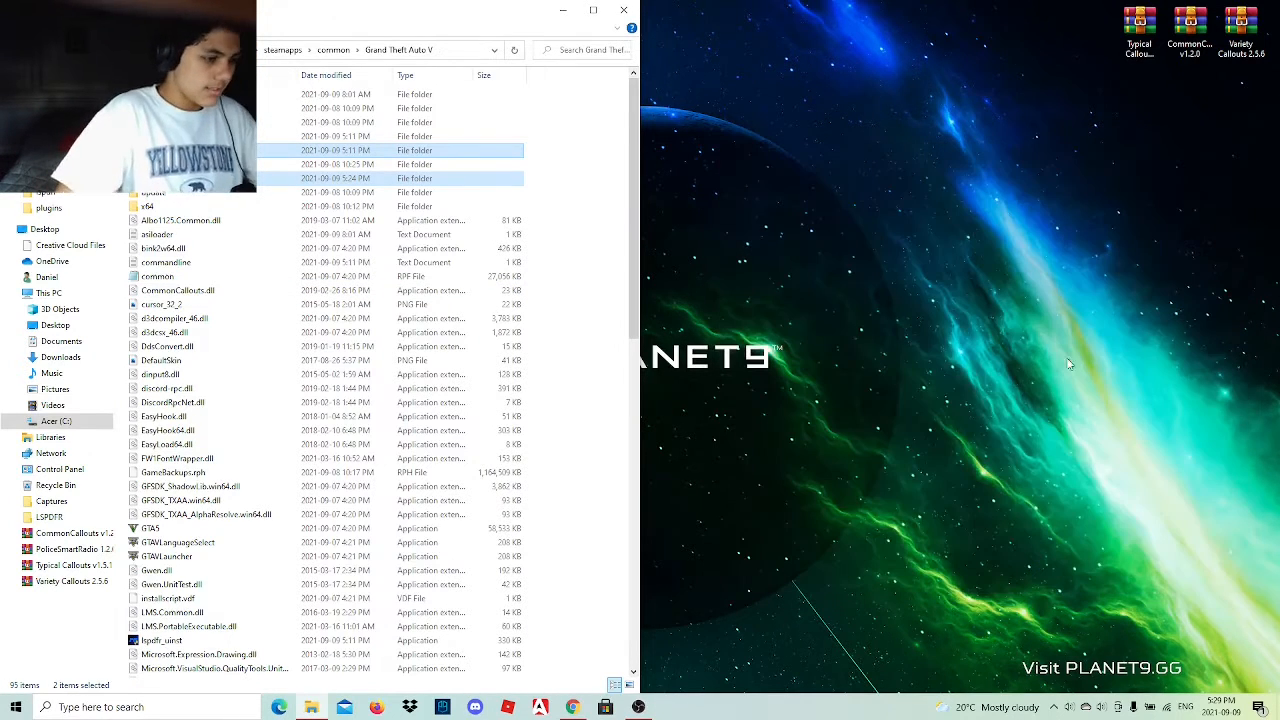
Return to the link list in the browser and close the Typical Callouts download page.
click(578, 707)
click(300, 146)
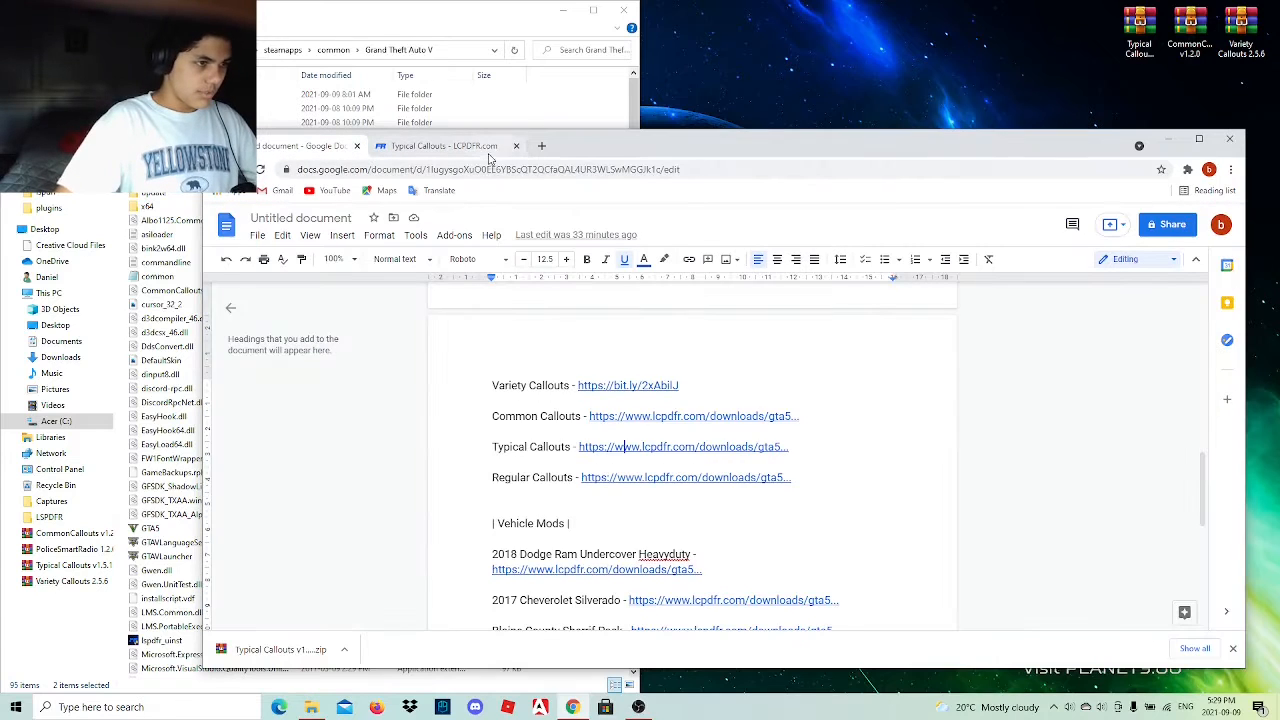
click(517, 146)
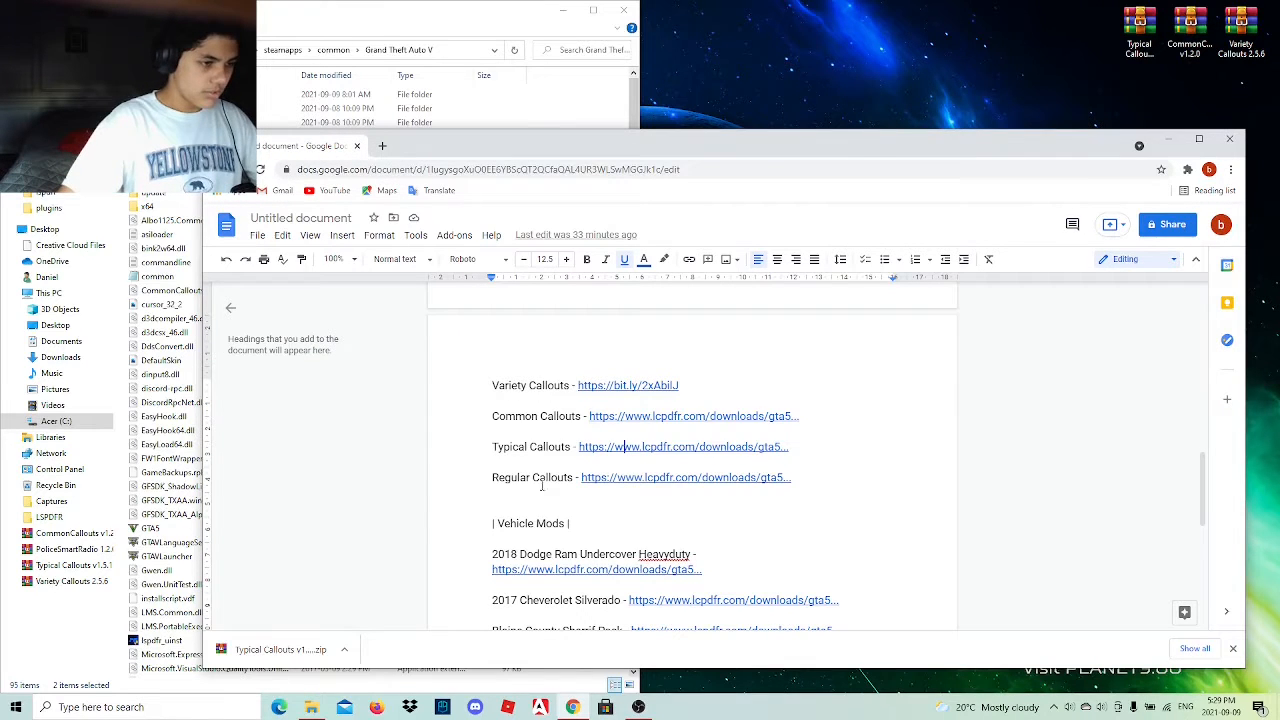
Open the Regular Callouts link from the list, continue through the redirect, and review the recommended plugins on its mod page.
click(648, 500)
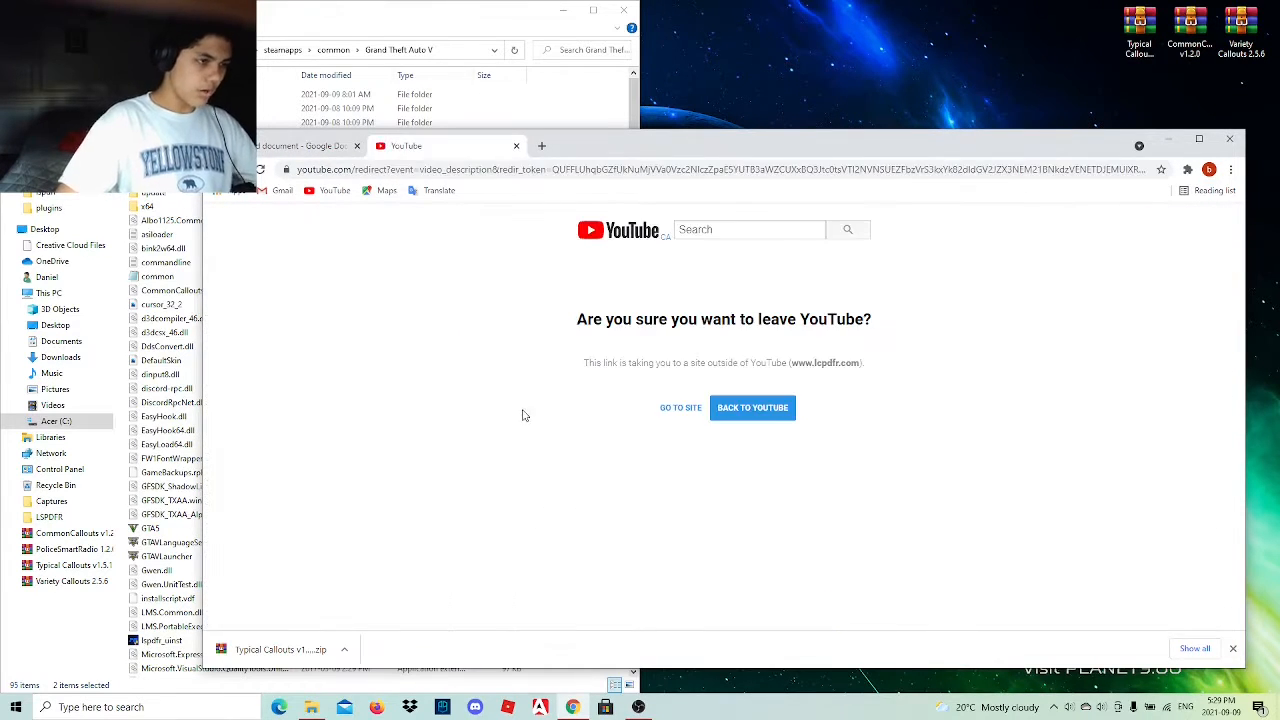
click(674, 408)
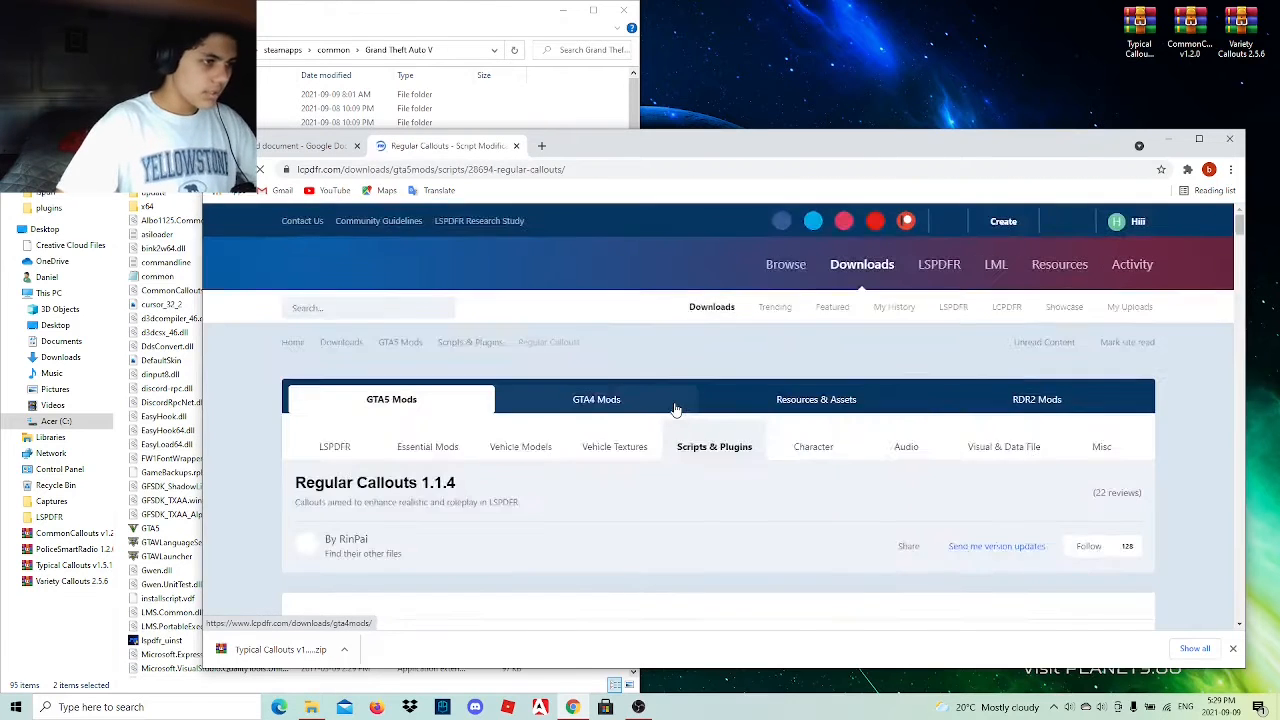
scroll(646, 428, down, 5)
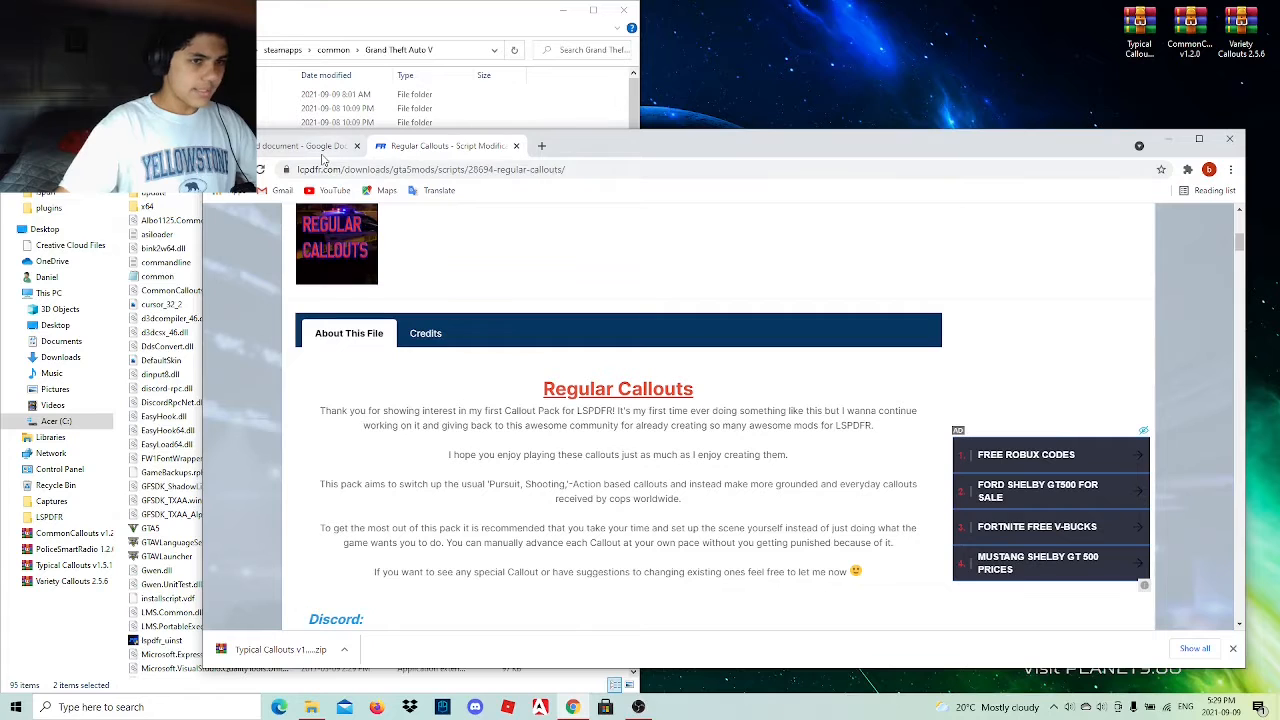
scroll(599, 370, down, 3)
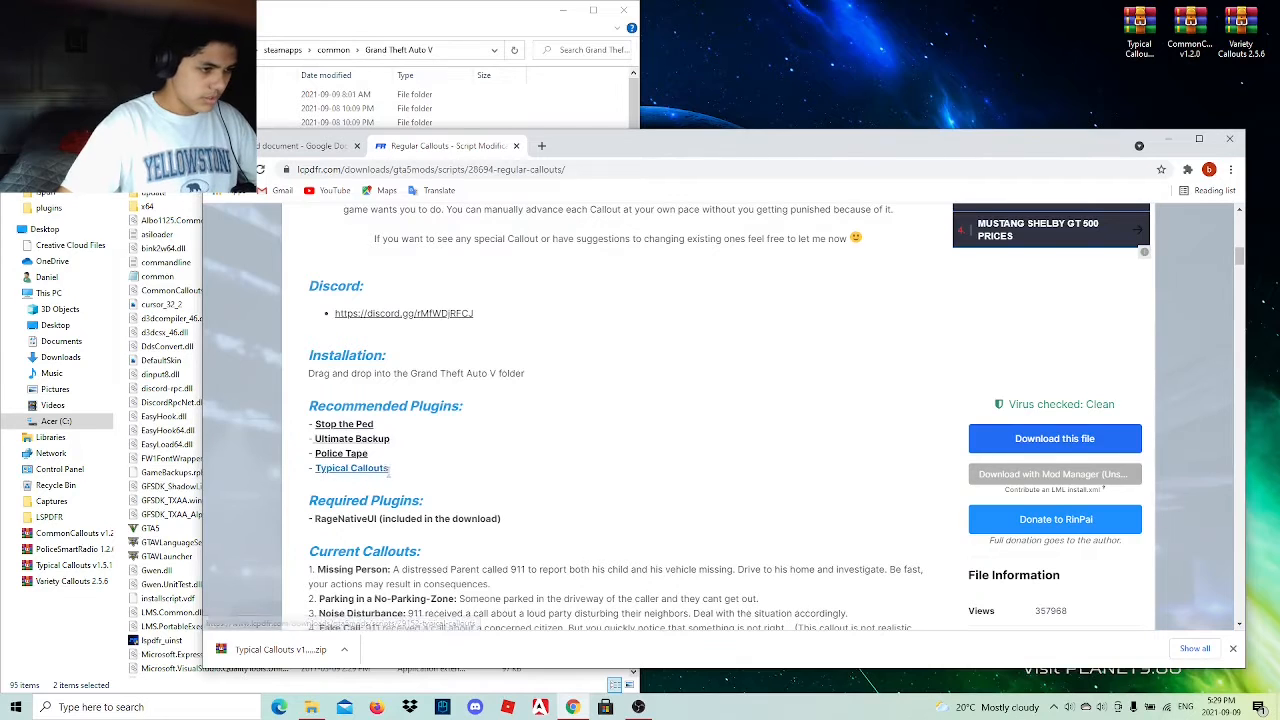
drag(388, 474, 345, 207)
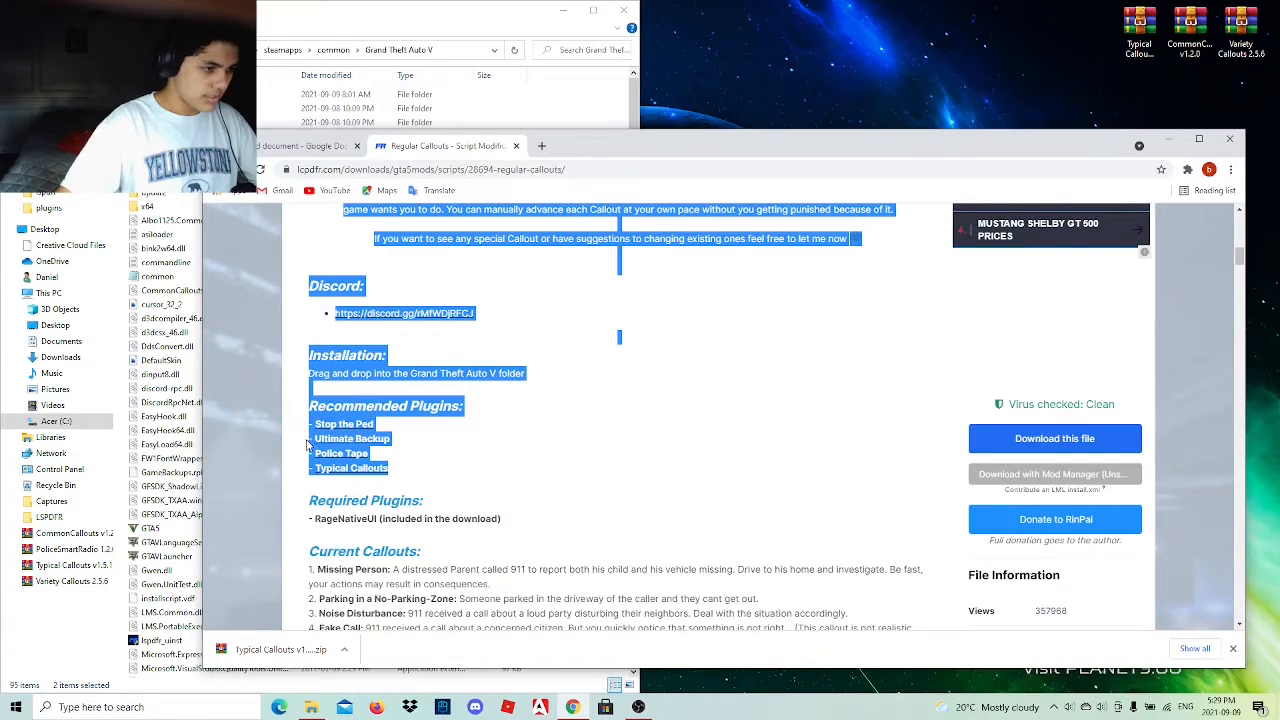
drag(307, 445, 311, 445)
click(407, 485)
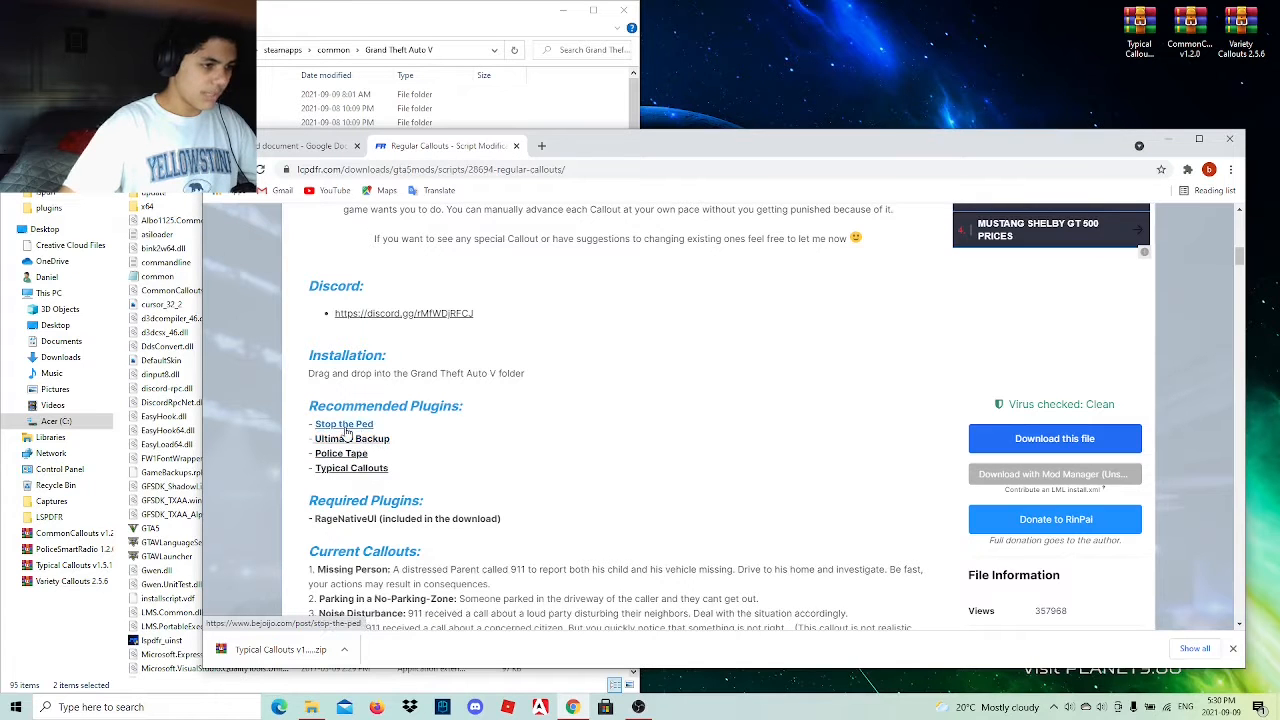
Agree to the download terms and download the Regular Callouts 1.1.4 archive.
click(1054, 438)
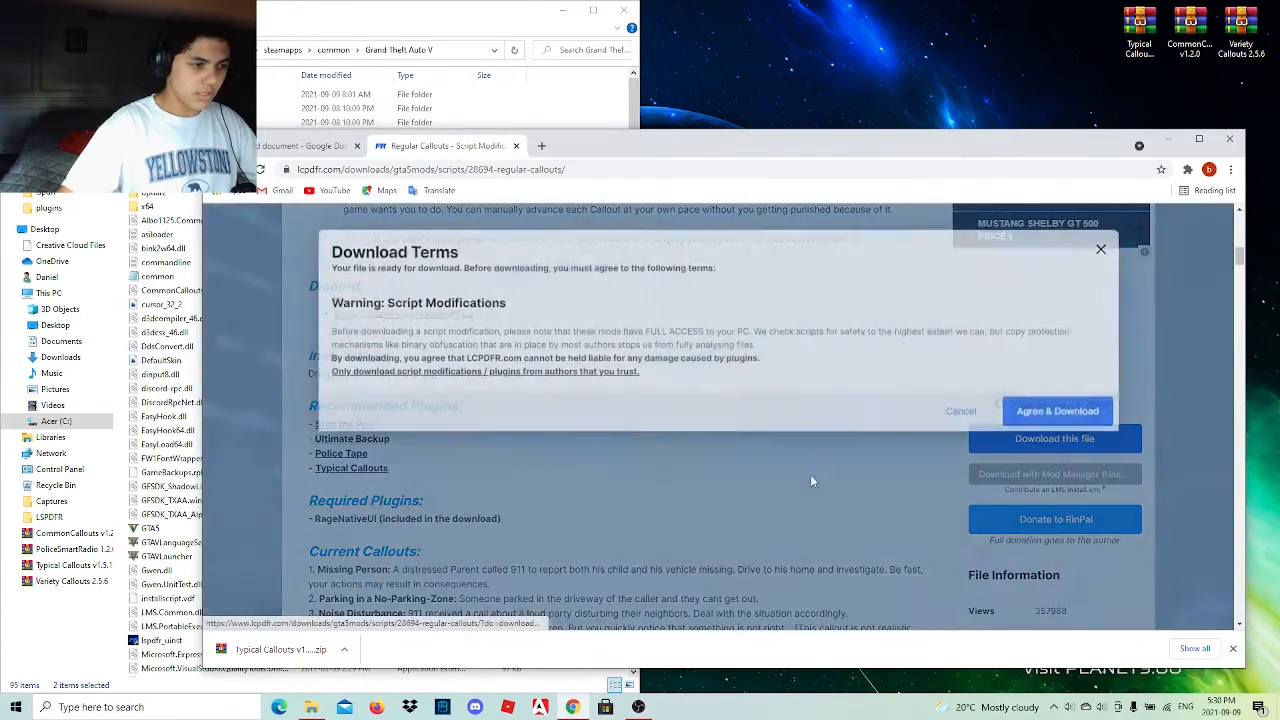
click(1056, 418)
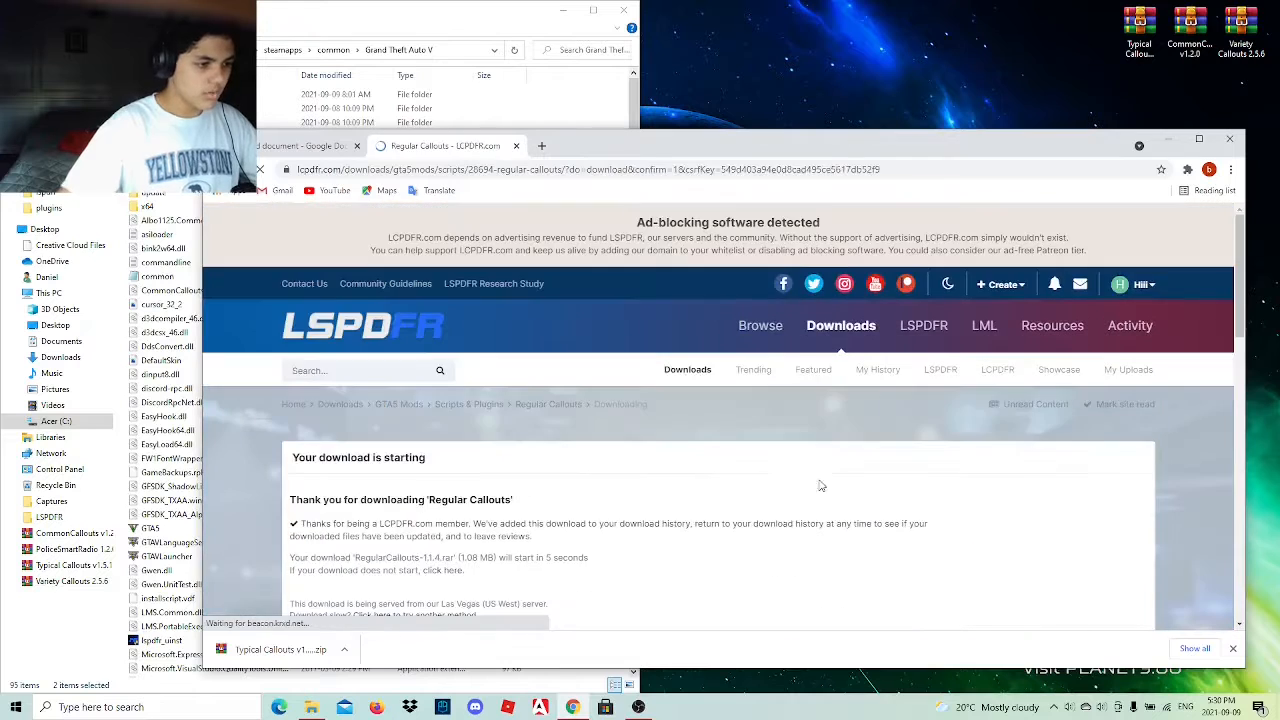
scroll(659, 439, down, 2)
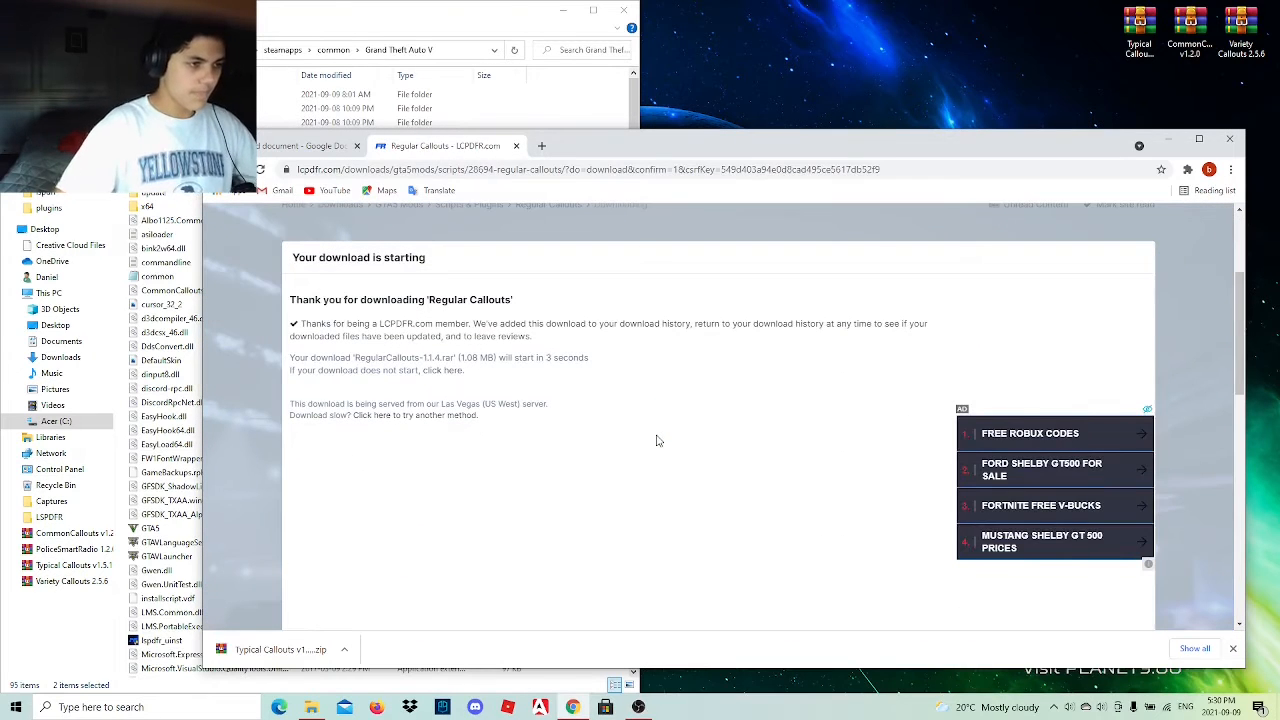
scroll(575, 430, down, 2)
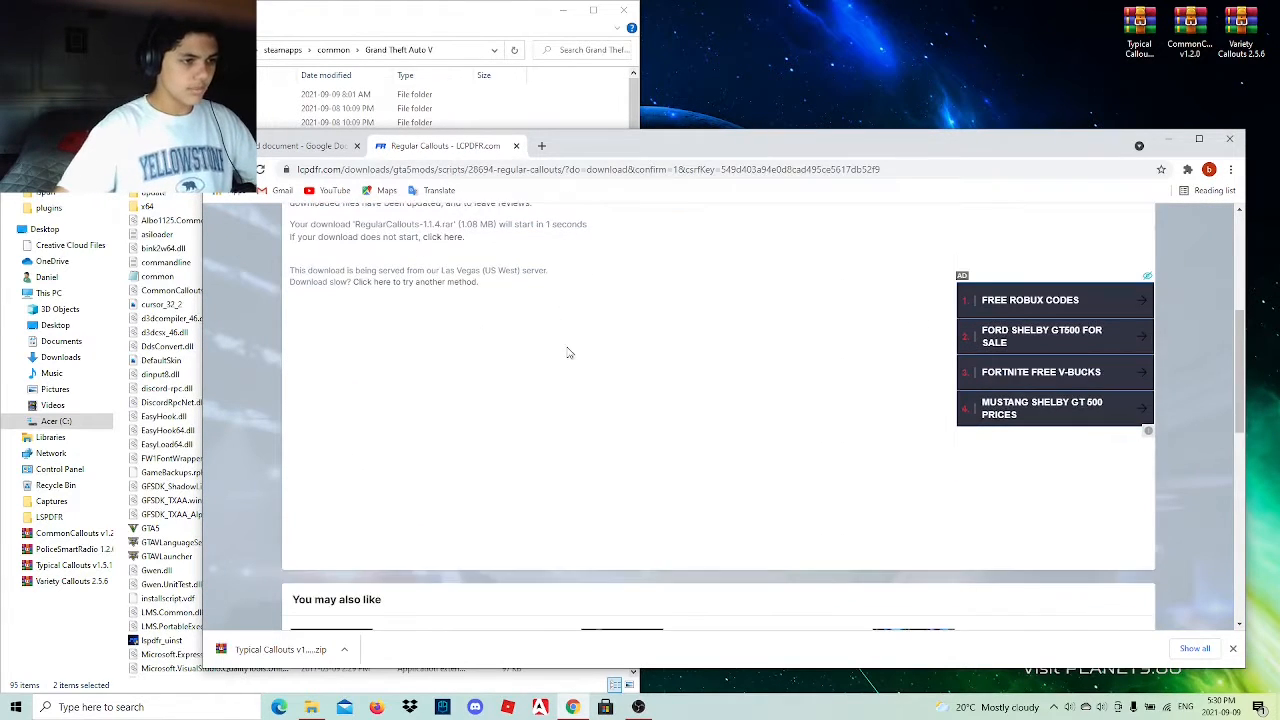
scroll(566, 346, up, 1)
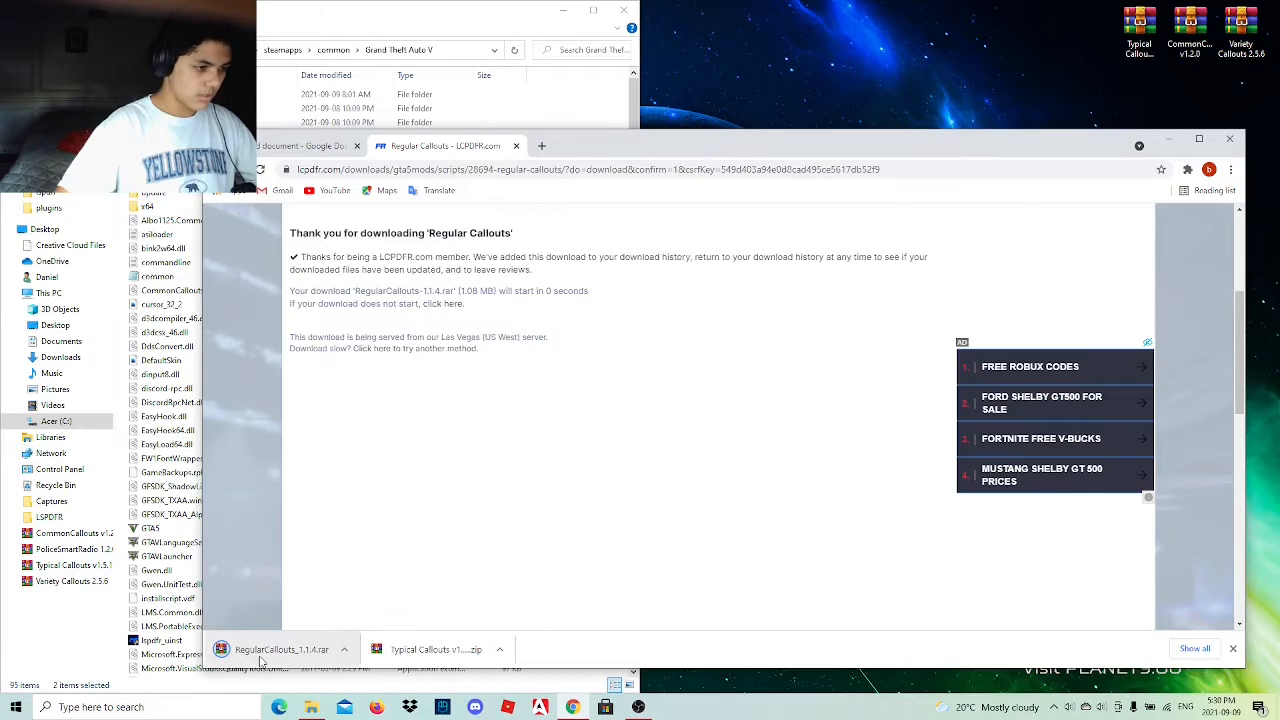
Place the RegularCallouts_1.1.4 archive on the desktop and copy its lspdfr and plugins folders into the Grand Theft Auto V directory.
click(1080, 32)
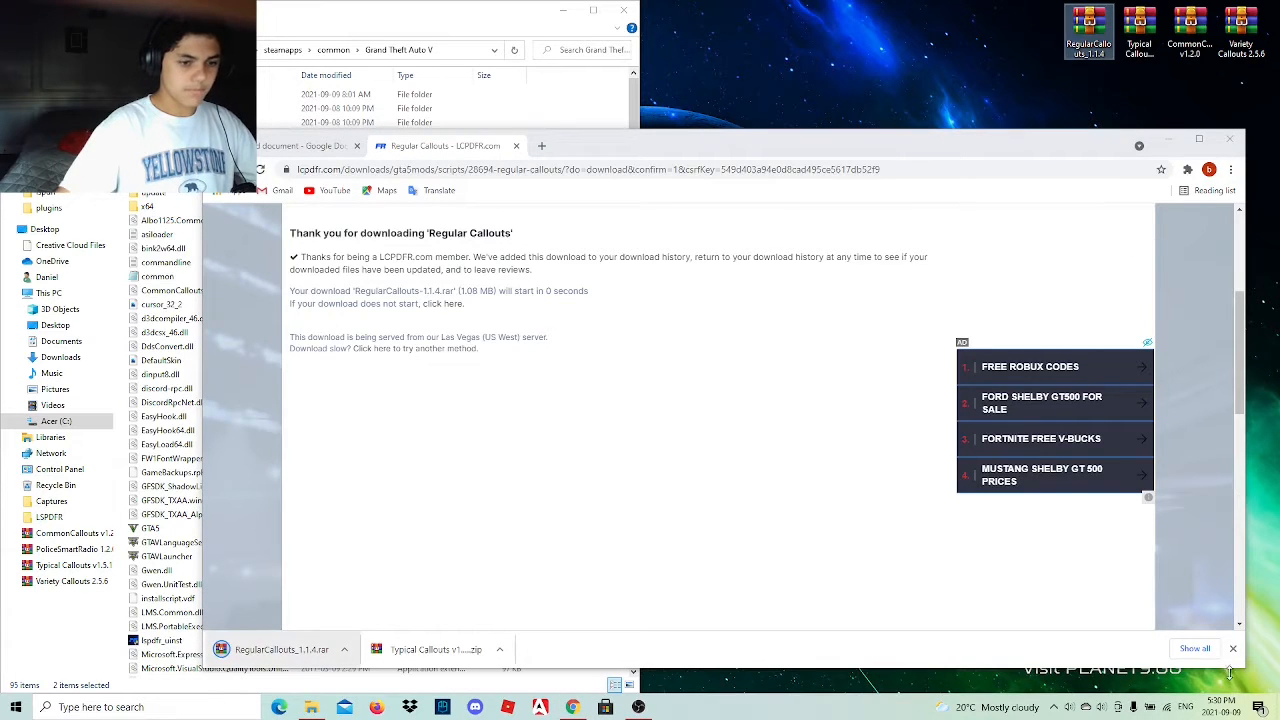
click(1170, 139)
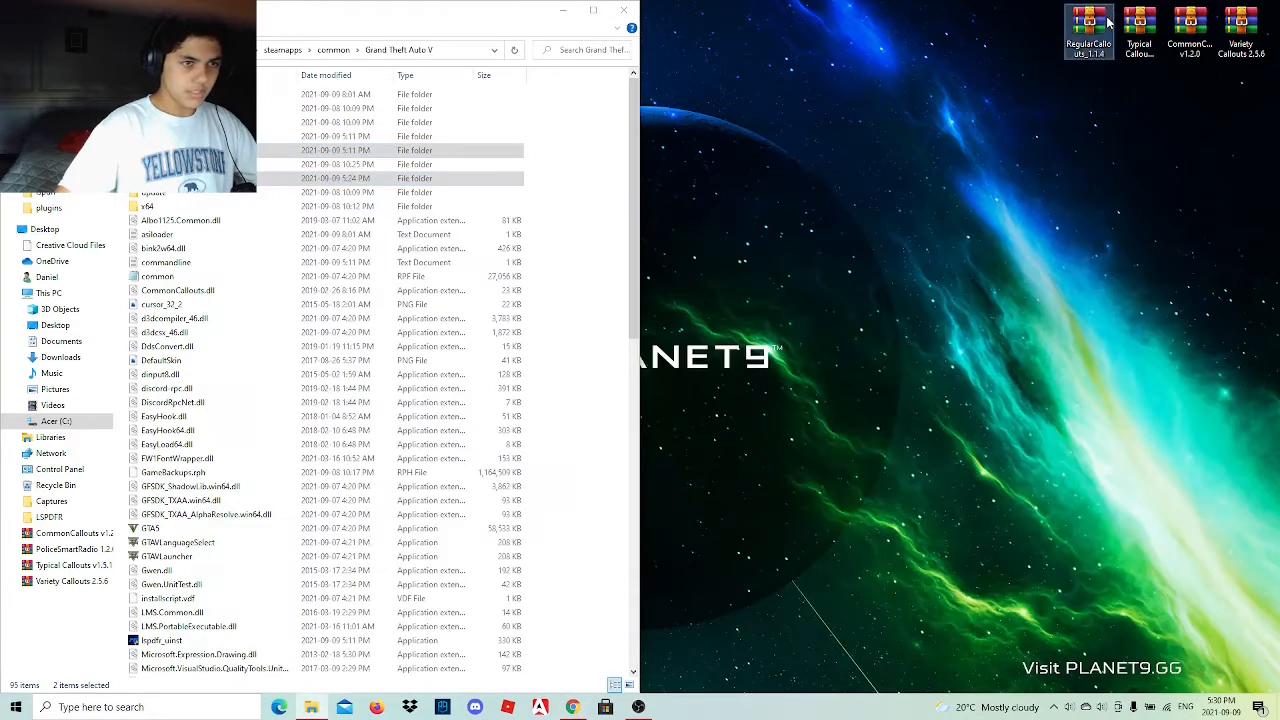
double_click(1089, 30)
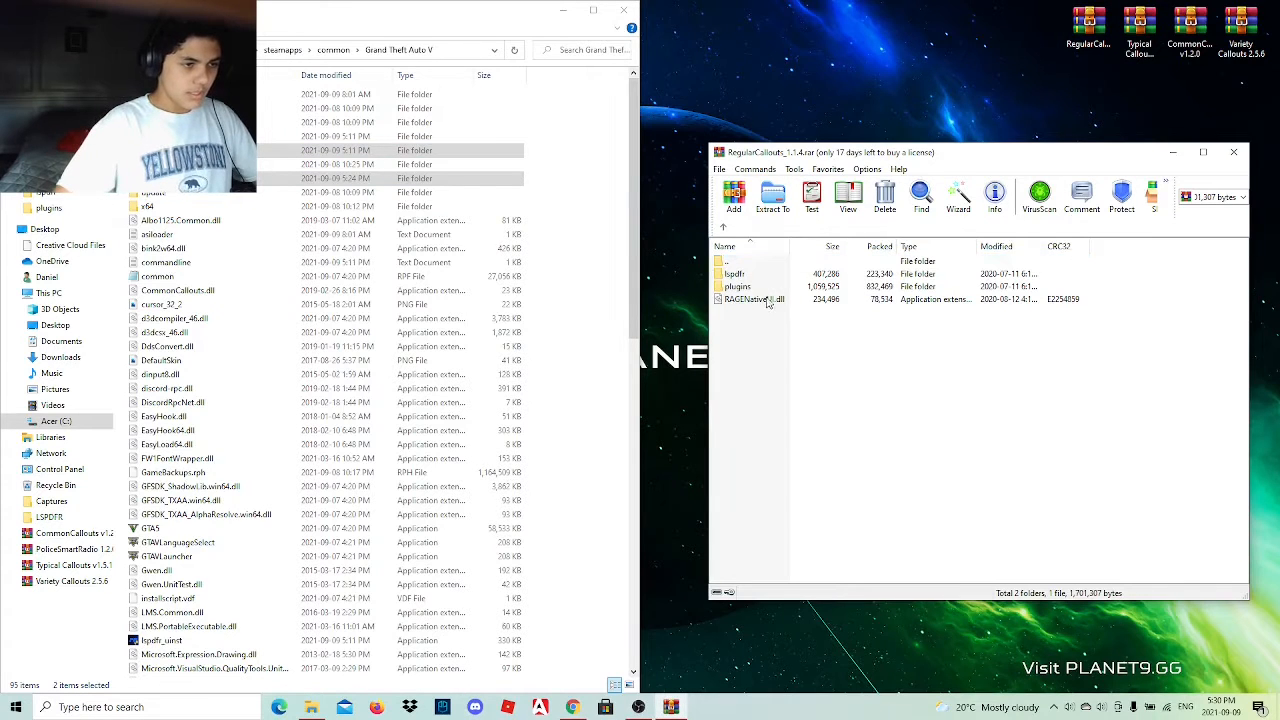
click(767, 287)
ctrl+click(766, 276)
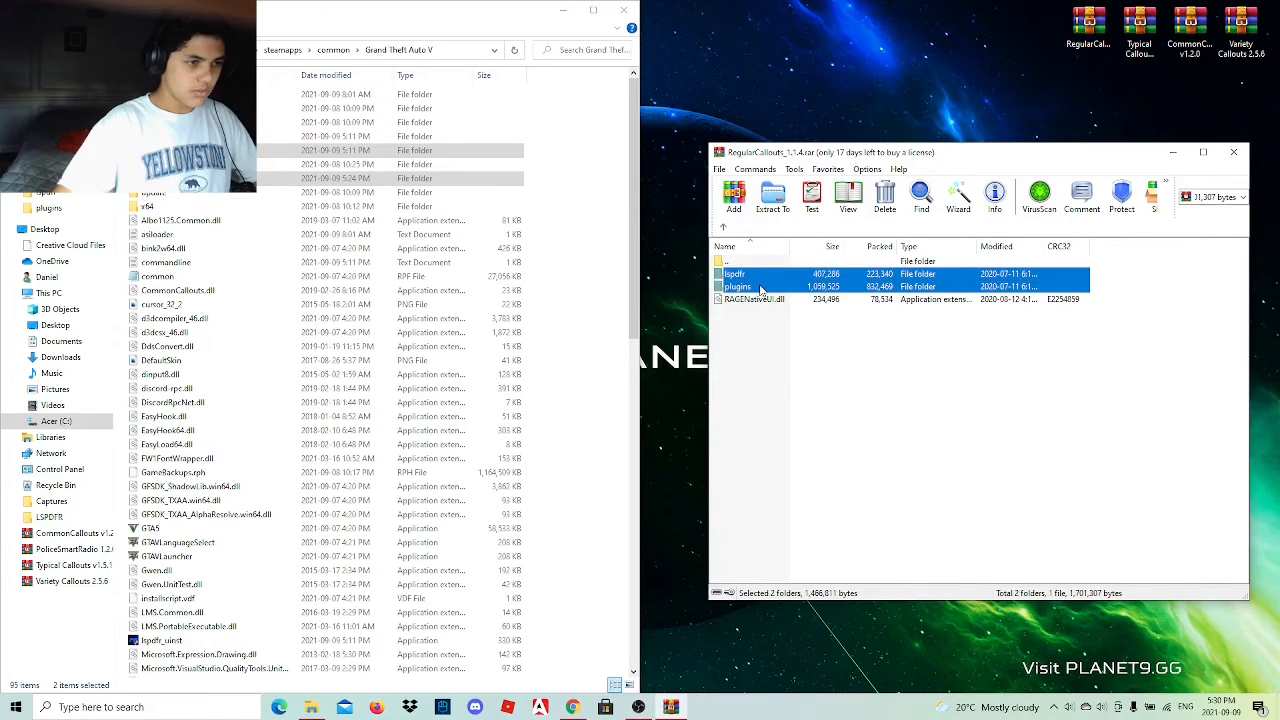
drag(655, 333, 598, 284)
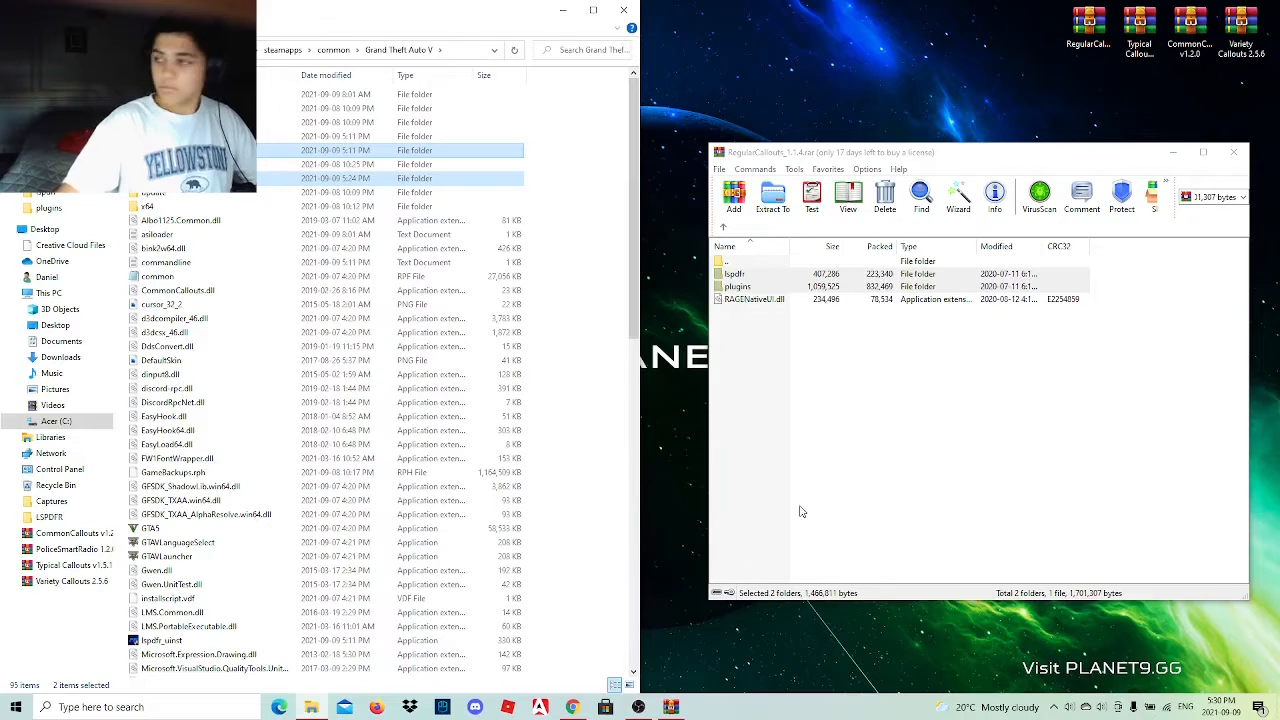
click(1233, 152)
Return to the link list in the browser and close the Regular Callouts download page.
click(572, 707)
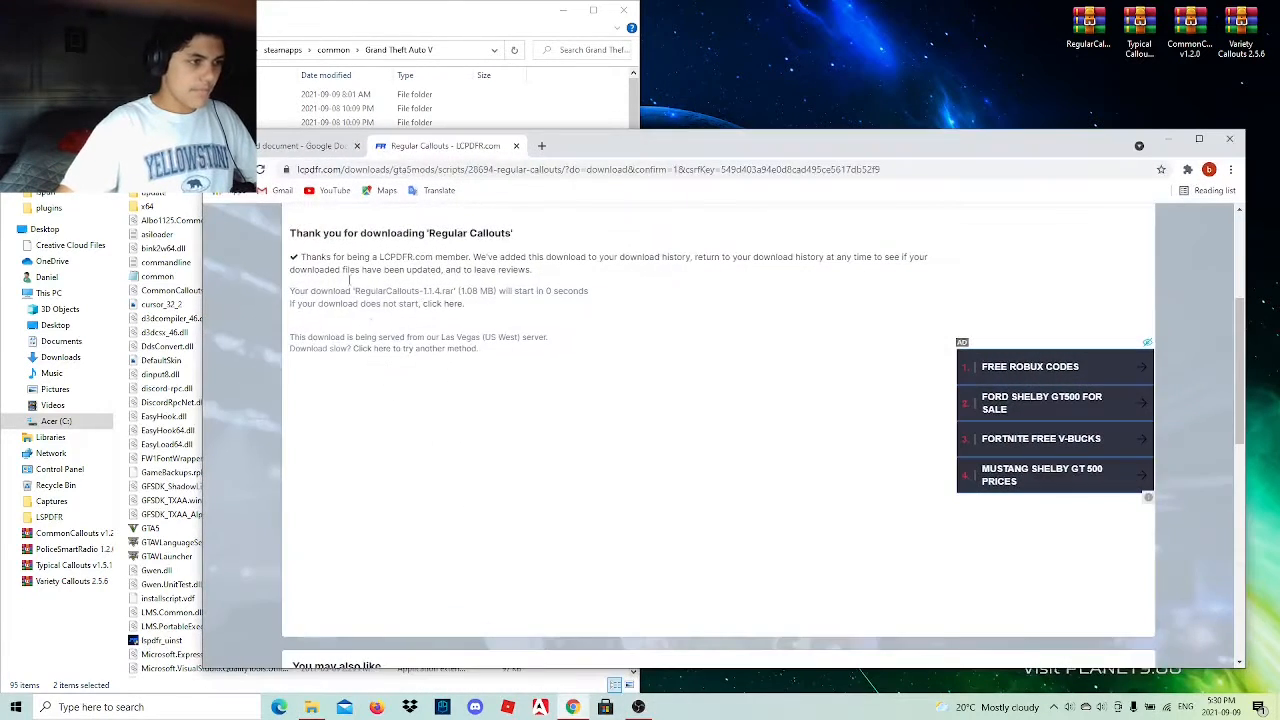
click(320, 148)
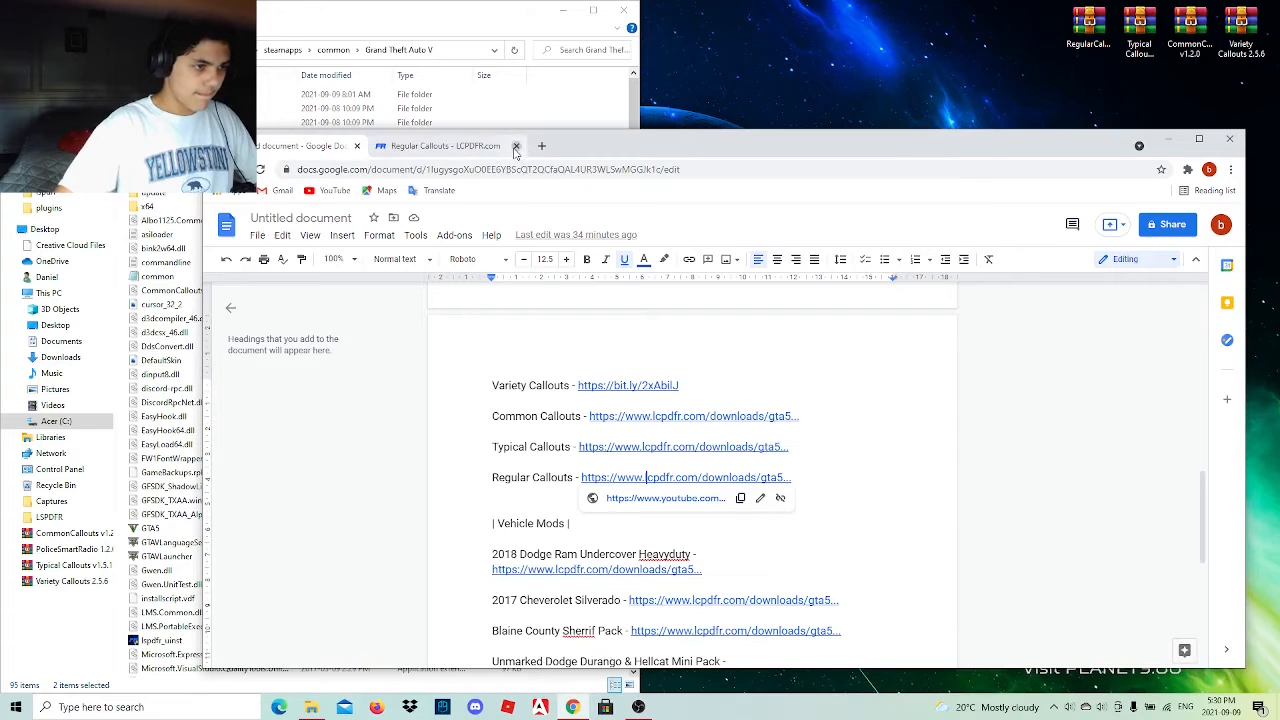
click(516, 149)
click(849, 504)
Open the Unmarked Dodge Durango & Hellcat Mini Pack link under Vehicle Mods and continue through the redirect to its mod page.
scroll(661, 585, down, 1)
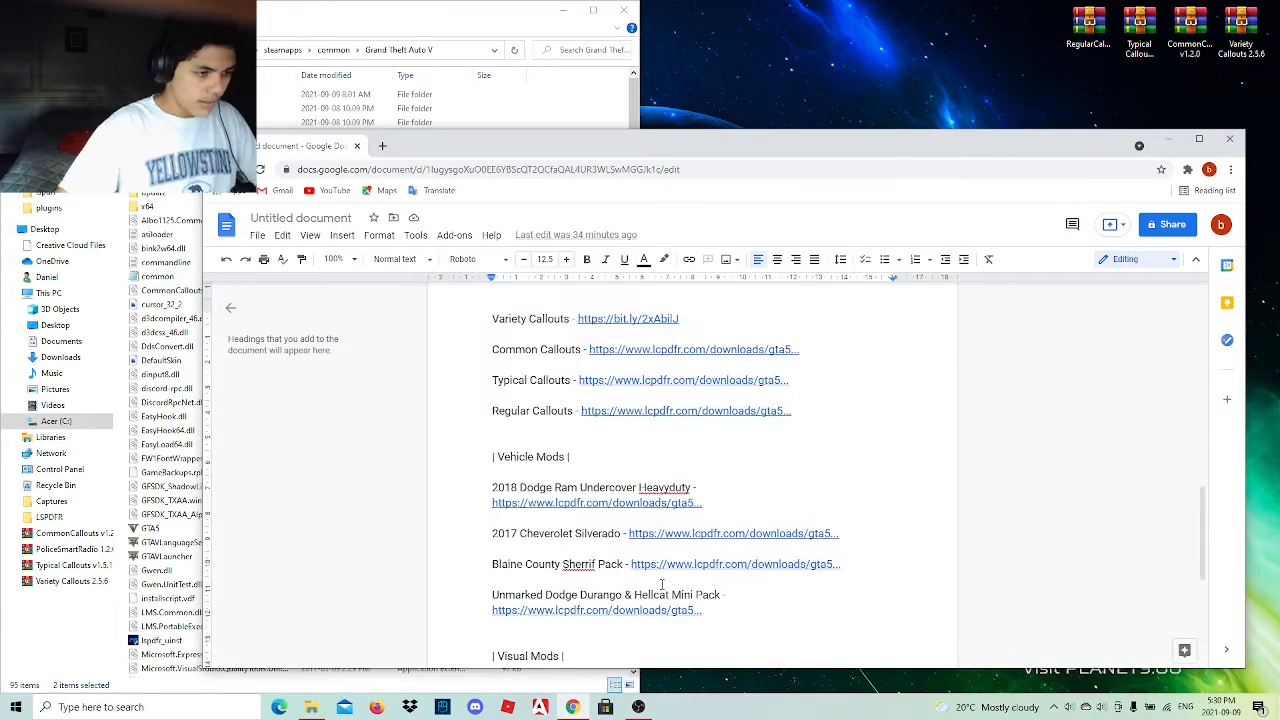
scroll(661, 585, down, 3)
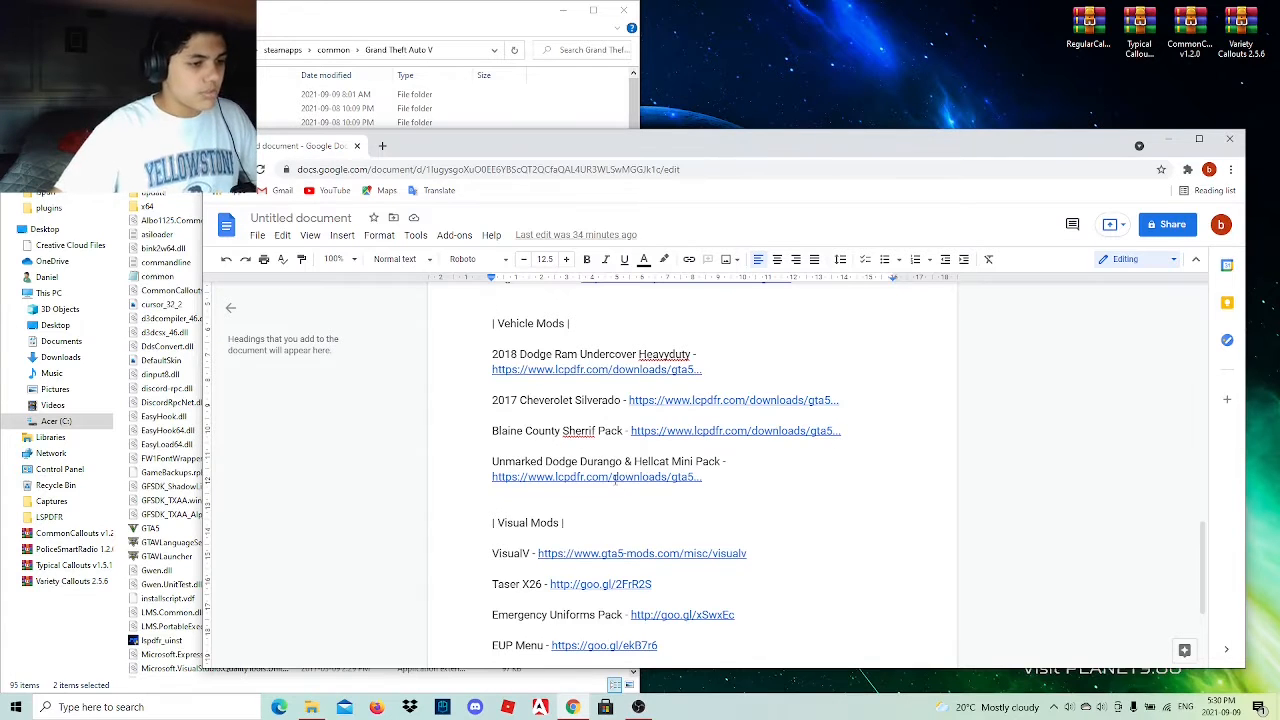
click(614, 481)
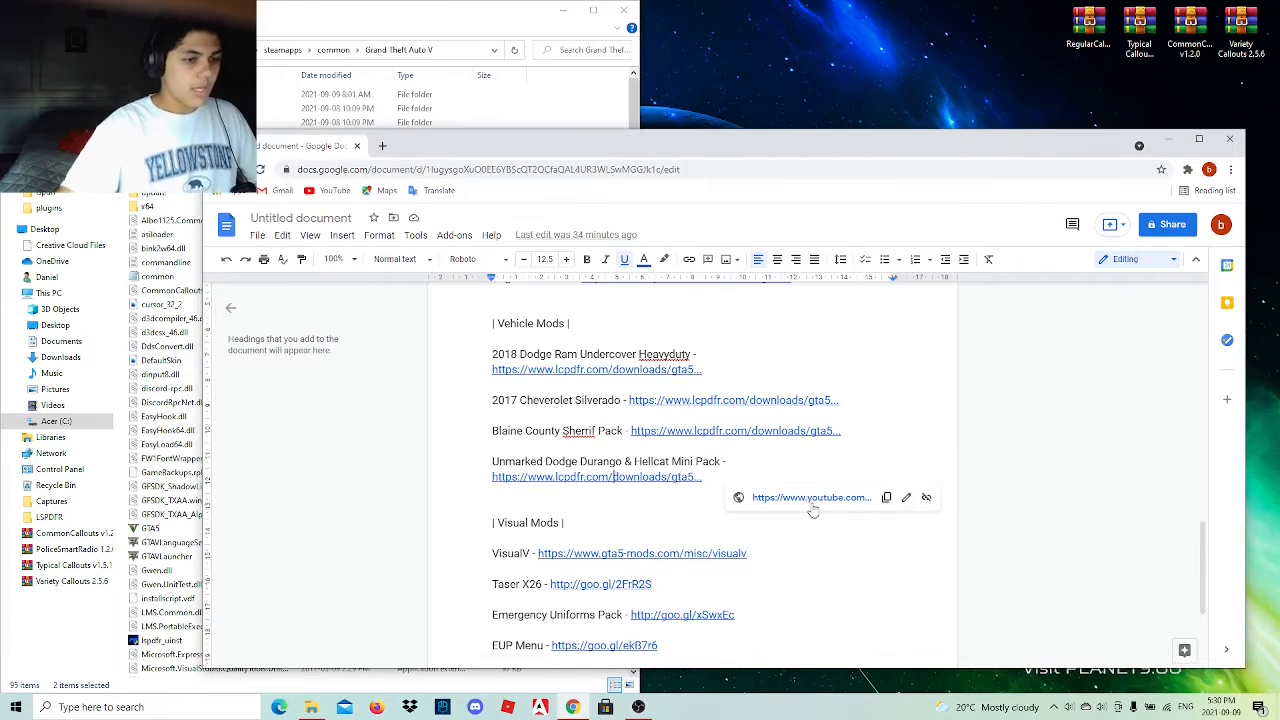
click(811, 497)
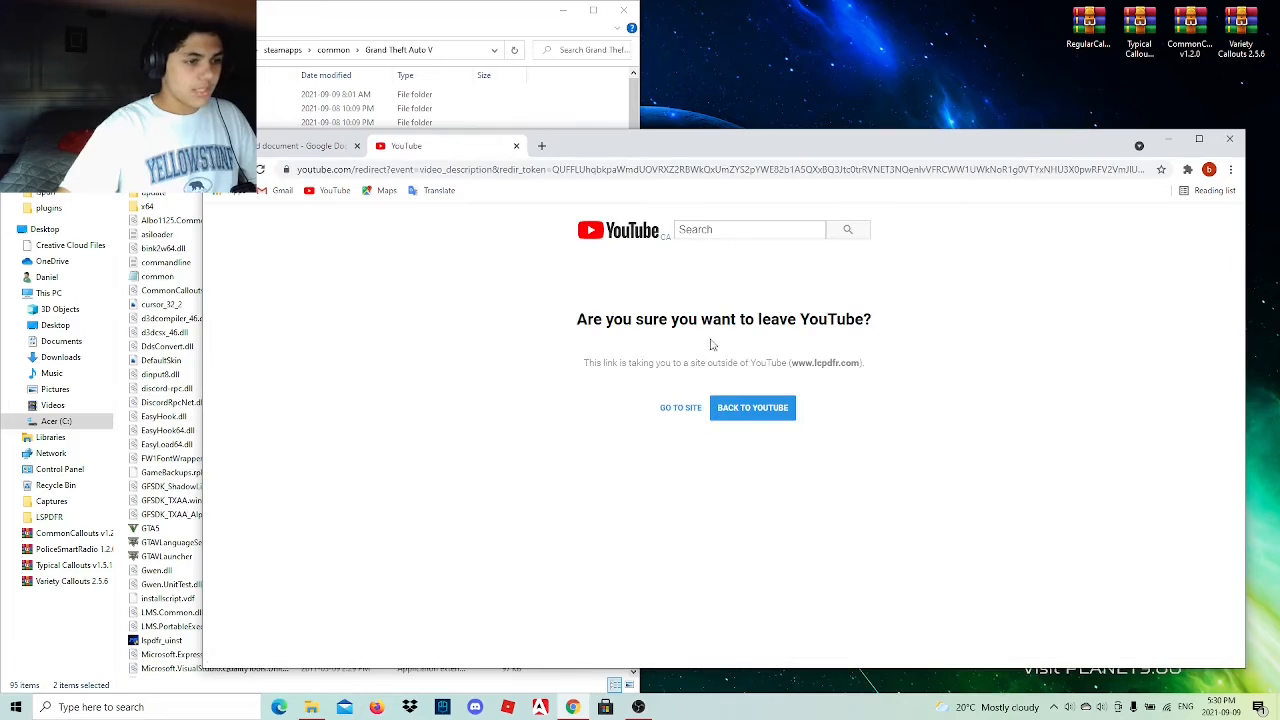
click(680, 408)
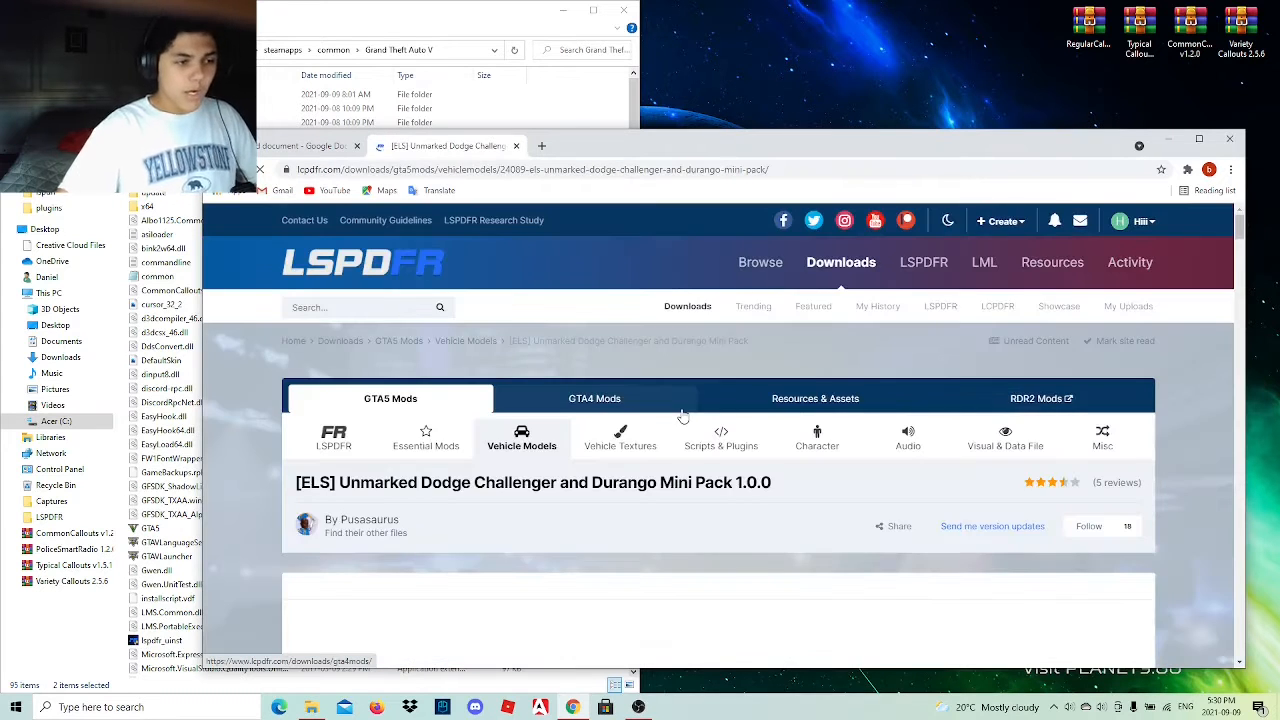
Preview the mod's pictures and download the Unmarked_Durango_and_Challenger.zip archive.
scroll(680, 415, down, 3)
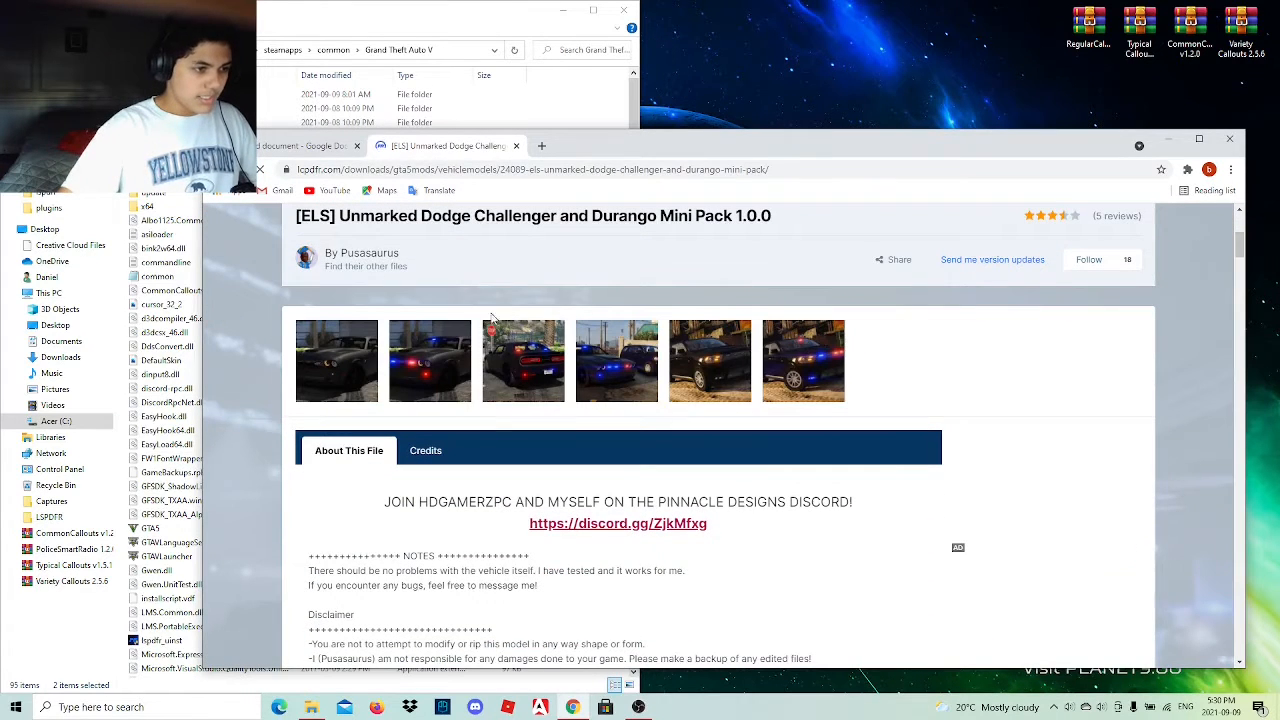
click(493, 322)
click(1180, 438)
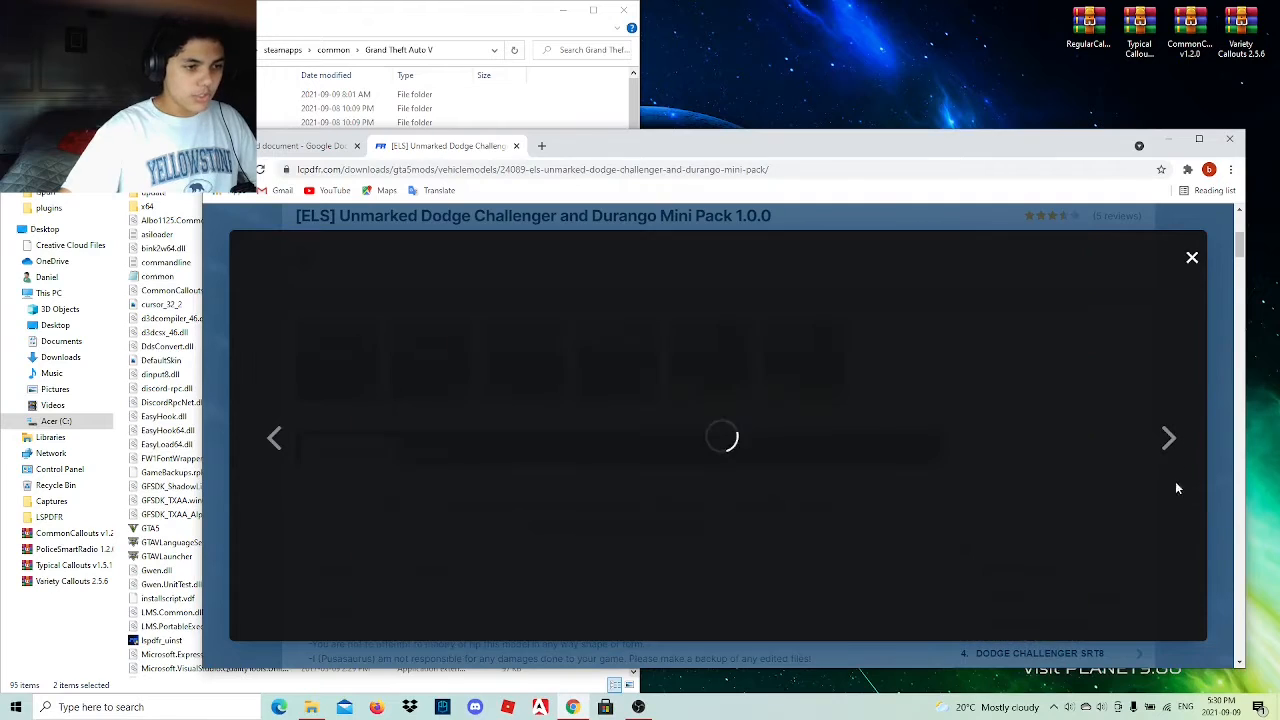
click(1191, 262)
scroll(793, 475, down, 5)
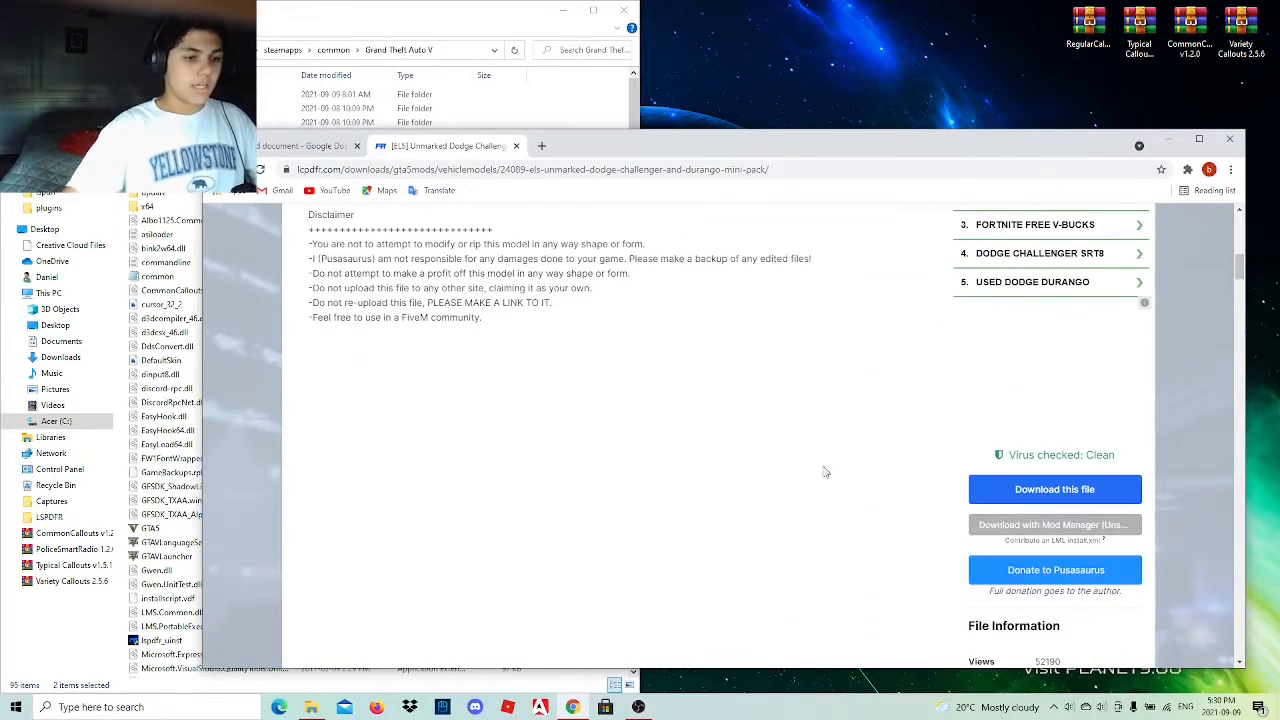
click(1024, 489)
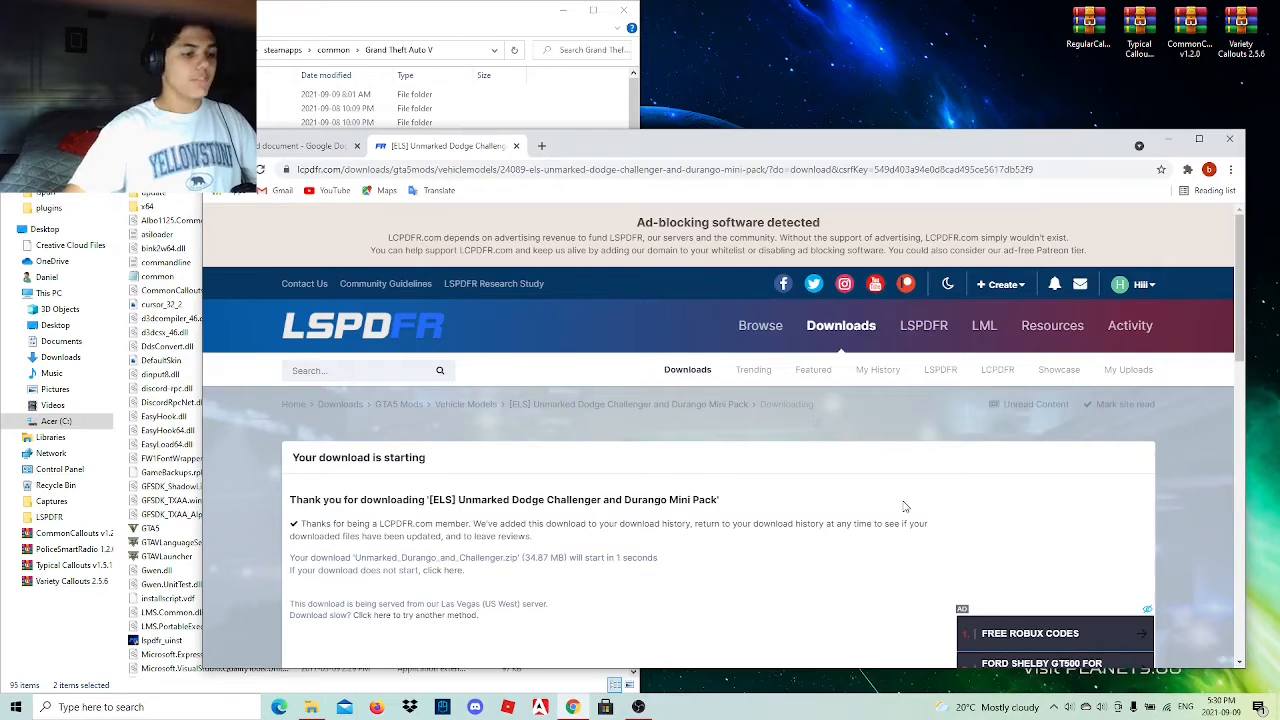
scroll(903, 506, down, 2)
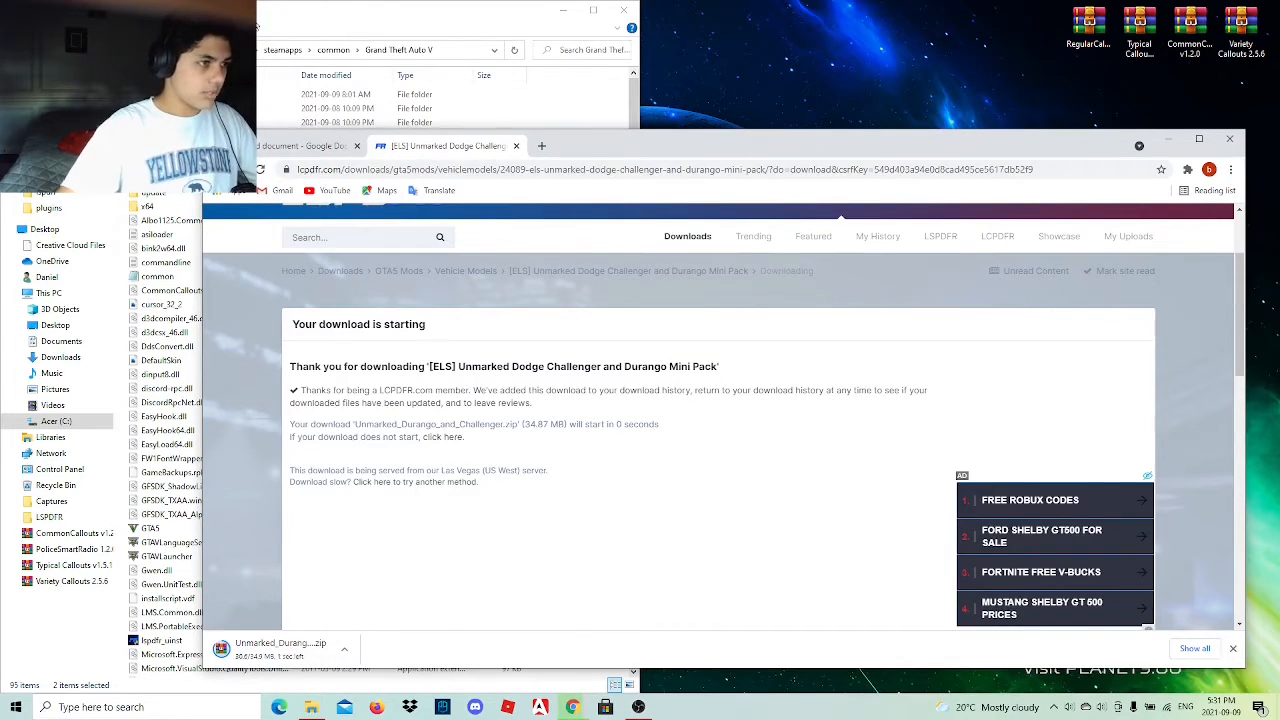
Launch OpenIV in place of the Grand Theft Auto V folder window and put the Unmarked_Durango_and_Challenger archive on the desktop.
drag(450, 10, 804, 74)
click(55, 498)
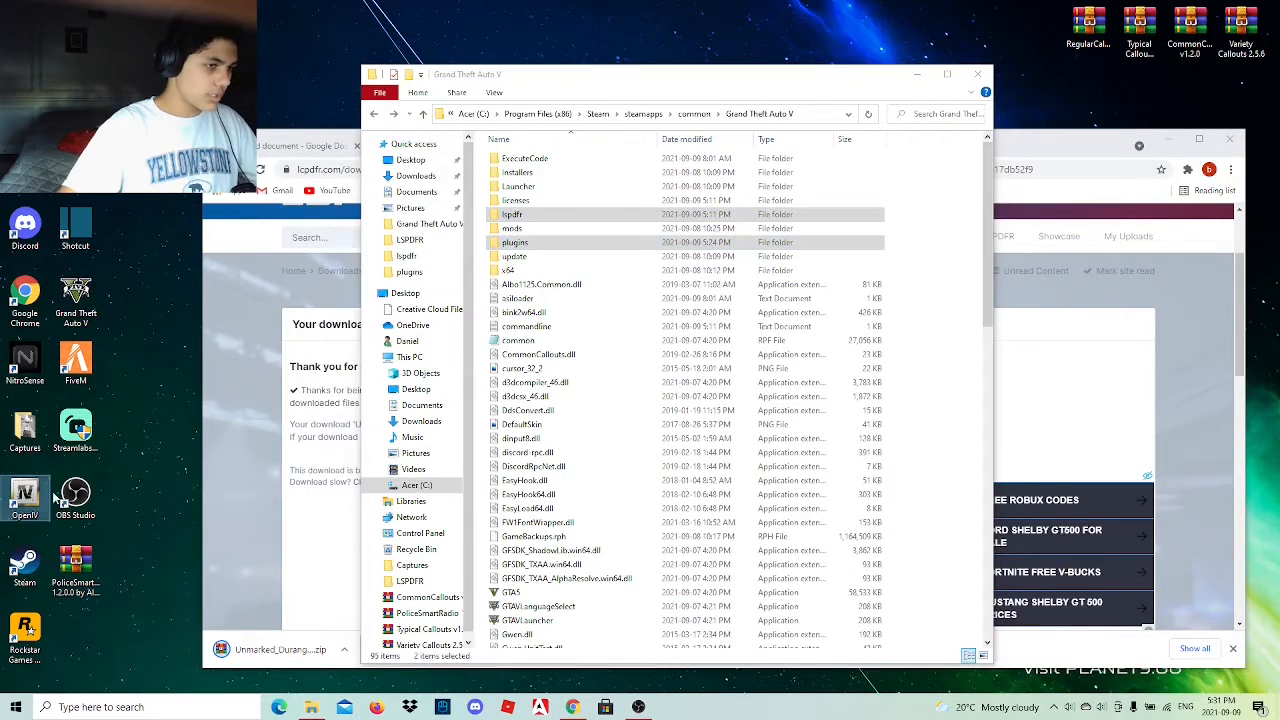
click(978, 77)
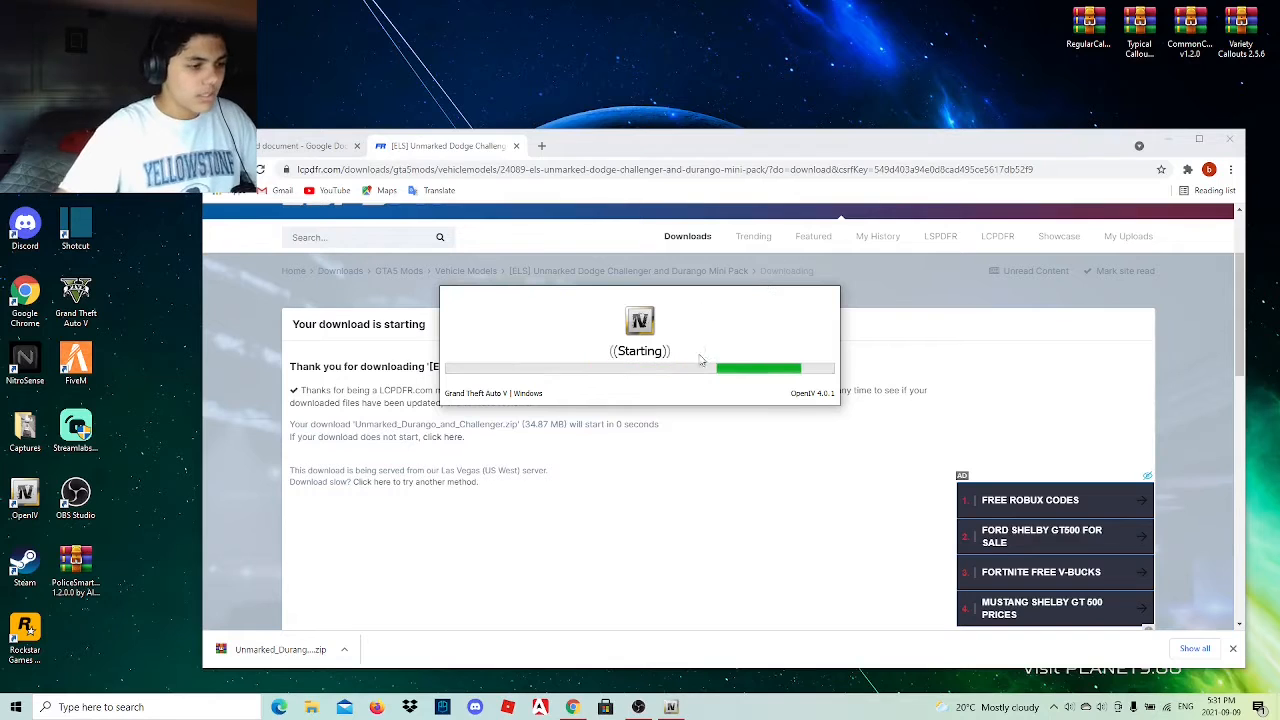
drag(290, 650, 1034, 34)
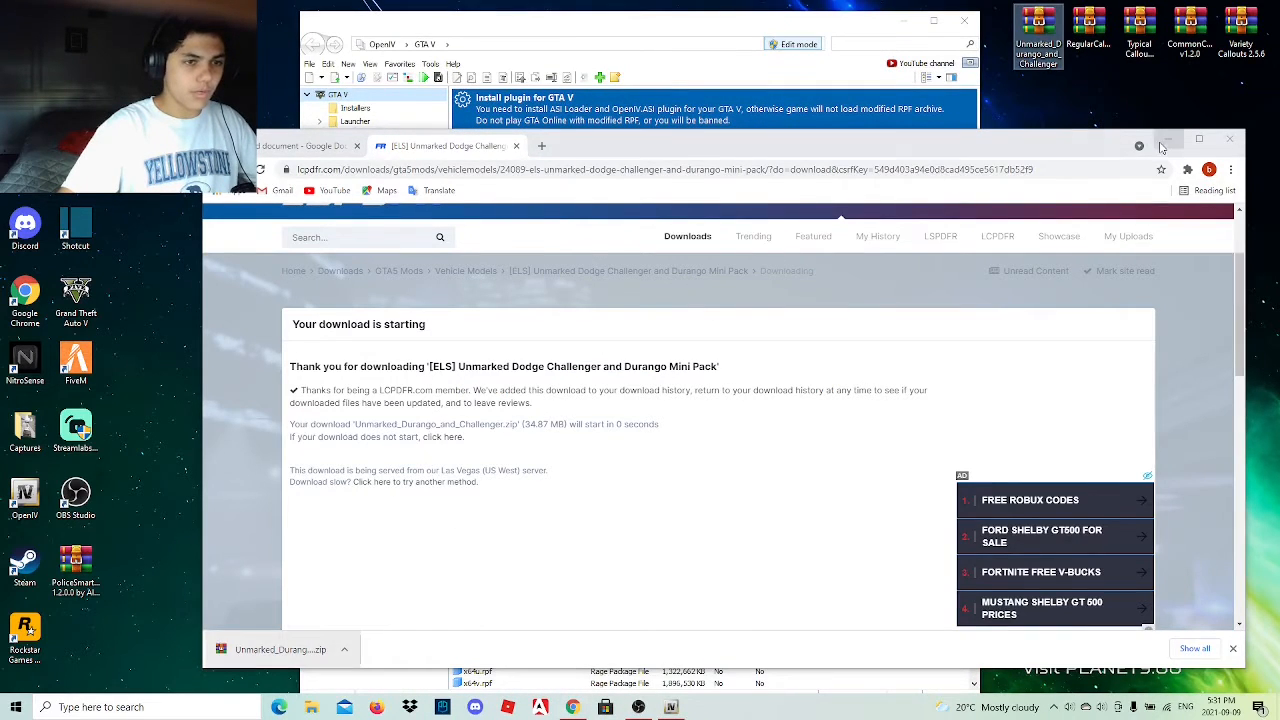
click(1166, 141)
Look through the GTA V file list in OpenIV and close the program.
scroll(660, 335, down, 2)
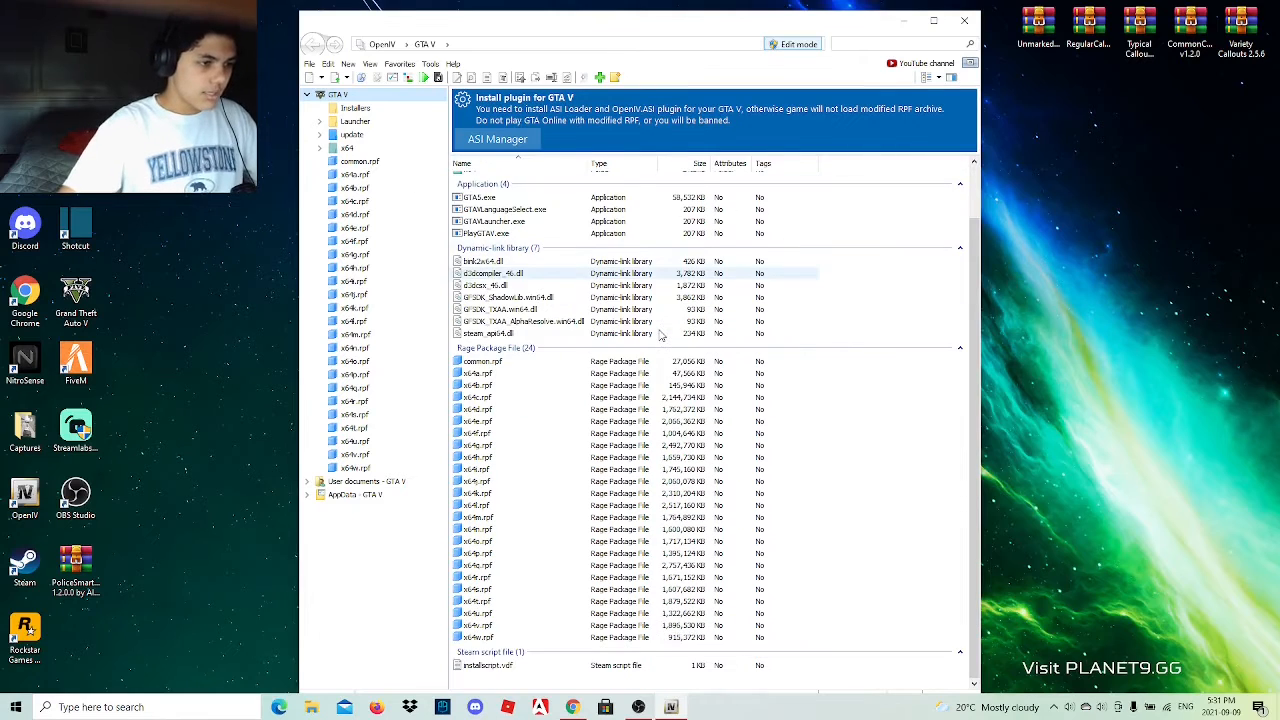
scroll(660, 335, up, 1)
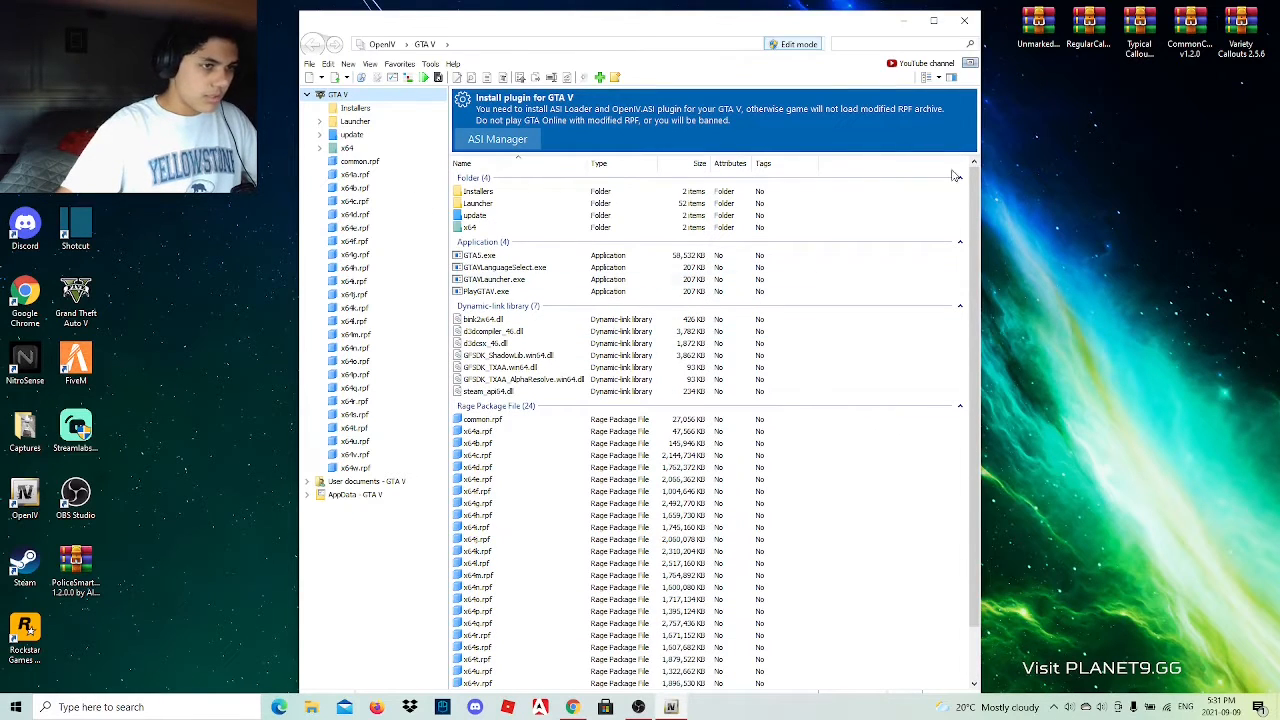
click(966, 21)
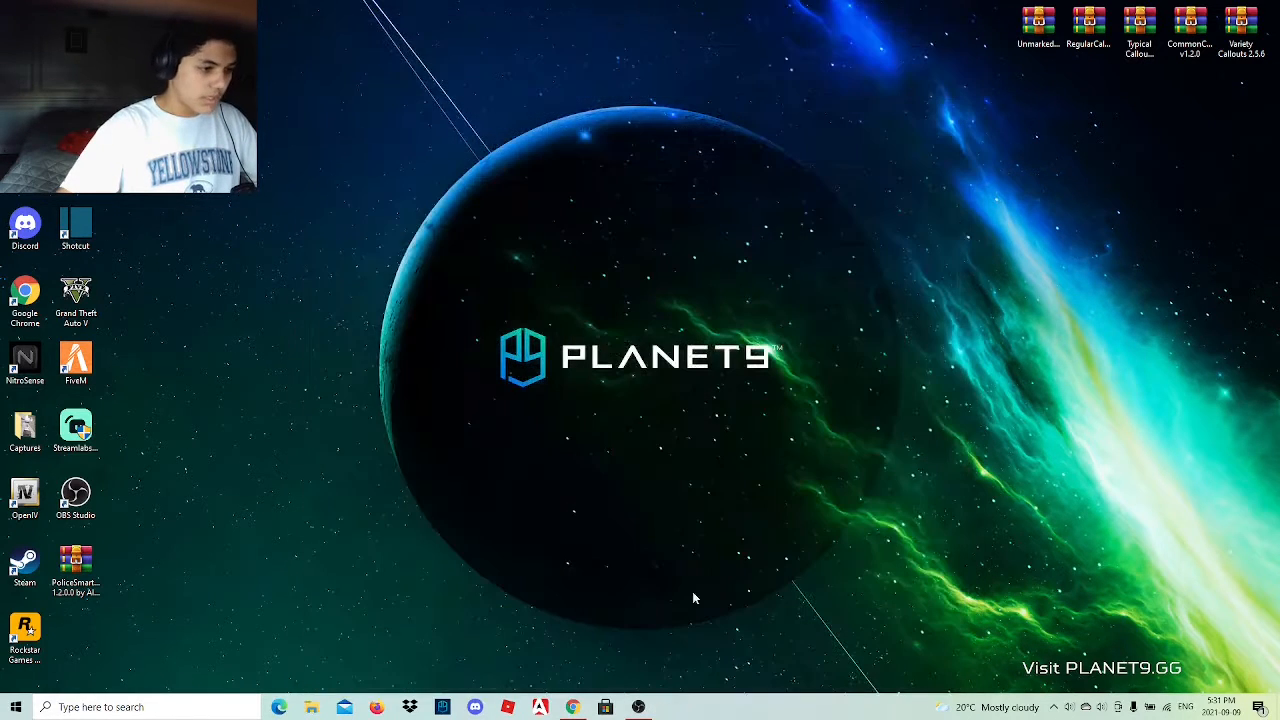
Move PlayGTAV out of the LSPDFR folder onto the desktop and put the folder window away.
click(311, 707)
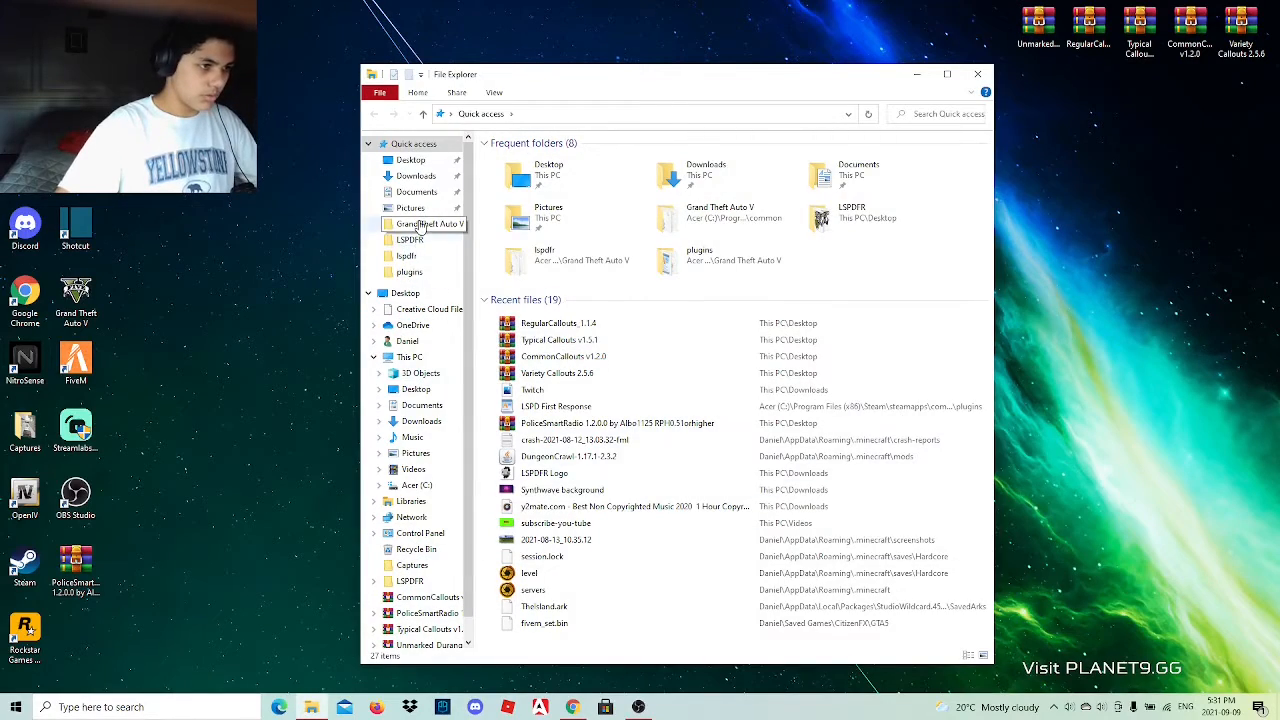
click(418, 241)
drag(616, 82, 479, 46)
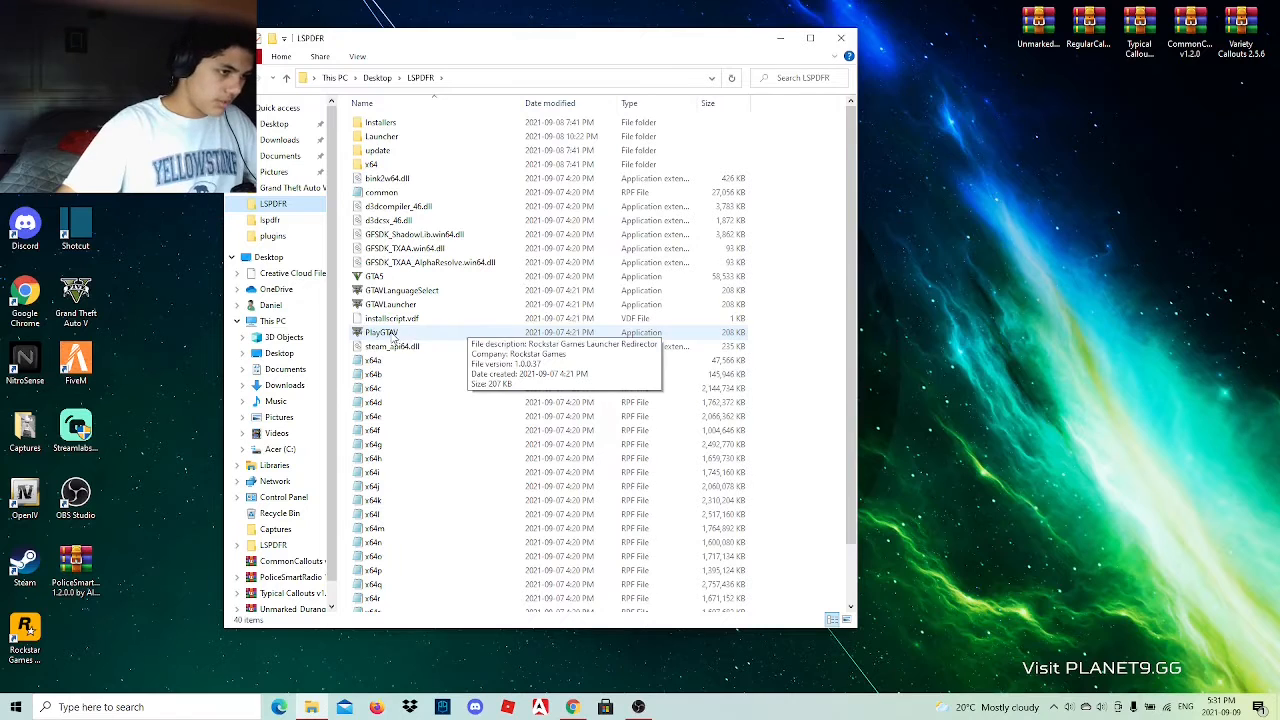
drag(414, 340, 1190, 235)
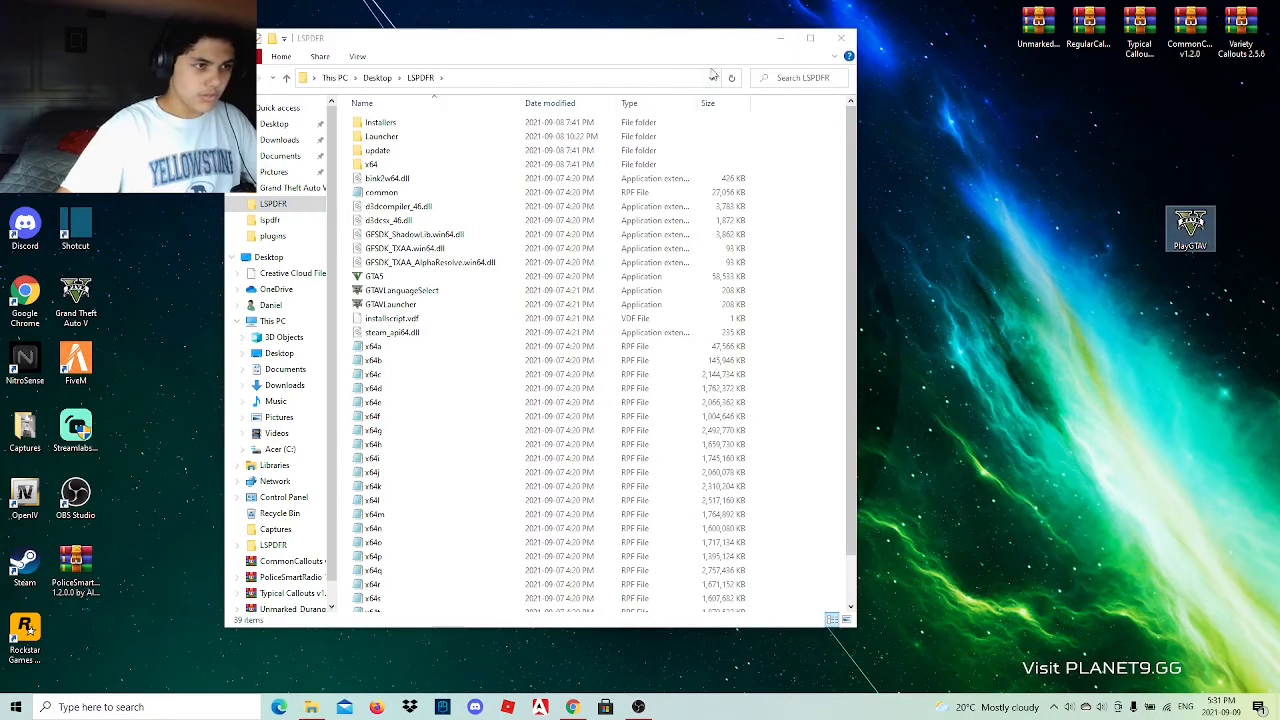
click(838, 40)
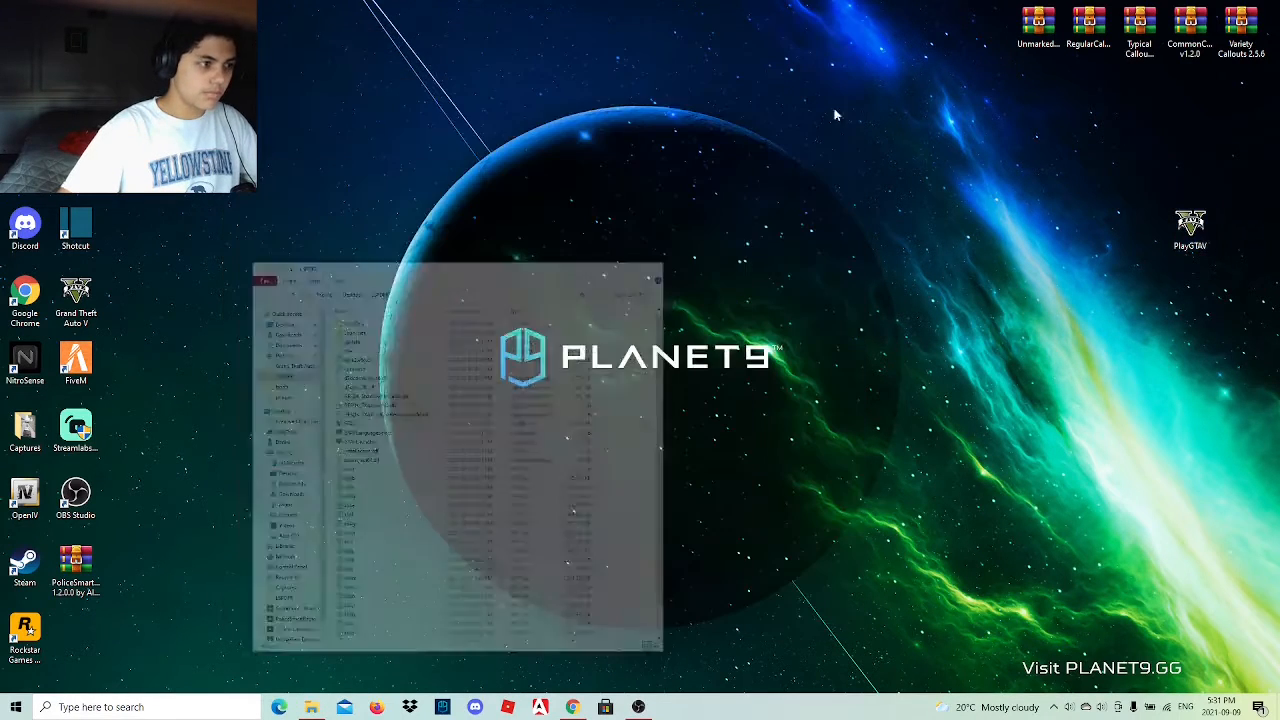
Reopen OpenIV, examine its GTA V files, location lists and edit and view options, and close it again.
double_click(19, 494)
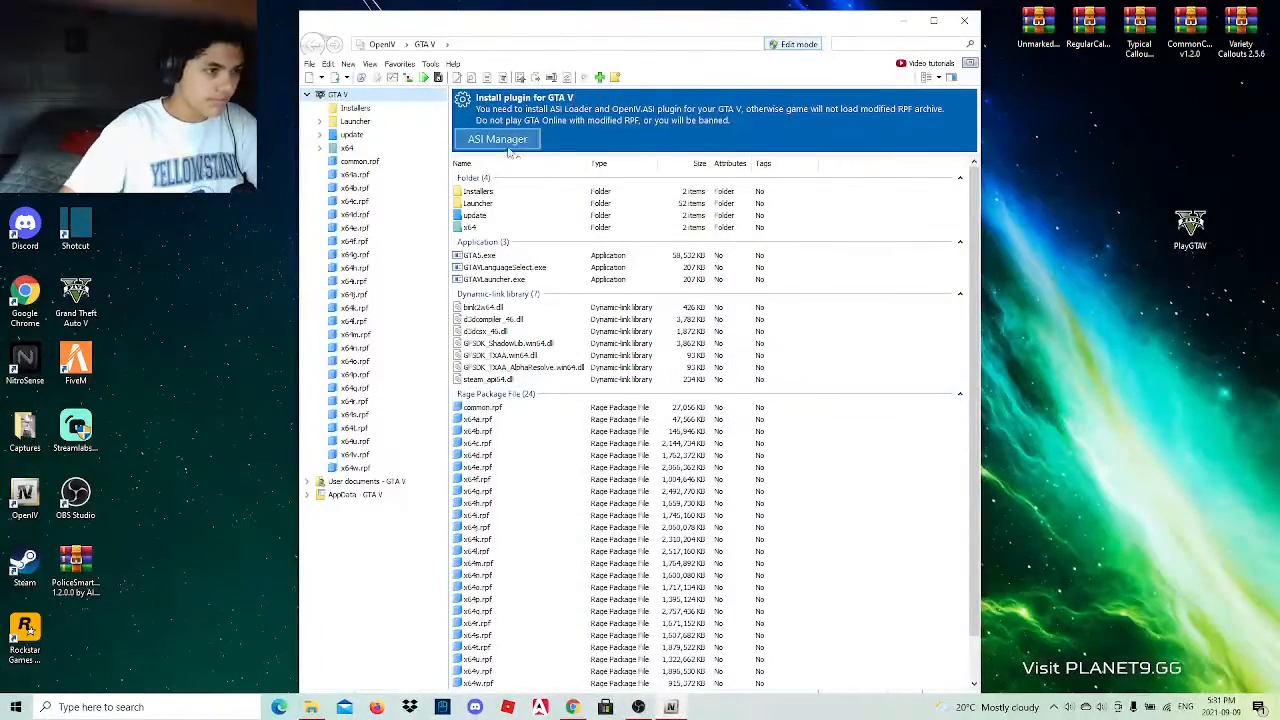
scroll(600, 385, down, 2)
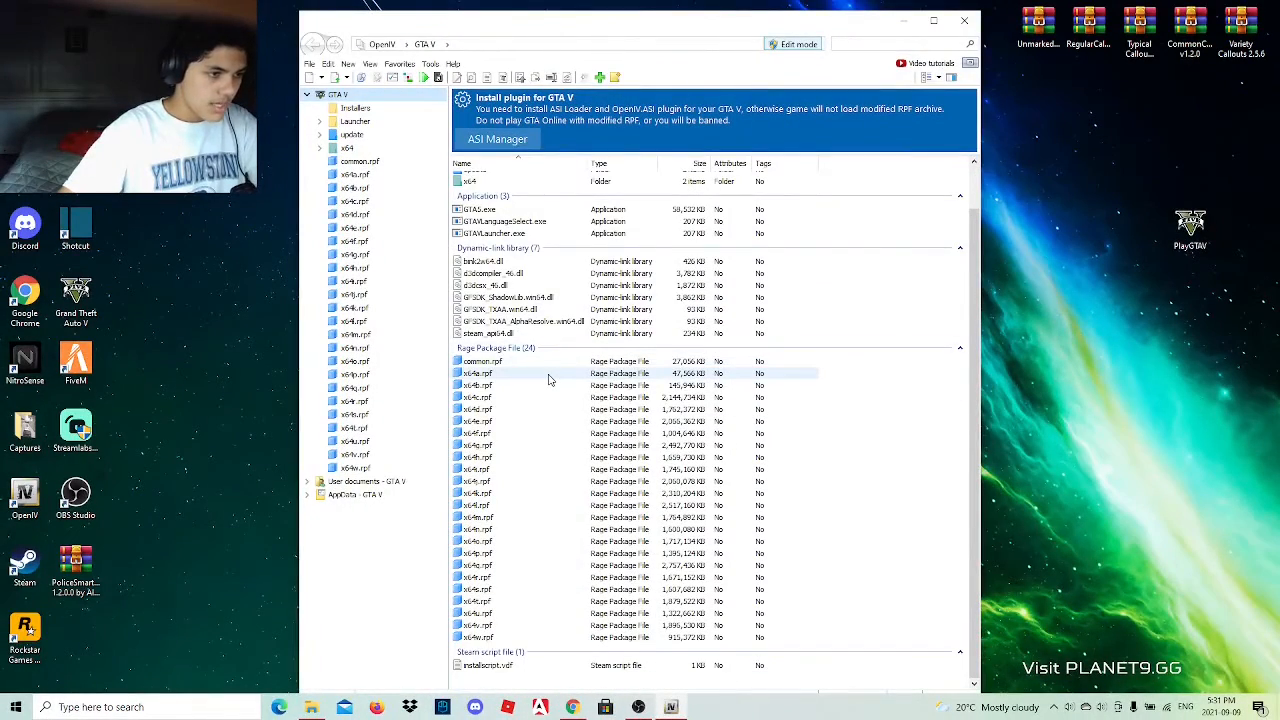
scroll(548, 379, up, 2)
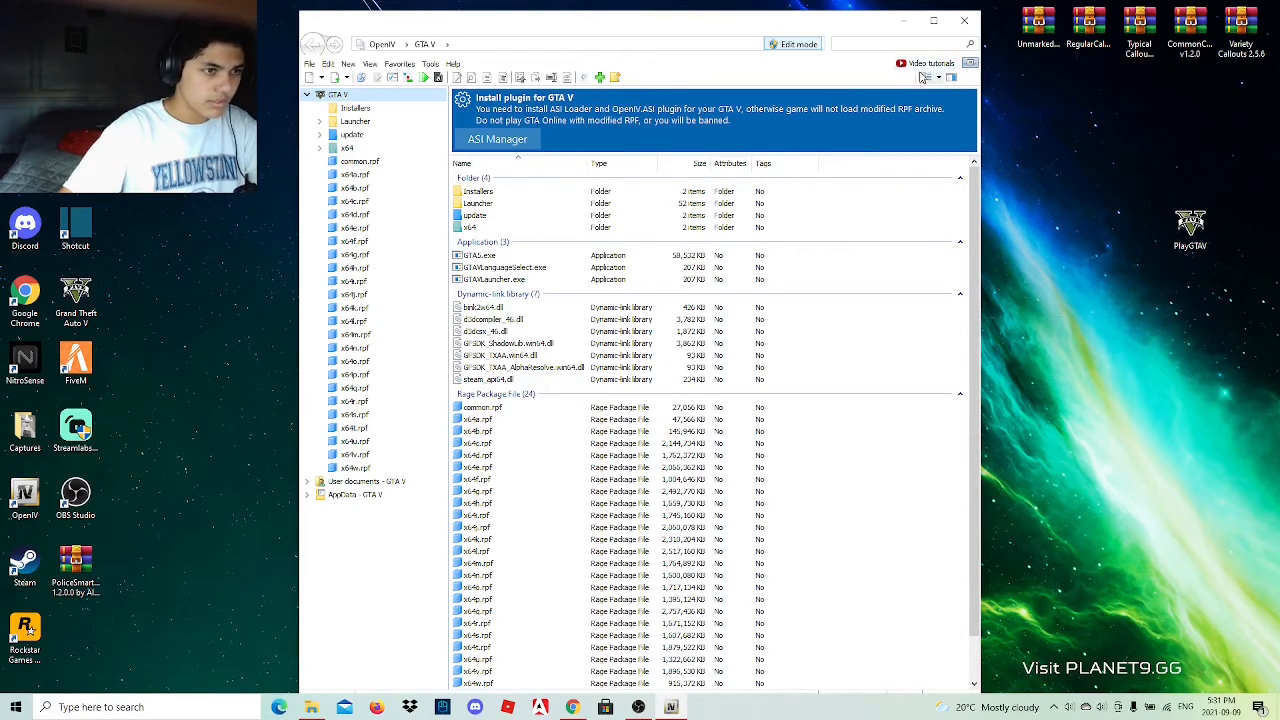
click(446, 45)
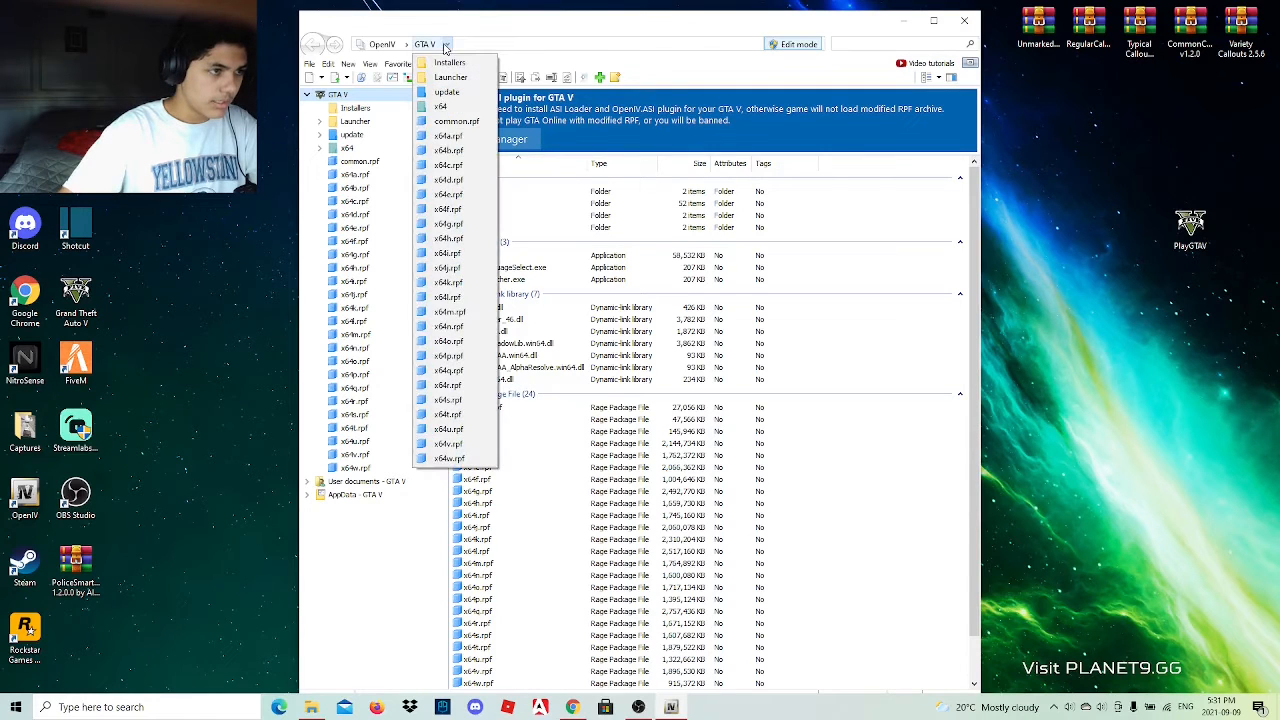
click(539, 68)
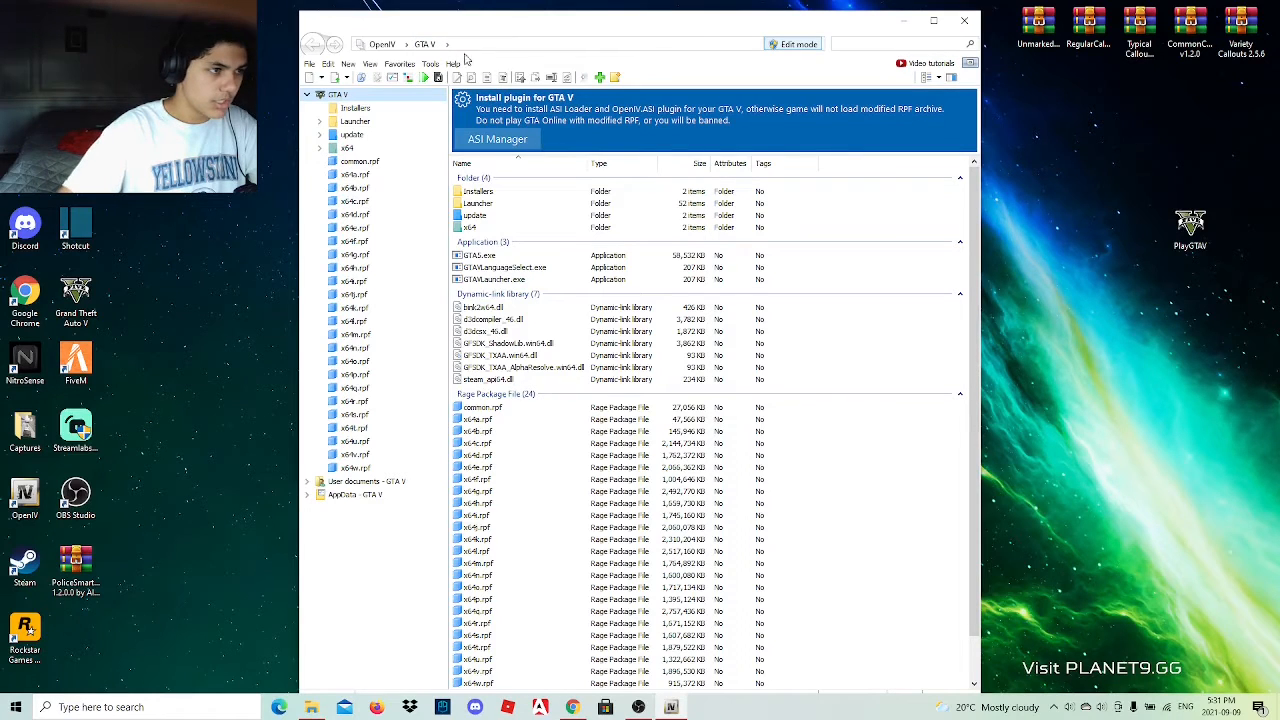
click(405, 45)
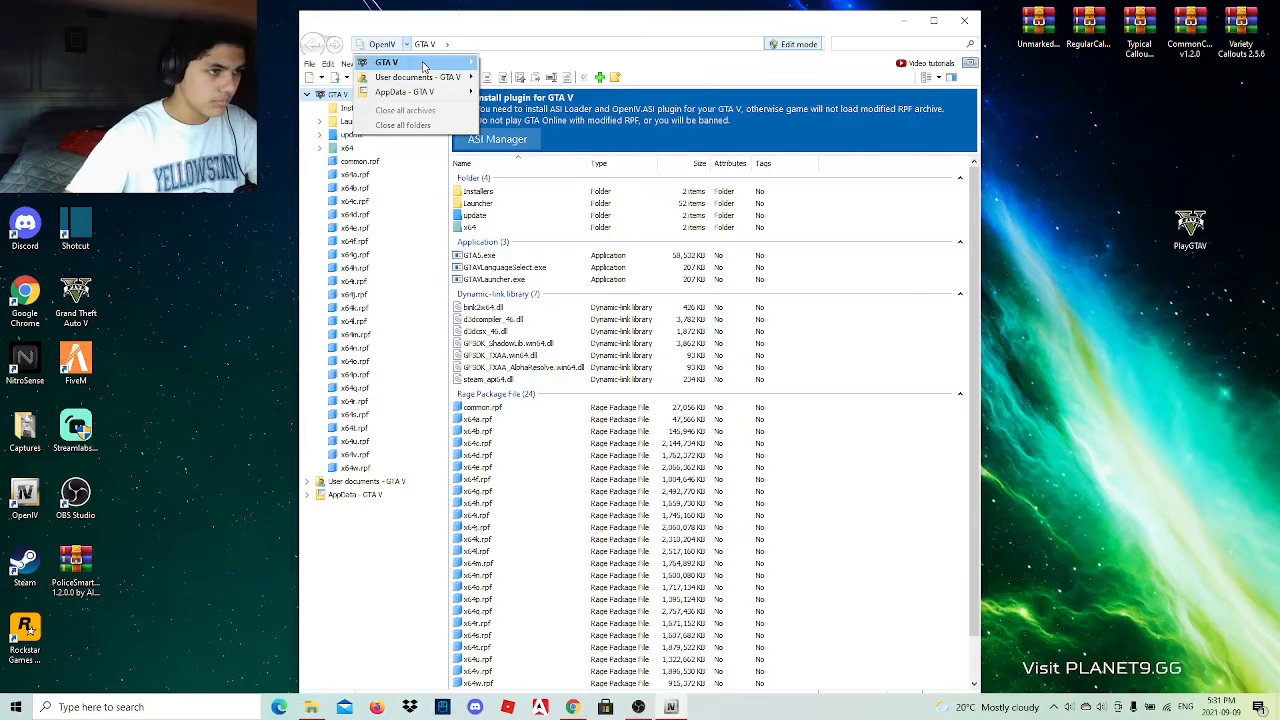
mouse_move(424, 66)
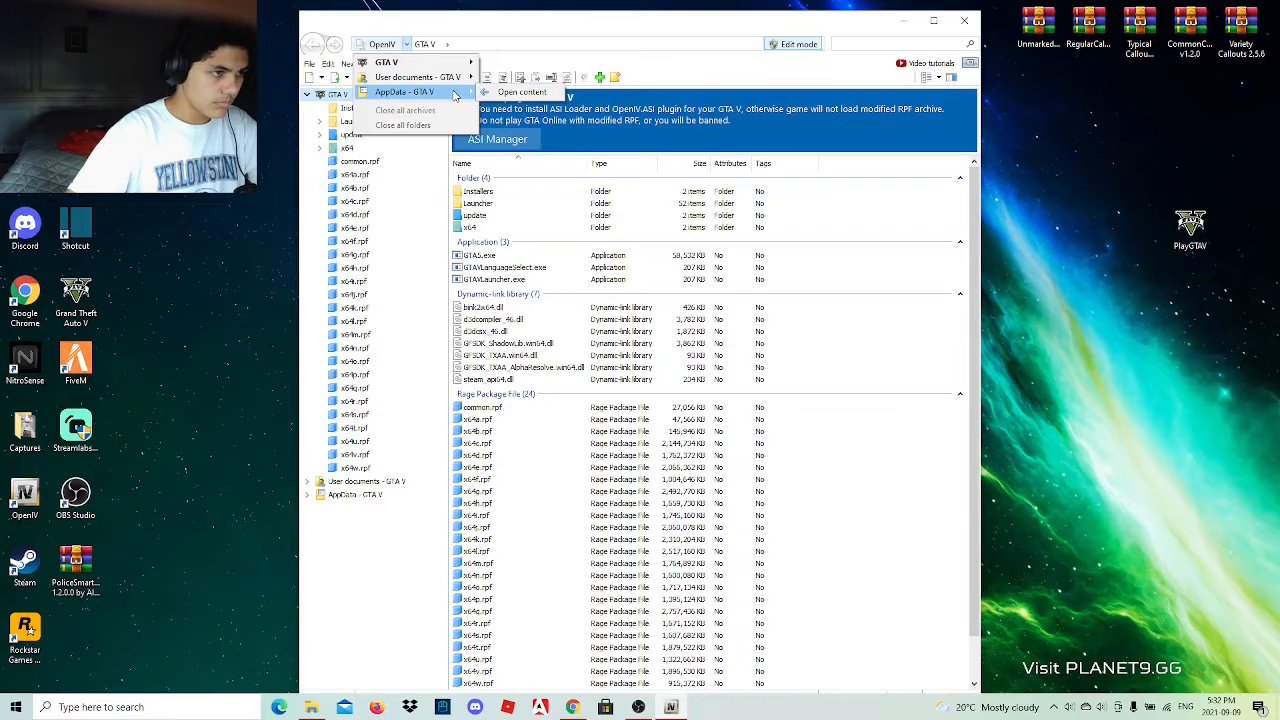
click(329, 65)
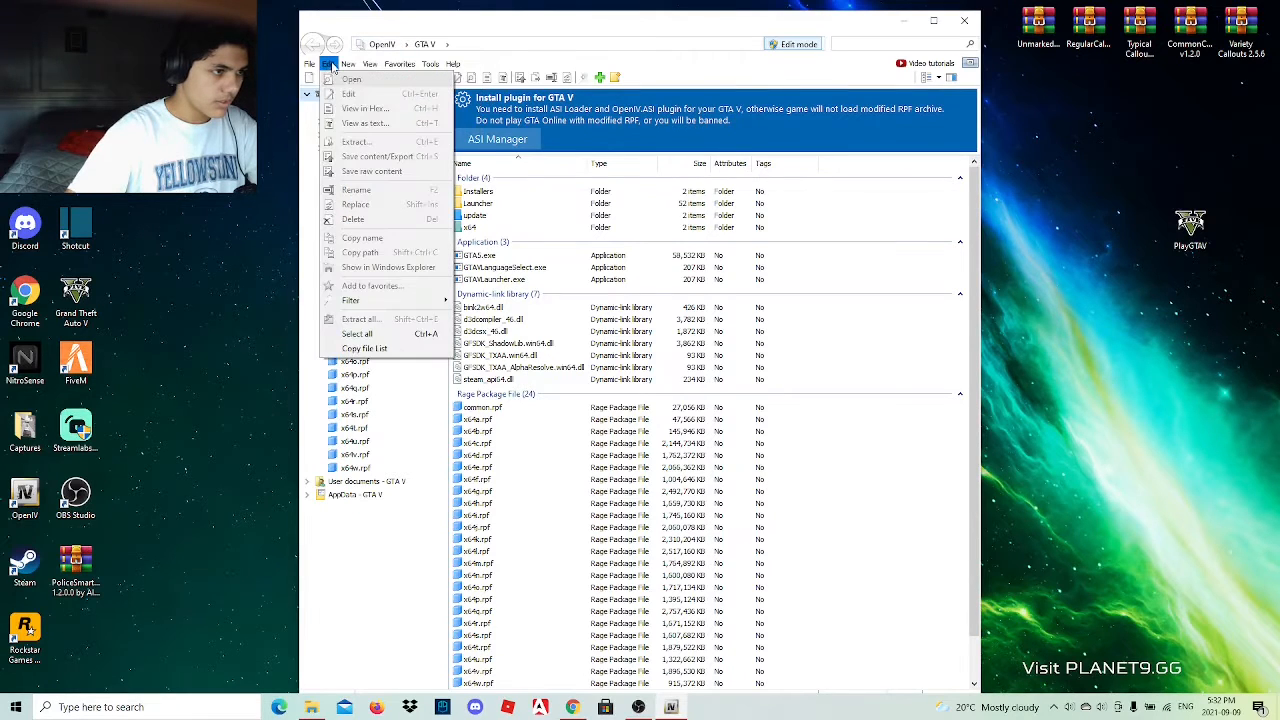
mouse_move(346, 65)
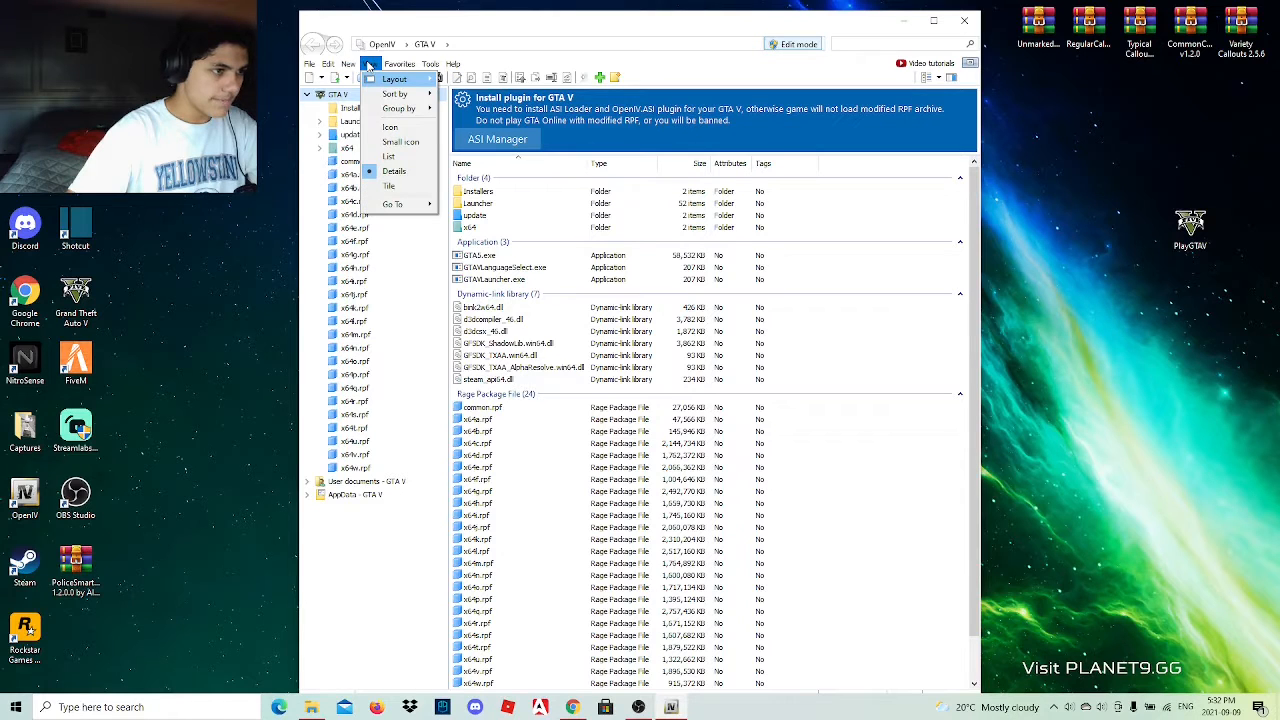
click(1092, 258)
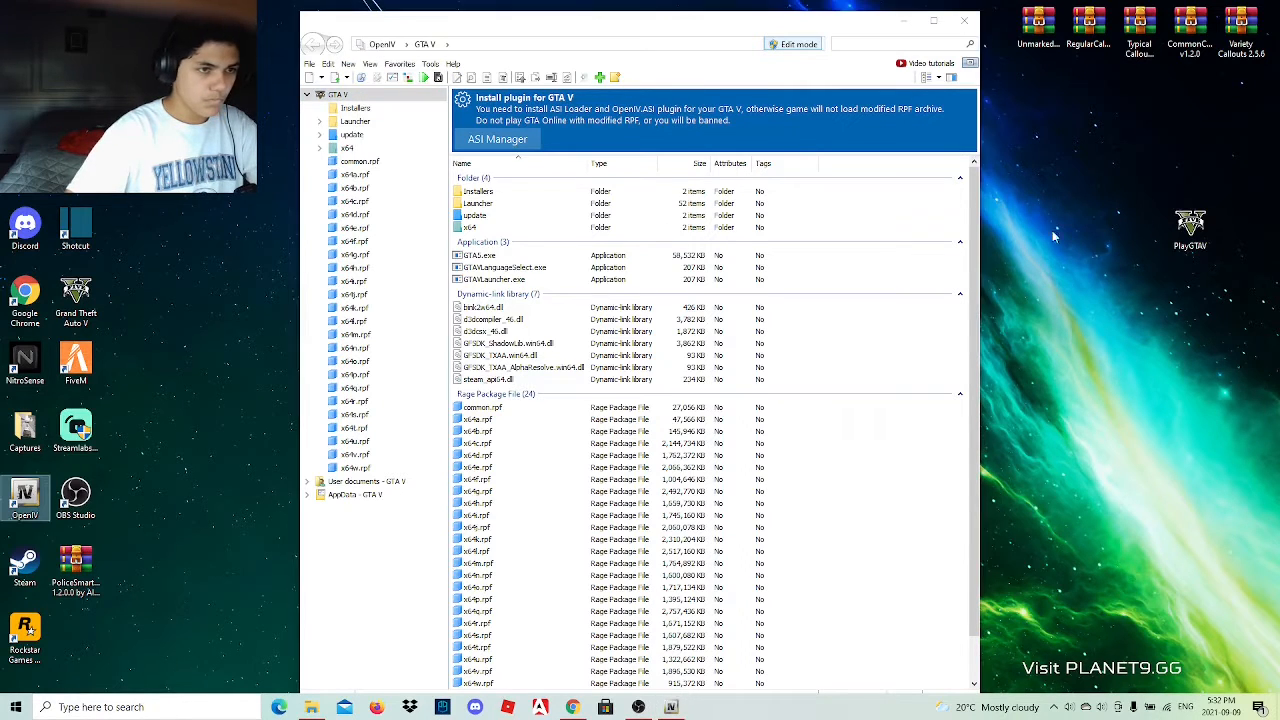
click(962, 22)
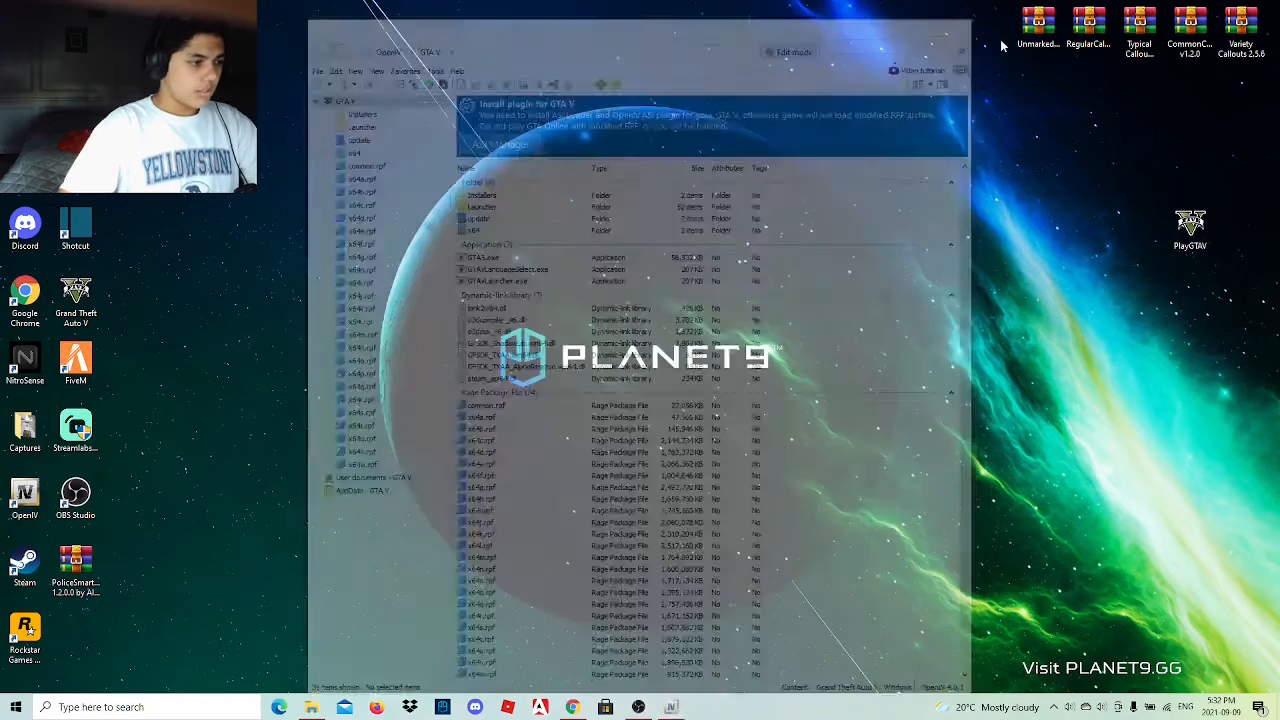
Create a new folder on the desktop and move PlayGTAV into it.
right_click(683, 300)
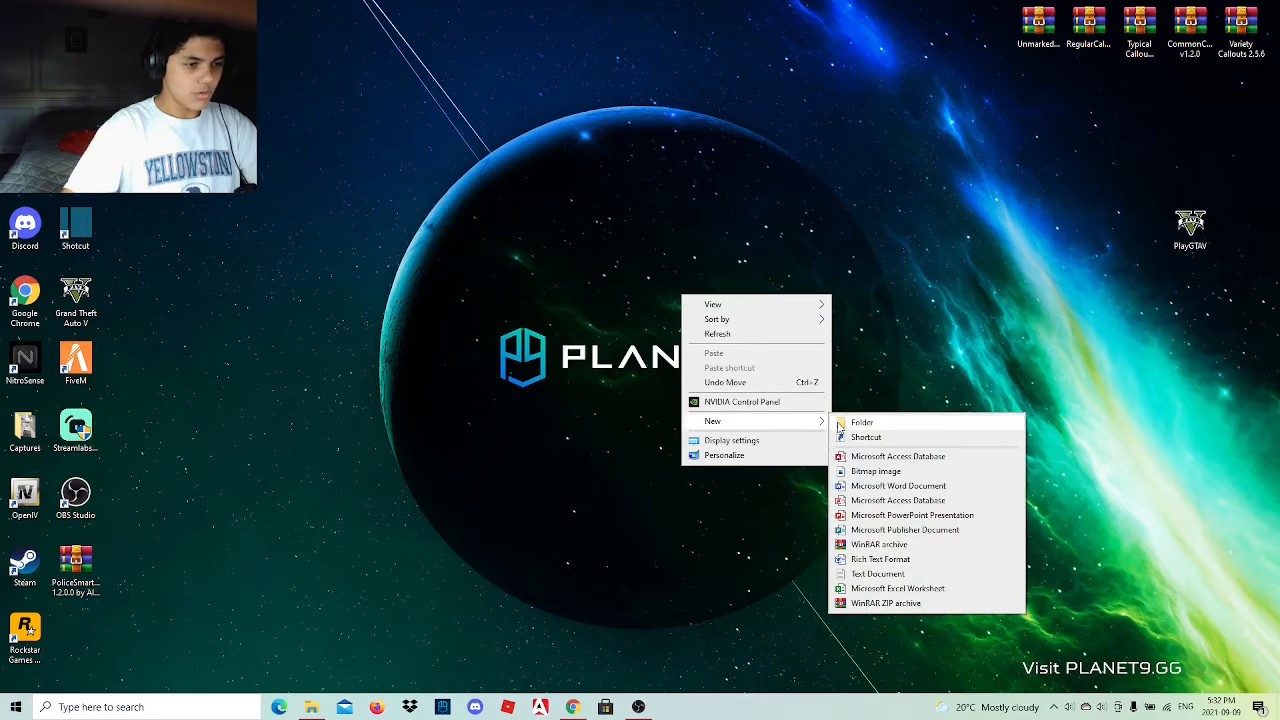
click(852, 421)
click(1148, 228)
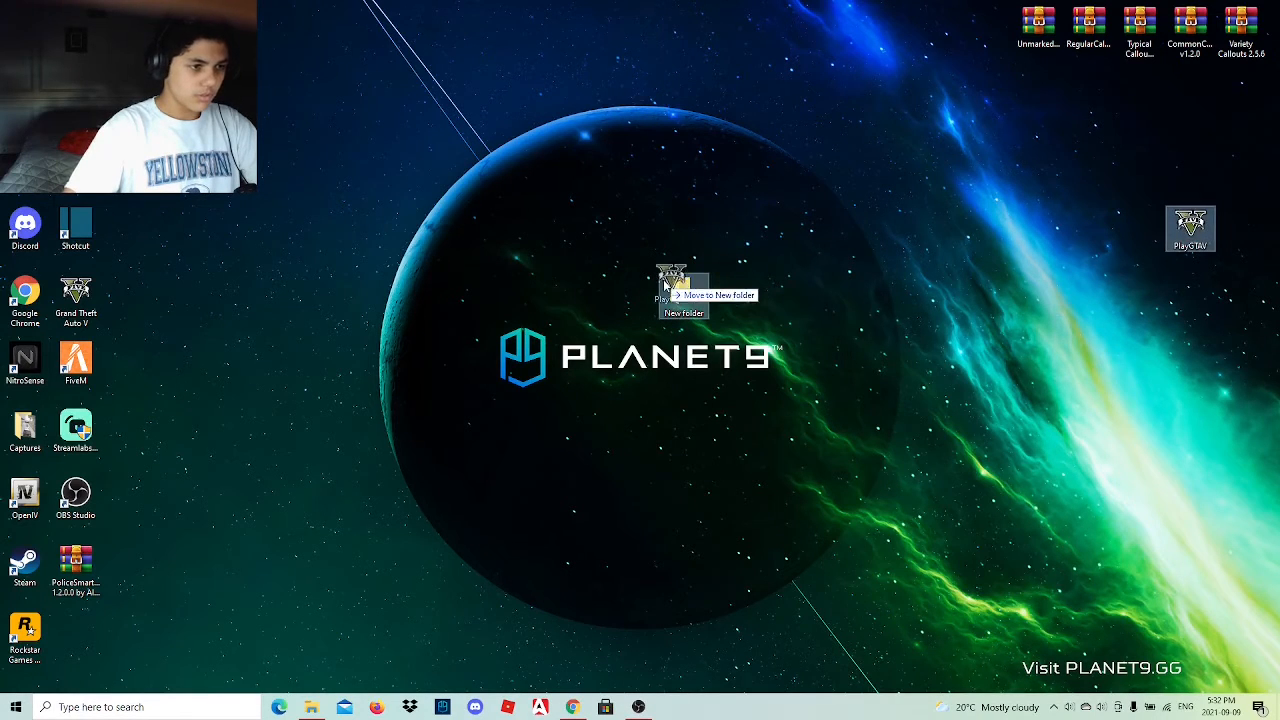
Move all the contents of the LSPDFR folder into the new folder on the desktop and close the emptied folder's window.
click(311, 707)
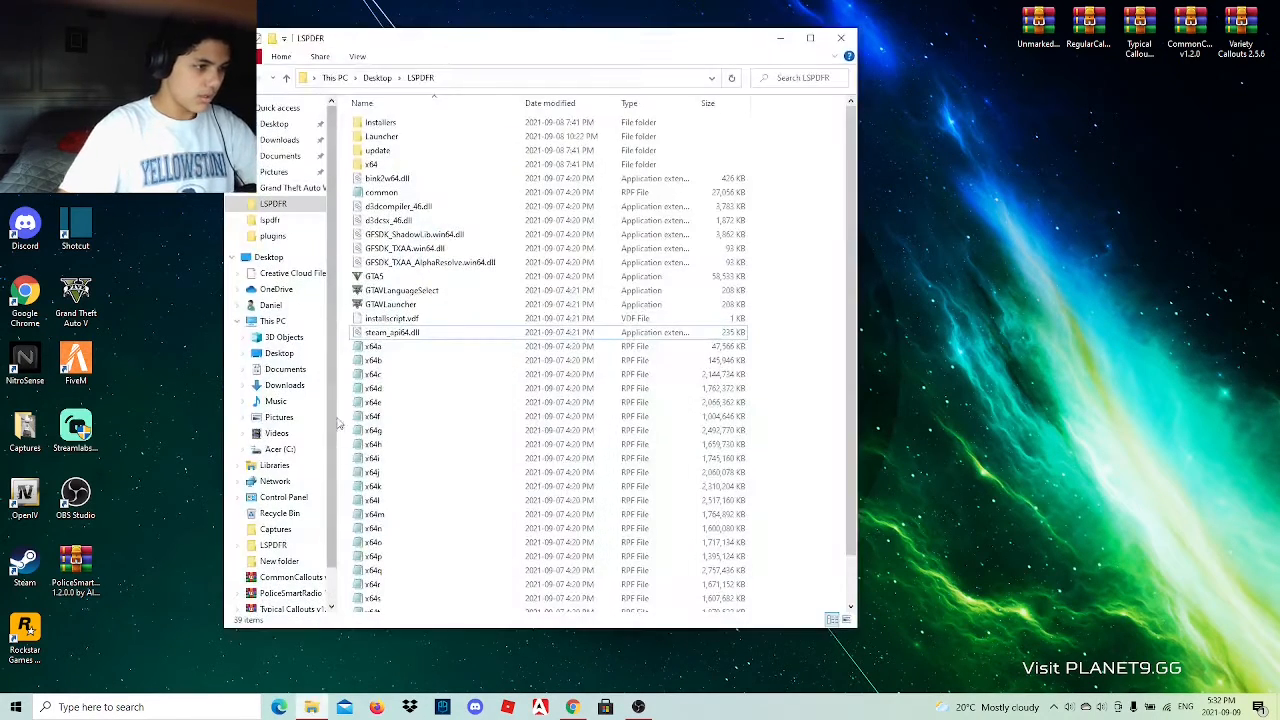
drag(518, 57, 282, 68)
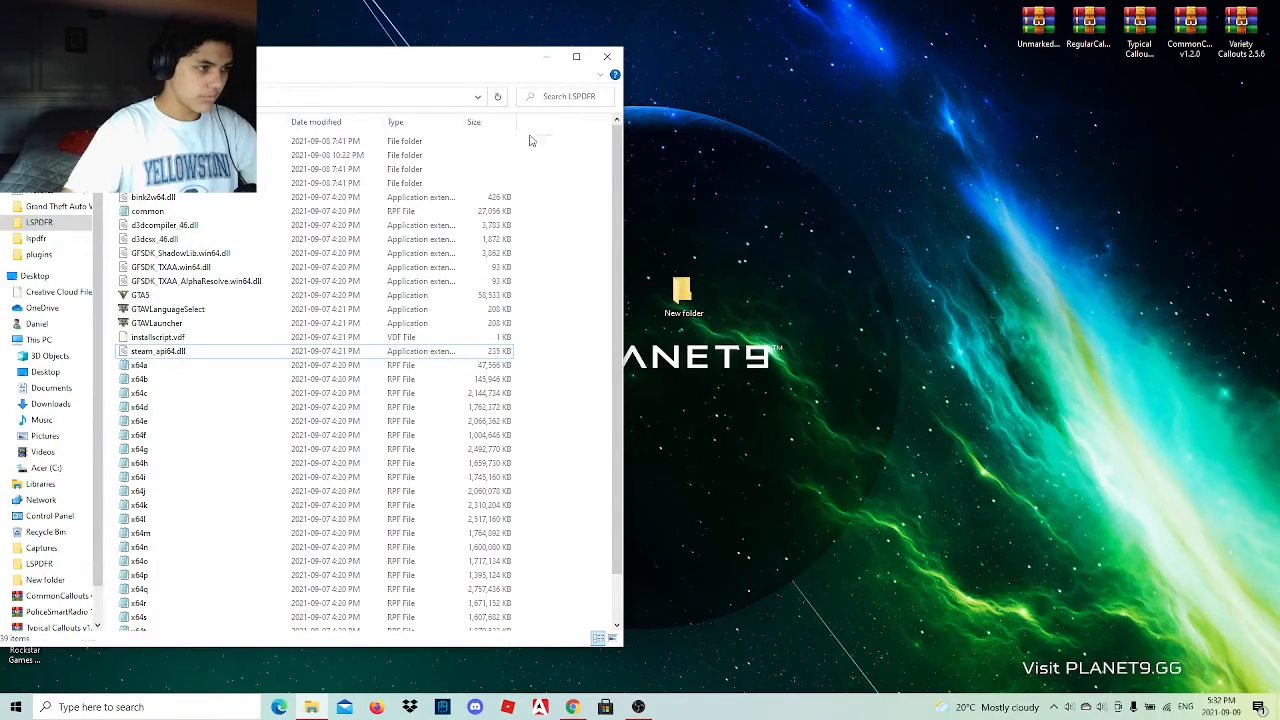
drag(531, 141, 347, 697)
drag(294, 486, 683, 290)
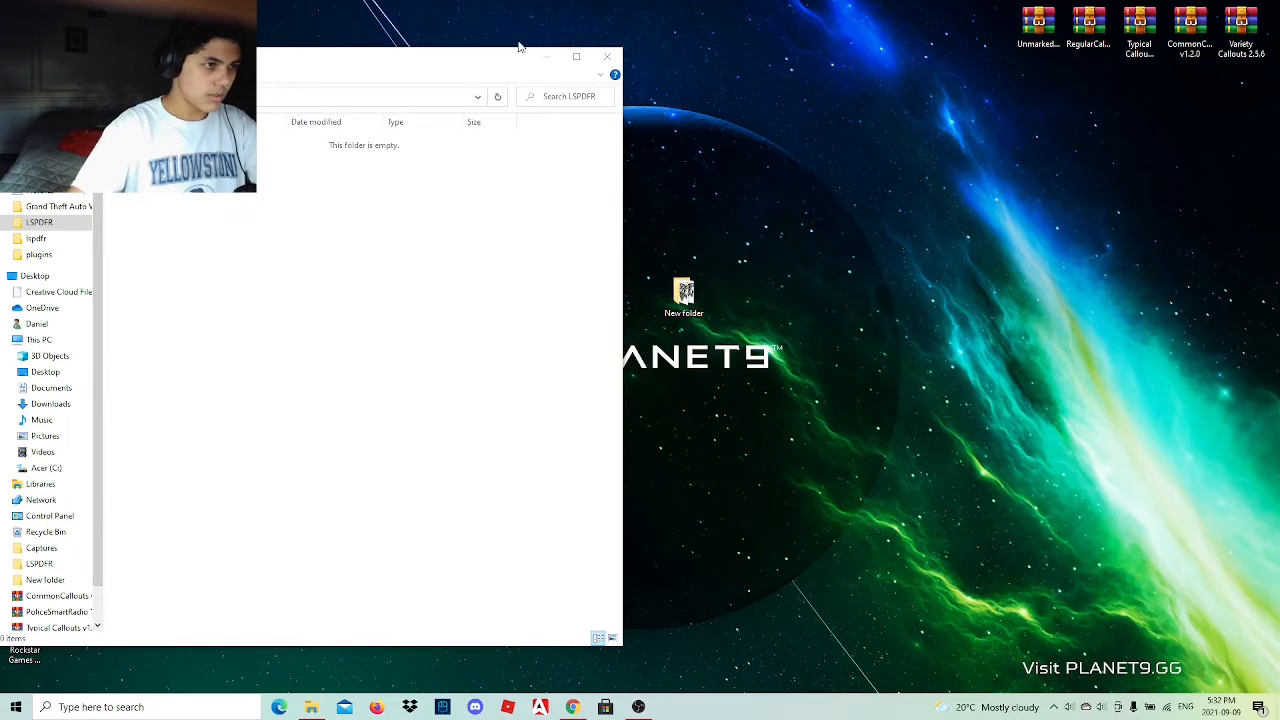
click(607, 57)
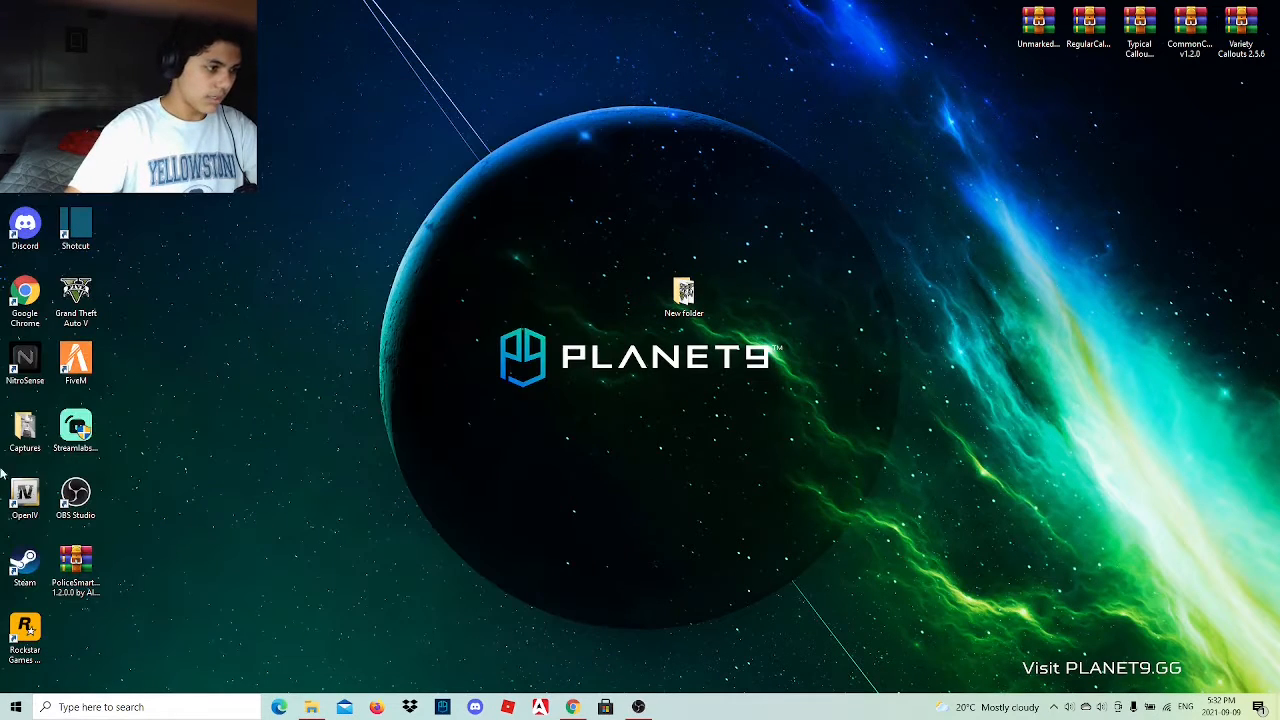
Start OpenIV and set its game location to the Grand Theft Auto V folder under Steam\steamapps\common.
click(27, 493)
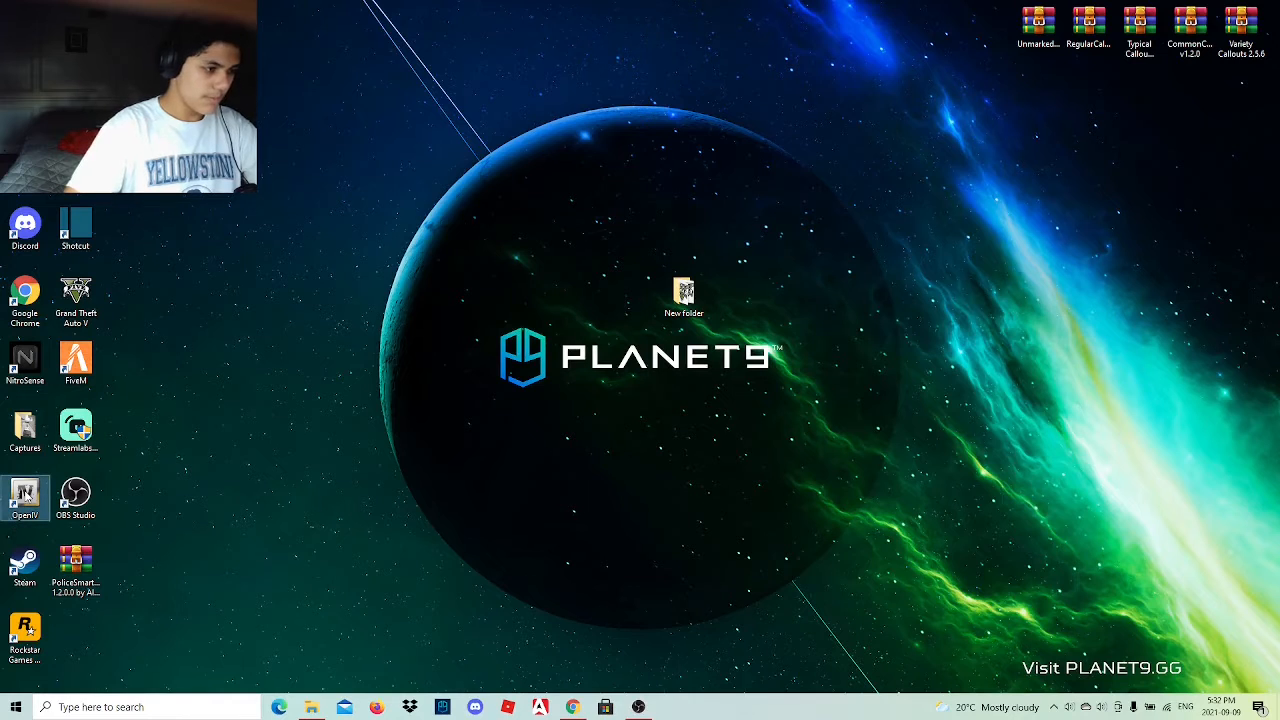
double_click(27, 493)
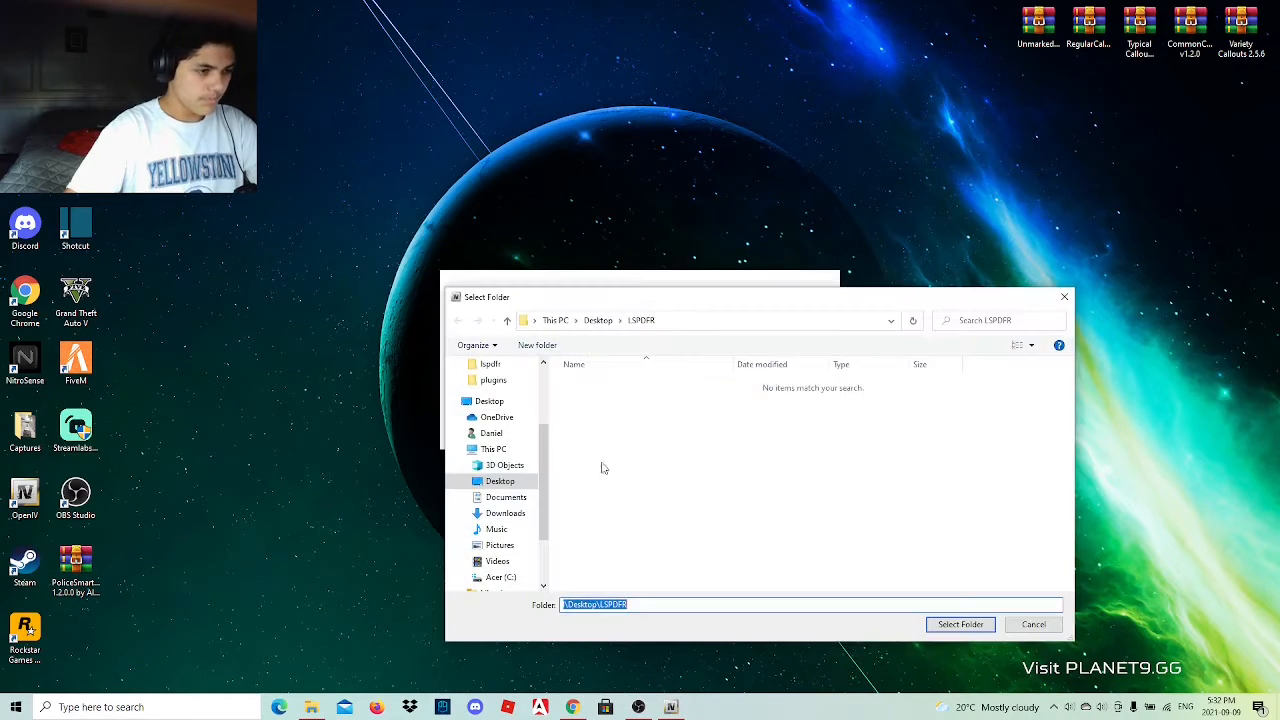
scroll(492, 445, up, 1)
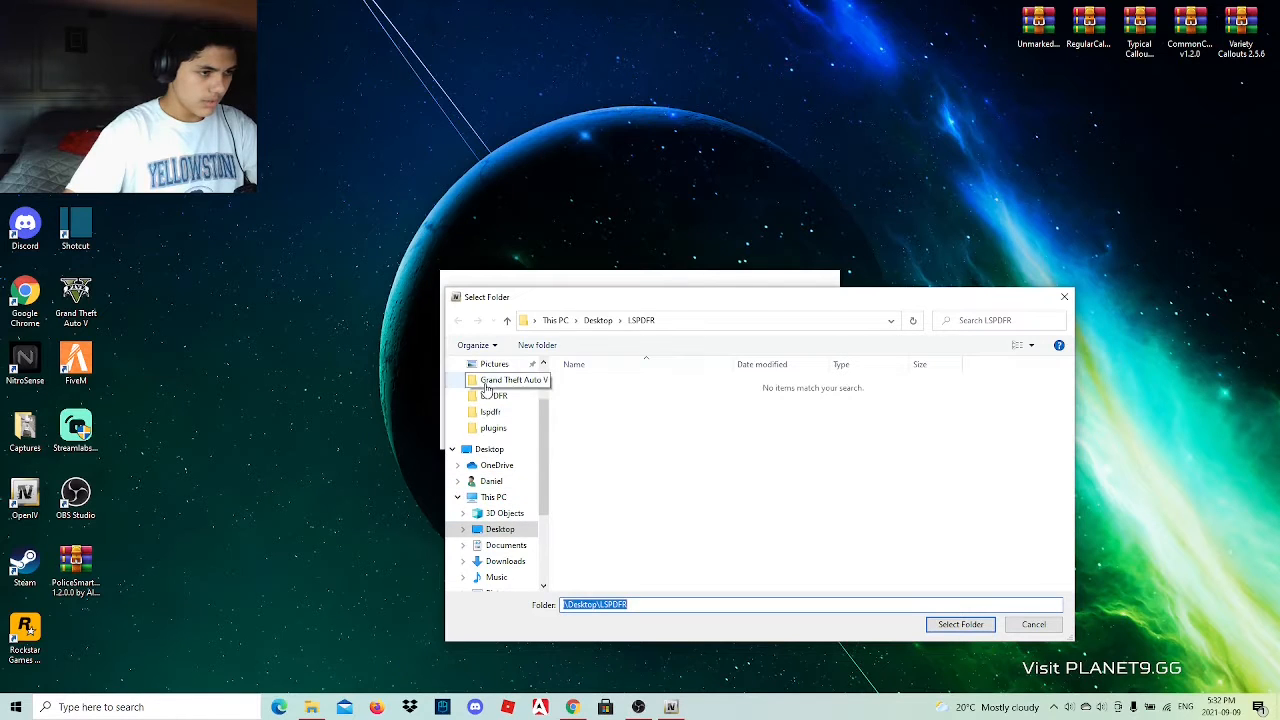
click(505, 380)
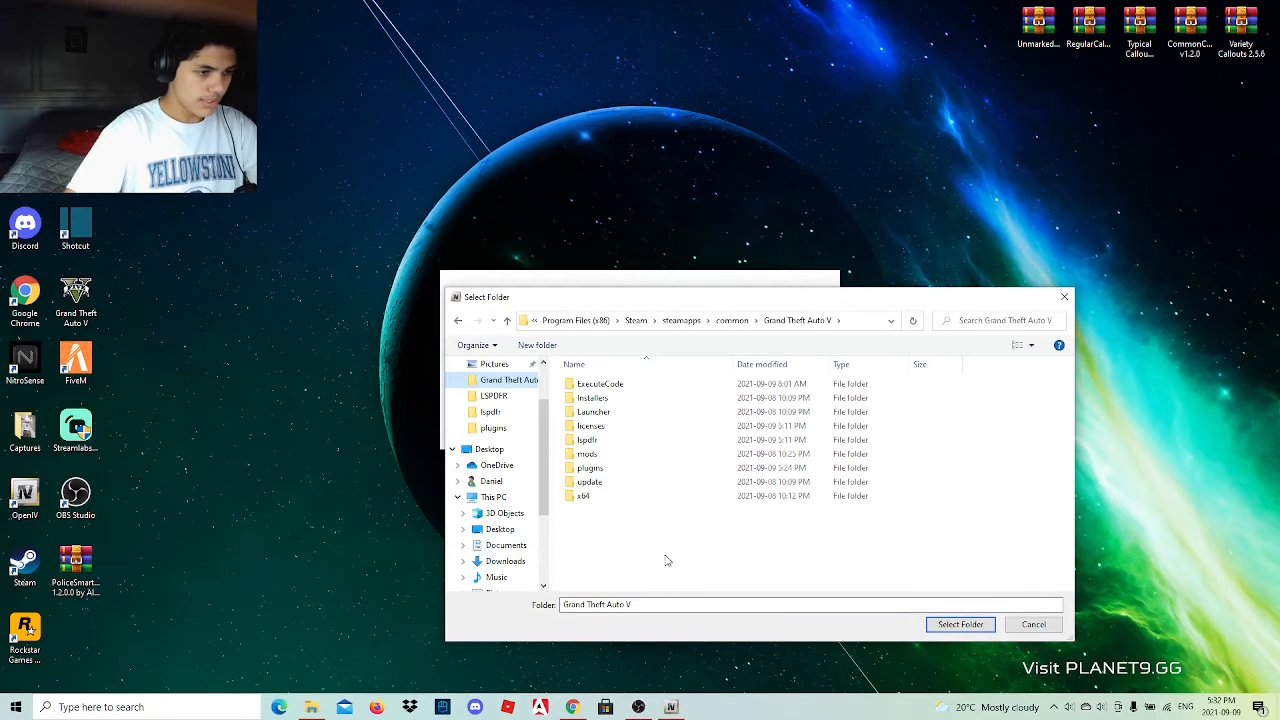
click(958, 624)
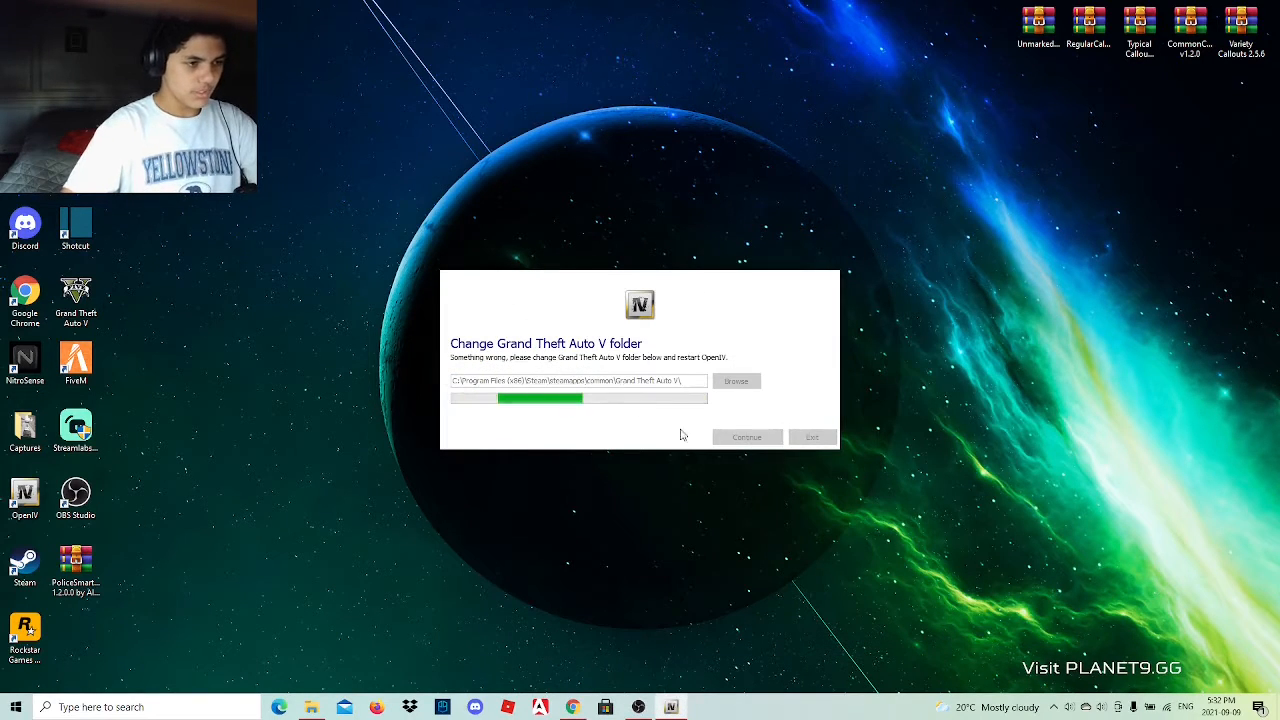
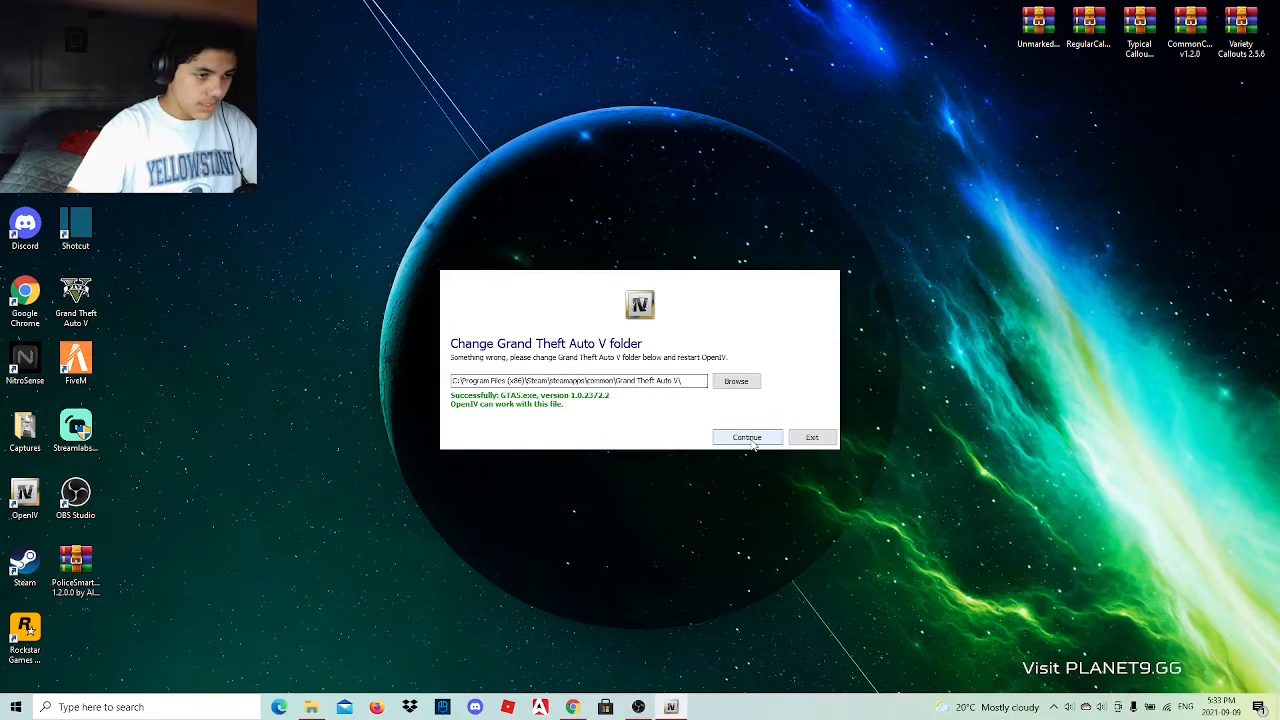
Continue with the selected Grand Theft Auto V folder and close OpenIV.
click(748, 438)
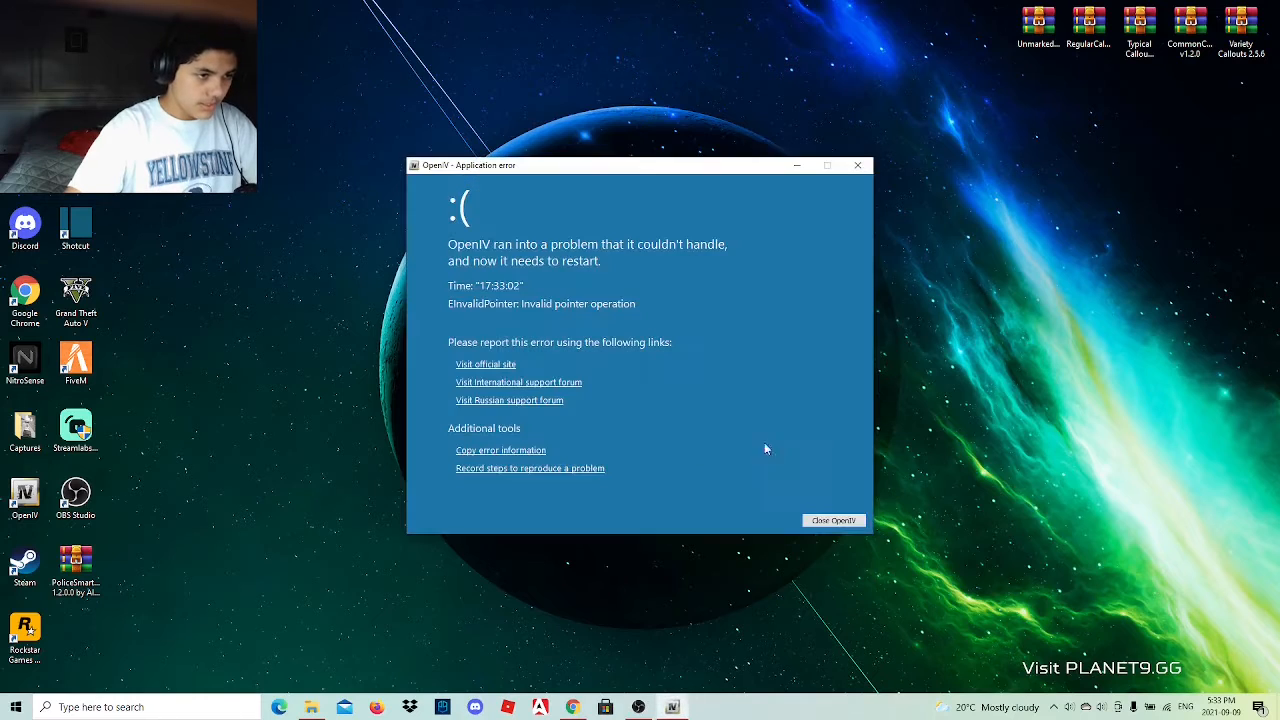
click(832, 520)
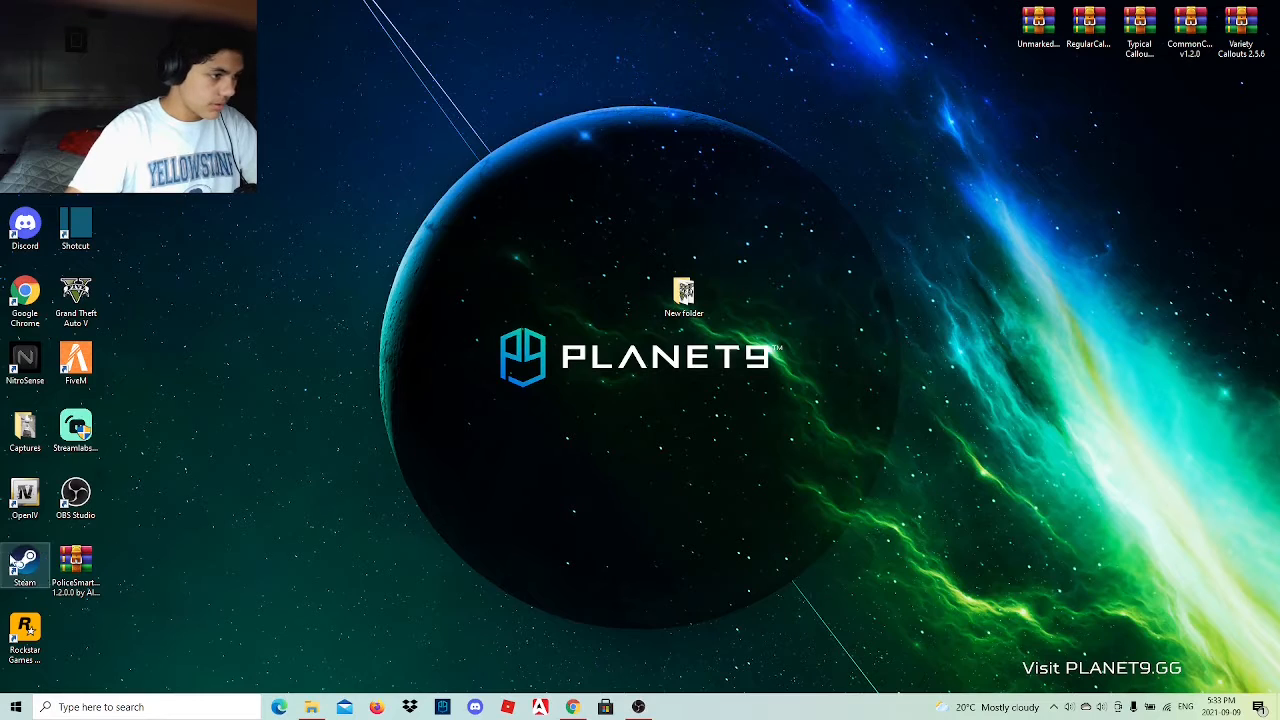
Move all the files from the desktop's New folder back into the LSPDFR folder and delete the emptied New folder.
click(311, 707)
double_click(684, 298)
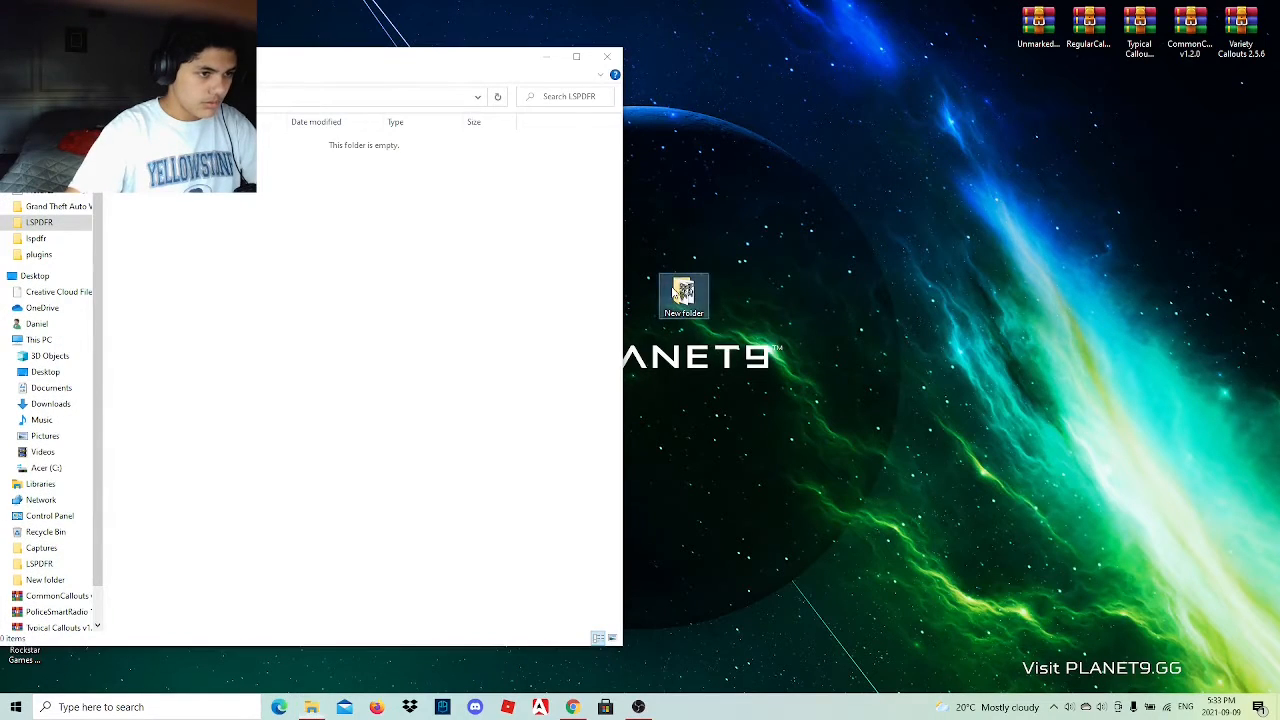
drag(412, 76, 1005, 55)
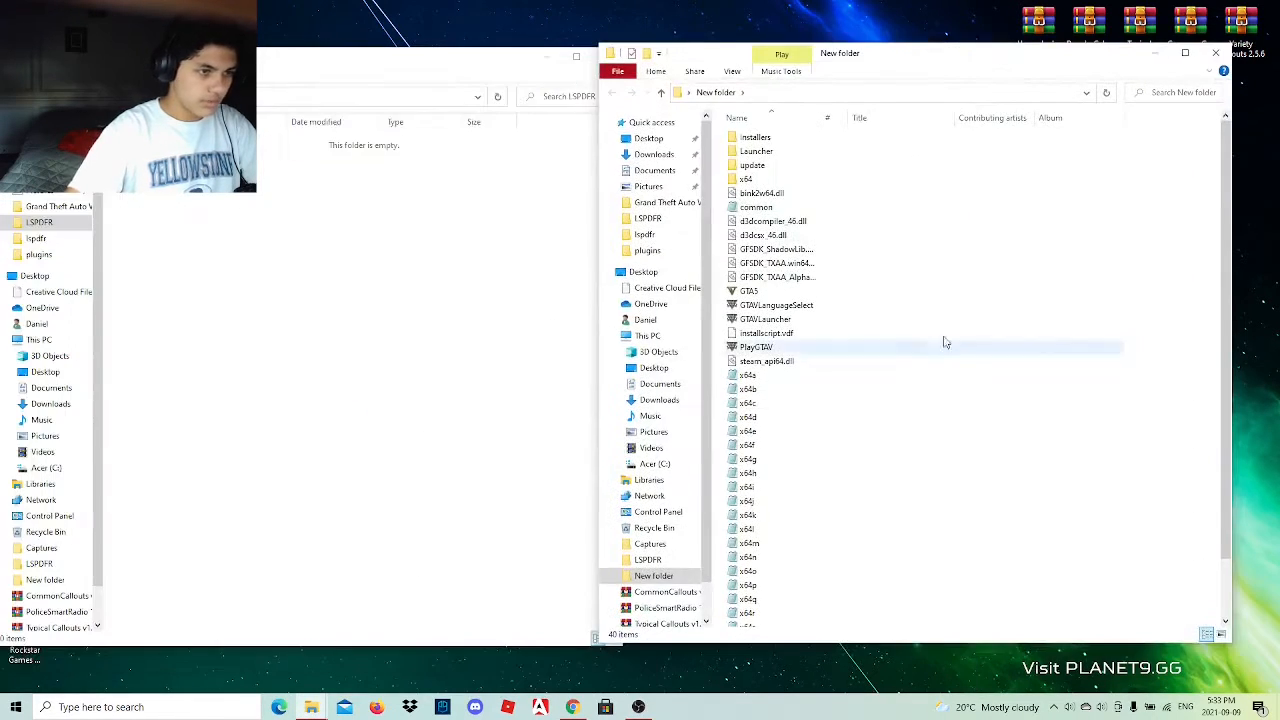
drag(722, 143, 871, 710)
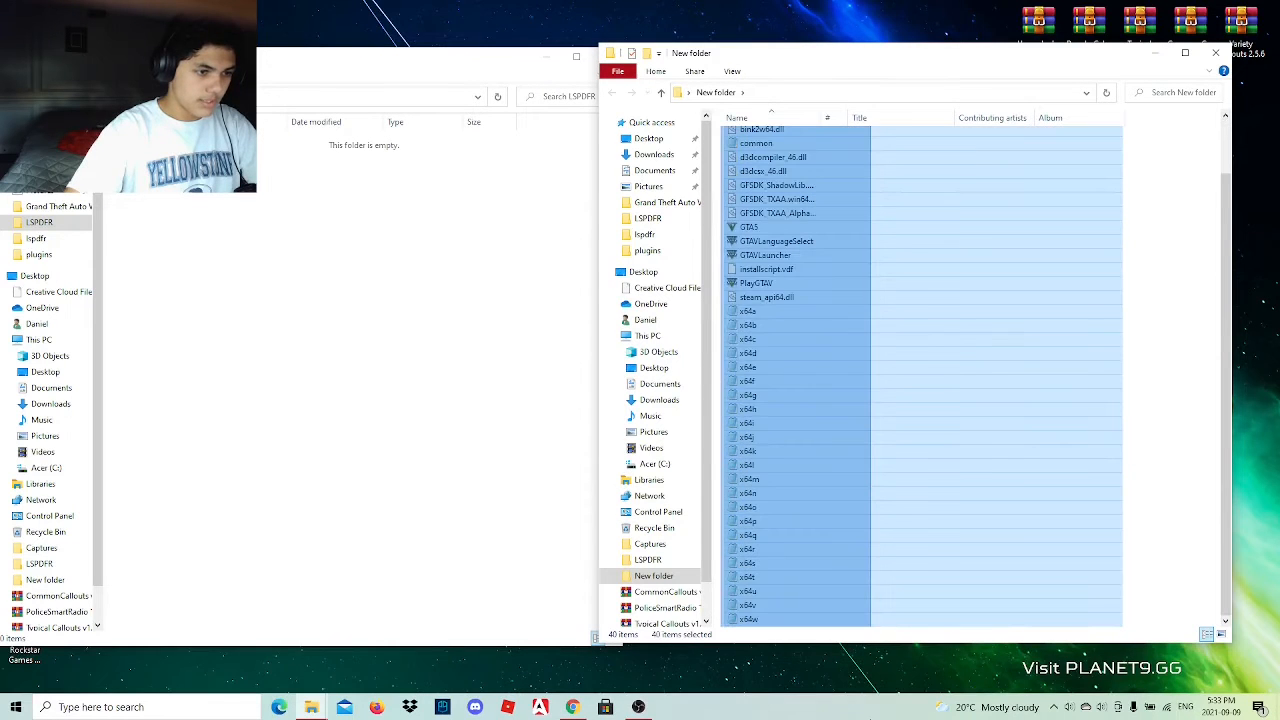
drag(790, 400, 280, 414)
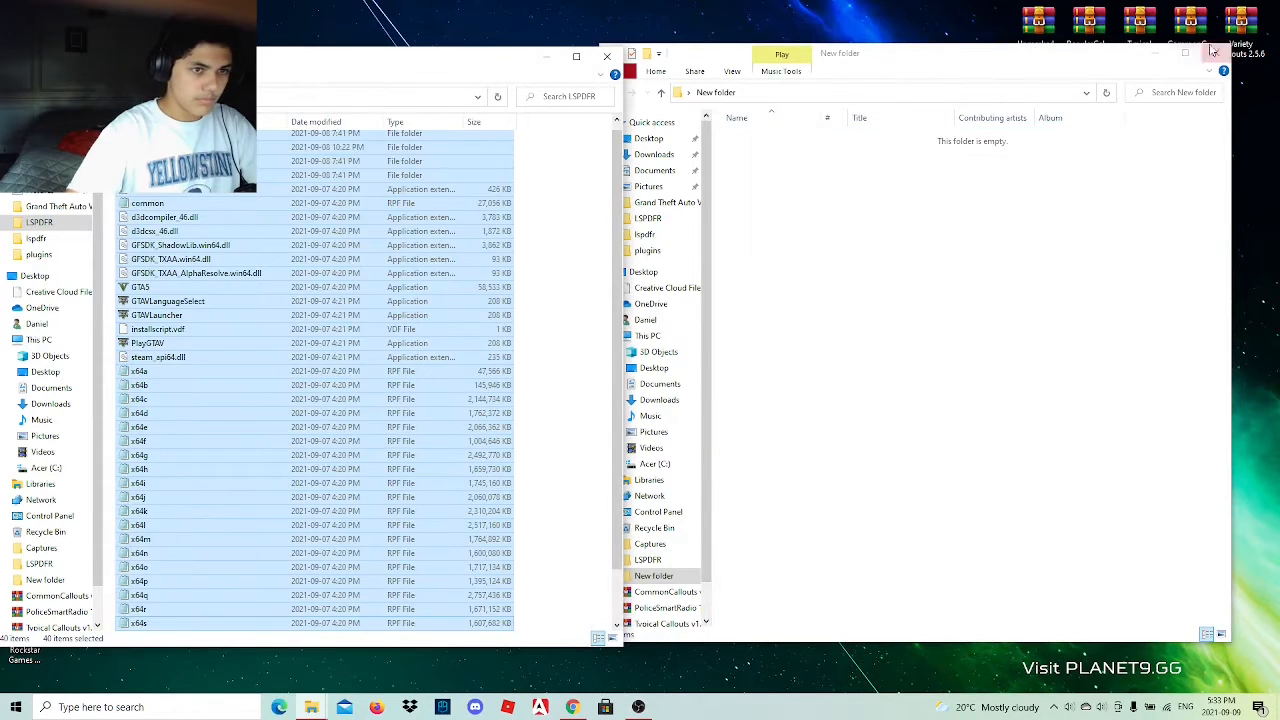
click(1213, 51)
click(606, 56)
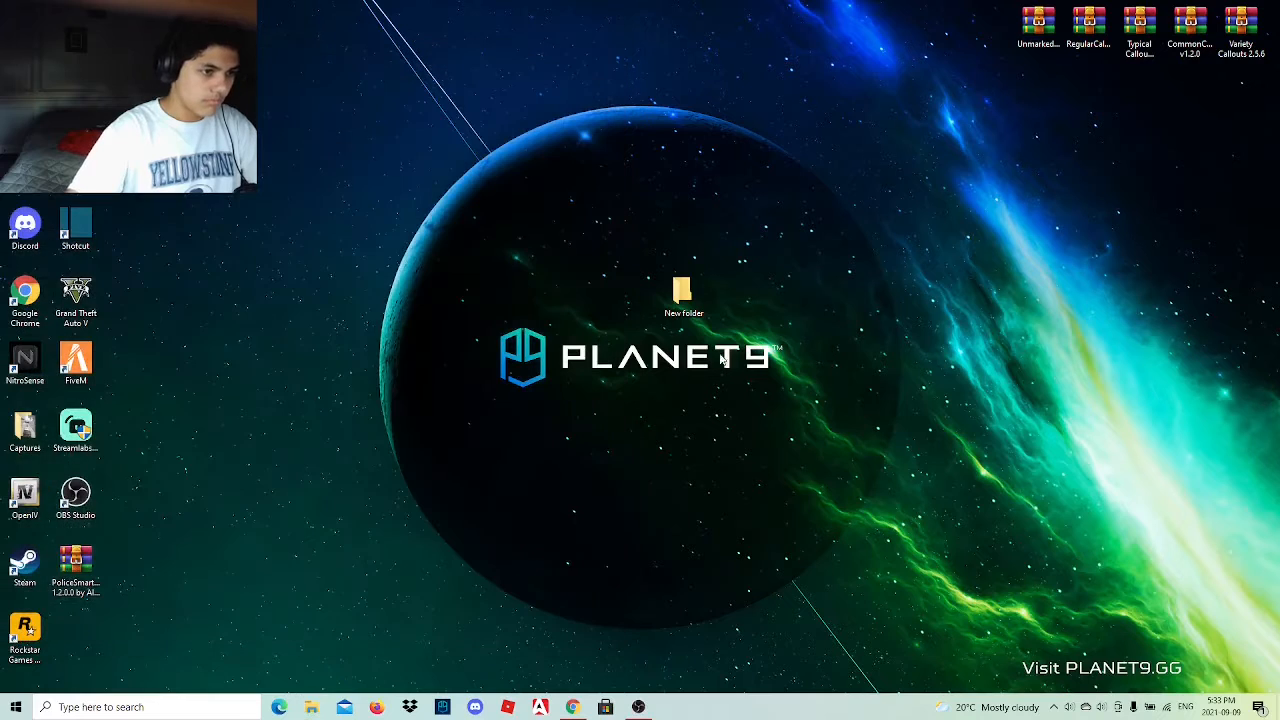
right_click(684, 296)
click(702, 586)
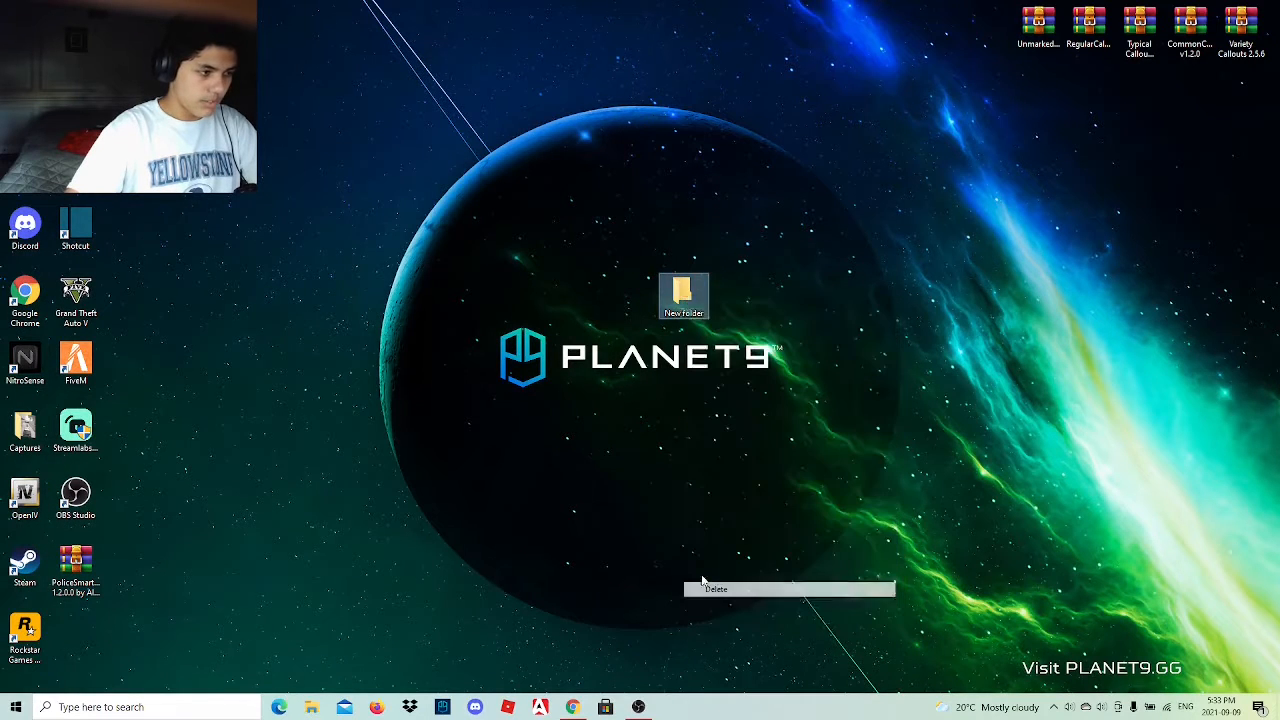
Start OpenIV and fit its window to one half of the screen, leaving the other half free of windows.
double_click(7, 495)
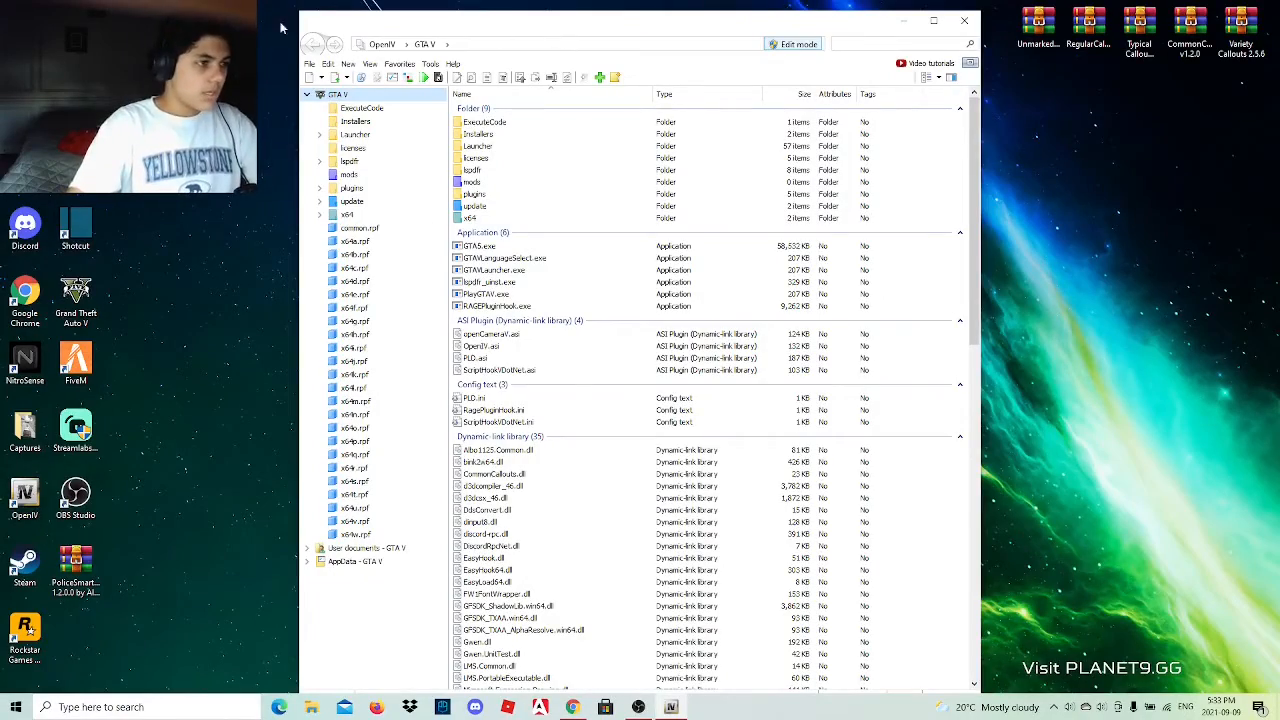
drag(540, 37, 192, 0)
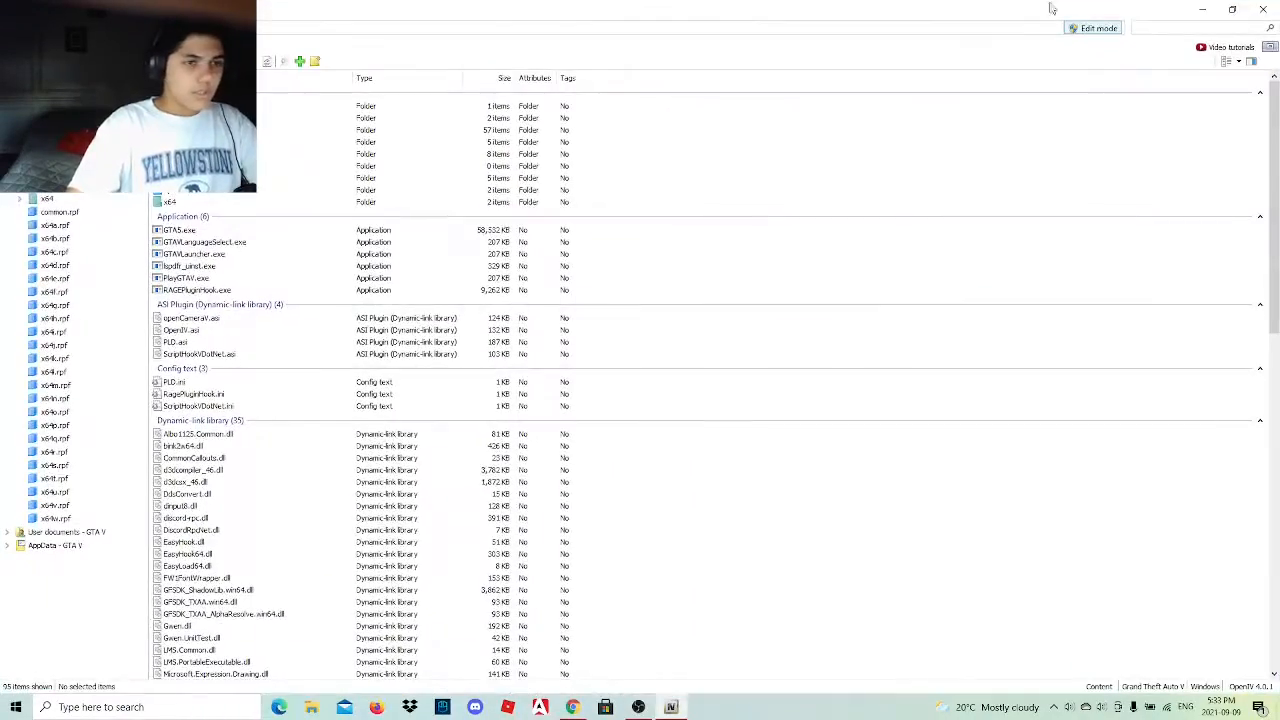
click(1234, 8)
drag(562, 28, 2, 30)
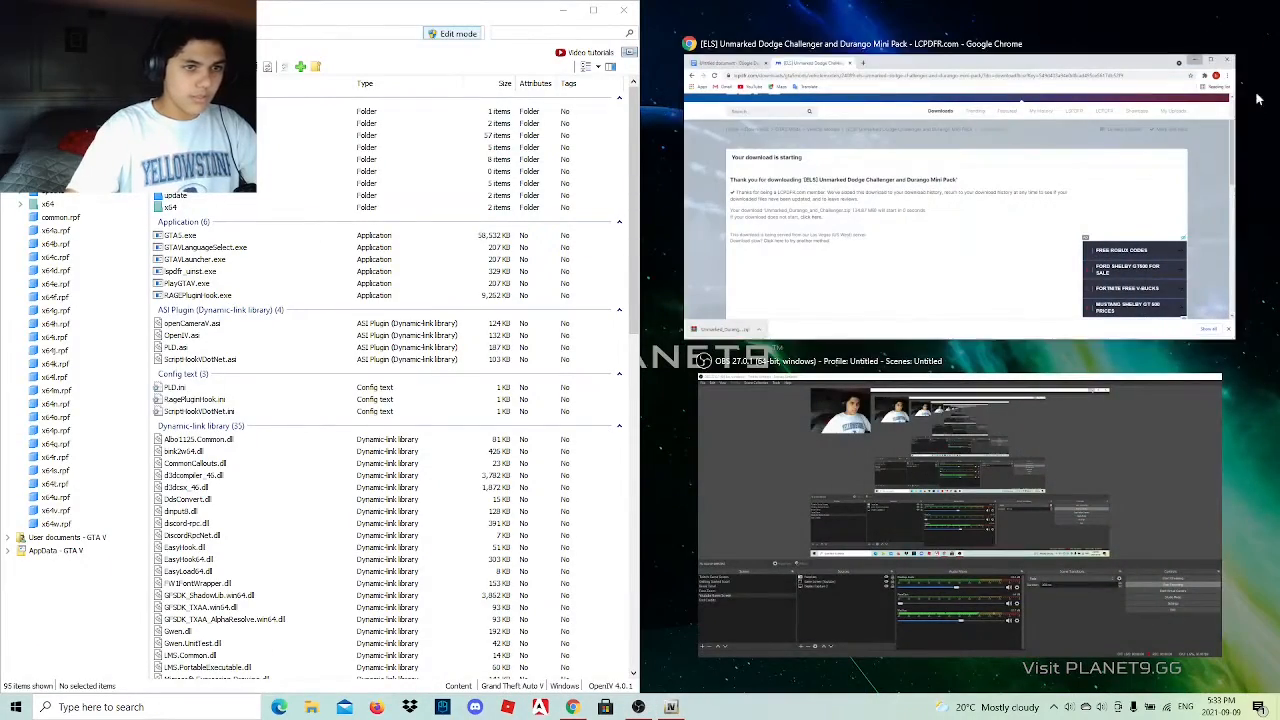
click(1229, 43)
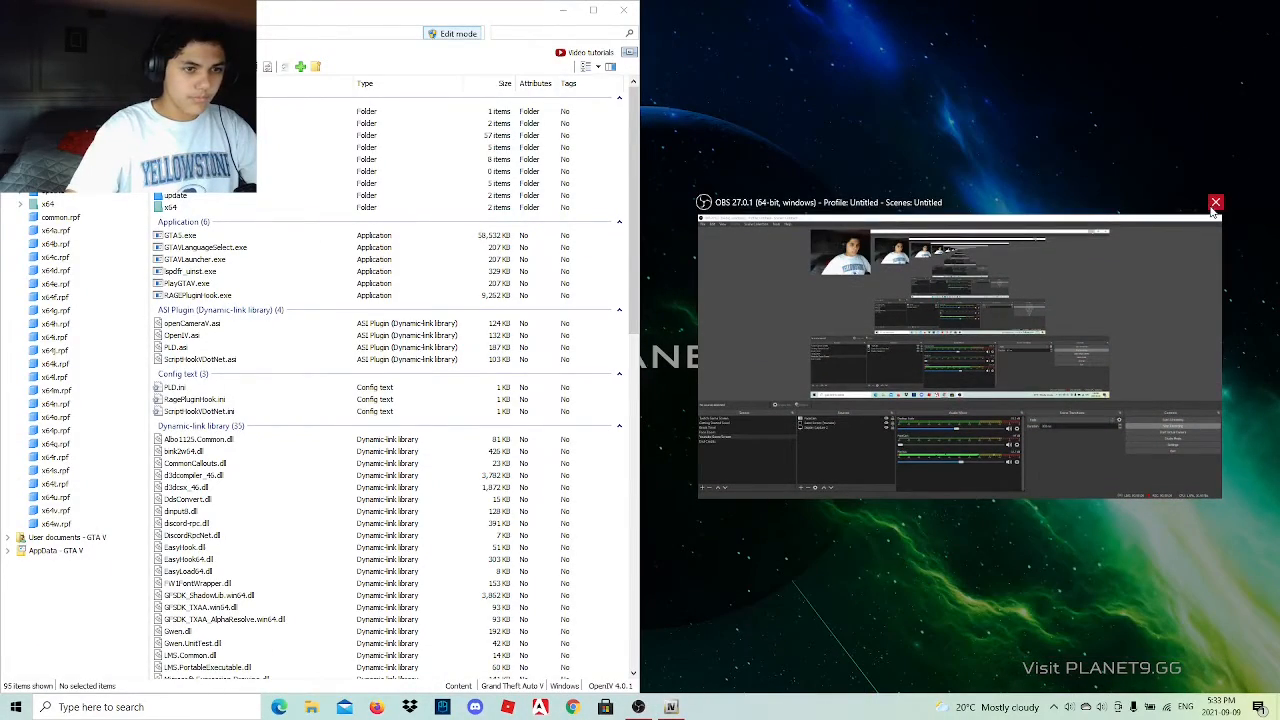
click(989, 143)
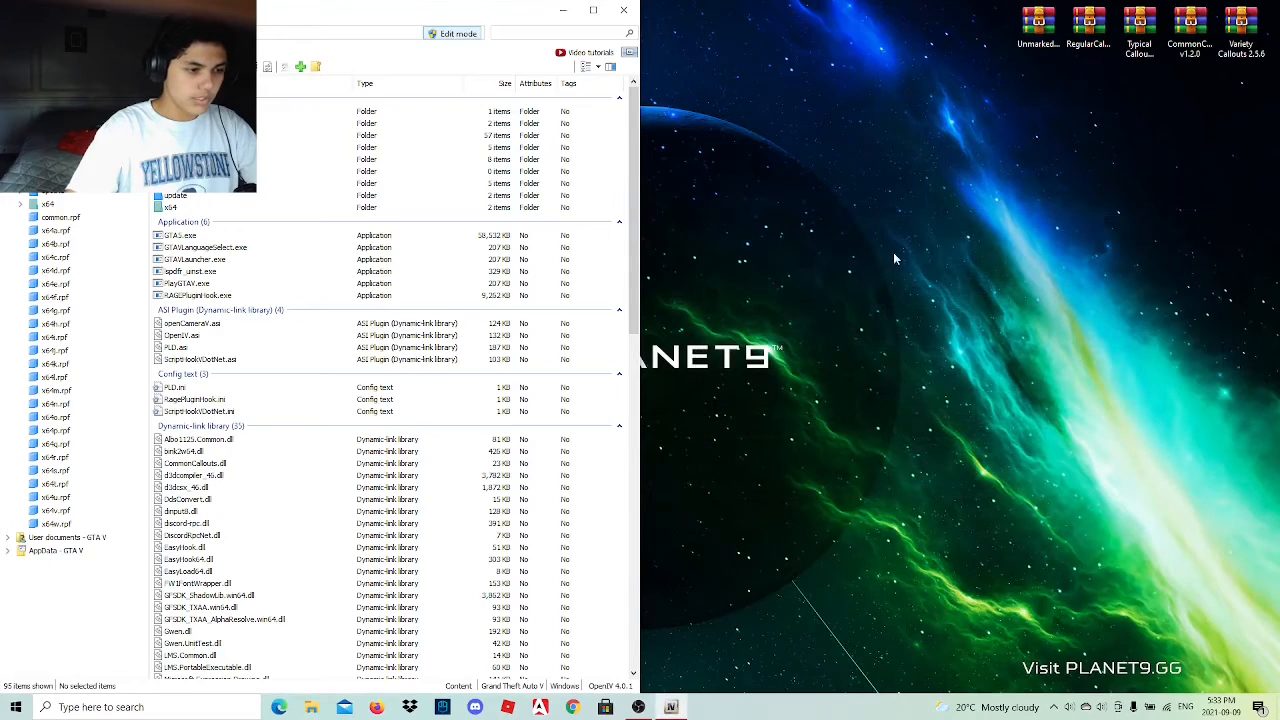
Switch to Chrome and restore the recently closed window with two tabs.
click(572, 707)
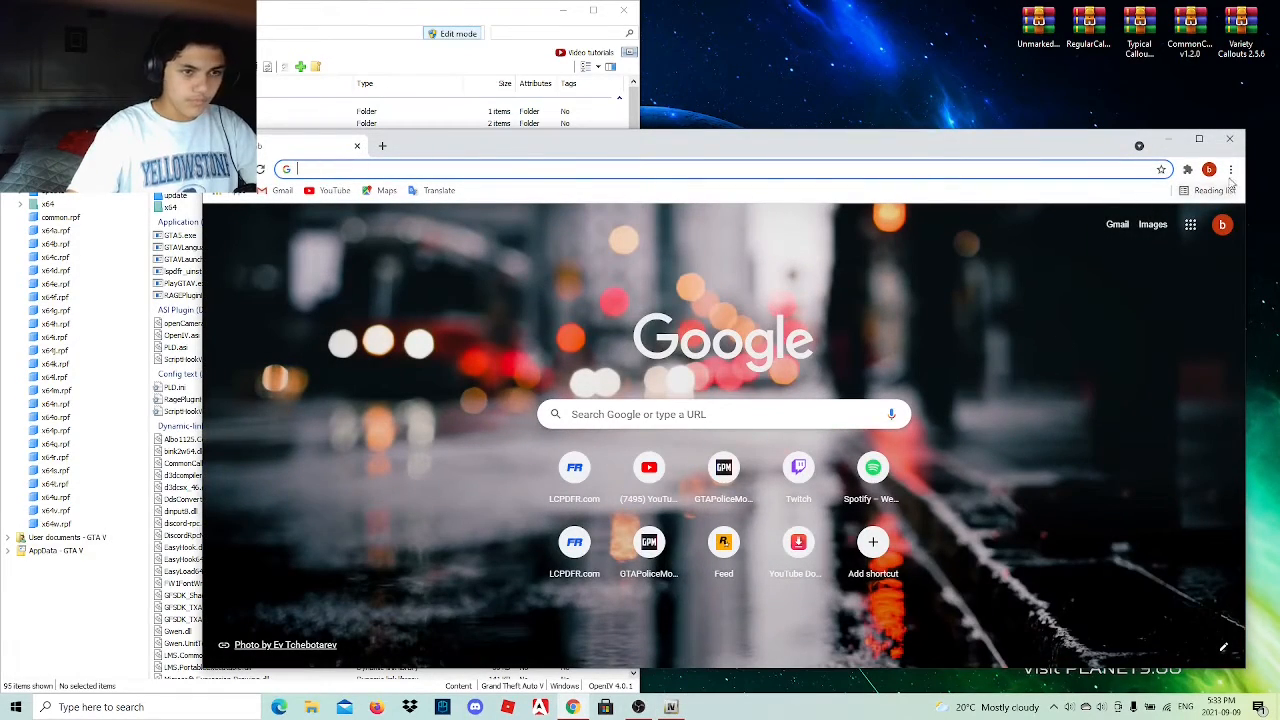
click(1230, 170)
mouse_move(1166, 249)
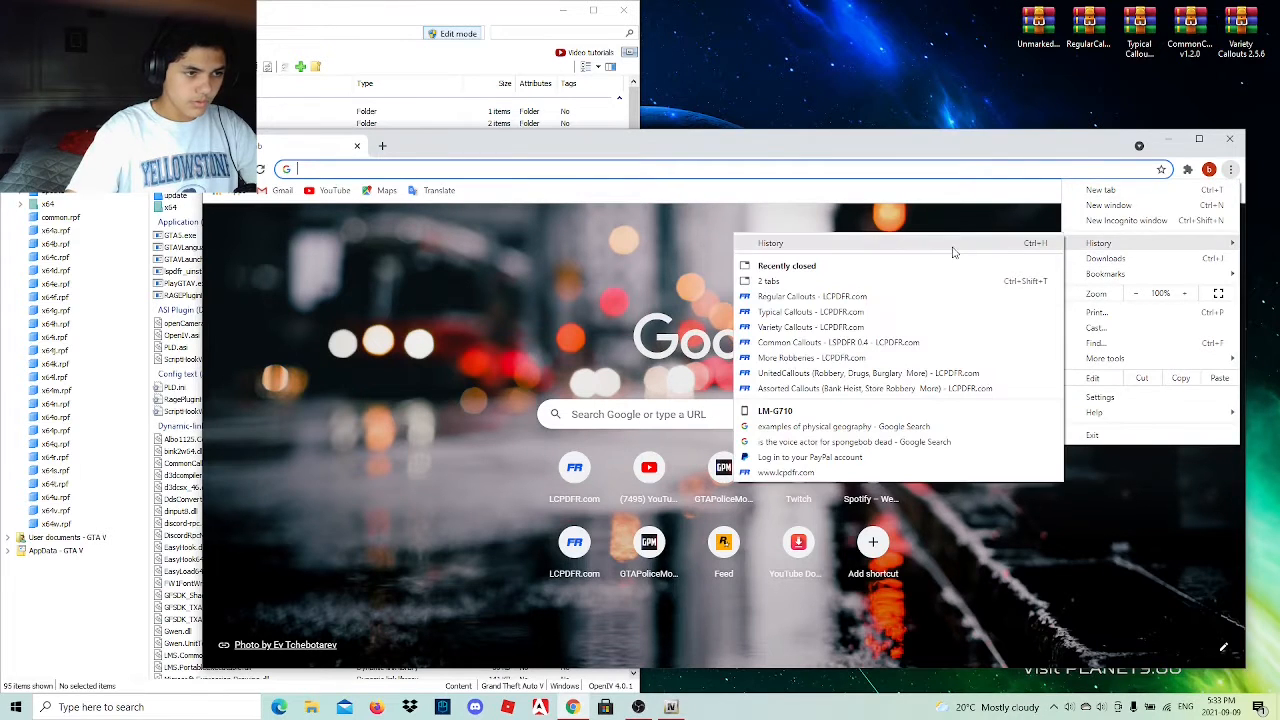
click(797, 284)
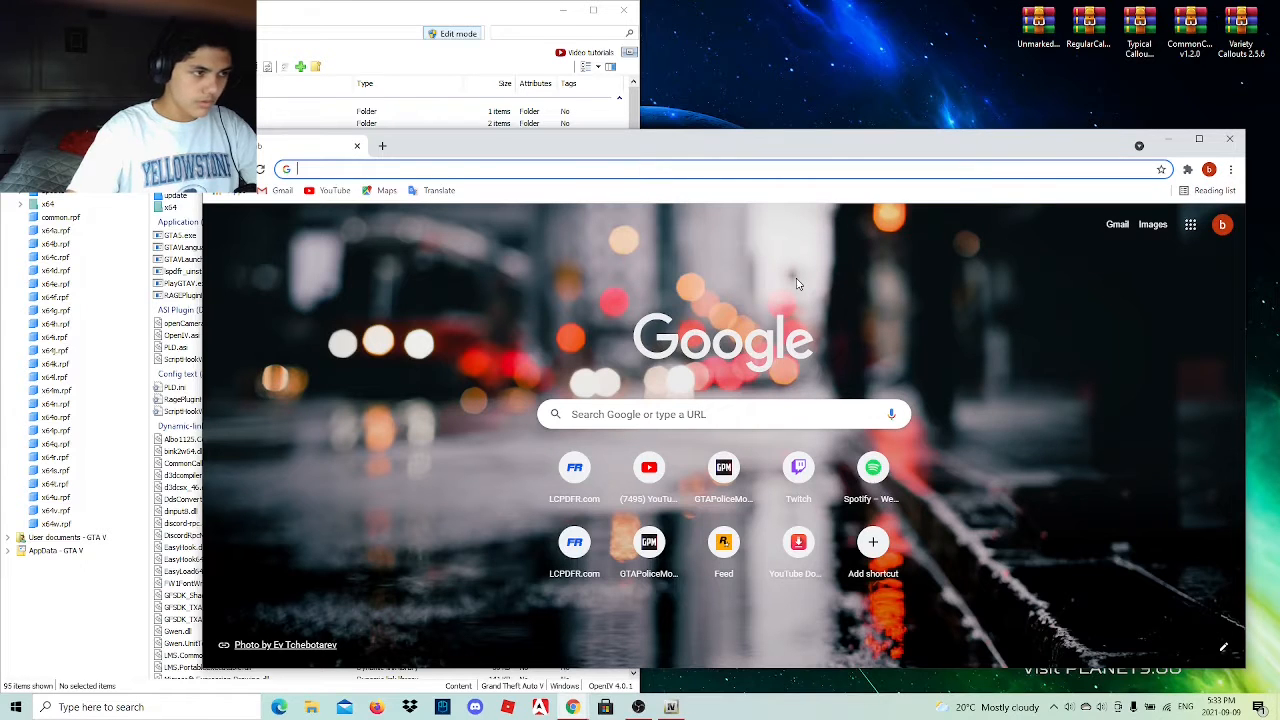
Open the full browsing history and look through today's entries for the mod link document.
click(1230, 169)
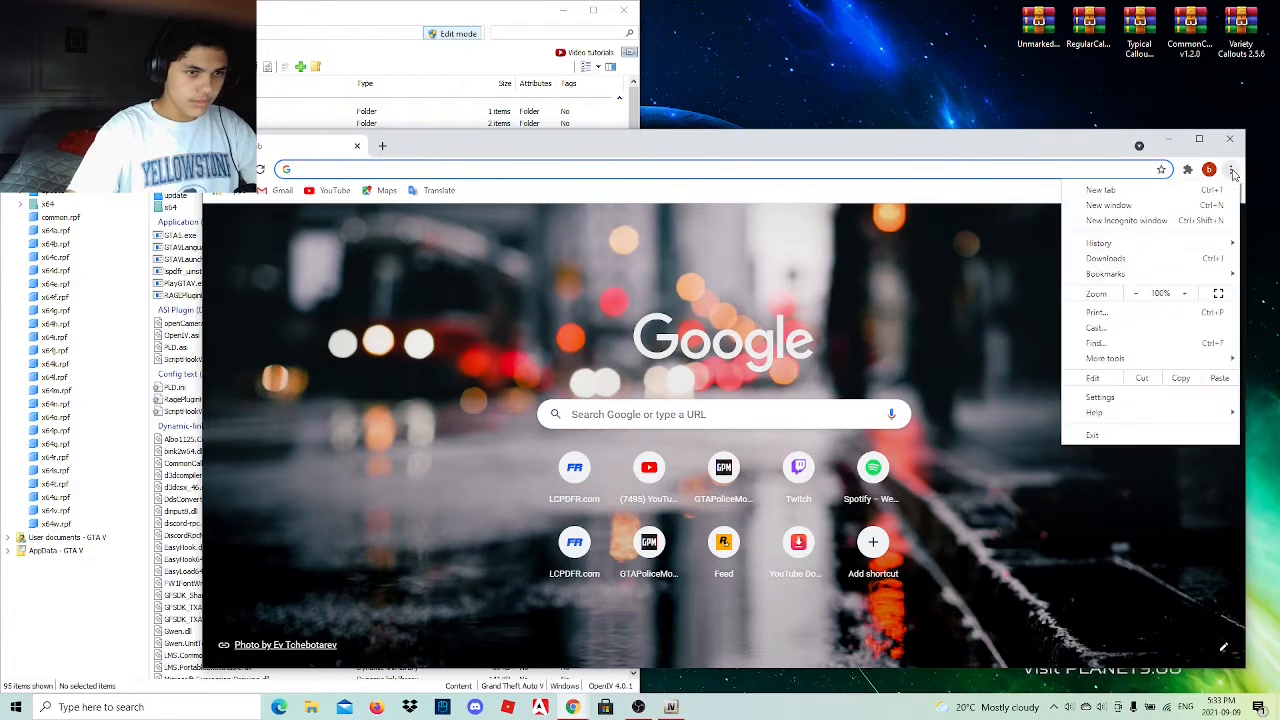
mouse_move(1098, 246)
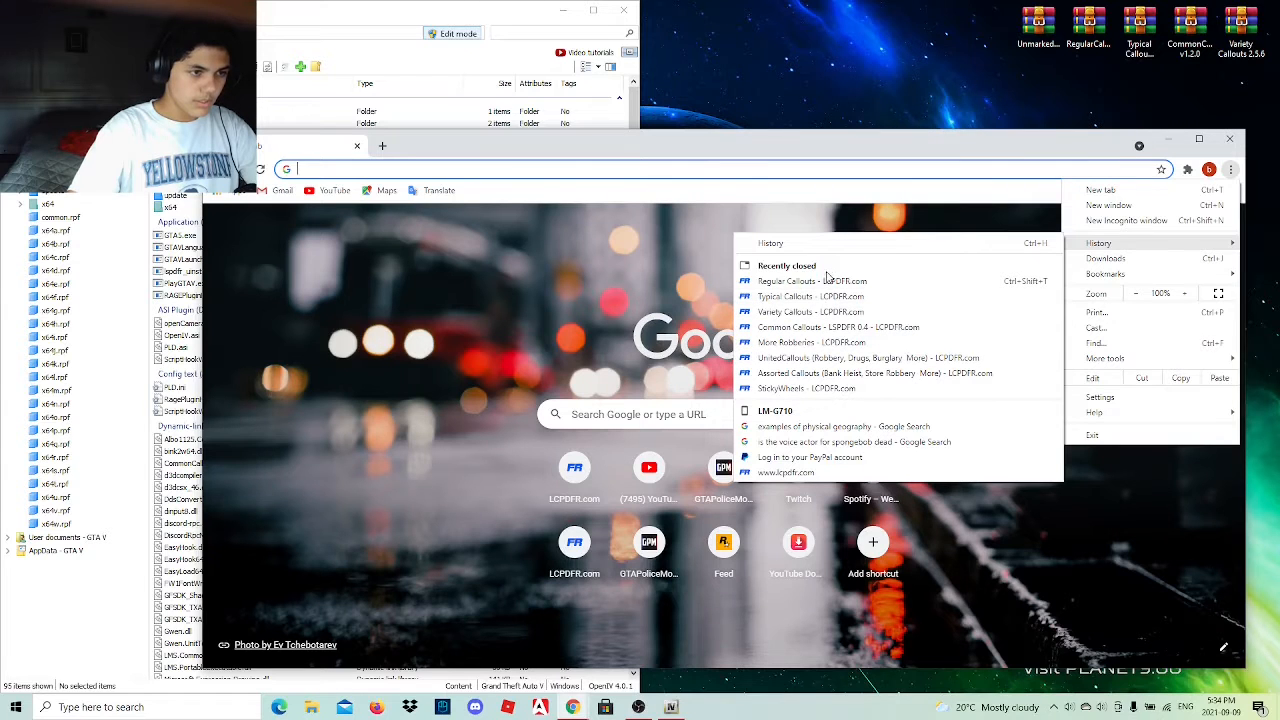
click(812, 246)
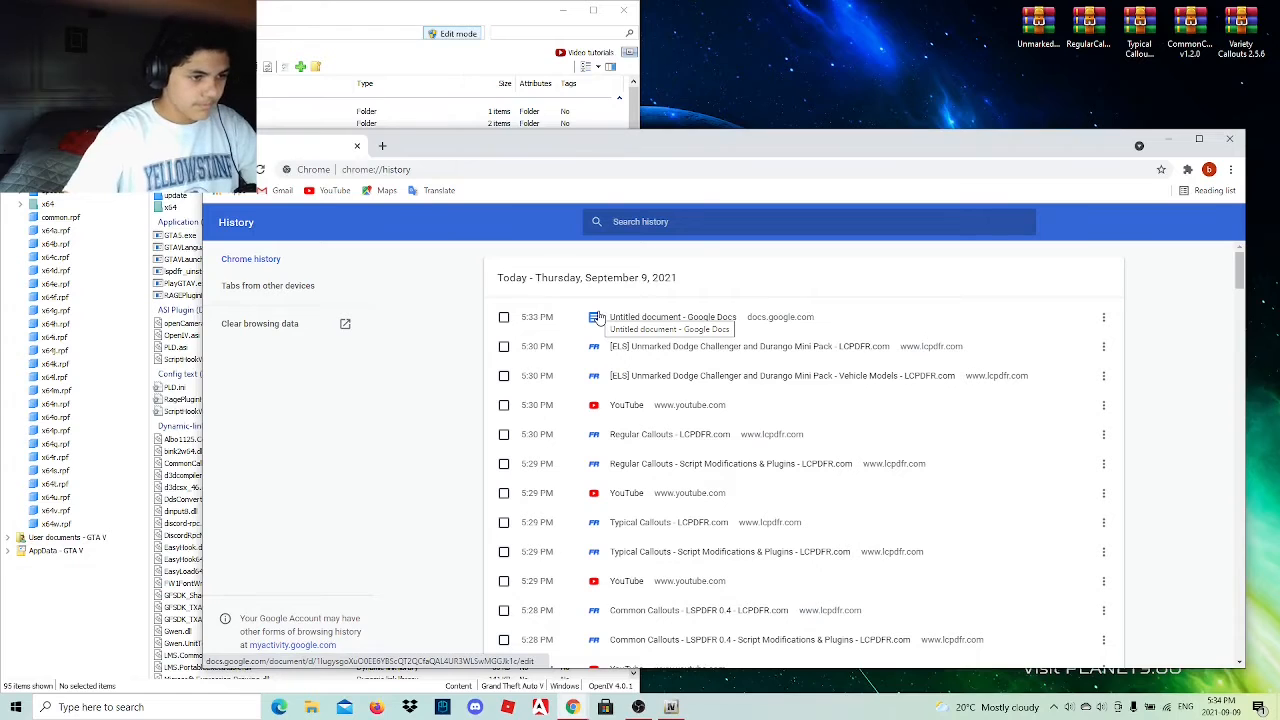
scroll(600, 320, down, 1)
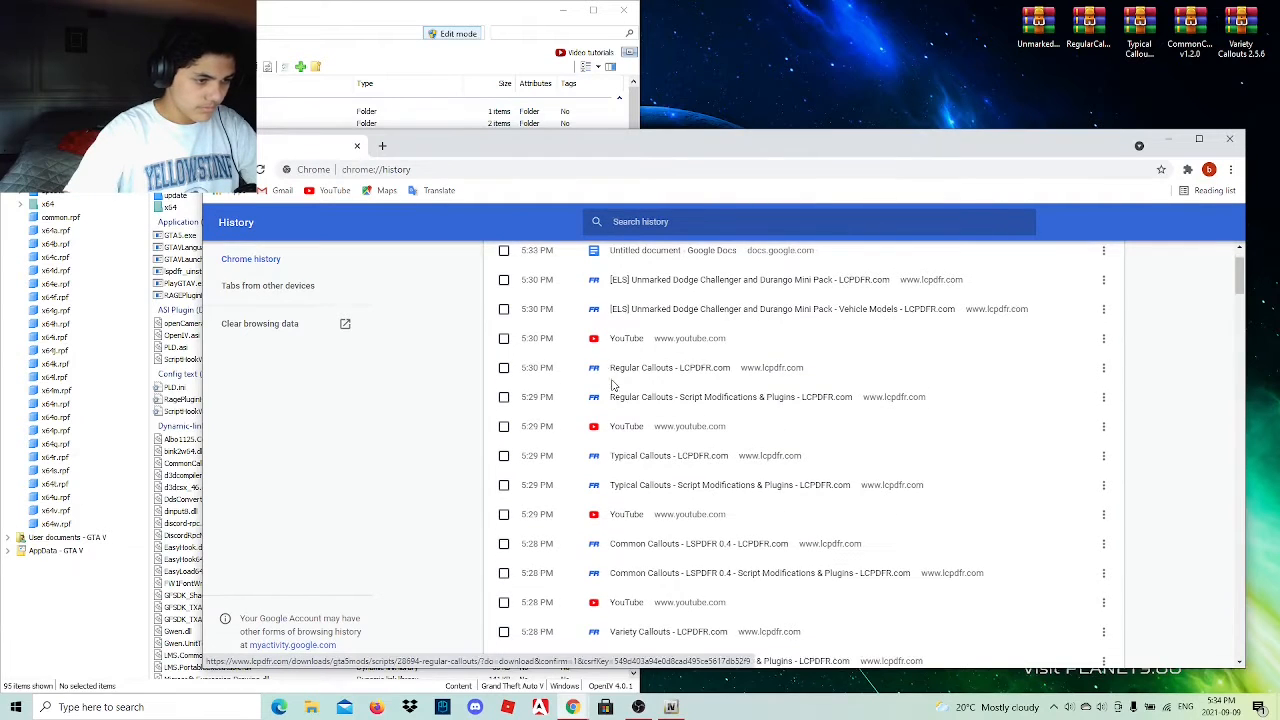
scroll(612, 385, down, 2)
scroll(613, 390, down, 3)
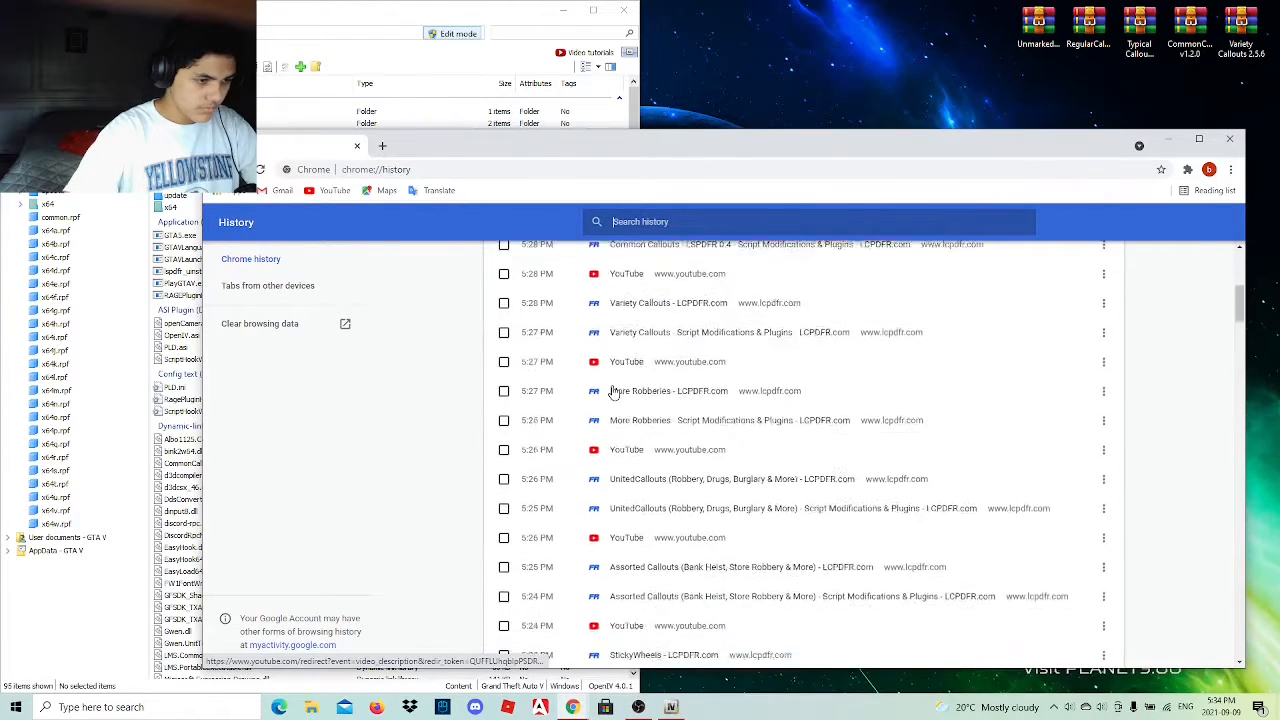
scroll(613, 390, down, 3)
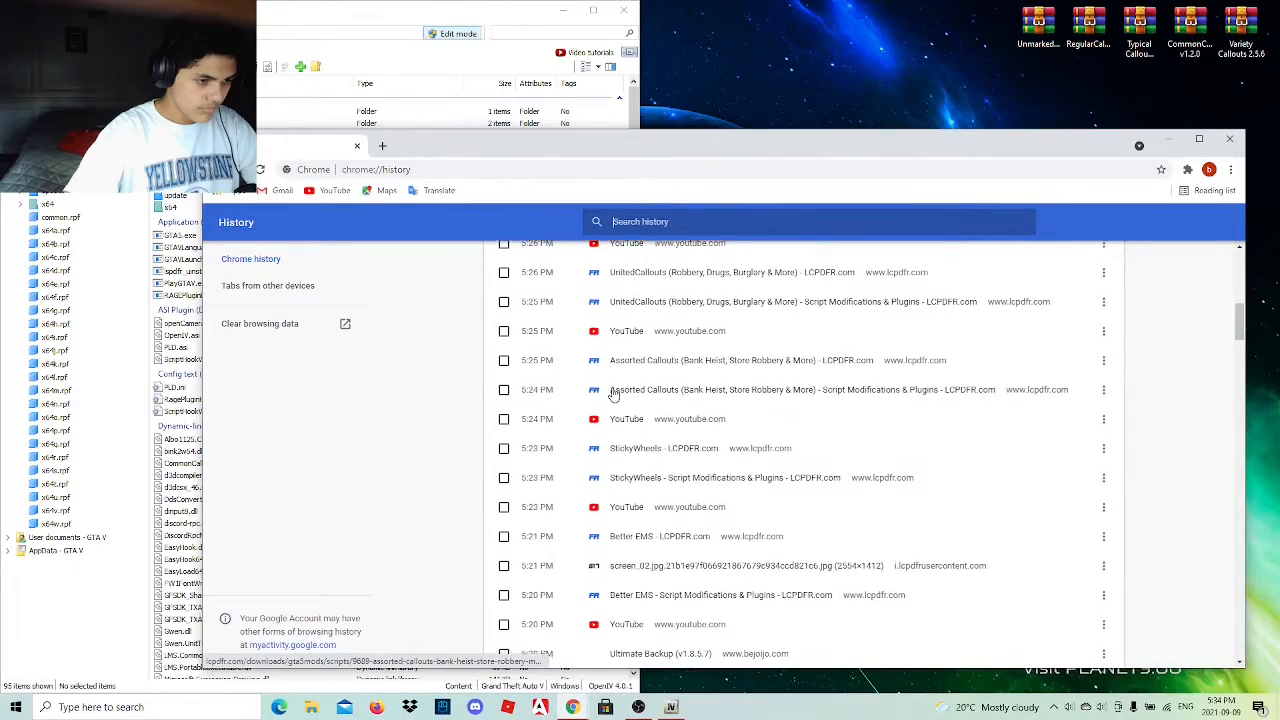
scroll(613, 392, down, 1)
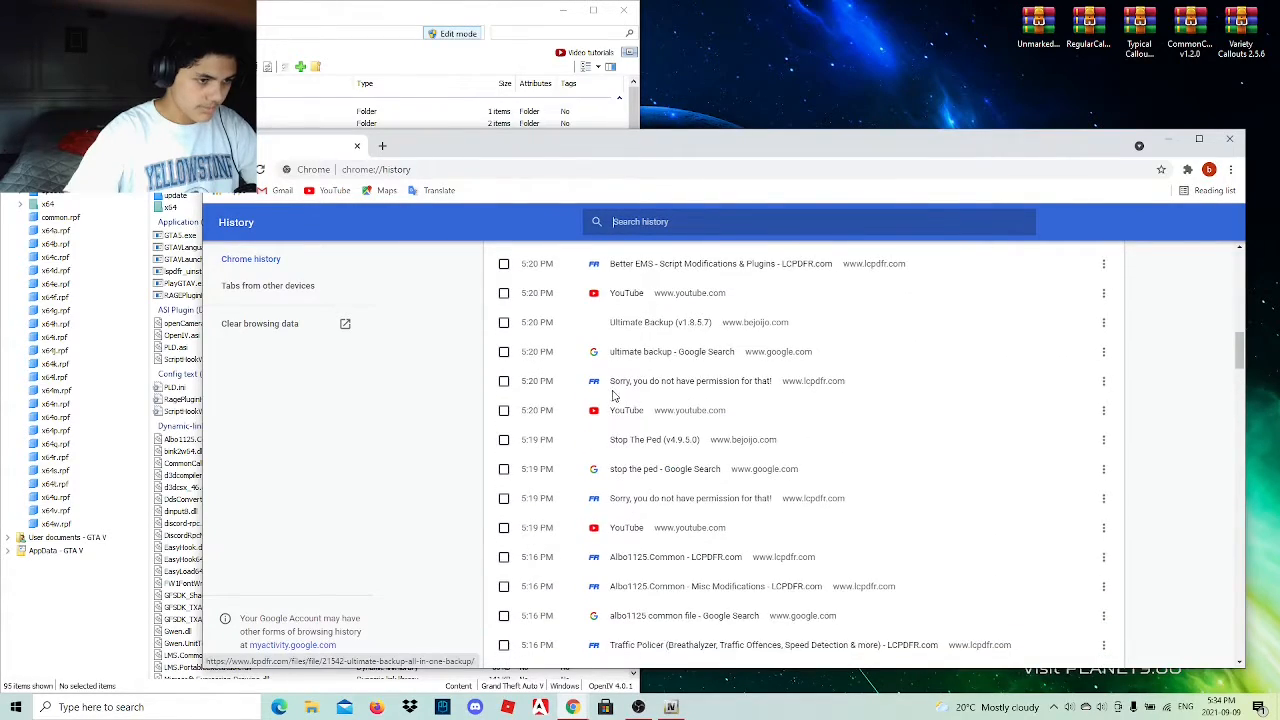
scroll(608, 405, down, 2)
scroll(608, 410, down, 3)
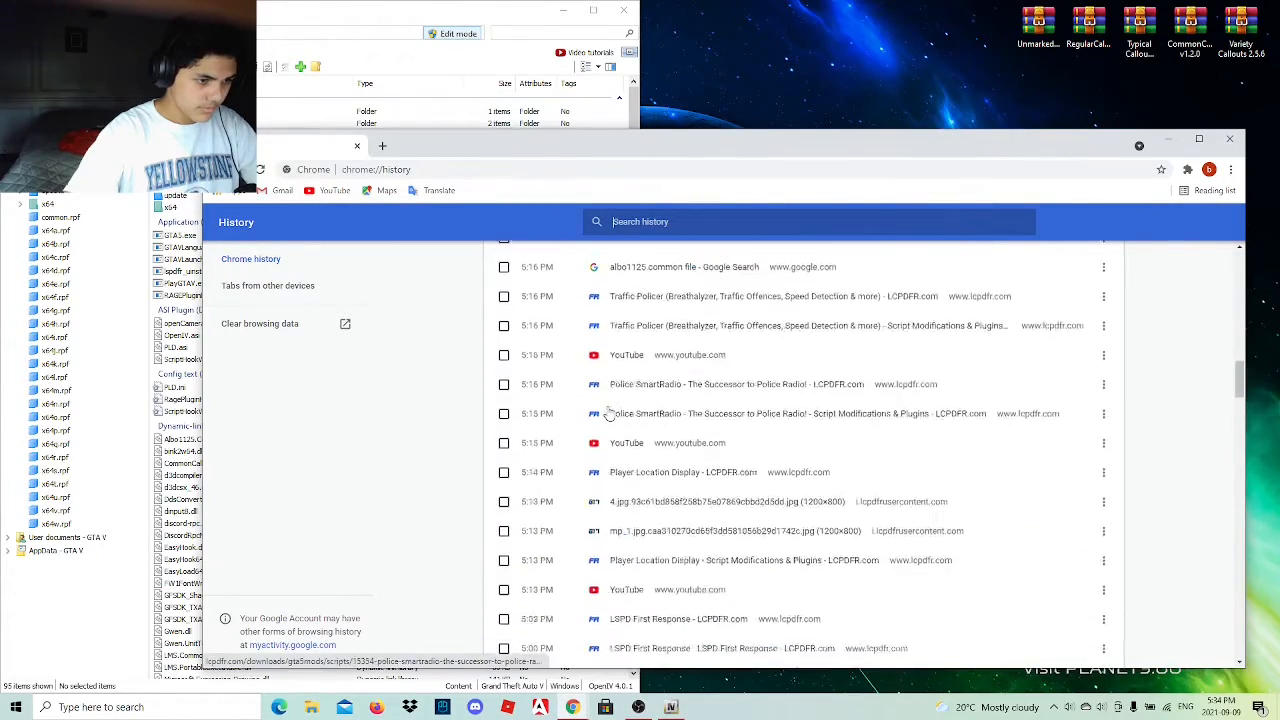
scroll(608, 410, down, 3)
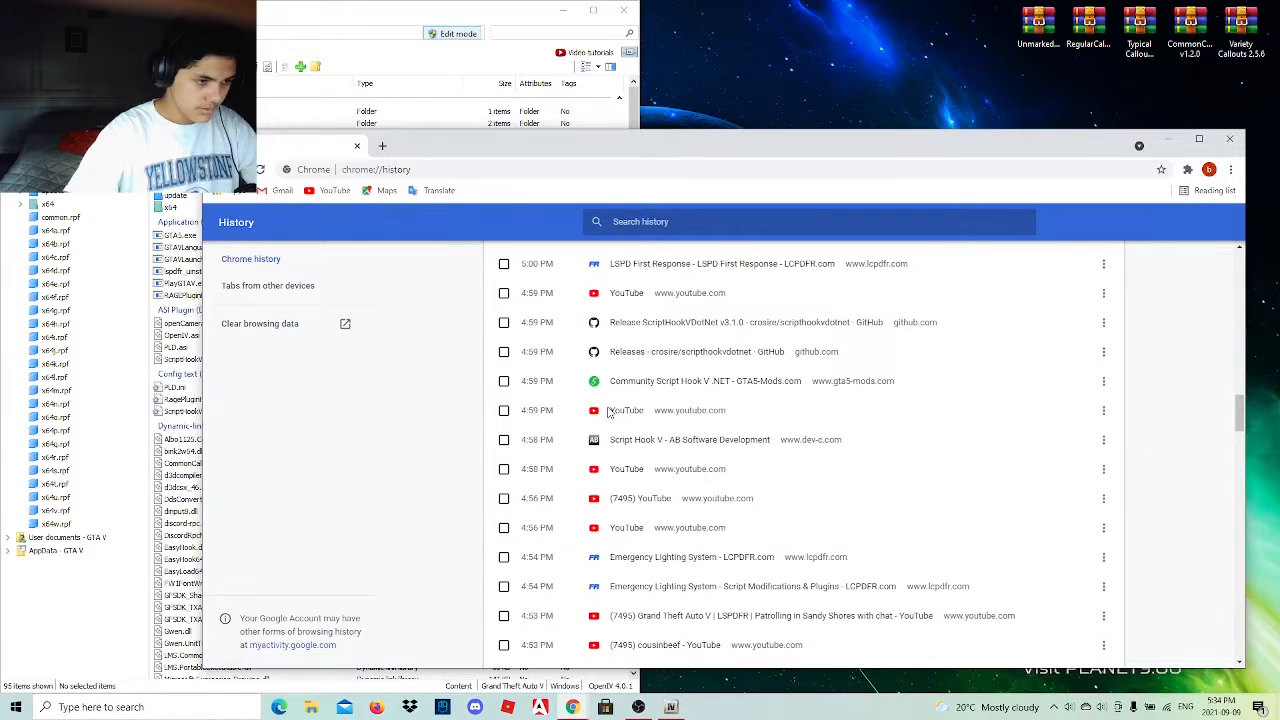
scroll(608, 412, down, 1)
scroll(608, 412, down, 1)
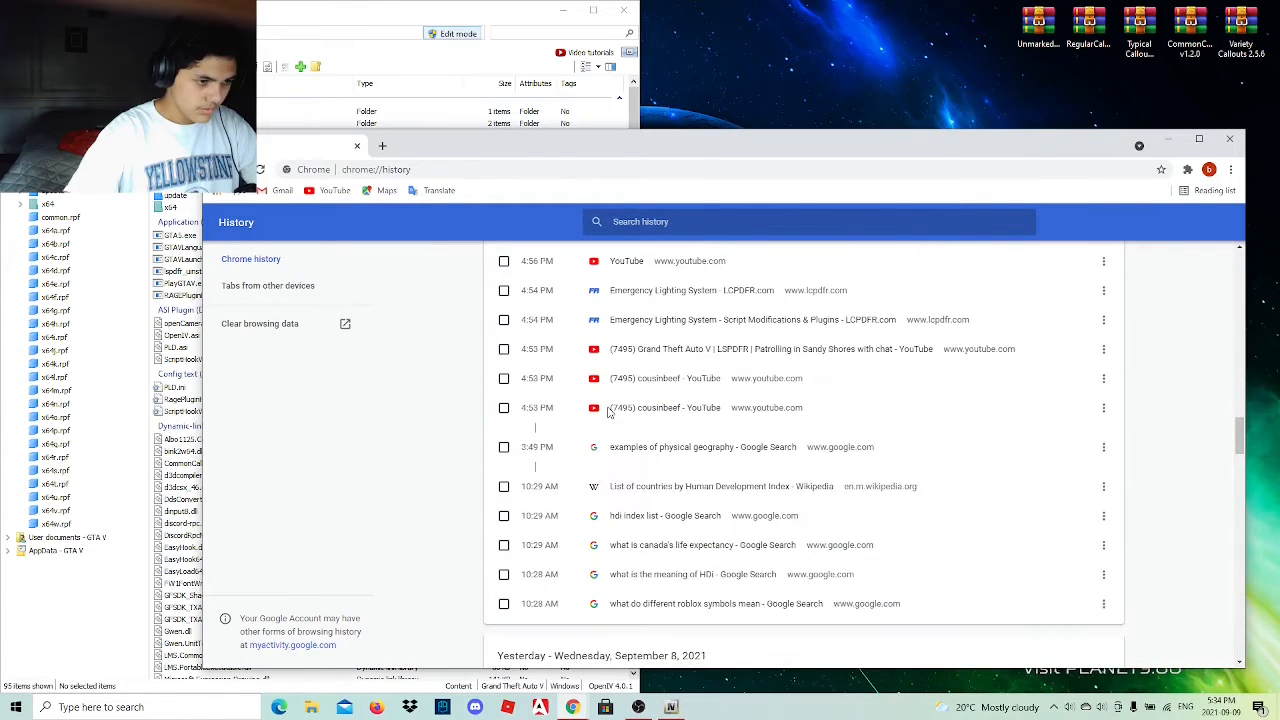
Find the Untitled document in Google Docs by entering "google", look over its mod links and minimize the browser.
click(560, 170)
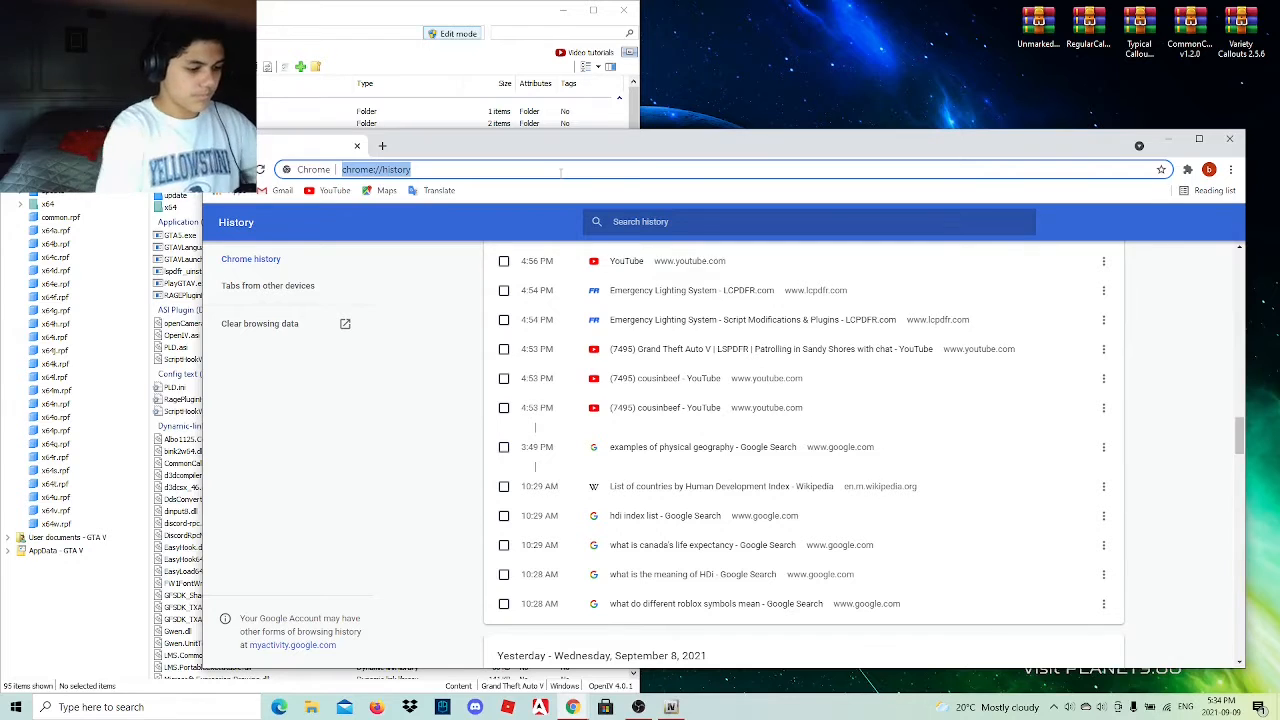
text(googlr)
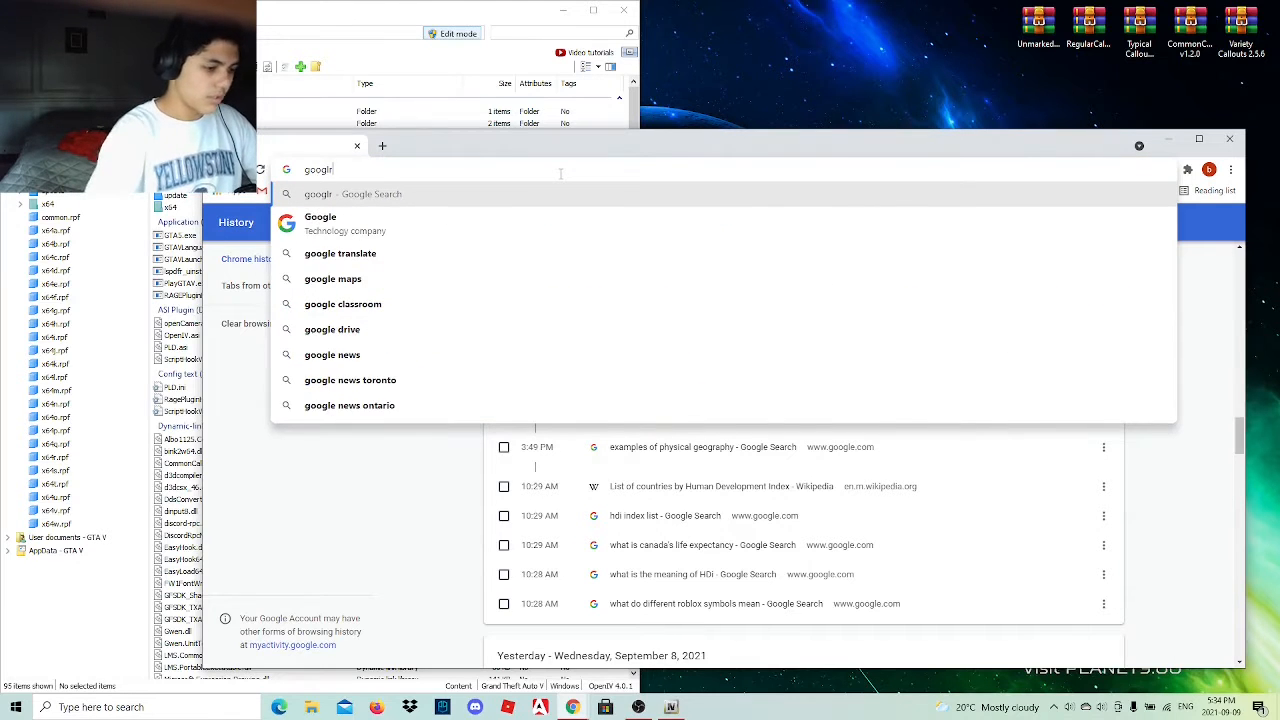
key(BackSpace)
text(e)
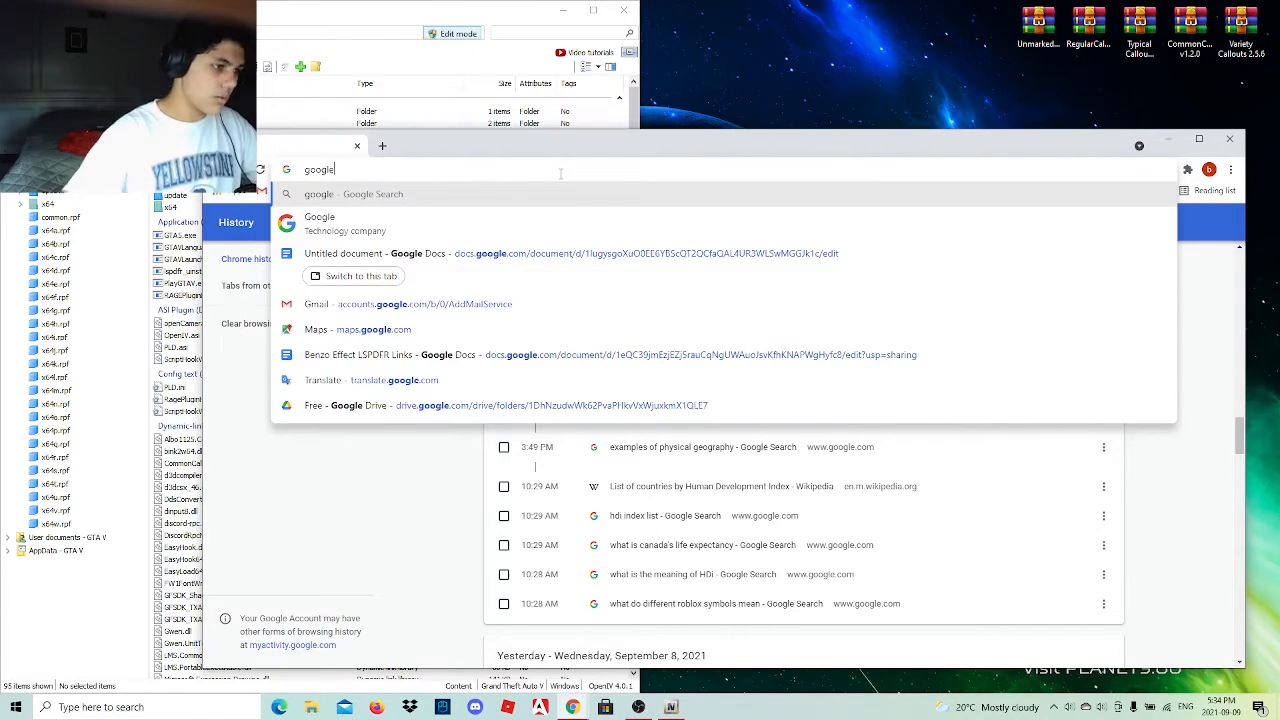
click(490, 256)
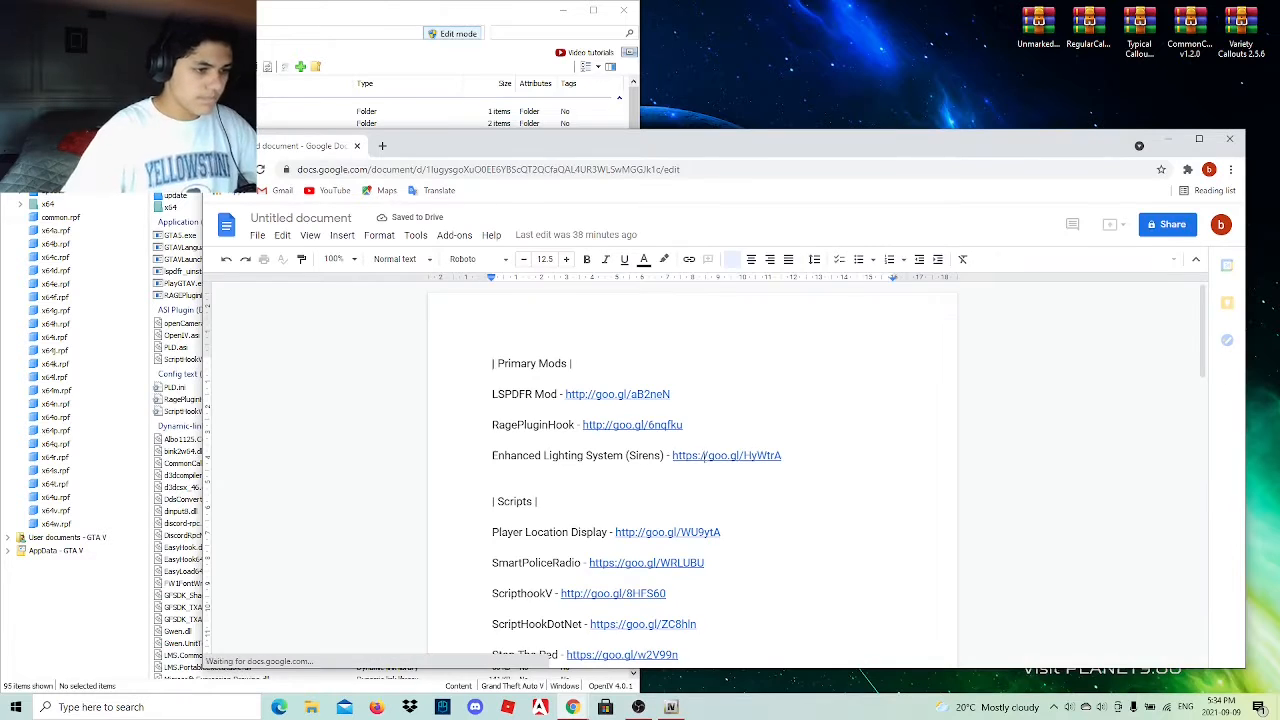
scroll(674, 503, down, 3)
scroll(674, 503, up, 3)
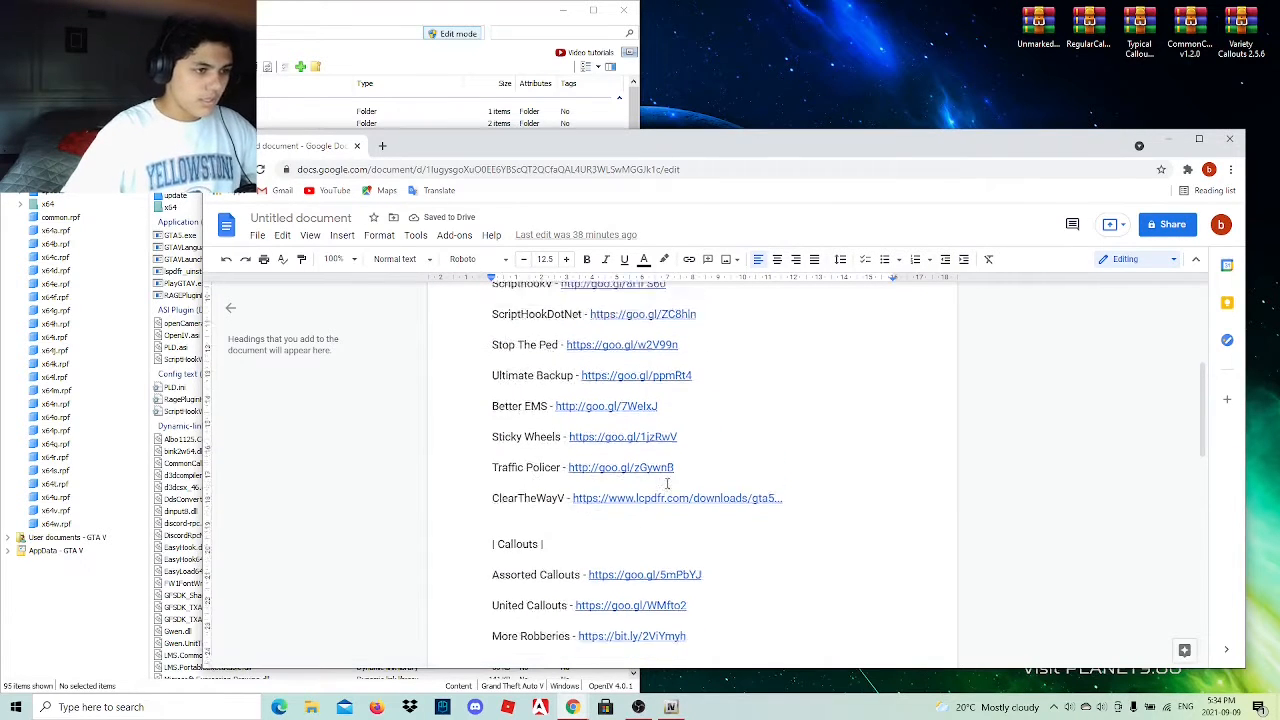
click(1170, 138)
Open the unmarked vehicle archive's VCFs folder and rename the second sheriff XML file as fbi.xml.
double_click(1045, 20)
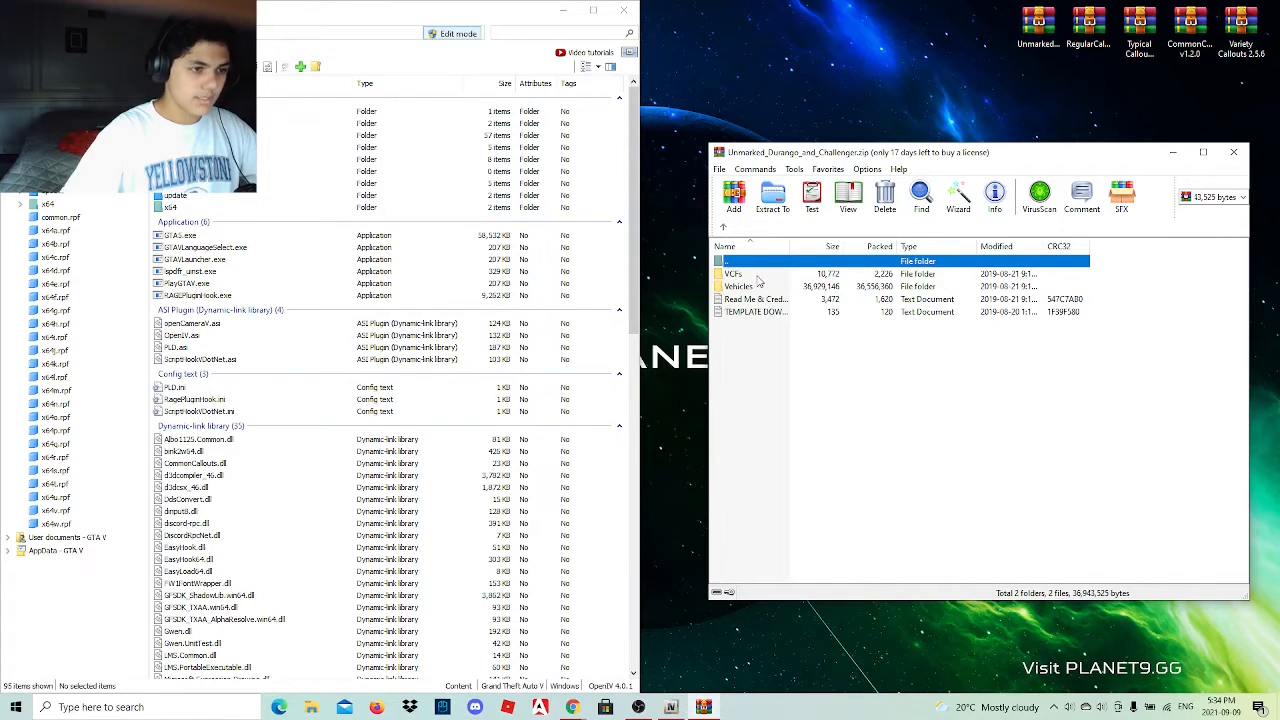
double_click(758, 275)
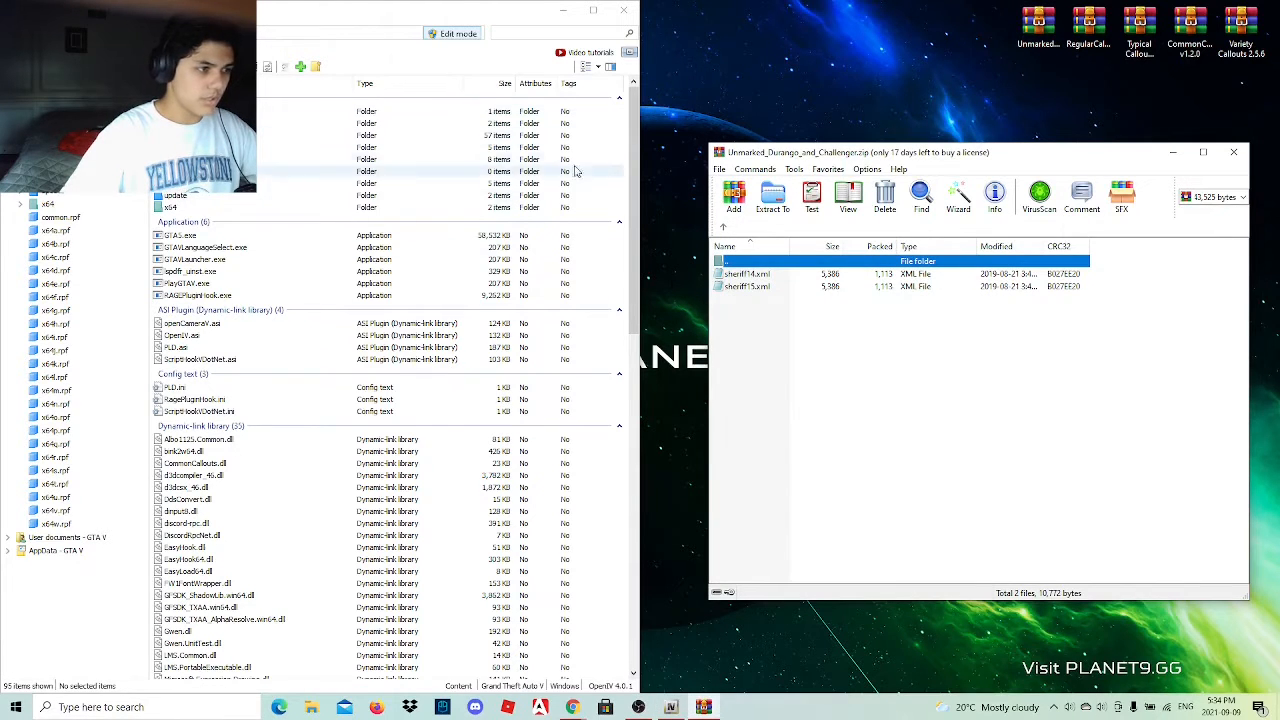
click(753, 288)
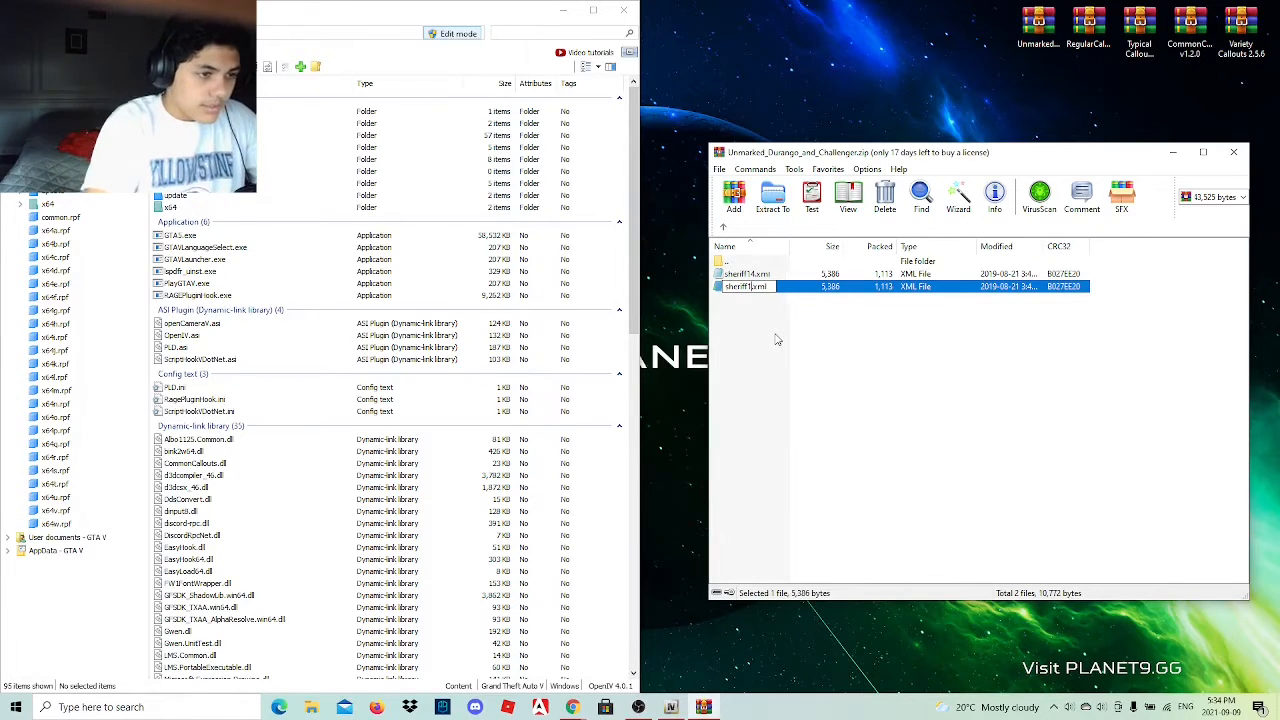
key(BackSpace)
key(BackSpace)
key(BackSpace)
key(BackSpace)
key(BackSpace)
key(BackSpace)
key(BackSpace)
key(BackSpace)
key(BackSpace)
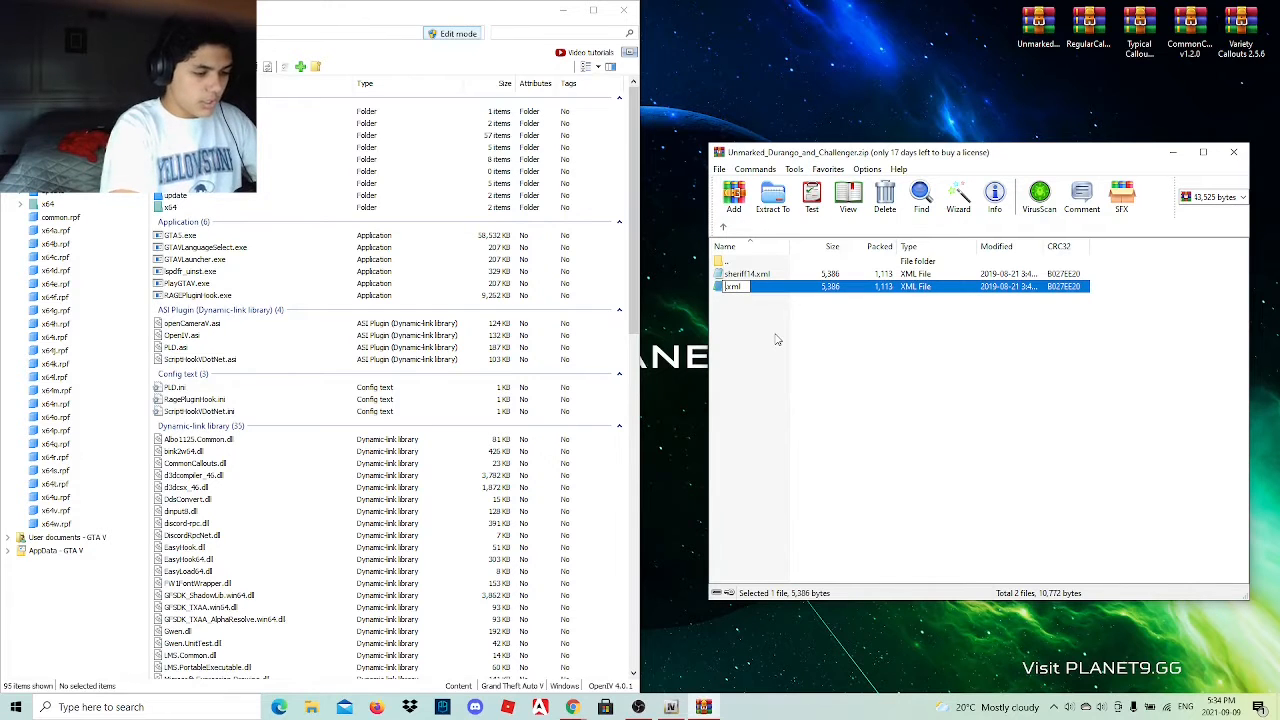
text(fbi)
click(765, 306)
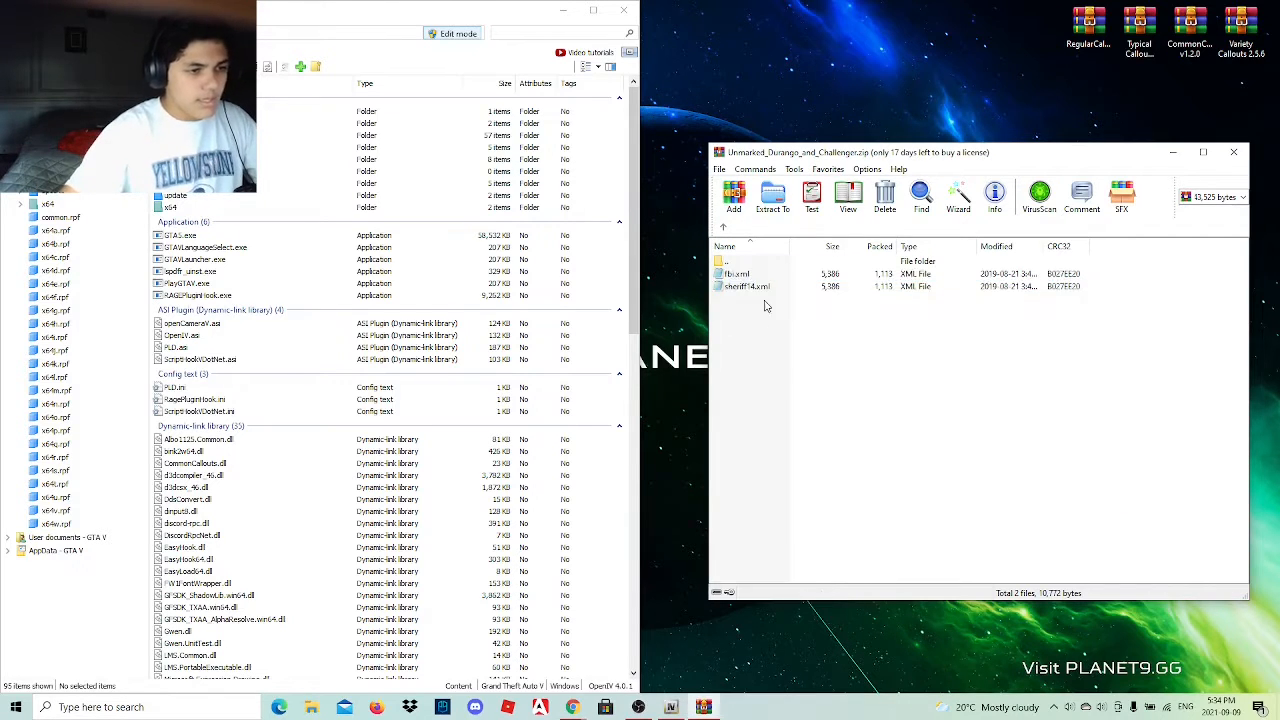
Rename sheriff14.xml in the VCFs folder as fbi2.xml.
click(754, 290)
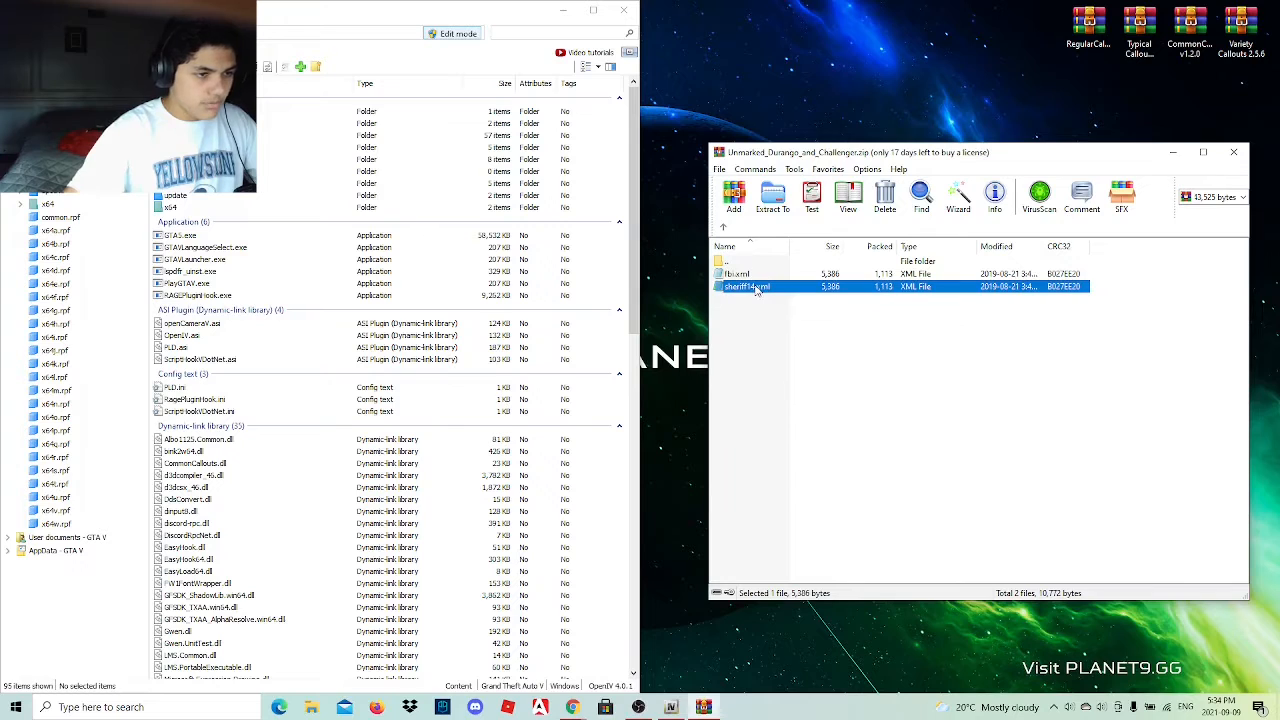
click(756, 290)
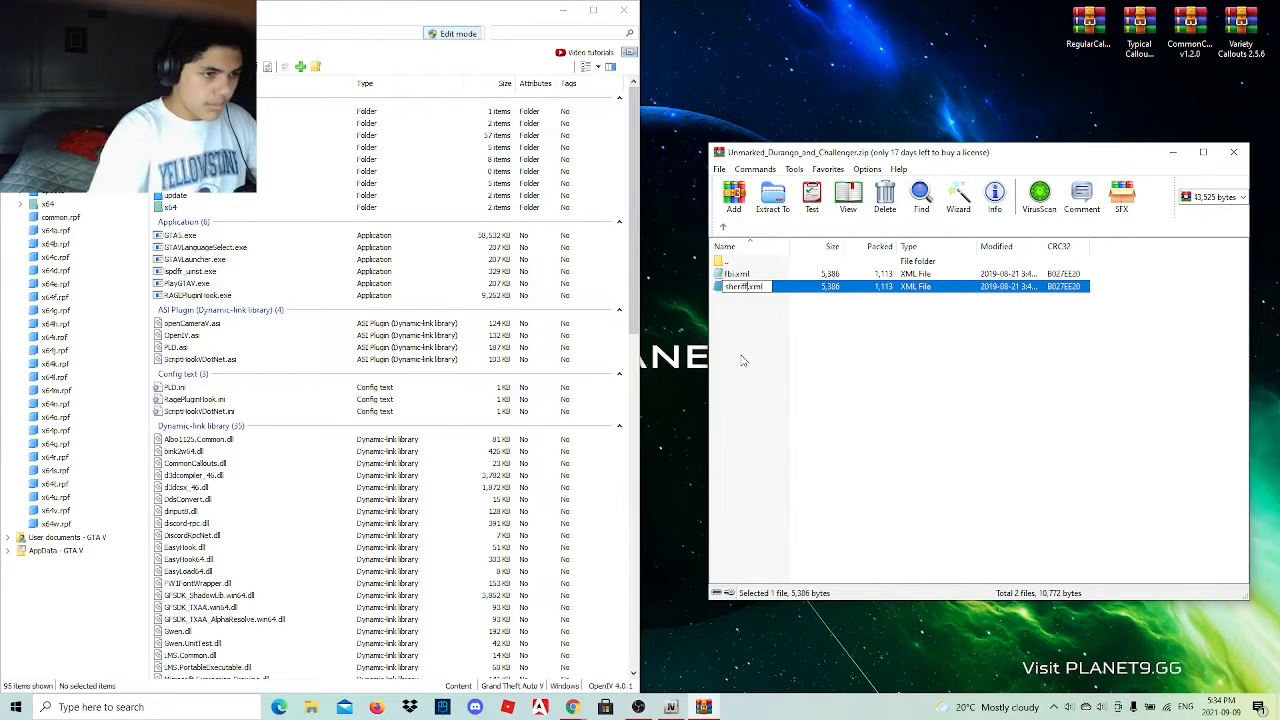
key(BackSpace)
text(fbi2)
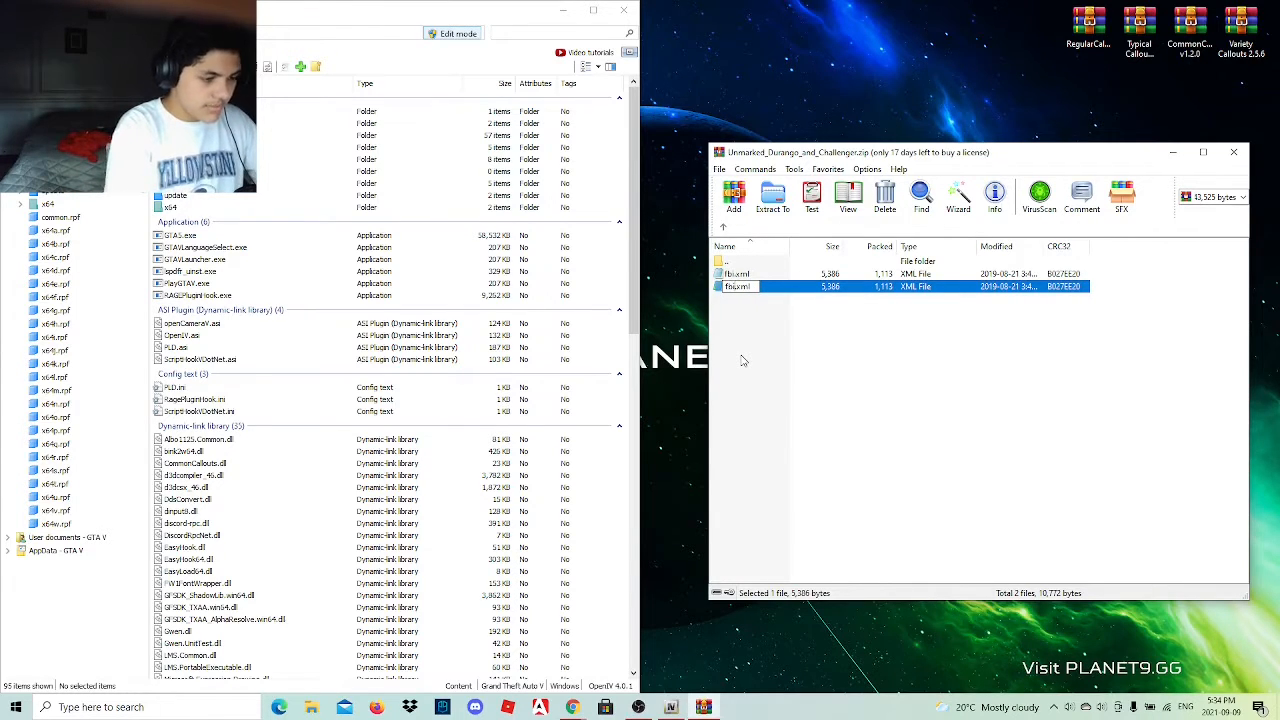
click(743, 360)
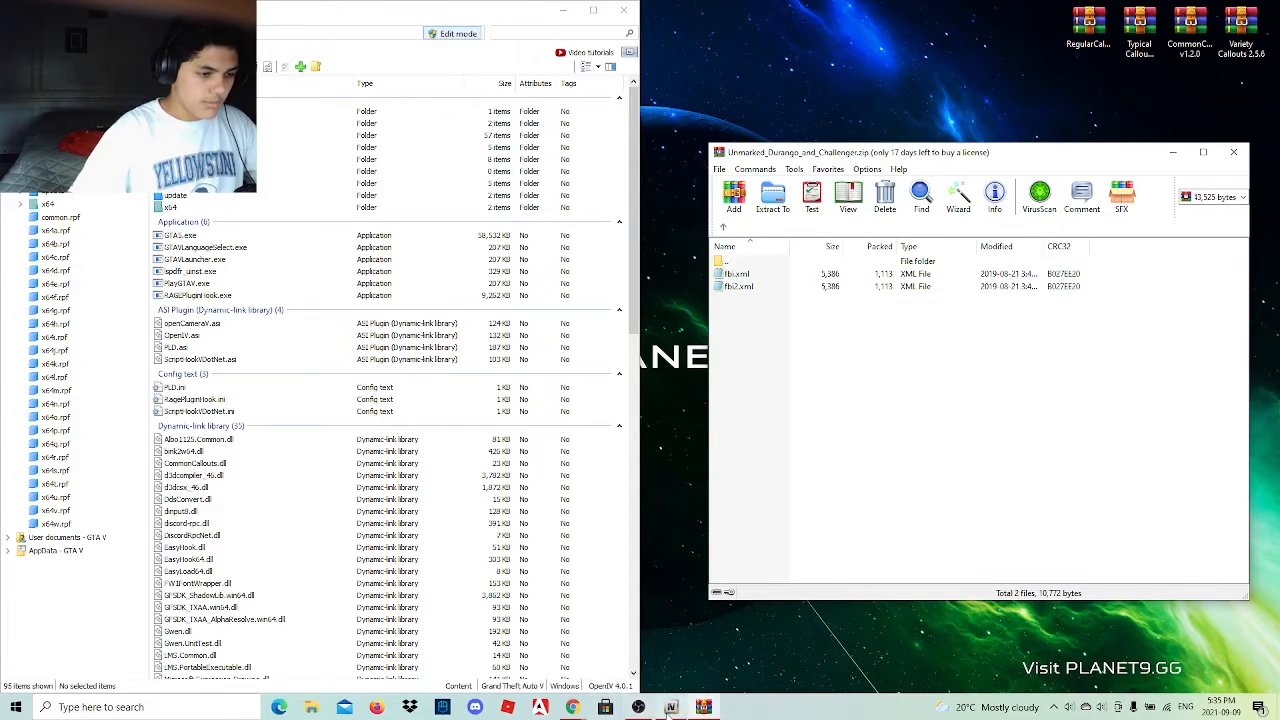
Switch to Chrome, return to the mod link document and close the lcpdfr.com vehicle pack tab.
mouse_move(582, 713)
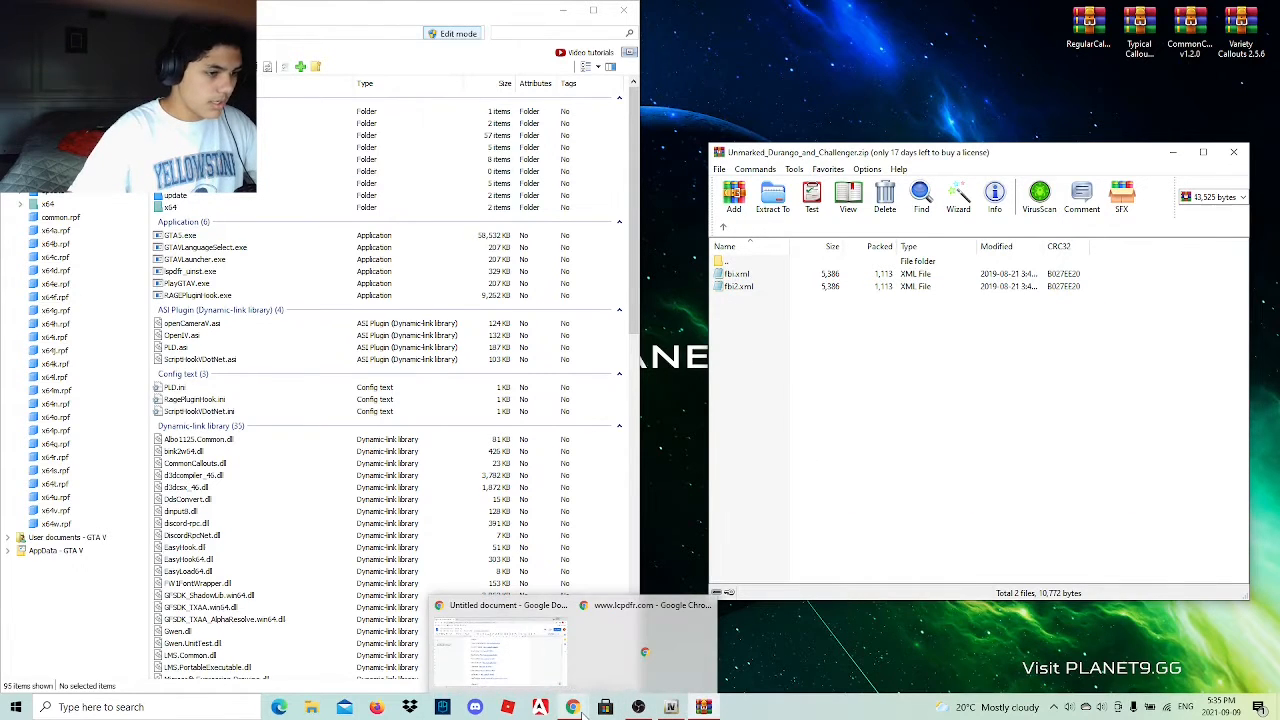
click(560, 680)
scroll(579, 449, up, 2)
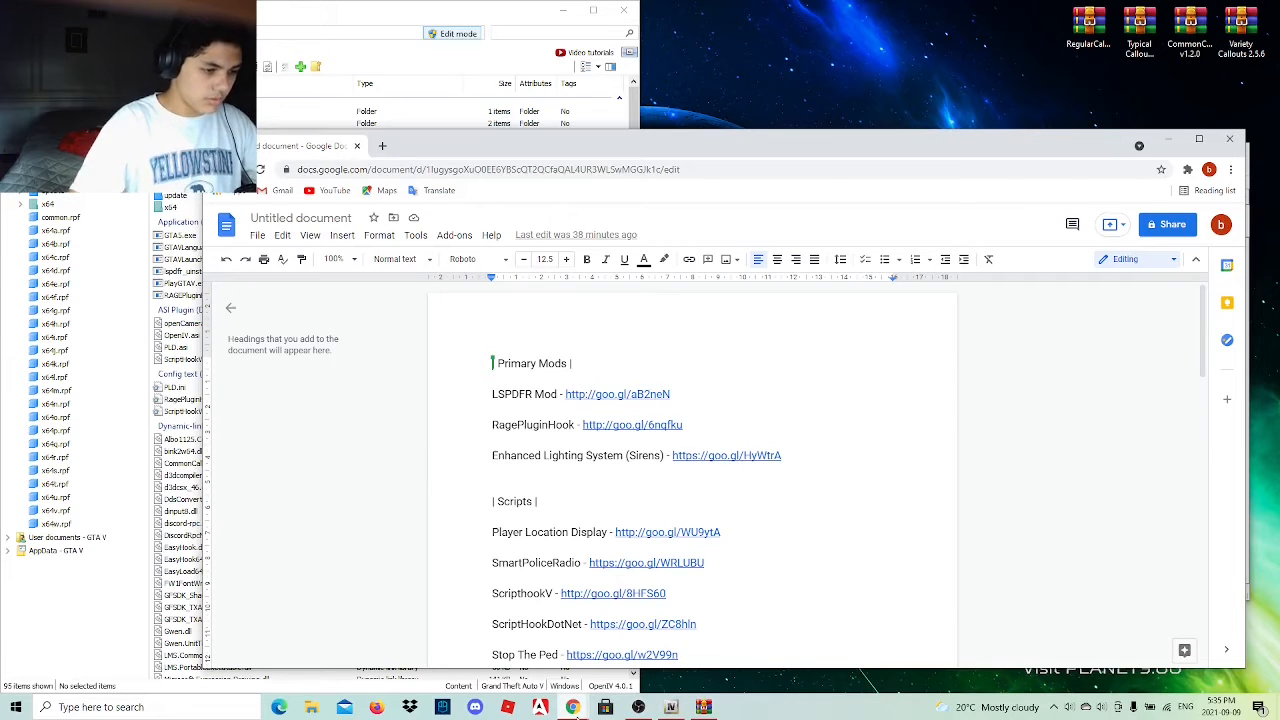
mouse_move(576, 711)
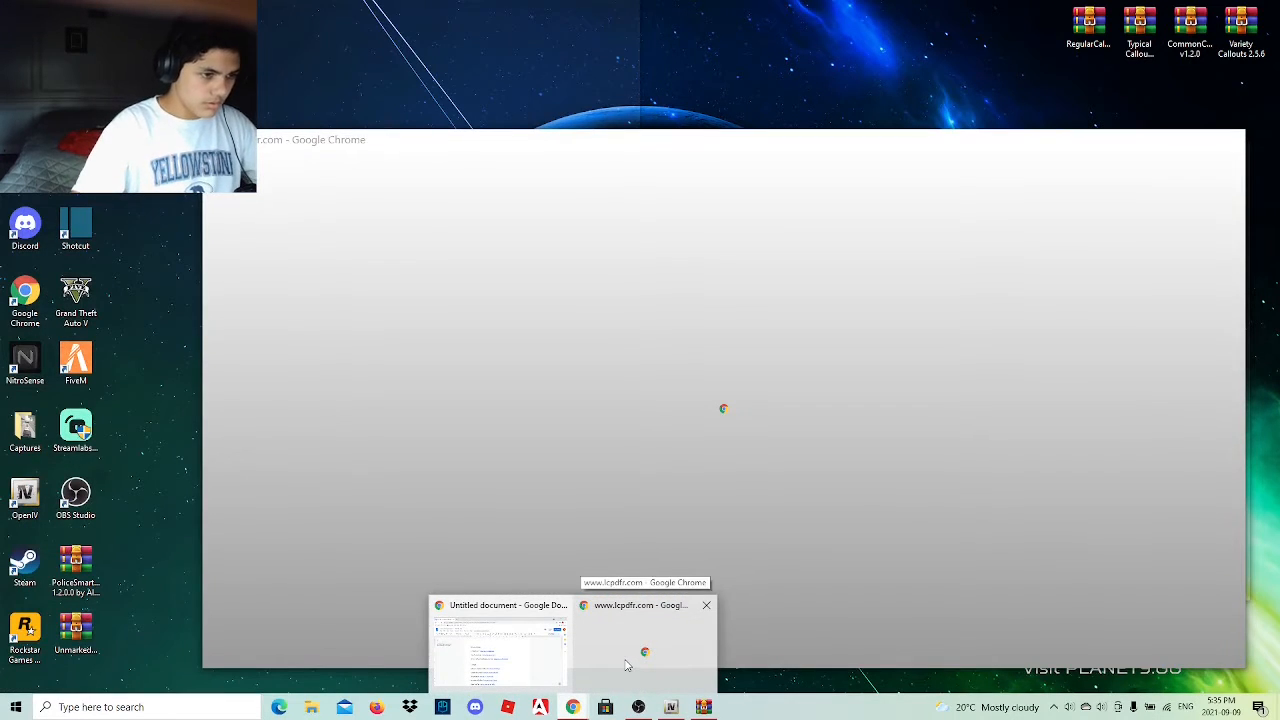
click(627, 665)
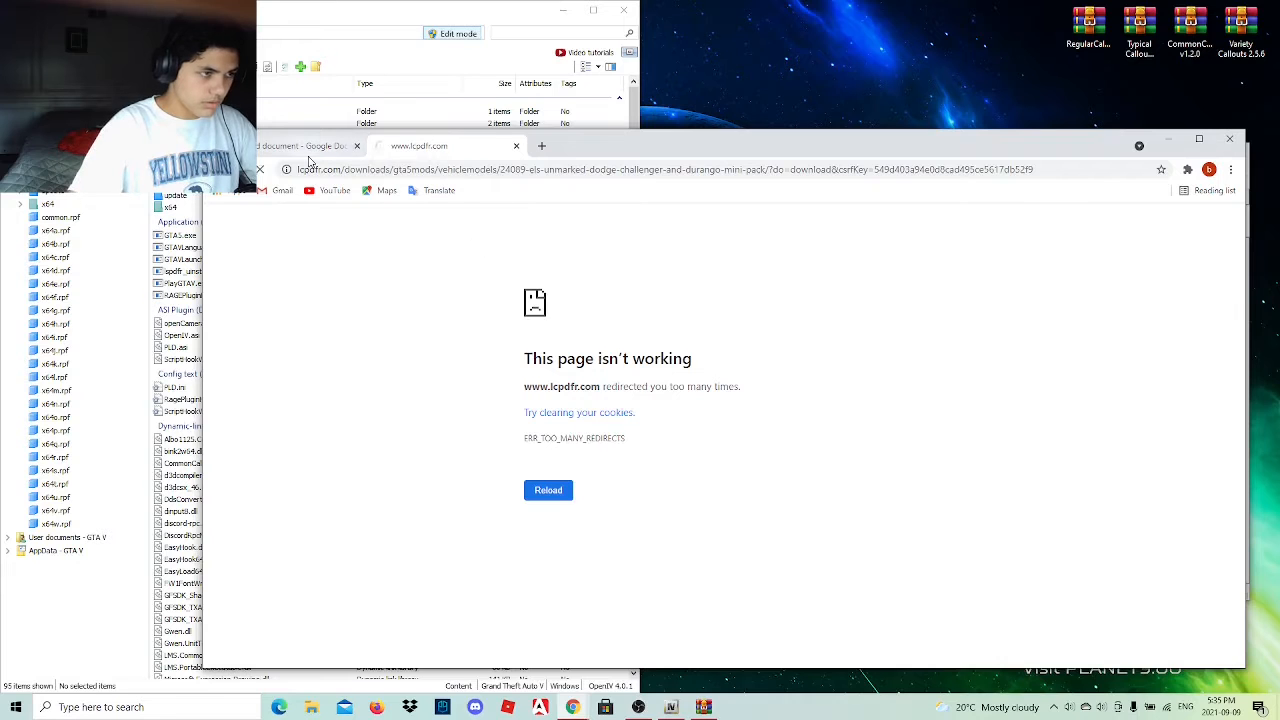
click(312, 147)
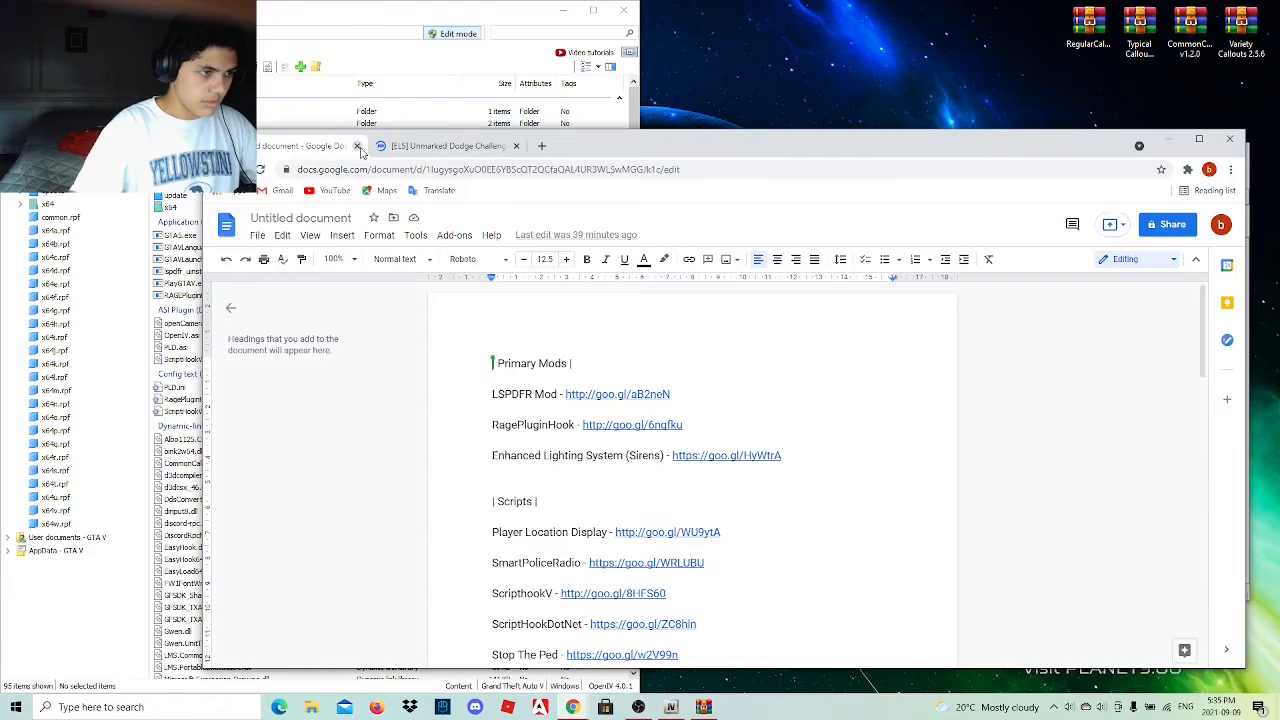
click(357, 147)
click(357, 147)
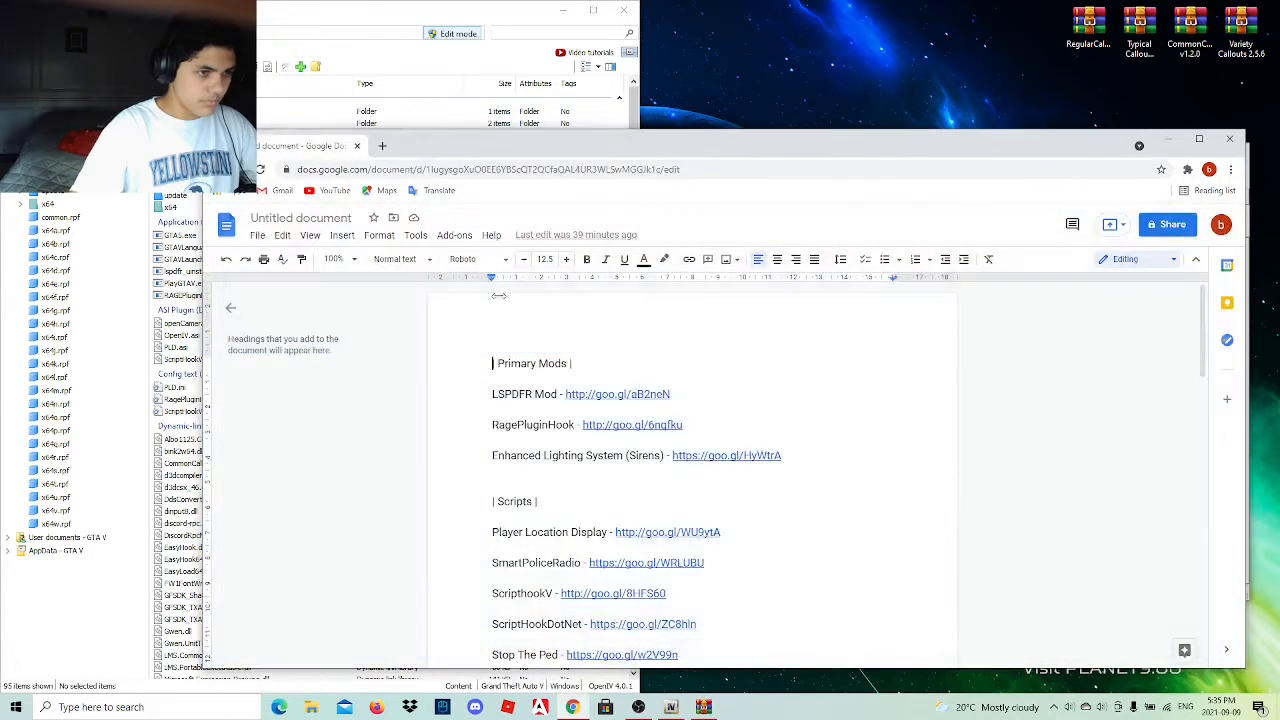
Follow the document's Enhanced Lighting System (Sirens) link and continue past the YouTube redirect to its download page.
click(709, 458)
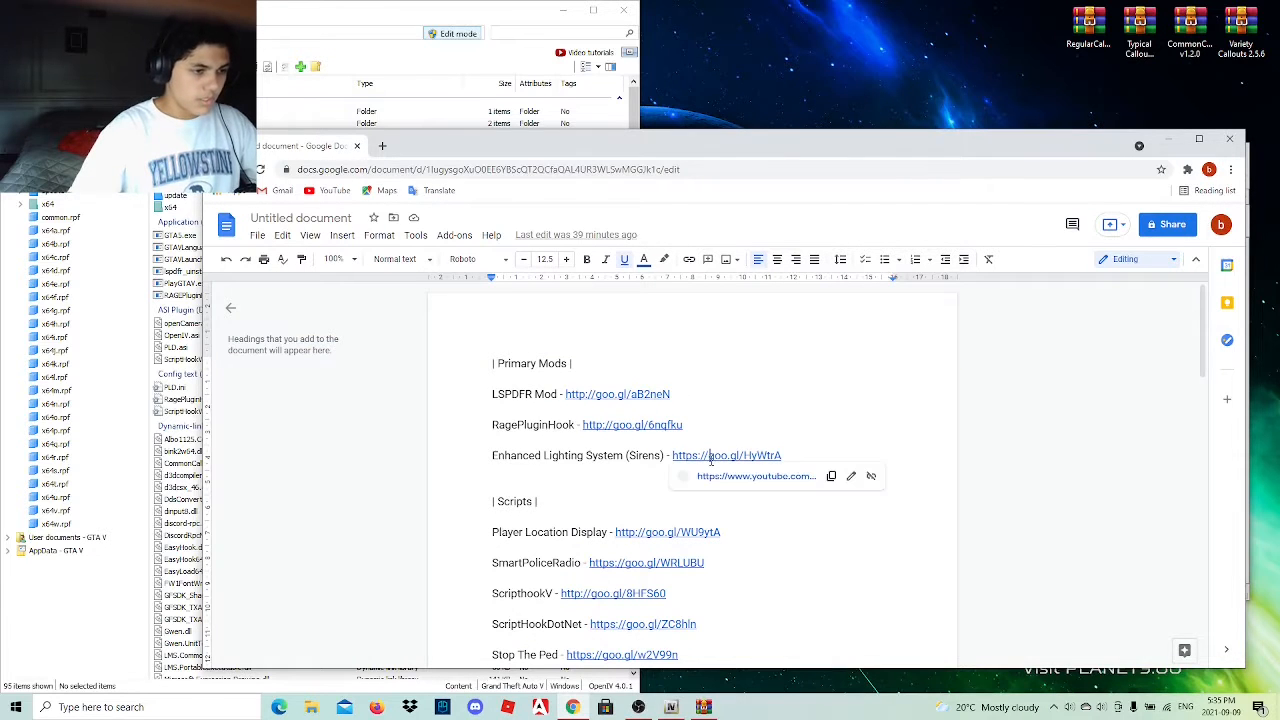
click(711, 479)
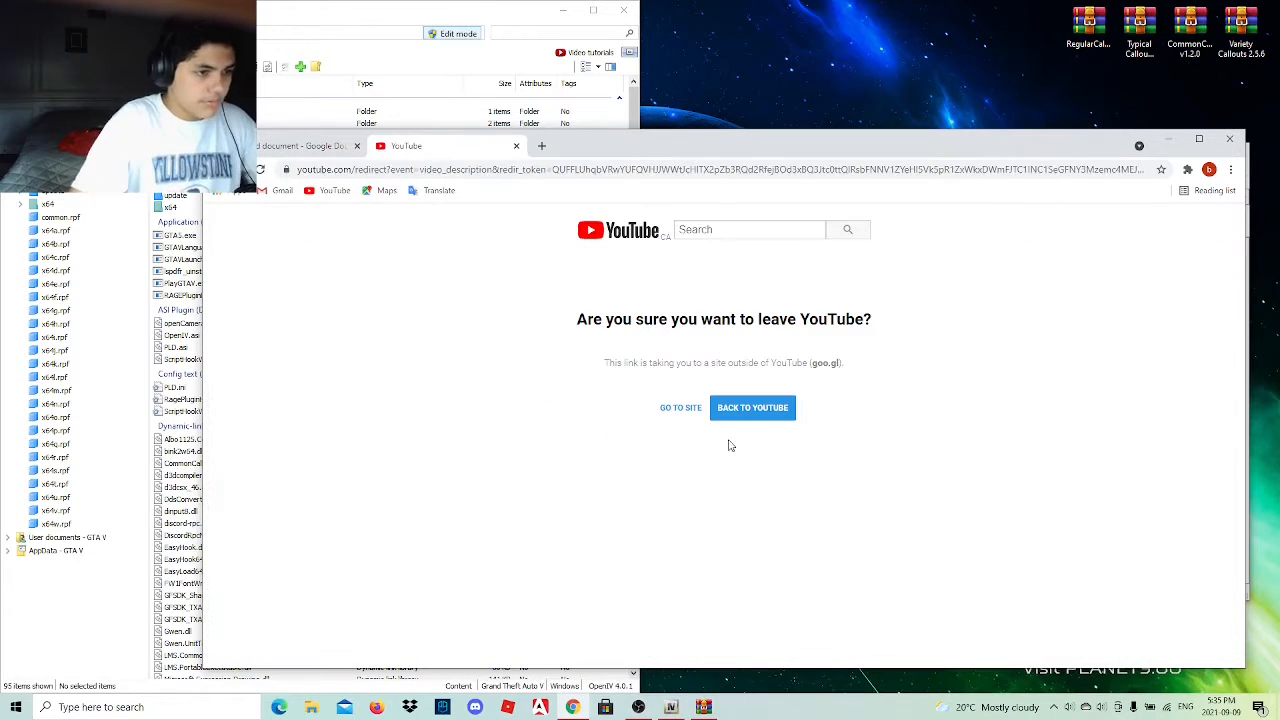
click(680, 408)
scroll(618, 497, down, 4)
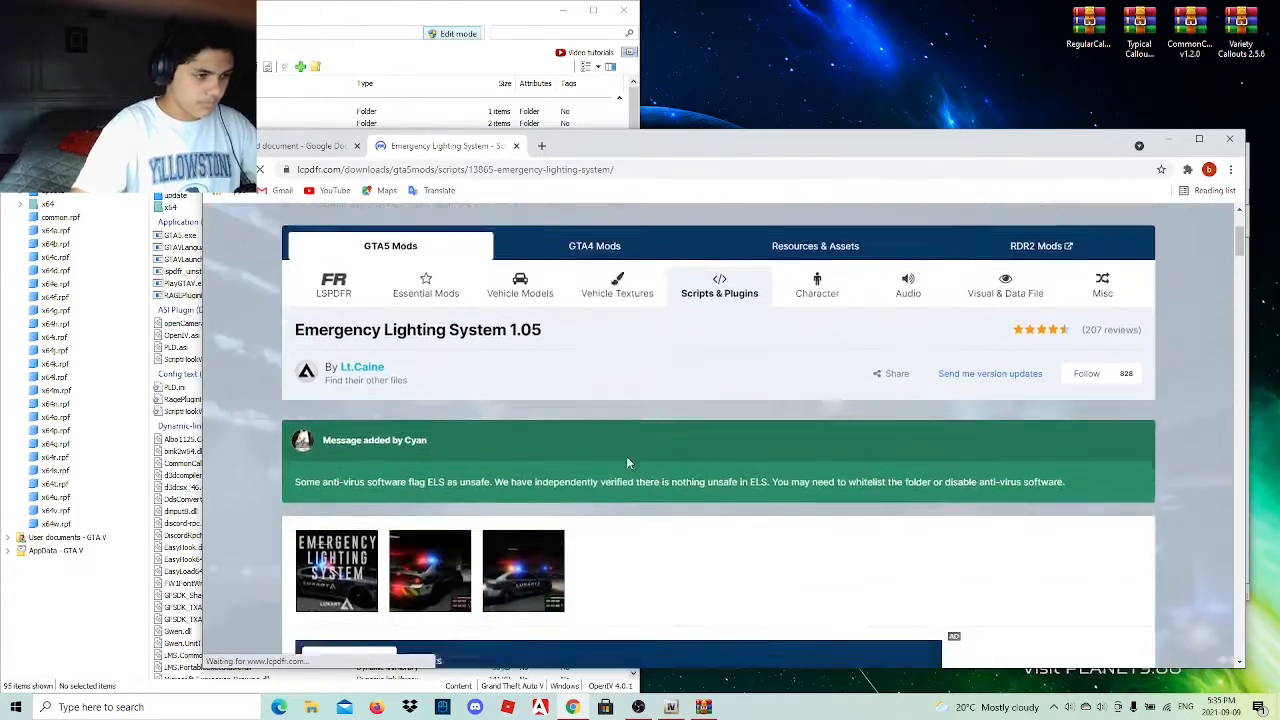
Look over the Emergency Lighting System's description and installation notes, and view its preview images.
scroll(618, 497, down, 4)
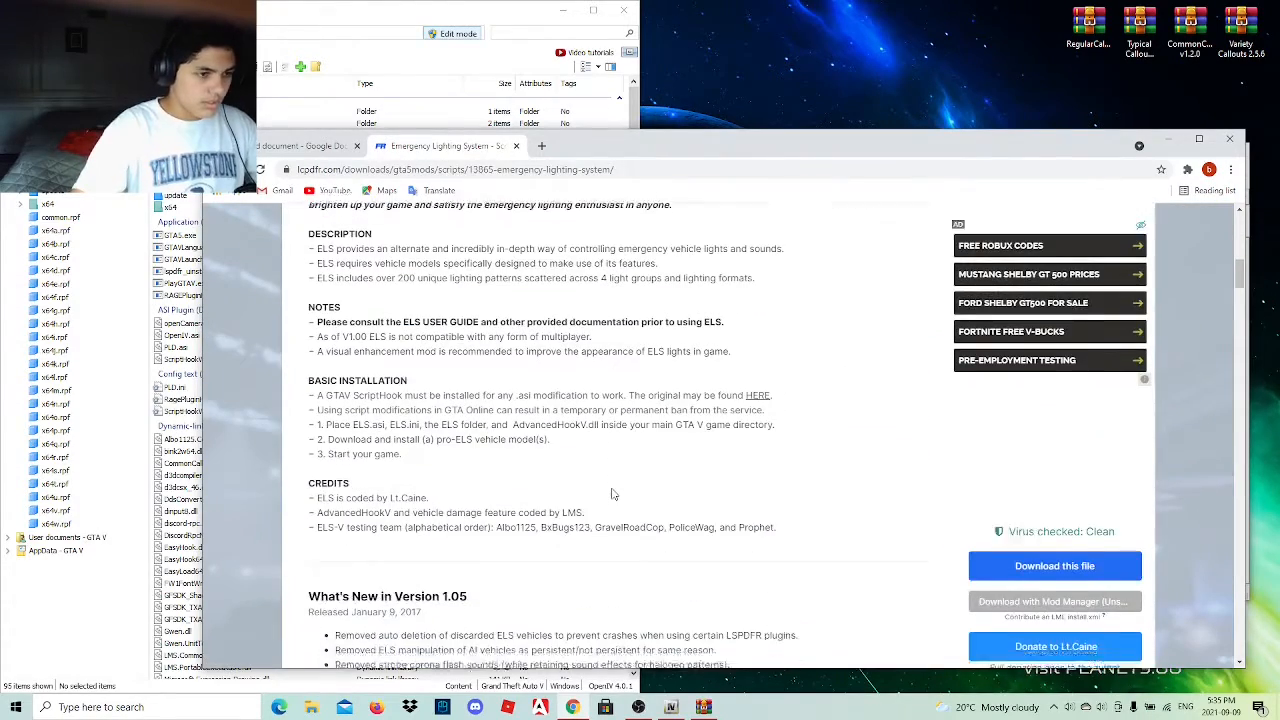
scroll(613, 494, up, 8)
click(362, 456)
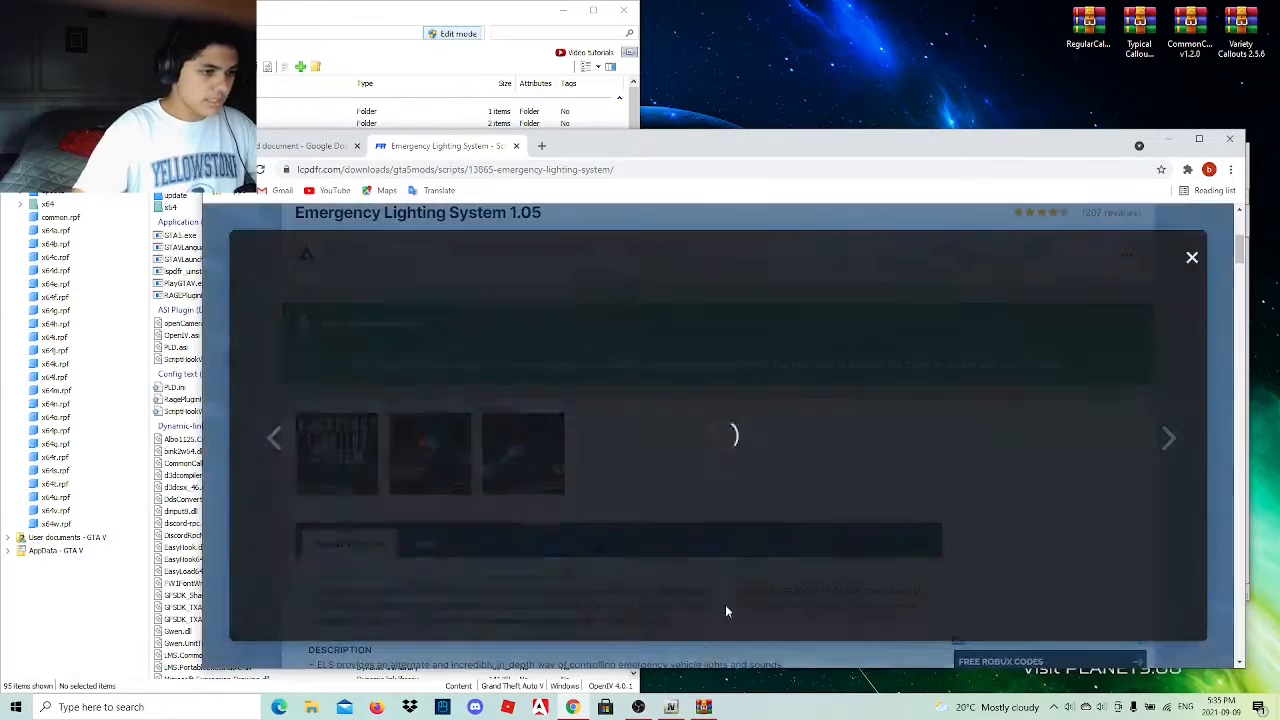
click(1172, 440)
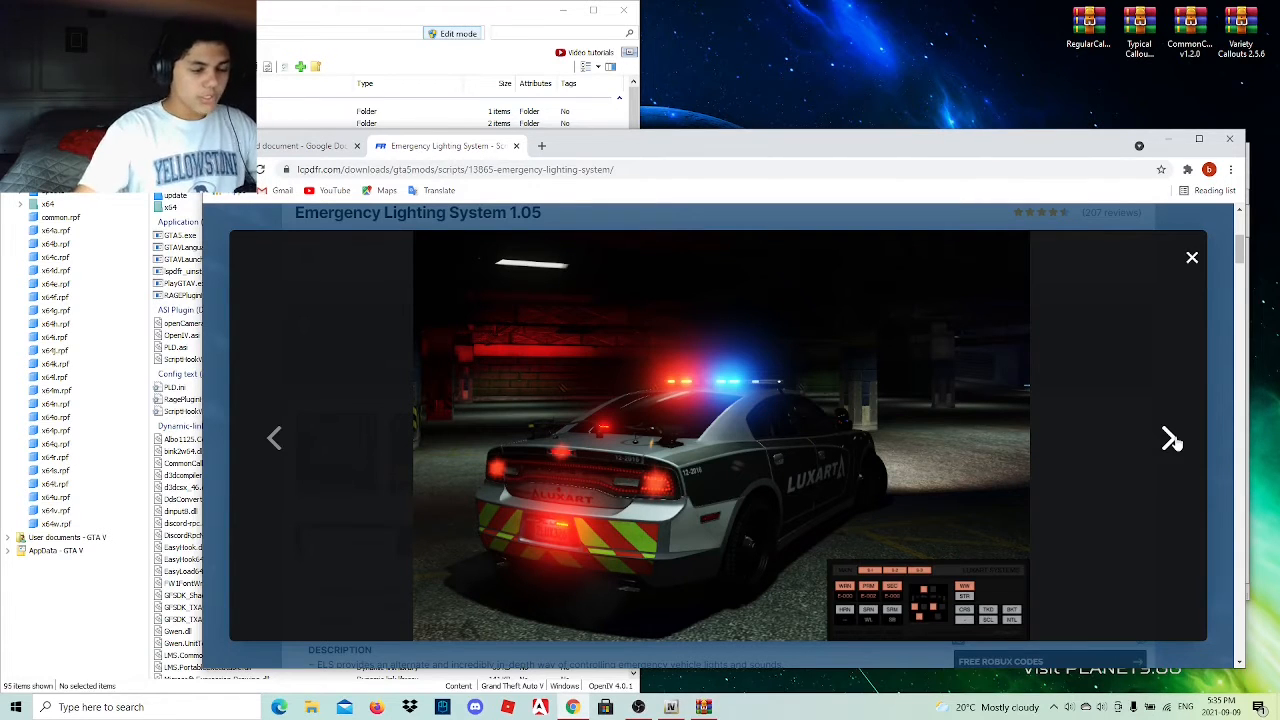
click(1172, 440)
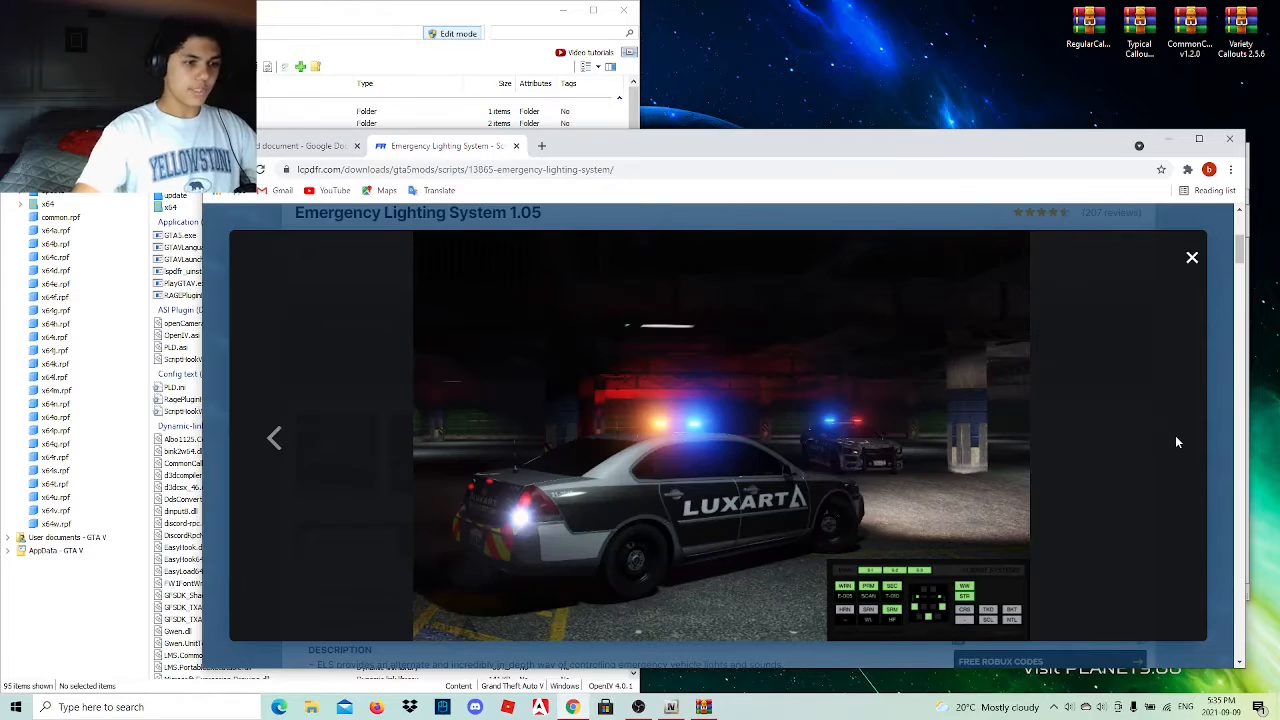
click(1193, 259)
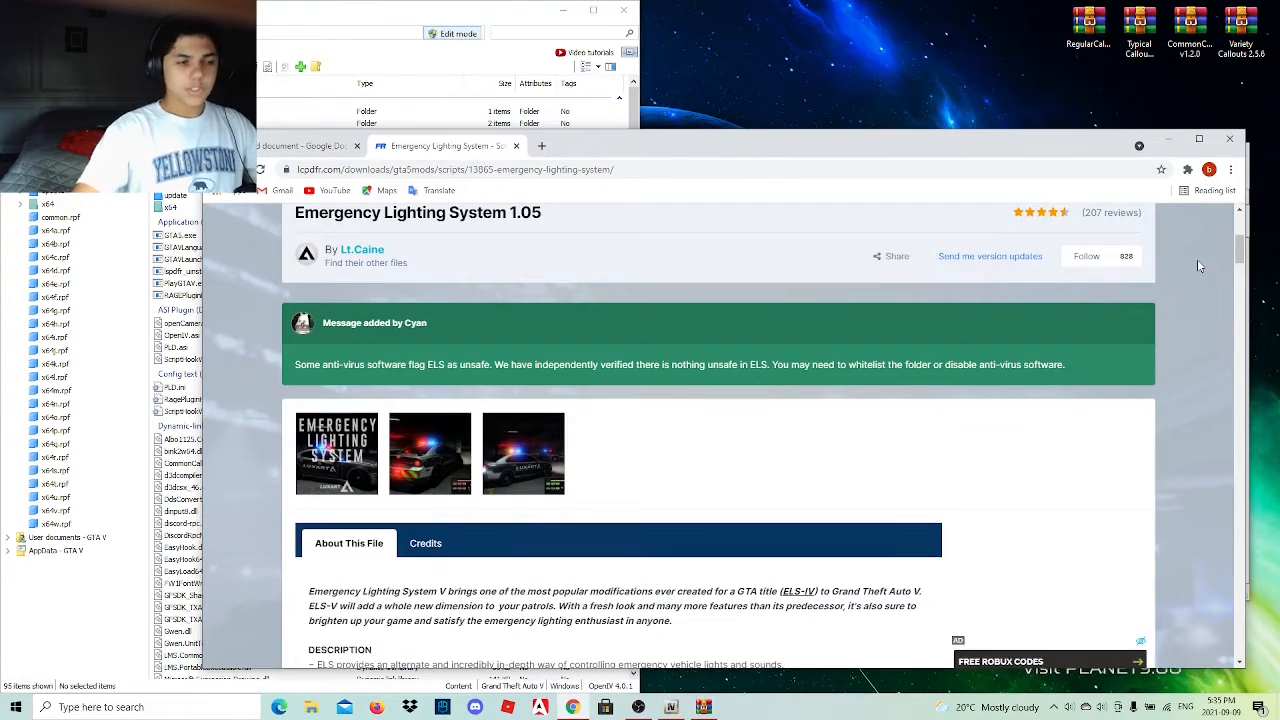
Download ELS V1.05.rar from the Emergency Lighting System page.
scroll(1185, 290, down, 5)
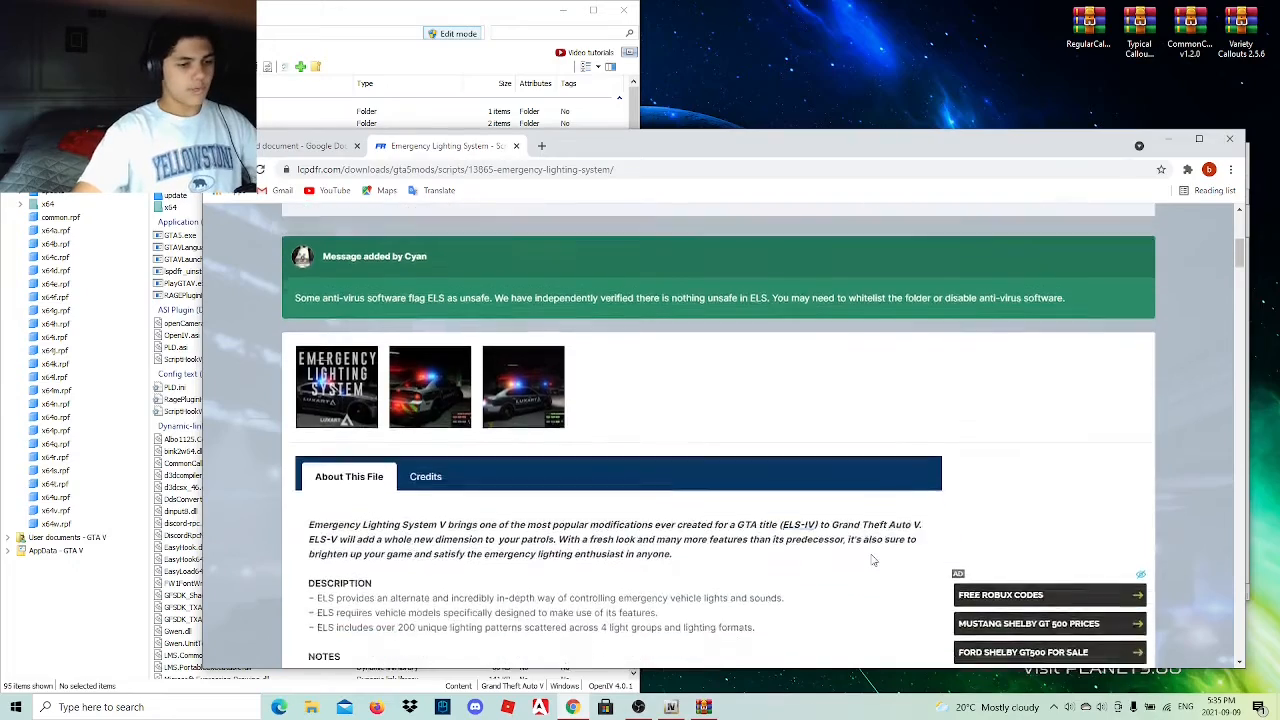
click(1088, 516)
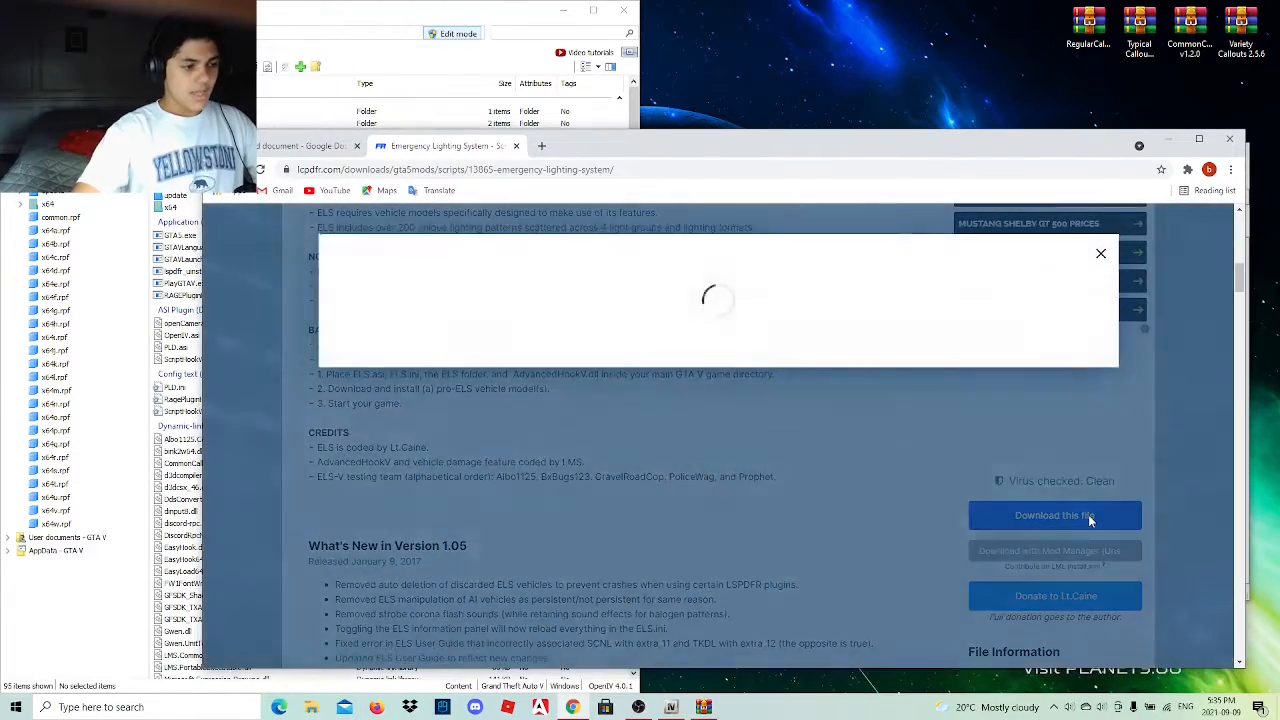
click(1088, 418)
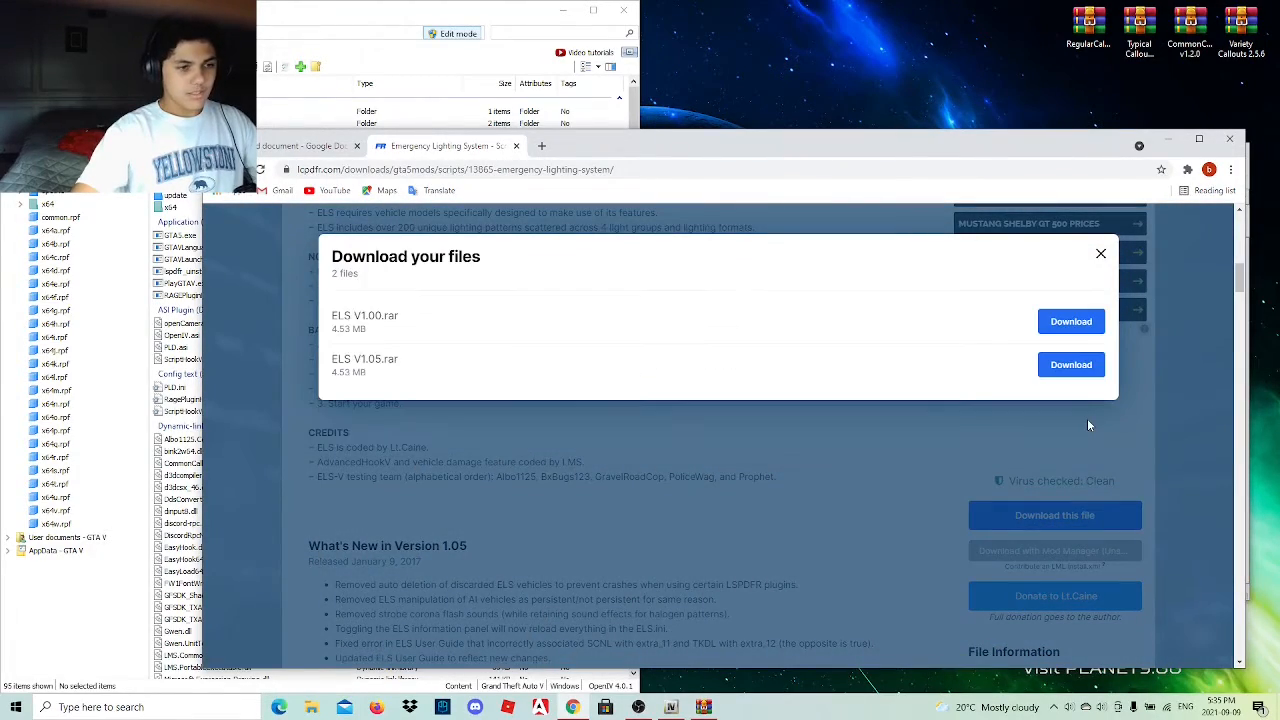
click(1075, 368)
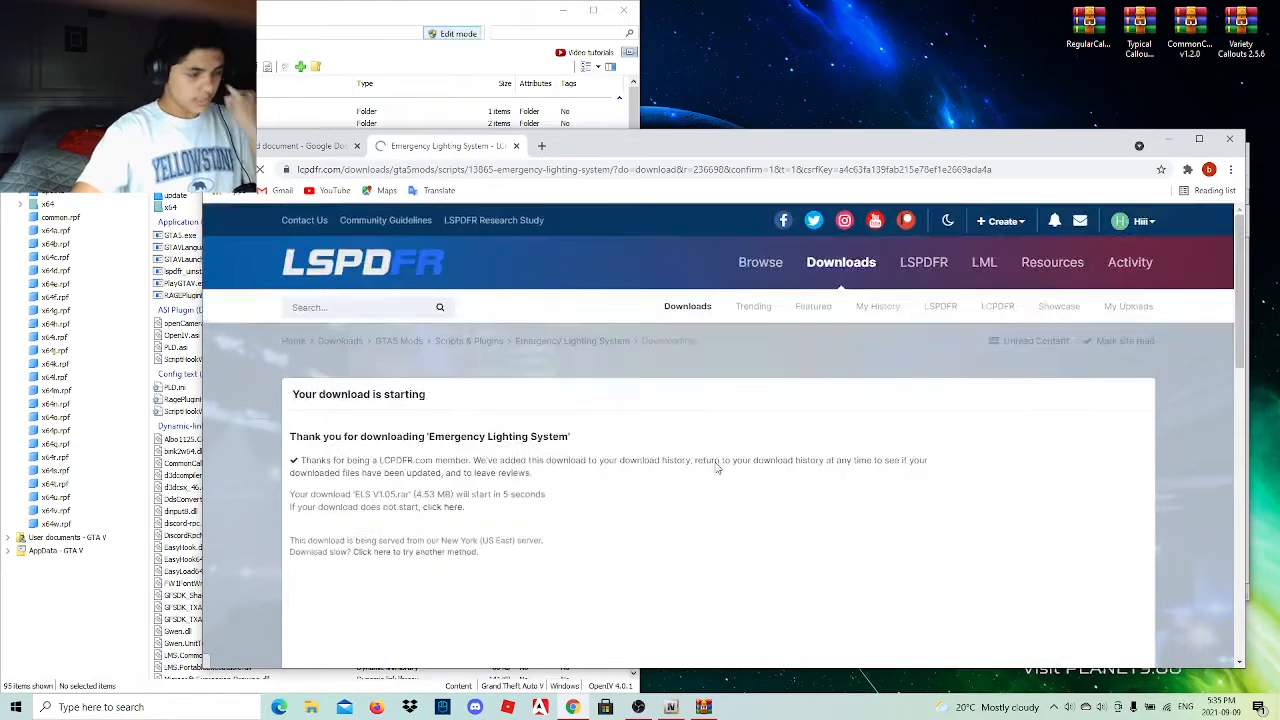
Place the downloaded ELS V1.05 archive on the desktop and minimize the browser.
scroll(515, 490, down, 2)
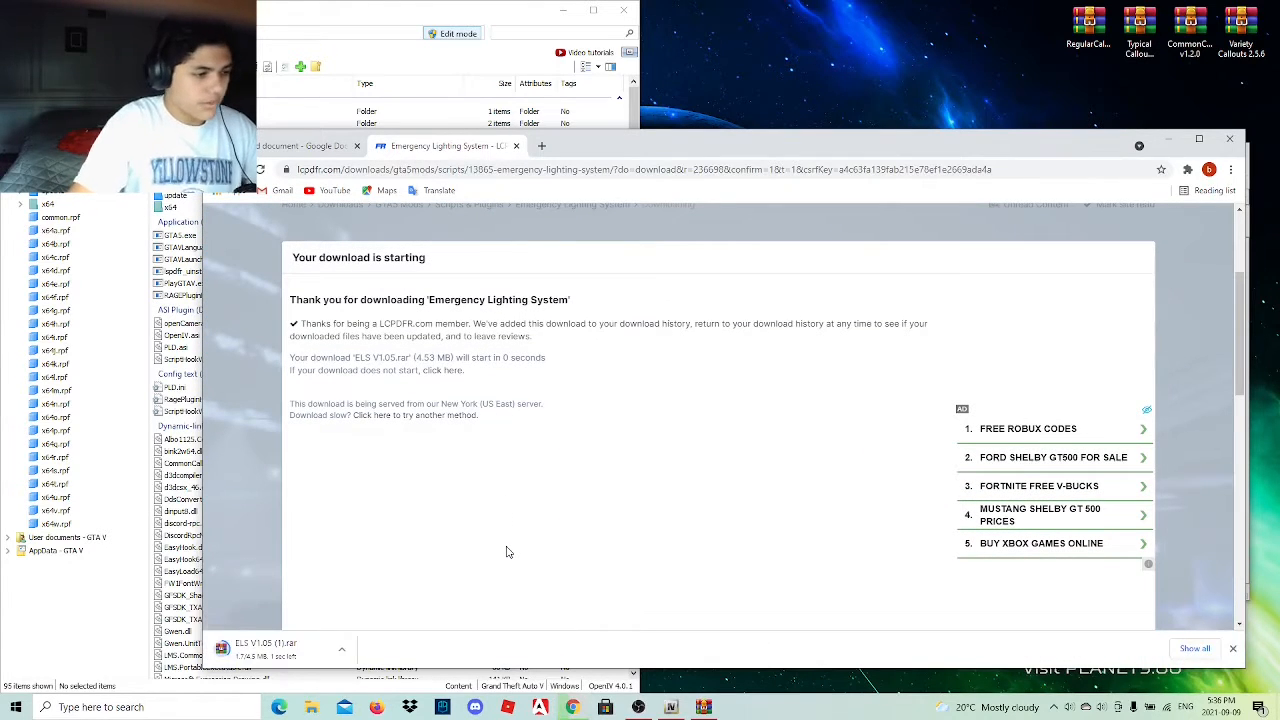
drag(289, 648, 1038, 32)
click(1169, 139)
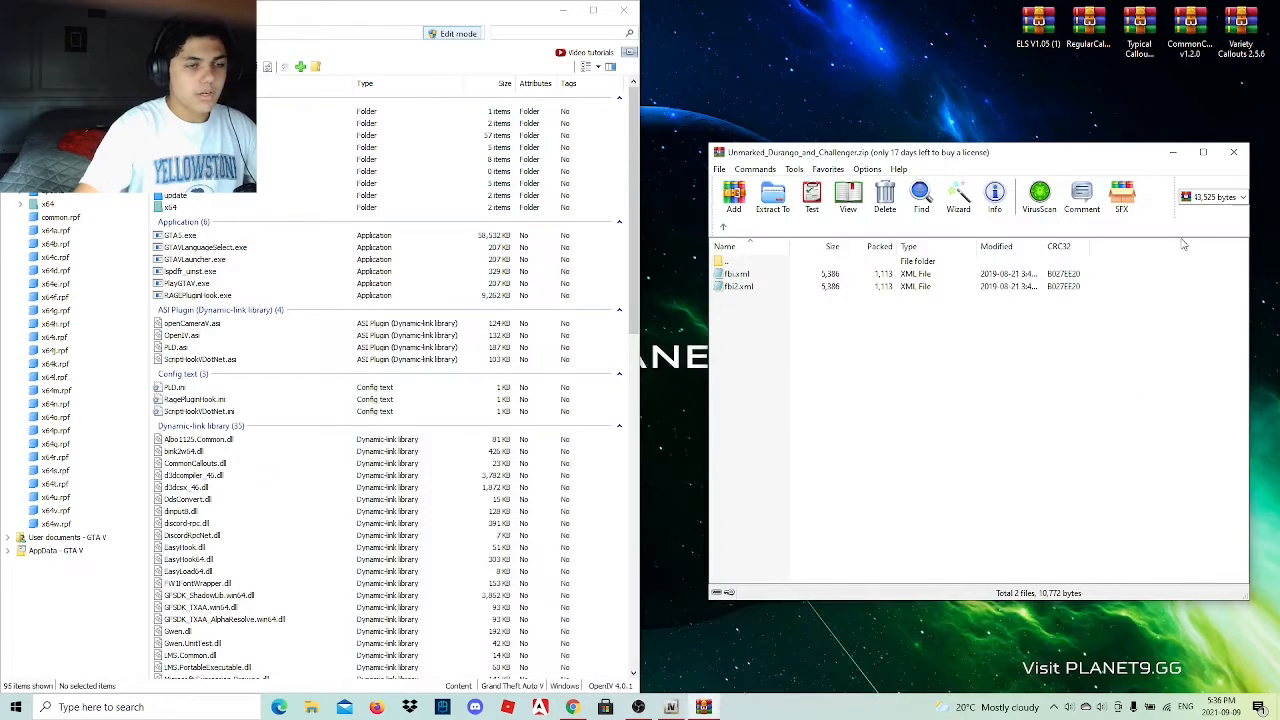
Copy the ELS folder, AdvancedHookV.dll, ELS.asi and ELS.ini from the archive's installation files into OpenIV's GTA V main folder and check the file list.
double_click(1040, 28)
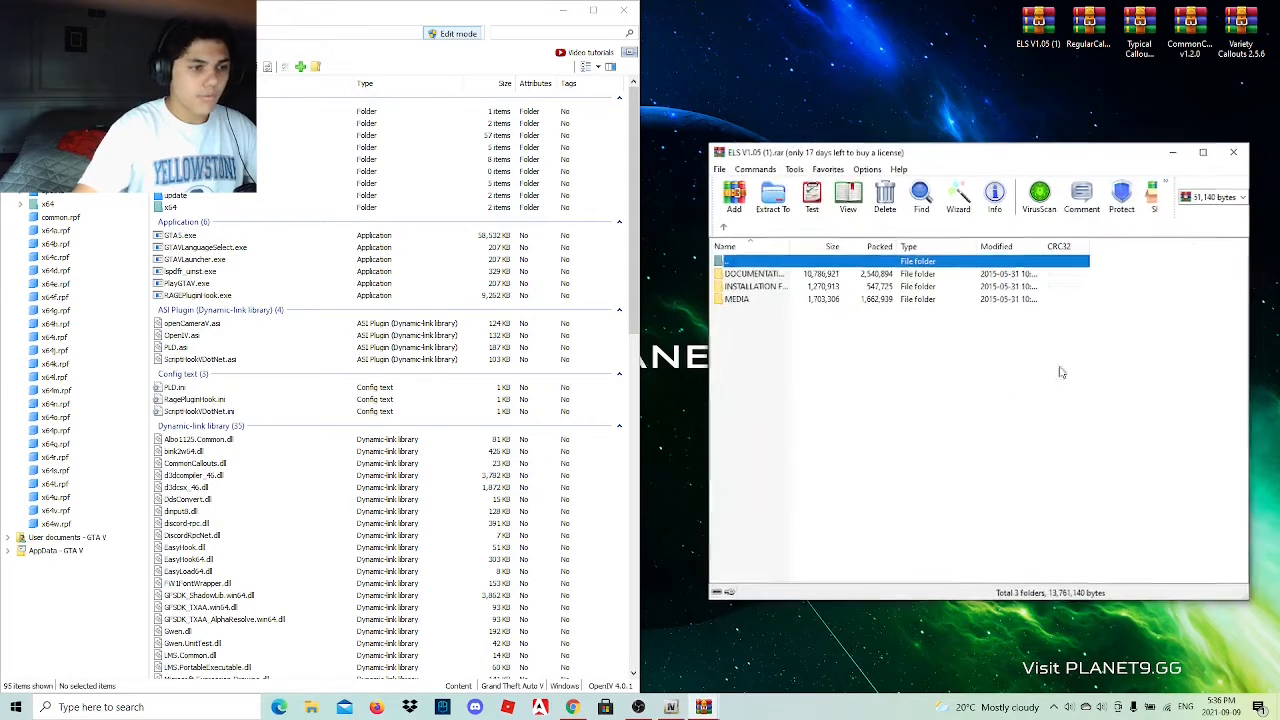
double_click(790, 289)
double_click(789, 276)
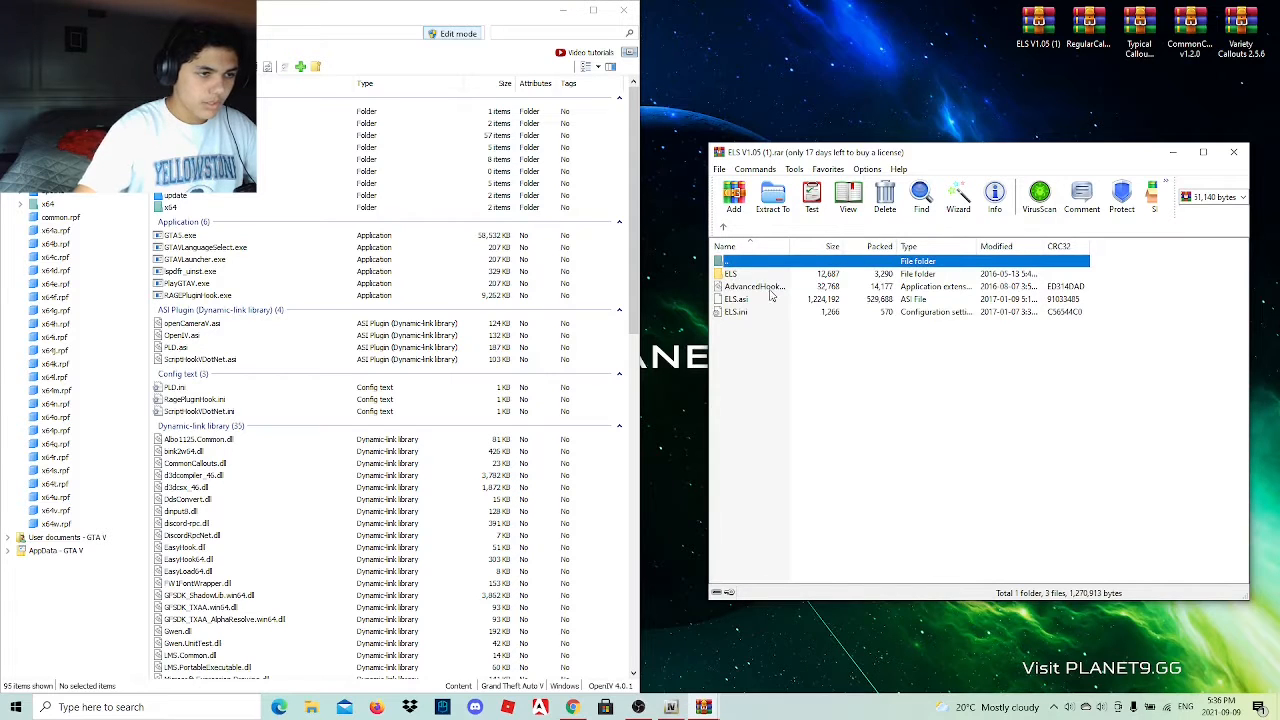
drag(752, 352, 753, 293)
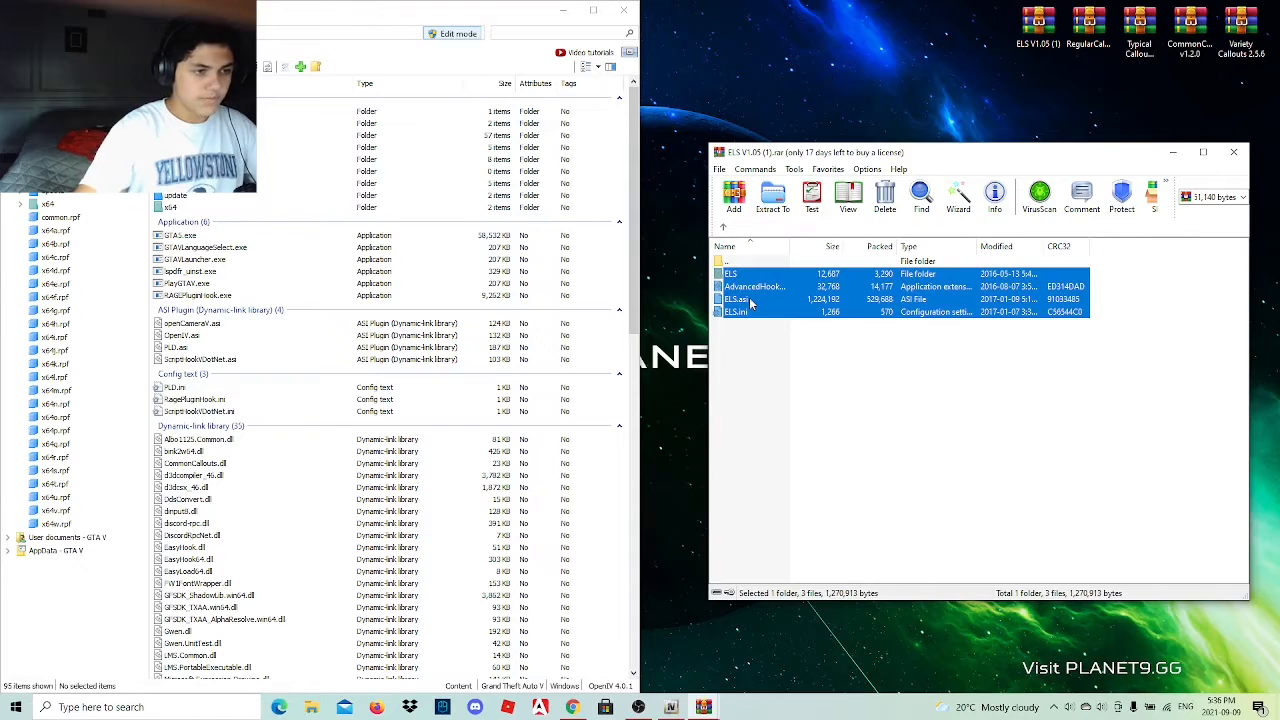
drag(742, 292, 620, 282)
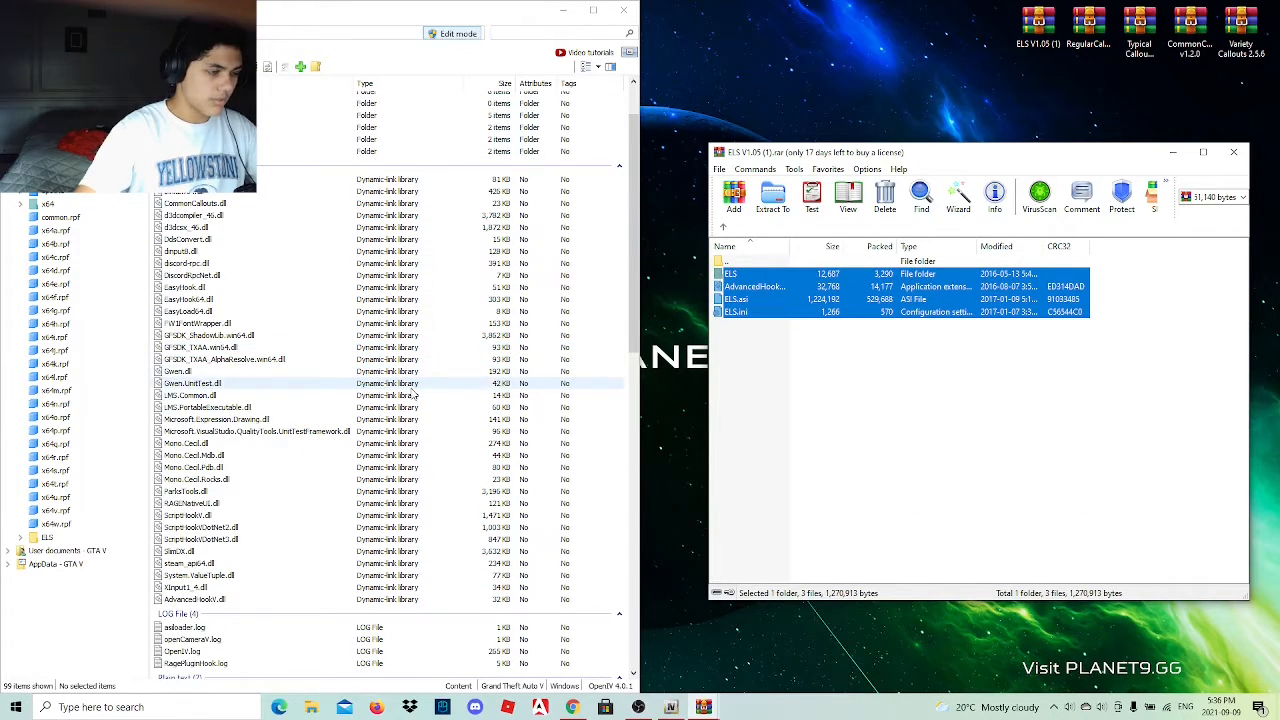
scroll(413, 395, down, 8)
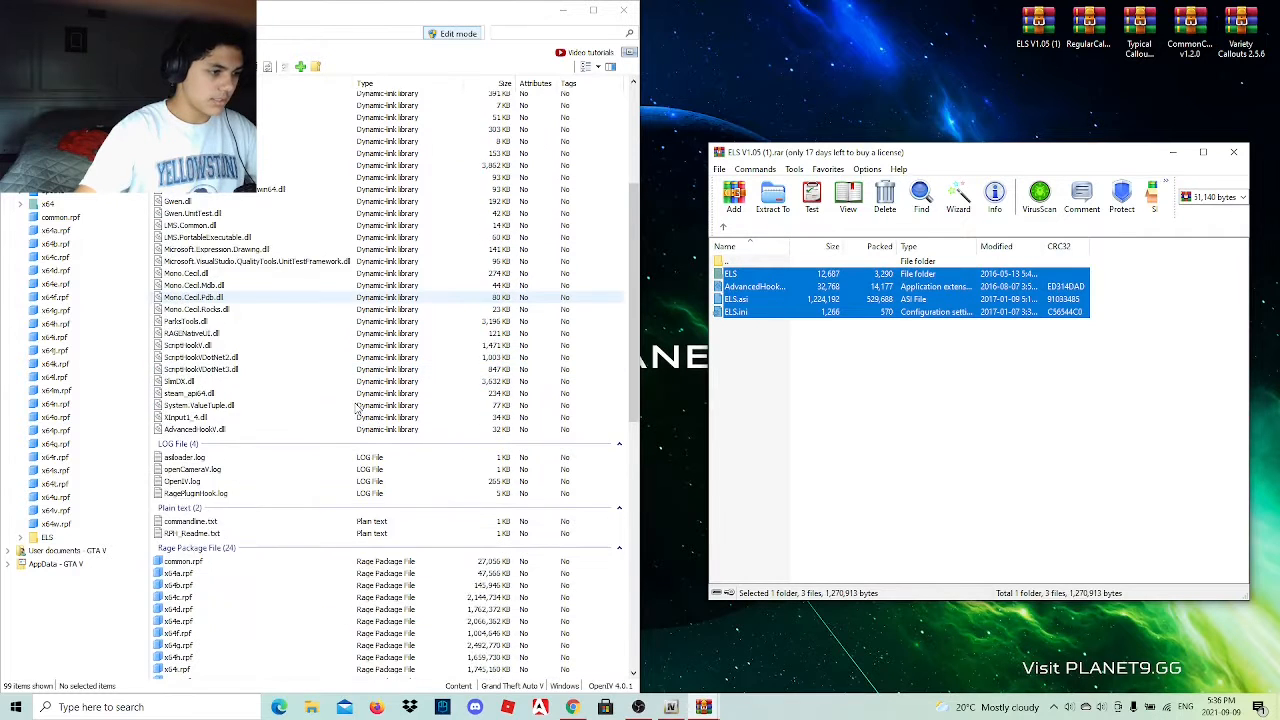
scroll(356, 408, down, 10)
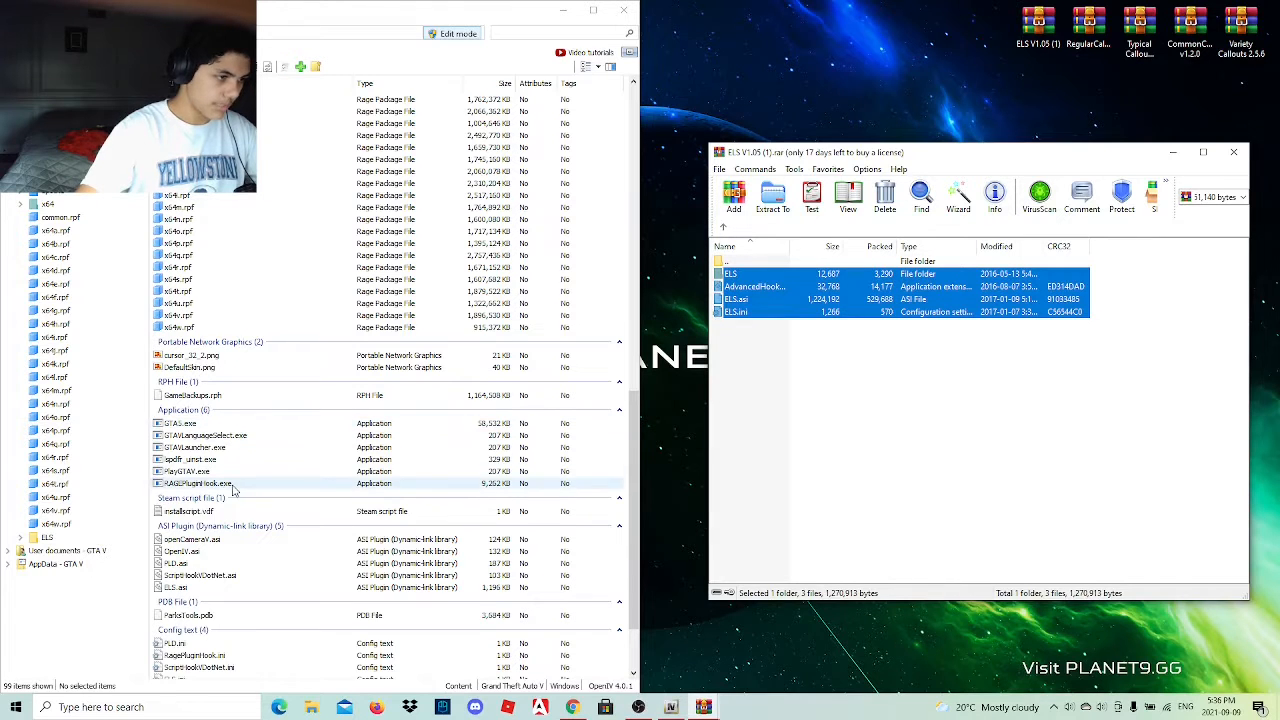
Close the ELS V1.05 archive and arrange the OpenIV window beside the Unmarked_Durango_and_Challenger archive.
scroll(233, 489, up, 10)
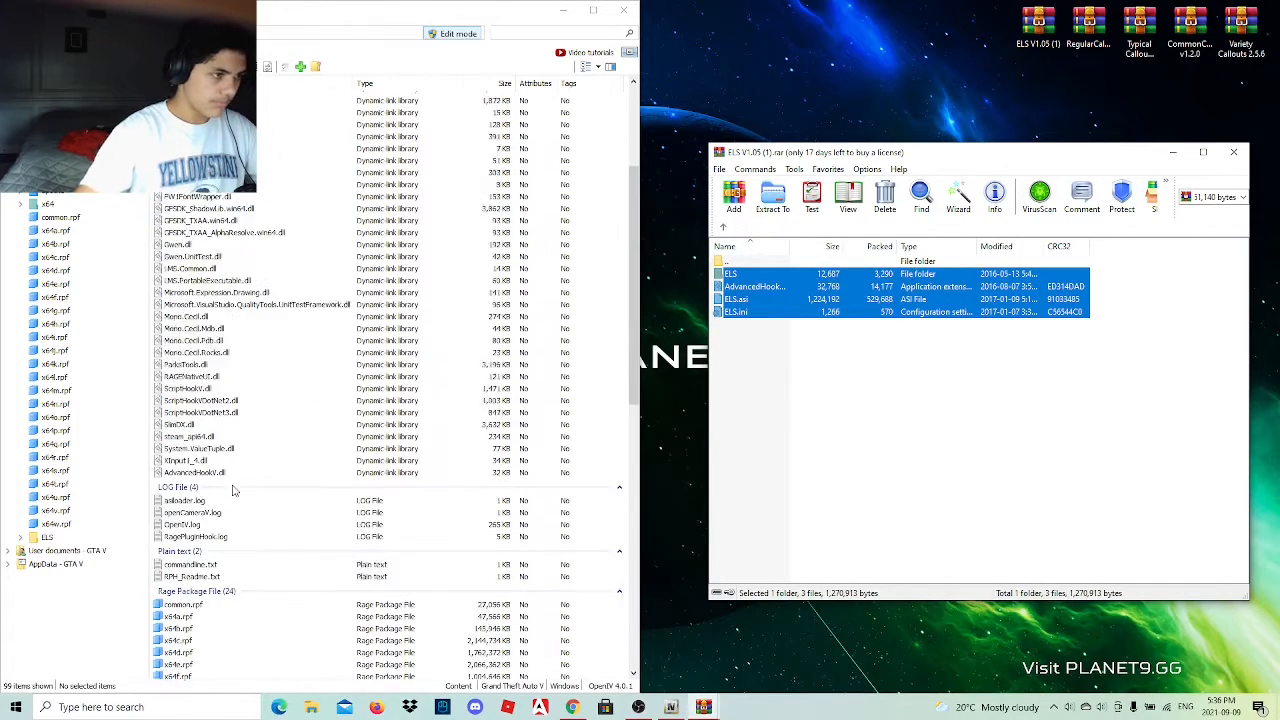
scroll(233, 489, up, 5)
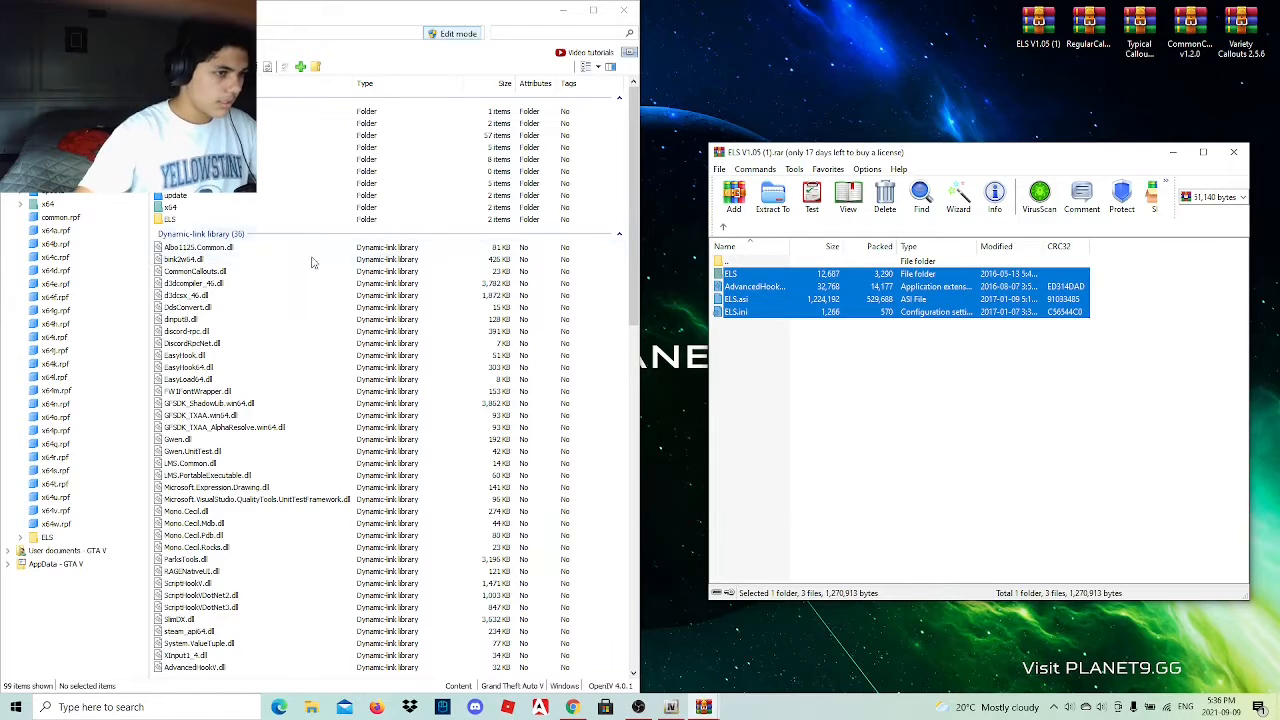
drag(640, 255, 717, 260)
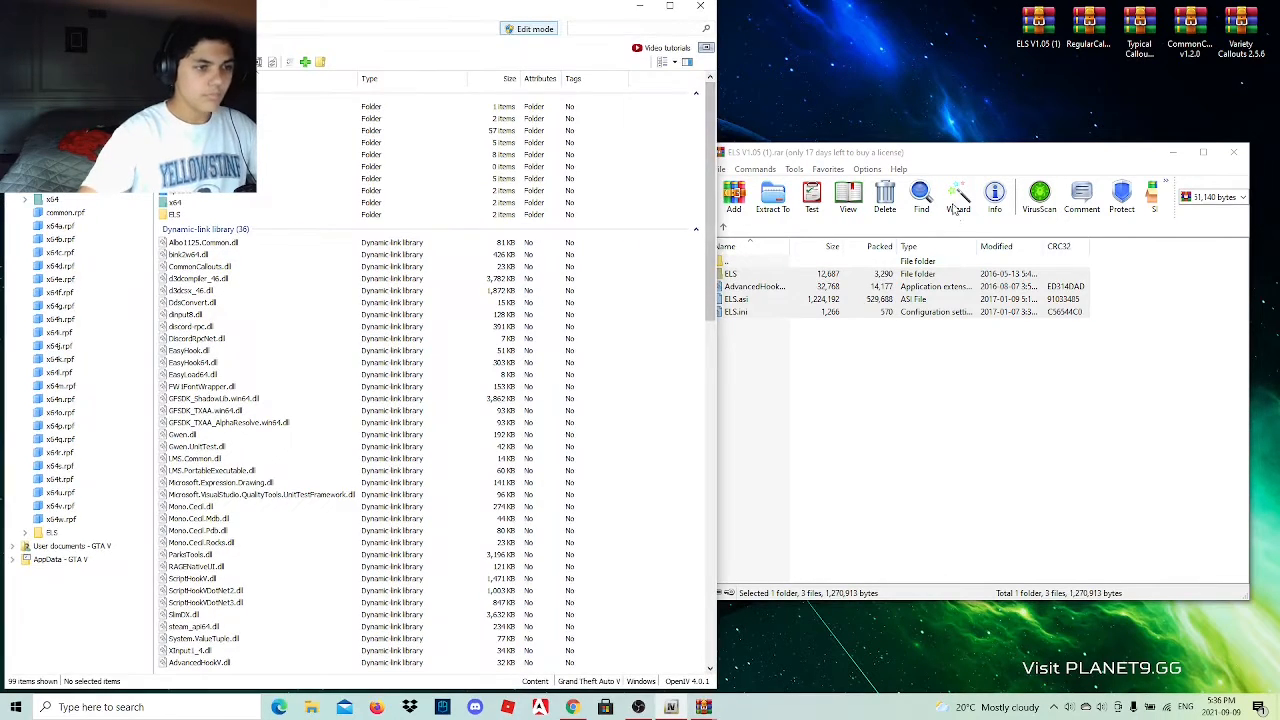
click(1235, 154)
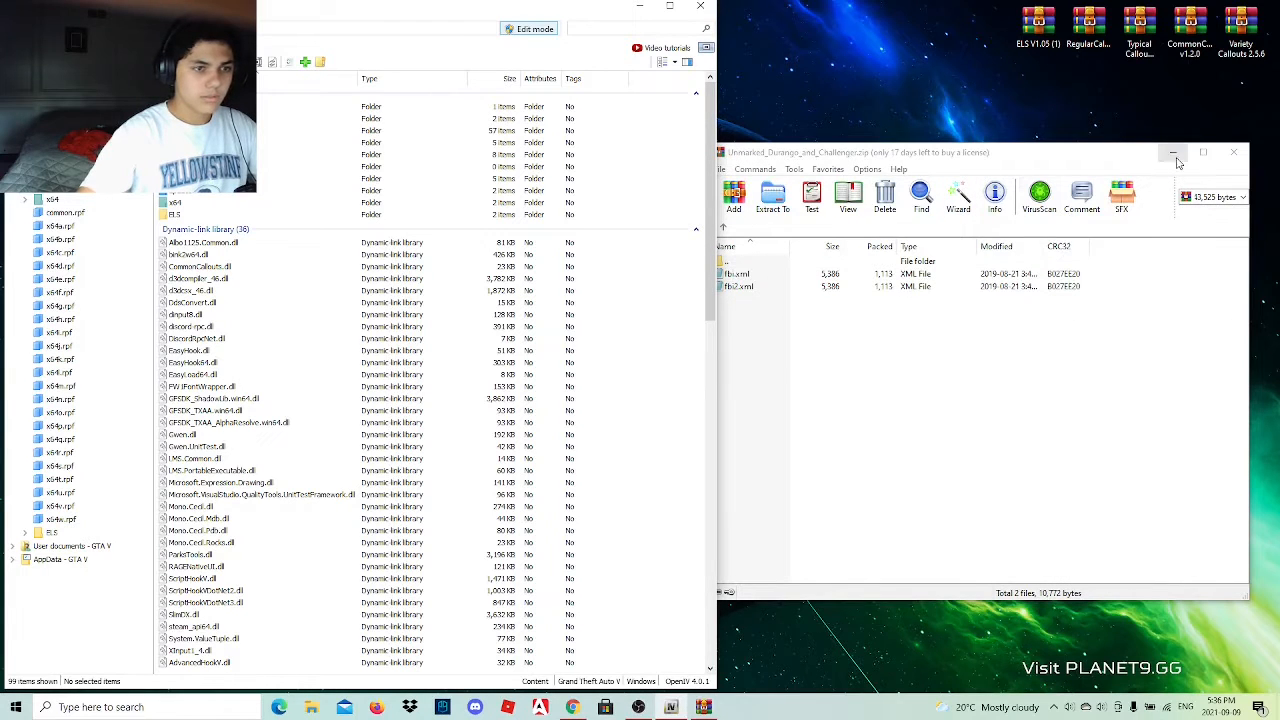
drag(819, 157, 838, 150)
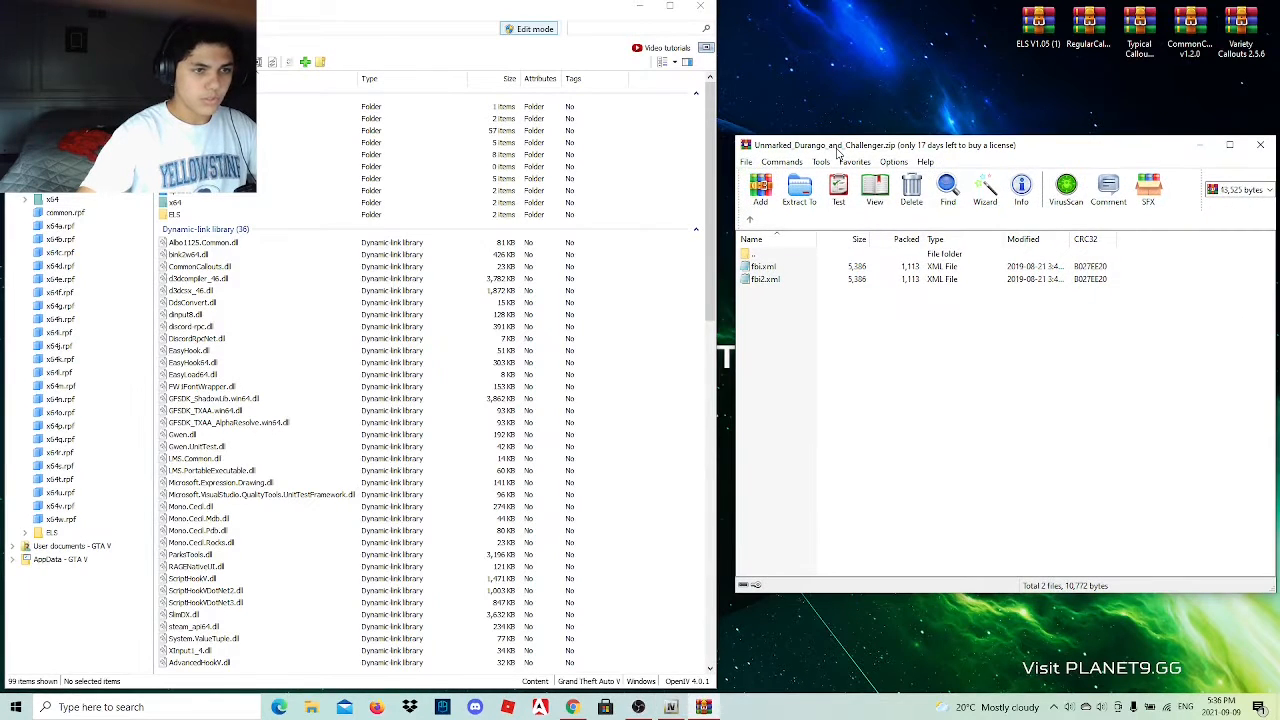
Try to copy fbi.xml and fbi2.xml from the archive's VCFs folder into the ELS folder and check pack_default for them.
drag(787, 300, 796, 261)
click(775, 312)
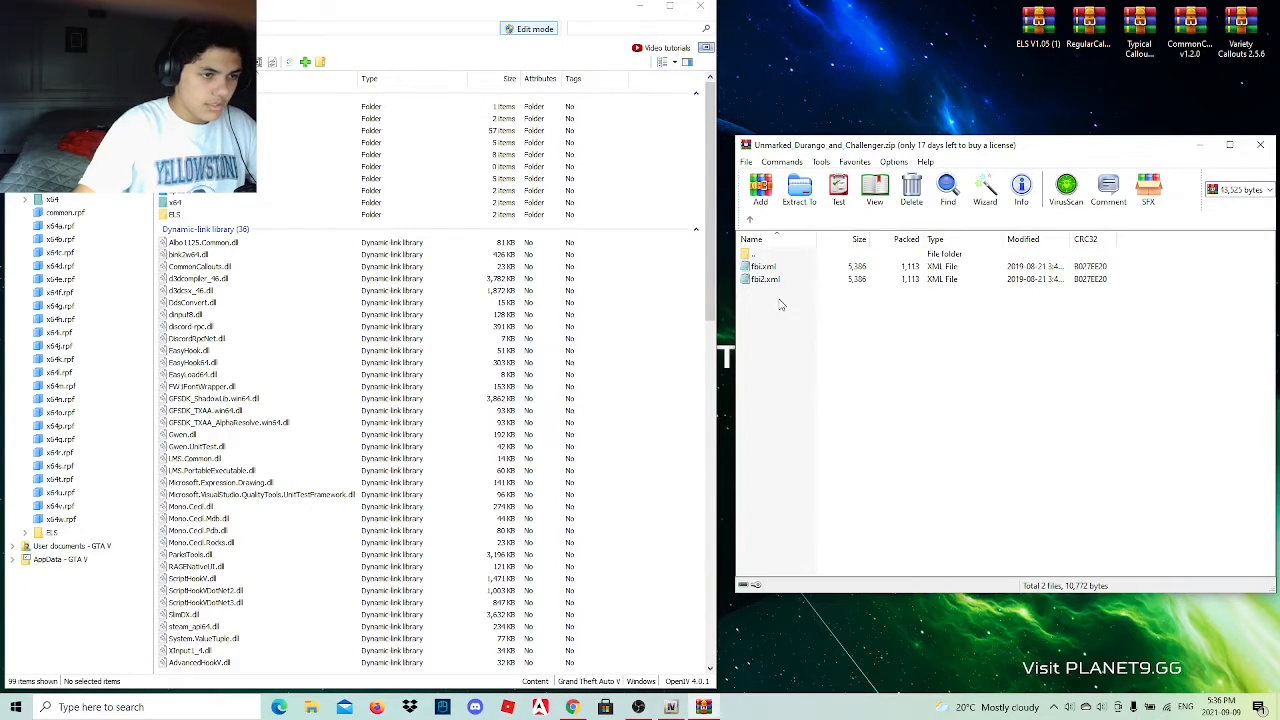
drag(781, 305, 335, 220)
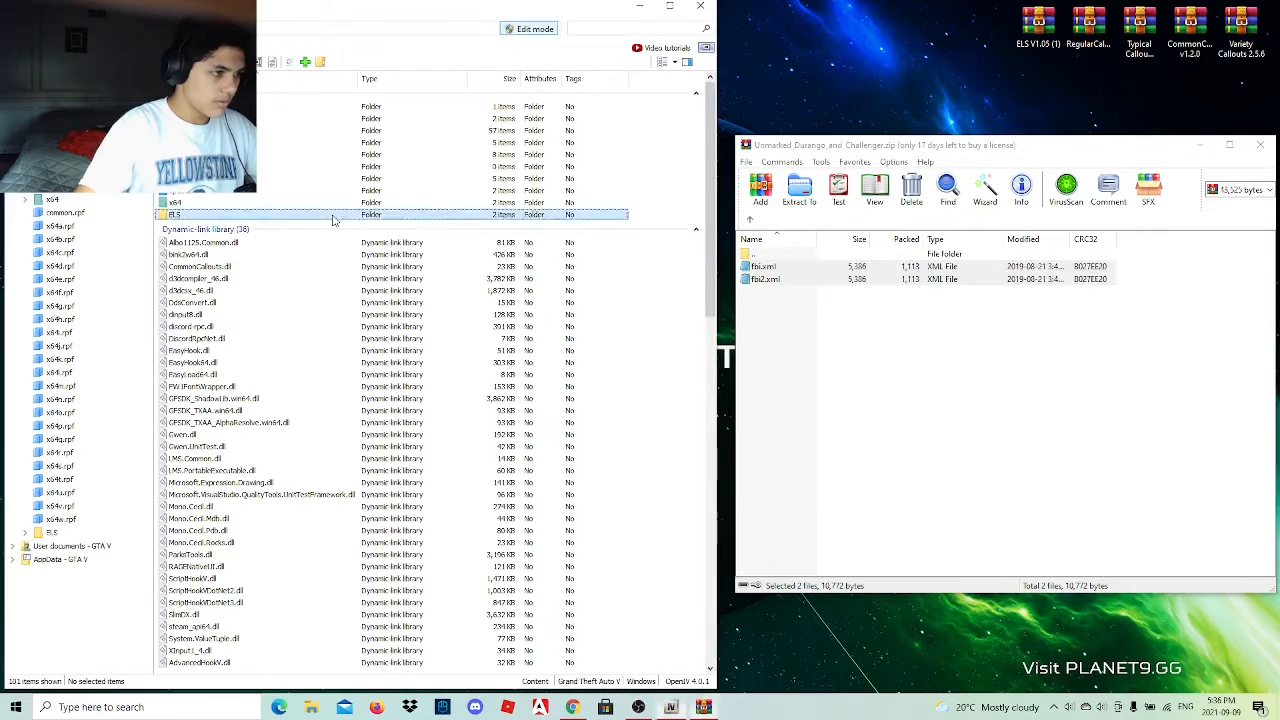
double_click(335, 216)
click(306, 110)
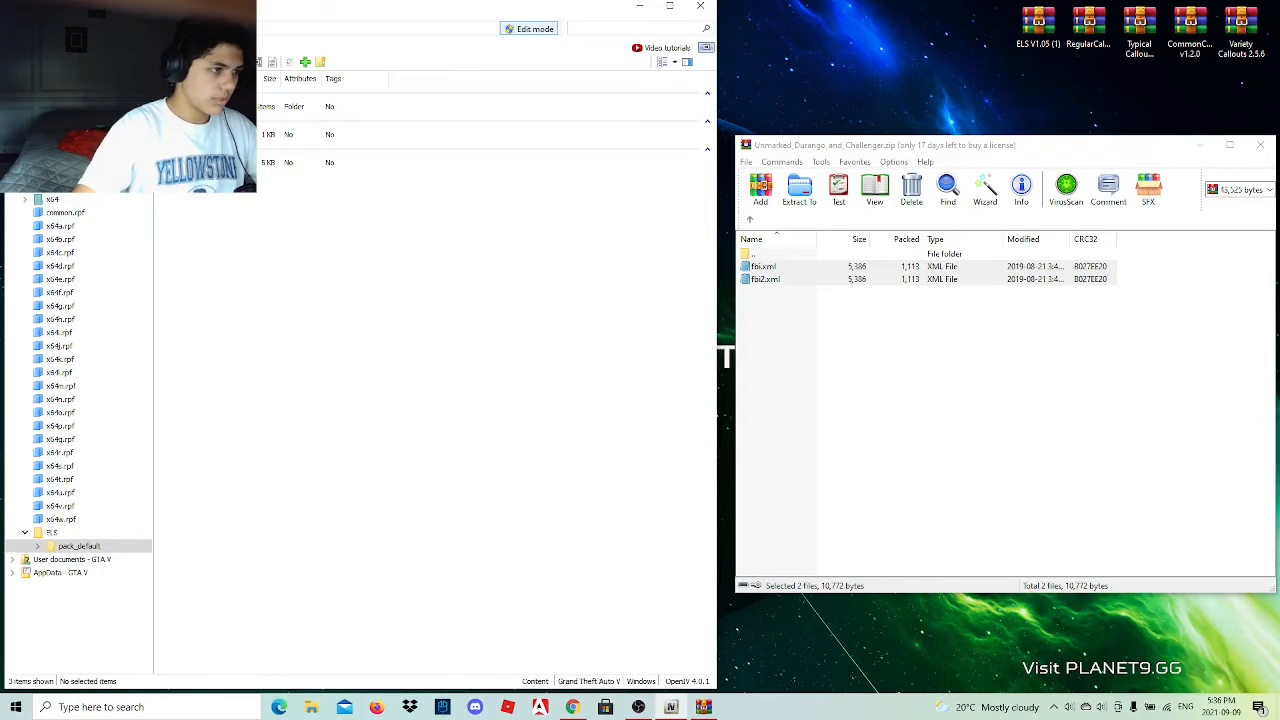
click(20, 28)
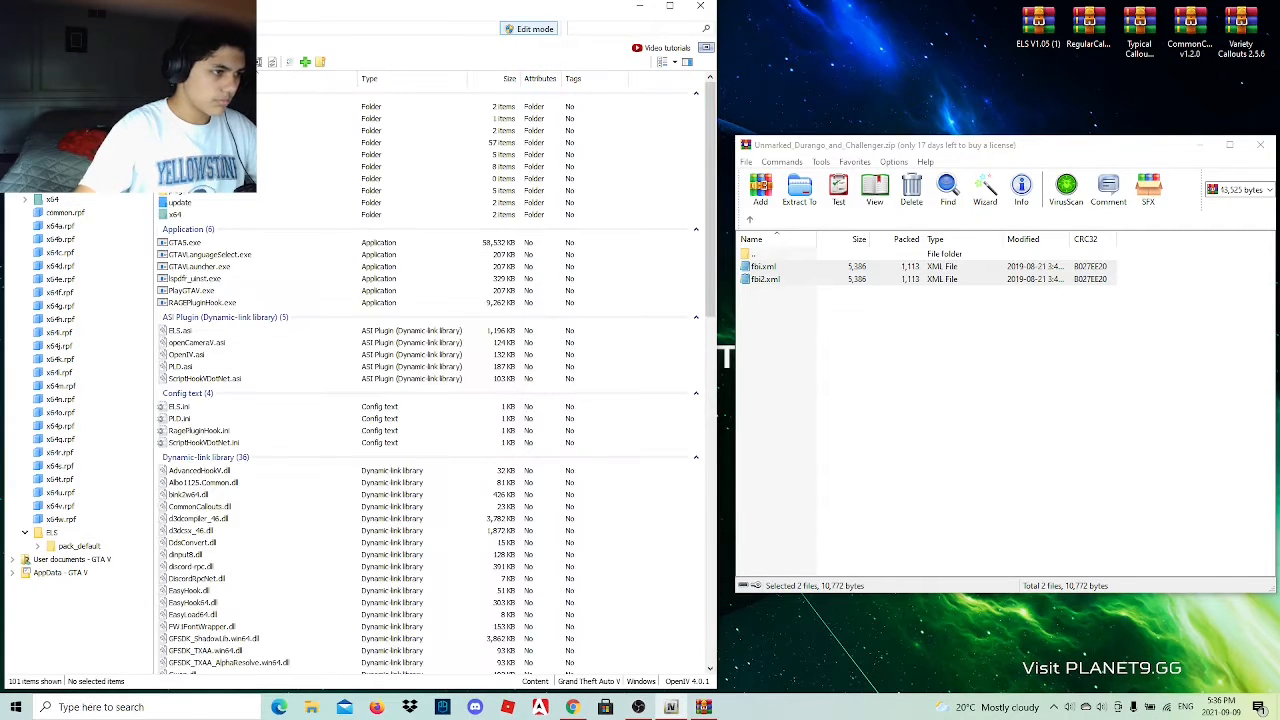
Delete the misplaced fbi.xml and fbi2.xml from the GTA V main folder.
click(749, 220)
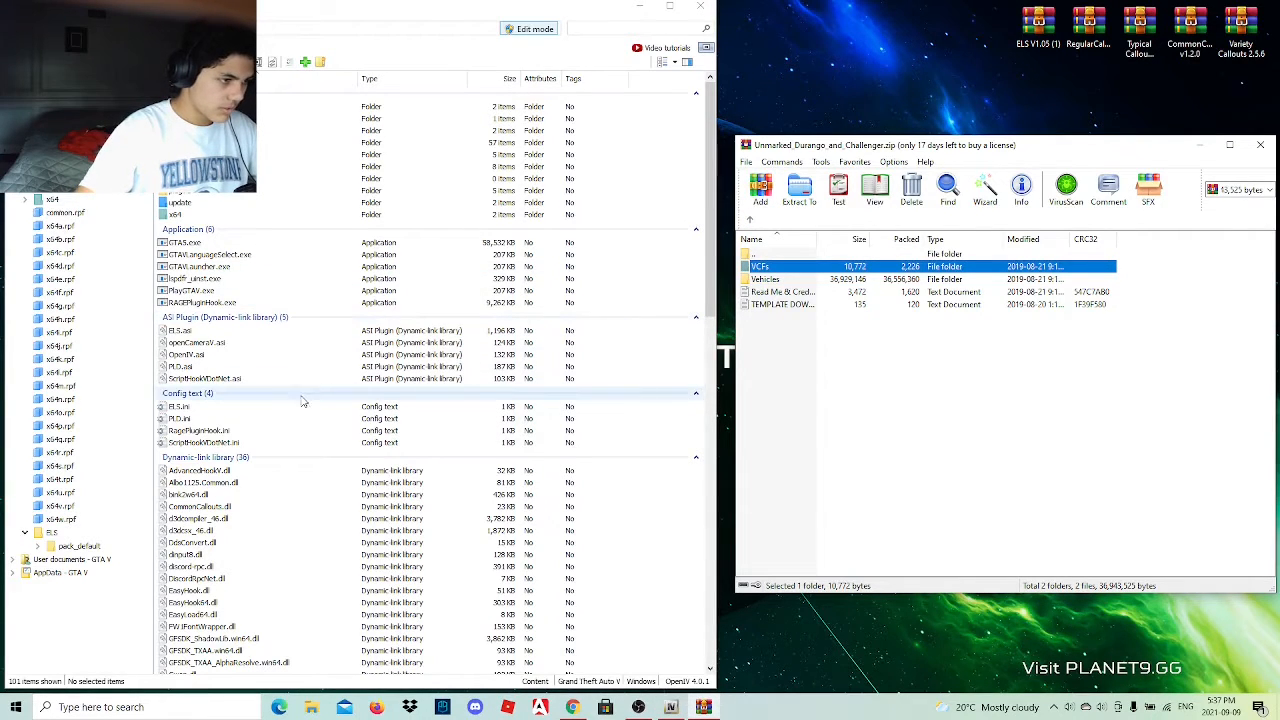
scroll(293, 432, down, 3)
scroll(293, 435, down, 12)
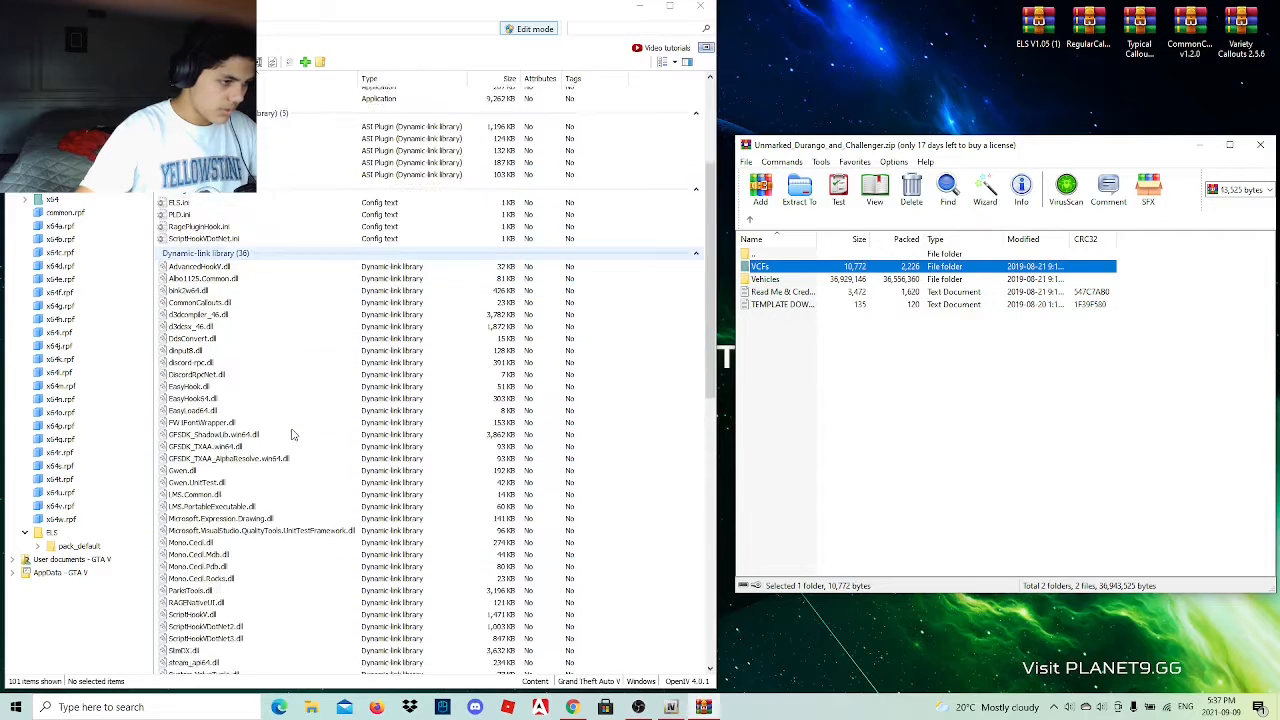
scroll(290, 443, down, 10)
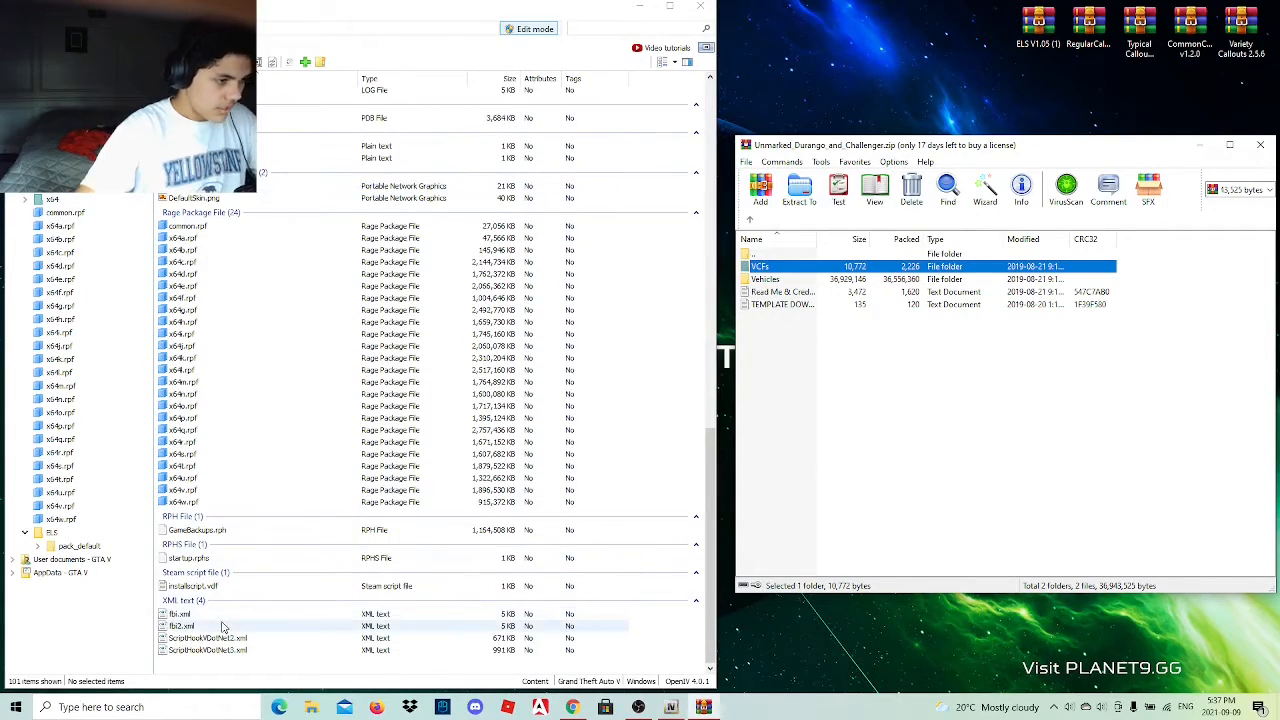
click(223, 628)
shift+click(222, 614)
right_click(222, 613)
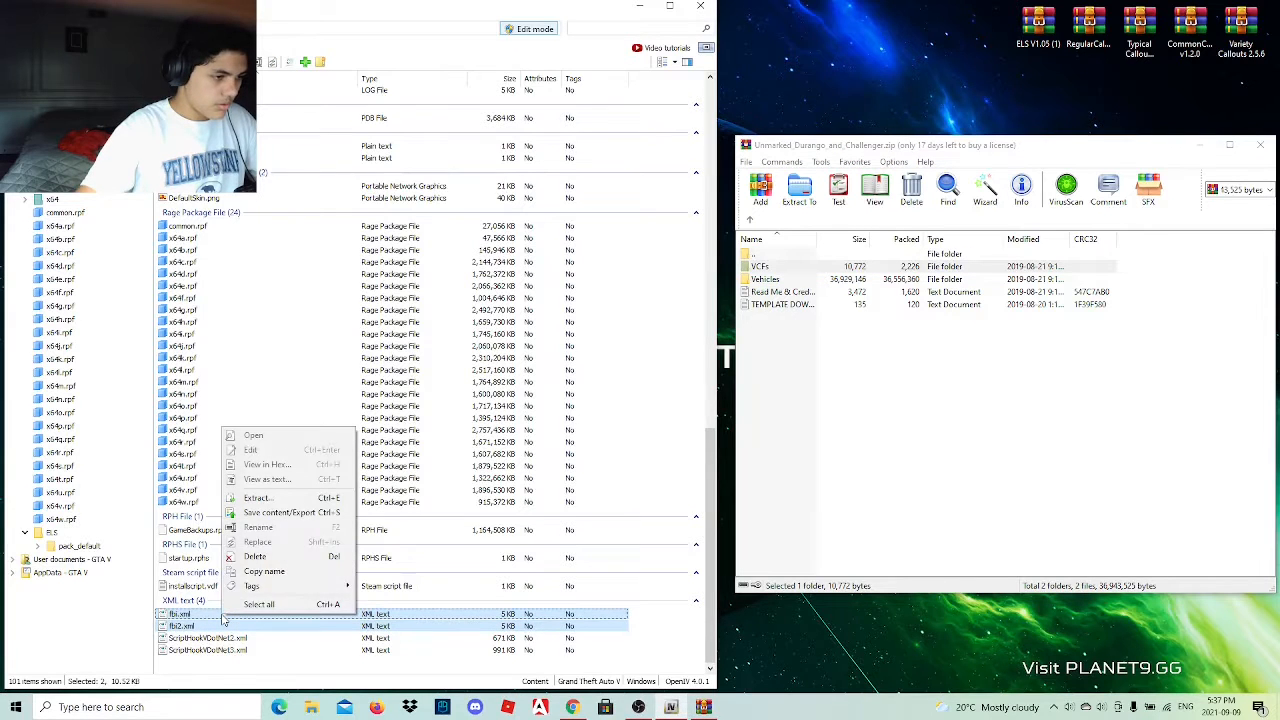
click(254, 558)
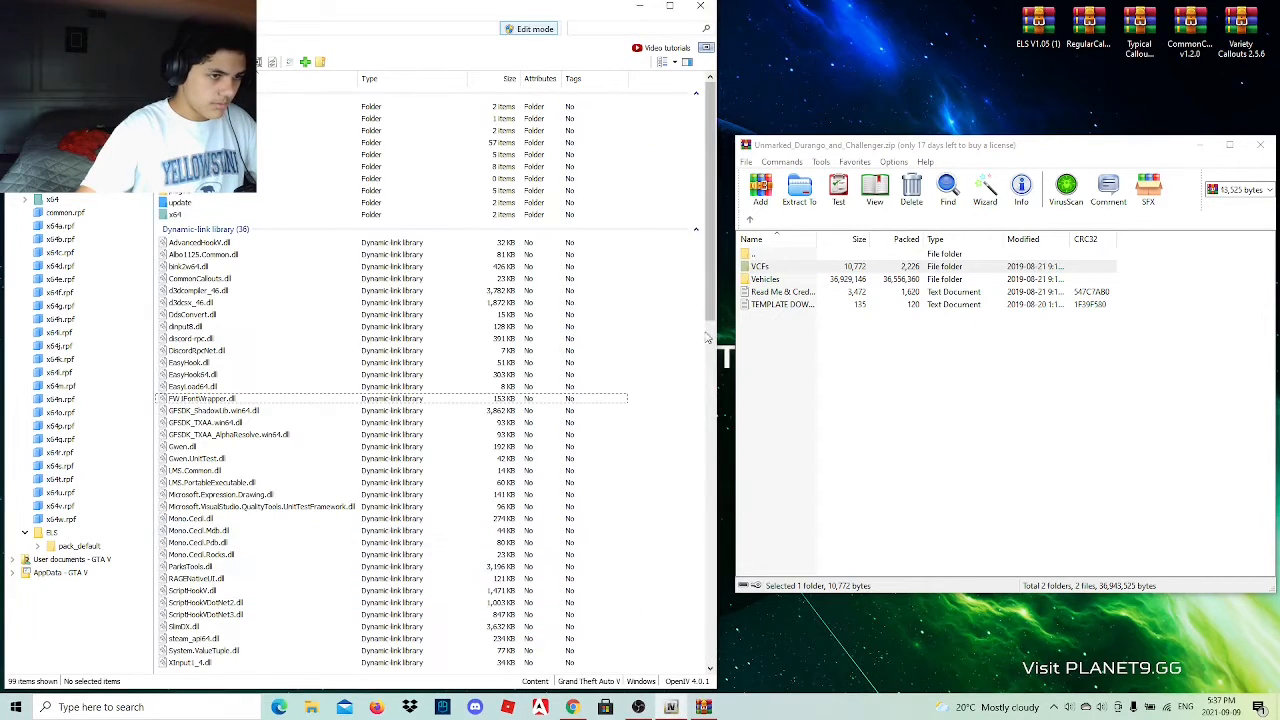
Copy fbi.xml and fbi2.xml from the archive's VCFs folder into ELS\pack_default in OpenIV and close the archive.
double_click(285, 108)
click(703, 410)
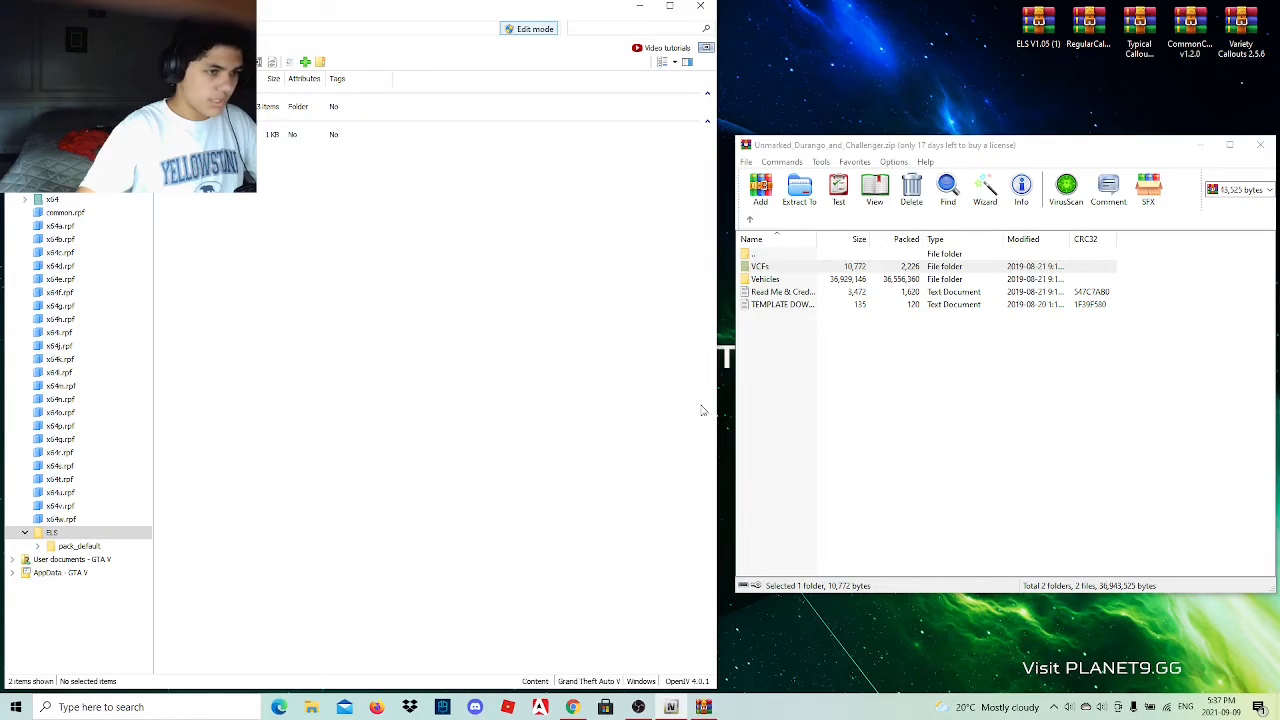
double_click(769, 268)
click(300, 106)
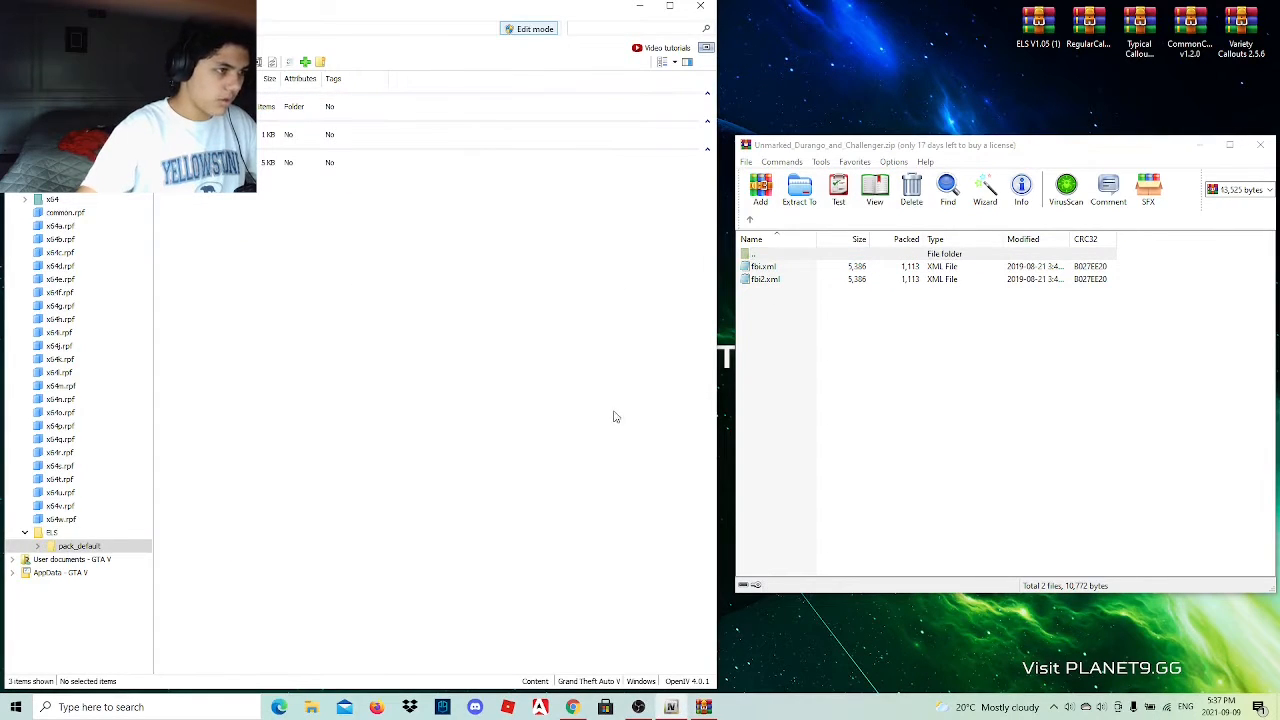
drag(771, 320, 321, 257)
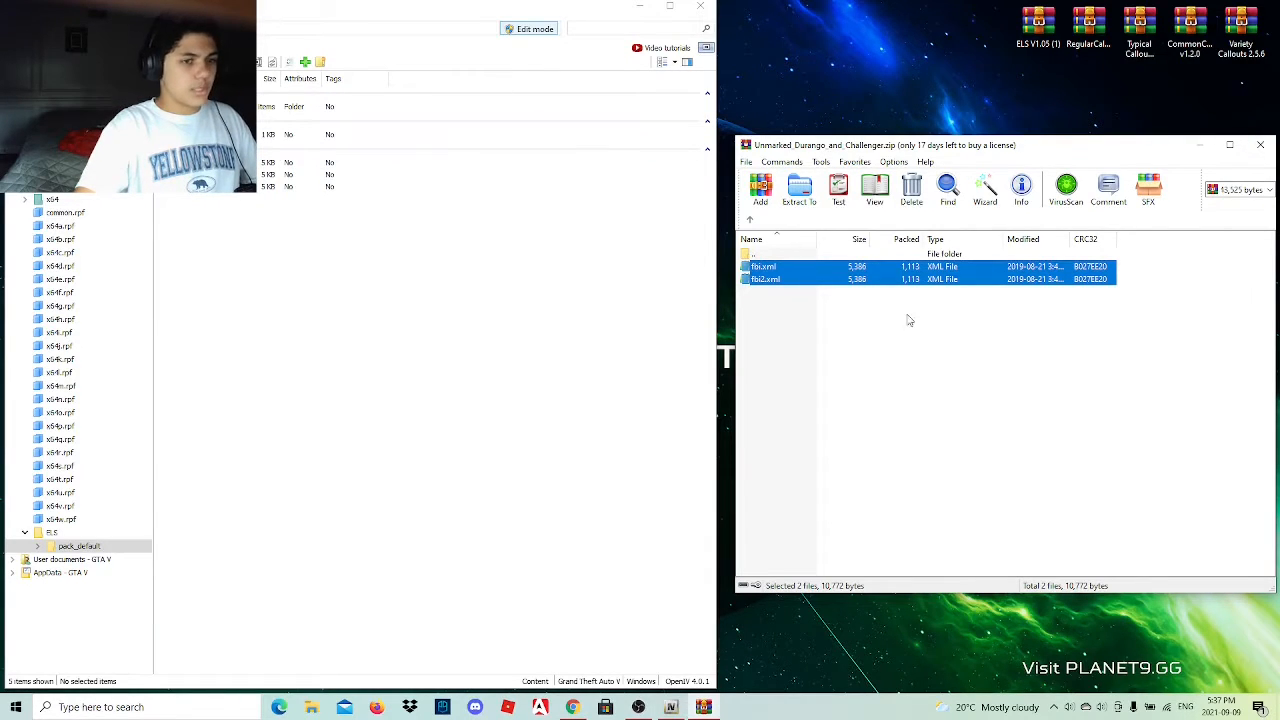
click(1259, 146)
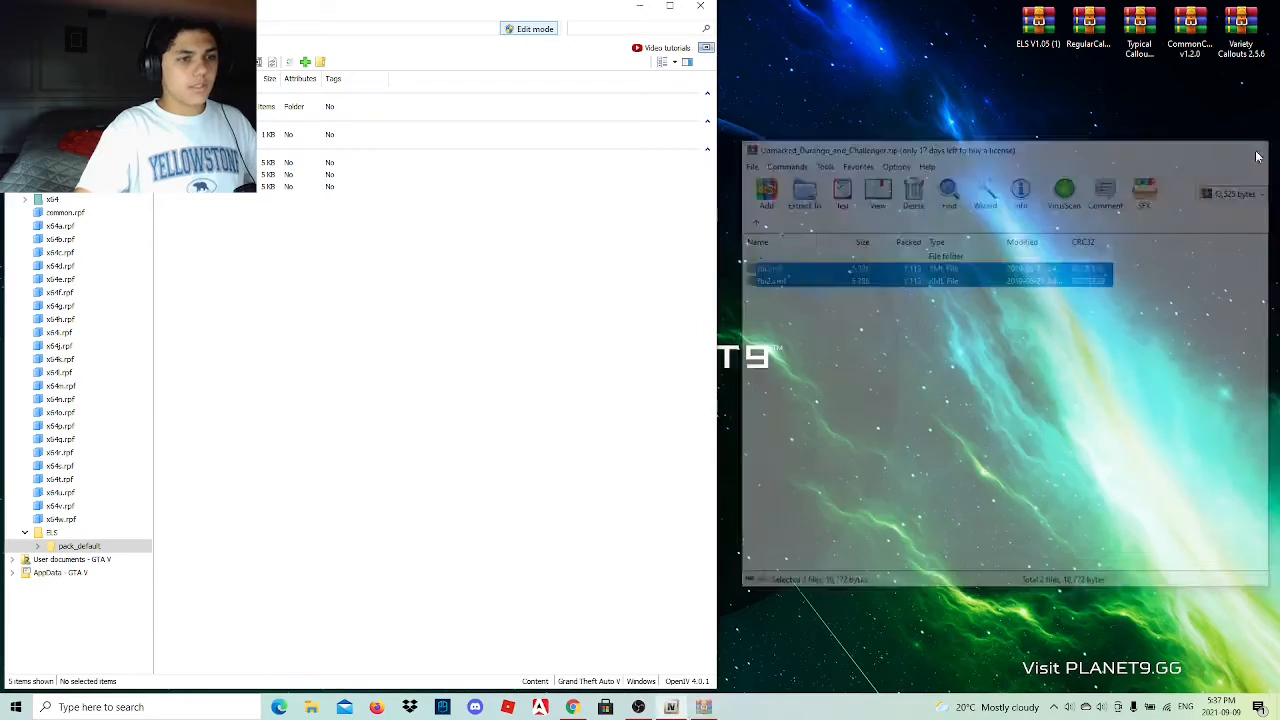
Reopen the Unmarked_Durango_and_Challenger archive from the recent files and open the Durango folder inside Vehicles.
double_click(1037, 20)
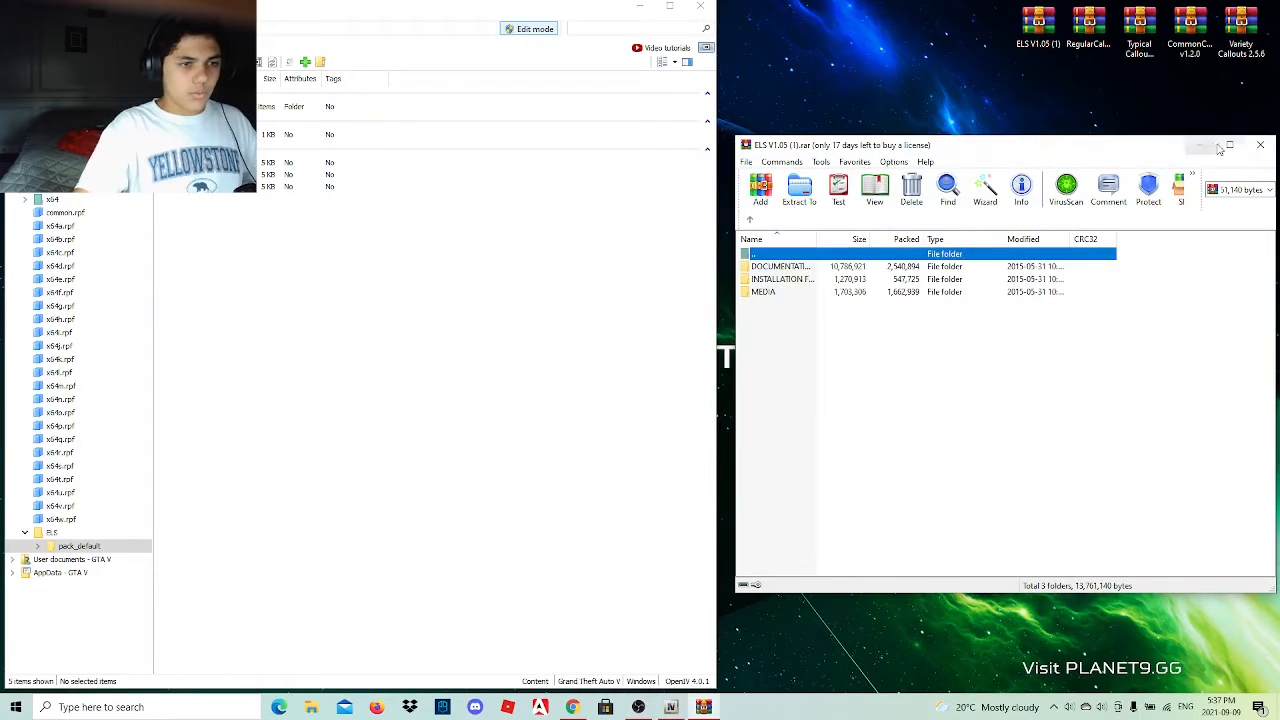
click(1259, 145)
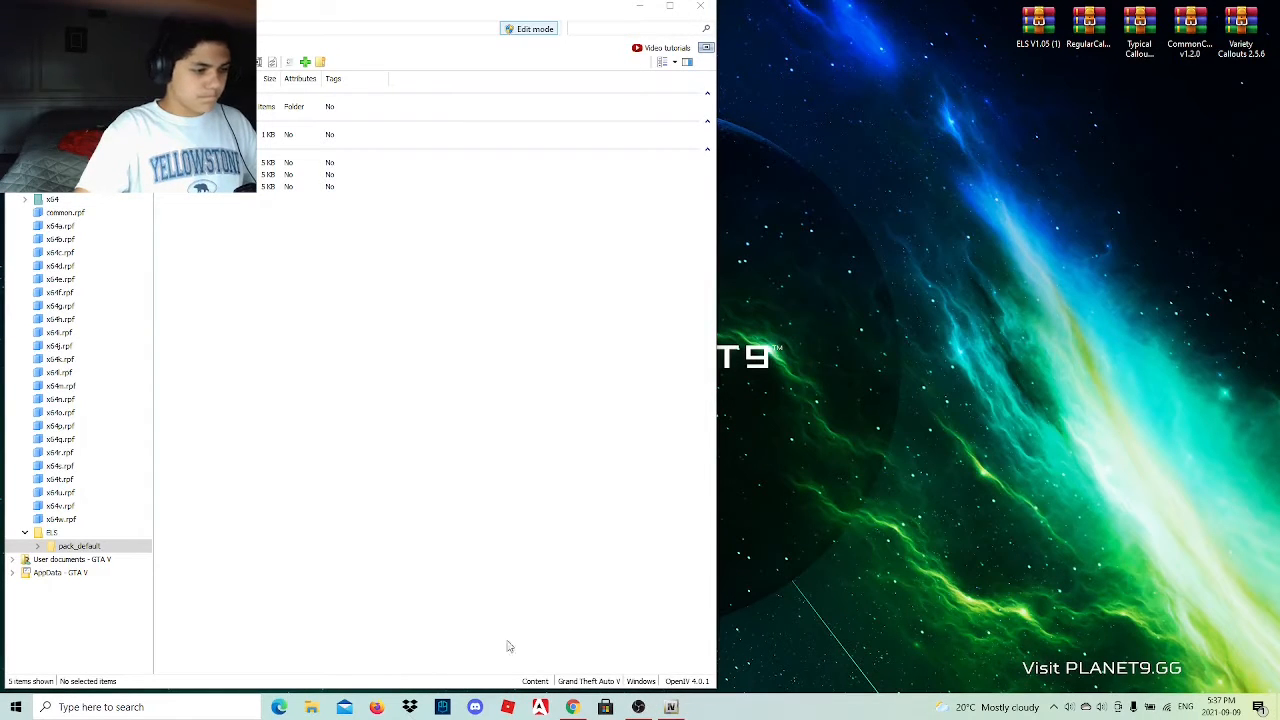
click(311, 707)
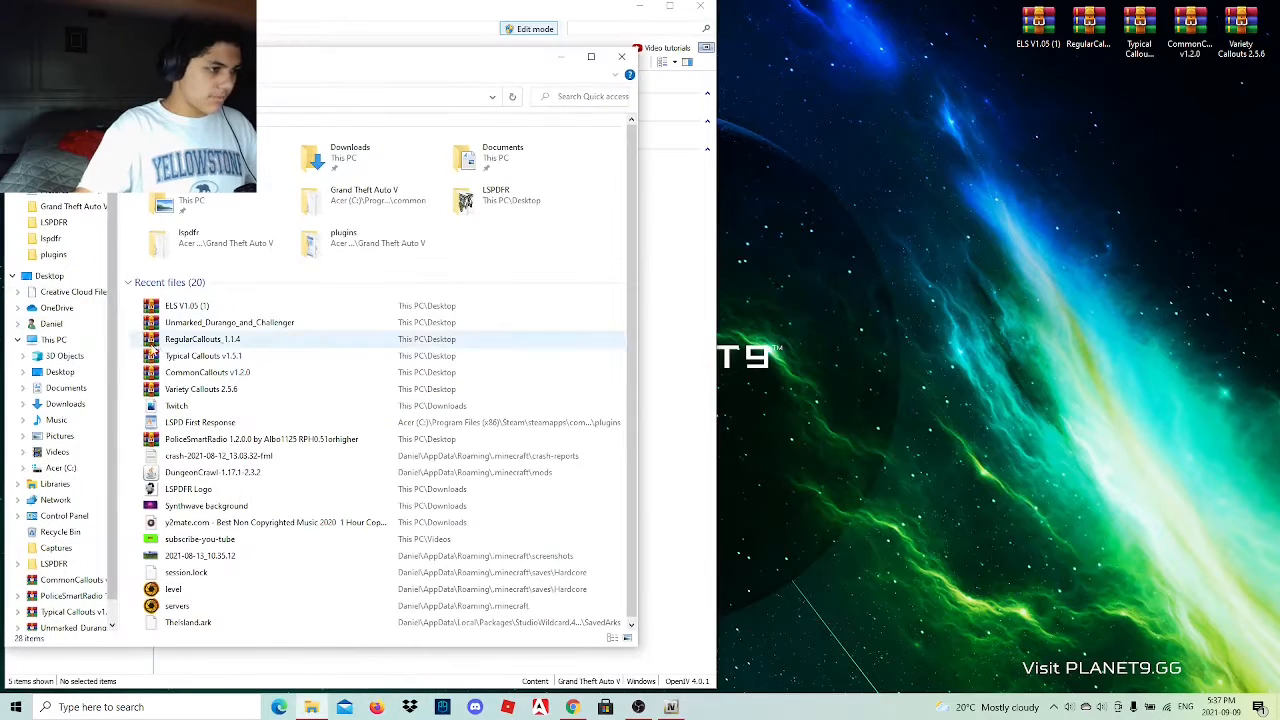
double_click(220, 322)
click(621, 57)
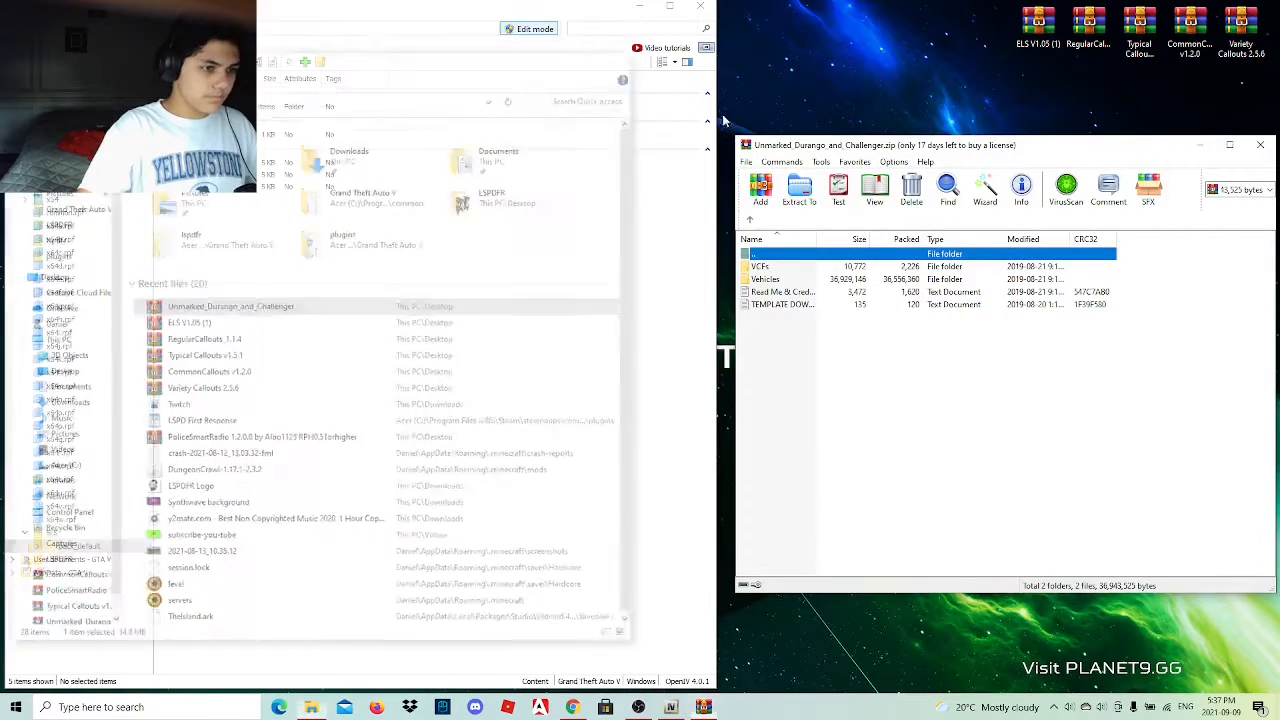
double_click(822, 280)
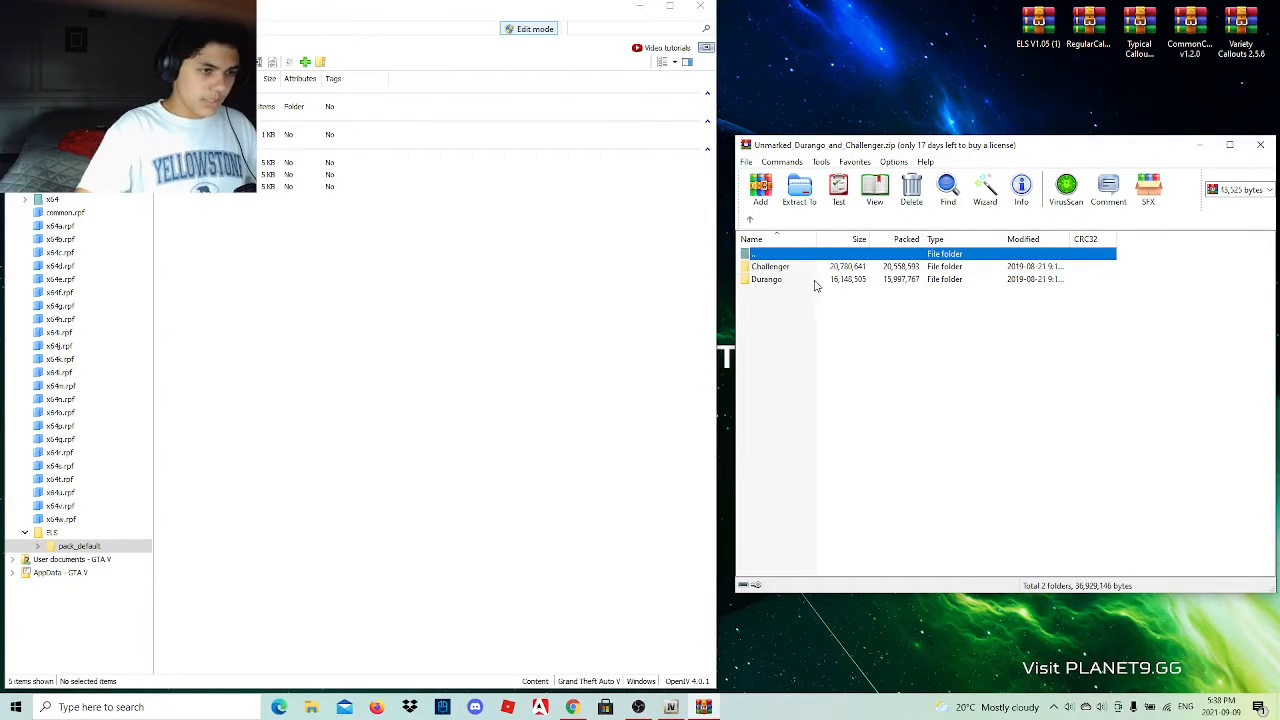
double_click(808, 281)
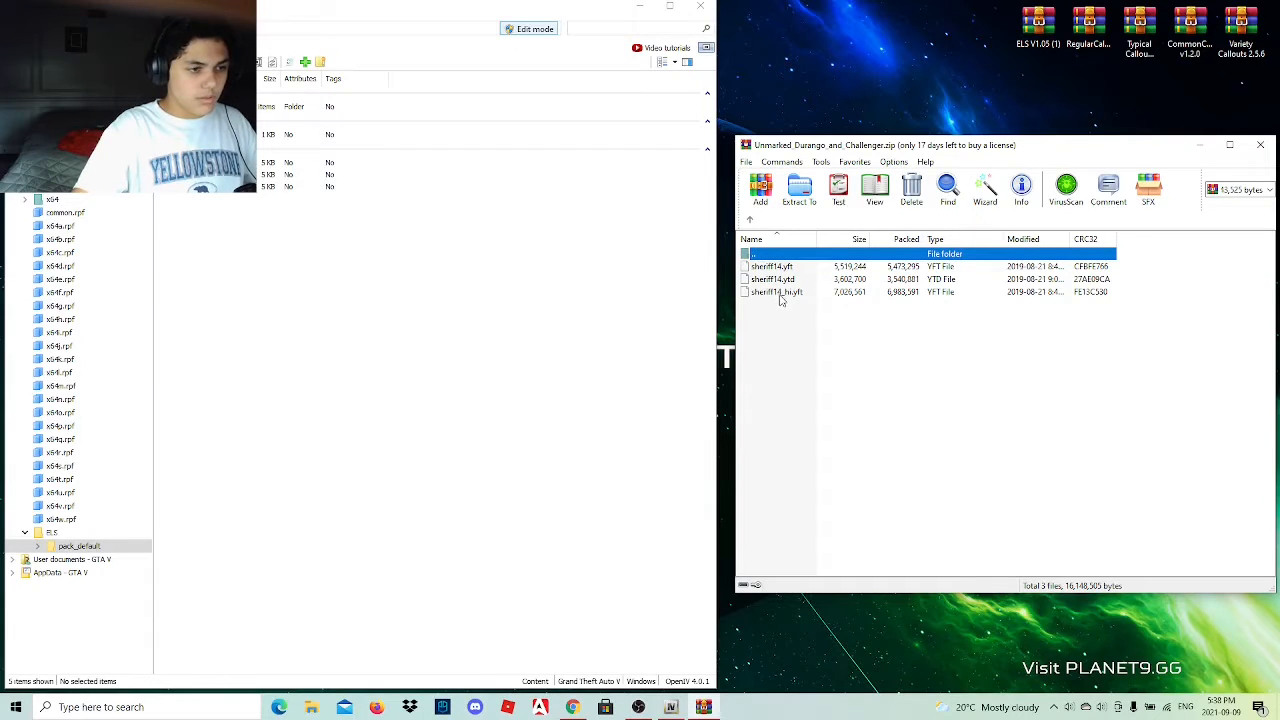
Rename sheriff14_hi.yft in the archive's Durango folder as fbi_hi.yft.
click(780, 292)
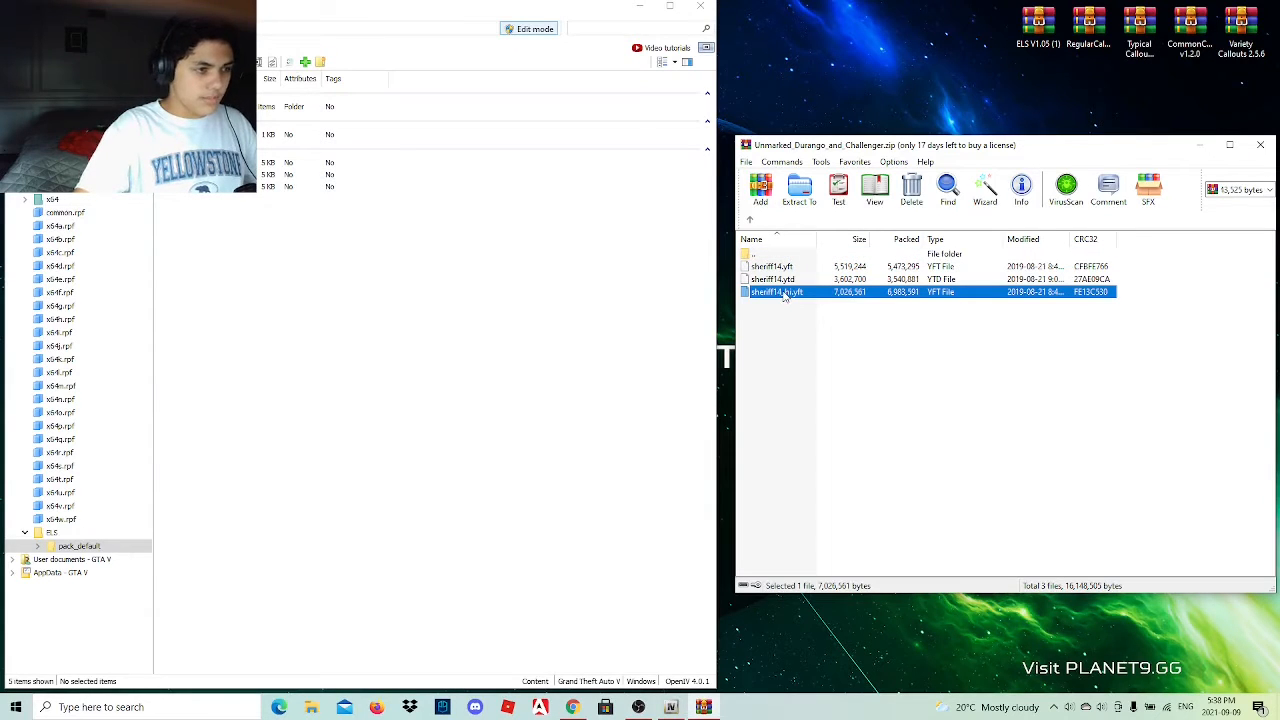
click(780, 292)
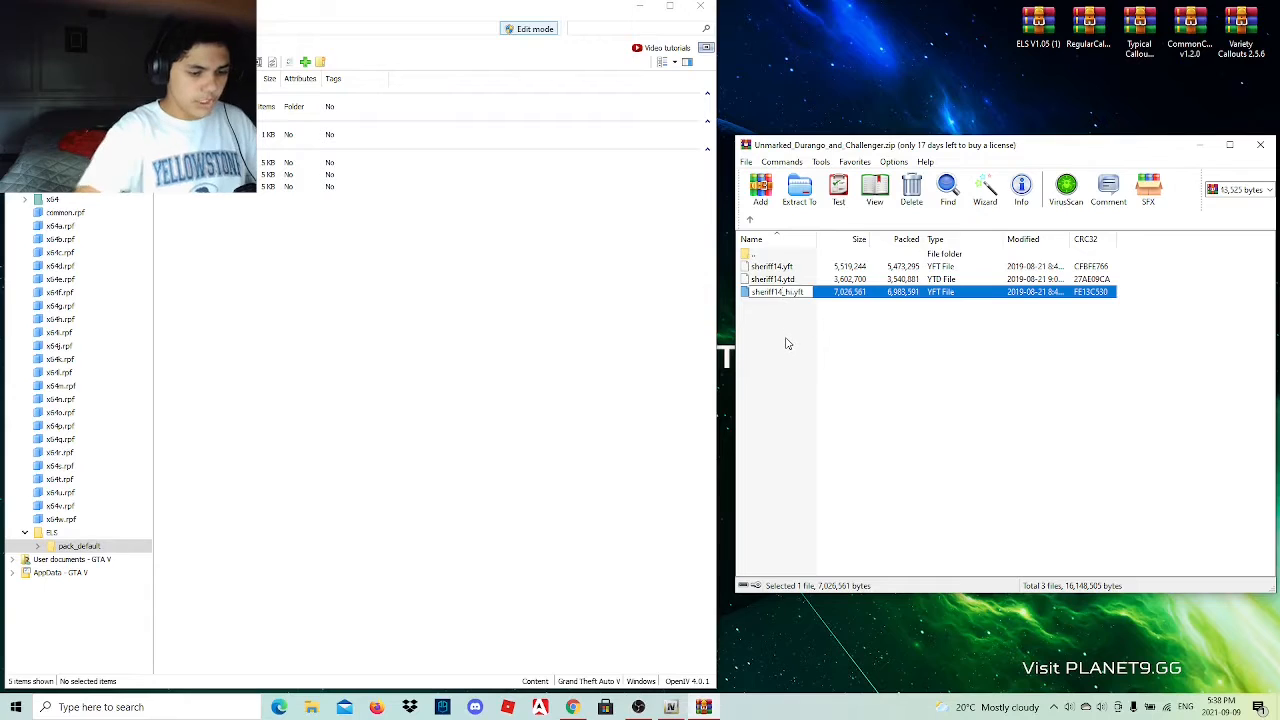
key(BackSpace)
key(BackSpace)
key(BackSpace)
key(BackSpace)
key(BackSpace)
key(BackSpace)
key(BackSpace)
key(BackSpace)
key(BackSpace)
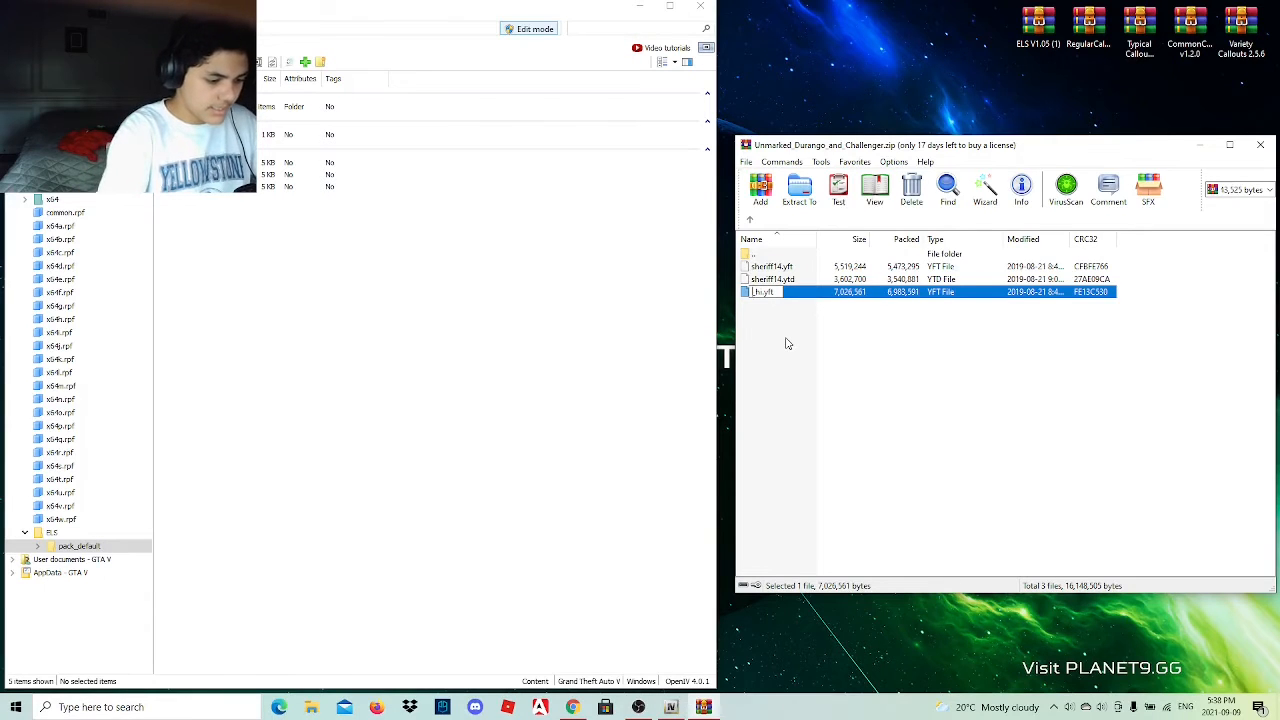
text(fbi)
key(Return)
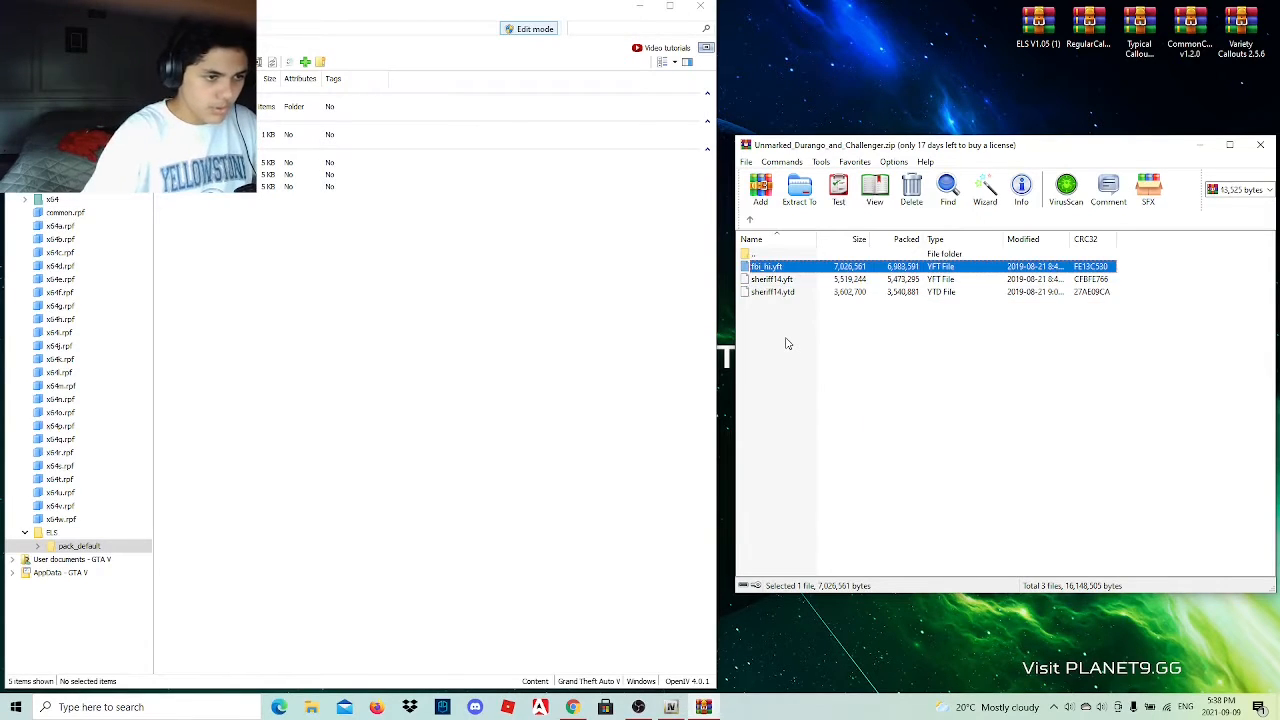
Rename sheriff14.yft in the archive's Durango folder as fbi.yft.
key(Down)
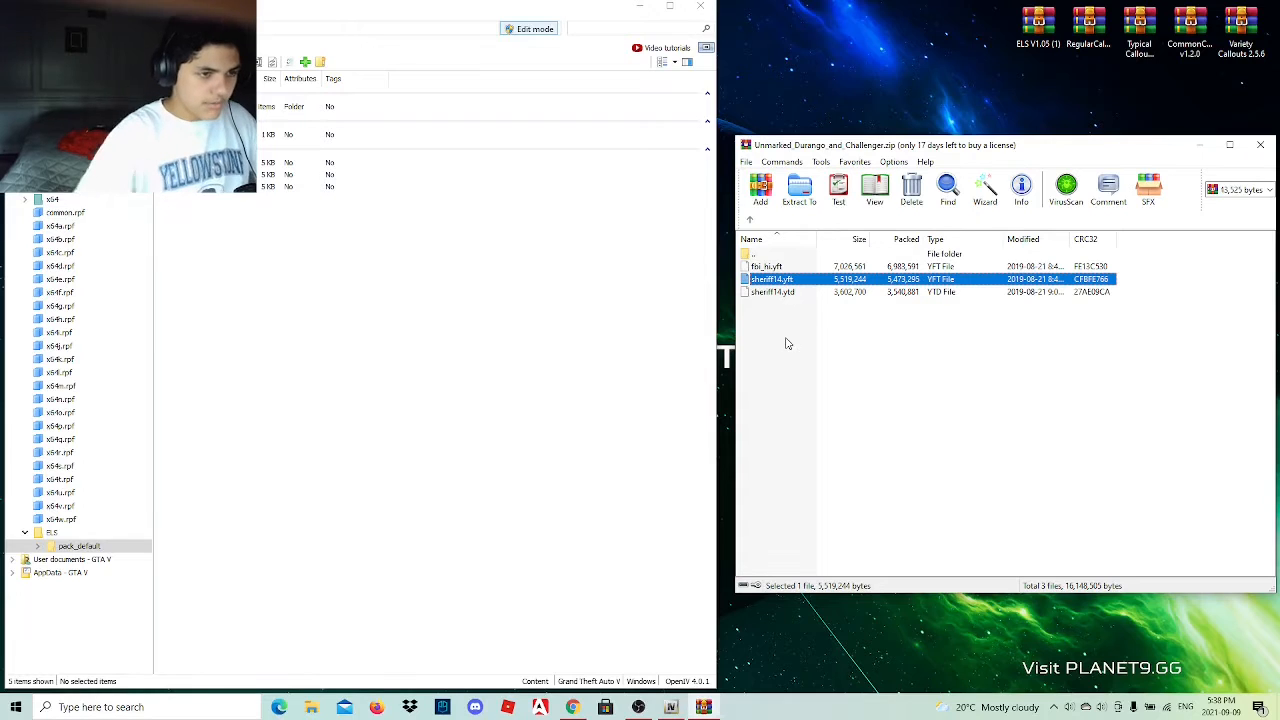
right_click(790, 282)
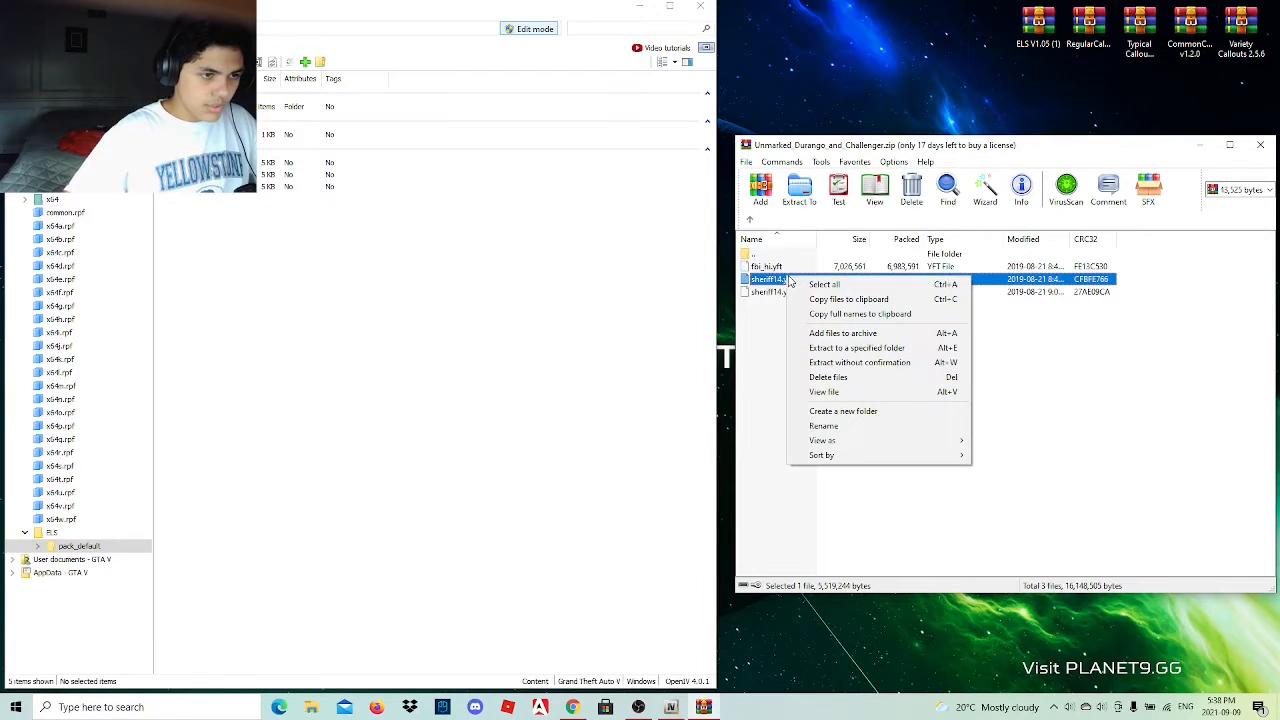
click(824, 427)
key(Right)
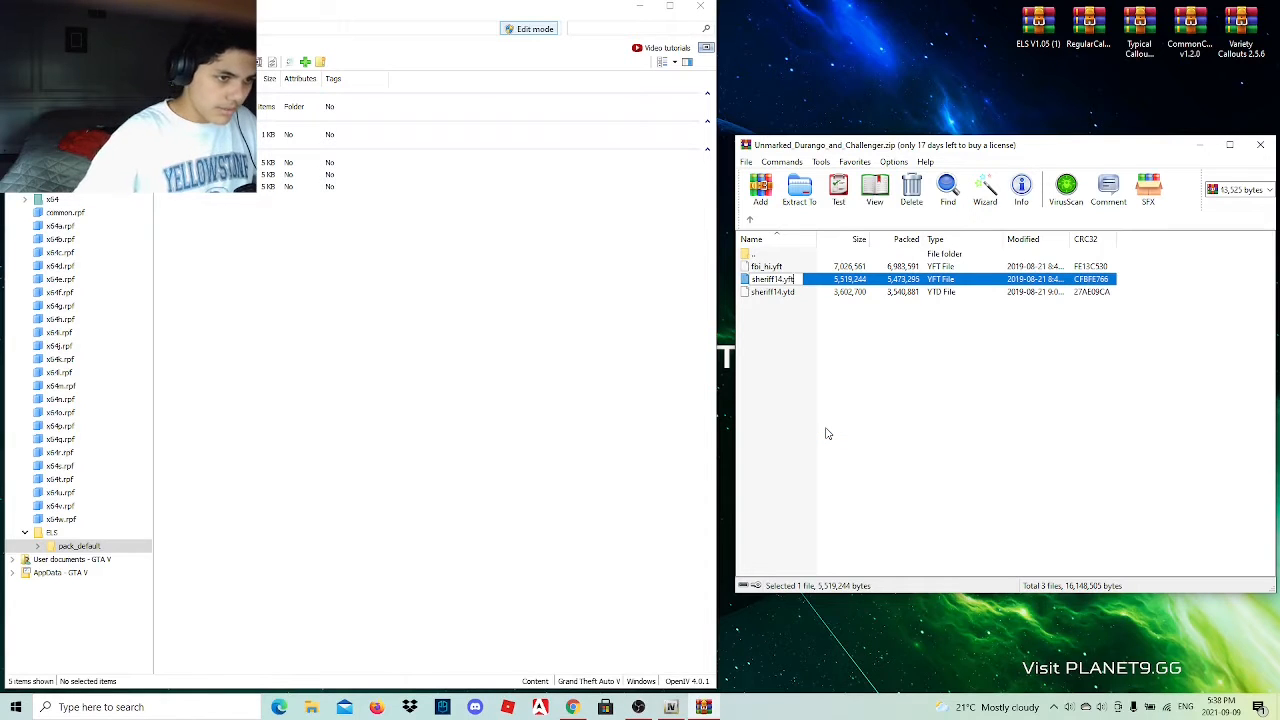
key(BackSpace)
key(BackSpace)
key(BackSpace)
key(BackSpace)
key(BackSpace)
key(BackSpace)
key(BackSpace)
key(BackSpace)
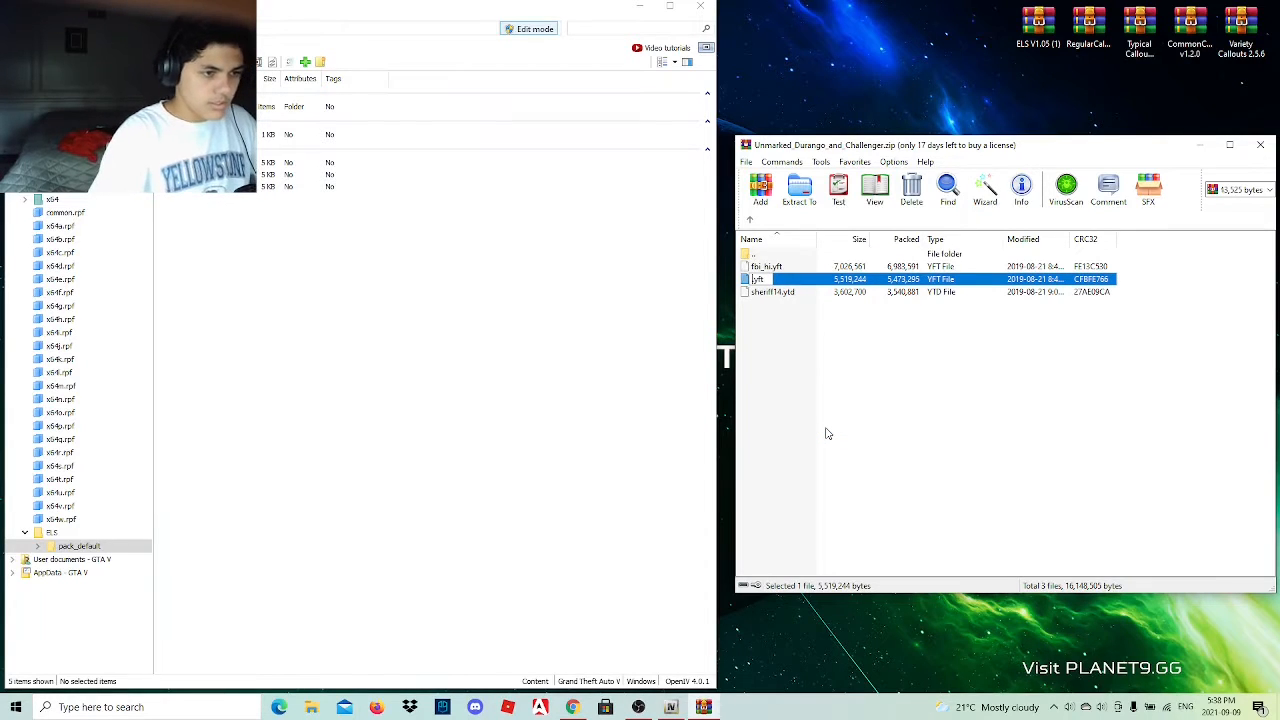
text(fbi)
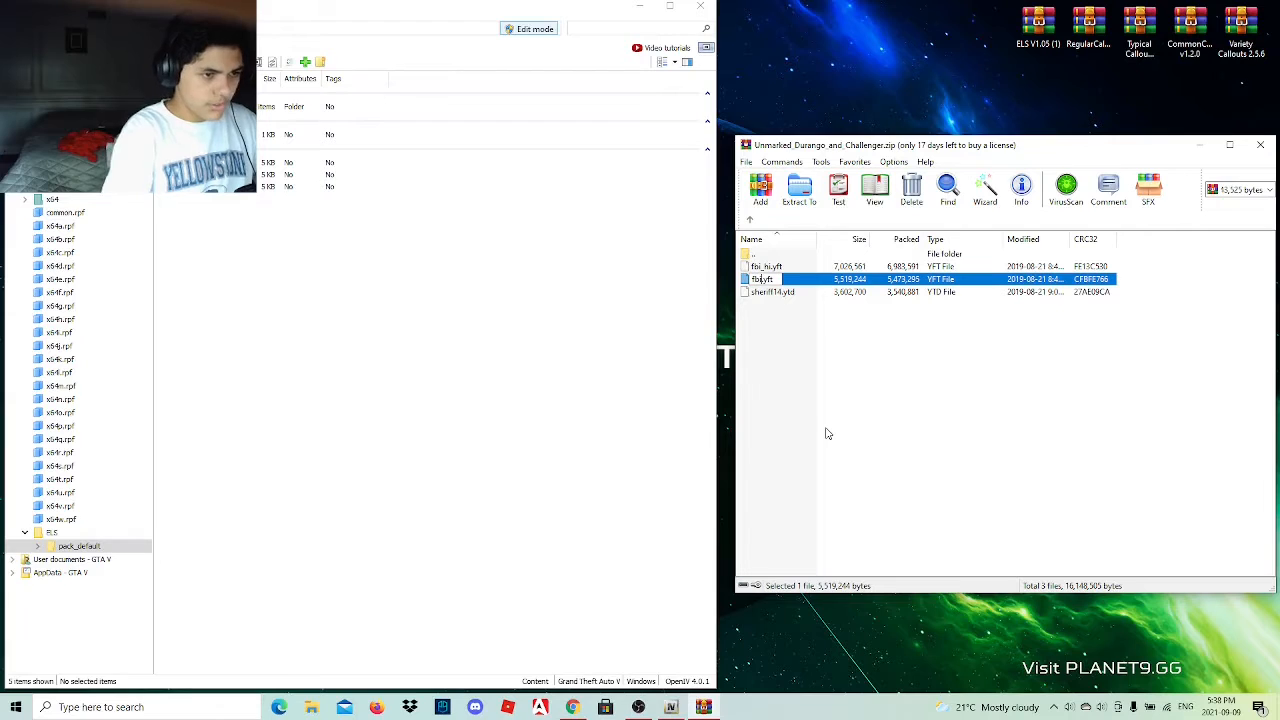
click(826, 433)
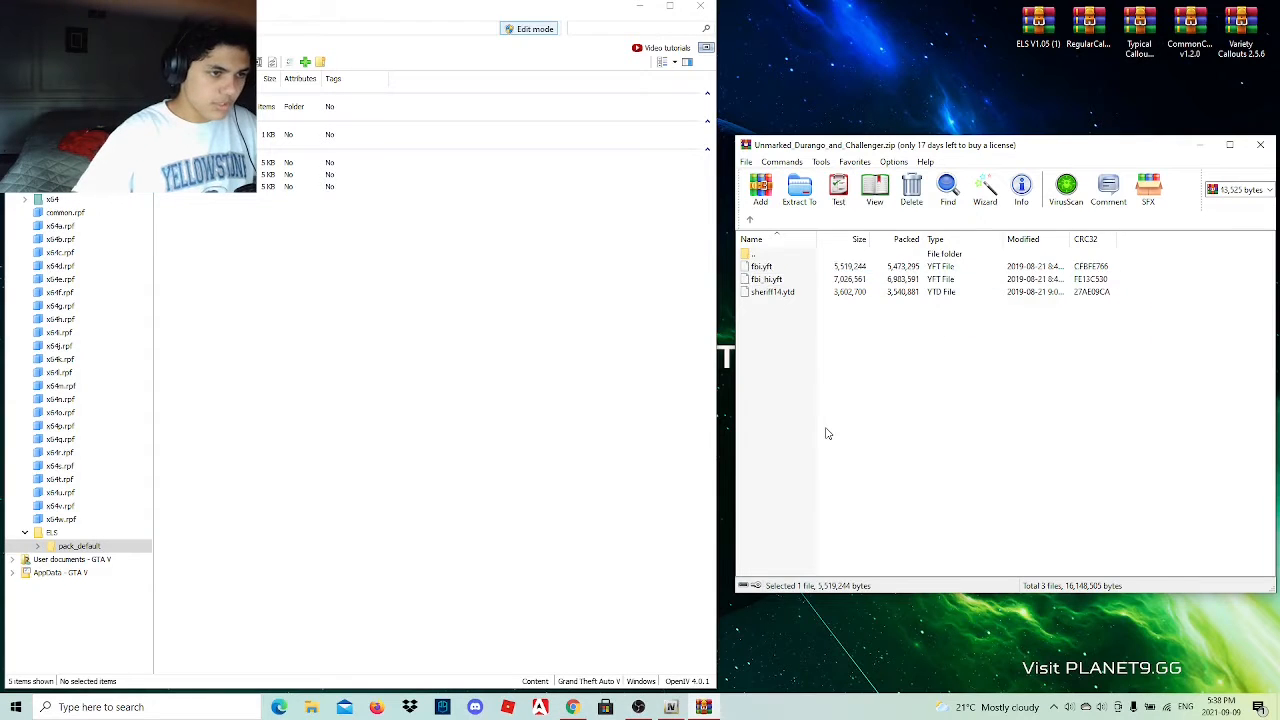
Rename sheriff14.ytd in the archive's Durango folder as fbi.ytd.
click(782, 293)
click(782, 294)
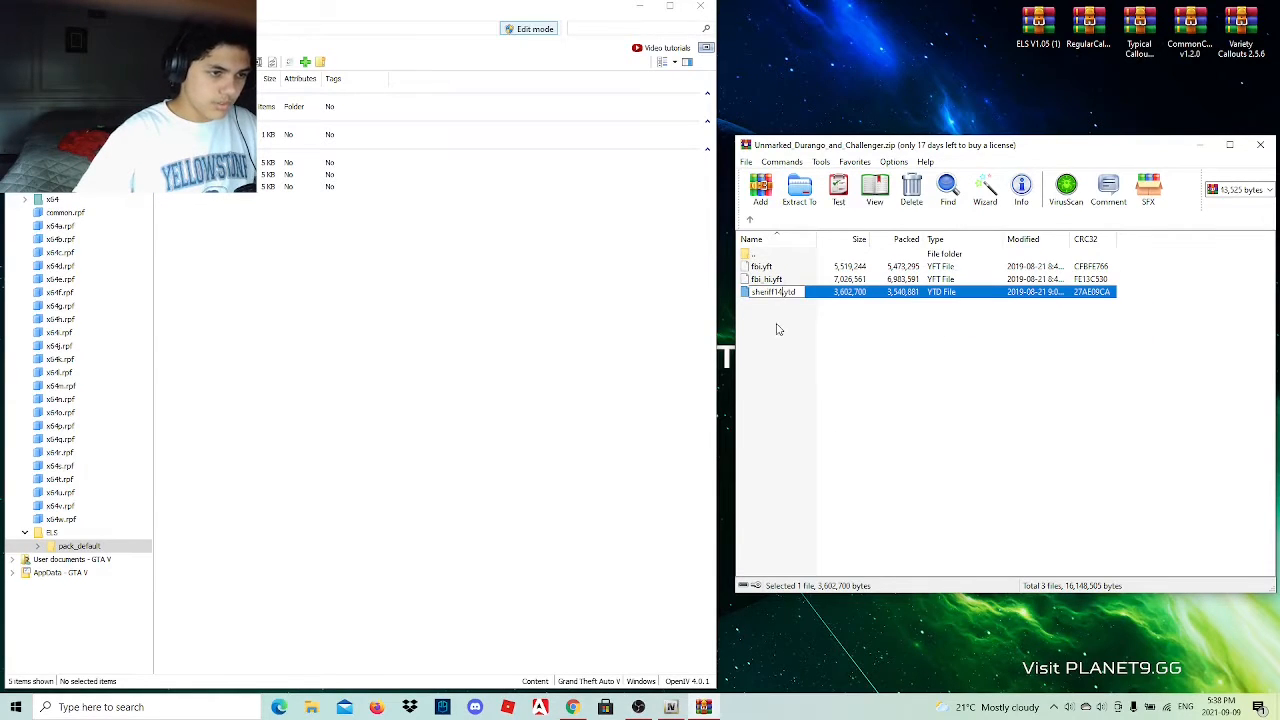
key(BackSpace)
key(BackSpace)
key(BackSpace)
key(BackSpace)
key(BackSpace)
key(BackSpace)
key(BackSpace)
key(BackSpace)
key(BackSpace)
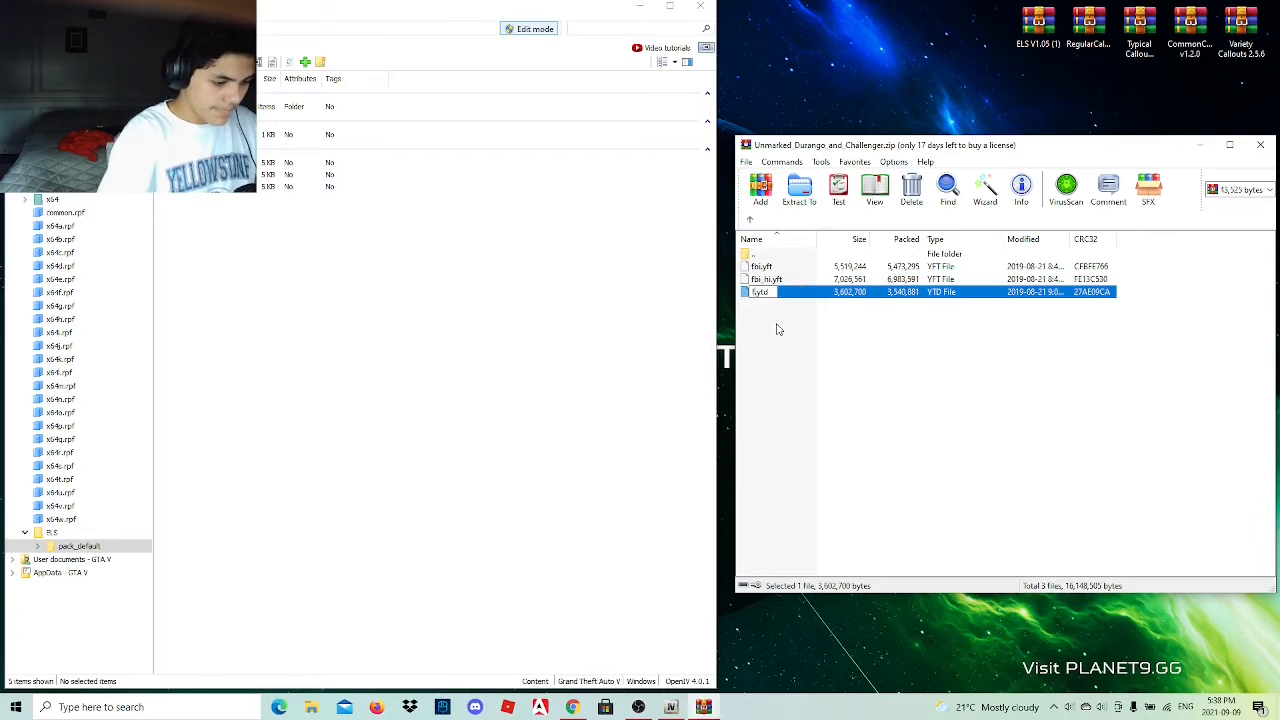
text(fbi)
key(Return)
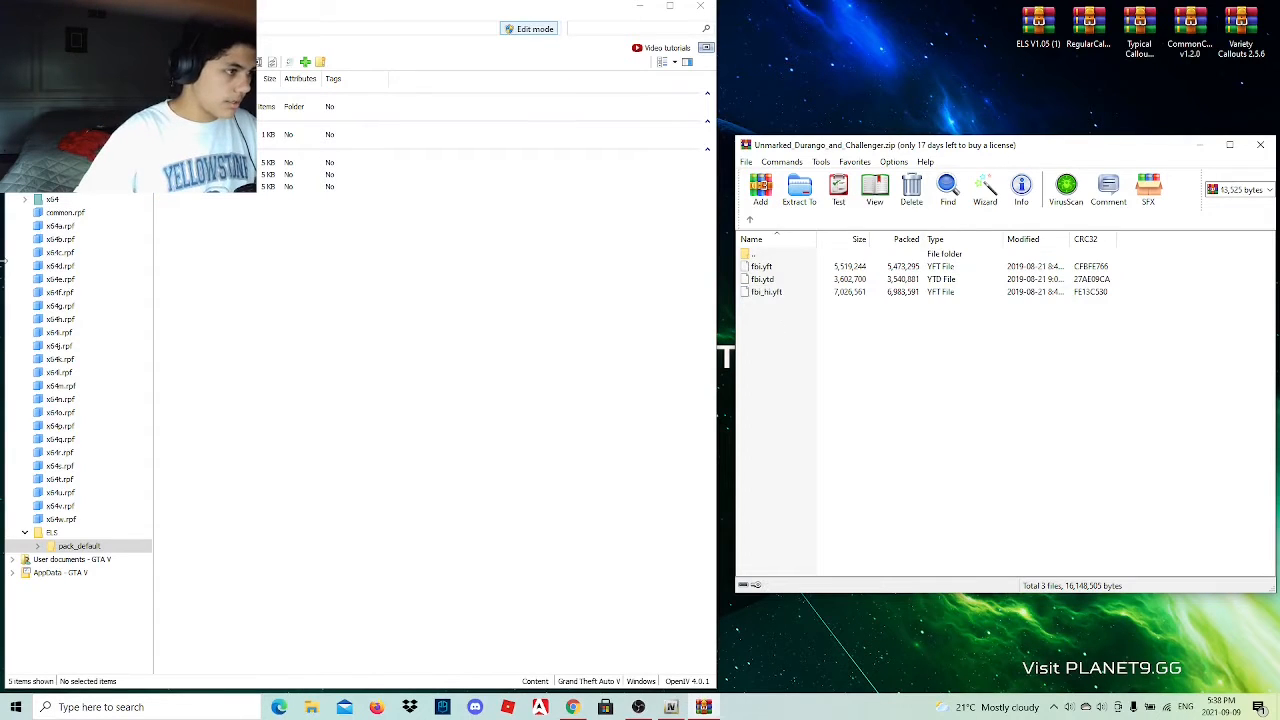
Open the update\x64\dlcpacks folder of the GTA V directory in OpenIV.
click(20, 29)
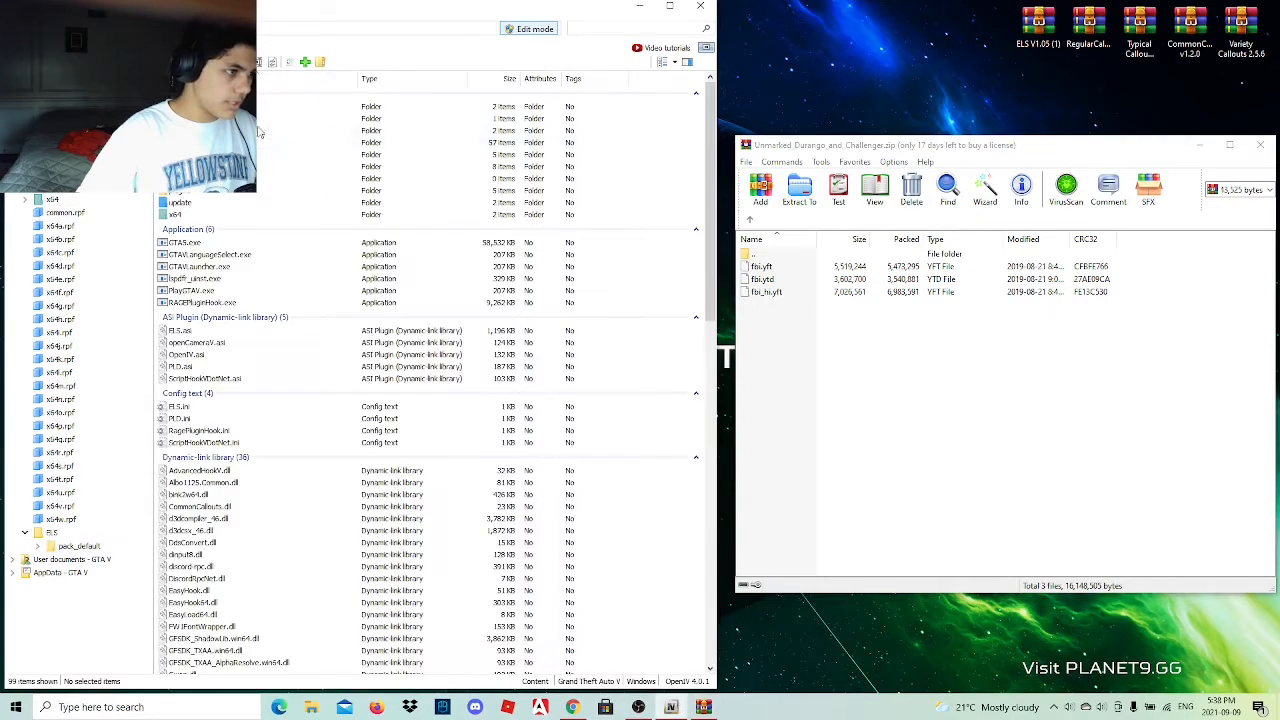
double_click(276, 178)
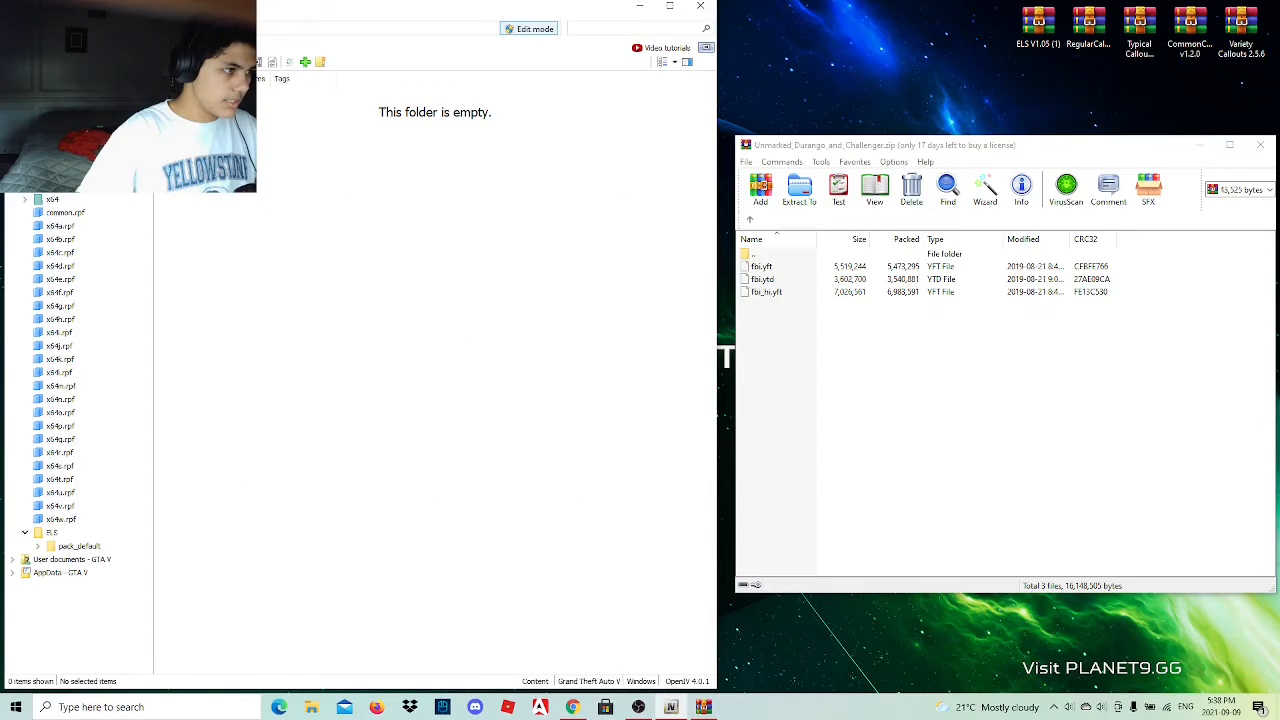
click(20, 29)
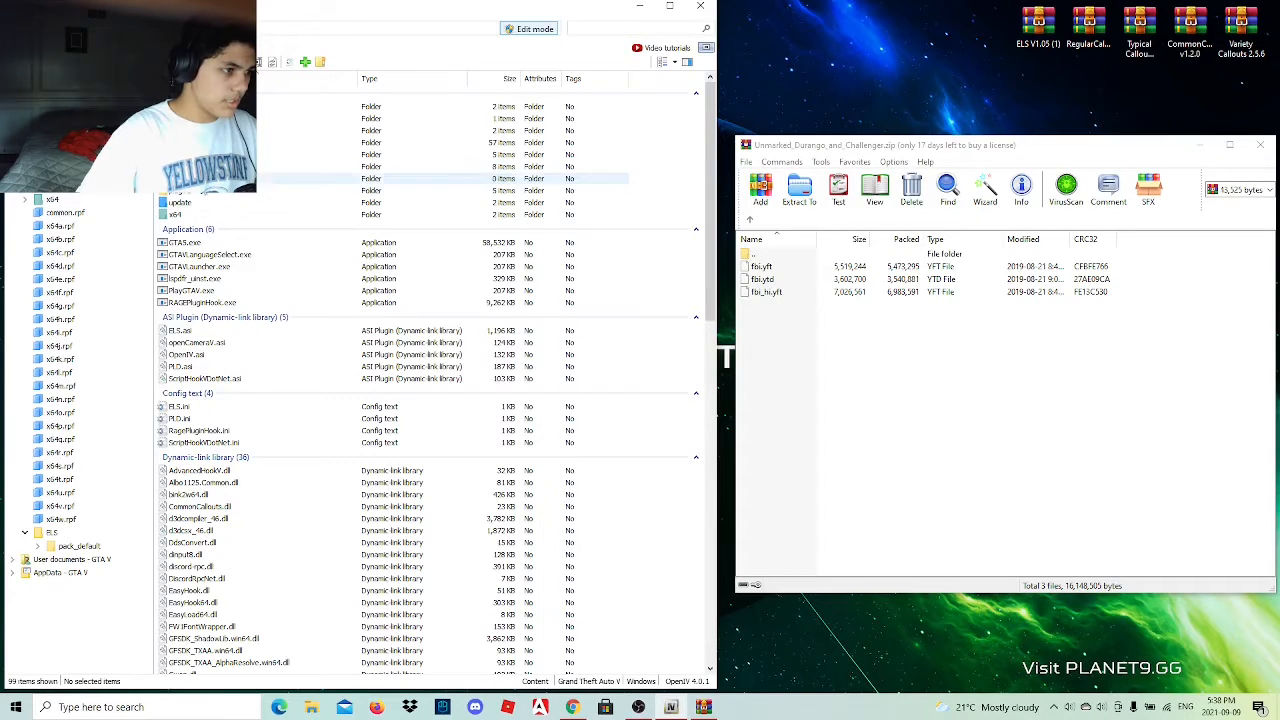
double_click(207, 204)
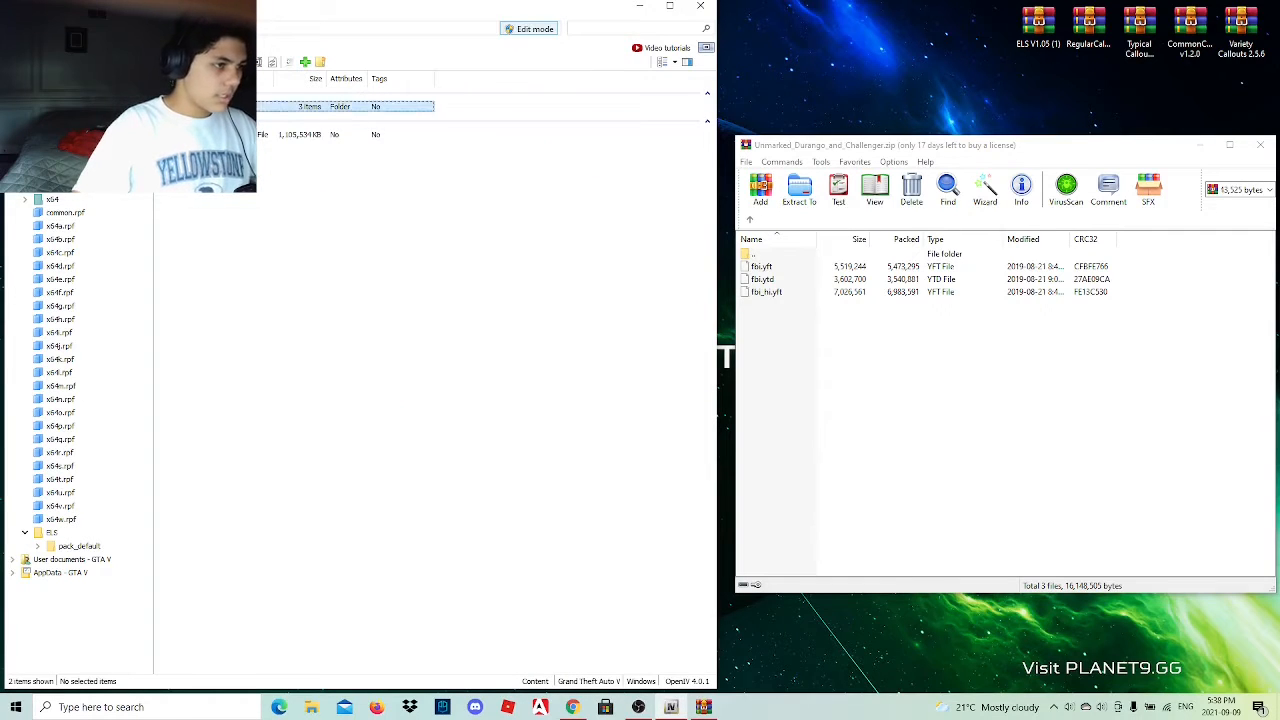
double_click(207, 106)
double_click(207, 118)
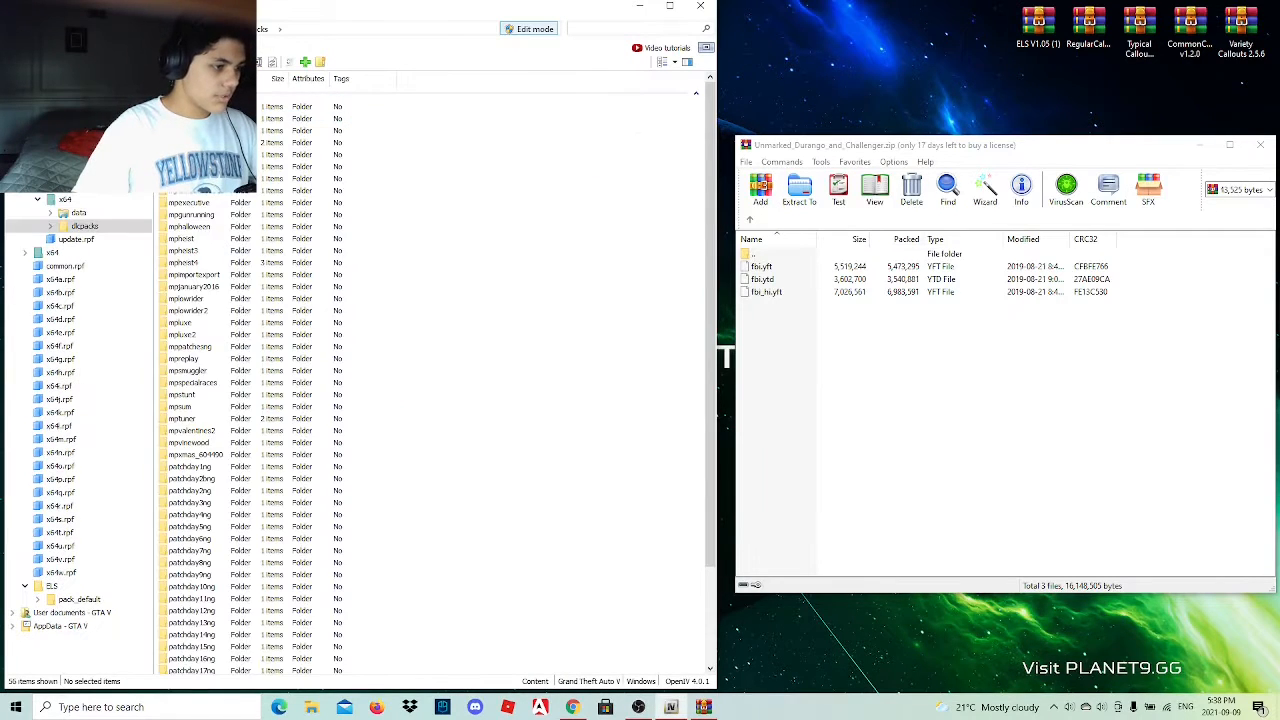
scroll(262, 600, down, 4)
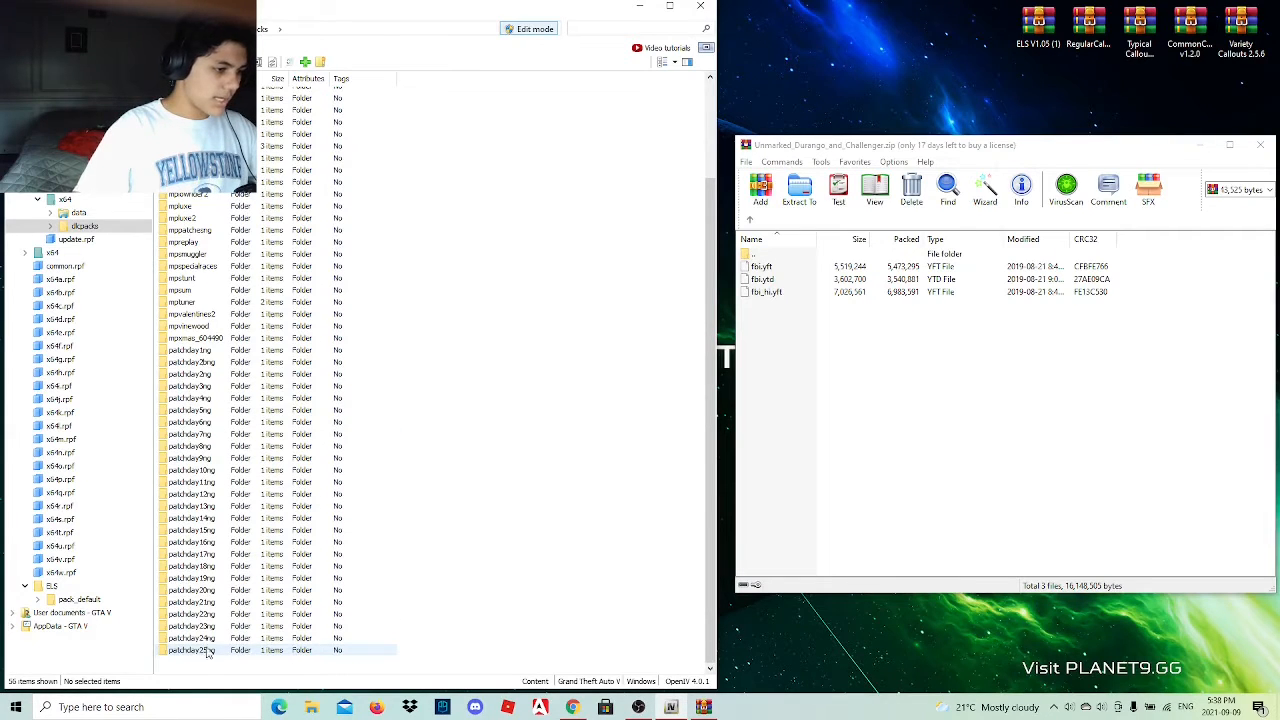
Open the patchday25ng folder and its dlc.rpf, and go through x64\levels to the archive holding the vehicle model files.
double_click(228, 651)
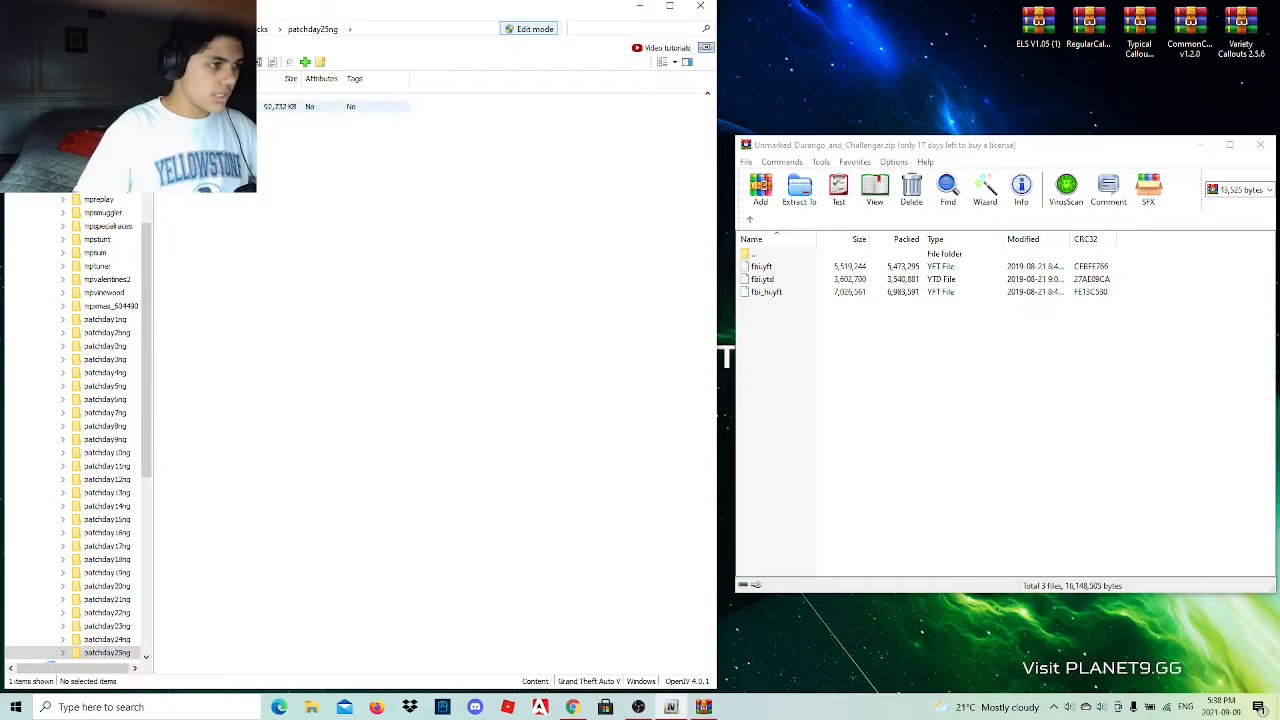
double_click(240, 106)
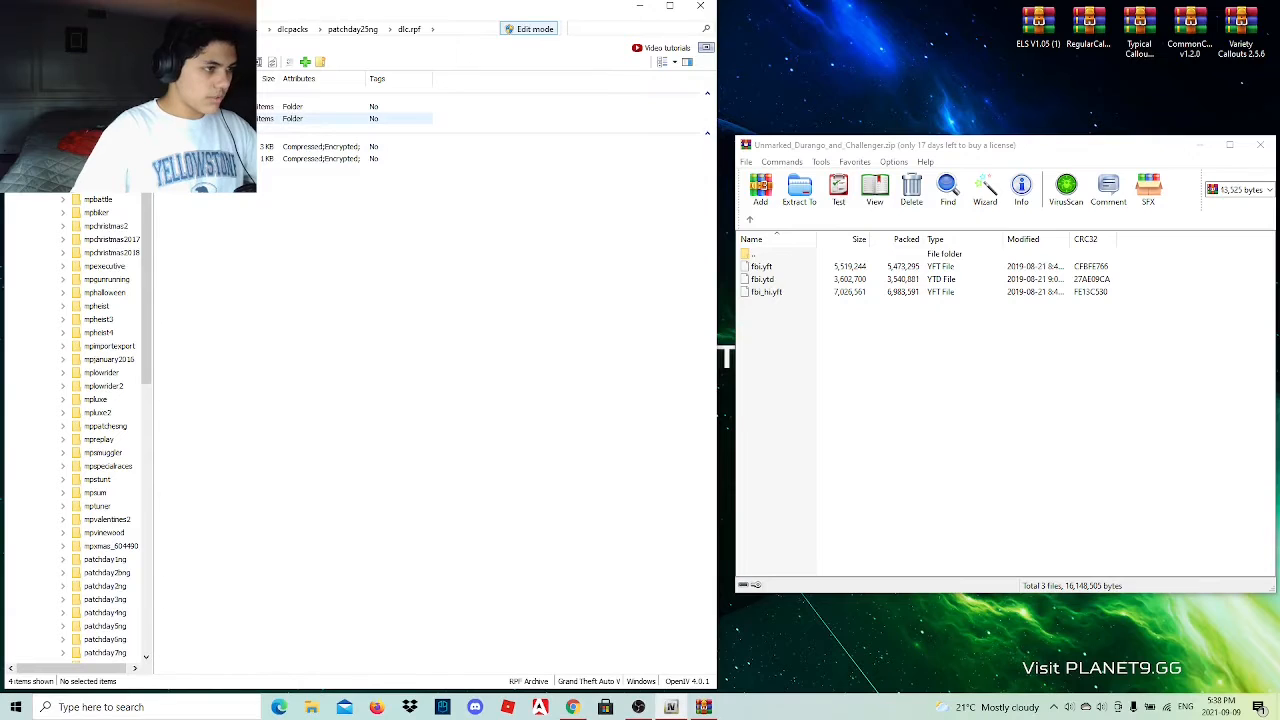
double_click(300, 118)
double_click(220, 118)
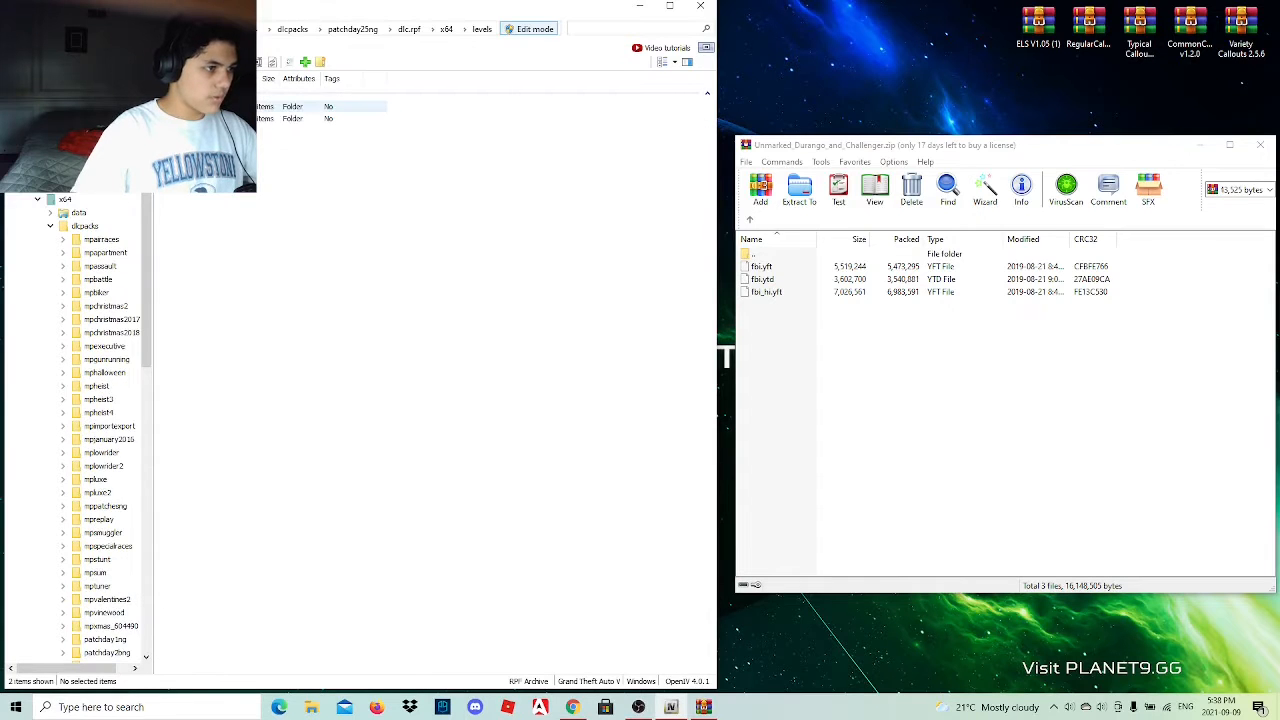
double_click(220, 106)
click(220, 106)
double_click(220, 106)
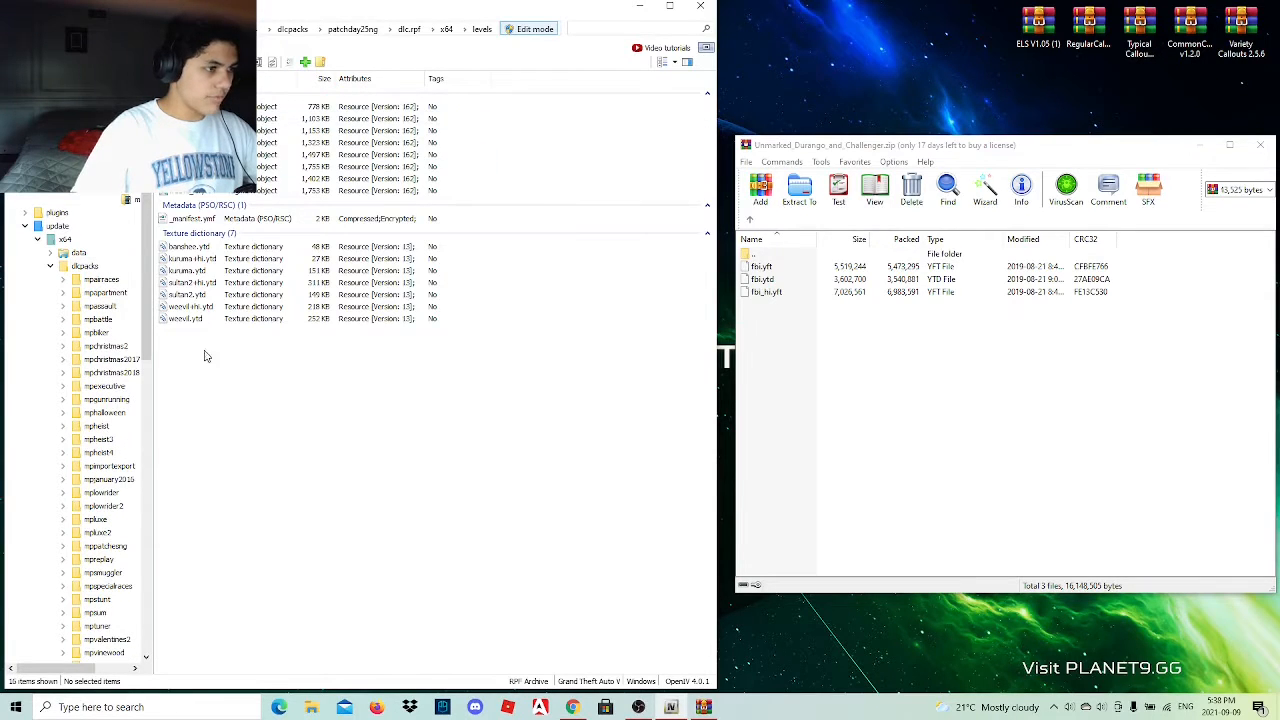
Copy fbi.yft, fbi.ytd and fbi_hi.yft from the archive into the patchday25ng vehicle files and preview the Durango model from several angles.
drag(743, 351, 797, 272)
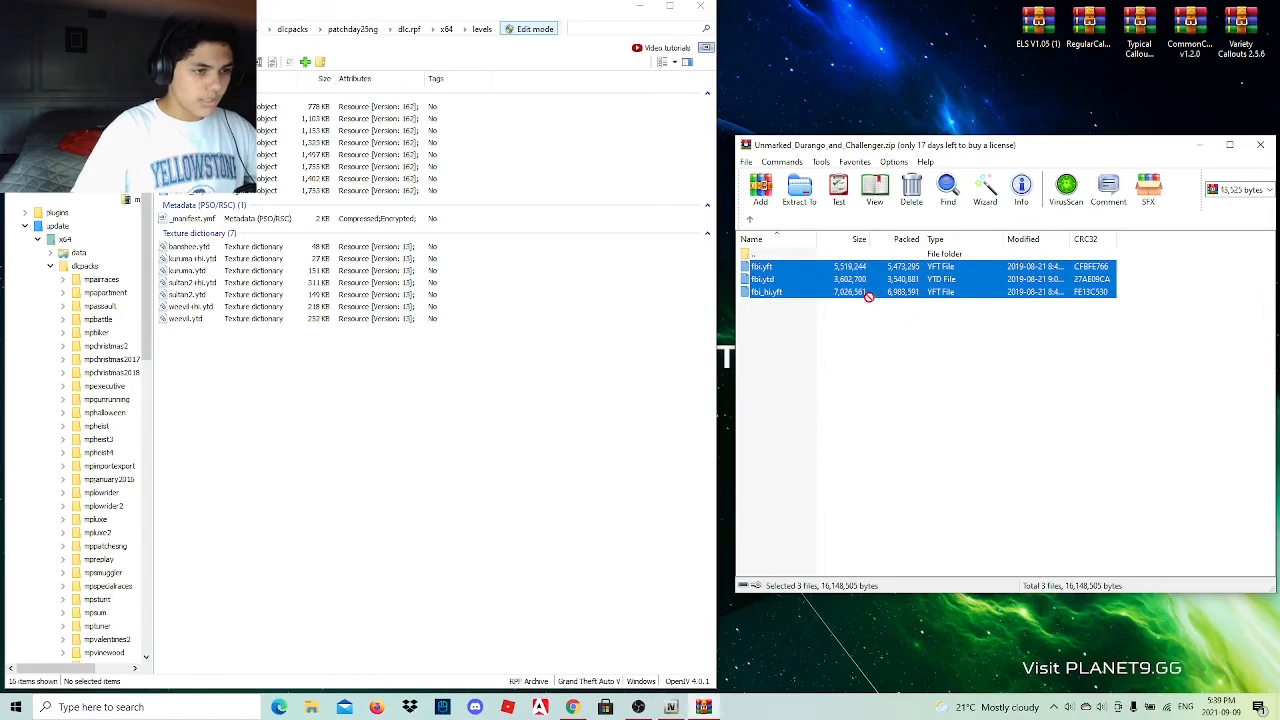
drag(868, 296, 521, 433)
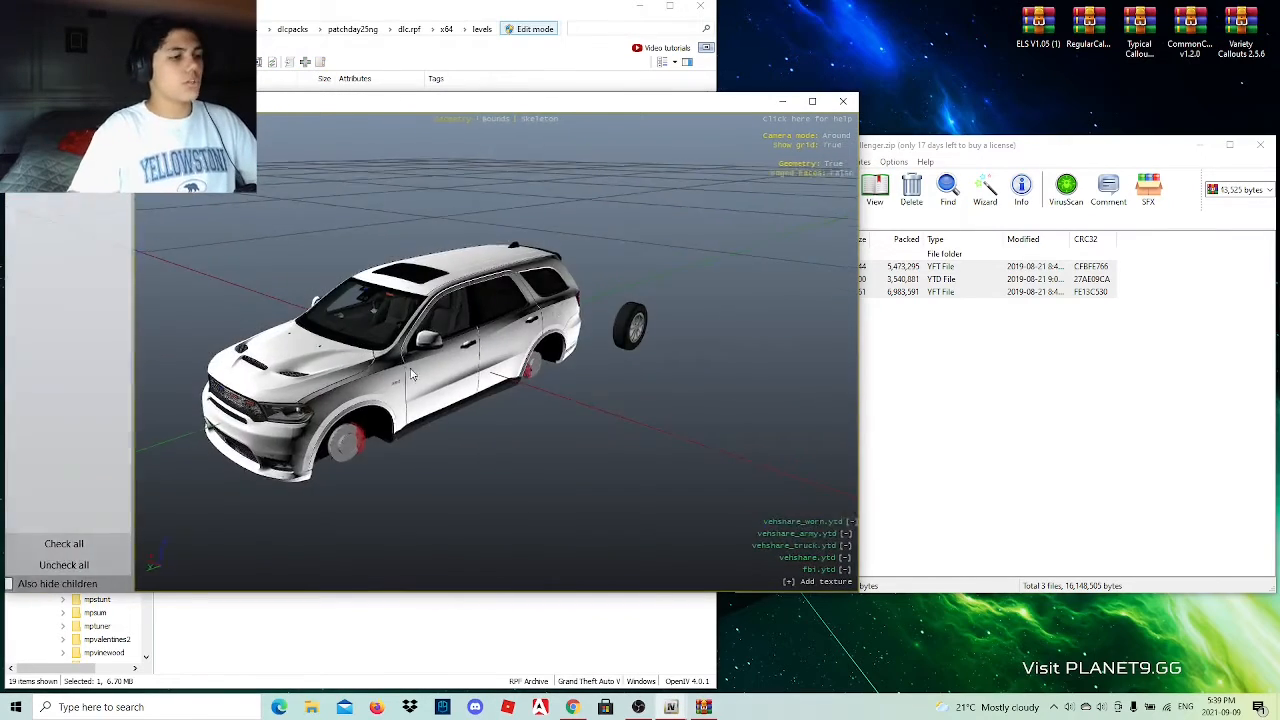
drag(438, 328, 555, 355)
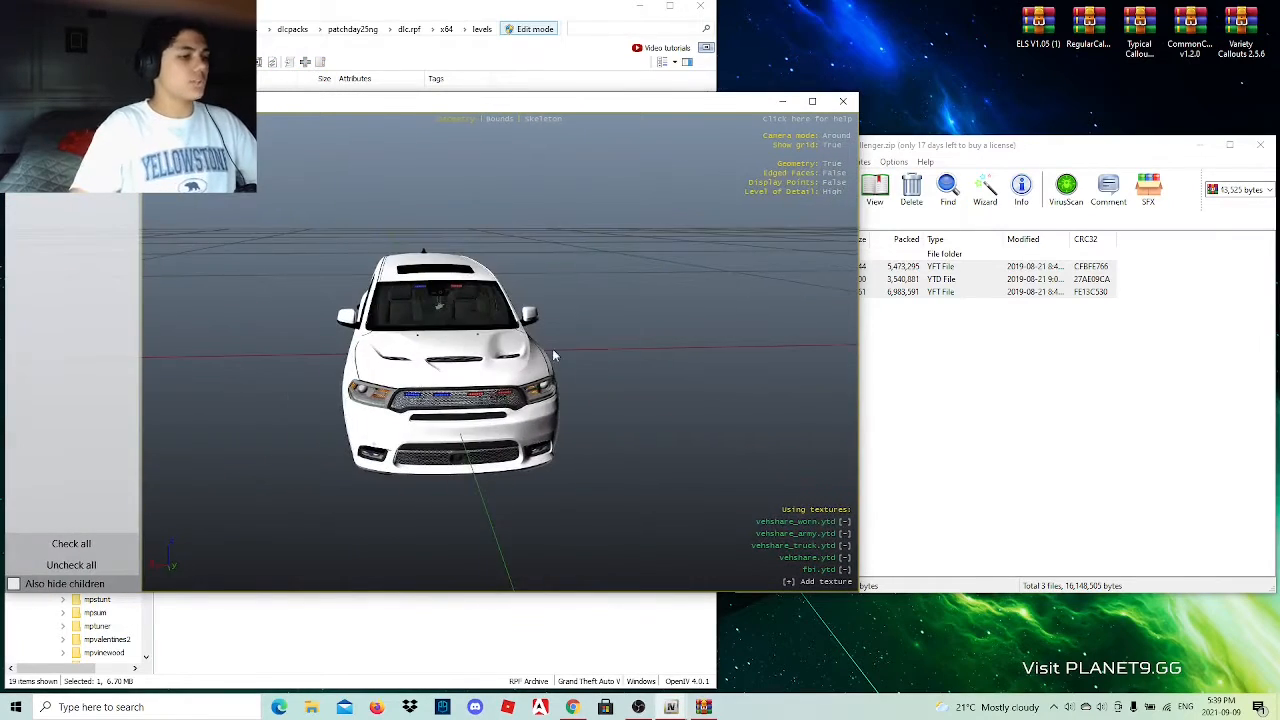
drag(465, 362, 788, 289)
drag(400, 300, 949, 266)
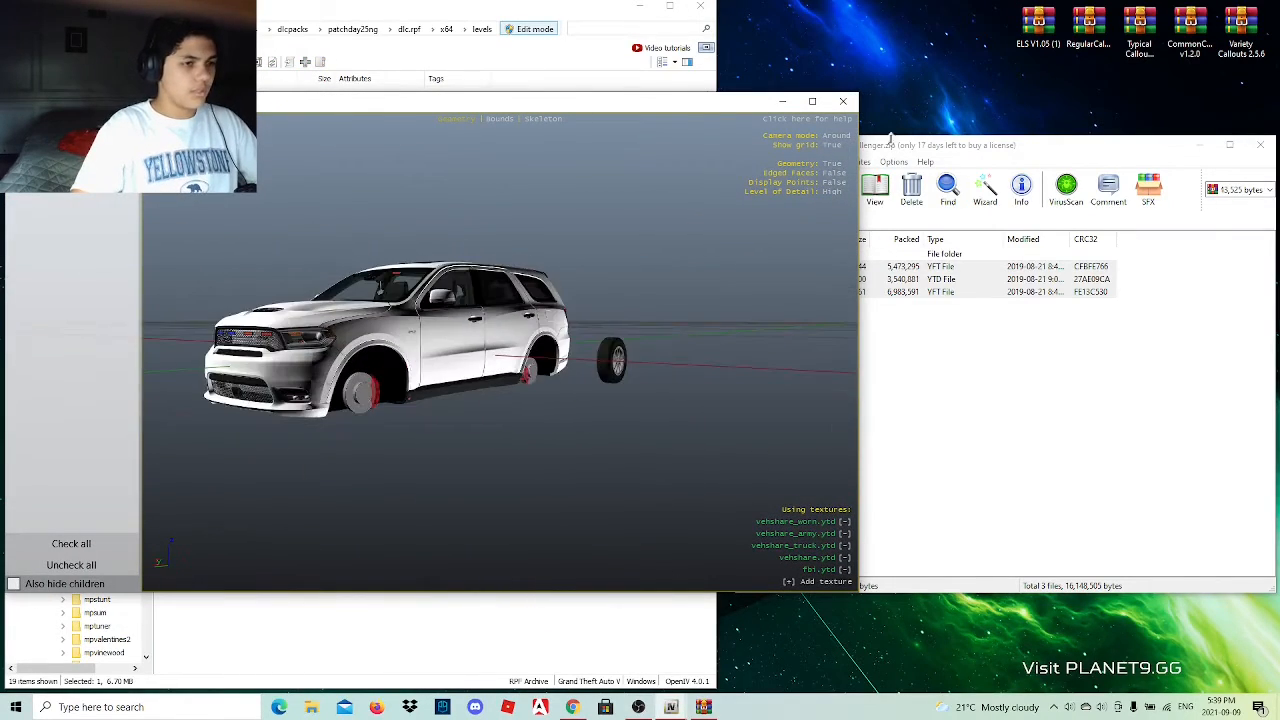
click(843, 101)
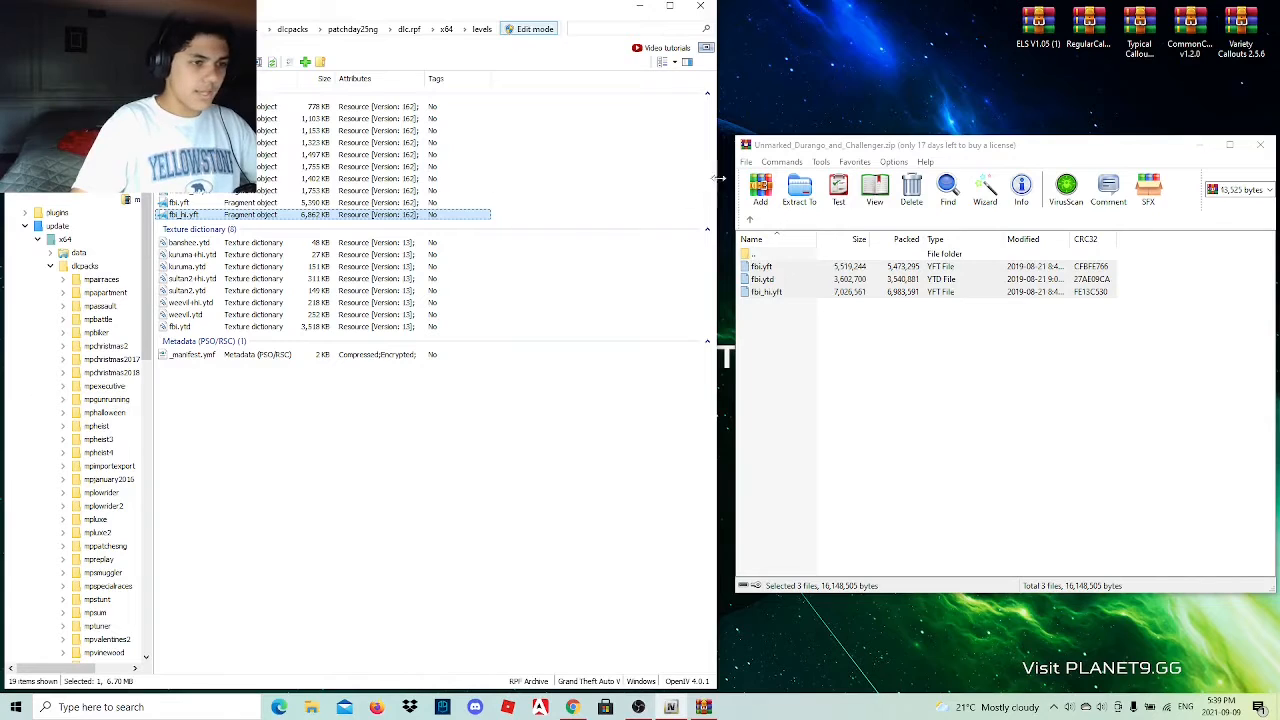
Open the archive's Challenger folder and rename sheriff15_hi.yft as fbi2_hi.yft.
click(750, 219)
double_click(798, 267)
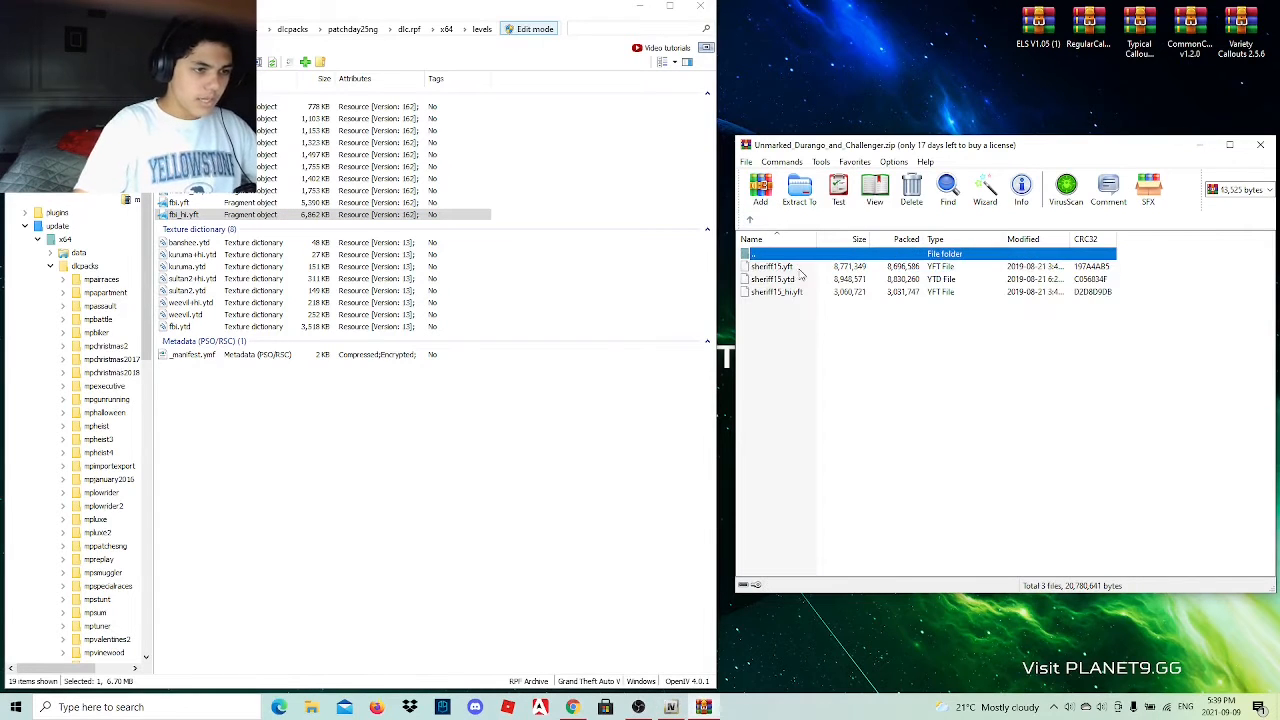
click(785, 293)
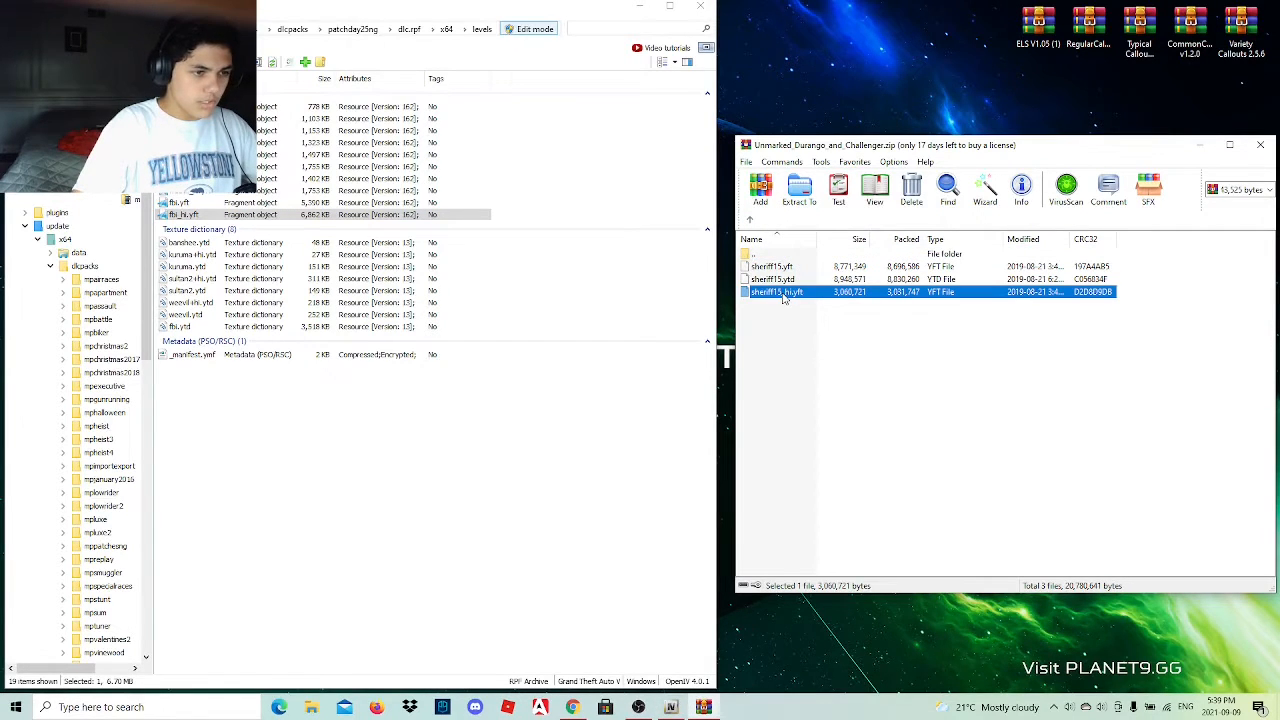
click(784, 293)
key(BackSpace)
key(BackSpace)
key(BackSpace)
key(BackSpace)
key(BackSpace)
key(BackSpace)
key(BackSpace)
key(BackSpace)
key(BackSpace)
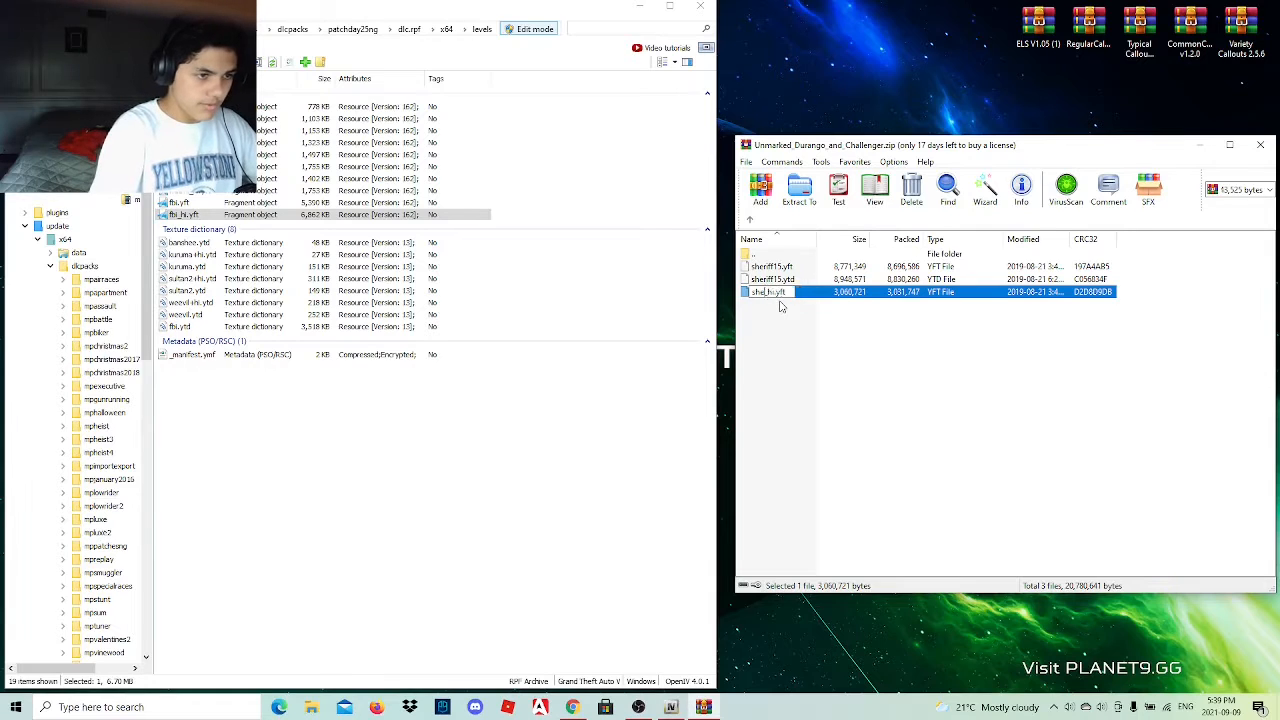
text(fbi2)
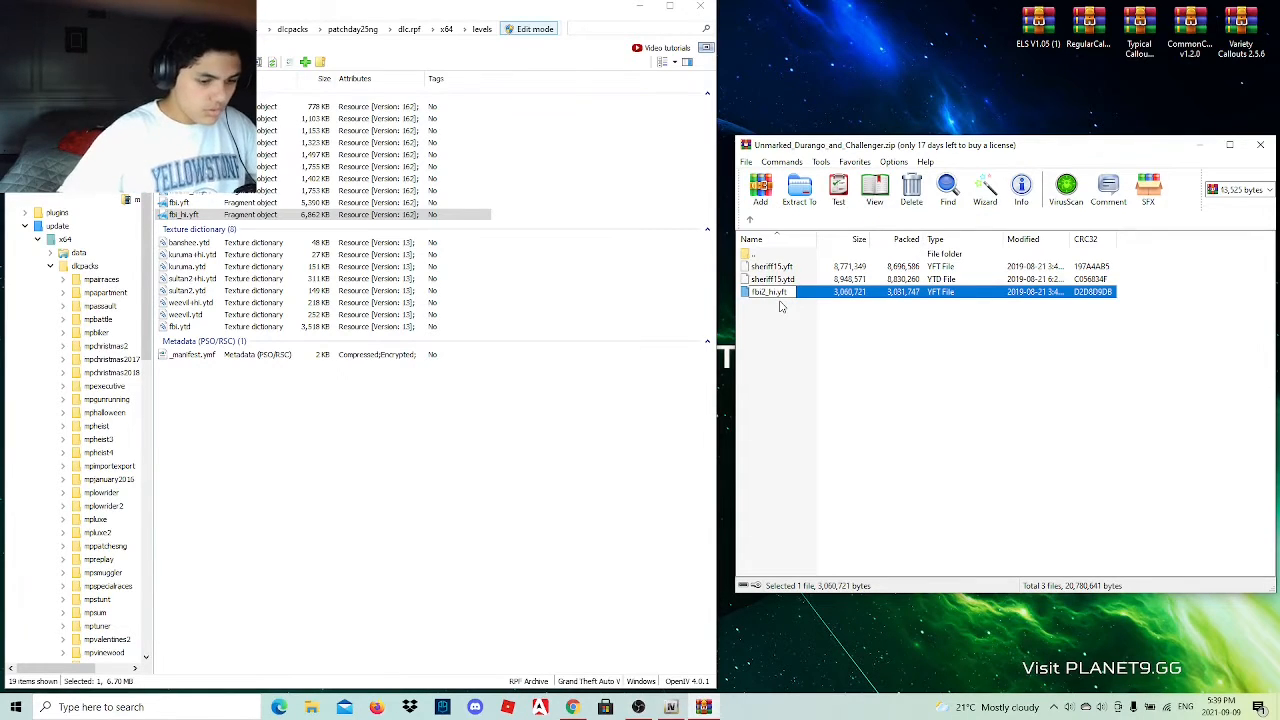
key(Return)
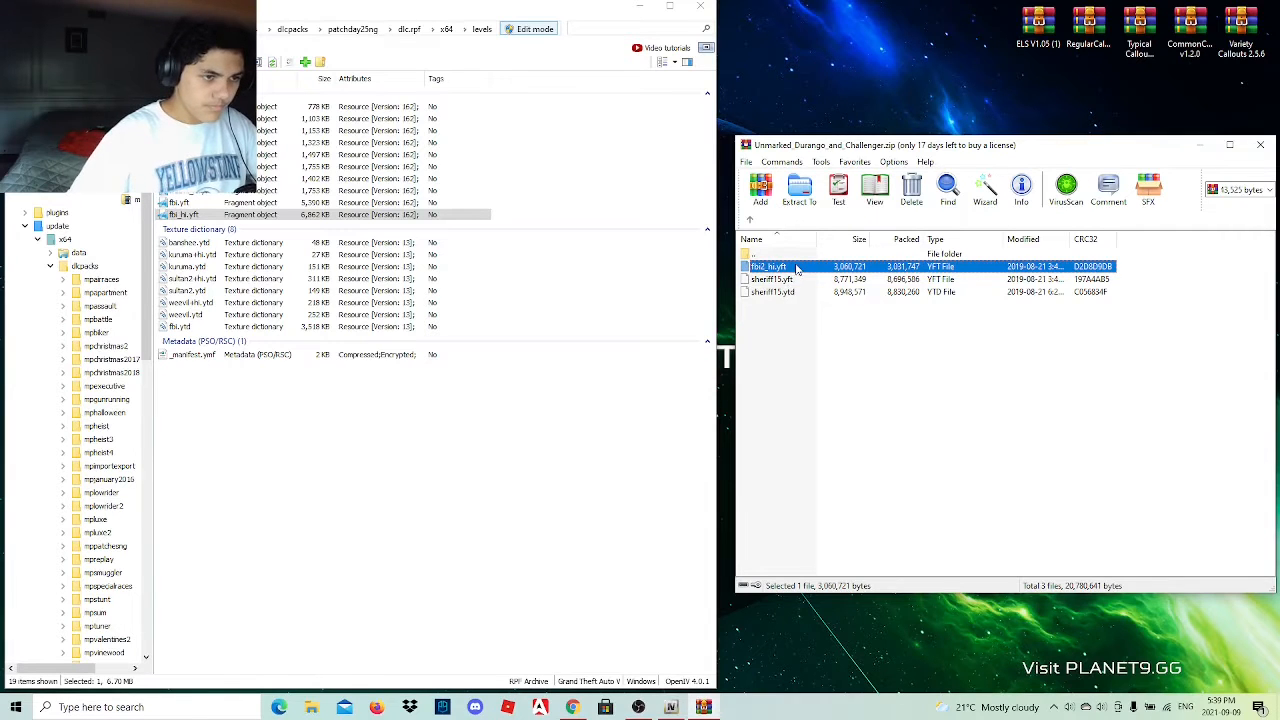
Rename sheriff15.yft in the archive's Challenger folder as fbi2.yft.
right_click(793, 280)
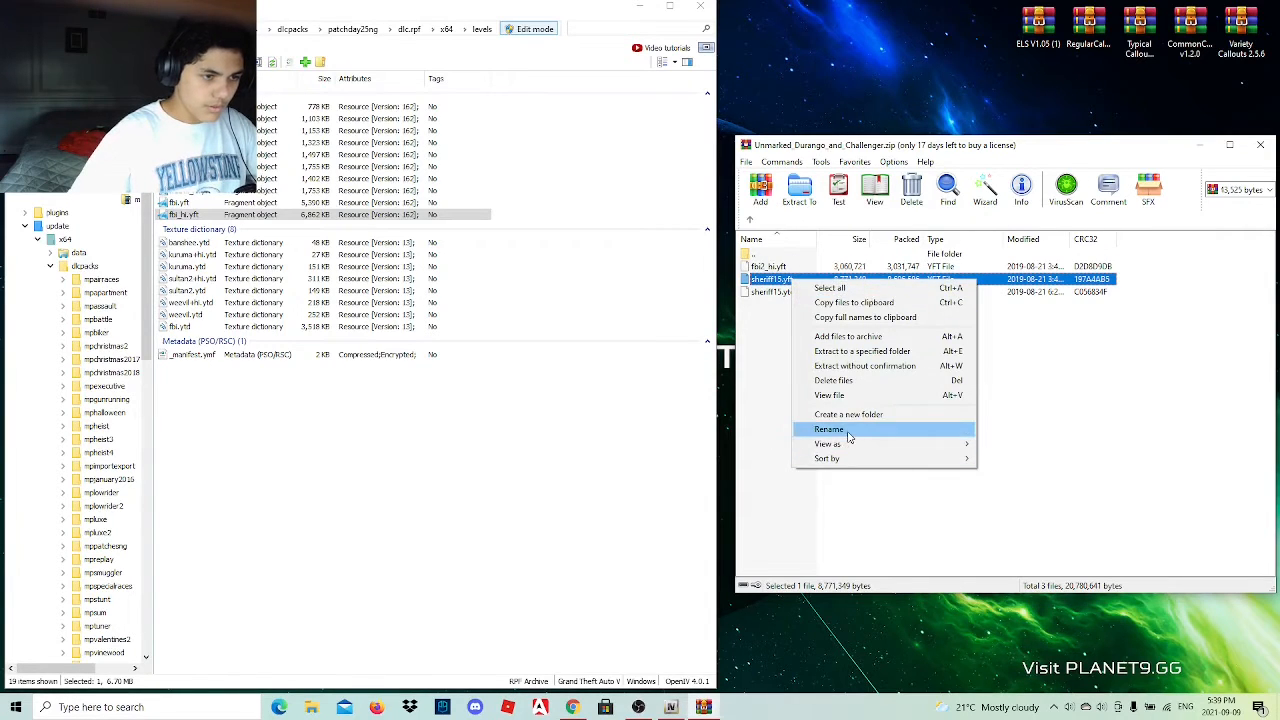
click(829, 429)
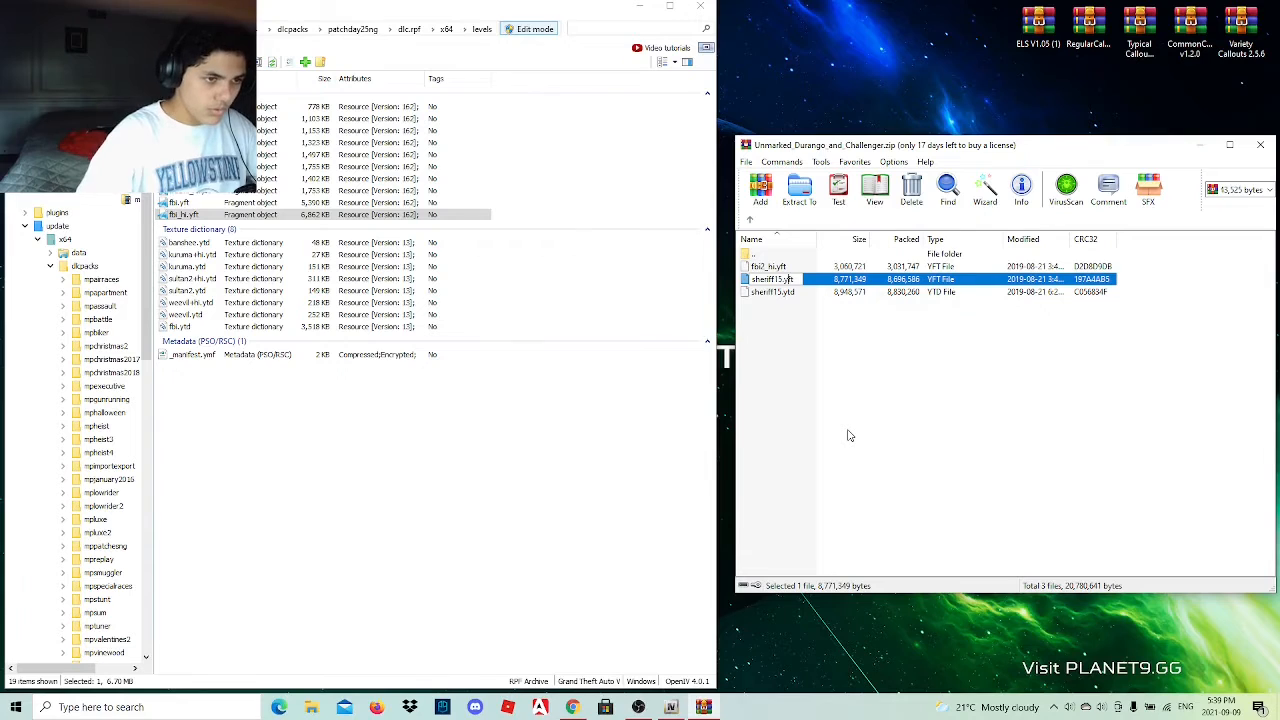
key(BackSpace)
key(BackSpace)
key(BackSpace)
key(BackSpace)
key(BackSpace)
key(BackSpace)
key(BackSpace)
key(BackSpace)
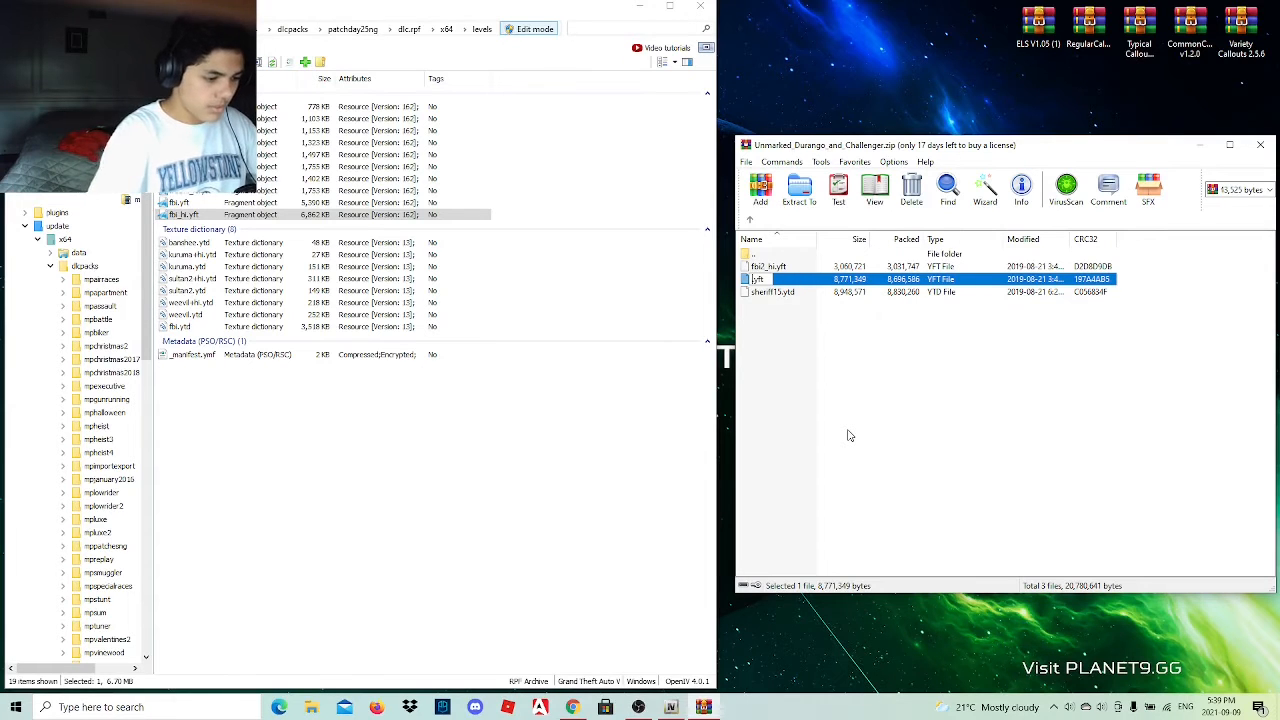
text(fbi)
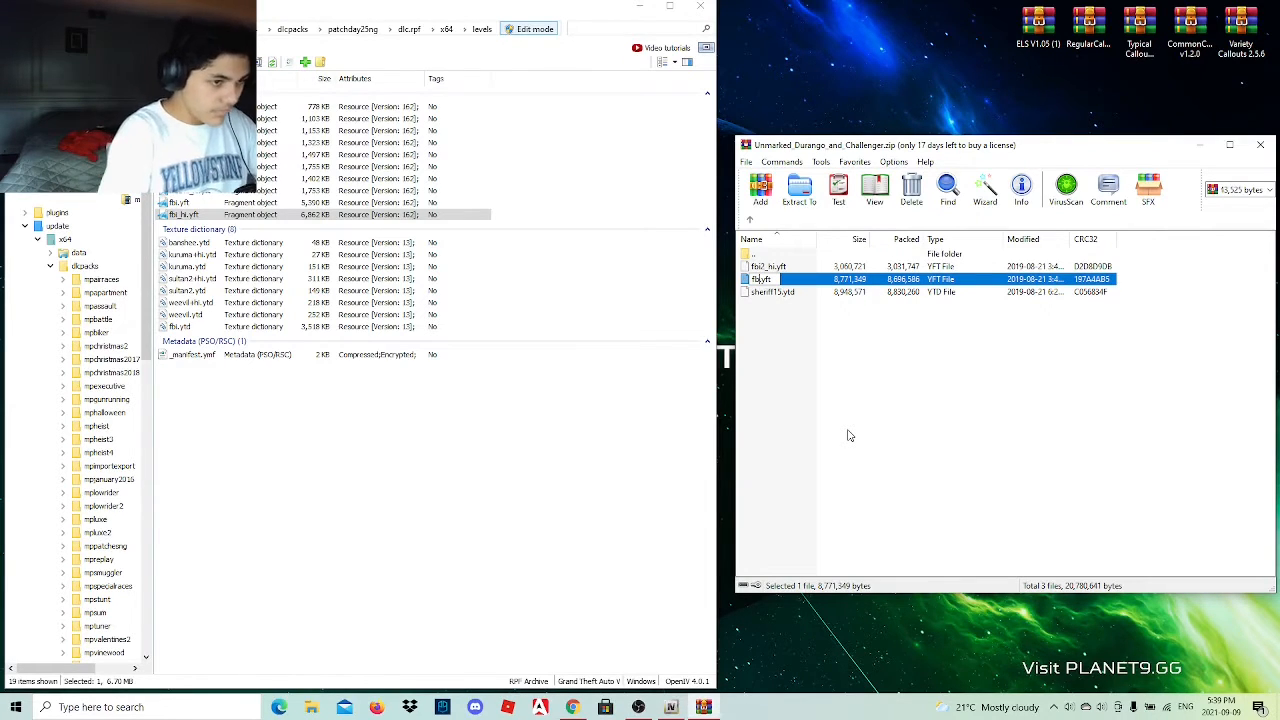
text(2)
click(847, 429)
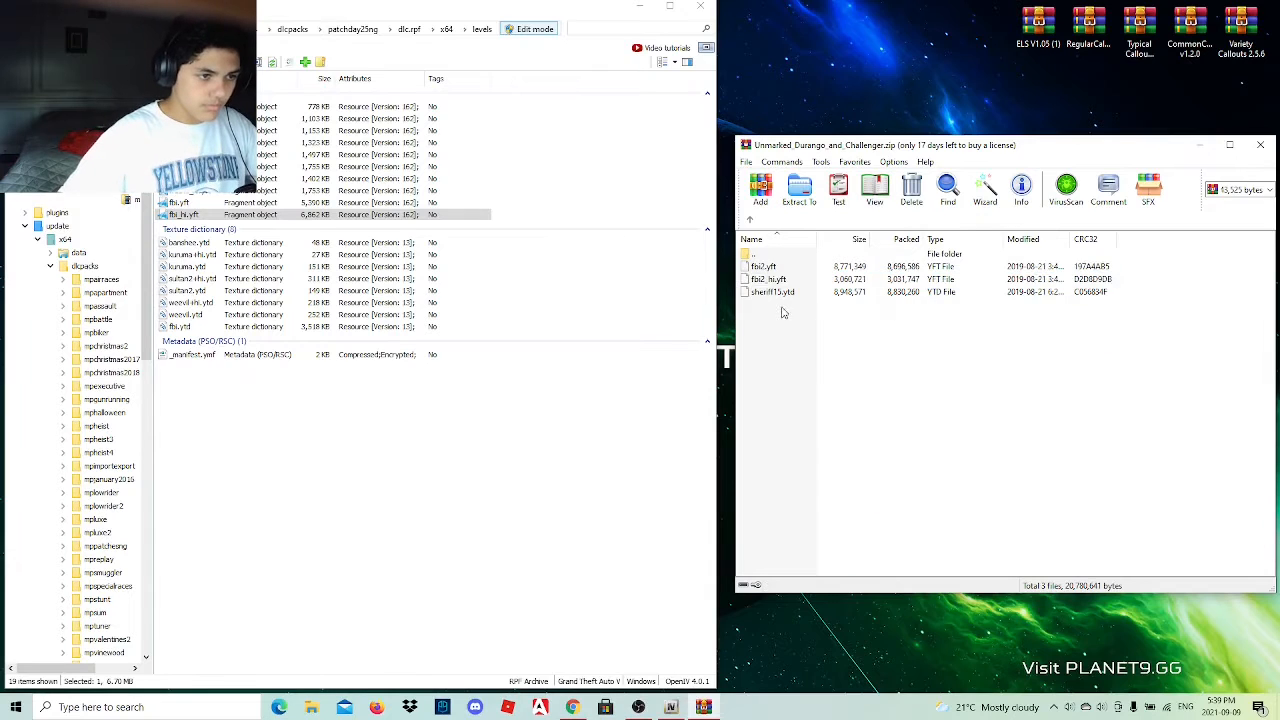
Rename sheriff15.ytd in the archive's Challenger folder as fbi2.ytd.
click(781, 293)
click(783, 296)
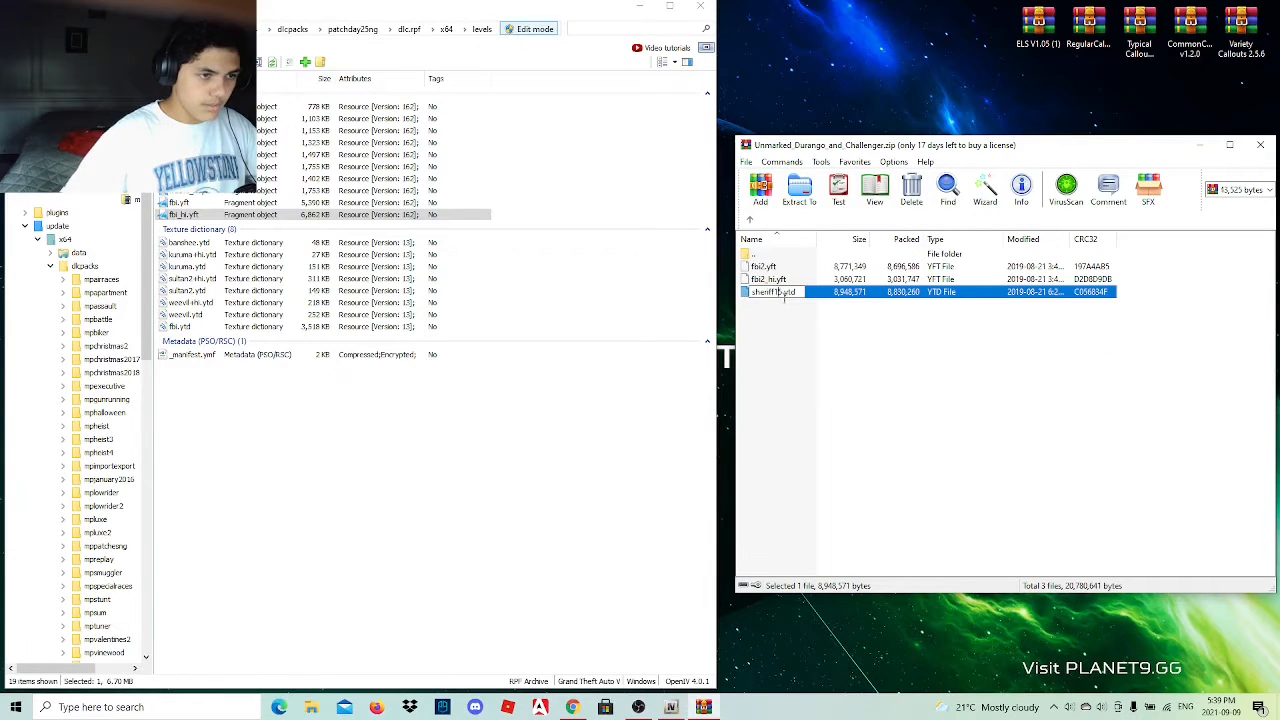
key(BackSpace)
key(BackSpace)
key(BackSpace)
key(BackSpace)
key(BackSpace)
key(BackSpace)
key(BackSpace)
key(BackSpace)
key(BackSpace)
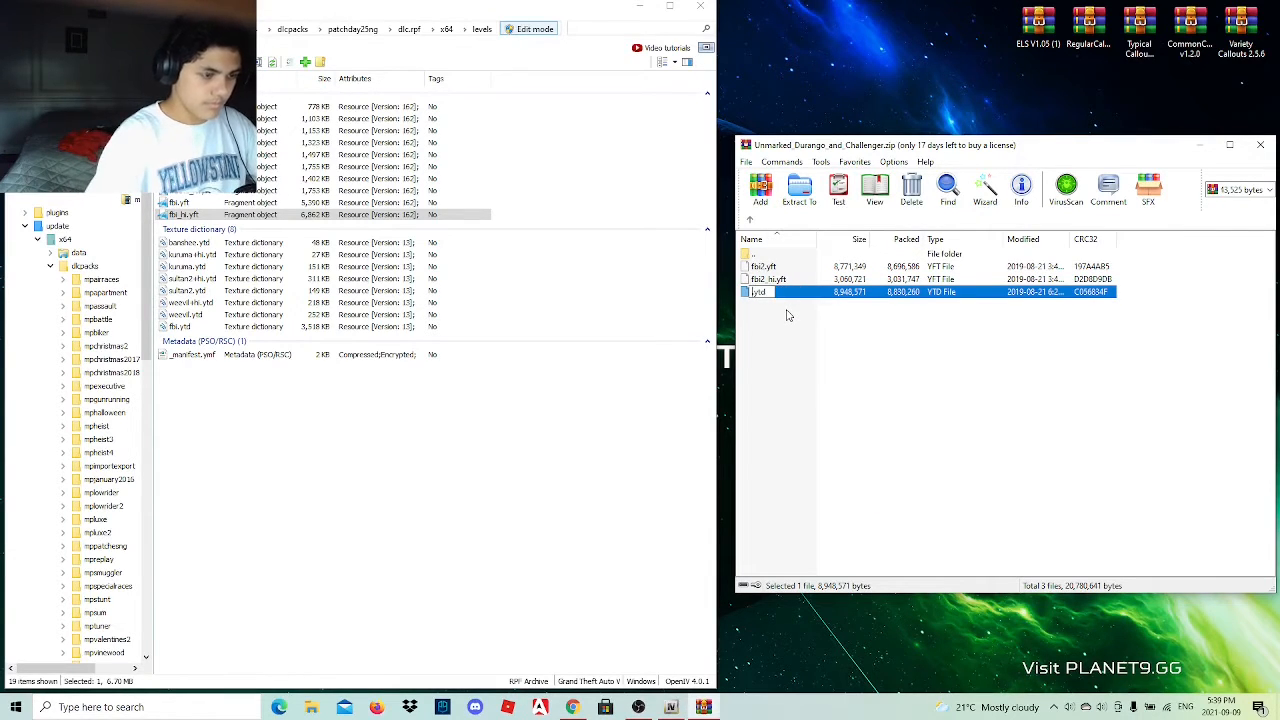
text(fbi2)
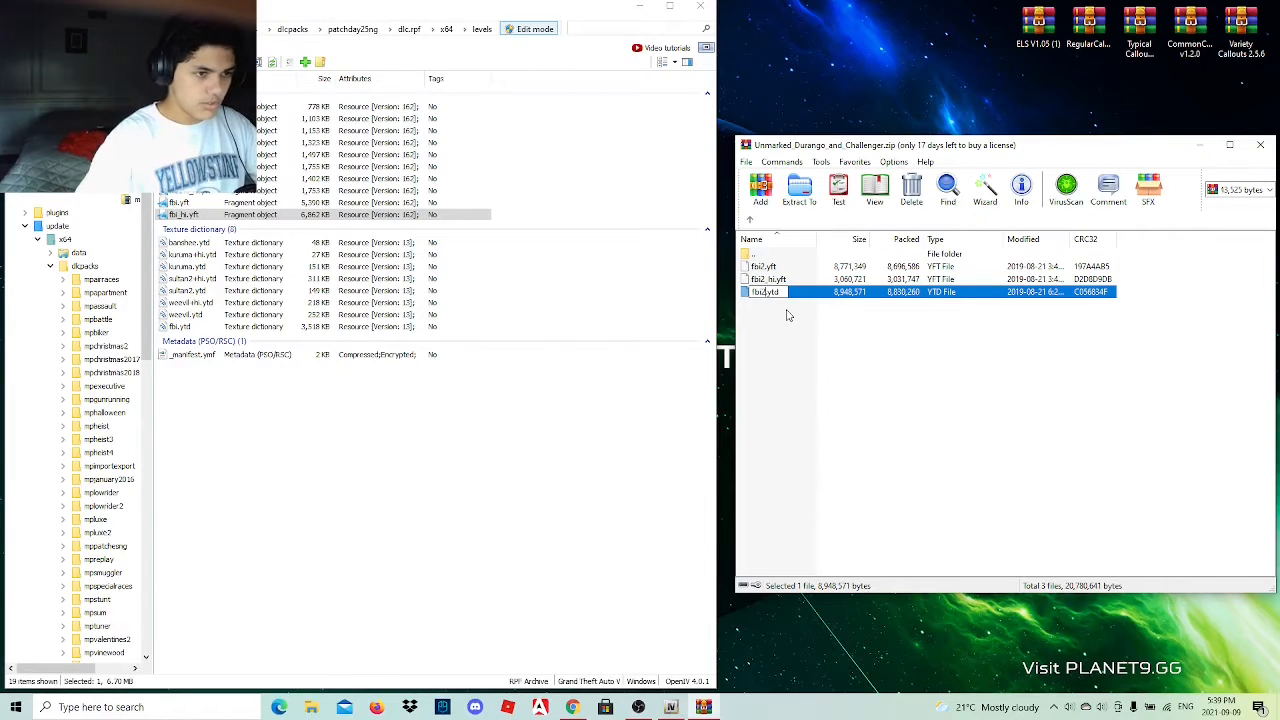
key(Return)
Copy fbi2.yft, fbi2.ytd and fbi2_hi.yft into the patchday25ng vehicle files and preview the Challenger model, closing the viewer and the archive.
drag(787, 322, 330, 422)
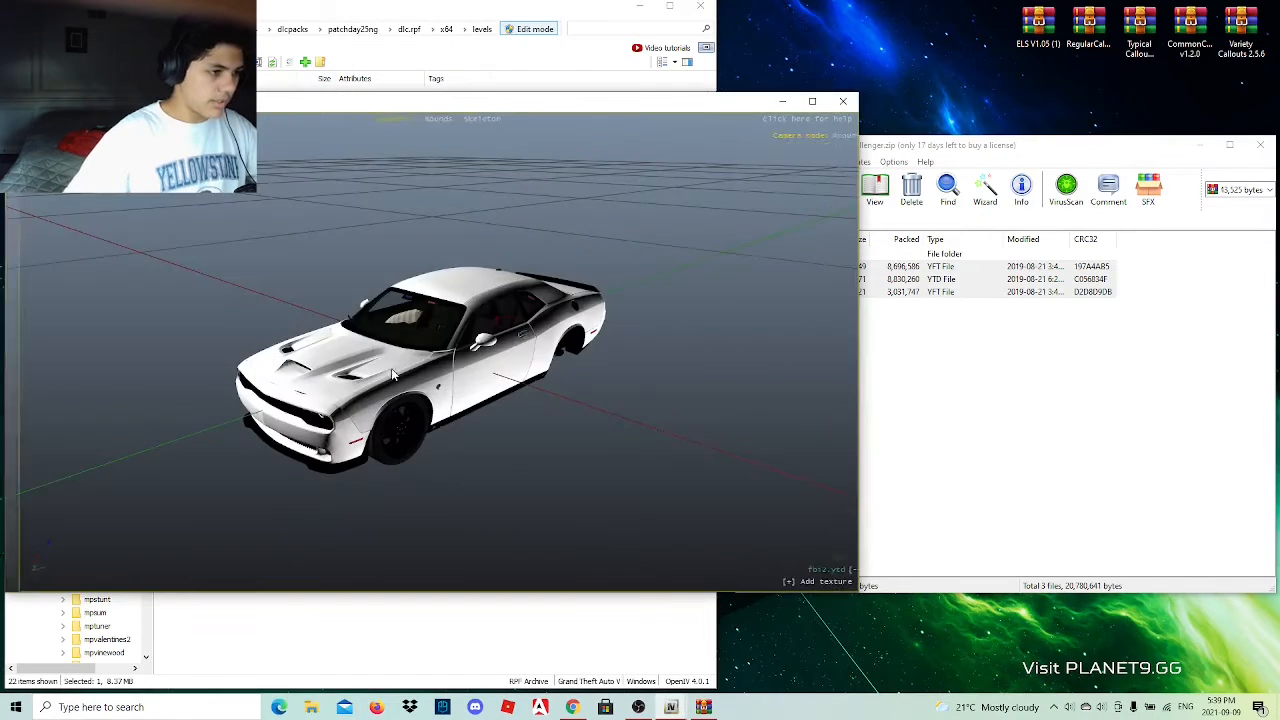
drag(391, 368, 704, 294)
drag(519, 334, 717, 294)
click(843, 101)
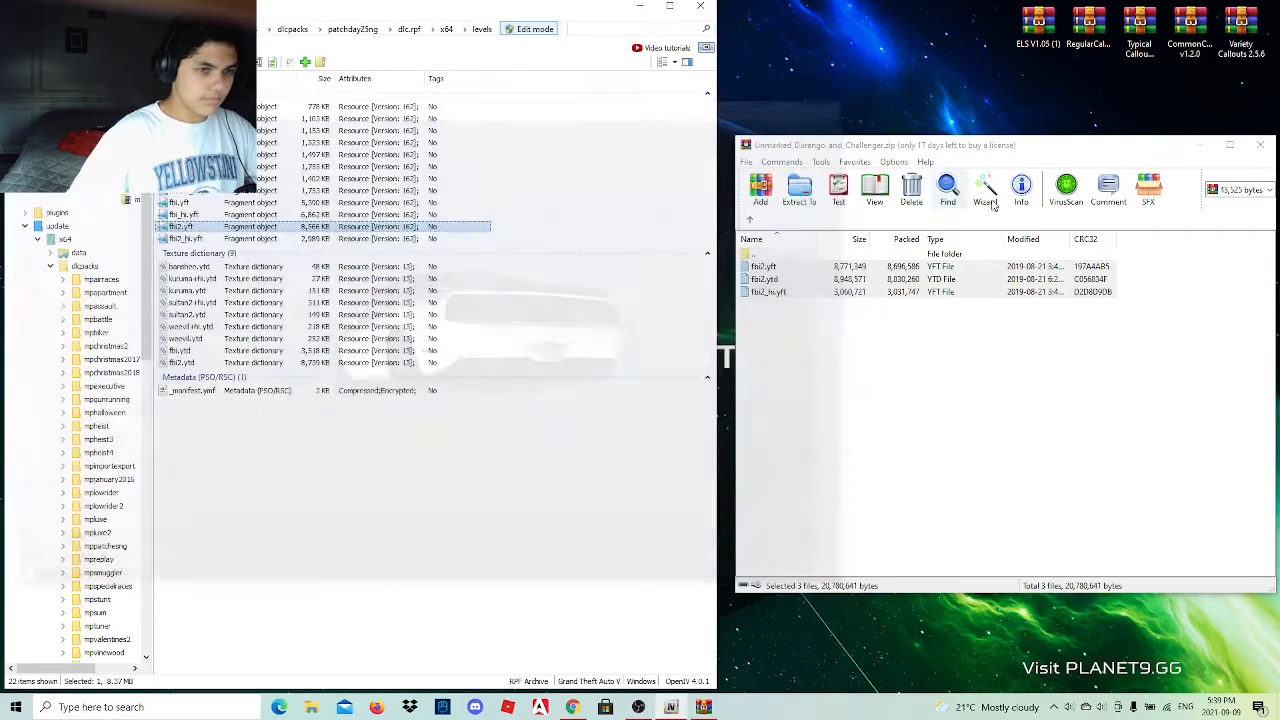
click(1260, 145)
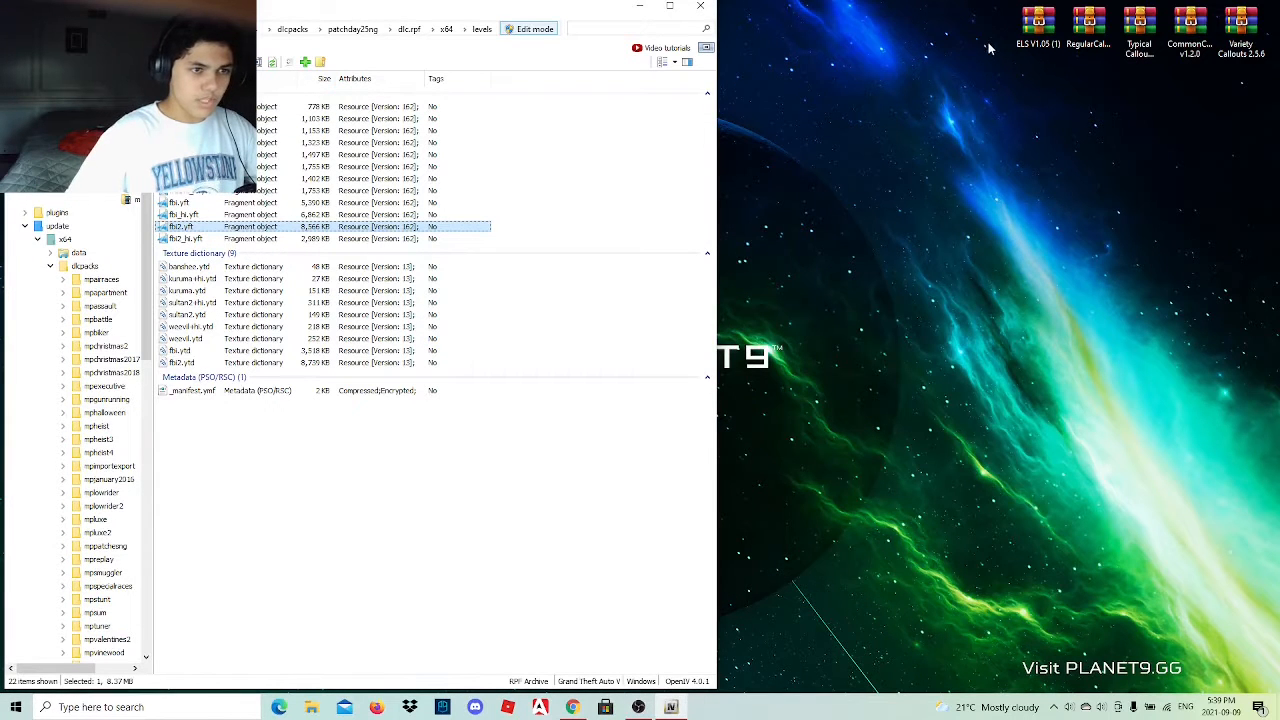
Delete the five leftover mod archives from the desktop: ELS V1.05, Regular, Typical, Common and Variety Callouts.
drag(990, 44, 1264, 6)
right_click(1243, 42)
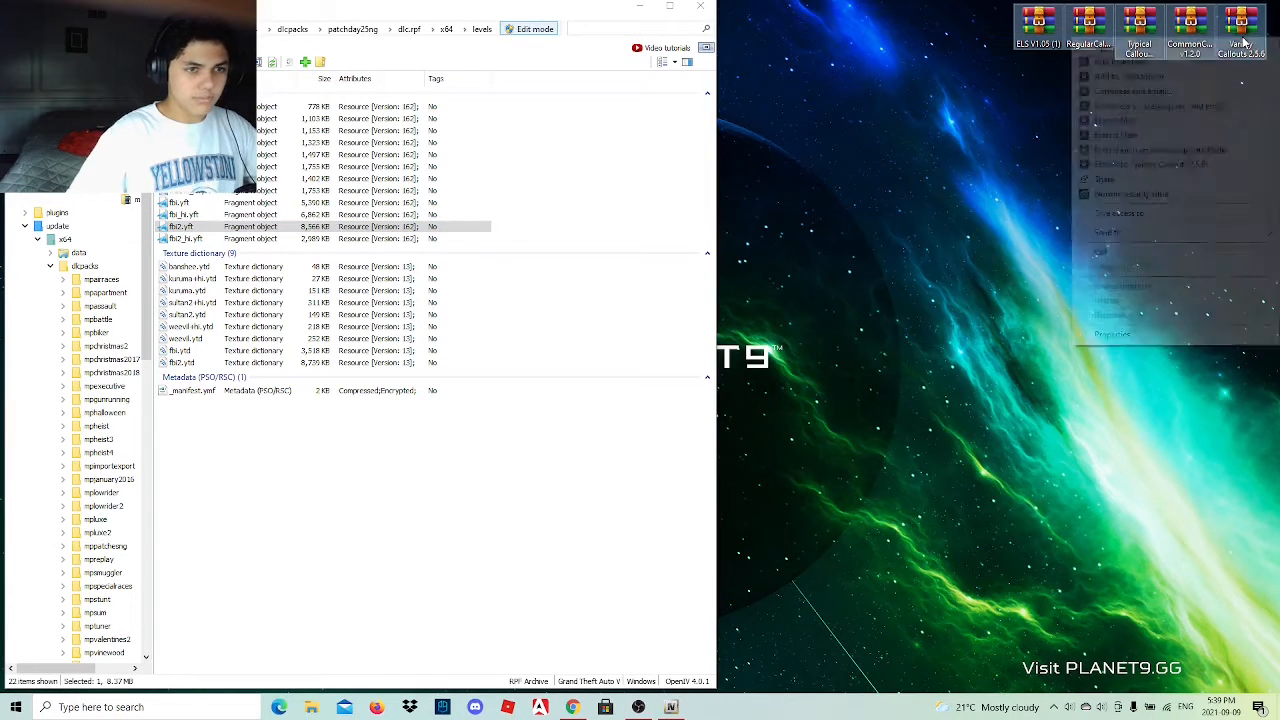
click(1133, 301)
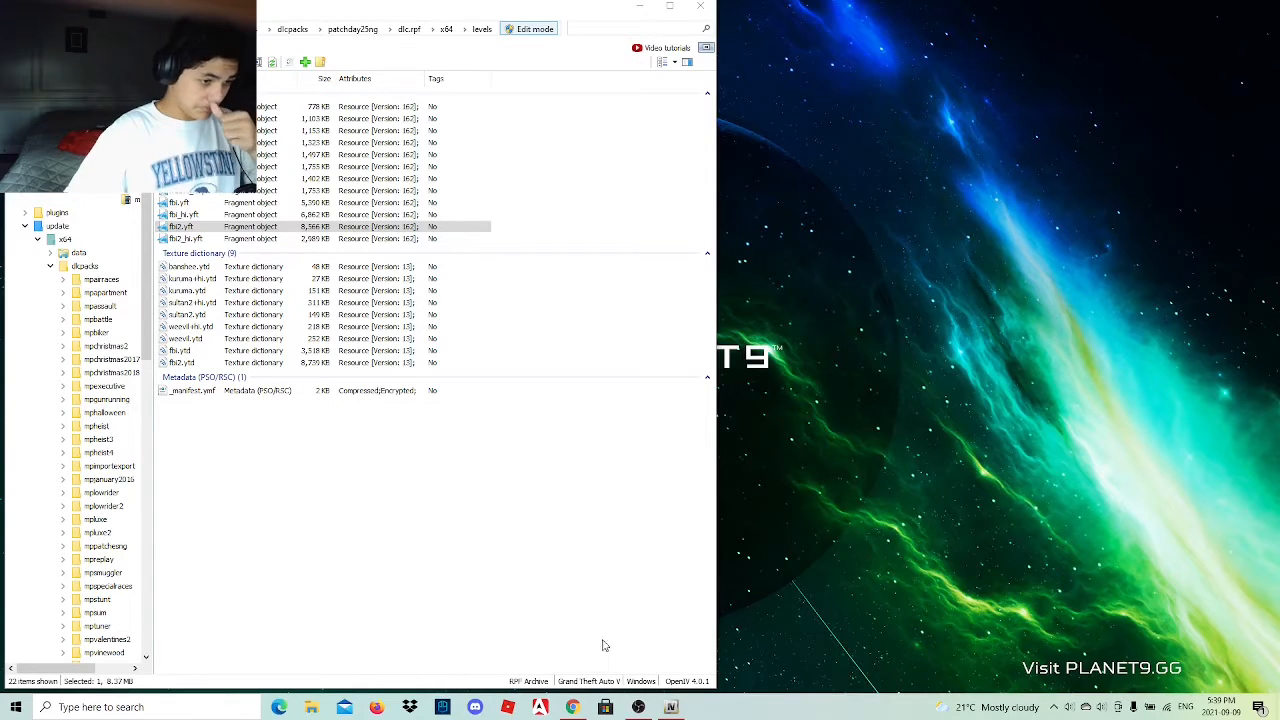
Switch to Chrome and open the 2017 Chevrolet Silverado mod page from the link in the Google Docs mod list.
click(568, 708)
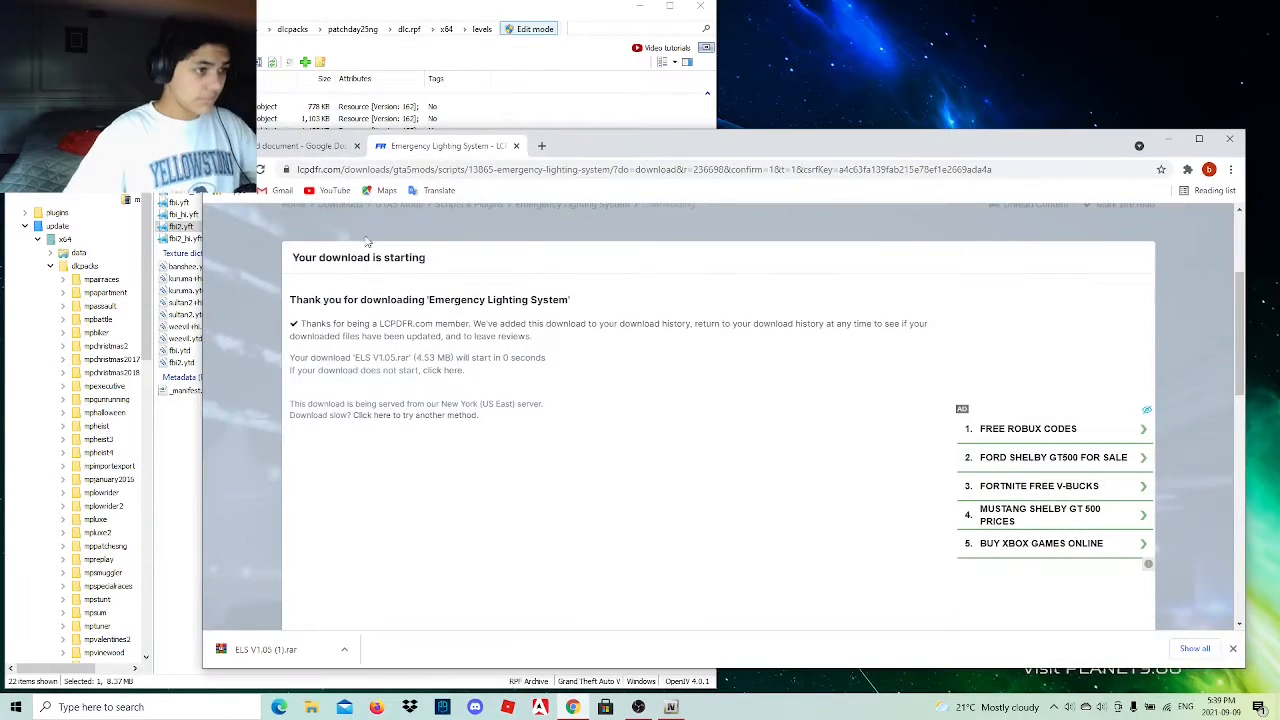
click(304, 146)
scroll(649, 513, down, 5)
scroll(649, 513, down, 5)
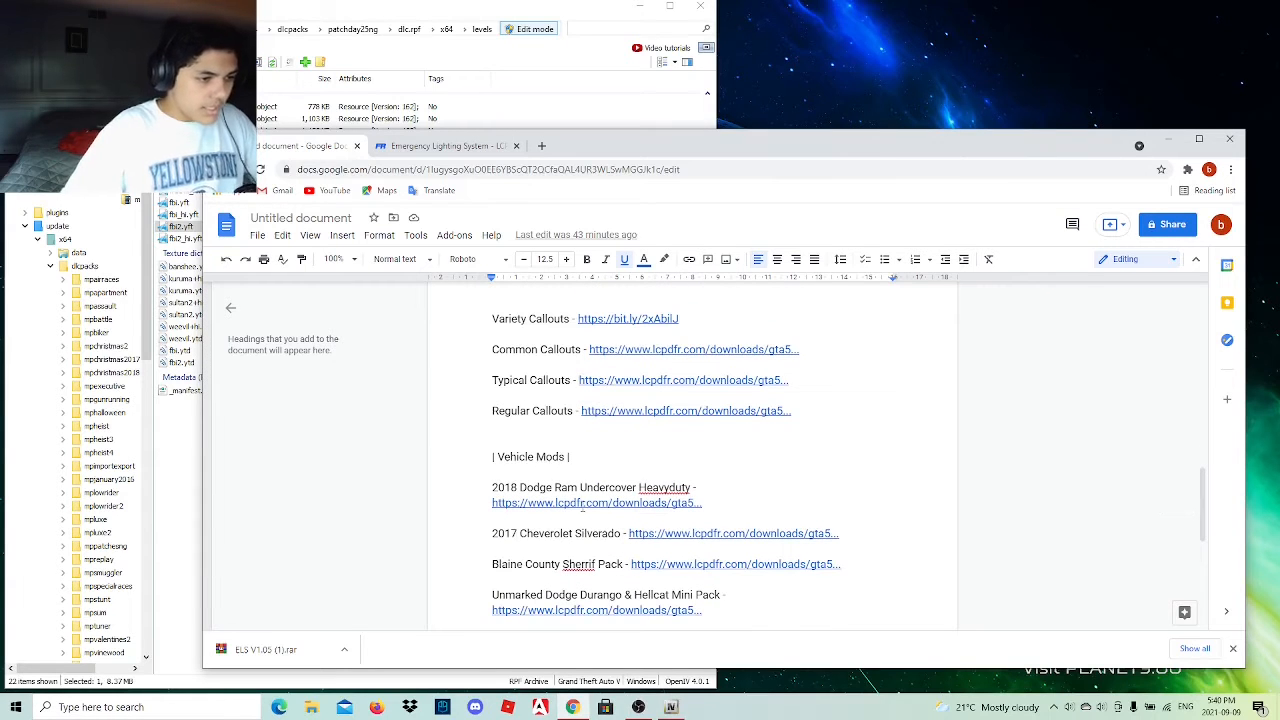
scroll(583, 506, down, 1)
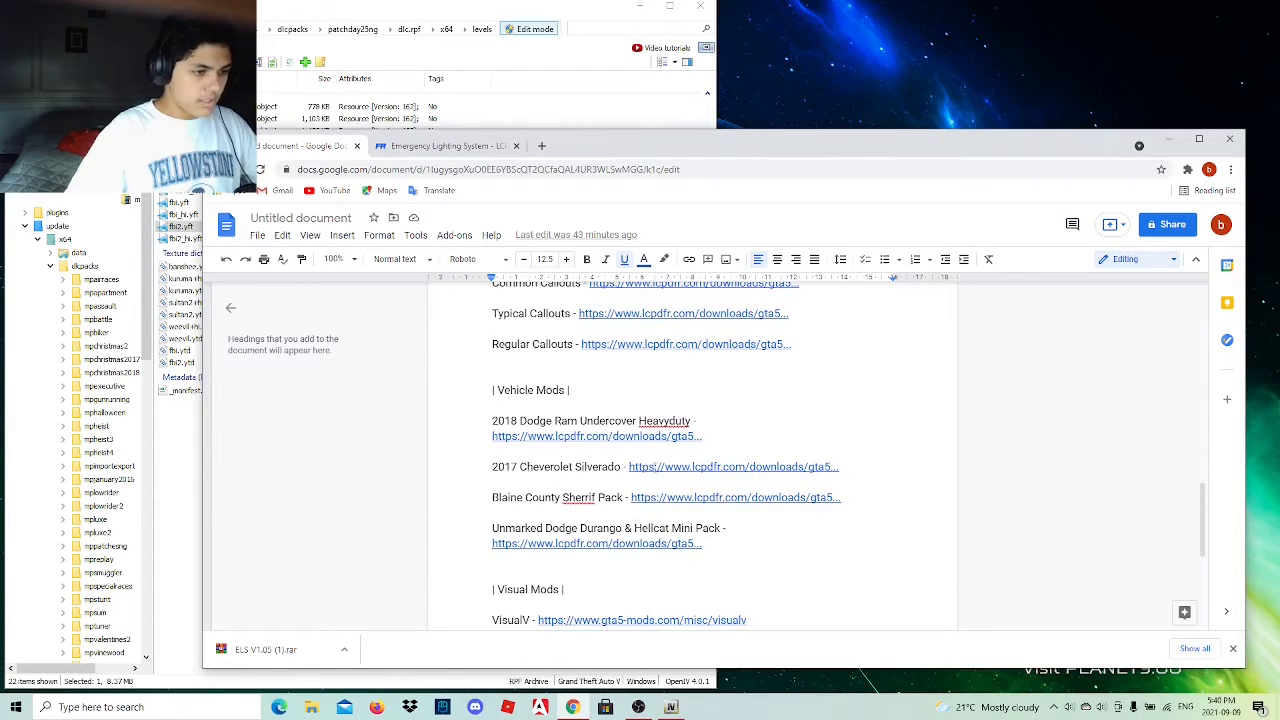
click(660, 468)
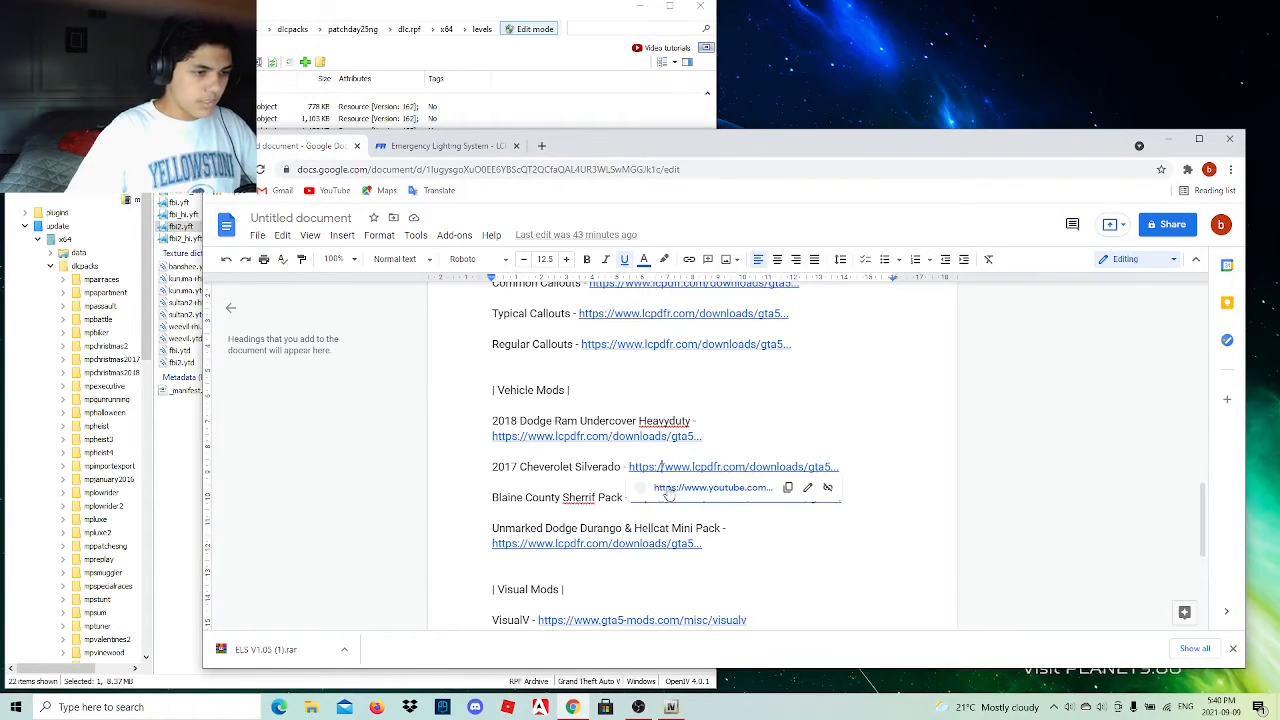
click(668, 488)
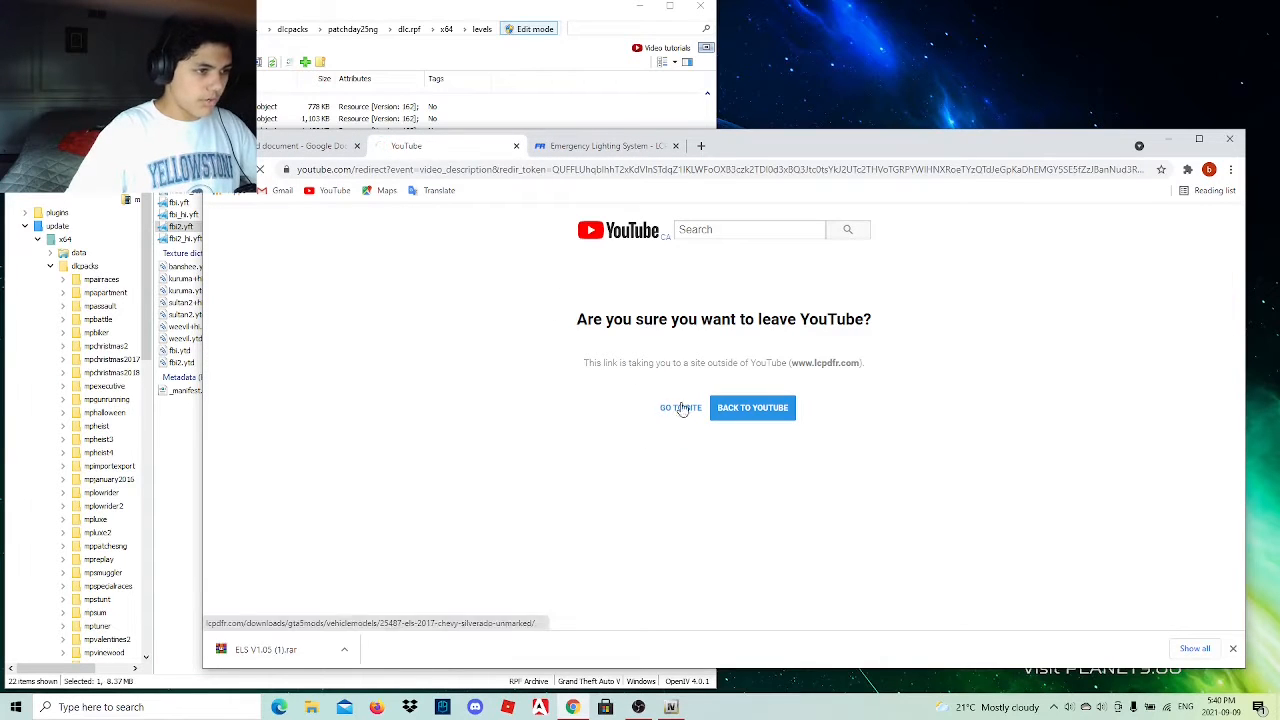
click(680, 407)
scroll(434, 397, down, 2)
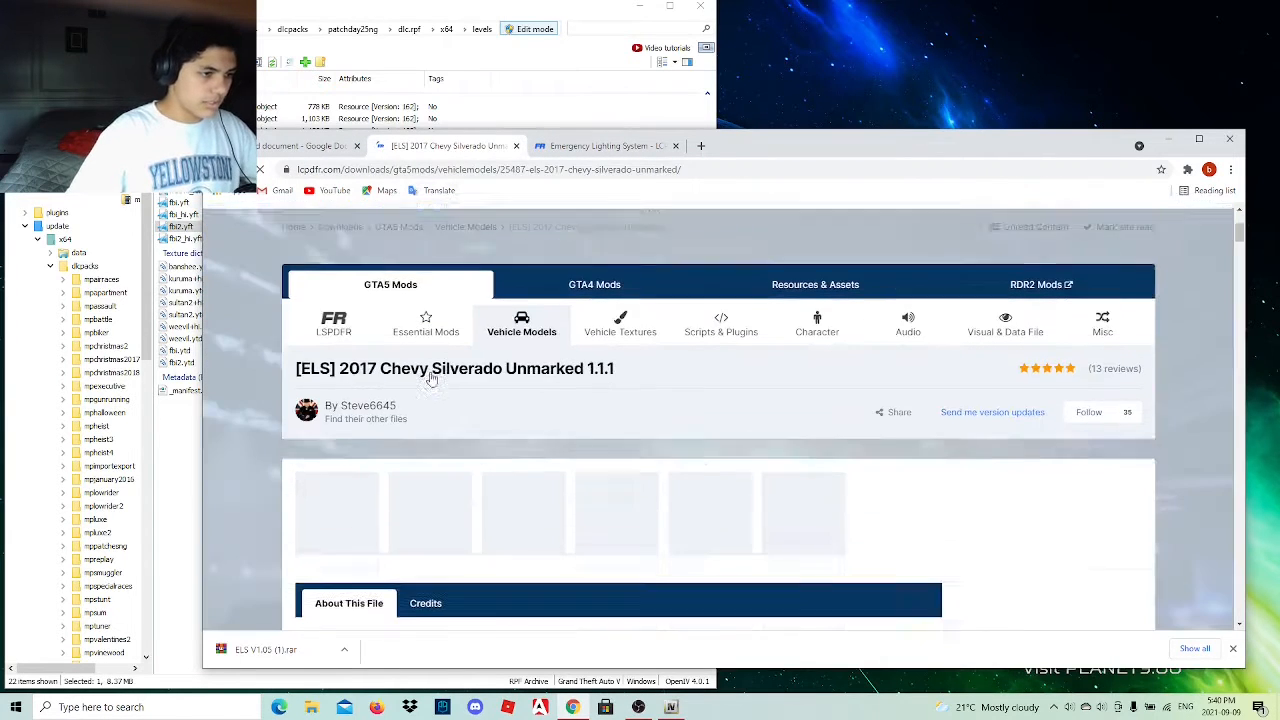
Browse the Silverado mod's pictures and download its main V1.1.1 archive.
click(590, 493)
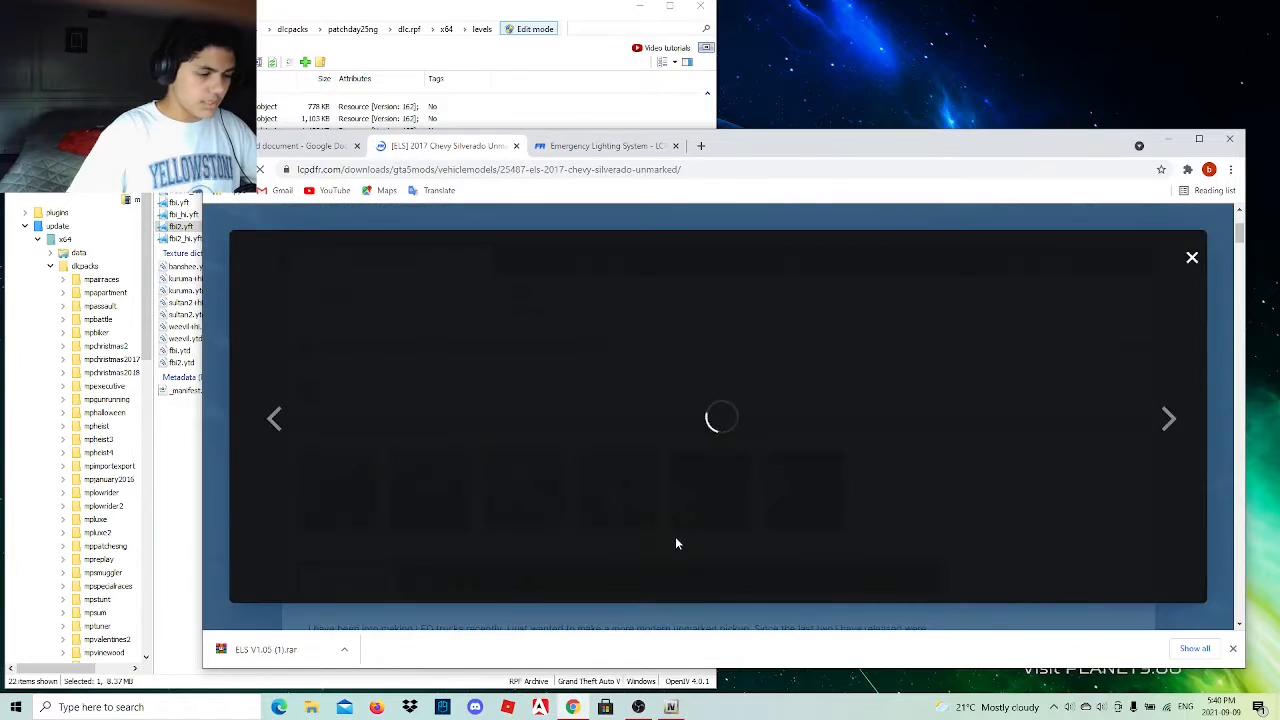
click(1170, 420)
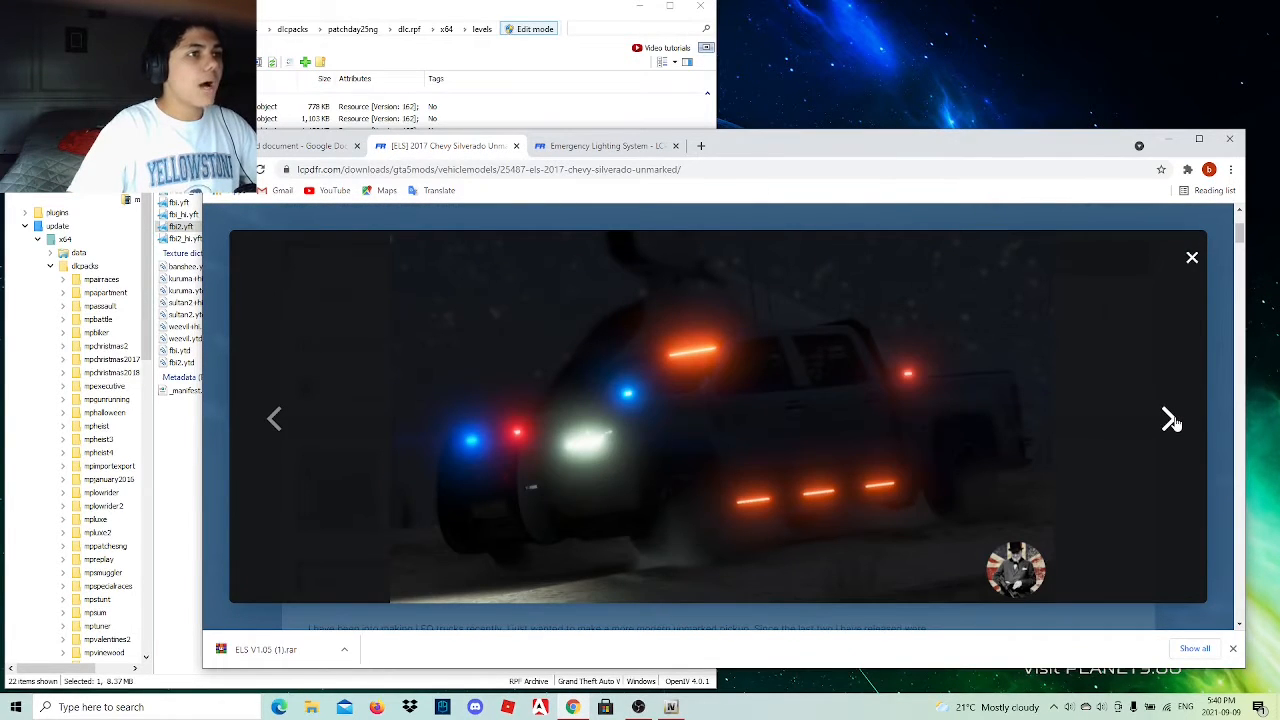
click(1170, 420)
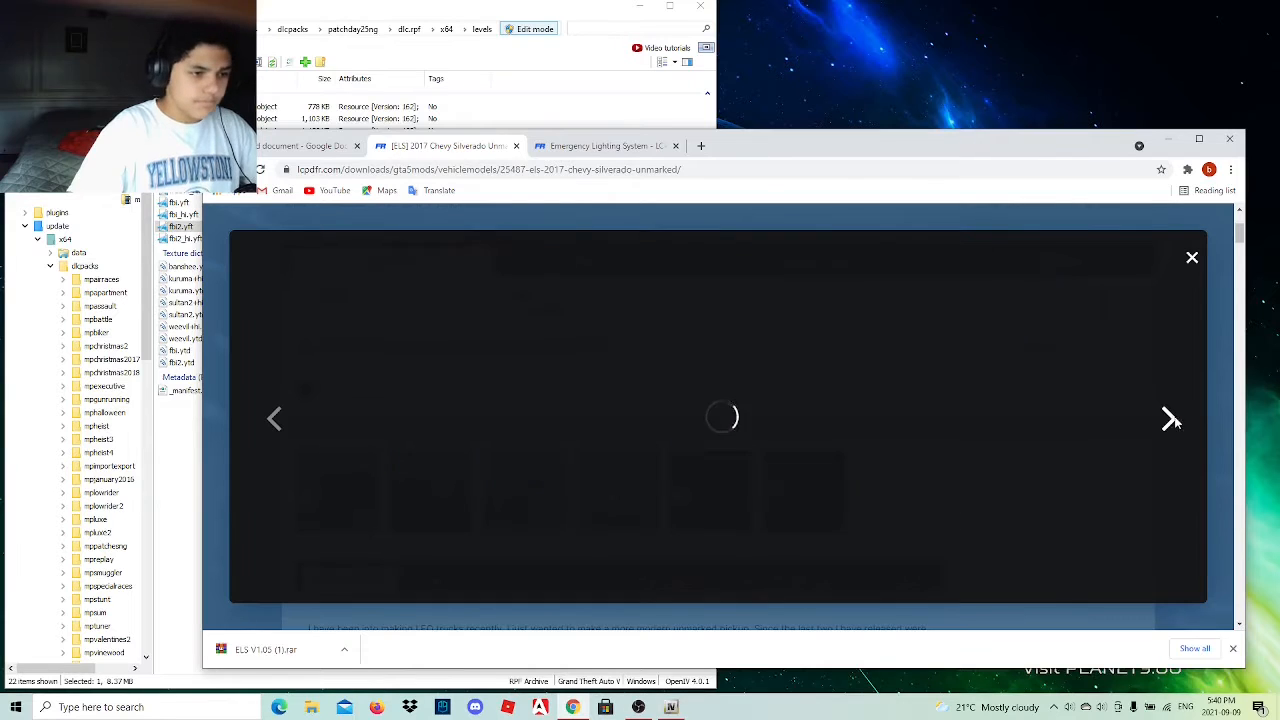
click(1174, 418)
scroll(844, 538, down, 8)
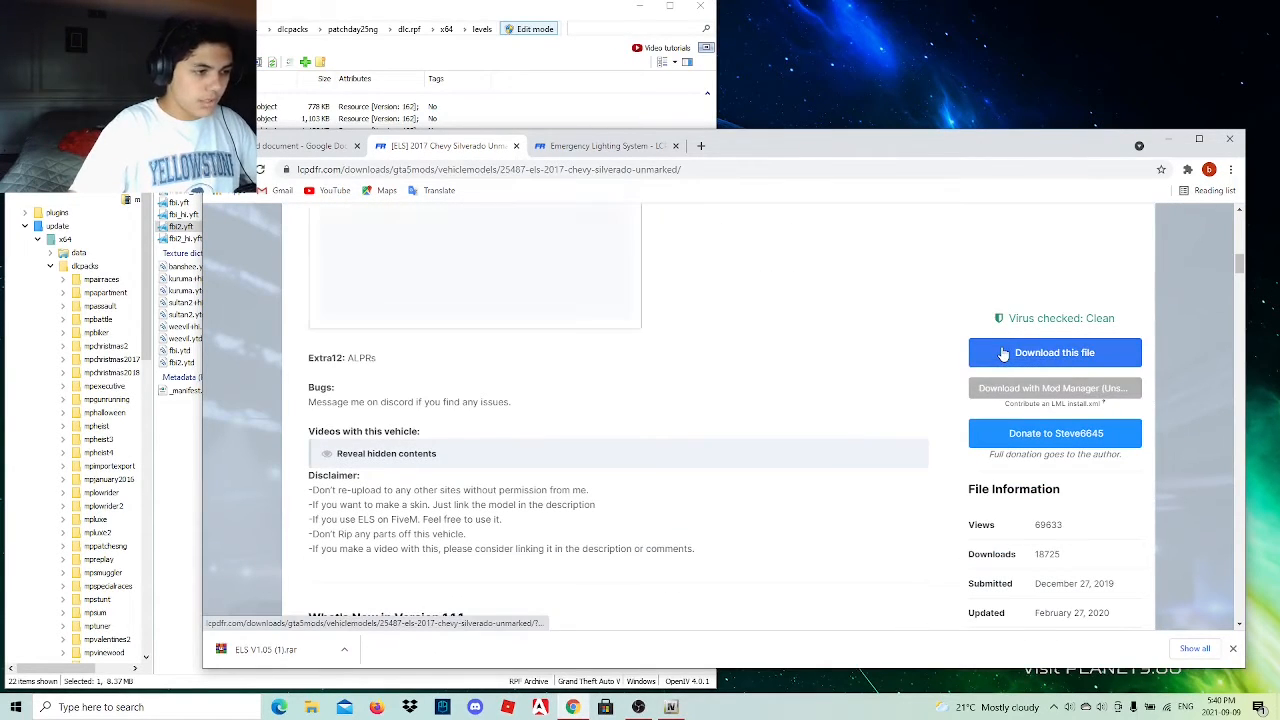
click(1003, 354)
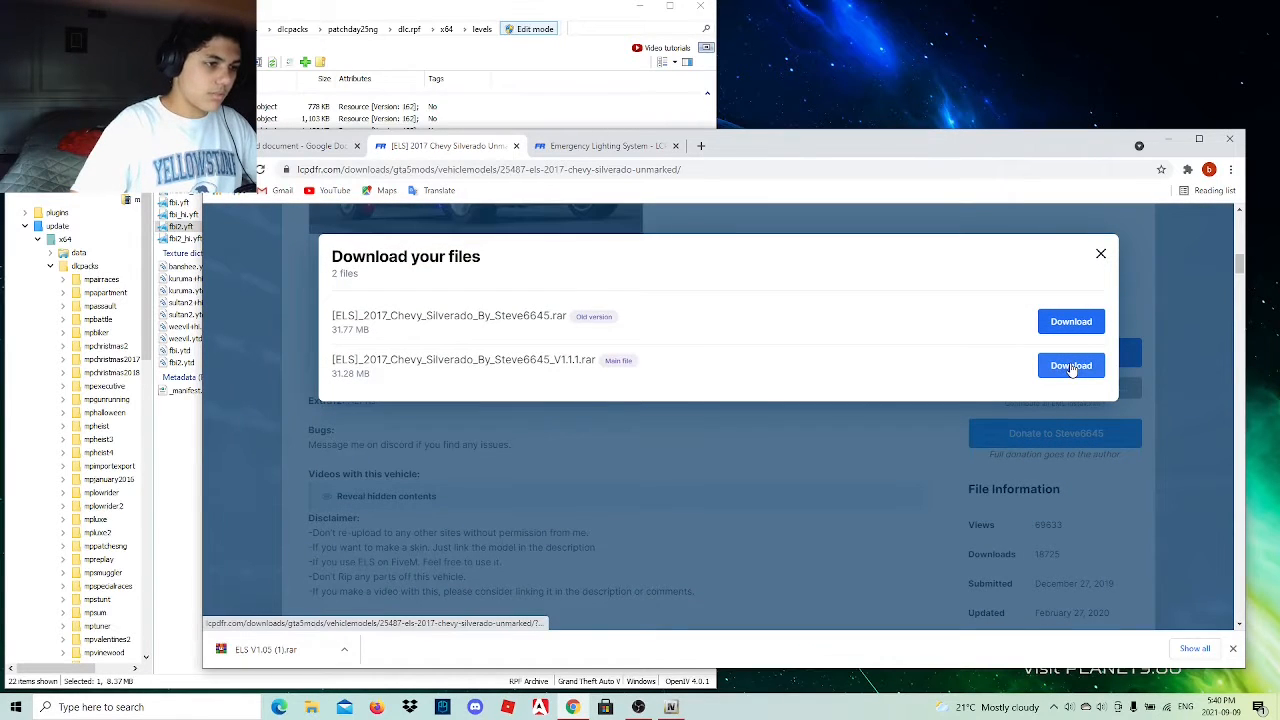
click(1071, 366)
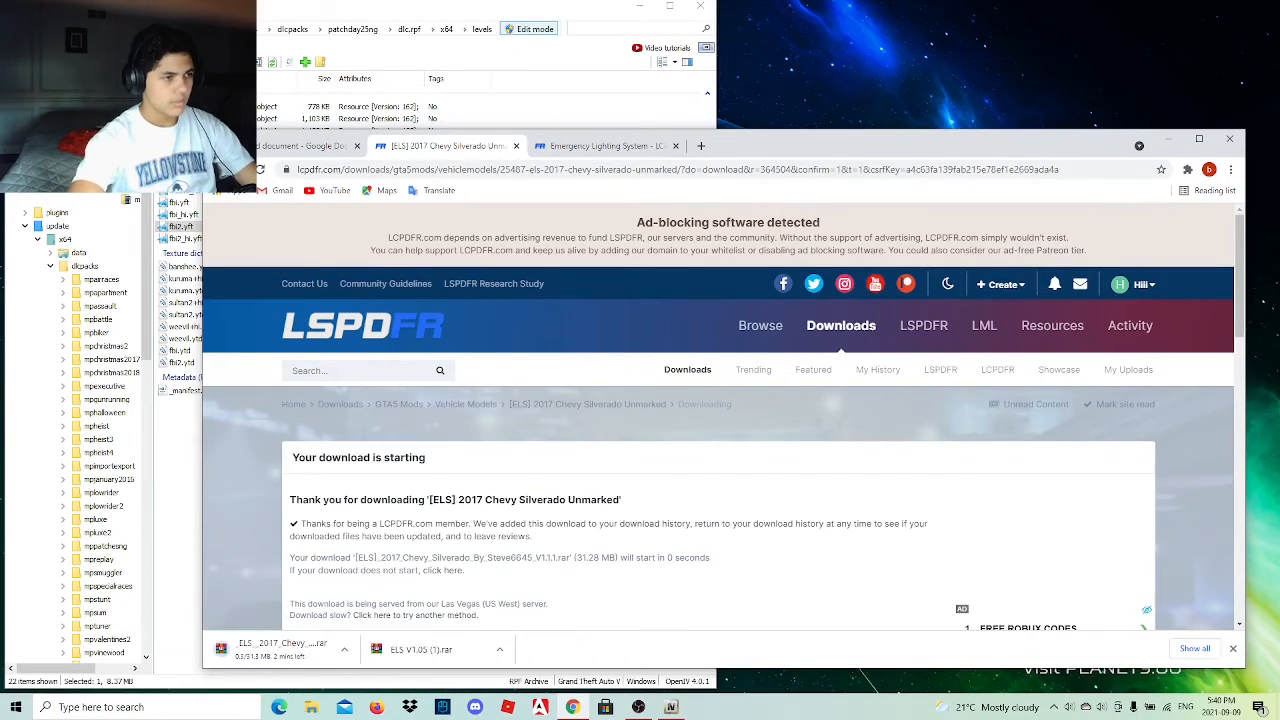
Return to the Silverado mod page and open the San Andreas State Police Pack linked in its description.
key(alt+Left)
scroll(480, 412, down, 1)
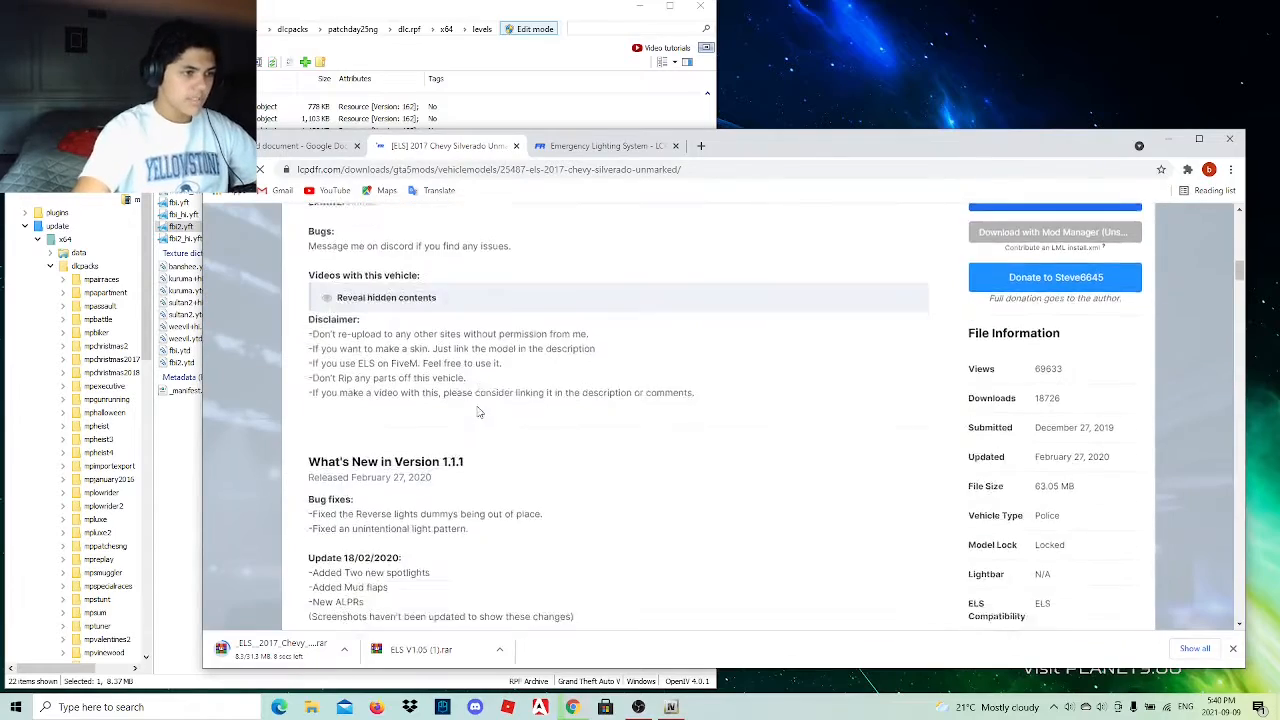
scroll(480, 412, down, 1)
scroll(480, 420, up, 5)
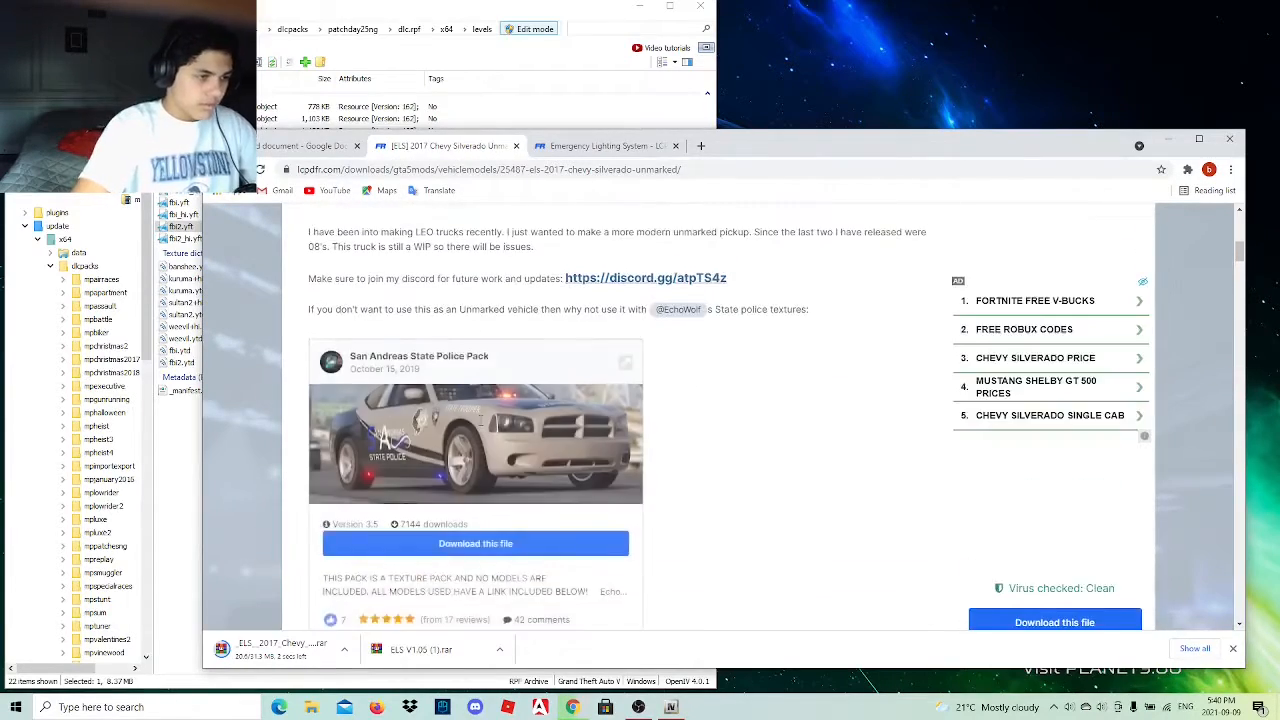
scroll(480, 420, up, 1)
scroll(470, 460, down, 2)
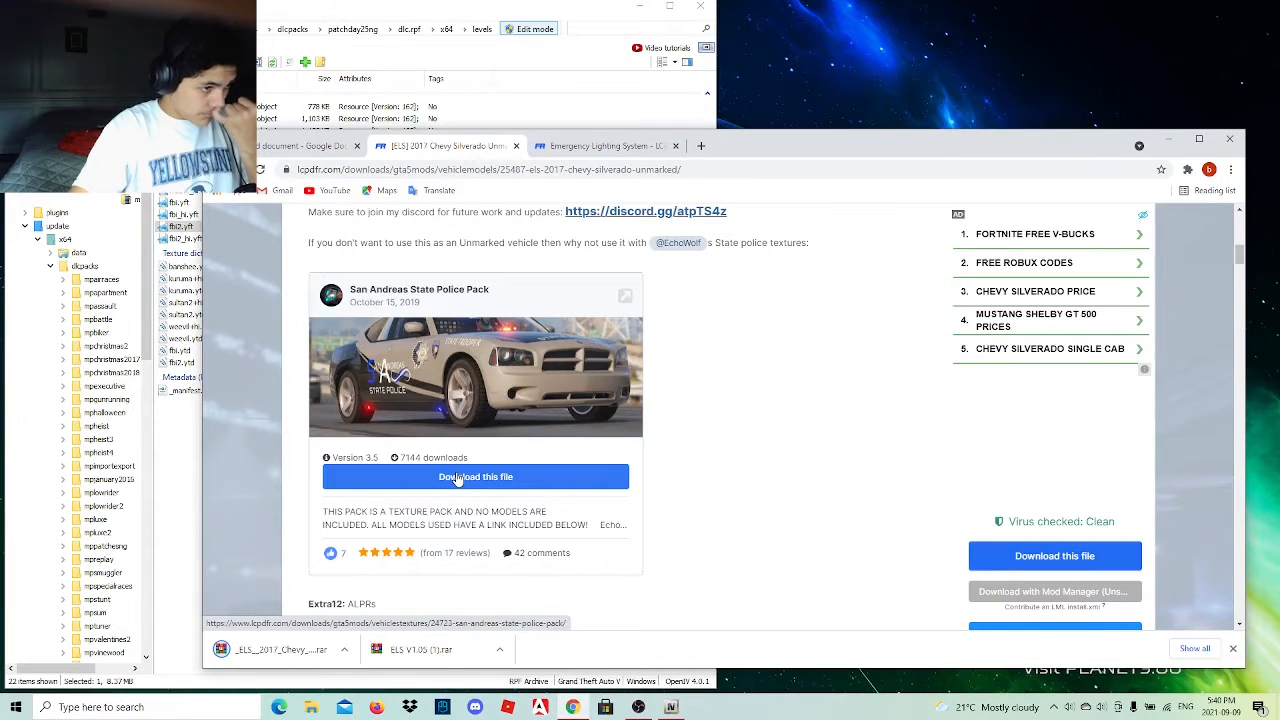
click(457, 478)
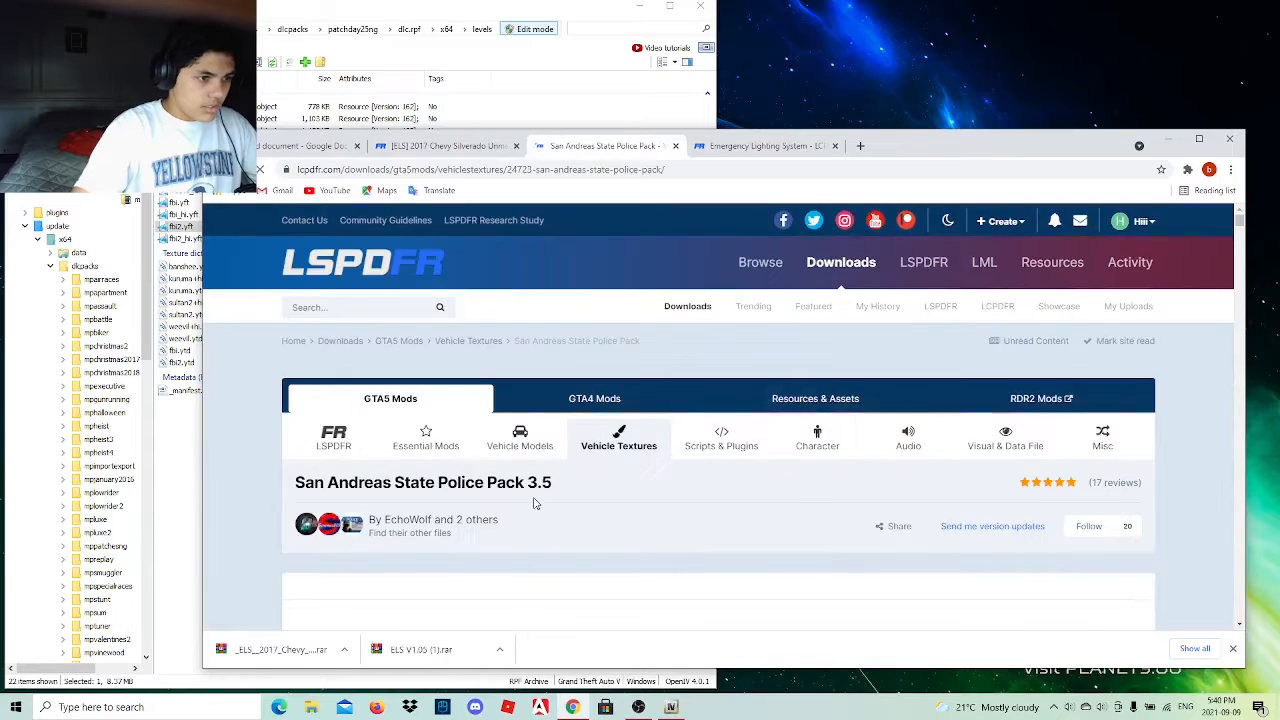
Preview a picture of the San Andreas State Police Pack and download the texture pack.
scroll(531, 500, down, 2)
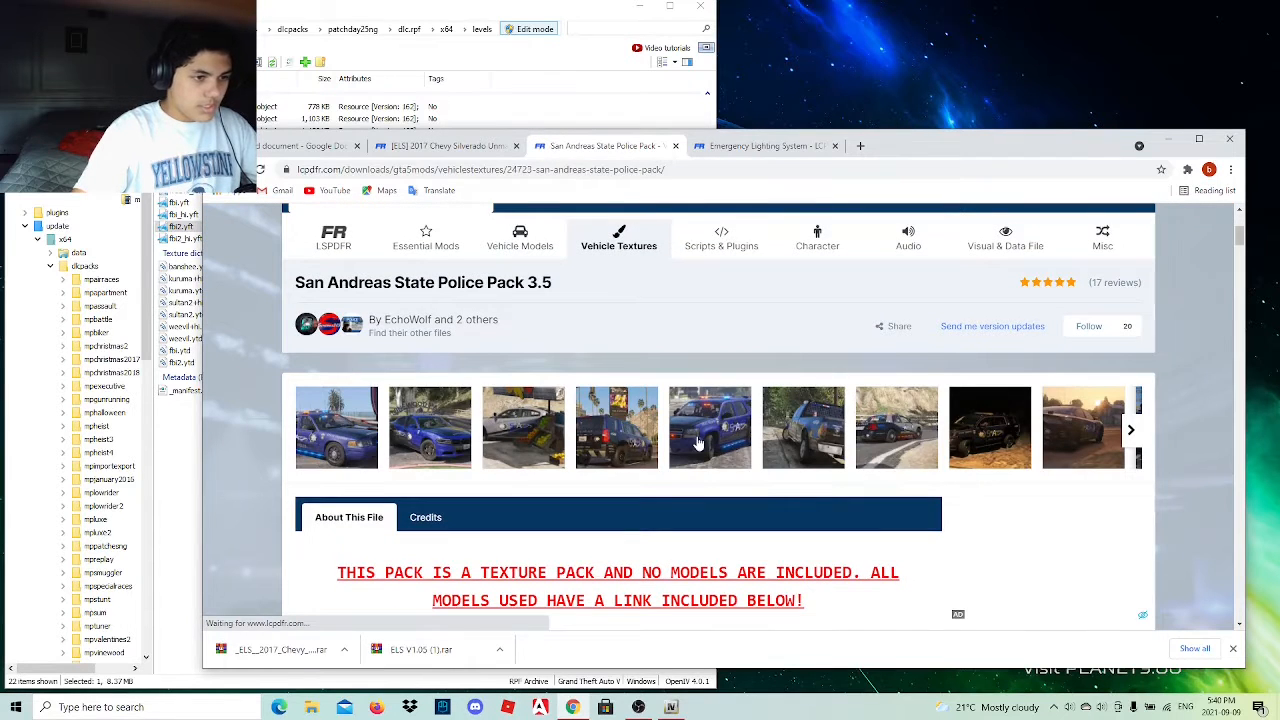
click(692, 444)
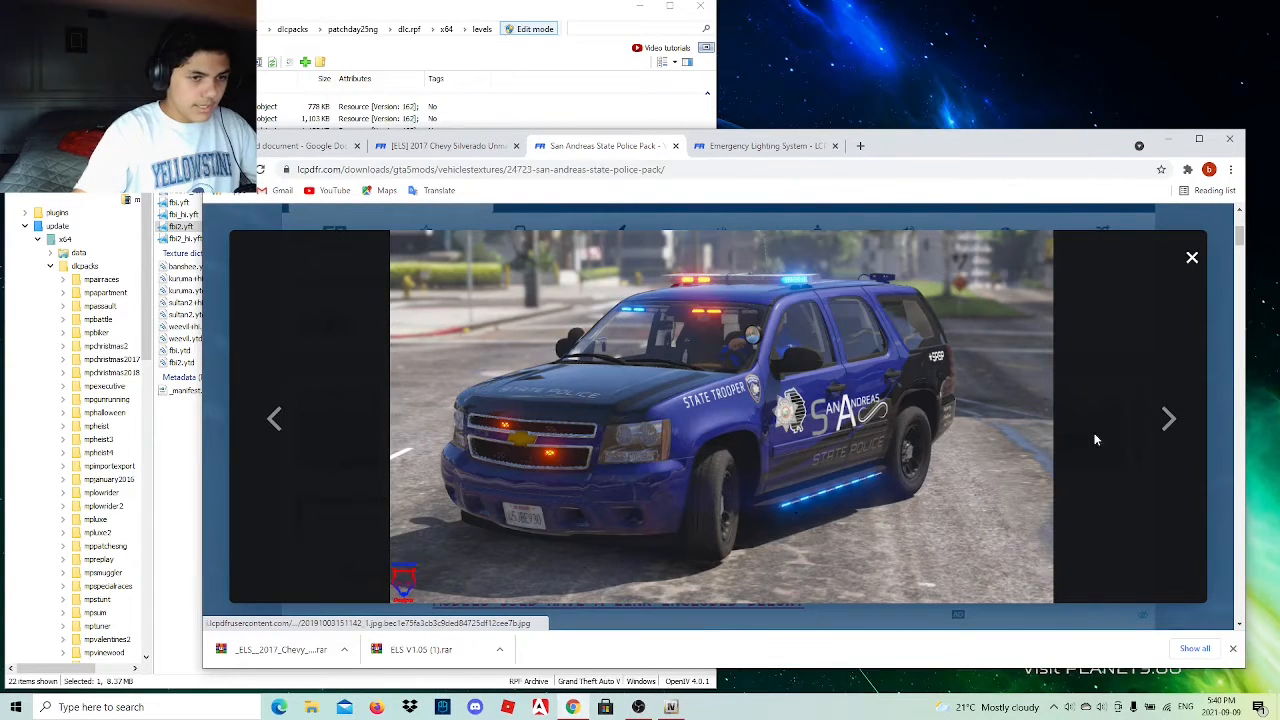
click(1192, 257)
scroll(866, 462, down, 3)
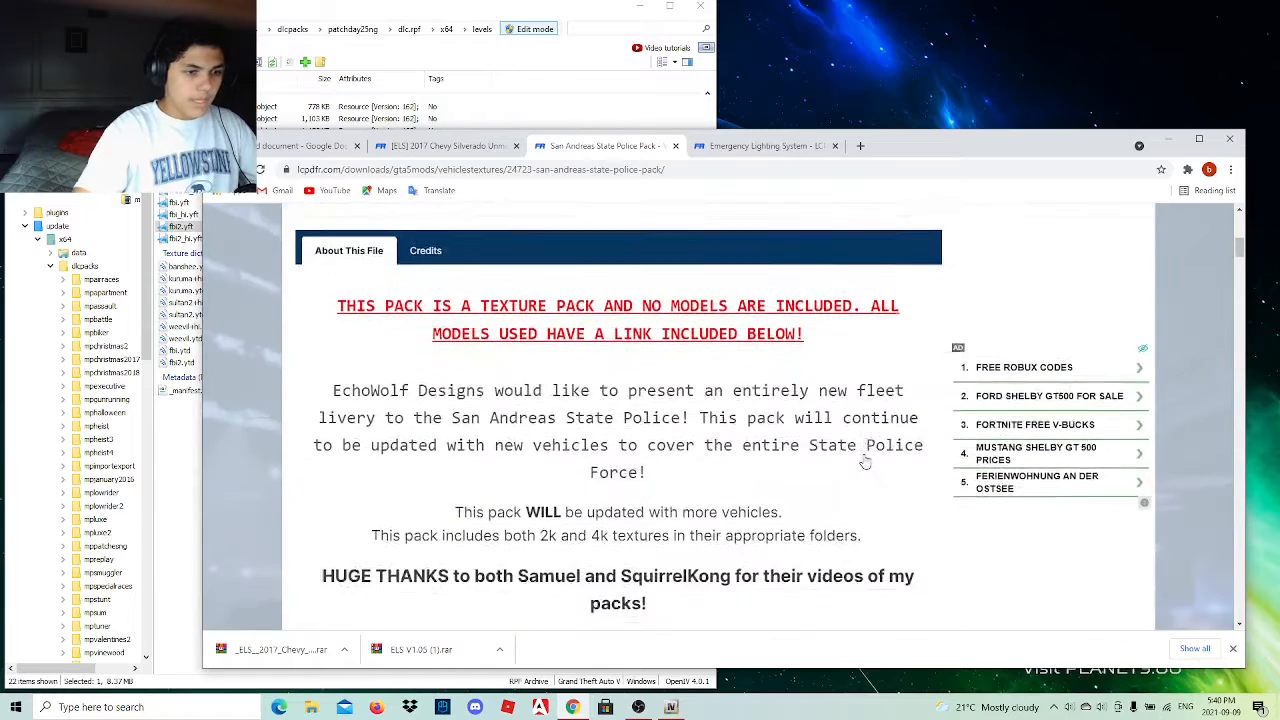
scroll(866, 462, down, 4)
click(1015, 490)
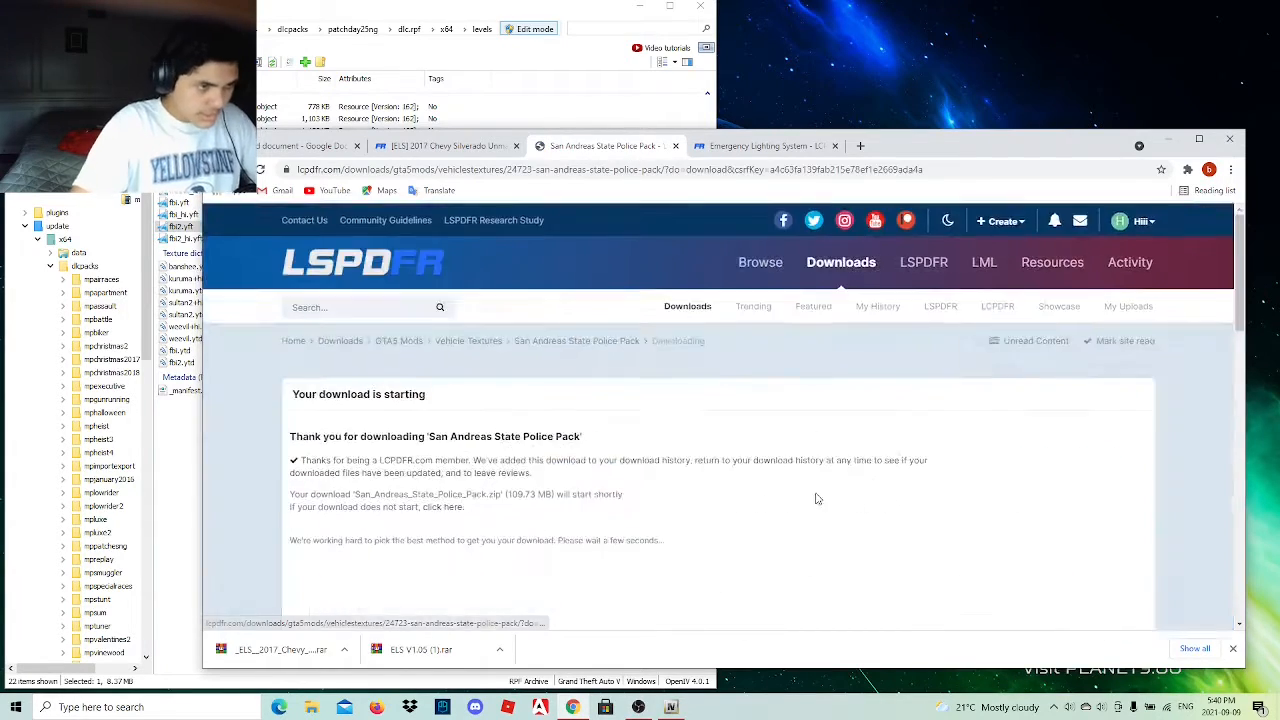
click(403, 150)
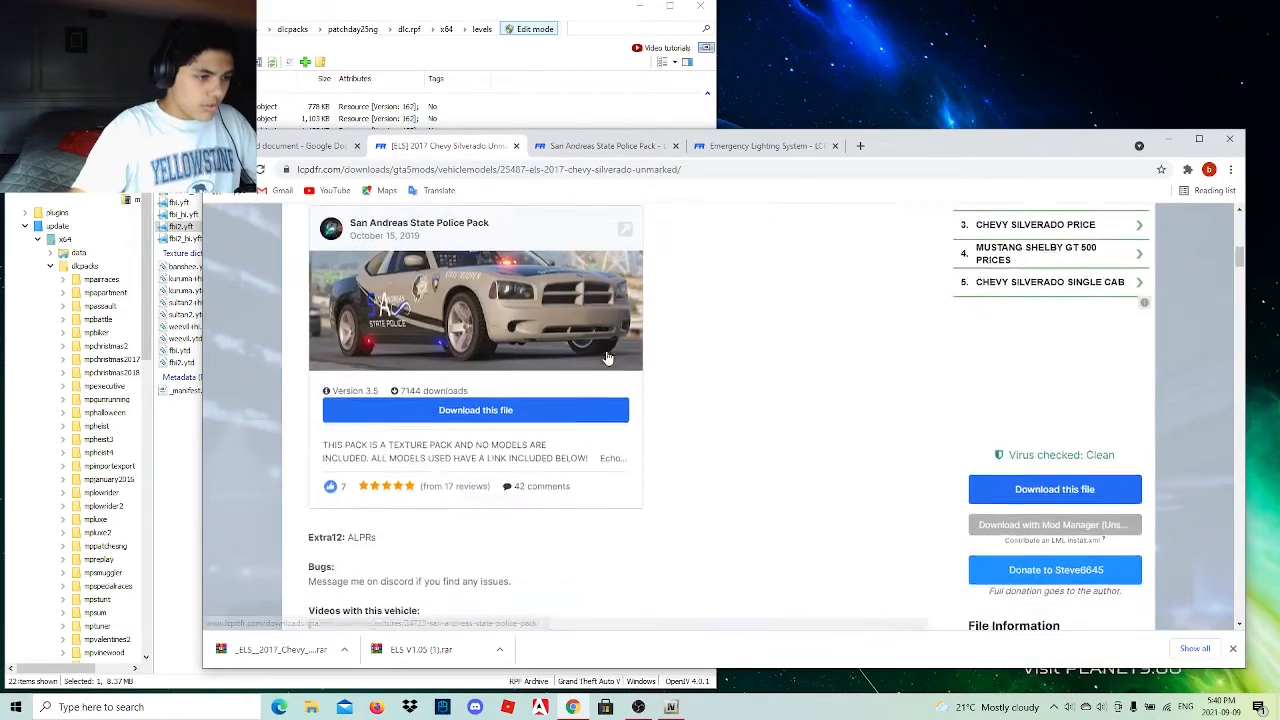
scroll(607, 357, down, 15)
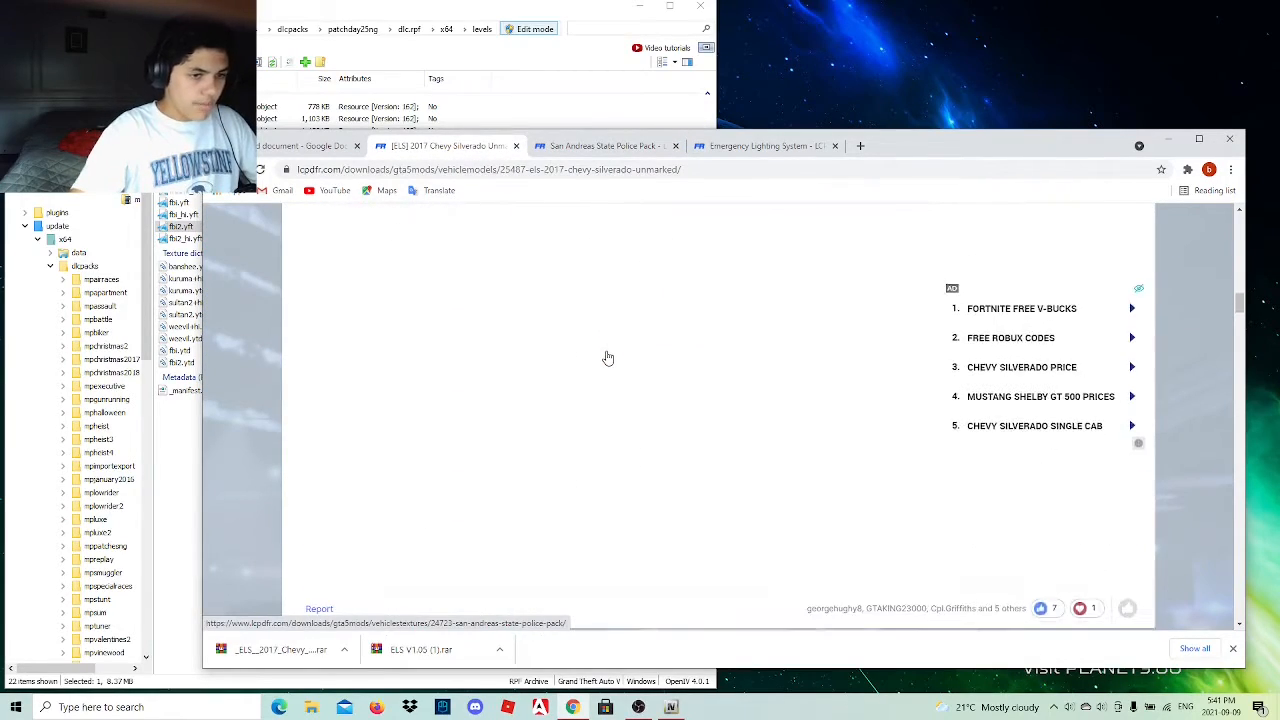
scroll(607, 357, down, 5)
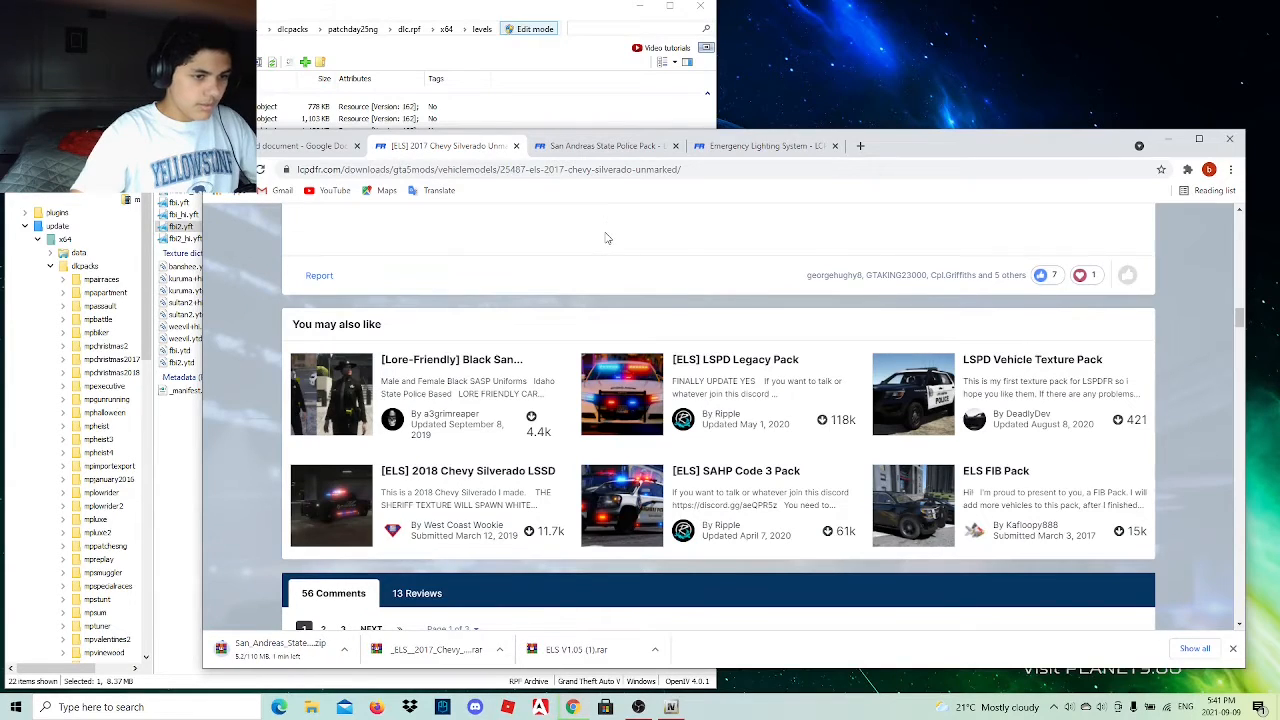
scroll(605, 238, up, 10)
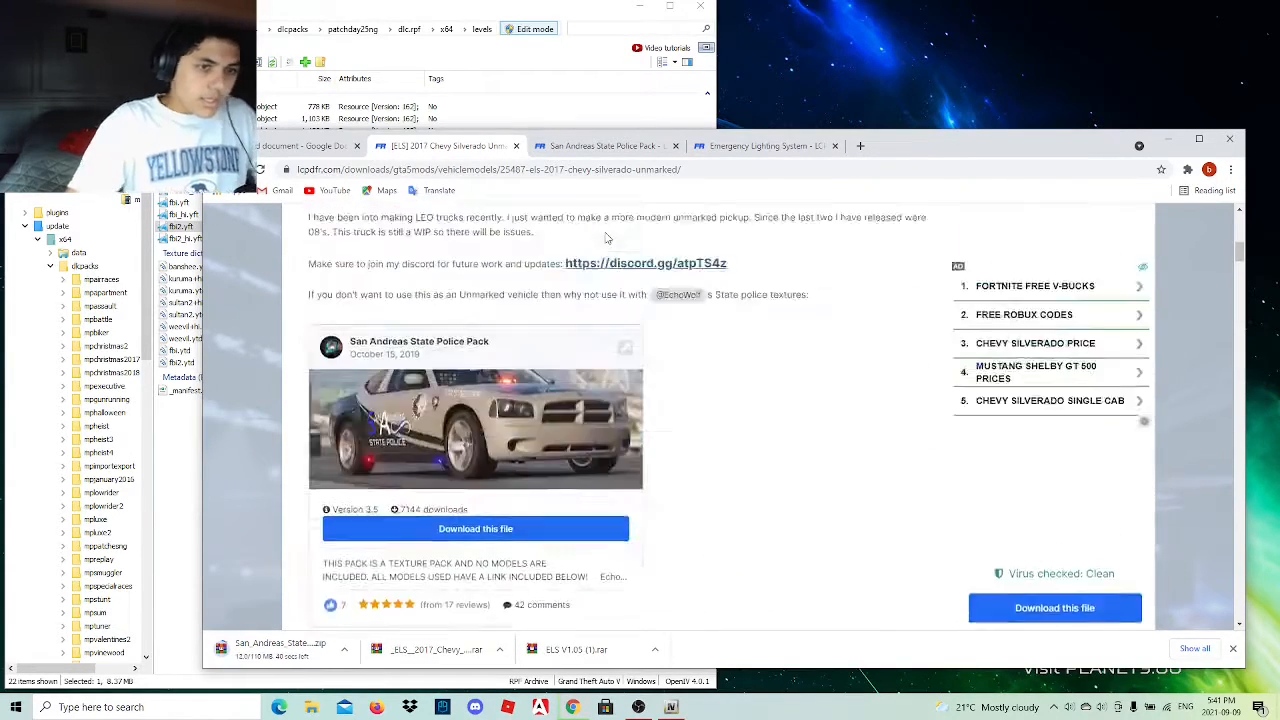
scroll(604, 231, up, 10)
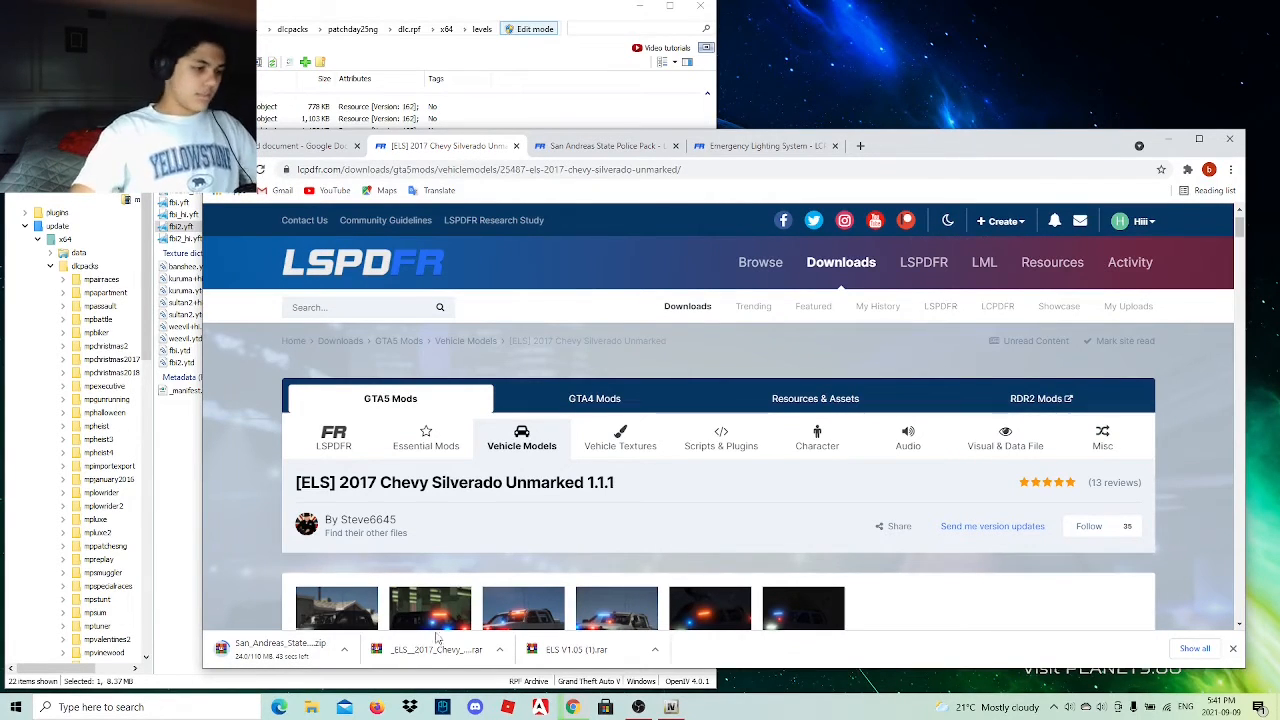
Place the downloaded Silverado and San Andreas State Police Pack archives on the desktop and minimize the browser.
drag(430, 649, 1210, 16)
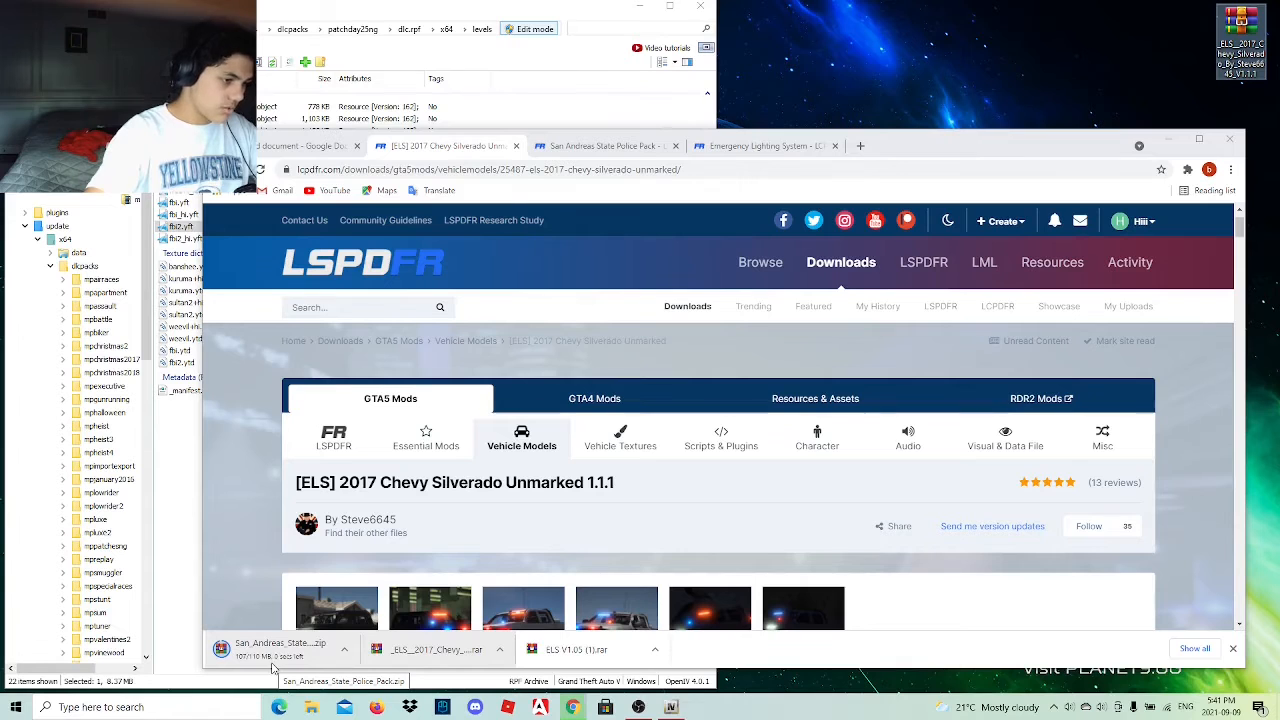
drag(265, 665, 1190, 35)
click(1170, 139)
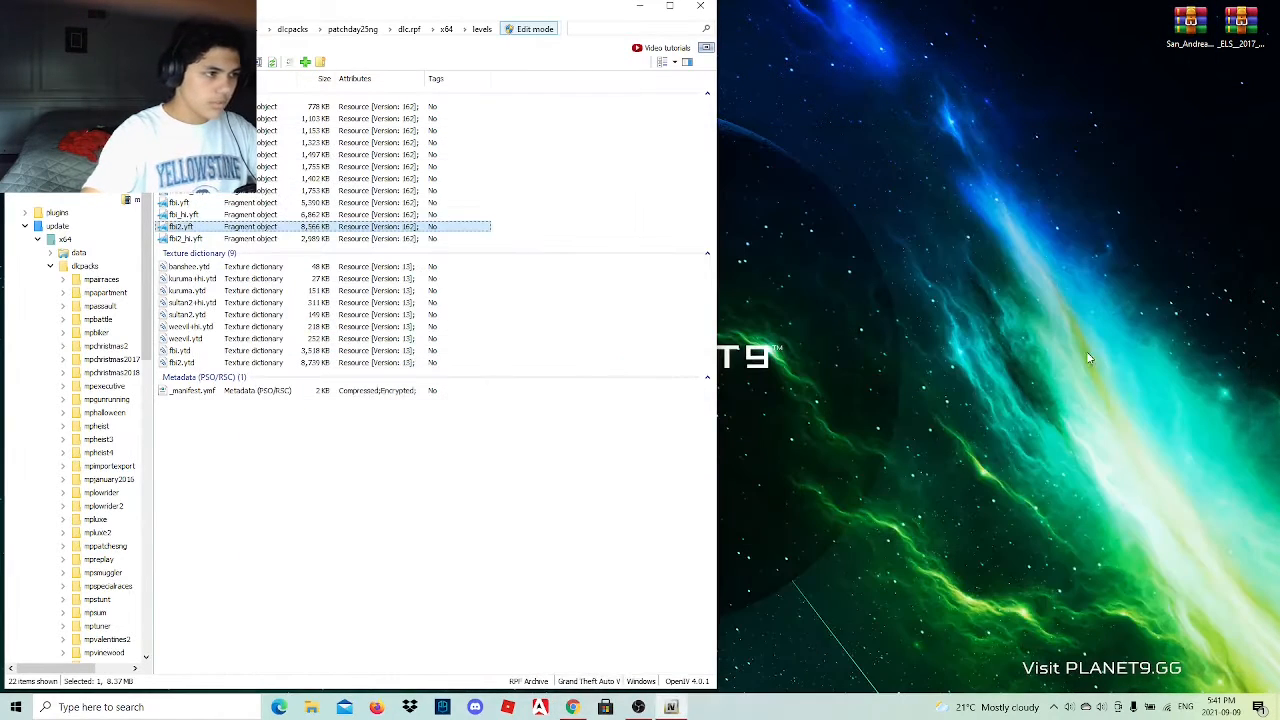
Open the Silverado archive in WinRAR and go to the ELS pack_default folder of the GTA V directory in OpenIV.
double_click(1235, 25)
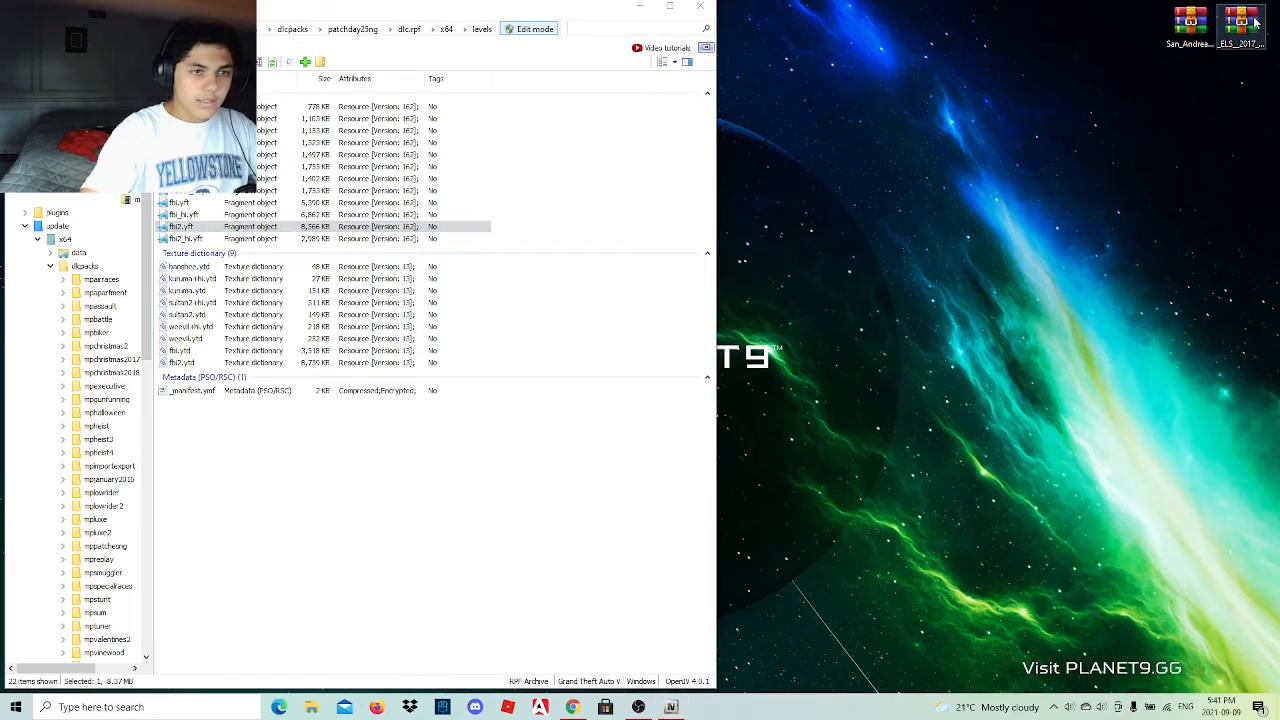
double_click(860, 268)
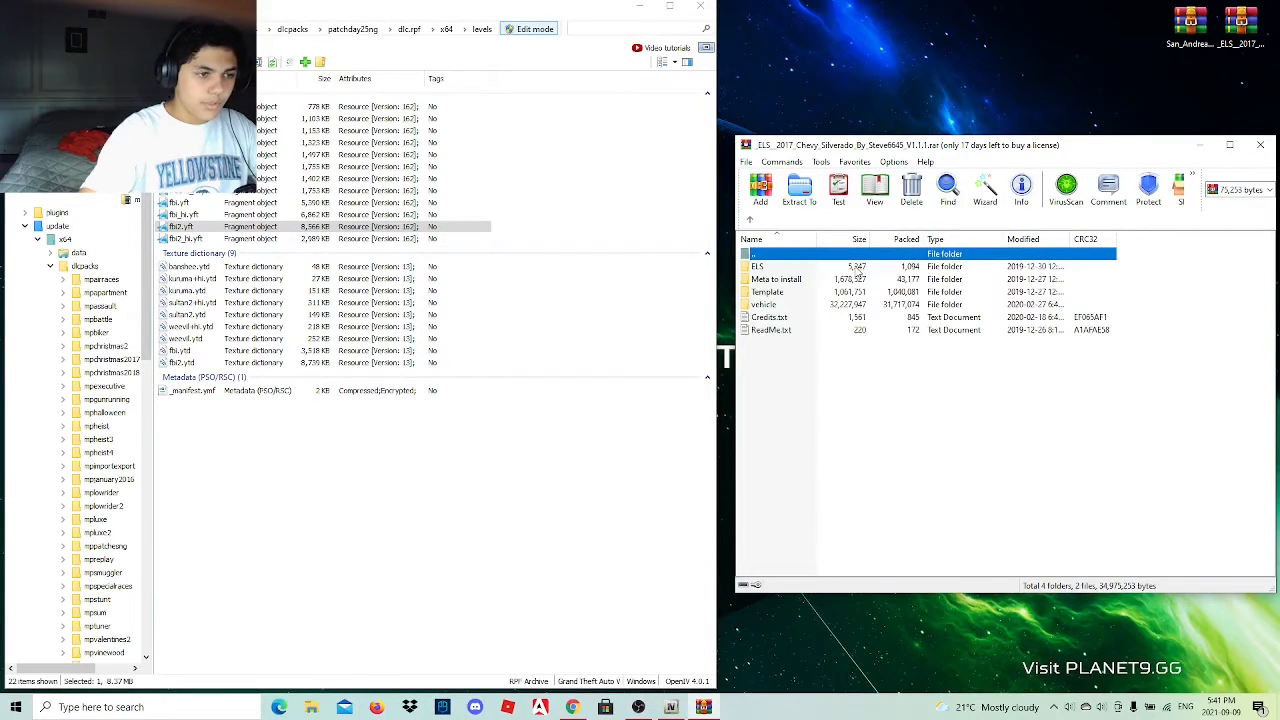
scroll(110, 168, up, 4)
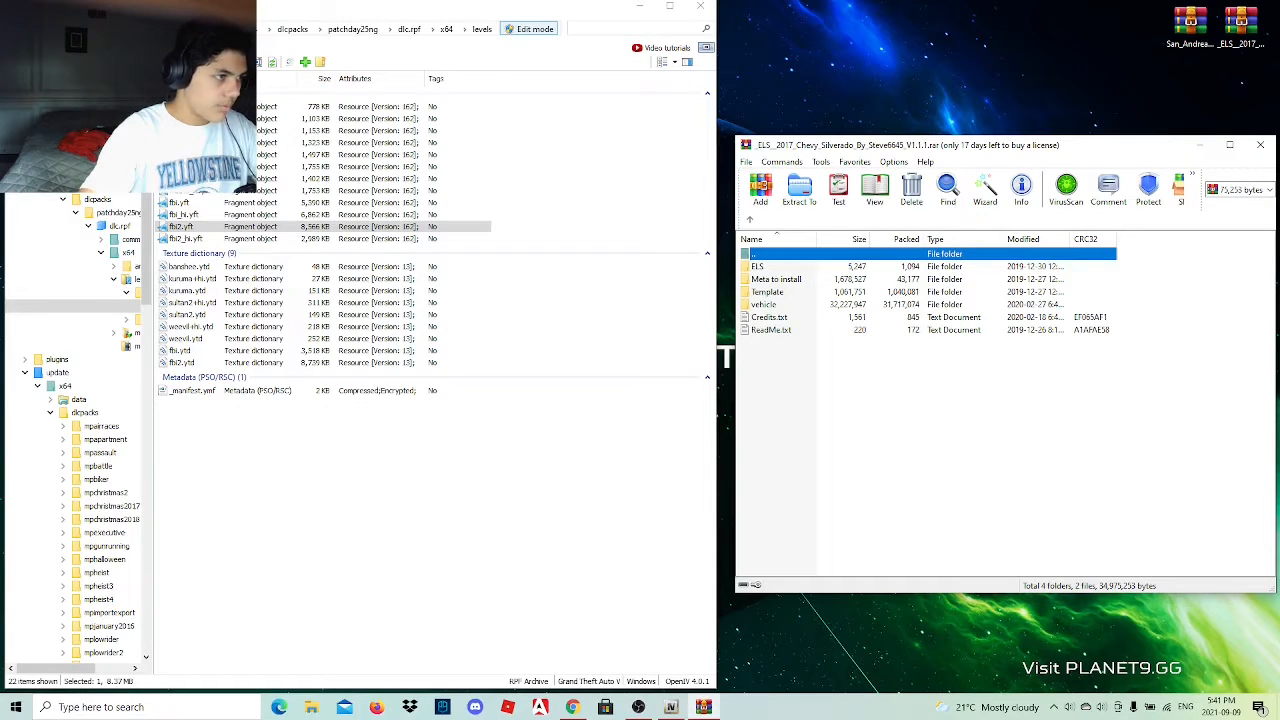
click(62, 92)
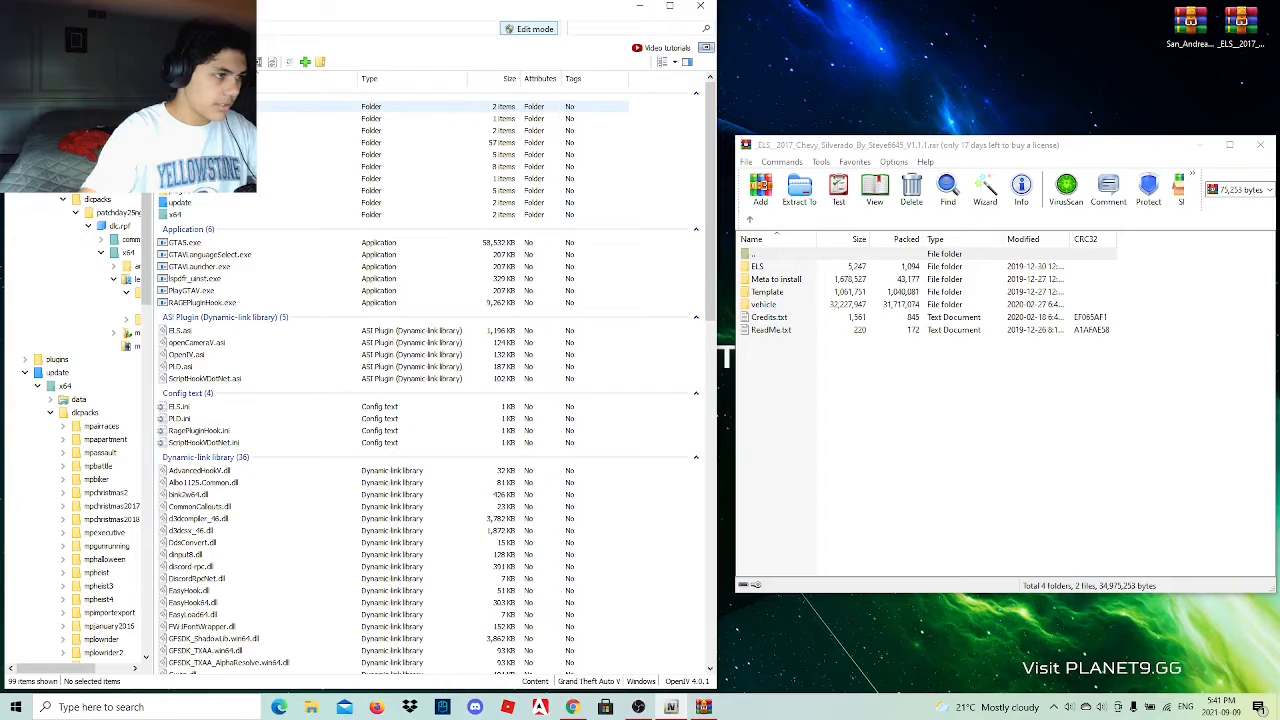
double_click(182, 106)
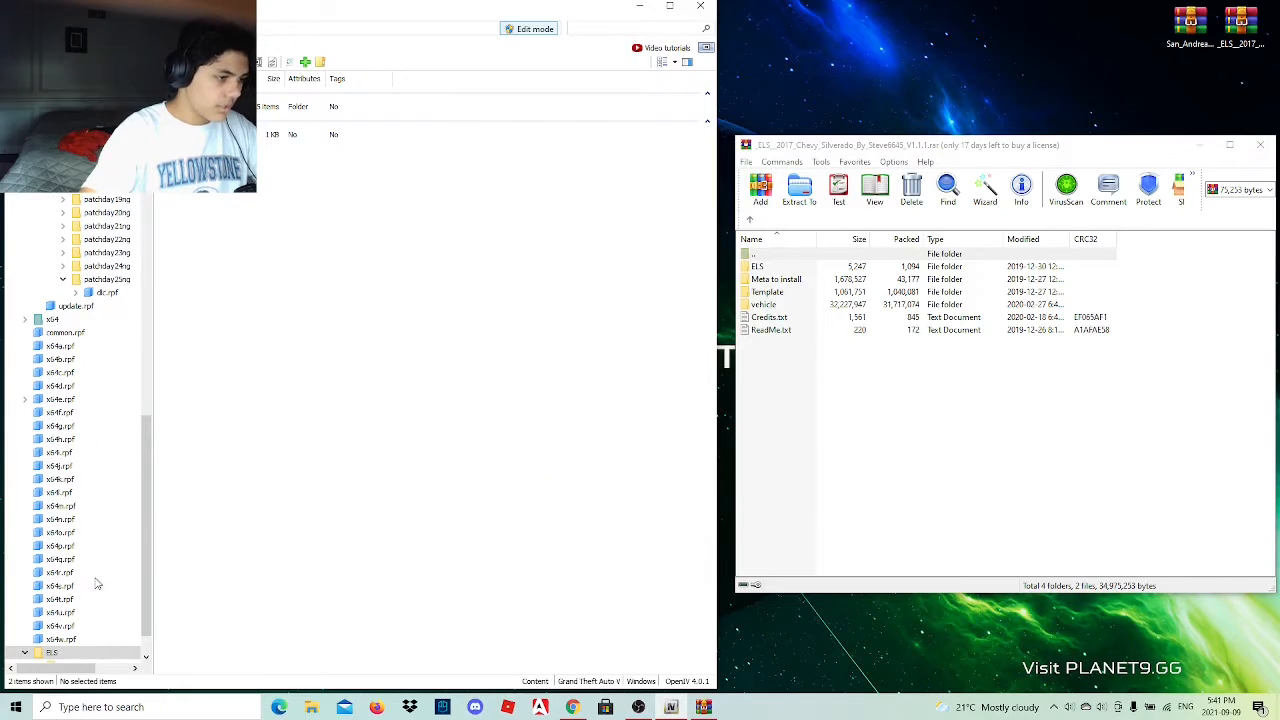
double_click(300, 106)
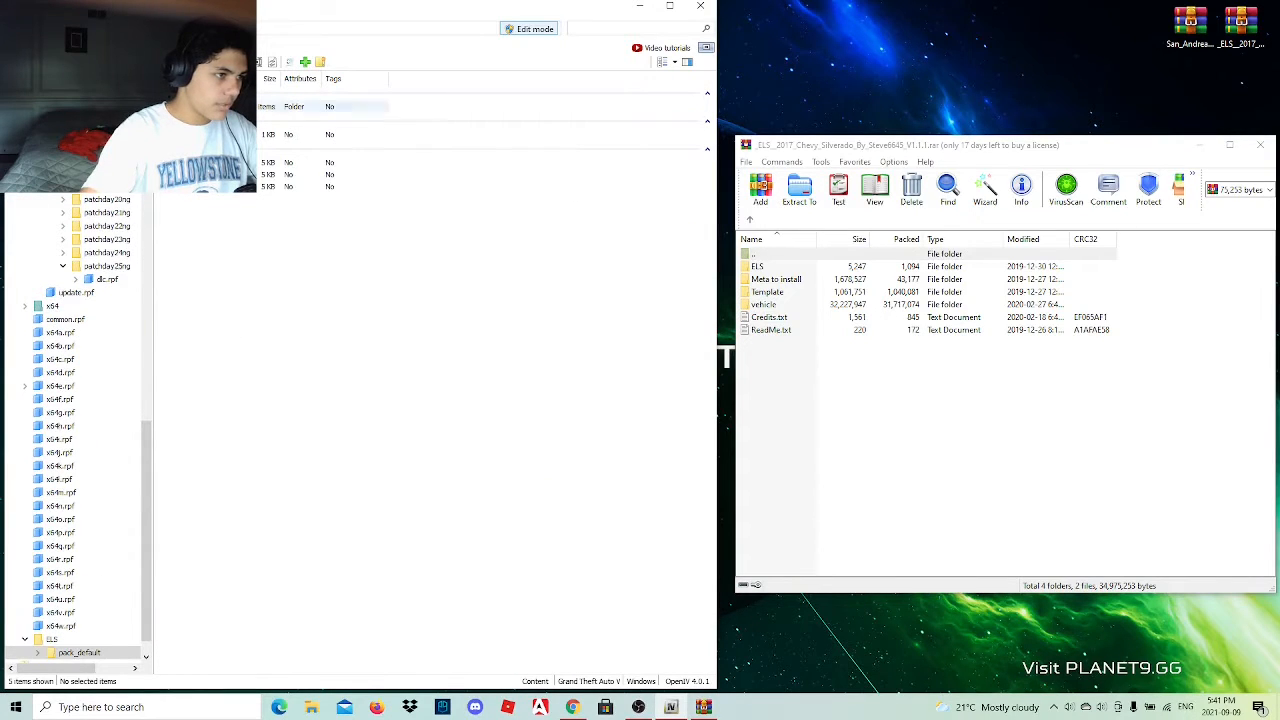
Rename sheriff2.xml in the Silverado archive's ELS folder to sherifft.xml and copy it into OpenIV's pack_default folder.
double_click(760, 266)
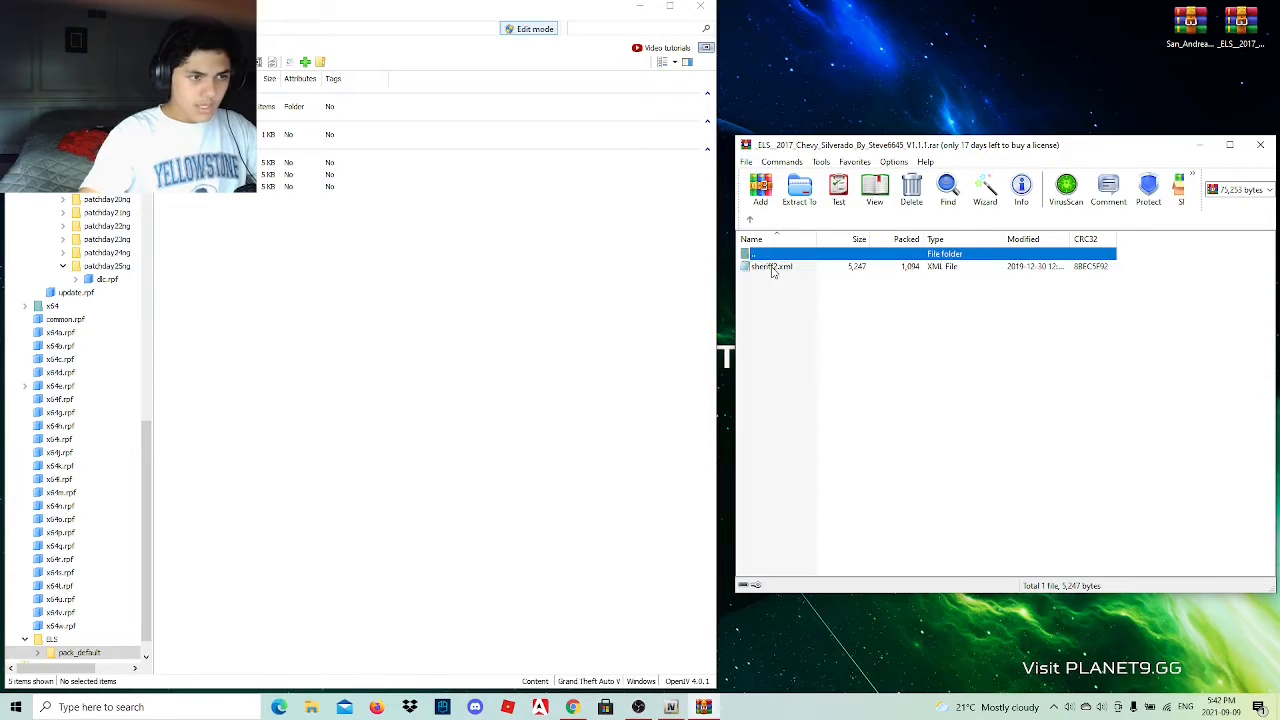
click(778, 268)
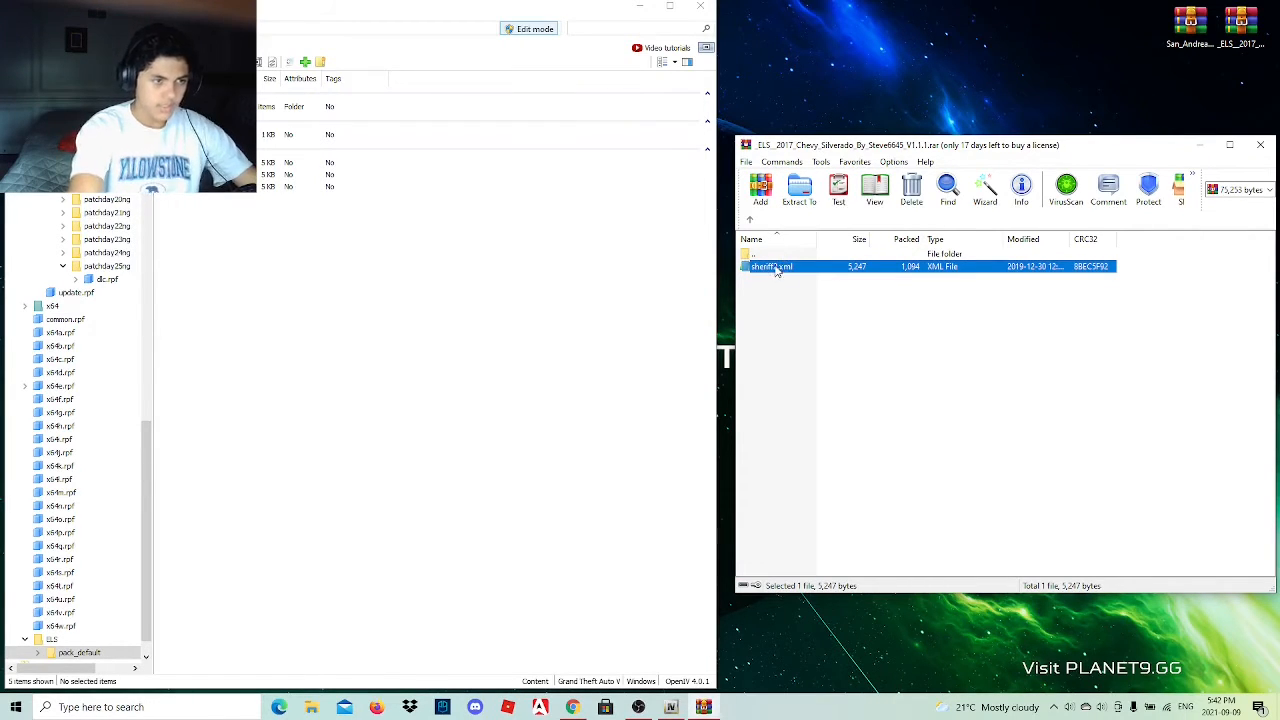
click(778, 268)
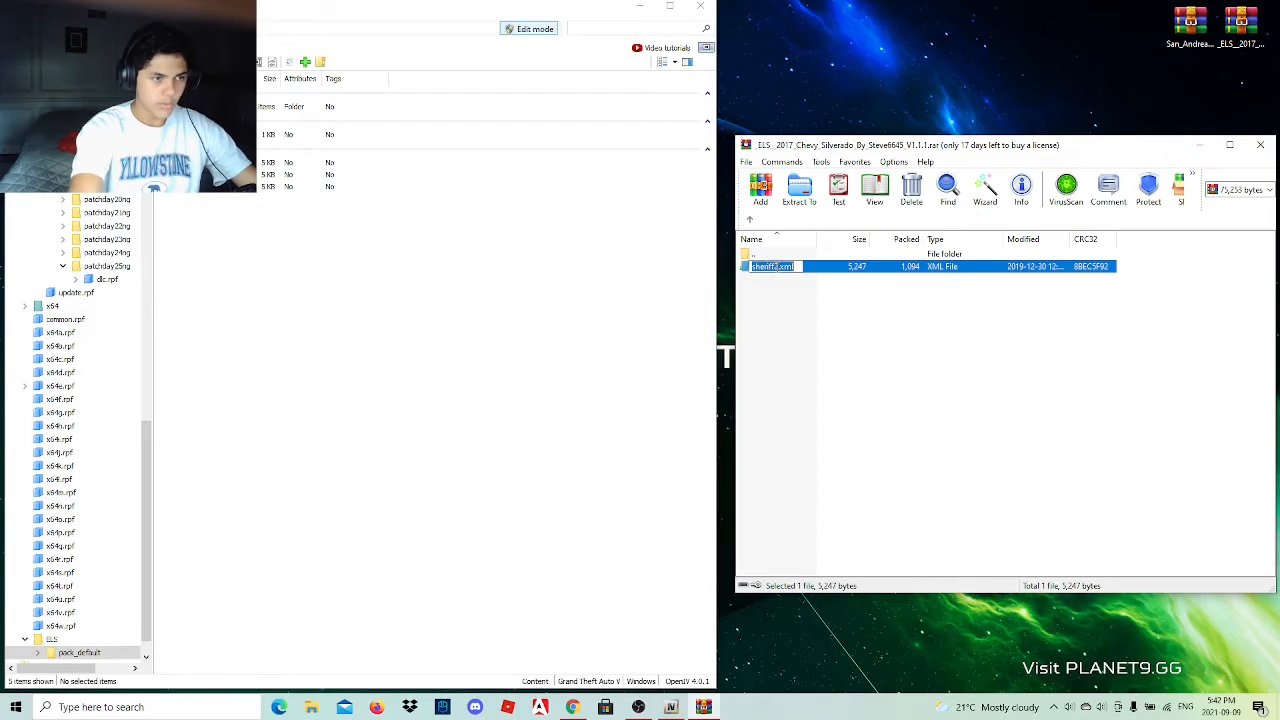
key(BackSpace)
text(1)
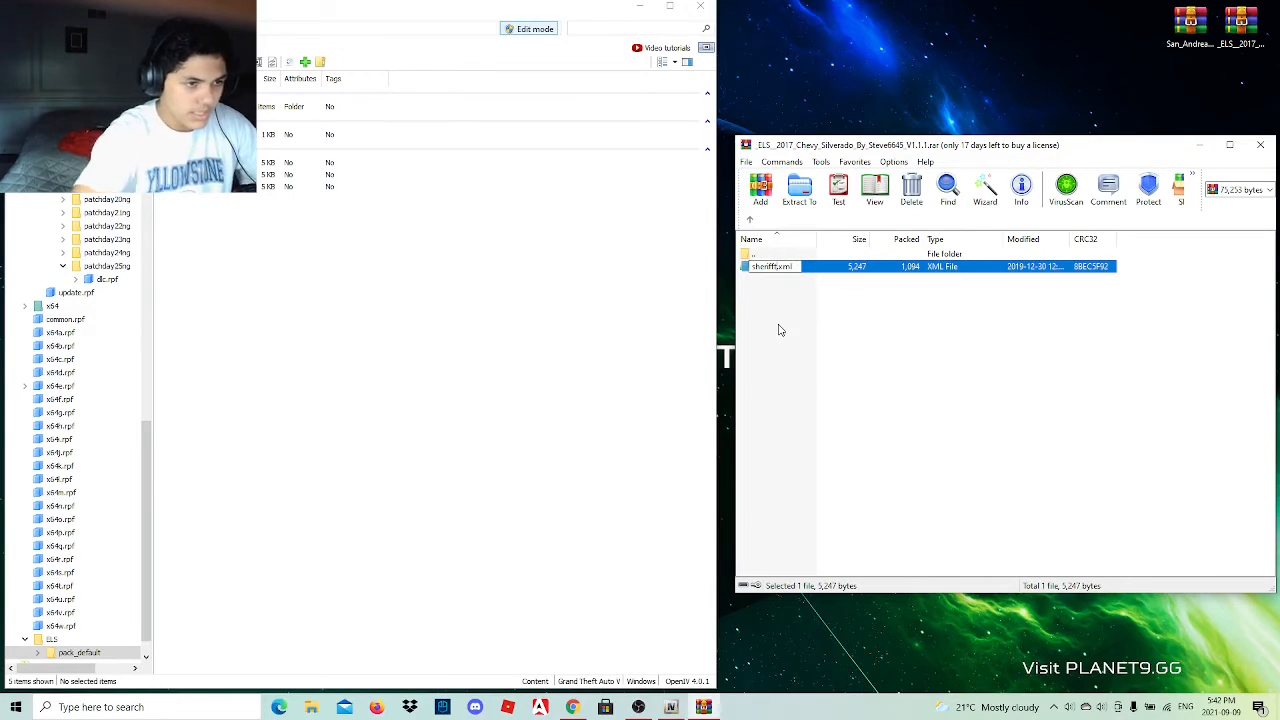
key(Return)
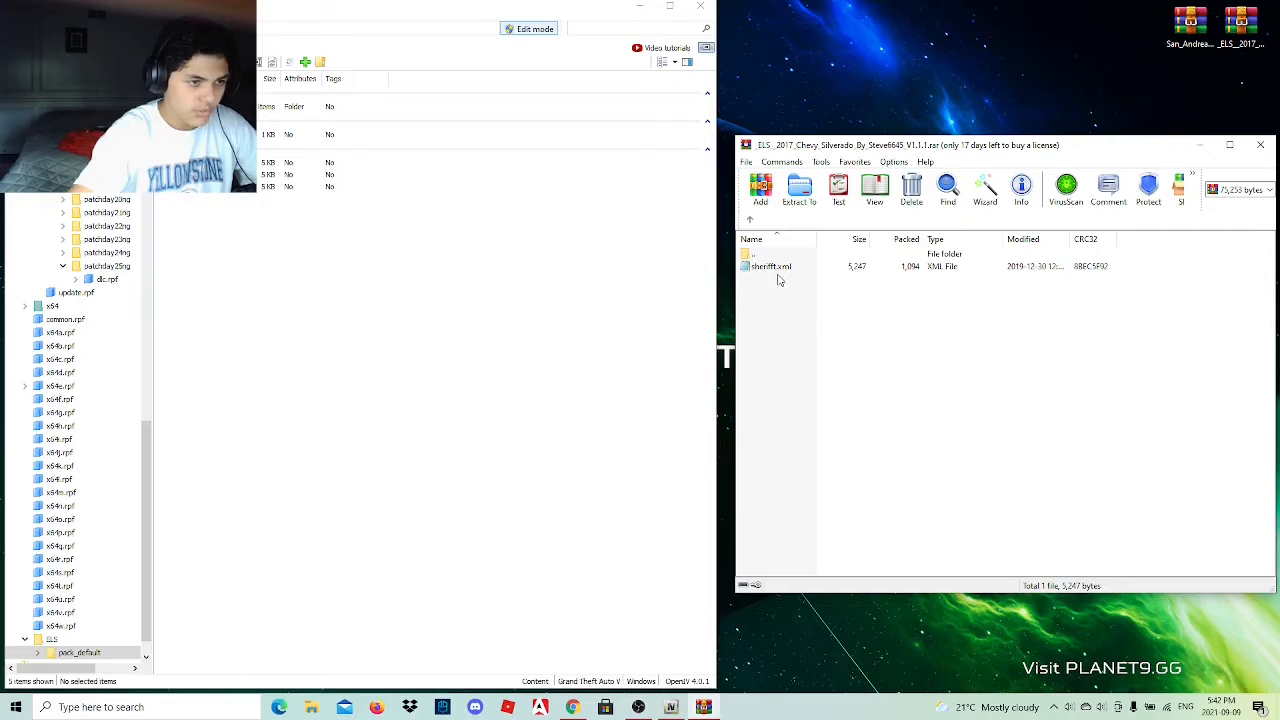
click(778, 270)
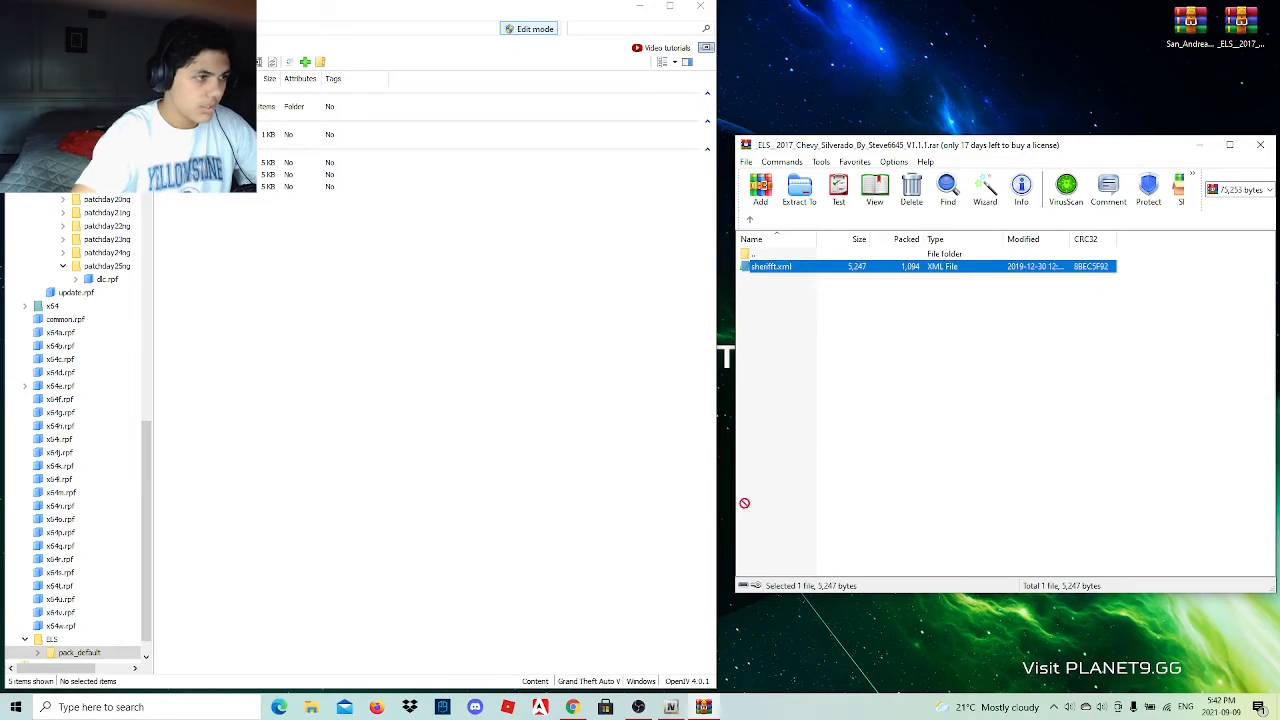
drag(344, 279, 339, 280)
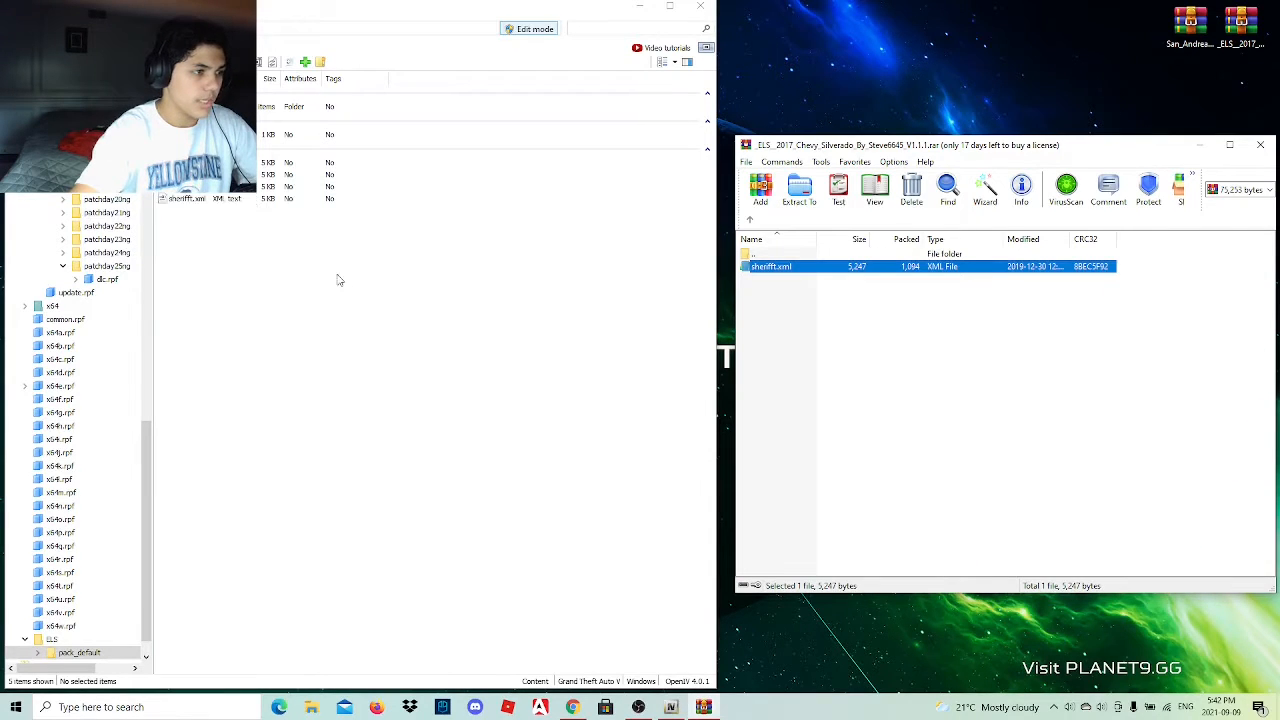
Open patchday25ng's dlc.rpf in OpenIV and go through x64 and levels to the folder holding the vehicle model files.
scroll(58, 195, up, 8)
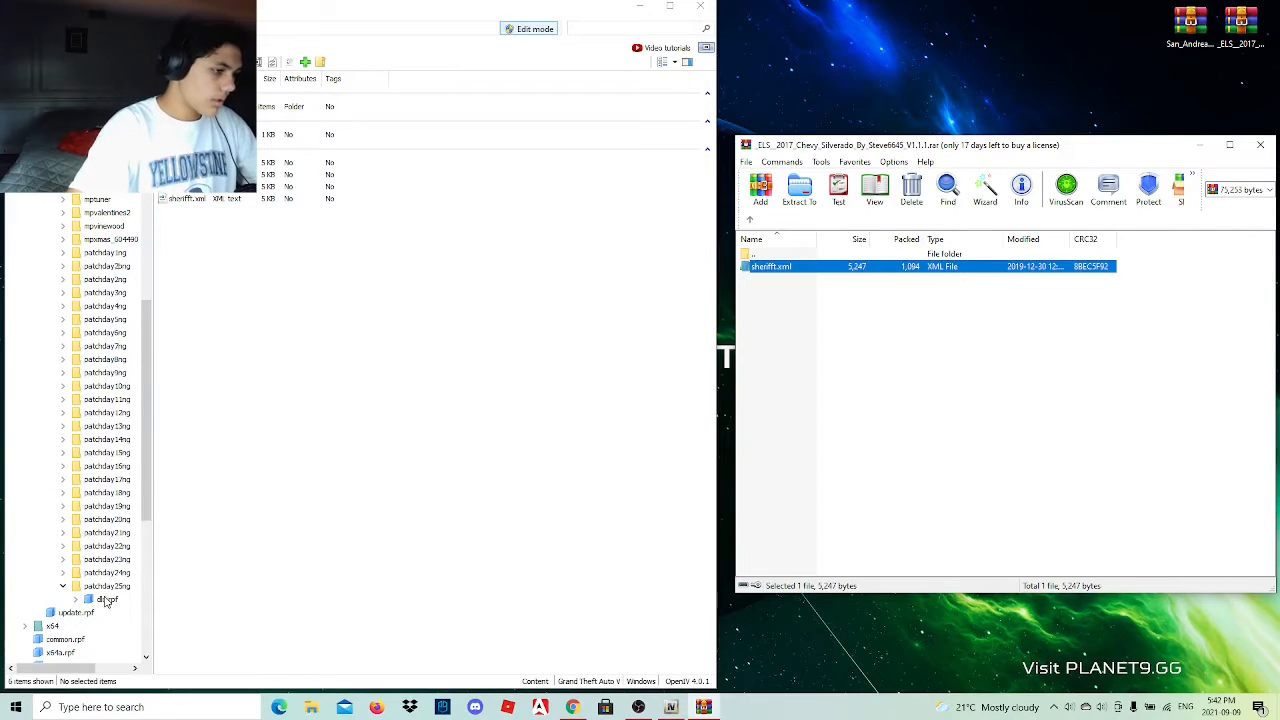
click(106, 598)
scroll(100, 420, up, 10)
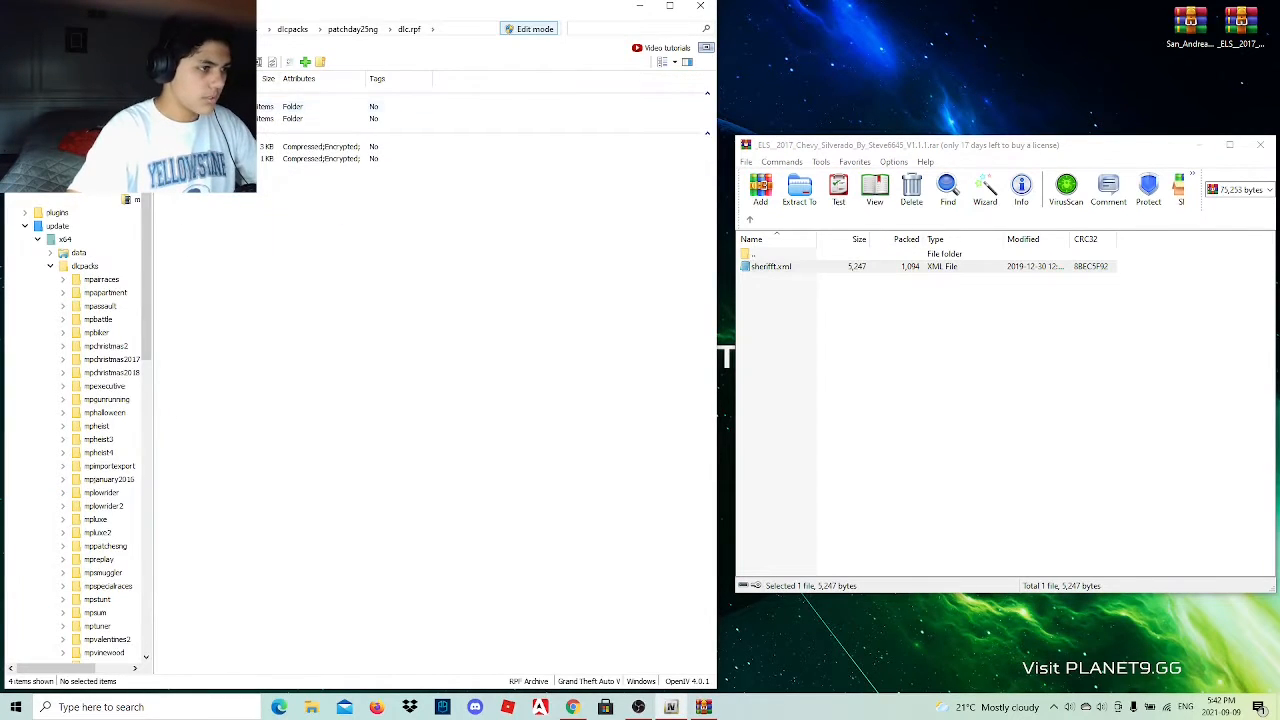
double_click(200, 118)
double_click(200, 118)
double_click(200, 106)
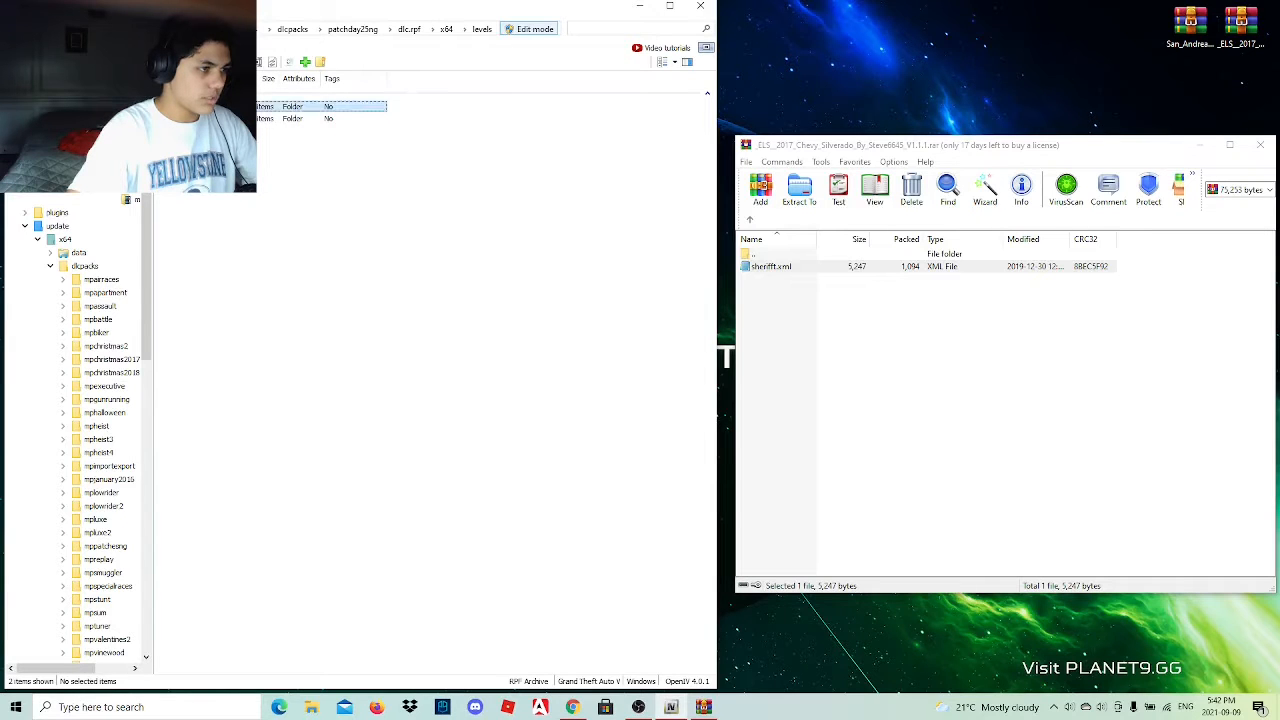
double_click(200, 106)
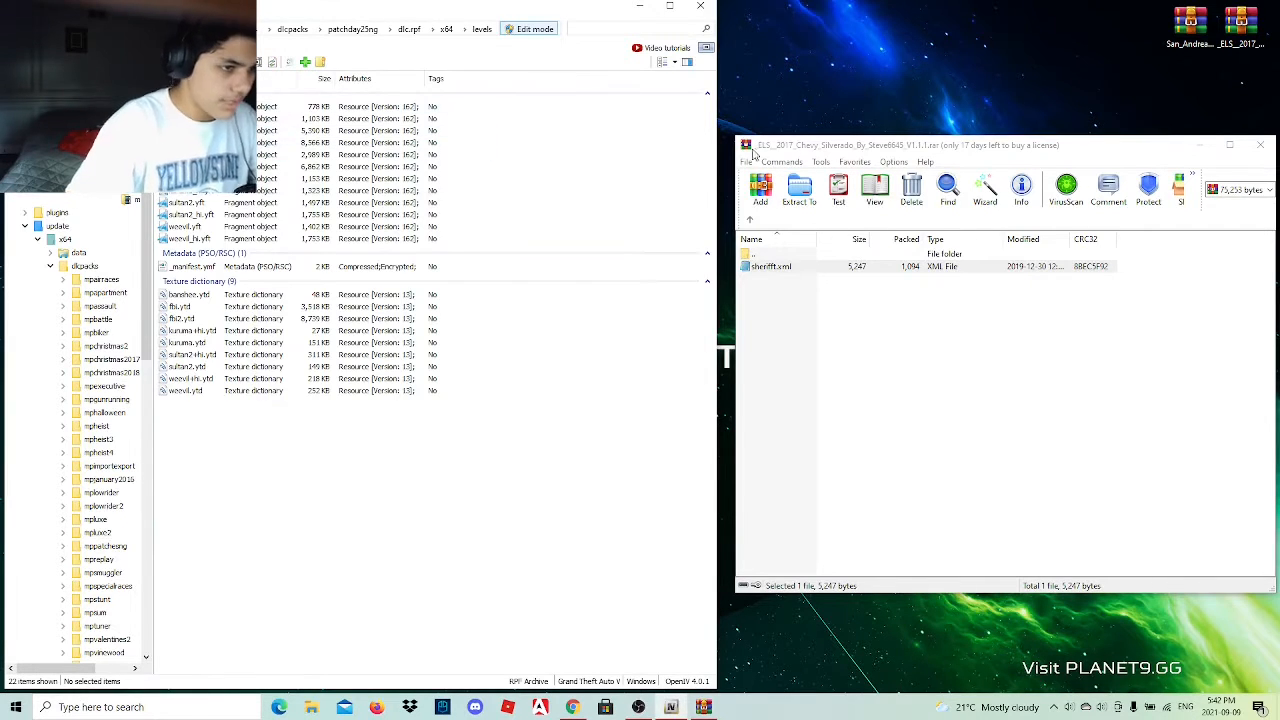
Check the contents of the Meta to install folder in the Silverado archive and return to the archive's main folder.
click(749, 221)
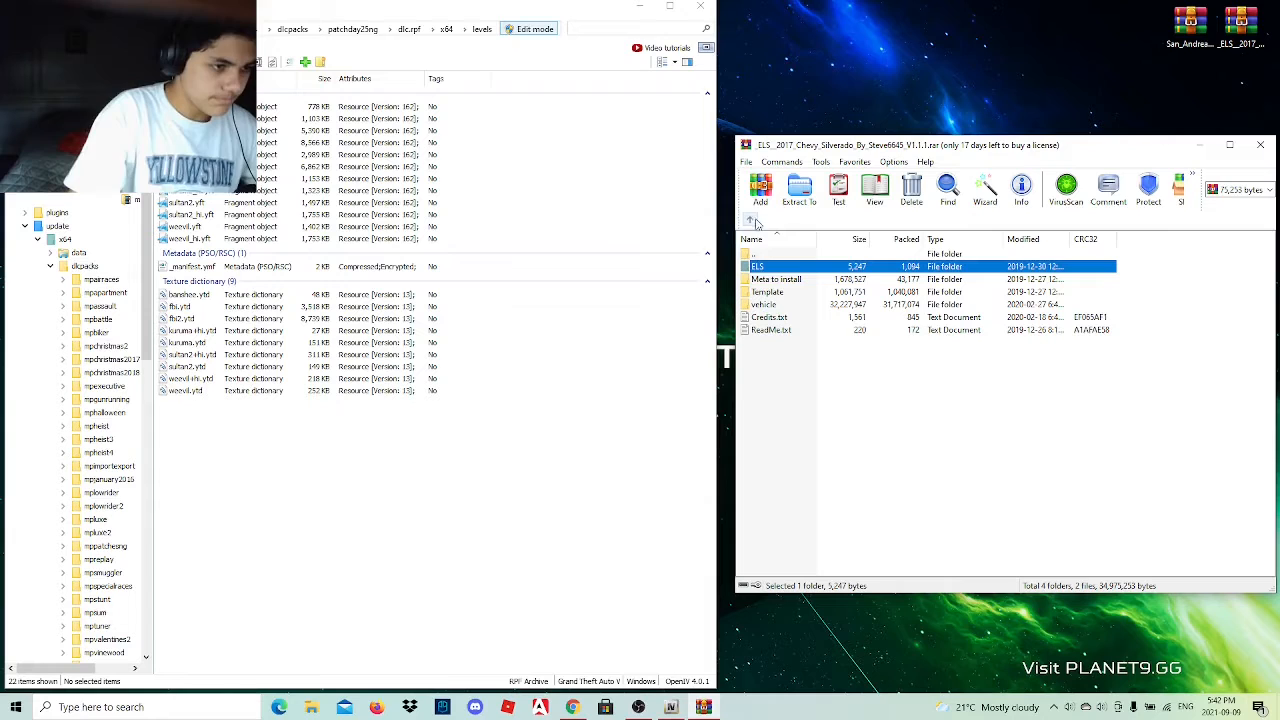
double_click(809, 282)
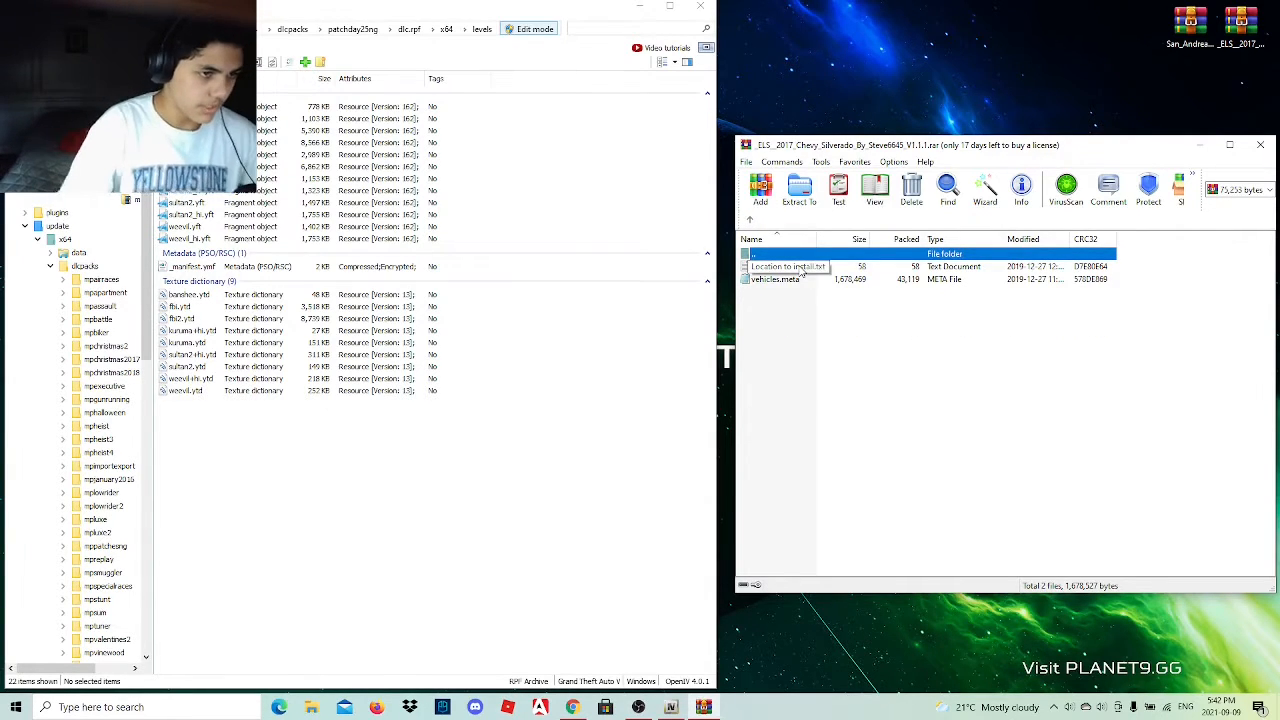
click(749, 221)
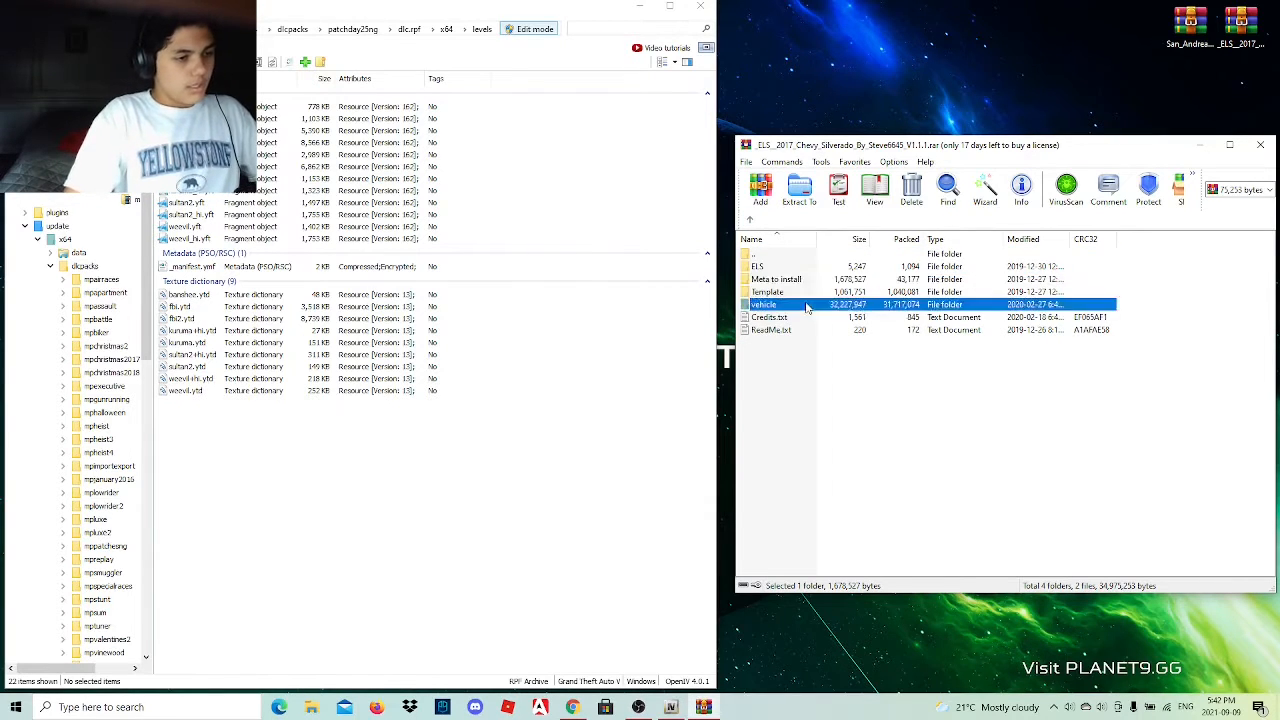
Open the Silverado archive's vehicle folder and rename sheriff2_hi.yft to sherifft_hi.yft.
double_click(807, 304)
click(777, 292)
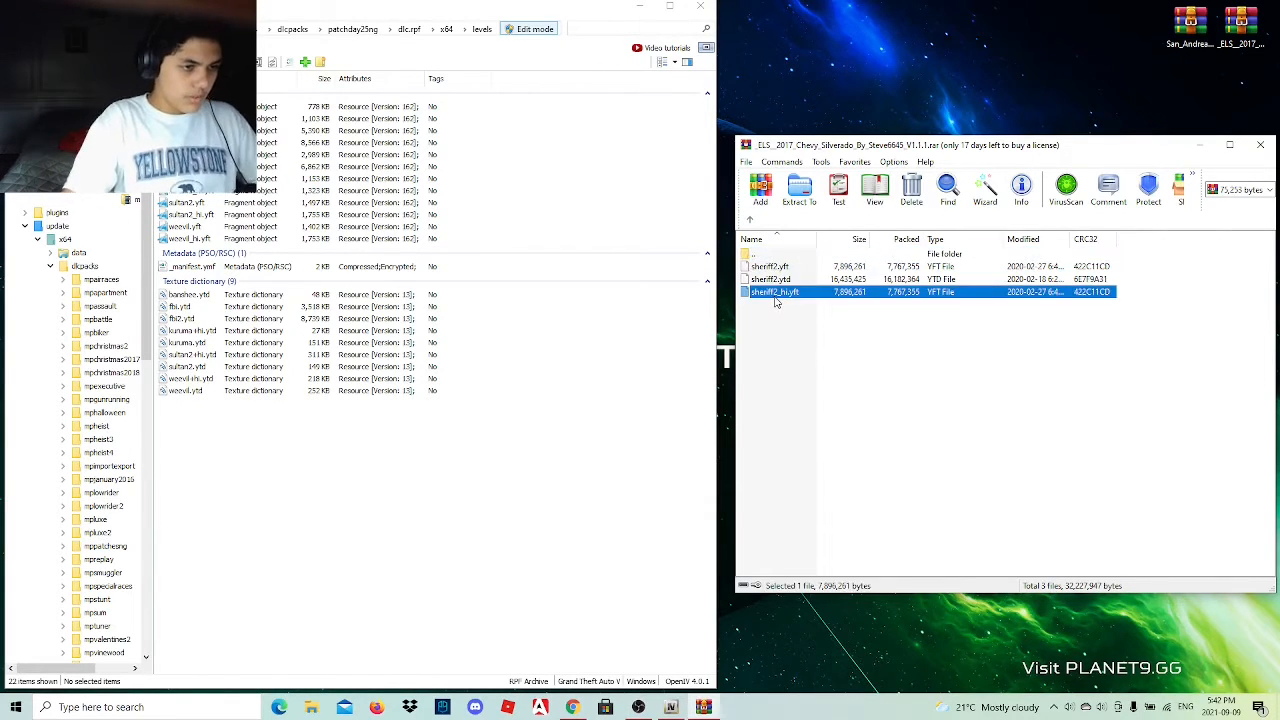
click(777, 296)
click(778, 294)
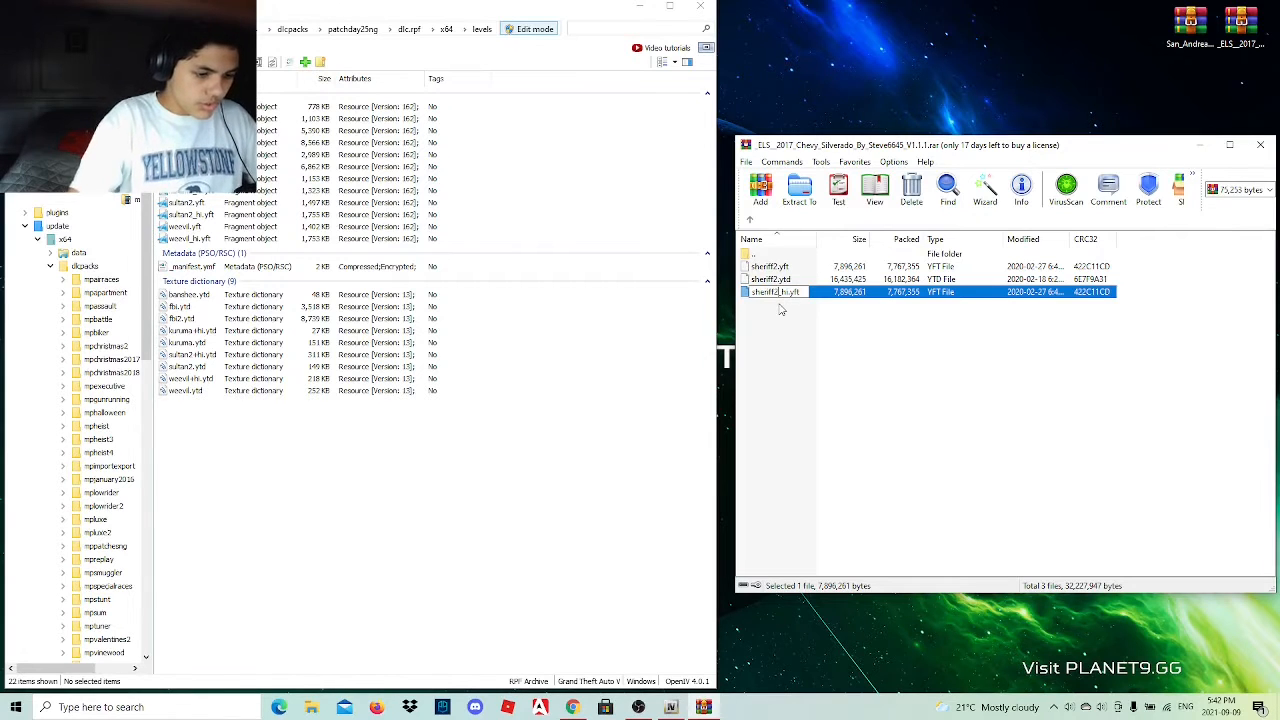
key(BackSpace)
text(1)
key(Return)
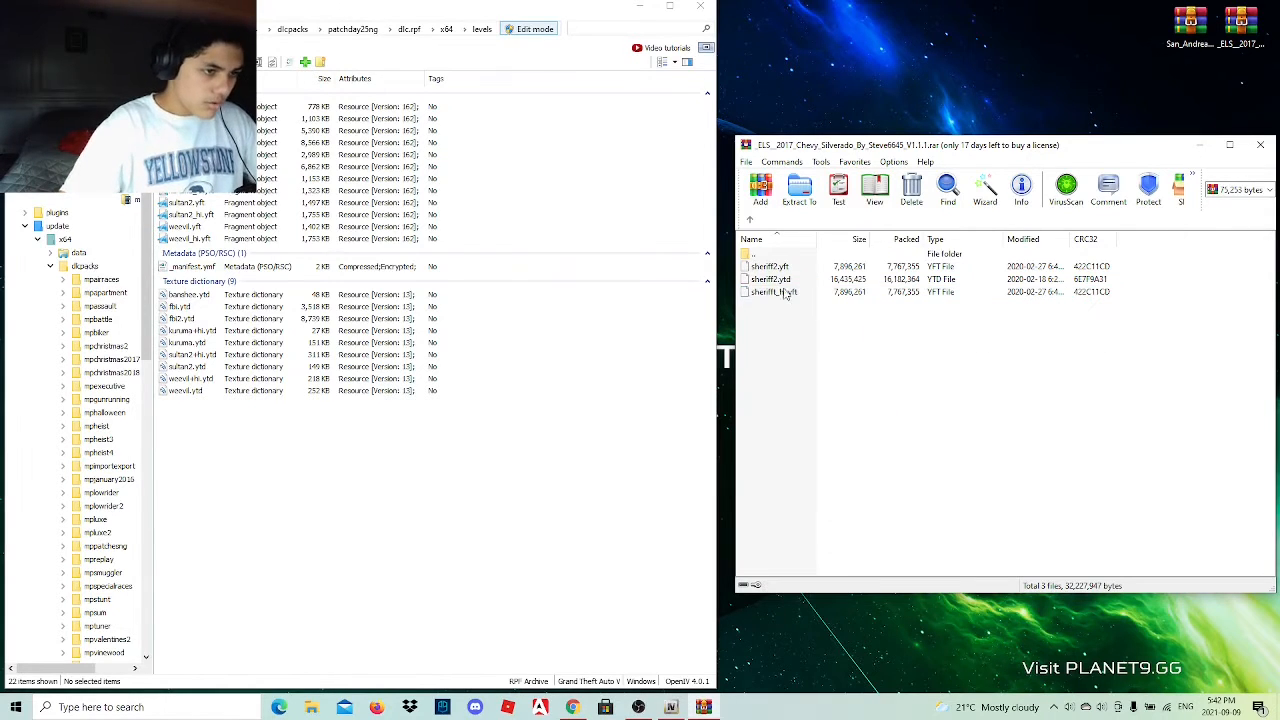
Rename the texture file sheriff2.ytd in the vehicle folder to sherifft.ytd.
click(777, 281)
click(777, 284)
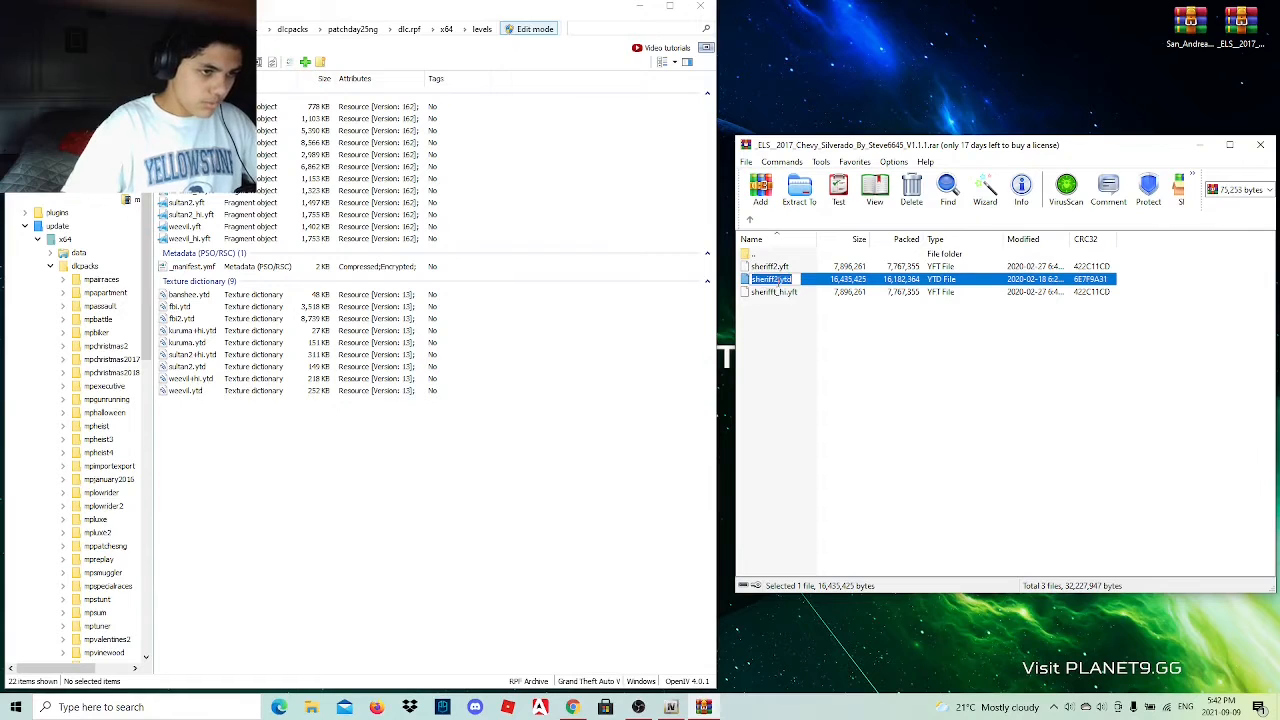
click(779, 281)
key(BackSpace)
text(1)
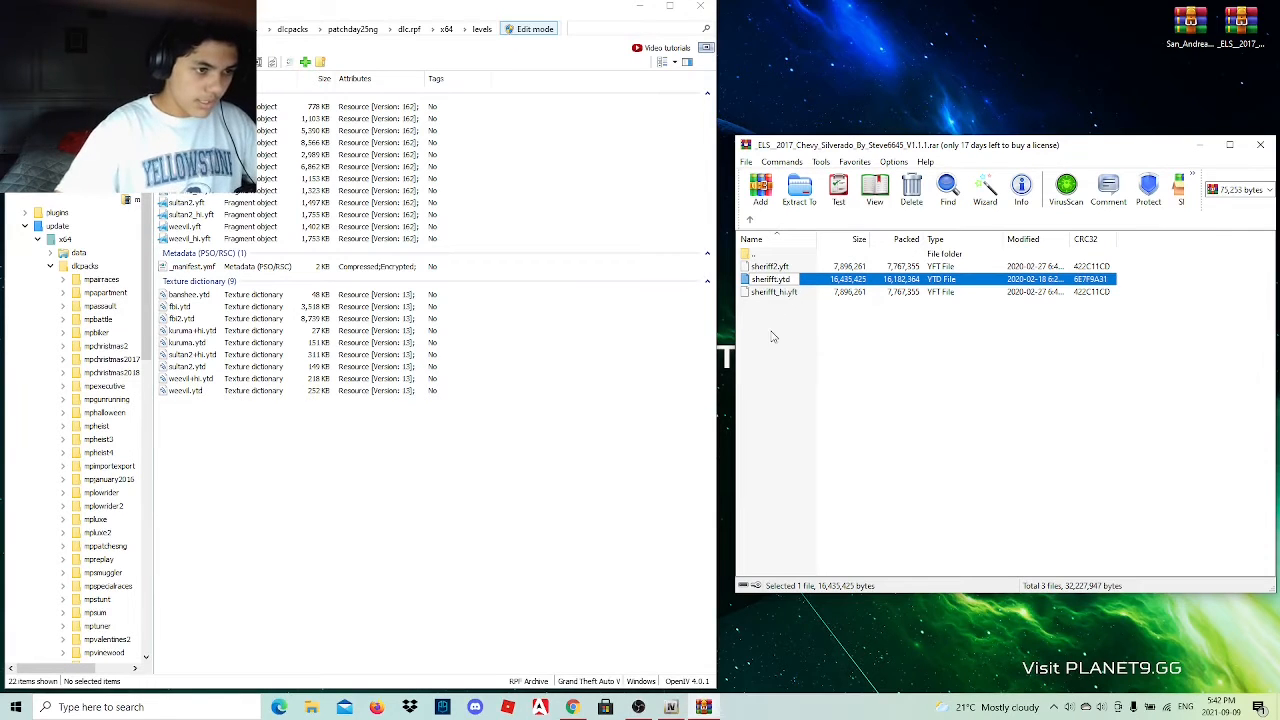
Rename sheriff2.yft to sherifft.yft and copy all three renamed vehicle files into the patchday25ng vehicle folder in OpenIV.
click(777, 268)
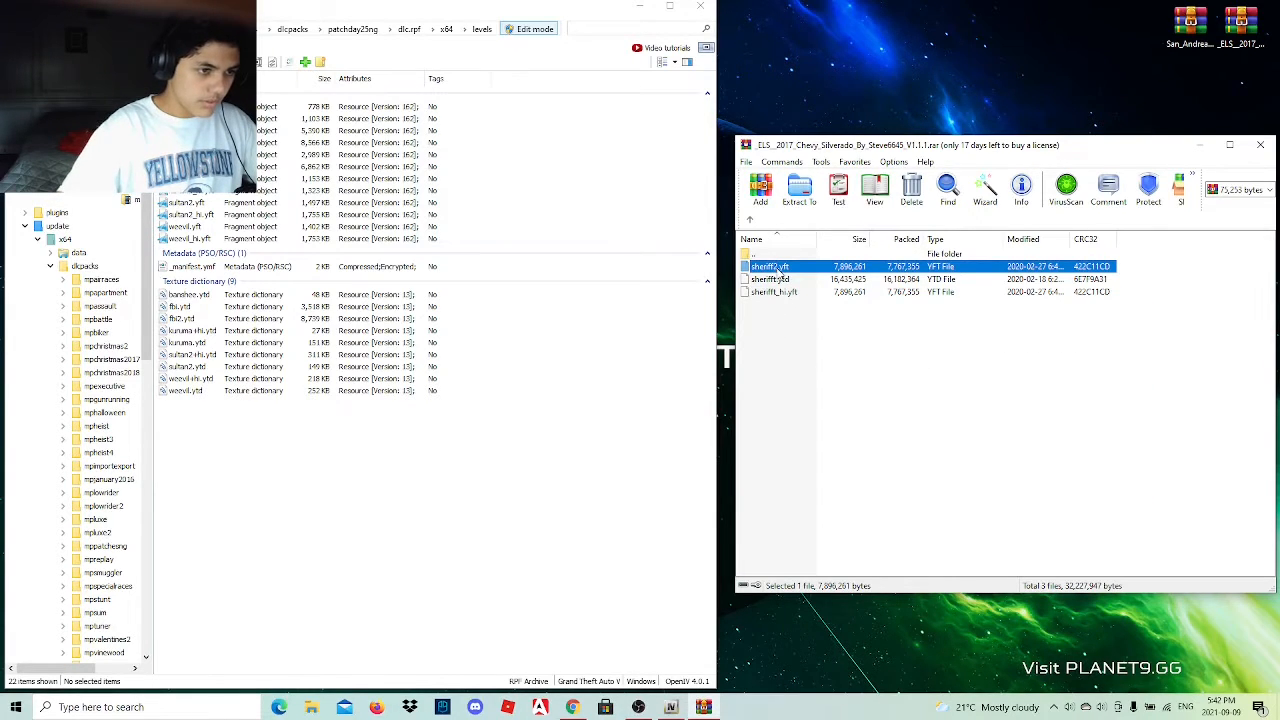
click(779, 268)
click(779, 267)
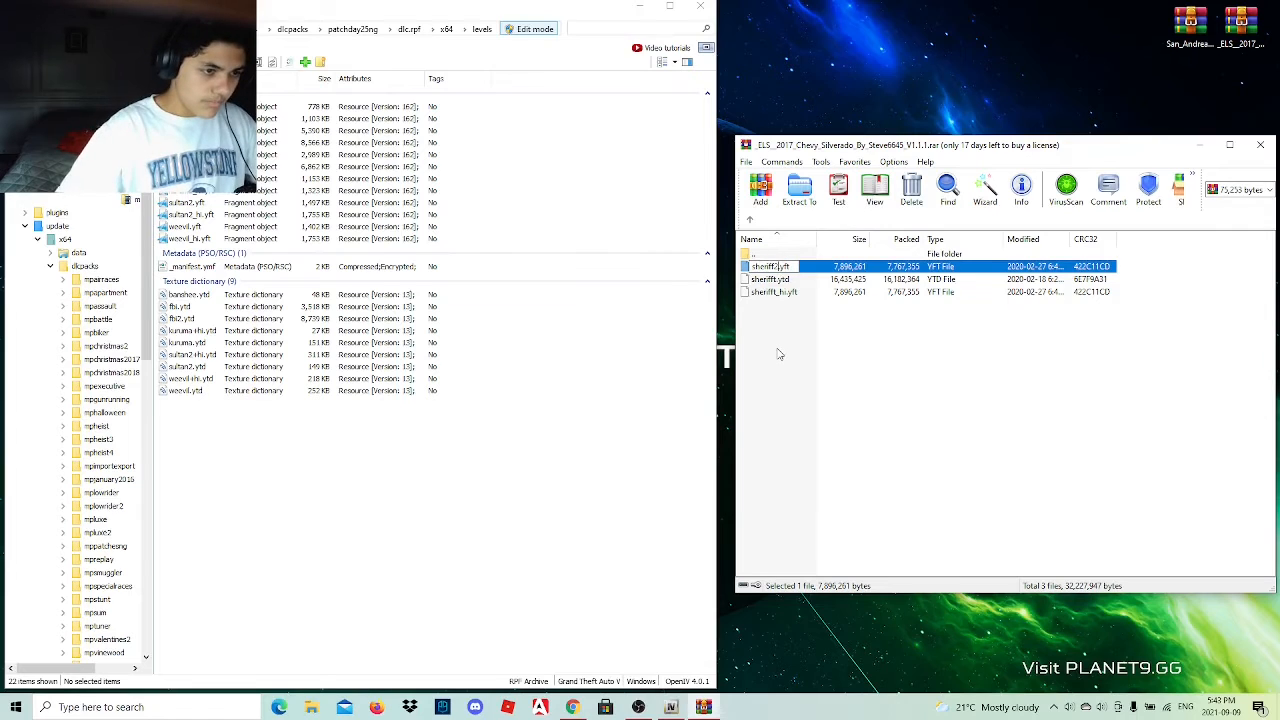
key(BackSpace)
click(790, 383)
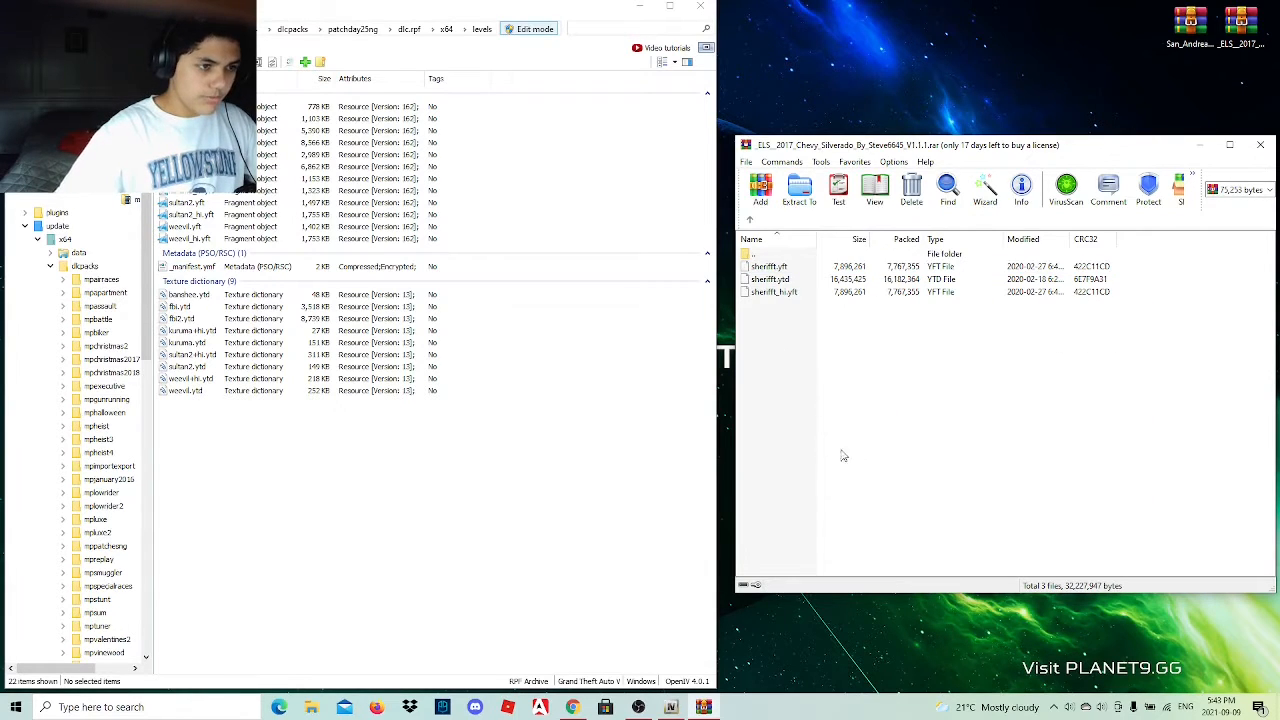
drag(766, 366, 429, 566)
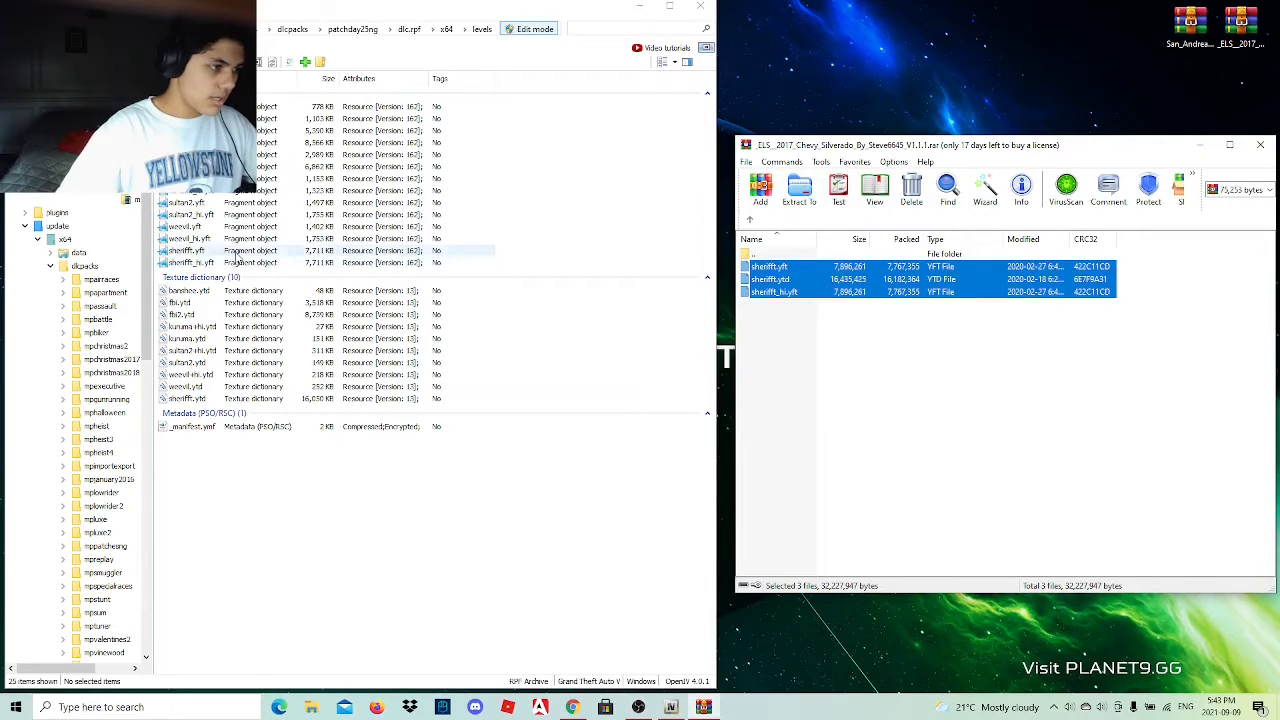
Preview the sherifft.yft truck model from several angles in OpenIV and close the viewer.
click(236, 251)
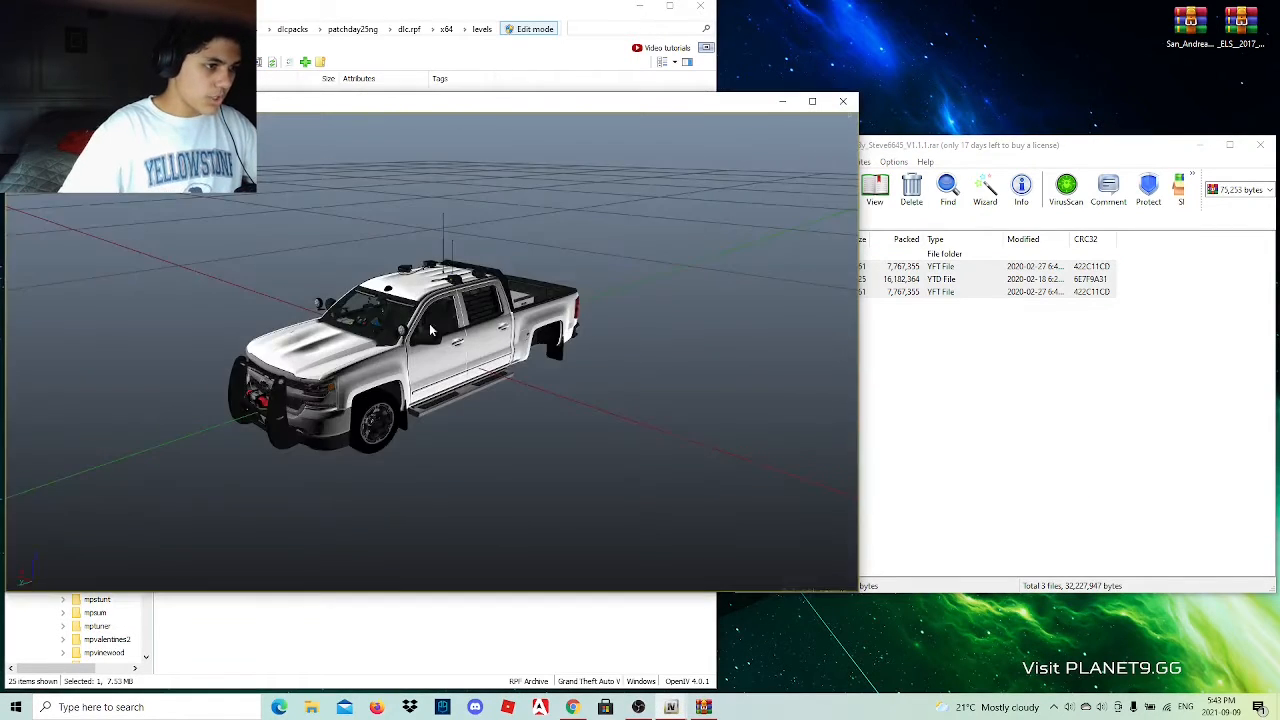
drag(485, 315, 782, 226)
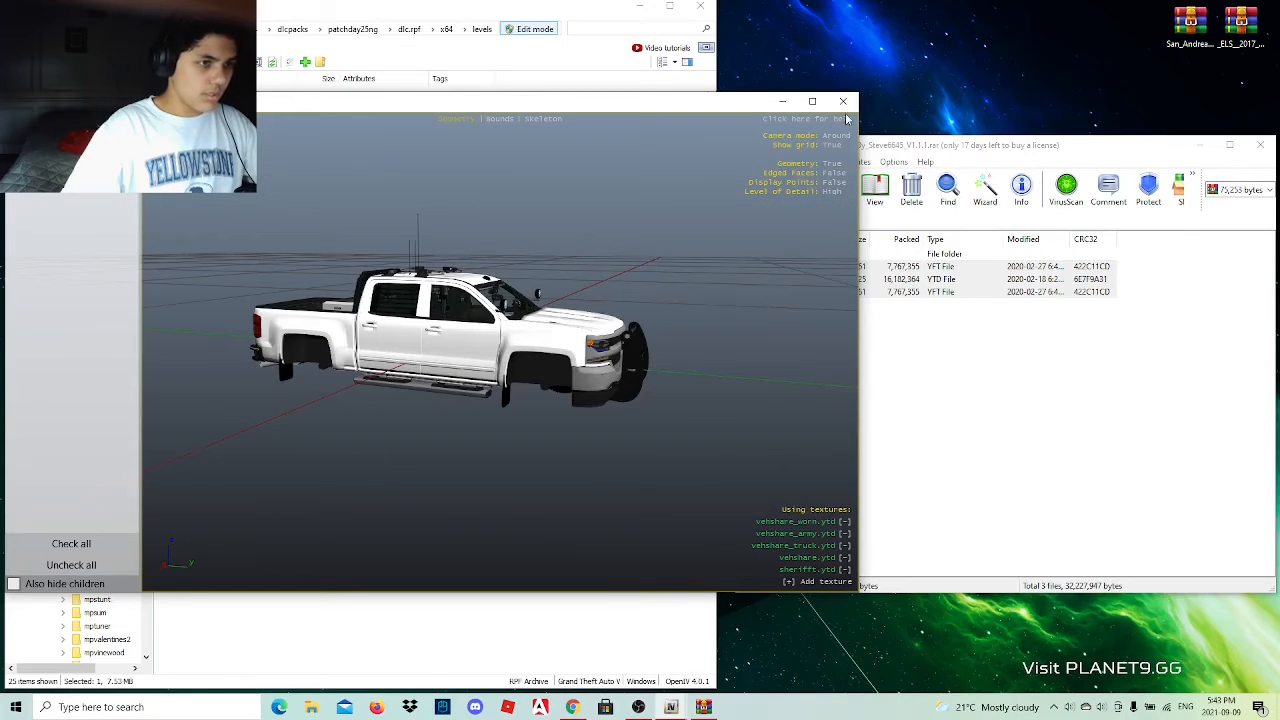
click(843, 101)
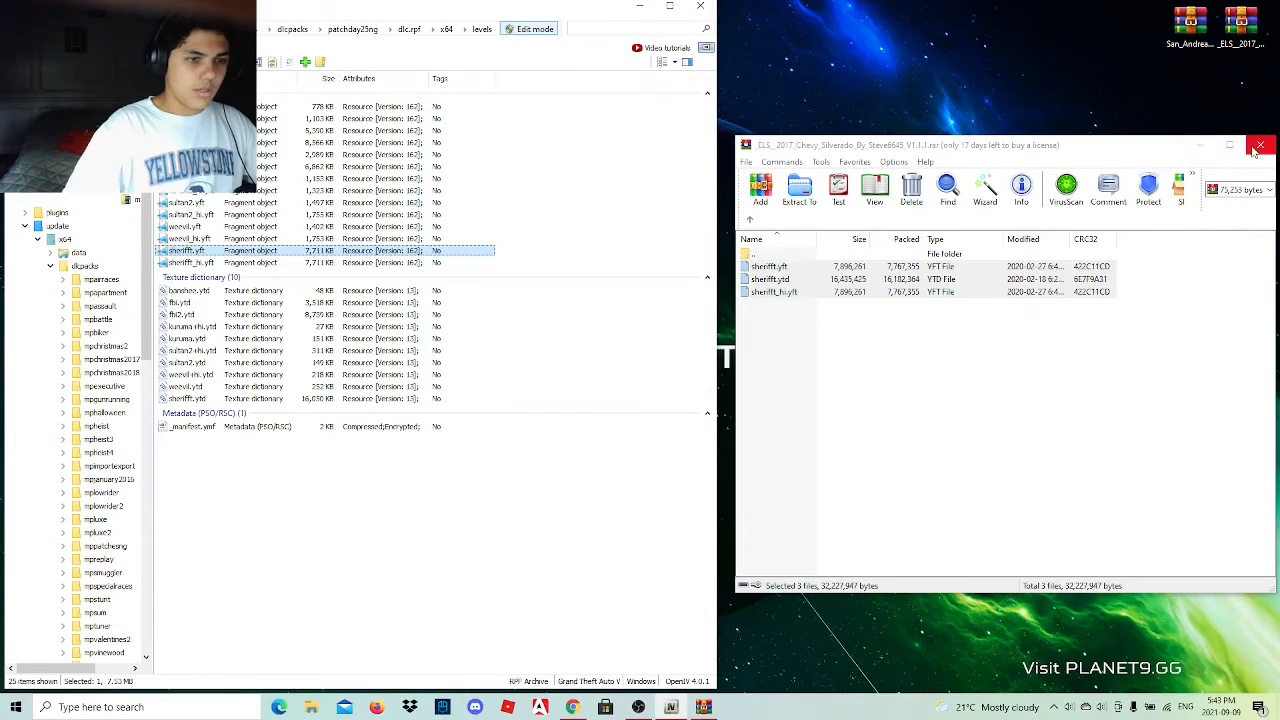
Open the San Andreas State Police Pack archive and preview ford_sign_03.dds from the Ford F250 folder inside 4k.
click(1201, 146)
click(574, 707)
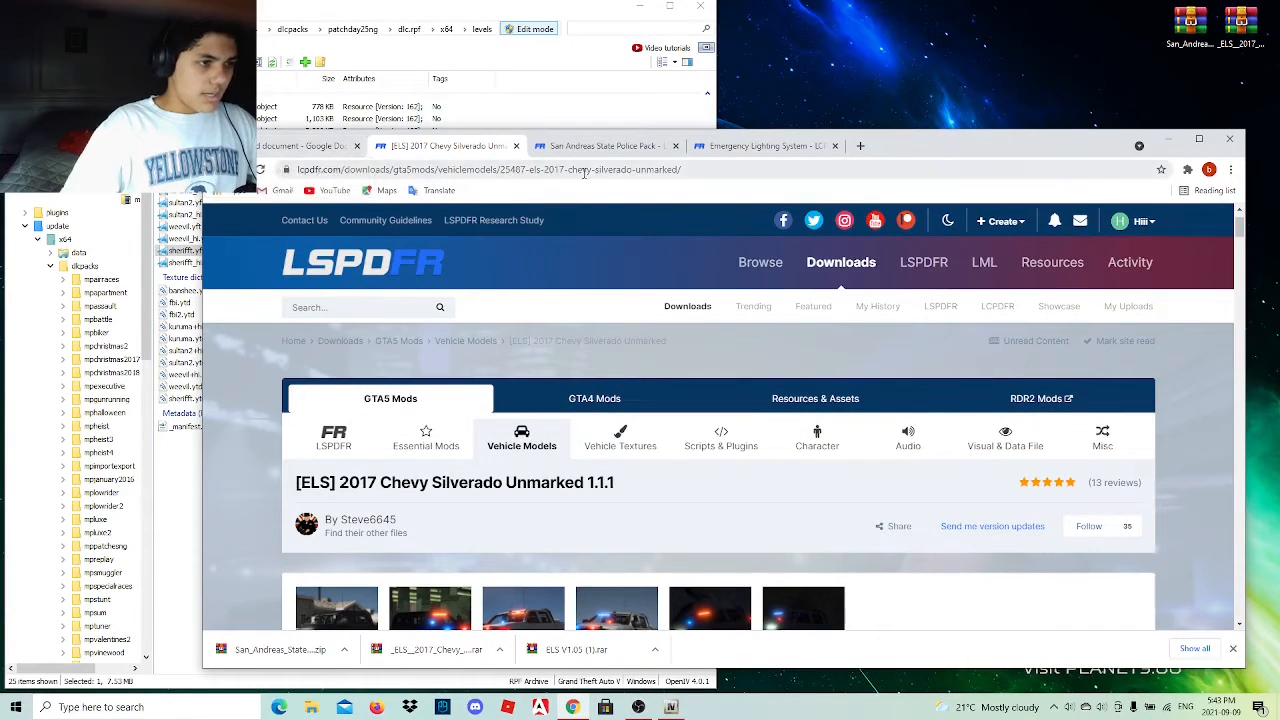
click(1169, 138)
double_click(1190, 28)
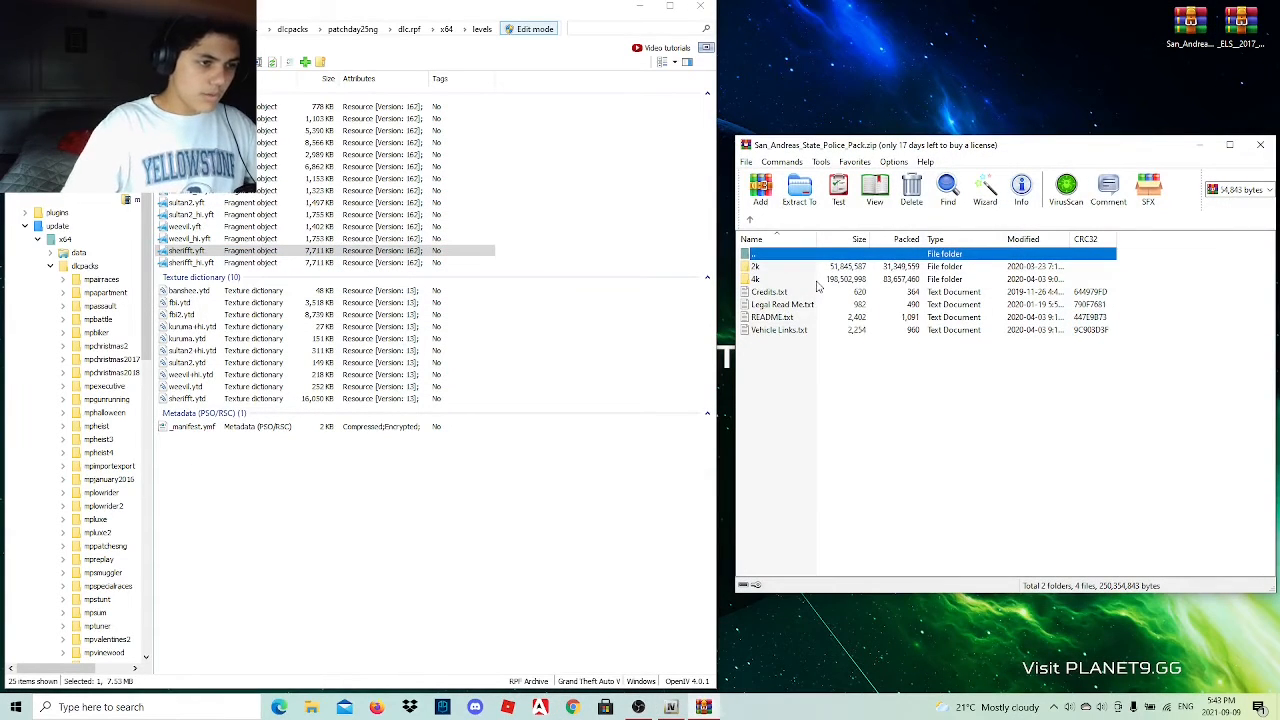
double_click(816, 281)
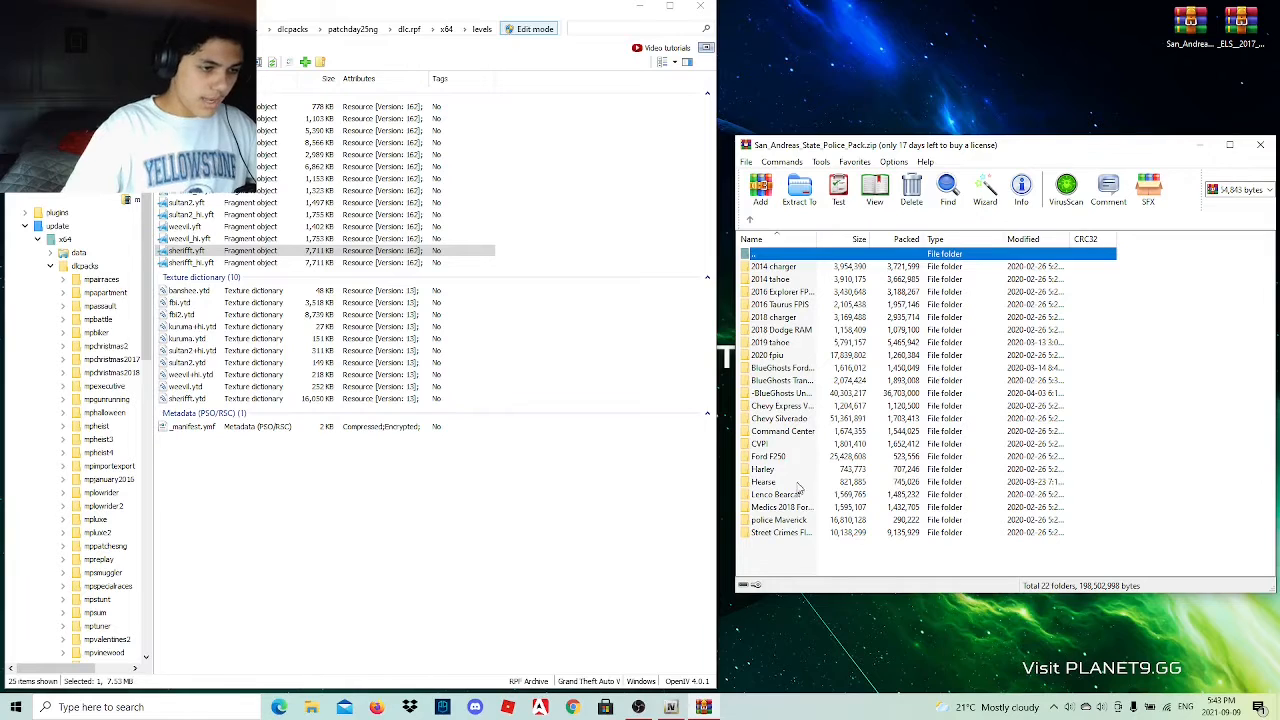
double_click(799, 458)
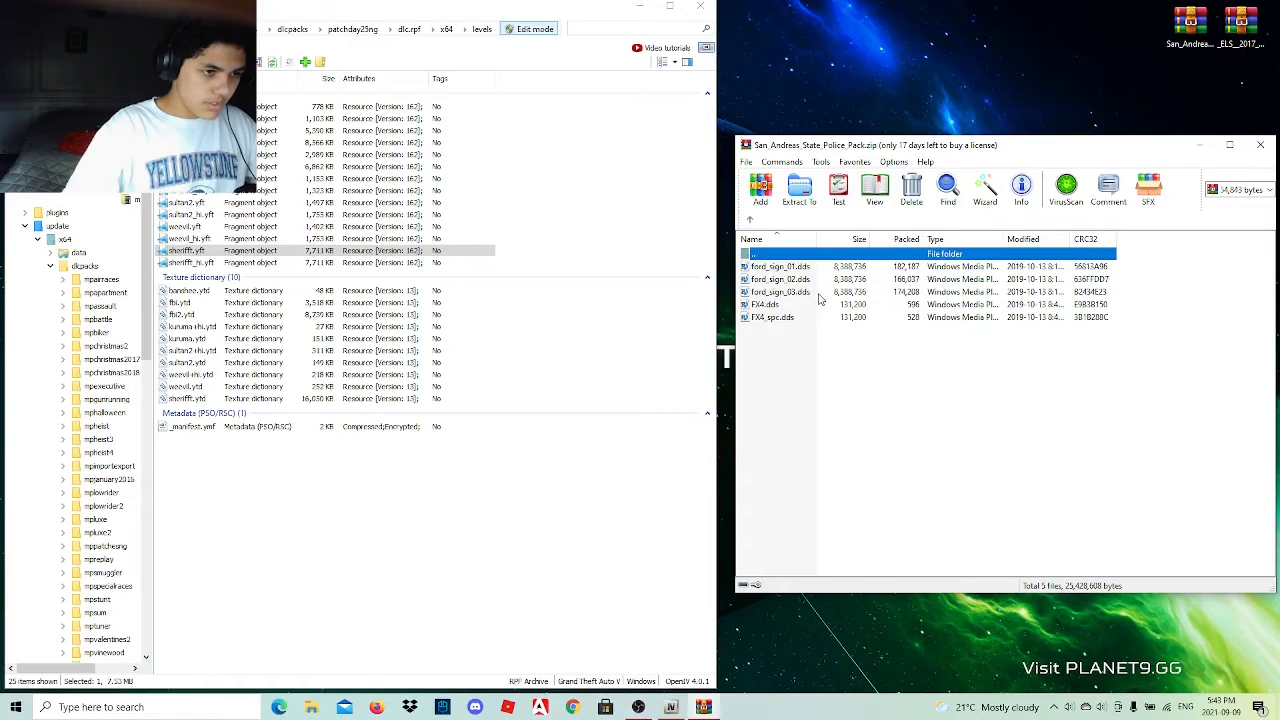
double_click(800, 292)
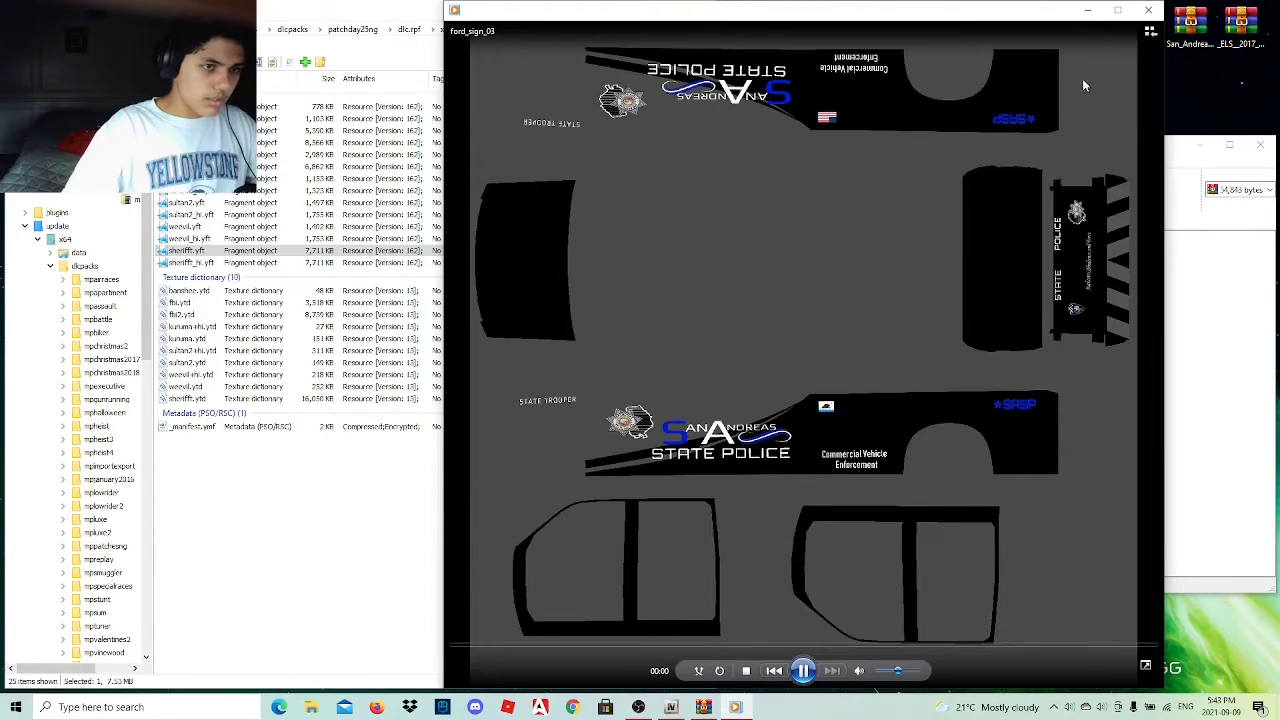
click(1145, 13)
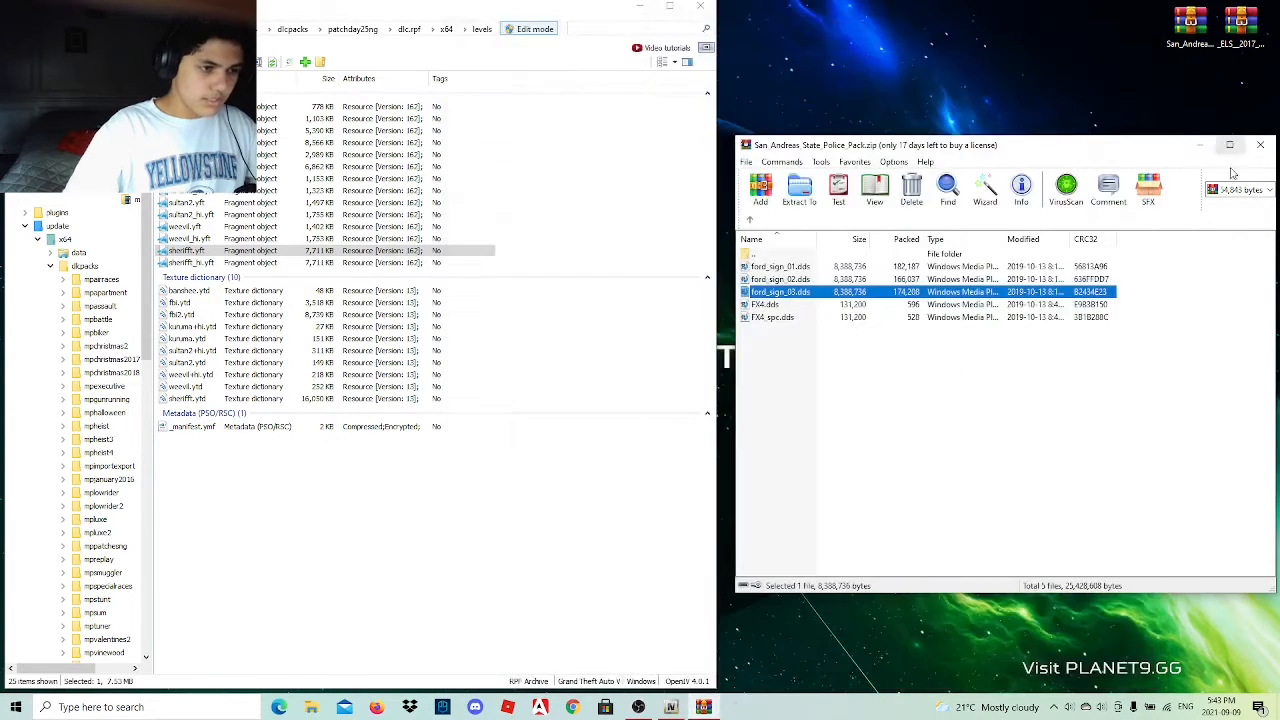
Switch to Chrome and open the Google Docs document that lists the mod download links.
click(573, 707)
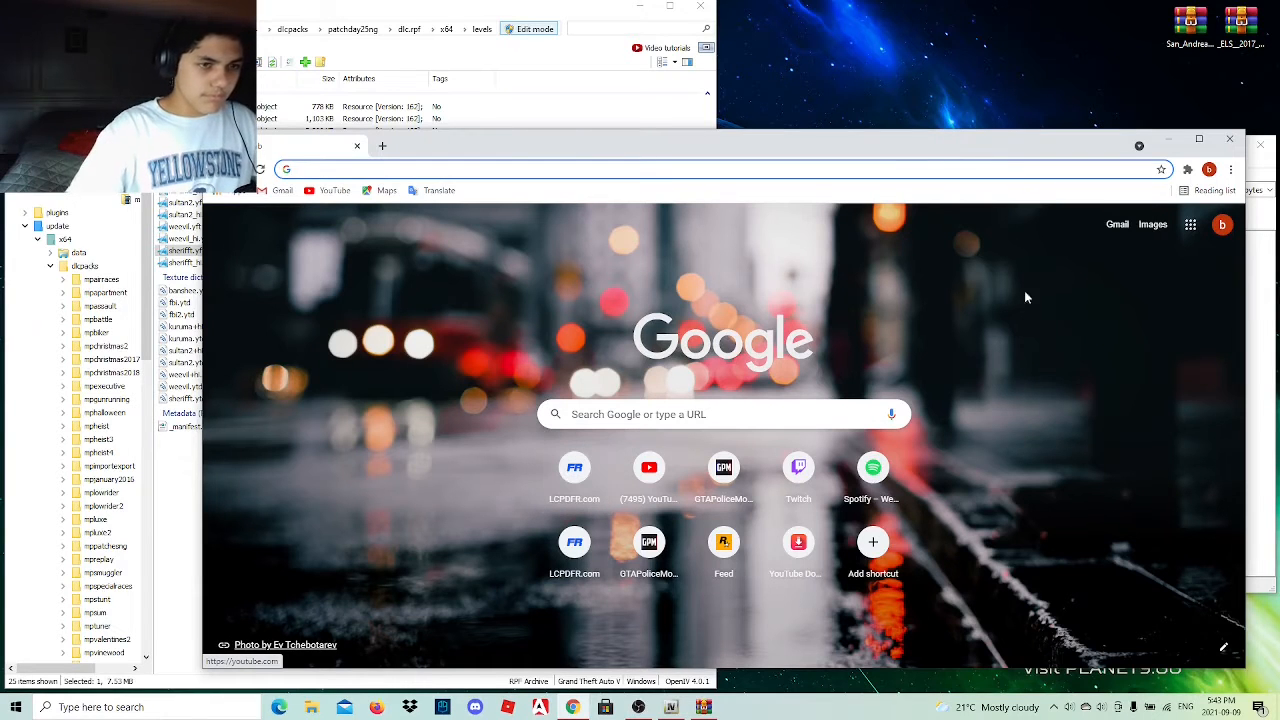
click(1229, 138)
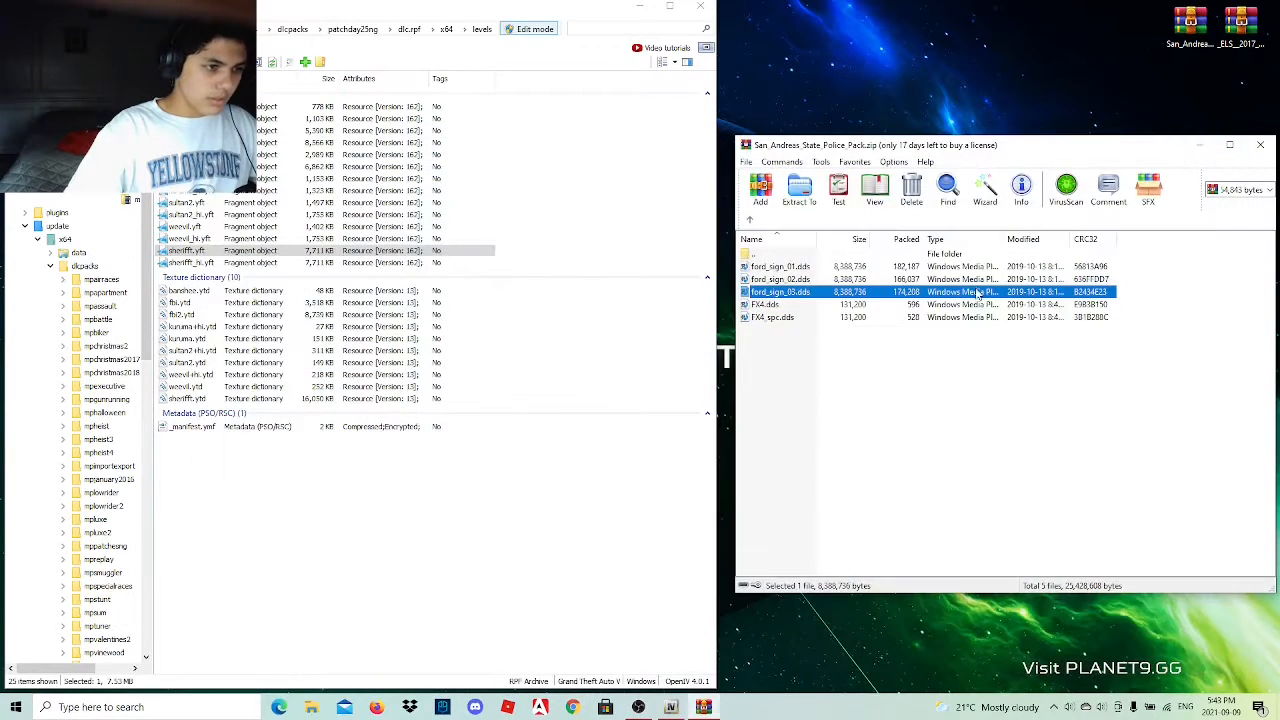
click(572, 707)
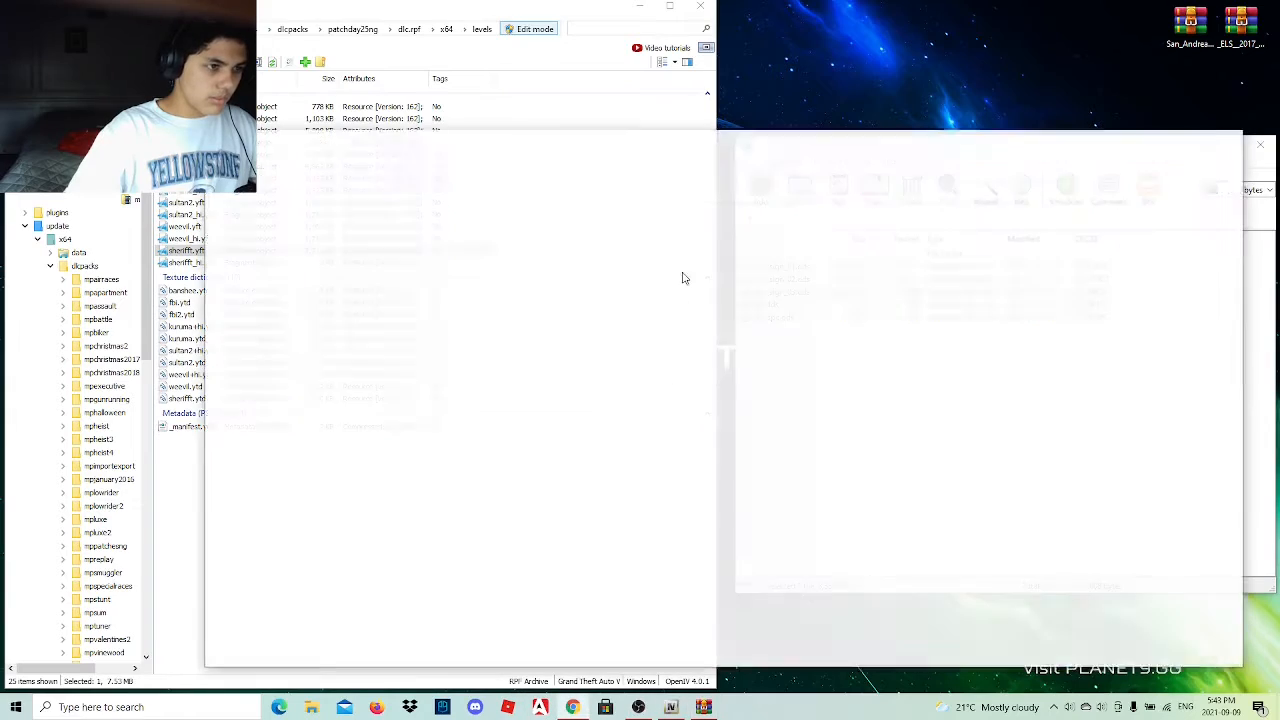
text(goog)
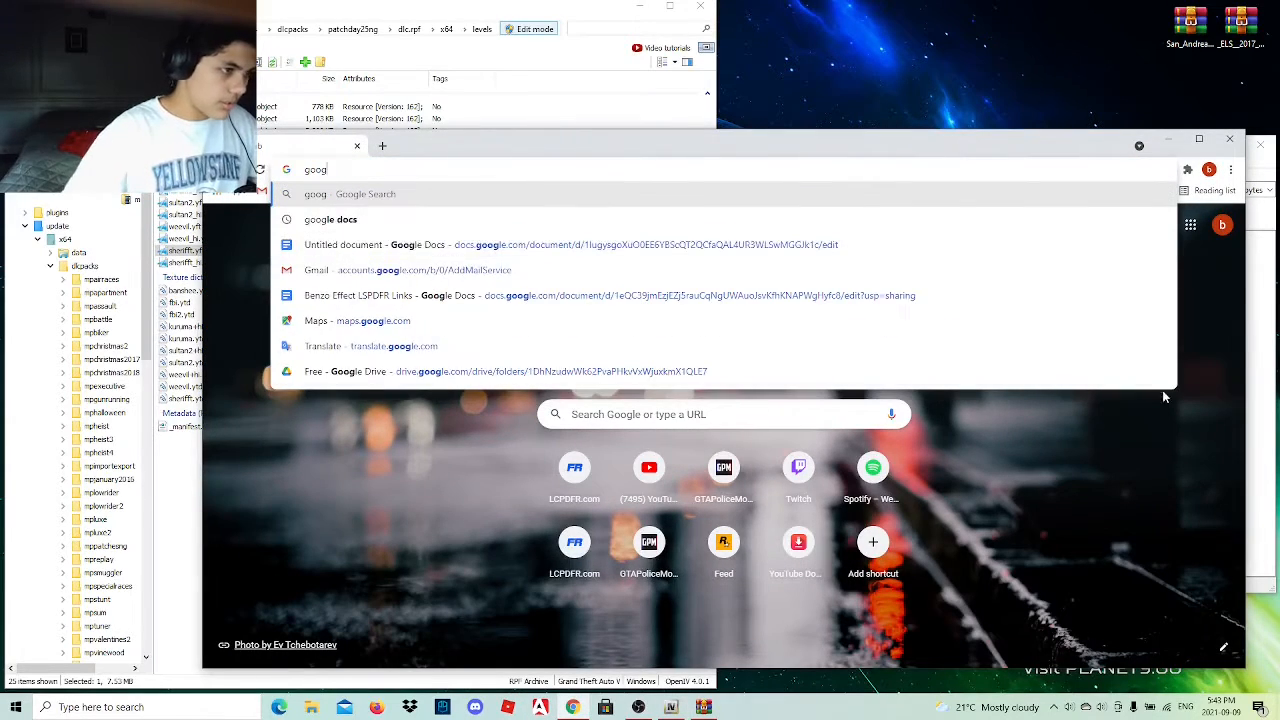
click(540, 250)
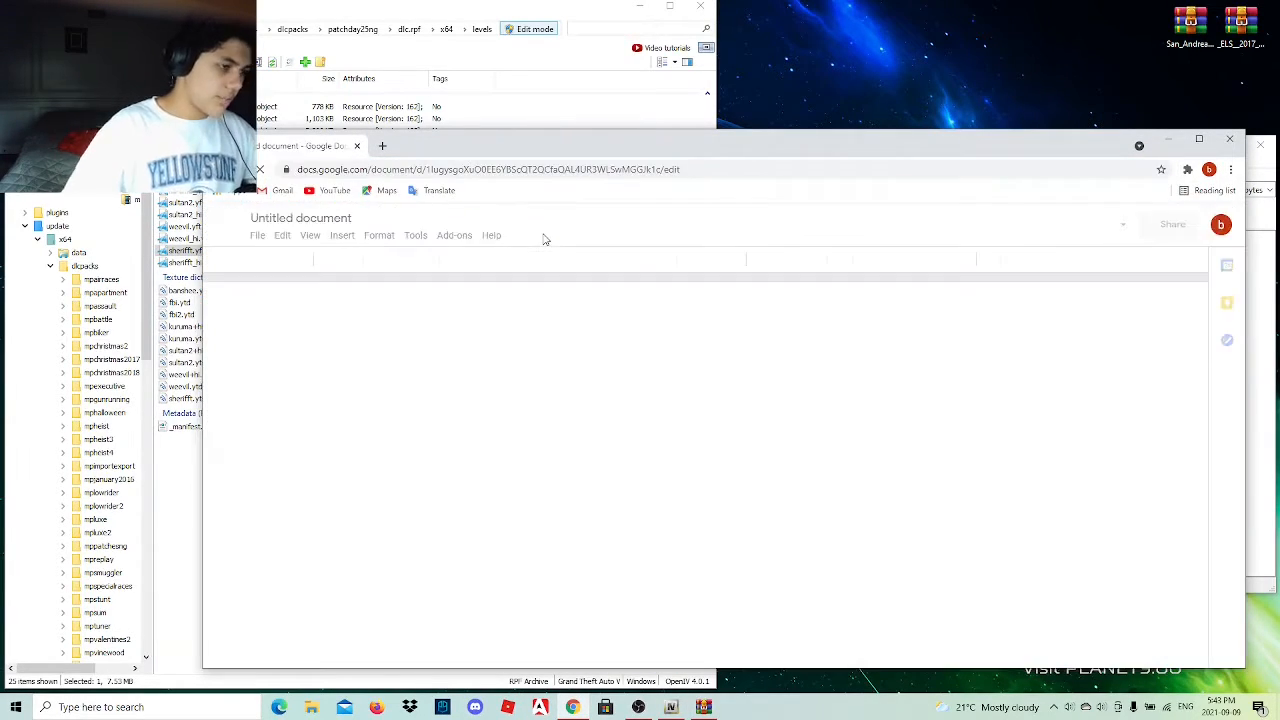
Follow the 2017 Chevrolet Silverado link under Vehicle Mods through the YouTube redirect to the LCPDFR site.
scroll(701, 487, down, 1)
scroll(701, 487, down, 10)
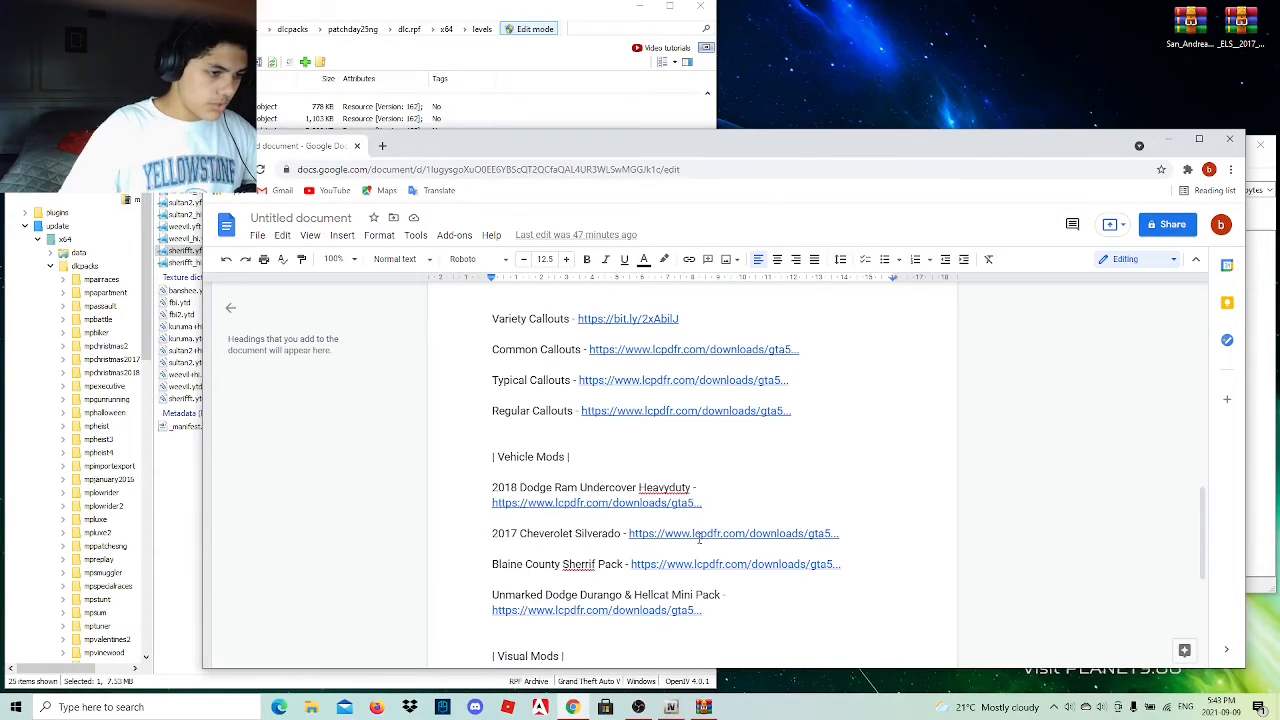
click(698, 537)
click(714, 563)
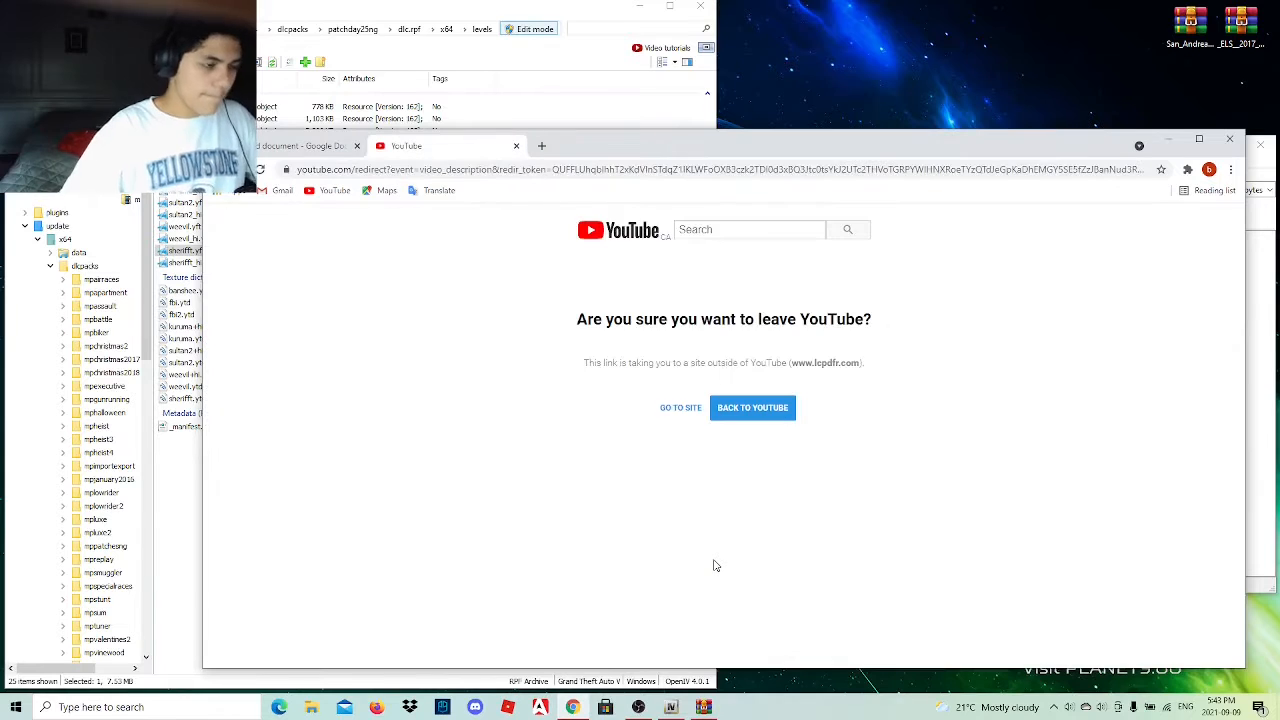
click(682, 412)
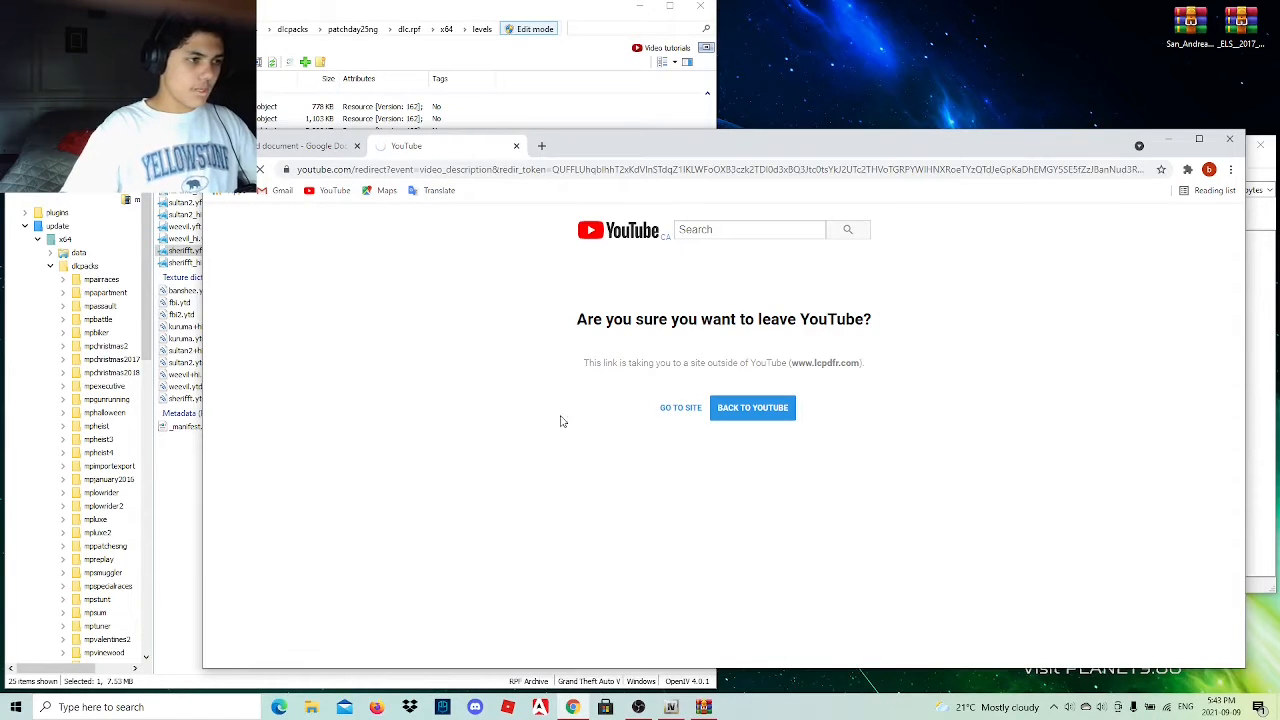
Open the State Police texture pack page linked in the Silverado mod's description.
scroll(375, 471, down, 3)
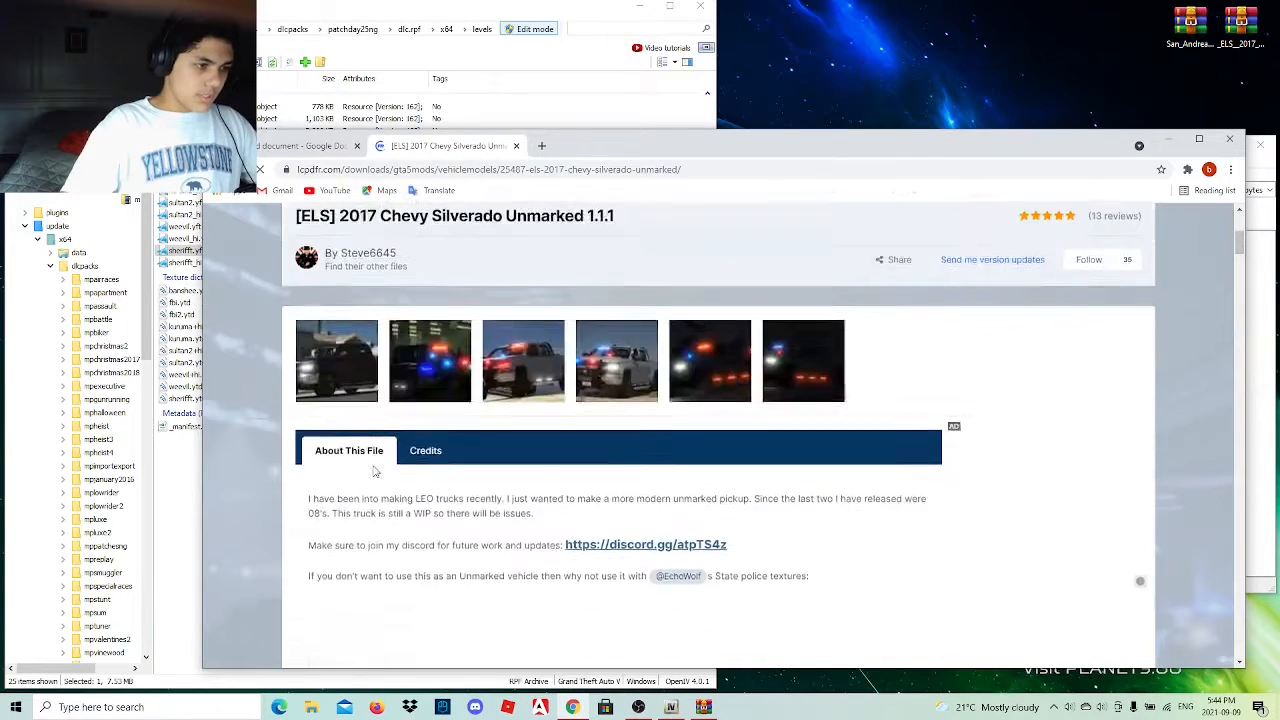
scroll(375, 471, down, 6)
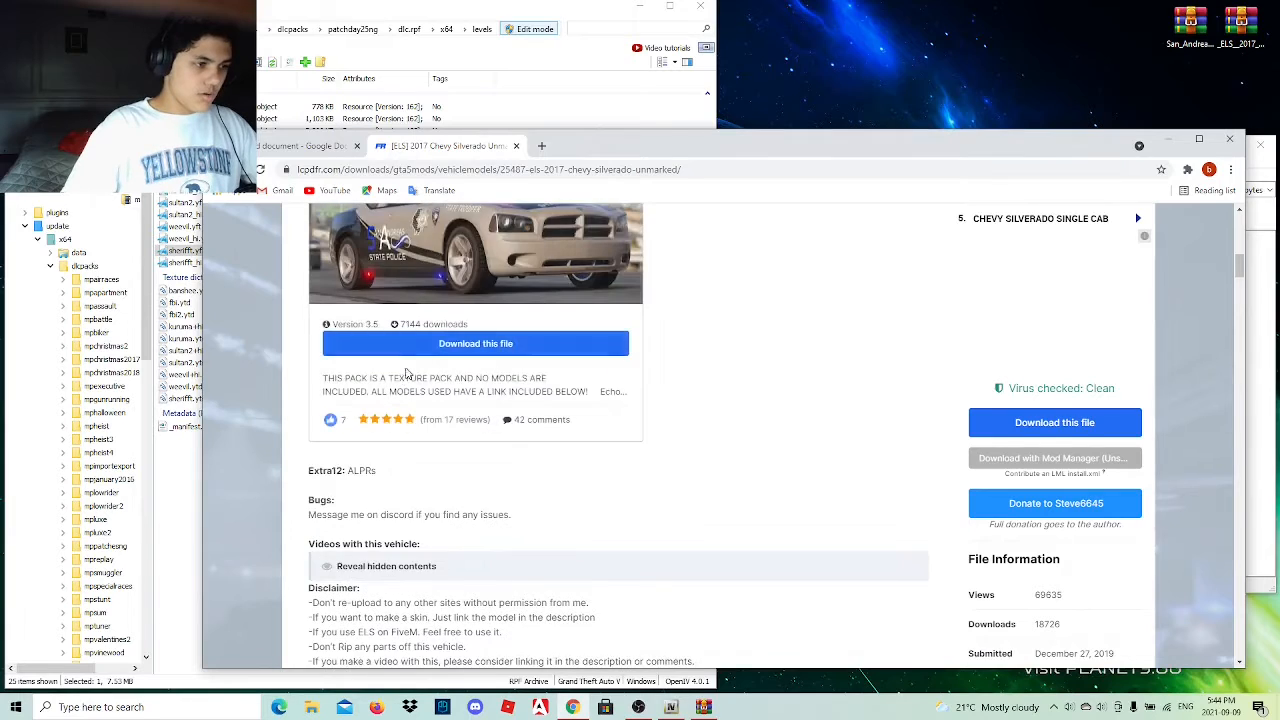
click(431, 347)
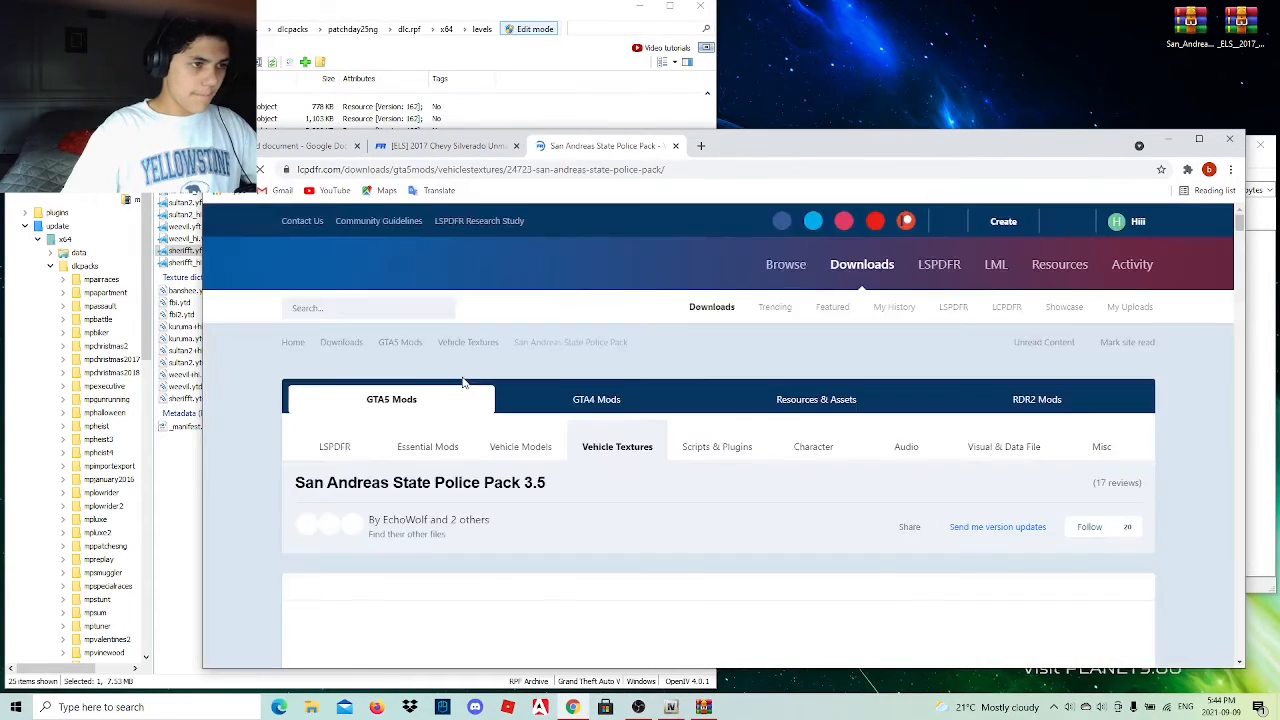
Reveal the hidden Vehicle Links section in the San Andreas State Police Pack description.
scroll(463, 381, down, 10)
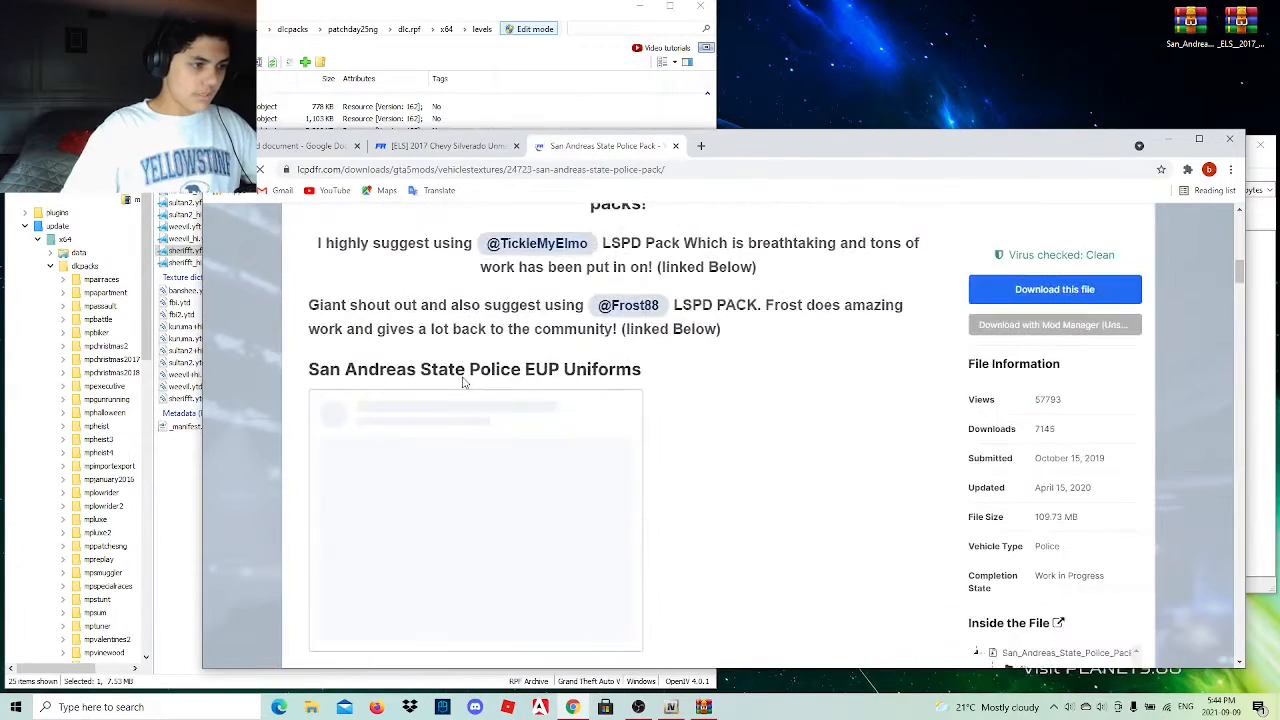
scroll(463, 381, down, 1)
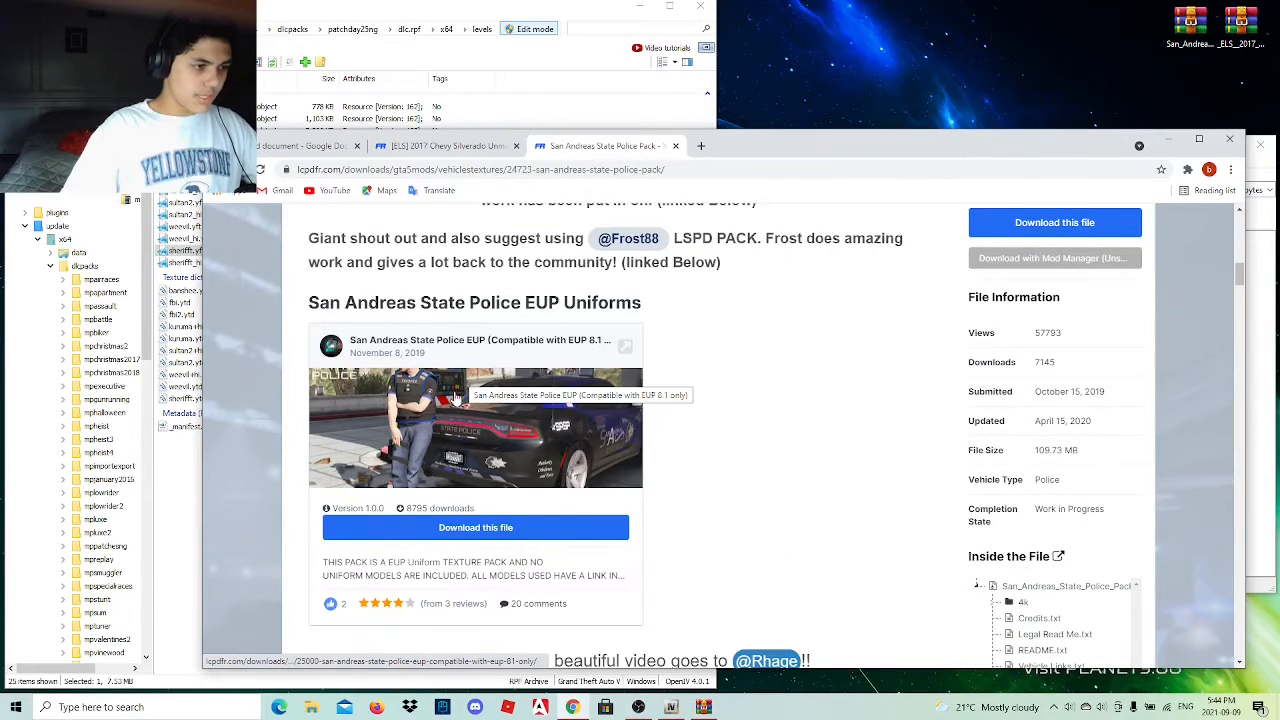
scroll(448, 500, down, 4)
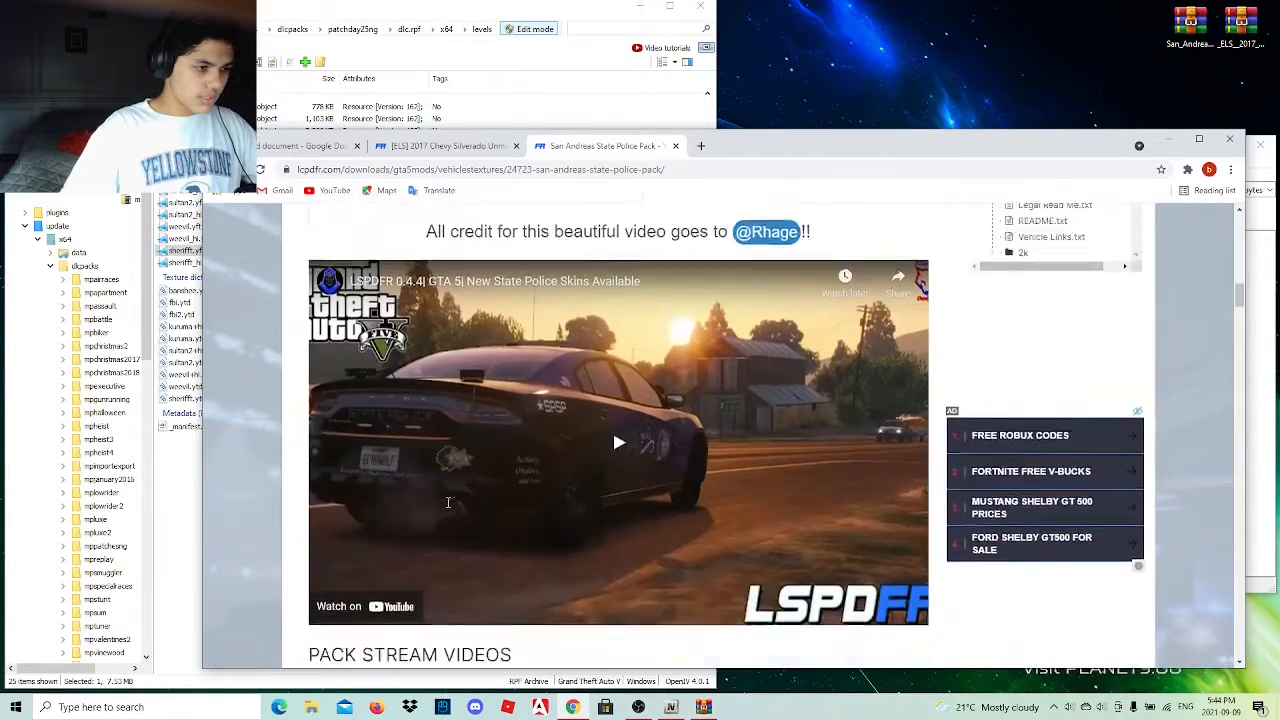
scroll(448, 502, down, 6)
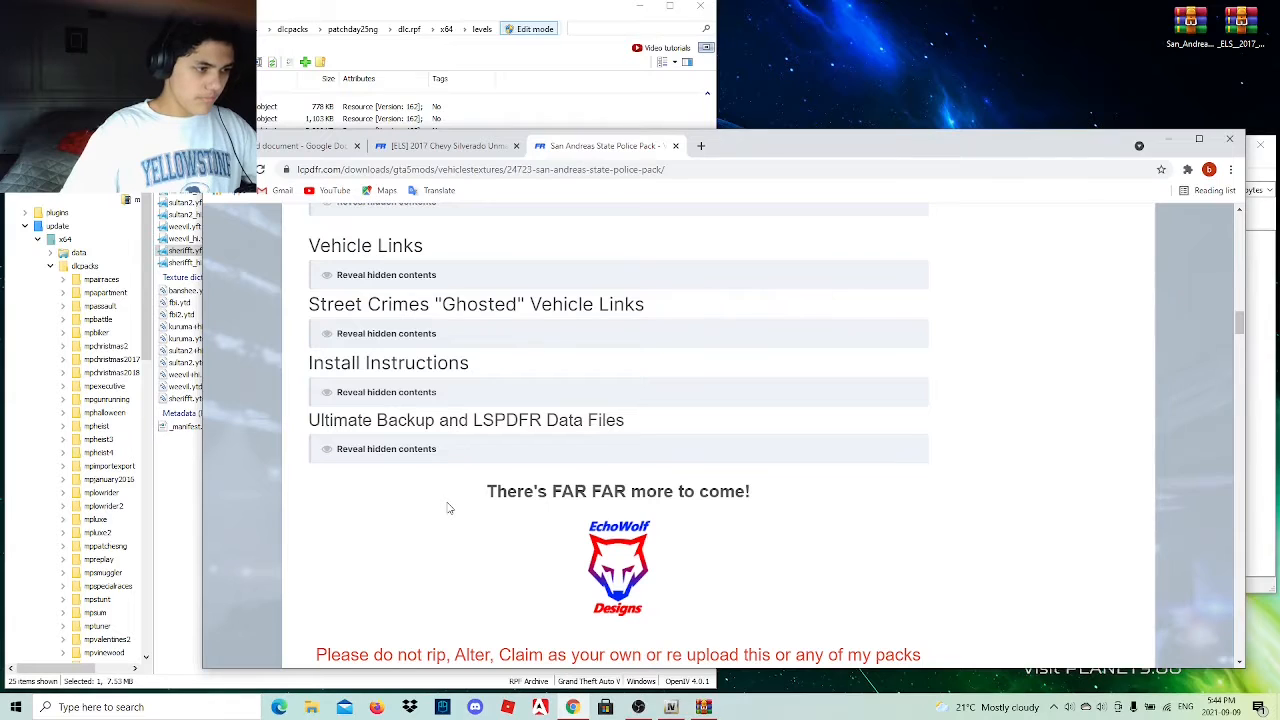
scroll(449, 508, up, 3)
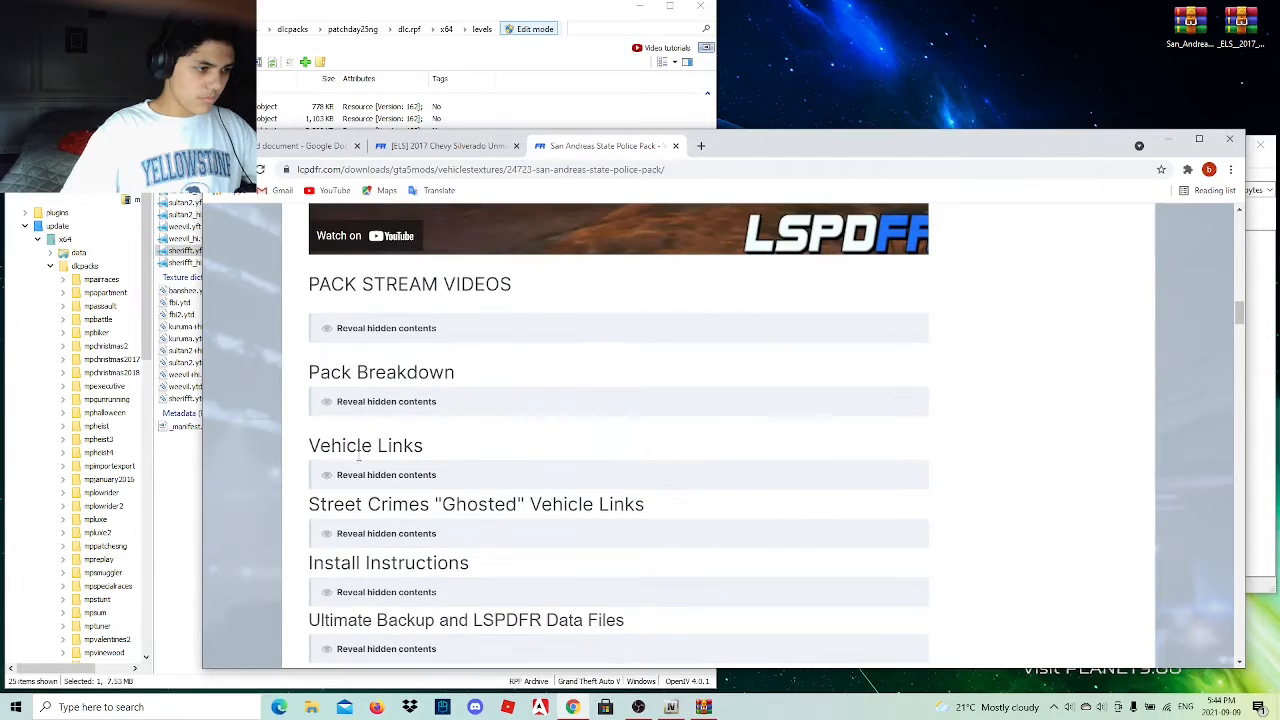
click(358, 475)
Find the [ELS] LSPD Pack among the vehicle links and open its download page.
scroll(728, 557, down, 5)
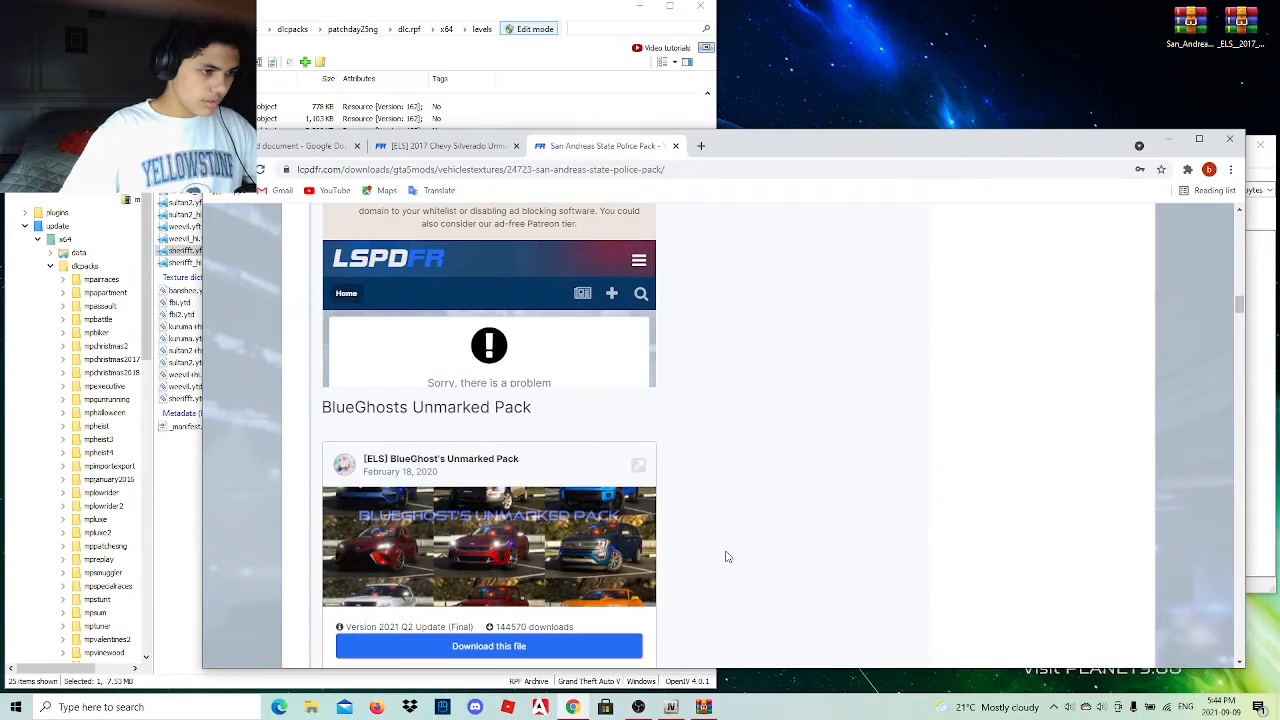
scroll(728, 557, down, 3)
scroll(728, 557, down, 5)
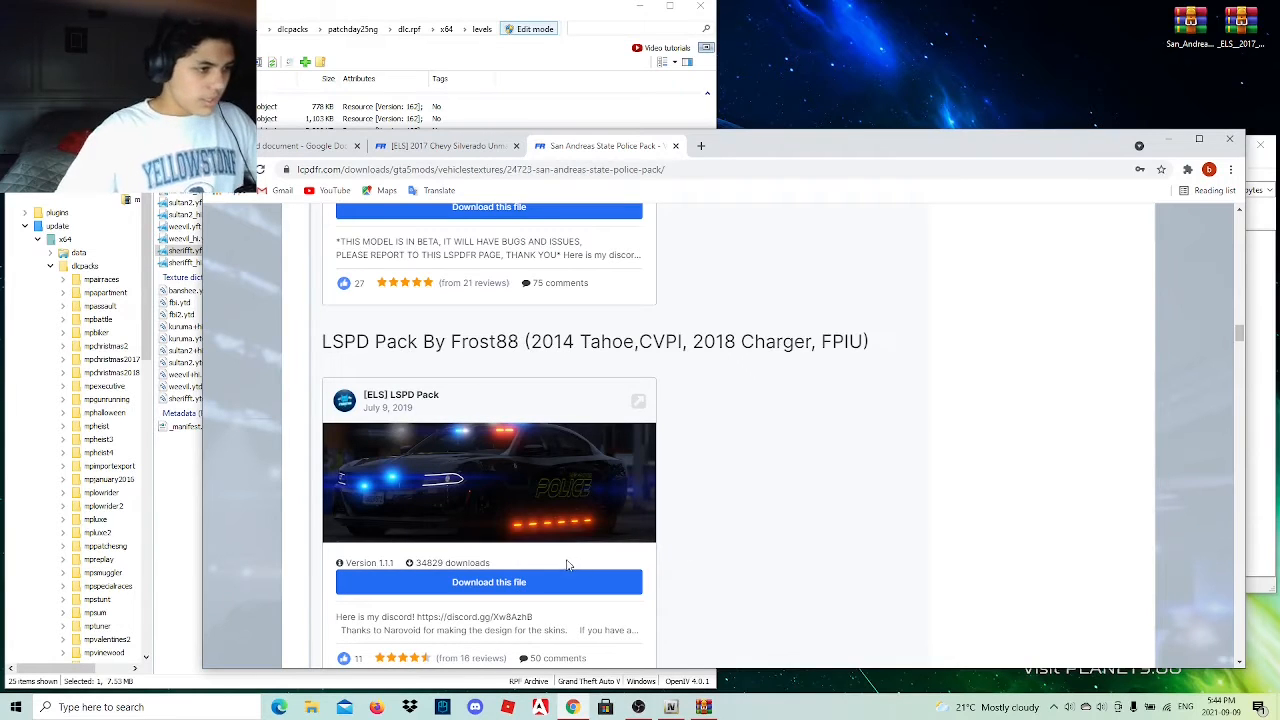
scroll(567, 566, down, 3)
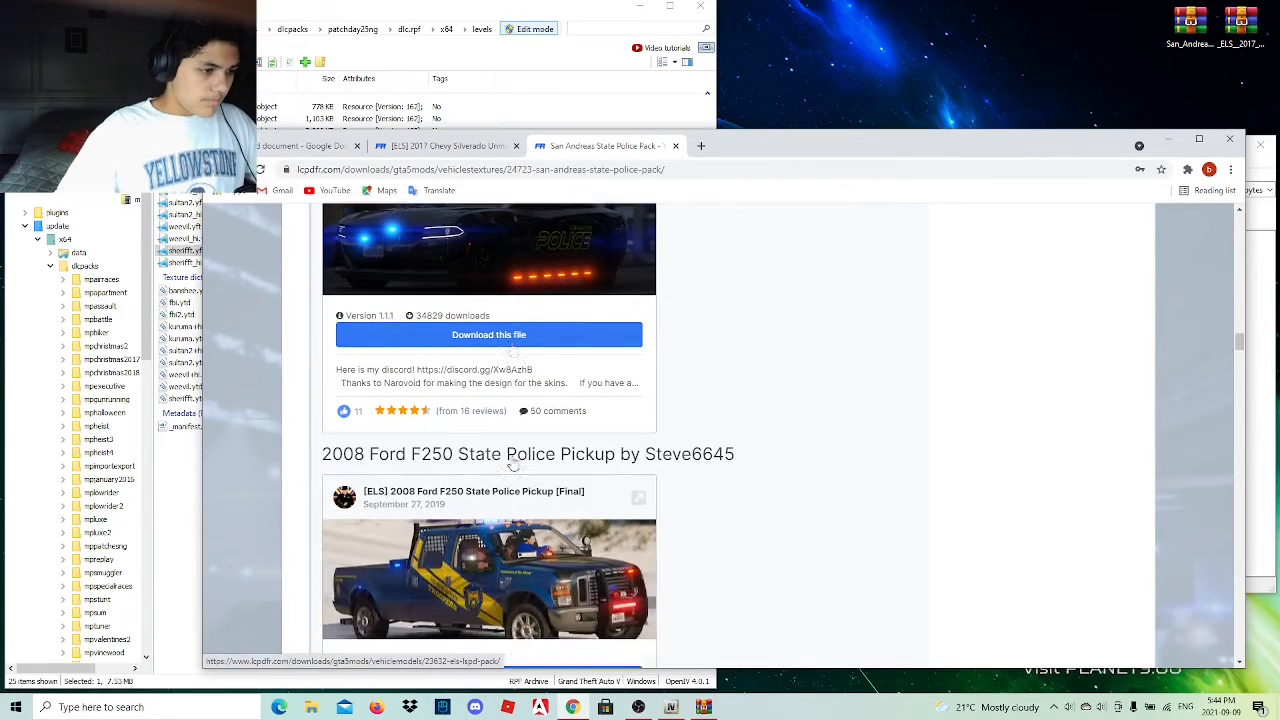
scroll(512, 465, up, 2)
click(484, 516)
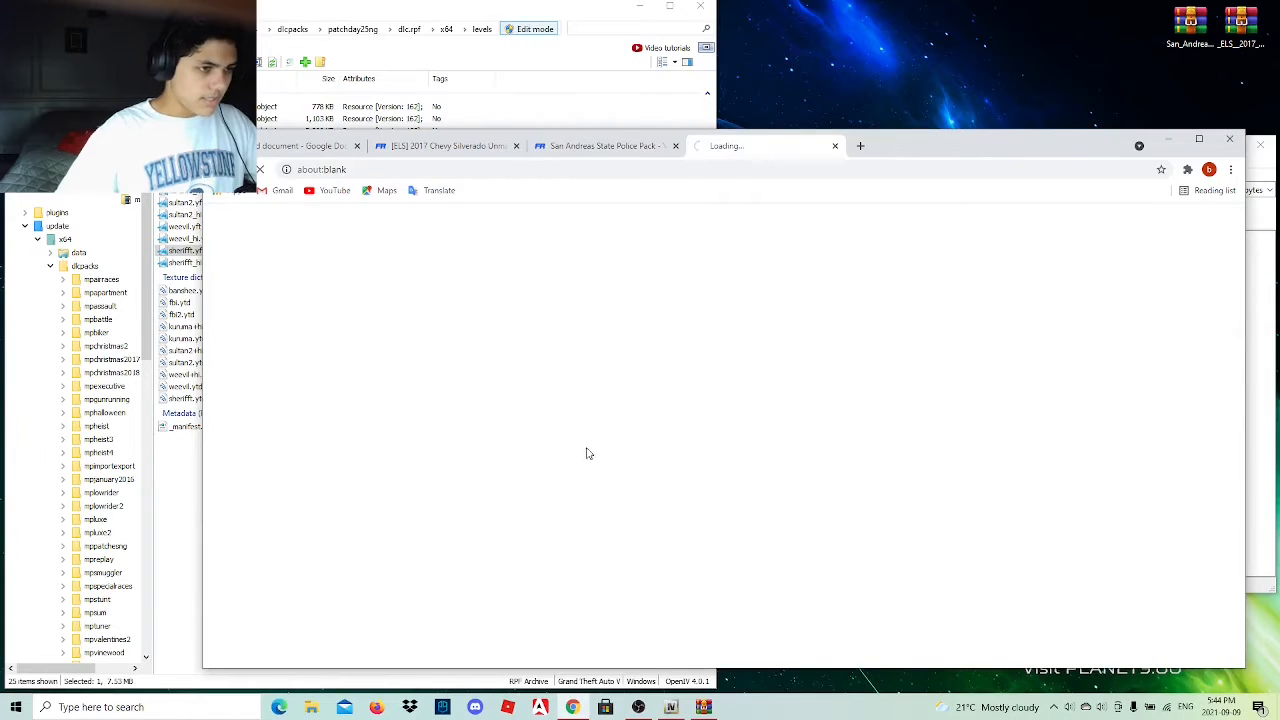
Download the [ELS] LSPD Pack archive from its LCPDFR page.
scroll(624, 432, down, 3)
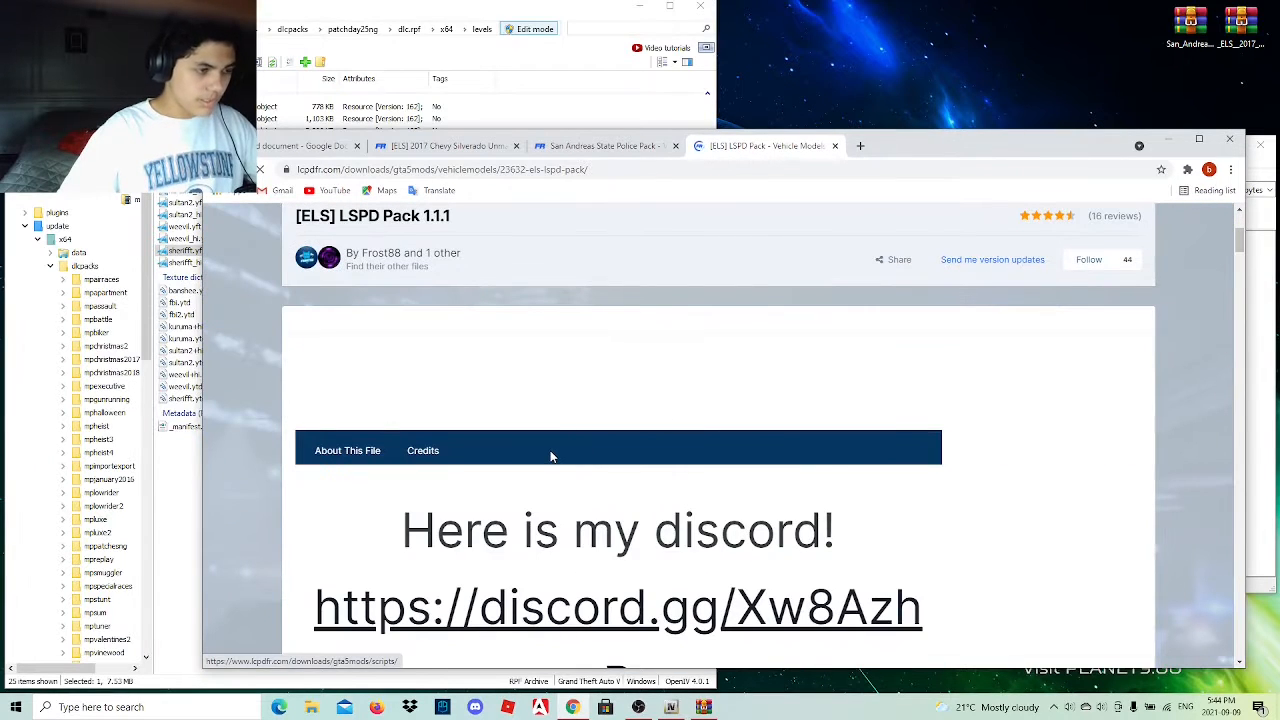
scroll(550, 457, down, 5)
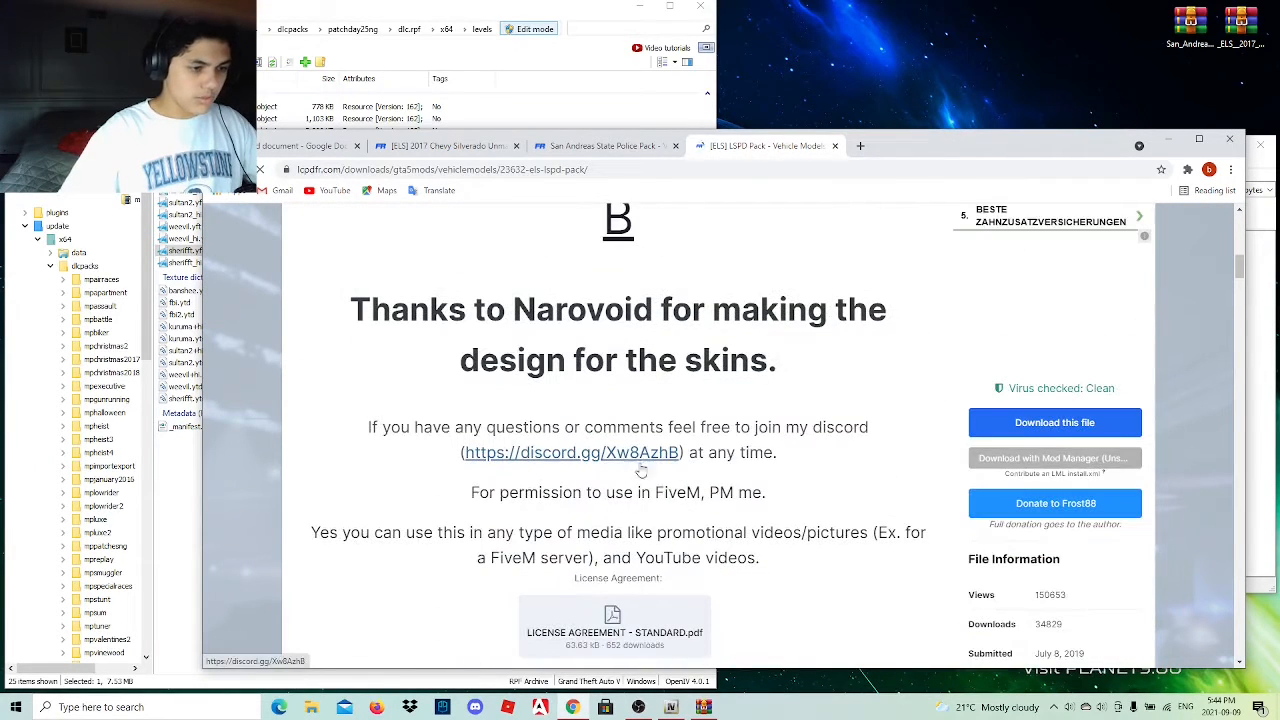
click(1033, 436)
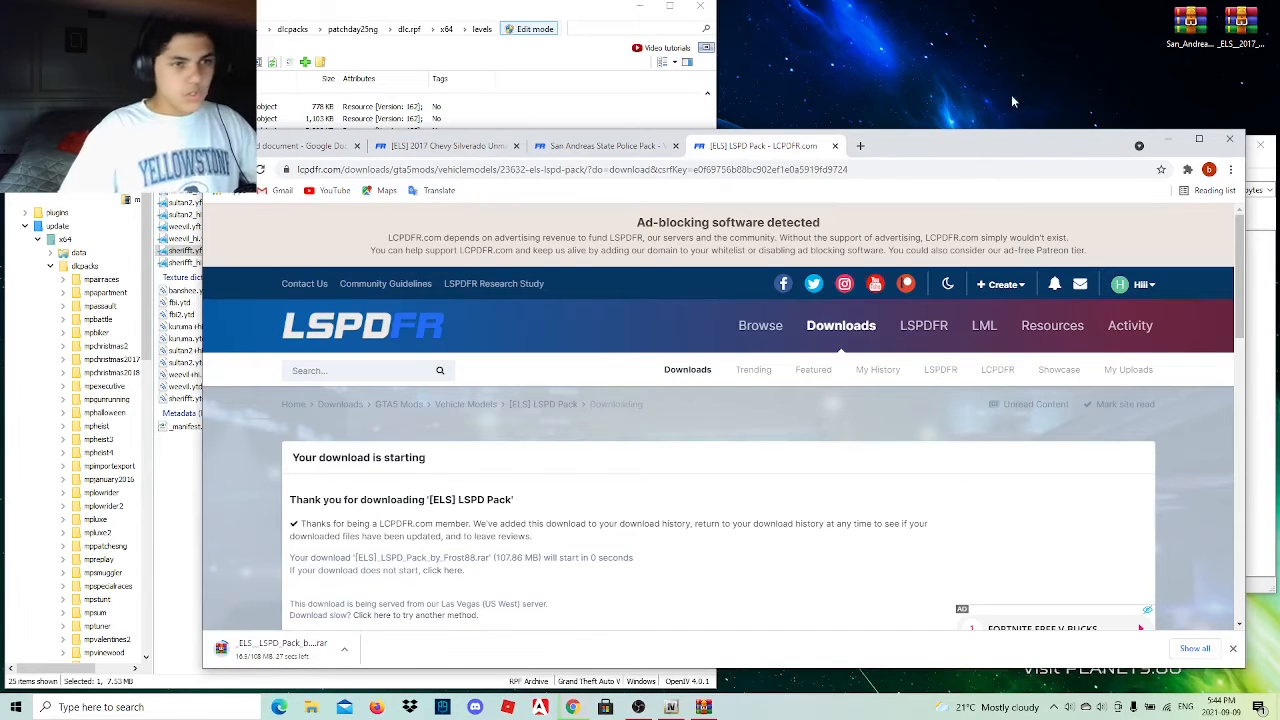
Open the San Andreas State Police Pack archive and preview tahoe_sign_3.png from the 2014 tahoe folder inside 4k.
double_click(1190, 28)
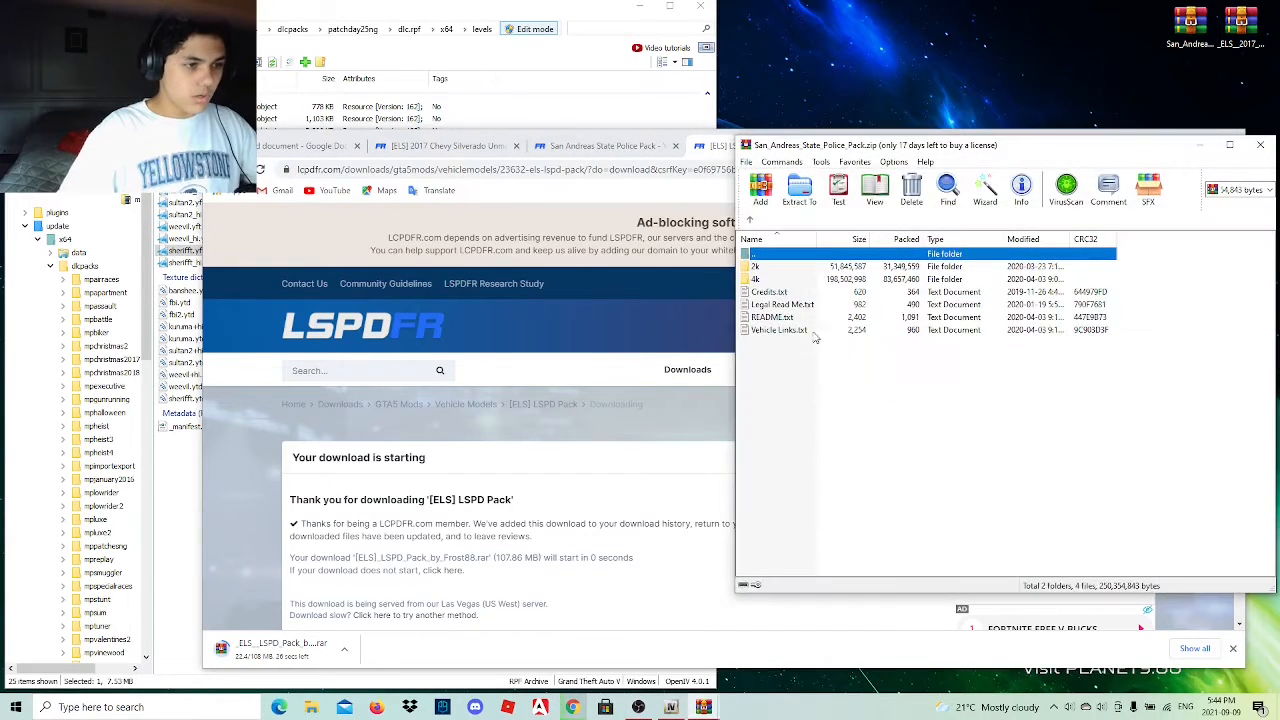
double_click(811, 282)
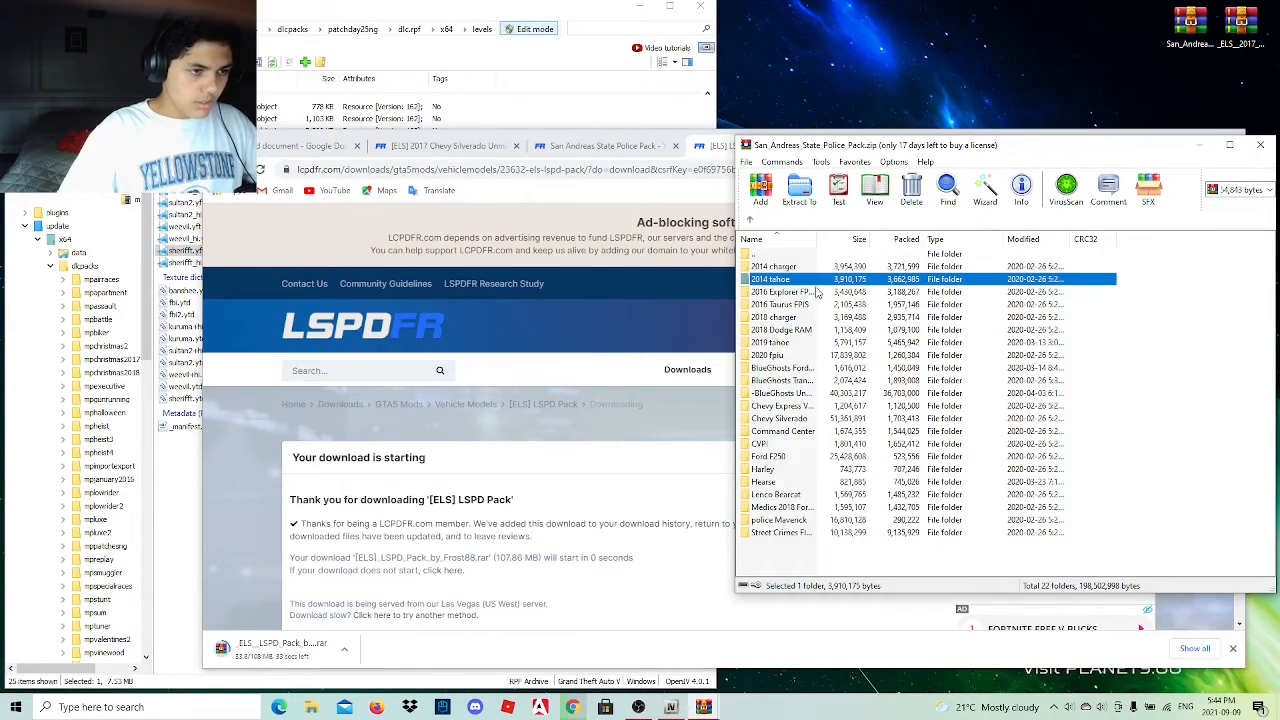
double_click(816, 285)
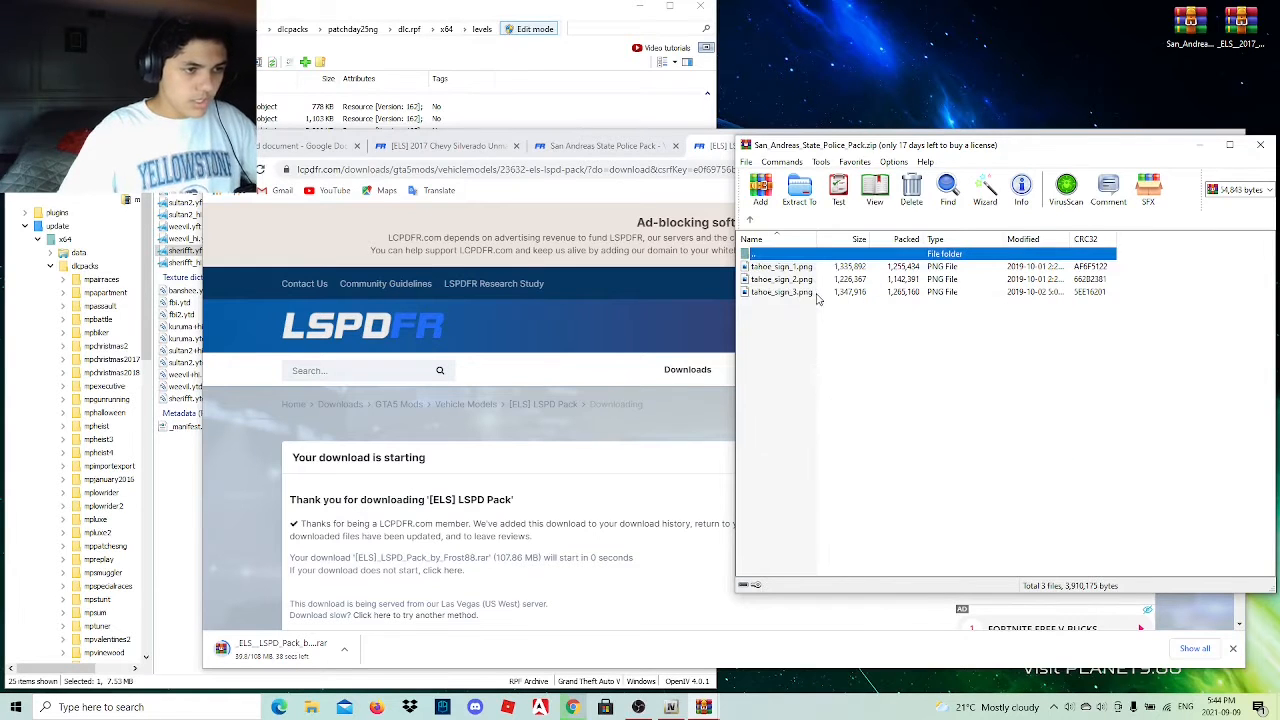
double_click(816, 291)
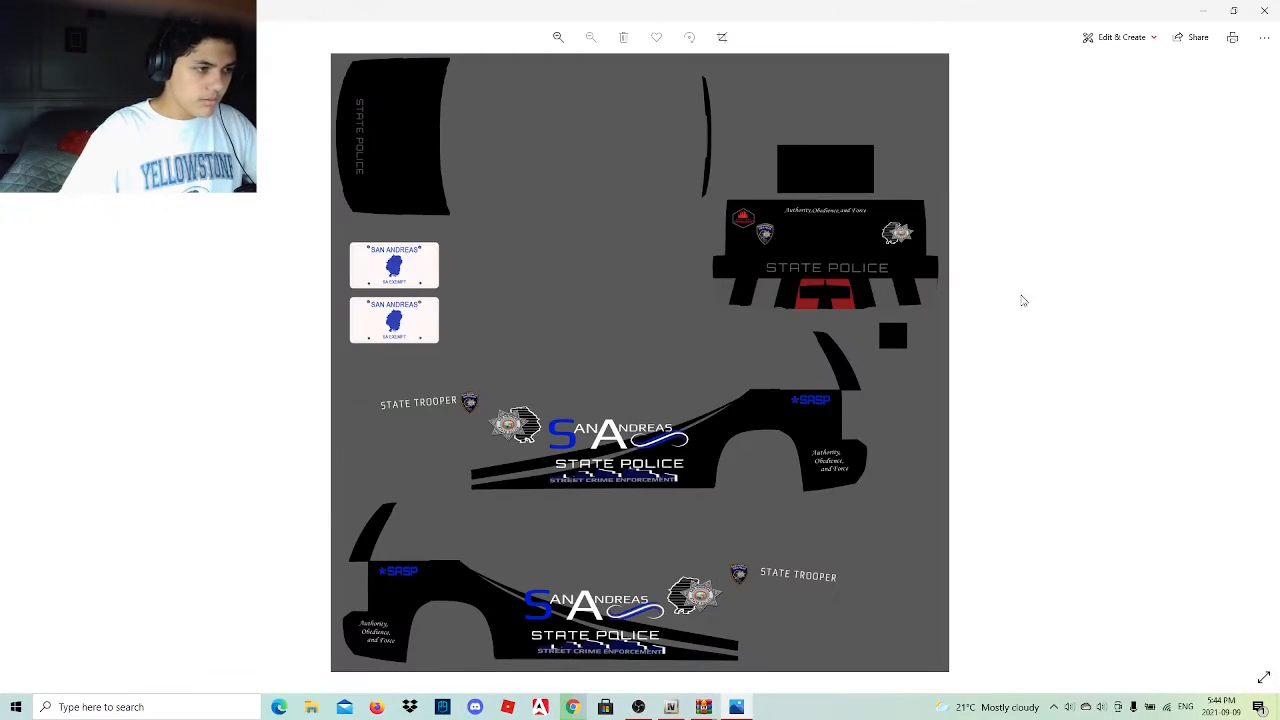
click(1264, 10)
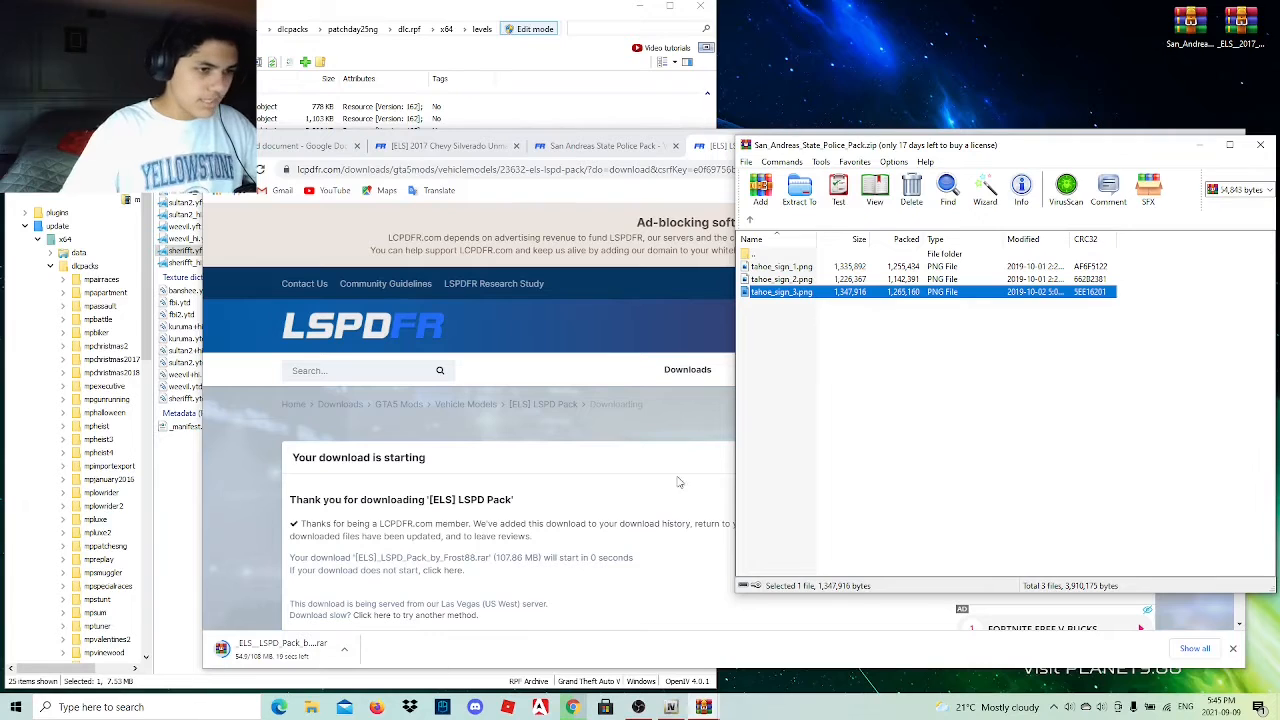
Preview the fourth TahoePPV_sign texture in the 2019 tahoe folder and return to the 4k folder list.
click(751, 221)
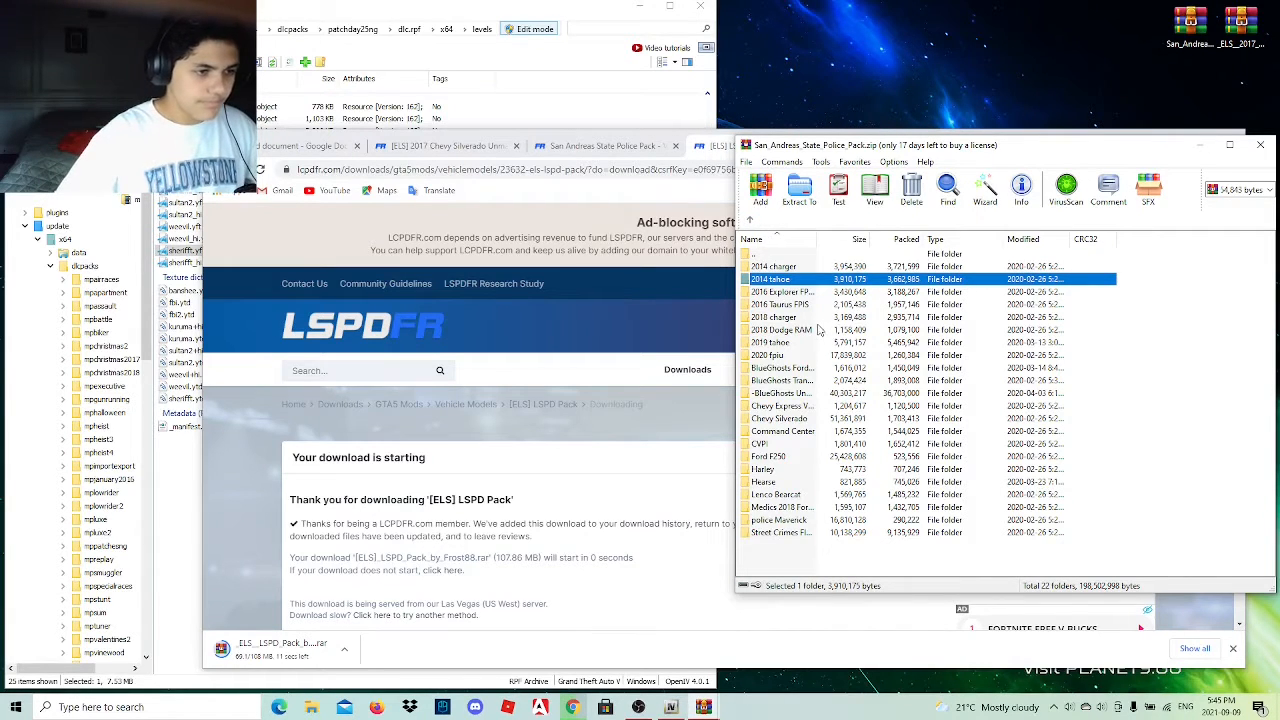
double_click(811, 346)
double_click(807, 308)
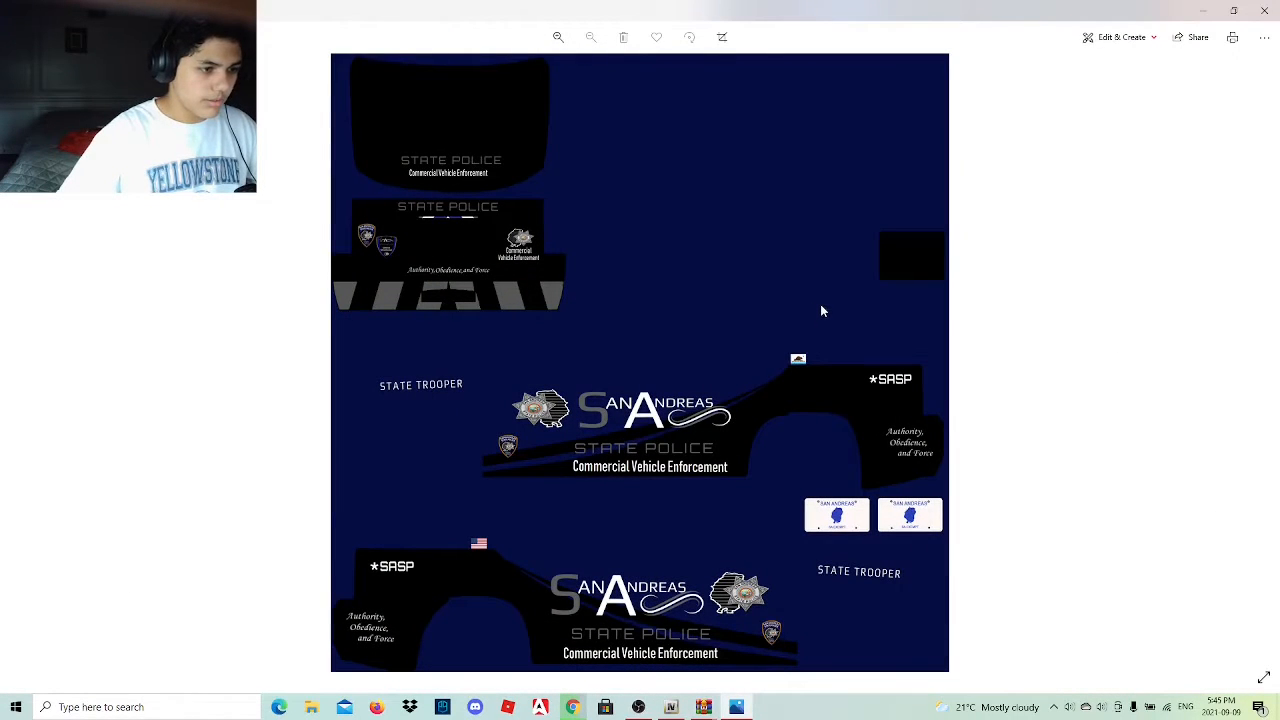
click(1259, 10)
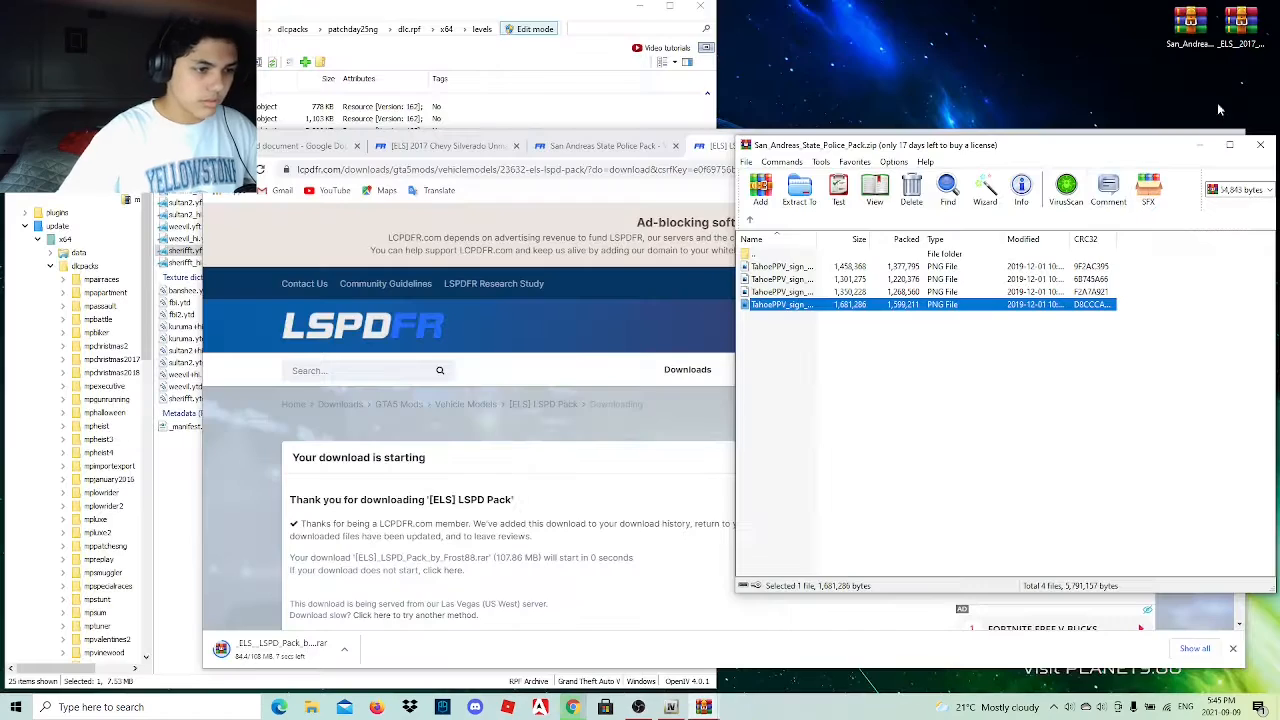
click(749, 219)
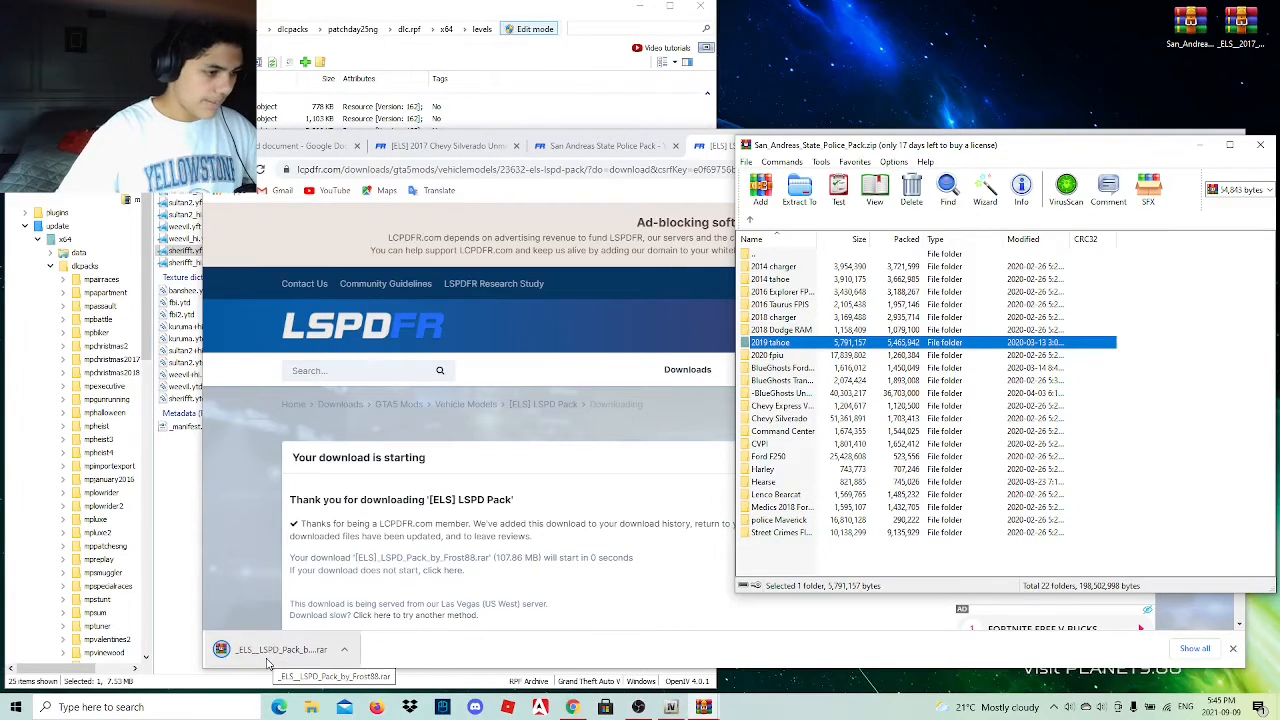
Place the downloaded [ELS] LSPD Pack archive on the desktop, minimize Chrome and open the archive in WinRAR.
drag(268, 660, 1146, 24)
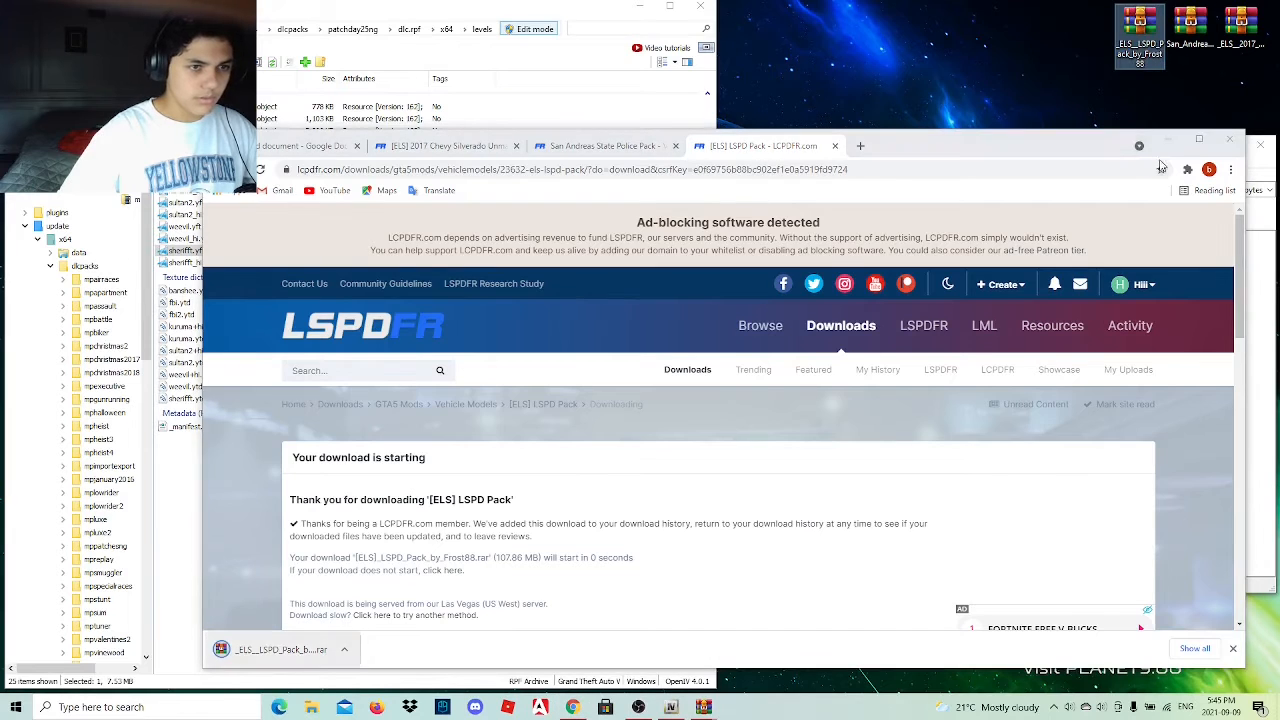
click(1169, 139)
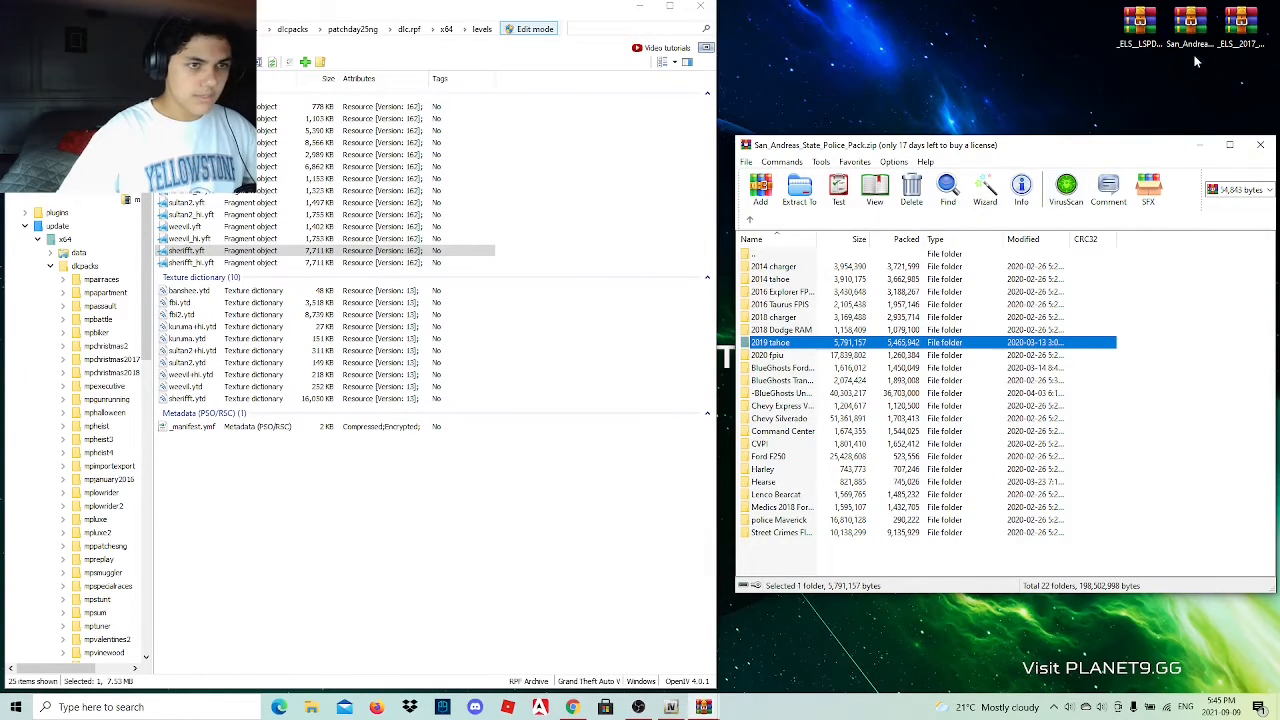
double_click(1140, 28)
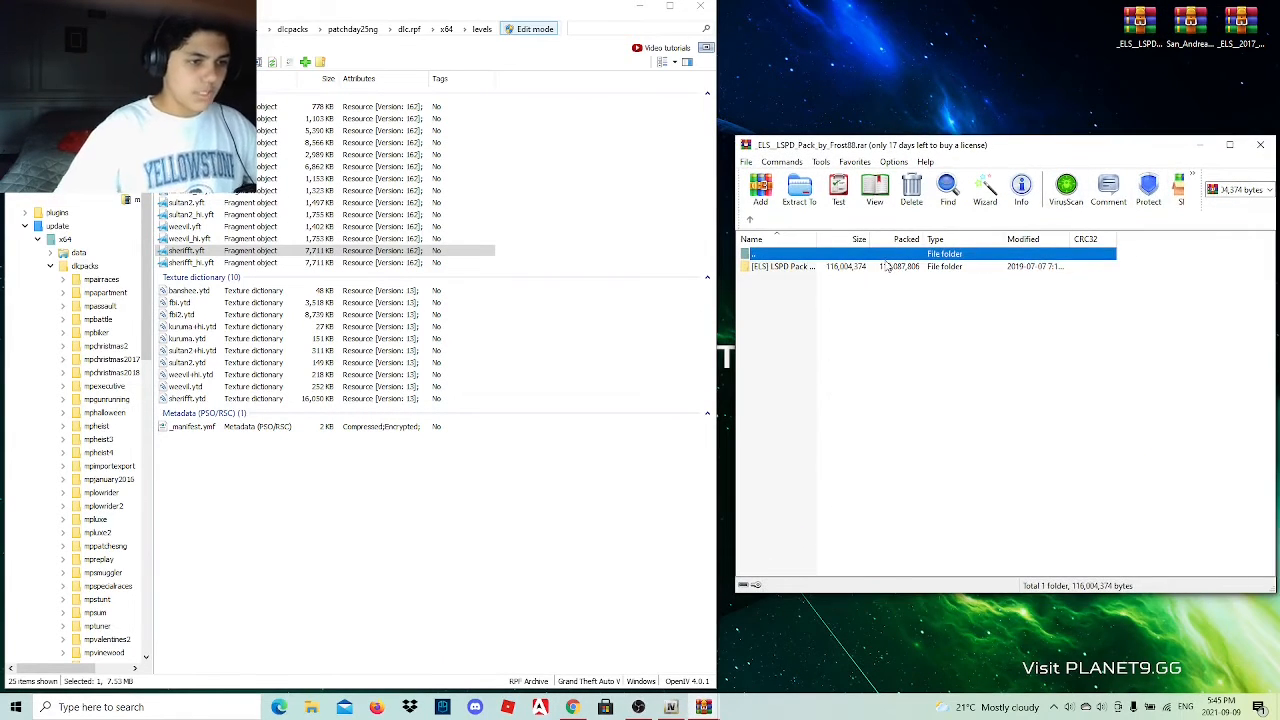
Copy POLICE.xml from the 2011 Ford car's ELS File folder into ELS/pack_default, then return to the patchday25ng levels files.
double_click(886, 266)
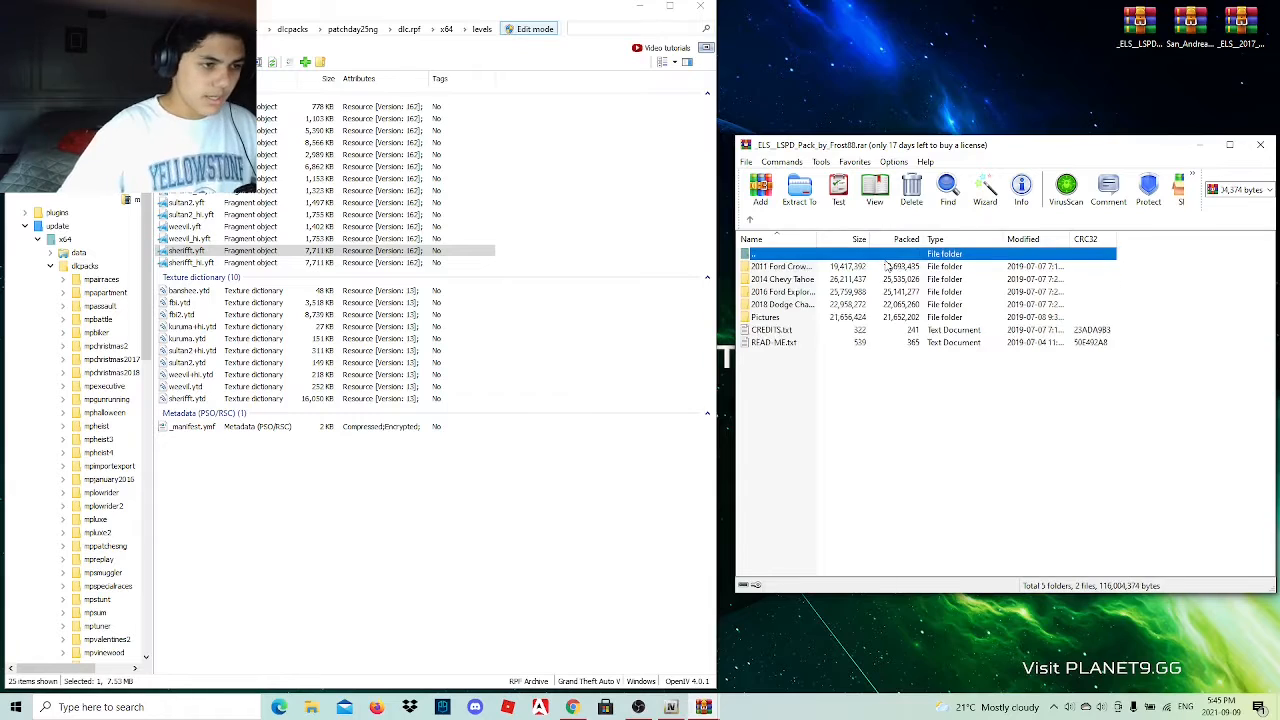
double_click(801, 270)
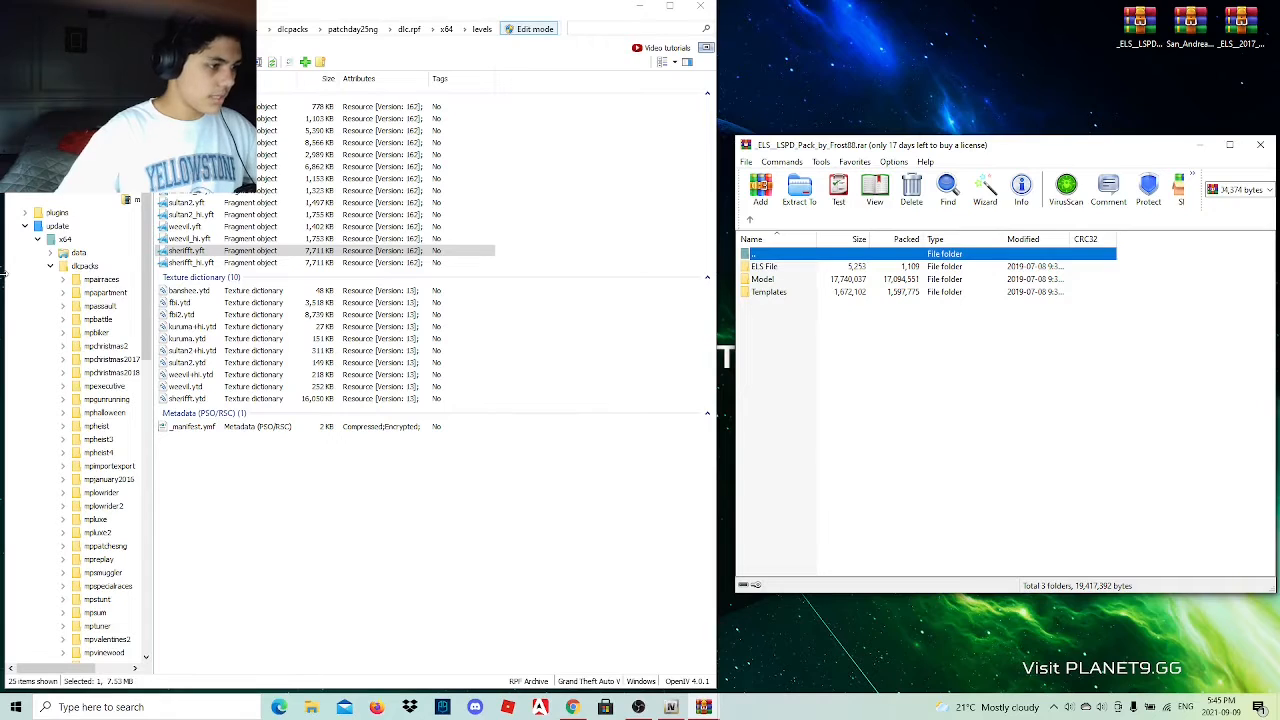
scroll(14, 290, down, 15)
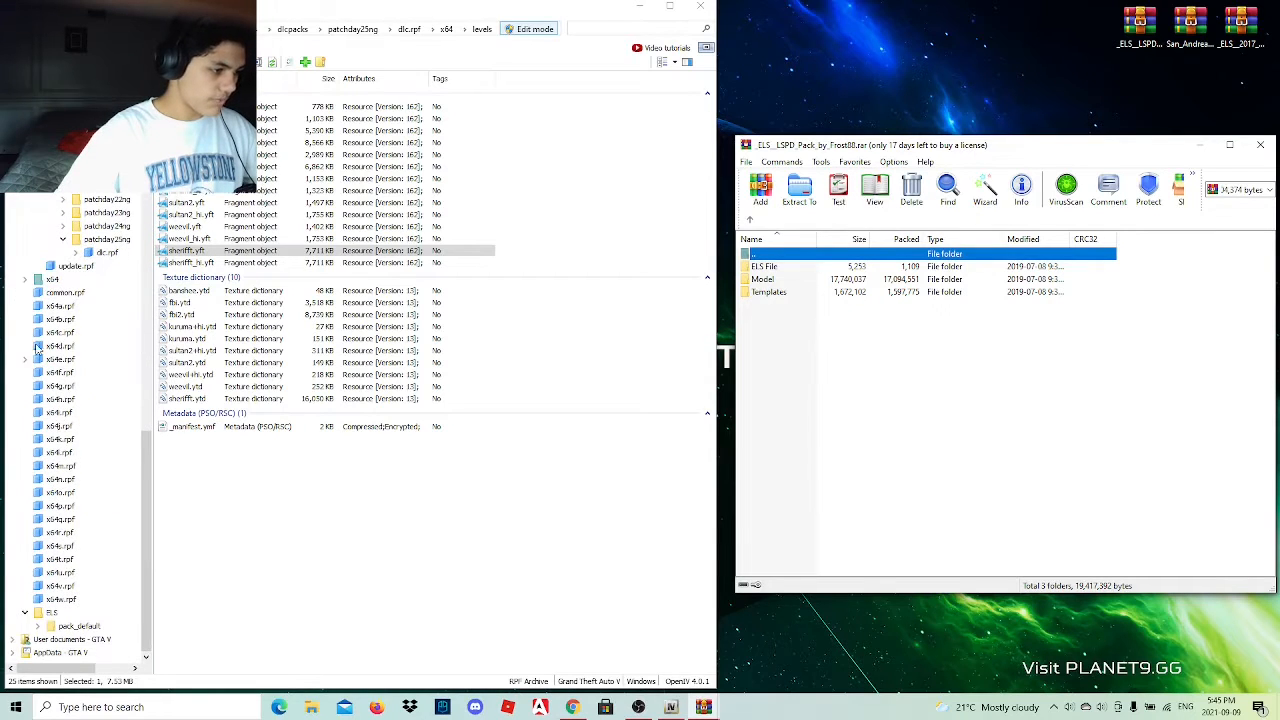
click(806, 267)
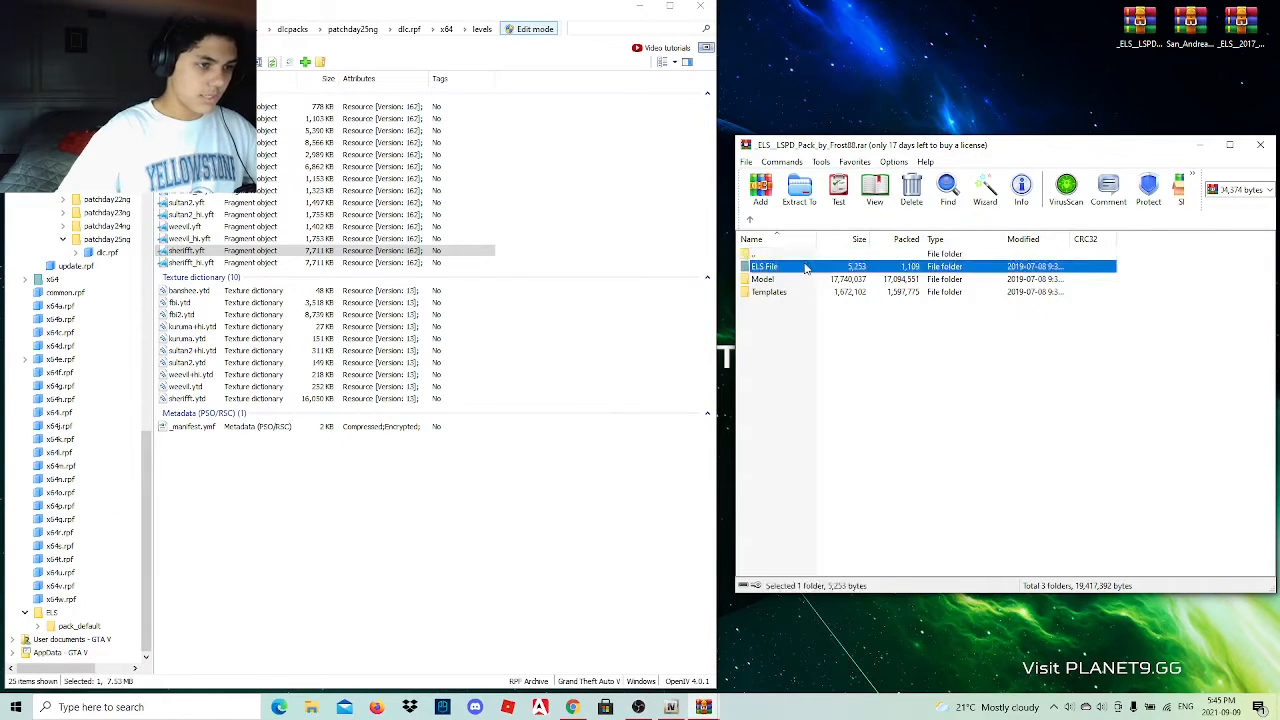
double_click(806, 267)
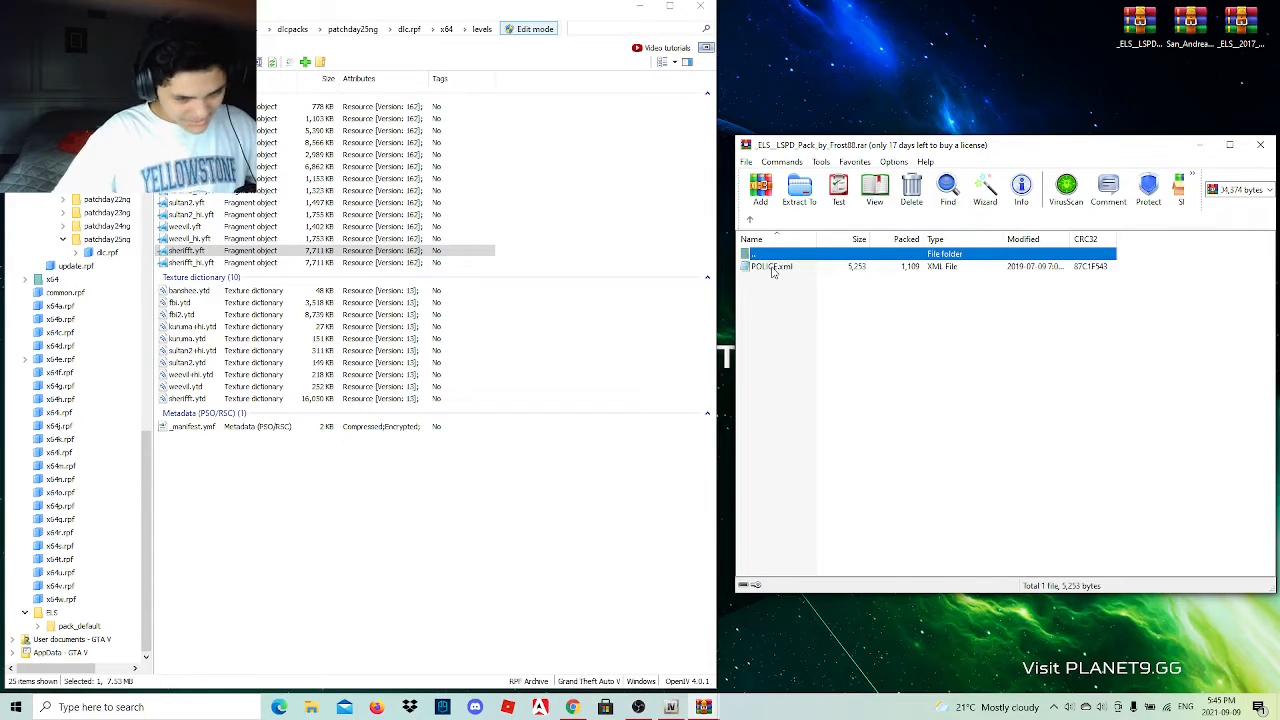
click(782, 287)
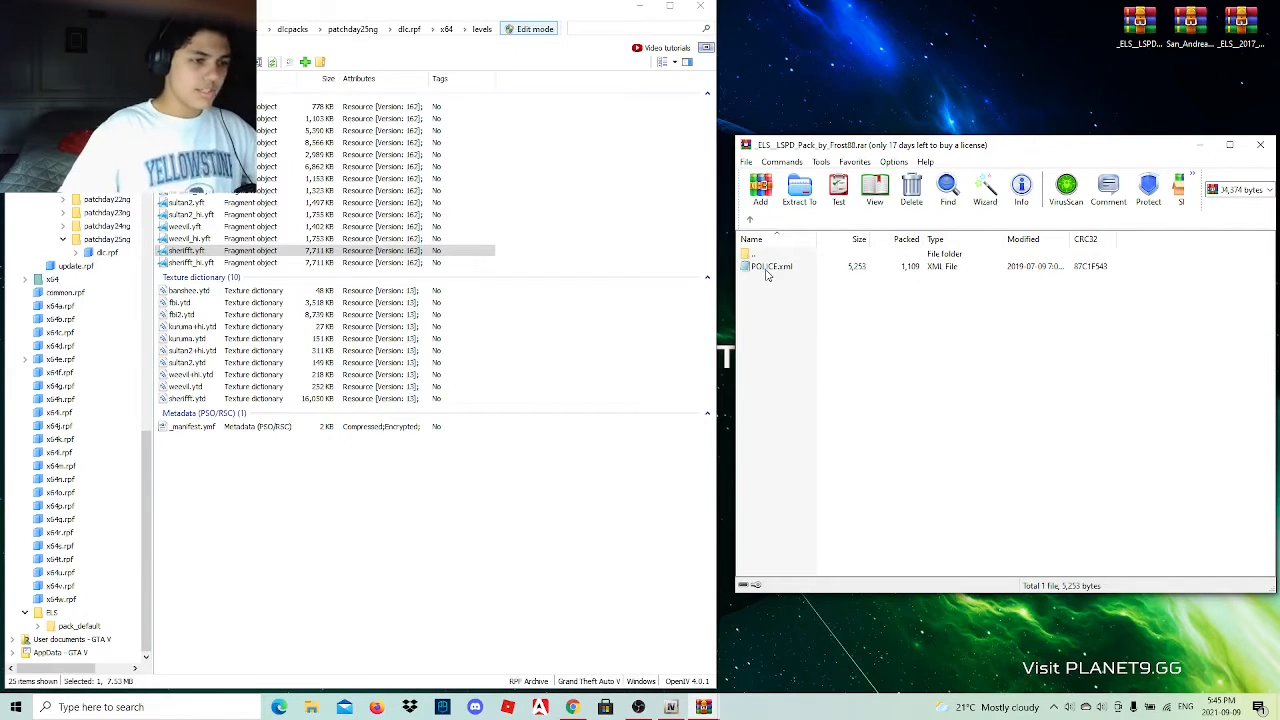
click(767, 271)
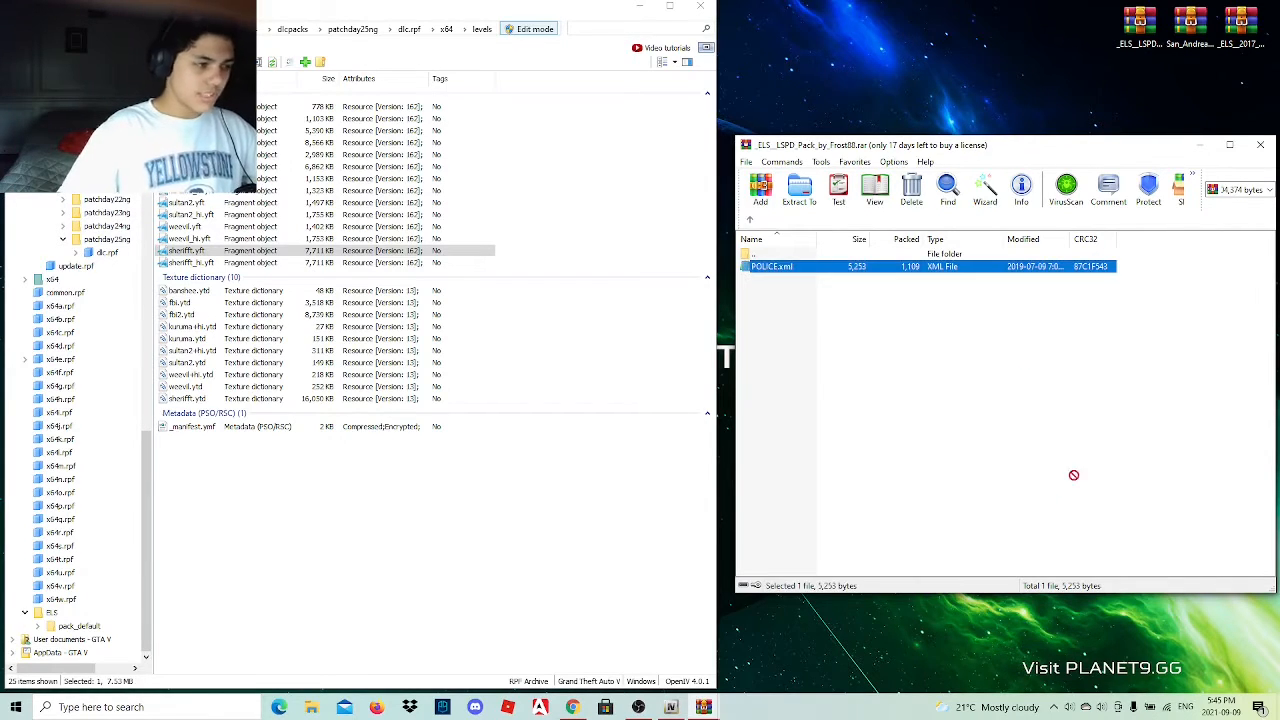
double_click(64, 627)
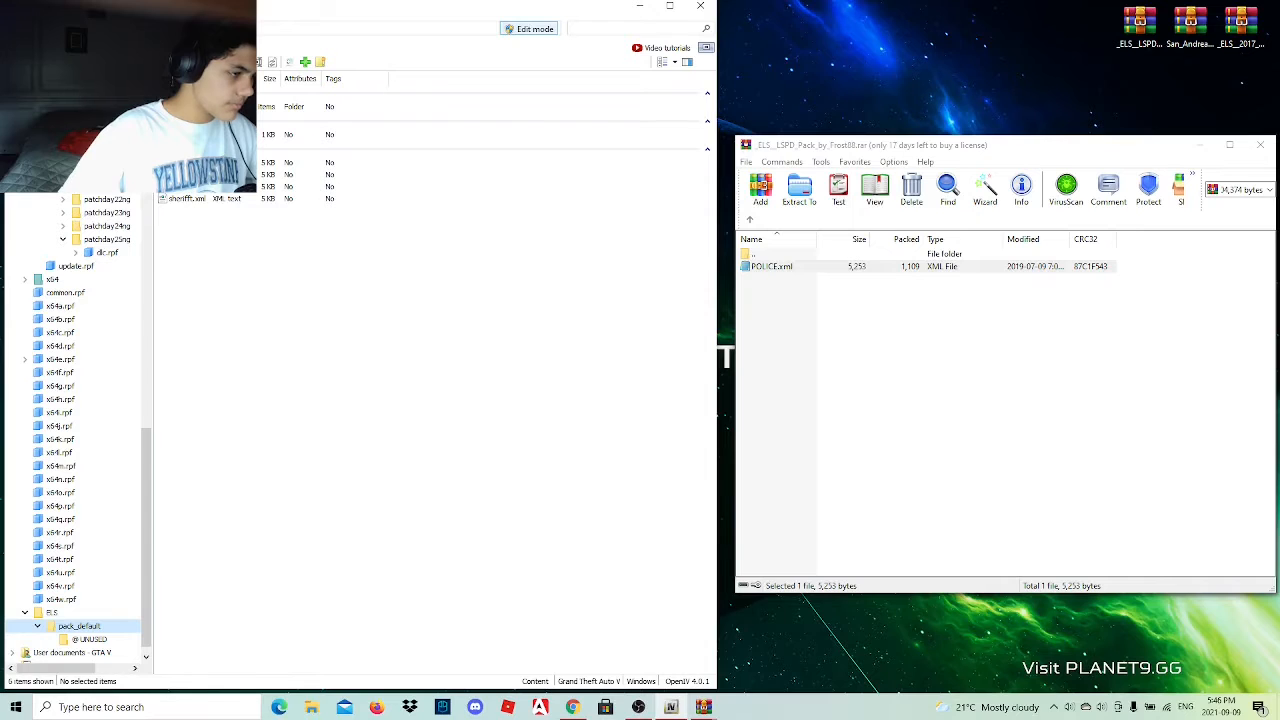
key(alt+Left)
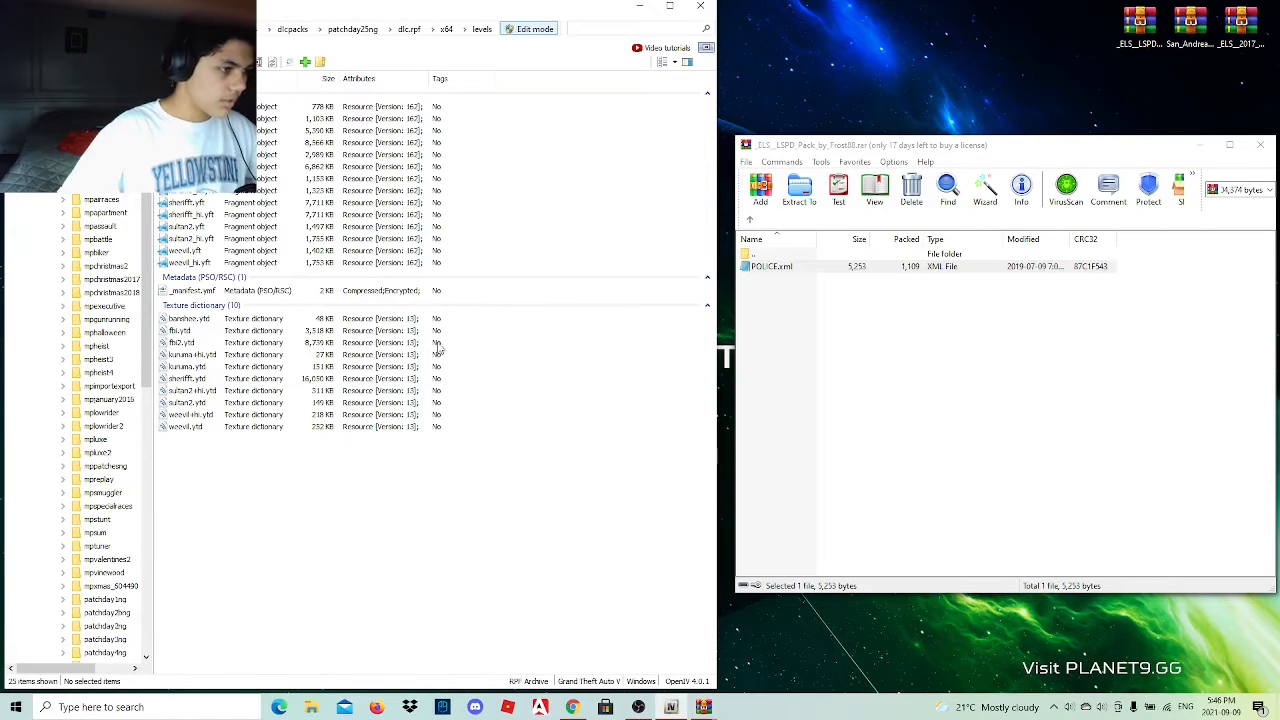
Add police.yft, police.ytd and police_hi.yft from the 2011 Ford car's Model folder to the patchday25ng levels files.
click(757, 224)
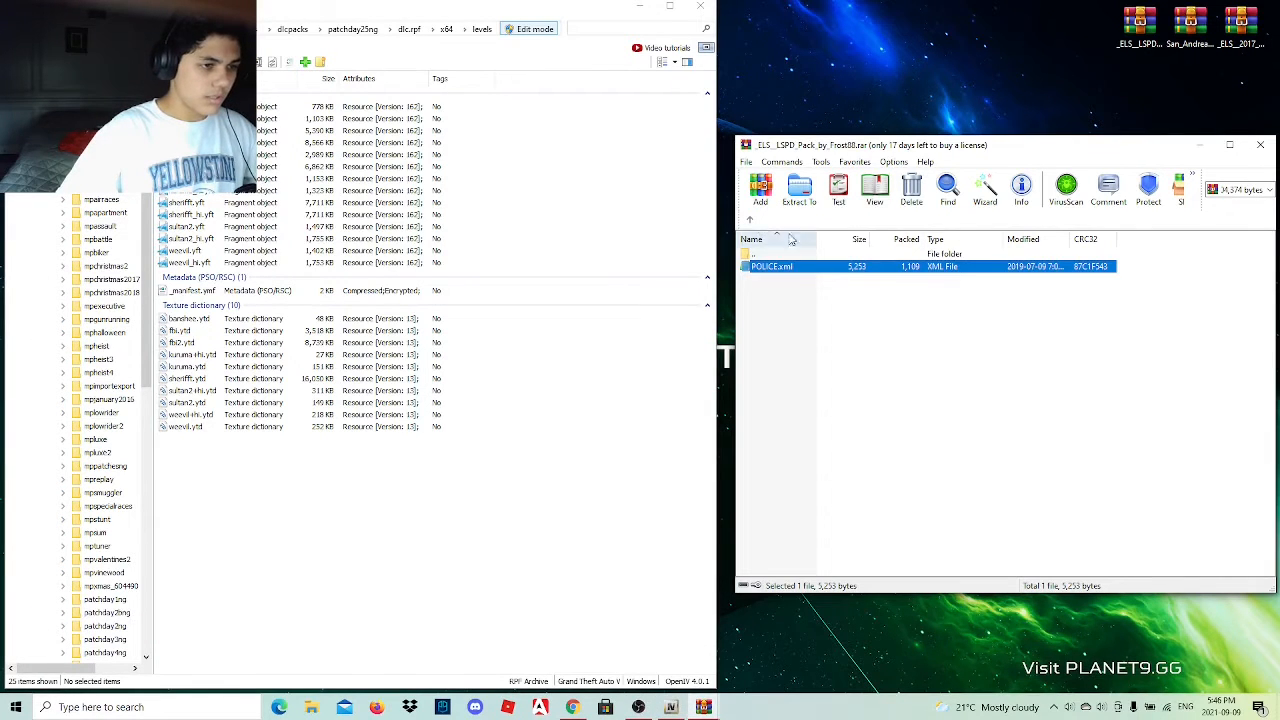
double_click(790, 281)
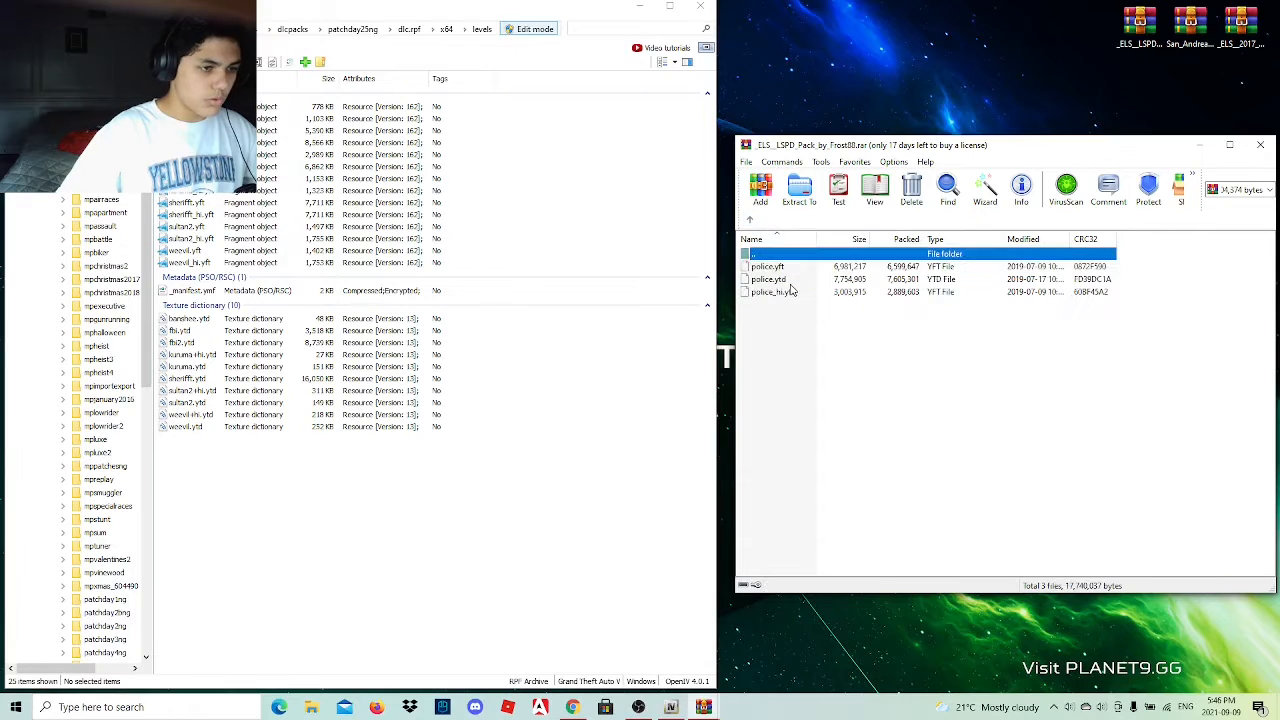
drag(775, 322, 782, 276)
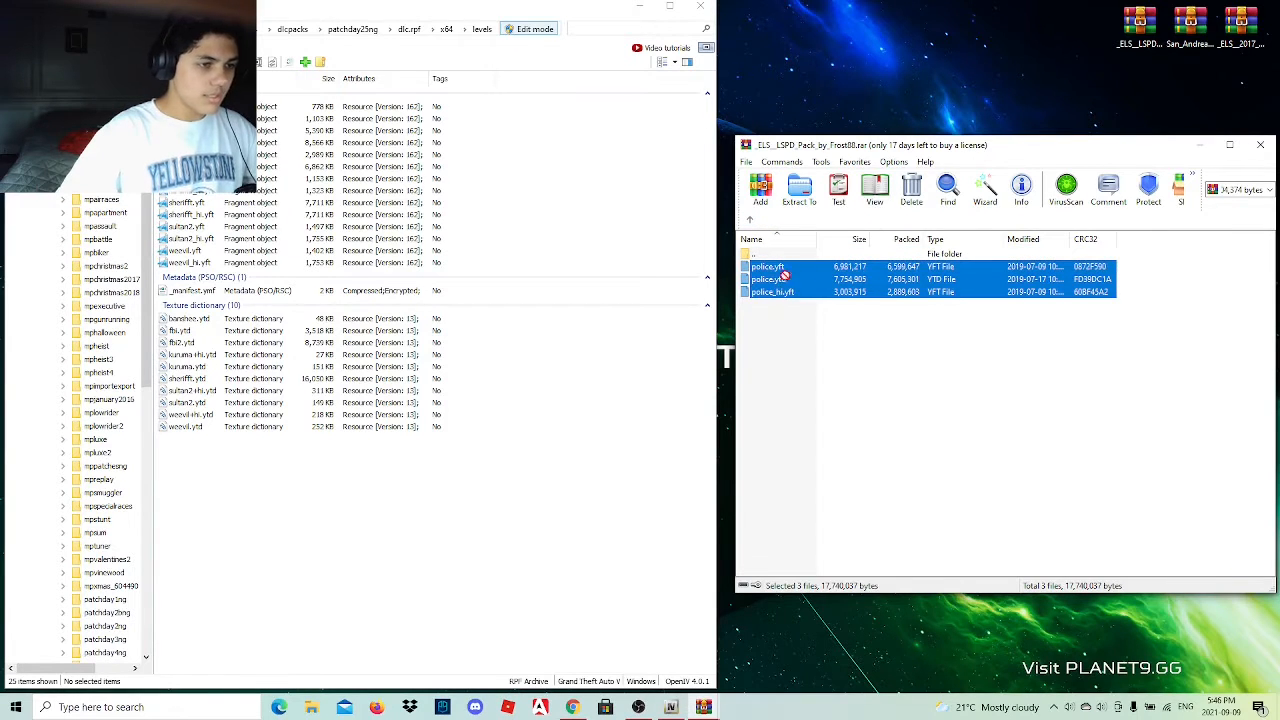
drag(688, 516, 588, 562)
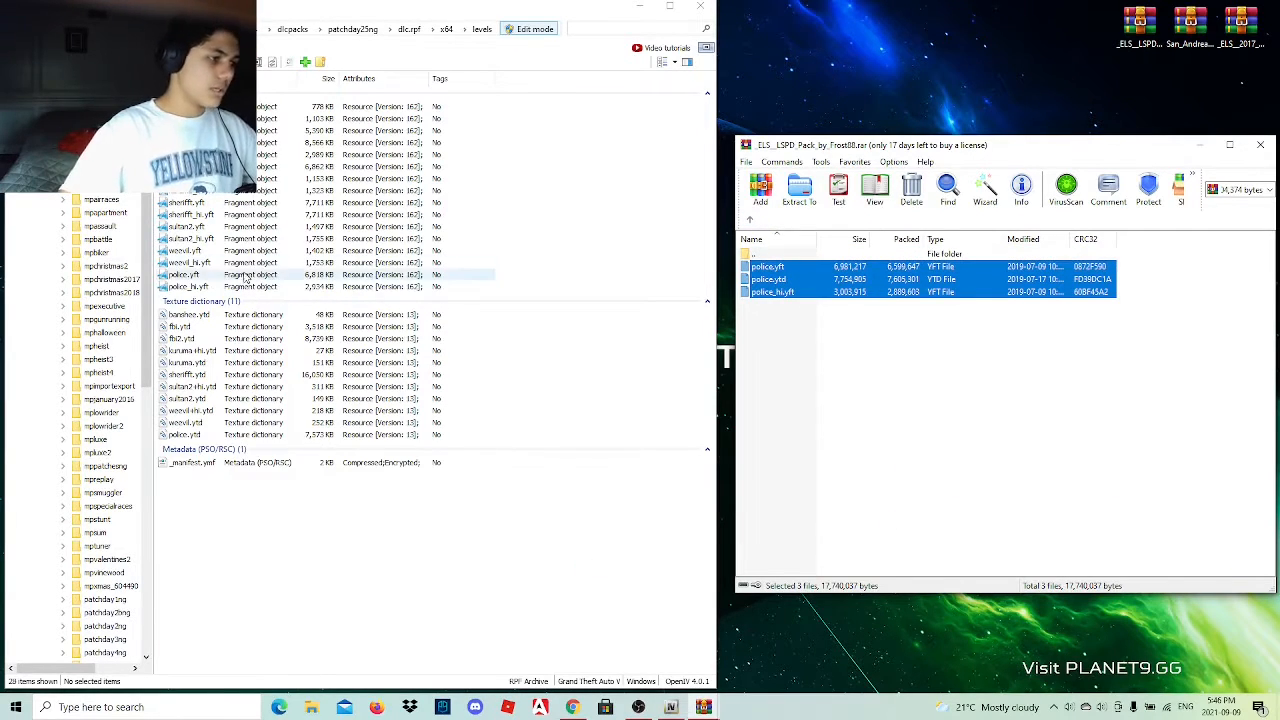
Preview the police_hi.yft model, inspect its door lettering and rear, and close the viewer.
double_click(237, 288)
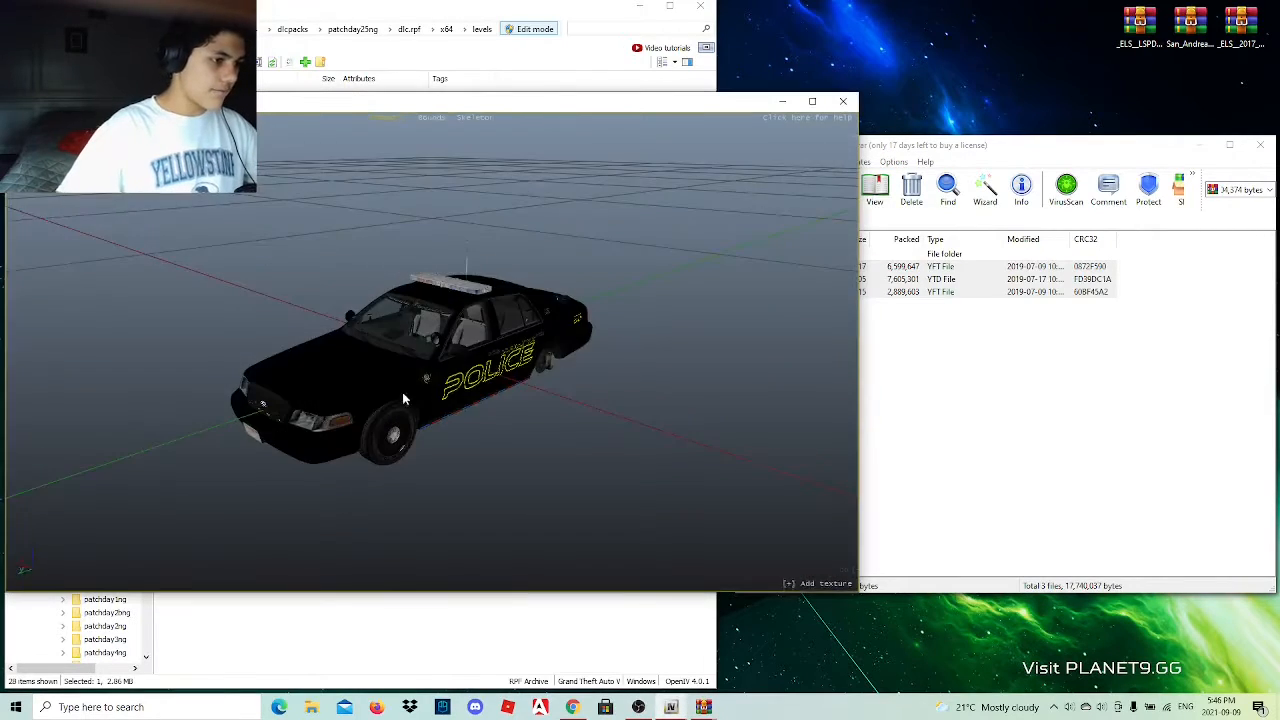
scroll(381, 389, up, 5)
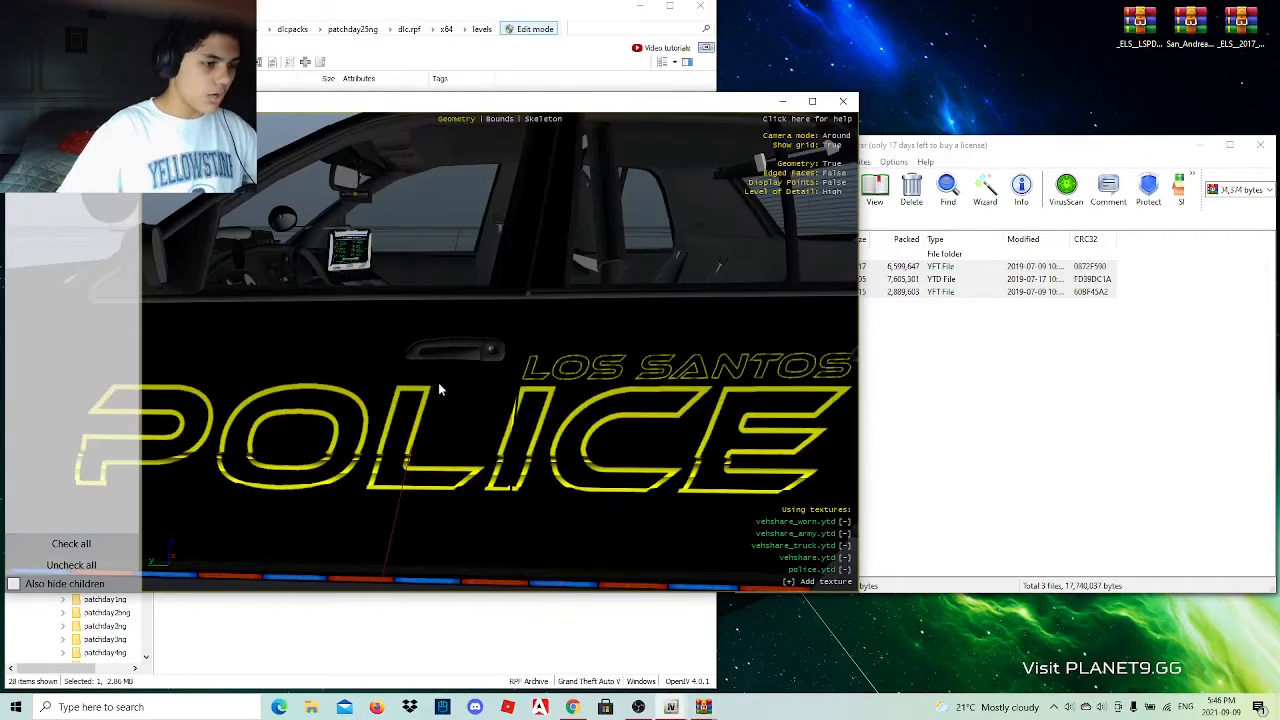
drag(440, 389, 422, 370)
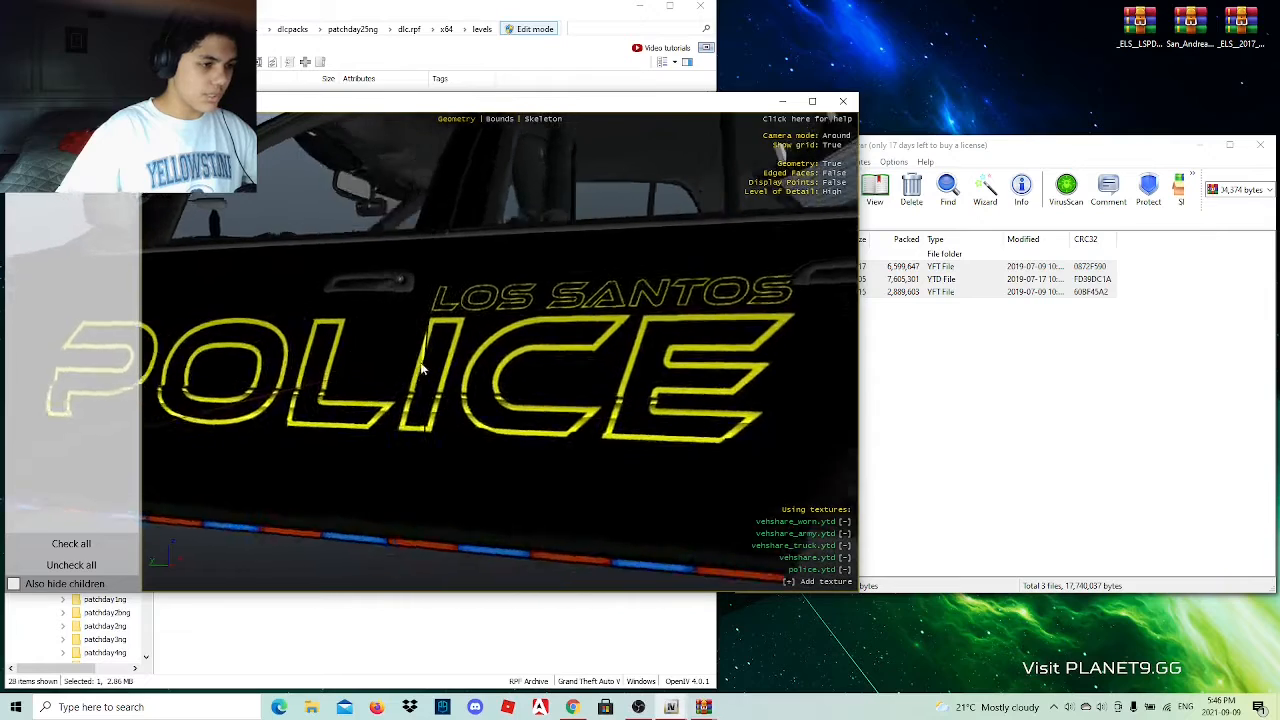
scroll(422, 370, down, 5)
drag(514, 366, 651, 346)
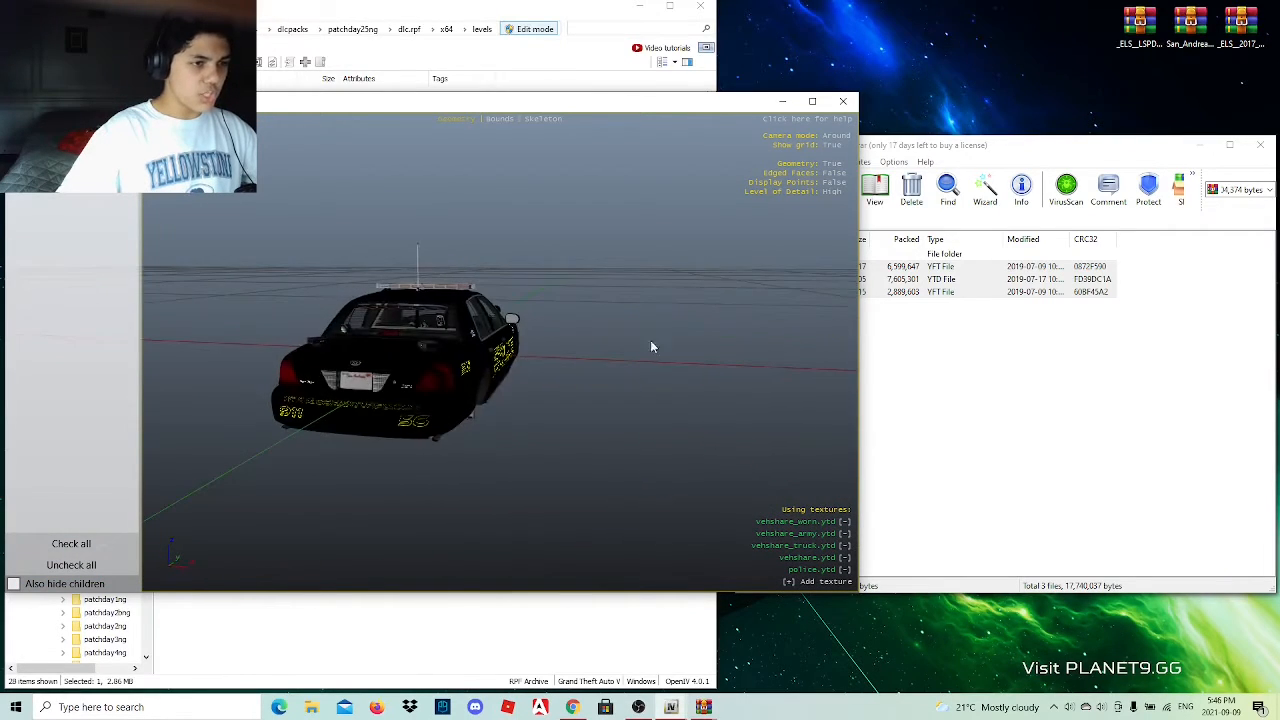
click(843, 104)
Preview the template image in the 2011 Ford car's Templates folder and return to the pack's vehicle folder list.
click(752, 224)
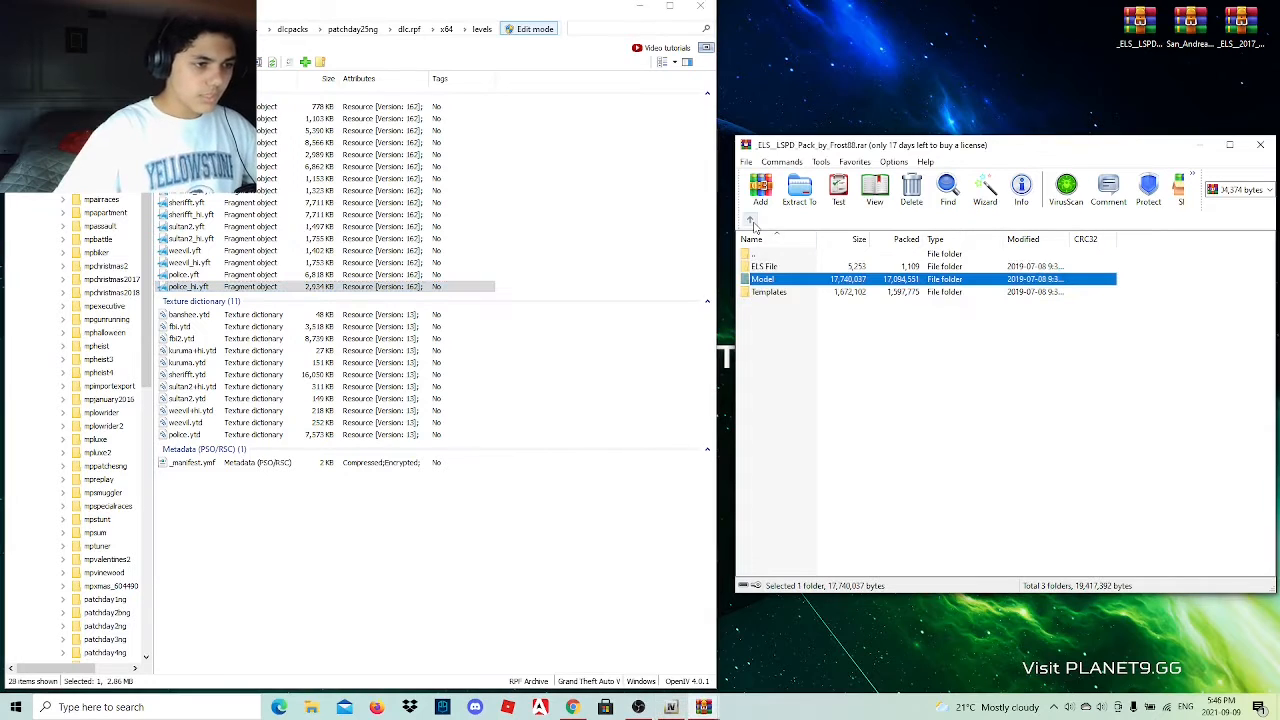
click(752, 224)
double_click(785, 272)
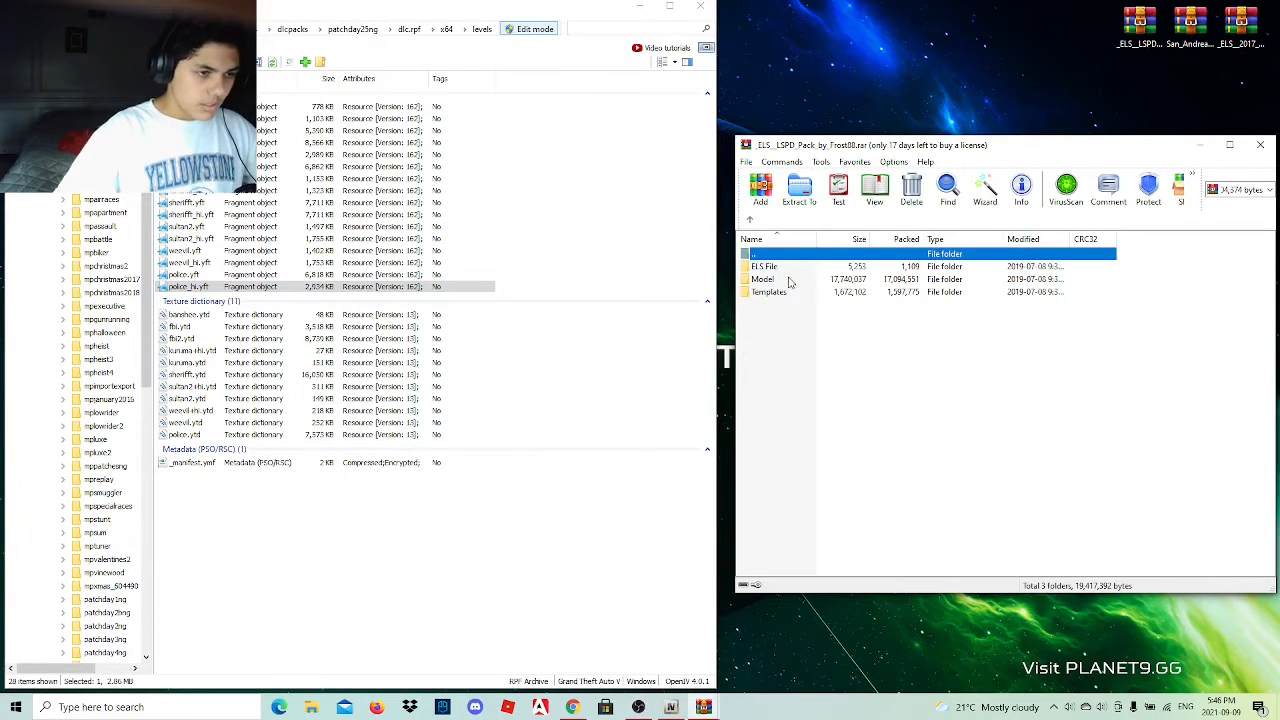
double_click(788, 292)
double_click(790, 267)
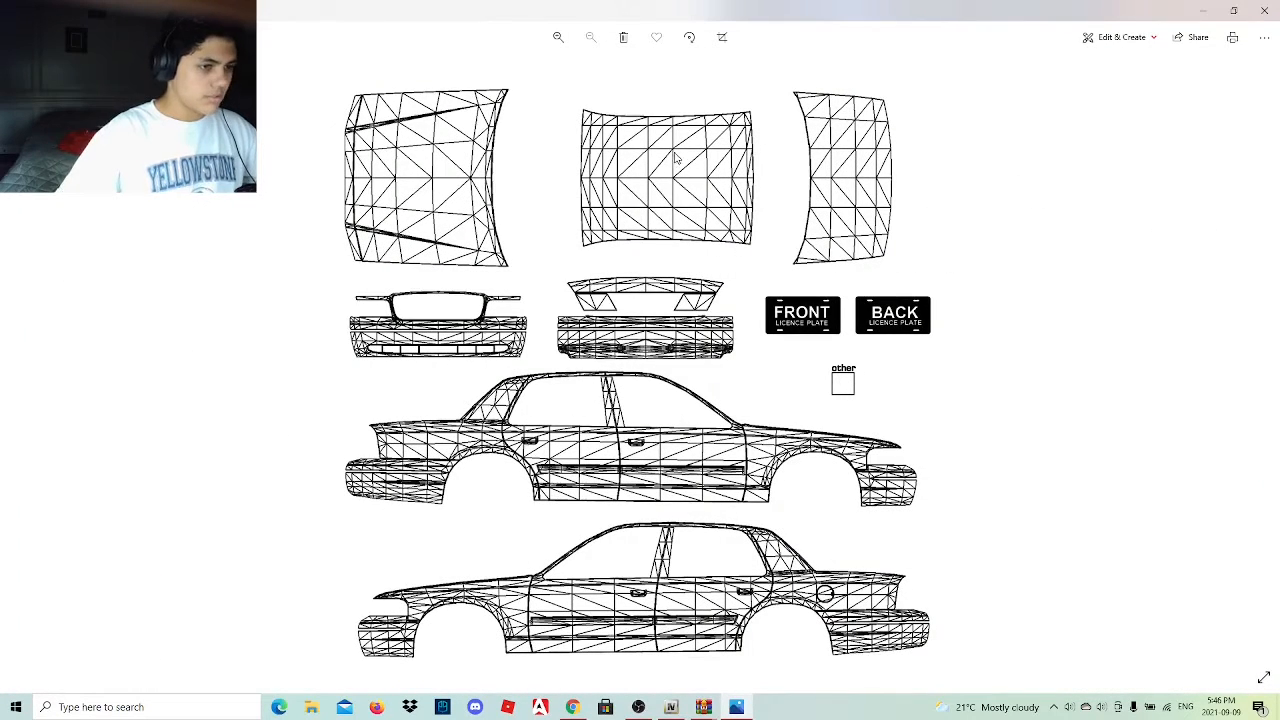
click(1264, 10)
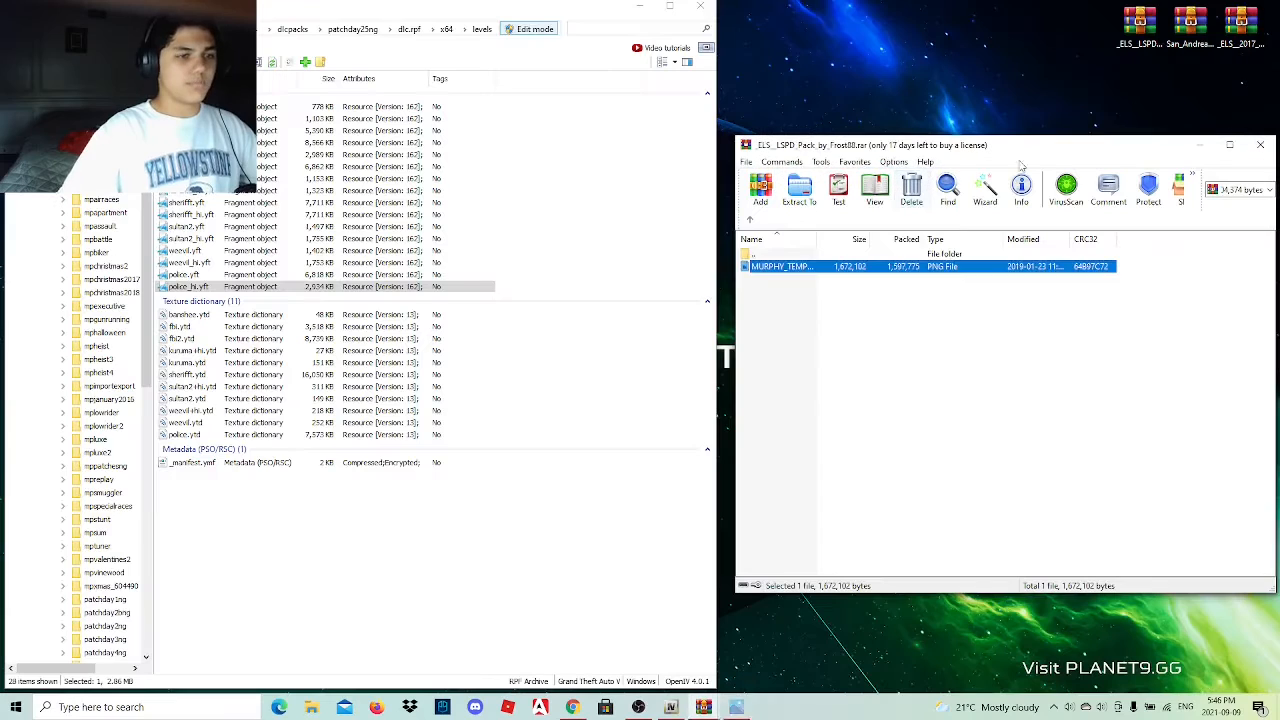
click(749, 220)
click(749, 220)
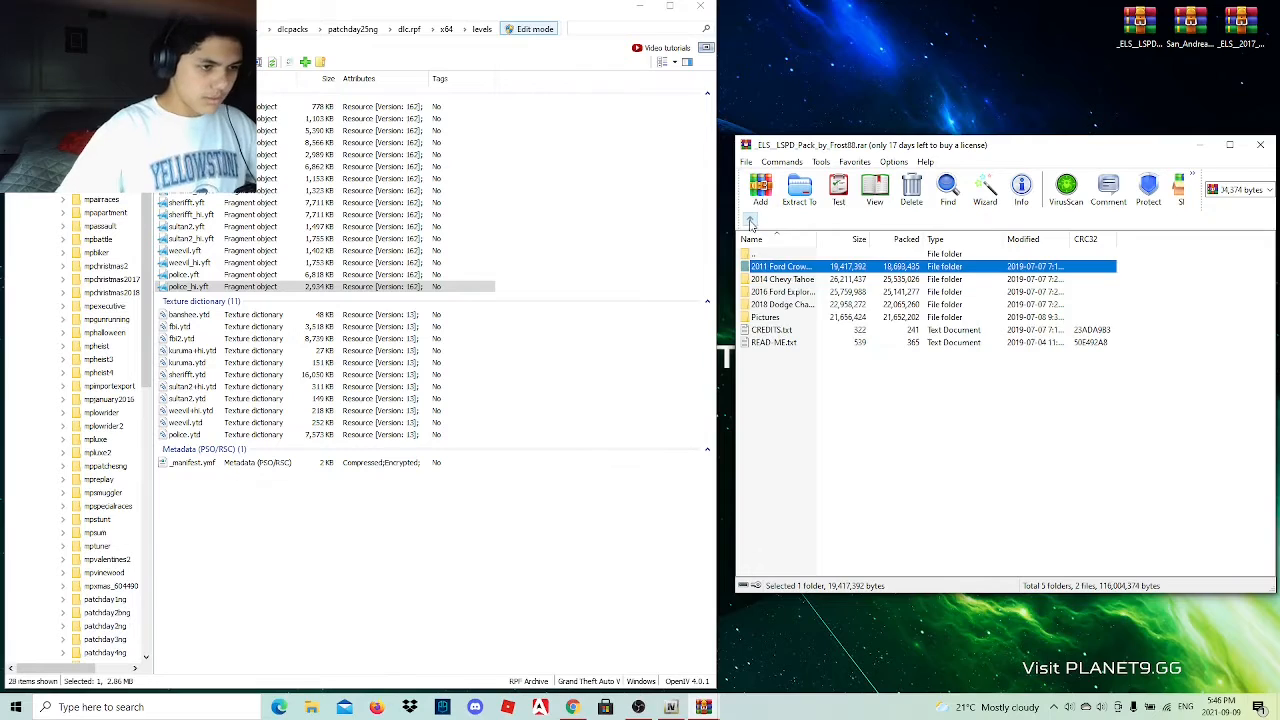
Copy SHERIFF2.xml from the 2014 Chevy Tahoe's ELS File folder into ELS/pack_default.
double_click(821, 283)
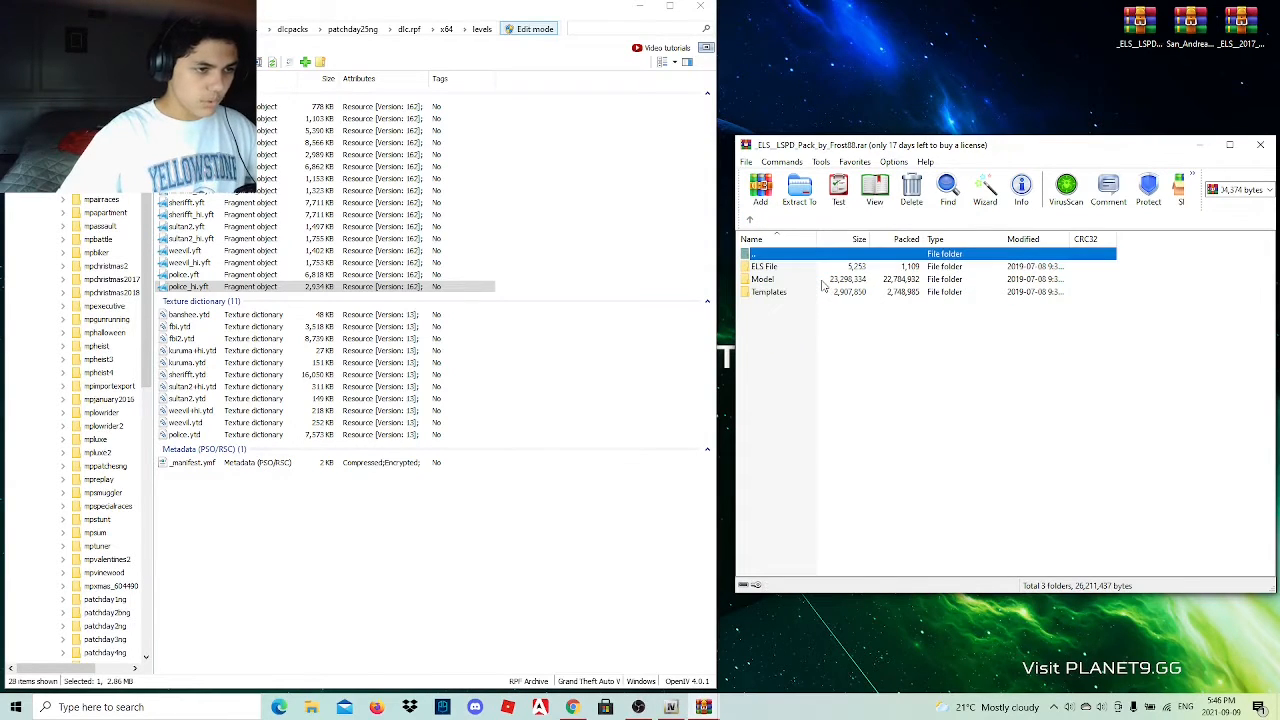
double_click(765, 266)
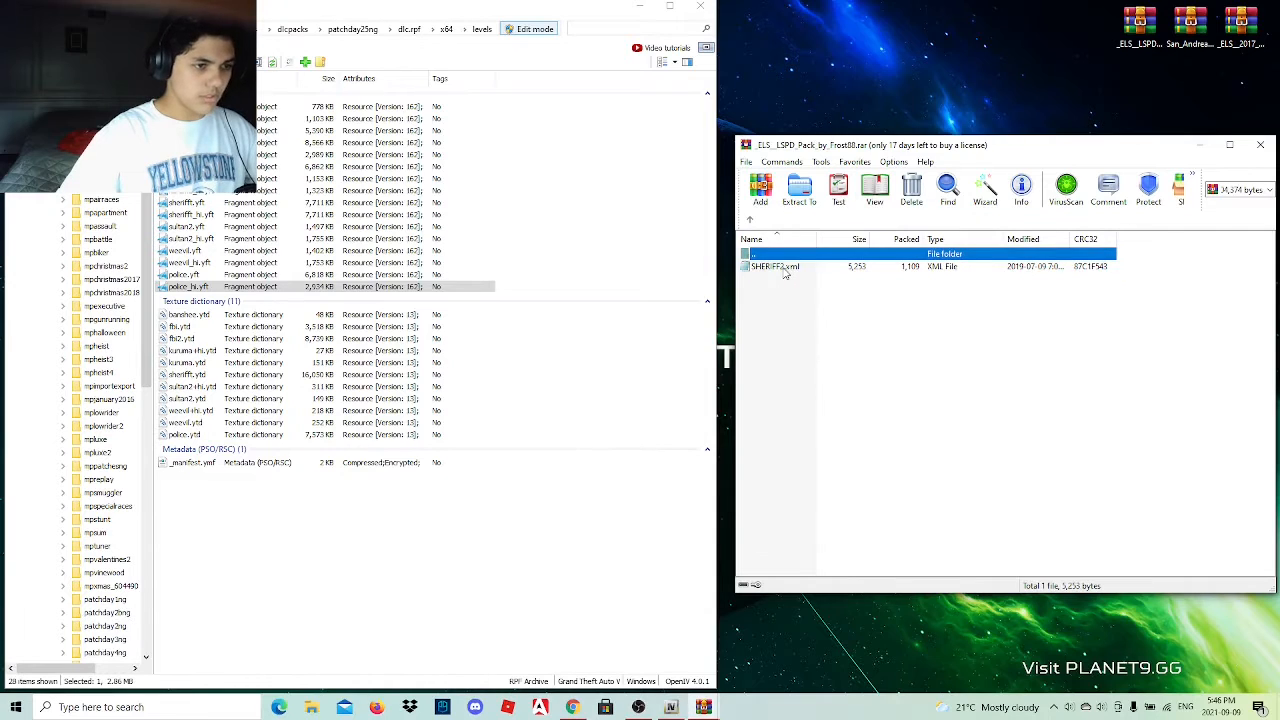
drag(784, 270, 72, 617)
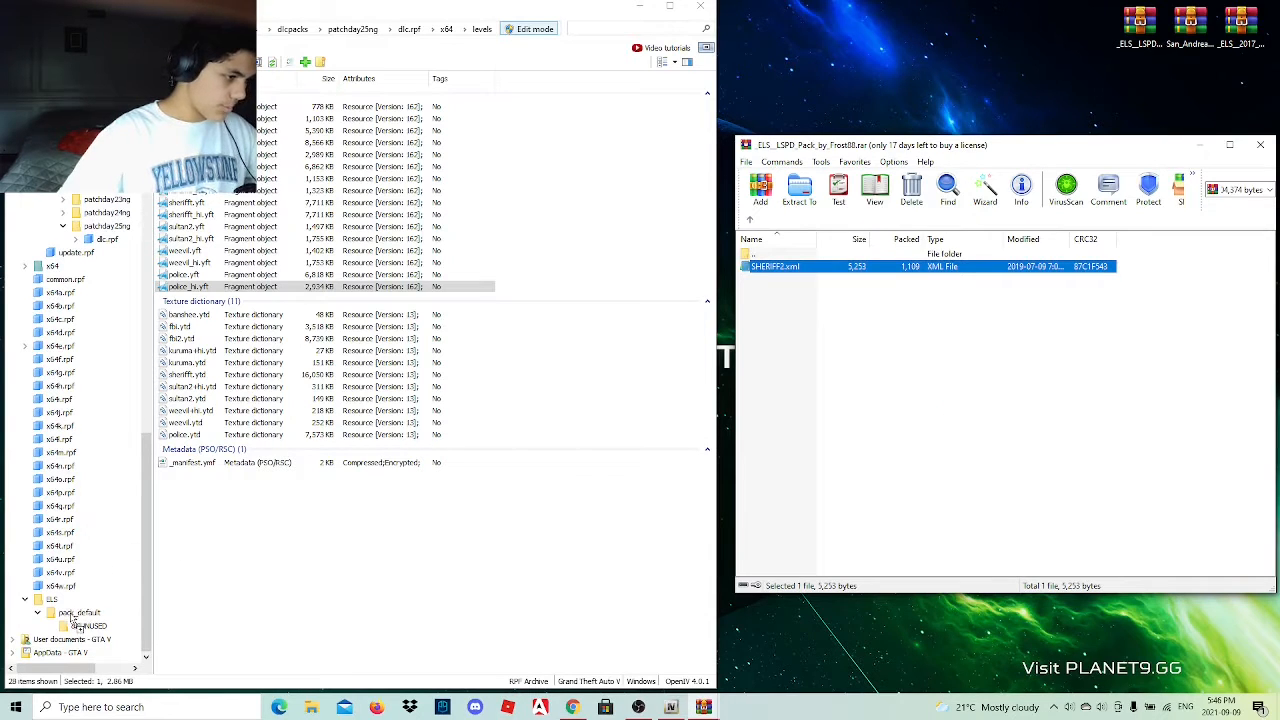
scroll(58, 476, up, 5)
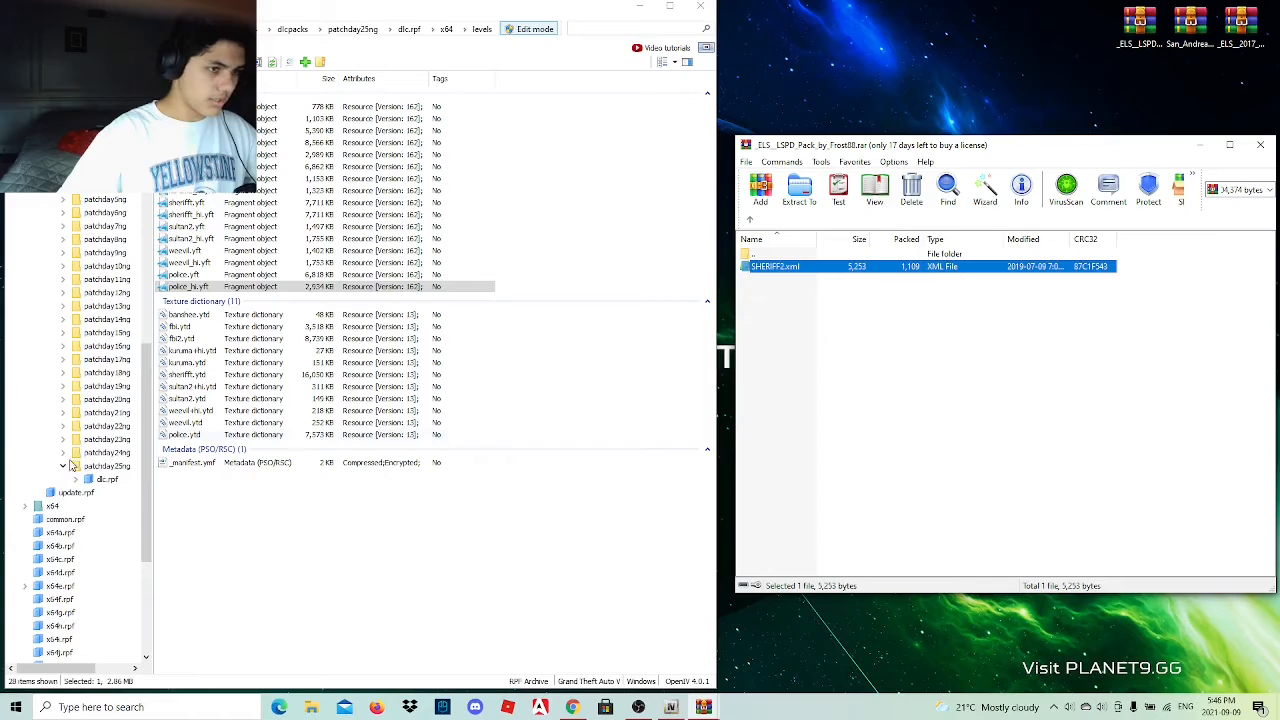
Add sheriff2.yft, sheriff2.ytd and sheriff2_hi.yft from the 2014 Chevy Tahoe's Model folder to the patchday25ng levels files.
click(750, 219)
double_click(764, 280)
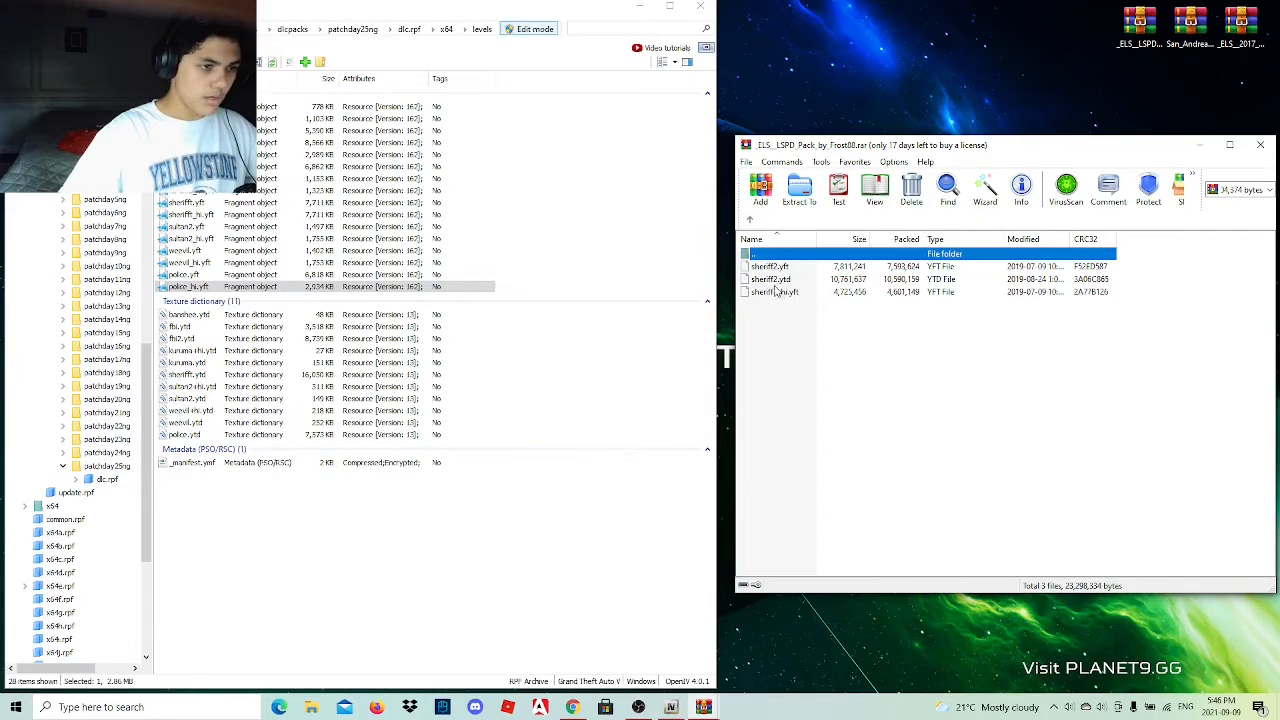
drag(778, 327, 783, 266)
drag(784, 280, 391, 594)
Preview the sheriff2_hi.yft model, view it from another angle and close the viewer.
click(272, 311)
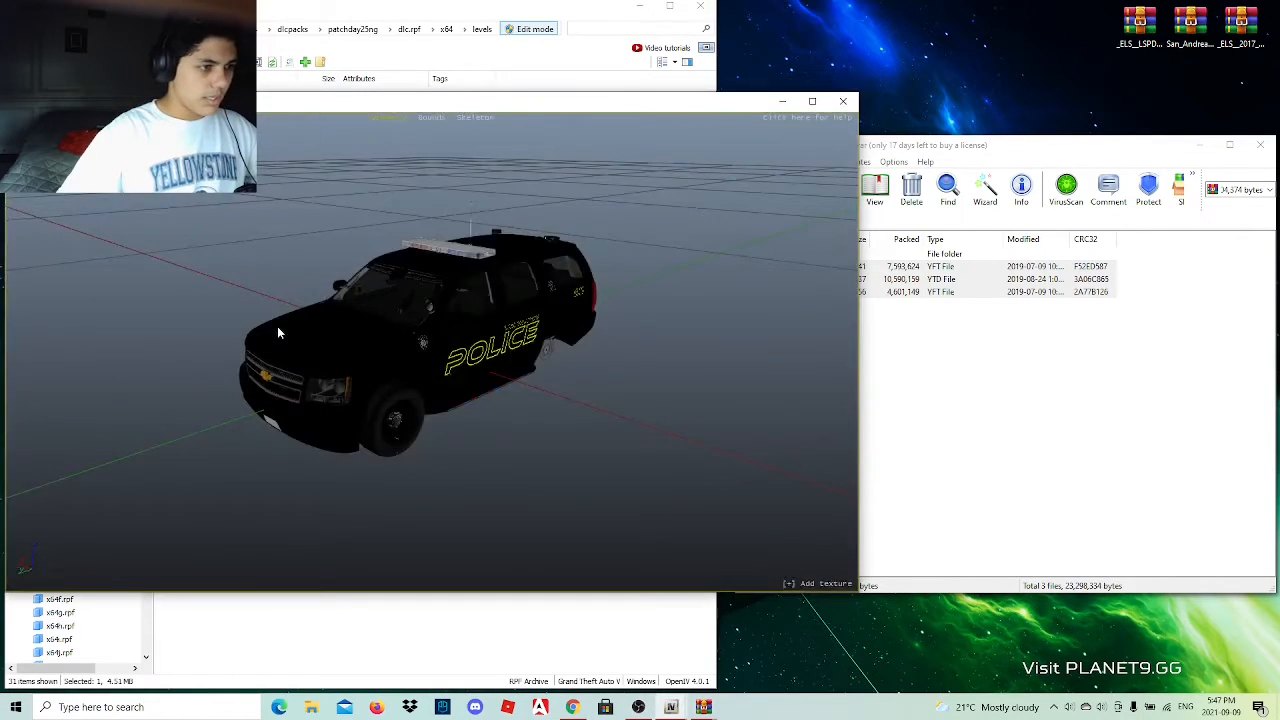
drag(362, 346, 720, 320)
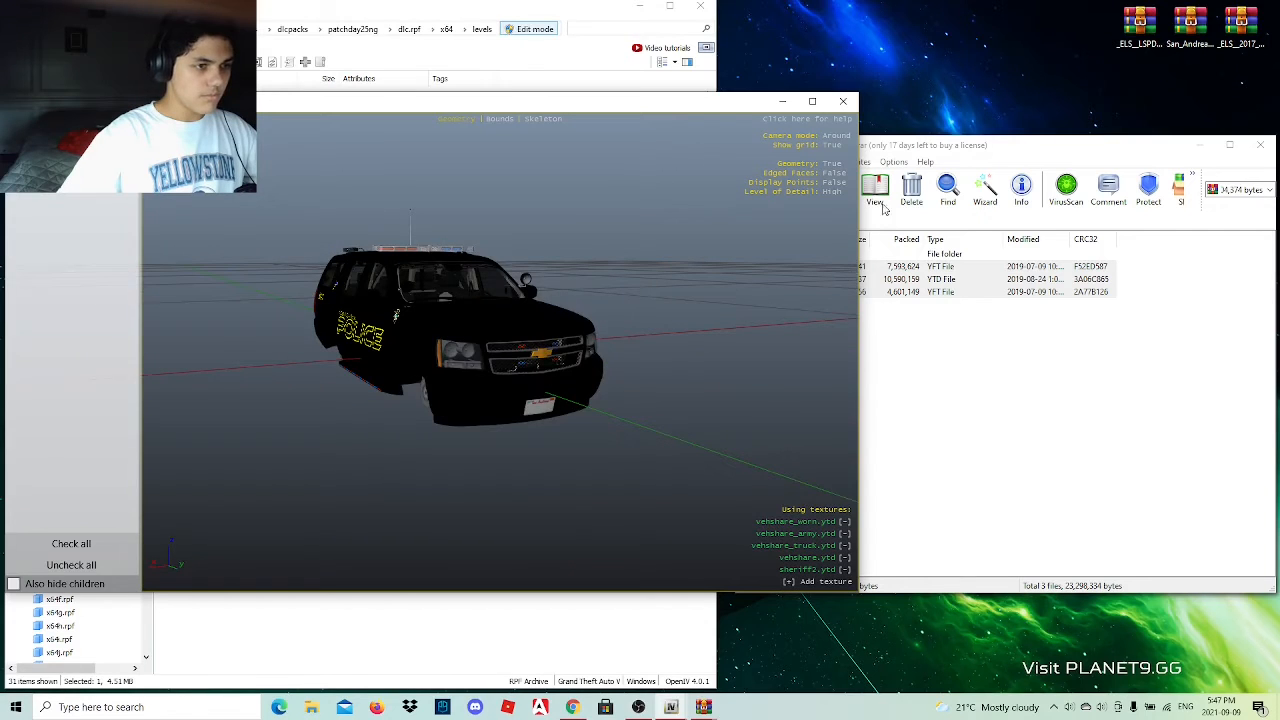
click(843, 101)
Copy POLICE3.xml from the 2016 Ford Explorer's ELS File folder into ELS/pack_default and return to the Explorer's folder.
click(751, 220)
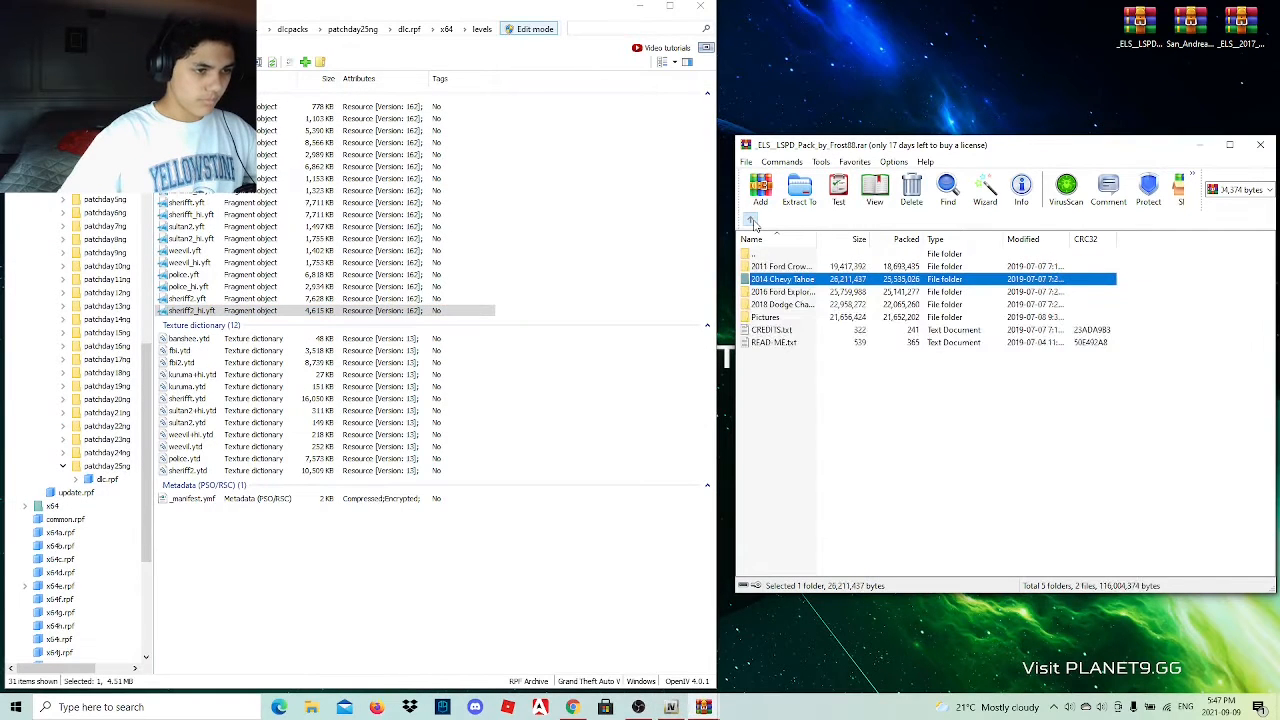
double_click(803, 292)
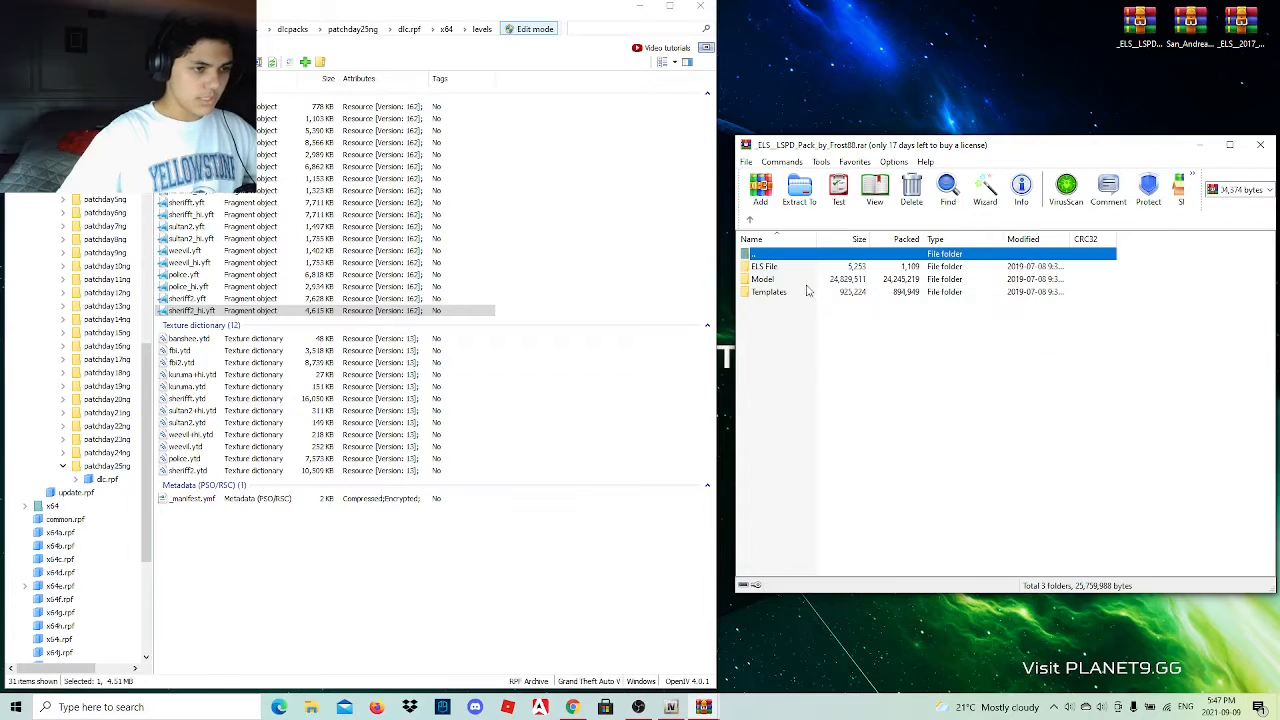
double_click(792, 268)
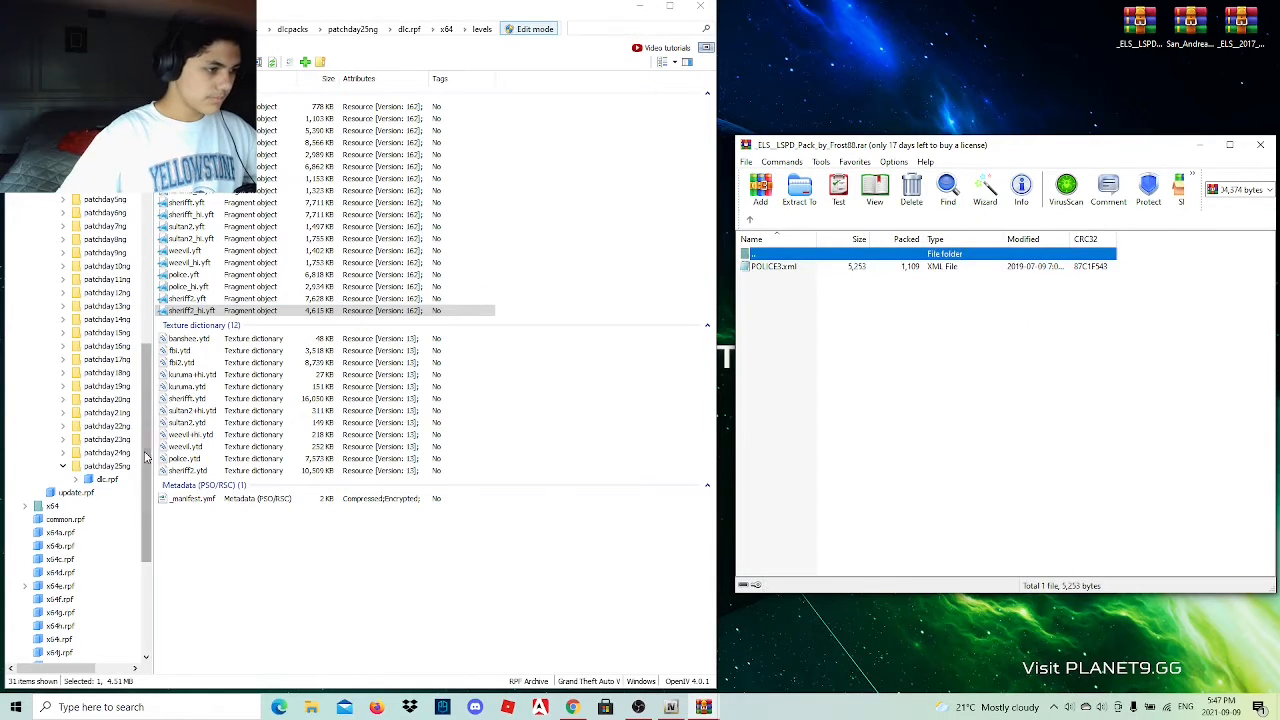
drag(147, 440, 160, 550)
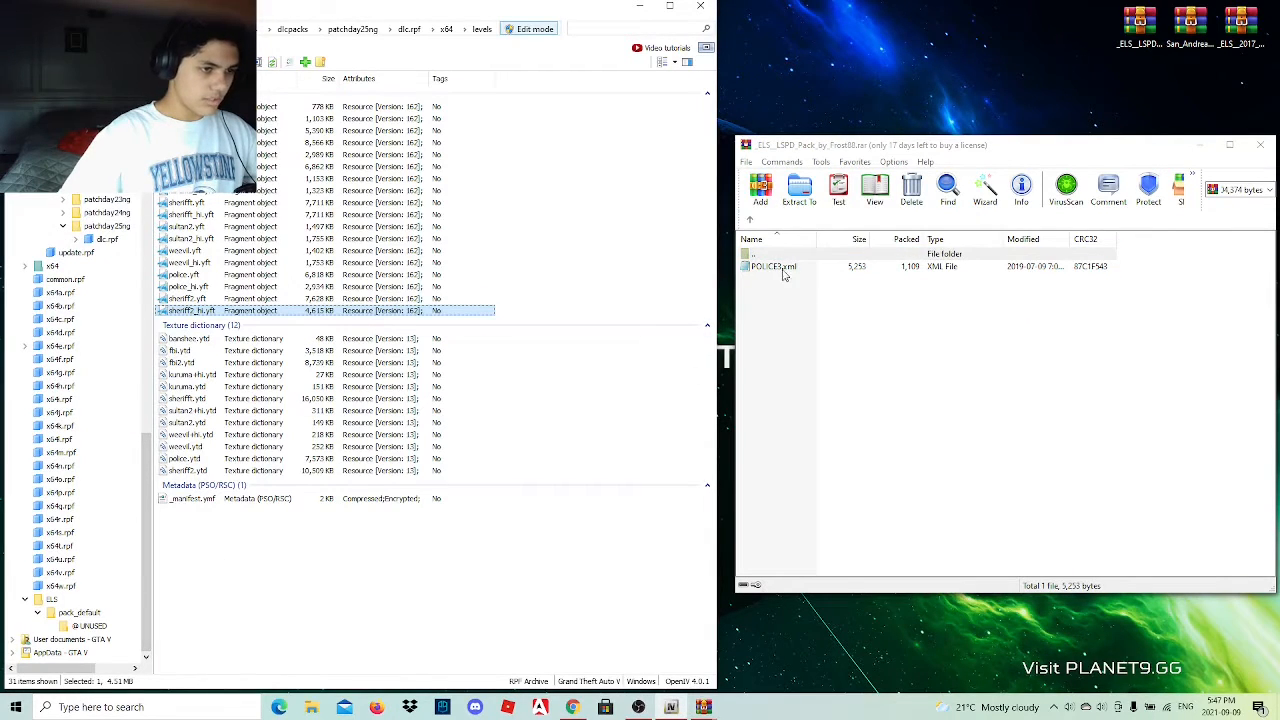
drag(775, 267, 69, 617)
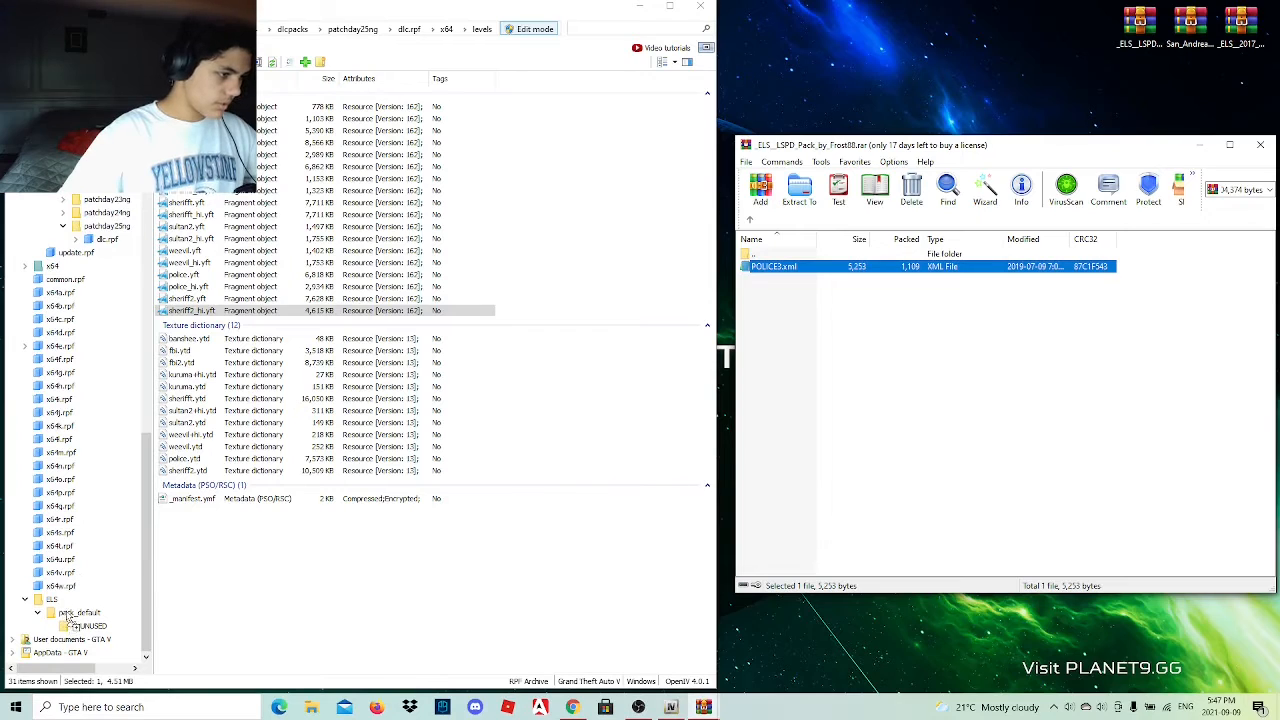
click(748, 223)
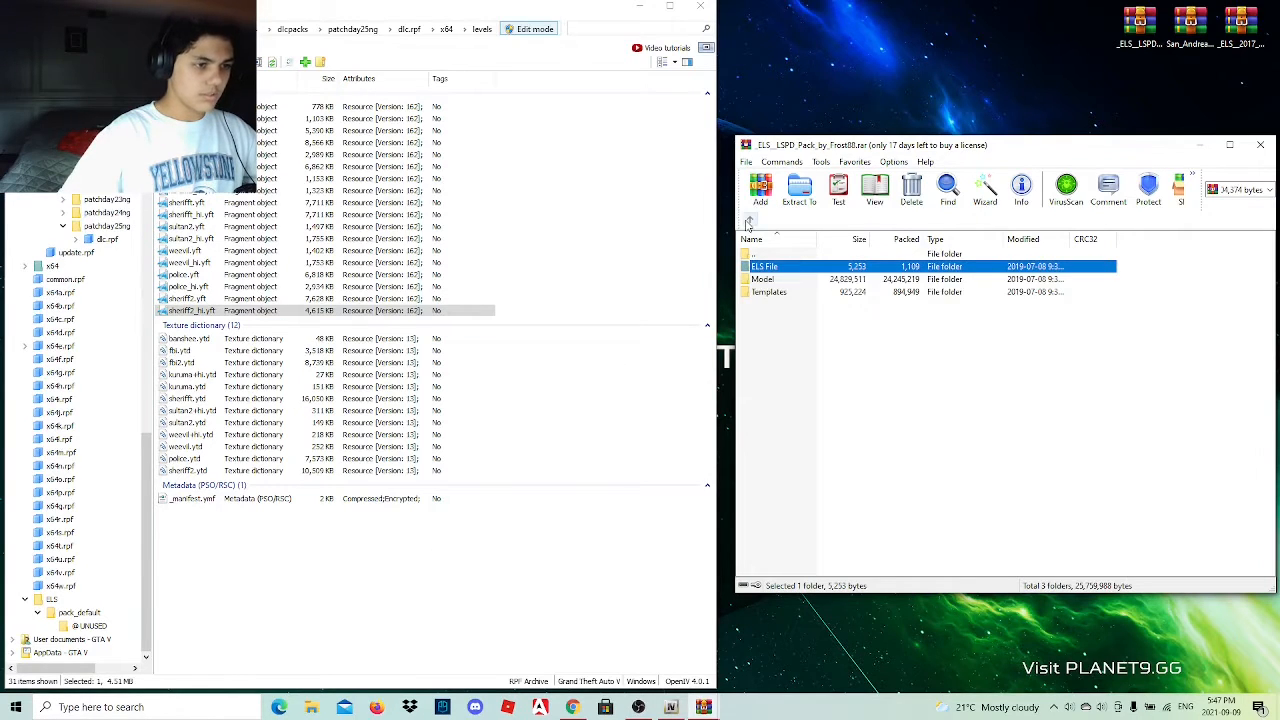
Add police3.yft, police3.ytd and police3_hi.yft from the 2016 Ford Explorer's Model folder to the patchday25ng levels files and return to the pack's root.
double_click(762, 279)
drag(776, 312, 800, 268)
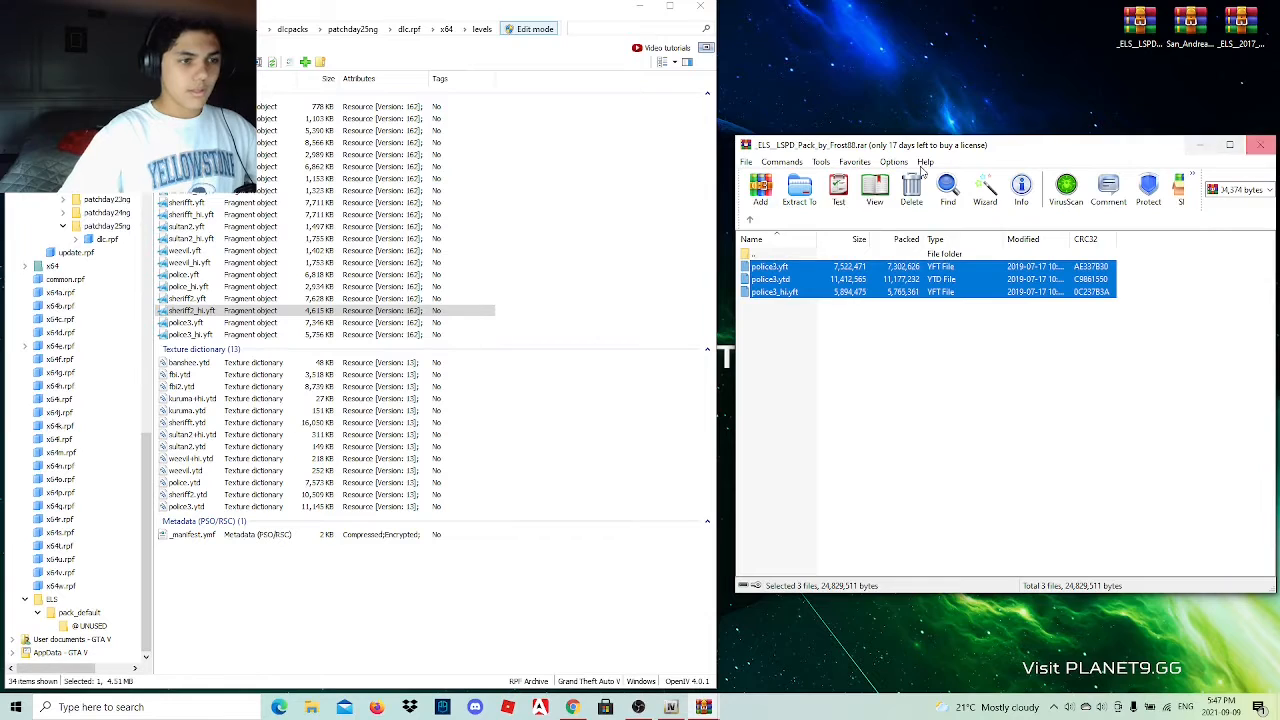
click(750, 220)
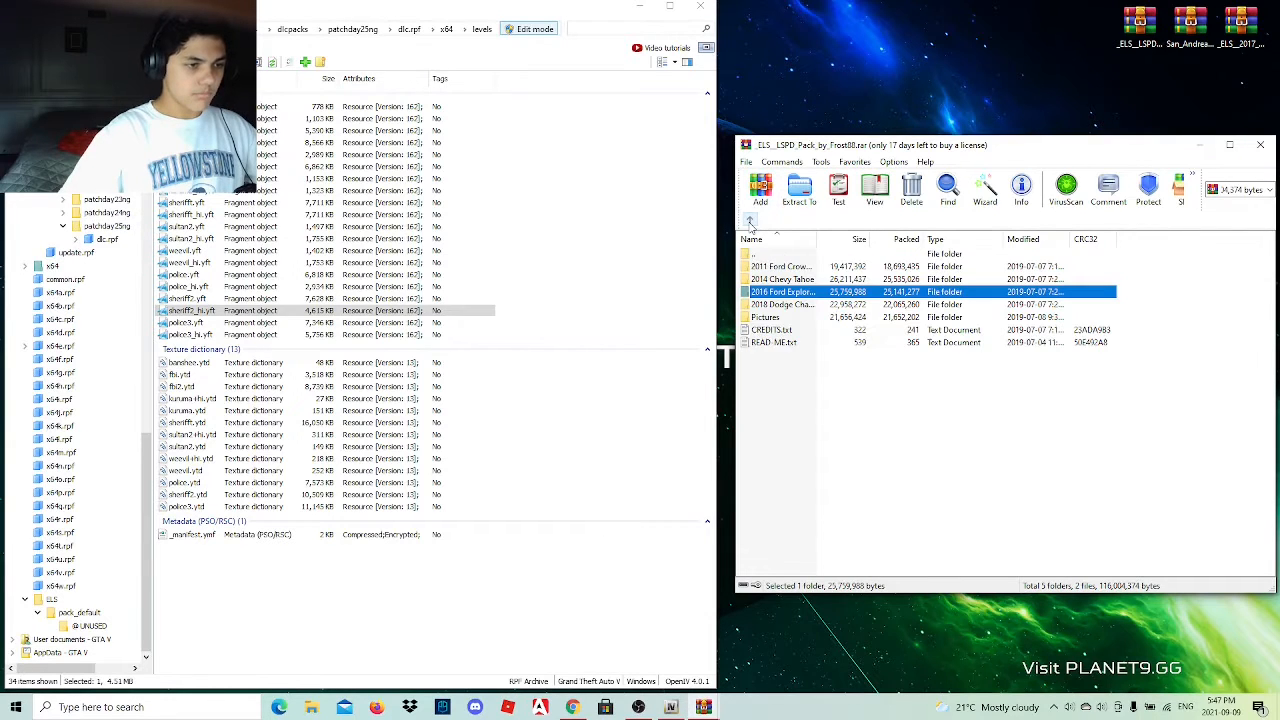
Copy POLICE2.xml from the 2018 Dodge Charger's ELS File folder into ELS/pack_default.
click(803, 305)
double_click(803, 311)
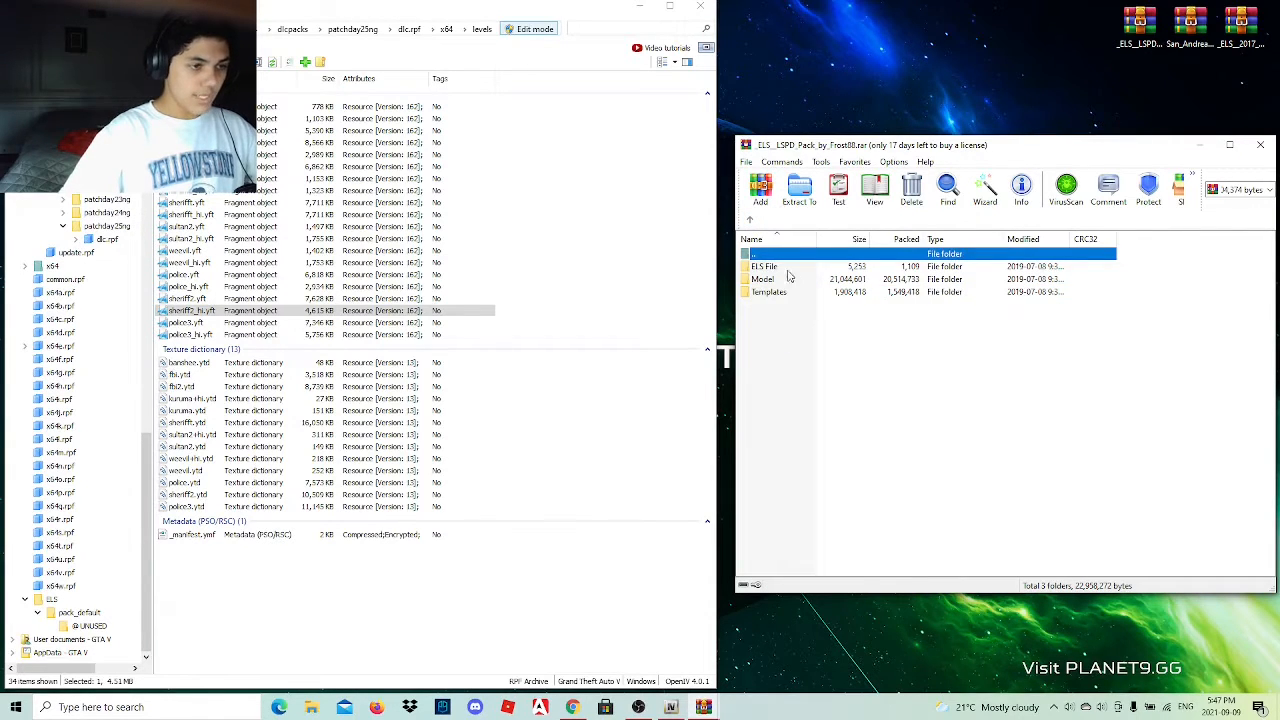
double_click(791, 267)
click(785, 268)
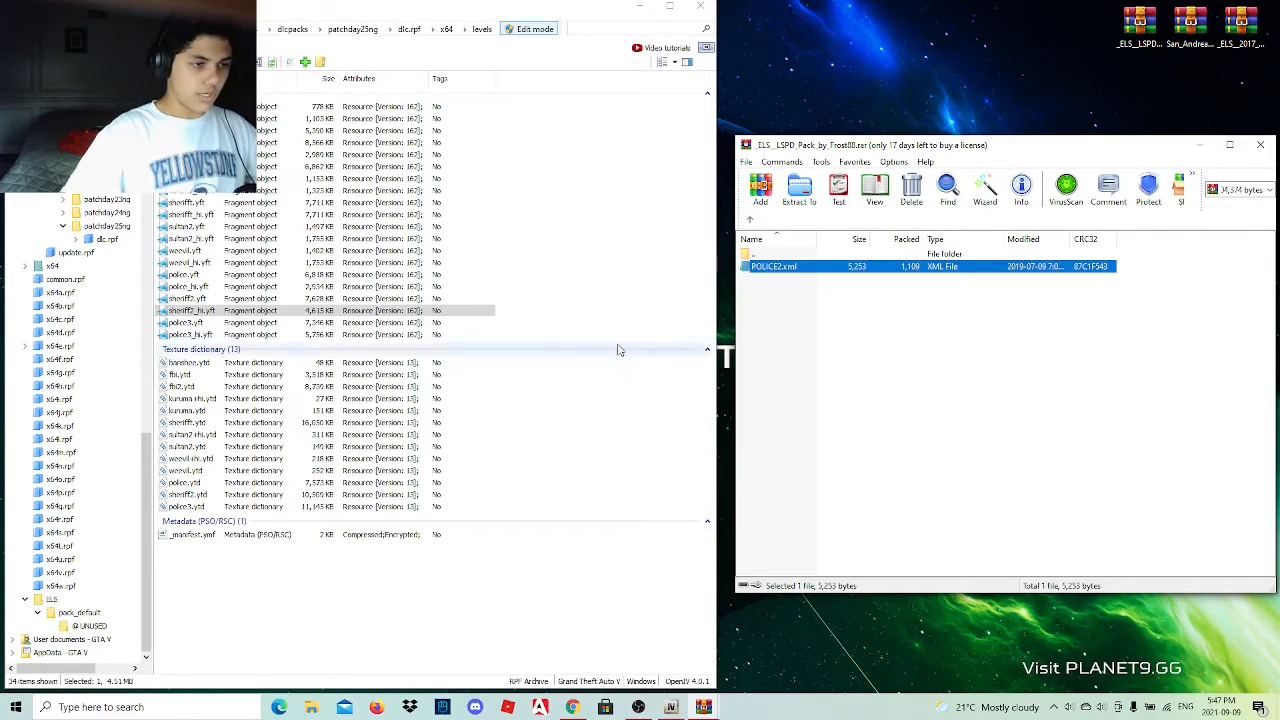
Add police2.yft, police2.ytd, police2_hi.yft and police2+hi.ytd from the 2018 Dodge Charger's Model folder to the patchday25ng levels files.
click(748, 220)
double_click(772, 279)
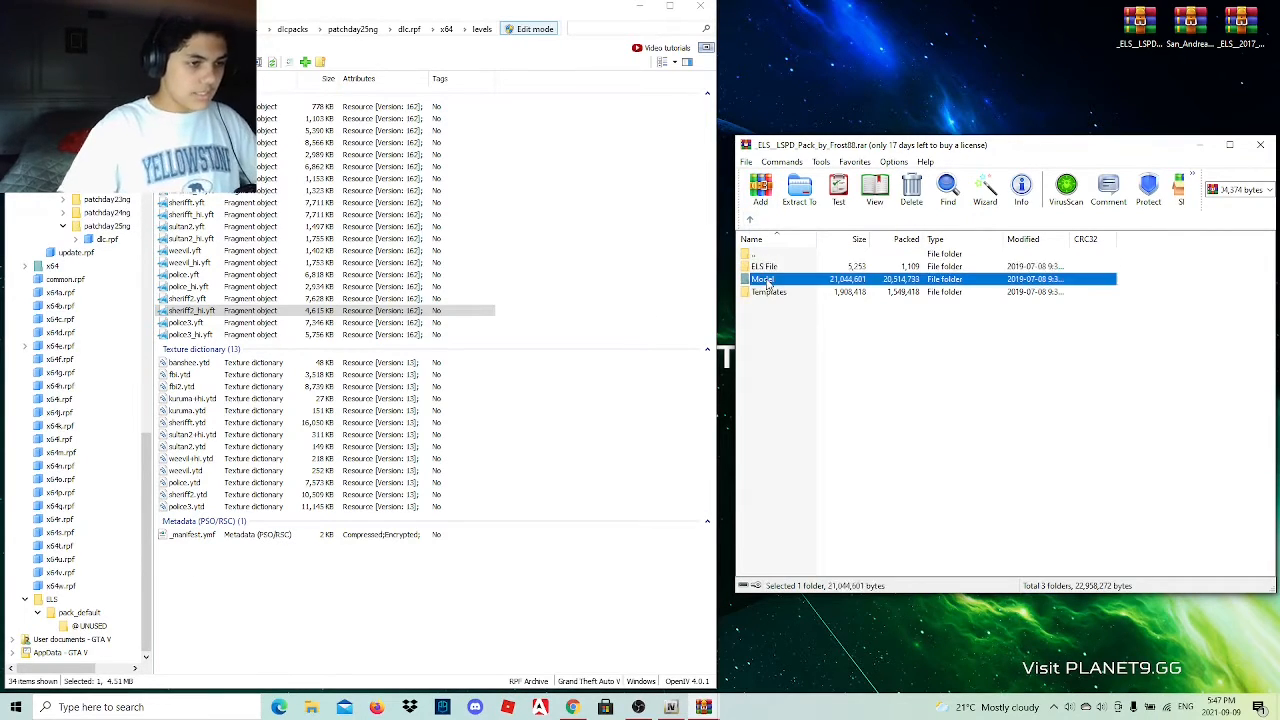
drag(750, 334, 438, 492)
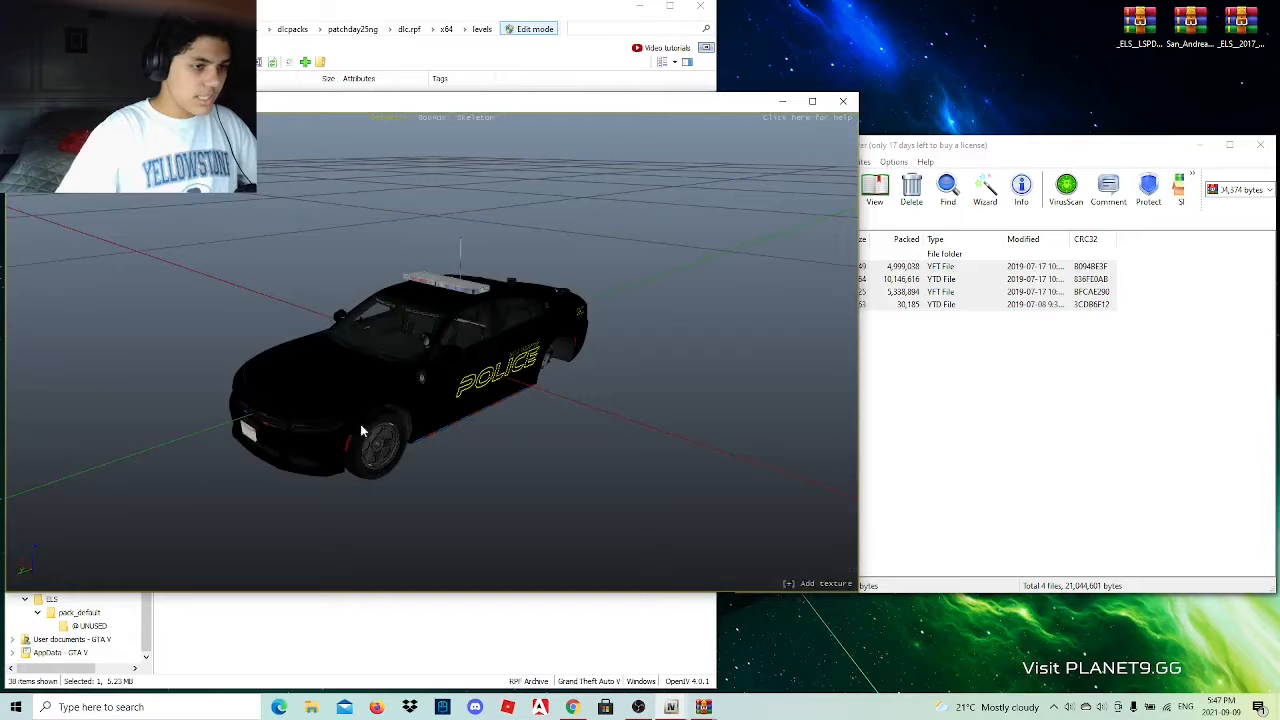
Preview the police2_hi.yft model, view it from several angles and close the viewer.
drag(360, 424, 655, 359)
scroll(460, 354, up, 5)
scroll(556, 366, down, 3)
drag(556, 366, 398, 378)
scroll(440, 379, down, 5)
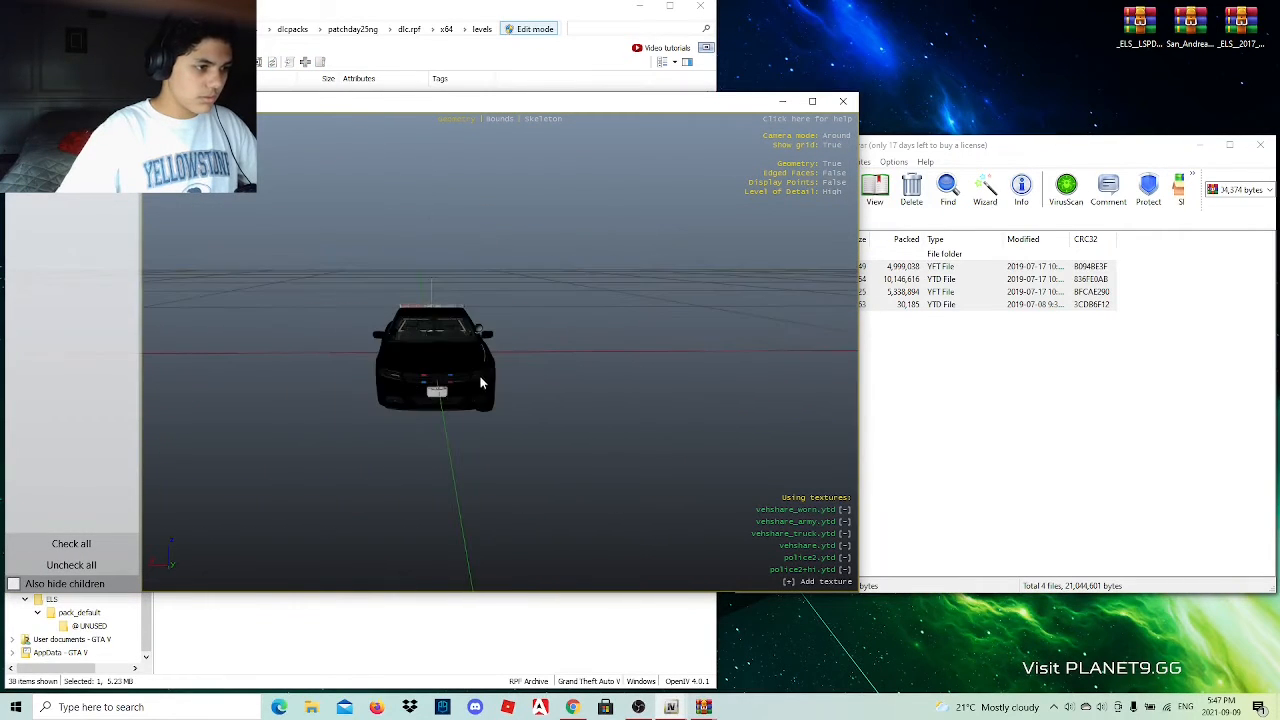
drag(480, 379, 370, 376)
click(840, 102)
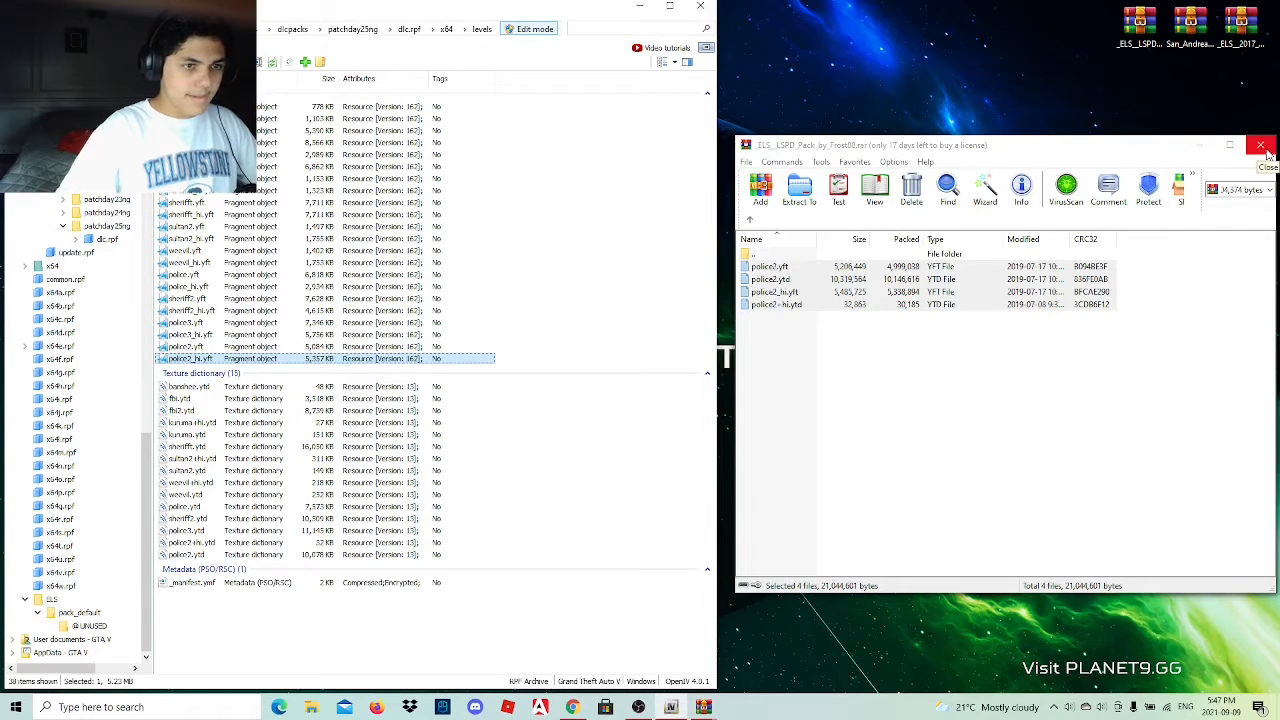
View 6.png from the LSPD pack's Pictures folder, then close the image and the pack's archive.
click(760, 218)
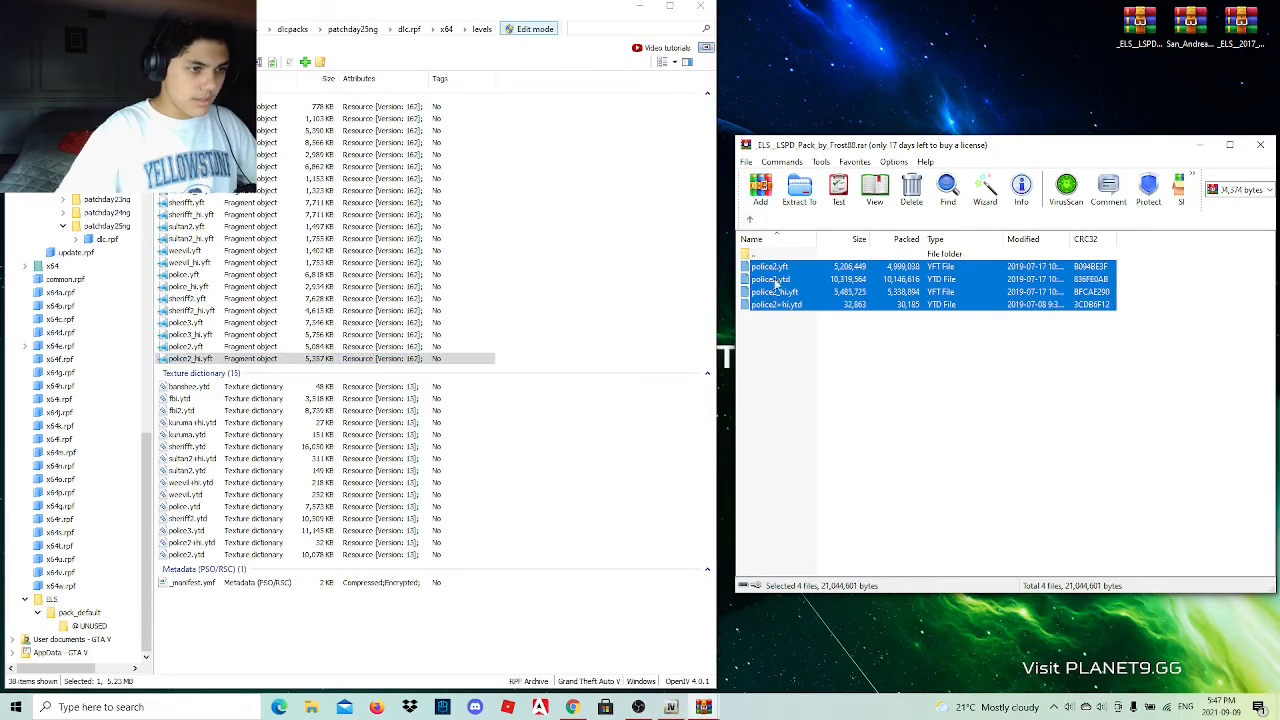
click(750, 220)
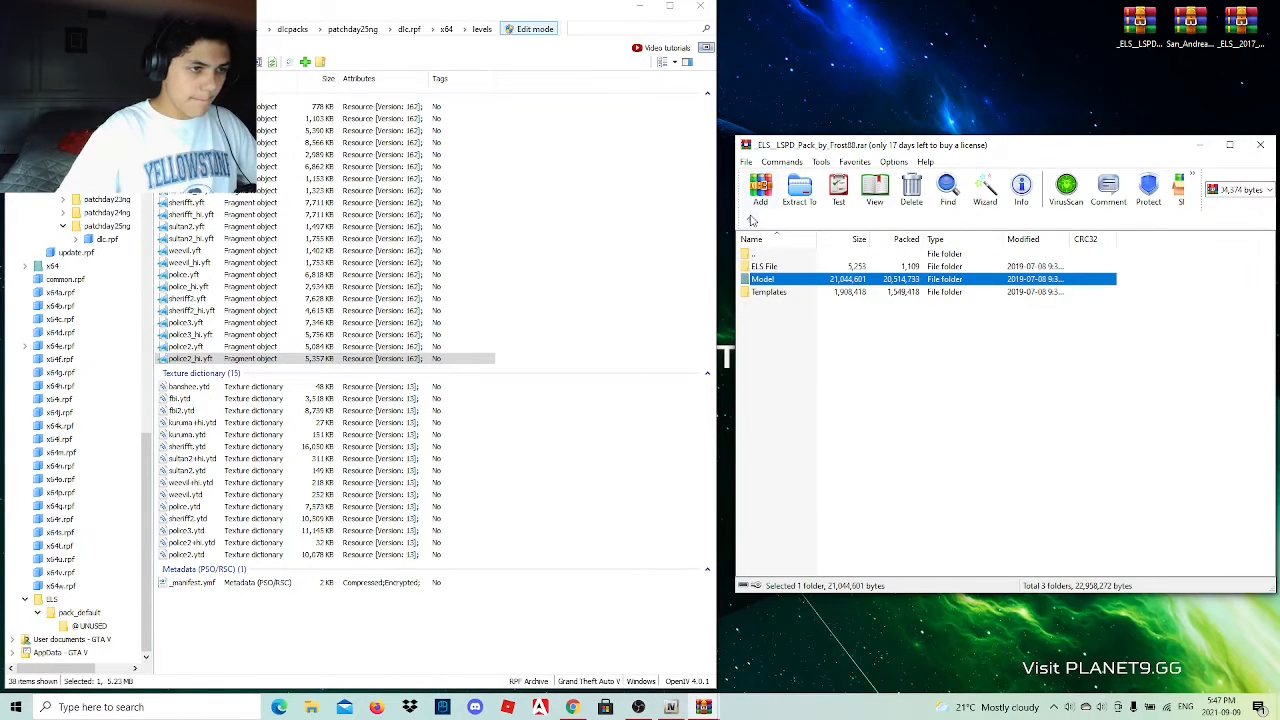
click(751, 219)
double_click(805, 314)
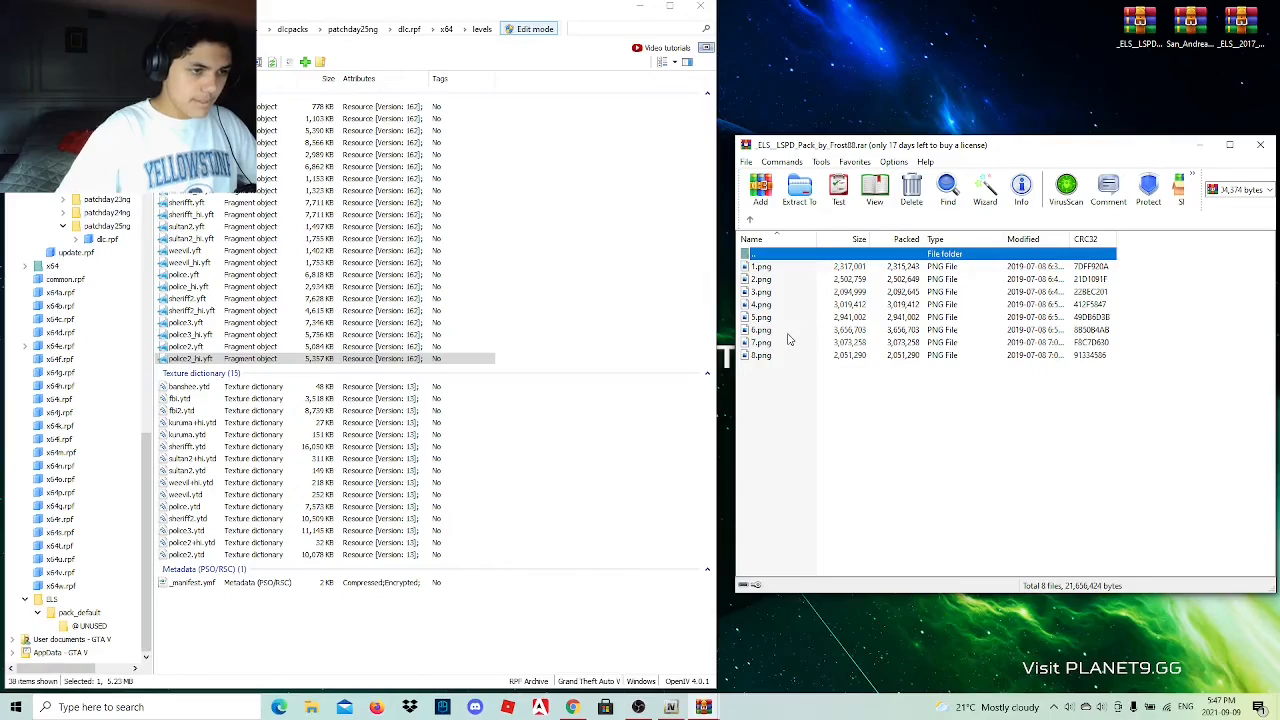
double_click(787, 332)
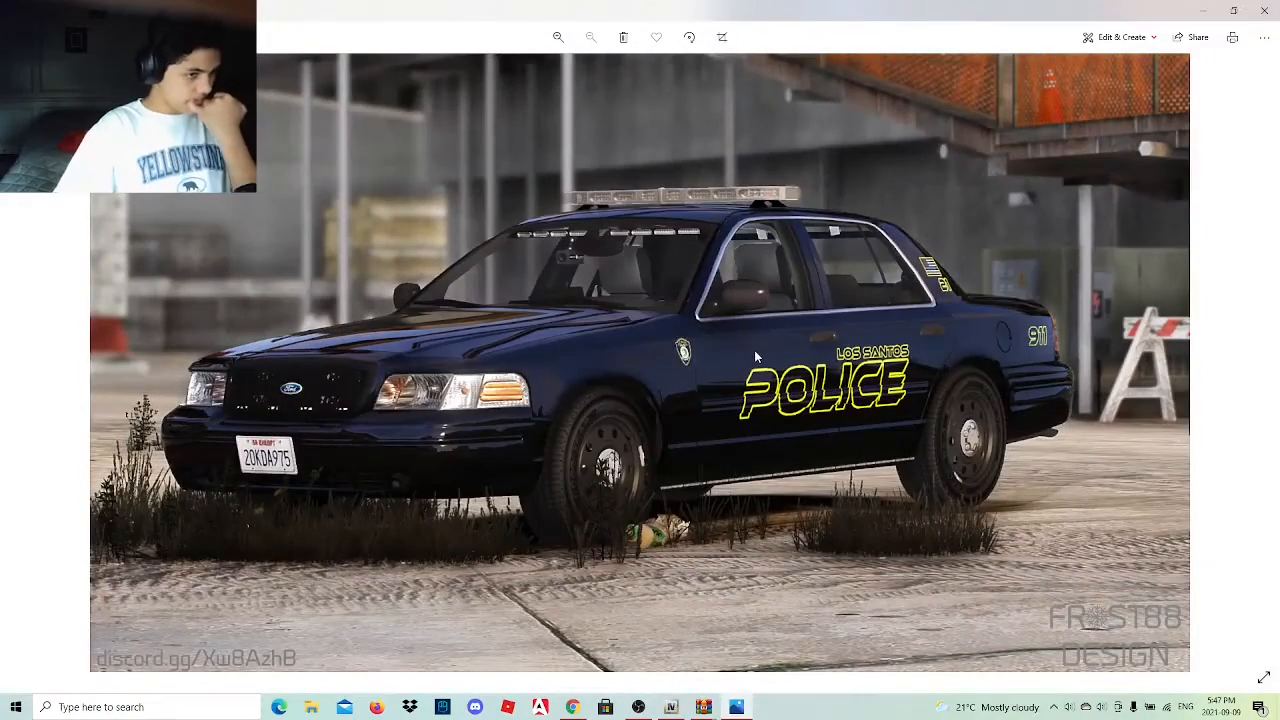
click(1264, 10)
click(1260, 145)
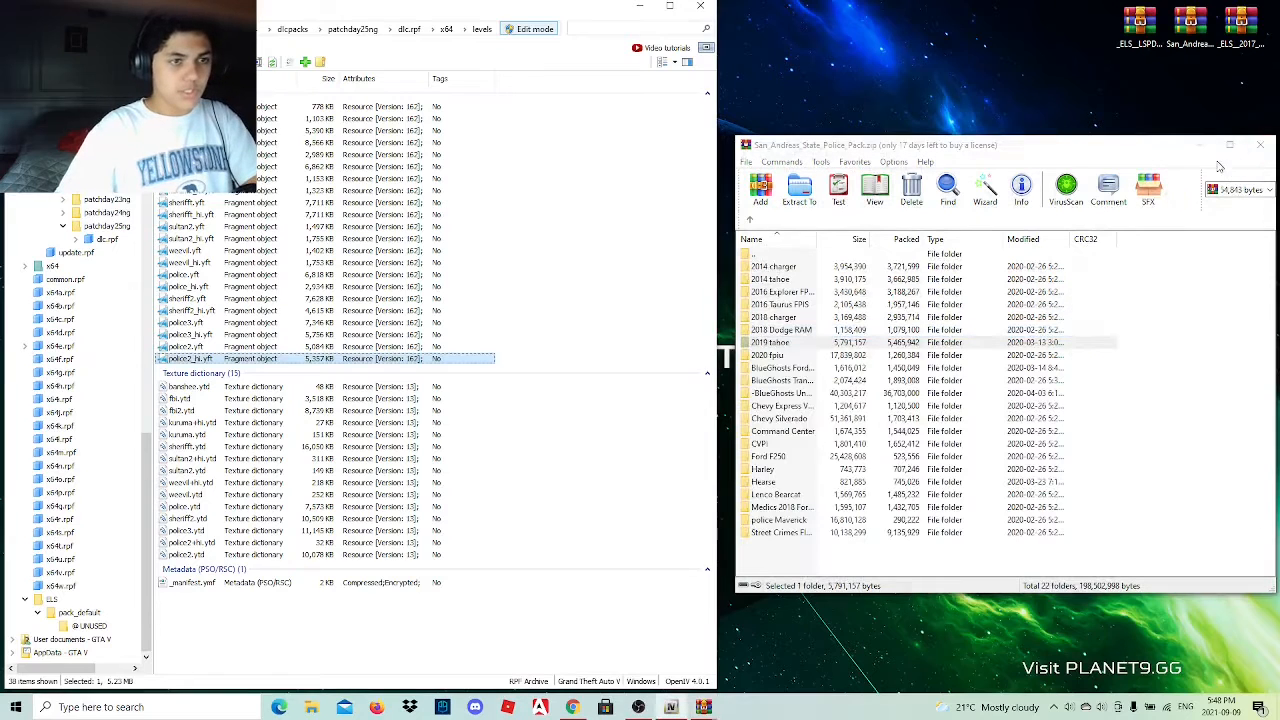
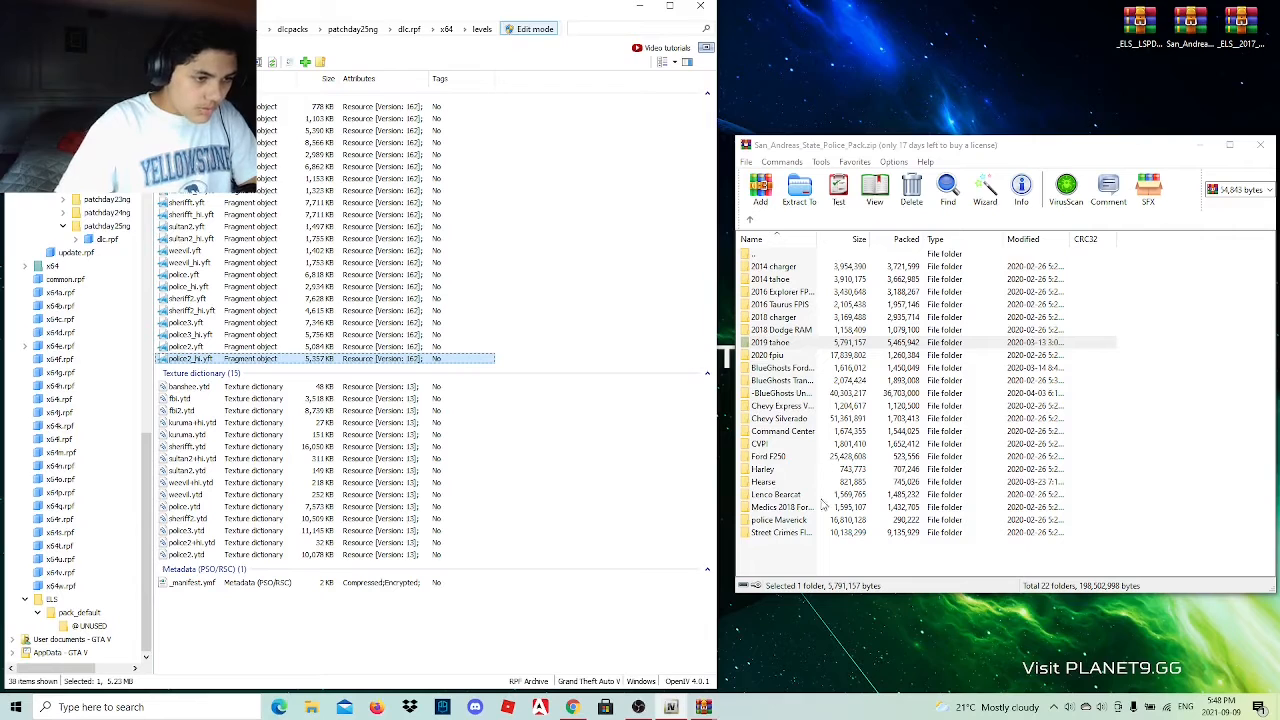
Open the Chevy Silverado texture folder in the police pack archive and preview the silver_sign_2.png livery.
double_click(826, 421)
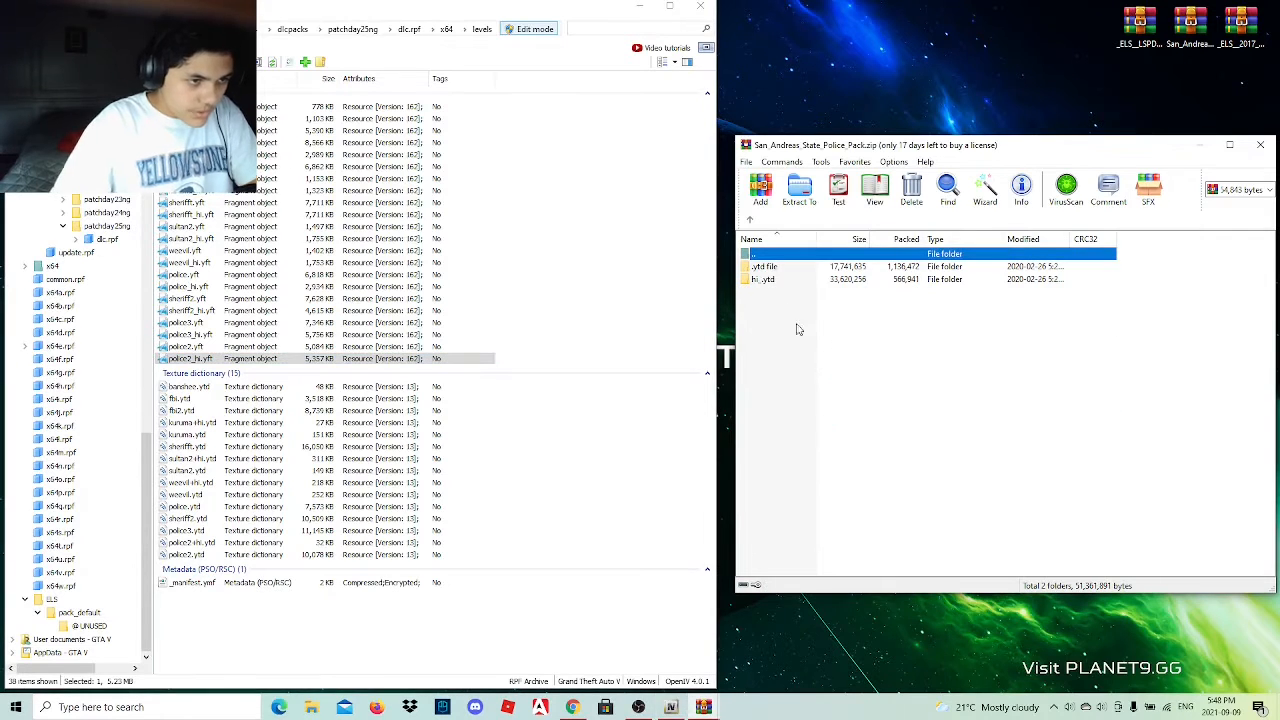
double_click(790, 267)
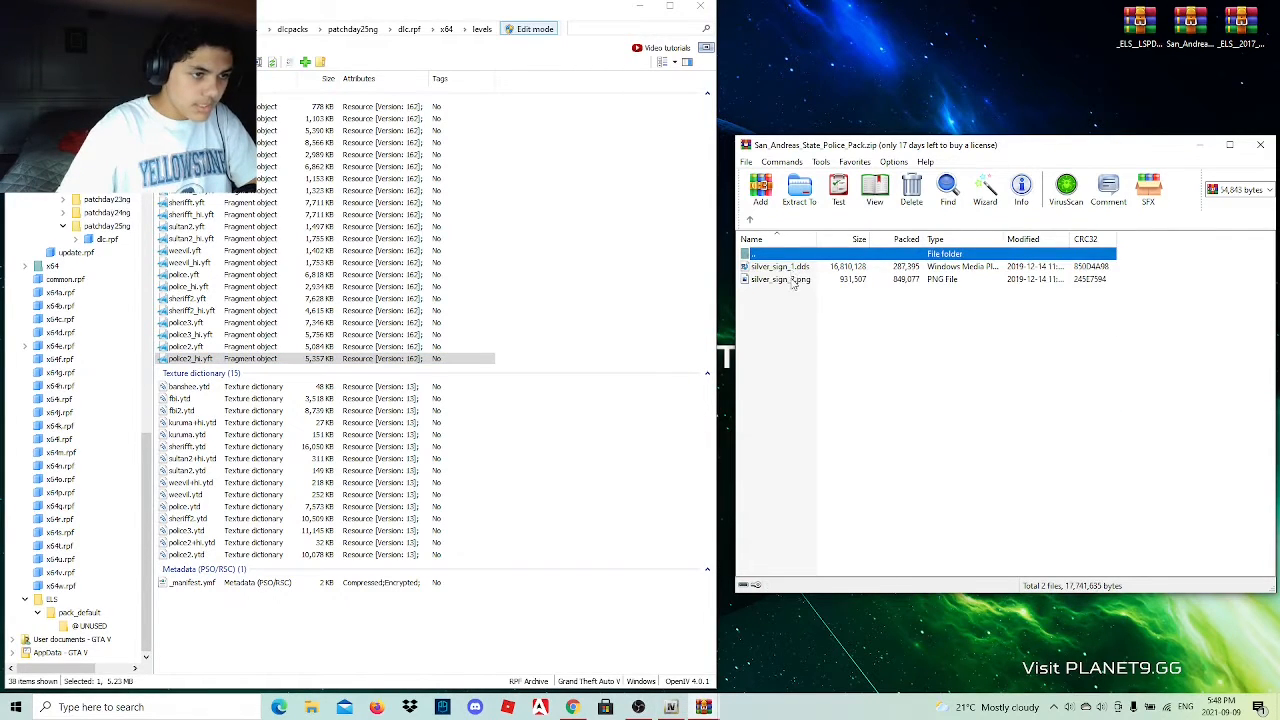
double_click(810, 280)
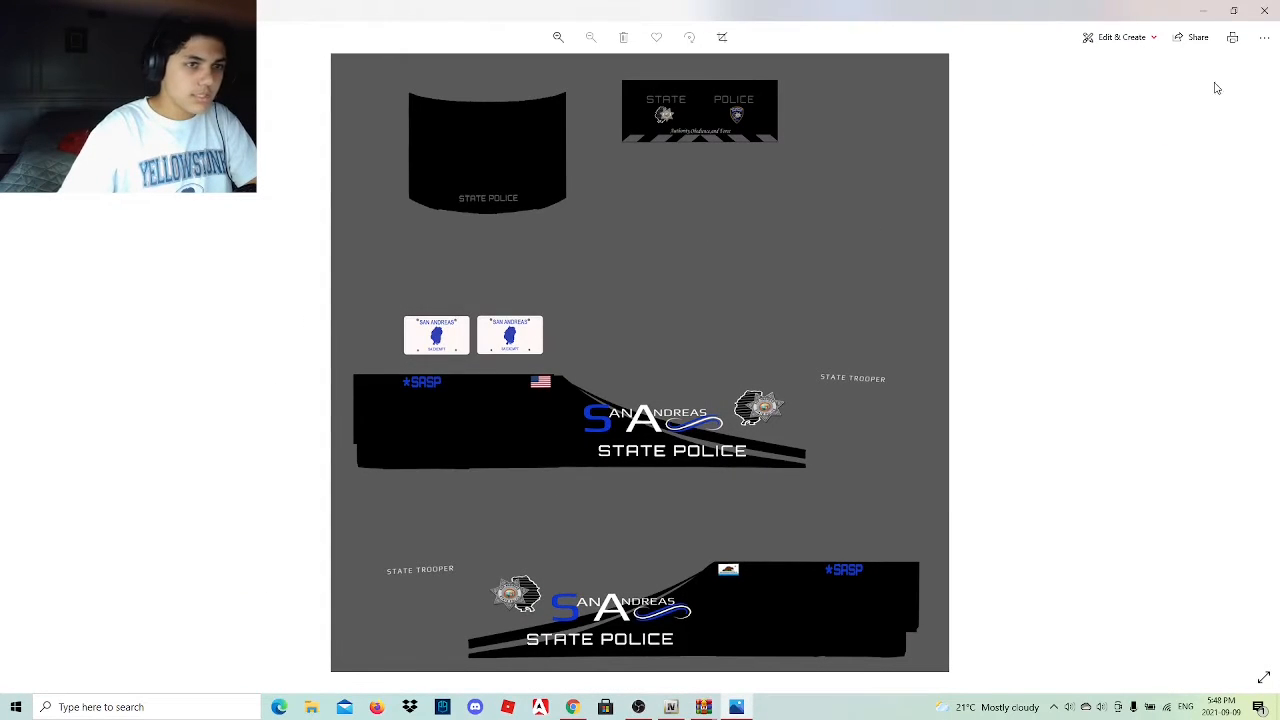
click(1264, 10)
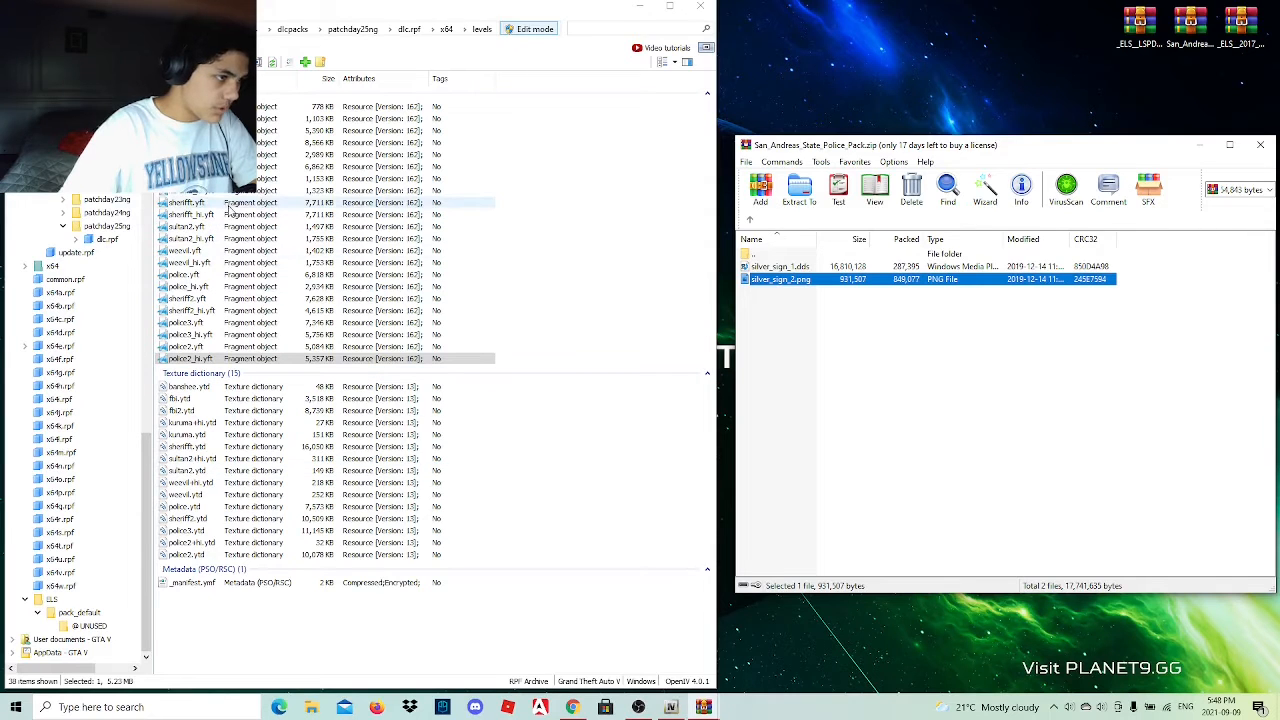
Rename the two sherifft model files in the levels archive as policet.yft and policet_hi.yft.
click(189, 203)
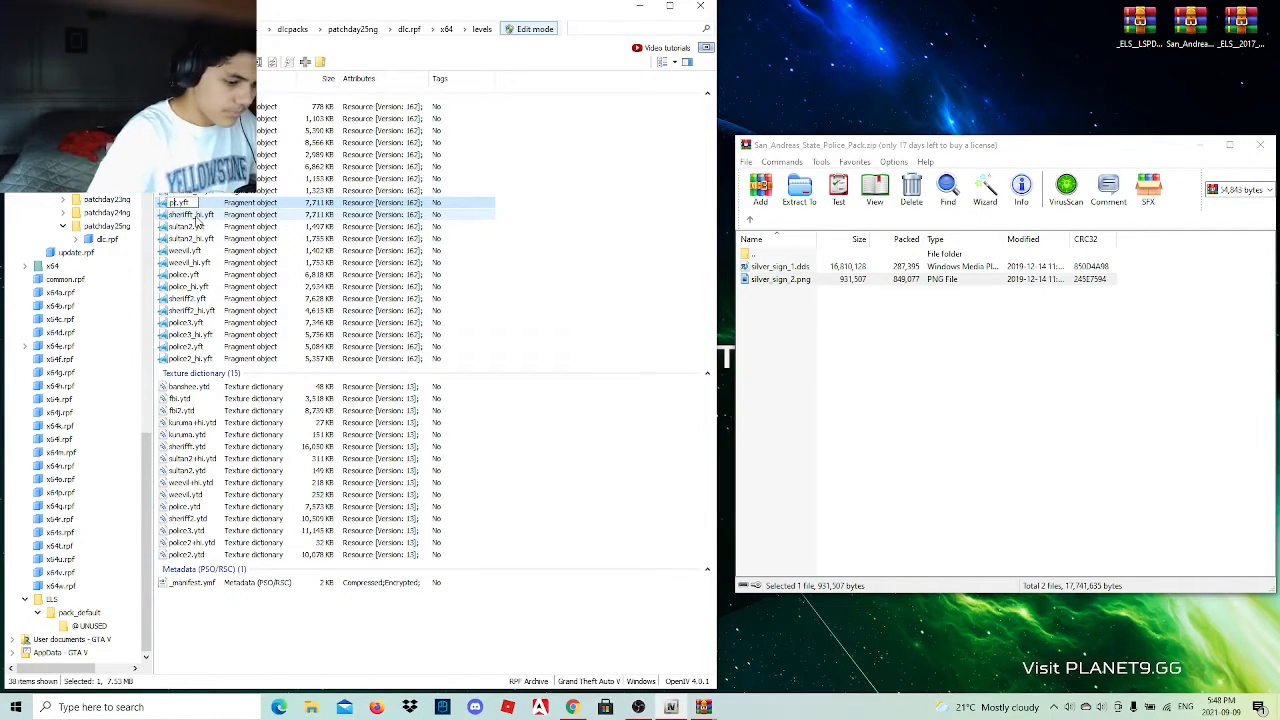
key(Return)
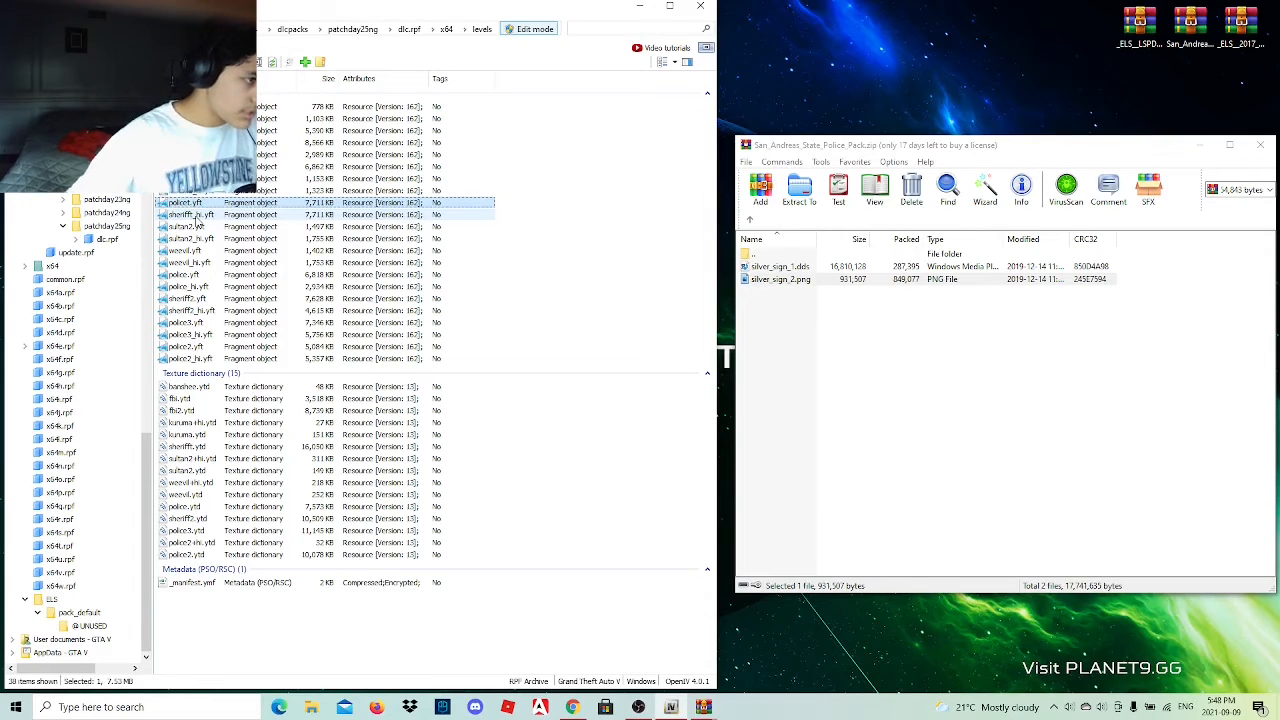
click(188, 217)
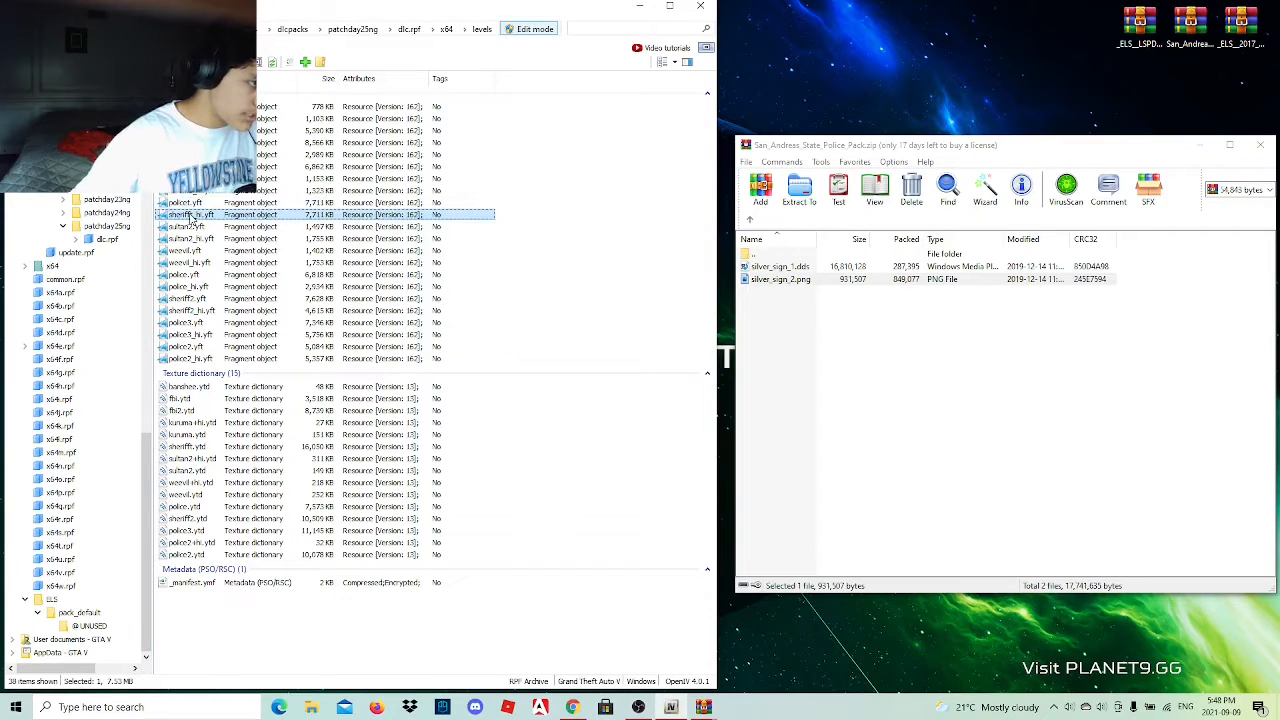
click(190, 216)
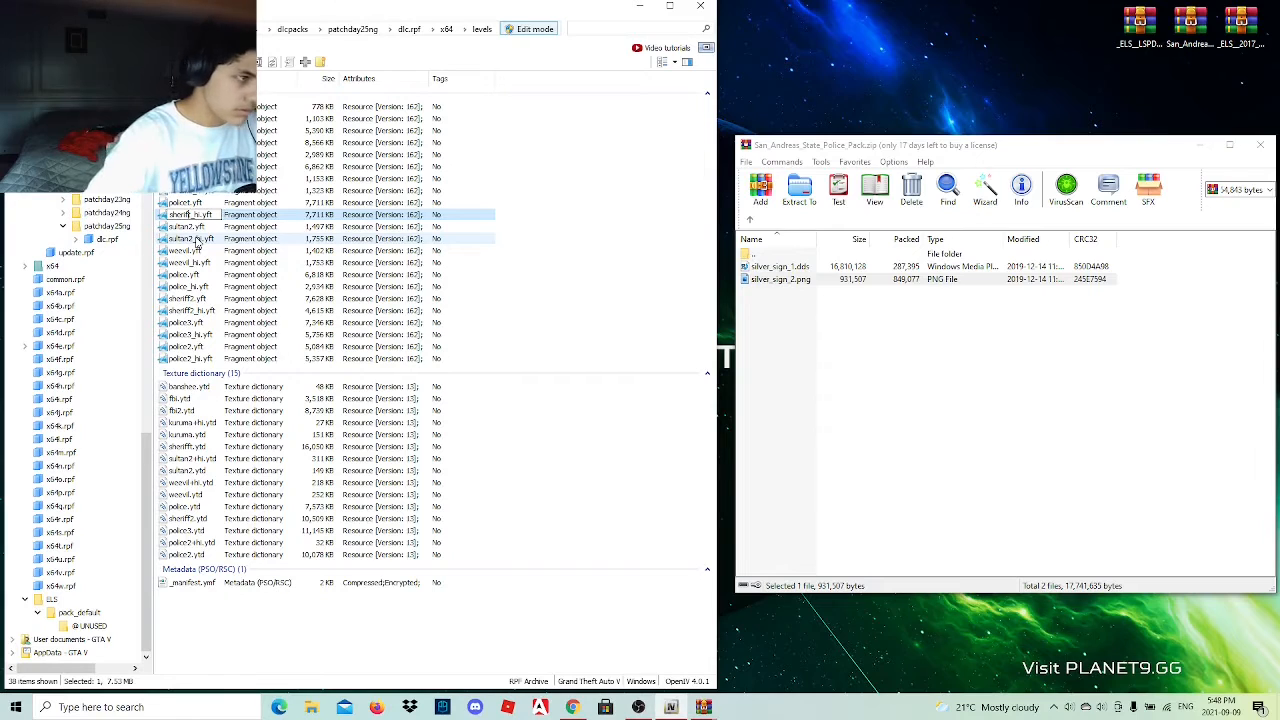
text(polic)
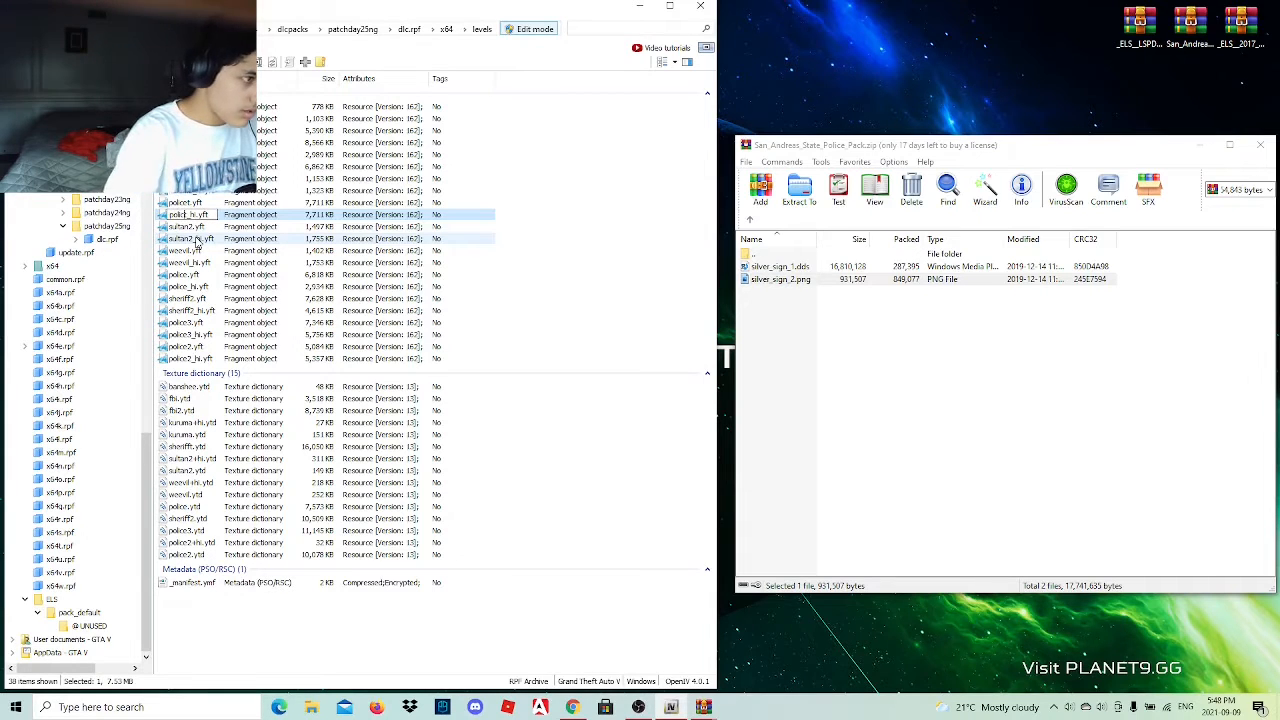
key(Return)
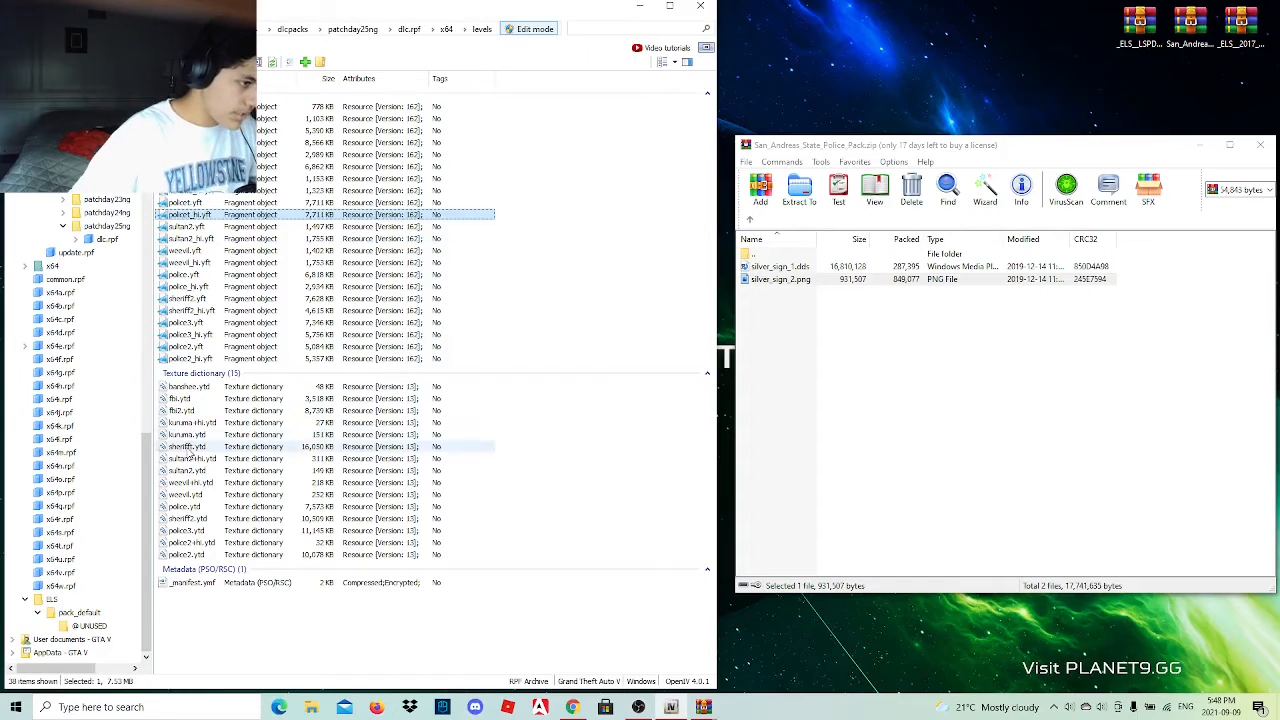
Rename the sherifft.ytd texture dictionary as policet.ytd.
click(190, 447)
double_click(192, 450)
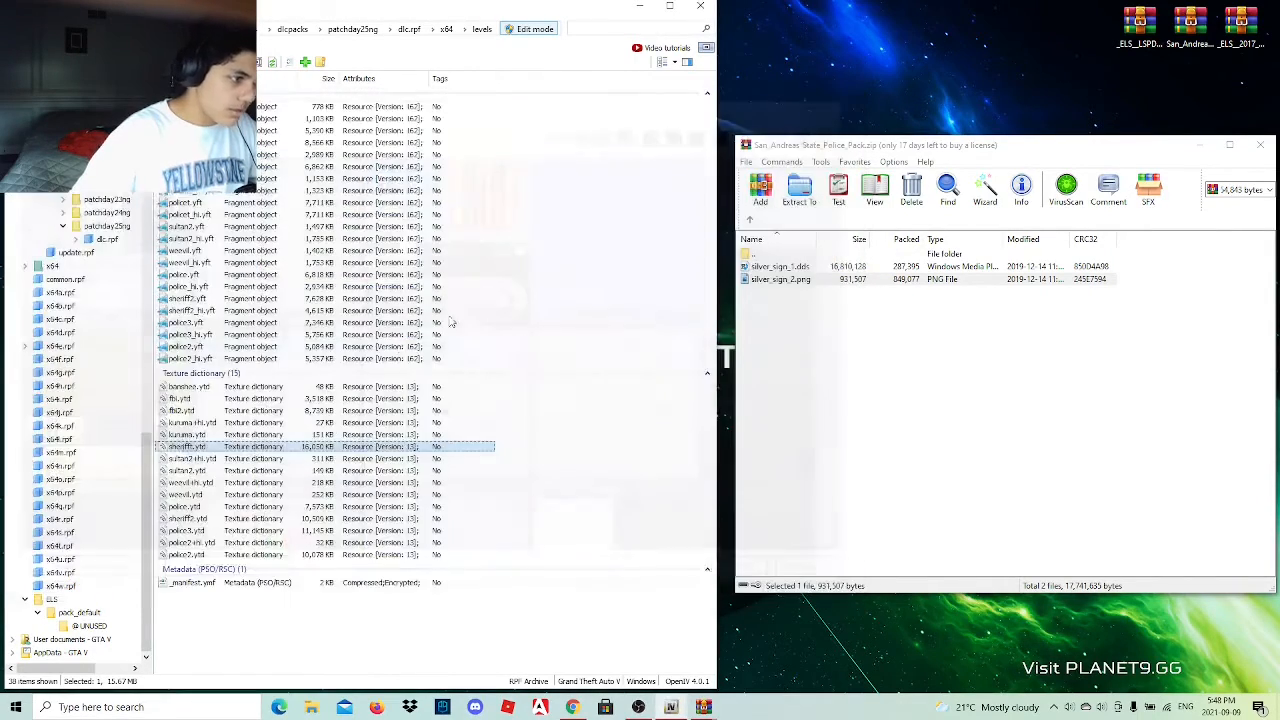
click(843, 101)
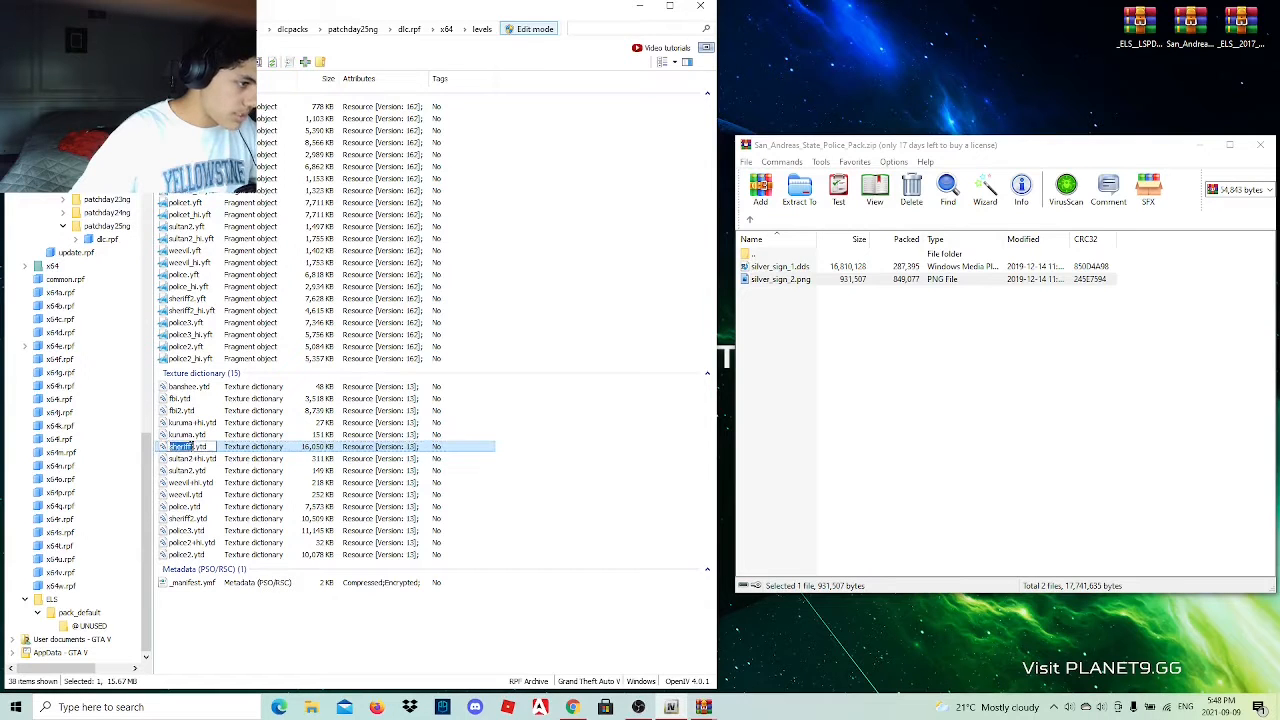
key(BackSpace)
key(BackSpace)
key(BackSpace)
key(BackSpace)
key(BackSpace)
key(BackSpace)
key(BackSpace)
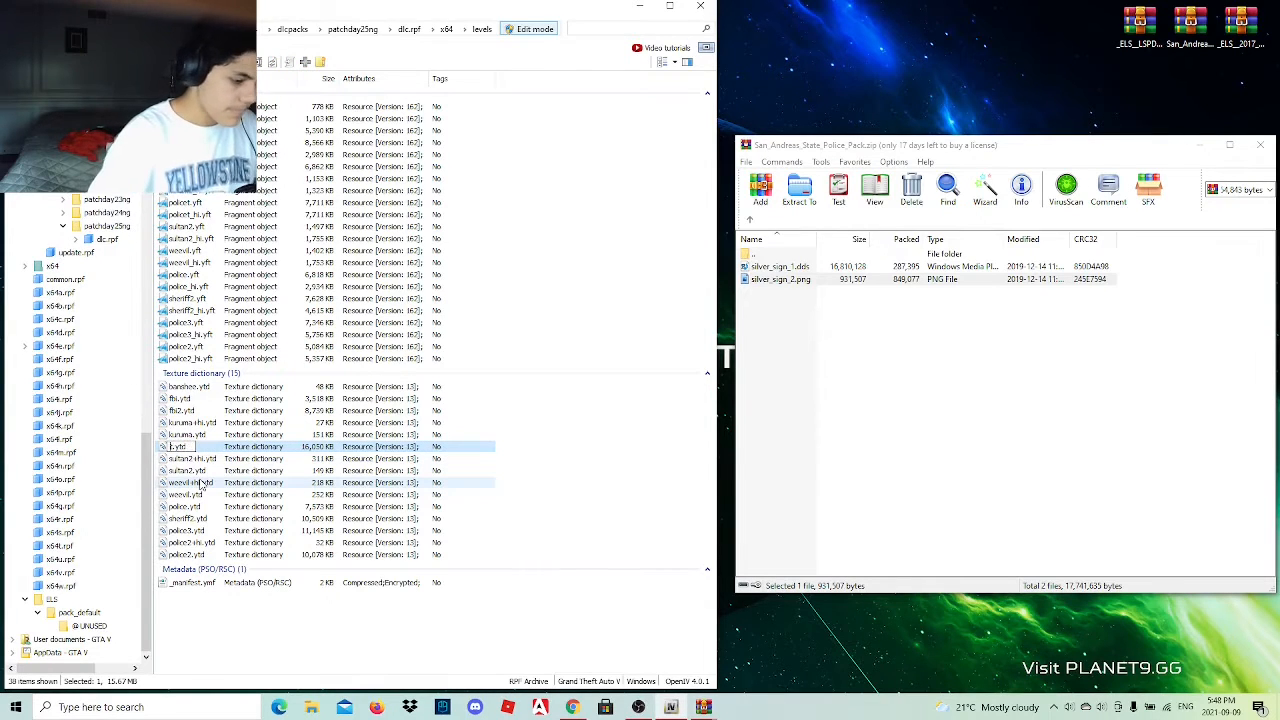
text(policet)
key(Return)
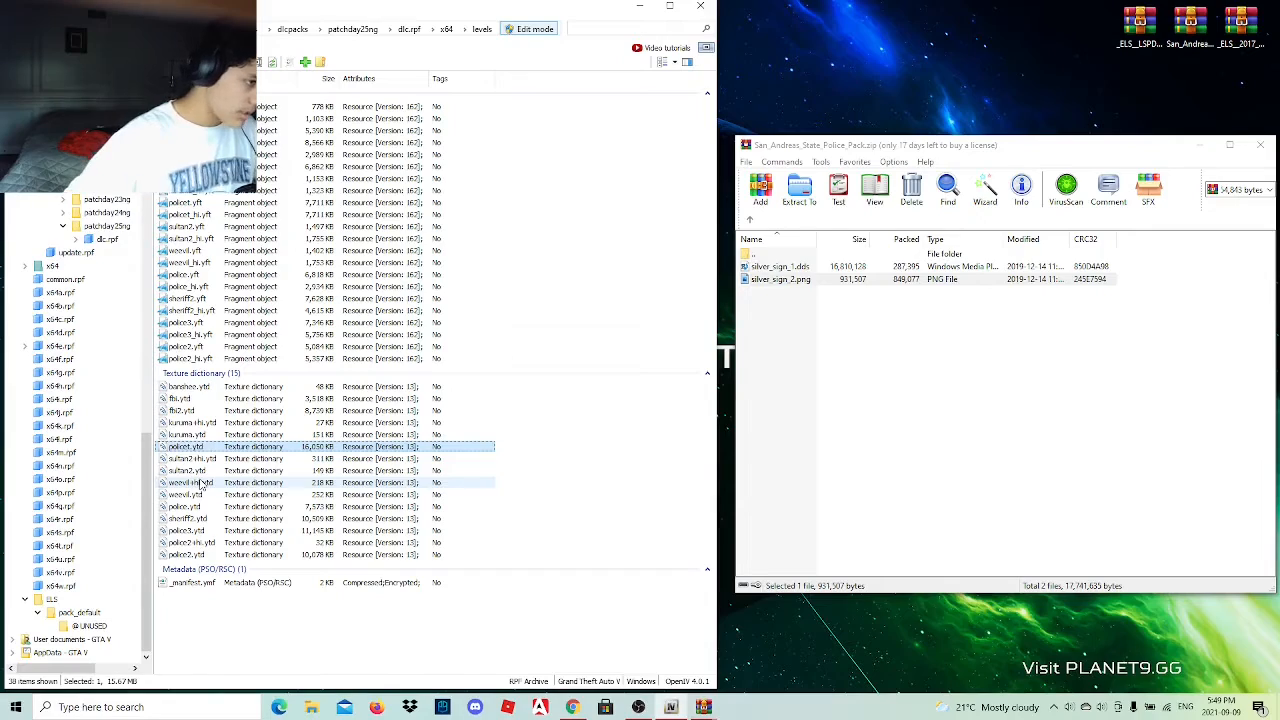
Open policet.ytd and look through its textures for the silver_sign livery texture.
double_click(222, 449)
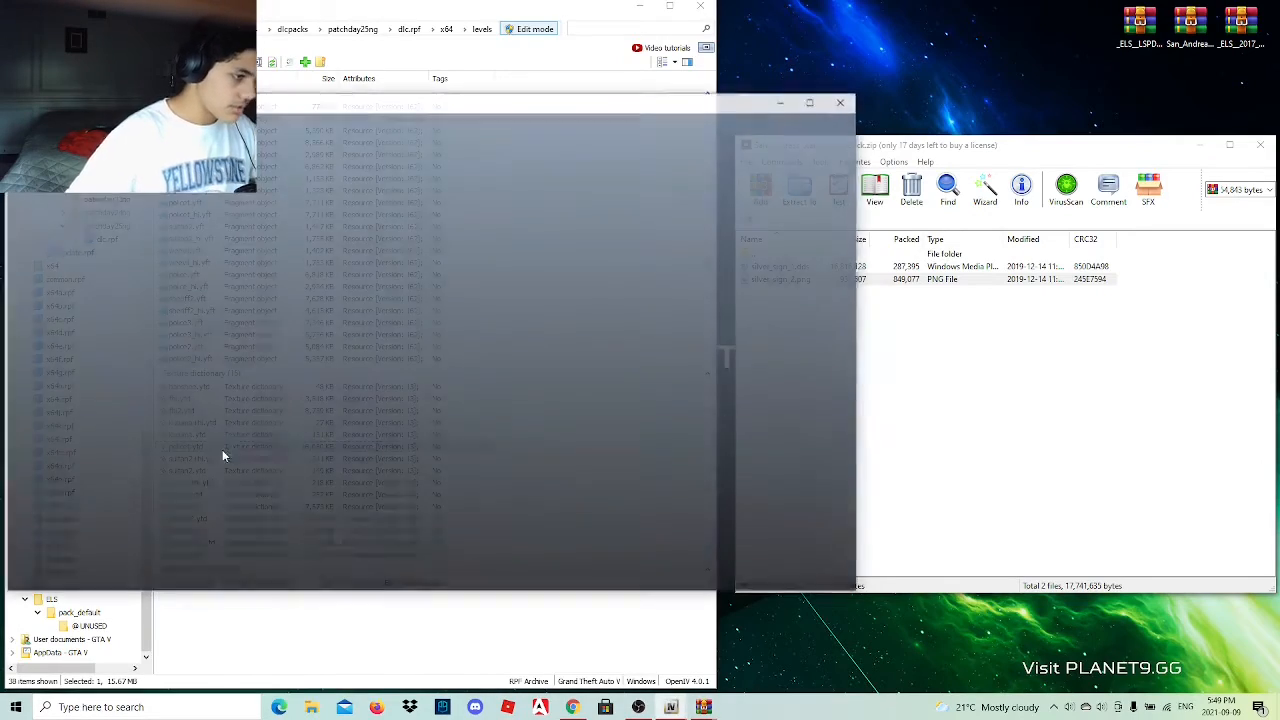
scroll(379, 298, down, 5)
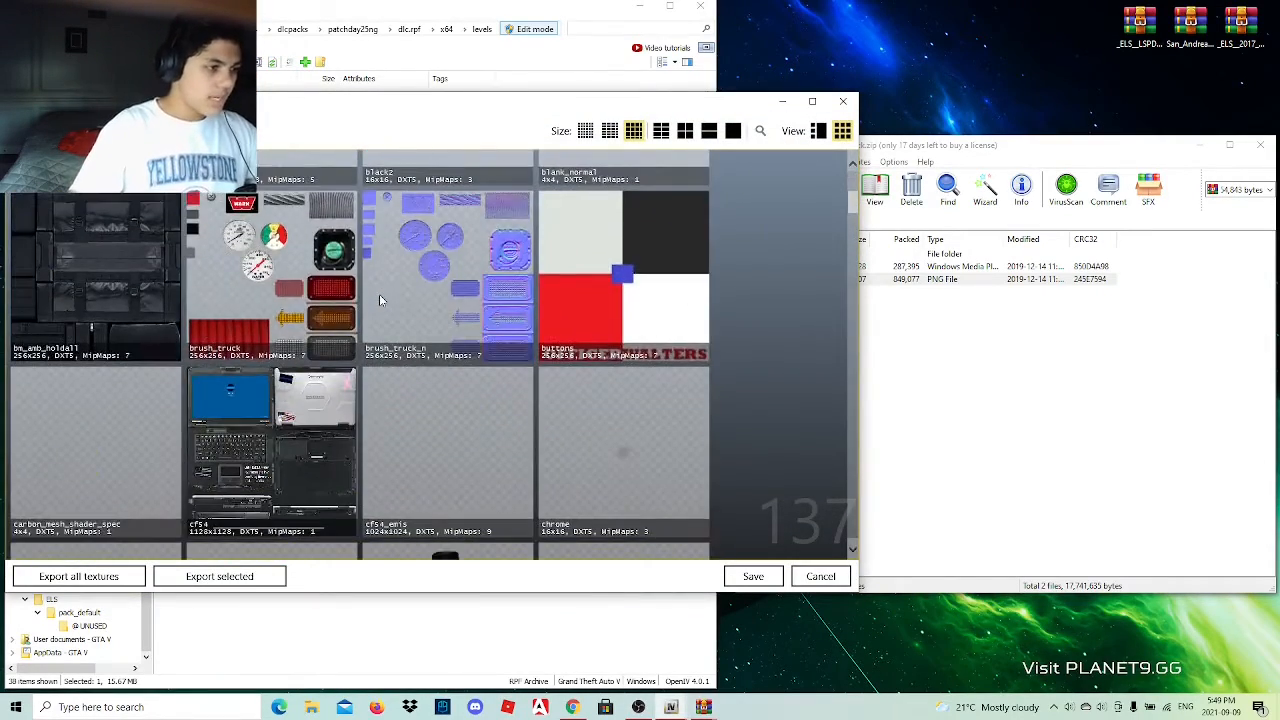
scroll(379, 294, up, 5)
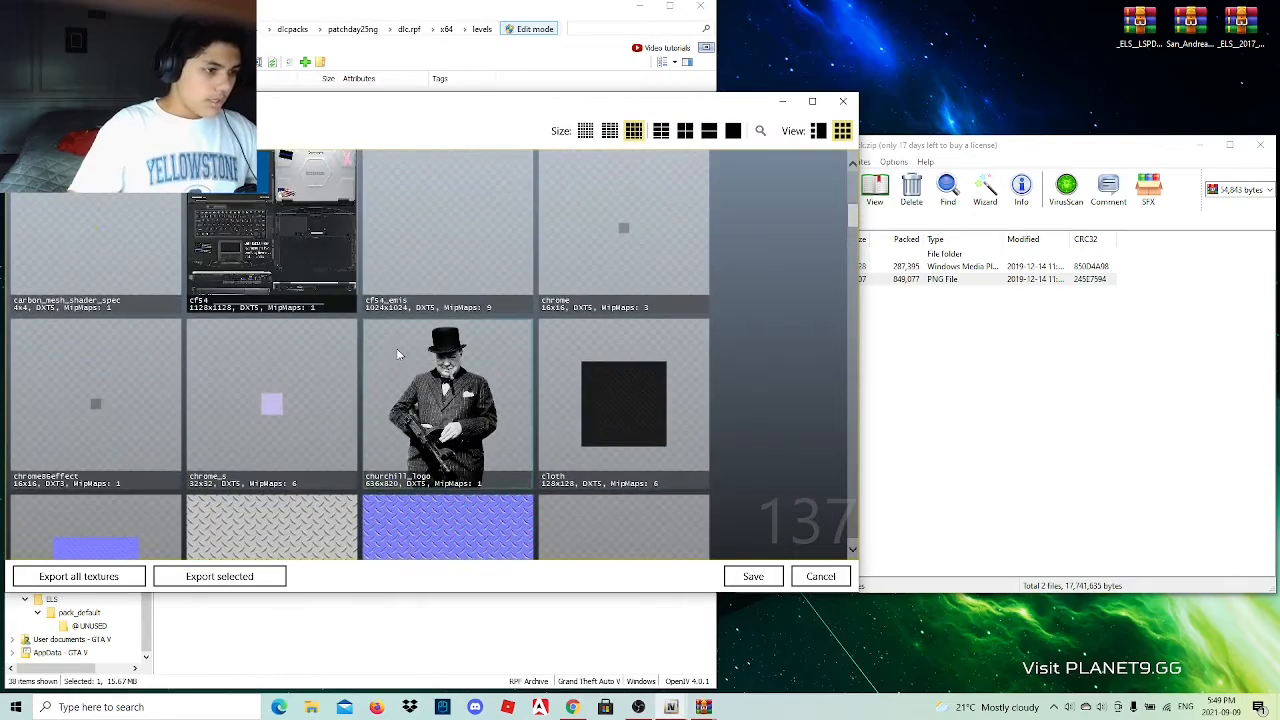
scroll(390, 340, down, 4)
scroll(390, 345, down, 8)
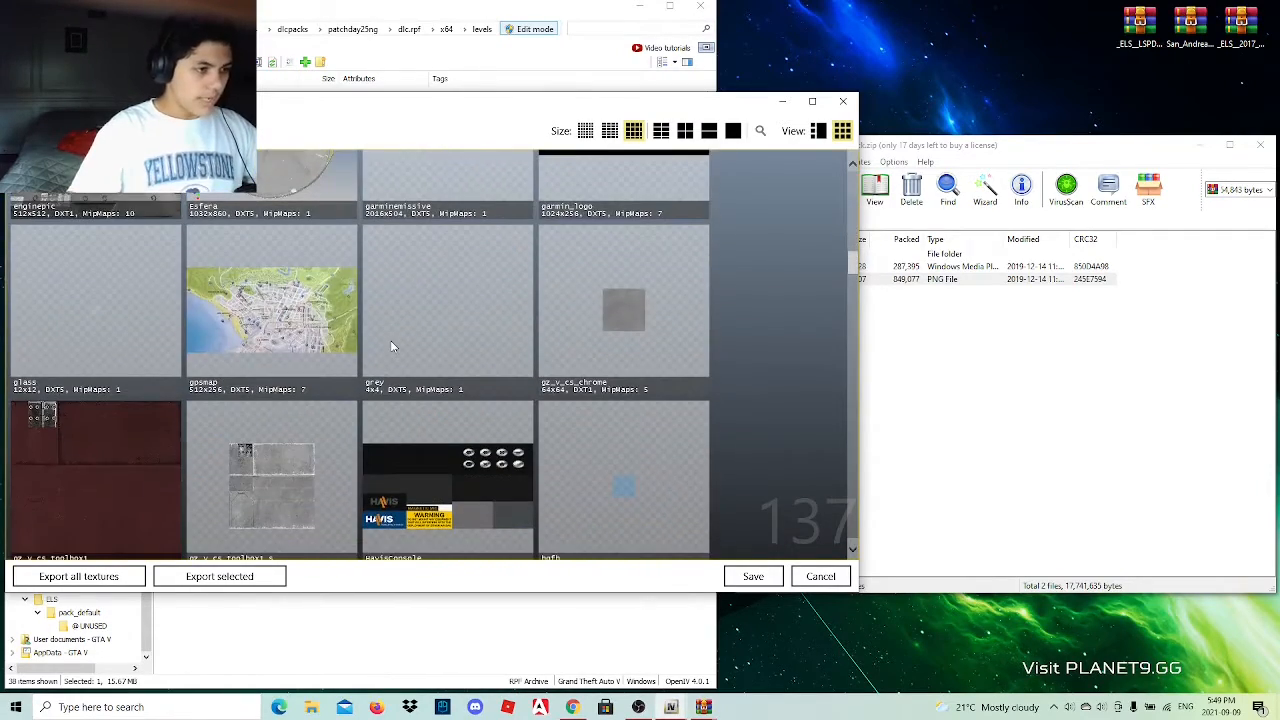
scroll(392, 346, down, 10)
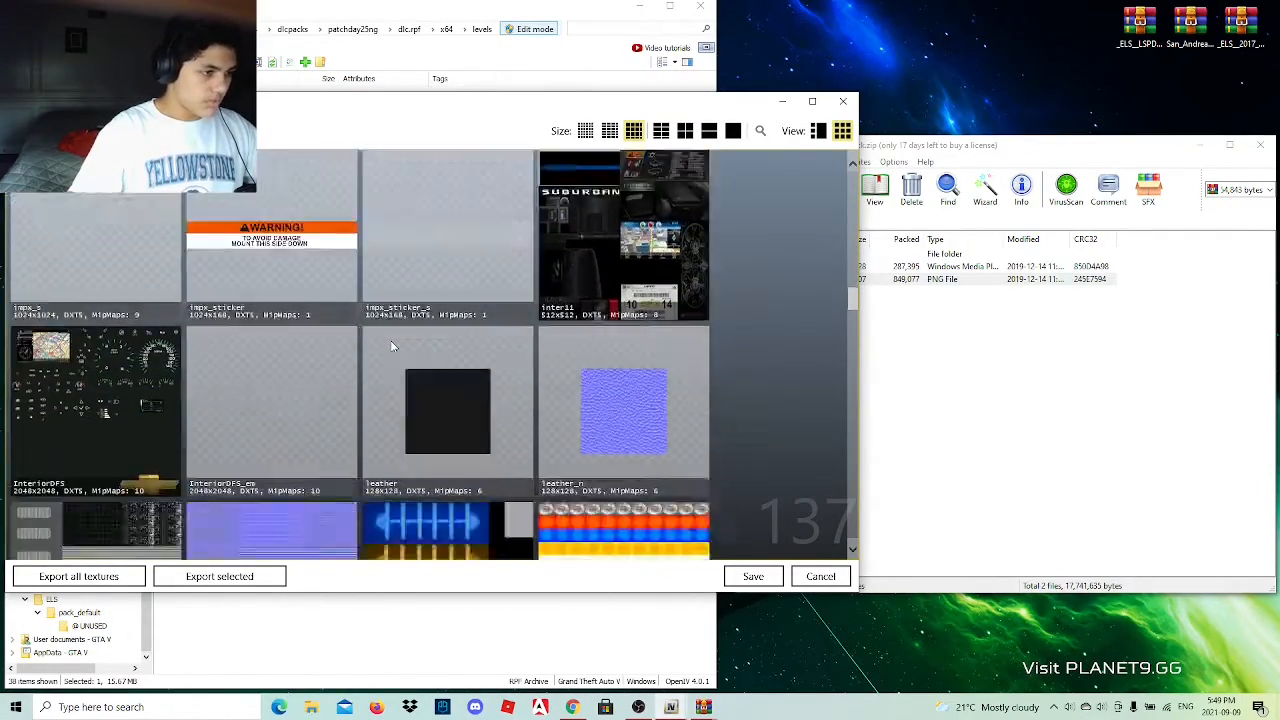
scroll(392, 346, down, 10)
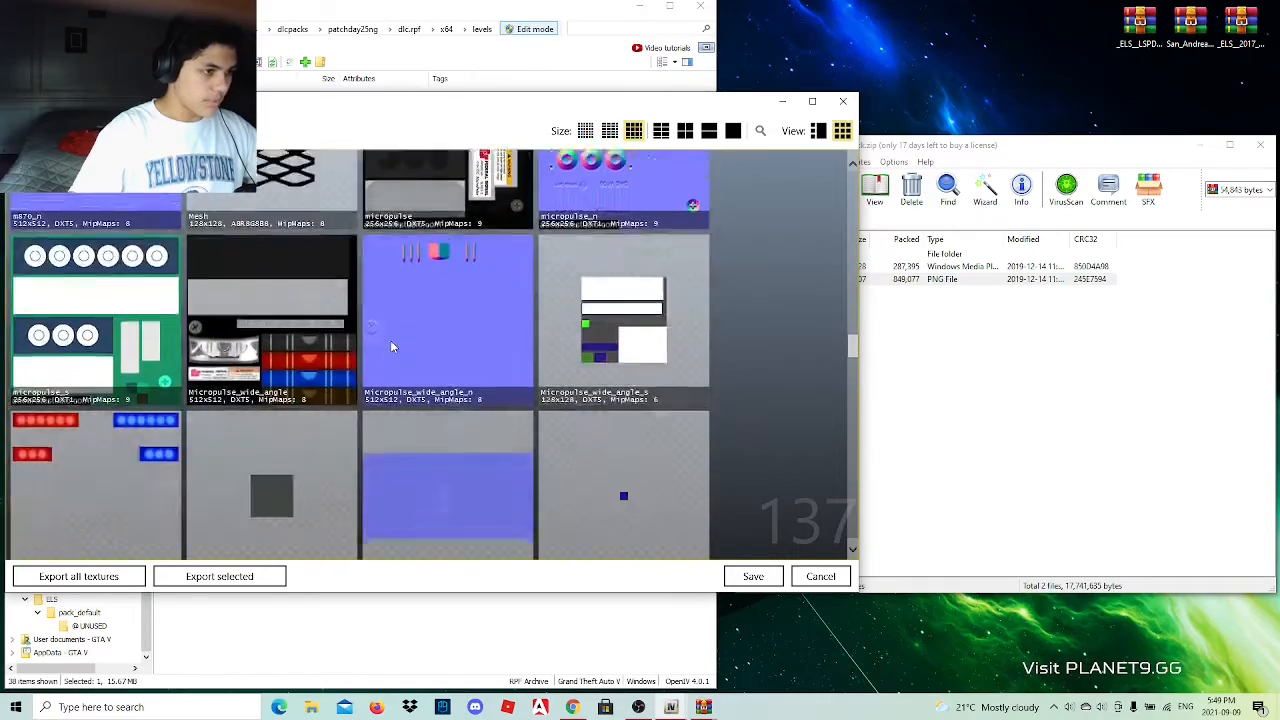
scroll(392, 346, down, 6)
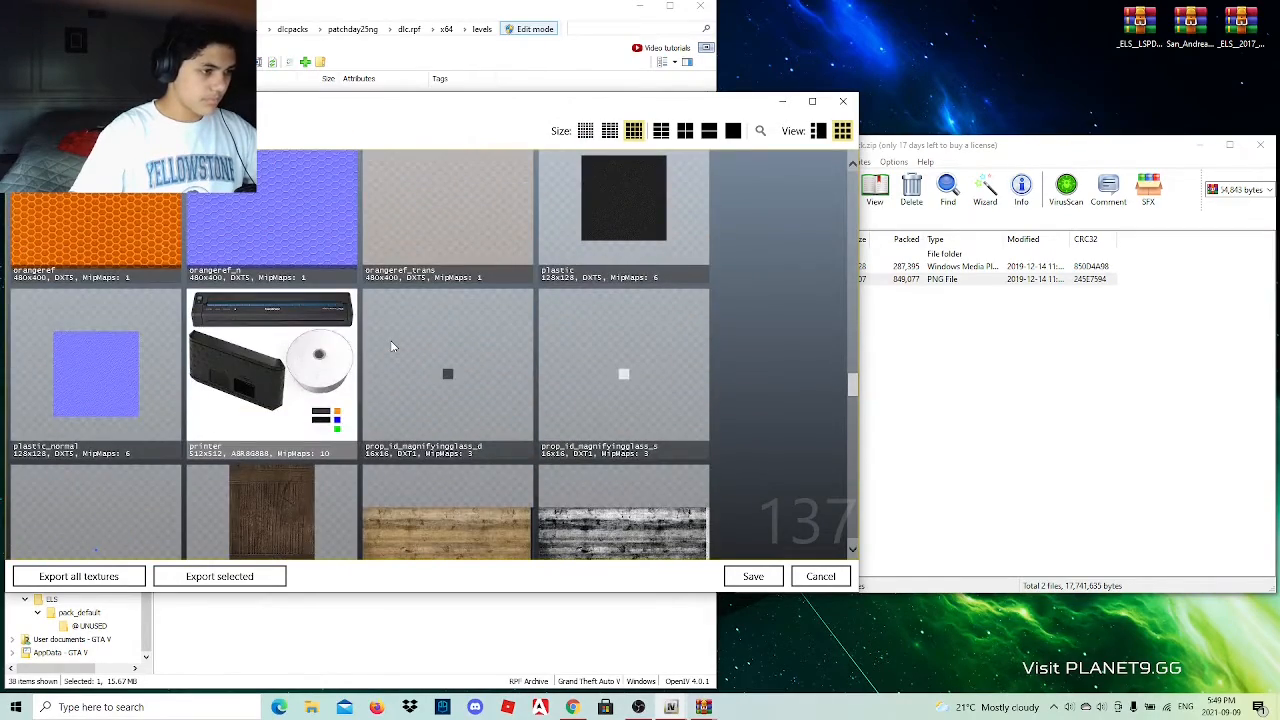
scroll(392, 346, down, 10)
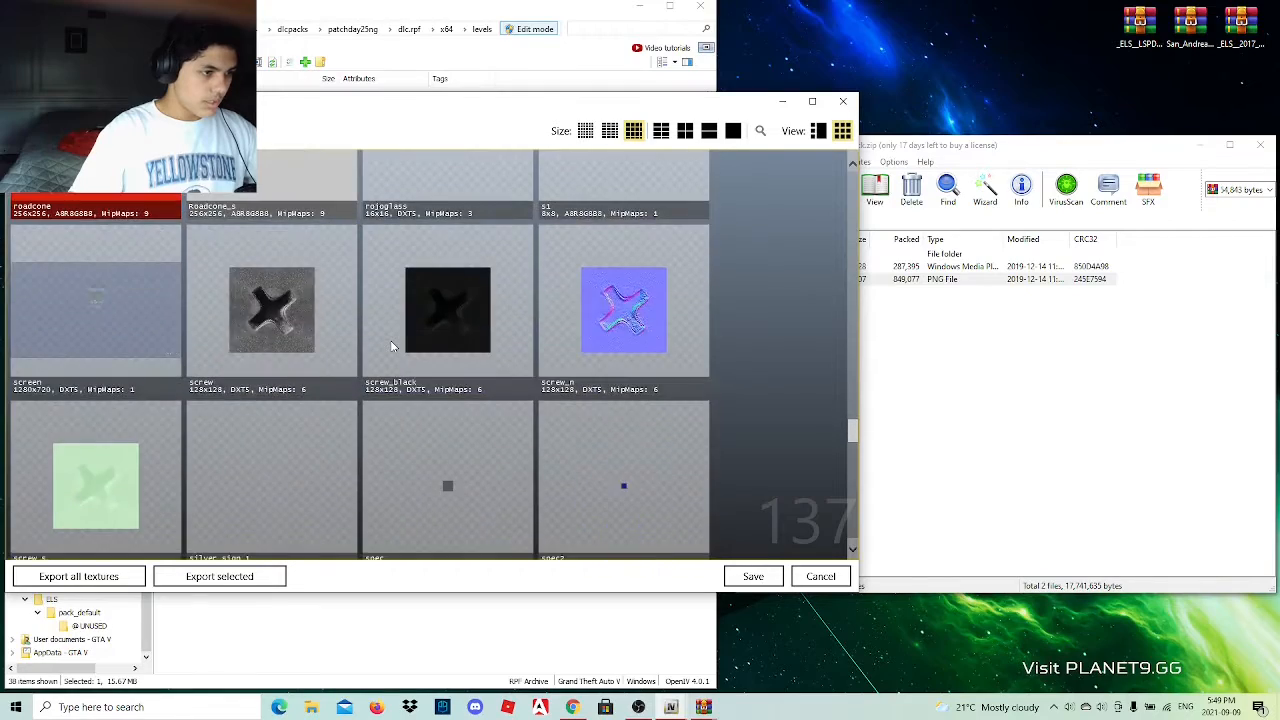
scroll(392, 346, down, 10)
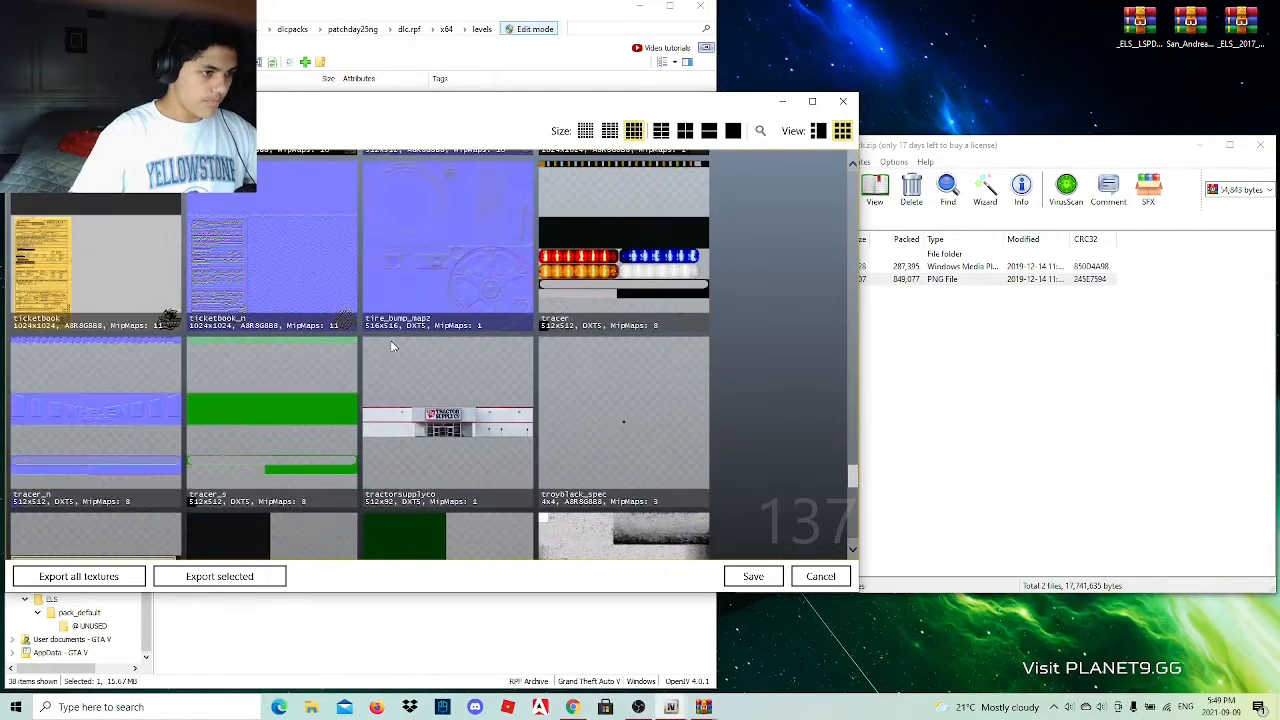
scroll(392, 346, down, 10)
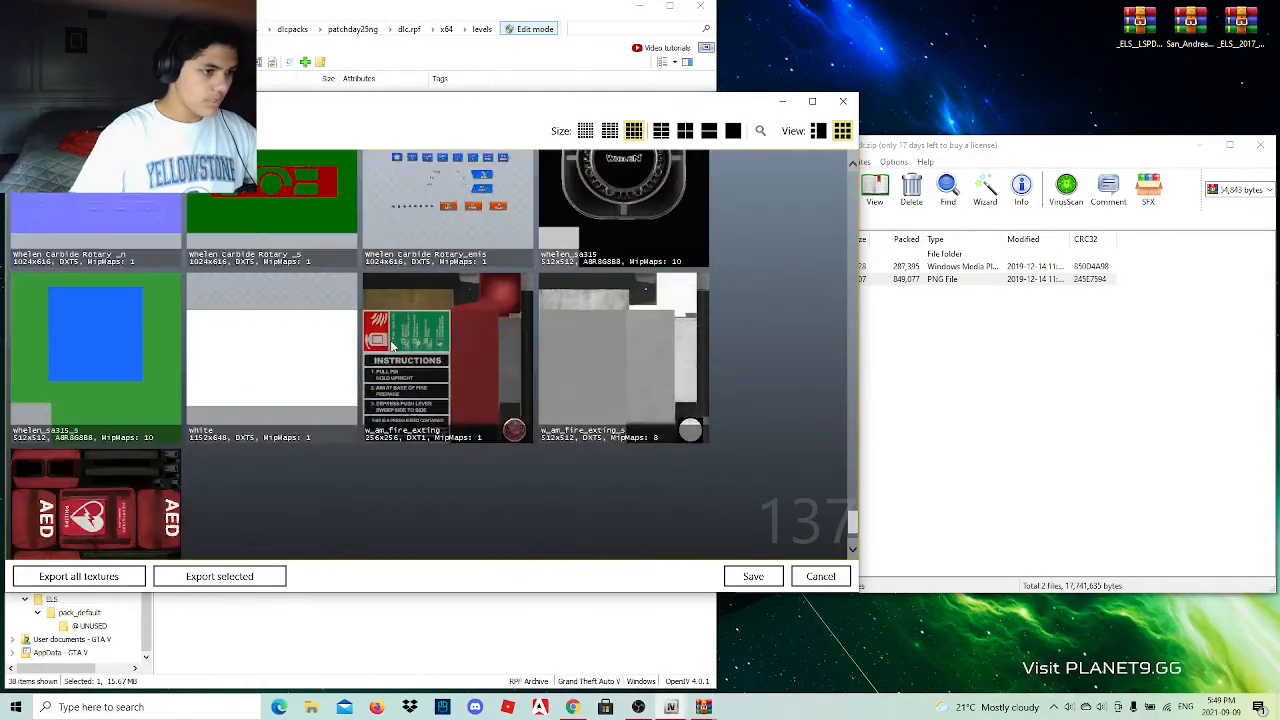
scroll(392, 346, down, 2)
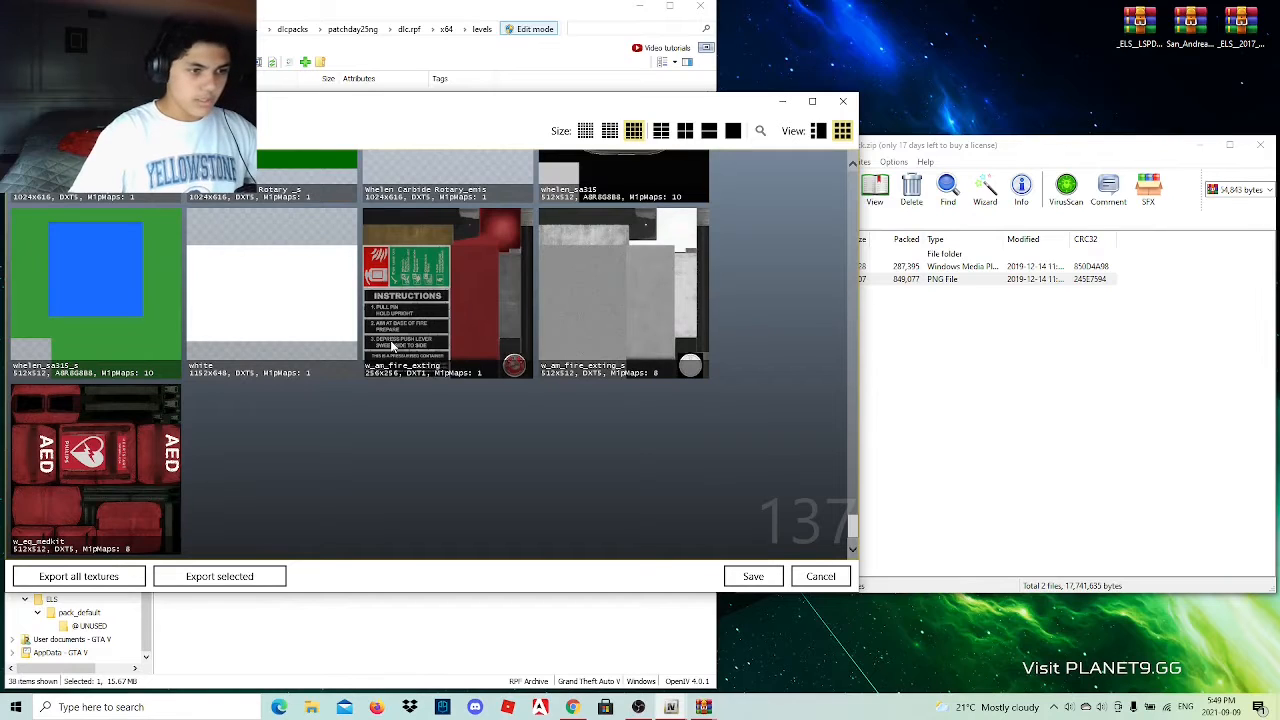
click(983, 151)
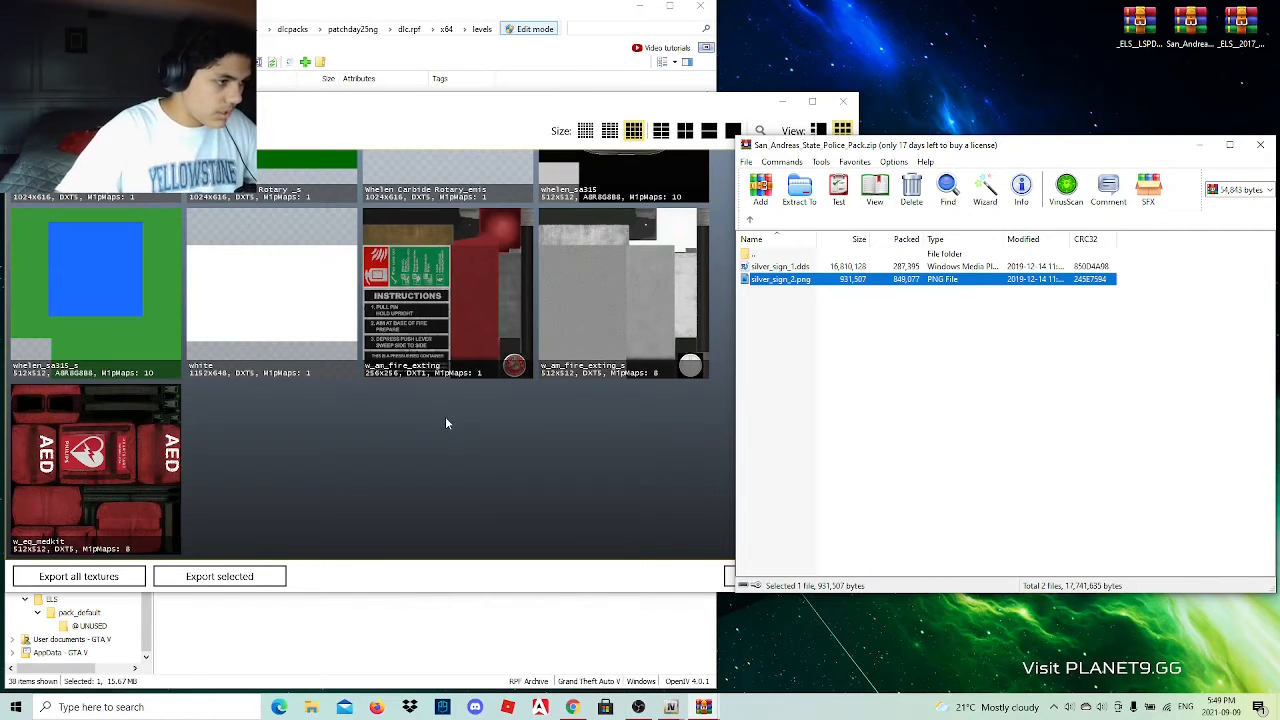
scroll(447, 423, up, 3)
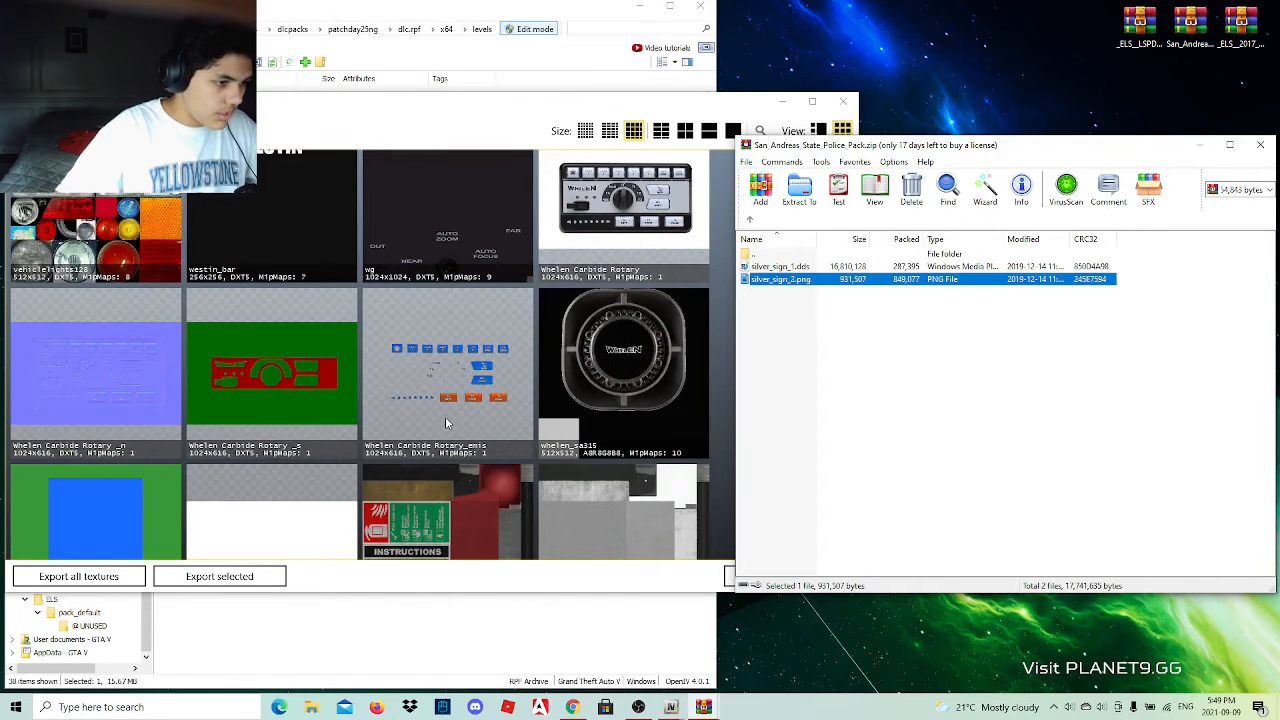
scroll(445, 416, up, 6)
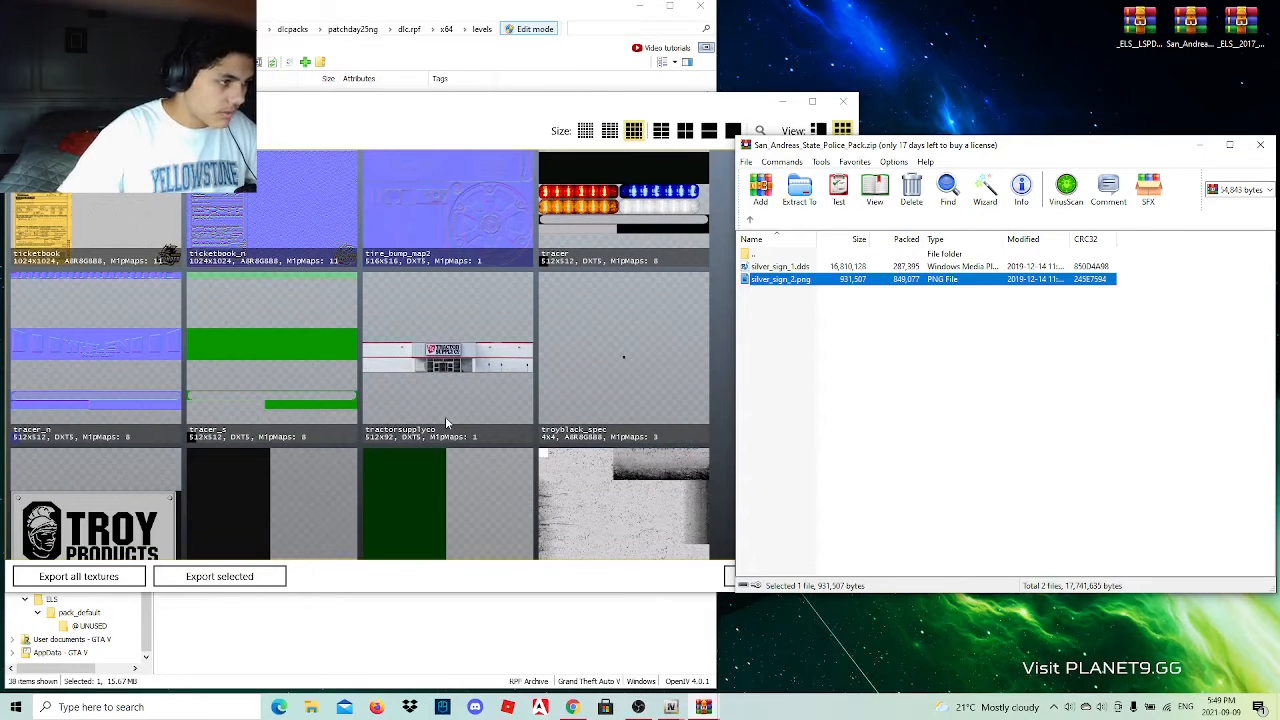
scroll(445, 416, up, 3)
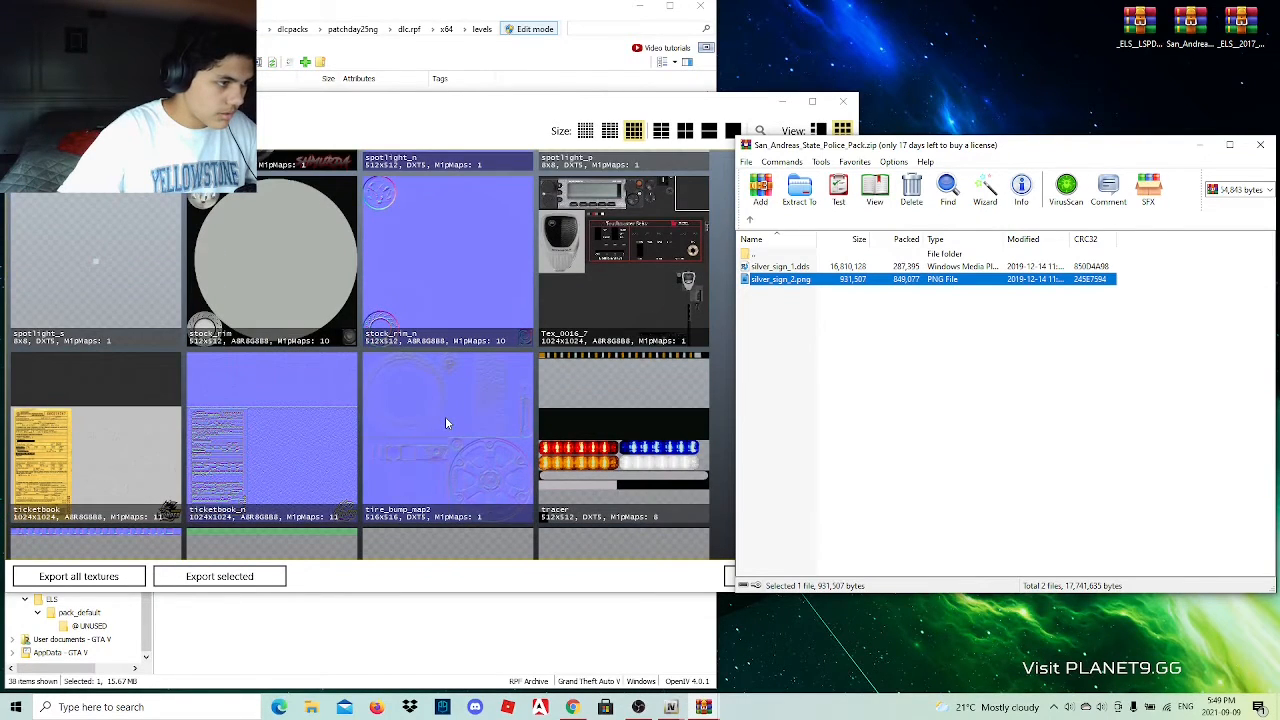
scroll(445, 416, up, 3)
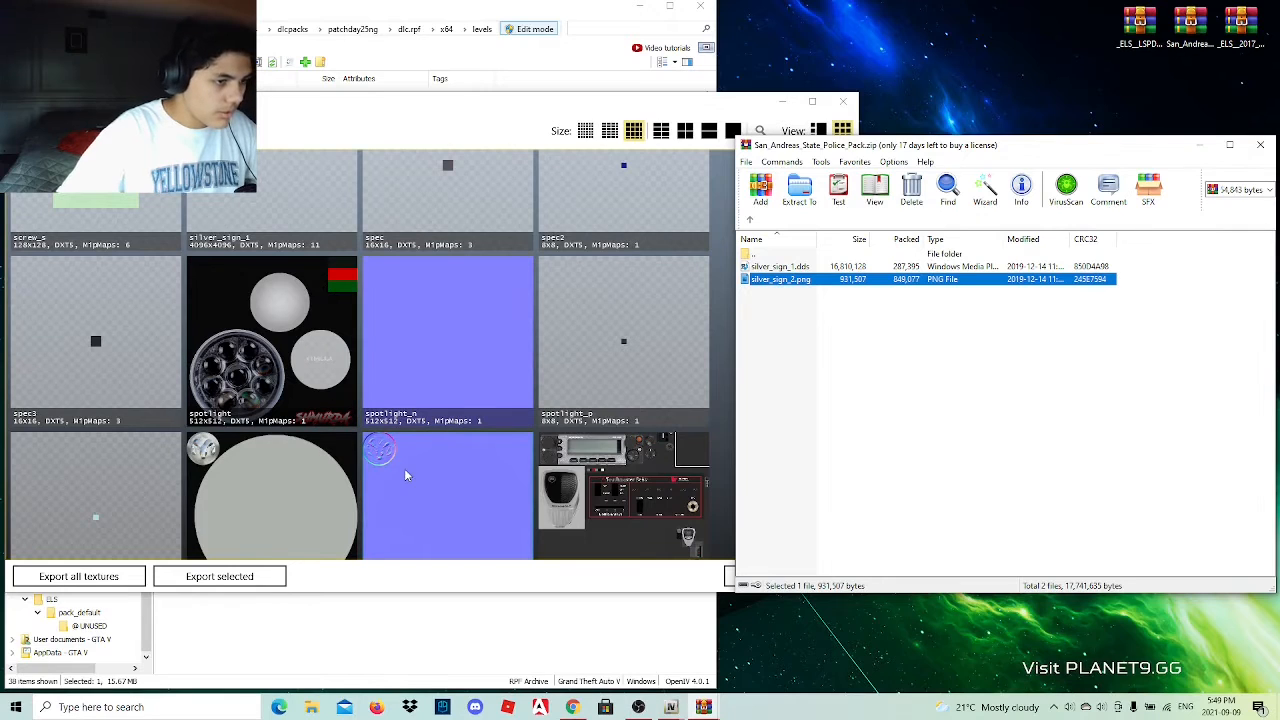
scroll(404, 468, up, 3)
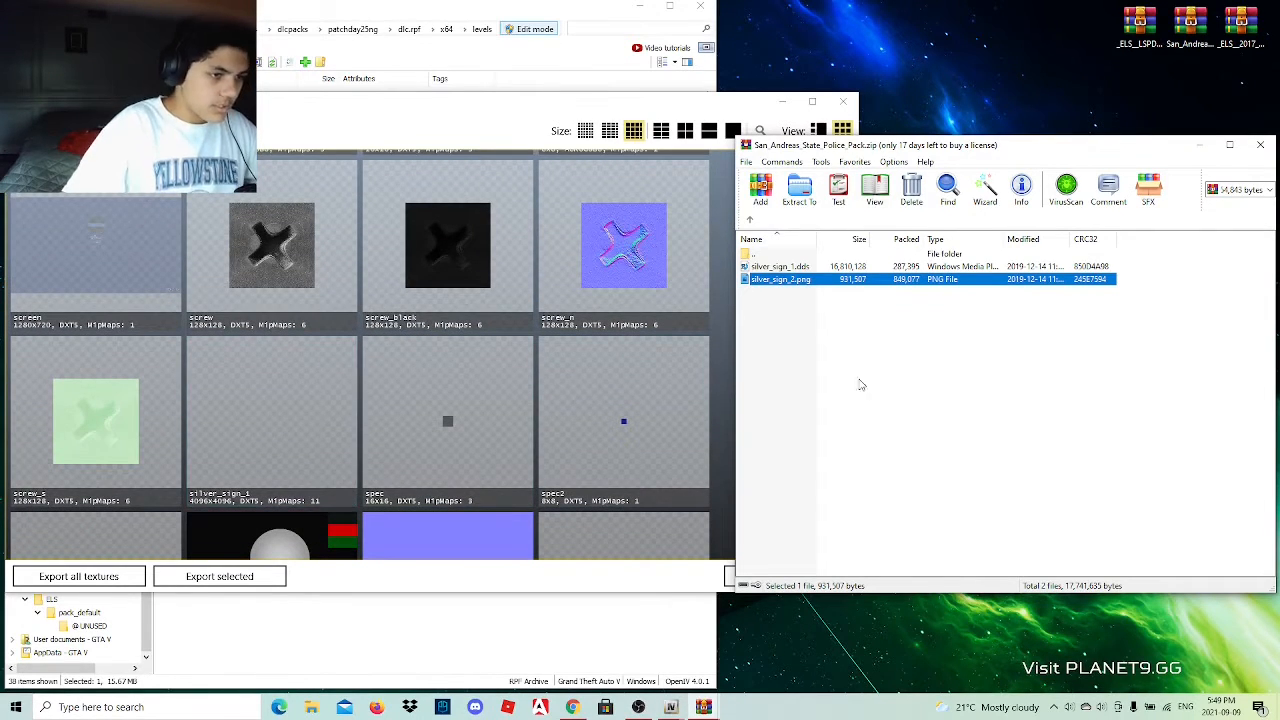
Import silver_sign_2.png from the archive into policet.ytd with automatically generated MipMap levels and the Automatically texture format.
drag(738, 104, 684, 35)
click(853, 285)
click(853, 281)
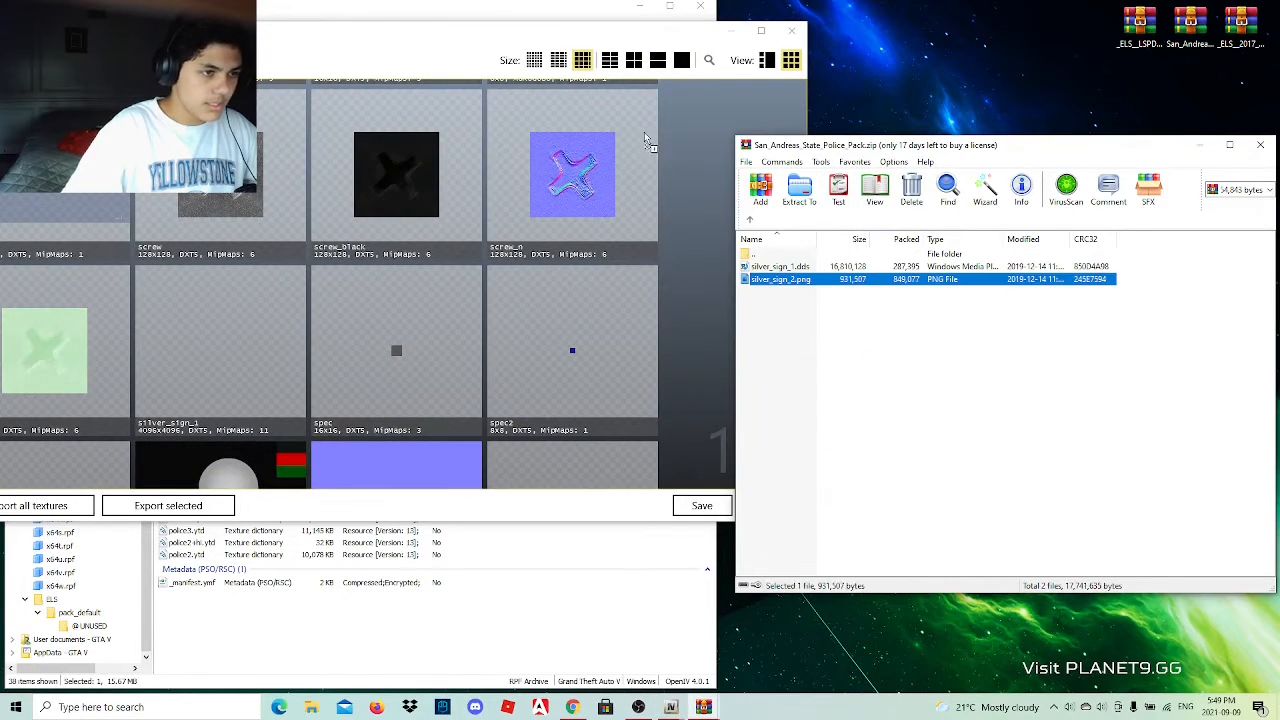
drag(738, 115, 690, 140)
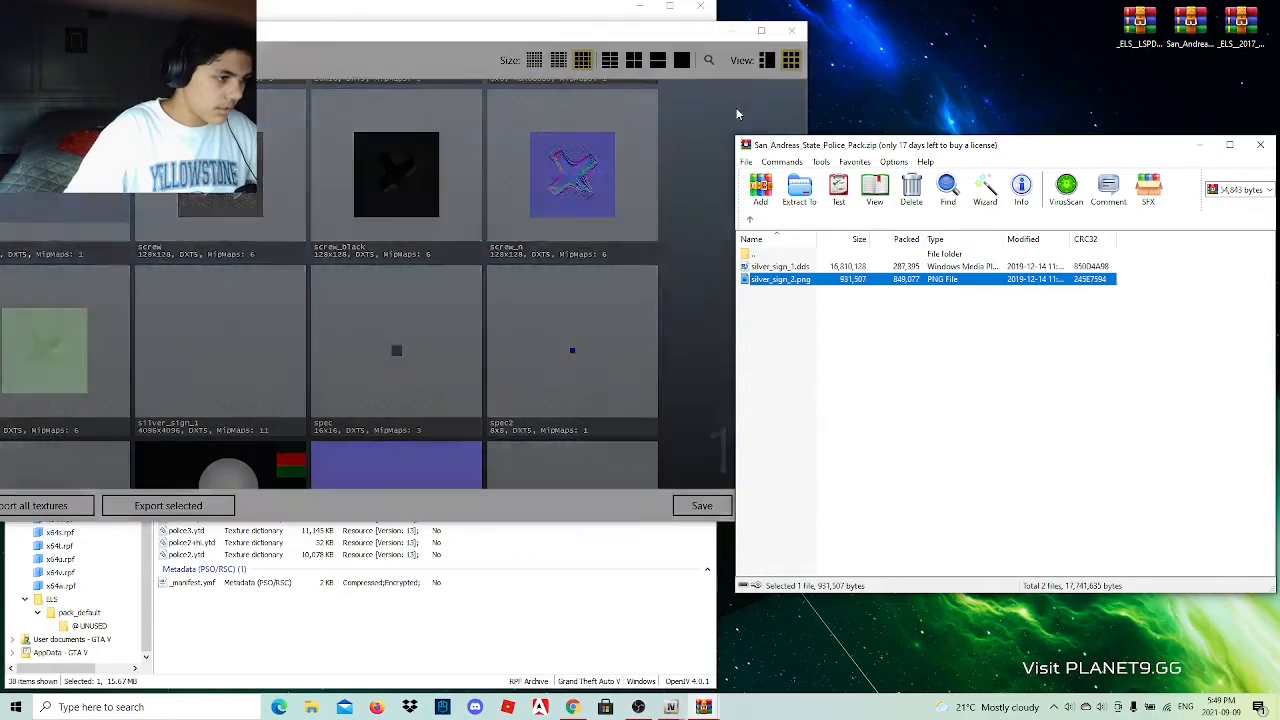
click(440, 350)
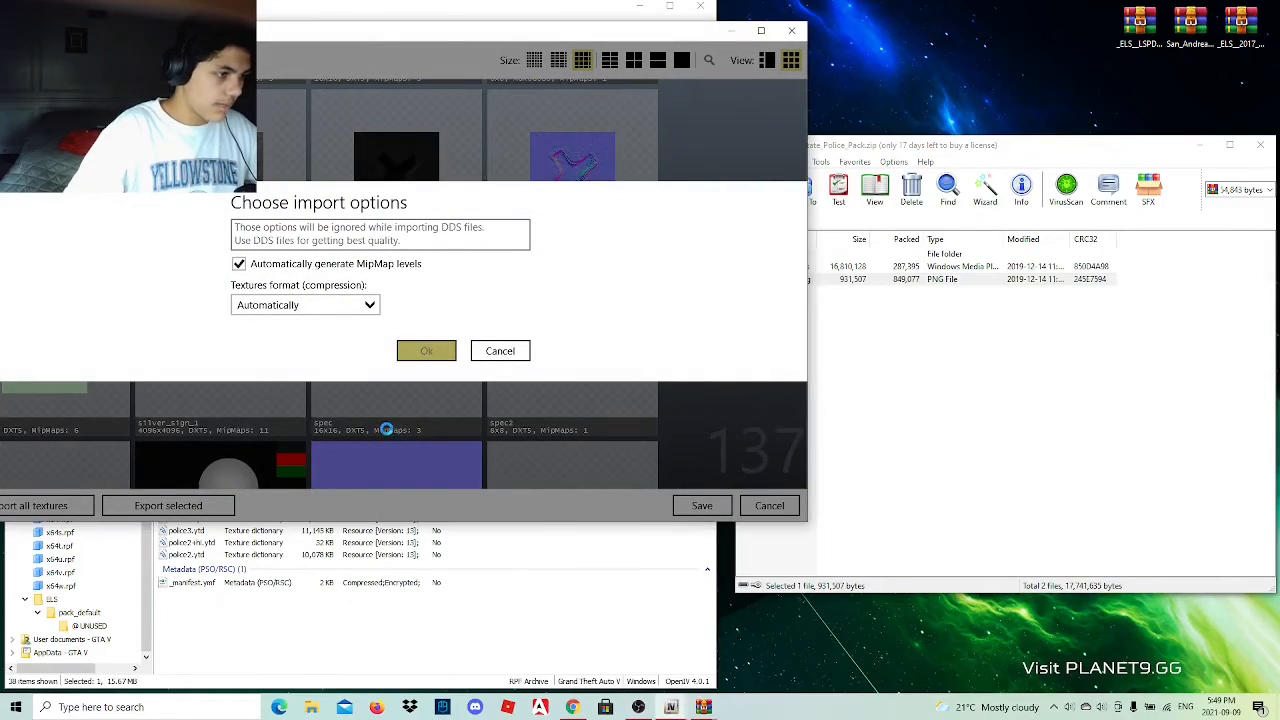
scroll(240, 432, down, 4)
scroll(239, 426, down, 10)
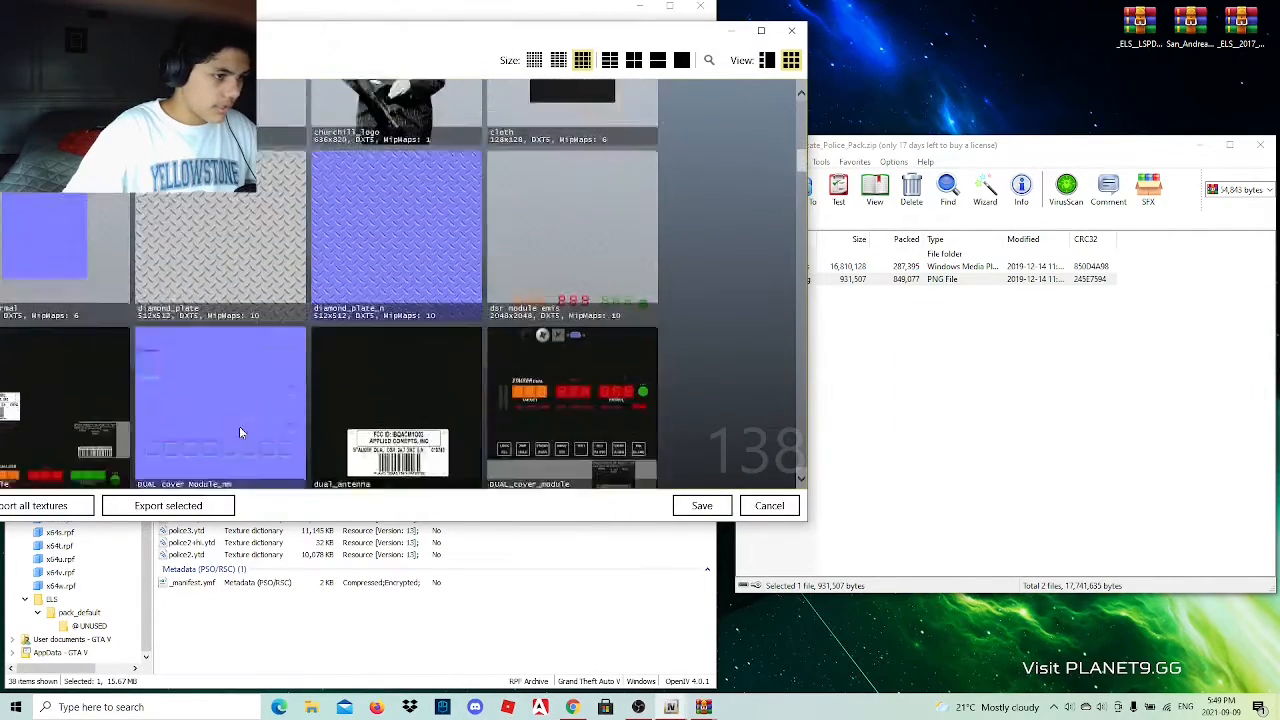
Check the imported silver_sign_2 texture in policet.ytd and save the changes to the texture dictionary.
scroll(239, 426, down, 10)
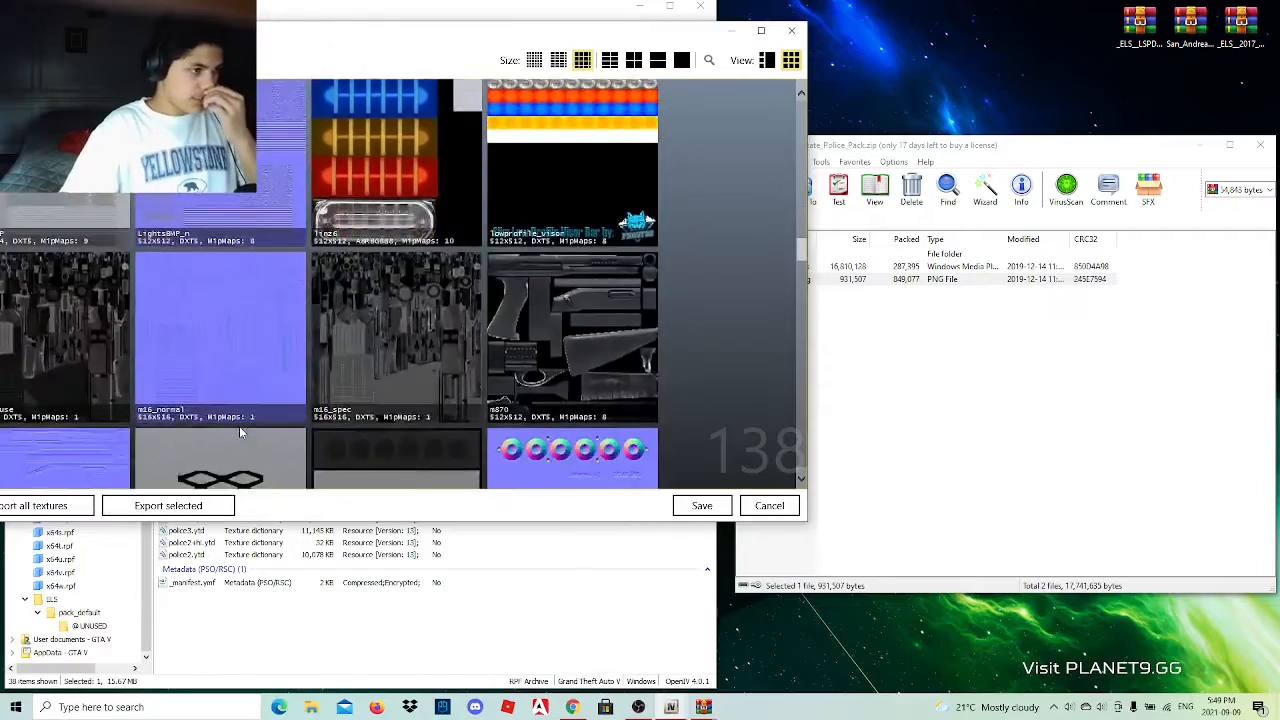
scroll(240, 432, down, 10)
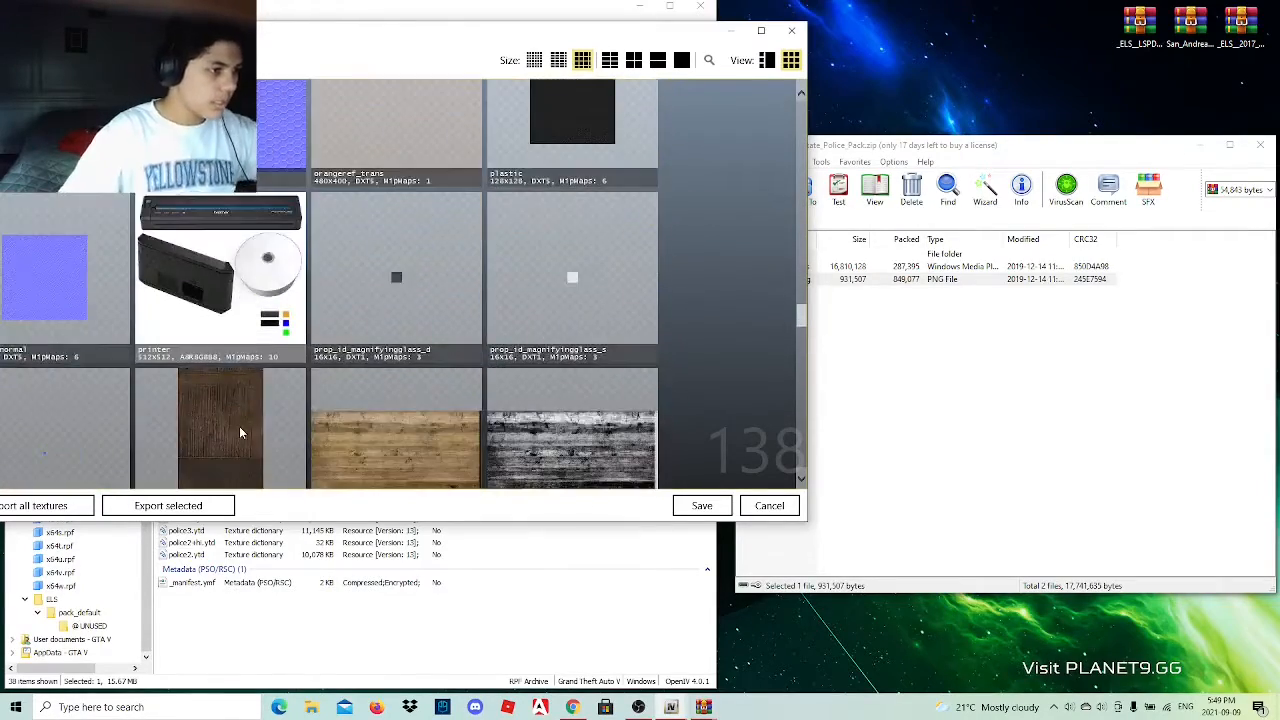
scroll(238, 428, down, 1)
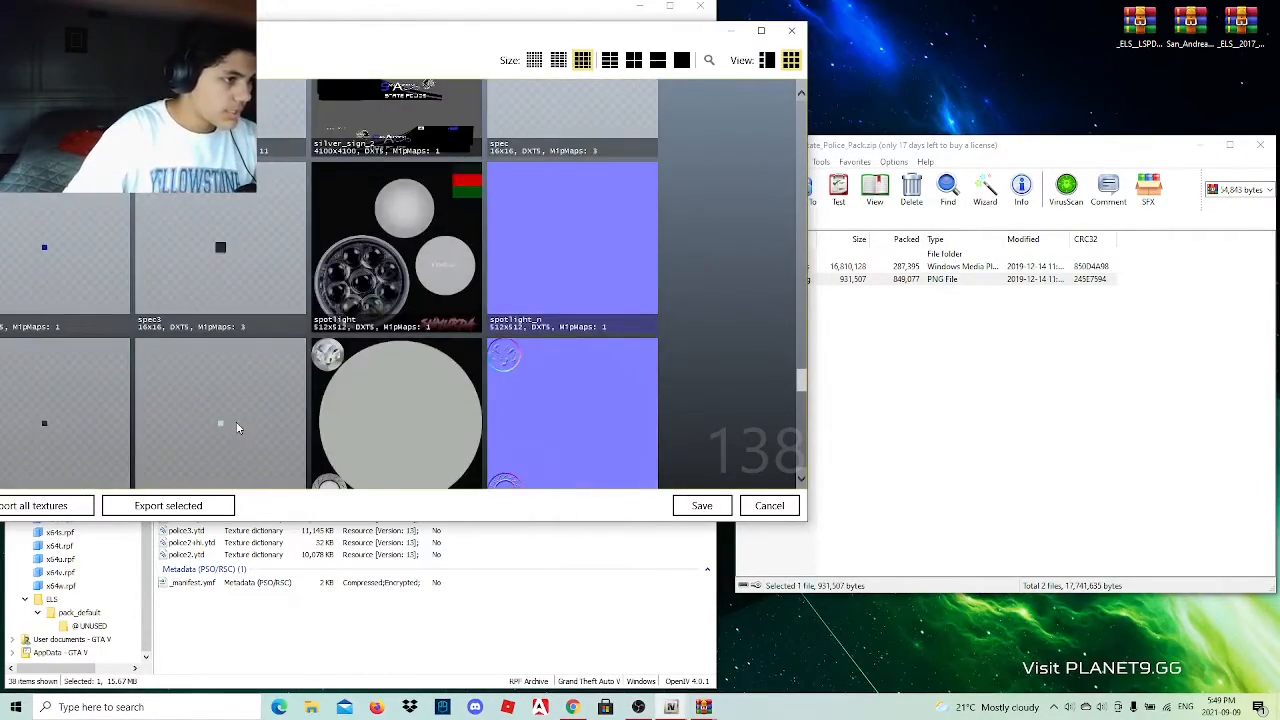
scroll(238, 428, up, 3)
scroll(238, 428, down, 3)
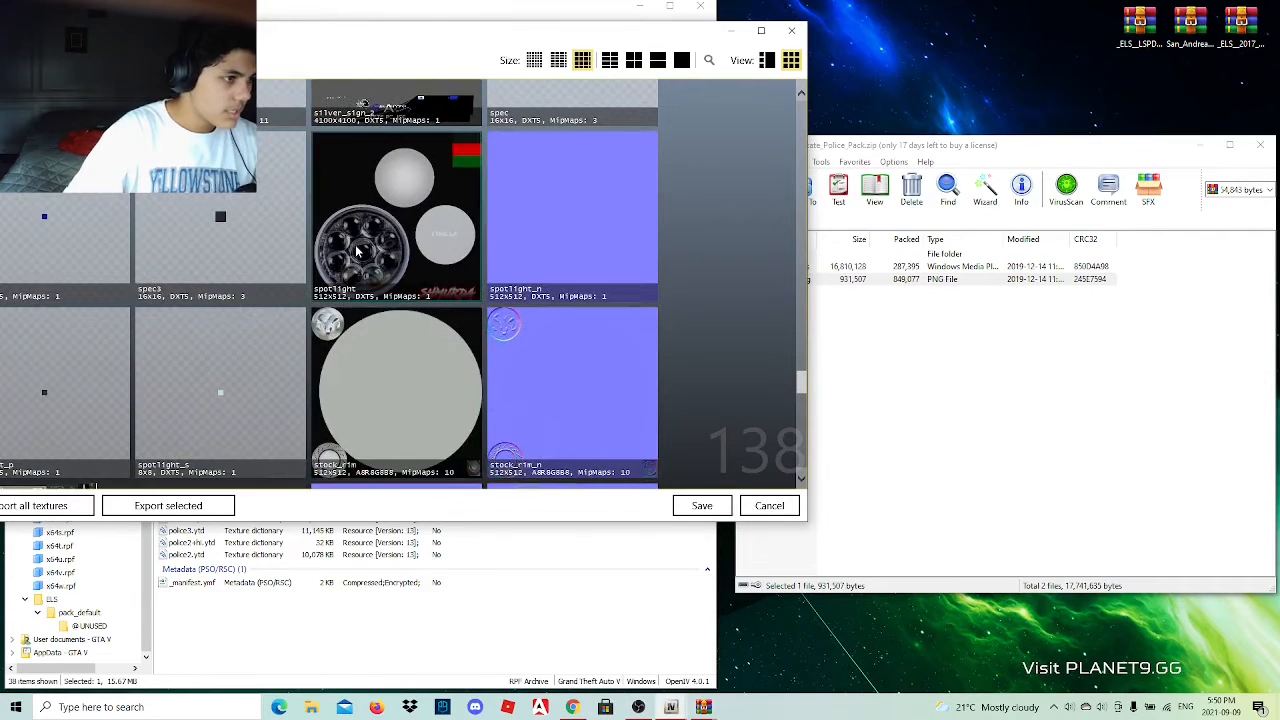
scroll(355, 250, up, 3)
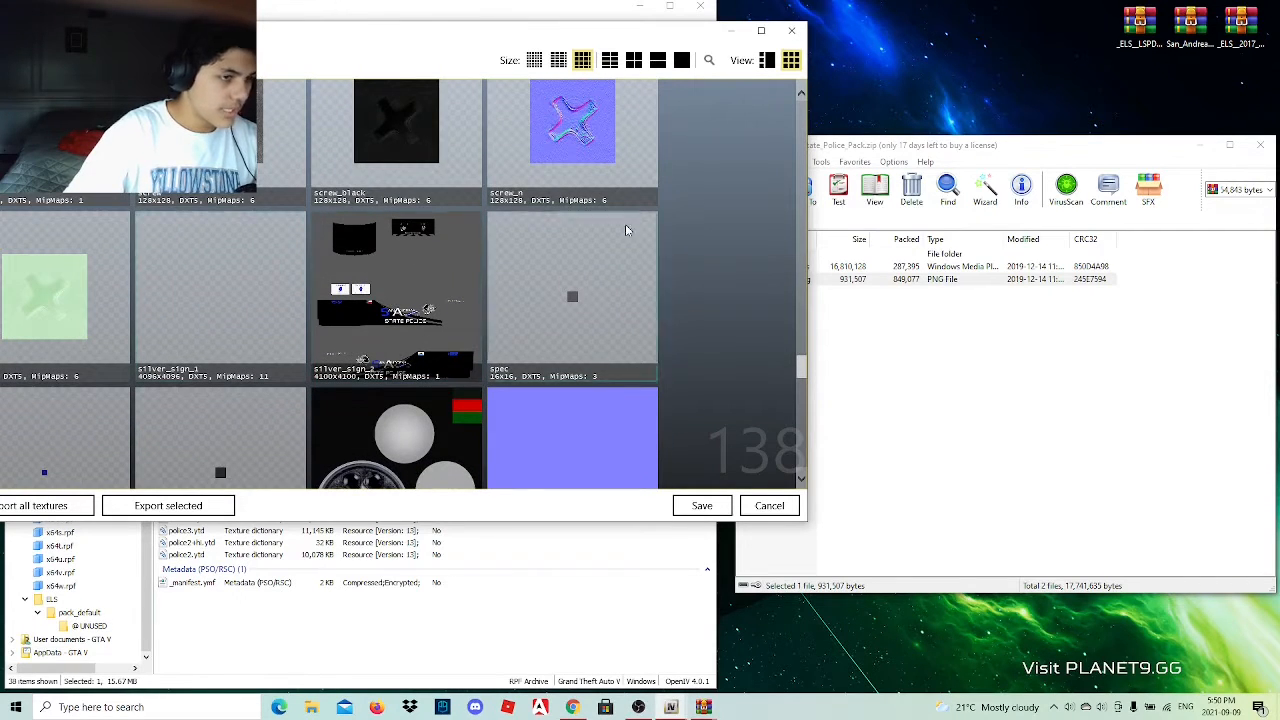
click(803, 40)
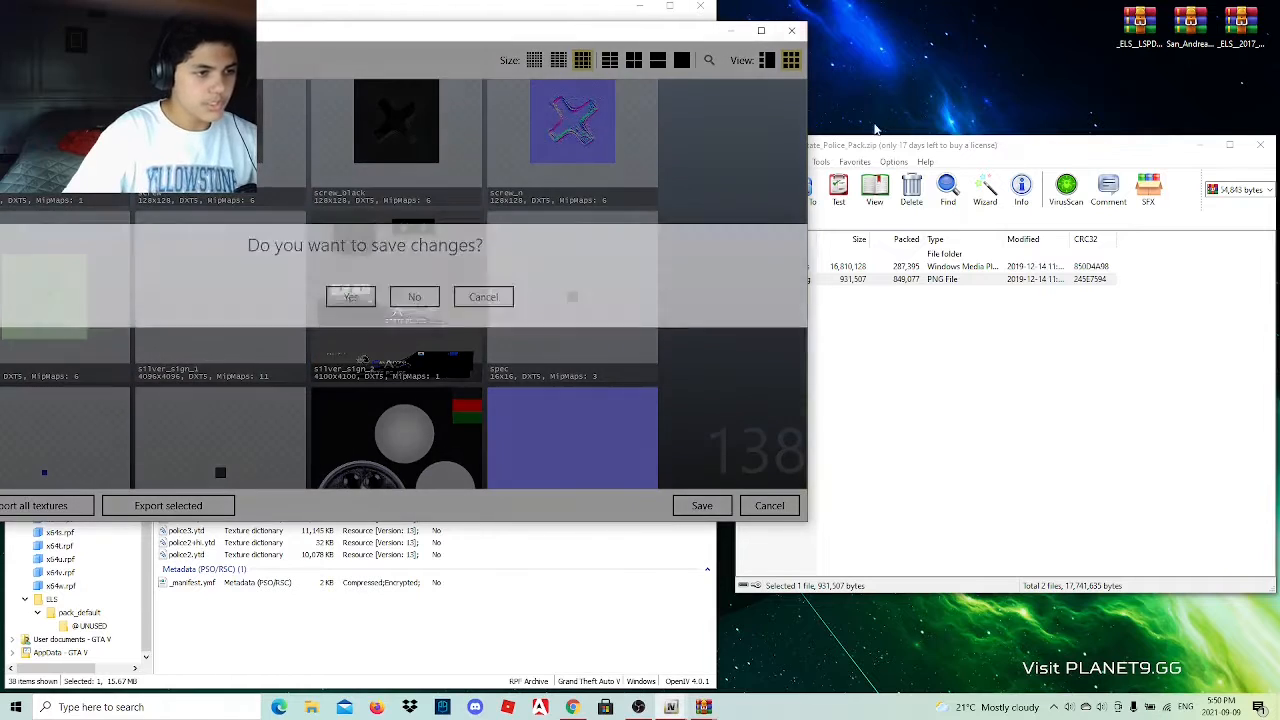
click(340, 308)
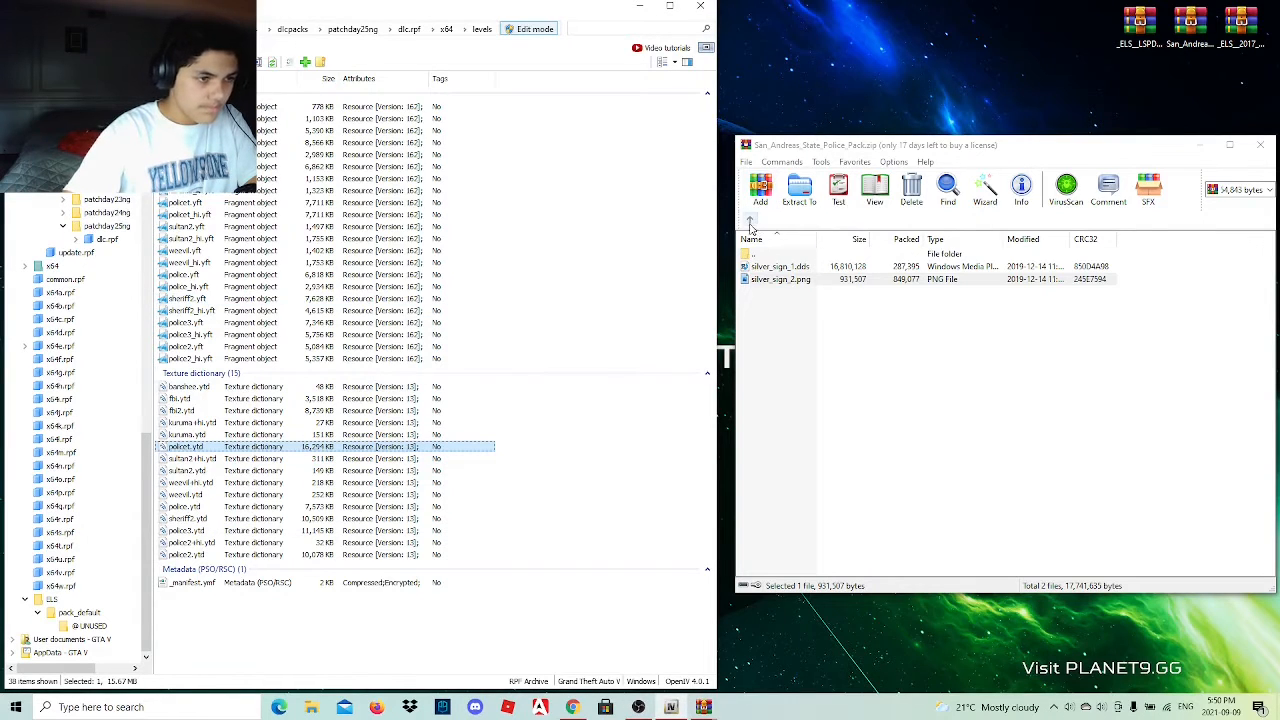
Preview the silver_sign_1 and mcmods_sign_1 liveries in the archive's Chevy Silverado subfolders, and return to the vehicle folder list.
double_click(789, 267)
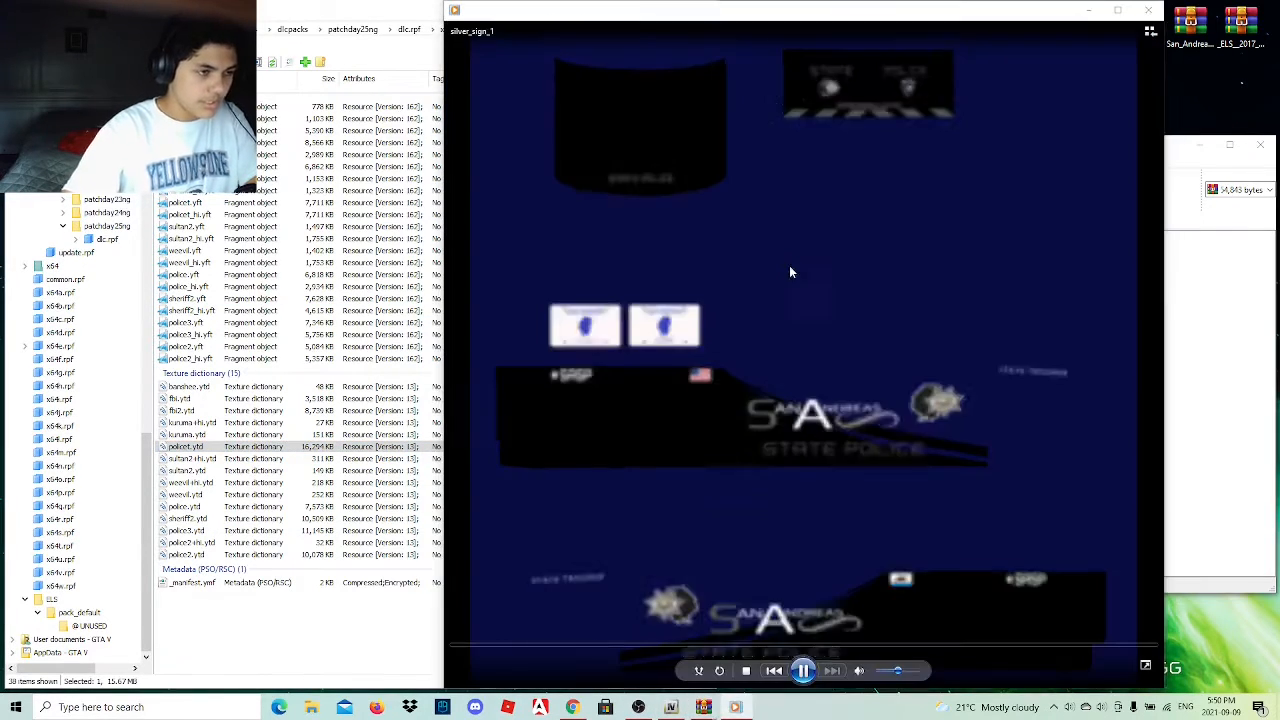
click(1148, 10)
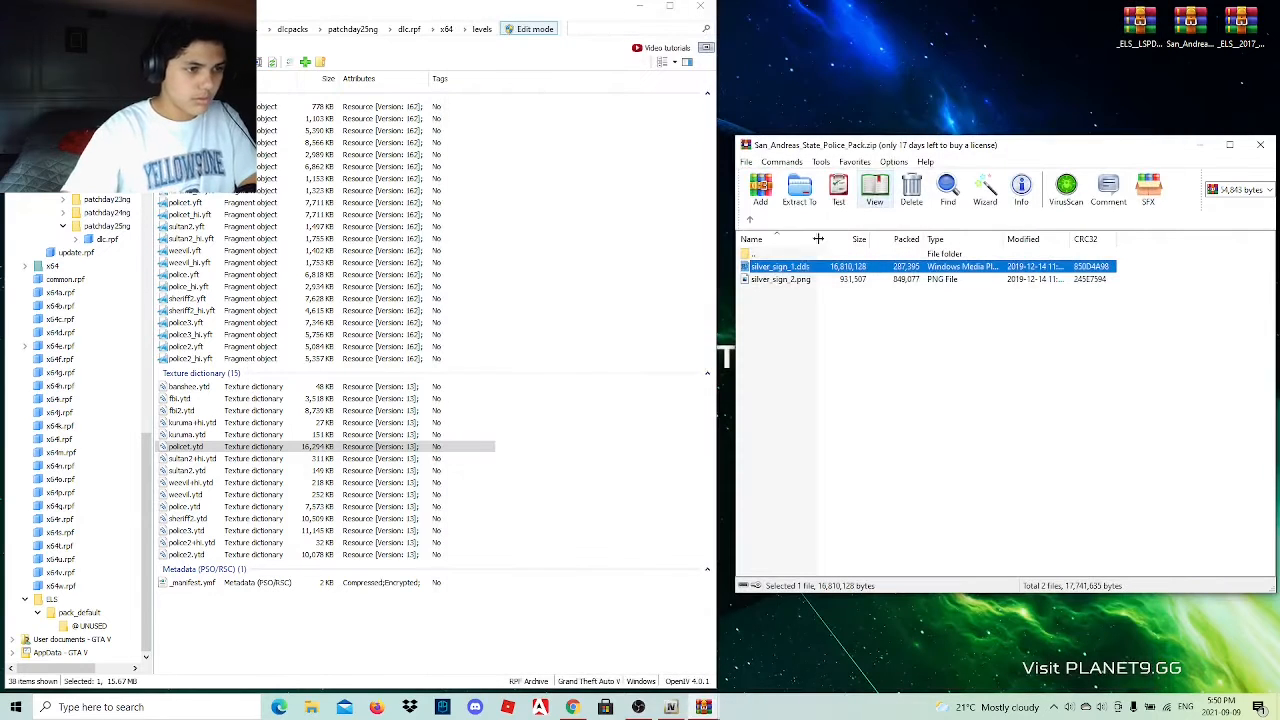
key(BackSpace)
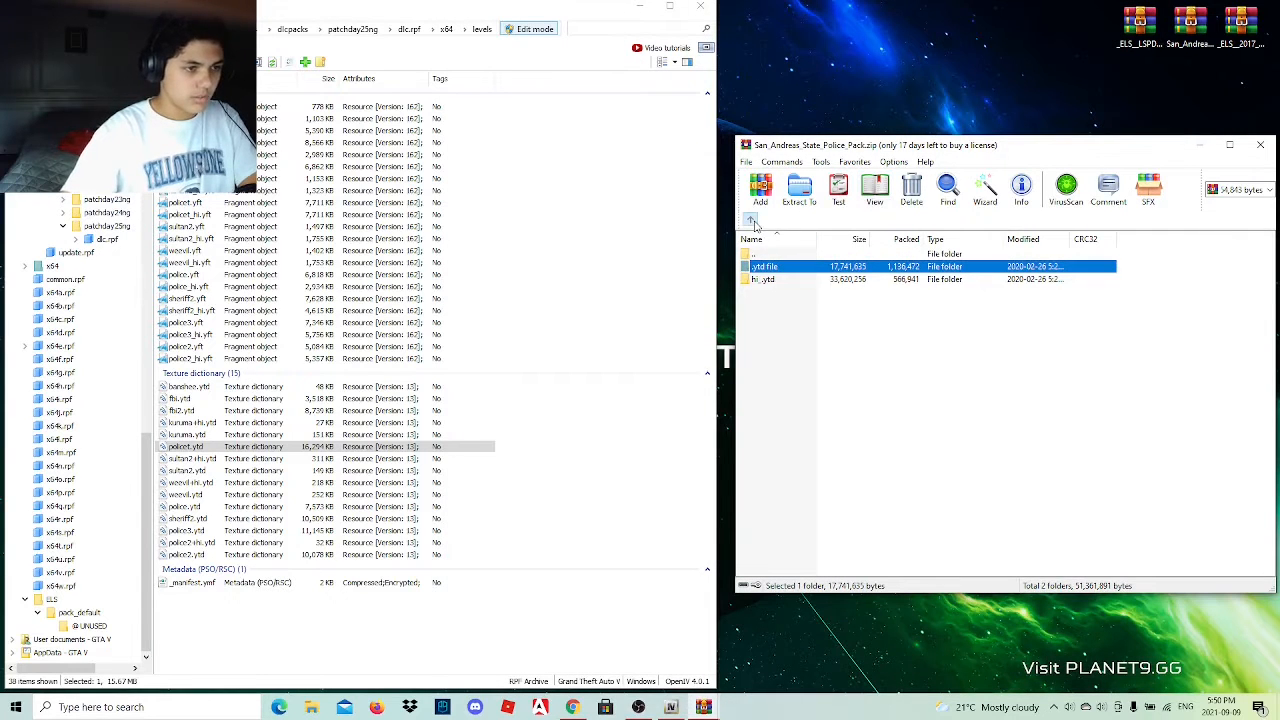
double_click(770, 280)
double_click(787, 280)
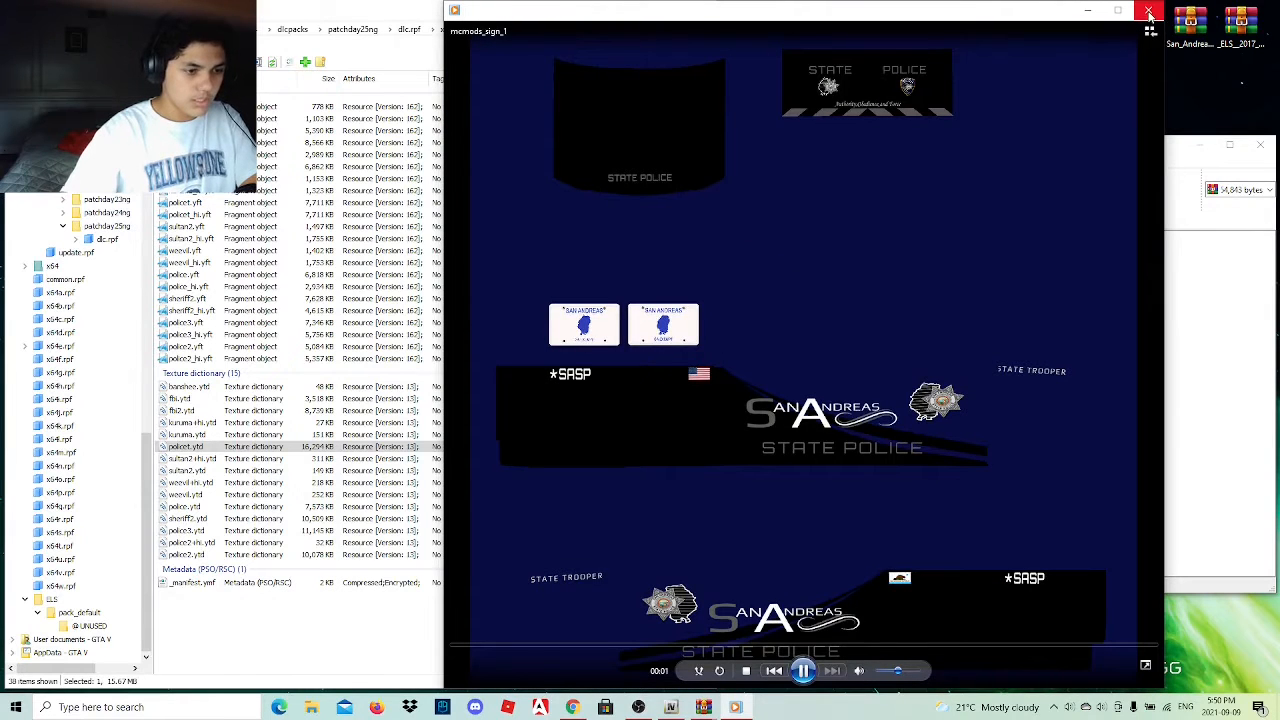
click(1149, 11)
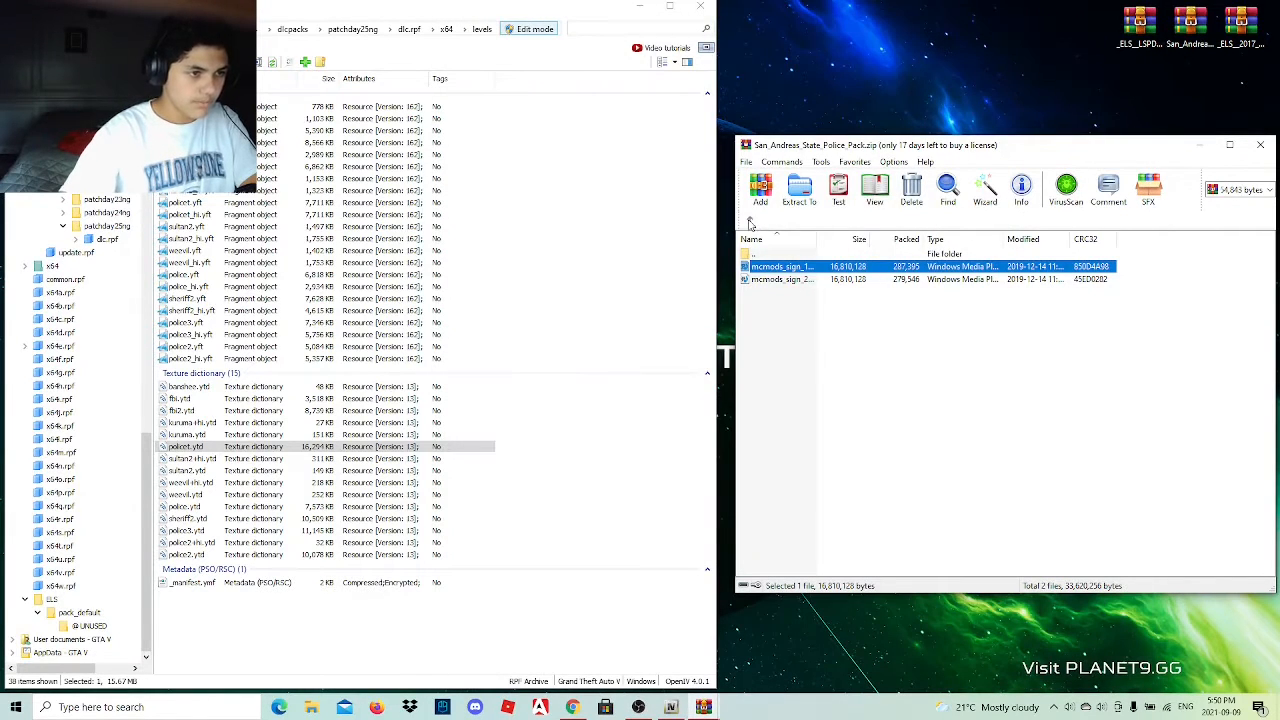
click(750, 222)
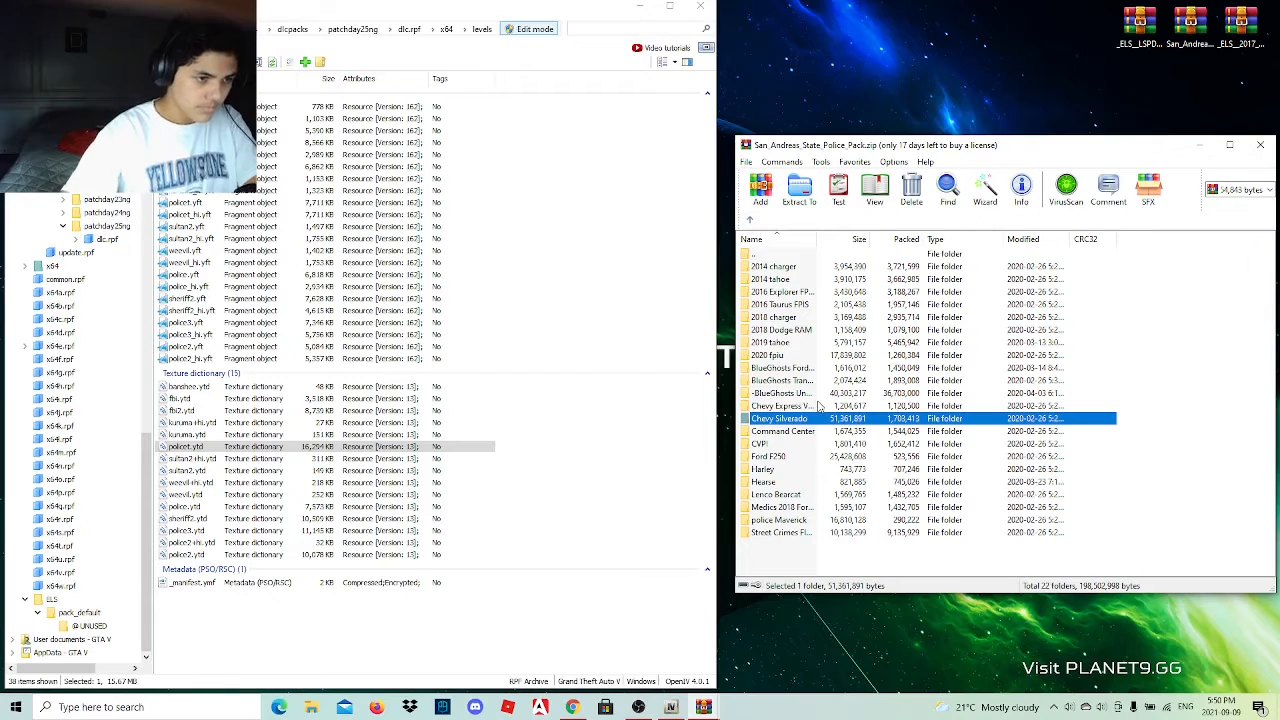
Open the archive's 2018 charger folder and preview each of its three livery images.
double_click(800, 318)
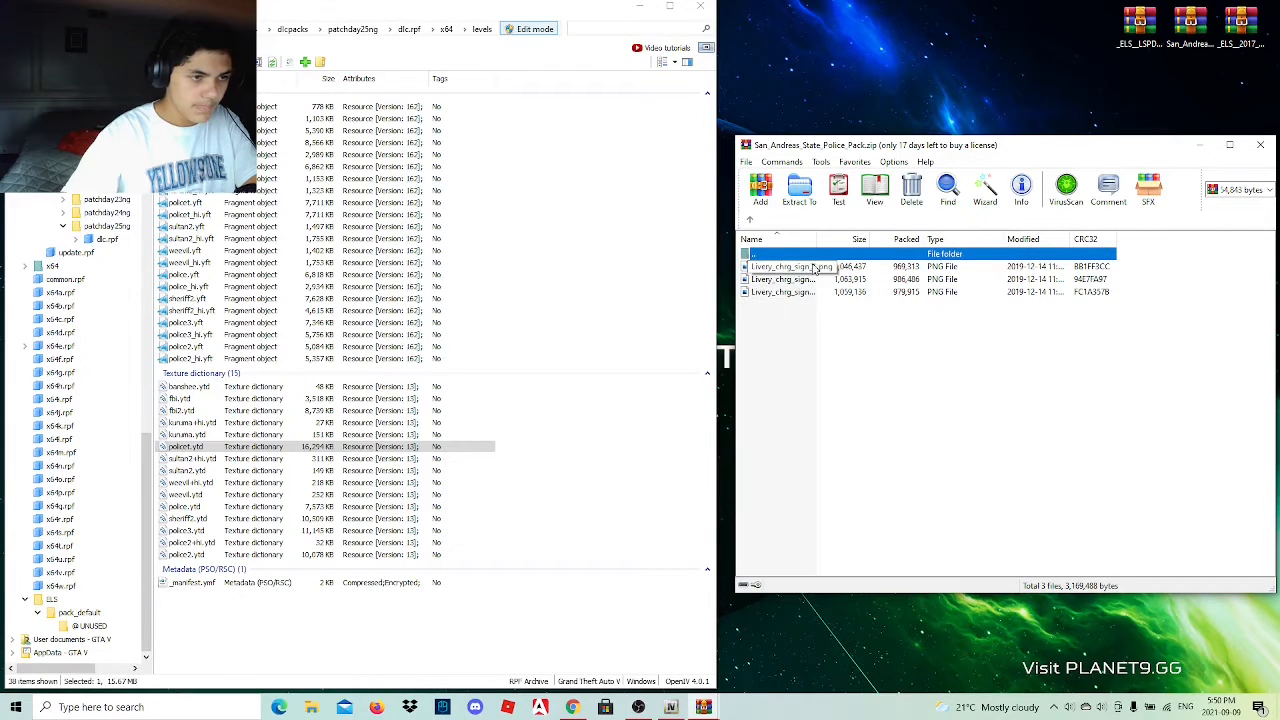
double_click(827, 268)
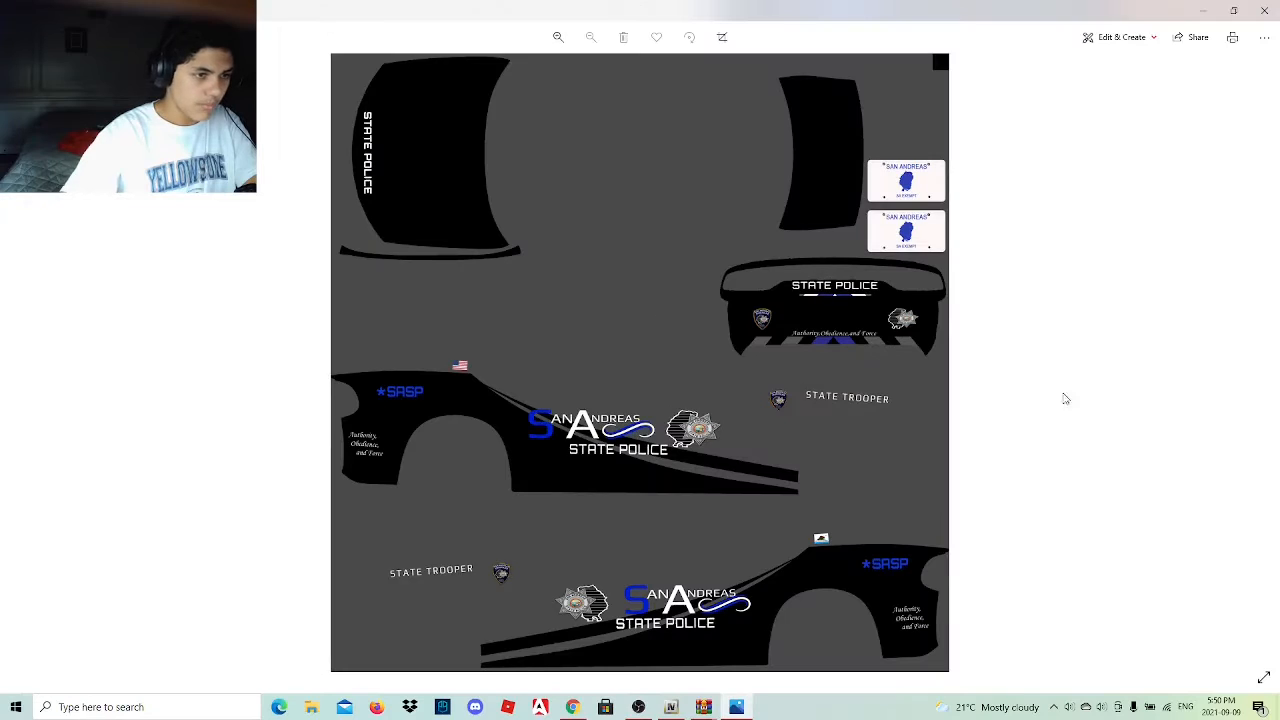
click(1264, 10)
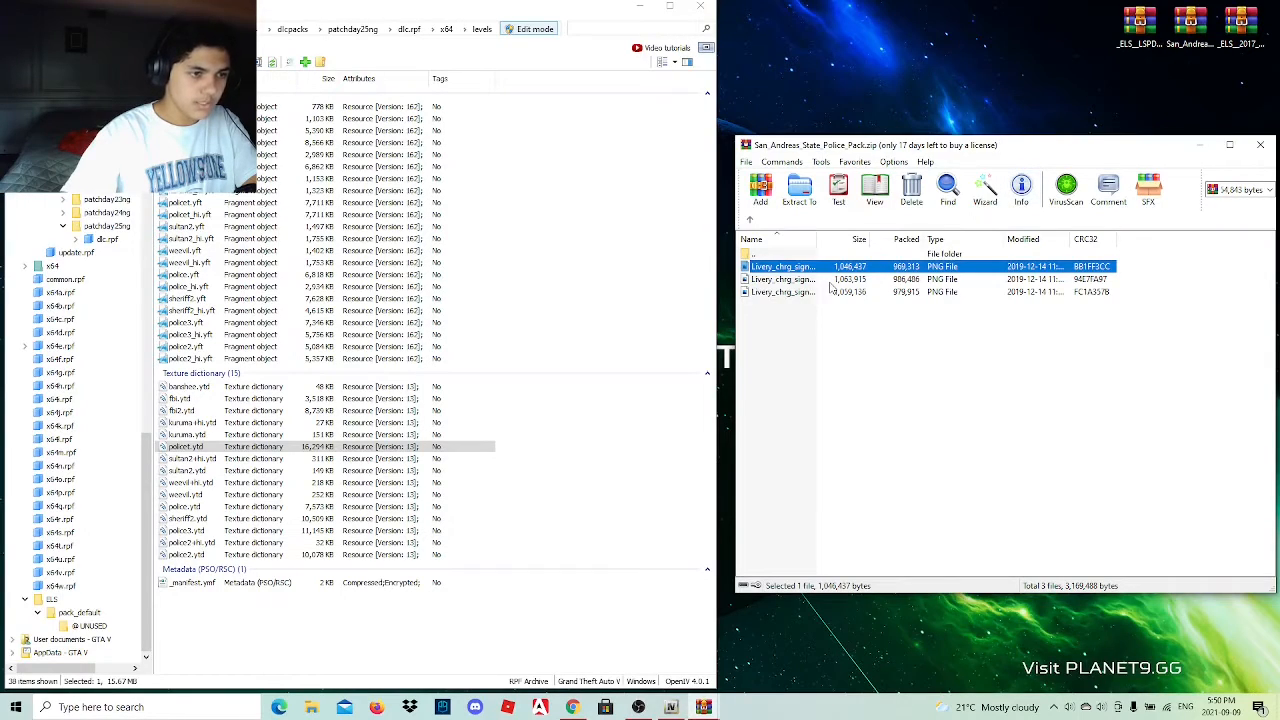
click(829, 280)
double_click(829, 284)
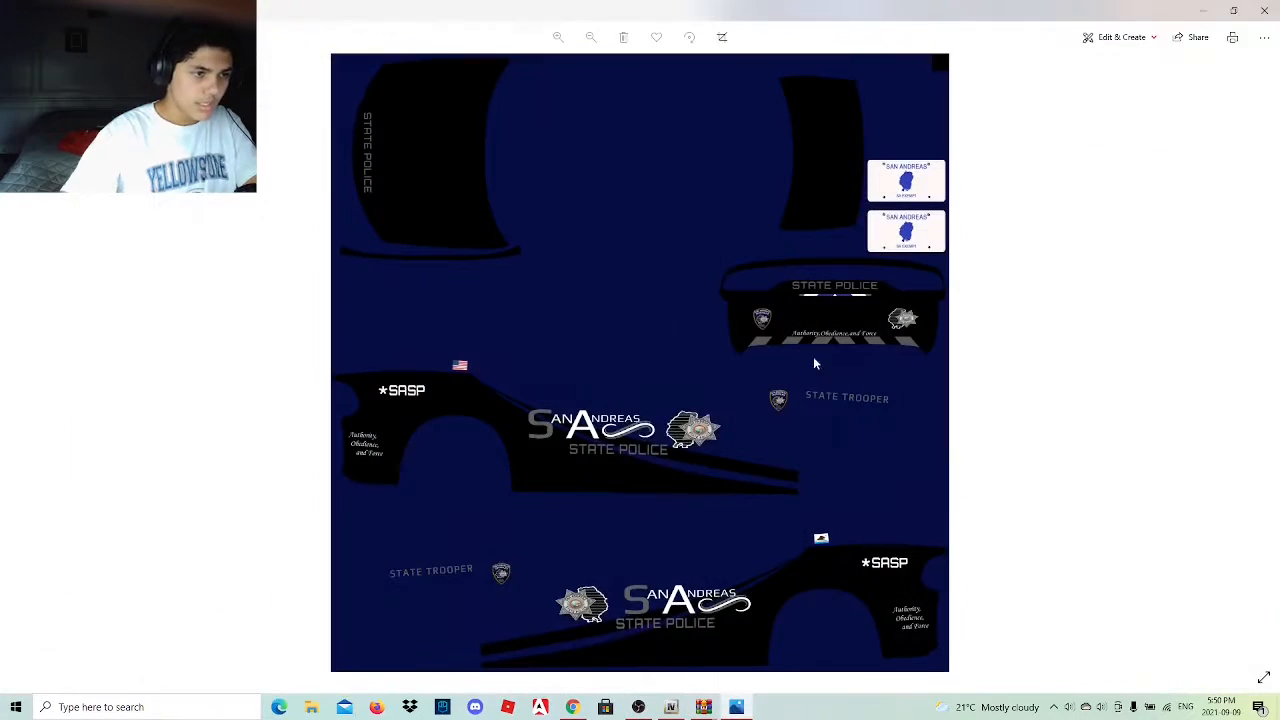
click(1264, 10)
double_click(852, 292)
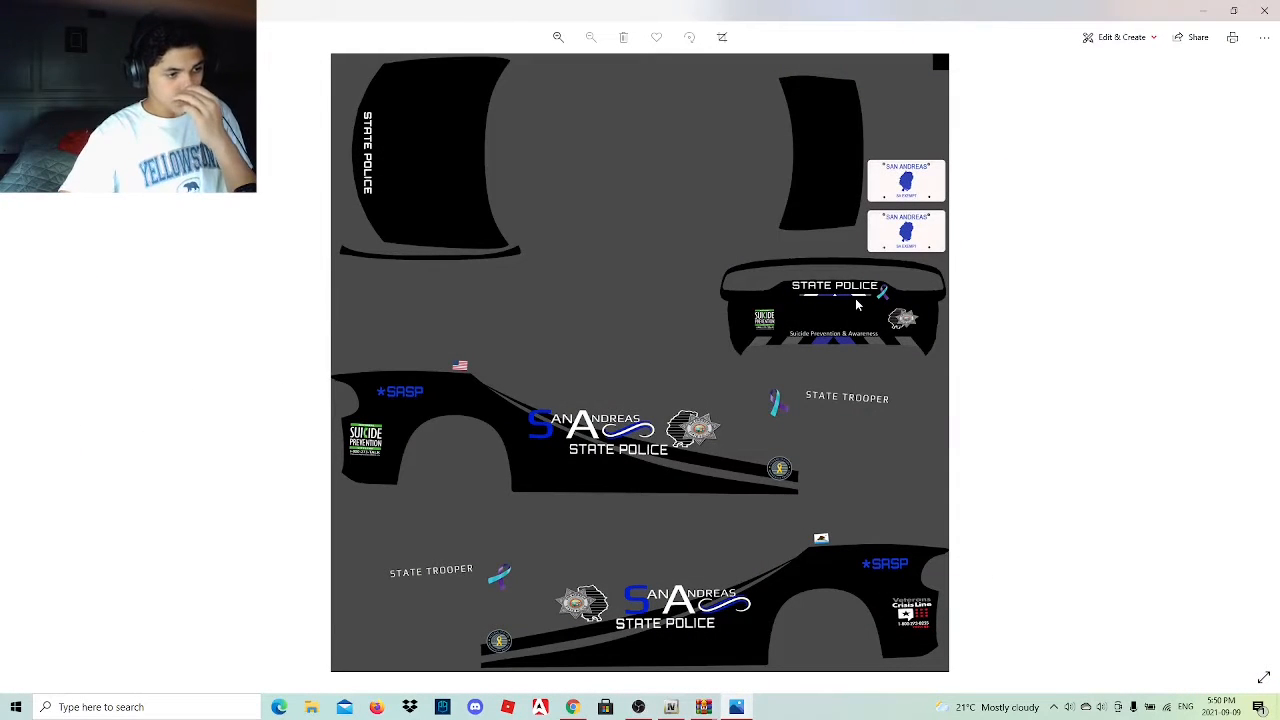
click(1264, 10)
Check the full file name of the first charger livery image without renaming it.
click(779, 340)
click(800, 268)
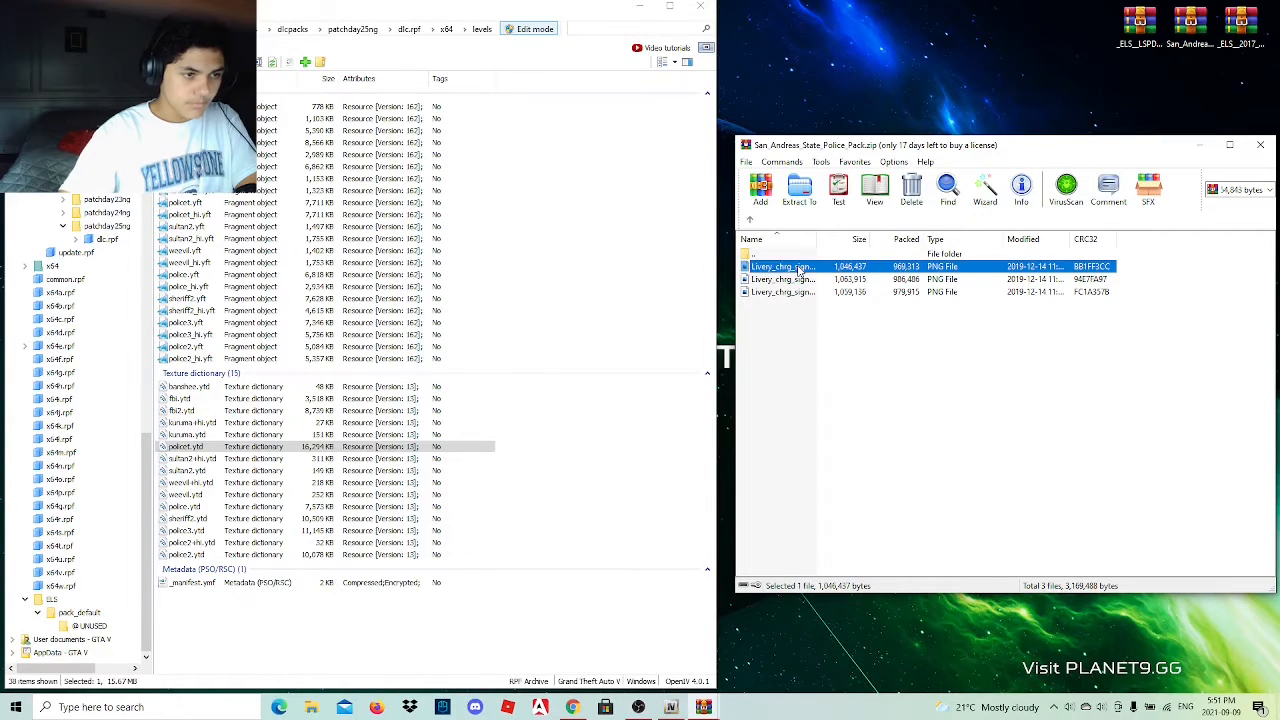
click(800, 268)
click(818, 266)
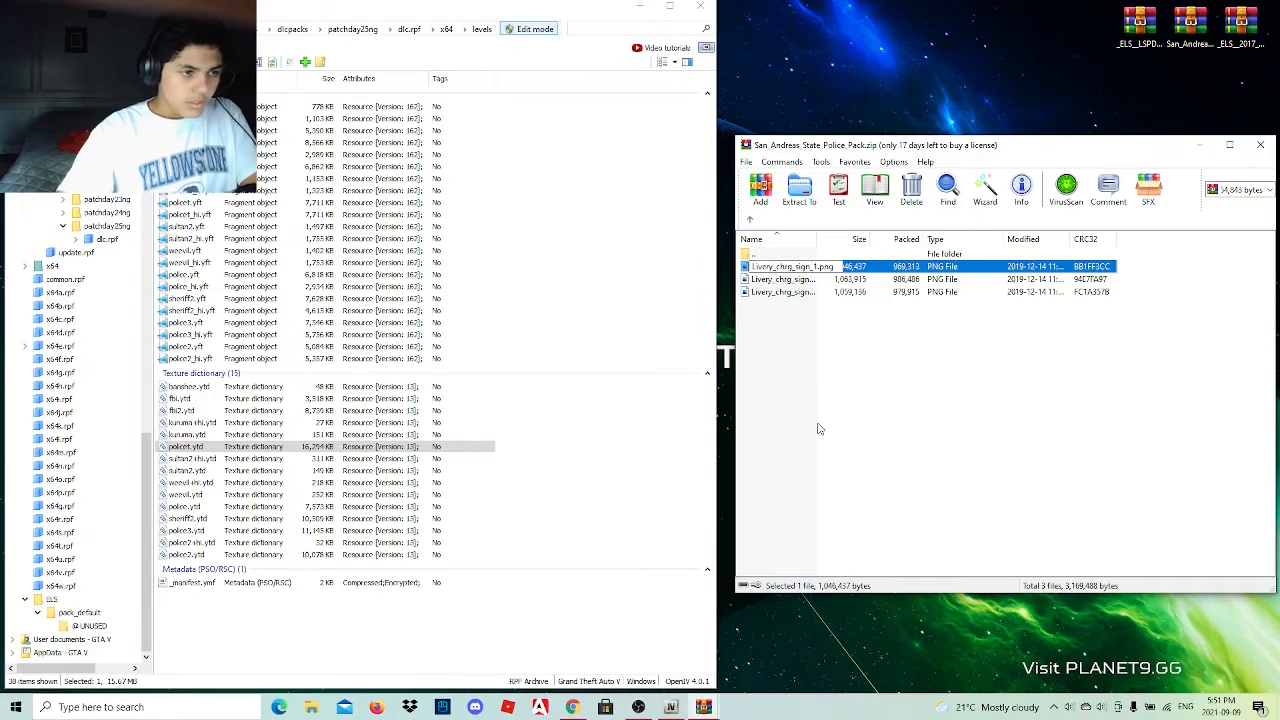
click(818, 429)
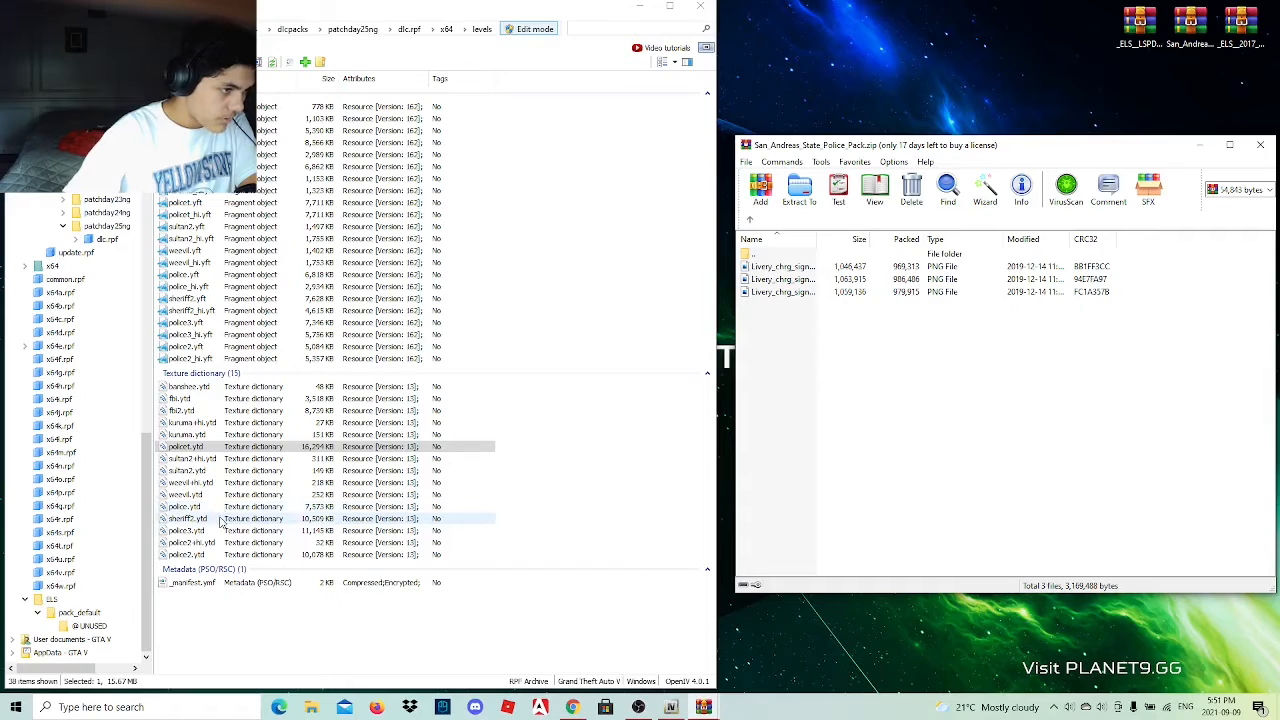
Preview the police2.yft model, and look through police2.ytd for the Livery_chrg_sign_1 texture.
click(233, 350)
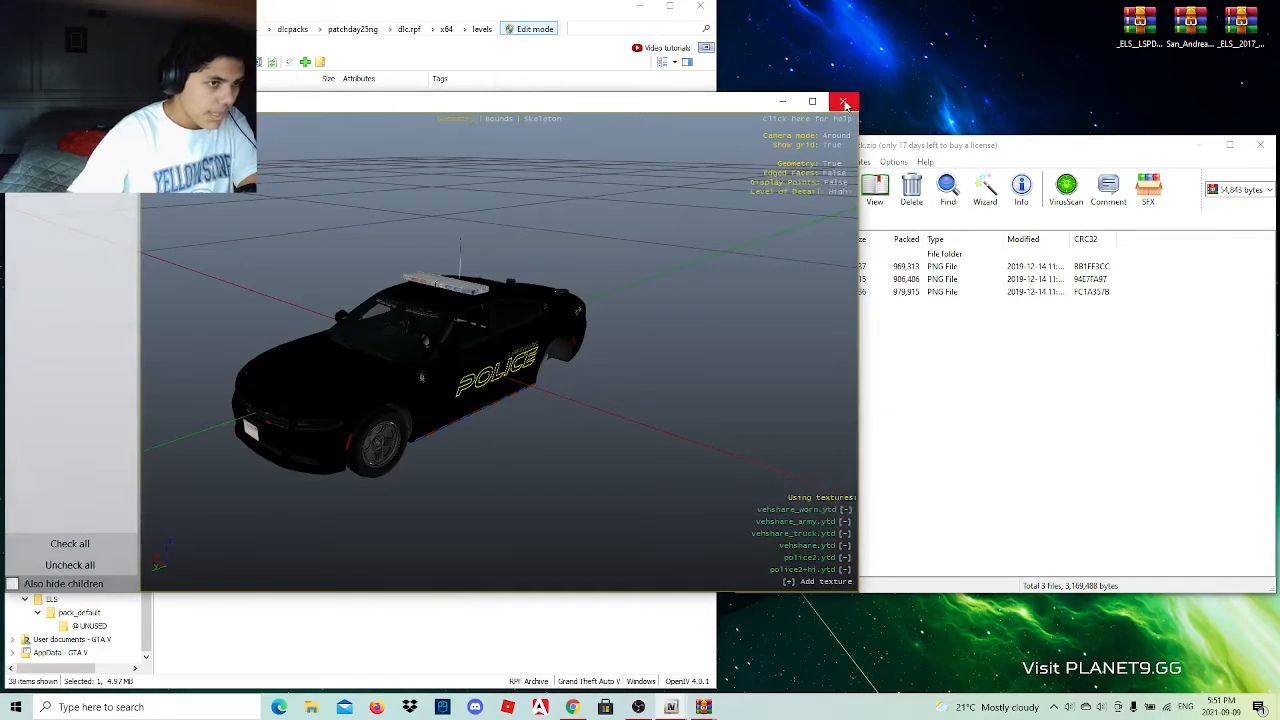
click(844, 101)
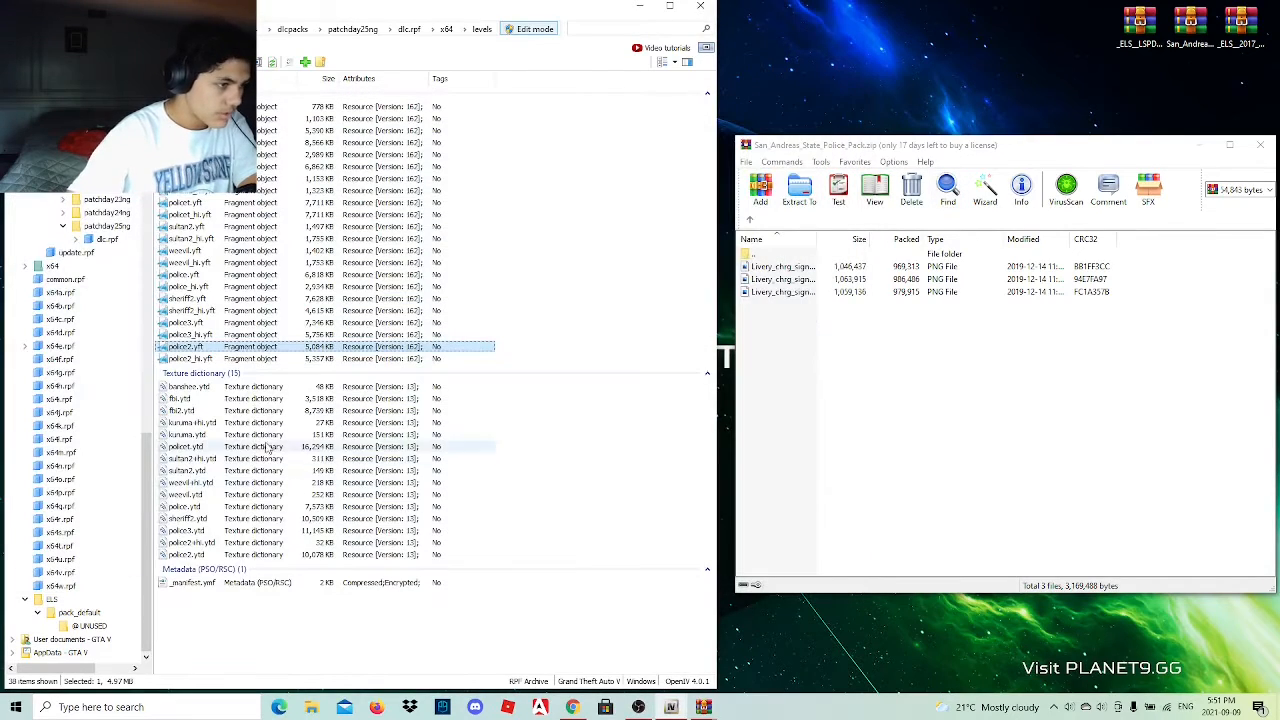
click(230, 555)
double_click(231, 555)
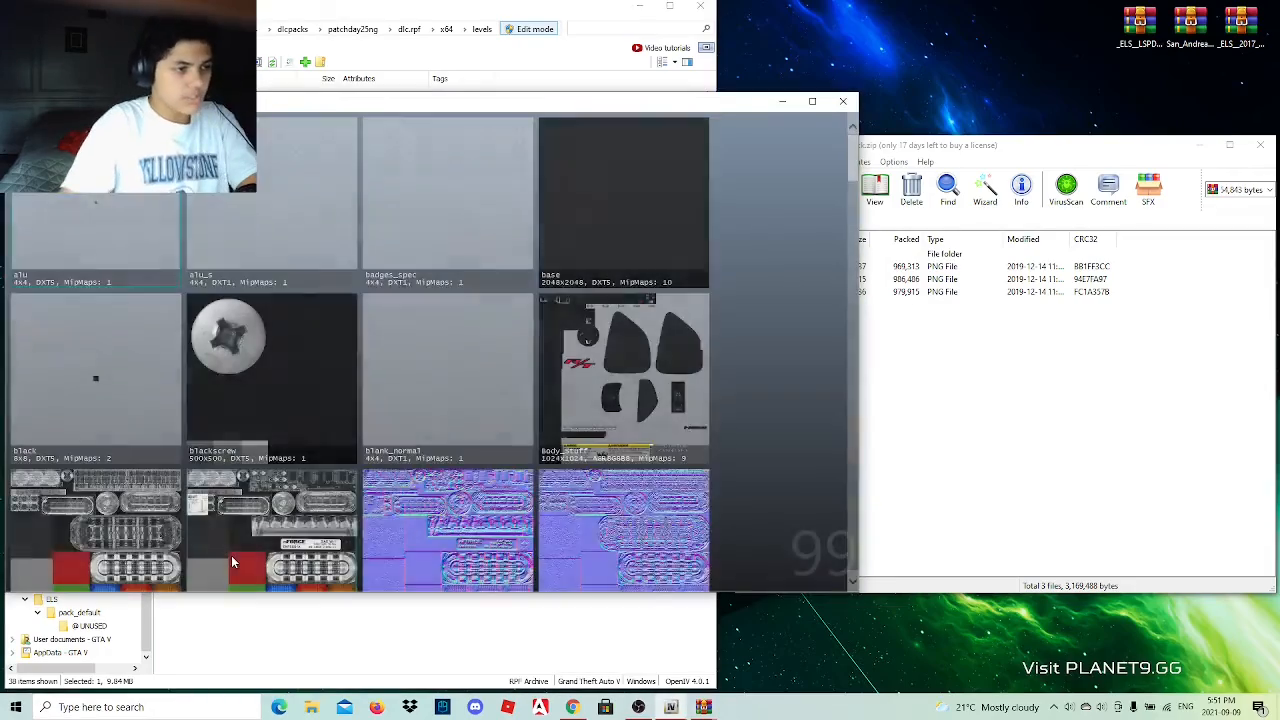
scroll(348, 393, down, 3)
scroll(348, 395, down, 10)
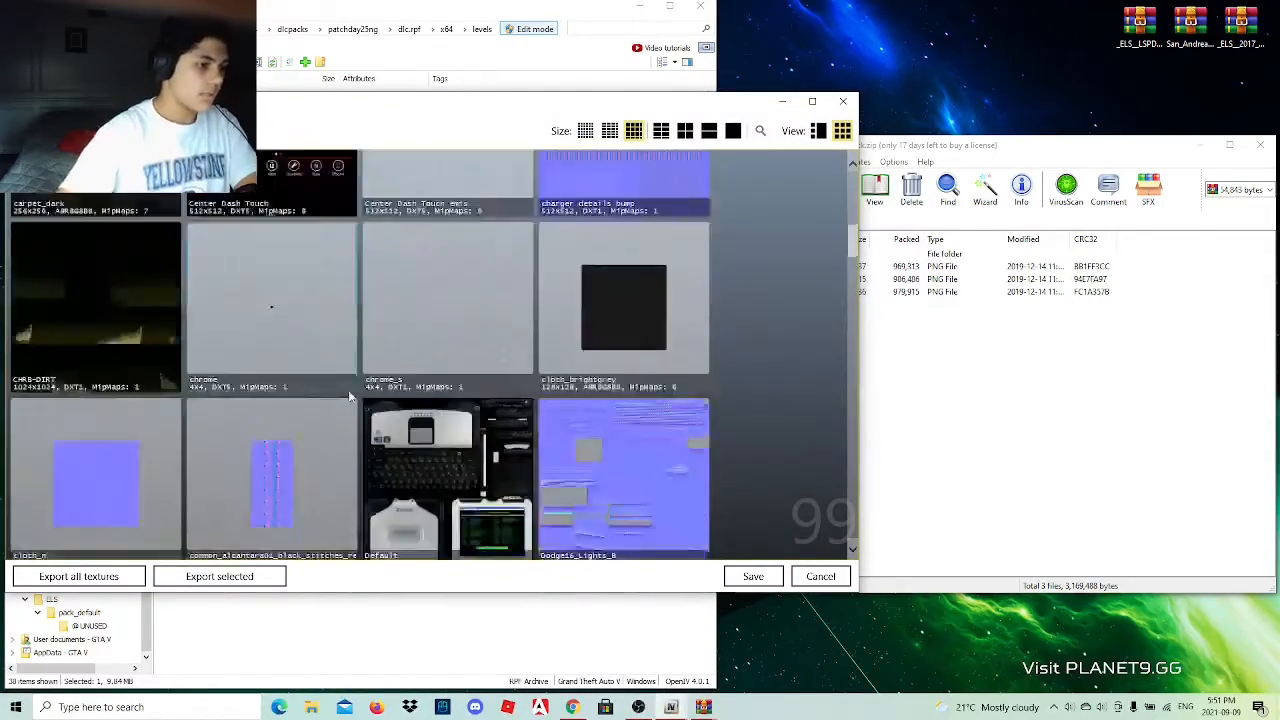
scroll(349, 397, down, 8)
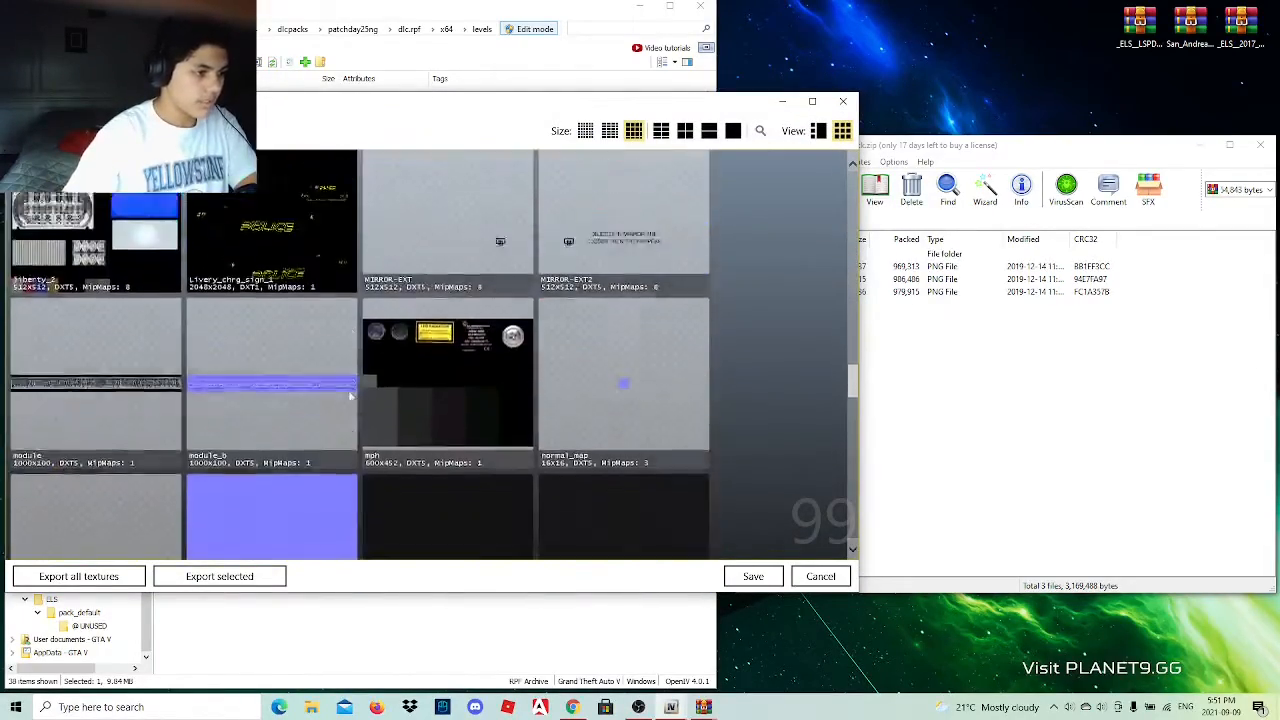
scroll(349, 397, down, 8)
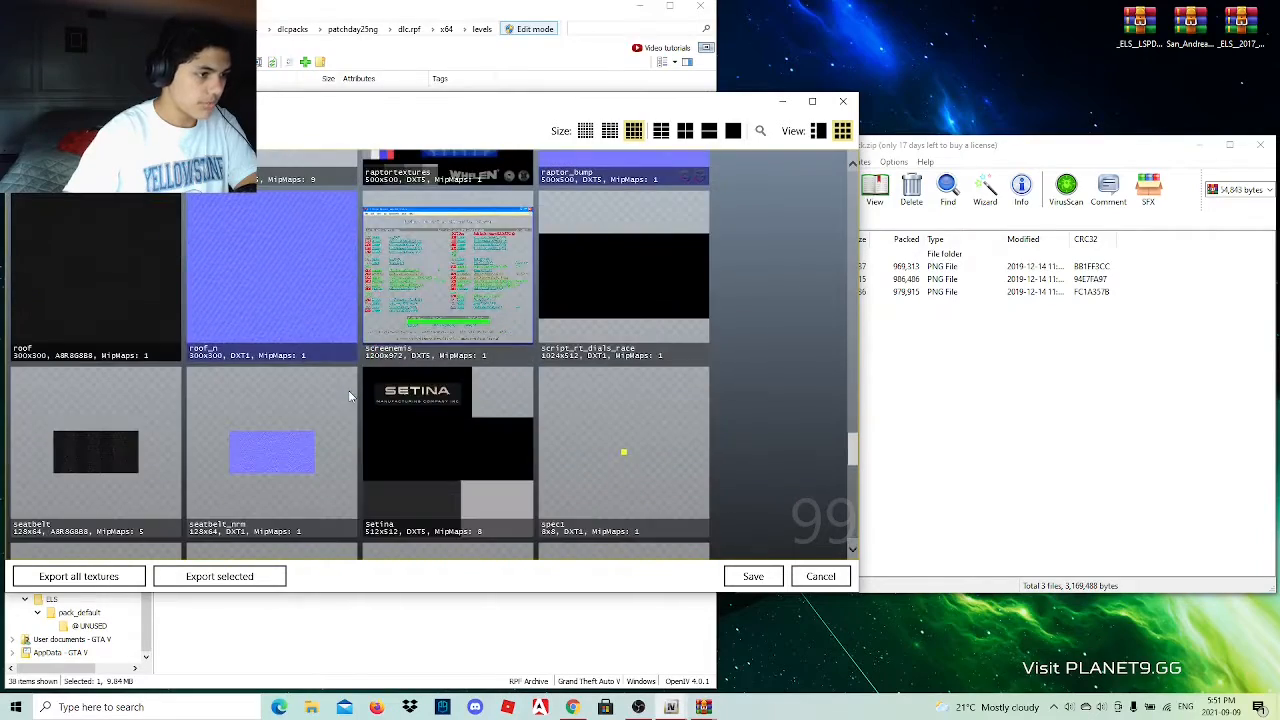
scroll(349, 397, down, 1)
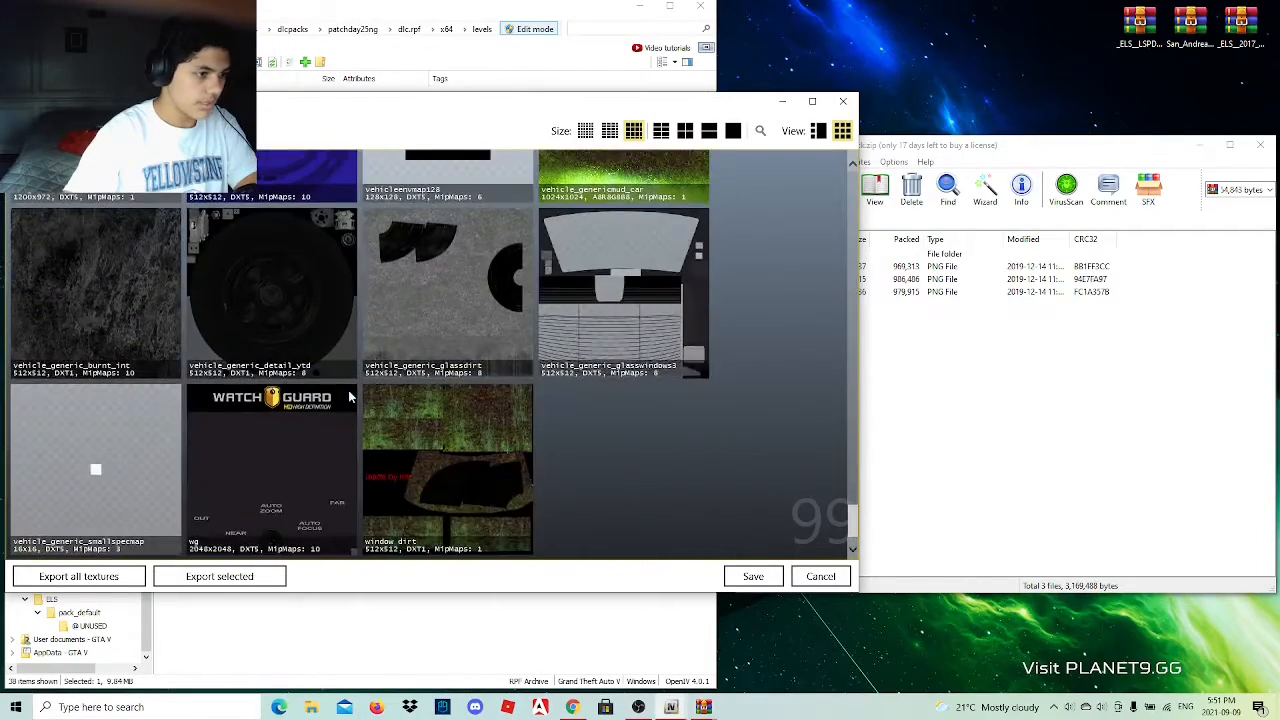
scroll(349, 397, up, 8)
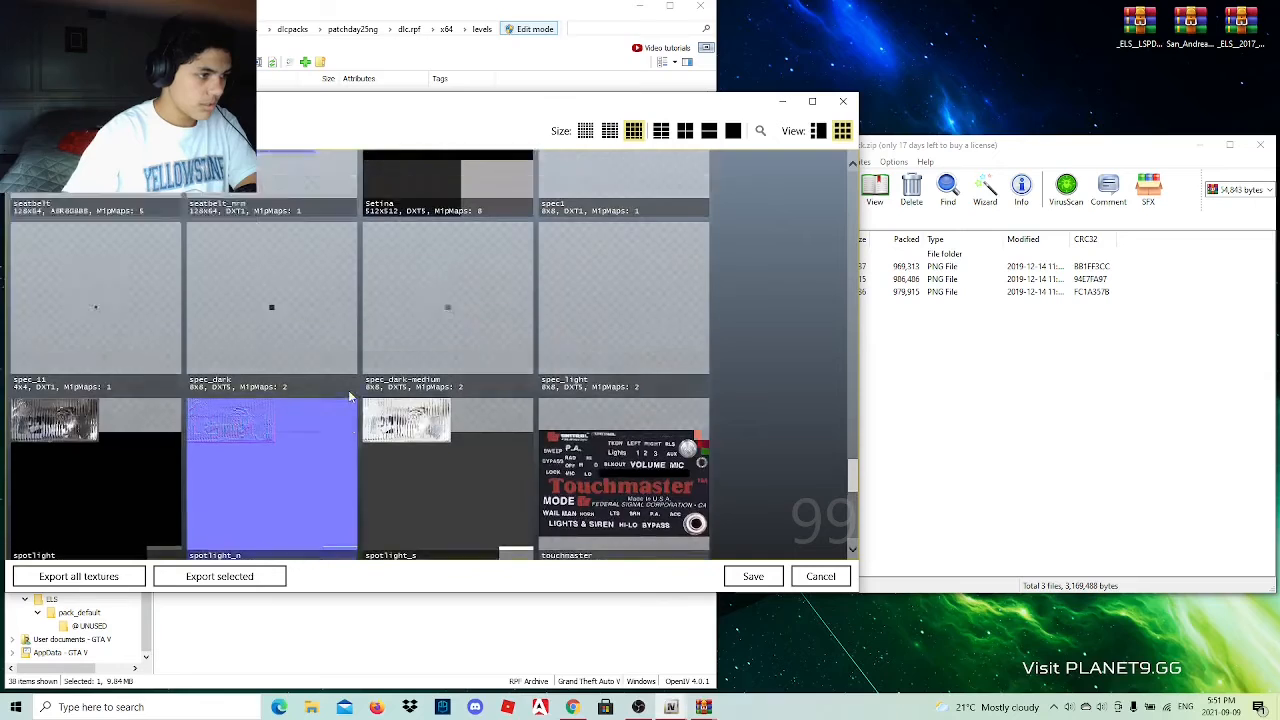
scroll(348, 396, up, 5)
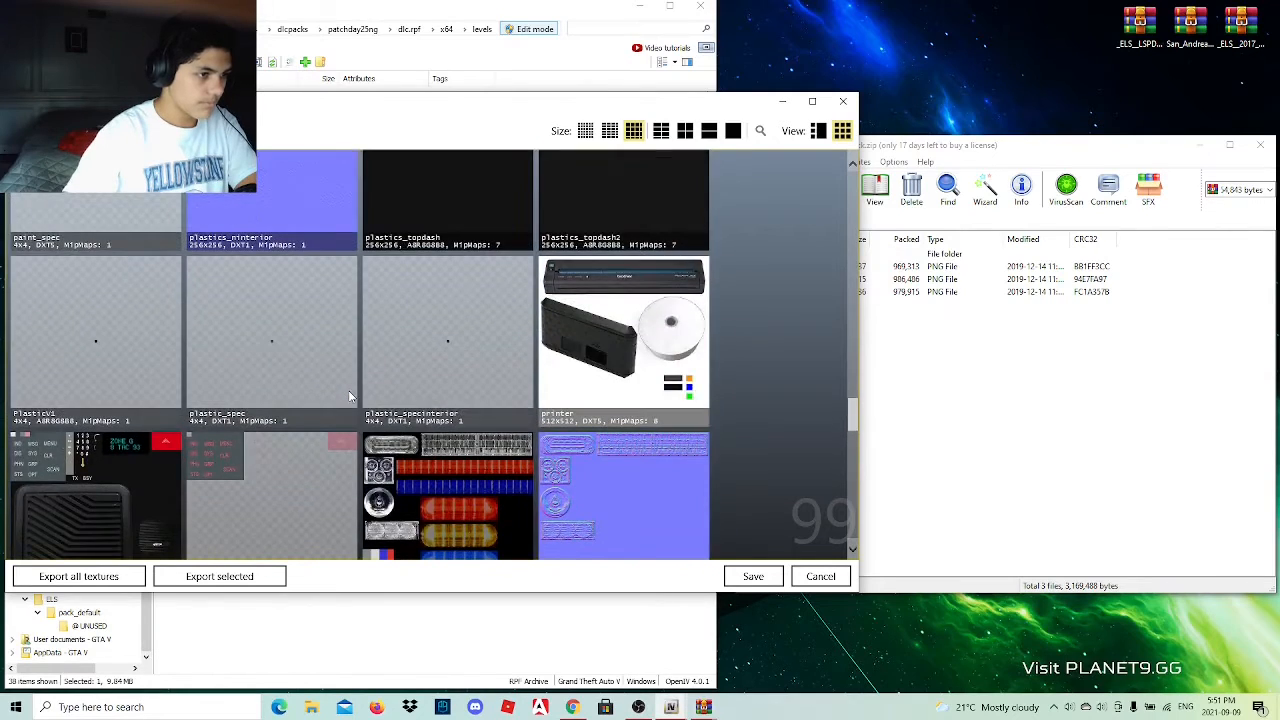
scroll(348, 396, up, 1)
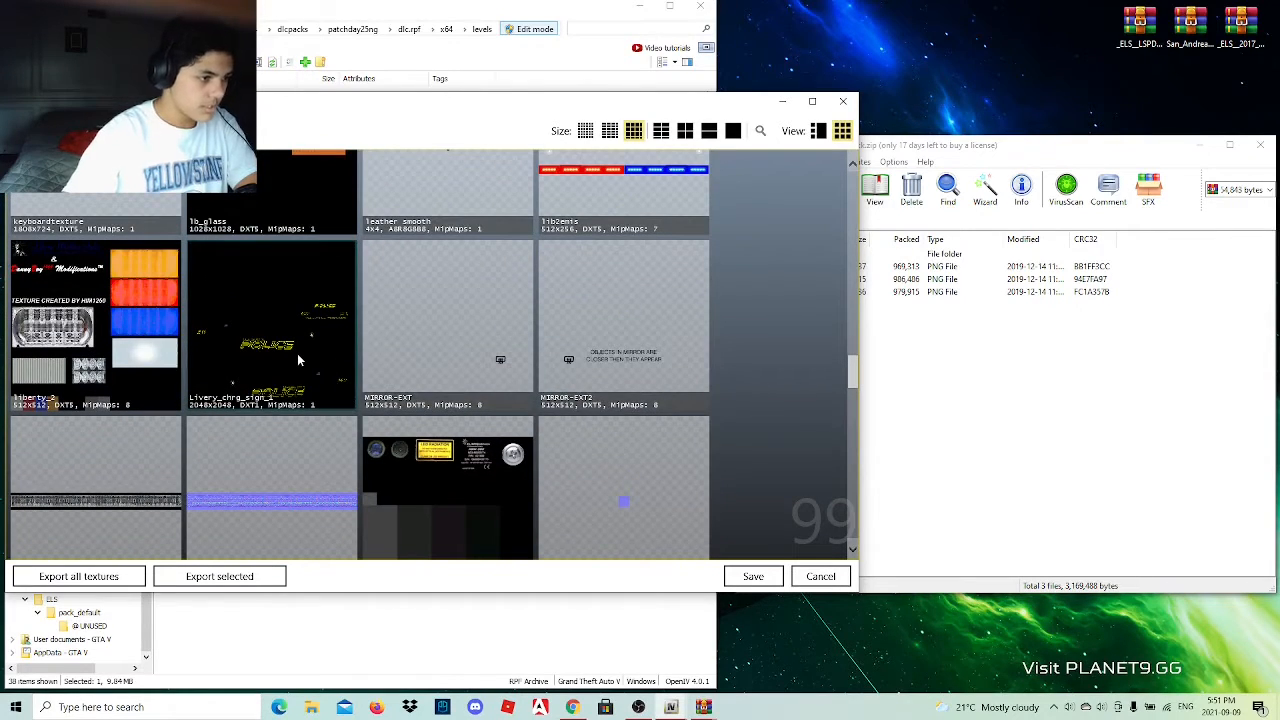
Try to rename the first charger livery image in the archive as Livery_chrg_sign_2.png.
click(883, 369)
click(828, 268)
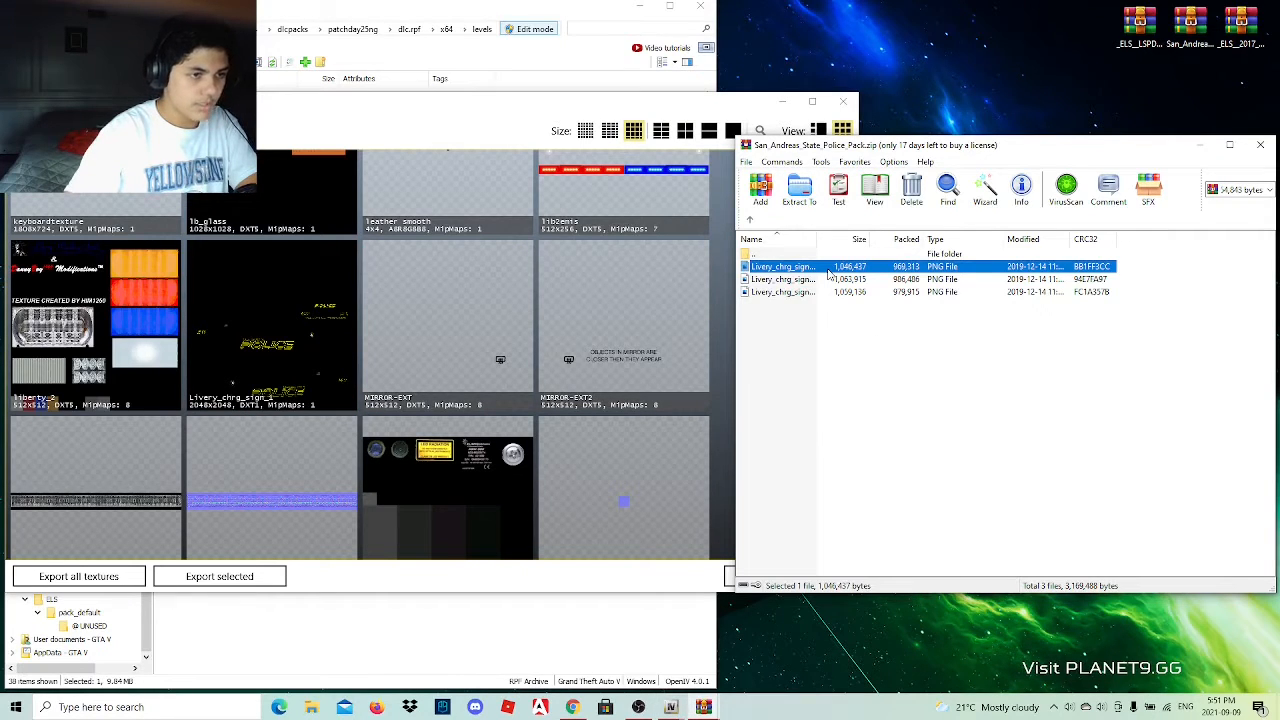
click(828, 268)
click(815, 268)
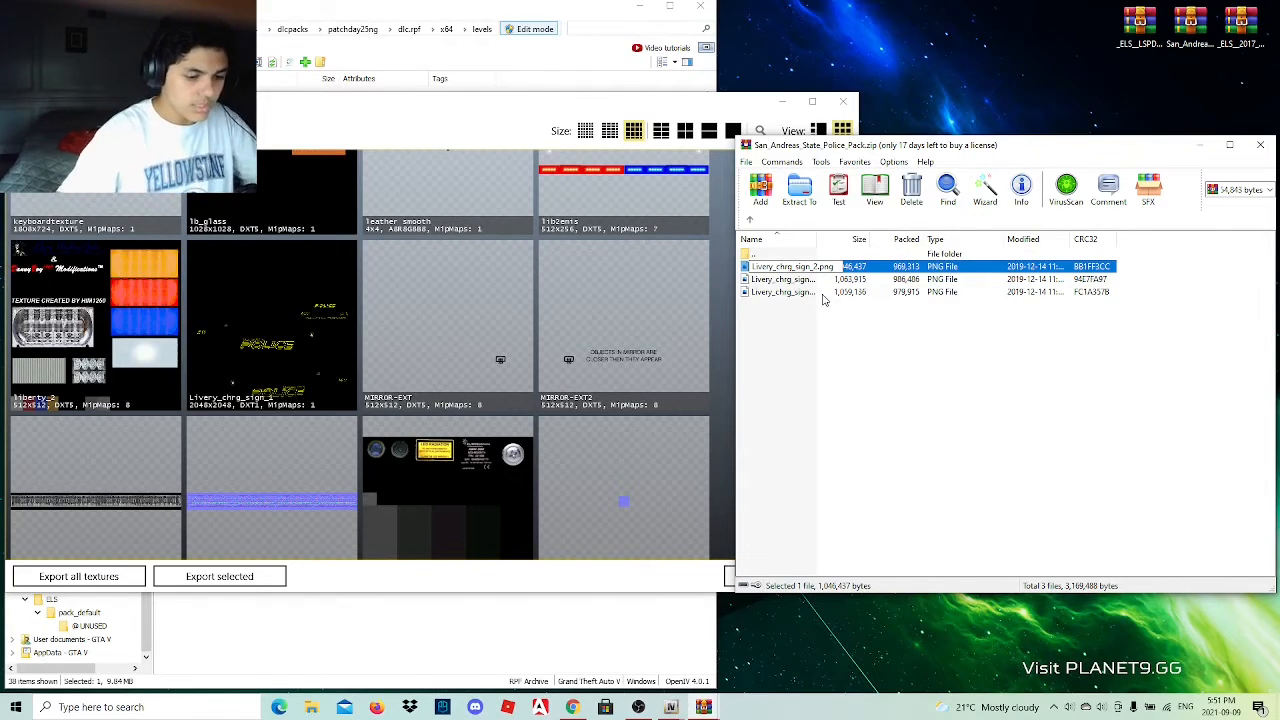
key(Return)
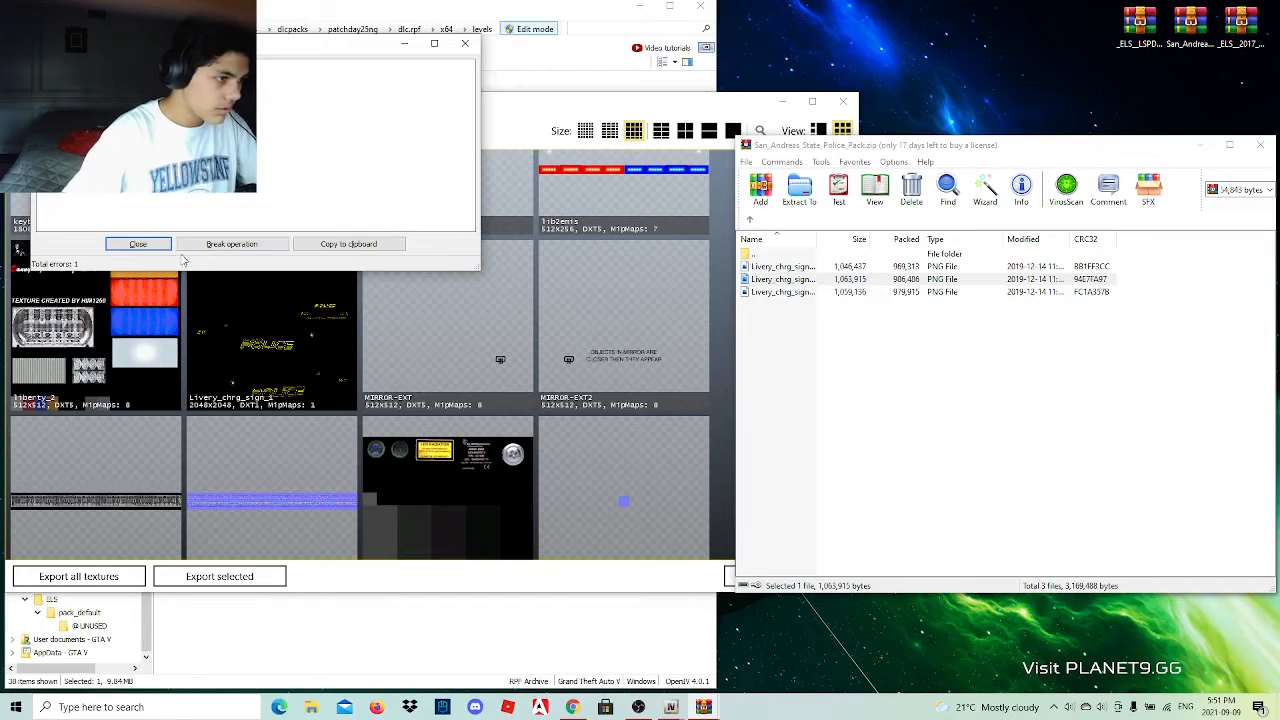
click(138, 244)
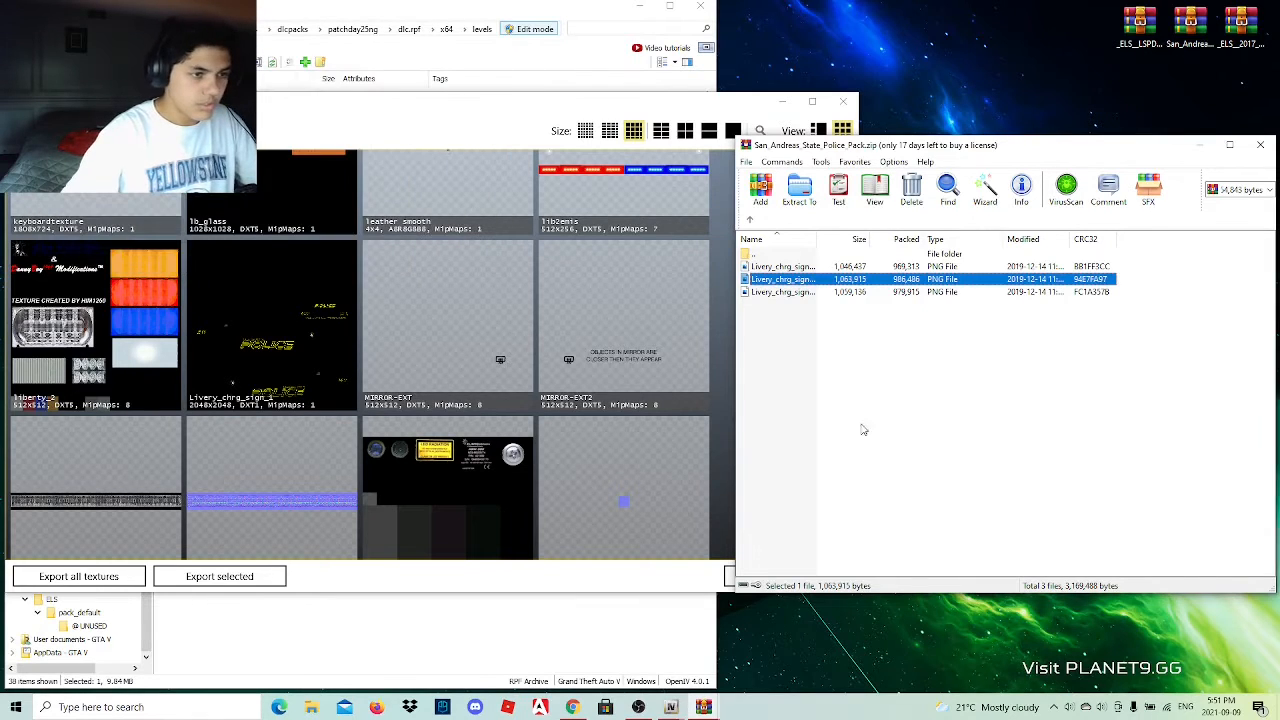
Rename the third charger livery image in the archive as Livery_chrg_sign_4.png.
click(834, 345)
click(811, 292)
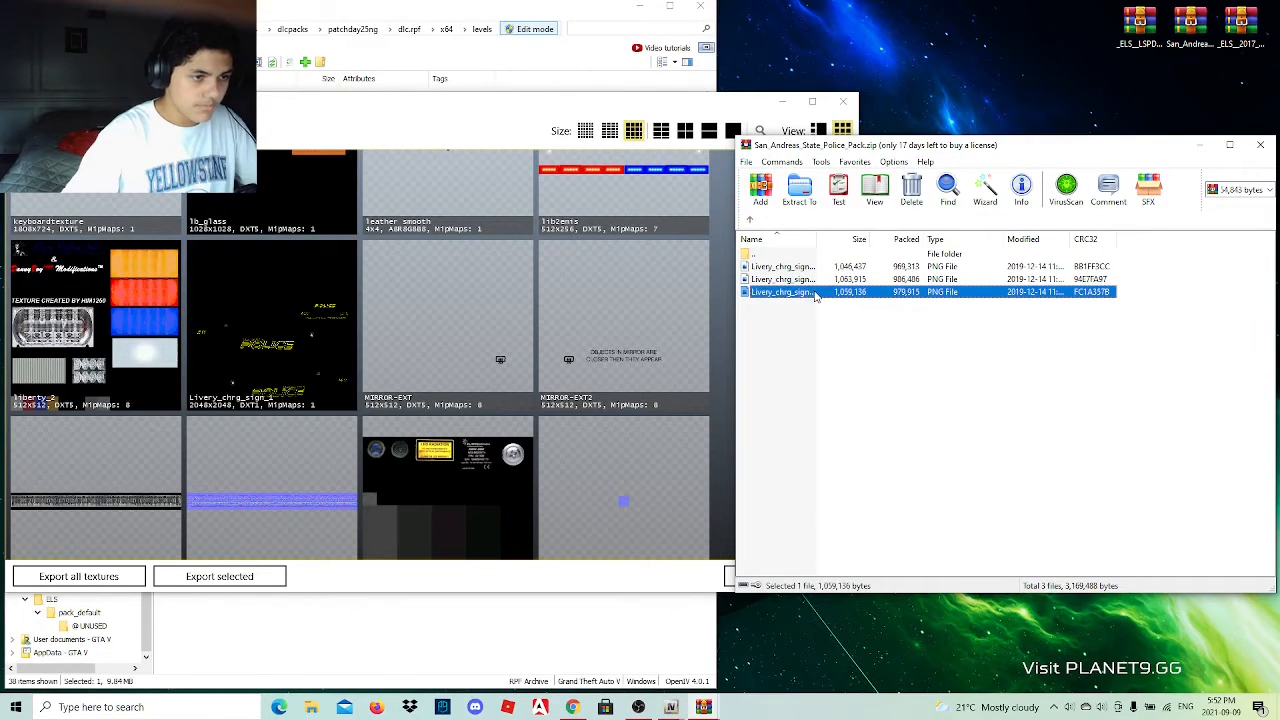
click(815, 293)
click(818, 293)
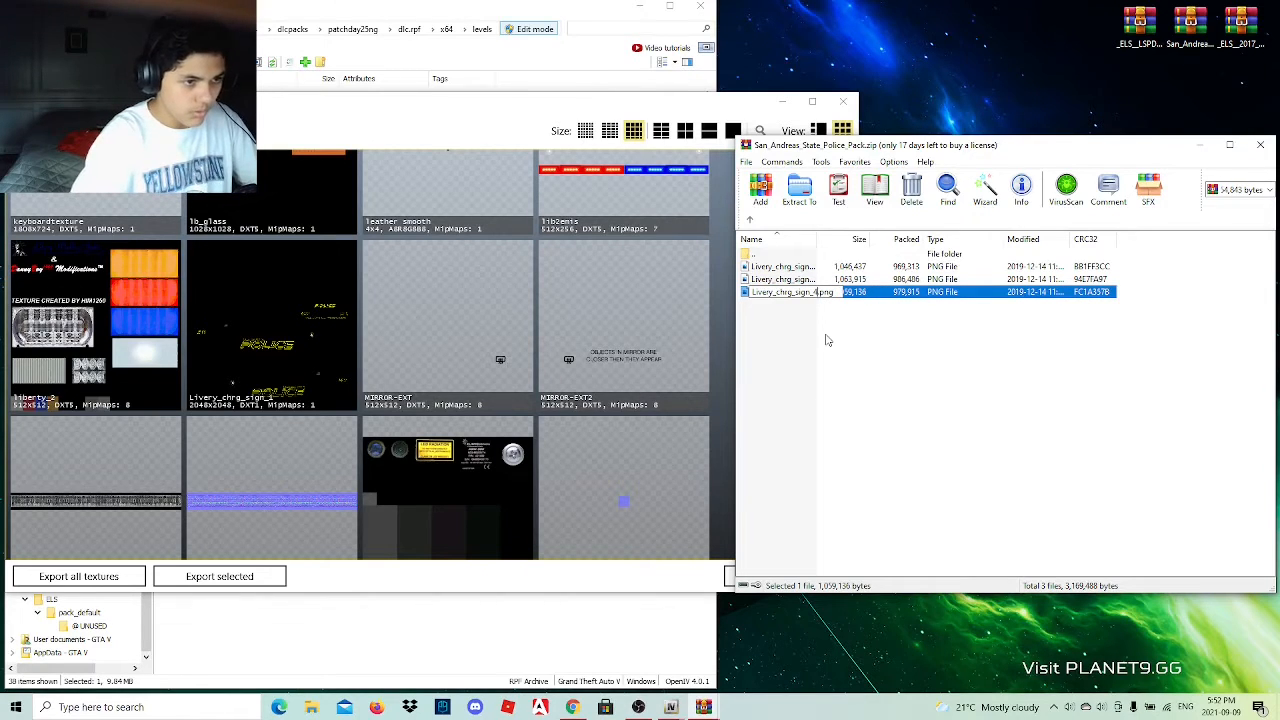
key(Return)
Rename the second charger livery image in the archive as Livery_chrg_sign_3.png.
click(815, 280)
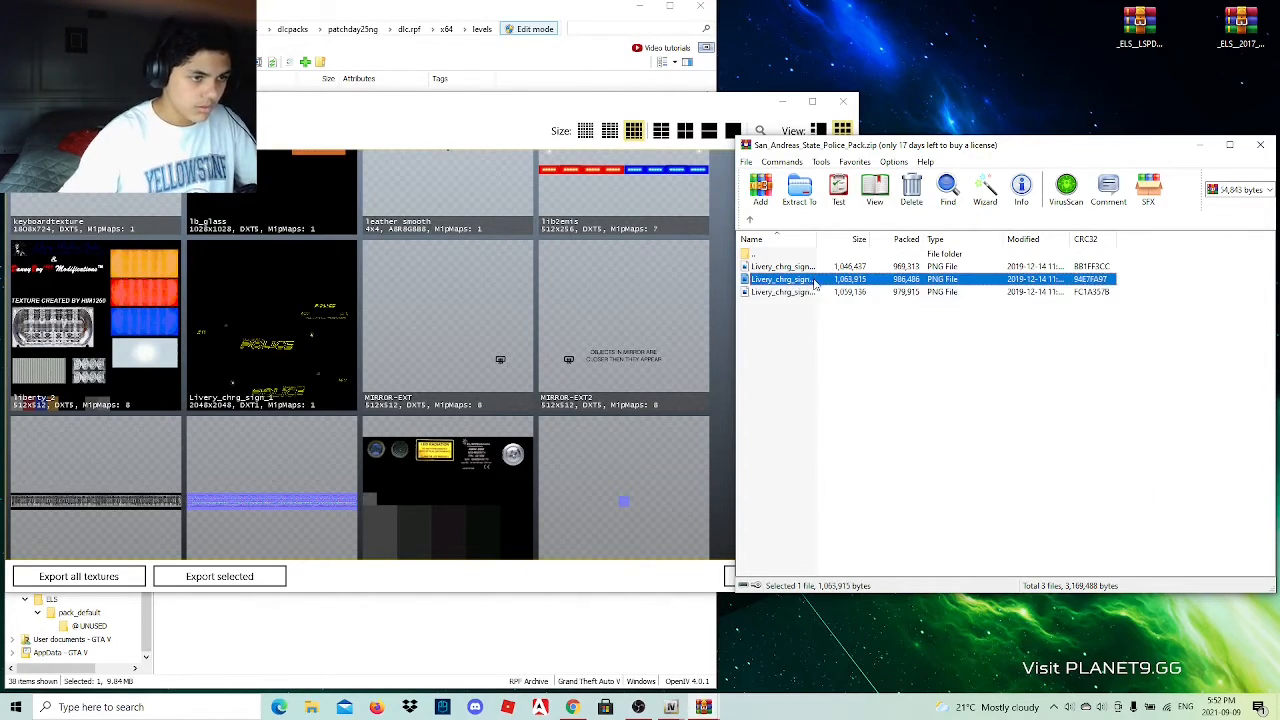
click(815, 280)
click(818, 279)
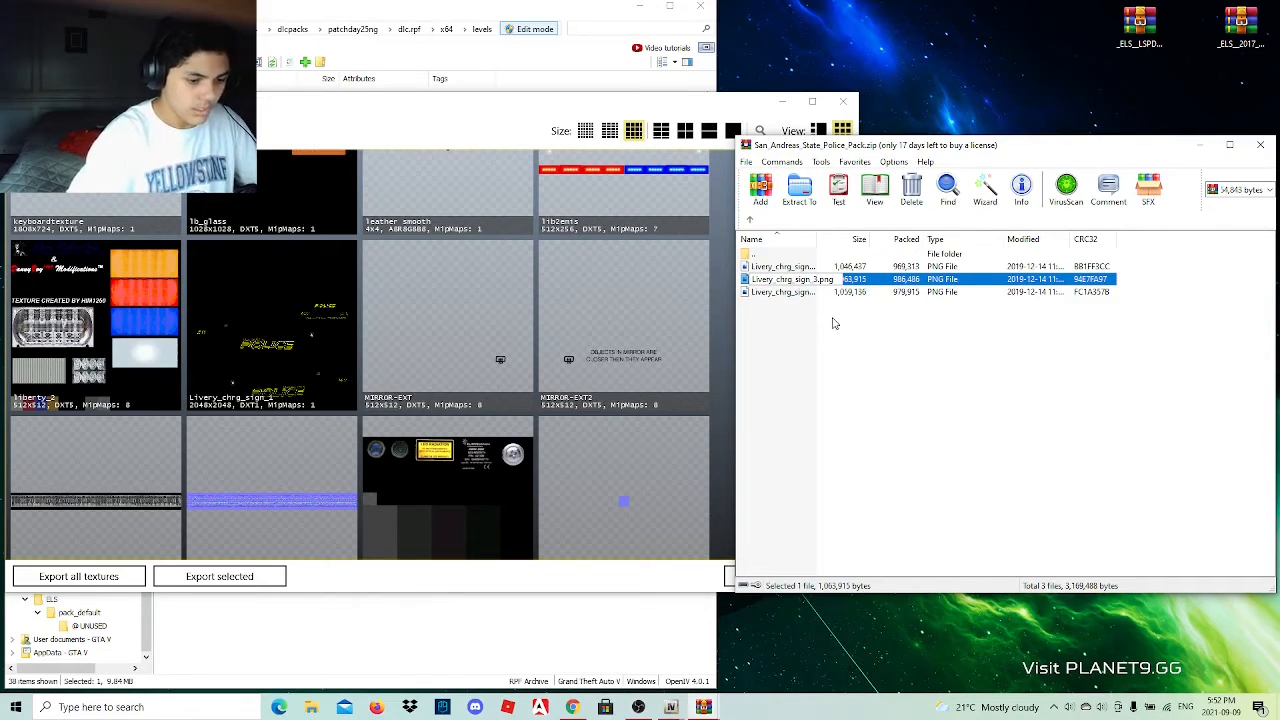
key(Return)
Rename the first charger livery image in the archive as Livery_chrg_sign_2.png.
double_click(829, 266)
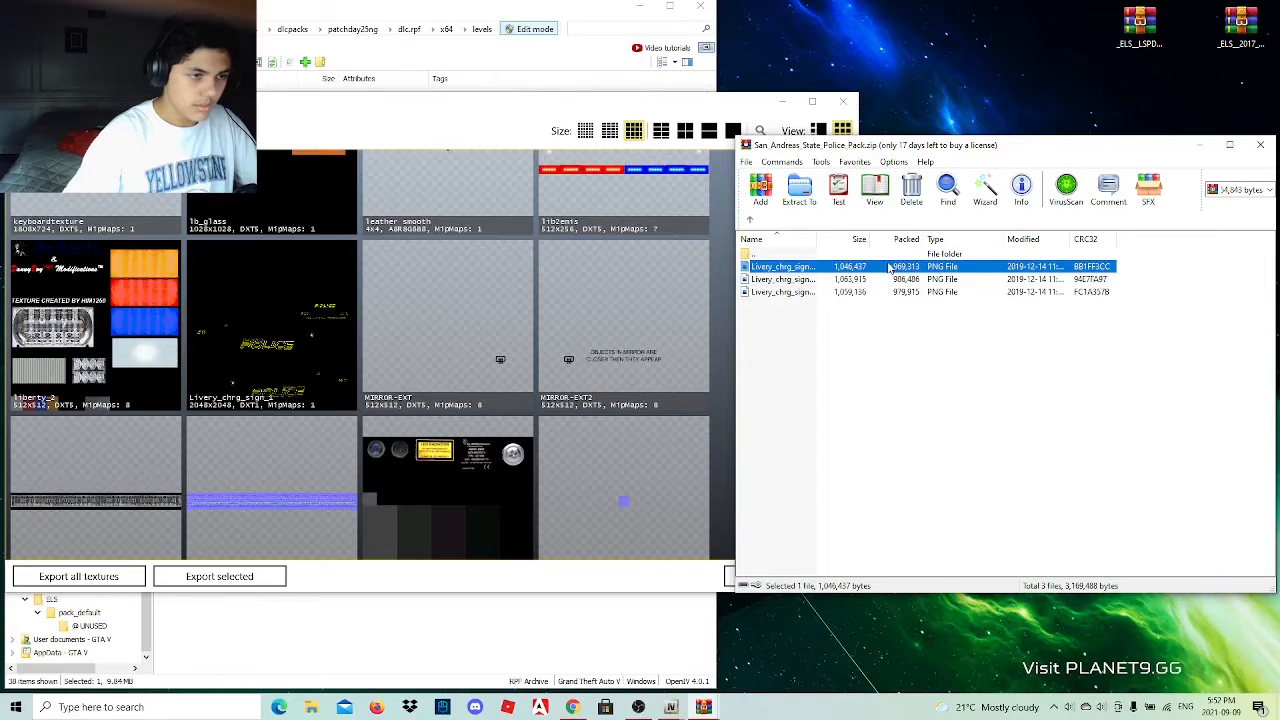
click(813, 269)
click(818, 267)
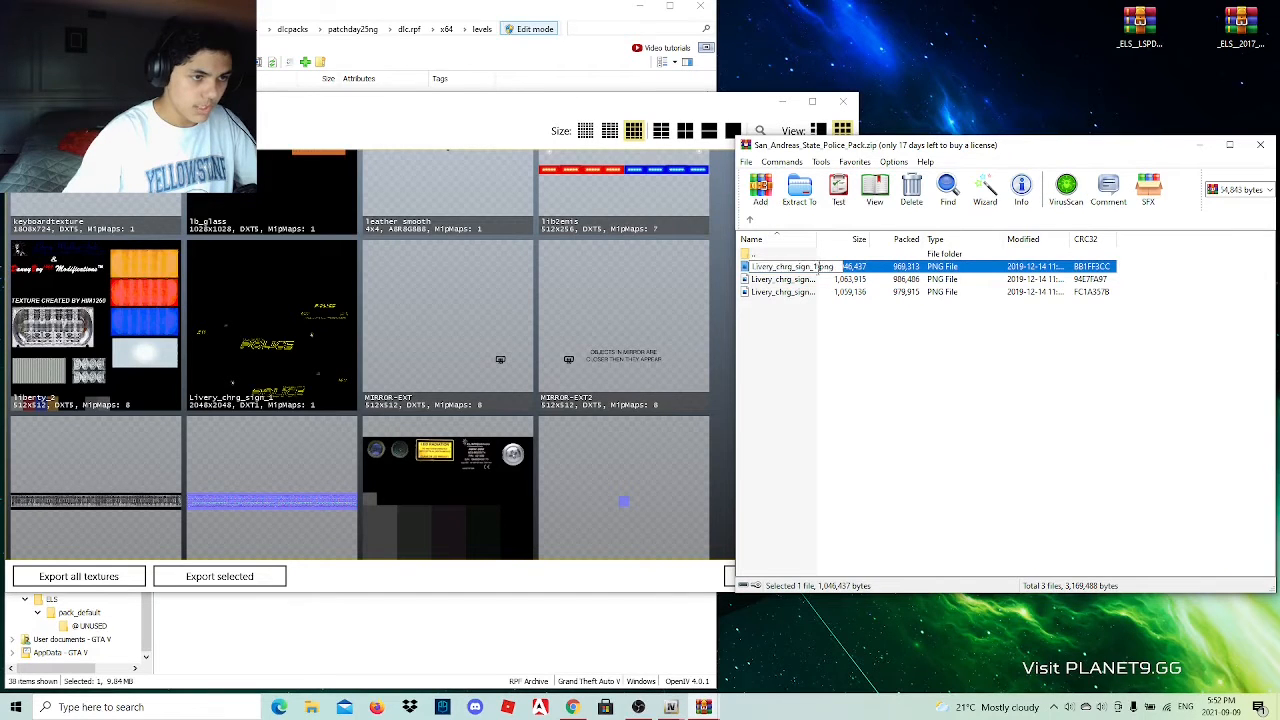
key(BackSpace)
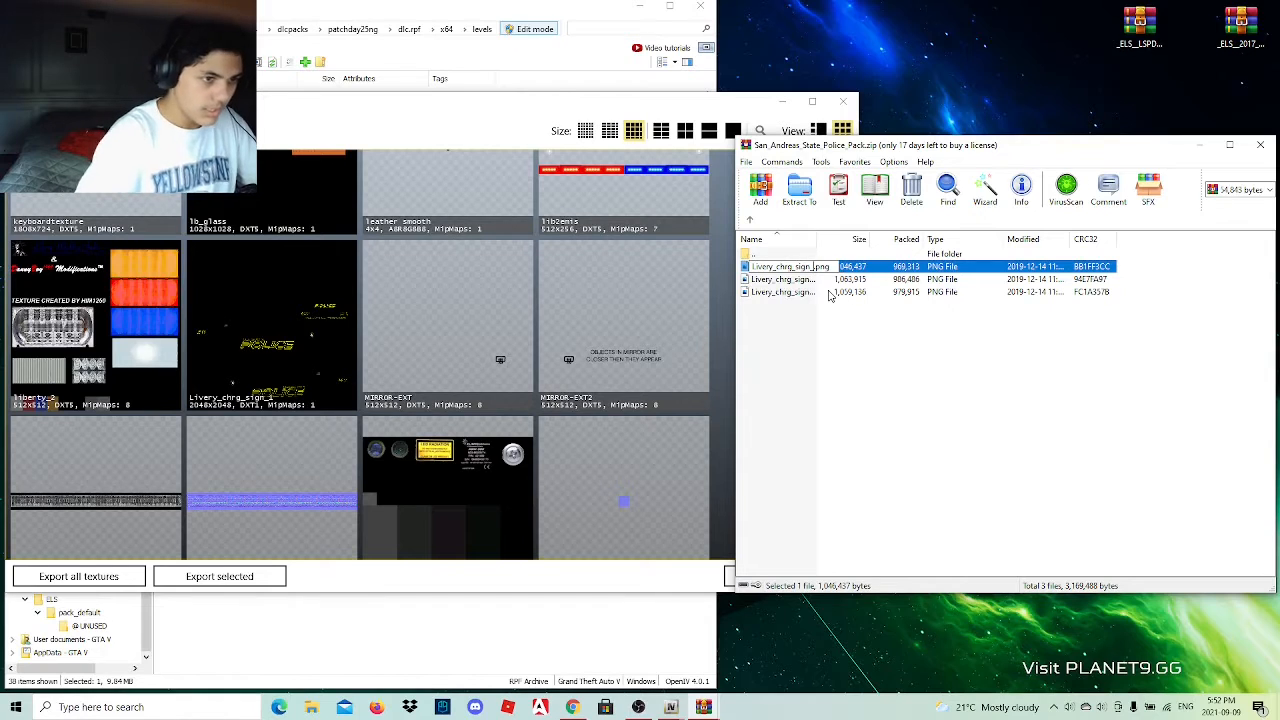
key(Return)
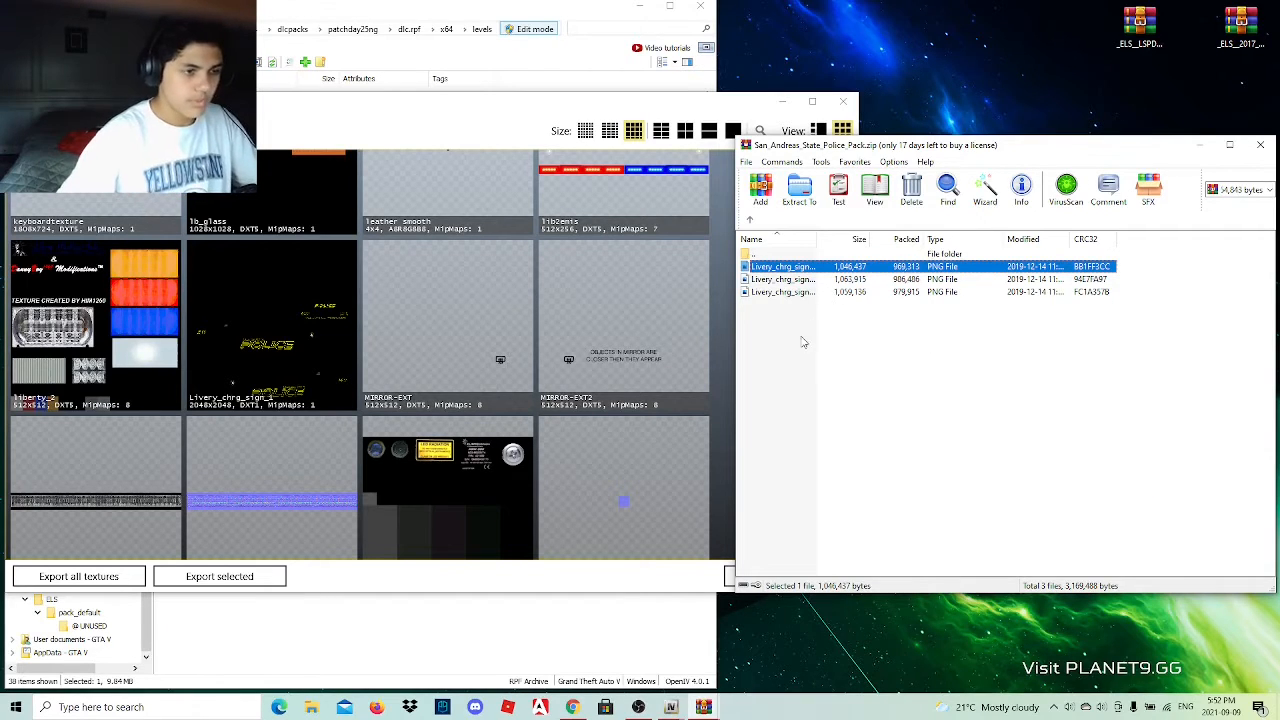
Import all three renamed charger livery images from the archive into the open police2.ytd texture dictionary.
click(678, 112)
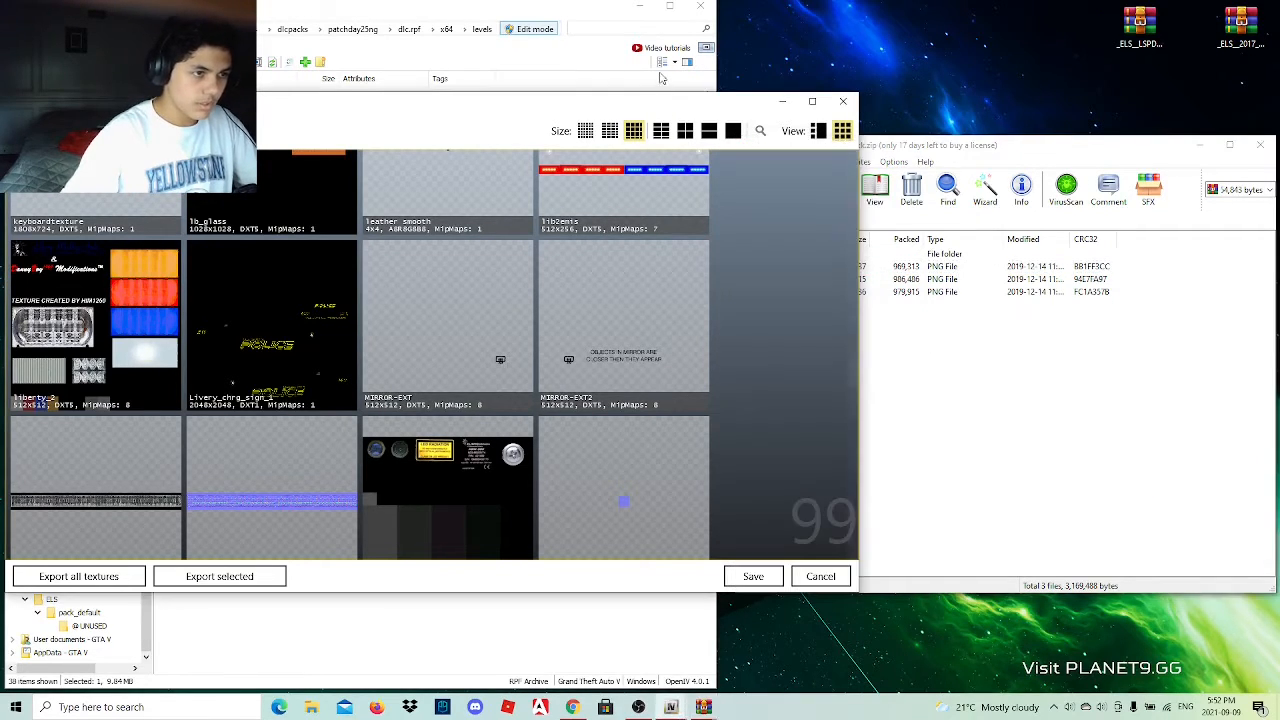
drag(657, 108, 623, 30)
click(966, 394)
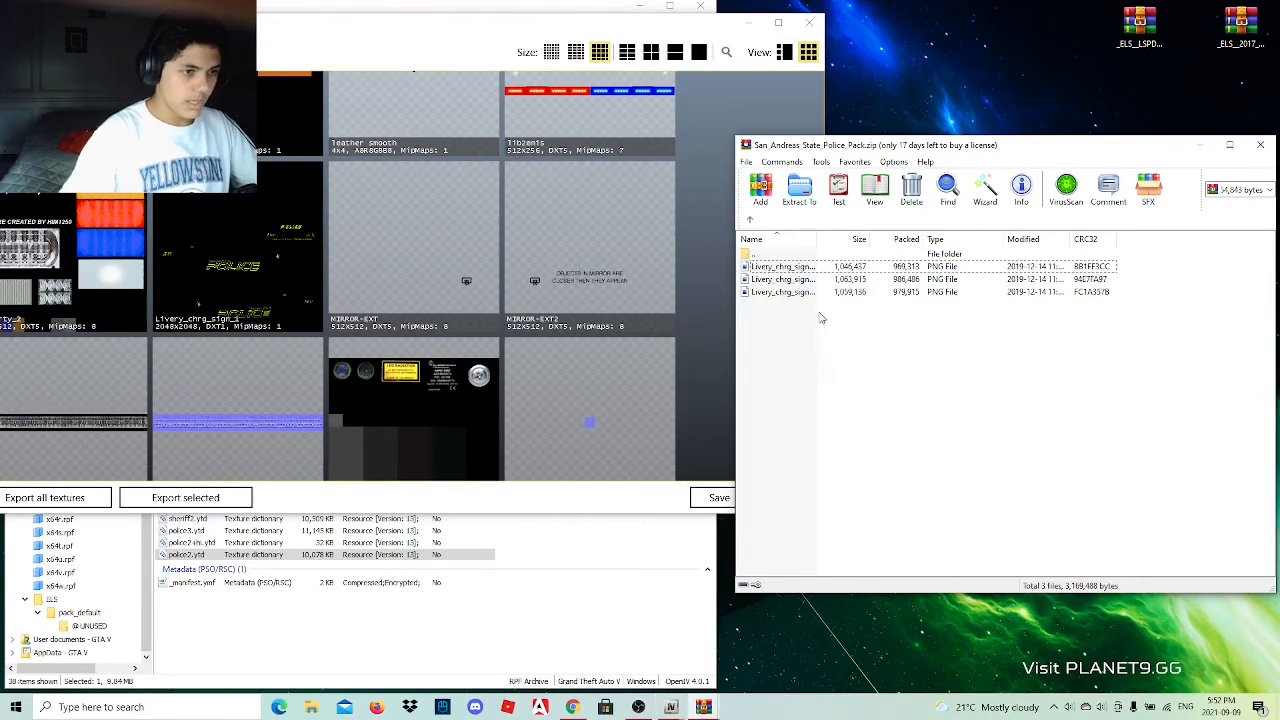
drag(820, 318, 822, 280)
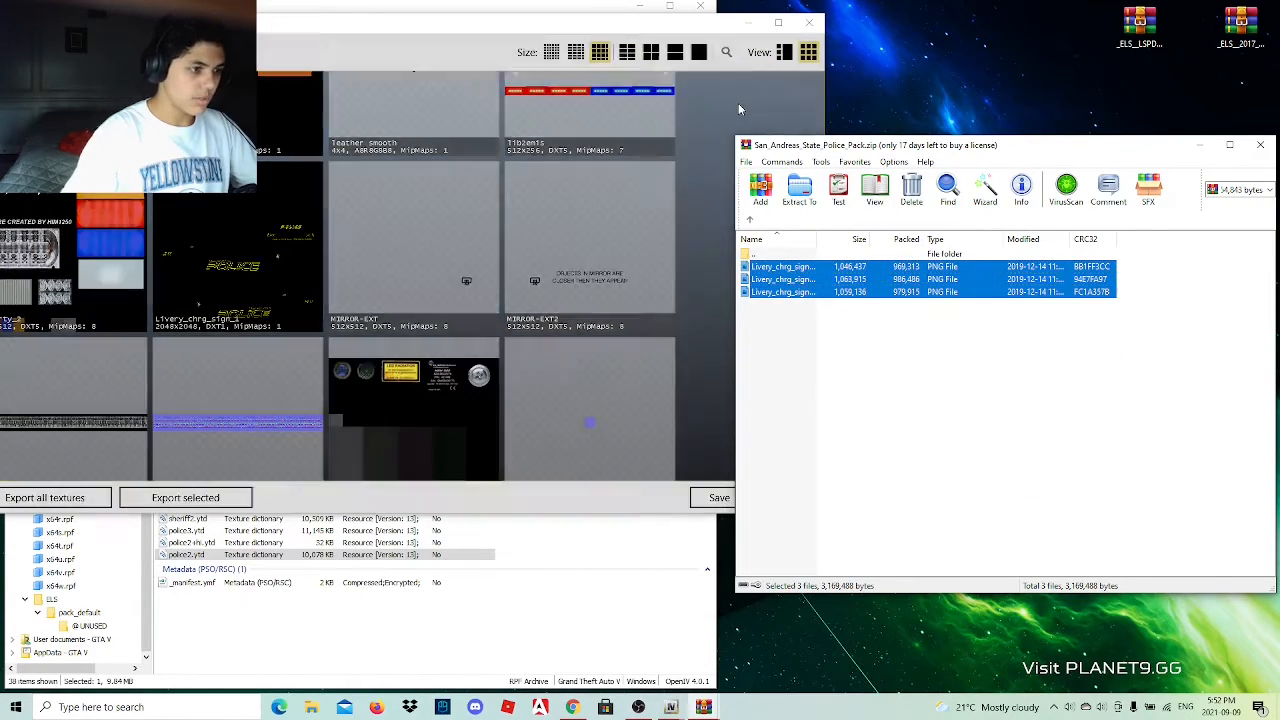
drag(740, 108, 700, 214)
click(443, 342)
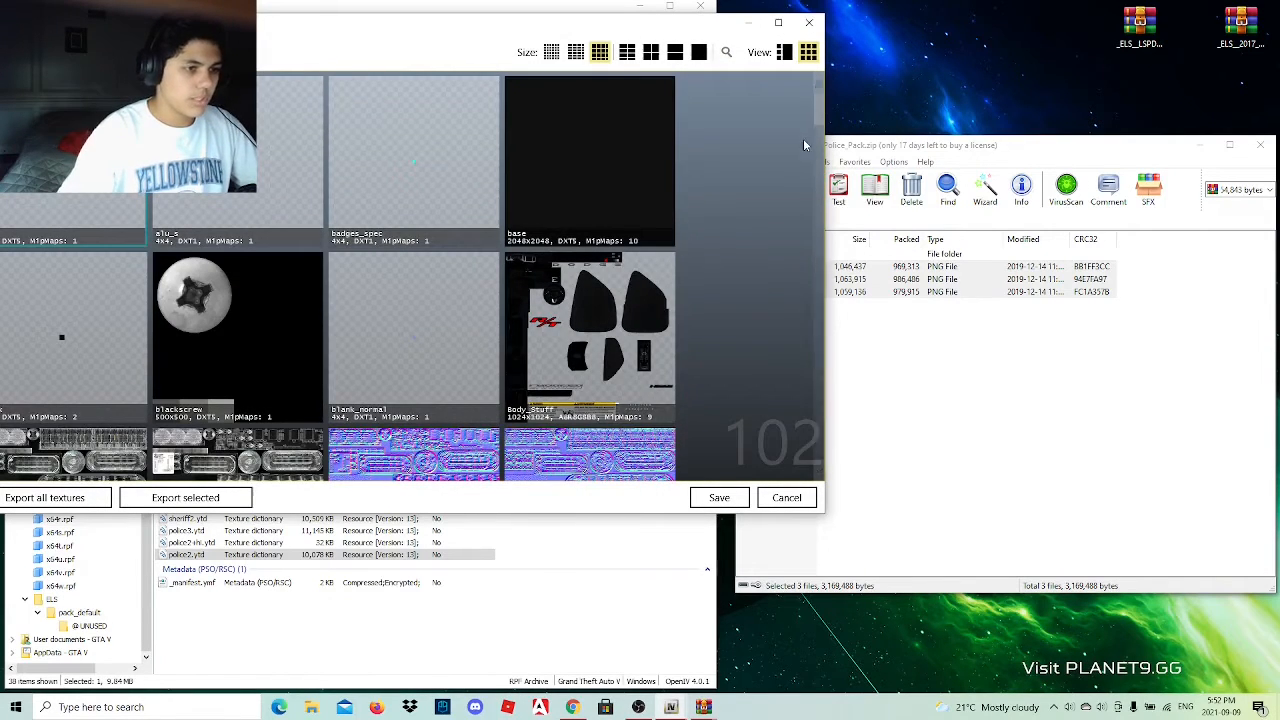
Check the imported charger livery textures in police2.ytd and save the texture dictionary.
scroll(582, 205, down, 10)
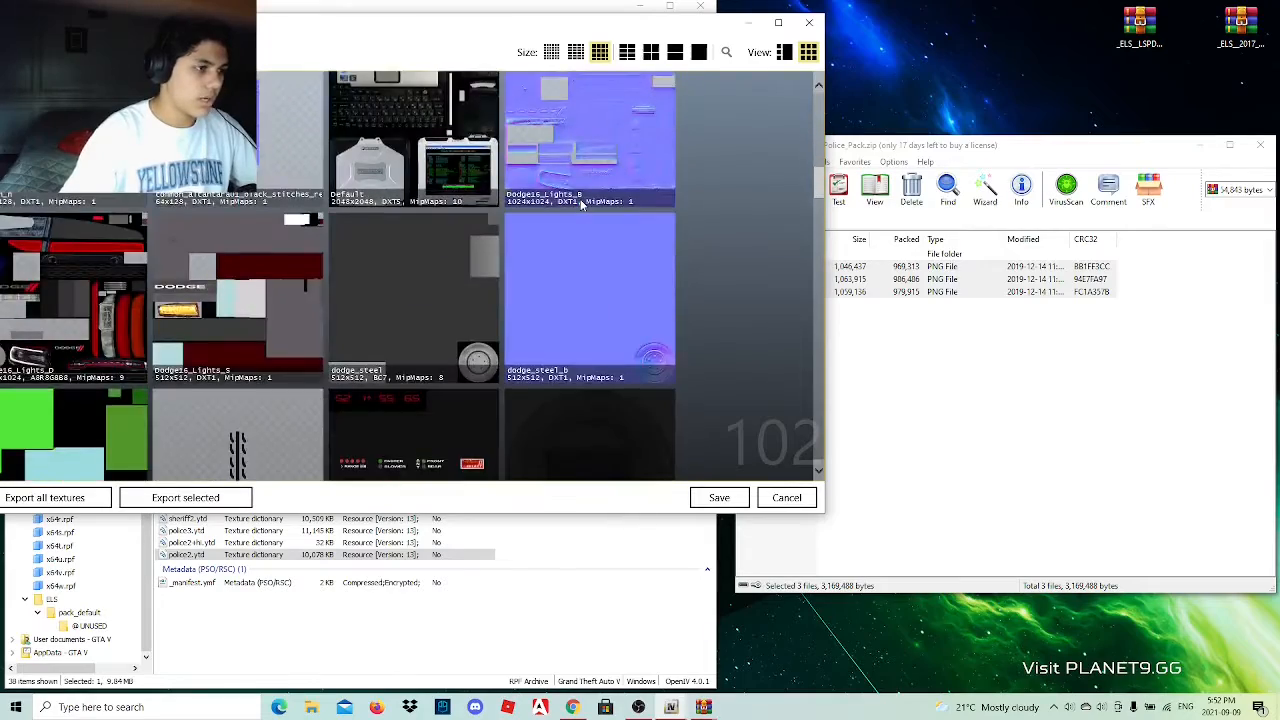
scroll(582, 203, down, 10)
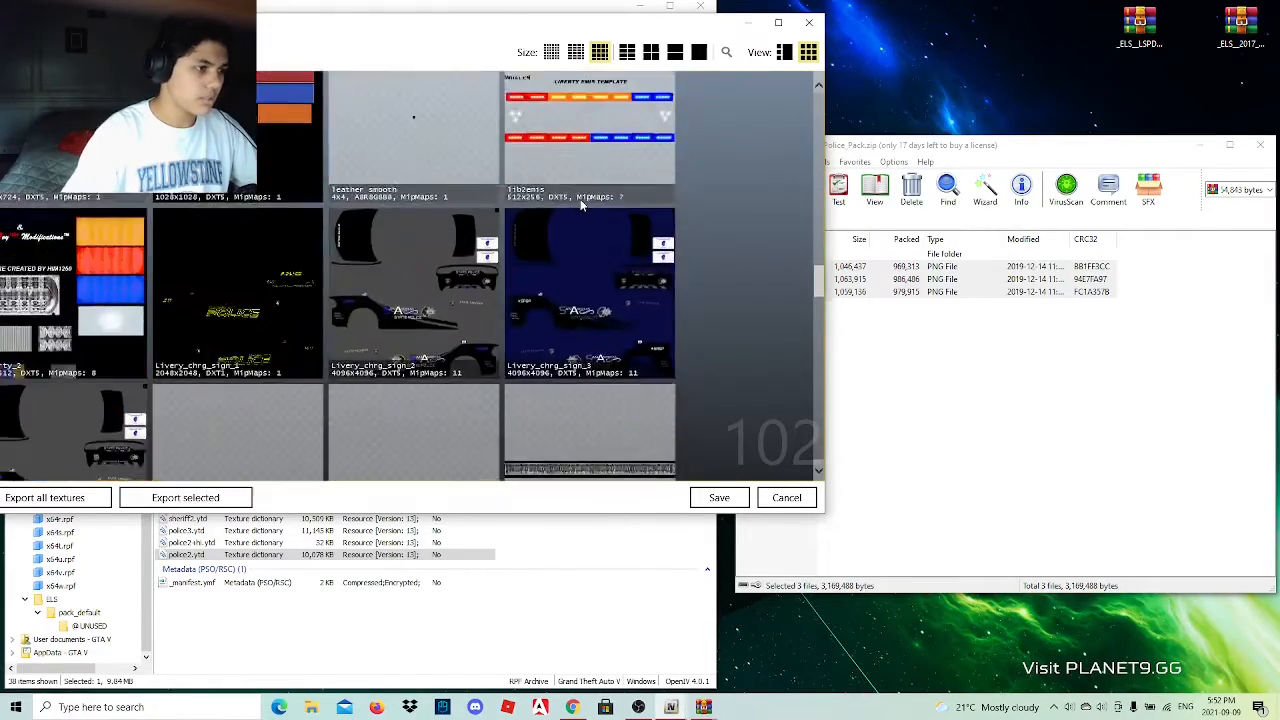
scroll(582, 203, down, 5)
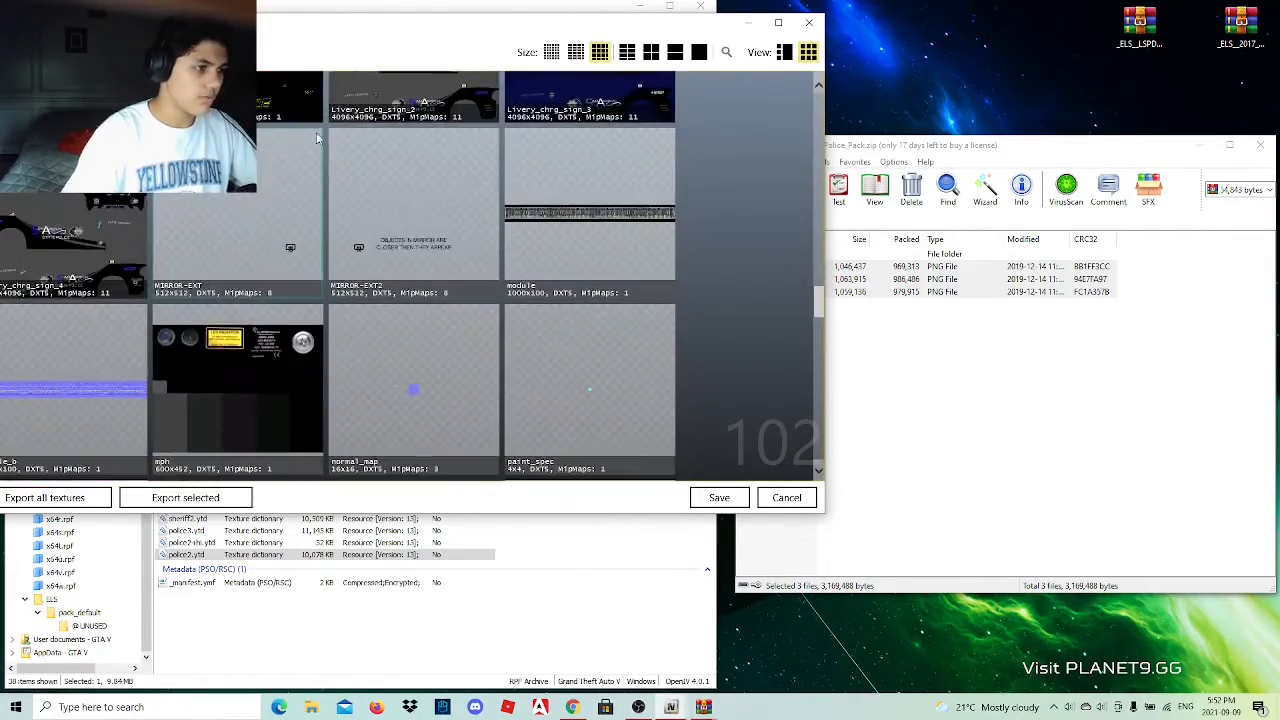
click(719, 497)
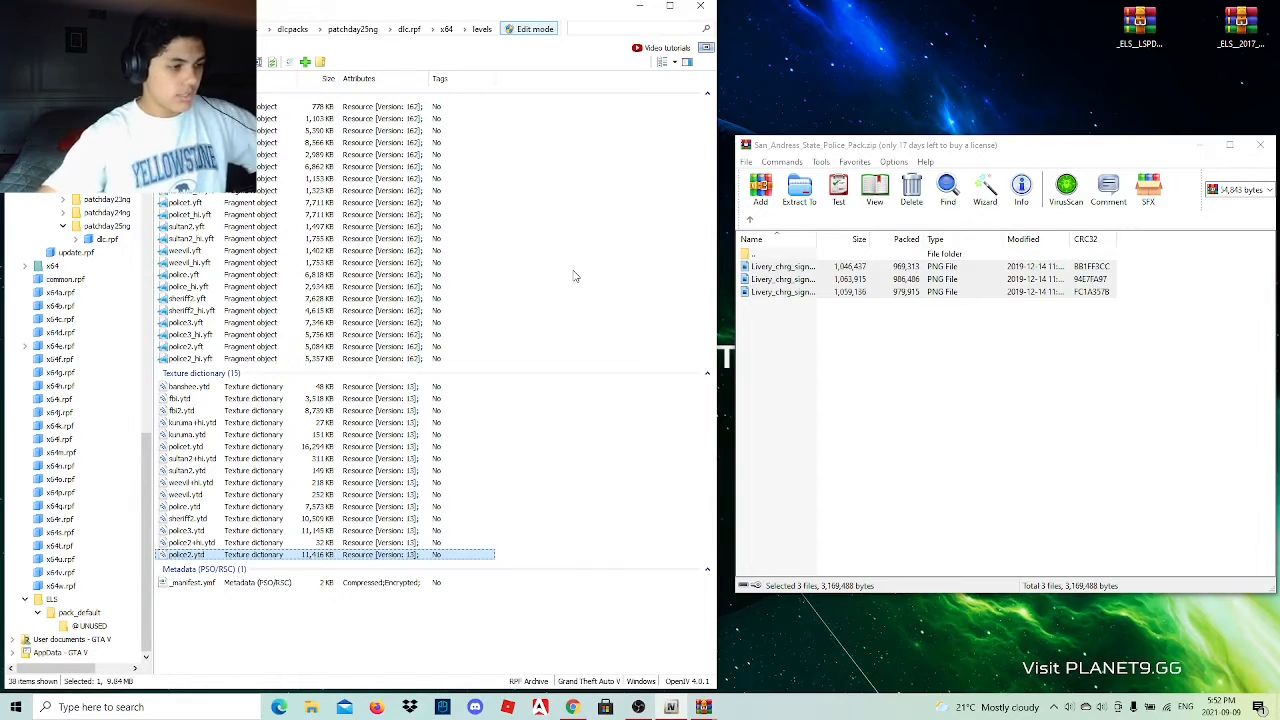
Open the archive's 2014 tahoe folder and preview tahoe_sign_1.png and tahoe_sign_2.png.
click(751, 220)
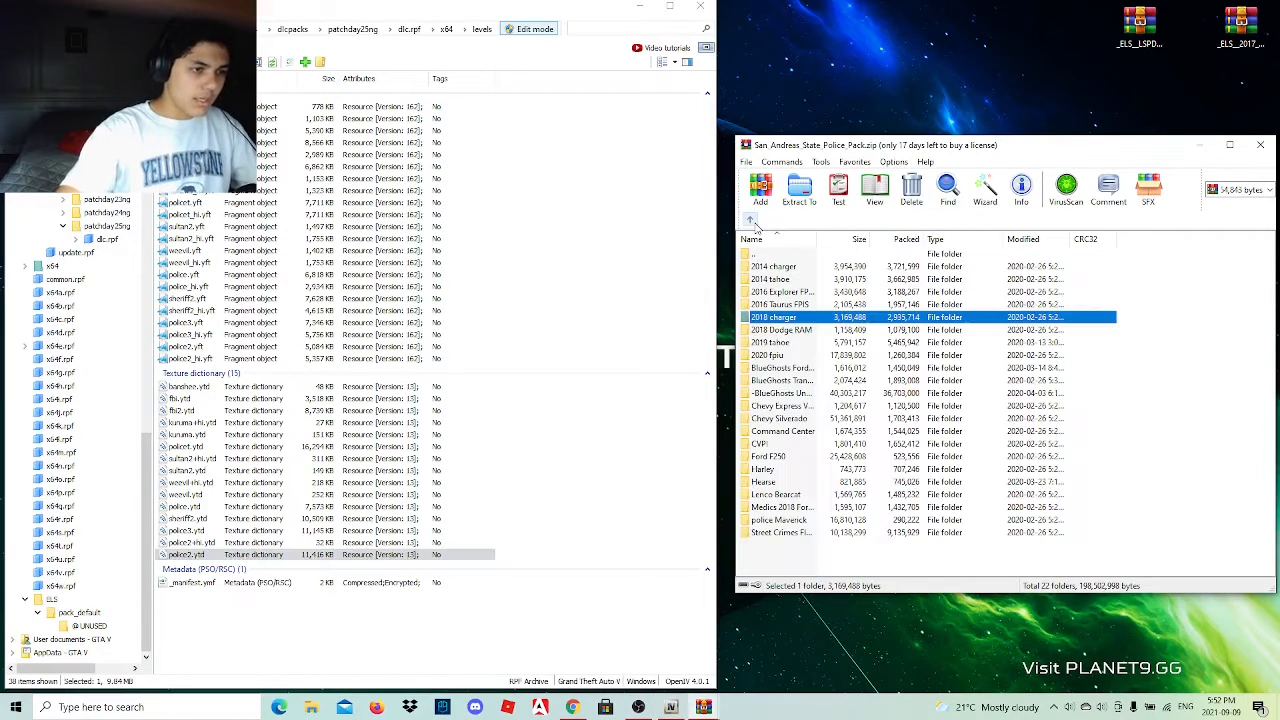
double_click(811, 284)
double_click(786, 267)
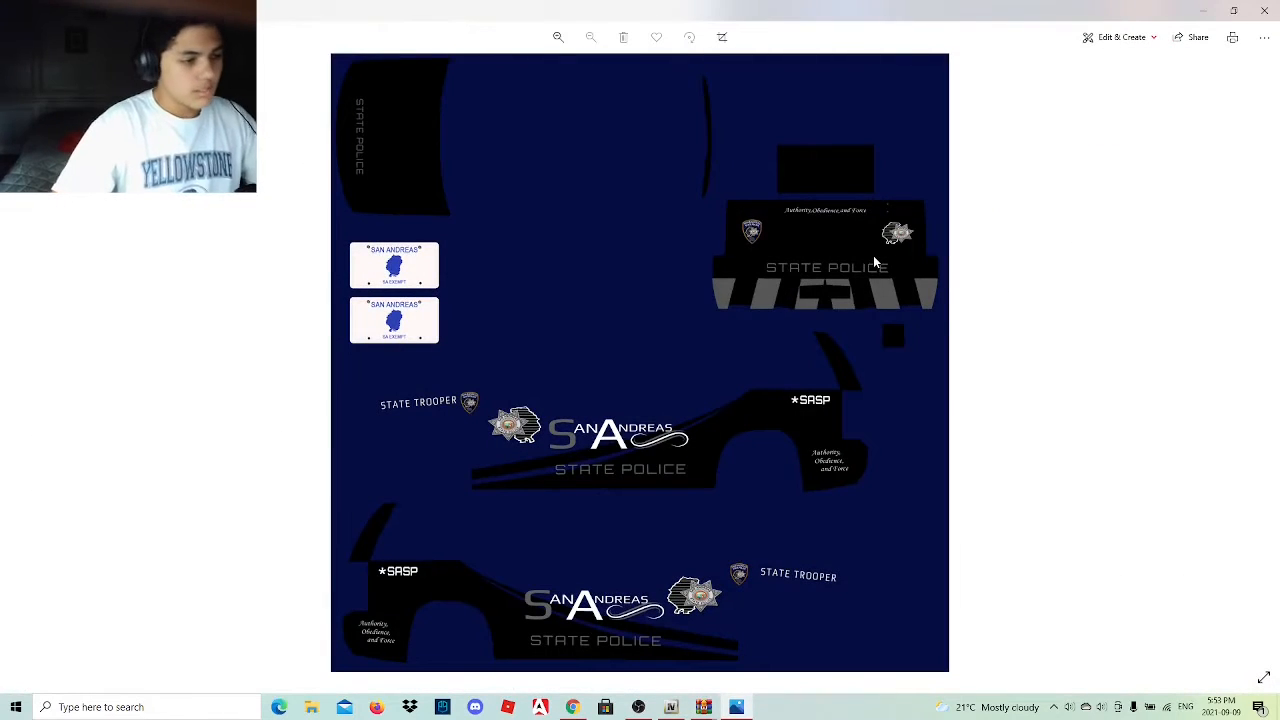
click(1264, 10)
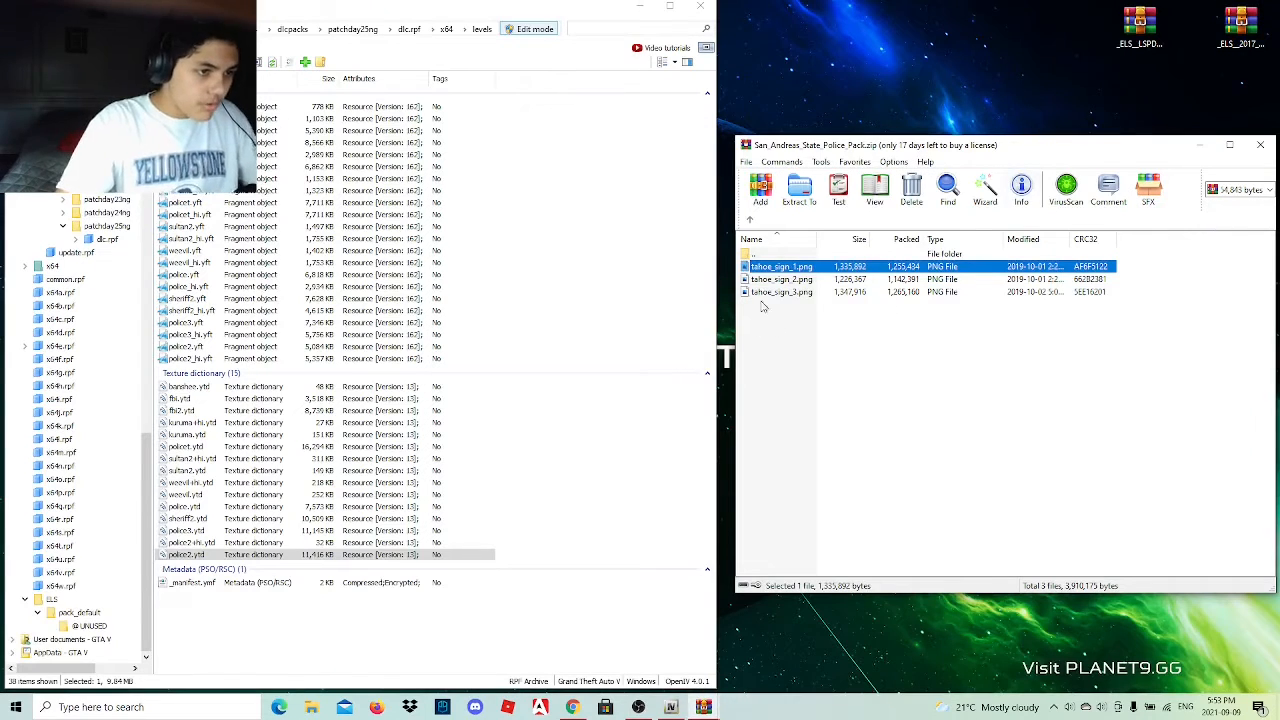
double_click(792, 280)
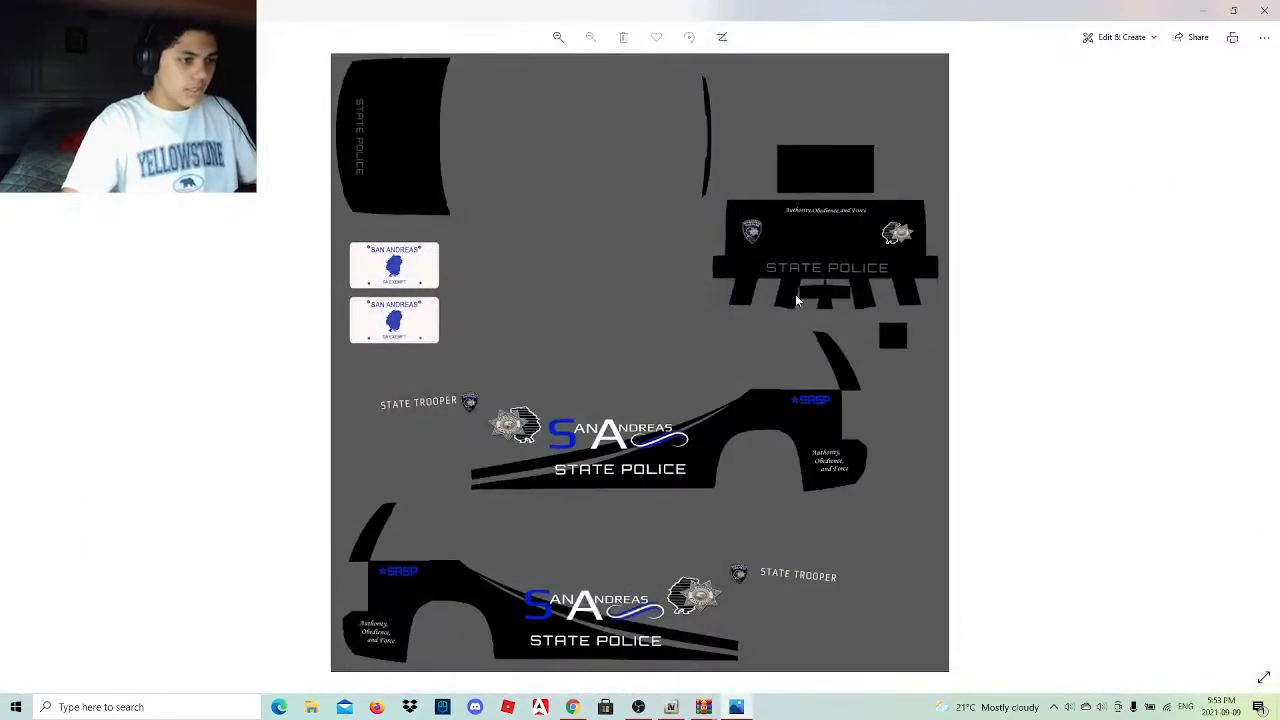
click(1262, 8)
Preview tahoe_sign_3.png and examine its emblems up close.
double_click(818, 294)
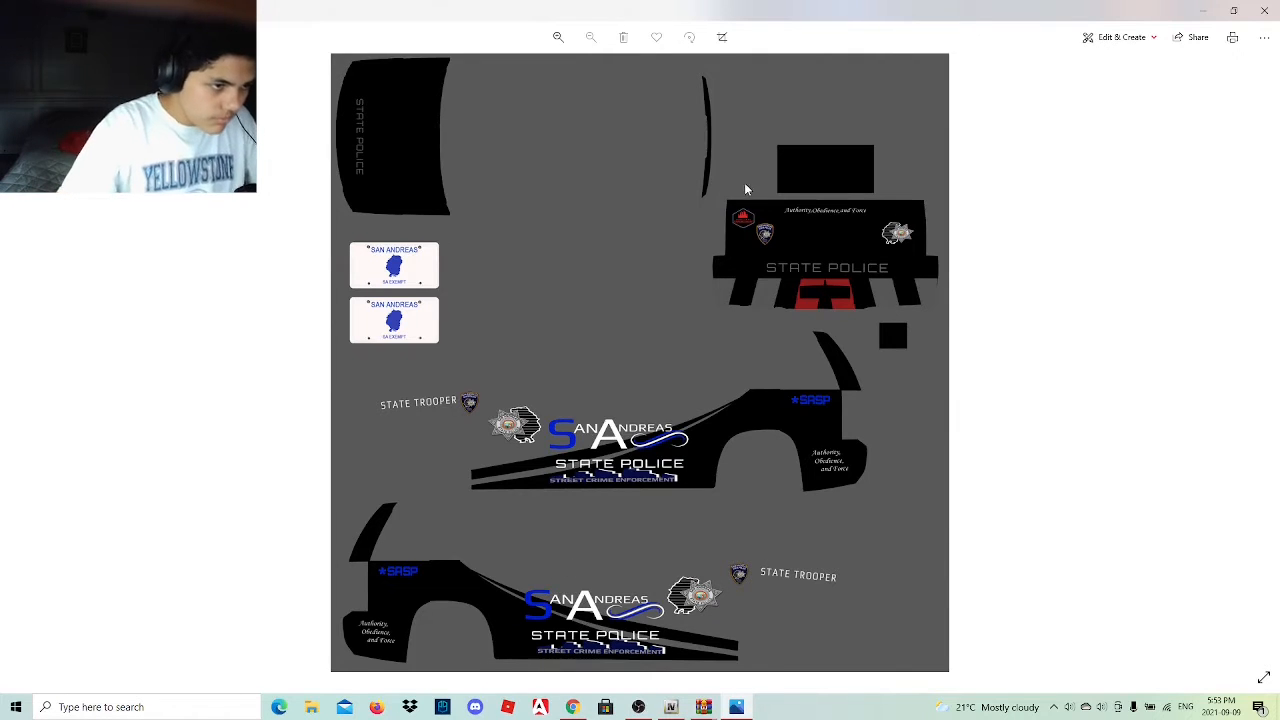
scroll(742, 224, up, 5)
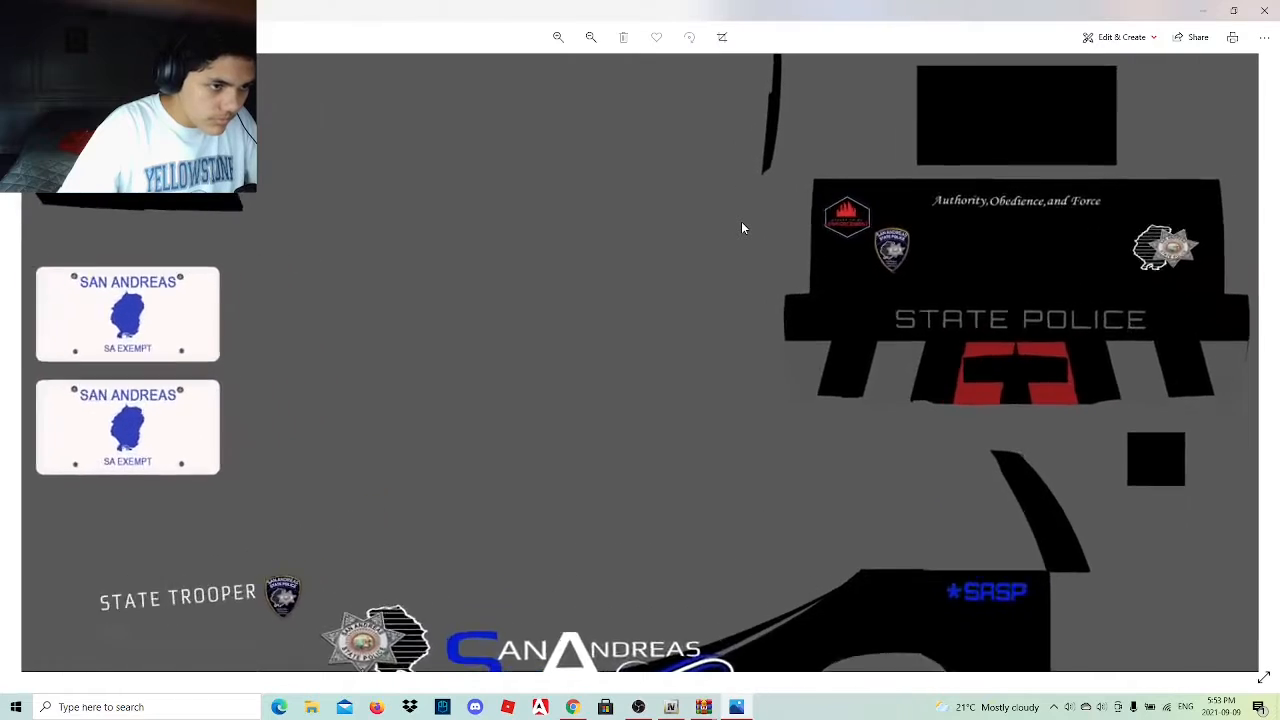
scroll(742, 228, up, 4)
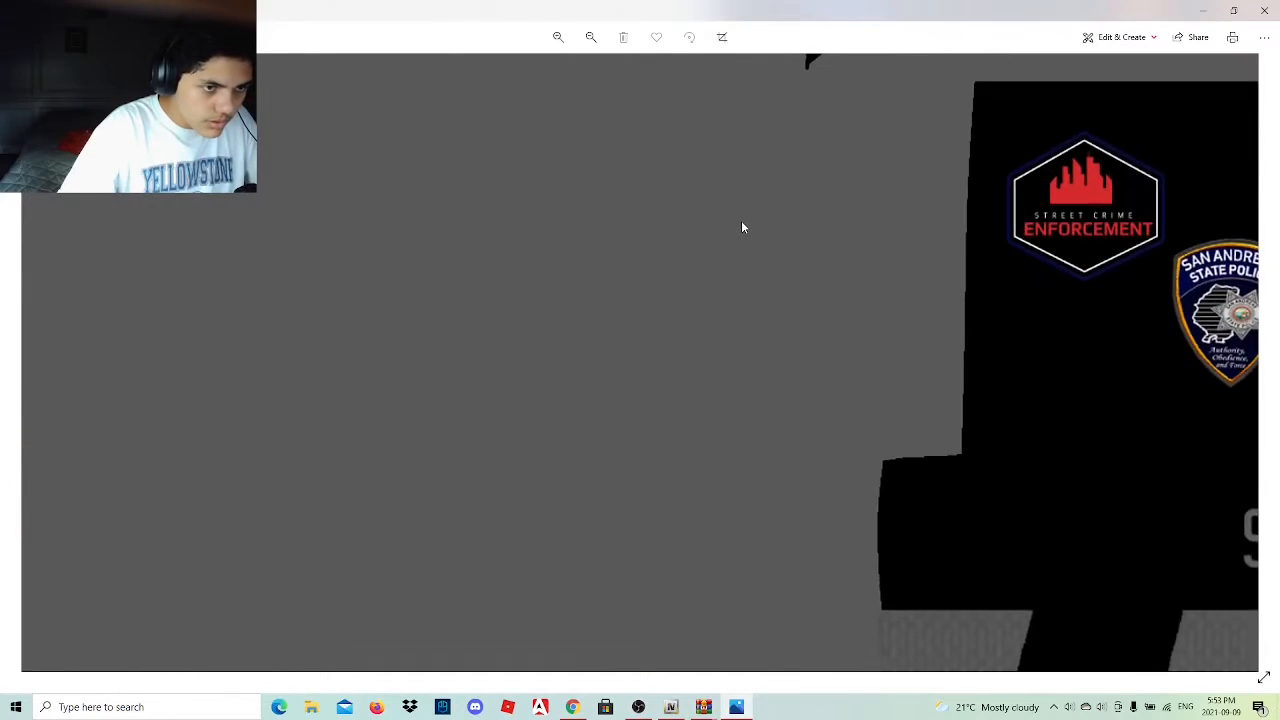
scroll(742, 228, down, 9)
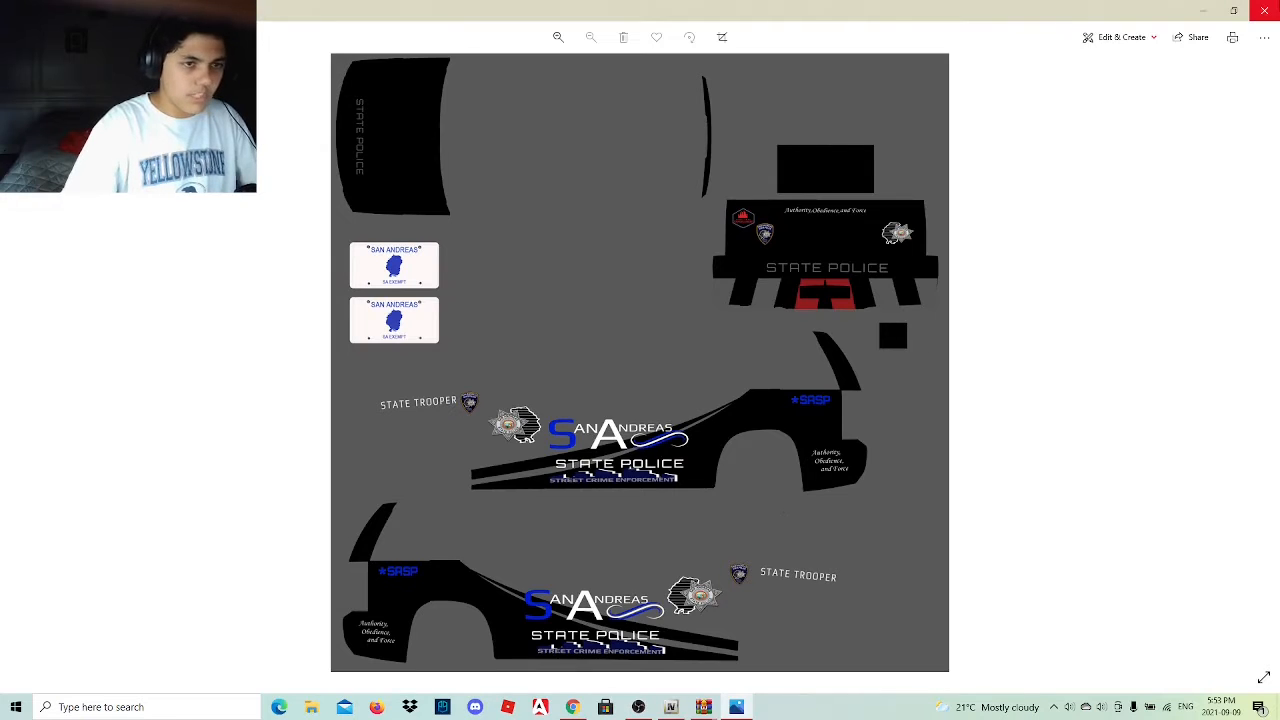
click(1264, 10)
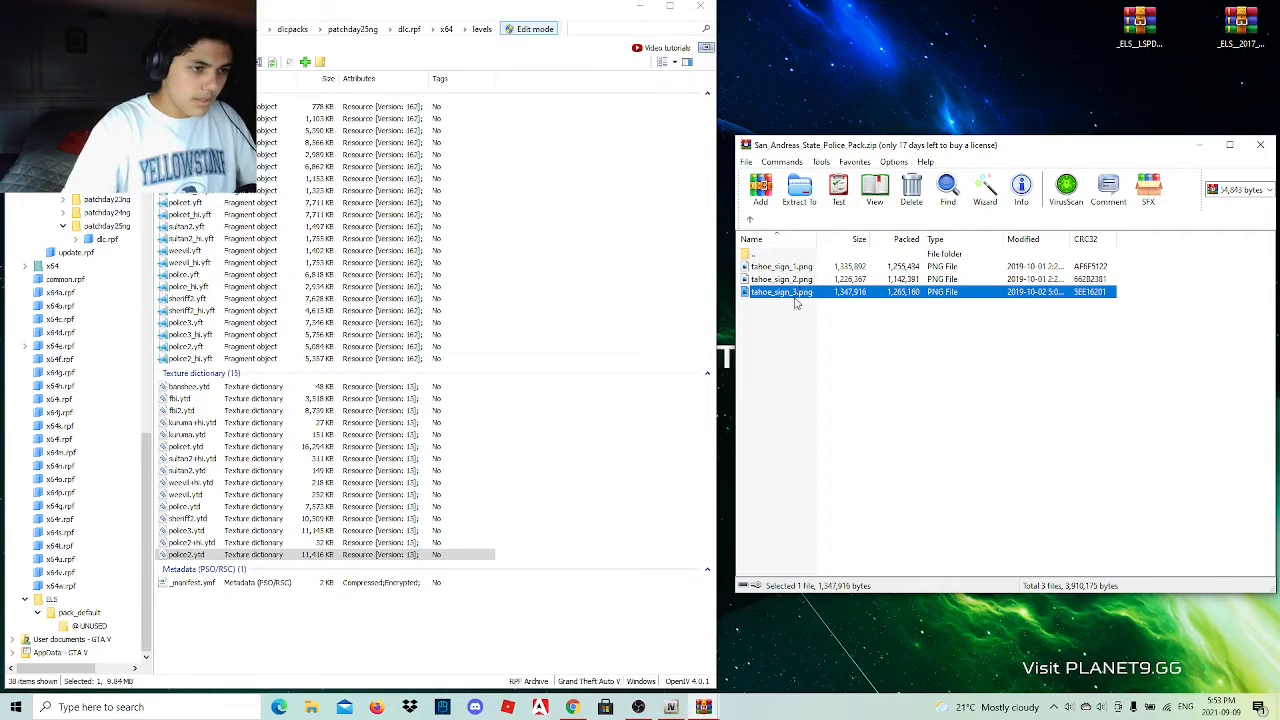
Rename tahoe_sign_3.png in the archive as tahoe_sign_4.png.
click(803, 329)
click(797, 294)
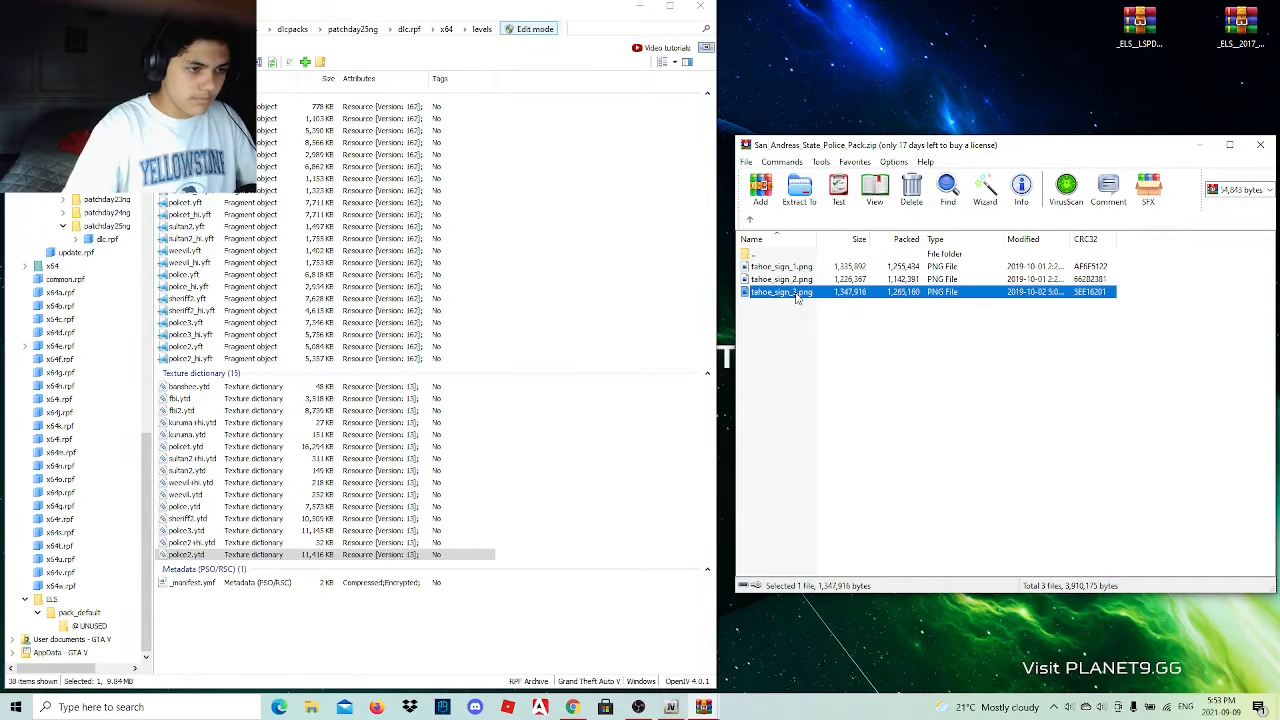
click(797, 294)
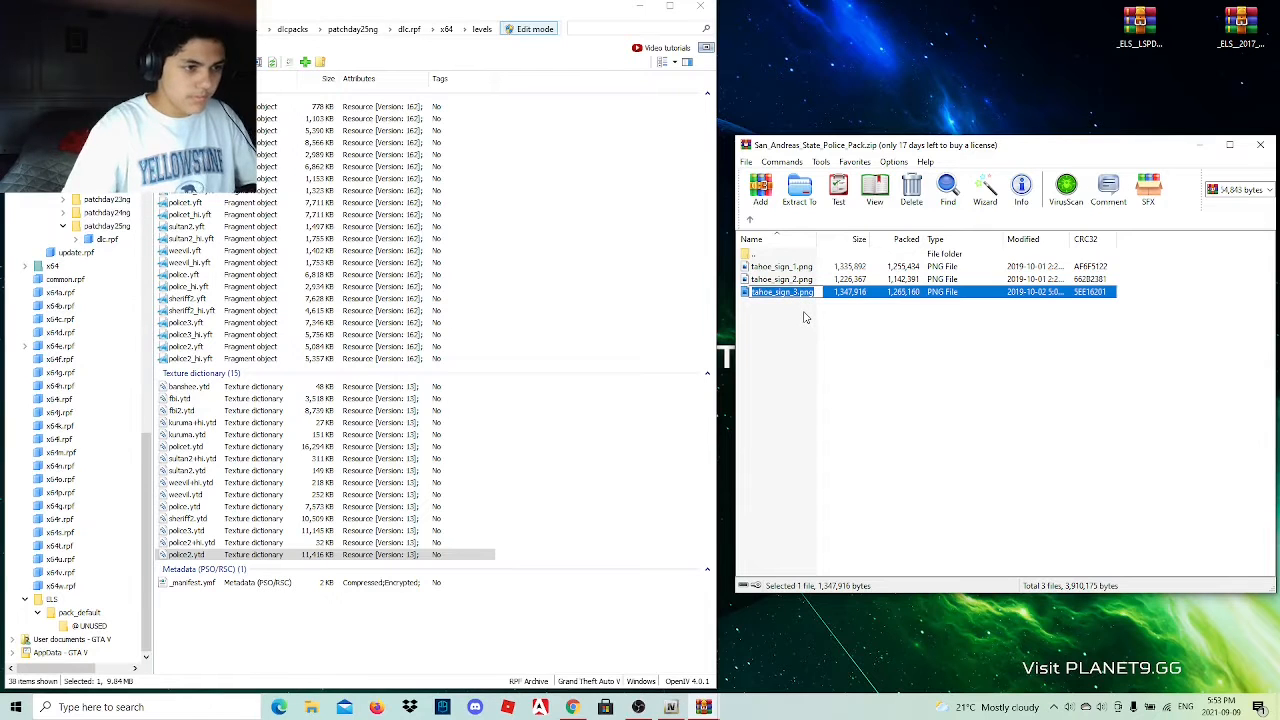
key(Right)
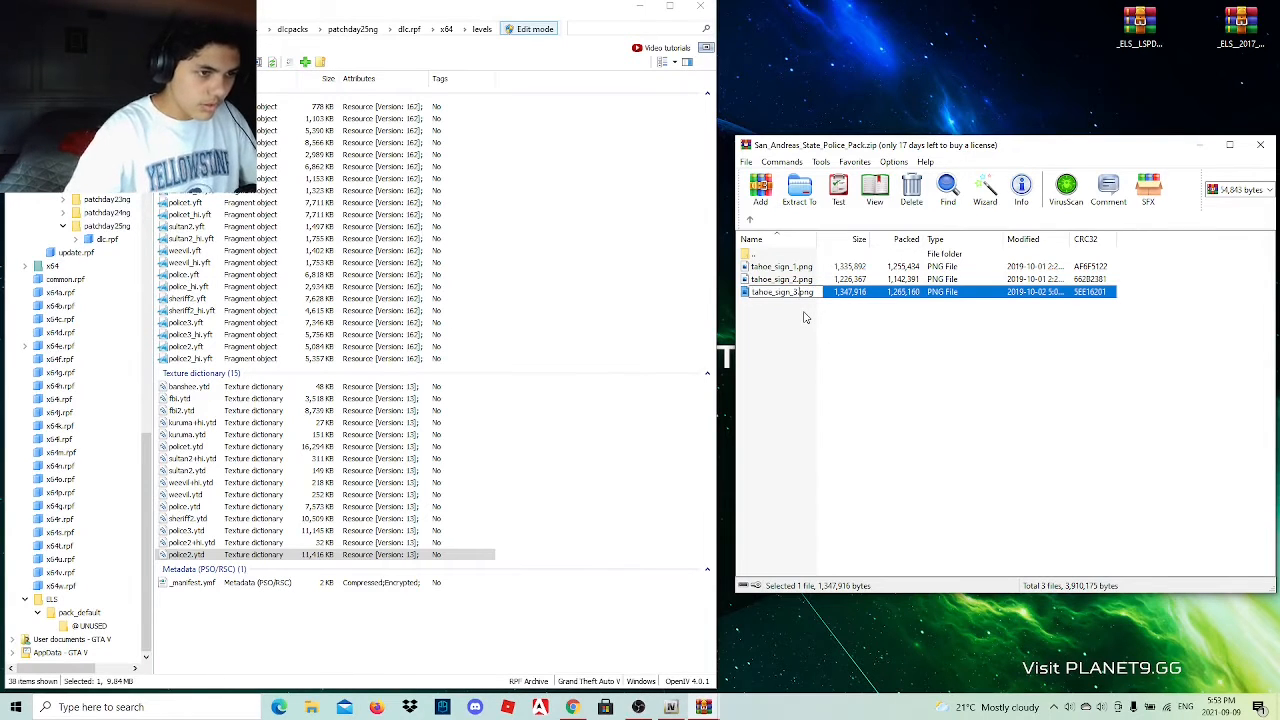
key(BackSpace)
text(4)
key(Return)
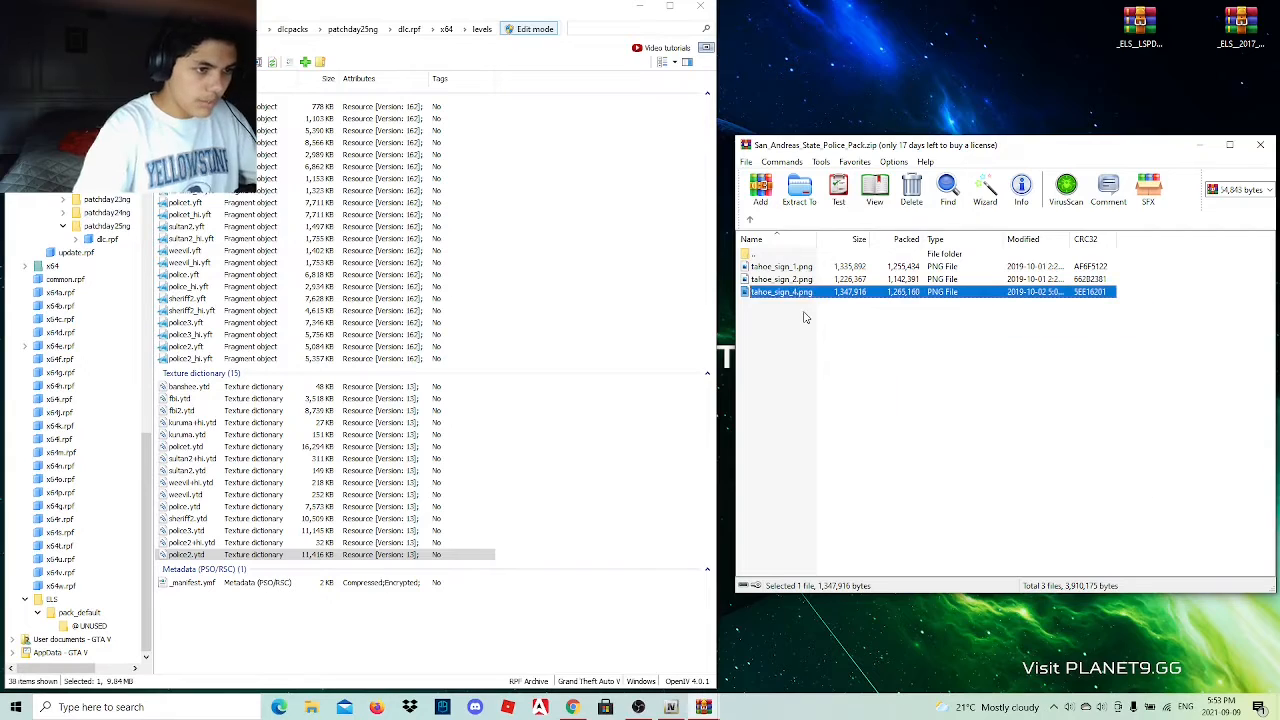
Rename tahoe_sign_2.png in the archive as tahoe_sign_3.png.
key(Up)
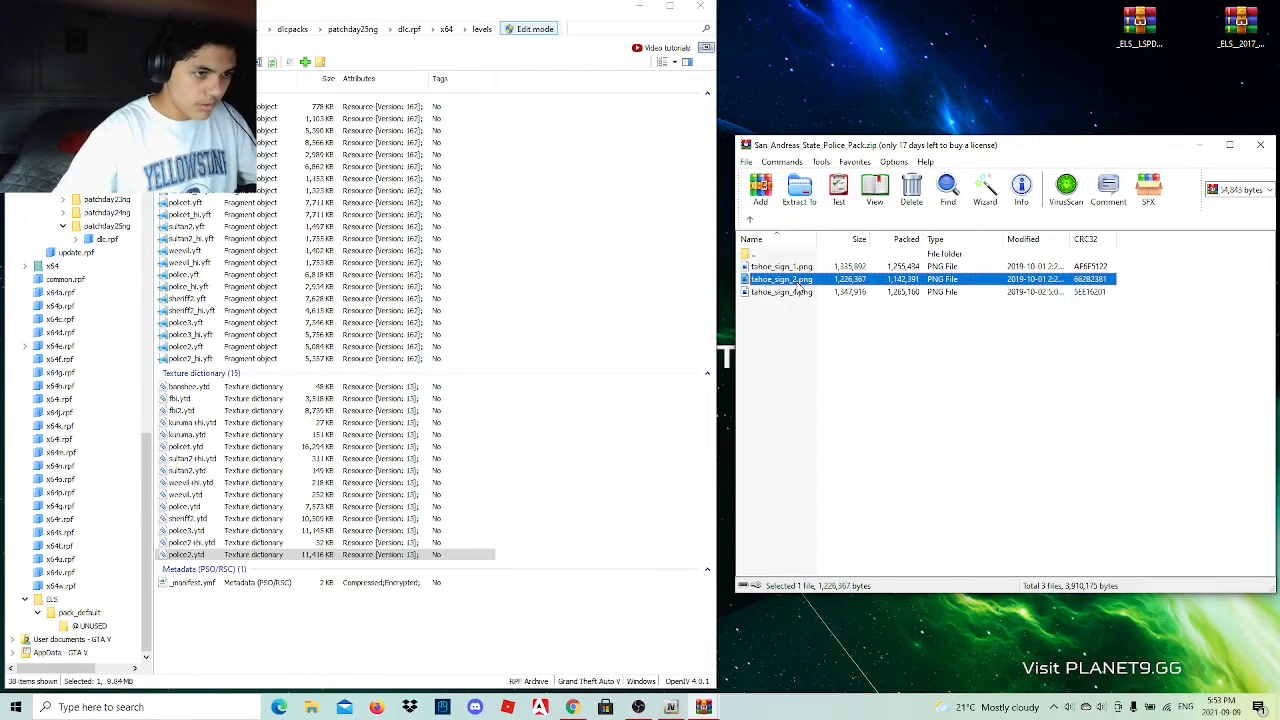
click(798, 278)
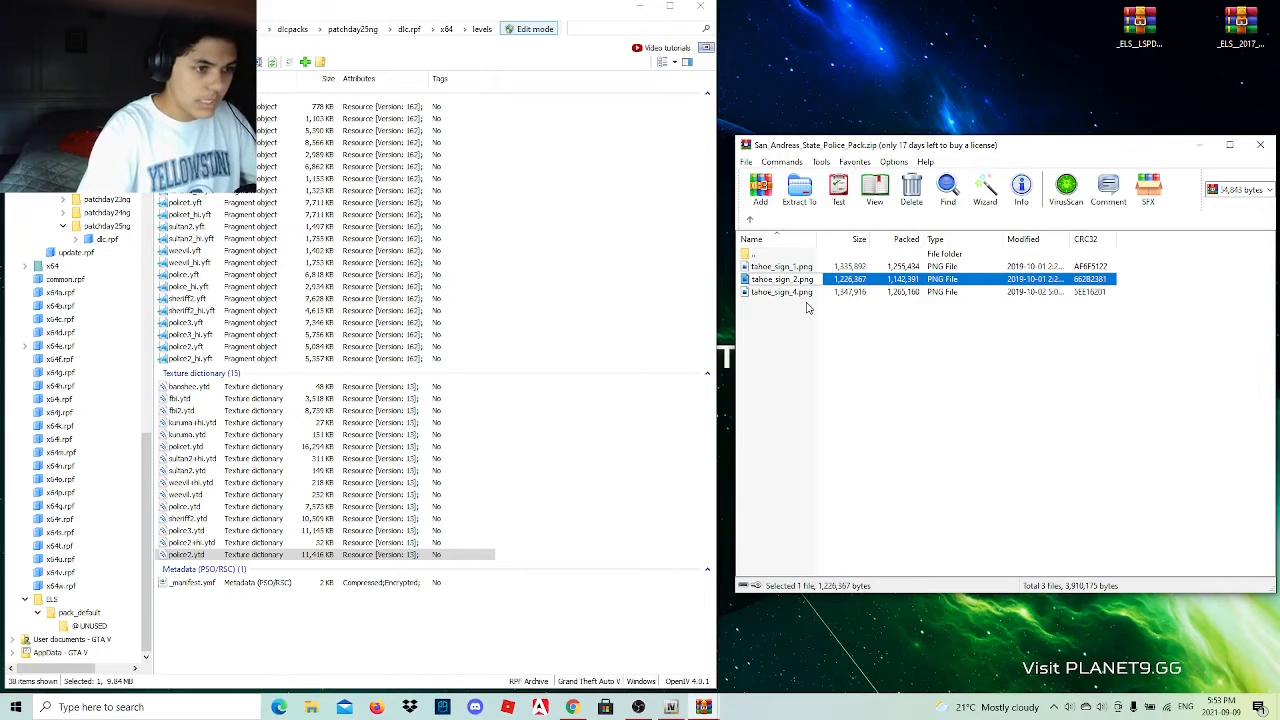
text(3)
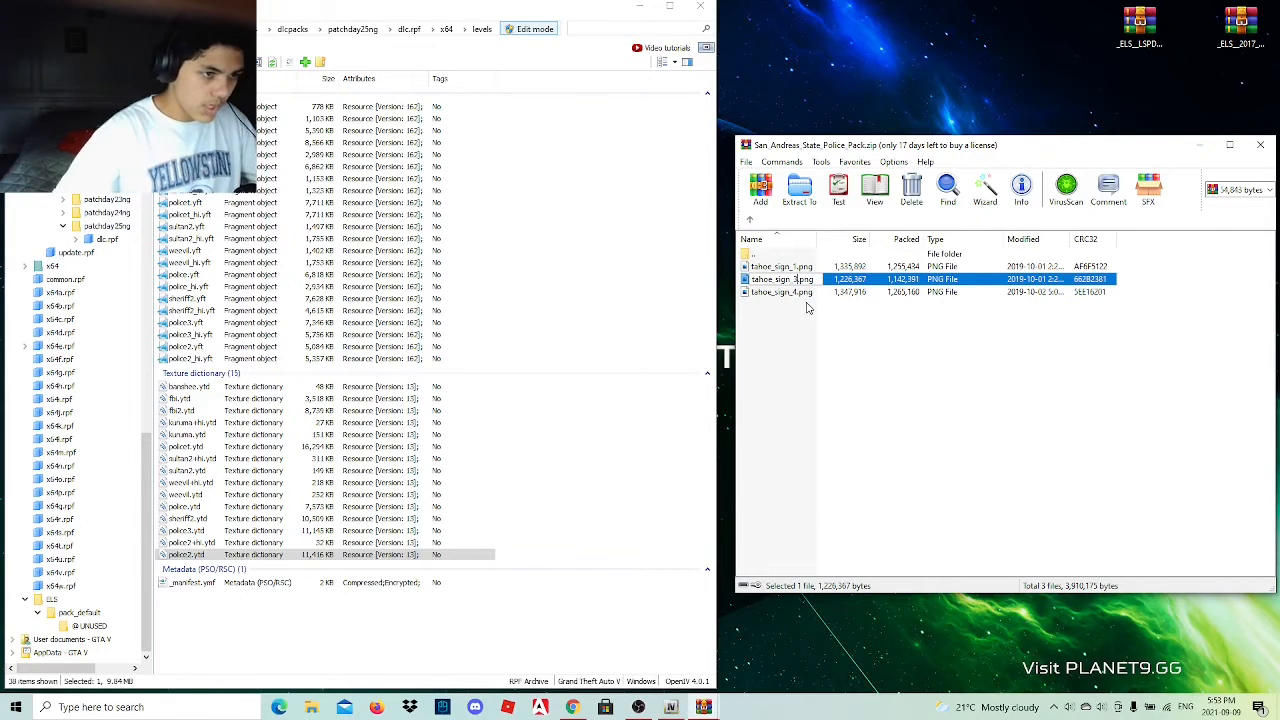
click(790, 346)
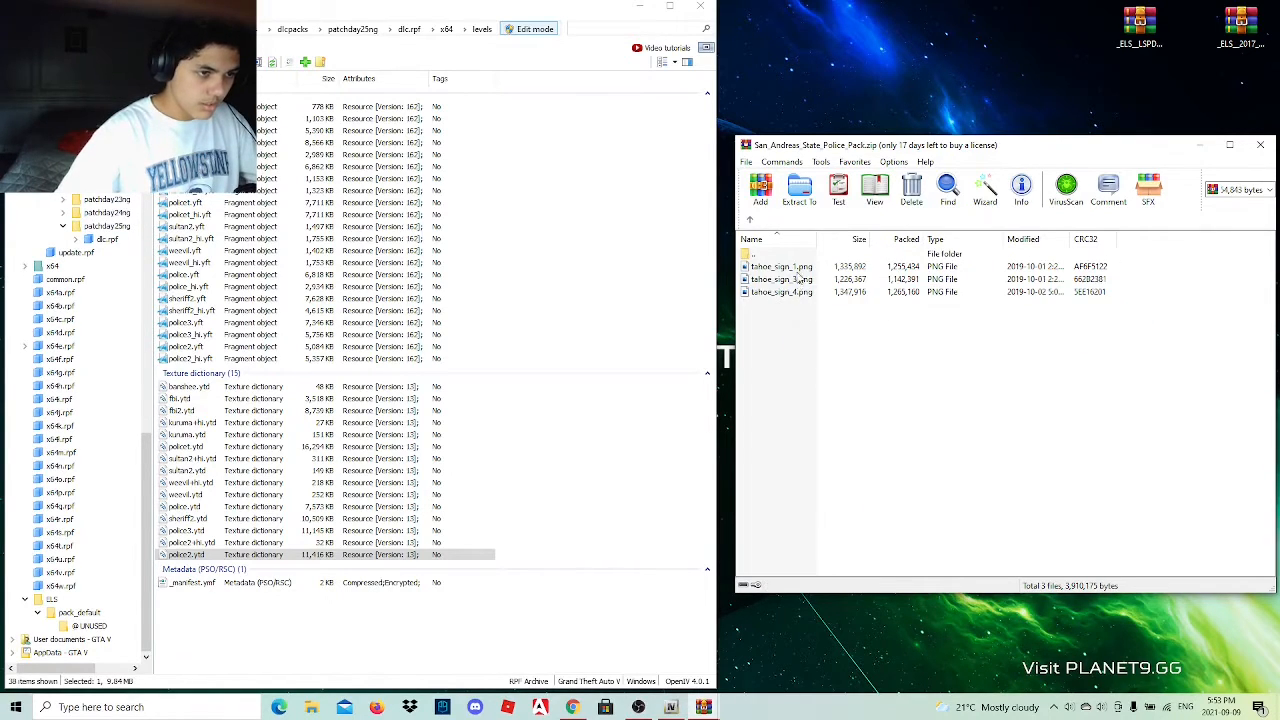
Rename tahoe_sign_1.png in the archive as tahoe_sign_2.png.
click(797, 272)
click(798, 272)
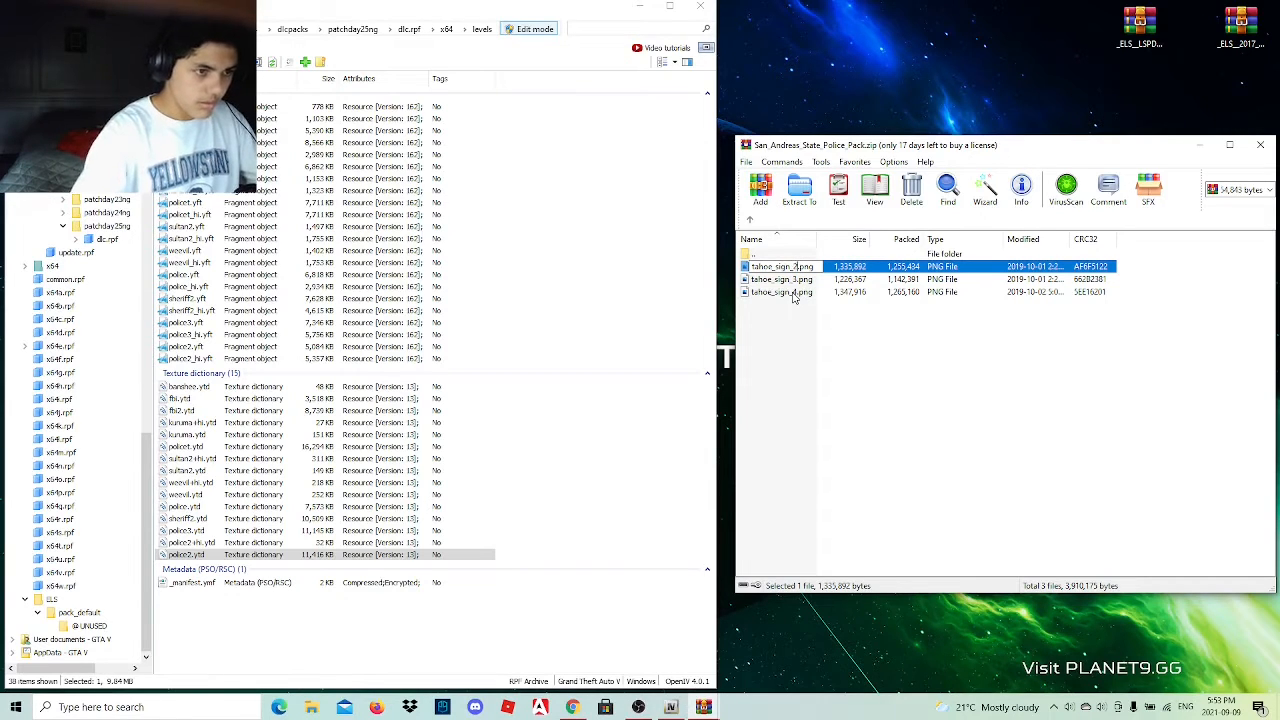
key(Return)
click(795, 310)
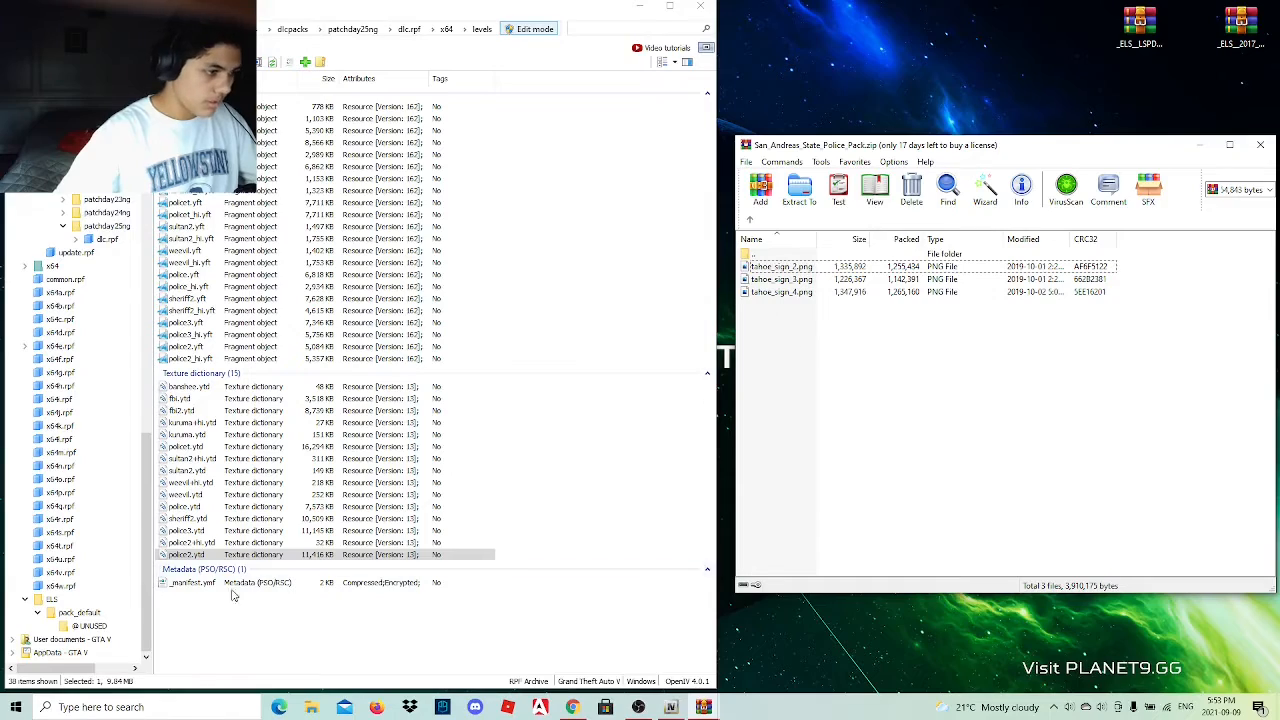
Import tahoe_sign_2.png, tahoe_sign_3.png and tahoe_sign_4.png into sheriff2.ytd with automatic texture format and mipmap generation, and save the dictionary.
click(227, 557)
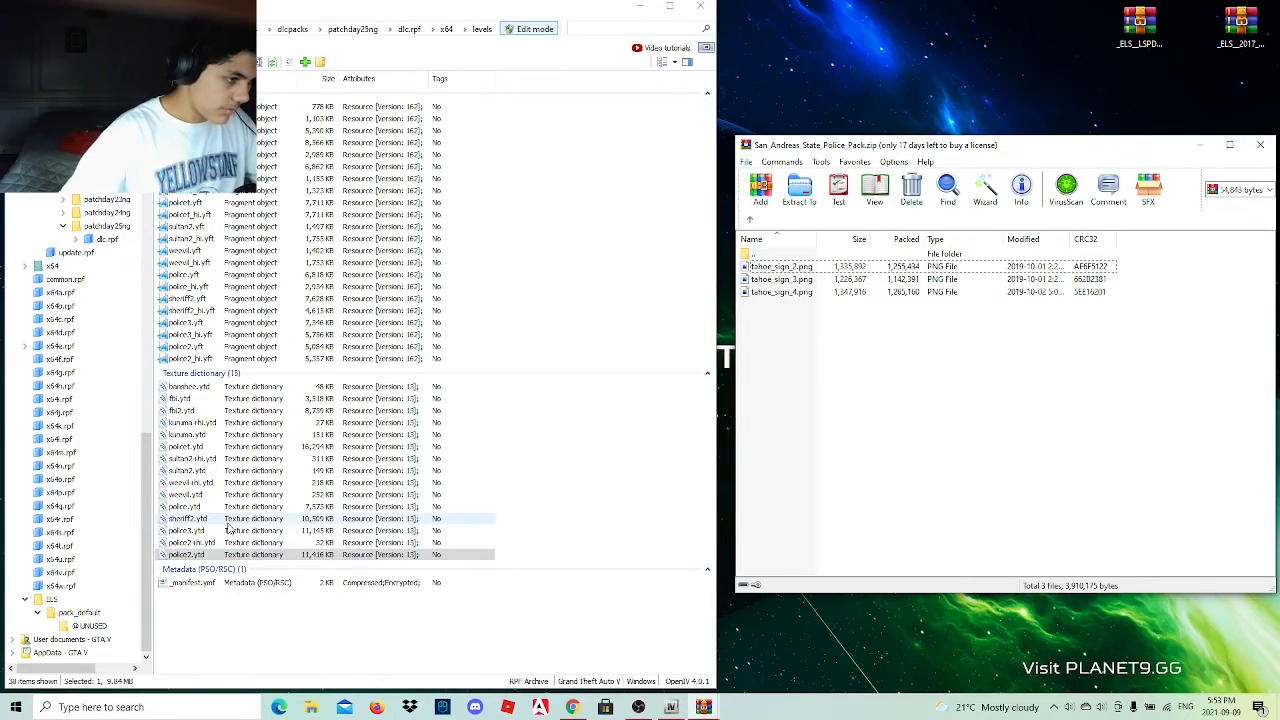
drag(227, 519, 721, 485)
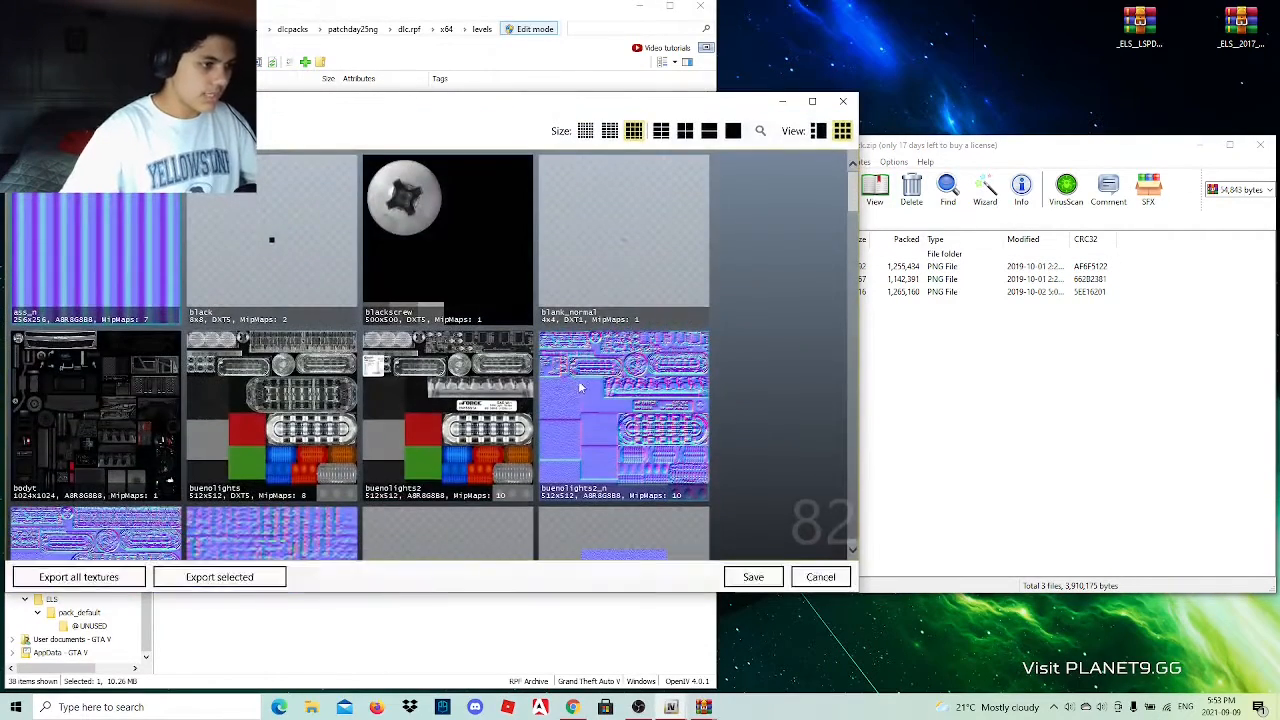
click(914, 345)
drag(914, 345, 848, 290)
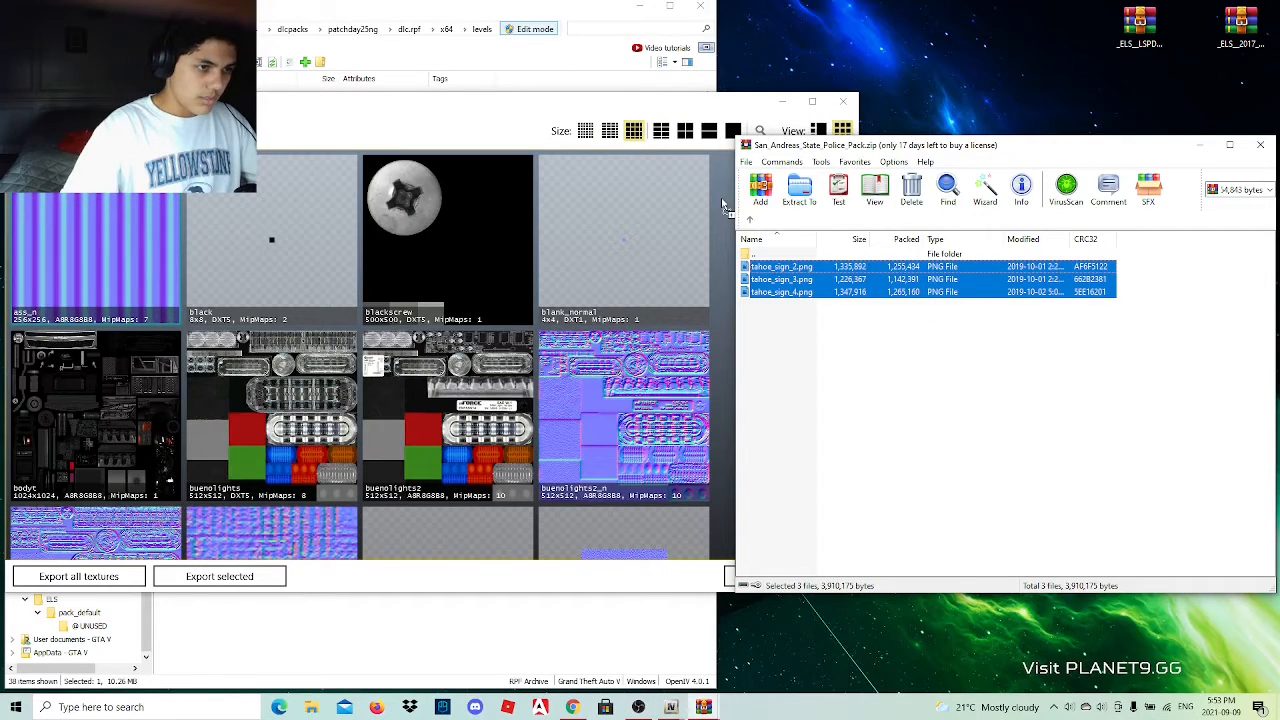
drag(722, 204, 703, 268)
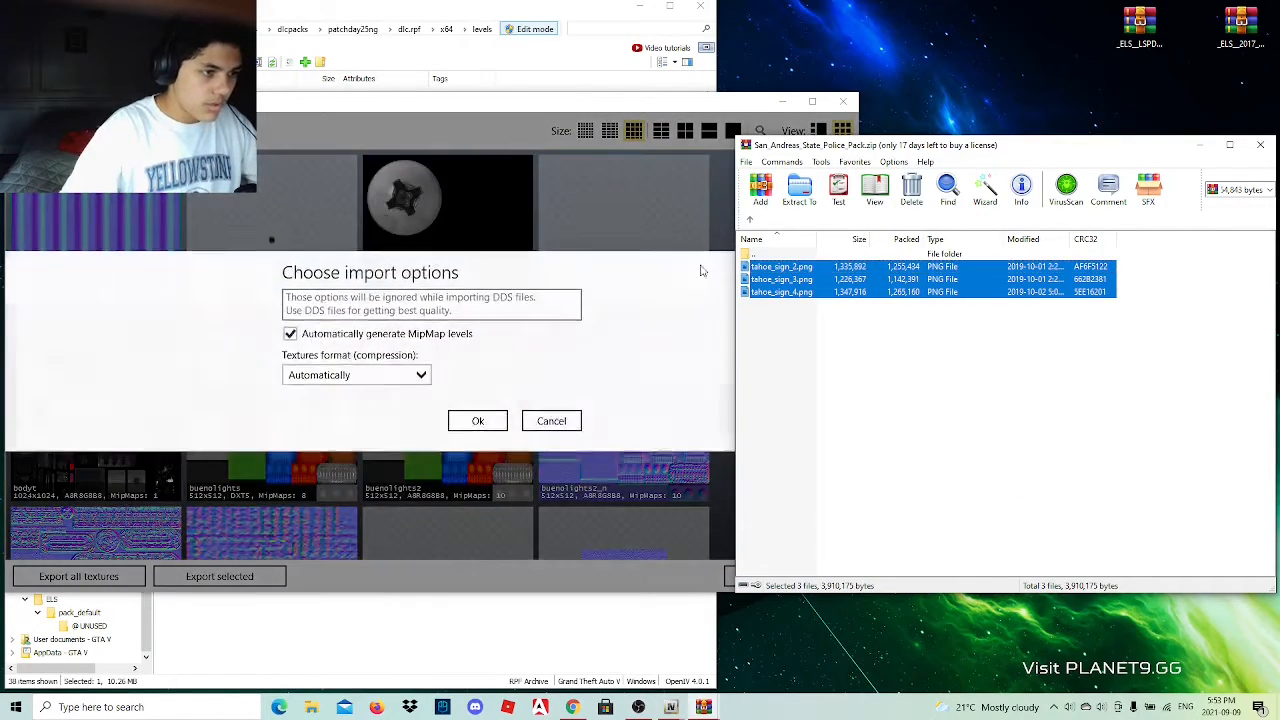
click(479, 428)
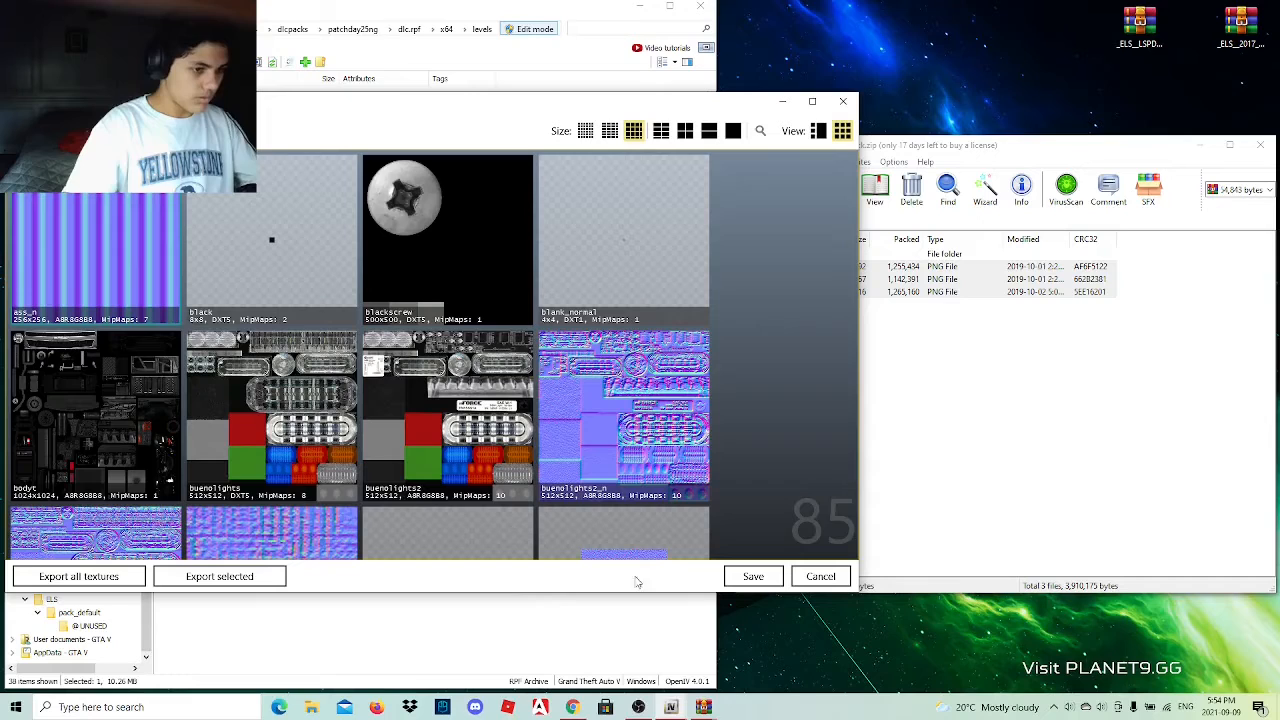
click(733, 584)
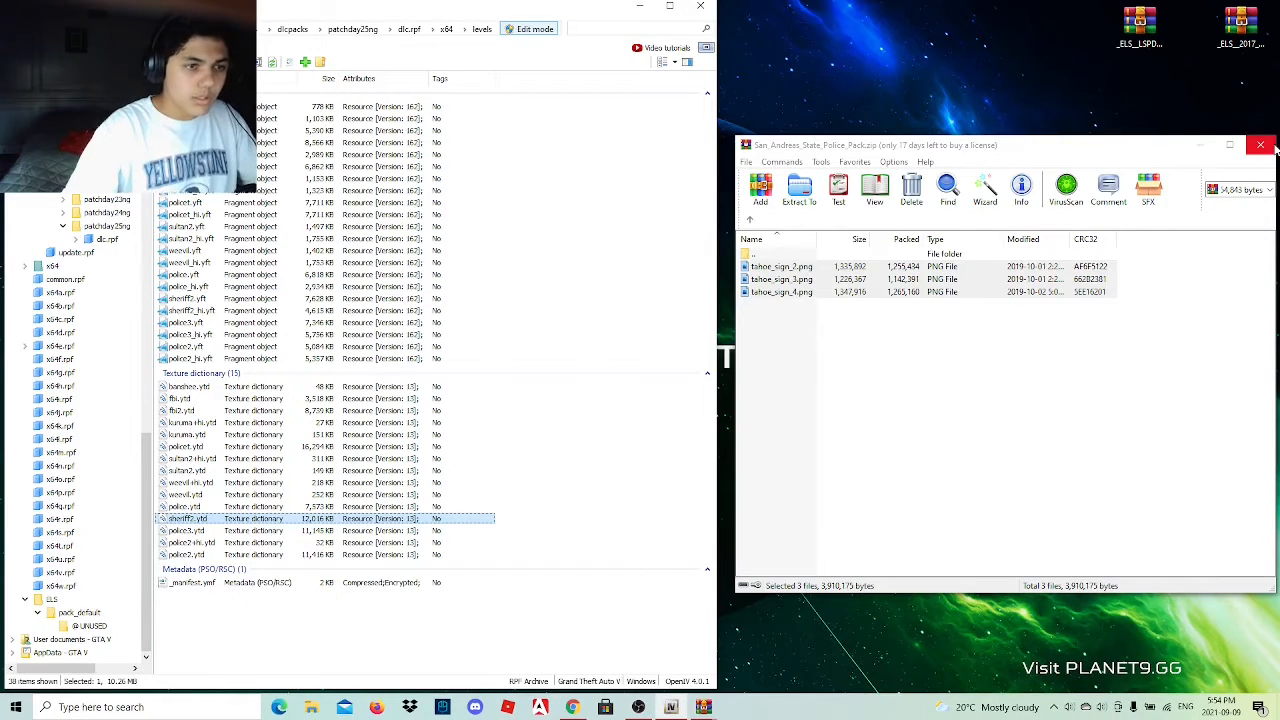
Preview the lol.png livery in the archive's 2018 Dodge RAM folder and return to the vehicle folder list.
click(748, 220)
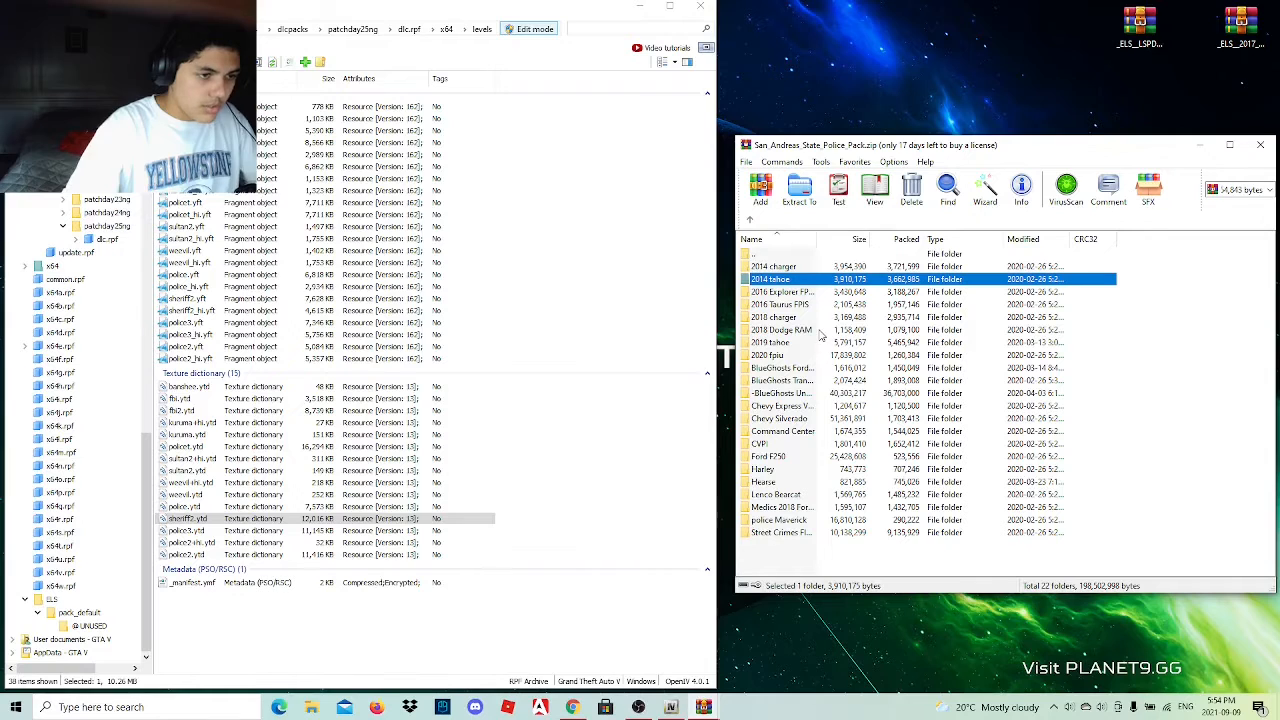
double_click(815, 331)
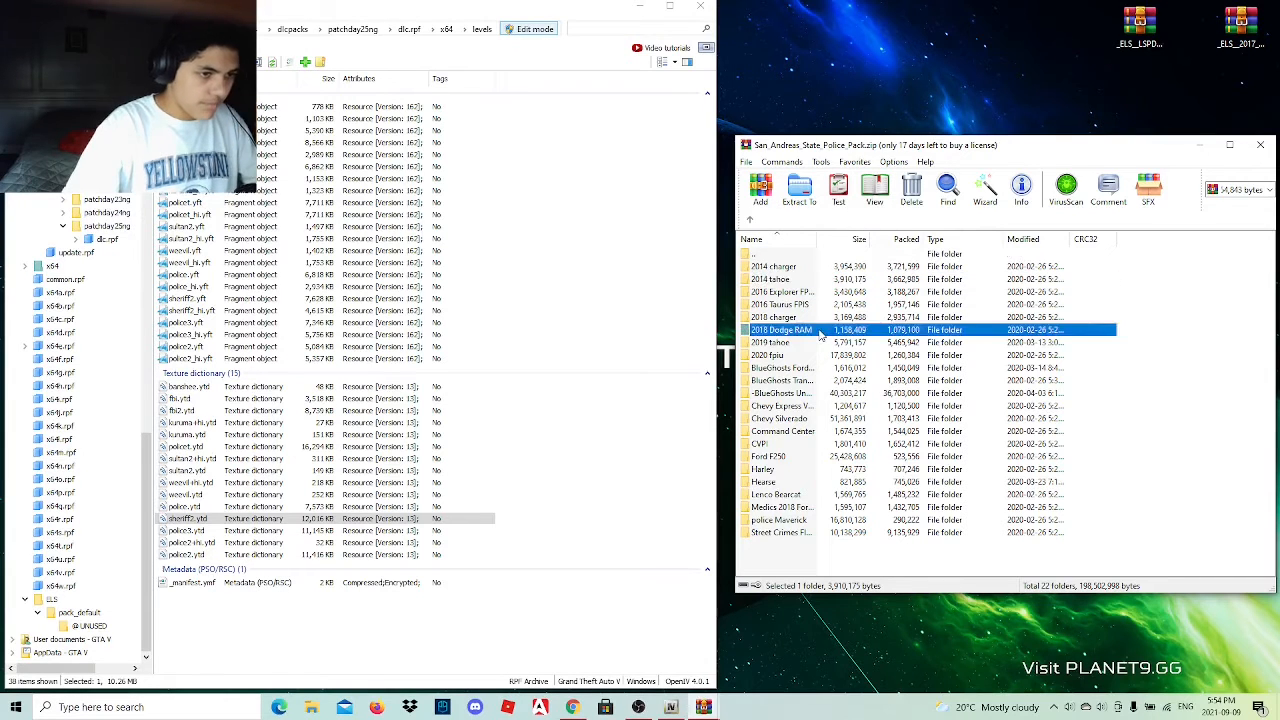
double_click(785, 270)
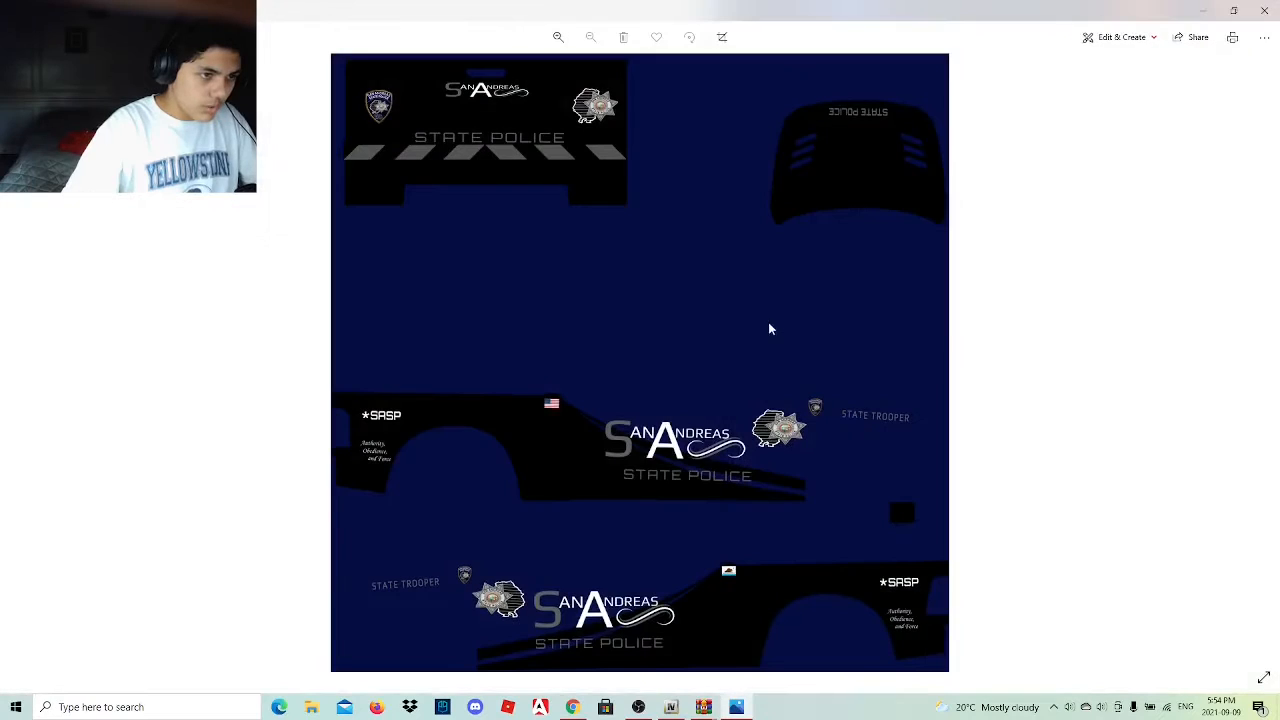
click(1265, 10)
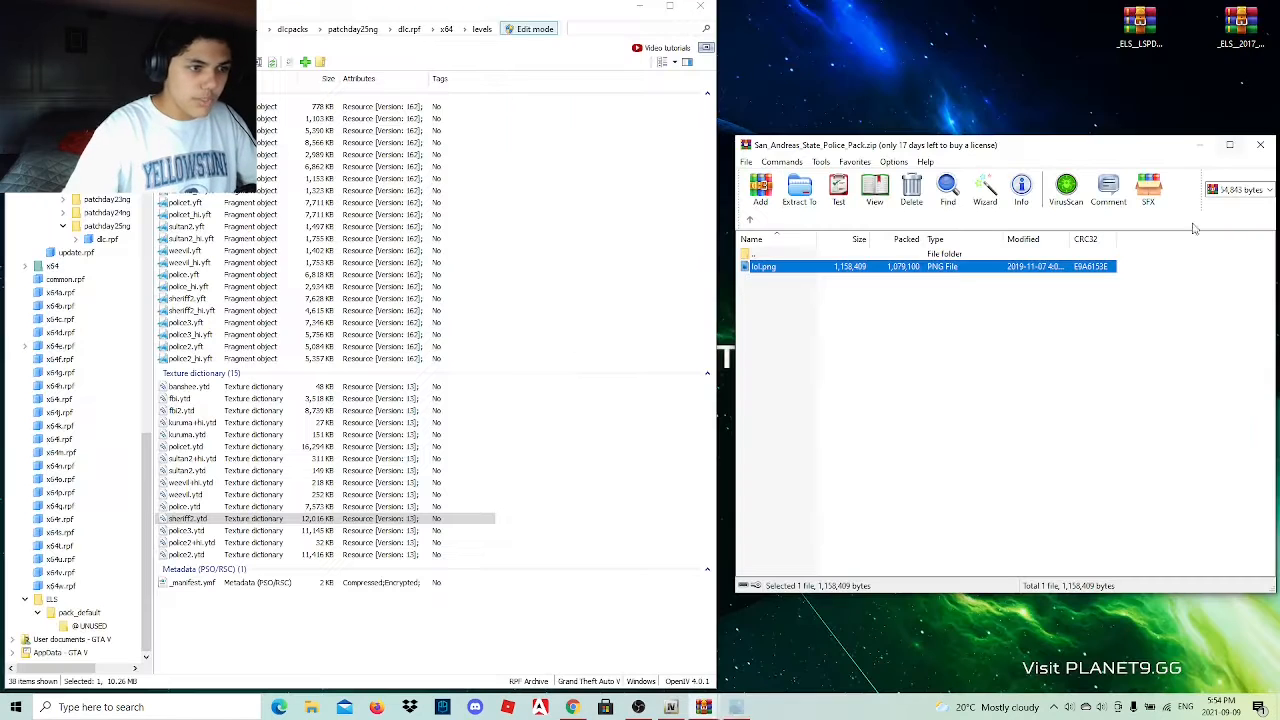
double_click(756, 254)
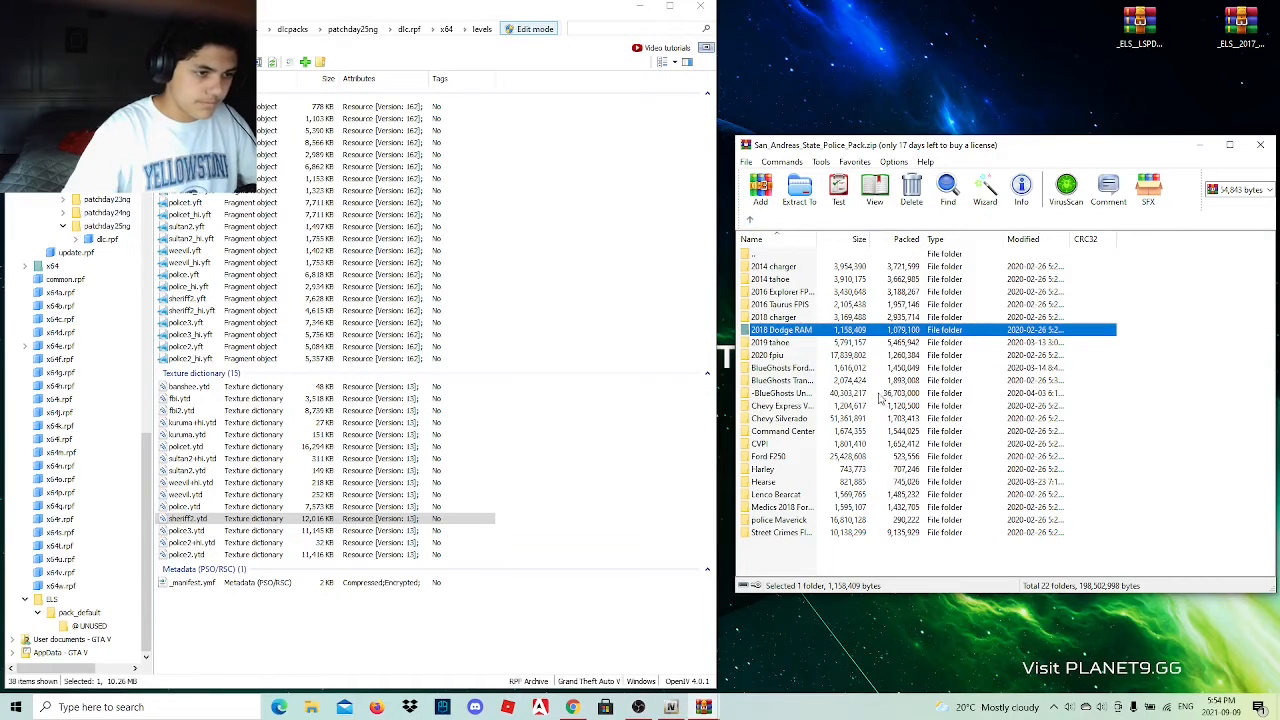
Inspect the contents of the Ford F250 folder and the Street Crimes folder in the livery archive.
double_click(799, 458)
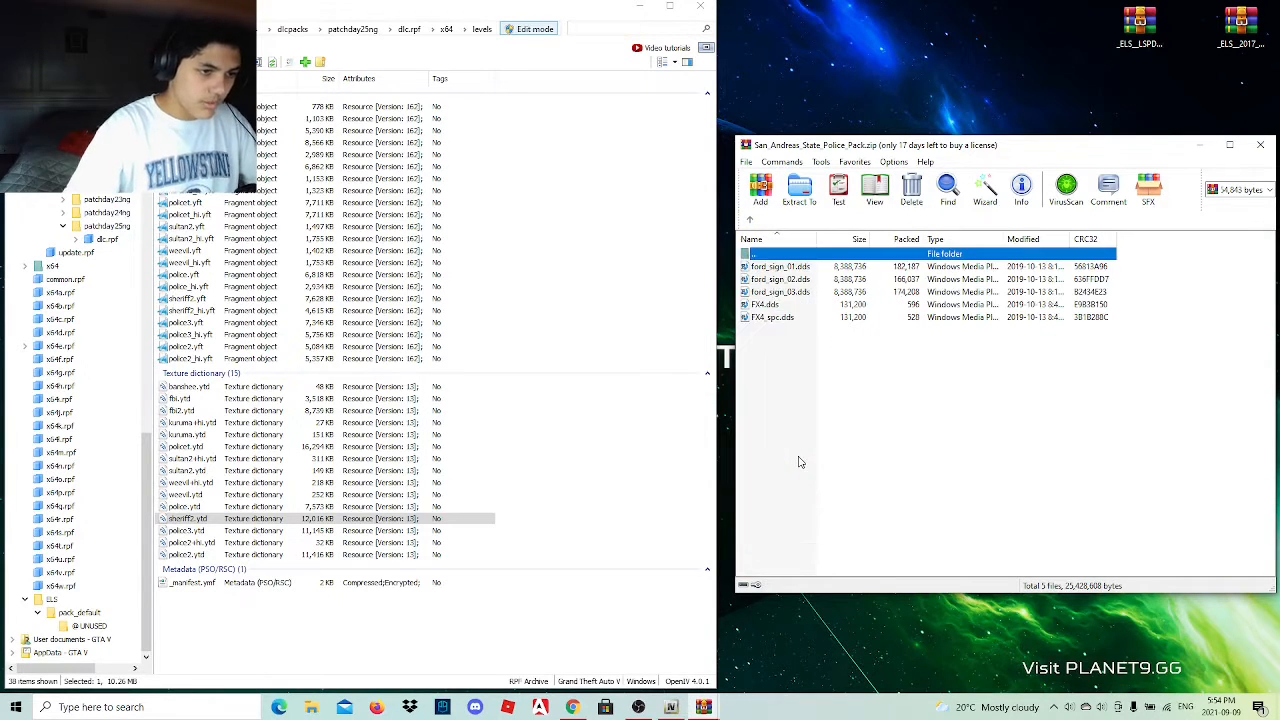
click(749, 220)
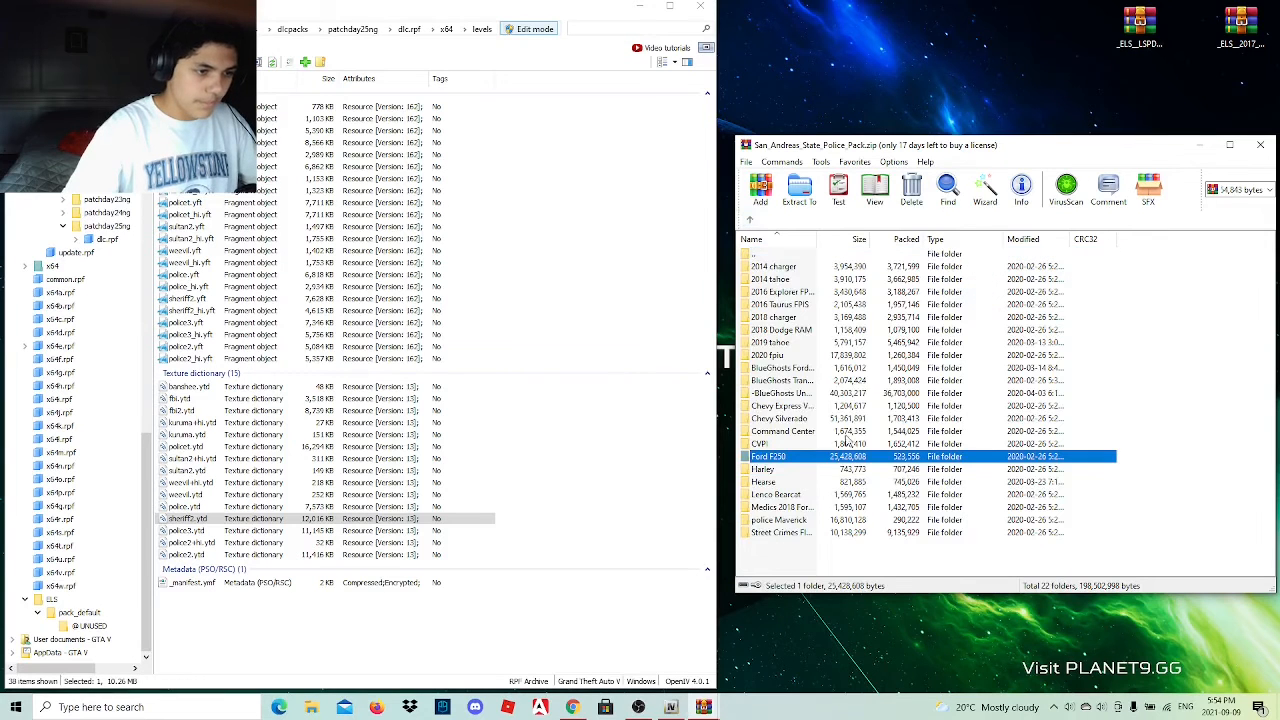
double_click(824, 535)
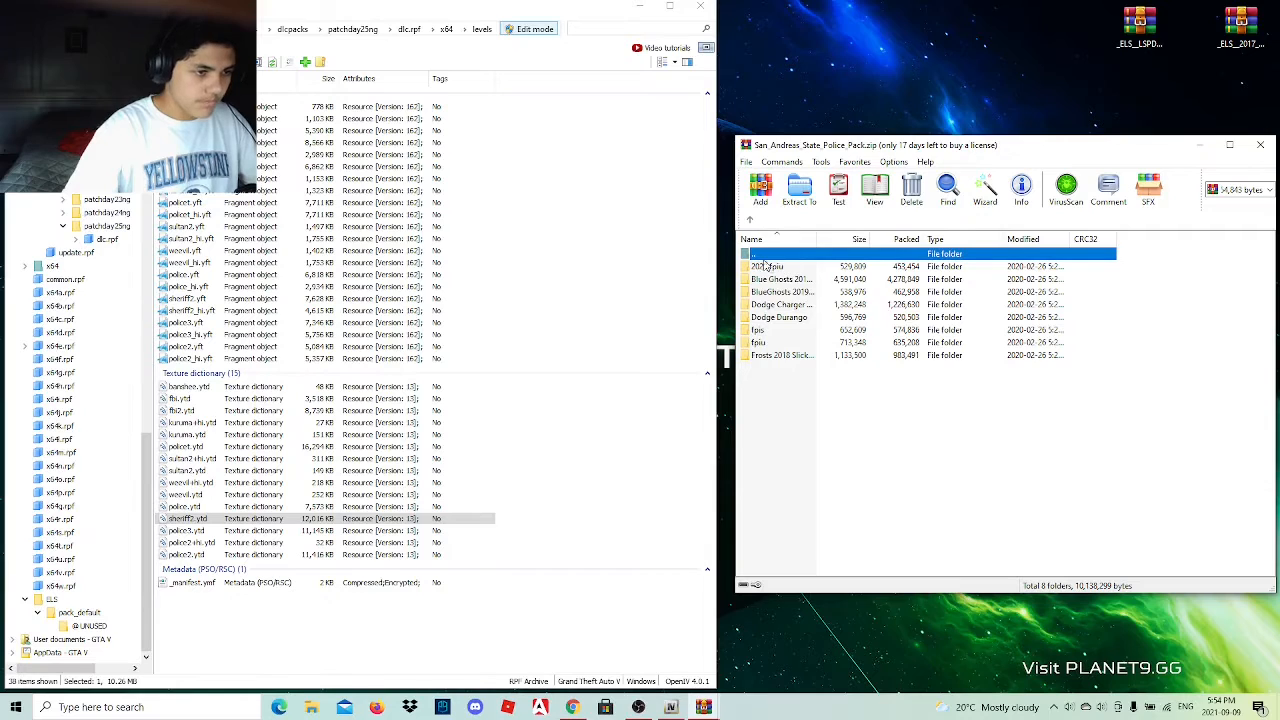
click(749, 220)
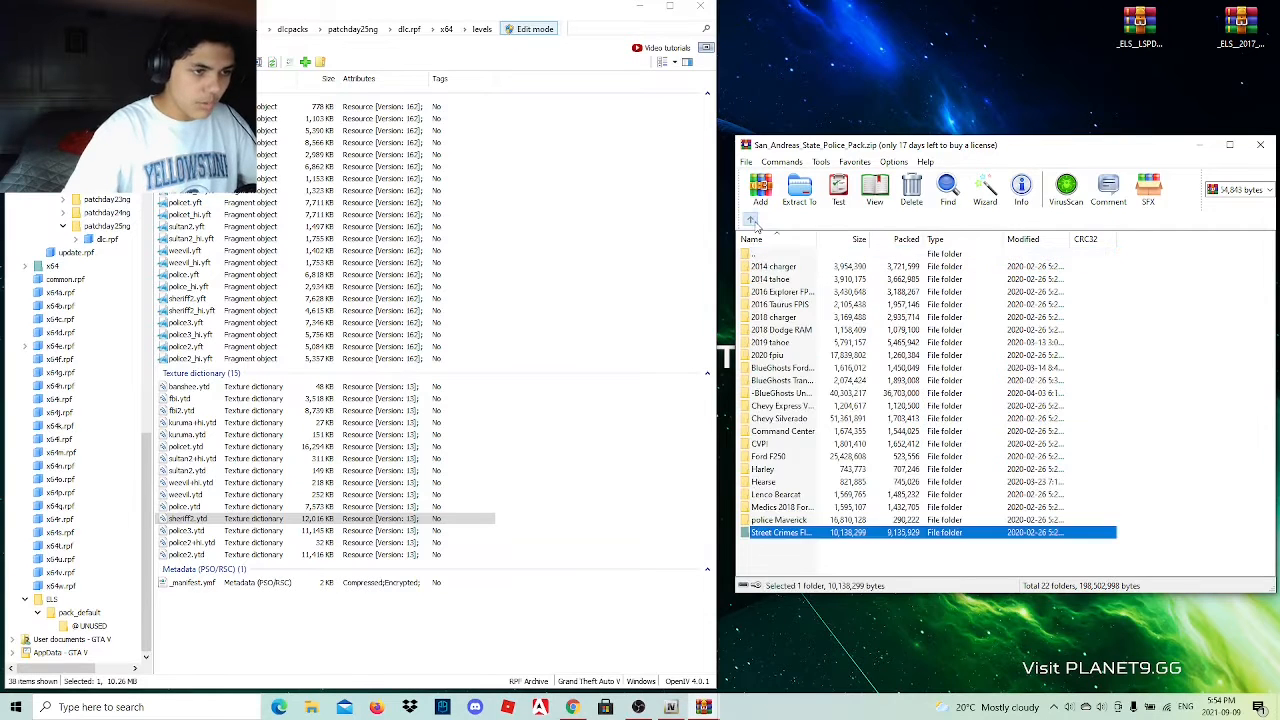
Preview harley_sign_2.png in the Harley folder, and close the open archive windows.
double_click(795, 475)
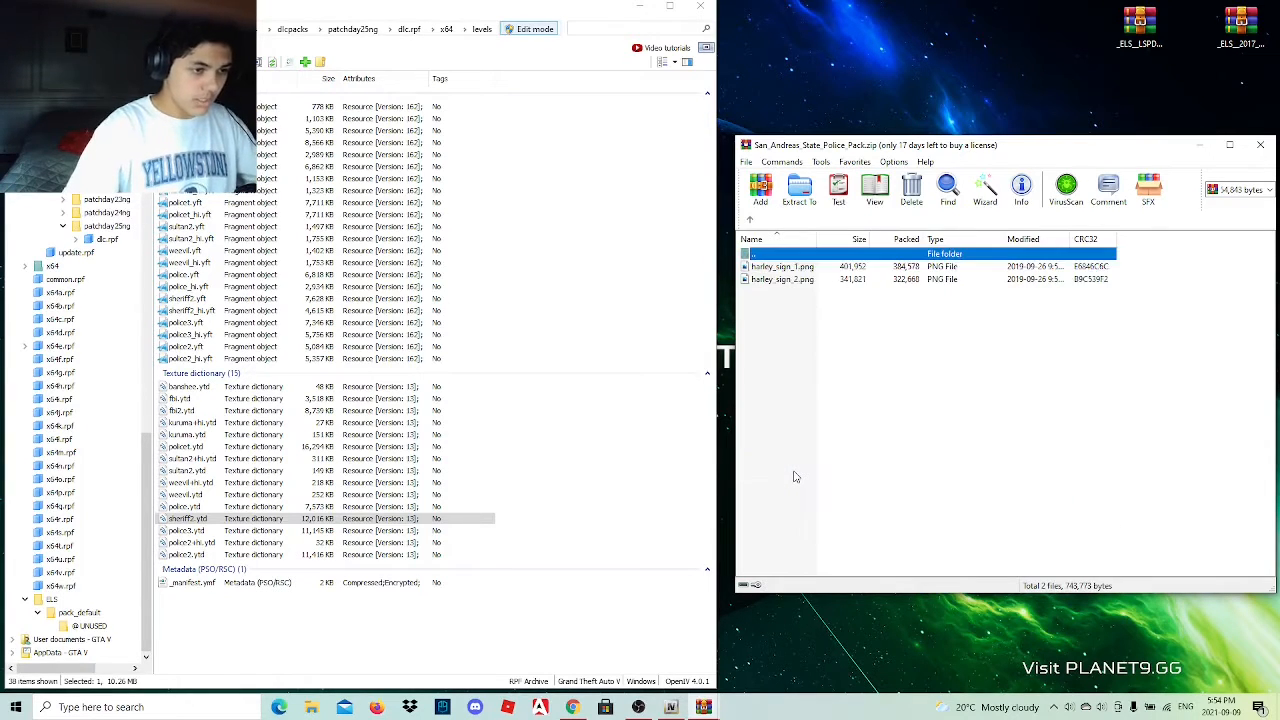
double_click(841, 280)
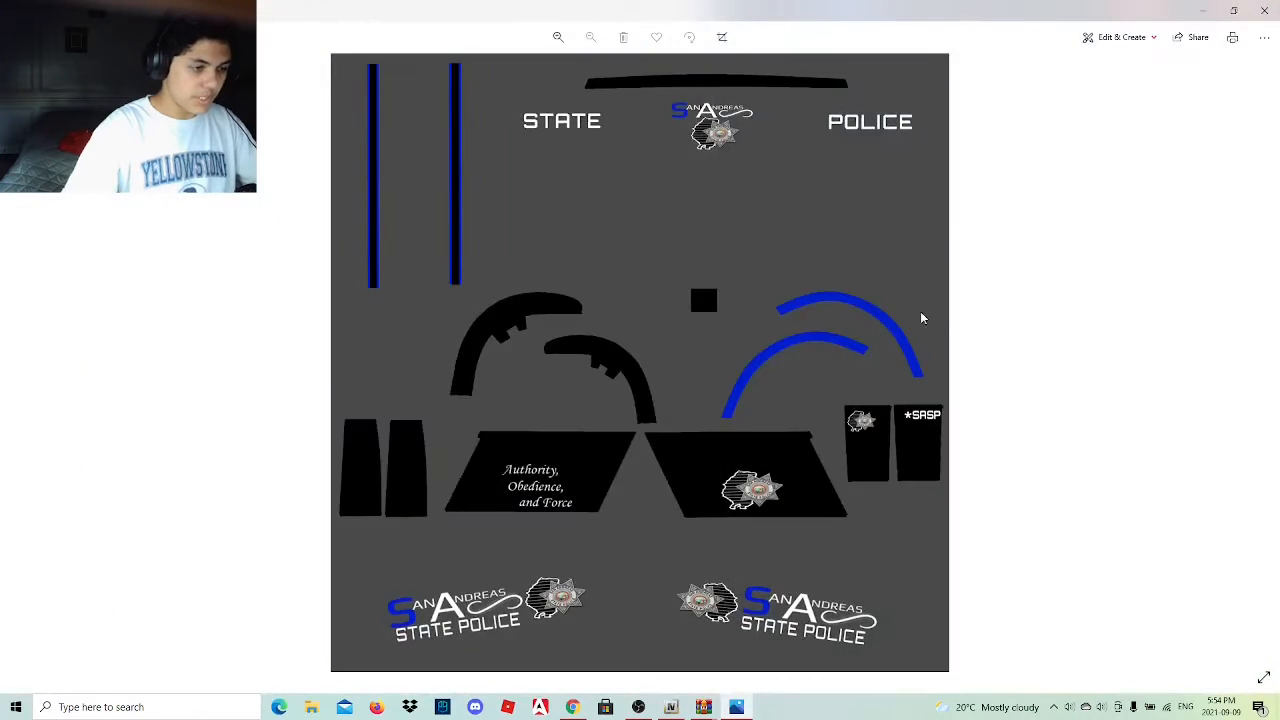
click(1264, 10)
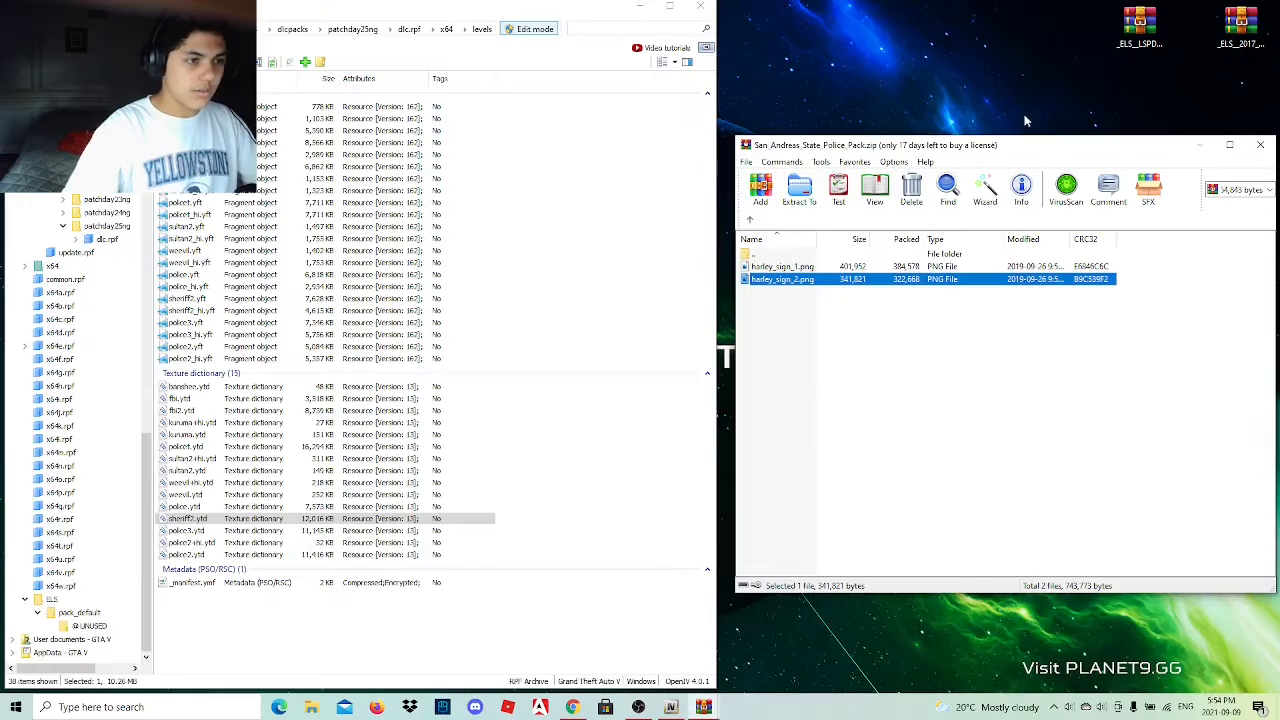
click(753, 221)
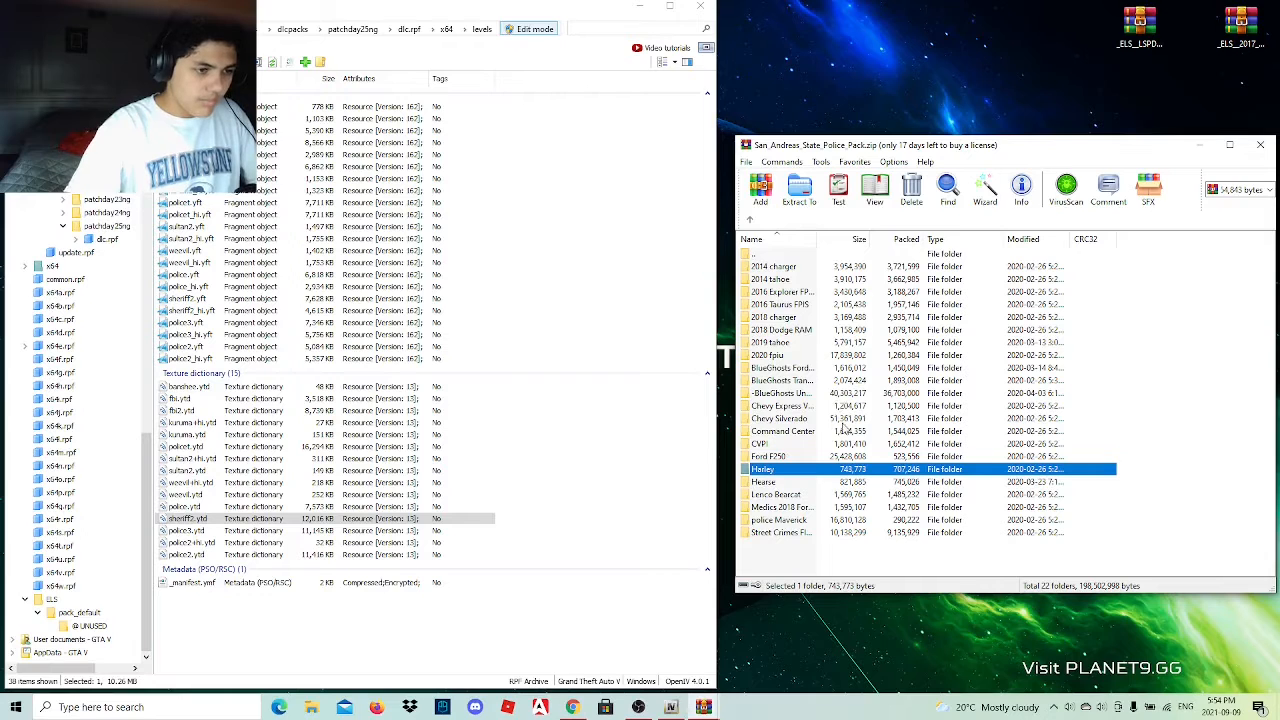
click(1260, 145)
click(1260, 145)
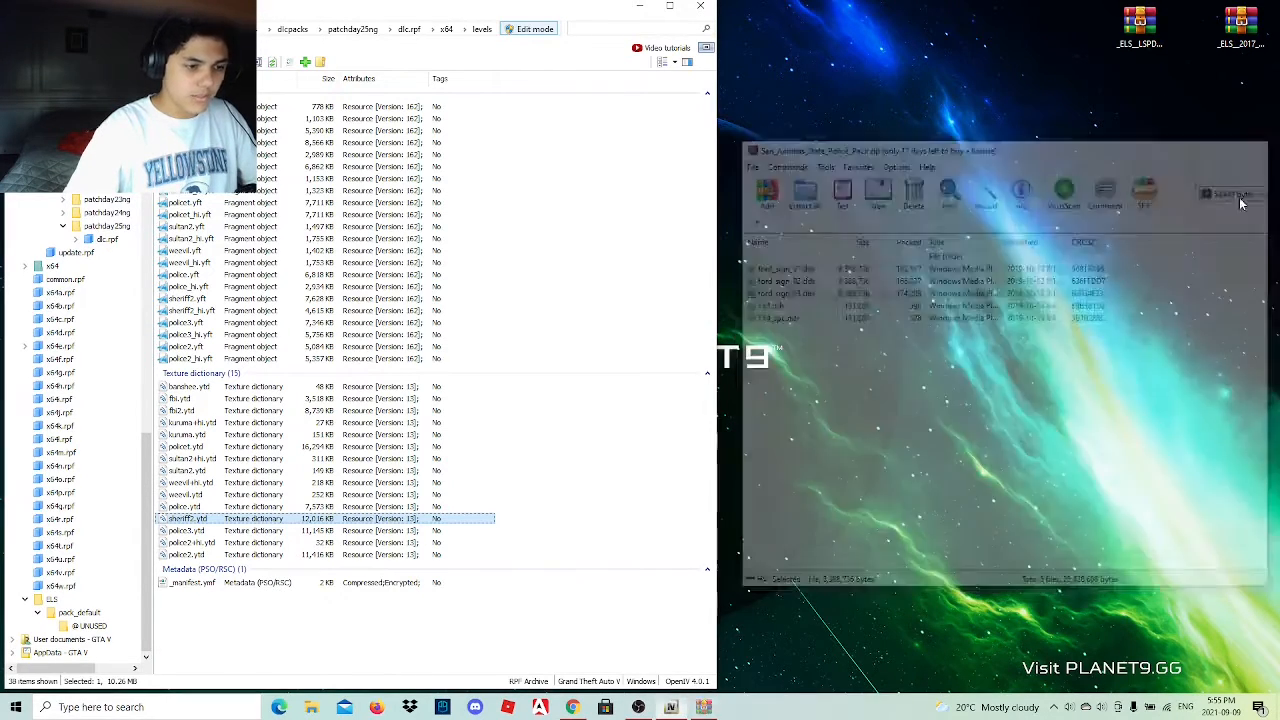
Switch to Chrome and open the VisualV link from the Visual Mods section of the Google Docs mod list.
click(572, 707)
right_click(572, 707)
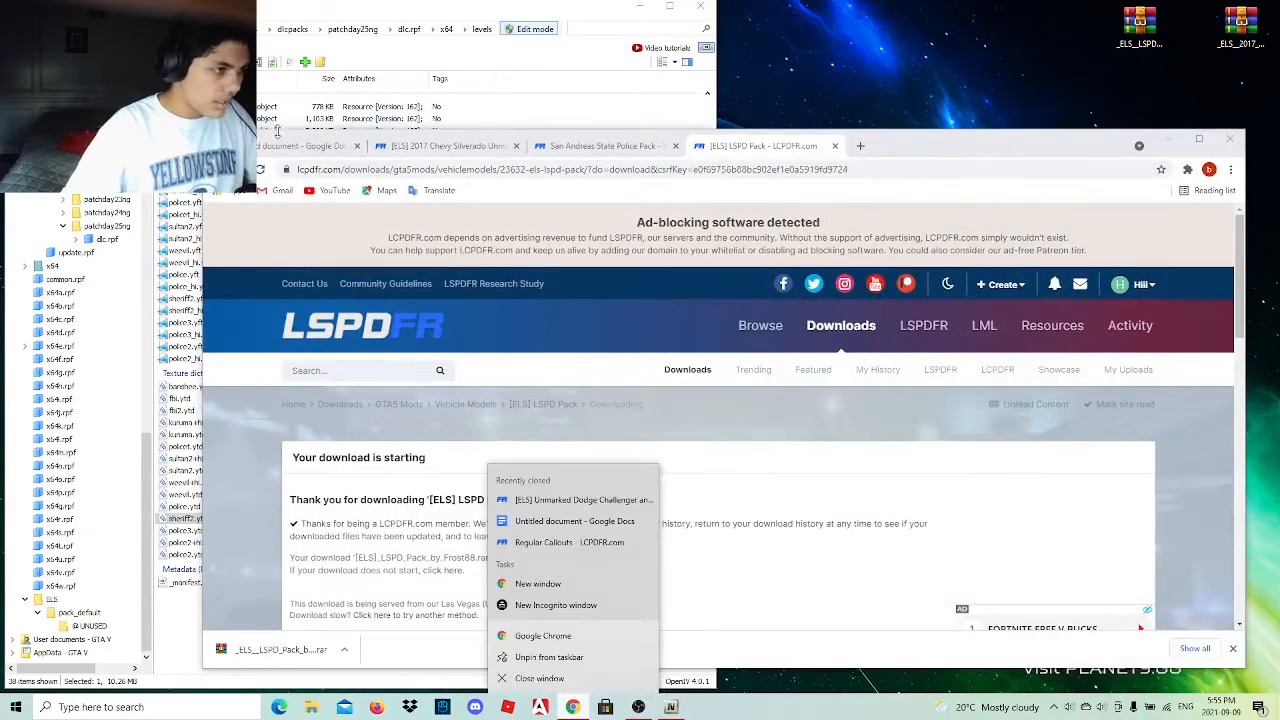
click(285, 146)
scroll(553, 427, down, 1)
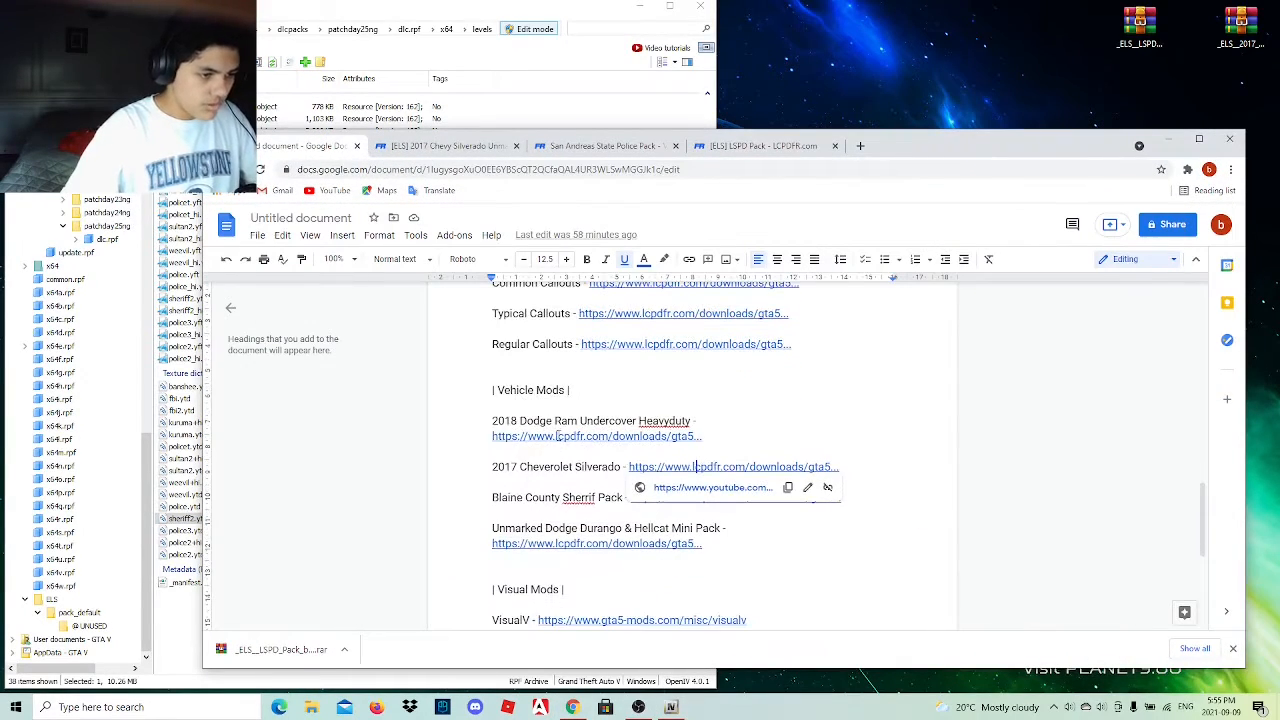
click(809, 545)
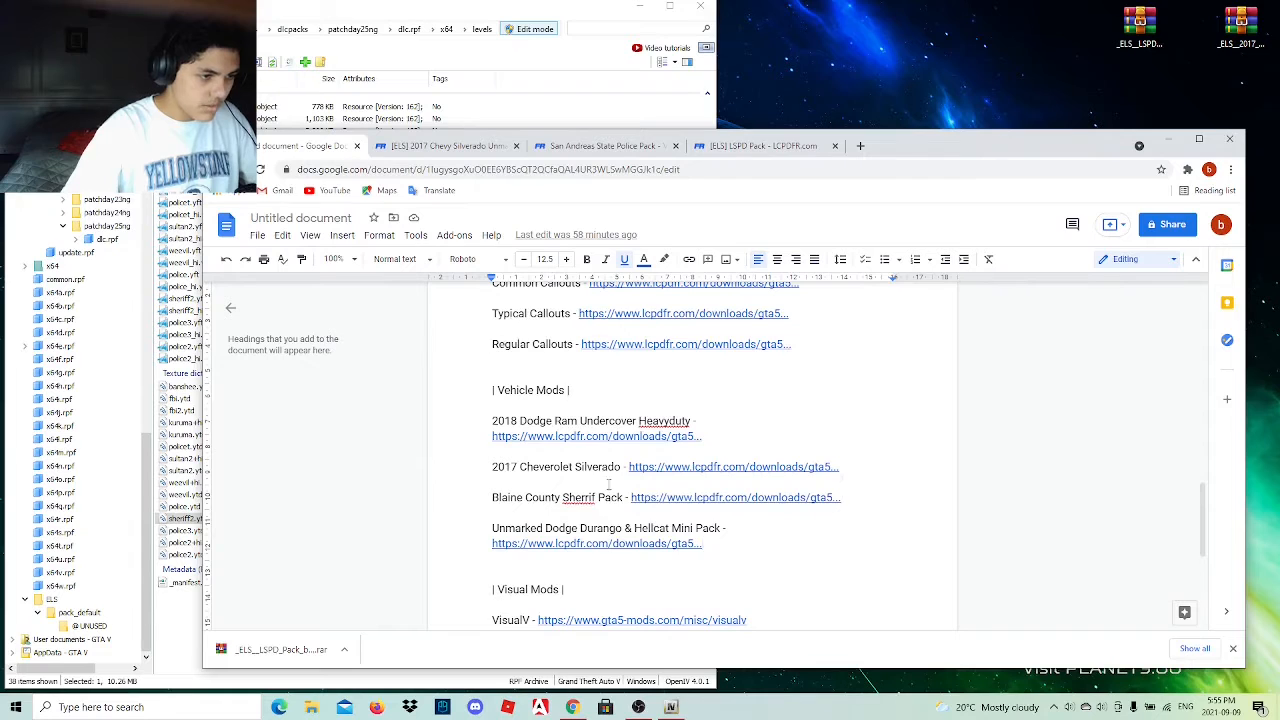
scroll(600, 477, down, 3)
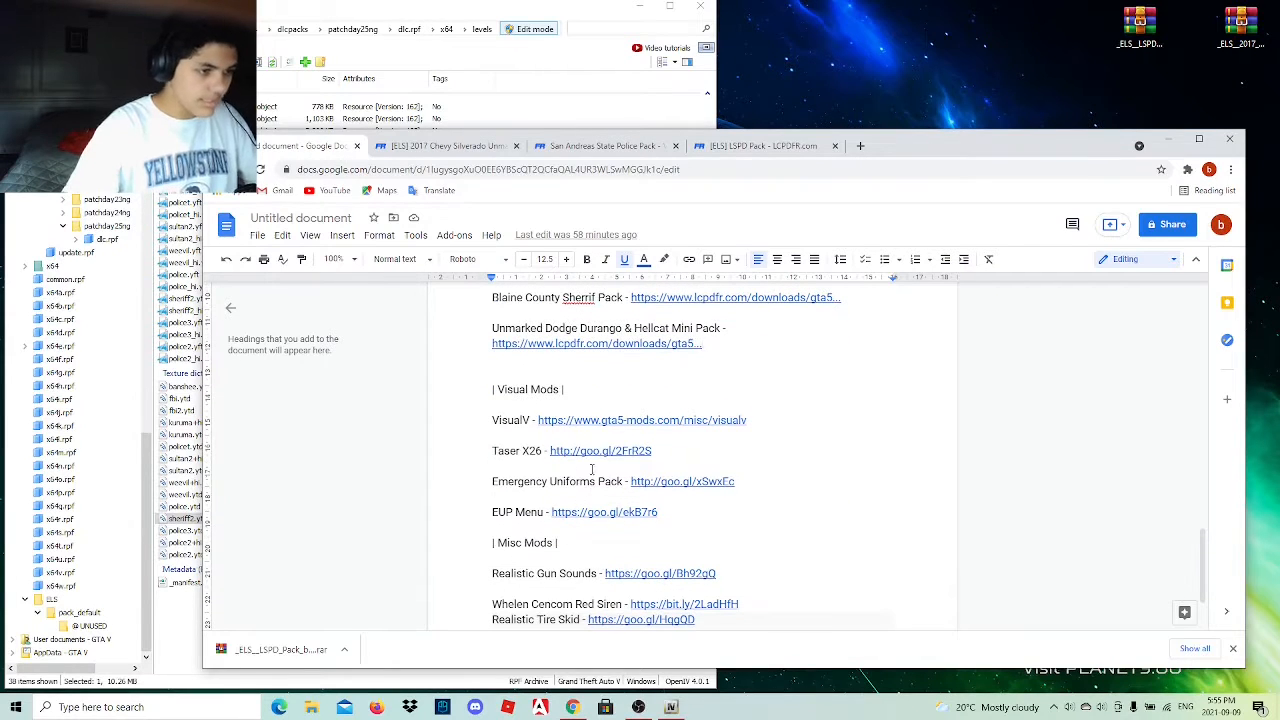
click(600, 451)
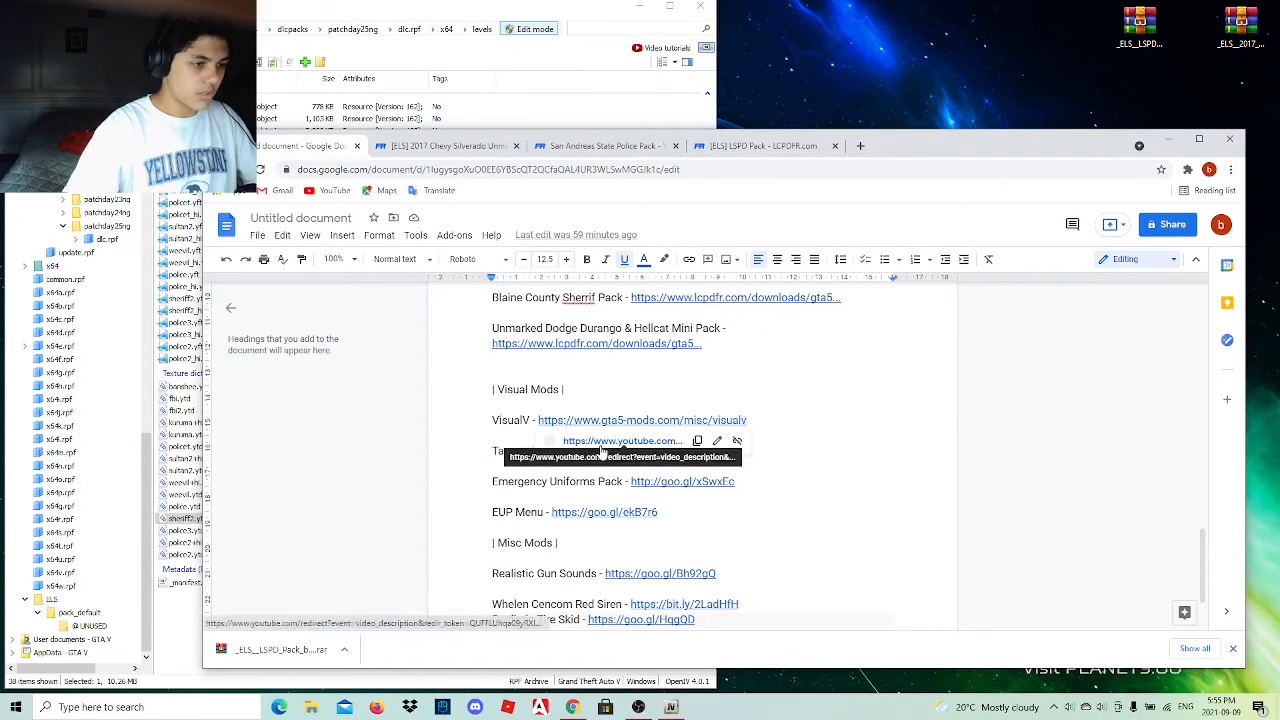
click(603, 449)
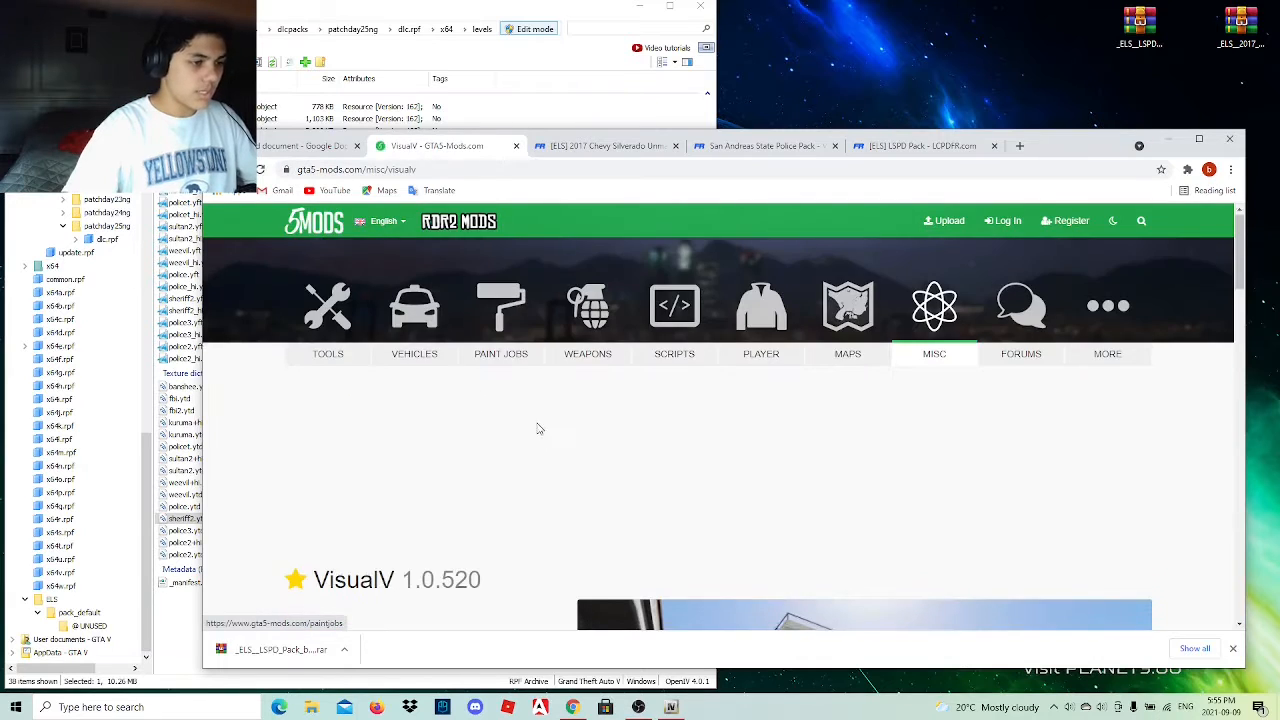
Download VisualV 1.0.520 from its GTA5-Mods page.
scroll(490, 500, down, 3)
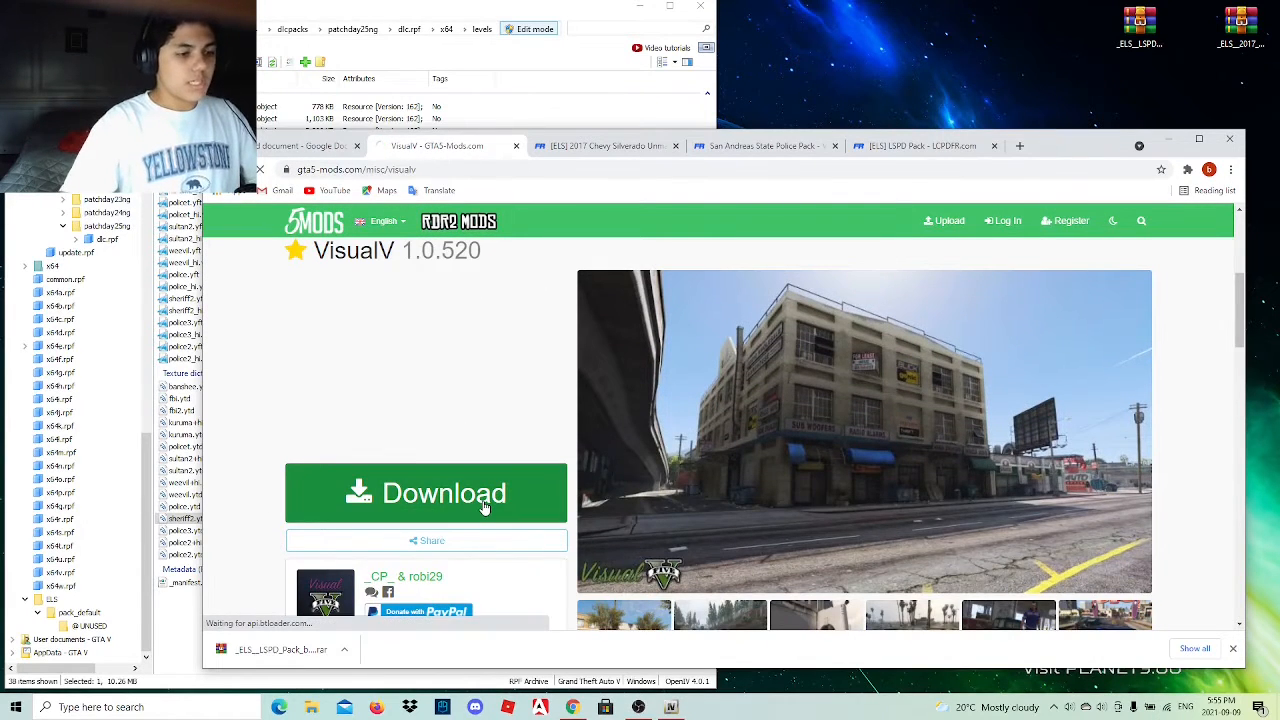
click(484, 507)
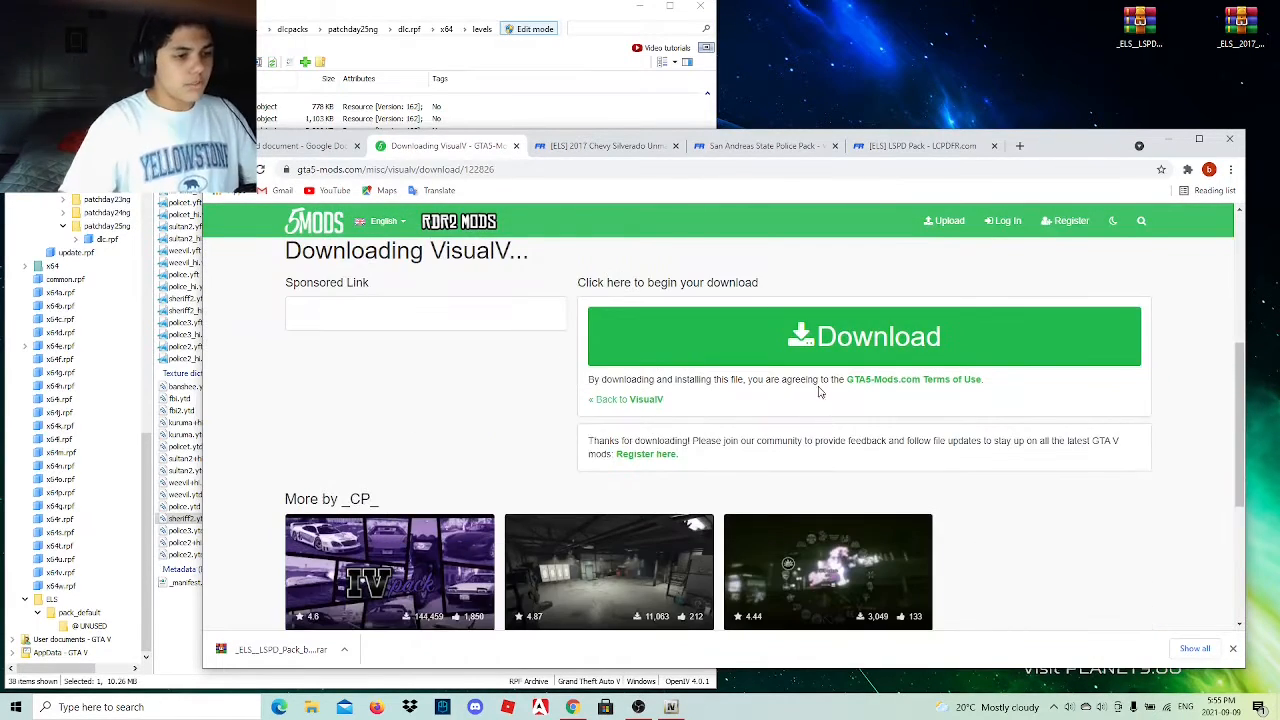
click(815, 362)
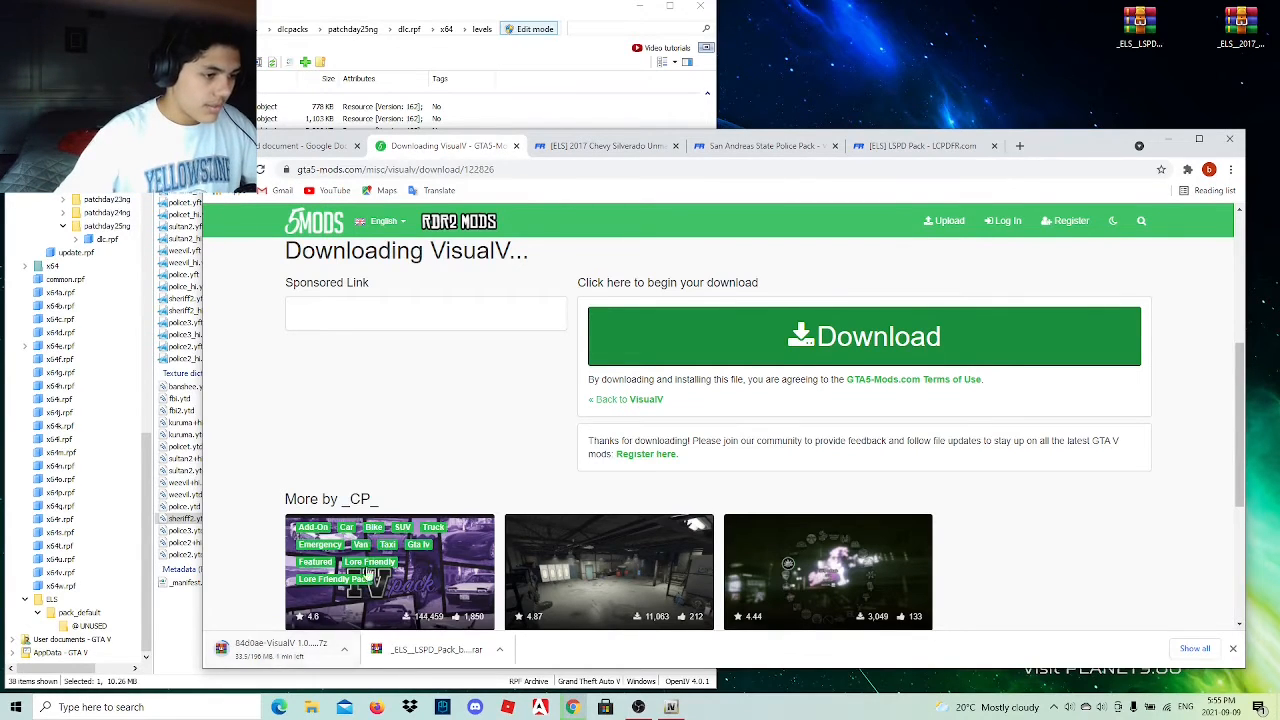
scroll(370, 572, down, 3)
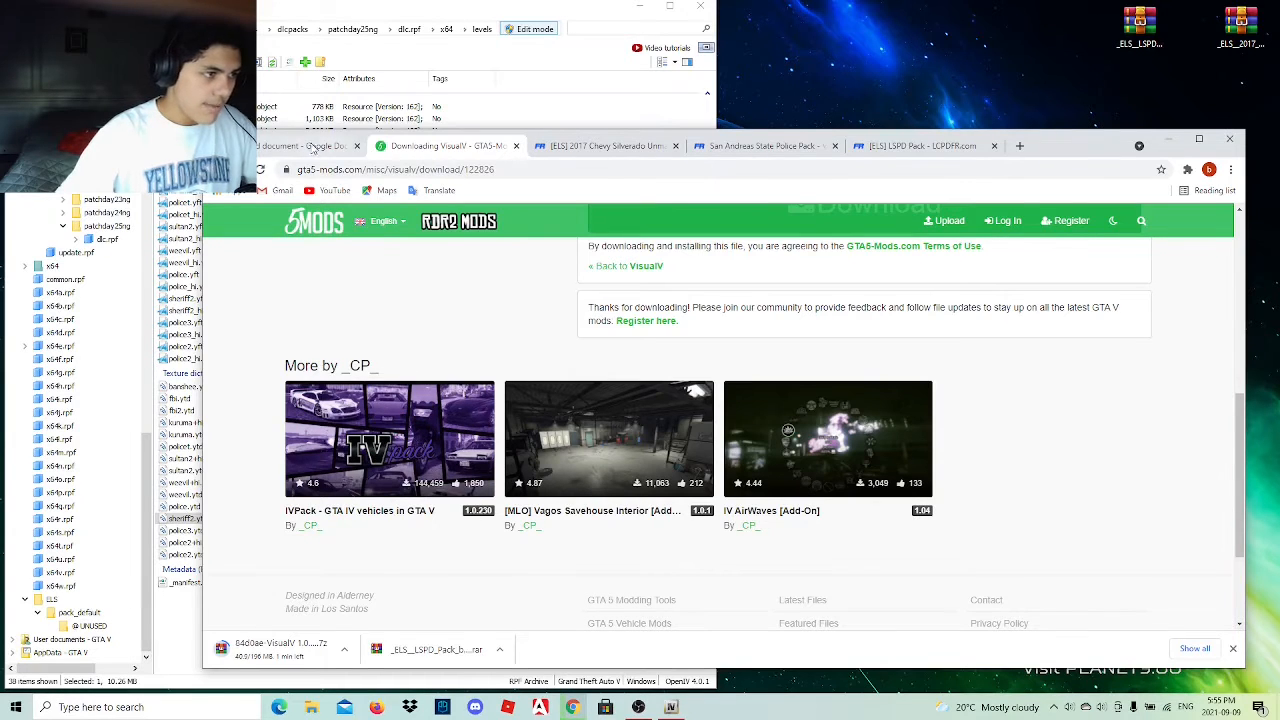
Open the Realistic Gun Sounds link from the document's Misc Mods section and continue through the YouTube redirect to its site.
click(312, 146)
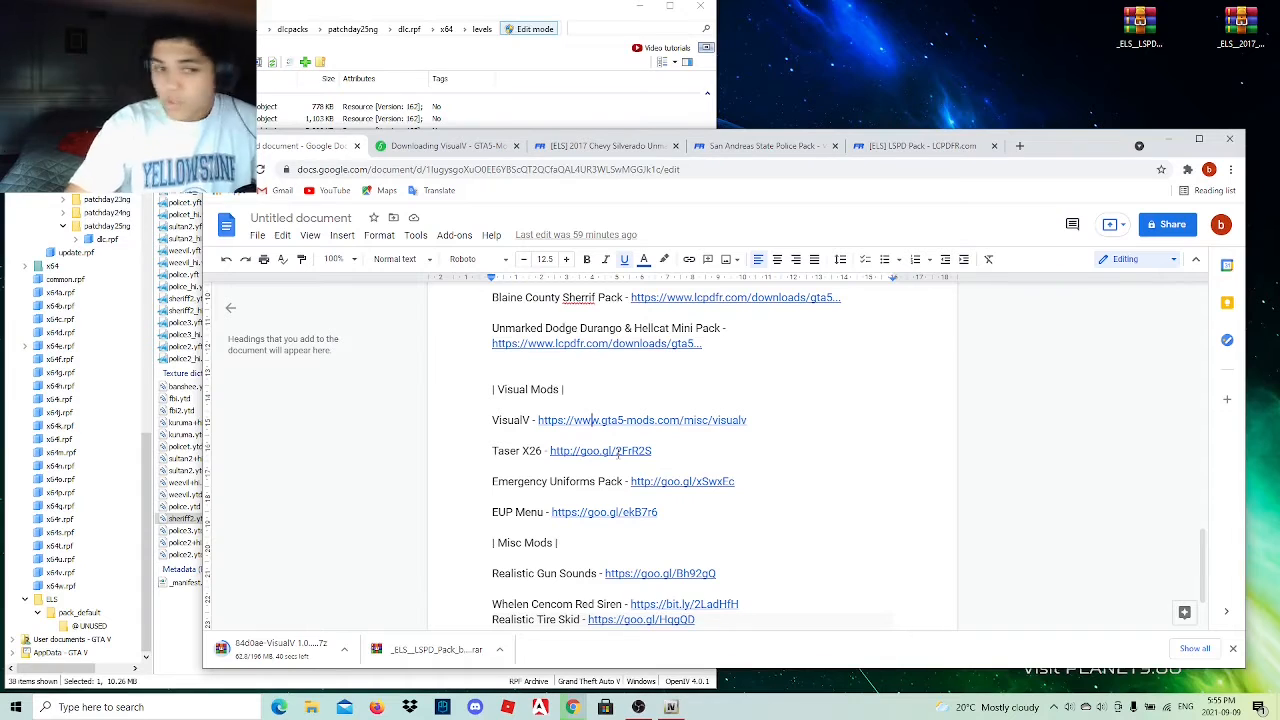
scroll(618, 452, down, 1)
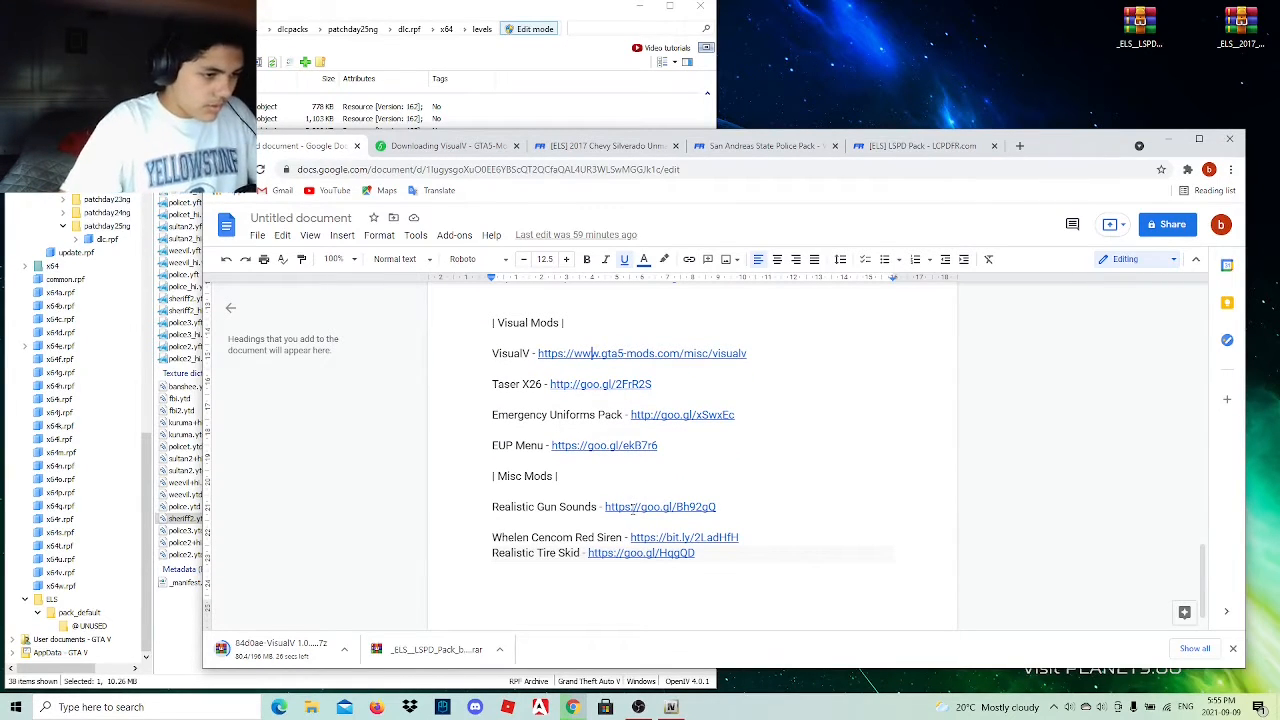
click(633, 507)
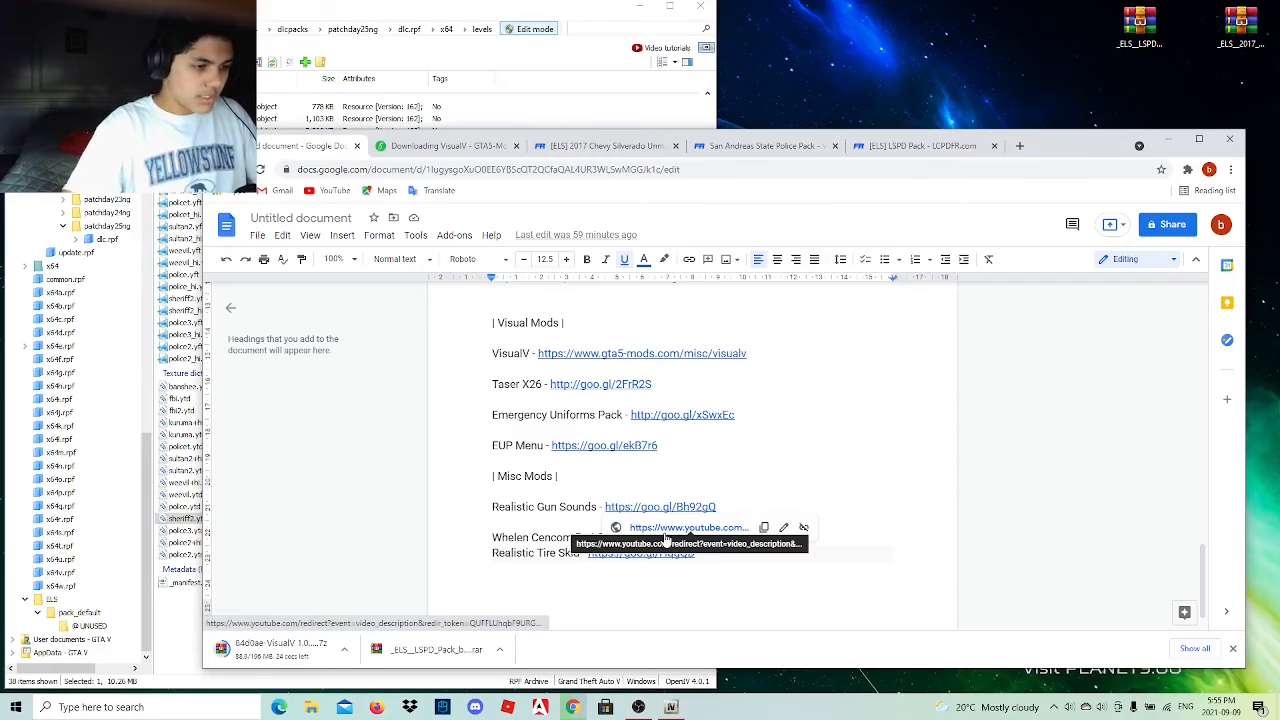
click(667, 530)
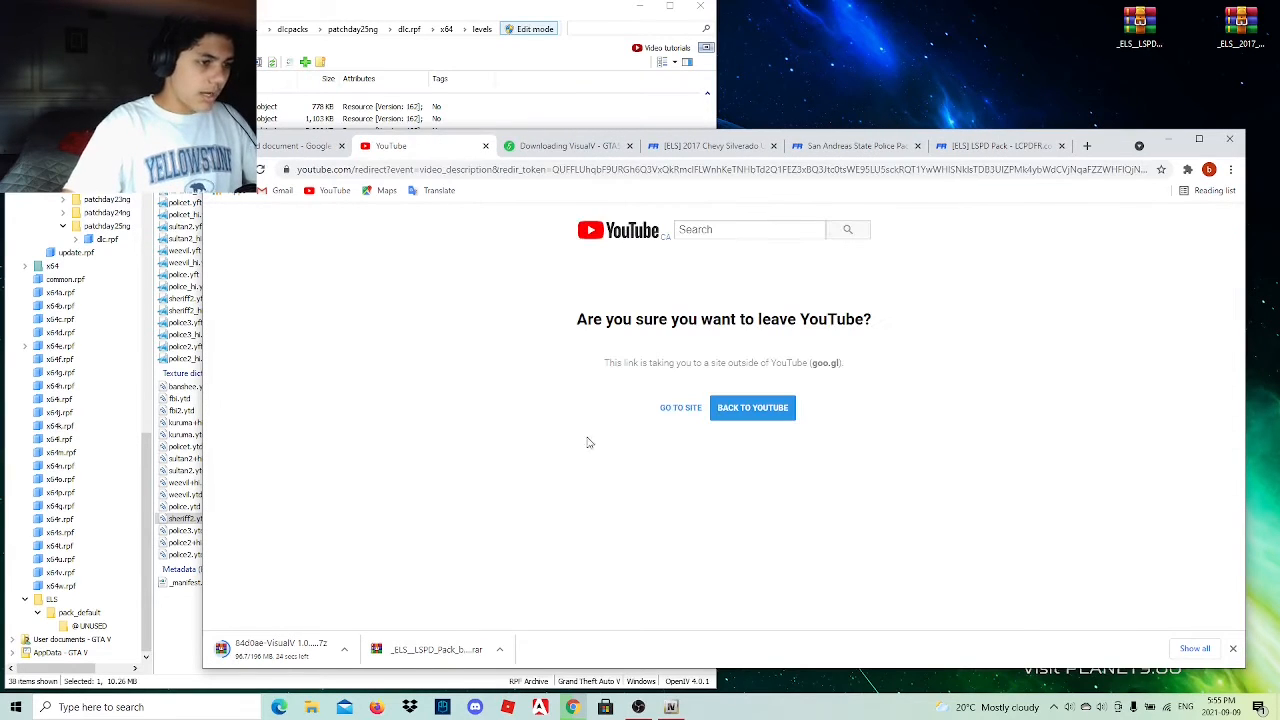
click(677, 410)
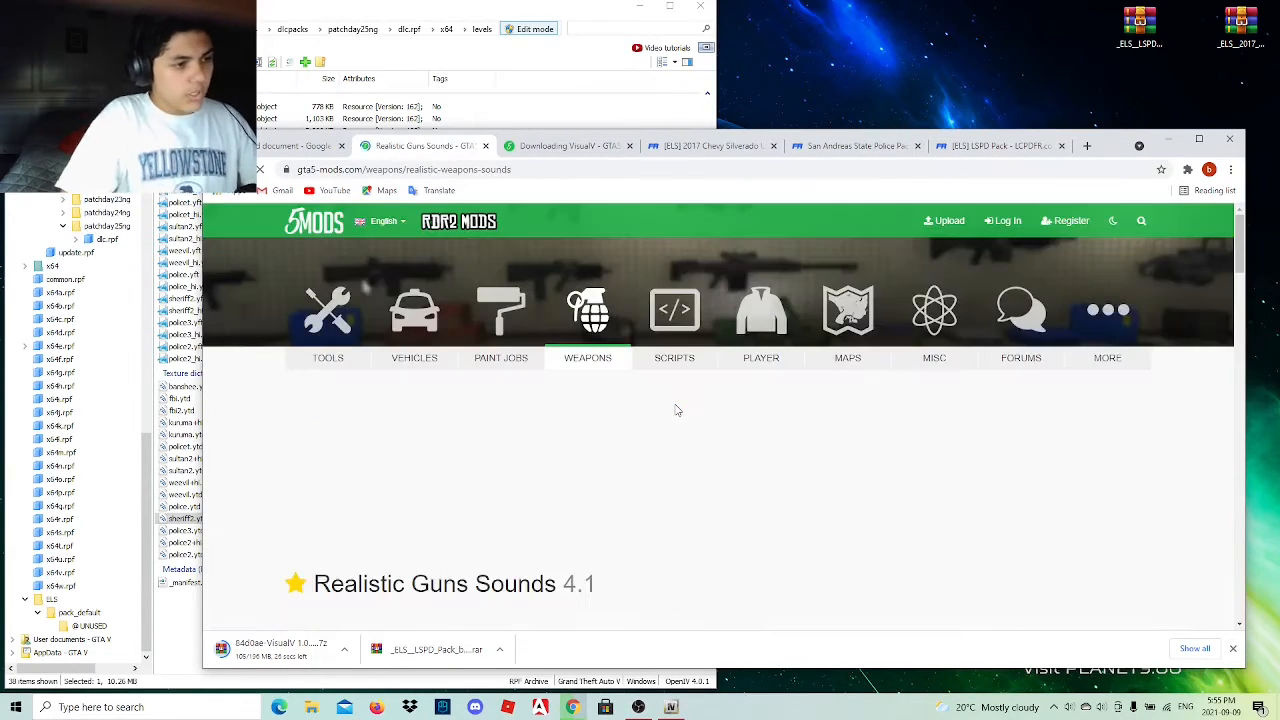
Download Realistic Guns Sounds 4.1 from its GTA5-Mods page.
scroll(676, 408, down, 3)
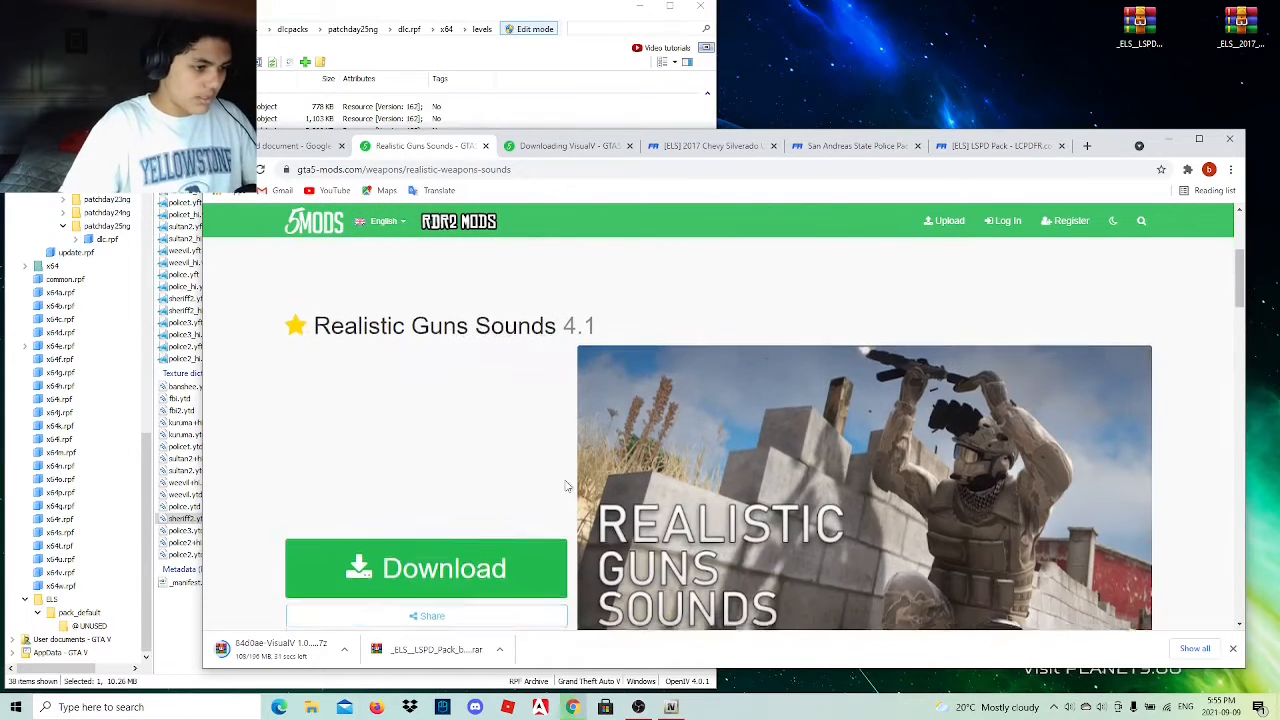
click(460, 585)
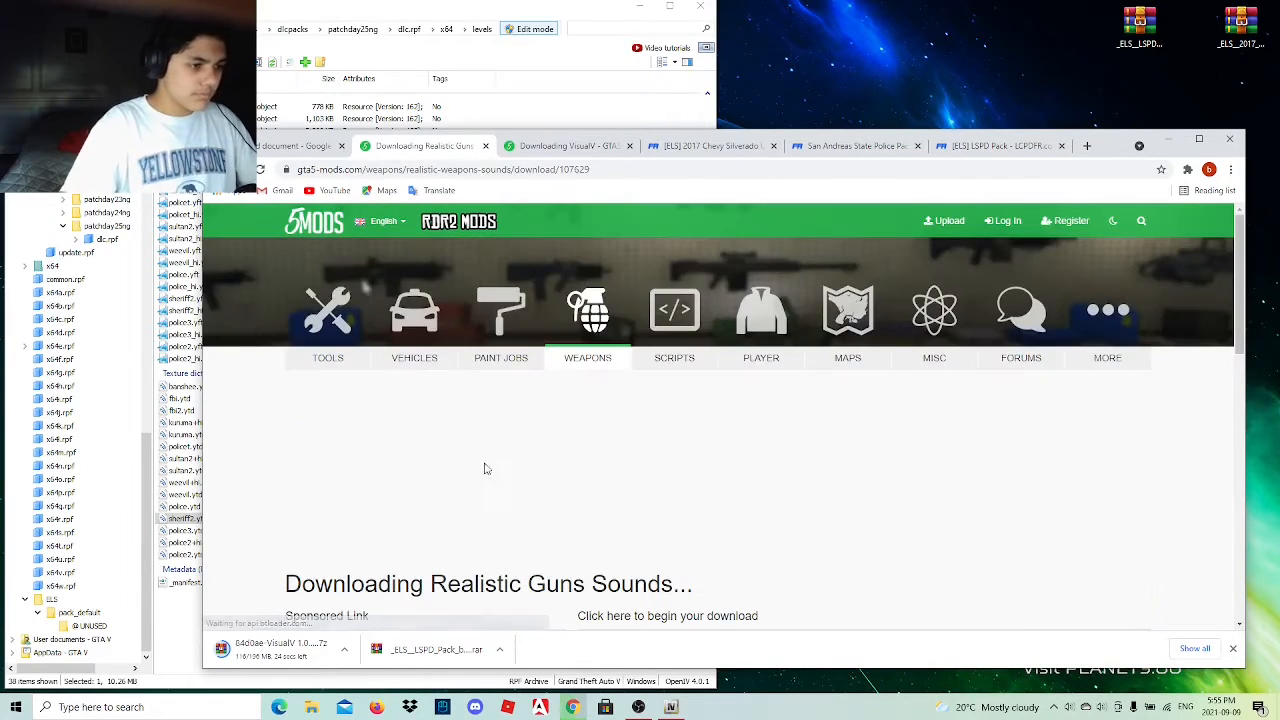
scroll(488, 465, down, 2)
scroll(503, 465, down, 1)
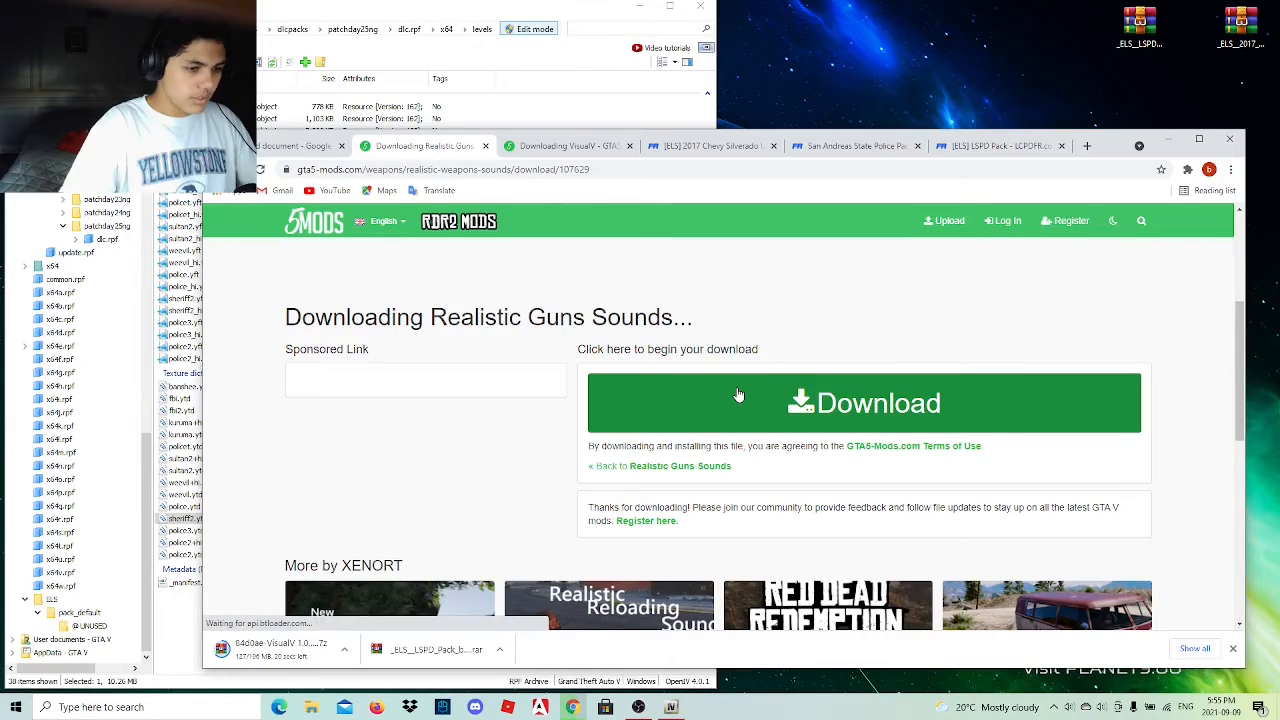
click(814, 422)
scroll(814, 422, down, 1)
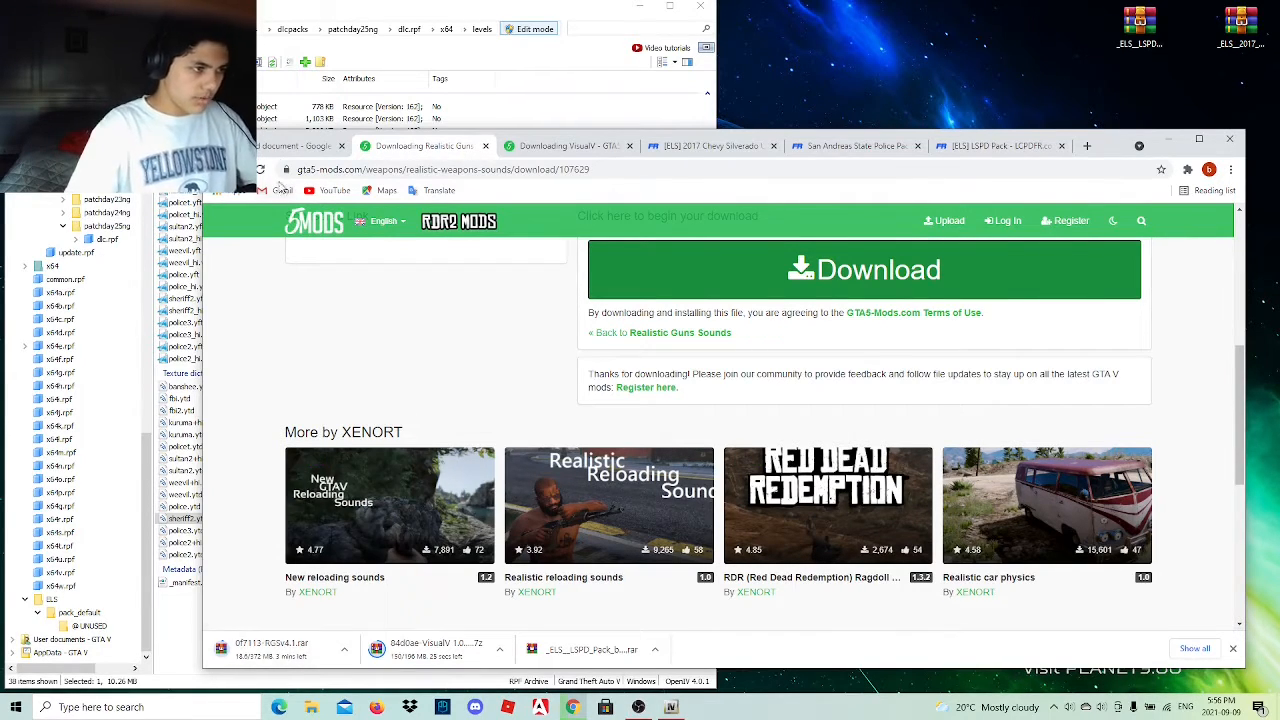
Return to the mod list document and open the Whelen Cencom Red Siren link from the Misc Mods section.
click(283, 150)
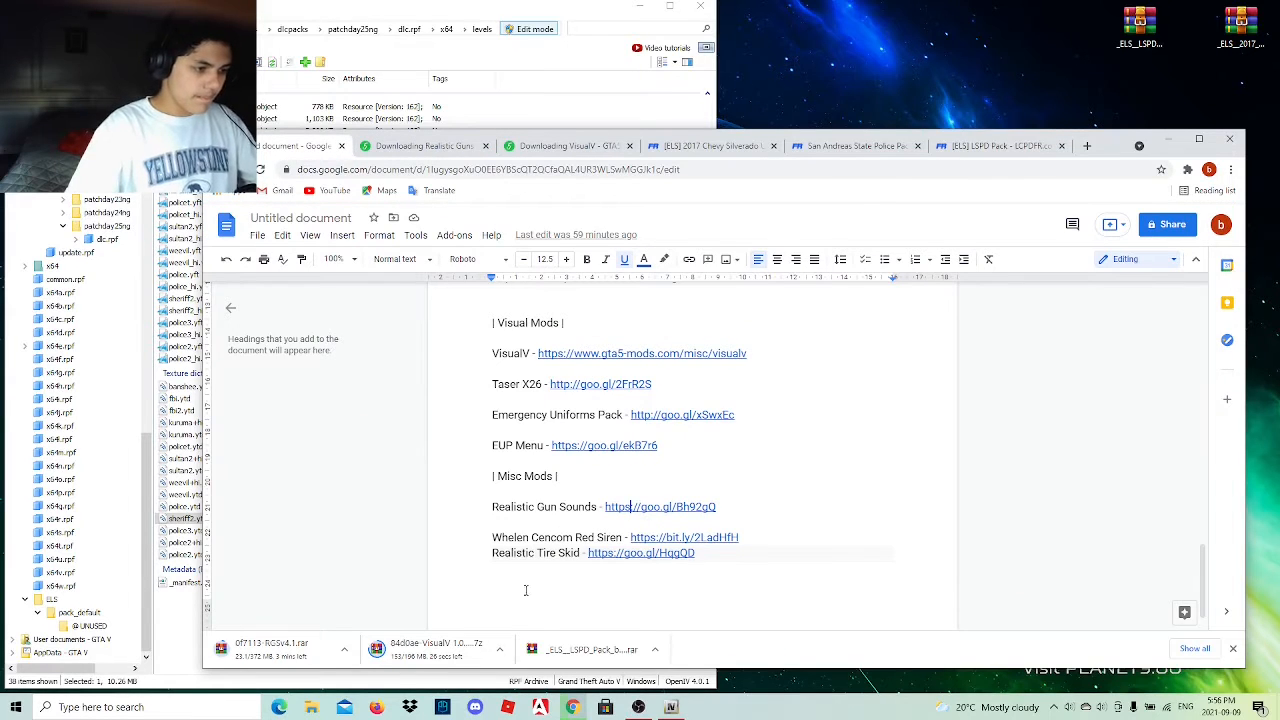
click(641, 537)
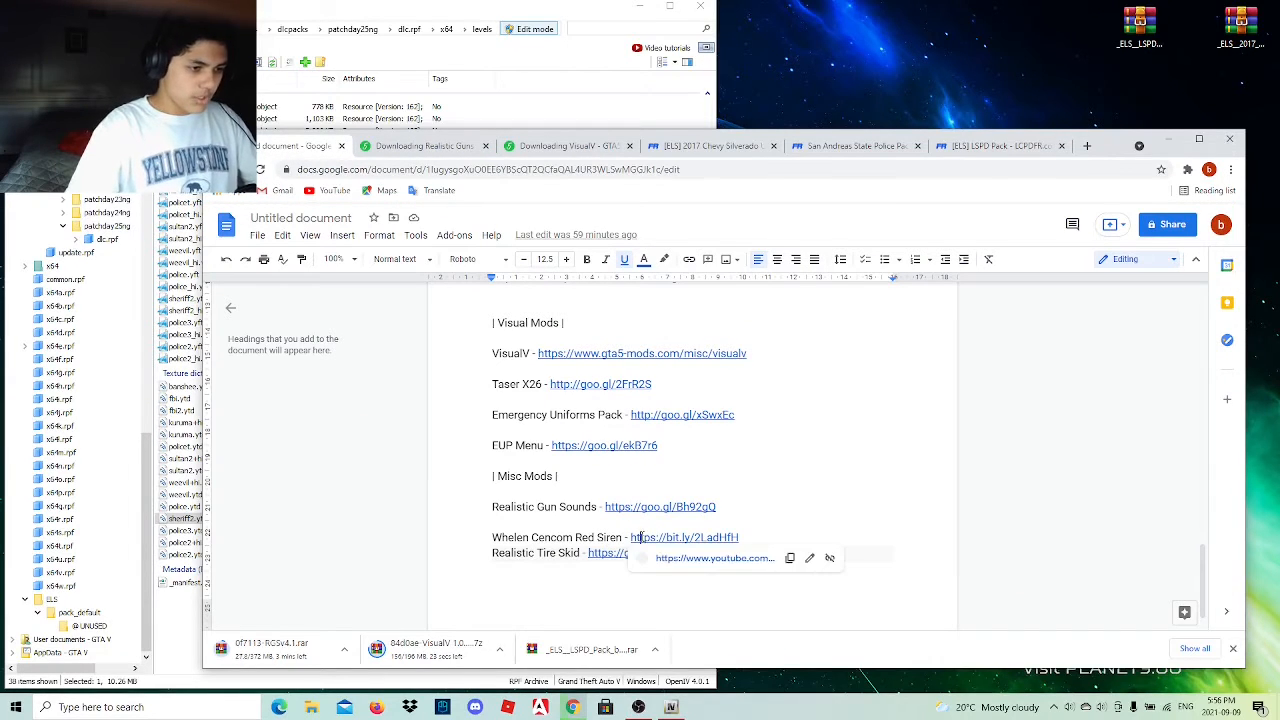
click(690, 558)
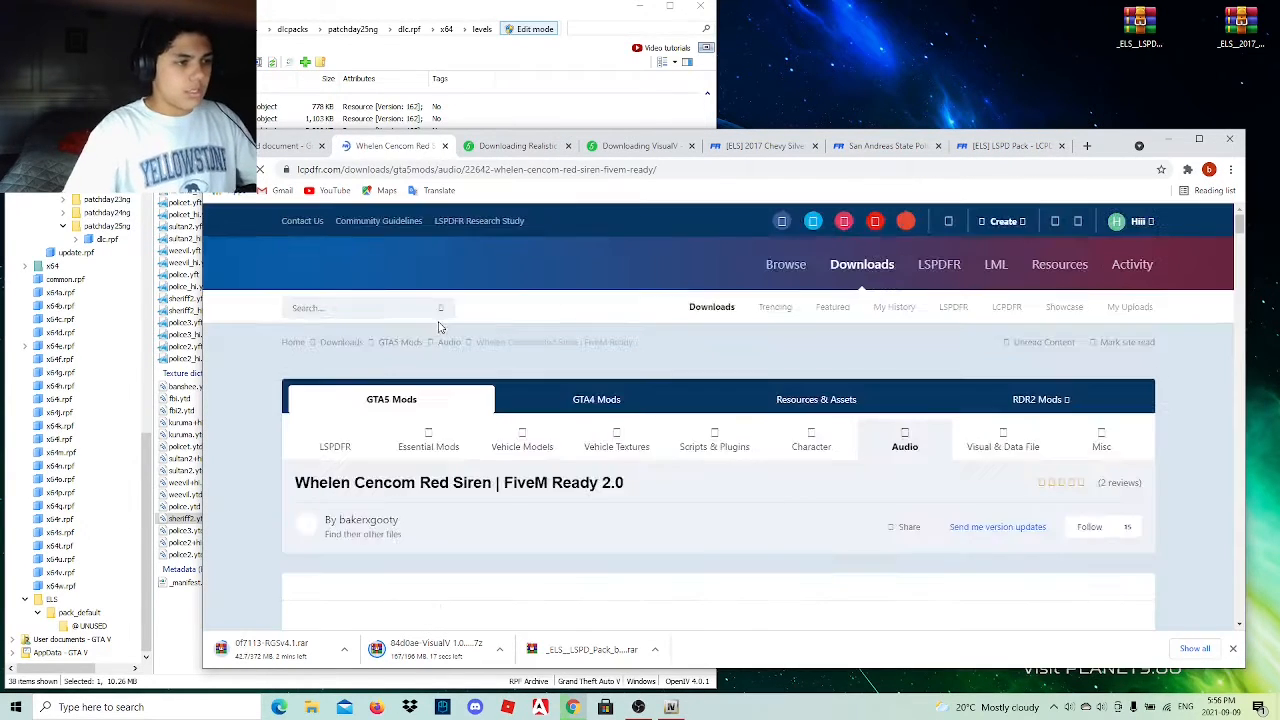
Download Whelen_Cencom_Red_Siren_FiveM_Ready.rar from the siren mod's LCPDFR page.
scroll(407, 452, down, 2)
scroll(407, 450, down, 5)
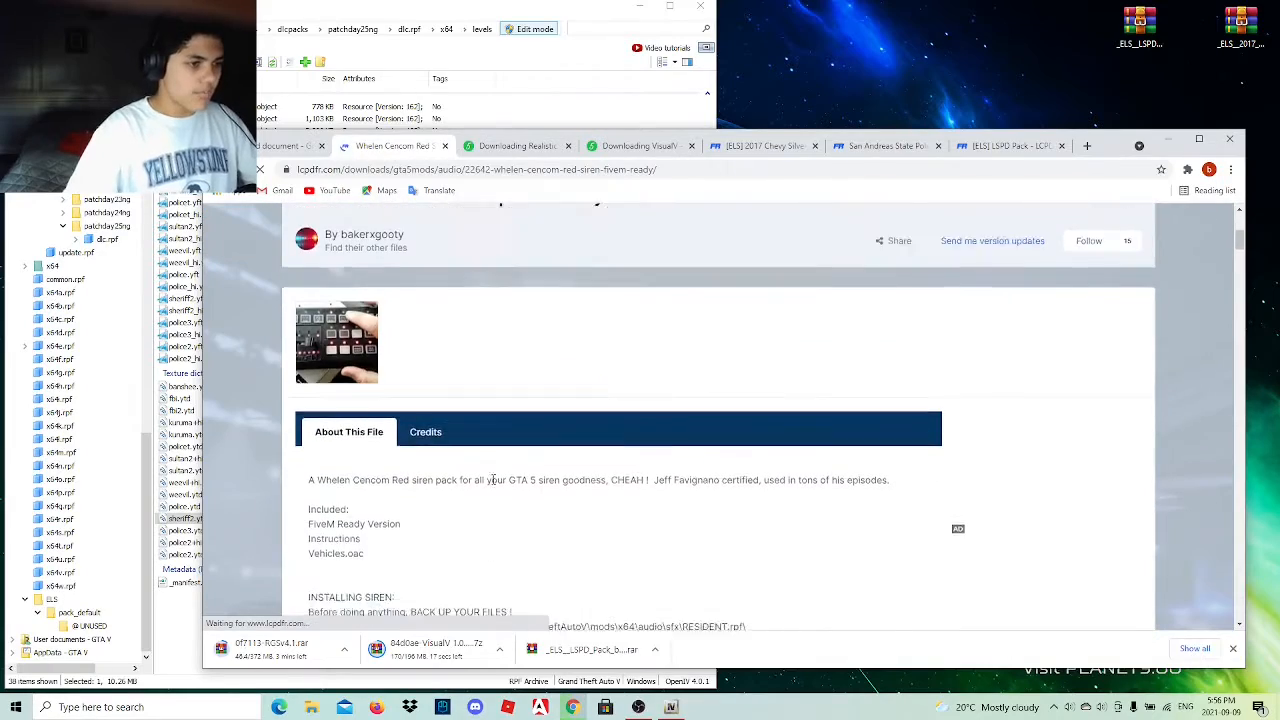
scroll(1033, 572, down, 1)
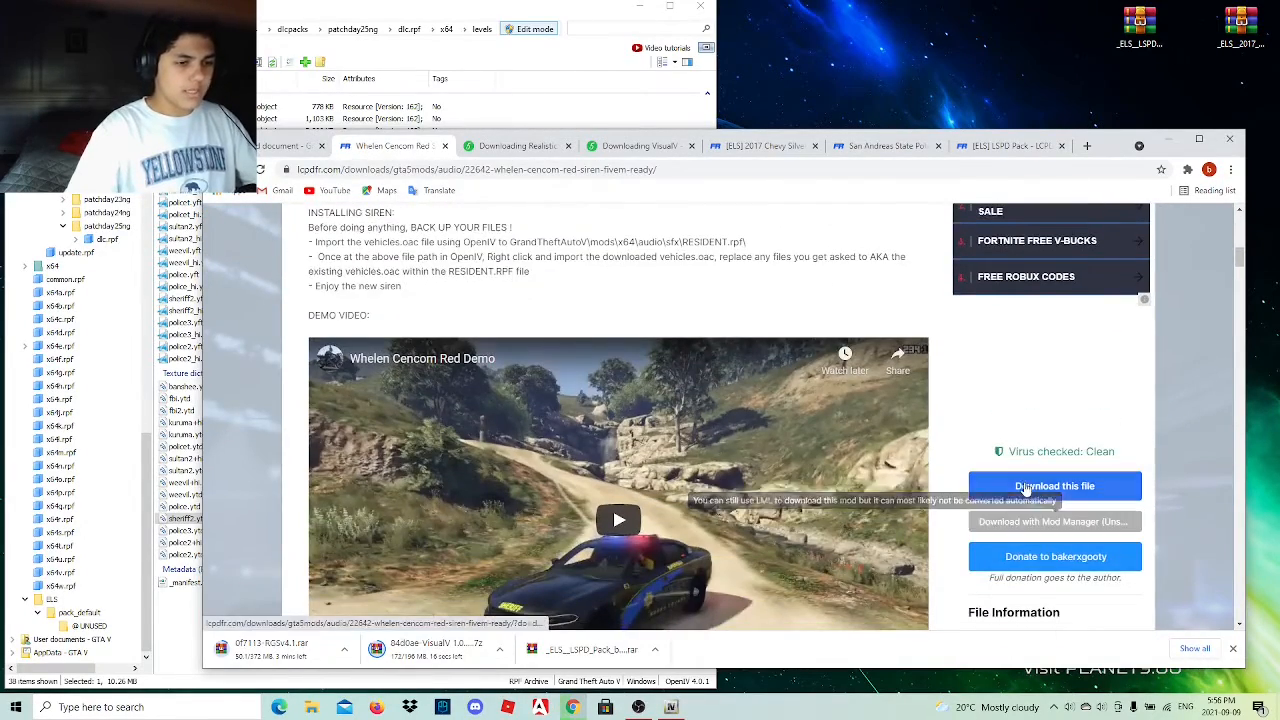
click(1045, 487)
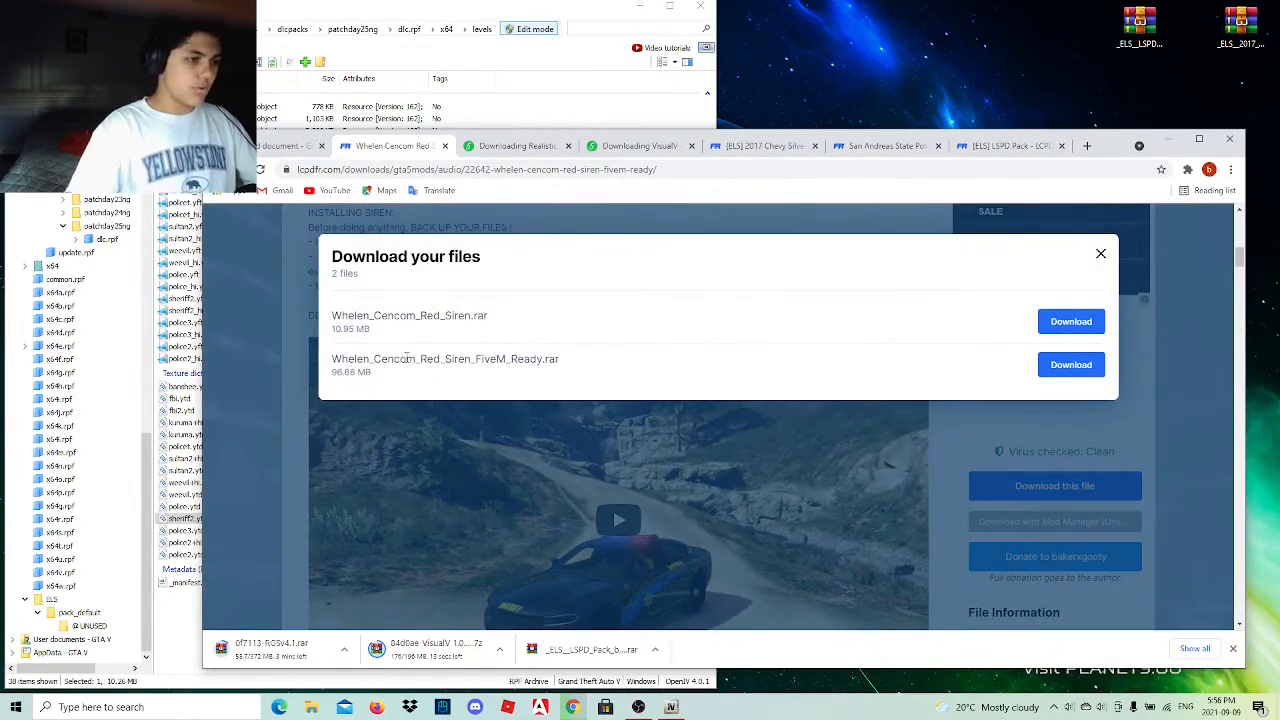
drag(476, 359, 544, 359)
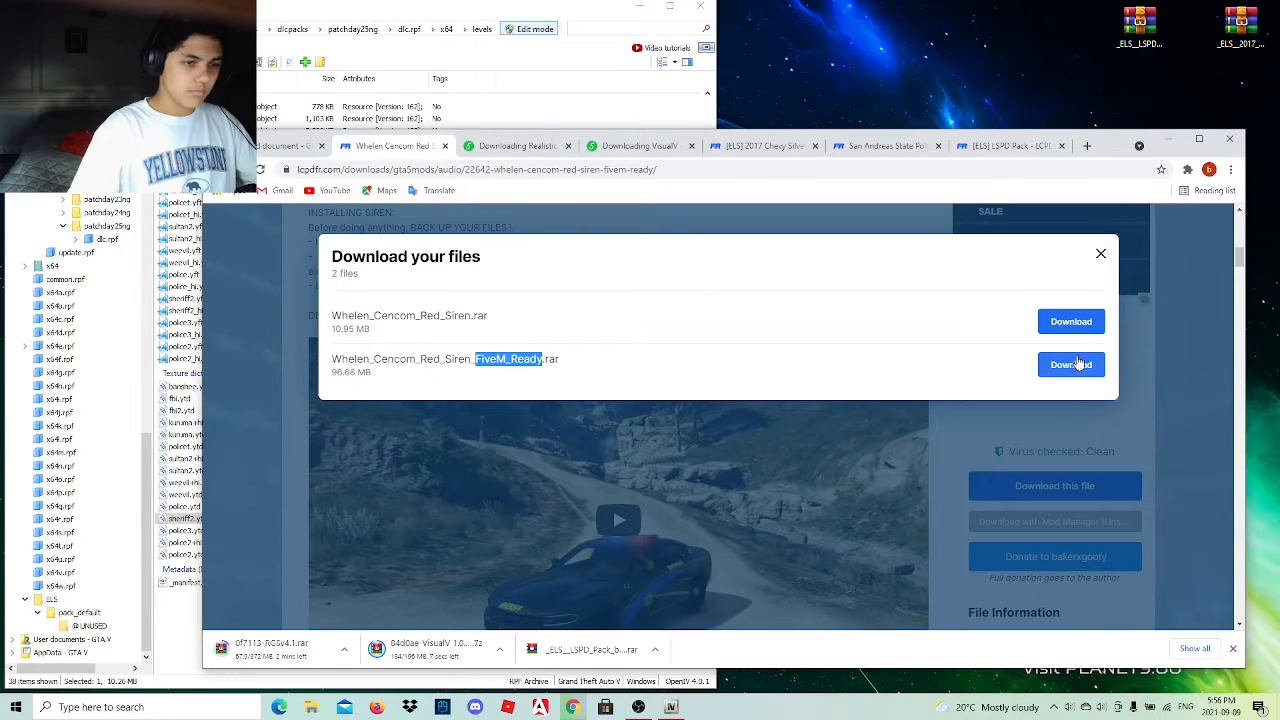
click(1075, 365)
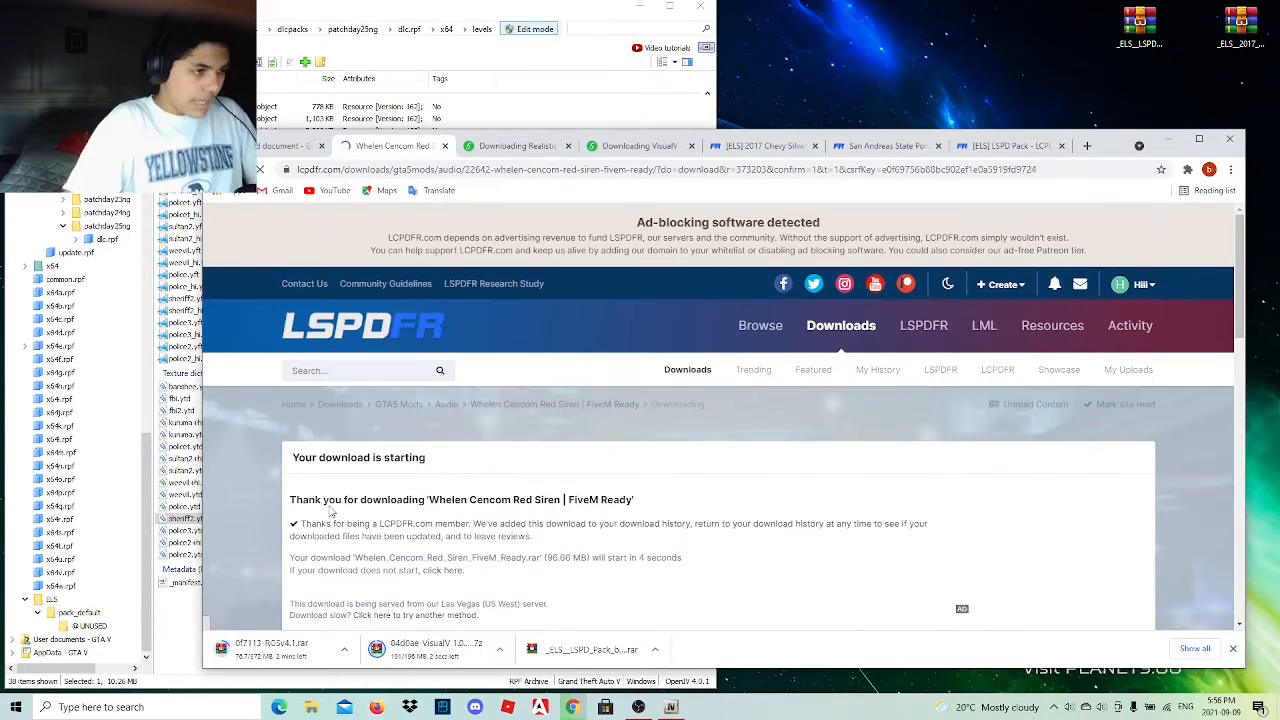
Go back to the mod list document and look at the Realistic Tire Skid entry under Misc Mods.
click(289, 147)
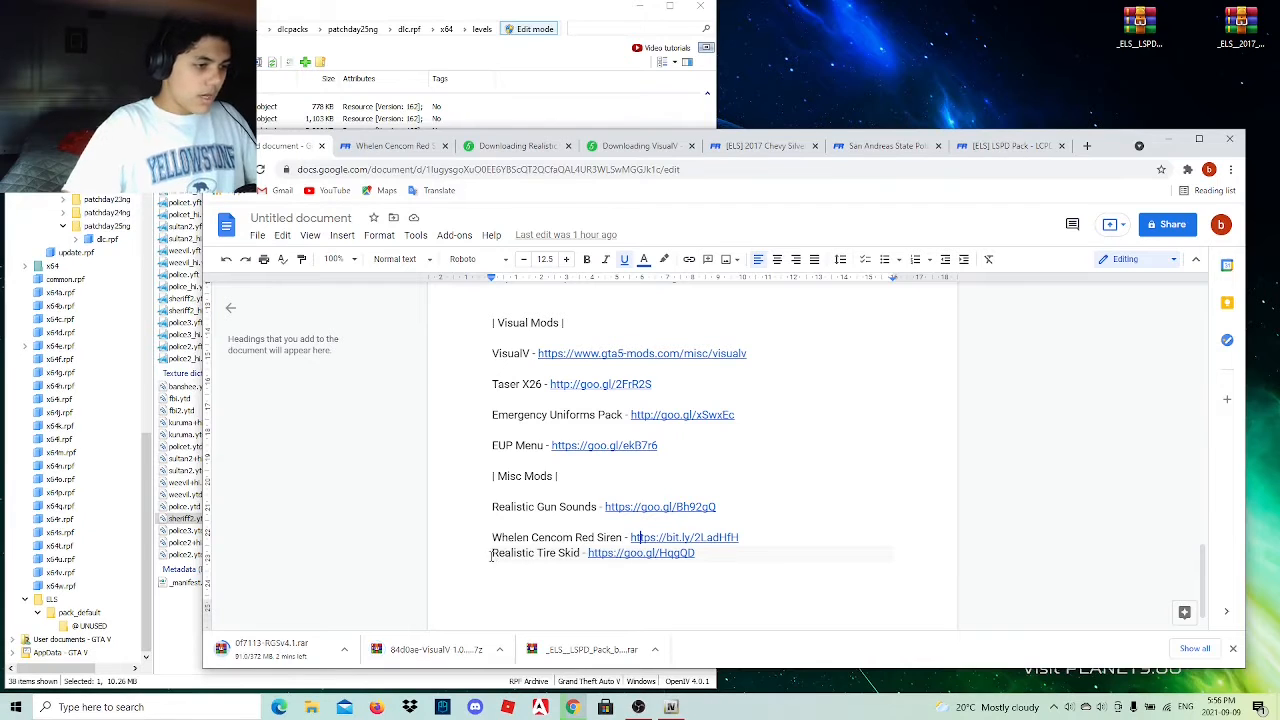
drag(491, 554, 699, 566)
click(699, 581)
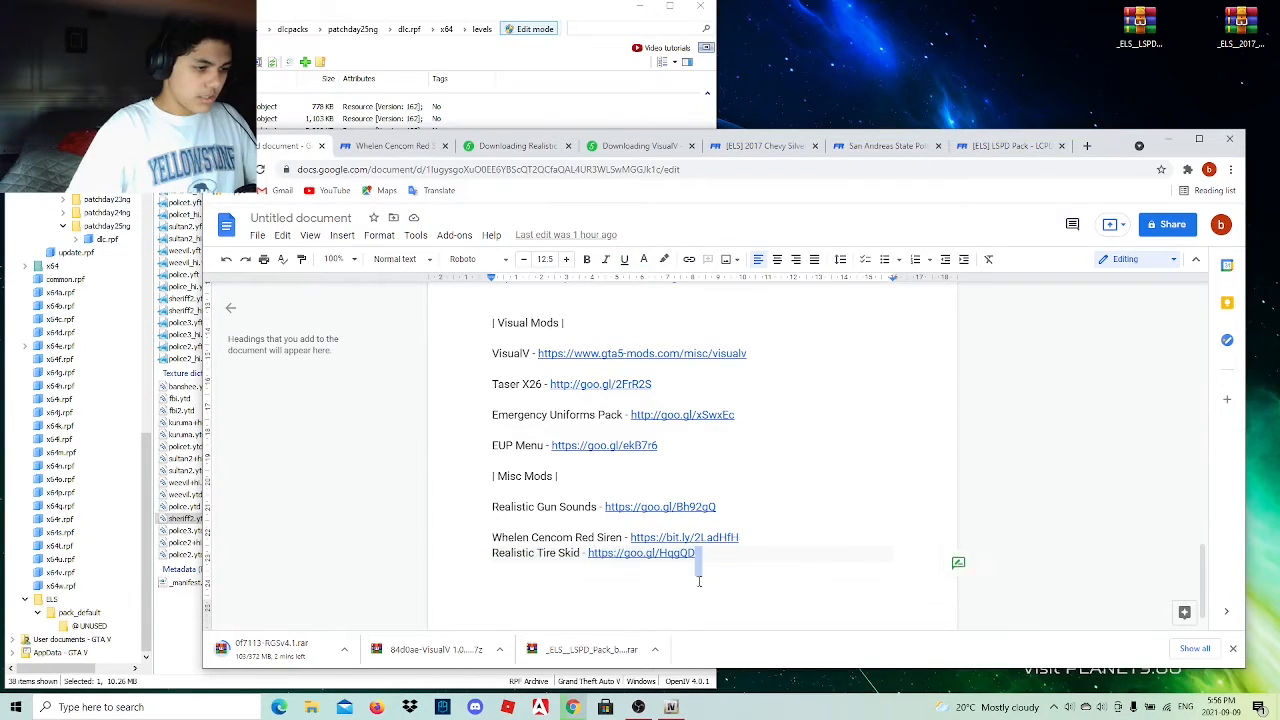
click(472, 529)
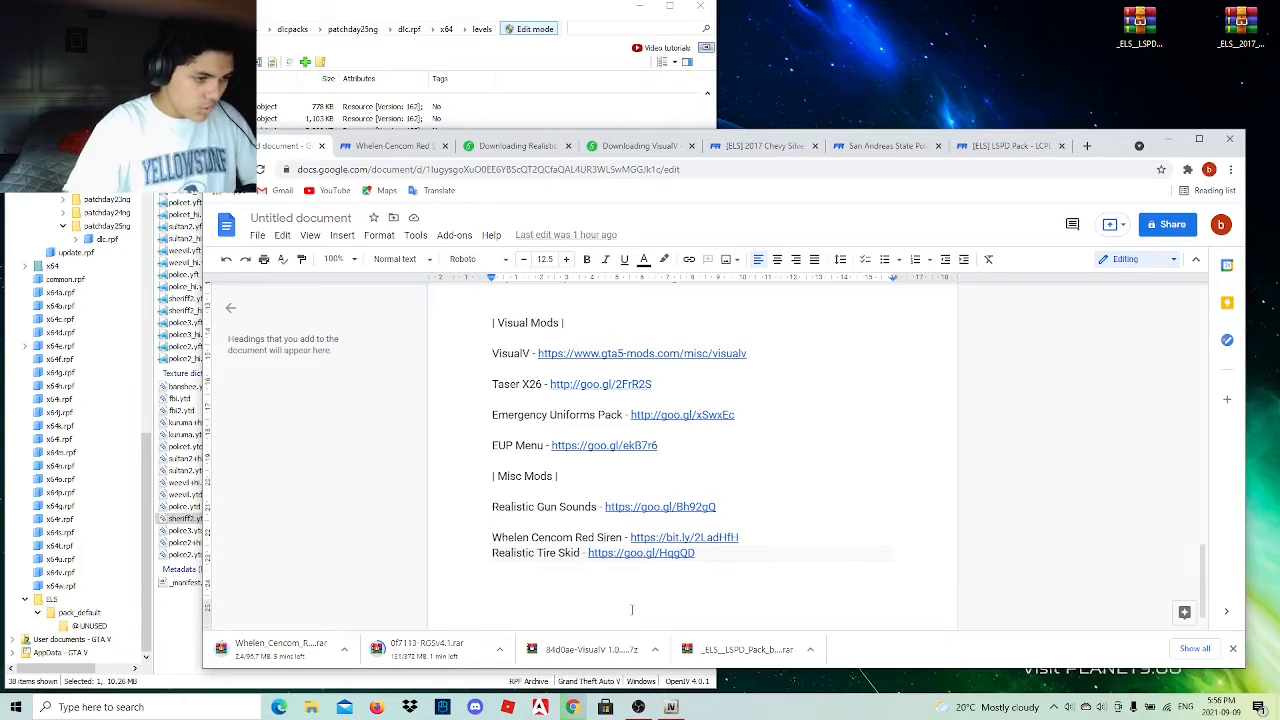
Copy the downloaded VisualV 1.0.520 archive to the desktop, open it in WinRAR, and minimize the browser.
drag(607, 649, 1108, 27)
double_click(1096, 28)
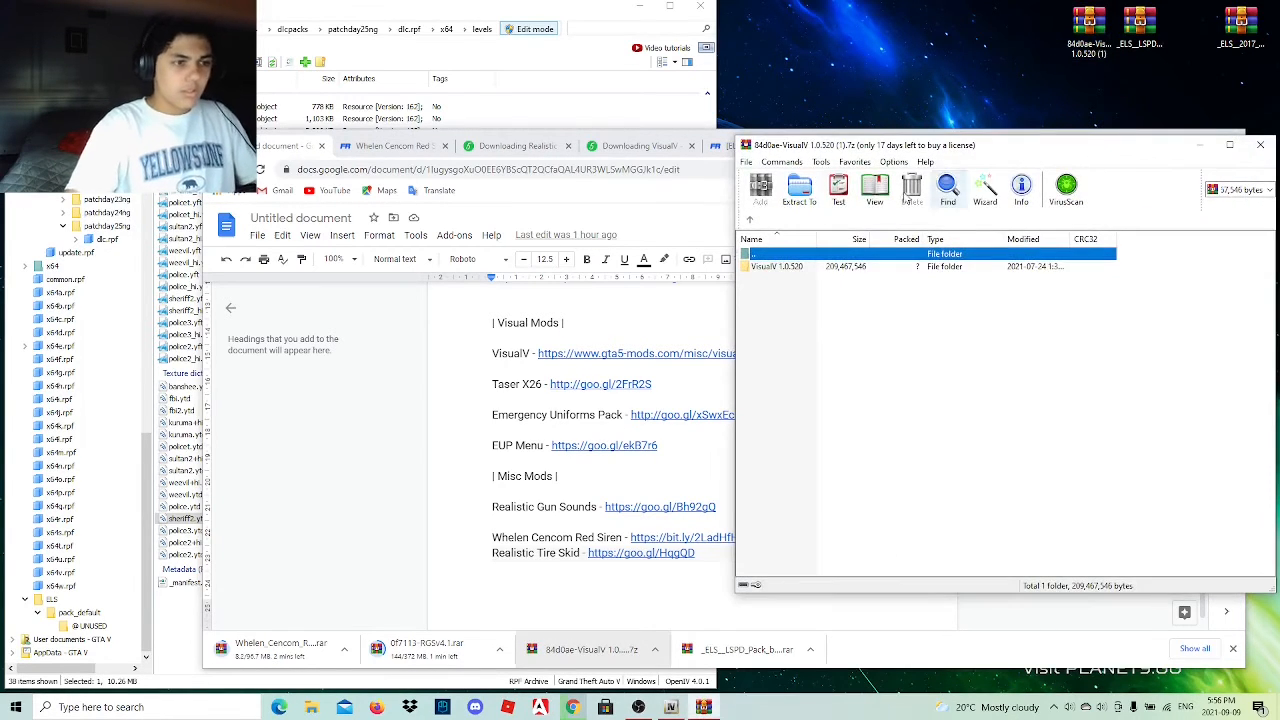
click(668, 232)
click(1169, 139)
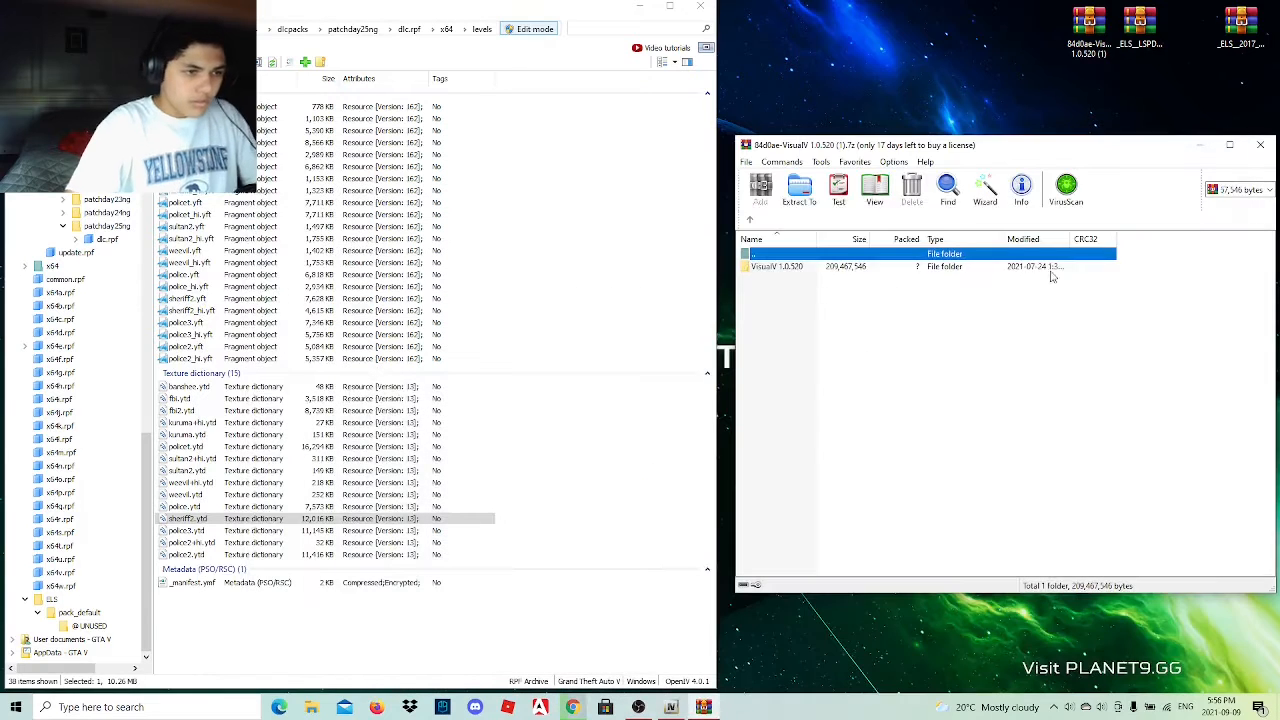
Examine the optionals folder of the VisualV 1.0.520 archive, including its dynamic shadows and ENB settings subfolders.
double_click(819, 268)
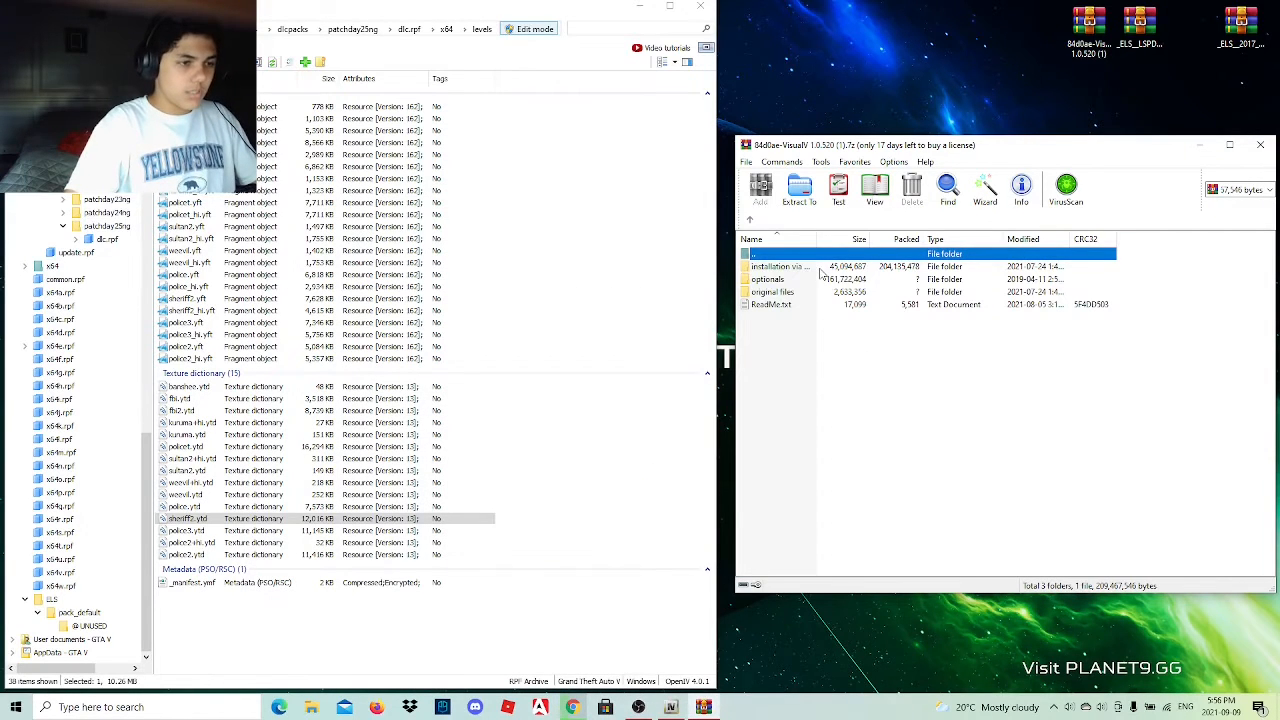
double_click(770, 279)
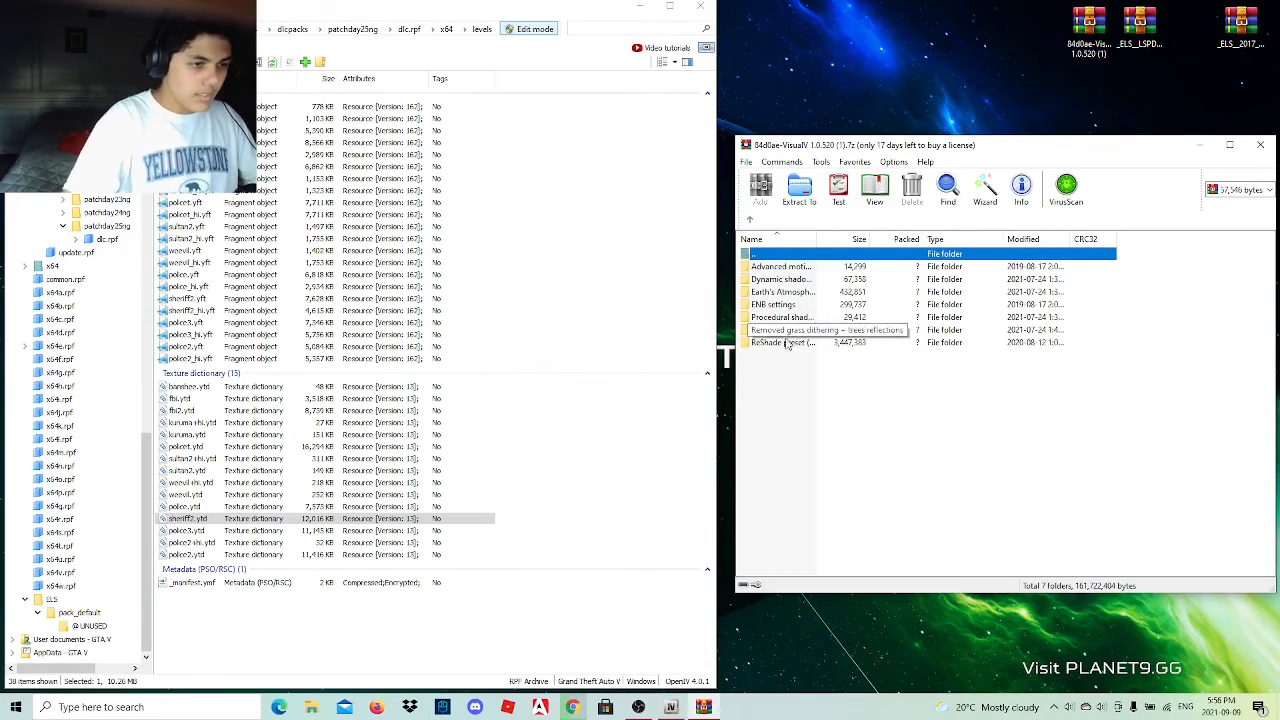
double_click(792, 280)
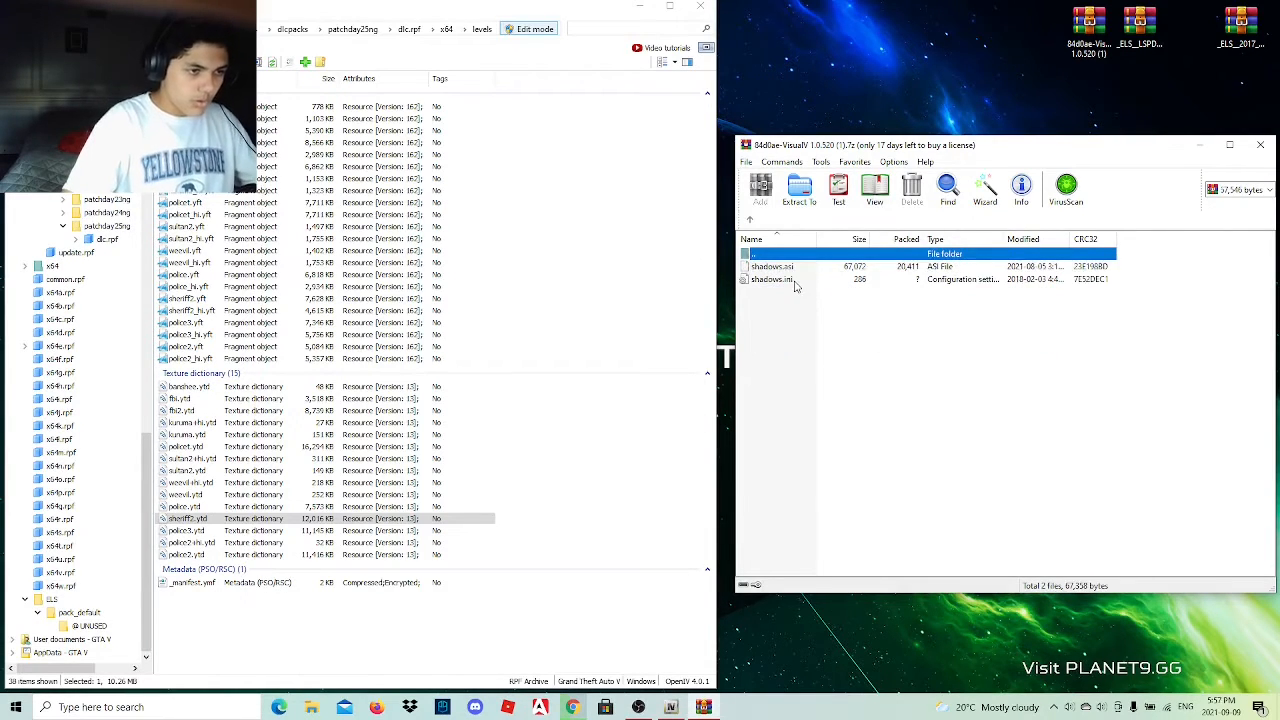
click(750, 221)
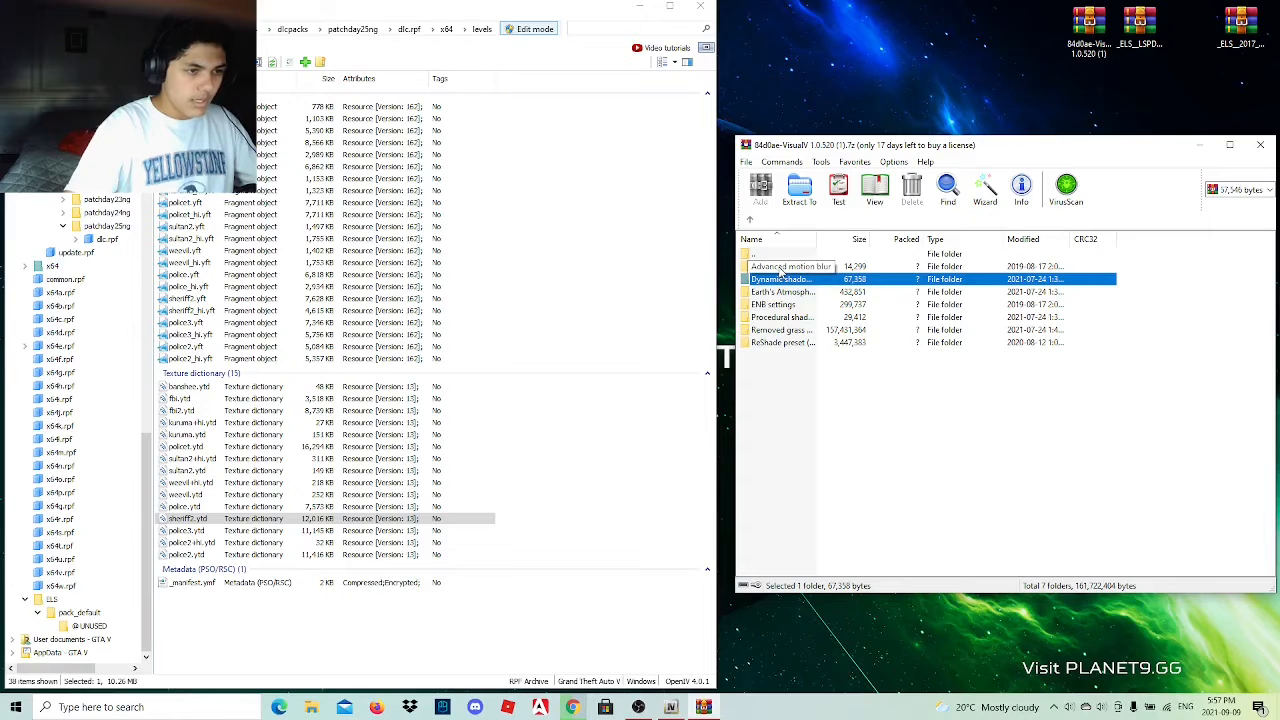
double_click(787, 304)
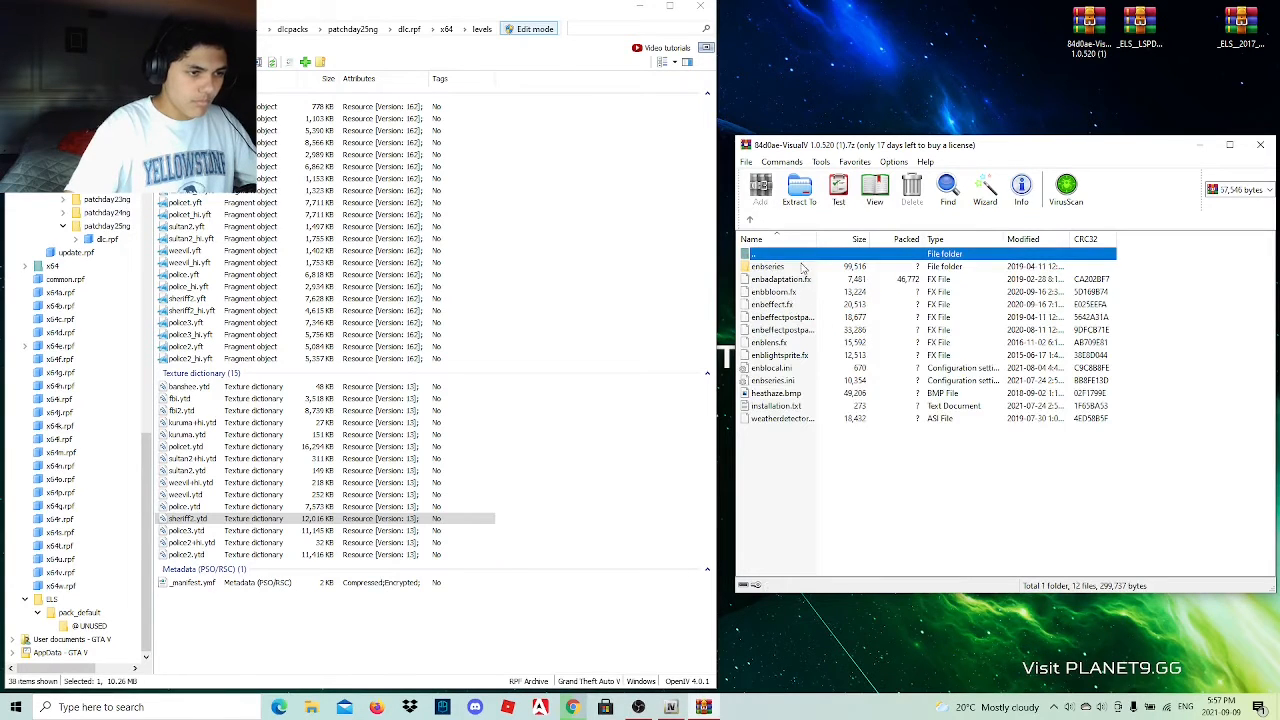
click(752, 222)
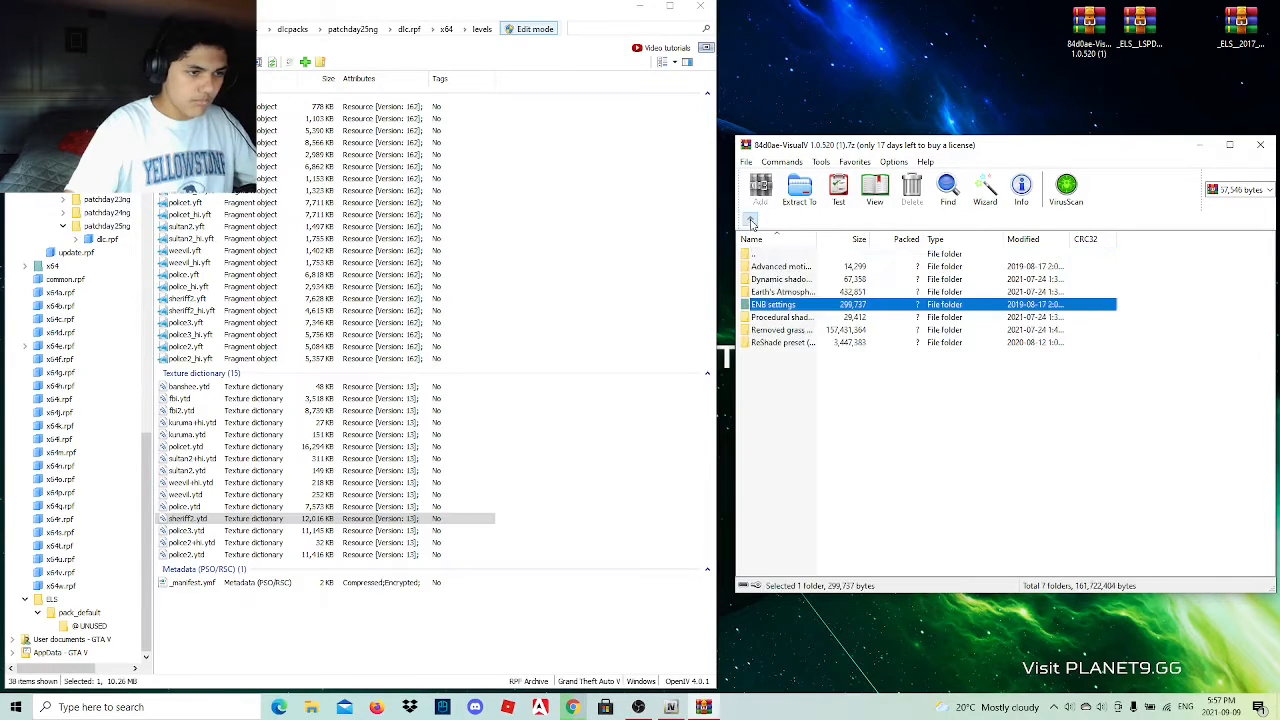
Extract shadows.asi and shadows.ini from the archive's dynamic shadows folder into the Grand Theft Auto V game folder.
double_click(785, 280)
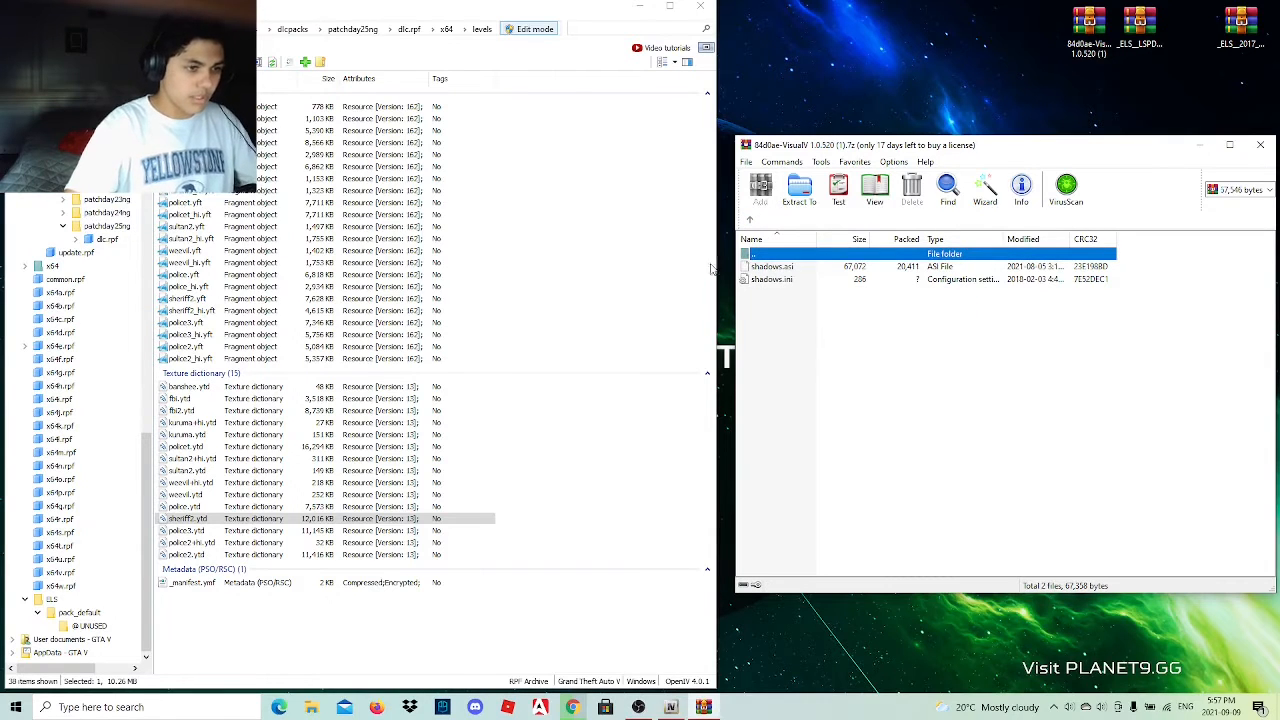
drag(148, 512, 186, 130)
click(60, 81)
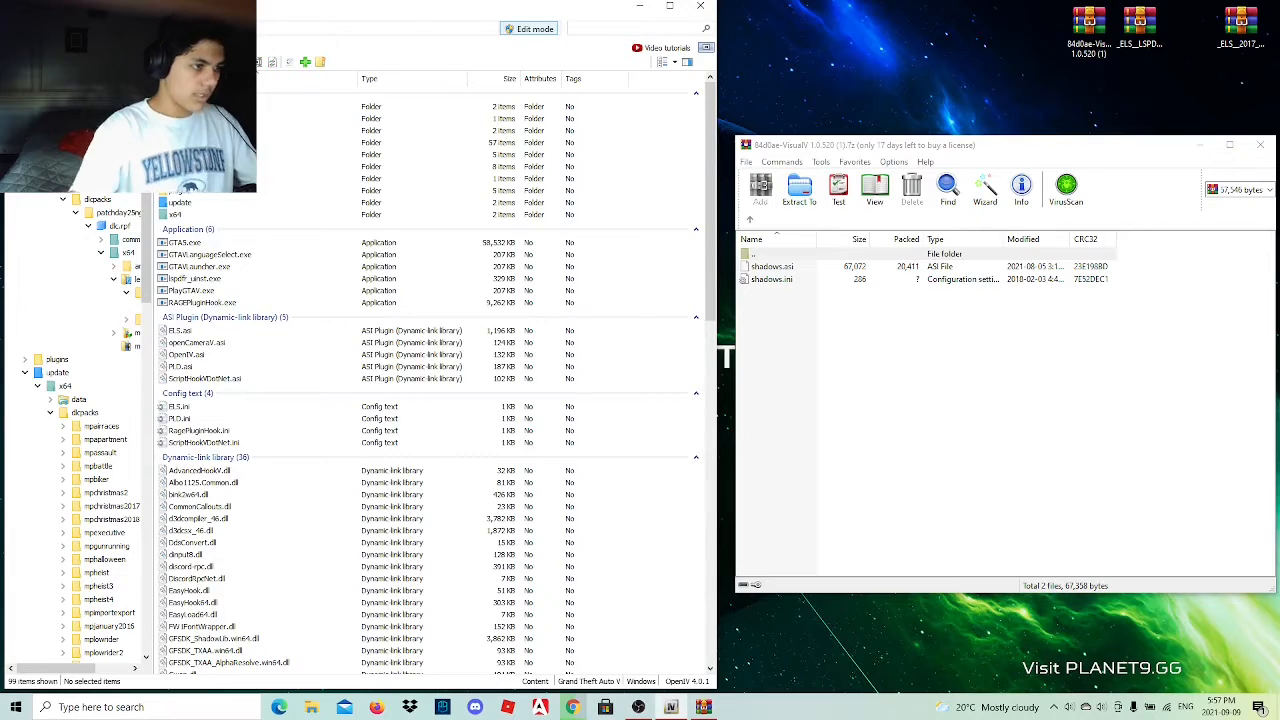
click(311, 707)
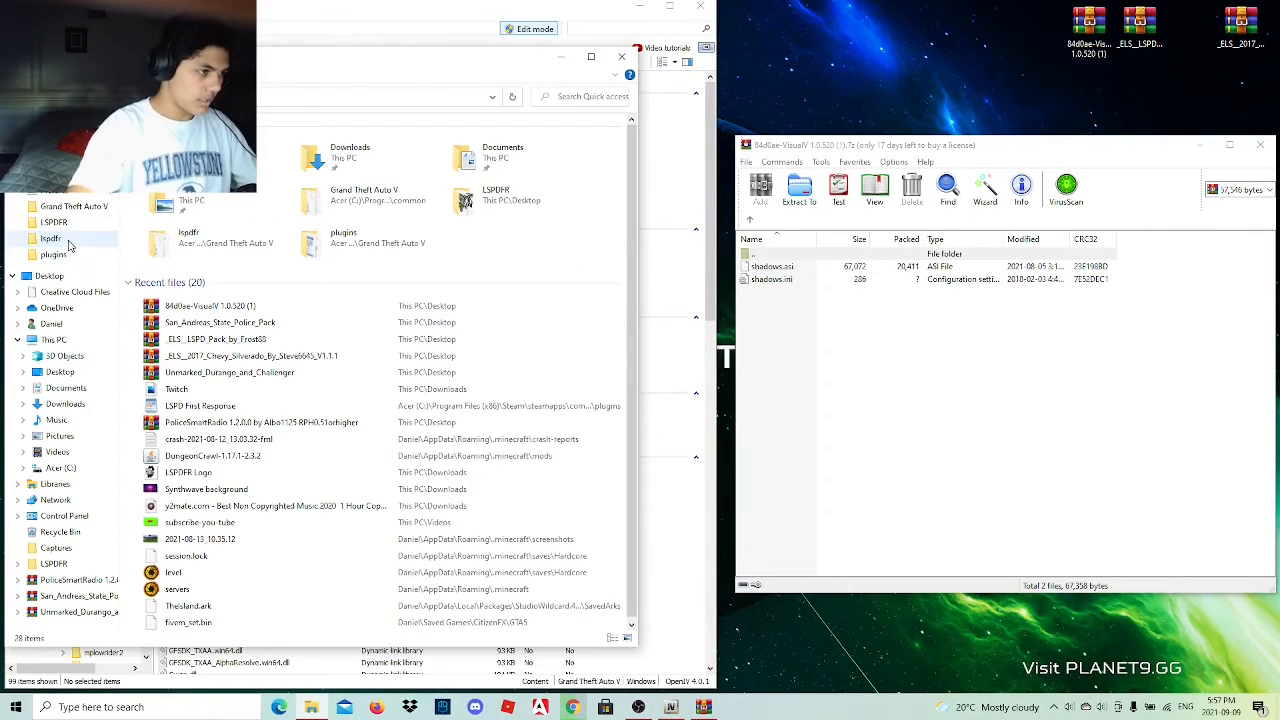
click(72, 206)
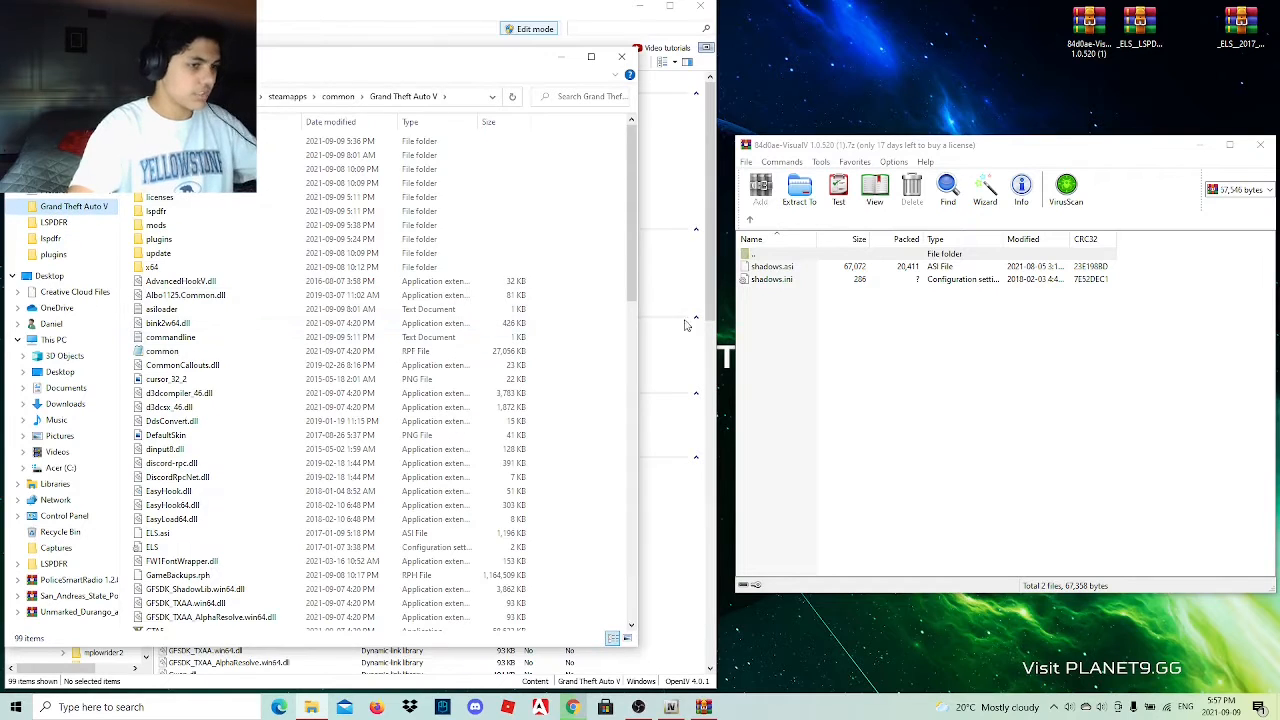
drag(781, 313, 791, 272)
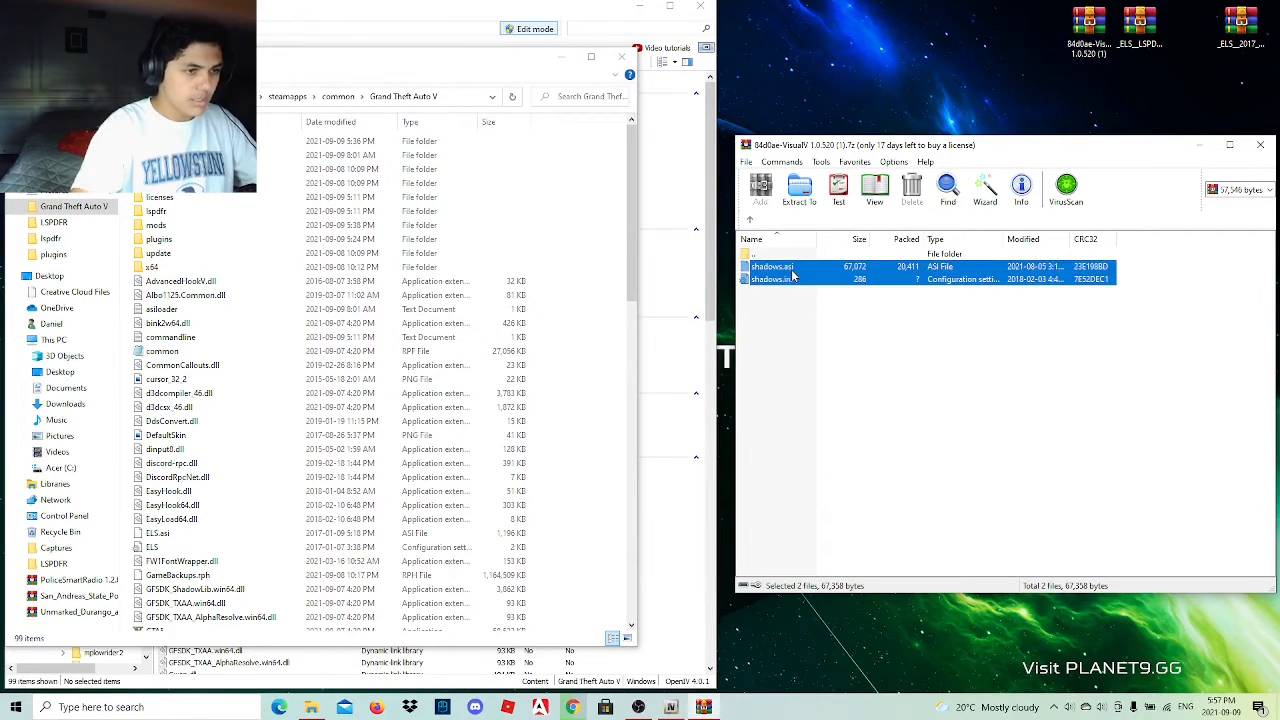
drag(600, 330, 602, 333)
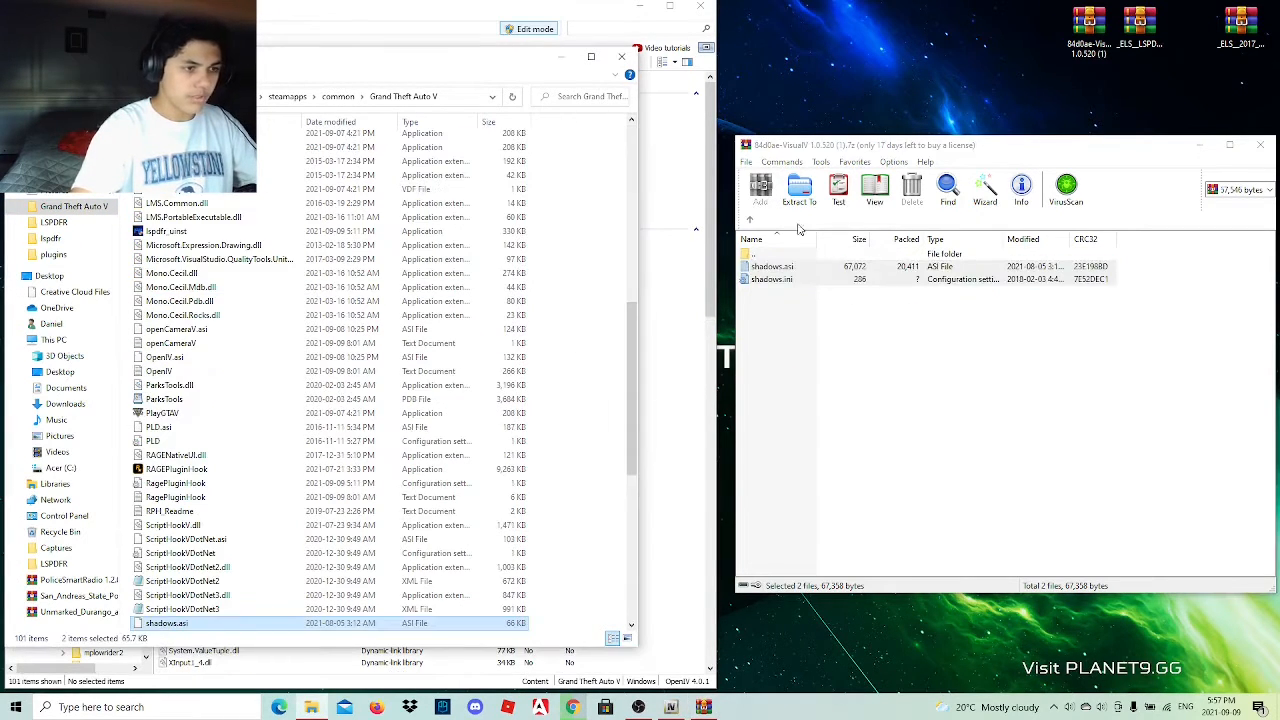
Extract Original files.oiv from the VisualV archive's original files folder to the desktop.
click(750, 228)
click(750, 228)
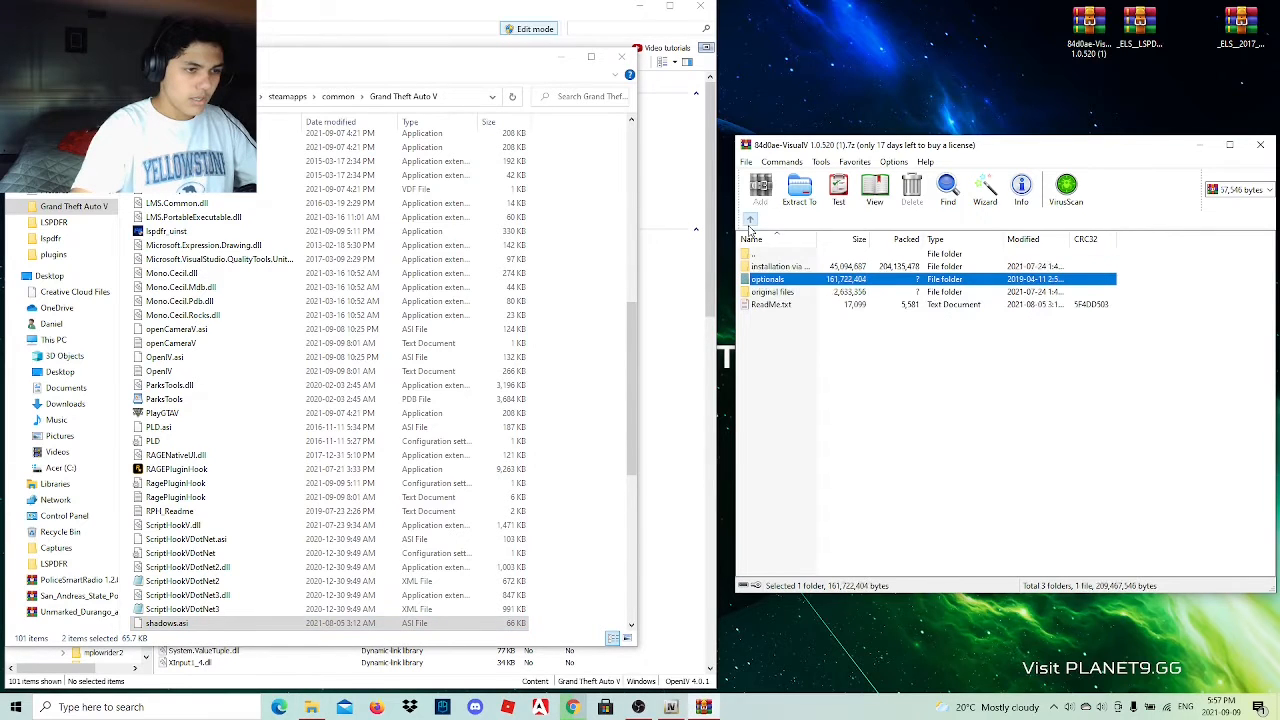
double_click(798, 292)
drag(788, 267, 772, 272)
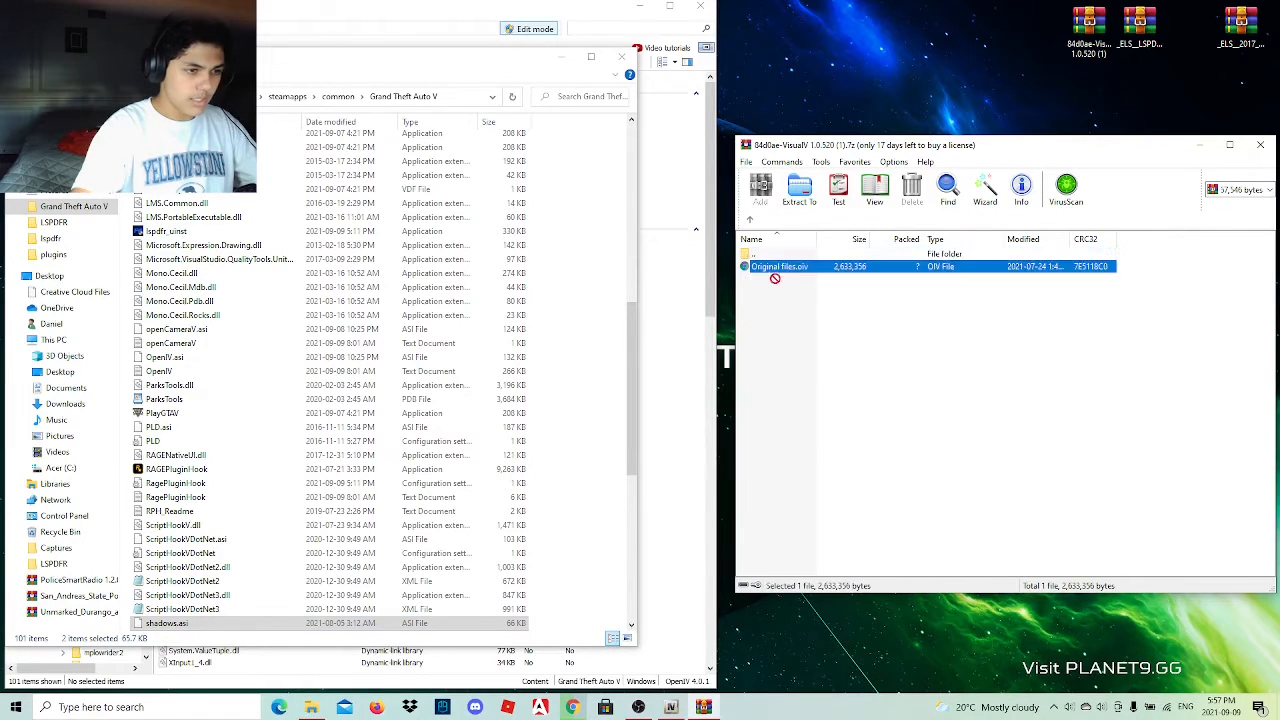
drag(1088, 89, 950, 45)
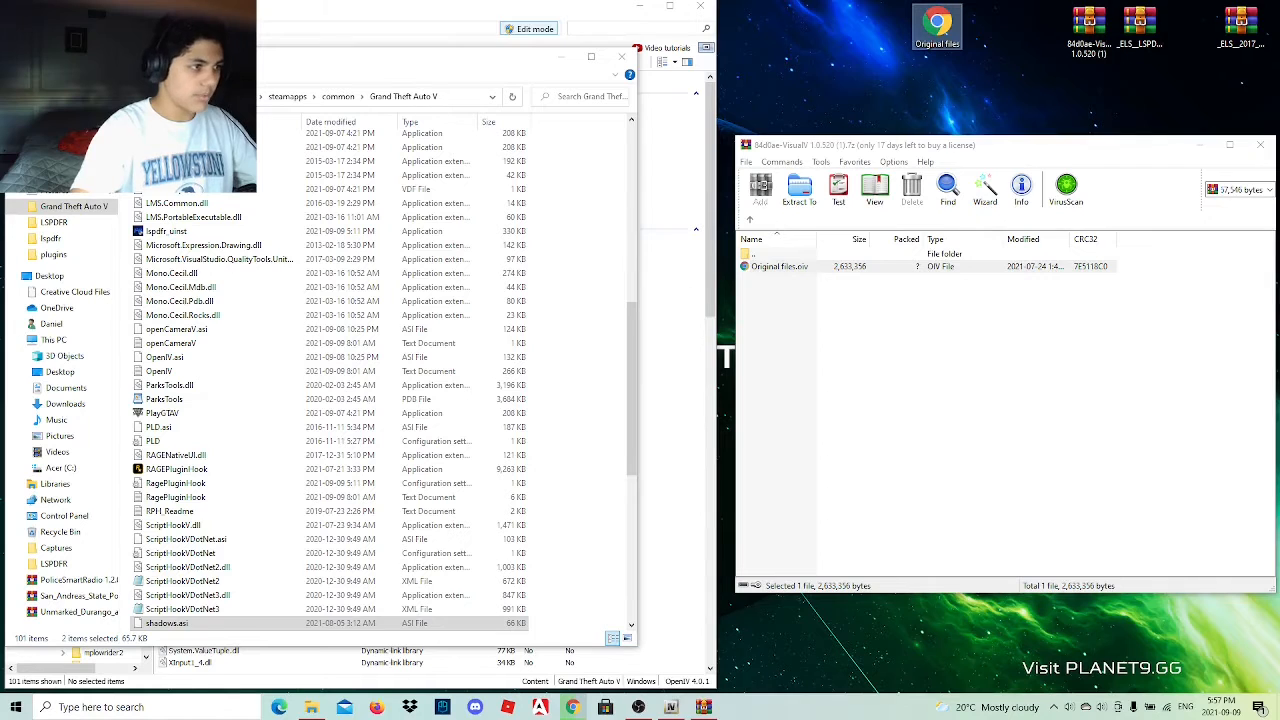
Close the game folder window and load Original files.oiv from the desktop into OpenIV's package installer.
click(619, 55)
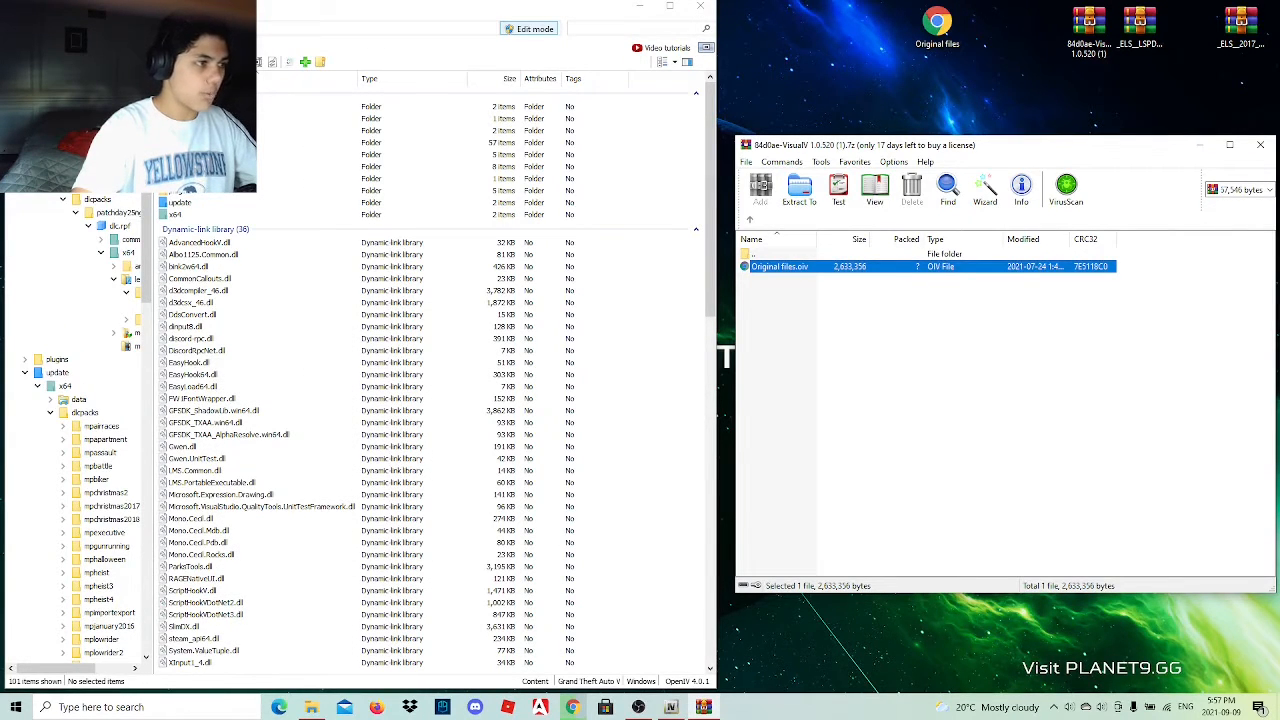
click(116, 48)
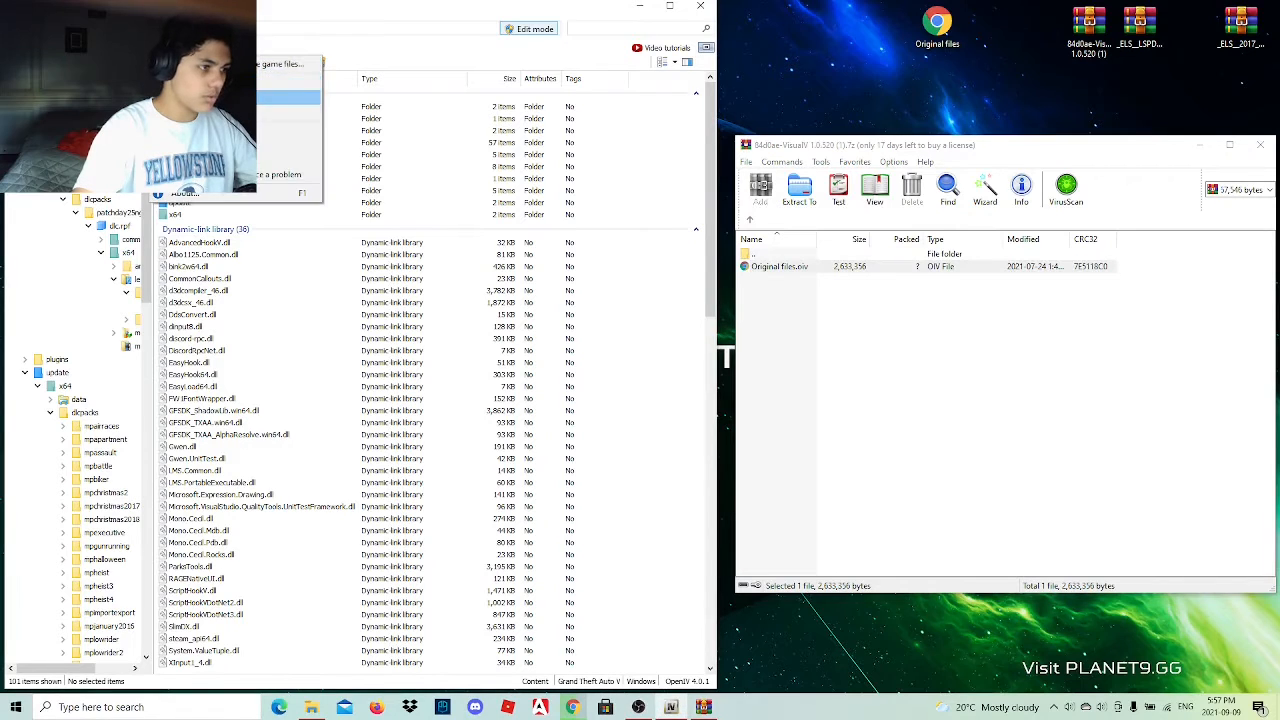
click(170, 98)
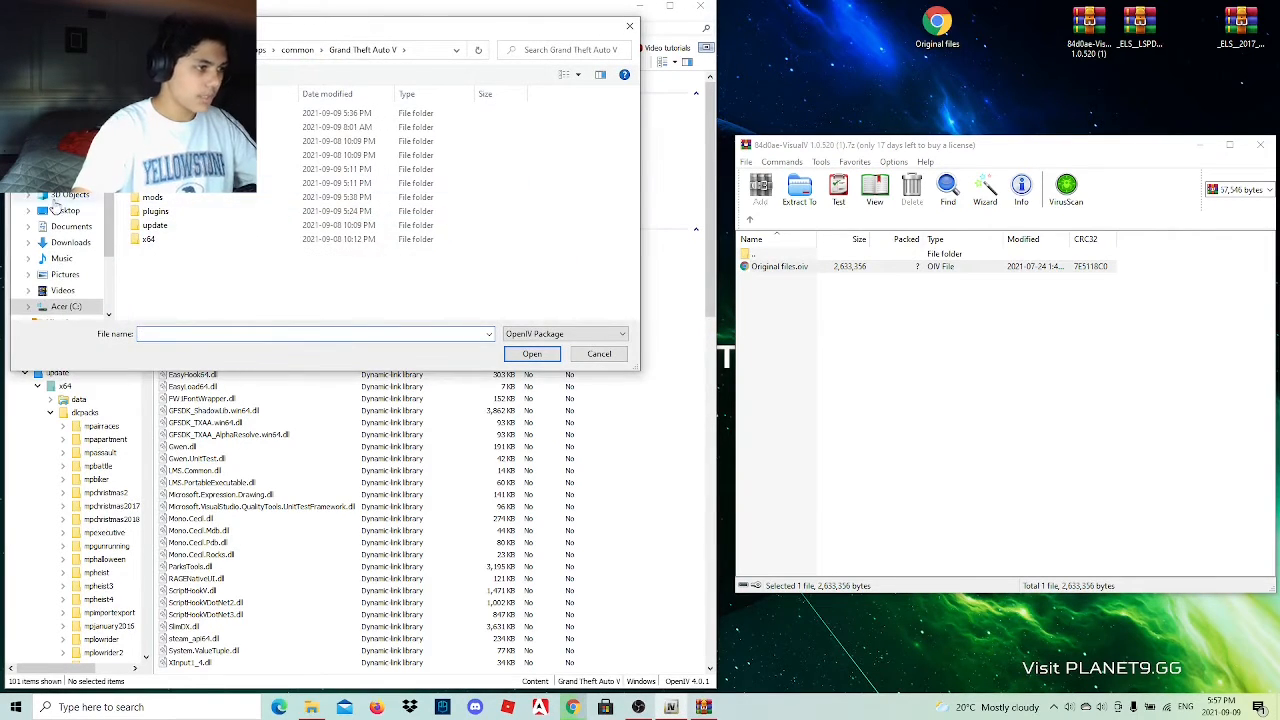
click(62, 210)
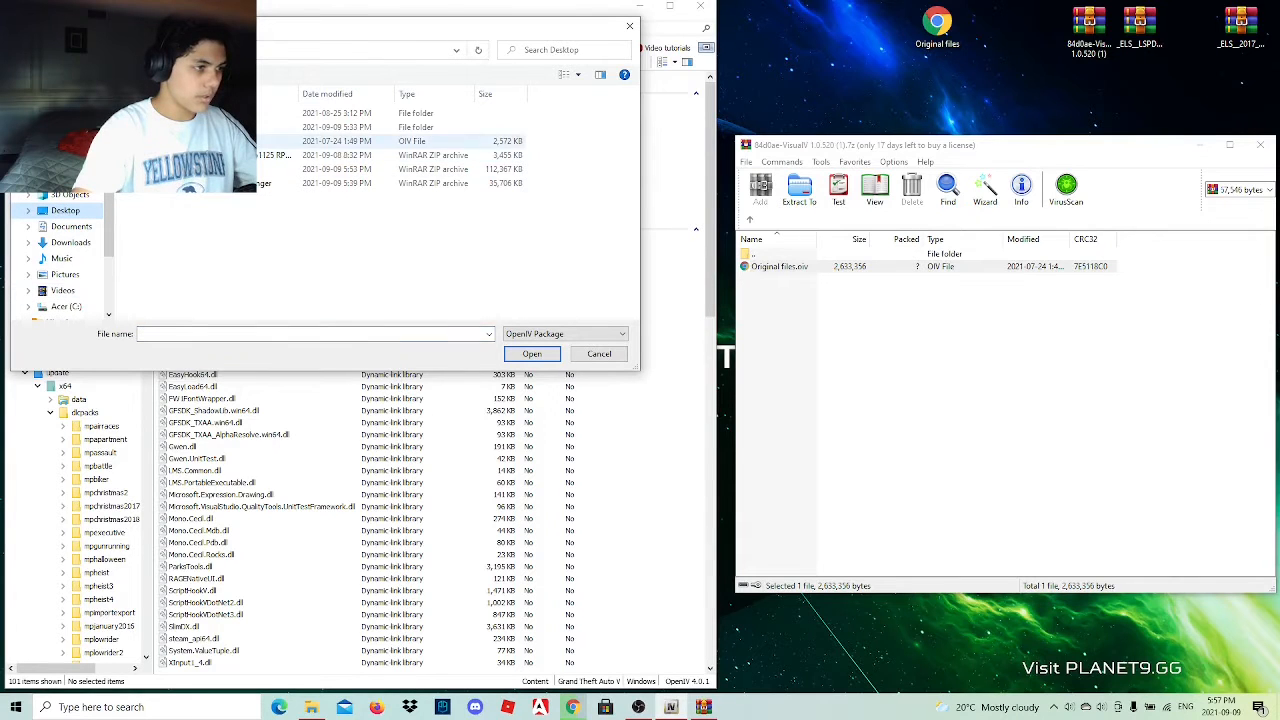
click(430, 141)
click(531, 353)
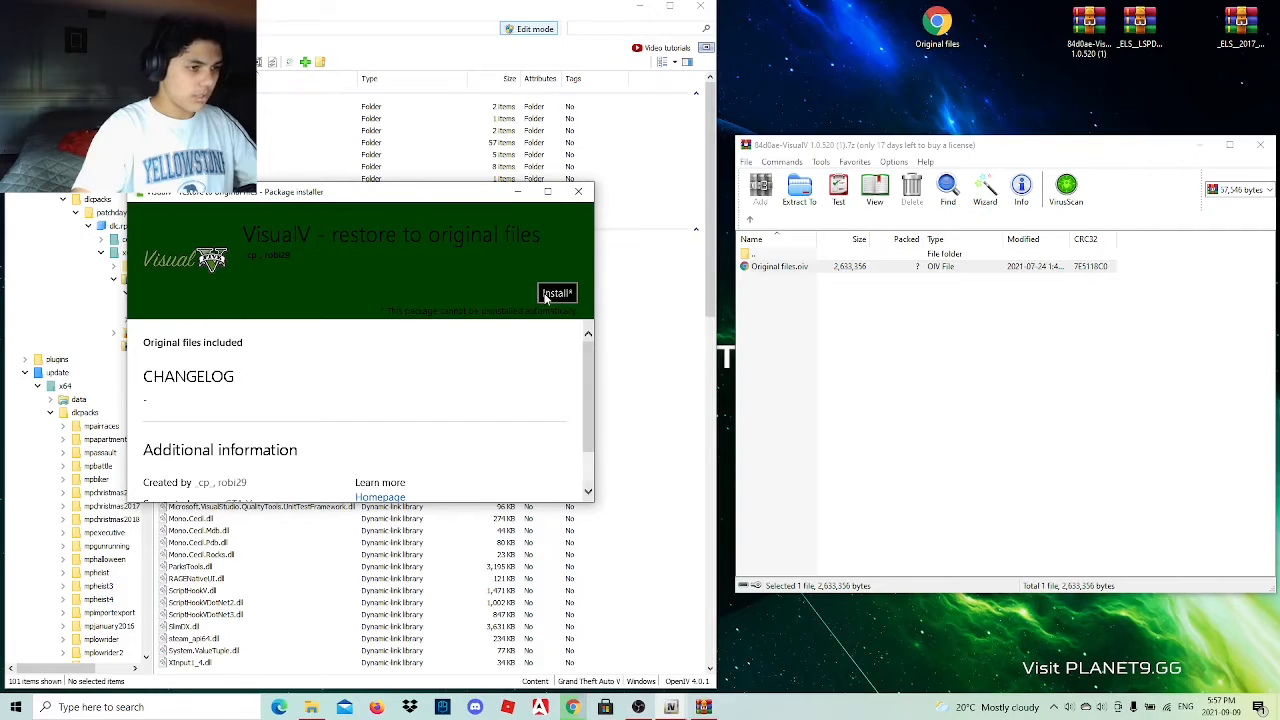
Install the VisualV - restore to original files package into the "mods" folder and close the installer.
click(556, 293)
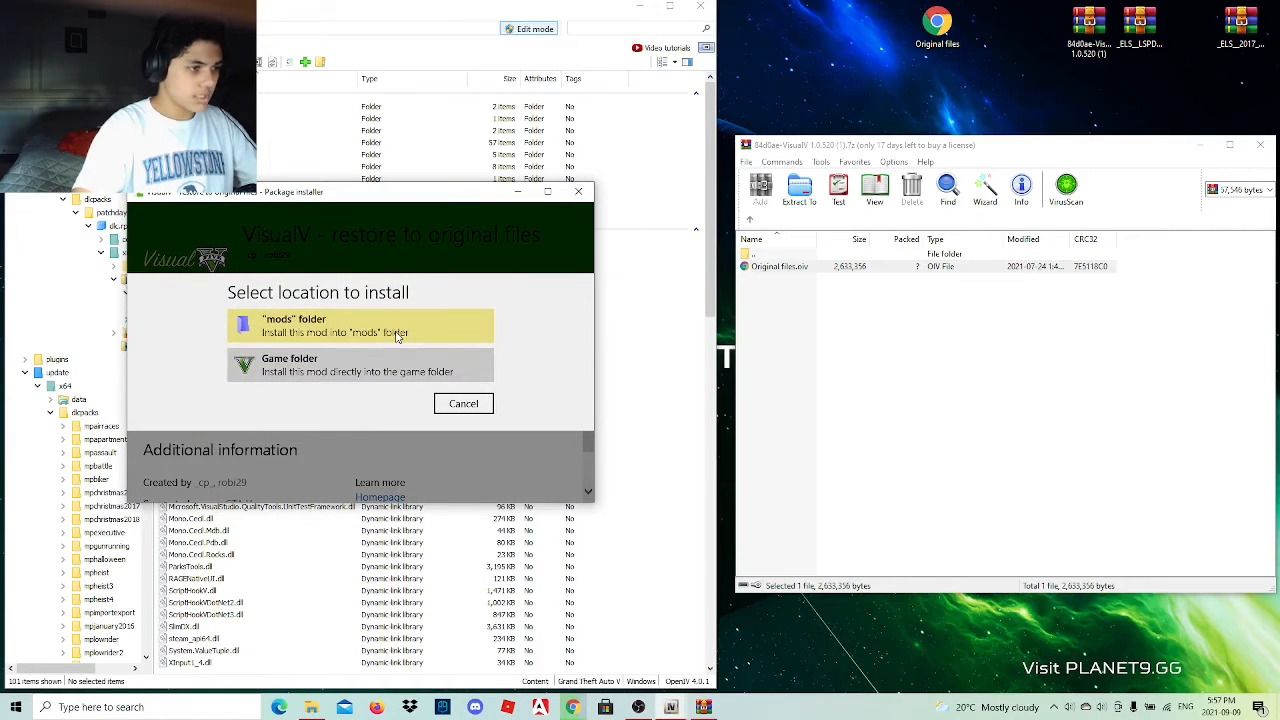
click(296, 340)
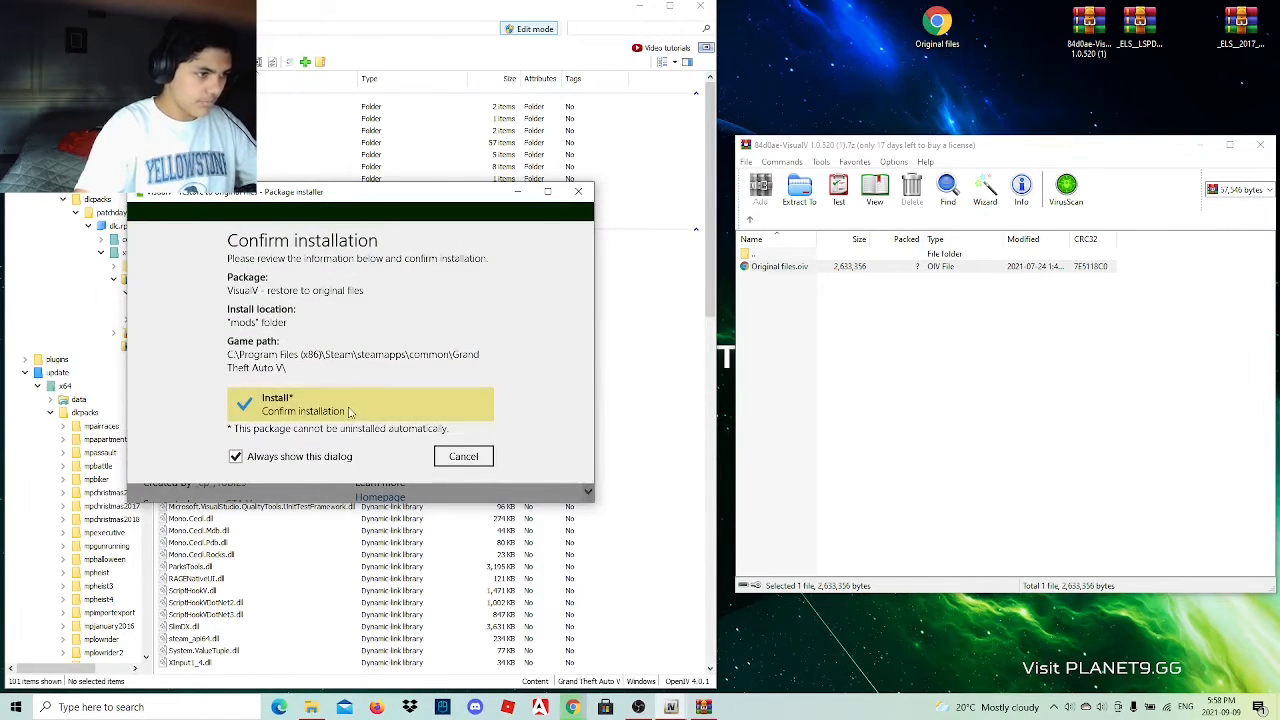
click(410, 408)
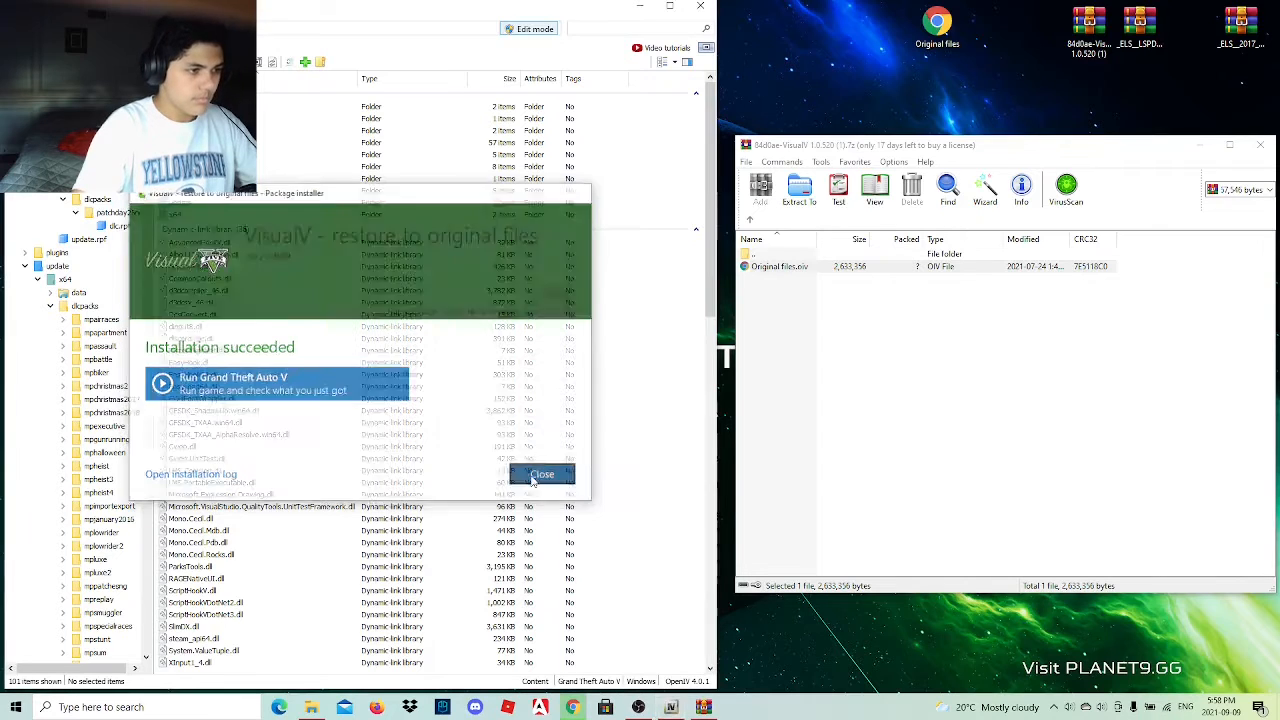
click(536, 477)
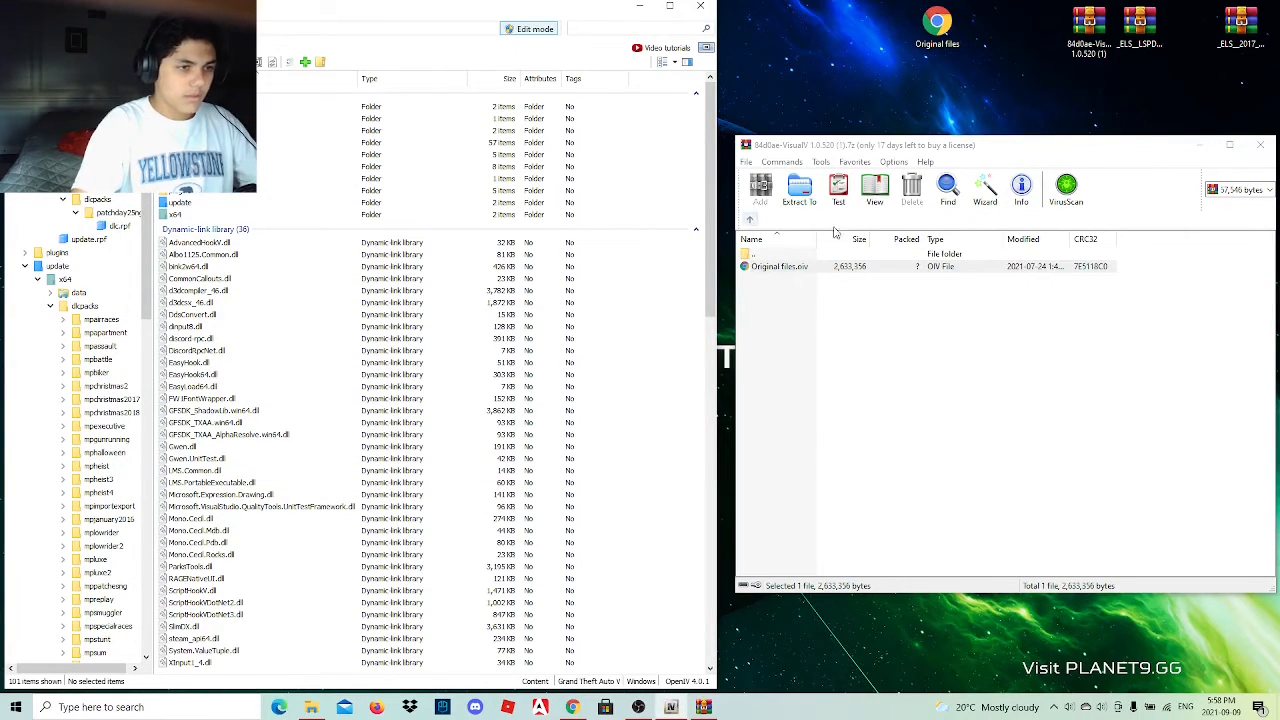
Close the VisualV archive, copy the downloaded Whelen Cencom siren and 0f7113-RGSv4.1 archives to the desktop, and minimize the browser.
click(1260, 145)
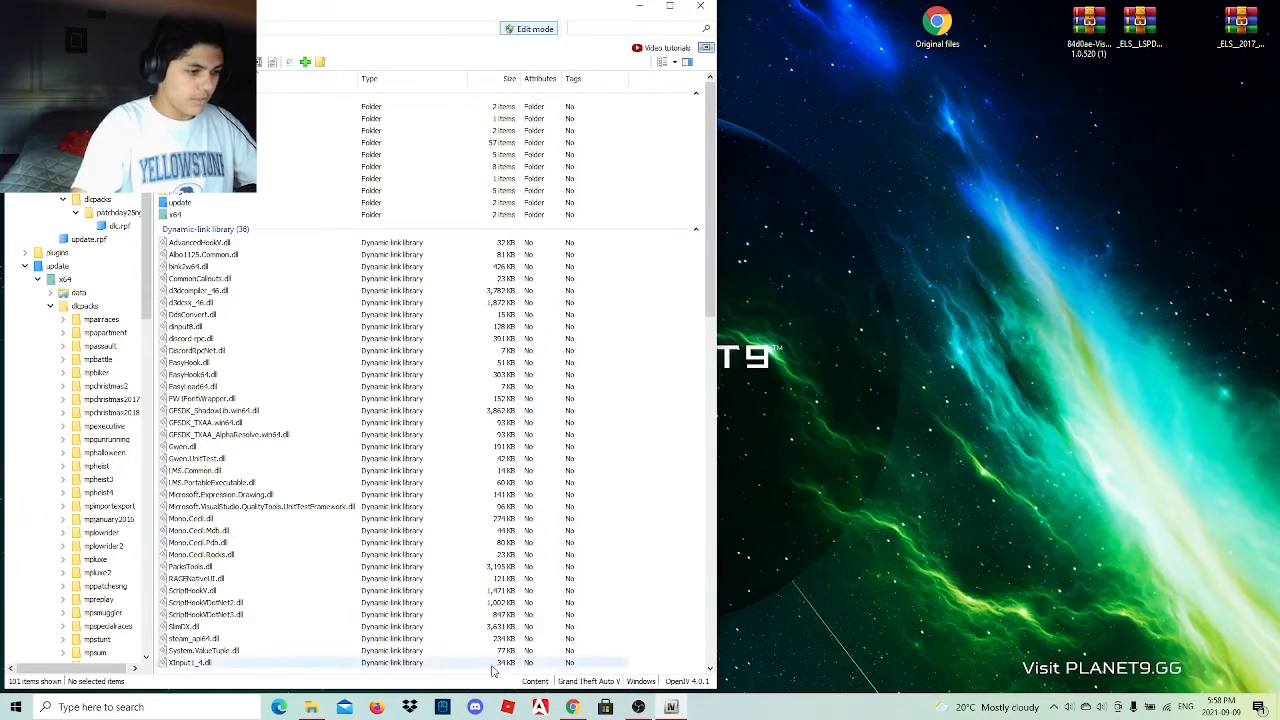
click(573, 707)
drag(298, 651, 1040, 30)
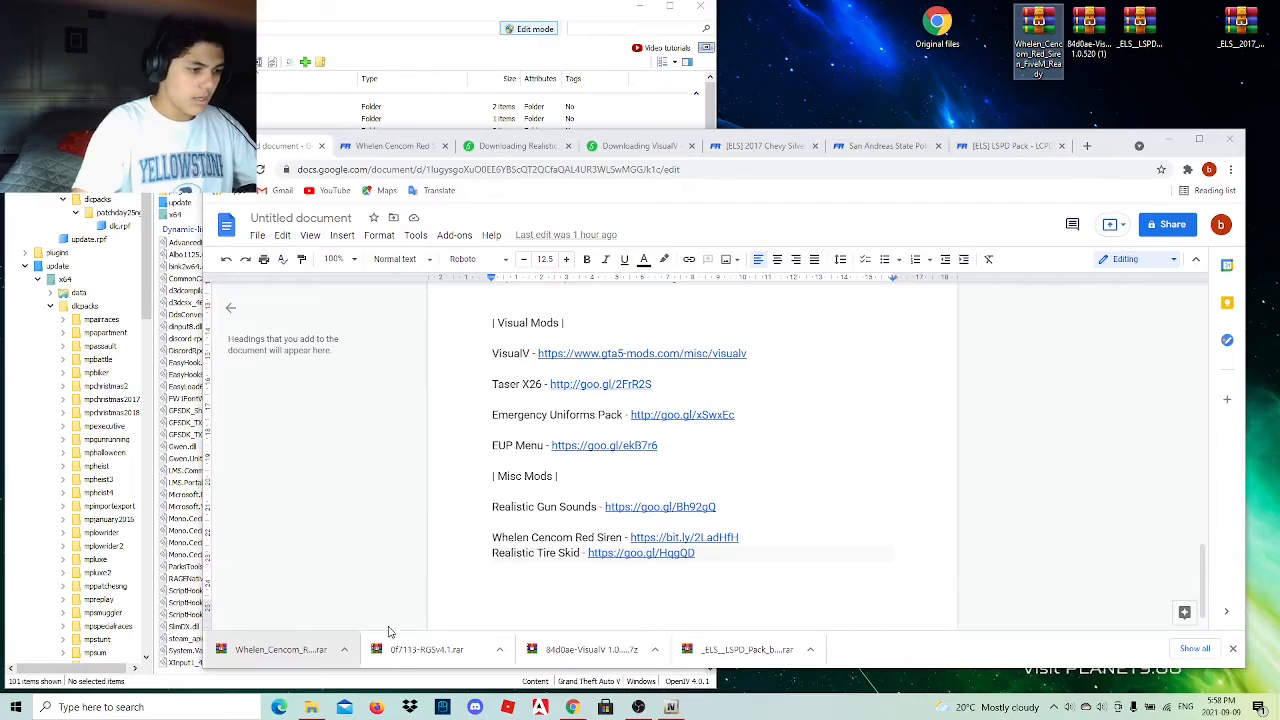
drag(410, 650, 978, 35)
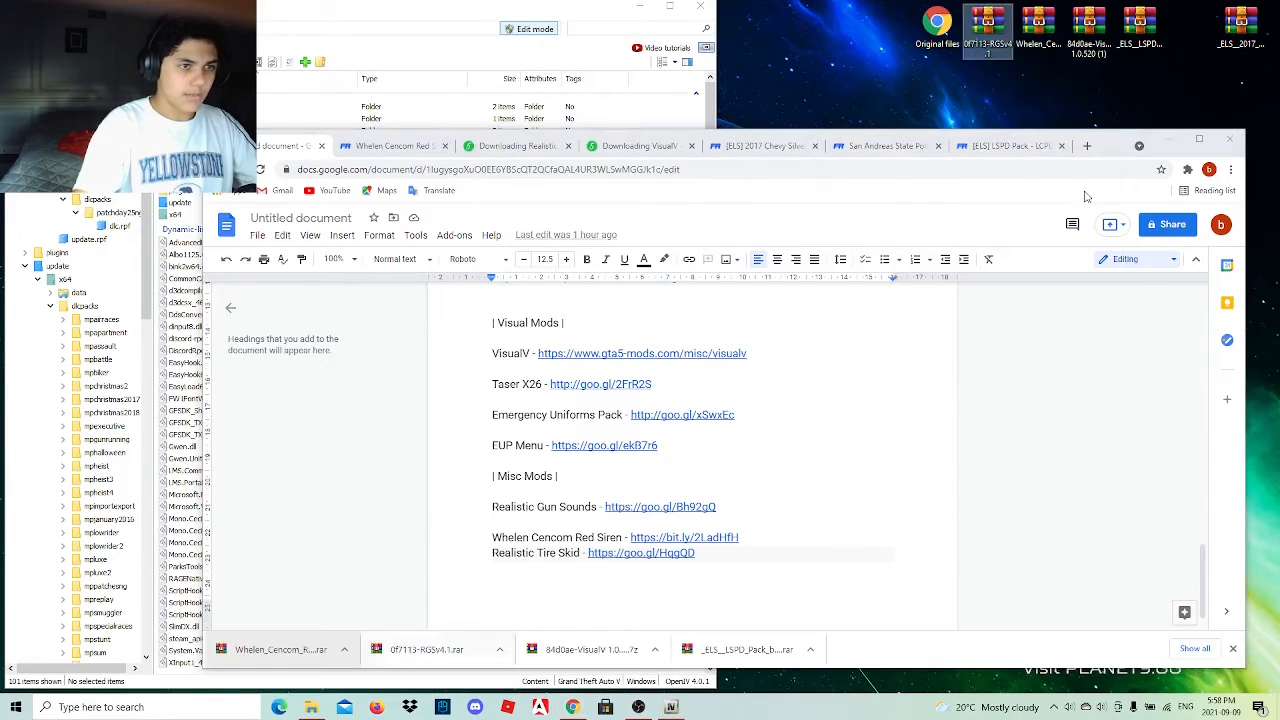
click(1169, 138)
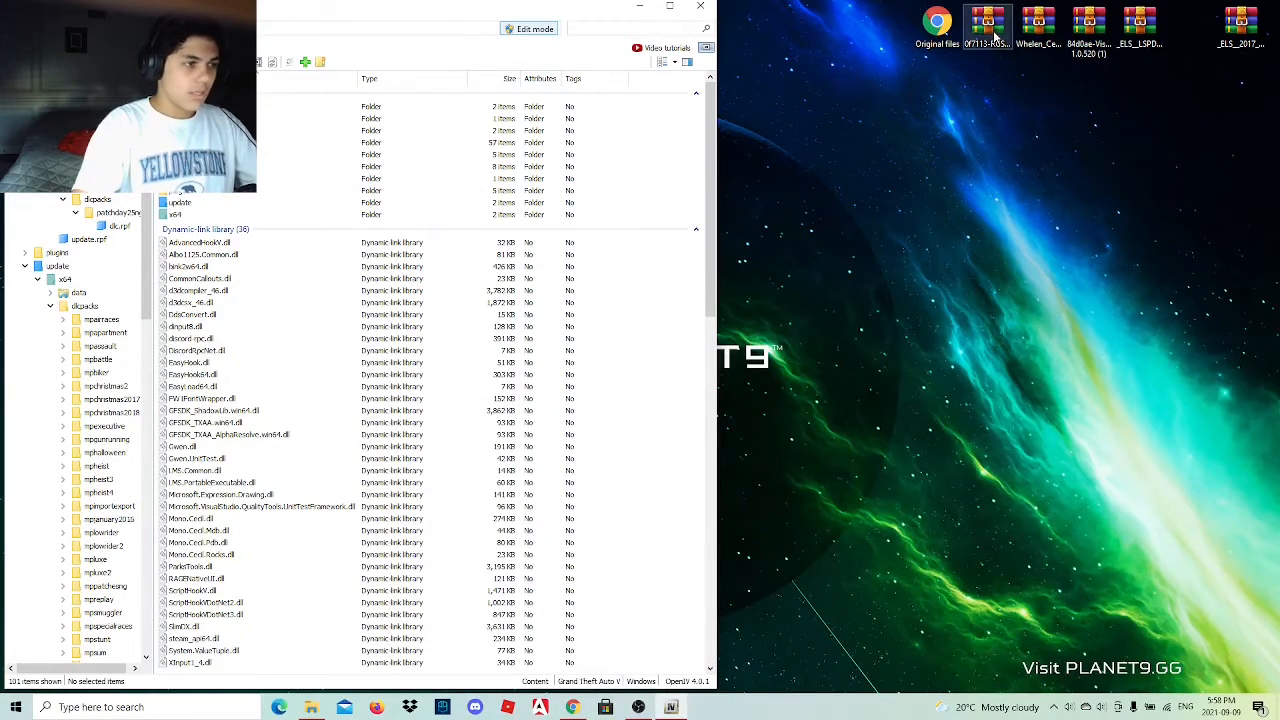
Extract RGS41.oiv from the 0f7113-RGSv4.1 archive to the desktop and check the archive's Optionals folder.
double_click(994, 35)
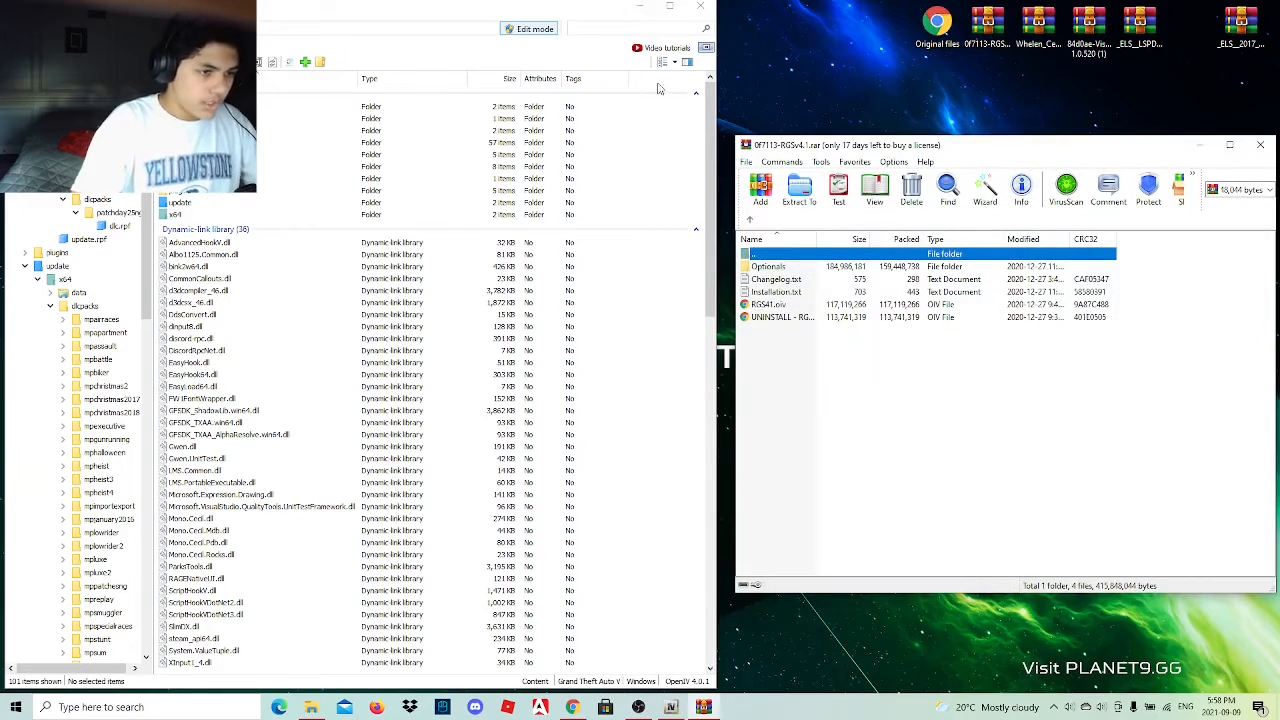
drag(778, 306, 836, 45)
double_click(820, 267)
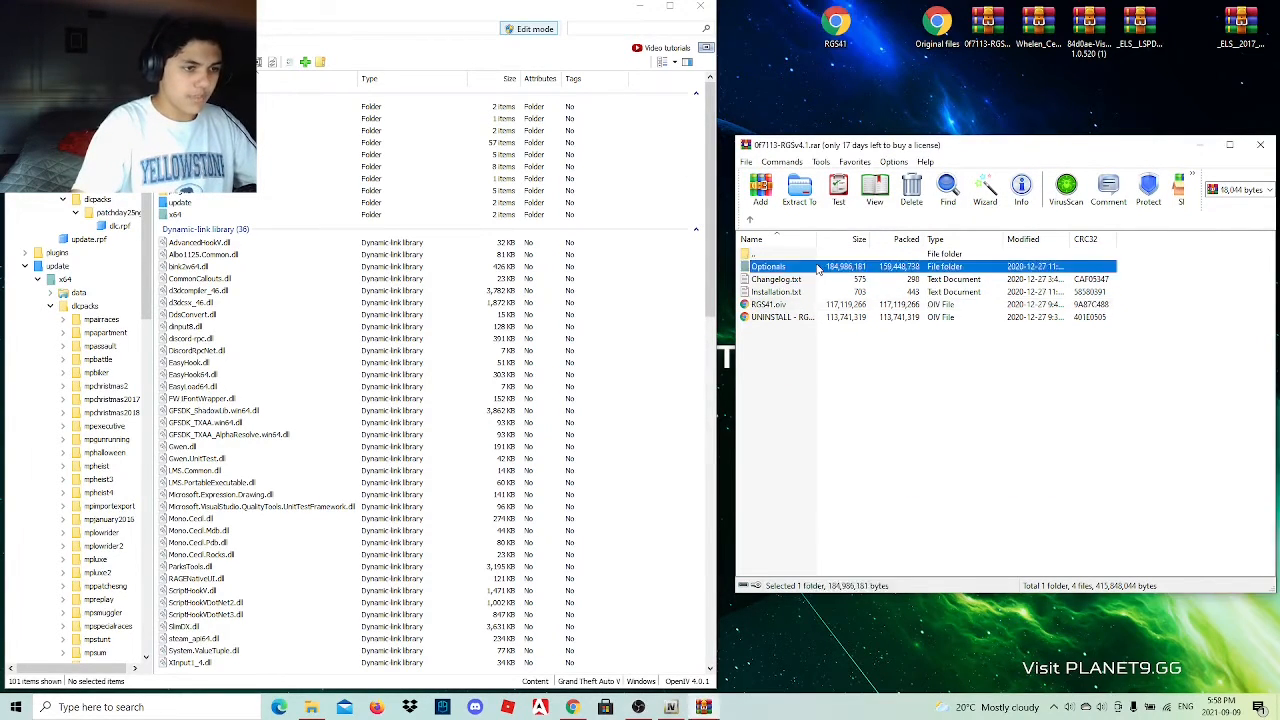
click(749, 219)
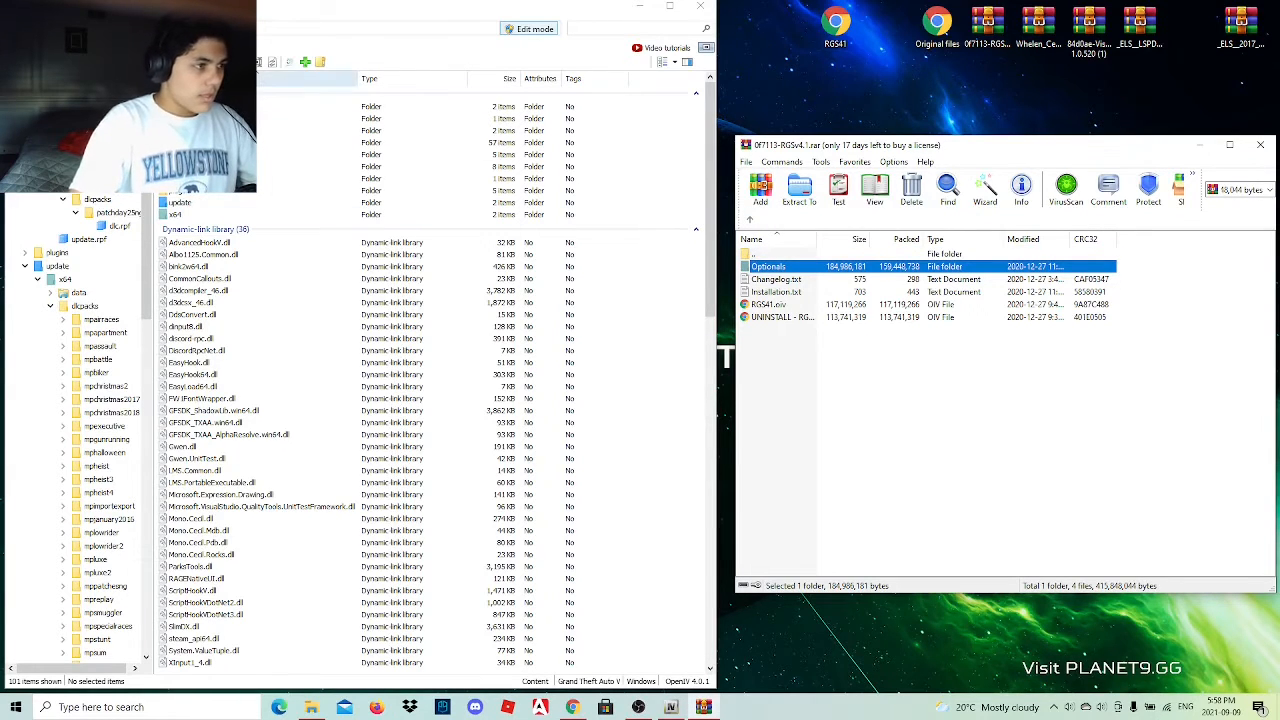
Load RGS41.oiv from the desktop into OpenIV's package installer and install Realistic Guns Sounds into the "mods" folder.
click(104, 47)
click(136, 77)
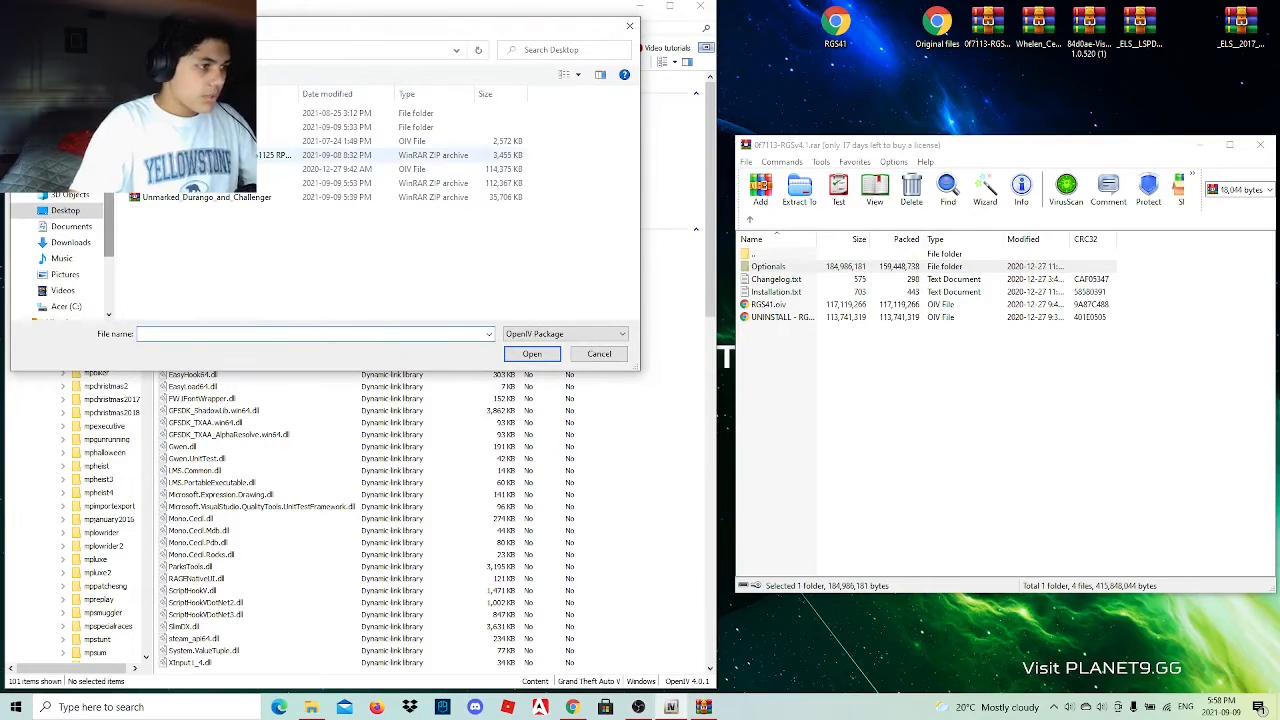
click(360, 169)
click(540, 355)
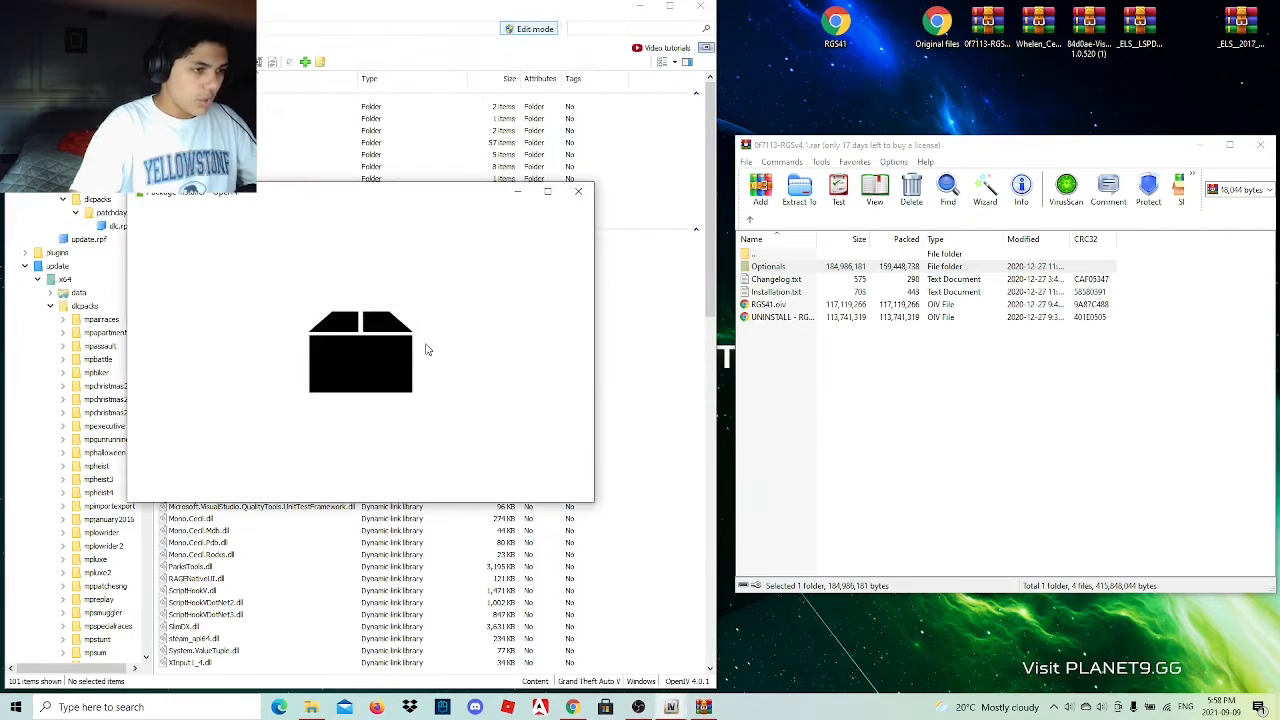
click(547, 297)
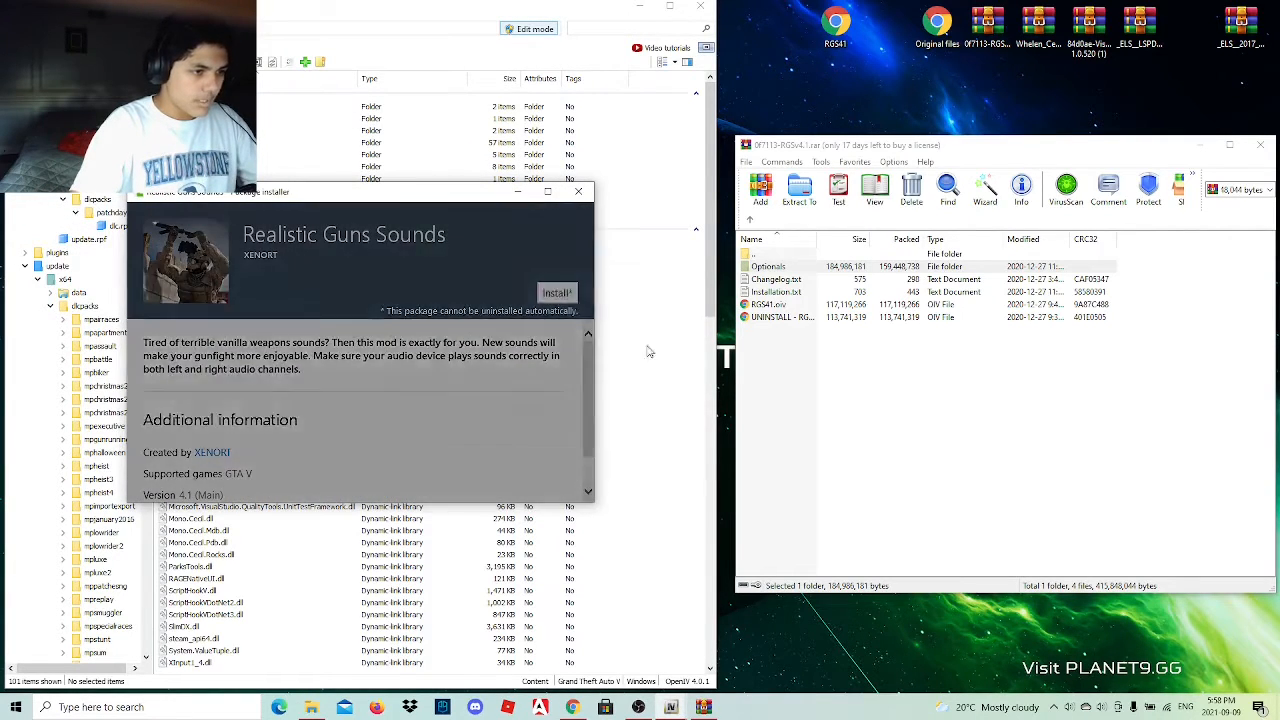
click(405, 325)
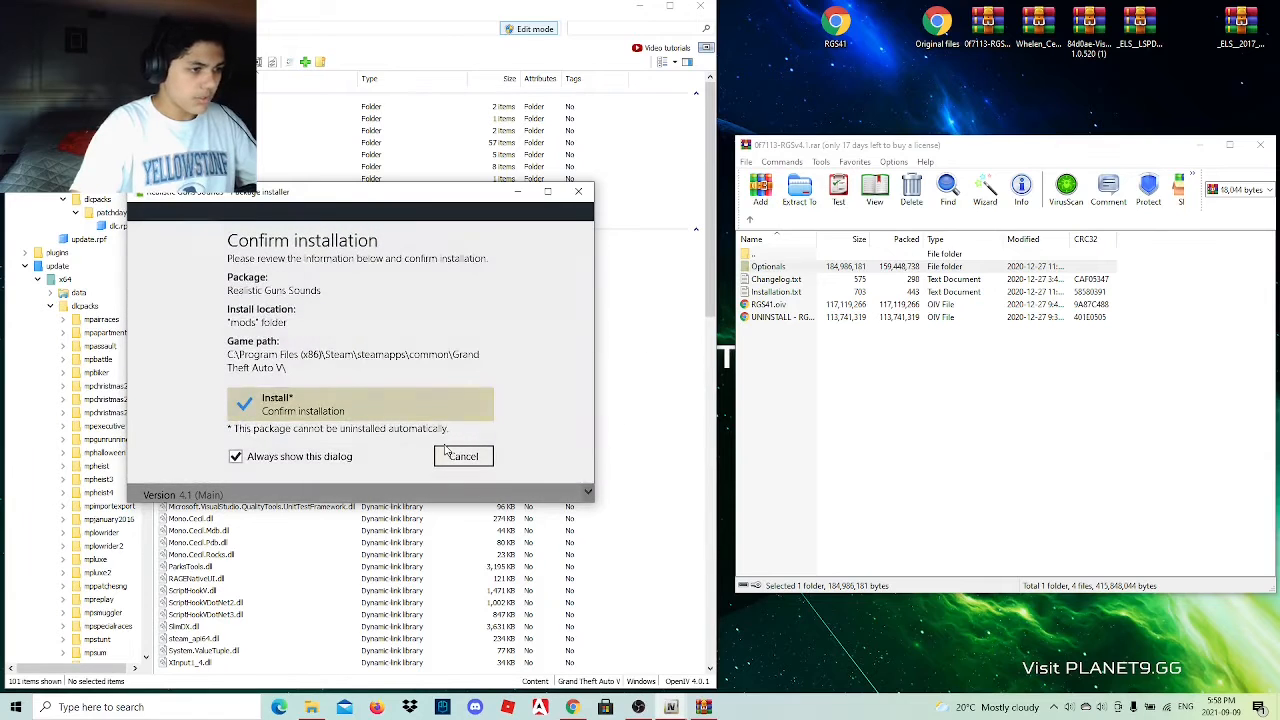
click(398, 405)
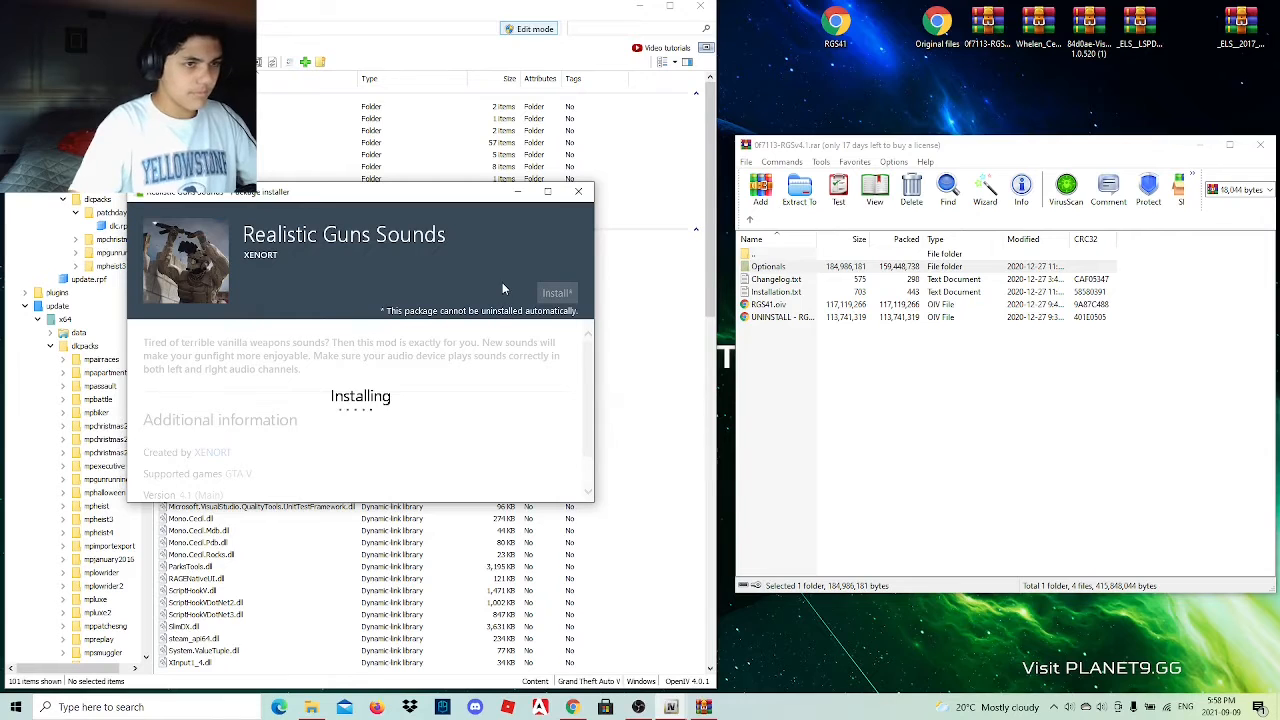
Close the RGS archive and open the FiveM - LSPDFR folder inside the Whelen Cencom Red Siren archive.
click(1260, 145)
double_click(1038, 25)
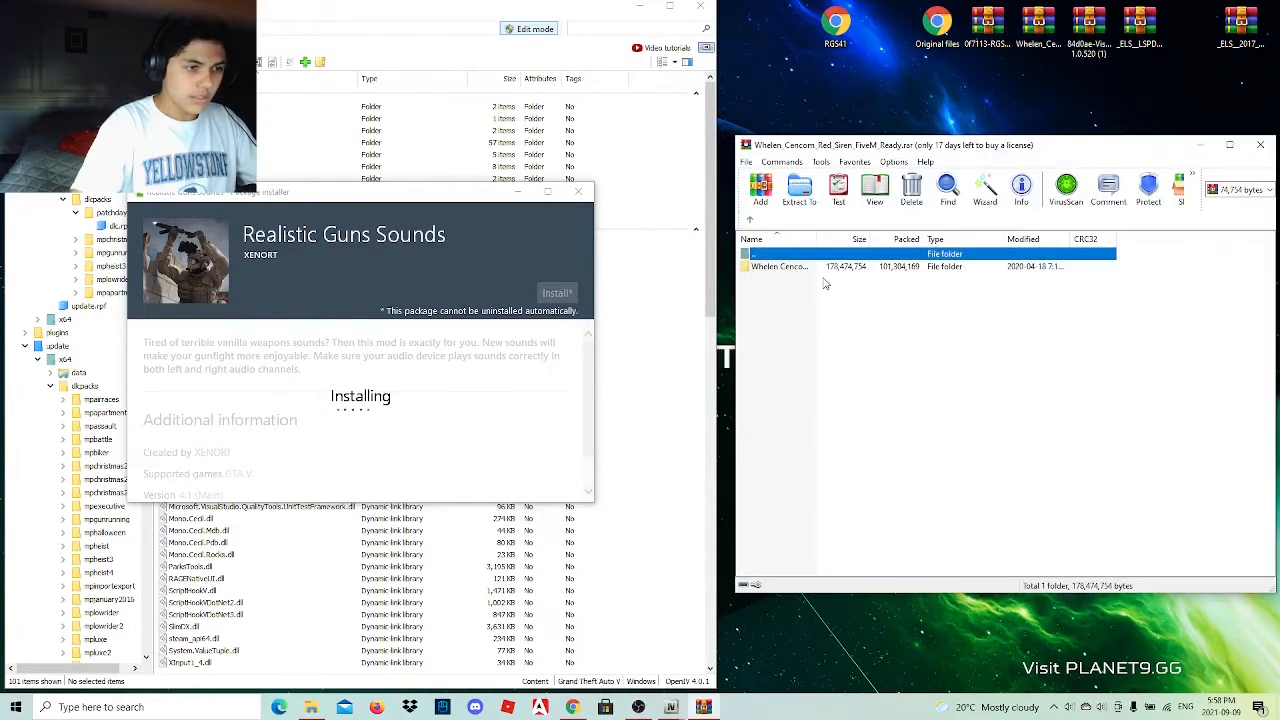
double_click(826, 270)
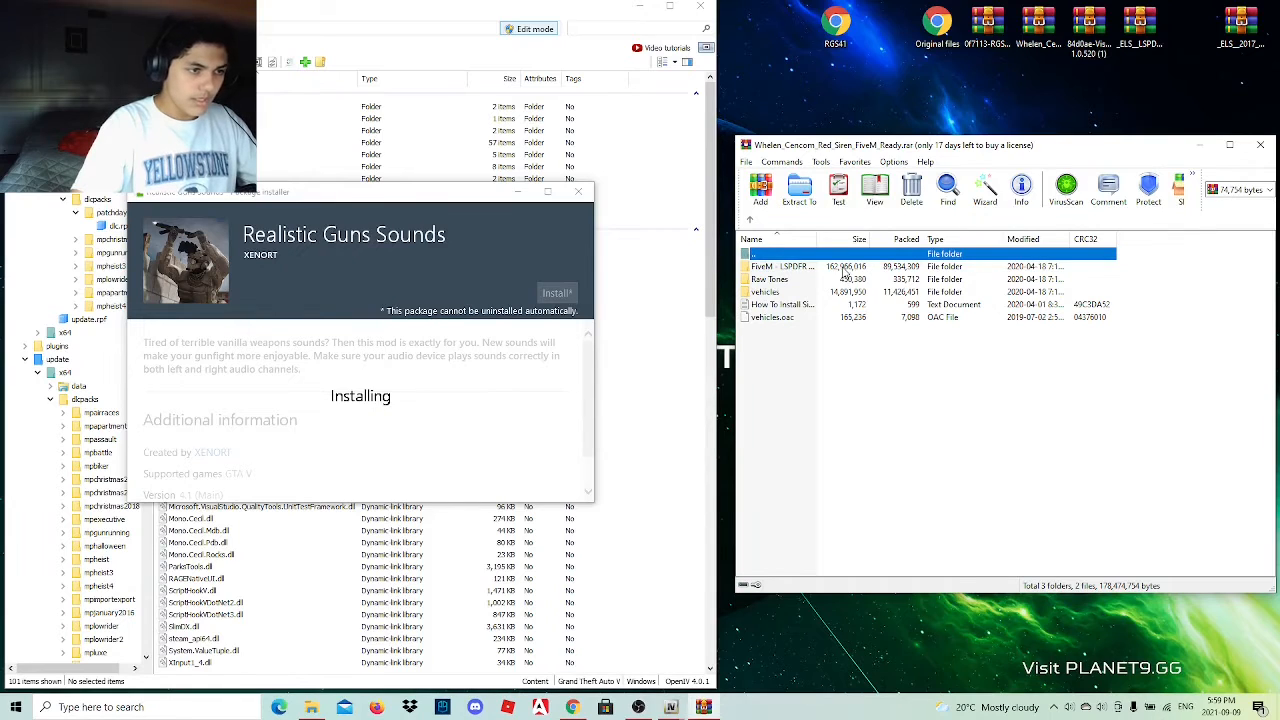
double_click(845, 269)
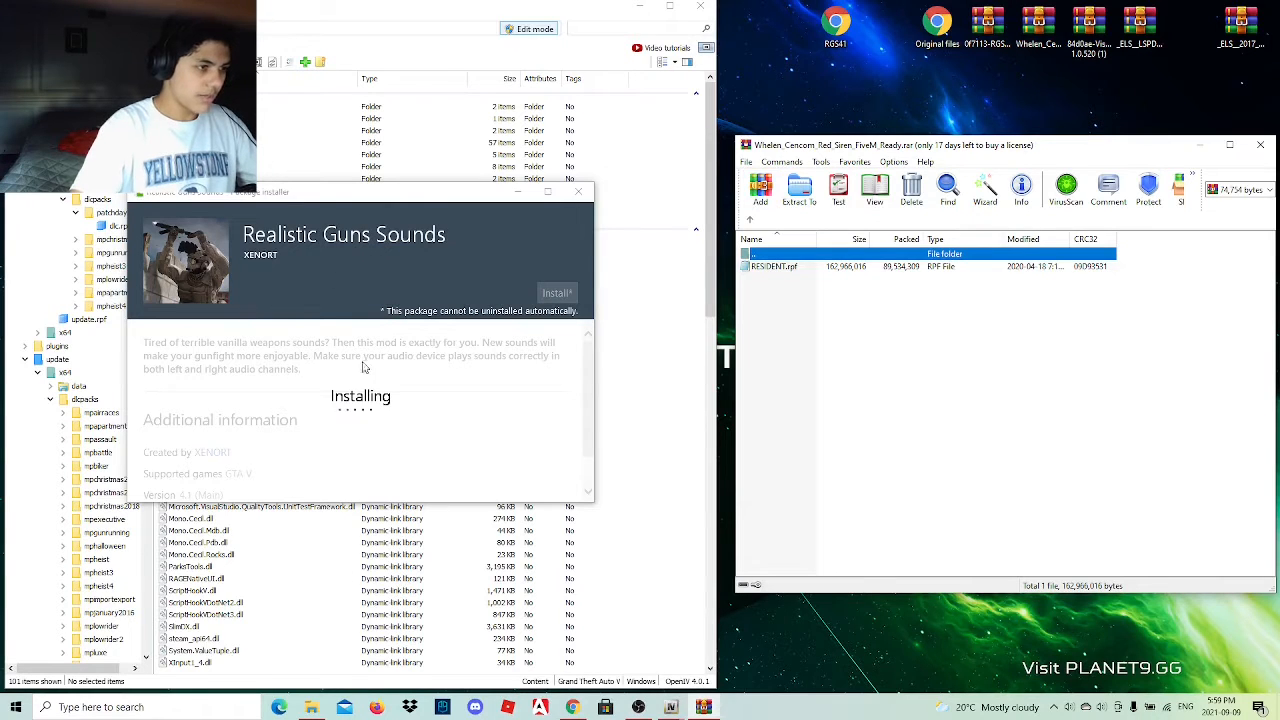
click(15, 228)
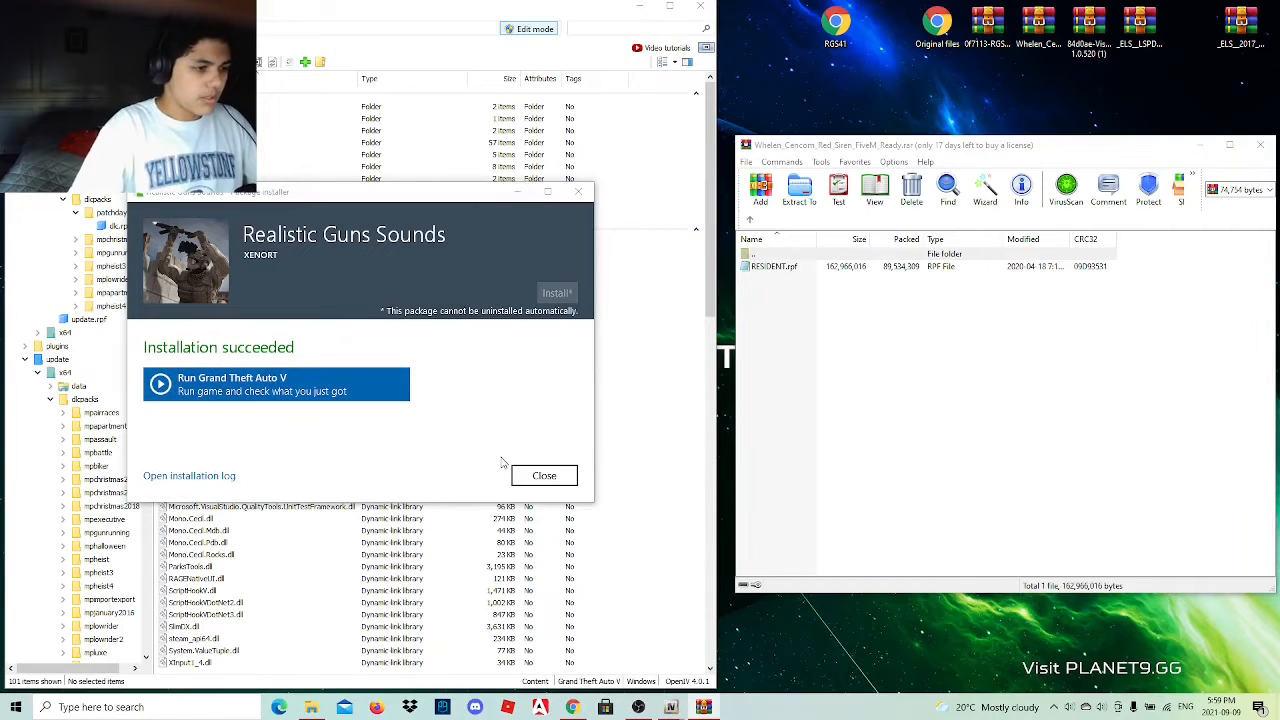
Close the package installer and open RESIDENT.rpf under x64/audio/sfx in OpenIV's mods folder.
click(530, 472)
double_click(182, 178)
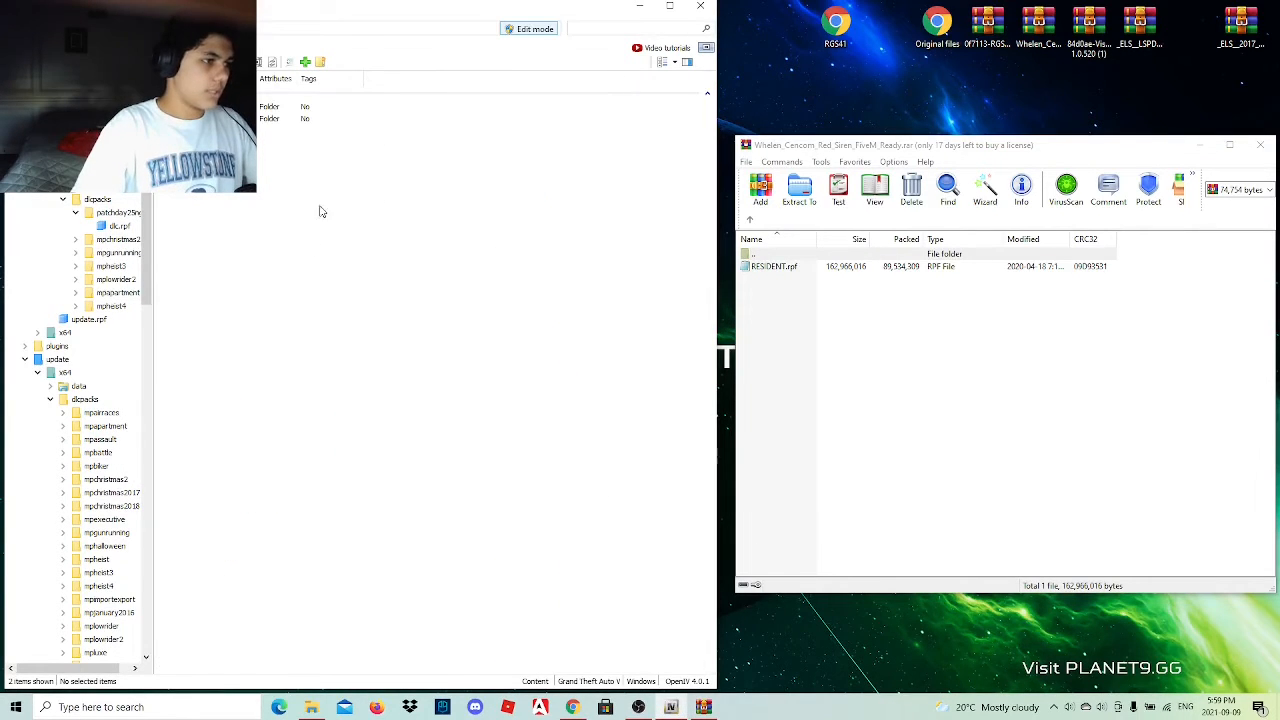
double_click(184, 119)
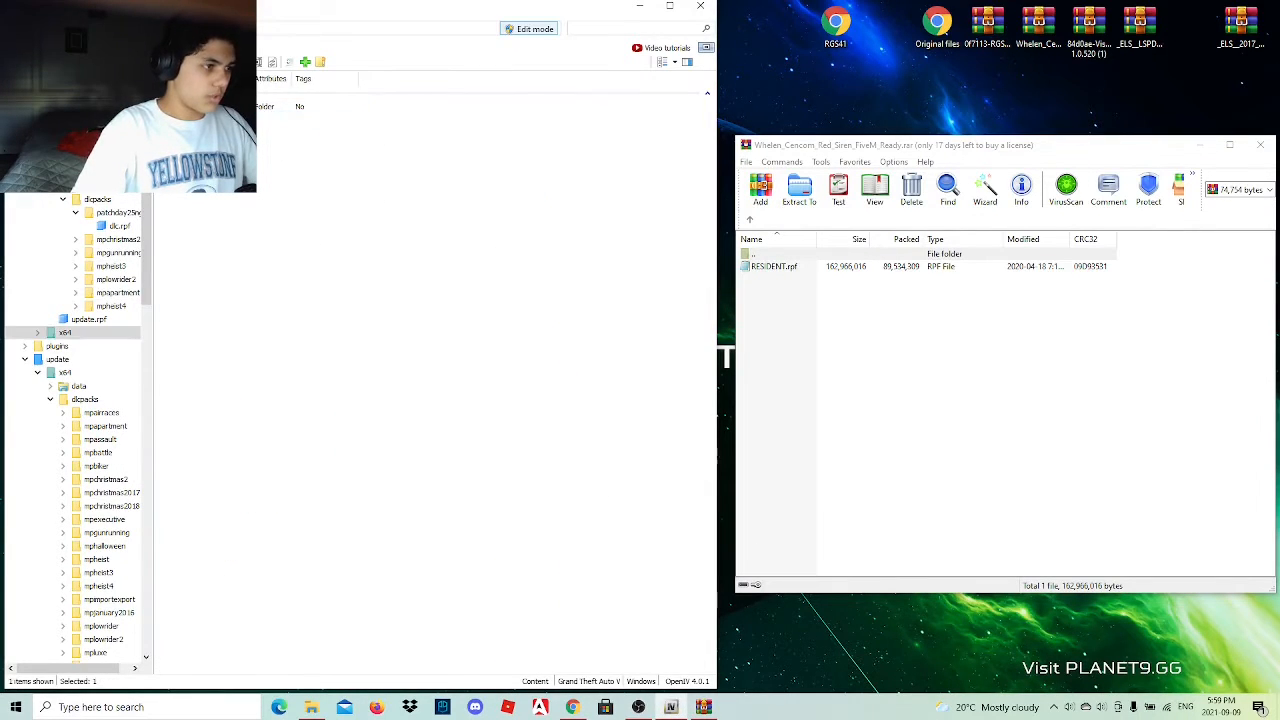
double_click(184, 107)
double_click(184, 107)
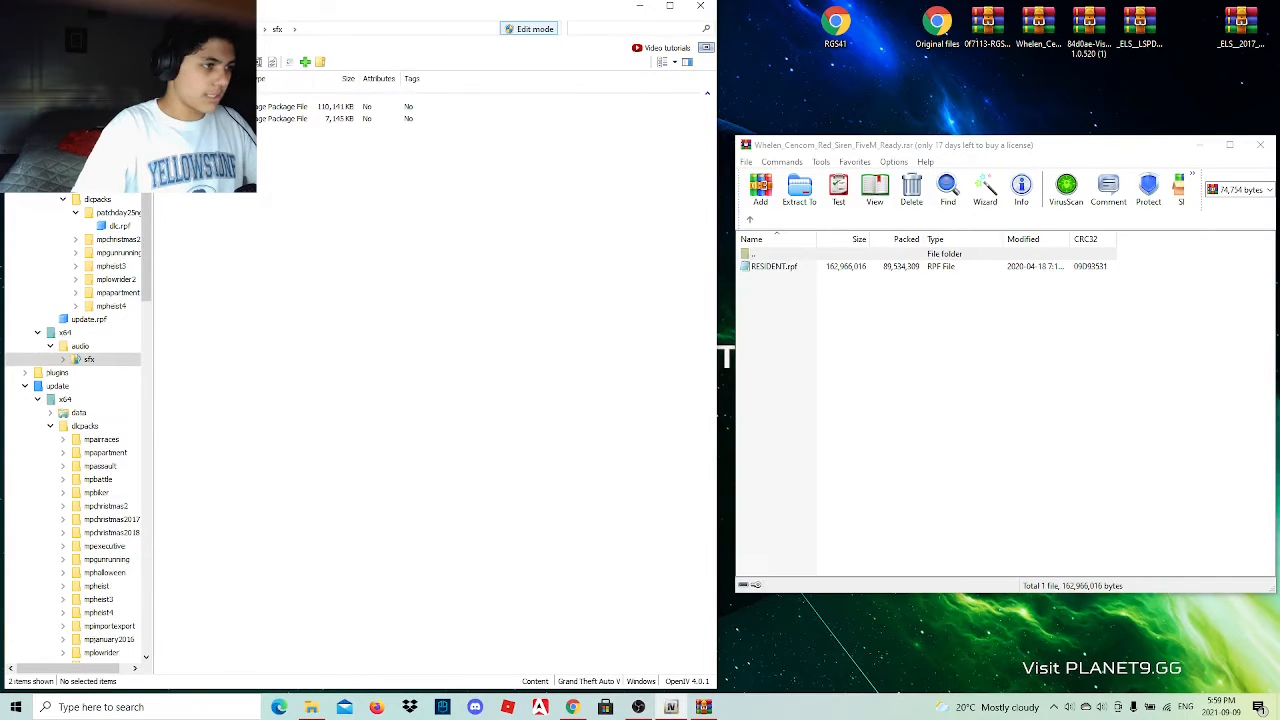
double_click(184, 107)
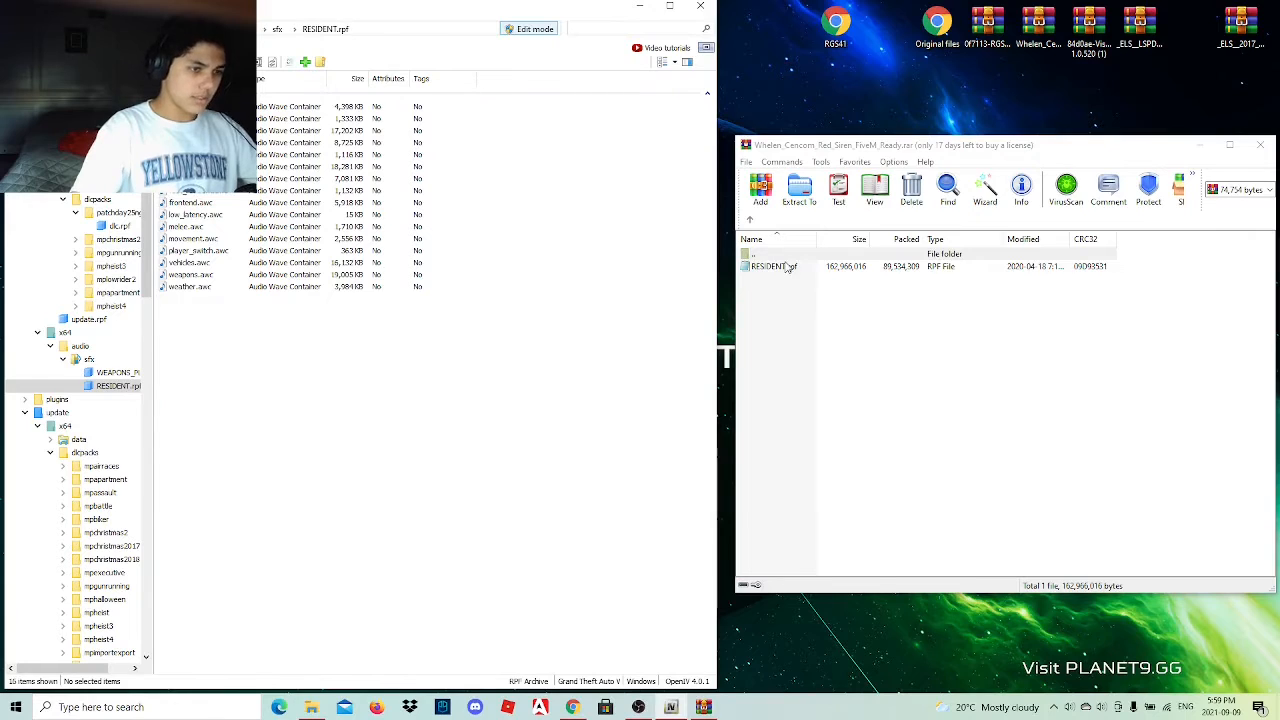
Add the Whelen archive's RESIDENT.rpf inside the open RESIDENT.rpf and extract vehicles.awc from the added copy to the desktop.
drag(786, 264, 294, 449)
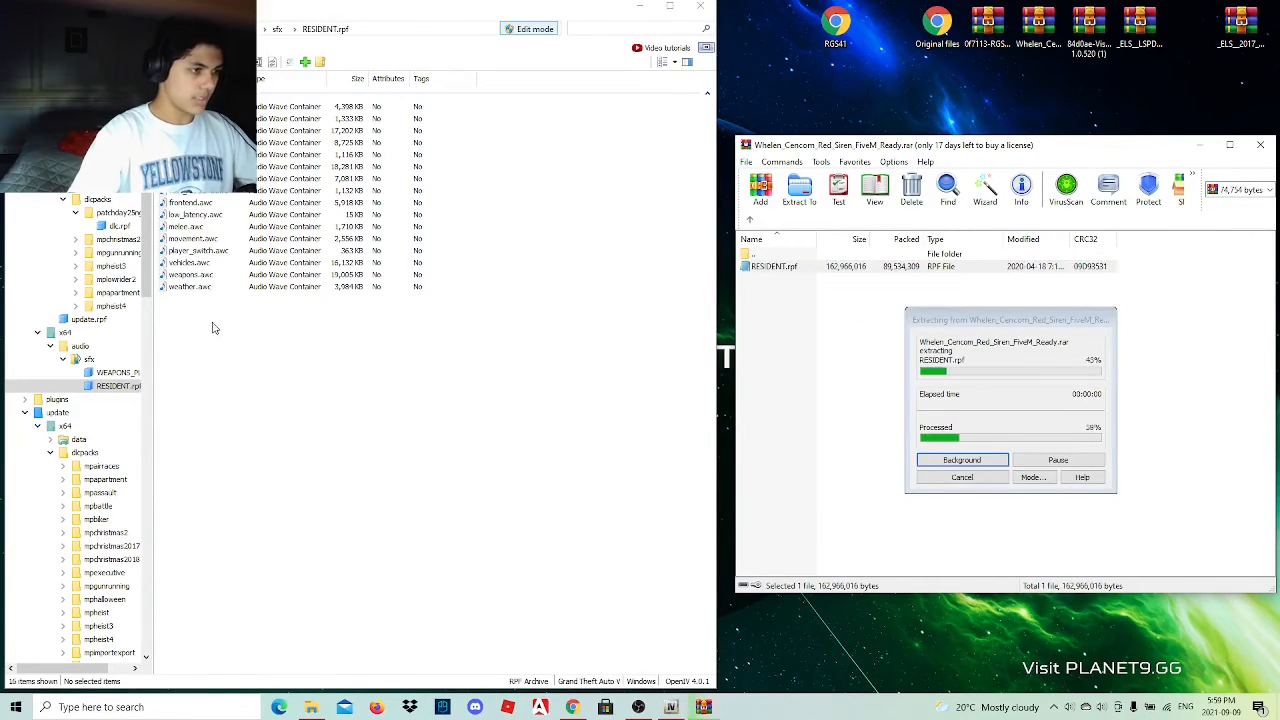
double_click(266, 310)
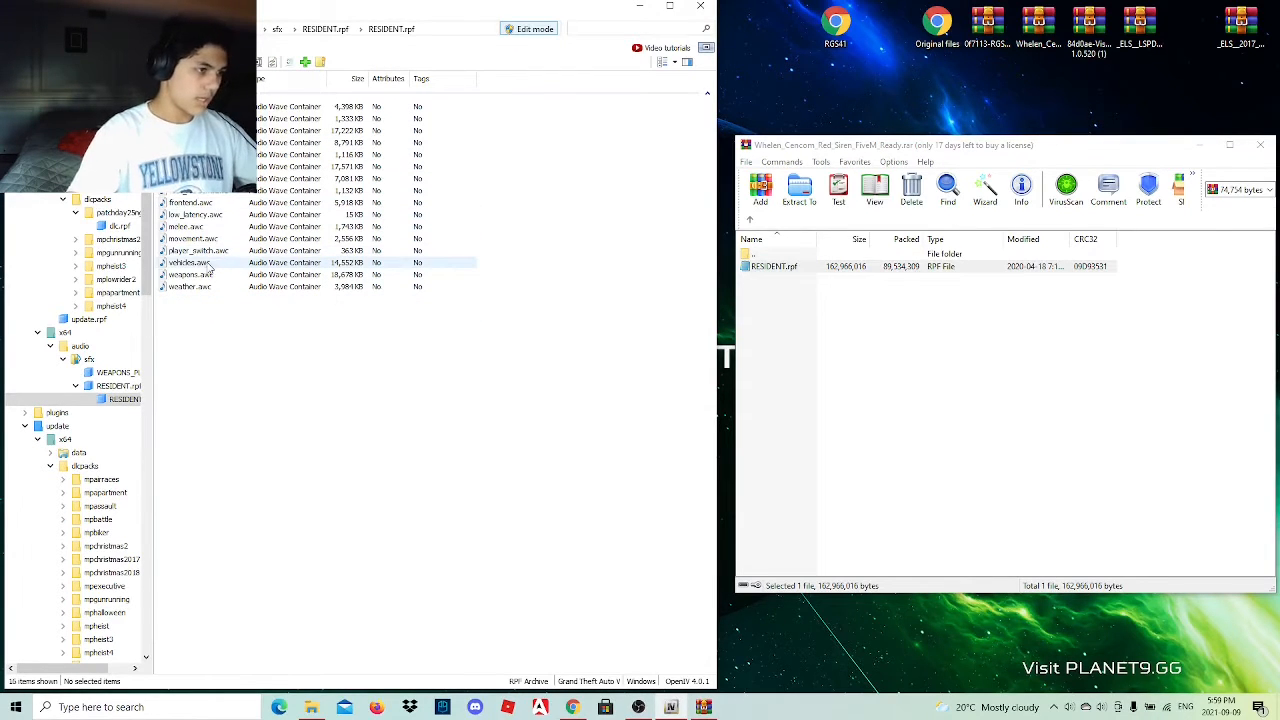
drag(205, 266, 853, 106)
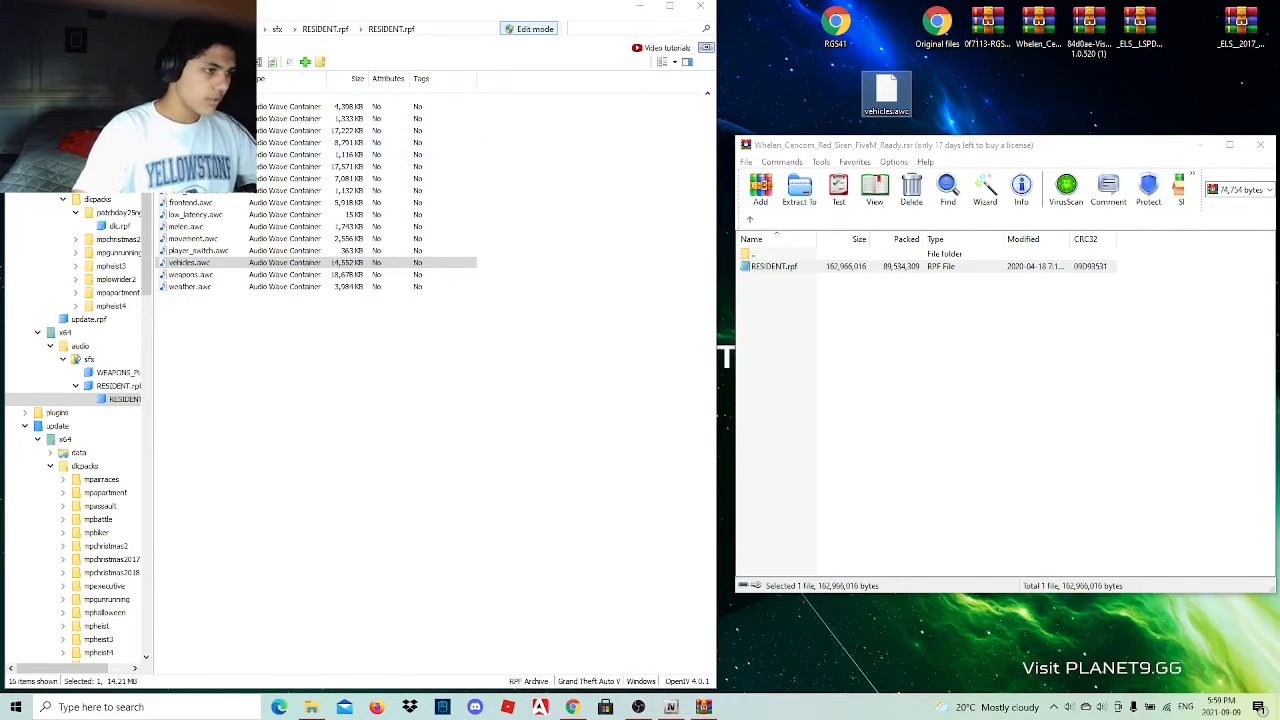
Preview the sounds in explosions.awc and weapons.awc from the added RESIDENT.rpf in the audio player.
double_click(300, 166)
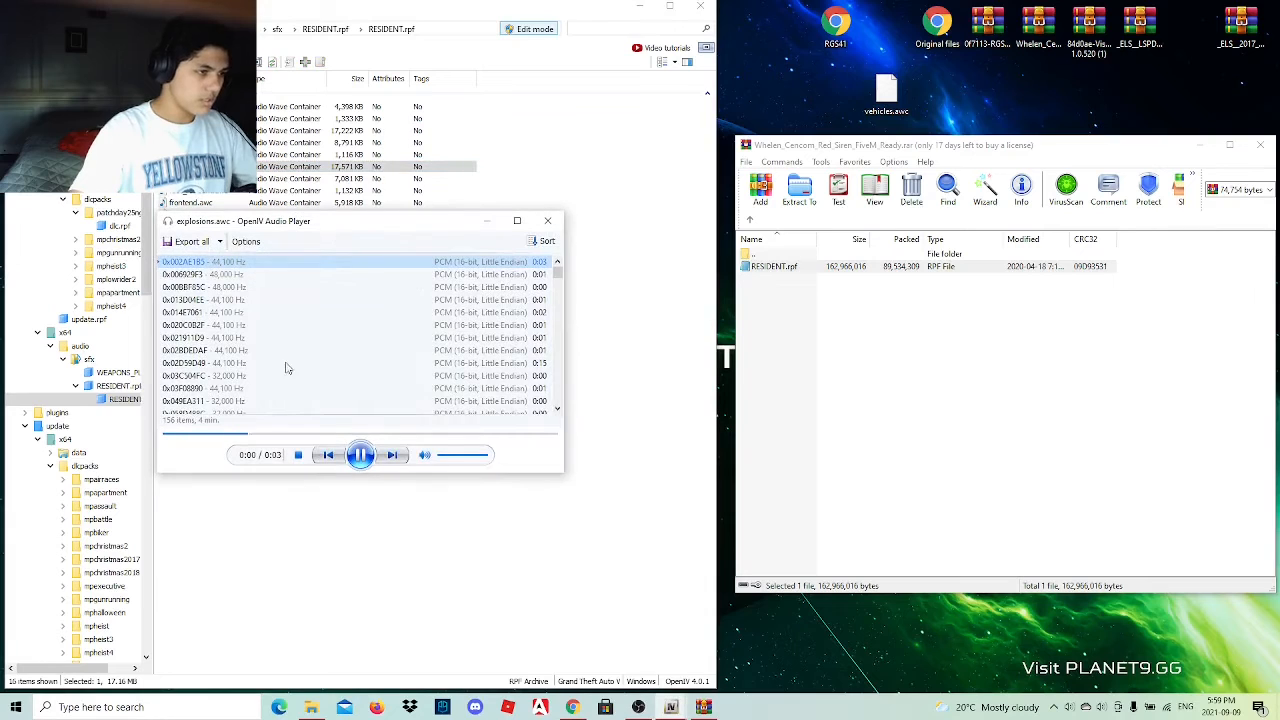
click(557, 223)
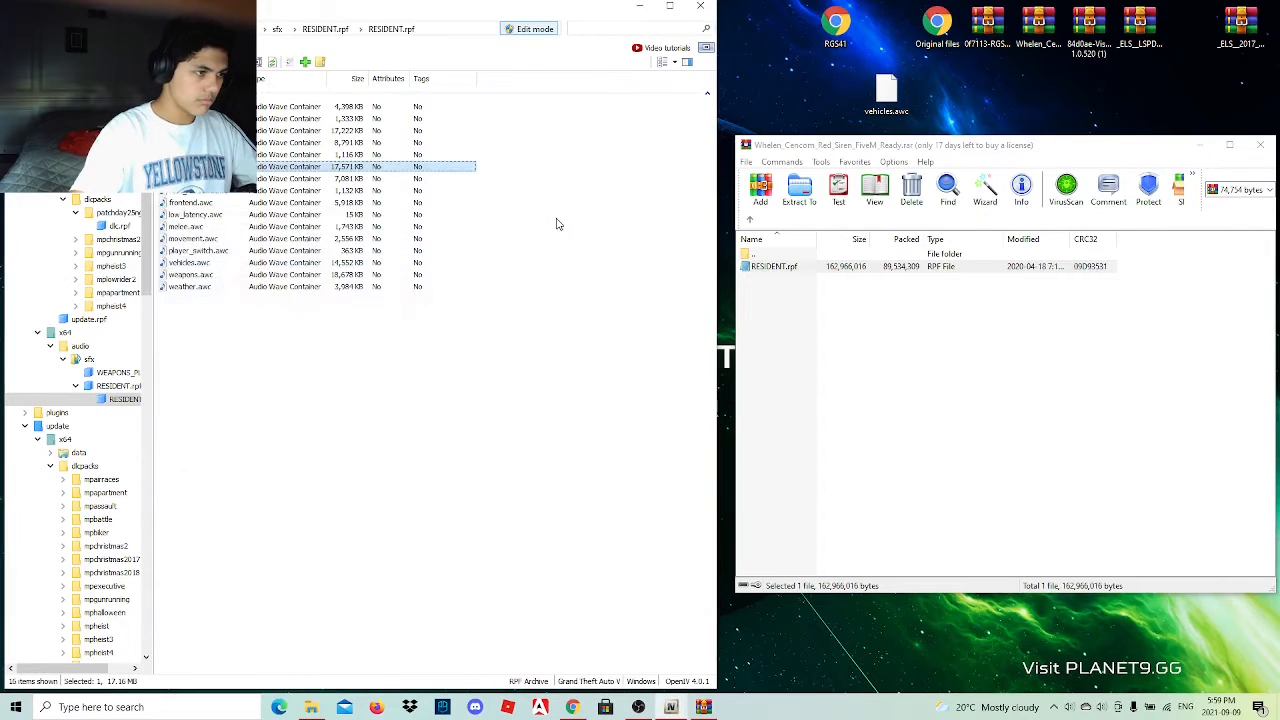
double_click(288, 274)
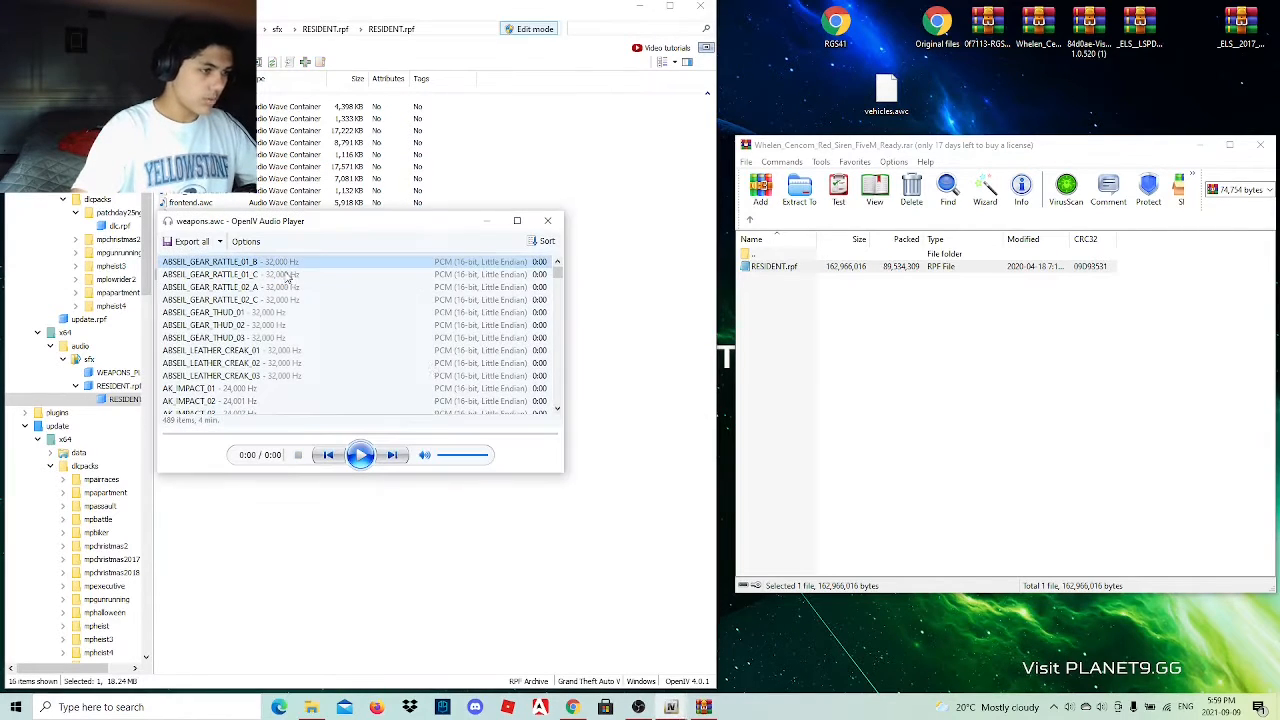
Close the audio player and delete the nested RESIDENT.rpf from the outer RESIDENT.rpf in the mods folder's sfx directory.
click(547, 220)
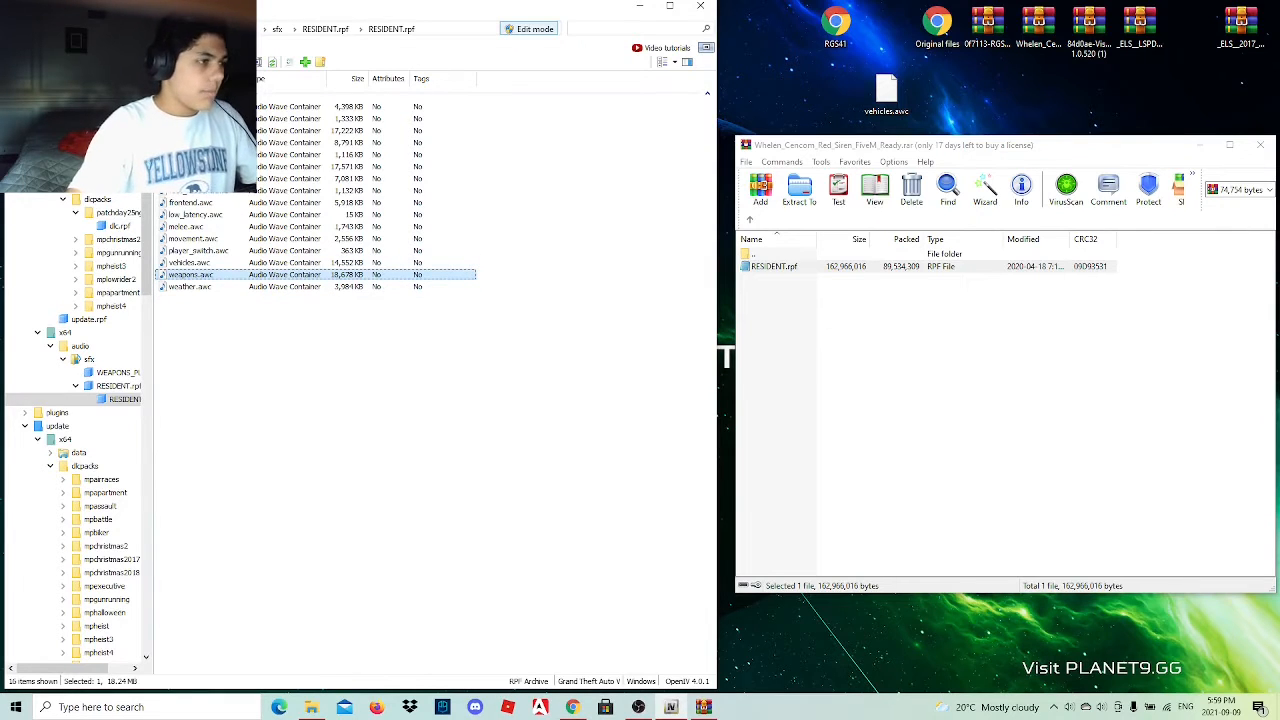
key(BackSpace)
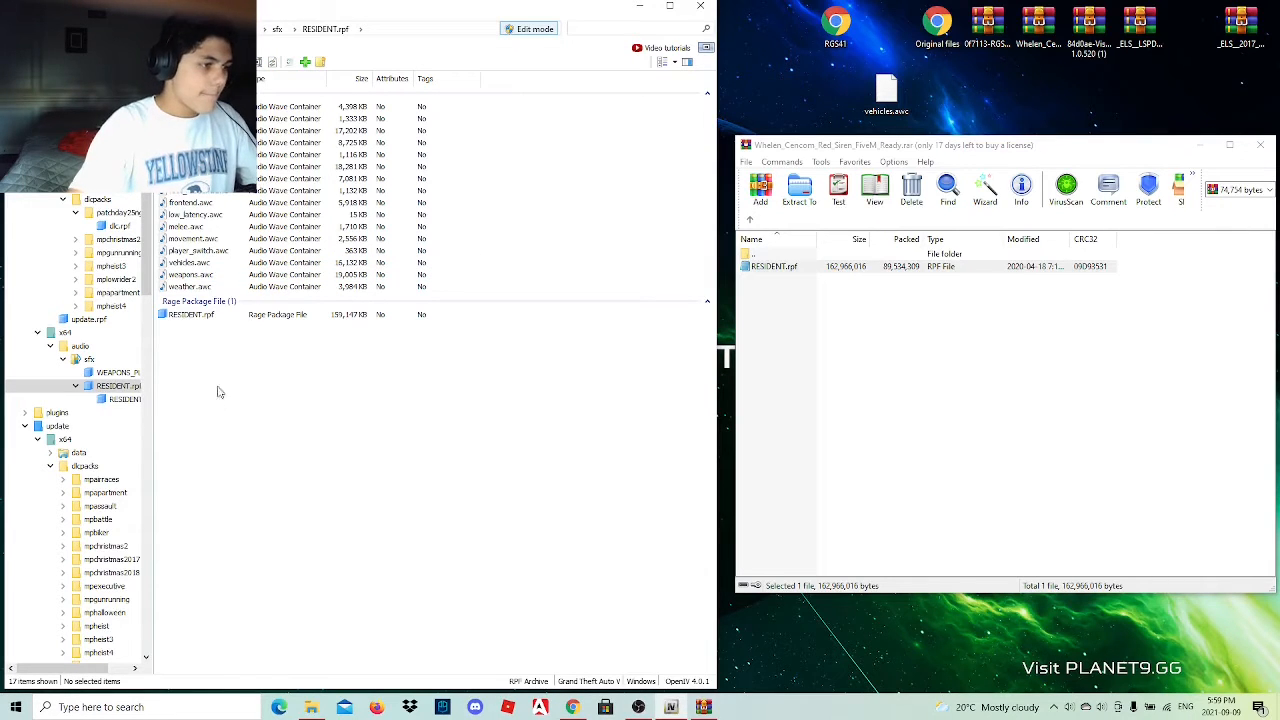
click(234, 322)
right_click(234, 322)
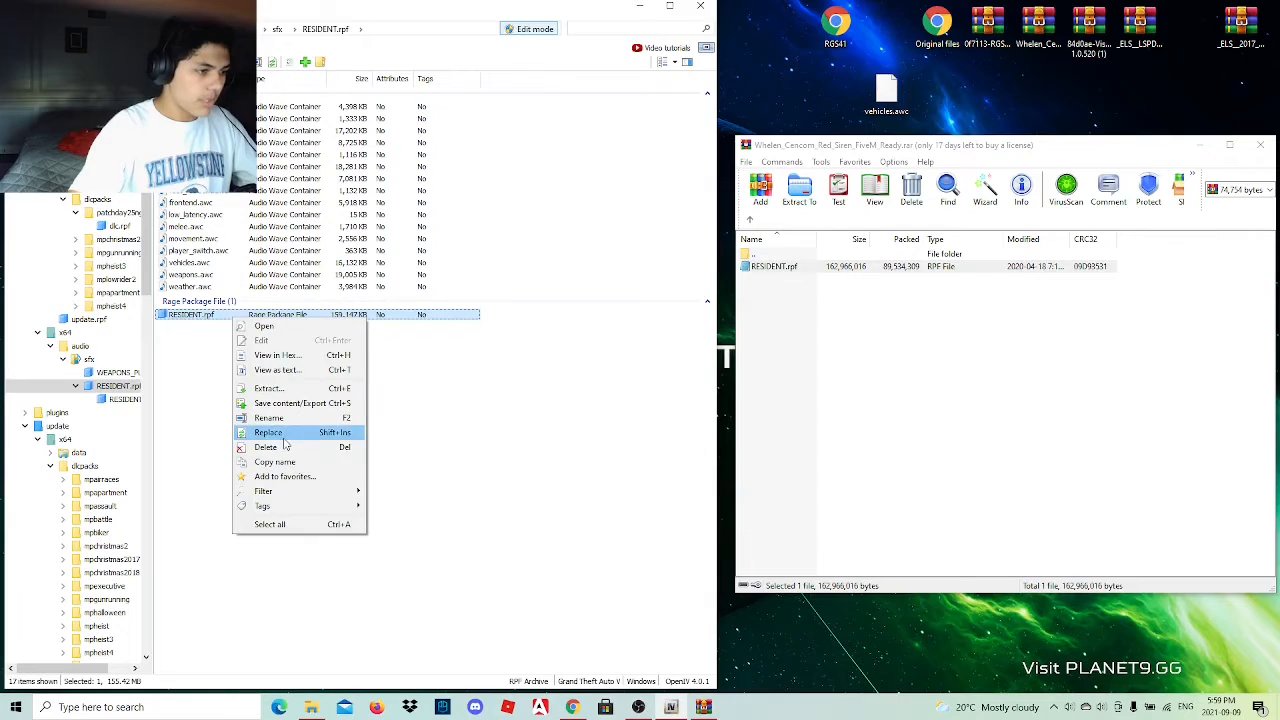
click(284, 447)
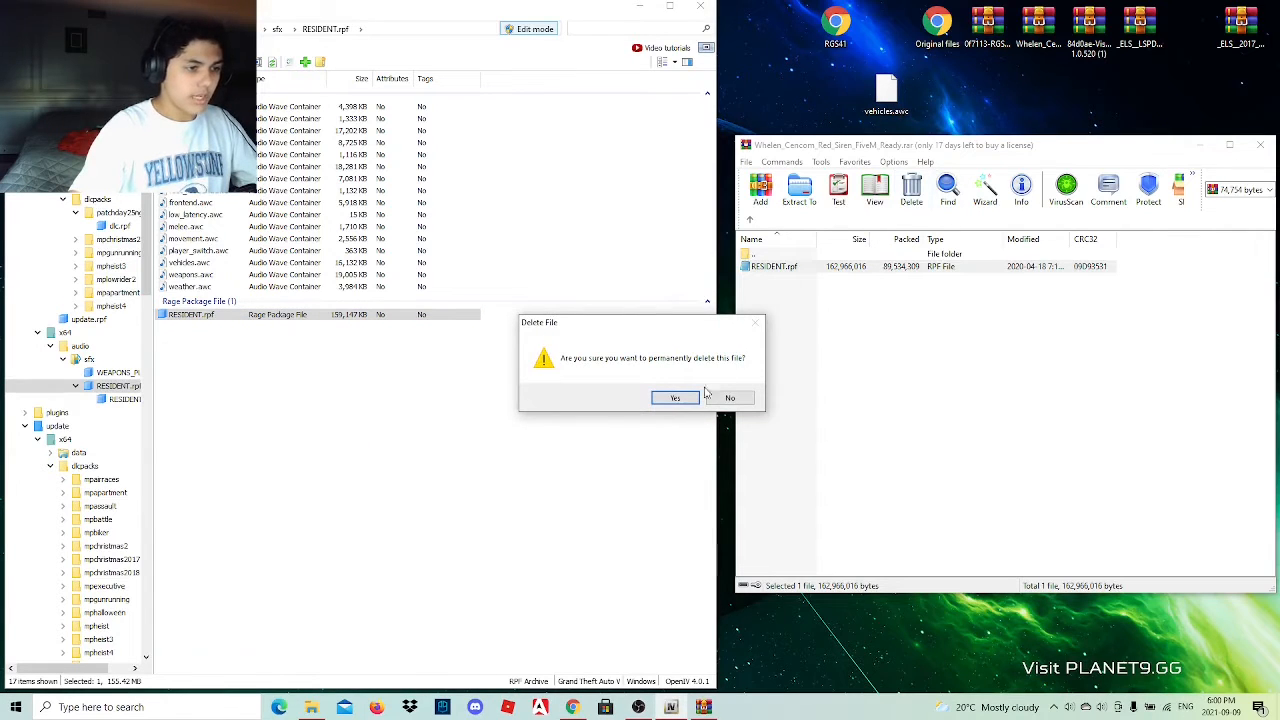
click(675, 398)
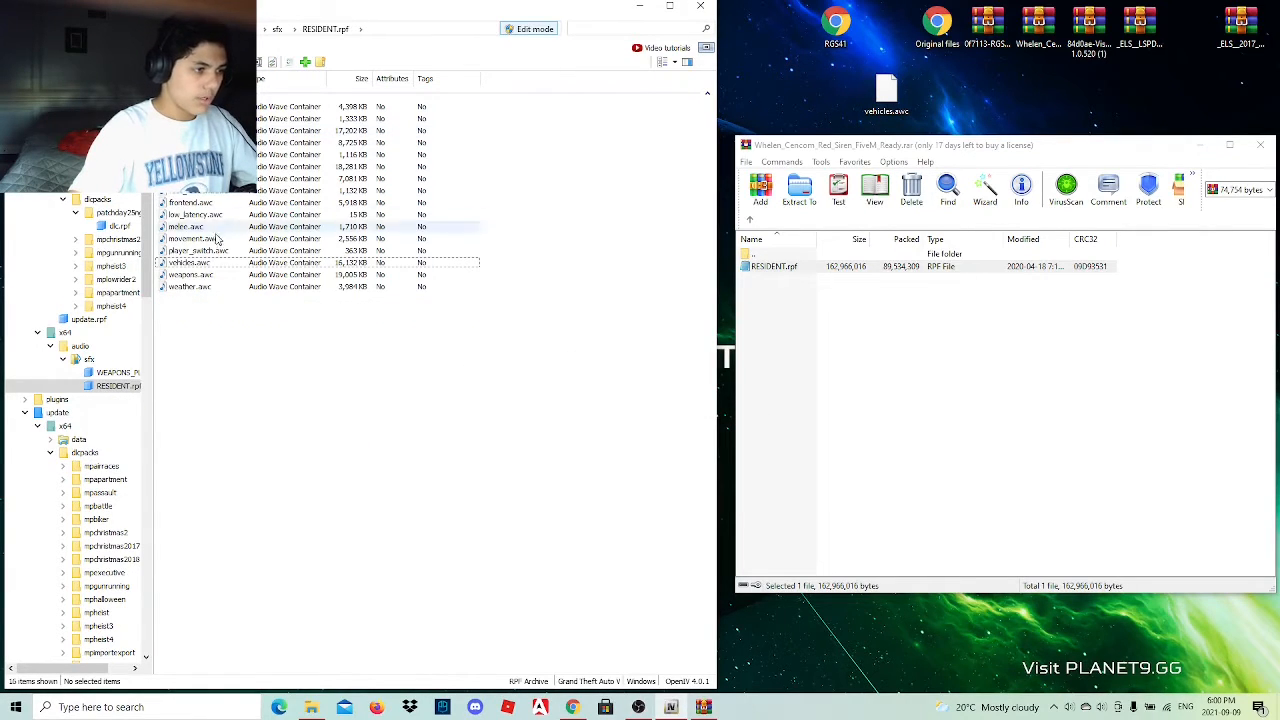
Delete vehicles.awc from RESIDENT.rpf and add the desktop copy of vehicles.awc in its place.
click(205, 264)
right_click(207, 265)
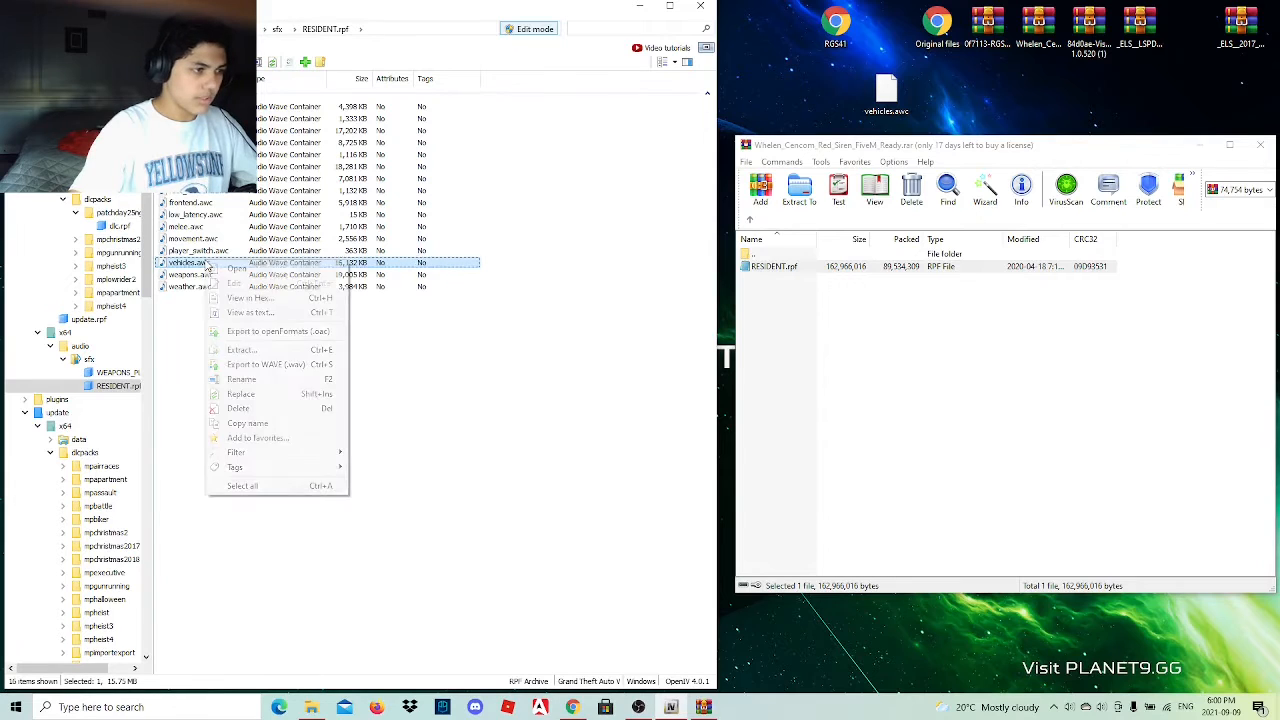
click(237, 409)
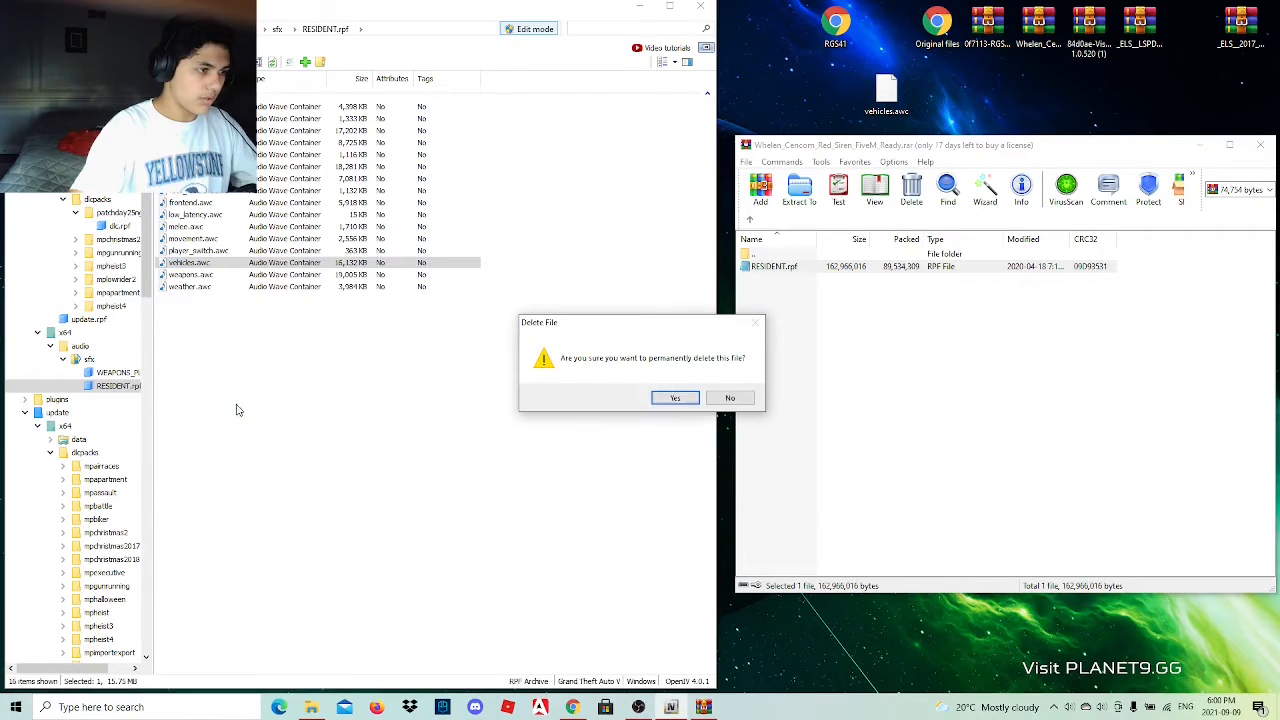
click(677, 398)
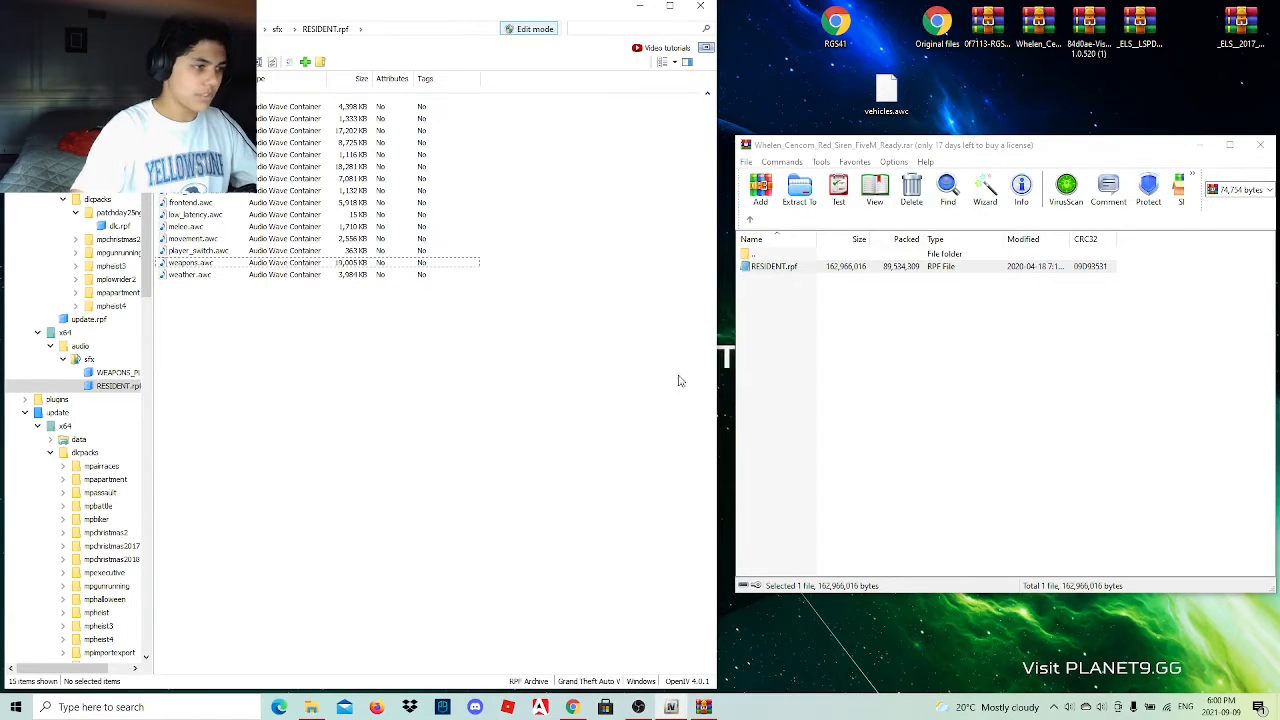
drag(855, 107, 384, 451)
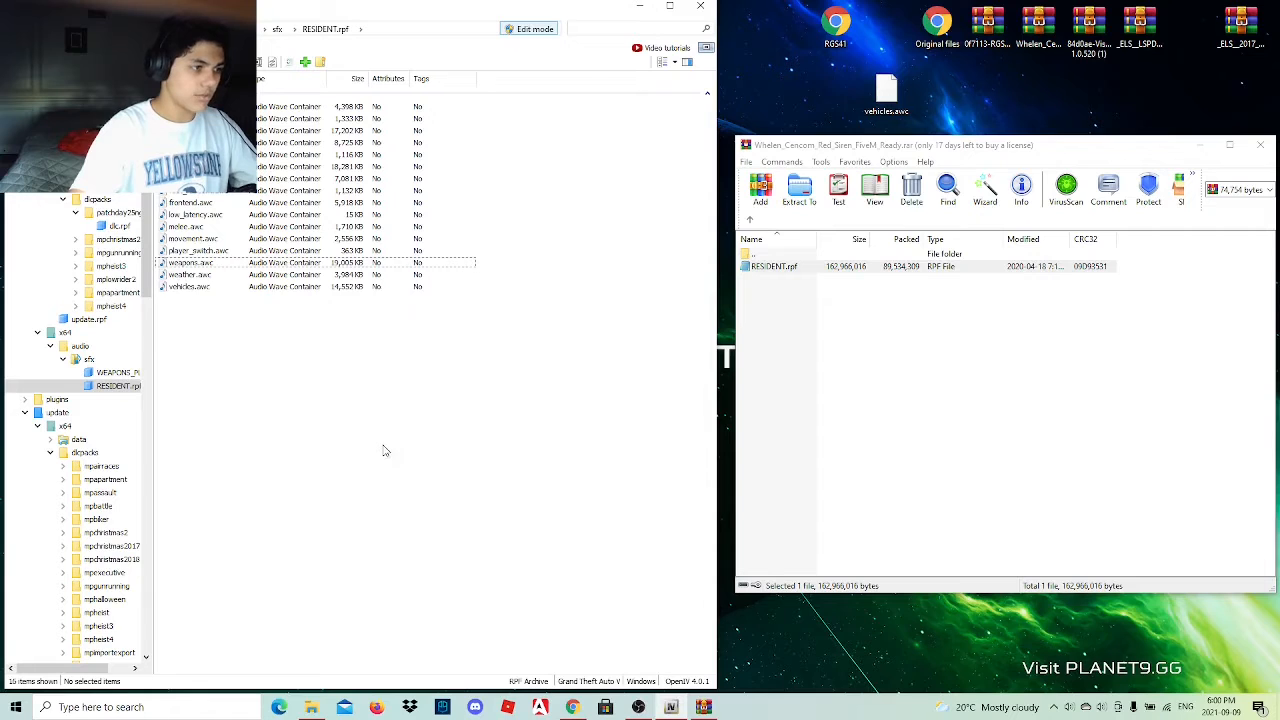
Check the added vehicles.awc in the audio player, then close the player and the Whelen siren archive.
double_click(218, 289)
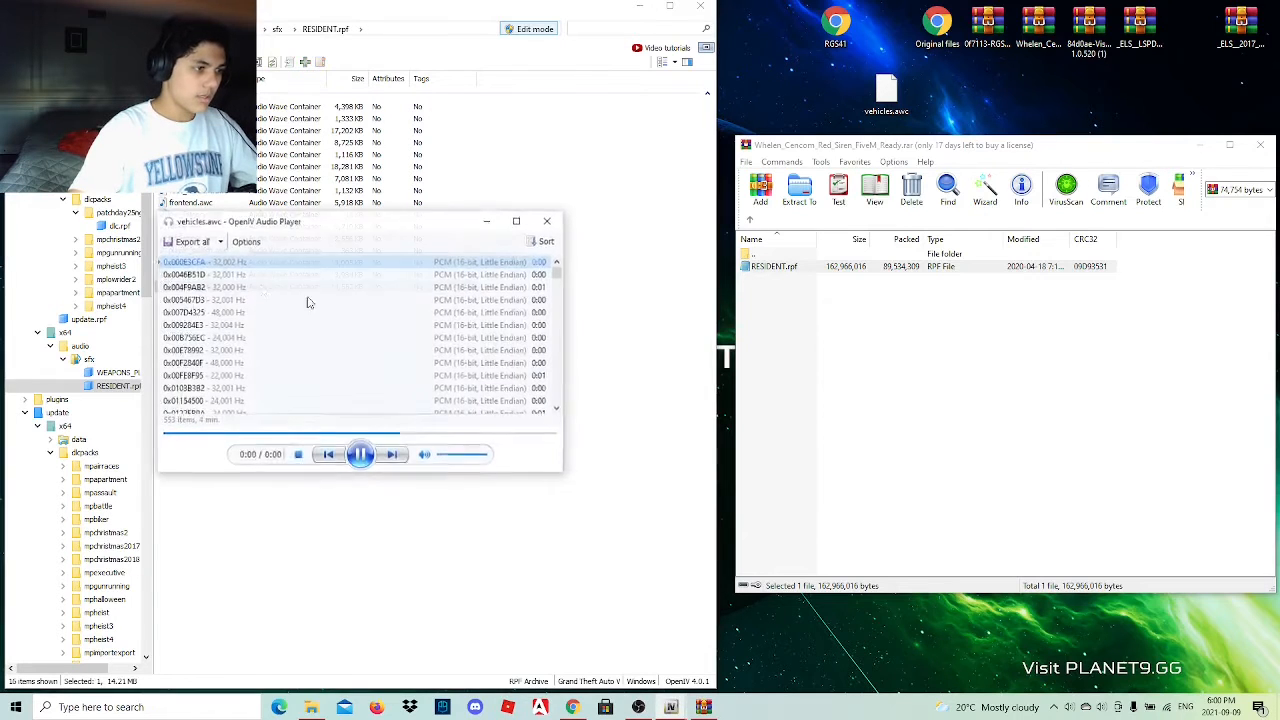
click(548, 222)
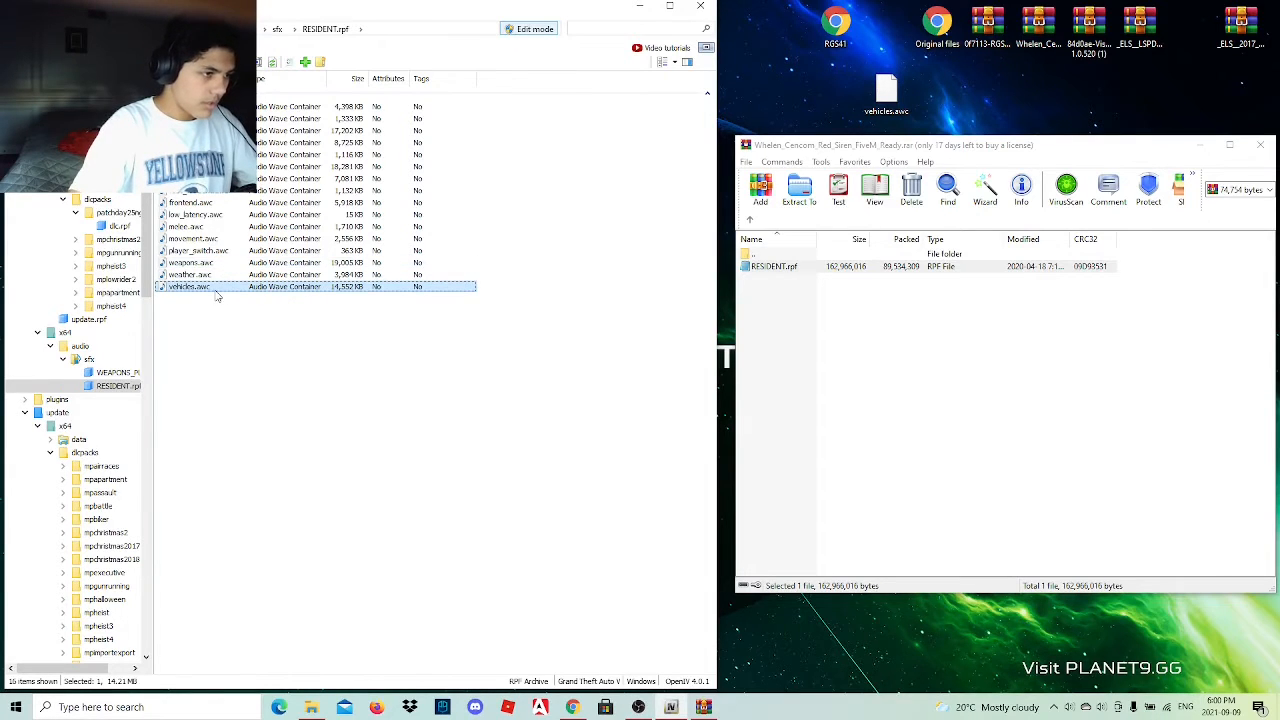
click(196, 332)
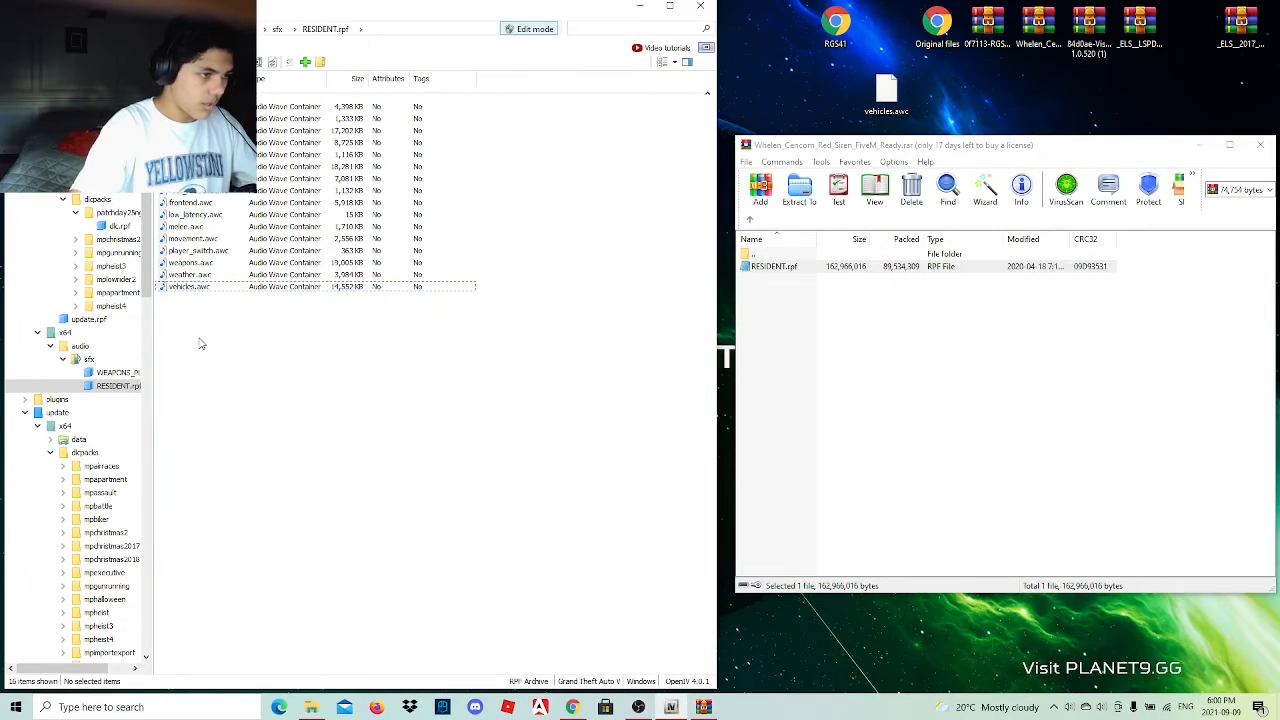
click(1260, 145)
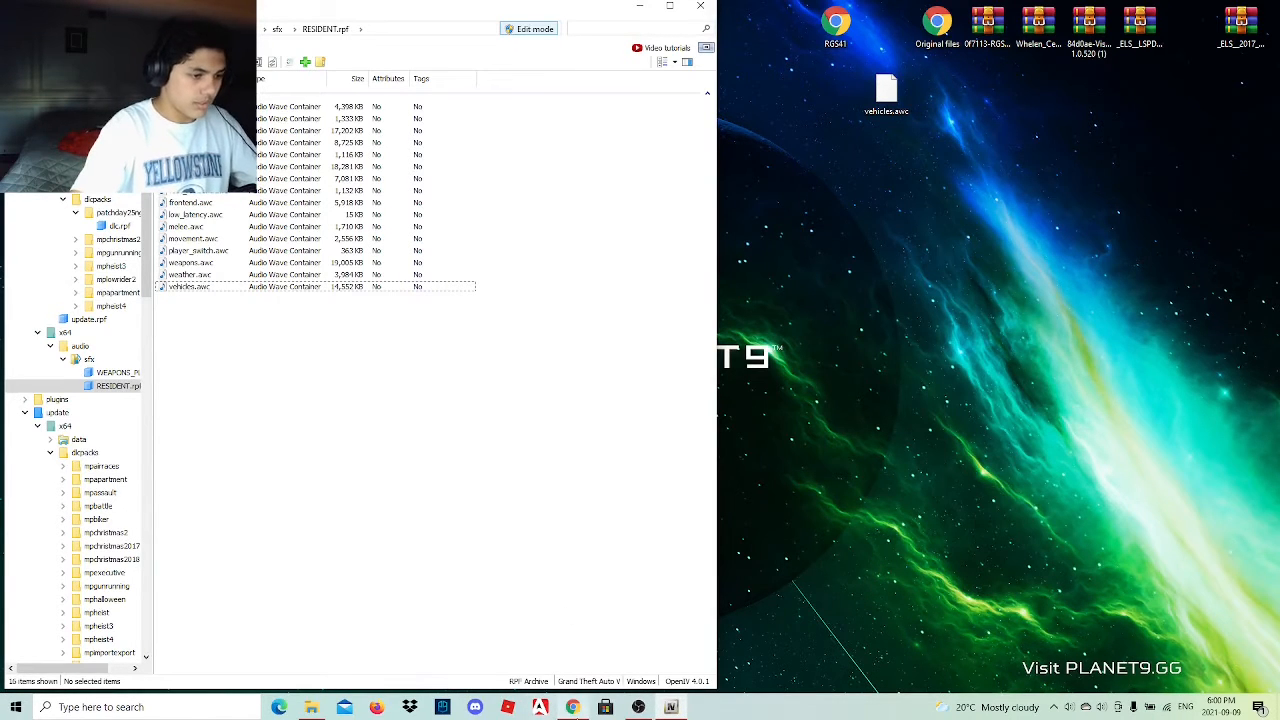
Switch to Chrome and open the Taser X26 link from the mod list document, continuing past YouTube's redirect page.
click(572, 707)
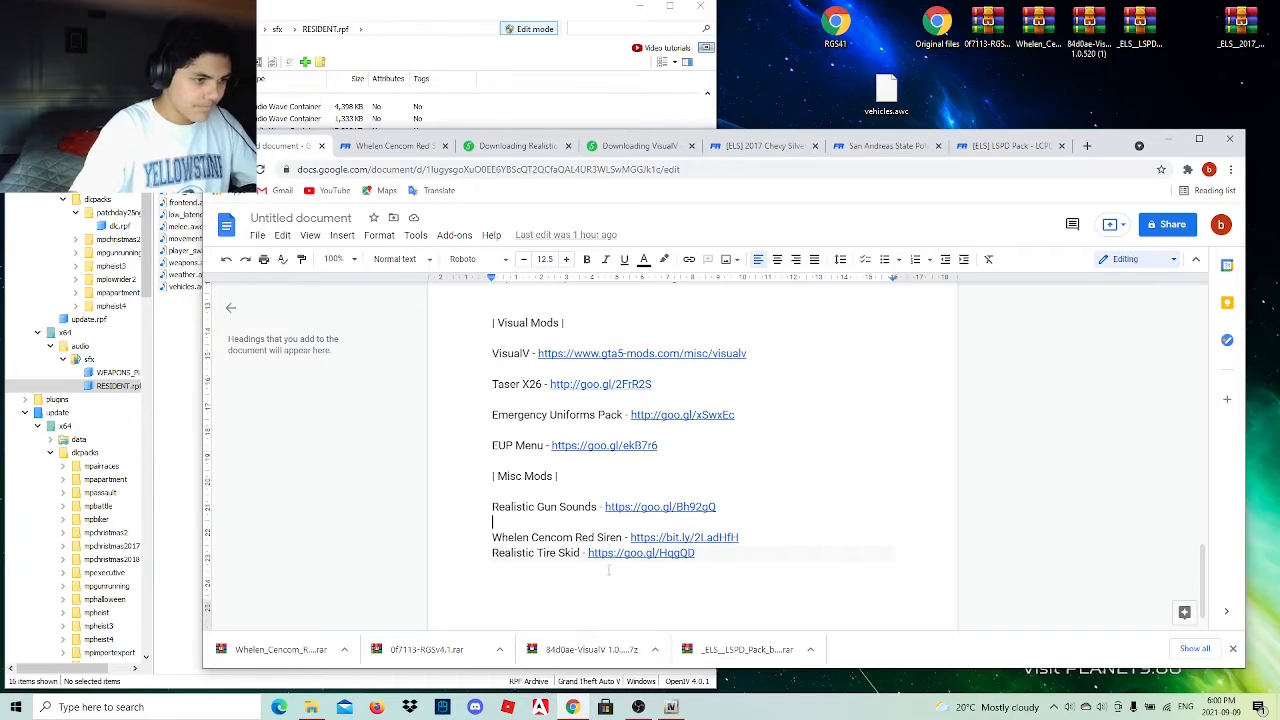
scroll(608, 572, down, 1)
scroll(608, 572, up, 2)
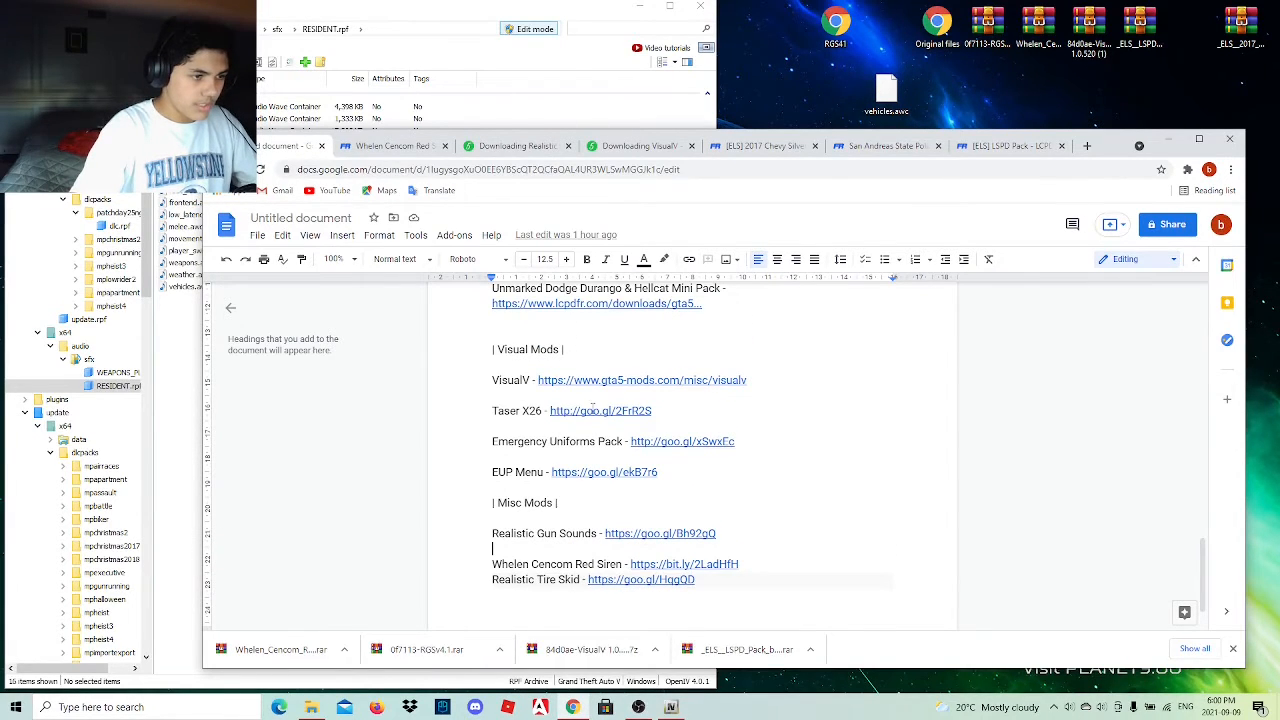
click(589, 418)
click(627, 433)
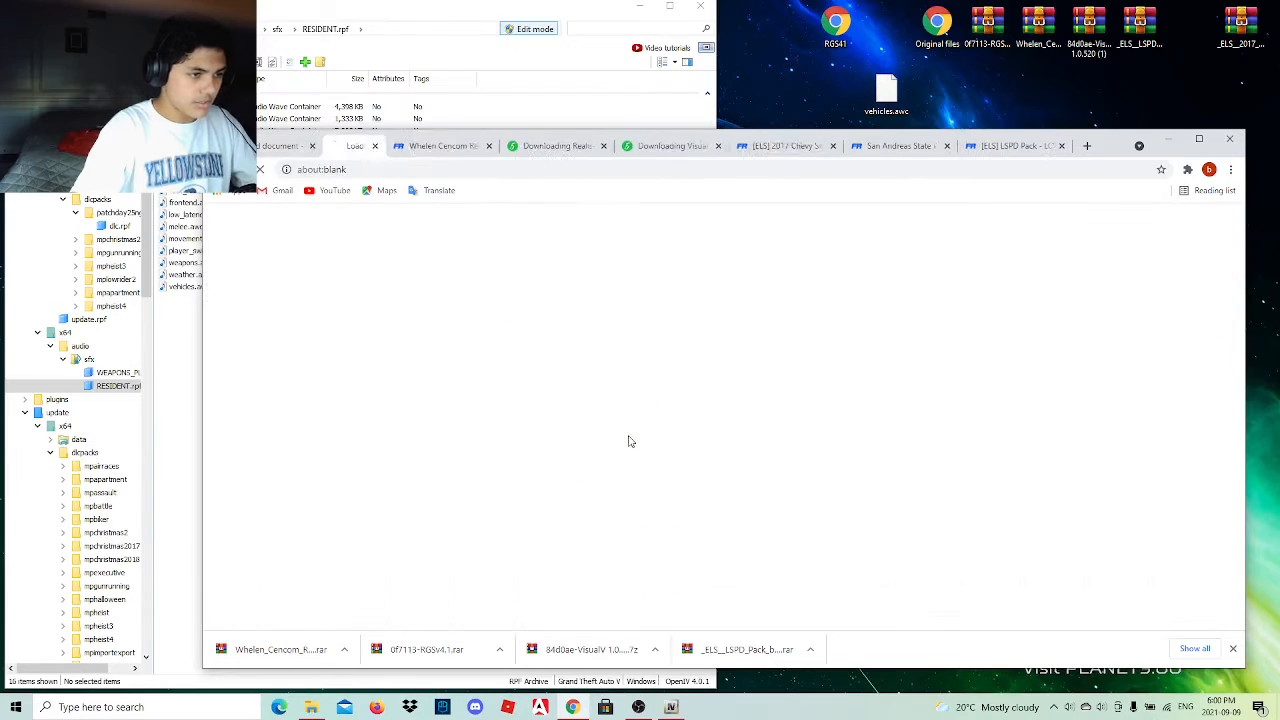
click(678, 407)
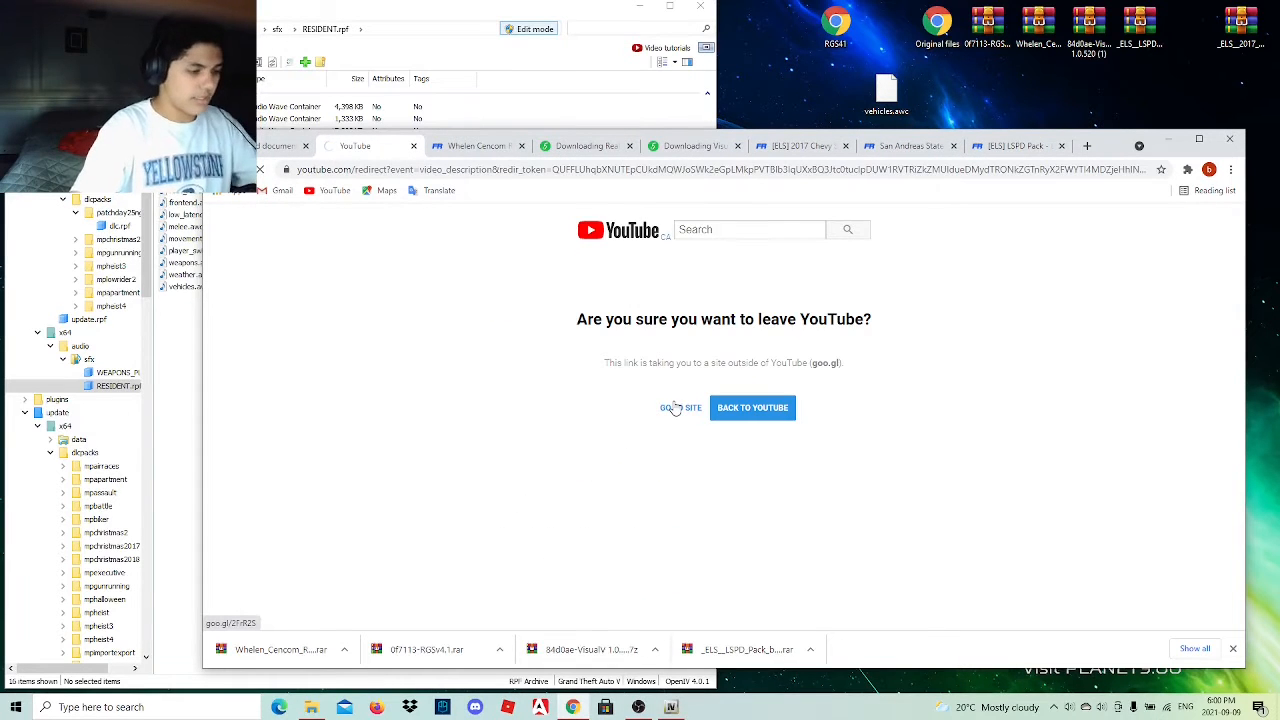
View the first screenshot on the Taser X26 mod page at full size and close it.
scroll(570, 514, down, 4)
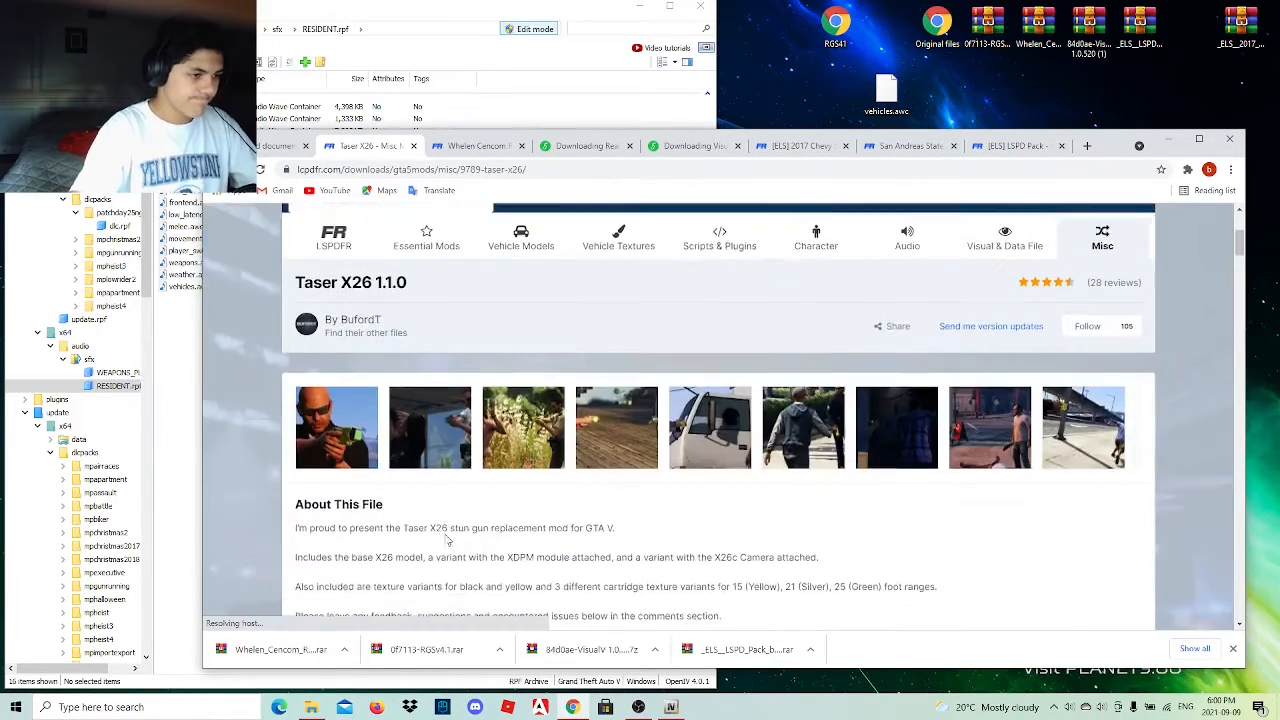
scroll(570, 514, up, 2)
click(409, 368)
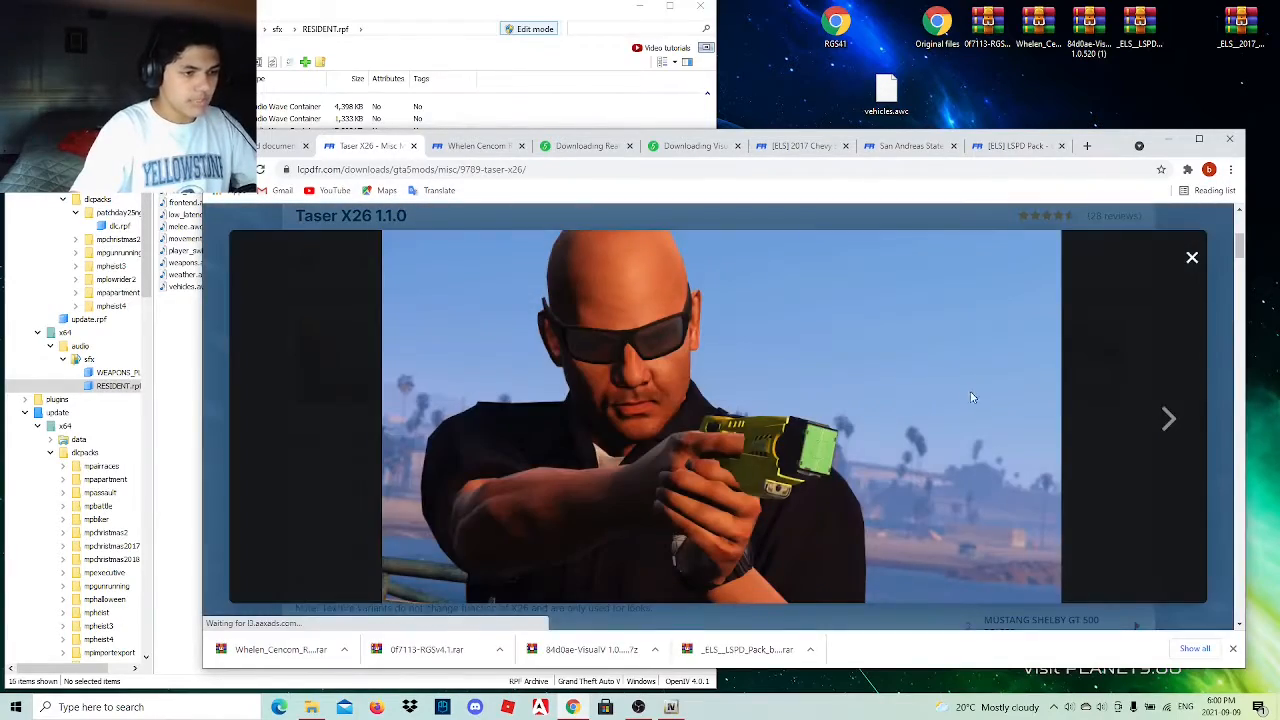
click(1192, 257)
Download the version 1.1.0 Taser X26 zip and place the downloaded file on the desktop.
scroll(820, 449, down, 5)
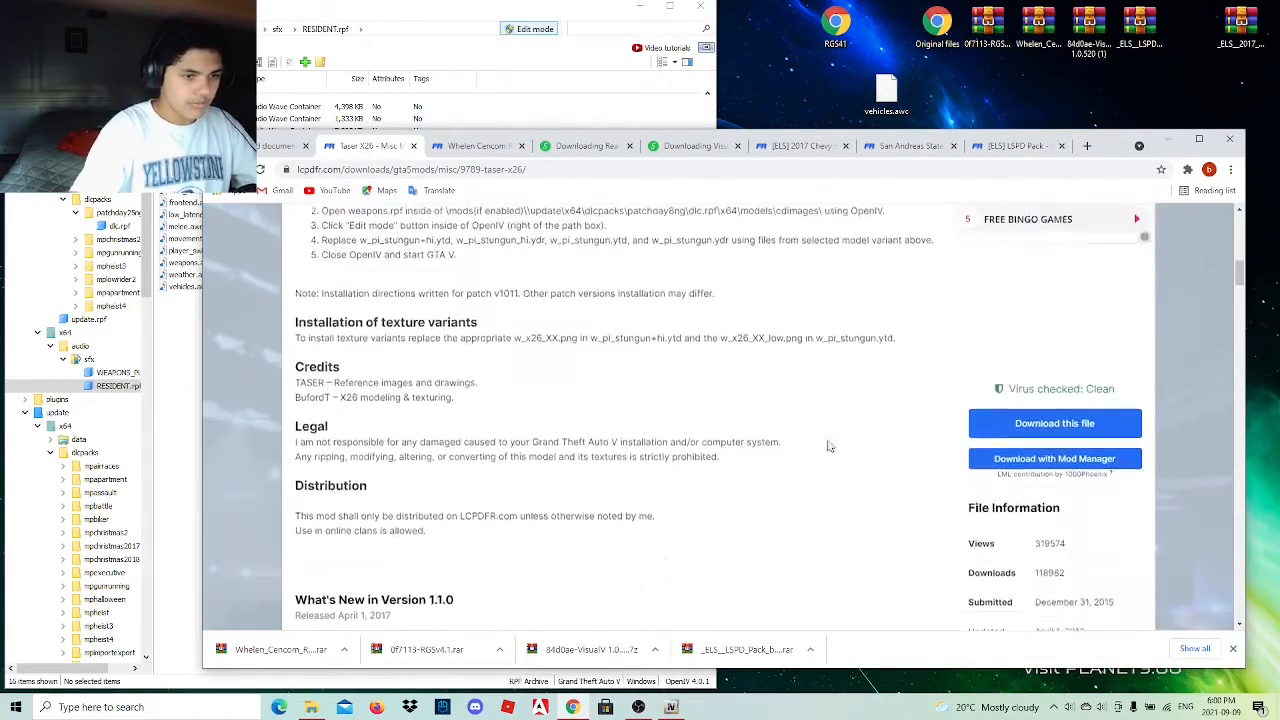
click(1107, 423)
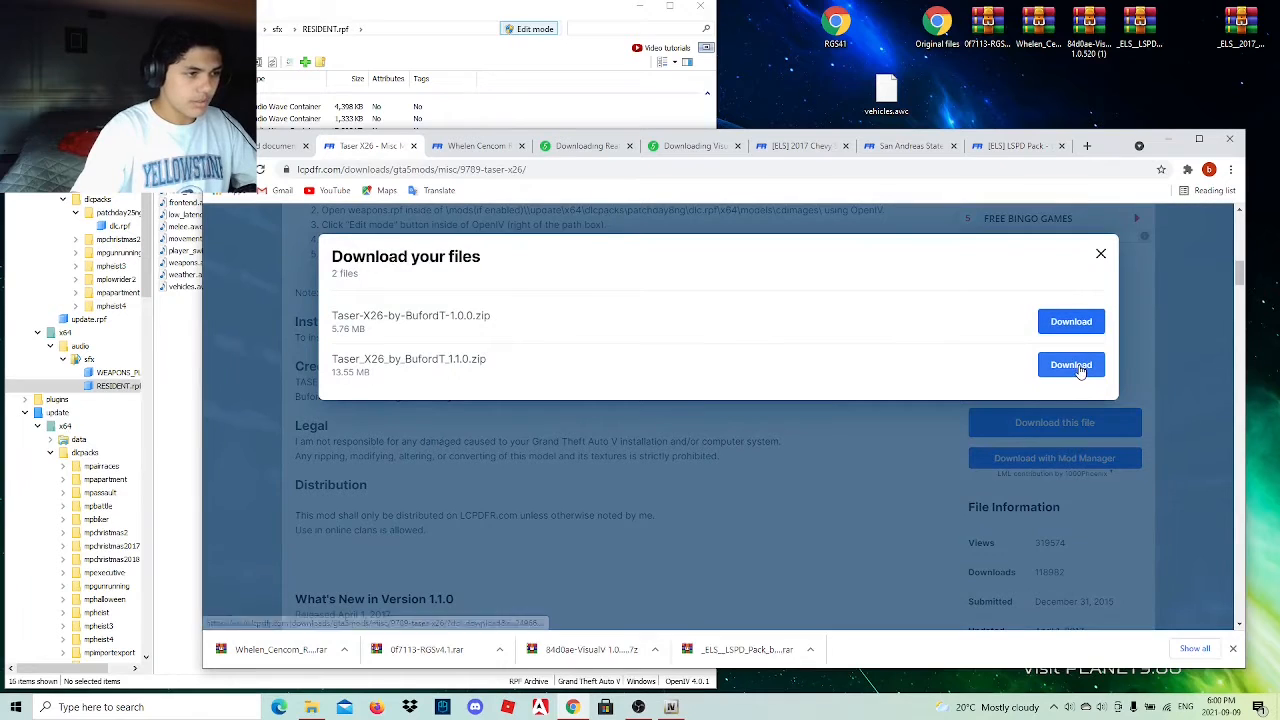
click(1074, 366)
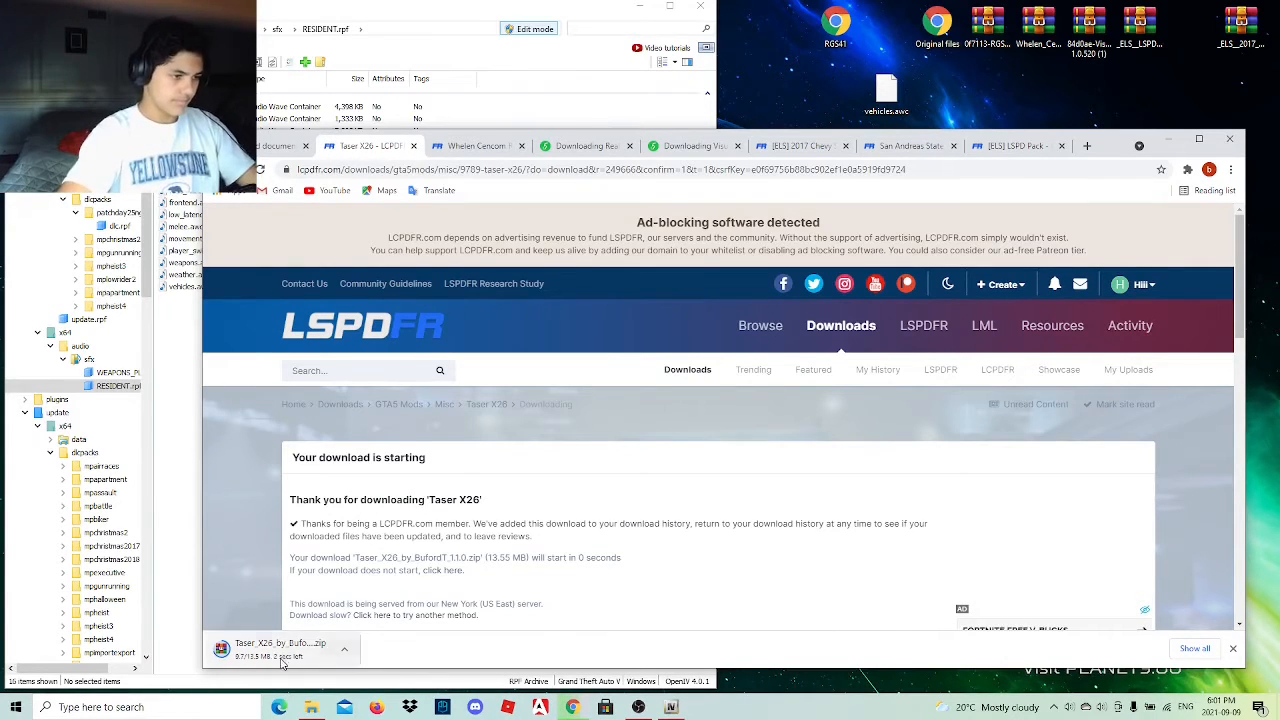
drag(281, 656, 886, 38)
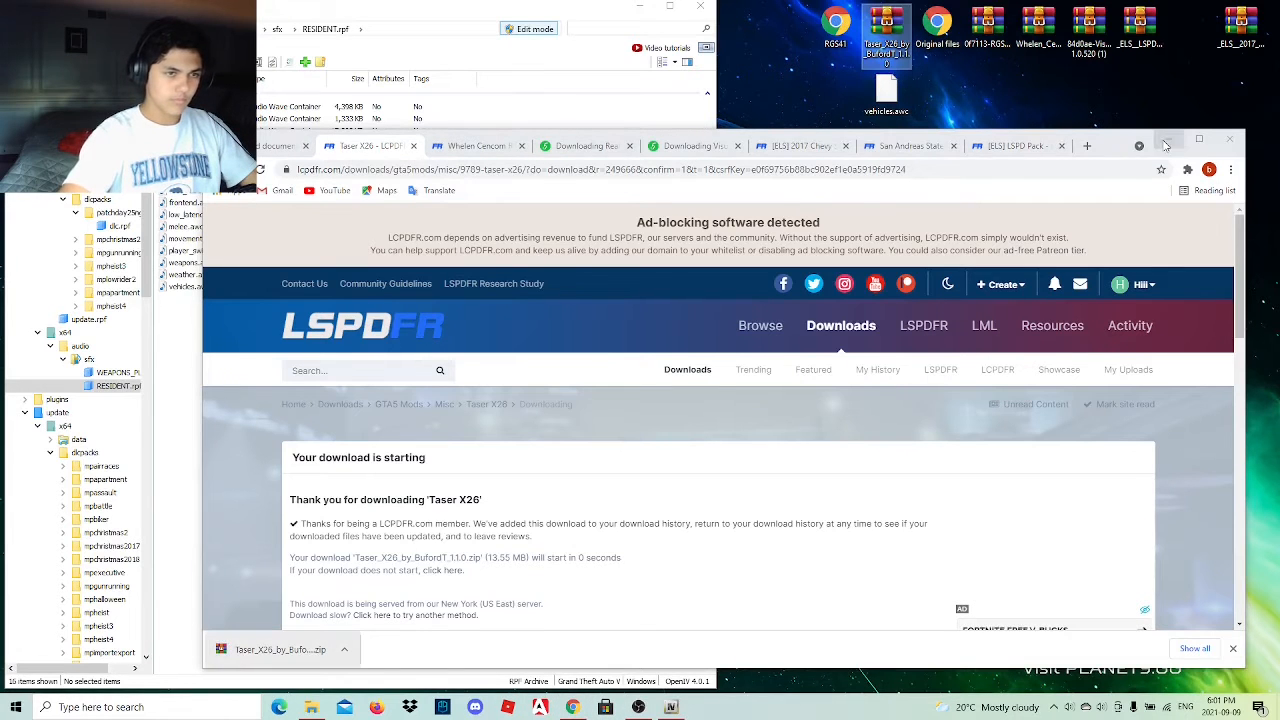
Minimize the browser, open the Taser X26 archive from the desktop and enter its XDPM folder.
click(1172, 141)
double_click(888, 42)
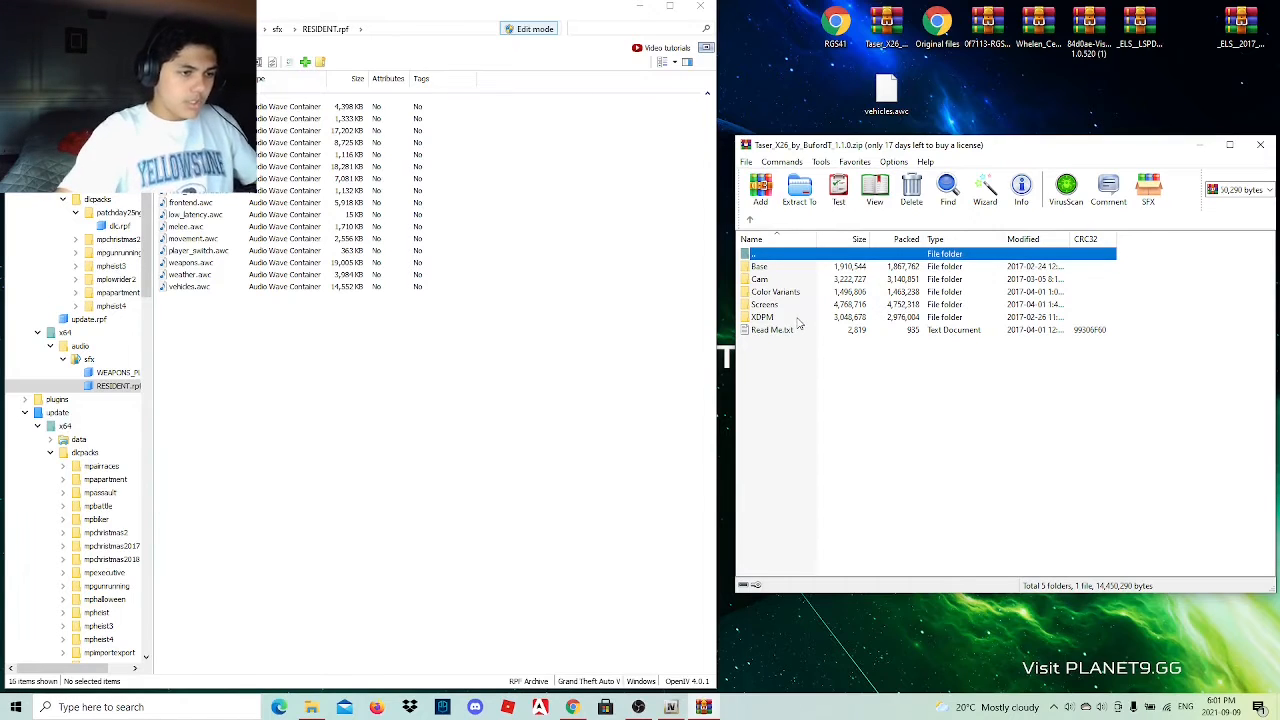
double_click(797, 318)
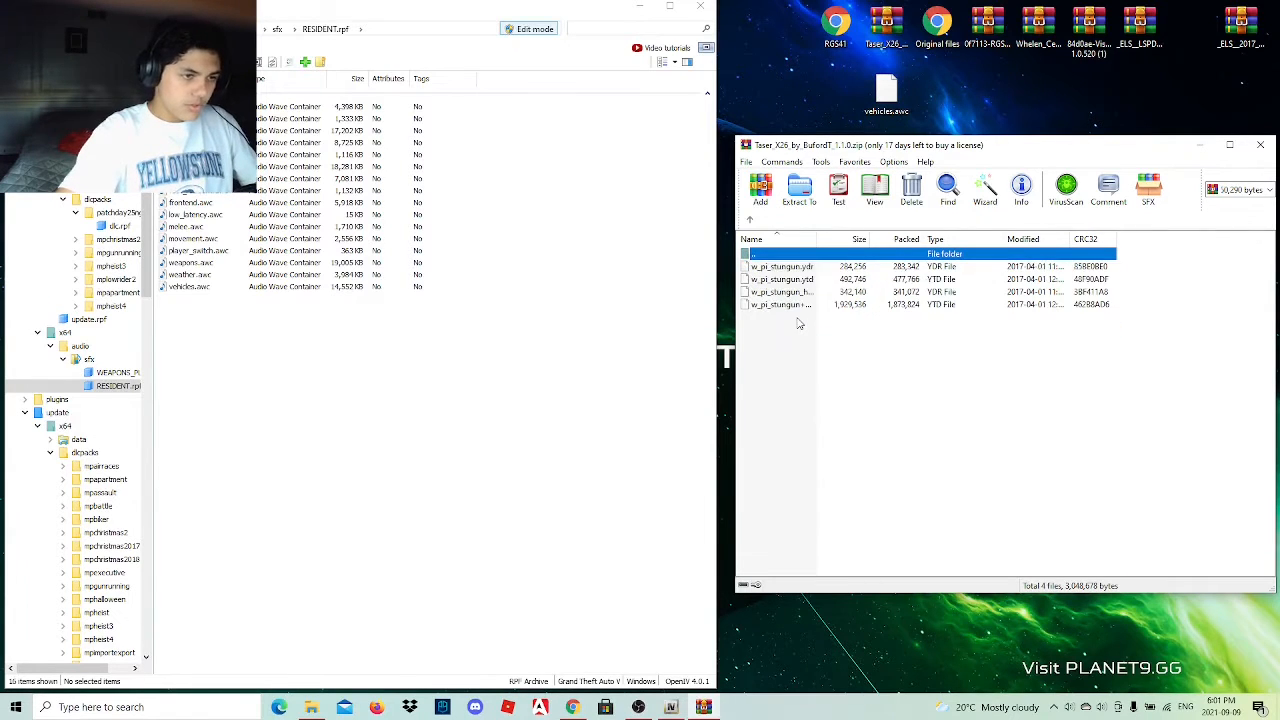
click(751, 219)
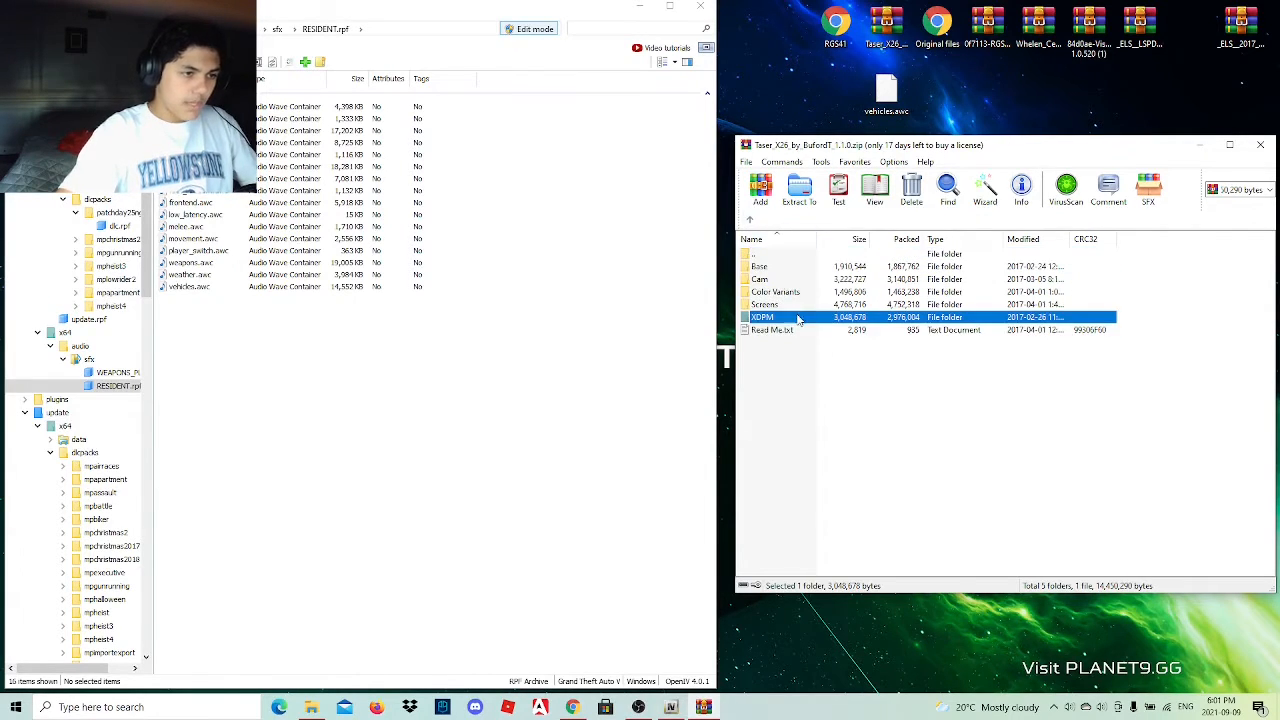
double_click(795, 318)
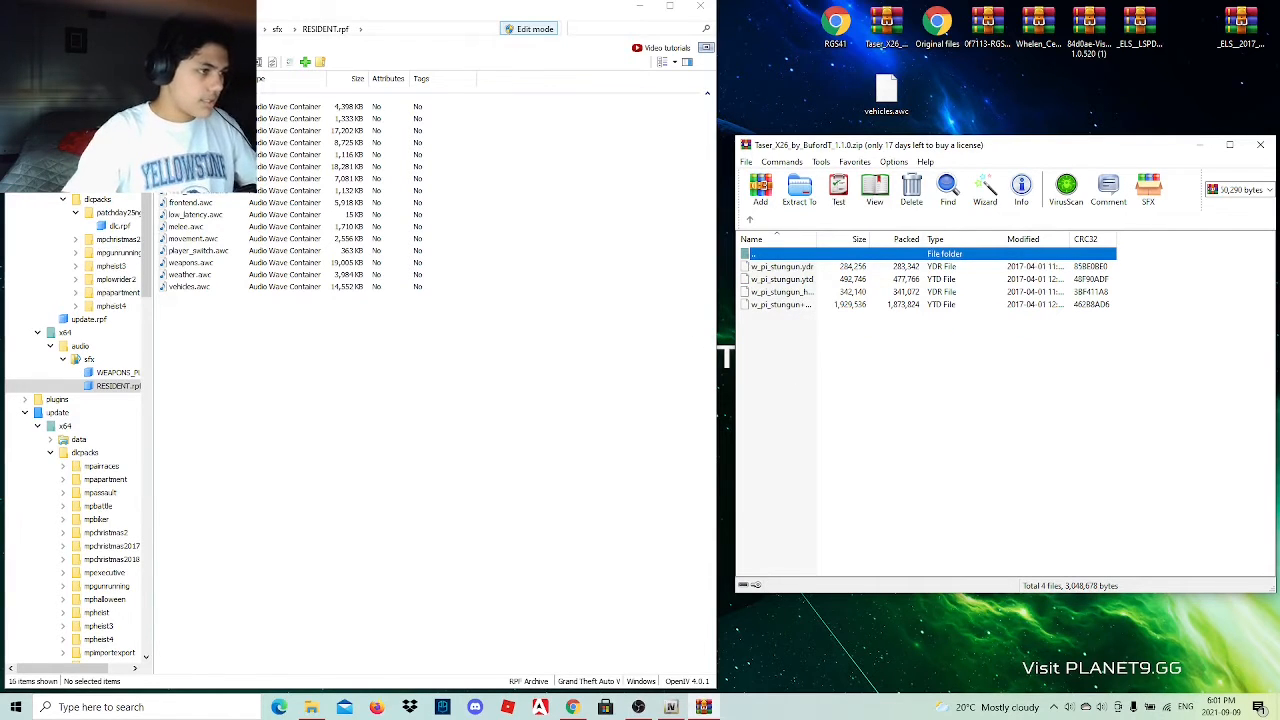
Open update.rpf from the update folder inside OpenIV's mods folder.
click(54, 159)
double_click(190, 106)
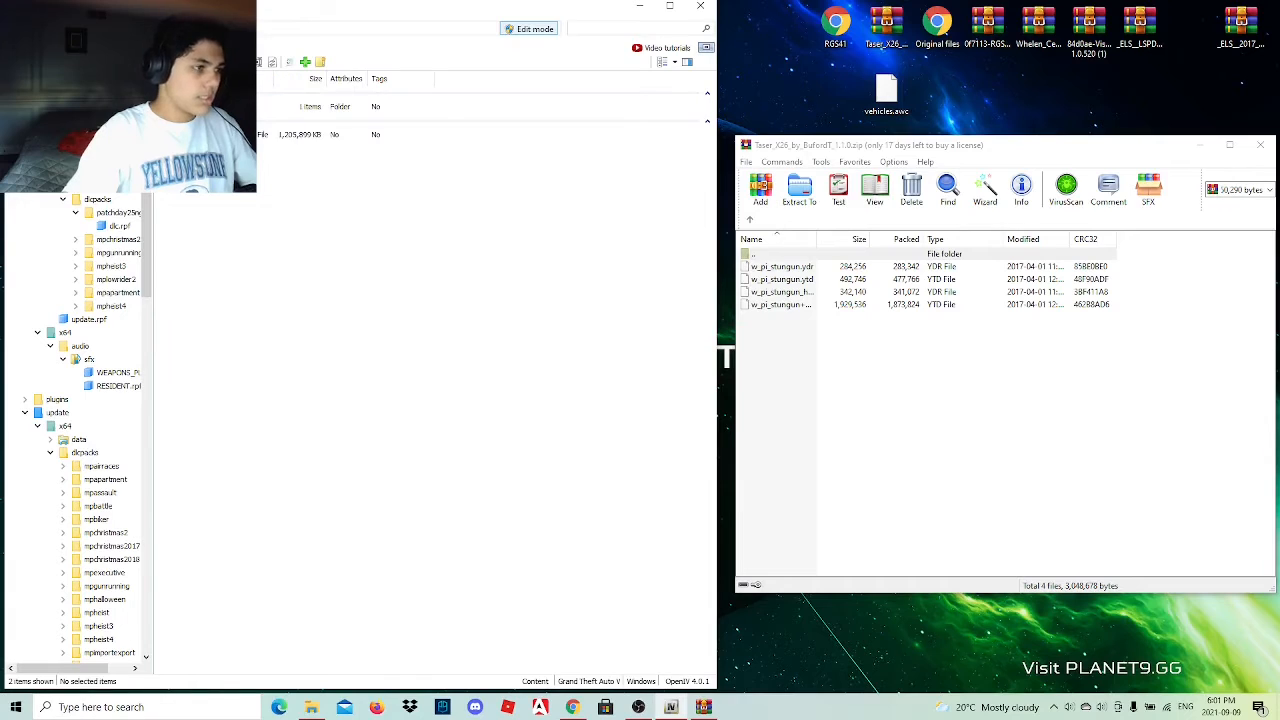
double_click(190, 106)
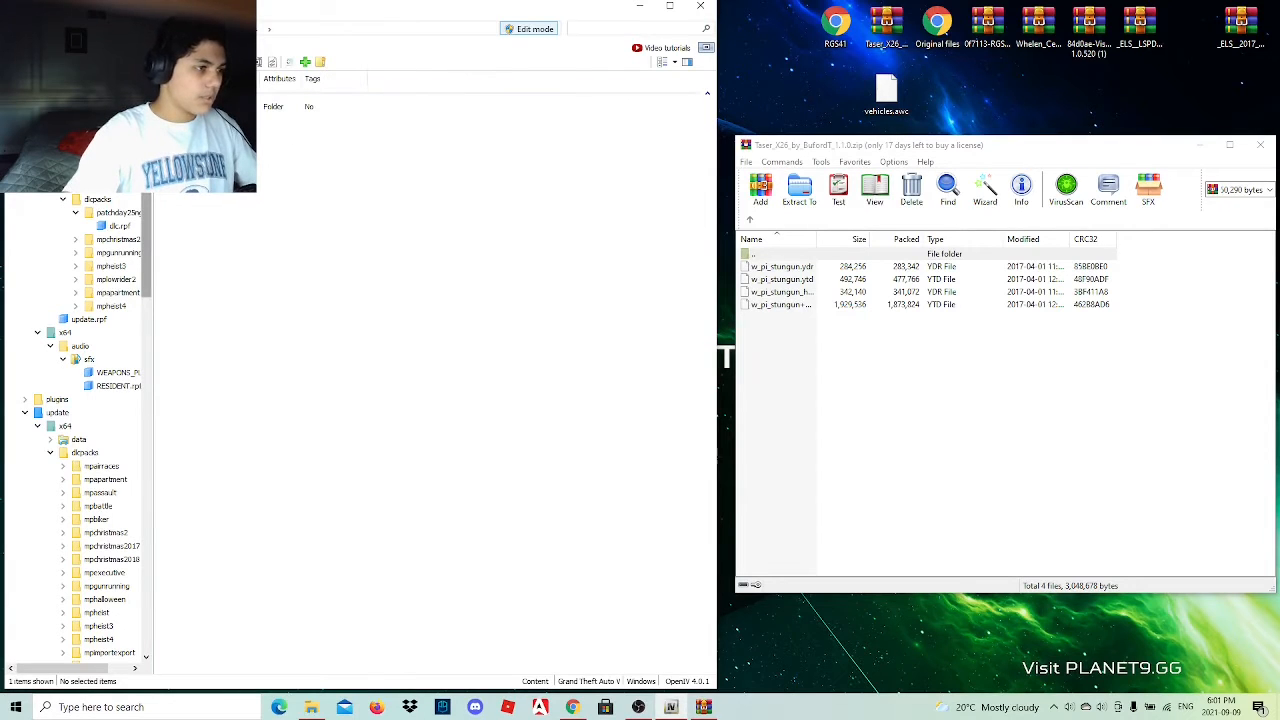
click(57, 172)
click(190, 134)
double_click(190, 134)
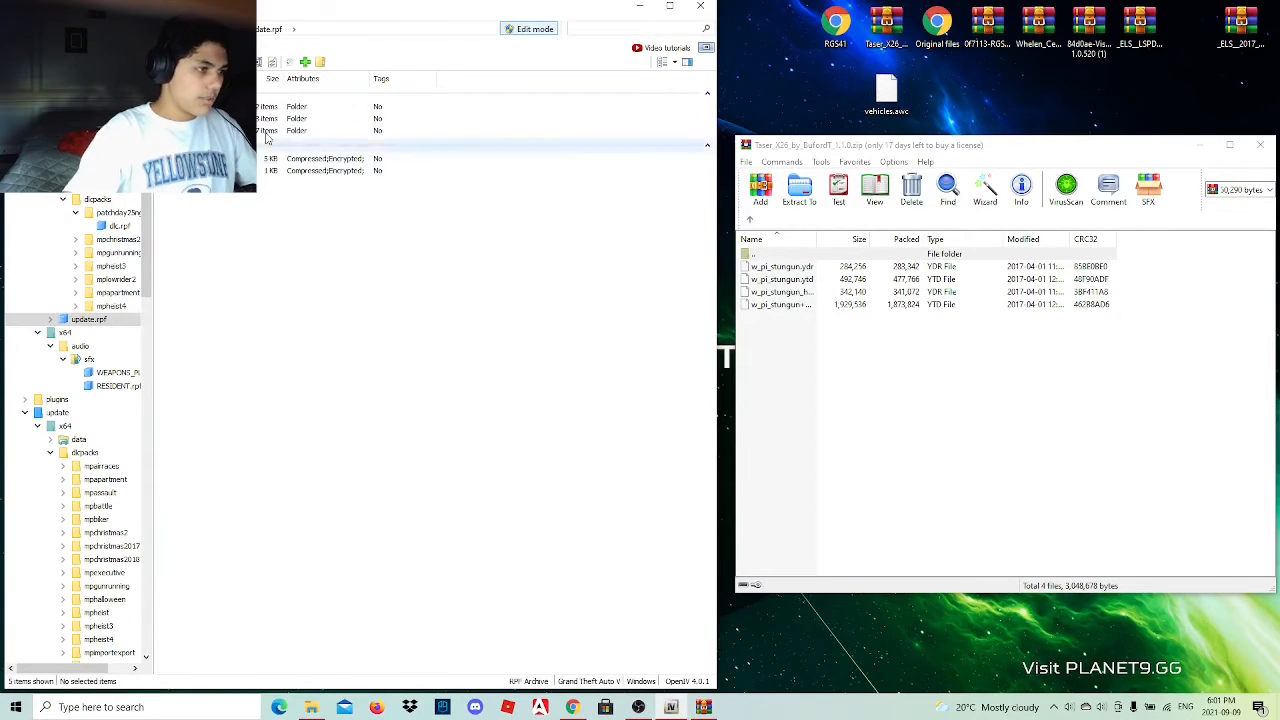
Look through the common, x64 and dlc_patch folders of update.rpf for the place where the taser files belong.
double_click(190, 106)
double_click(190, 106)
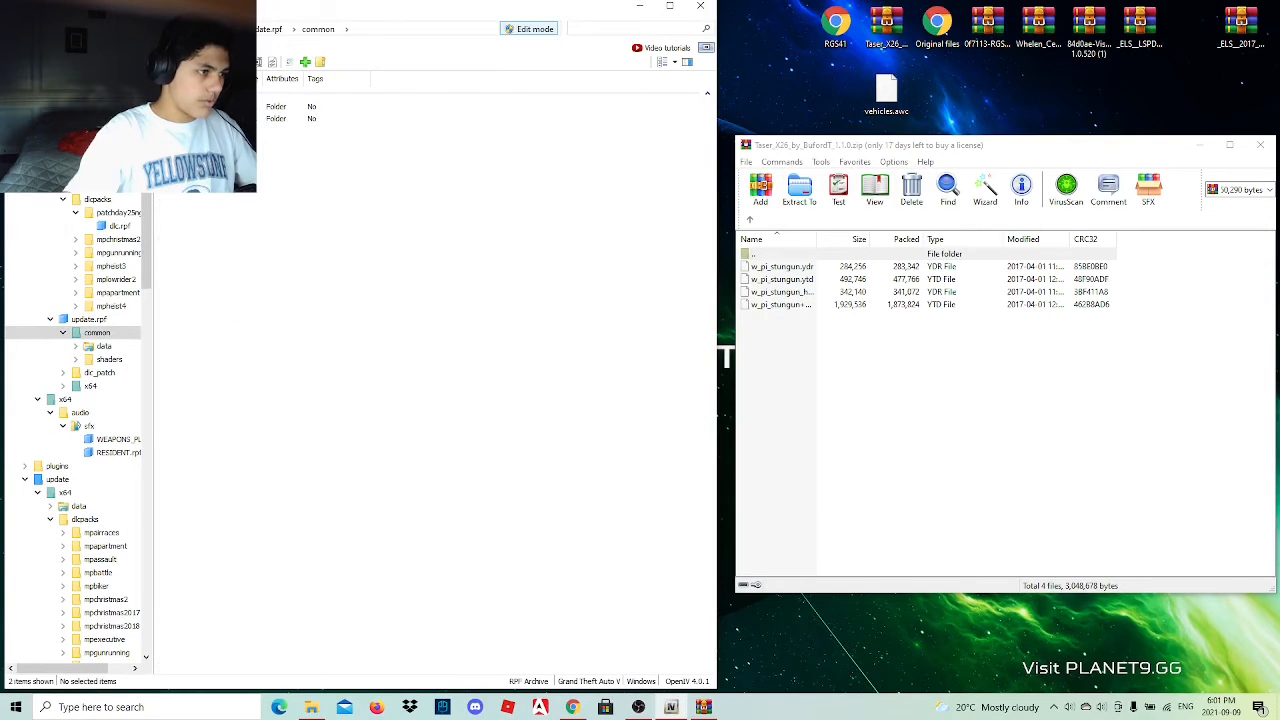
click(20, 29)
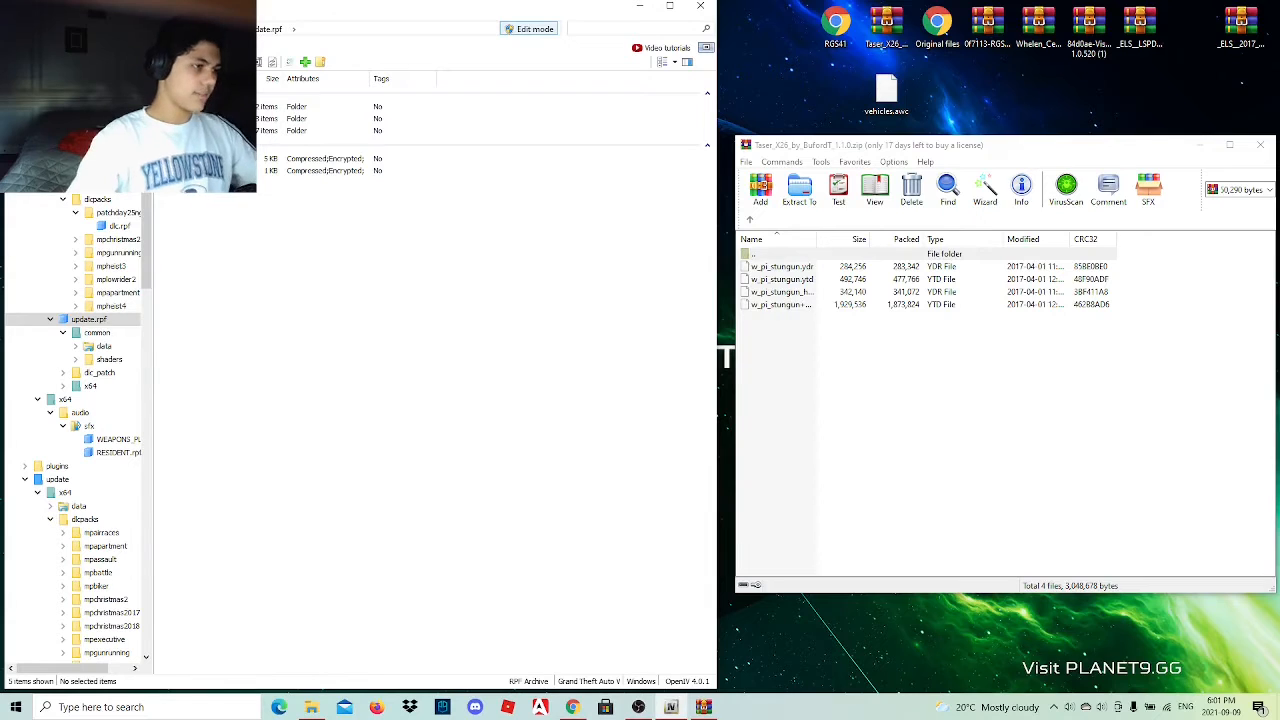
double_click(330, 130)
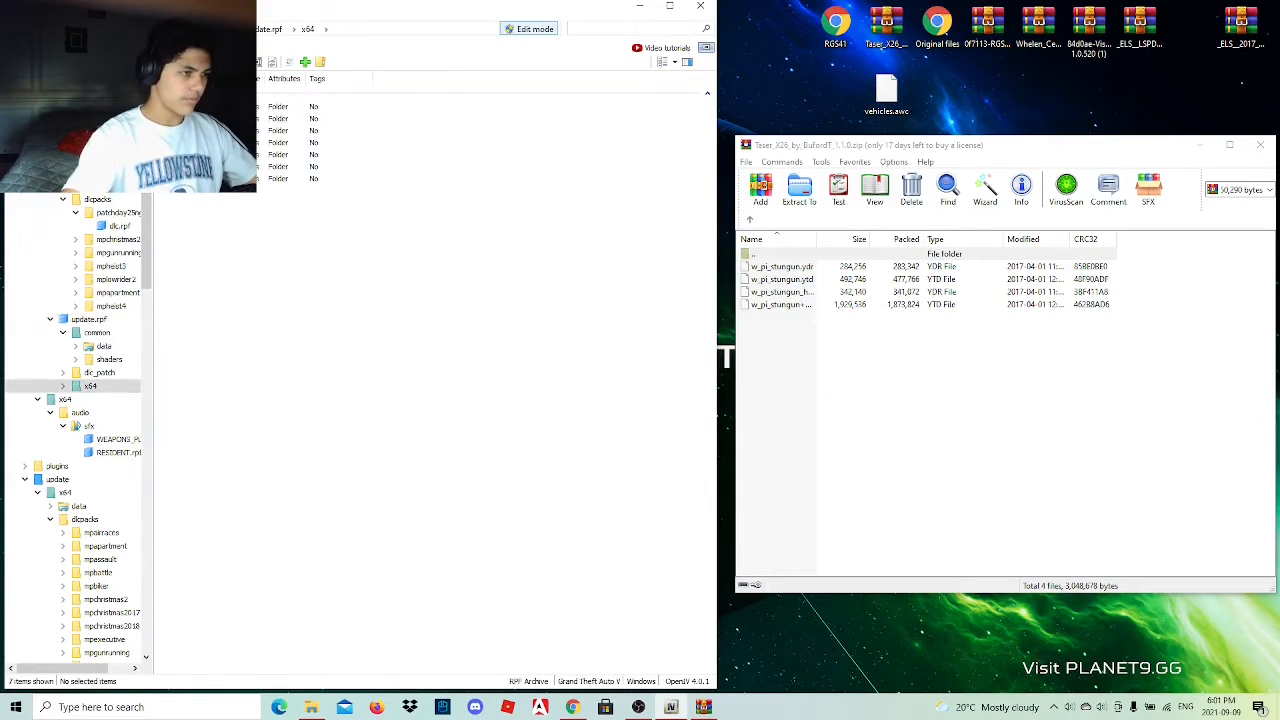
double_click(330, 130)
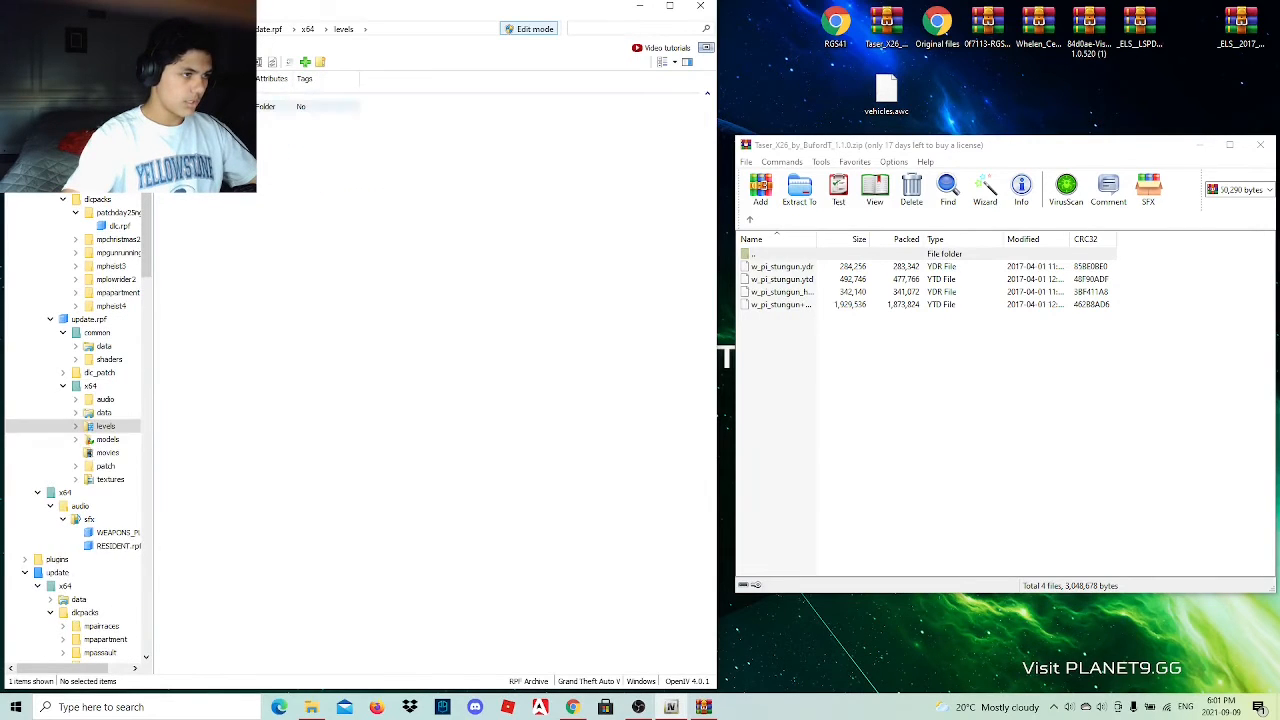
double_click(330, 106)
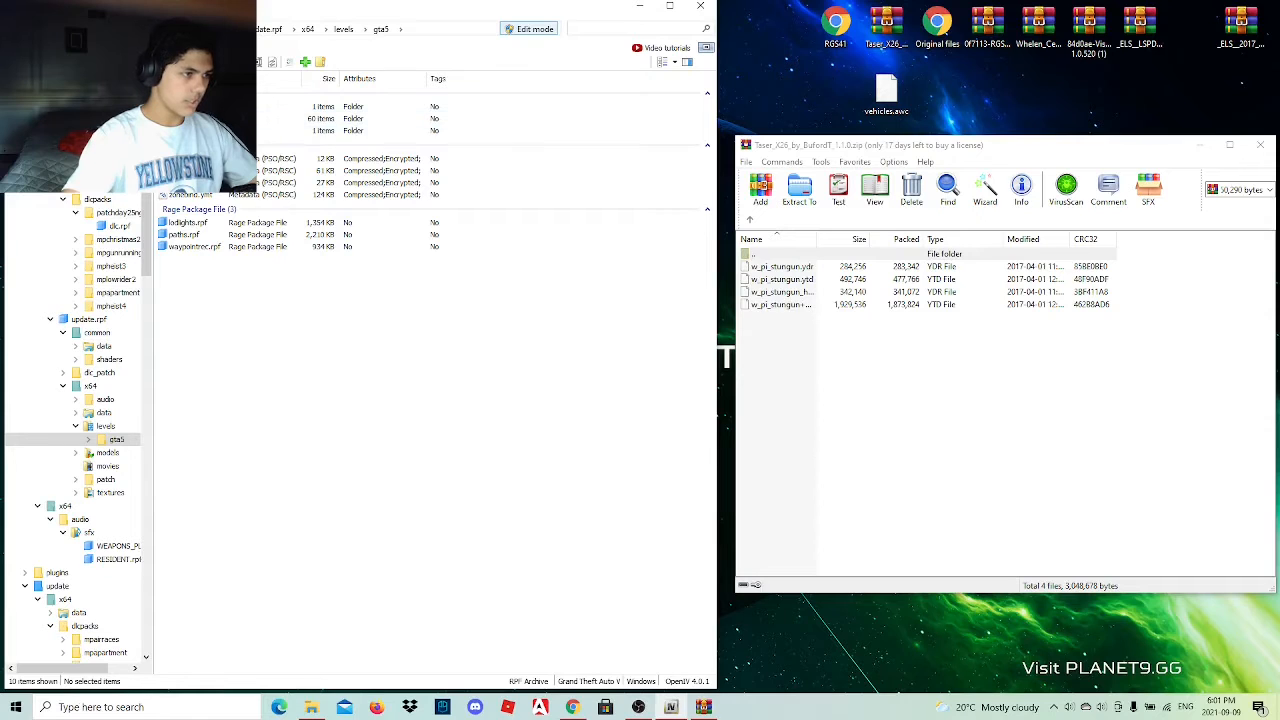
key(alt+Left)
key(alt+Left)
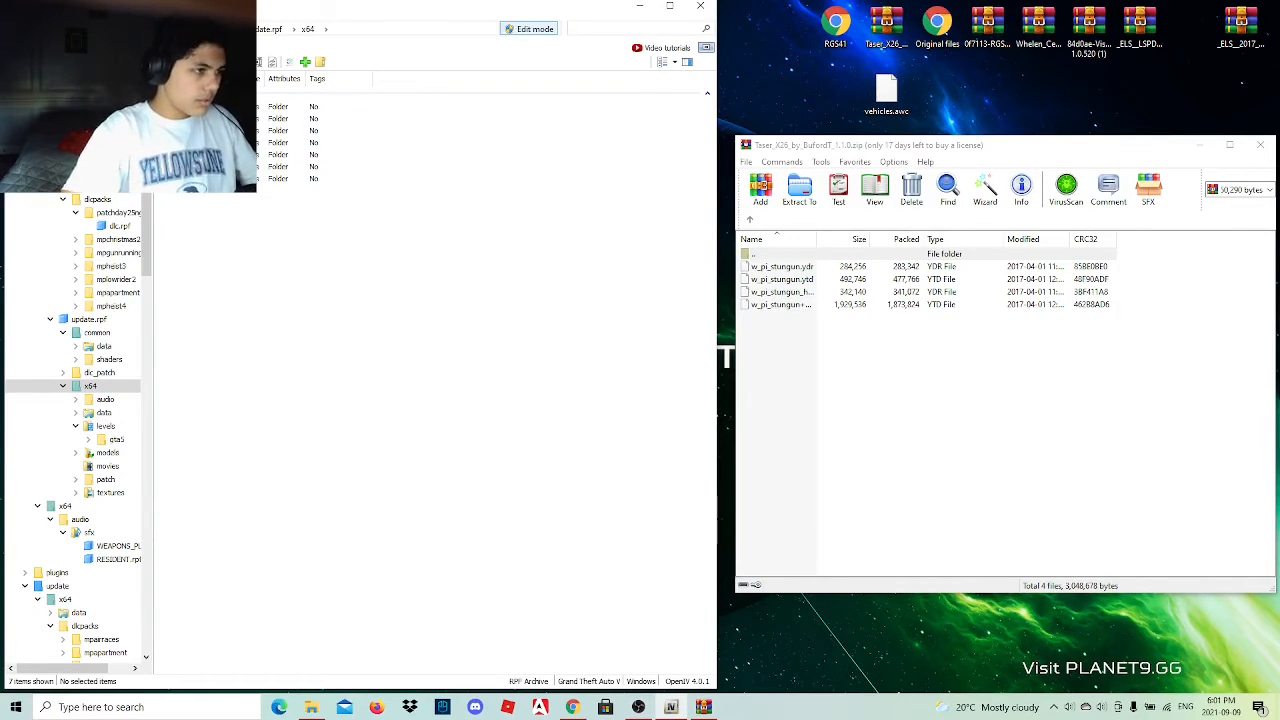
double_click(300, 118)
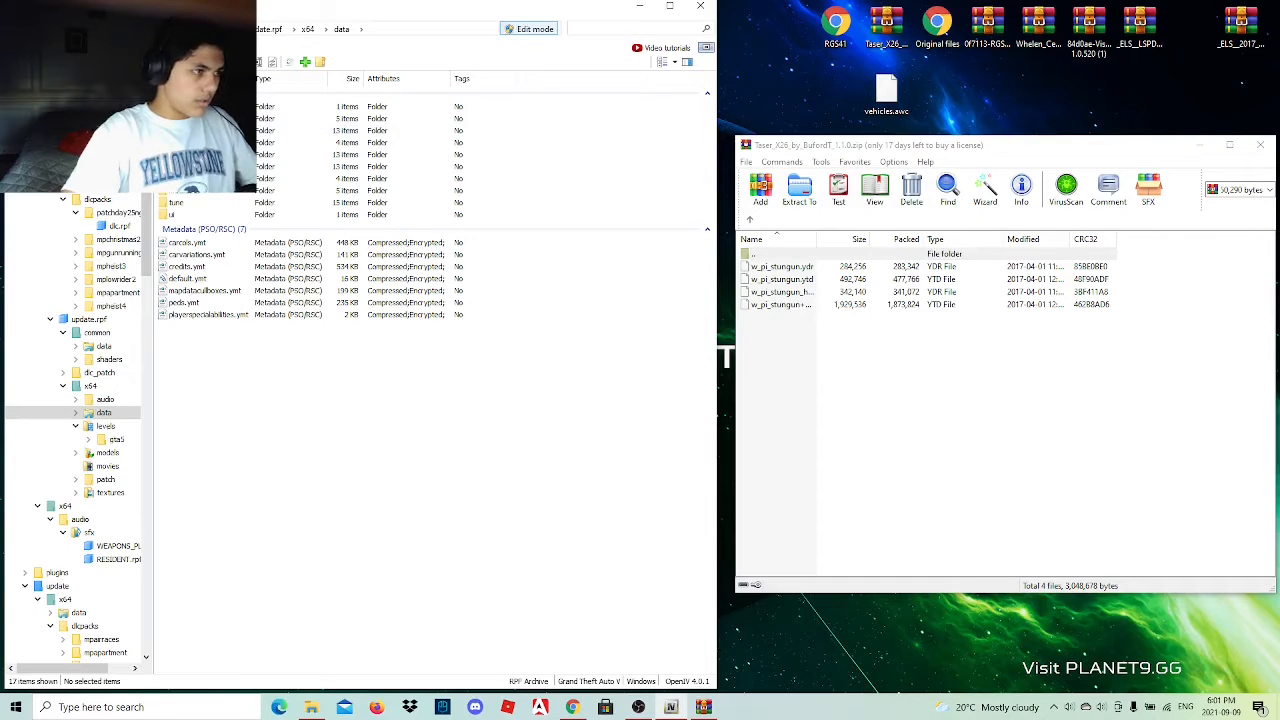
key(alt+Left)
key(alt+Left)
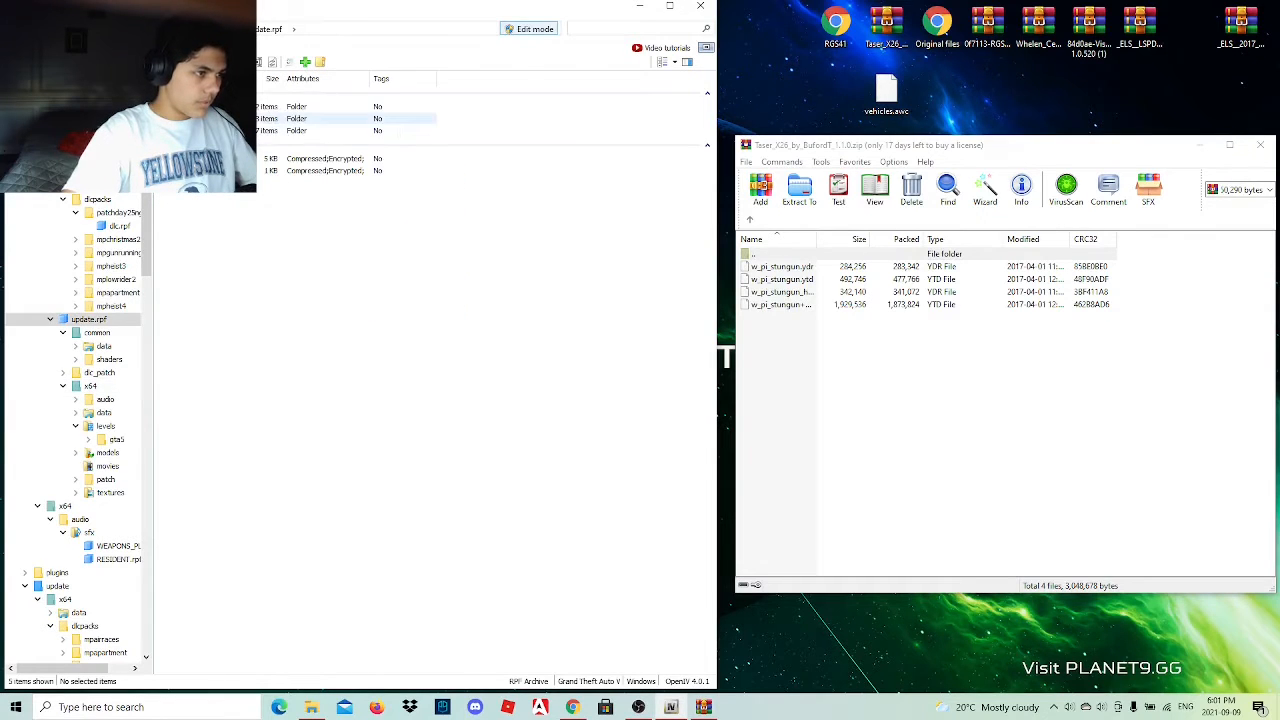
double_click(300, 118)
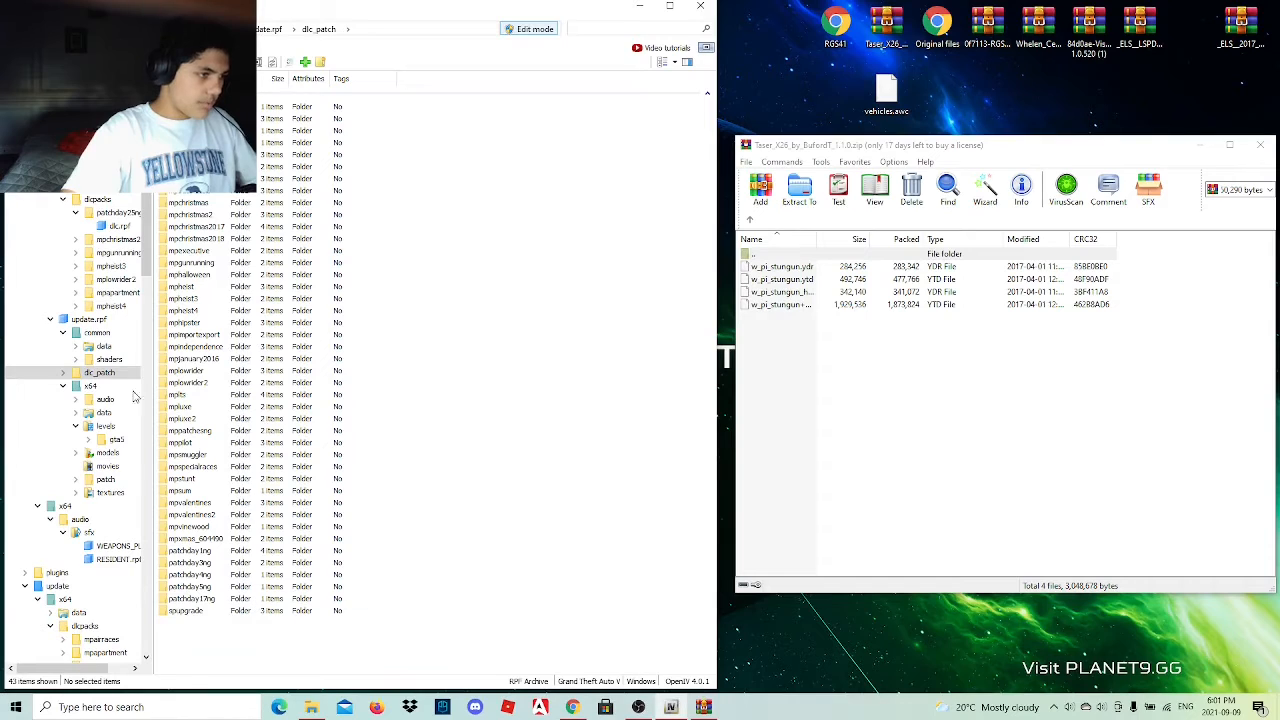
key(alt+Left)
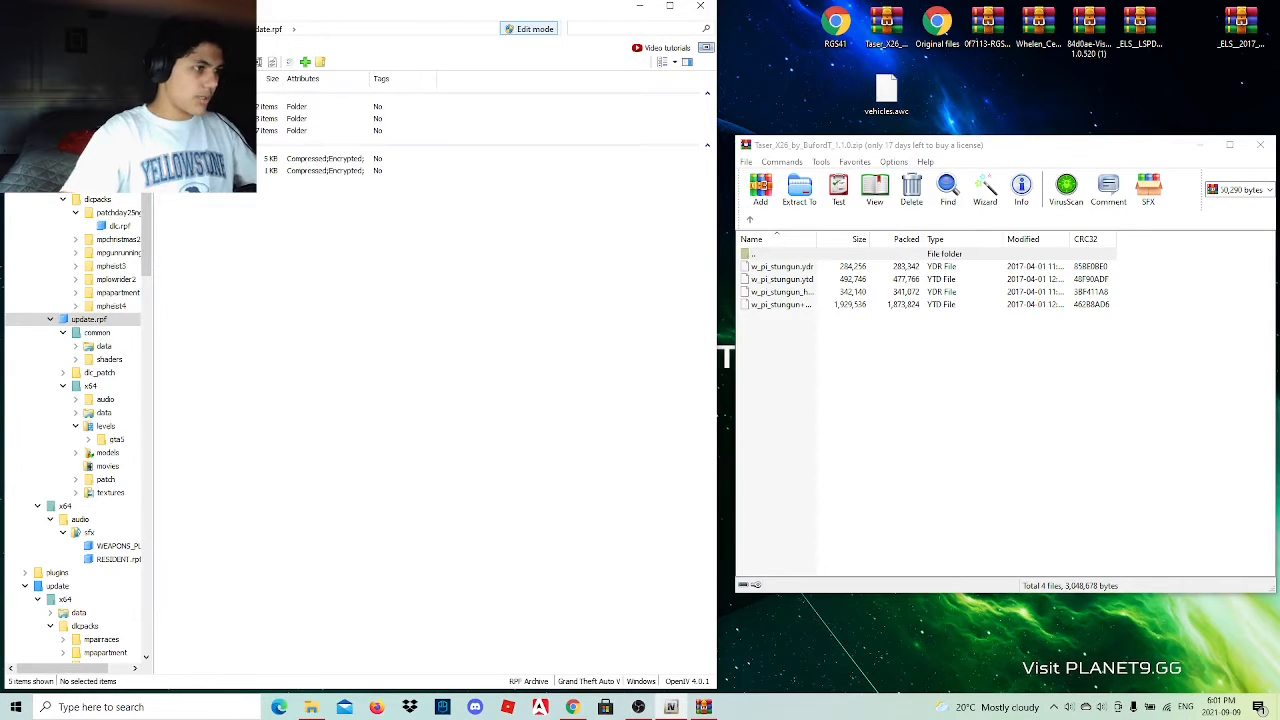
Open dlc.rpf of patchday25ng in the mods folder's dlcpacks and enter its x64 folder.
key(alt+Left)
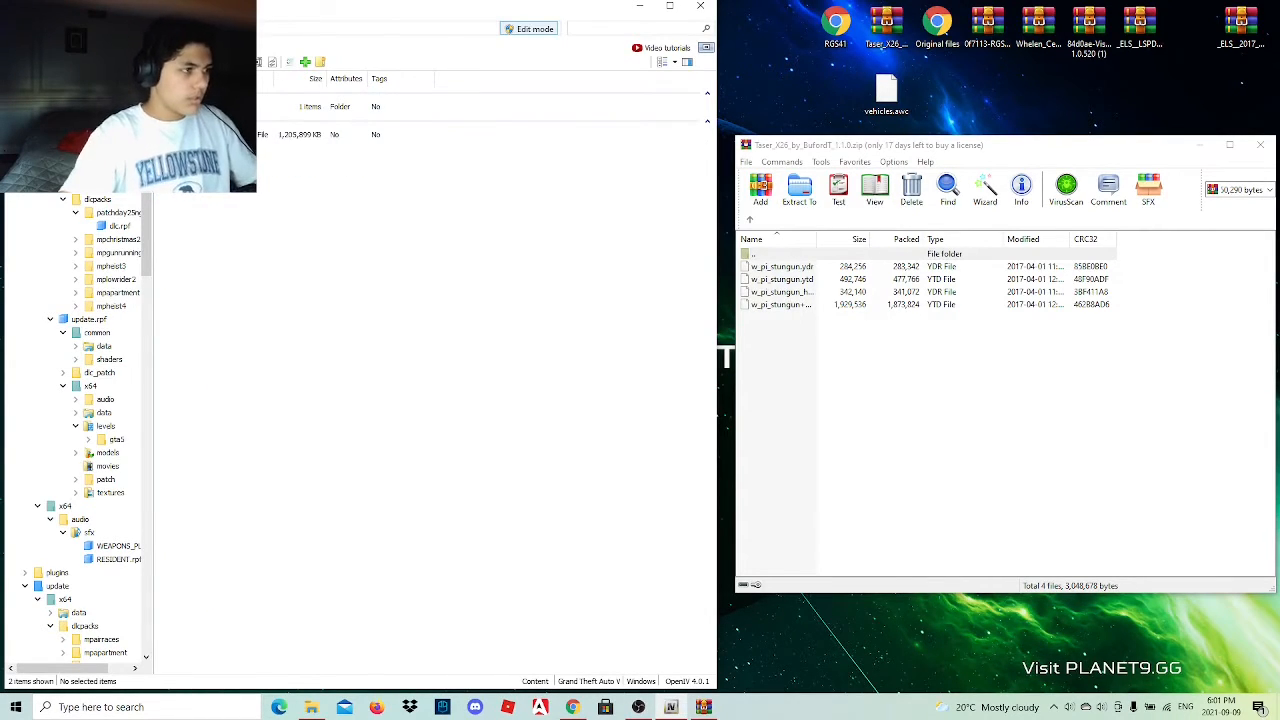
key(alt+Left)
double_click(200, 107)
click(200, 107)
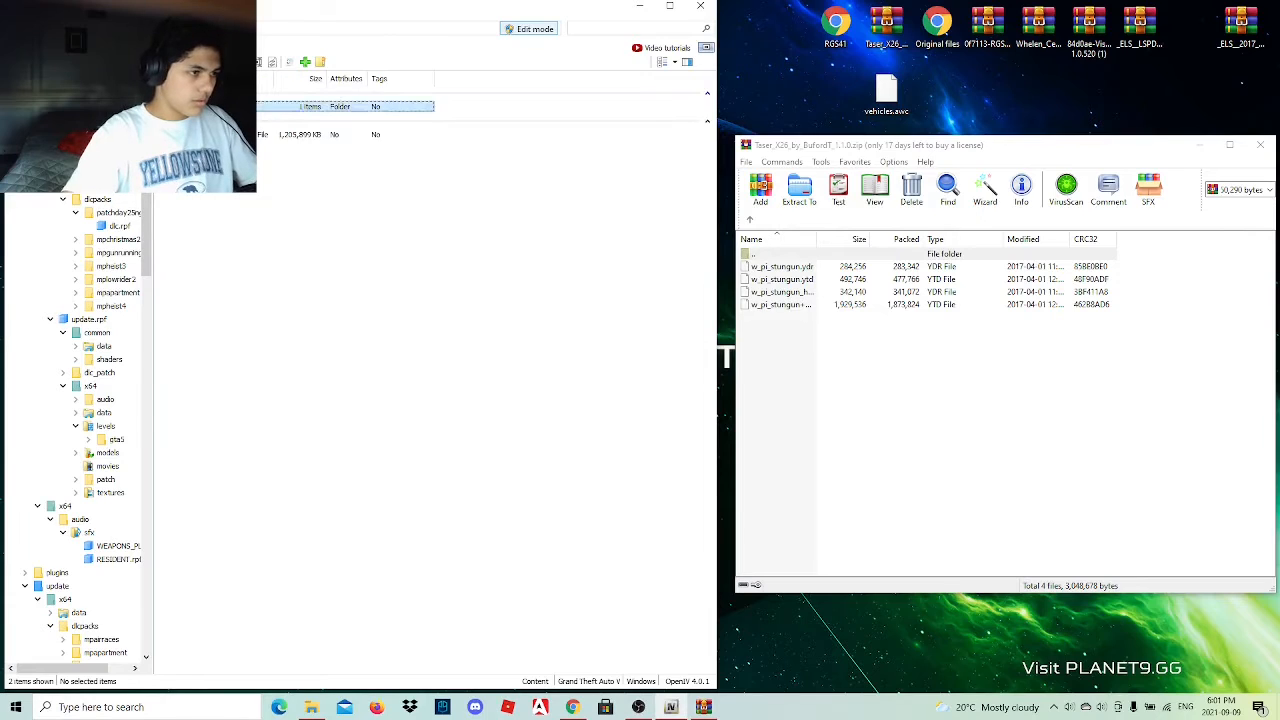
double_click(200, 107)
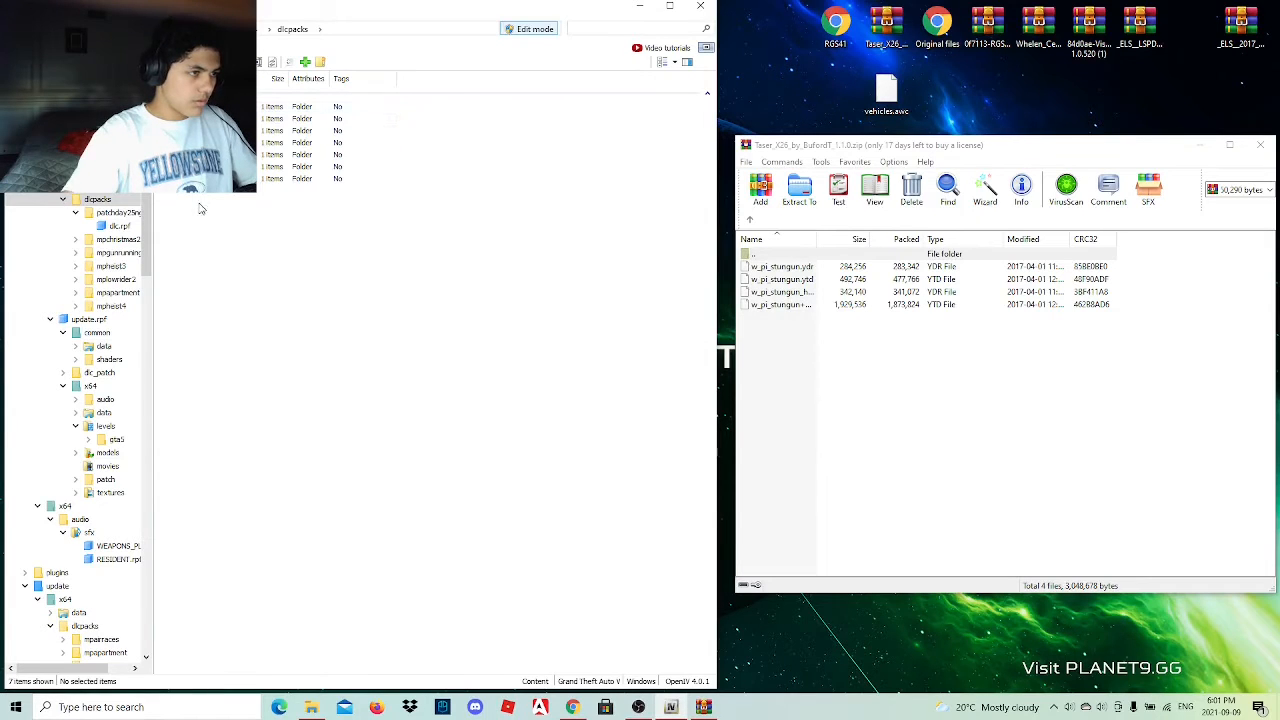
double_click(200, 178)
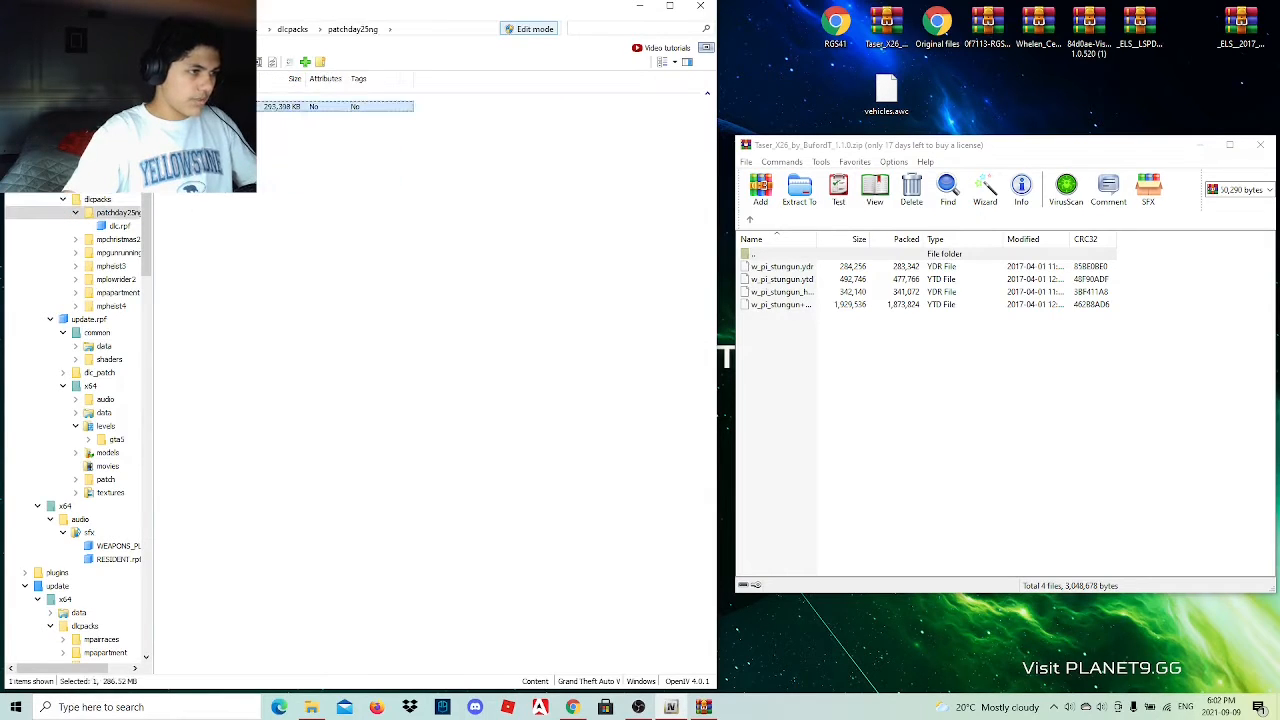
double_click(200, 107)
double_click(200, 118)
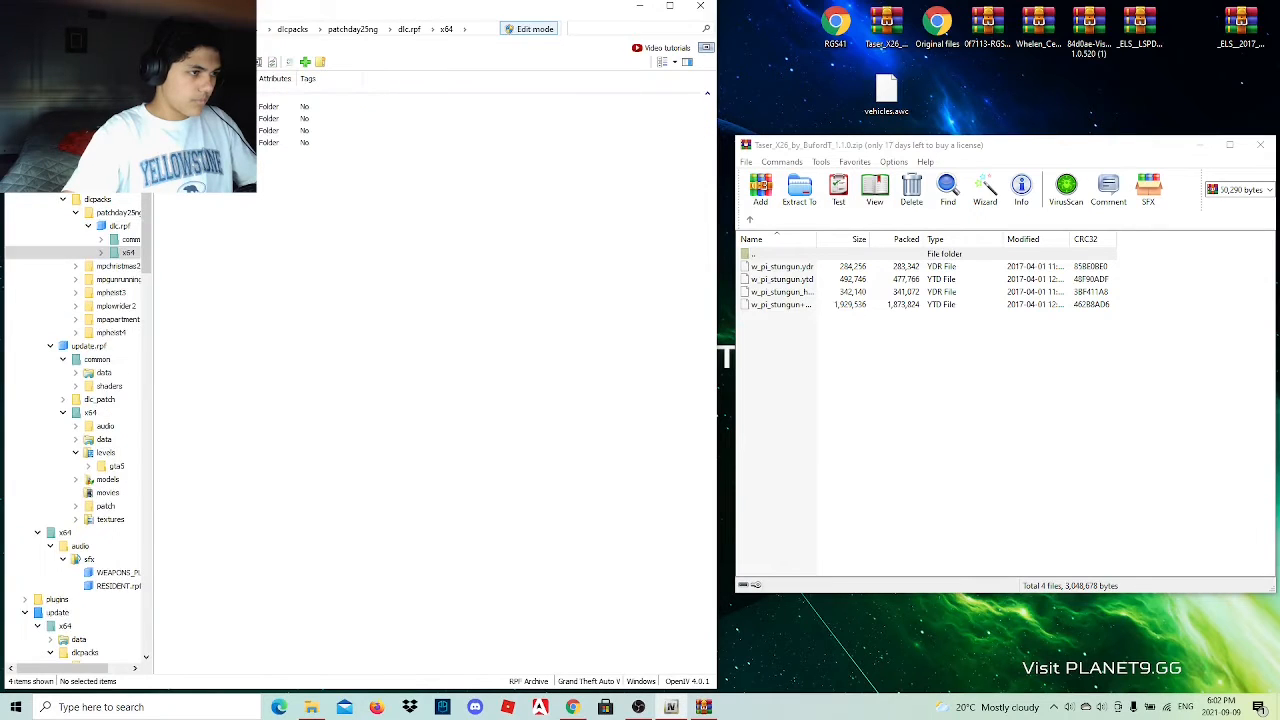
Check the levels folder, return to x64 and open the subfolder of models that holds the rpf packages.
double_click(200, 118)
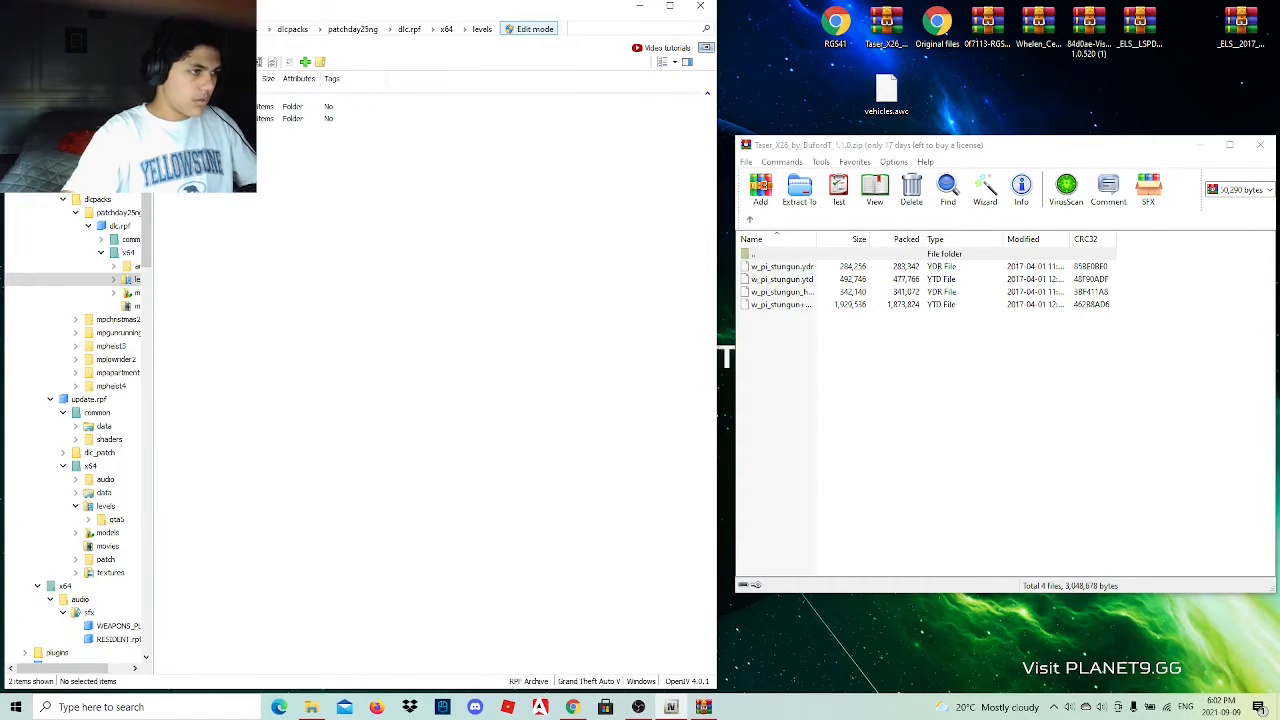
click(20, 29)
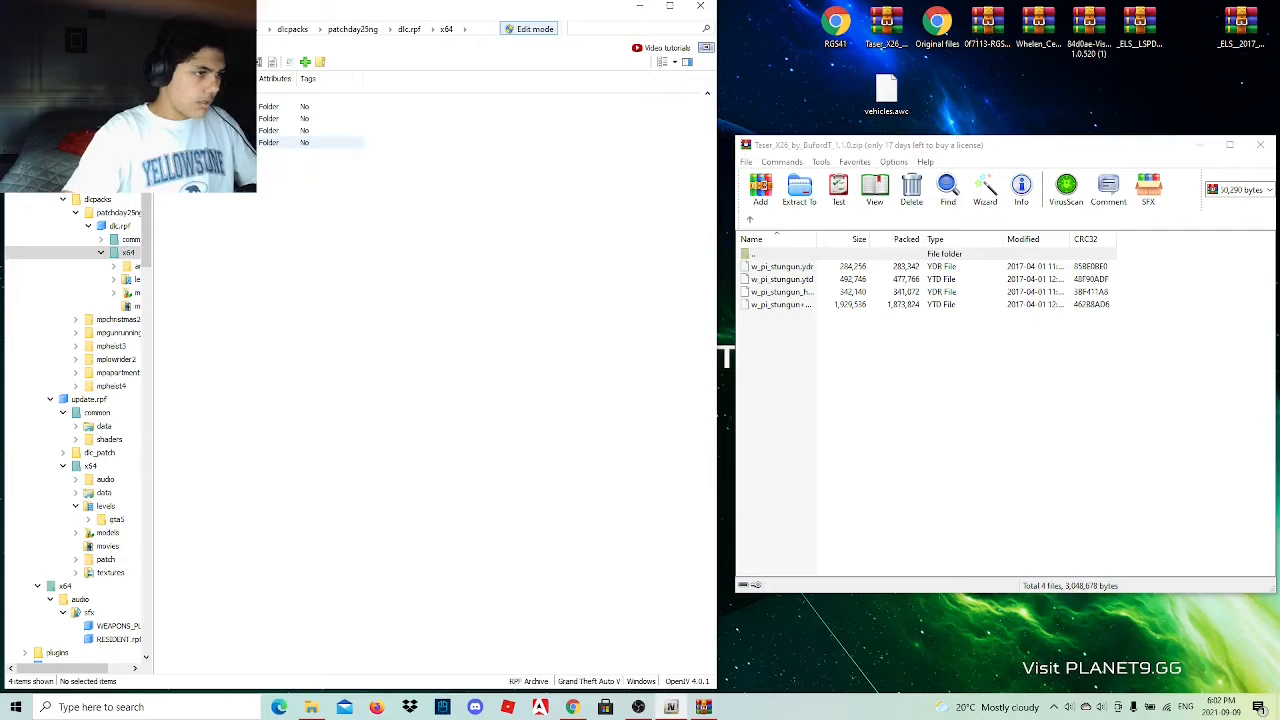
double_click(200, 130)
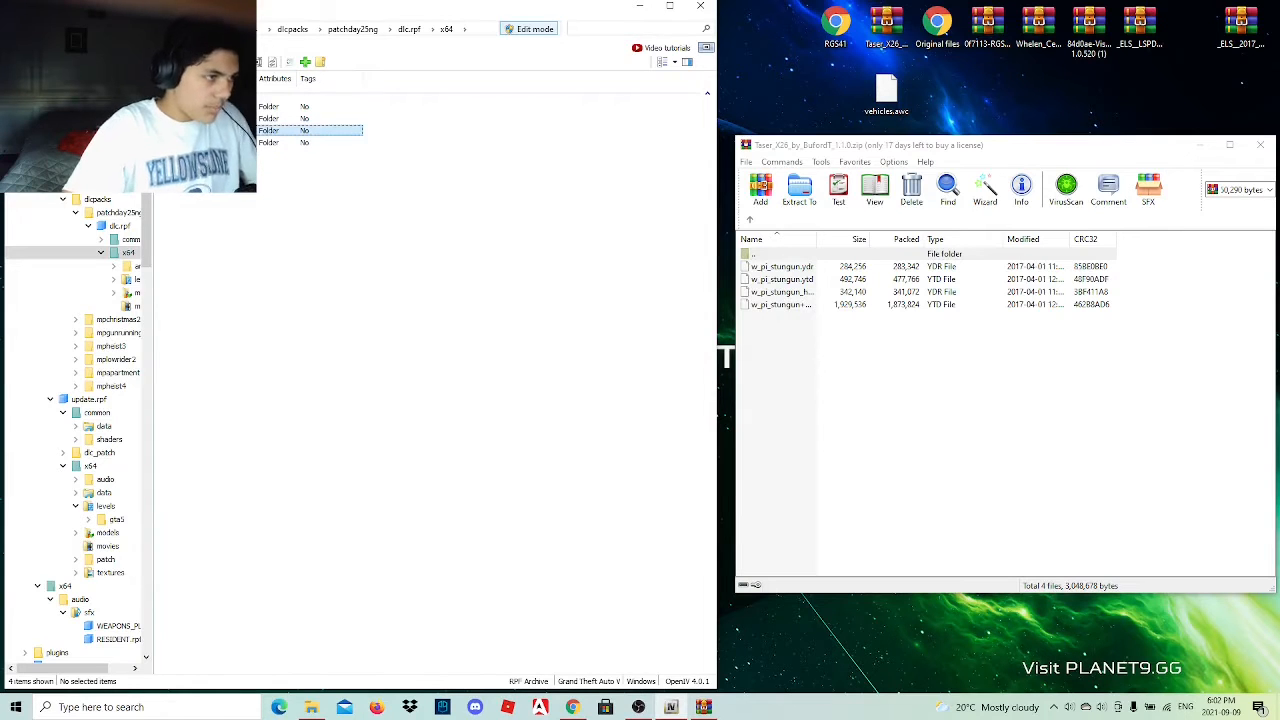
double_click(200, 106)
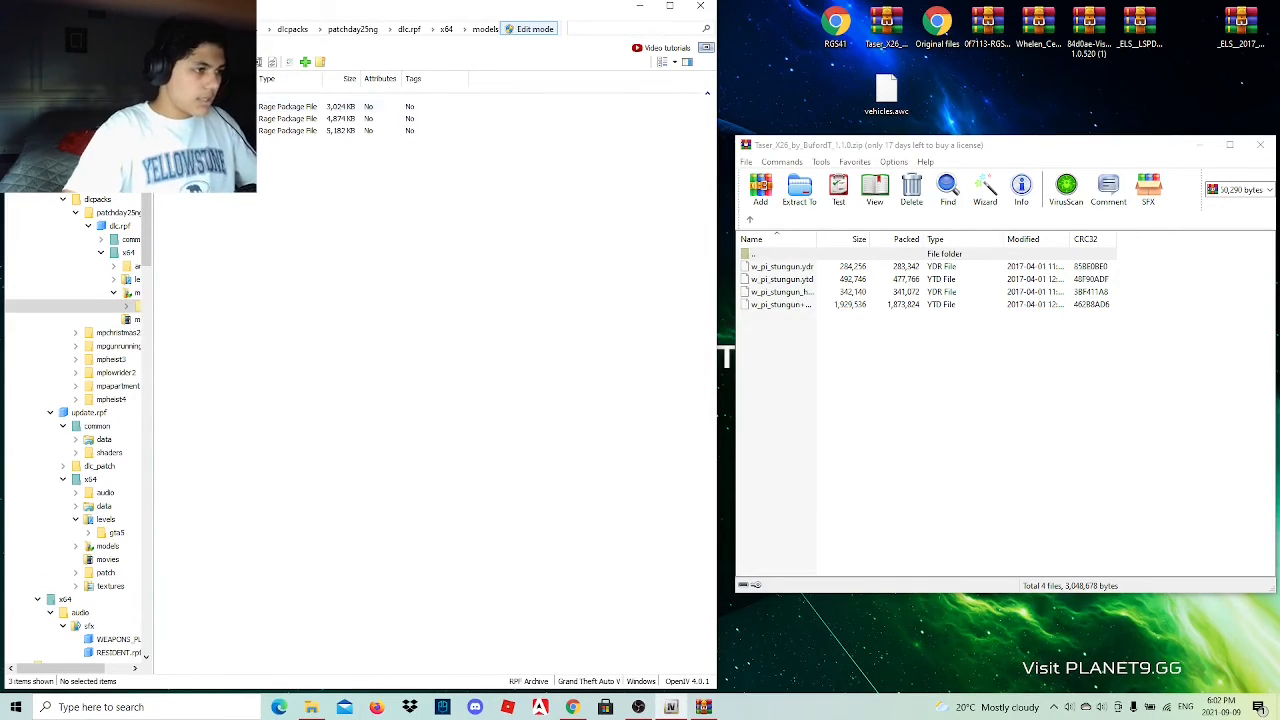
Open the first rpf package in that models subfolder and add the four w_pi_stungun files from the Taser X26 archive.
double_click(200, 106)
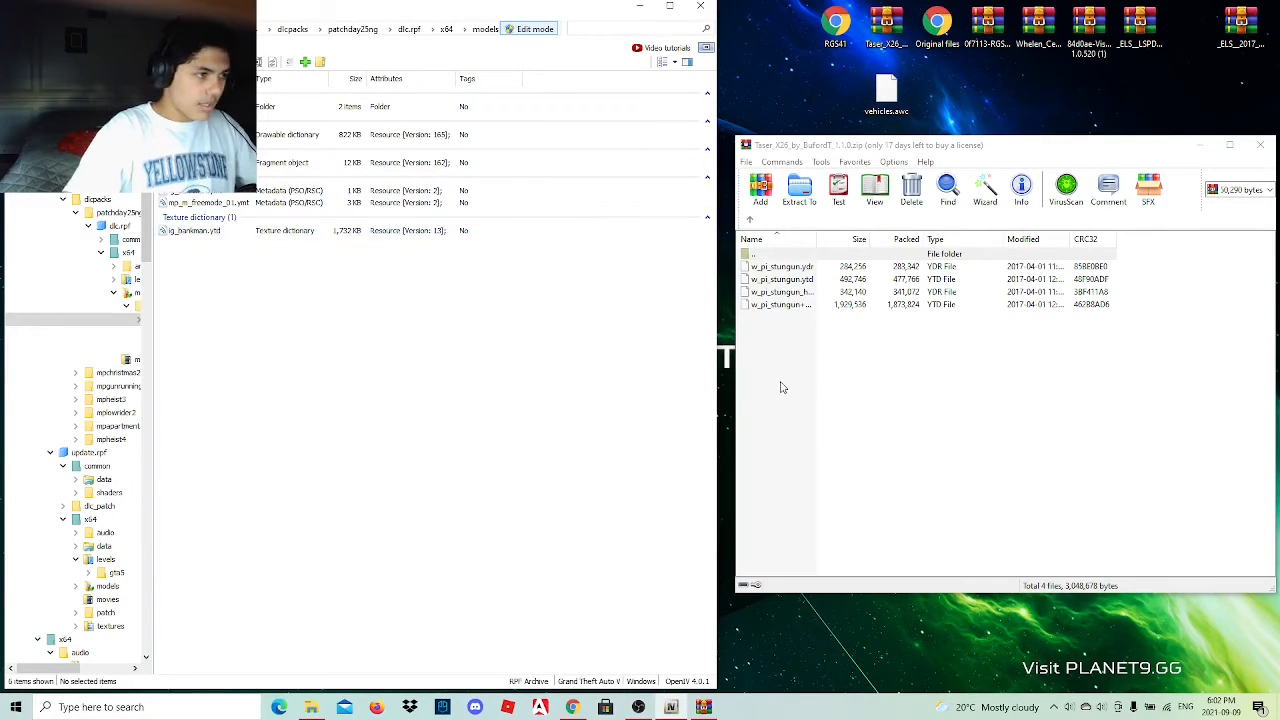
drag(783, 386, 843, 278)
drag(456, 356, 455, 353)
Preview the w_pi_stungun.ytd textures and the w_pi_stungun.ydr model, close both viewers and reopen the first package.
double_click(243, 256)
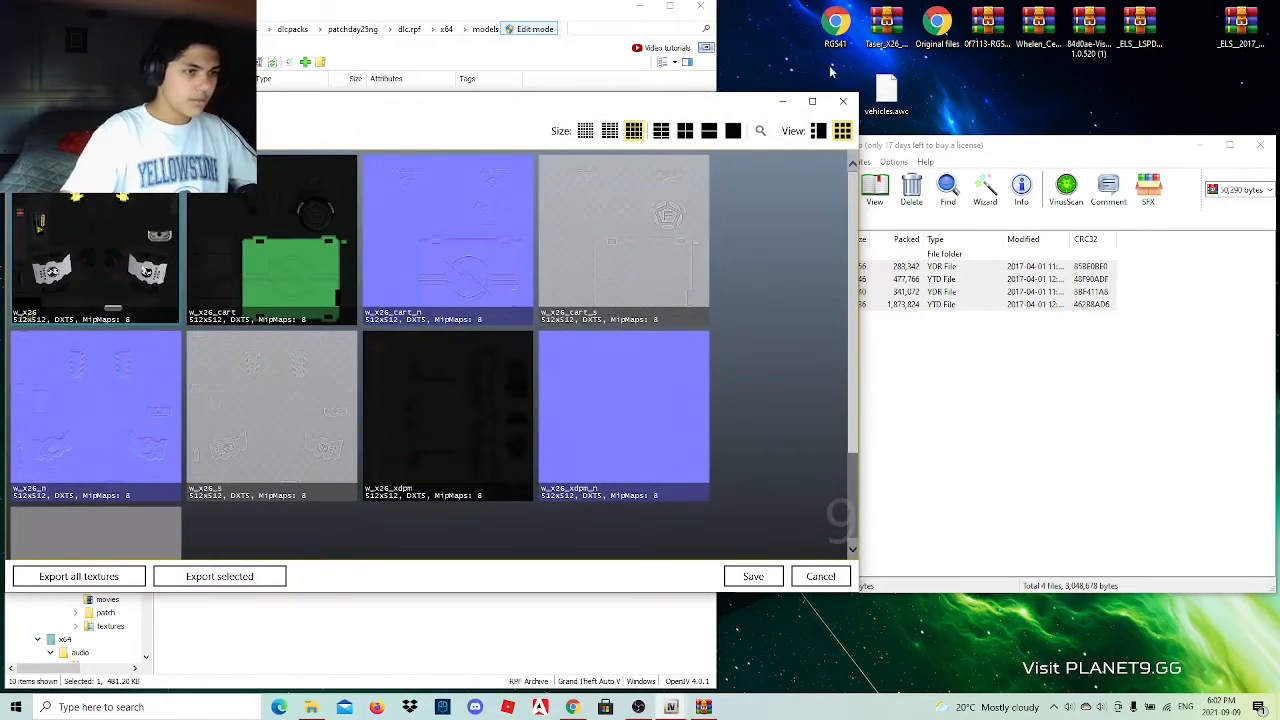
click(843, 101)
double_click(277, 284)
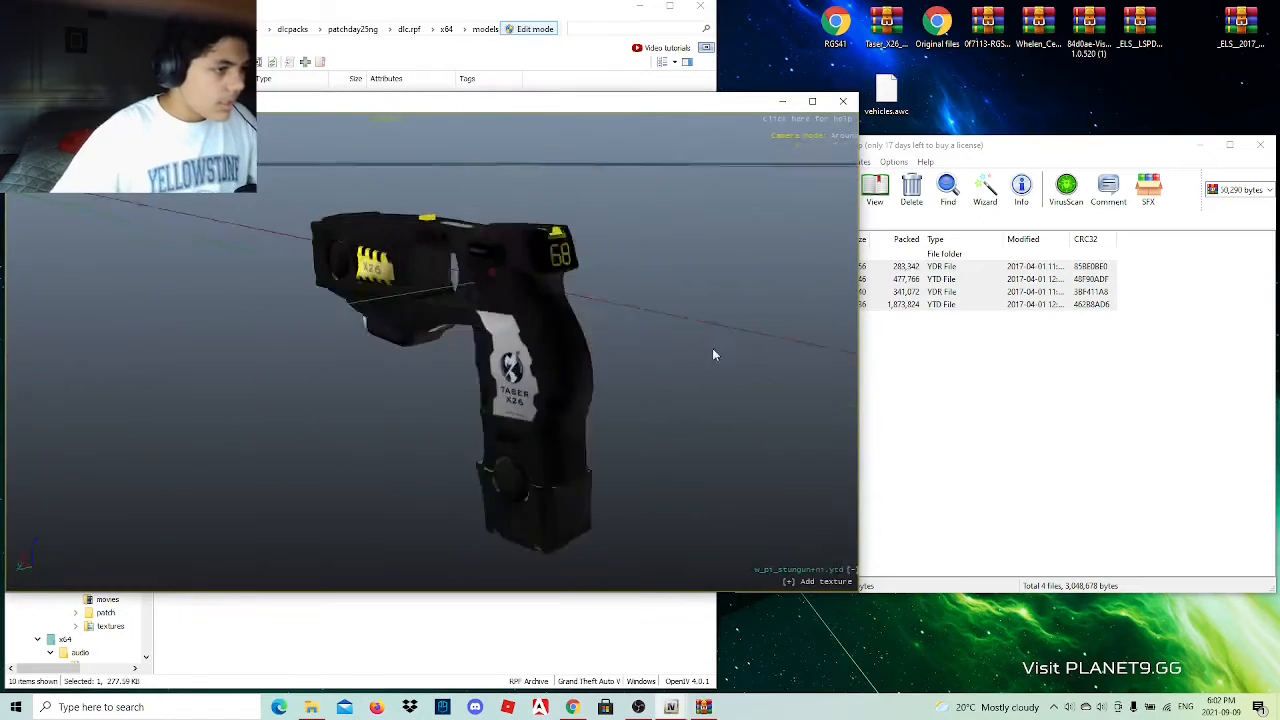
drag(713, 354, 677, 271)
click(843, 101)
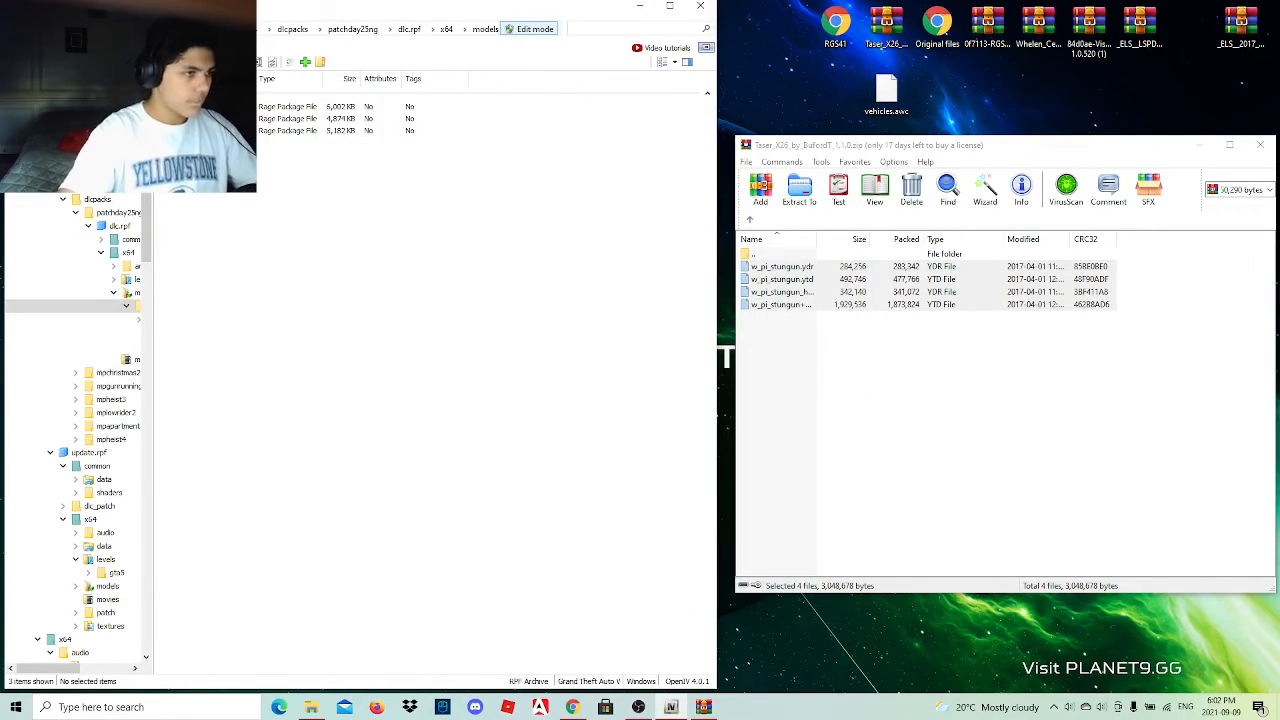
double_click(263, 111)
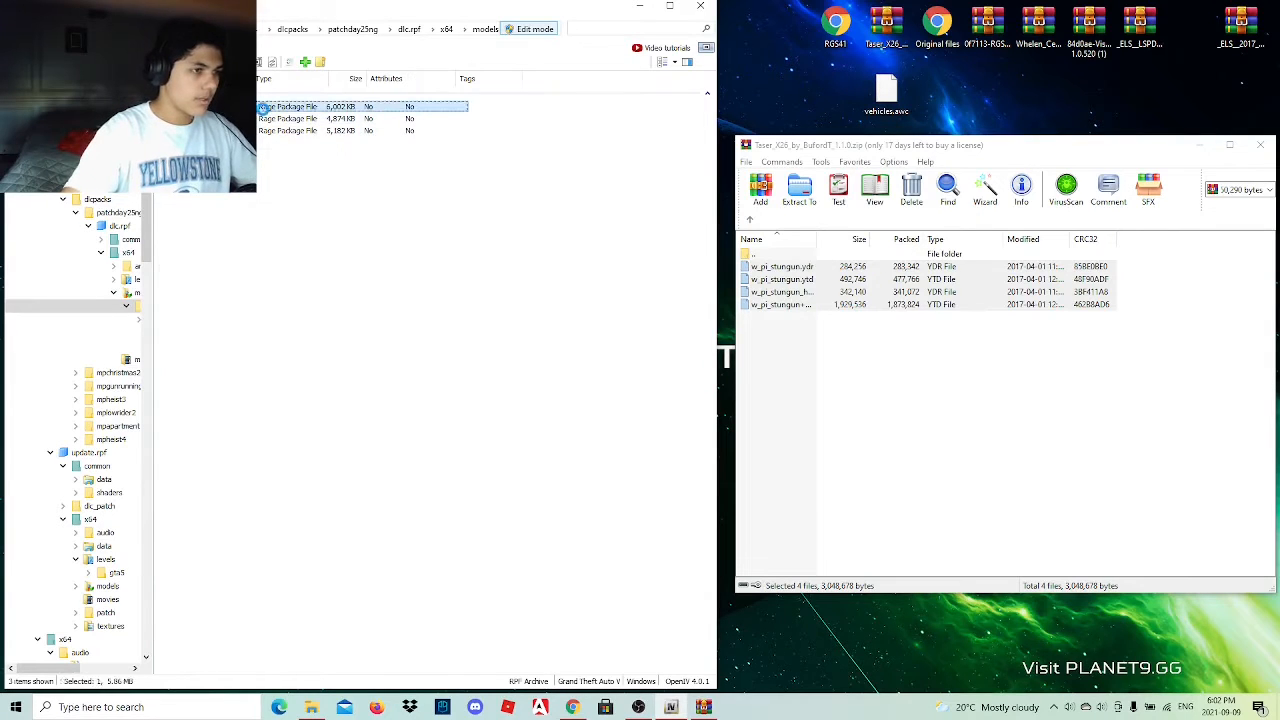
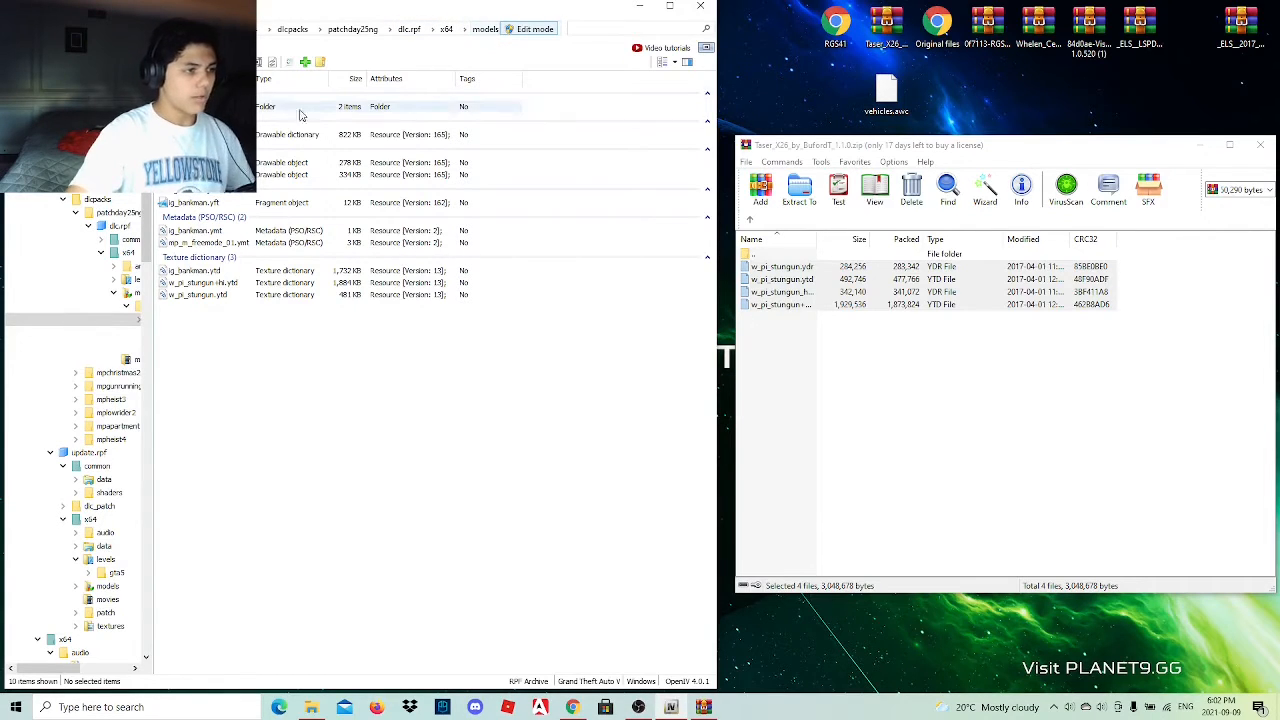
Return to the models folder of patchday25ng and reopen the first rpf package in its subfolder.
click(484, 29)
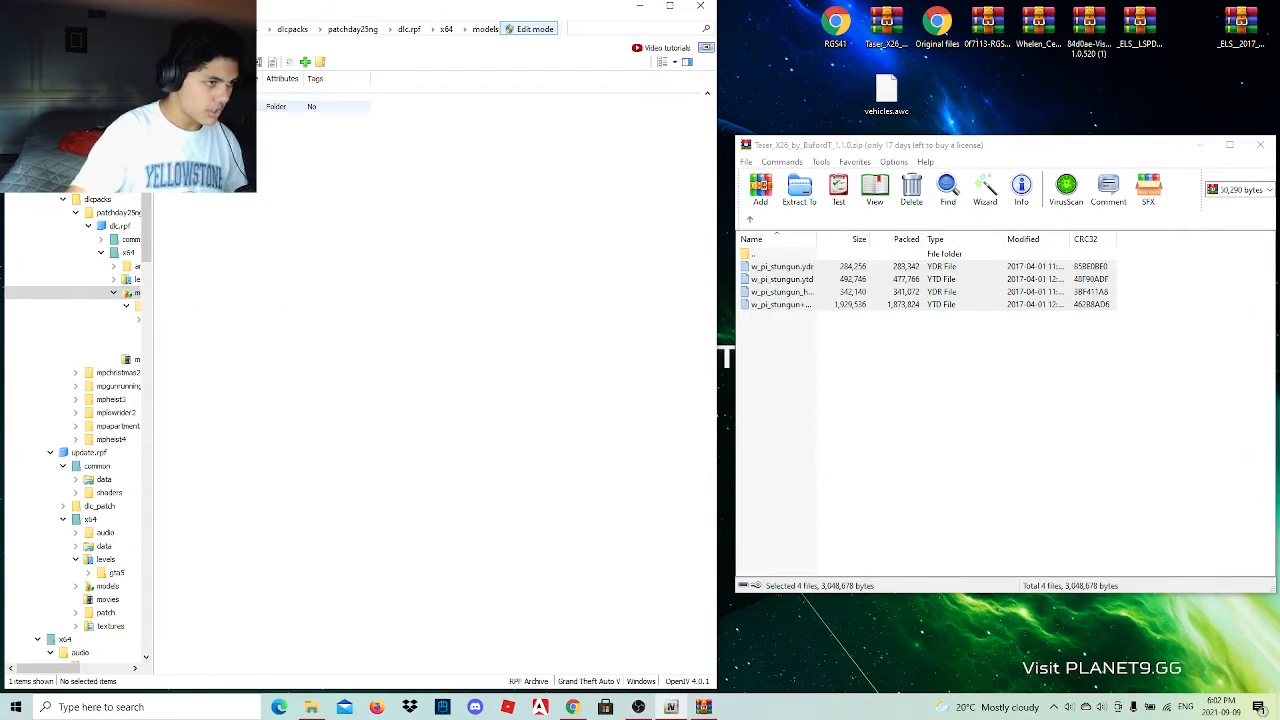
double_click(290, 106)
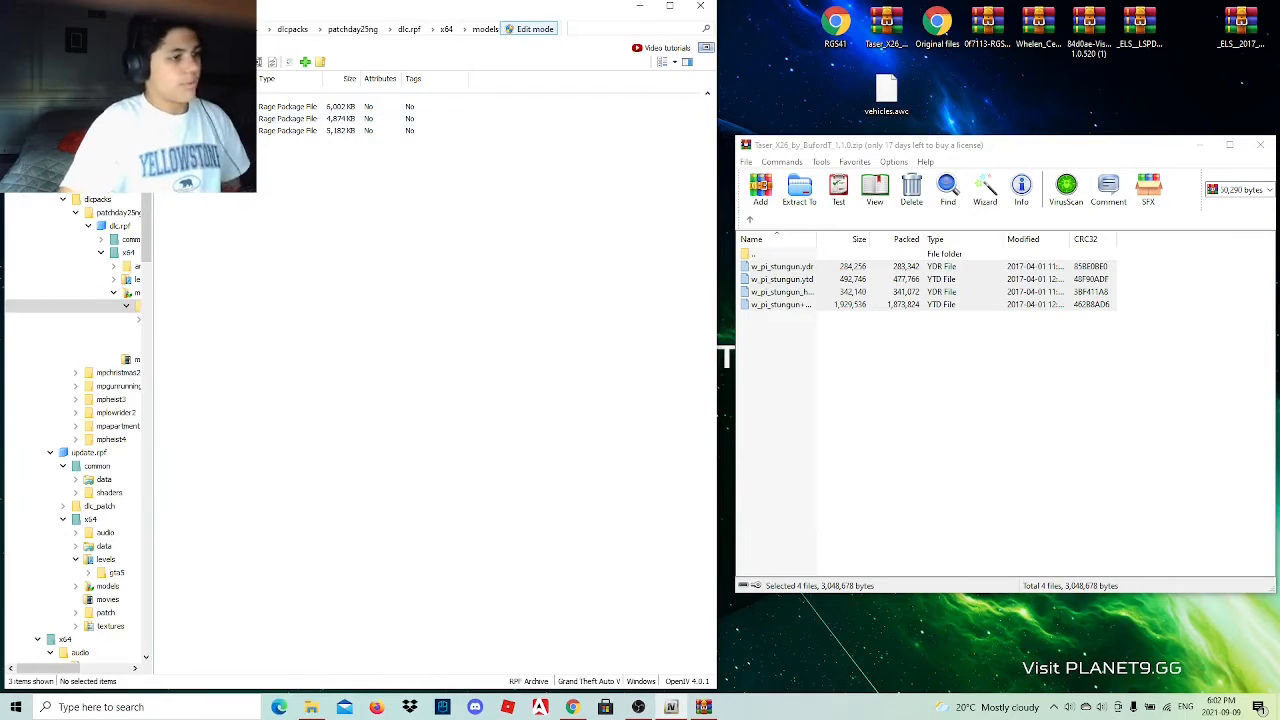
double_click(290, 106)
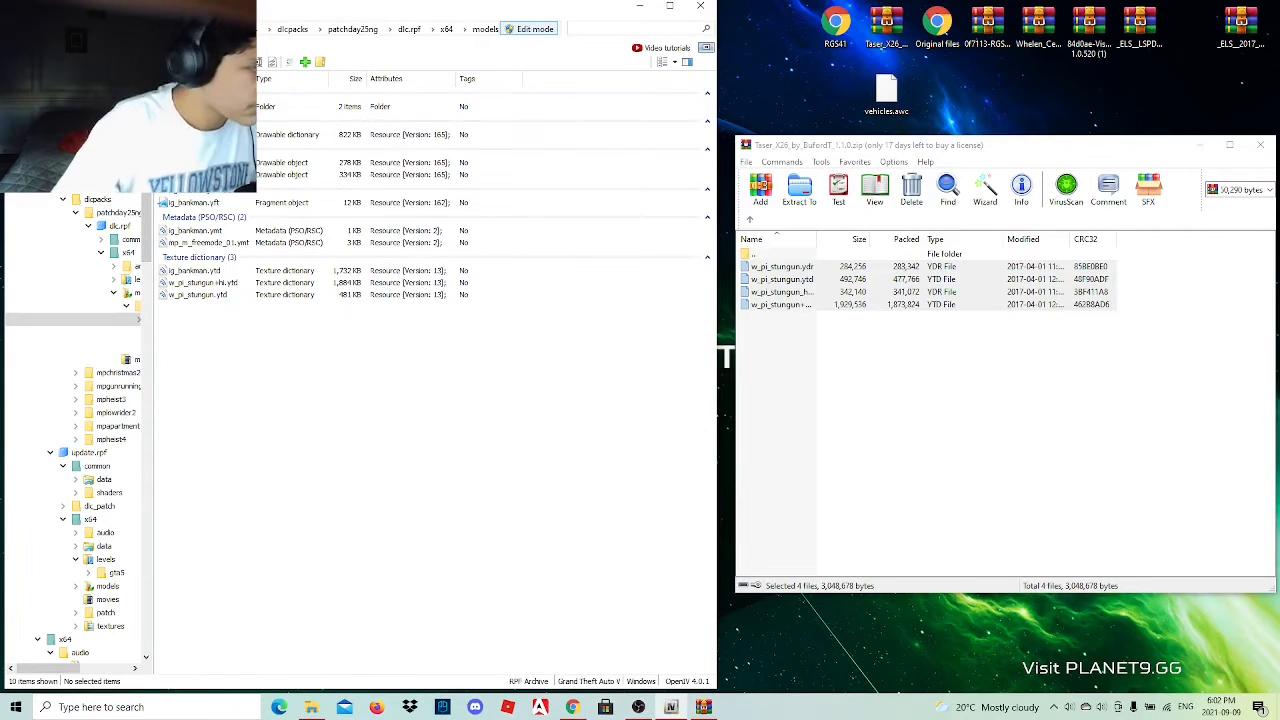
Read the main installation instructions in the Taser X26 archive's Read Me.txt, and close the file and the archive.
click(818, 334)
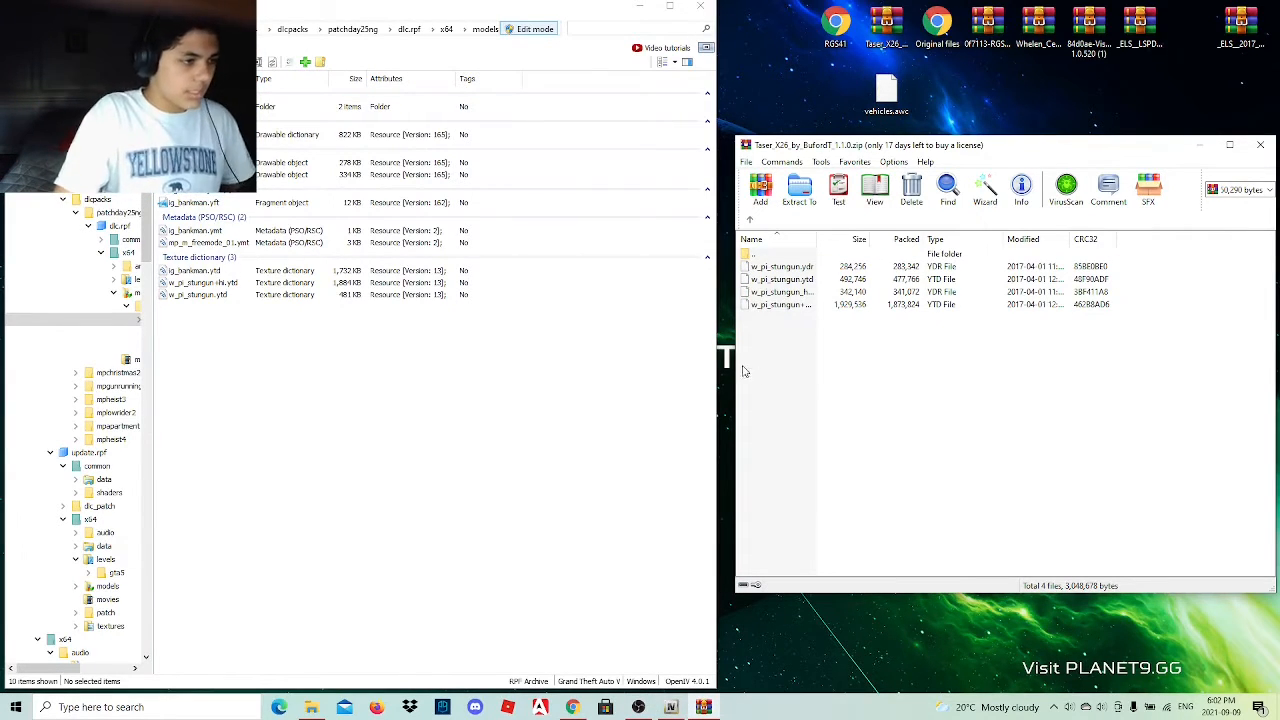
click(756, 224)
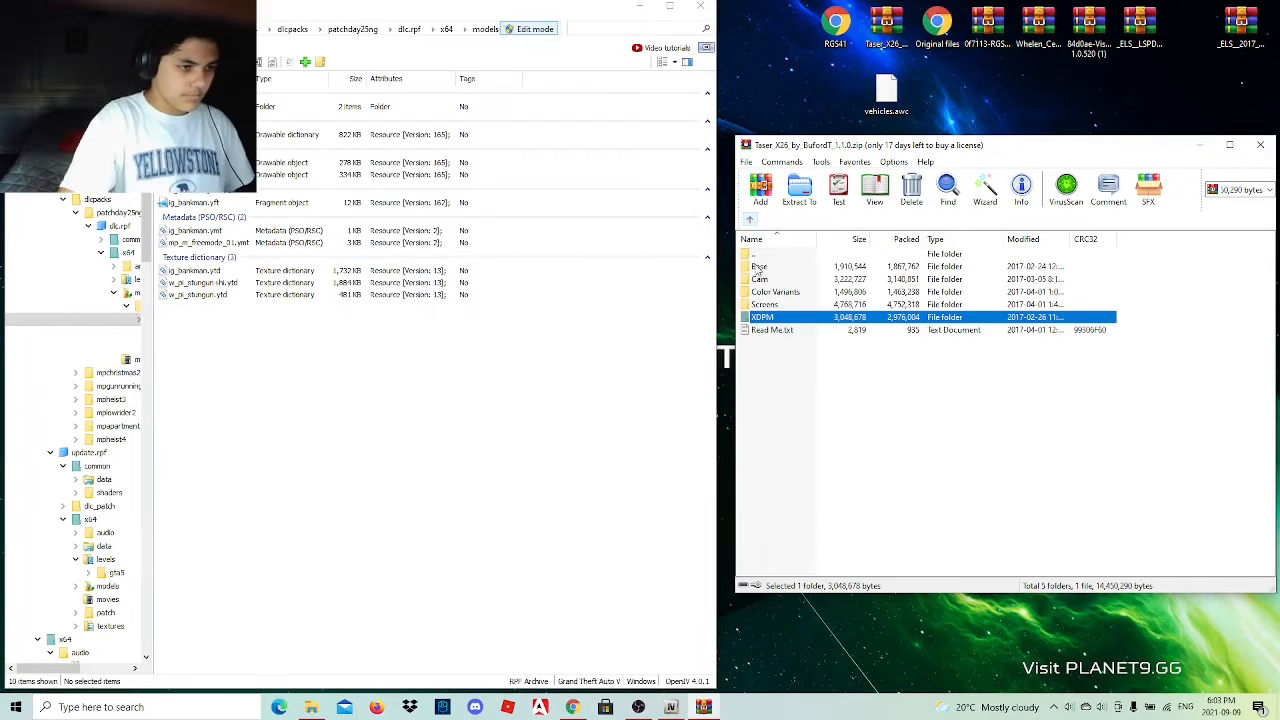
double_click(786, 331)
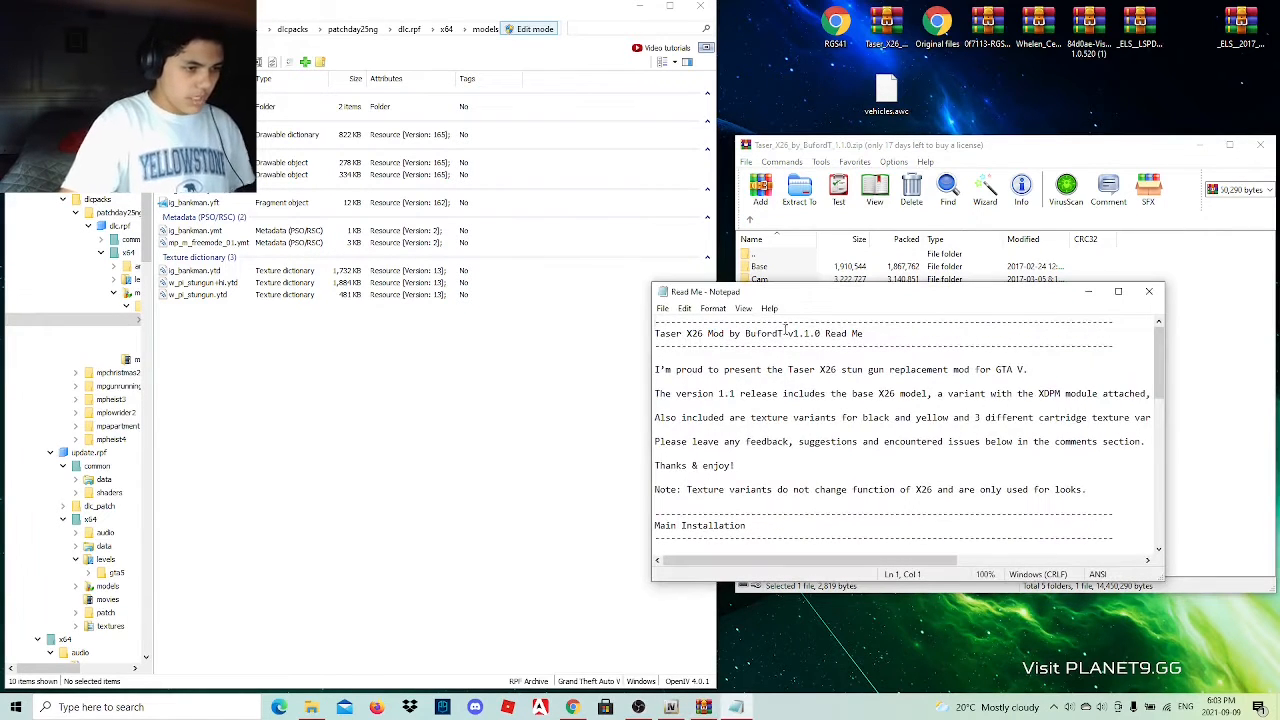
scroll(883, 355, down, 1)
scroll(883, 355, down, 1)
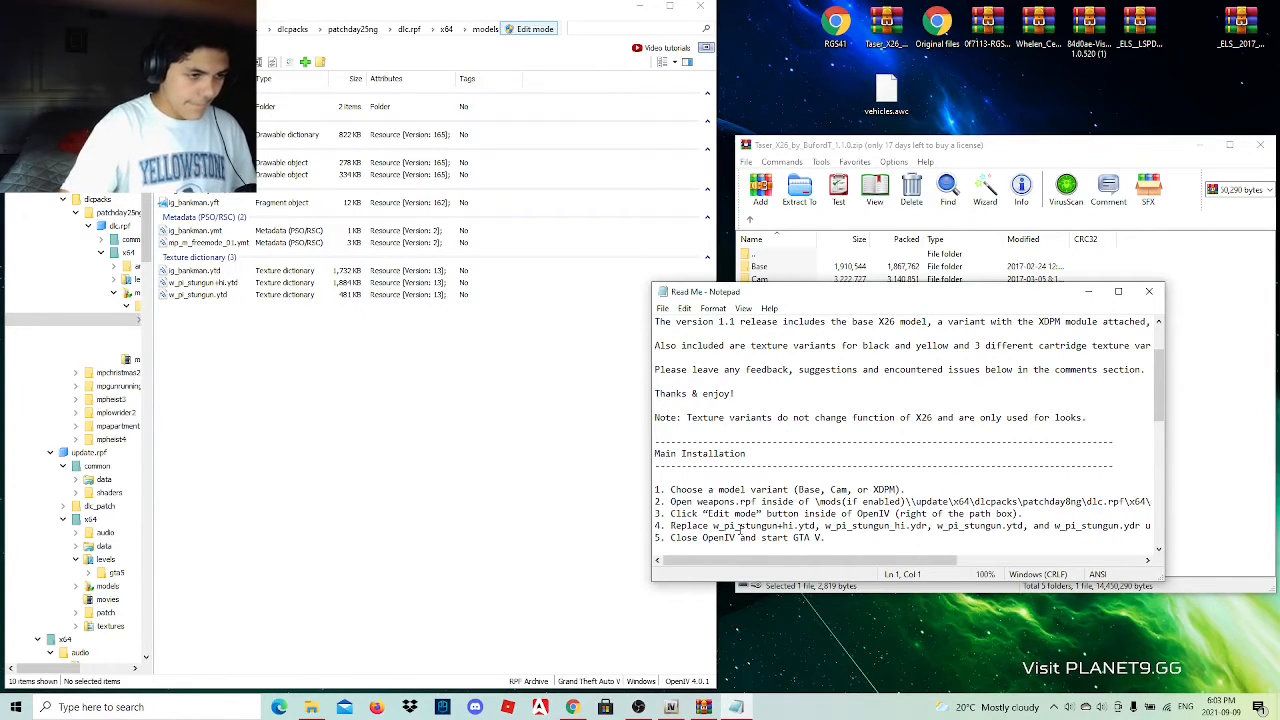
drag(790, 561, 892, 570)
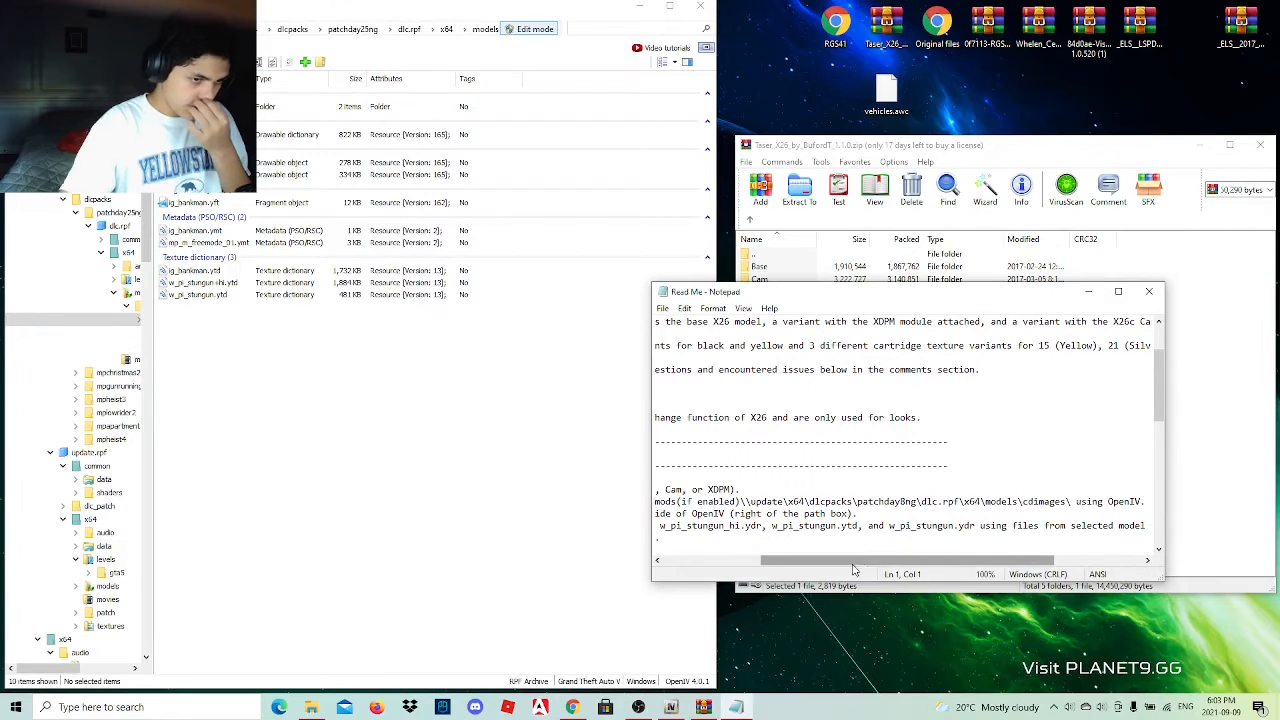
drag(860, 564, 762, 565)
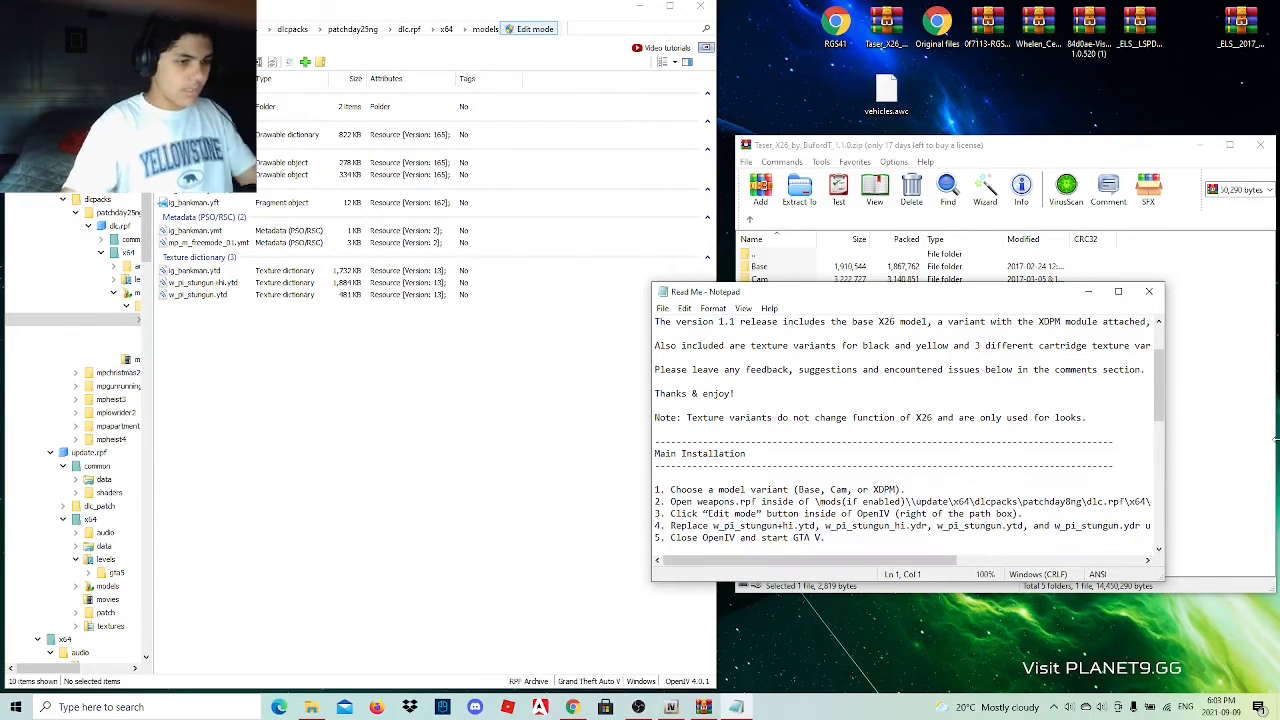
click(1149, 291)
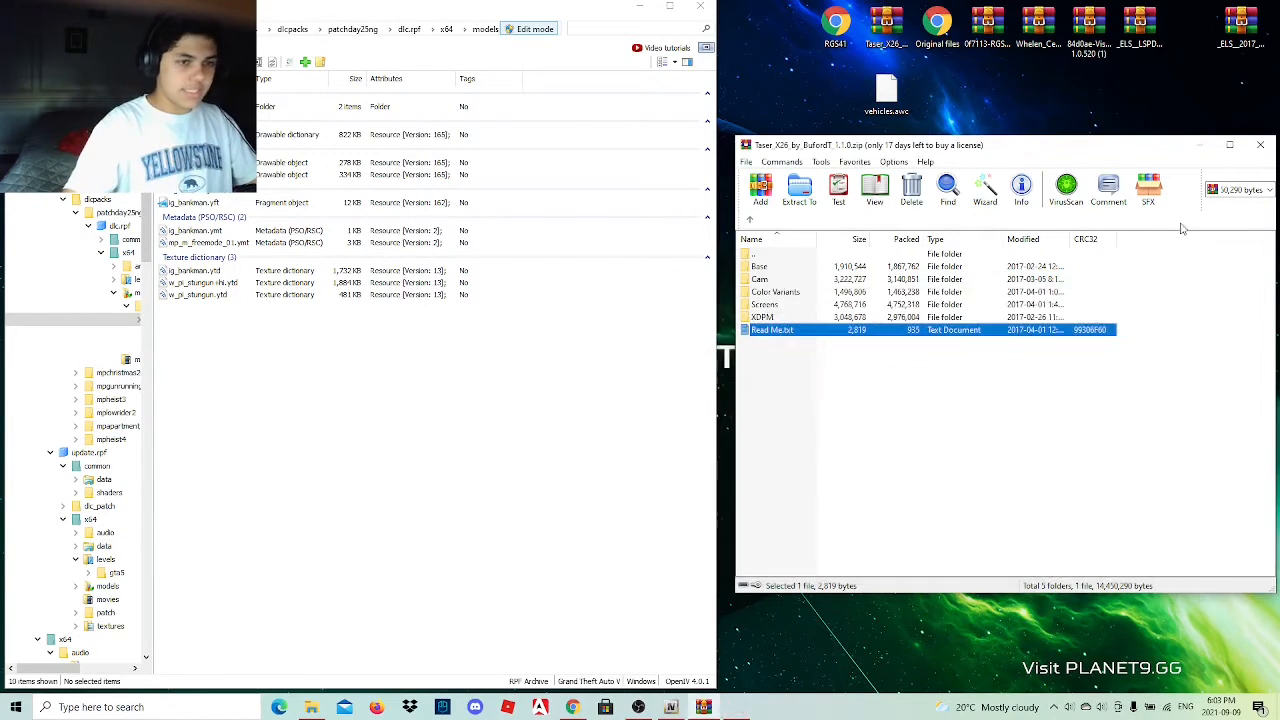
click(1260, 145)
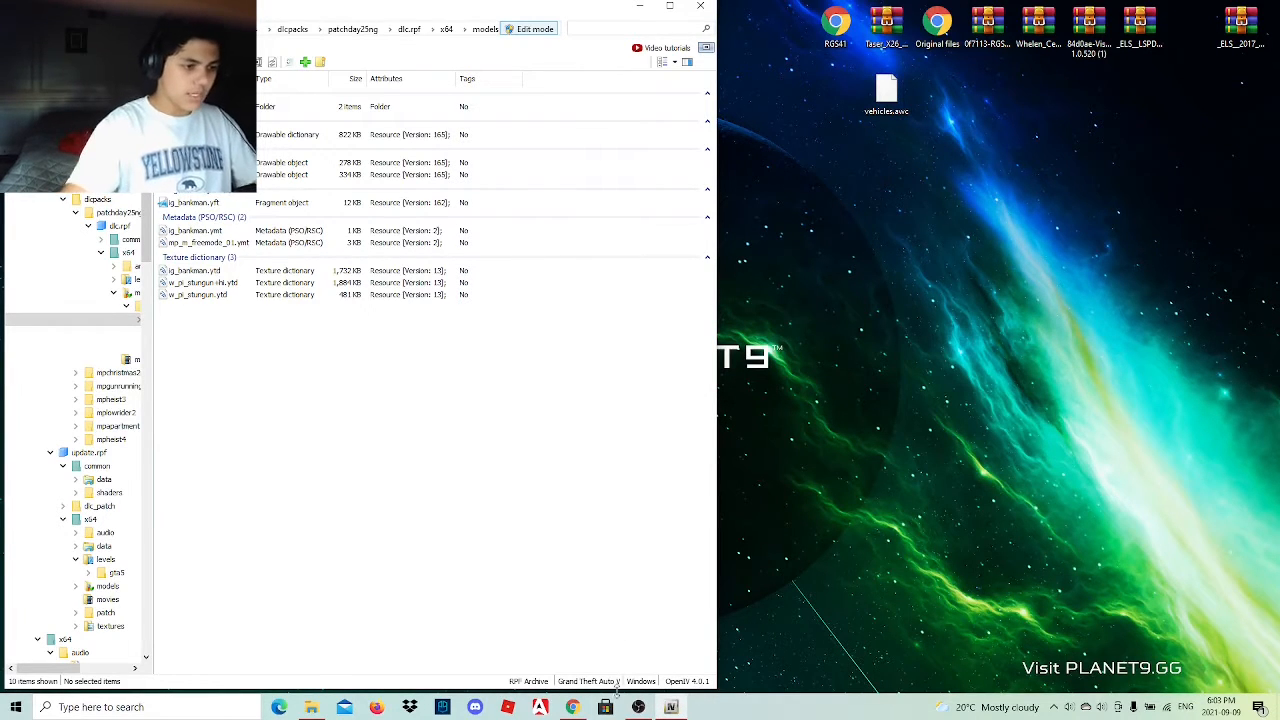
Switch to Chrome and open the Emergency Uniforms Pack and EUP Menu links from the Google Docs mod list.
click(572, 707)
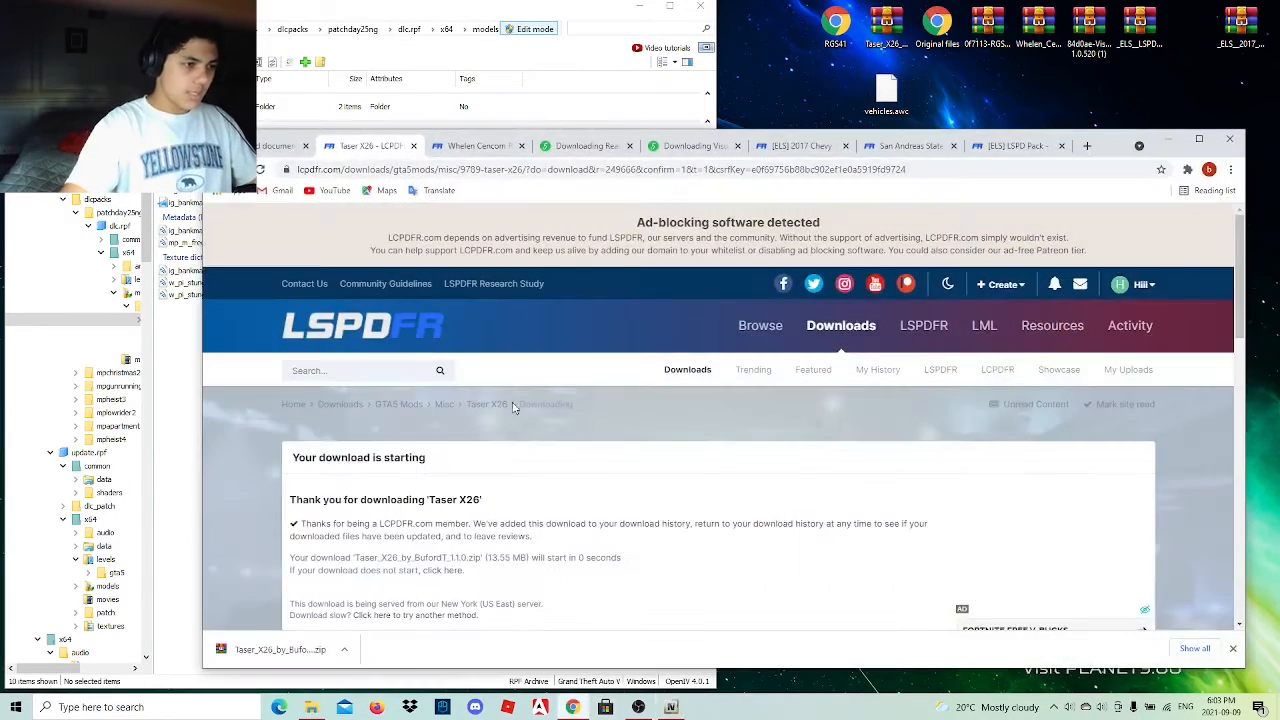
click(290, 147)
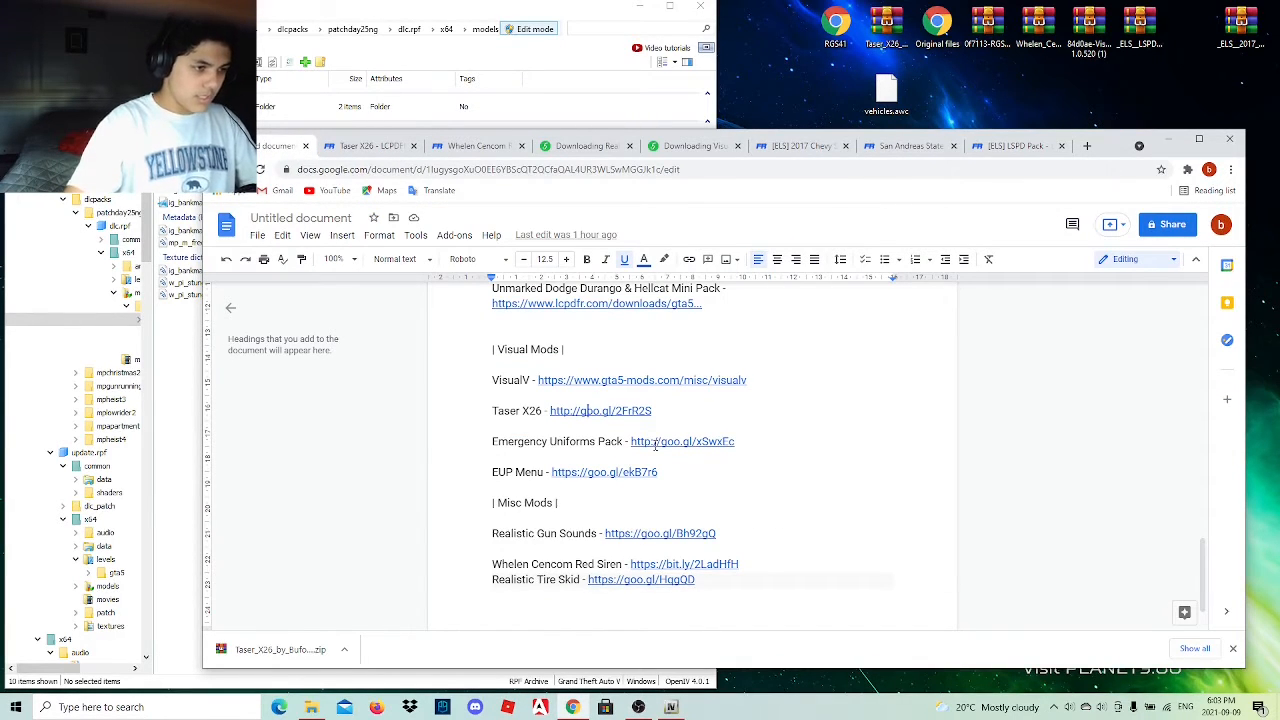
click(660, 442)
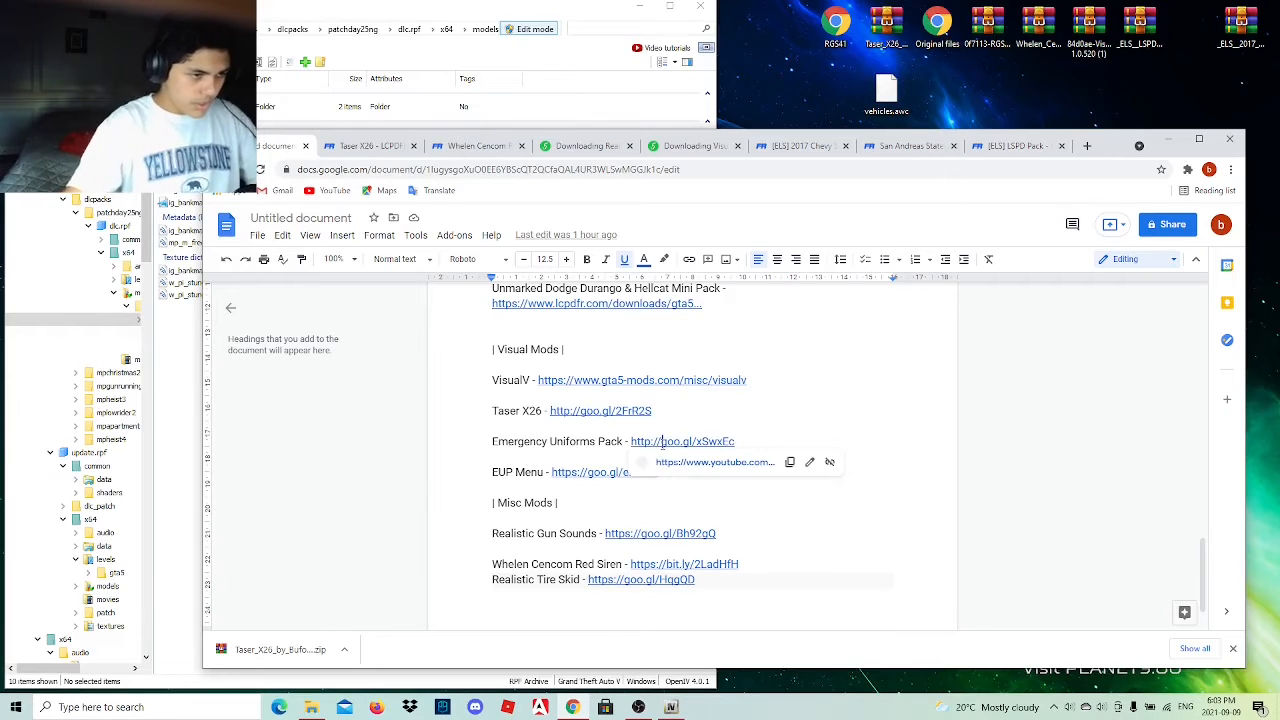
click(669, 463)
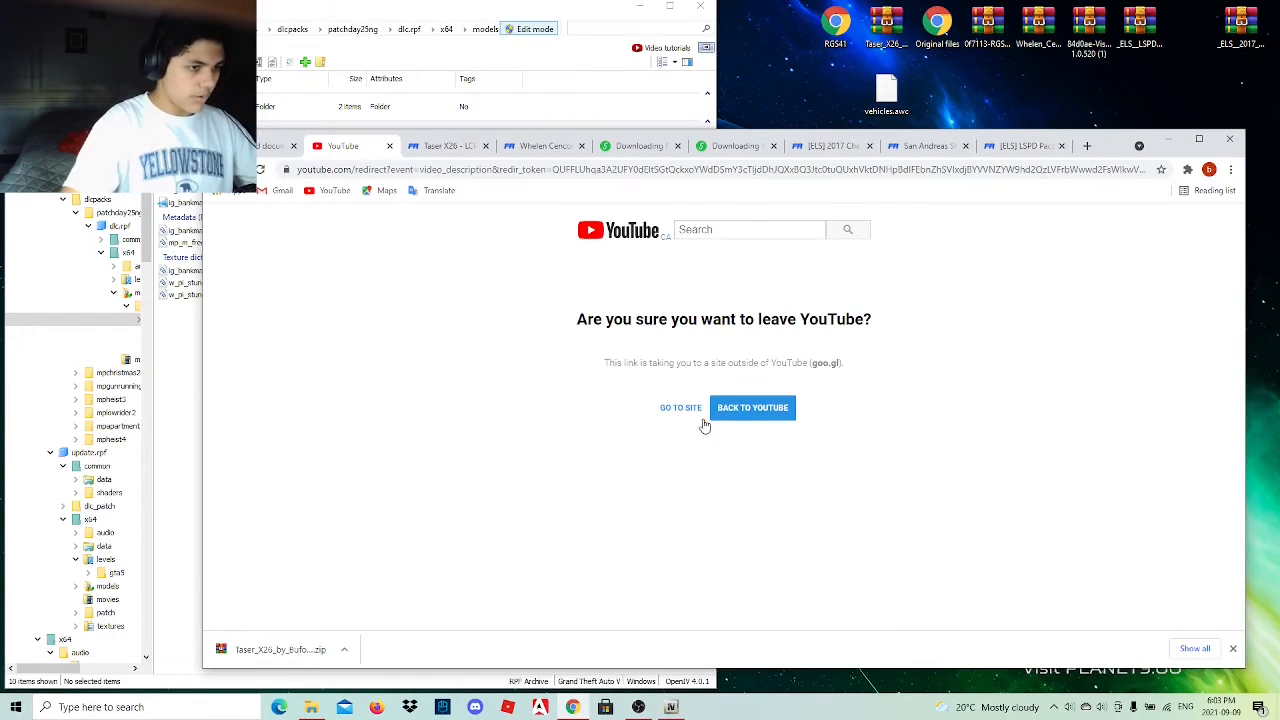
click(274, 146)
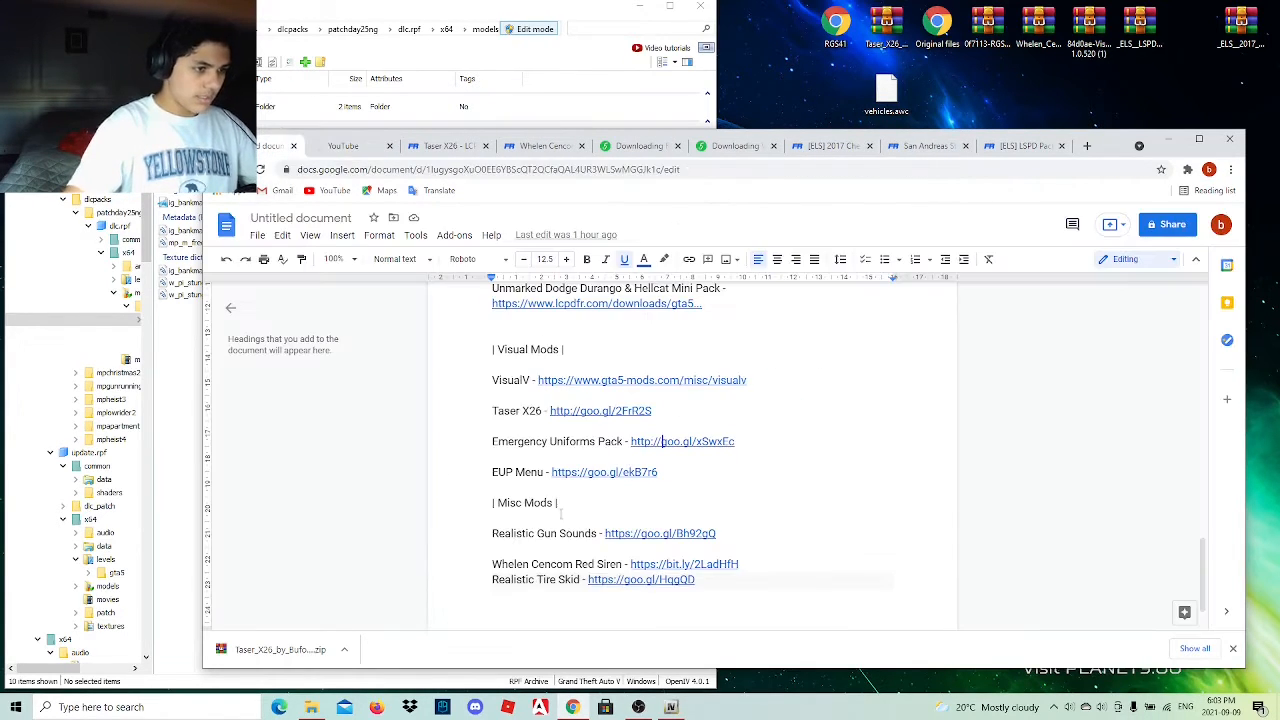
click(593, 473)
click(612, 493)
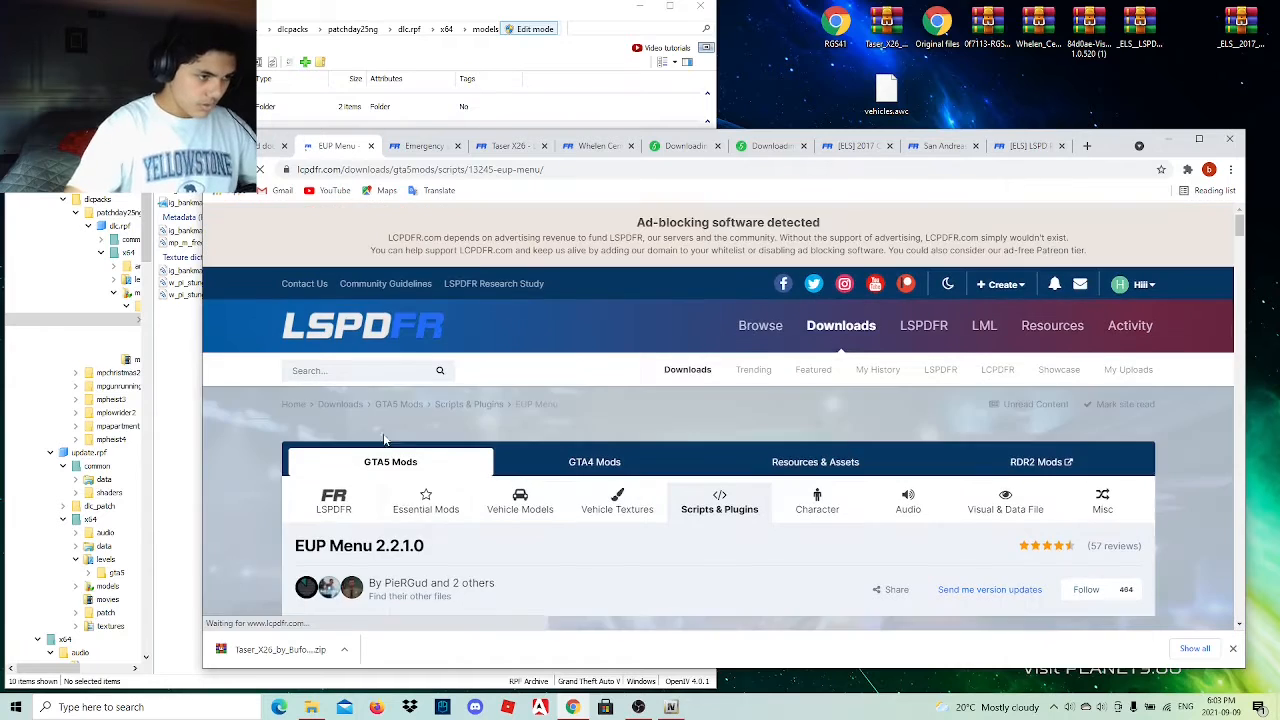
scroll(390, 470, down, 5)
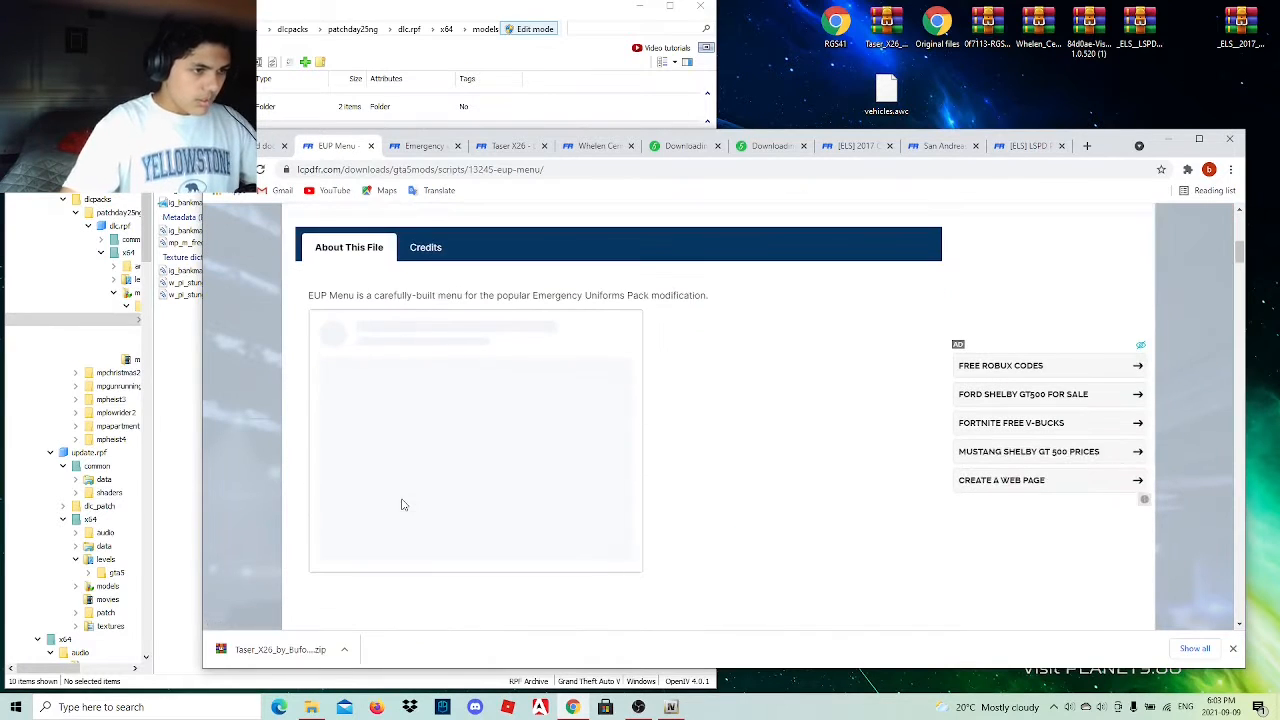
click(401, 148)
scroll(770, 569, down, 10)
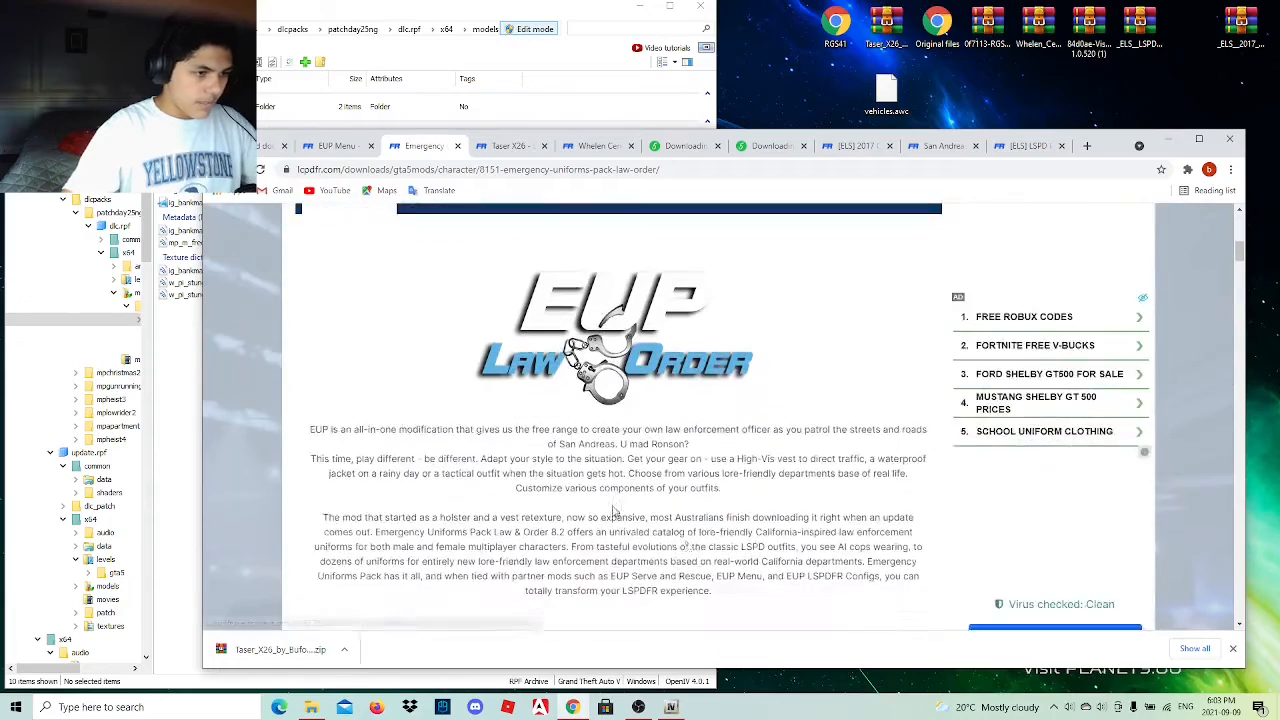
click(1055, 507)
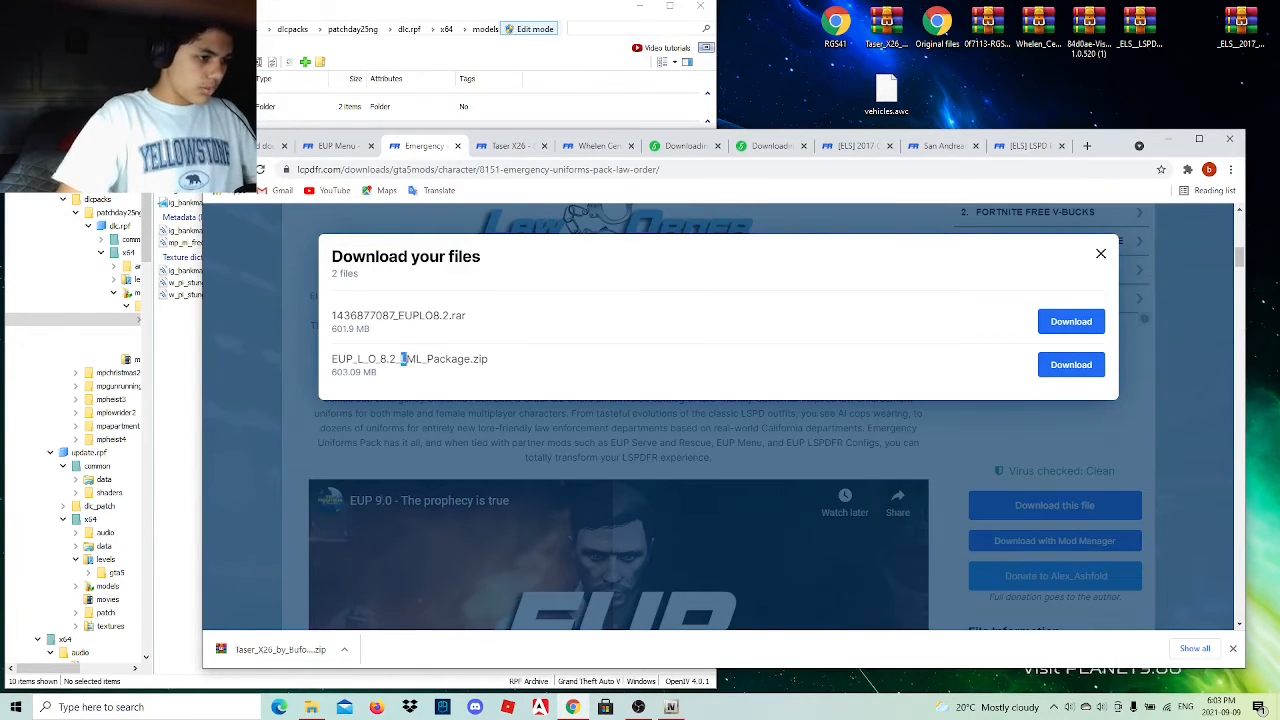
drag(403, 359, 457, 359)
click(492, 359)
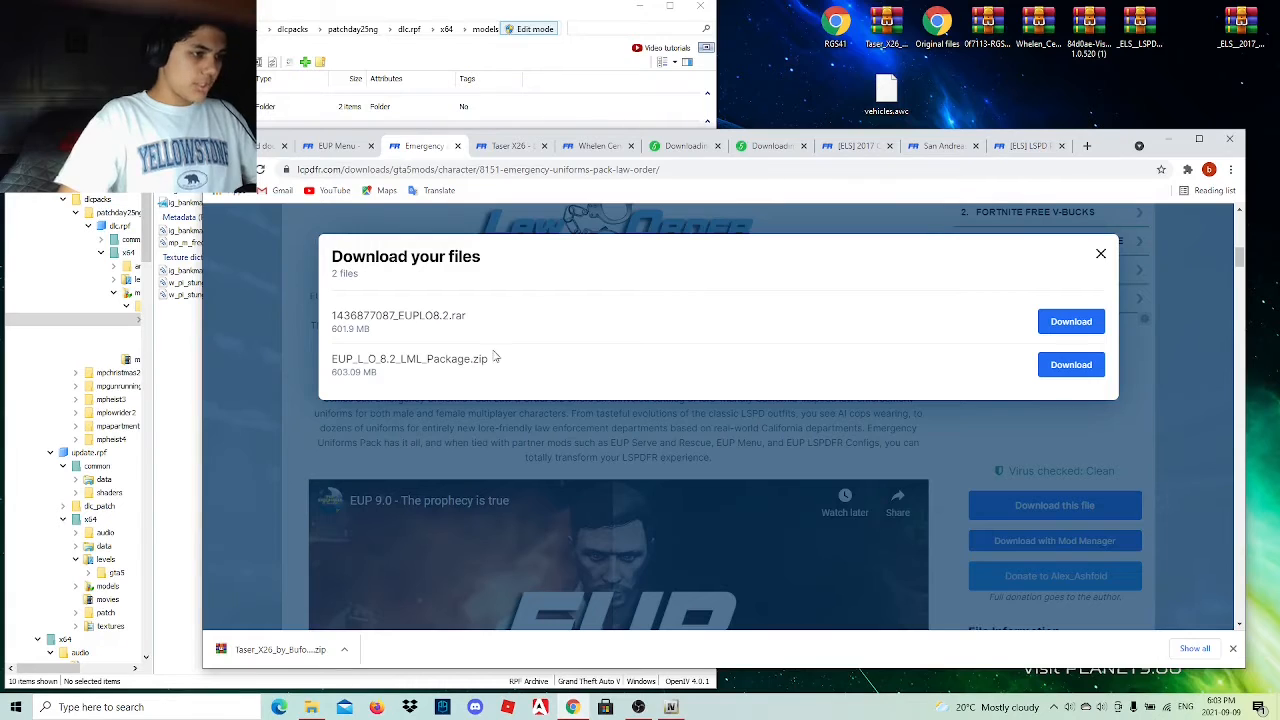
drag(399, 315, 428, 316)
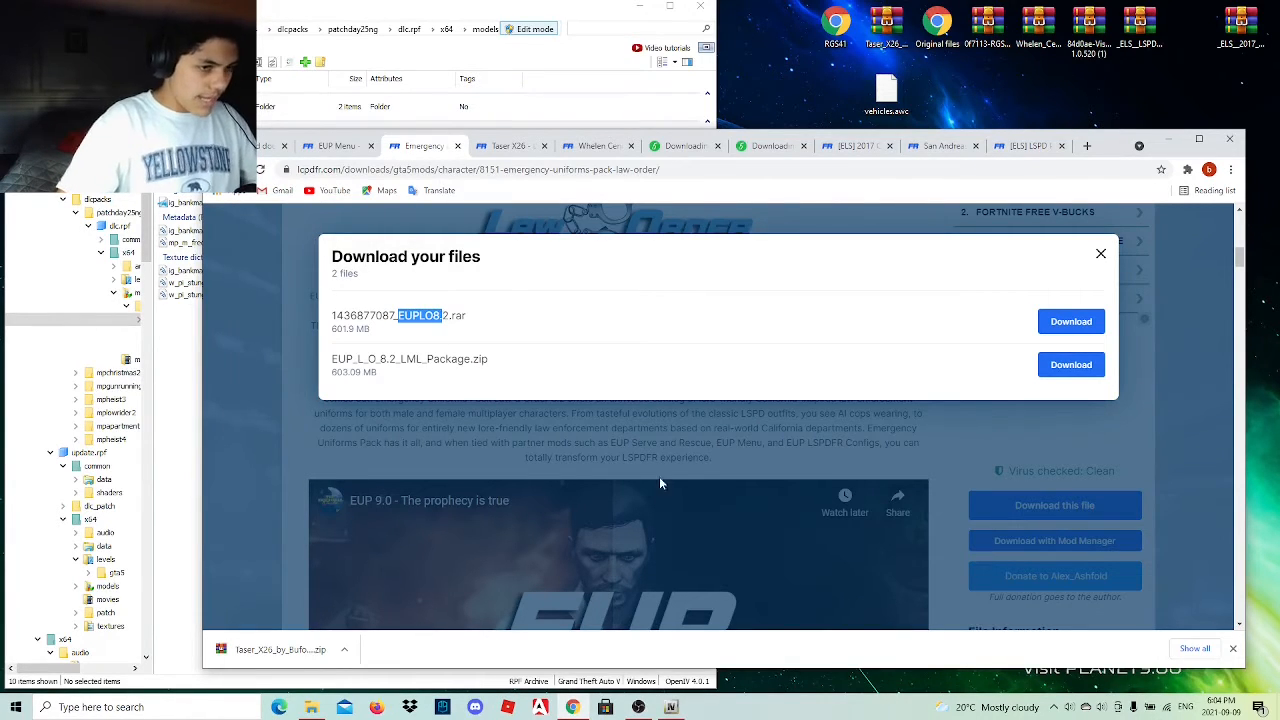
click(1082, 323)
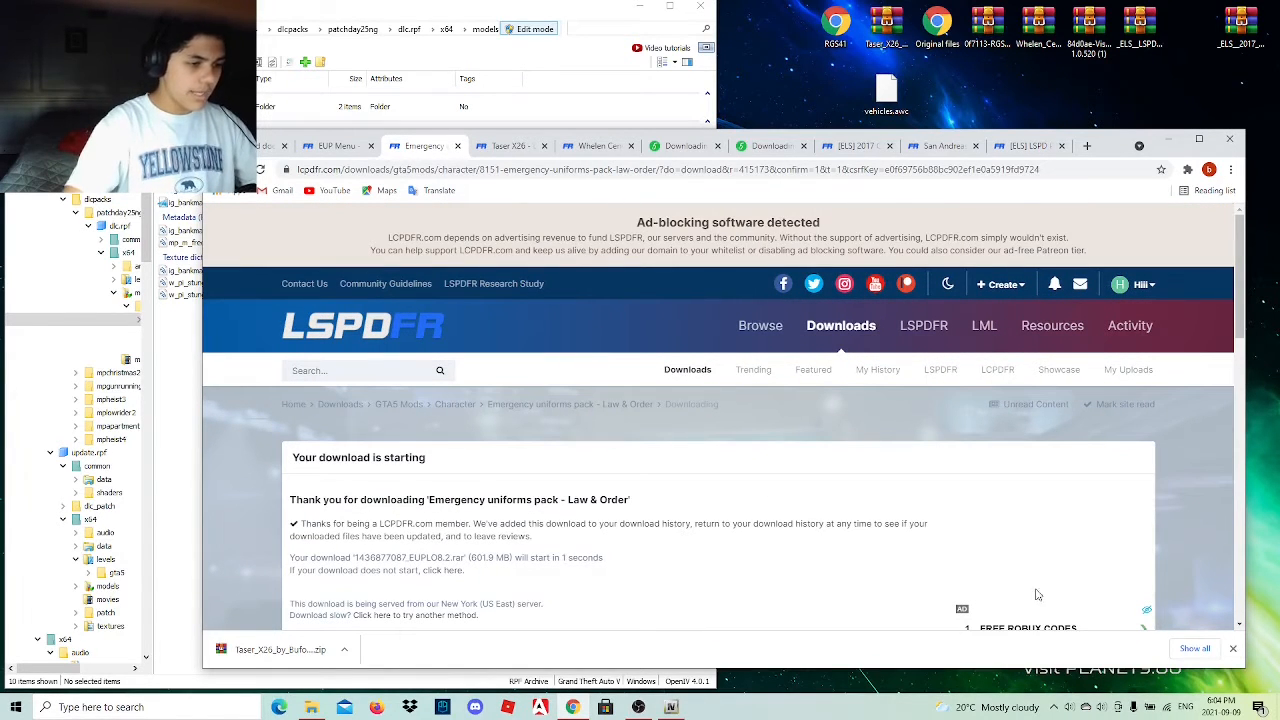
Download EUP Menu 2.2.1.0 from its LCPDFR page.
click(336, 146)
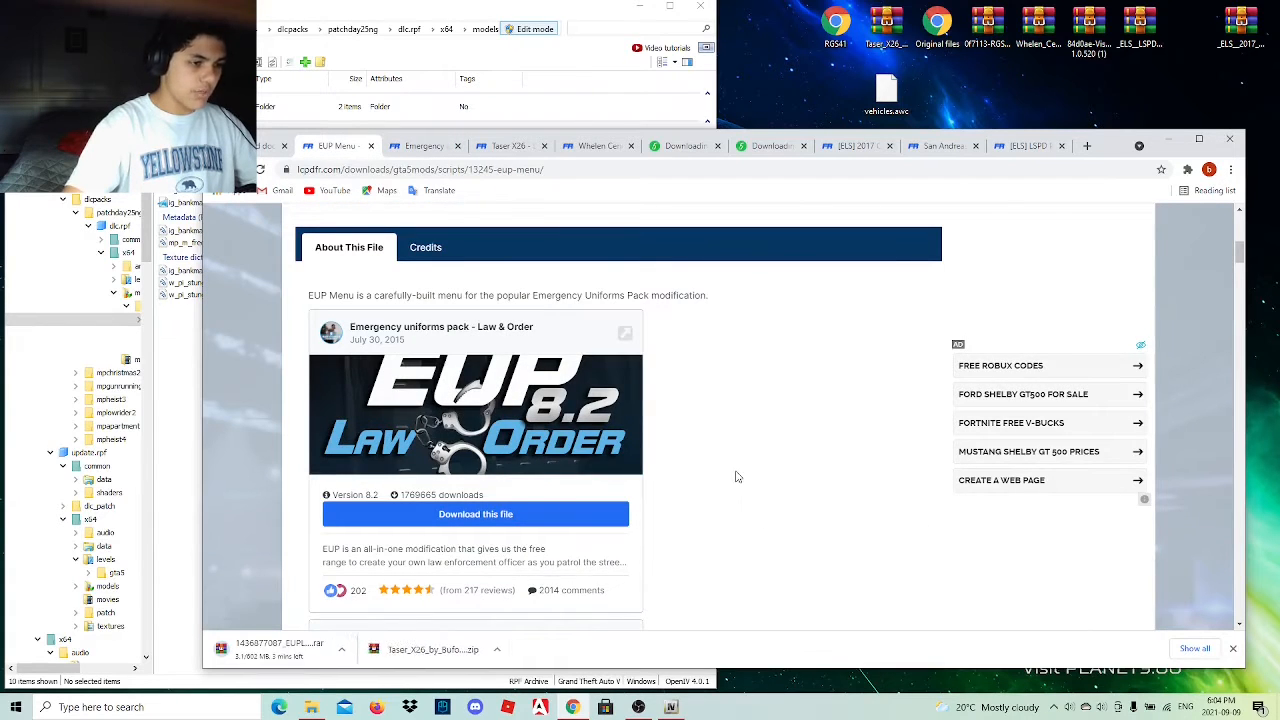
scroll(740, 478, down, 3)
click(1040, 486)
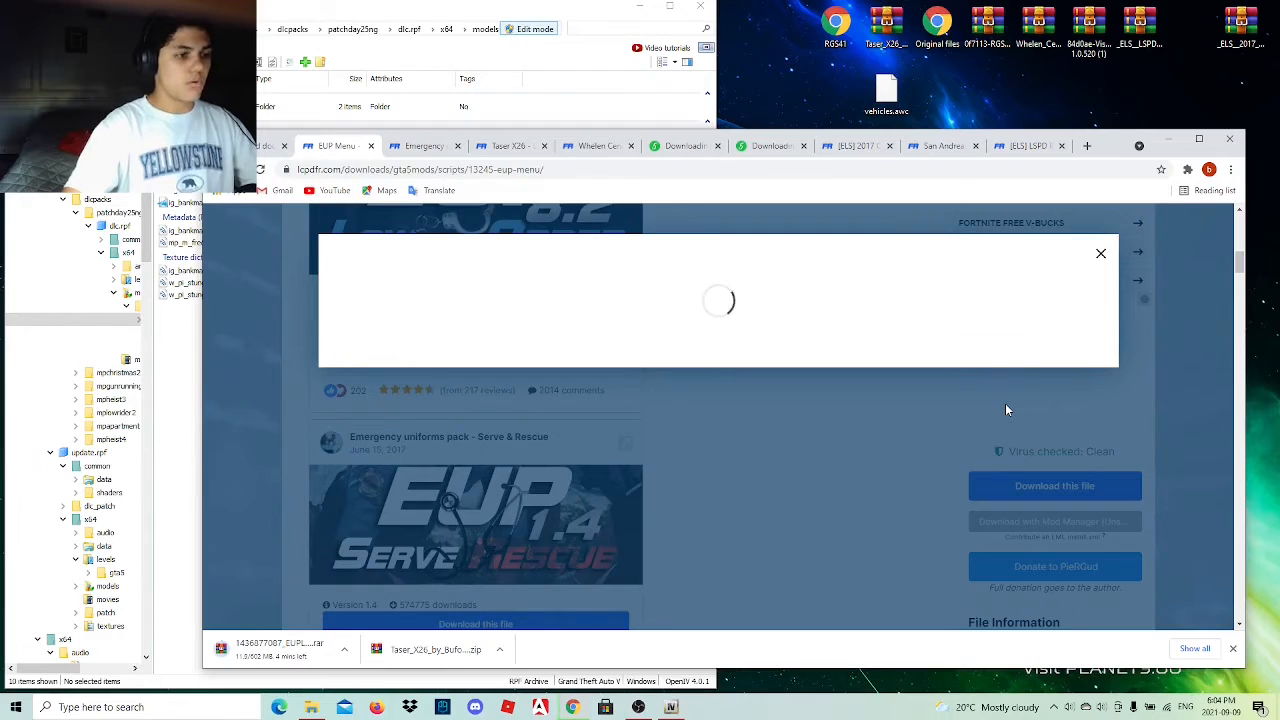
click(1045, 416)
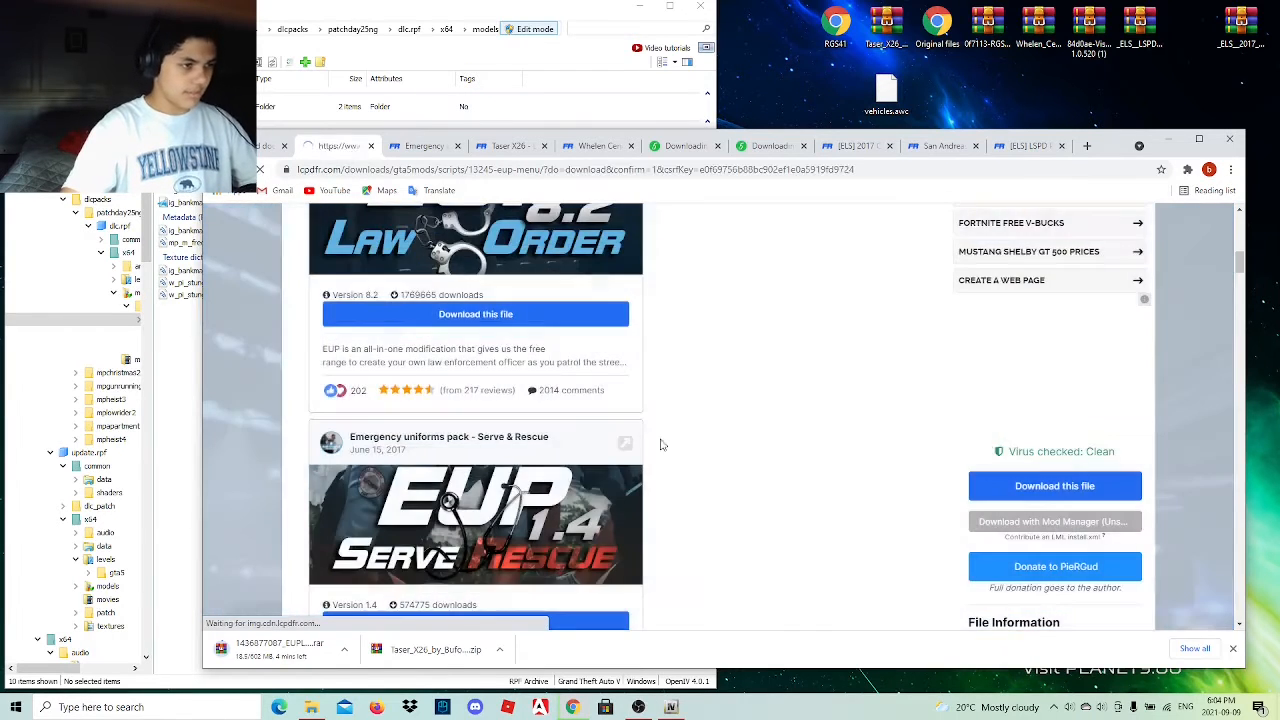
scroll(563, 451, down, 2)
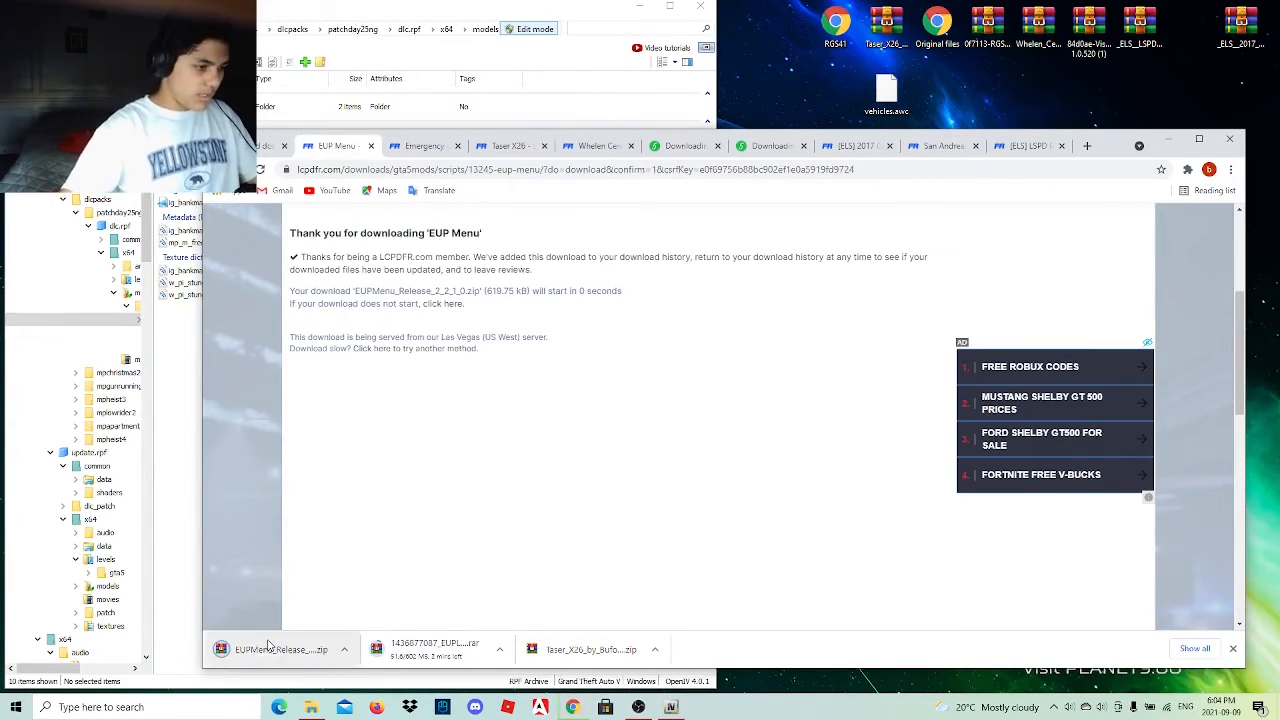
Place the downloaded EUPMenu zip on the desktop, open it in WinRAR and enter its Files folder.
drag(250, 648, 785, 25)
double_click(785, 25)
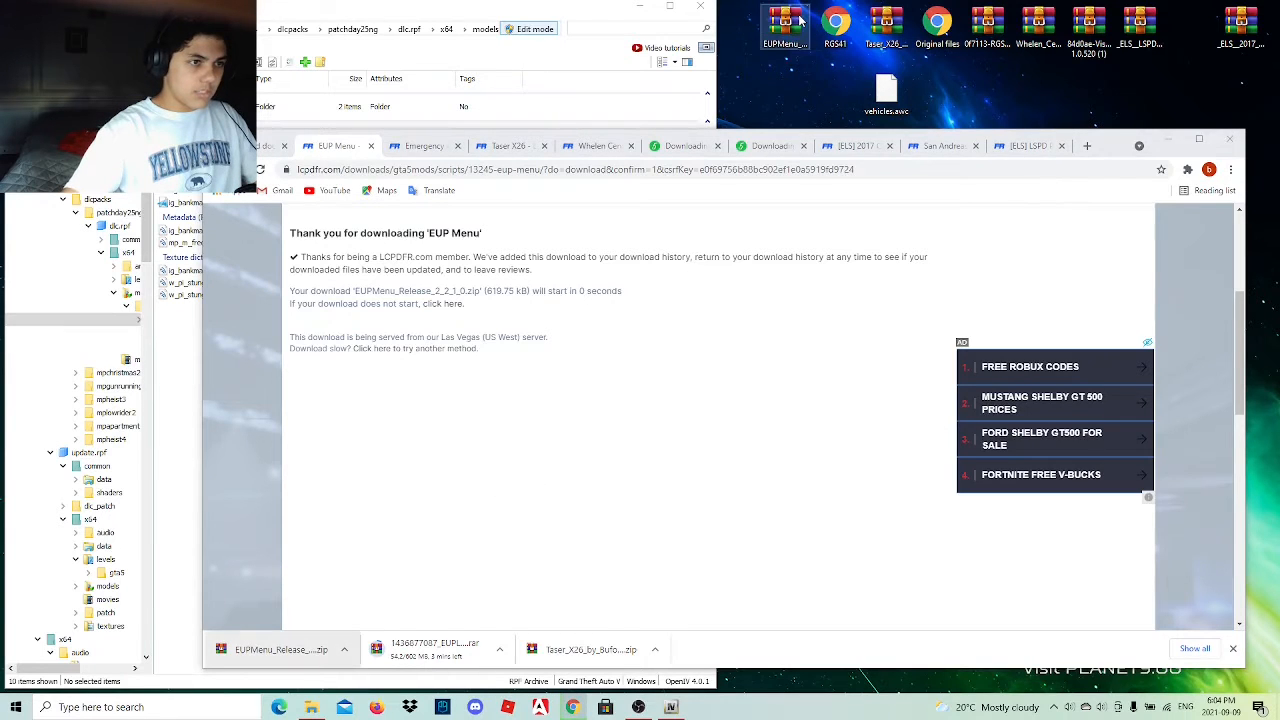
click(591, 343)
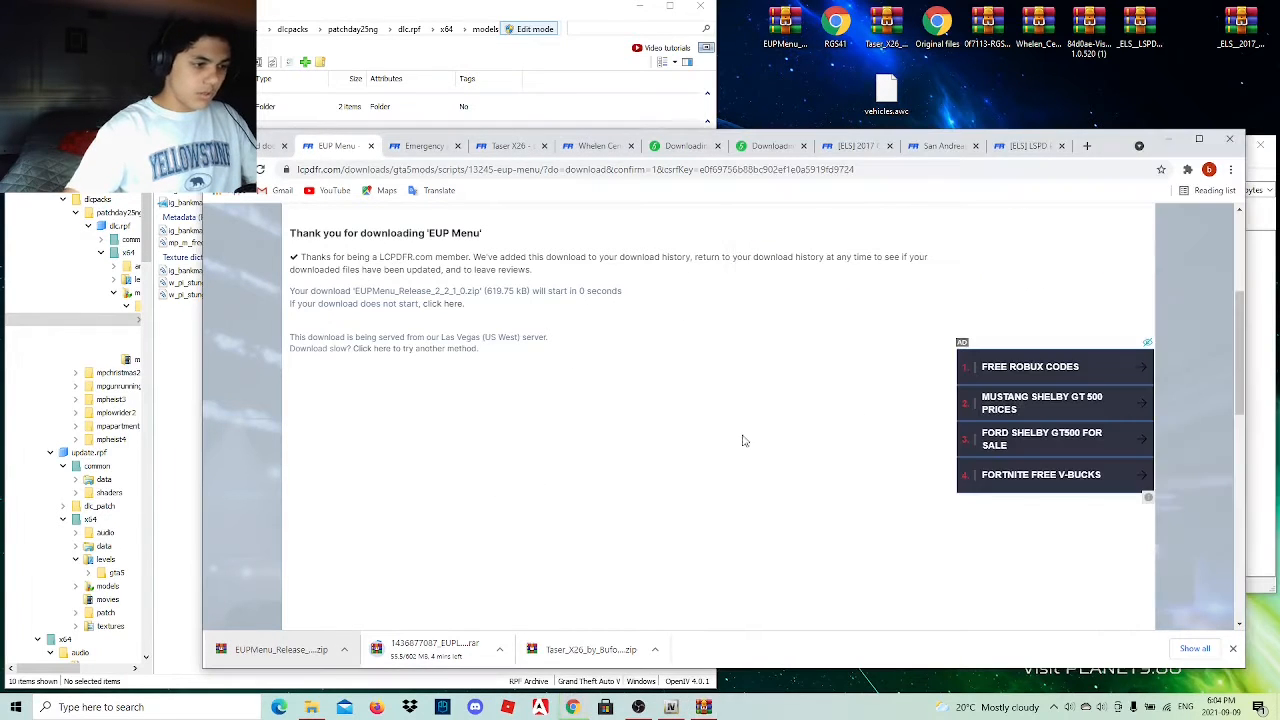
click(1162, 139)
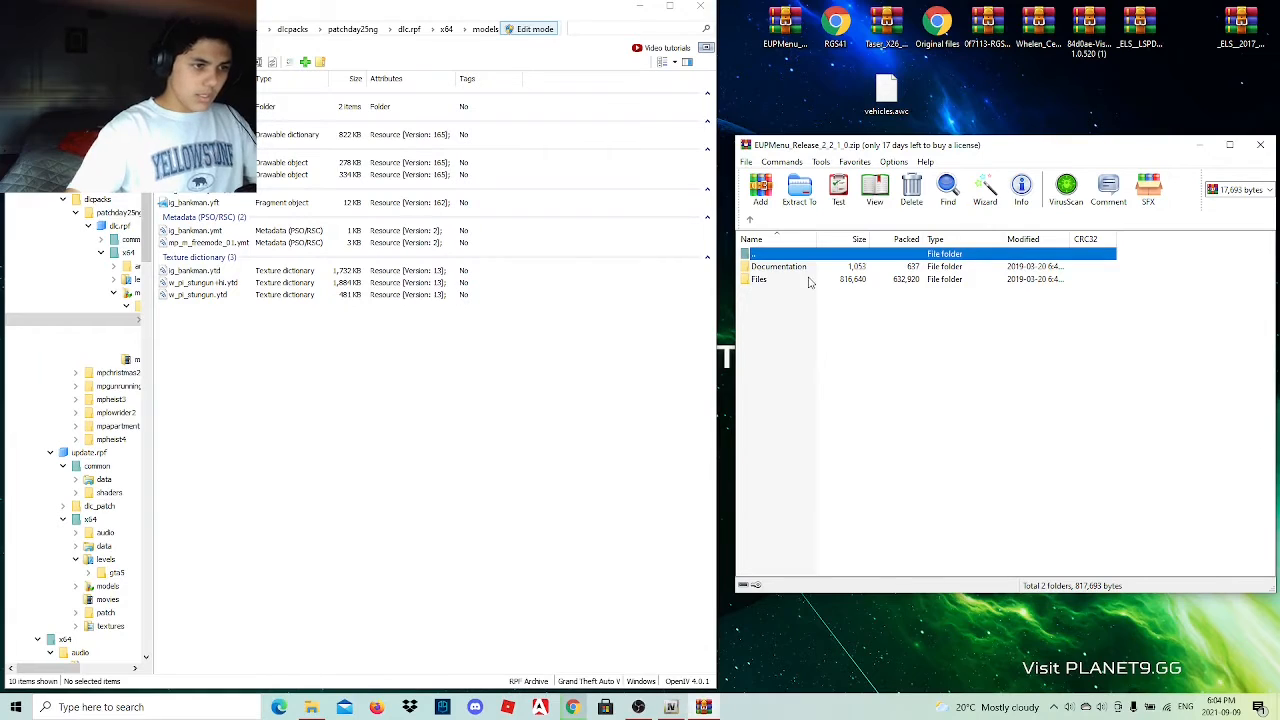
double_click(806, 280)
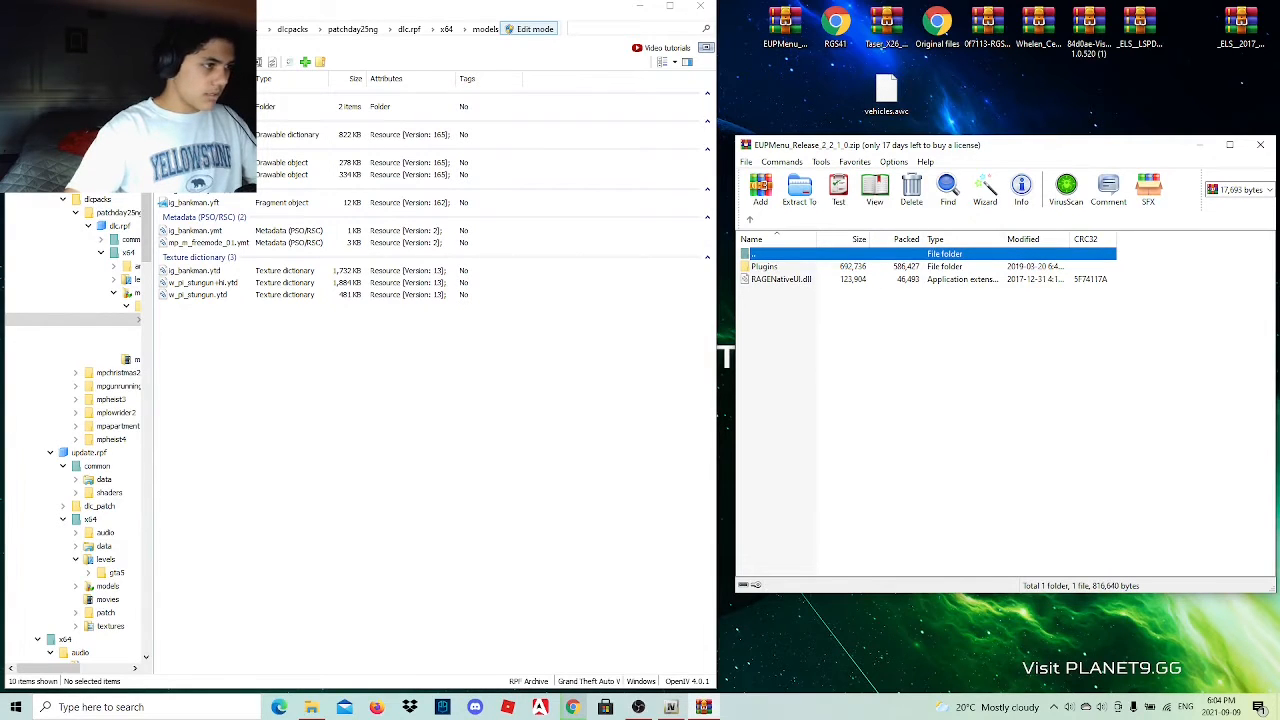
Open the Grand Theft Auto V folder in File Explorer and copy the Plugins folder from the EUP Menu archive into it.
click(66, 86)
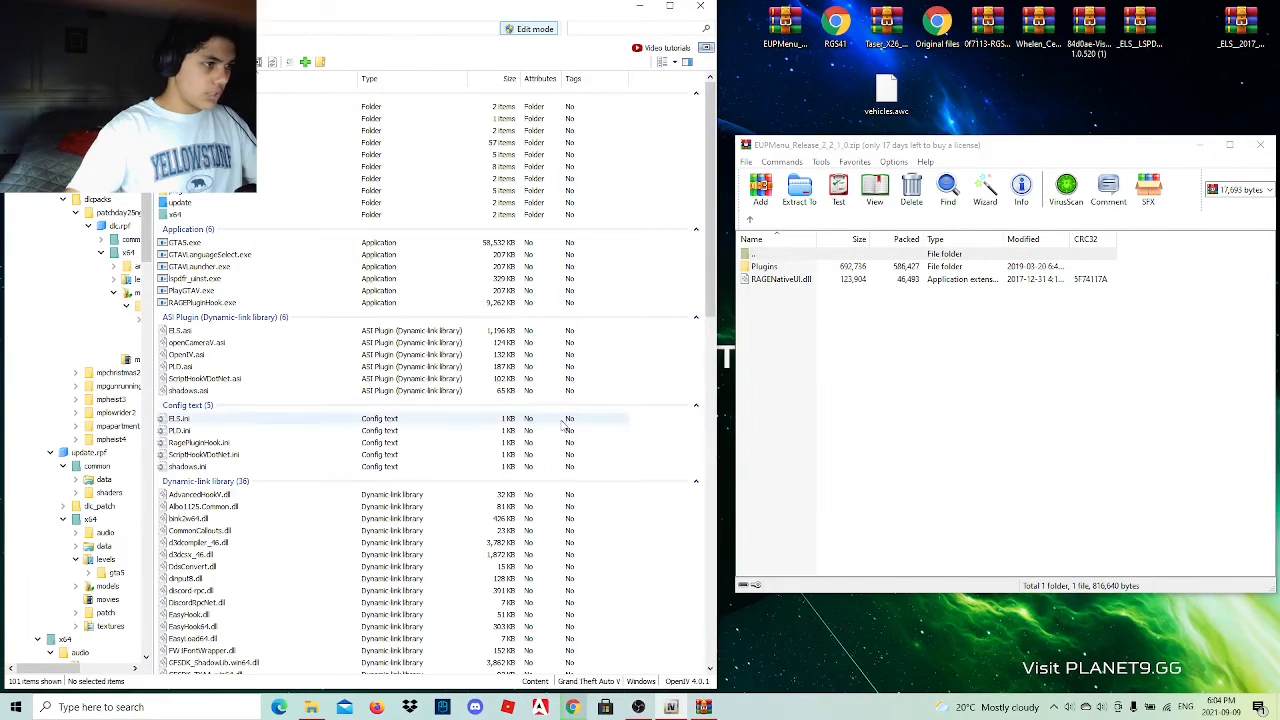
click(313, 706)
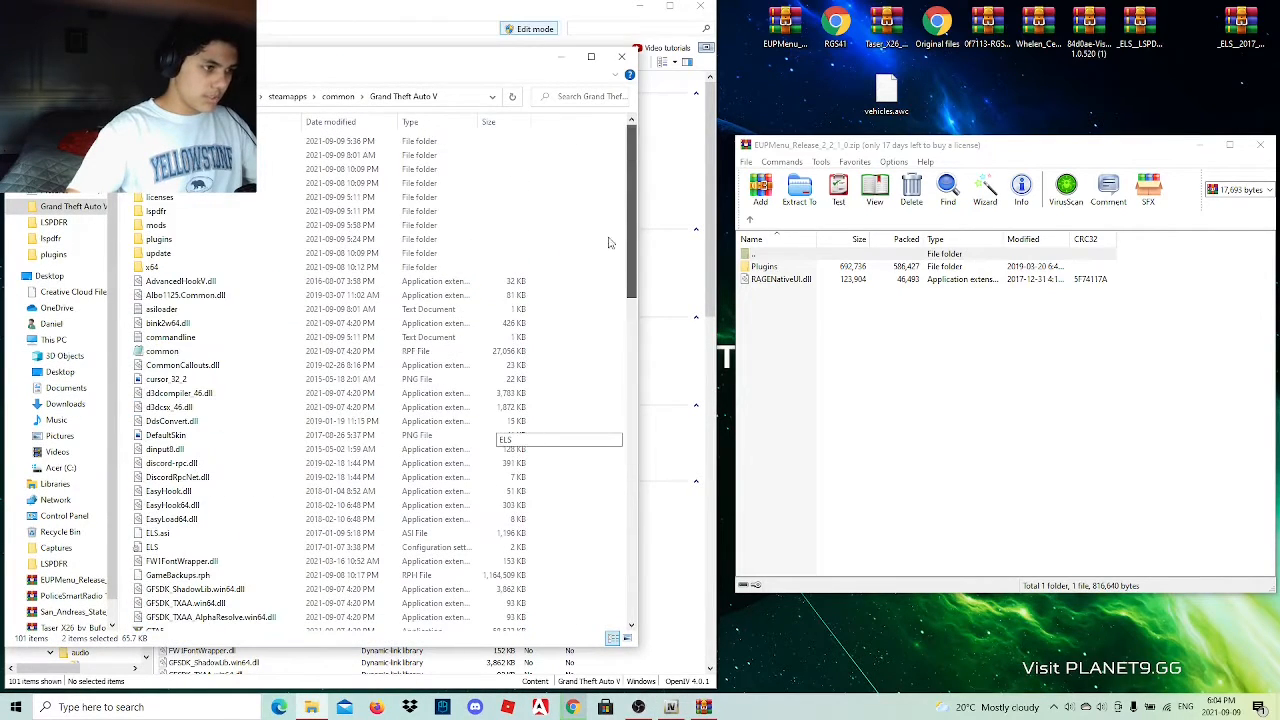
drag(632, 390, 610, 228)
drag(783, 268, 870, 437)
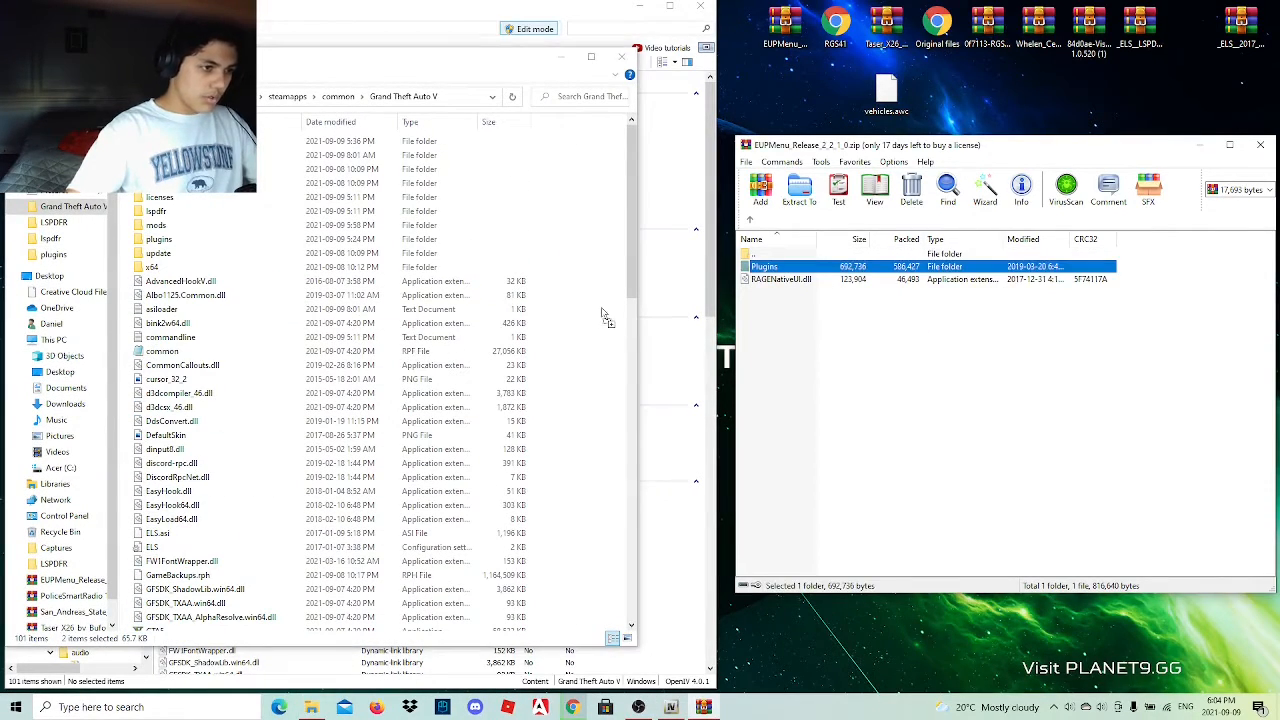
drag(604, 316, 600, 314)
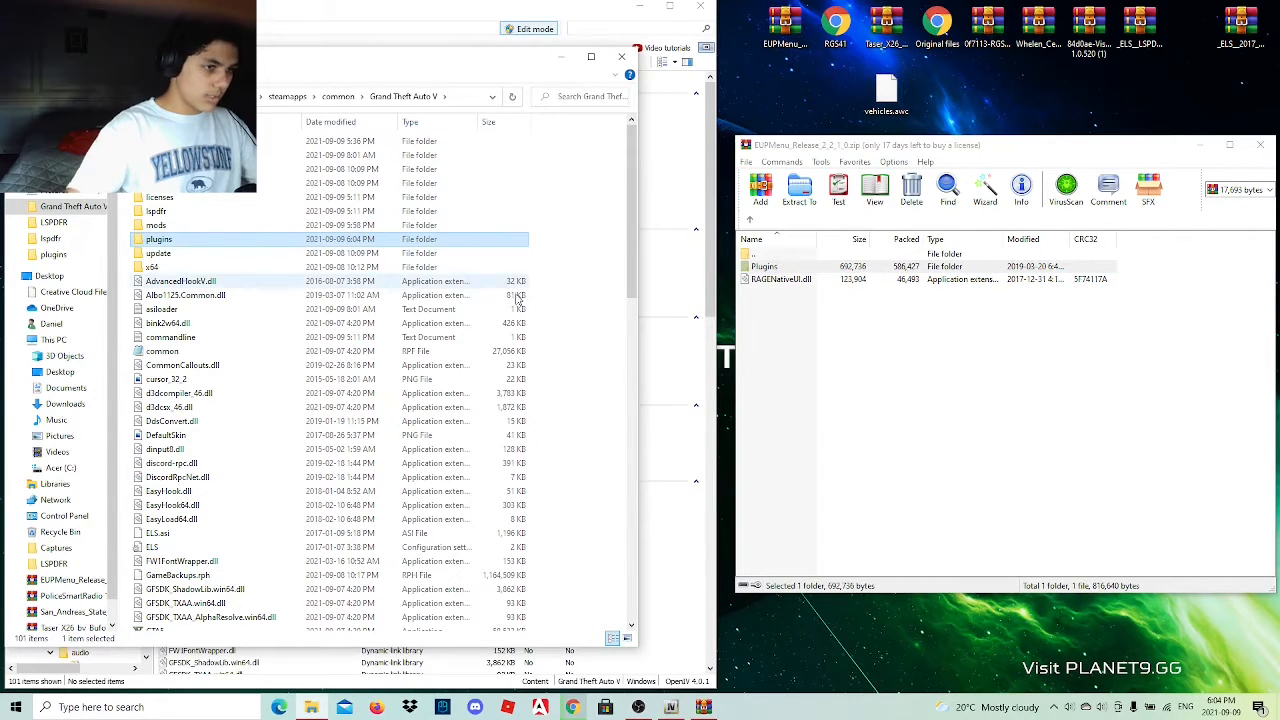
Run LSPDFR Configurator from the game's lspdfr folder and accept the RAGE Plugin Hook disclaimer.
click(578, 707)
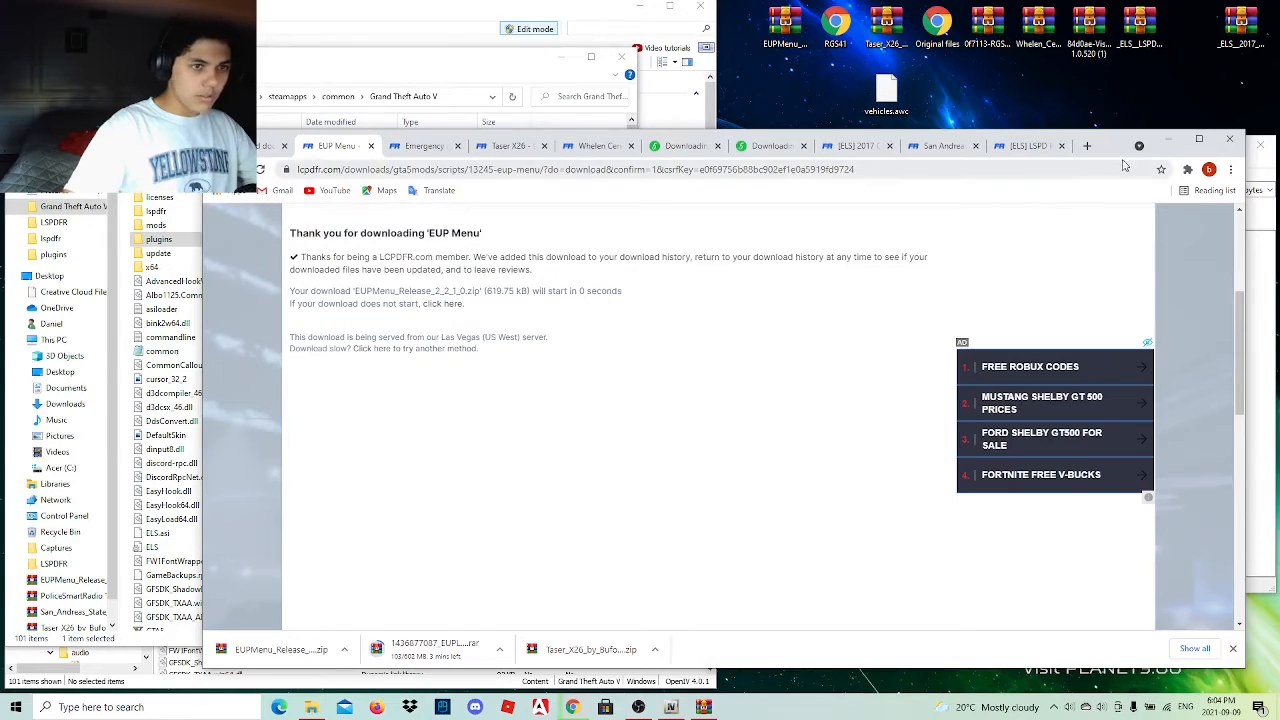
click(1170, 138)
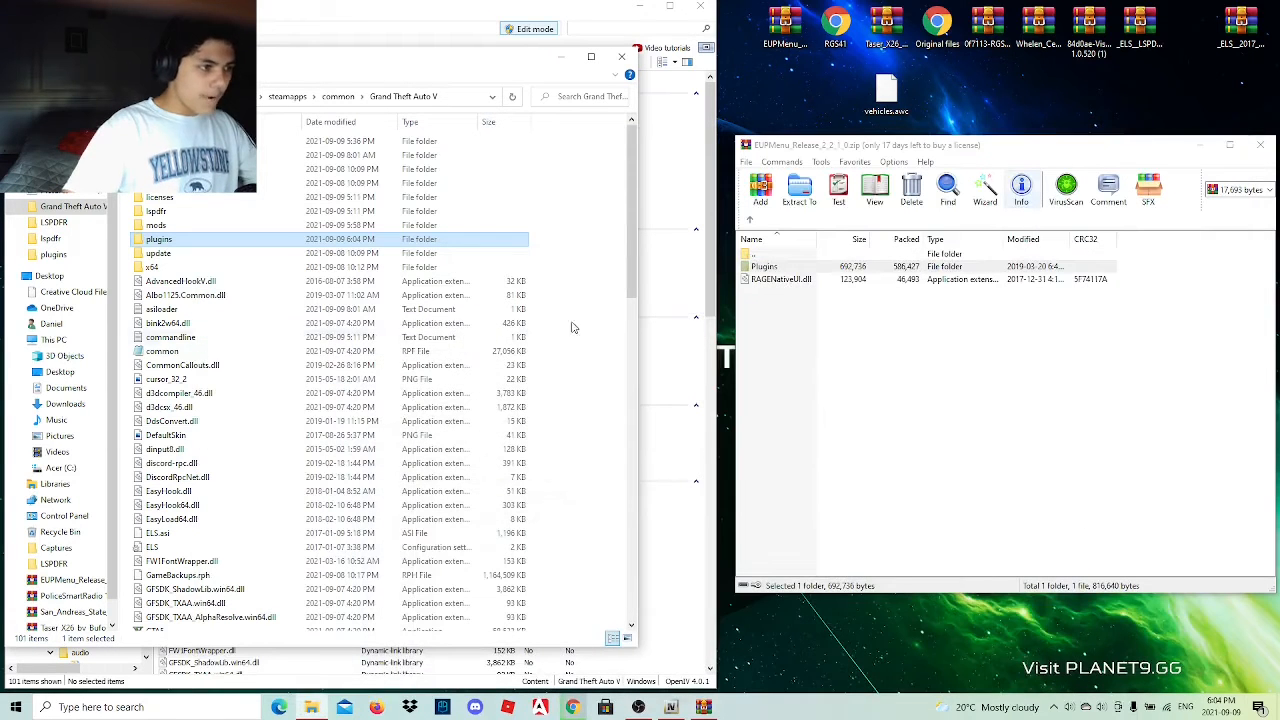
double_click(228, 212)
double_click(228, 200)
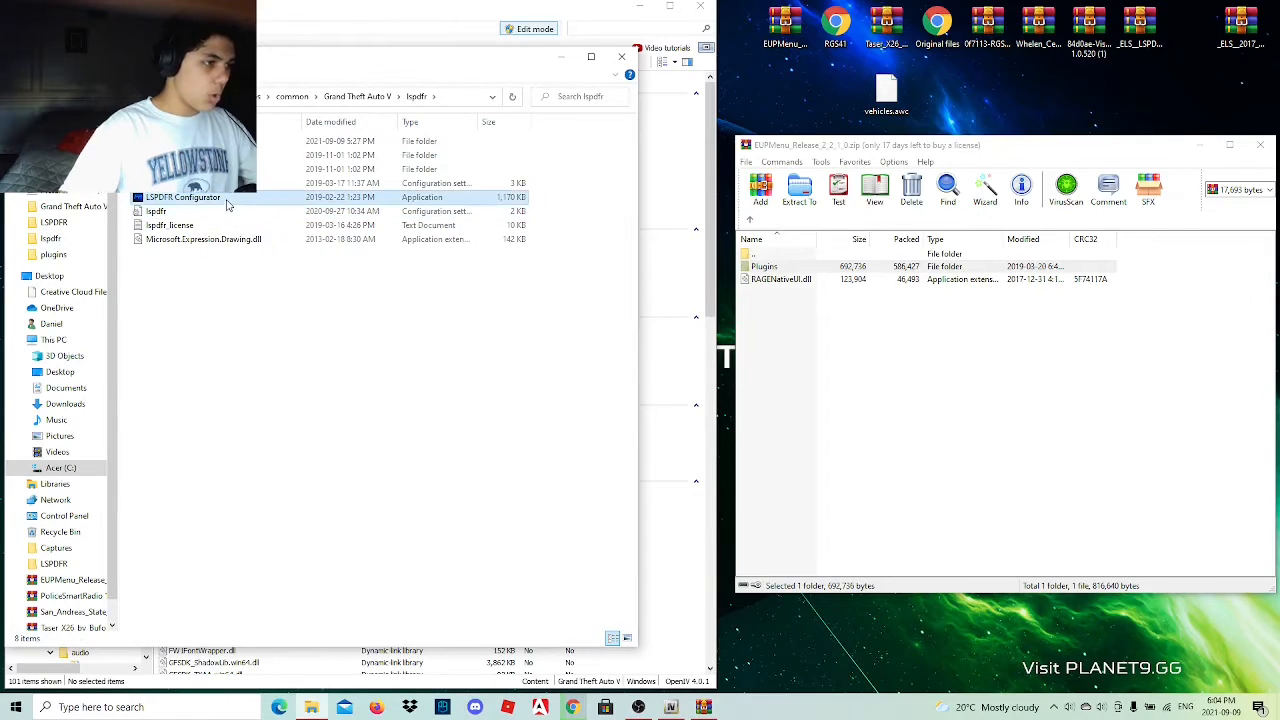
click(604, 347)
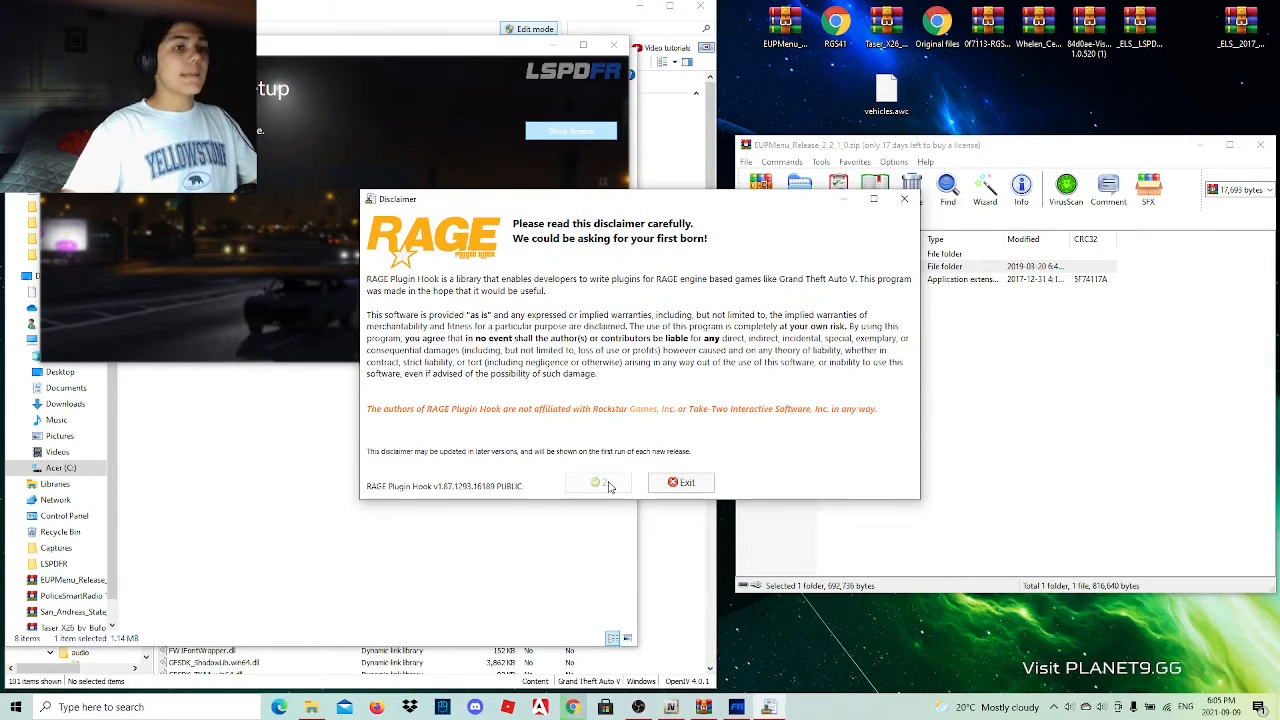
click(604, 483)
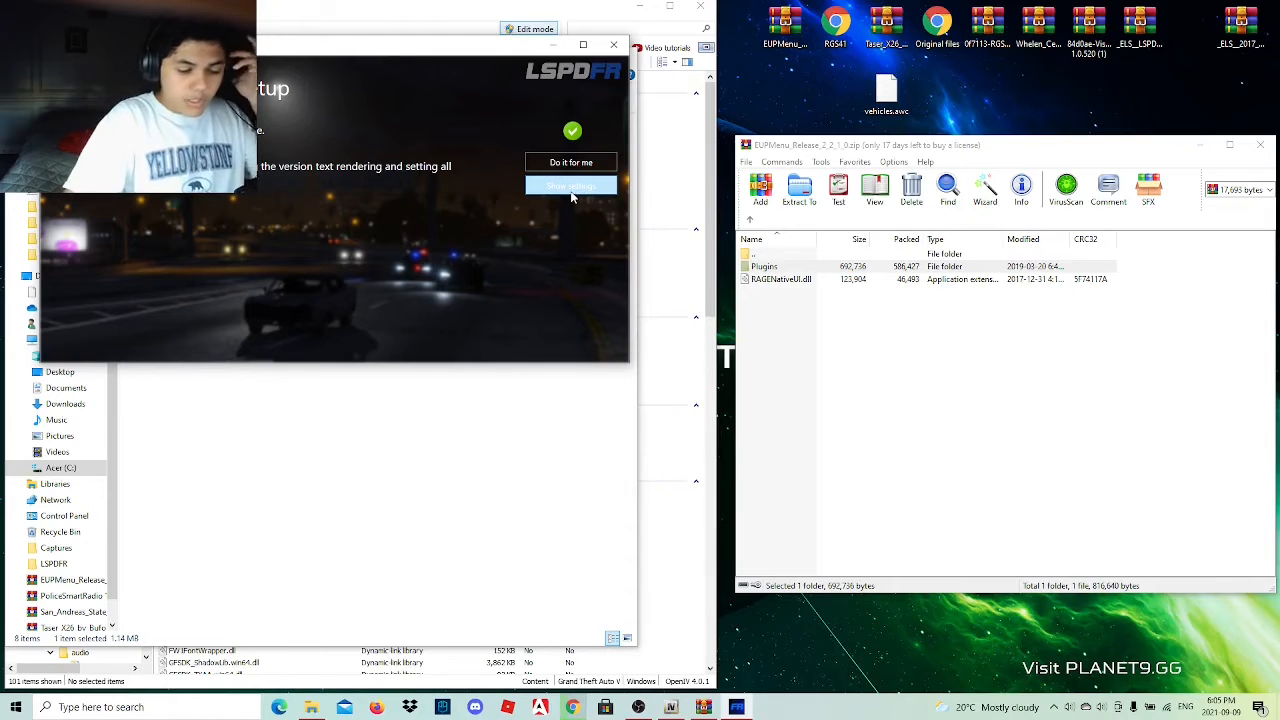
Set EUP Menu and StickyWheels to load on startup in the RAGE Plugin Hook settings and save them.
click(571, 186)
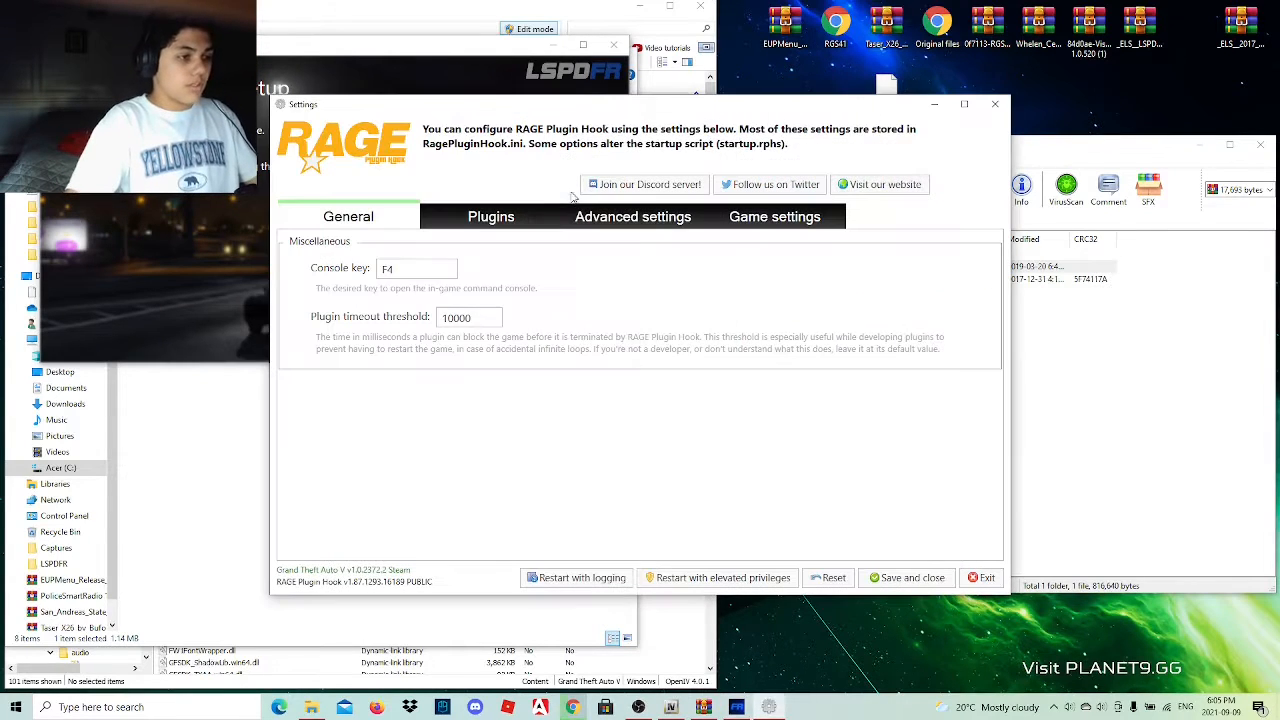
click(523, 222)
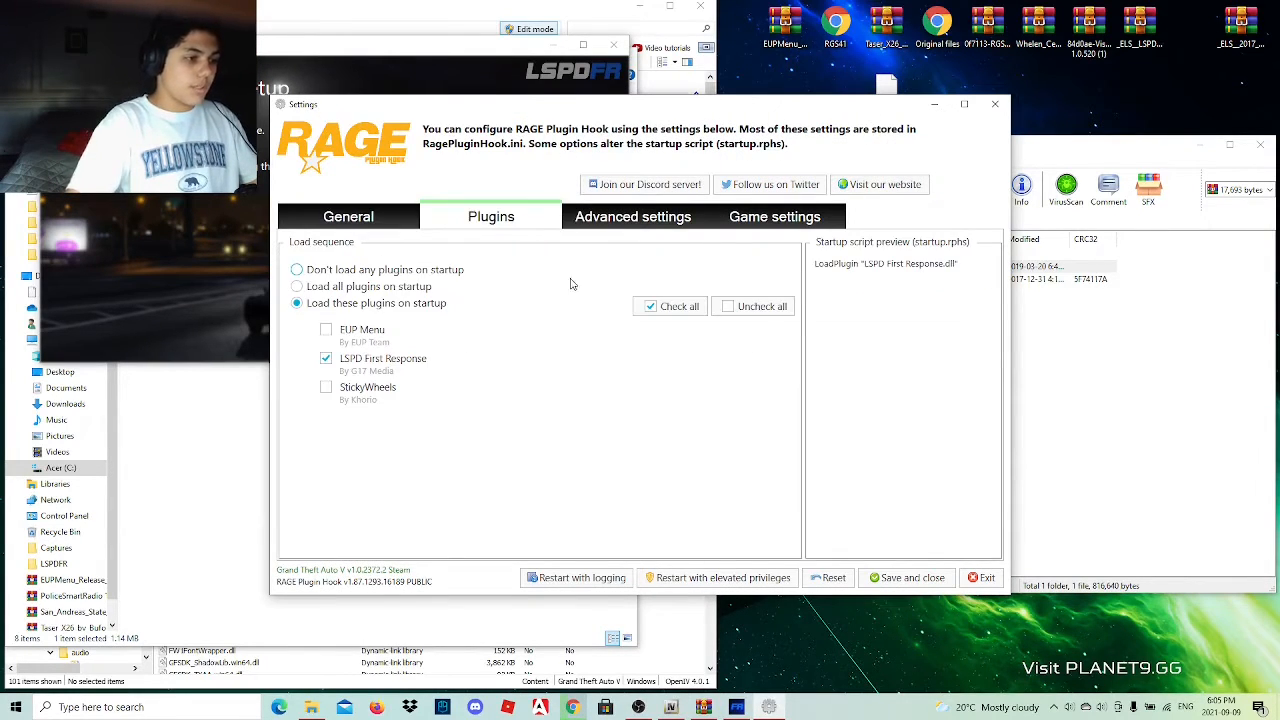
click(327, 331)
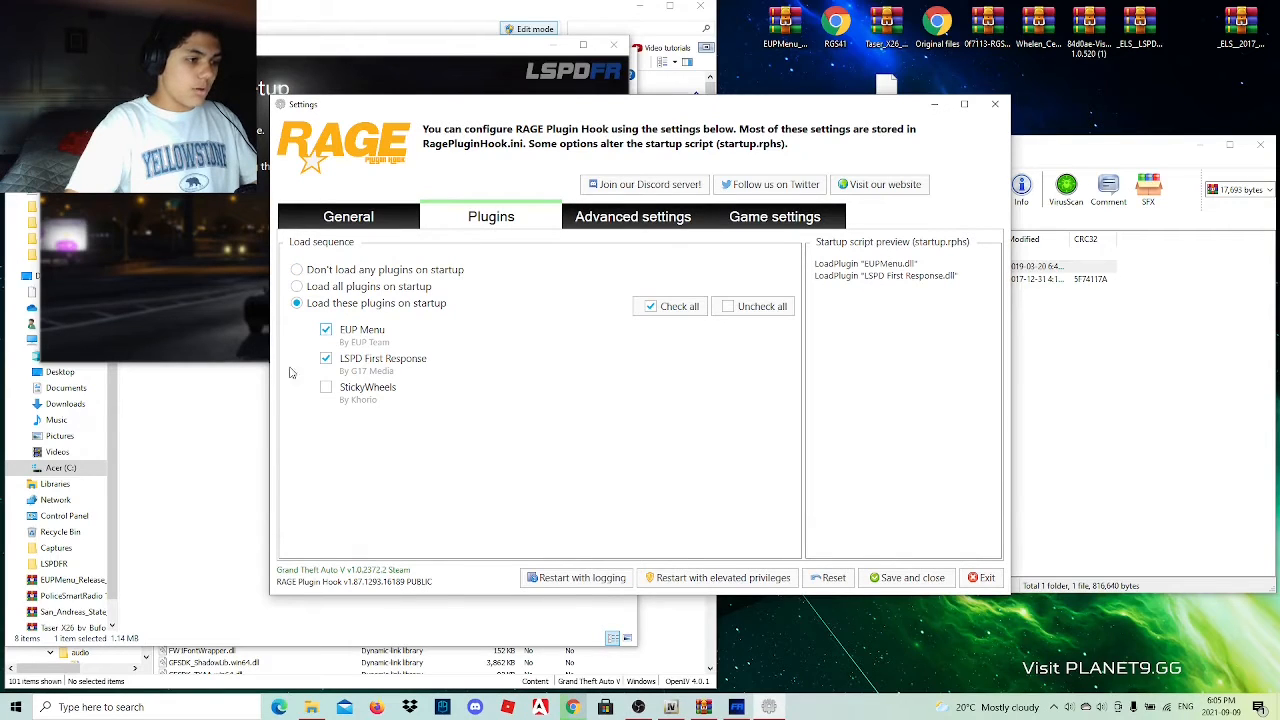
click(326, 388)
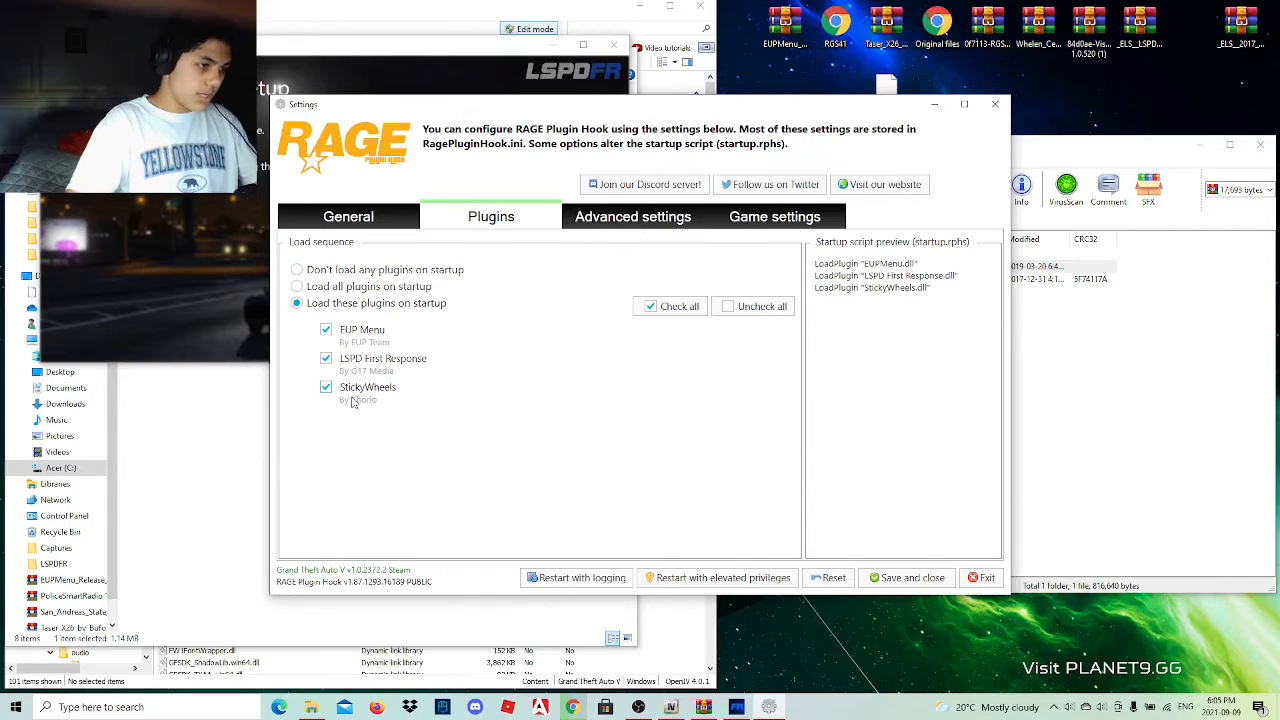
click(621, 228)
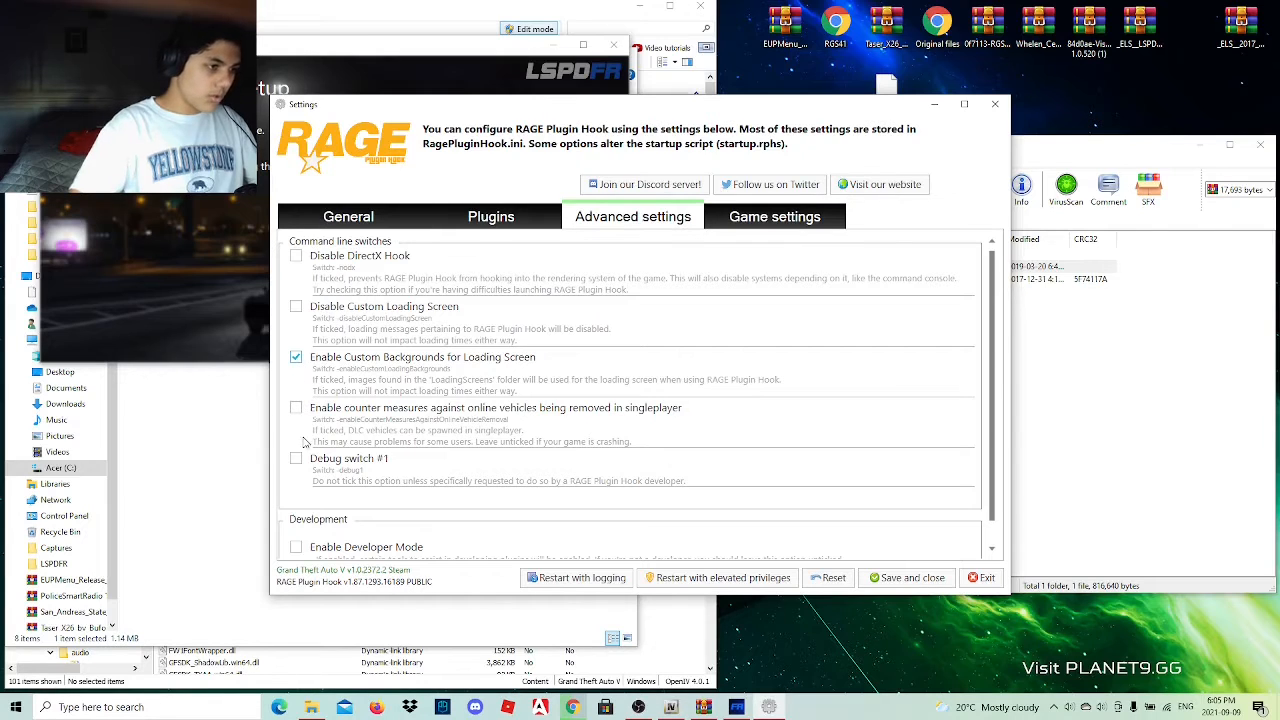
click(906, 578)
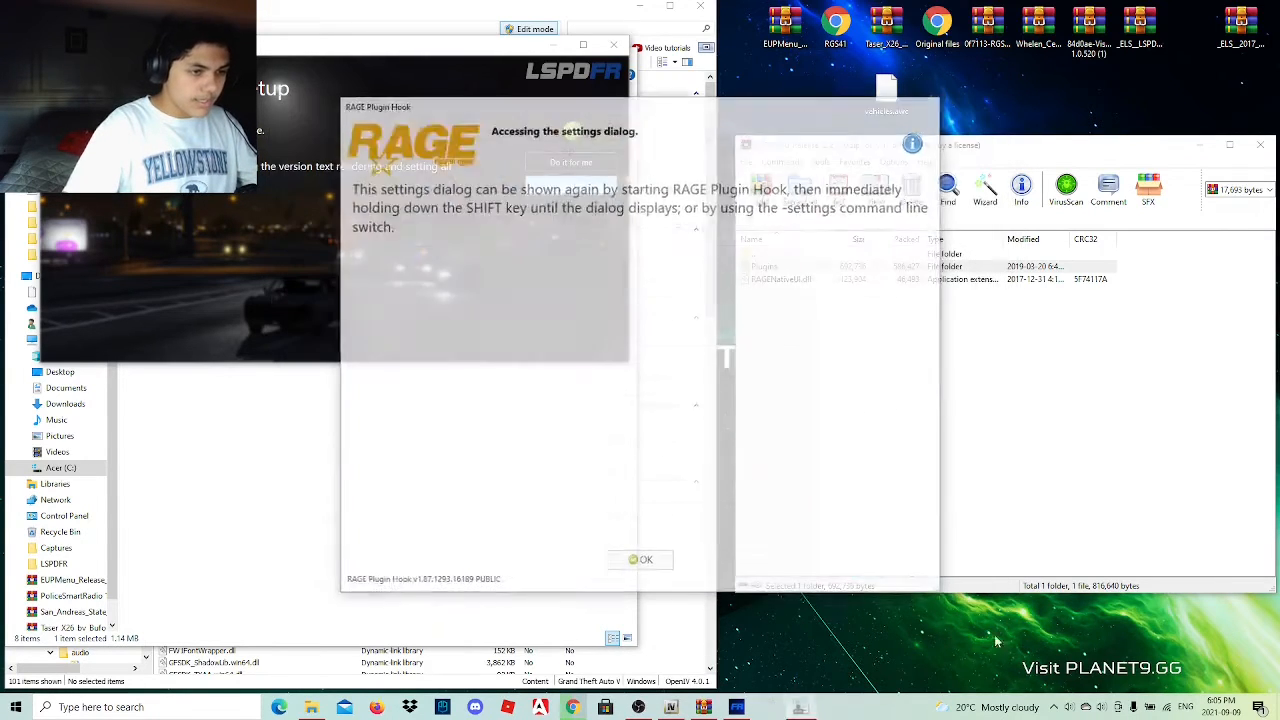
click(626, 569)
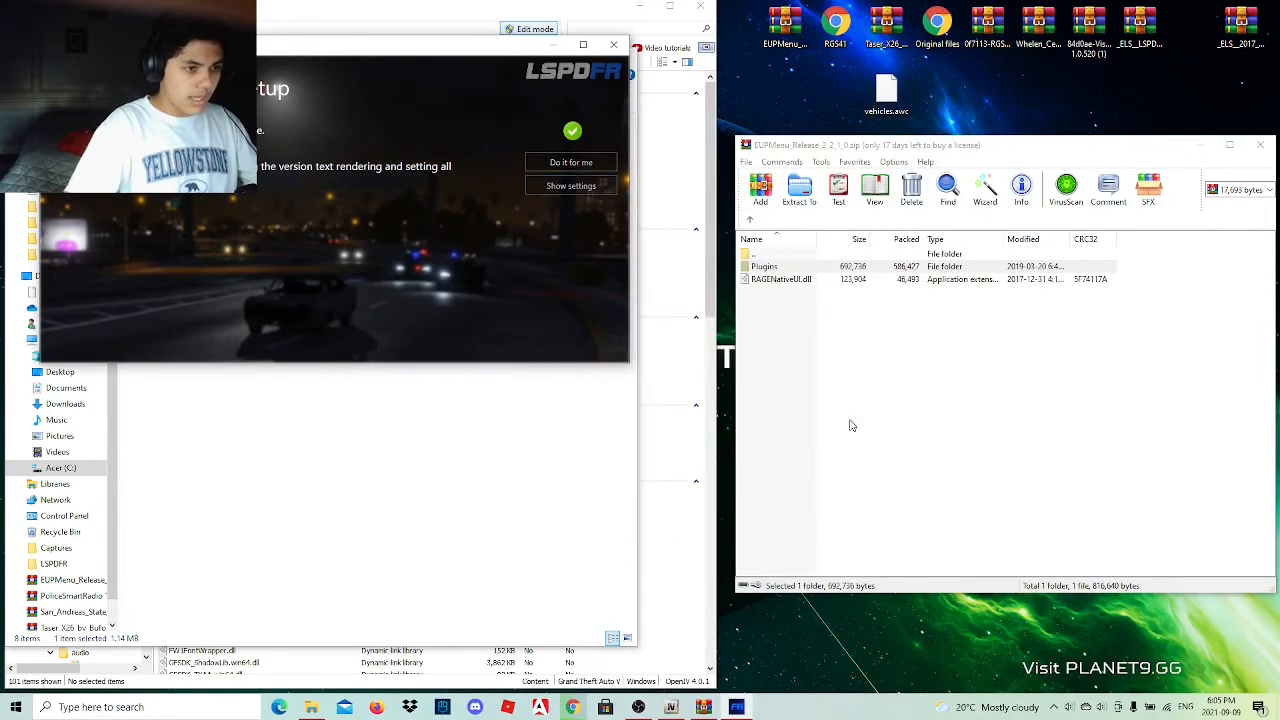
Check the EUPLO8.2 download in Chrome and review the mod list document from Misc Mods back up to Primary Mods.
click(572, 707)
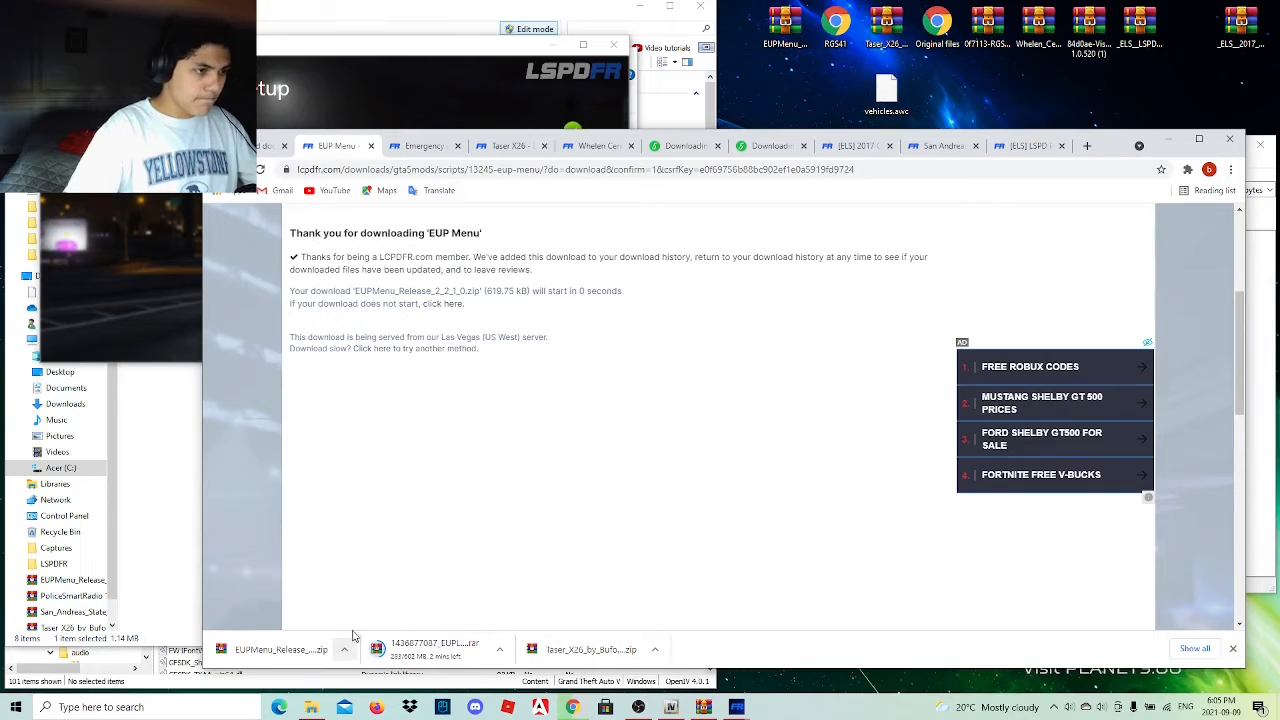
scroll(413, 470, up, 3)
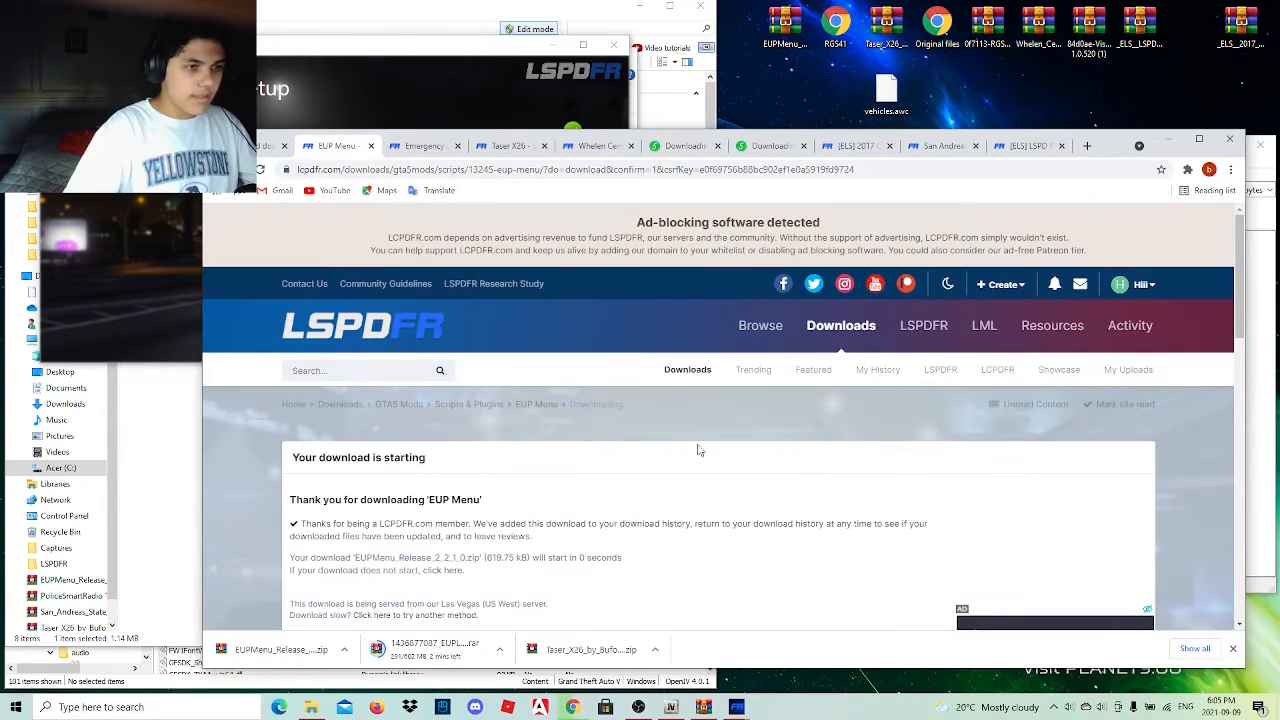
click(267, 148)
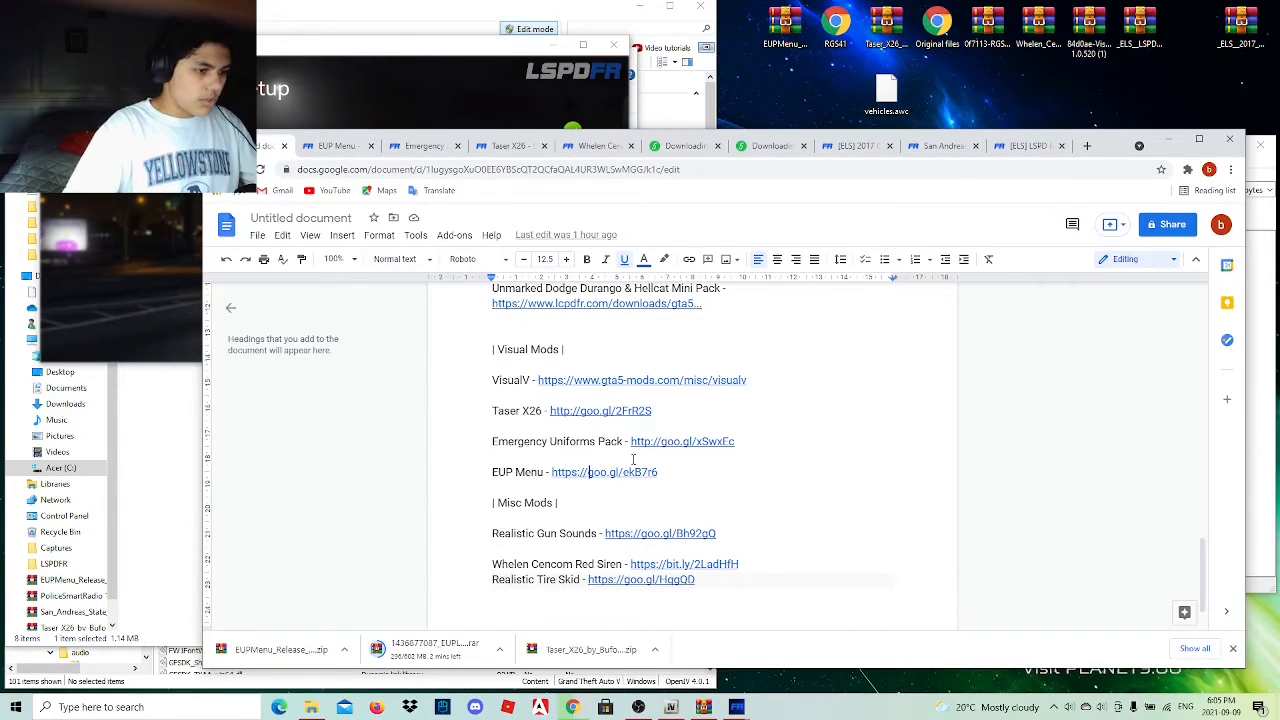
scroll(633, 459, down, 2)
scroll(610, 459, up, 3)
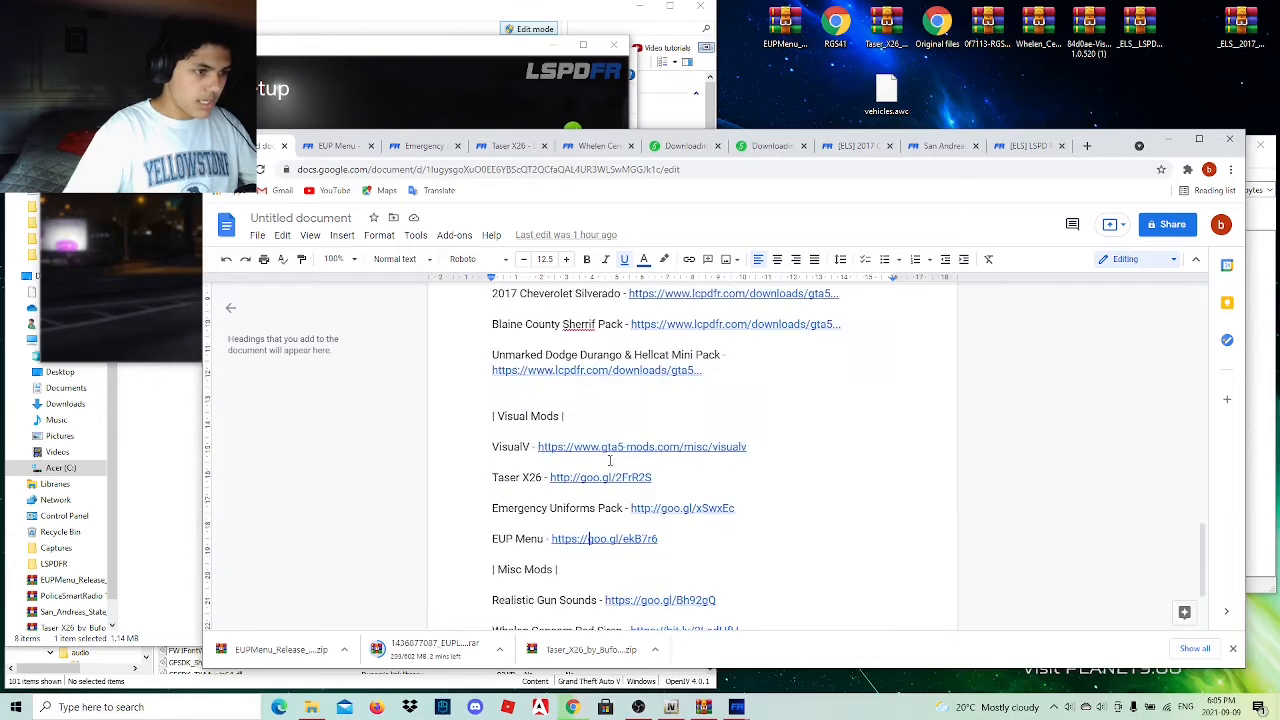
scroll(610, 459, up, 4)
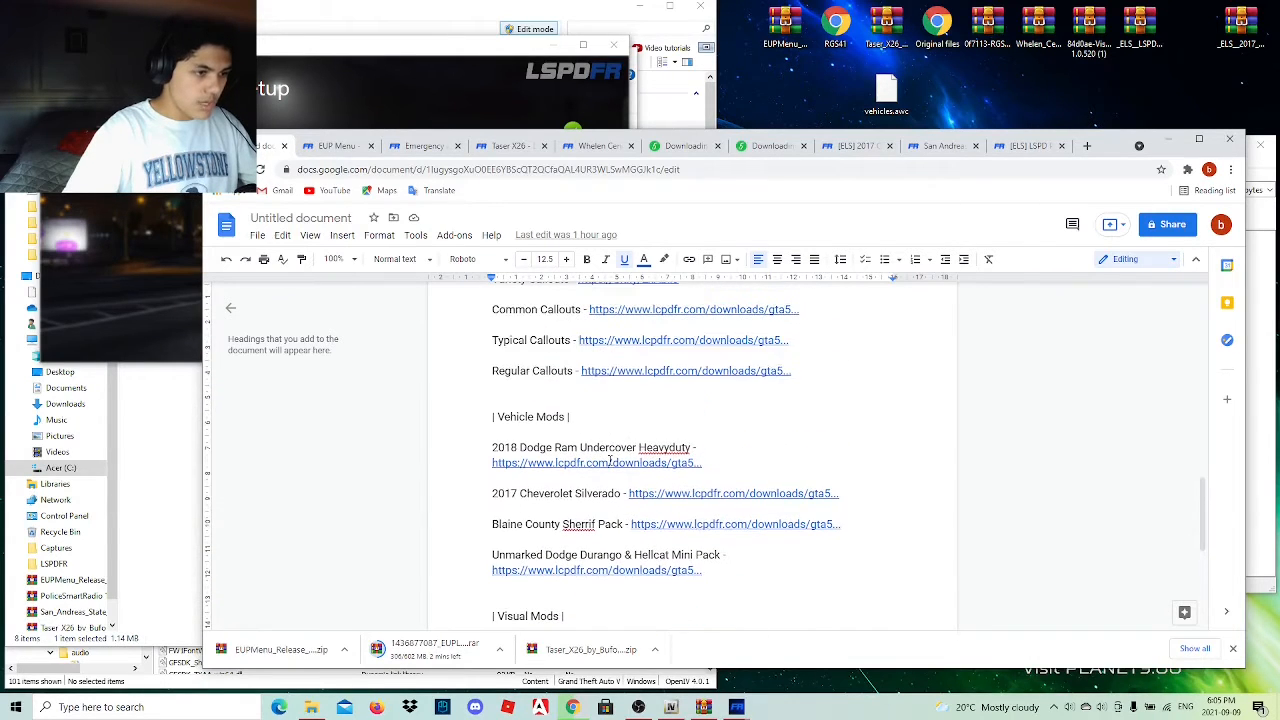
scroll(609, 460, up, 10)
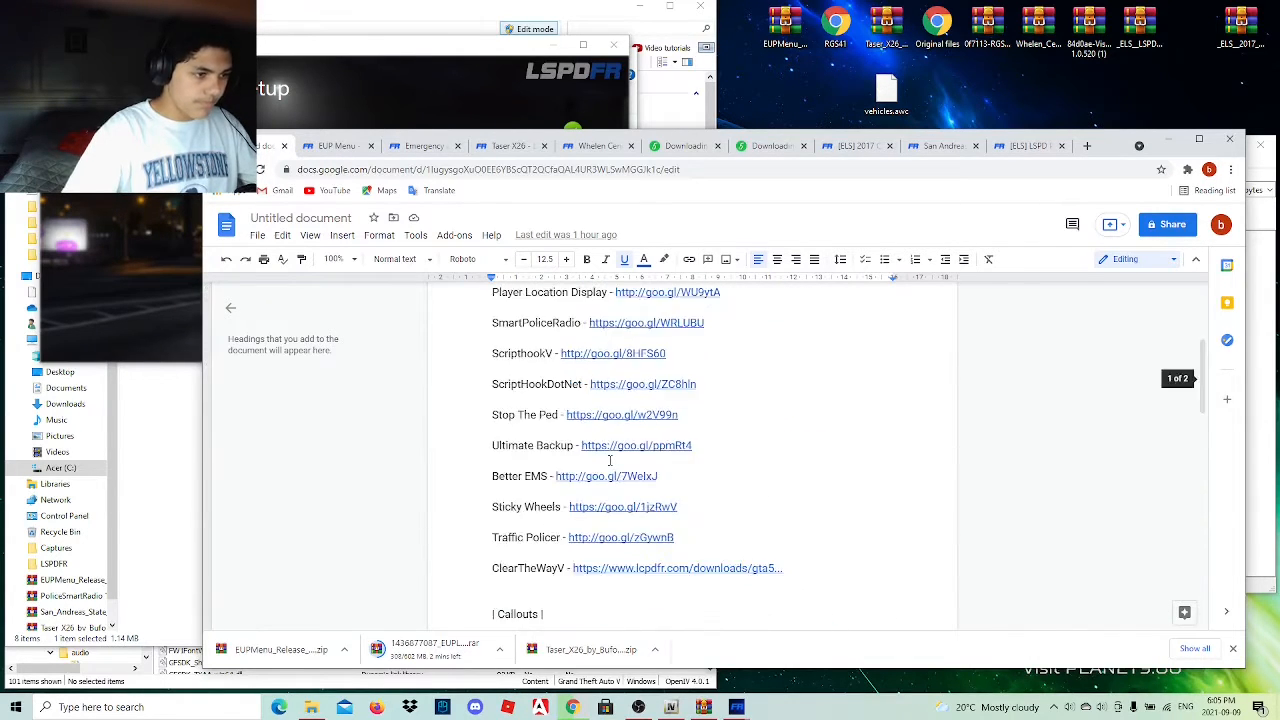
scroll(610, 460, up, 1)
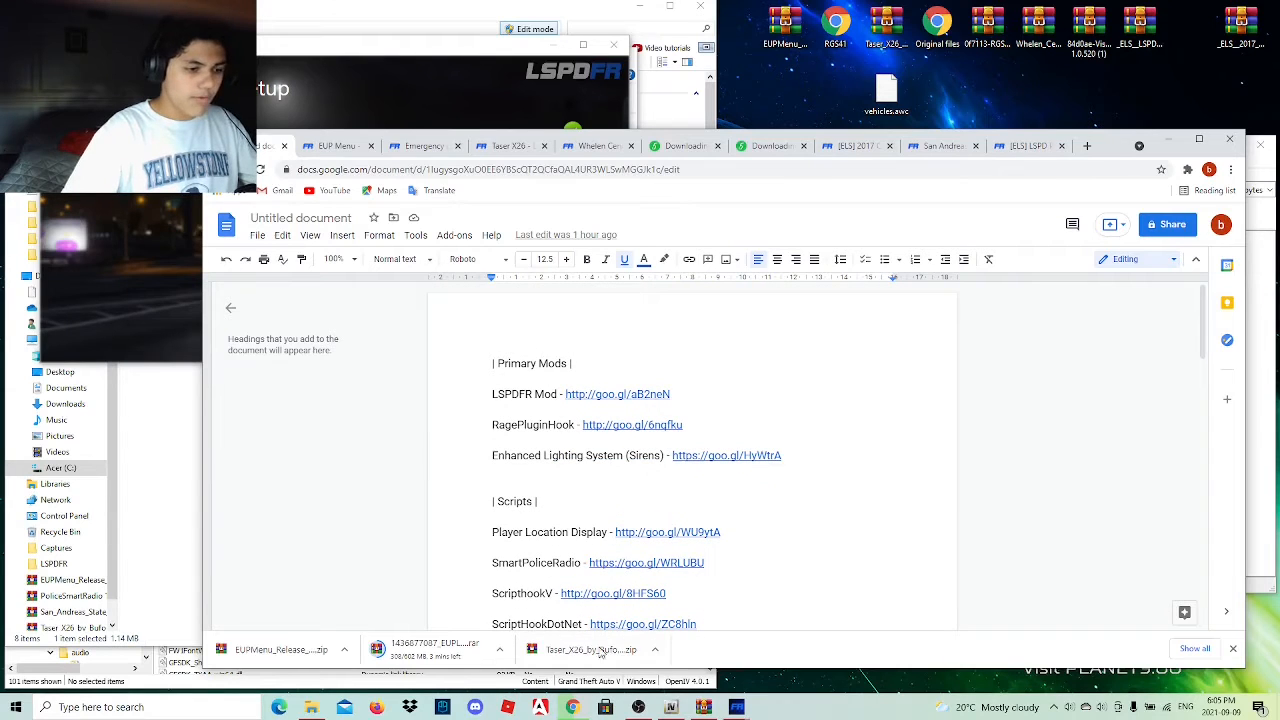
Go back to the LSPDFR setup and close its completion message.
click(638, 707)
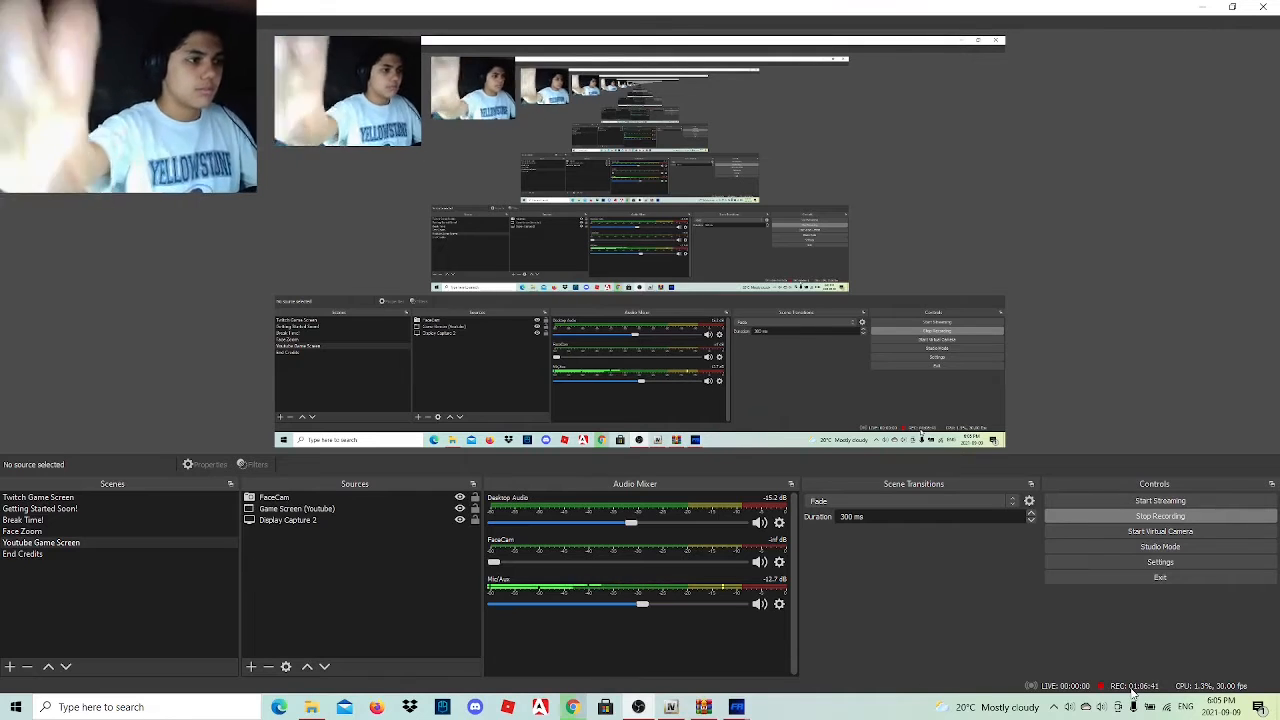
click(1200, 7)
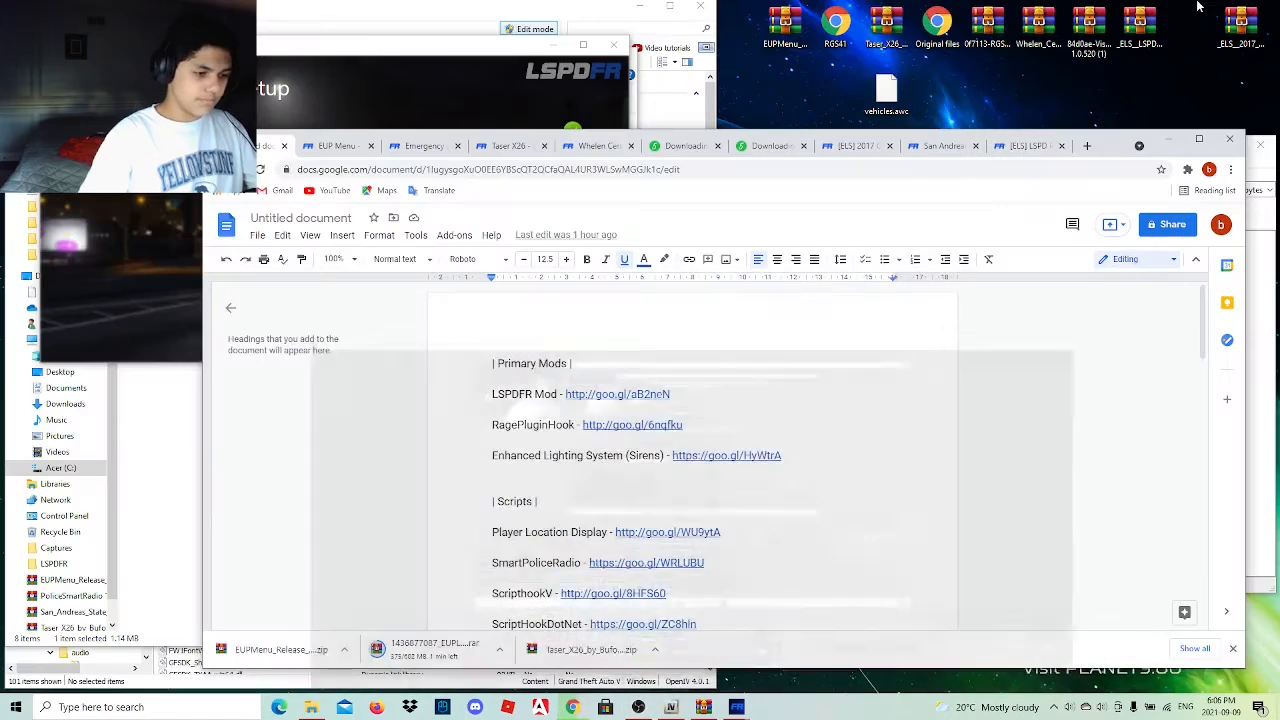
click(575, 708)
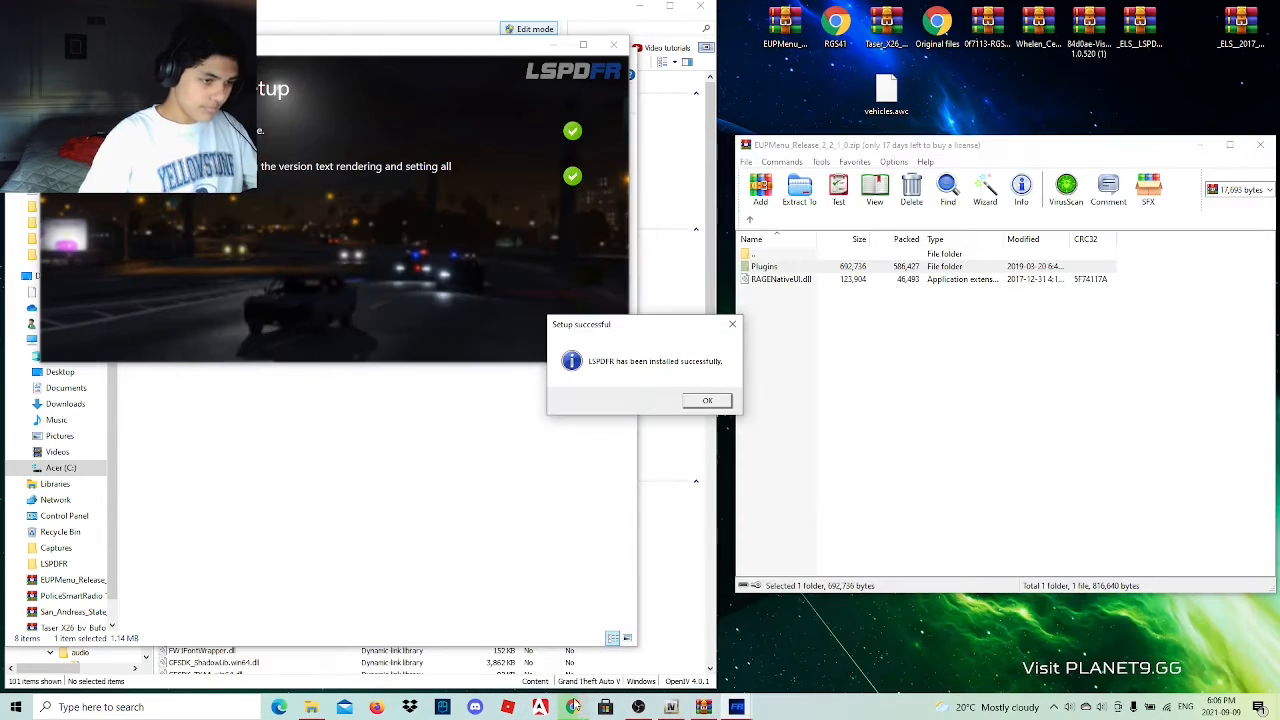
click(697, 403)
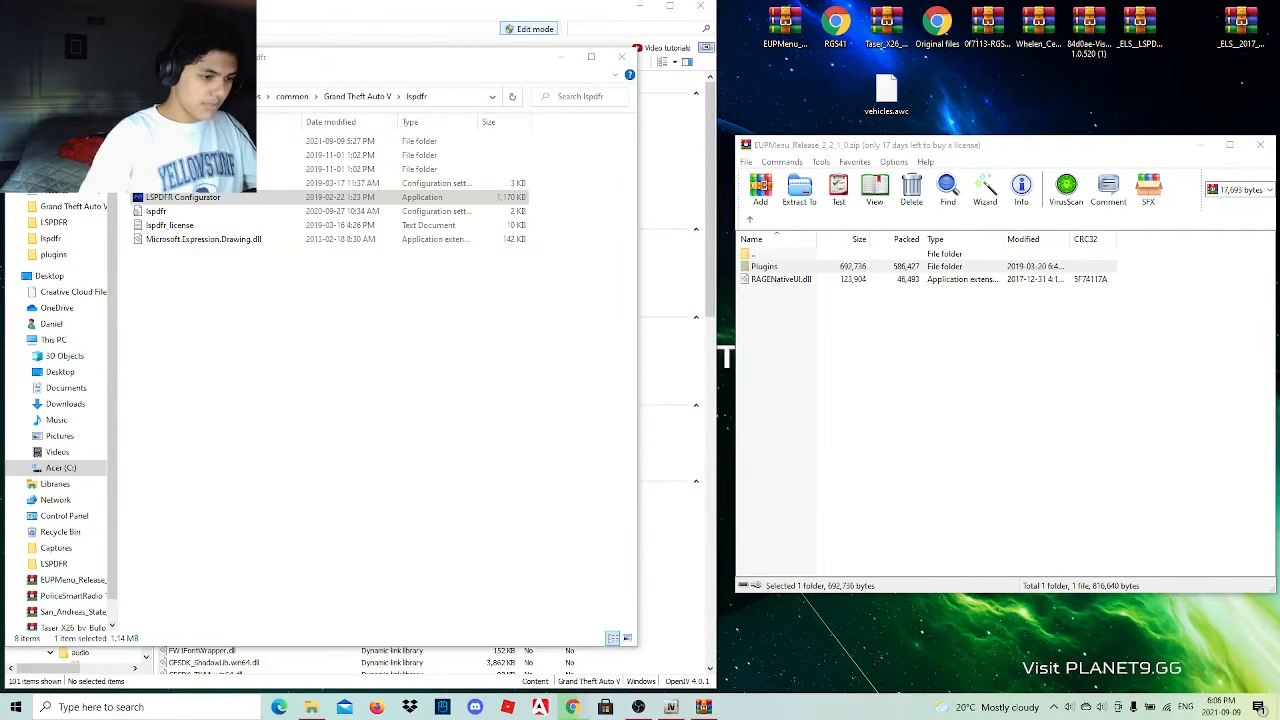
mouse_move(572, 706)
click(573, 668)
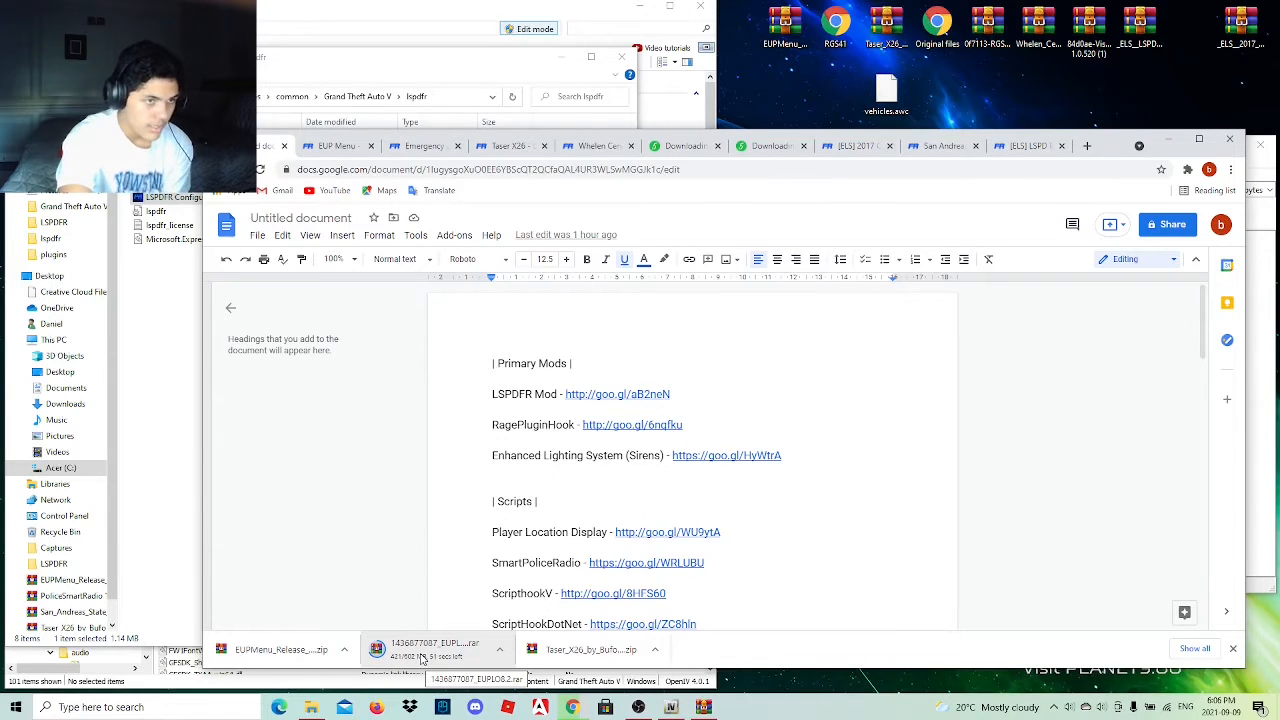
click(499, 649)
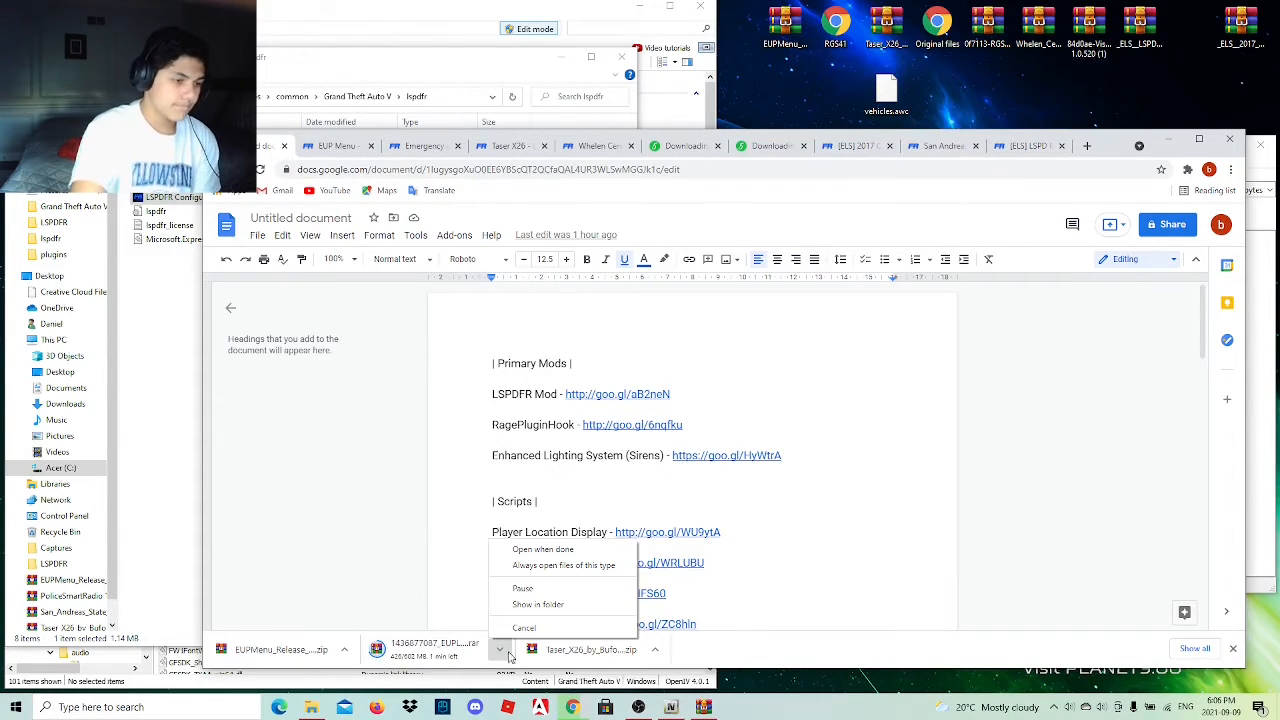
click(556, 553)
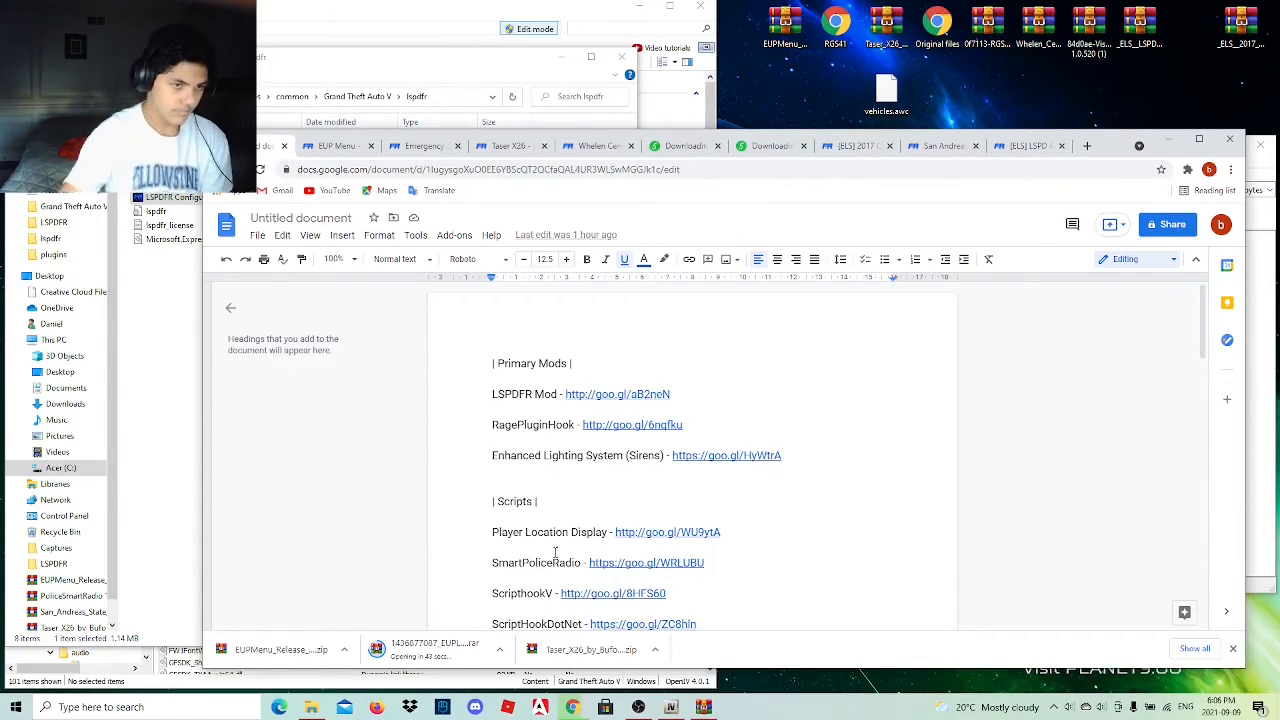
click(1168, 140)
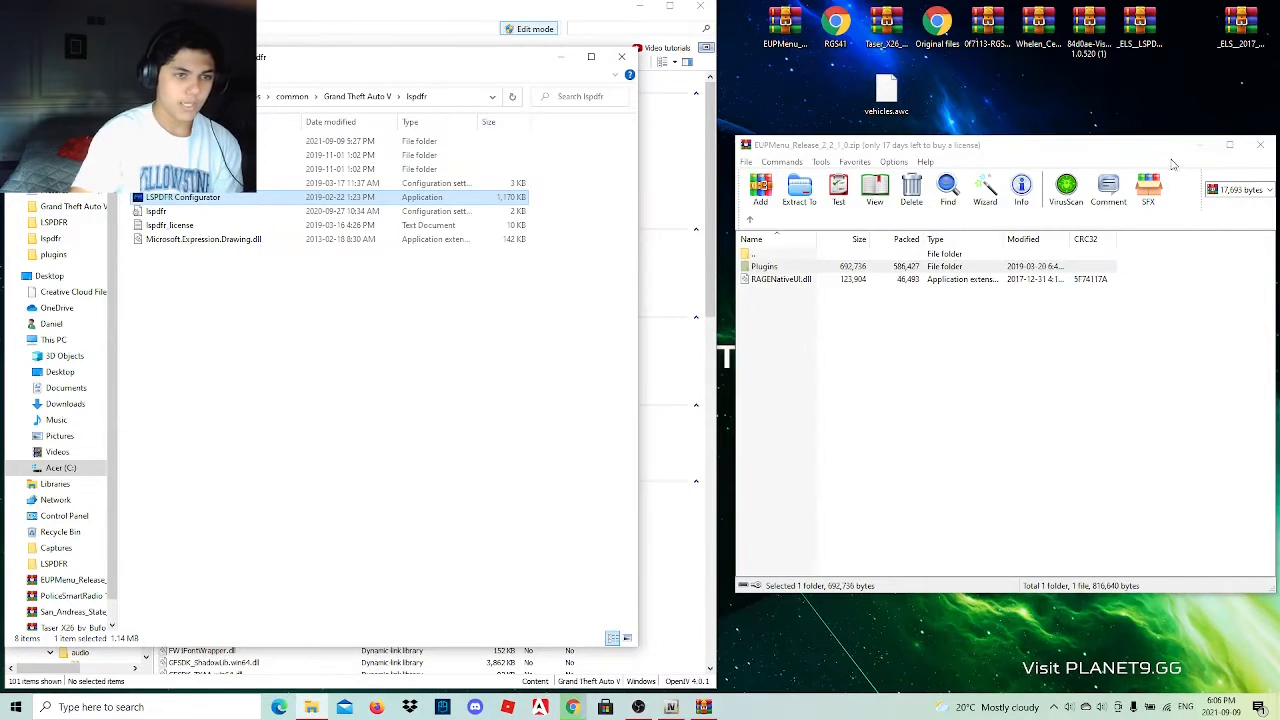
Minimize the EUP Menu archive and delete the row of used mod archives, shortcuts and vehicles.awc from the desktop.
click(1197, 146)
drag(746, 3, 1275, 100)
right_click(903, 91)
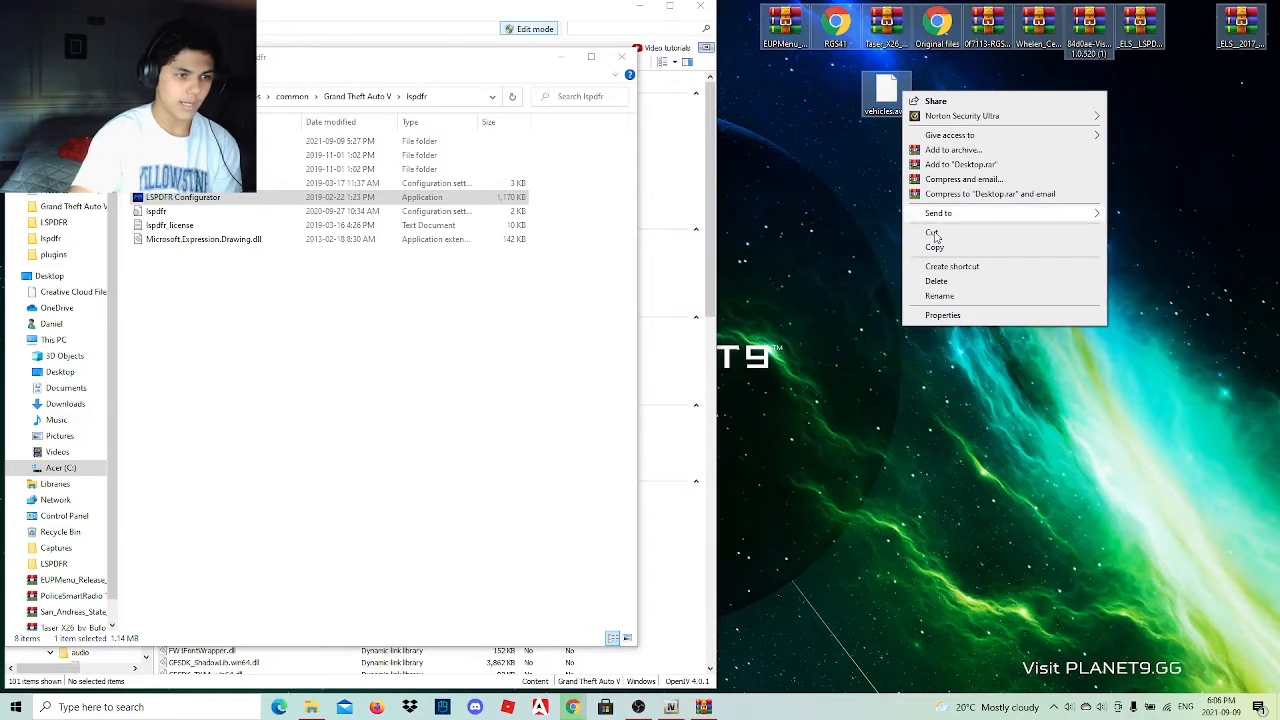
click(937, 281)
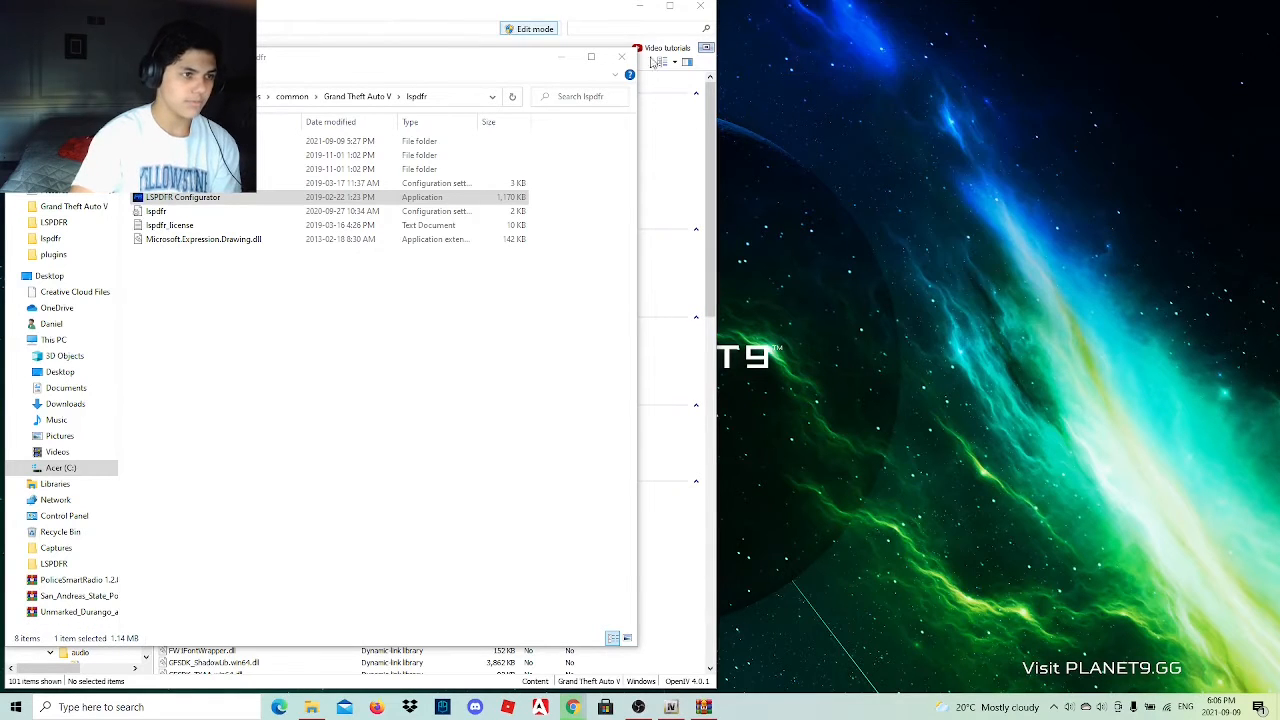
Minimize the remaining windows and delete the leftover San Andreas State Police pack archive from the desktop.
click(563, 58)
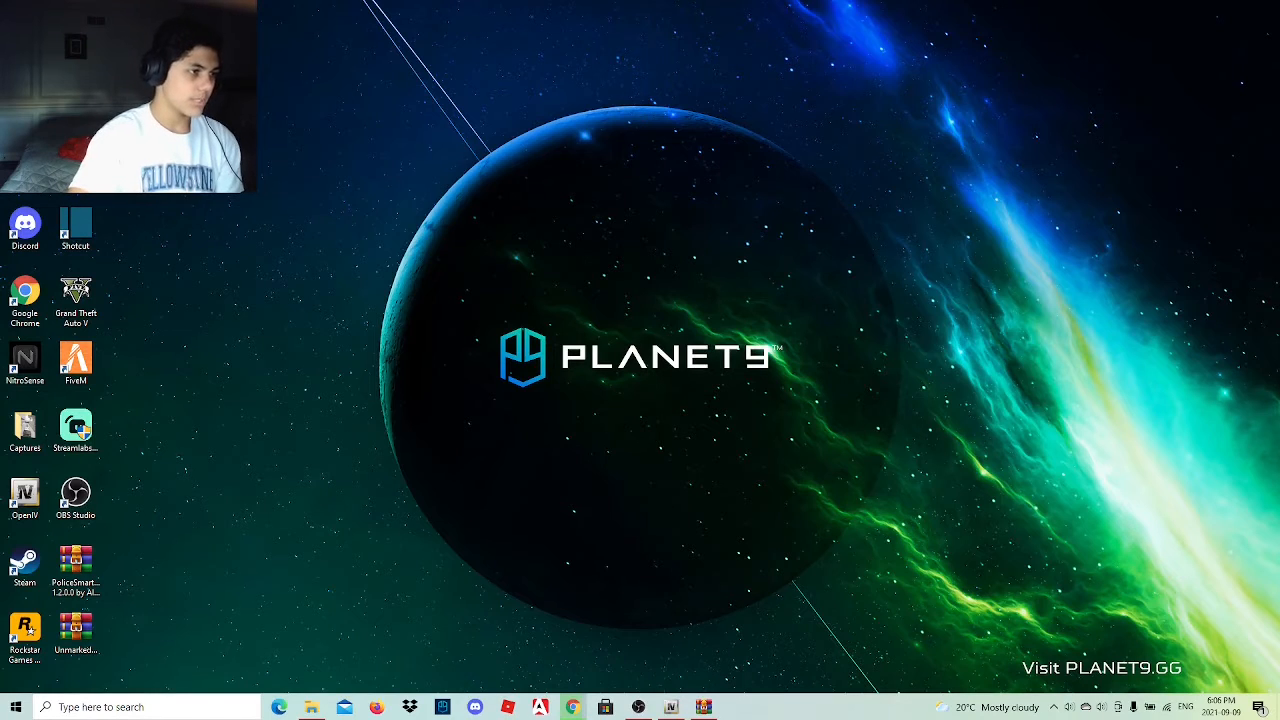
right_click(120, 90)
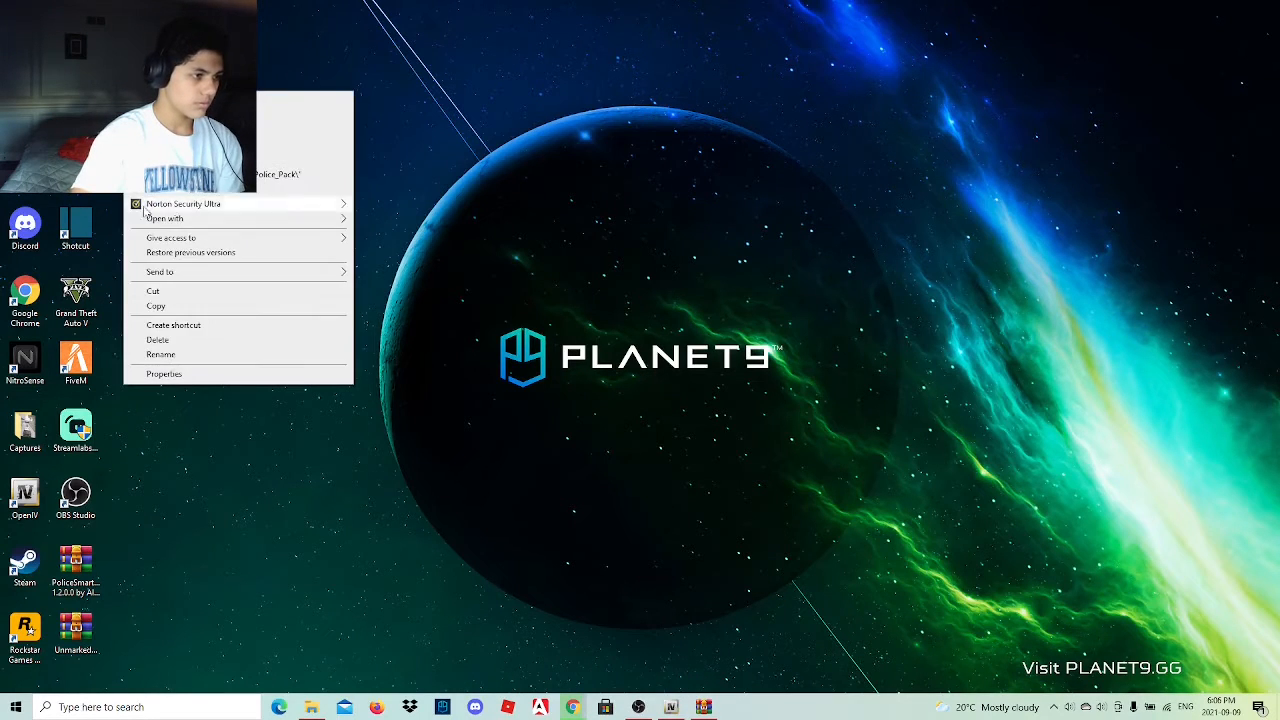
click(168, 340)
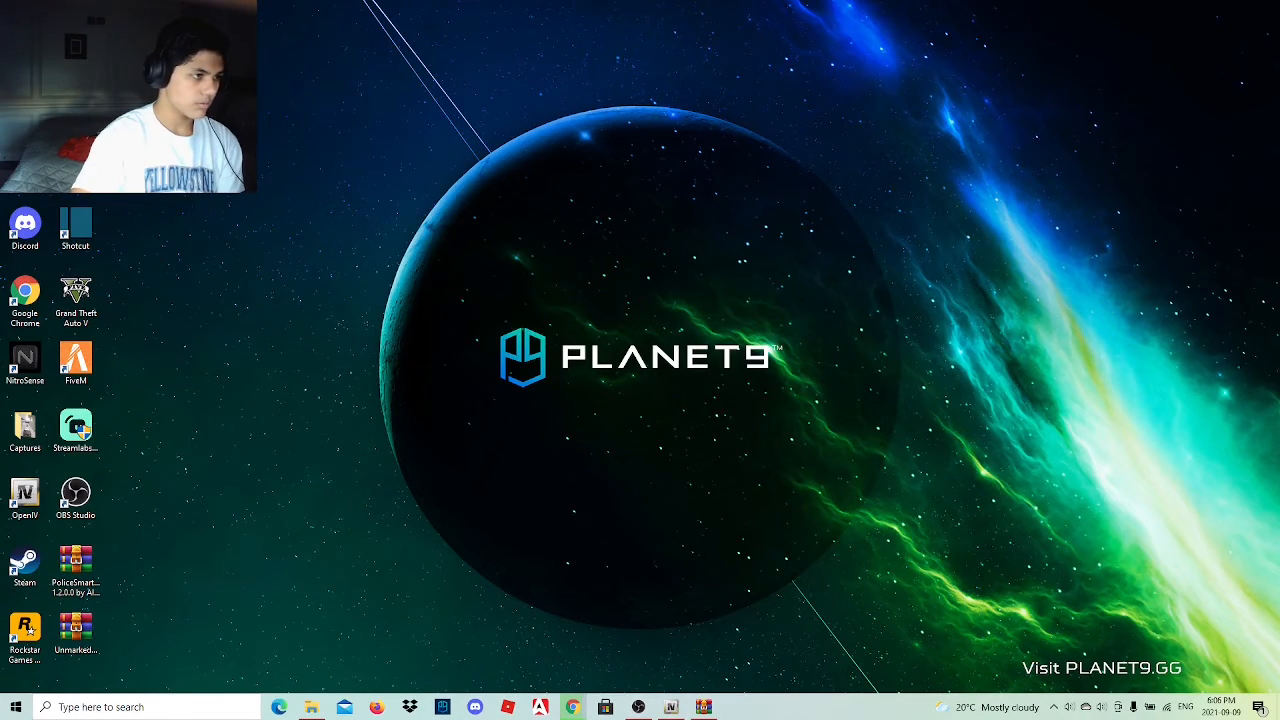
right_click(137, 20)
click(149, 302)
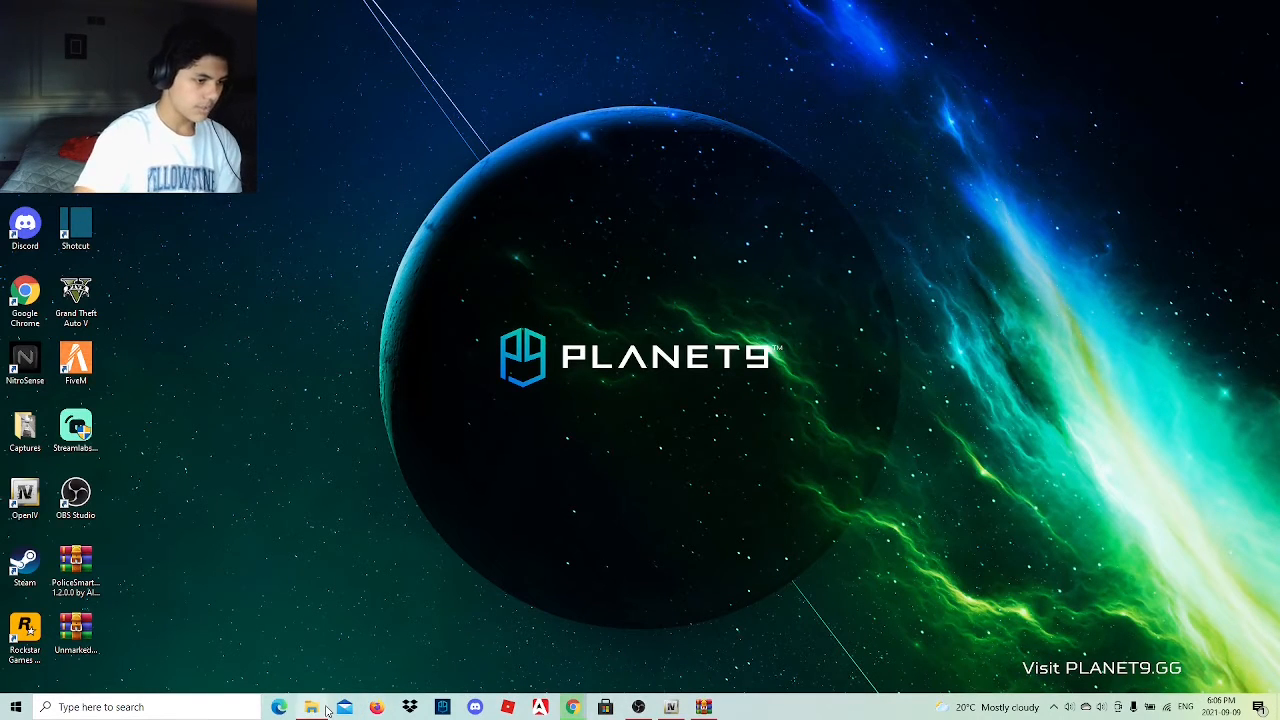
Create a shortcut to the RAGEPluginHook application in the Grand Theft Auto V folder, move it to the desktop and minimize the folder window.
click(309, 645)
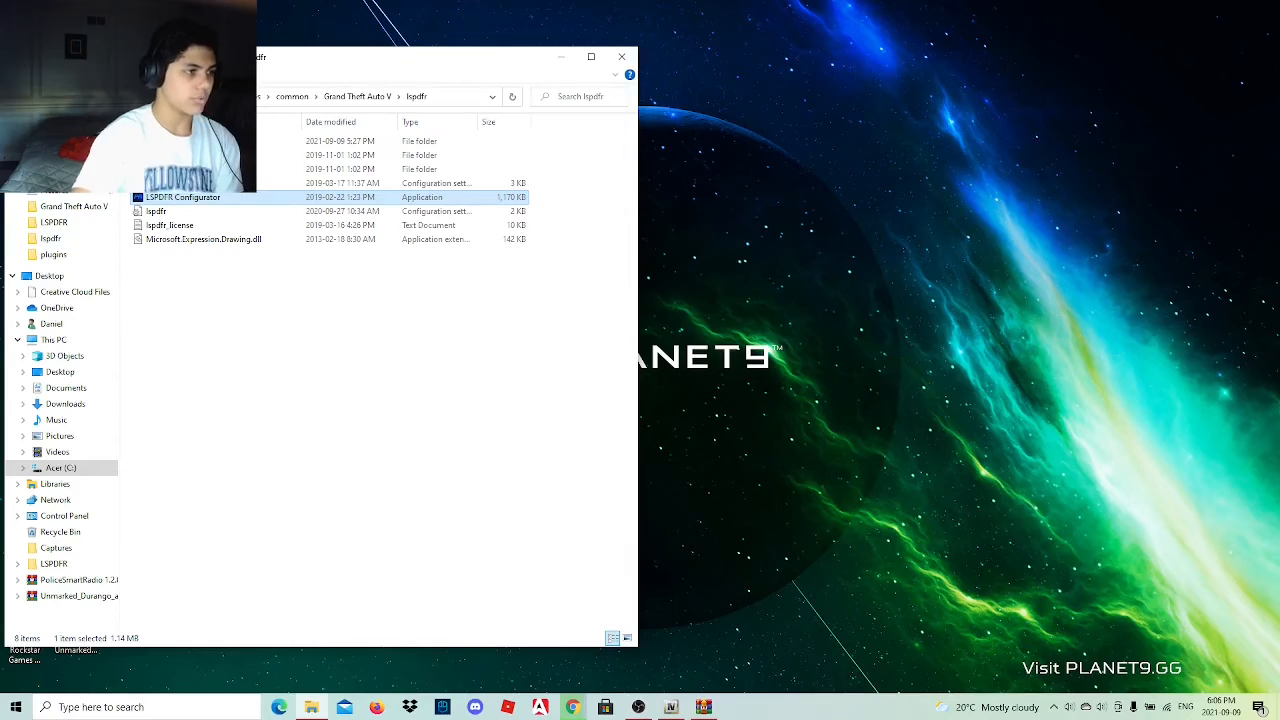
click(18, 97)
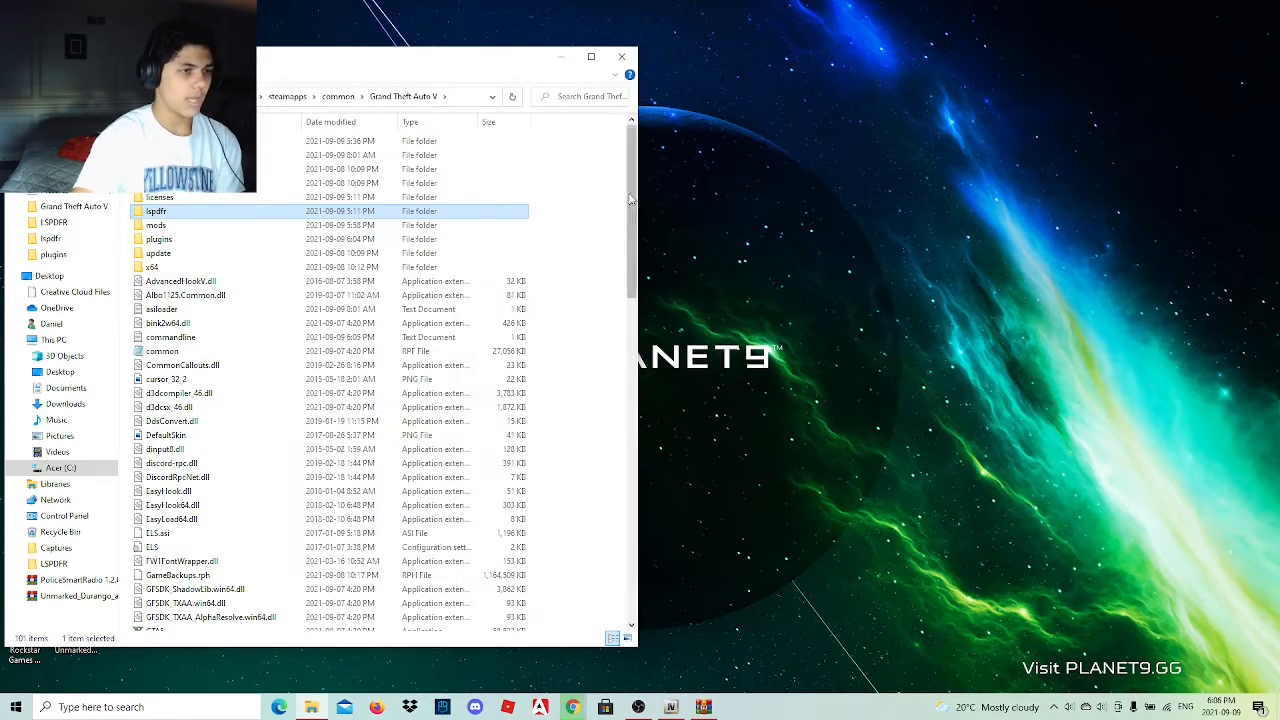
drag(635, 203, 633, 393)
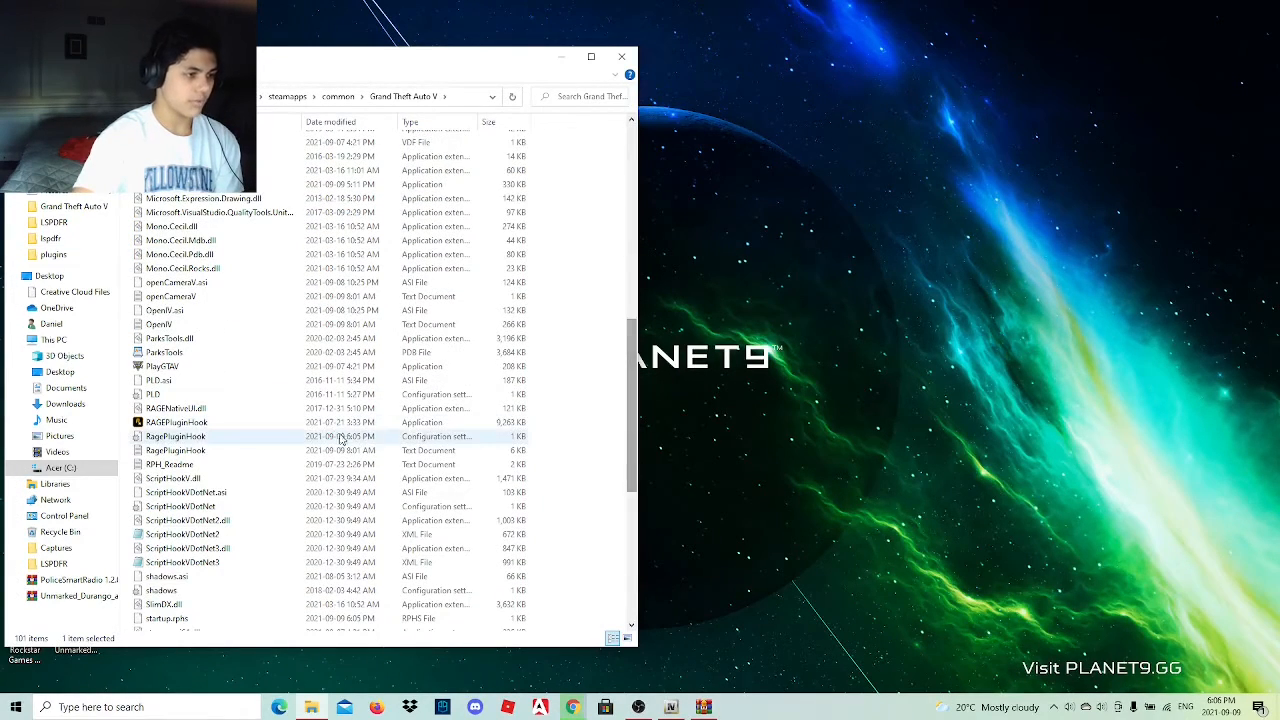
click(311, 425)
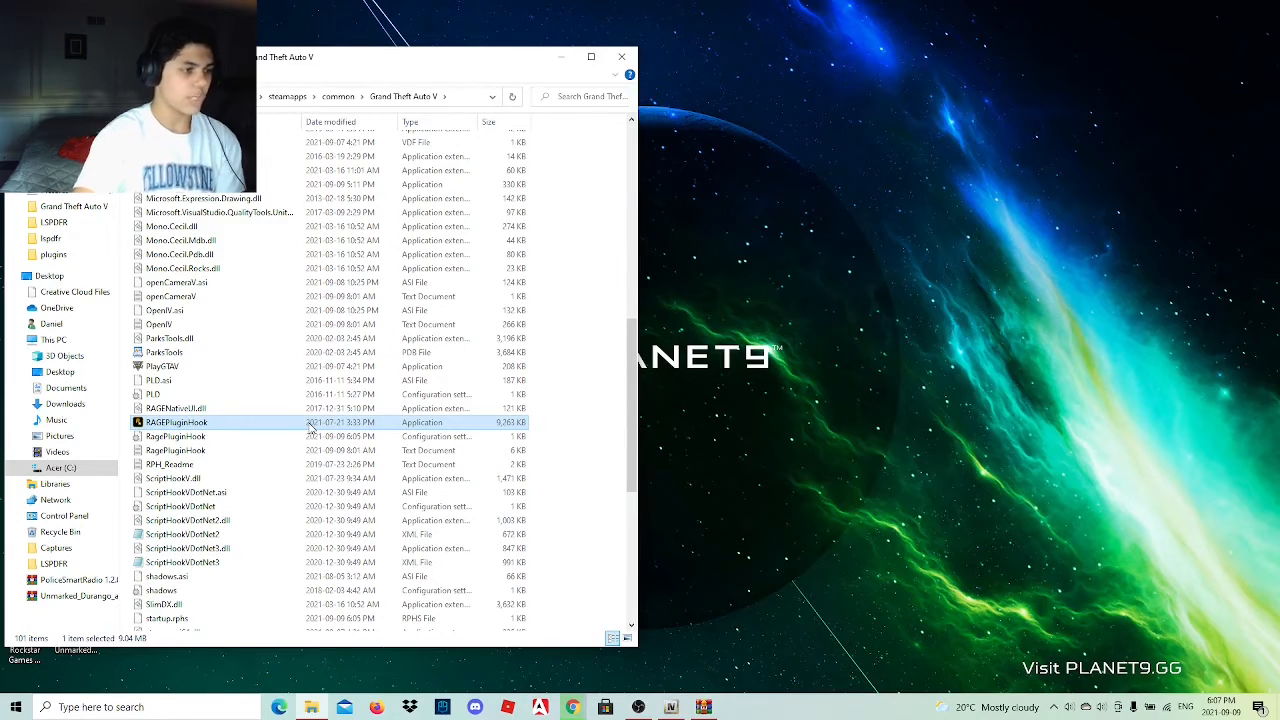
right_click(311, 425)
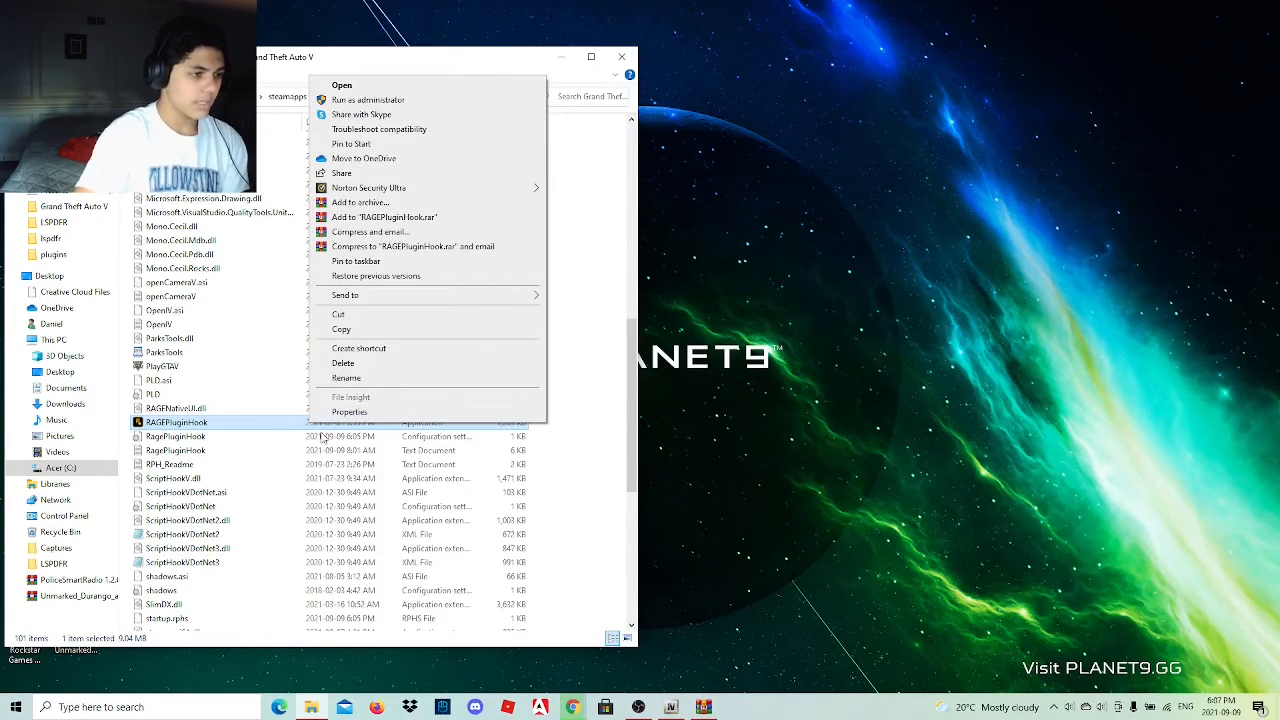
click(358, 348)
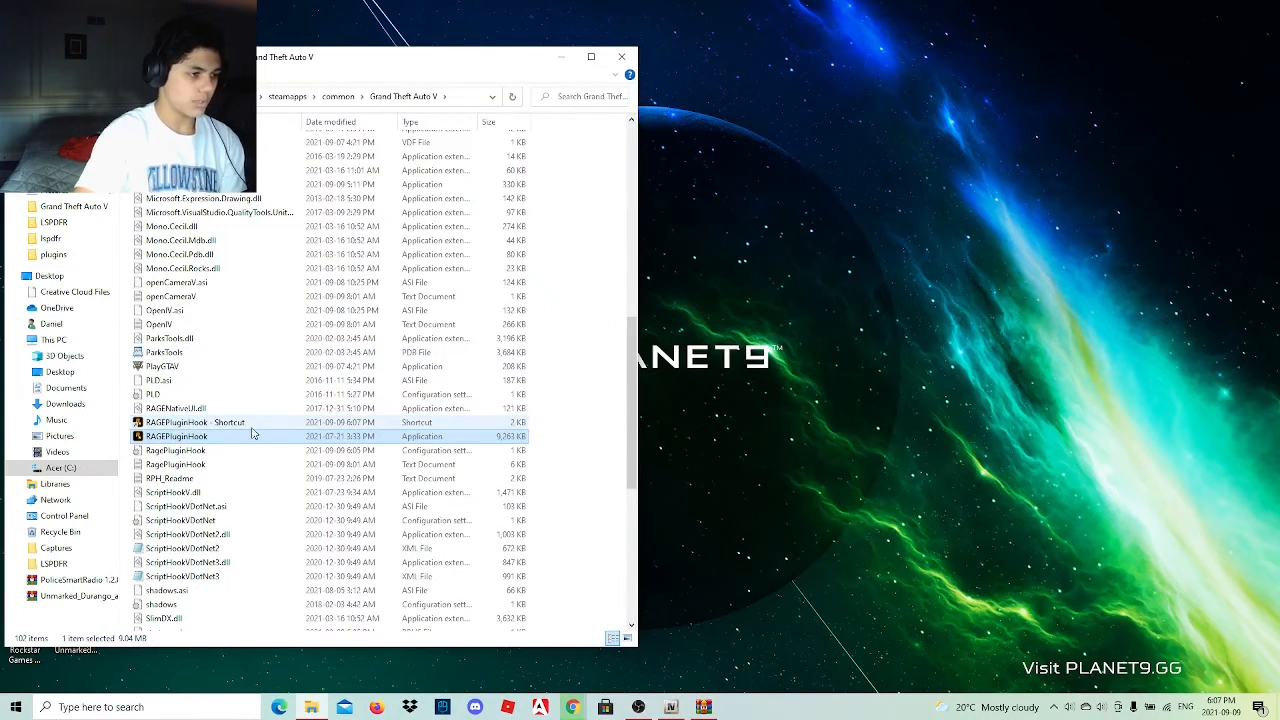
drag(253, 422, 1240, 36)
click(561, 57)
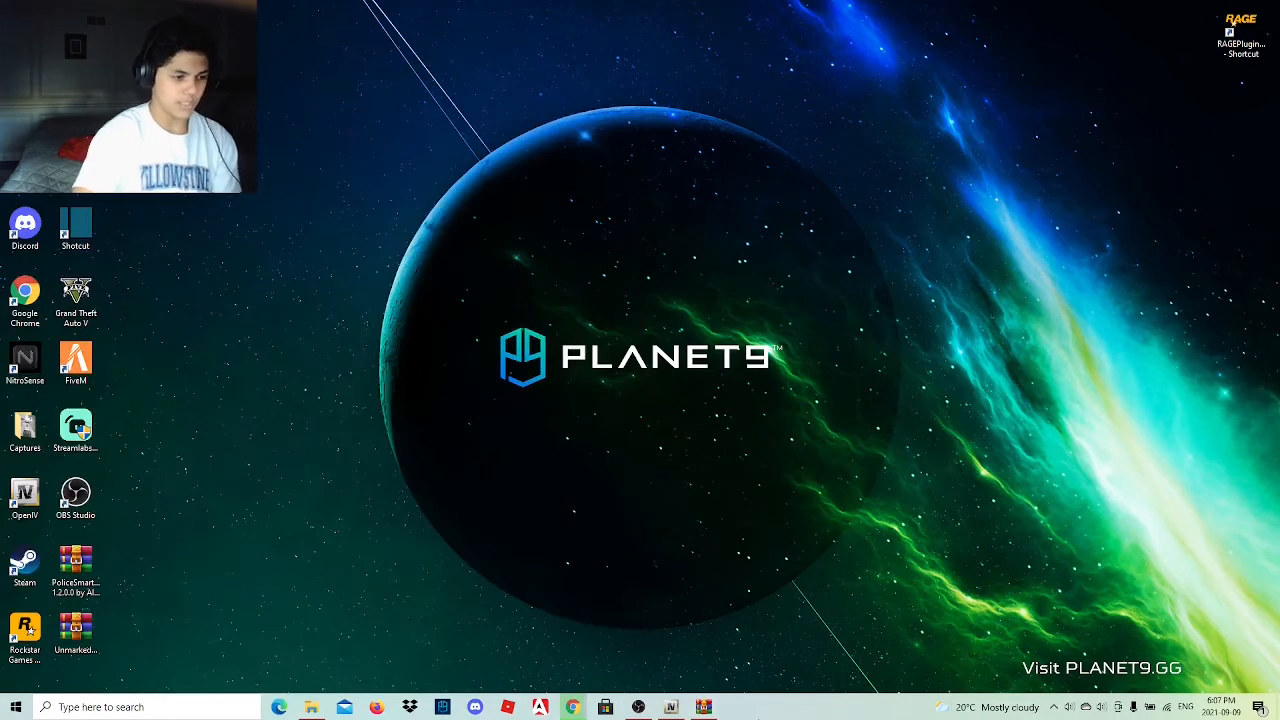
Check the EUP download in Chrome, set the Mic/Aux volume in OBS Studio to -6.8 dB and minimize OBS.
click(572, 707)
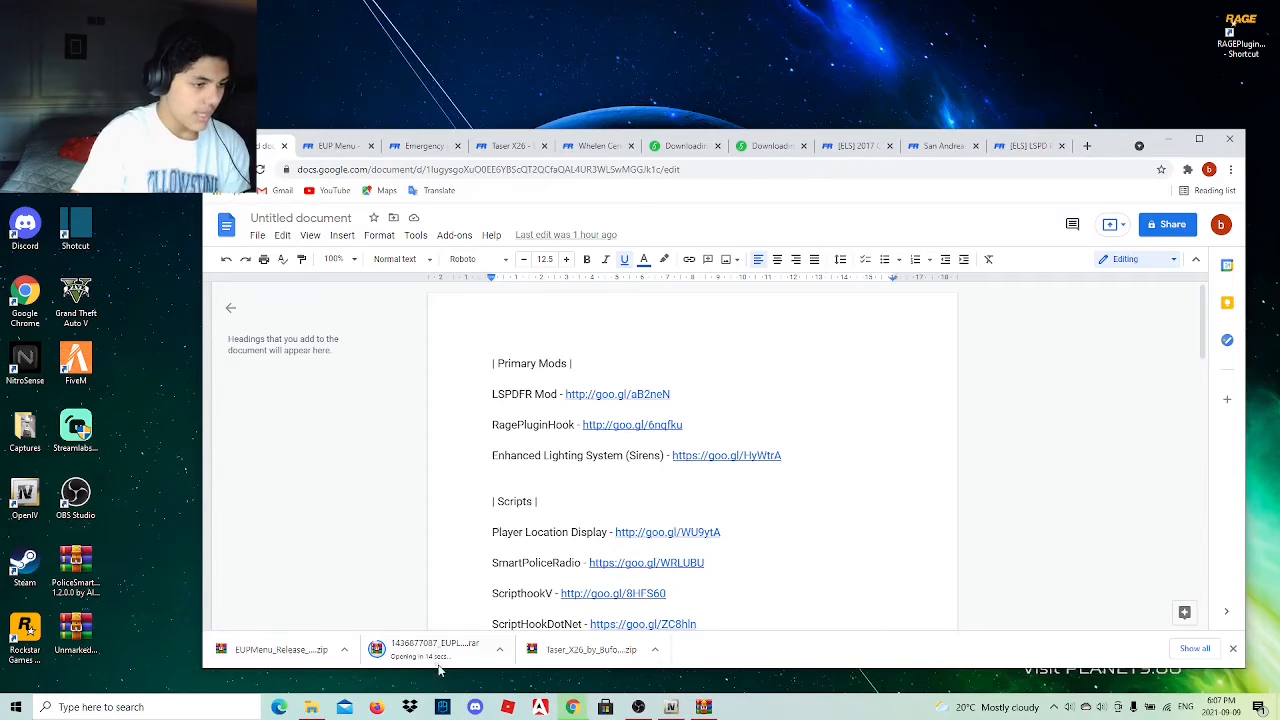
mouse_move(637, 707)
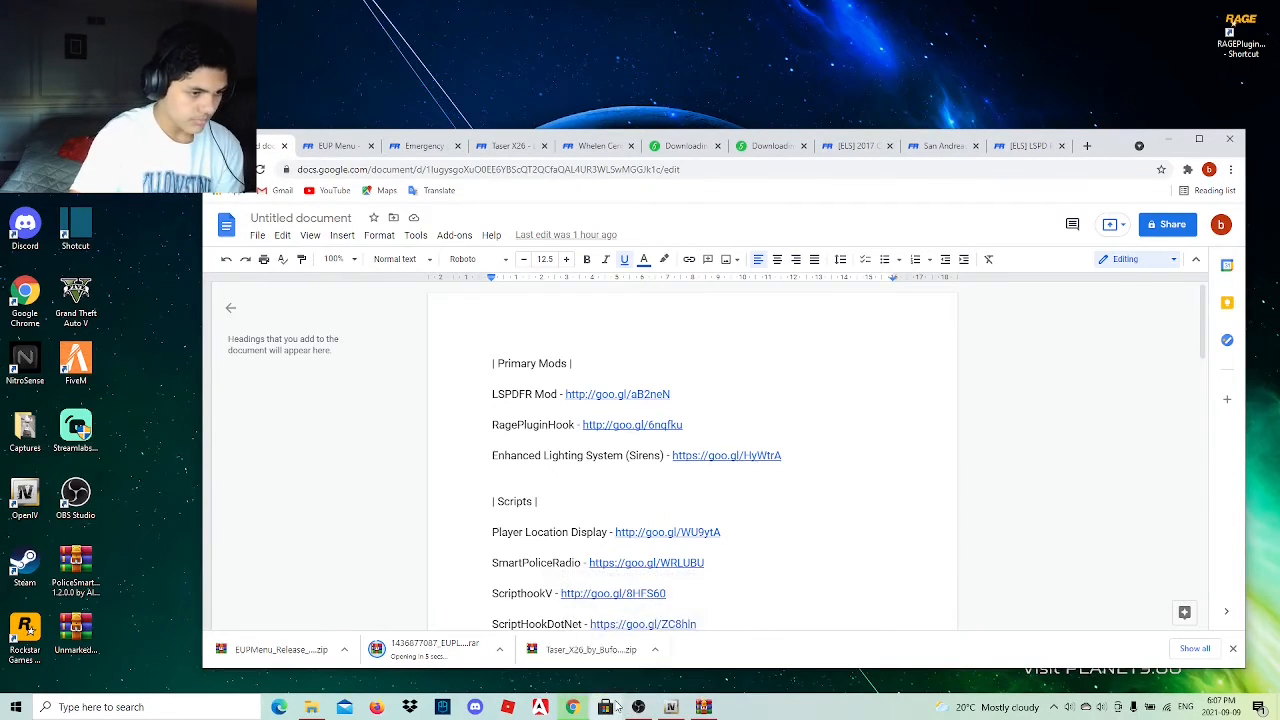
click(638, 707)
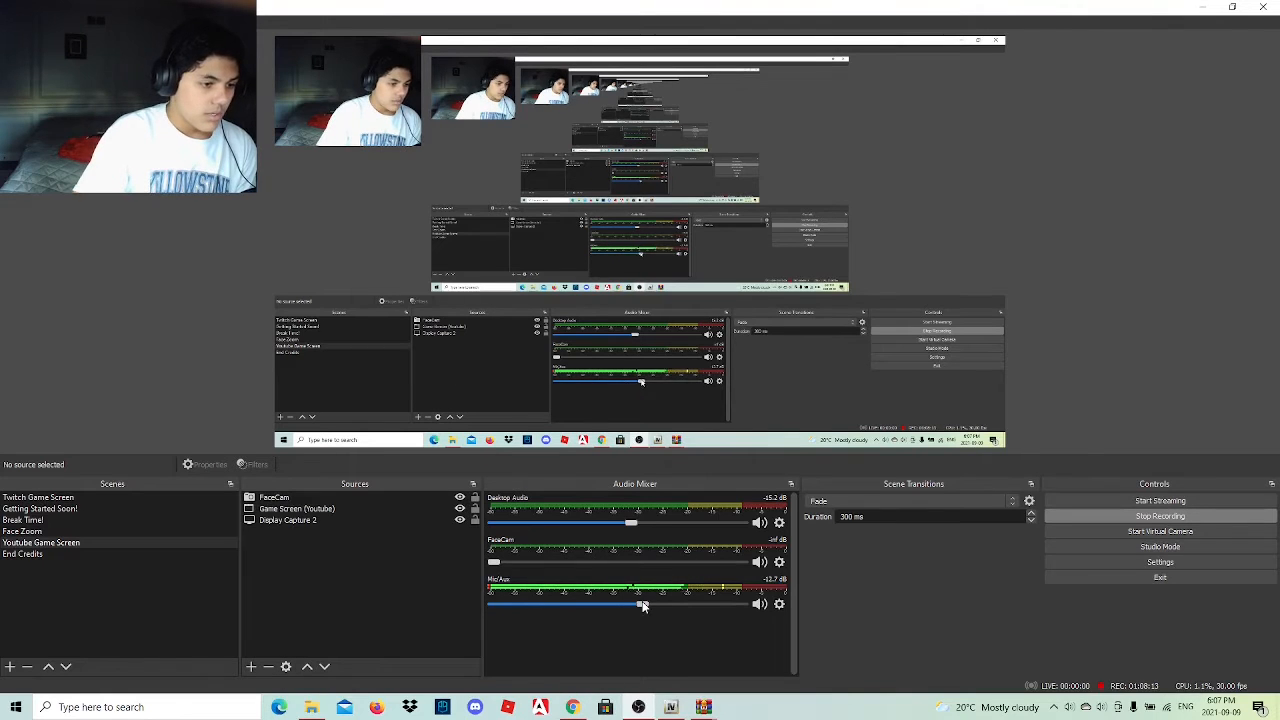
drag(643, 606, 676, 607)
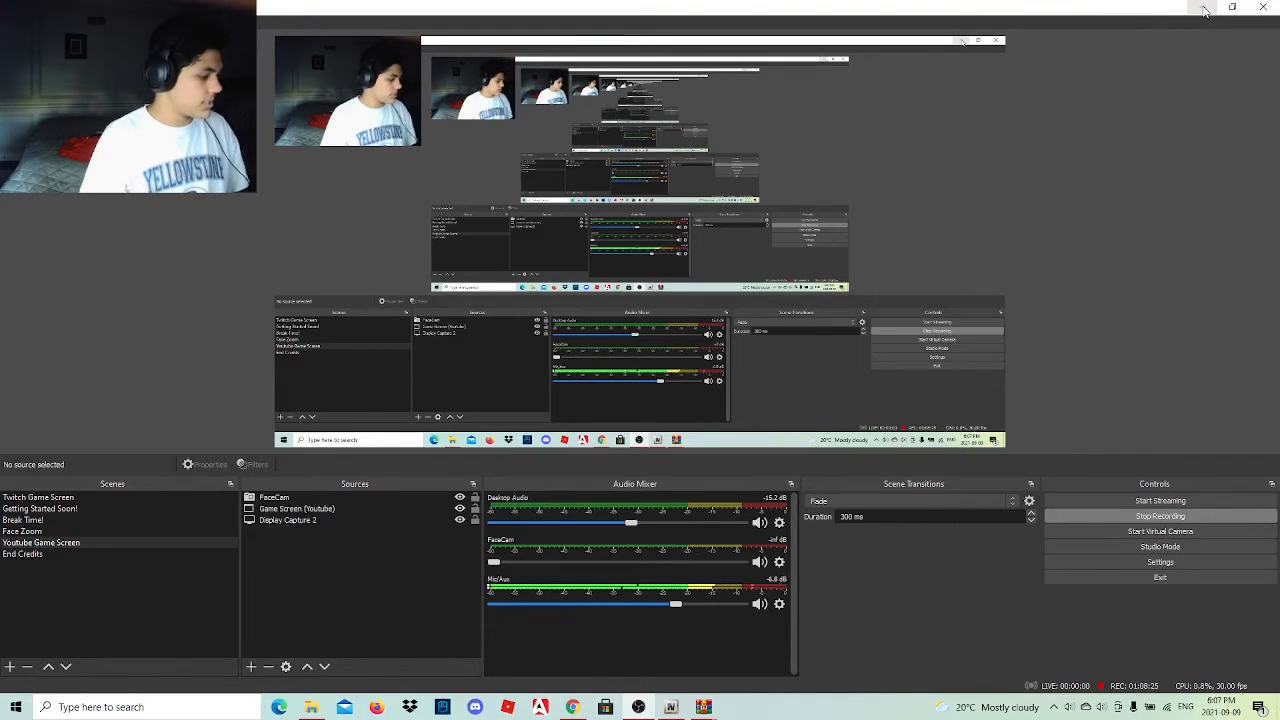
click(22, 531)
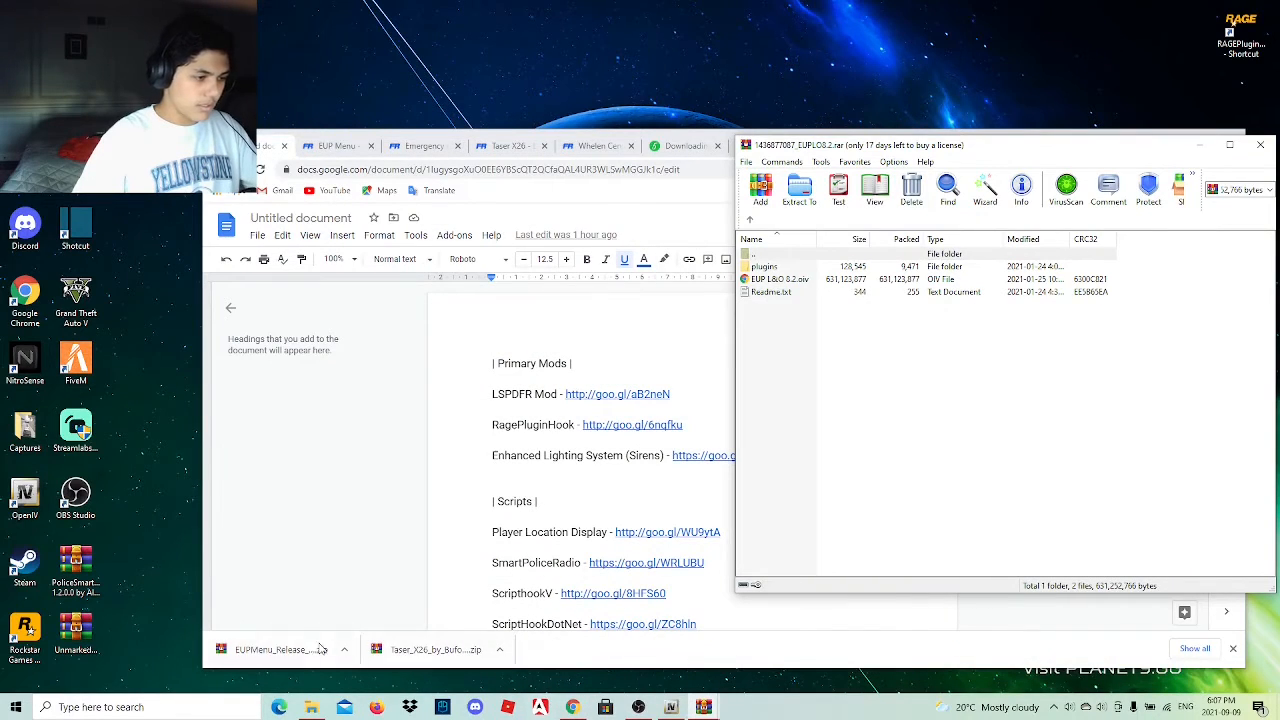
Copy the plugins folder from the EUPLO8.2 archive into the Grand Theft Auto V folder and extract EUP L&O 8.2.oiv to the desktop.
click(576, 708)
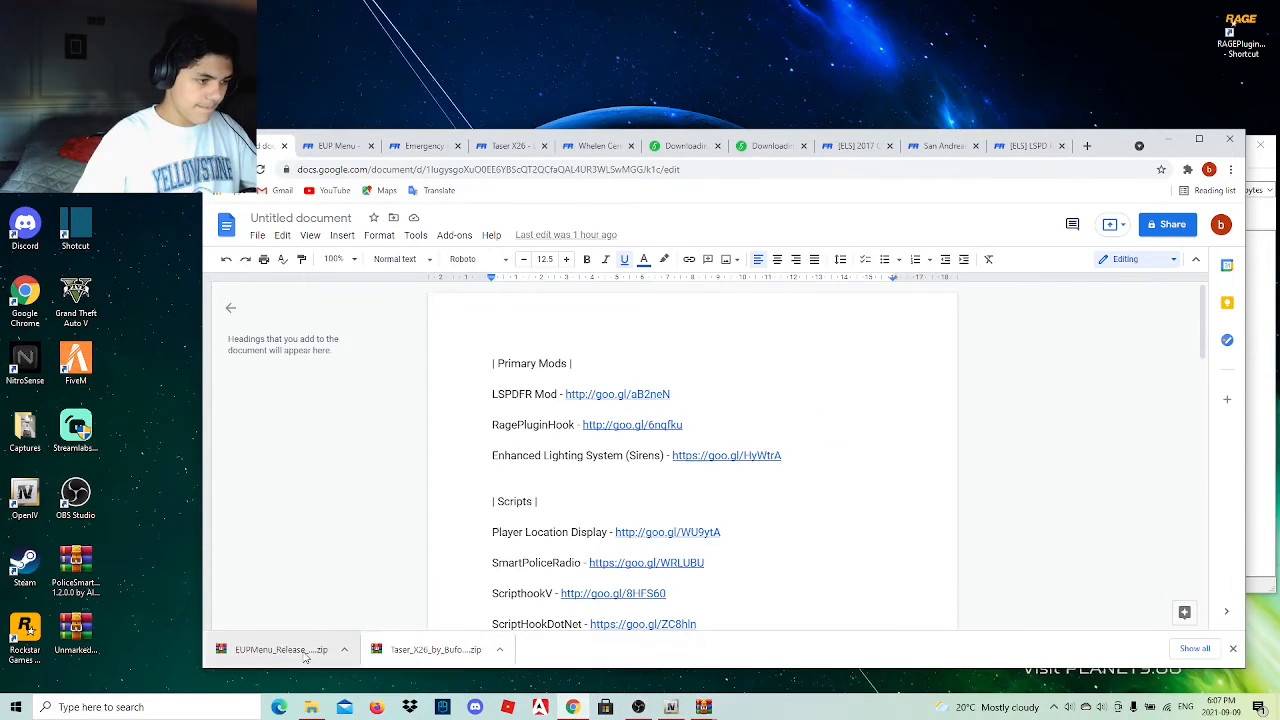
click(1170, 140)
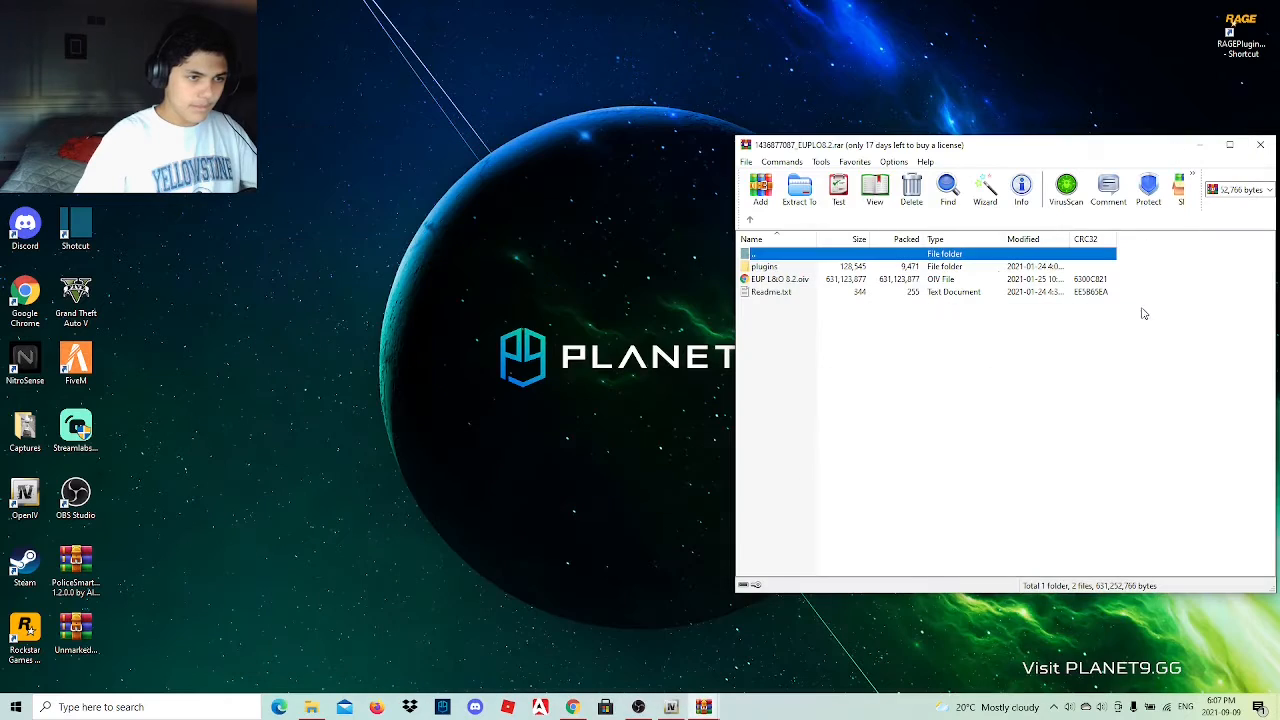
double_click(781, 269)
double_click(779, 268)
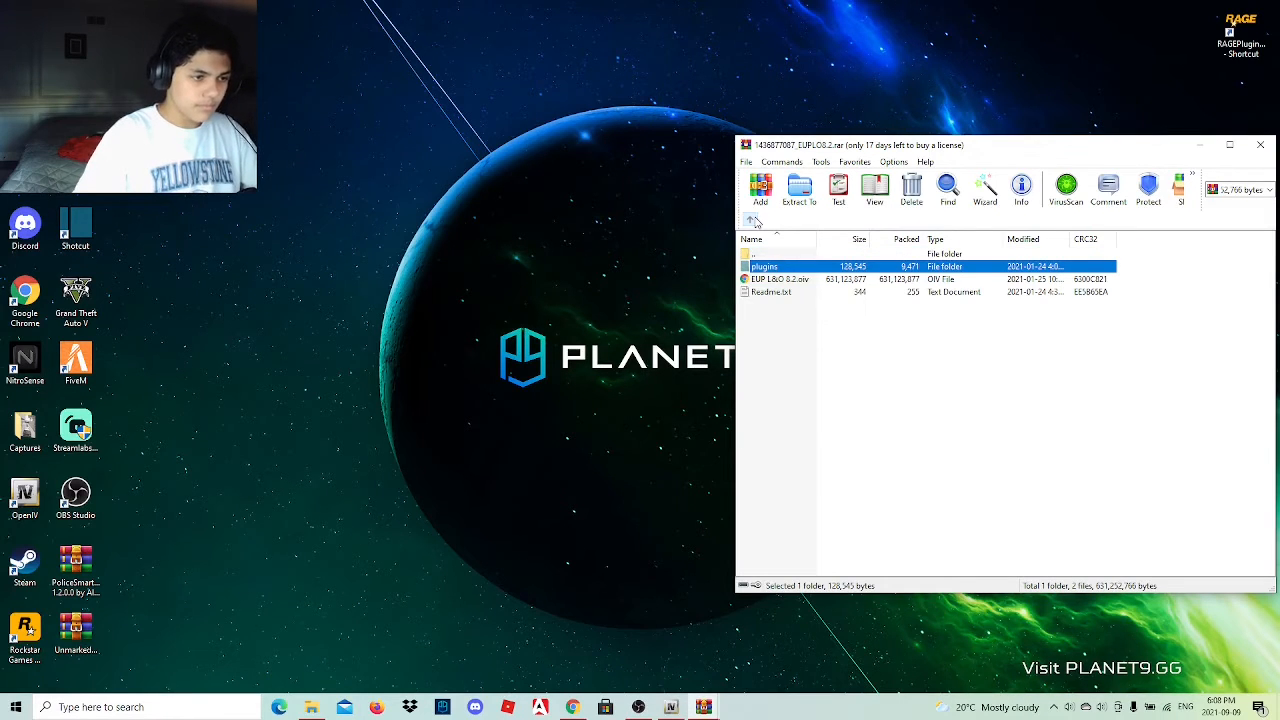
click(314, 708)
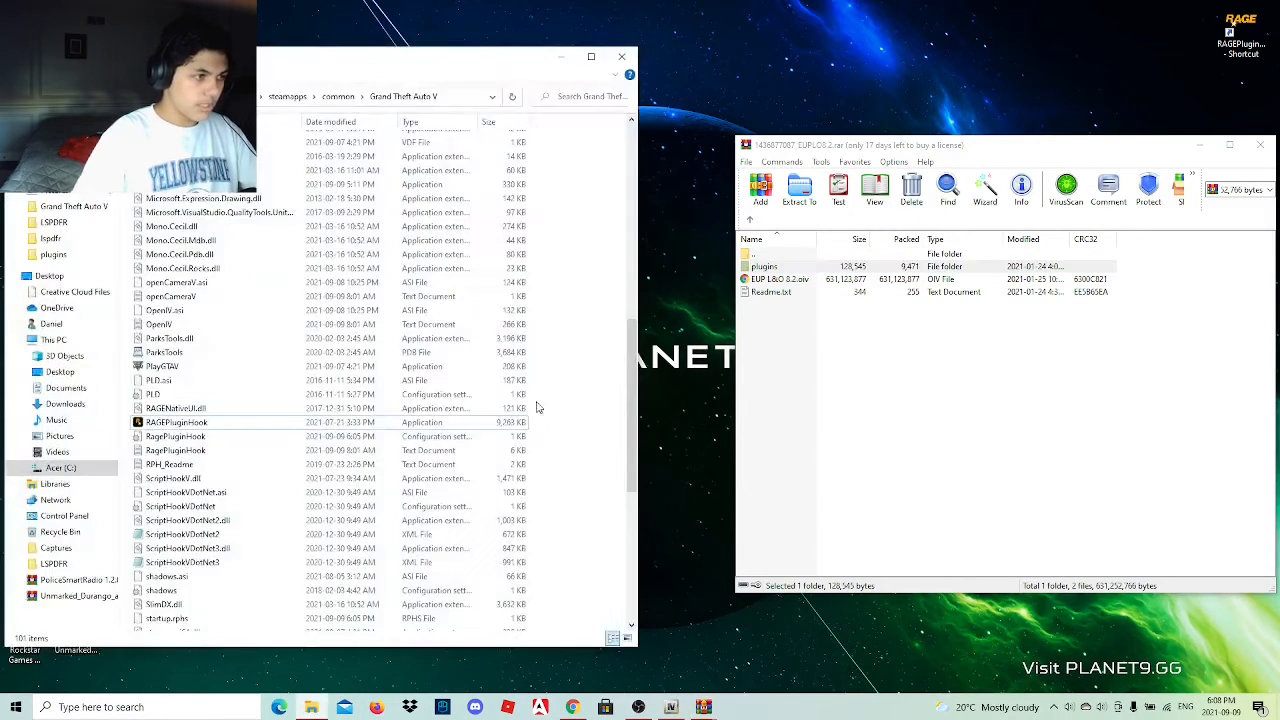
drag(765, 268, 590, 320)
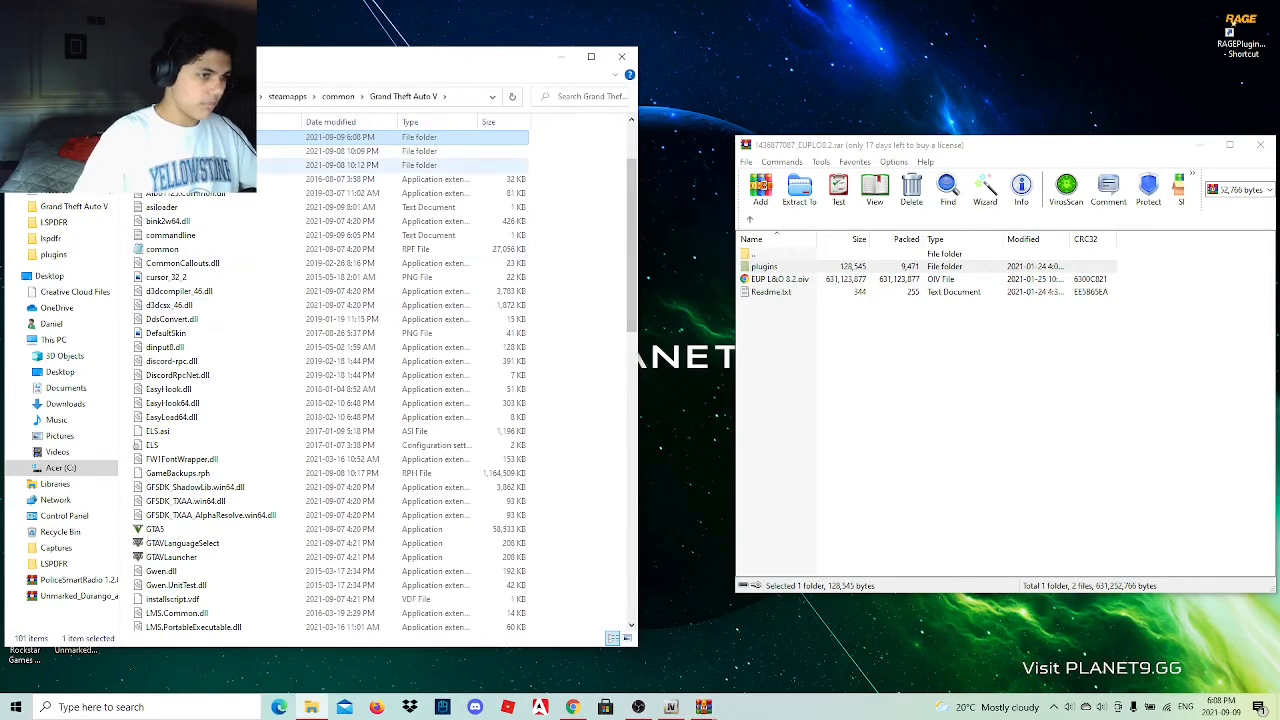
click(768, 306)
drag(778, 281, 1099, 81)
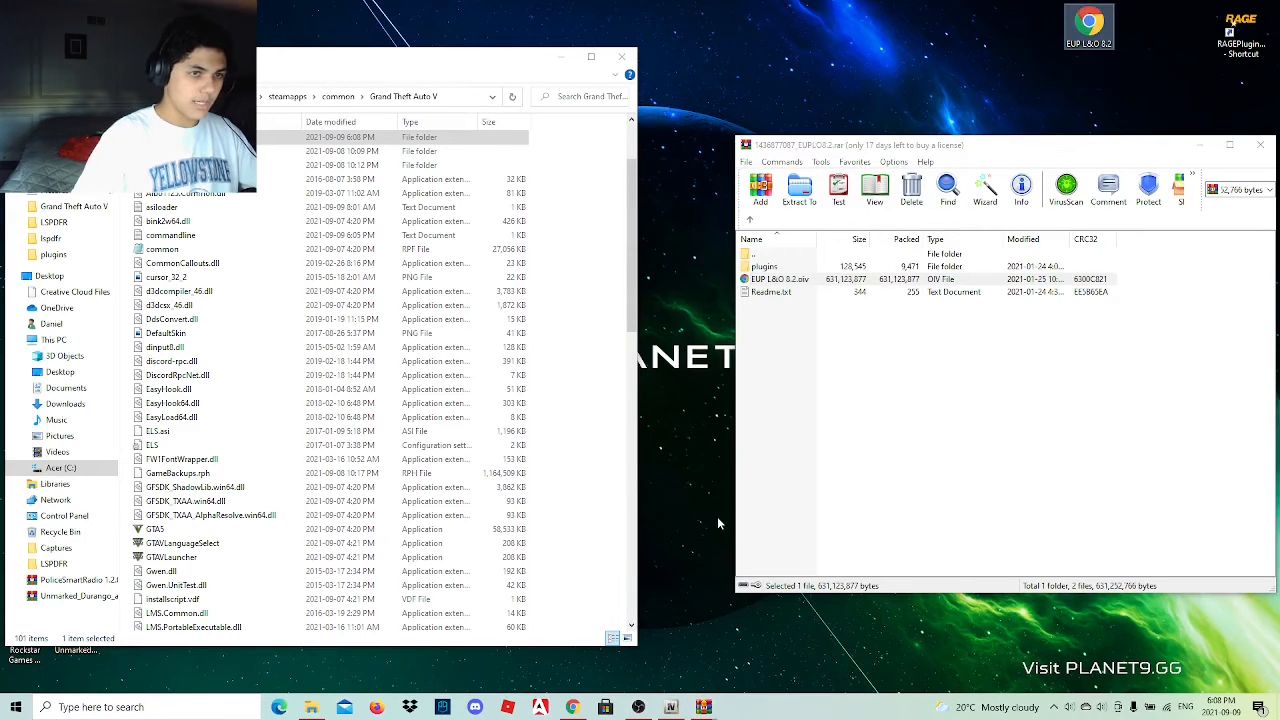
Install the EUP L&O 8.2 package from the desktop into the mods folder with OpenIV and close the package installer.
click(670, 707)
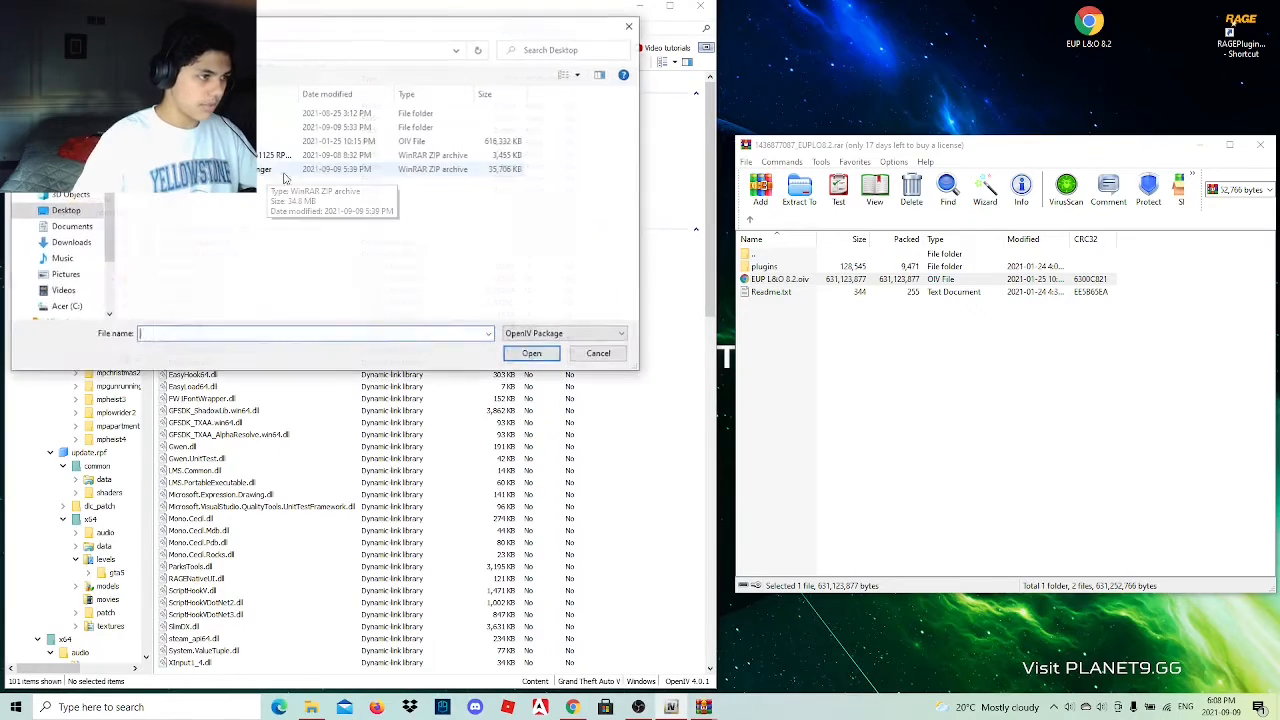
click(370, 141)
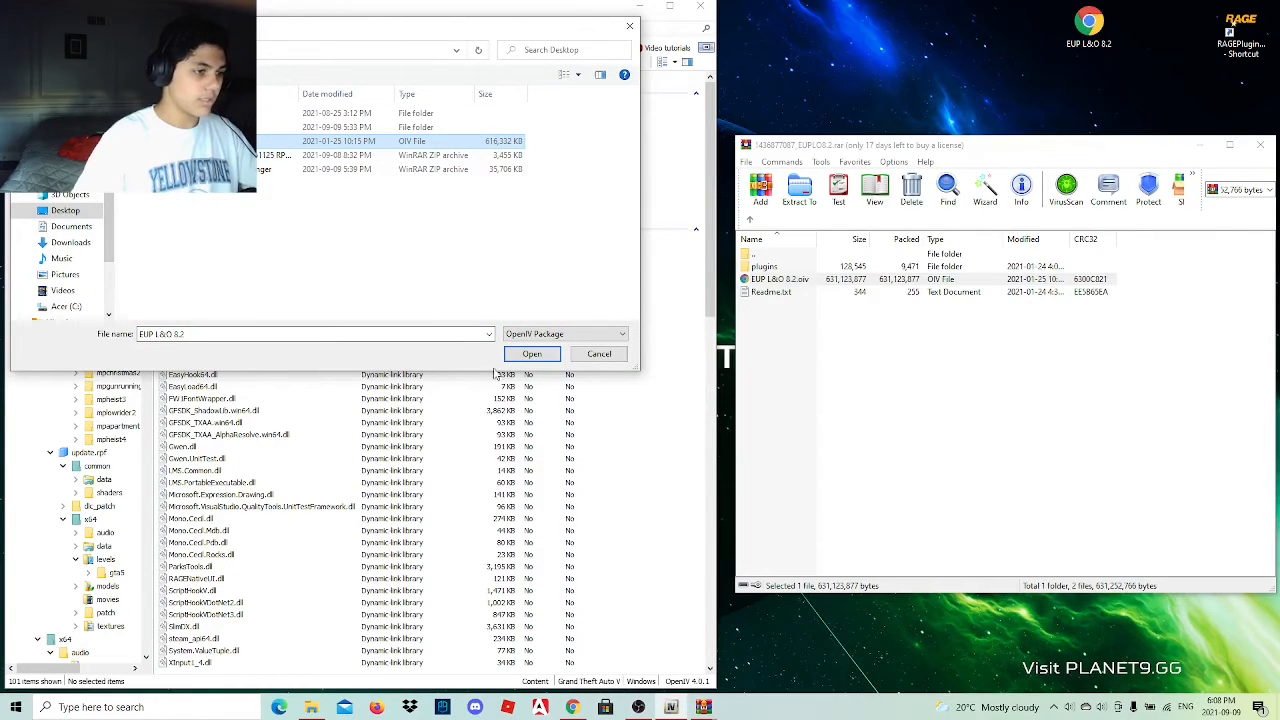
click(531, 358)
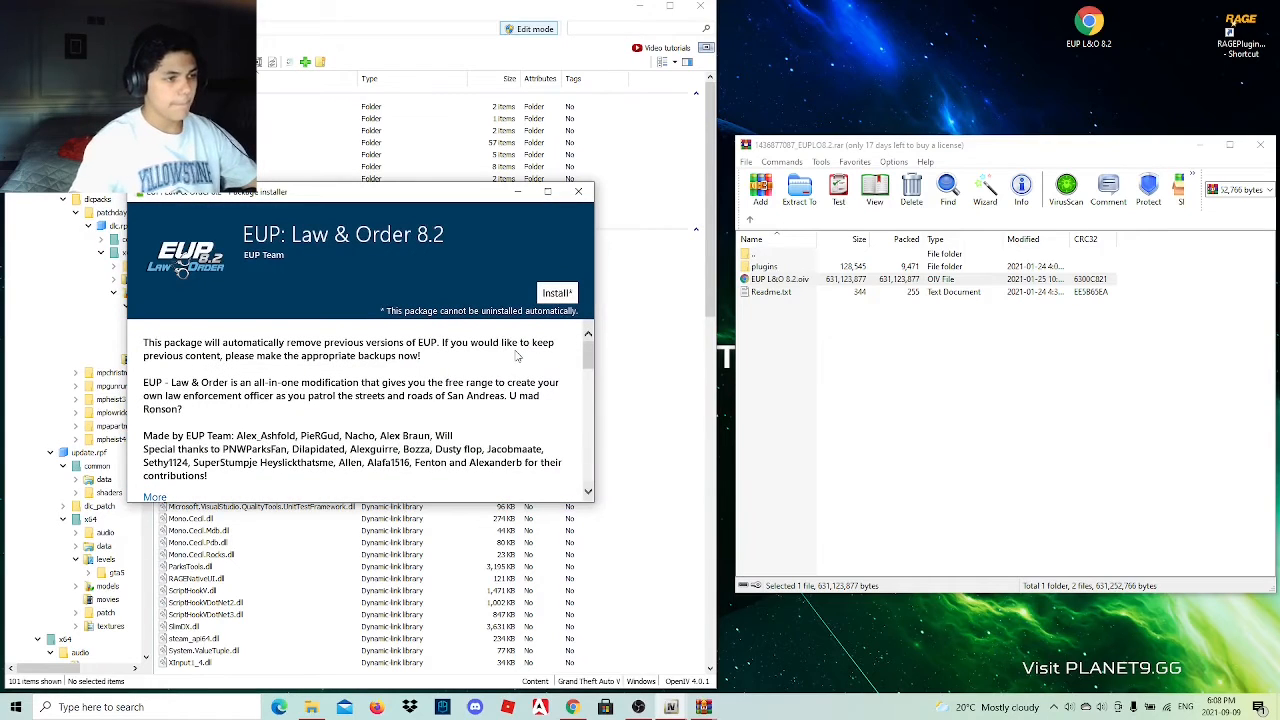
click(556, 293)
click(391, 338)
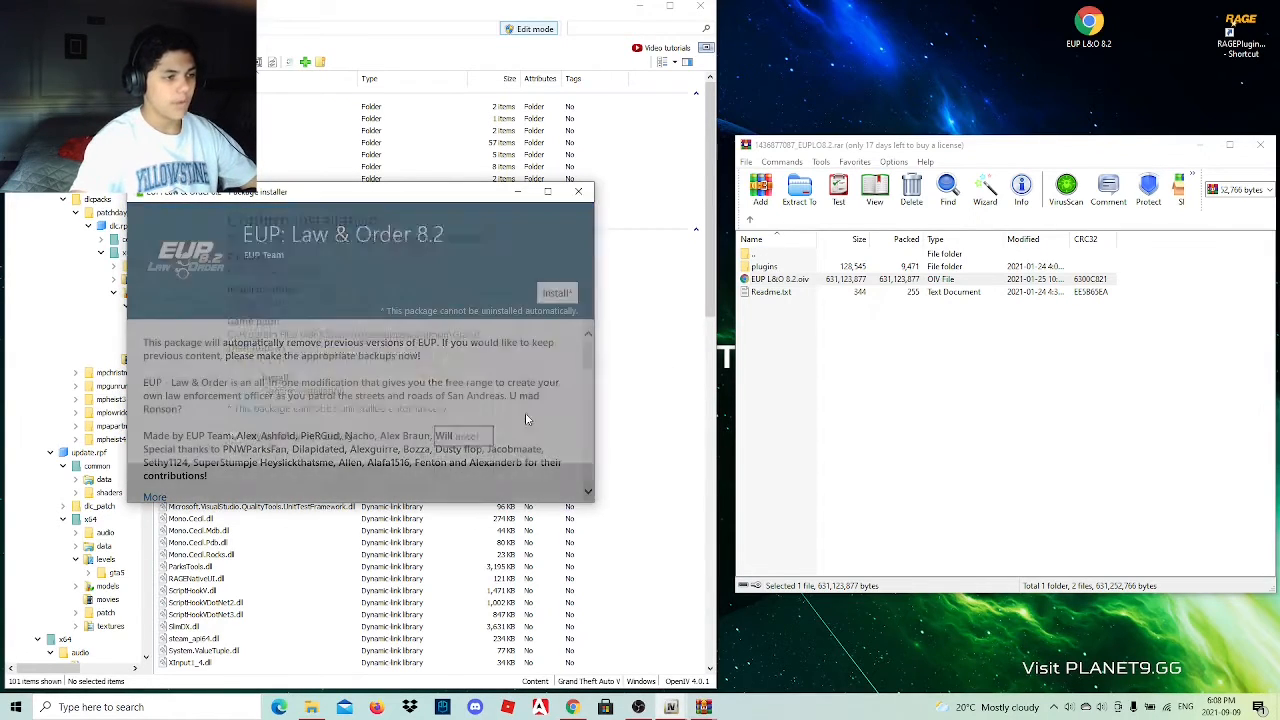
click(403, 400)
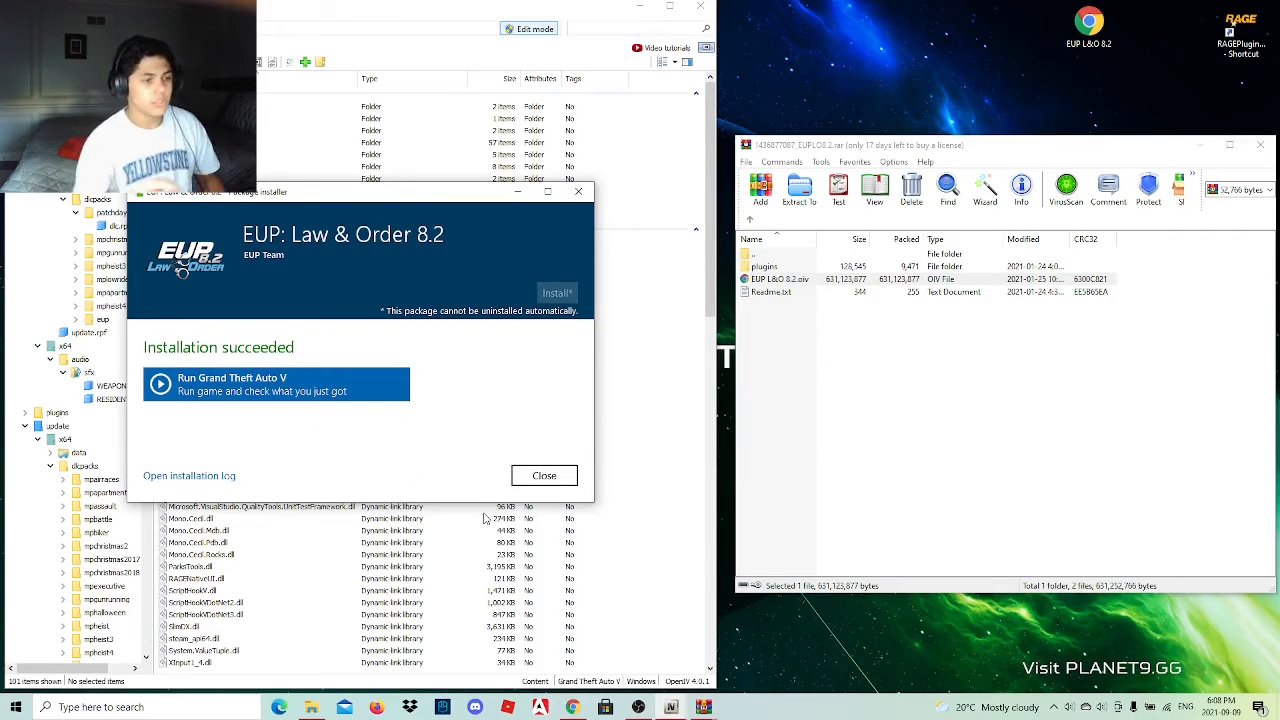
click(544, 476)
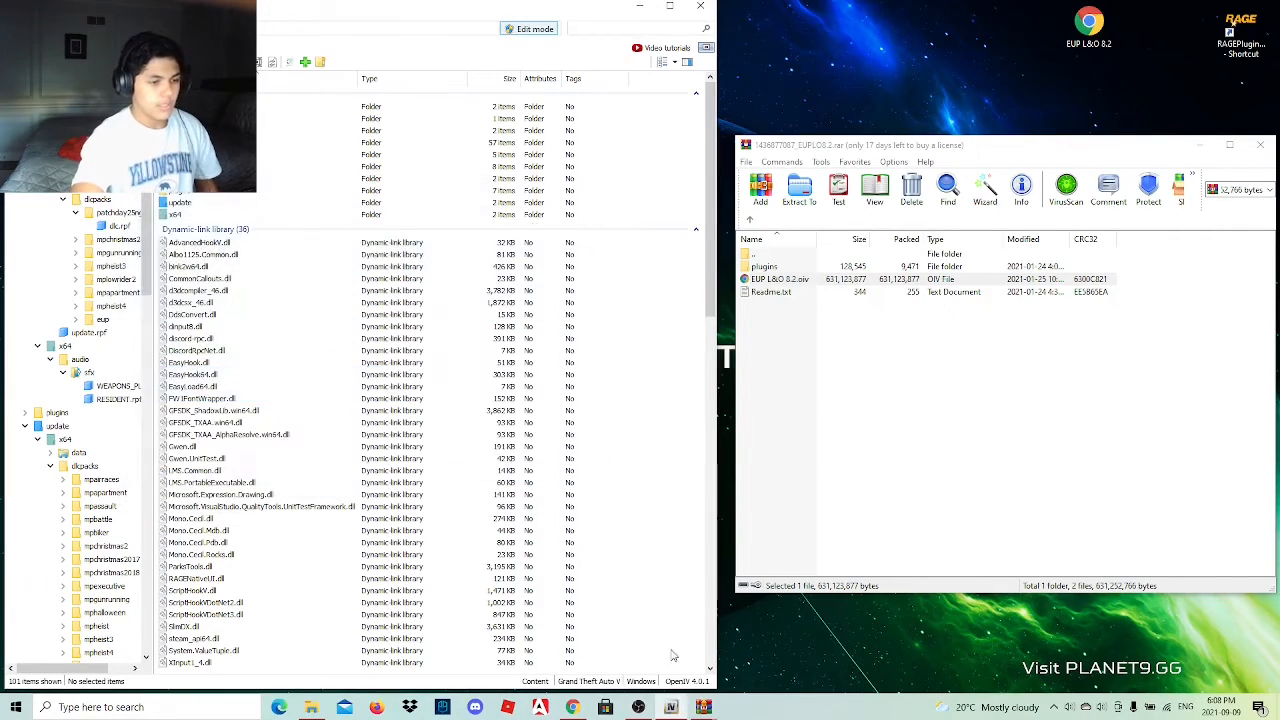
click(641, 707)
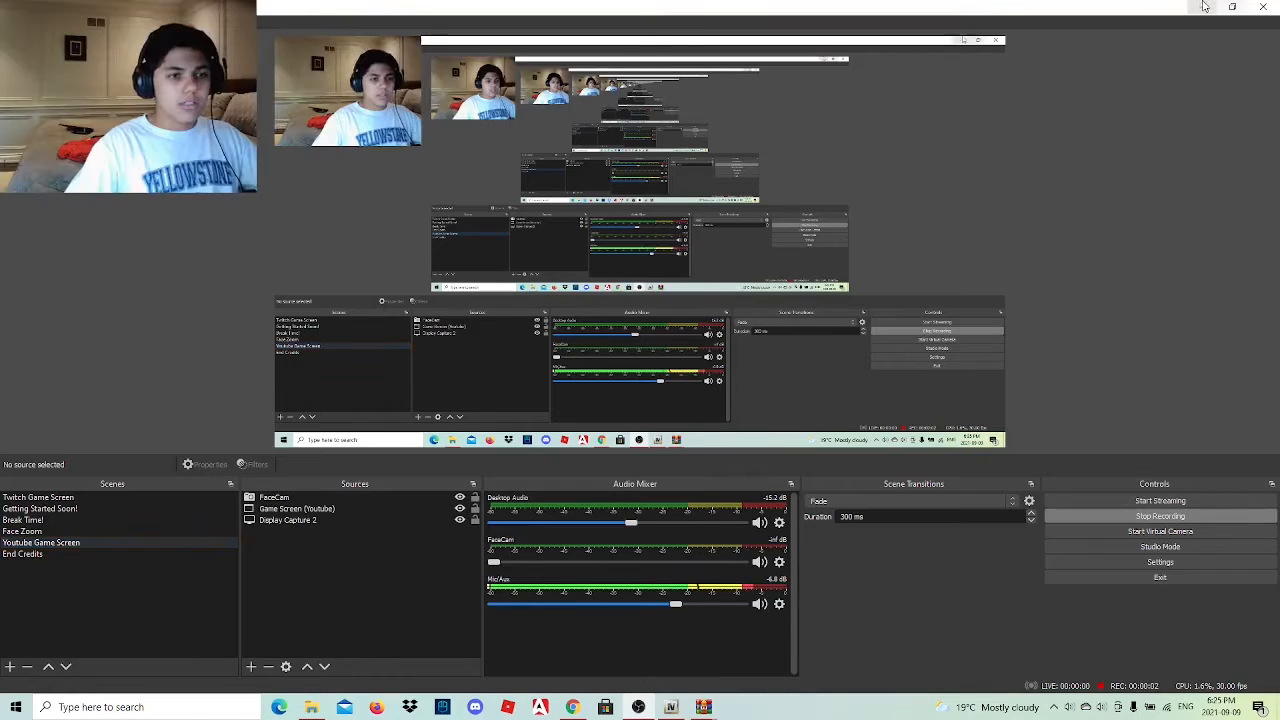
click(1204, 7)
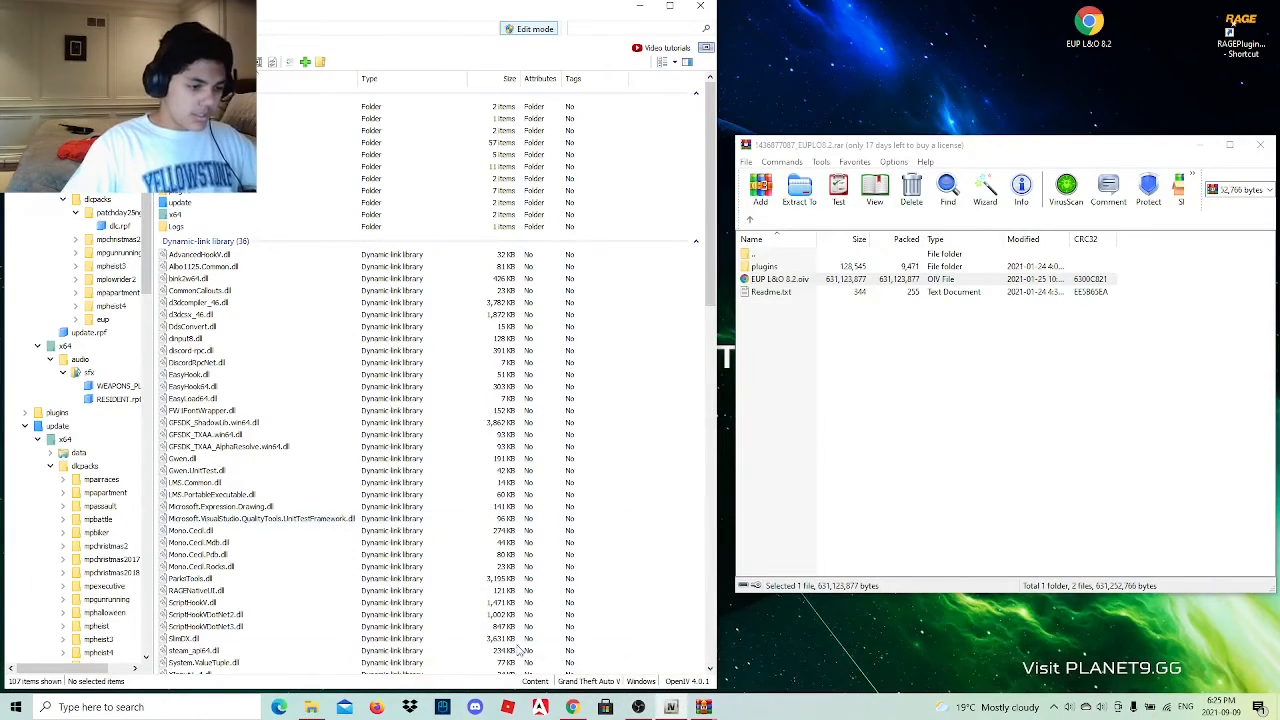
Search the web for menyoo in Chrome and open the Menyoo PC single-player trainer page on GTA5-Mods.
click(572, 707)
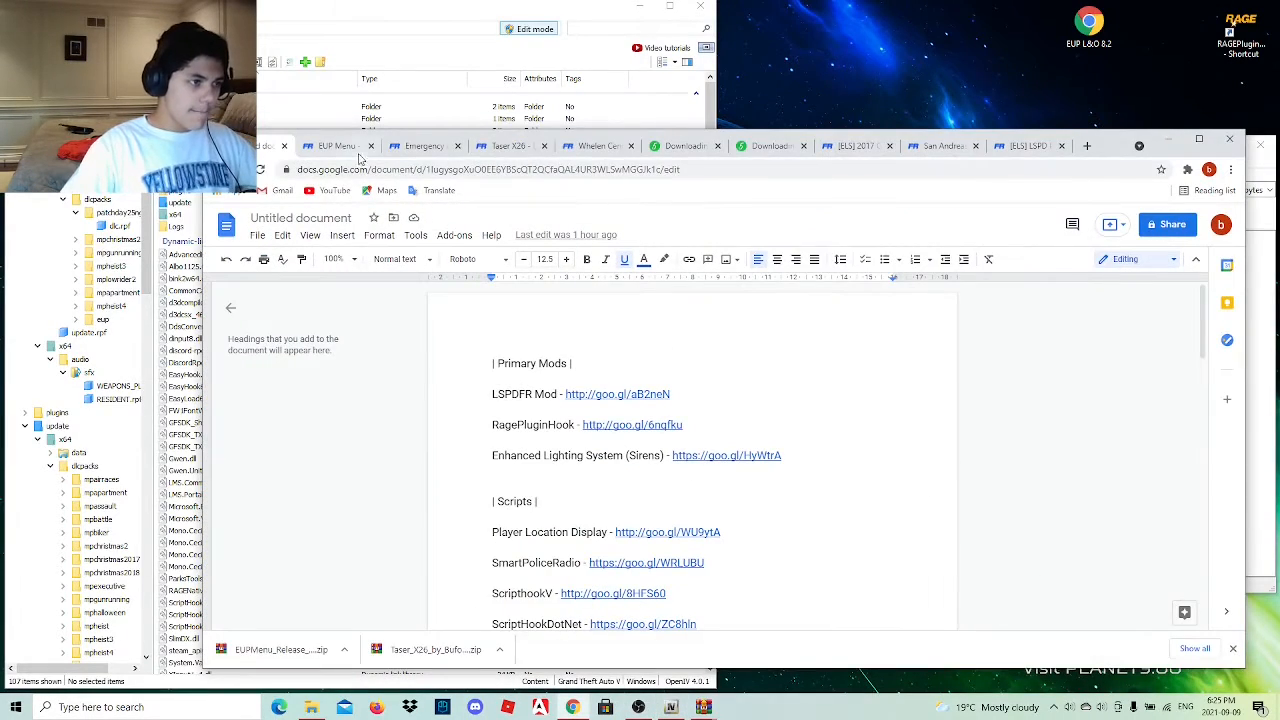
click(350, 169)
text(menyoo)
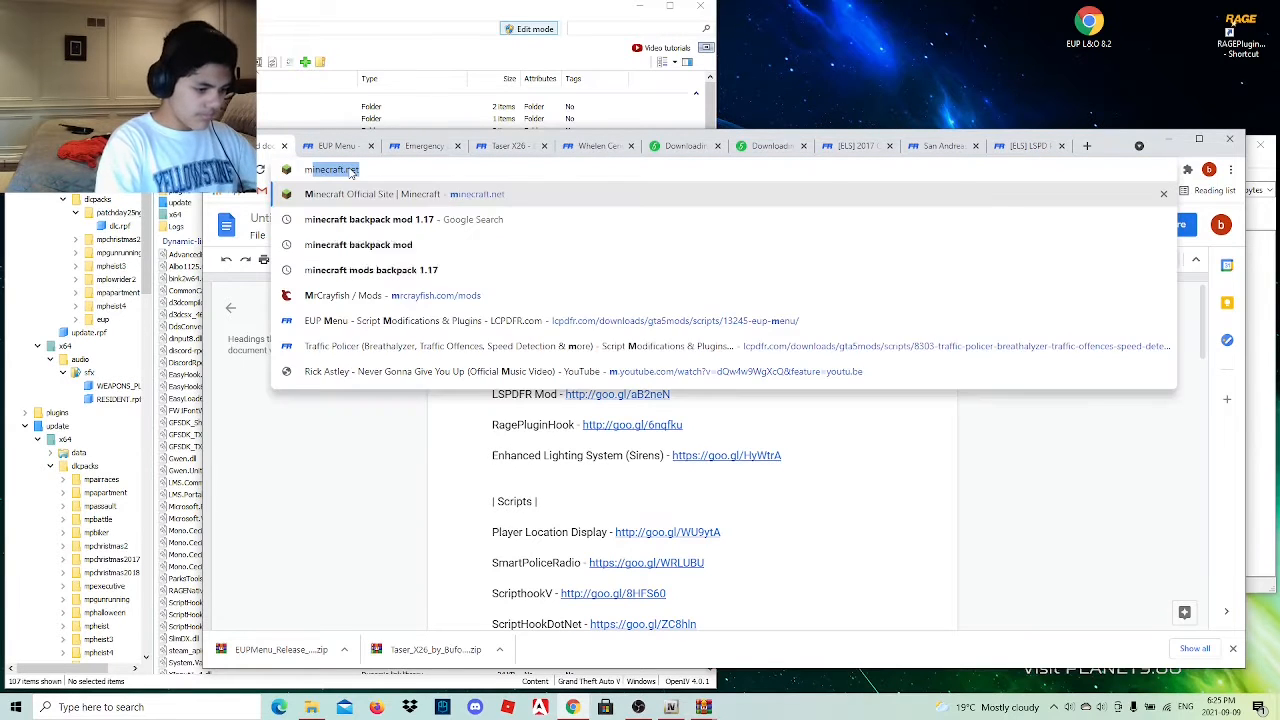
key(Return)
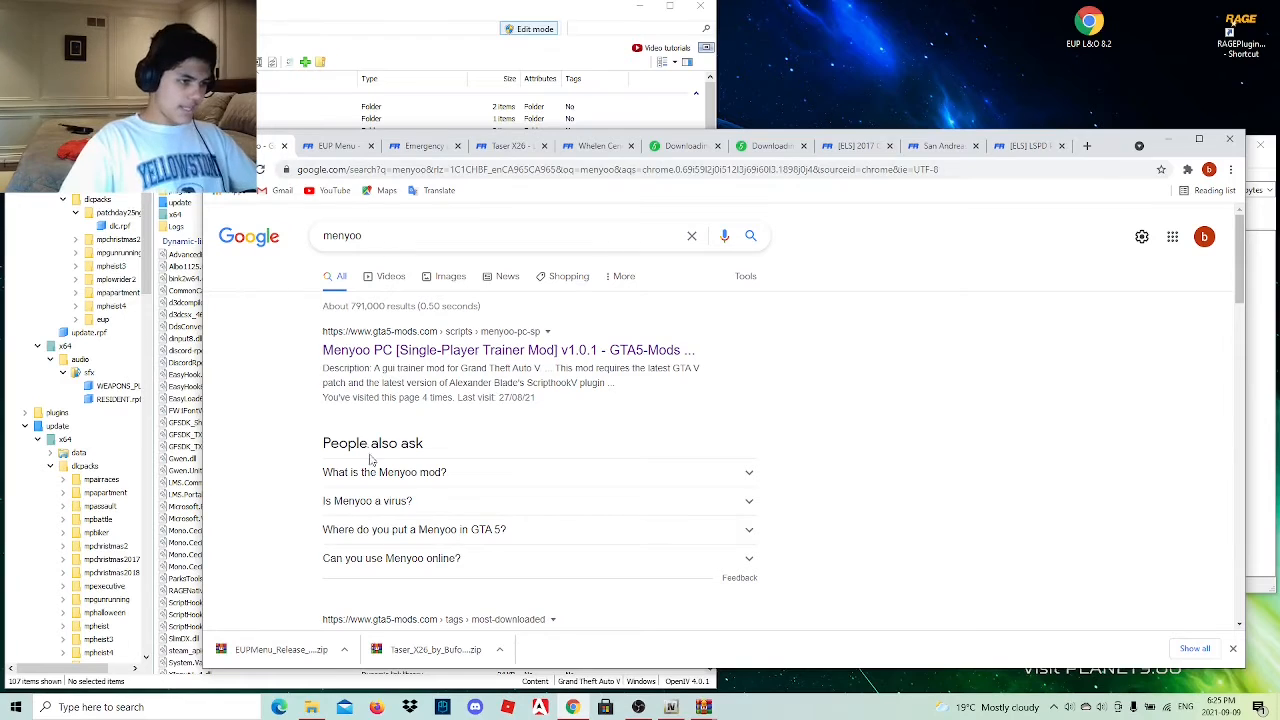
click(420, 356)
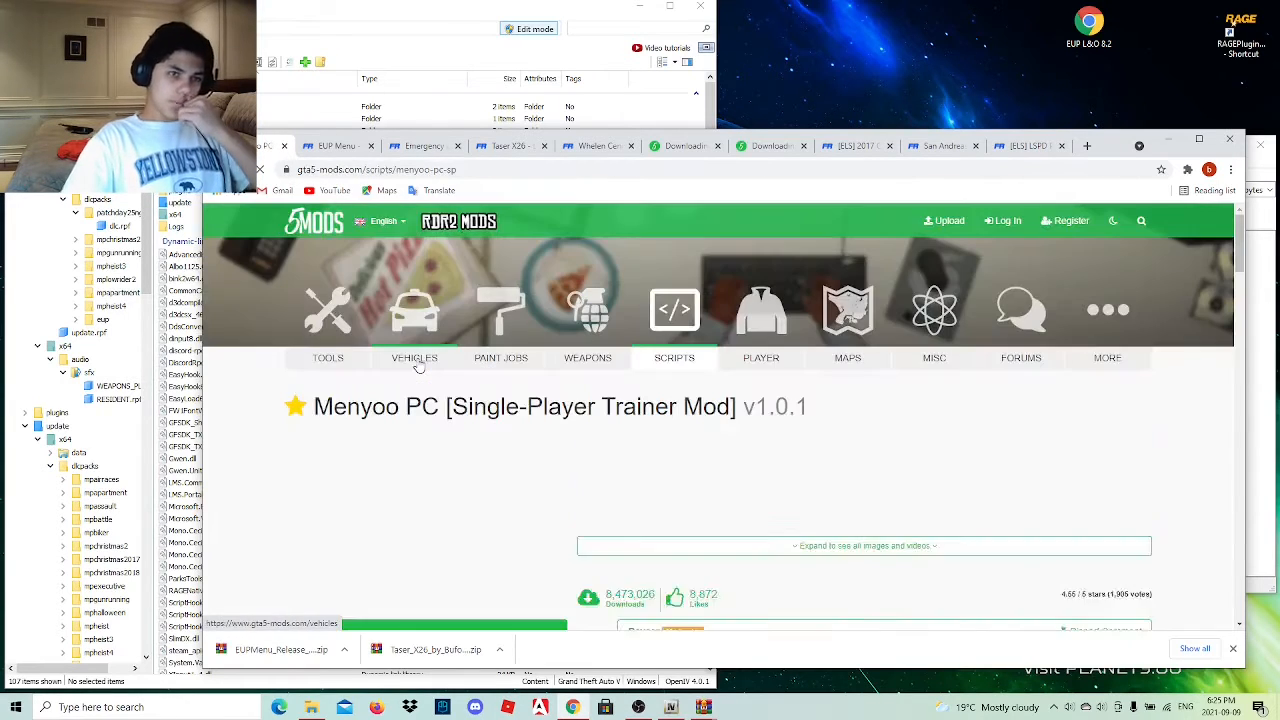
Download the latest MenyooSP release from the GitHub page linked on the Menyoo mod page.
scroll(428, 440, down, 3)
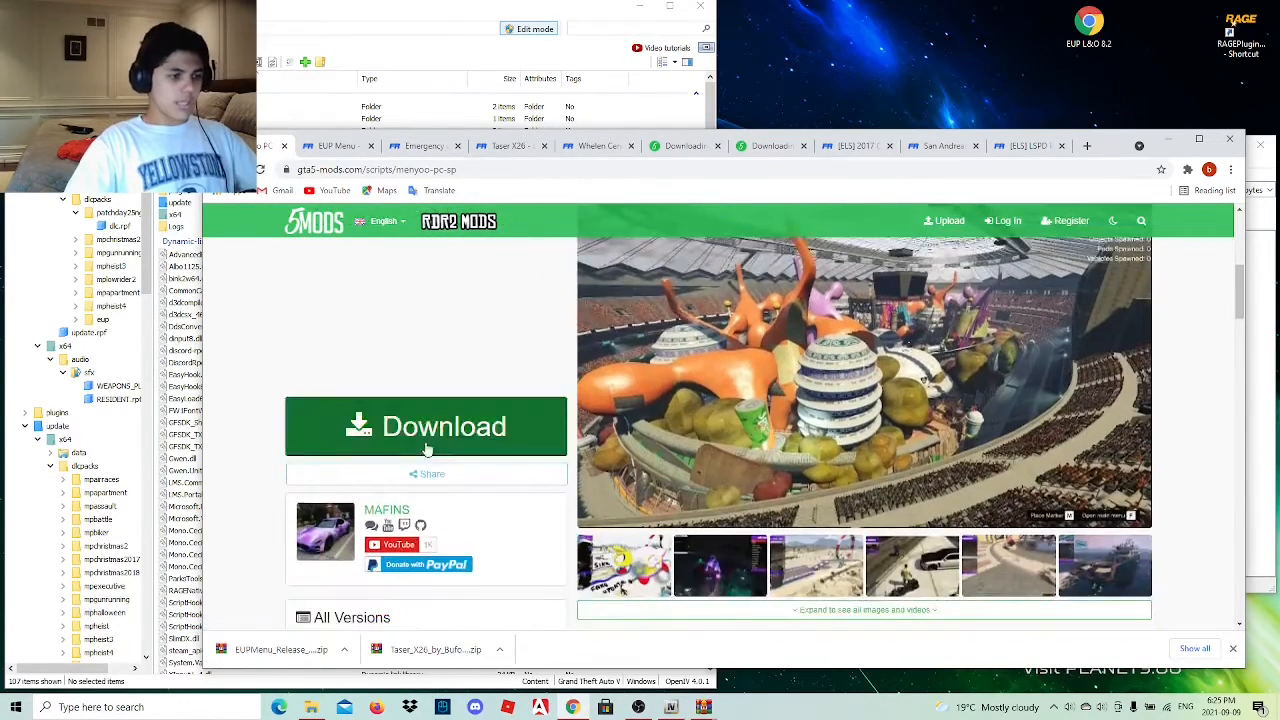
click(425, 447)
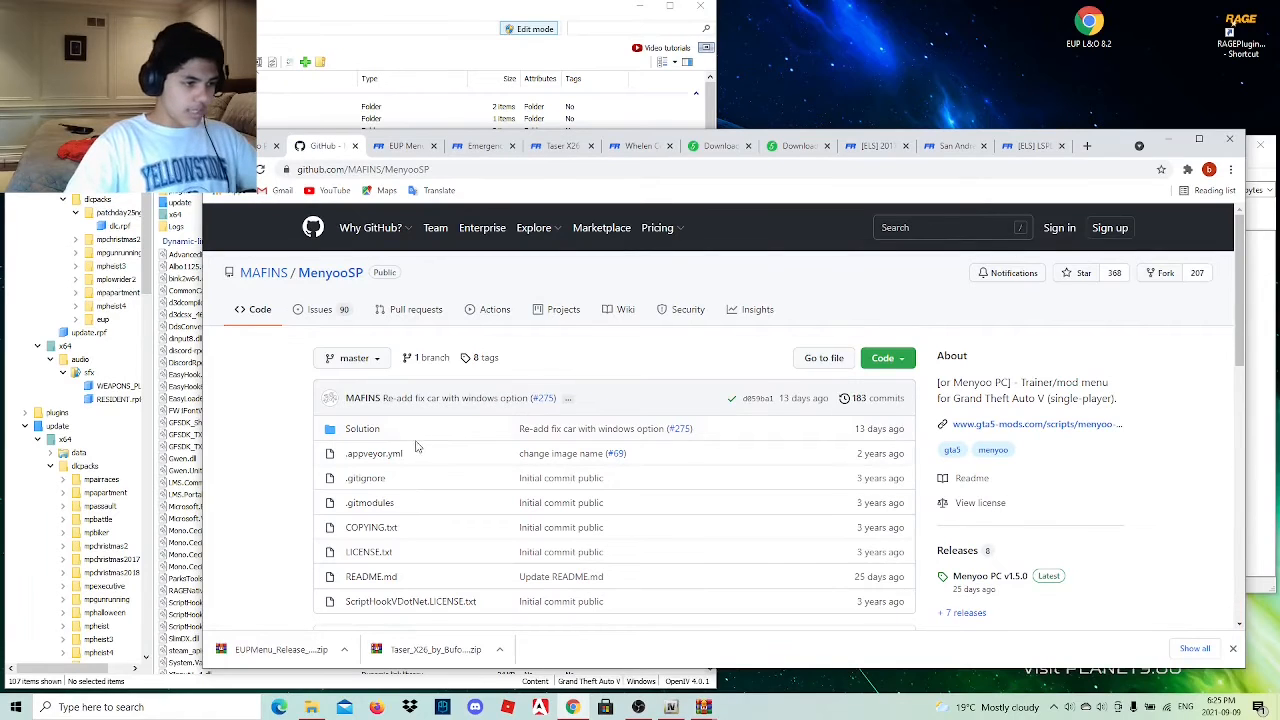
click(265, 150)
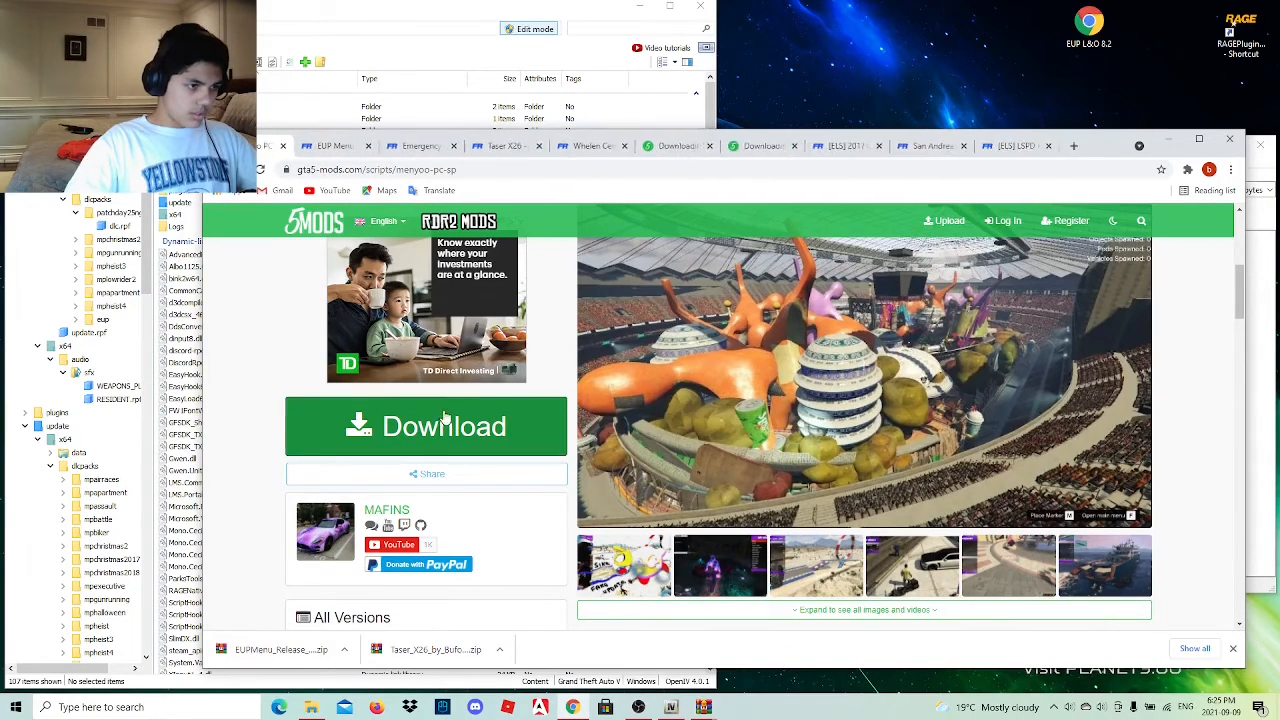
click(318, 146)
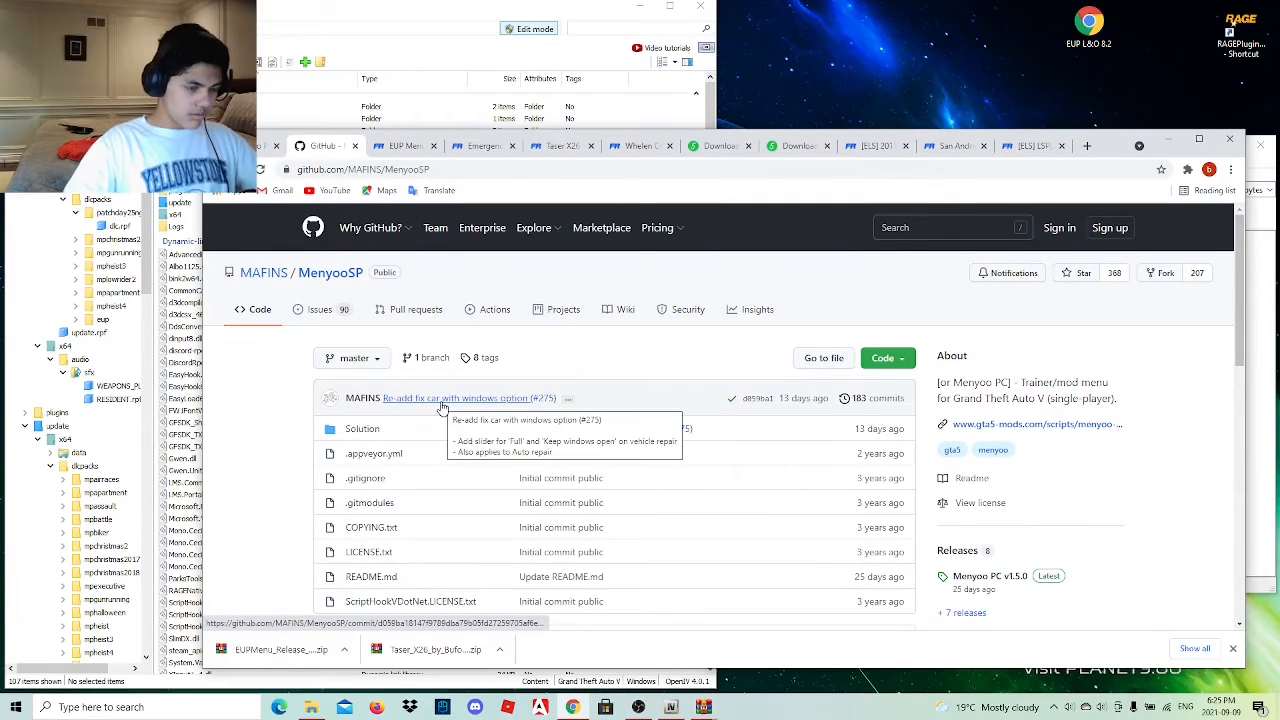
scroll(837, 491, down, 3)
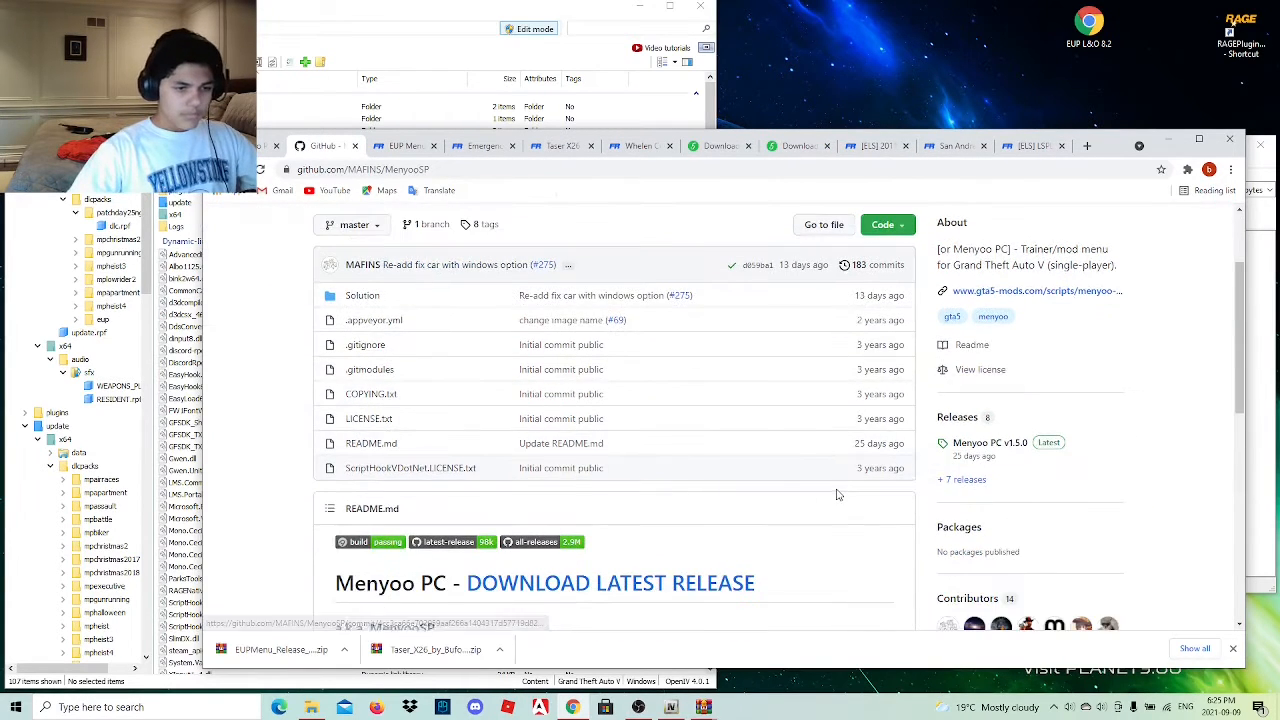
click(540, 450)
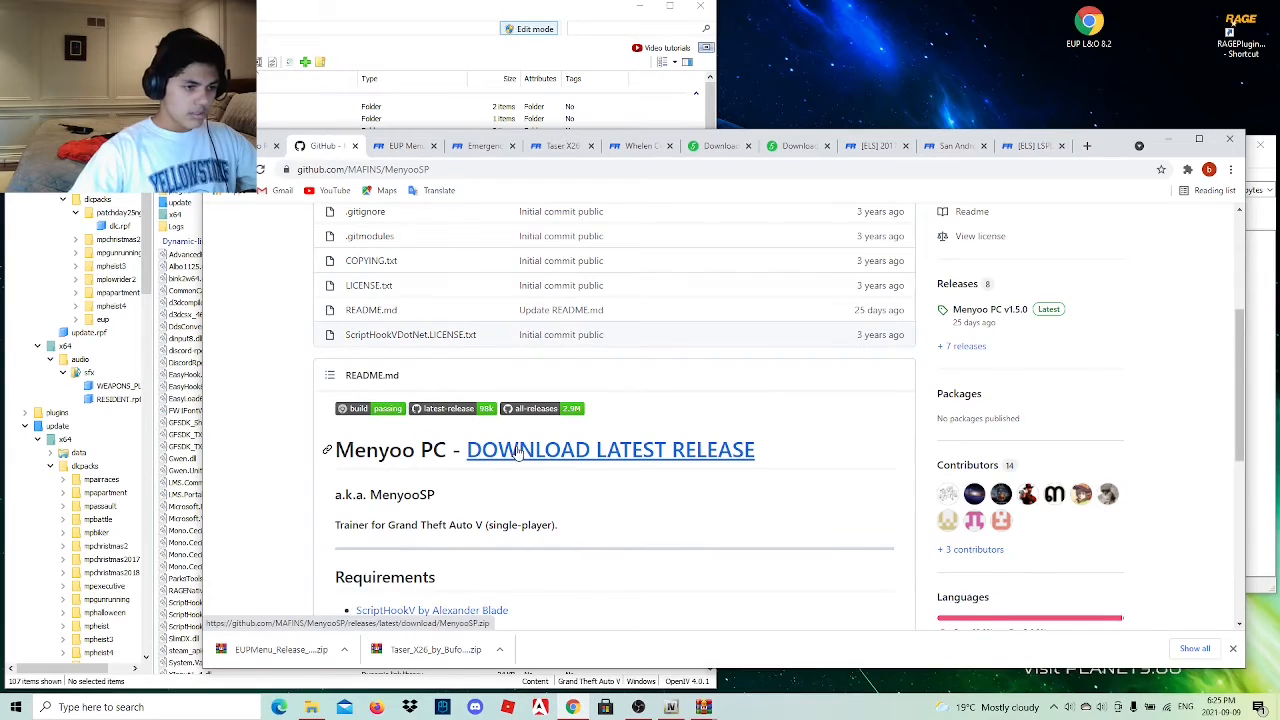
scroll(515, 492, down, 5)
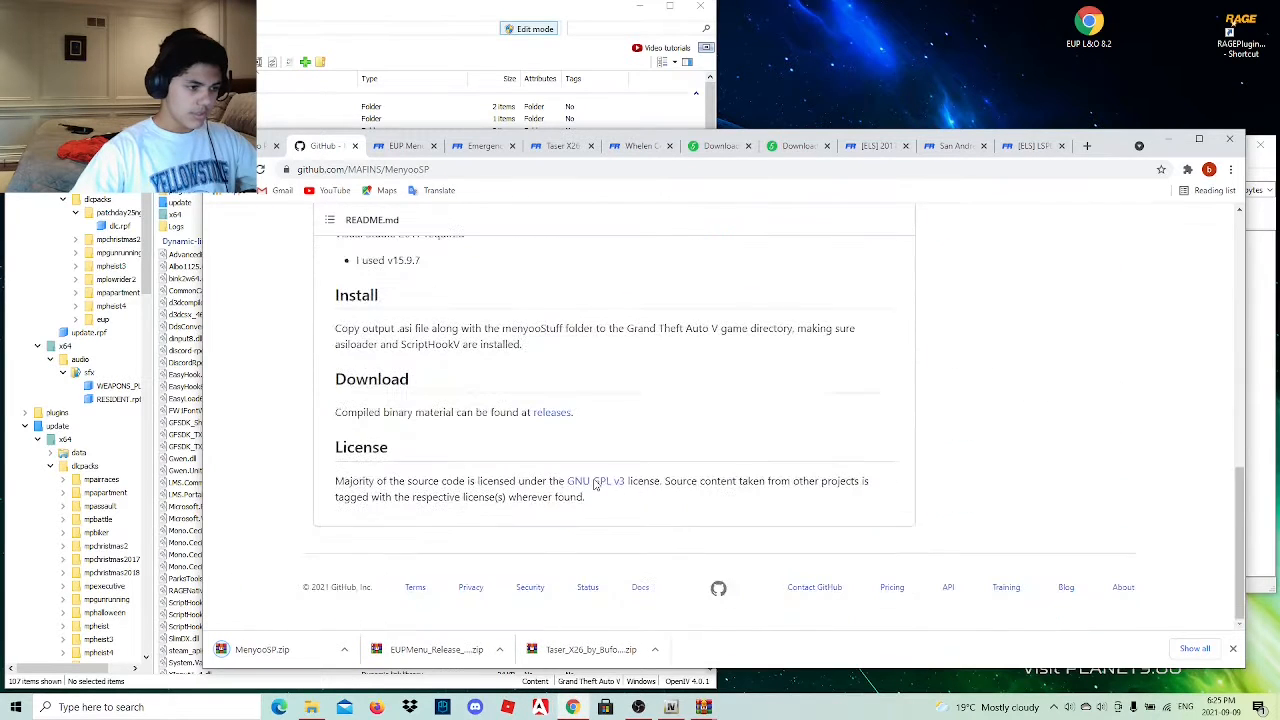
Place MenyooSP.zip on the desktop and copy its menyooStuff folder and Menyoo.asi into the Grand Theft Auto V folder.
drag(249, 660, 1035, 28)
click(1183, 147)
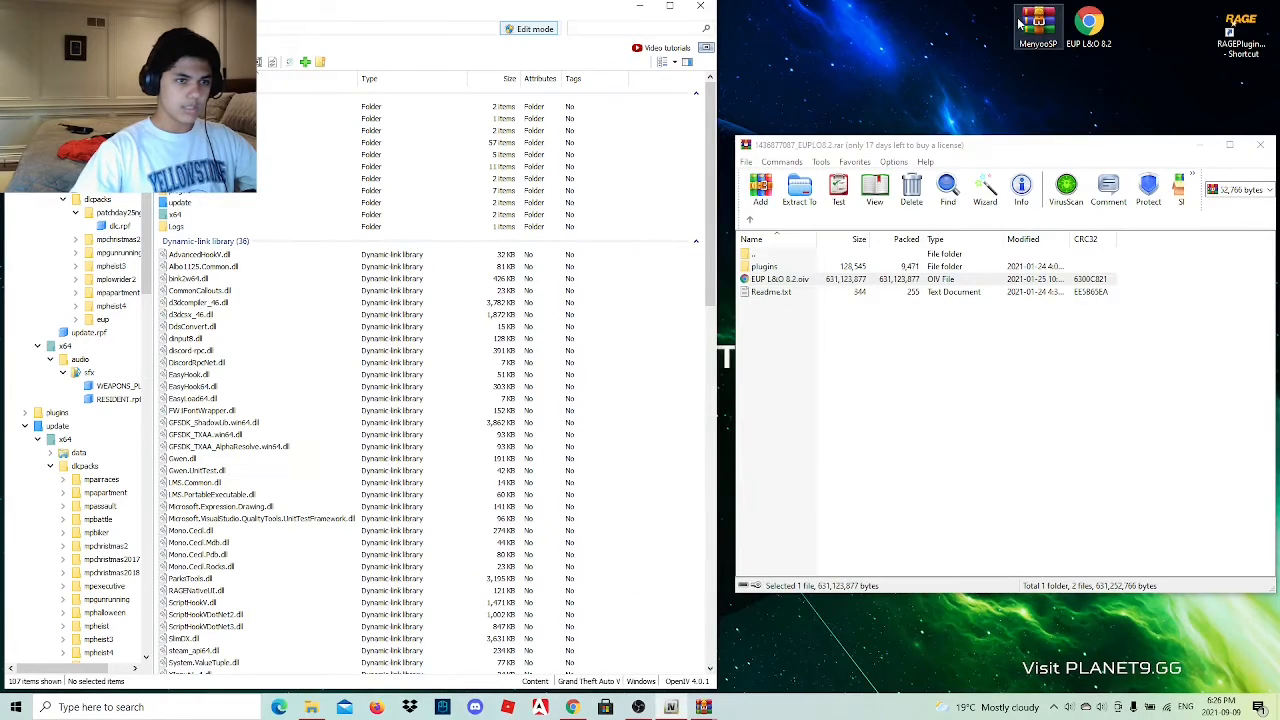
click(750, 320)
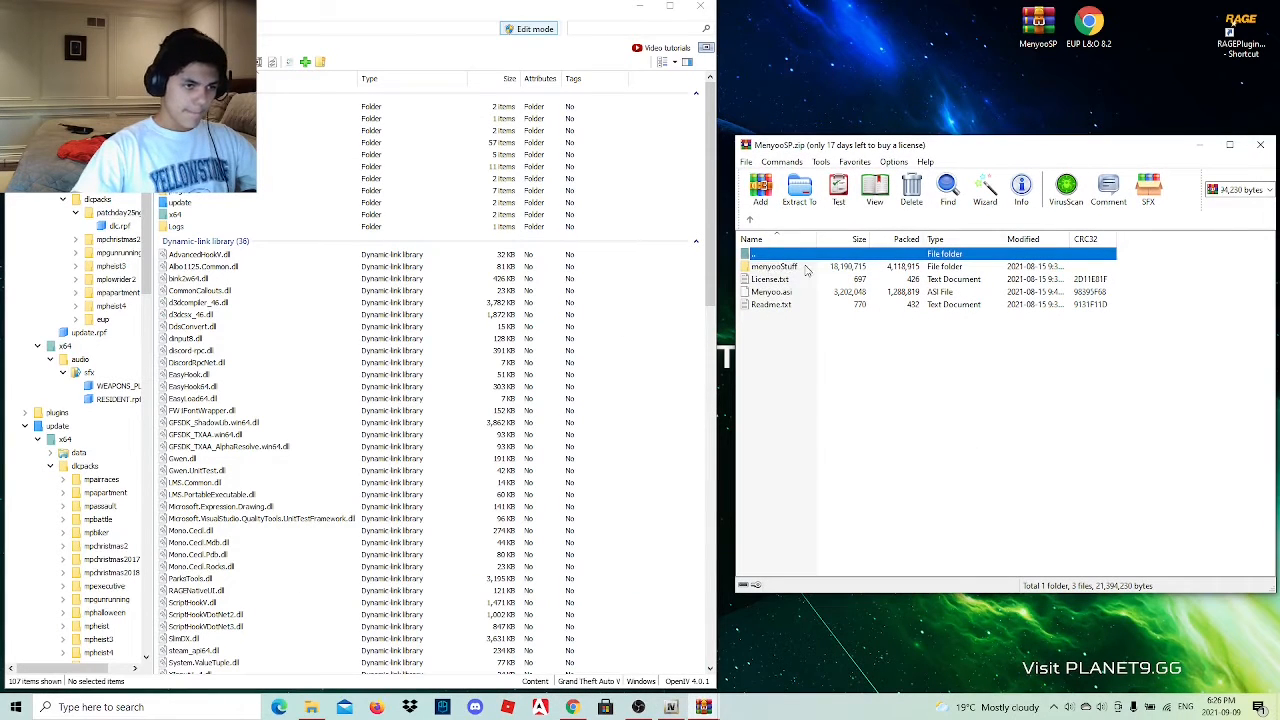
click(809, 350)
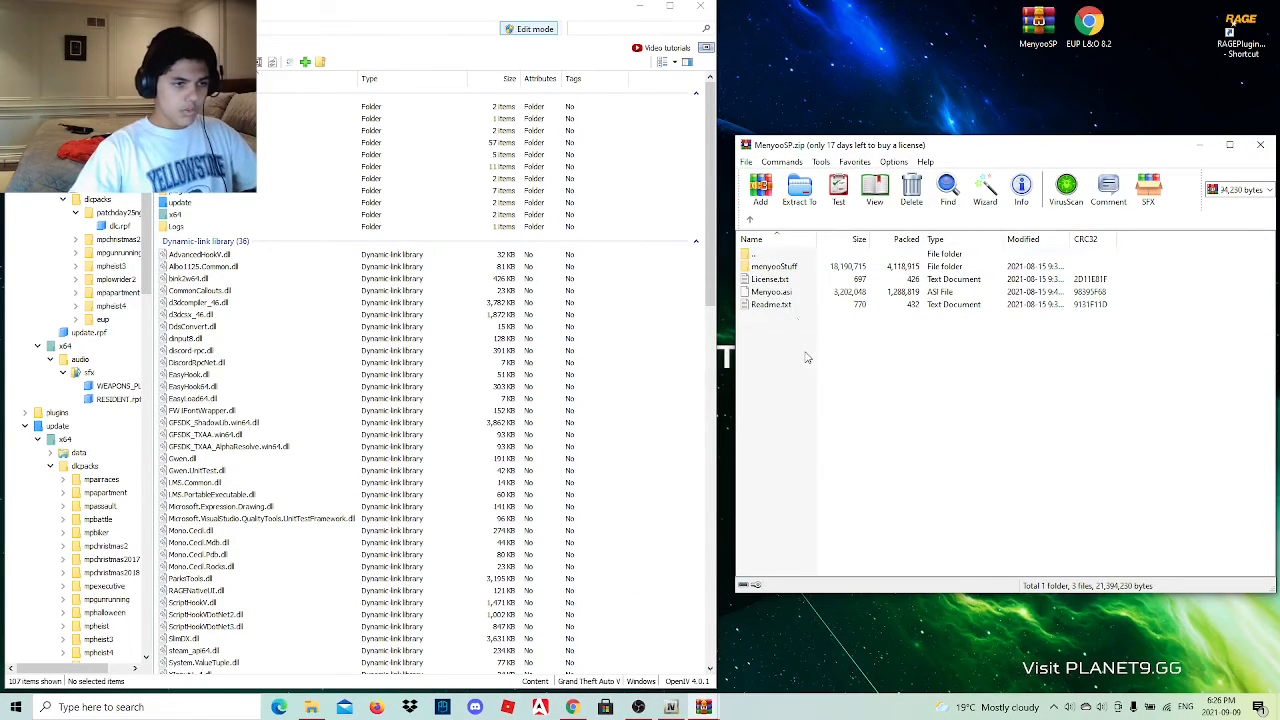
click(801, 292)
ctrl+click(800, 267)
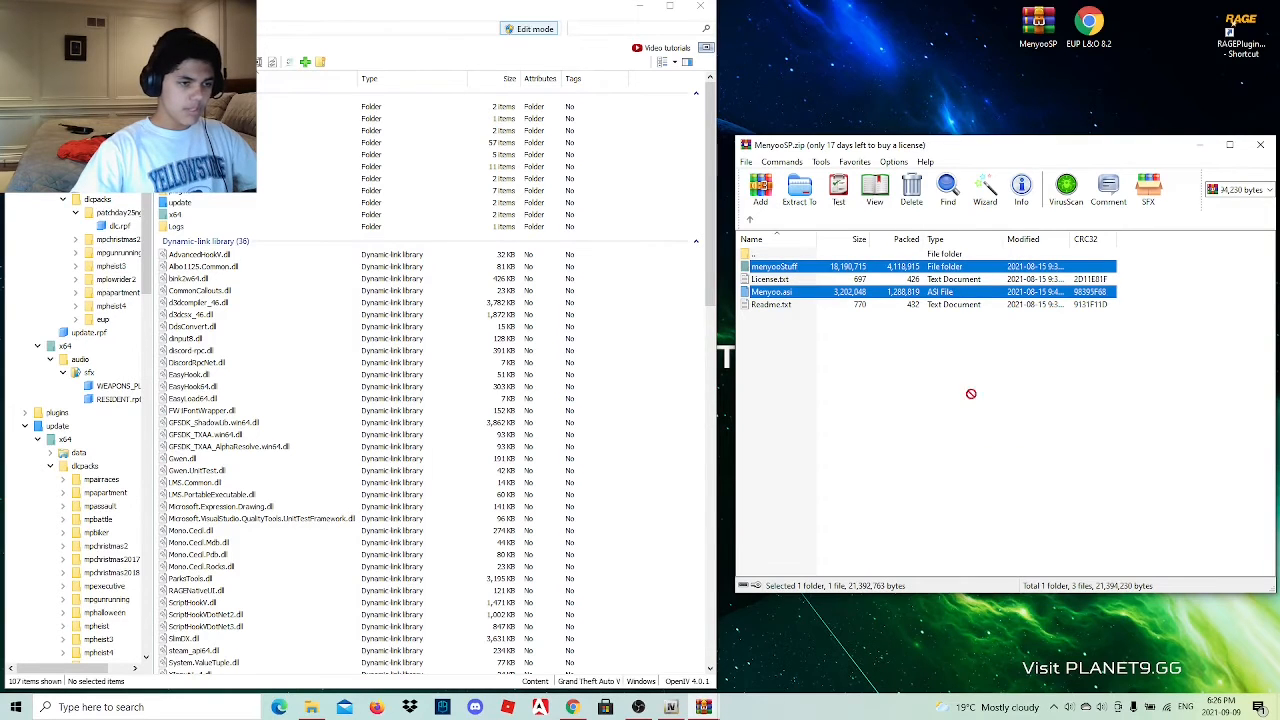
drag(678, 290, 680, 292)
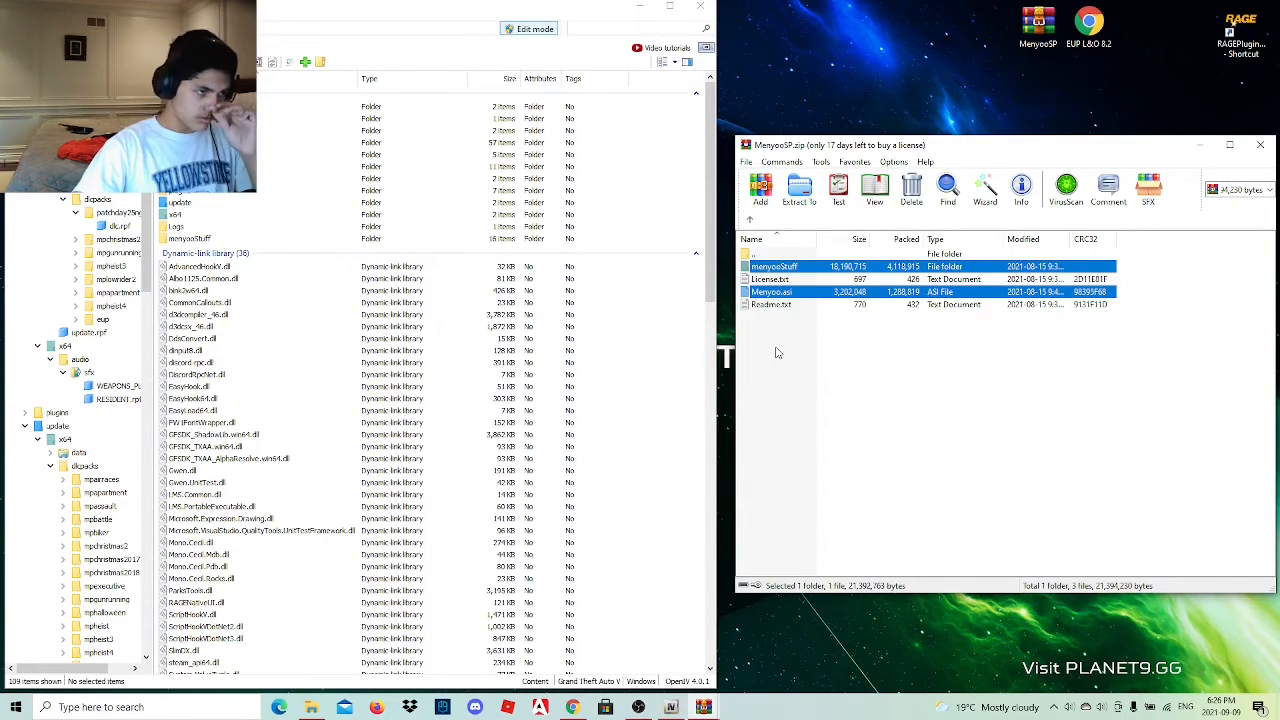
Close the MenyooSP and EUPLO8.2 archives, OpenIV and the Grand Theft Auto V folder window.
click(1260, 145)
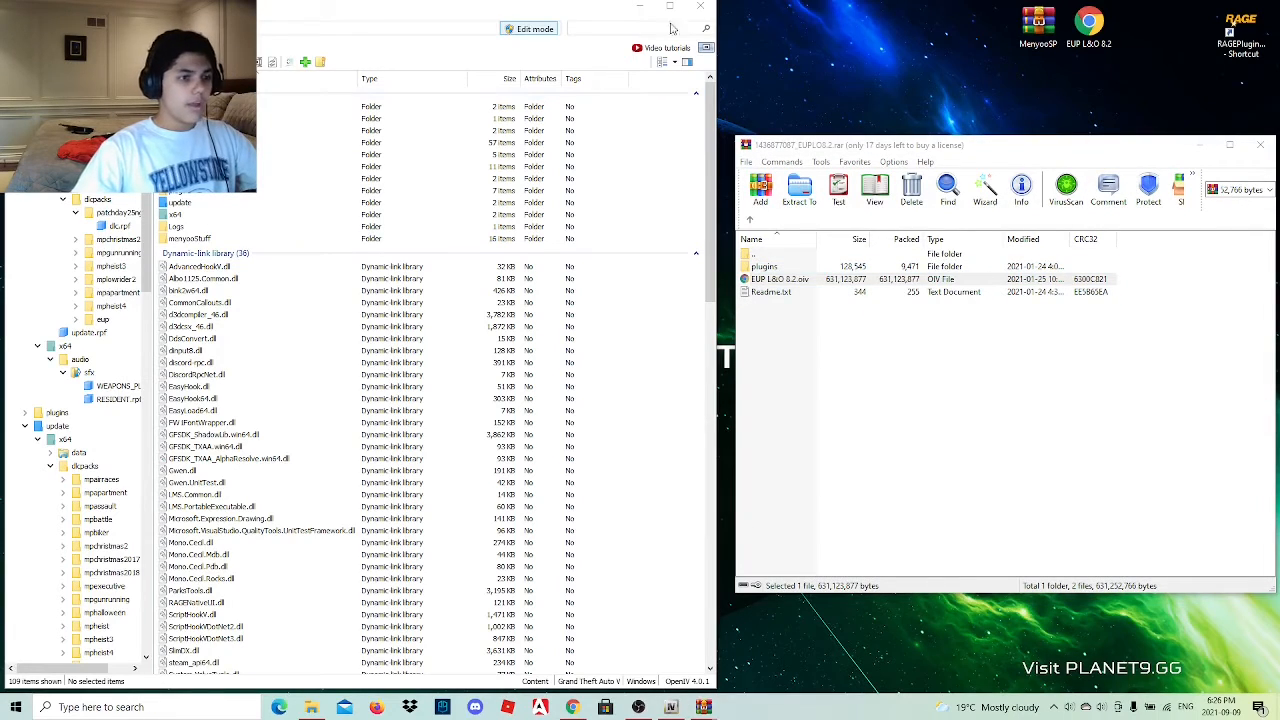
click(1260, 145)
click(710, 7)
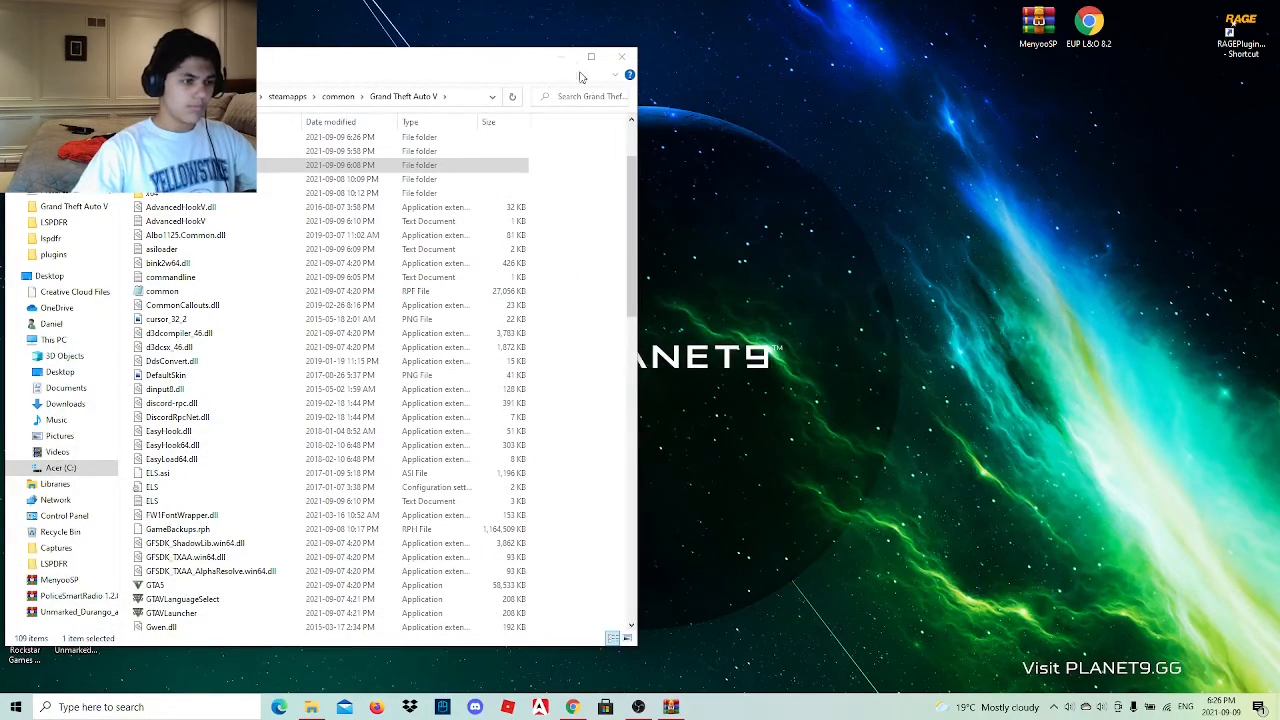
click(612, 64)
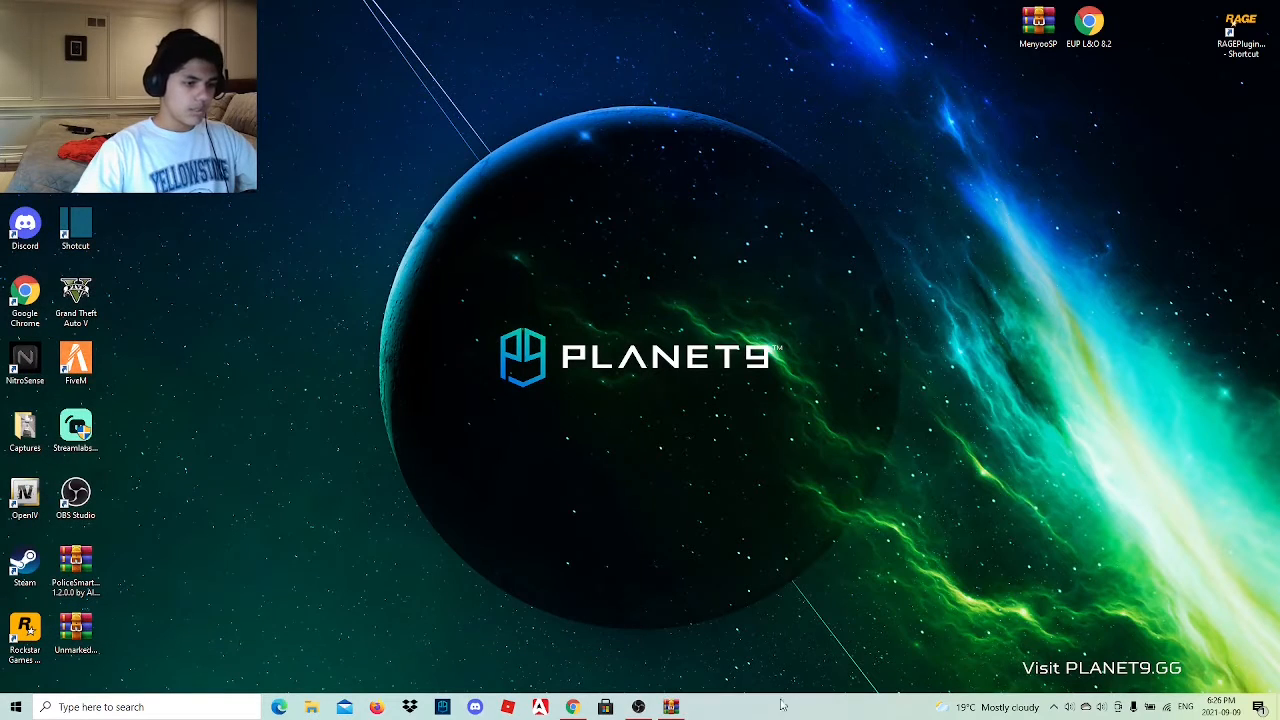
Select the RAGEPluginHook shortcut on the desktop and switch to OBS Studio.
mouse_move(638, 707)
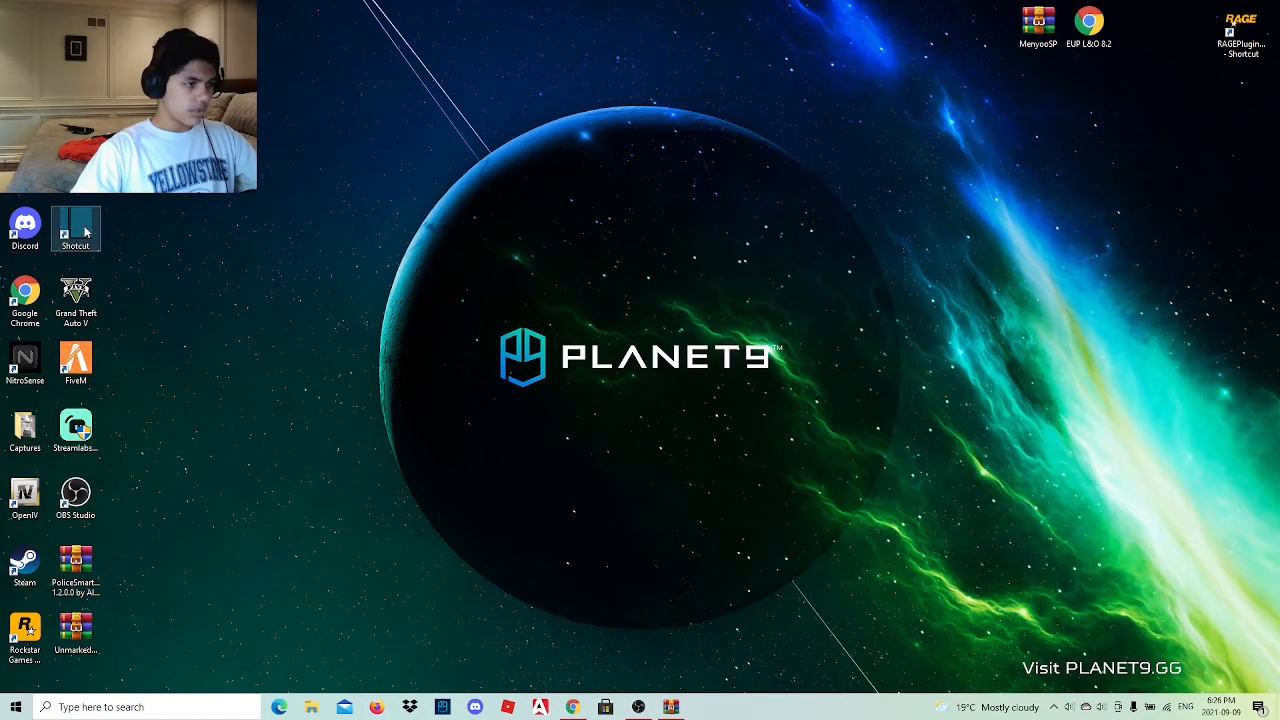
click(1242, 22)
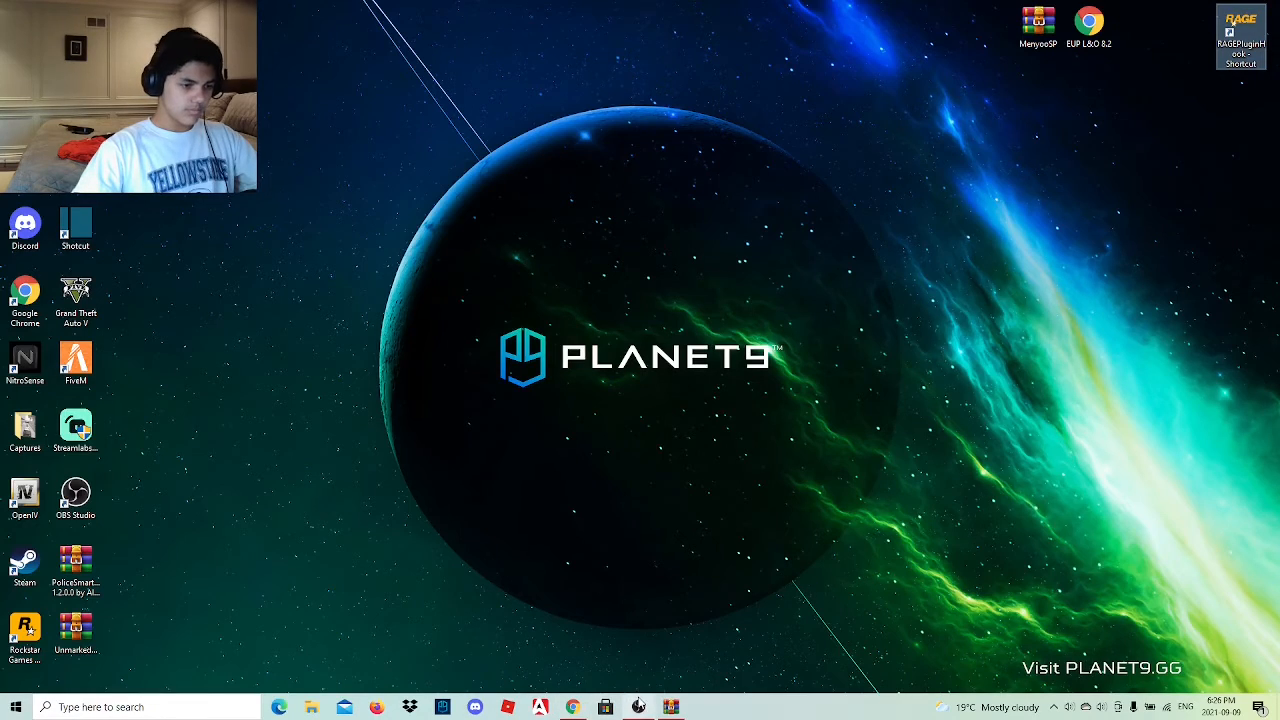
click(638, 707)
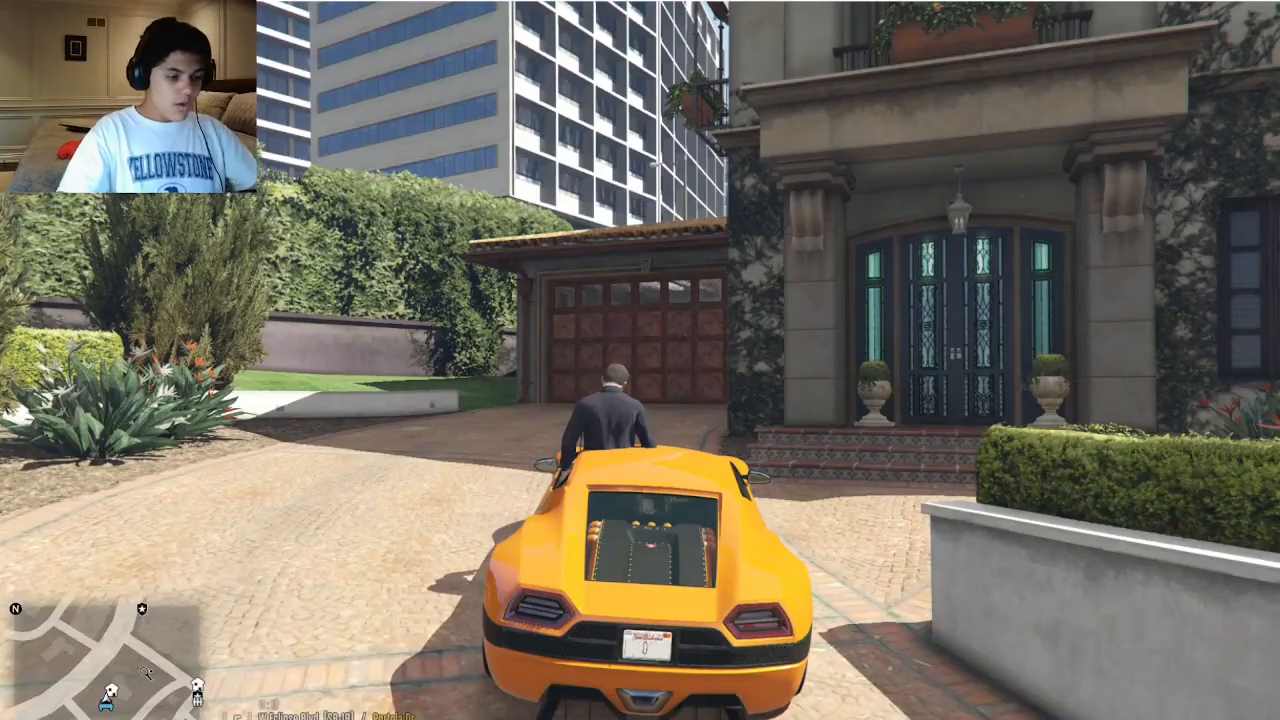
Walk the officer around the driveway by the garage in Grand Theft Auto V and open the Menyoo trainer.
key(Escape)
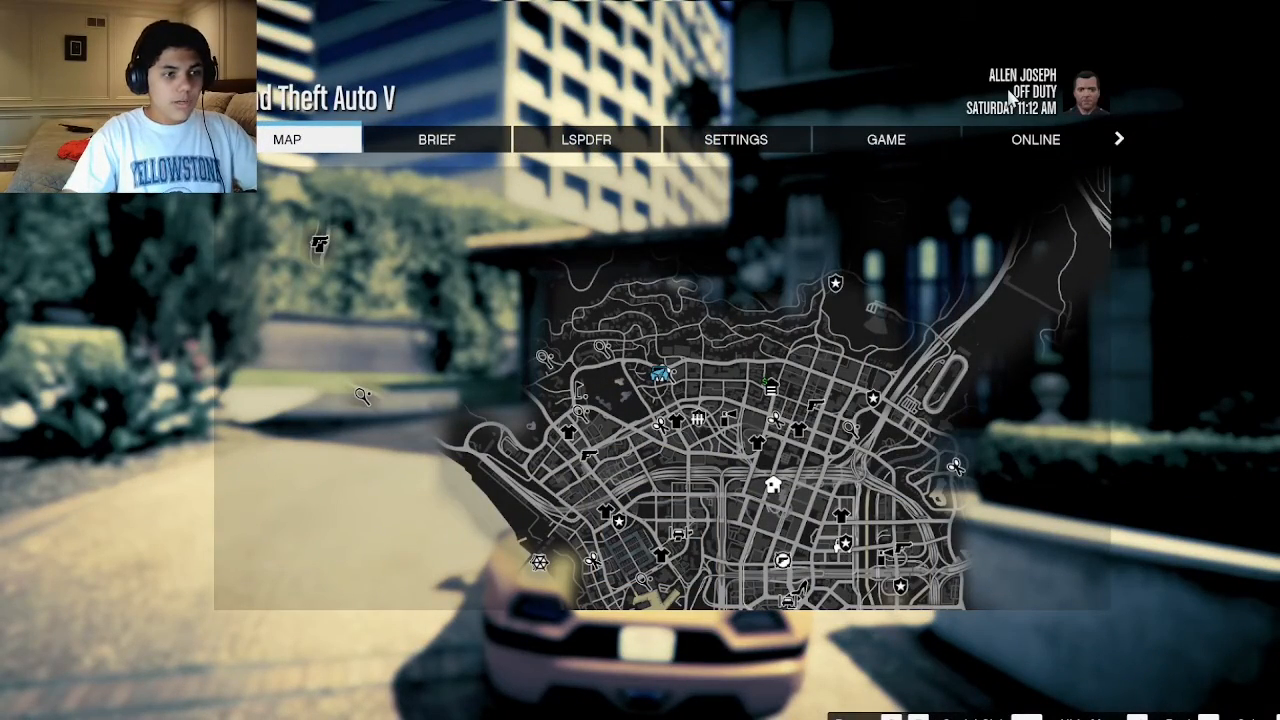
key(Escape)
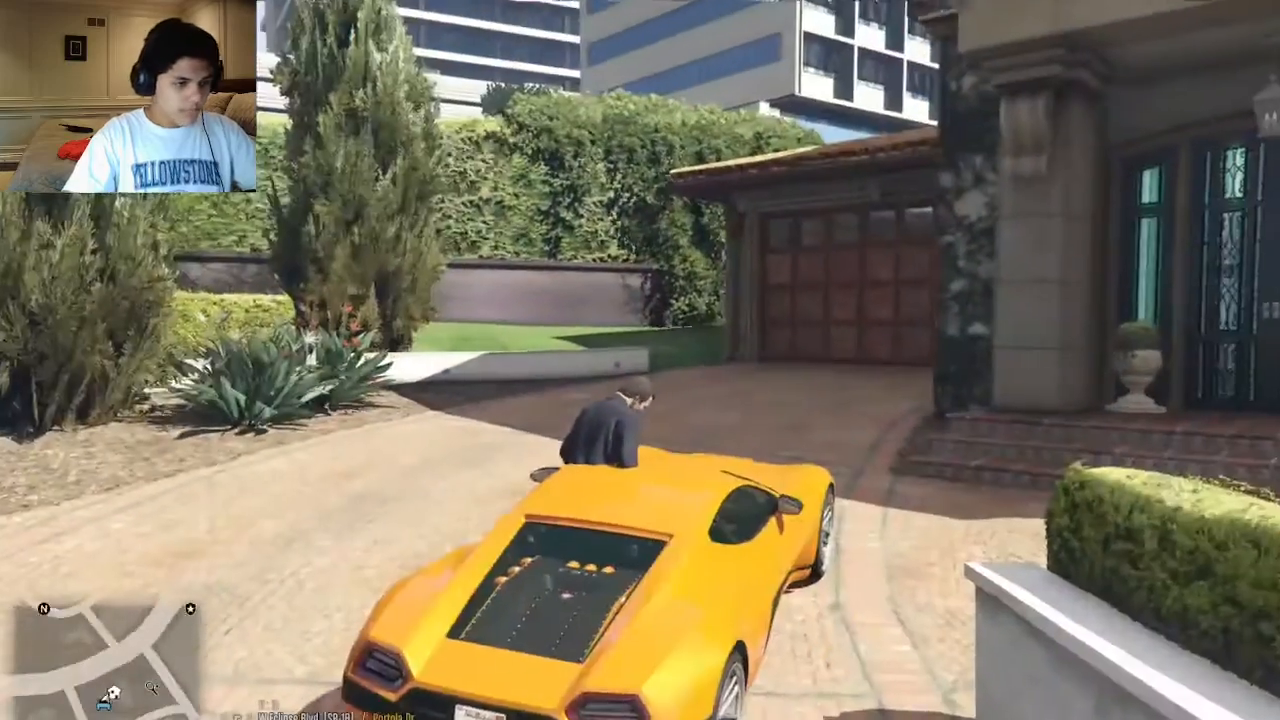
key(w)
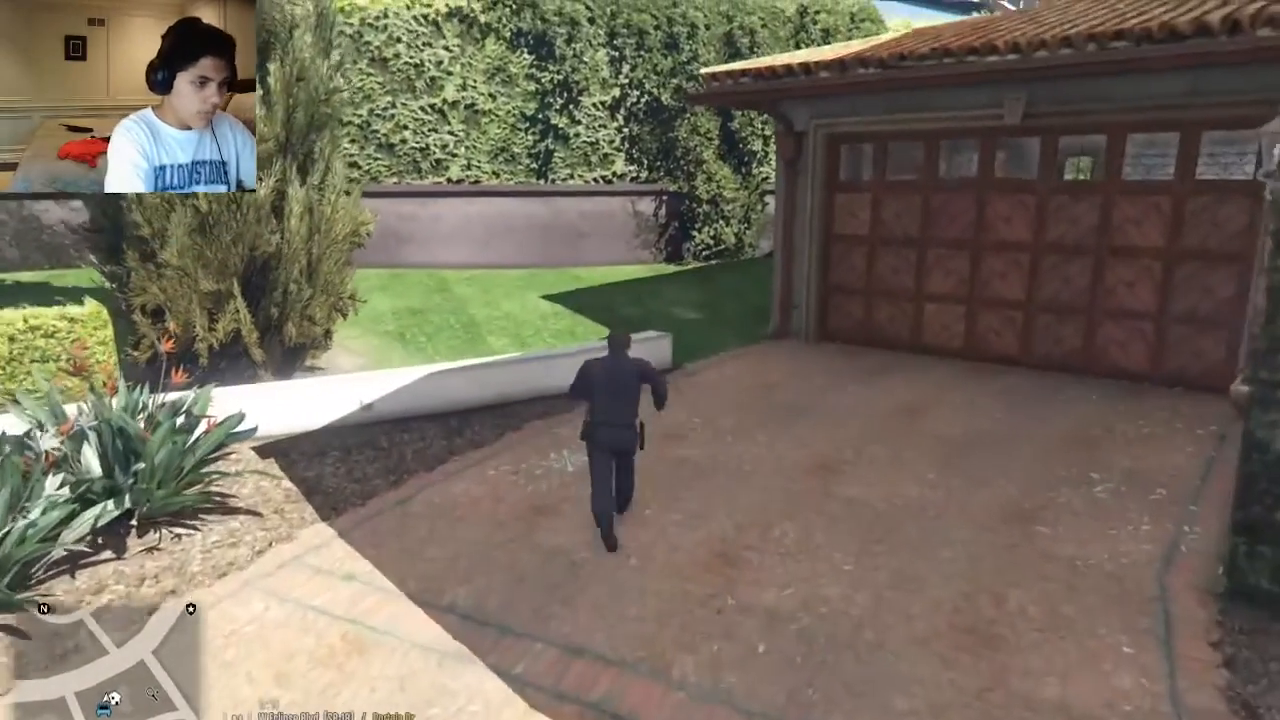
key(s)
key(w)
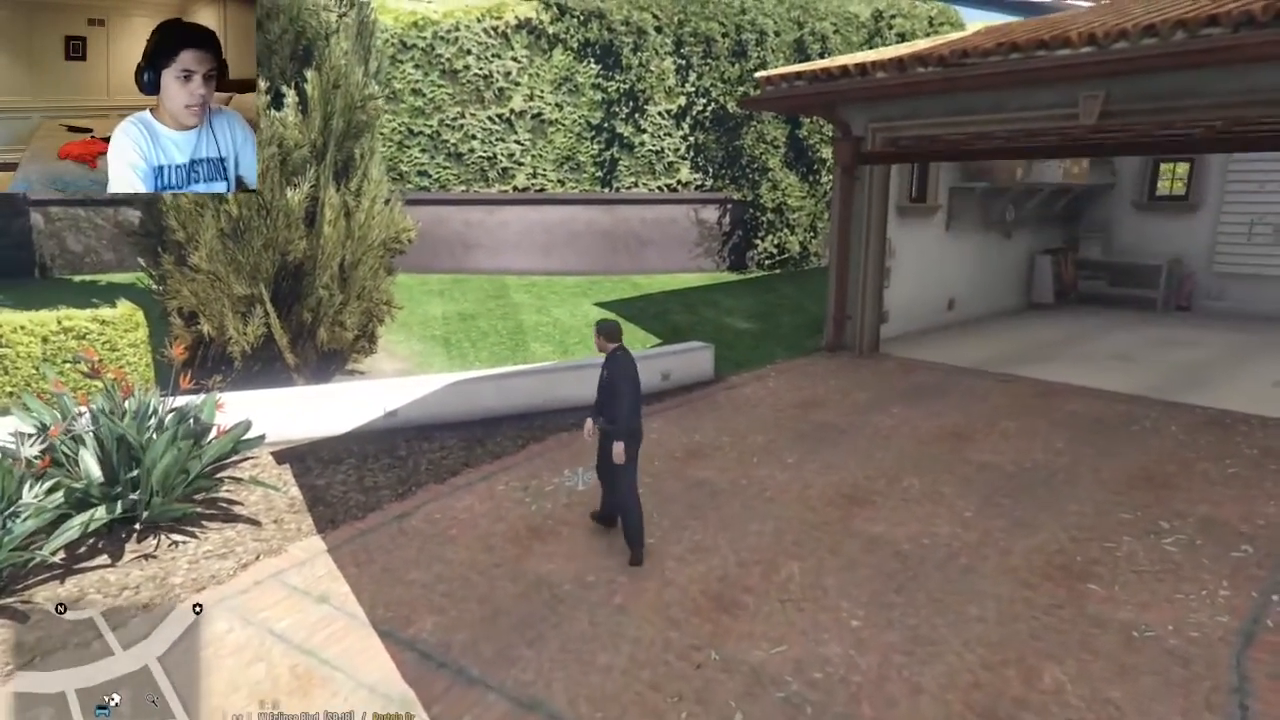
key(d)
key(s)
key(a)
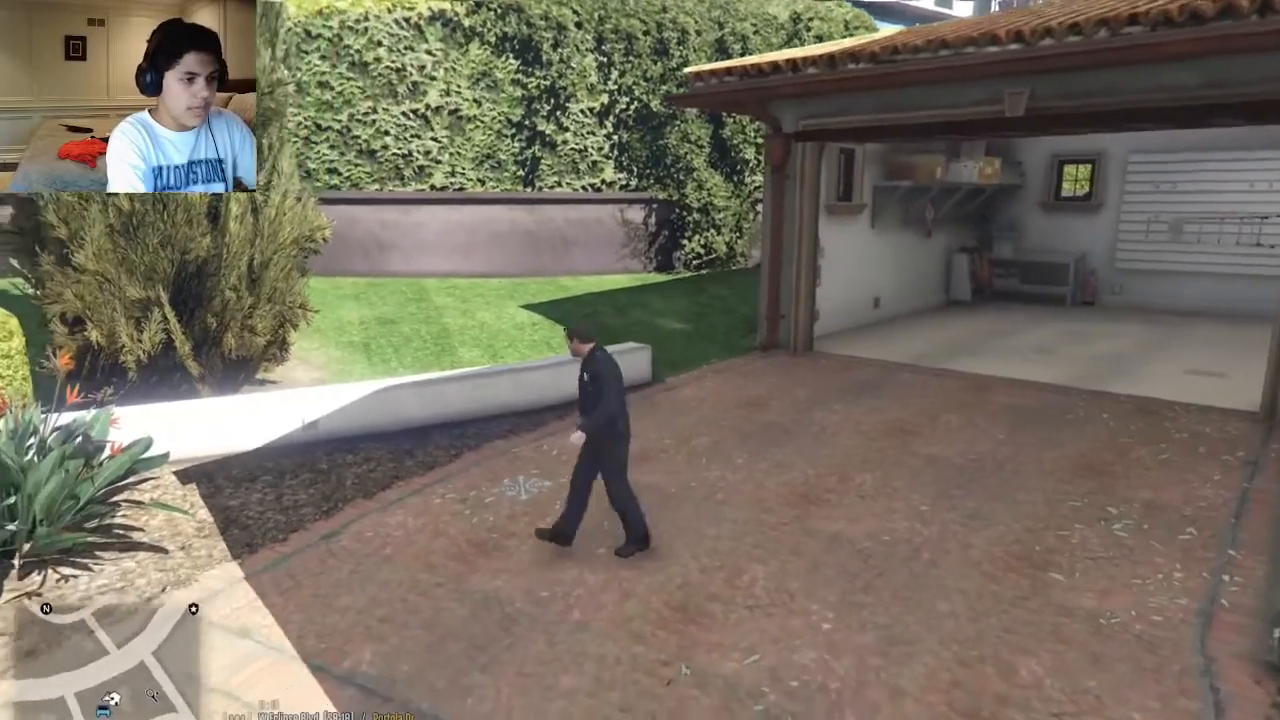
key(w)
key(d)
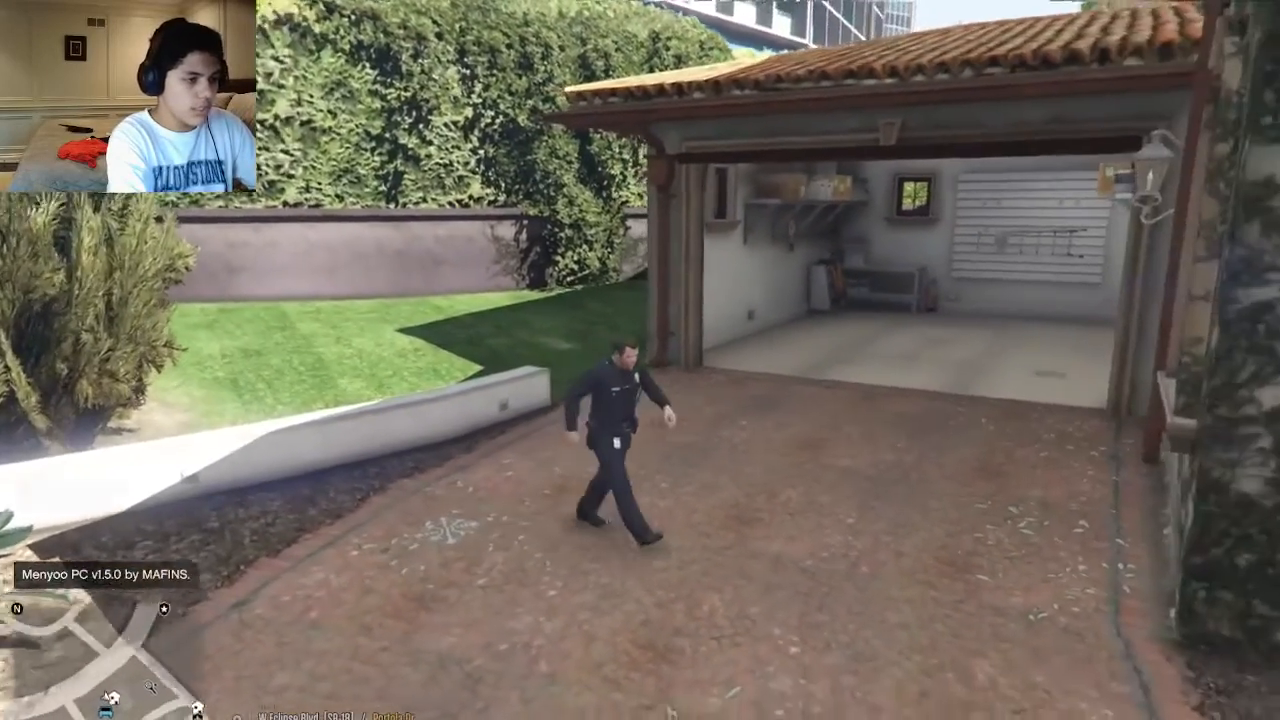
key(F8)
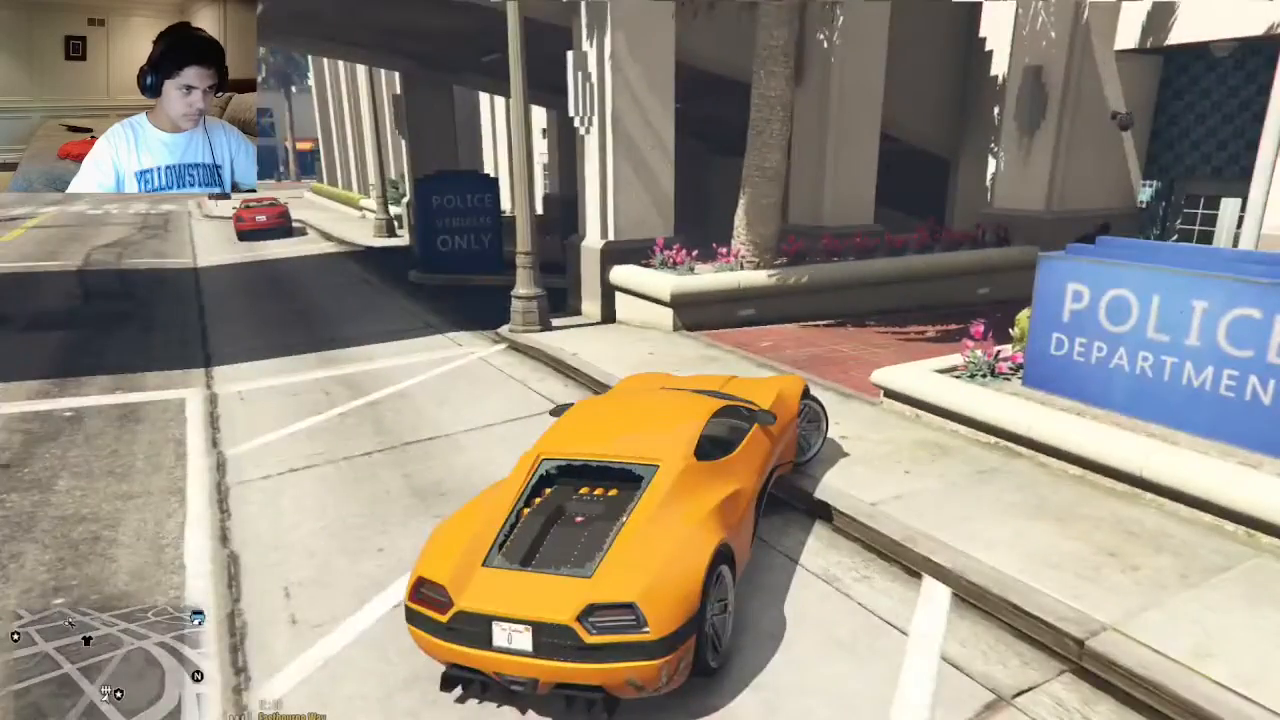
Get out of the orange car and run the character to the police department's public entrance.
key(f)
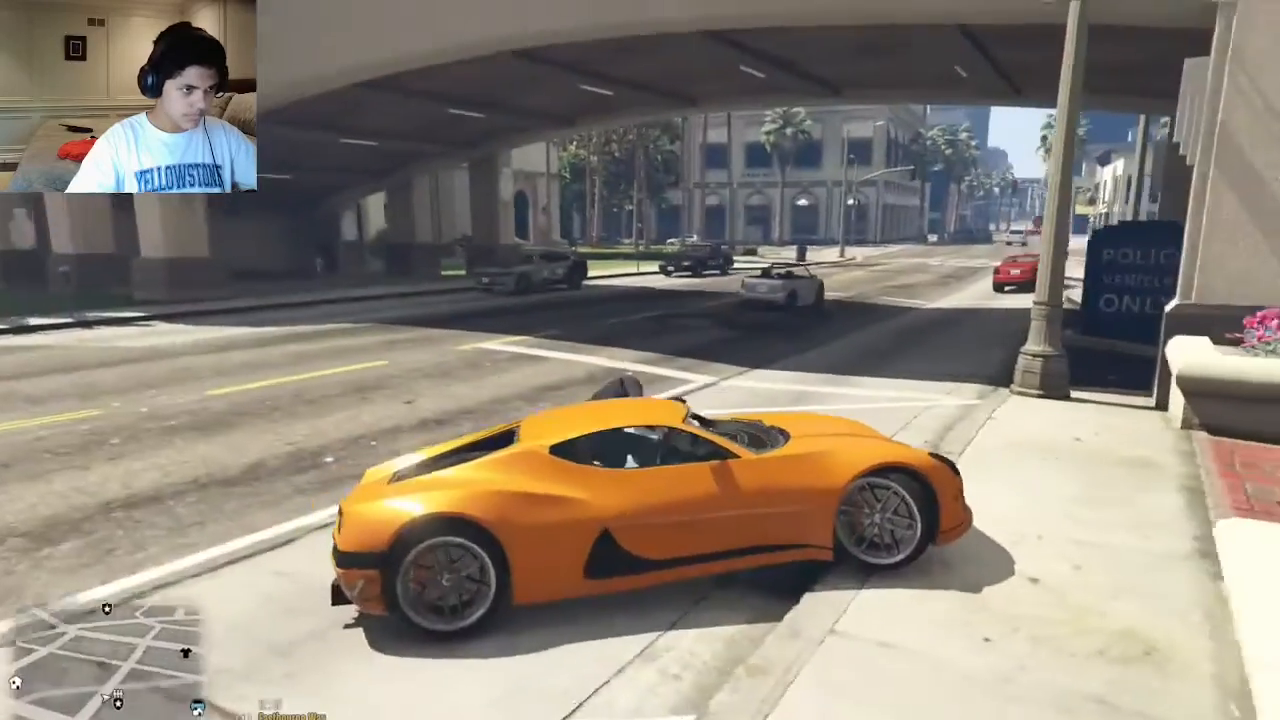
key(w)
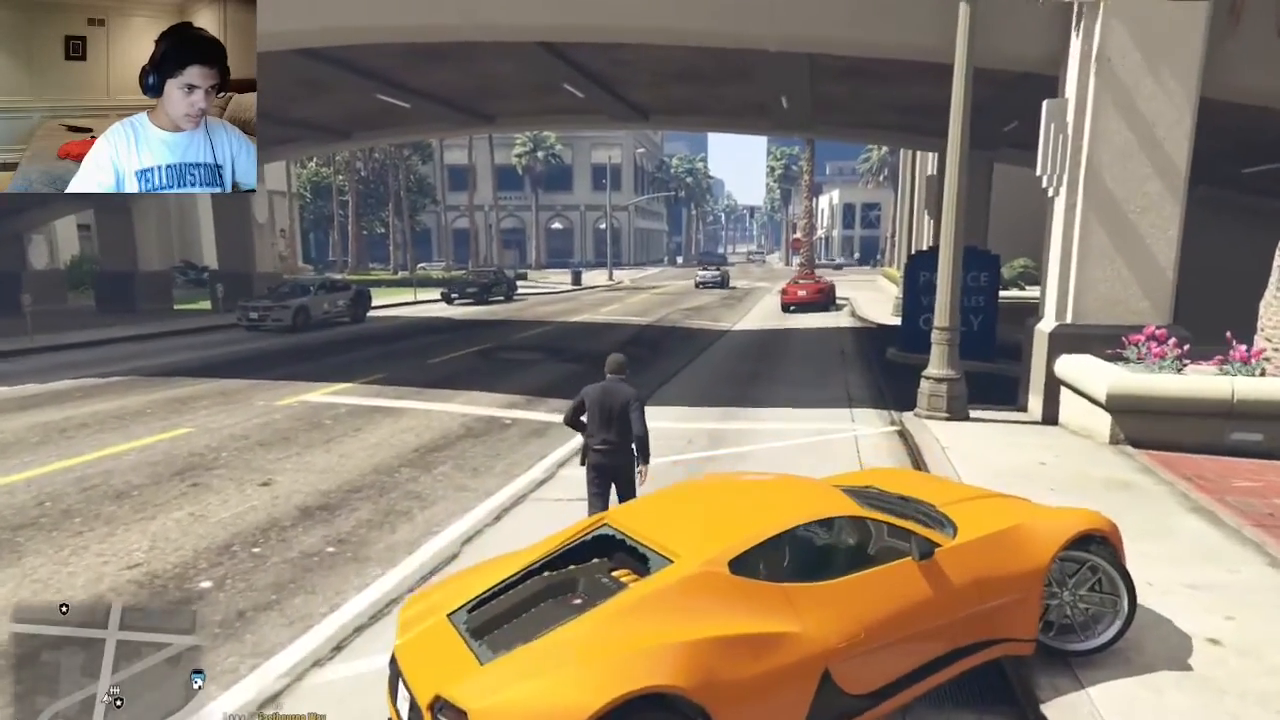
key(w)
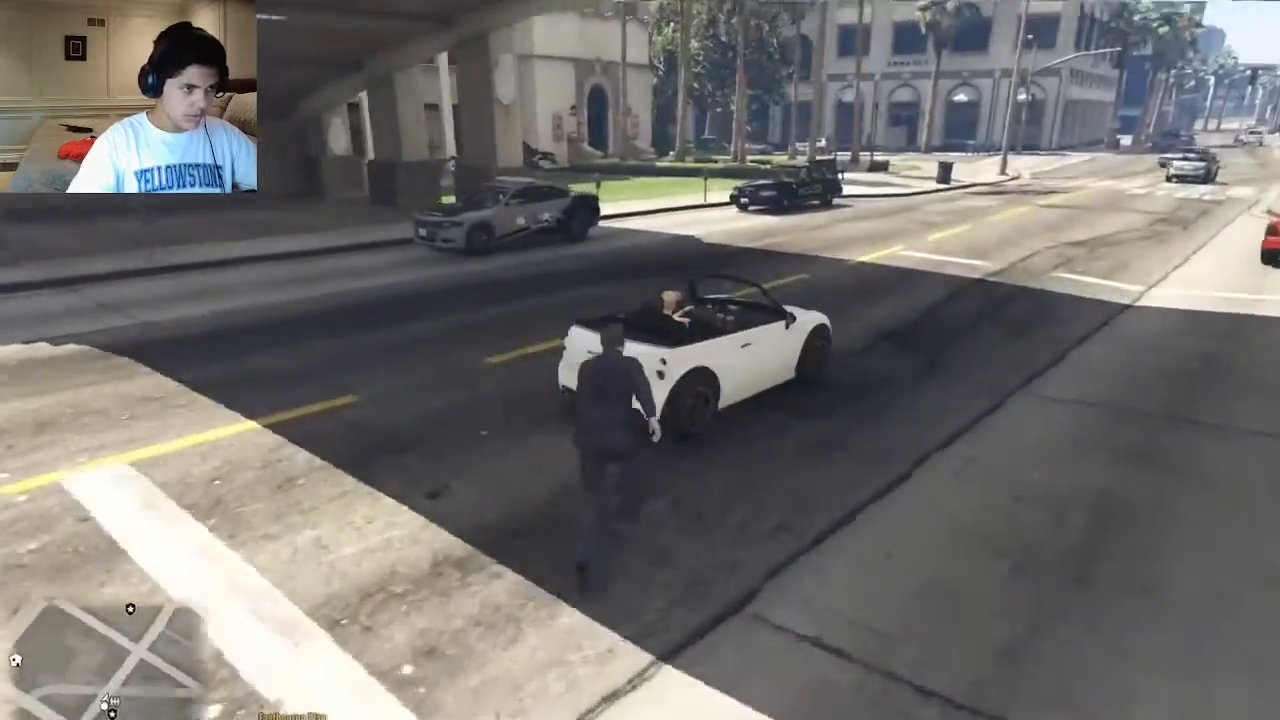
key(w)
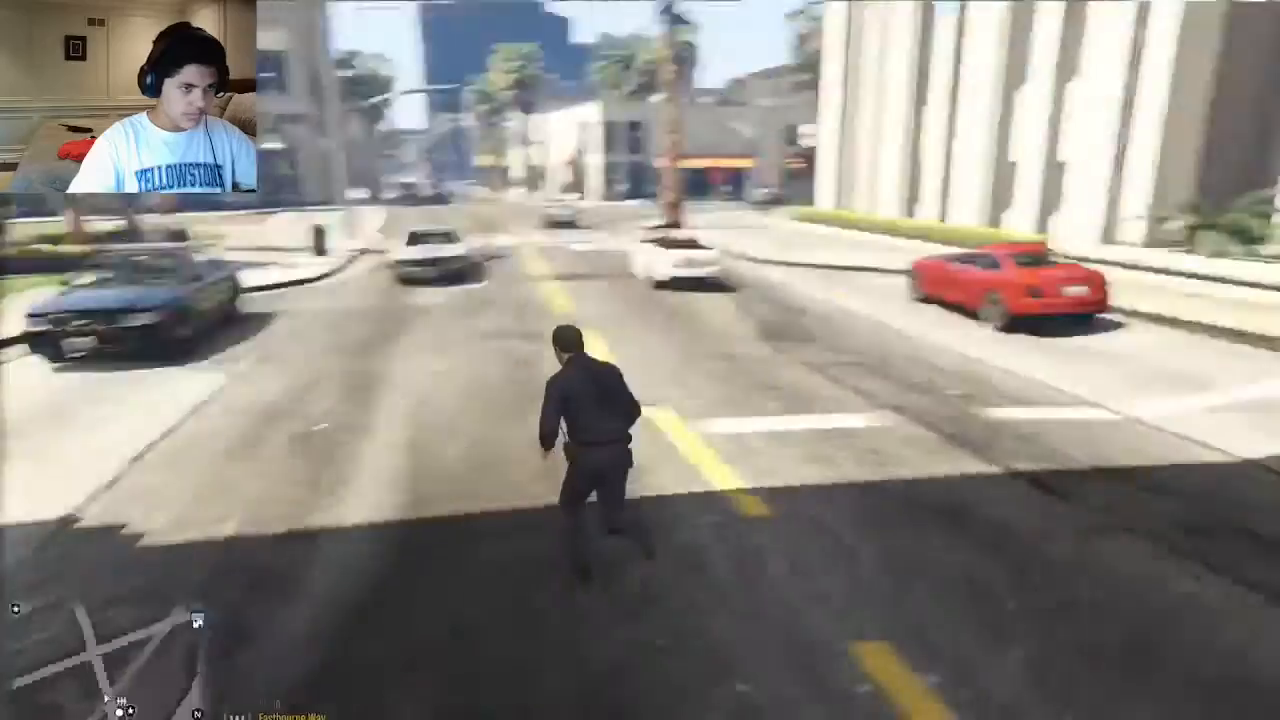
key(w)
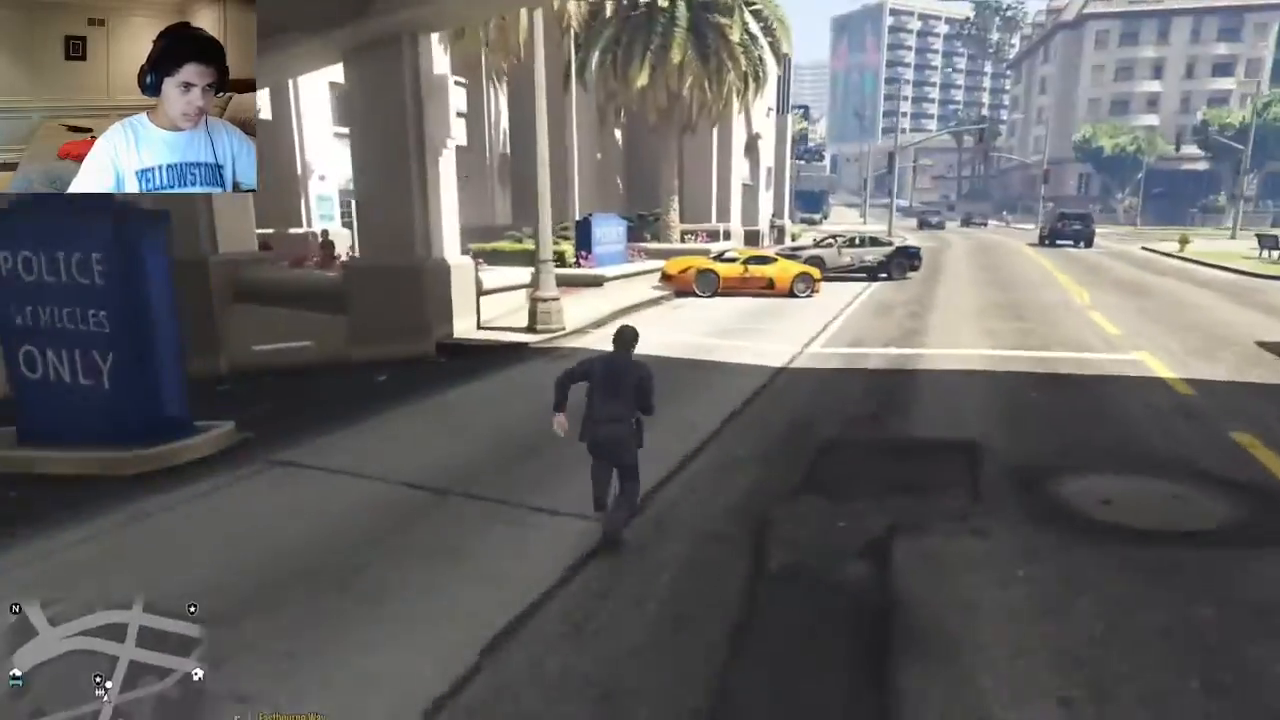
key(w)
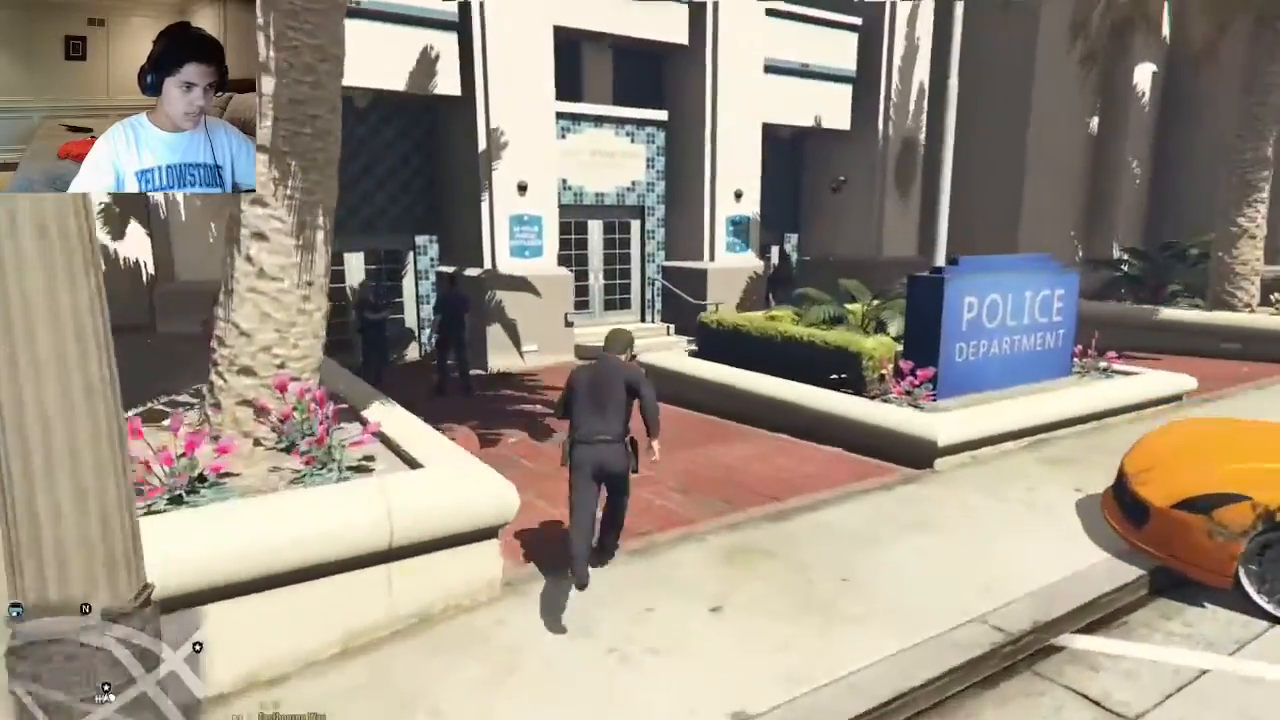
key(w)
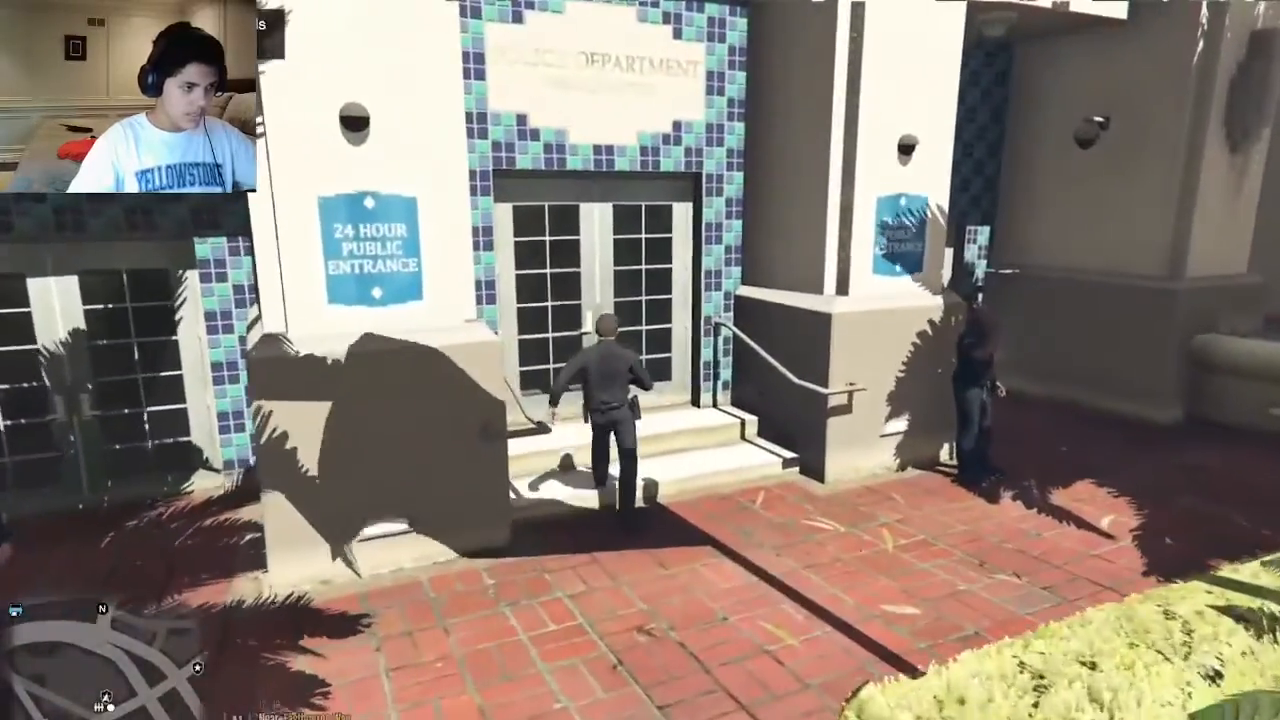
Check the map around the police station and back out of the locker room character screen.
key(Escape)
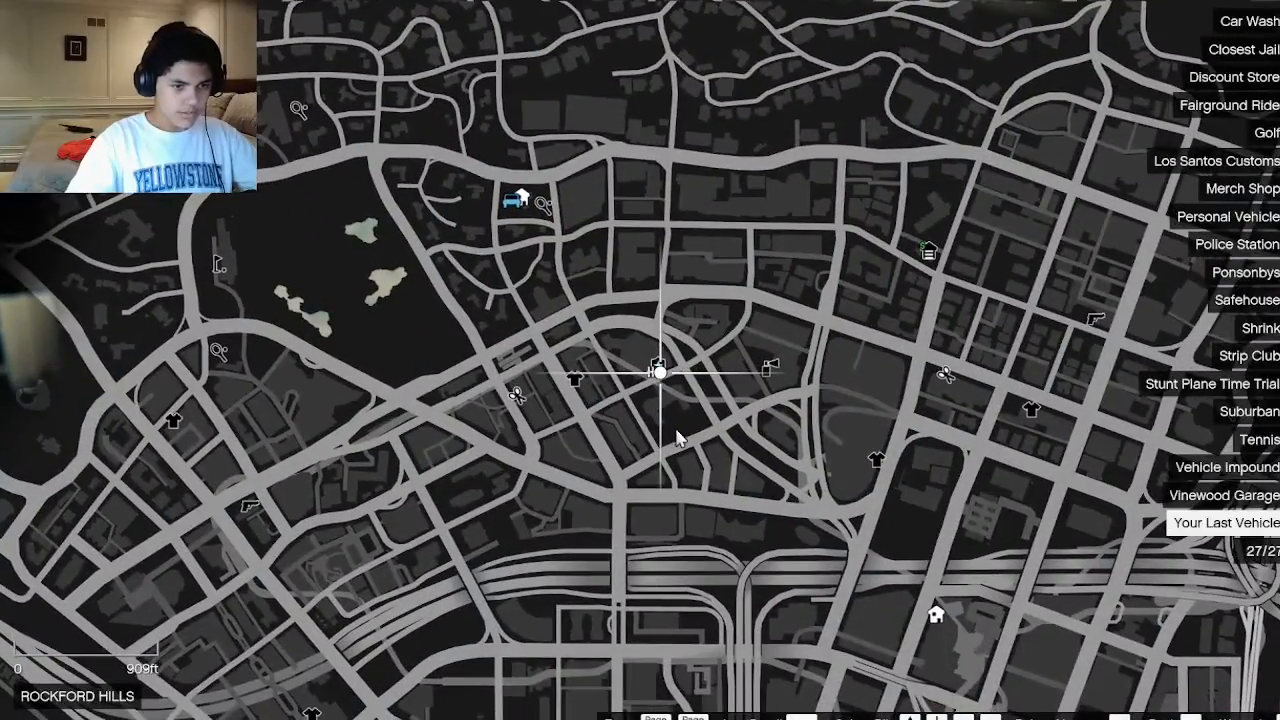
key(Escape)
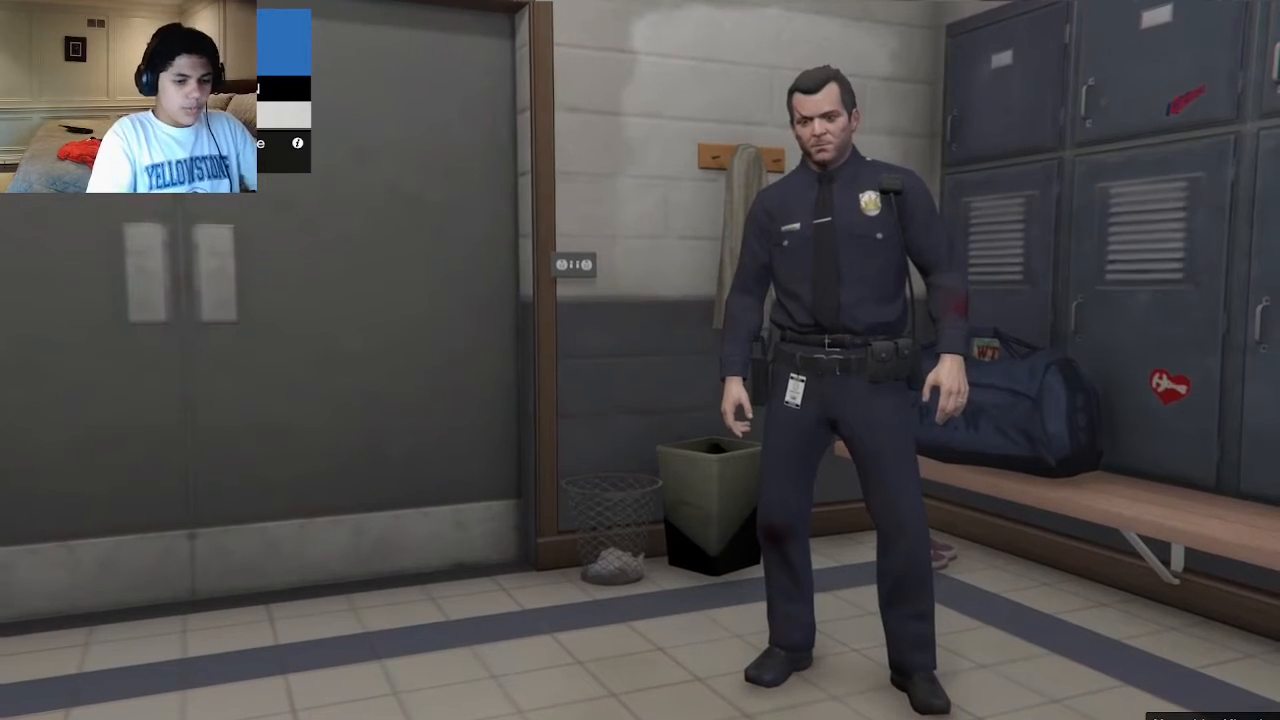
key(BackSpace)
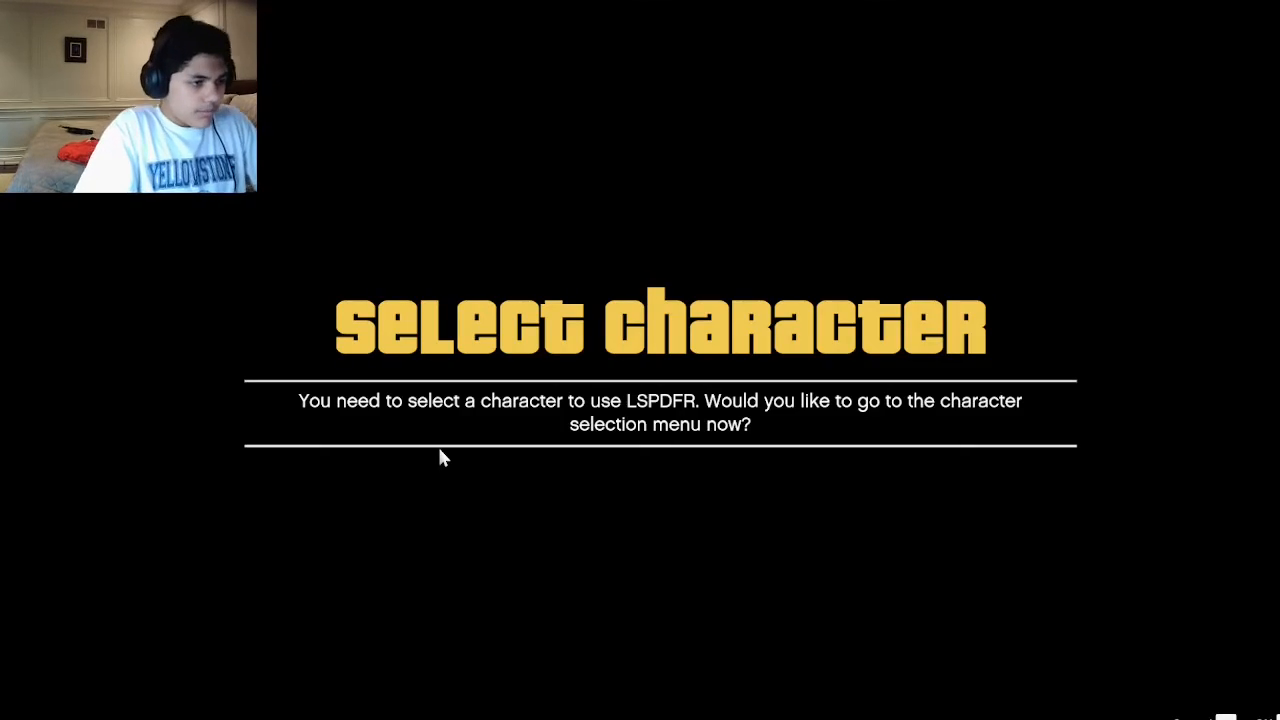
Go to the character selection for LSPDFR and set the new character's gender to Male.
key(Return)
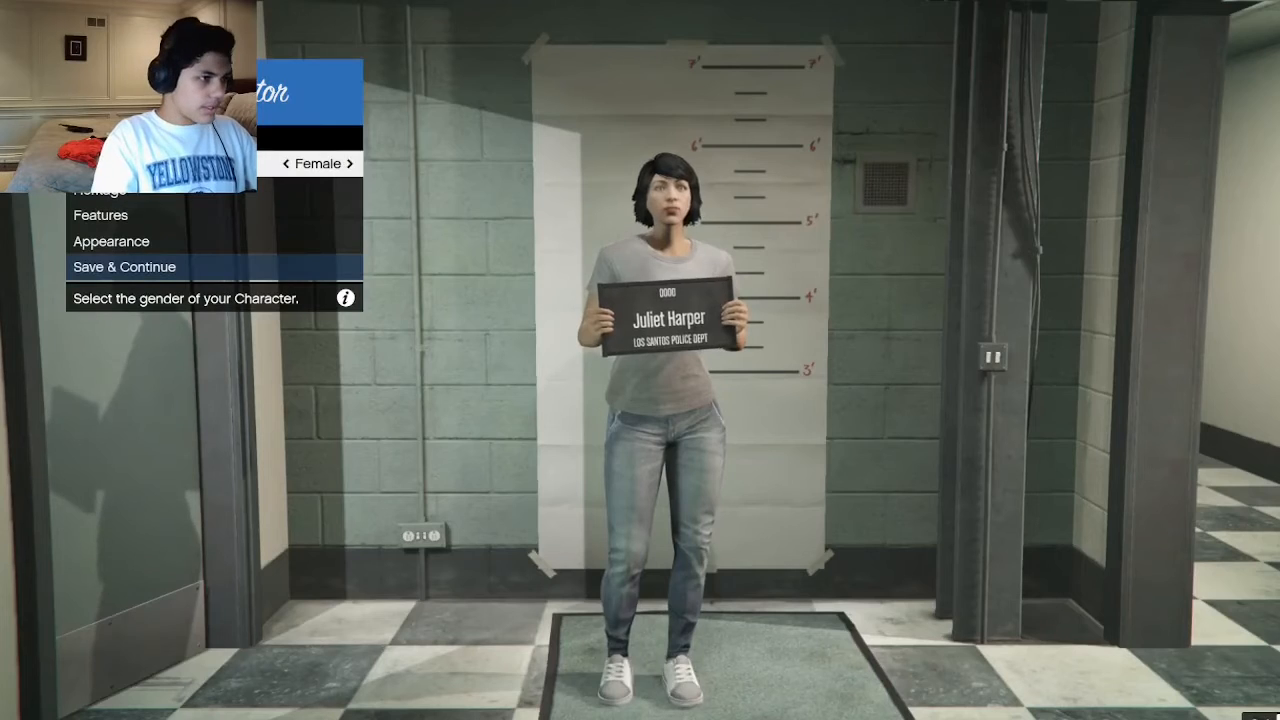
key(Left)
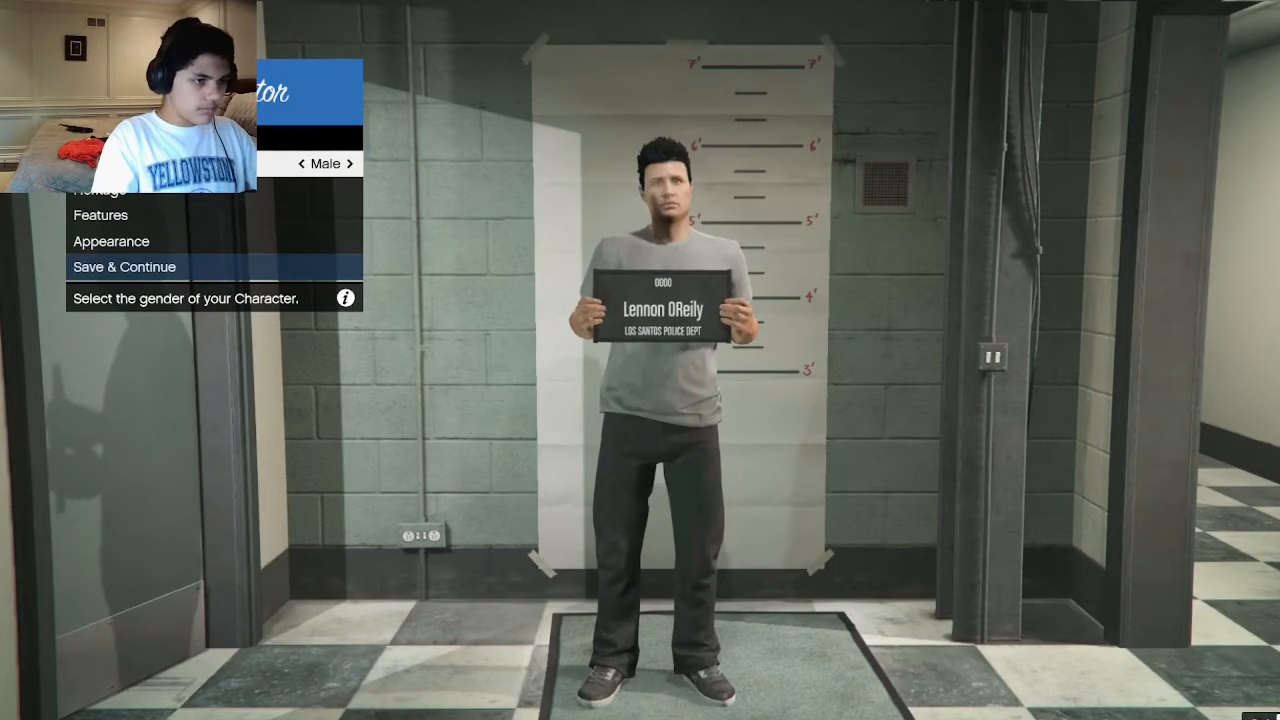
Set the character's heritage with Hannah as the mom and Claude as the dad.
key(Down)
key(Return)
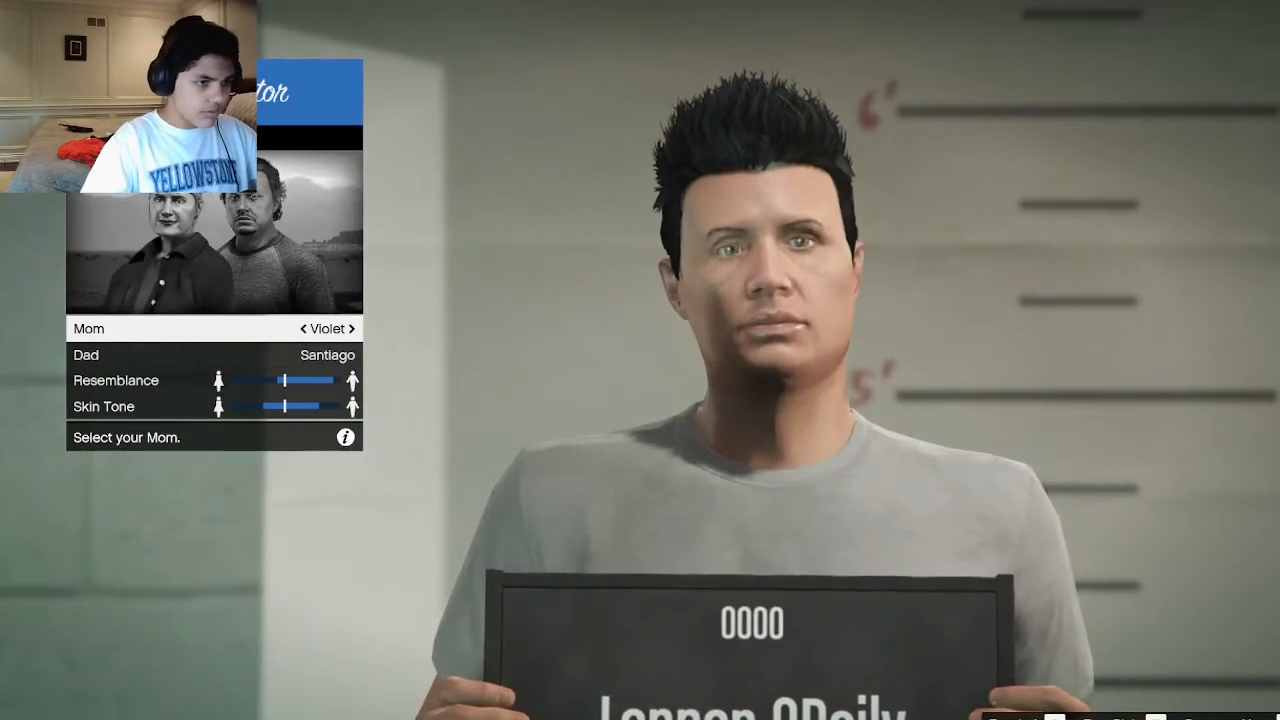
key(Left)
key(Left)
key(Left)
key(Left)
key(Left)
Shift the character's resemblance and skin tone toward the mother's side and leave the heritage settings.
key(Left)
key(Left)
key(Left)
key(Left)
key(Left)
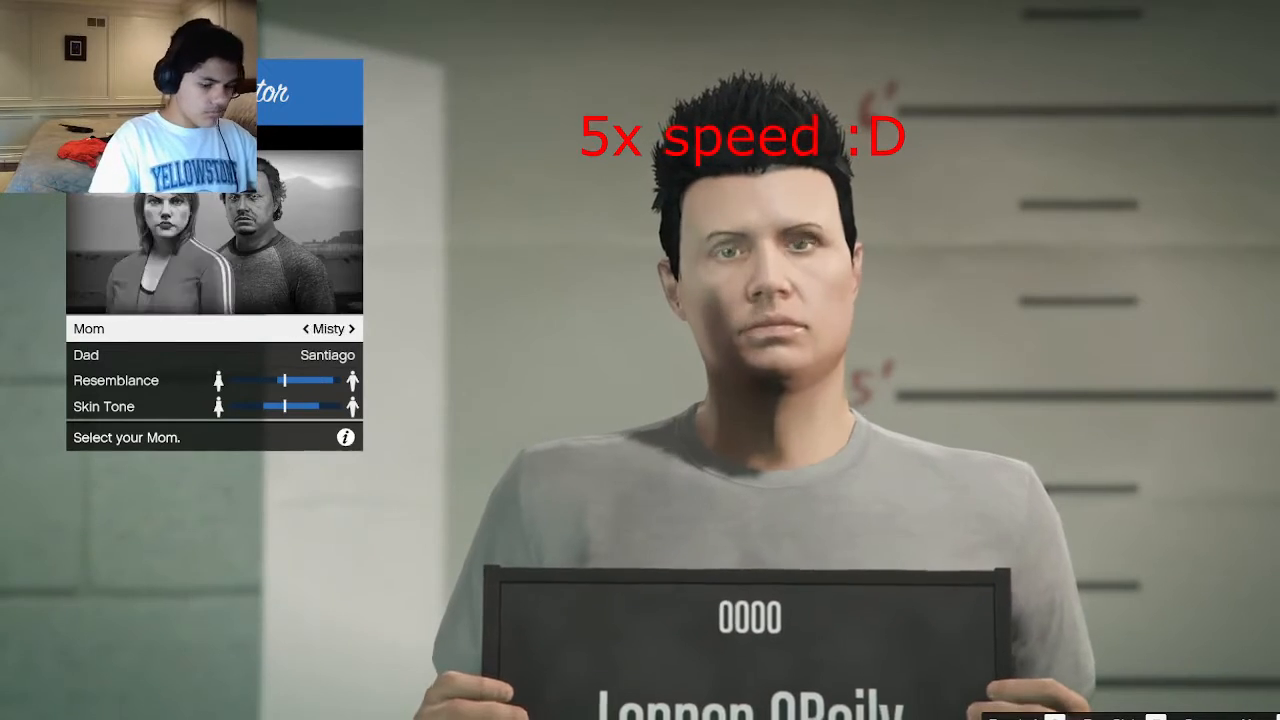
key(Right)
key(Down)
key(Right)
key(Right)
key(Right)
key(Right)
key(Right)
key(Down)
key(Down)
key(Up)
key(Left)
key(Left)
key(Left)
key(Left)
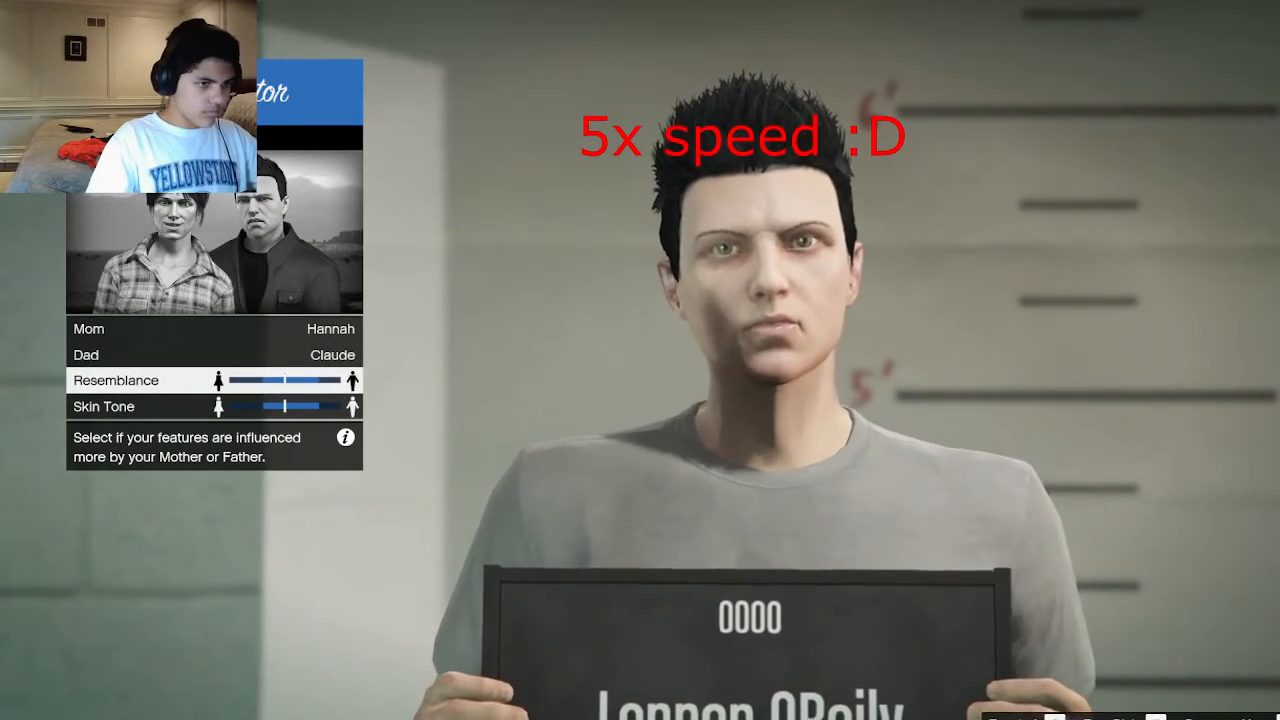
key(Down)
key(Left)
key(Left)
key(Left)
key(Left)
key(Left)
key(Escape)
Customize the brow shape in the facial features and set the eyes slightly toward Wide.
key(Down)
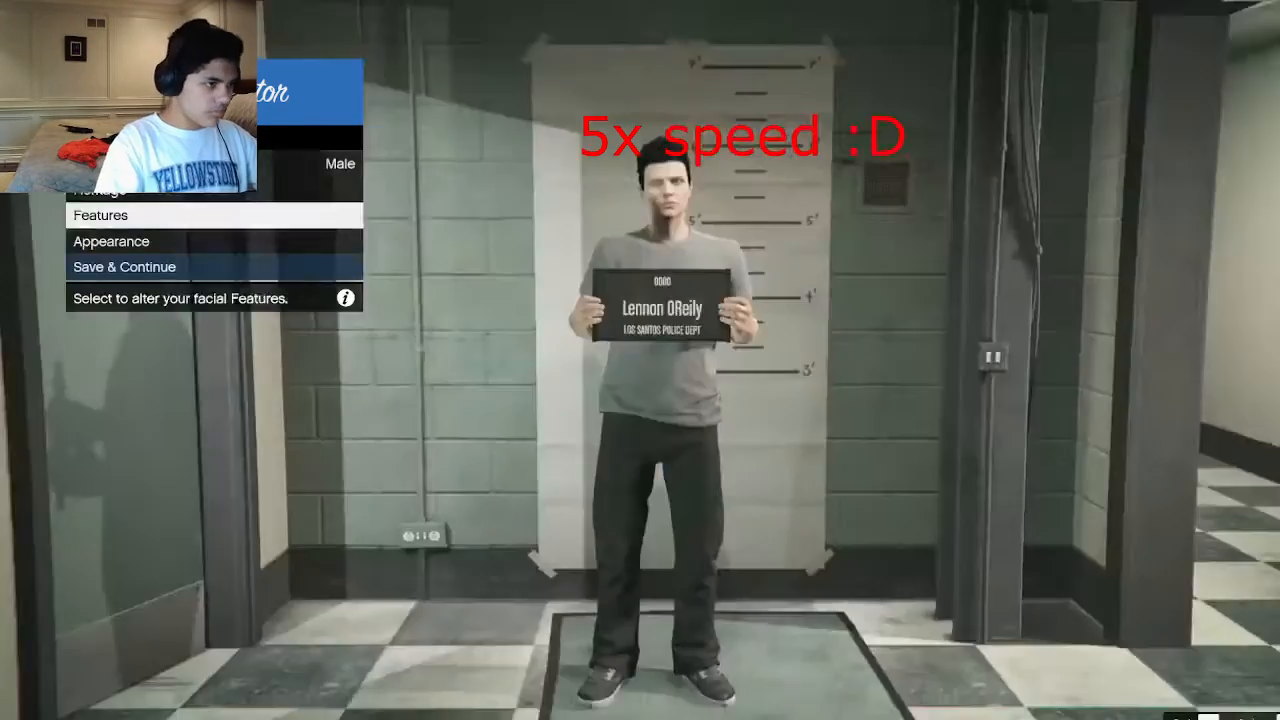
key(Return)
drag(215, 516, 266, 464)
click(160, 197)
drag(215, 513, 228, 514)
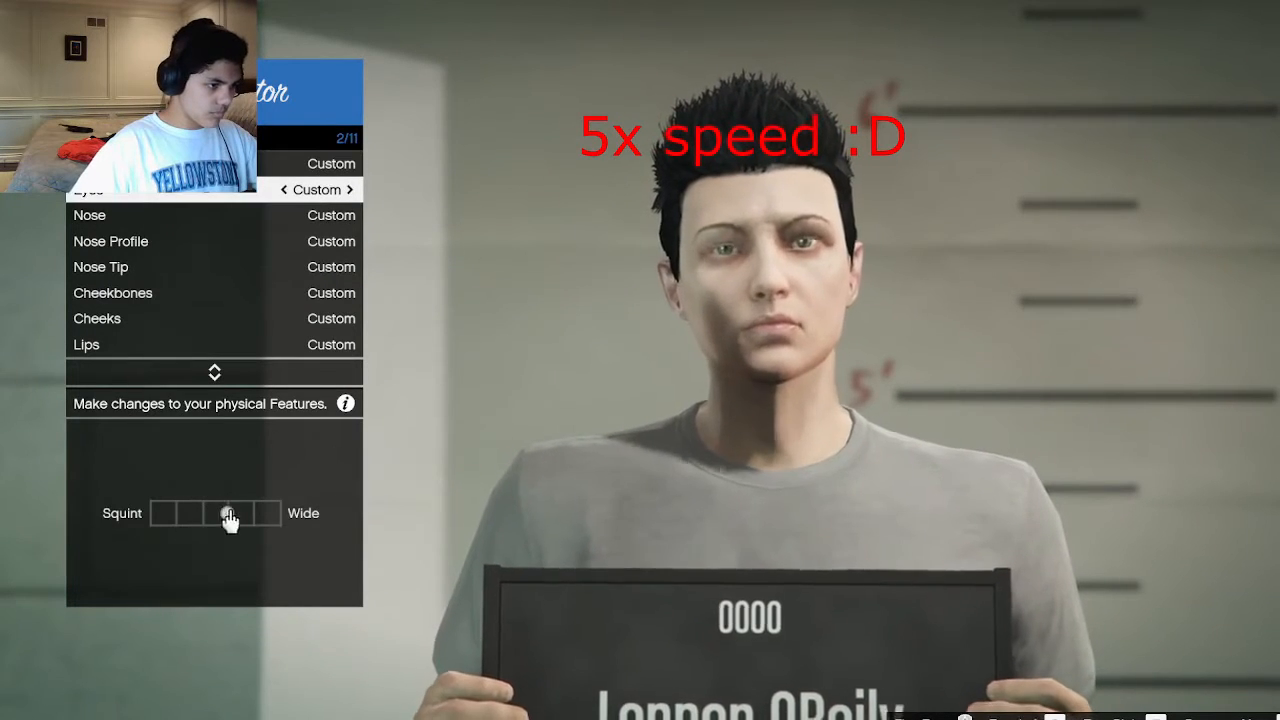
key(Down)
Set the nose profile to Long, midway between Crooked and Curved.
click(189, 239)
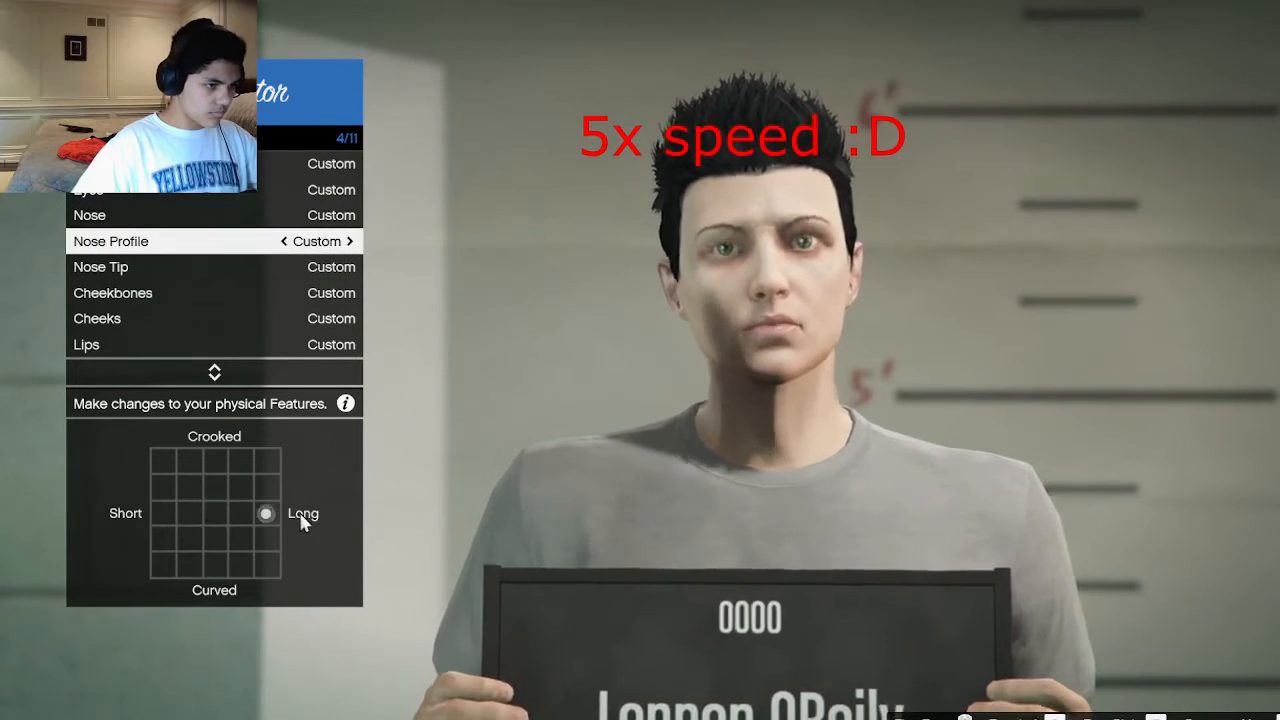
click(235, 519)
mouse_move(266, 467)
mouse_down()
mouse_move(263, 526)
mouse_move(267, 513)
mouse_up()
Skip past the nose tip, cheekbones, cheeks and lips, and set the jaw to fully Round and Wide.
click(262, 270)
click(178, 299)
click(262, 319)
click(245, 345)
click(205, 365)
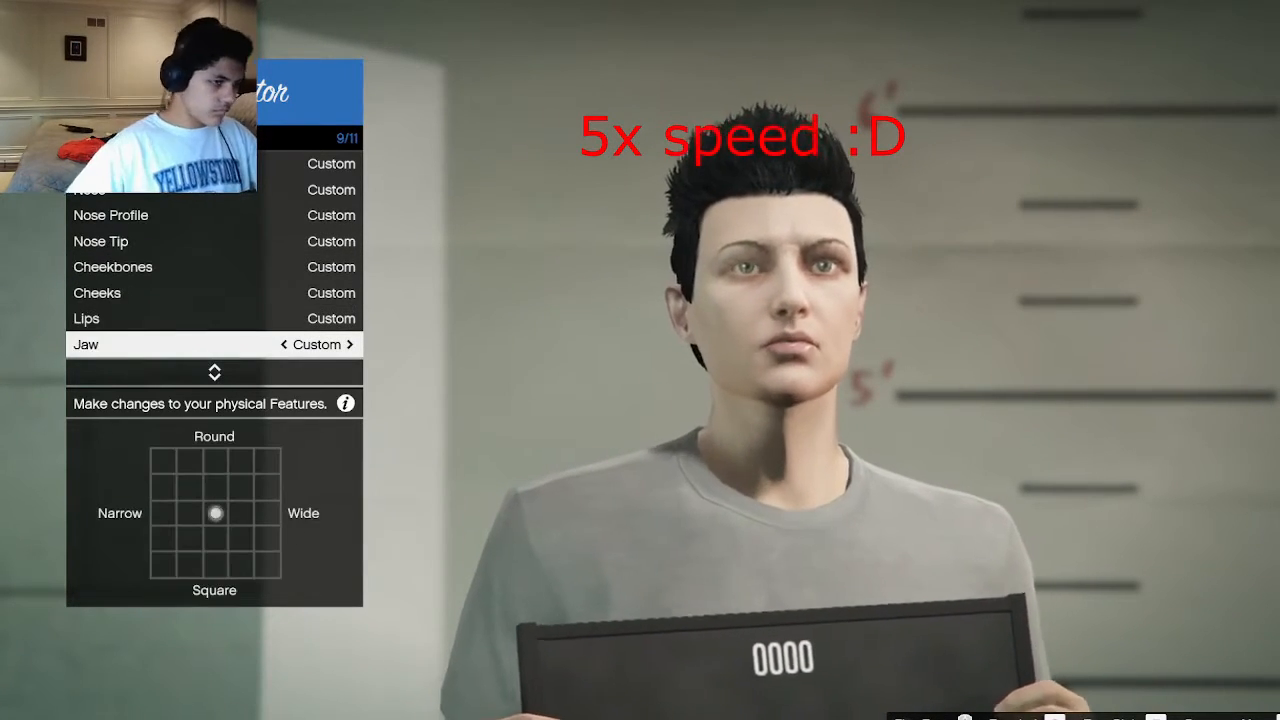
click(256, 483)
drag(248, 480, 285, 458)
key(e)
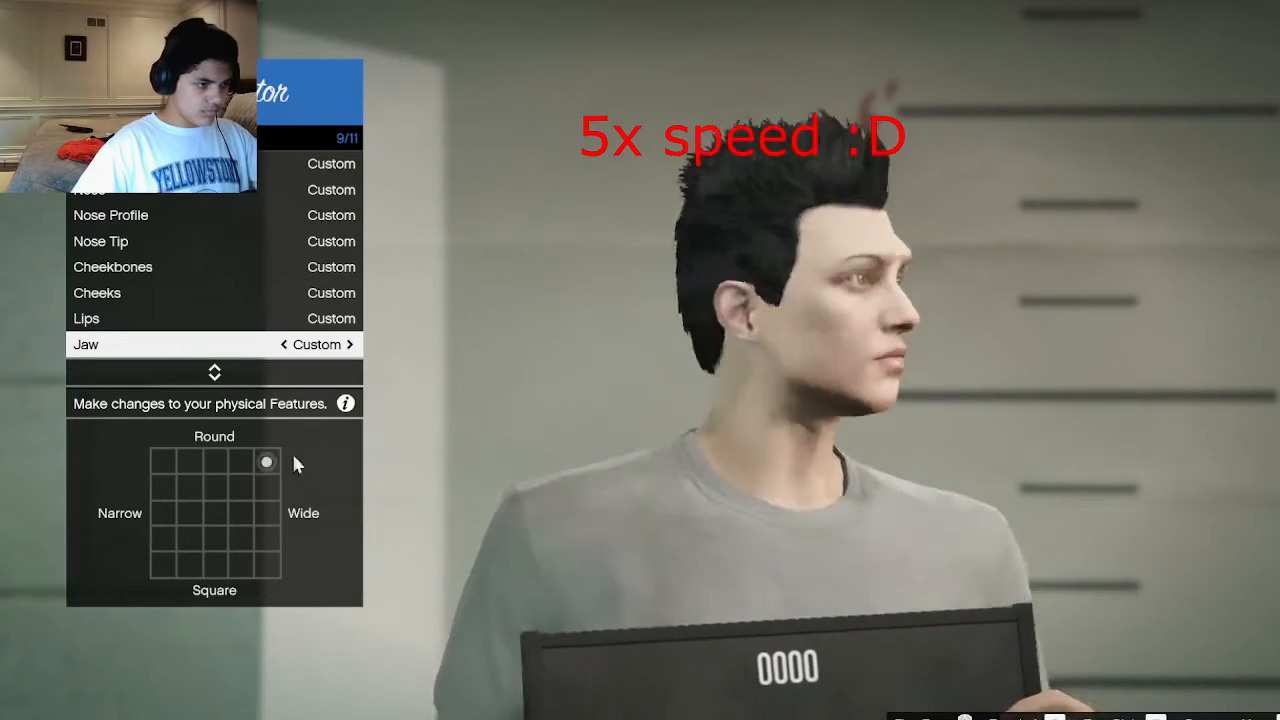
Set the chin profile outward and slightly down, and the chin shape toward Square and Bum.
click(197, 373)
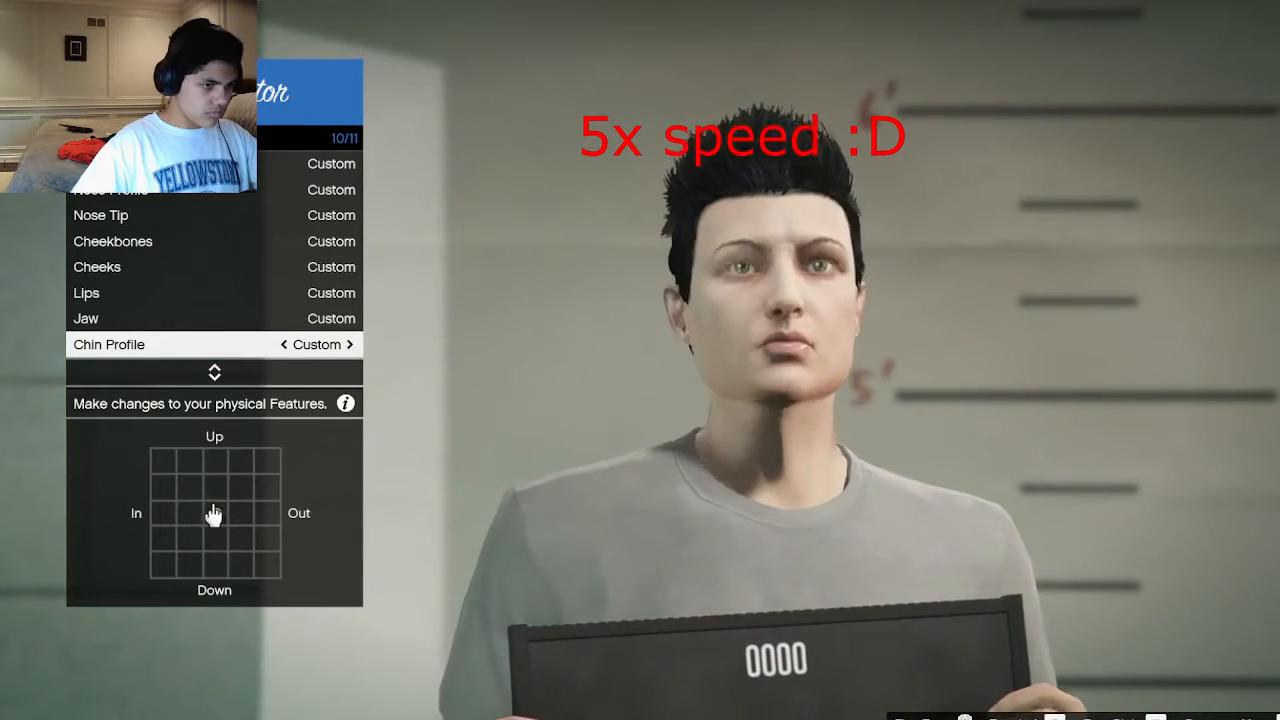
drag(213, 514, 268, 562)
key(e)
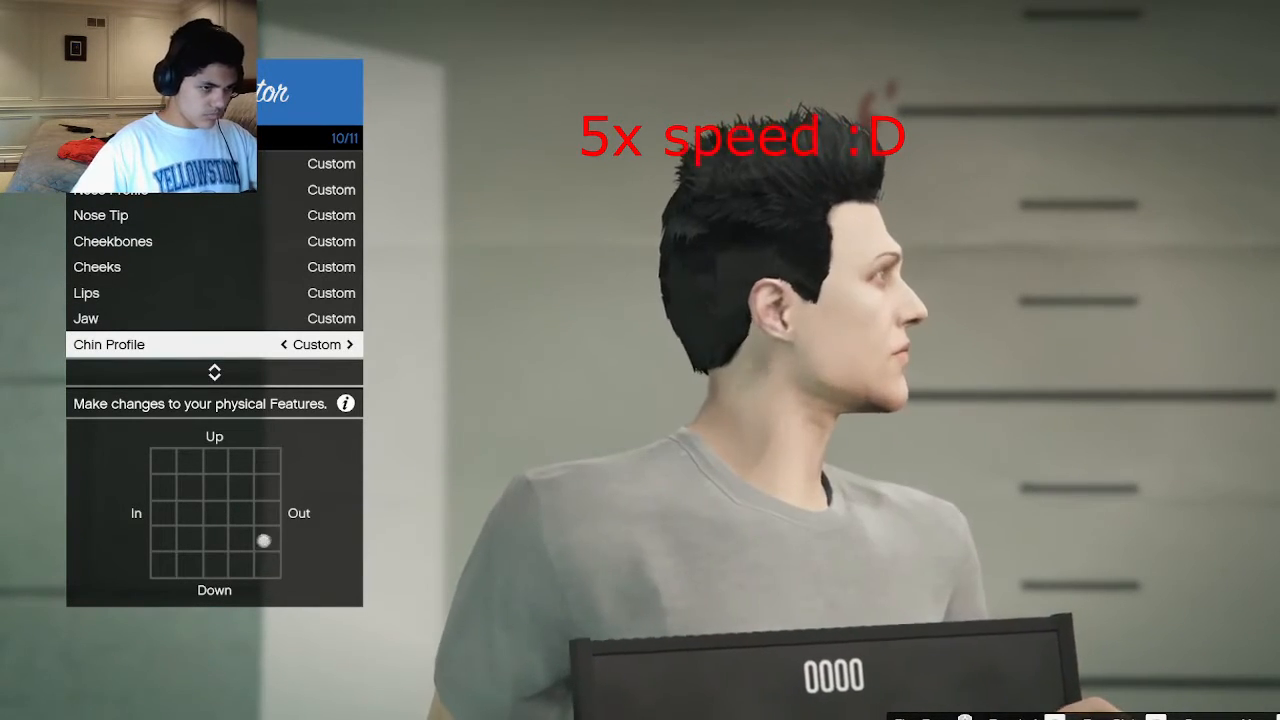
click(212, 374)
mouse_move(214, 513)
mouse_down()
mouse_move(199, 469)
mouse_move(166, 465)
mouse_up()
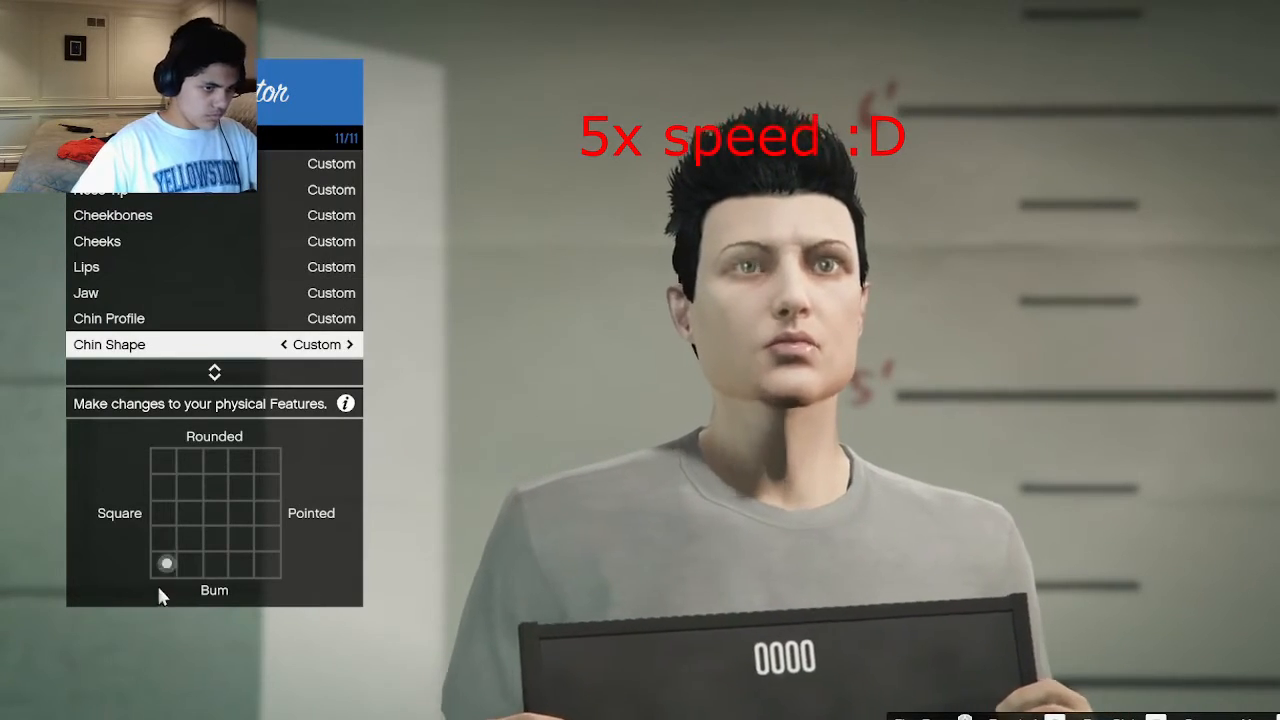
click(212, 374)
Set the character's hair to Slicked and the eyebrows to Arched Tram in the appearance settings.
key(Escape)
key(Down)
key(Return)
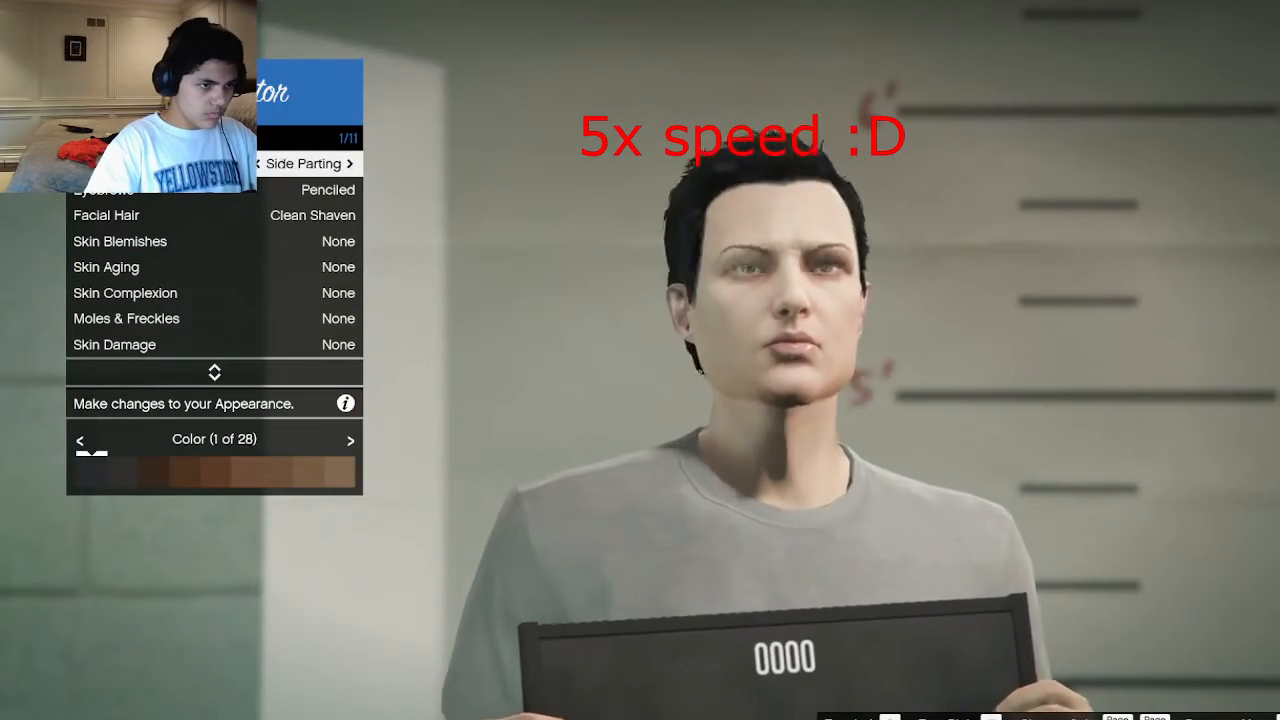
key(Right)
key(Down)
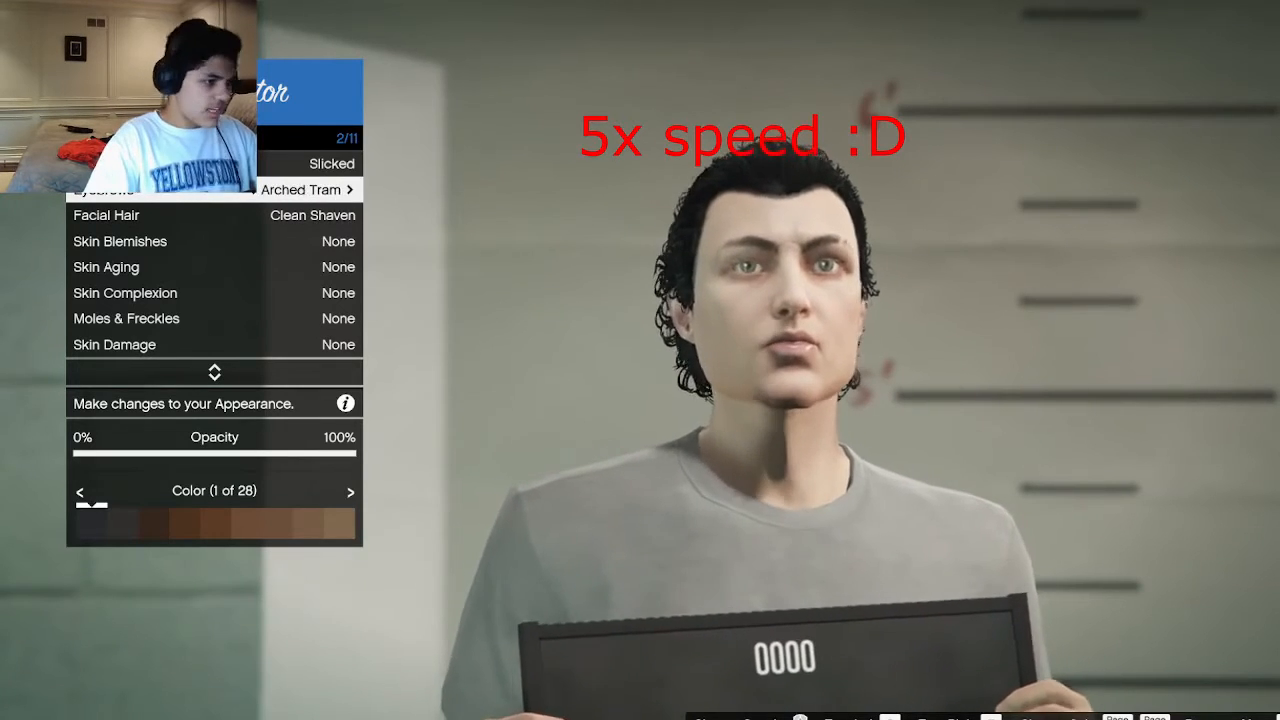
Set the character's facial hair to Trimmed Beard and leave the skin blemishes at None.
key(Down)
key(Right)
key(Right)
key(Right)
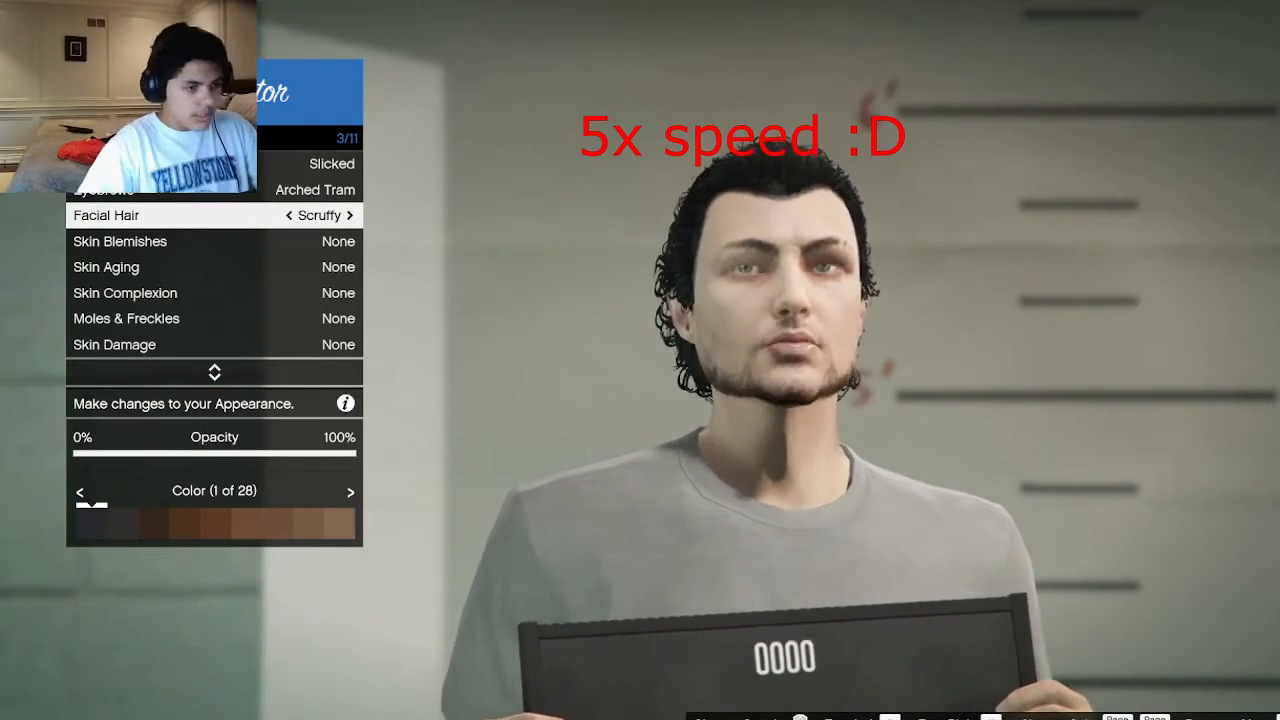
key(Down)
key(Down)
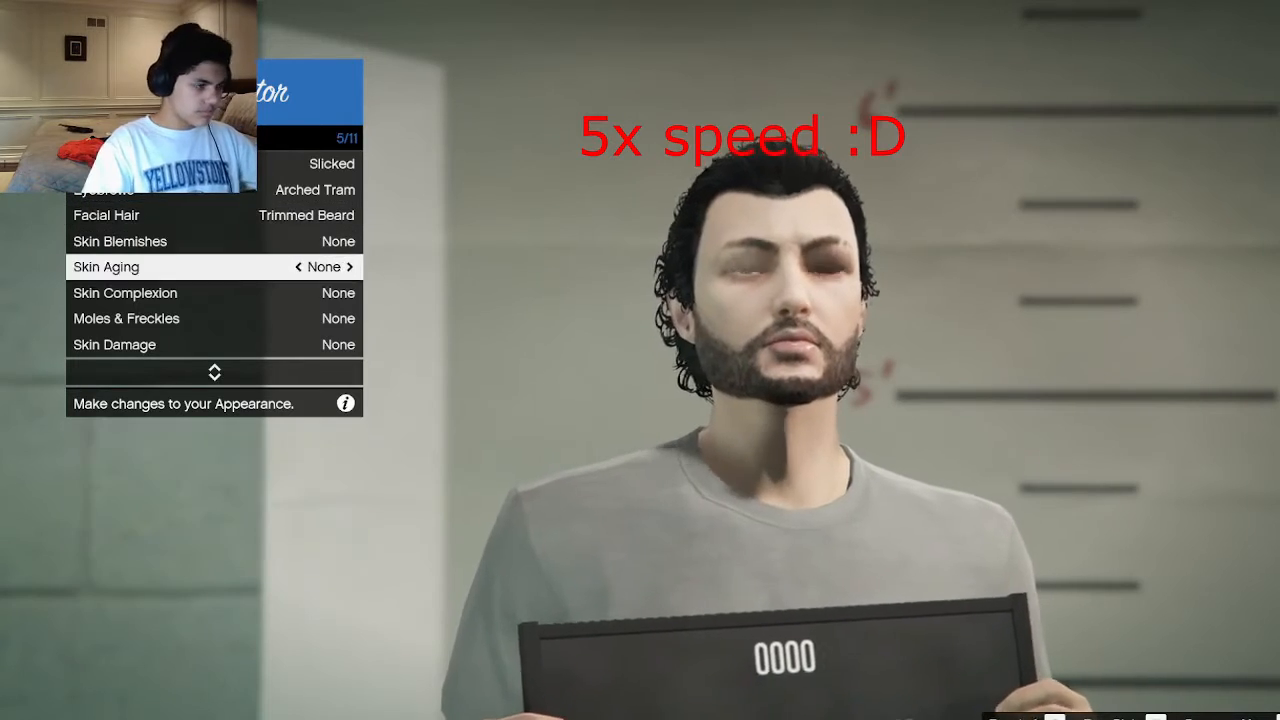
Leave the other skin options at None and change the character's eye color.
key(Down)
key(Down)
key(Down)
key(Down)
key(Down)
key(Up)
key(Right)
key(Right)
key(Right)
key(Right)
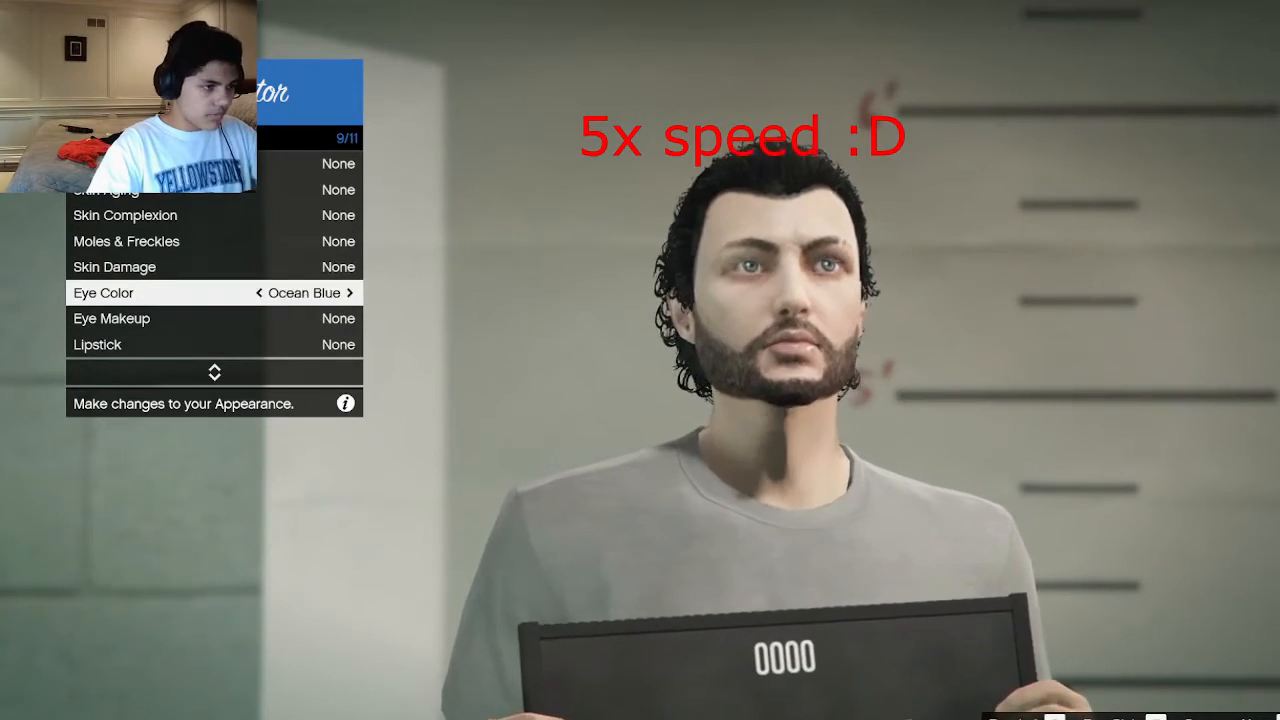
key(Right)
Leave the appearance settings, save the character and continue to the police locker room.
key(Down)
key(Down)
key(Down)
key(BackSpace)
key(Down)
key(Return)
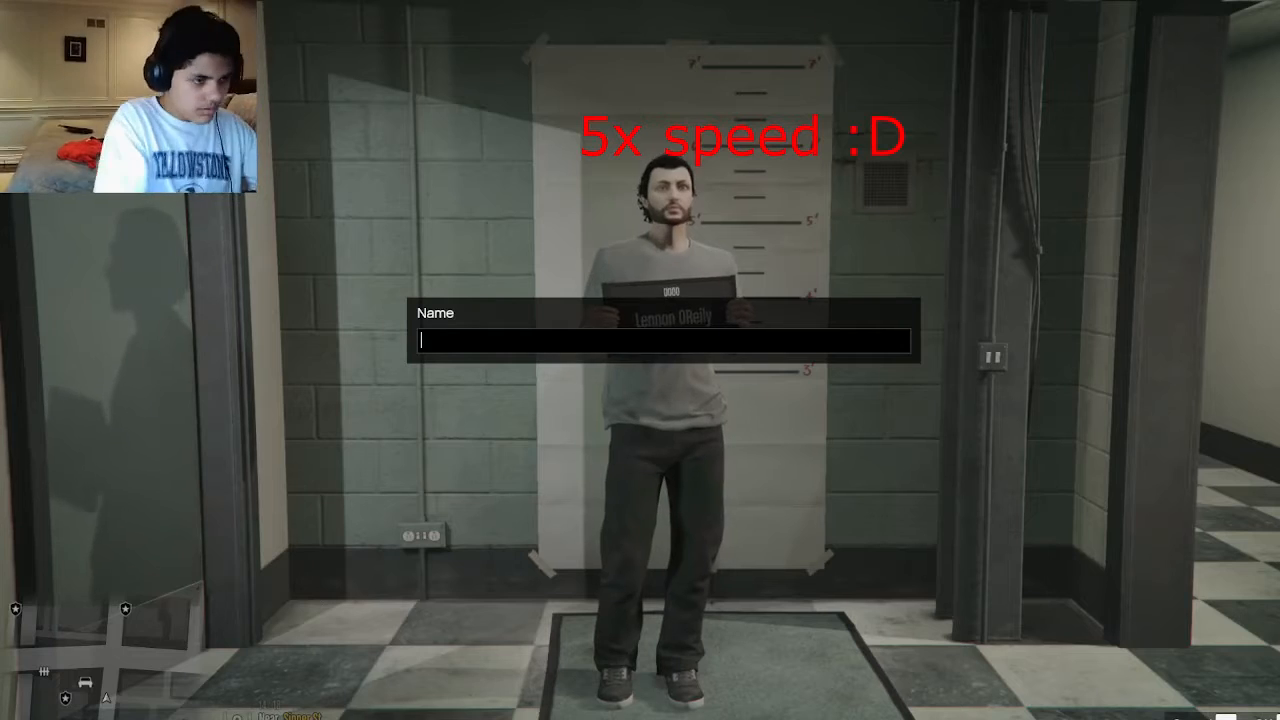
key(Escape)
key(Up)
key(Return)
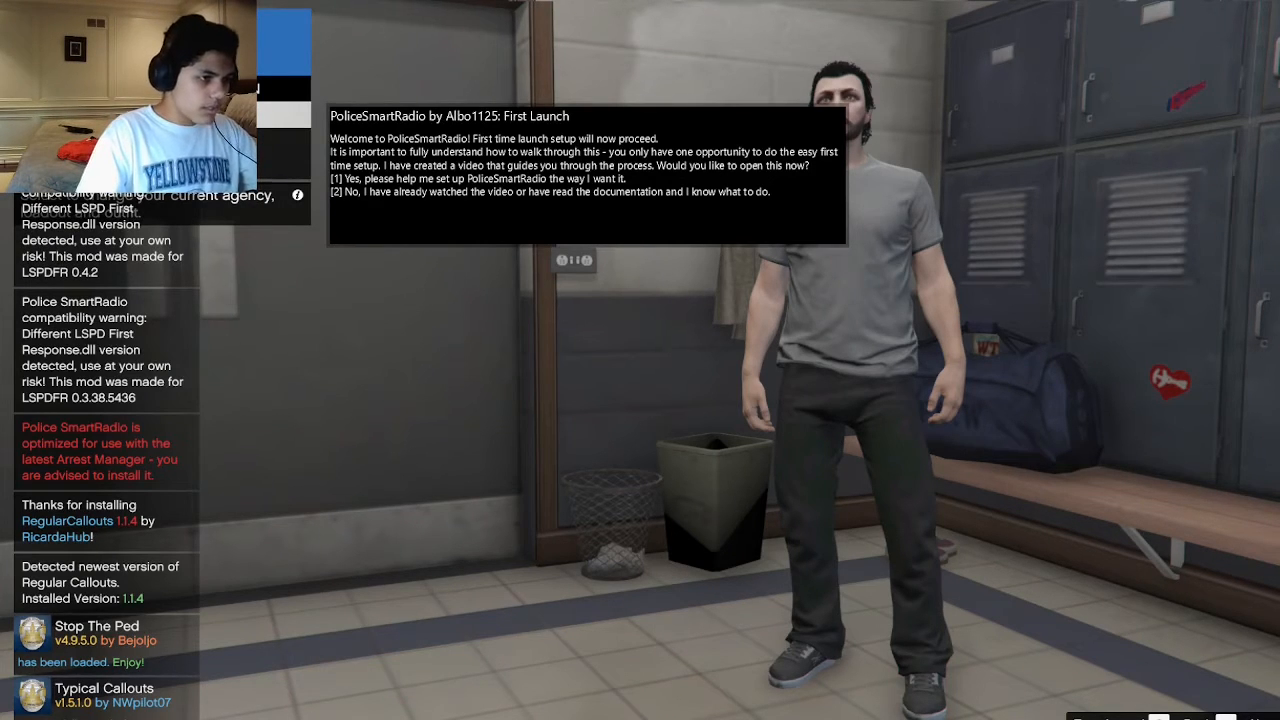
Decline the PoliceSmartRadio setup video and continue past the list of available mod updates.
key(2)
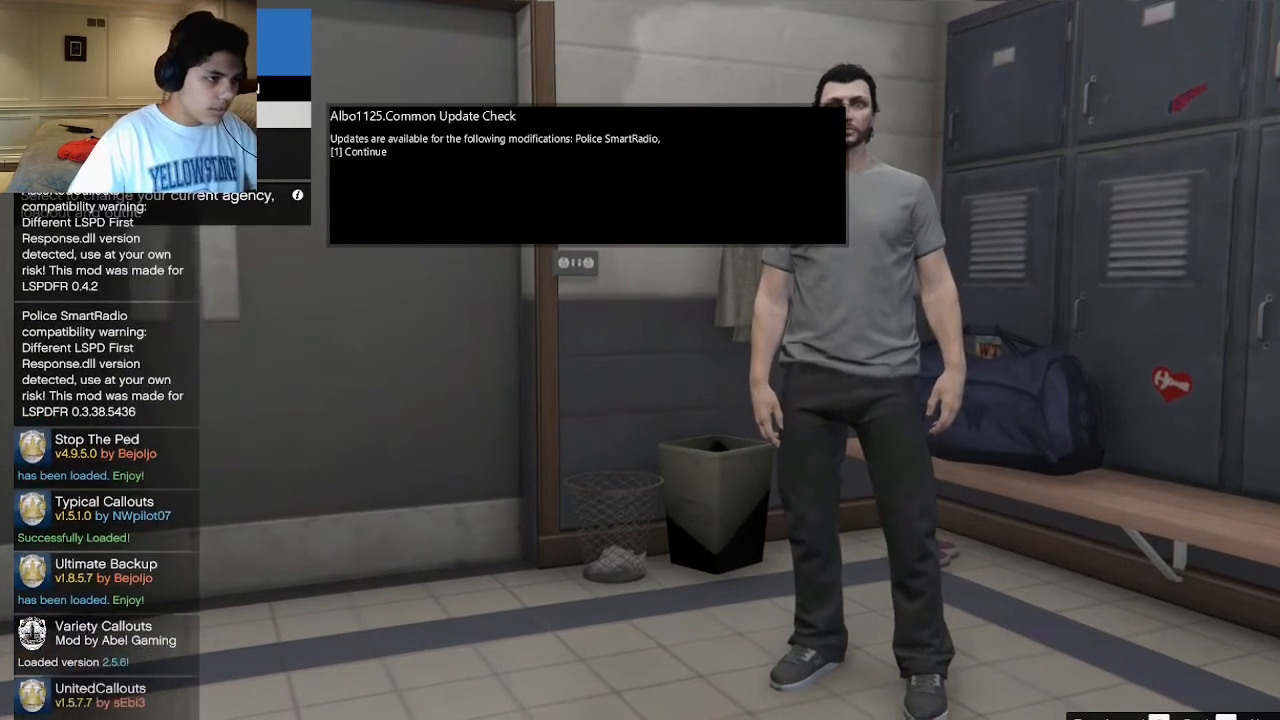
key(1)
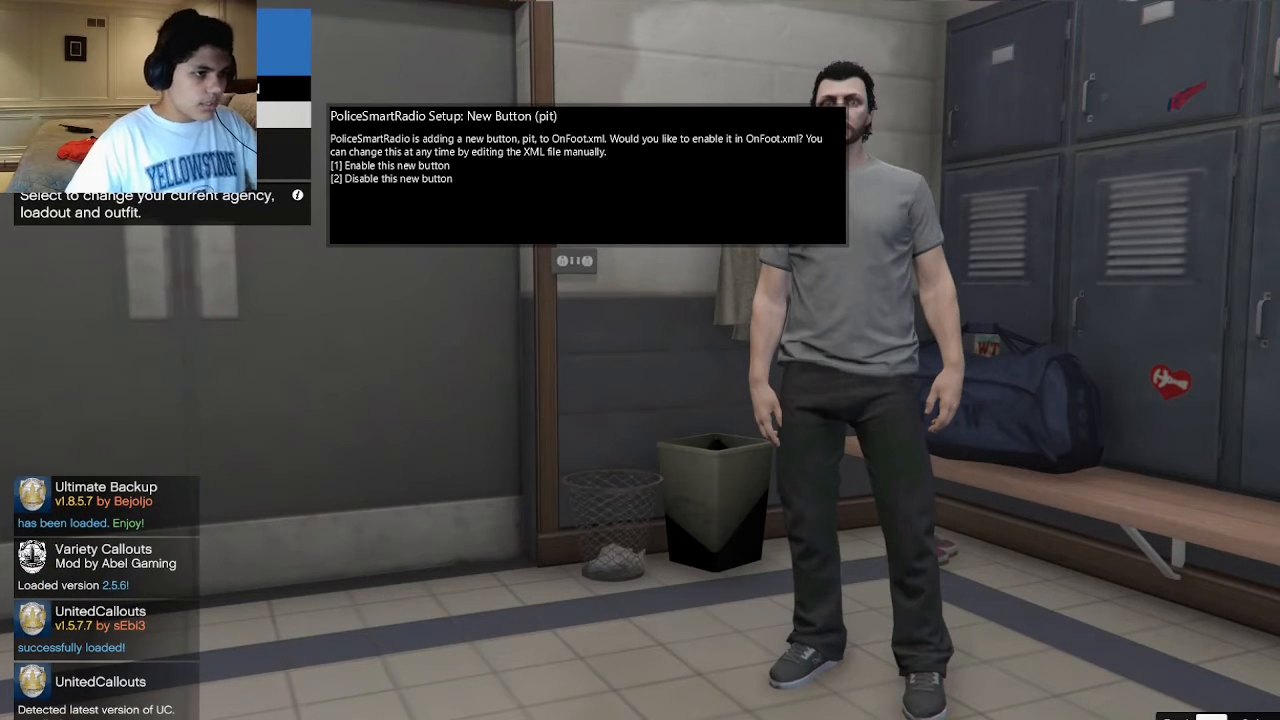
Enable the new PoliceSmartRadio buttons offered for OnFoot.xml, including pit and trafficstop.
key(1)
key(1)
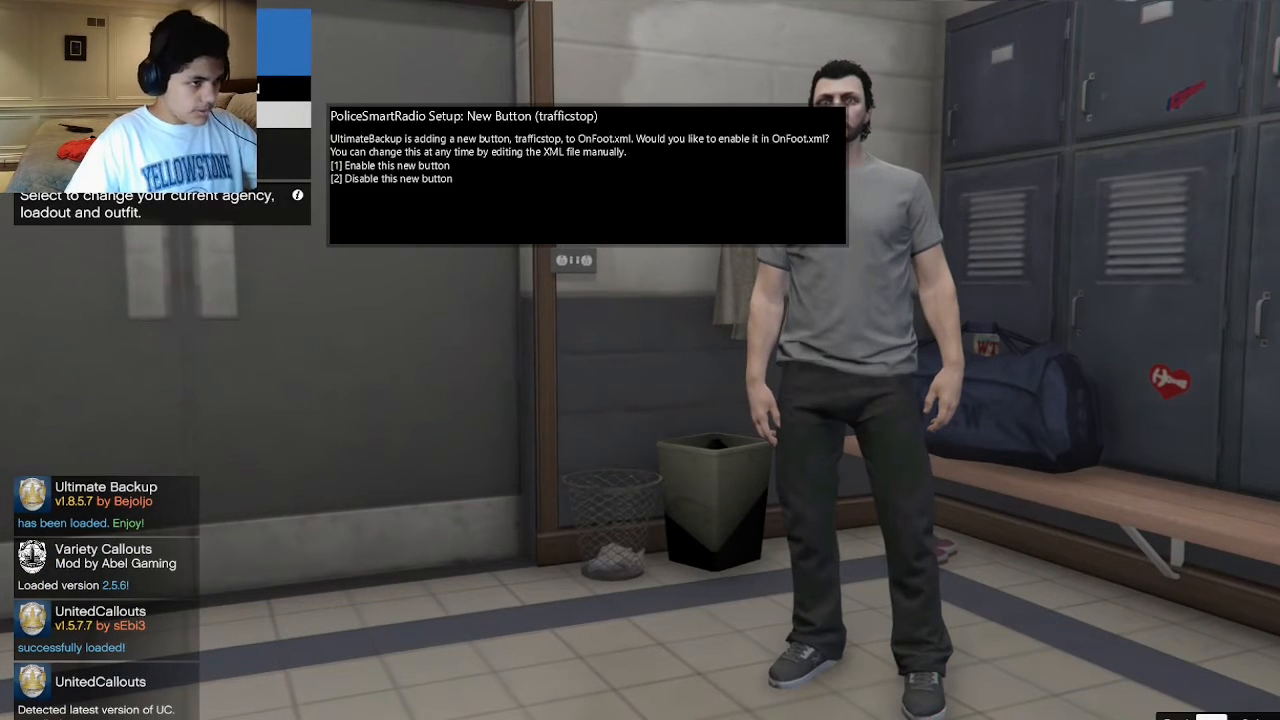
key(1)
key(1)
key(1)
key(1)
key(1)
key(1)
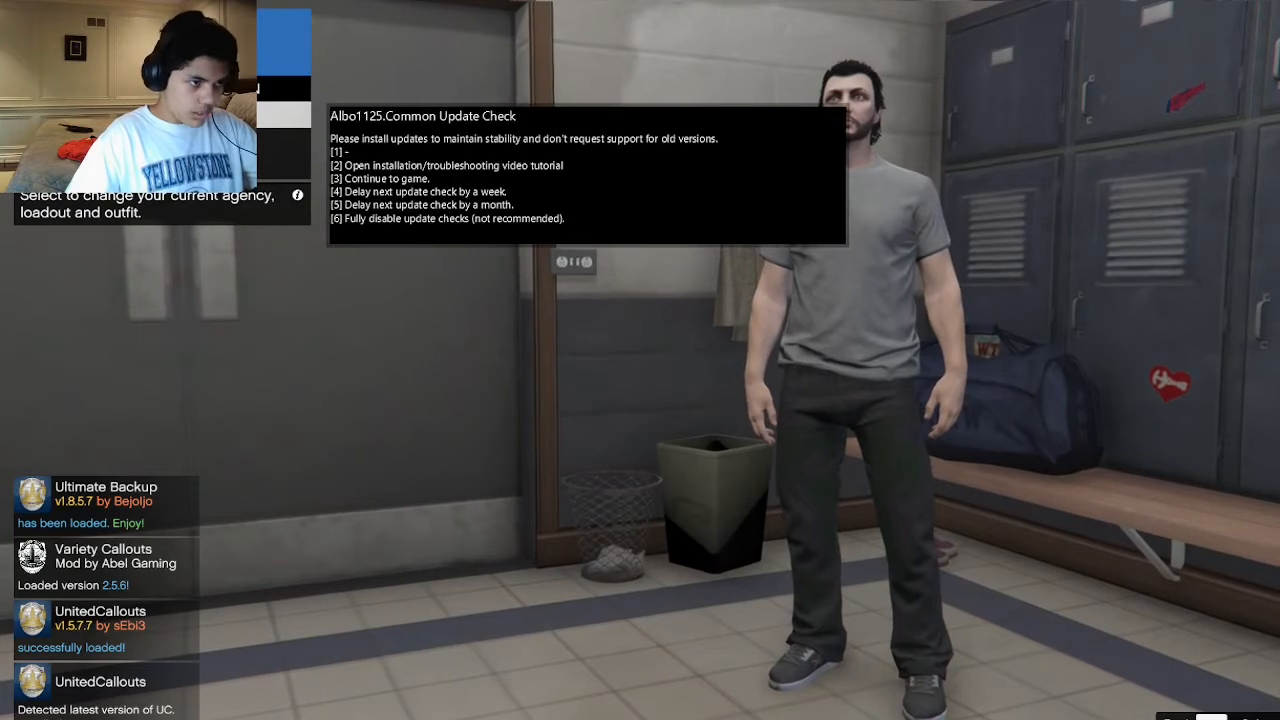
key(1)
key(1)
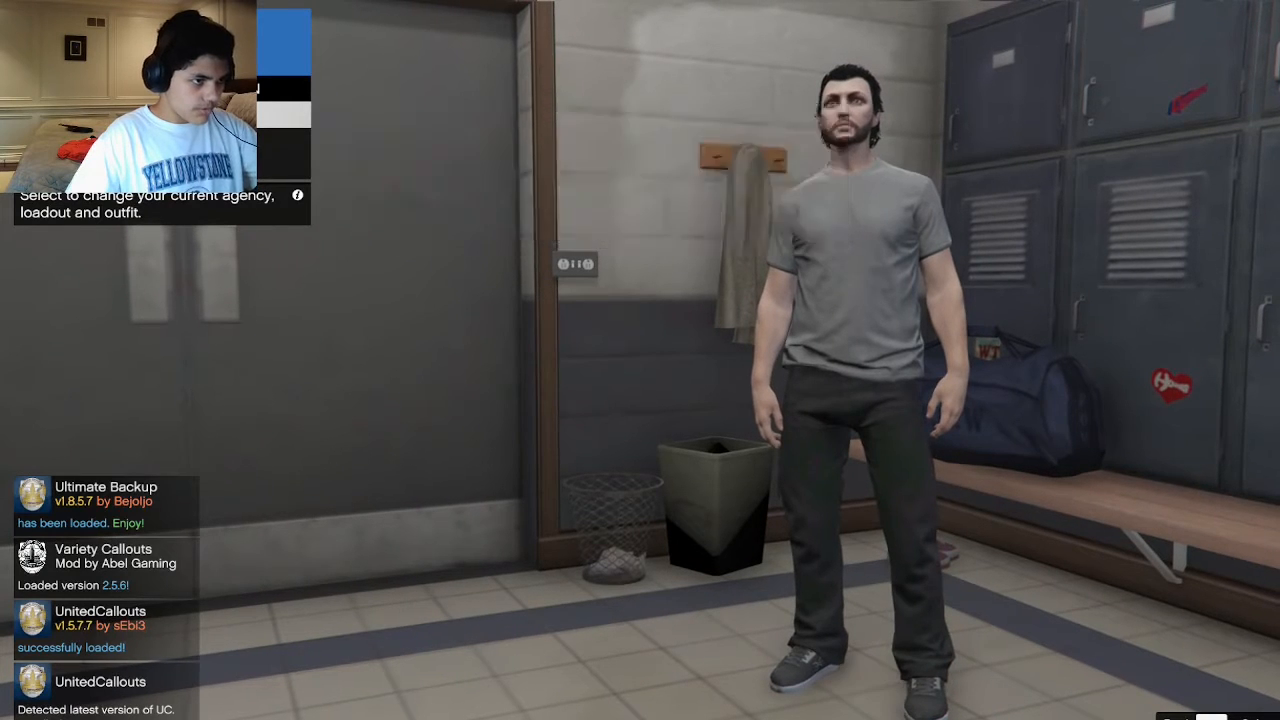
key(1)
key(1)
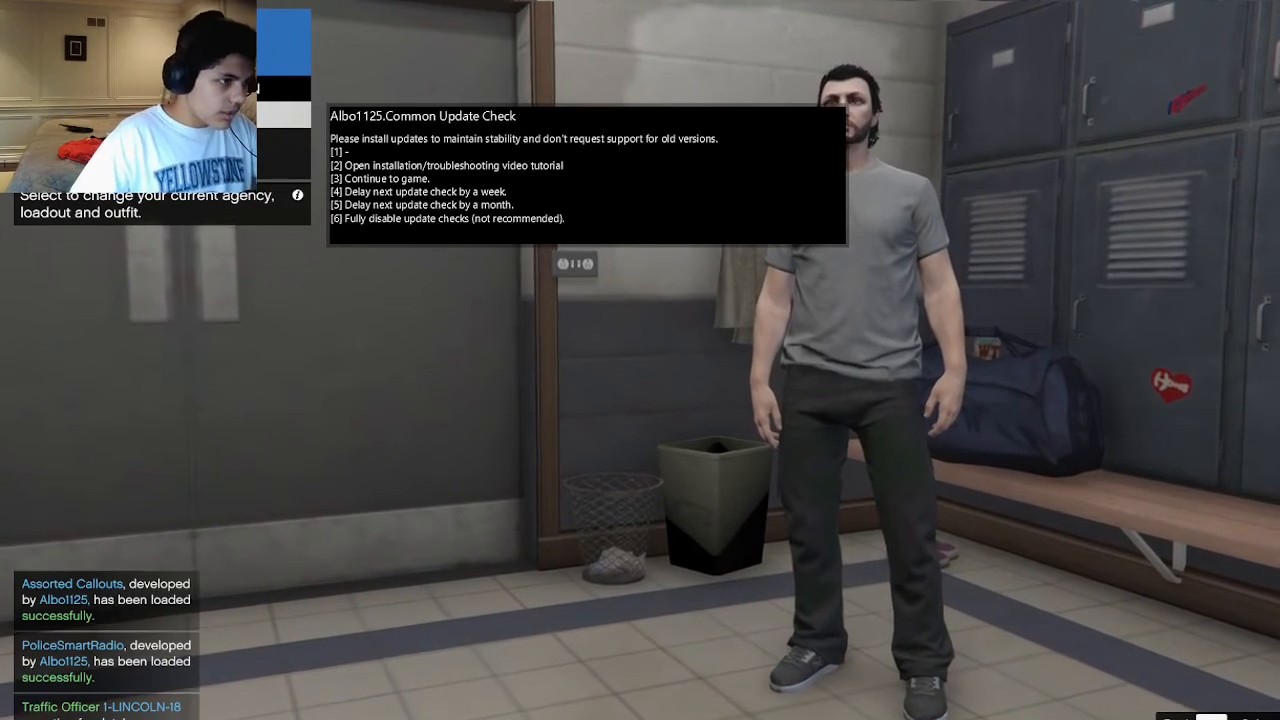
Continue to the game from the update check and enable the new PoliceSmartRadio buttons, including platecheck for InVehicle.xml.
key(3)
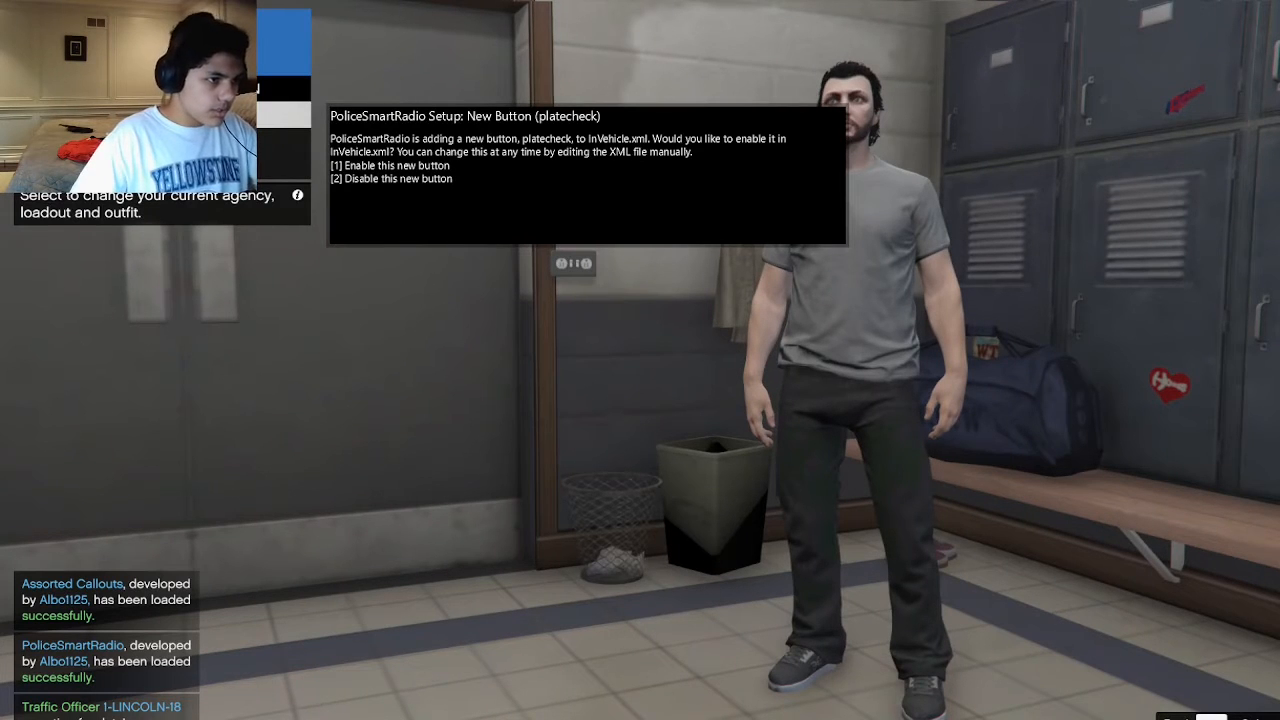
key(1)
key(1)
key(1)
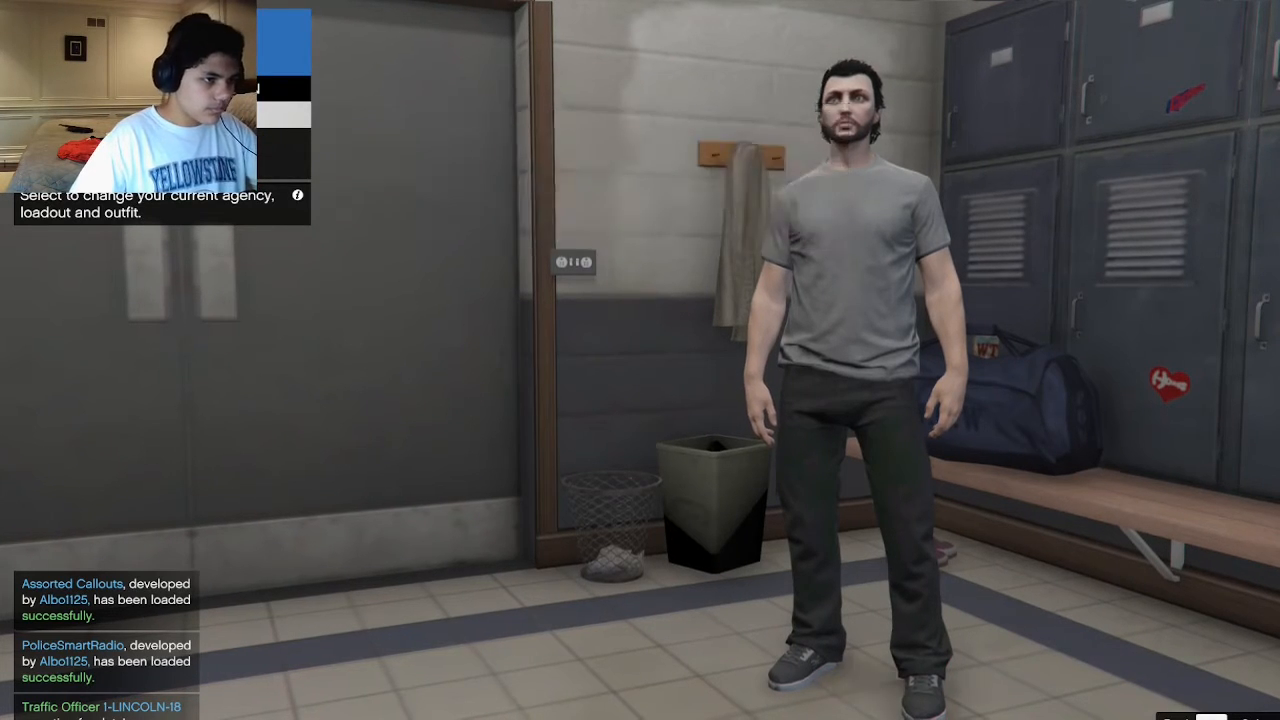
key(1)
key(1)
key(1)
key(1)
key(1)
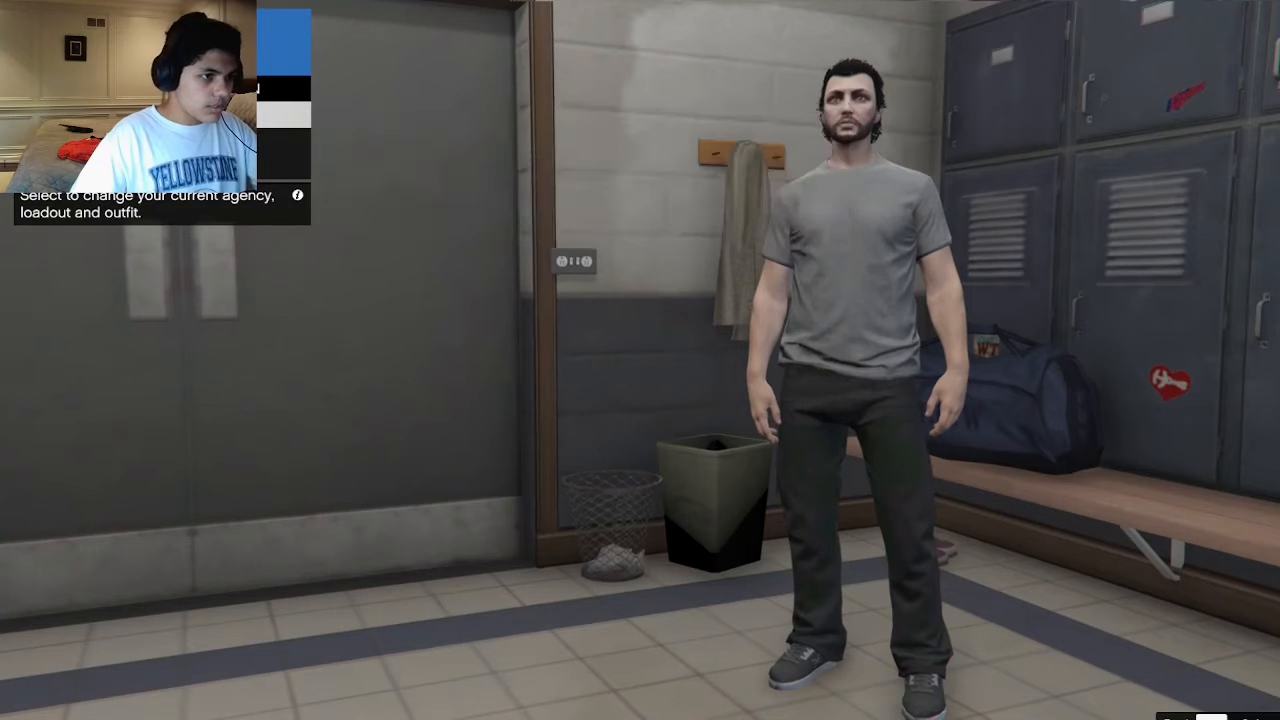
key(1)
key(1)
key(1)
key(1)
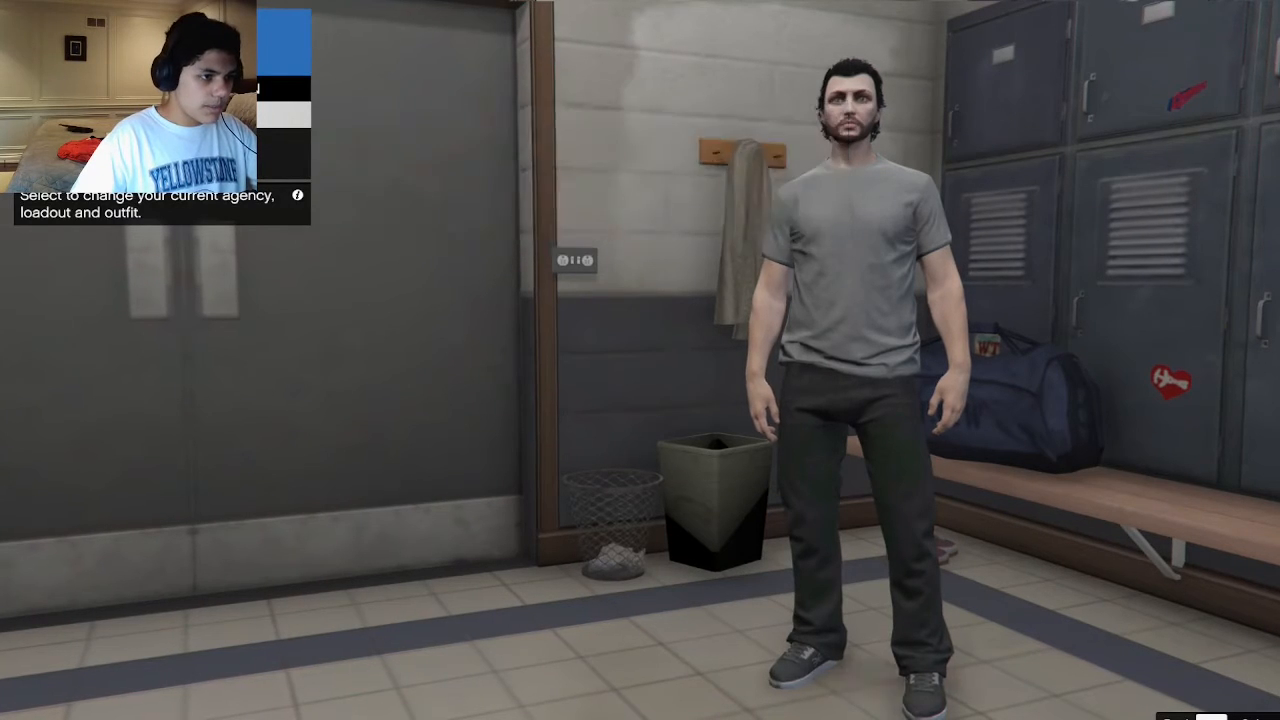
Enable the remaining StopThePed and UltimateBackup radio buttons, including insurance, spikestrips and female.
key(1)
key(1)
key(1)
key(1)
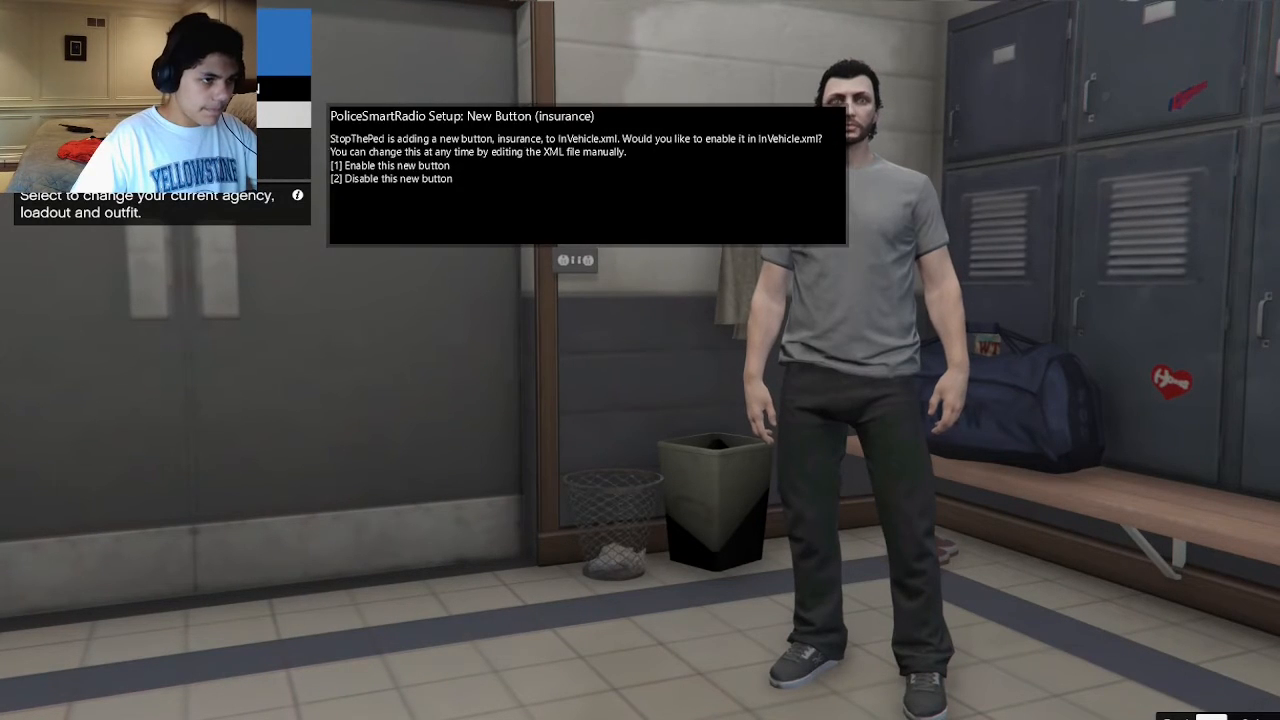
key(1)
key(1)
key(1)
key(1)
key(1)
key(1)
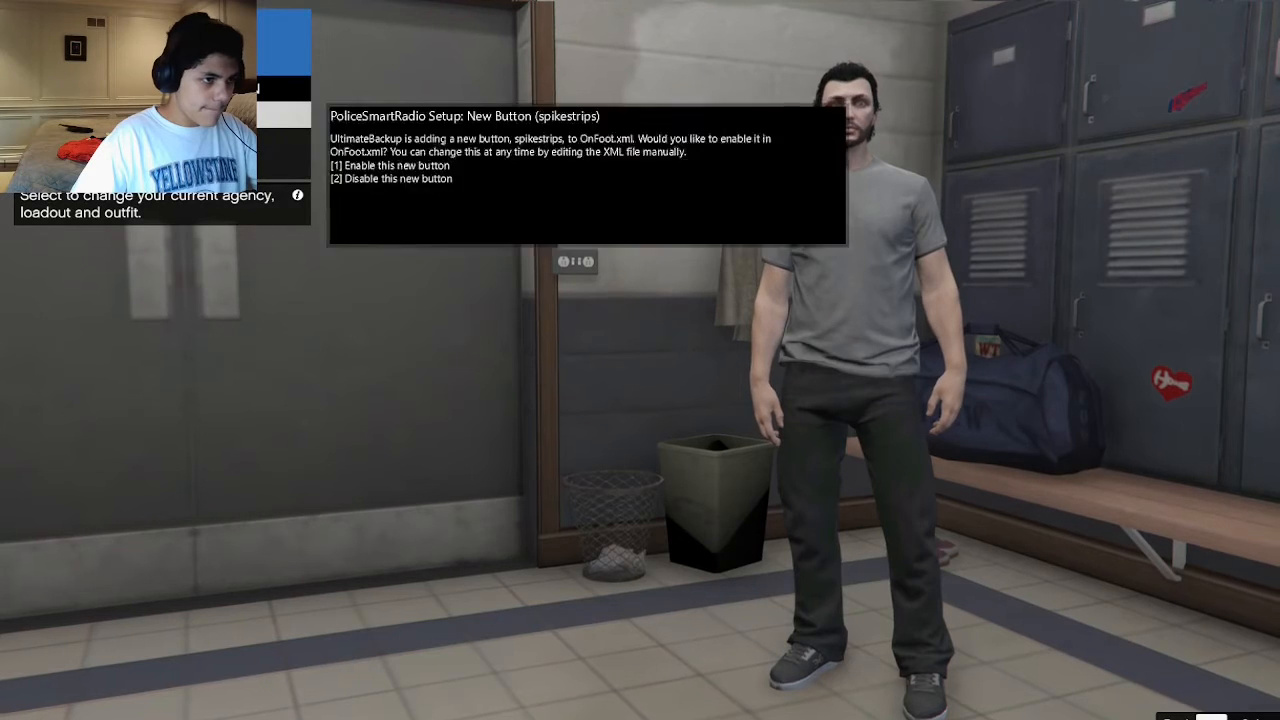
key(1)
key(1)
key(1)
key(1)
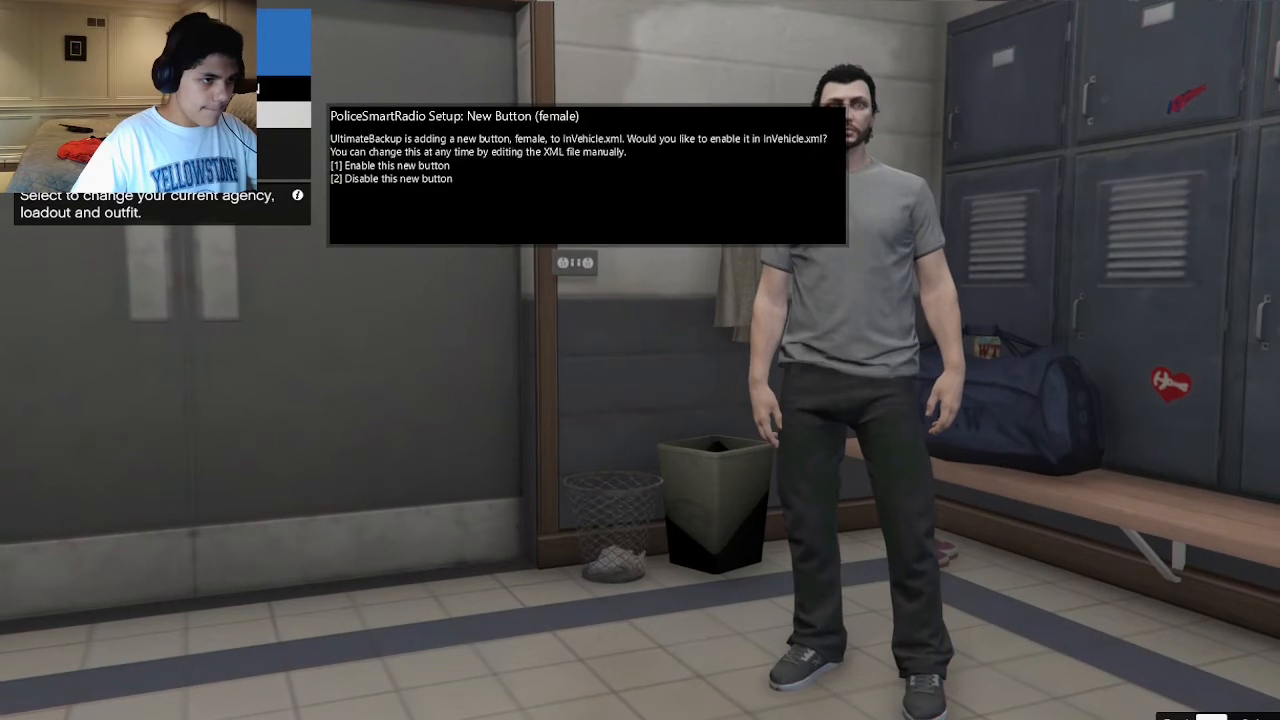
key(1)
key(1)
key(1)
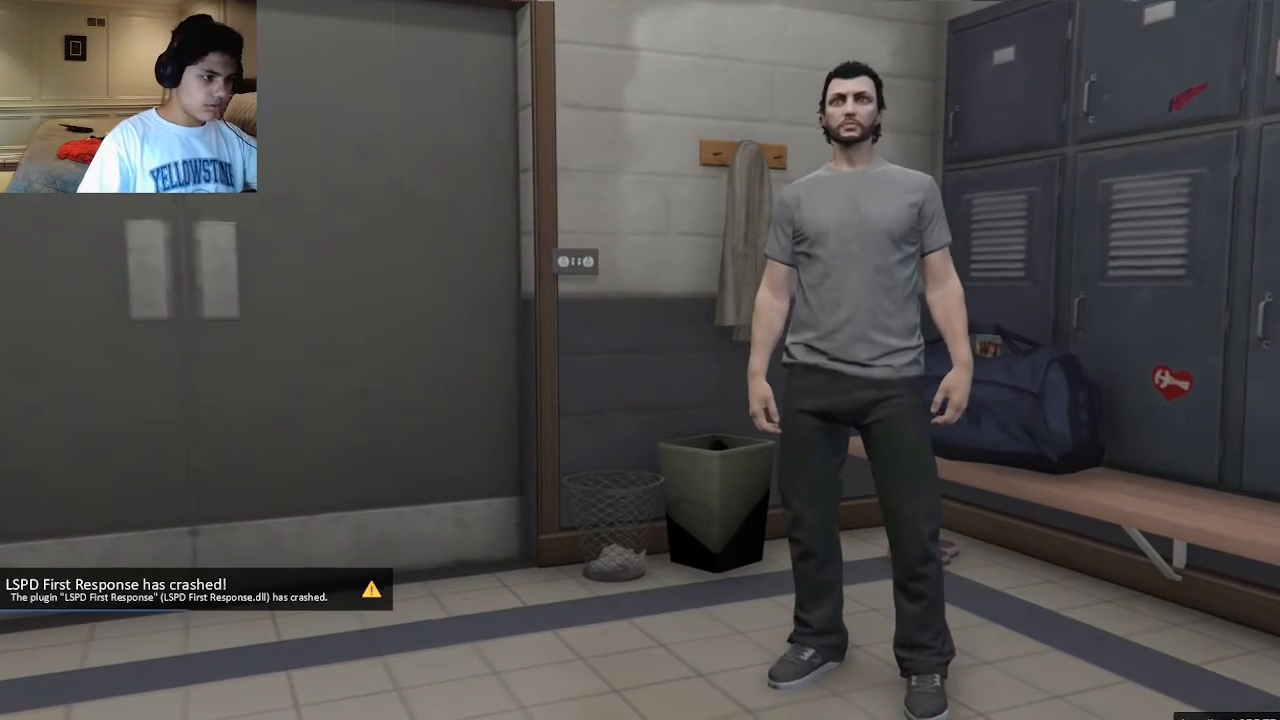
Reload all the RAGE plugins with the ReloadPlugins console command to restart LSPD First Response.
key(F4)
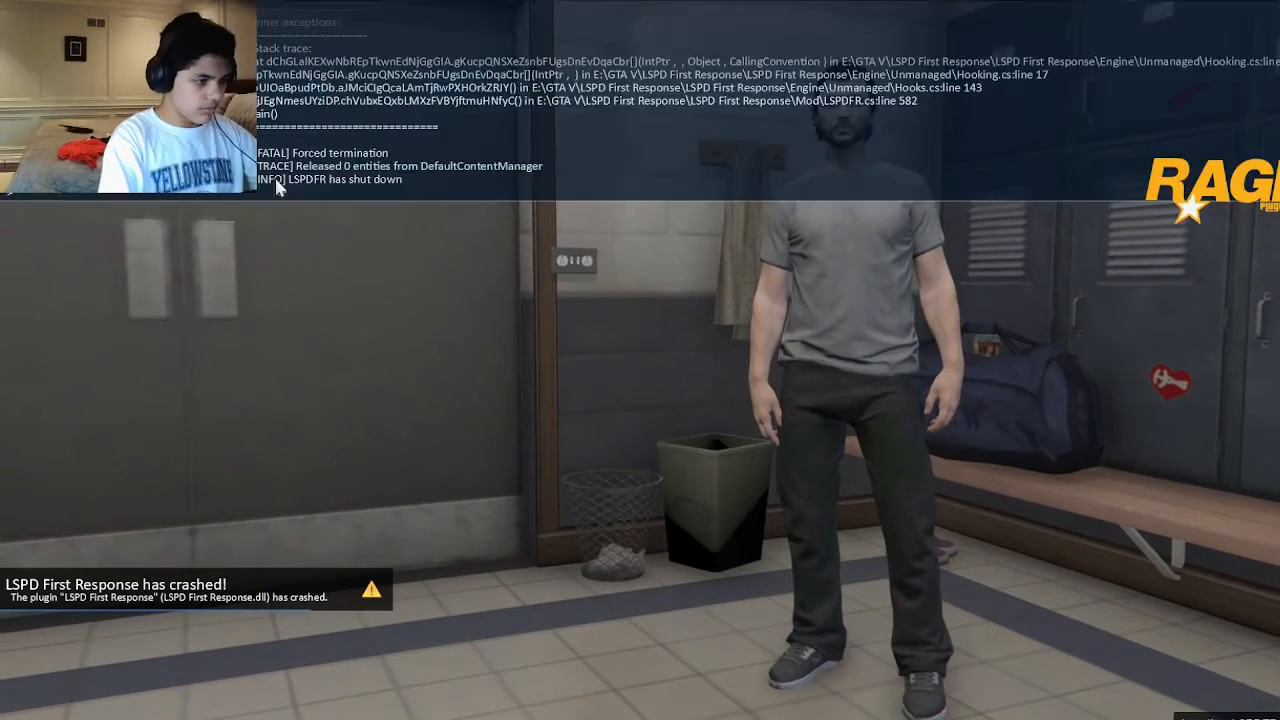
text(relo)
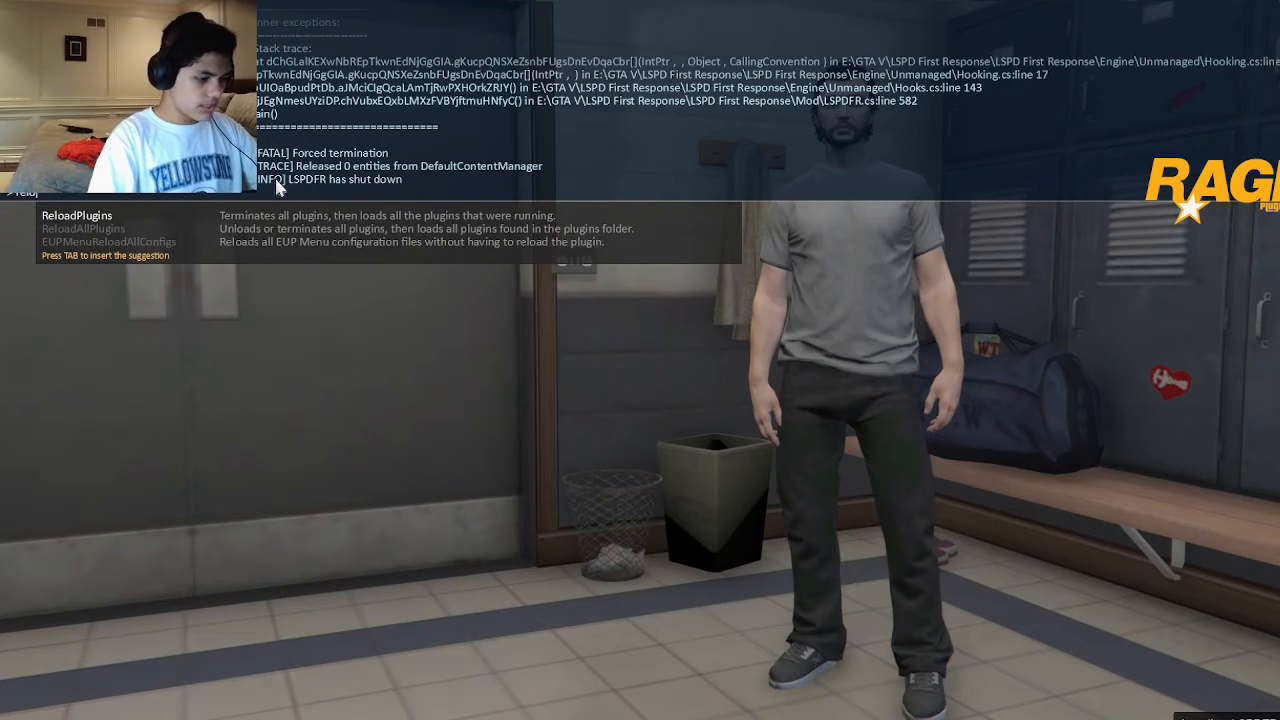
text(adPlugi)
key(BackSpace)
key(BackSpace)
key(BackSpace)
key(BackSpace)
key(BackSpace)
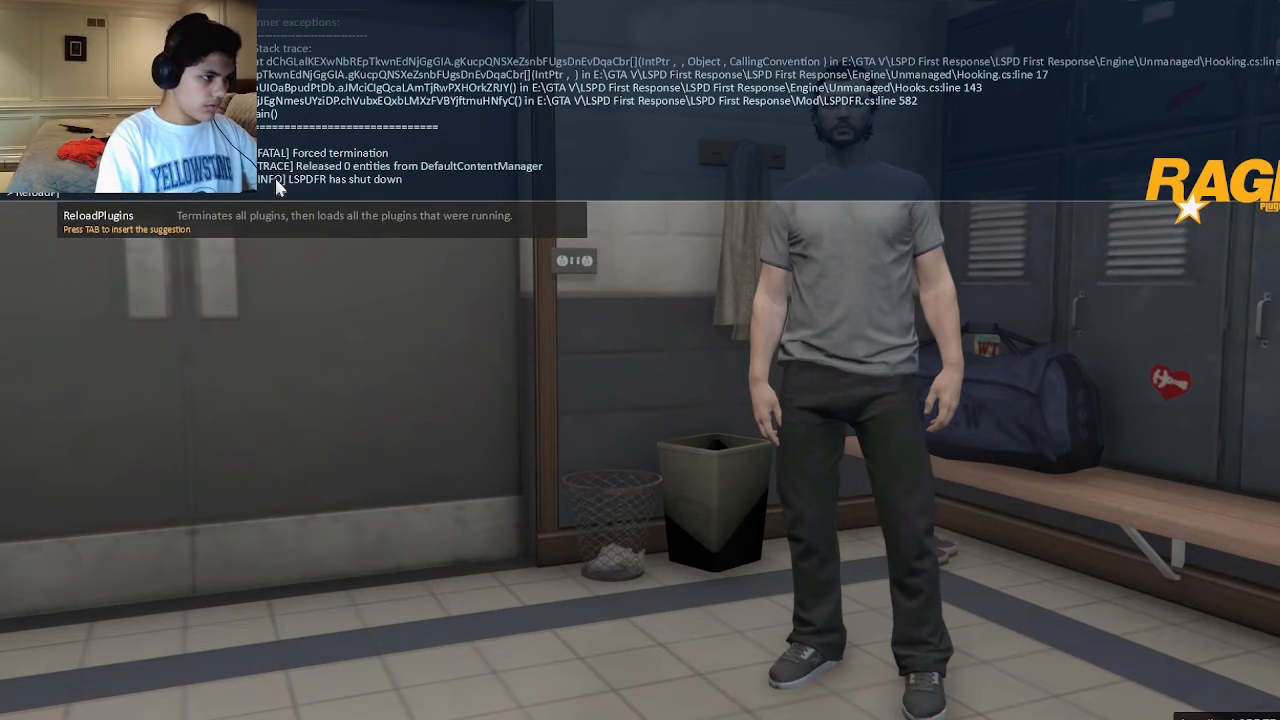
key(Down)
key(Tab)
key(Return)
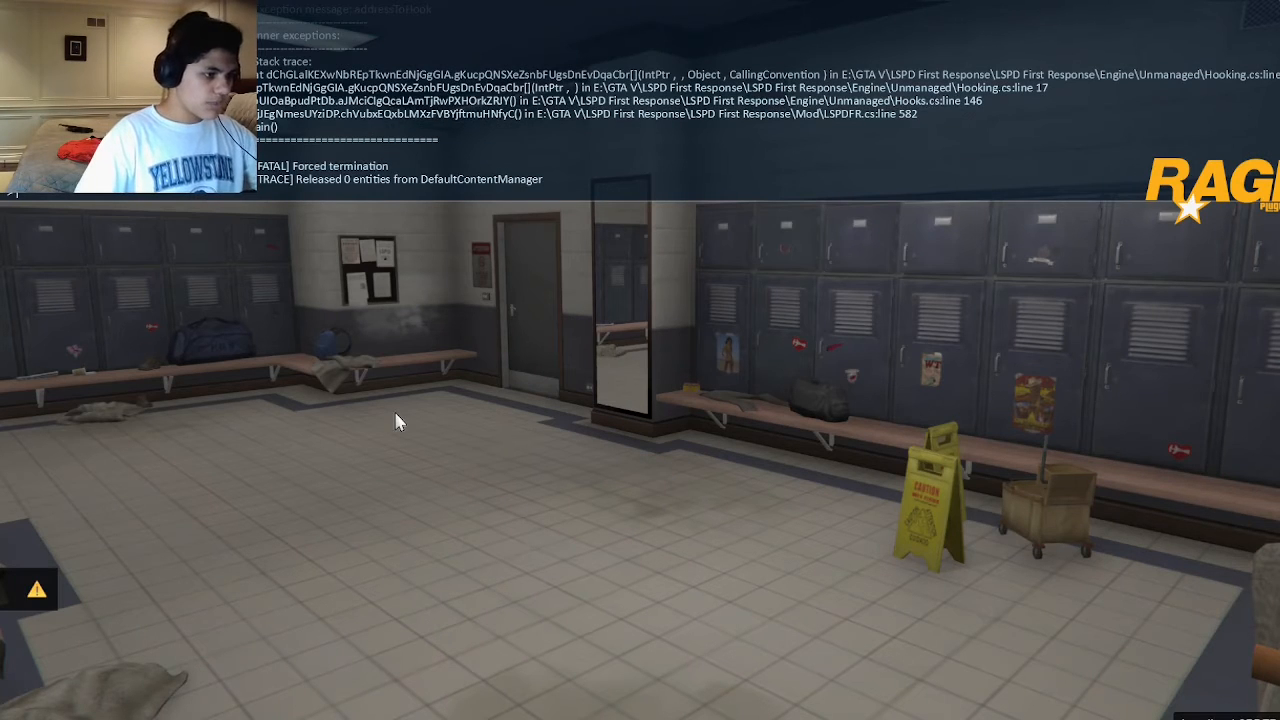
key(F4)
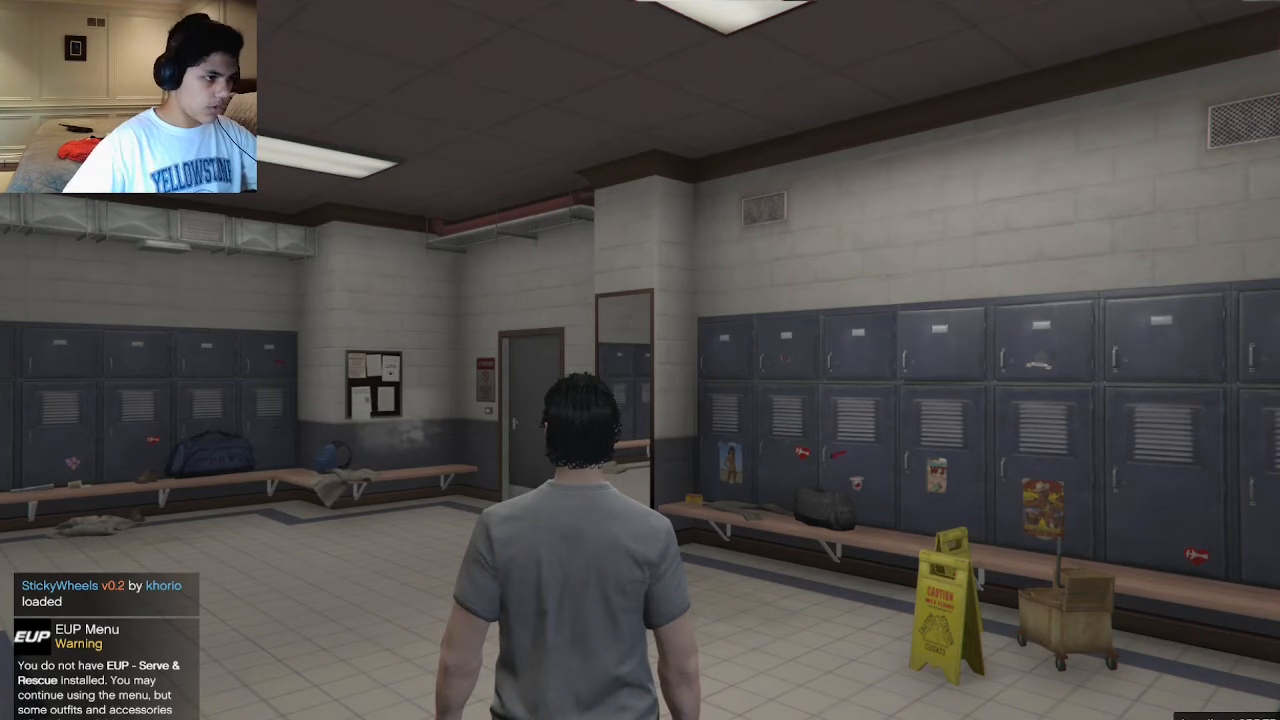
Switch to OBS Studio and stop the recording.
key(alt+Tab)
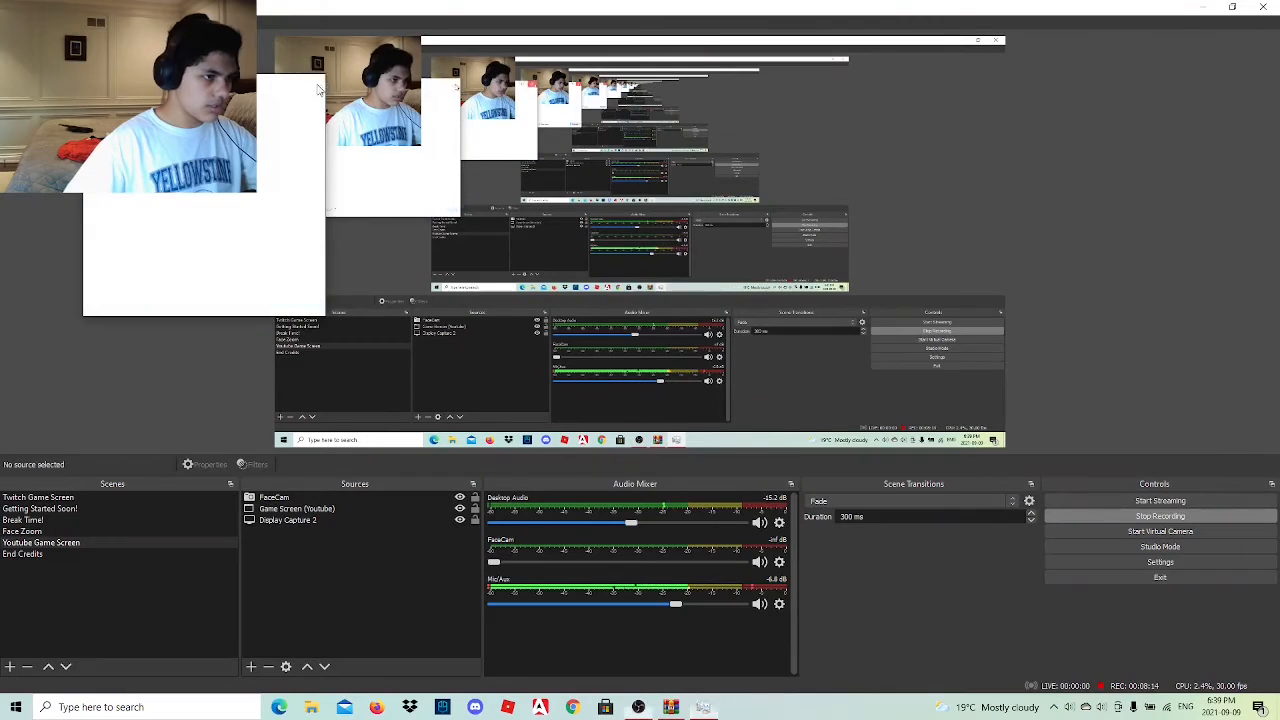
click(1095, 516)
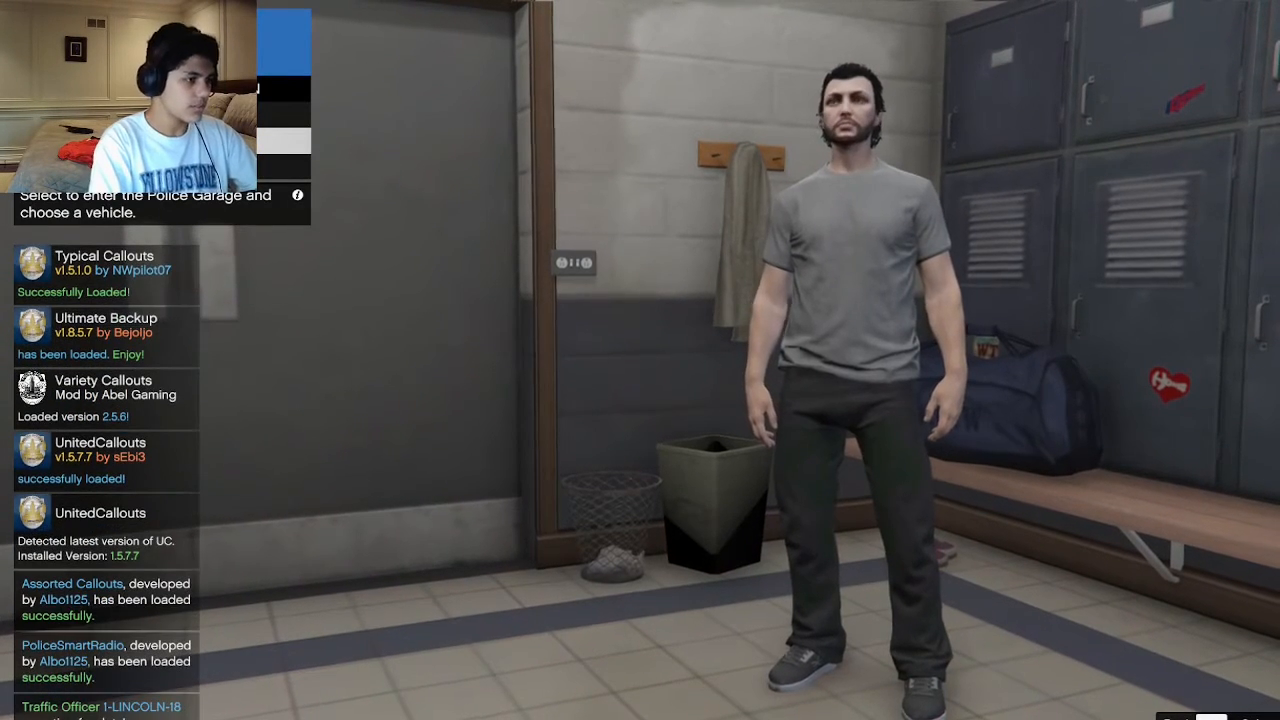
Enter the Police Garage and look through the vehicles available to the LSPD.
key(Return)
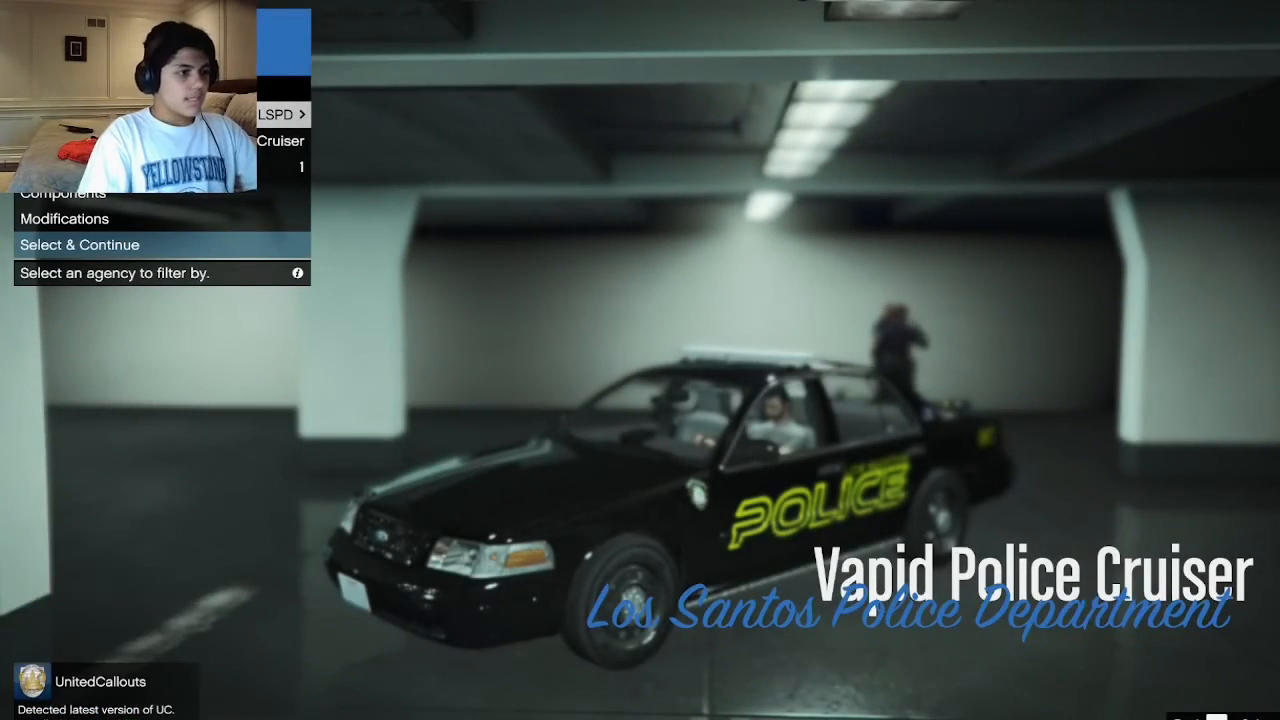
key(Down)
key(Right)
key(Right)
key(Right)
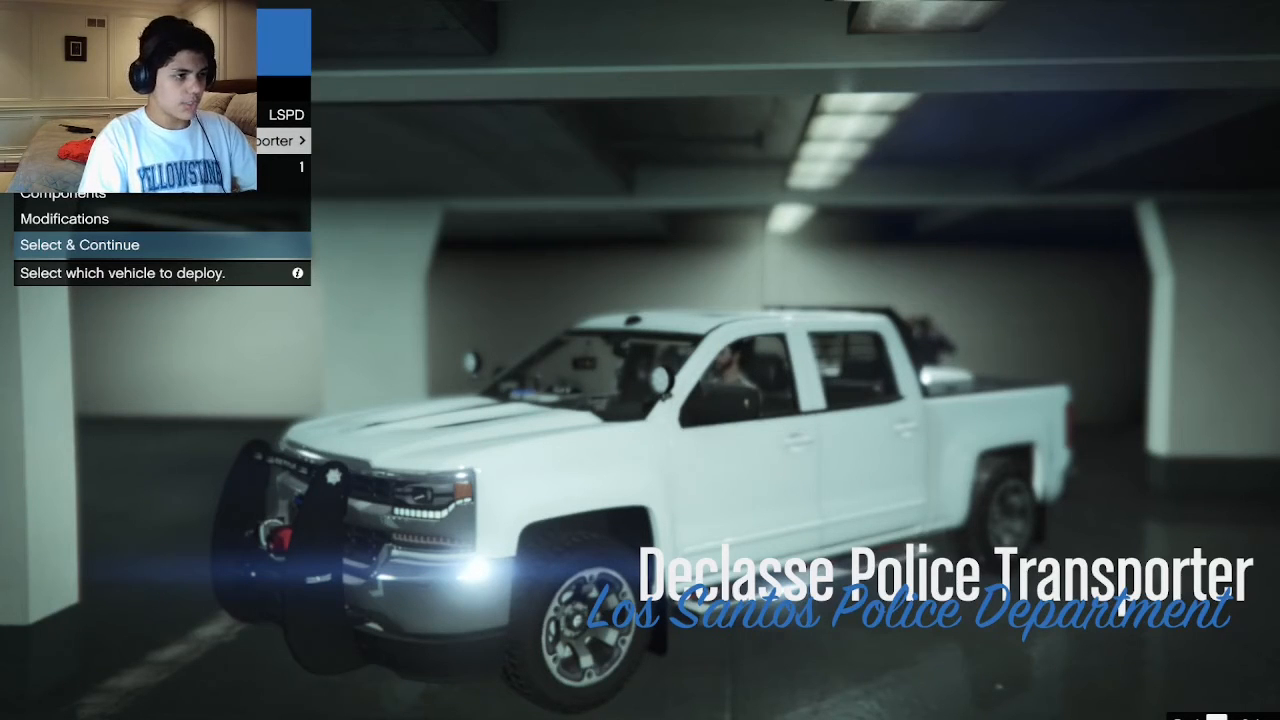
key(Right)
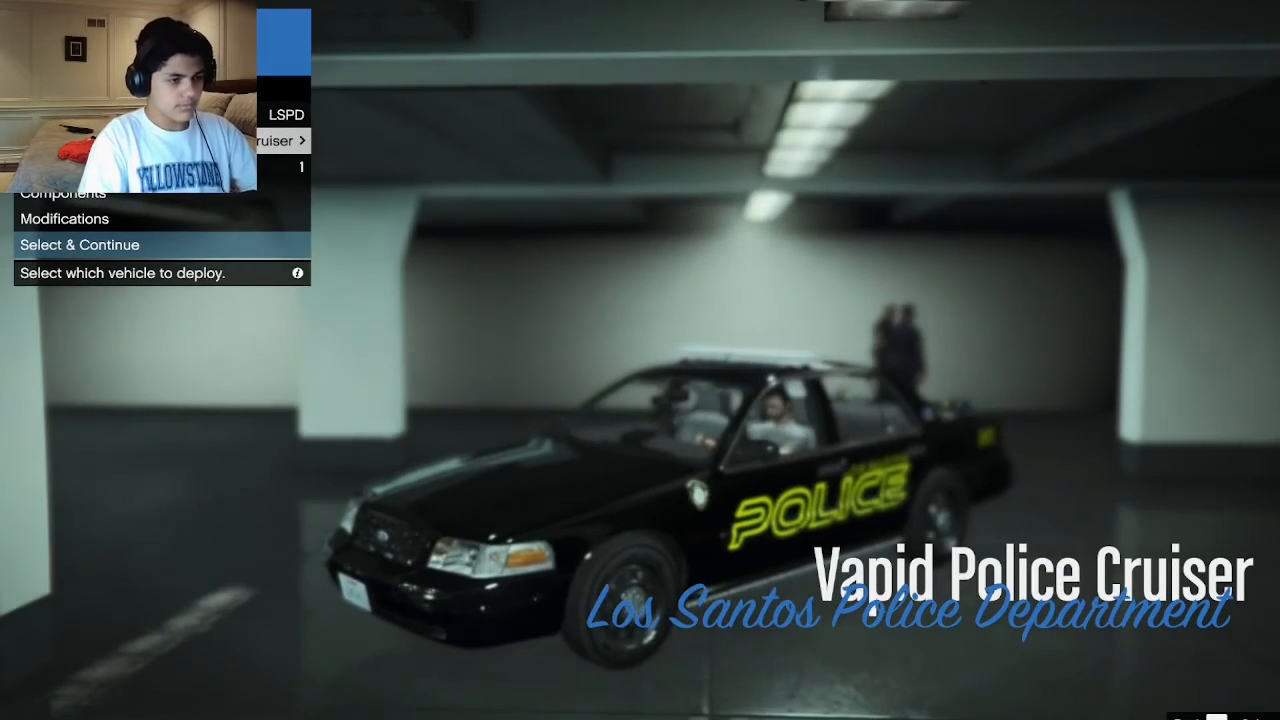
Switch the garage's agency to LSSD and bring up the Sheriff SUV's liveries.
key(Up)
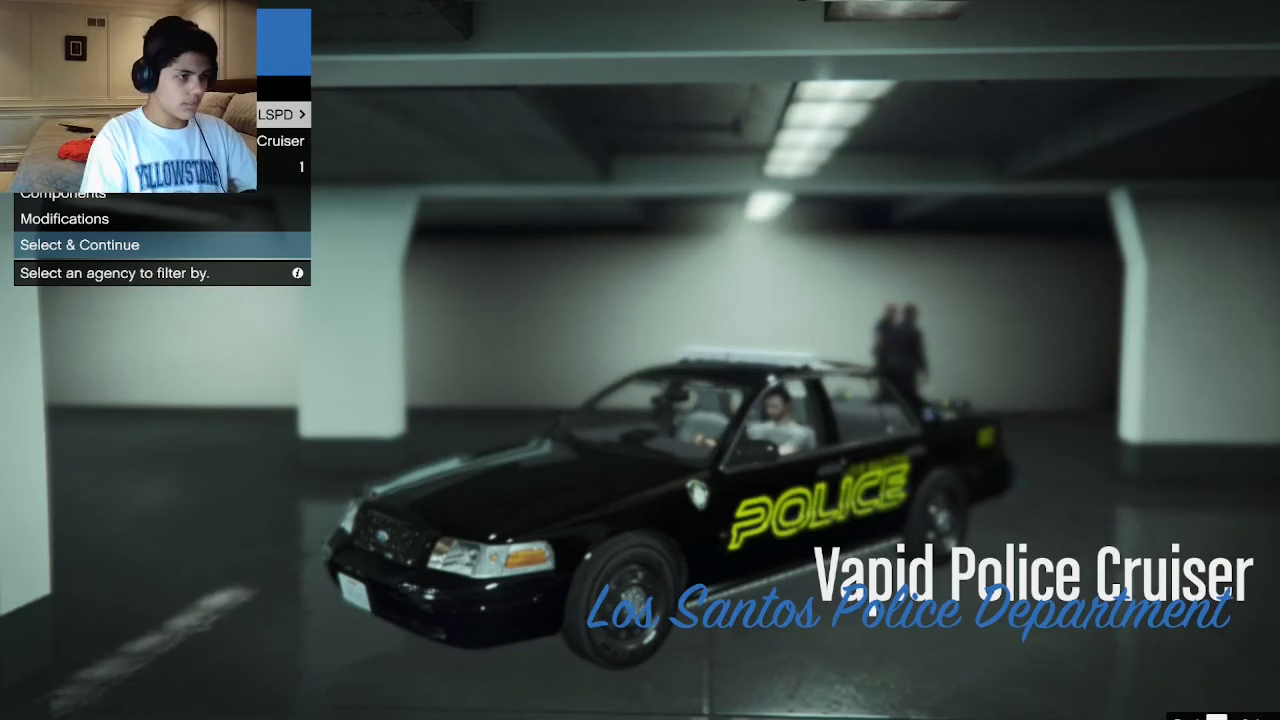
key(Right)
key(Down)
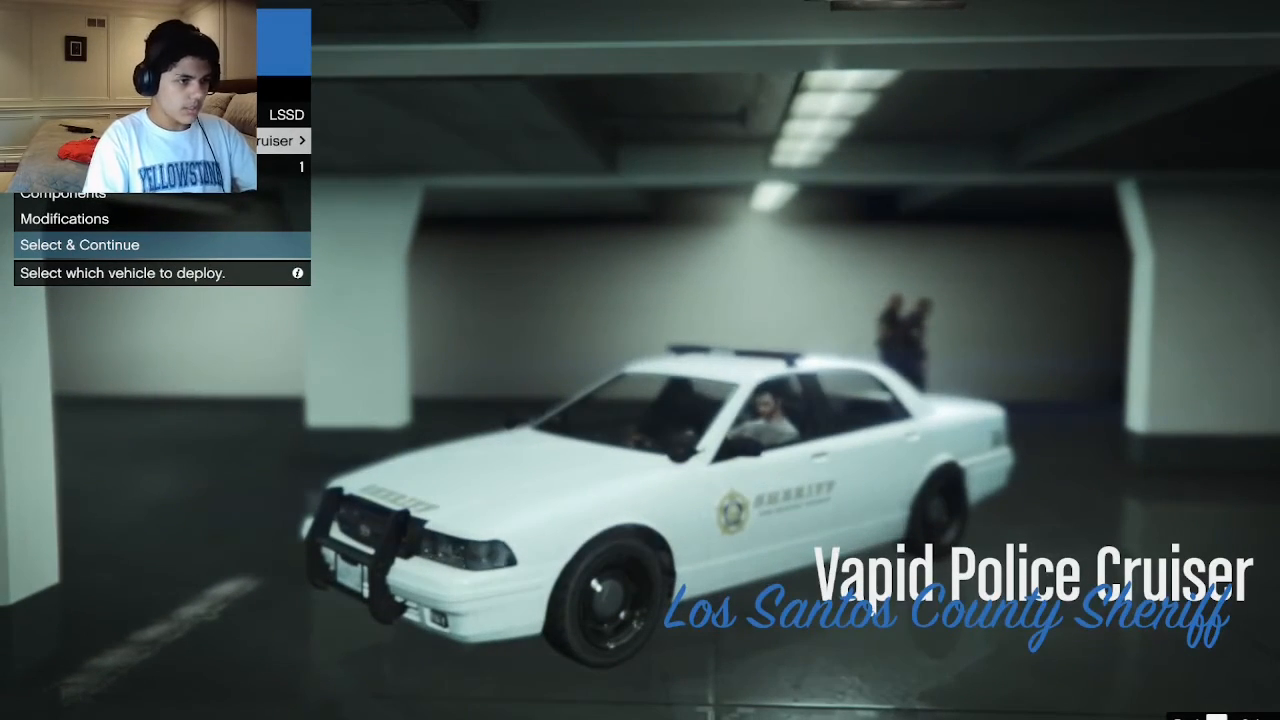
key(Right)
key(Down)
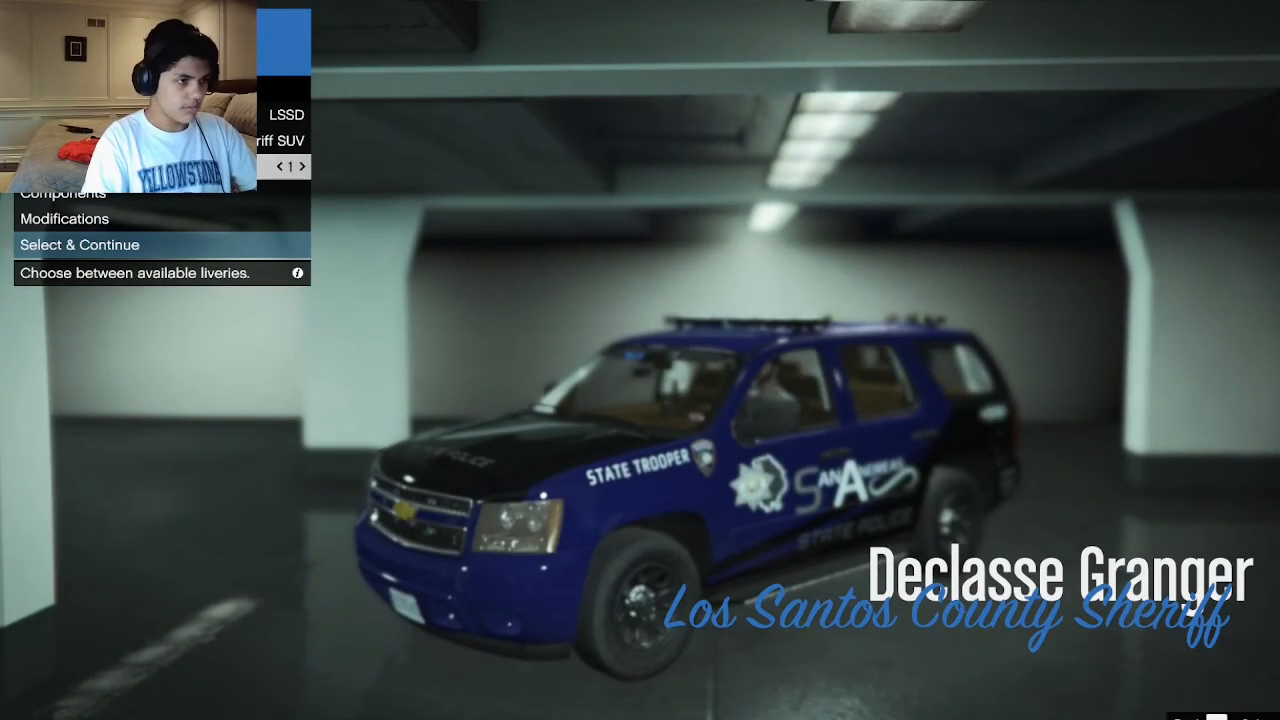
Preview liveries 1 to 4 on the LSSD Declasse Granger.
key(Right)
key(Right)
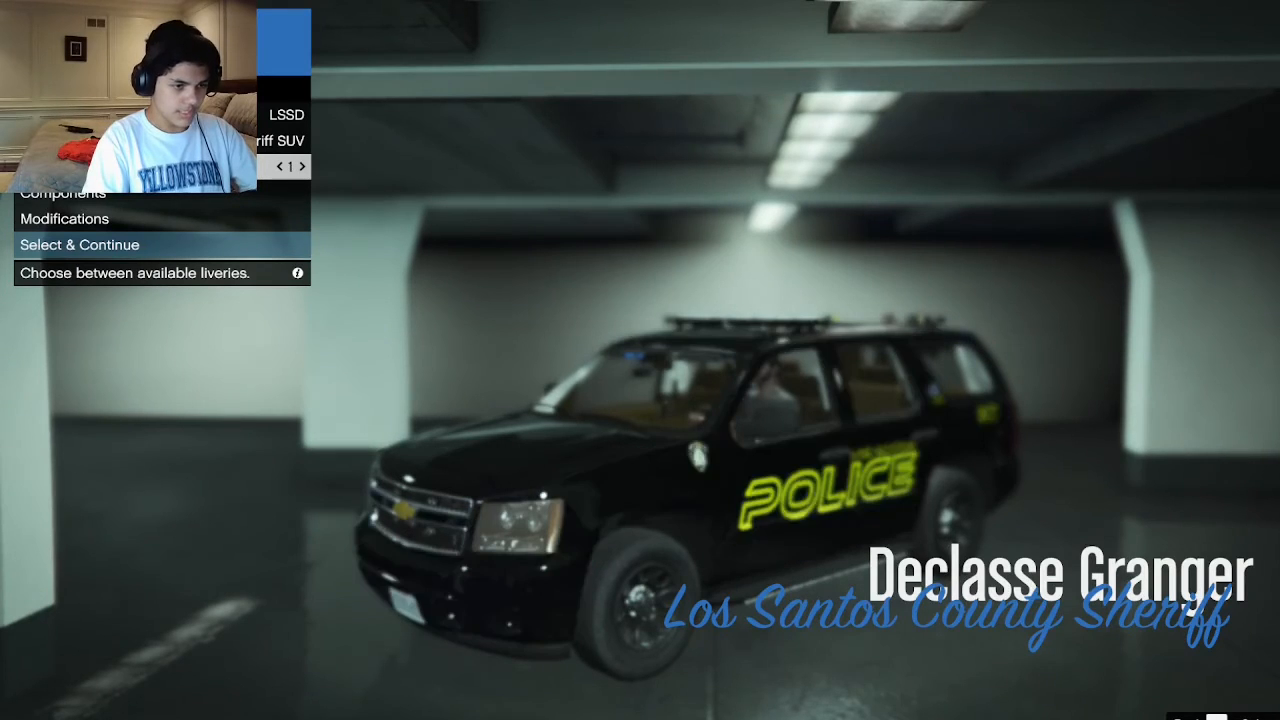
key(Left)
key(Right)
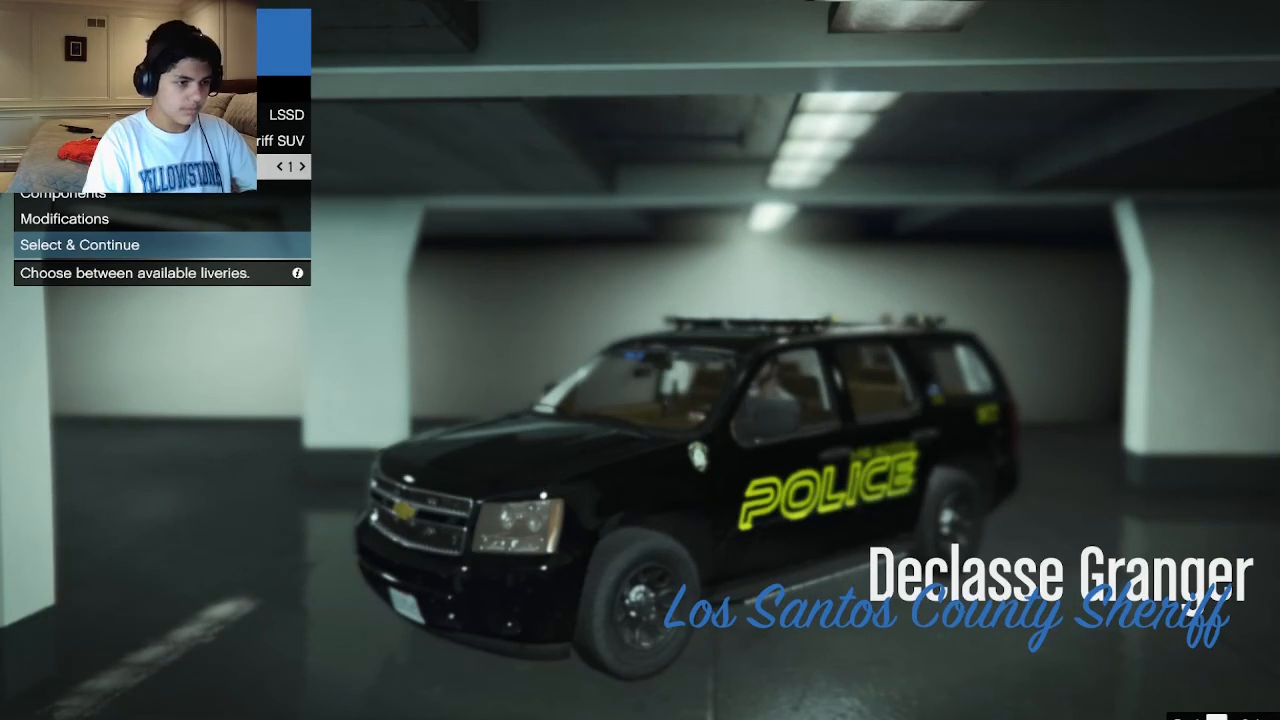
key(Right)
key(Right)
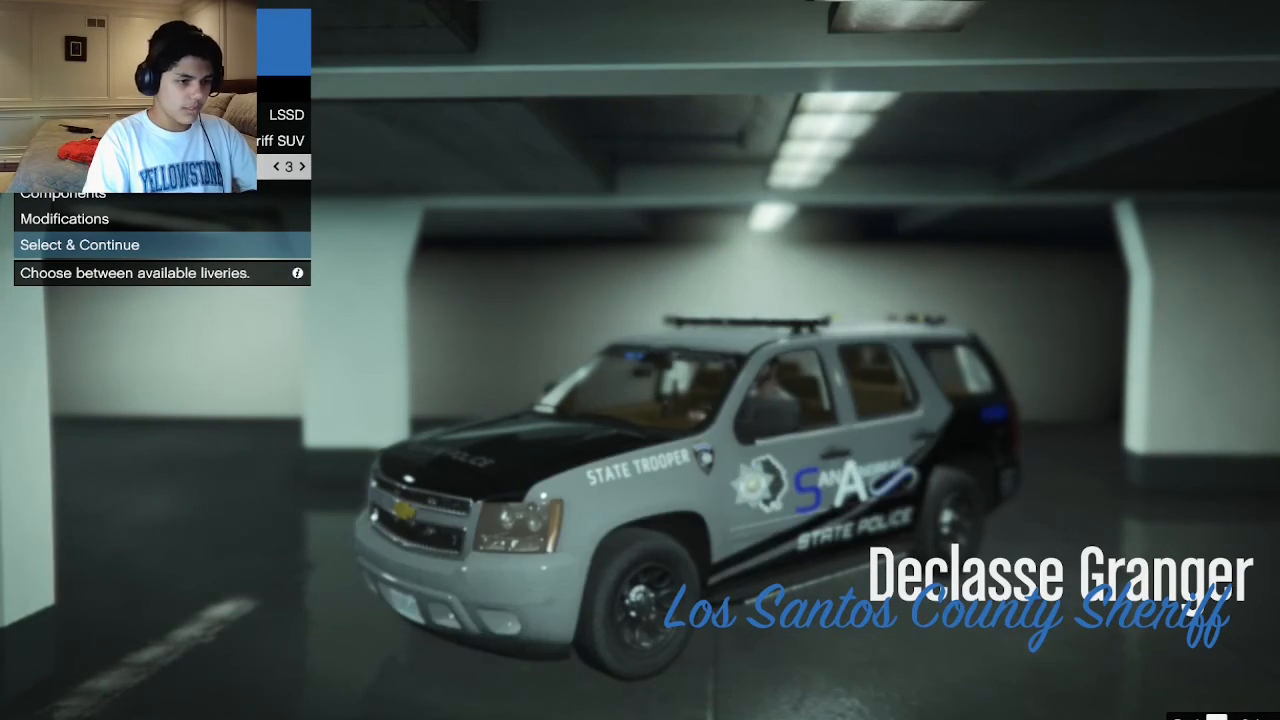
key(Right)
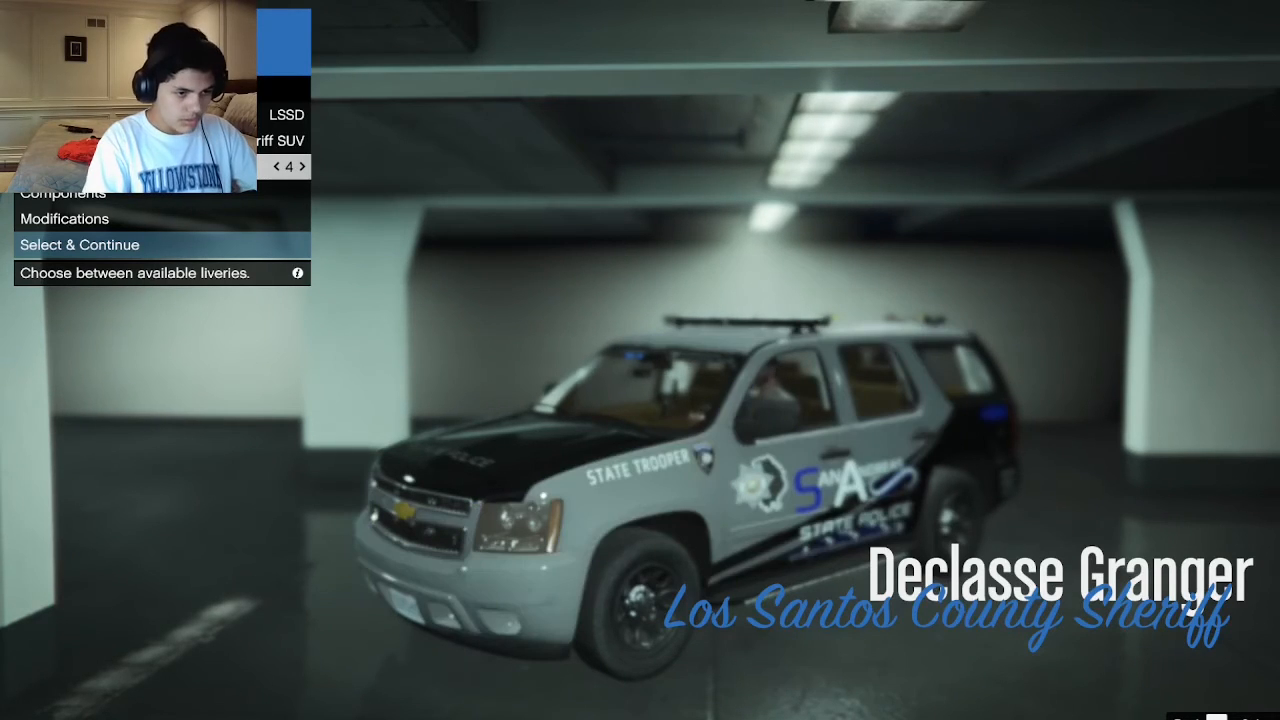
key(Left)
key(Left)
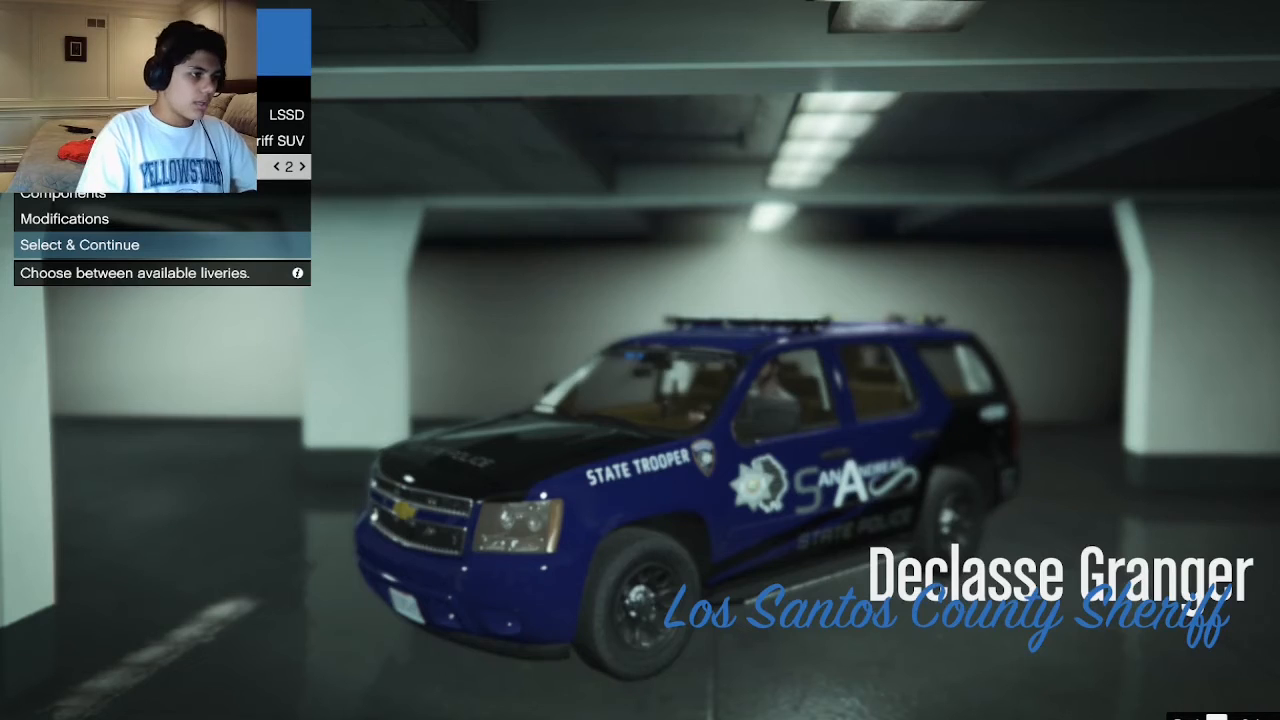
Browse the garage's other agencies, including the North Yankton State Patrol and its Albany Roadcruiser.
key(Up)
key(Up)
key(Right)
key(Right)
key(Right)
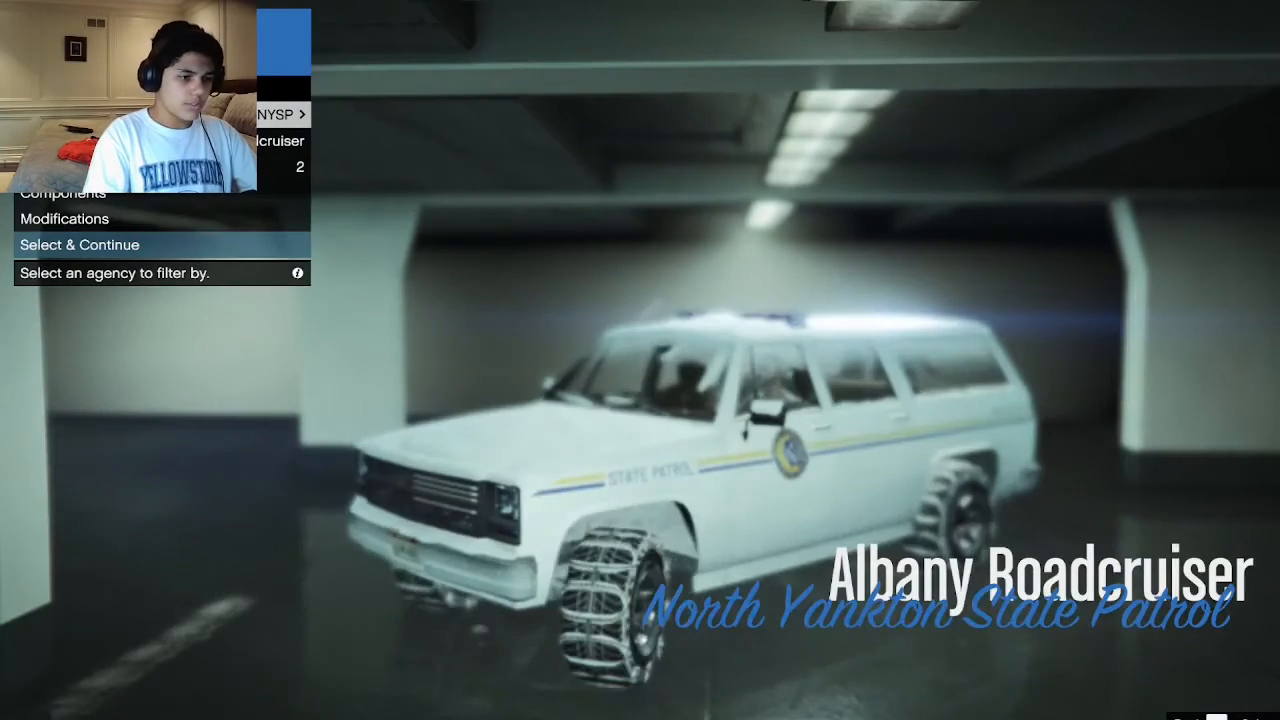
key(Down)
key(Up)
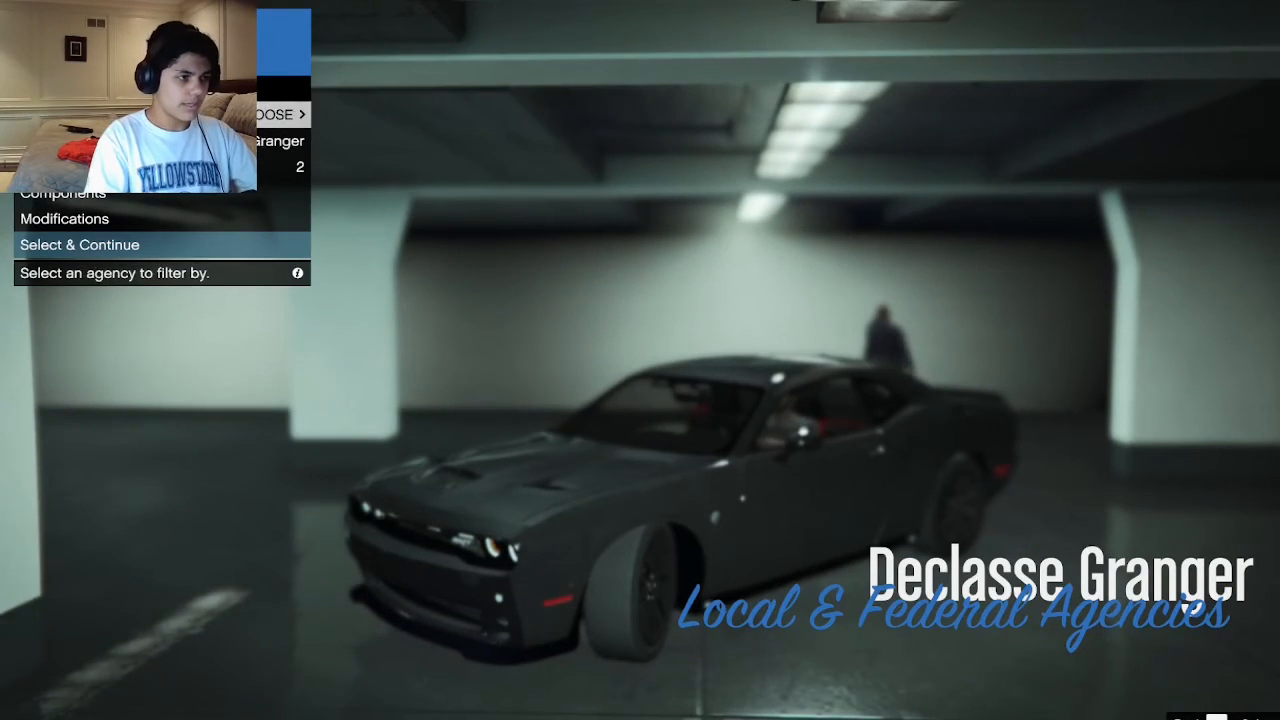
Look through the local and federal agency vehicles, including the FIB's, and return the agency filter to LSPD.
key(Right)
key(Down)
key(Right)
key(Right)
key(Up)
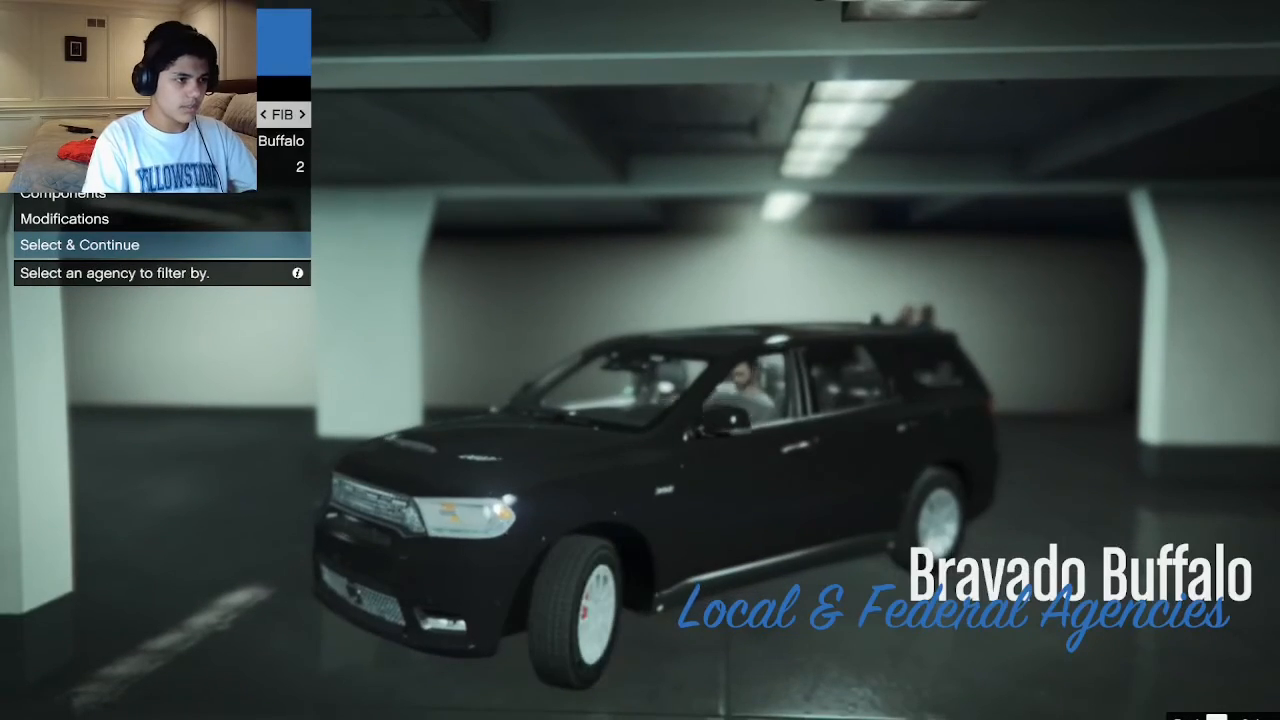
key(Right)
key(Down)
key(Up)
key(Right)
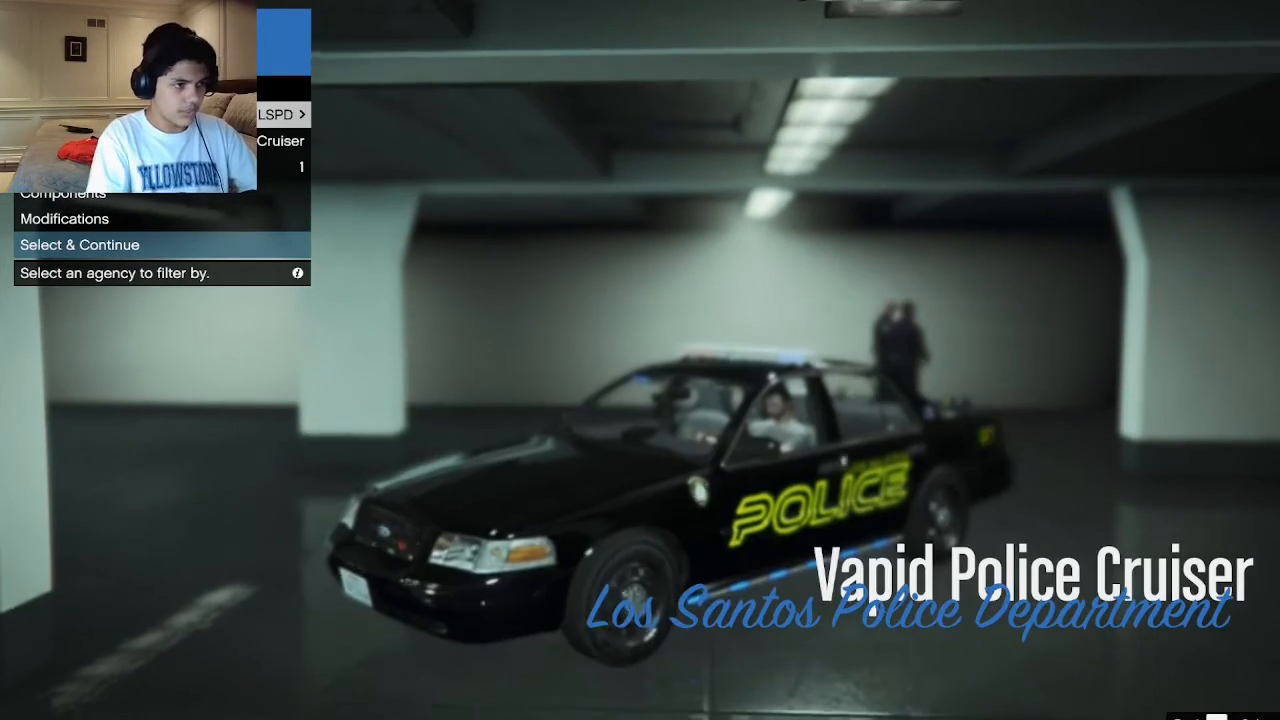
key(Right)
key(Left)
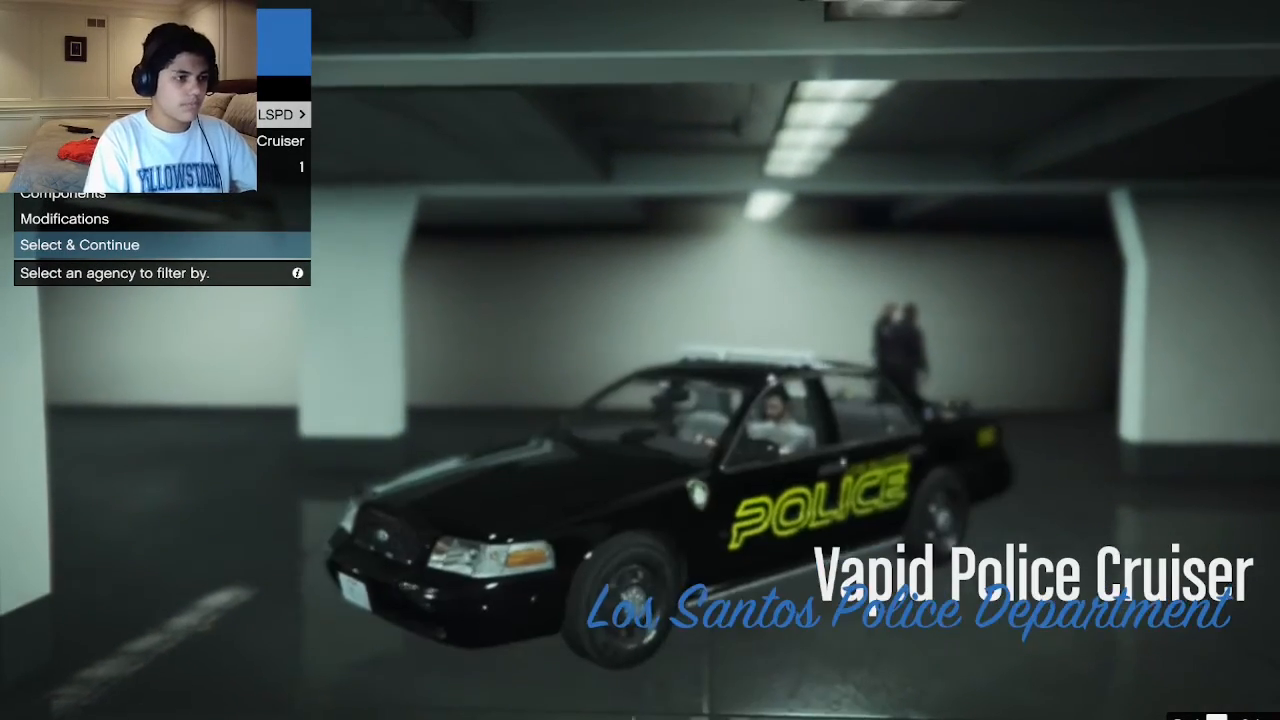
Cycle through the LSPD vehicles again, including the Vapid Police Interceptor.
key(Down)
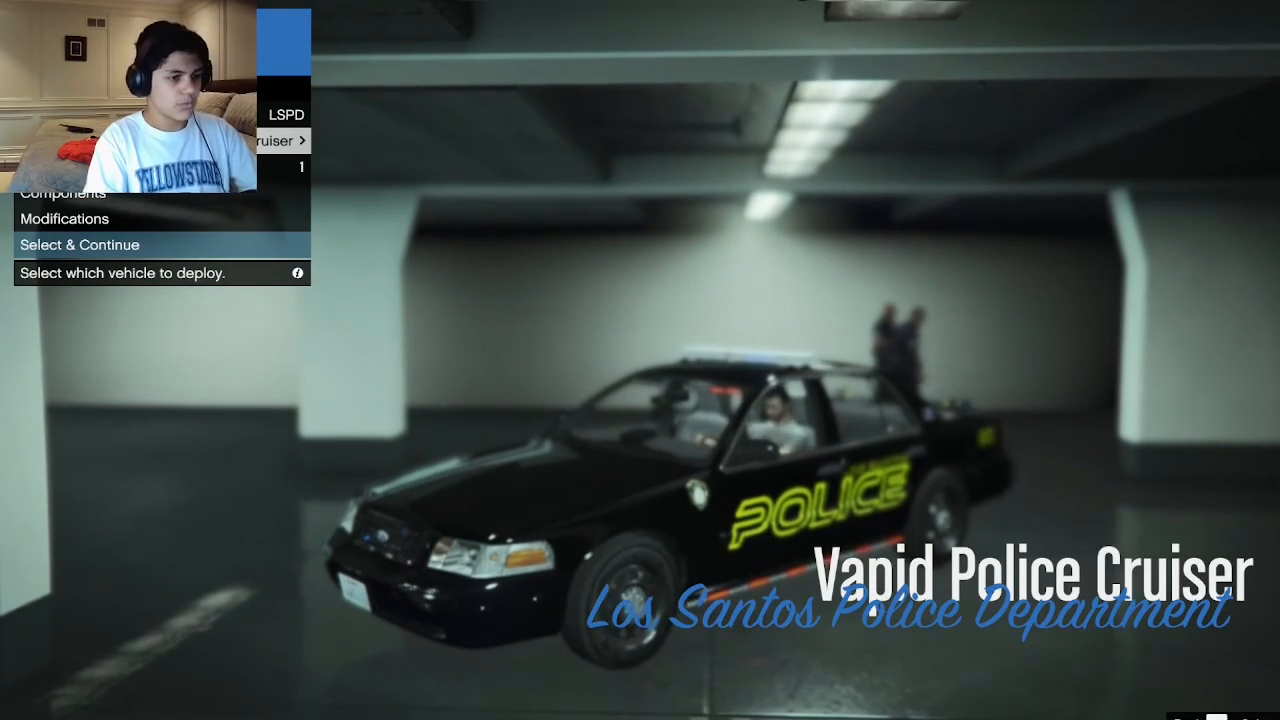
key(Right)
key(Right)
key(Right)
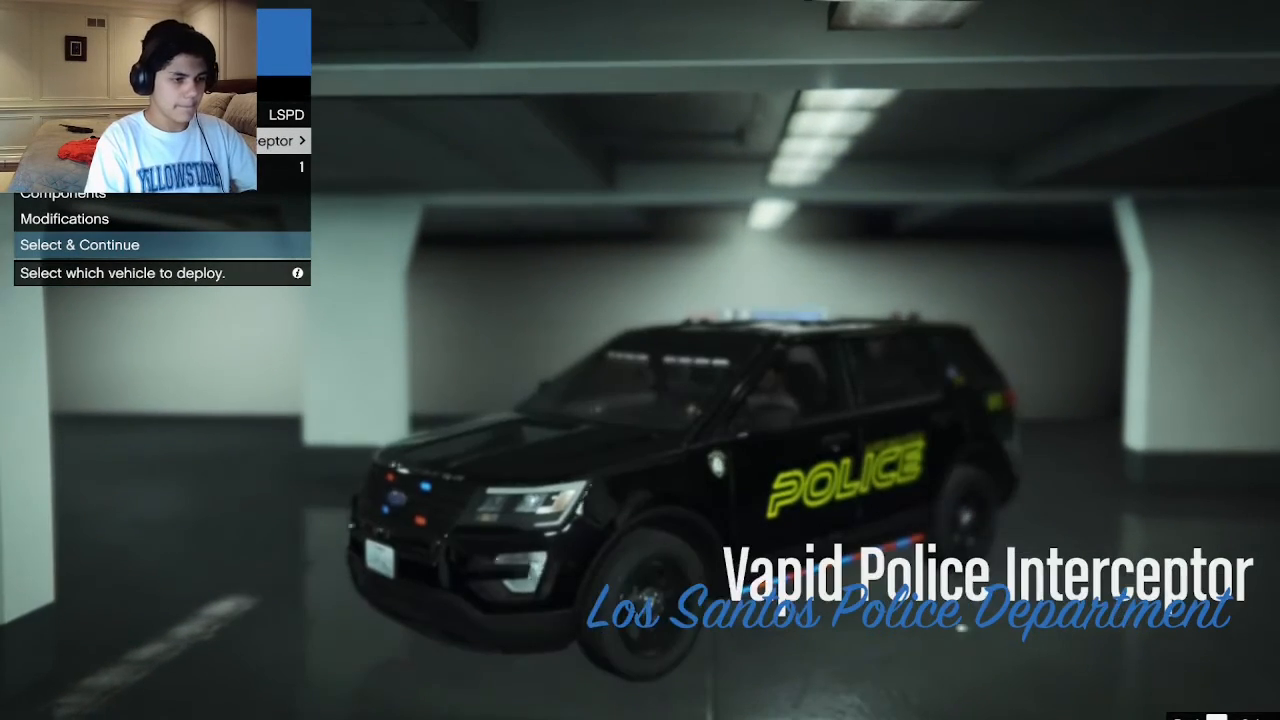
key(Right)
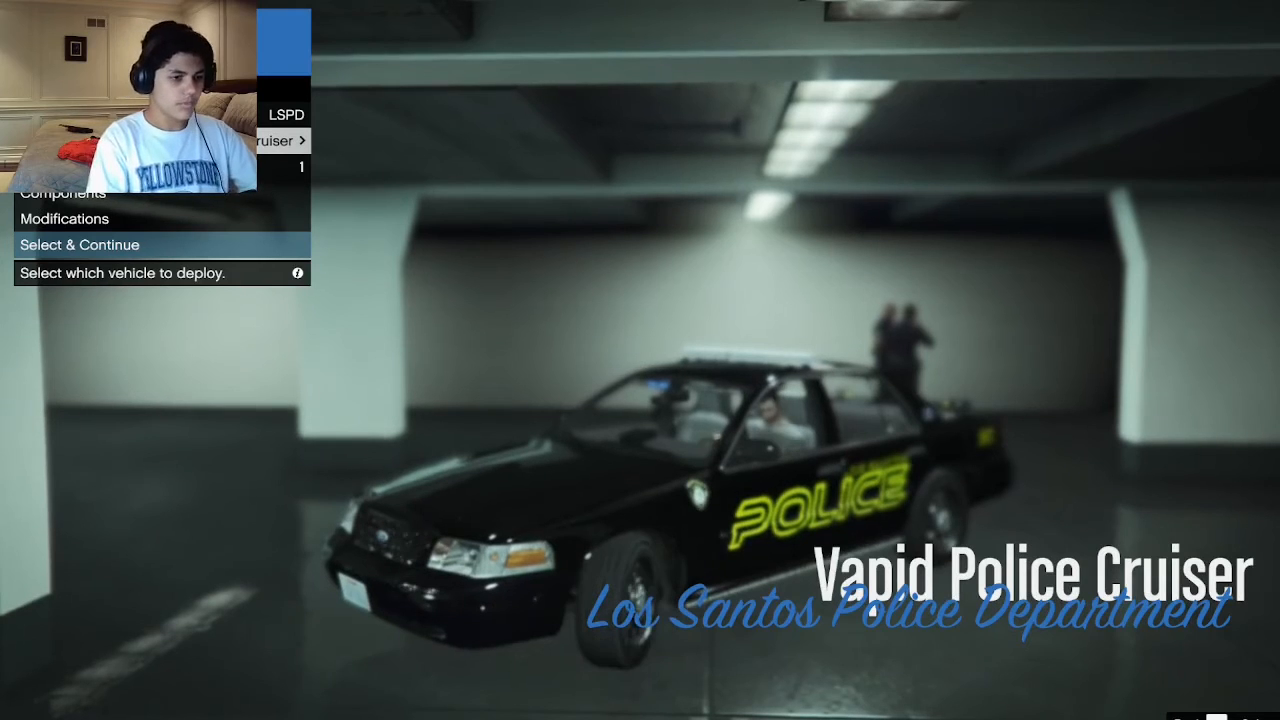
Choose the LSSD agency and its Sheriff SUV with livery 1.
key(Up)
key(Right)
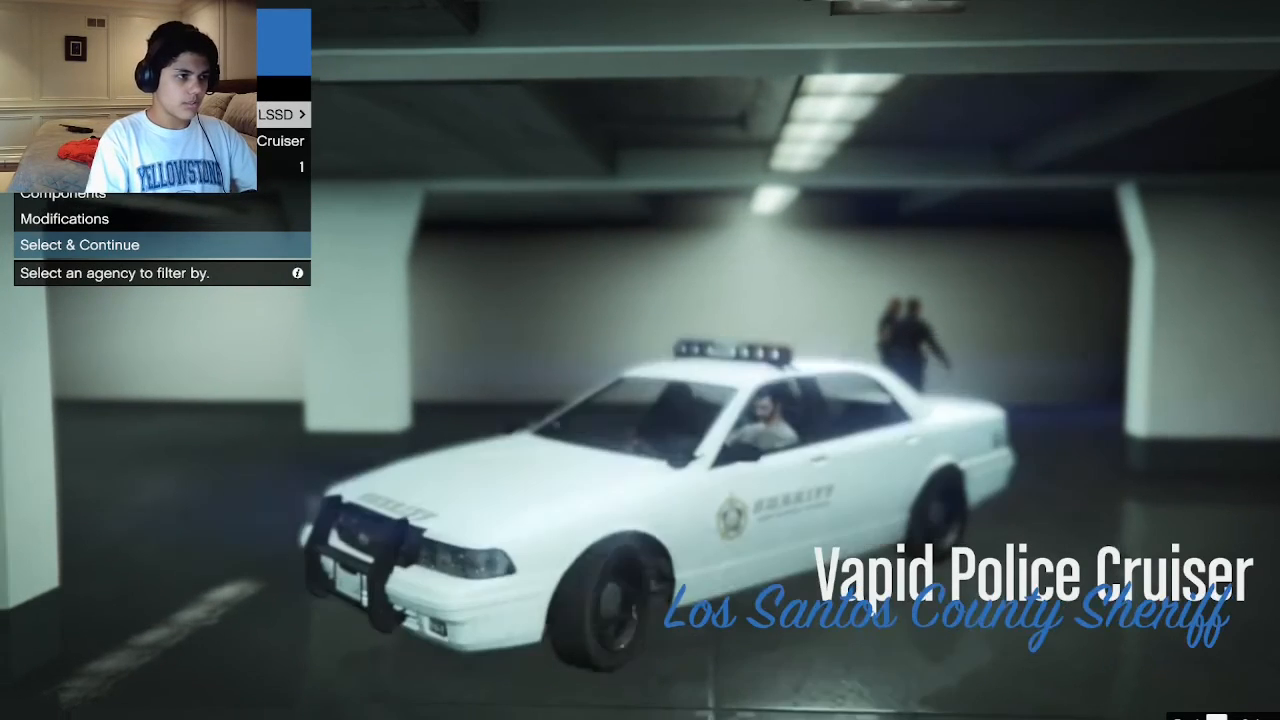
key(Down)
key(Right)
key(Down)
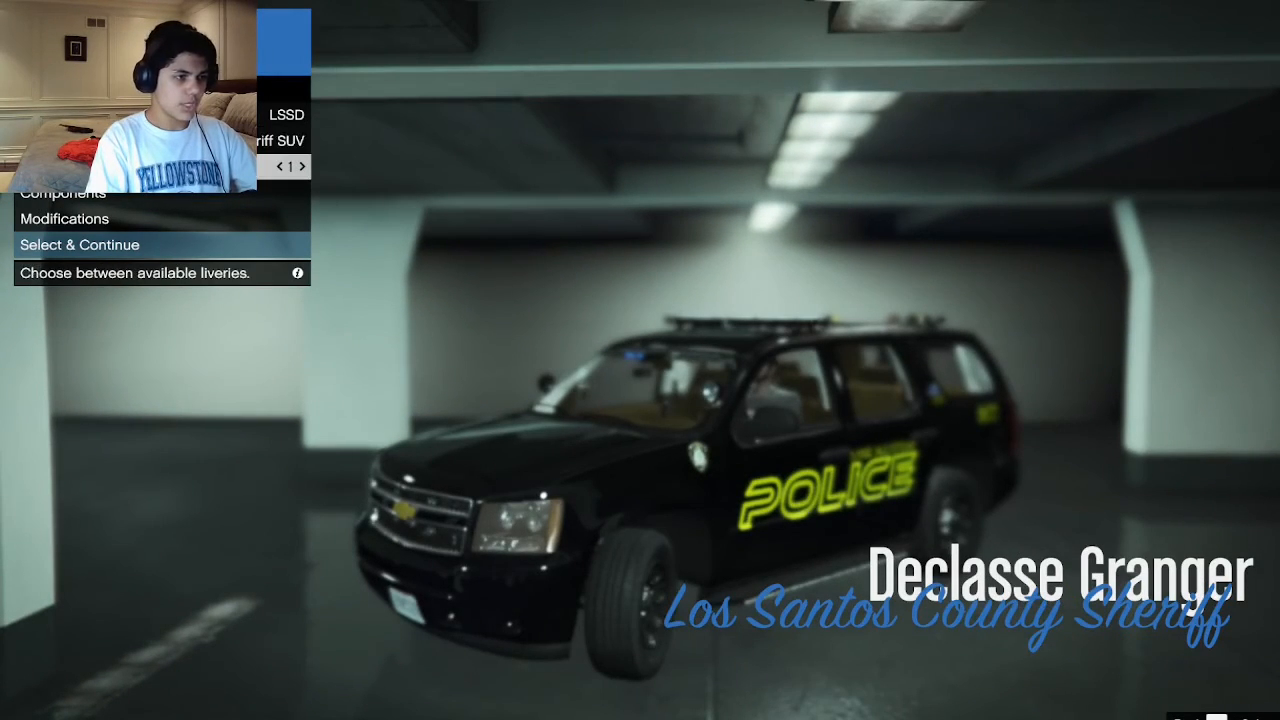
Turn on extras #2, #4, #5, #6 and #7 in the Sheriff SUV's components.
key(Down)
key(Return)
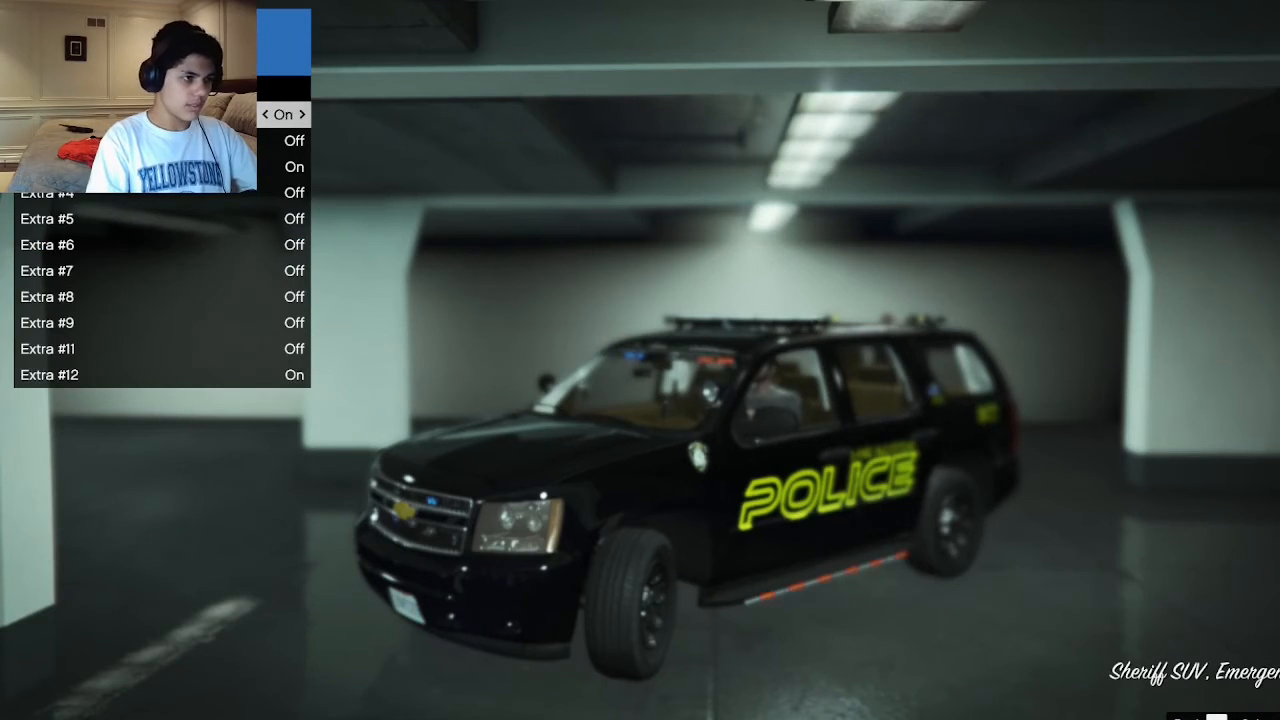
key(Down)
key(Right)
key(Down)
key(Down)
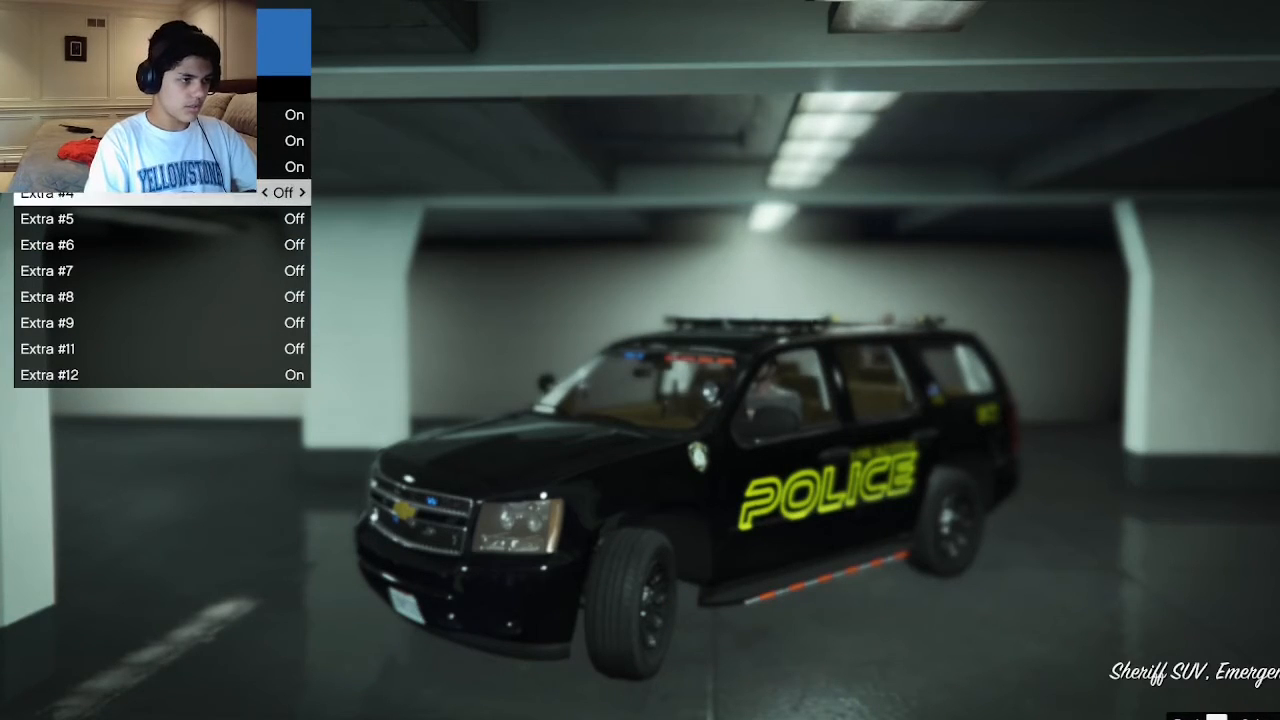
key(Right)
key(Down)
key(Right)
key(Down)
key(Right)
key(Down)
Turn on extras #8, #9 and #11 and return to the SUV's main options.
key(Right)
key(Down)
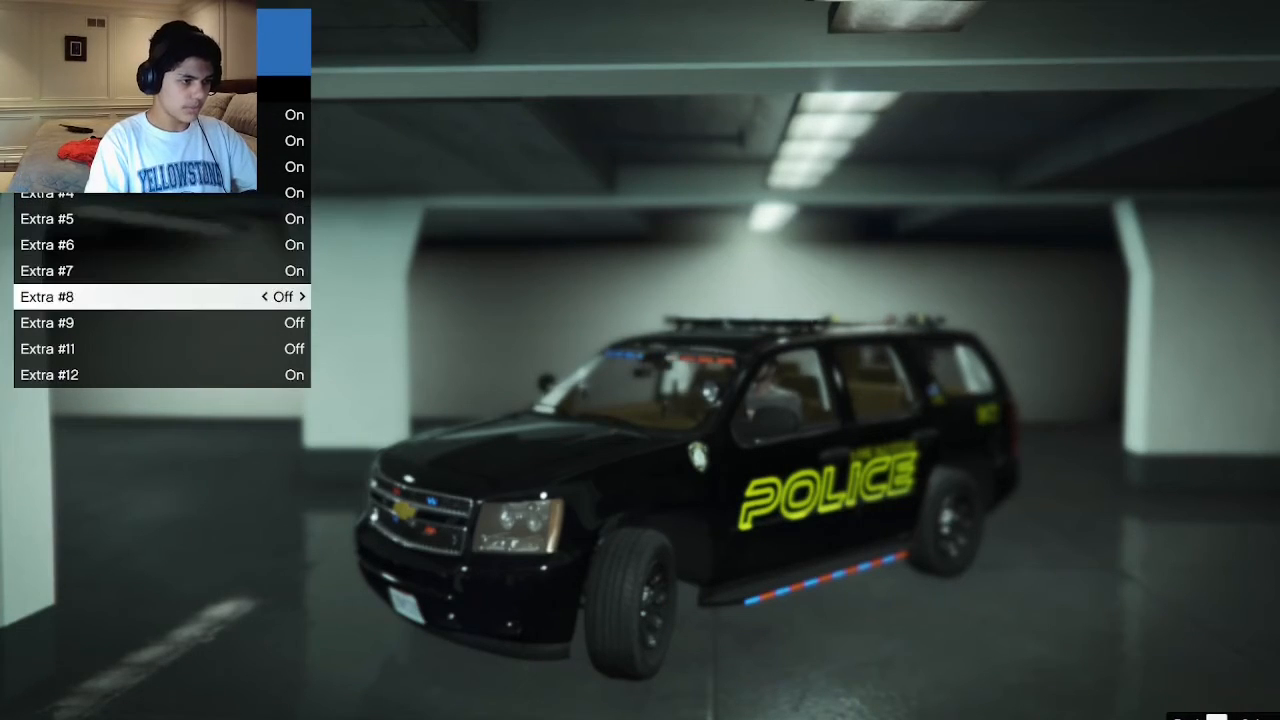
key(Right)
key(Down)
key(Right)
key(Down)
key(Right)
key(BackSpace)
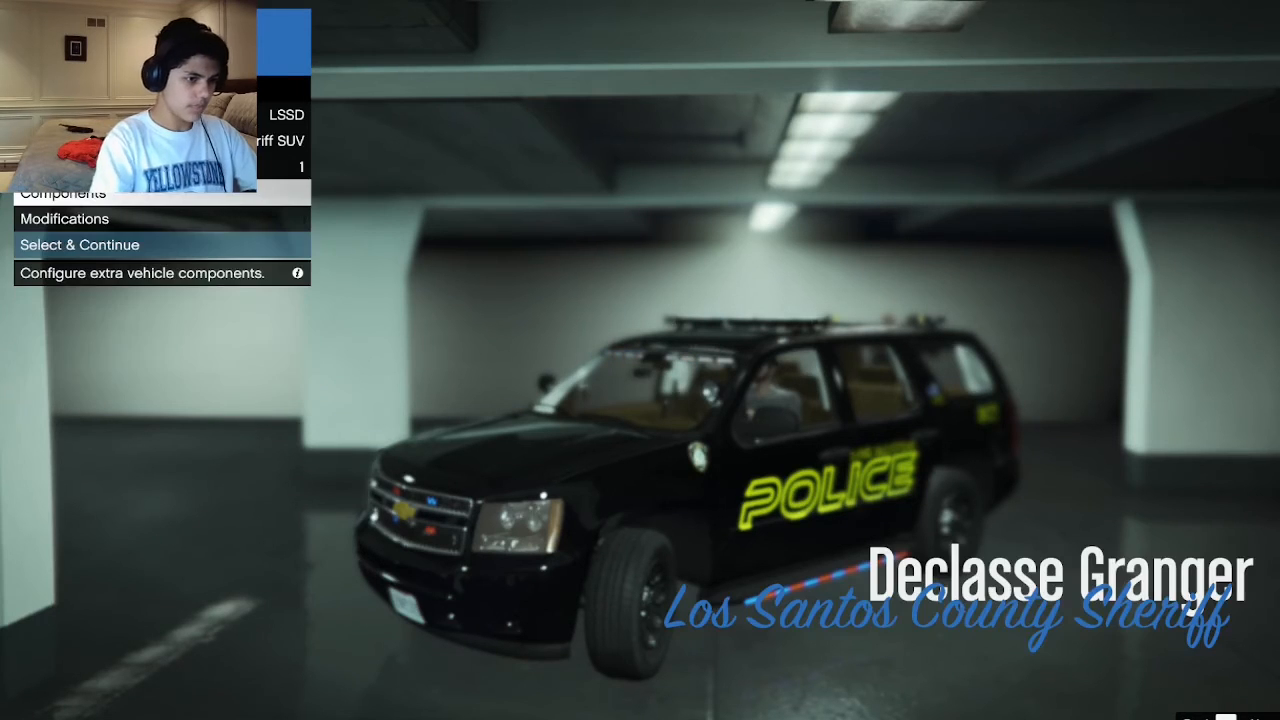
Confirm the configured Sheriff SUV and go on duty with it.
key(Down)
key(Down)
key(Return)
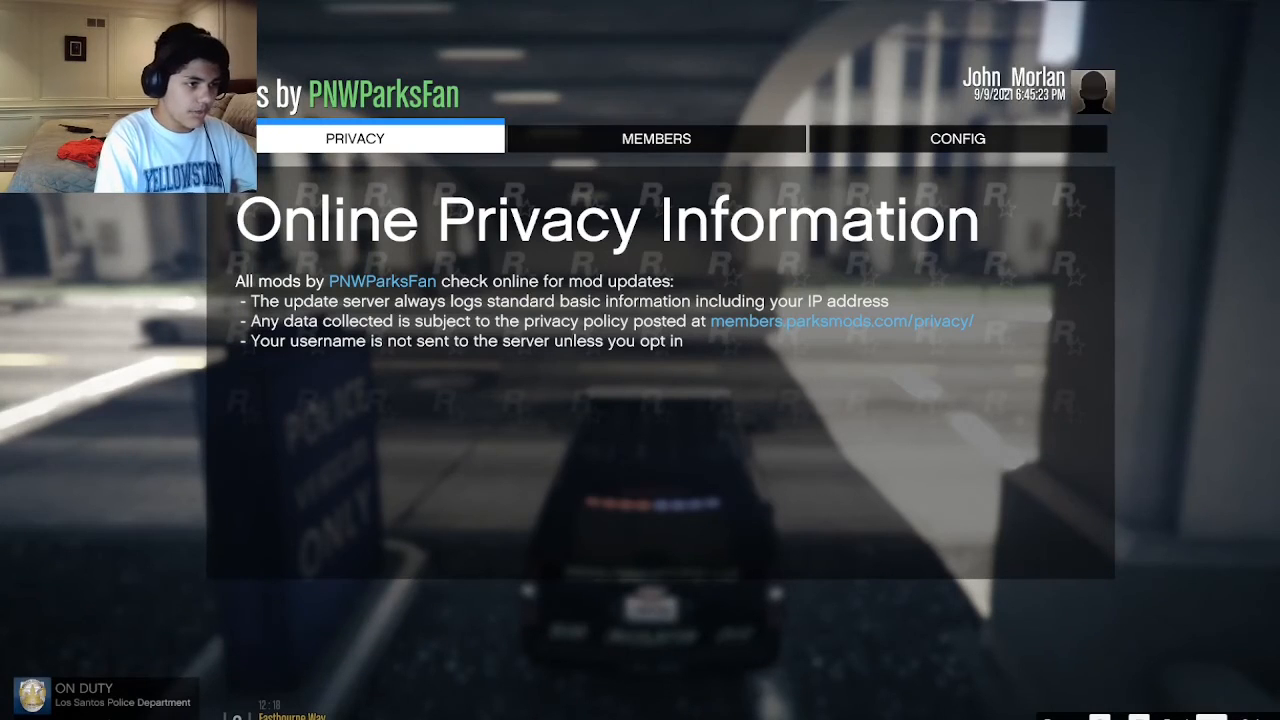
Page through the PNWParksFan mod information screens and drive the police SUV along the city street.
key(e)
key(e)
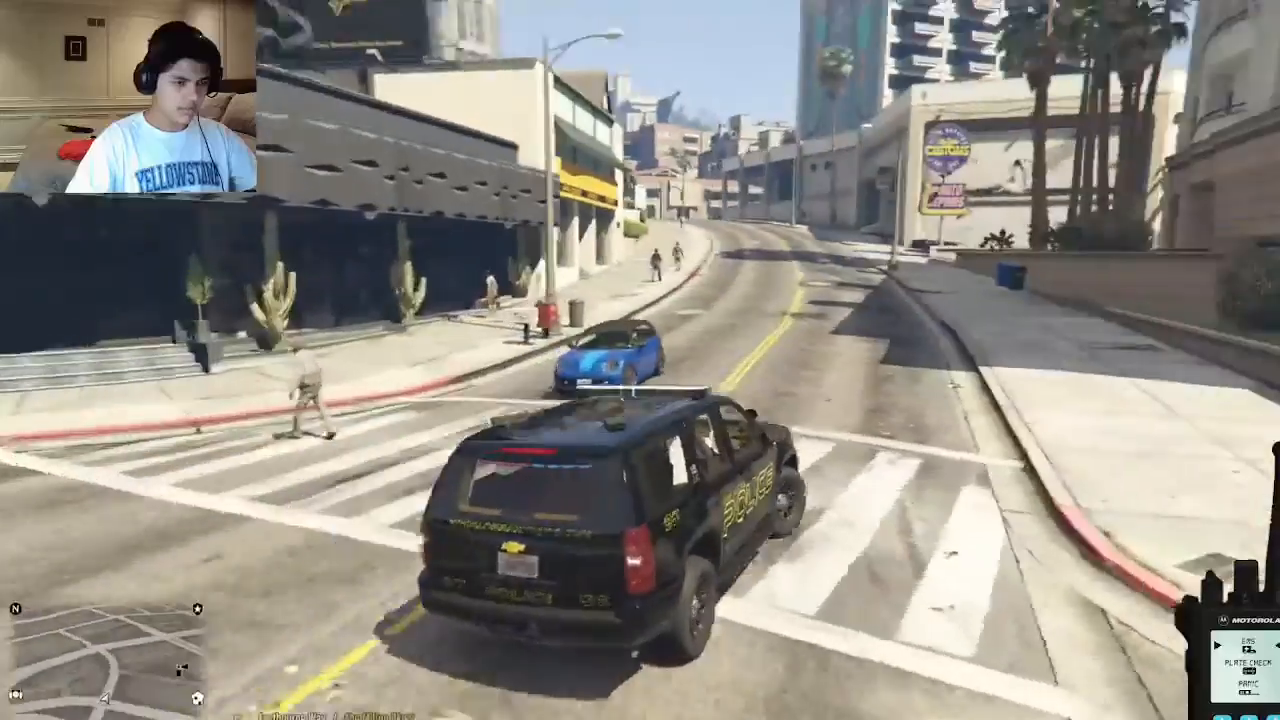
key(a)
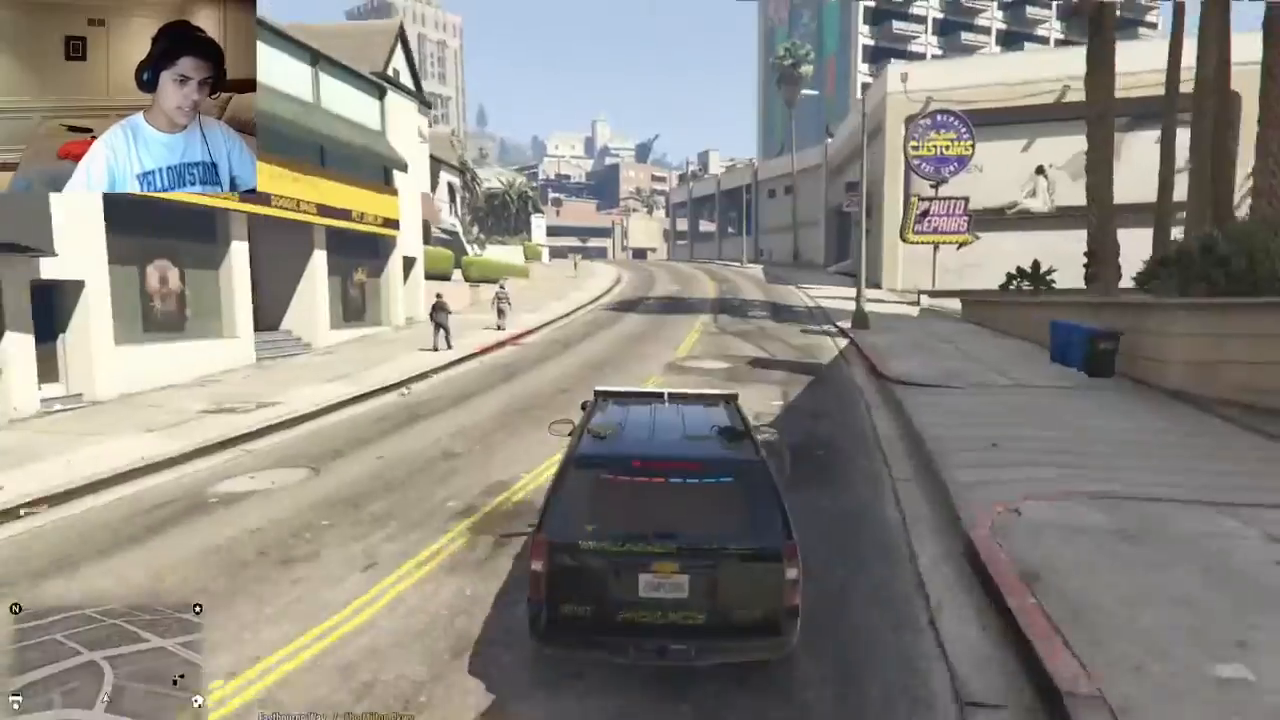